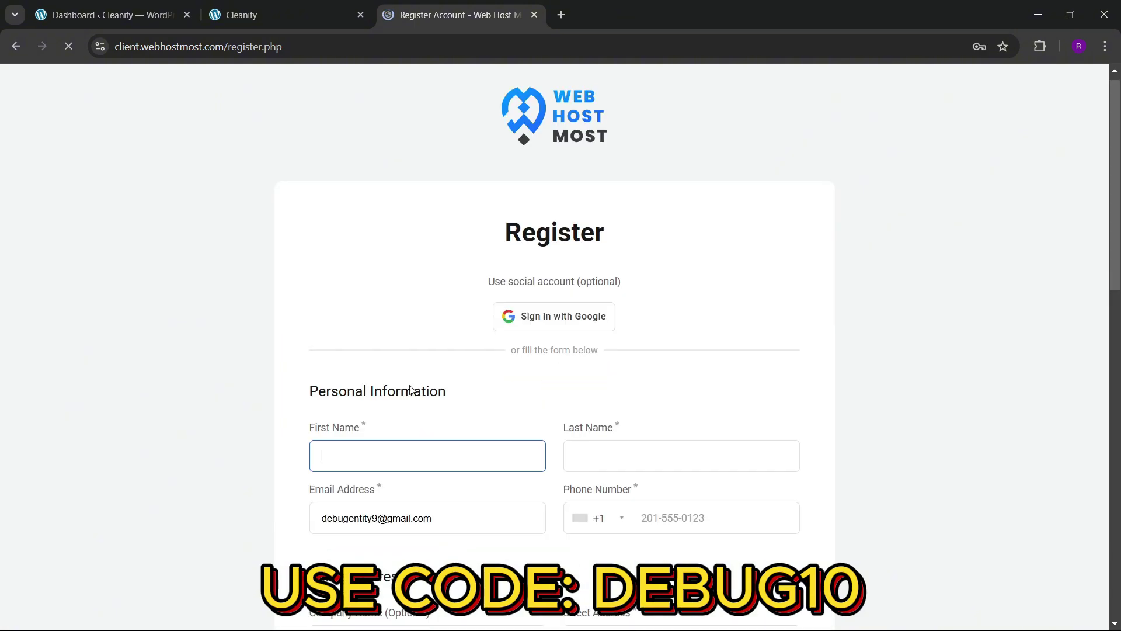
# - Review the fields of the Web Host Most account registration form, from personal information through account security
pyautogui.scroll(-3, 421, 408)
pyautogui.scroll(2, 415, 380)
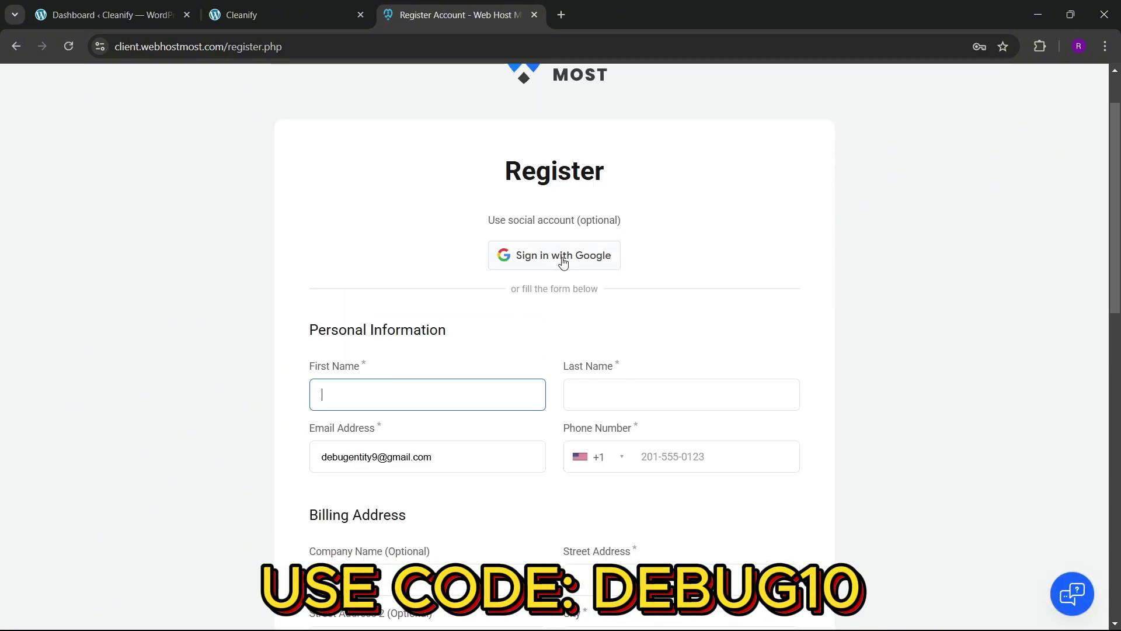
pyautogui.scroll(-4, 409, 416)
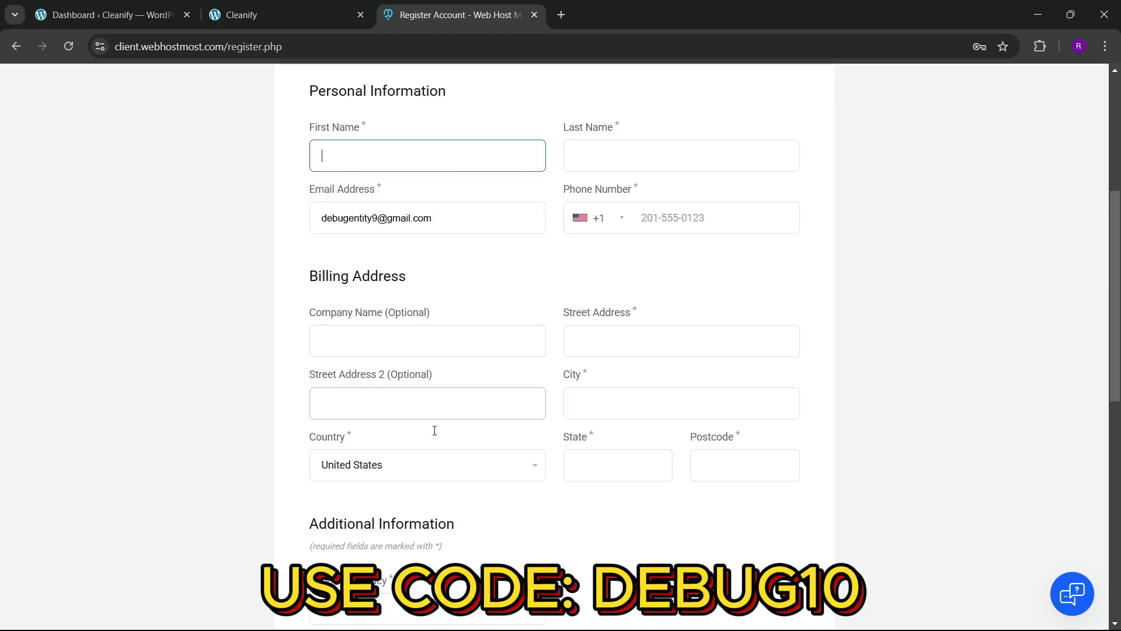
pyautogui.scroll(-10, 434, 430)
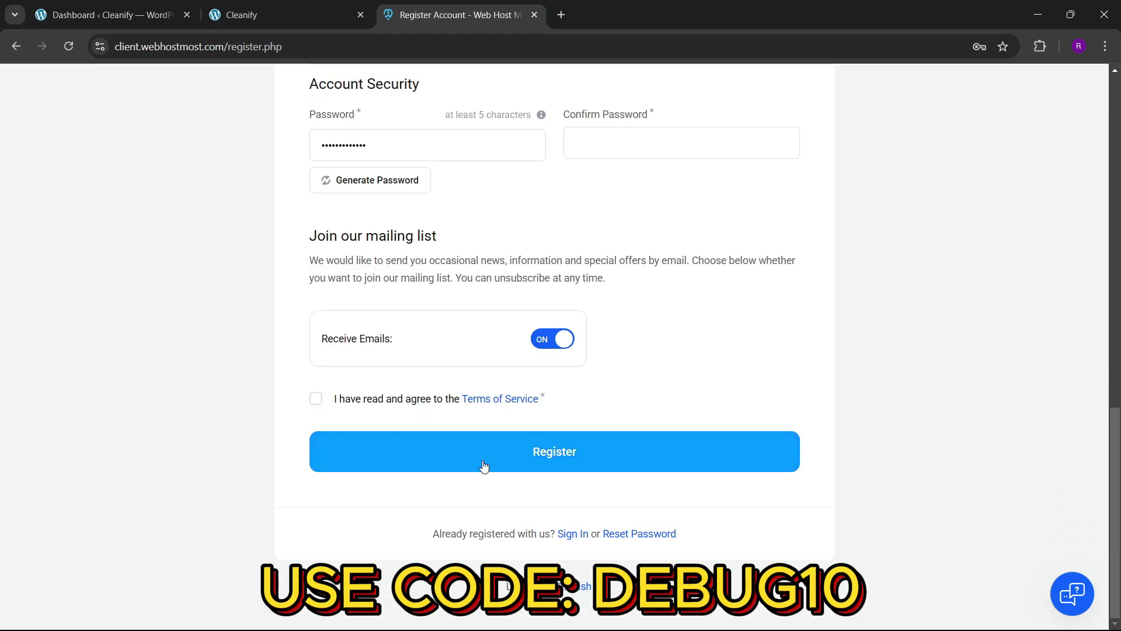
pyautogui.click(484, 466)
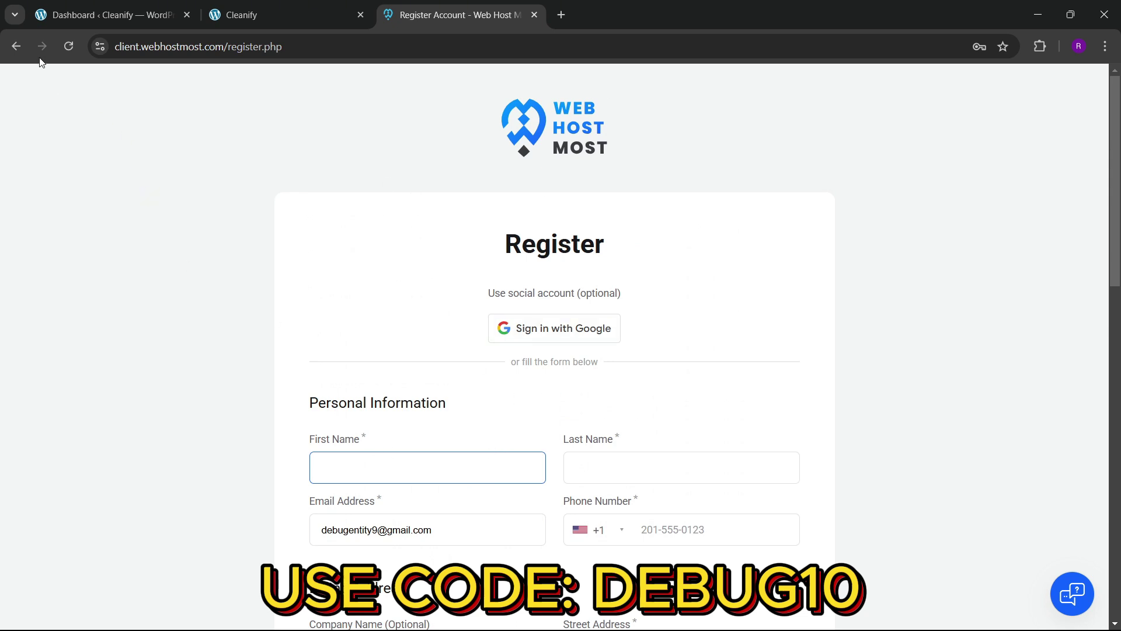
# - Return to the hosting plans and pricing page, compare the plans and open the order page for the Micro plan
pyautogui.click(16, 46)
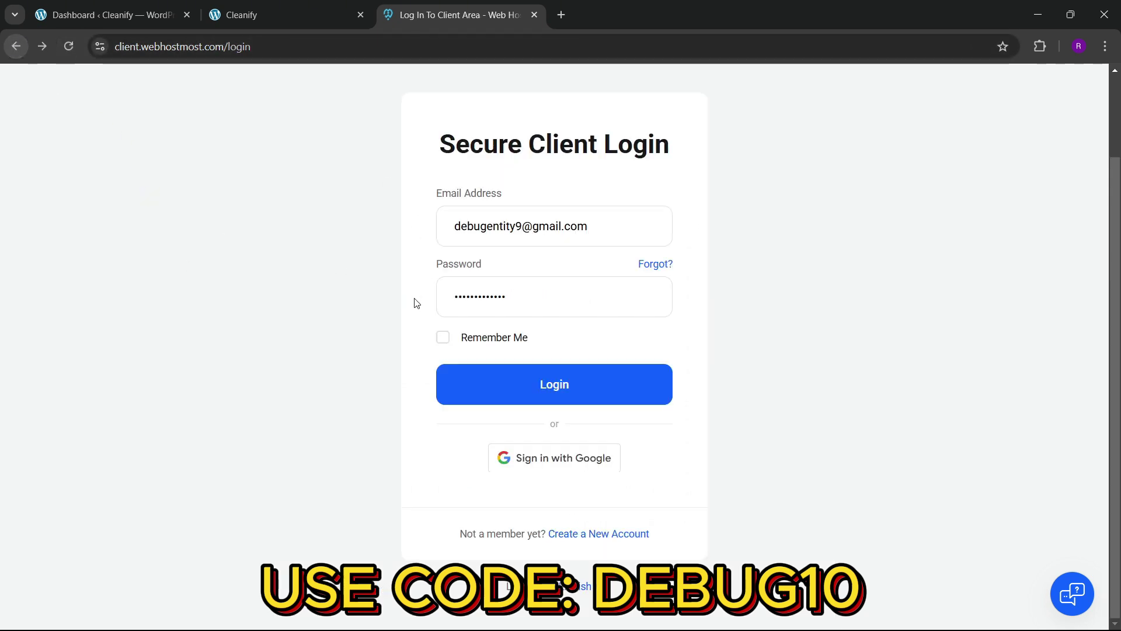
pyautogui.click(15, 46)
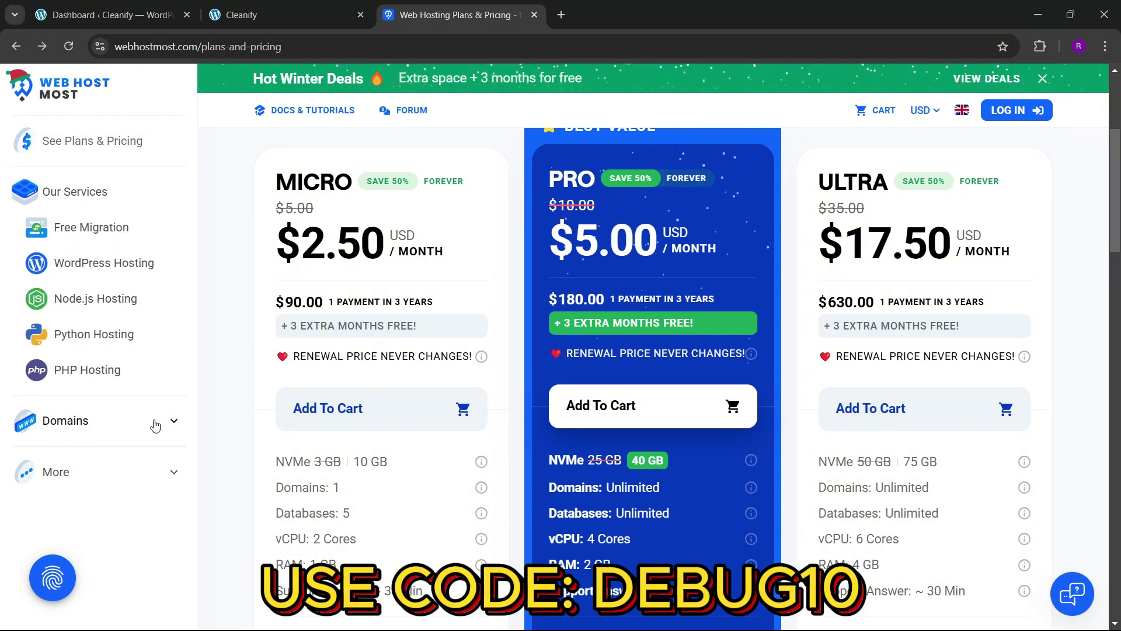
pyautogui.click(109, 473)
pyautogui.scroll(-4, 140, 502)
pyautogui.scroll(4, 134, 408)
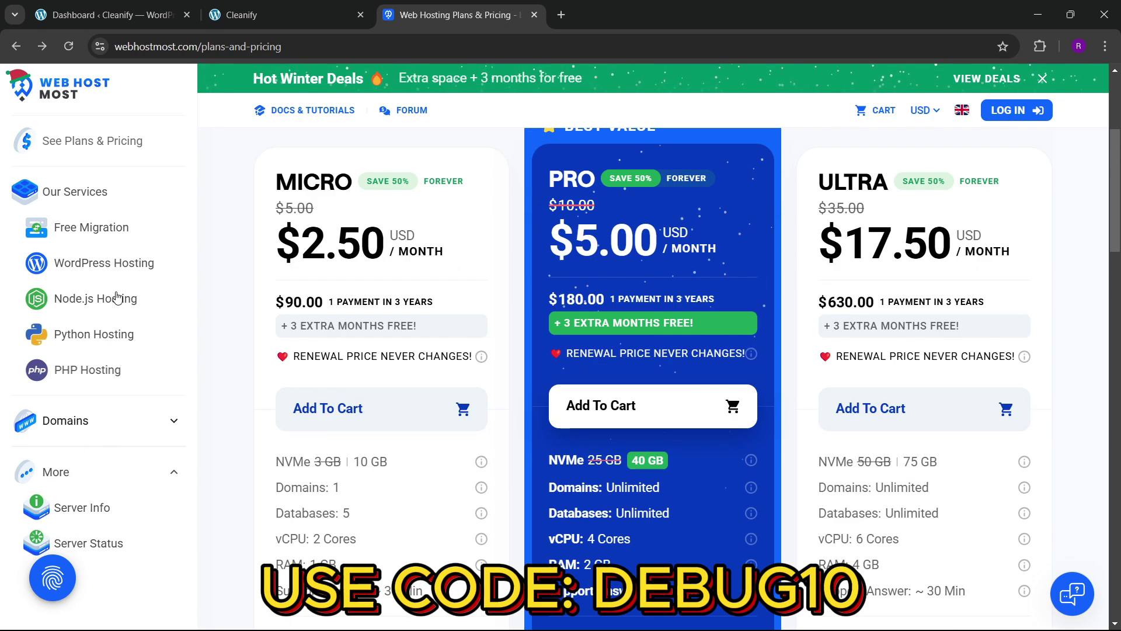
pyautogui.scroll(4, 560, 269)
pyautogui.scroll(-4, 670, 322)
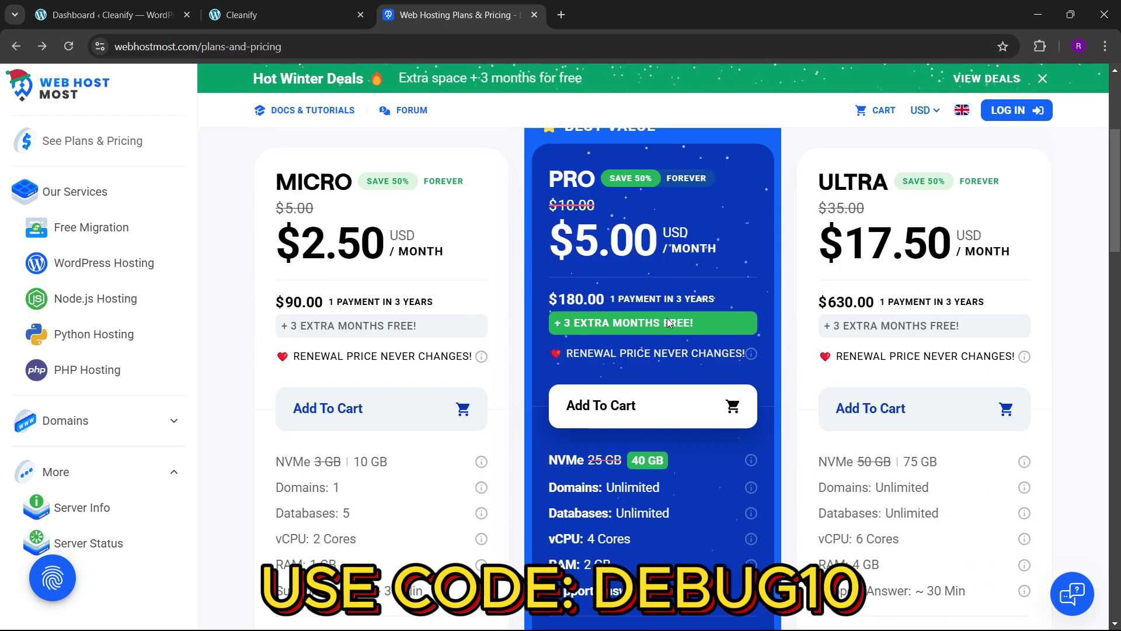
pyautogui.click(378, 421)
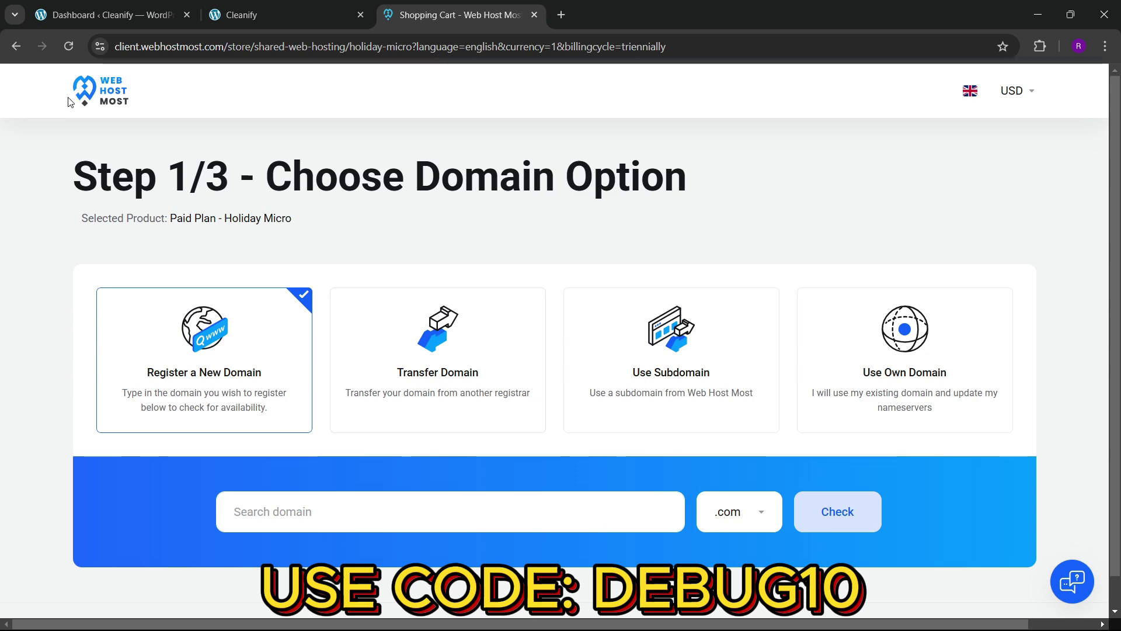
# - Leave the order page and log in to the client area with the saved credentials
pyautogui.click(98, 91)
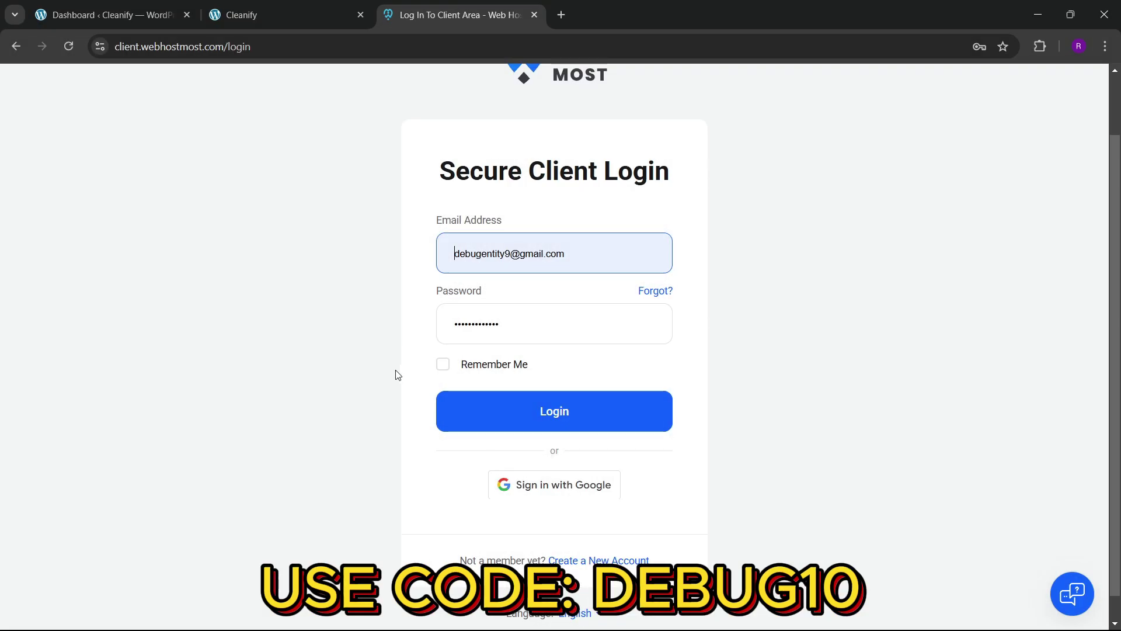
pyautogui.click(442, 372)
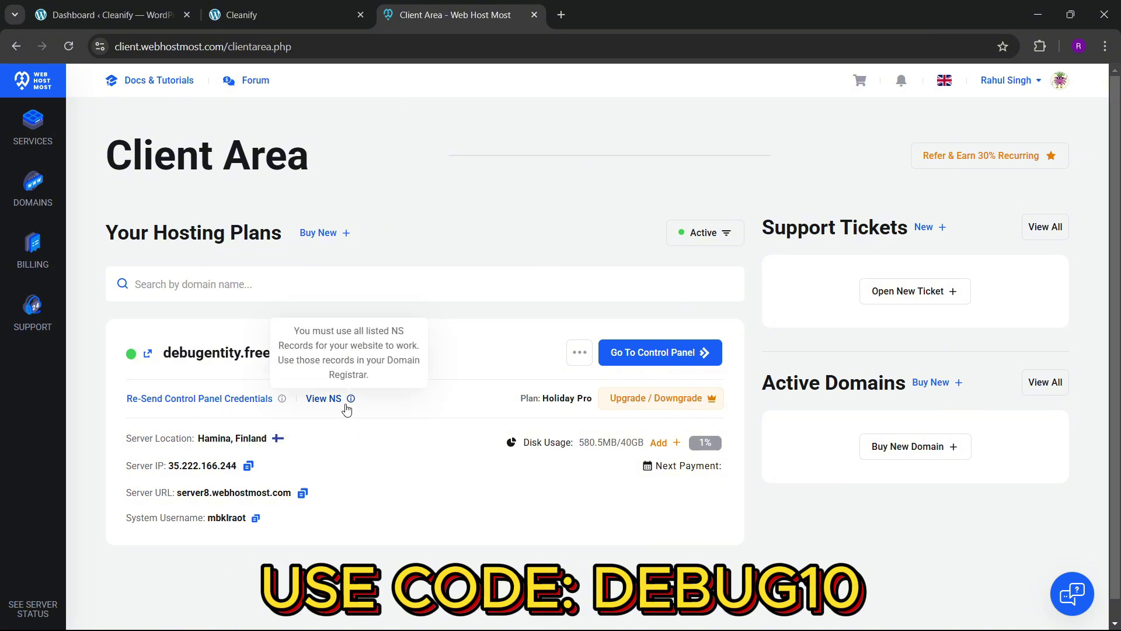
# - View the purchased services list and return to the client area overview
pyautogui.moveTo(42, 142)
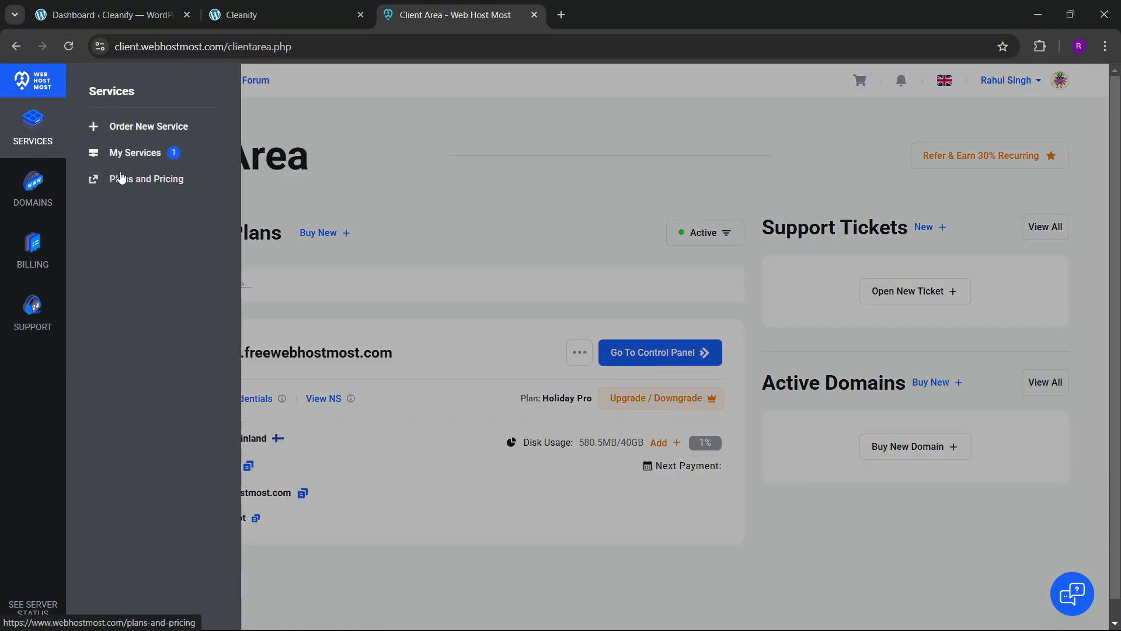
pyautogui.click(381, 309)
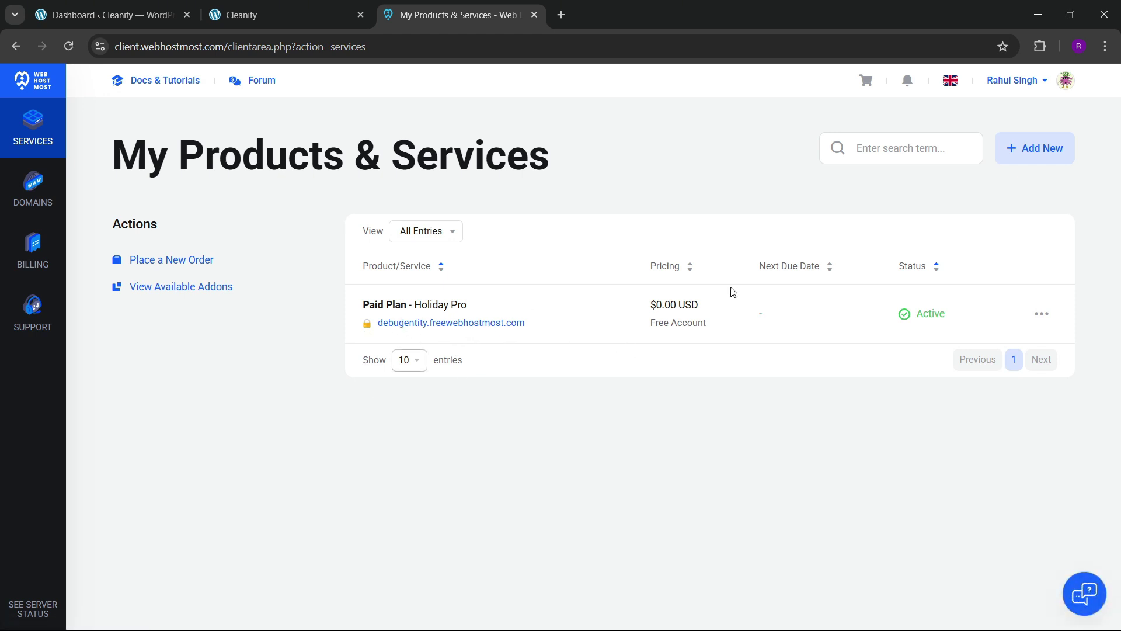
pyautogui.moveTo(13, 220)
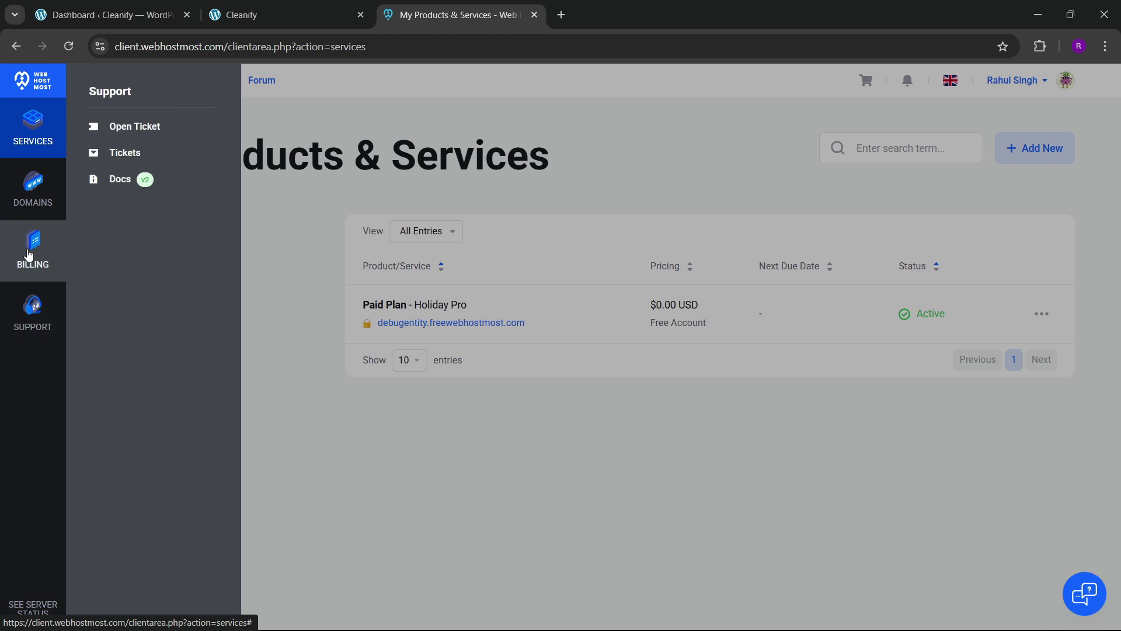
pyautogui.moveTo(28, 255)
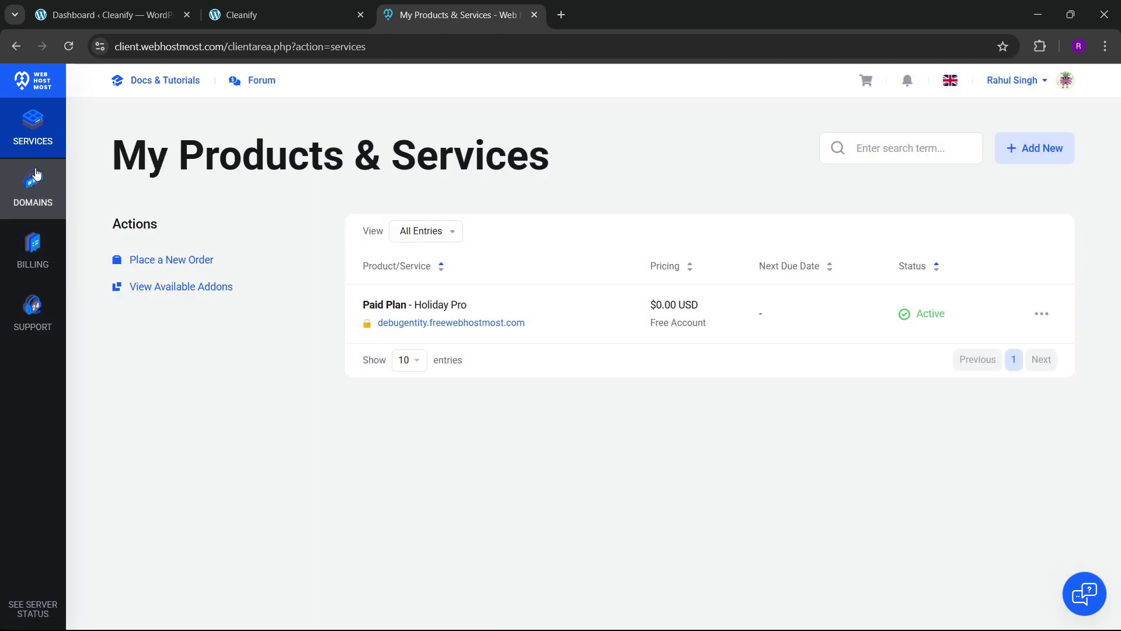
pyautogui.moveTo(37, 141)
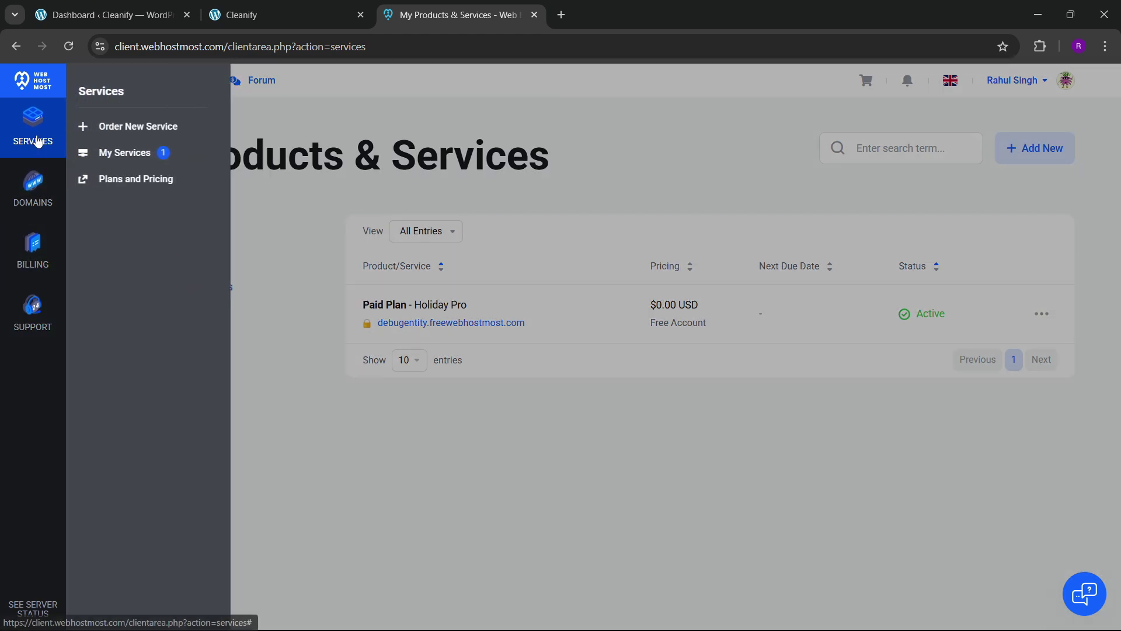
pyautogui.click(35, 142)
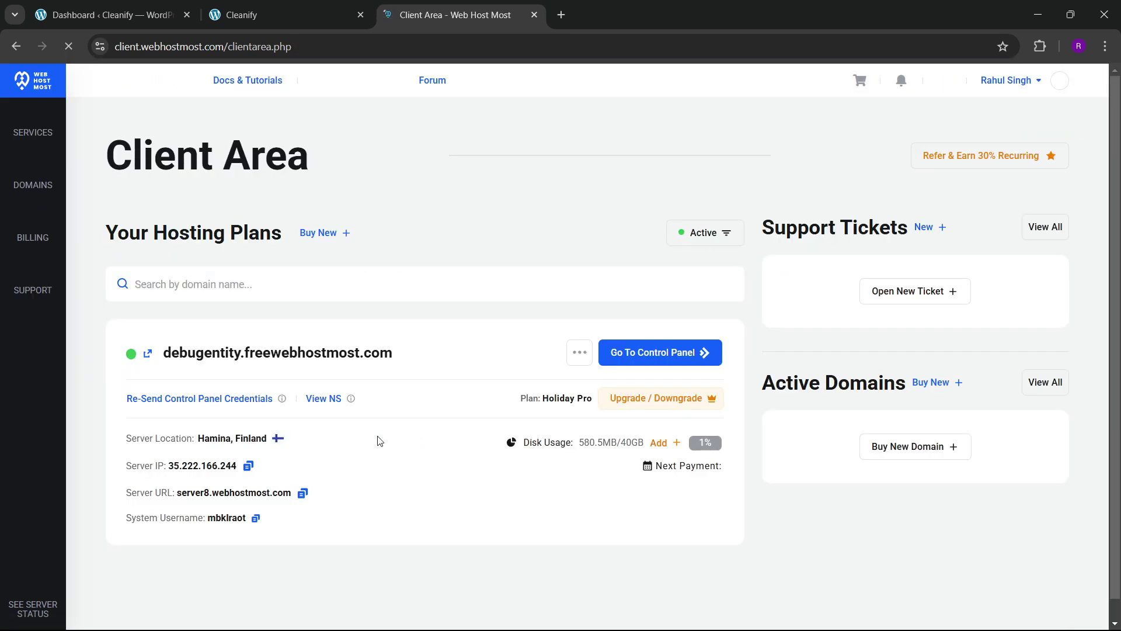
# - Open the control panel of the debugentity.freewebhostmost.com hosting plan
pyautogui.click(648, 353)
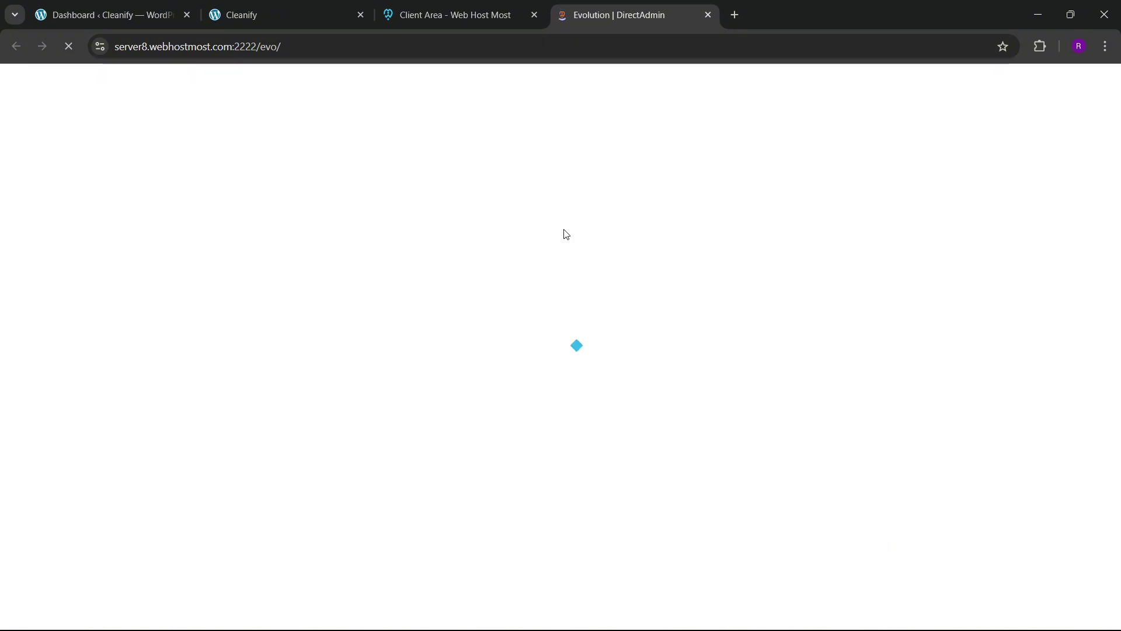
pyautogui.click(470, 12)
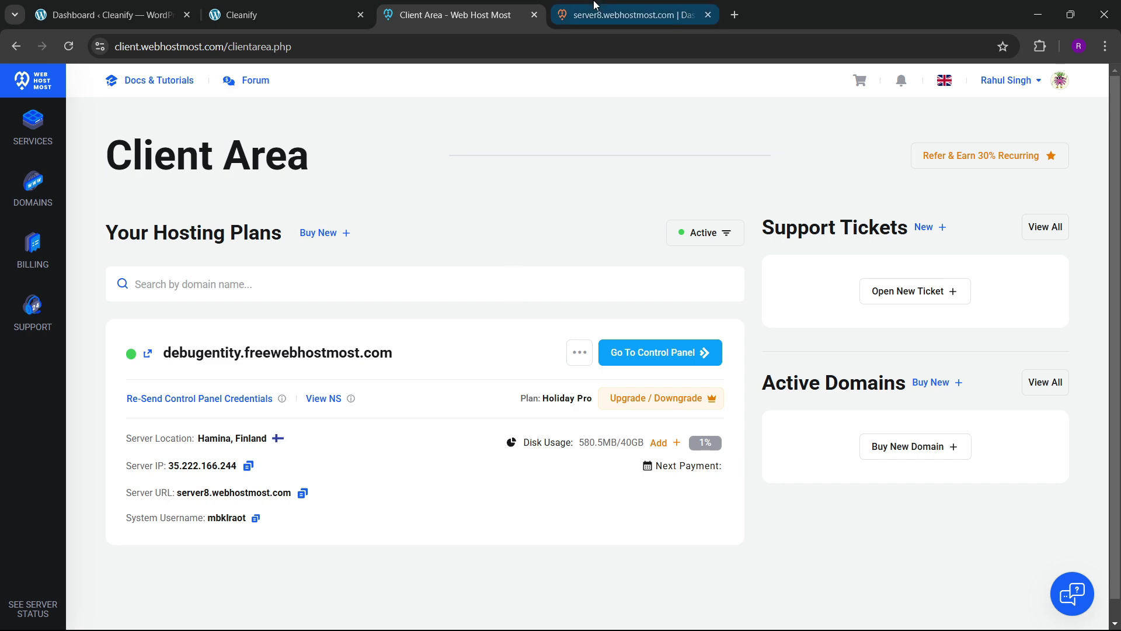
pyautogui.click(628, 14)
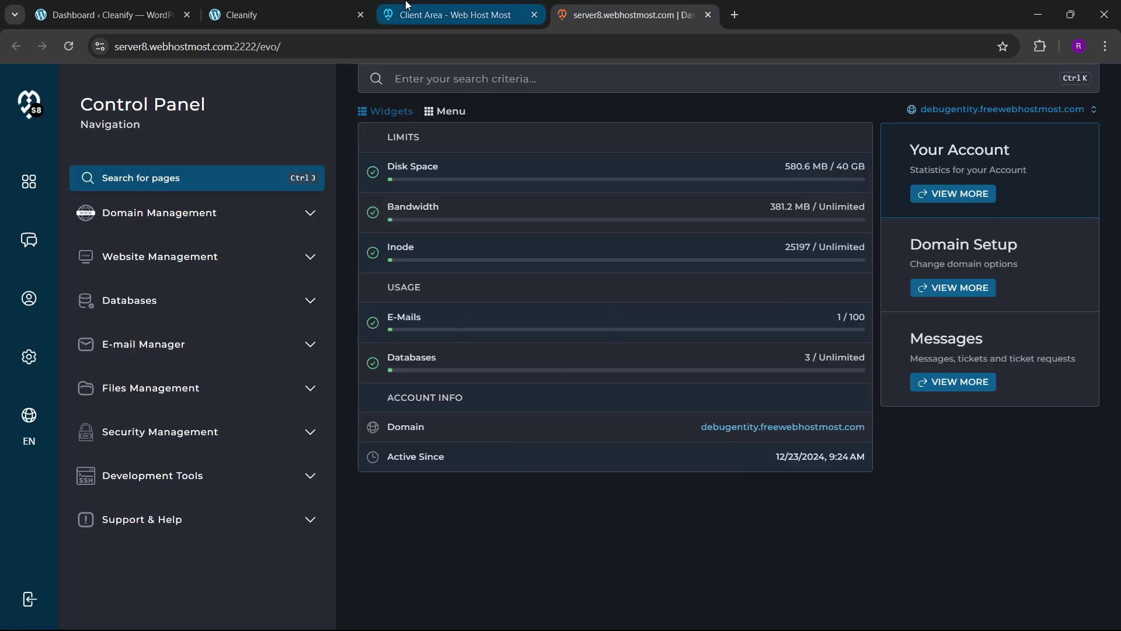
pyautogui.click(461, 14)
pyautogui.click(575, 14)
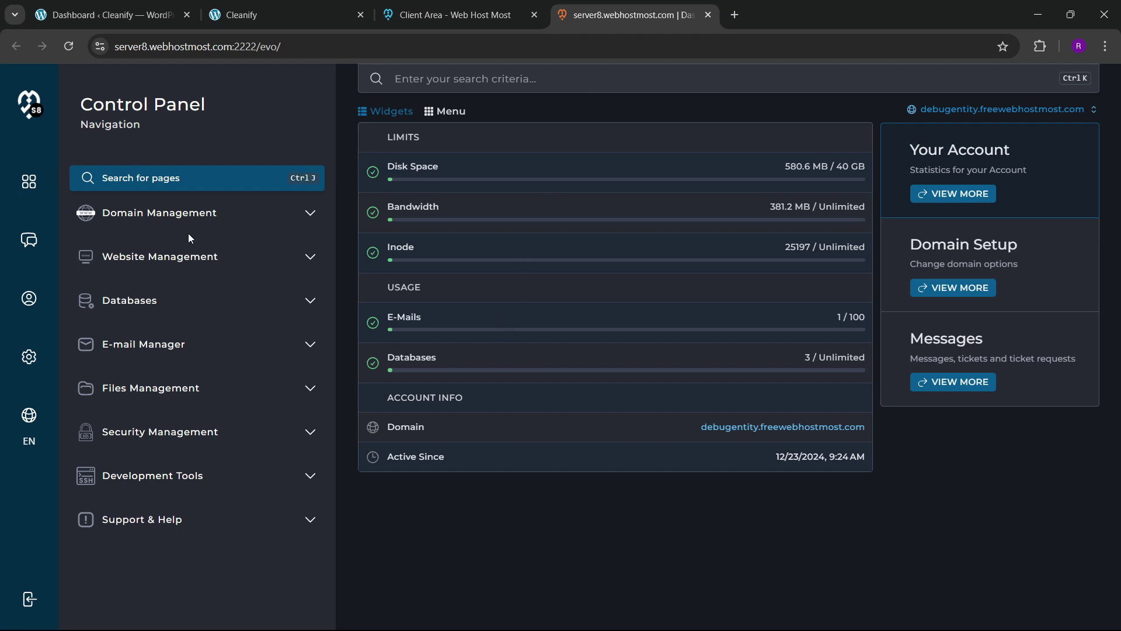
# - Look through the Domain Management and Website Management options of the control panel
pyautogui.click(310, 213)
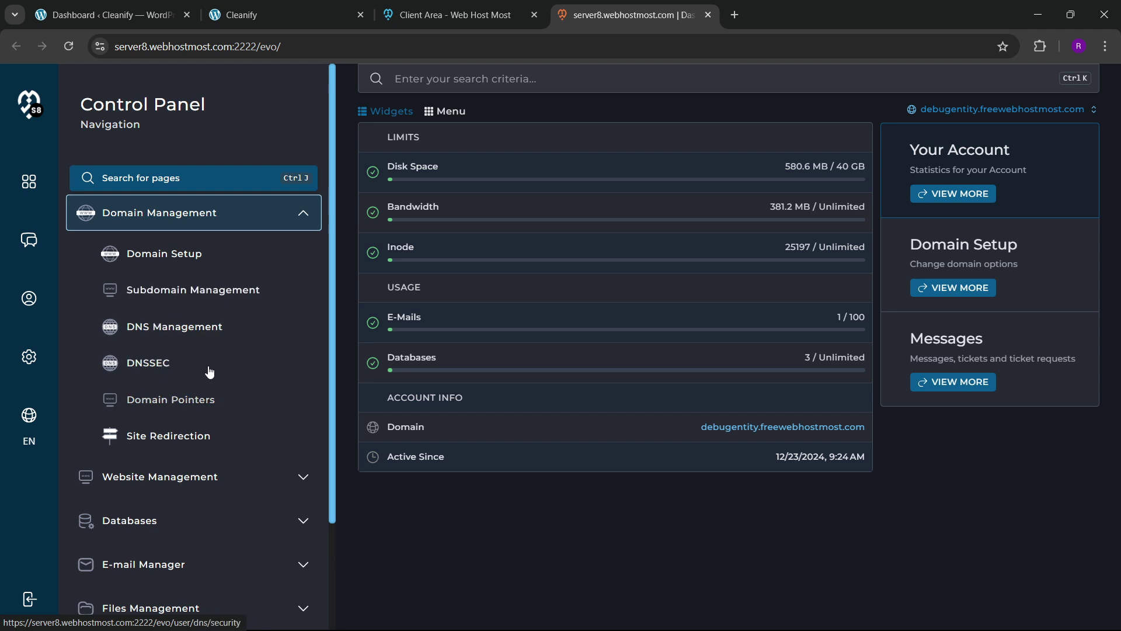
pyautogui.click(306, 217)
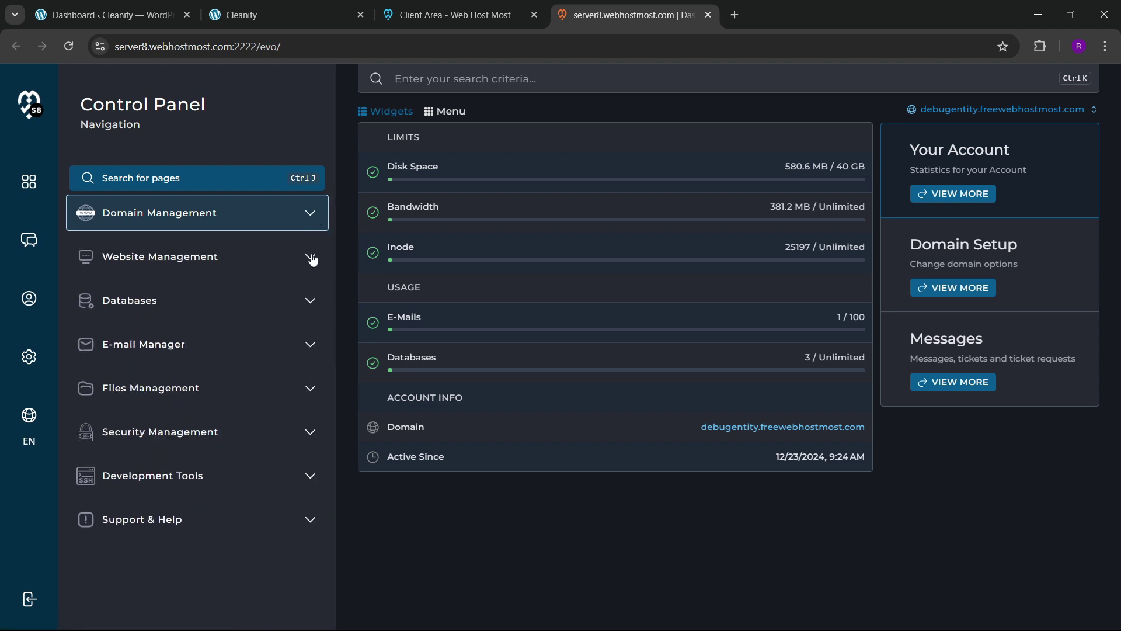
pyautogui.click(311, 258)
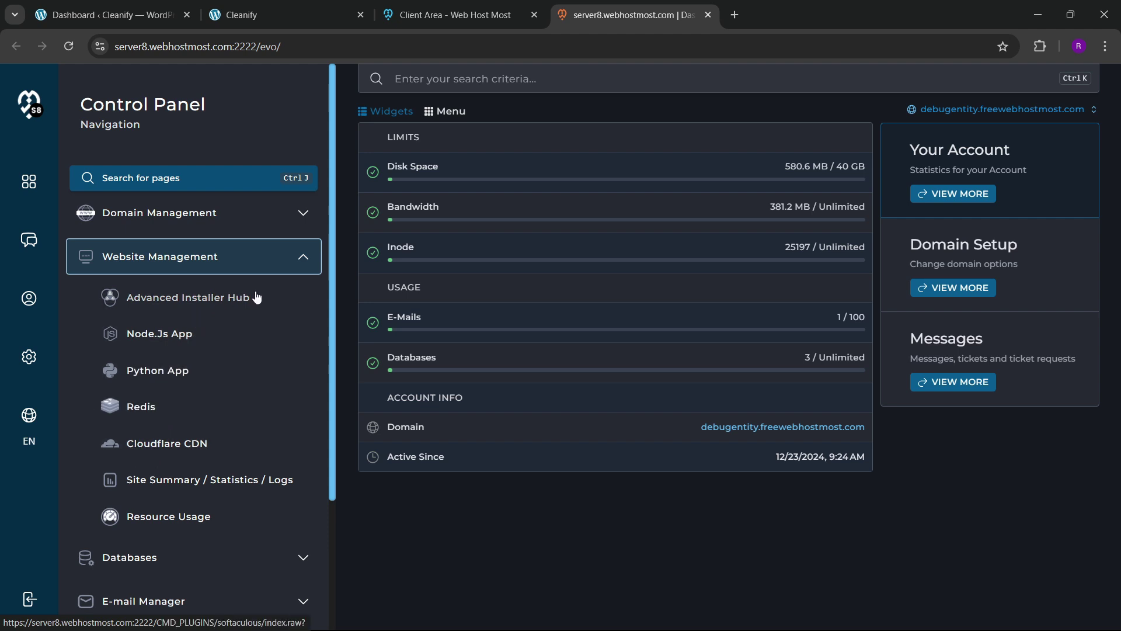
pyautogui.click(295, 259)
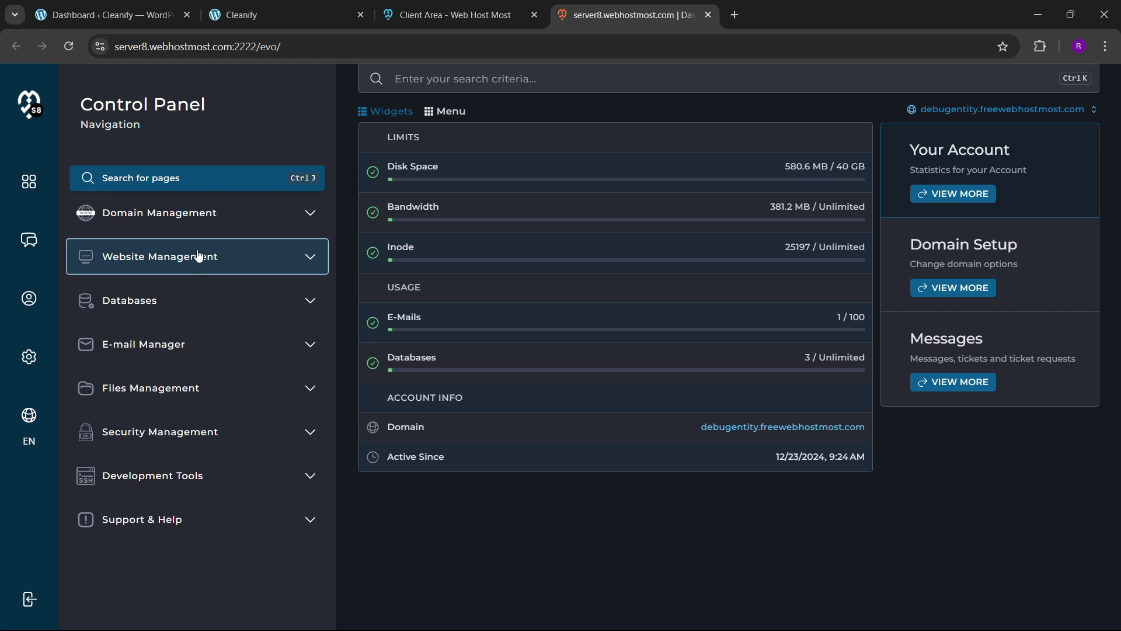
# - Add the subdomain Cleanify under debugentity.freewebhostmost.com with the default document root
pyautogui.click(312, 218)
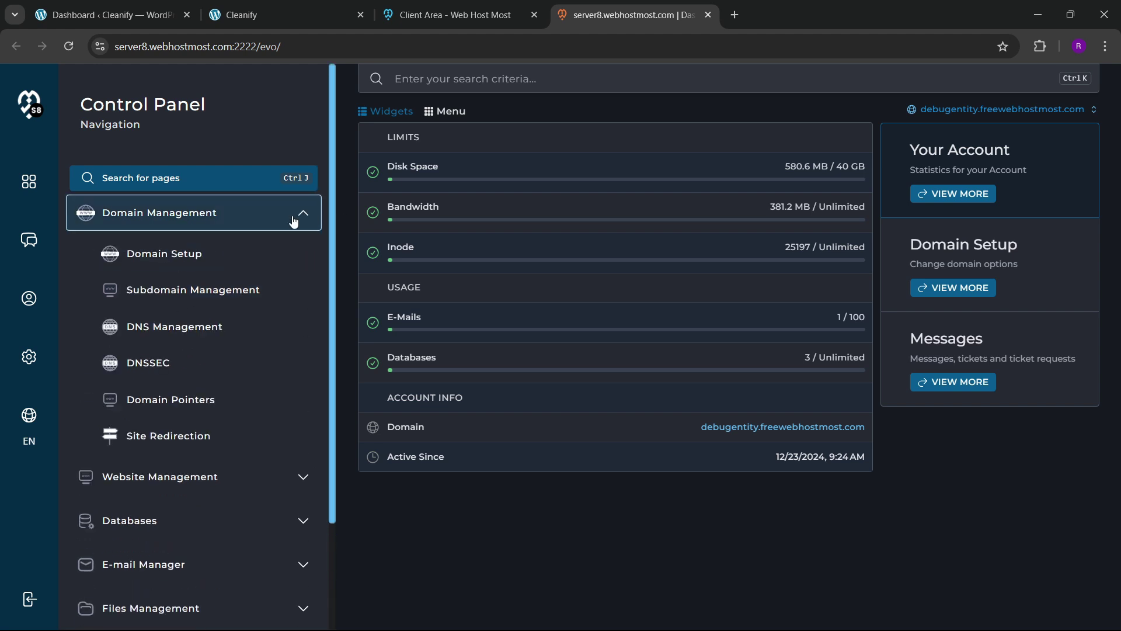
pyautogui.click(186, 294)
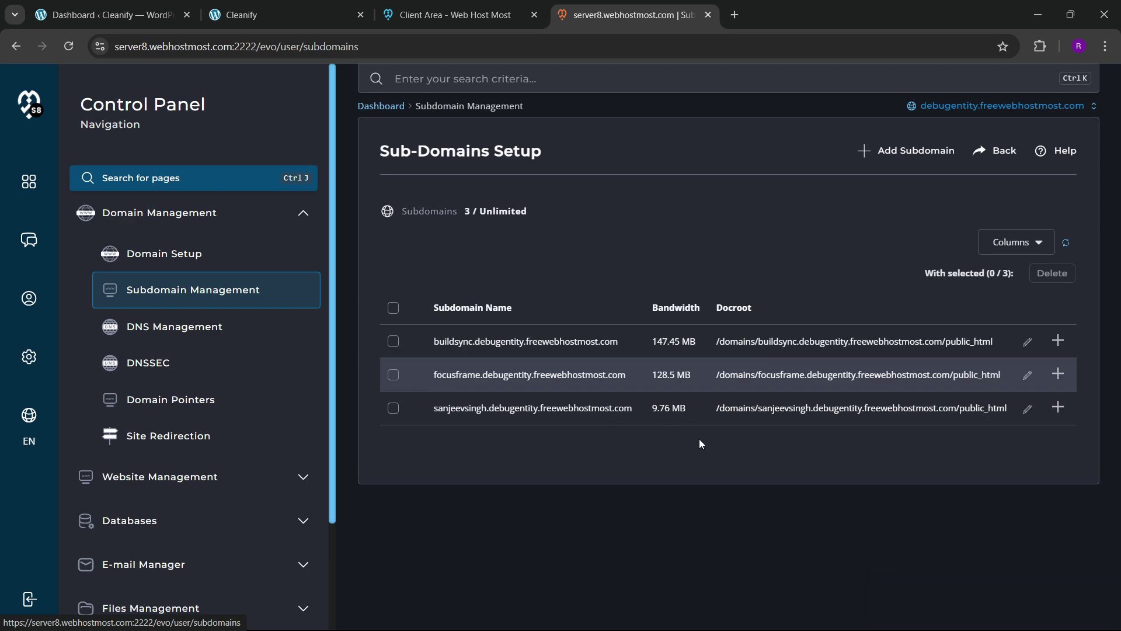
pyautogui.click(908, 155)
pyautogui.click(385, 359)
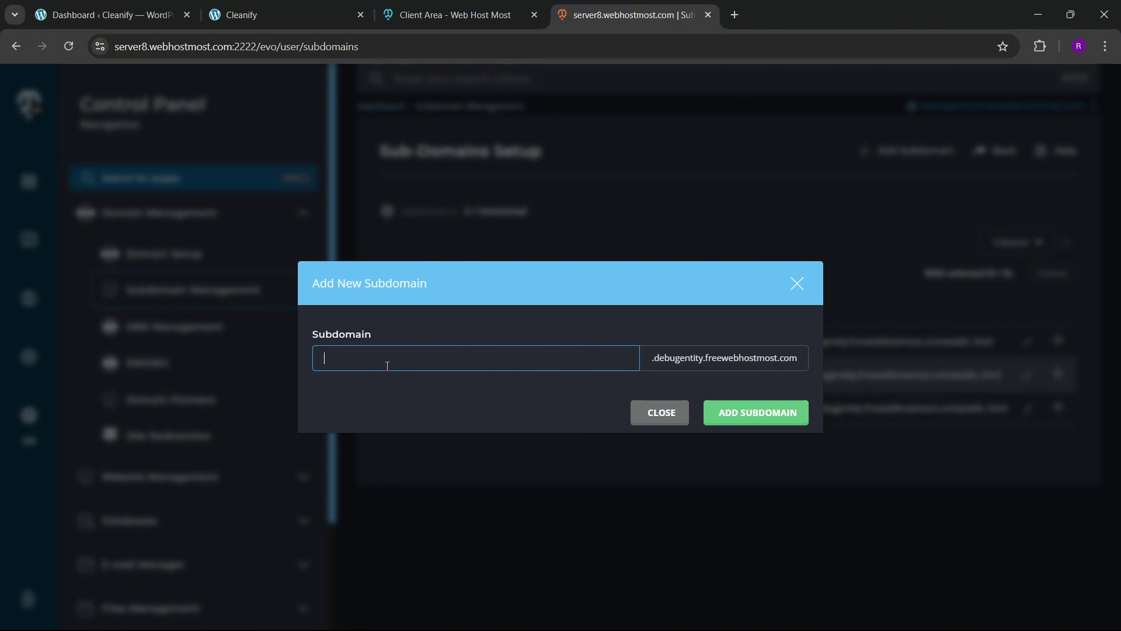
pyautogui.write('Cl')
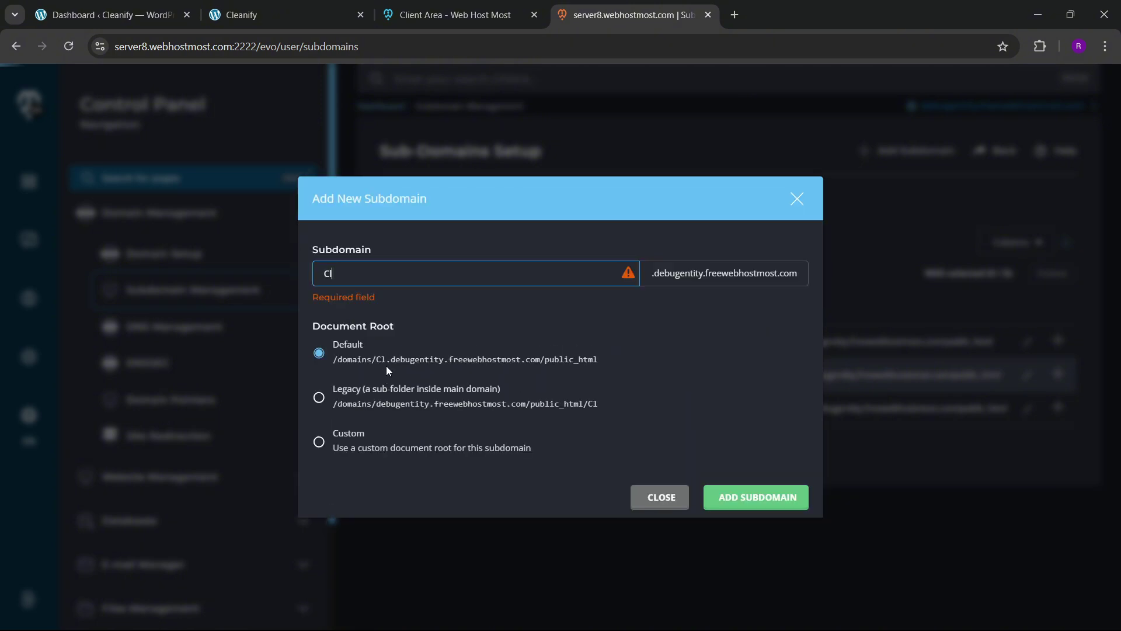
pyautogui.write('eanify')
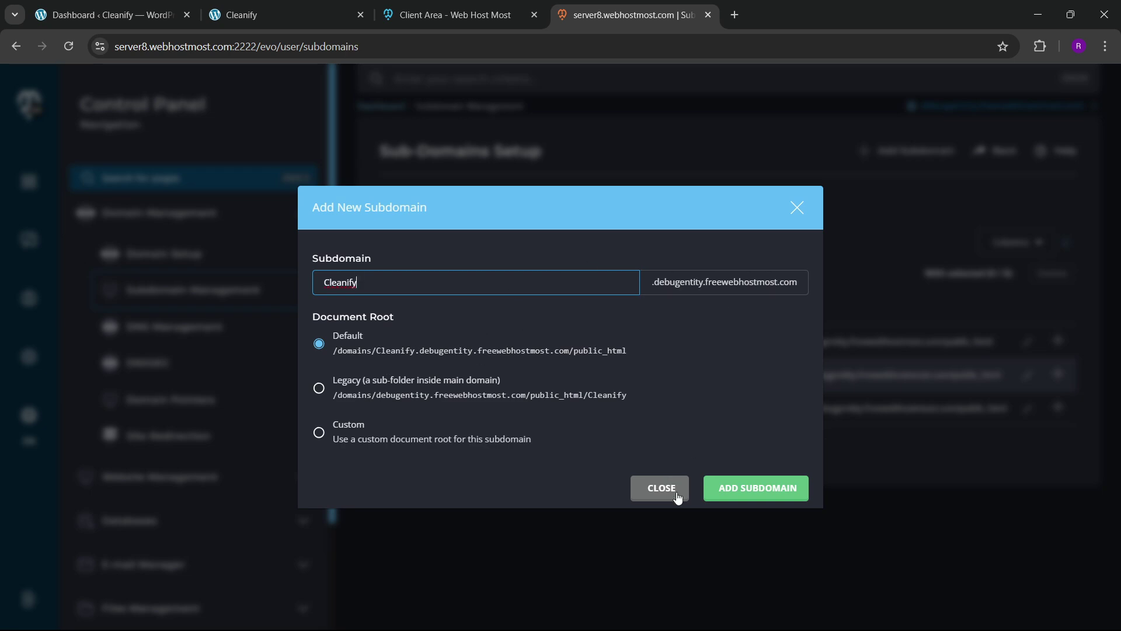
pyautogui.click(758, 492)
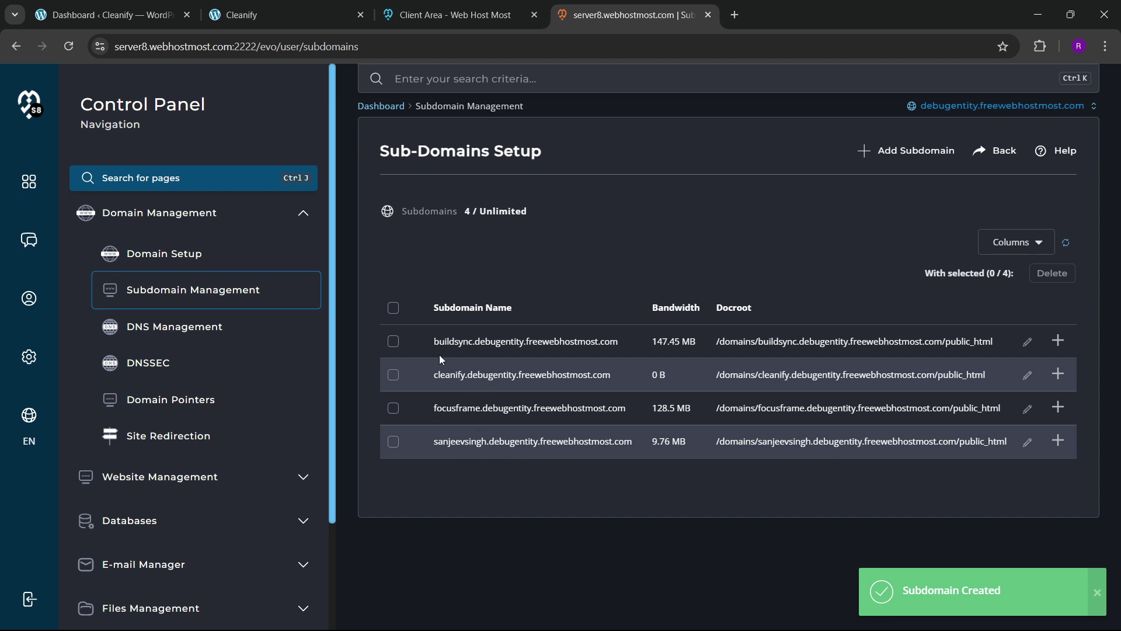
# - Open the Advanced Installer Hub and go to its WordPress Management page
pyautogui.scroll(-3, 269, 367)
pyautogui.click(303, 348)
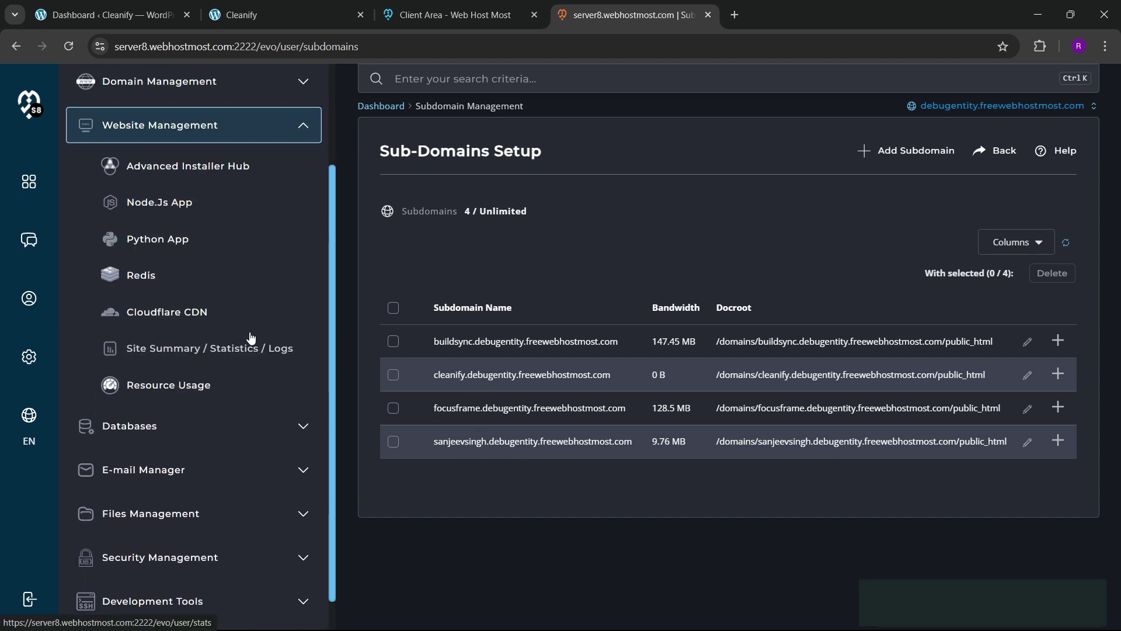
pyautogui.click(202, 166)
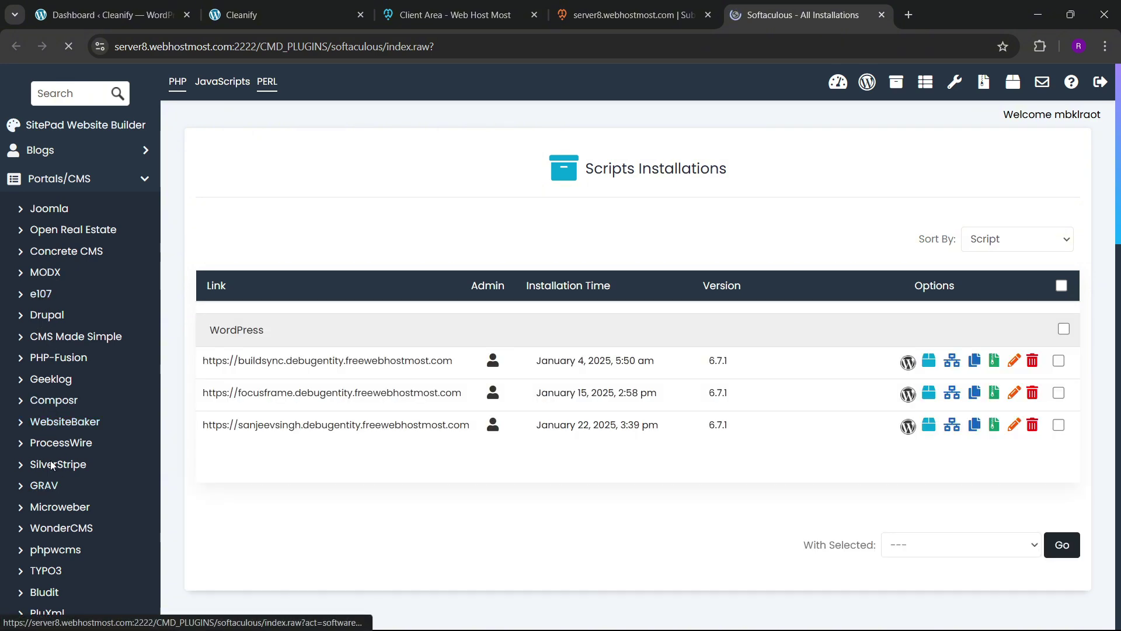
pyautogui.scroll(-4, 55, 498)
pyautogui.scroll(4, 59, 469)
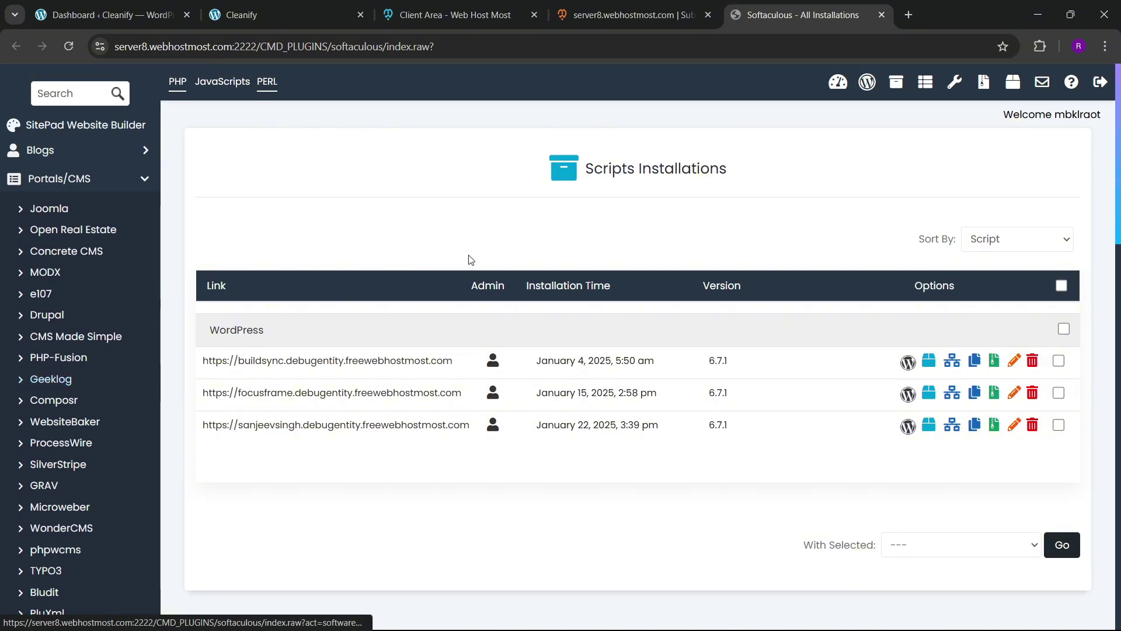
pyautogui.click(867, 81)
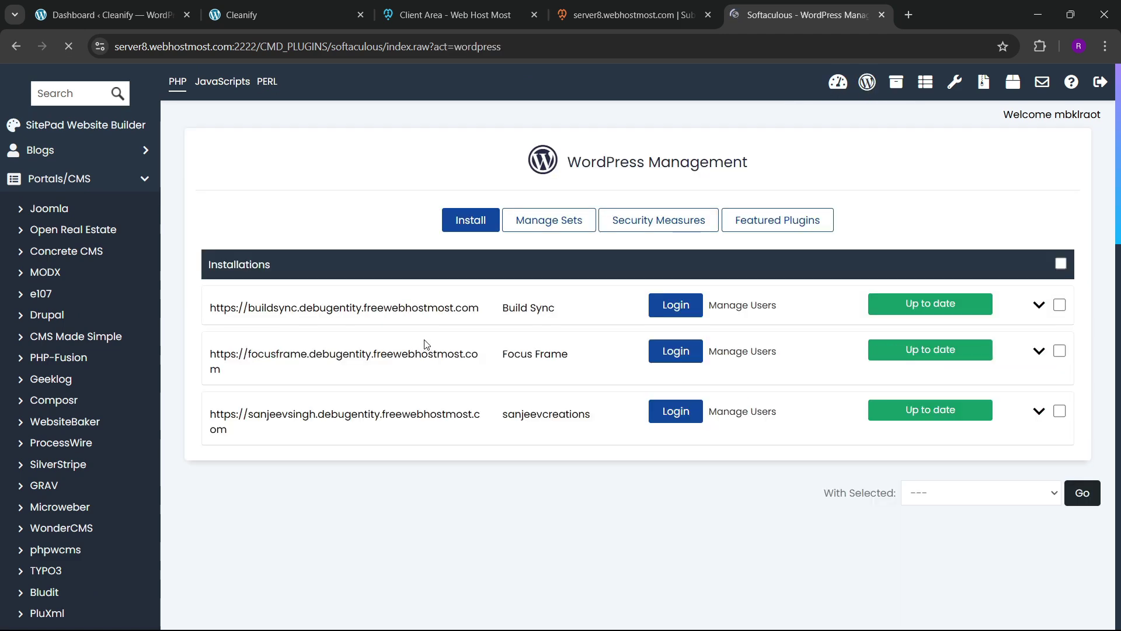
# - Start a new WordPress installation on cleanify.debugentity.freewebhostmost.com with version 6.7.1
pyautogui.click(466, 219)
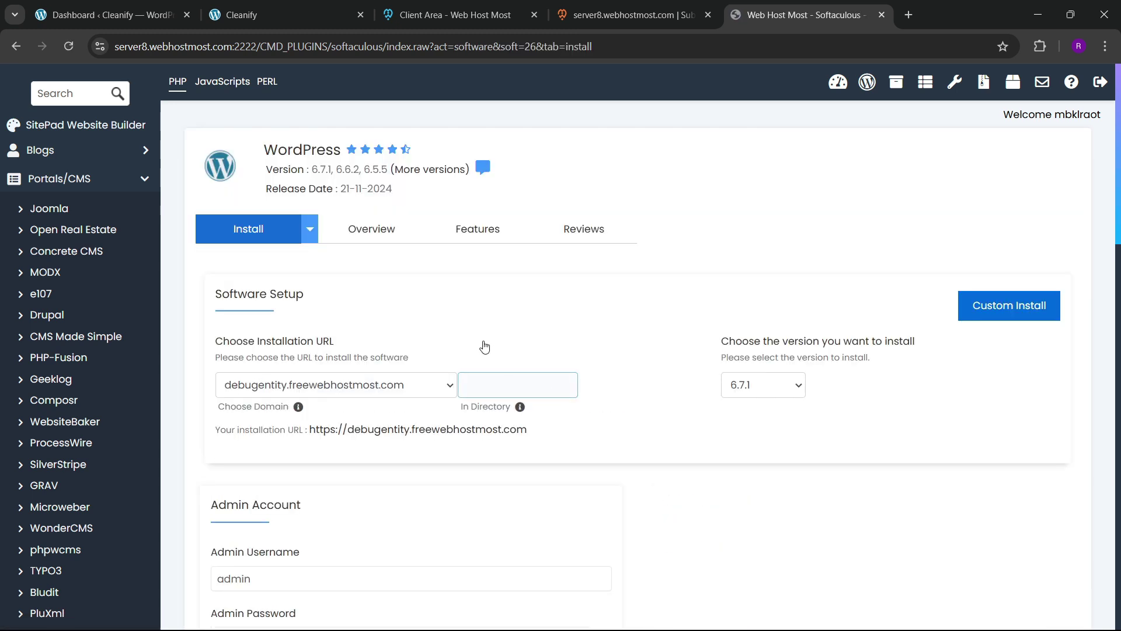
pyautogui.click(382, 388)
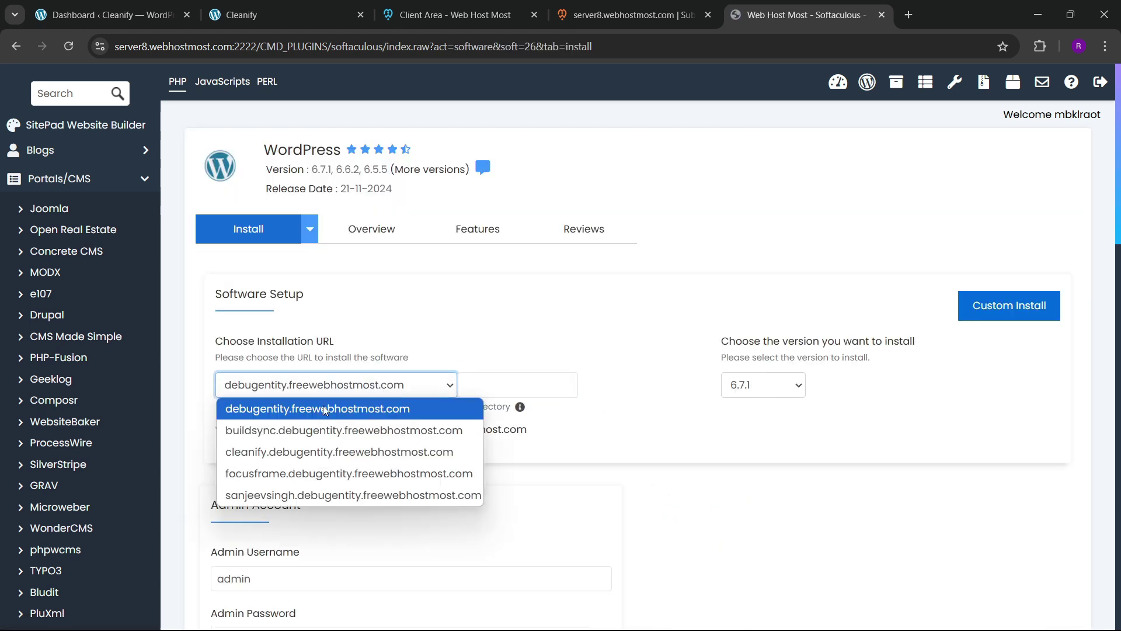
pyautogui.click(311, 457)
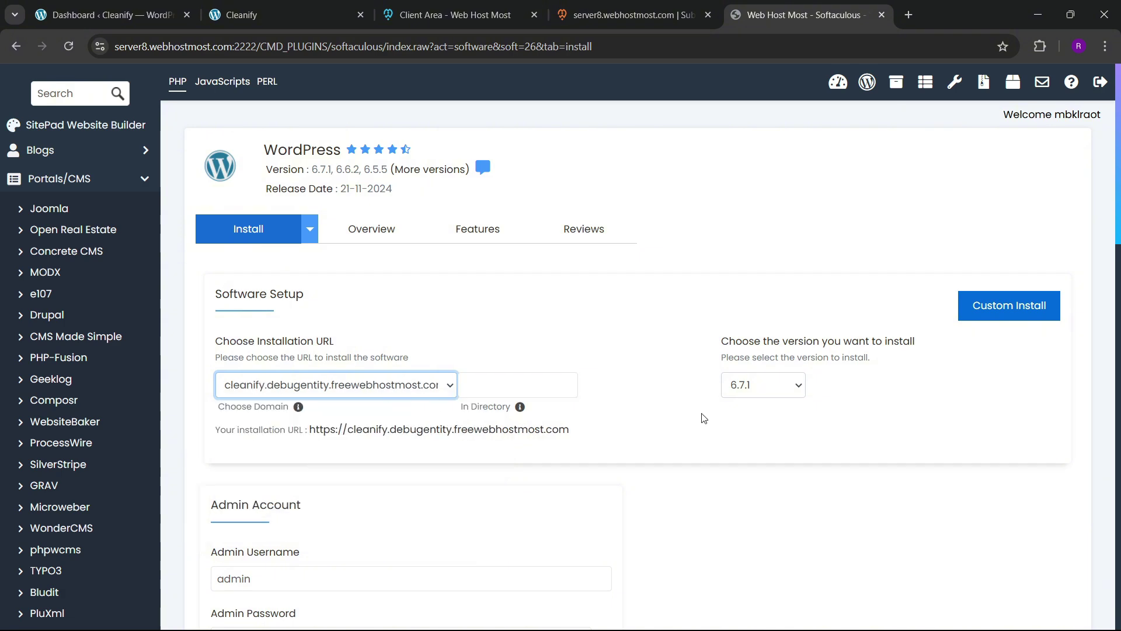
pyautogui.scroll(-2, 730, 374)
pyautogui.click(757, 244)
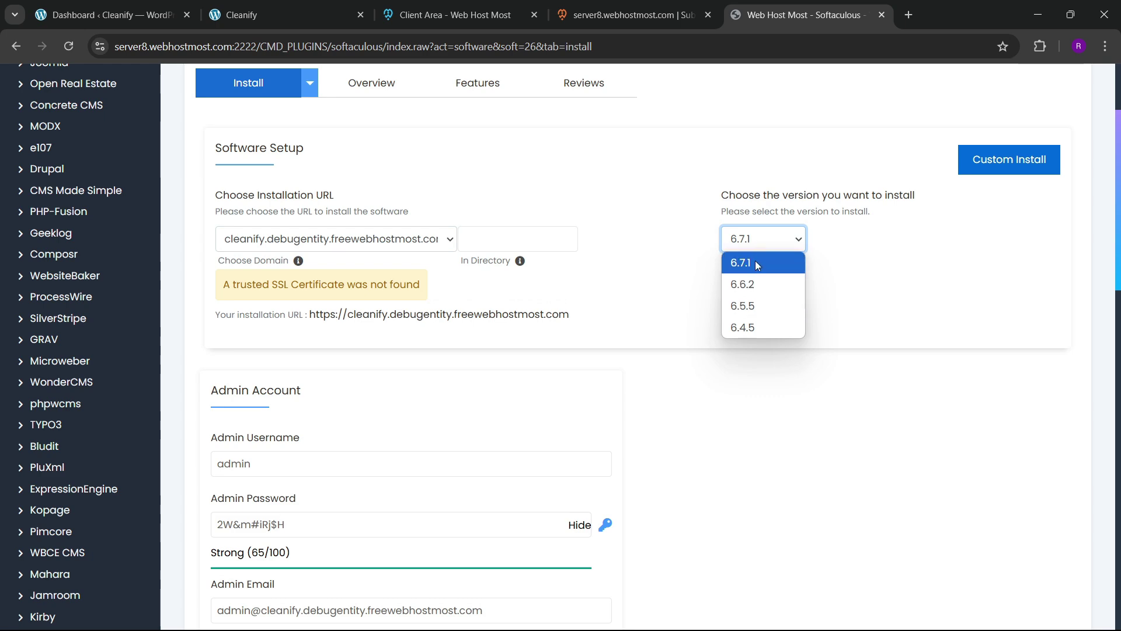
pyautogui.click(756, 265)
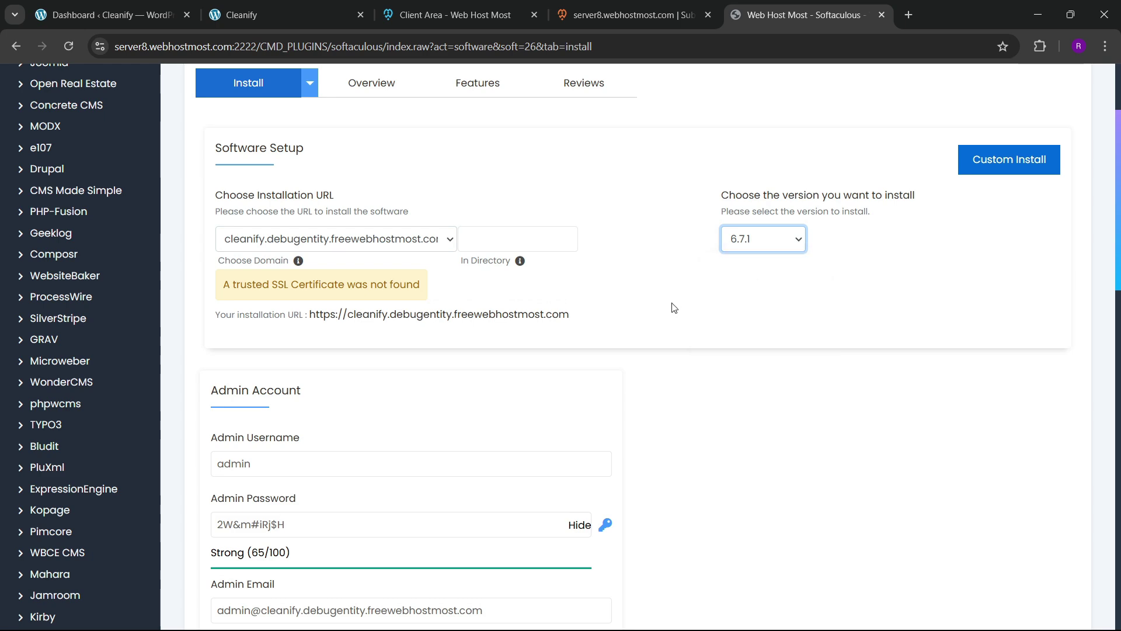
# - Replace the default admin username of the WordPress installation with the site owner's username
pyautogui.scroll(-2, 345, 326)
pyautogui.click(236, 320)
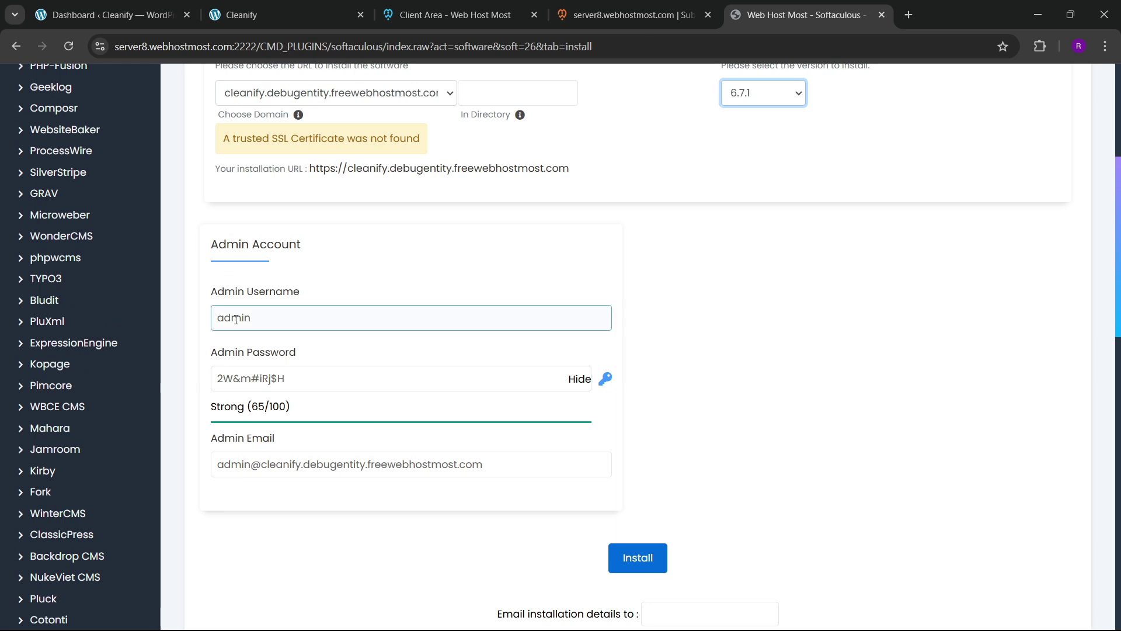
pyautogui.doubleClick(236, 319)
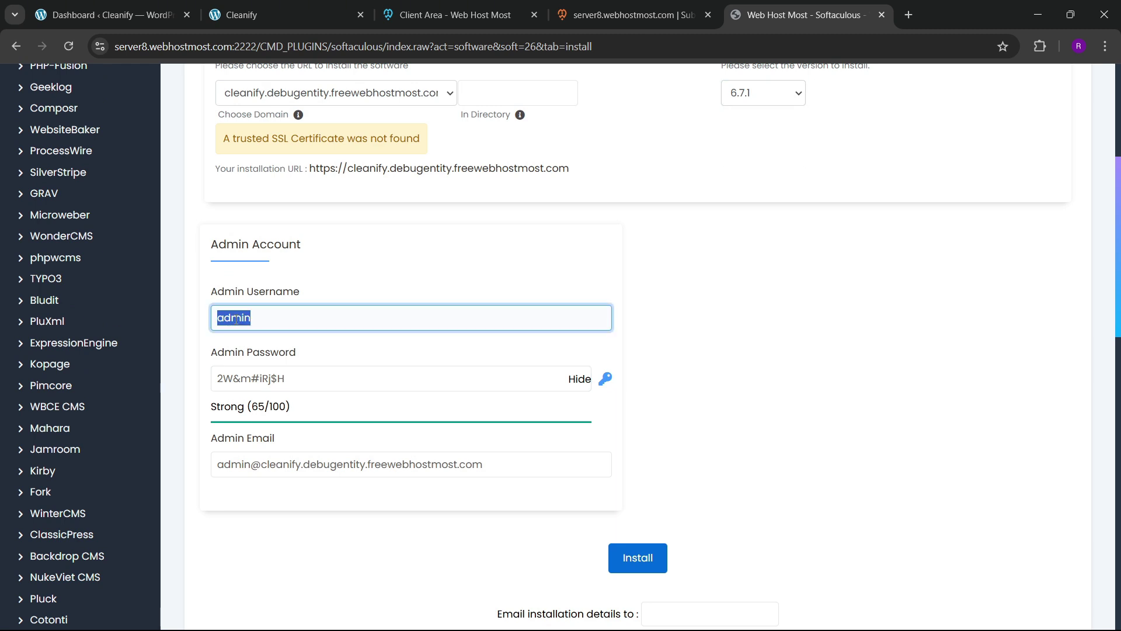
pyautogui.press('BackSpace')
pyautogui.write('romeo')
# - Replace the generated admin password with a custom strong one, keeping the entry hidden
pyautogui.doubleClick(270, 380)
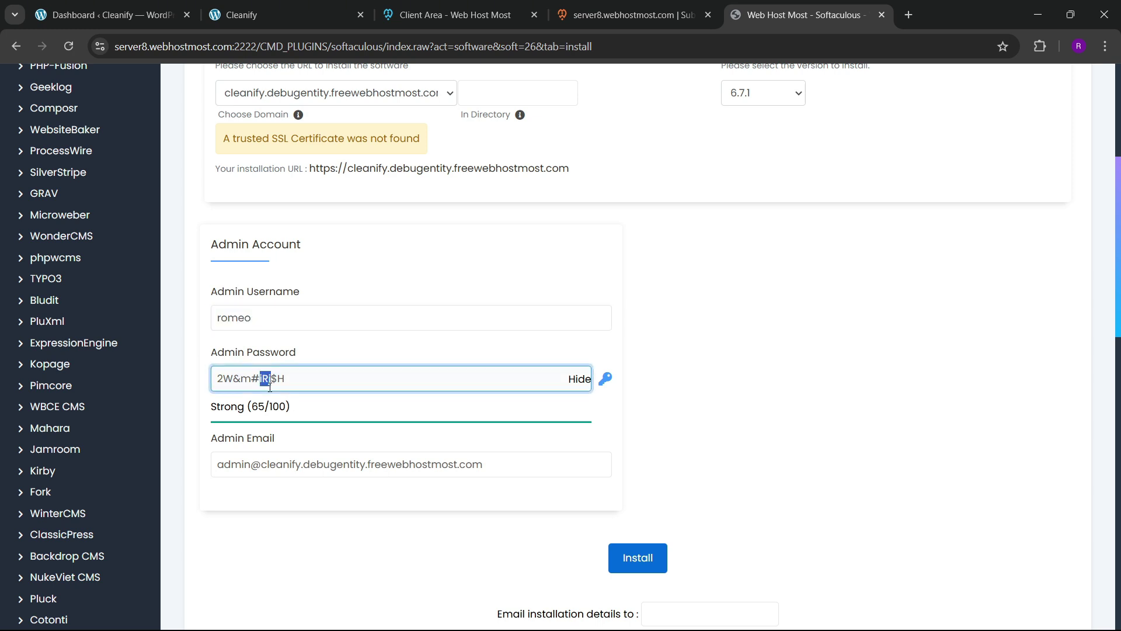
pyautogui.hotkey('ctrl', 'a')
pyautogui.press('BackSpace')
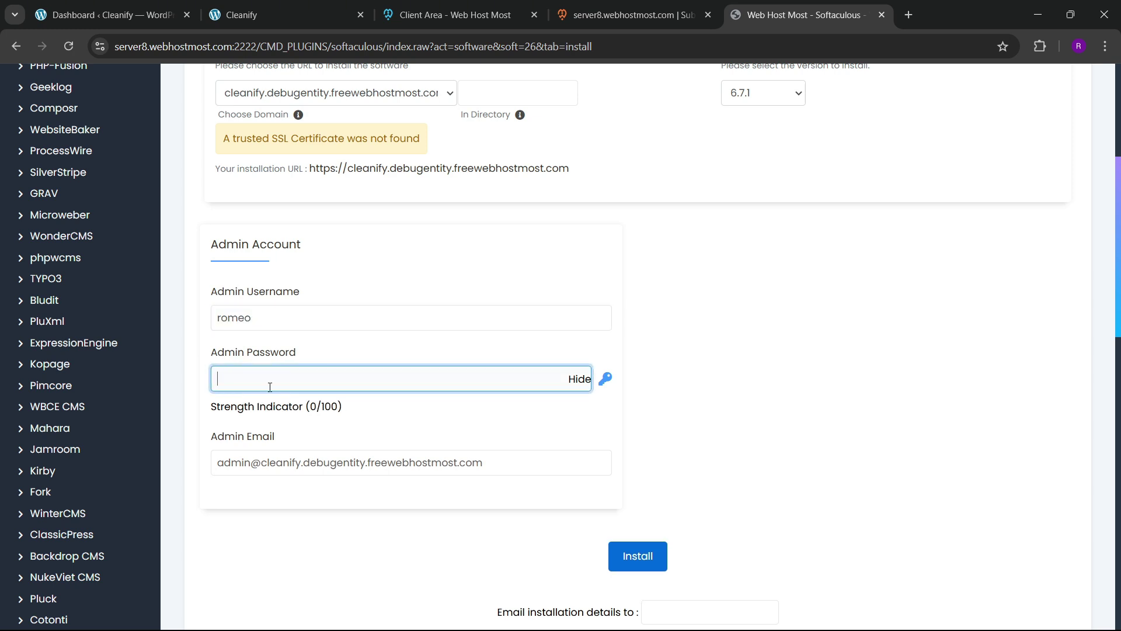
pyautogui.click(579, 379)
pyautogui.click(269, 381)
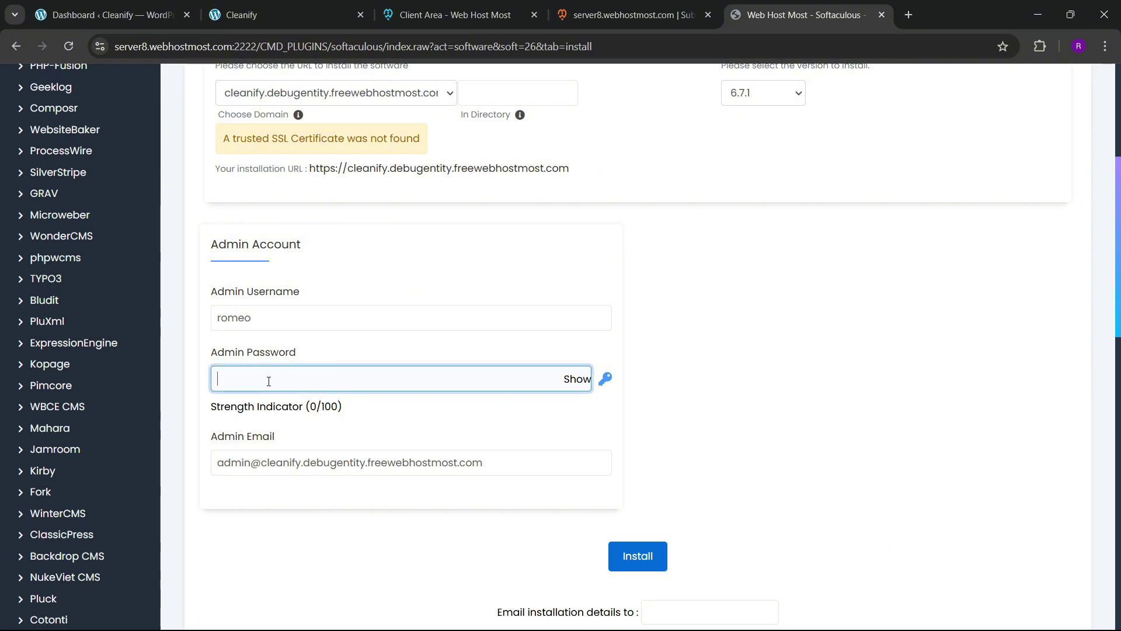
pyautogui.write('•••••')
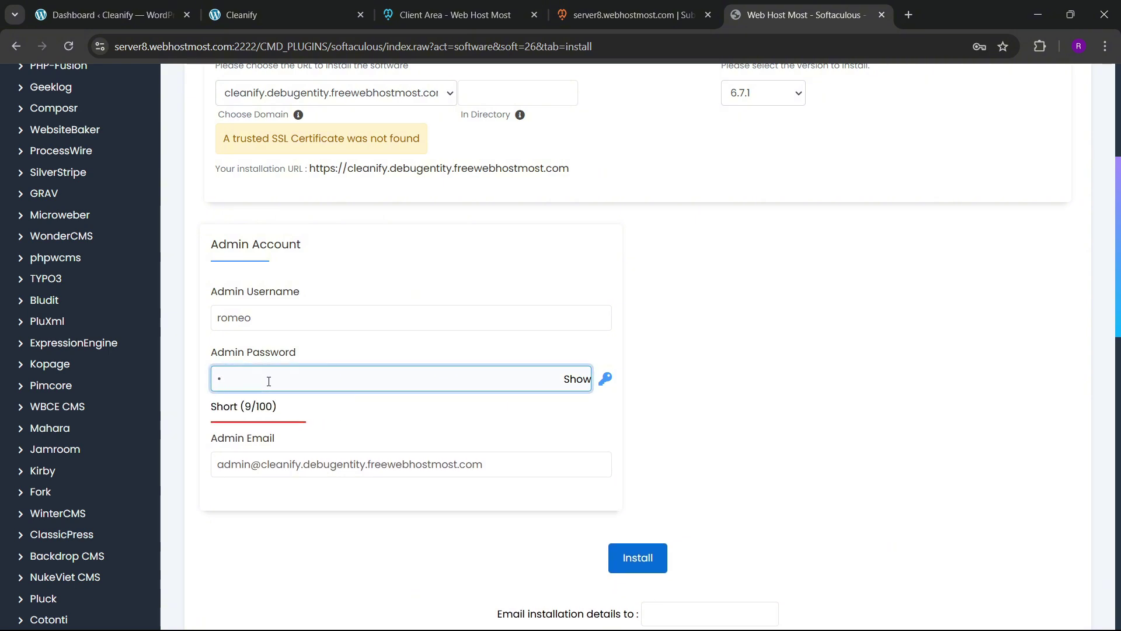
pyautogui.press('BackSpace')
pyautogui.write('•••••••')
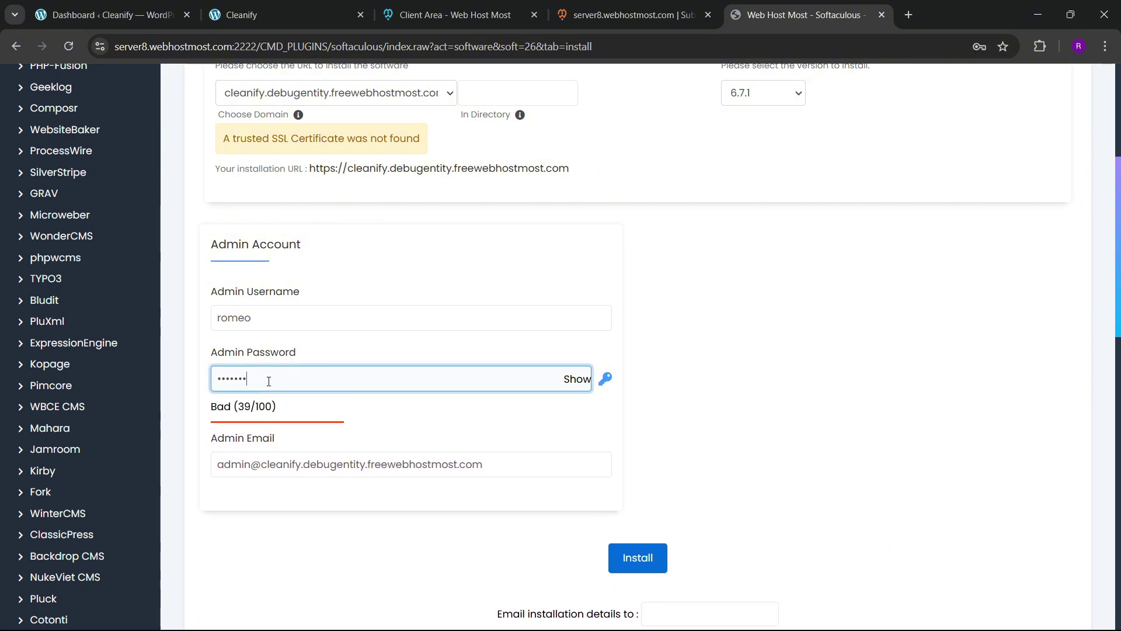
pyautogui.write('••••••')
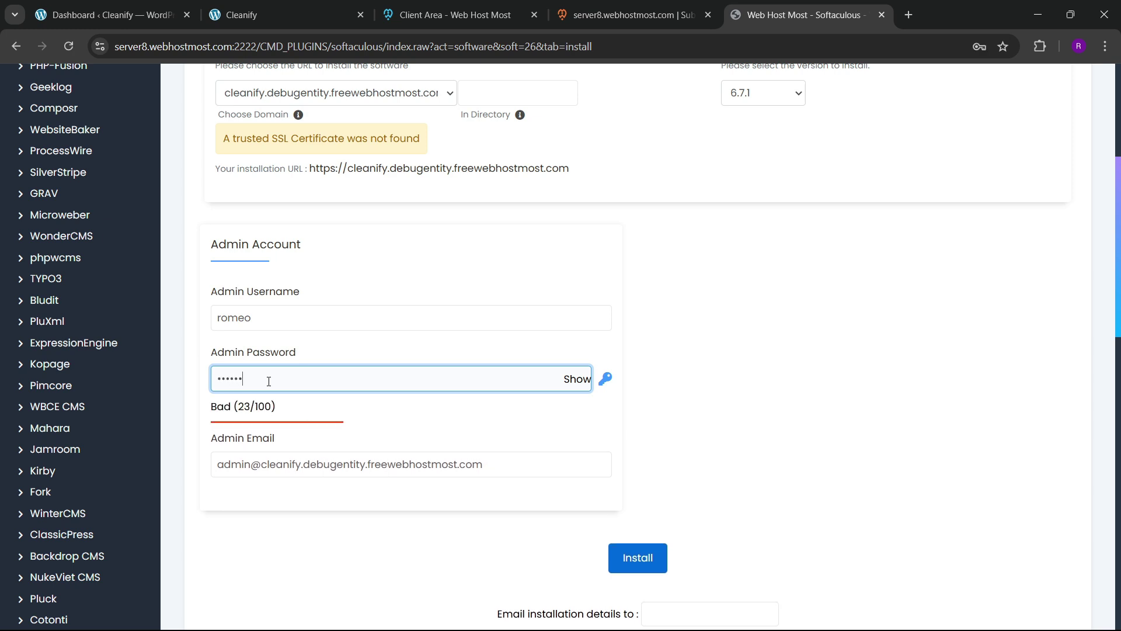
pyautogui.write('••••••')
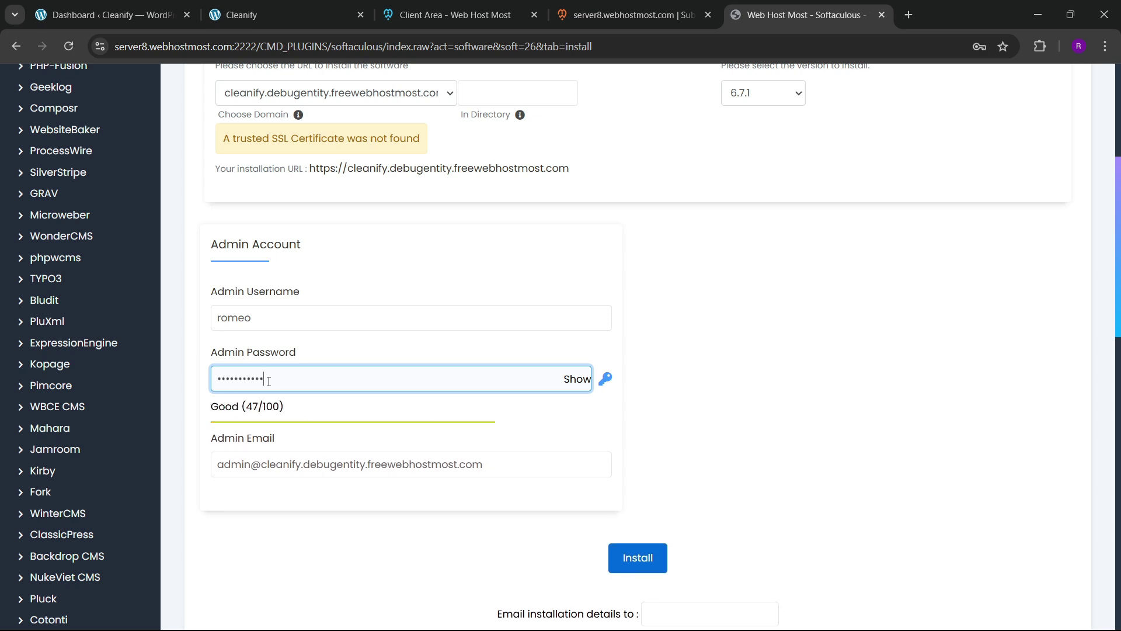
pyautogui.write('••')
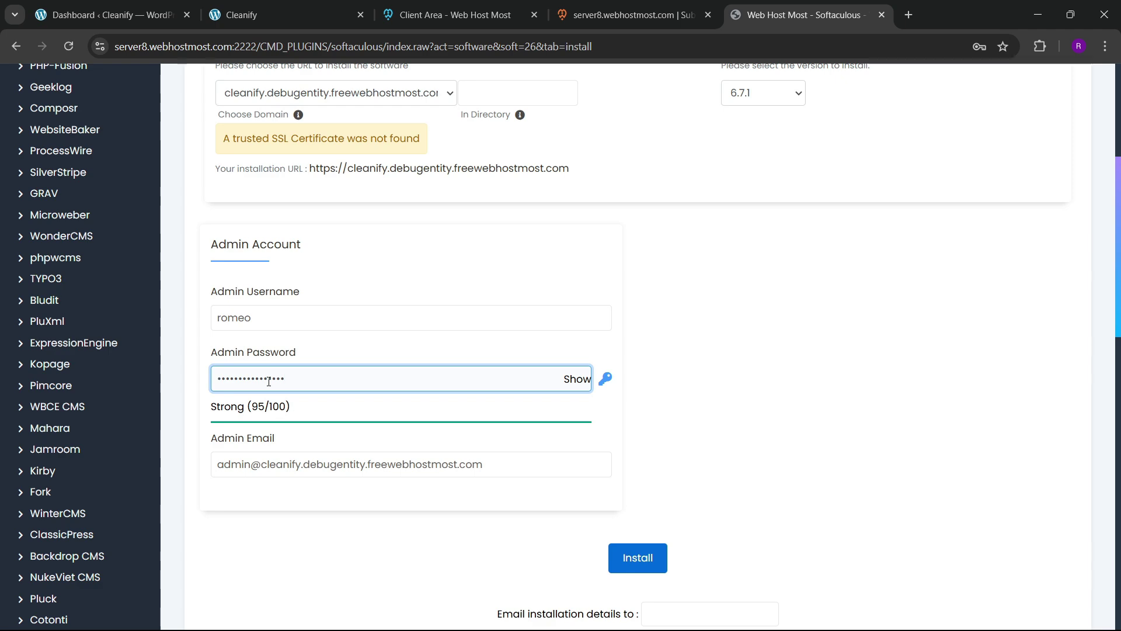
# - Check the installation settings and install WordPress on the Cleanify subdomain
pyautogui.scroll(6, 435, 345)
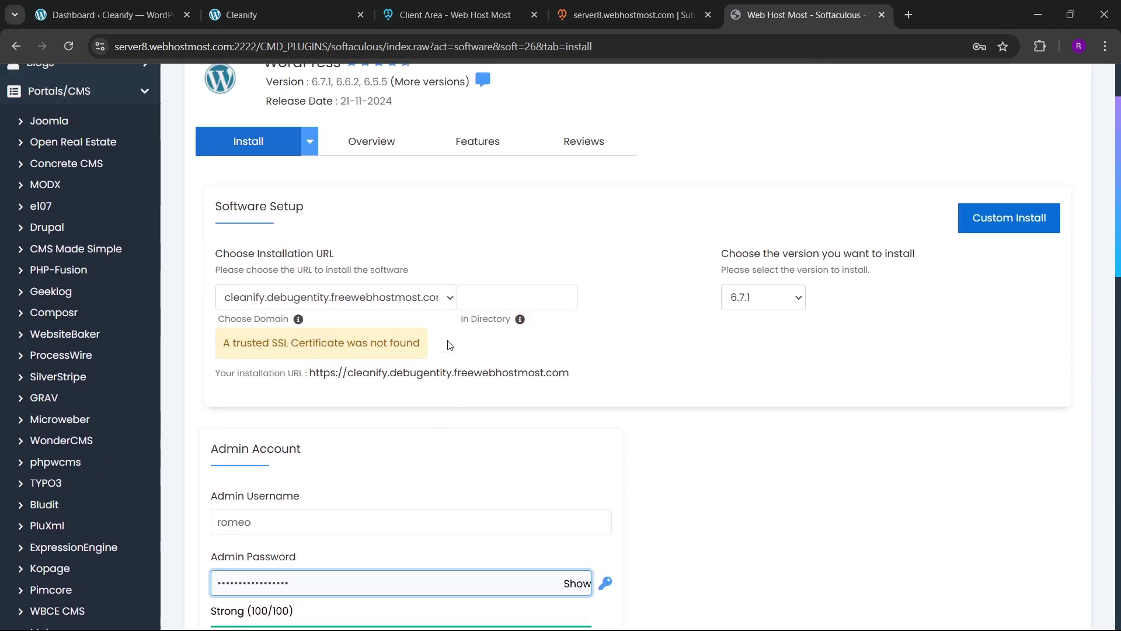
pyautogui.scroll(-9, 681, 360)
pyautogui.click(642, 404)
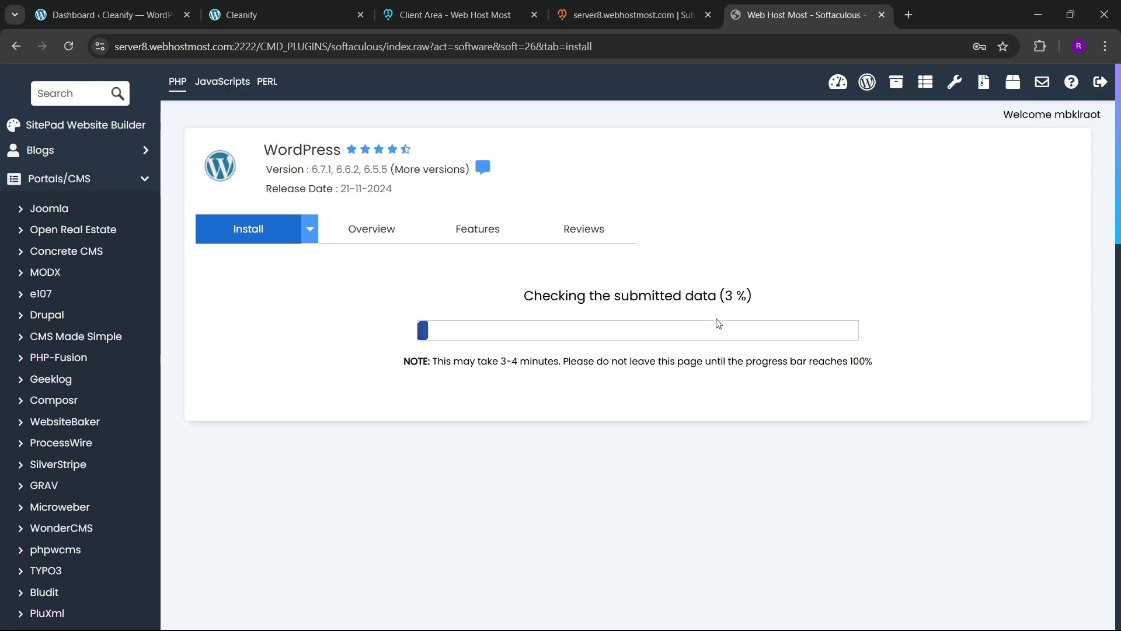
pyautogui.click(913, 272)
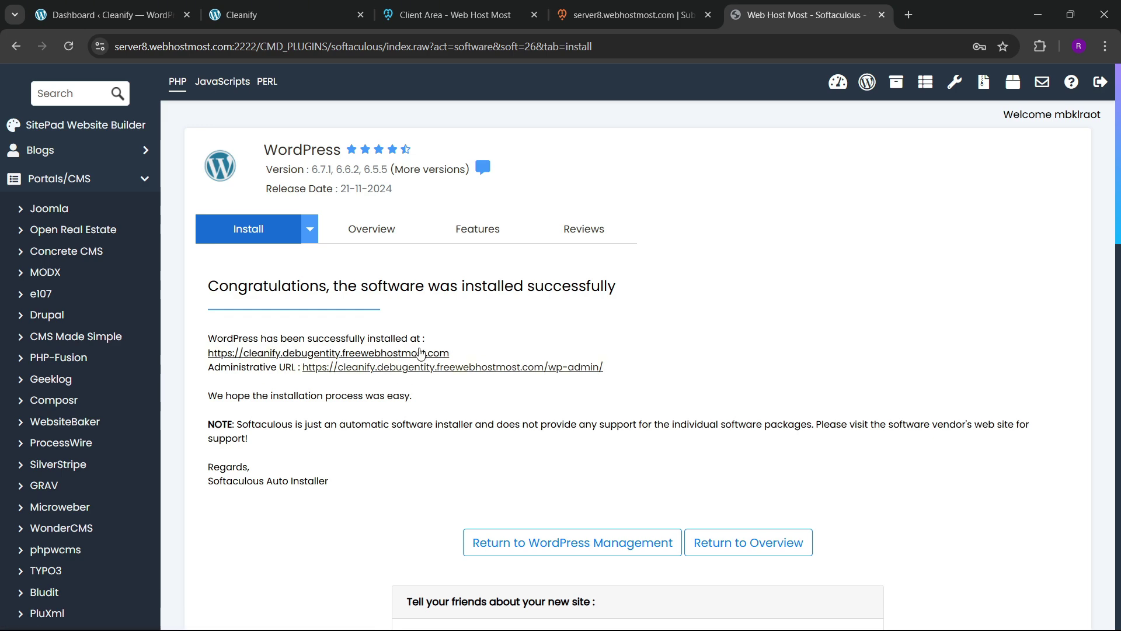
# - Open the administrative URL of the new Cleanify WordPress site
pyautogui.click(459, 368)
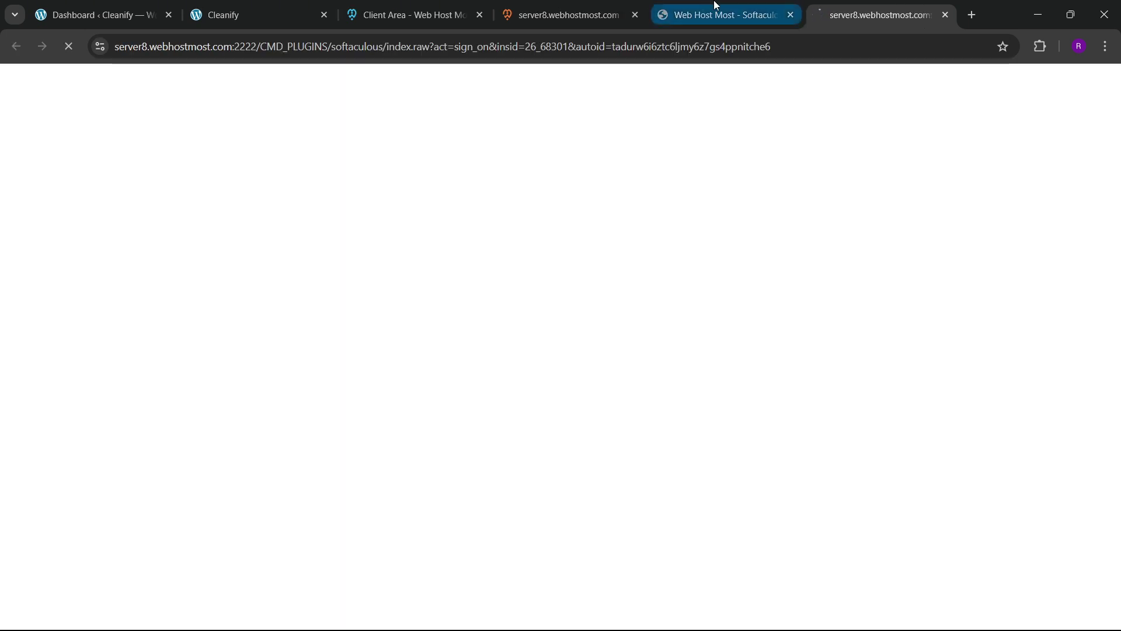
pyautogui.click(708, 14)
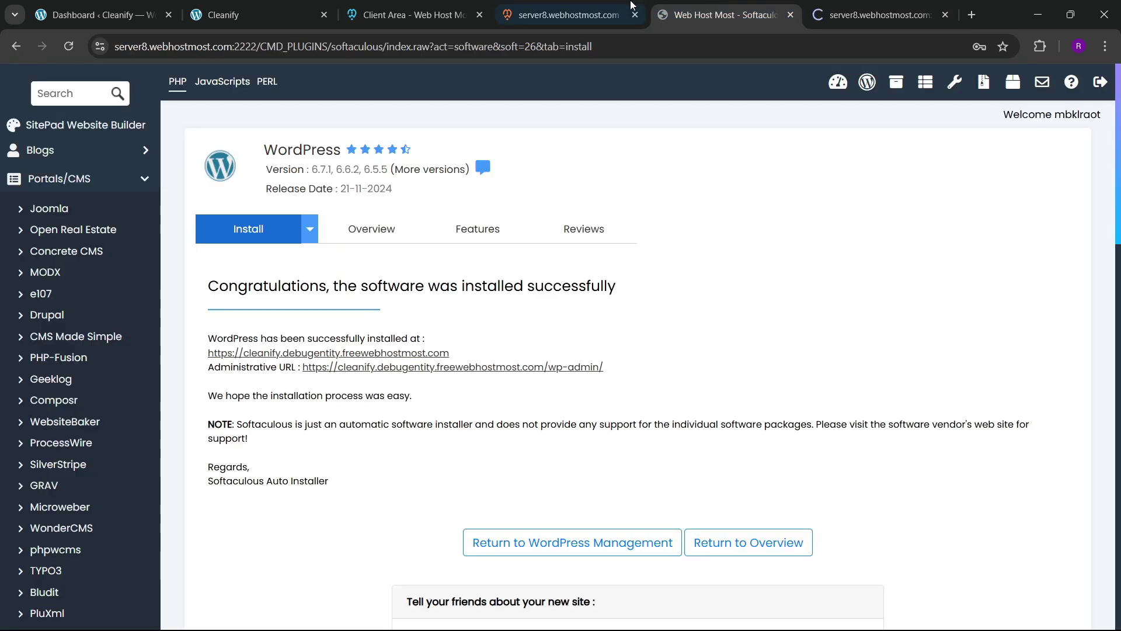
pyautogui.click(873, 15)
pyautogui.click(738, 6)
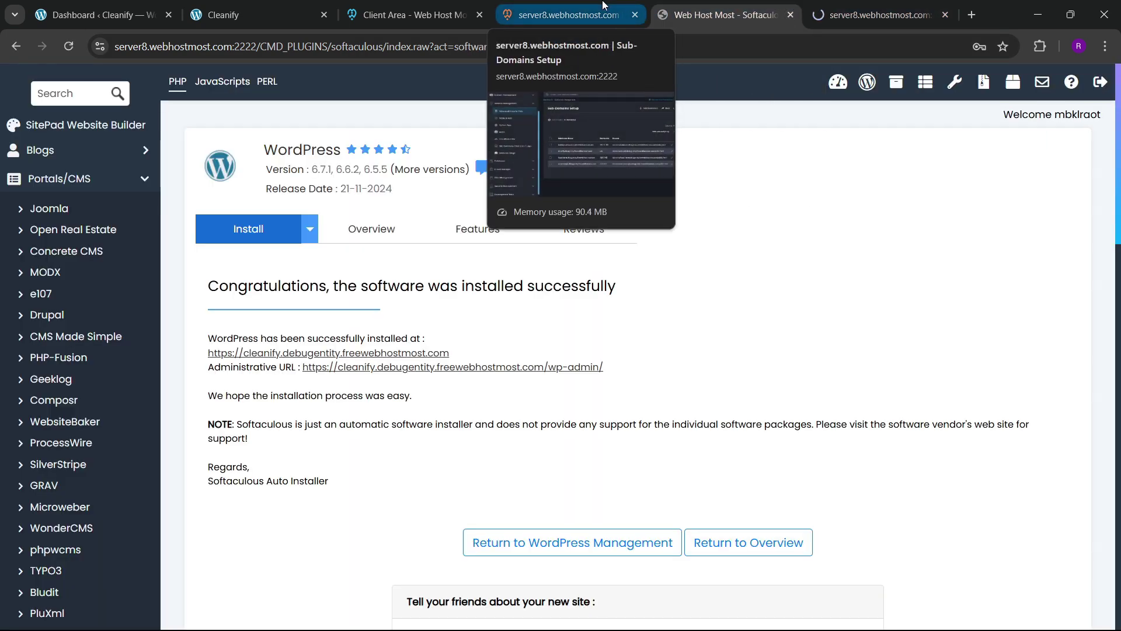
# - Close the subdomain setup and Web Host Most client area pages and switch to the new site's WordPress admin
pyautogui.click(575, 14)
pyautogui.click(634, 15)
pyautogui.click(479, 21)
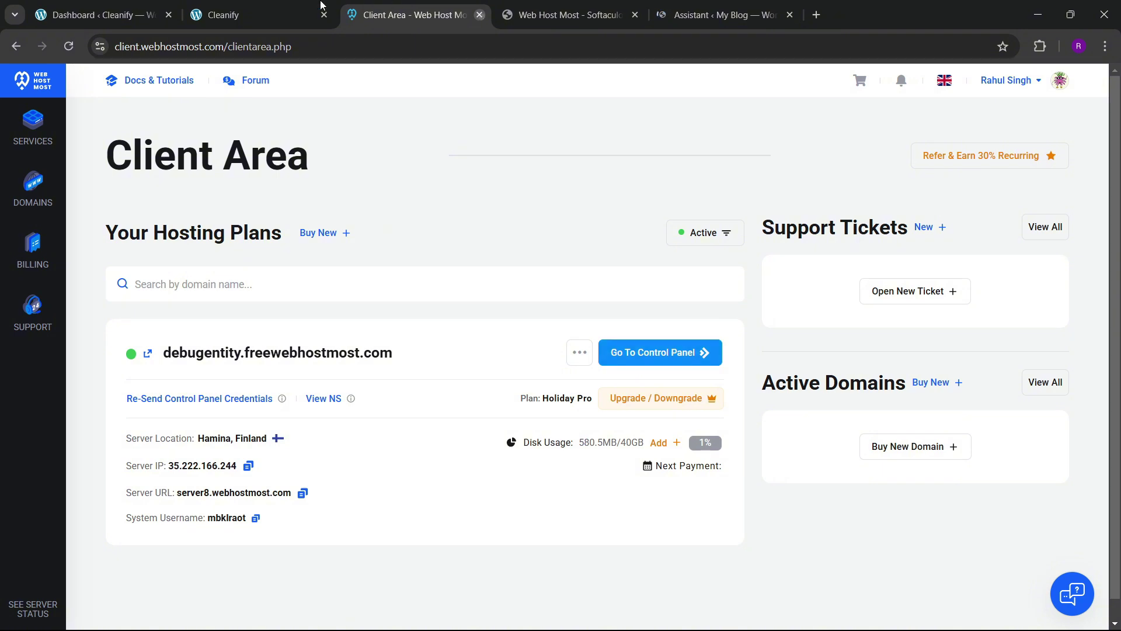
pyautogui.hotkey('ctrl', 'w')
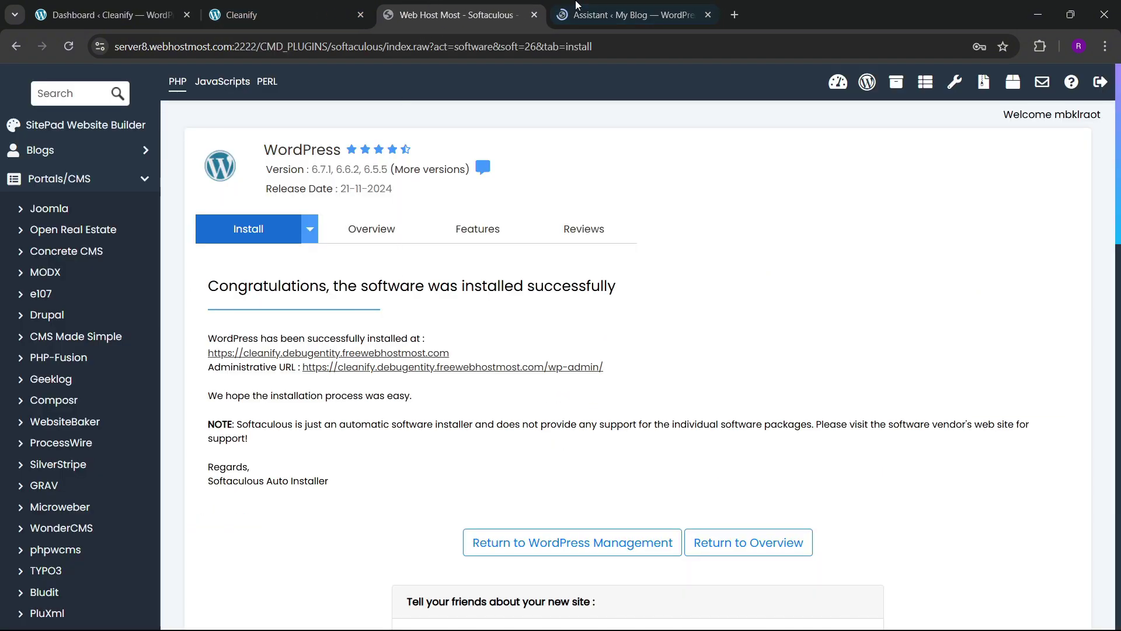
pyautogui.click(575, 6)
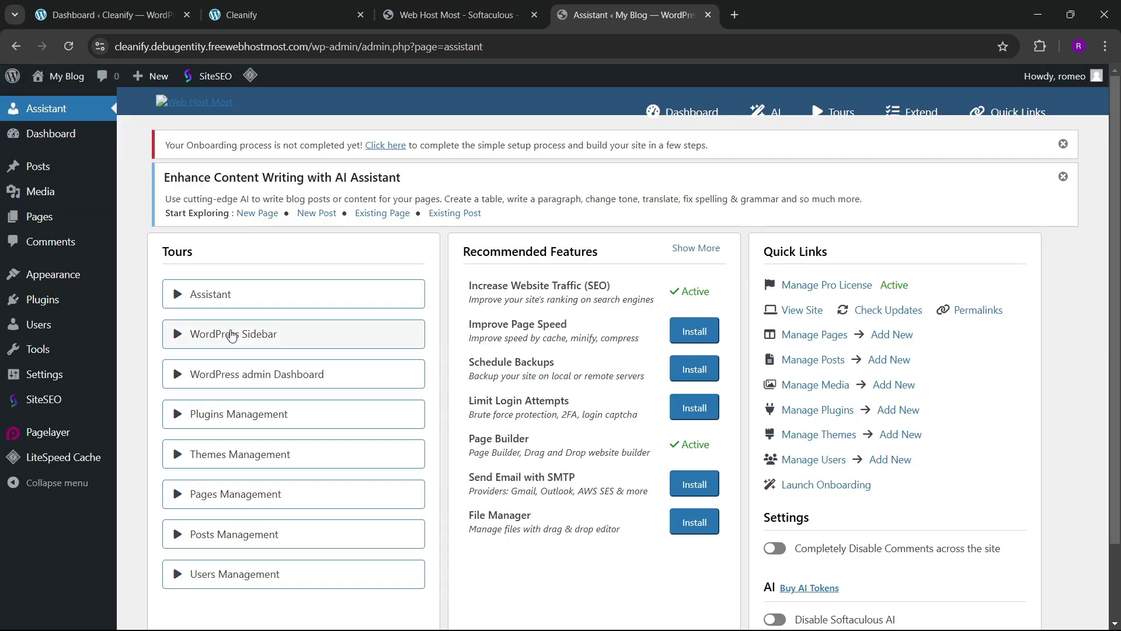
# - Open the installed plugins list of the new WordPress site and close the Softaculous page
pyautogui.scroll(-1, 234, 309)
pyautogui.scroll(1, 211, 257)
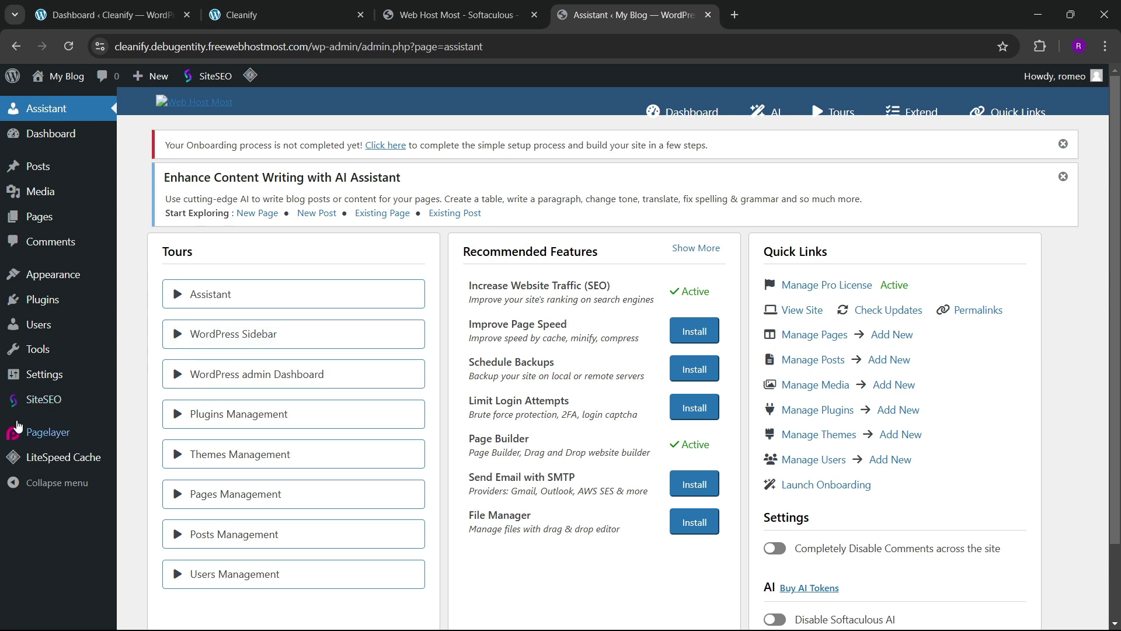
pyautogui.moveTo(33, 465)
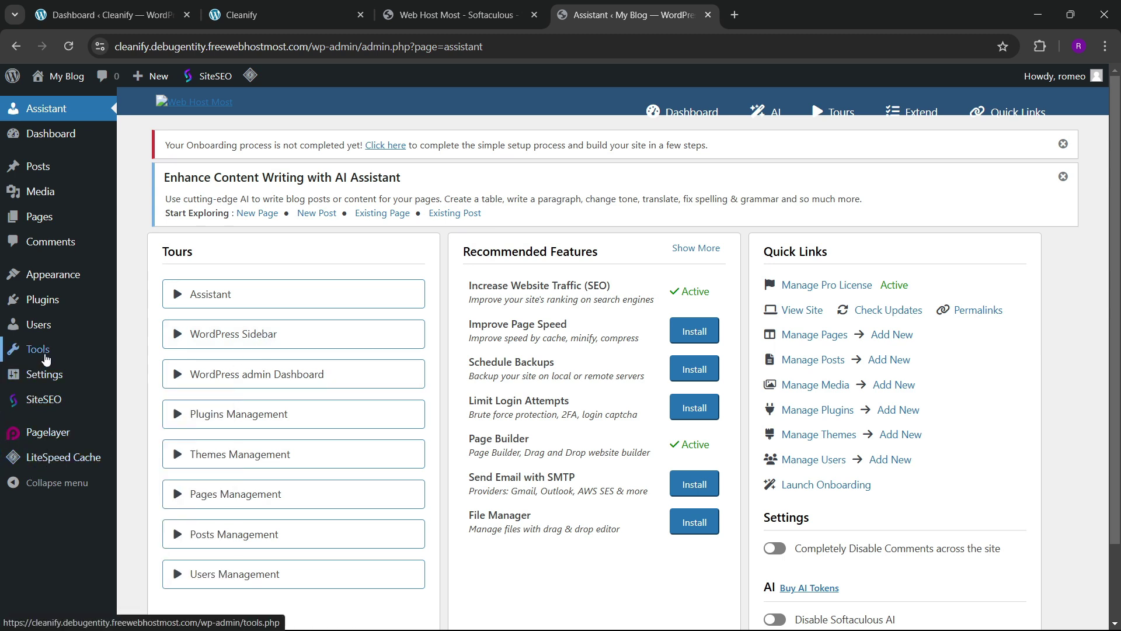
pyautogui.moveTo(46, 309)
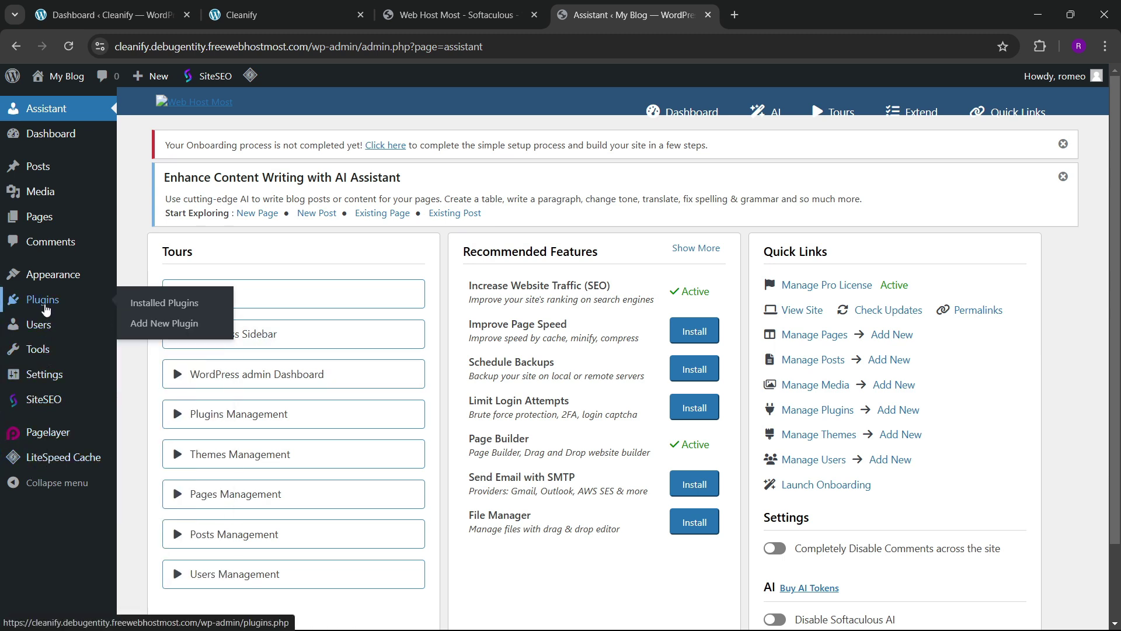
pyautogui.click(140, 302)
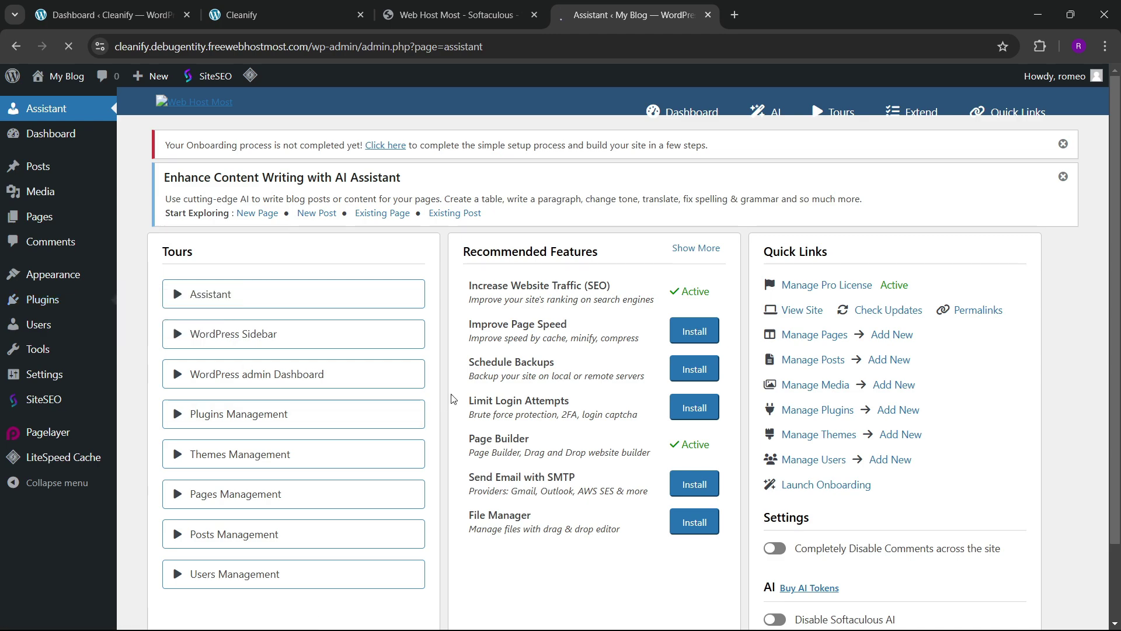
pyautogui.click(485, 16)
pyautogui.click(534, 15)
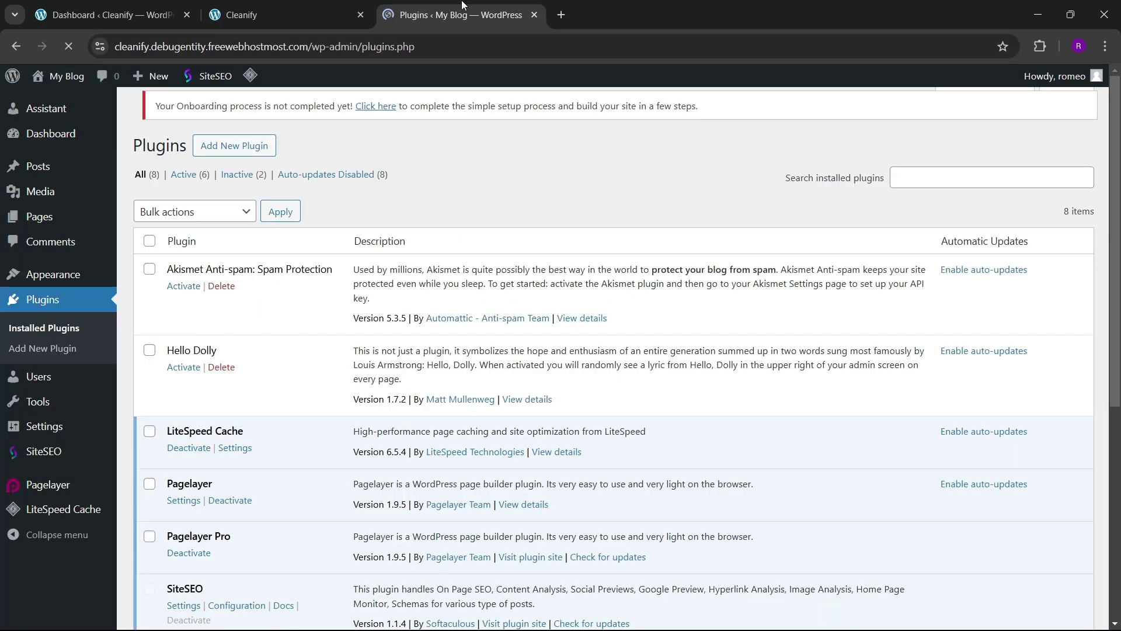
# - Look through the preinstalled plugins and select Akismet Anti-spam: Spam Protection in the list
pyautogui.scroll(-5, 268, 403)
pyautogui.scroll(4, 268, 403)
pyautogui.scroll(1, 268, 403)
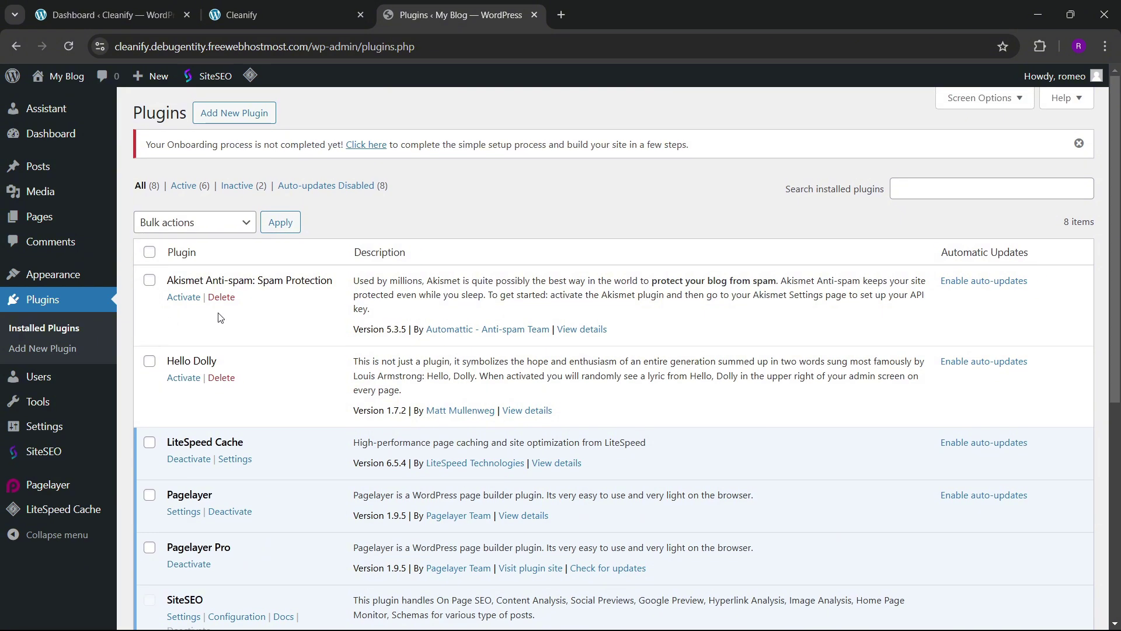
pyautogui.click(149, 280)
pyautogui.scroll(-5, 206, 407)
pyautogui.scroll(-1, 207, 407)
pyautogui.scroll(5, 207, 407)
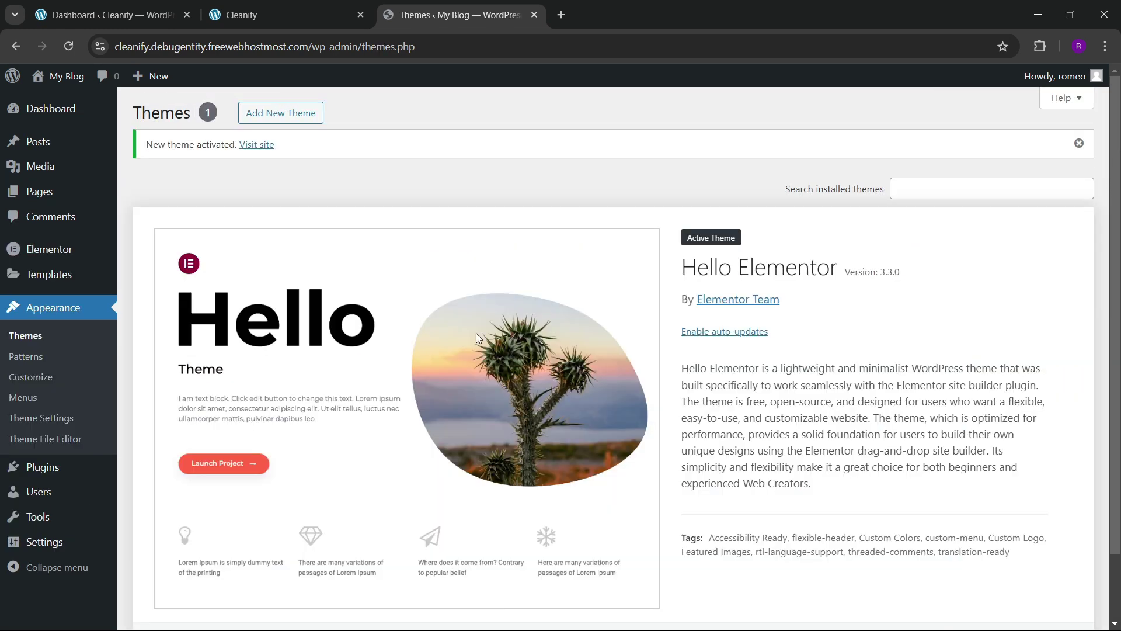
# - Look over the active Hello Elementor theme and the installed plugins, and open the list of all pages
pyautogui.scroll(-2, 408, 344)
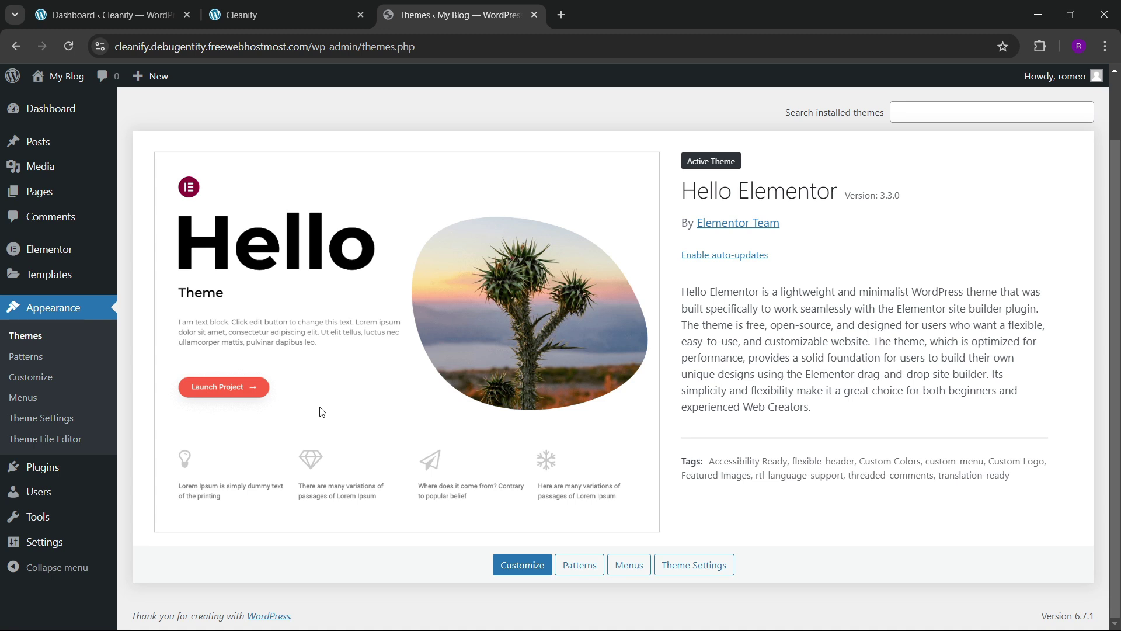
pyautogui.moveTo(36, 467)
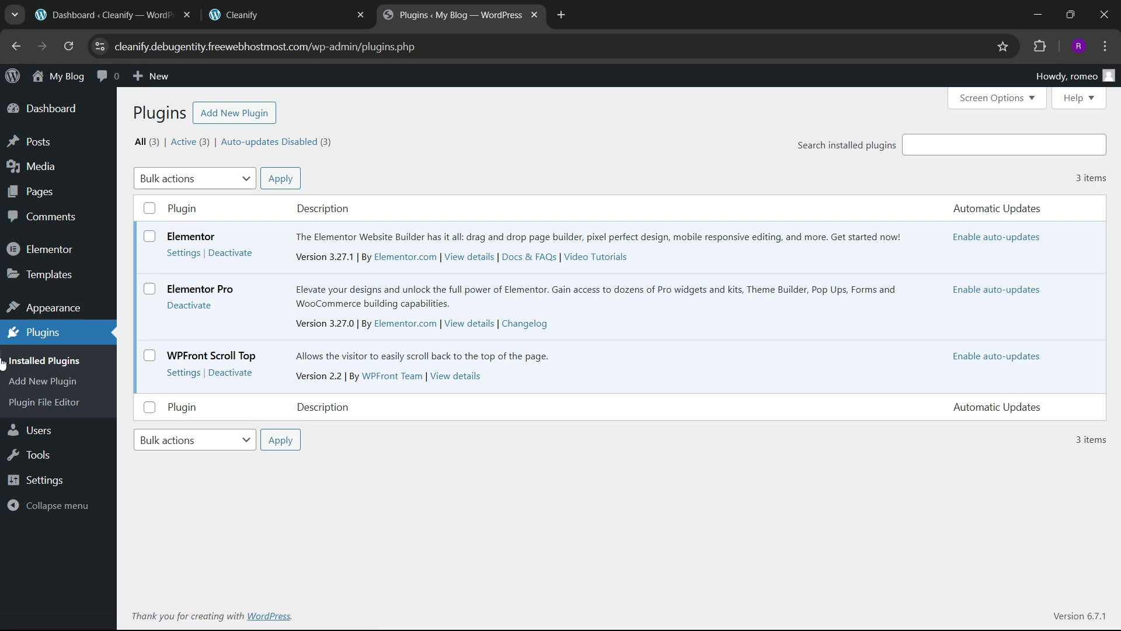
pyautogui.moveTo(51, 203)
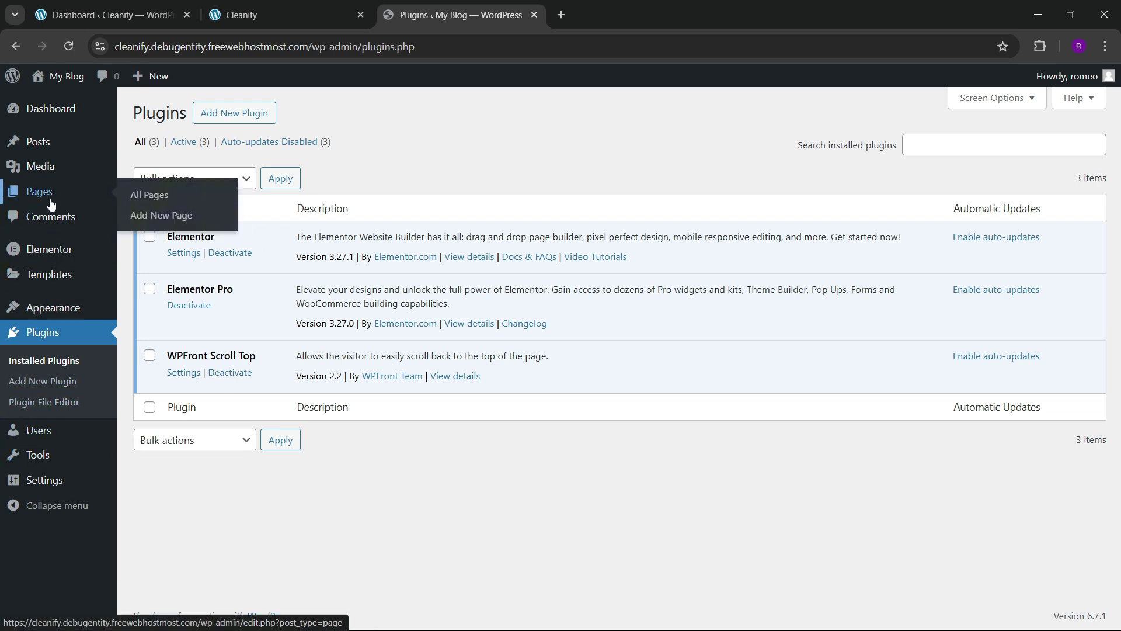
pyautogui.click(152, 201)
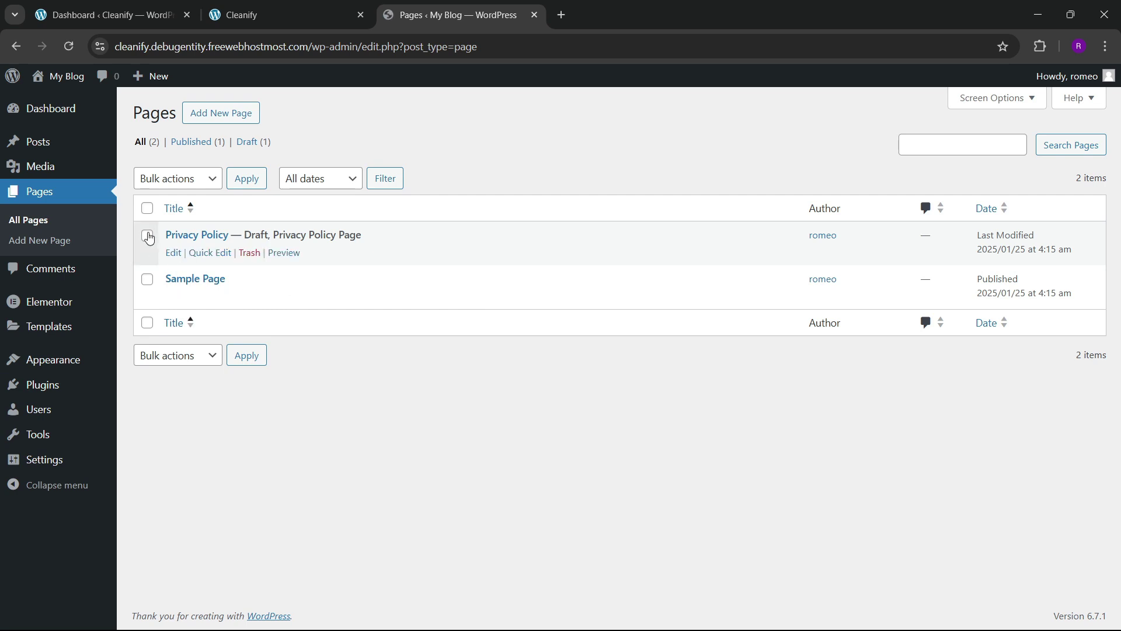
# - Move all the listed default pages, Privacy Policy and Sample Page, to the trash with one bulk action
pyautogui.click(147, 207)
pyautogui.click(177, 178)
pyautogui.click(169, 238)
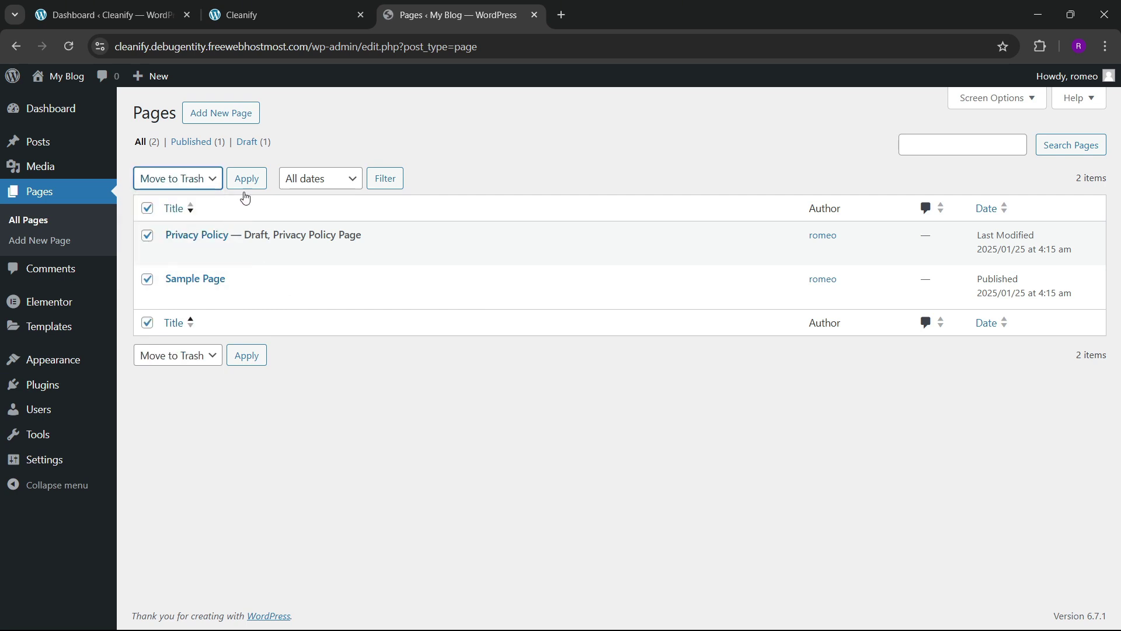
pyautogui.click(246, 188)
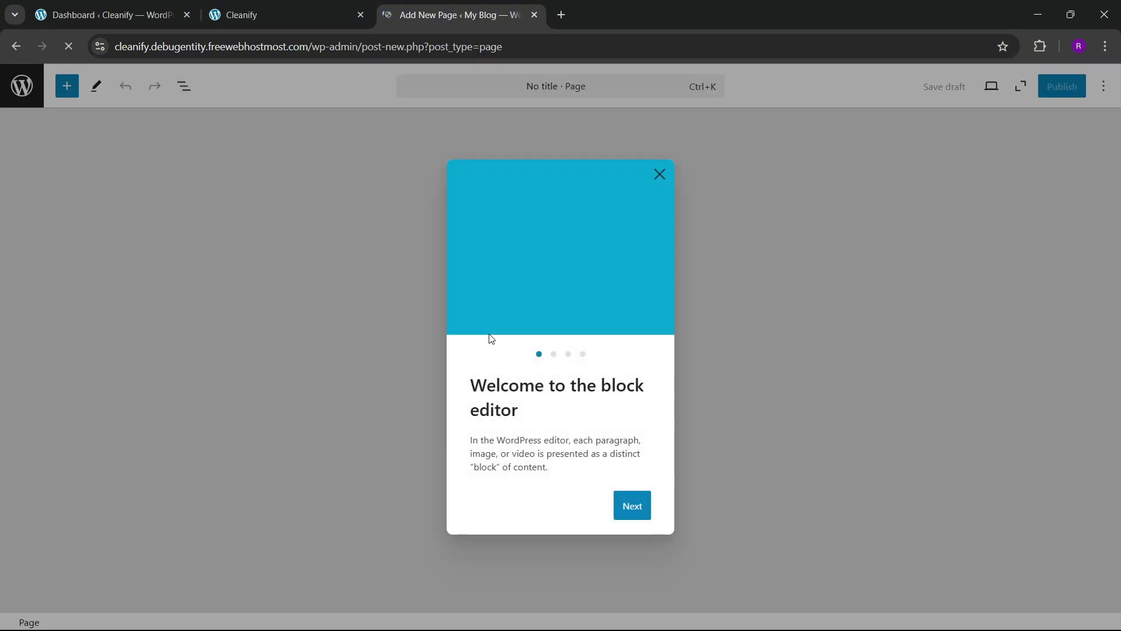
# - Create and publish a new page titled Home with the Elementor Full Width template, and return to the pages list
pyautogui.click(658, 171)
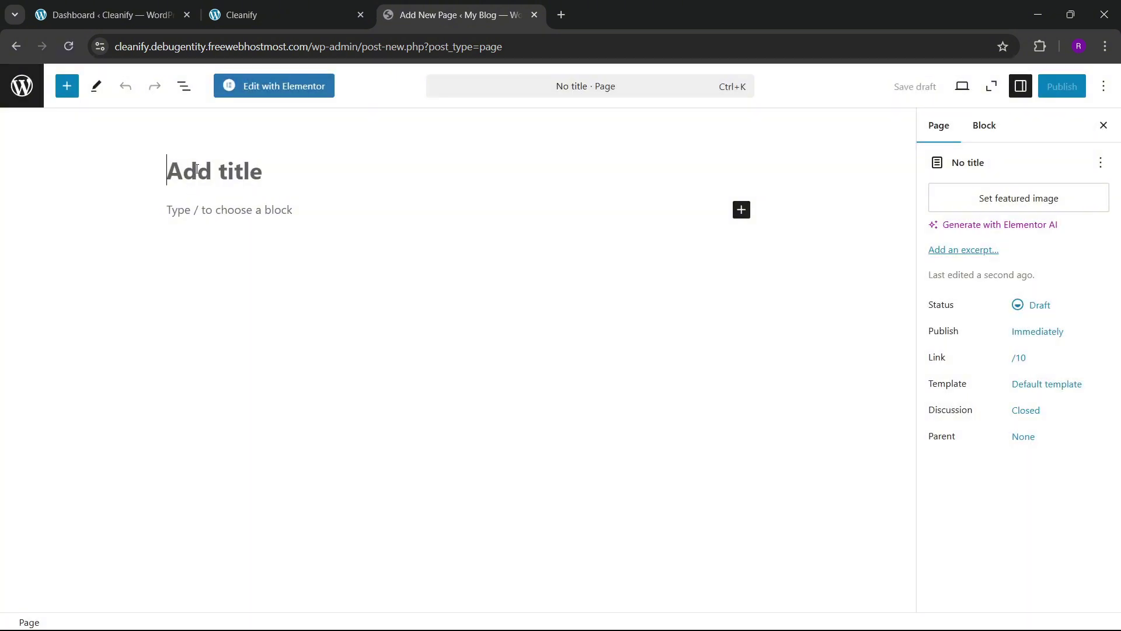
pyautogui.write('Home')
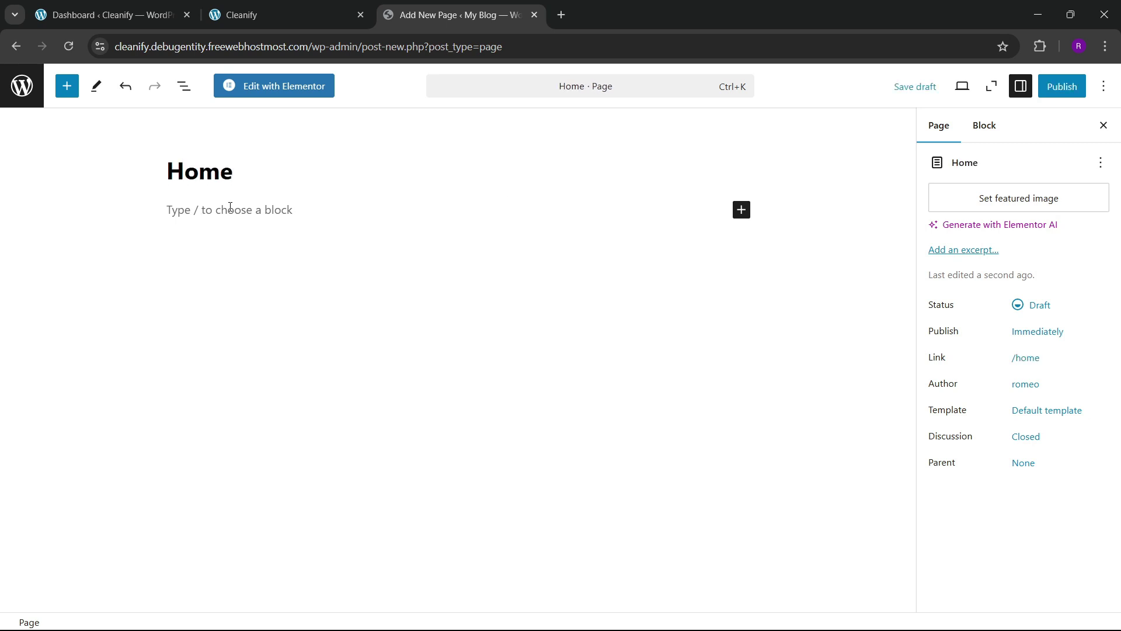
pyautogui.click(1080, 416)
pyautogui.click(978, 525)
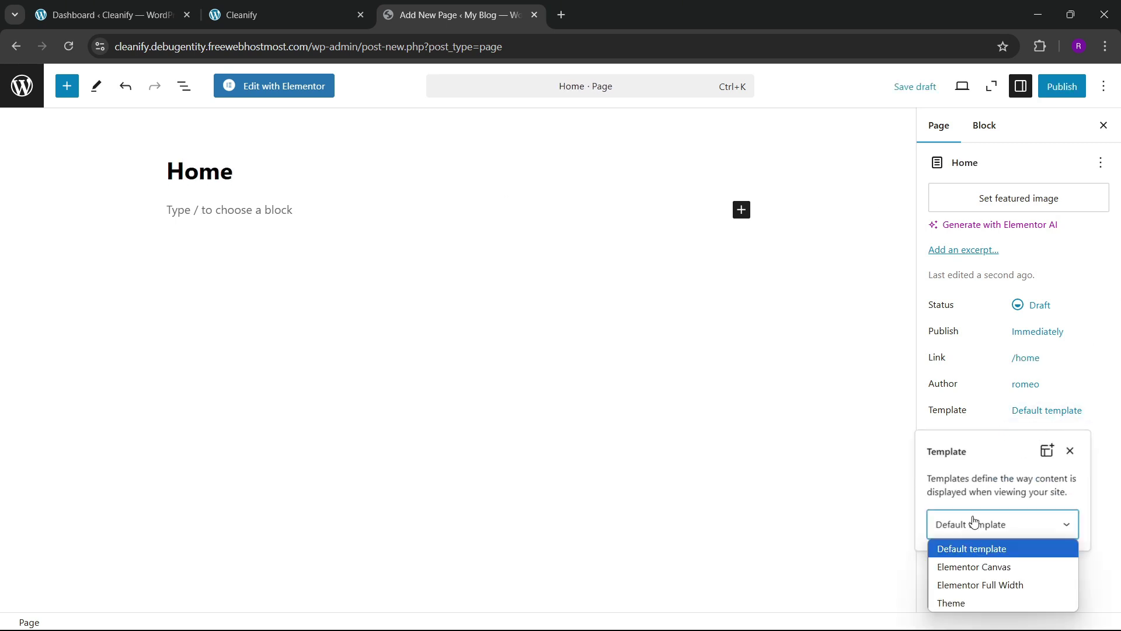
pyautogui.click(979, 585)
pyautogui.click(1061, 87)
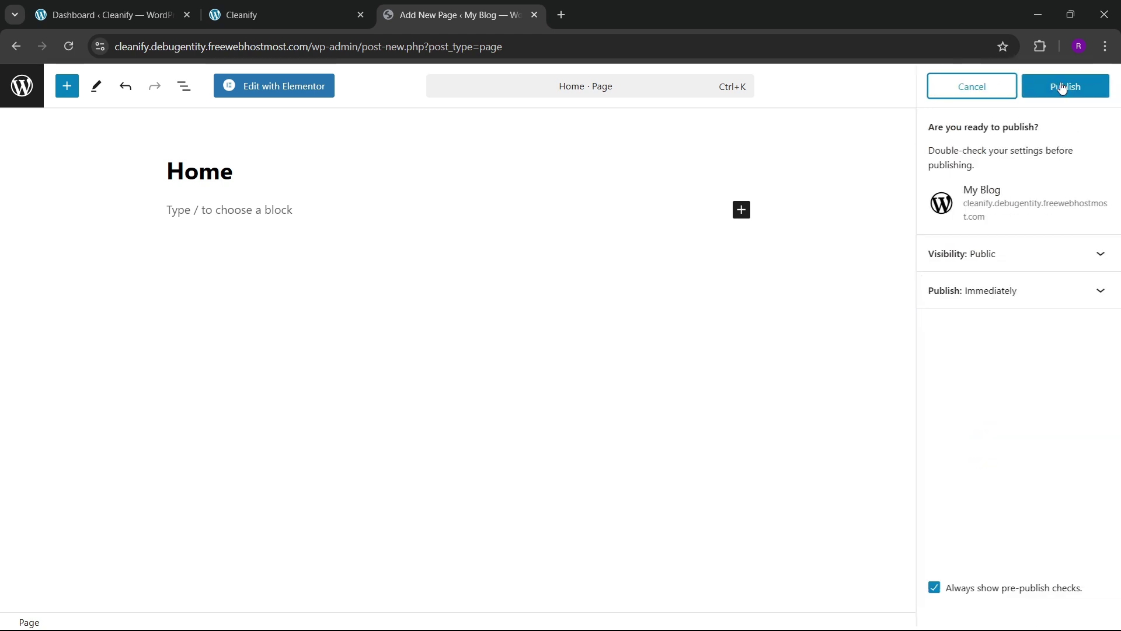
pyautogui.click(1066, 86)
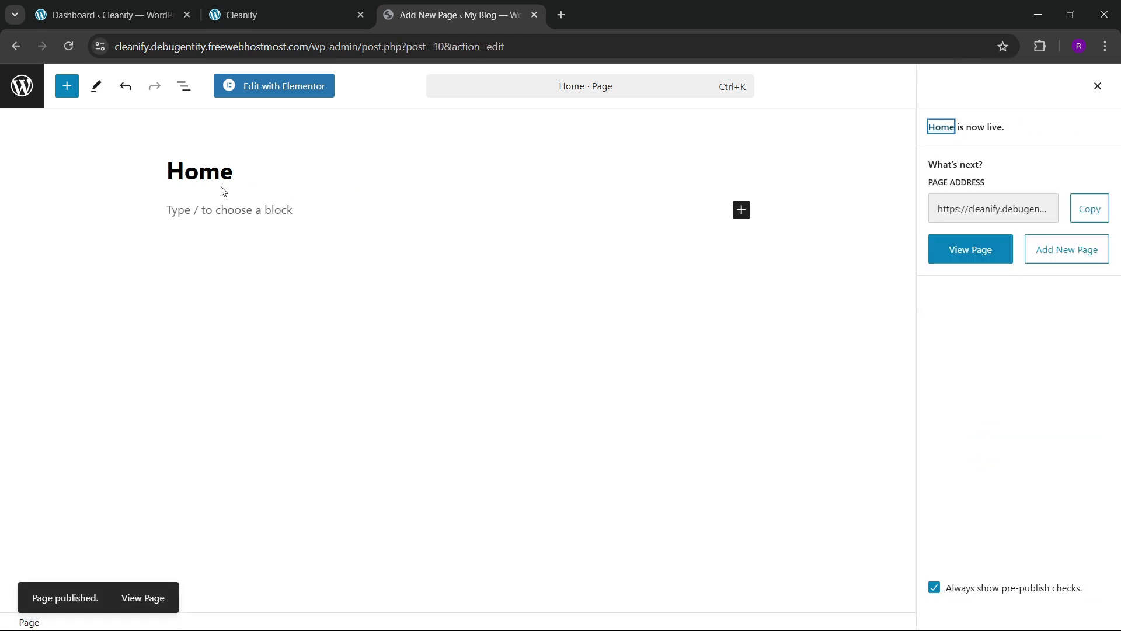
pyautogui.click(22, 86)
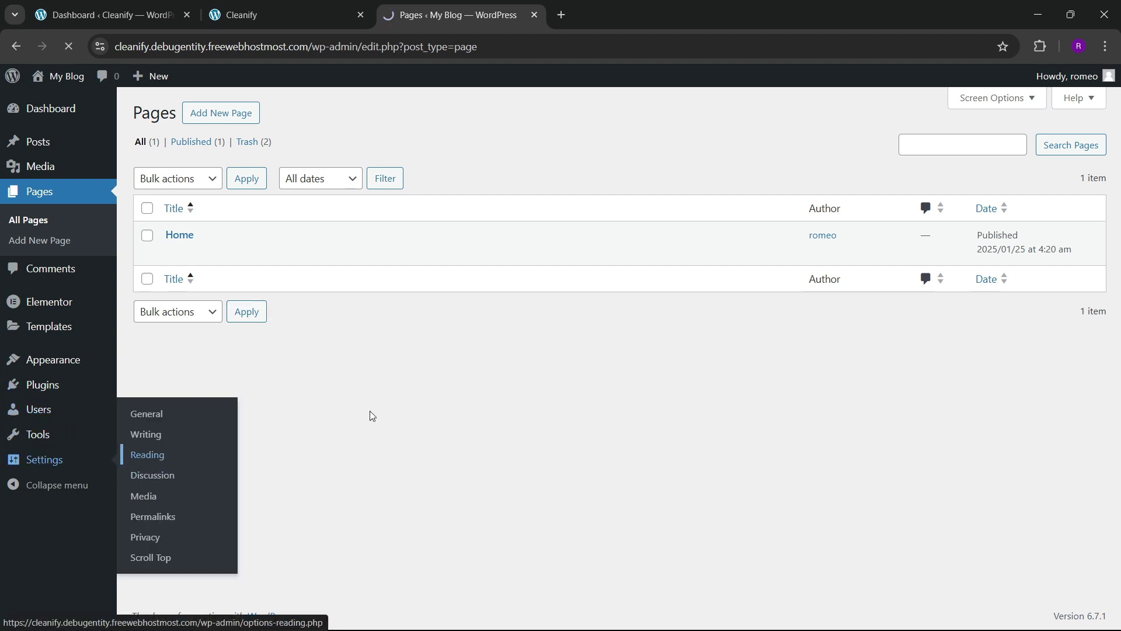
# - Set the site's homepage to display the static page Home in the reading settings and save the changes
pyautogui.click(299, 175)
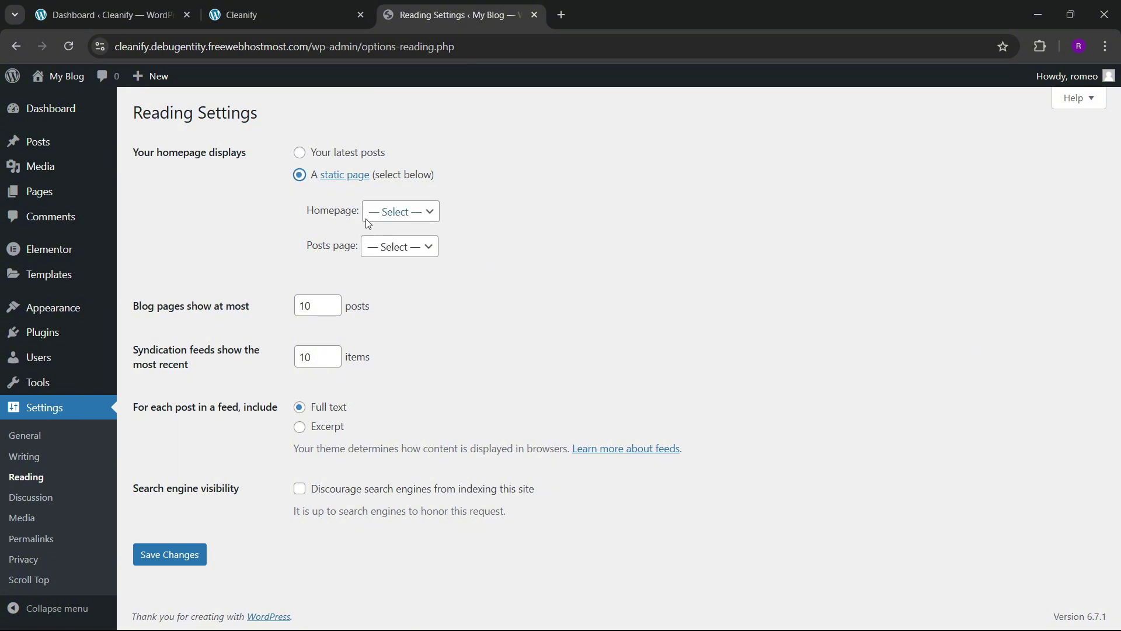
pyautogui.click(400, 211)
pyautogui.click(398, 257)
pyautogui.click(175, 554)
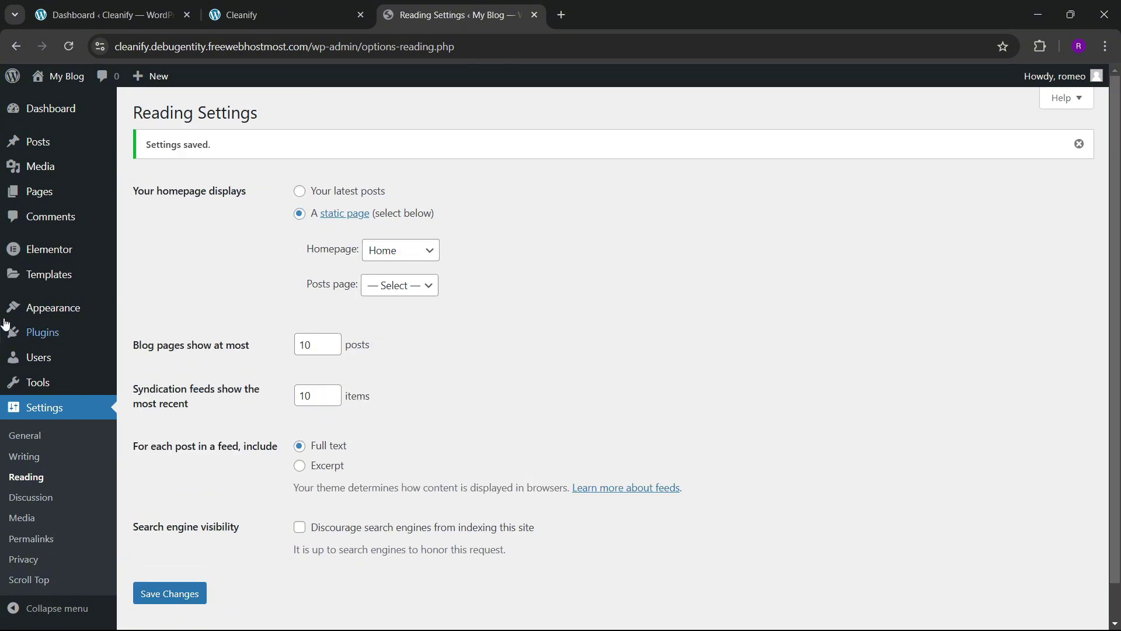
pyautogui.moveTo(52, 260)
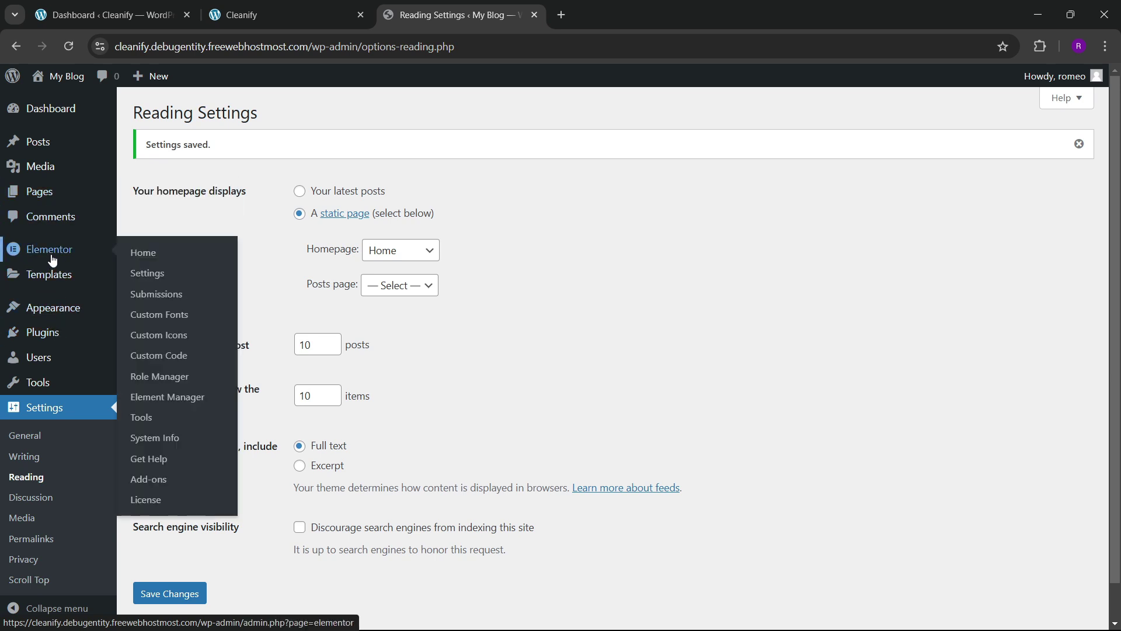
pyautogui.scroll(-2, 57, 414)
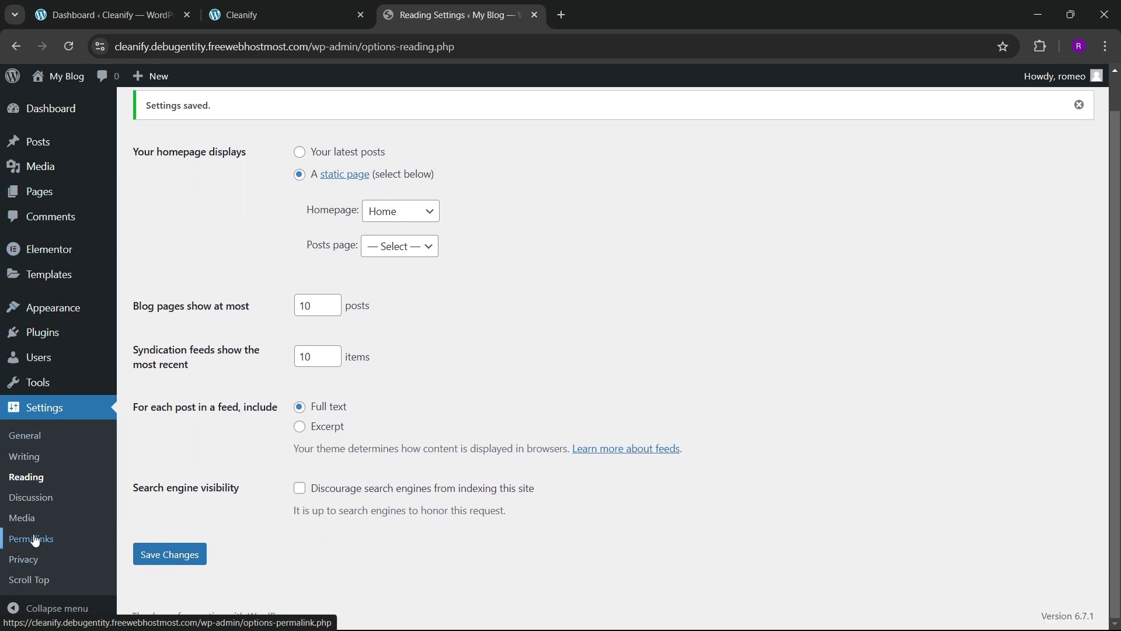
pyautogui.scroll(2, 34, 538)
# - Upload all files from the Cleanify folder in Downloads as new media files
pyautogui.moveTo(43, 168)
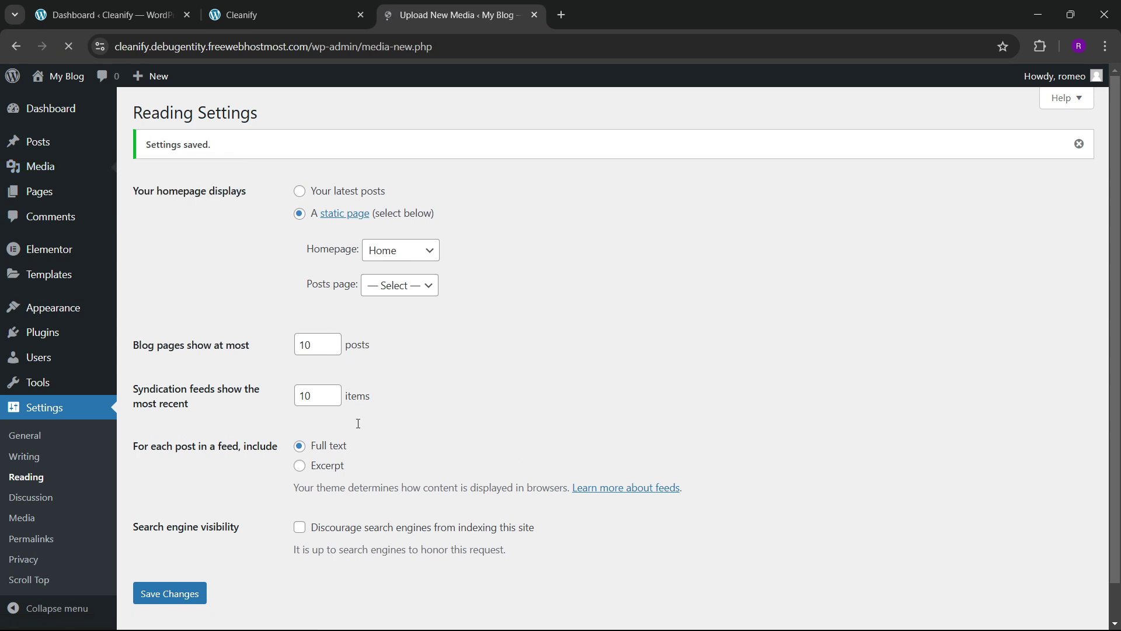
pyautogui.click(608, 242)
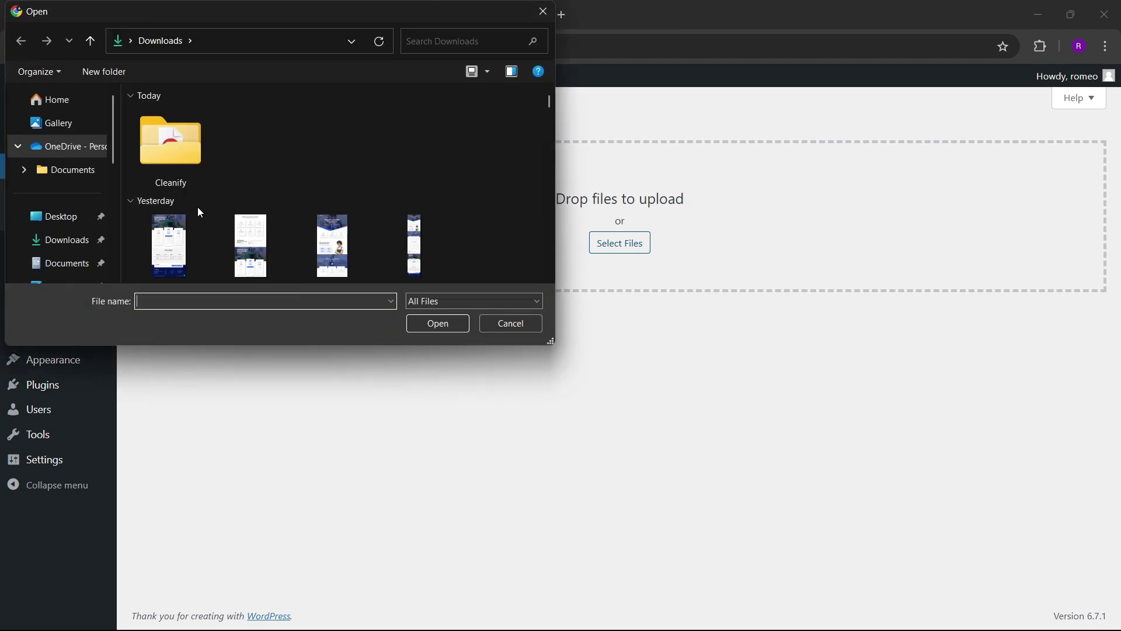
pyautogui.doubleClick(184, 169)
pyautogui.scroll(-5, 360, 223)
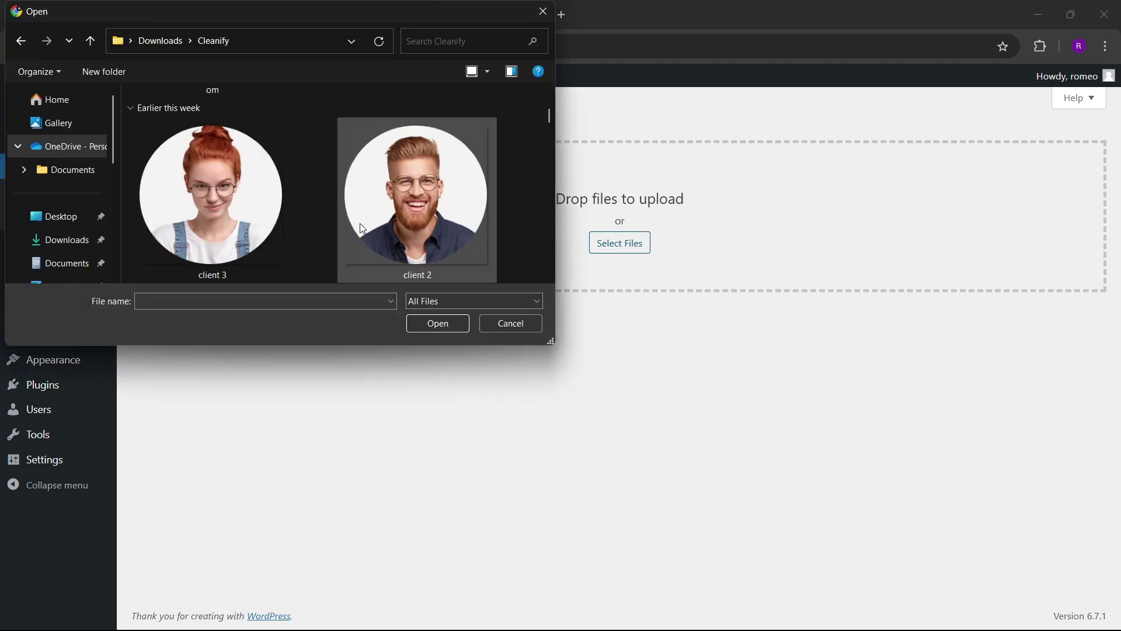
pyautogui.hotkey('ctrl', 'a')
pyautogui.click(416, 324)
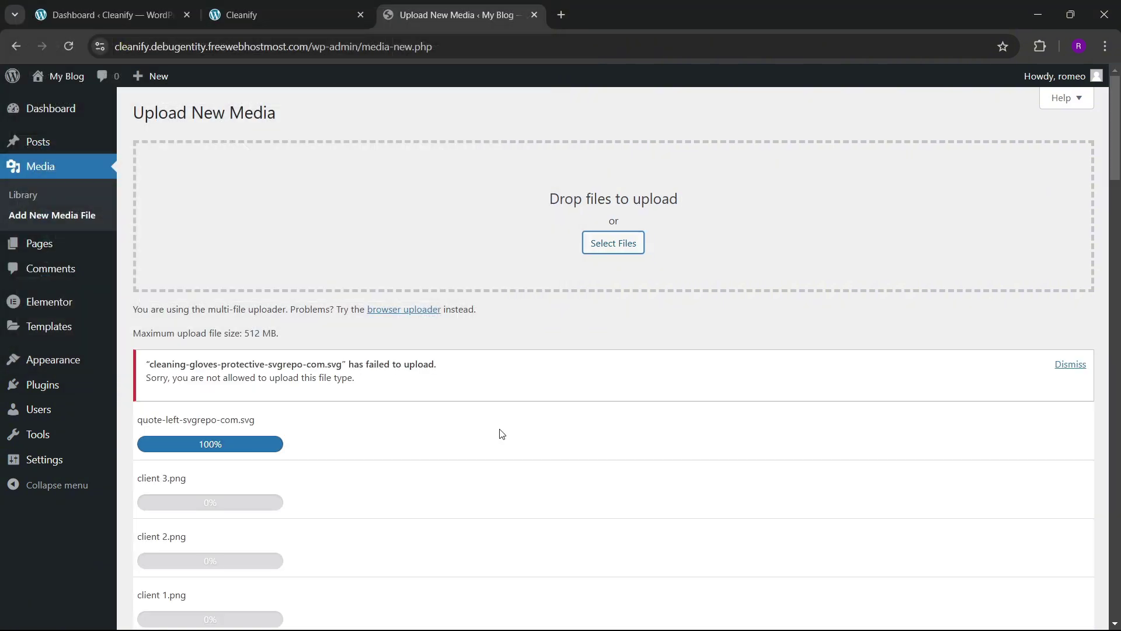
# - Check the progress of the media uploads and look over the uploaded images in the media library
pyautogui.scroll(-5, 500, 434)
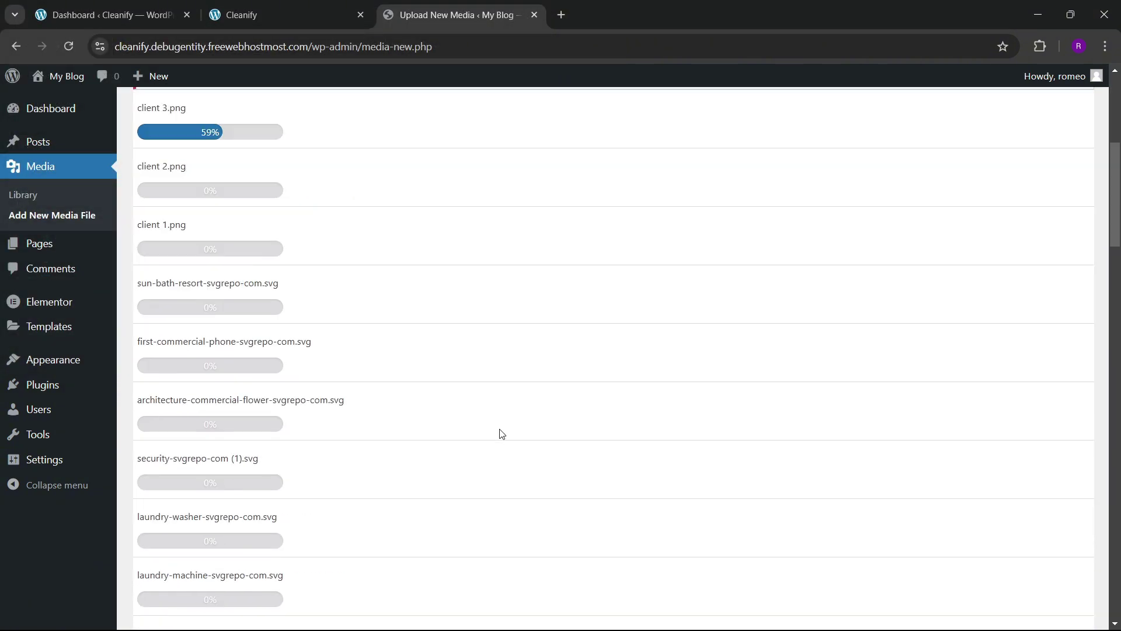
pyautogui.scroll(3, 323, 404)
pyautogui.scroll(-10, 330, 425)
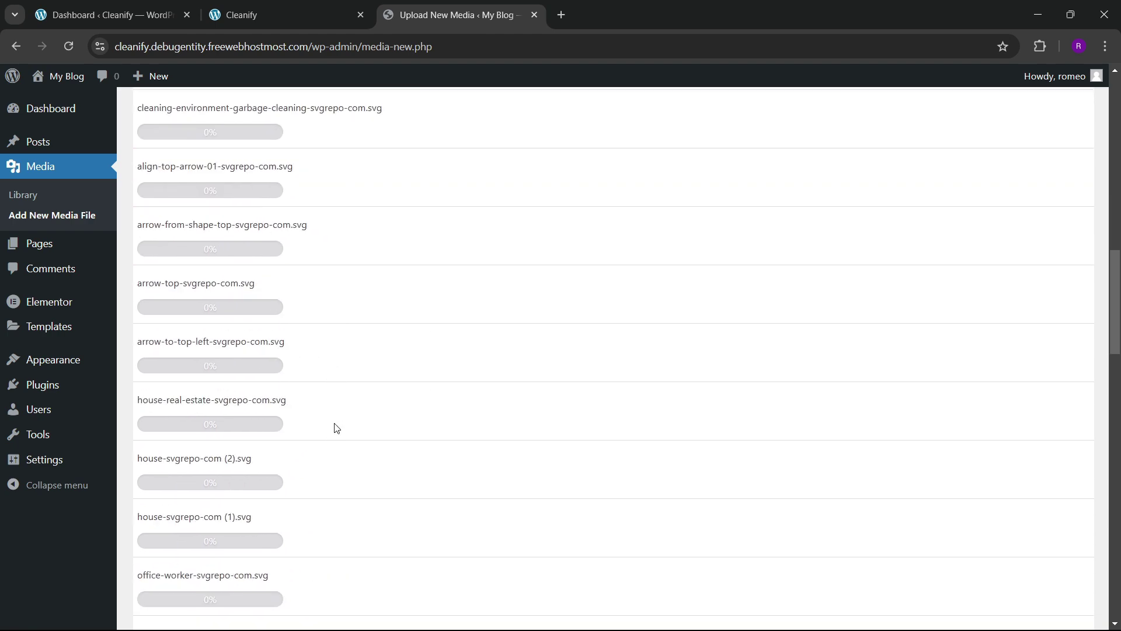
pyautogui.scroll(15, 336, 428)
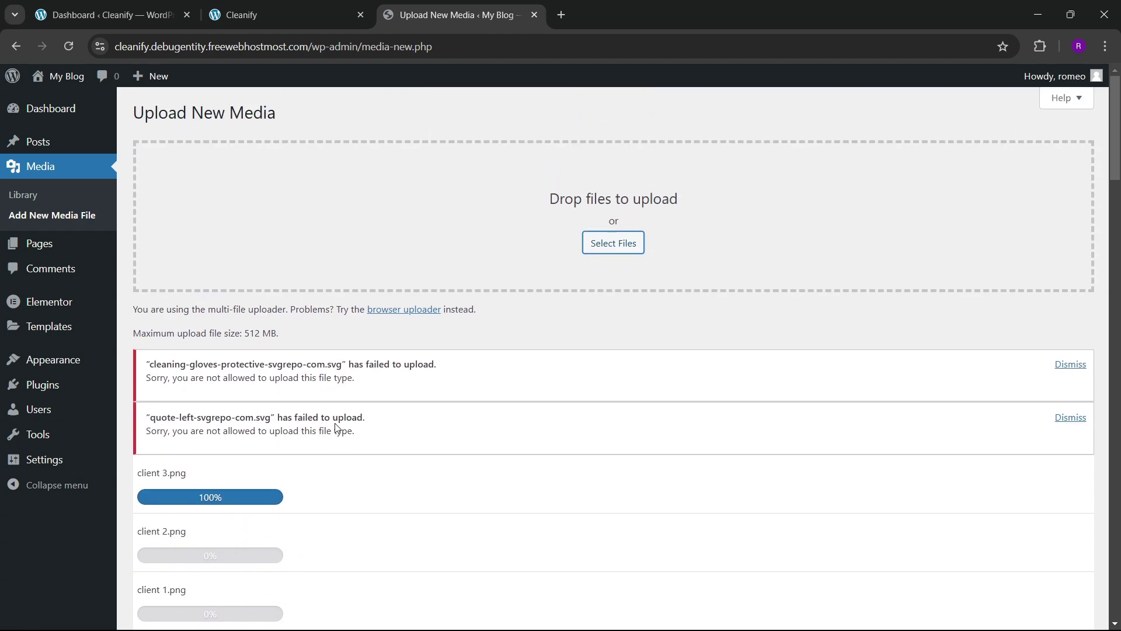
pyautogui.scroll(-15, 458, 430)
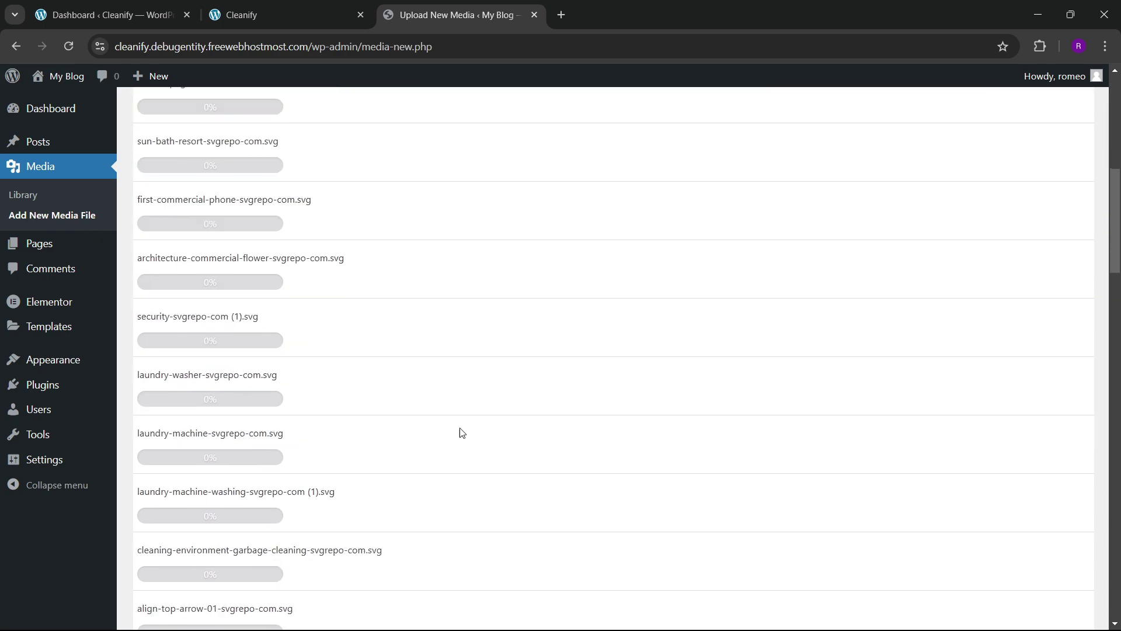
pyautogui.scroll(-10, 459, 435)
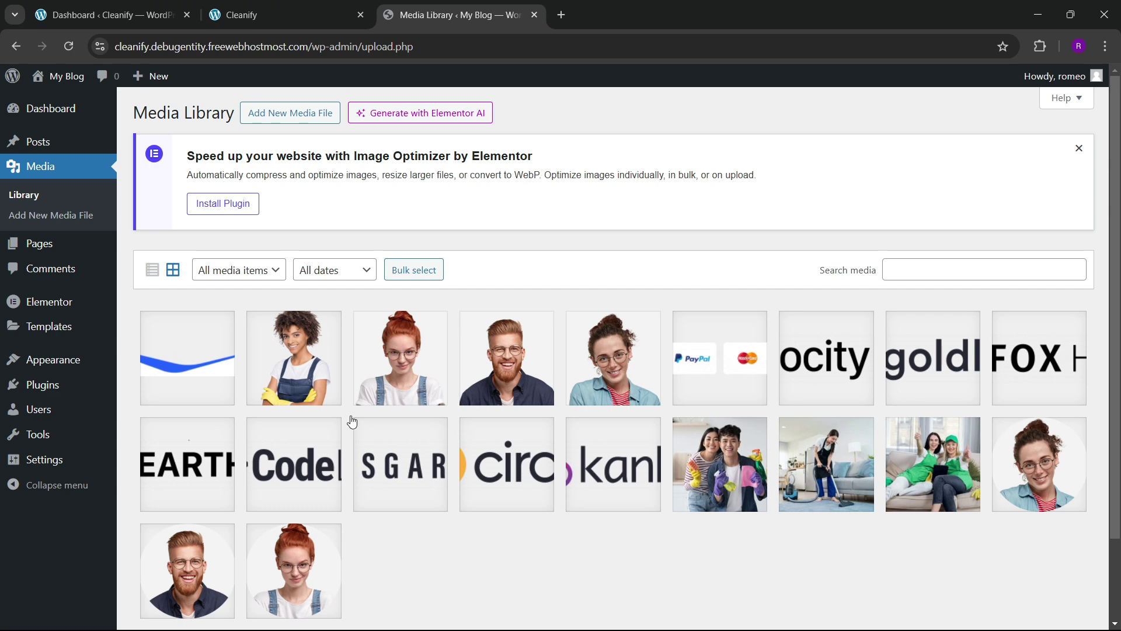
pyautogui.scroll(-2, 352, 421)
pyautogui.scroll(2, 335, 420)
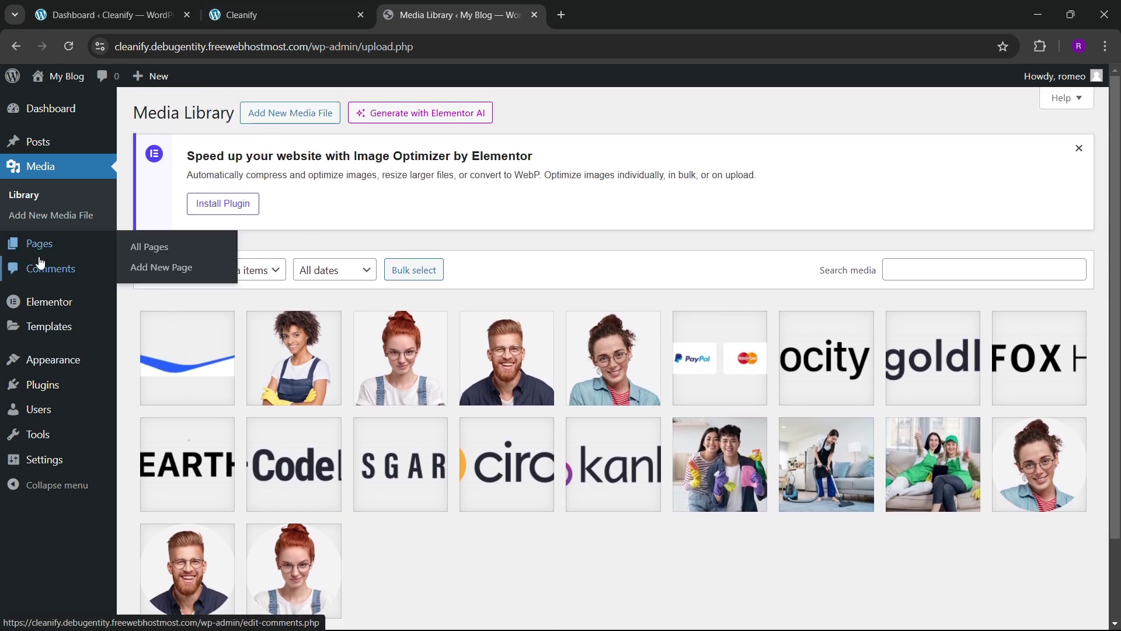
# - Open the Home page from the pages list in a new tab, start editing it with Elementor and close the pages list tab
pyautogui.moveTo(39, 248)
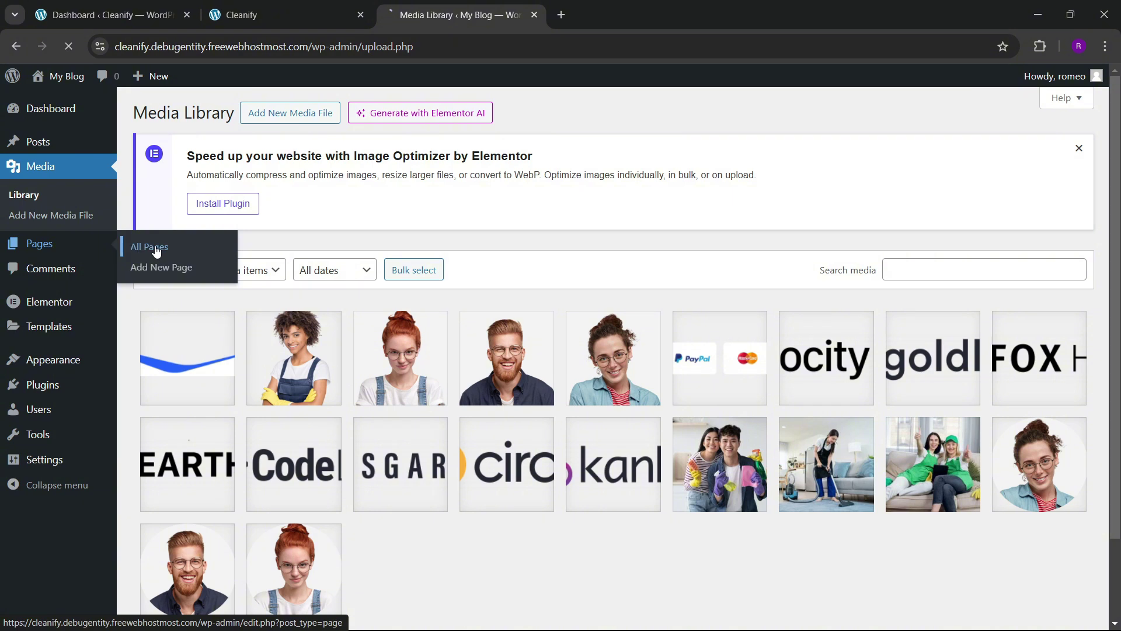
pyautogui.click(155, 250)
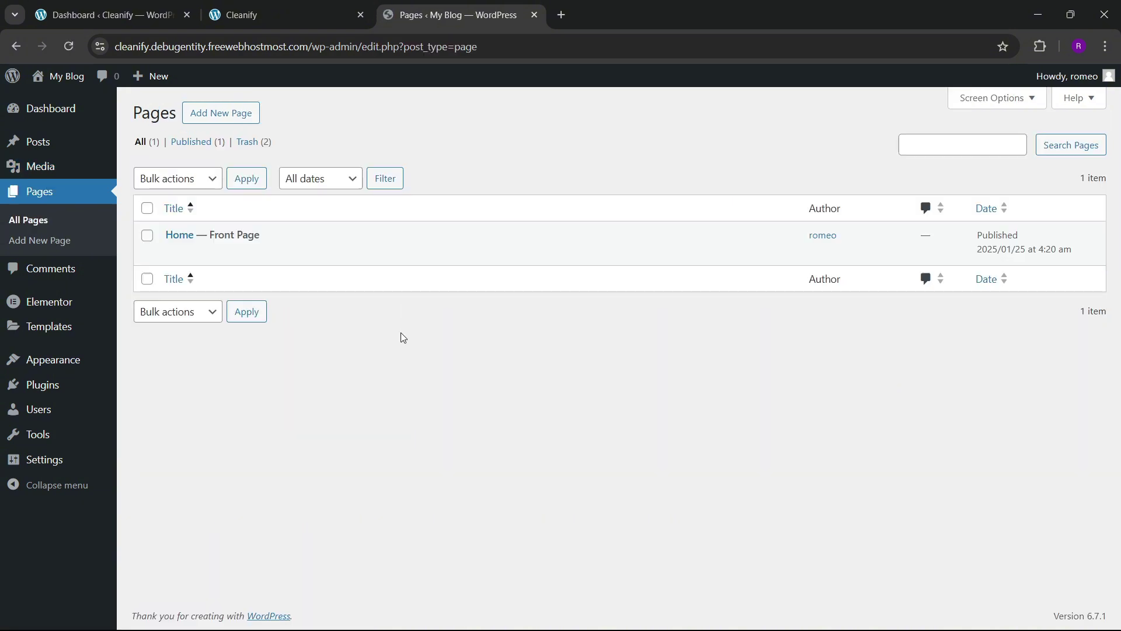
pyautogui.rightClick(173, 252)
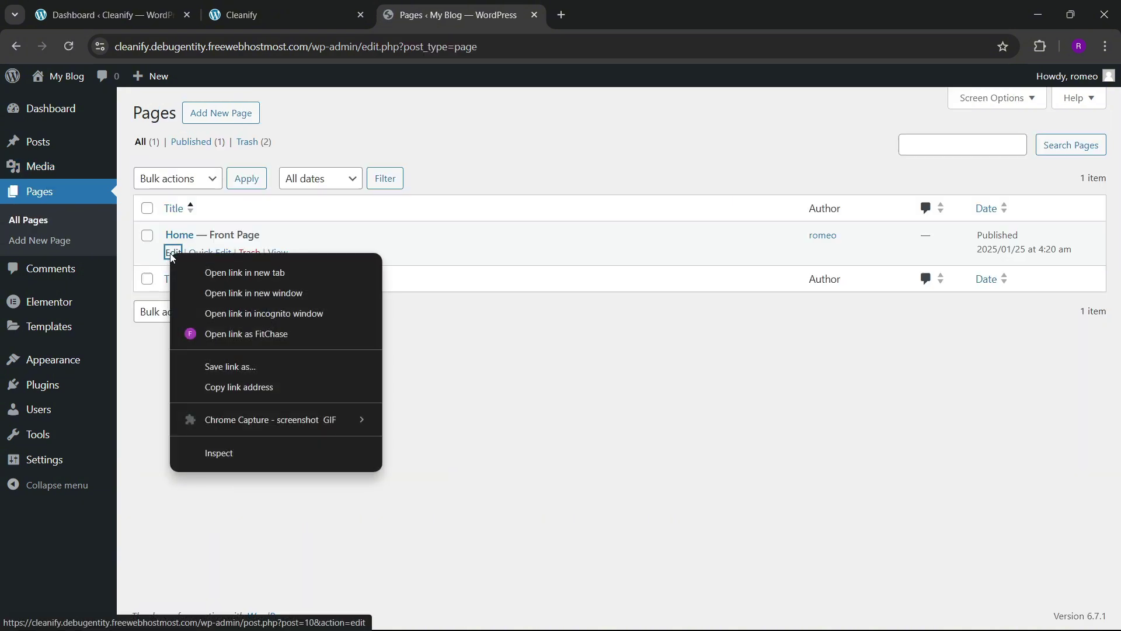
pyautogui.click(210, 273)
pyautogui.click(645, 9)
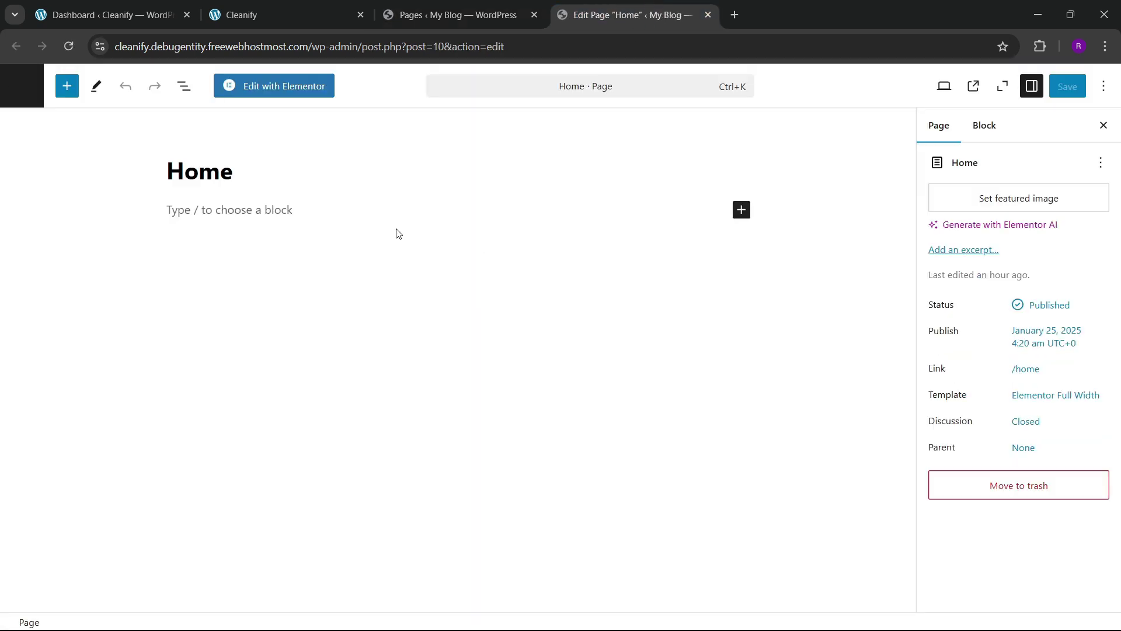
pyautogui.click(270, 87)
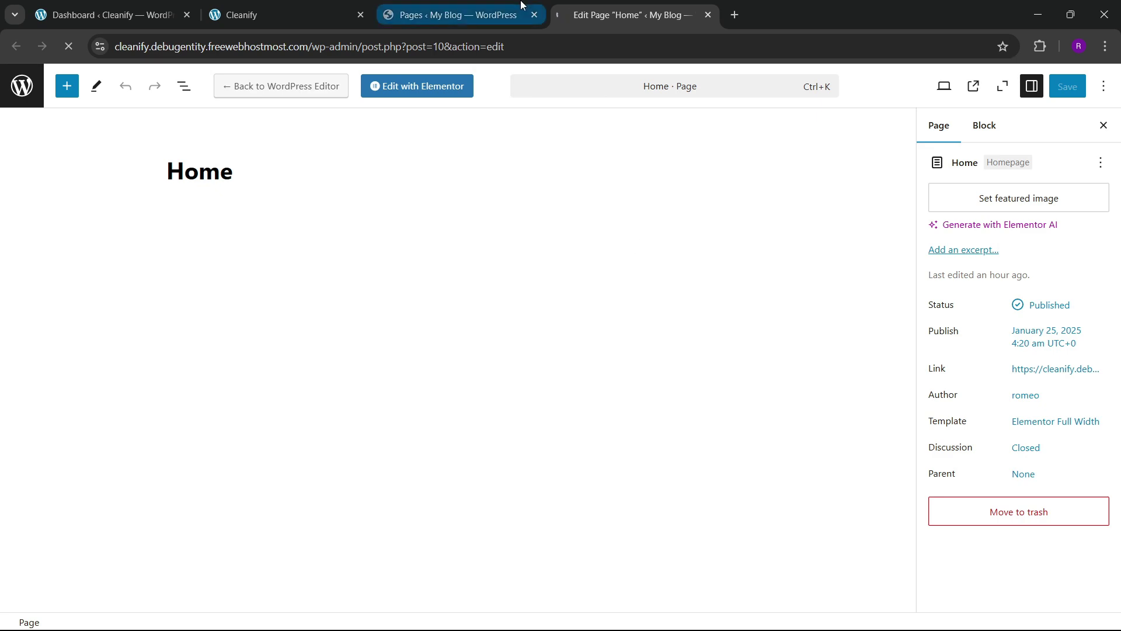
pyautogui.click(511, 17)
pyautogui.click(535, 16)
# - Review the finished Cleanify site at cleanify.local from the hero section through the services and pricing sections and return to its top
pyautogui.click(298, 7)
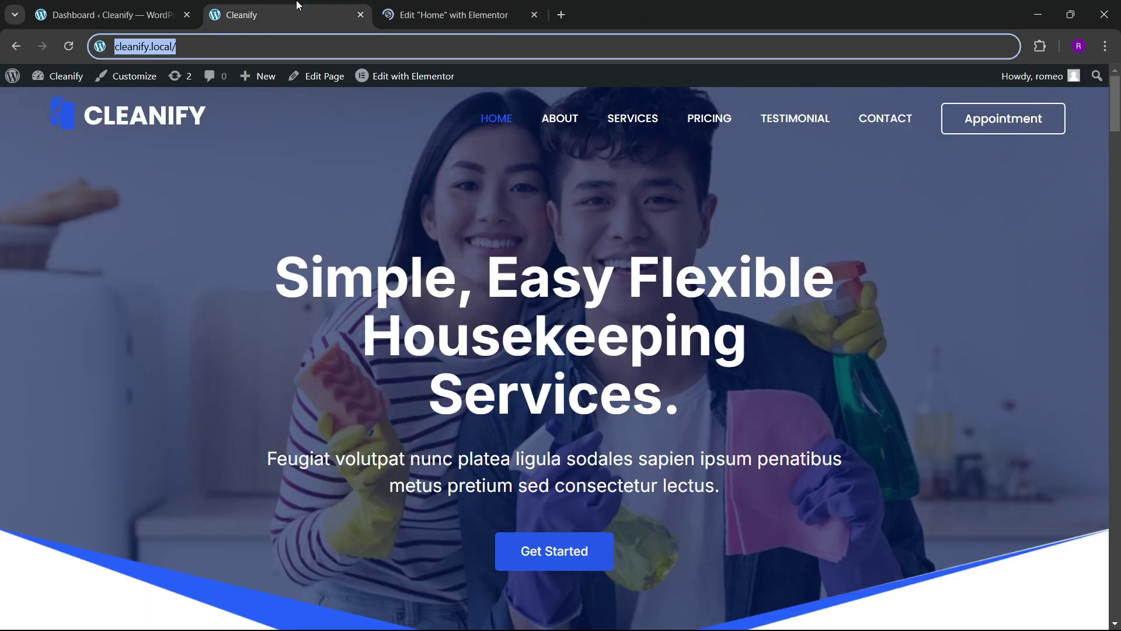
pyautogui.click(293, 331)
pyautogui.scroll(-3, 415, 357)
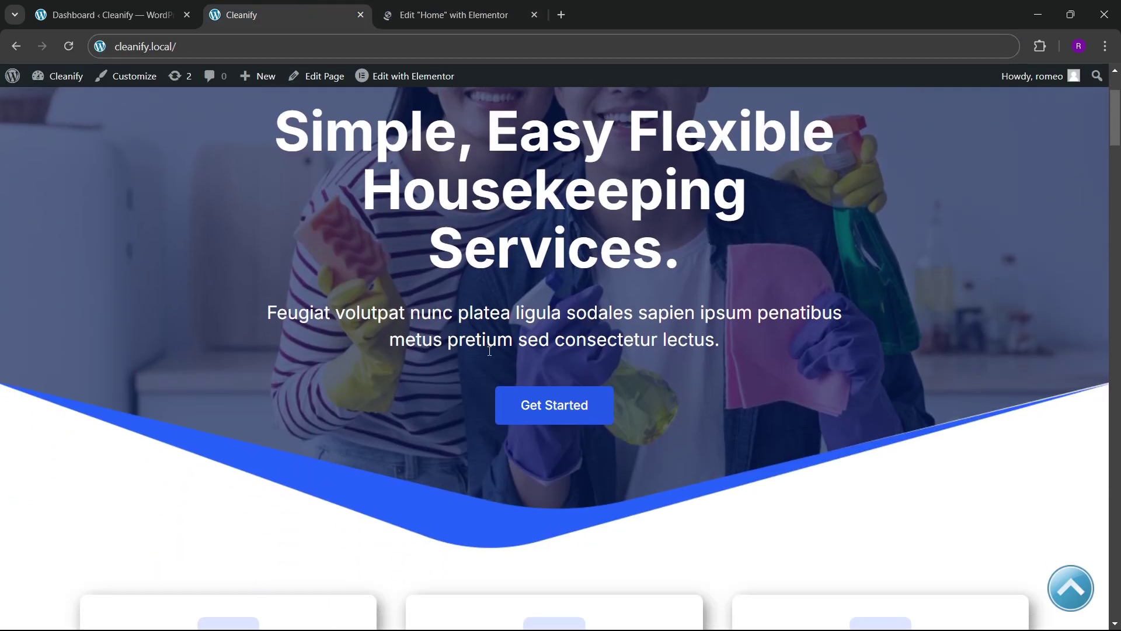
pyautogui.scroll(3, 518, 351)
pyautogui.scroll(-20, 517, 363)
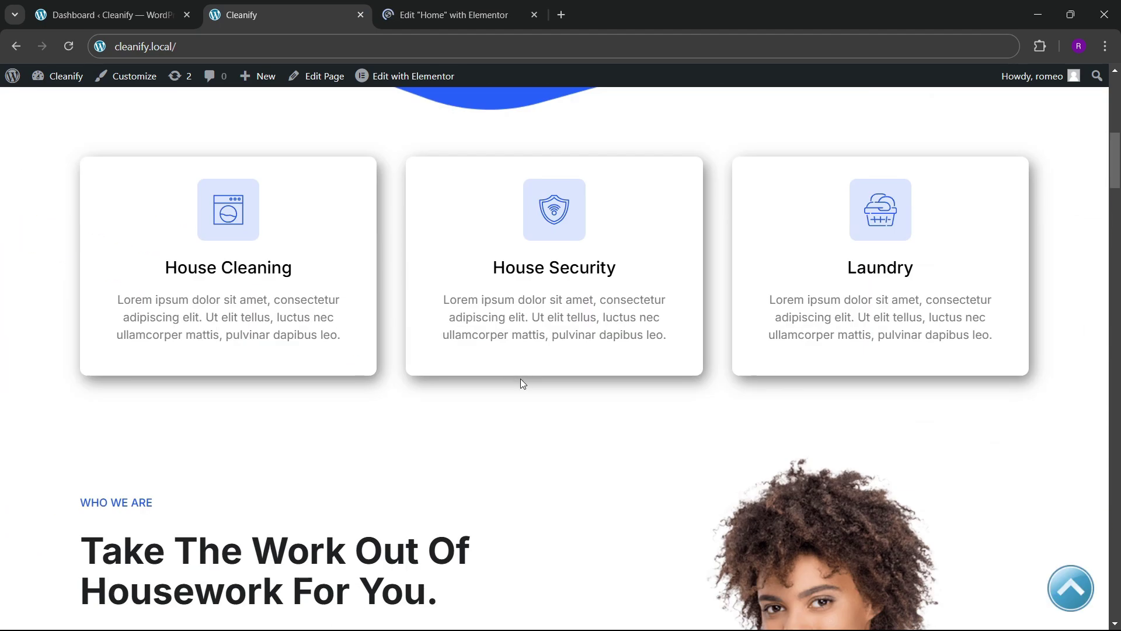
pyautogui.scroll(-20, 513, 376)
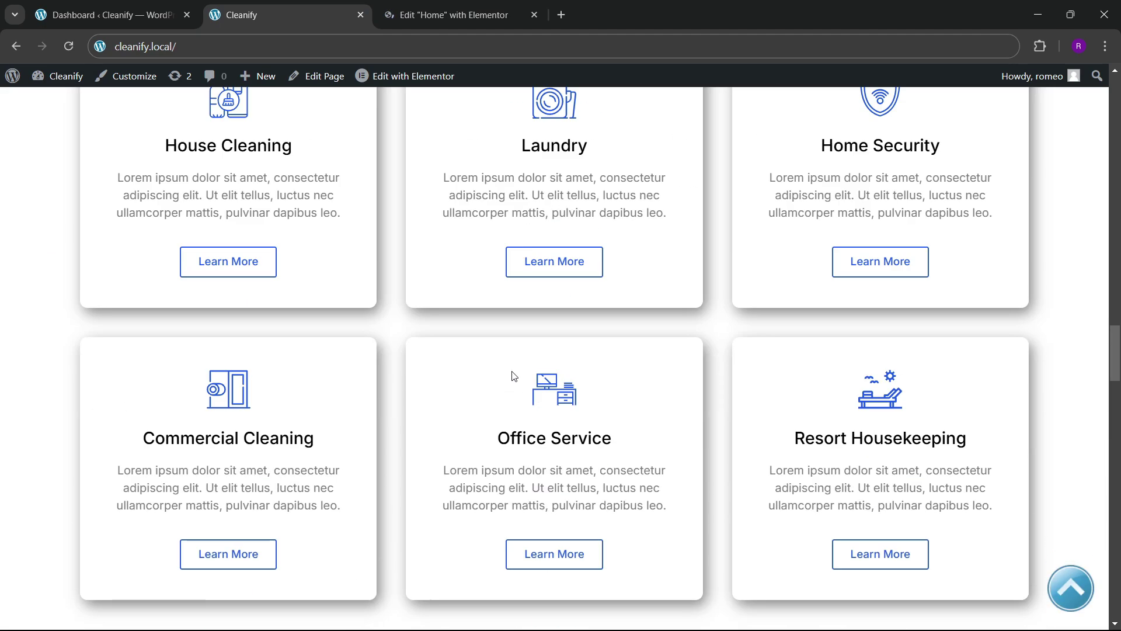
pyautogui.scroll(-10, 513, 377)
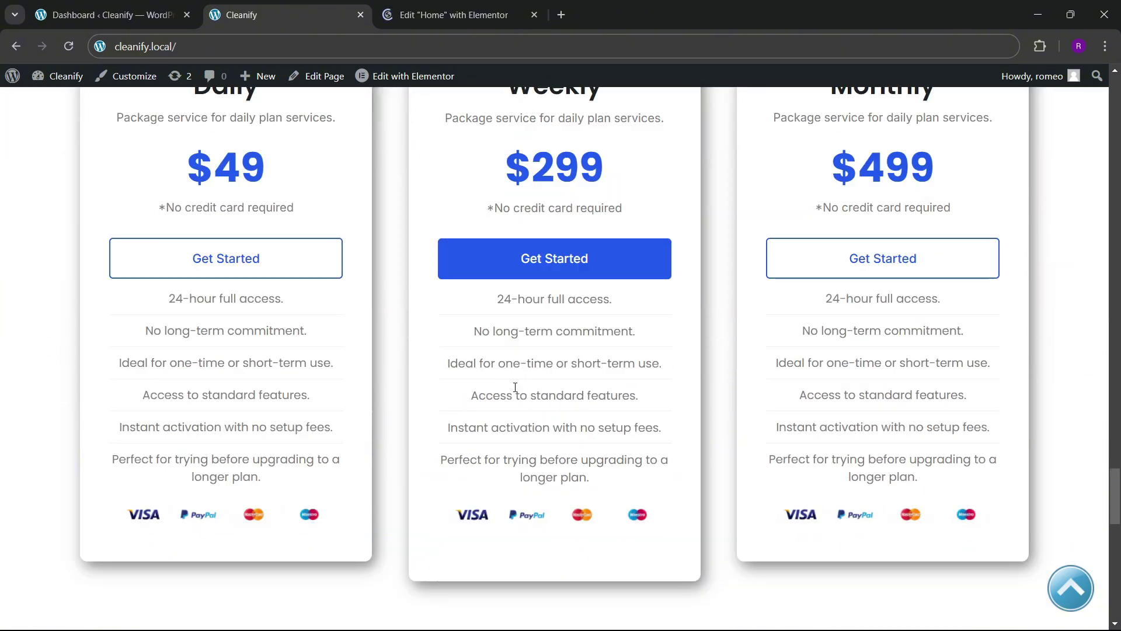
pyautogui.click(1071, 588)
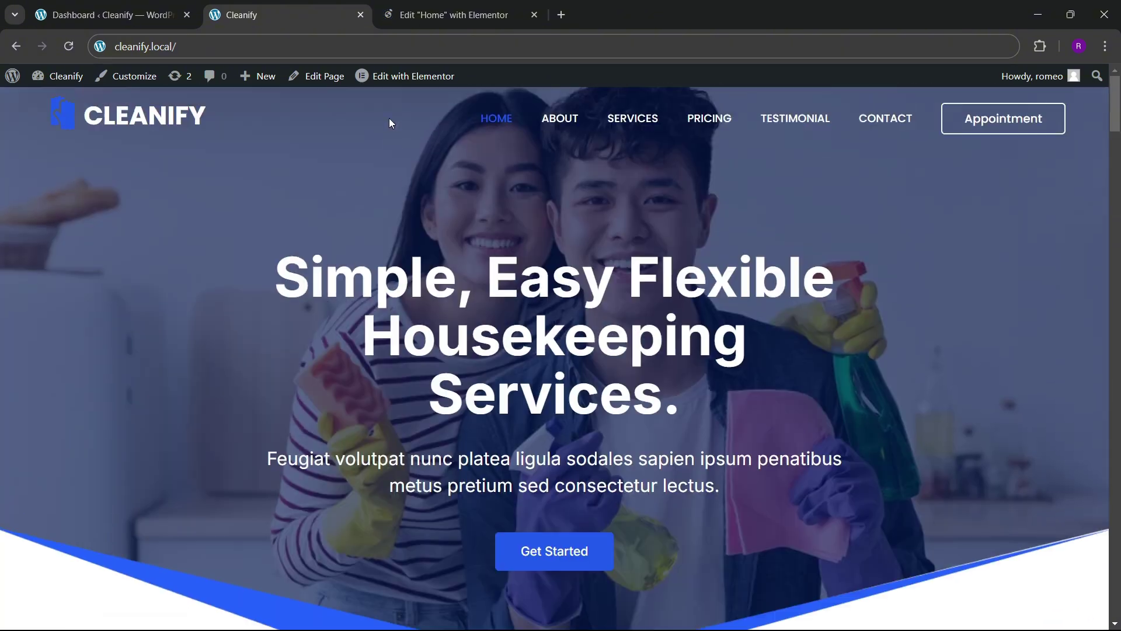
# - Return to the Elementor editor of the Home page and dismiss the notification about AI features
pyautogui.click(456, 14)
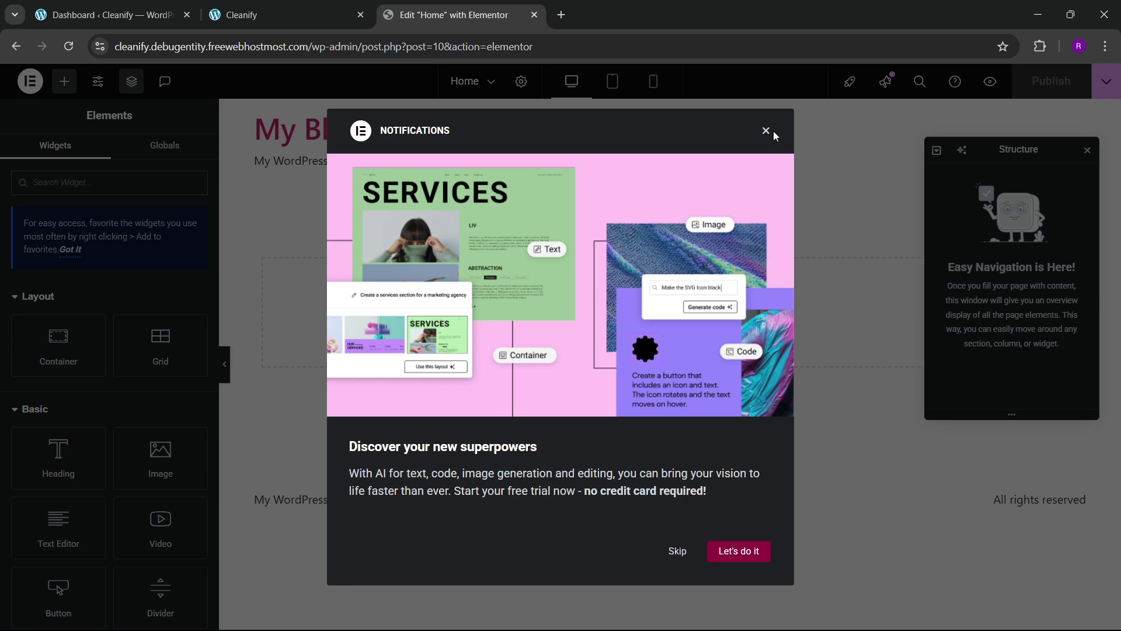
pyautogui.click(765, 132)
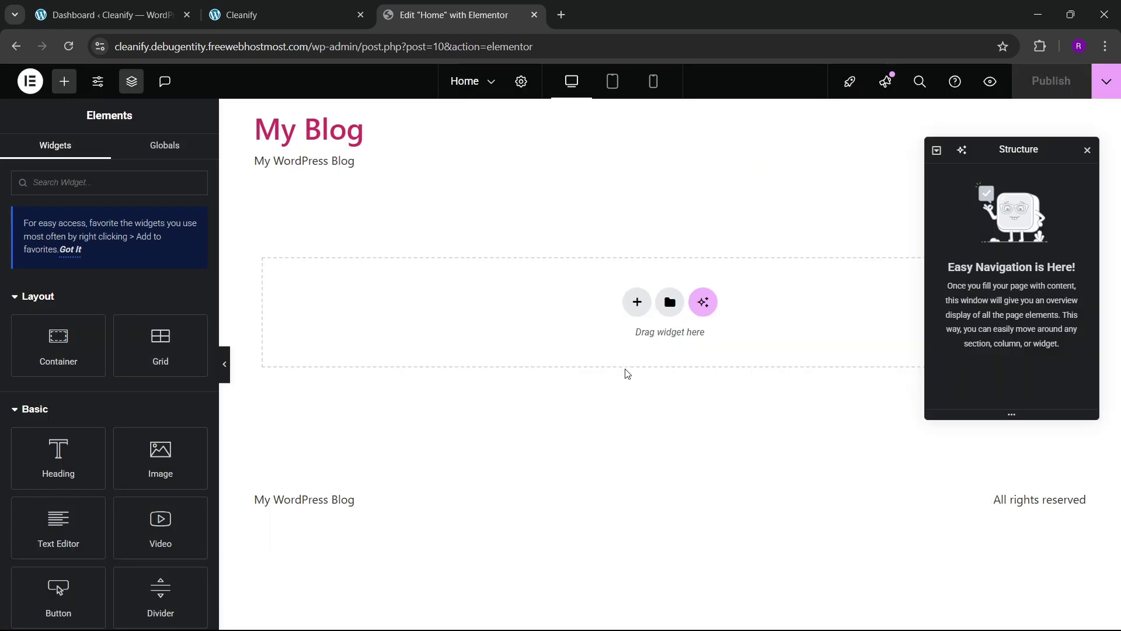
# - Shift the Structure window inward, narrow the widgets sidebar and check the hero section of the finished Cleanify site
pyautogui.moveTo(1016, 156); pyautogui.dragTo(978, 168)
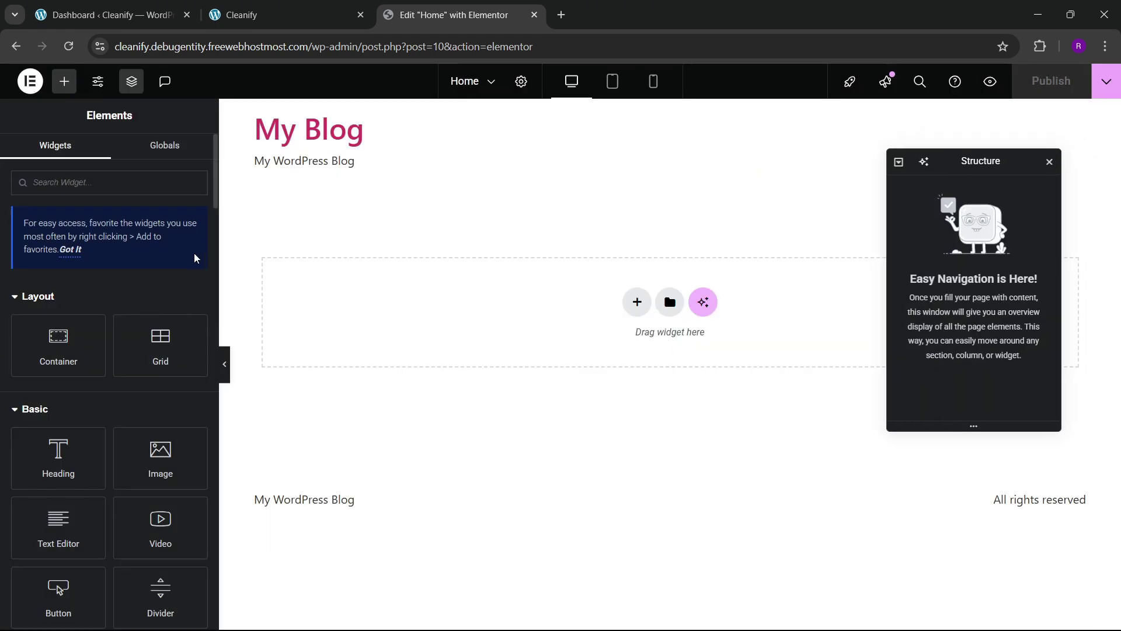
pyautogui.moveTo(216, 248); pyautogui.dragTo(165, 264)
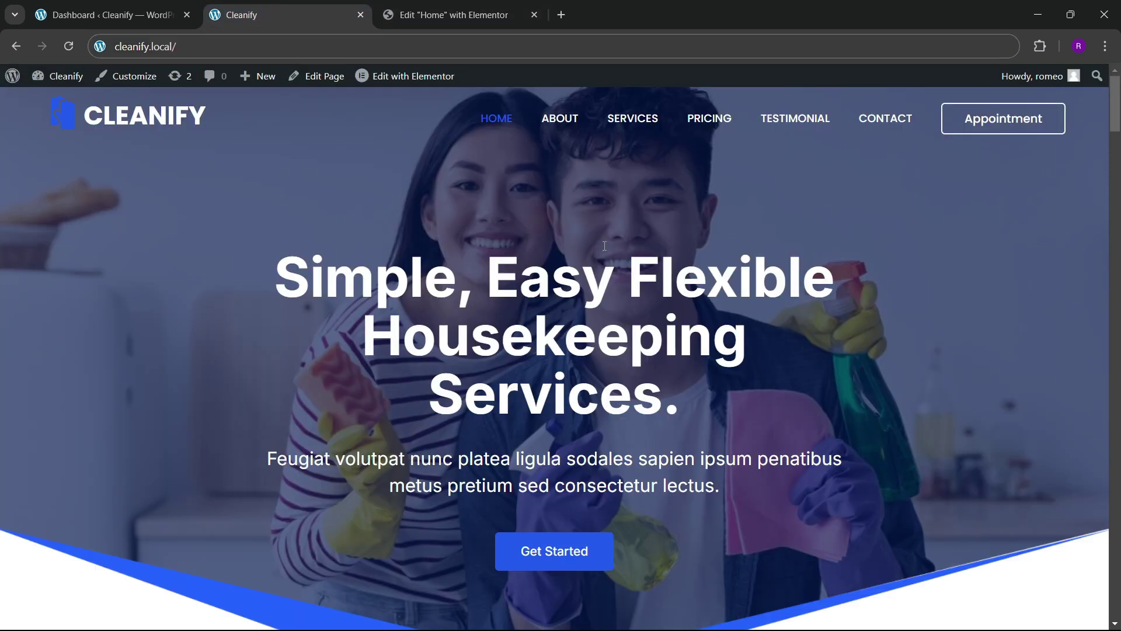
pyautogui.click(263, 12)
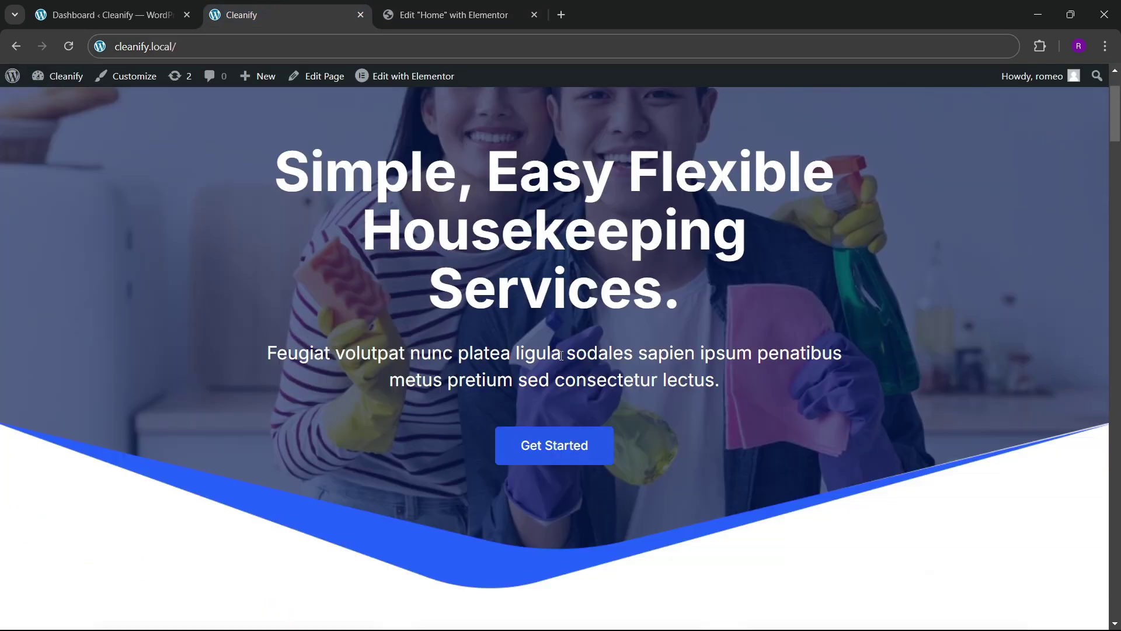
pyautogui.click(509, 5)
# - Add a single-column Flexbox container to the Home page and rename it hero
pyautogui.click(612, 315)
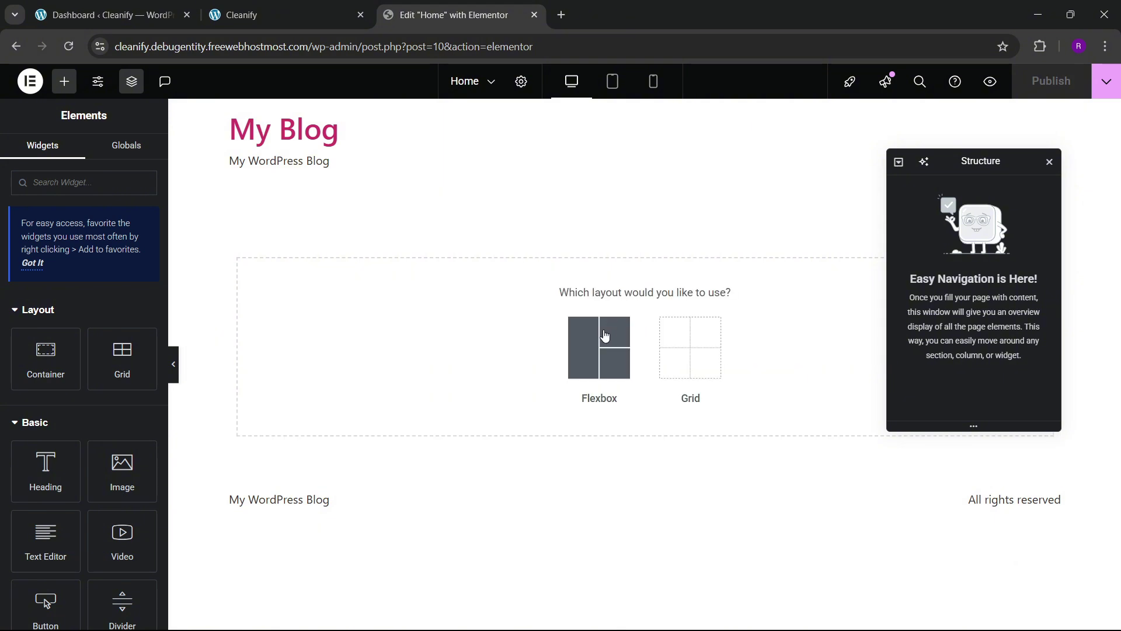
pyautogui.click(604, 354)
pyautogui.click(431, 342)
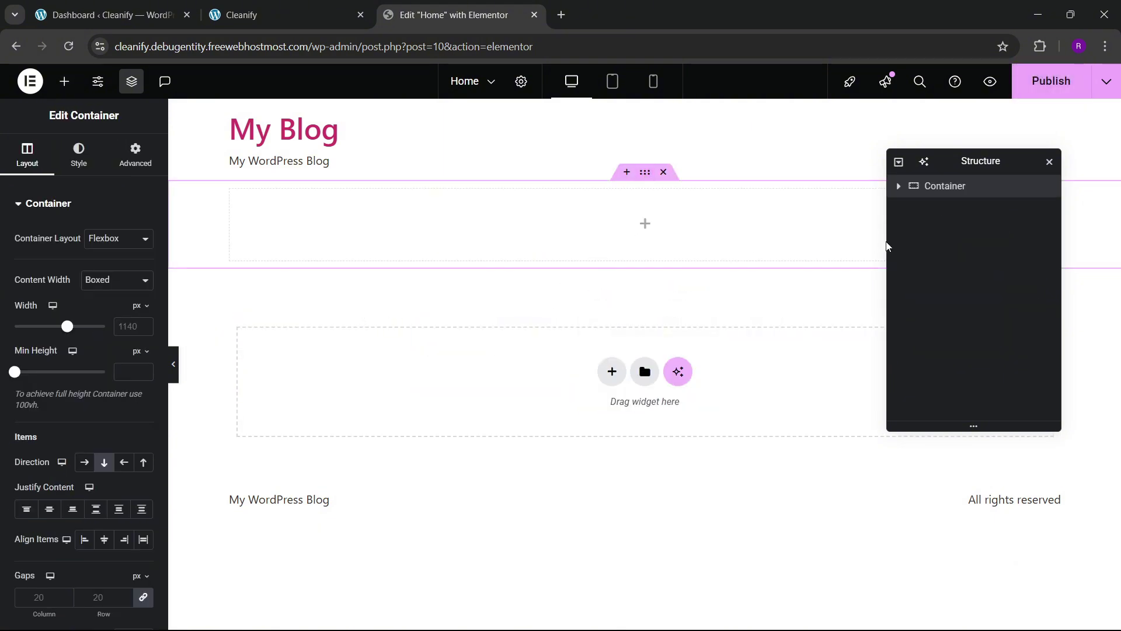
pyautogui.doubleClick(944, 187)
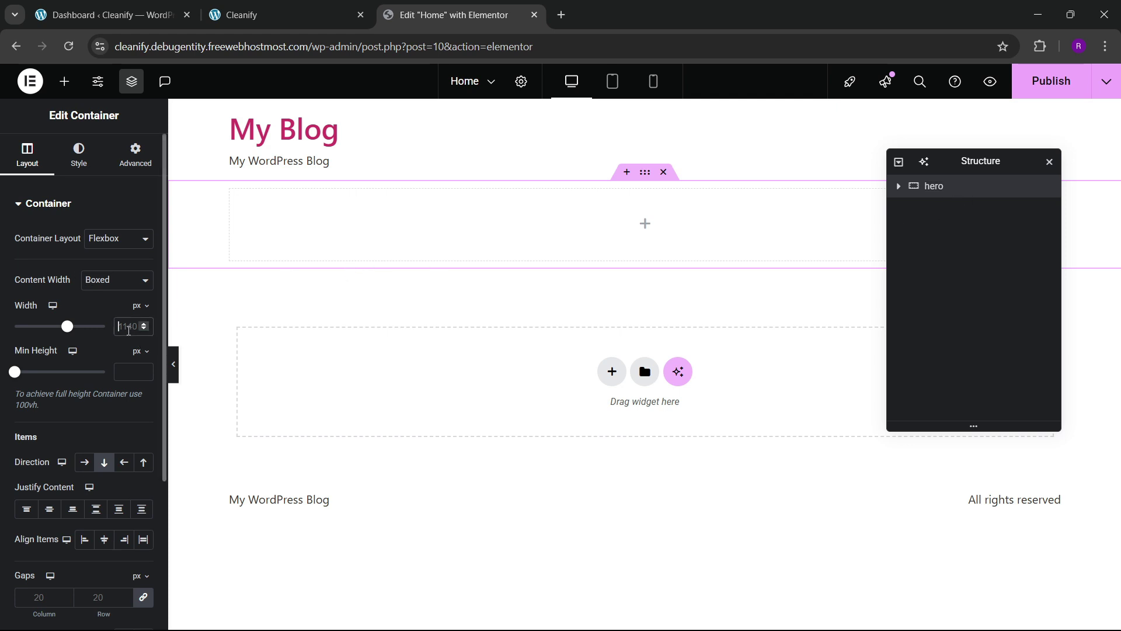
# - Set the hero container's content width to 1300 px and its top and bottom padding to 80 px
pyautogui.click(125, 332)
pyautogui.write('1300')
pyautogui.click(135, 154)
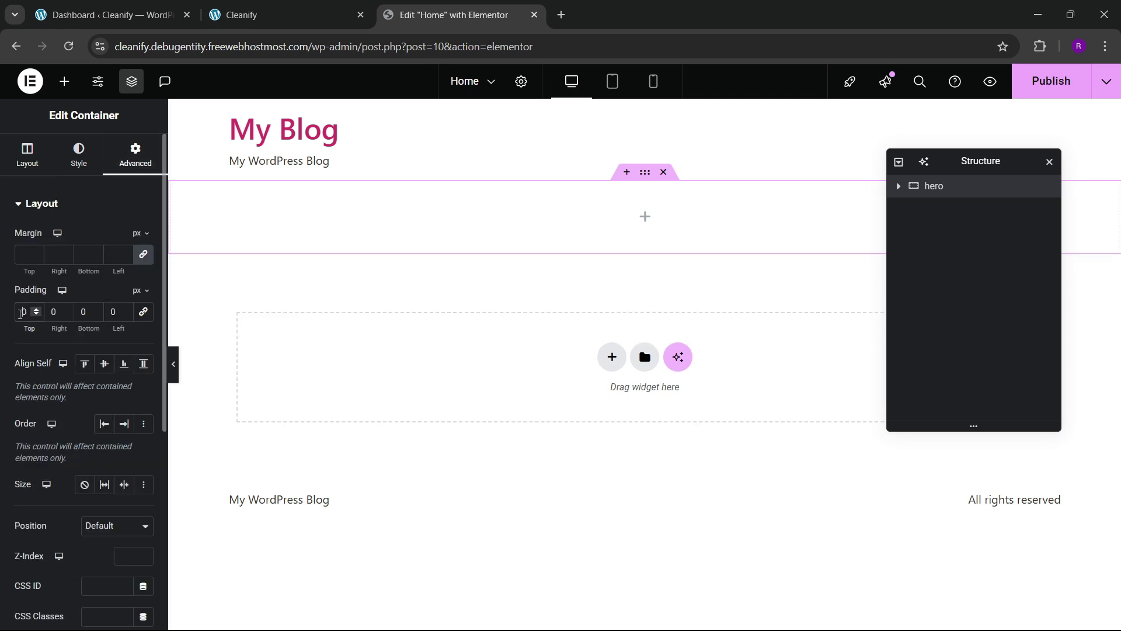
pyautogui.write('8')
pyautogui.click(80, 311)
pyautogui.write('8')
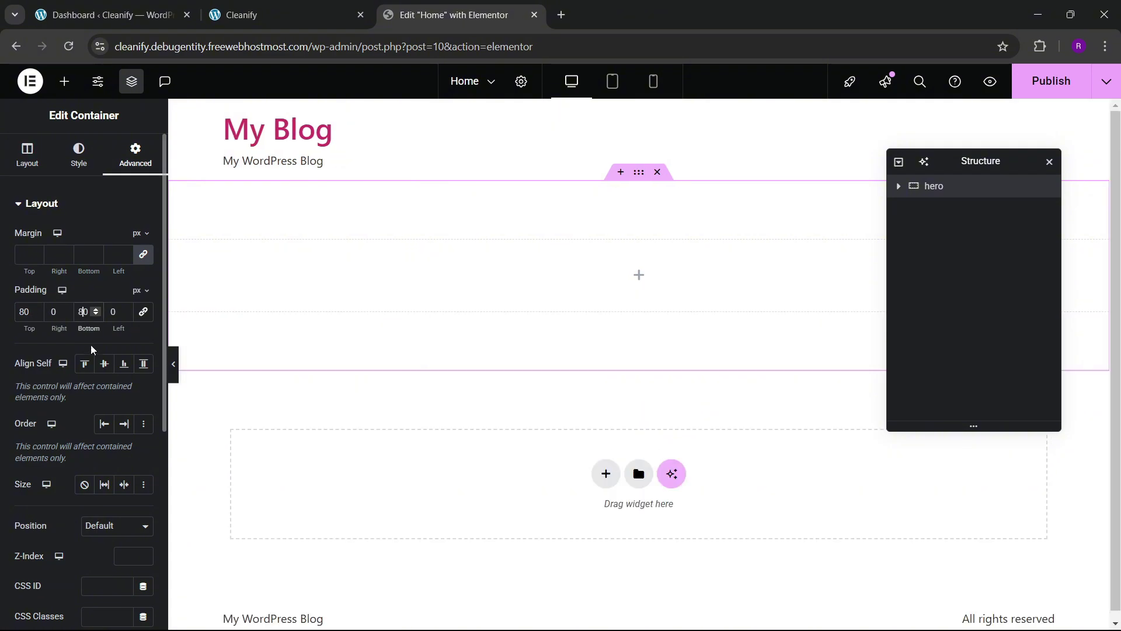
# - Set the hero container's background type to Classic and open the global color choices for its background
pyautogui.click(307, 9)
pyautogui.click(479, 17)
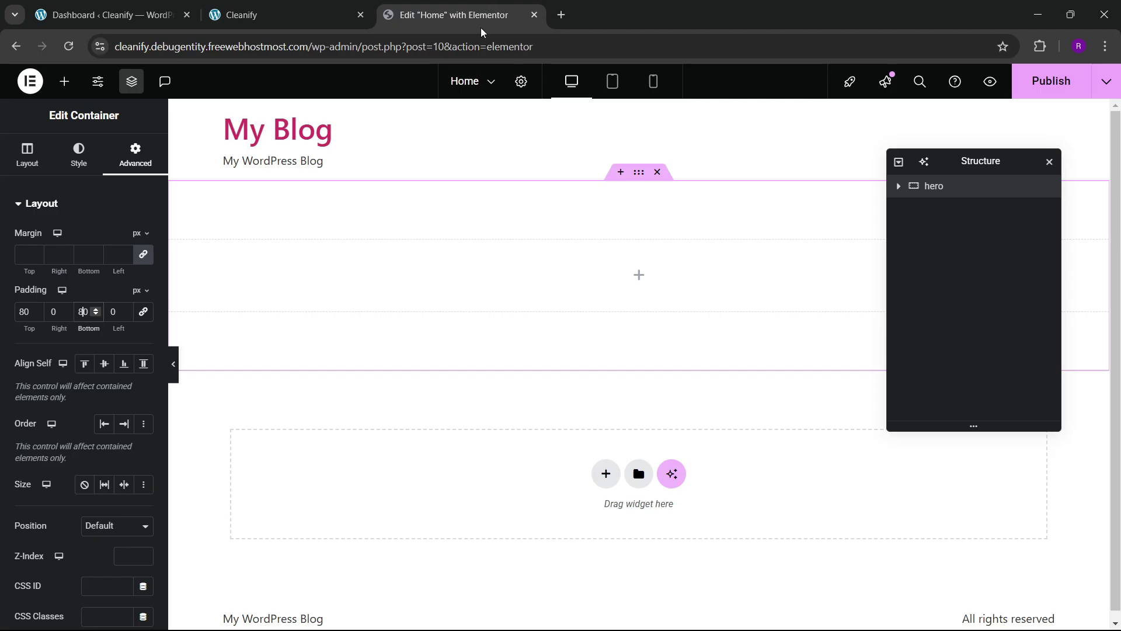
pyautogui.click(80, 159)
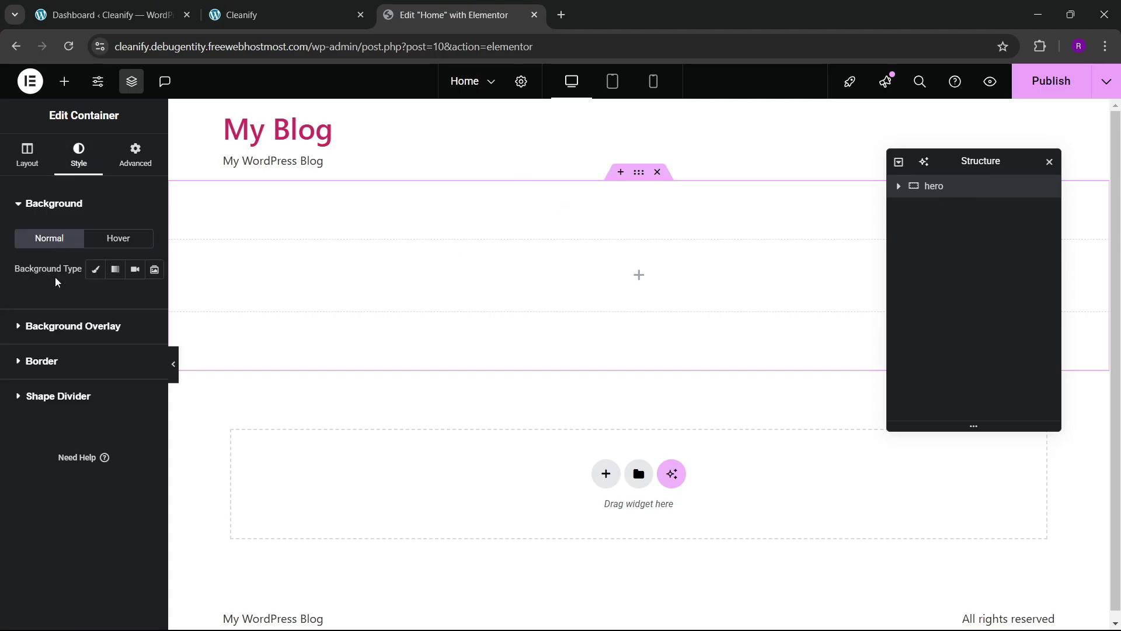
pyautogui.click(124, 299)
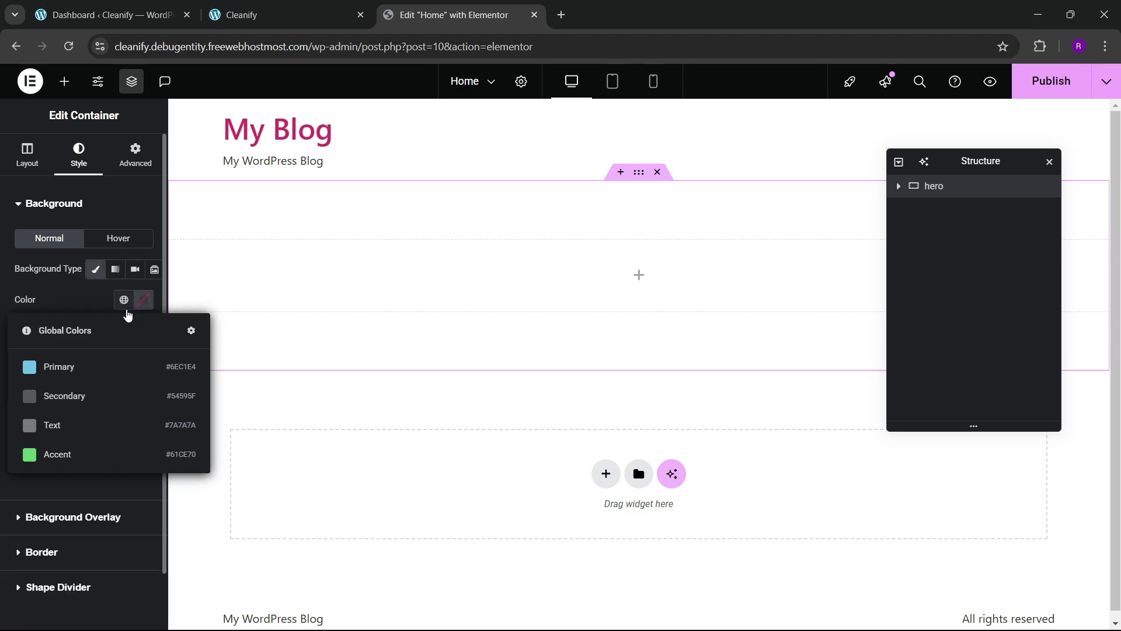
# - Copy the saved dark blue #051755 from the color picker extension on the Cleanify site and return to the Elementor editor
pyautogui.click(282, 11)
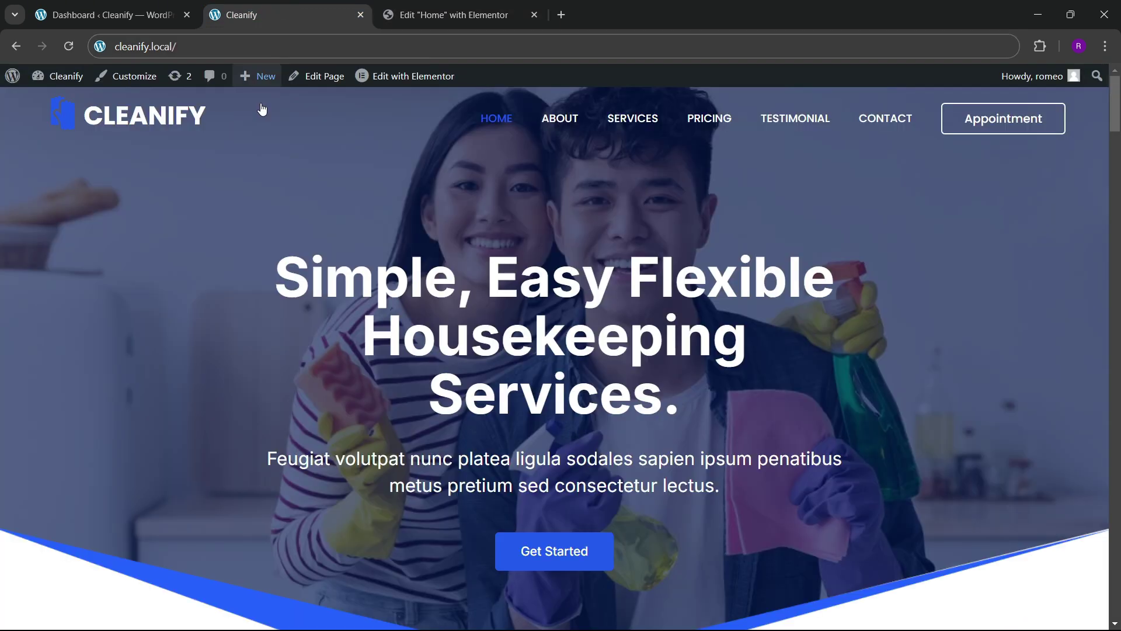
pyautogui.click(1040, 46)
pyautogui.click(911, 162)
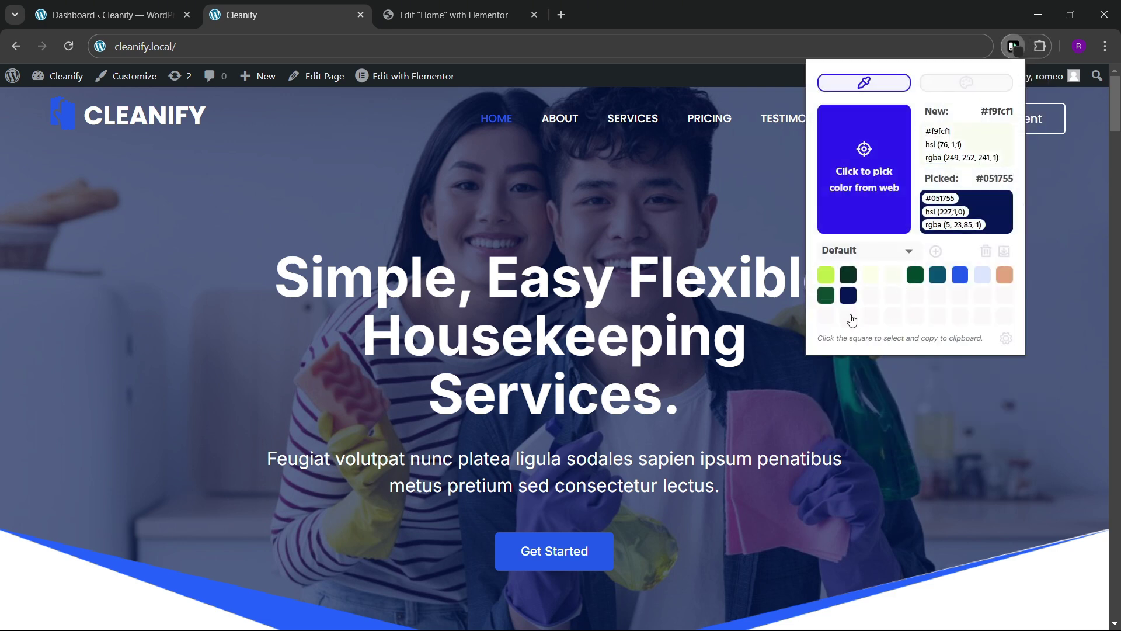
pyautogui.click(848, 301)
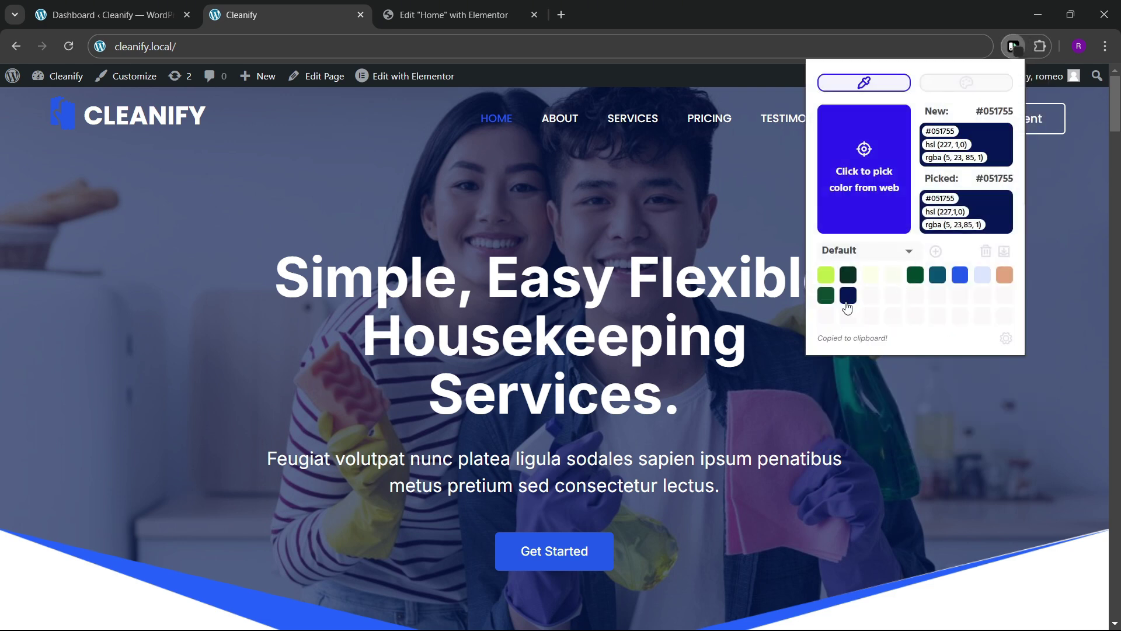
pyautogui.click(443, 6)
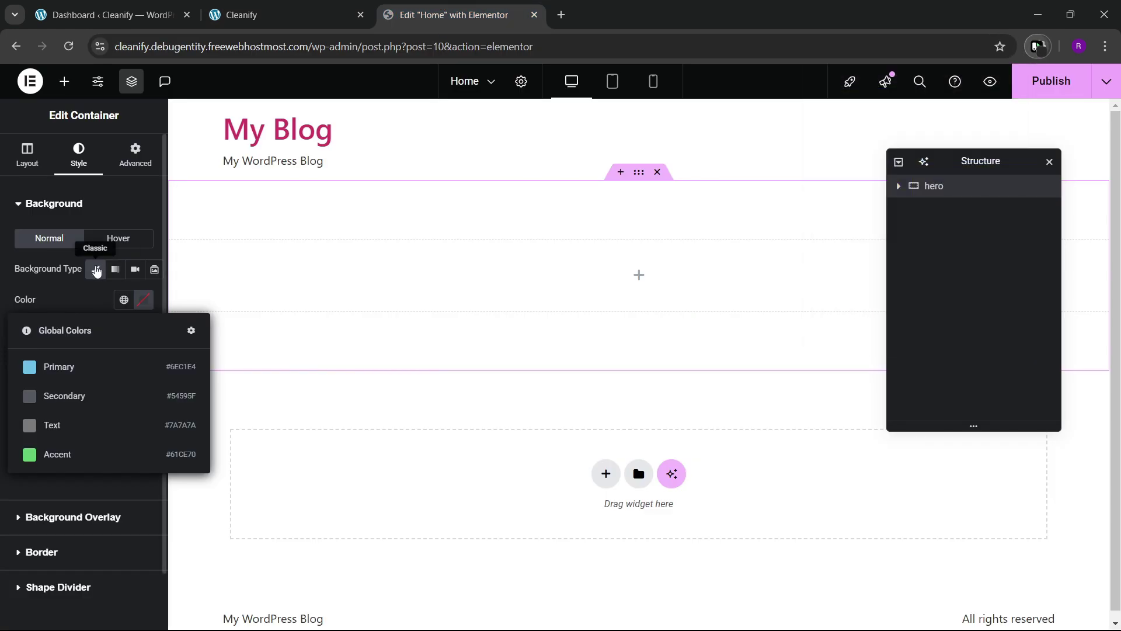
pyautogui.click(76, 310)
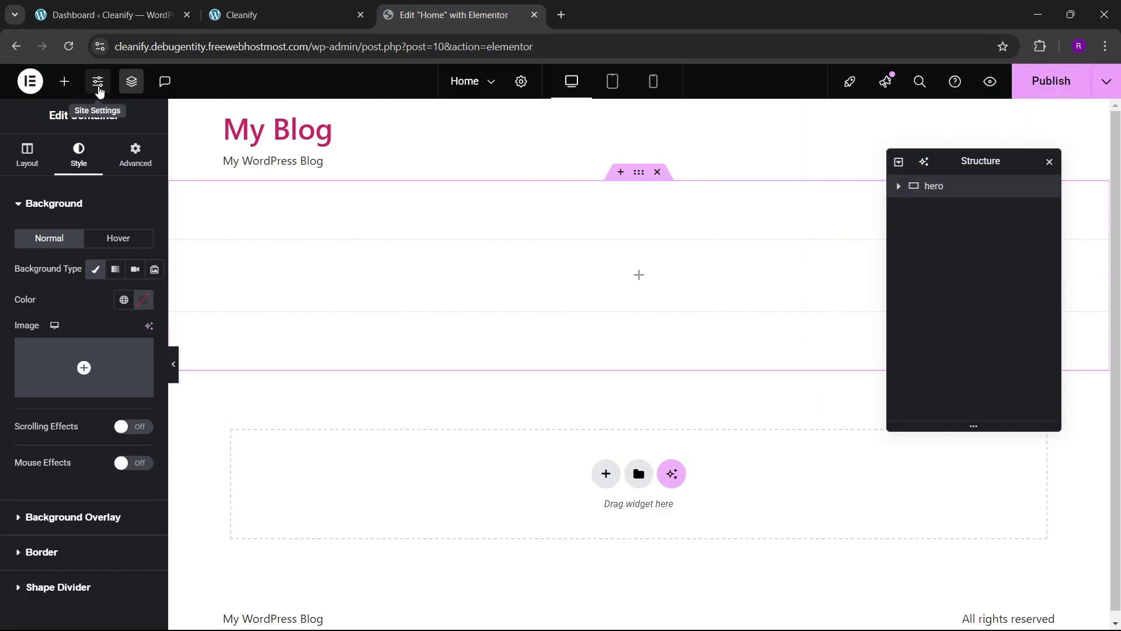
# - Add a custom global color named dark blue with the value #051755 in the site settings
pyautogui.click(98, 82)
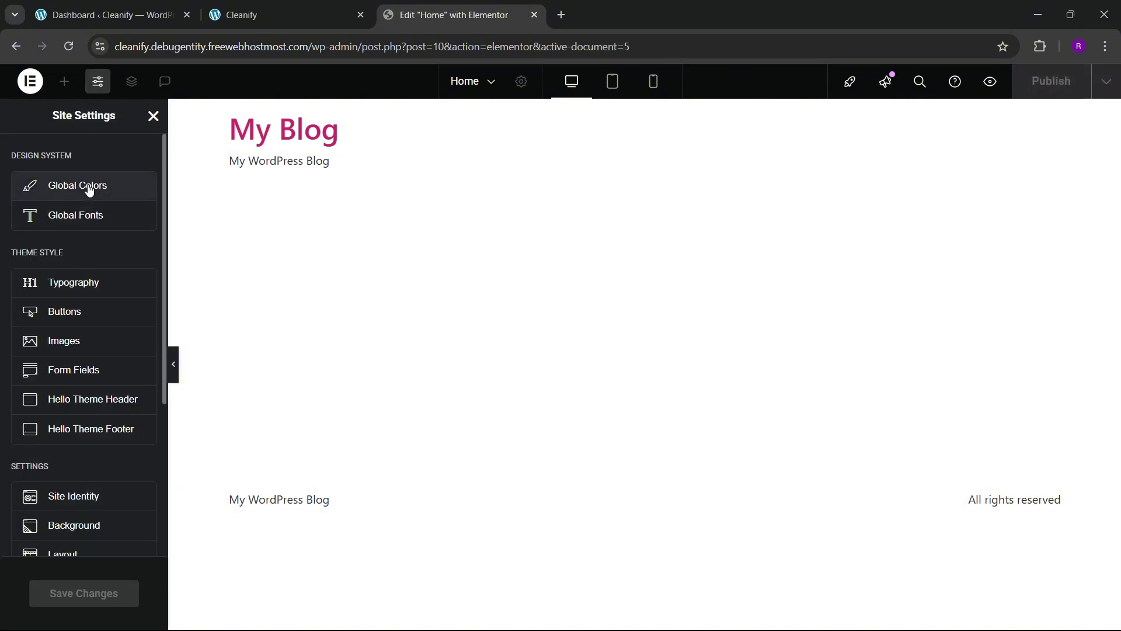
pyautogui.click(89, 190)
pyautogui.click(80, 446)
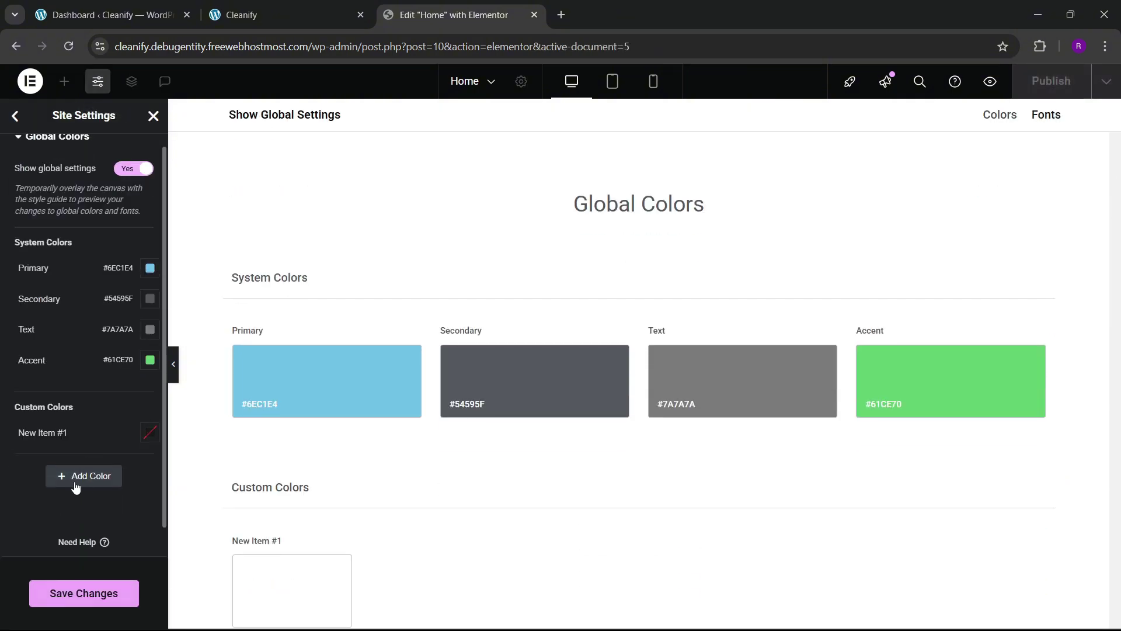
pyautogui.click(52, 432)
pyautogui.doubleClick(52, 432)
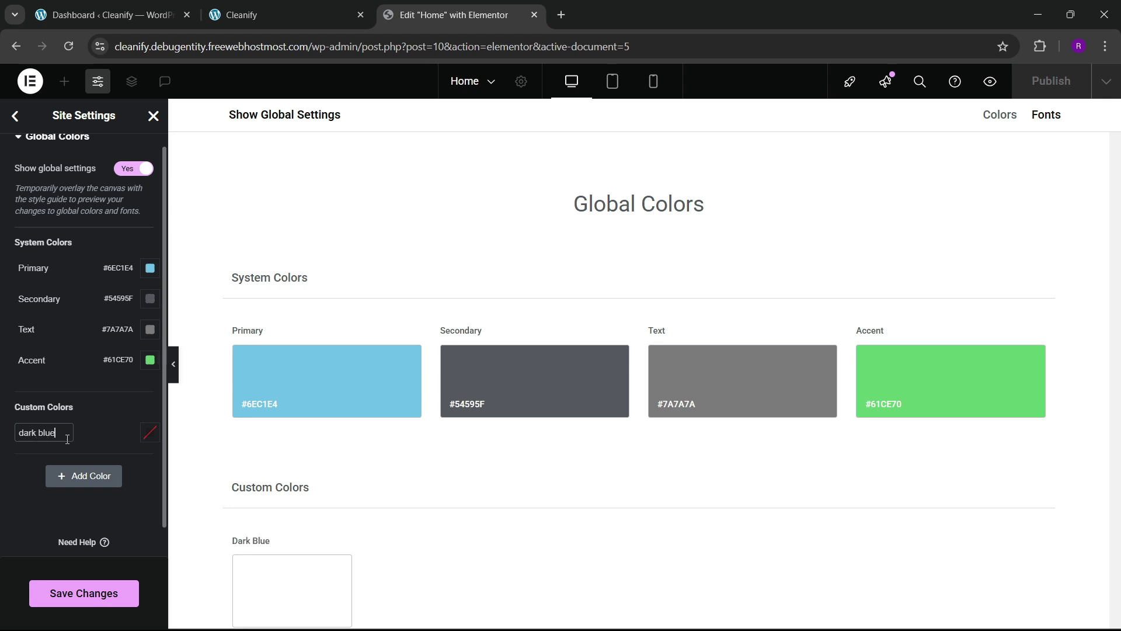
pyautogui.click(150, 432)
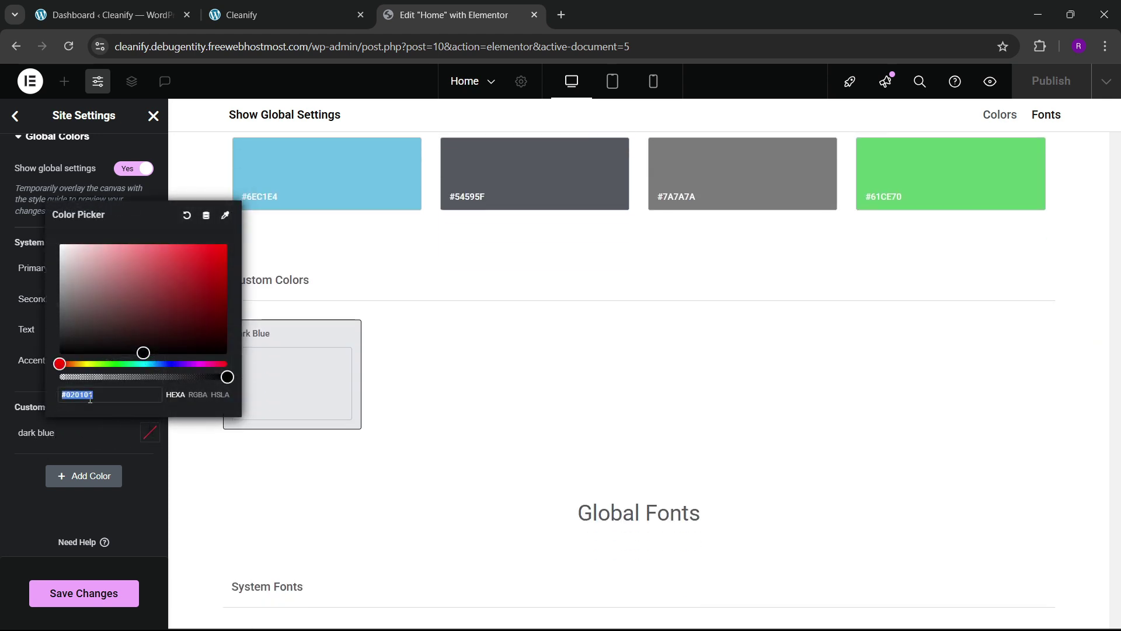
pyautogui.hotkey('ctrl', 'v')
# - Add a second custom global color and name it blue normal
pyautogui.click(84, 476)
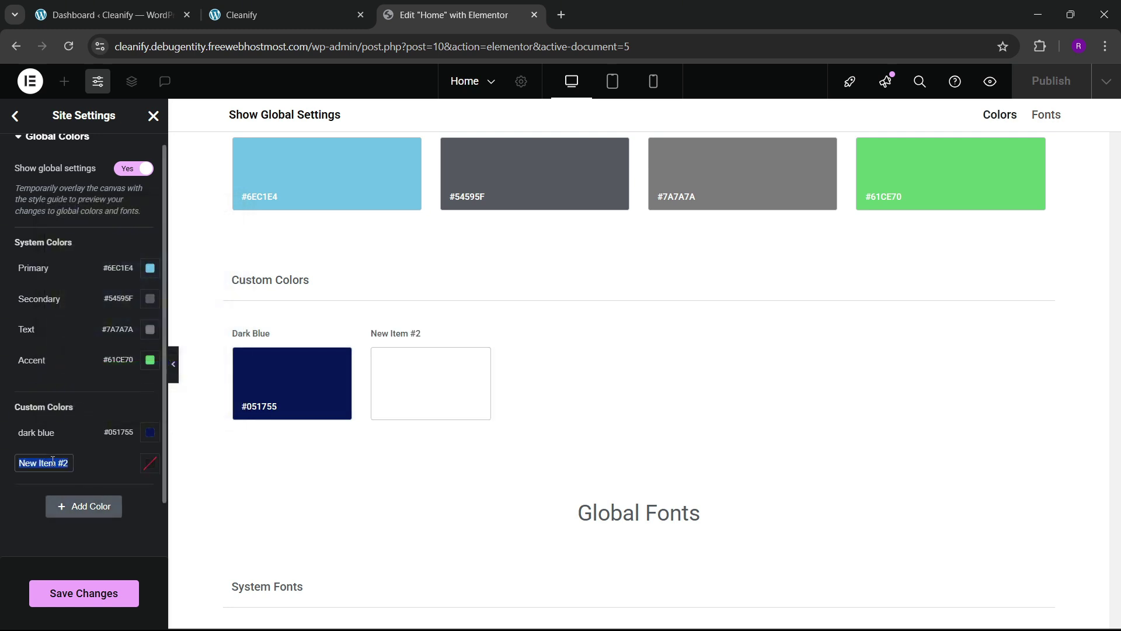
pyautogui.press('BackSpace')
pyautogui.hotkey('ctrl', 'a')
pyautogui.press('BackSpace')
pyautogui.write('blu')
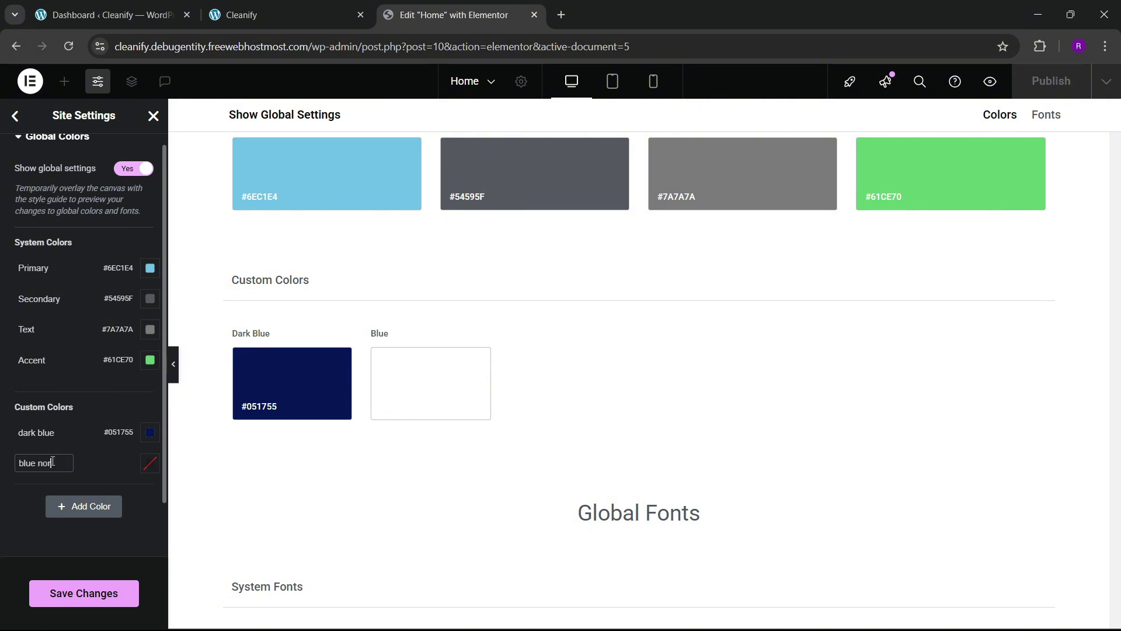
# - Copy the saved swatch #0D4B30 from the color picker extension and assign it to the blue normal color
pyautogui.click(278, 9)
pyautogui.click(1040, 46)
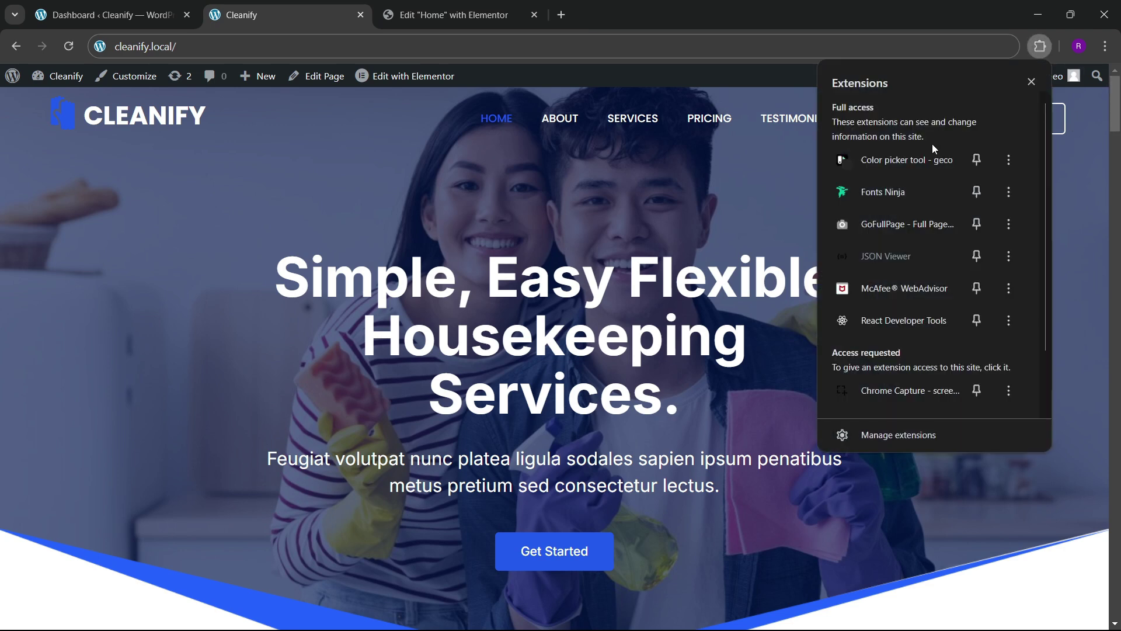
pyautogui.click(864, 157)
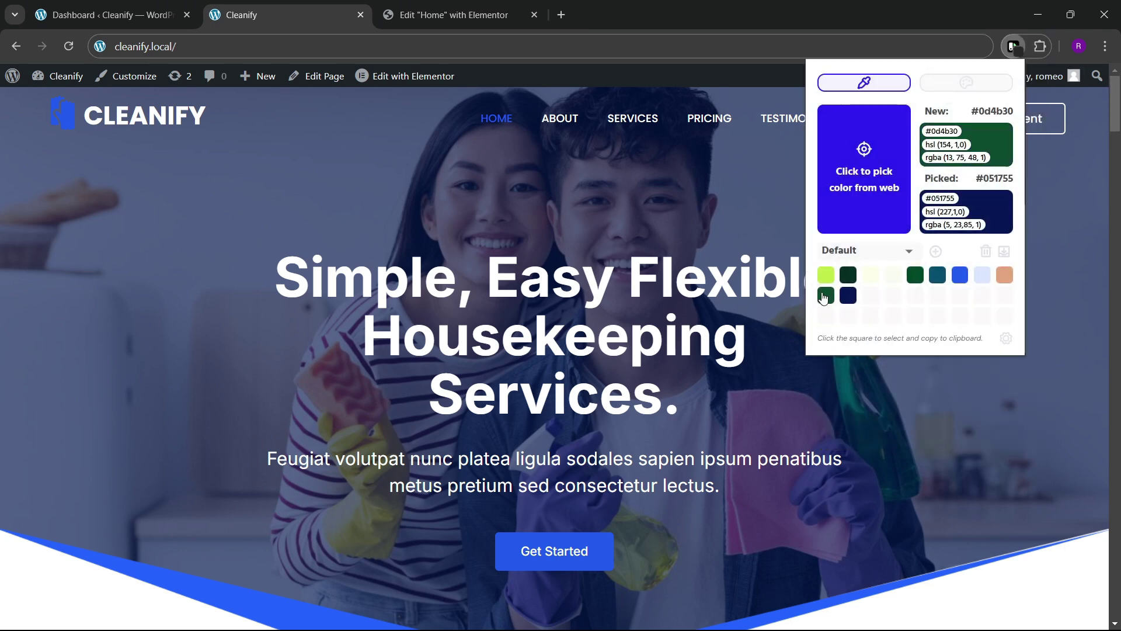
pyautogui.click(456, 14)
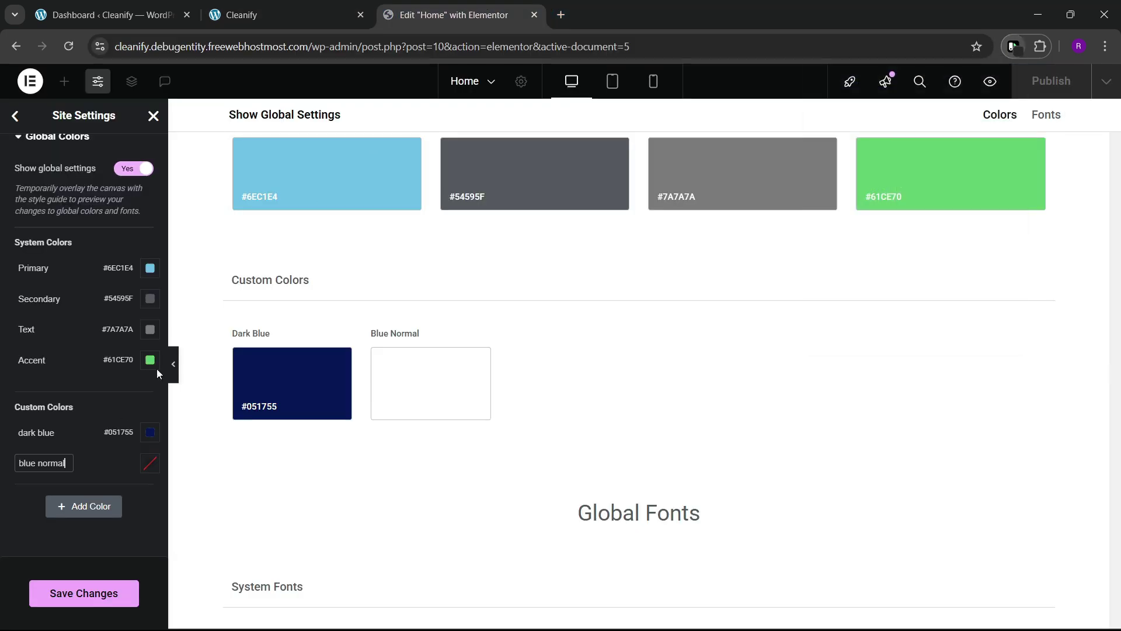
pyautogui.click(143, 463)
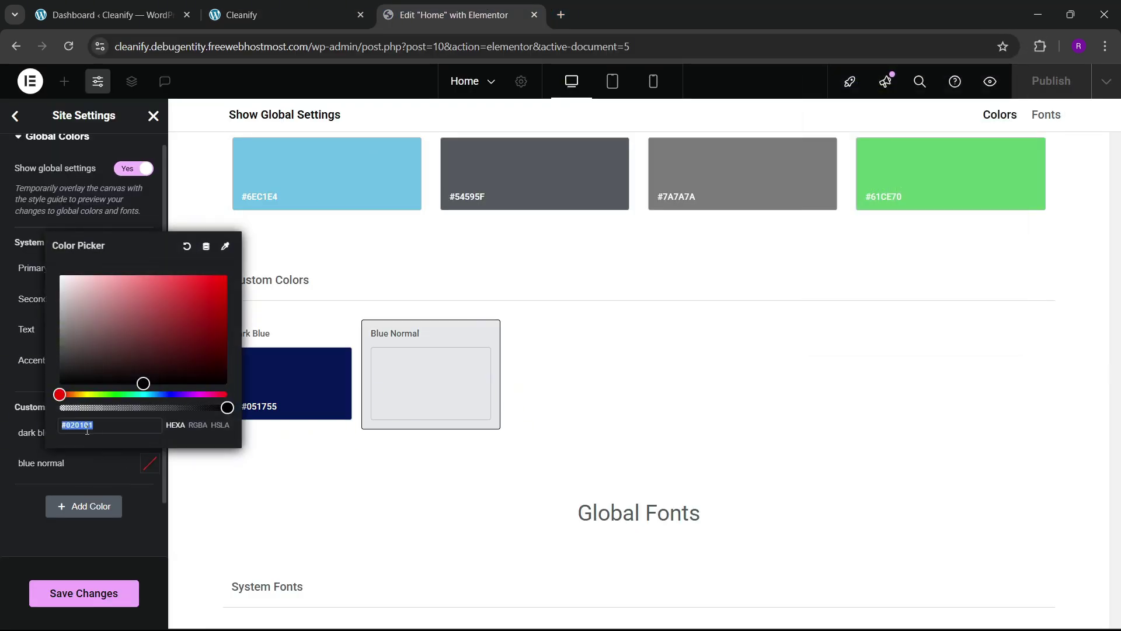
pyautogui.hotkey('ctrl', 'v')
pyautogui.click(8, 524)
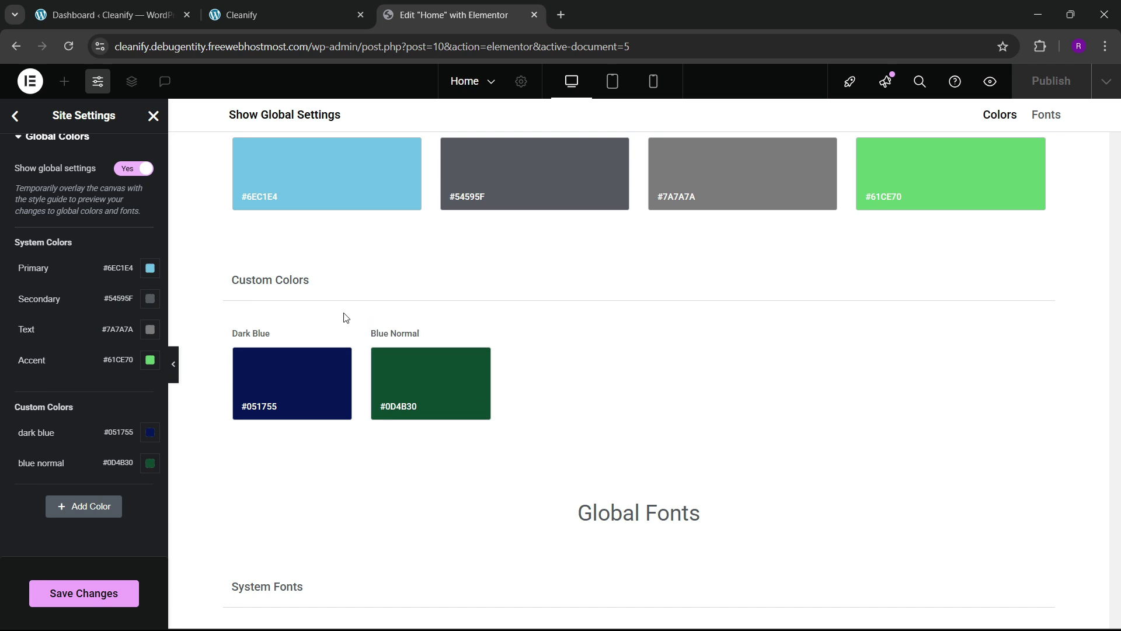
# - Add a third custom global color and name it sky blue
pyautogui.click(94, 514)
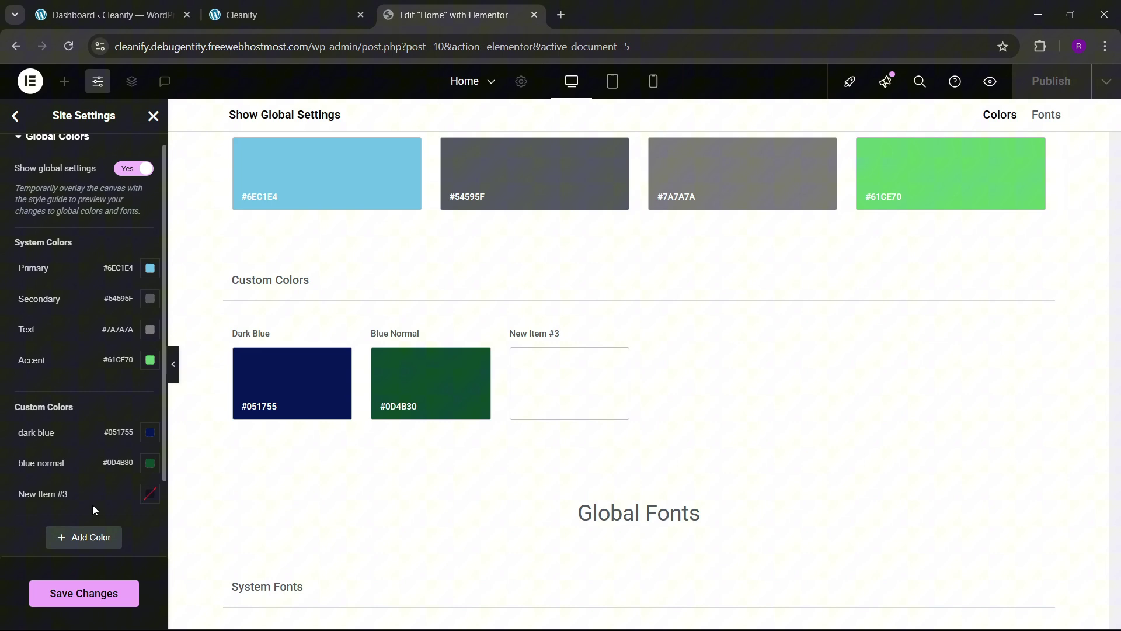
pyautogui.doubleClick(40, 495)
pyautogui.press('BackSpace')
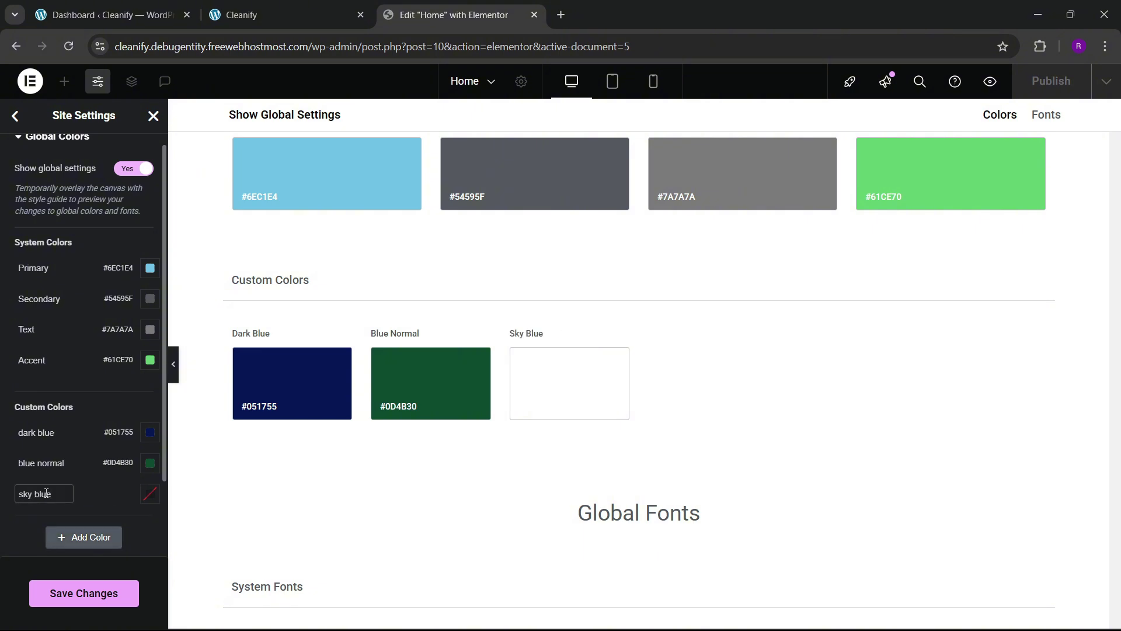
# - Switch to the finished Cleanify site and copy the saved swatch #dae6ff from the color picker extension
pyautogui.click(274, 15)
pyautogui.click(1040, 46)
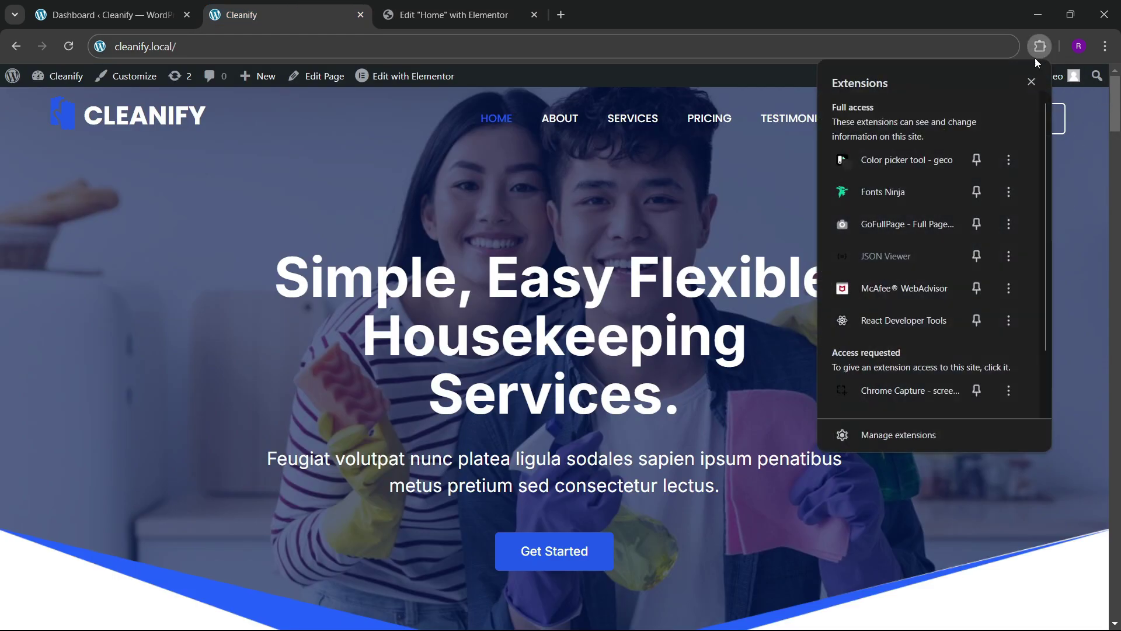
pyautogui.click(890, 155)
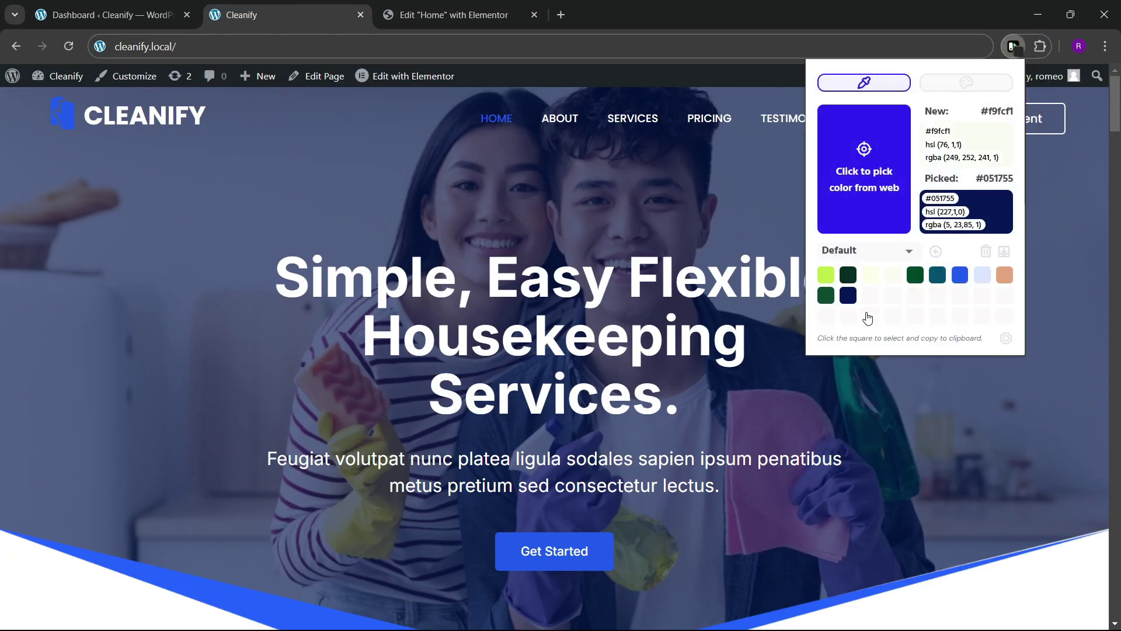
pyautogui.click(1009, 276)
pyautogui.click(985, 277)
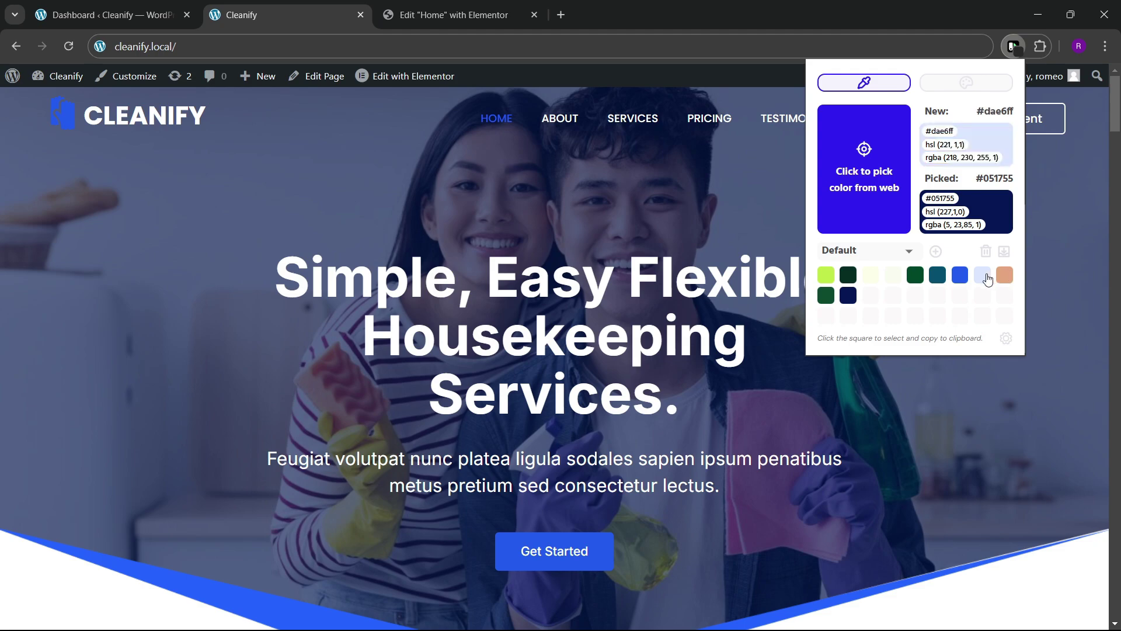
# - Back in the Elementor editor, assign the copied color #DAE6FF to the sky blue global color and save the site settings
pyautogui.scroll(-15, 407, 414)
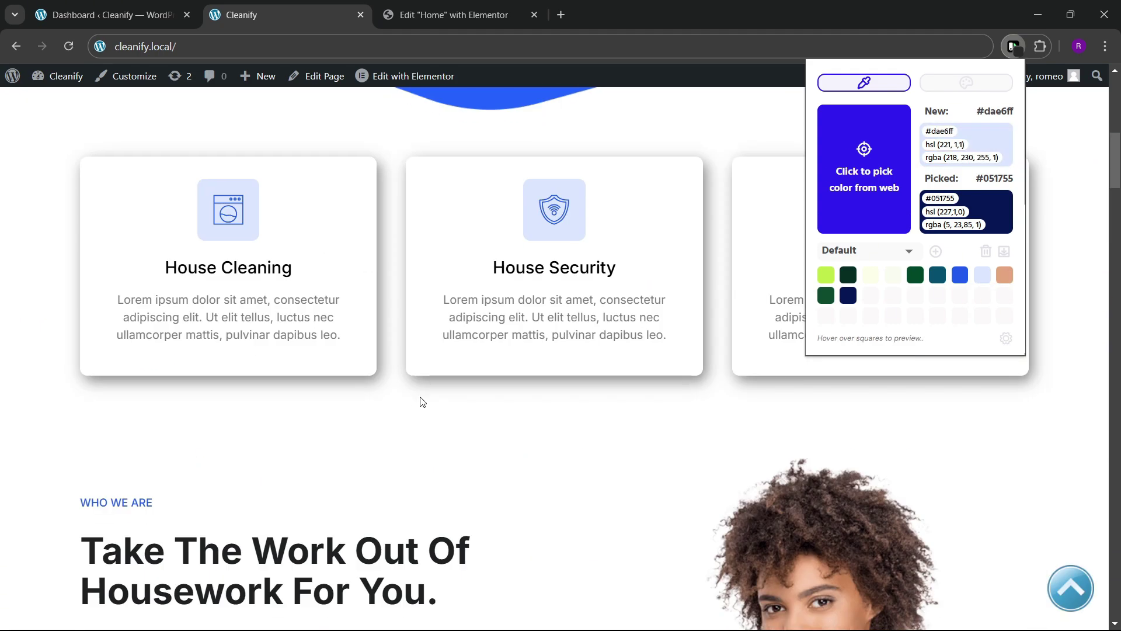
pyautogui.scroll(-15, 421, 397)
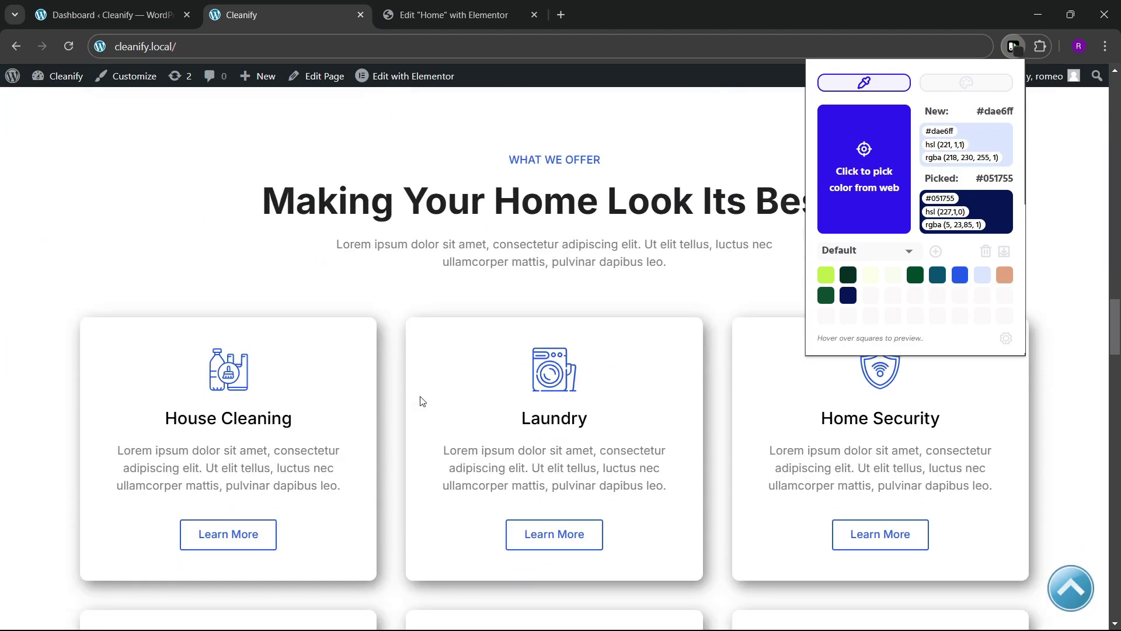
pyautogui.scroll(-15, 421, 403)
pyautogui.scroll(8, 419, 402)
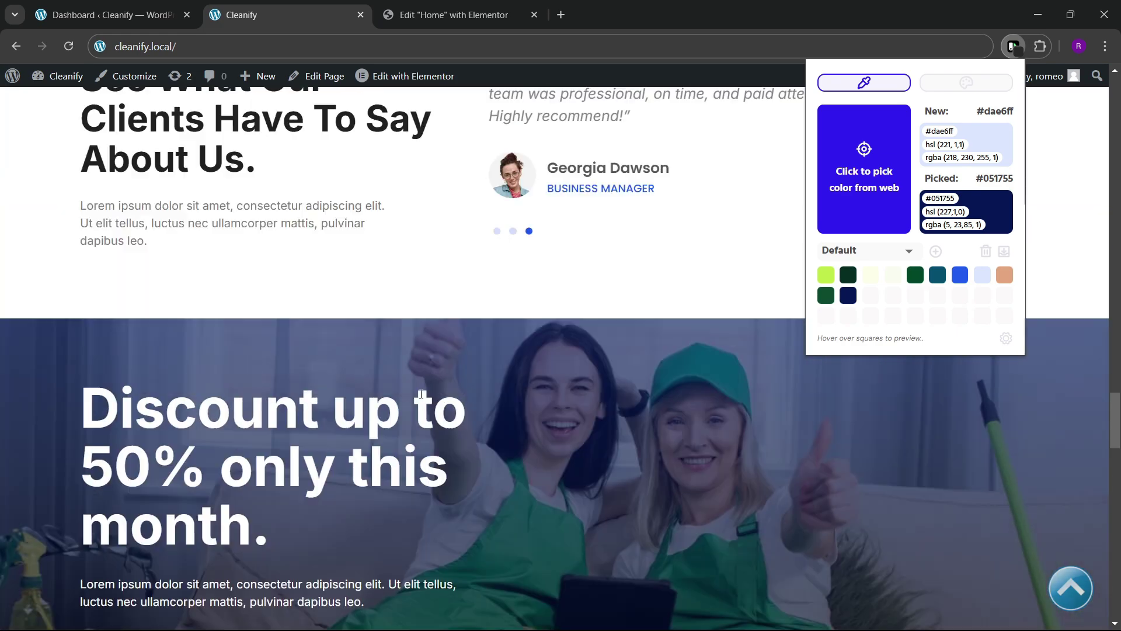
pyautogui.scroll(-5, 418, 403)
pyautogui.scroll(-15, 417, 402)
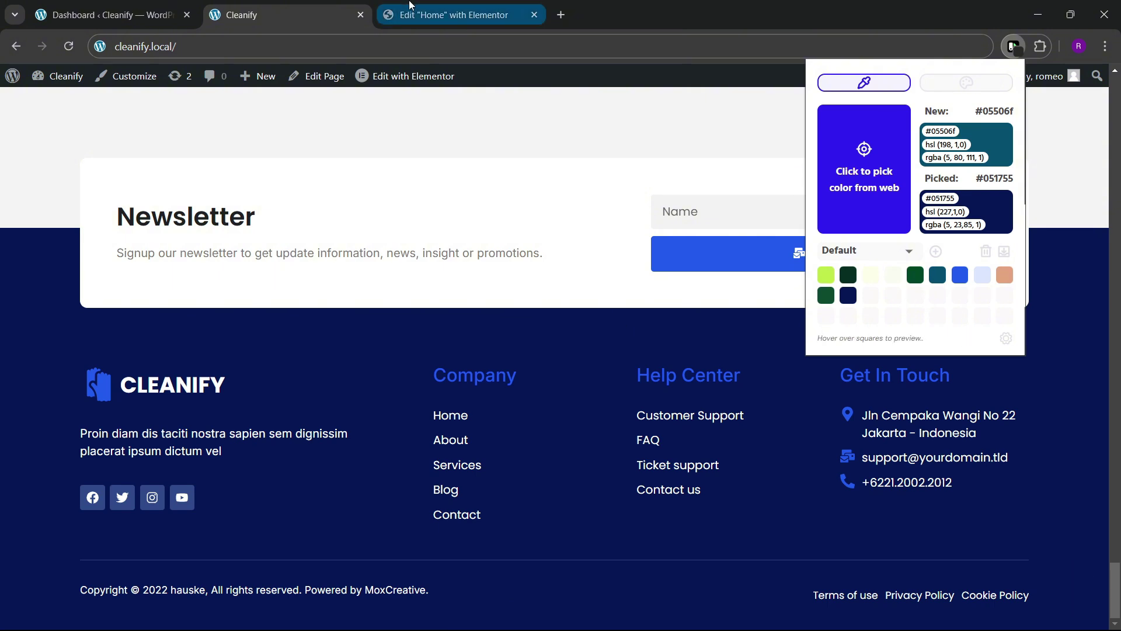
pyautogui.click(450, 14)
pyautogui.click(148, 499)
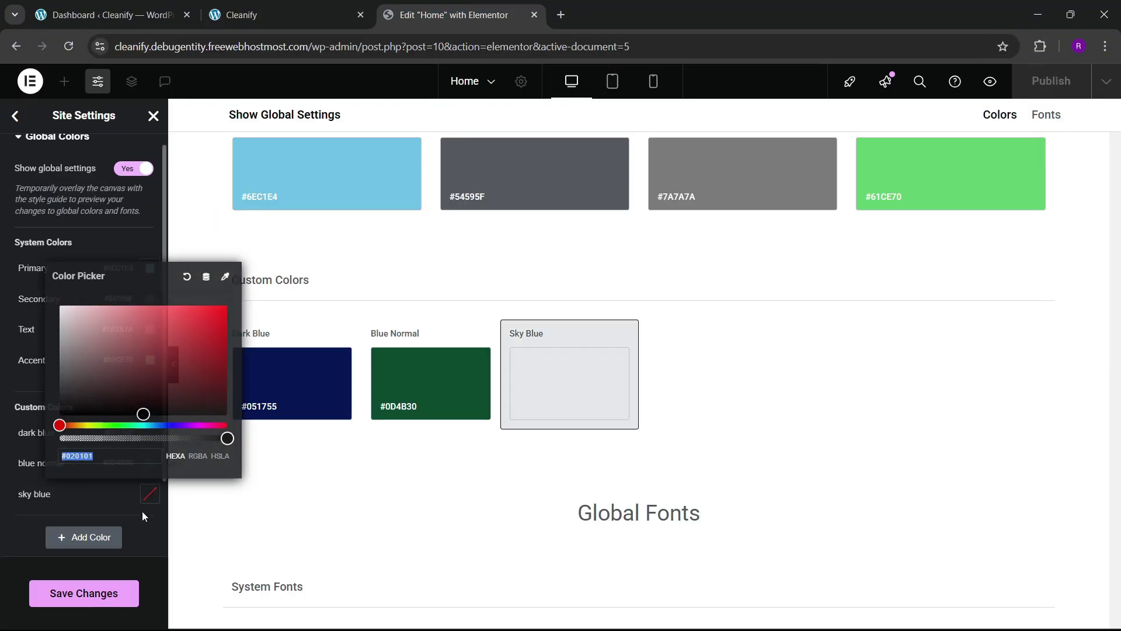
pyautogui.hotkey('ctrl', 'v')
pyautogui.click(13, 528)
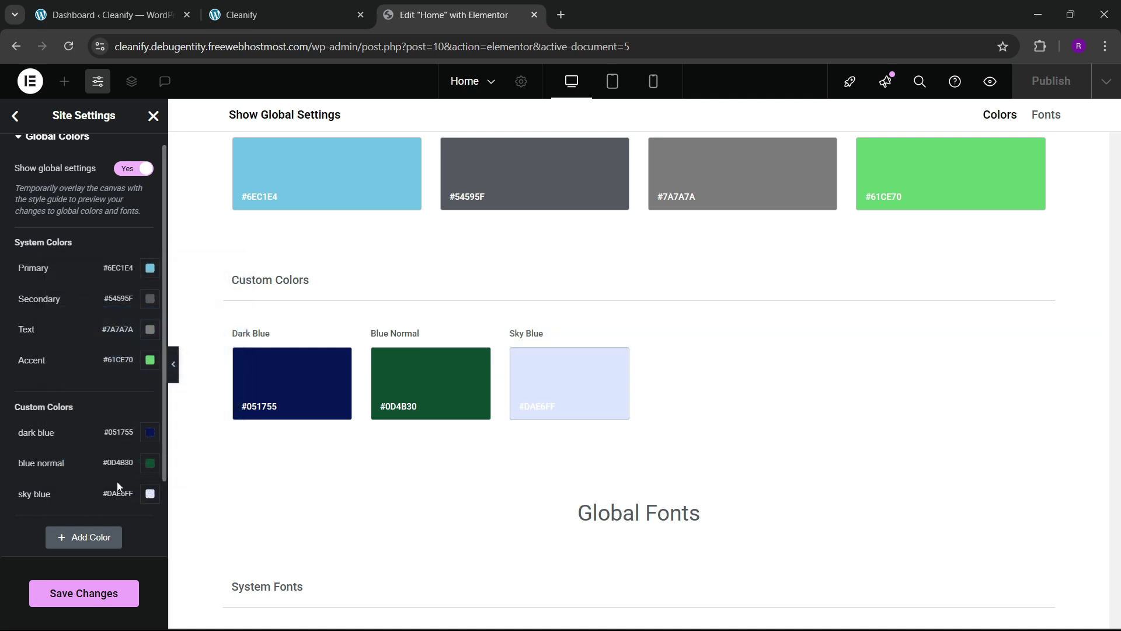
pyautogui.click(83, 593)
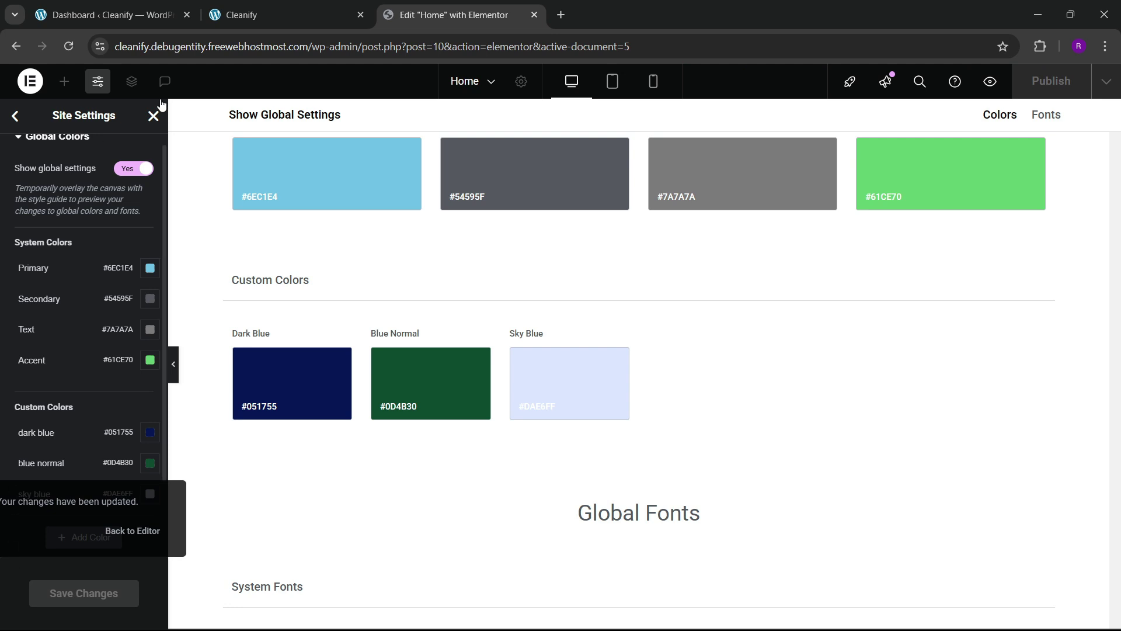
# - Exit the site settings and reload the Home page editor, dismissing the productivity checklist
pyautogui.click(154, 117)
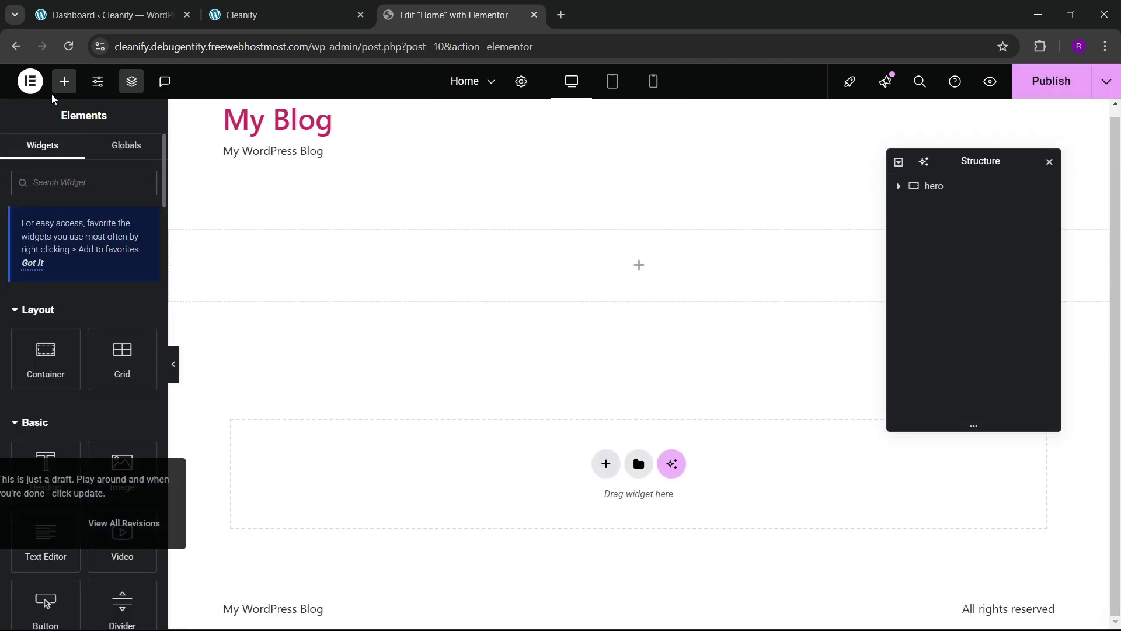
pyautogui.click(69, 46)
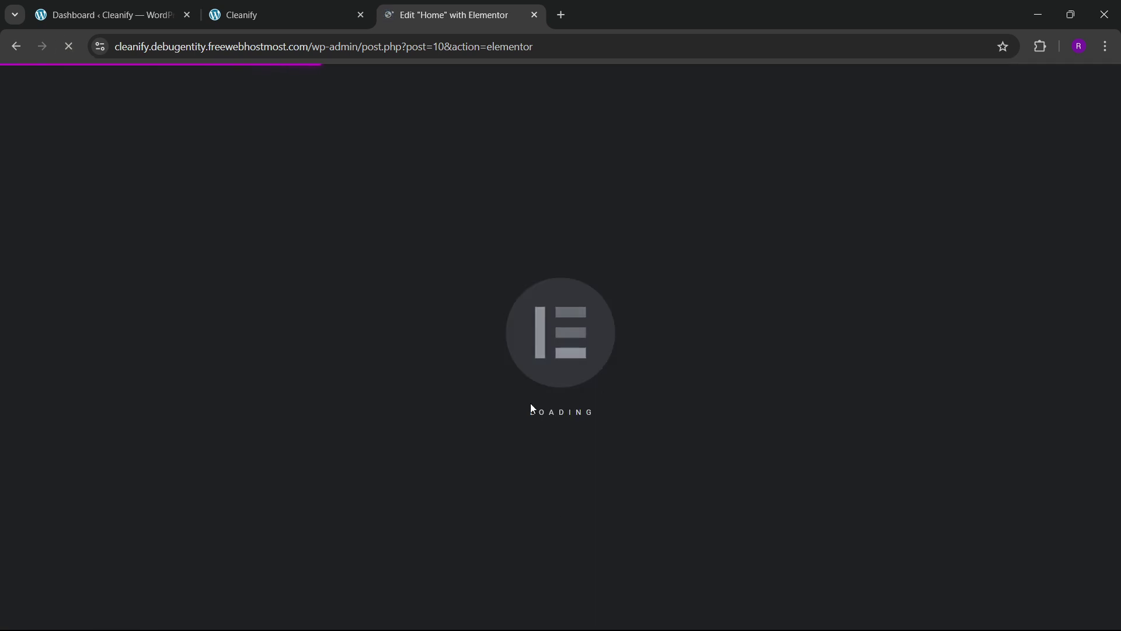
pyautogui.click(280, 23)
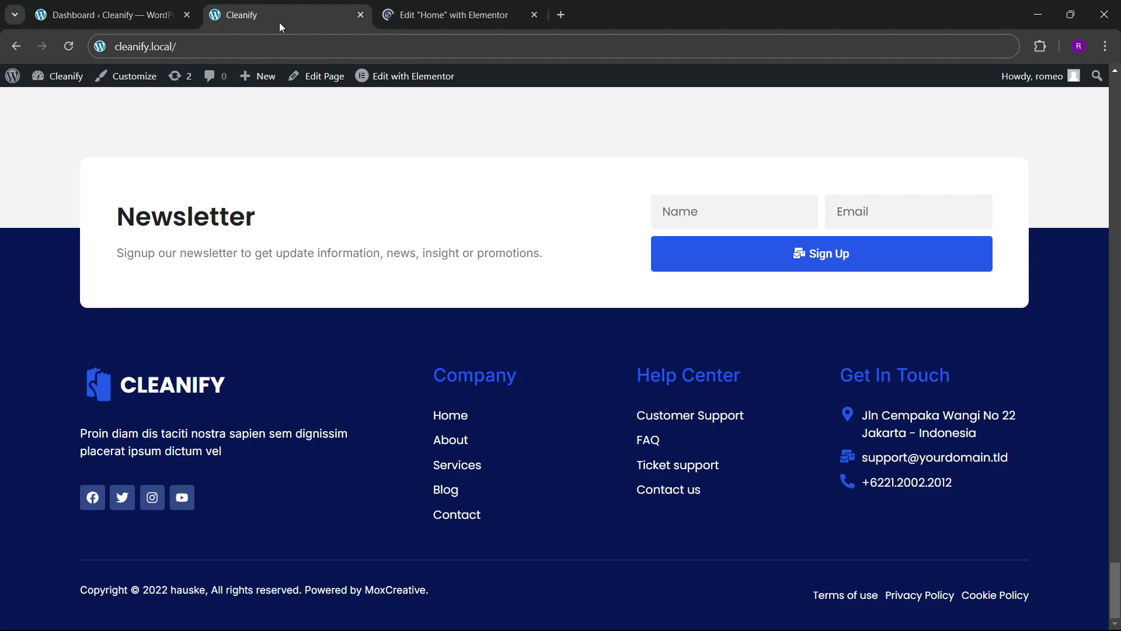
pyautogui.scroll(3, 1038, 595)
pyautogui.click(1061, 587)
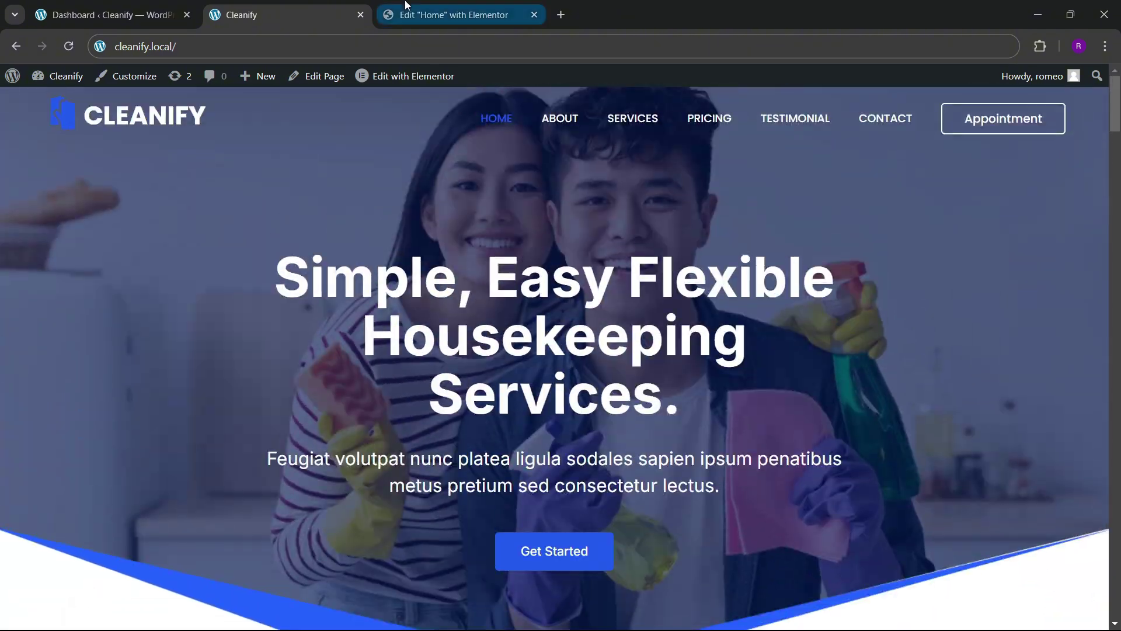
pyautogui.click(409, 15)
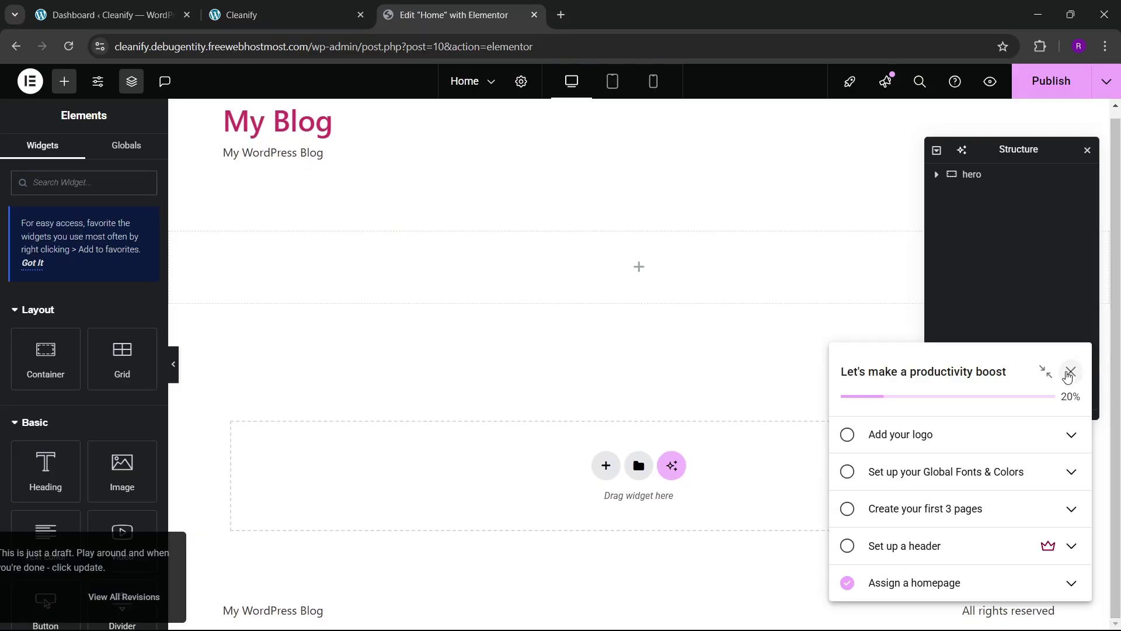
pyautogui.click(1070, 372)
pyautogui.click(1036, 208)
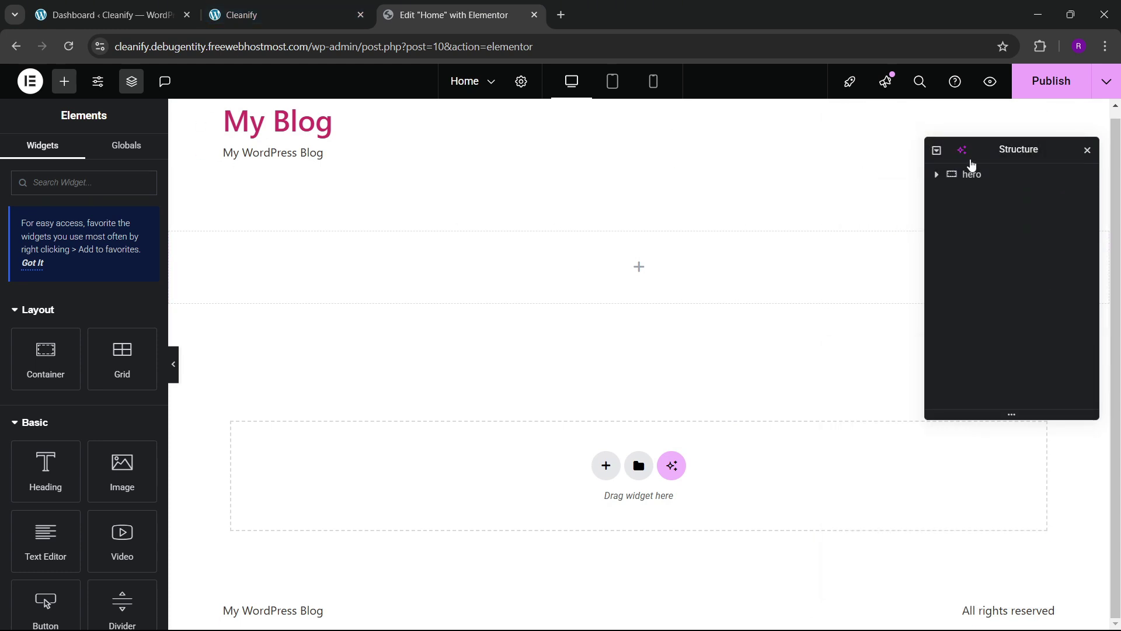
# - Select the hero container and set hero.jpg from the media library as its background image
pyautogui.click(975, 180)
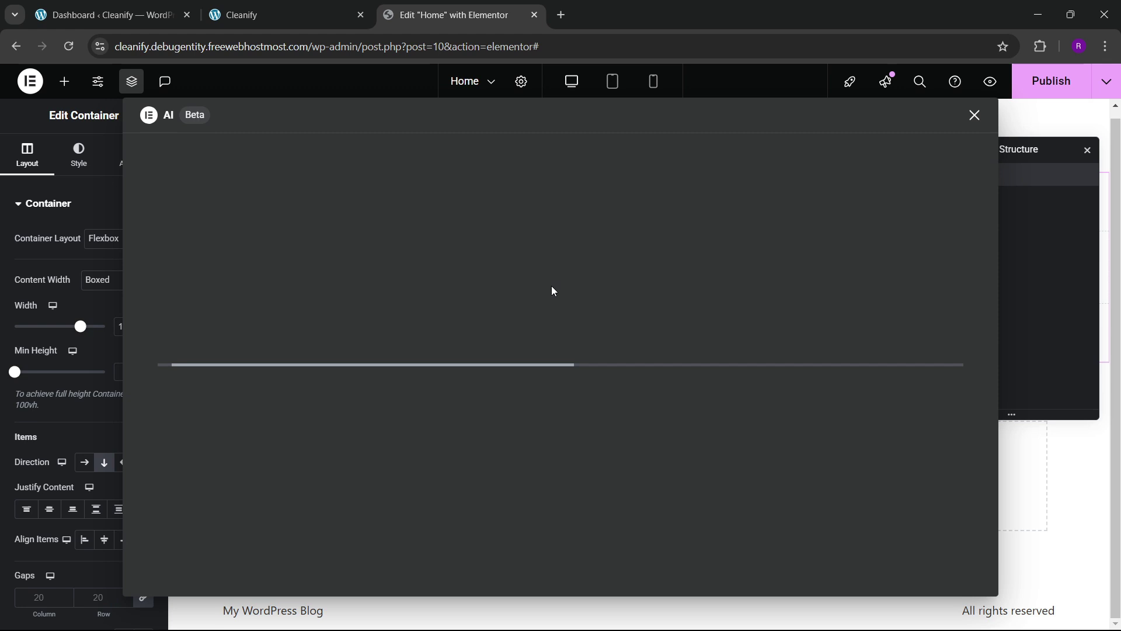
pyautogui.click(974, 113)
pyautogui.click(78, 155)
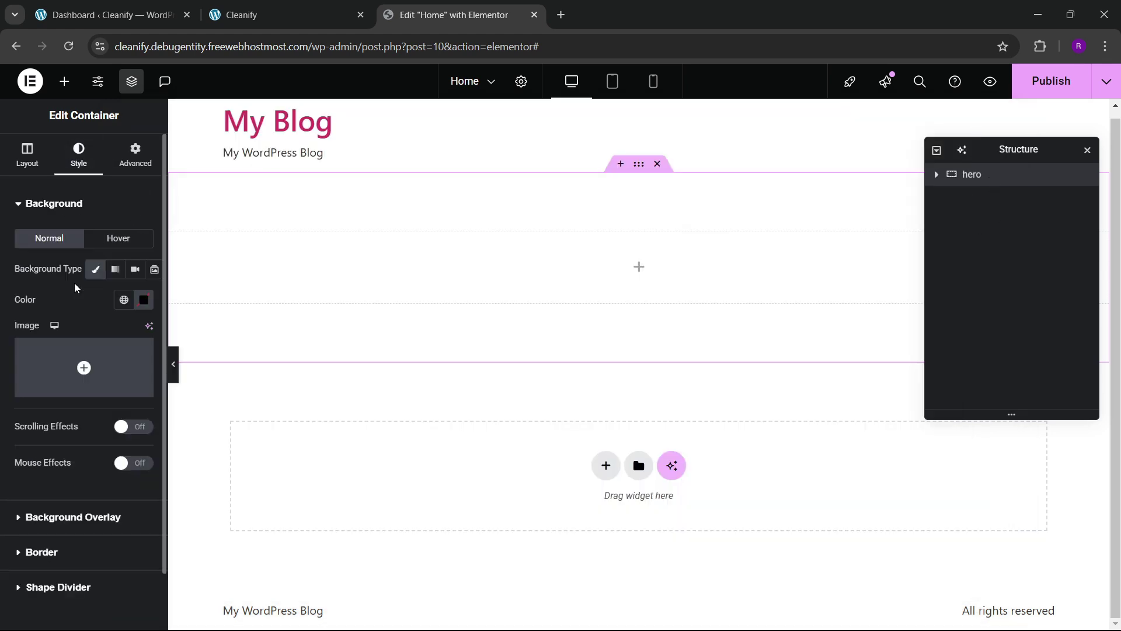
pyautogui.click(111, 374)
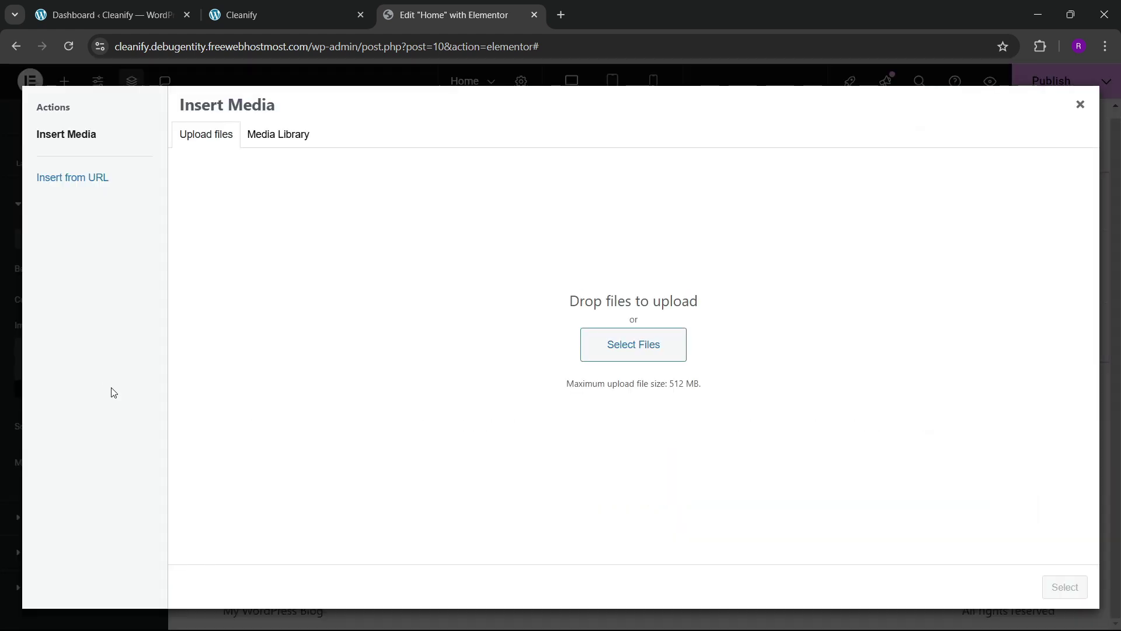
pyautogui.click(278, 134)
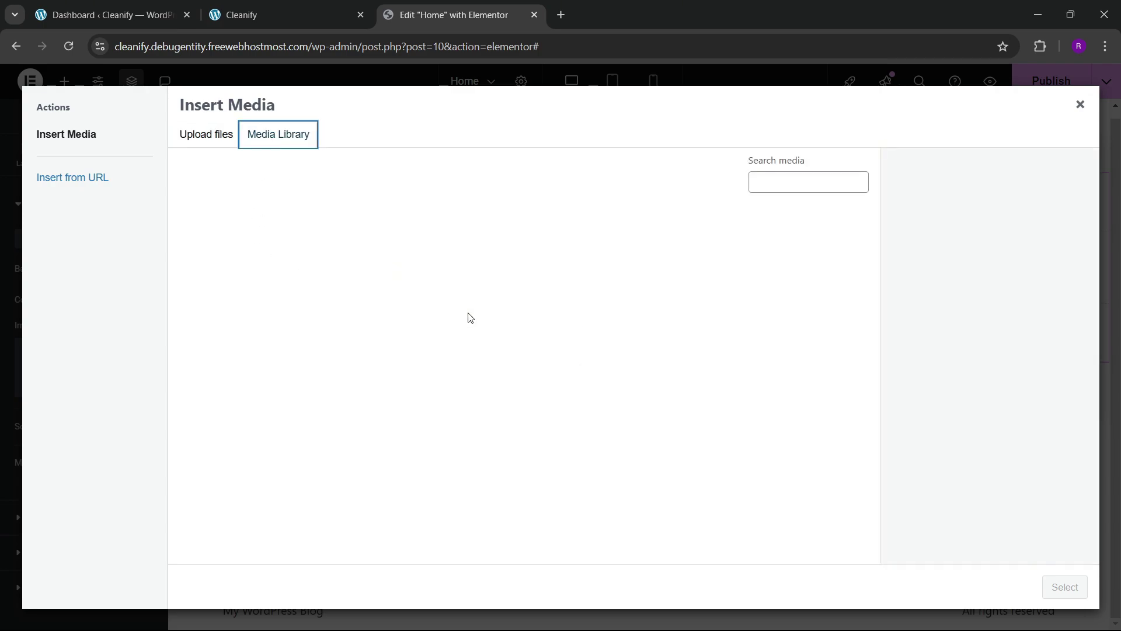
pyautogui.click(295, 5)
pyautogui.click(399, 7)
pyautogui.scroll(-1, 511, 363)
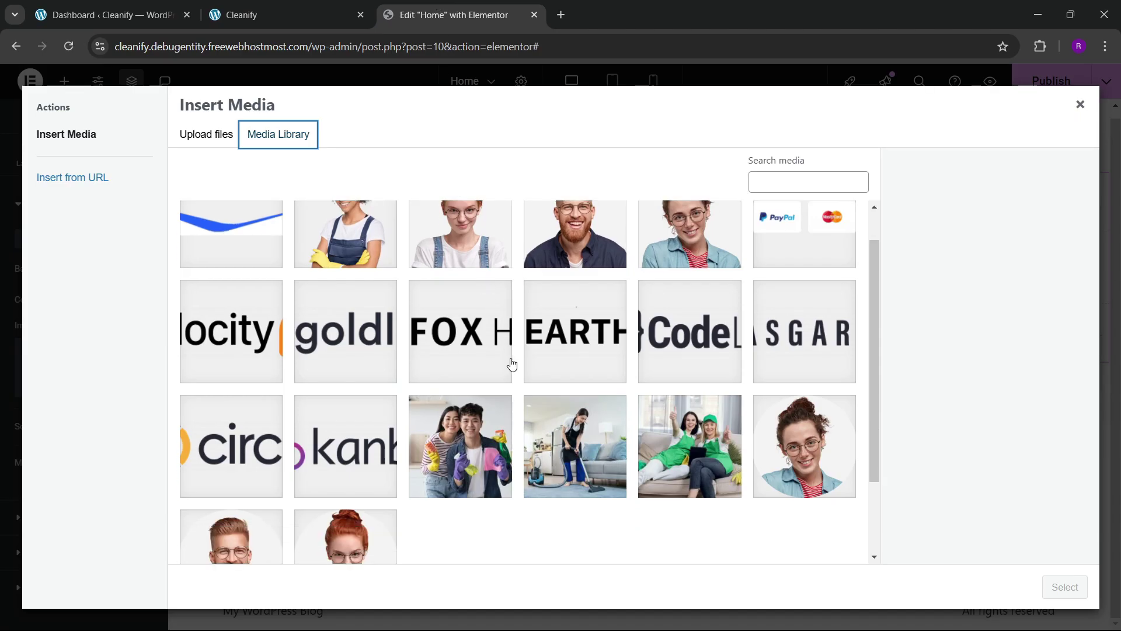
pyautogui.scroll(-2, 511, 364)
pyautogui.click(512, 368)
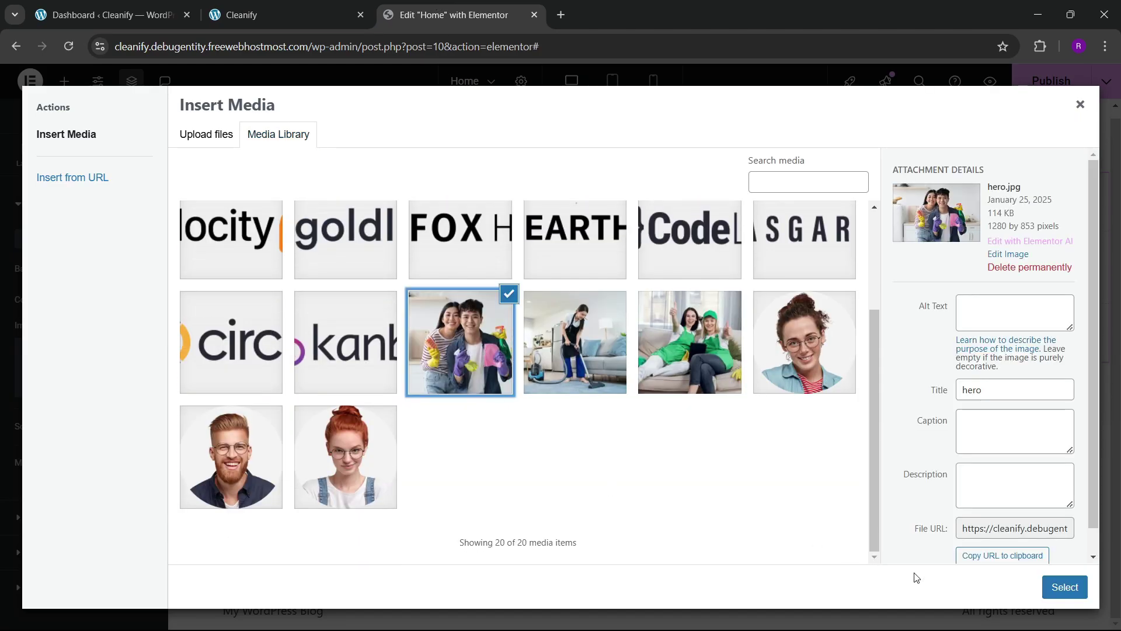
pyautogui.click(1086, 592)
# - Set the hero background image's position to Center Center and its display size to Cover
pyautogui.scroll(-3, 93, 362)
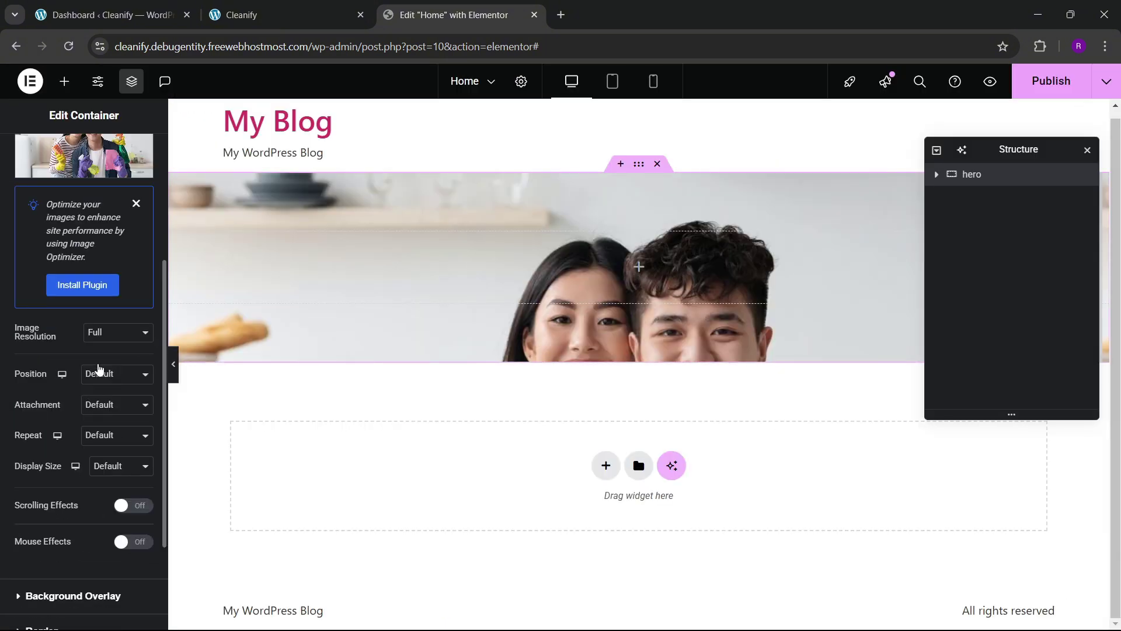
pyautogui.click(97, 380)
pyautogui.click(99, 428)
pyautogui.click(114, 374)
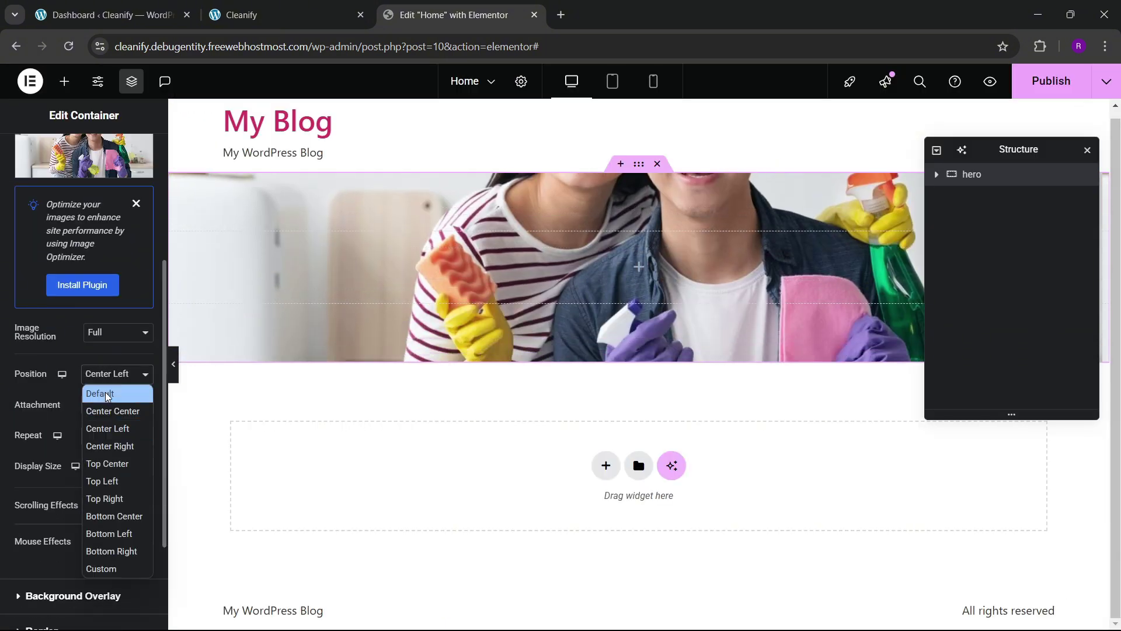
pyautogui.click(99, 410)
pyautogui.click(109, 466)
pyautogui.click(114, 503)
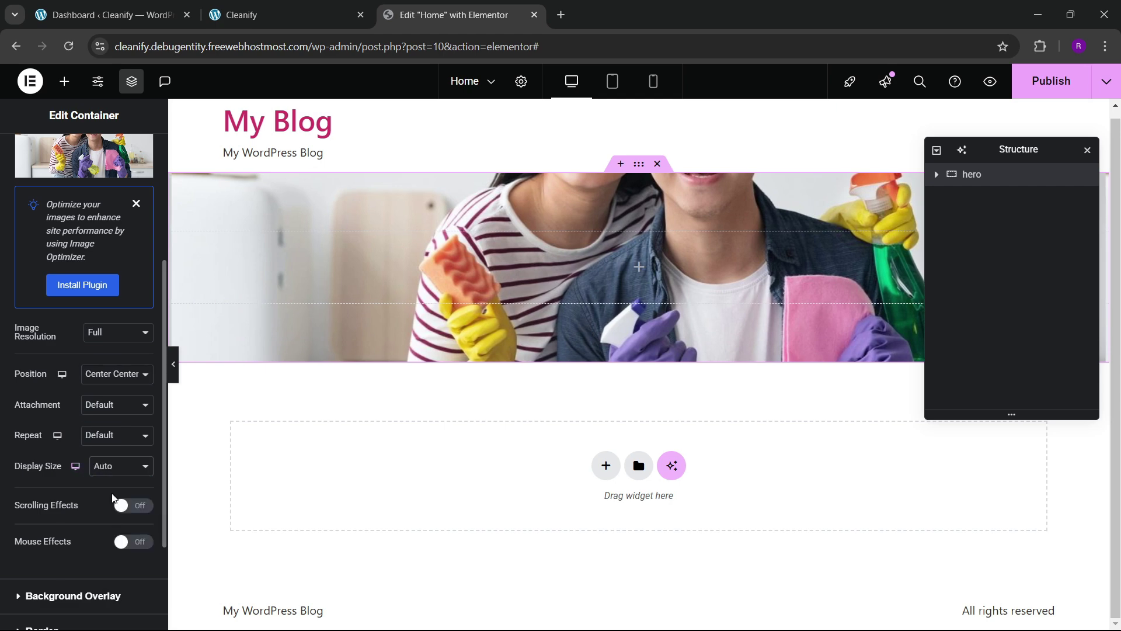
pyautogui.click(113, 470)
pyautogui.click(108, 519)
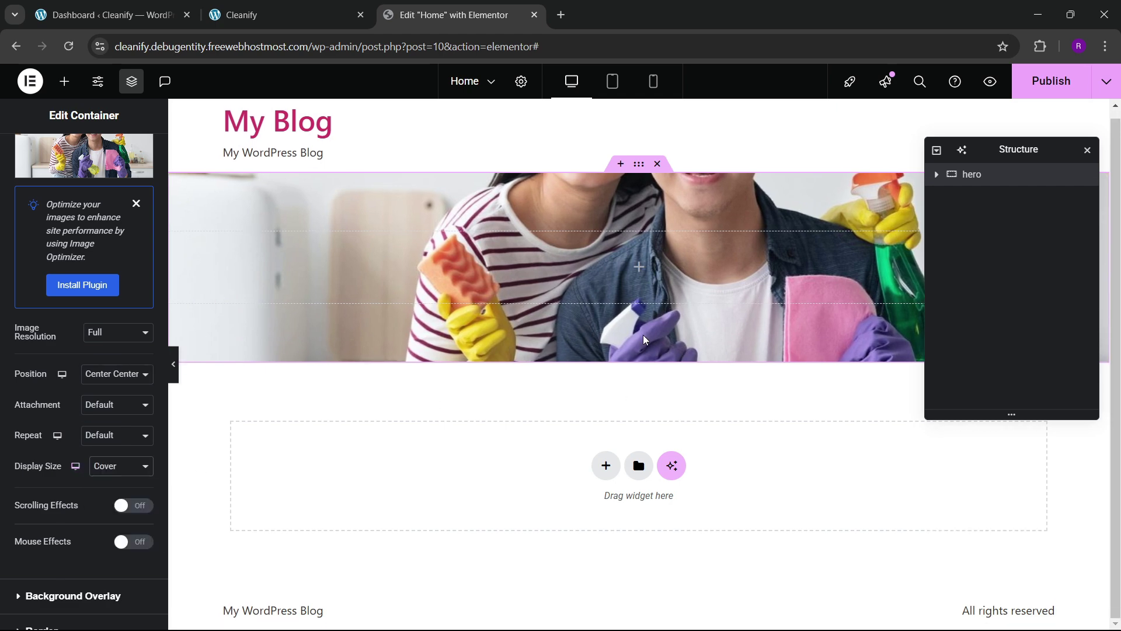
# - Set the hero container's minimum height to 700 px
pyautogui.scroll(4, 88, 292)
pyautogui.click(26, 151)
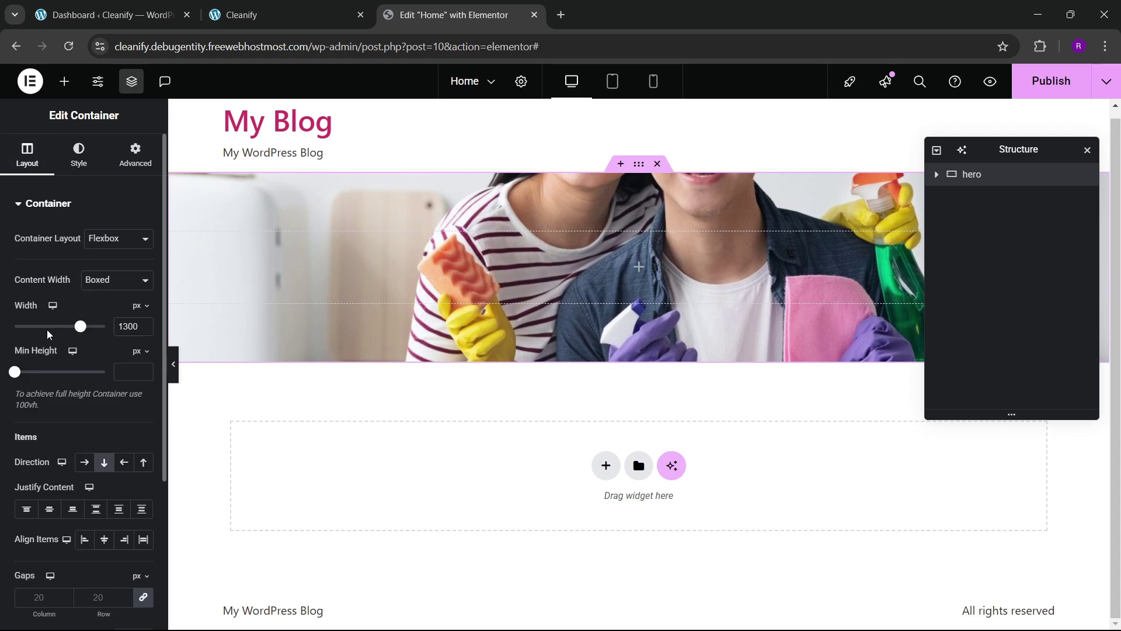
pyautogui.scroll(-4, 115, 341)
pyautogui.scroll(3, 115, 342)
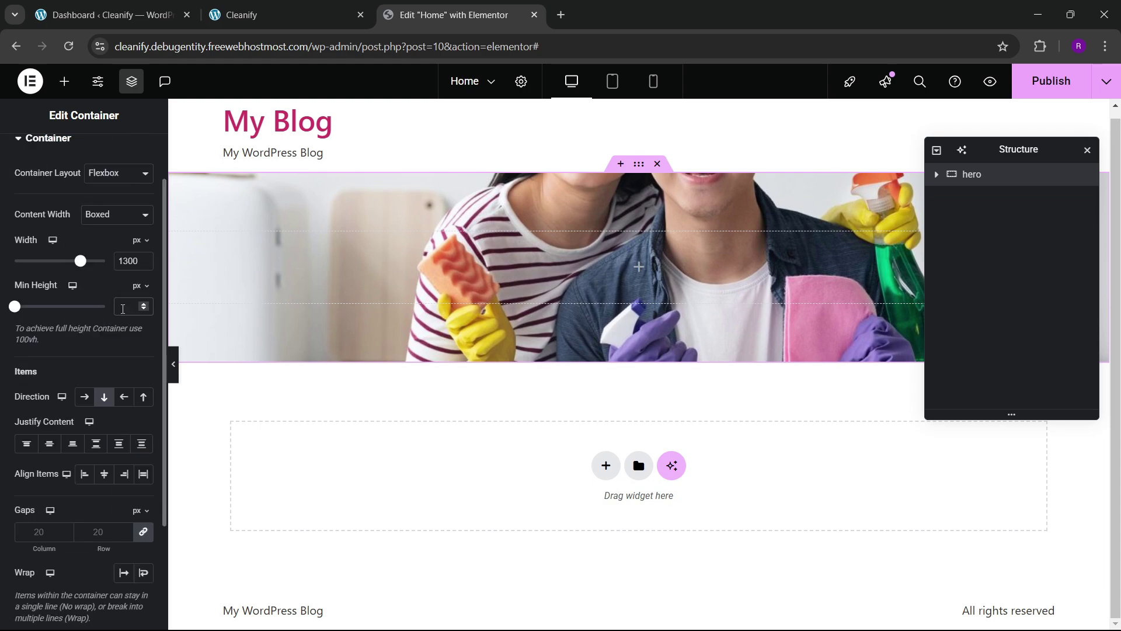
pyautogui.click(123, 308)
pyautogui.write('700')
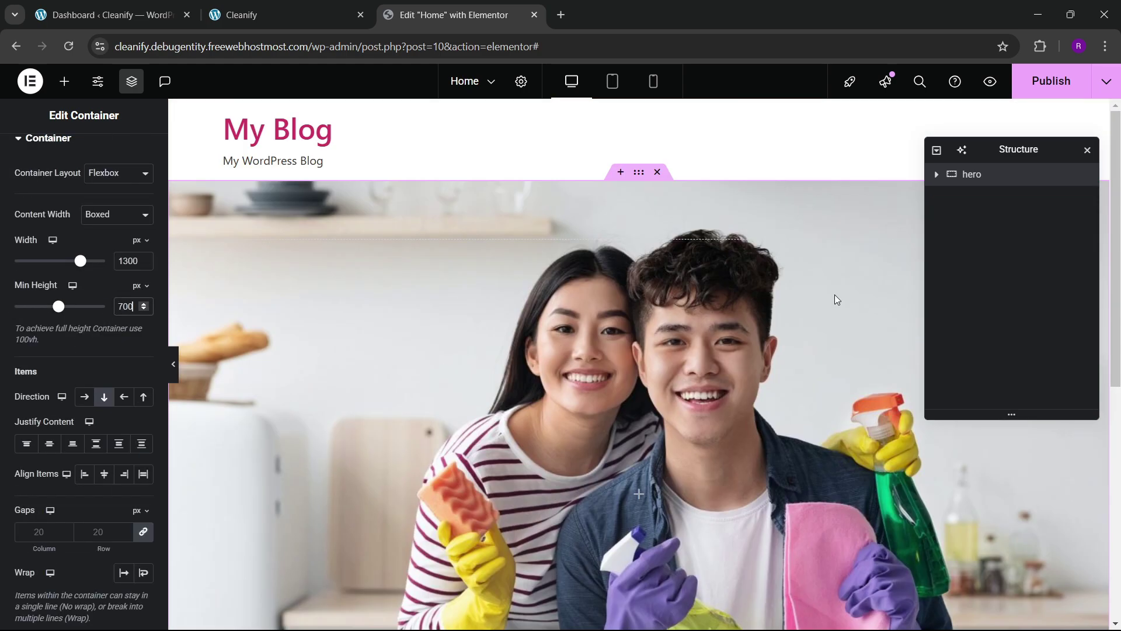
# - Add a solid background overlay in the dark blue global color to the hero container and compare it with the finished Cleanify site
pyautogui.scroll(2, 31, 188)
pyautogui.click(77, 153)
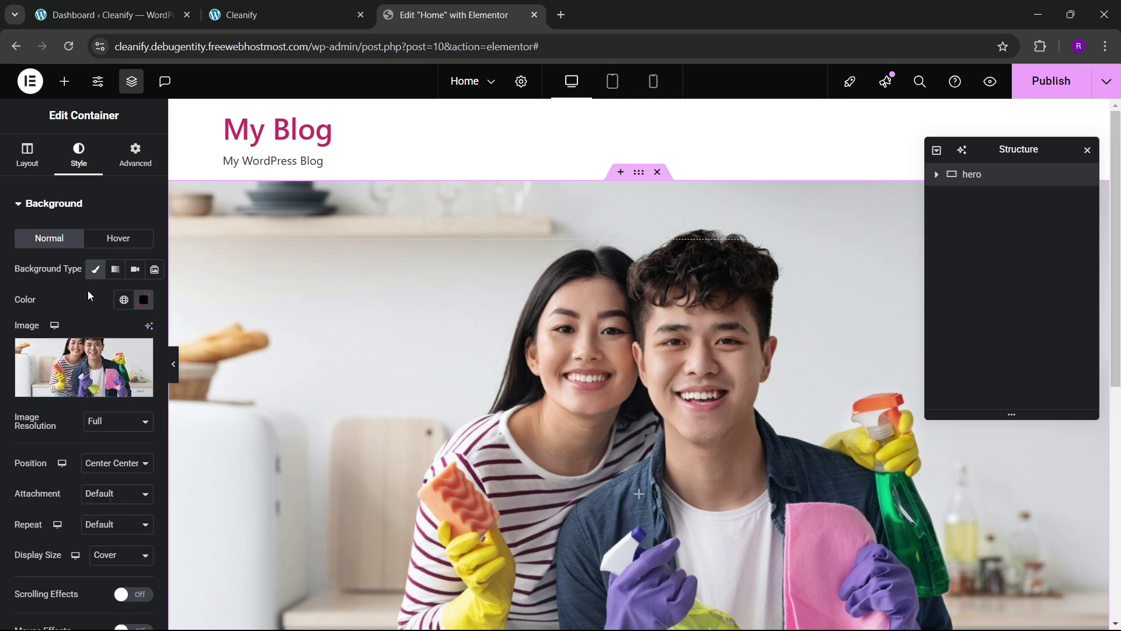
pyautogui.scroll(-4, 92, 349)
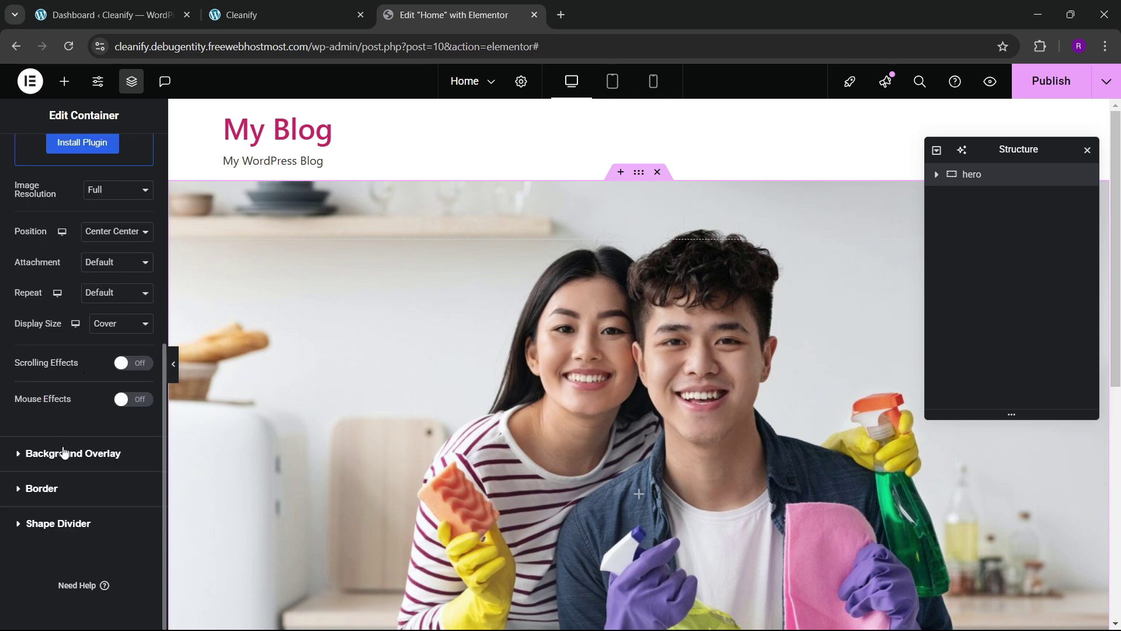
pyautogui.click(65, 453)
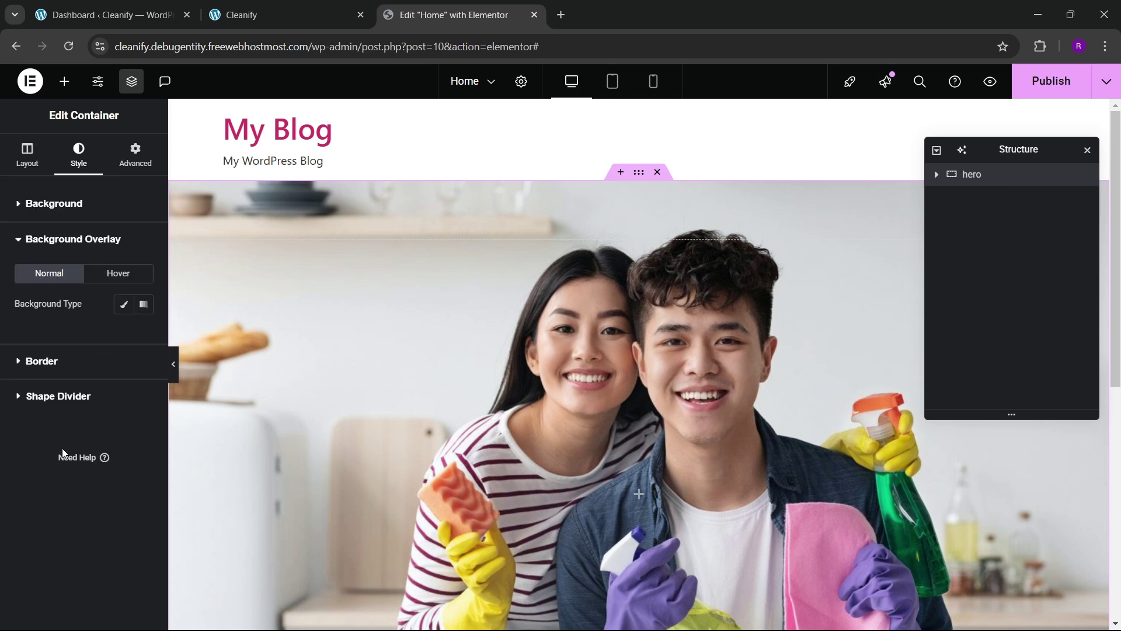
pyautogui.click(125, 306)
pyautogui.click(124, 334)
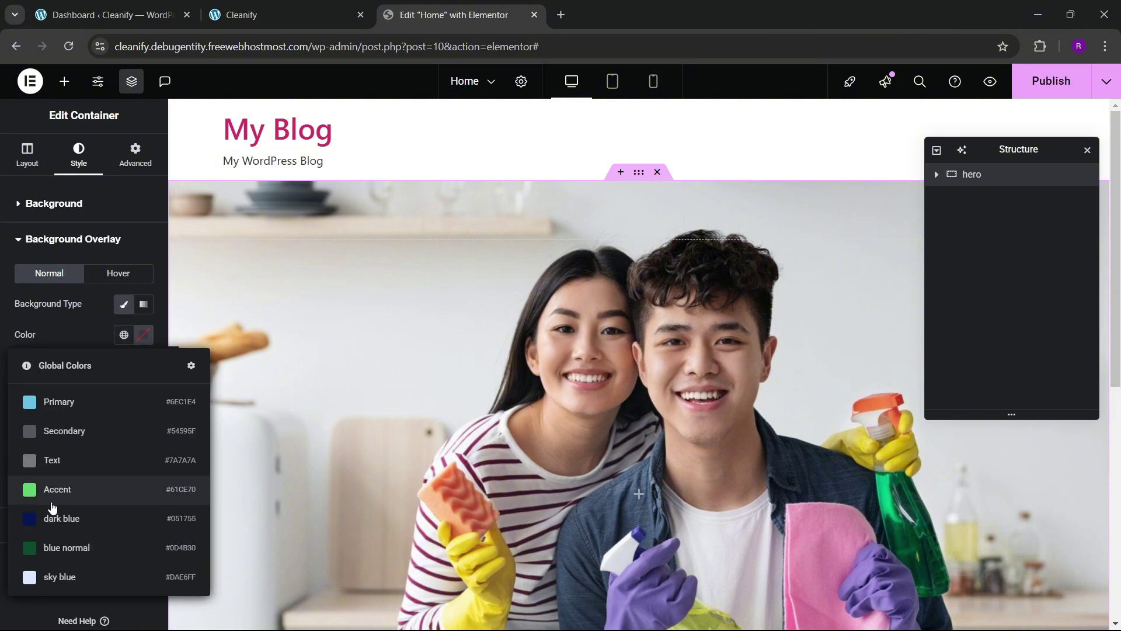
pyautogui.click(69, 517)
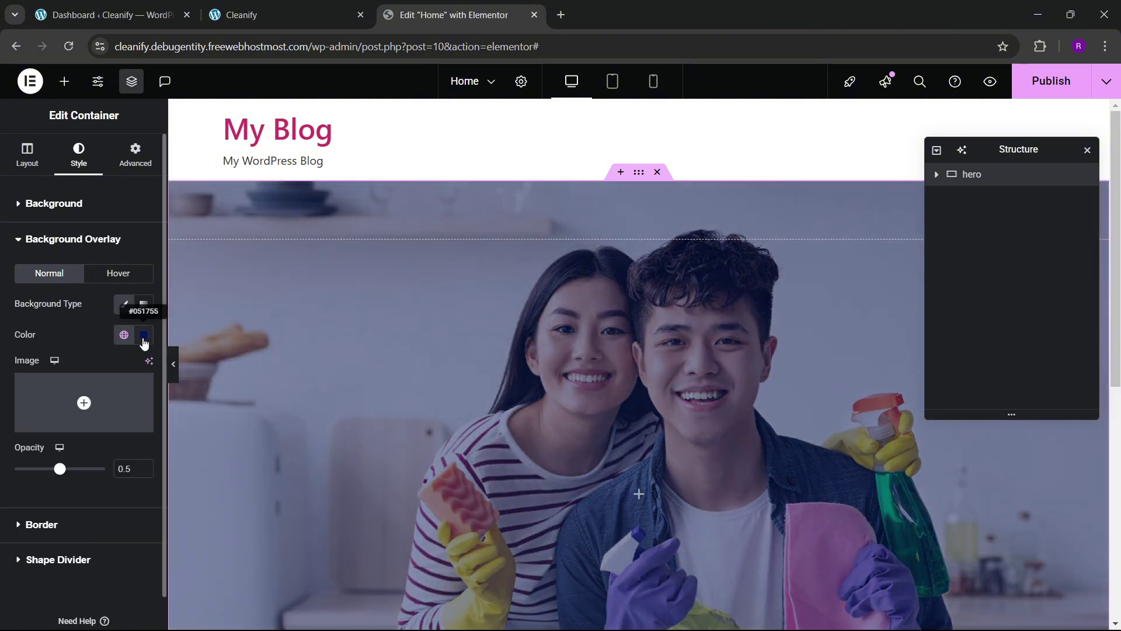
pyautogui.click(263, 14)
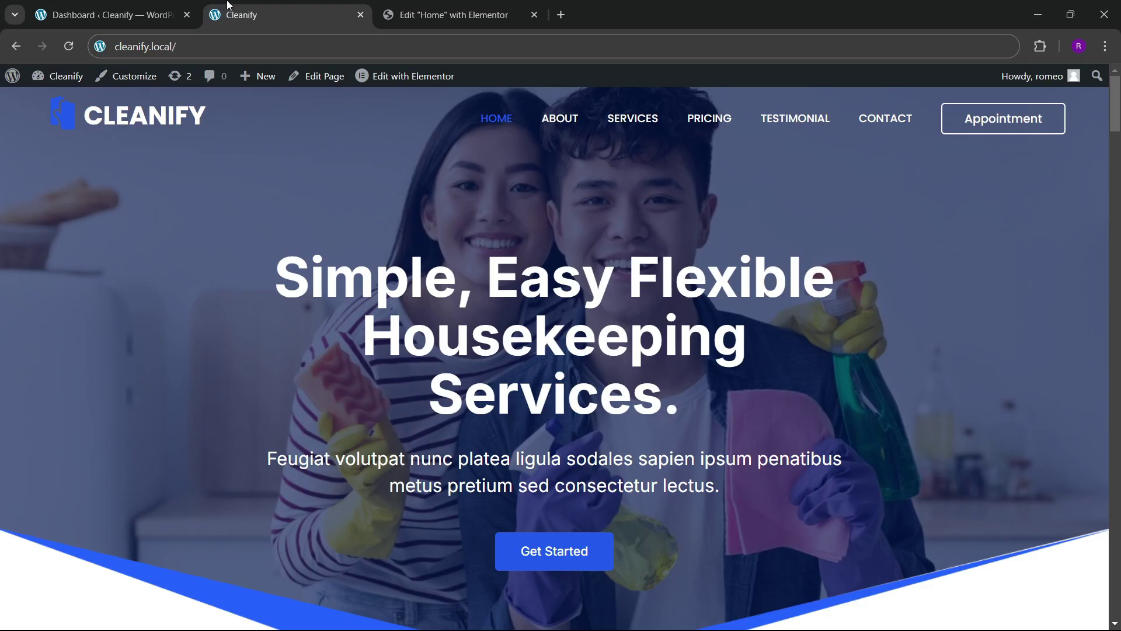
# - Set the hero container's background overlay opacity to 0.6 and compare it with the finished Cleanify site
pyautogui.click(474, 6)
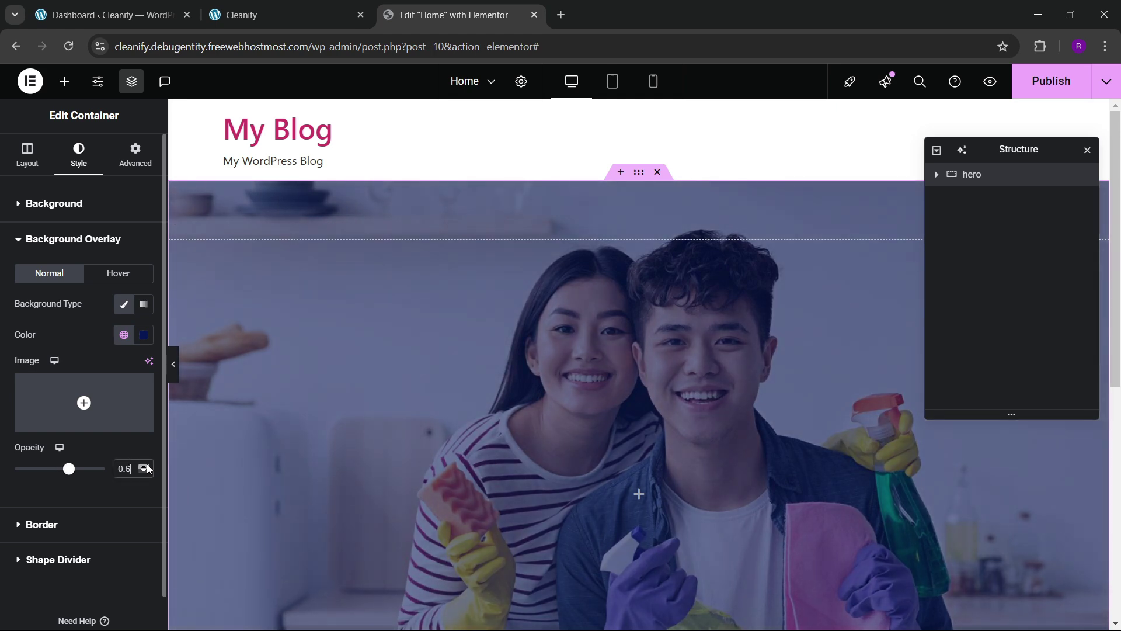
pyautogui.click(315, 13)
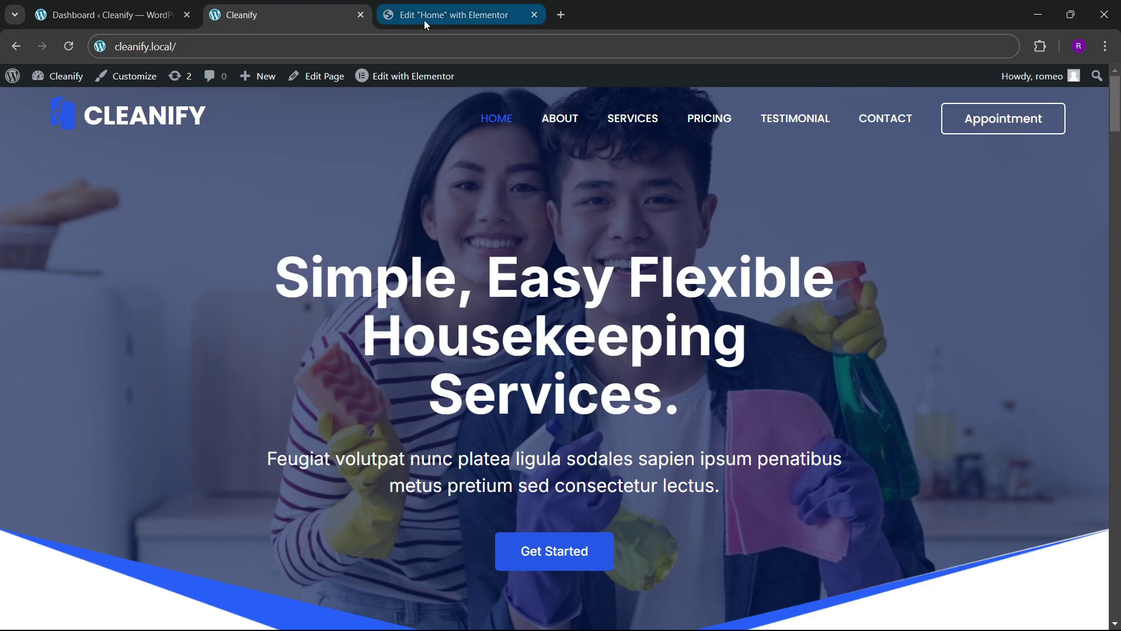
pyautogui.click(430, 20)
# - Add a Heading widget to the hero container with the title "Simple, Easy Flexible Housekeeping Services." copied from the finished site
pyautogui.click(65, 81)
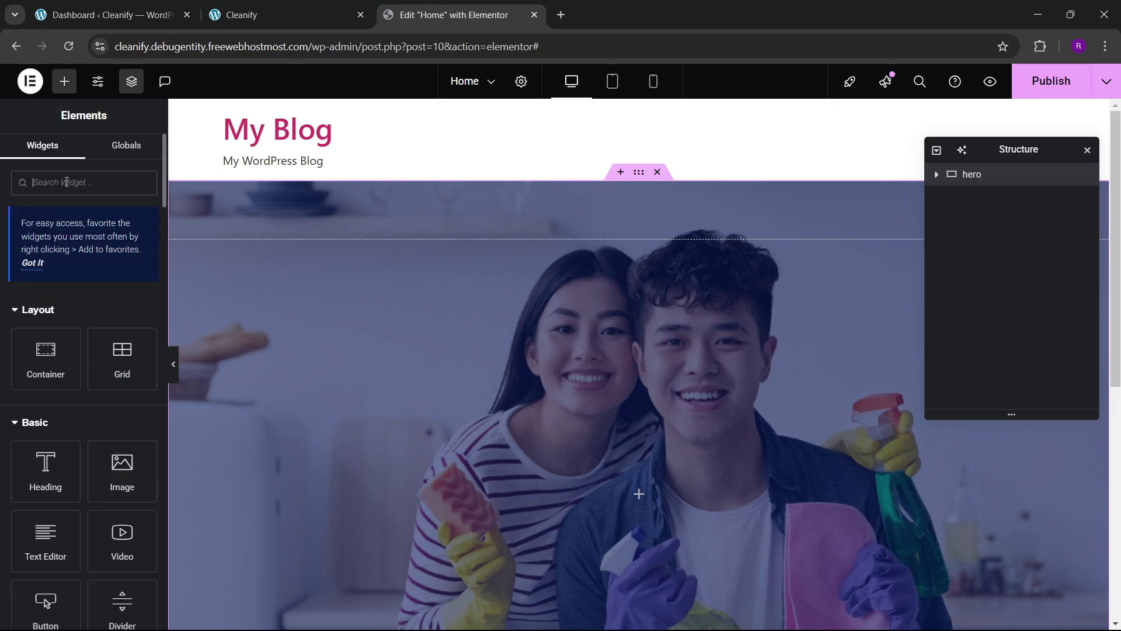
pyautogui.moveTo(44, 470); pyautogui.dragTo(566, 496)
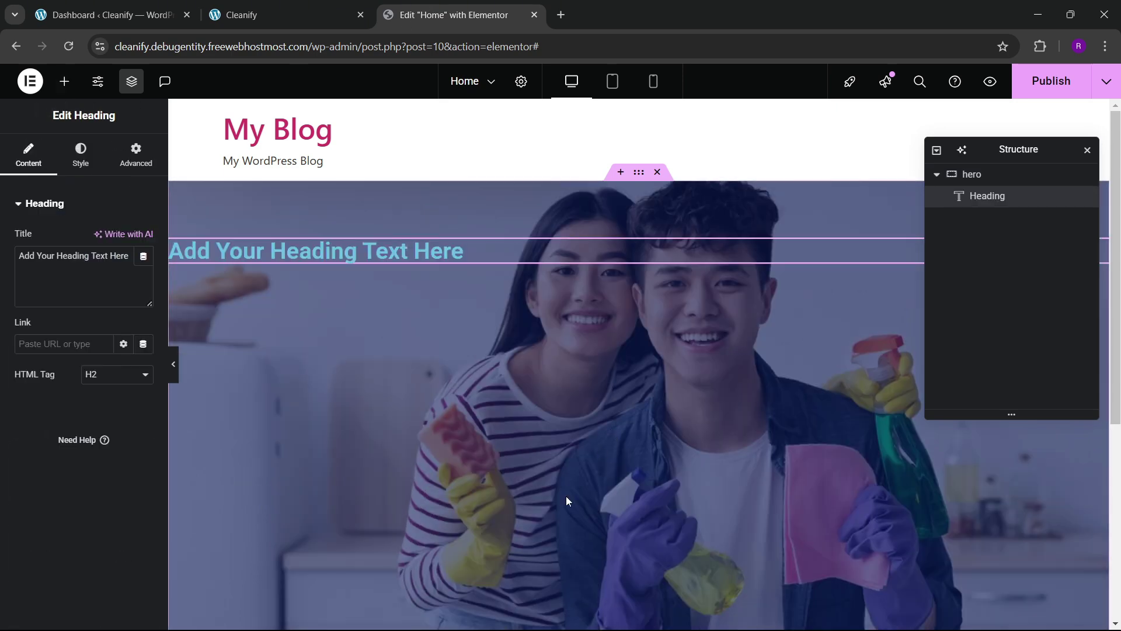
pyautogui.click(315, 15)
pyautogui.moveTo(261, 300); pyautogui.dragTo(720, 398)
pyautogui.hotkey('ctrl', 'c')
pyautogui.hotkey('ctrl', 'Tab')
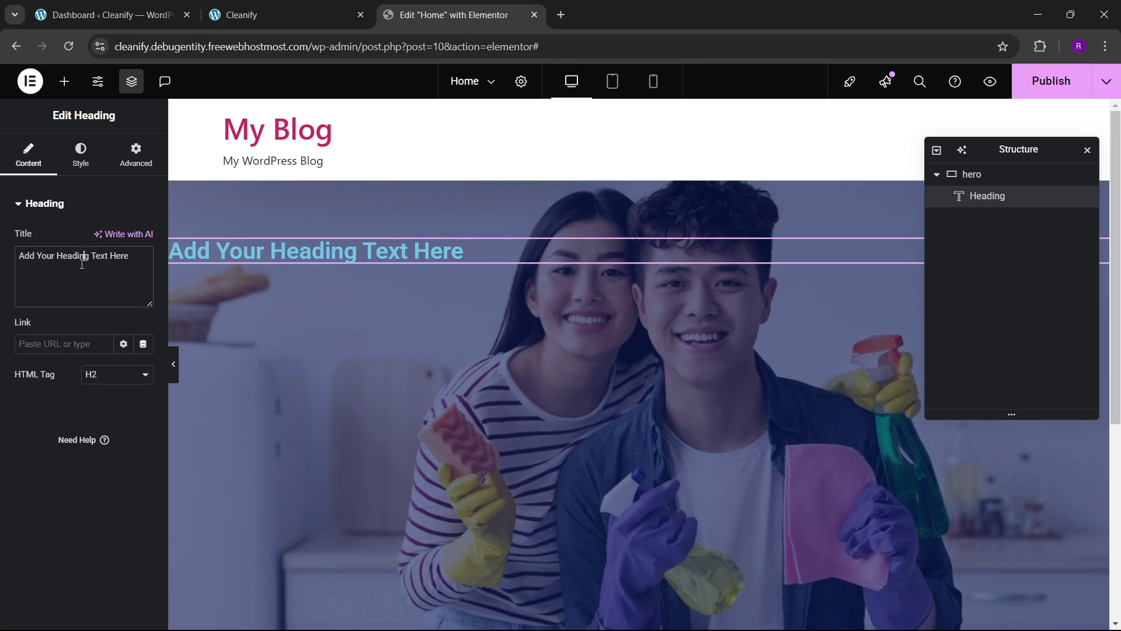
pyautogui.hotkey('ctrl', 'a')
pyautogui.hotkey('ctrl', 'v')
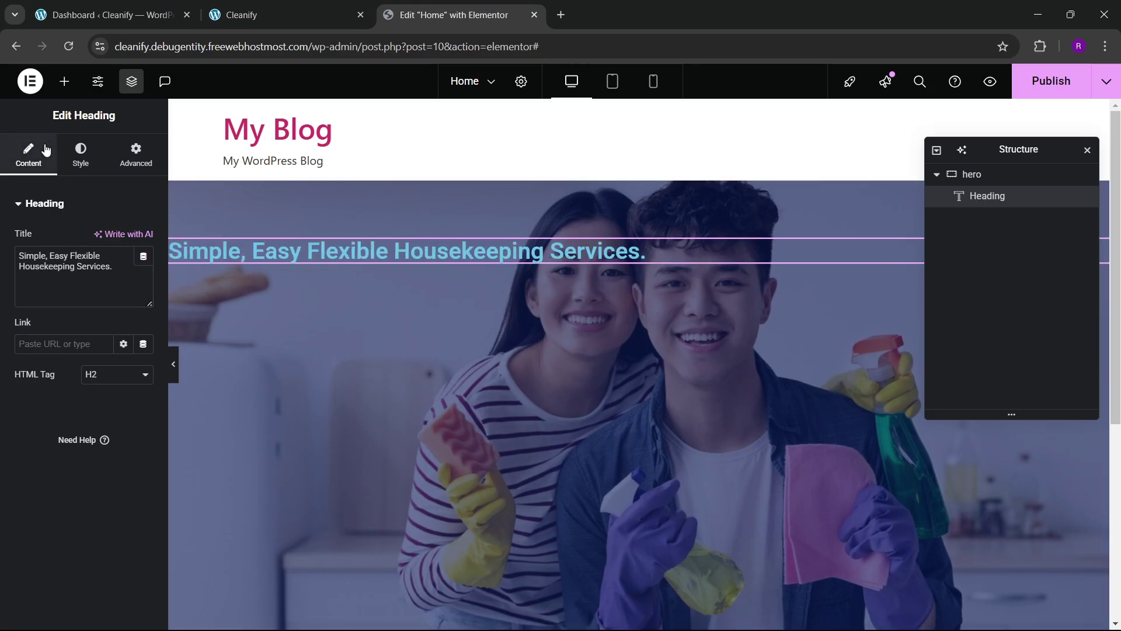
# - Set the hero heading's font family to Poppins
pyautogui.click(80, 154)
pyautogui.click(144, 279)
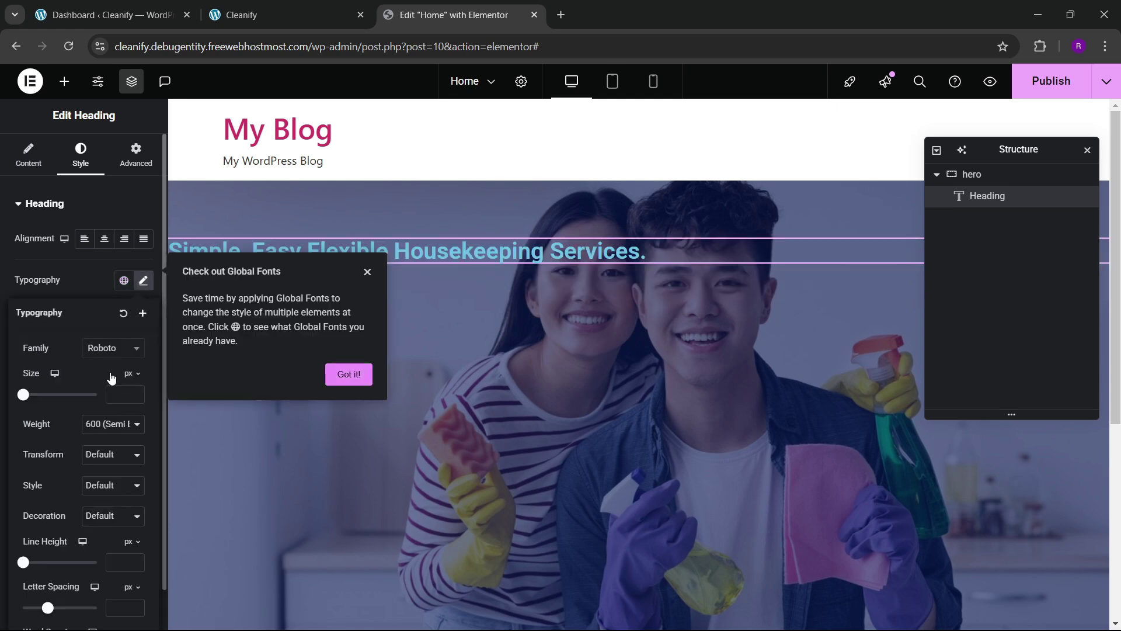
pyautogui.click(111, 348)
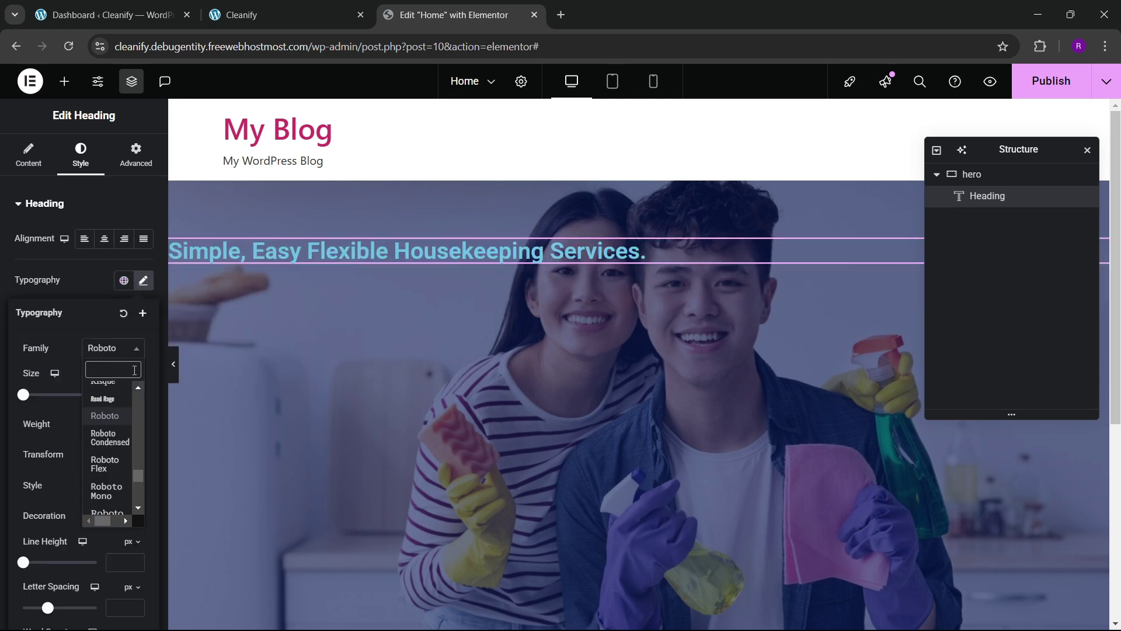
pyautogui.write('poppi')
pyautogui.click(105, 406)
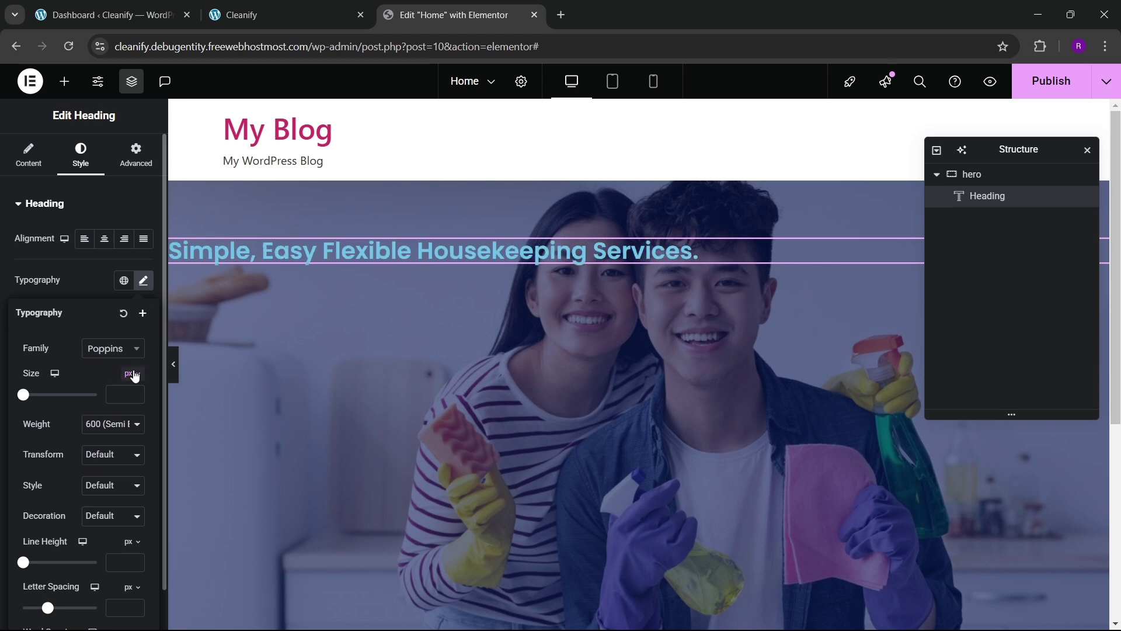
pyautogui.click(143, 280)
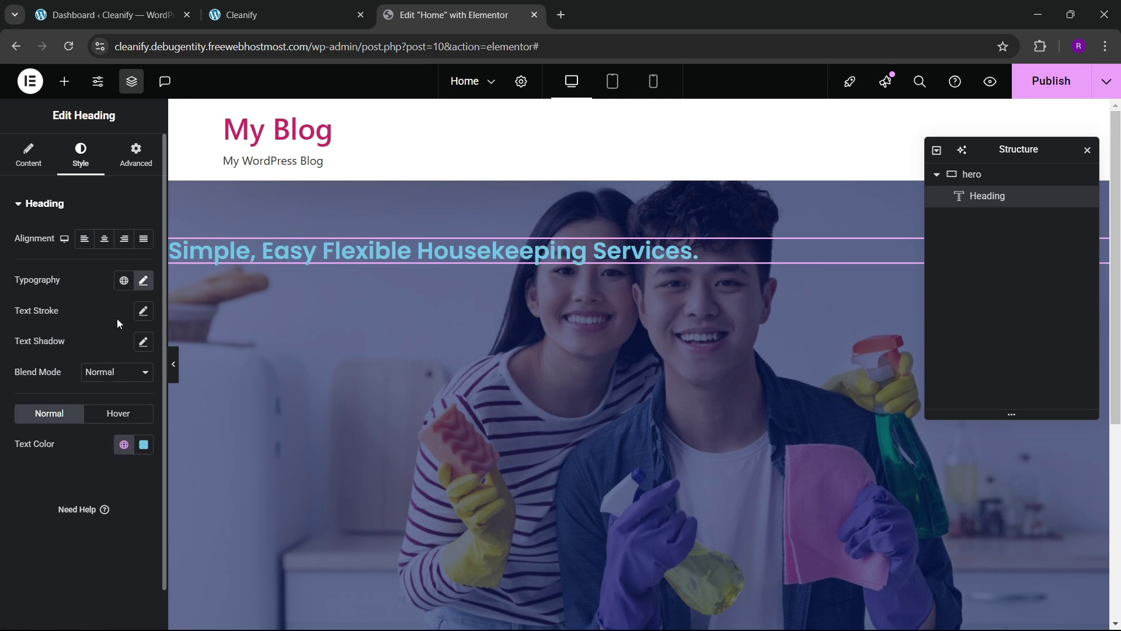
# - Color the hero heading text white and center its alignment
pyautogui.click(148, 445)
pyautogui.moveTo(145, 265); pyautogui.dragTo(22, 249)
pyautogui.click(5, 512)
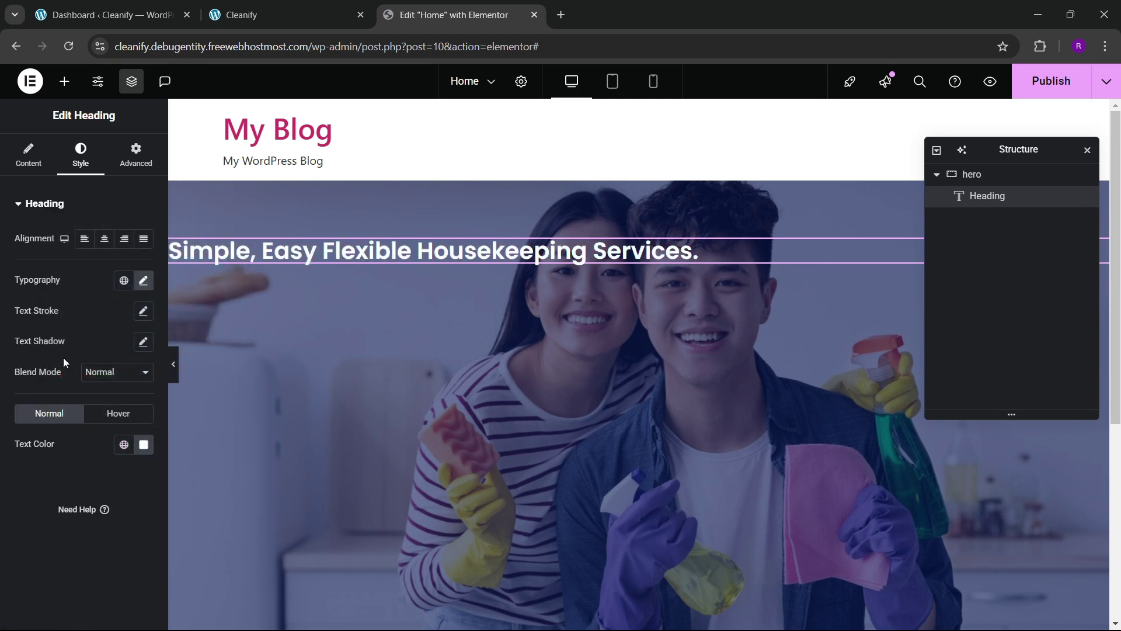
pyautogui.click(104, 239)
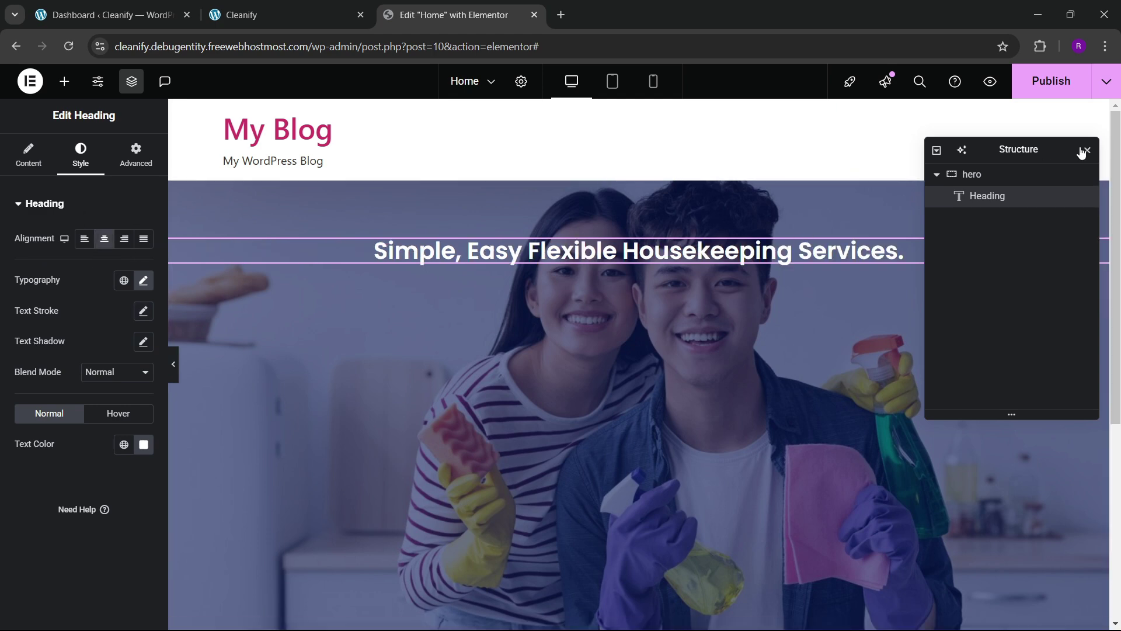
# - Set the hero container's Justify Content and Align Items to Center
pyautogui.click(1001, 175)
pyautogui.click(28, 155)
pyautogui.scroll(-3, 82, 292)
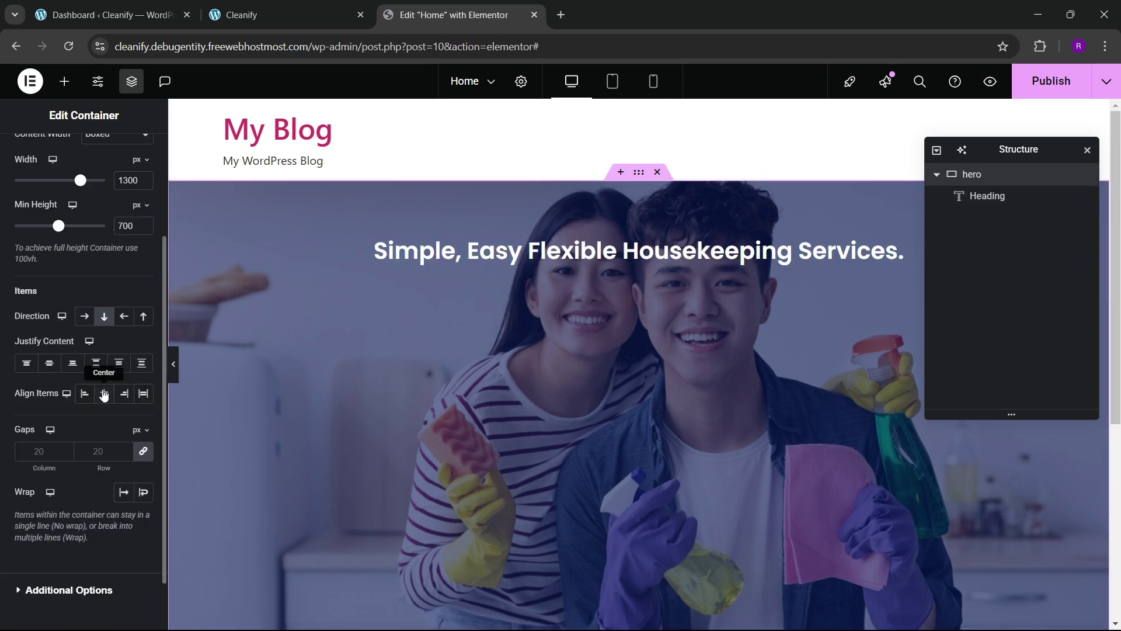
pyautogui.click(49, 363)
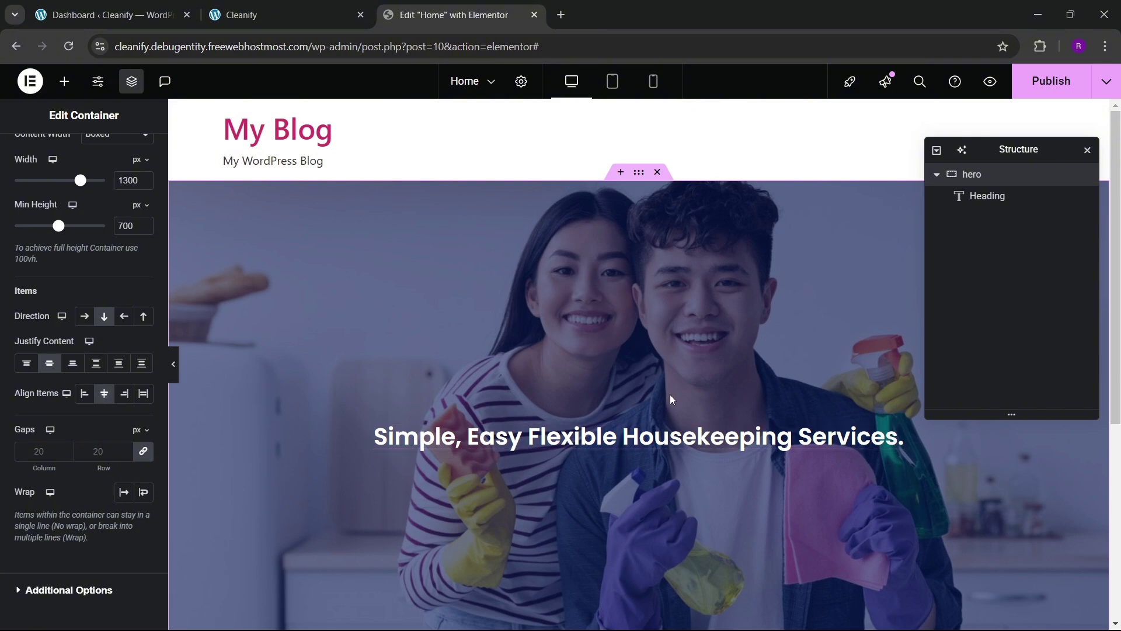
# - Set the hero heading's font size to 75 px and compare it with the finished Cleanify site
pyautogui.click(642, 437)
pyautogui.click(142, 281)
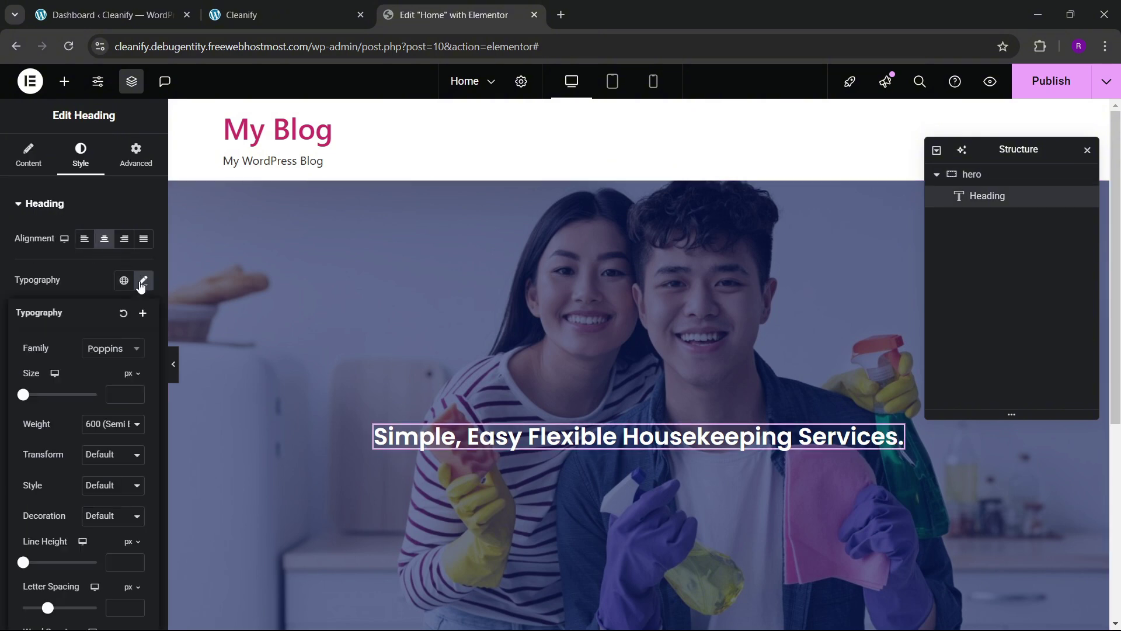
pyautogui.click(135, 392)
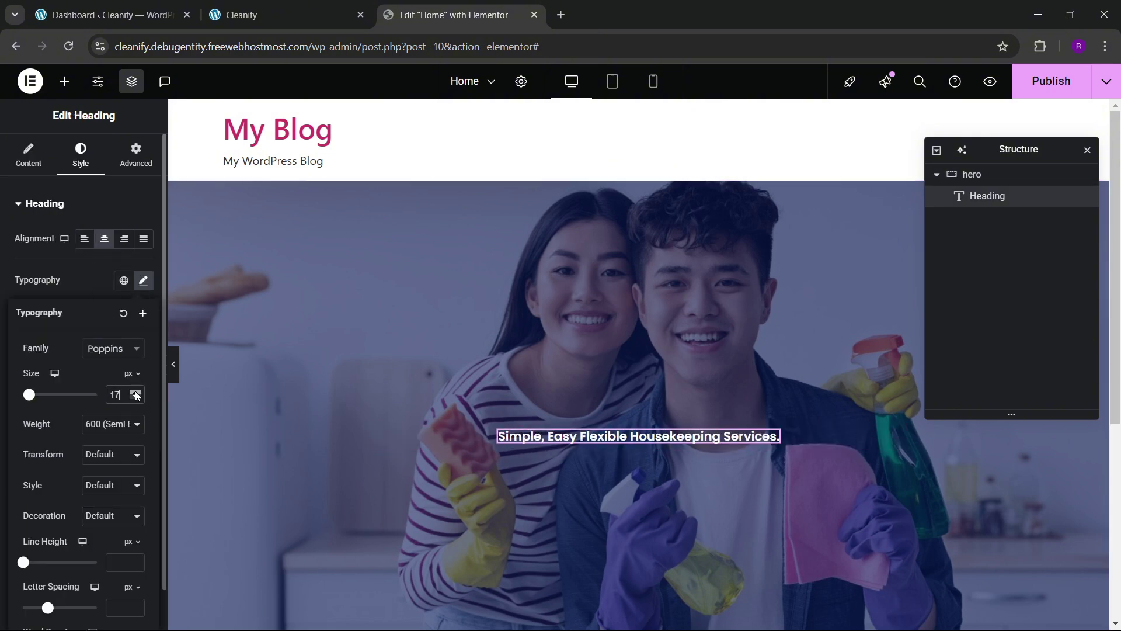
pyautogui.moveTo(135, 391); pyautogui.dragTo(136, 395)
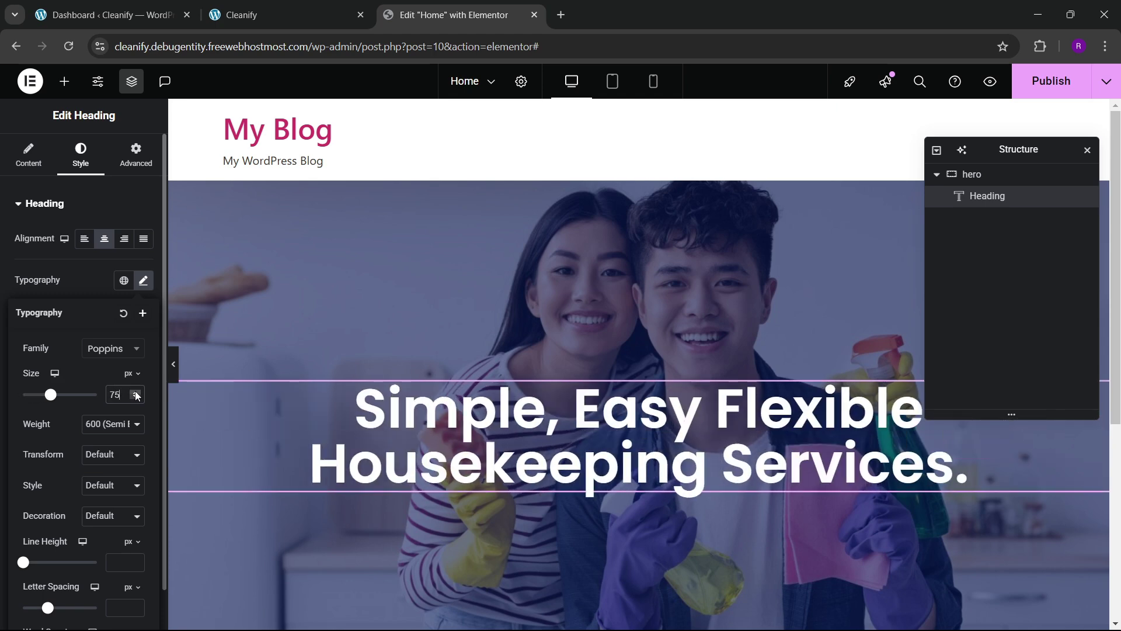
pyautogui.click(263, 15)
pyautogui.click(443, 15)
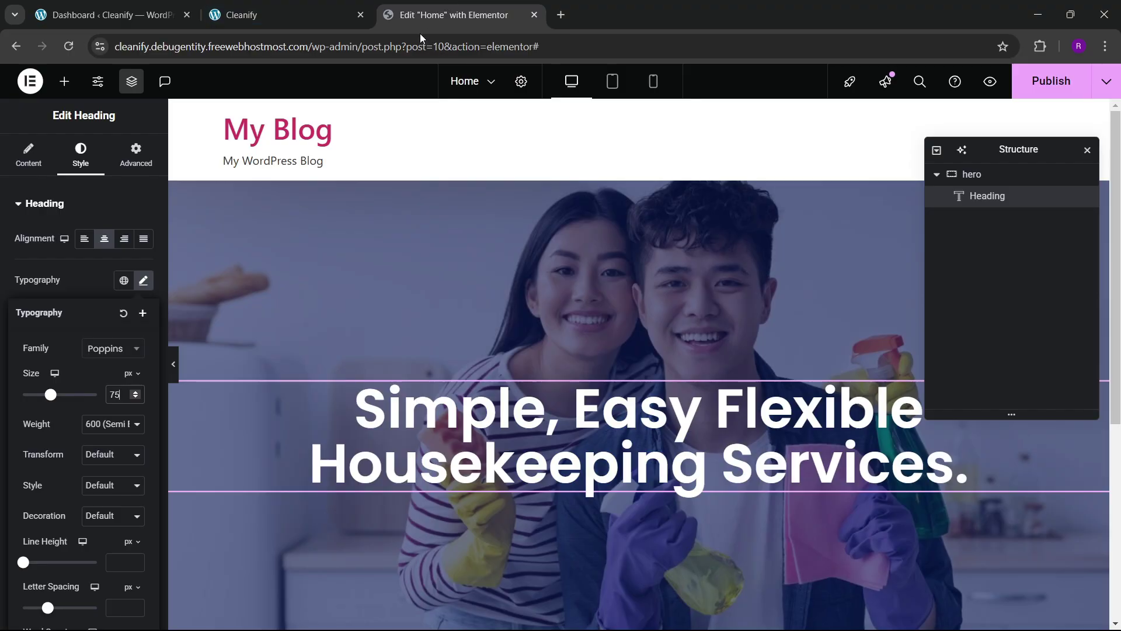
# - Give the hero heading a custom width of 61% and compare its line breaks with the finished Cleanify site
pyautogui.scroll(-4, 710, 411)
pyautogui.click(117, 196)
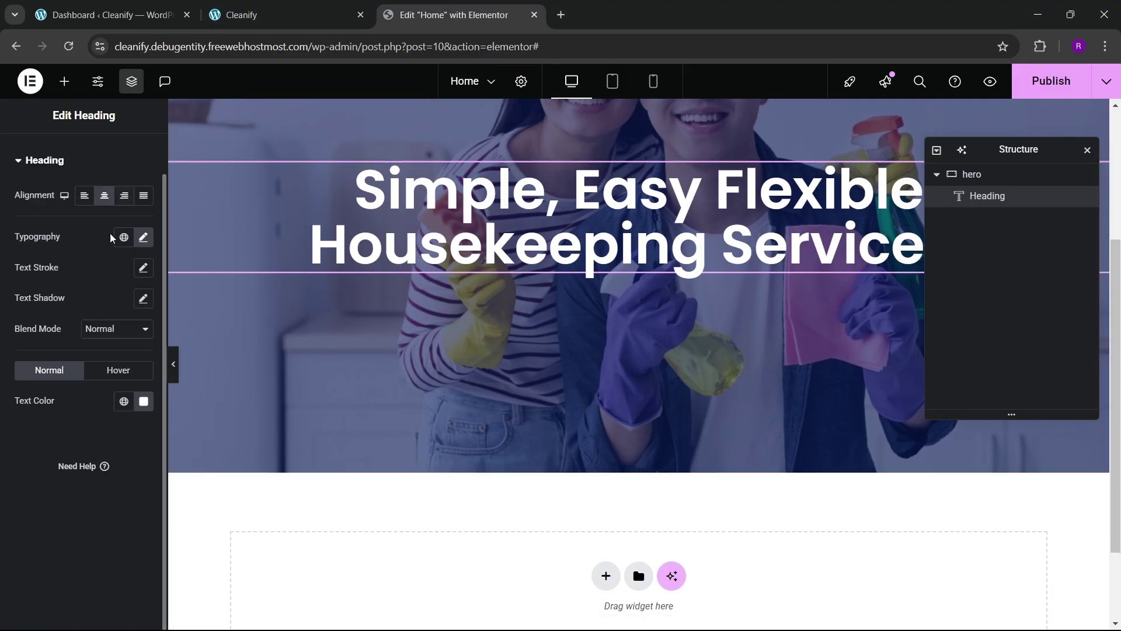
pyautogui.click(136, 155)
pyautogui.scroll(-1, 80, 276)
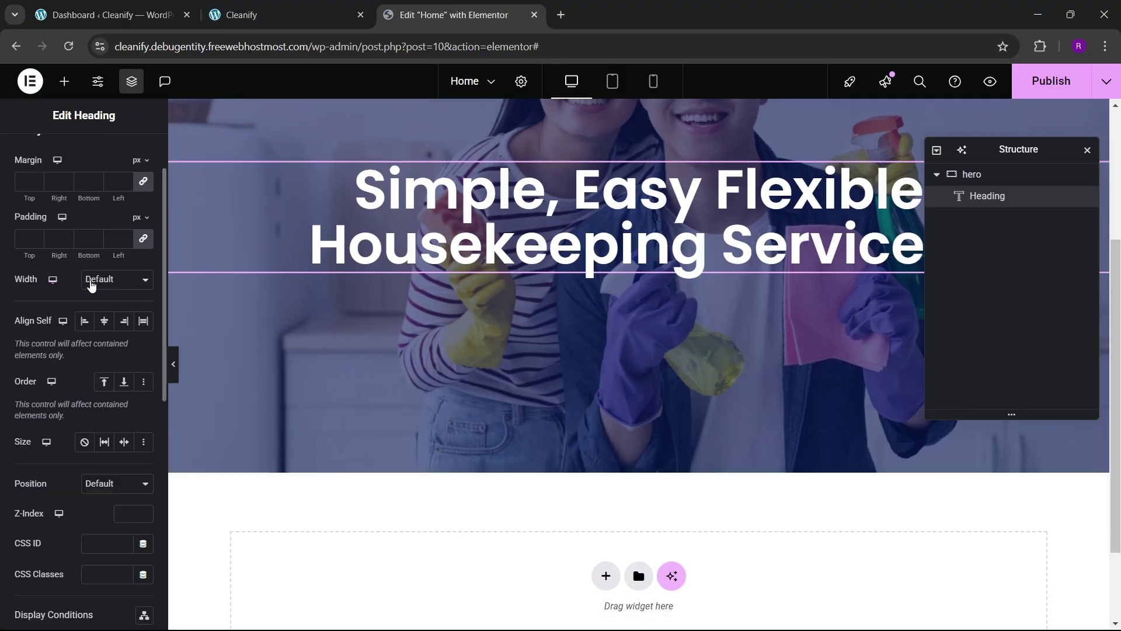
pyautogui.click(91, 284)
pyautogui.click(100, 349)
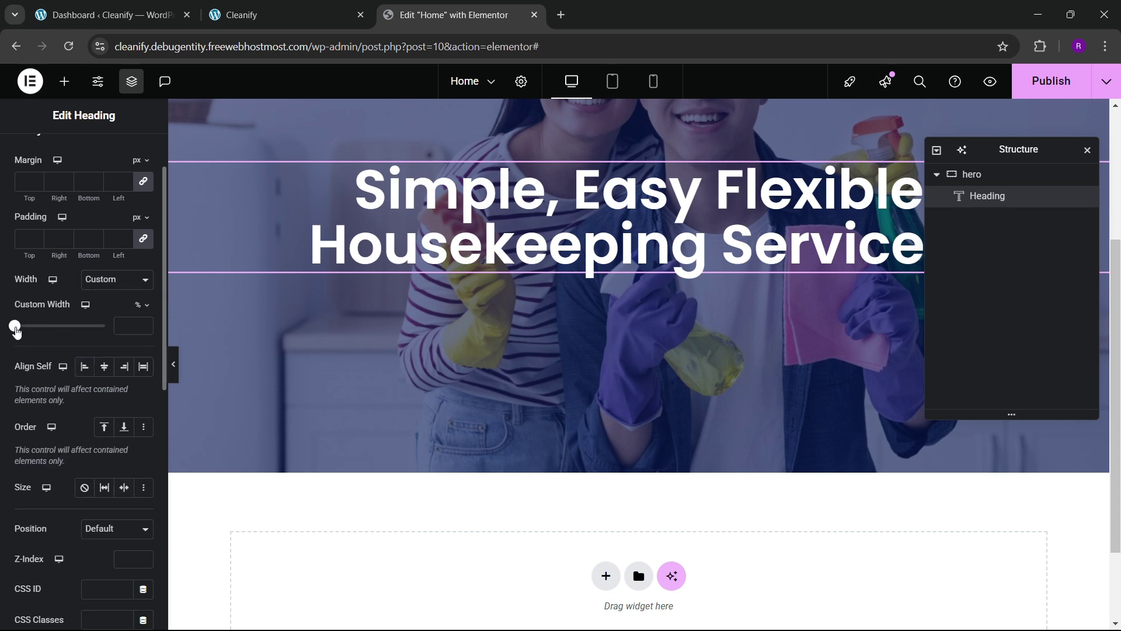
pyautogui.moveTo(16, 331); pyautogui.dragTo(68, 342)
pyautogui.scroll(3, 348, 363)
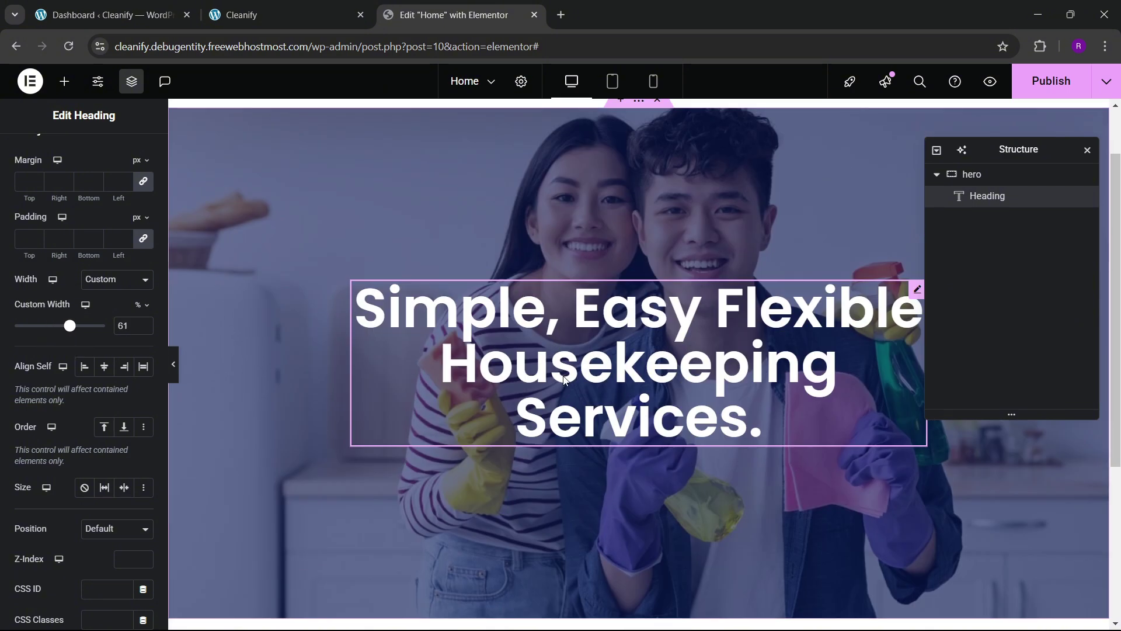
pyautogui.click(275, 15)
pyautogui.click(455, 14)
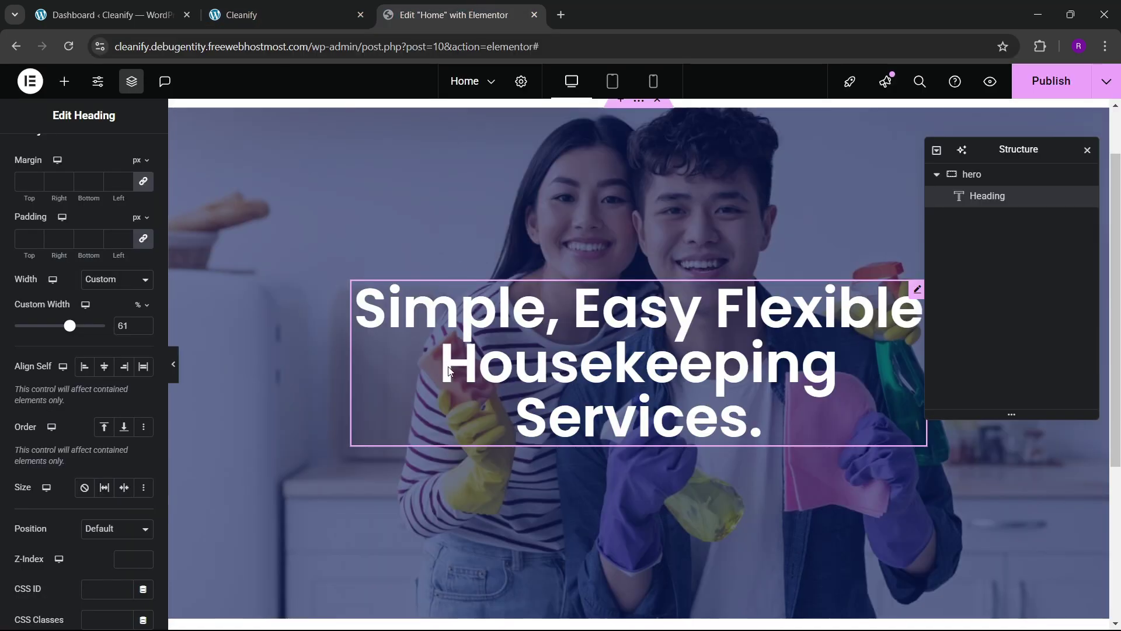
# - Add a Text Editor widget below the hero heading and check the matching paragraph on the finished Cleanify site
pyautogui.click(64, 82)
pyautogui.scroll(-3, 65, 321)
pyautogui.moveTo(52, 380); pyautogui.dragTo(656, 429)
pyautogui.click(275, 15)
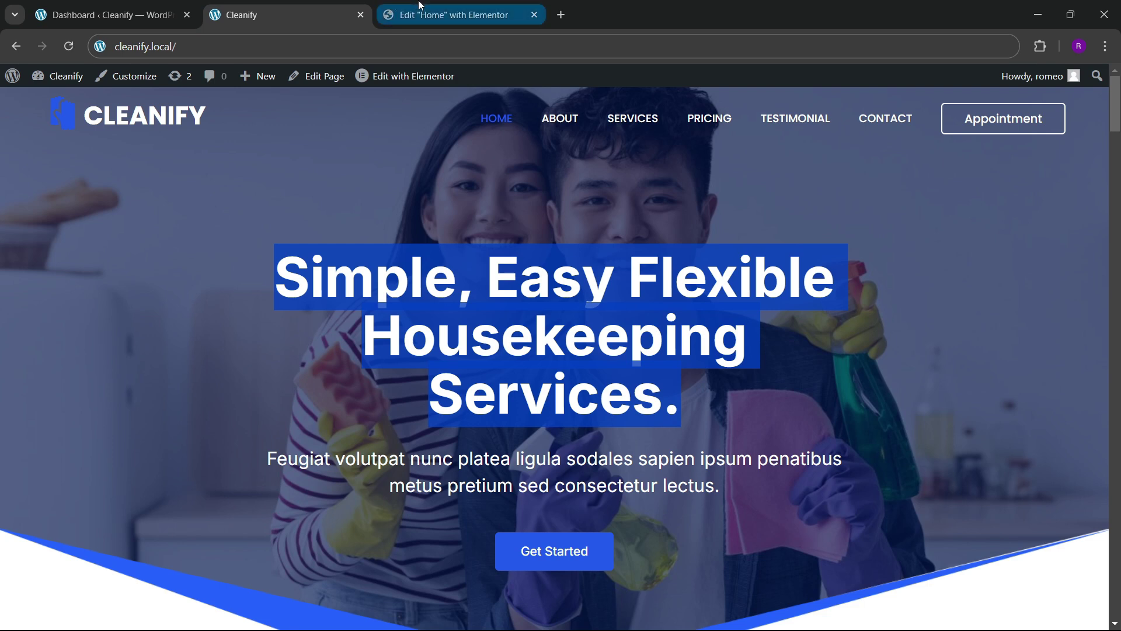
pyautogui.click(455, 14)
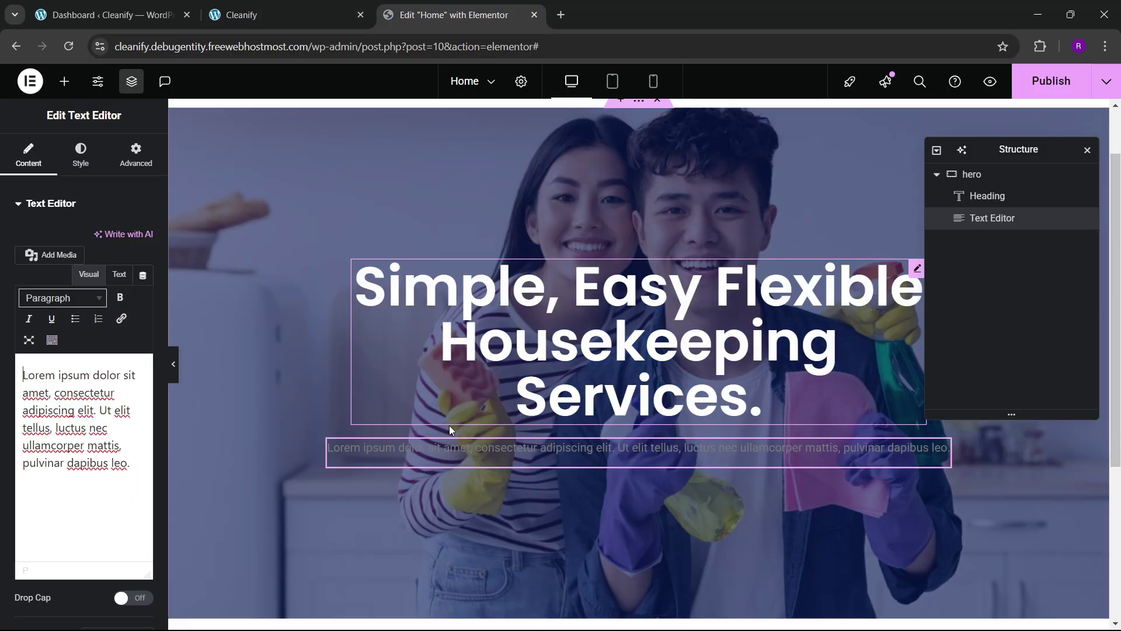
# - Center the hero paragraph's text and set its color to white (#FFFFFF)
pyautogui.click(81, 154)
pyautogui.click(103, 237)
pyautogui.click(143, 269)
pyautogui.moveTo(87, 351); pyautogui.dragTo(2, 305)
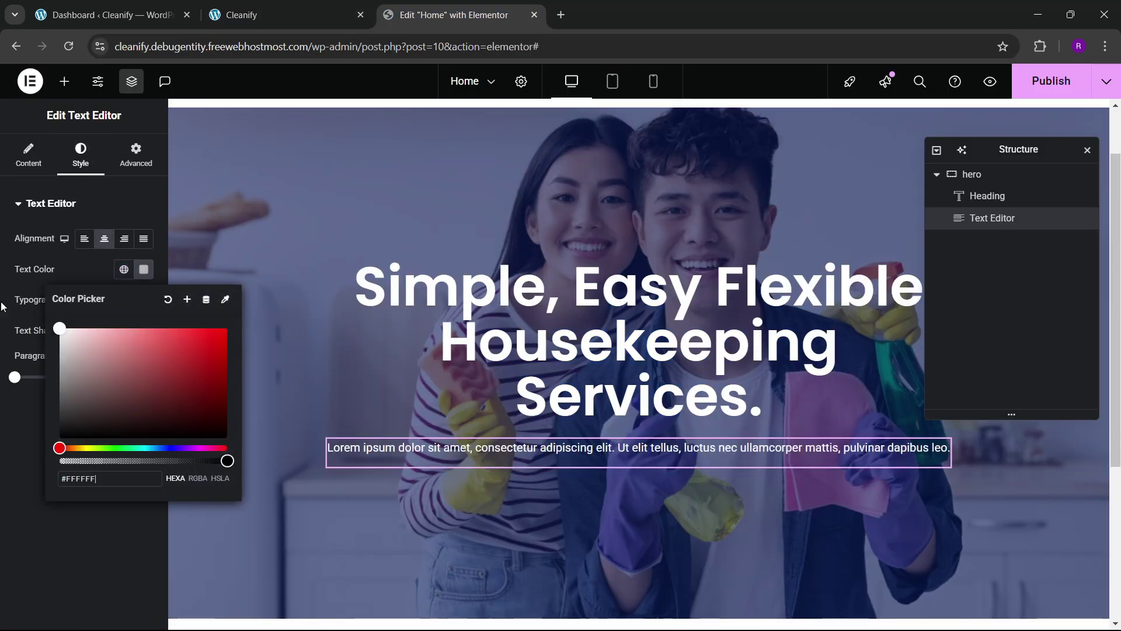
pyautogui.click(12, 310)
# - Set the hero paragraph's font family to Poppins
pyautogui.click(143, 300)
pyautogui.click(108, 367)
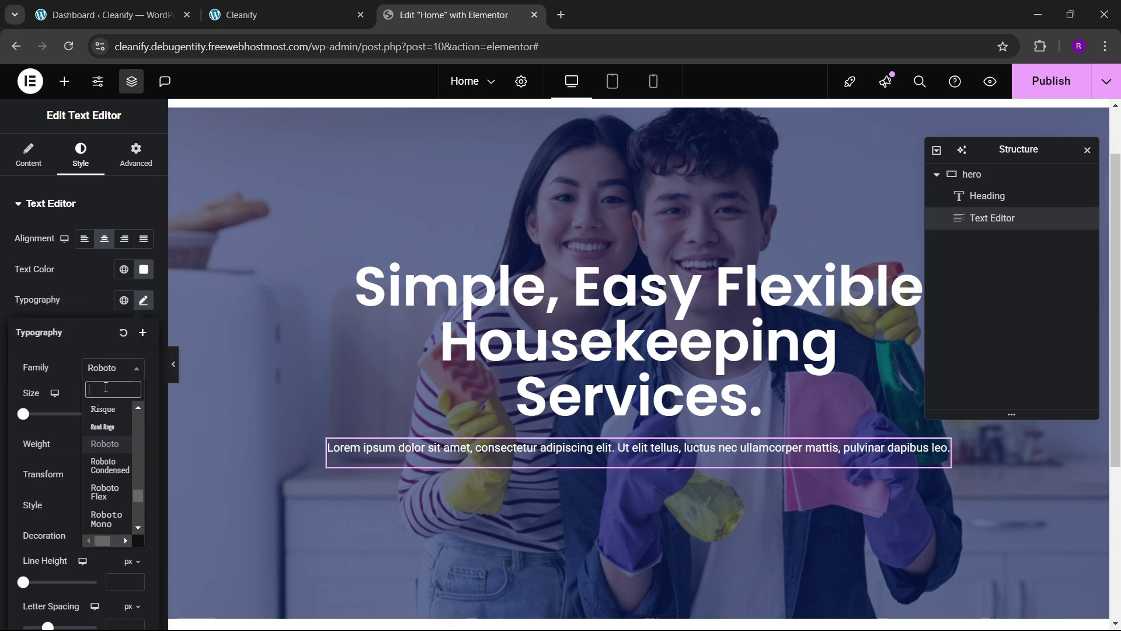
pyautogui.write('poppins')
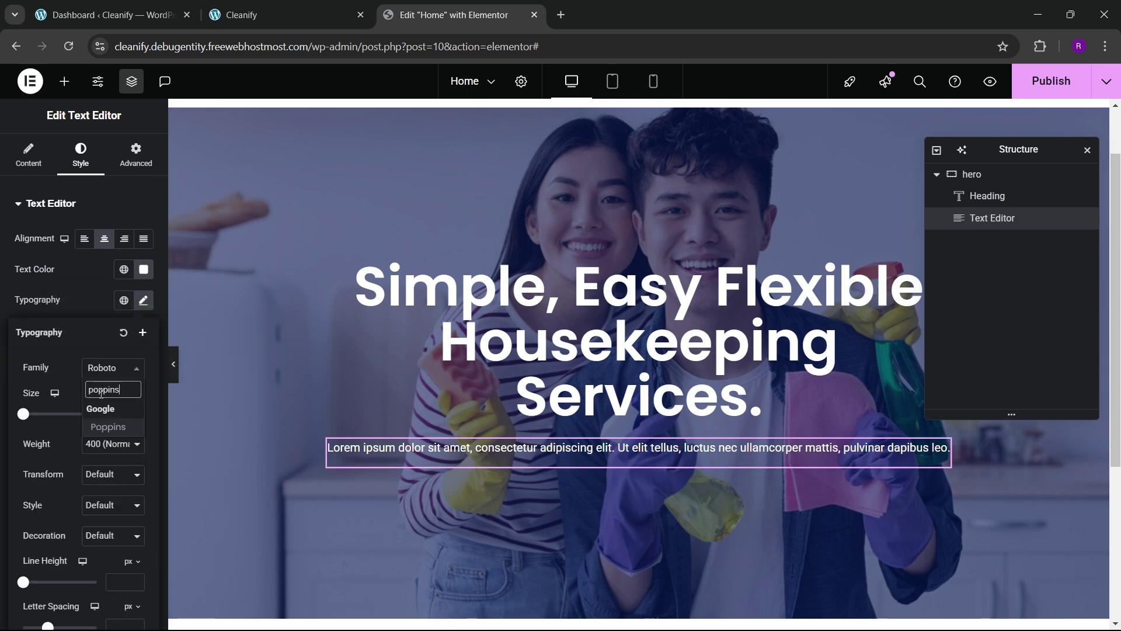
pyautogui.press('Return')
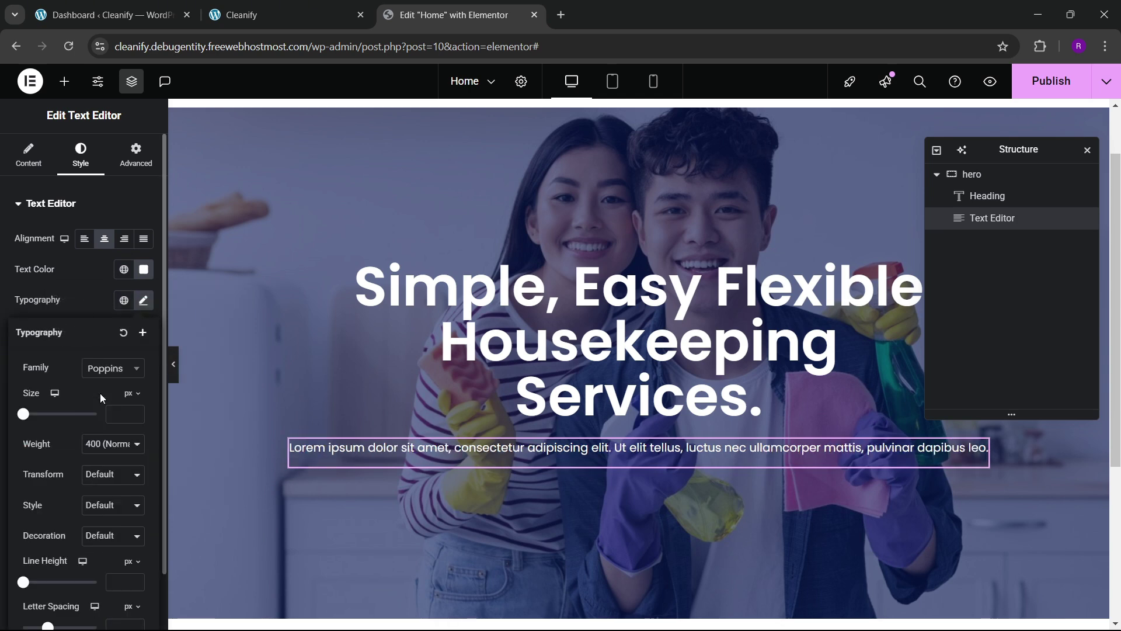
# - Set the hero paragraph's font size to 20 px
pyautogui.click(134, 414)
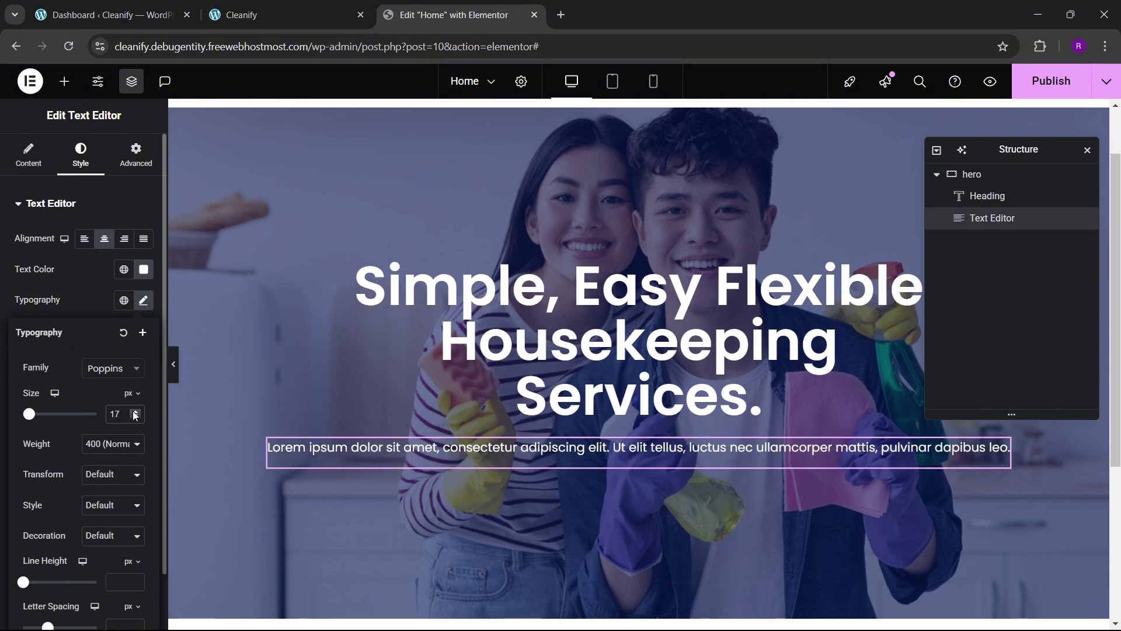
pyautogui.click(133, 411)
pyautogui.click(134, 411)
pyautogui.click(133, 411)
pyautogui.click(133, 411)
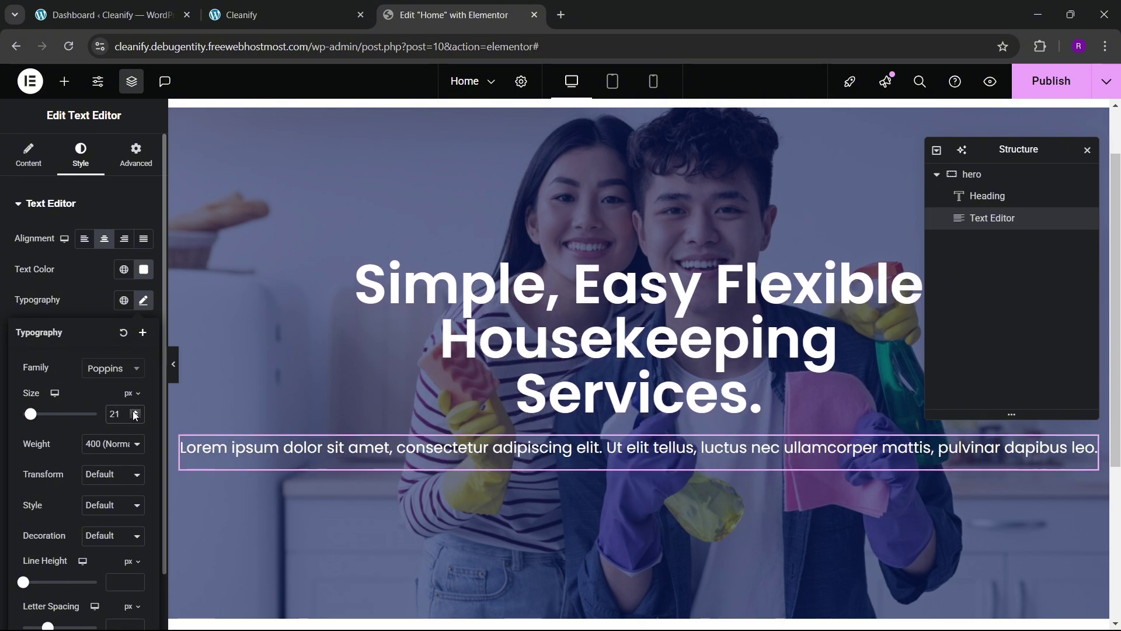
pyautogui.click(133, 411)
pyautogui.click(134, 417)
pyautogui.click(134, 417)
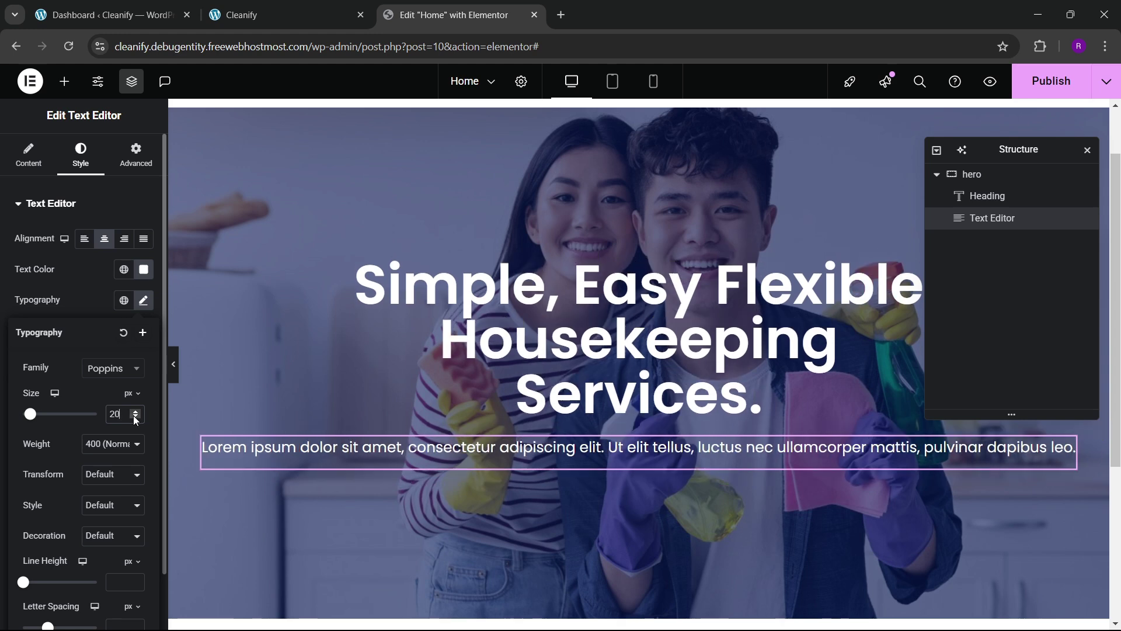
pyautogui.click(105, 240)
pyautogui.click(105, 240)
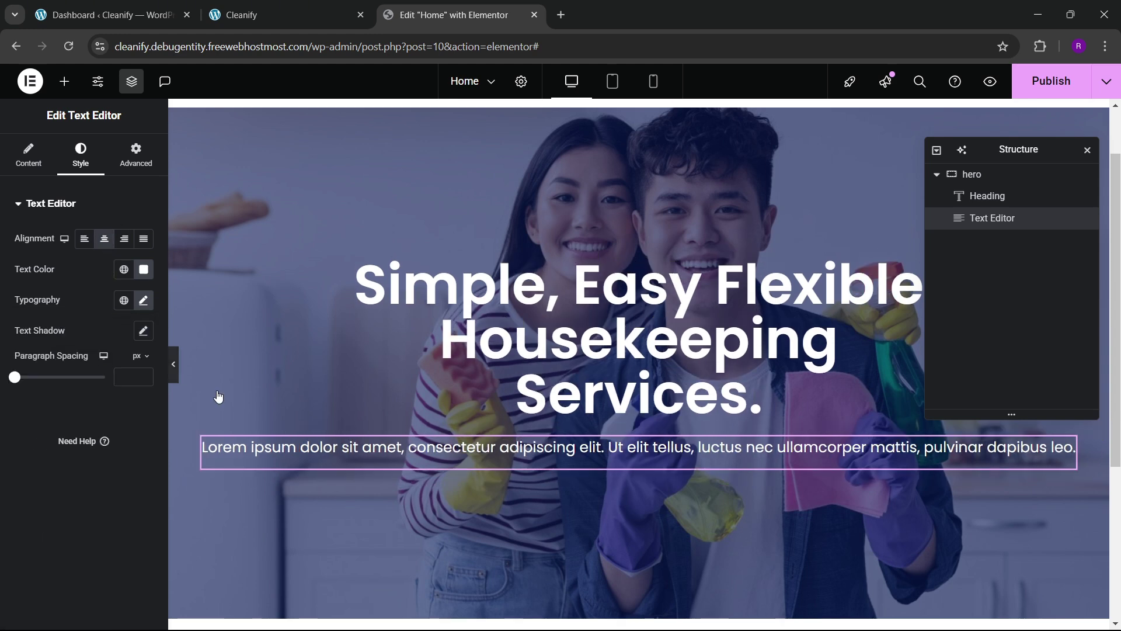
# - Give the hero paragraph a custom width of 54%
pyautogui.click(136, 156)
pyautogui.click(117, 352)
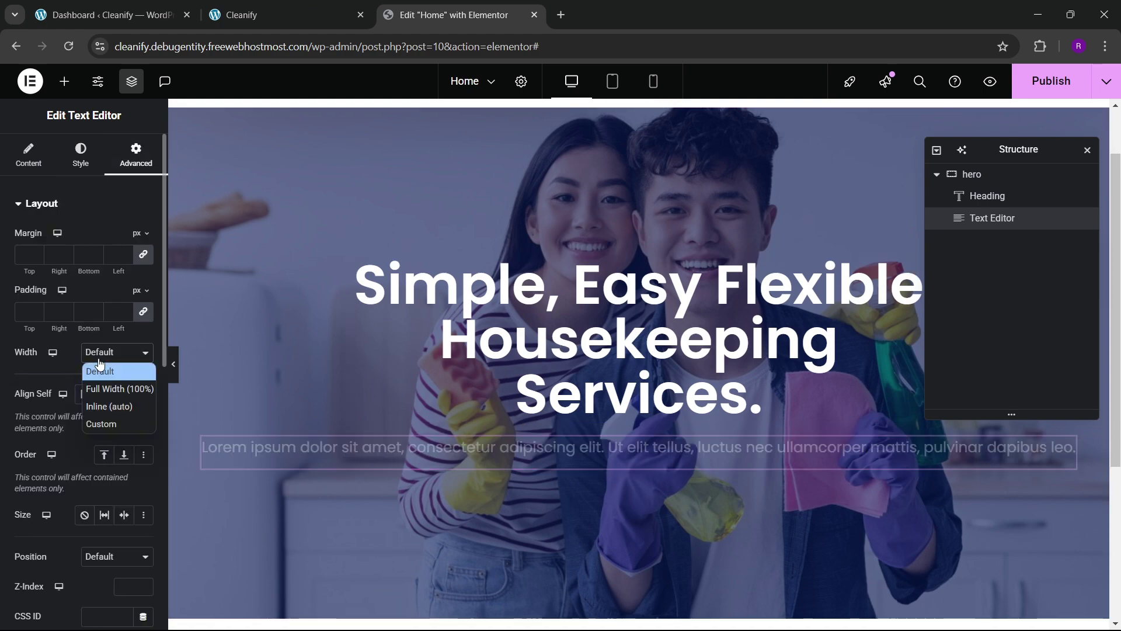
pyautogui.click(98, 422)
pyautogui.moveTo(15, 399); pyautogui.dragTo(63, 400)
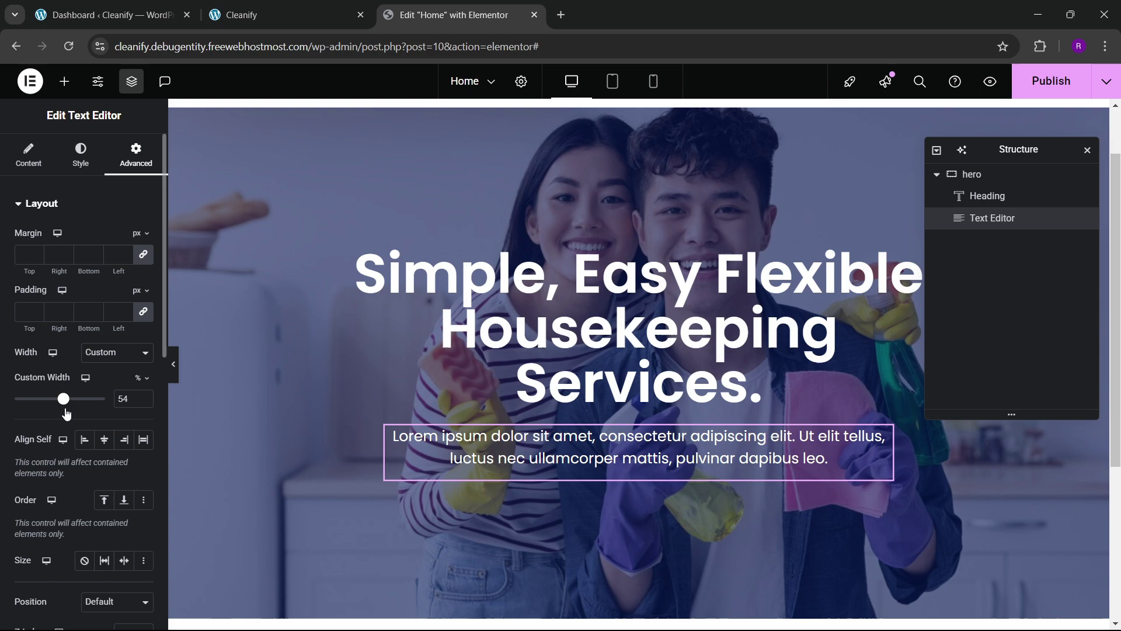
# - Add a Button widget beneath the hero section's paragraph
pyautogui.click(301, 15)
pyautogui.click(394, 18)
pyautogui.click(64, 81)
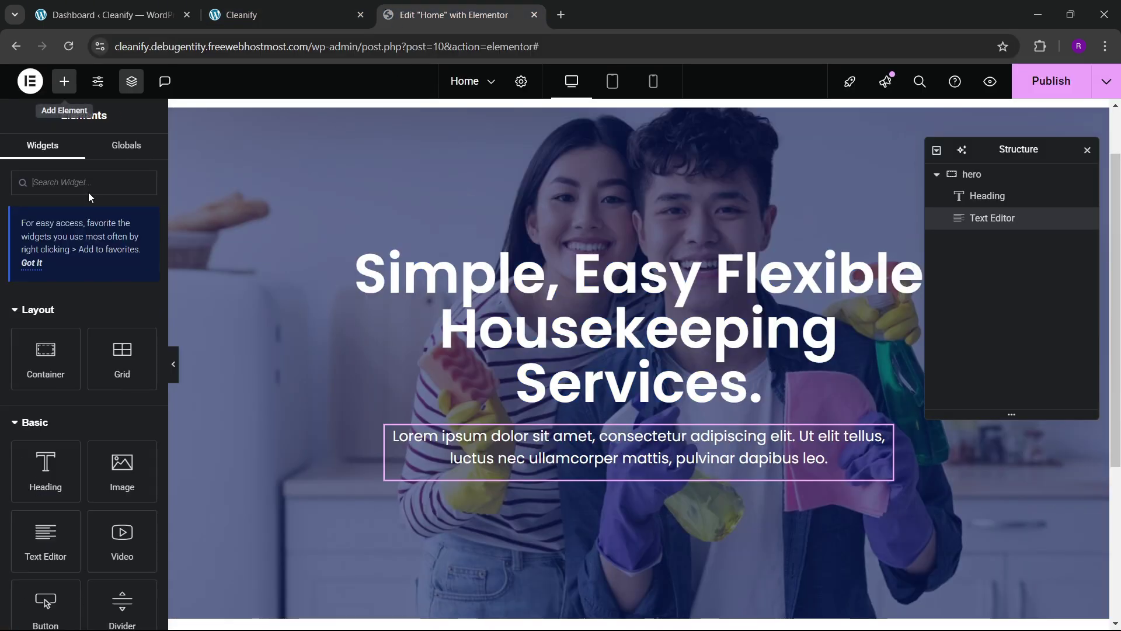
pyautogui.scroll(-5, 88, 192)
pyautogui.moveTo(46, 318); pyautogui.dragTo(678, 468)
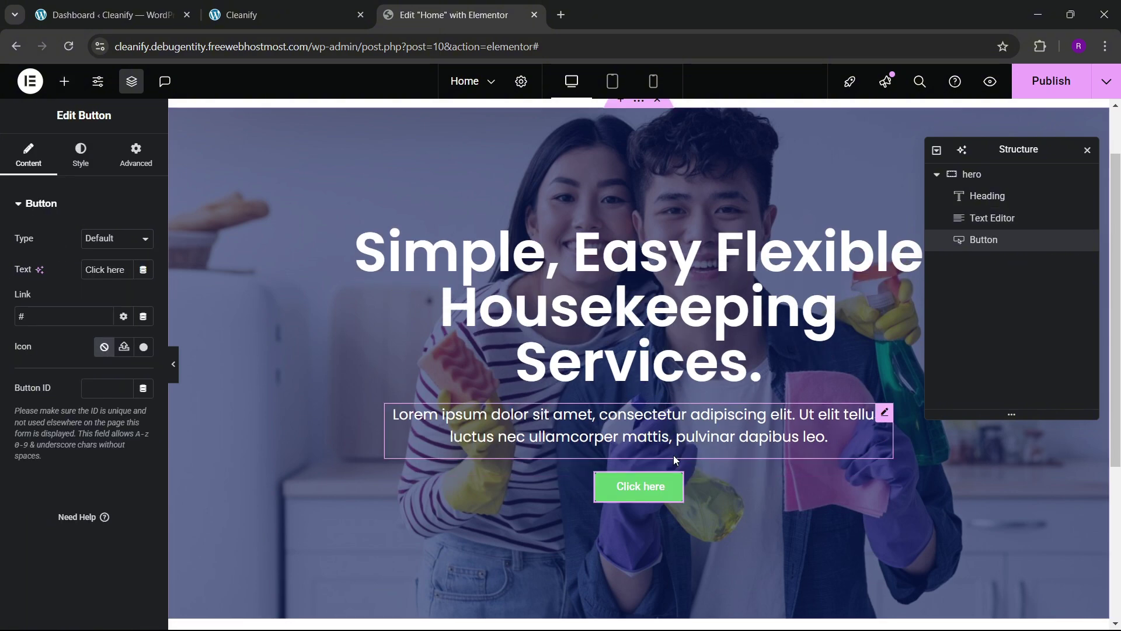
# - Change the hero button's text to "Get Started"
pyautogui.click(301, 14)
pyautogui.click(395, 18)
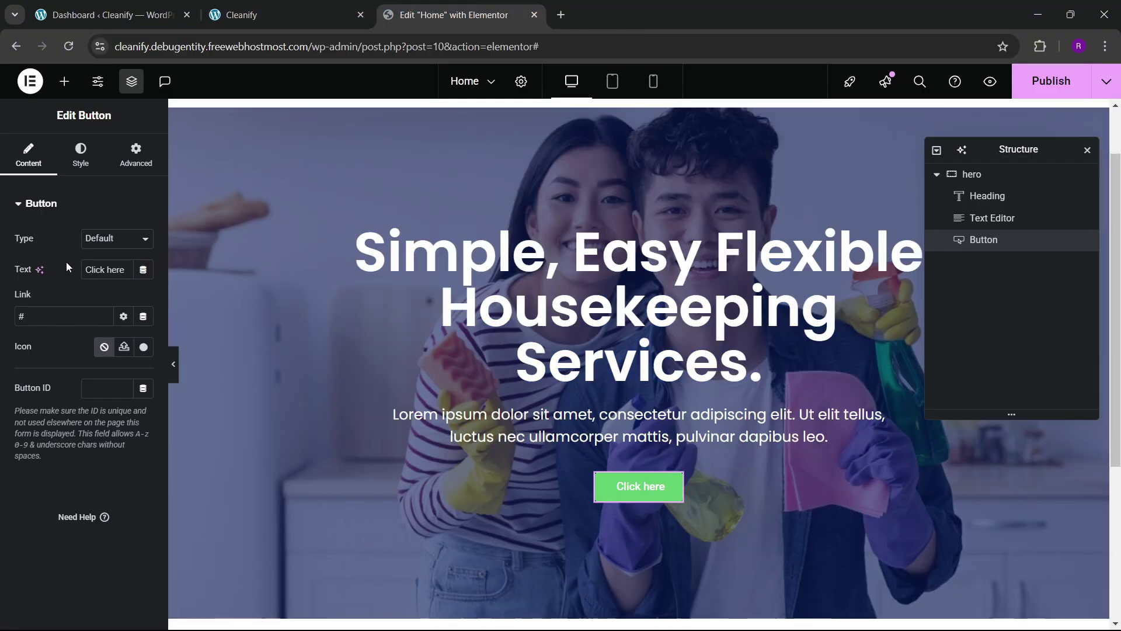
pyautogui.write('Get')
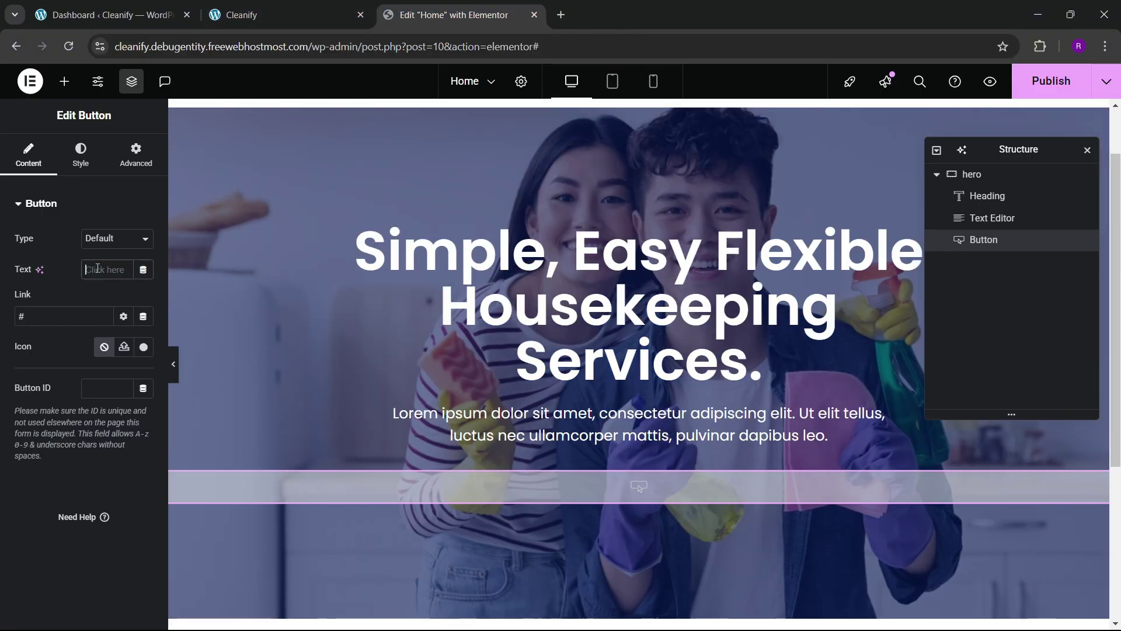
pyautogui.write(' Started')
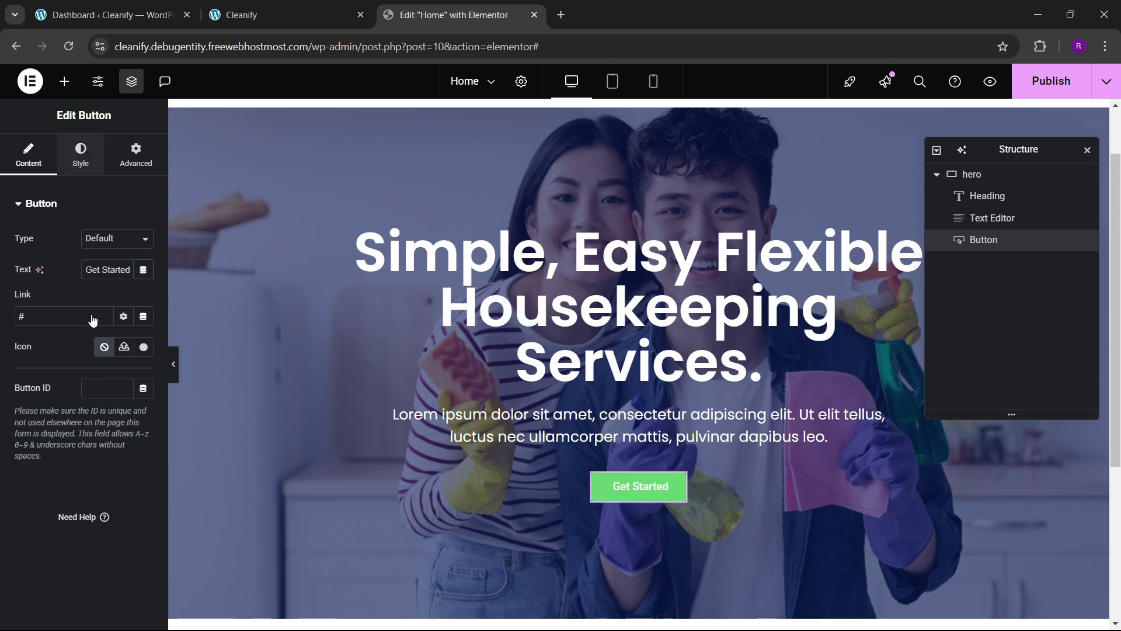
# - Set the hero button's font family to Poppins
pyautogui.click(82, 156)
pyautogui.click(143, 269)
pyautogui.click(113, 337)
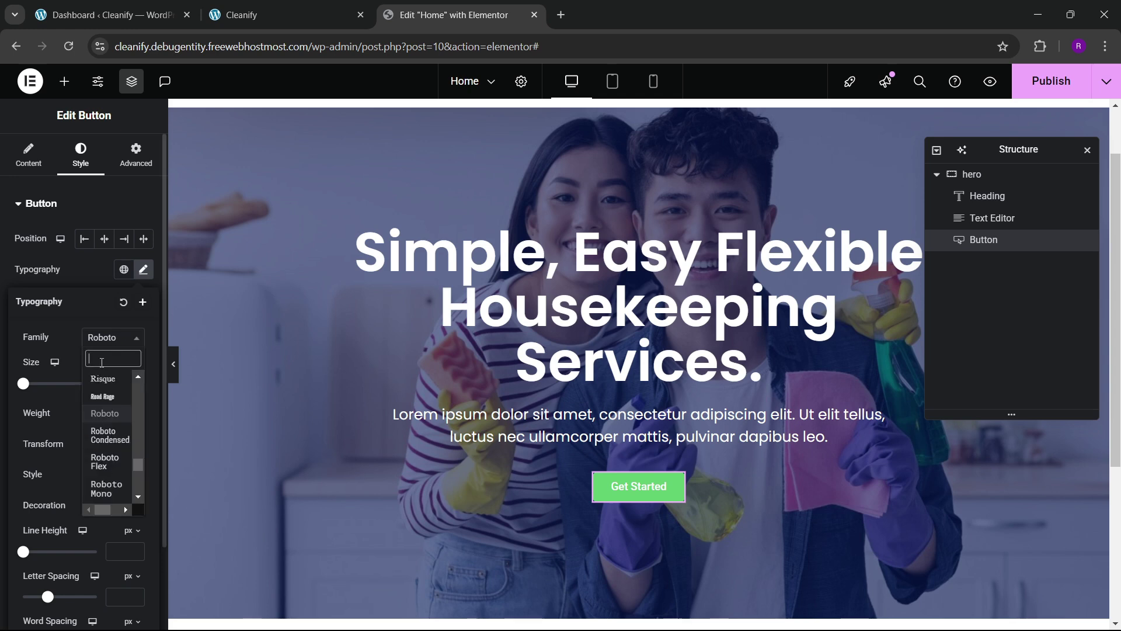
pyautogui.write('poppins')
pyautogui.press('Return')
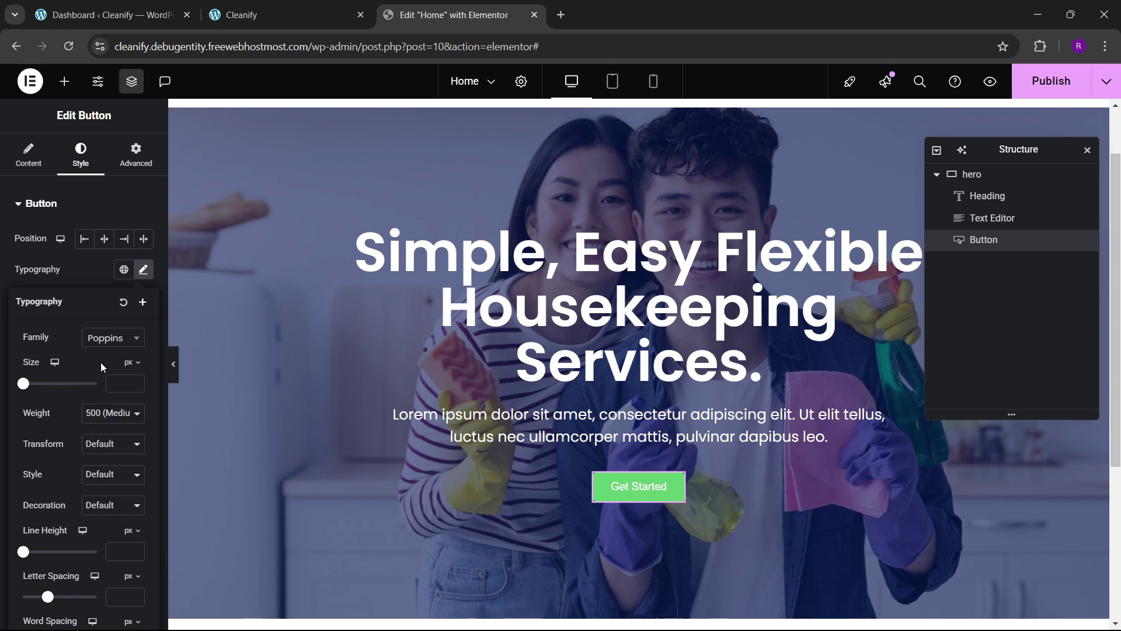
pyautogui.click(74, 264)
# - Apply the dark blue global color to the hero button's background
pyautogui.scroll(-2, 91, 371)
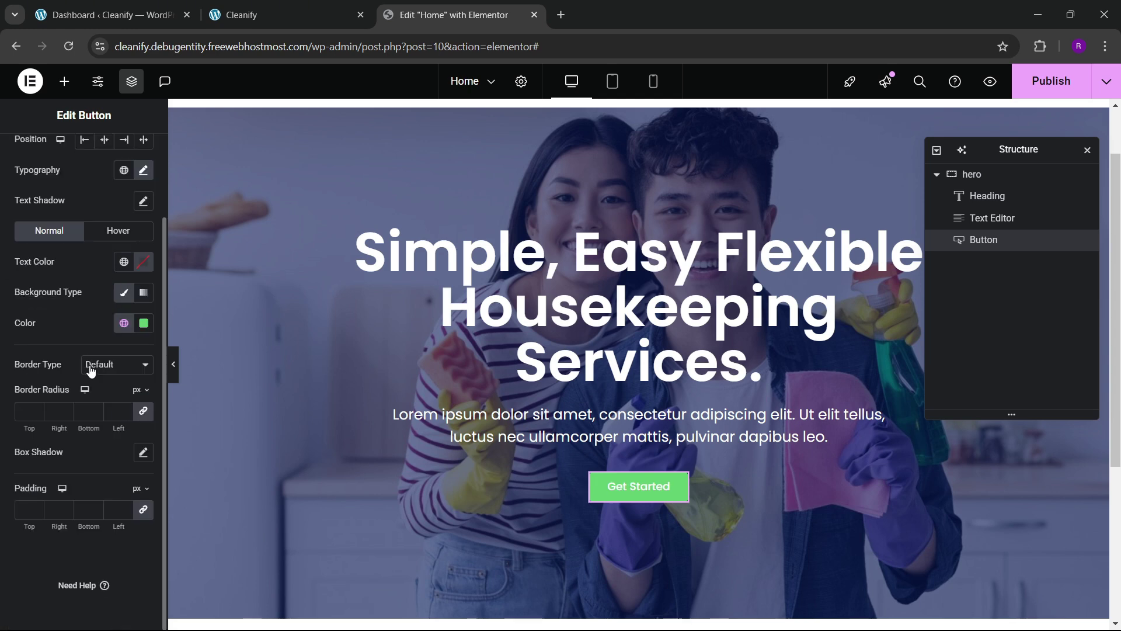
pyautogui.click(123, 323)
pyautogui.click(64, 506)
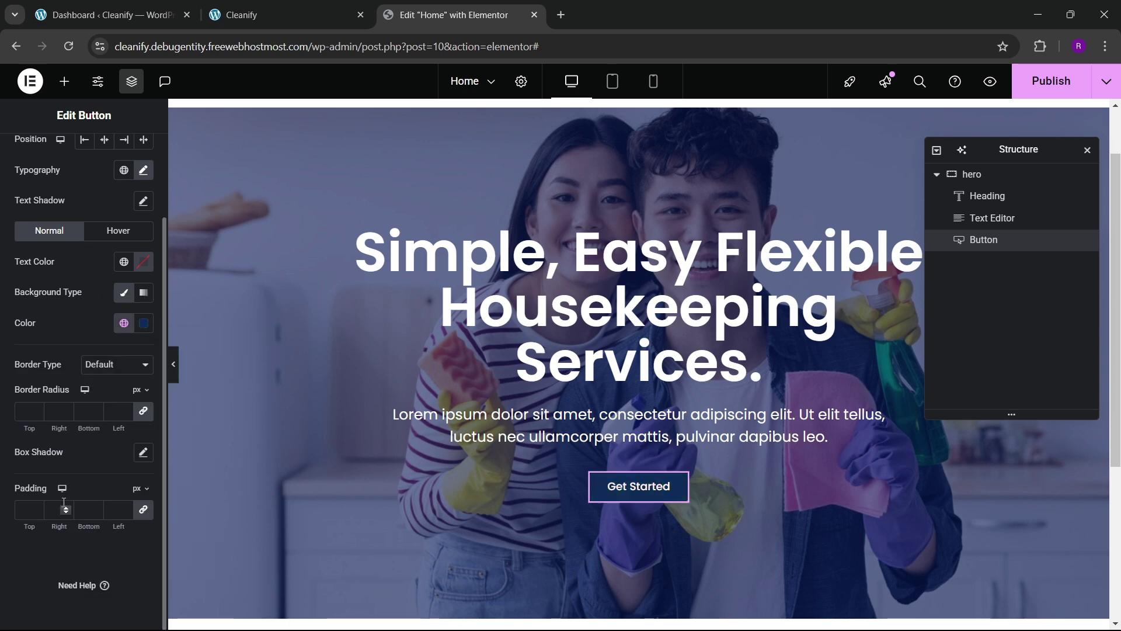
pyautogui.click(121, 323)
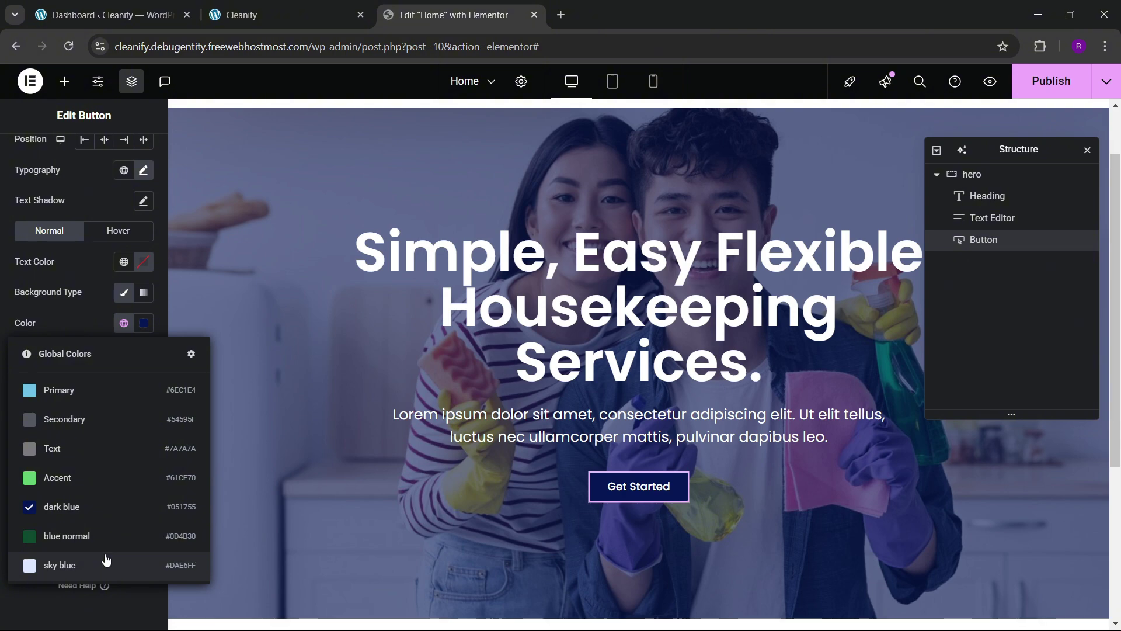
# - Copy the saved blue #215aec from the color picker extension on the reference Cleanify site
pyautogui.click(292, 16)
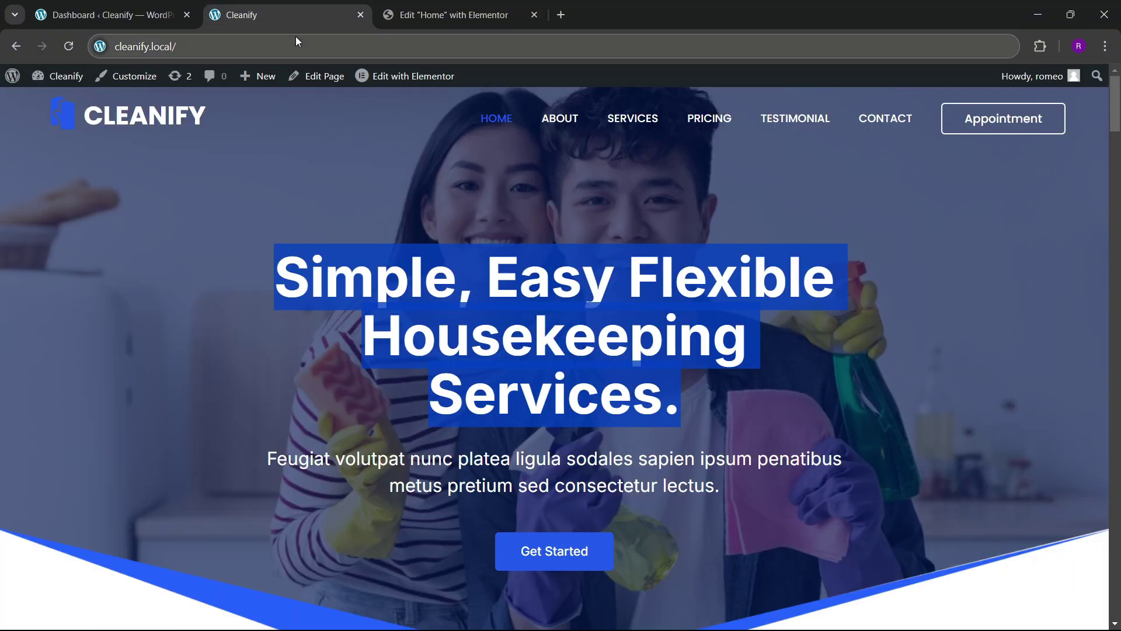
pyautogui.click(1040, 45)
pyautogui.click(960, 157)
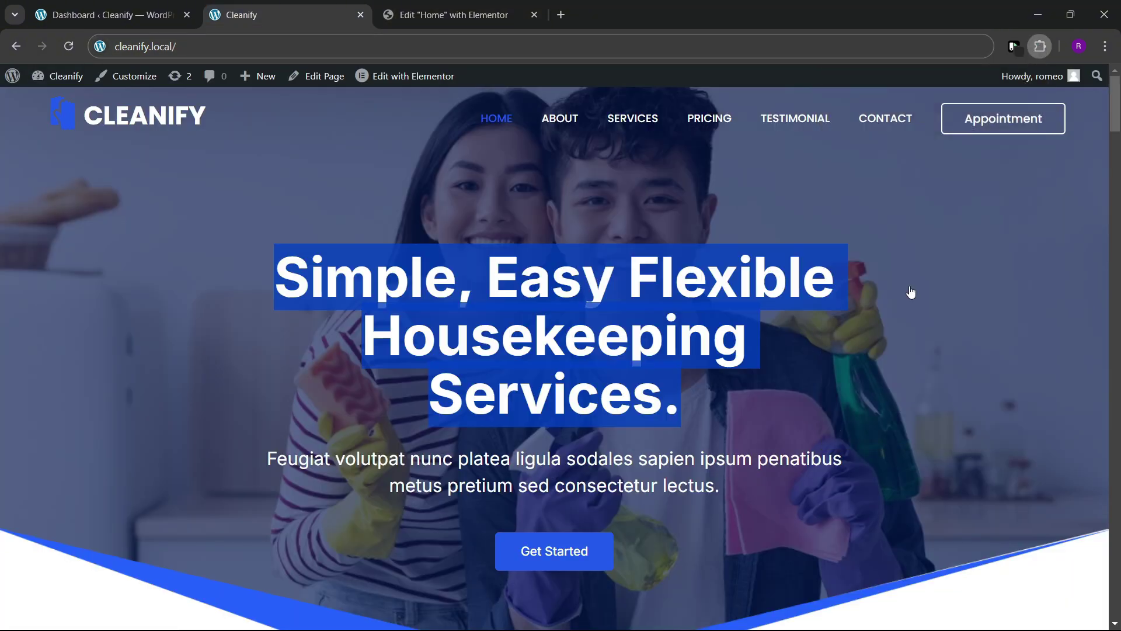
pyautogui.click(959, 277)
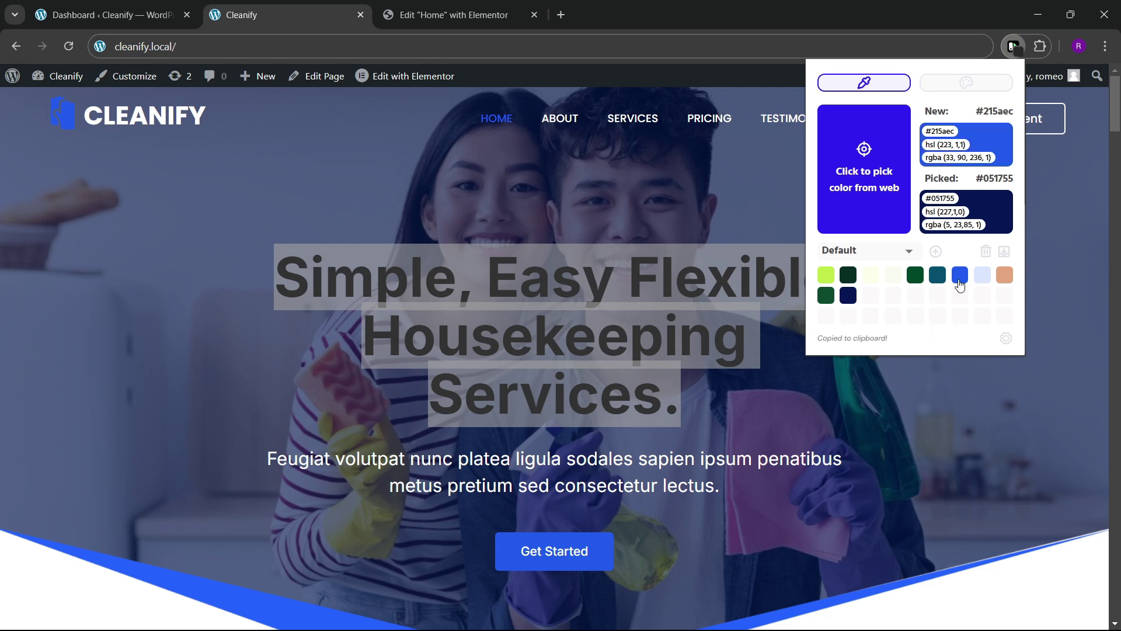
# - Set the hero button's background color to #215aec in the Elementor editor
pyautogui.click(445, 15)
pyautogui.scroll(2, 86, 362)
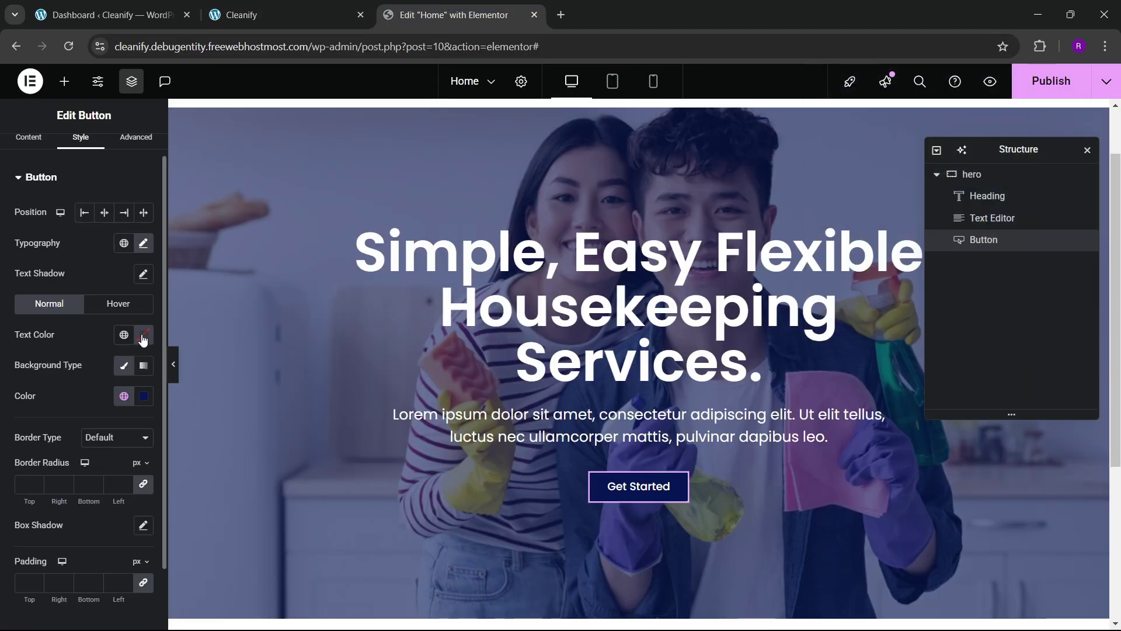
pyautogui.click(143, 396)
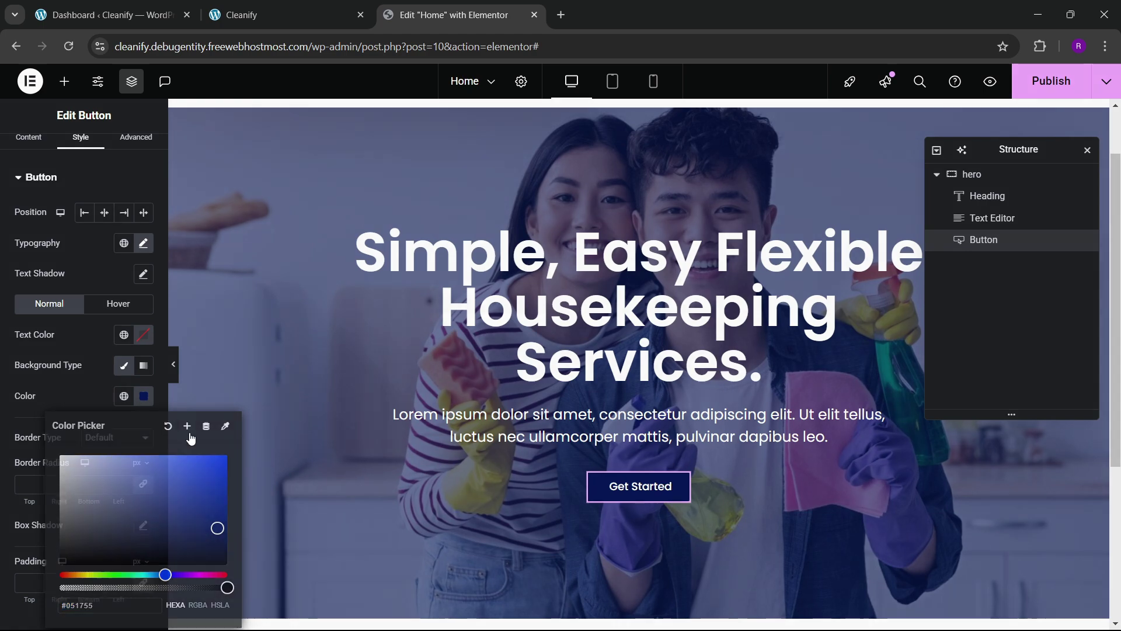
pyautogui.click(190, 428)
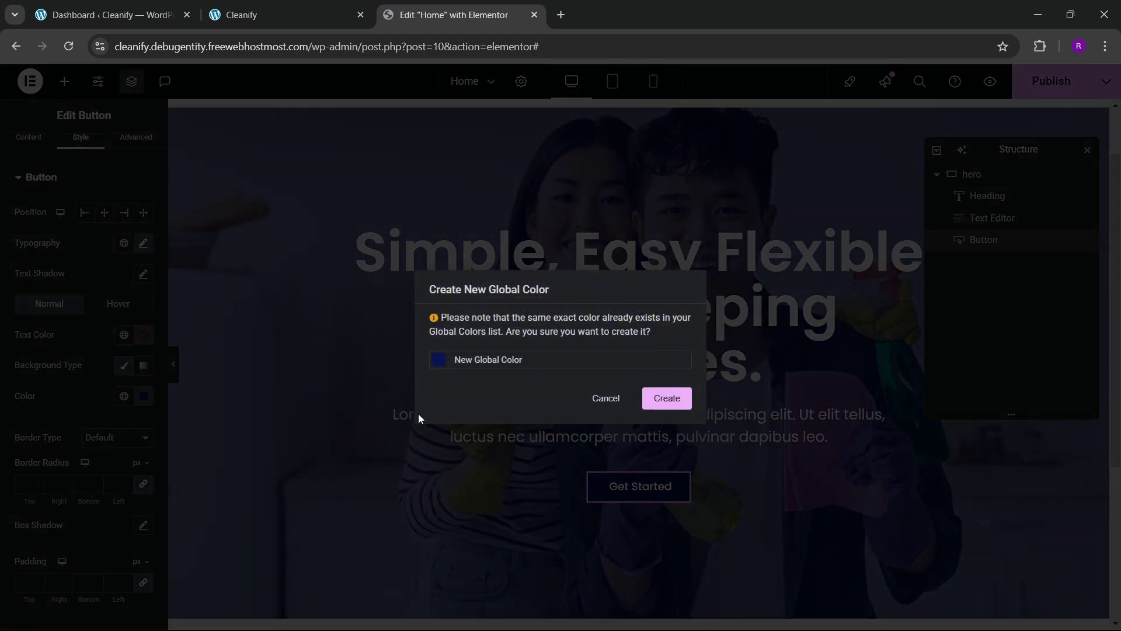
pyautogui.click(601, 398)
pyautogui.click(143, 396)
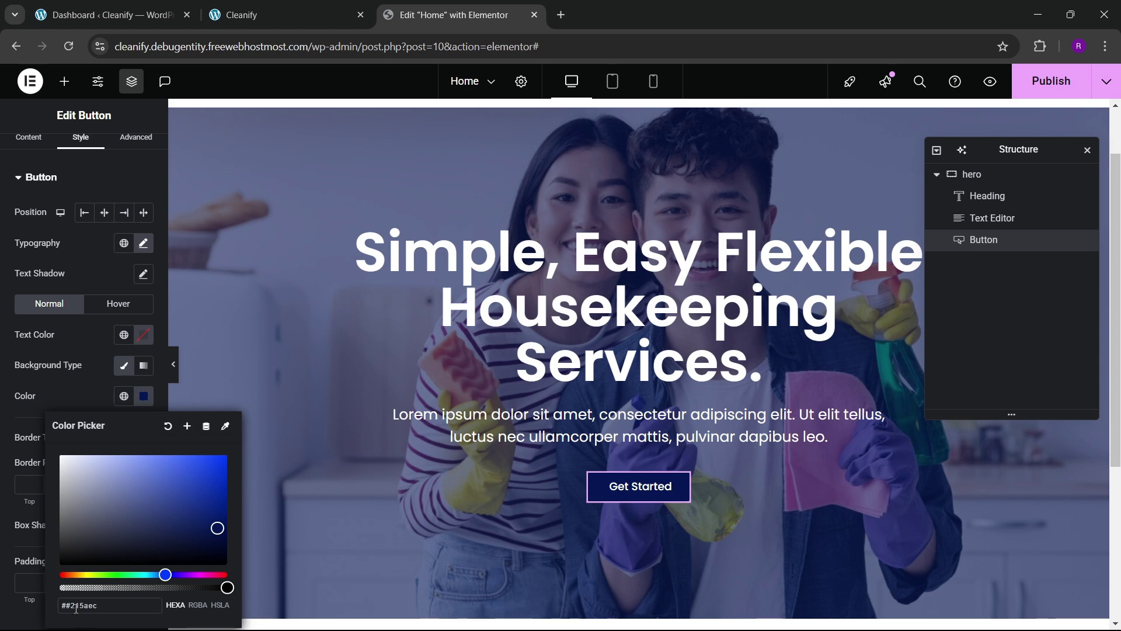
pyautogui.press('BackSpace')
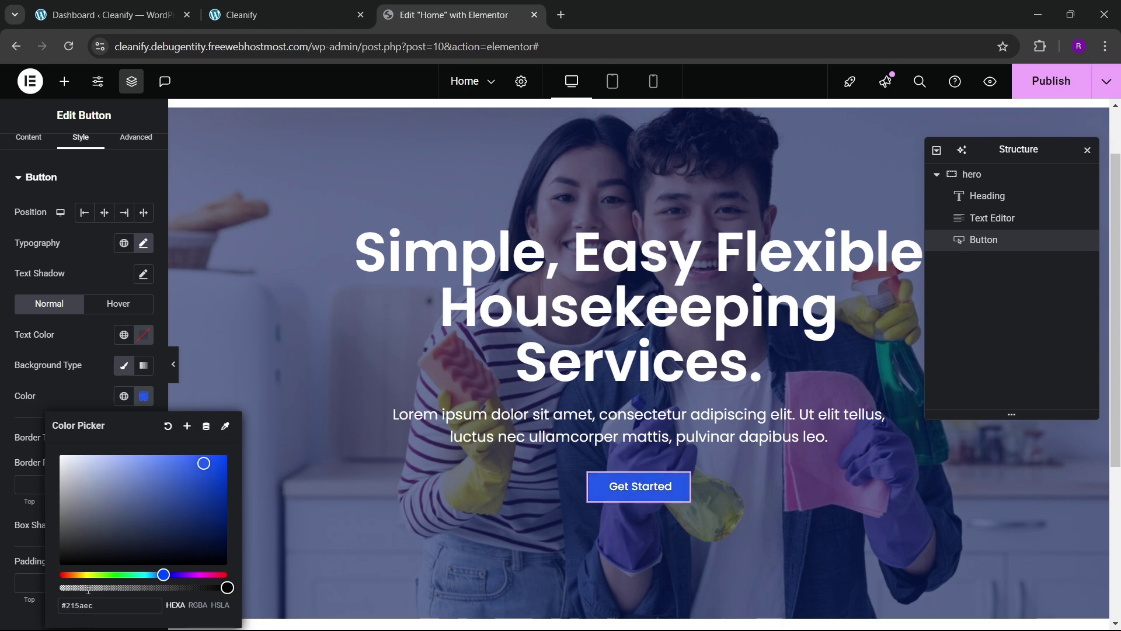
# - Save the button's background color as a global color named "sky blue theme"
pyautogui.click(188, 427)
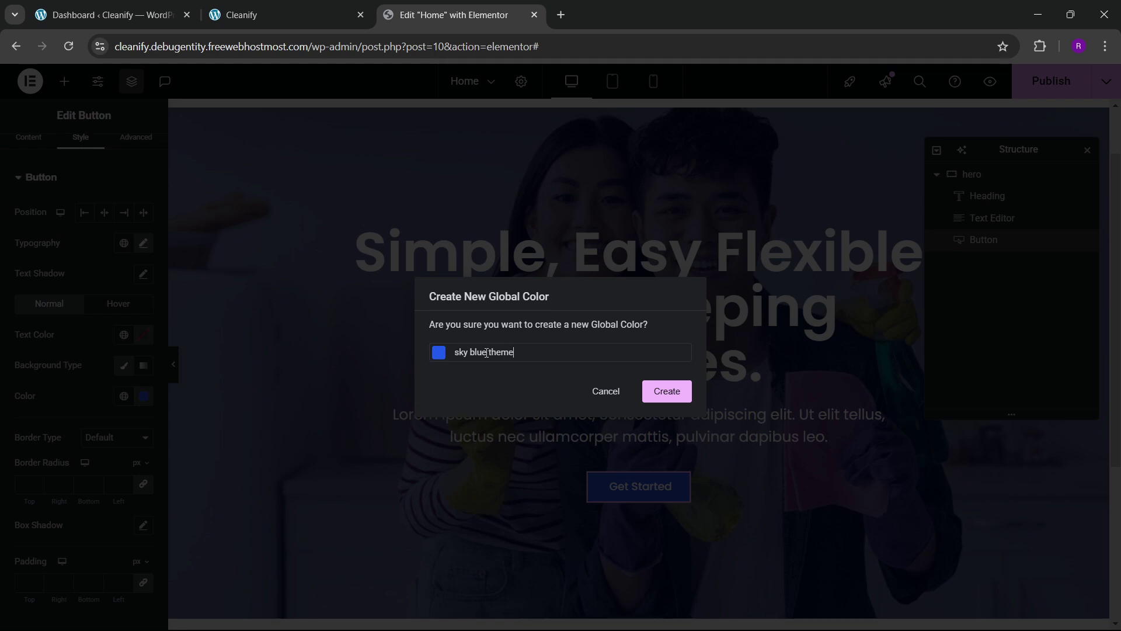
pyautogui.click(653, 395)
pyautogui.scroll(-4, 398, 391)
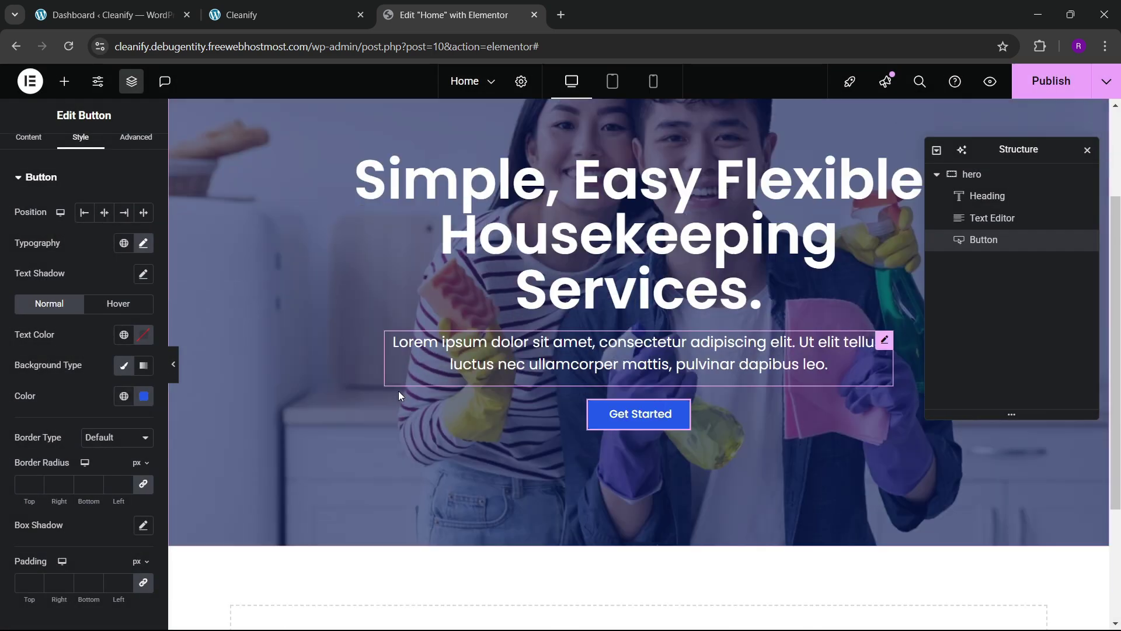
# - Set the hero button's font size to 18 px
pyautogui.click(262, 15)
pyautogui.click(413, 14)
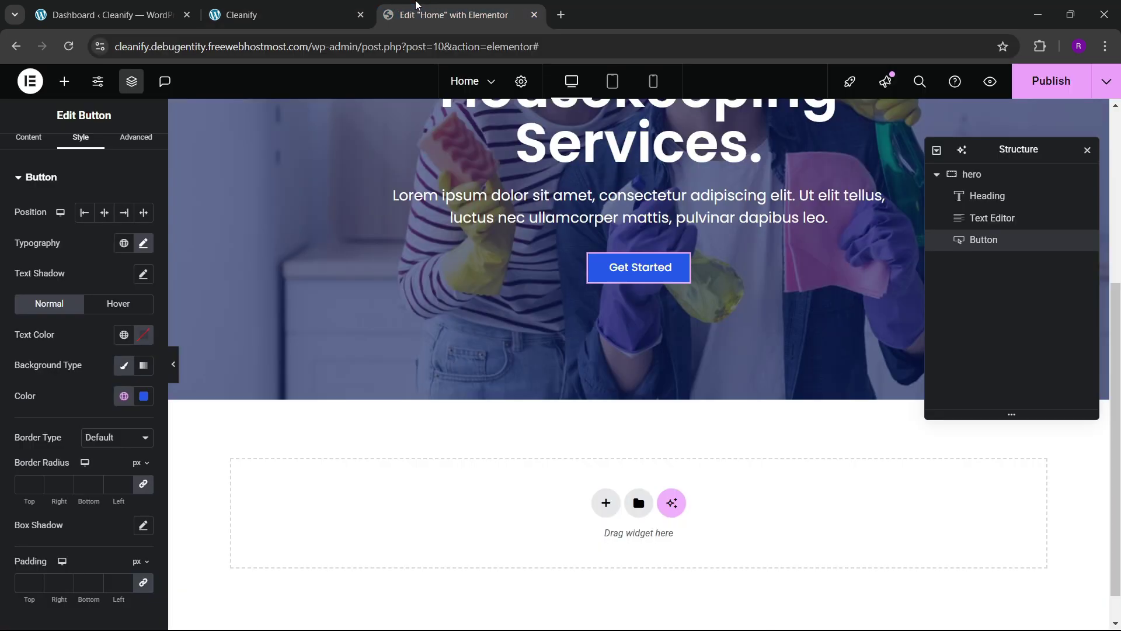
pyautogui.scroll(1, 89, 177)
pyautogui.click(89, 177)
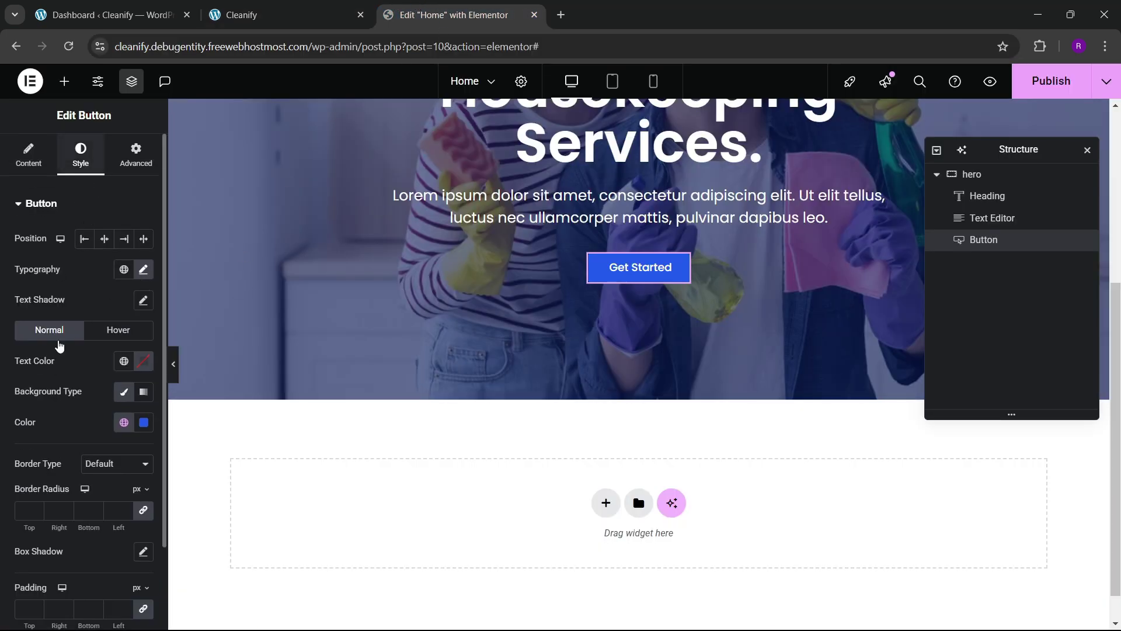
pyautogui.scroll(-2, 85, 348)
pyautogui.scroll(2, 88, 326)
pyautogui.click(143, 269)
pyautogui.scroll(-1, 69, 415)
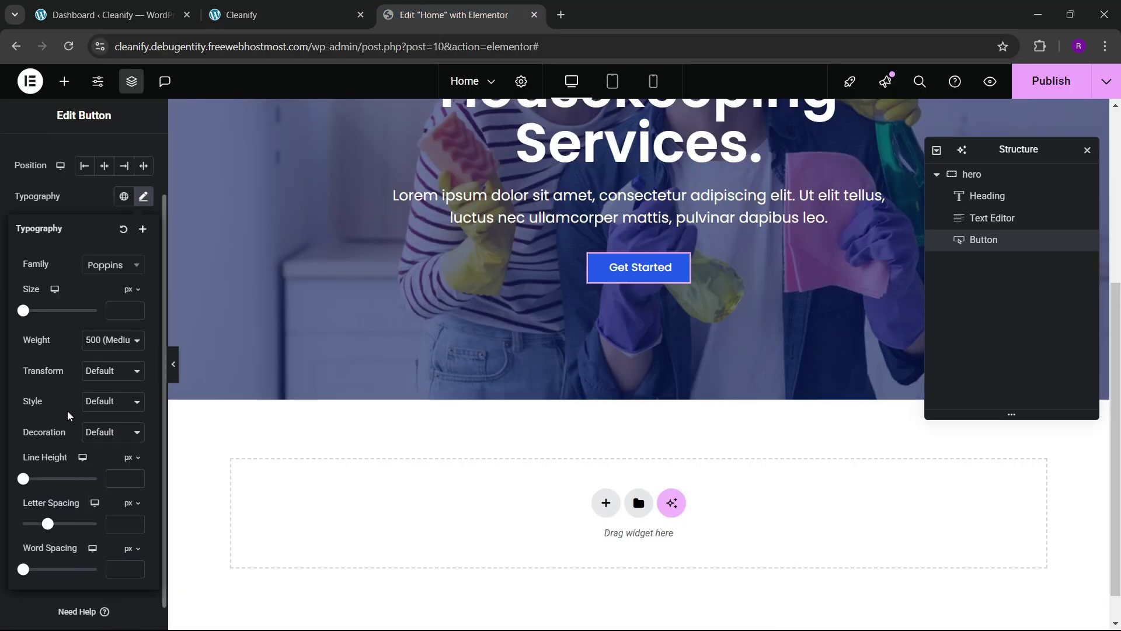
pyautogui.click(134, 309)
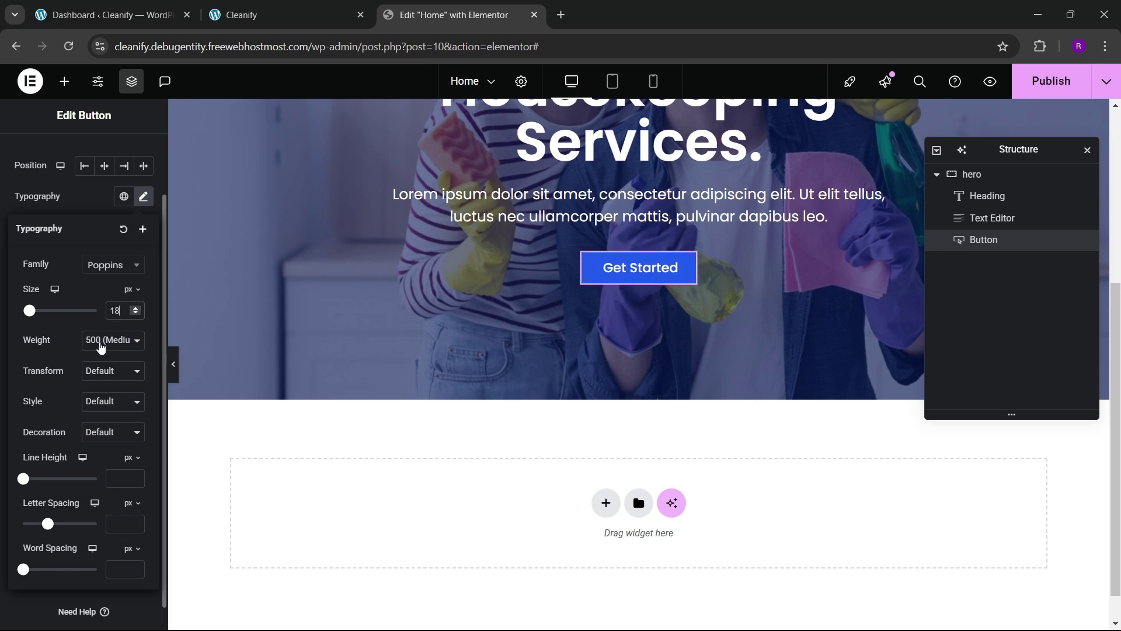
pyautogui.click(91, 208)
# - Give the hero button 15 px top and bottom padding, 30 px side padding, and a 10 px border radius
pyautogui.scroll(-1, 86, 346)
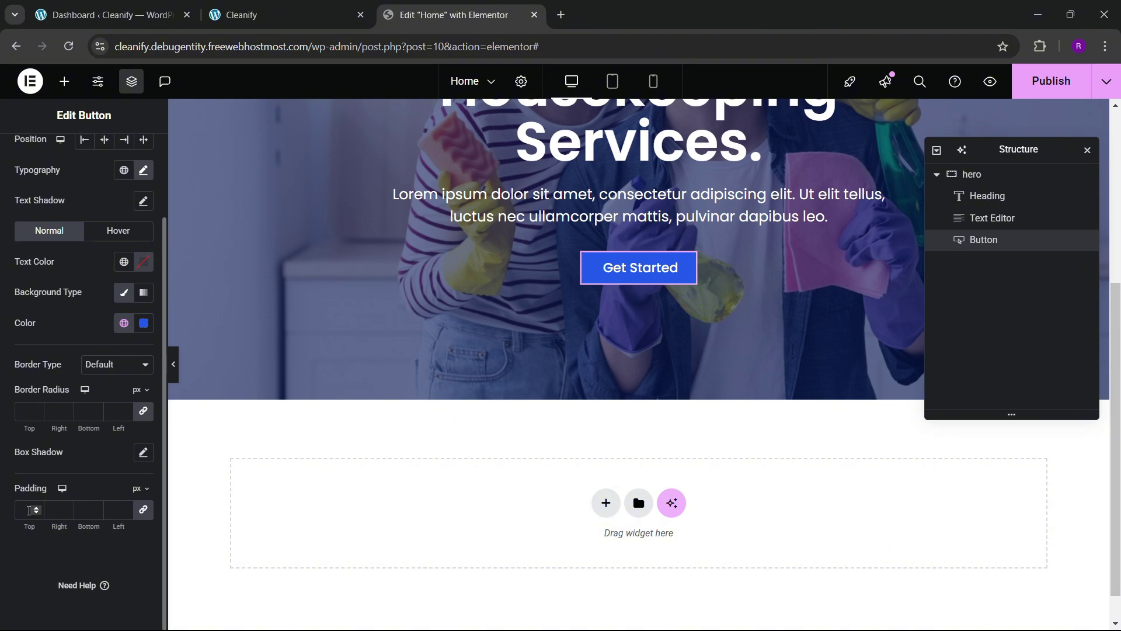
pyautogui.click(29, 512)
pyautogui.write('15')
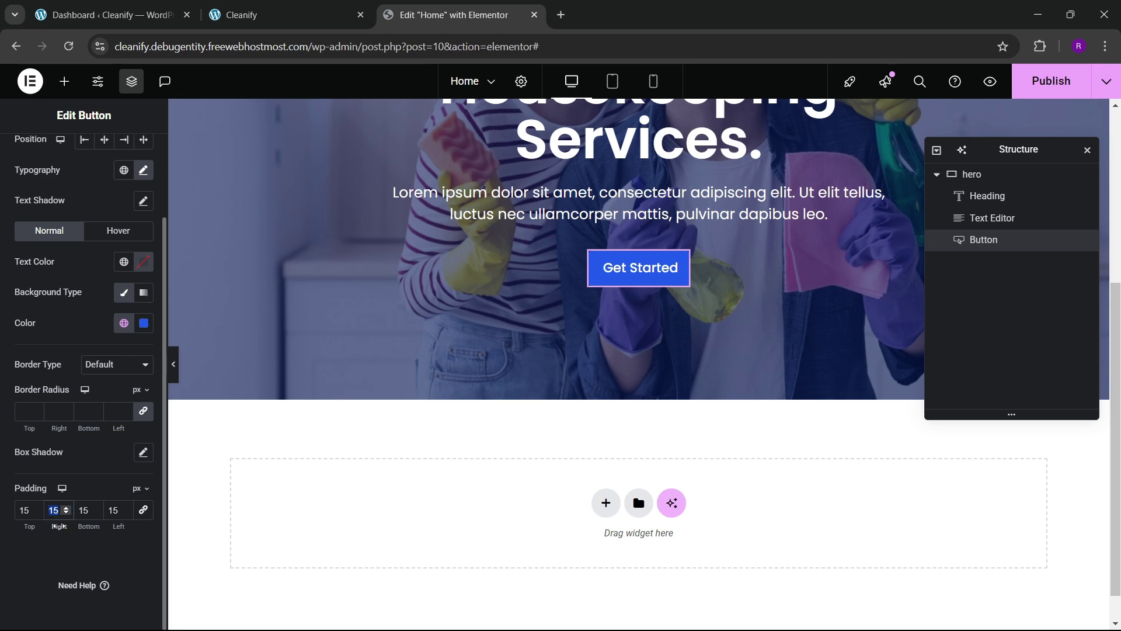
pyautogui.write('30')
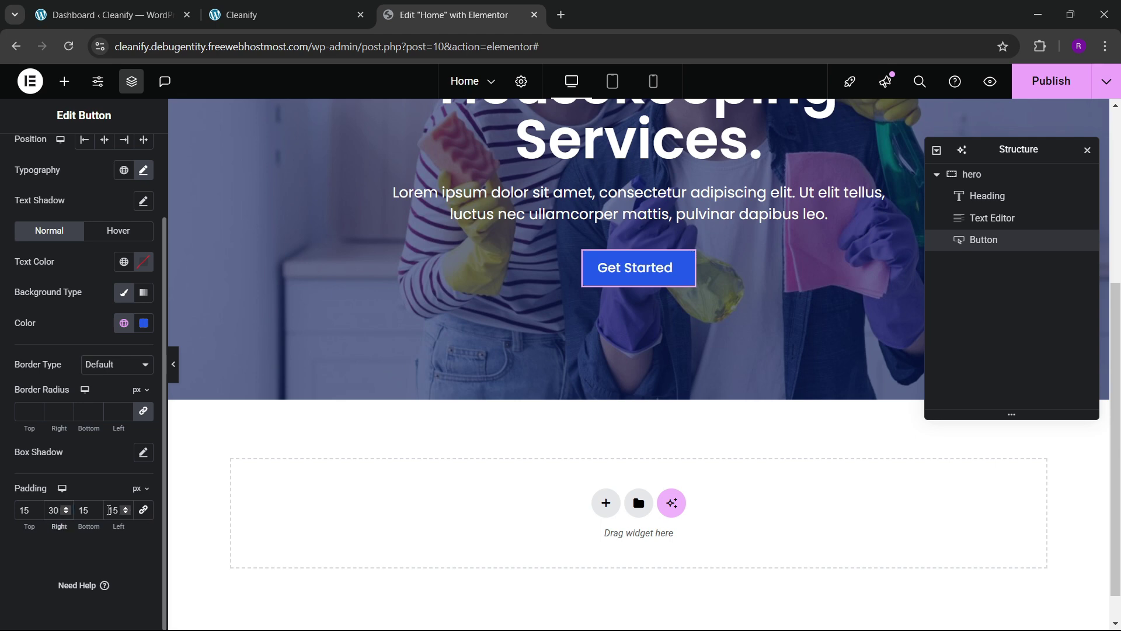
pyautogui.write('30')
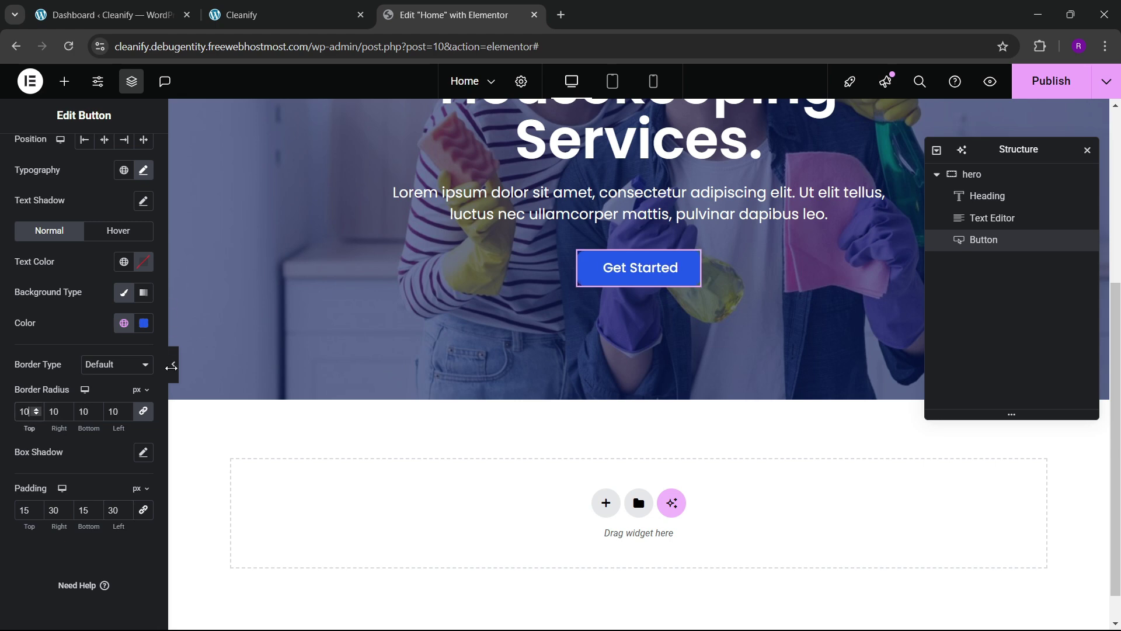
pyautogui.click(173, 365)
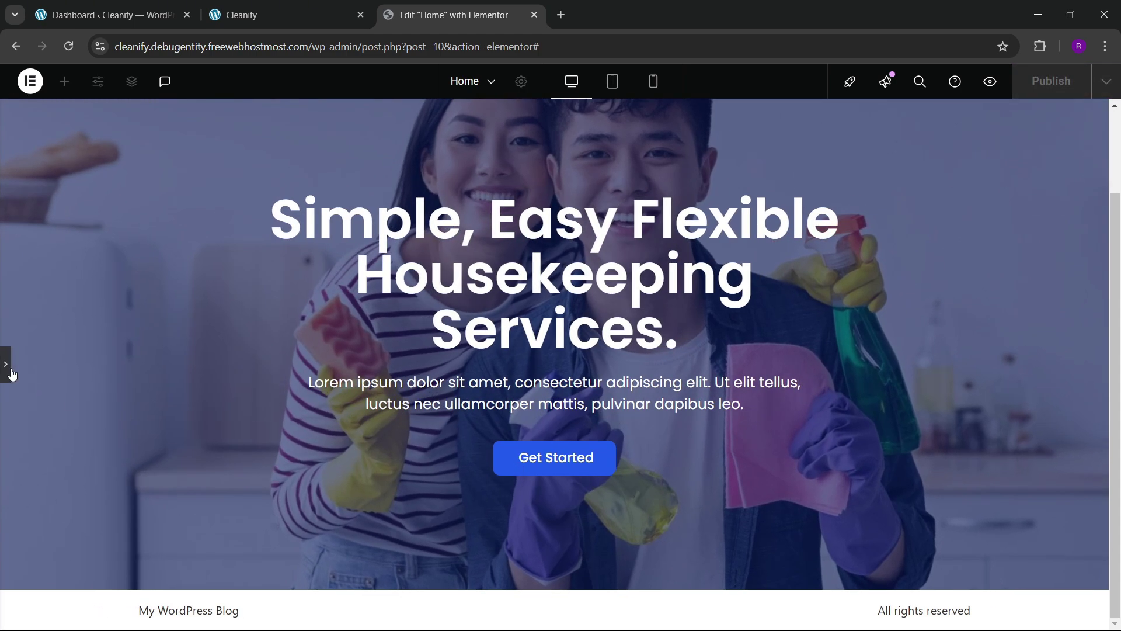
pyautogui.click(6, 364)
# - Compare the button with the reference site and set its font size to 20 px
pyautogui.click(280, 14)
pyautogui.click(455, 14)
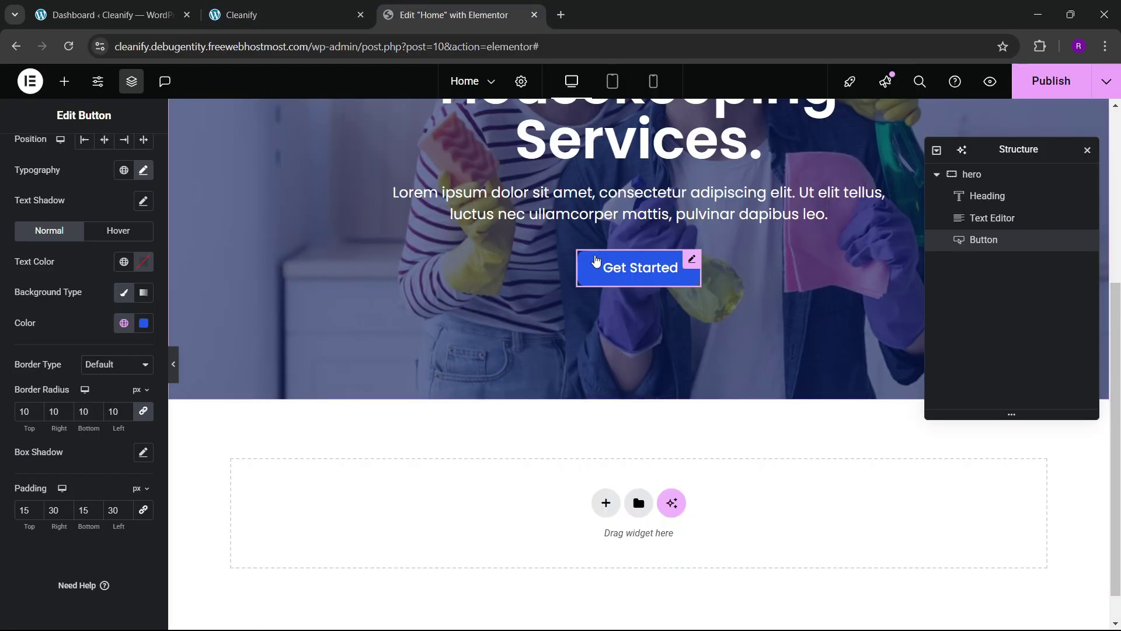
pyautogui.scroll(2, 133, 193)
pyautogui.click(143, 244)
pyautogui.scroll(-1, 85, 380)
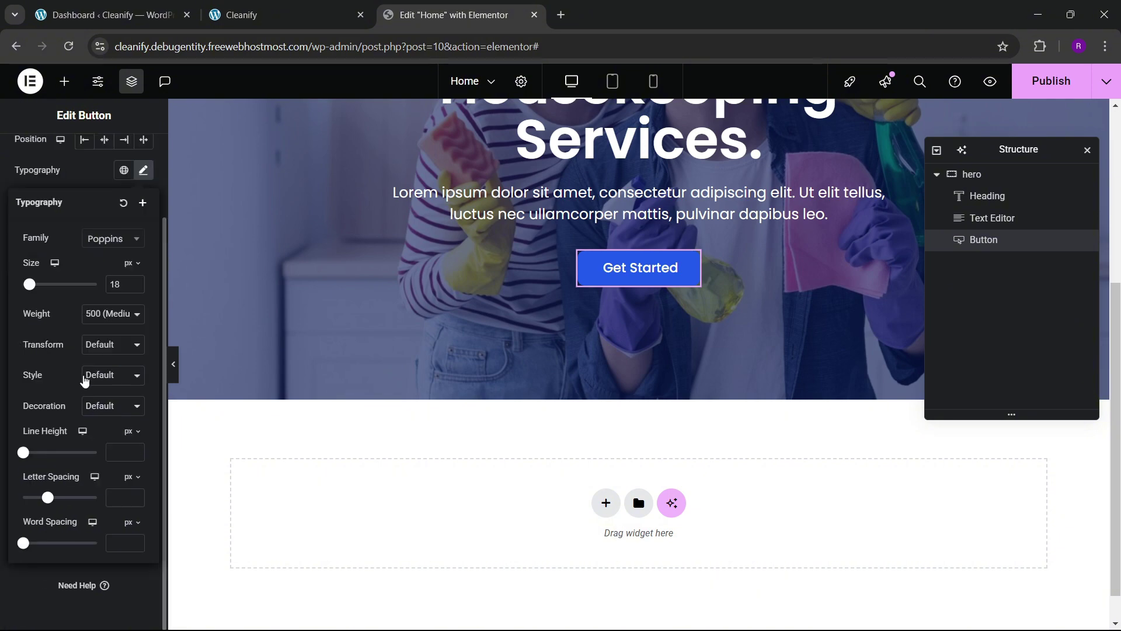
pyautogui.write('20')
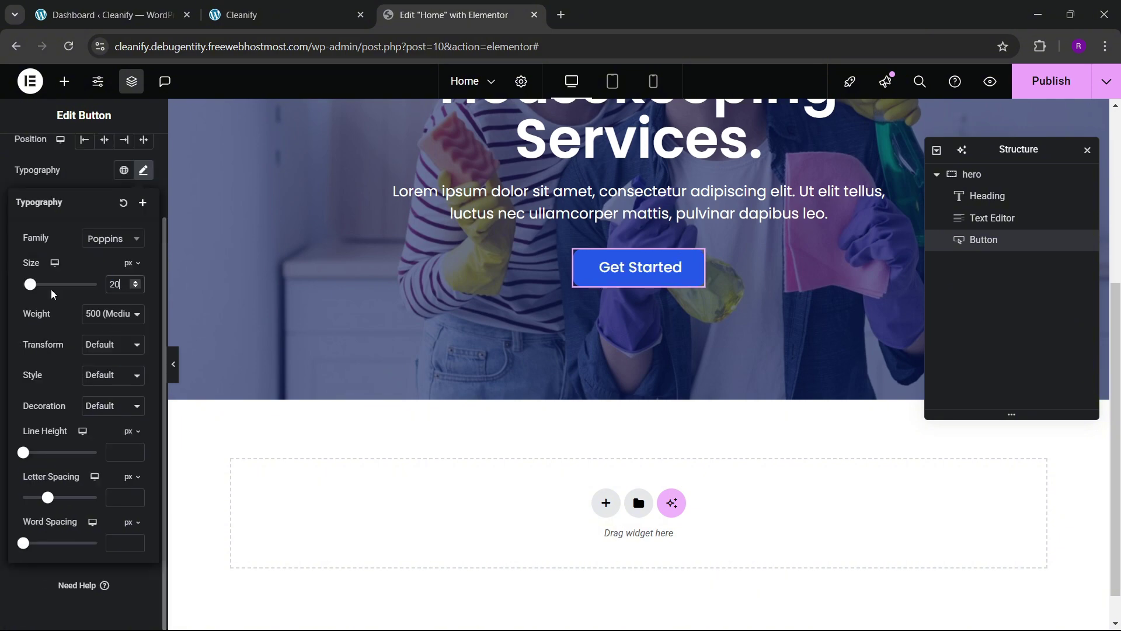
# - Set the hero container's column and row gaps to 30 px
pyautogui.scroll(3, 711, 331)
pyautogui.scroll(-2, 662, 342)
pyautogui.scroll(4, 661, 341)
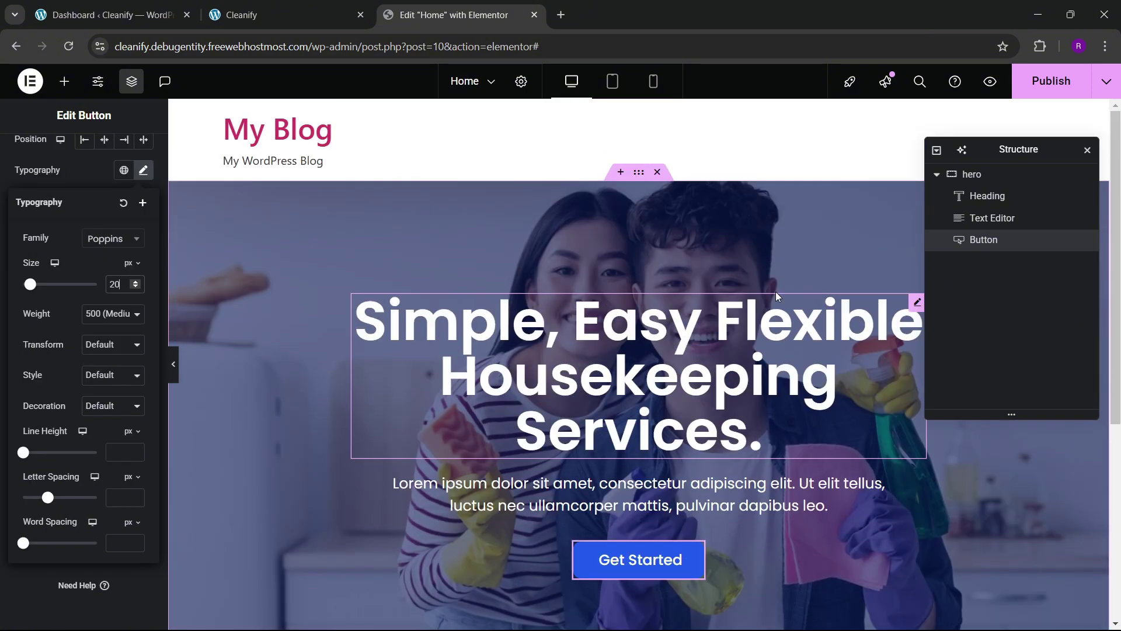
pyautogui.click(971, 174)
pyautogui.scroll(-2, 106, 366)
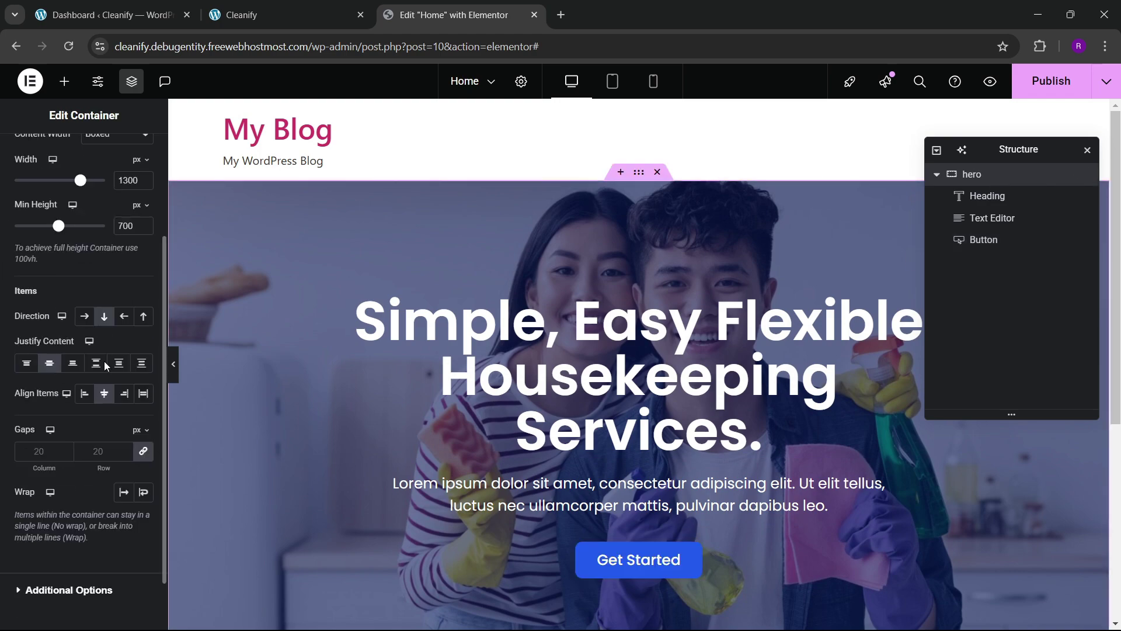
pyautogui.click(98, 450)
pyautogui.write('30')
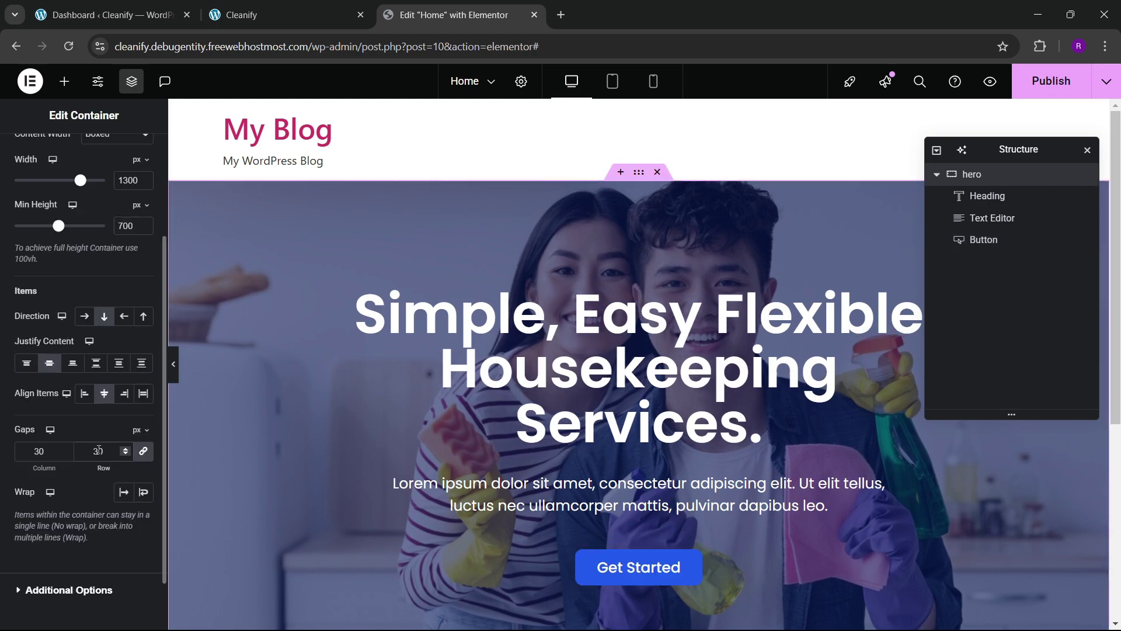
# - Publish the page and compare its hero section with the reference Cleanify site
pyautogui.scroll(-5, 661, 379)
pyautogui.scroll(4, 641, 374)
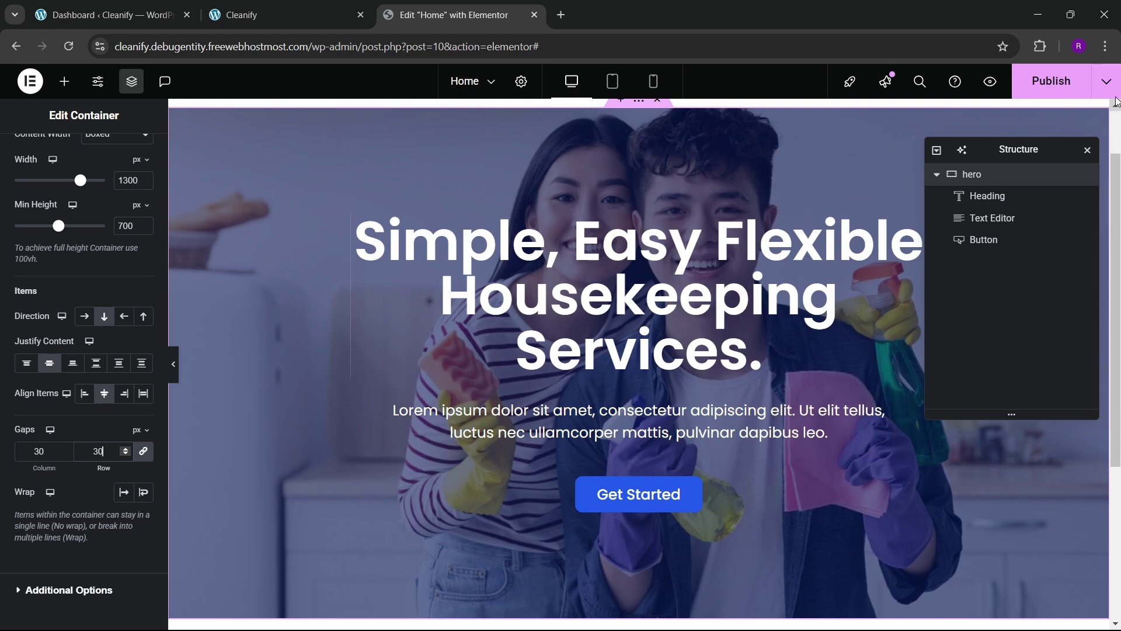
pyautogui.click(1051, 81)
pyautogui.click(280, 15)
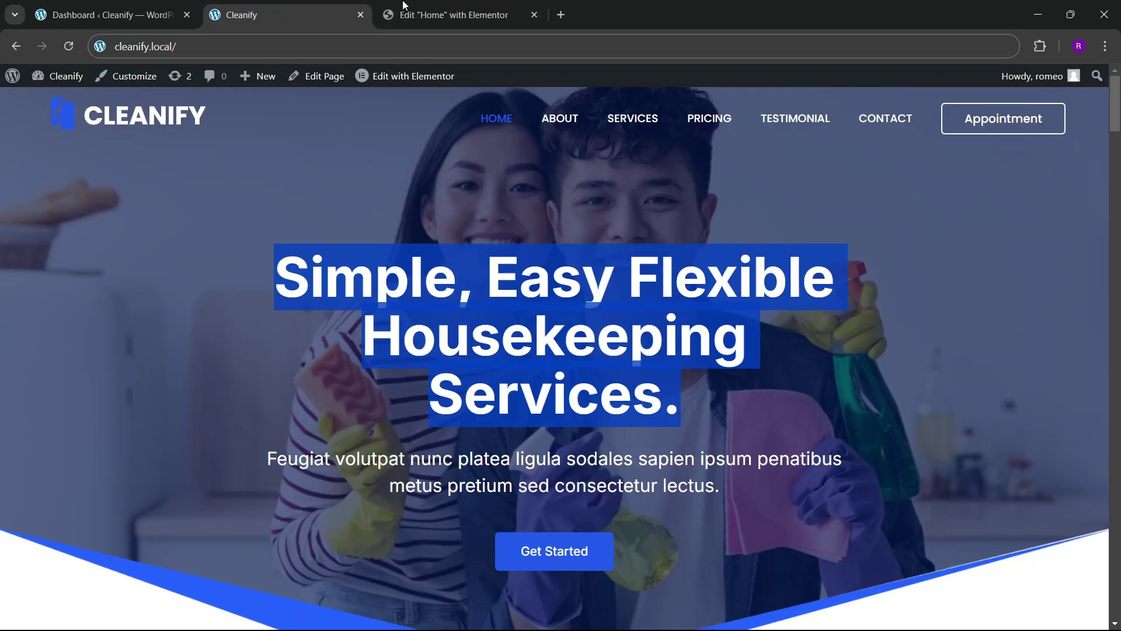
pyautogui.scroll(-2, 554, 350)
pyautogui.scroll(2, 555, 351)
pyautogui.click(435, 15)
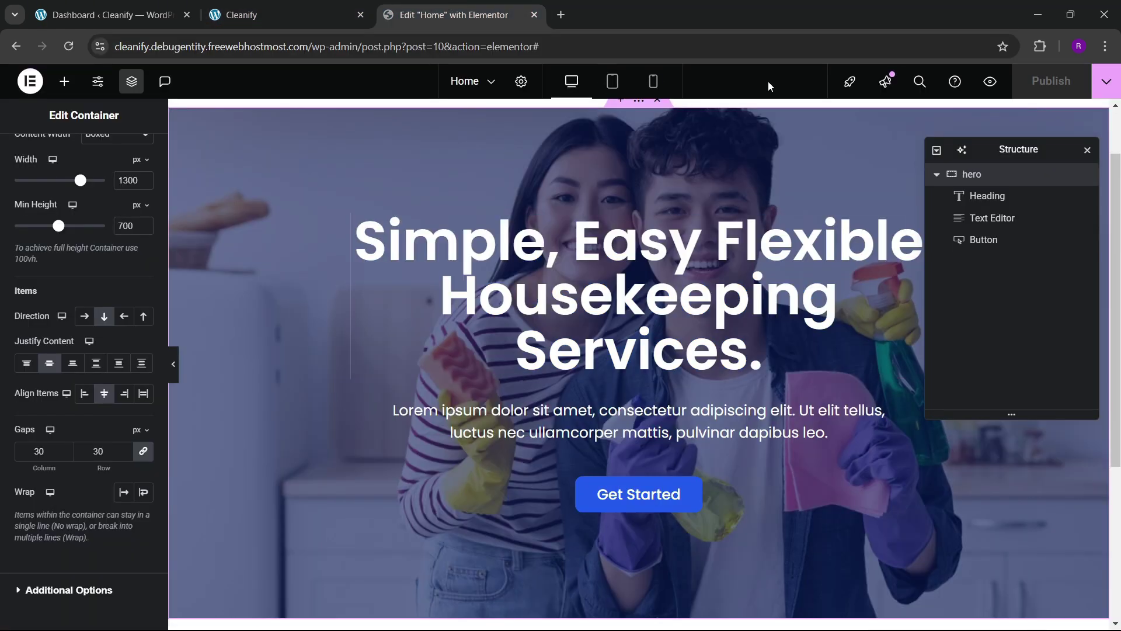
# - Open the live version of the published home page and check the hero section
pyautogui.click(1106, 82)
pyautogui.click(1006, 188)
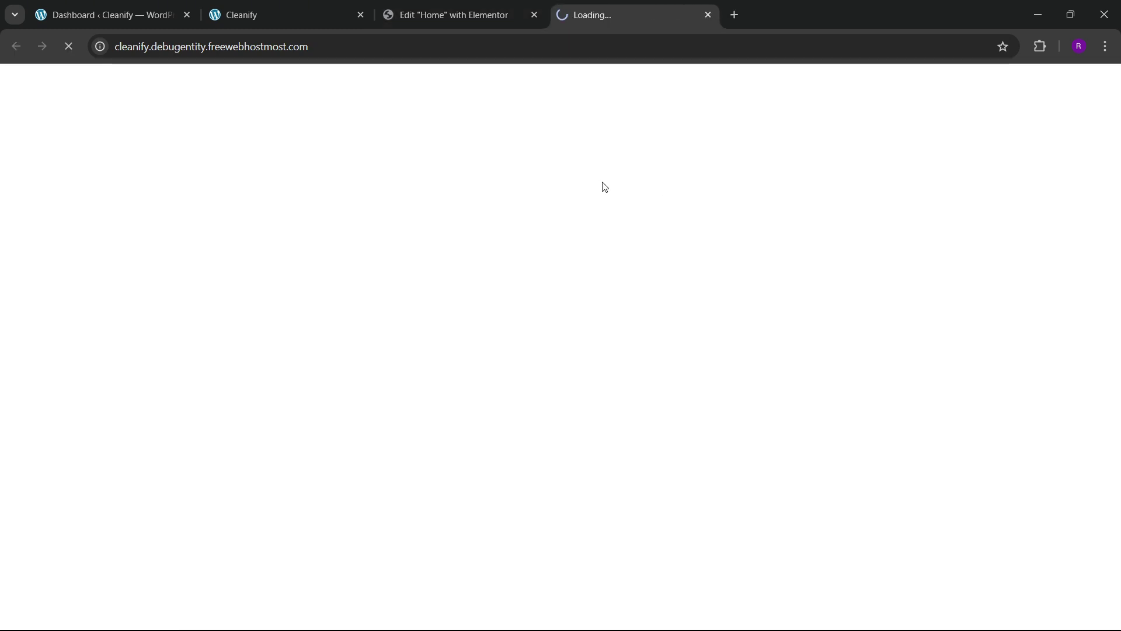
pyautogui.scroll(-2, 588, 378)
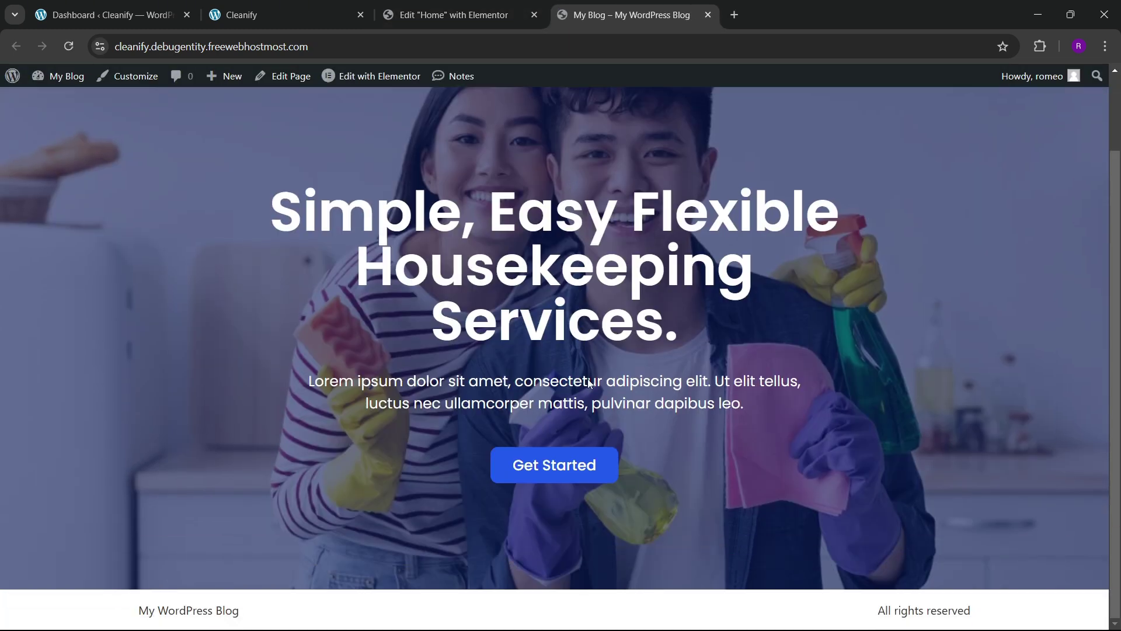
# - Set the Get Started button's font size to 18 px in the page editor and publish the change
pyautogui.click(537, 5)
pyautogui.scroll(-5, 583, 292)
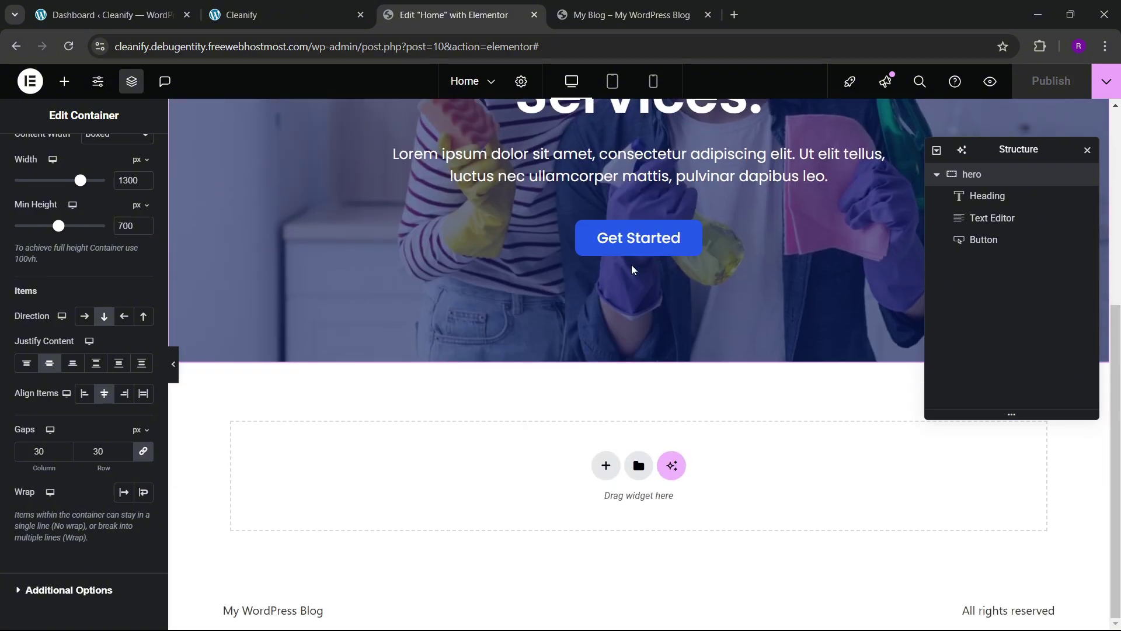
pyautogui.click(637, 240)
pyautogui.click(144, 269)
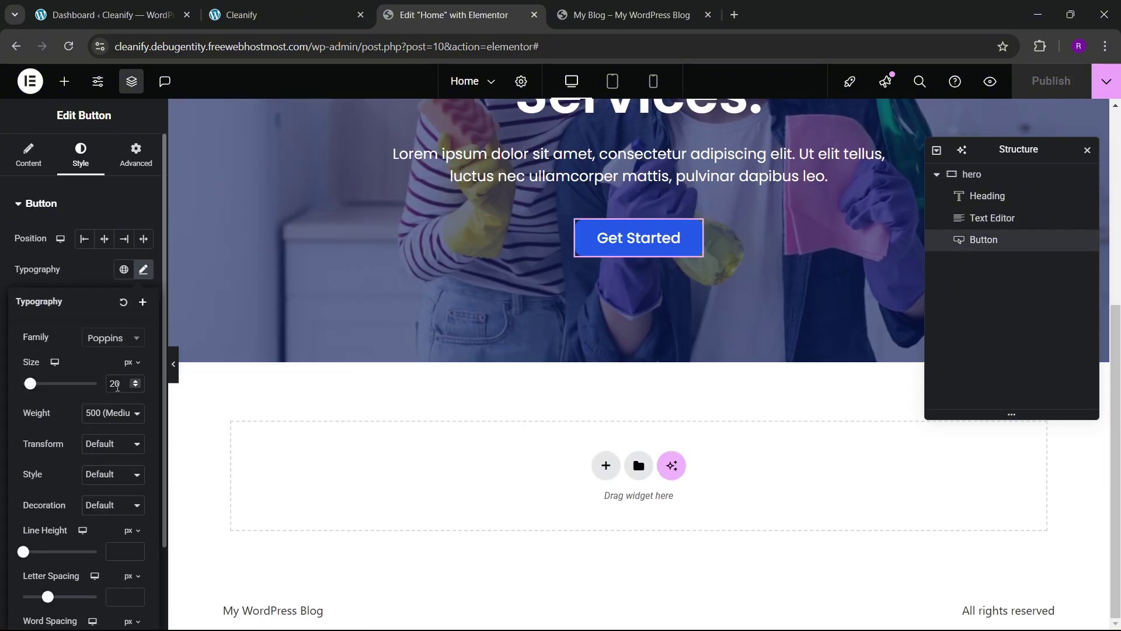
pyautogui.click(136, 387)
pyautogui.click(135, 386)
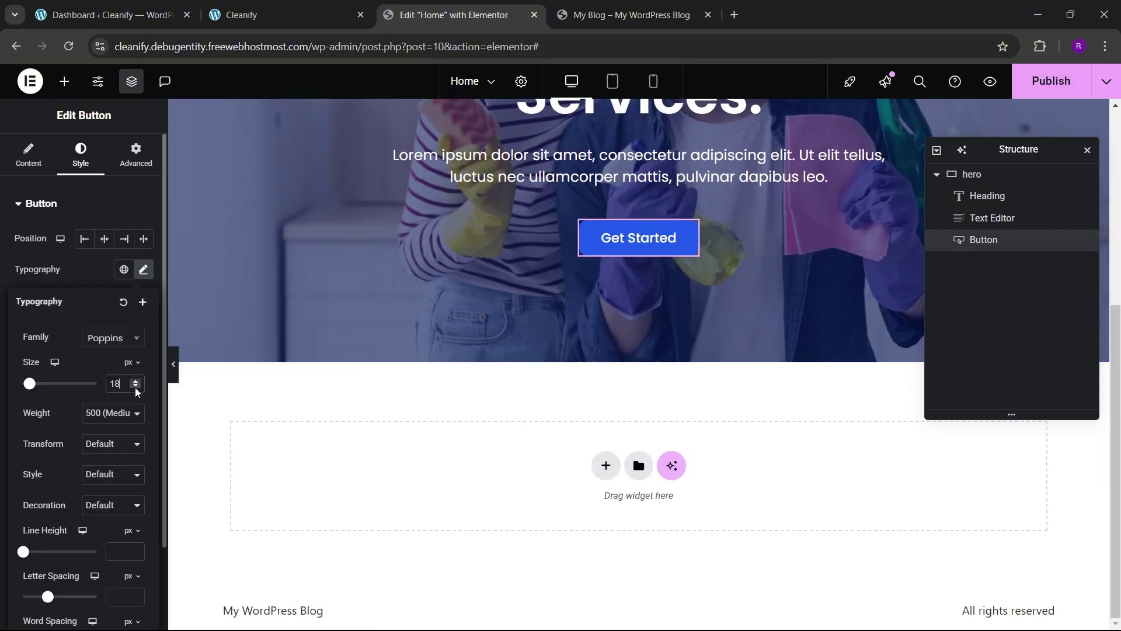
pyautogui.click(1018, 88)
# - Compare the live page and the edited hero with the lower edge of the reference site's hero section
pyautogui.click(646, 5)
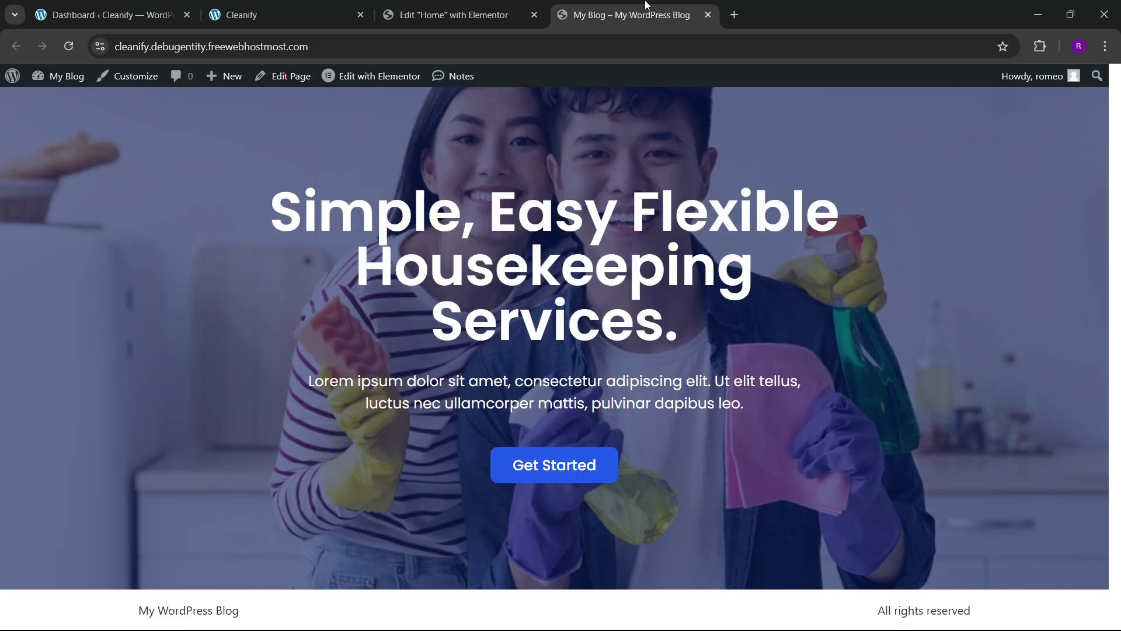
pyautogui.click(450, 15)
pyautogui.click(263, 15)
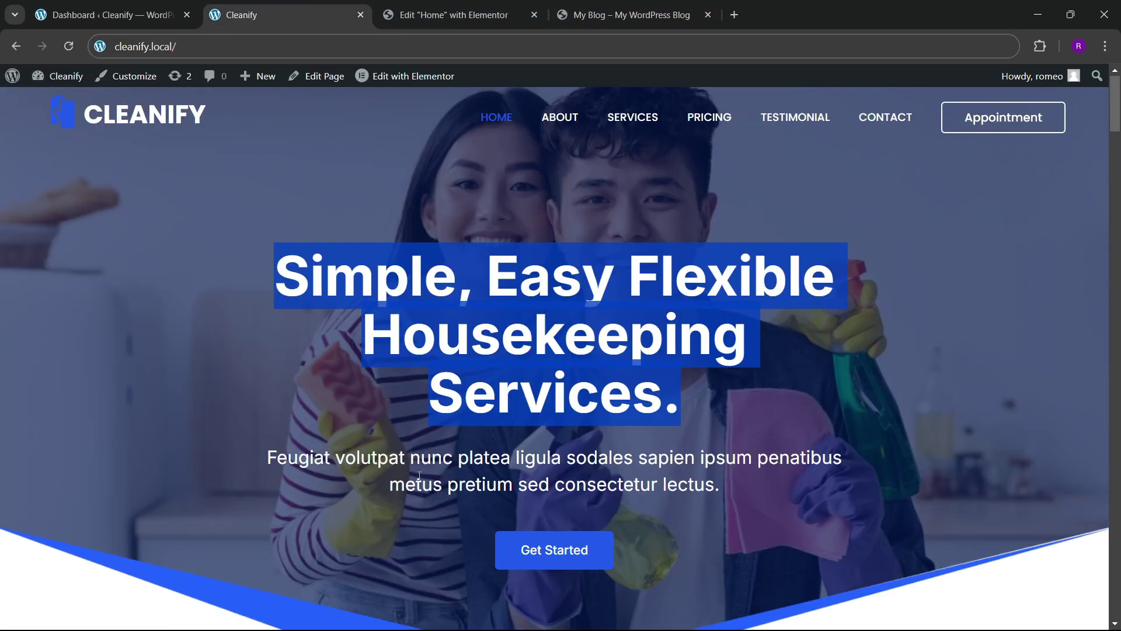
pyautogui.scroll(-3, 449, 466)
pyautogui.click(538, 5)
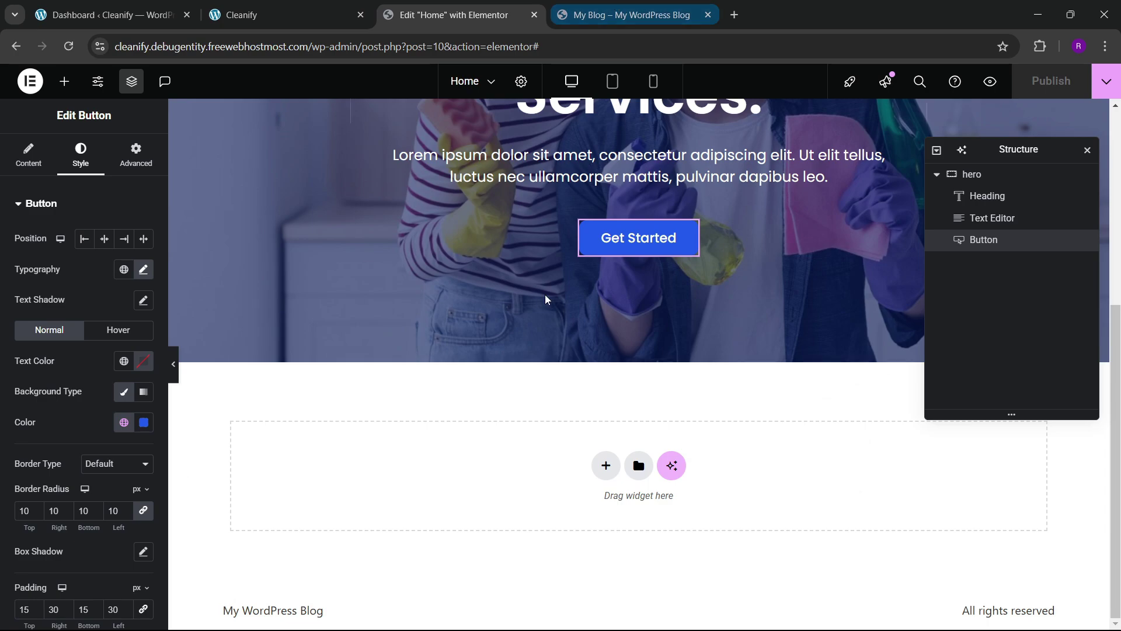
pyautogui.scroll(4, 594, 350)
pyautogui.scroll(2, 594, 335)
pyautogui.click(329, 4)
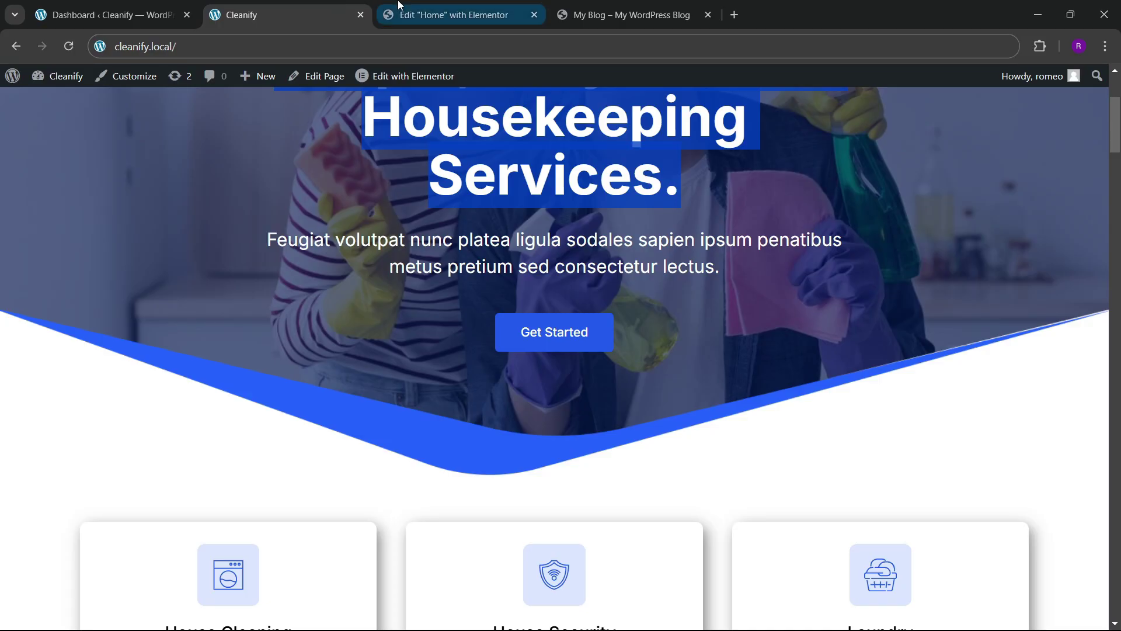
pyautogui.click(400, 4)
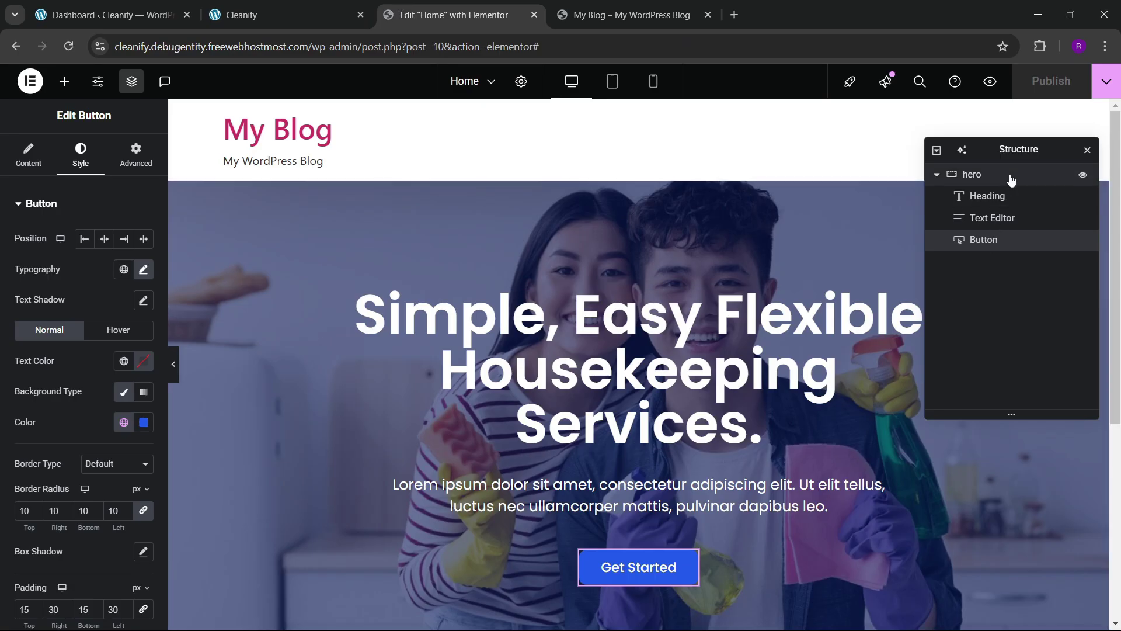
# - Add a Triangle shape divider to the hero container's bottom edge and invert it
pyautogui.click(958, 174)
pyautogui.scroll(-6, 31, 414)
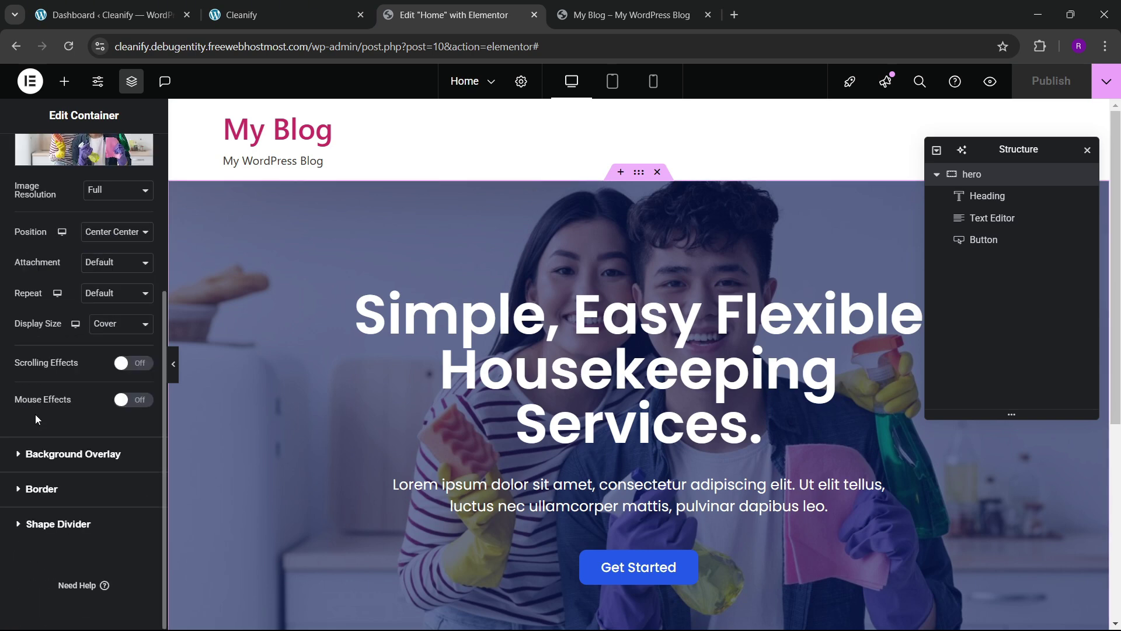
pyautogui.scroll(2, 33, 417)
pyautogui.scroll(-3, 36, 327)
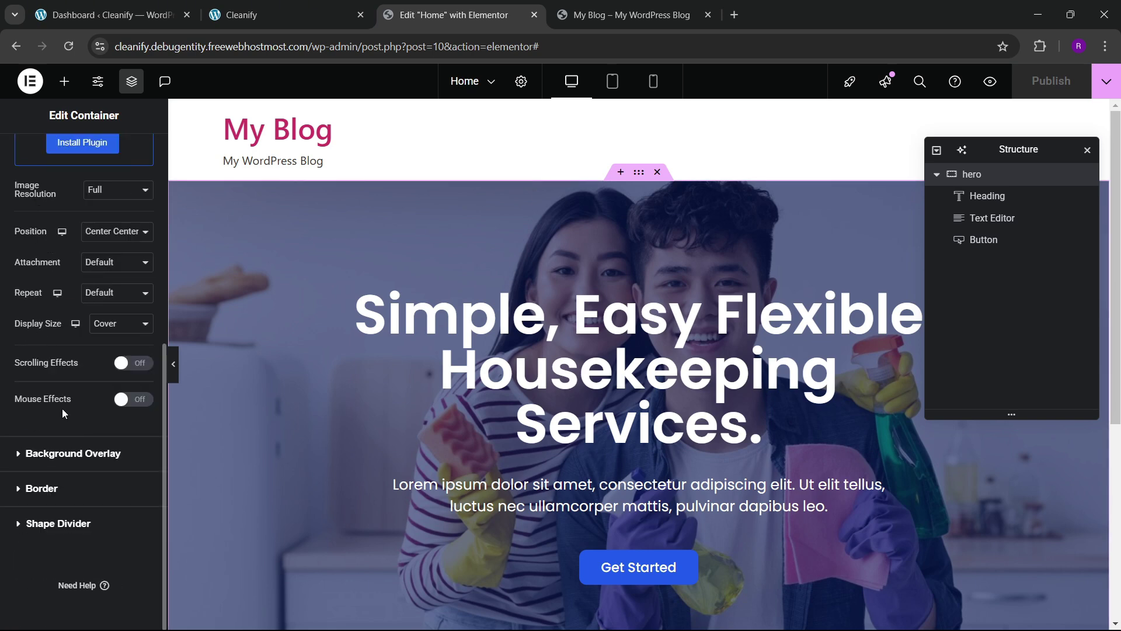
pyautogui.click(51, 521)
pyautogui.click(104, 374)
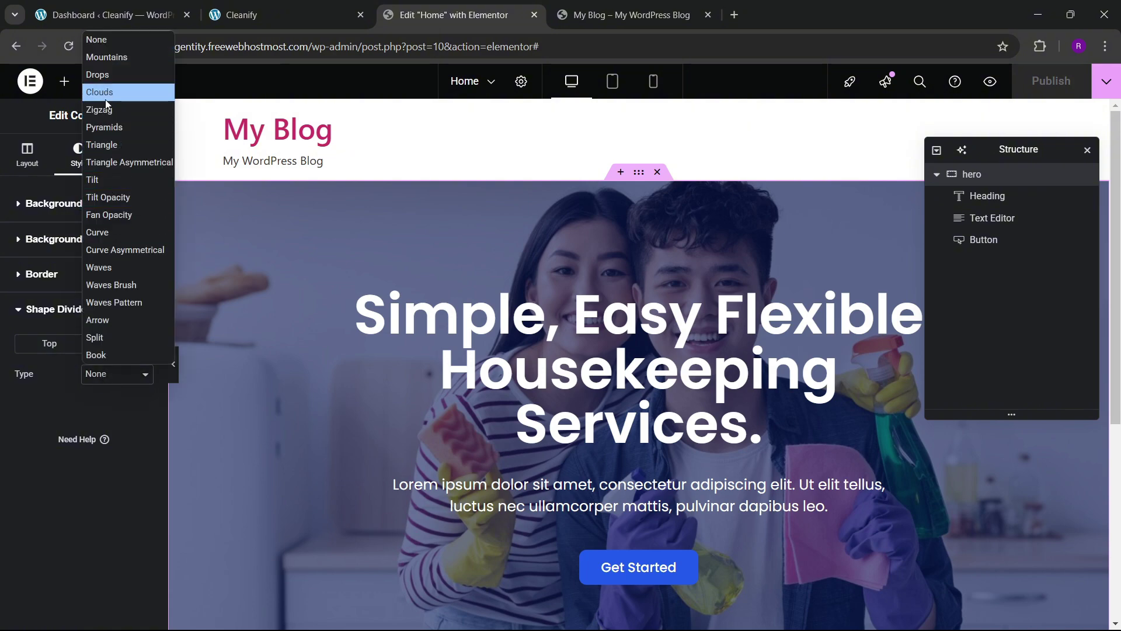
pyautogui.click(102, 144)
pyautogui.scroll(-2, 656, 395)
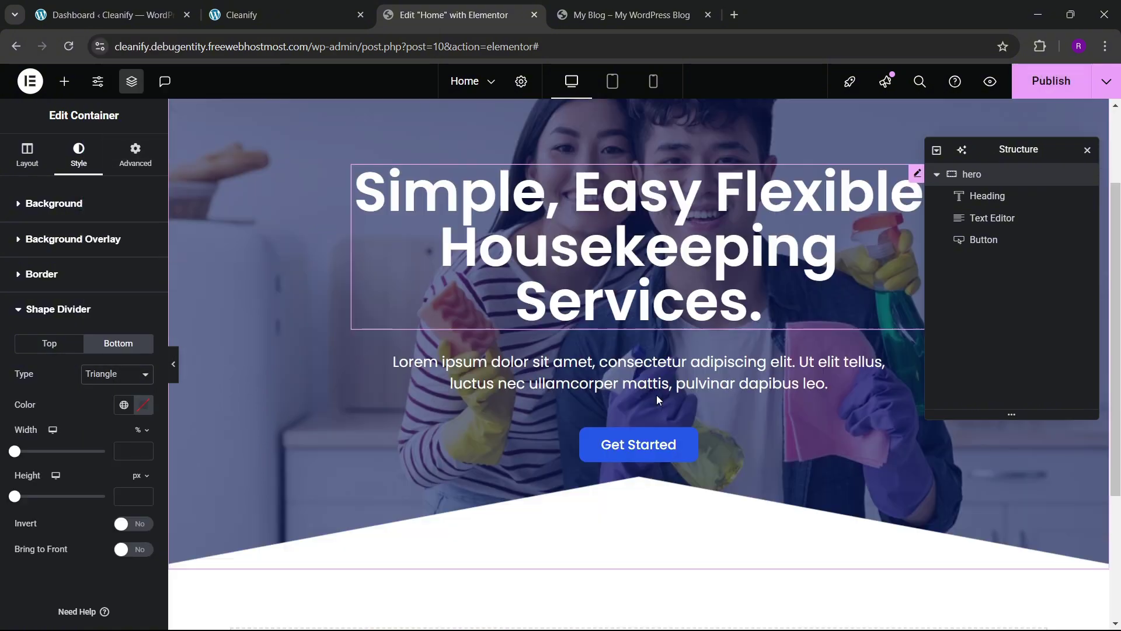
pyautogui.scroll(-1, 71, 447)
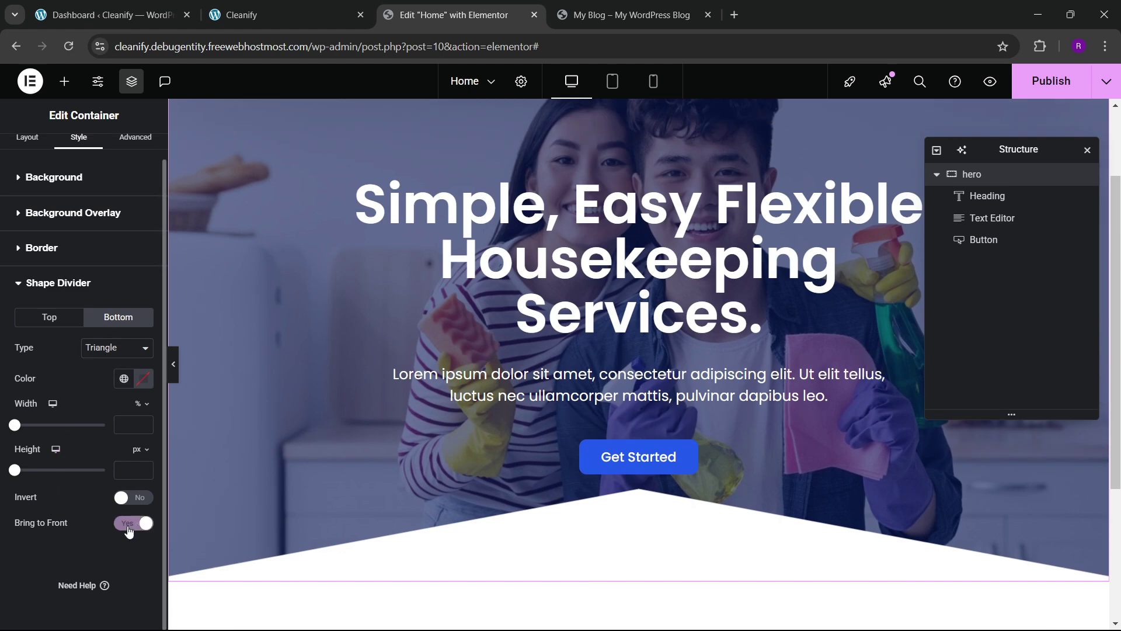
pyautogui.click(129, 498)
pyautogui.scroll(-2, 596, 455)
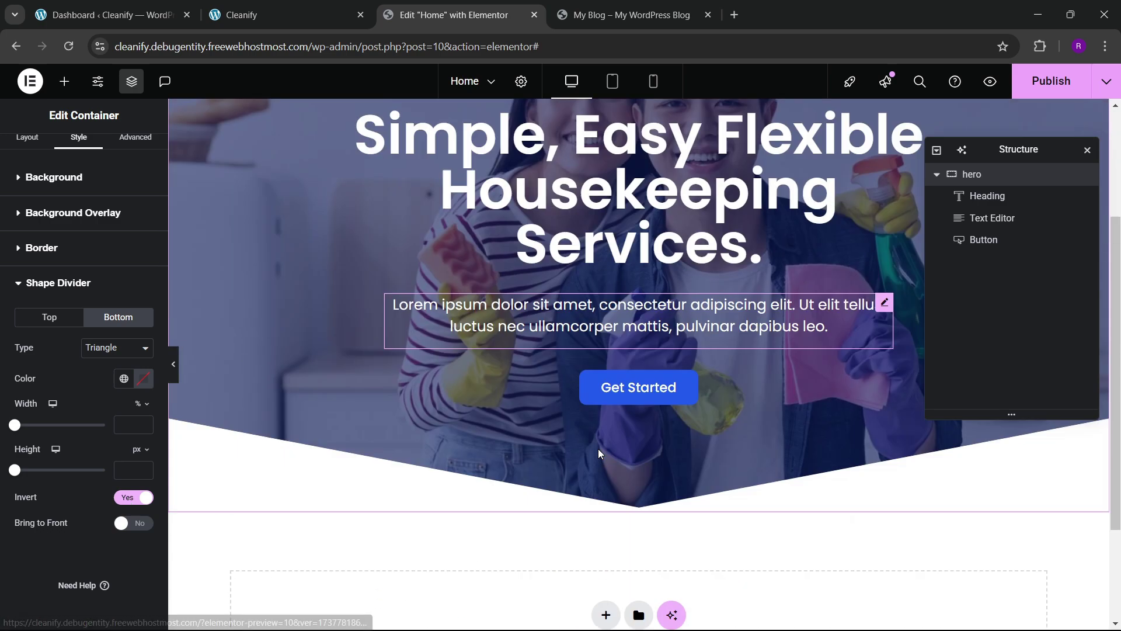
# - Add a single-column flexbox container below the hero, with full-width content and 0 px padding on all sides
pyautogui.scroll(-1, 598, 453)
pyautogui.click(606, 539)
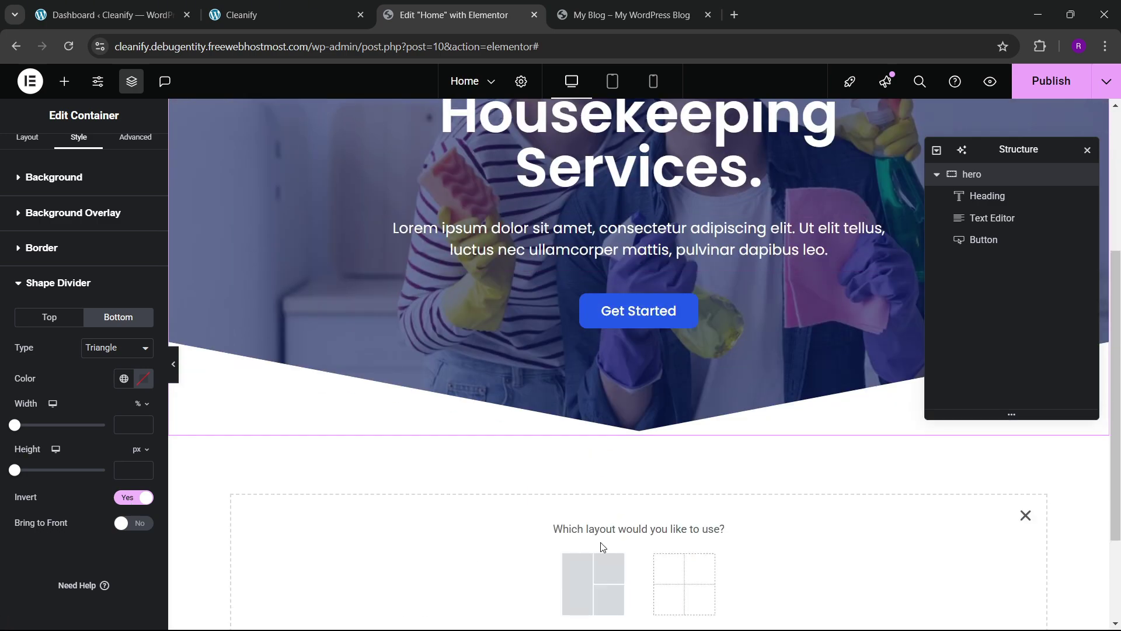
pyautogui.click(593, 578)
pyautogui.click(482, 571)
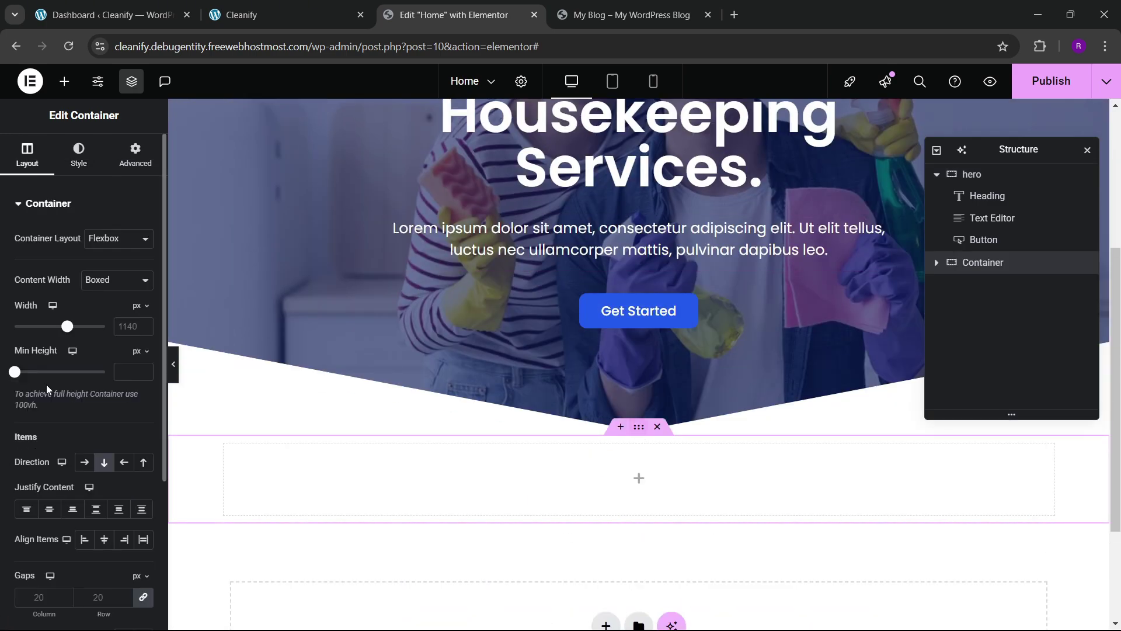
pyautogui.click(114, 322)
pyautogui.click(135, 155)
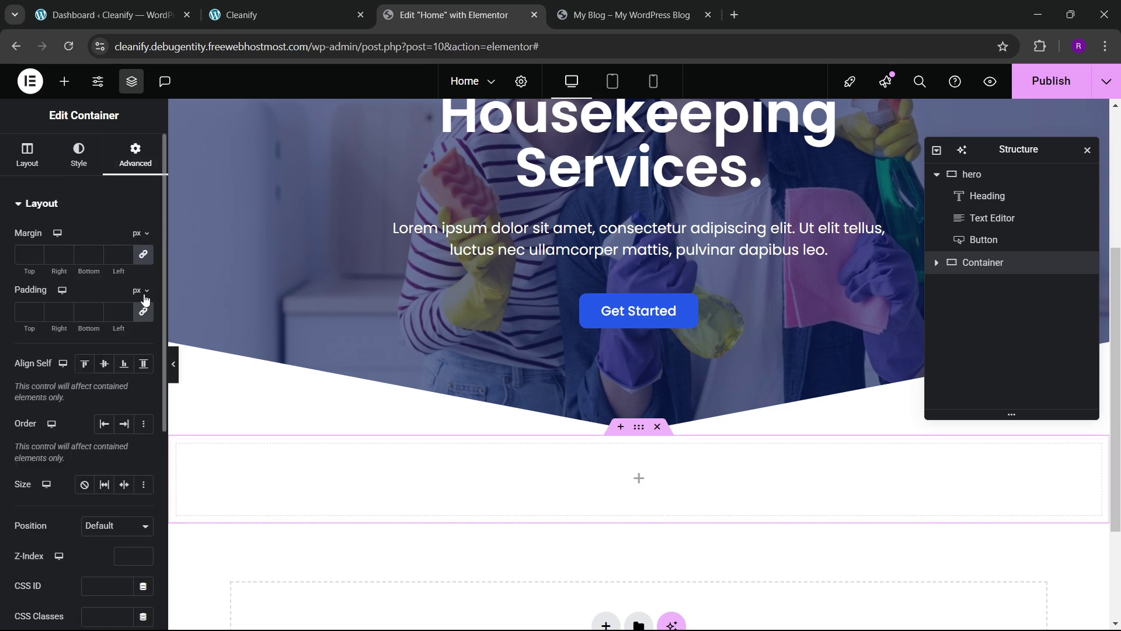
# - Place an Image widget in the new container and choose the blue curved wave picture from the media library
pyautogui.click(64, 81)
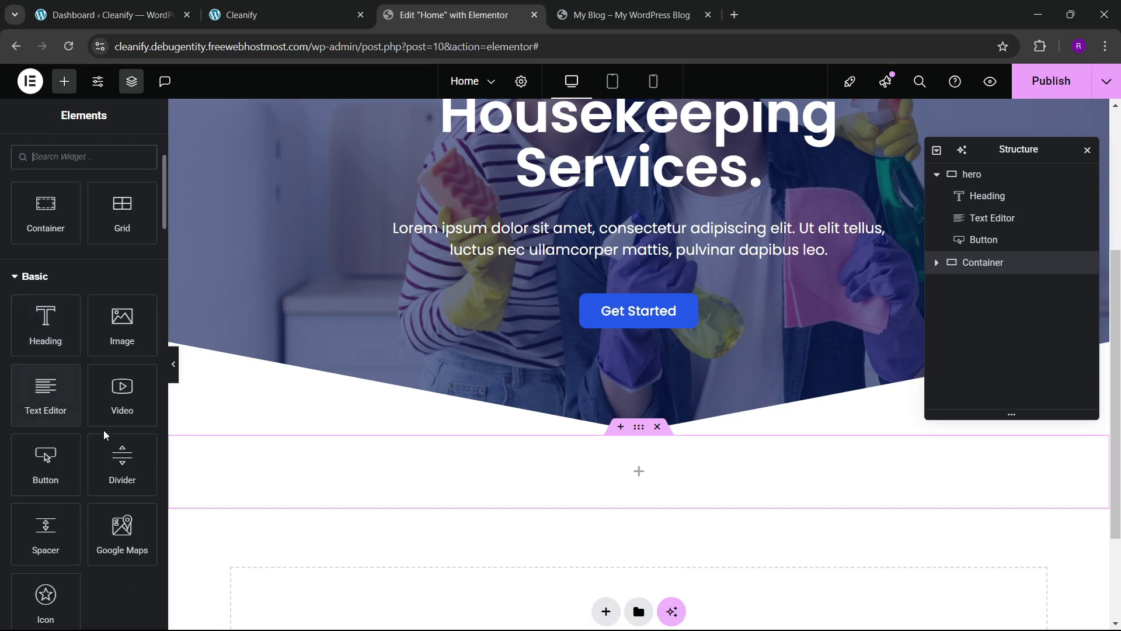
pyautogui.moveTo(122, 325); pyautogui.dragTo(589, 471)
pyautogui.click(82, 289)
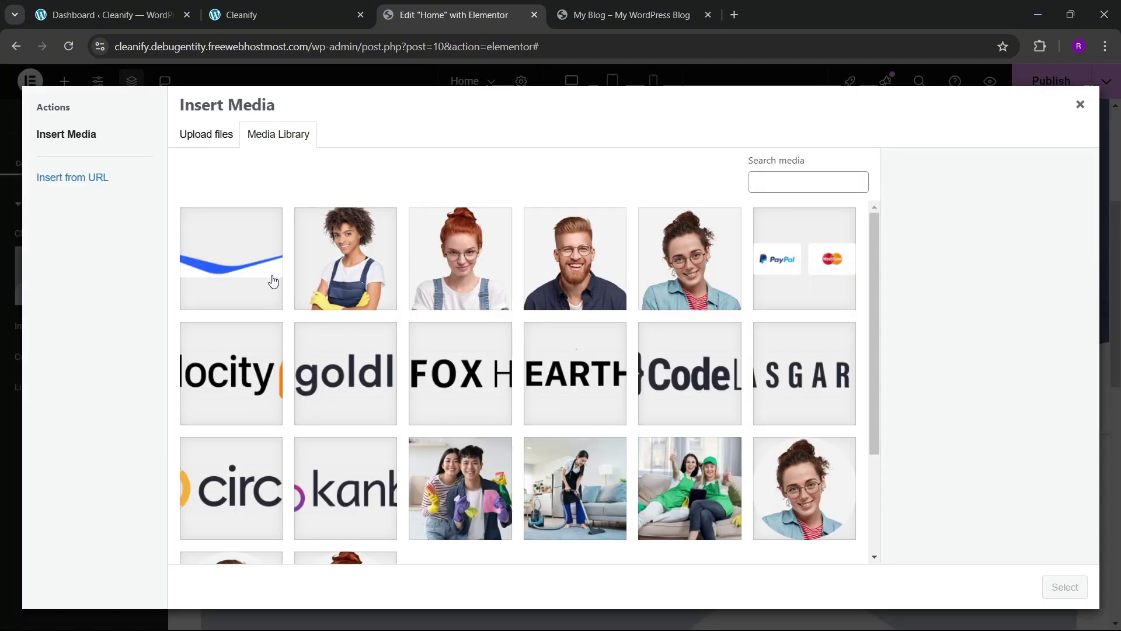
pyautogui.click(273, 281)
pyautogui.click(1065, 587)
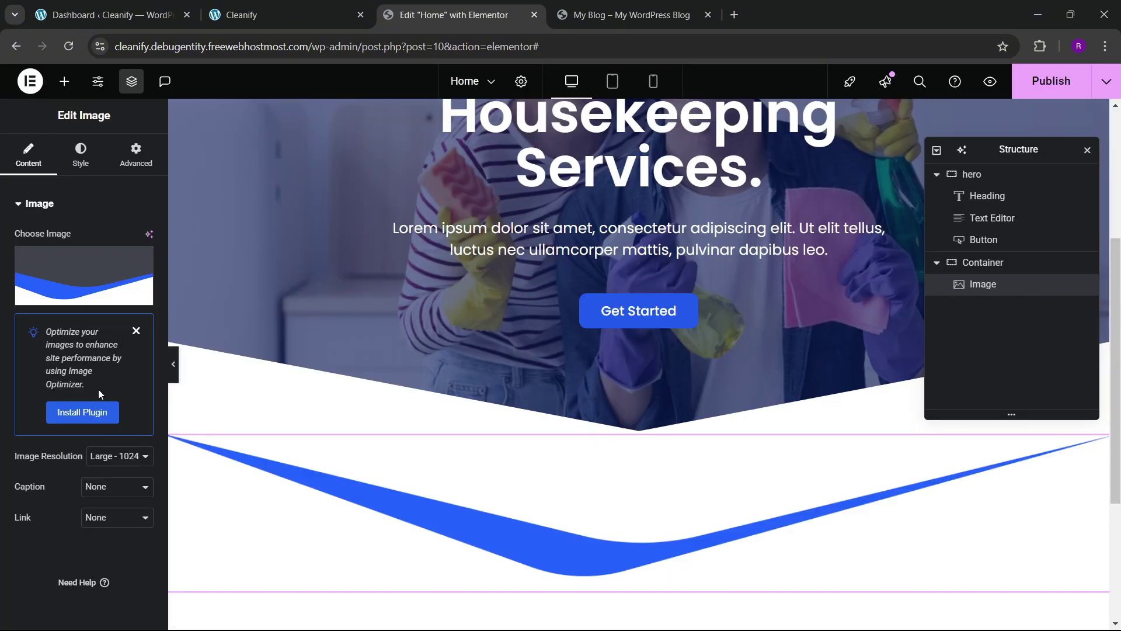
# - Set the wave image container's margin to -6 em at the top and 0 on the other sides
pyautogui.click(136, 146)
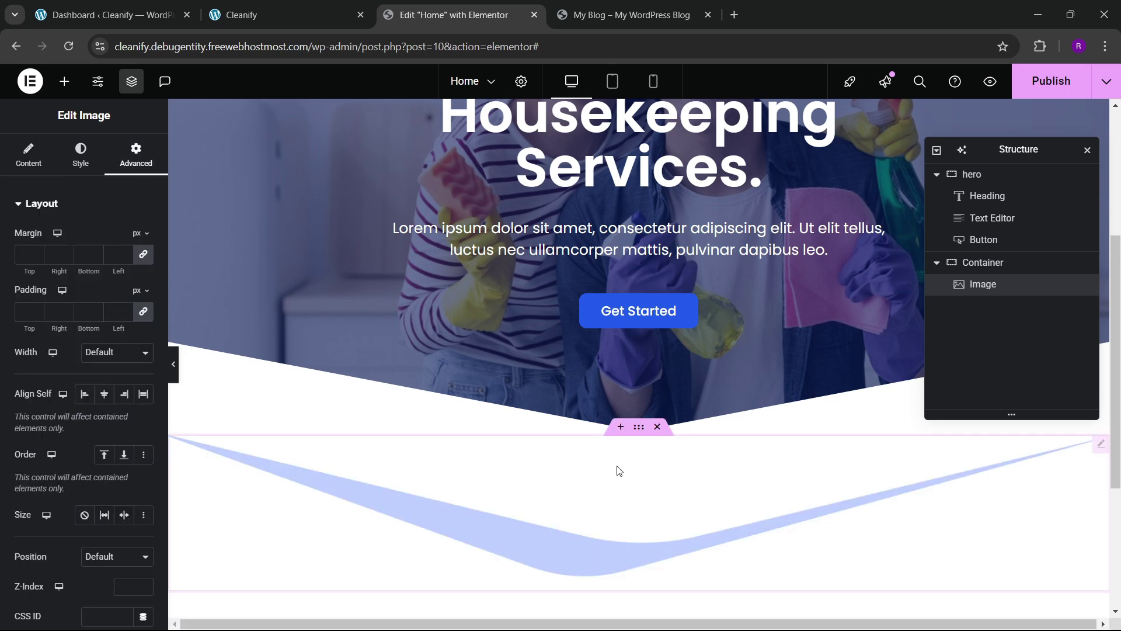
pyautogui.click(639, 427)
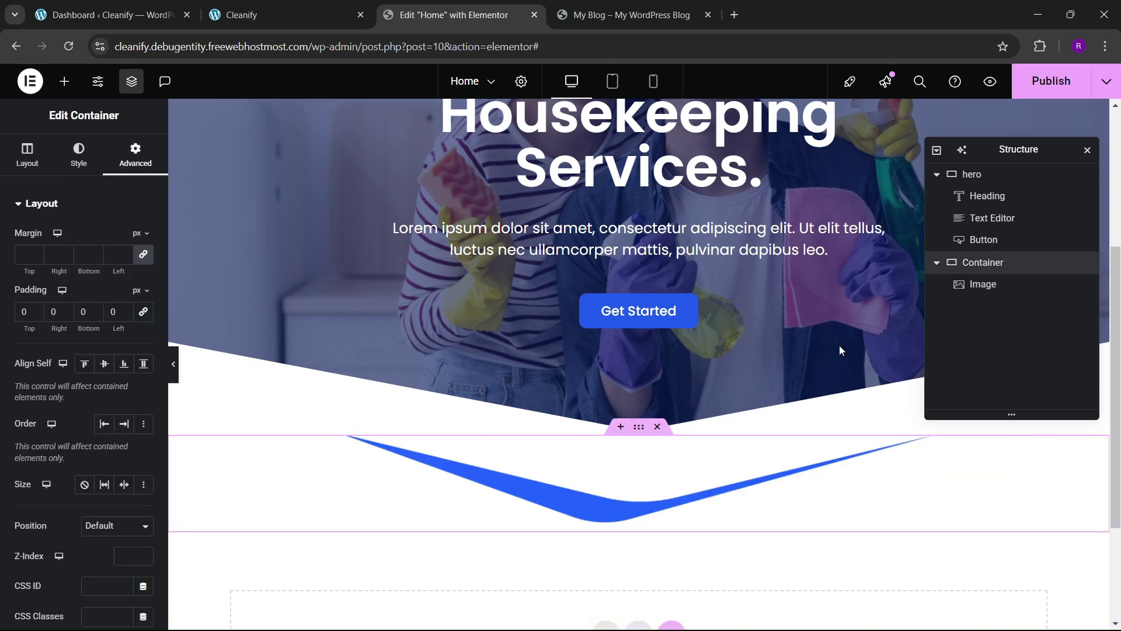
pyautogui.click(991, 283)
pyautogui.click(987, 263)
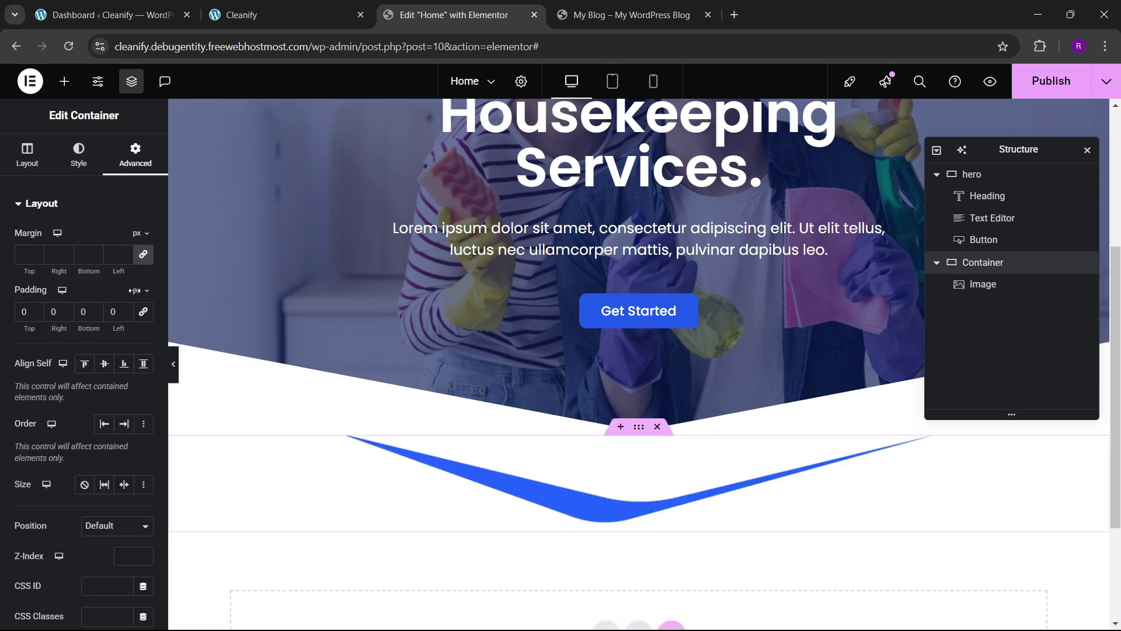
pyautogui.click(145, 235)
pyautogui.click(138, 265)
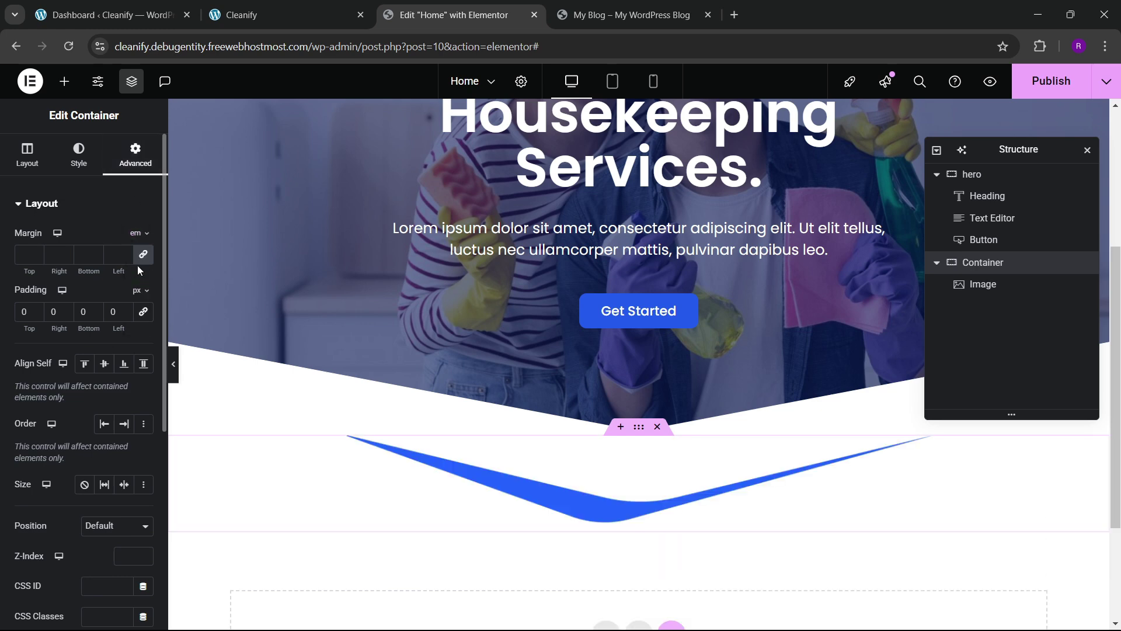
pyautogui.click(39, 257)
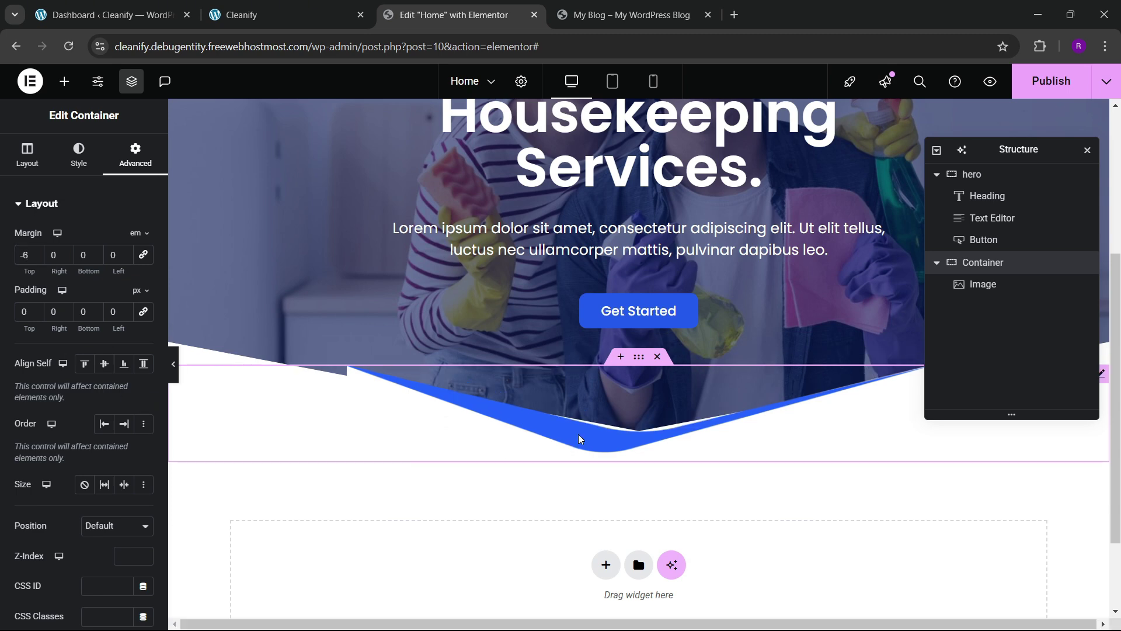
# - Set the wave image's width to 100%
pyautogui.click(580, 440)
pyautogui.click(75, 155)
pyautogui.moveTo(14, 285); pyautogui.dragTo(187, 319)
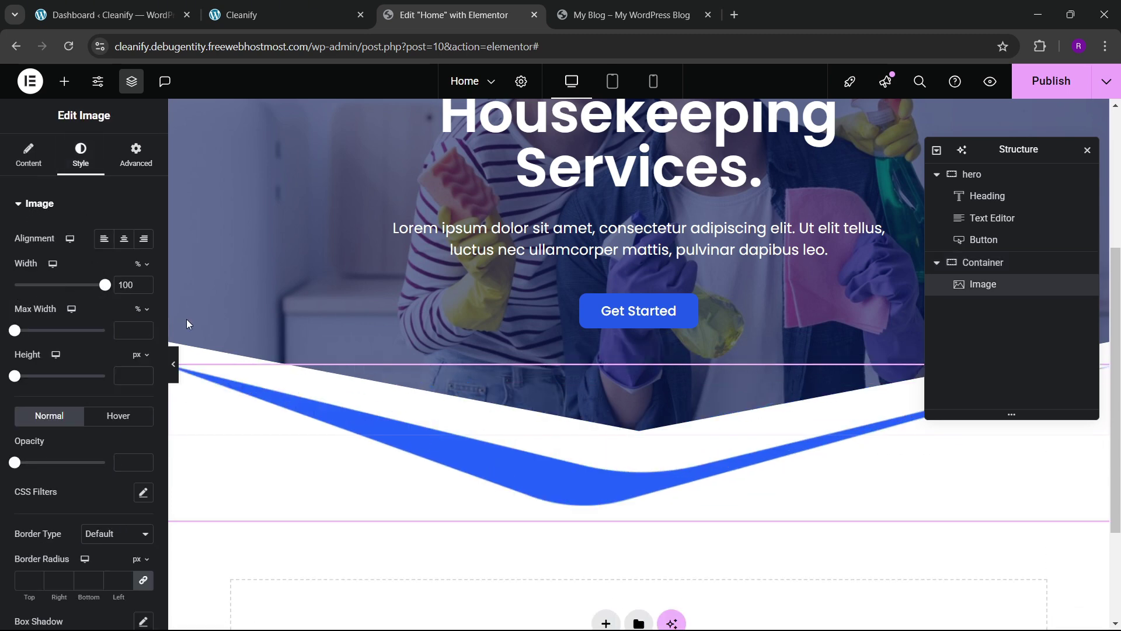
# - Change the wave container's top margin to -10 em and preview the hero section without the editing panel
pyautogui.click(135, 155)
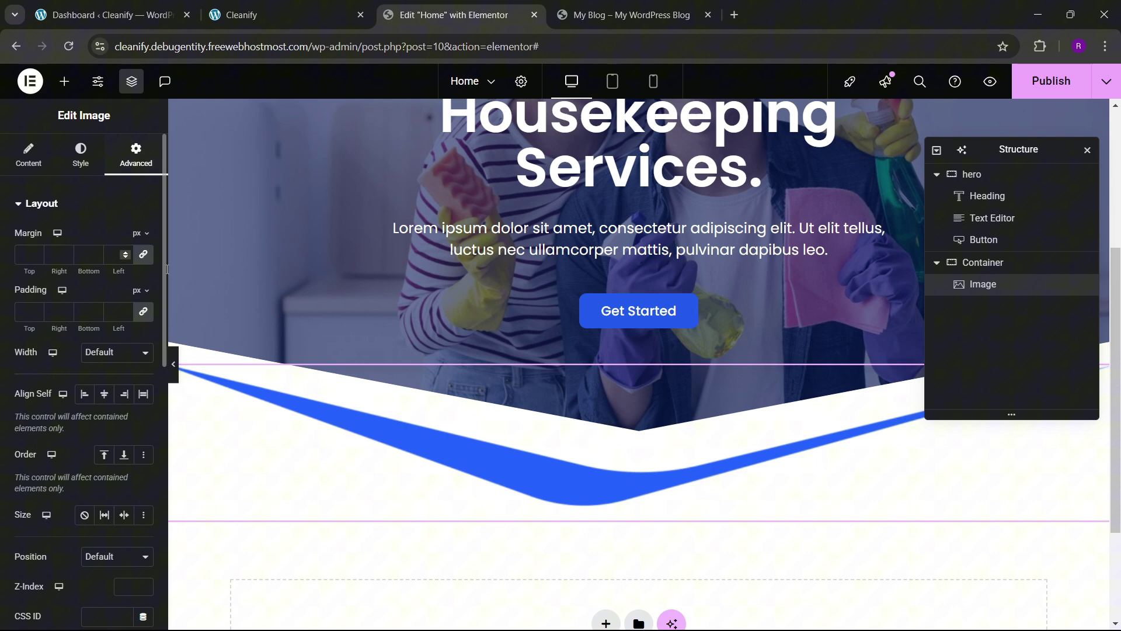
pyautogui.click(981, 264)
pyautogui.click(34, 259)
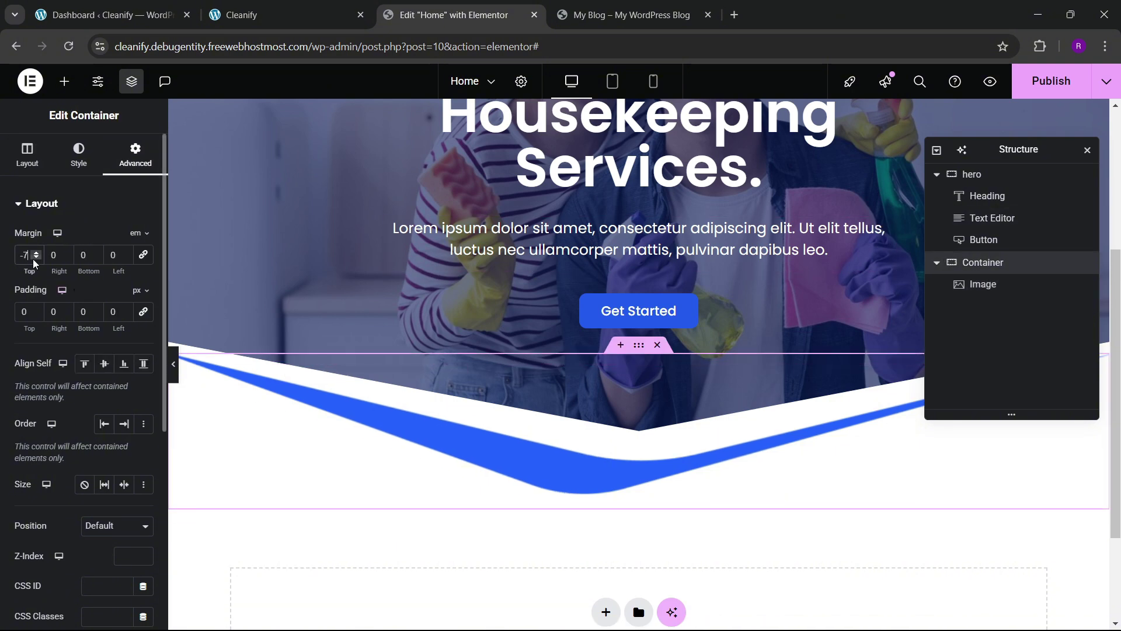
pyautogui.click(33, 258)
pyautogui.click(33, 259)
pyautogui.click(33, 259)
pyautogui.scroll(4, 432, 280)
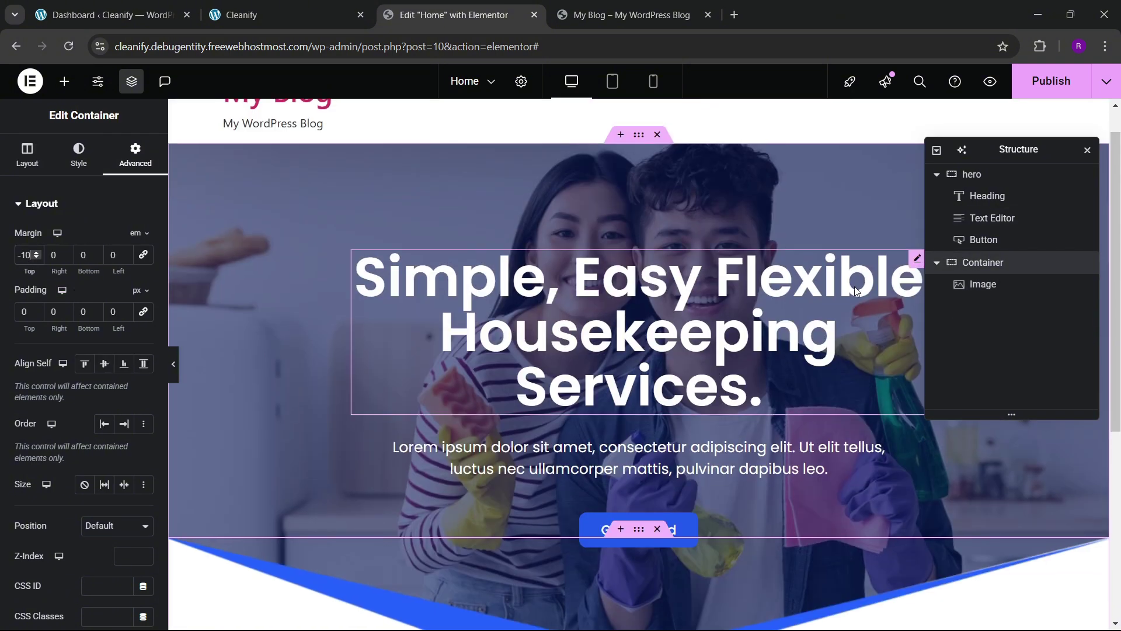
pyautogui.click(174, 368)
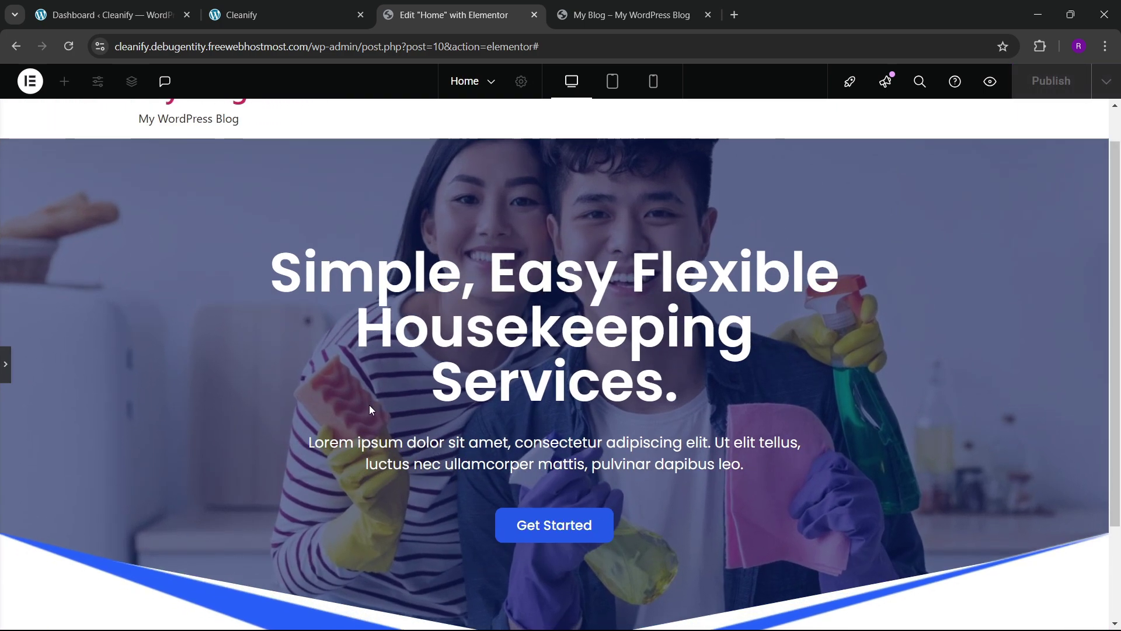
# - Set the wave container's top margin to -12 em and preview the hero section without the editing panel
pyautogui.scroll(-2, 369, 405)
pyautogui.click(4, 374)
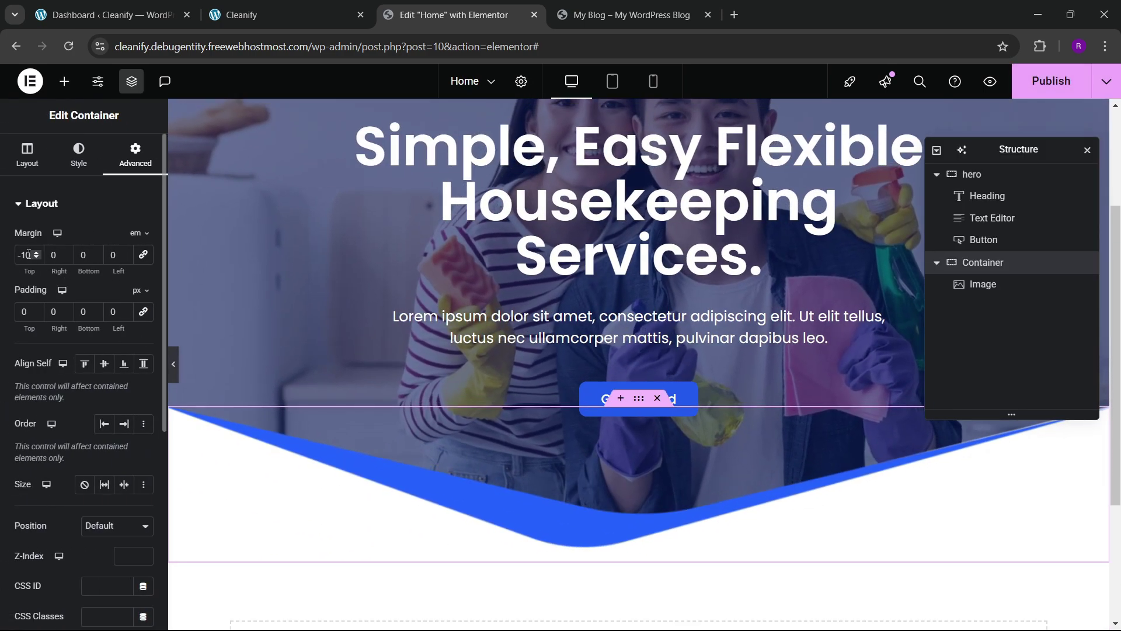
pyautogui.scroll(-2, 32, 264)
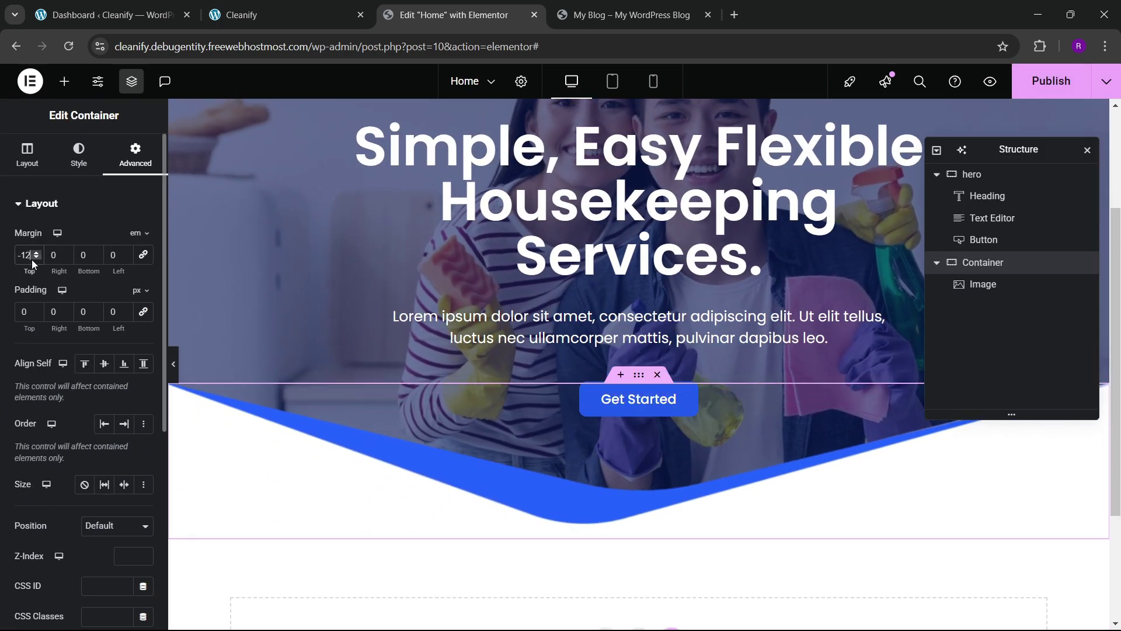
pyautogui.click(174, 370)
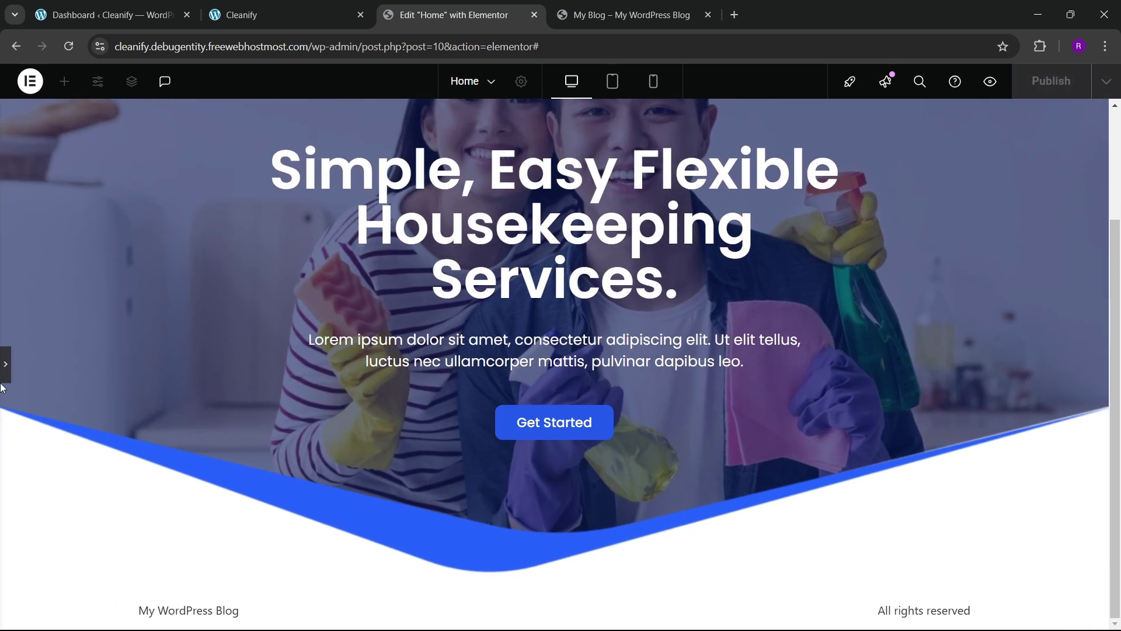
pyautogui.click(3, 379)
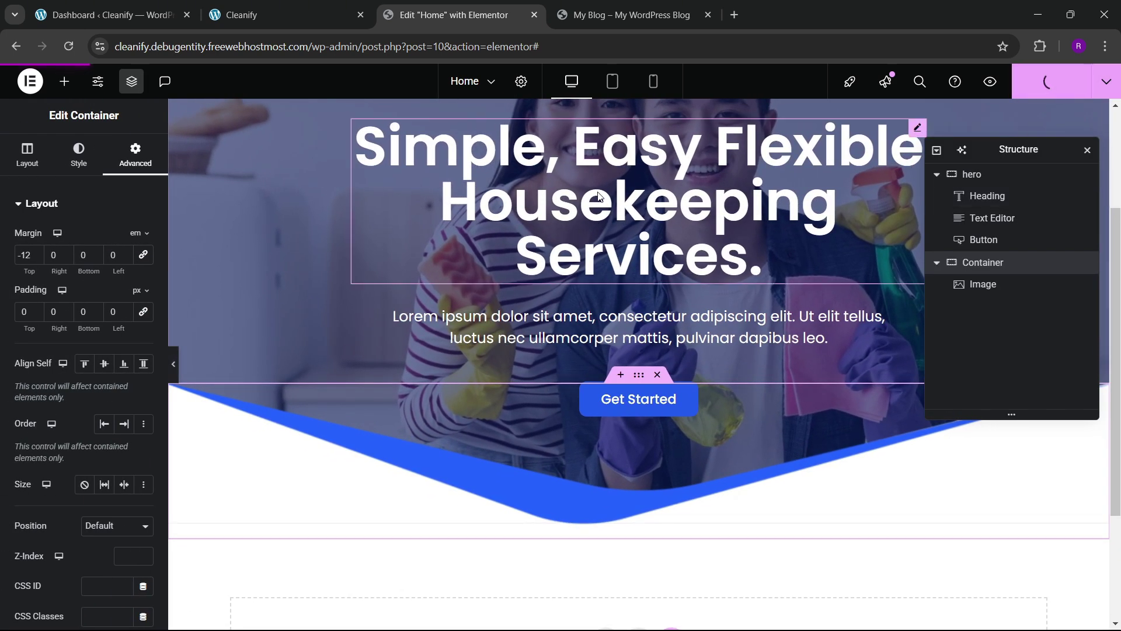
# - Publish the homepage and reload the live site to check the hero section with its wave
pyautogui.click(620, 8)
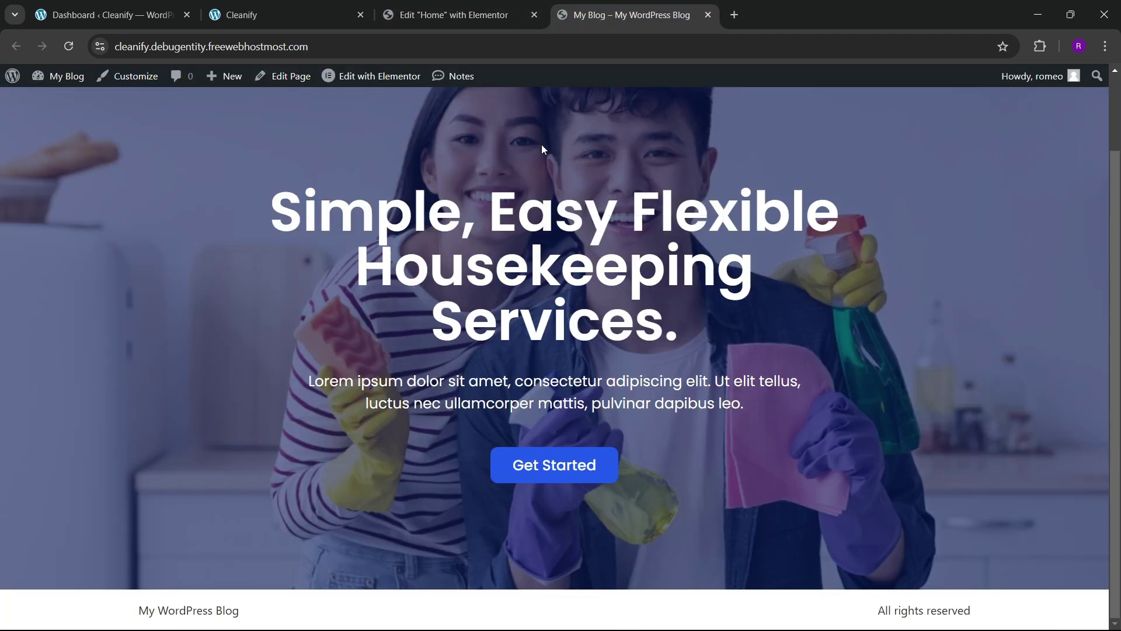
pyautogui.click(68, 46)
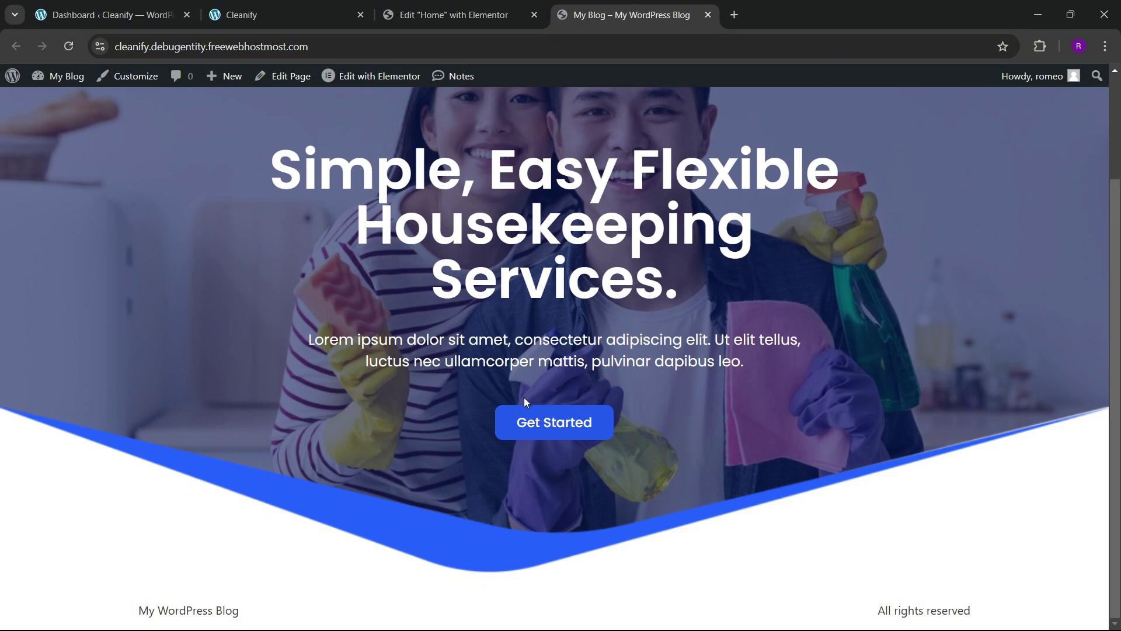
pyautogui.scroll(2, 524, 402)
# - Consult the service cards on the Cleanify reference site, then add a single vertical container below the wave and name it services 1
pyautogui.click(280, 15)
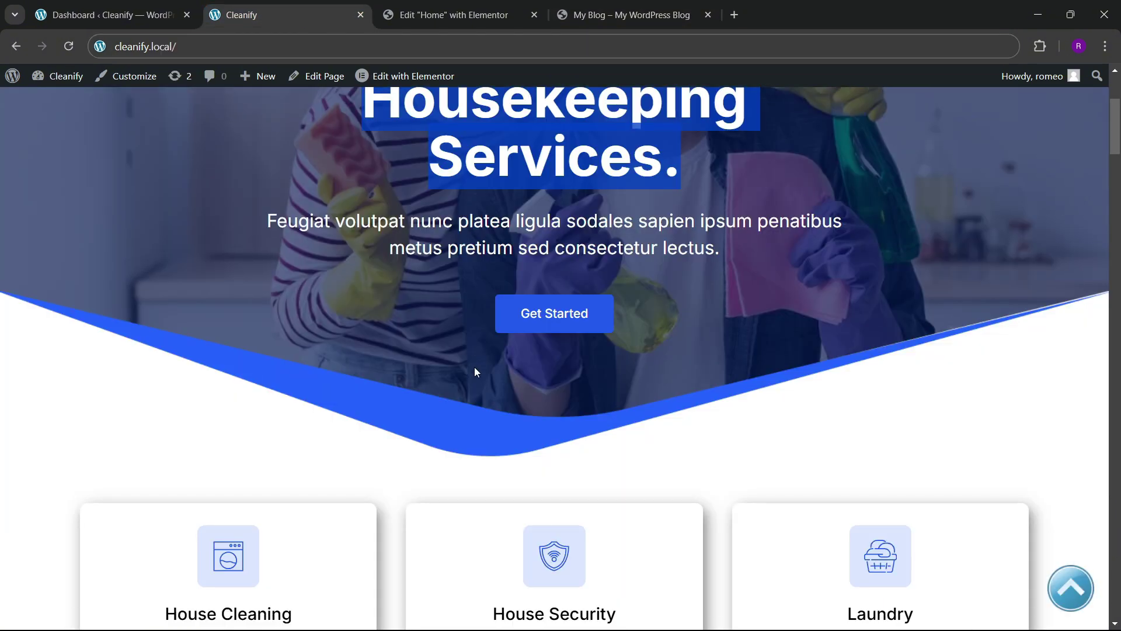
pyautogui.scroll(-5, 474, 366)
pyautogui.scroll(2, 480, 378)
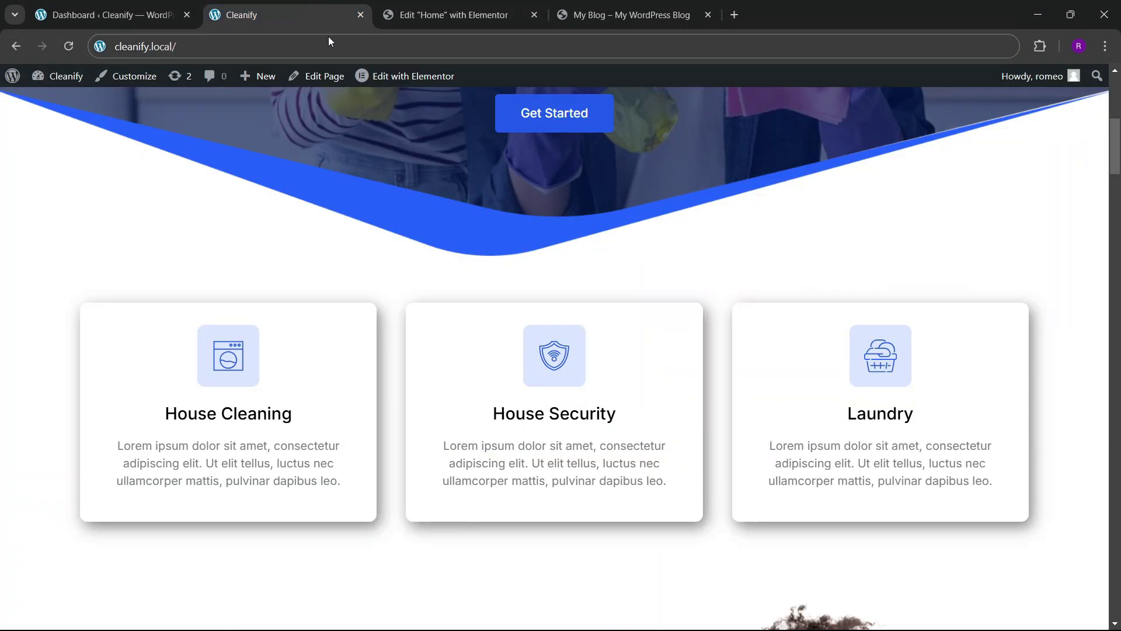
pyautogui.scroll(-2, 506, 380)
pyautogui.scroll(2, 505, 379)
pyautogui.click(485, 12)
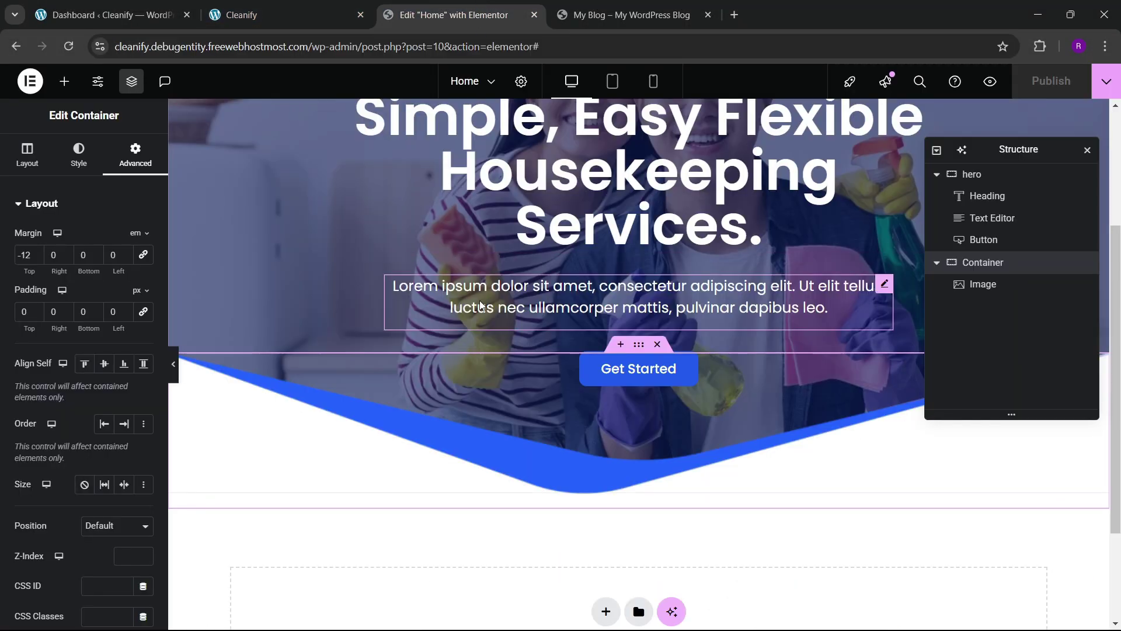
pyautogui.scroll(-3, 584, 444)
pyautogui.click(601, 462)
pyautogui.click(592, 511)
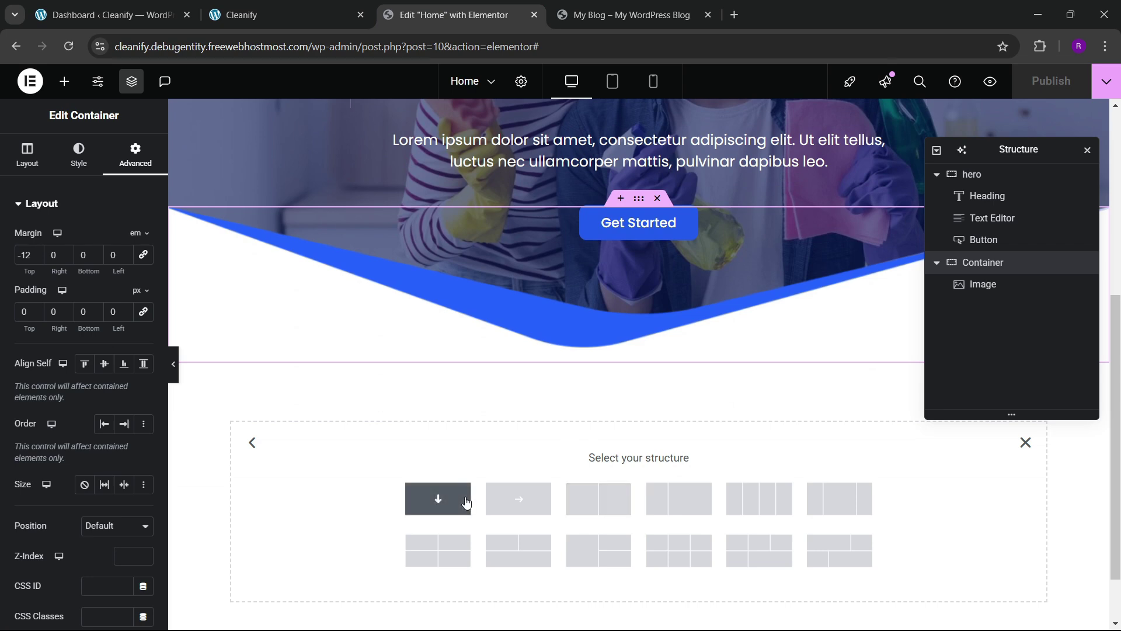
pyautogui.click(438, 497)
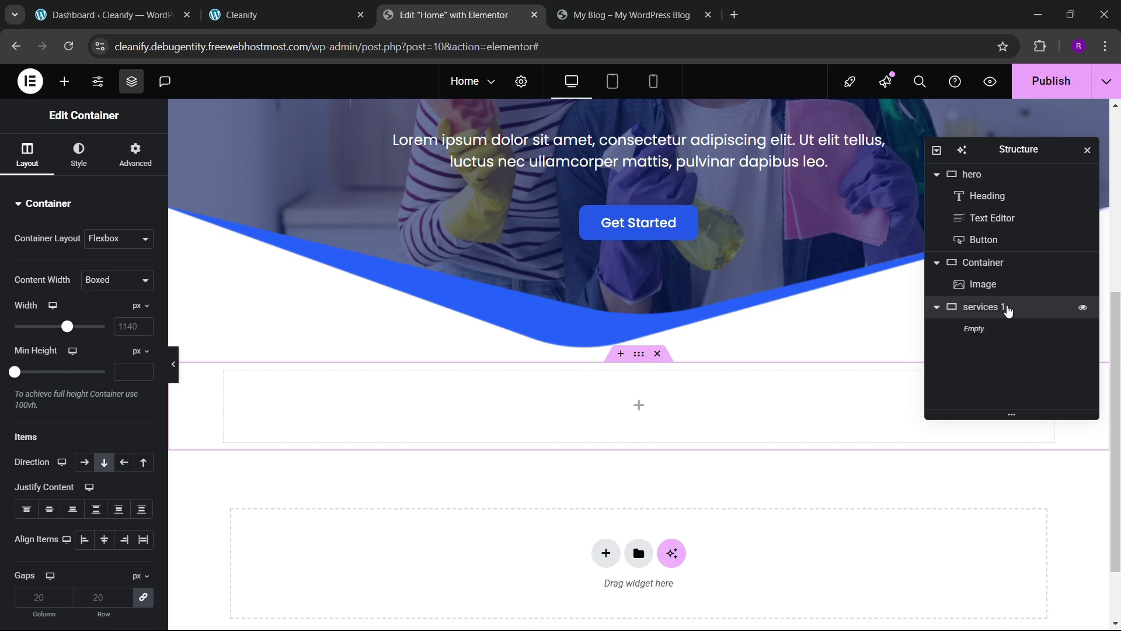
# - Set the services 1 container's padding to 60 px at the top and bottom and 0 on both sides
pyautogui.click(936, 174)
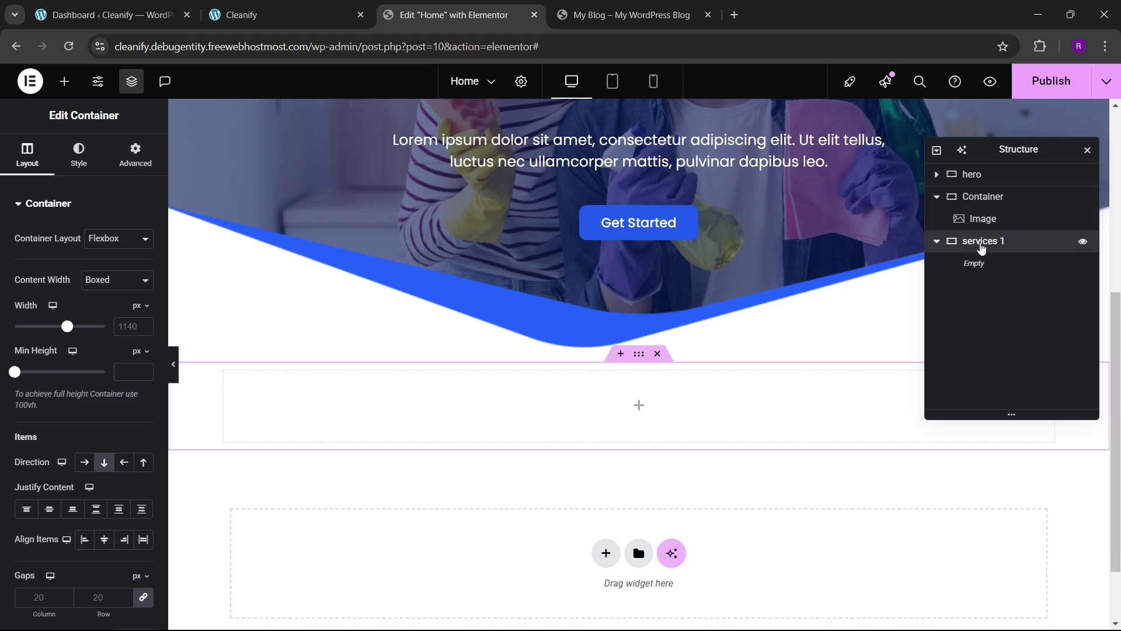
pyautogui.scroll(-2, 573, 393)
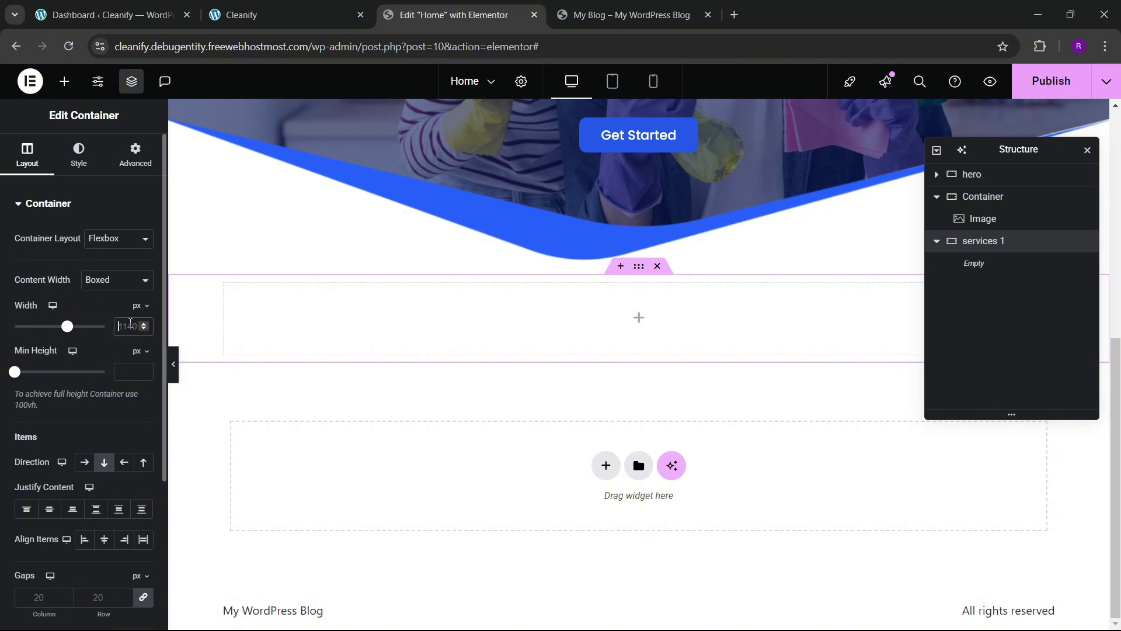
pyautogui.click(135, 156)
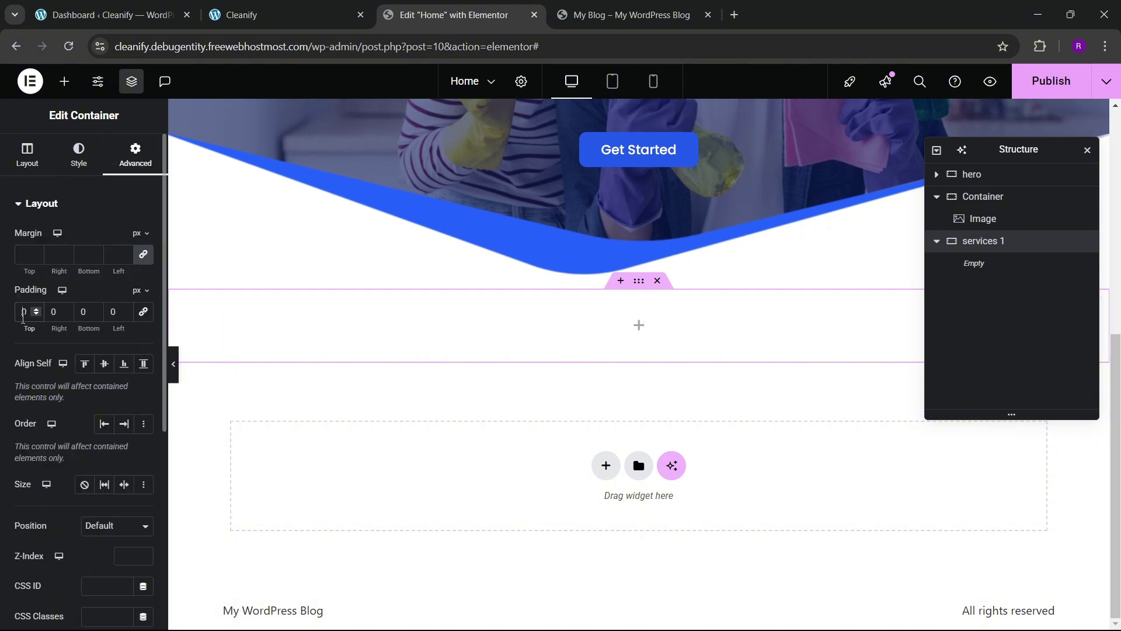
pyautogui.write('6')
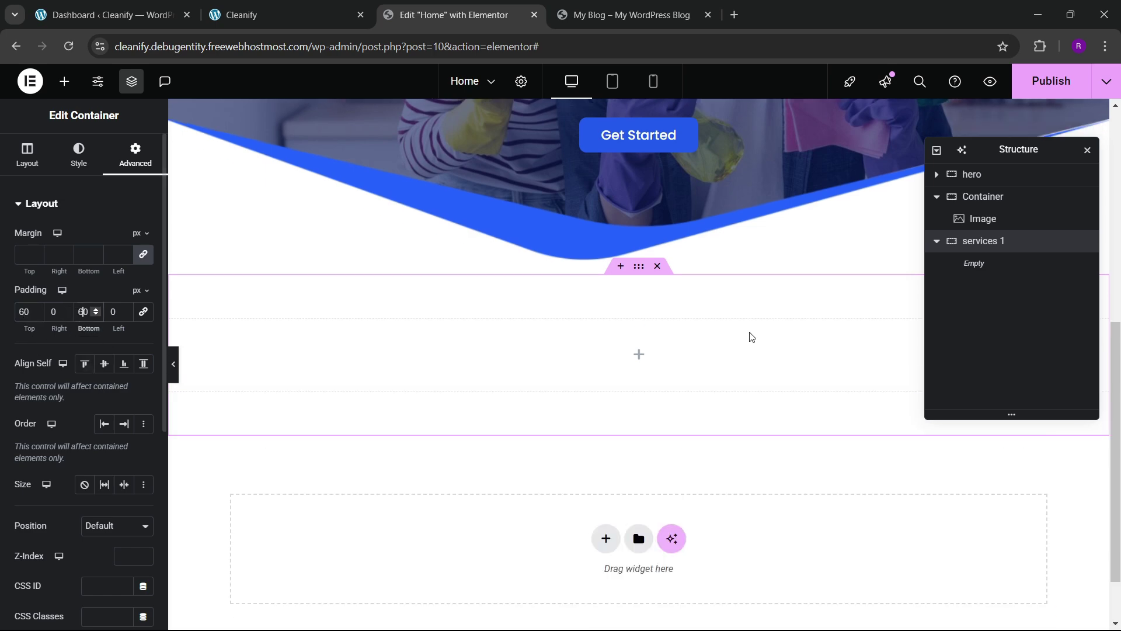
# - Insert a Grid element inside the services 1 container, following the card layout of the reference site
pyautogui.click(292, 12)
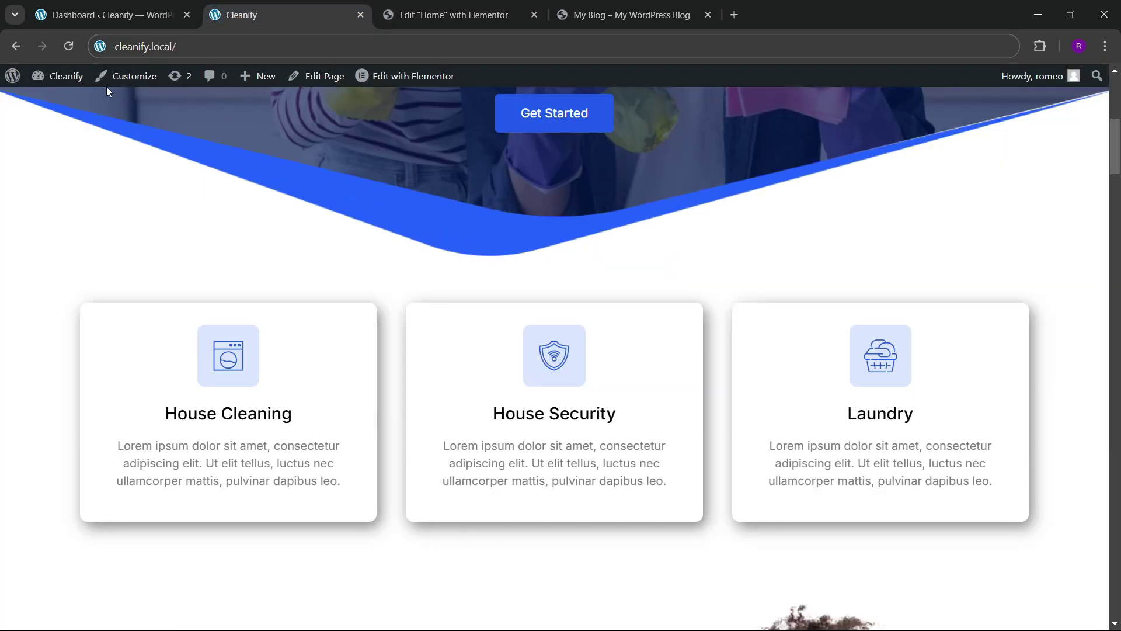
pyautogui.click(450, 14)
pyautogui.click(64, 81)
pyautogui.write('grid')
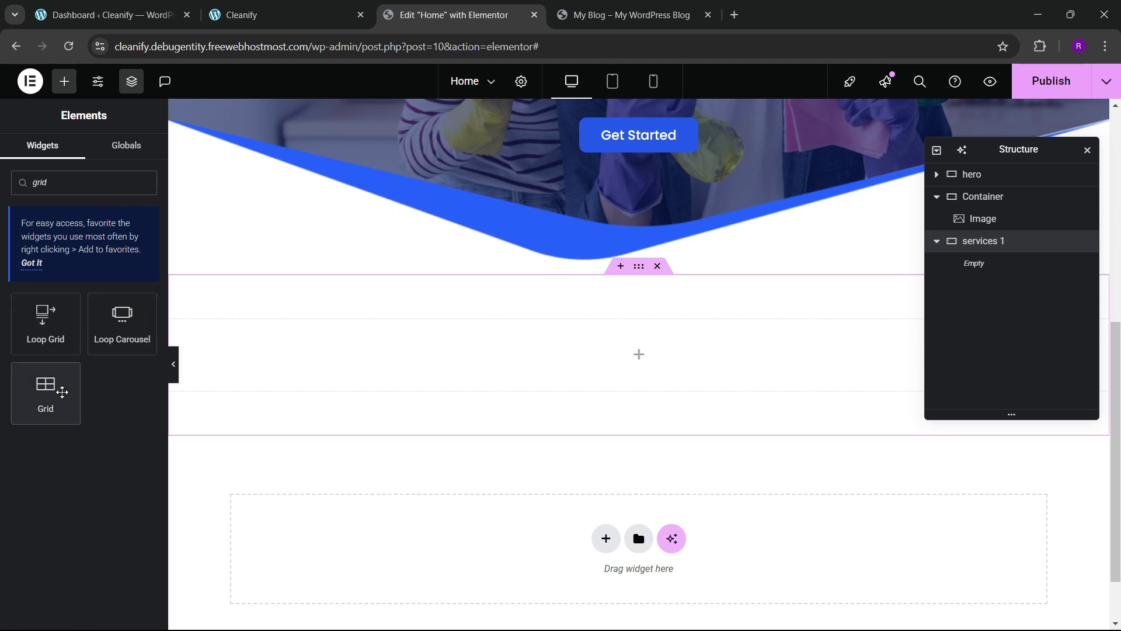
pyautogui.moveTo(62, 392); pyautogui.dragTo(483, 358)
# - Reduce the services grid to 1 row with 3 columns and remove its padding
pyautogui.click(326, 6)
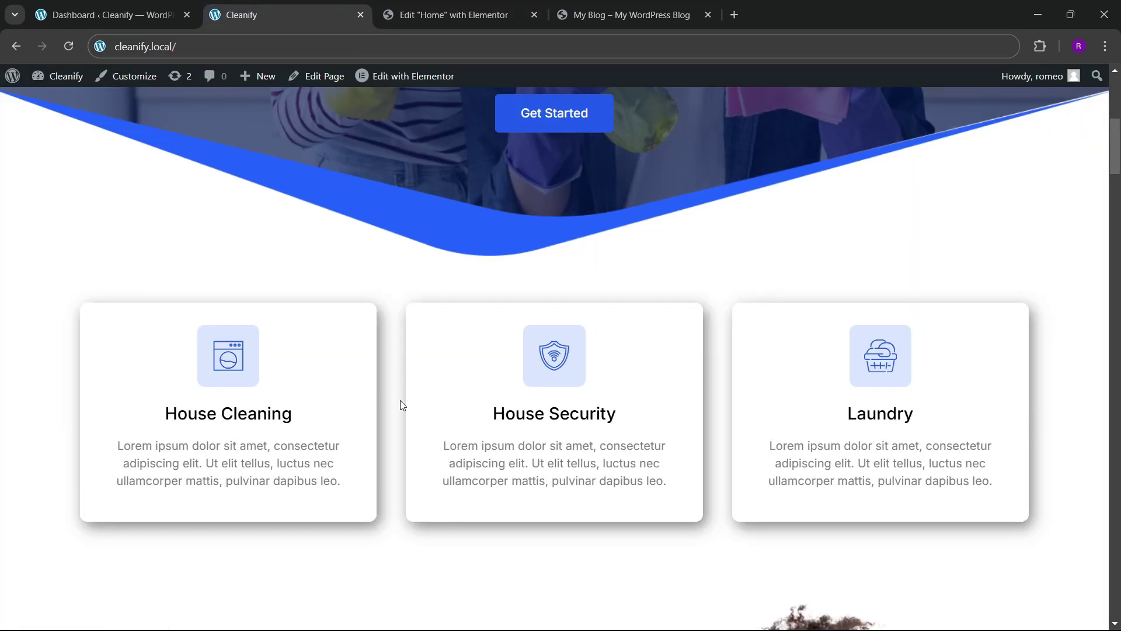
pyautogui.click(397, 12)
pyautogui.scroll(-3, 336, 305)
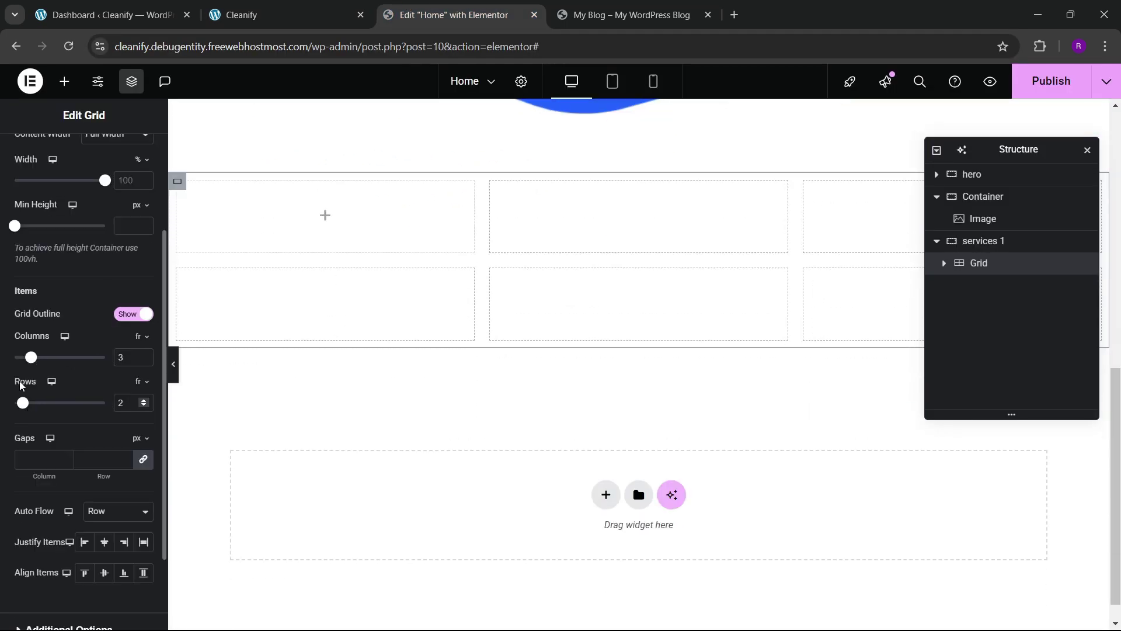
pyautogui.click(144, 406)
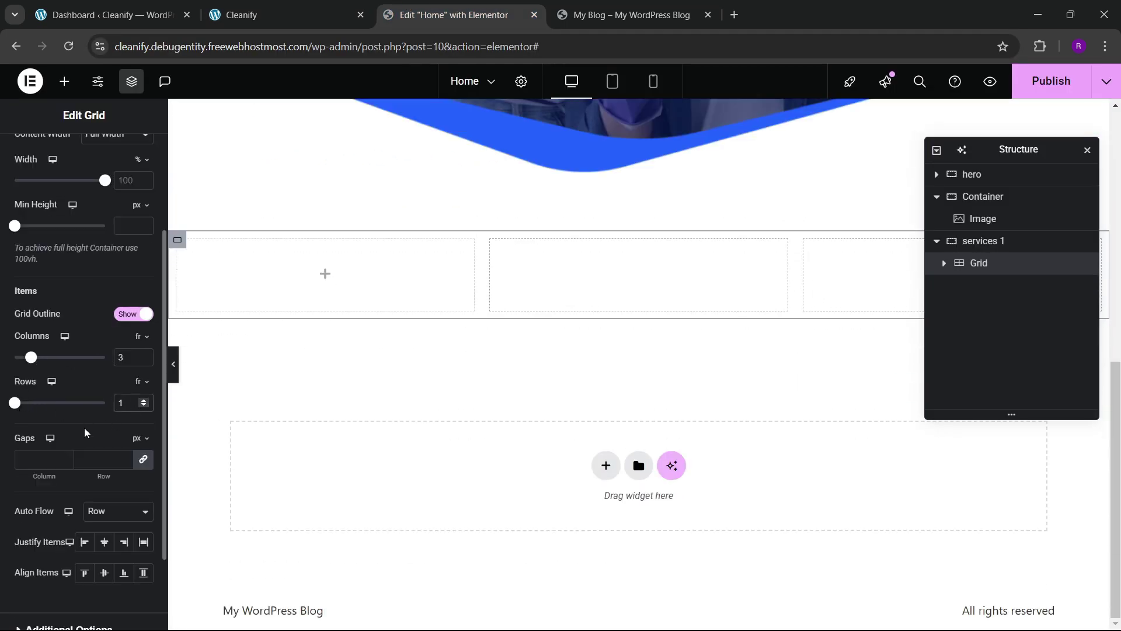
pyautogui.scroll(3, 108, 187)
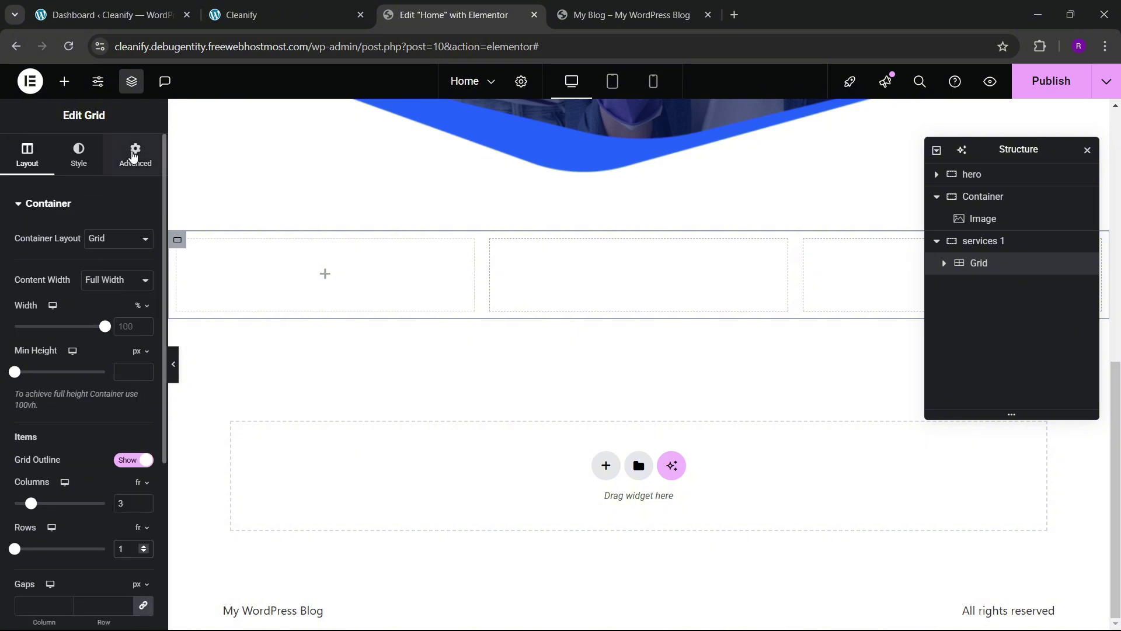
pyautogui.click(135, 155)
pyautogui.click(143, 318)
# - Place a Container in the first cell of the services grid and set its padding to 0 on all sides
pyautogui.click(64, 85)
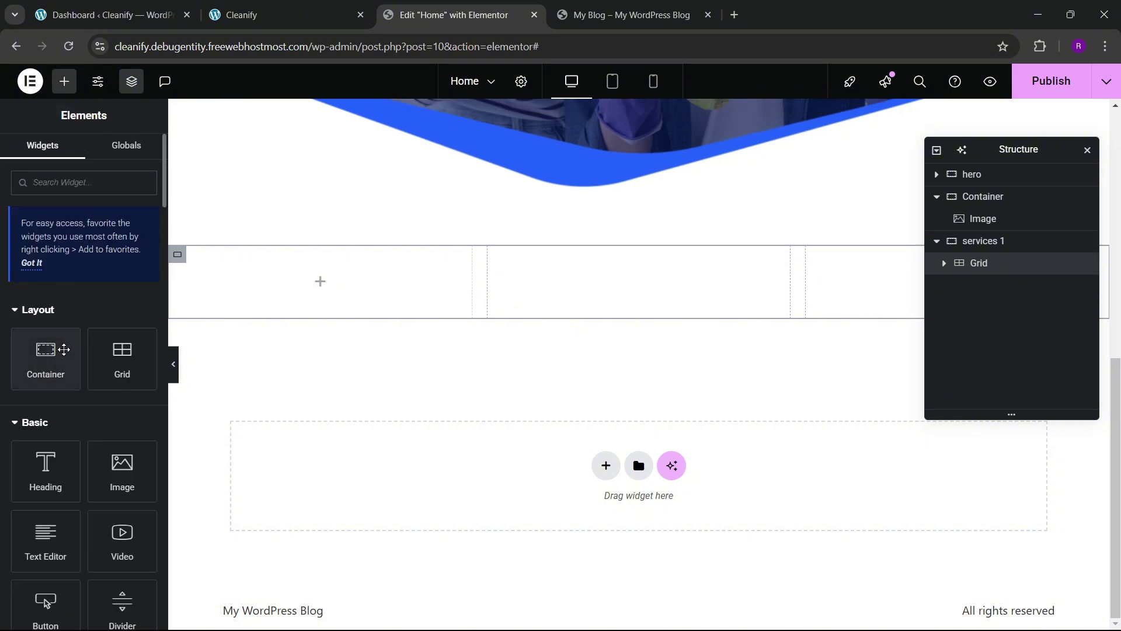
pyautogui.moveTo(60, 348); pyautogui.dragTo(327, 286)
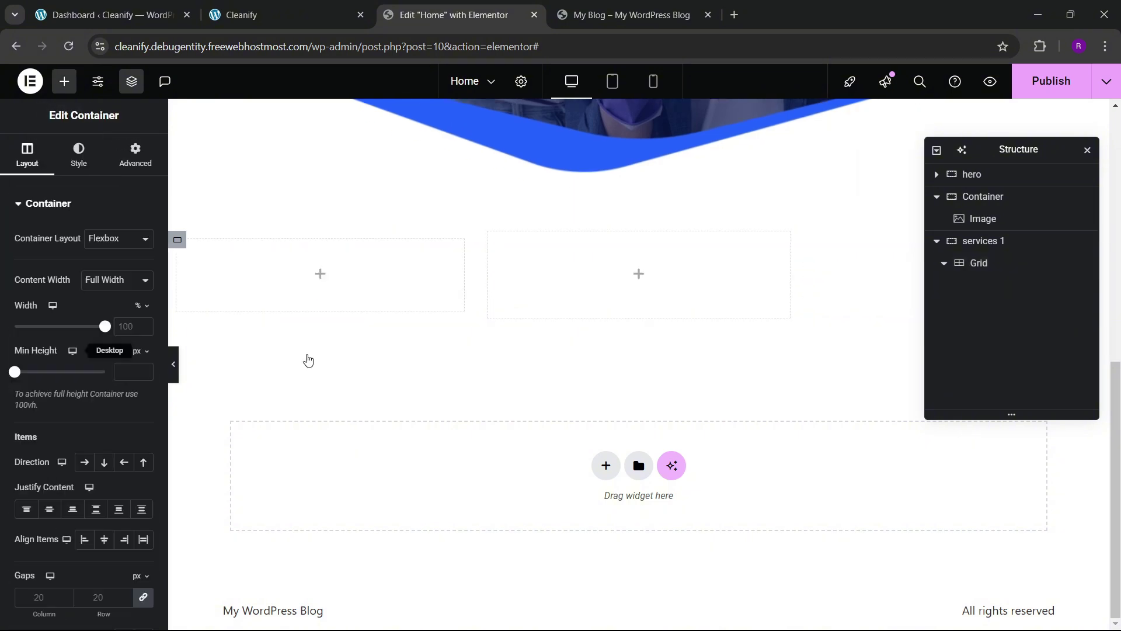
pyautogui.click(131, 167)
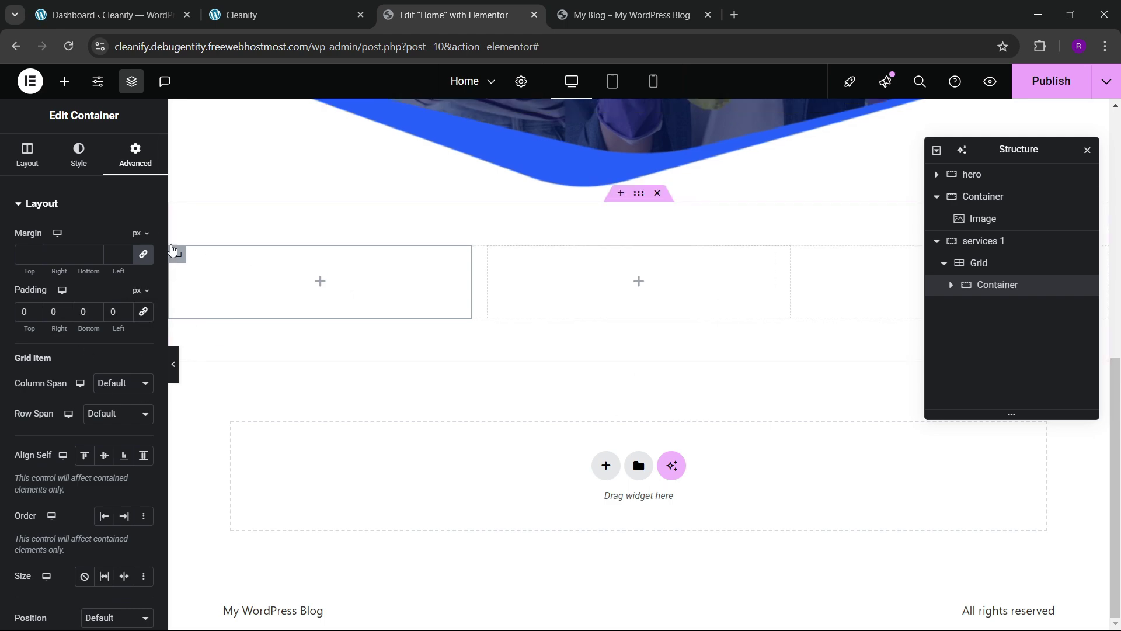
pyautogui.click(279, 5)
pyautogui.hotkey('ctrl', 'Tab')
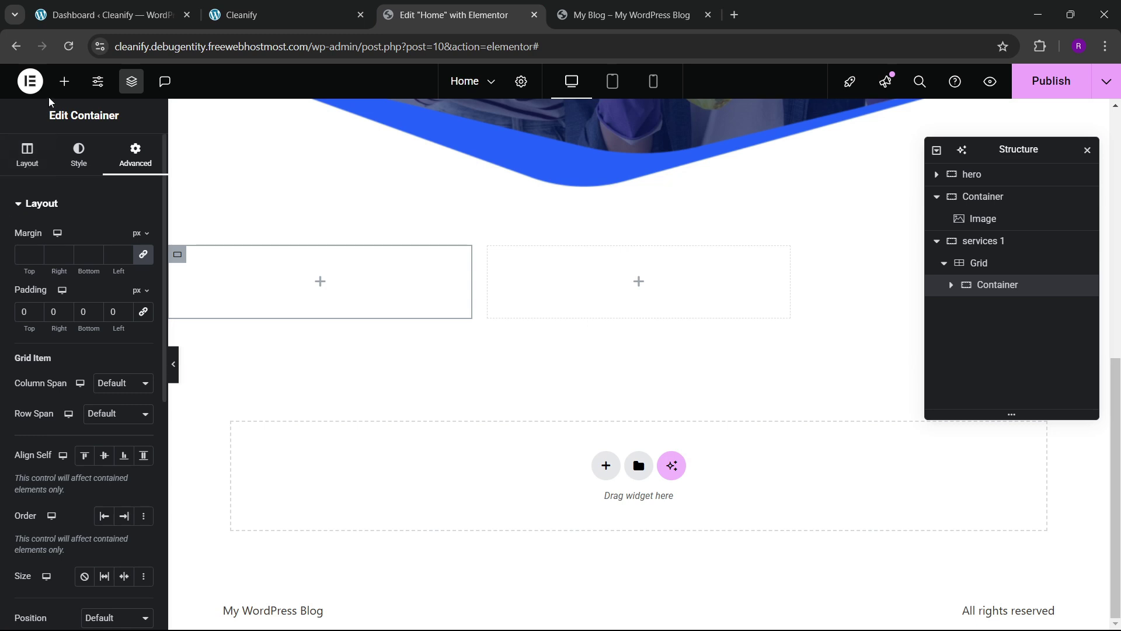
# - Add an Icon widget to the container in the first grid cell
pyautogui.click(64, 81)
pyautogui.write('icon')
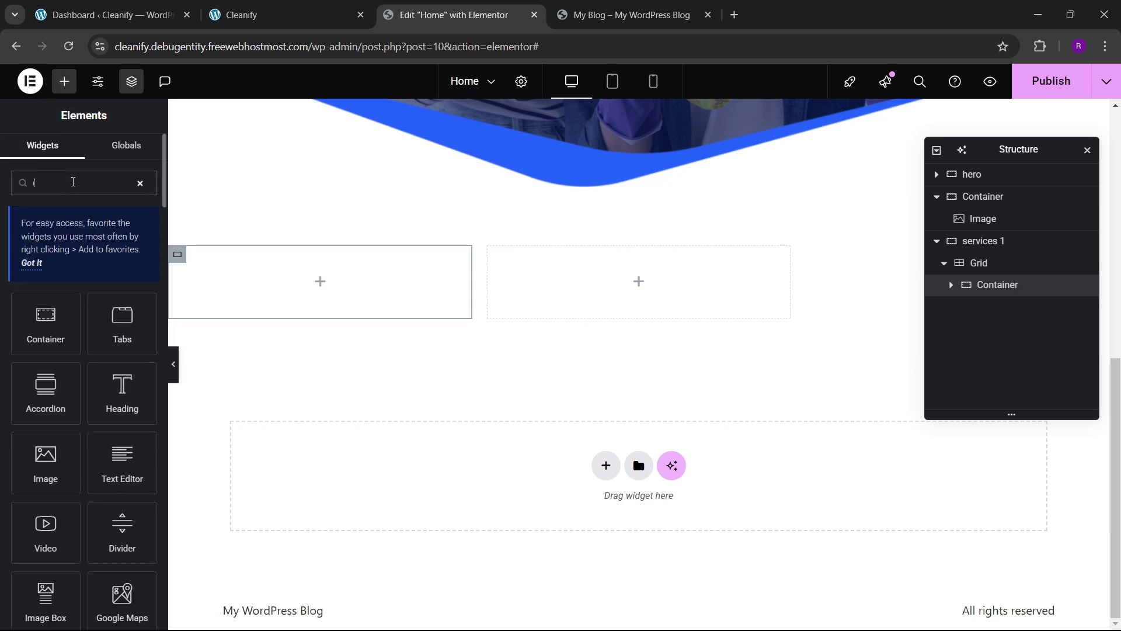
pyautogui.moveTo(53, 319); pyautogui.dragTo(313, 277)
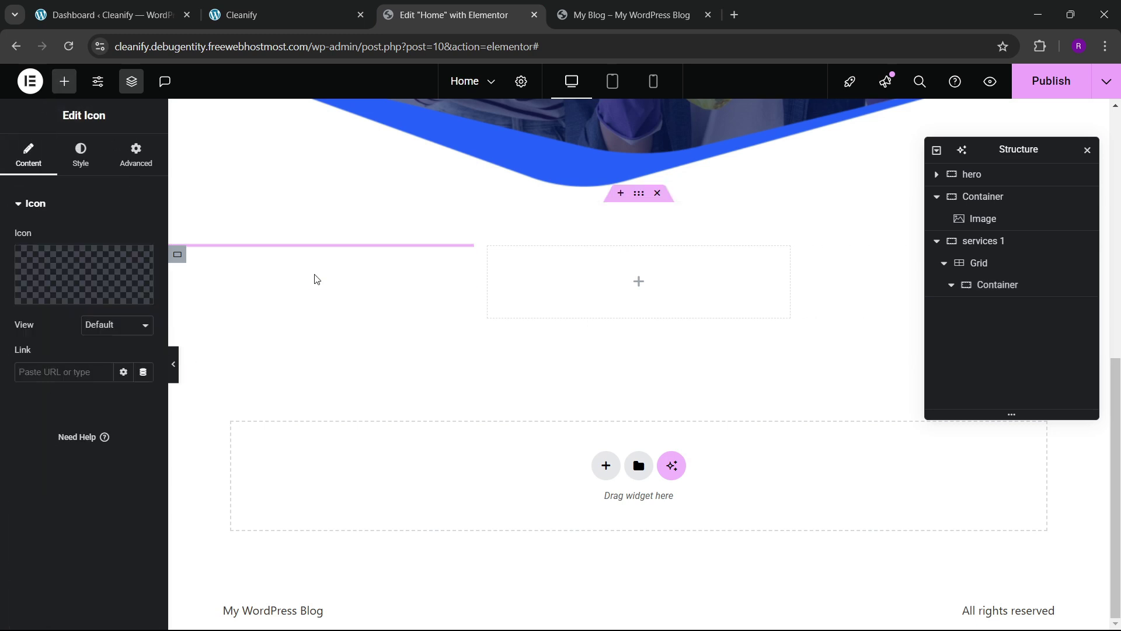
# - Enable unfiltered file uploads for the icon and upload the set of SVG icons to the media library
pyautogui.click(122, 301)
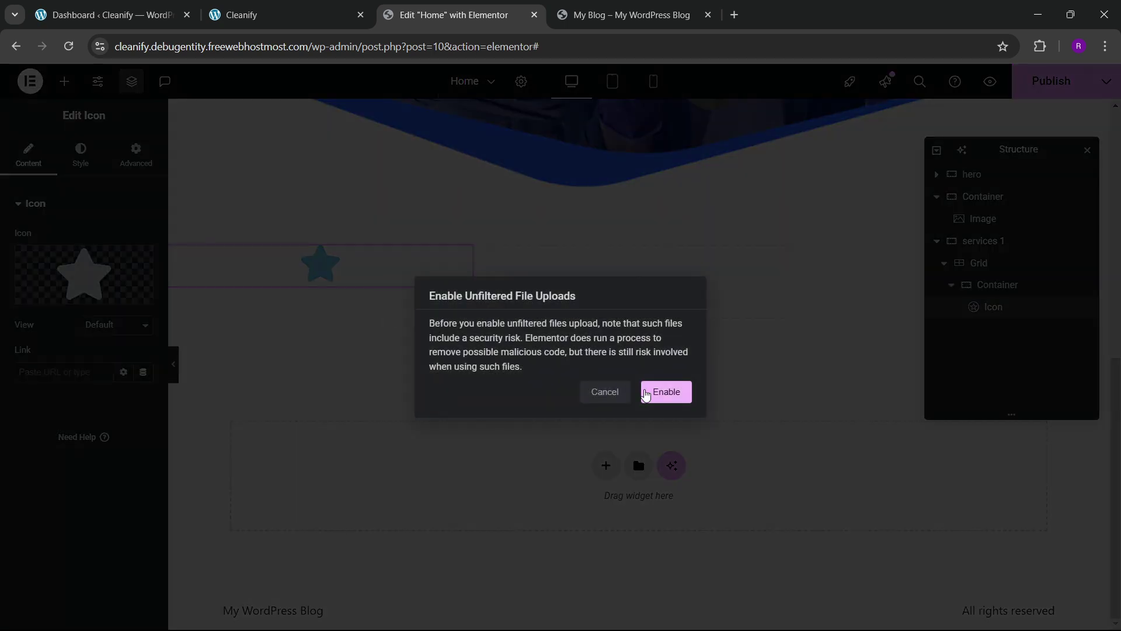
pyautogui.click(665, 392)
pyautogui.click(69, 142)
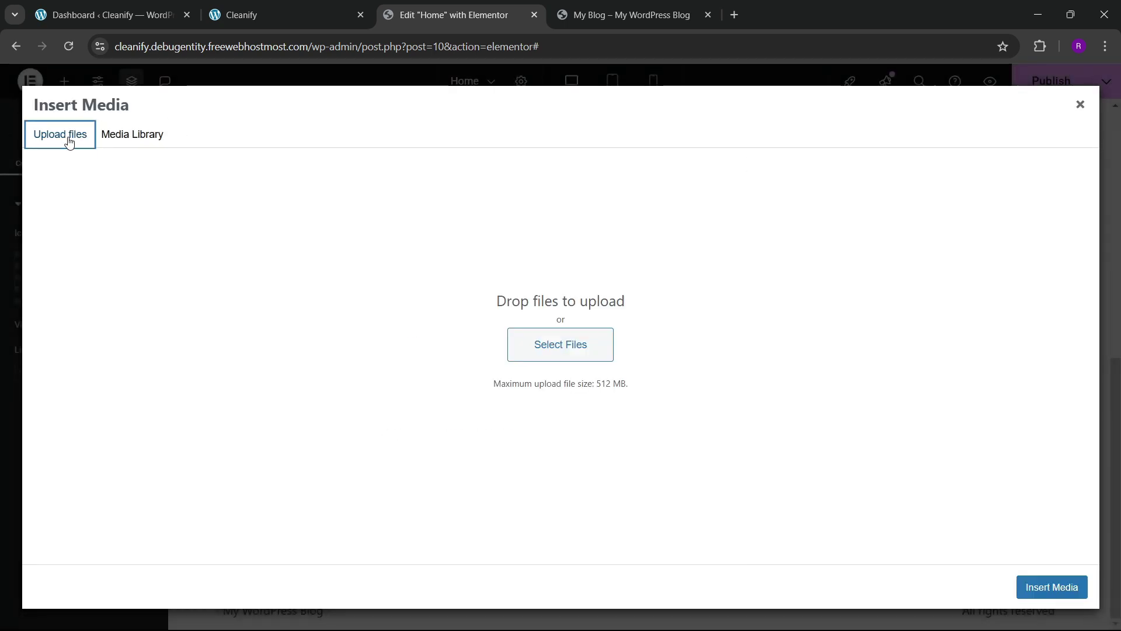
pyautogui.click(566, 356)
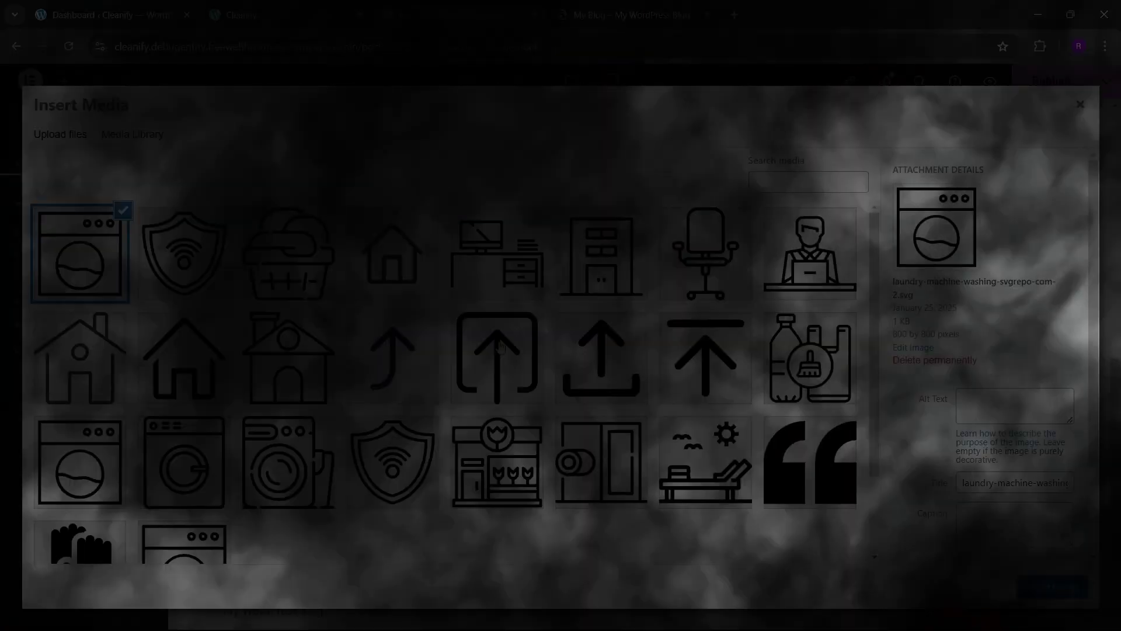
# - Insert laundry-machine-washing-svgrepo-com-2.svg from the media library as the icon, matching the reference site's first card
pyautogui.scroll(2, 426, 388)
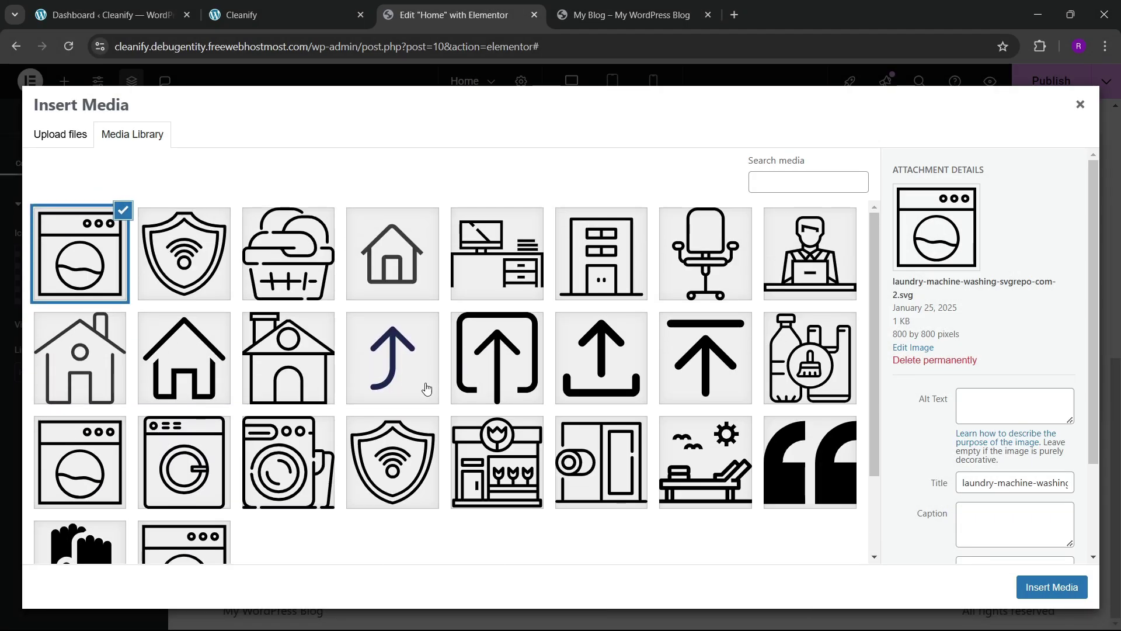
pyautogui.click(304, 7)
pyautogui.click(450, 15)
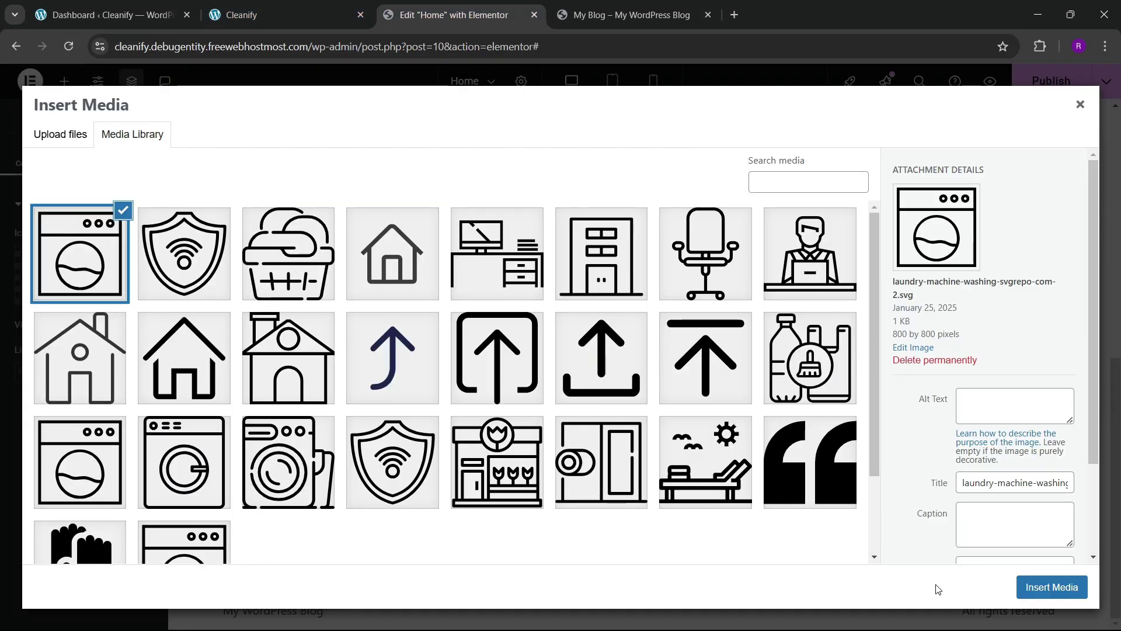
pyautogui.click(1051, 587)
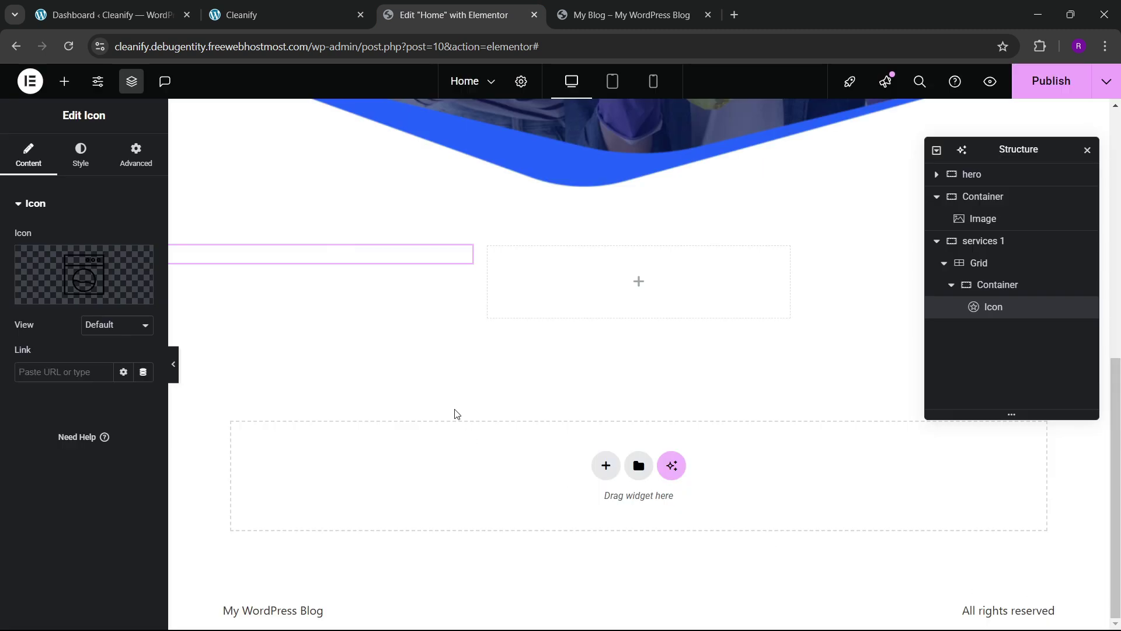
# - Set the washing machine icon's view to Framed
pyautogui.click(73, 163)
pyautogui.click(45, 167)
pyautogui.click(111, 325)
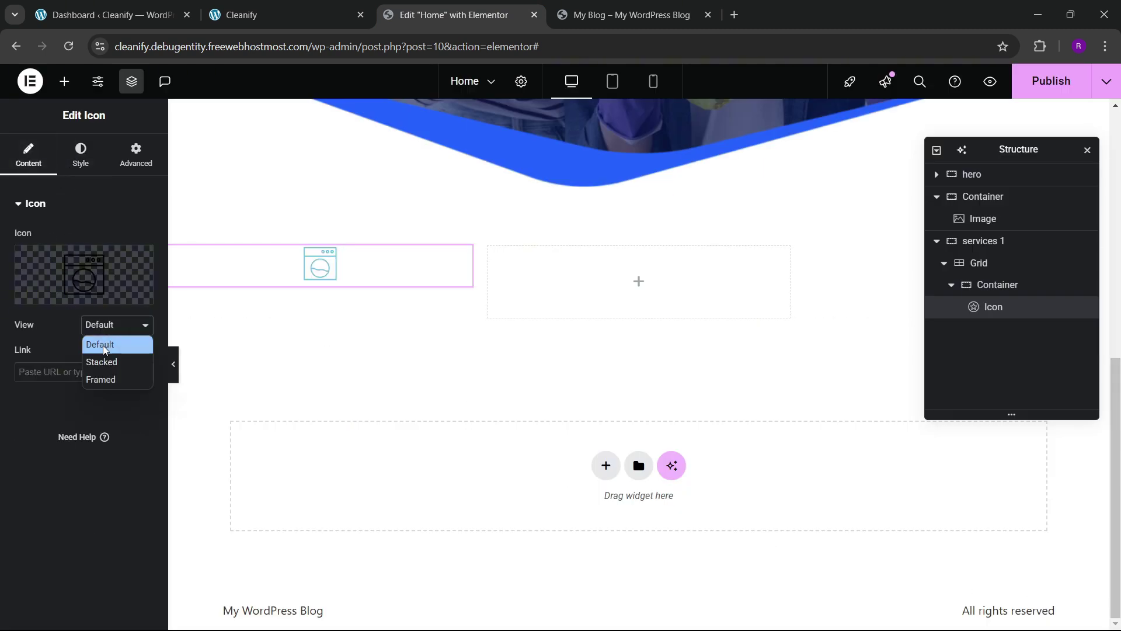
pyautogui.click(103, 380)
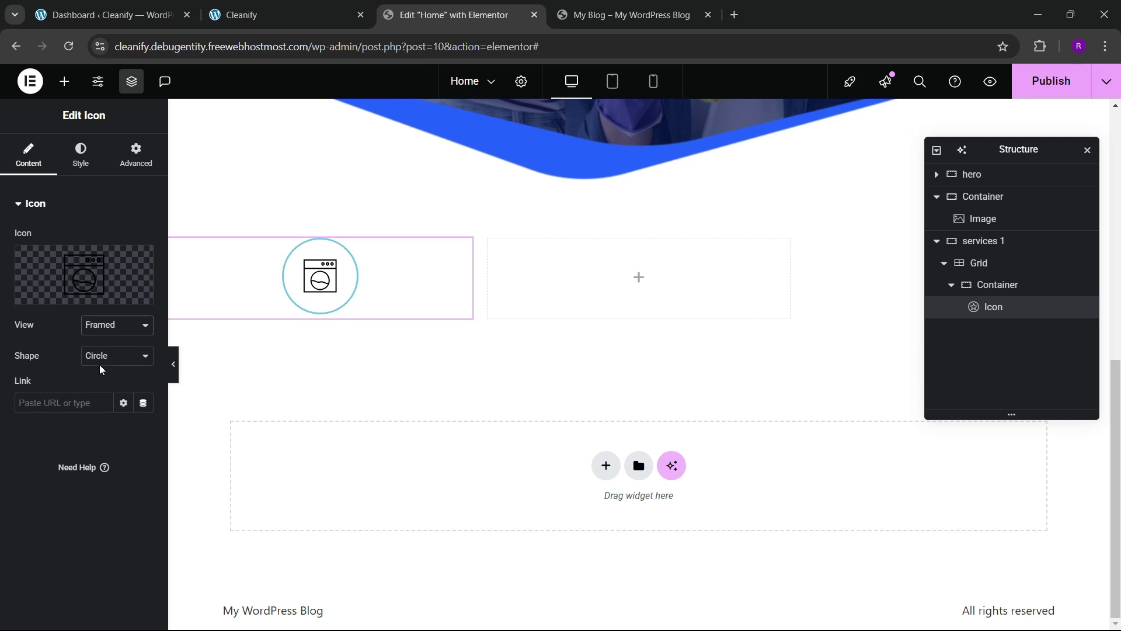
# - Set the washing machine icon's frame shape to Rounded, checking it against the first card on the reference site
pyautogui.click(103, 357)
pyautogui.click(103, 390)
pyautogui.click(105, 357)
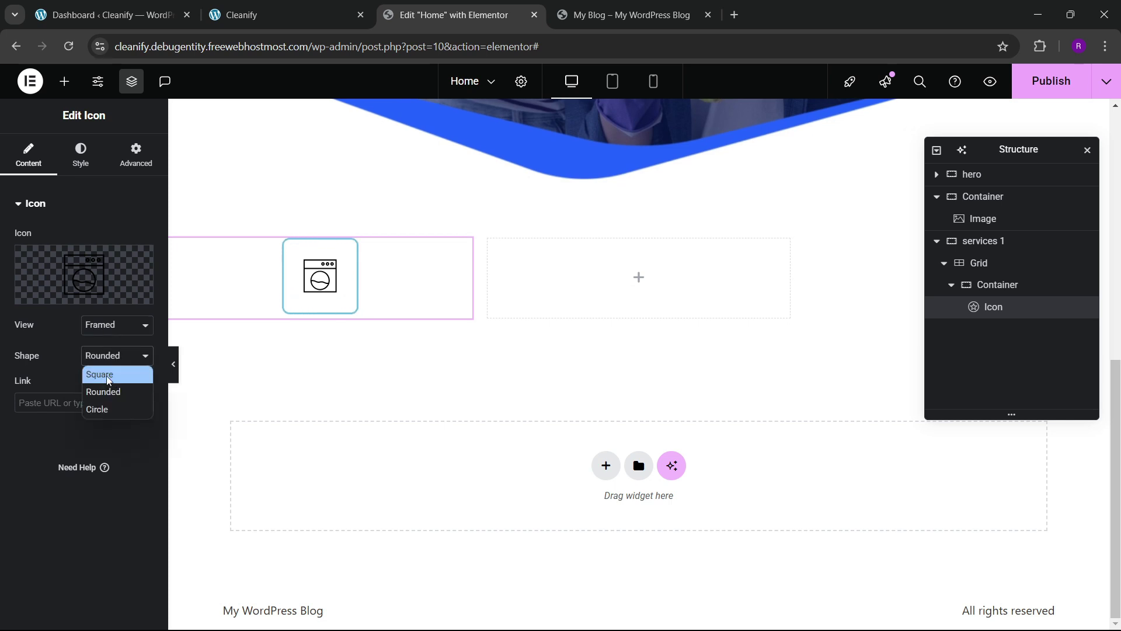
pyautogui.click(300, 8)
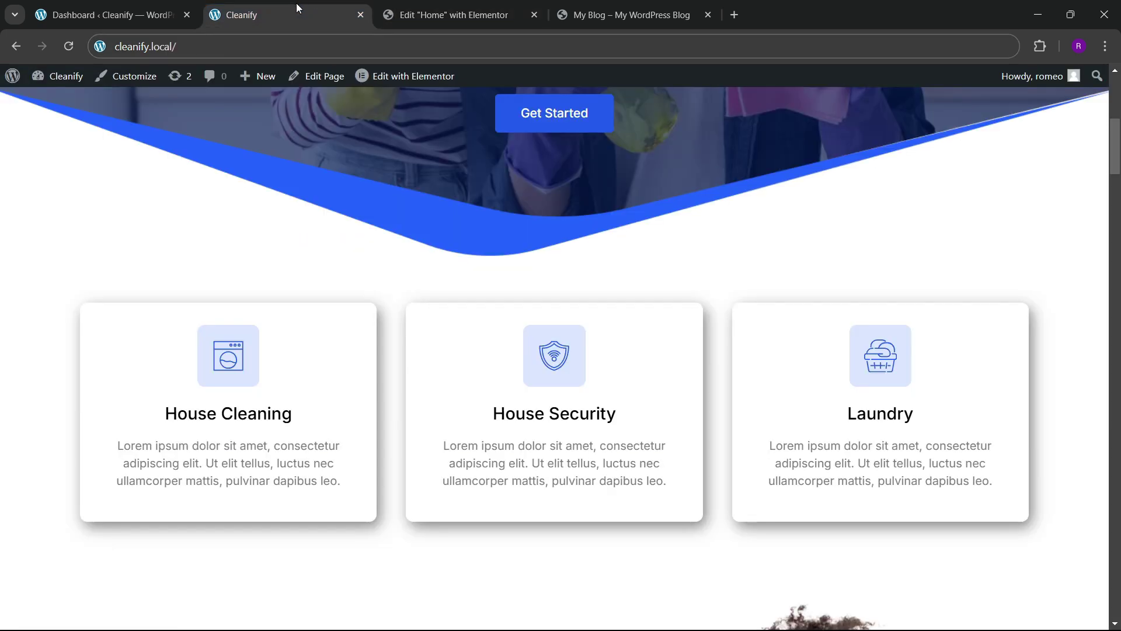
pyautogui.click(387, 8)
pyautogui.click(115, 364)
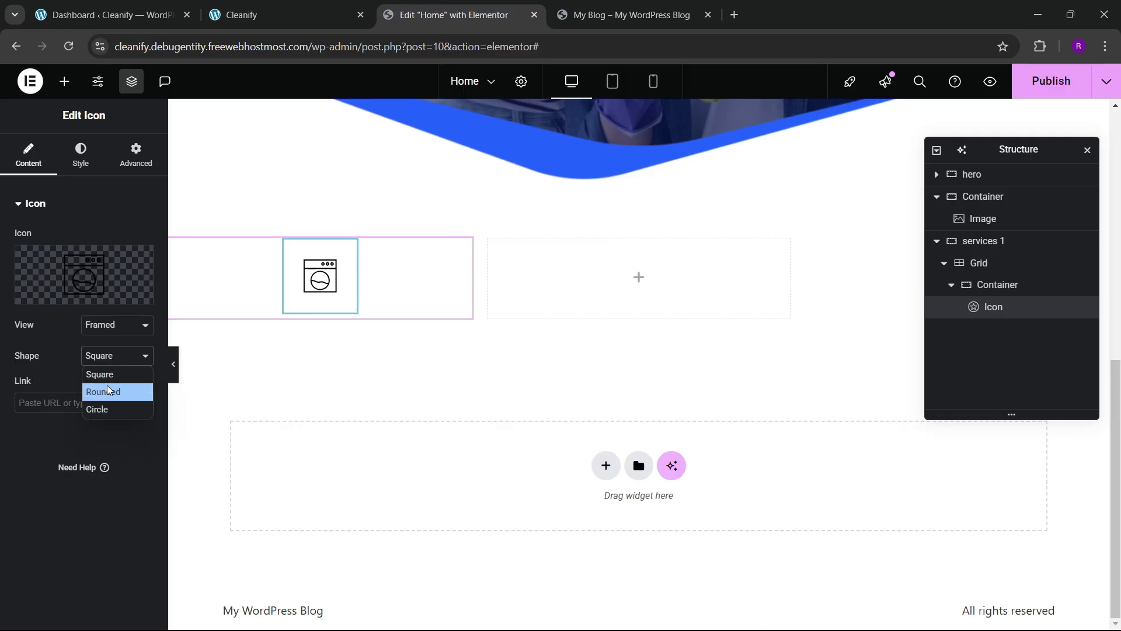
pyautogui.click(106, 388)
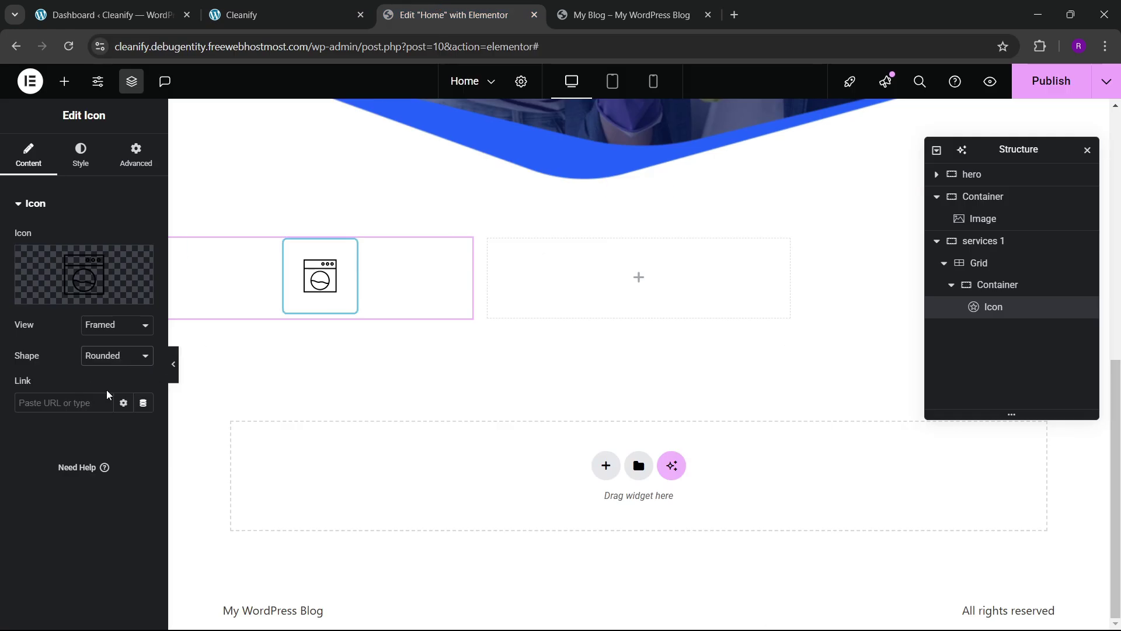
# - Set the framed icon's secondary color to the global sky blue
pyautogui.click(81, 153)
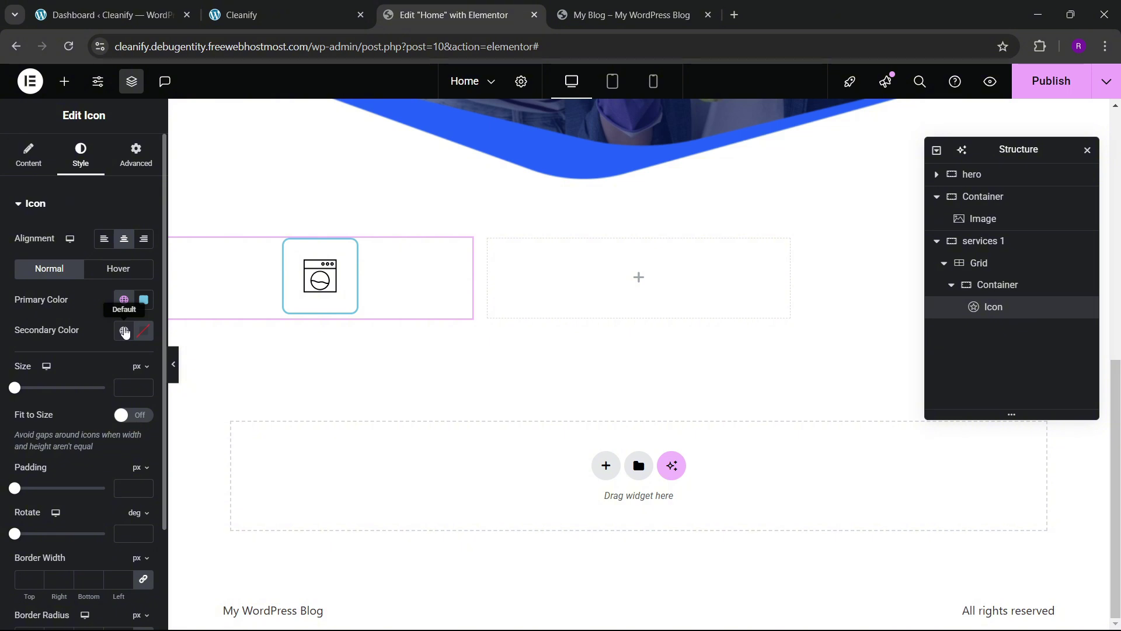
pyautogui.click(125, 332)
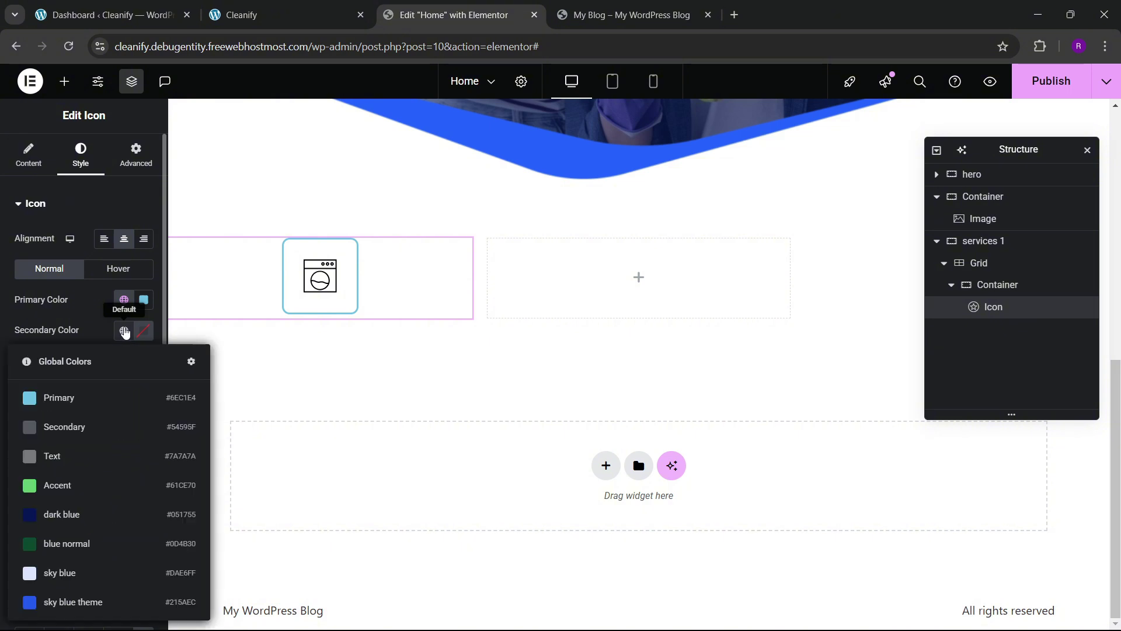
pyautogui.click(79, 571)
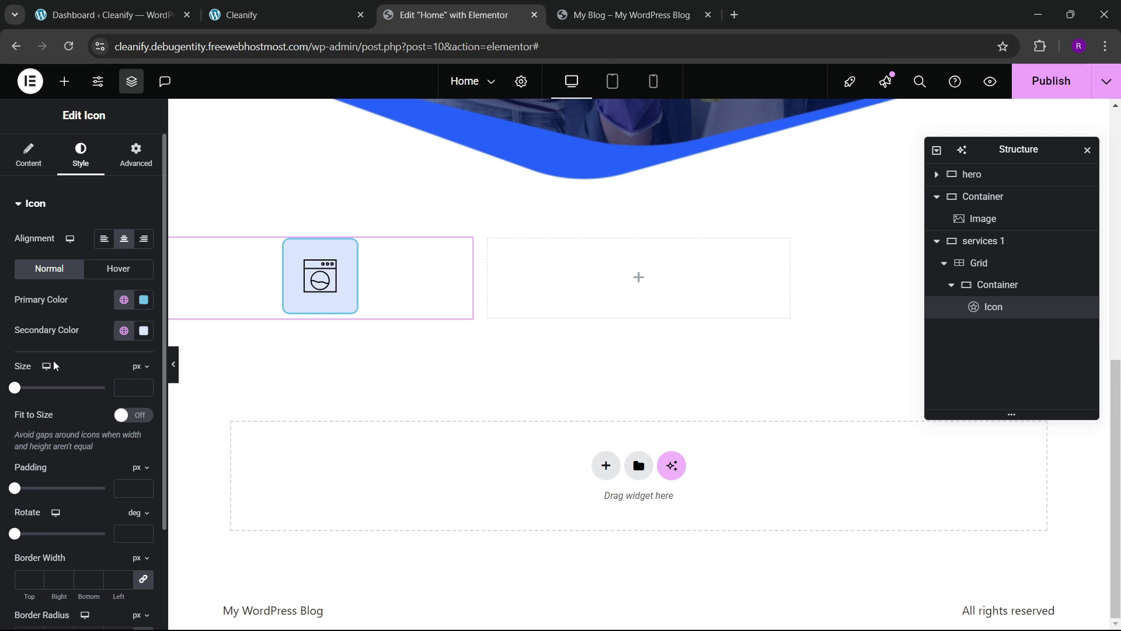
# - Switch the washing machine icon's view to Stacked, keeping the rounded shape
pyautogui.click(24, 173)
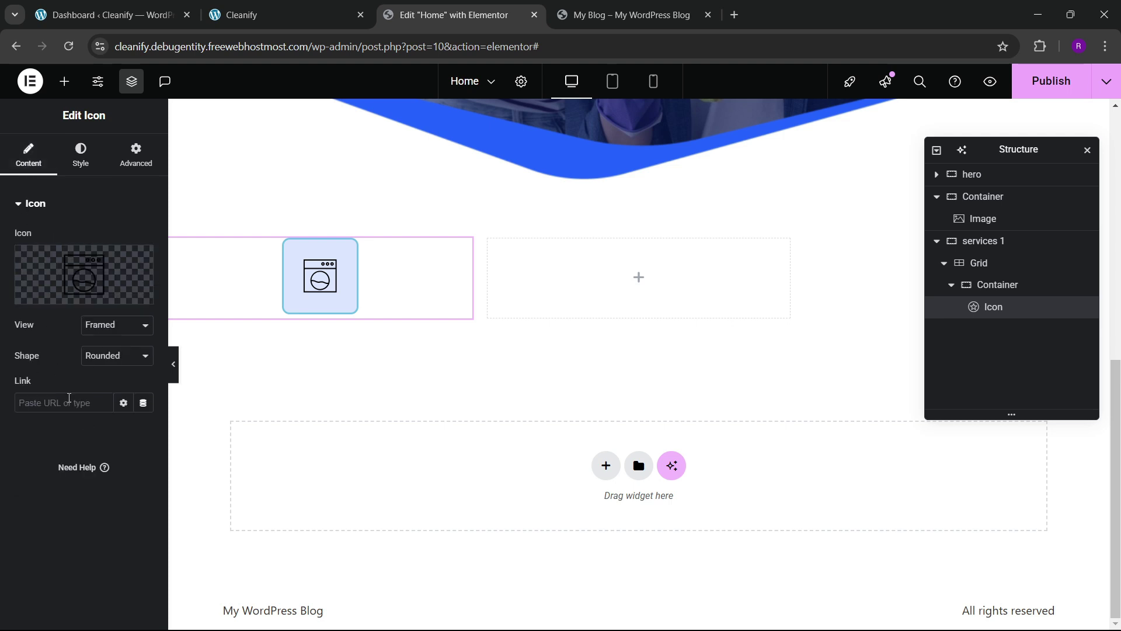
pyautogui.click(112, 332)
pyautogui.click(108, 357)
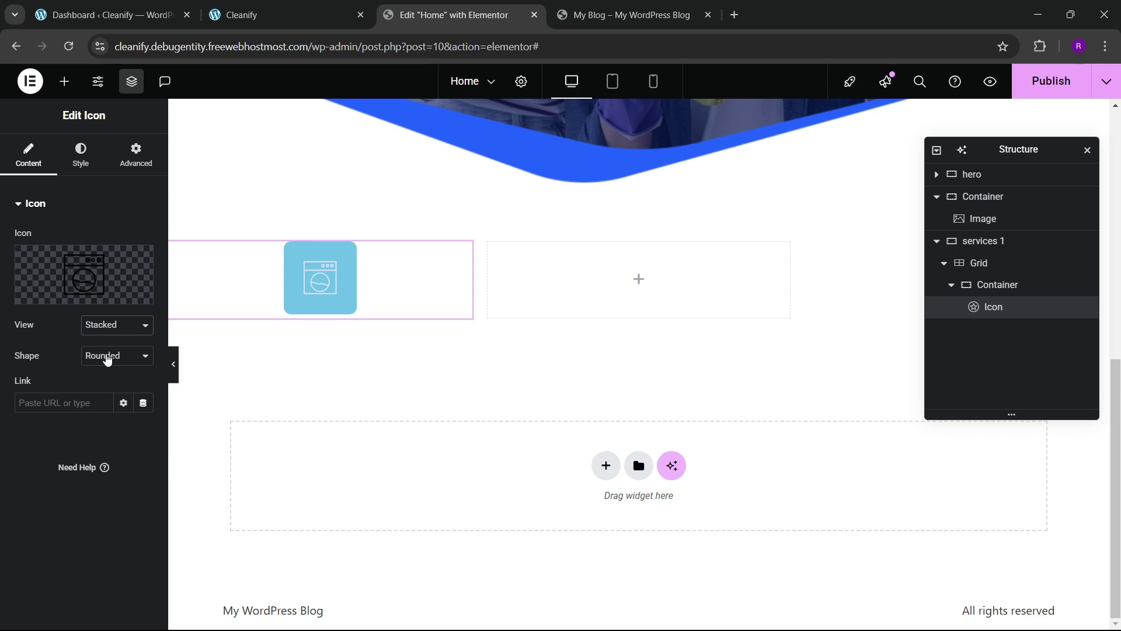
# - Try the global sky blue and sky blue theme colors as the stacked icon's primary color
pyautogui.click(80, 157)
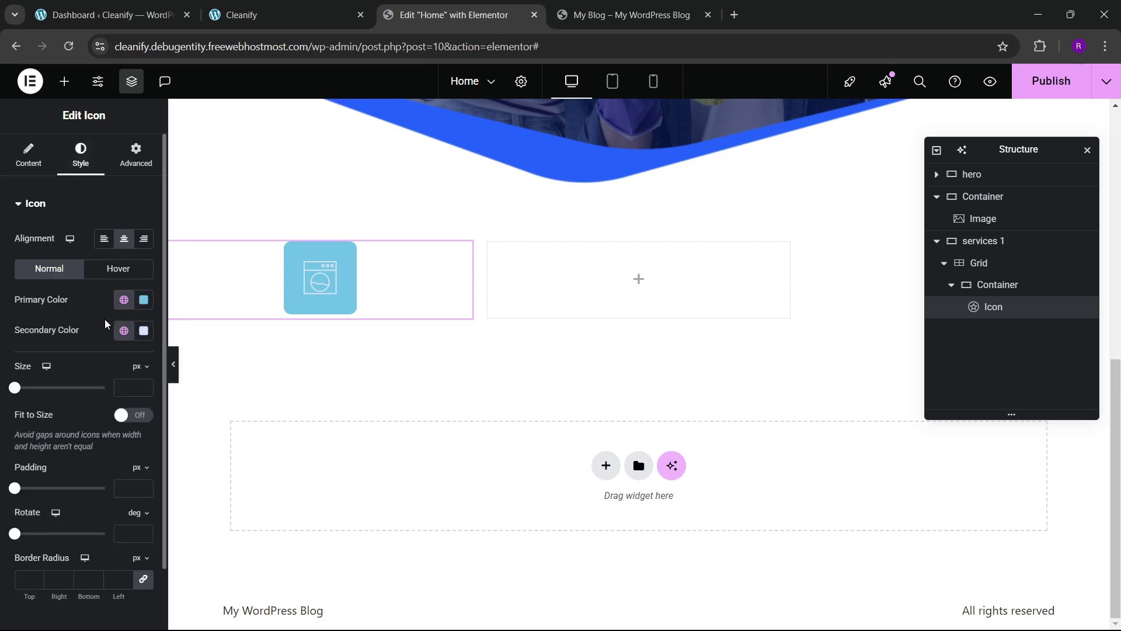
pyautogui.click(123, 302)
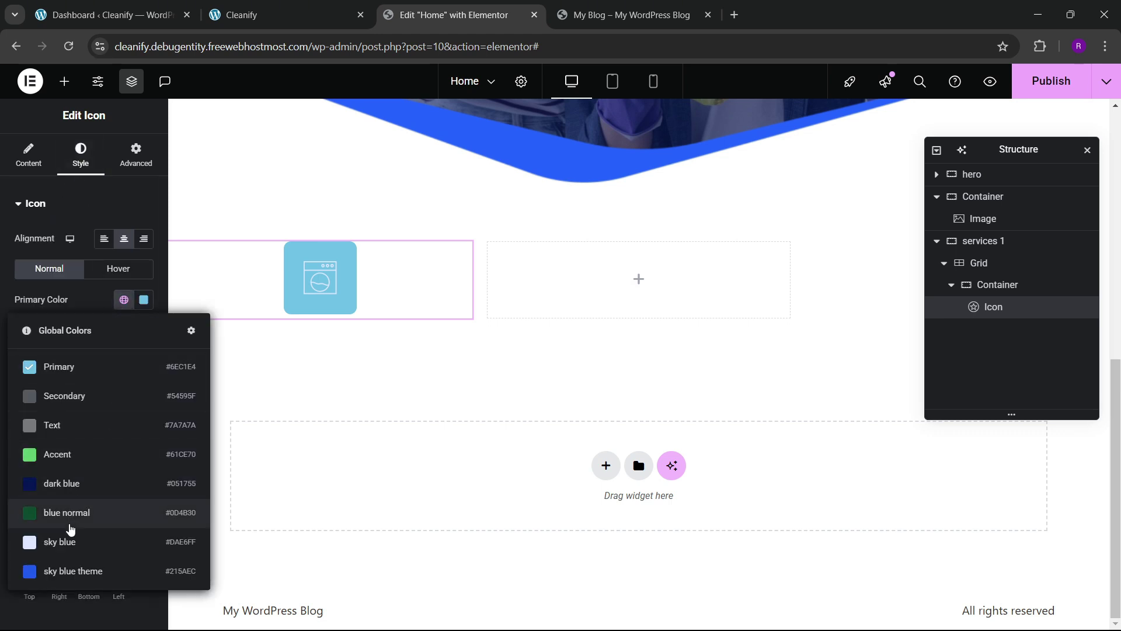
pyautogui.click(69, 543)
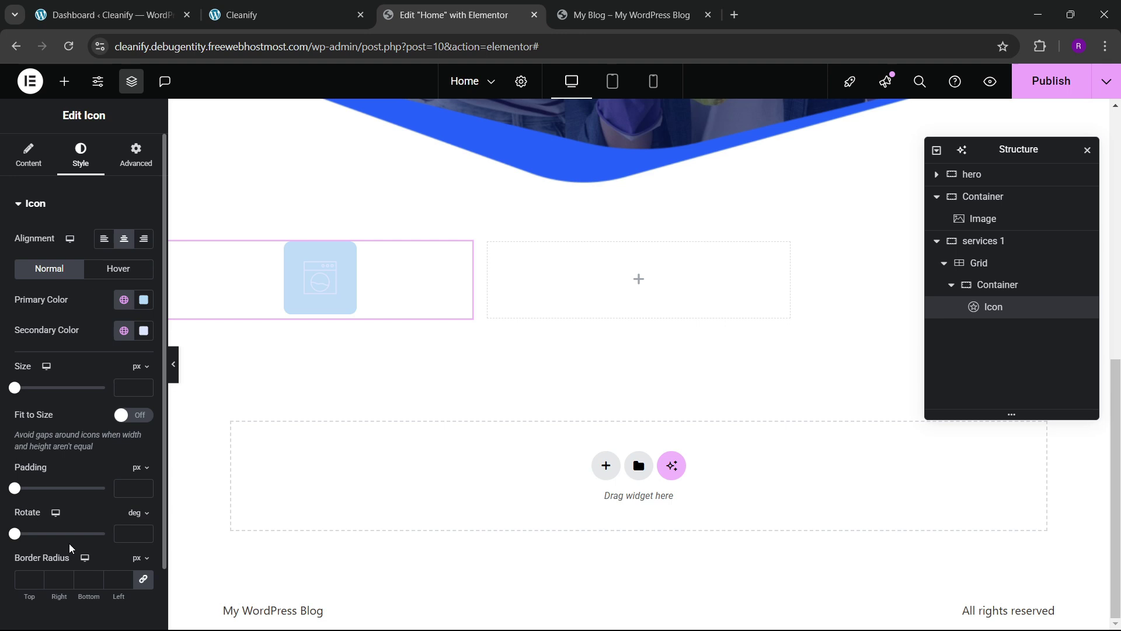
pyautogui.click(124, 300)
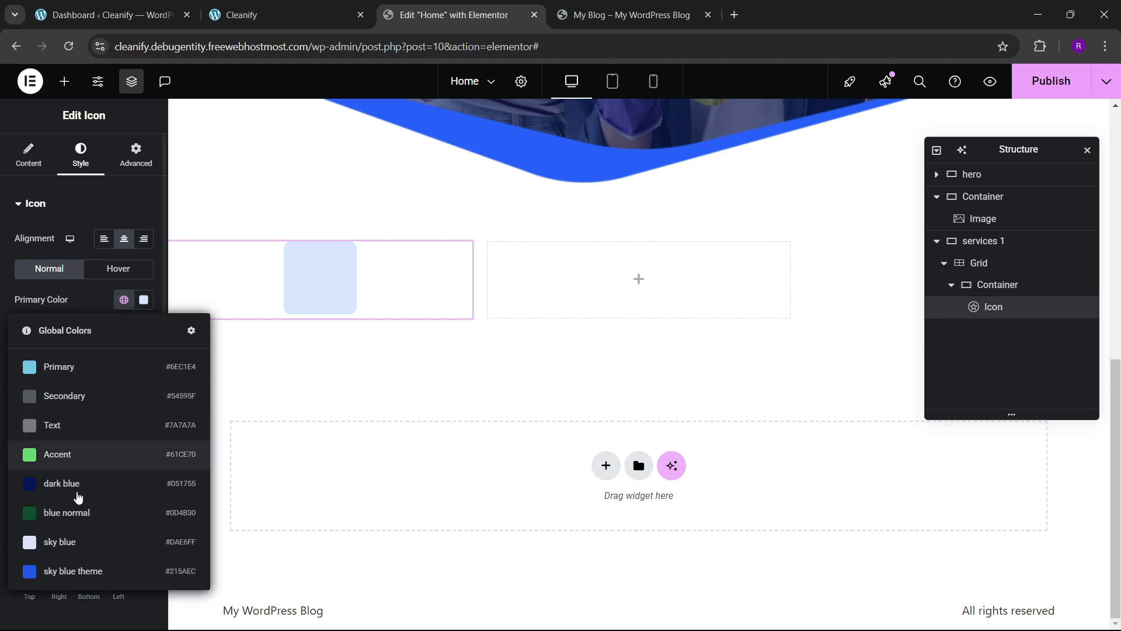
pyautogui.click(65, 565)
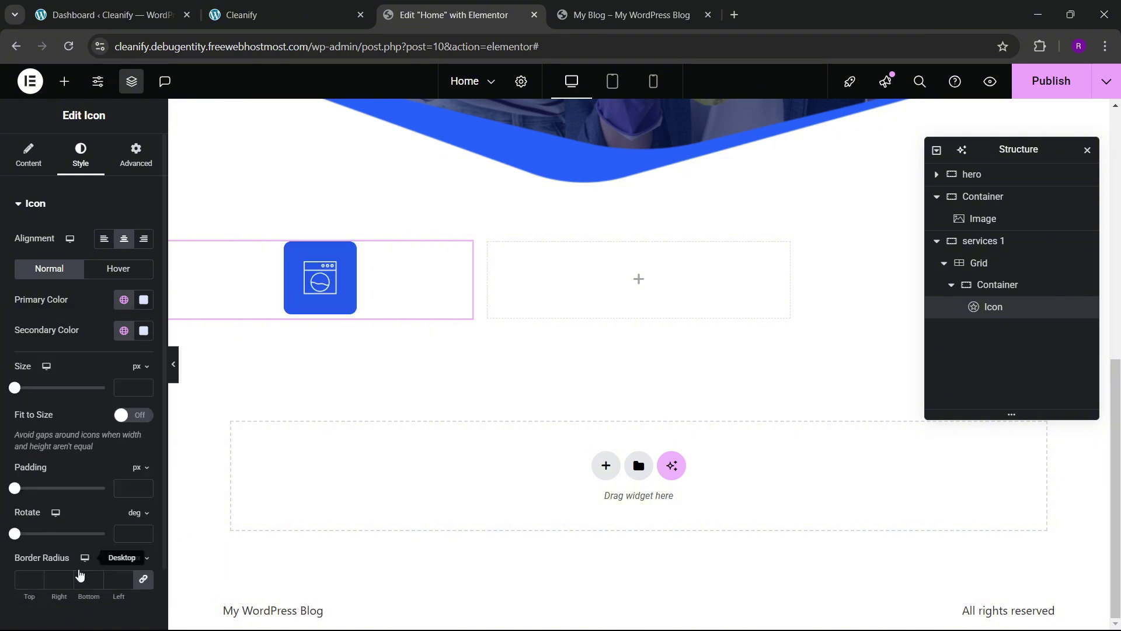
# - Set the icon's primary color to global sky blue and its secondary color to sky blue theme, comparing with the reference site
pyautogui.click(123, 329)
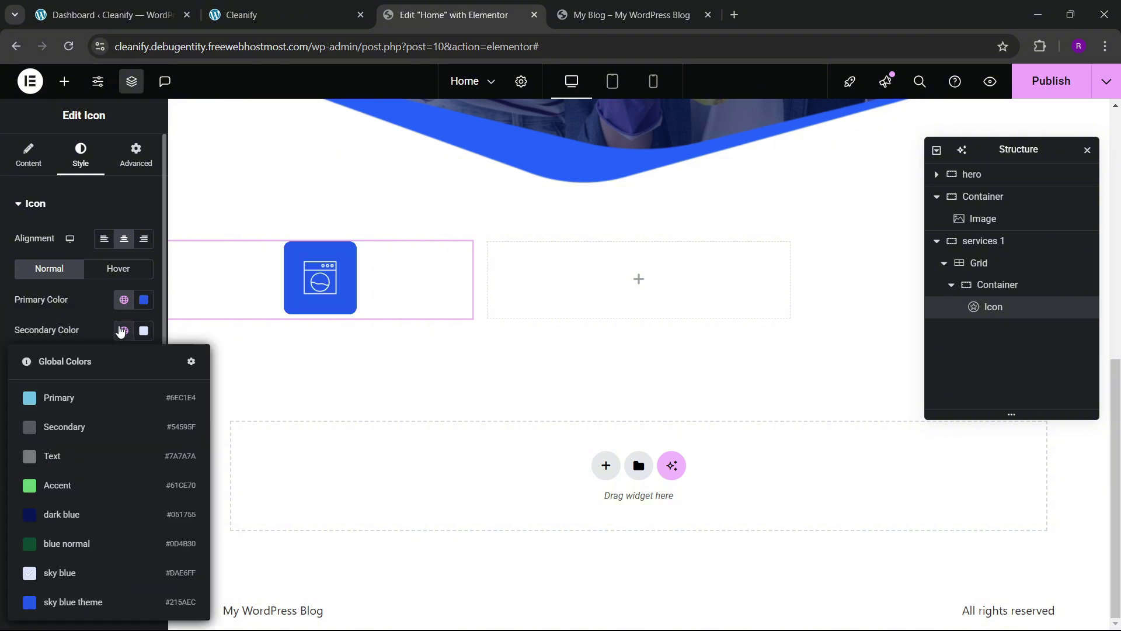
pyautogui.click(124, 300)
pyautogui.click(30, 545)
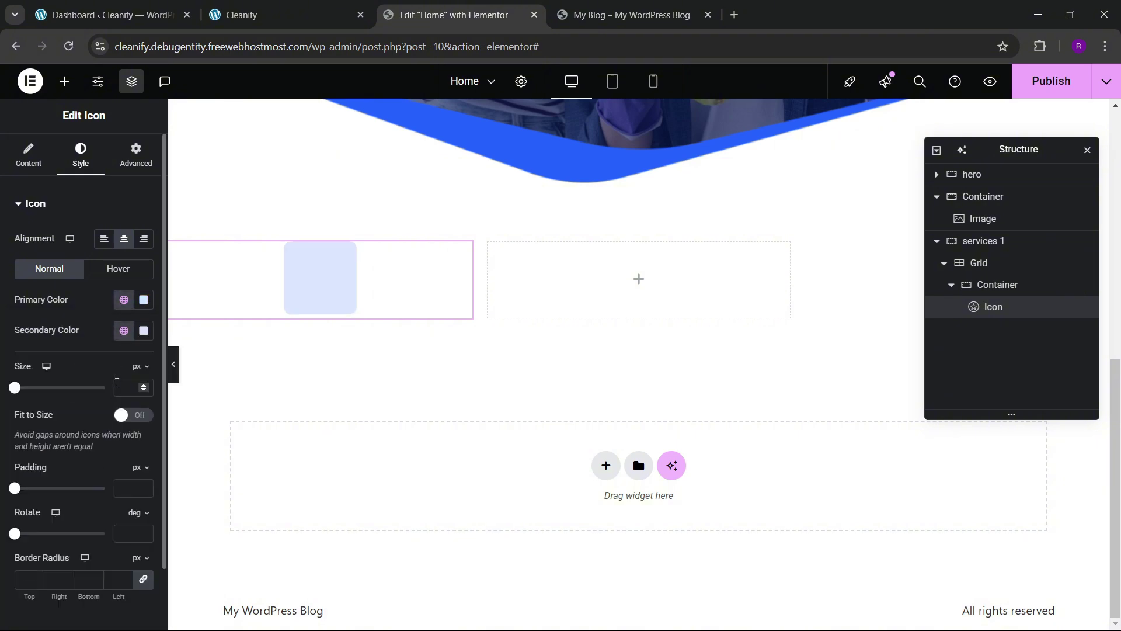
pyautogui.click(124, 330)
pyautogui.click(66, 595)
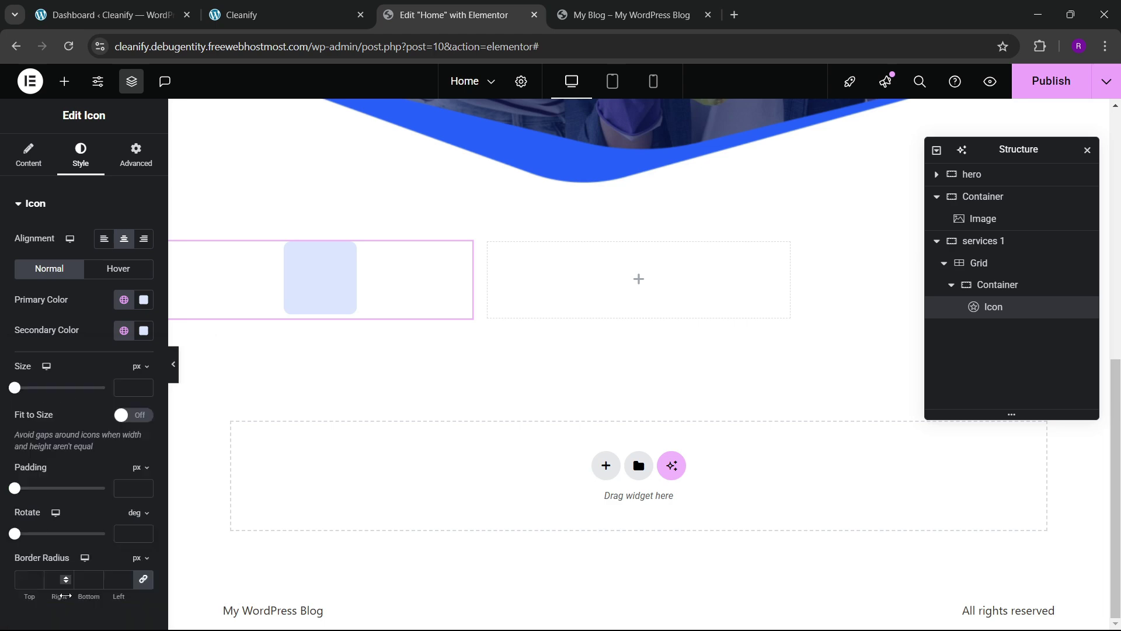
pyautogui.click(283, 13)
pyautogui.click(449, 14)
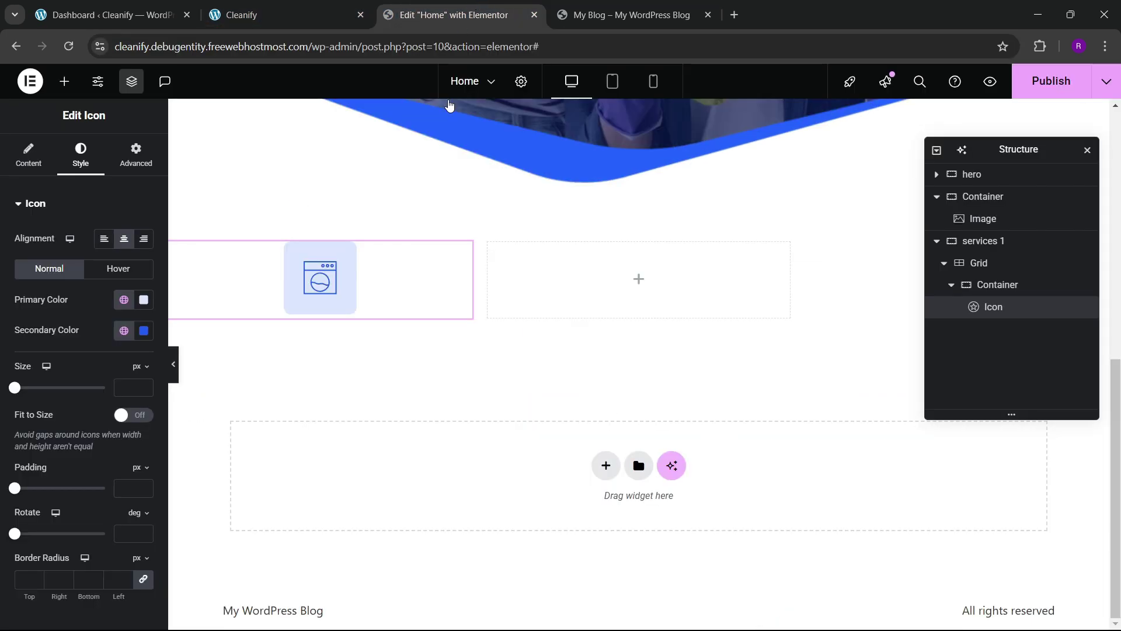
# - Set the washing machine icon's size to just under 45 px and compare it with the reference site's first card
pyautogui.scroll(-2, 82, 327)
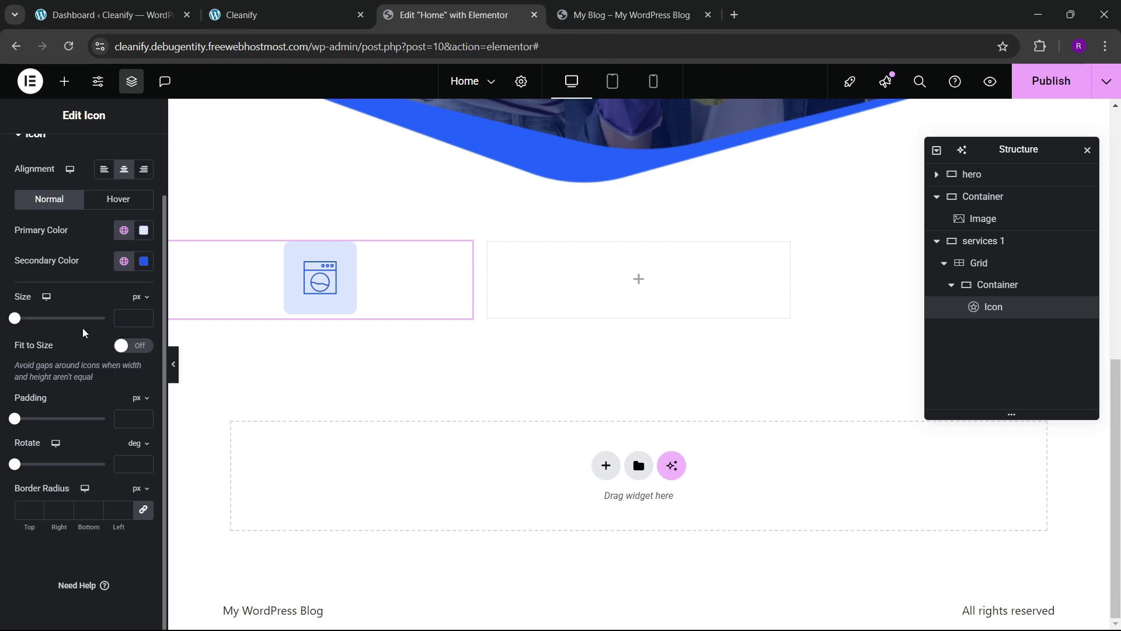
pyautogui.click(145, 315)
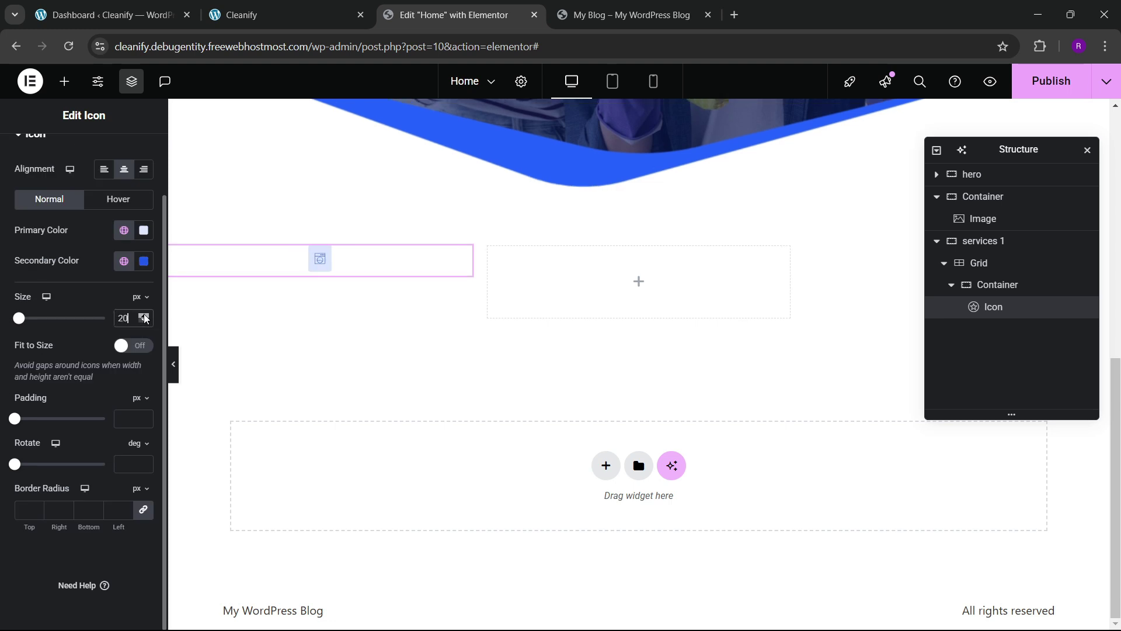
pyautogui.click(145, 314)
pyautogui.click(144, 315)
pyautogui.click(144, 315)
pyautogui.click(144, 315)
pyautogui.click(144, 315)
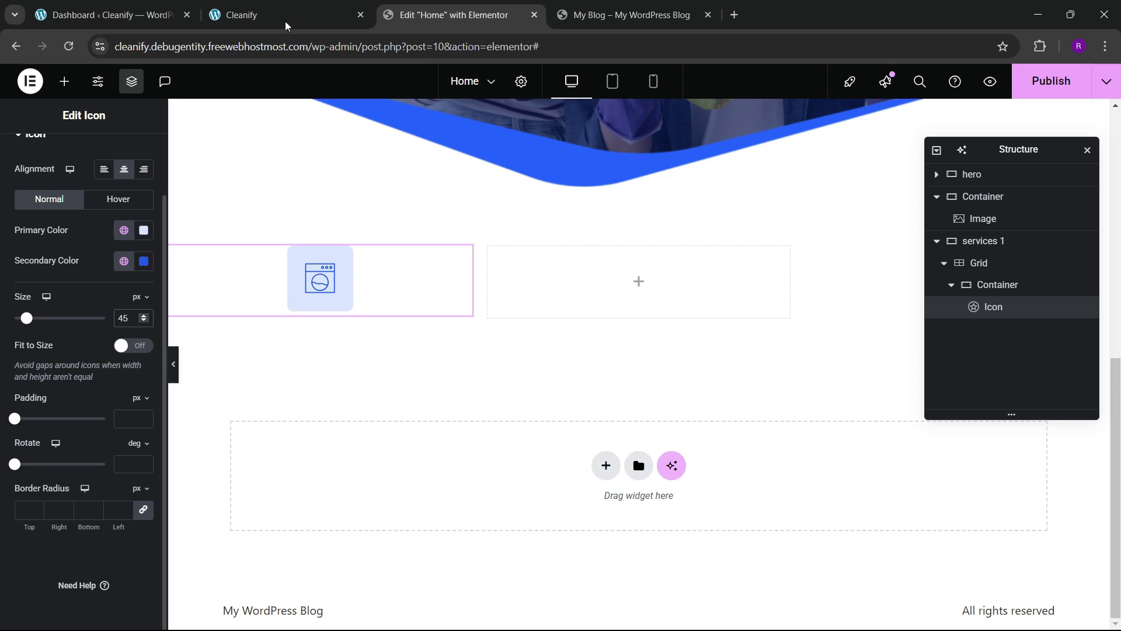
pyautogui.click(145, 322)
pyautogui.click(144, 322)
pyautogui.click(280, 15)
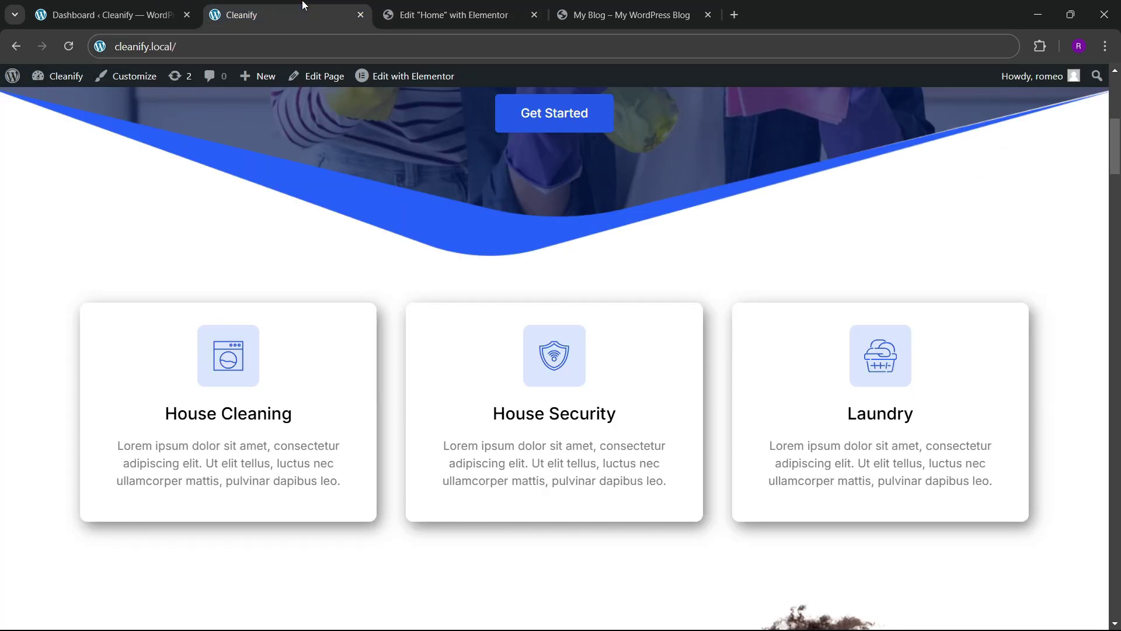
pyautogui.click(455, 15)
# - Add a Heading widget below the icon in the first card and title it "House Cleaning"
pyautogui.click(65, 81)
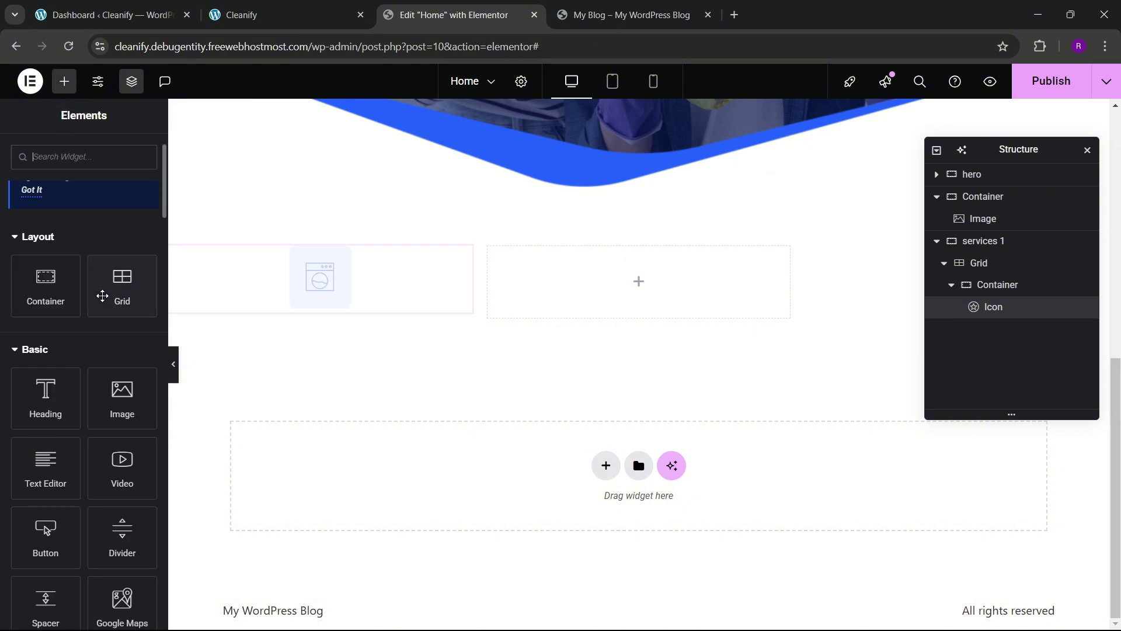
pyautogui.moveTo(58, 396); pyautogui.dragTo(380, 294)
pyautogui.click(111, 266)
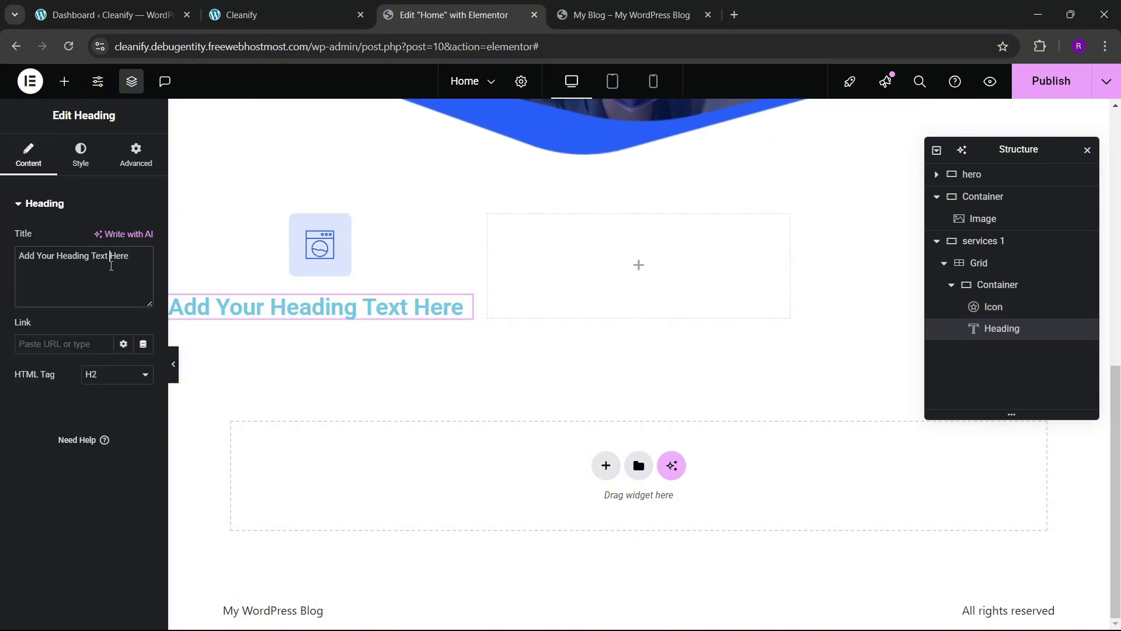
pyautogui.hotkey('ctrl', 'a')
pyautogui.write('House')
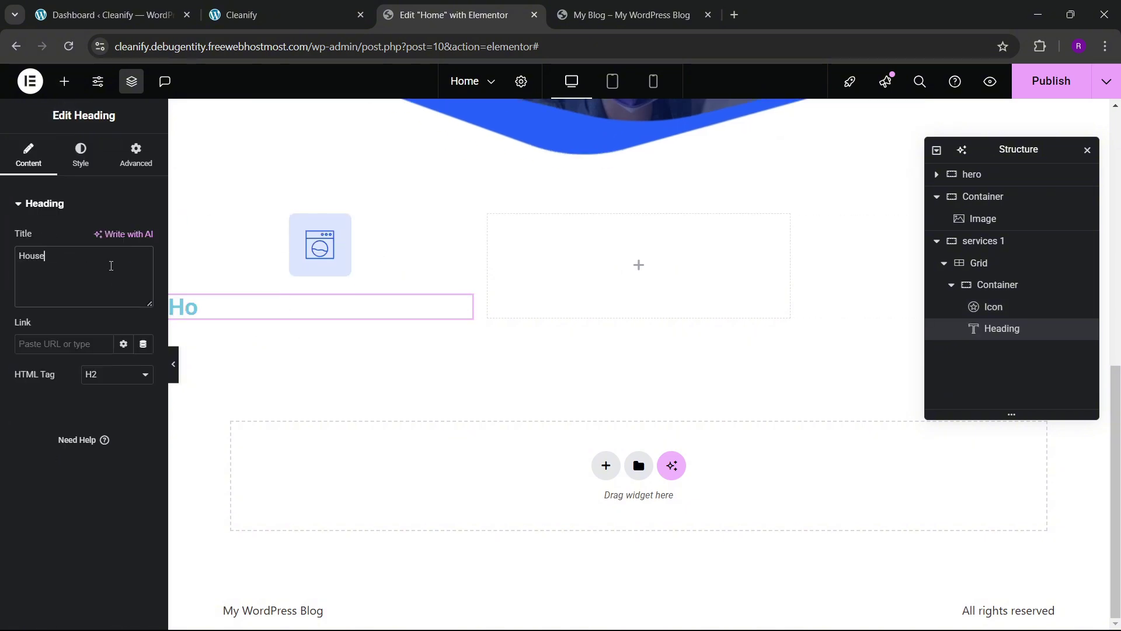
pyautogui.write(' Cleaning')
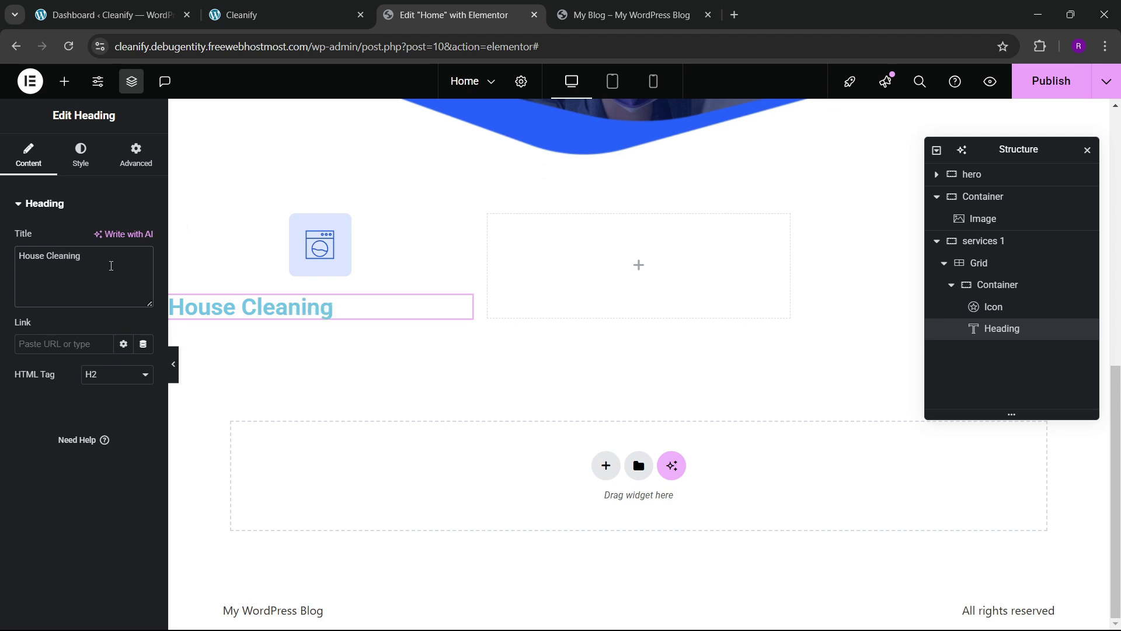
# - Set the House Cleaning heading's font family to Poppins and its size to 22 px
pyautogui.click(79, 156)
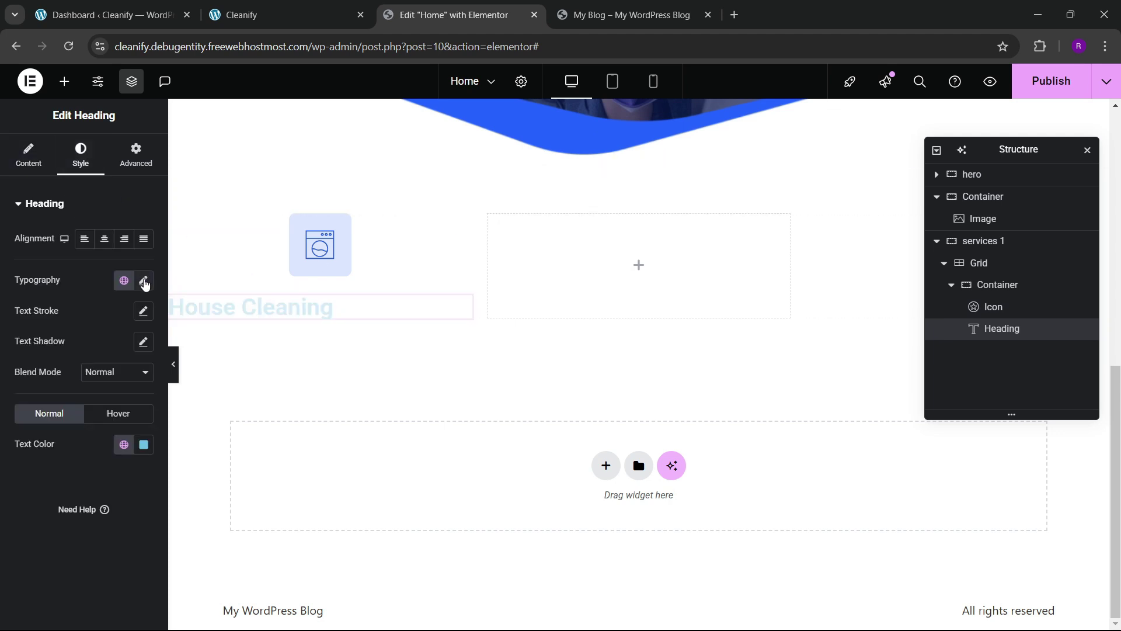
pyautogui.click(144, 282)
pyautogui.click(107, 349)
pyautogui.write('poppins')
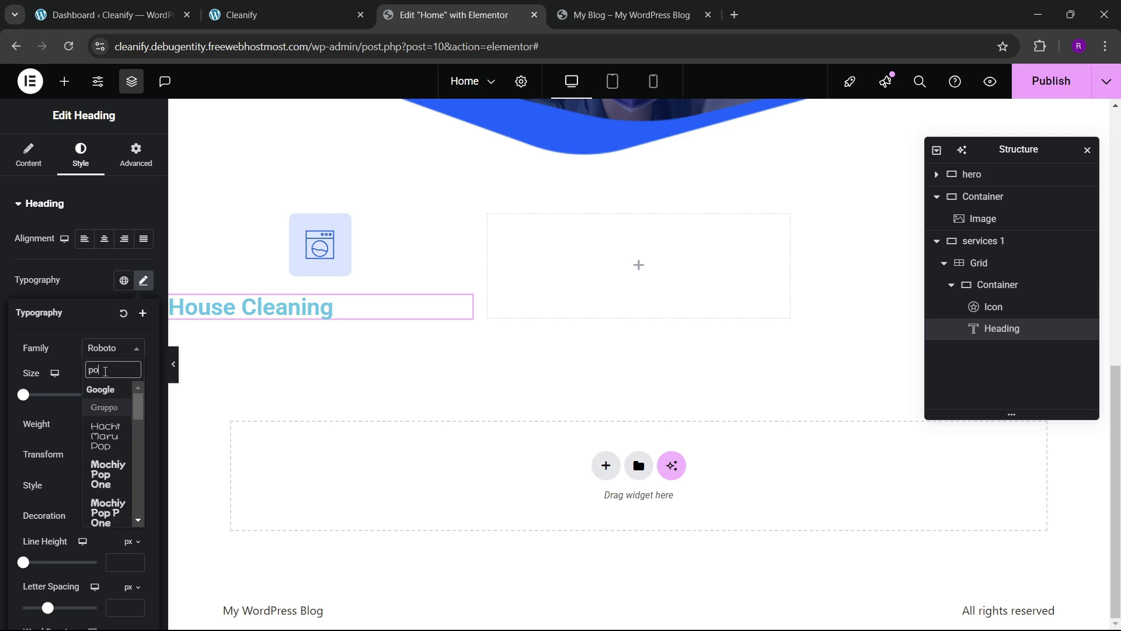
pyautogui.press('Return')
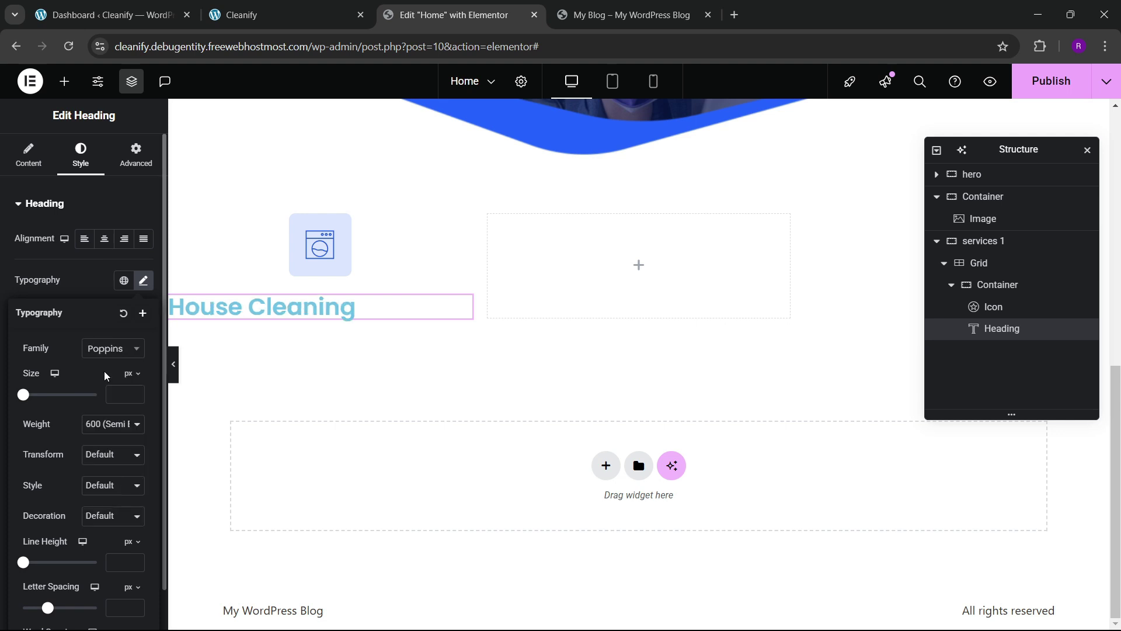
pyautogui.click(135, 393)
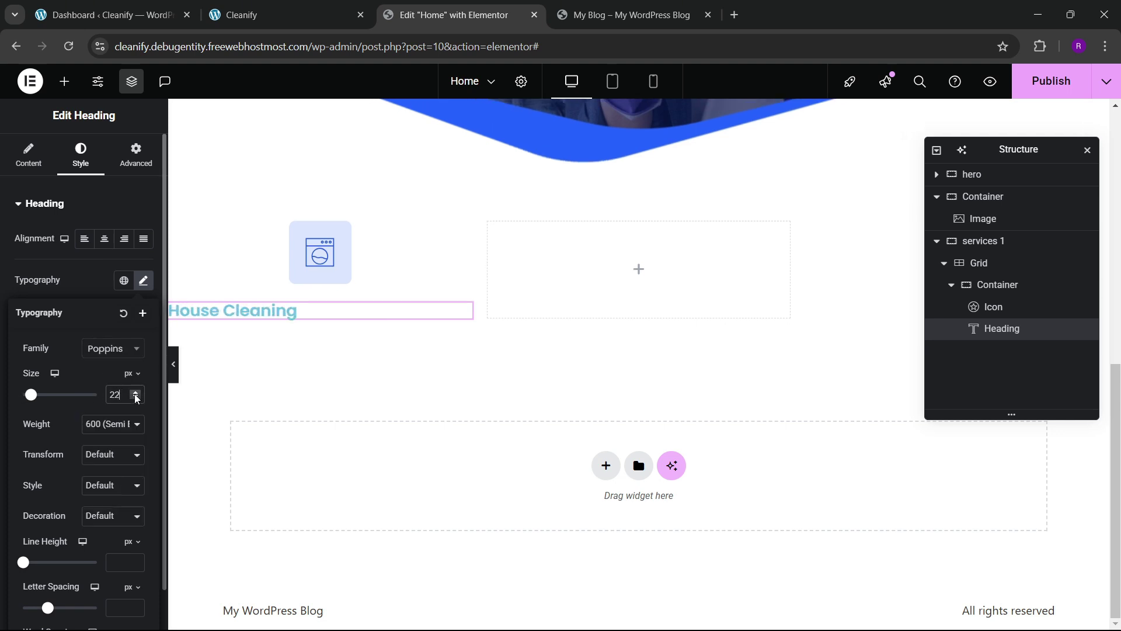
pyautogui.click(85, 276)
# - Change the House Cleaning heading's text color to a near-black grey, about #1F2223
pyautogui.click(140, 445)
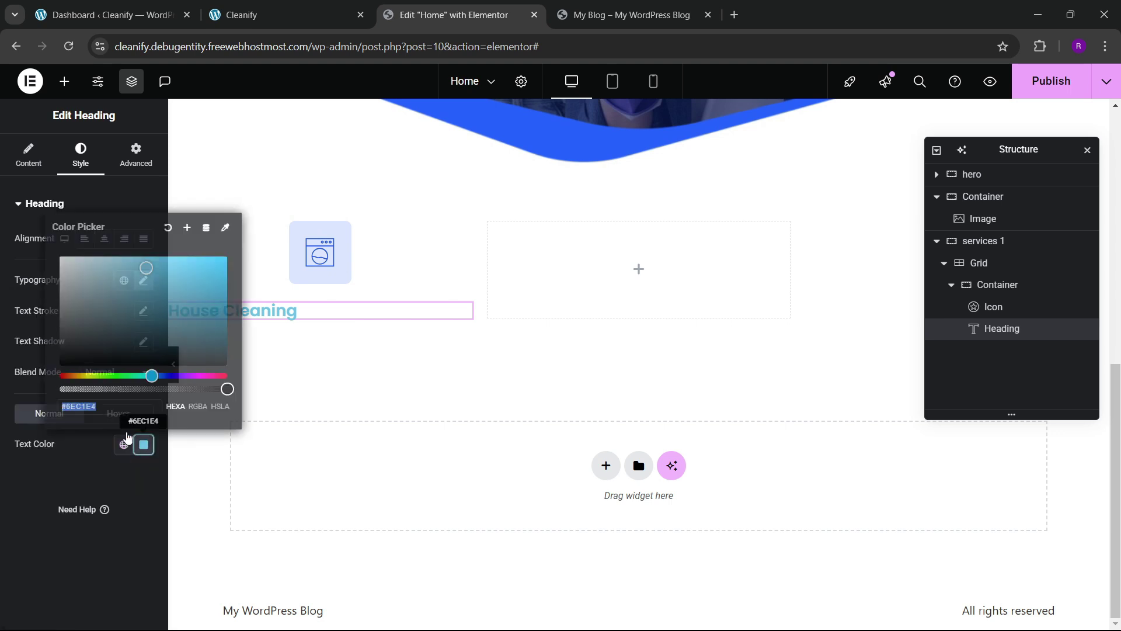
pyautogui.click(140, 328)
pyautogui.moveTo(140, 327); pyautogui.dragTo(79, 355)
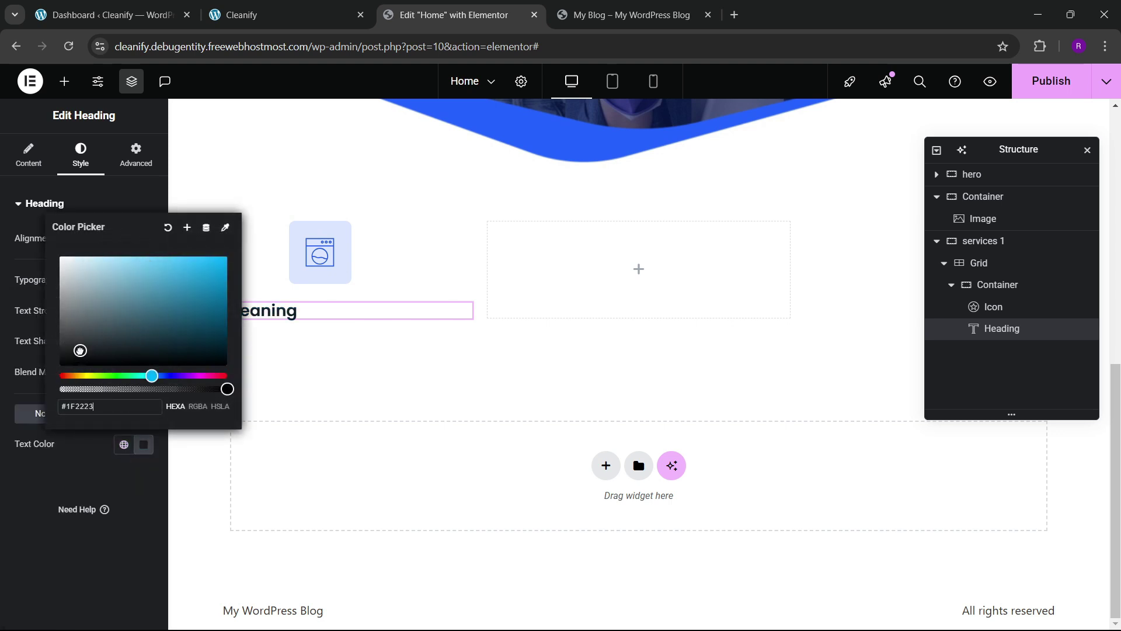
pyautogui.click(84, 482)
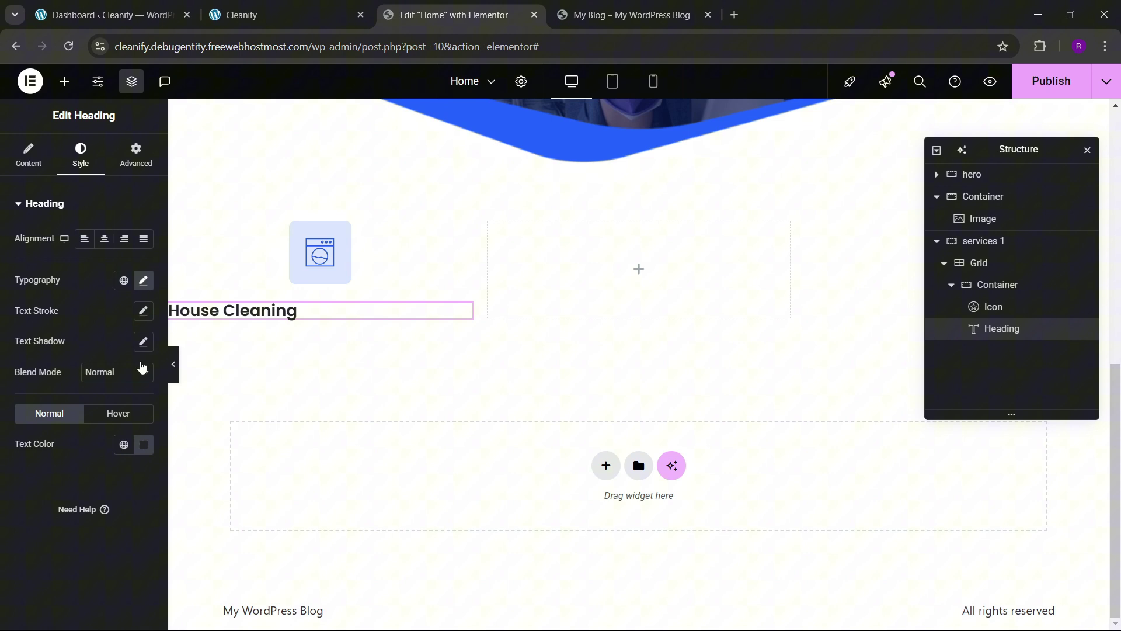
# - Center-align the House Cleaning heading and set its font size to 24 px
pyautogui.click(144, 282)
pyautogui.click(92, 294)
pyautogui.click(144, 281)
pyautogui.click(104, 239)
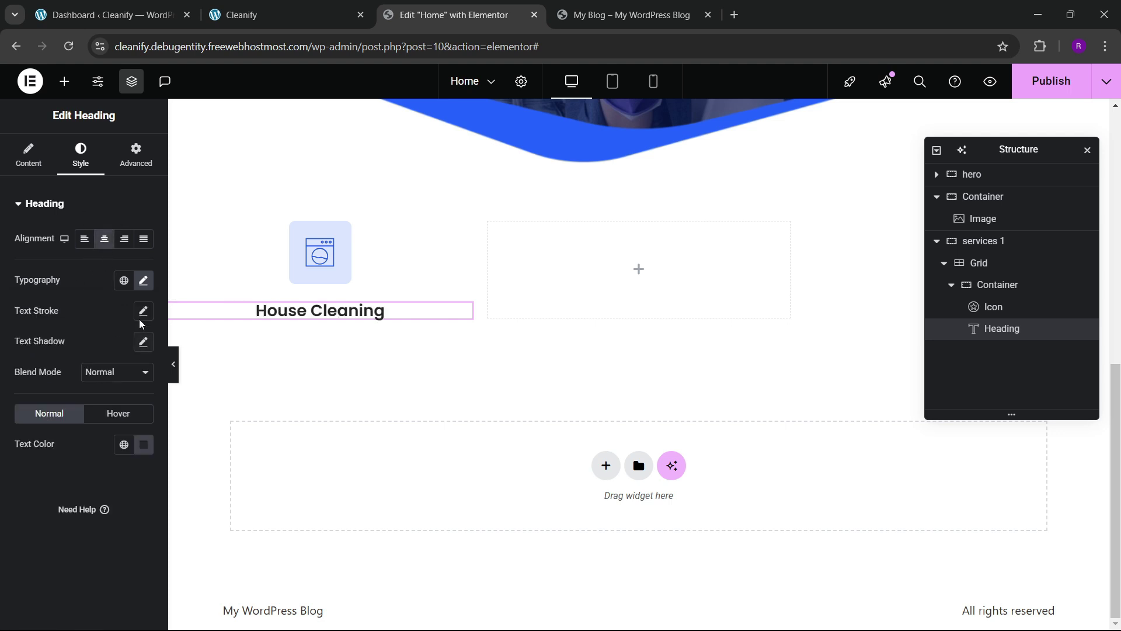
pyautogui.click(144, 281)
pyautogui.doubleClick(136, 395)
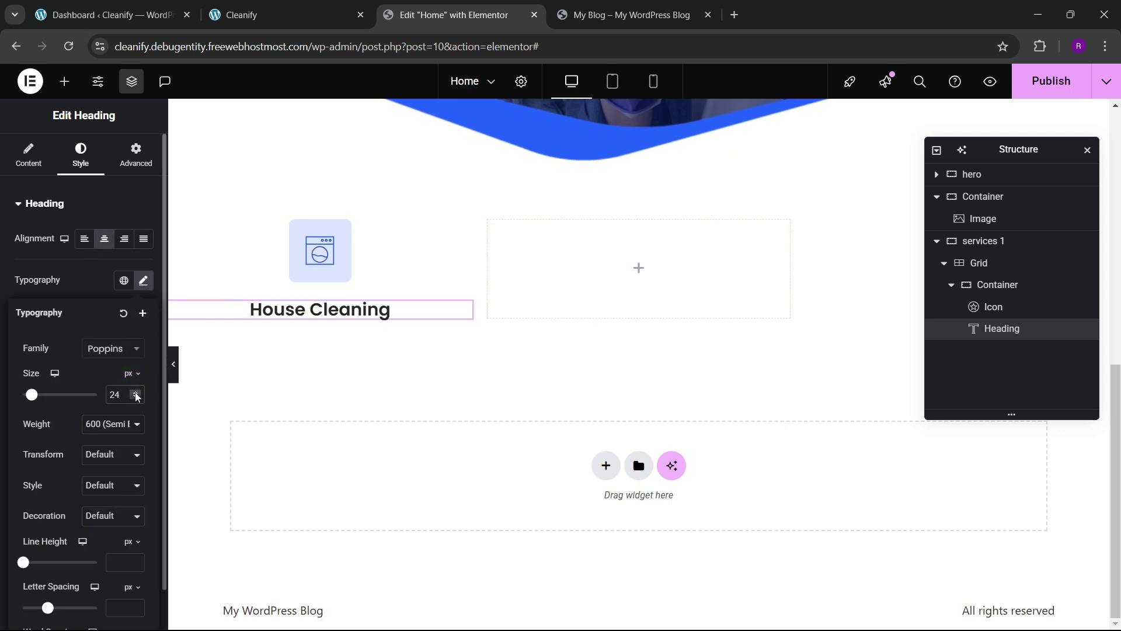
# - Set the House Cleaning heading's font size to 23 px and weight to 500 (Medium), checking it against the reference Cleanify page
pyautogui.click(136, 398)
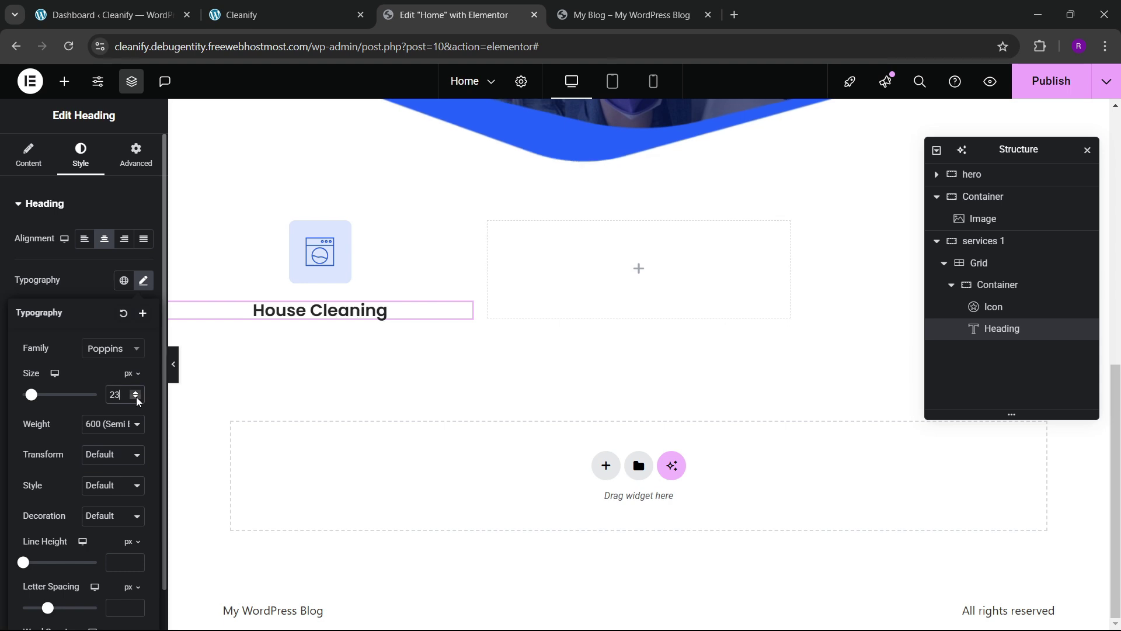
pyautogui.click(111, 424)
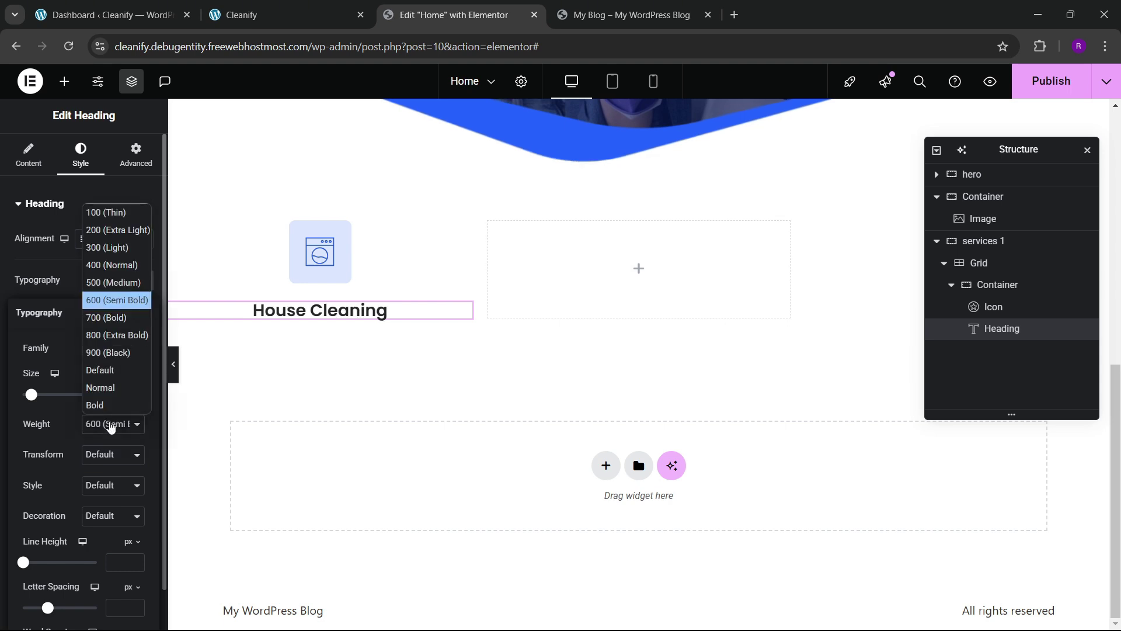
pyautogui.click(107, 283)
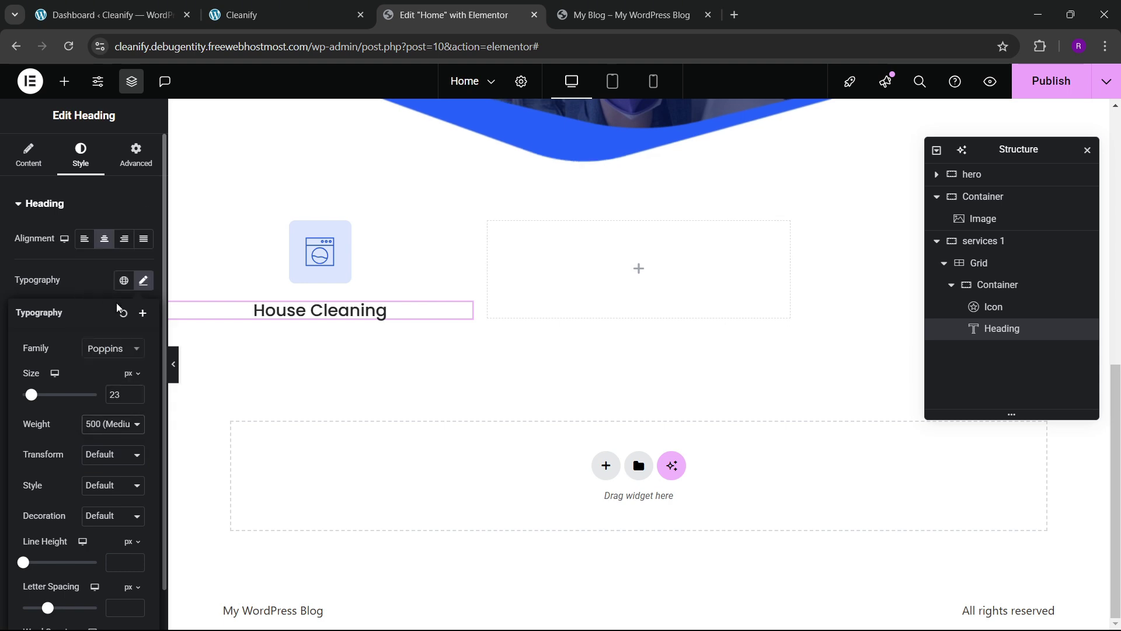
pyautogui.click(254, 47)
pyautogui.click(292, 15)
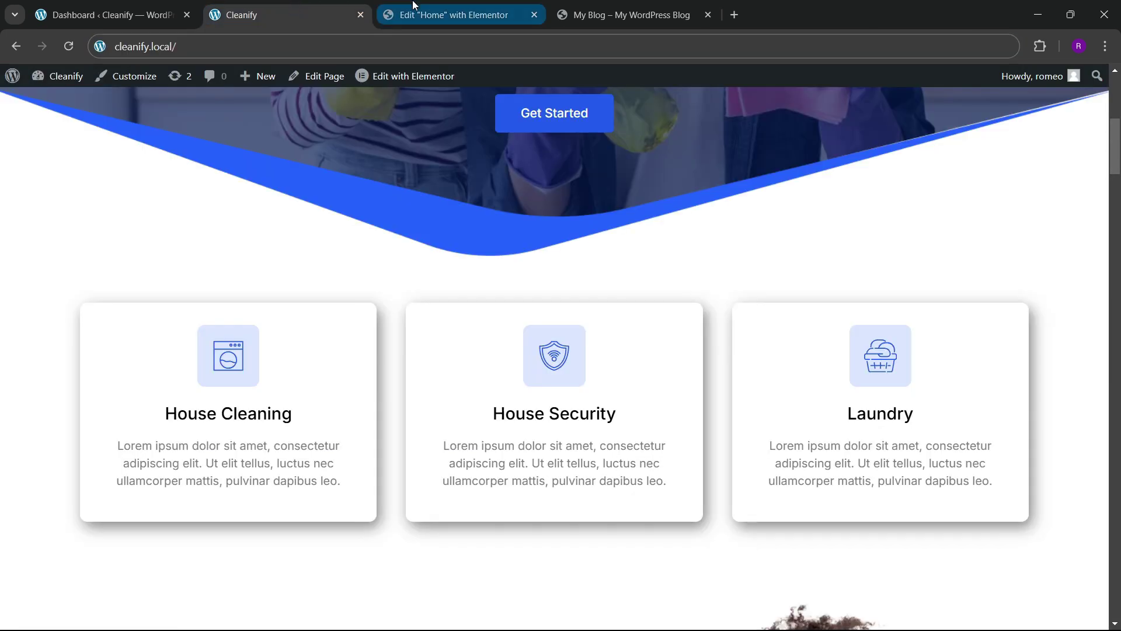
pyautogui.click(450, 14)
# - Add a Text Editor widget below the House Cleaning heading and center-align its placeholder paragraph
pyautogui.click(74, 98)
pyautogui.click(64, 82)
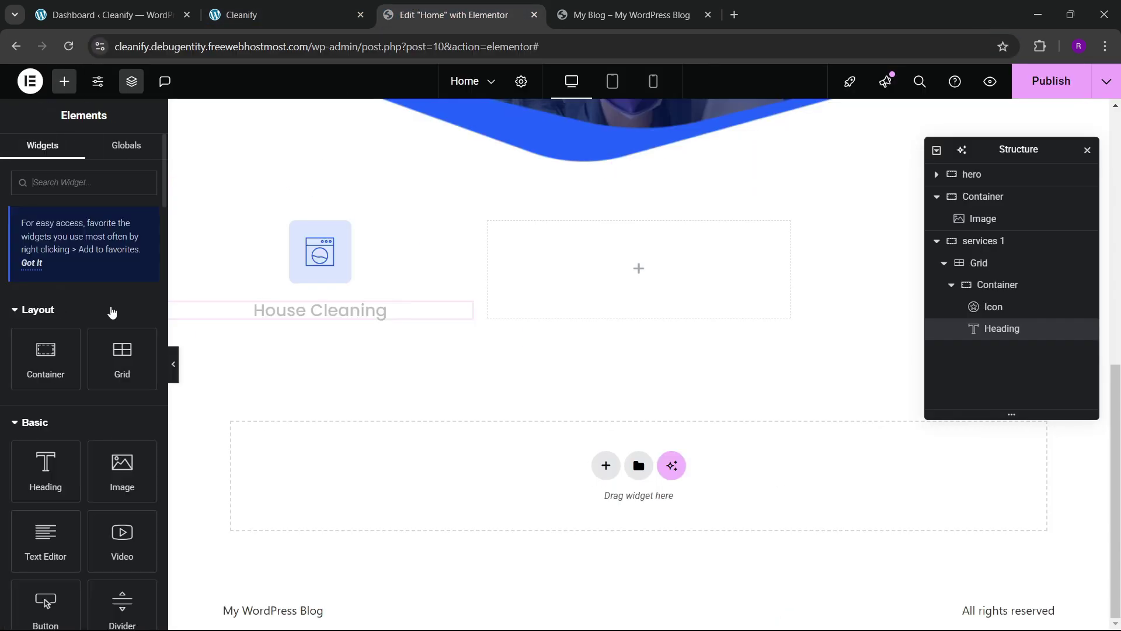
pyautogui.scroll(-2, 70, 351)
pyautogui.moveTo(347, 320); pyautogui.dragTo(348, 328)
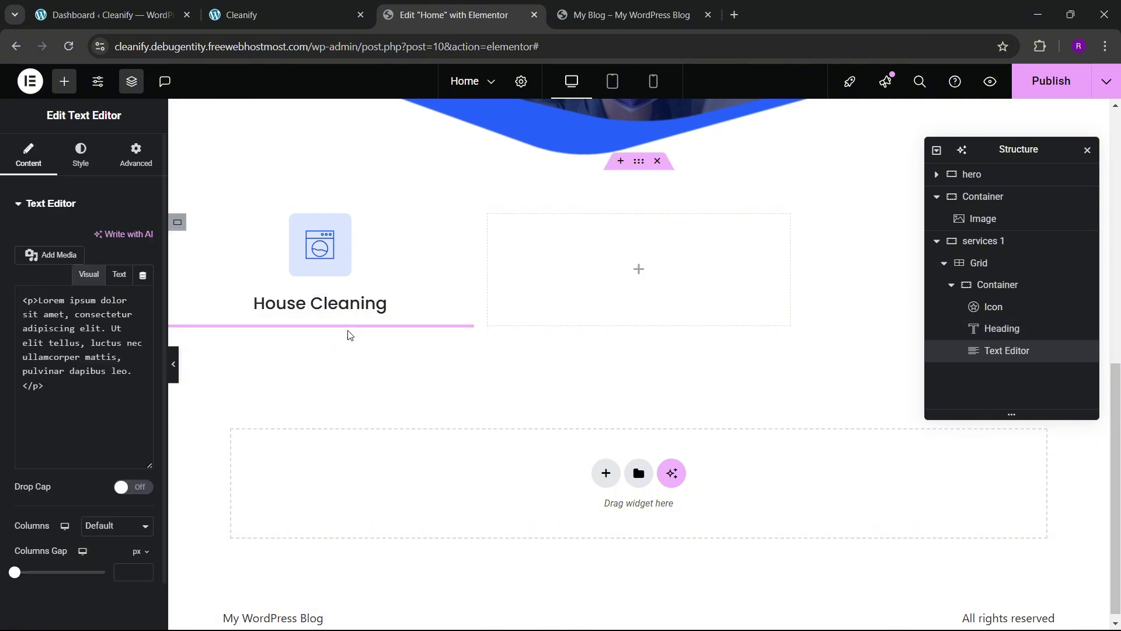
pyautogui.click(81, 155)
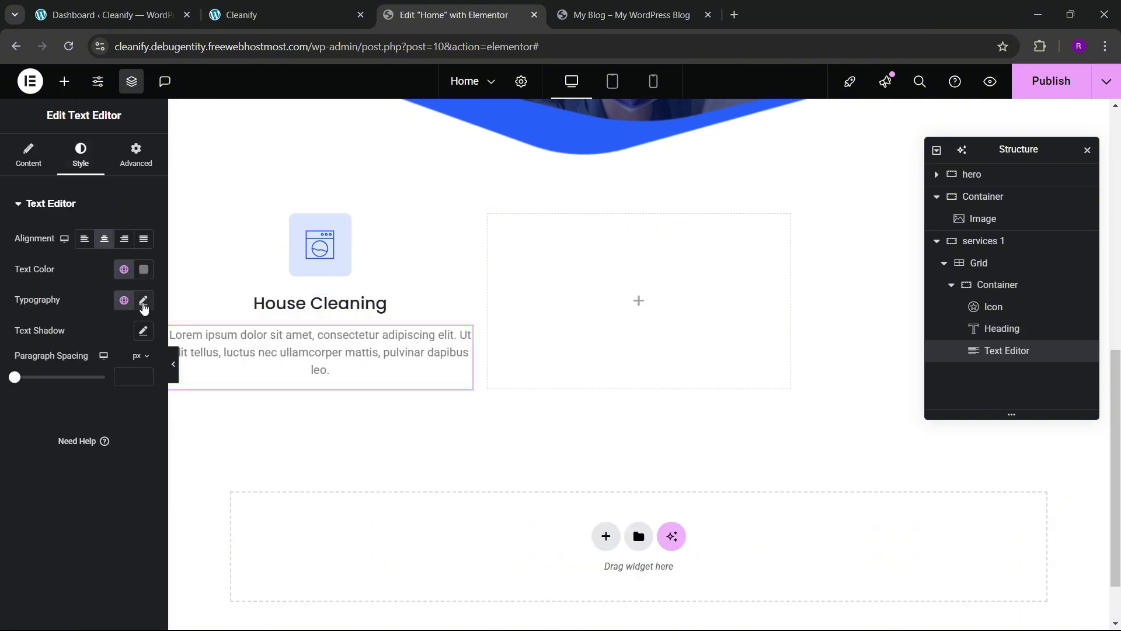
pyautogui.click(282, 14)
pyautogui.click(409, 14)
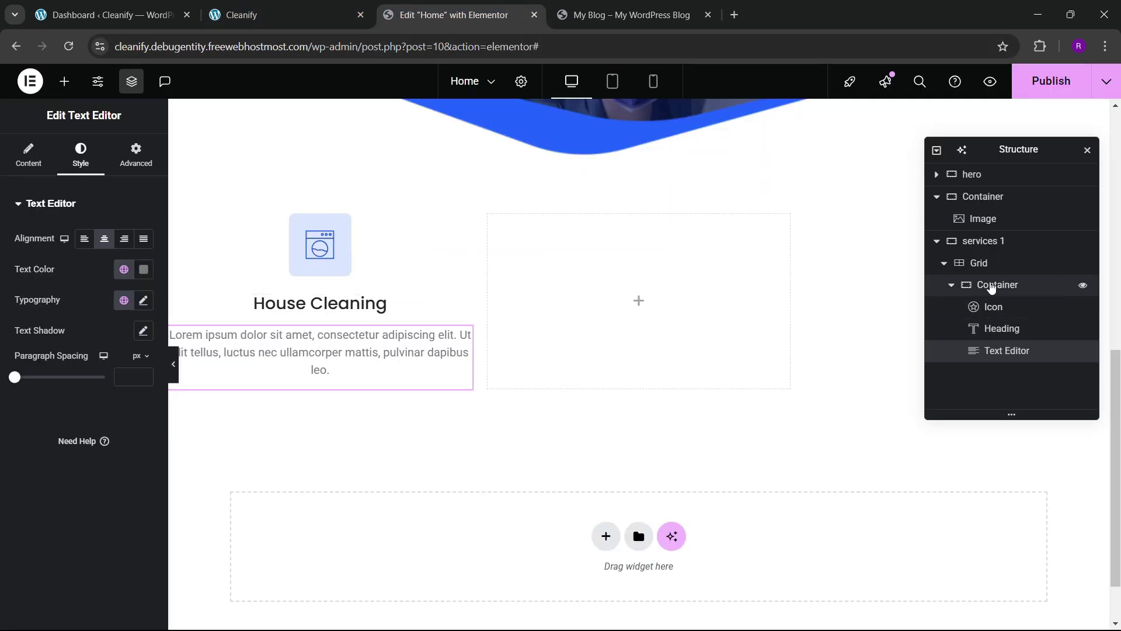
# - Set the first card container's padding to 40 px on all sides and compare the card with the reference page
pyautogui.click(997, 285)
pyautogui.click(144, 312)
pyautogui.click(21, 316)
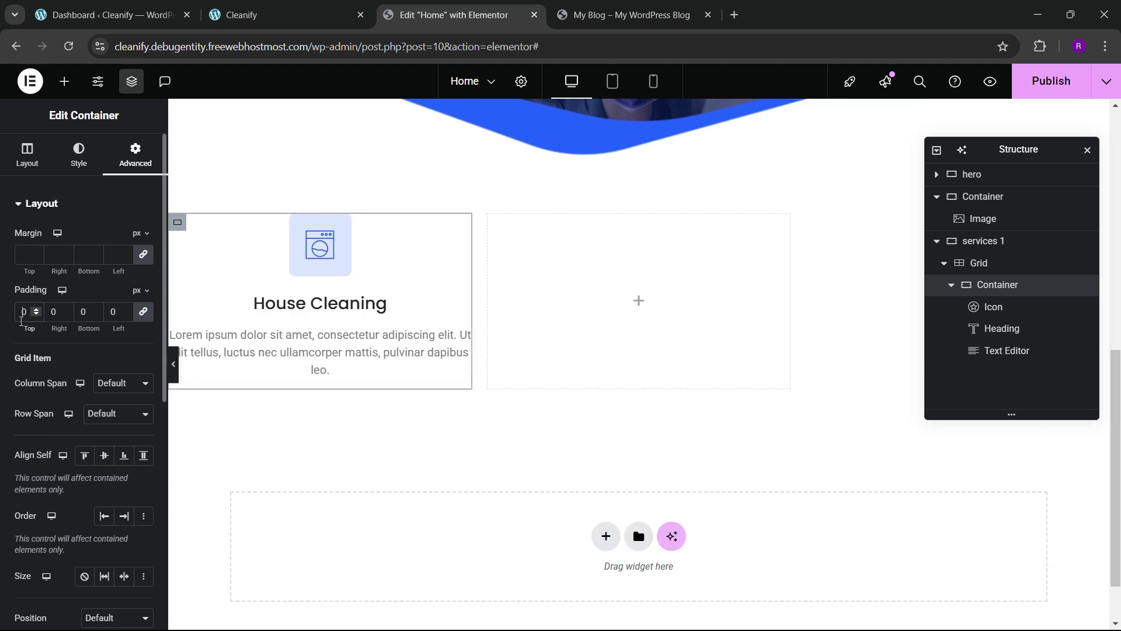
pyautogui.write('30')
pyautogui.press('BackSpace')
pyautogui.press('BackSpace')
pyautogui.write('40')
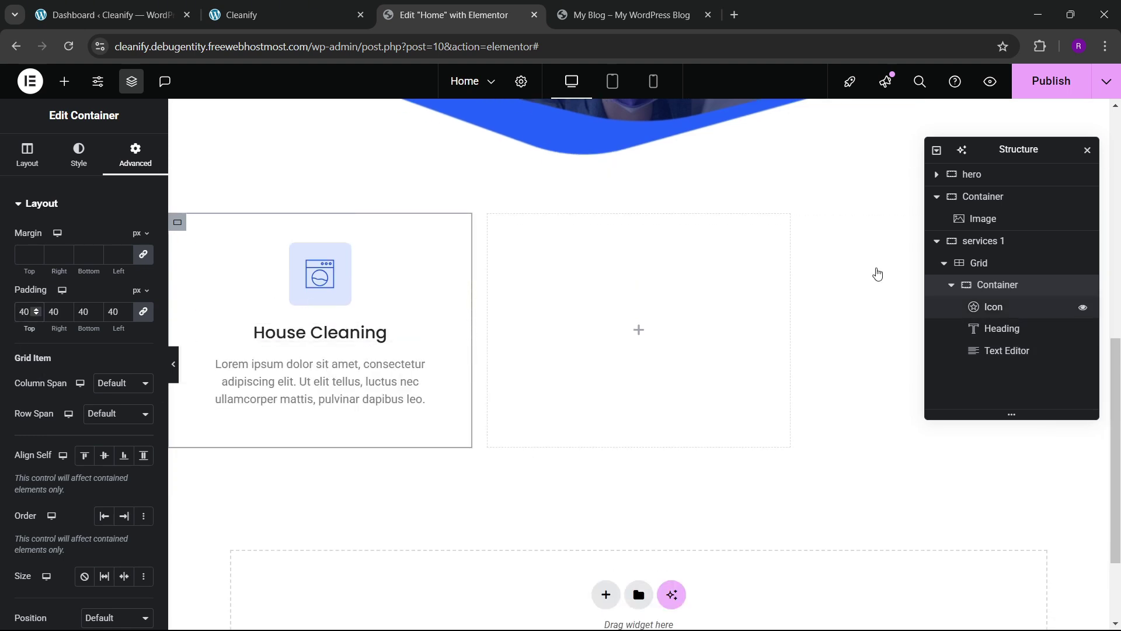
pyautogui.click(303, 15)
pyautogui.click(456, 15)
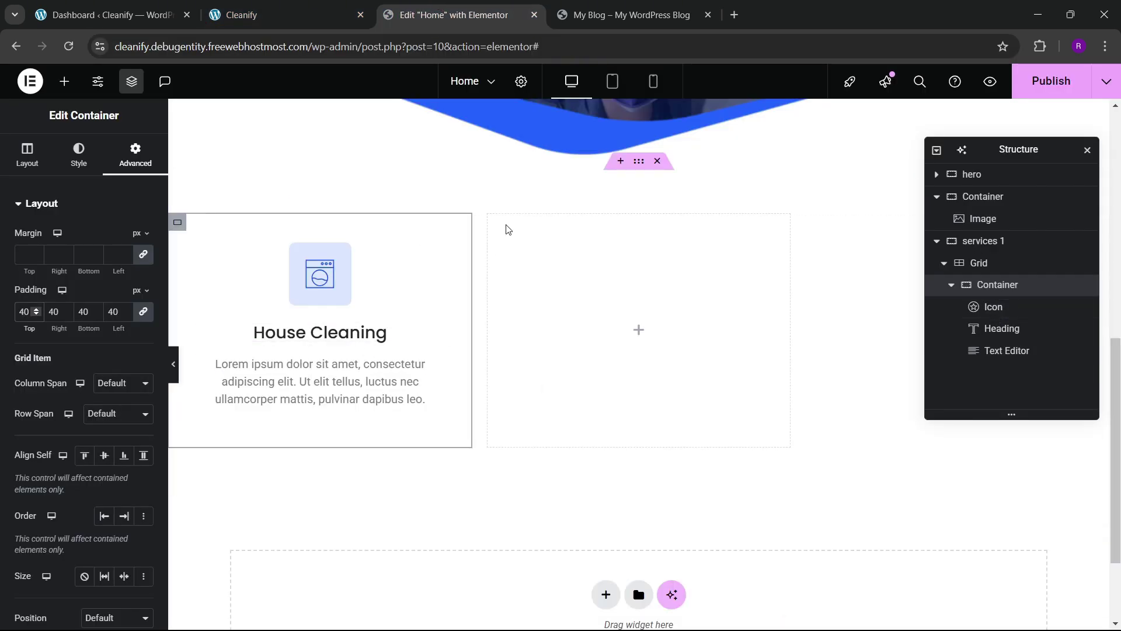
pyautogui.click(285, 15)
pyautogui.click(421, 14)
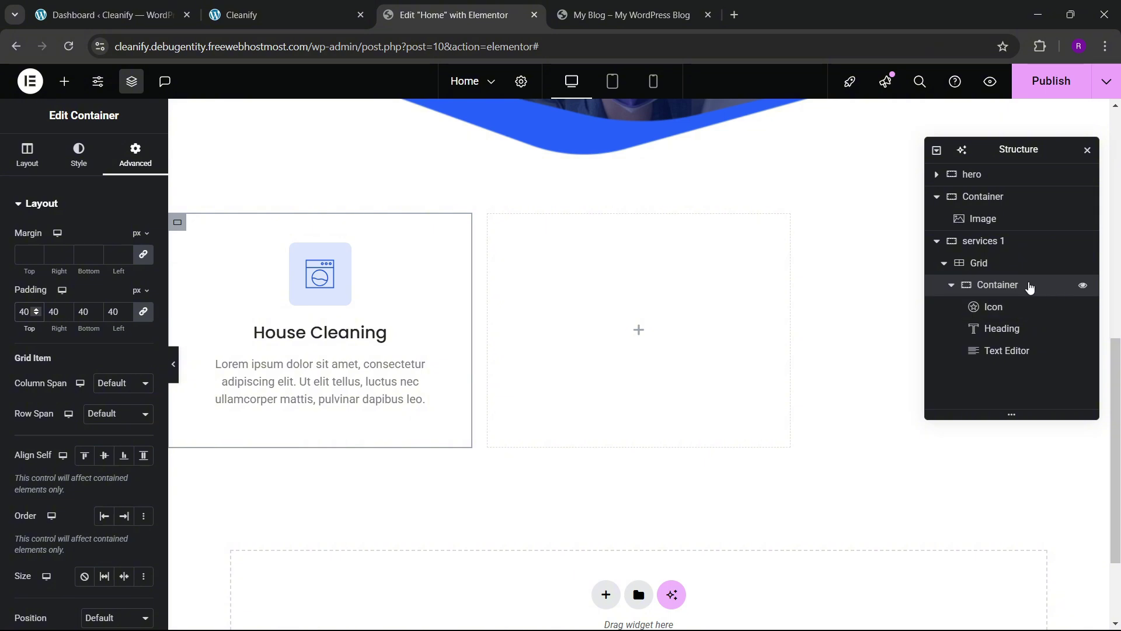
# - Give the first card container a classic white background
pyautogui.click(82, 161)
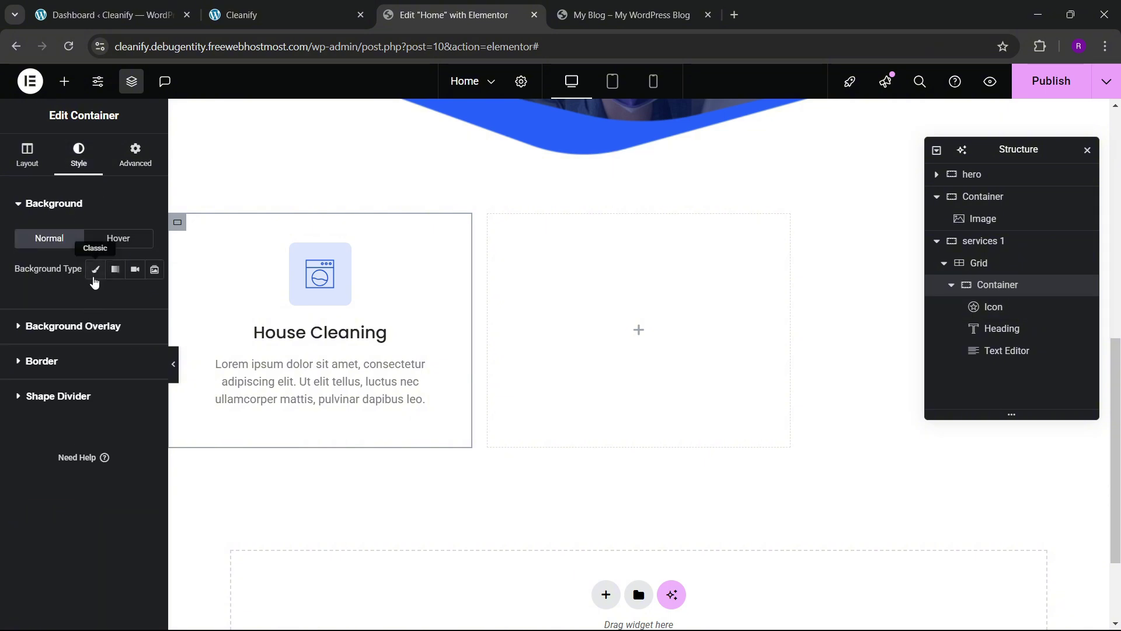
pyautogui.click(95, 273)
pyautogui.click(144, 303)
pyautogui.moveTo(120, 385); pyautogui.dragTo(54, 351)
pyautogui.click(87, 301)
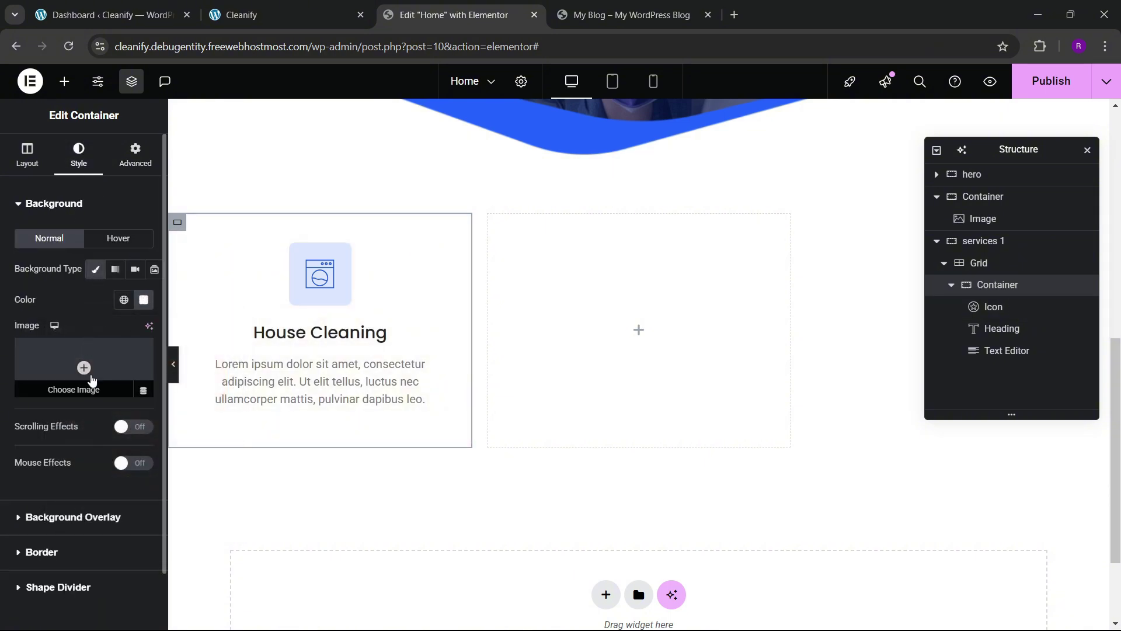
# - Add a box shadow to the first card with horizontal offset 5, vertical offset 7 and blur 20
pyautogui.scroll(-1, 118, 398)
pyautogui.click(54, 488)
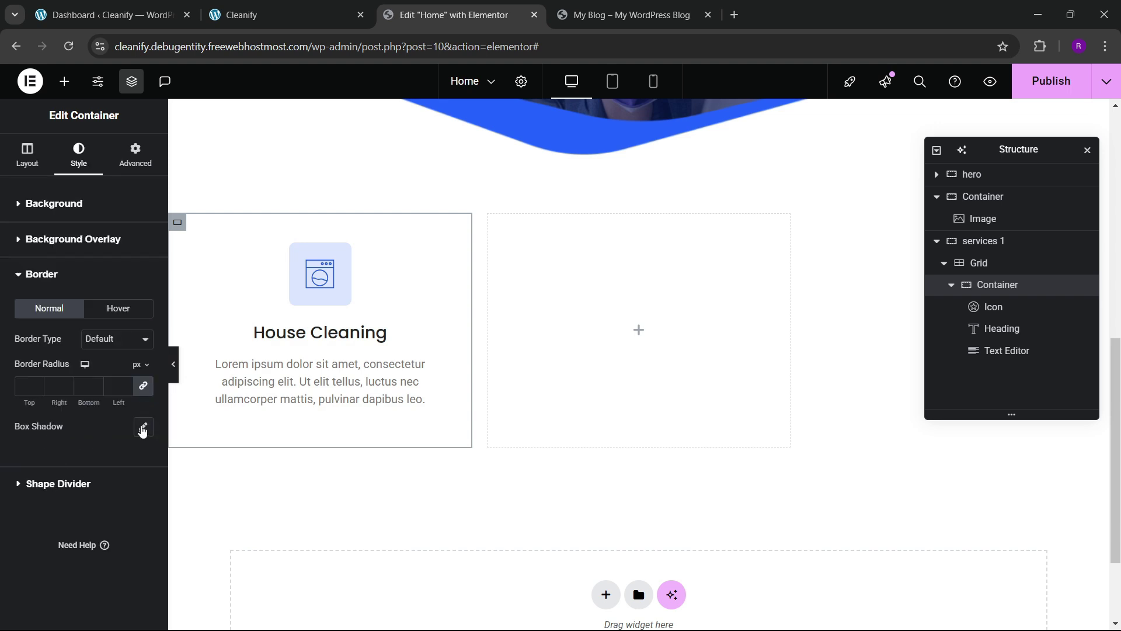
pyautogui.click(142, 430)
pyautogui.scroll(-1, 111, 448)
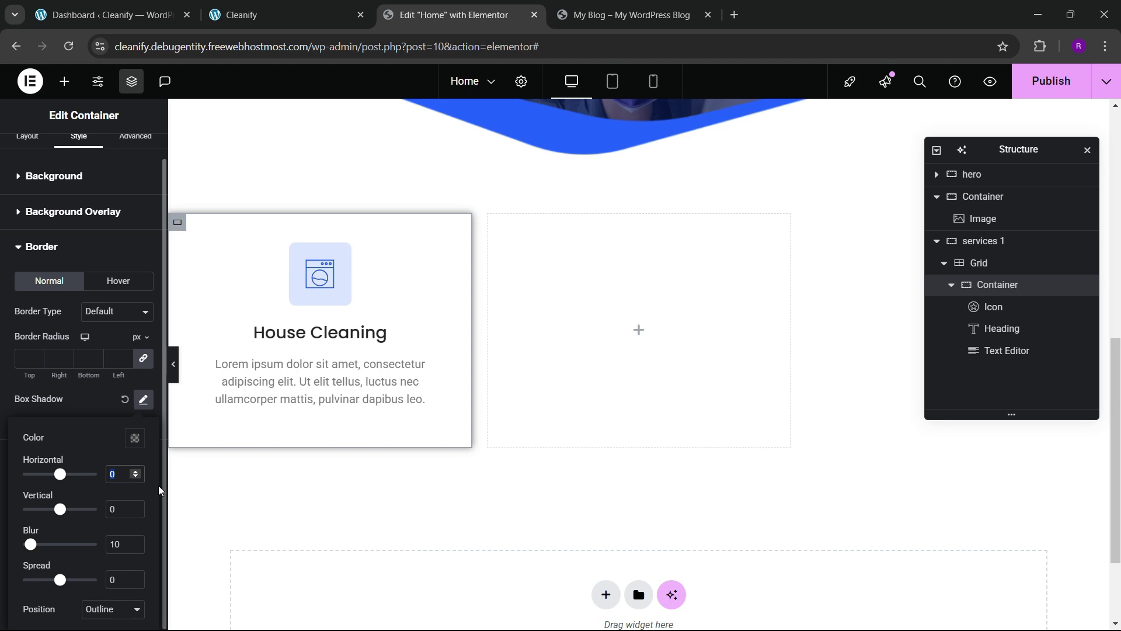
pyautogui.write('5')
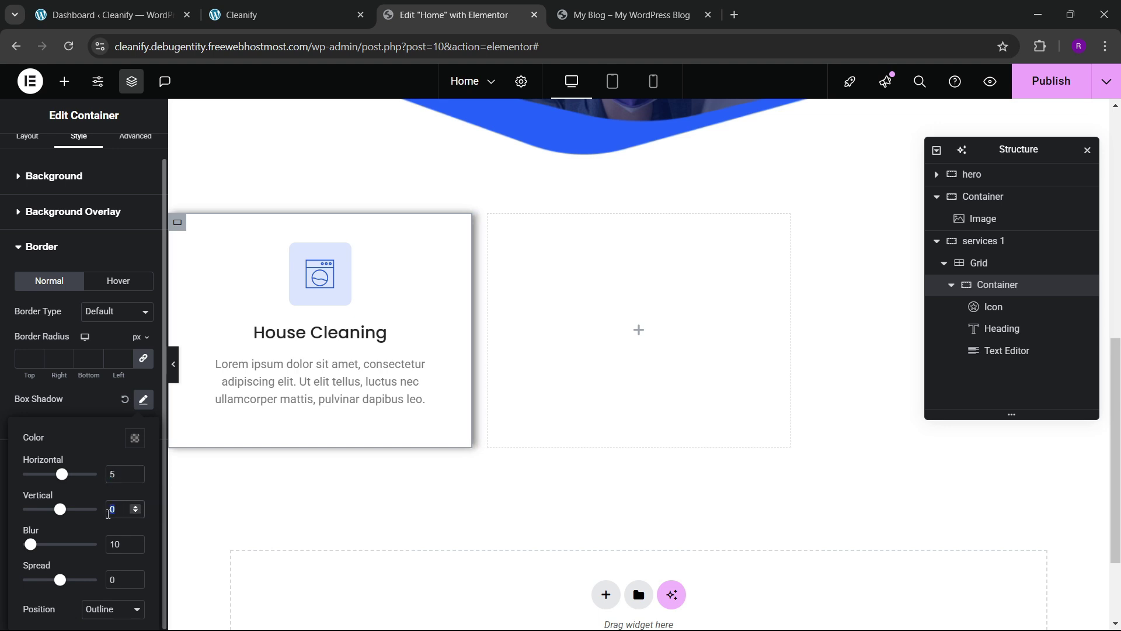
pyautogui.write('7')
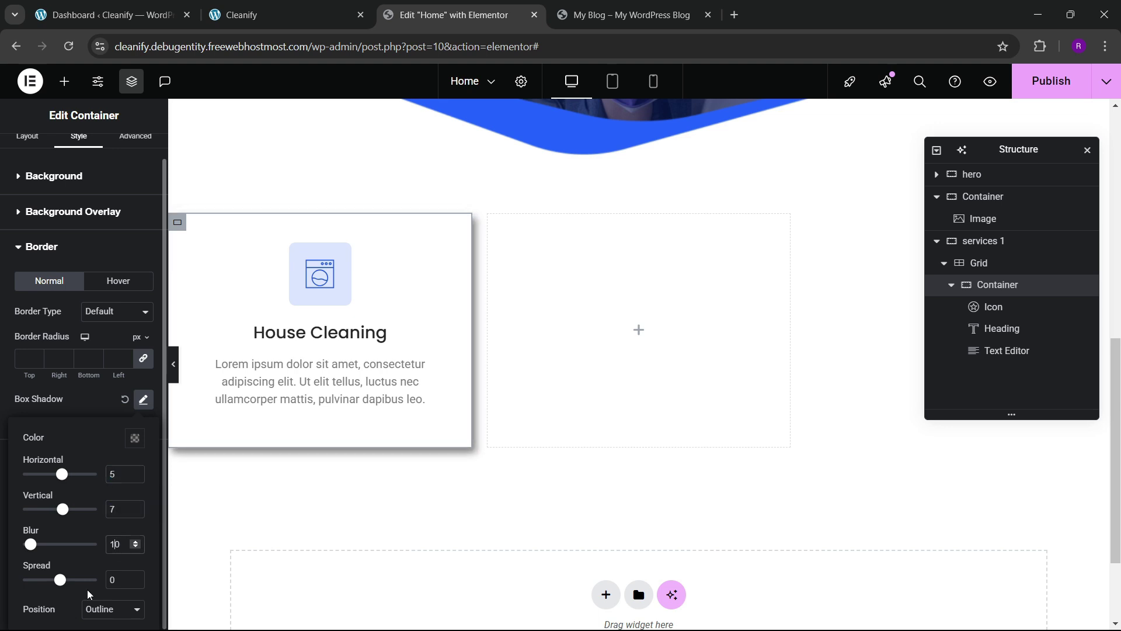
pyautogui.press('BackSpace')
pyautogui.write('2')
pyautogui.scroll(2, 449, 417)
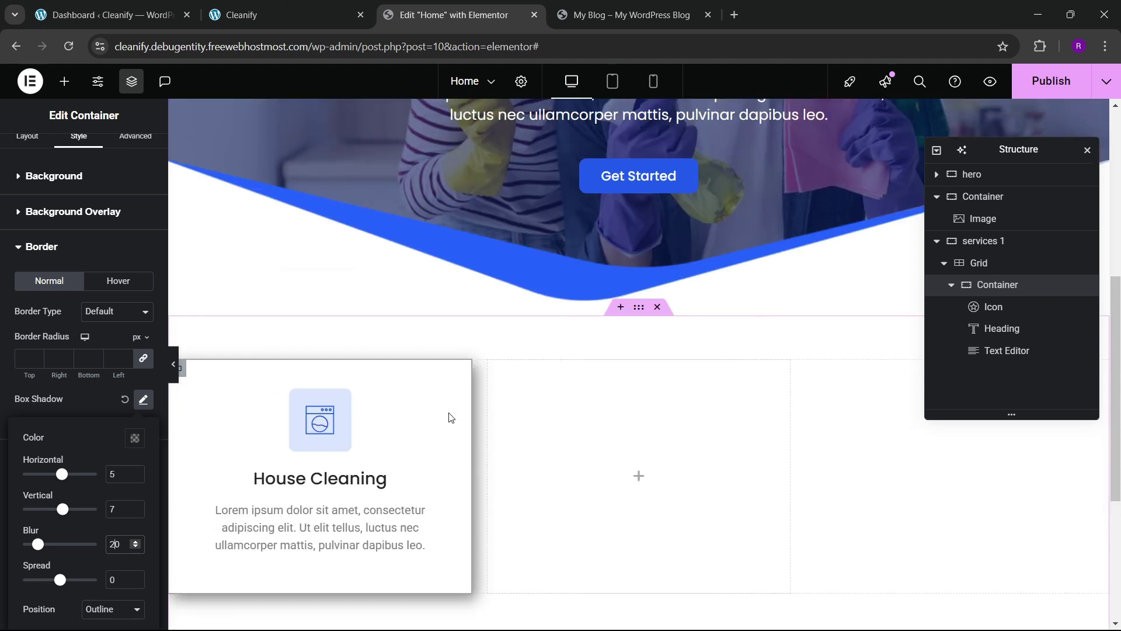
pyautogui.scroll(-1, 535, 423)
# - Round the first card container's corners with a 10 px border radius and preview the card at a wider canvas
pyautogui.click(1008, 284)
pyautogui.scroll(1, 90, 209)
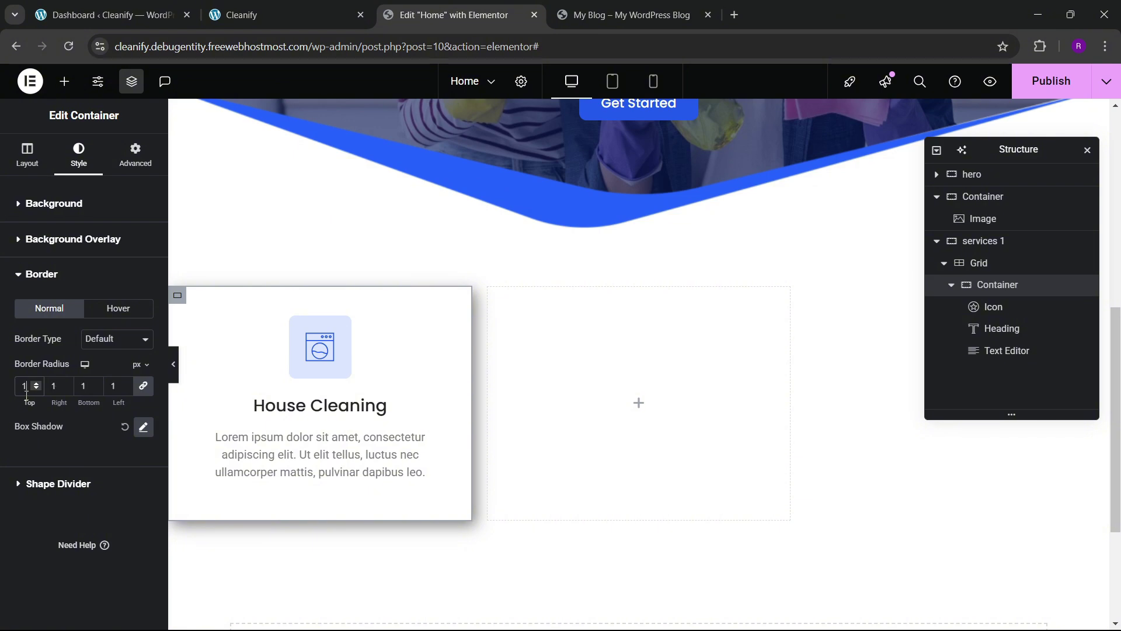
pyautogui.scroll(-2, 353, 332)
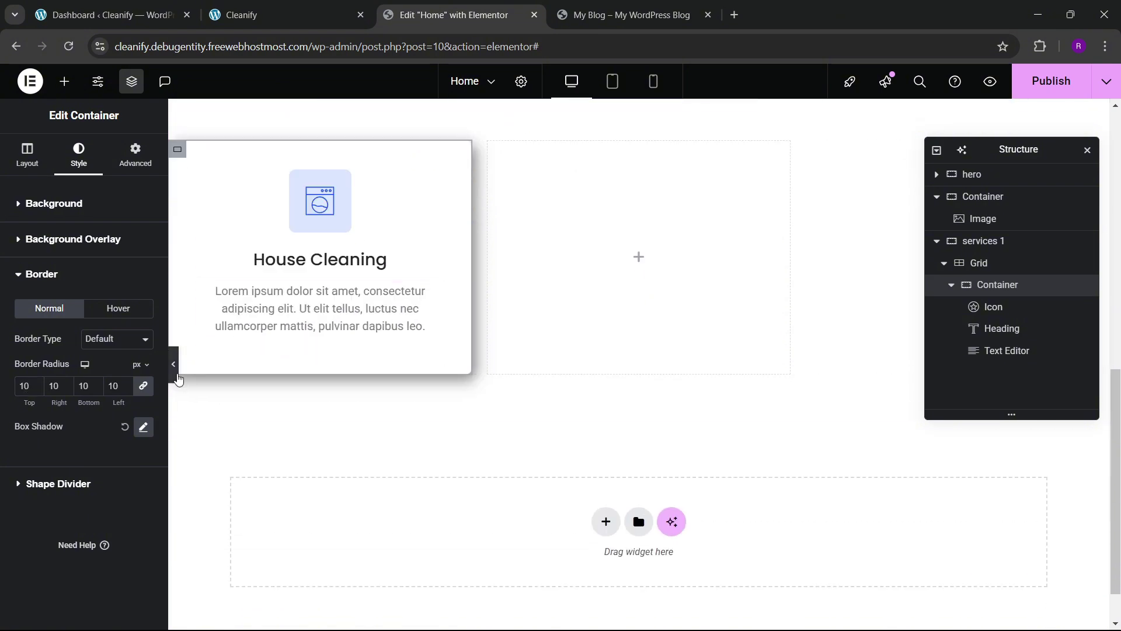
pyautogui.click(176, 376)
pyautogui.click(5, 367)
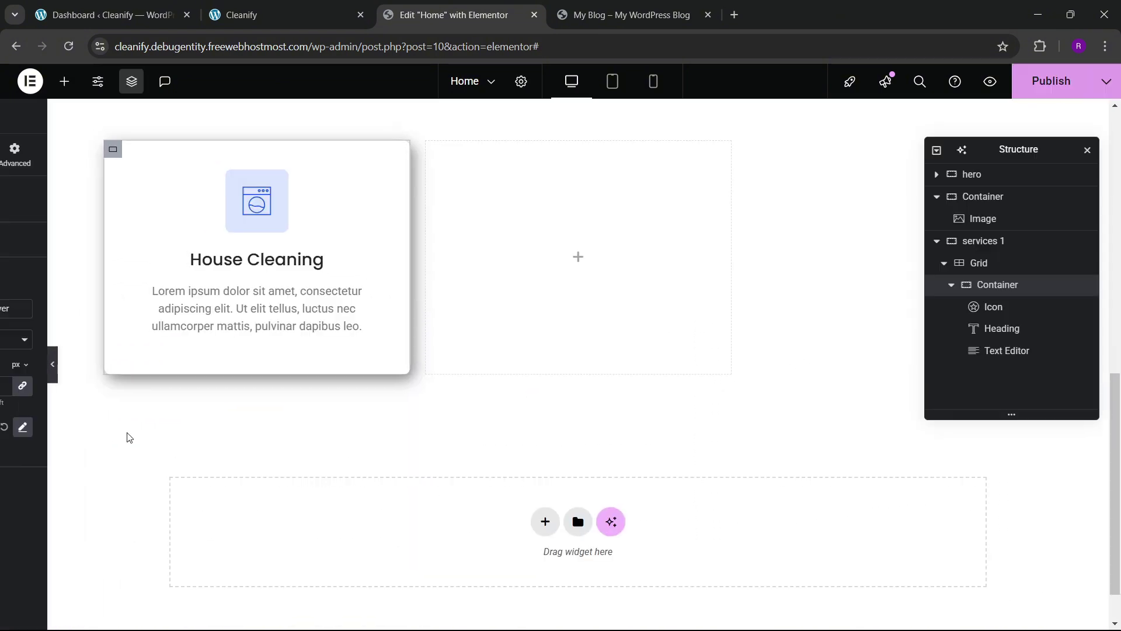
# - Set the card container's direction to column and center both its justified content and its aligned items
pyautogui.click(27, 155)
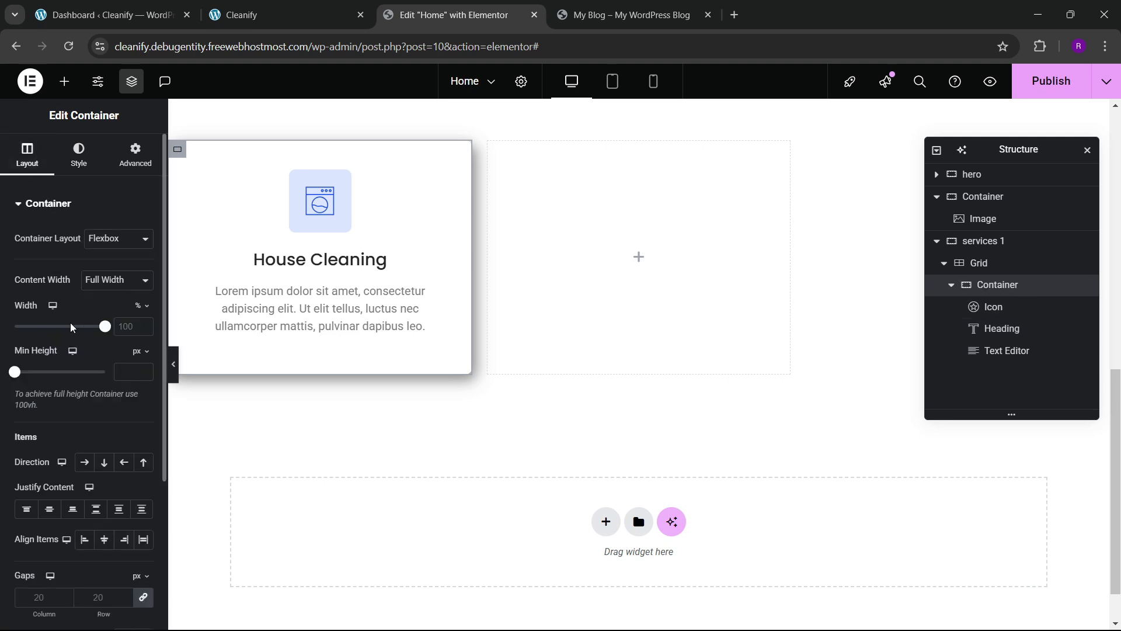
pyautogui.scroll(-3, 82, 350)
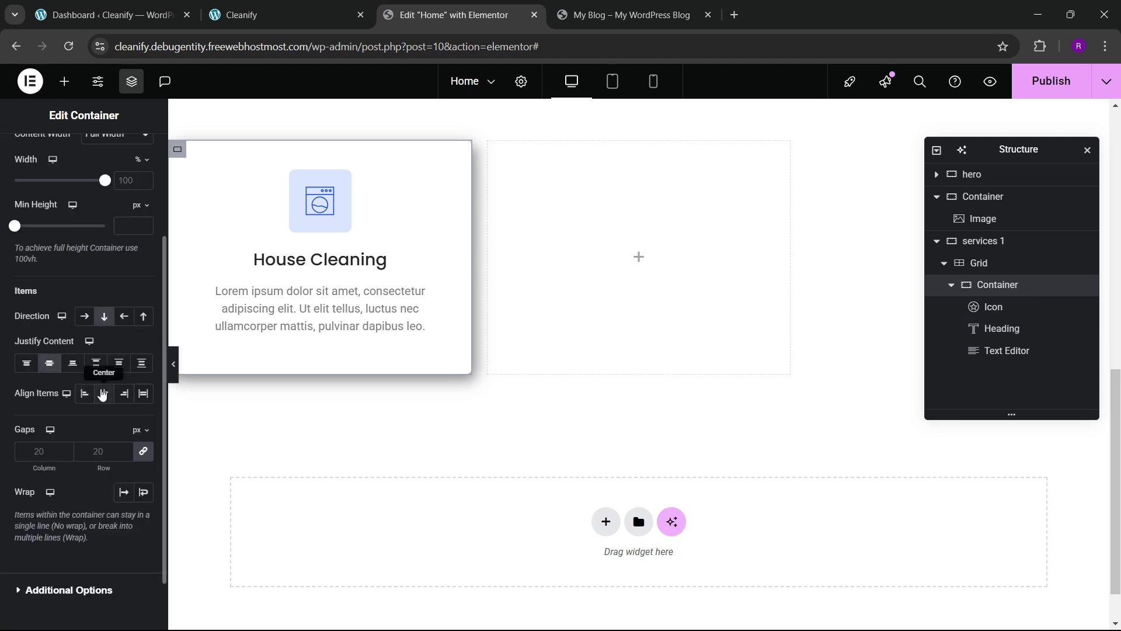
pyautogui.scroll(2, 473, 366)
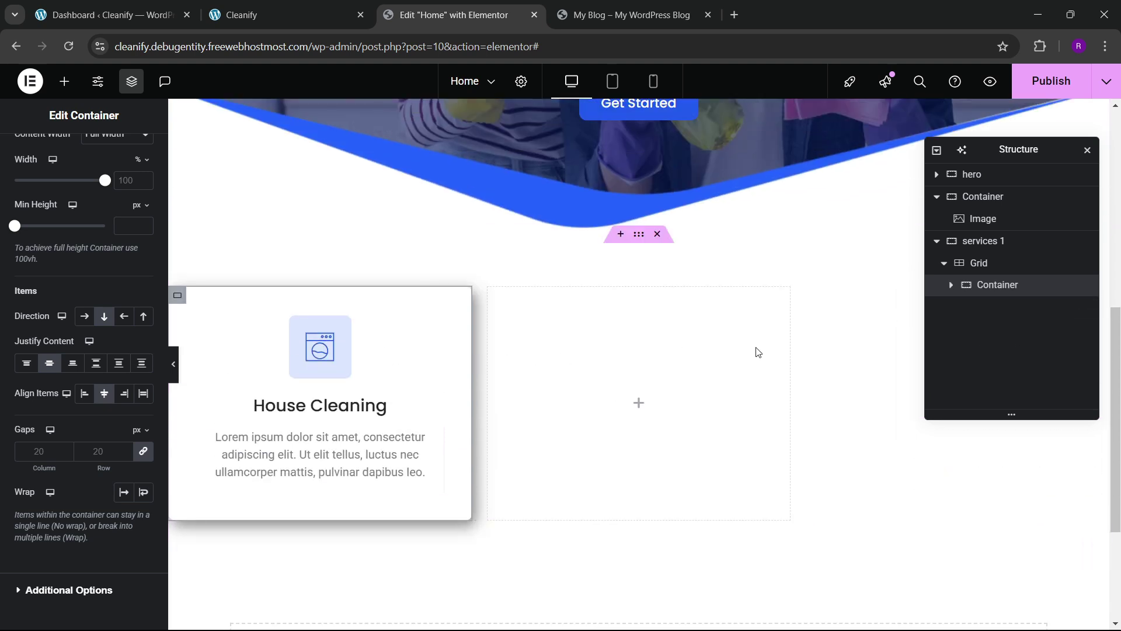
# - Set the card icon's hover colors to the global blue as primary and white (#FFFFFF) as secondary
pyautogui.click(324, 360)
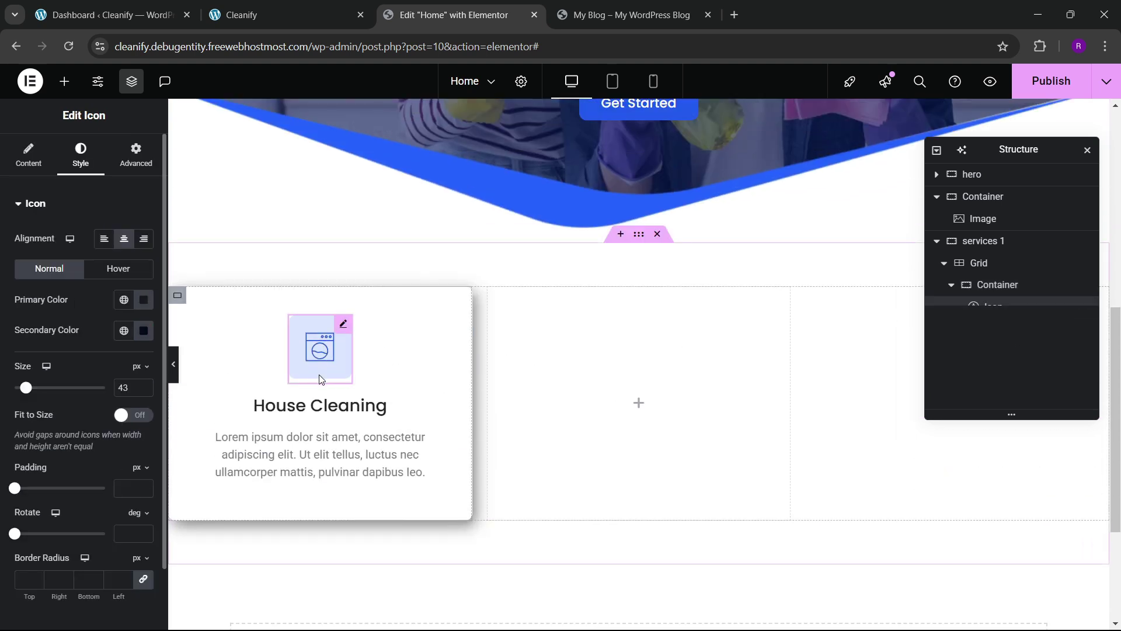
pyautogui.click(104, 269)
pyautogui.click(53, 268)
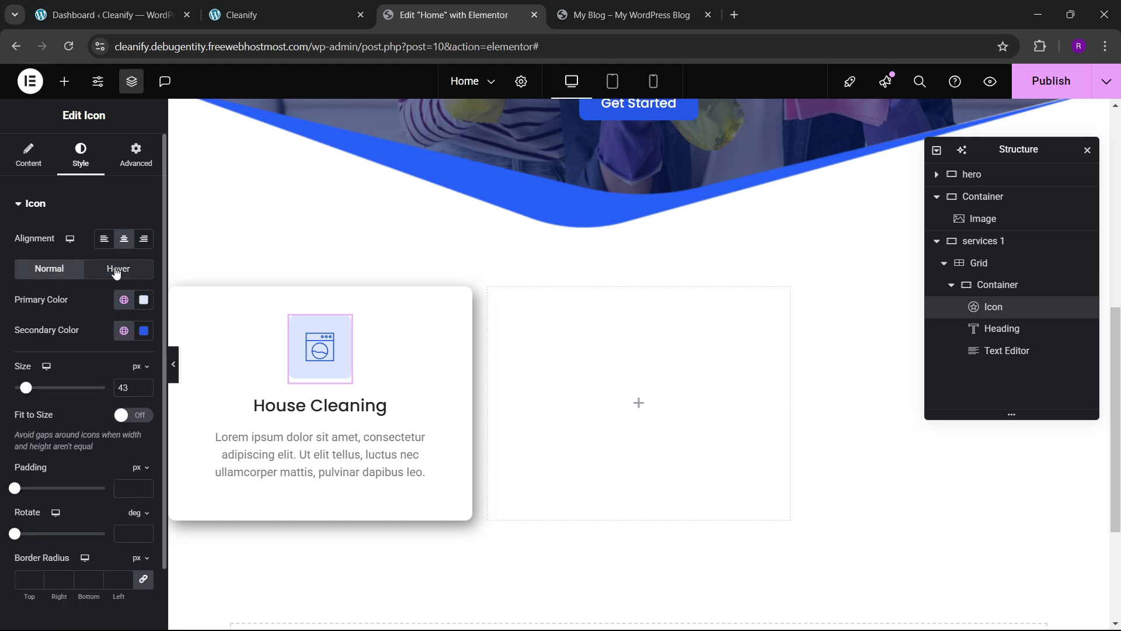
pyautogui.click(118, 269)
pyautogui.click(123, 300)
pyautogui.click(35, 571)
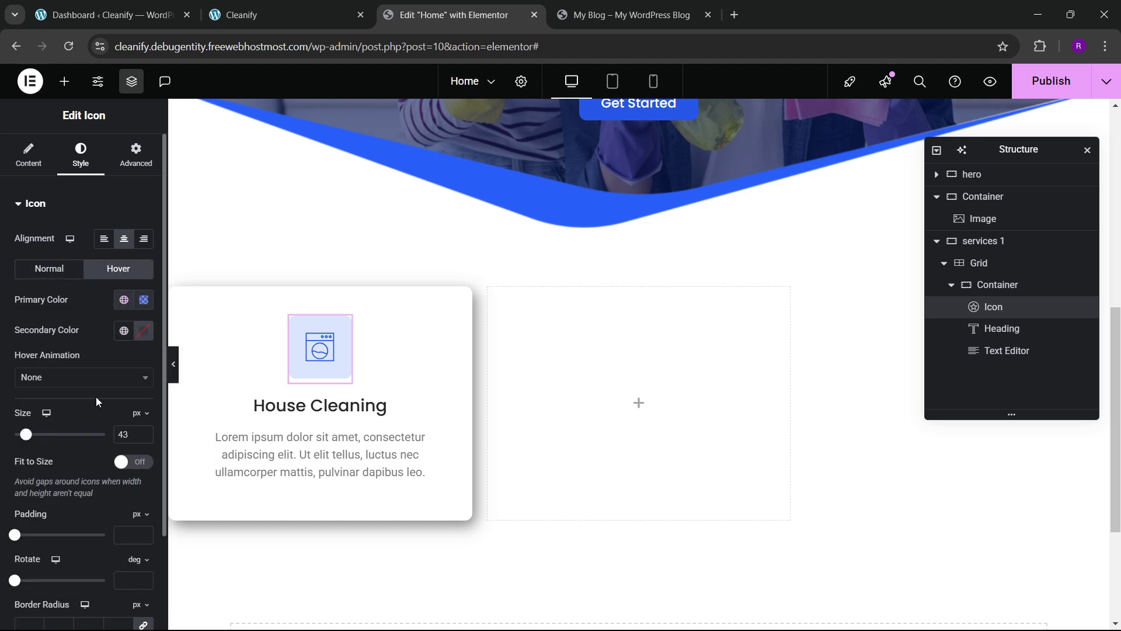
pyautogui.click(142, 341)
pyautogui.click(77, 341)
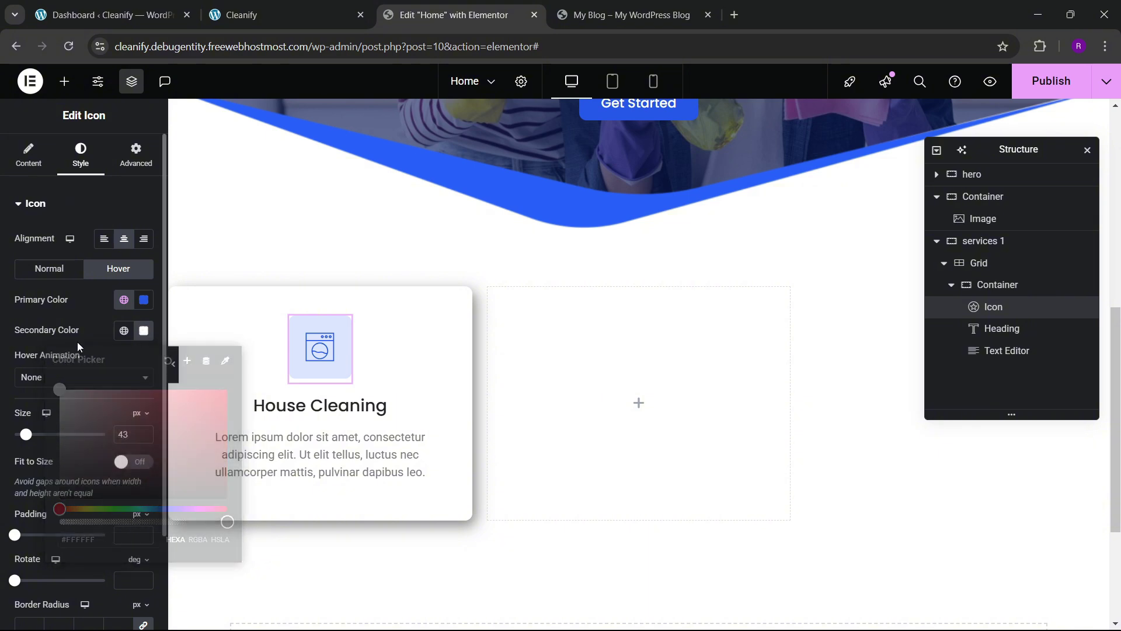
# - Set the card icon's hover animation to Bob
pyautogui.click(118, 377)
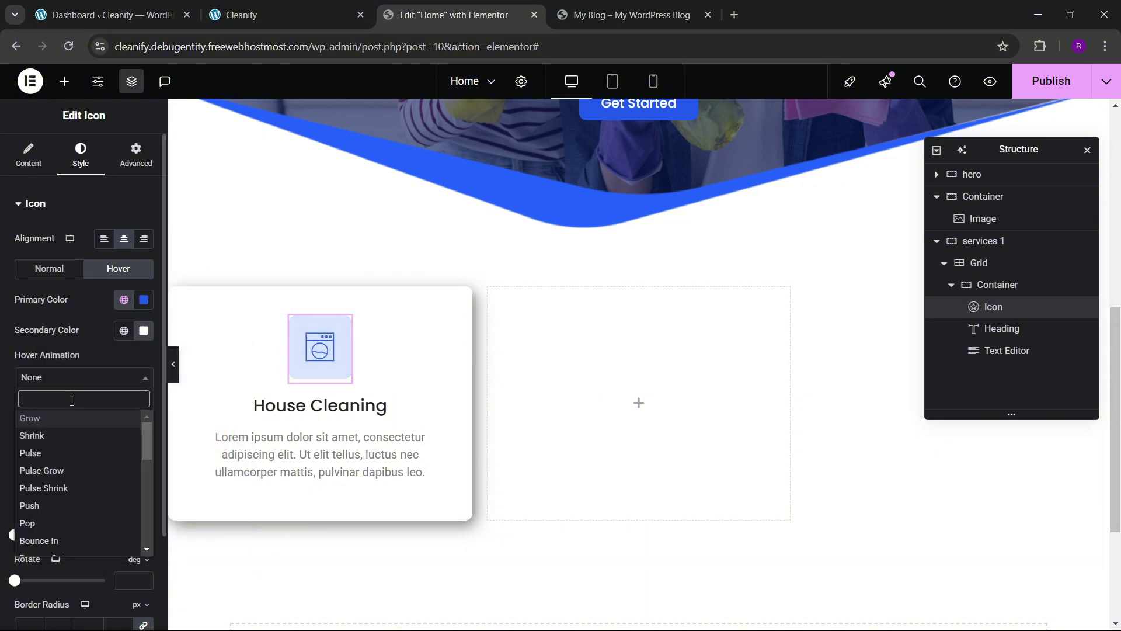
pyautogui.write('bib')
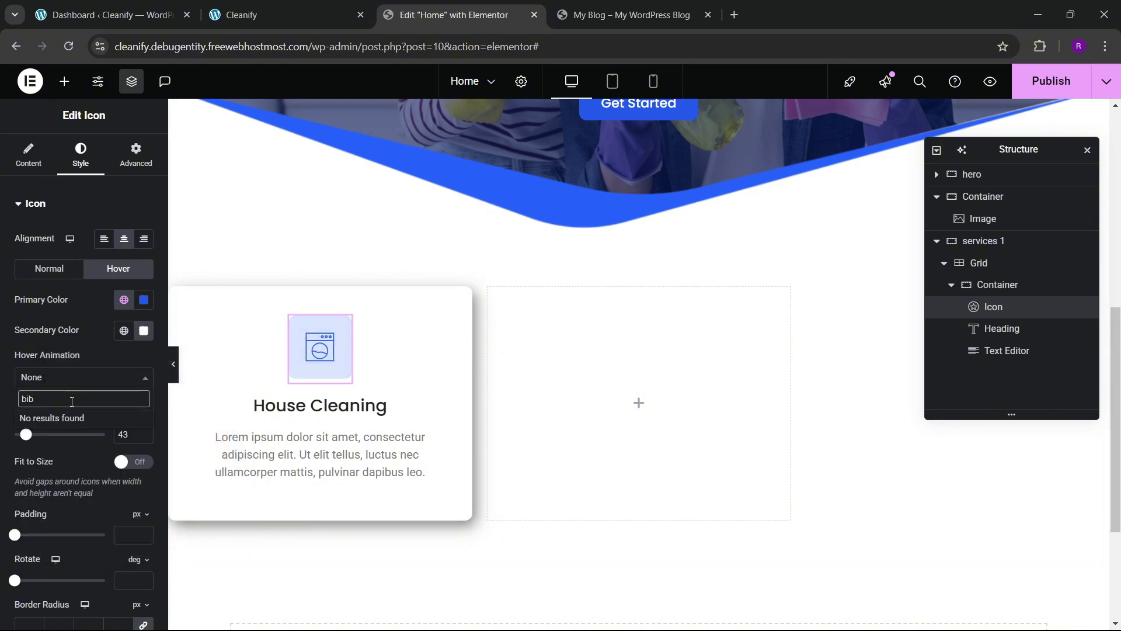
pyautogui.press('BackSpace')
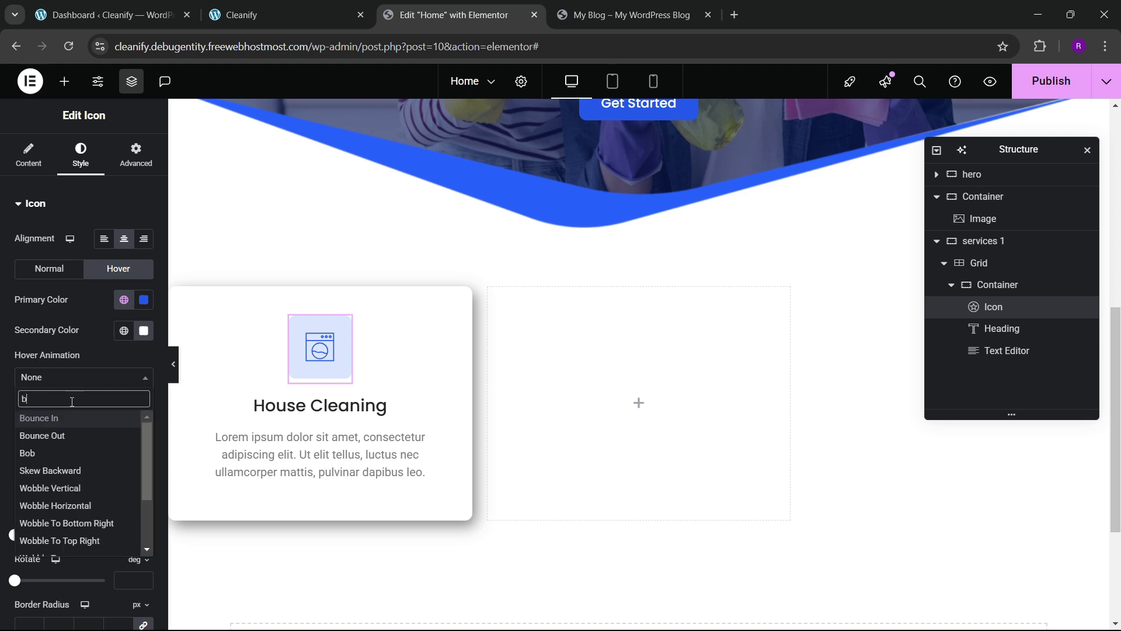
pyautogui.write('ob')
pyautogui.press('Return')
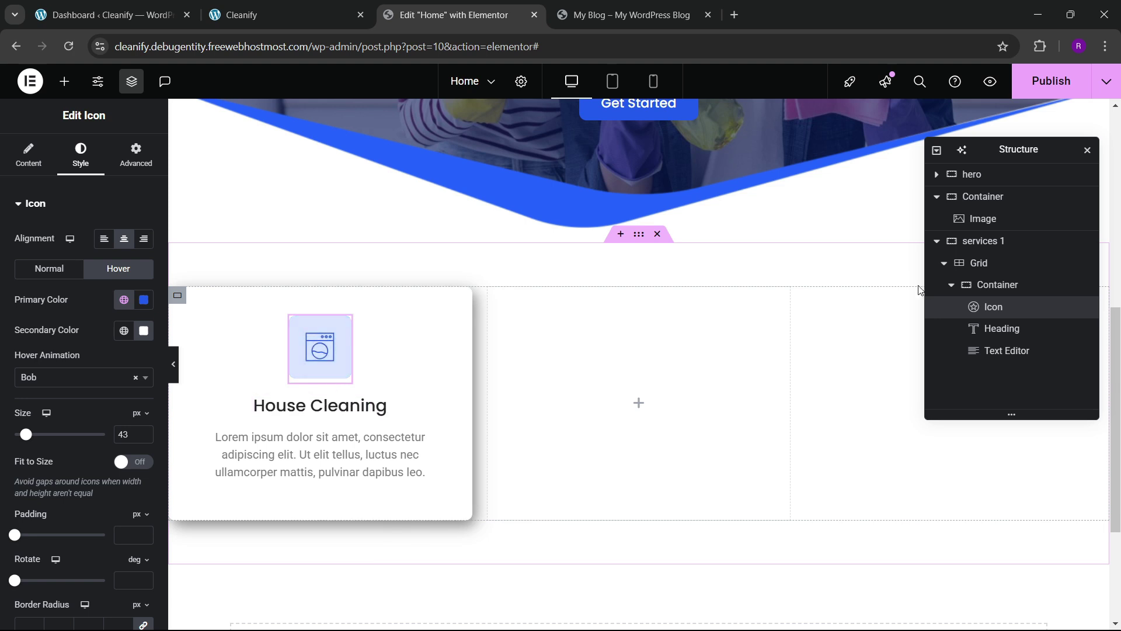
# - Duplicate the finished House Cleaning card container twice to fill the three-column services grid
pyautogui.click(951, 286)
pyautogui.click(988, 286)
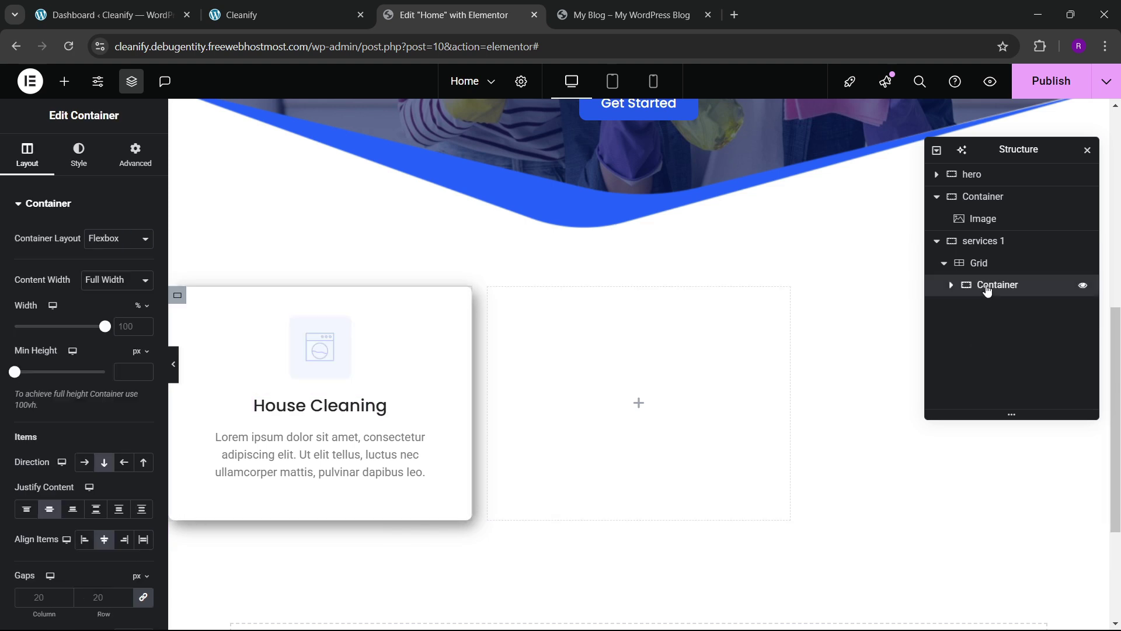
pyautogui.rightClick(989, 286)
pyautogui.click(981, 275)
pyautogui.rightClick(989, 316)
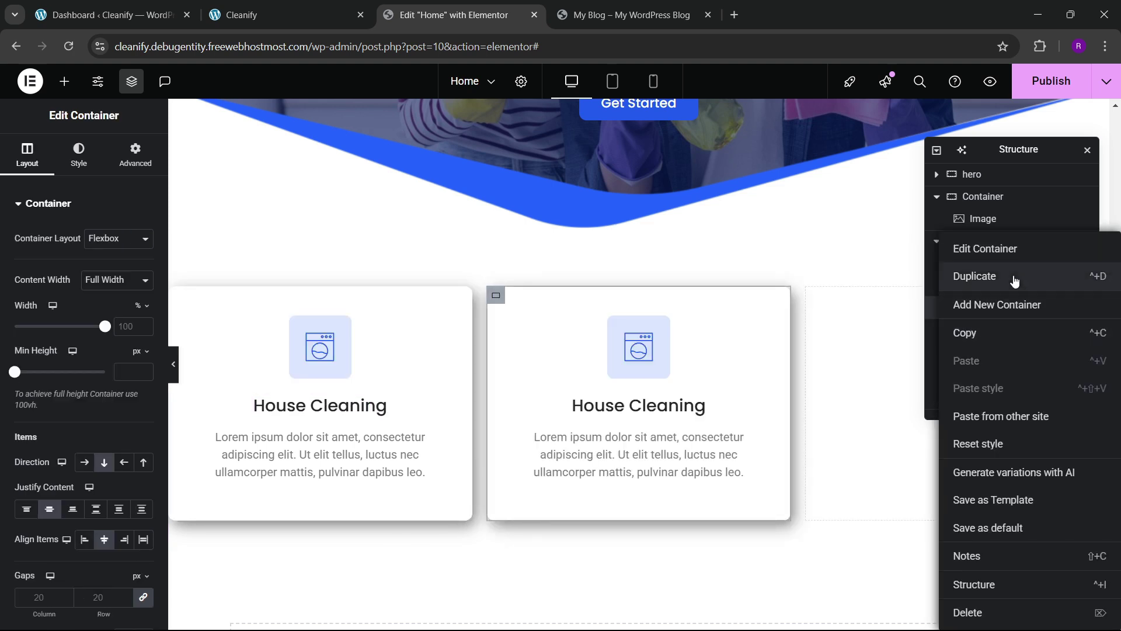
pyautogui.click(986, 275)
# - Open the style settings of the grid that holds the three service cards
pyautogui.click(979, 263)
pyautogui.click(79, 155)
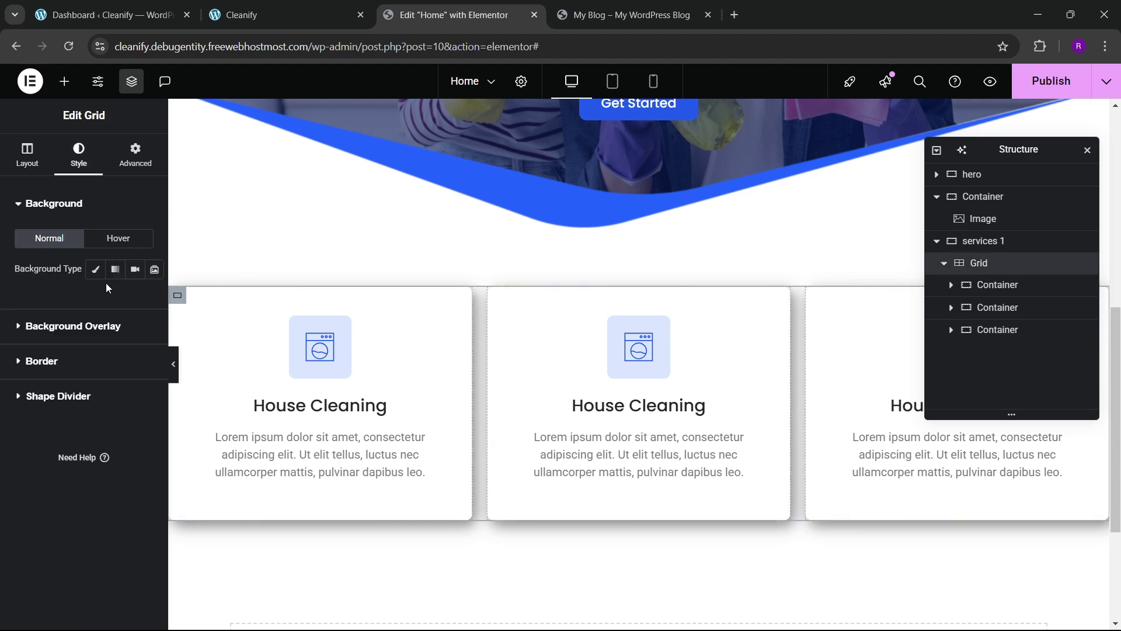
# - Set the services grid's column and row gaps to 40 px and publish the page
pyautogui.click(27, 156)
pyautogui.scroll(-3, 95, 371)
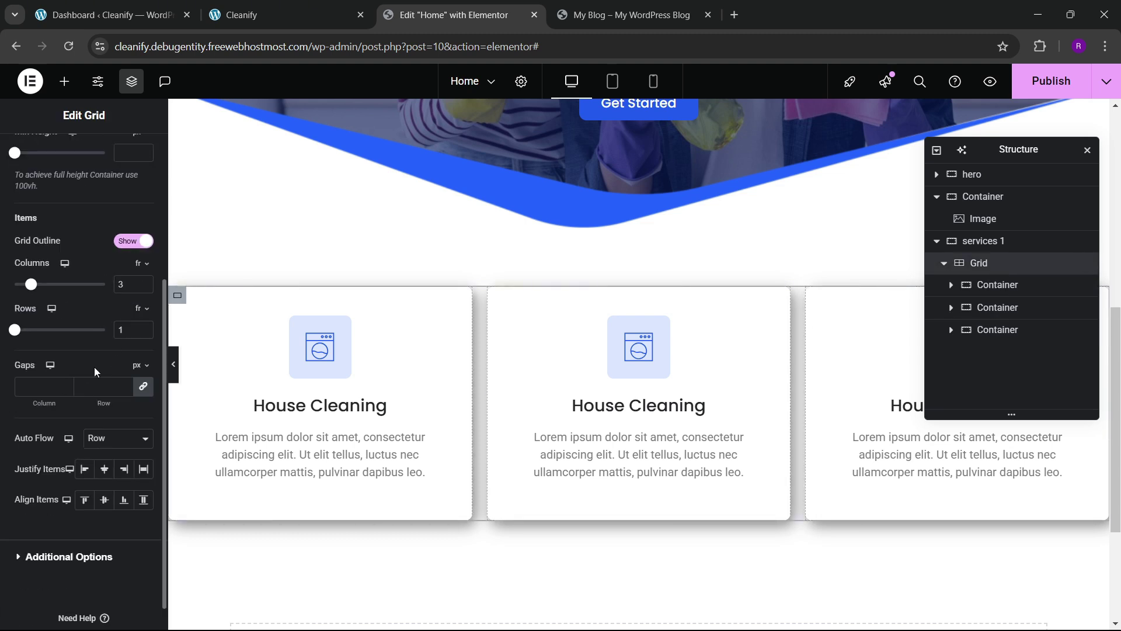
pyautogui.click(103, 388)
pyautogui.write('40')
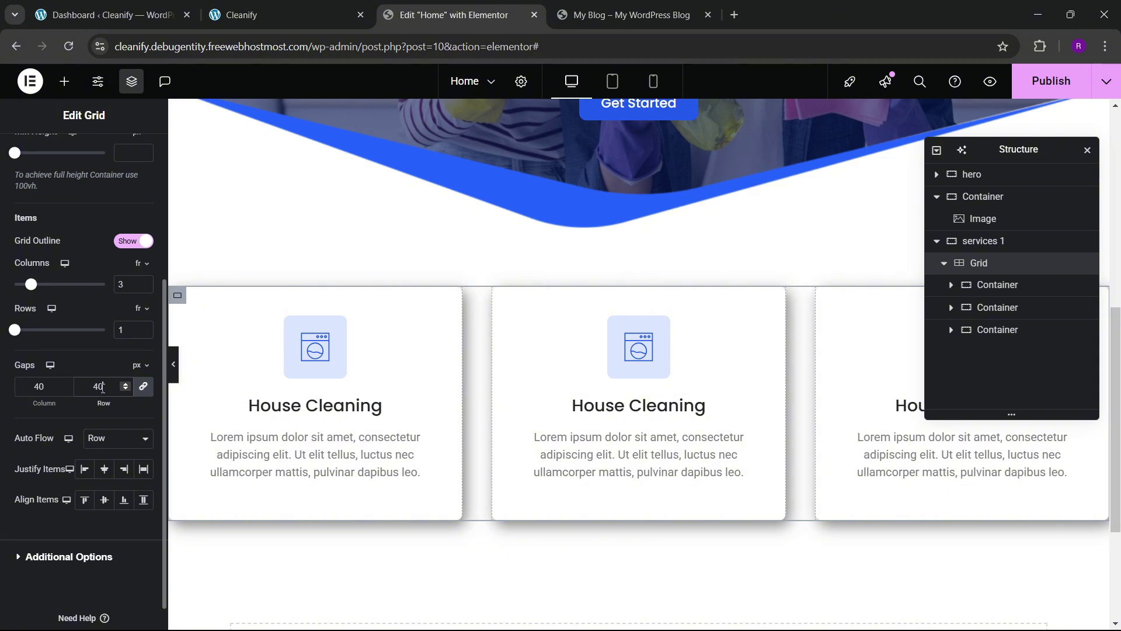
pyautogui.scroll(4, 454, 327)
pyautogui.click(1089, 73)
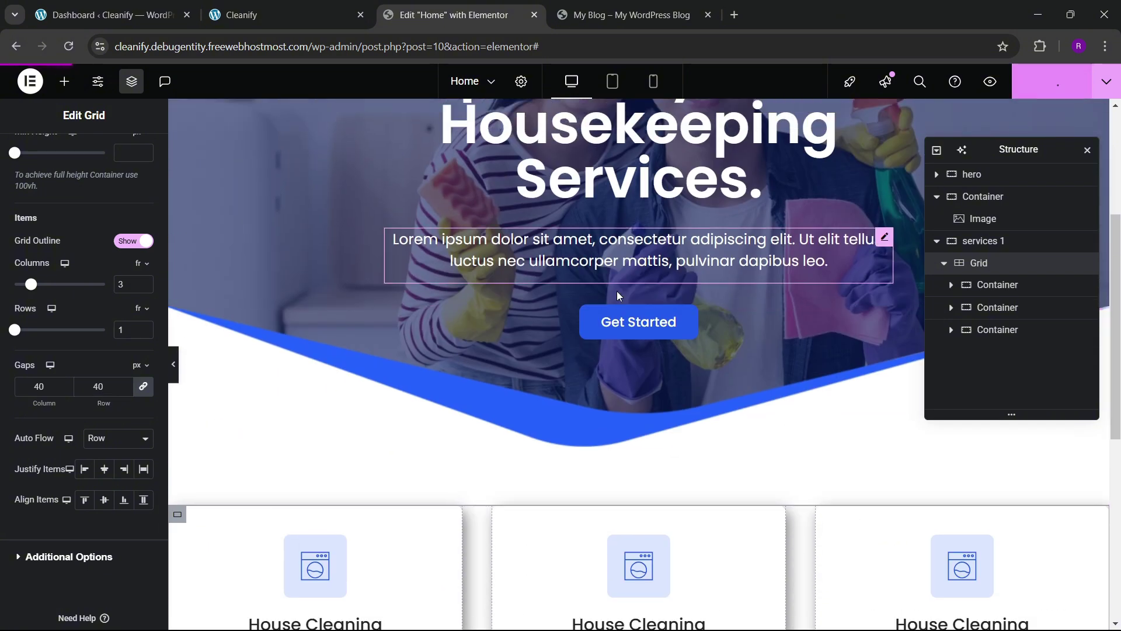
# - Reload the live home page and examine the spacing of the three service cards
pyautogui.scroll(-5, 380, 367)
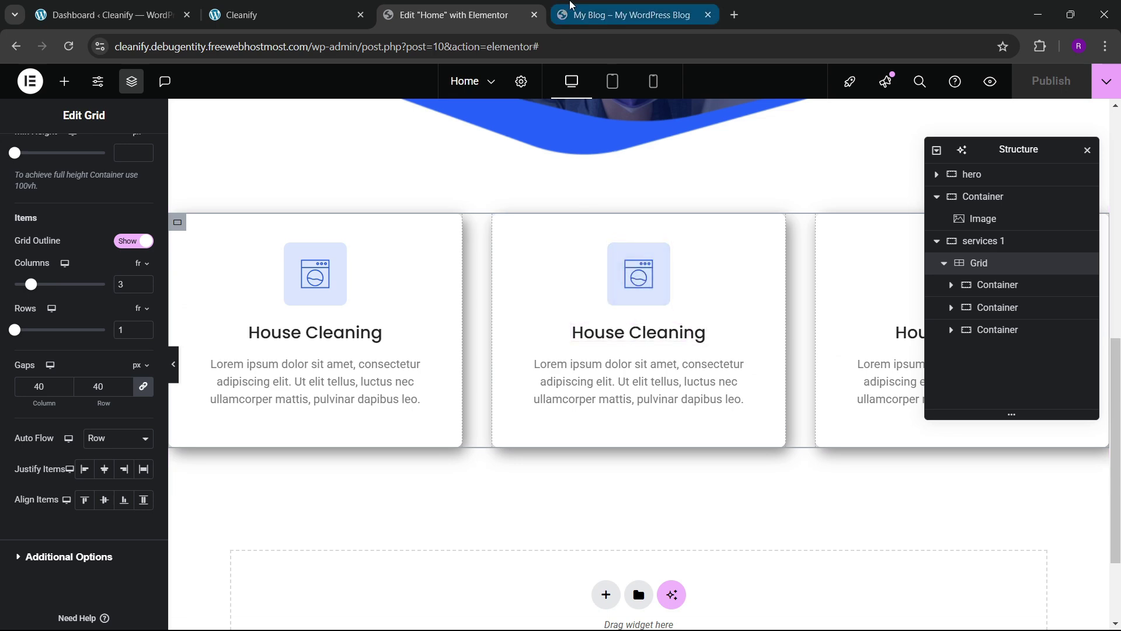
pyautogui.click(565, 13)
pyautogui.click(65, 48)
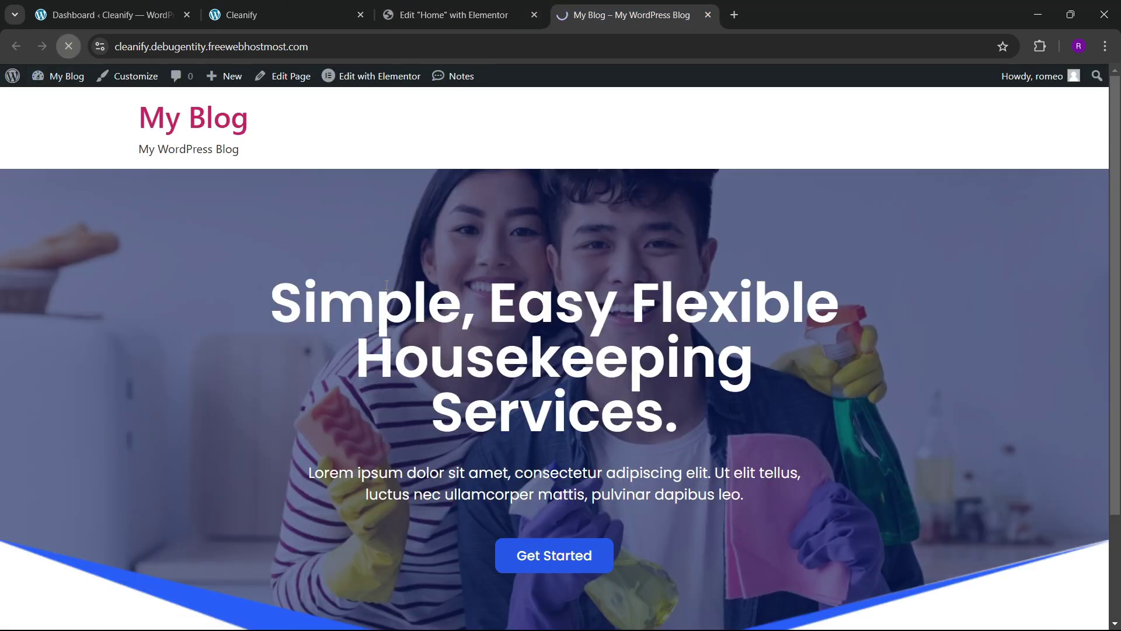
pyautogui.scroll(-3, 489, 334)
pyautogui.scroll(-5, 563, 361)
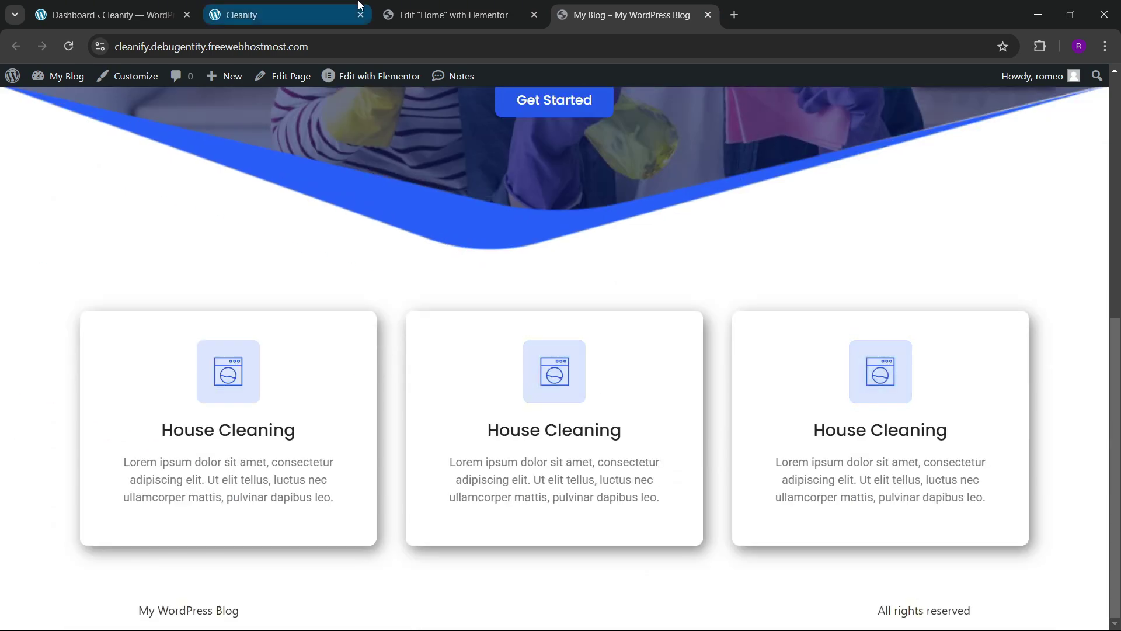
# - Examine the layout of the "Who We Are" section on the reference Cleanify site
pyautogui.click(280, 15)
pyautogui.scroll(-6, 467, 292)
pyautogui.scroll(-2, 483, 320)
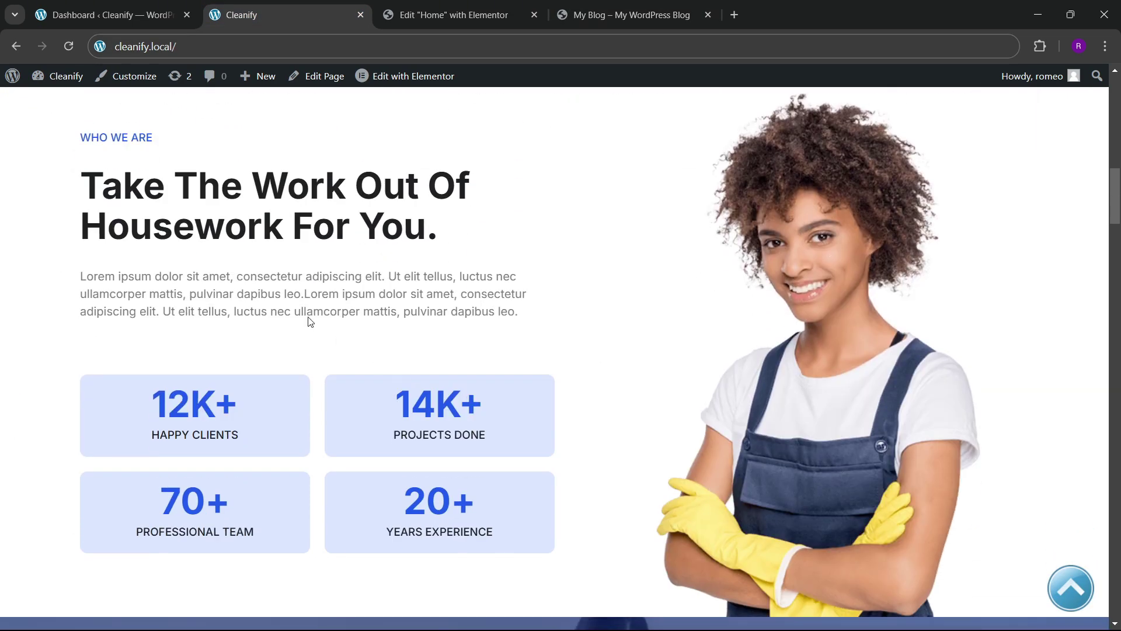
pyautogui.scroll(1, 388, 268)
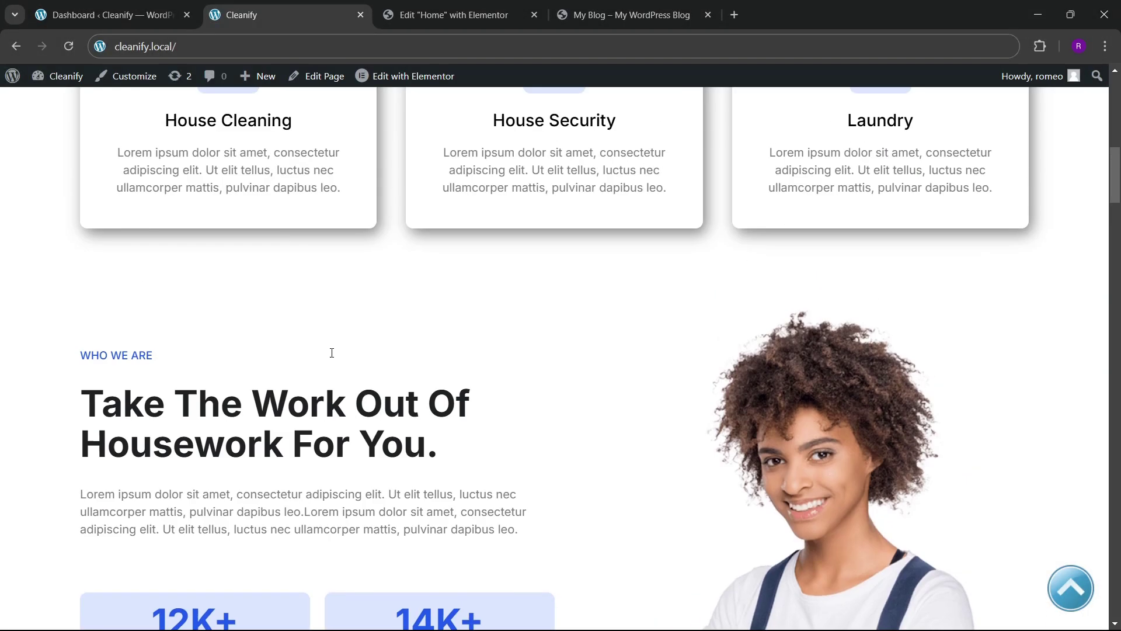
pyautogui.scroll(-5, 333, 353)
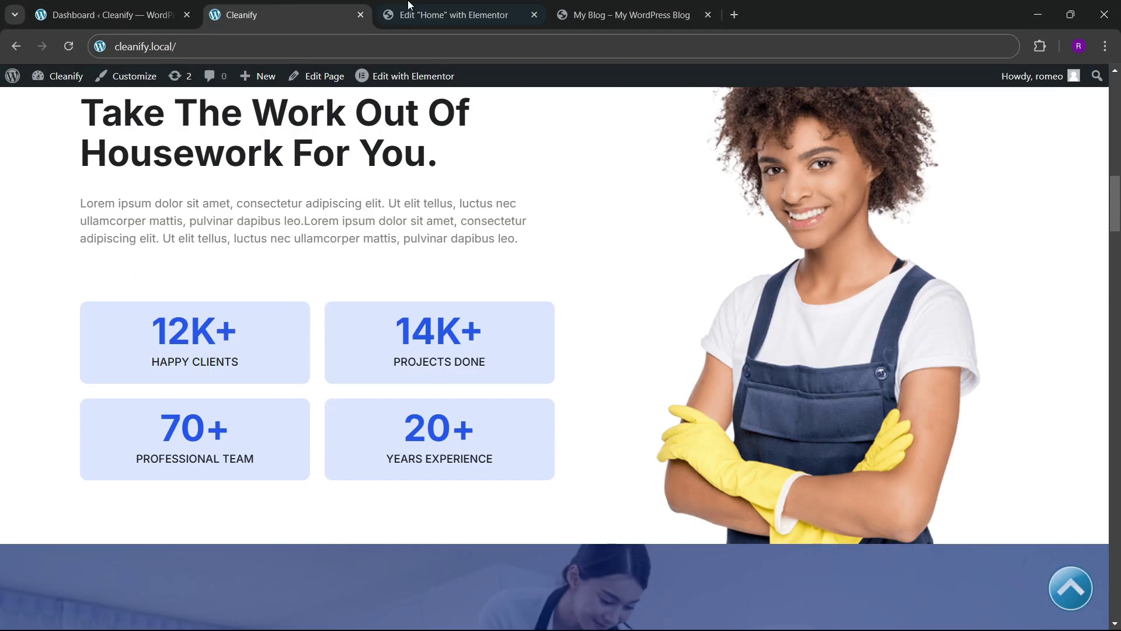
pyautogui.scroll(2, 483, 220)
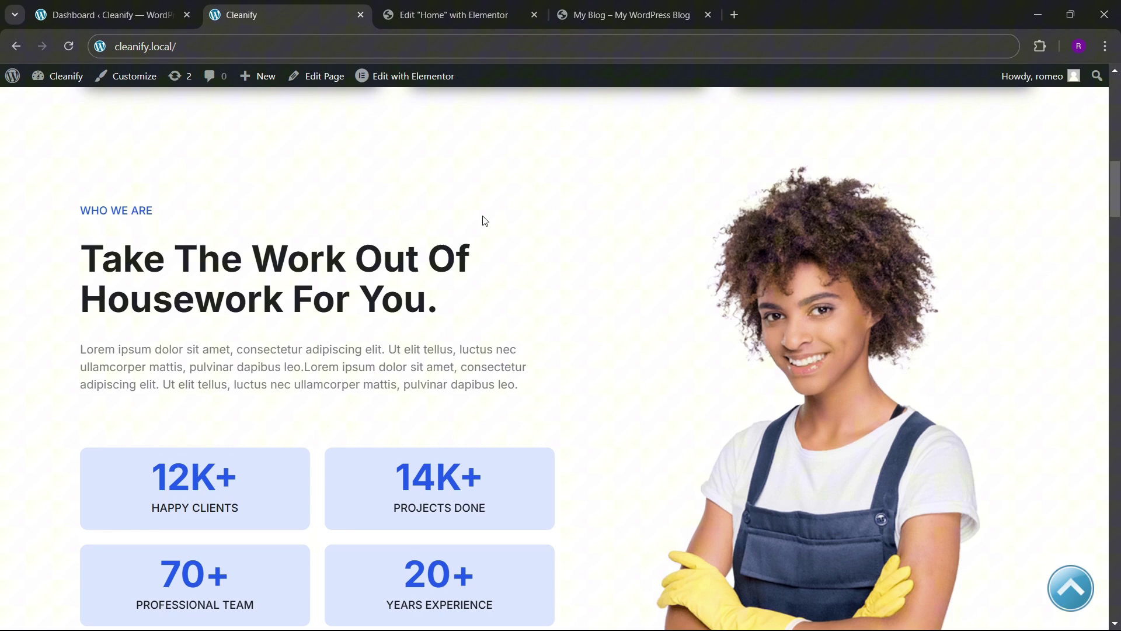
# - In the Elementor editor, add a two-column flexbox container below the service cards, name it "who we are", and collapse services 1 in the structure
pyautogui.click(466, 7)
pyautogui.scroll(-2, 512, 283)
pyautogui.click(601, 466)
pyautogui.scroll(-1, 595, 471)
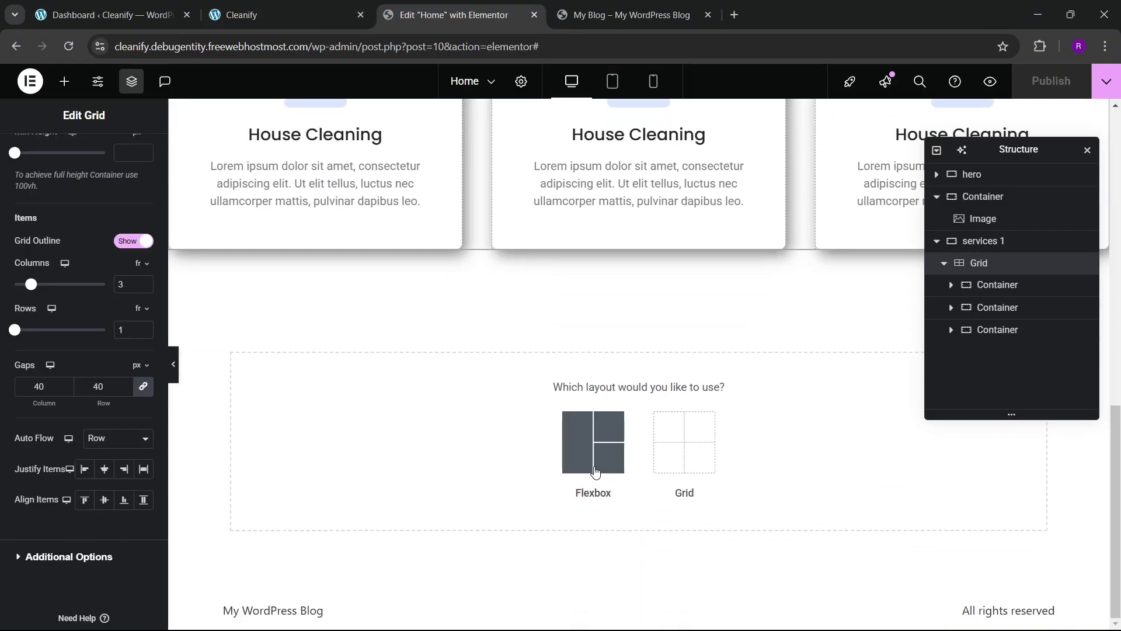
pyautogui.click(595, 470)
pyautogui.click(600, 431)
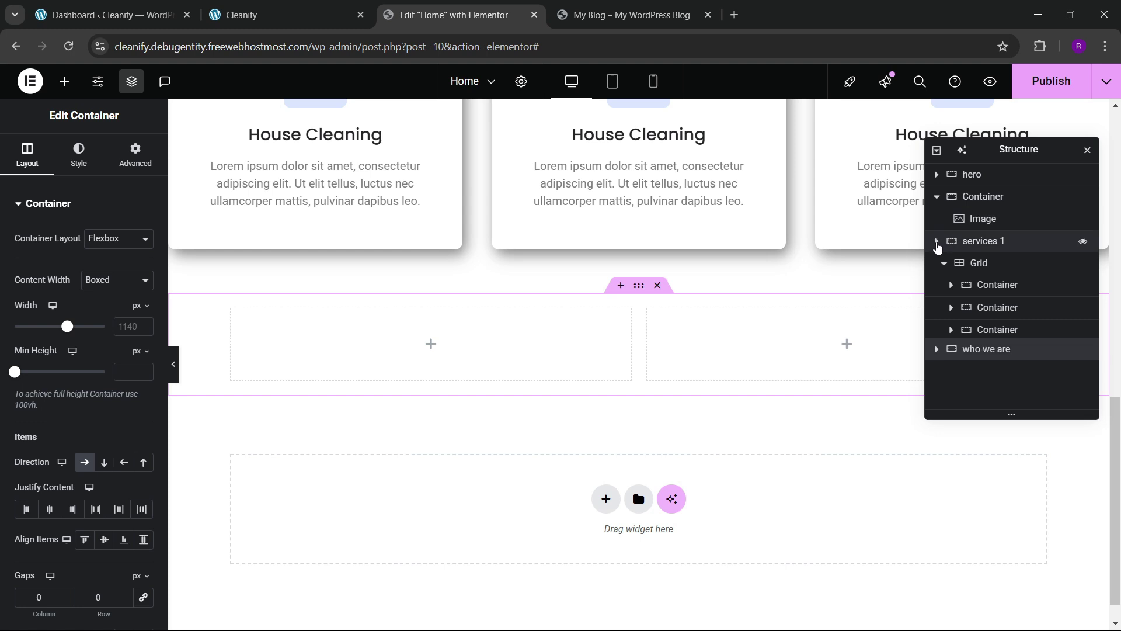
pyautogui.click(937, 241)
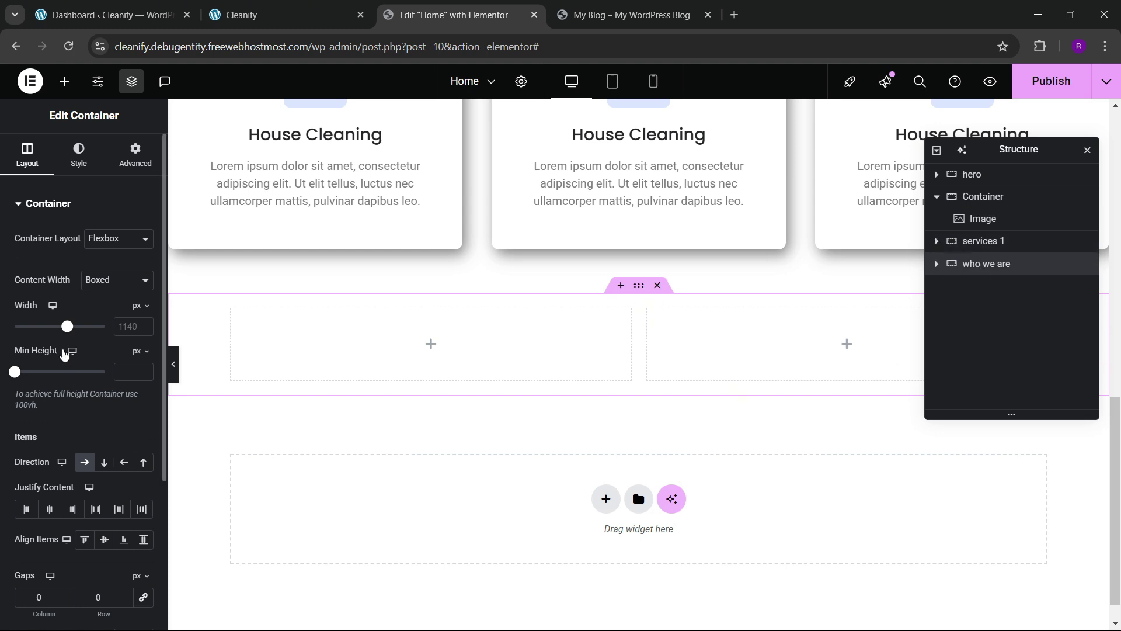
# - Set the "who we are" container's width to 1300 px and its top and bottom padding to 60 px
pyautogui.write('13')
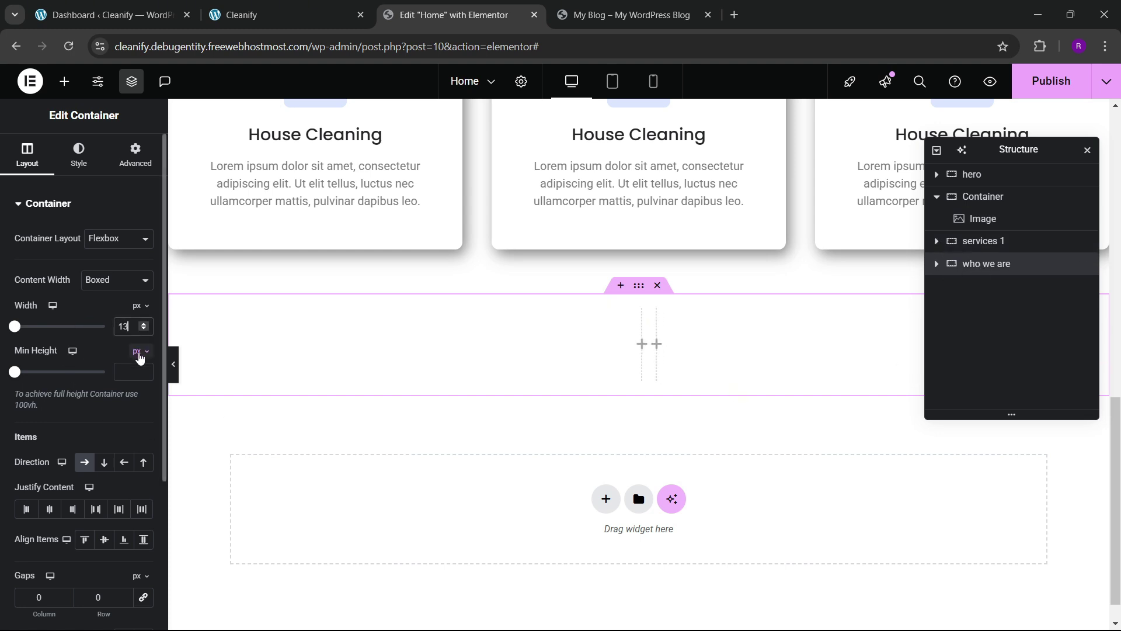
pyautogui.write('00')
pyautogui.click(140, 159)
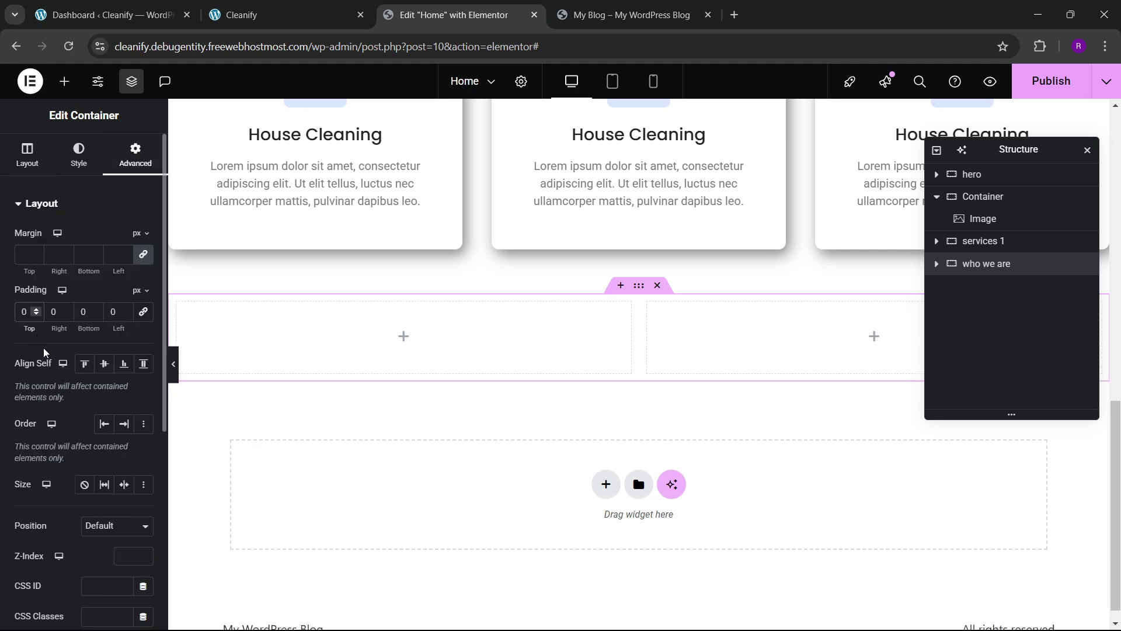
pyautogui.write('60')
pyautogui.click(85, 311)
pyautogui.write('60')
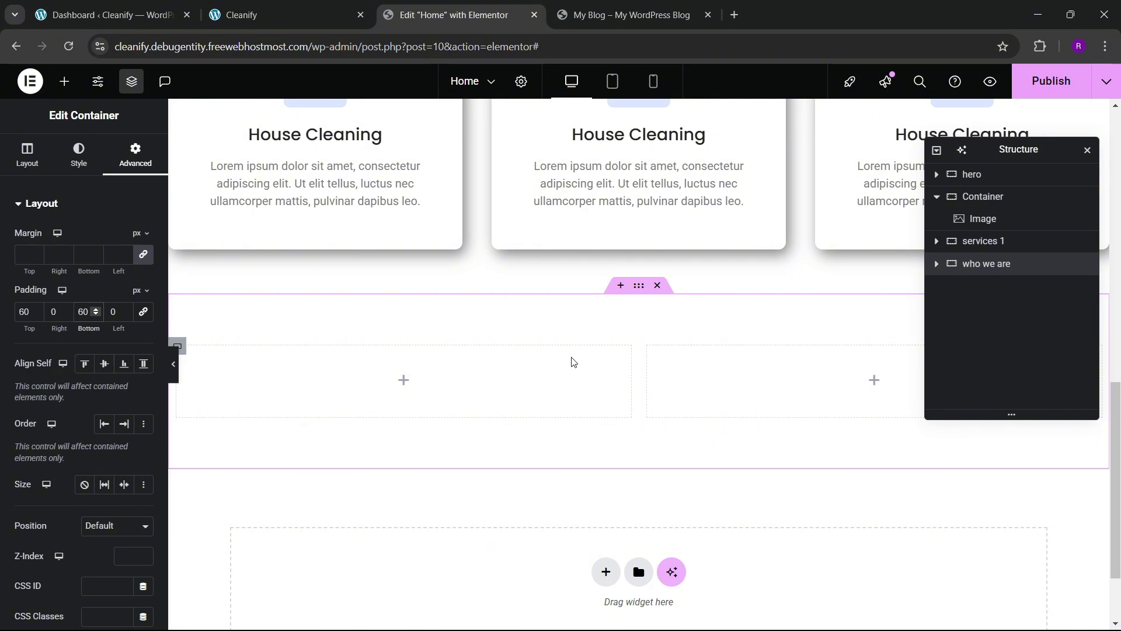
# - Try 80 px top and bottom padding on the "who we are" container and set both back to 60 px
pyautogui.scroll(6, 572, 362)
pyautogui.scroll(-7, 571, 359)
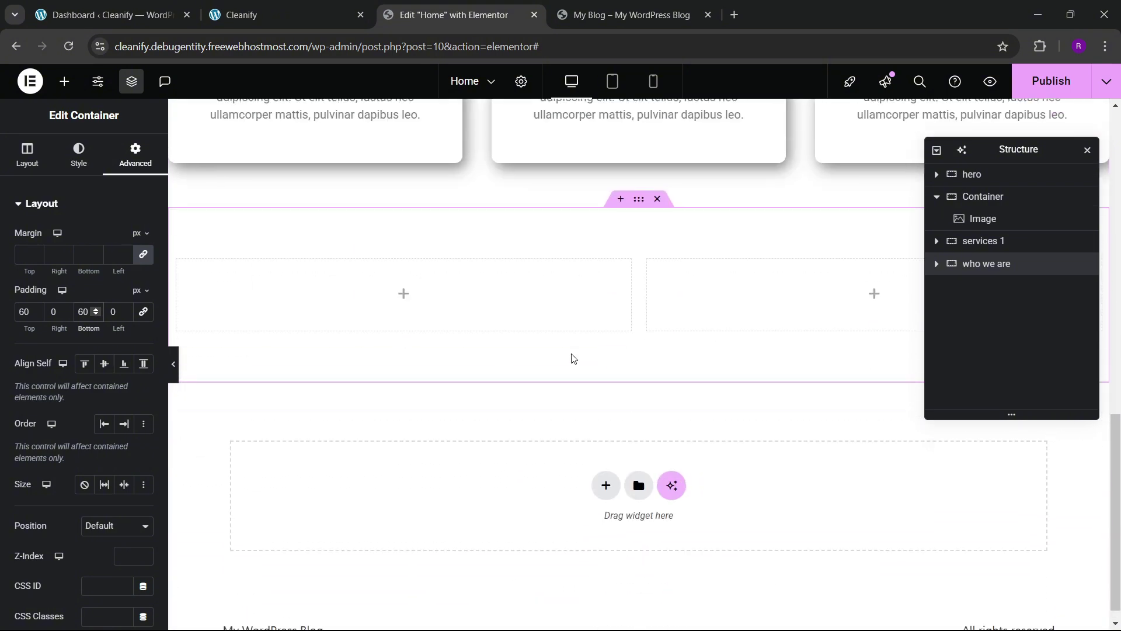
pyautogui.scroll(2, 572, 358)
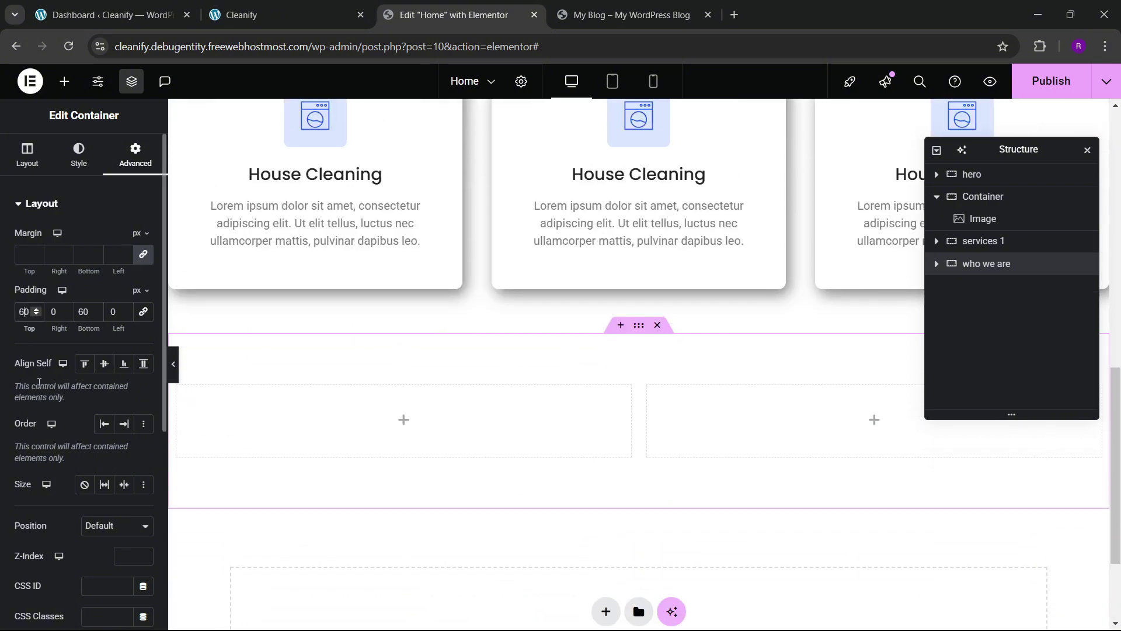
pyautogui.press('BackSpace')
pyautogui.write('8')
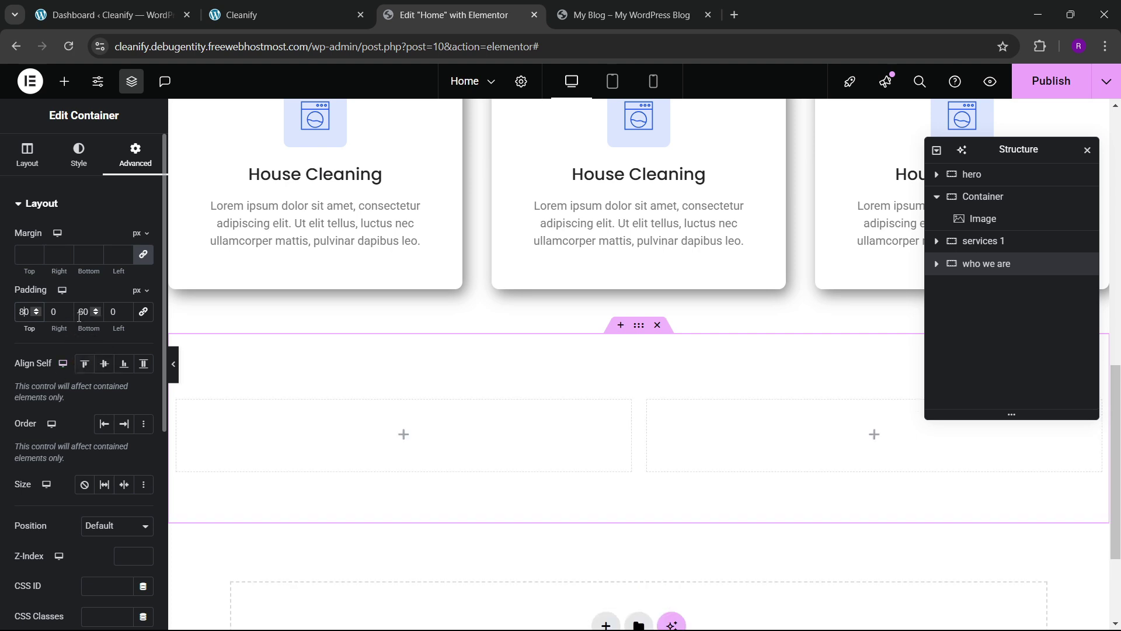
pyautogui.press('BackSpace')
pyautogui.write('8')
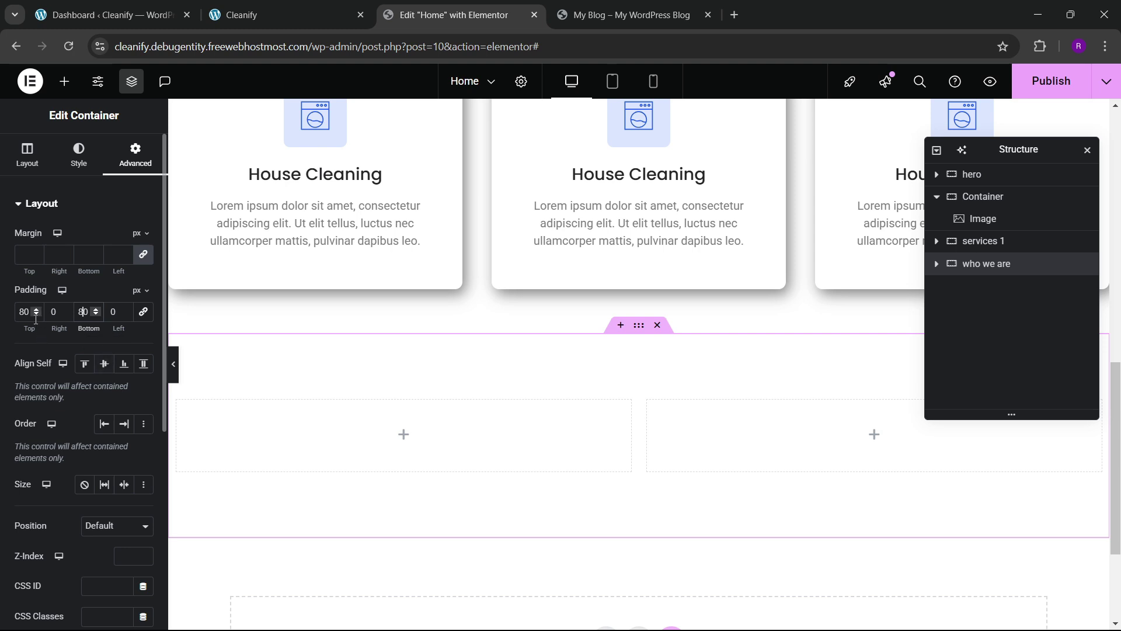
pyautogui.press('BackSpace')
pyautogui.write('6')
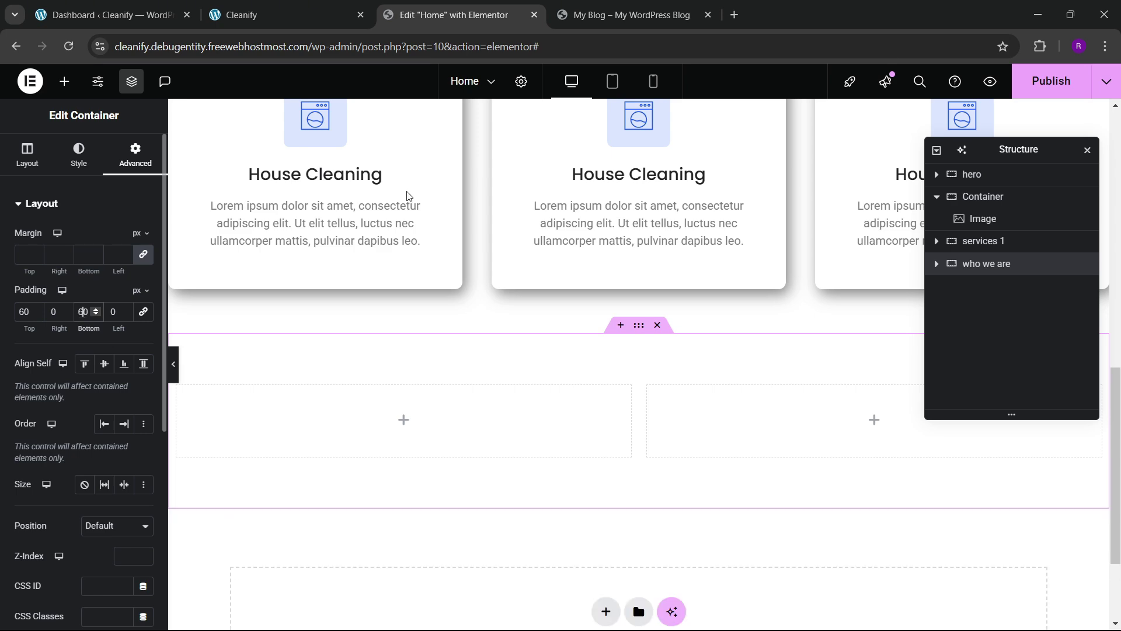
# - Set the padding of both inner containers in "who we are" to 0 on all sides
pyautogui.click(298, 7)
pyautogui.click(450, 14)
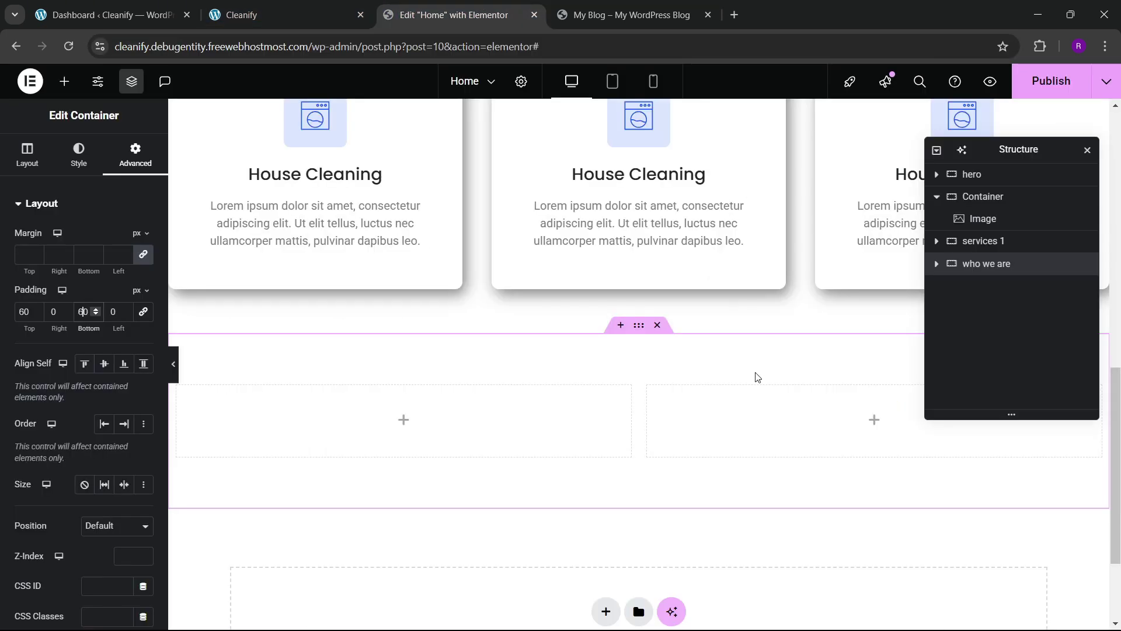
pyautogui.click(977, 286)
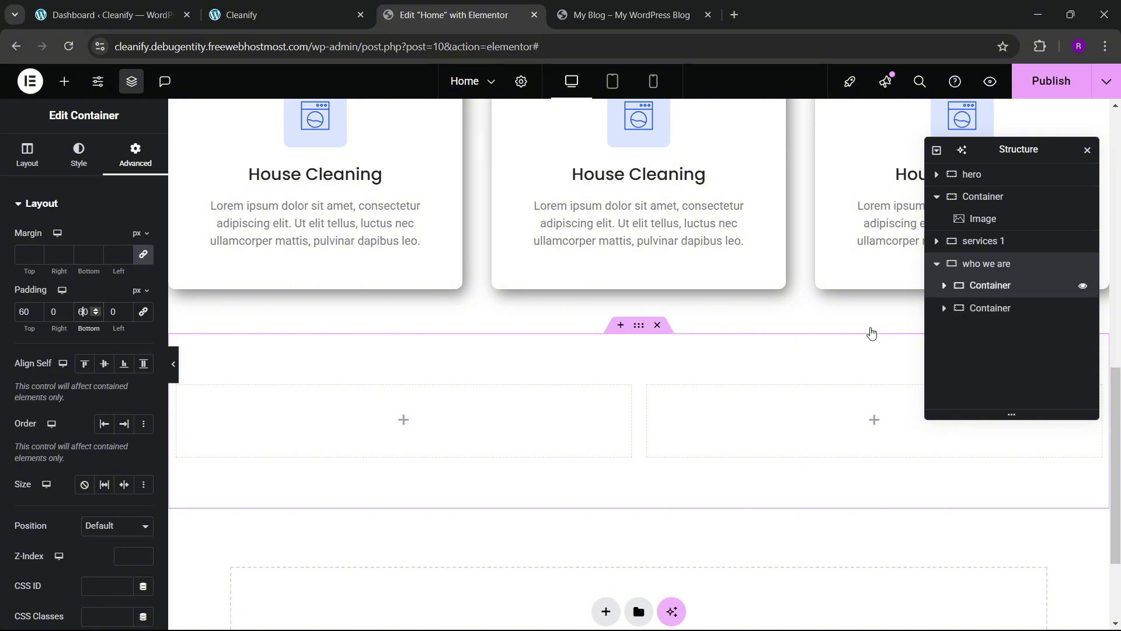
pyautogui.click(130, 155)
pyautogui.click(145, 313)
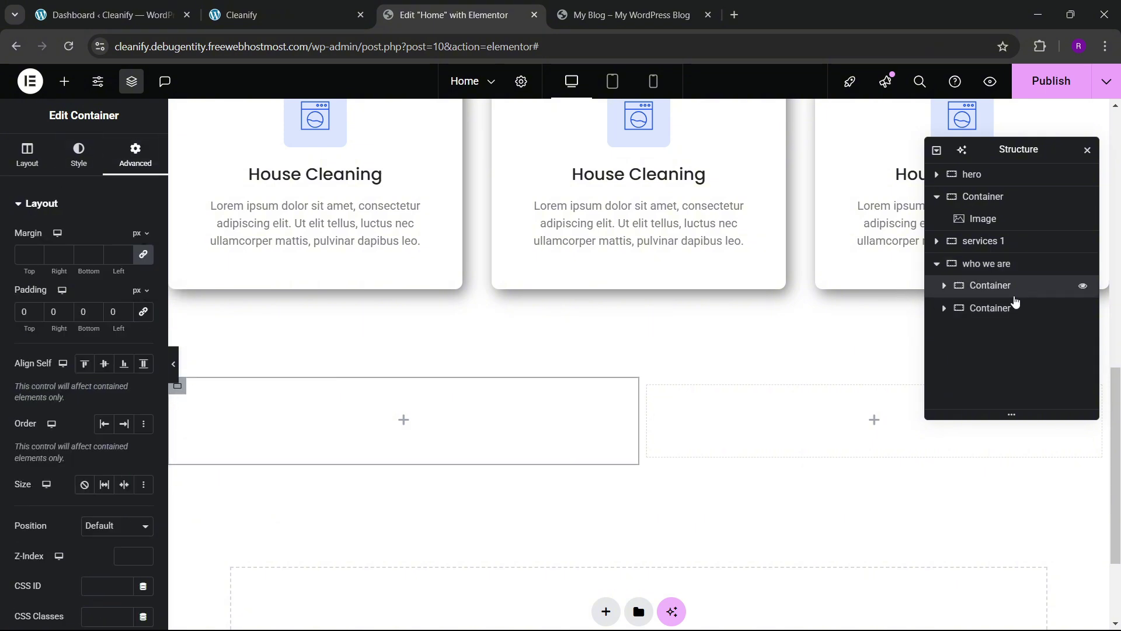
pyautogui.click(993, 307)
pyautogui.click(135, 155)
pyautogui.click(145, 312)
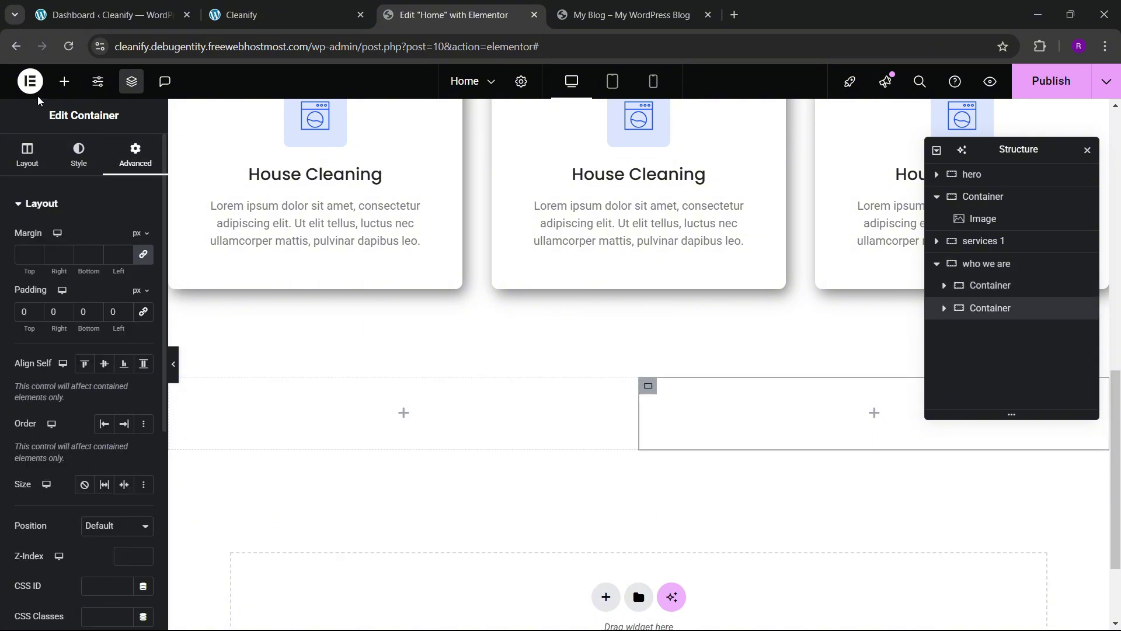
# - Add an Image widget to the second "who we are" column, using img_1.png from the media library
pyautogui.click(64, 80)
pyautogui.moveTo(122, 471); pyautogui.dragTo(815, 447)
pyautogui.click(94, 304)
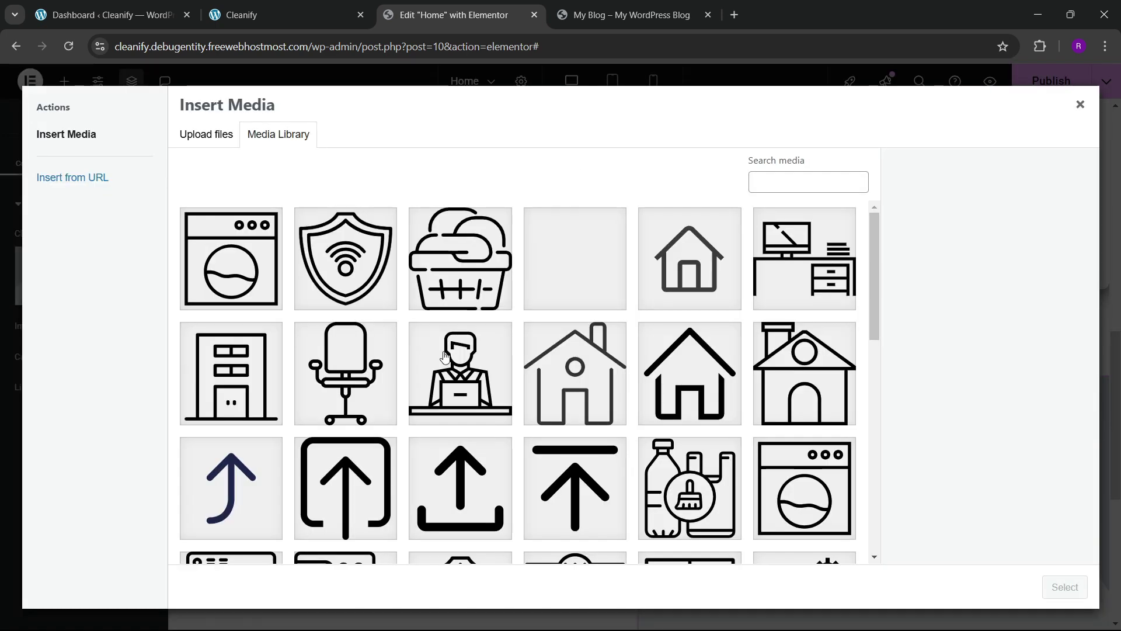
pyautogui.scroll(-8, 453, 416)
pyautogui.scroll(2, 562, 431)
pyautogui.click(642, 380)
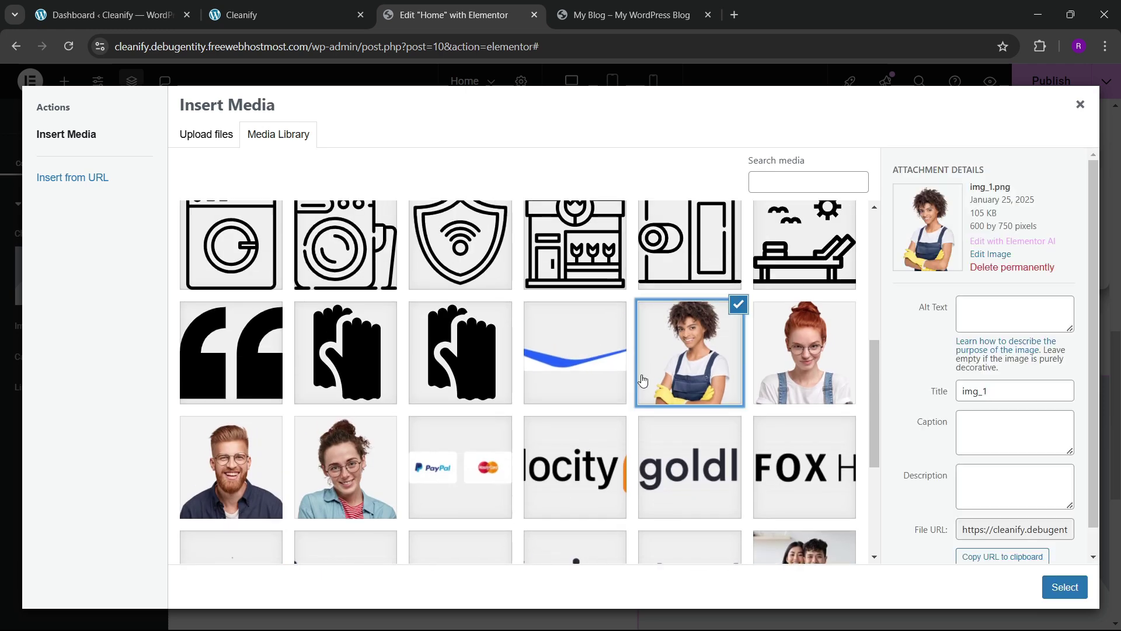
pyautogui.click(1062, 586)
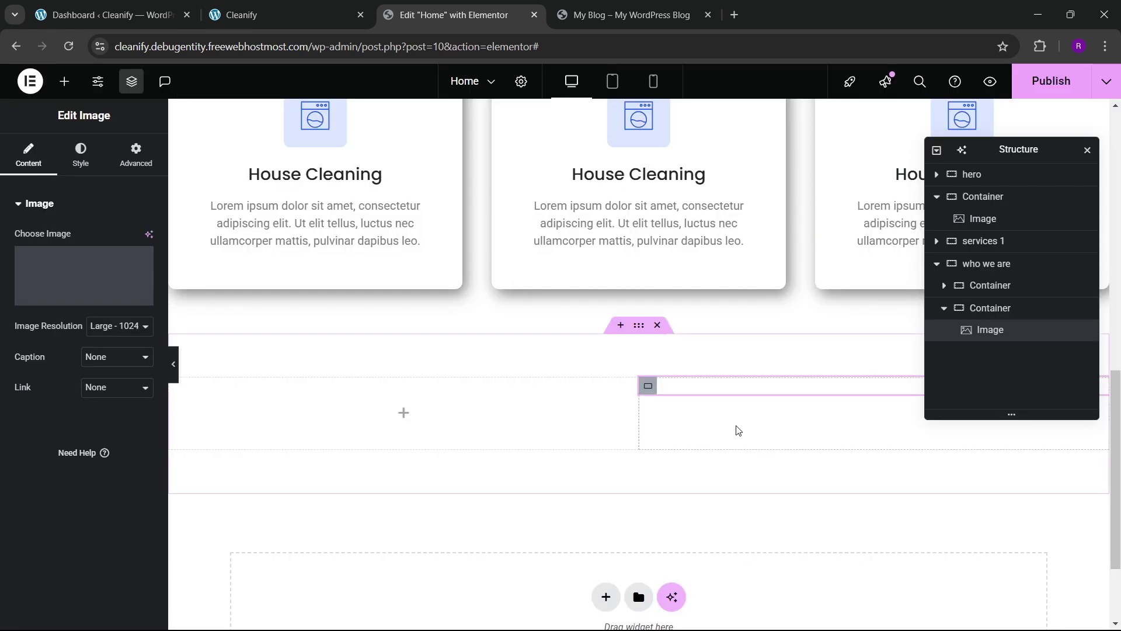
pyautogui.scroll(-1, 738, 432)
pyautogui.scroll(-2, 737, 442)
pyautogui.scroll(3, 288, 375)
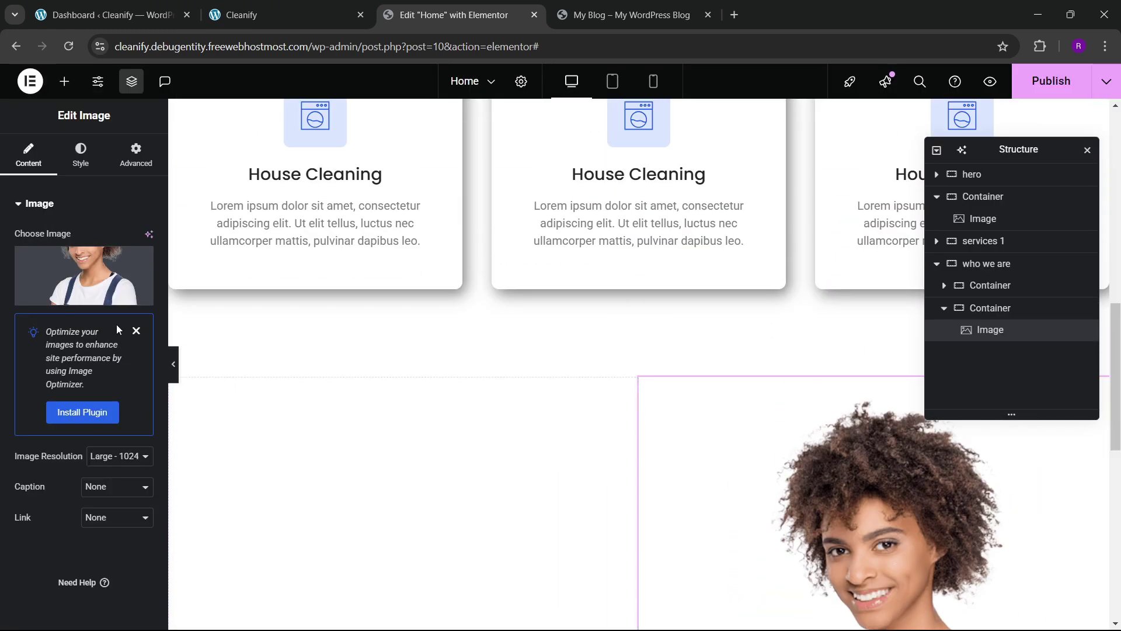
# - Add a Heading widget to the first "who we are" column with the title "WHO WE ARE"
pyautogui.scroll(-2, 117, 325)
pyautogui.click(65, 81)
pyautogui.scroll(-2, 71, 313)
pyautogui.moveTo(45, 322); pyautogui.dragTo(374, 392)
pyautogui.tripleClick(34, 259)
pyautogui.press('BackSpace')
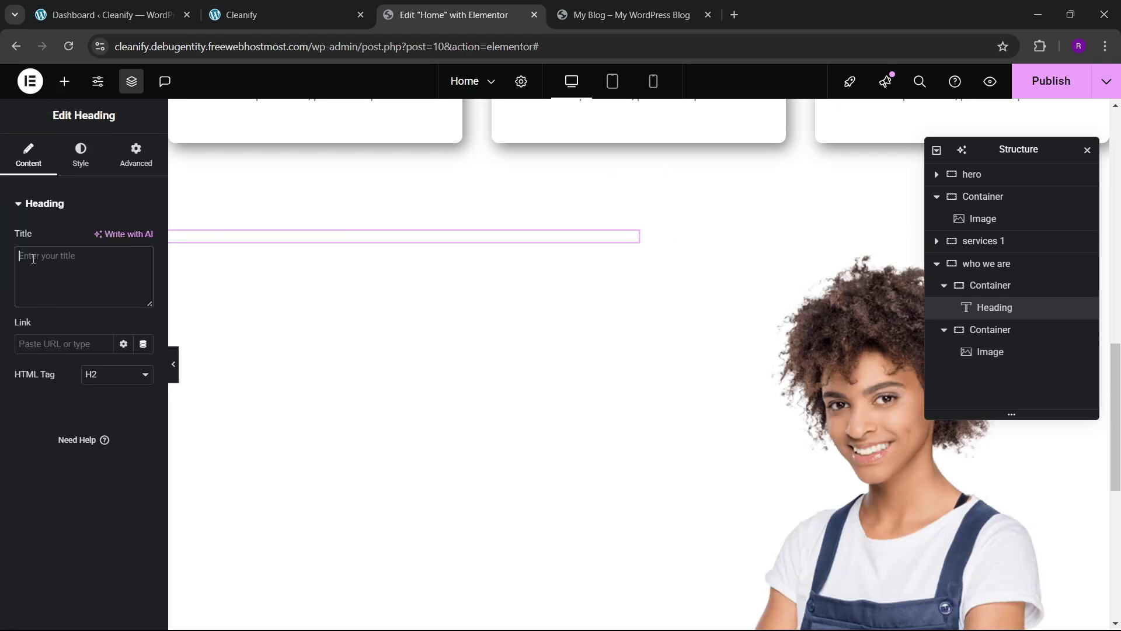
pyautogui.write('WHO WE ARE')
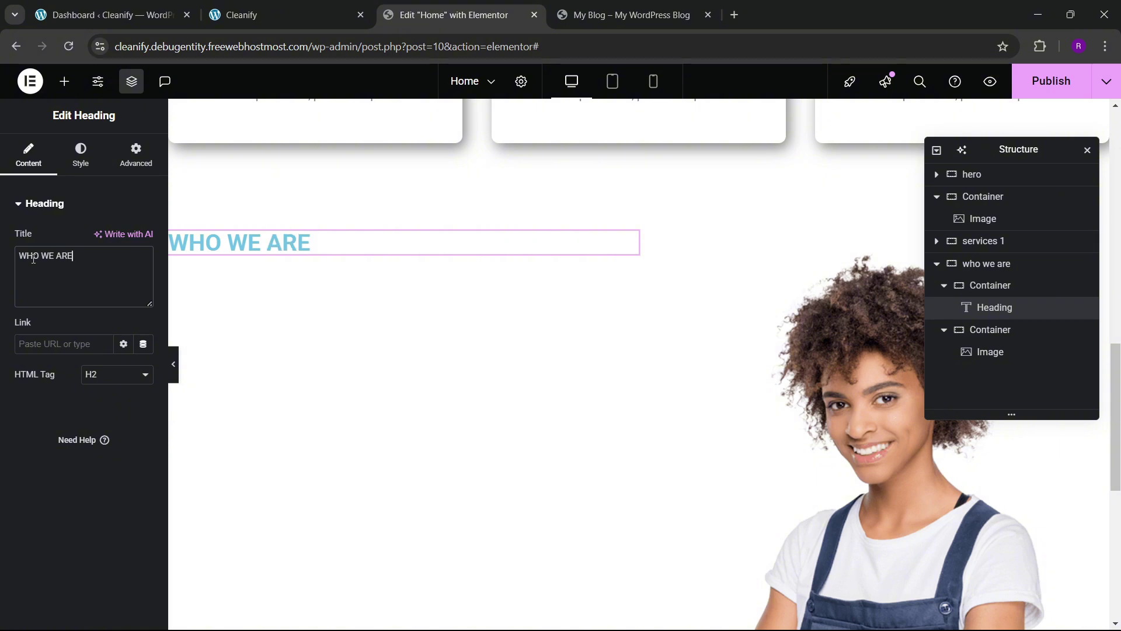
# - Set the "WHO WE ARE" heading's font family to Poppins and its size to 15 px
pyautogui.click(82, 164)
pyautogui.click(143, 280)
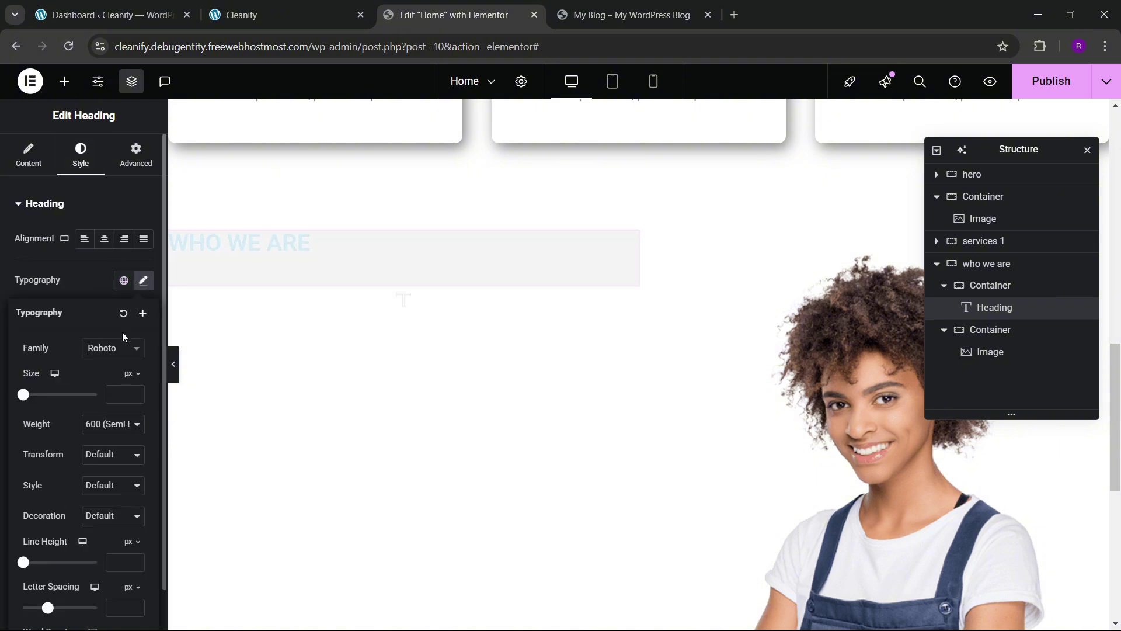
pyautogui.click(114, 348)
pyautogui.write('poppins')
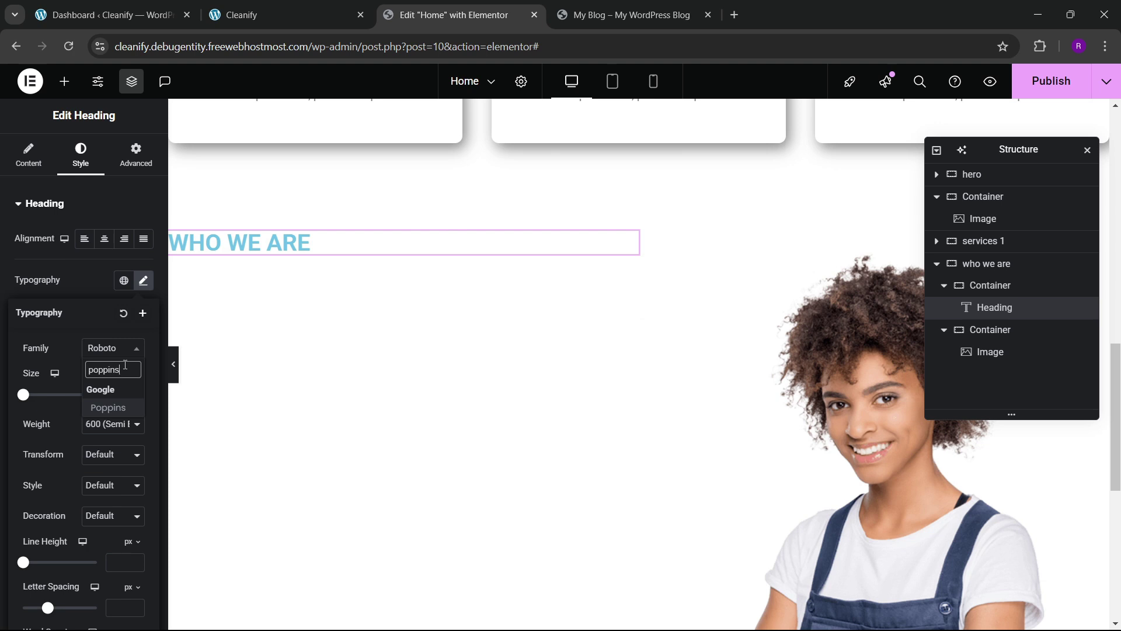
pyautogui.press('Return')
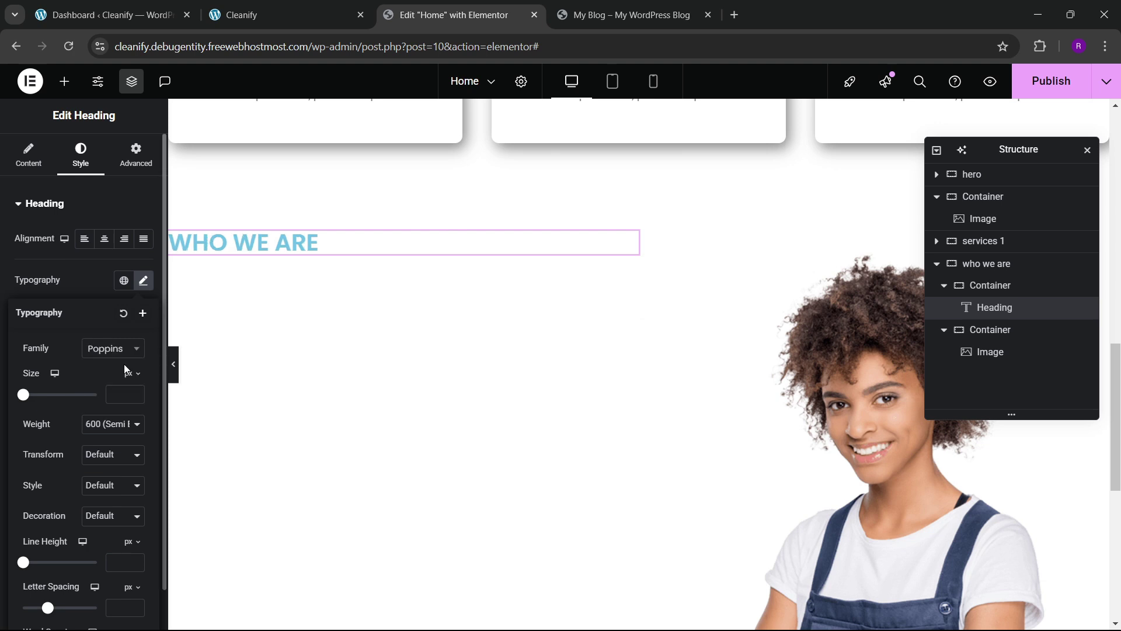
pyautogui.click(102, 284)
pyautogui.click(144, 281)
pyautogui.click(136, 395)
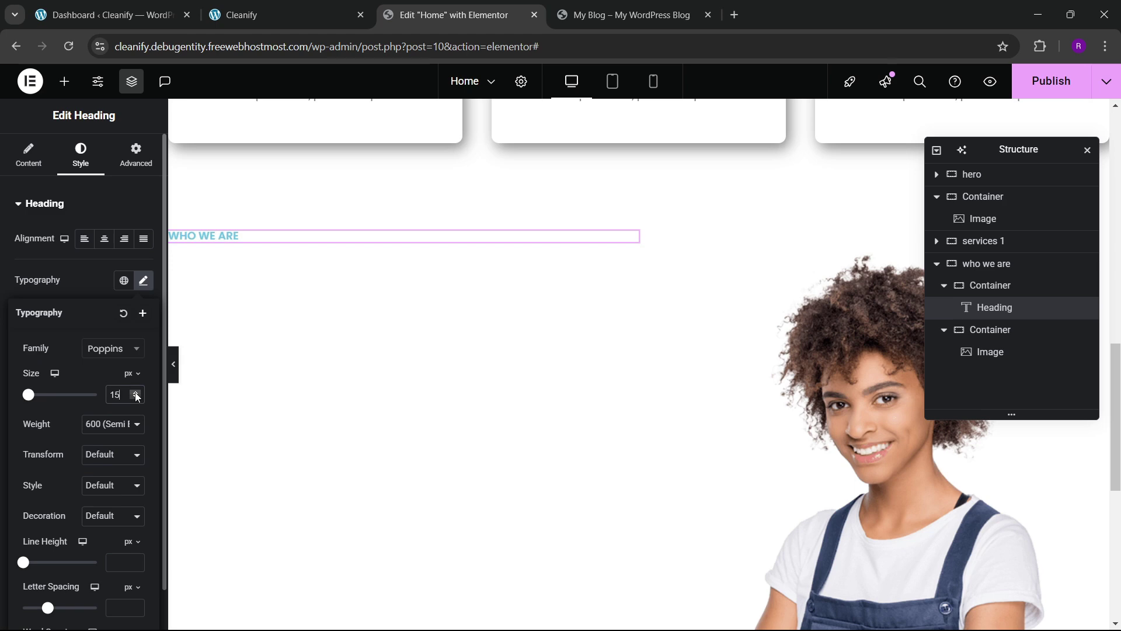
# - Apply the "sky blue theme" global color to the "WHO WE ARE" heading's text
pyautogui.click(86, 285)
pyautogui.click(124, 445)
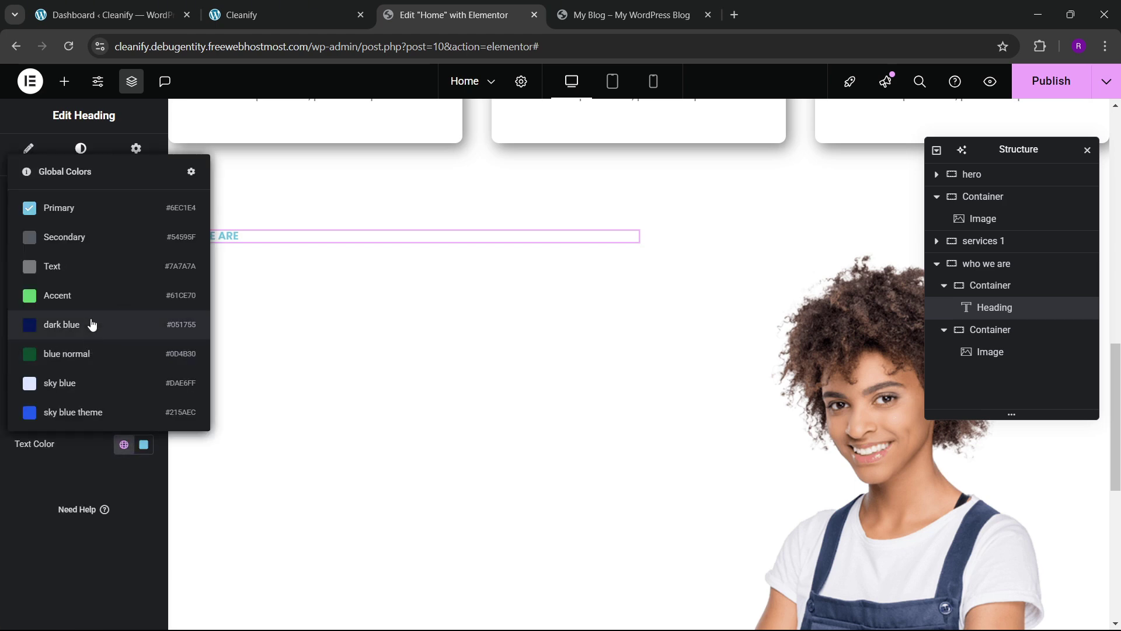
pyautogui.click(85, 410)
# - Check the reference page and add a second Heading widget directly below the "WHO WE ARE" heading
pyautogui.click(327, 13)
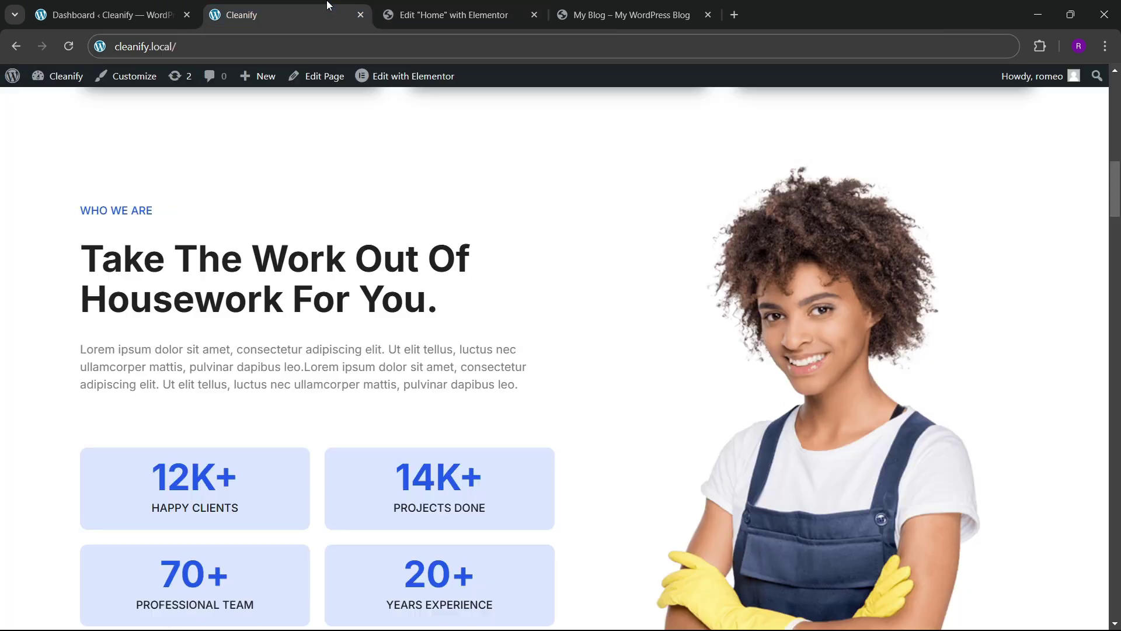
pyautogui.click(450, 13)
pyautogui.click(65, 83)
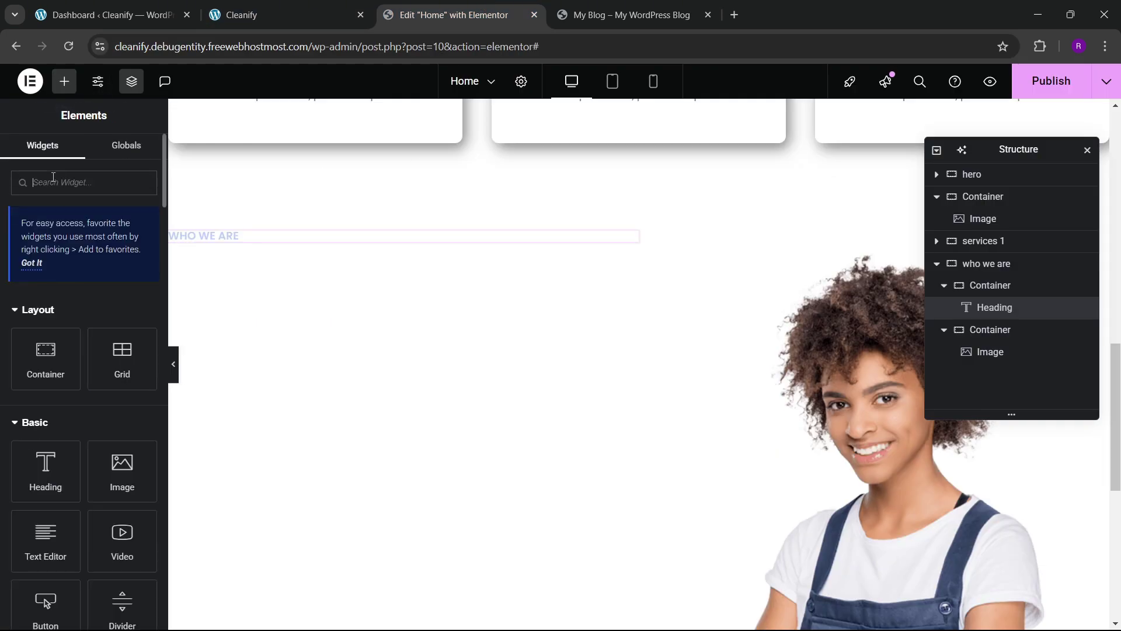
pyautogui.moveTo(45, 468); pyautogui.dragTo(290, 237)
# - Set the "WHO WE ARE" heading's font size to 16 px
pyautogui.click(80, 155)
pyautogui.click(143, 281)
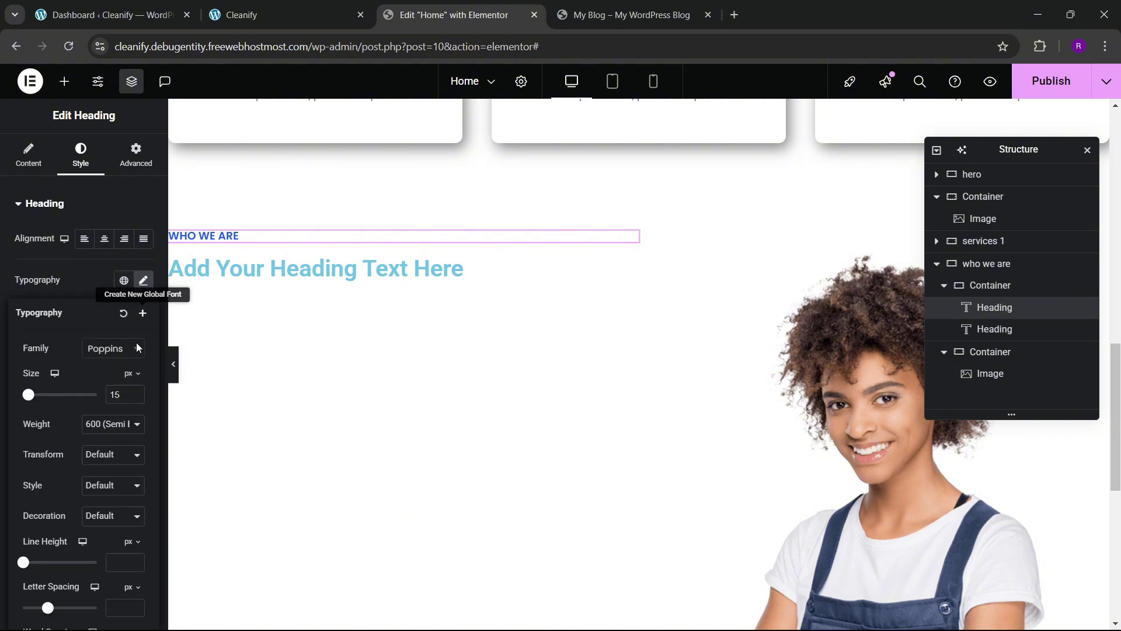
pyautogui.click(135, 393)
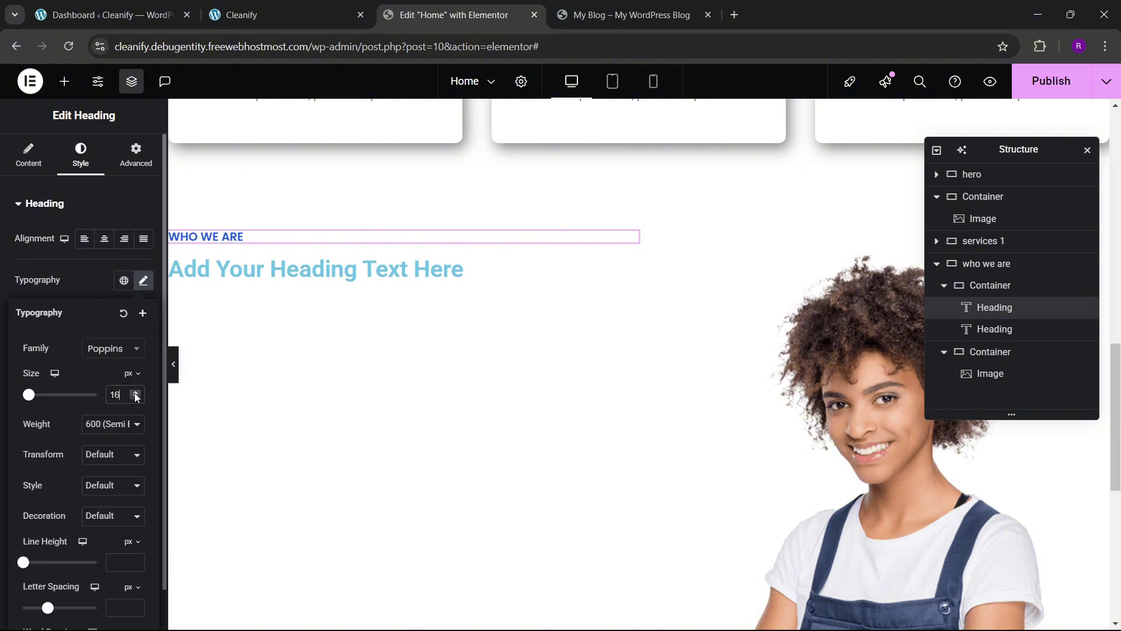
# - Change the second heading's title to the reference wording, "Take the work out of housework for you."
pyautogui.click(290, 268)
pyautogui.click(257, 14)
pyautogui.moveTo(70, 285); pyautogui.dragTo(442, 296)
pyautogui.click(461, 15)
pyautogui.click(80, 253)
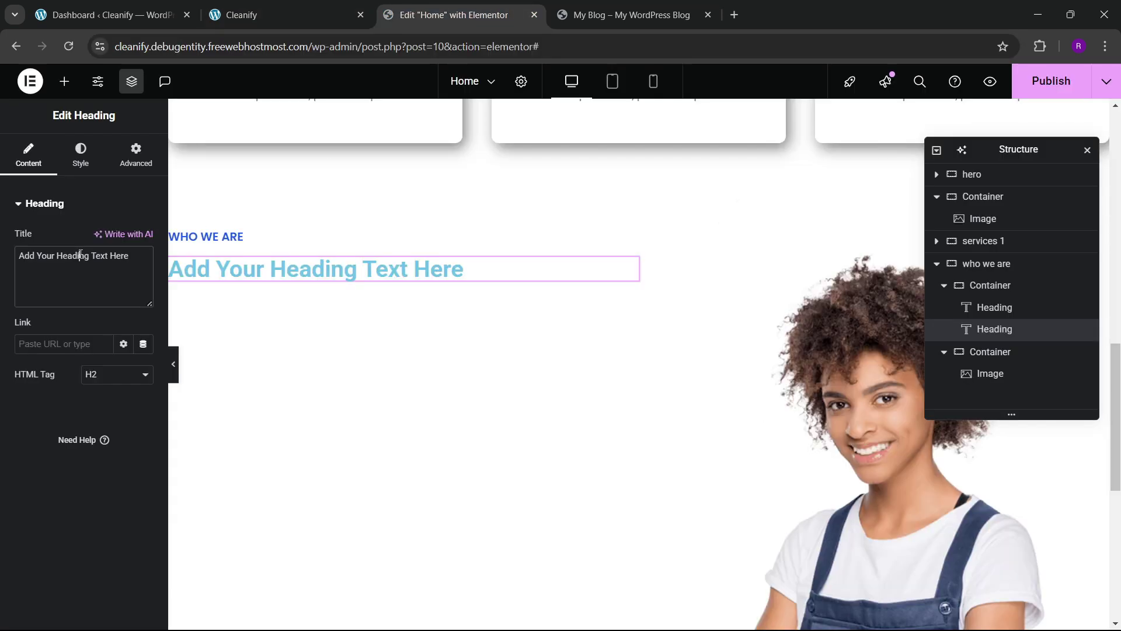
pyautogui.hotkey('ctrl', 'a')
pyautogui.write('Take the work out of housework for you.')
# - Set the "Take the work out of housework for you." heading's font family to Poppins and its size to 45 px
pyautogui.click(80, 164)
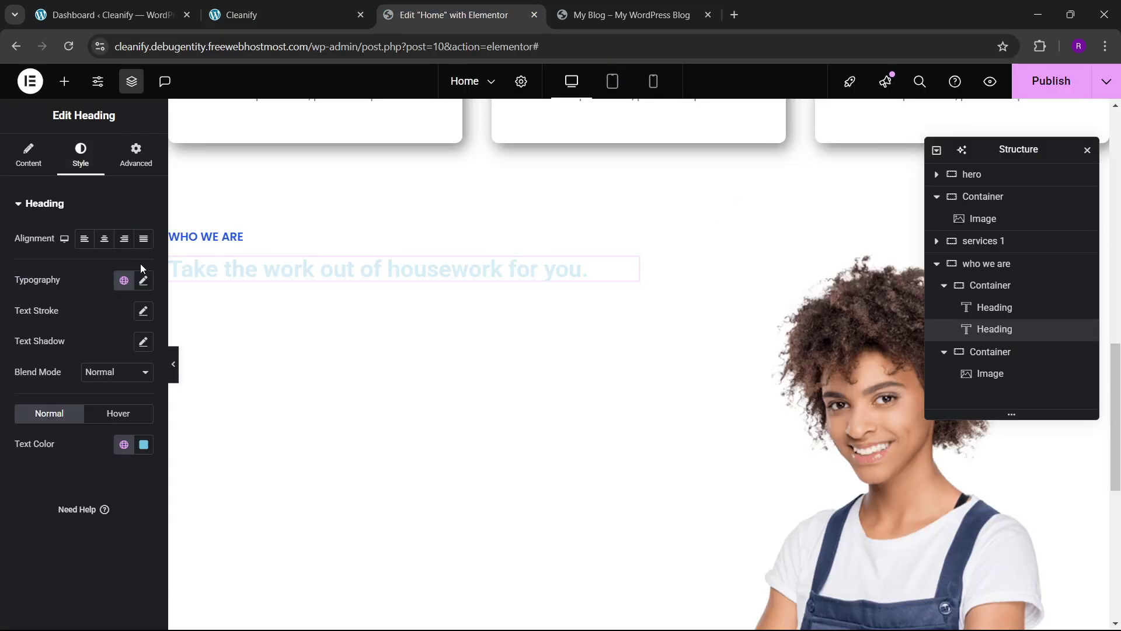
pyautogui.click(143, 280)
pyautogui.click(111, 348)
pyautogui.write('poppins')
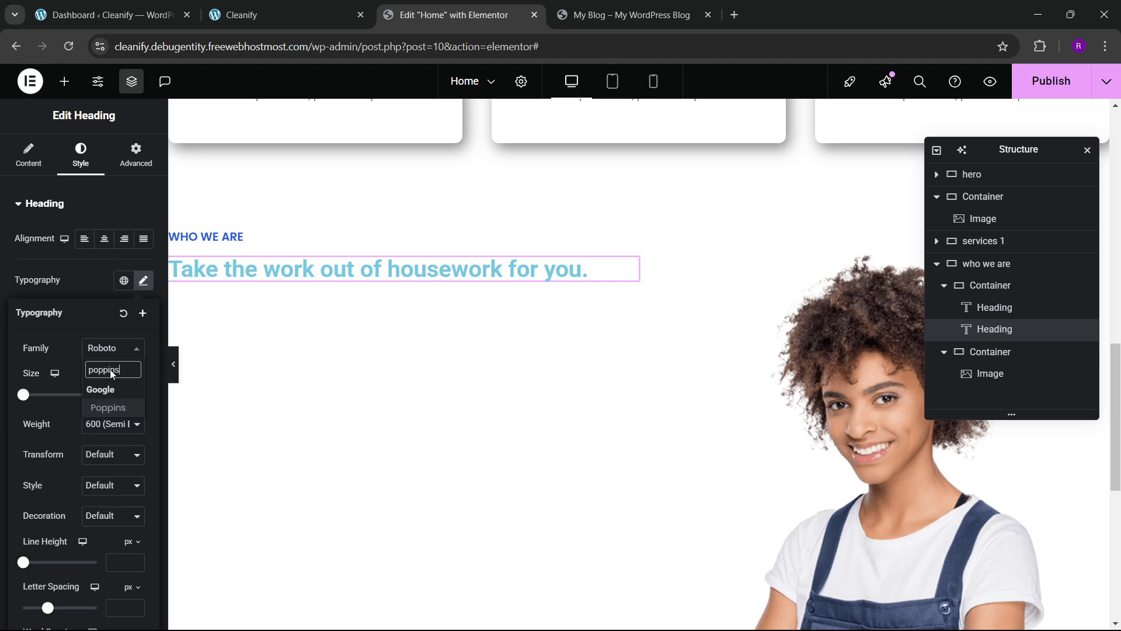
pyautogui.press('Return')
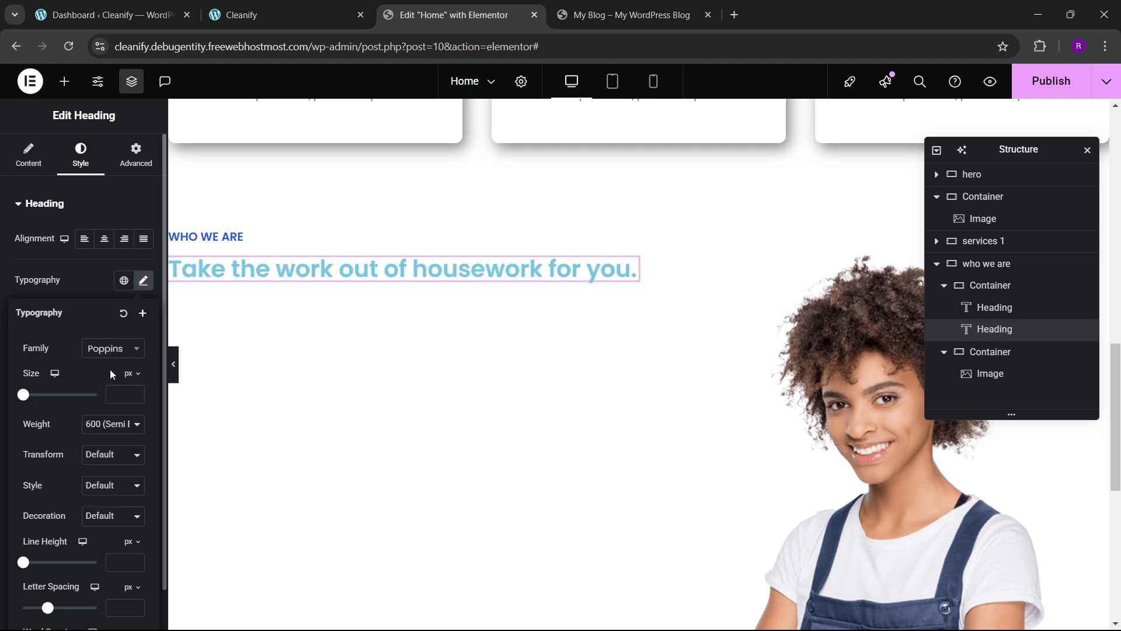
pyautogui.click(135, 390)
pyautogui.write('9')
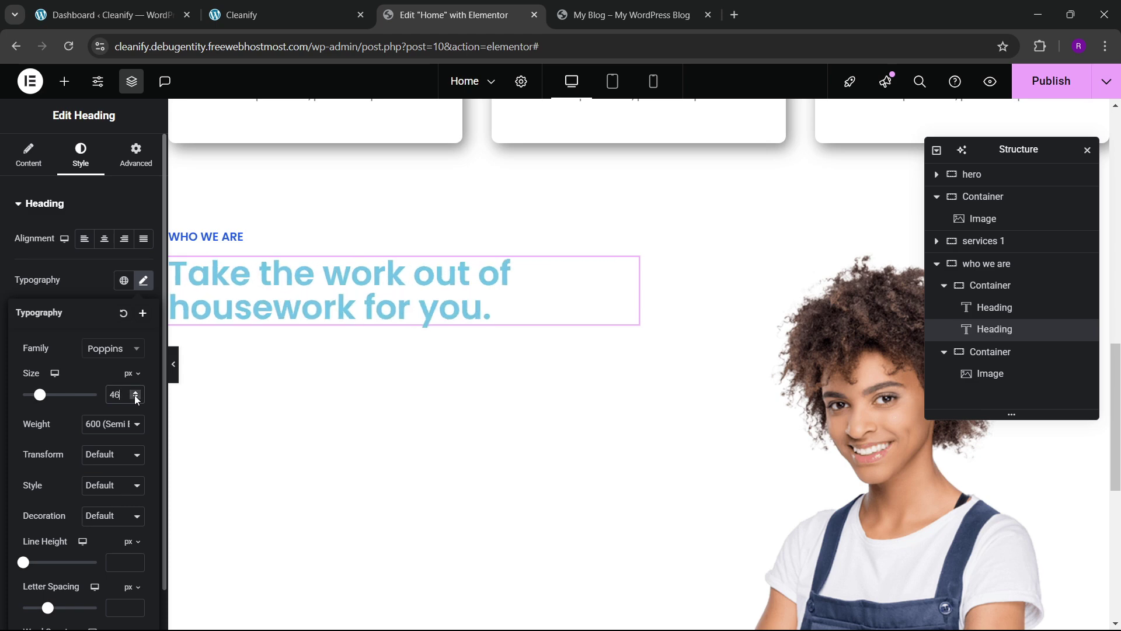
pyautogui.click(135, 398)
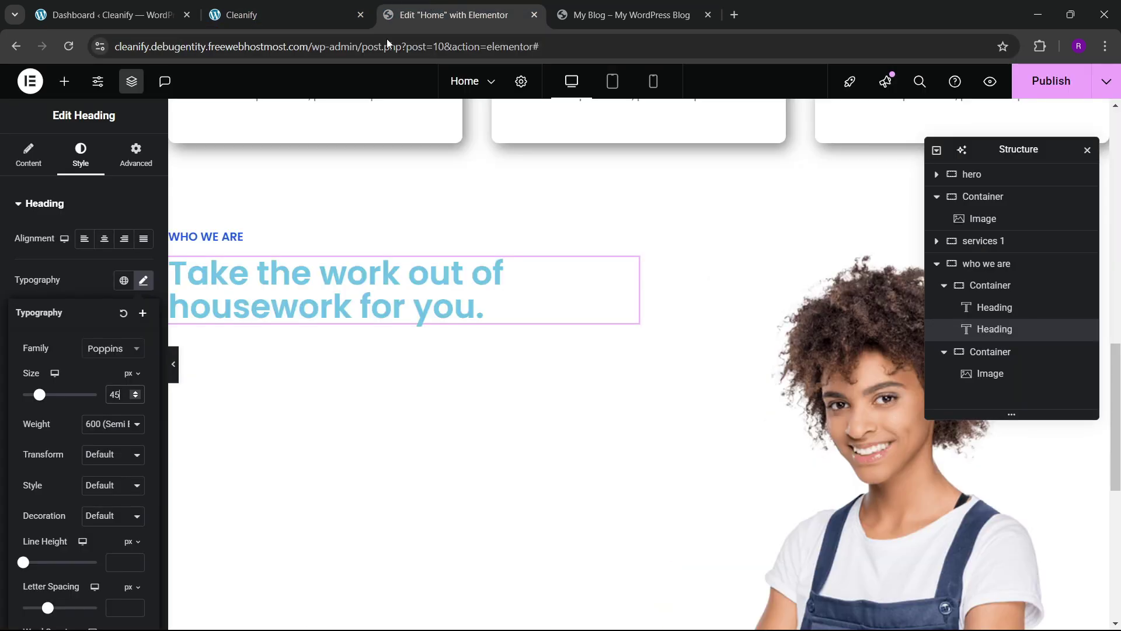
pyautogui.click(96, 292)
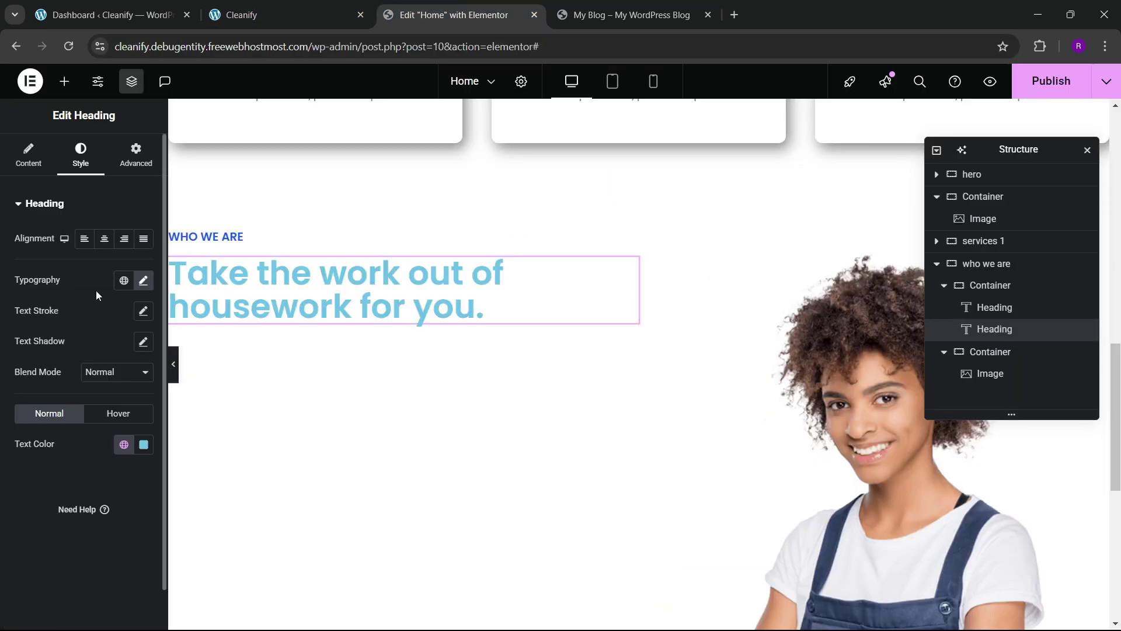
# - Save the text color of the first "House Cleaning" card heading as a new global color named "theme black"
pyautogui.click(119, 448)
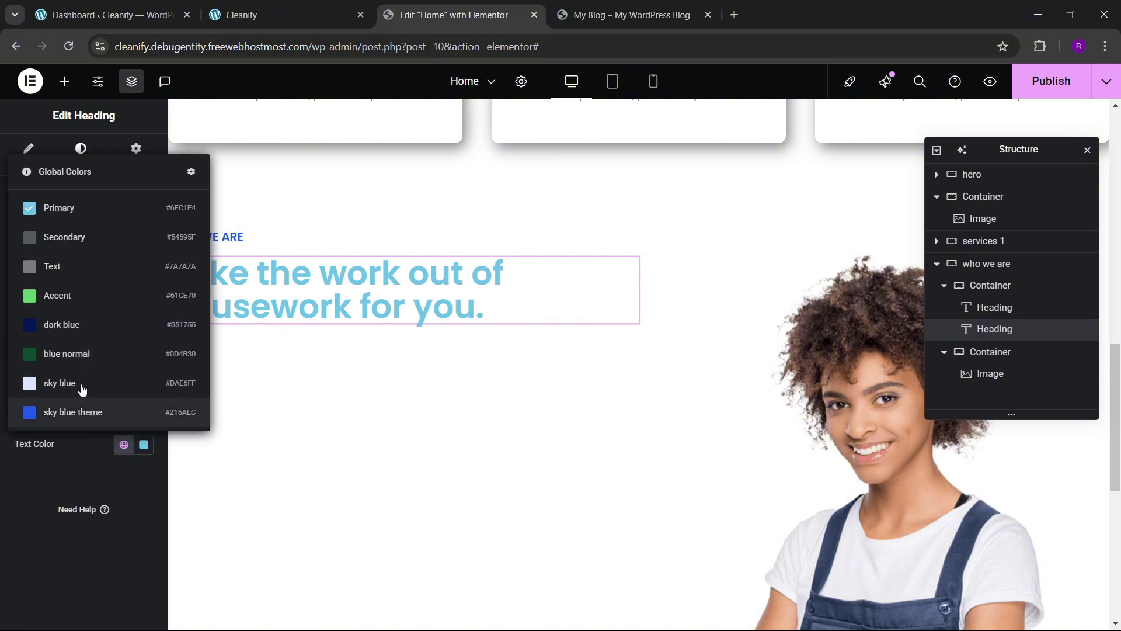
pyautogui.click(81, 494)
pyautogui.scroll(12, 462, 360)
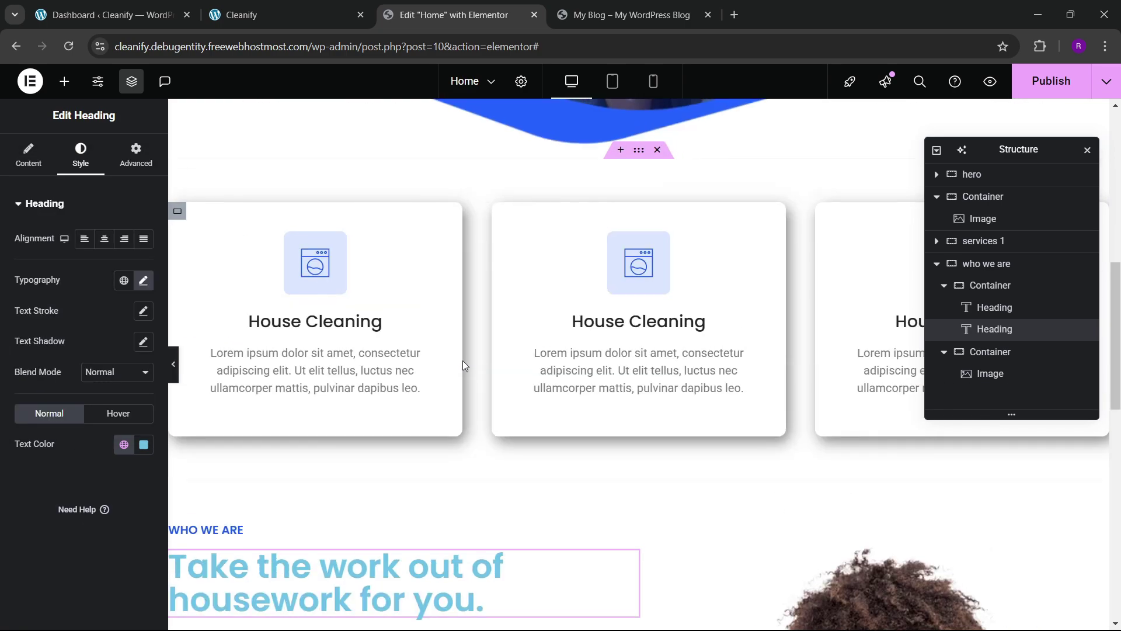
pyautogui.scroll(-10, 462, 352)
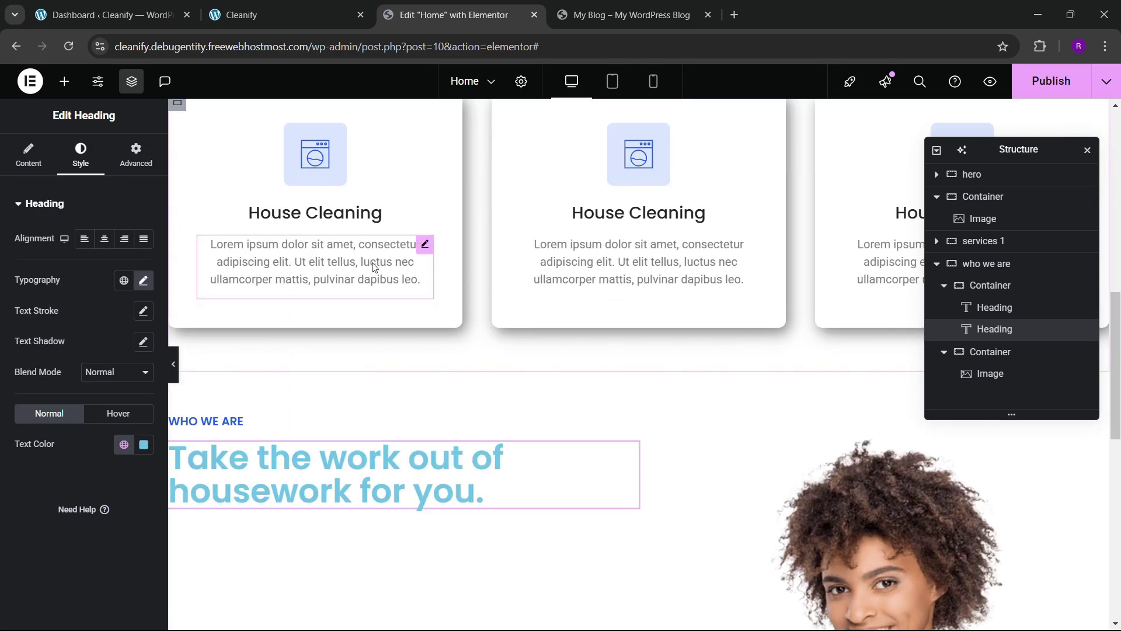
pyautogui.click(368, 214)
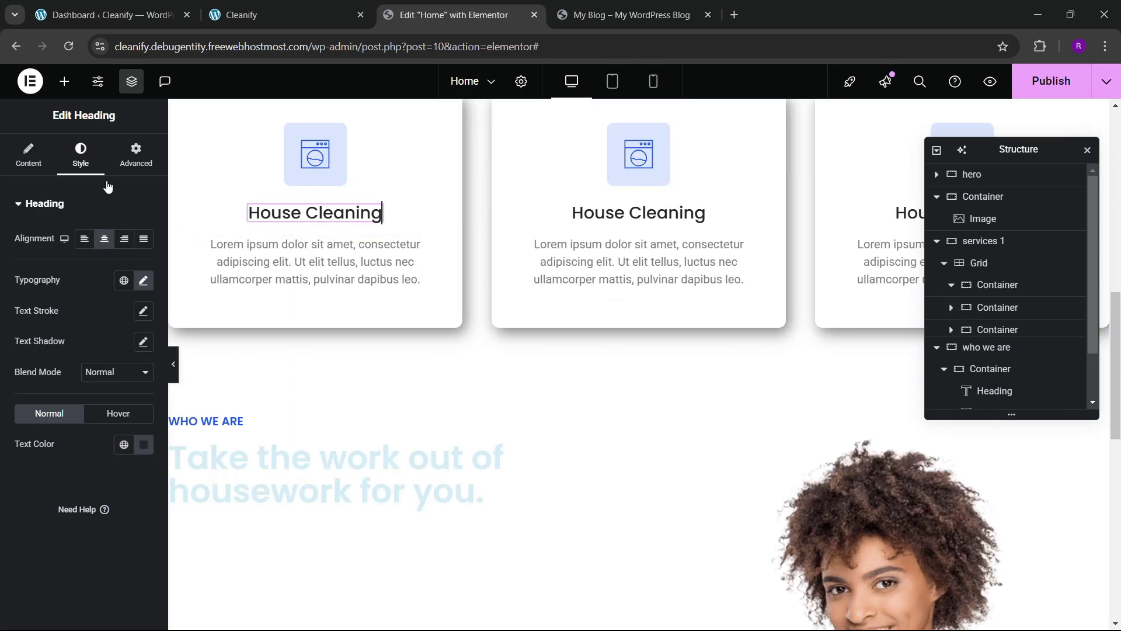
pyautogui.click(143, 444)
pyautogui.click(187, 227)
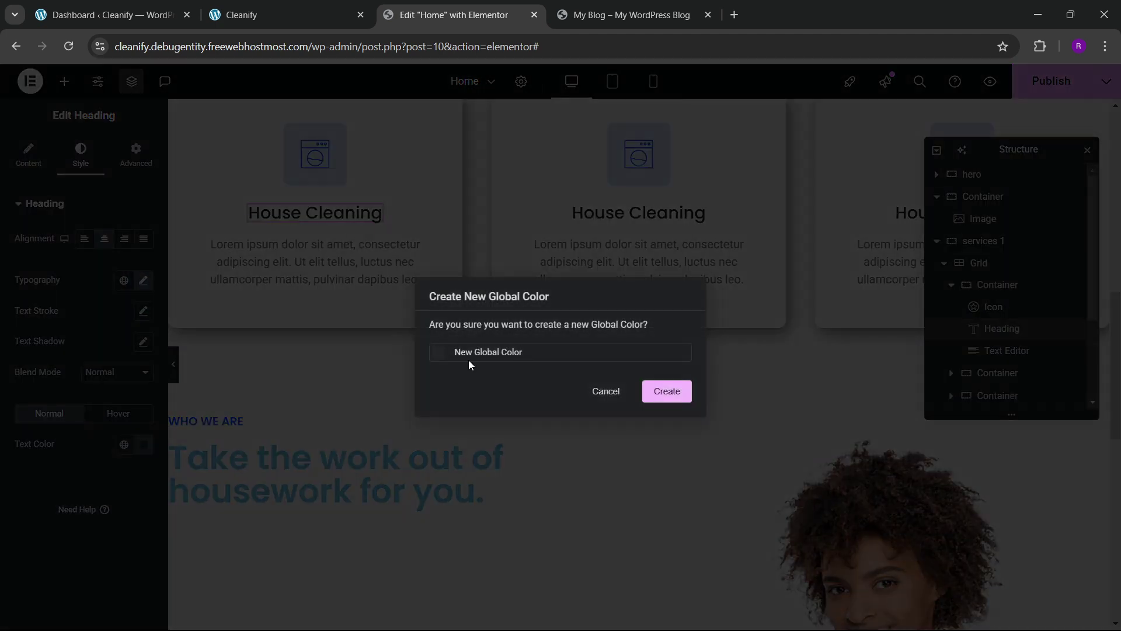
pyautogui.write('theme black')
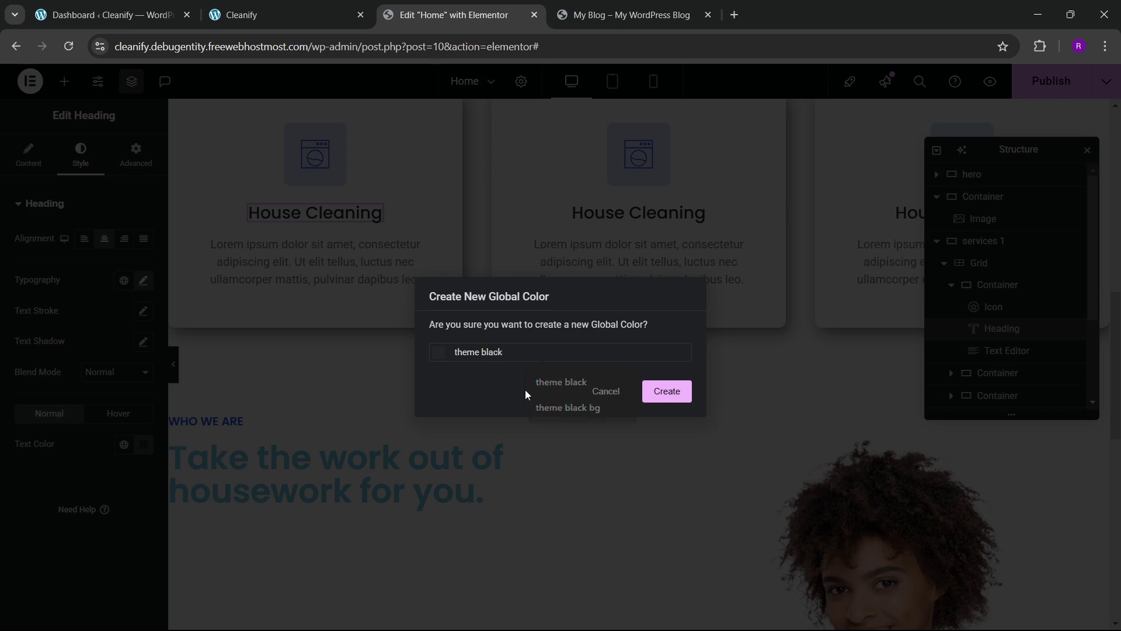
pyautogui.click(667, 390)
# - Apply the "theme black" global color to the "Take the work out of housework for you." heading
pyautogui.scroll(-5, 401, 343)
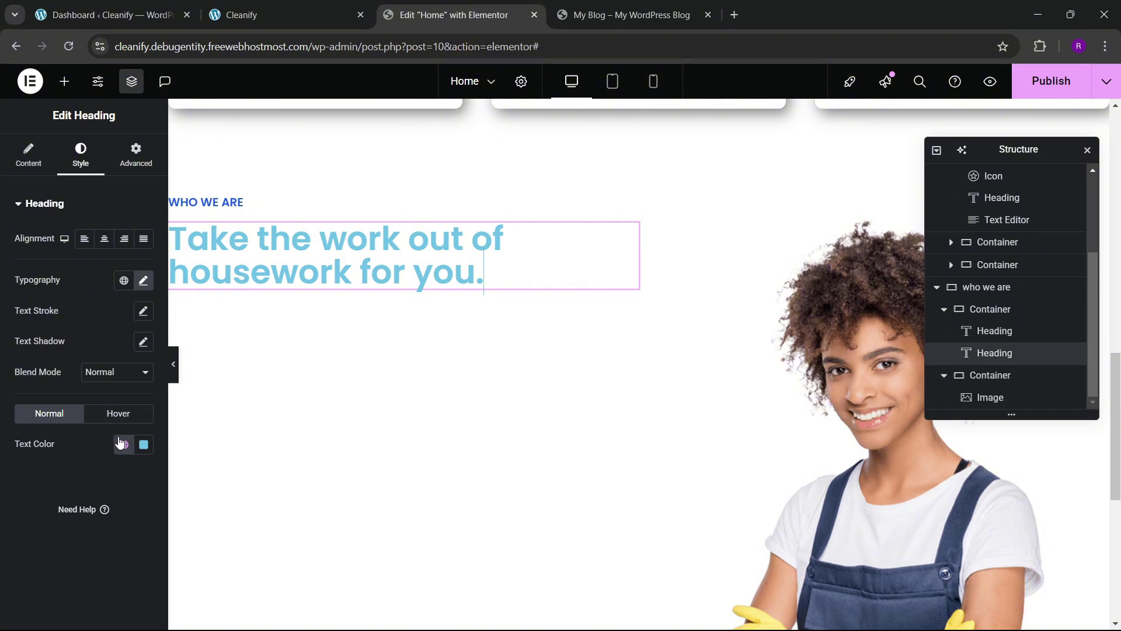
pyautogui.click(122, 444)
pyautogui.click(68, 412)
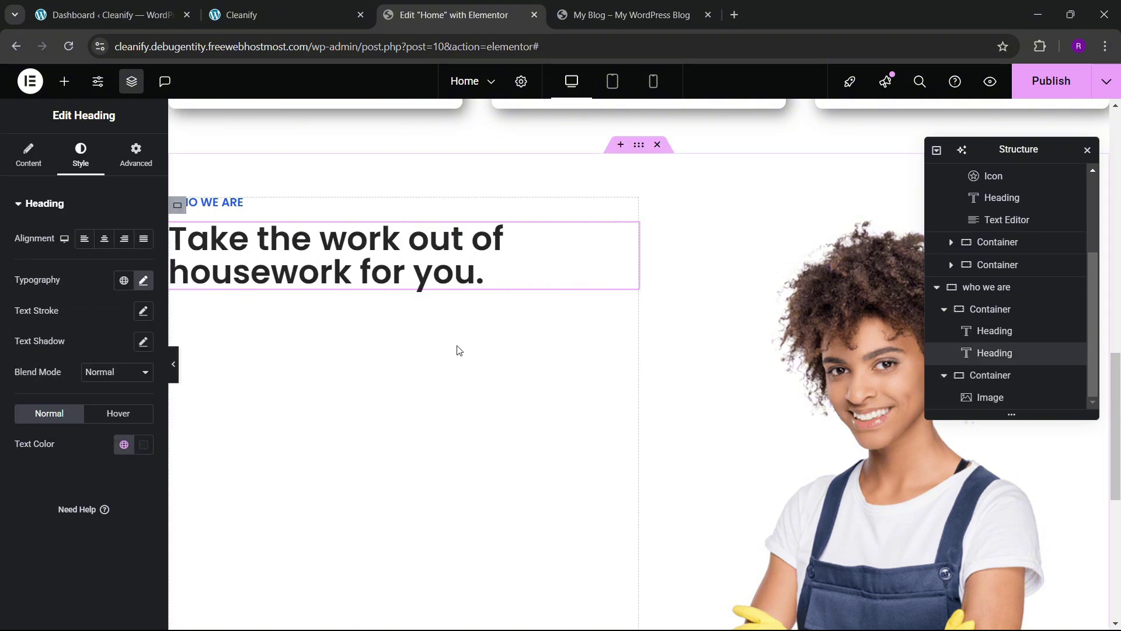
# - Copy the first "House Cleaning" card's description text and paste it below the "Take the work out of housework for you." heading
pyautogui.click(333, 12)
pyautogui.click(456, 15)
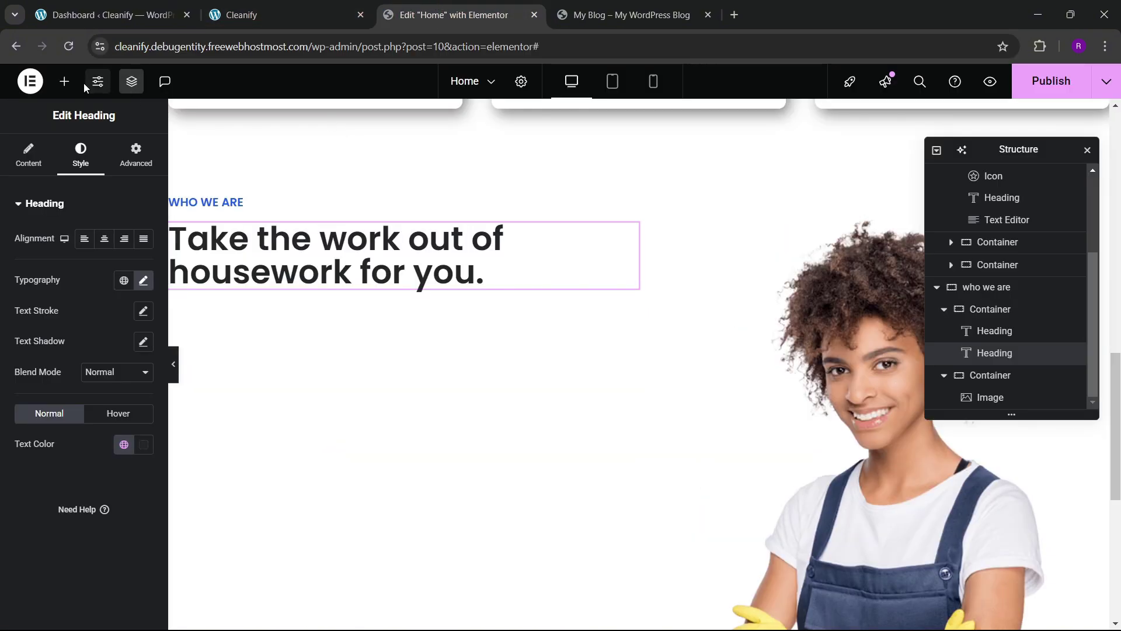
pyautogui.click(64, 81)
pyautogui.scroll(-2, 55, 306)
pyautogui.scroll(5, 340, 315)
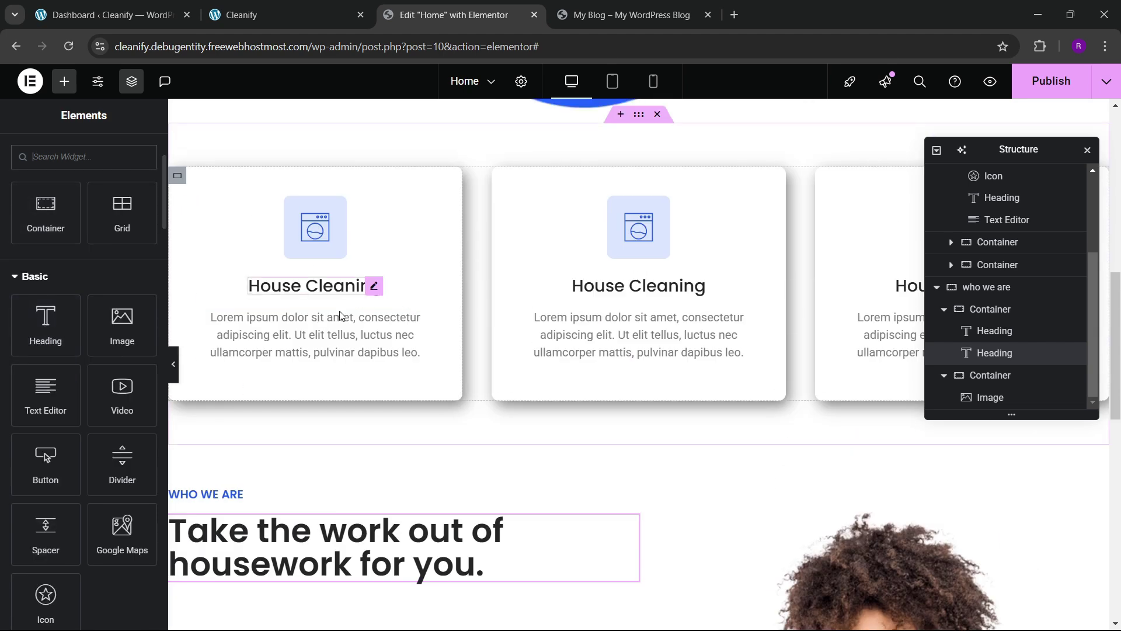
pyautogui.rightClick(341, 315)
pyautogui.click(374, 428)
pyautogui.scroll(-5, 328, 380)
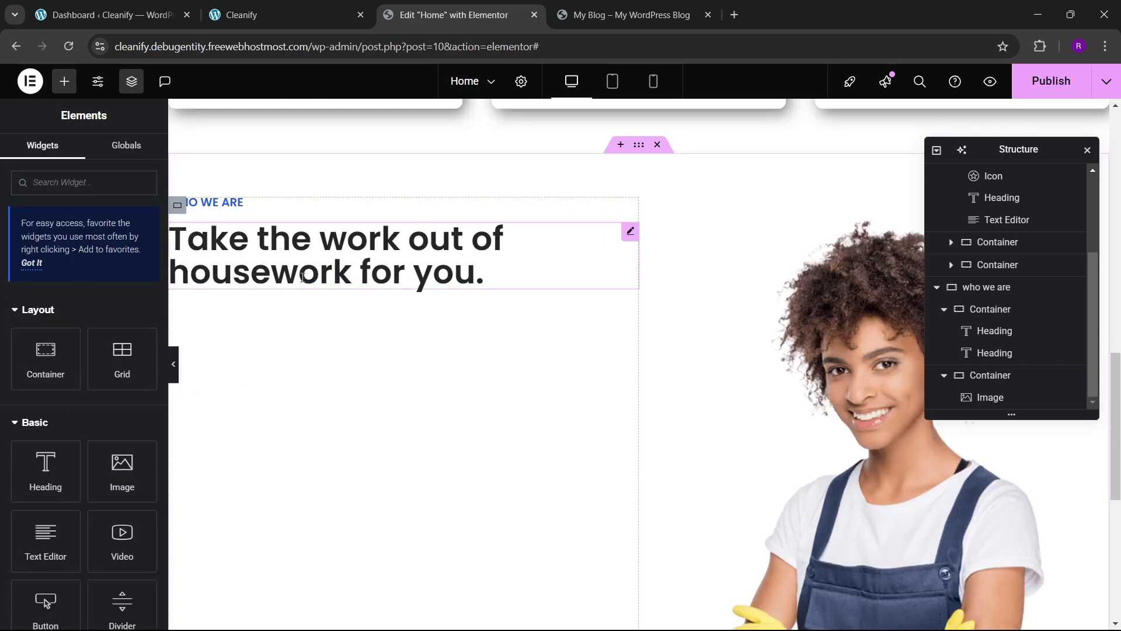
pyautogui.rightClick(302, 277)
pyautogui.click(350, 381)
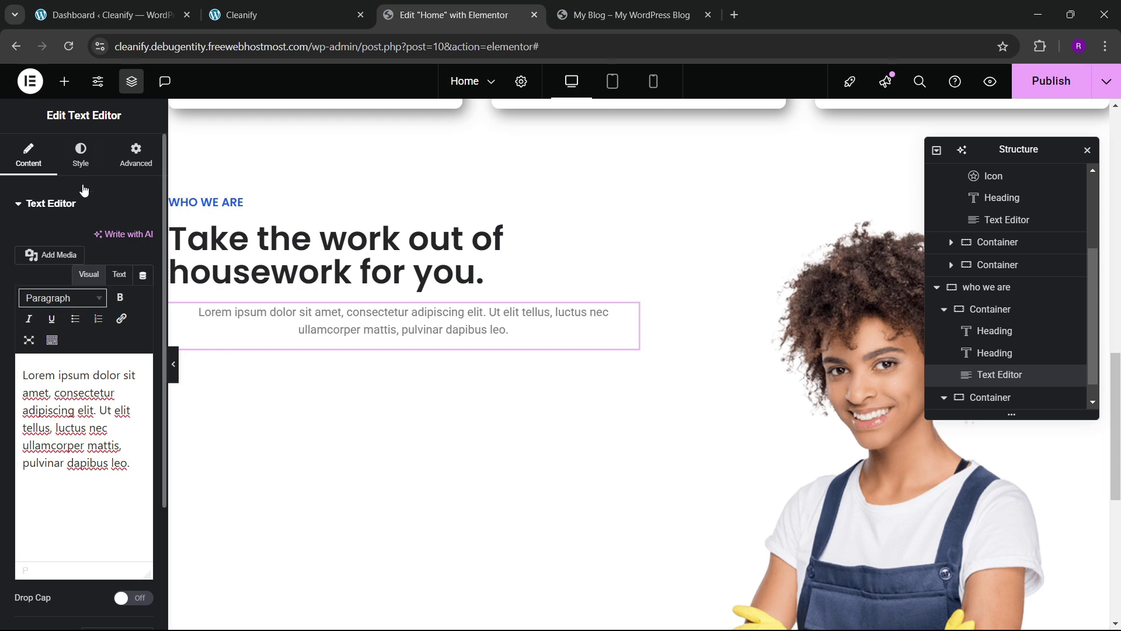
# - Left-align the pasted description paragraph and compare it with the reference page
pyautogui.click(81, 154)
pyautogui.click(84, 238)
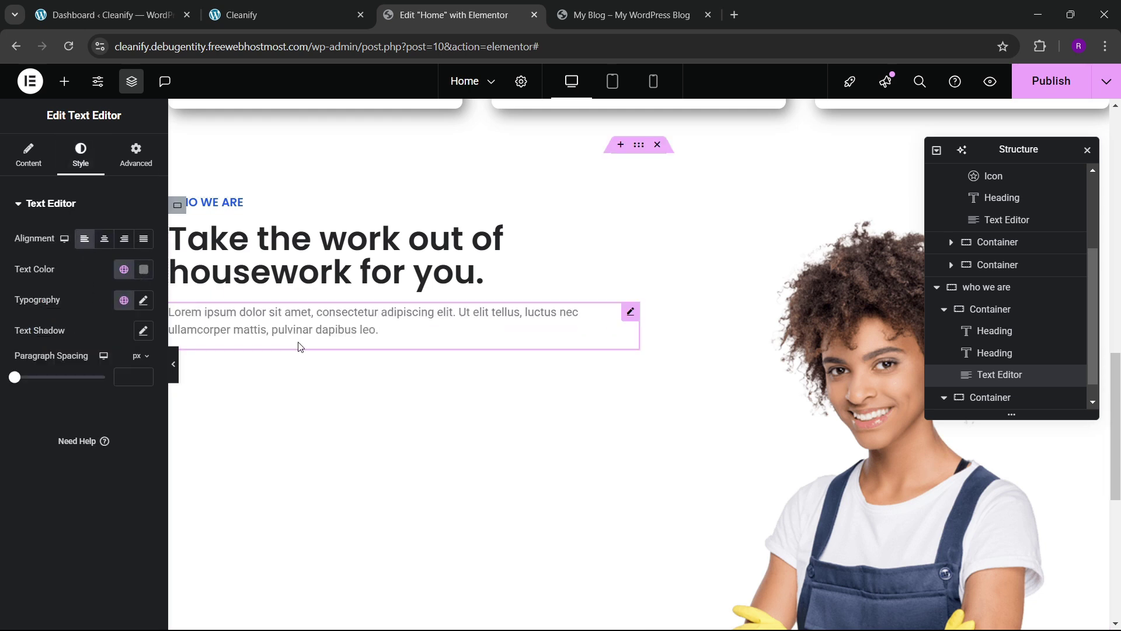
pyautogui.click(325, 4)
pyautogui.click(439, 3)
# - Repeat the lorem ipsum text a second time at the end of the "who we are" paragraph
pyautogui.click(35, 155)
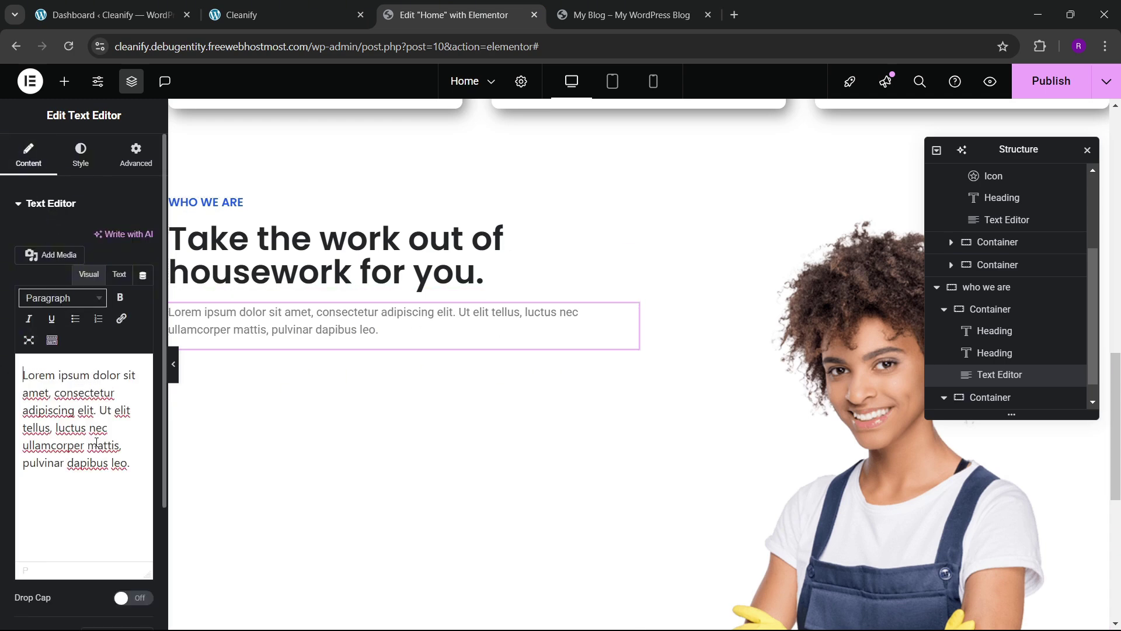
pyautogui.click(119, 274)
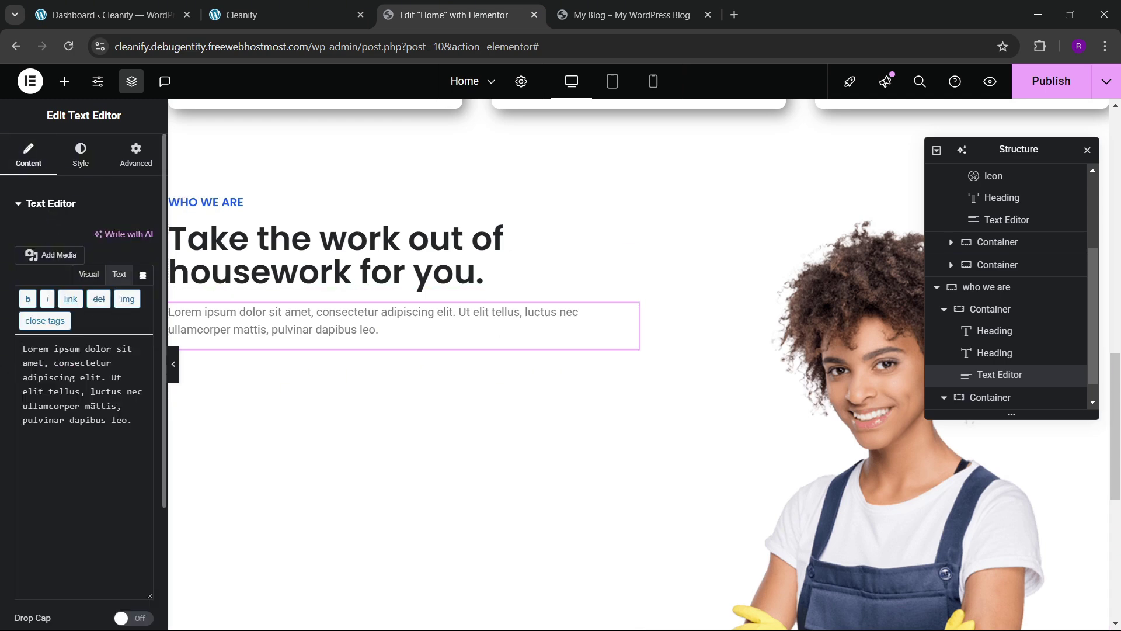
pyautogui.hotkey('ctrl', 'a')
pyautogui.click(137, 424)
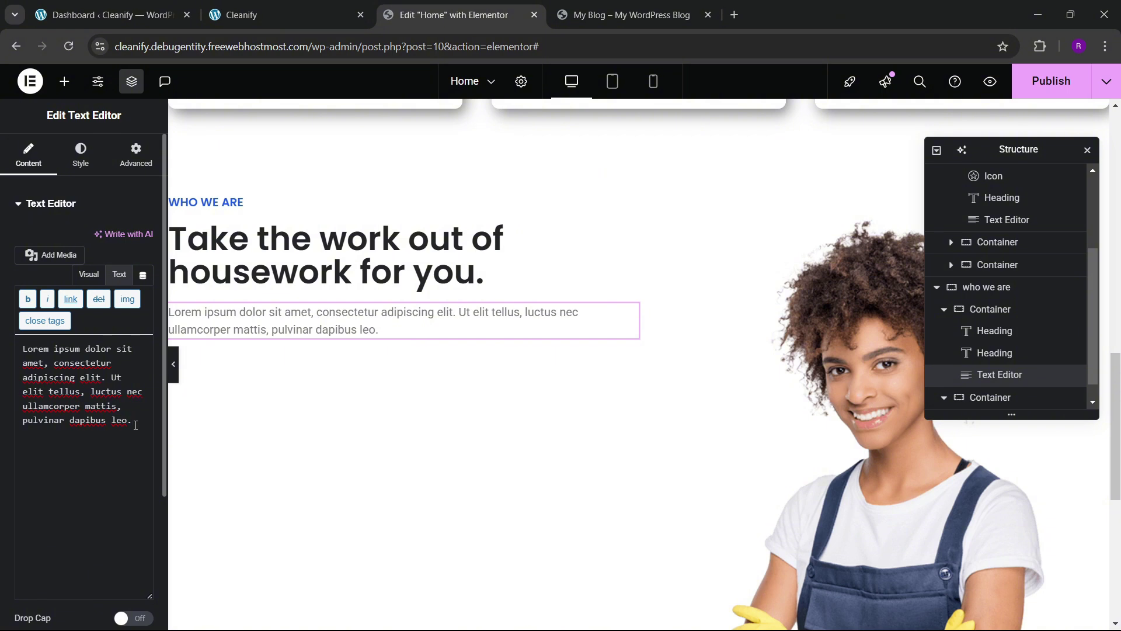
pyautogui.hotkey('ctrl', 'v')
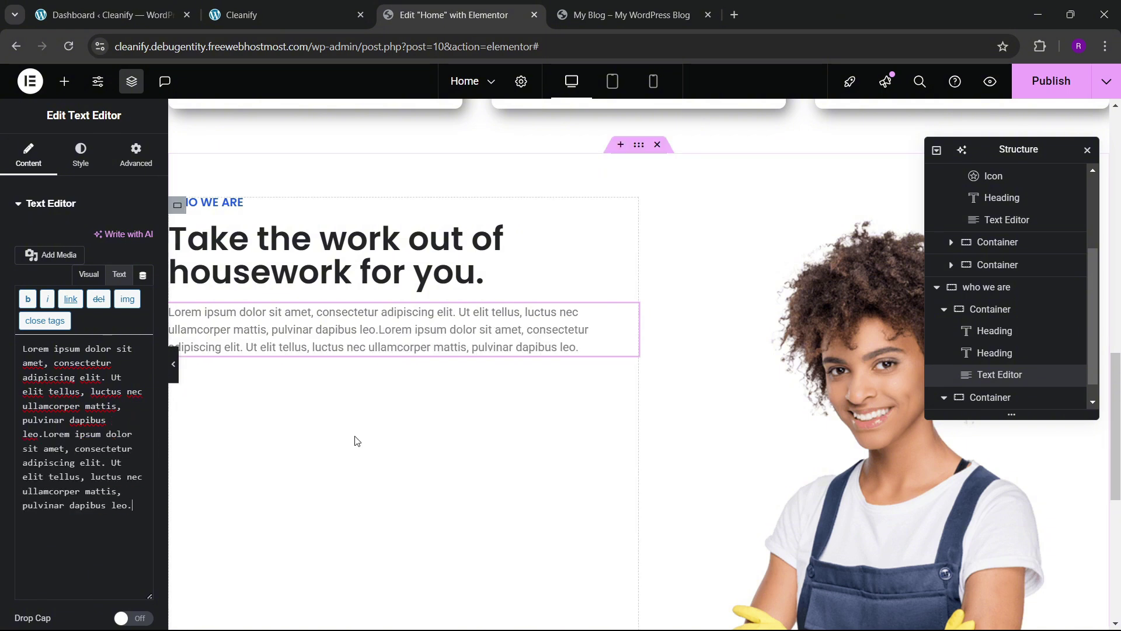
# - Give the "who we are" paragraph a custom width of 87%
pyautogui.click(122, 166)
pyautogui.scroll(-2, 123, 295)
pyautogui.click(104, 280)
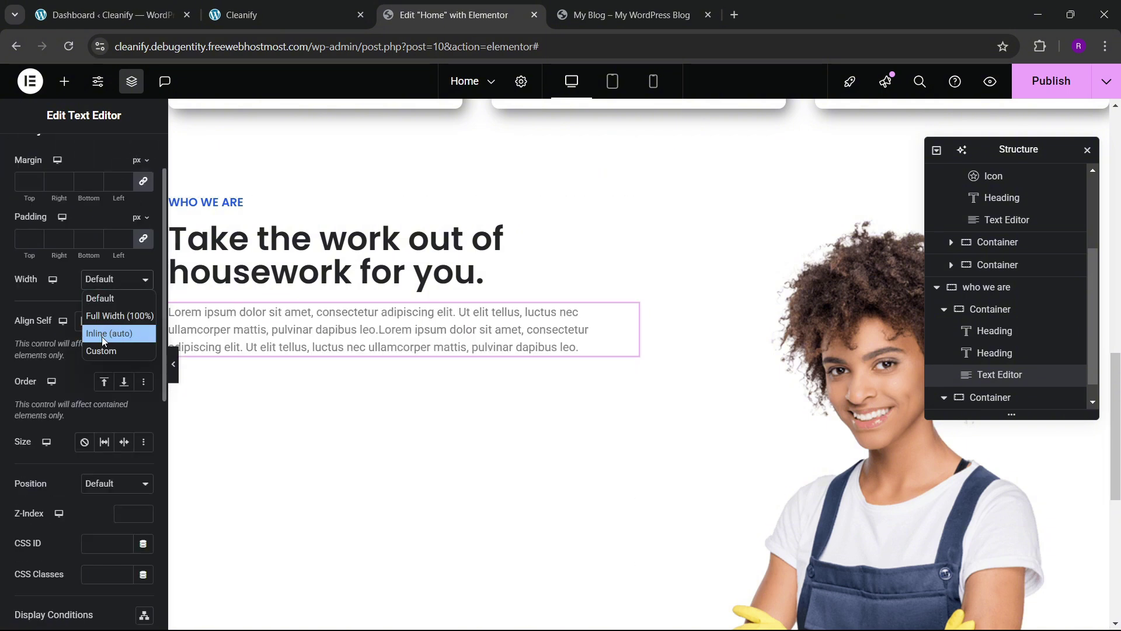
pyautogui.click(101, 351)
pyautogui.moveTo(14, 327); pyautogui.dragTo(91, 327)
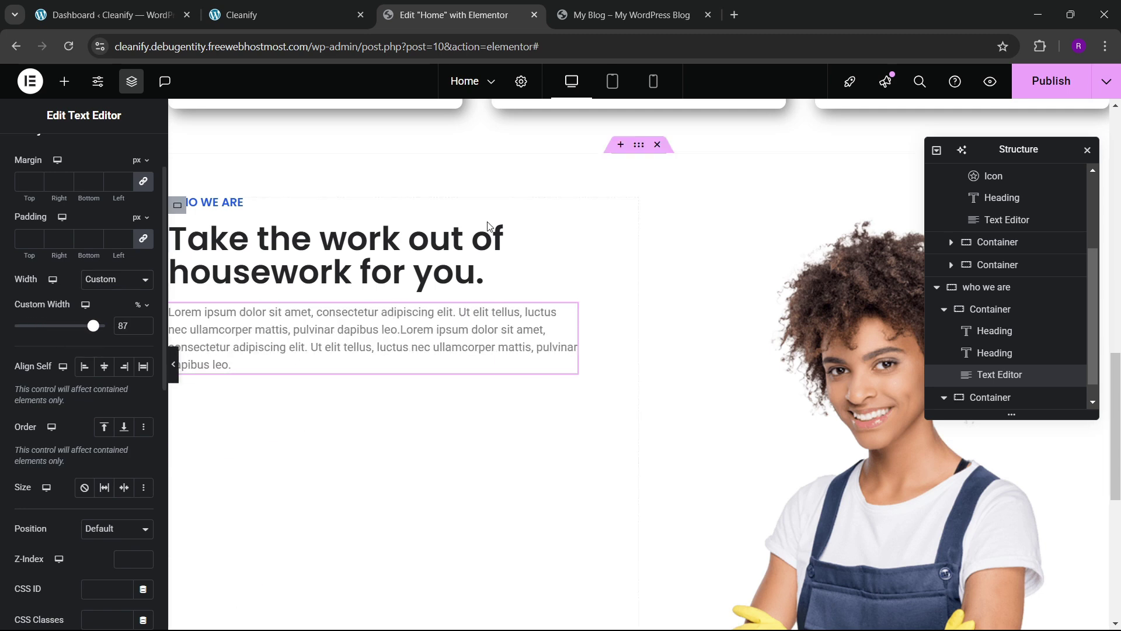
# - Check the reference page and add a Container below the paragraph in the first "who we are" column
pyautogui.click(326, 2)
pyautogui.scroll(-2, 443, 139)
pyautogui.click(454, 15)
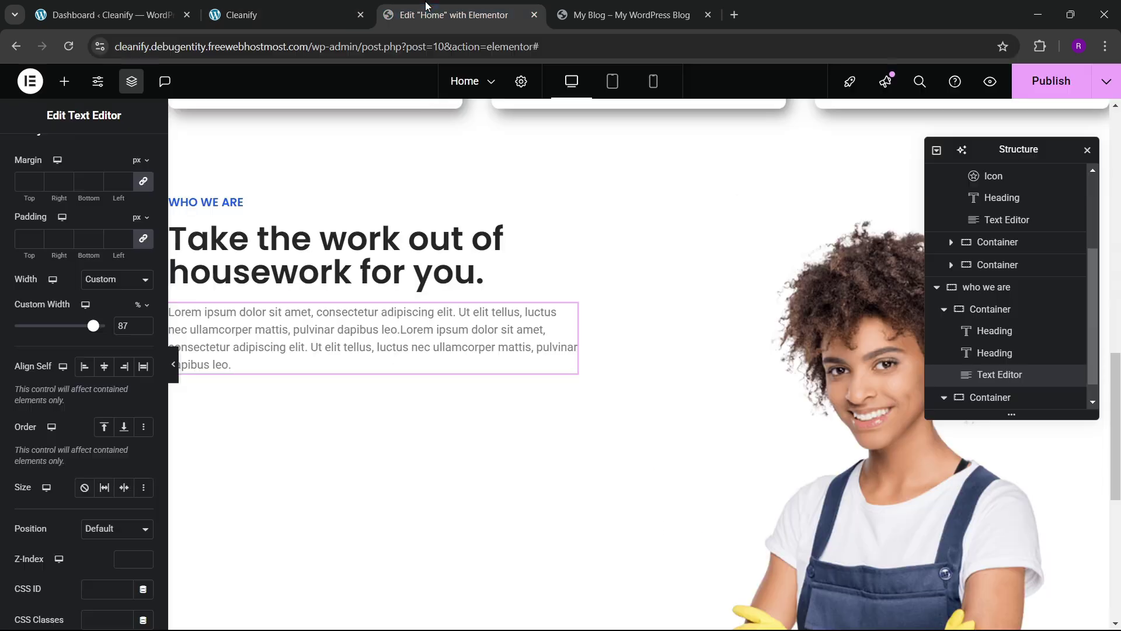
pyautogui.click(64, 81)
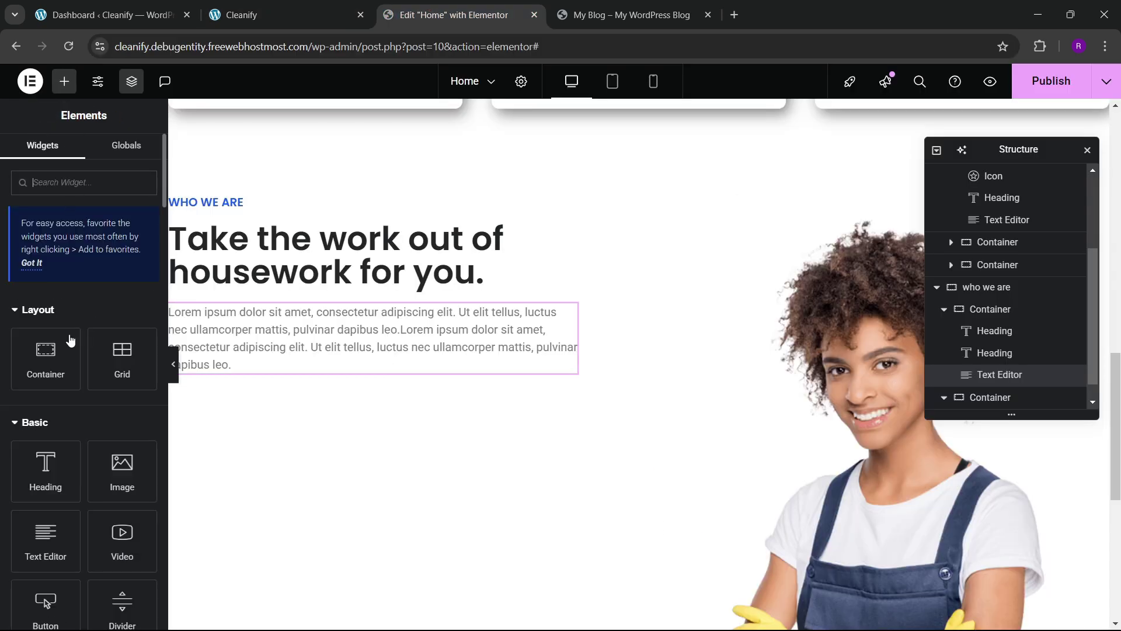
pyautogui.scroll(-1, 61, 333)
pyautogui.moveTo(47, 292); pyautogui.dragTo(313, 328)
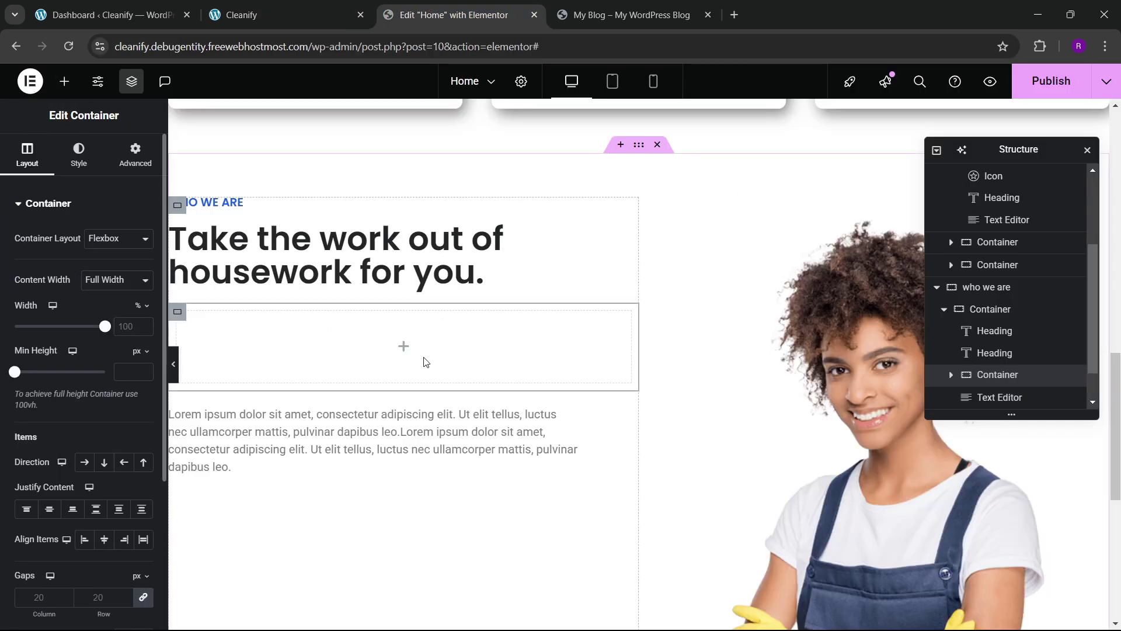
pyautogui.moveTo(177, 311); pyautogui.dragTo(219, 470)
pyautogui.scroll(-1, 246, 393)
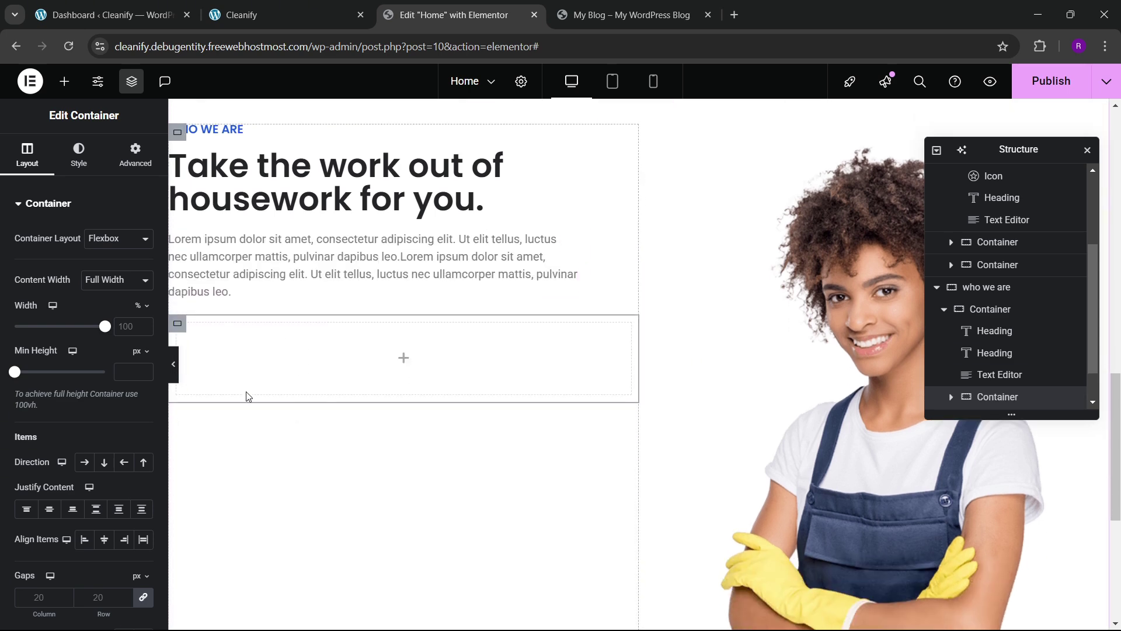
# - Set the padding of the container below the paragraph to 0 on all sides and check the reference page
pyautogui.click(137, 157)
pyautogui.click(143, 312)
pyautogui.click(284, 14)
pyautogui.click(412, 16)
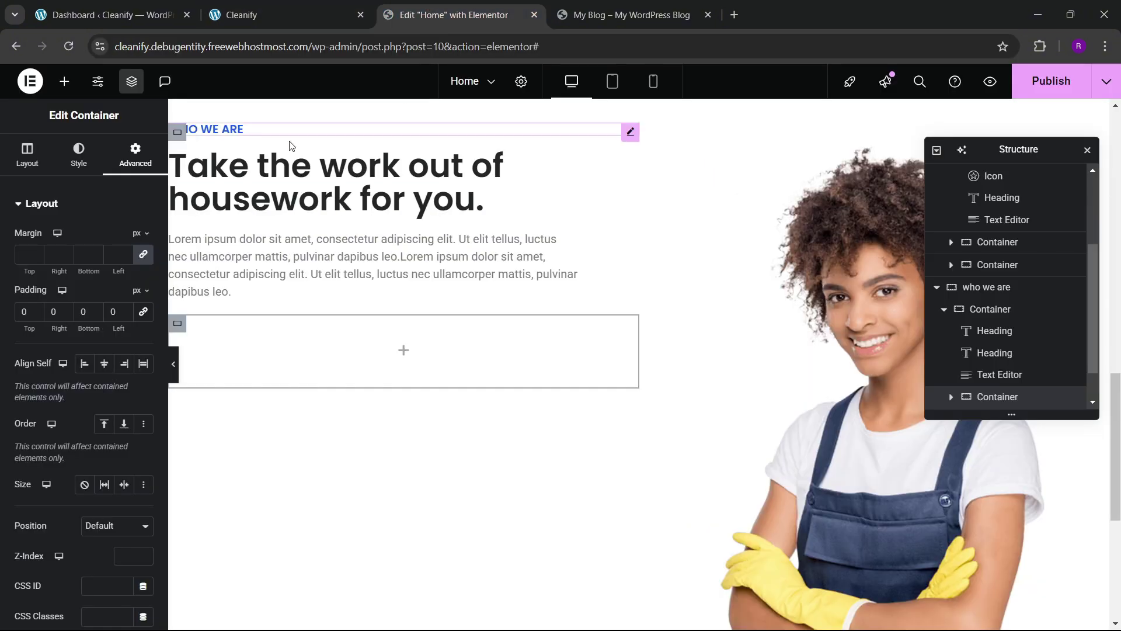
# - Add a Grid inside the container below the "who we are" paragraph
pyautogui.click(66, 81)
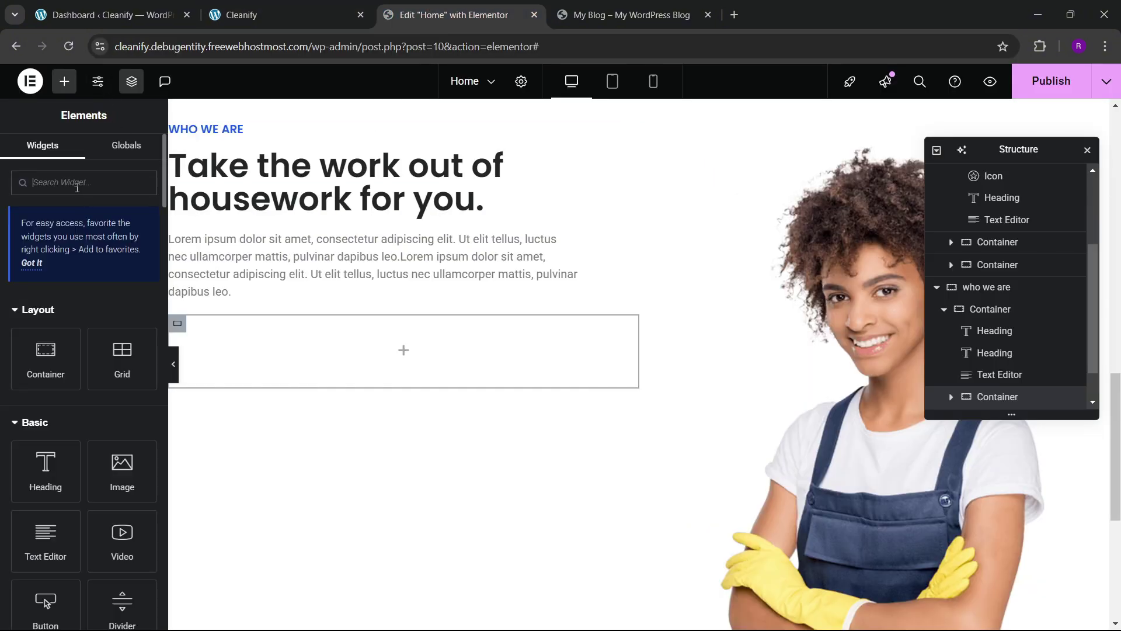
pyautogui.write('grid')
pyautogui.moveTo(72, 367); pyautogui.dragTo(403, 343)
# - Set the grid to 2 columns to match the statistics boxes on the reference page
pyautogui.click(278, 19)
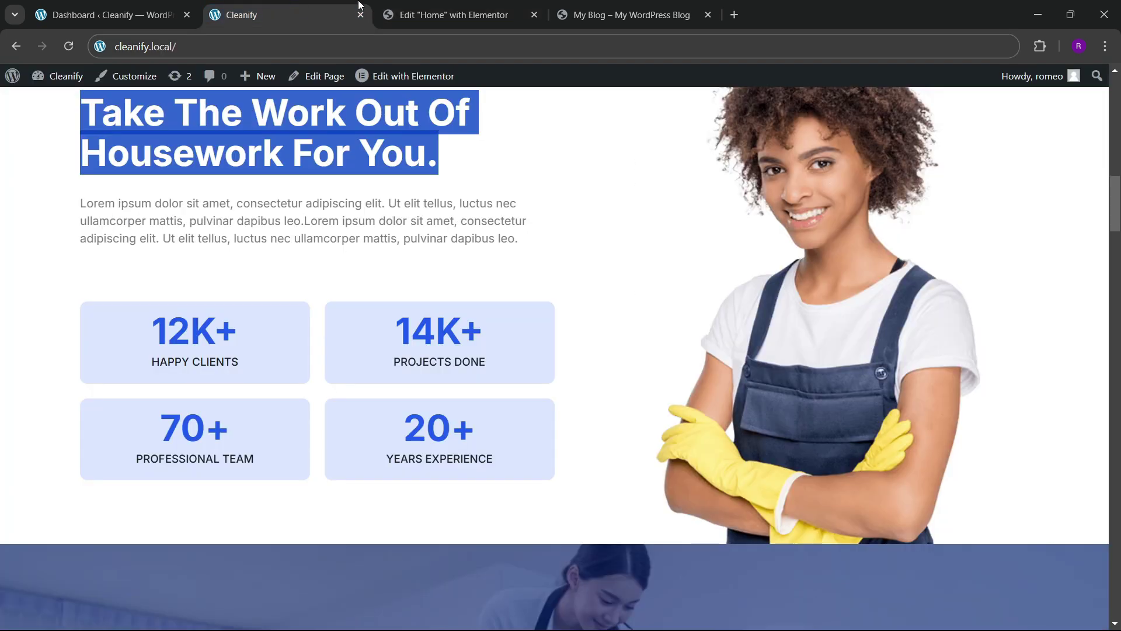
pyautogui.click(457, 12)
pyautogui.scroll(-3, 100, 403)
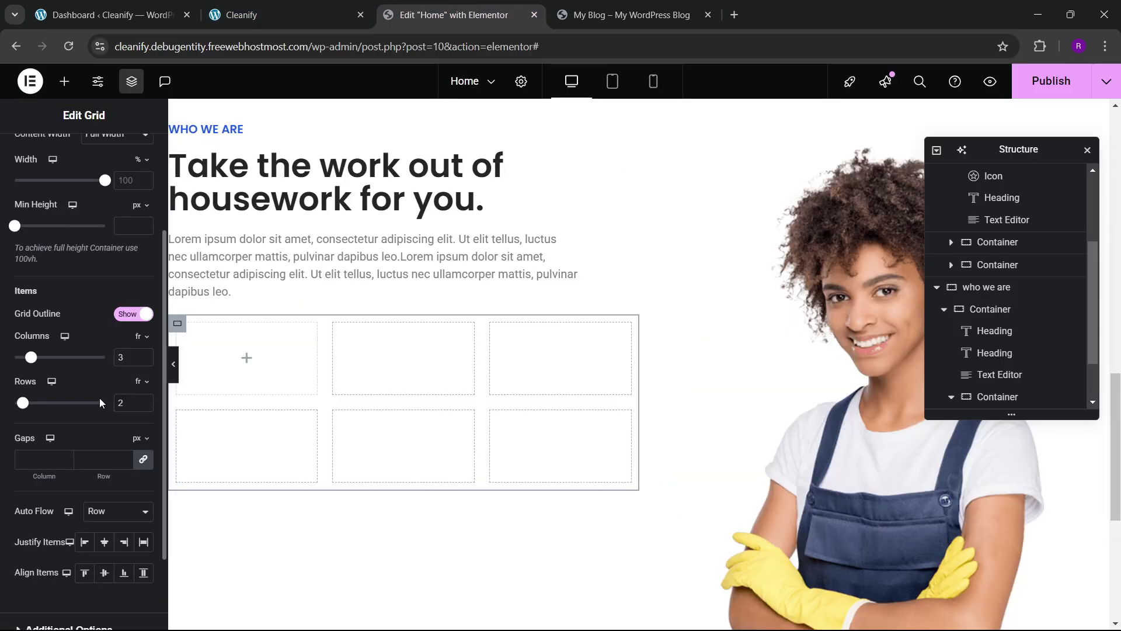
pyautogui.click(144, 360)
pyautogui.click(278, 14)
pyautogui.click(457, 15)
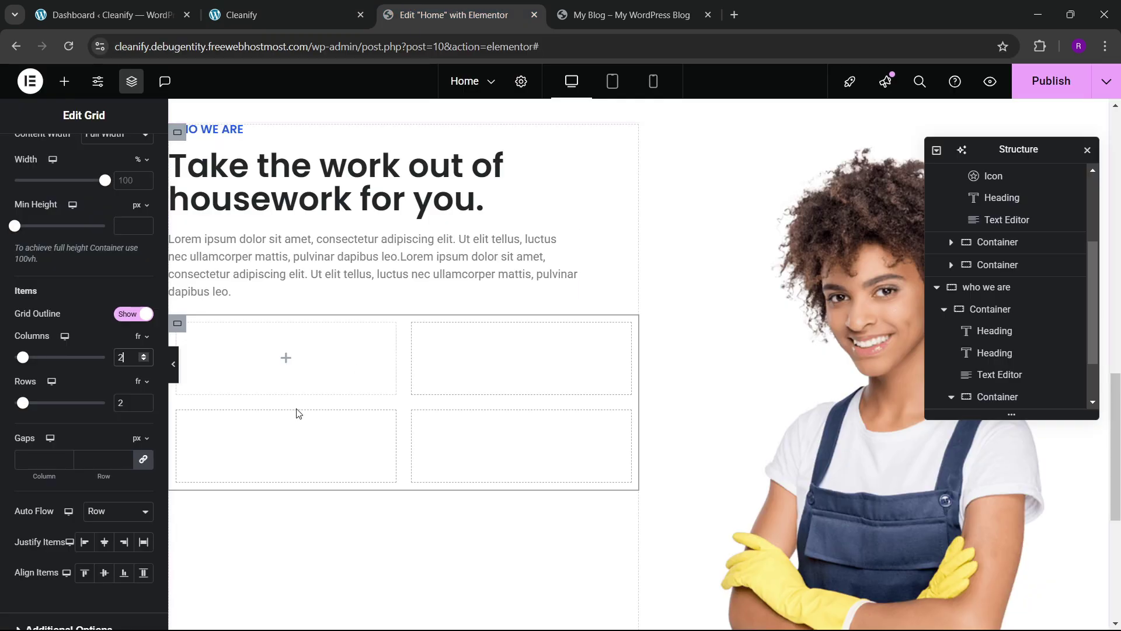
# - Remove the grid's padding by setting it to 0 on all sides
pyautogui.scroll(5, 140, 221)
pyautogui.click(134, 154)
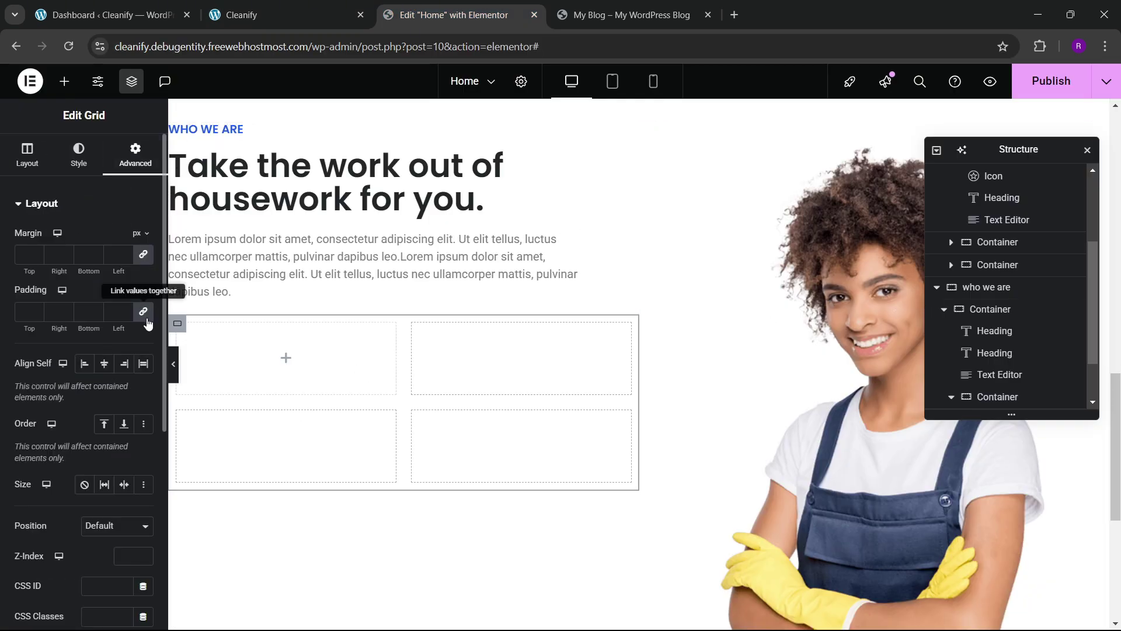
pyautogui.click(144, 314)
# - Add a Container to the grid's first cell and set its padding to 0 on all sides
pyautogui.click(64, 81)
pyautogui.moveTo(48, 351); pyautogui.dragTo(233, 362)
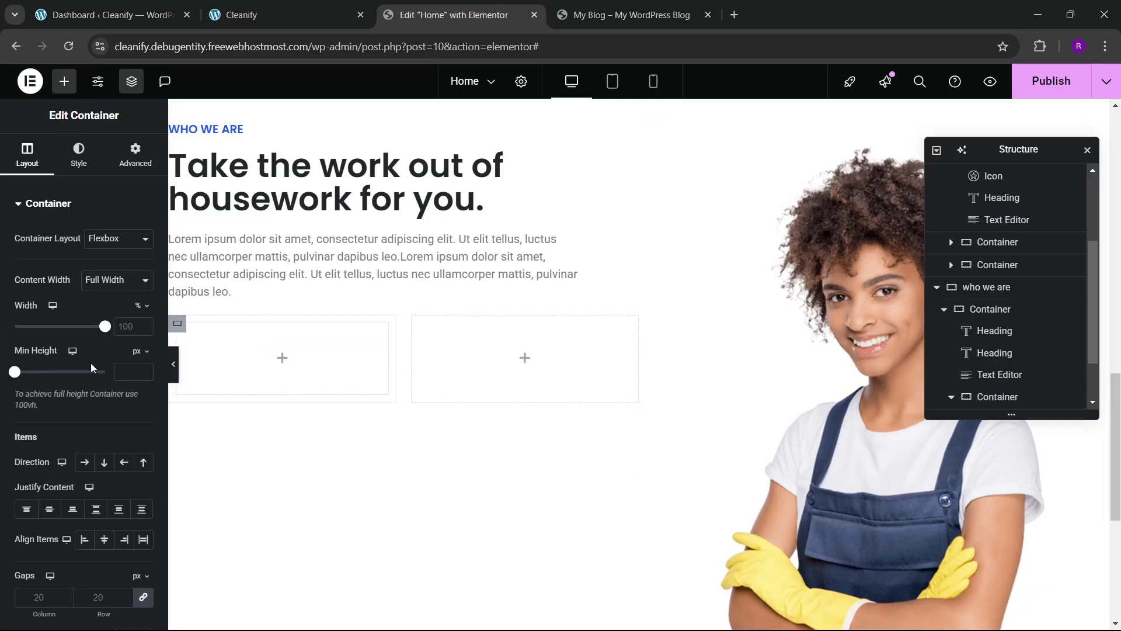
pyautogui.click(135, 155)
pyautogui.click(143, 312)
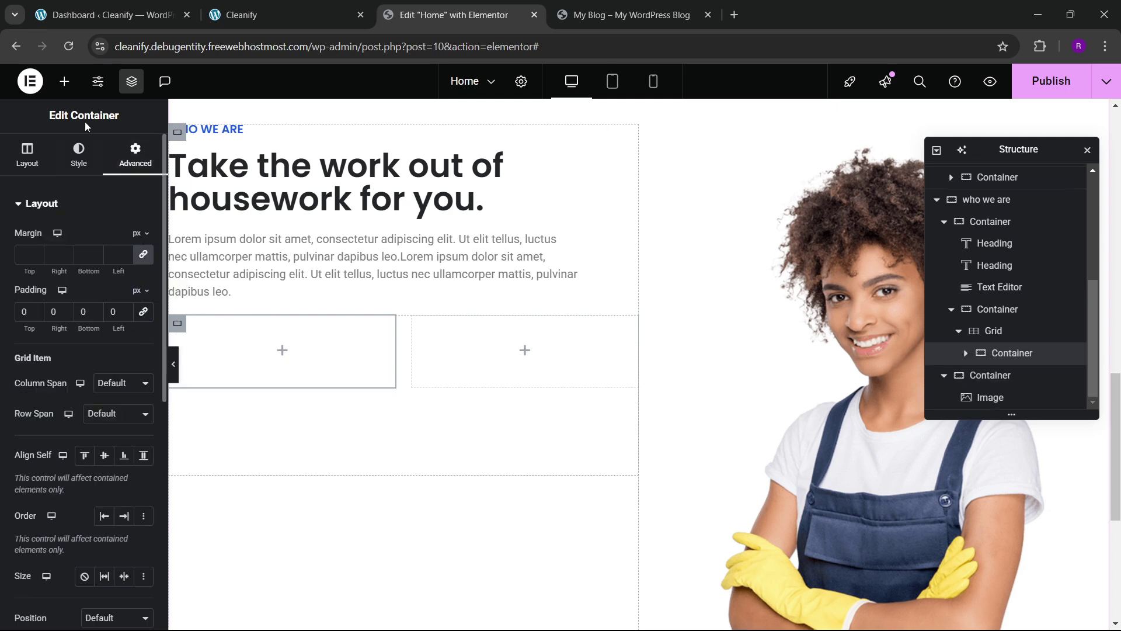
# - Find the Counter widget and place it in the container in the first grid cell
pyautogui.click(64, 83)
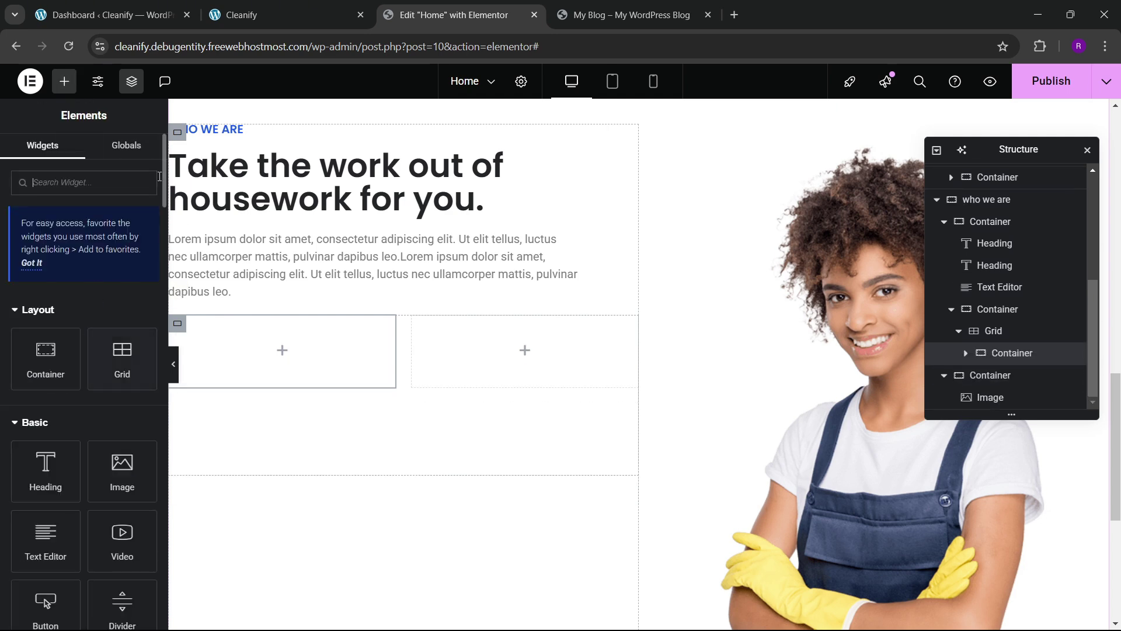
pyautogui.click(84, 177)
pyautogui.write('counter')
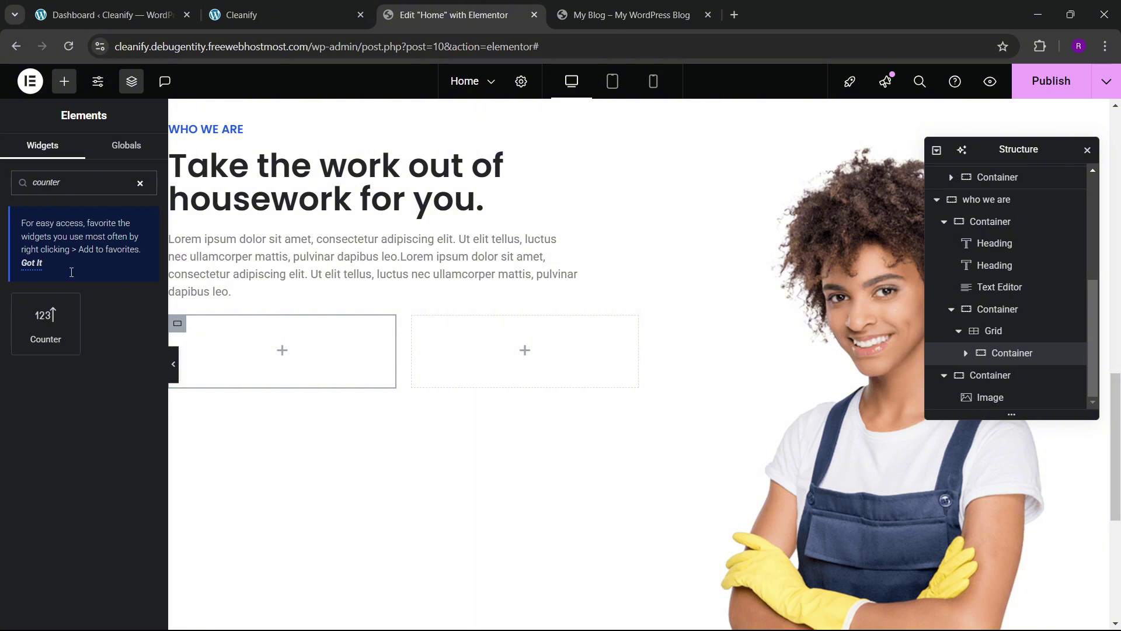
pyautogui.moveTo(45, 320); pyautogui.dragTo(227, 351)
# - Check the first statistic on the reference page and set the counter's ending number to 12
pyautogui.click(286, 14)
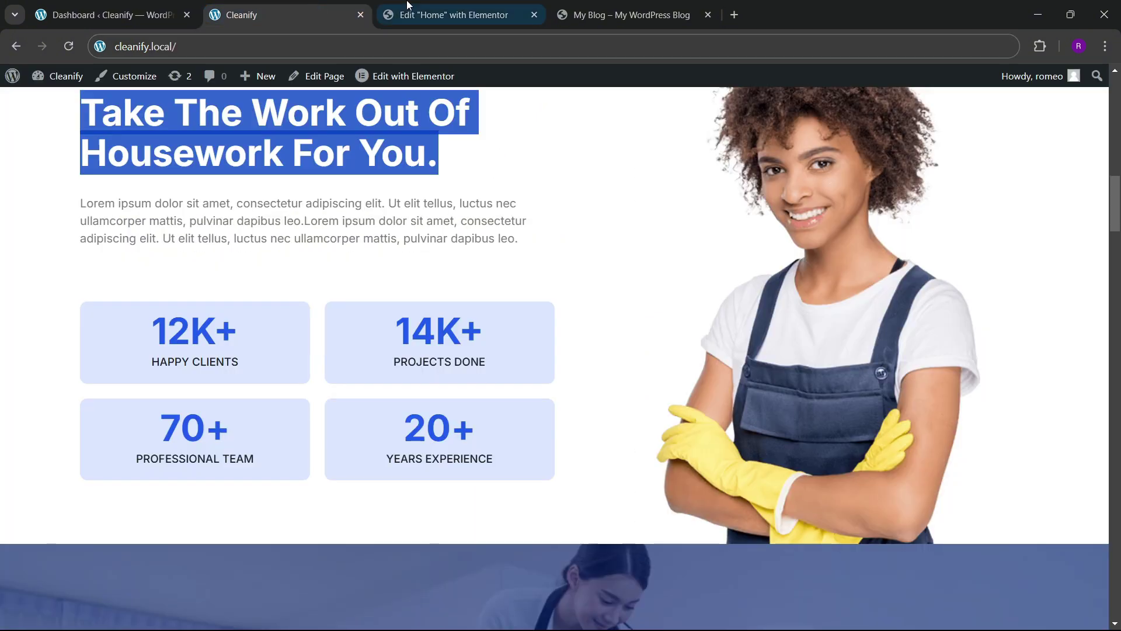
pyautogui.click(409, 11)
pyautogui.doubleClick(109, 271)
pyautogui.write('12')
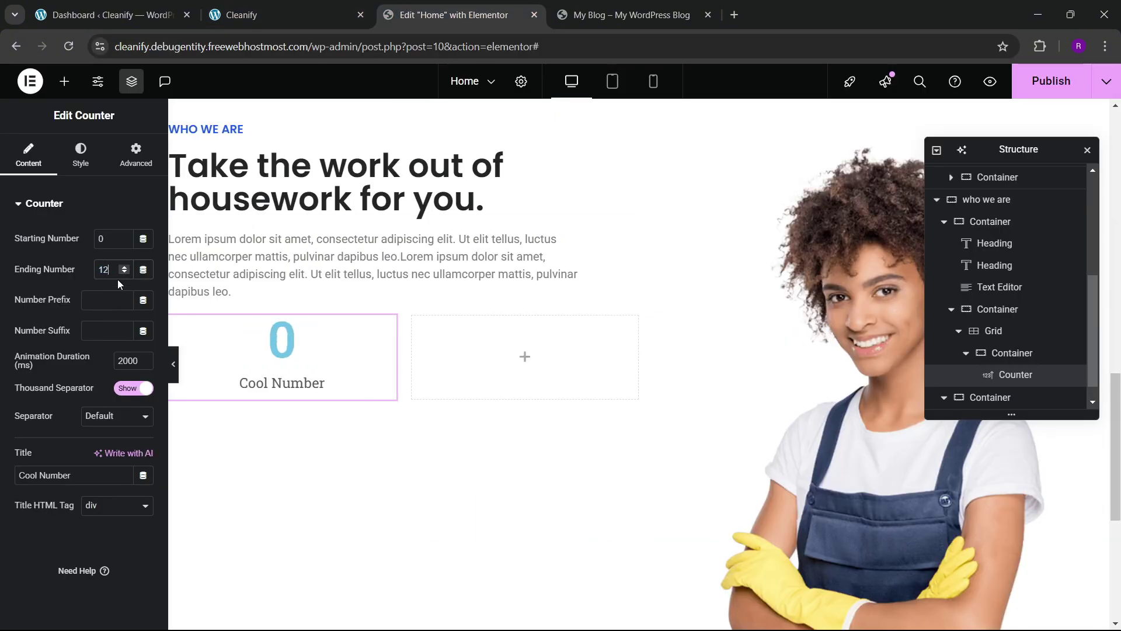
pyautogui.click(106, 304)
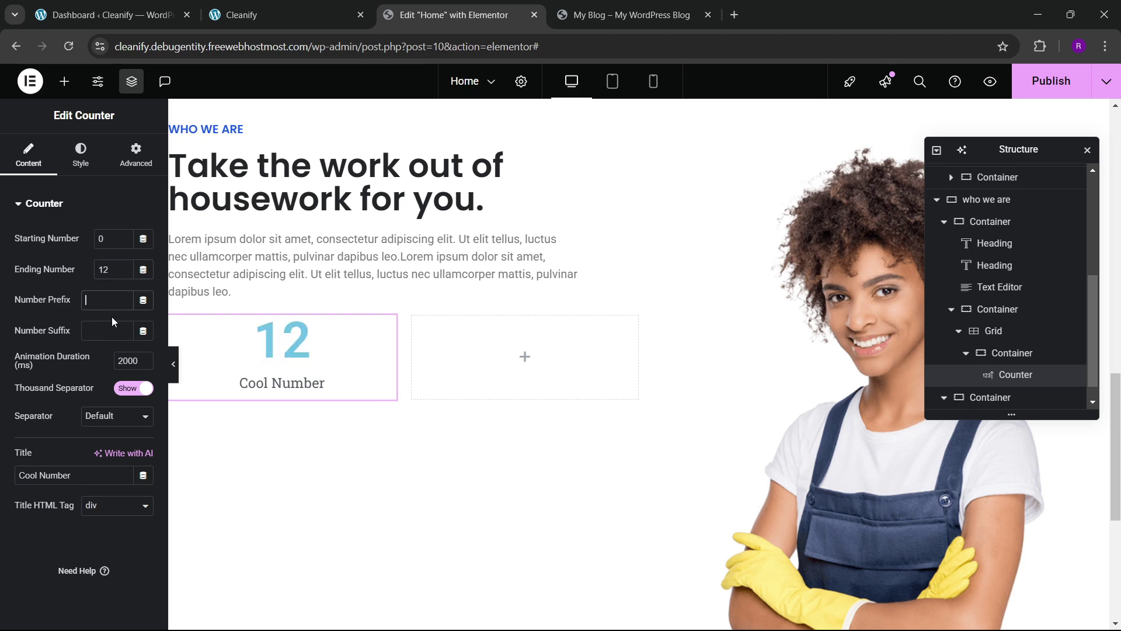
pyautogui.write('K+')
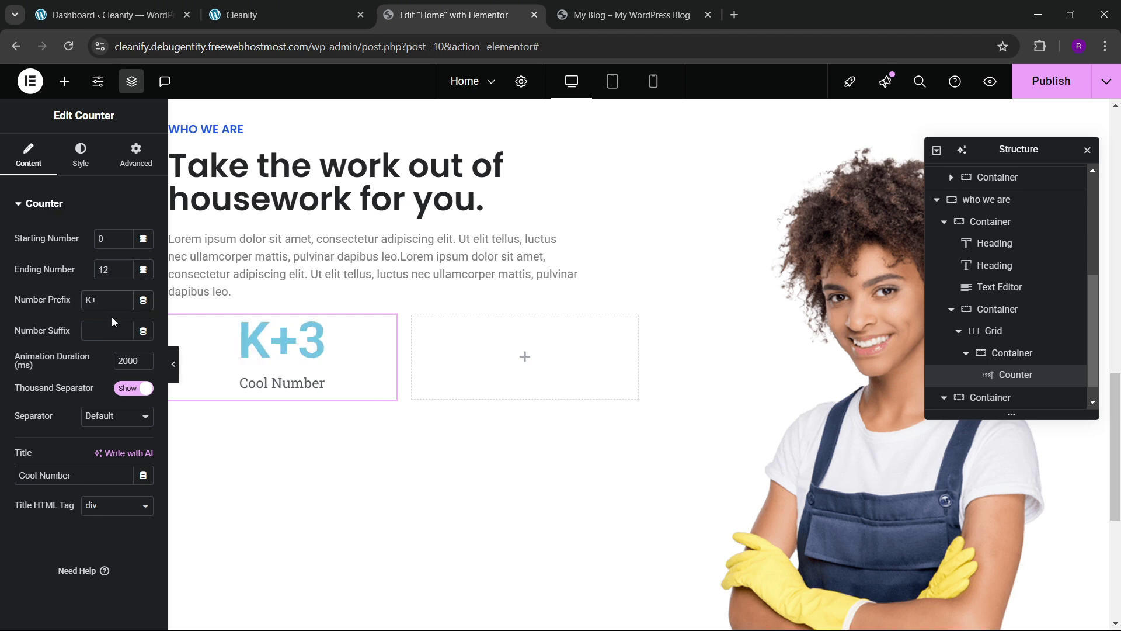
pyautogui.moveTo(100, 300); pyautogui.dragTo(71, 299)
pyautogui.press('BackSpace')
# - Set the counter's number suffix to "K+" and its title to "HAPPY CLIENTS", matching the reference page
pyautogui.click(89, 332)
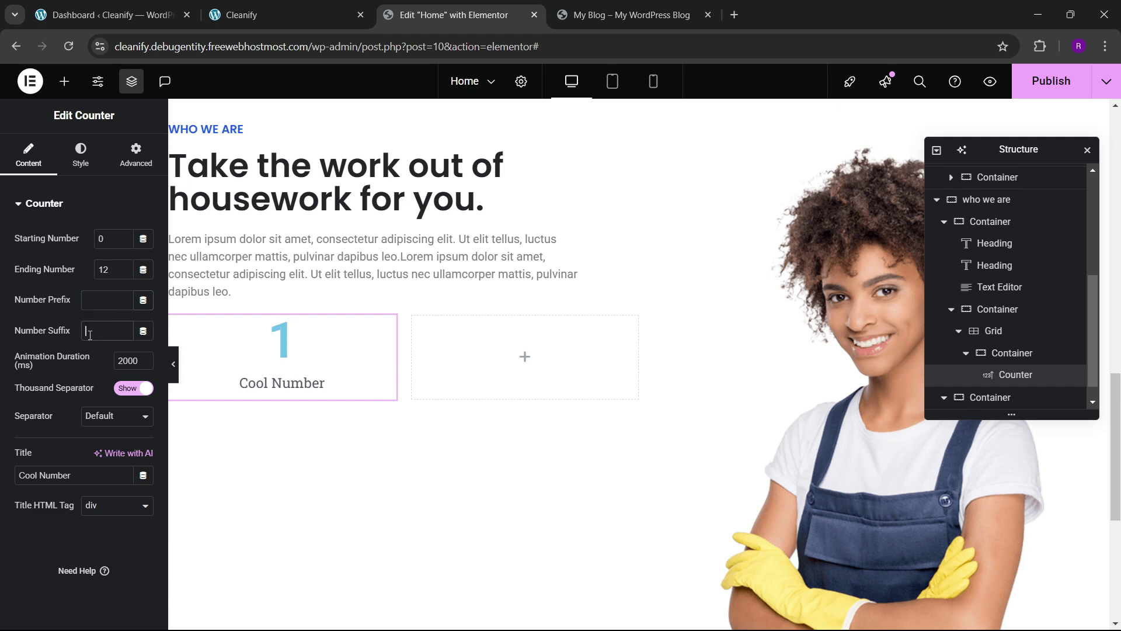
pyautogui.write('K+')
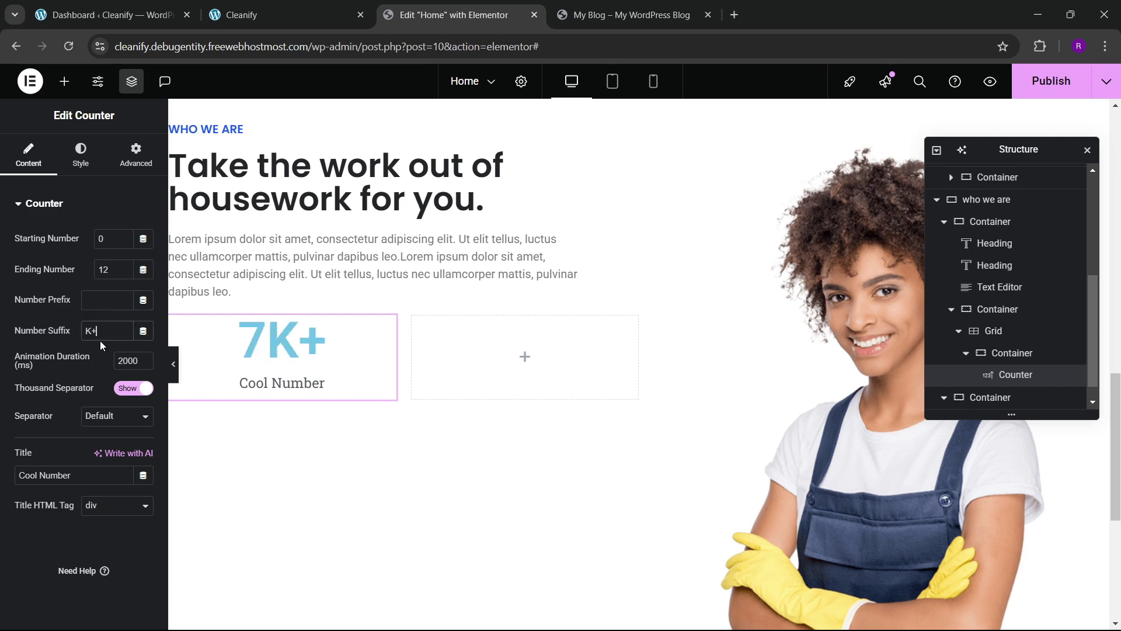
pyautogui.click(328, 7)
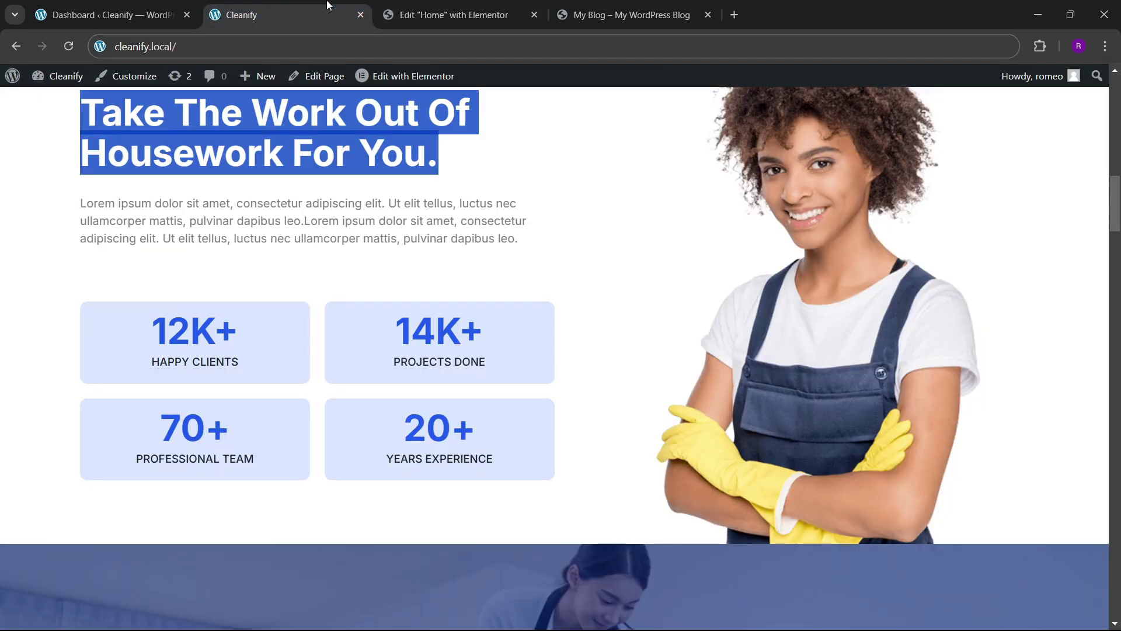
pyautogui.click(420, 6)
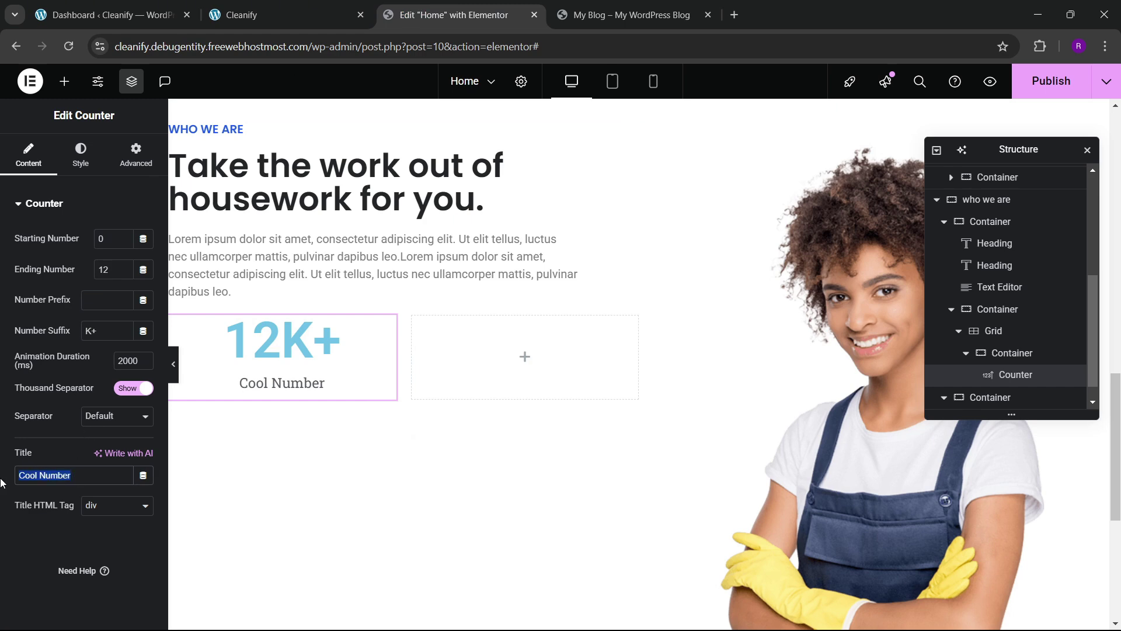
pyautogui.write('HAP')
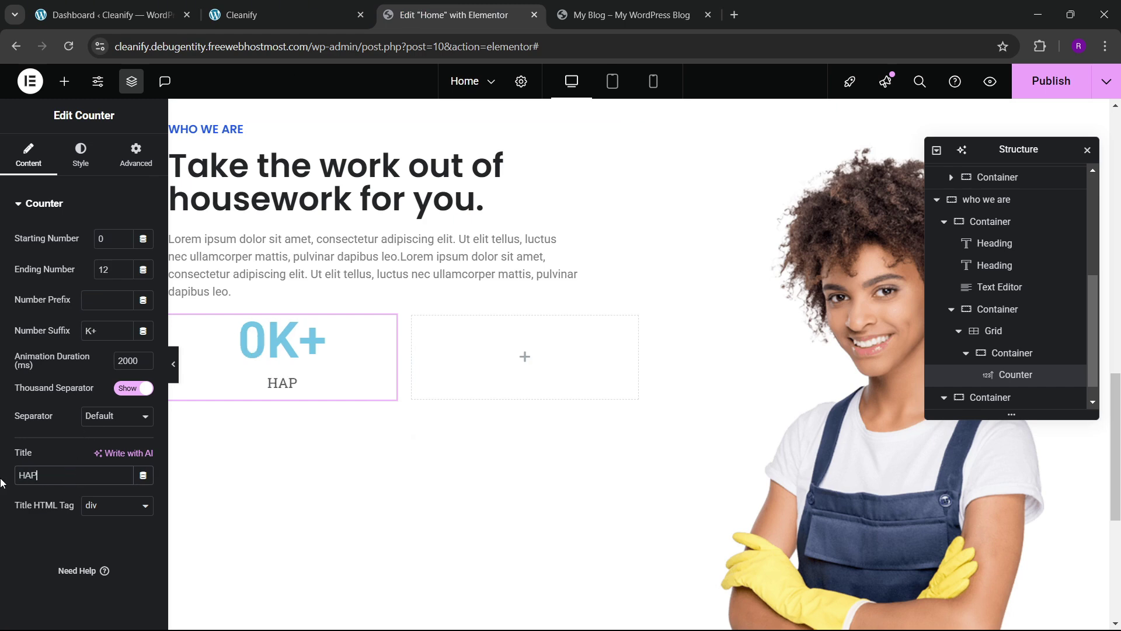
pyautogui.press('BackSpace')
pyautogui.press('BackSpace')
pyautogui.press('BackSpace')
pyautogui.press('BackSpace')
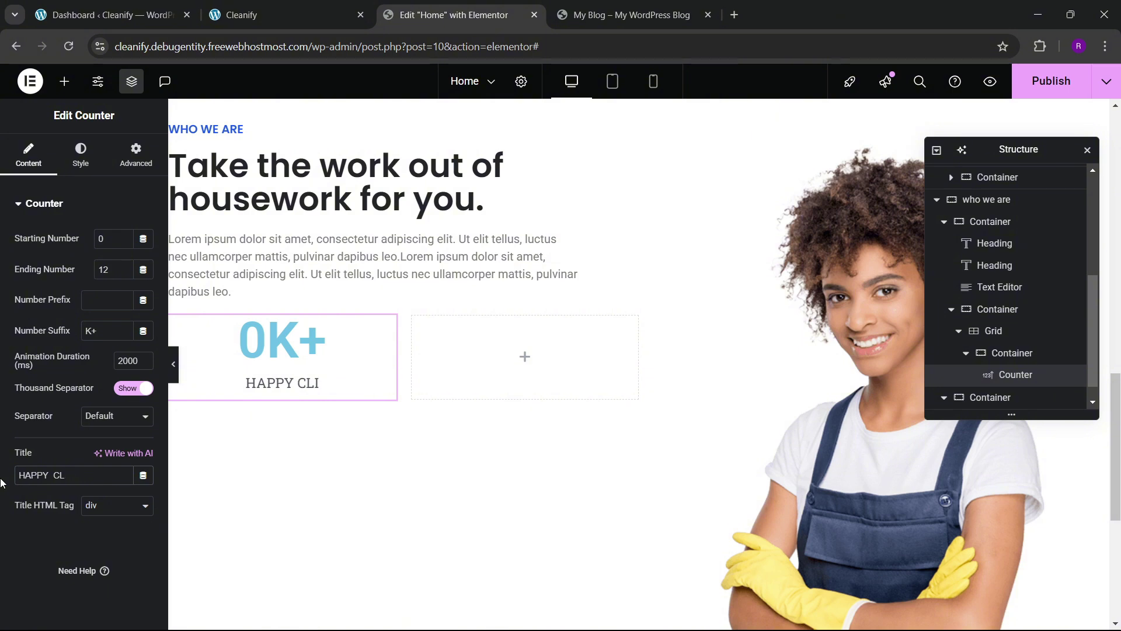
pyautogui.write('IENTS')
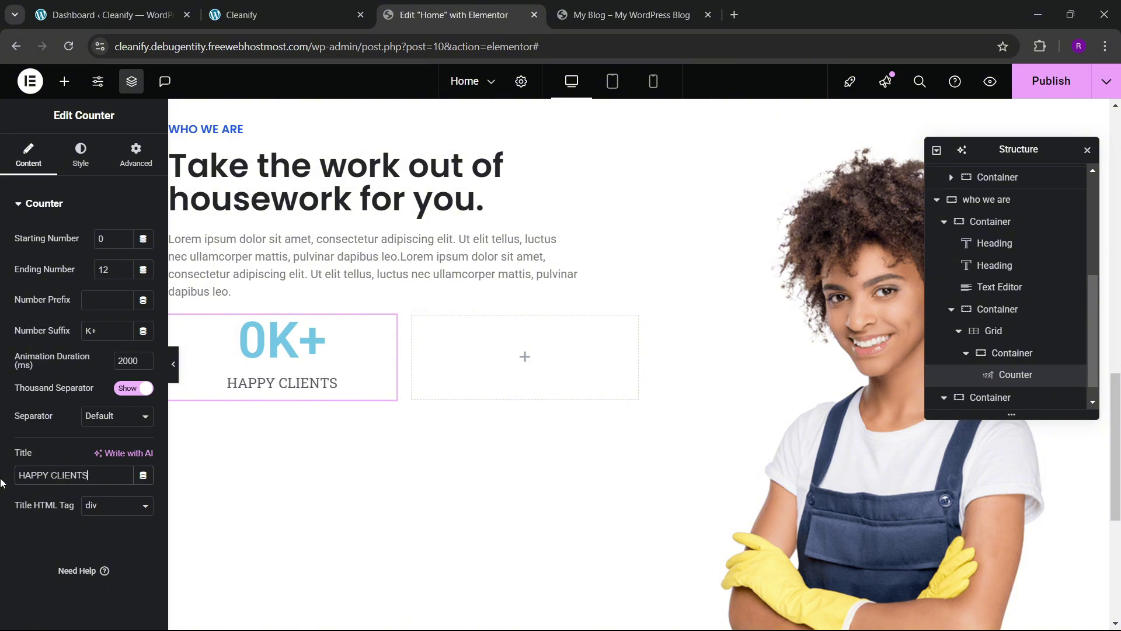
pyautogui.click(245, 15)
pyautogui.click(444, 15)
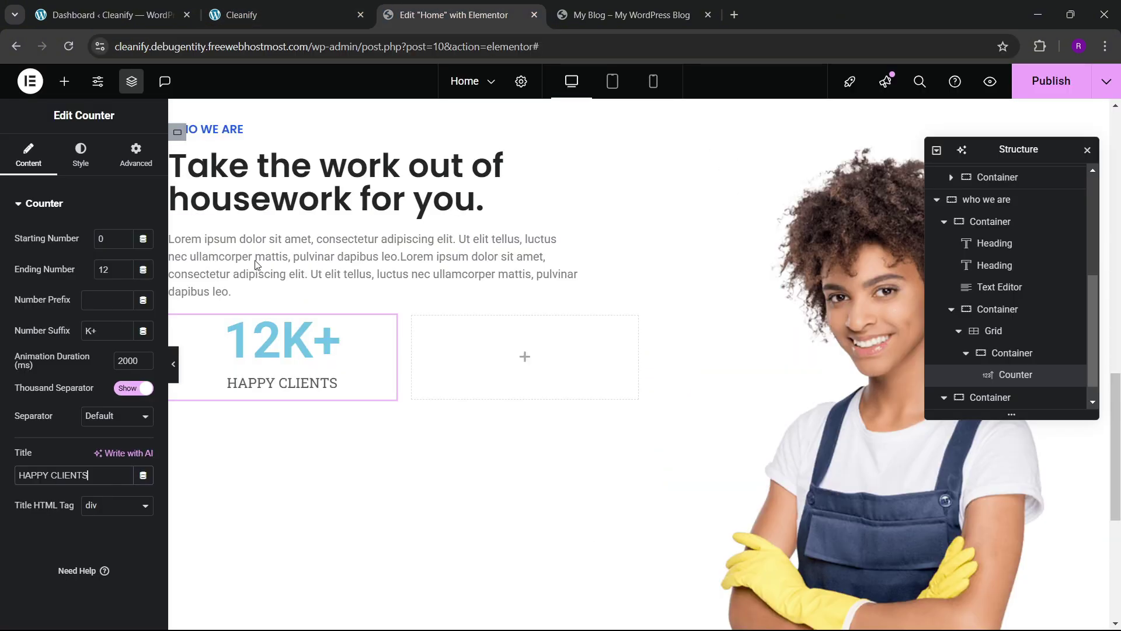
# - Check the reference box styling and give the container around the counter the global "sky blue" background colour
pyautogui.click(81, 155)
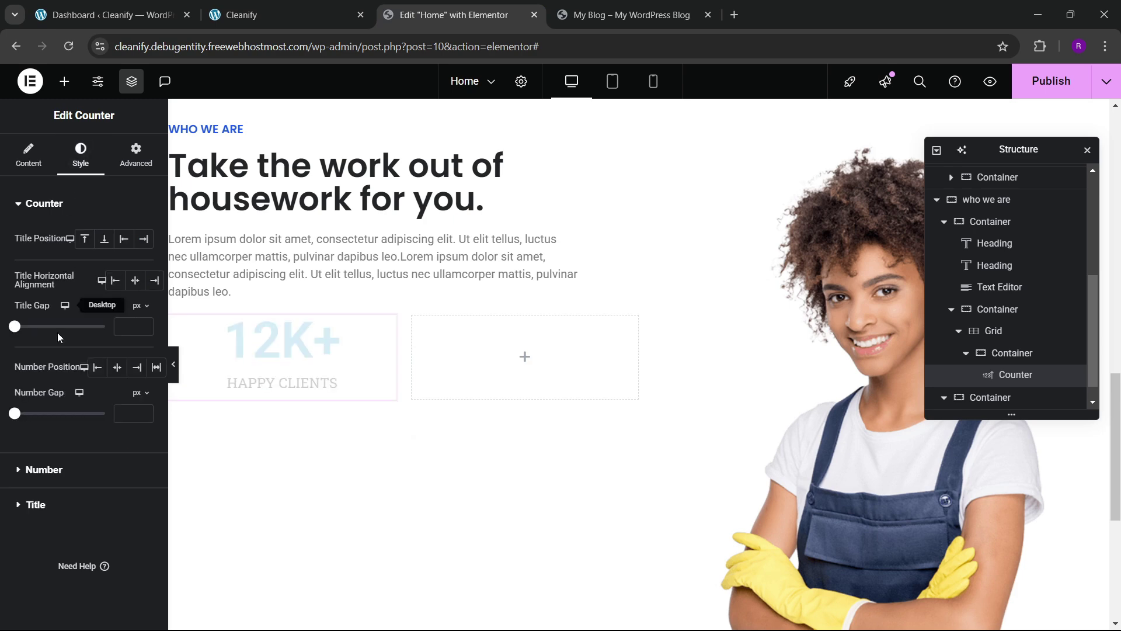
pyautogui.click(265, 11)
pyautogui.click(444, 15)
pyautogui.scroll(-1, 985, 362)
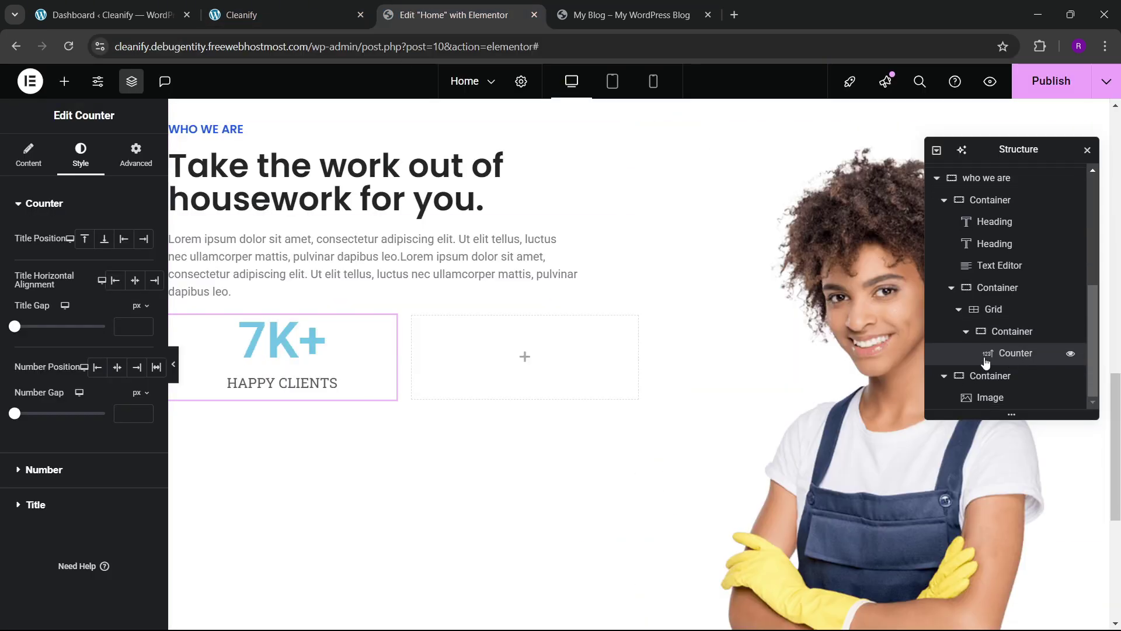
pyautogui.scroll(1, 969, 348)
pyautogui.click(978, 352)
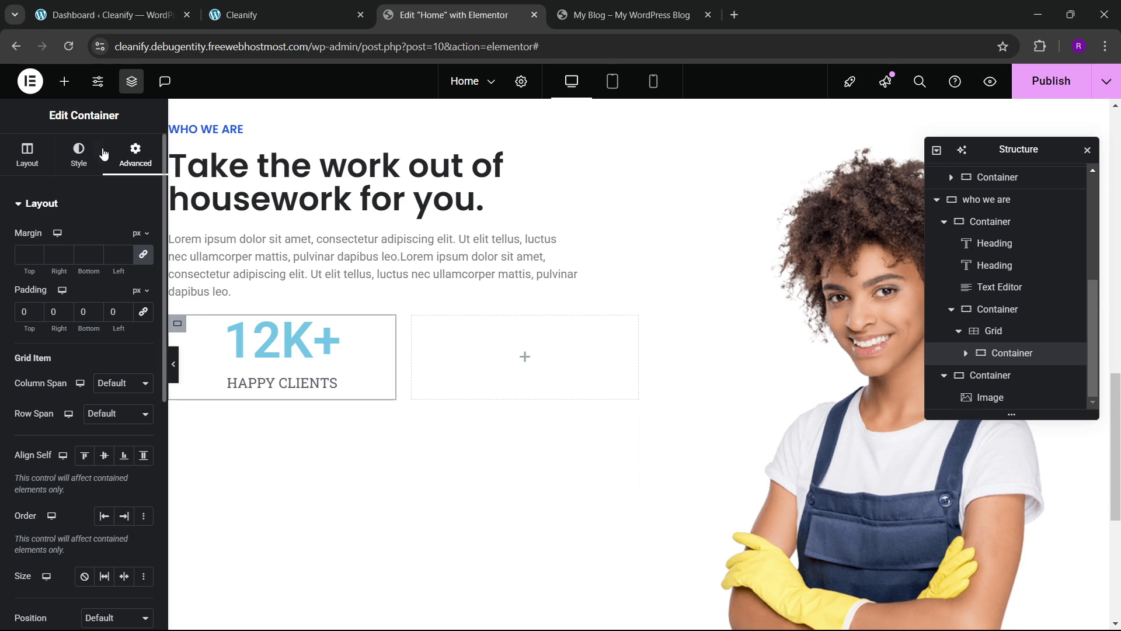
pyautogui.click(76, 156)
pyautogui.click(95, 274)
pyautogui.scroll(-1, 97, 359)
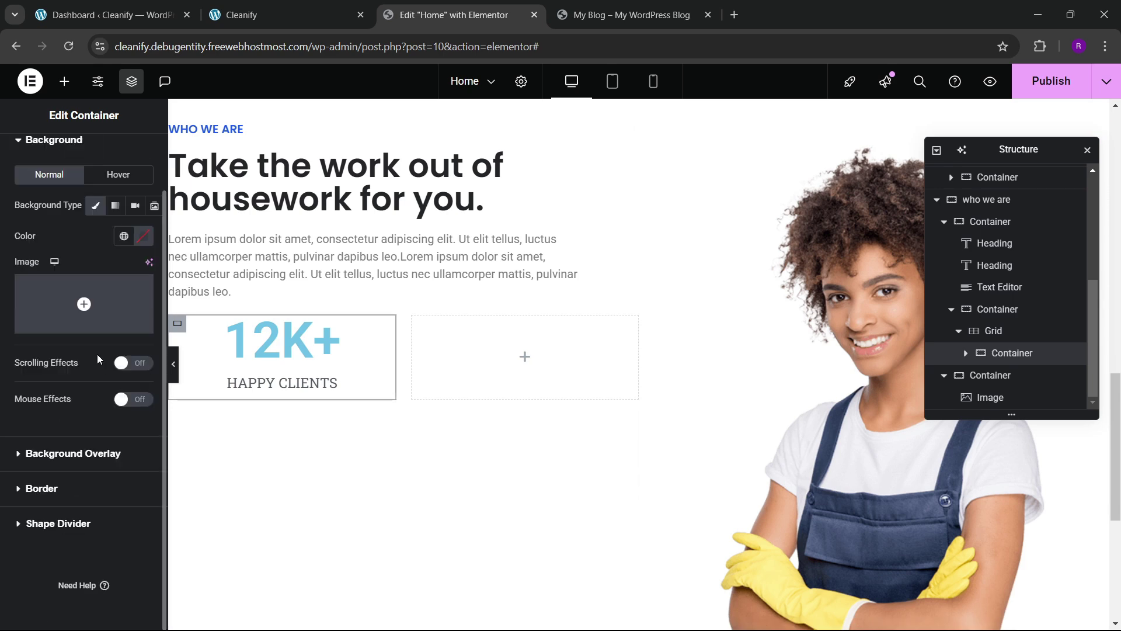
pyautogui.click(123, 237)
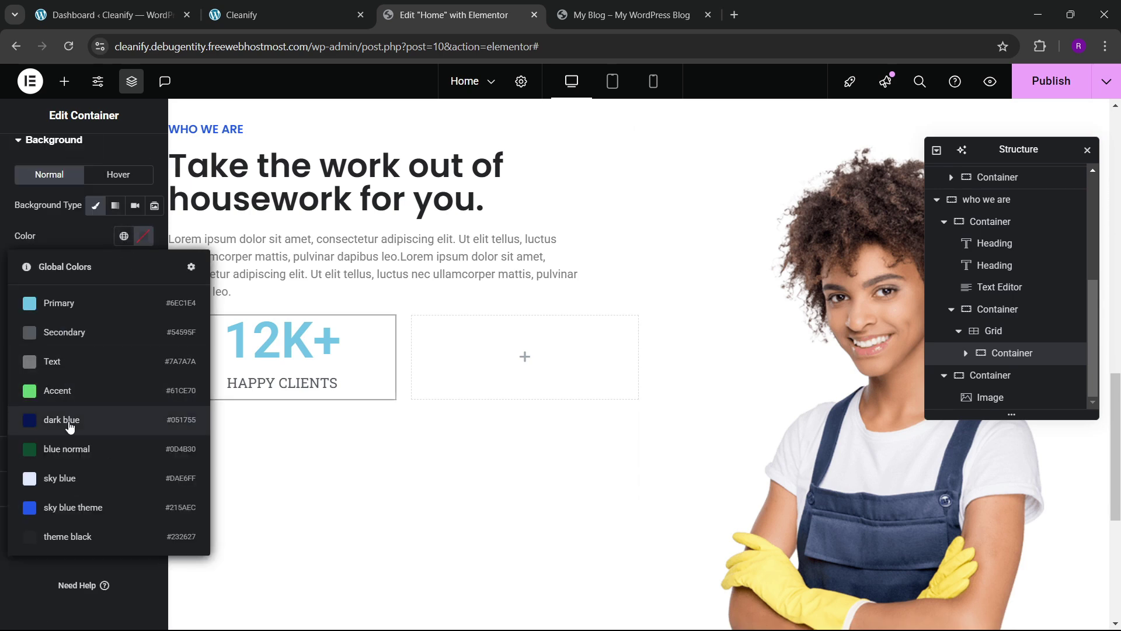
pyautogui.click(65, 480)
pyautogui.scroll(2, 117, 189)
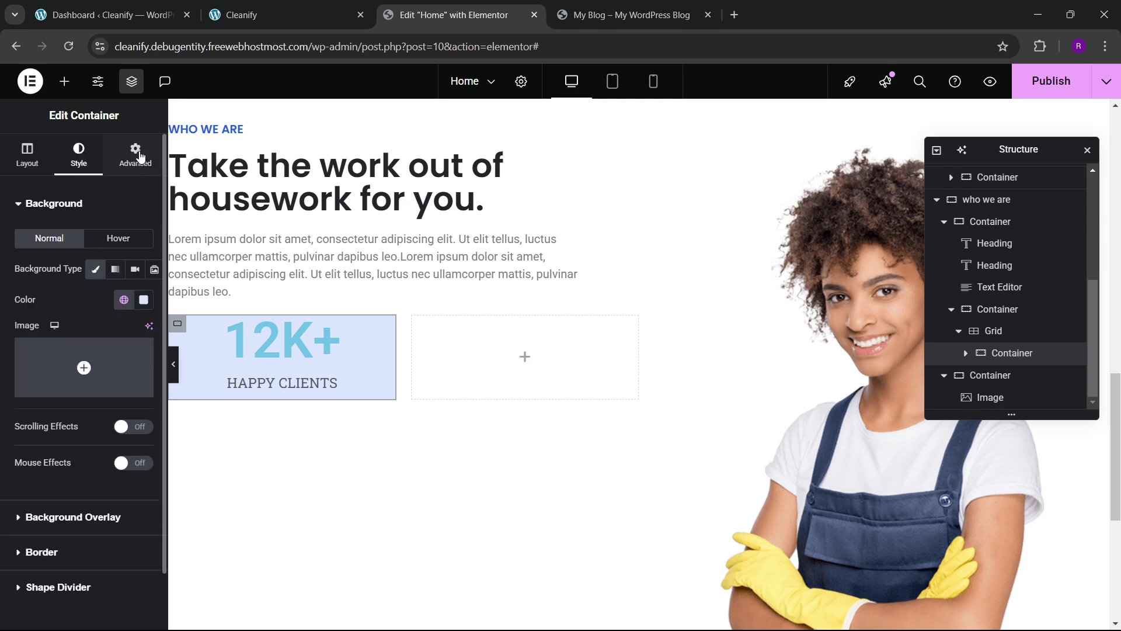
# - Set the counter container's padding to 30 px on all sides and compare it with the reference page
pyautogui.click(136, 155)
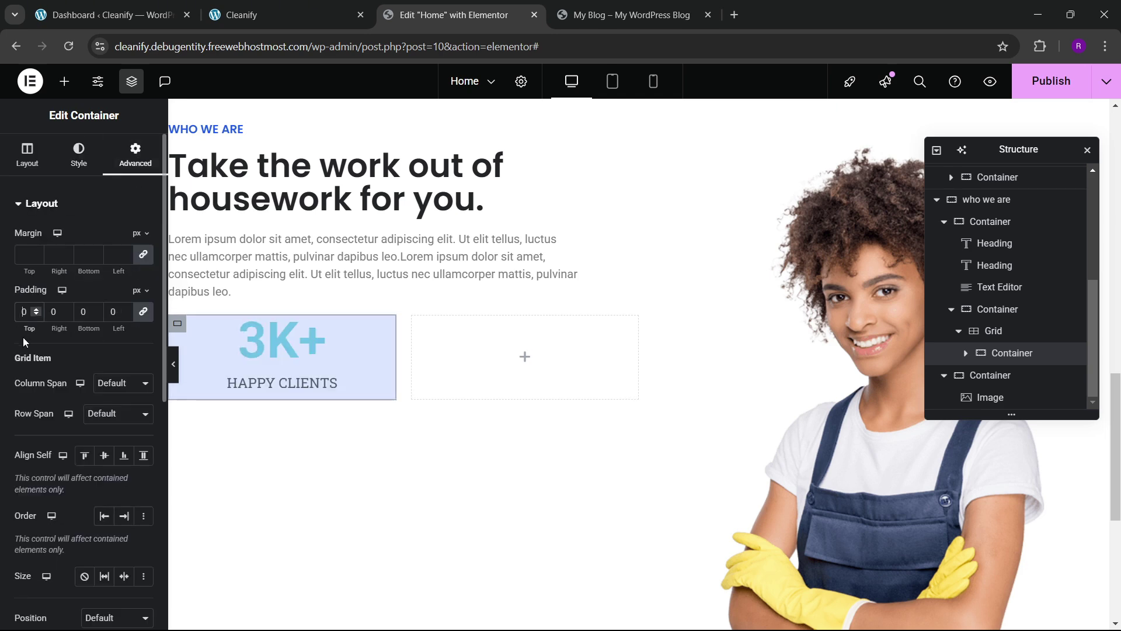
pyautogui.write('3')
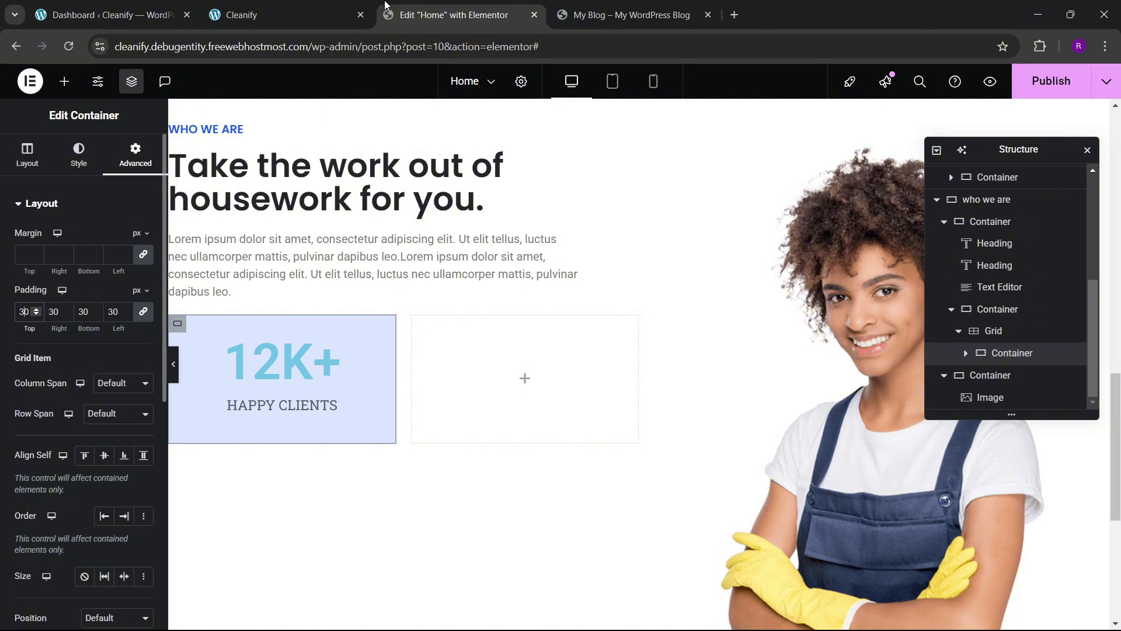
pyautogui.click(275, 14)
pyautogui.click(443, 15)
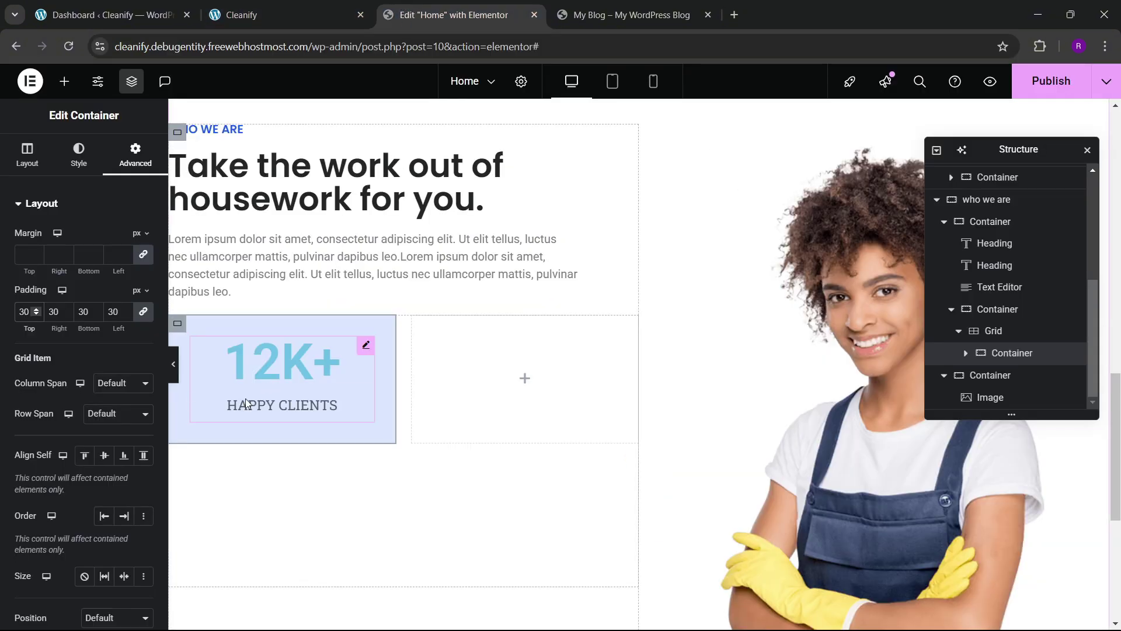
# - Check the statistic styling on the reference page and set the counter number's text colour to the global "sky blue theme"
pyautogui.click(278, 13)
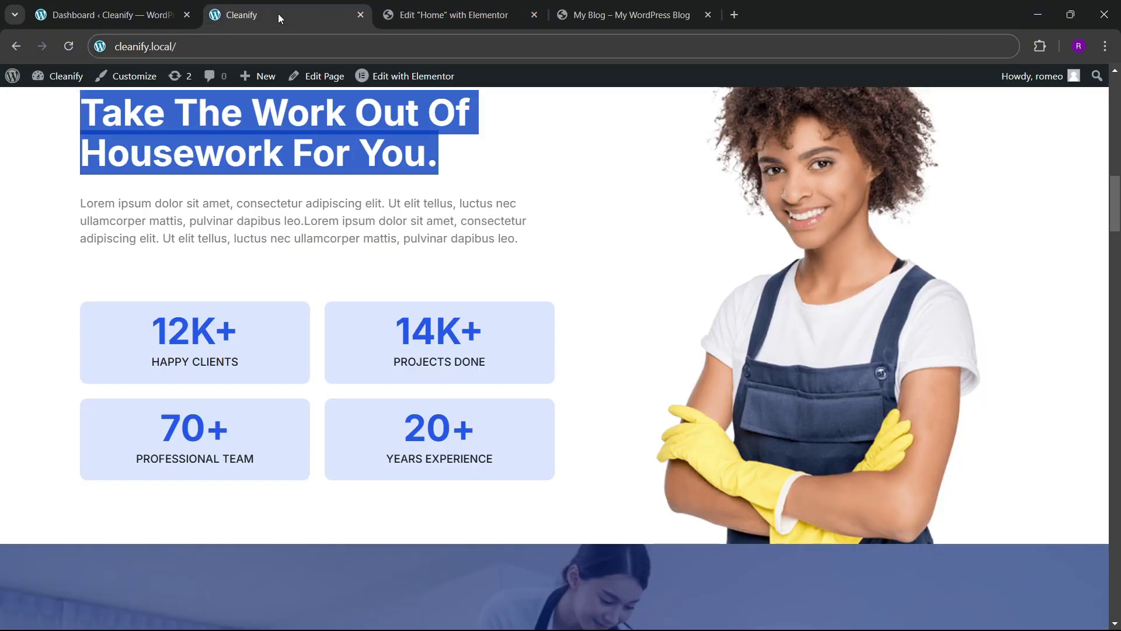
pyautogui.scroll(3, 444, 175)
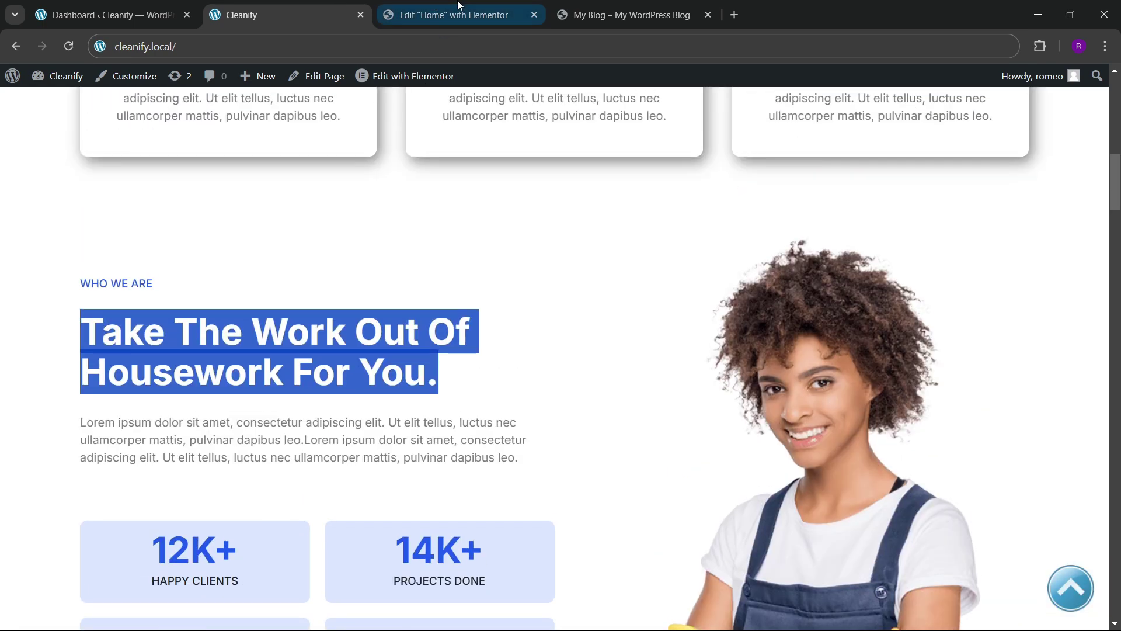
pyautogui.click(443, 15)
pyautogui.scroll(-3, 341, 401)
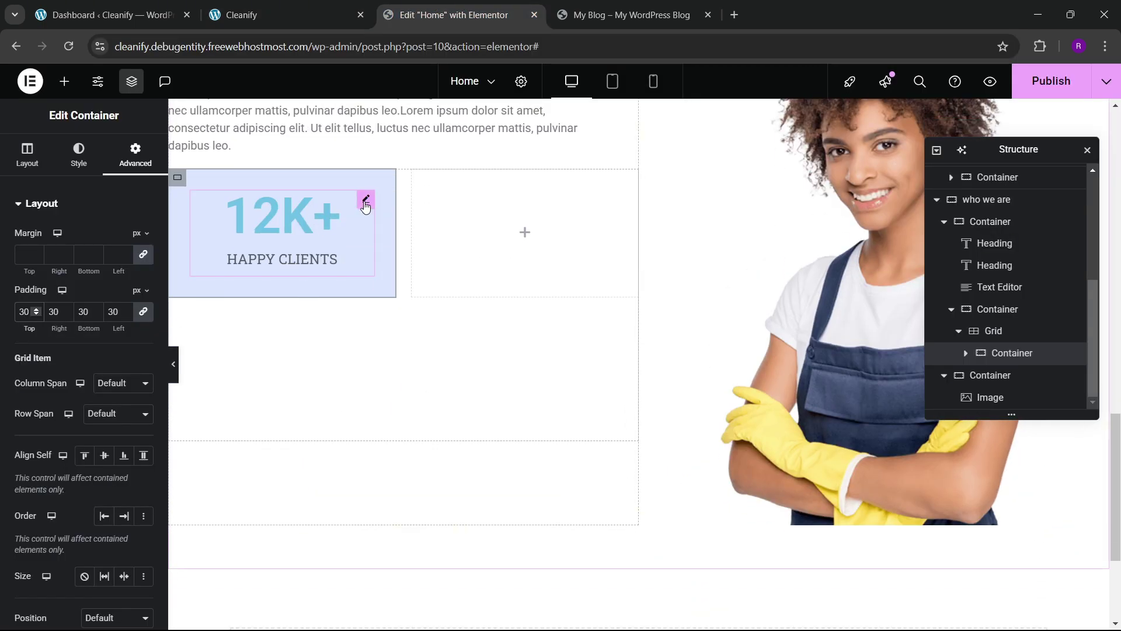
pyautogui.click(366, 201)
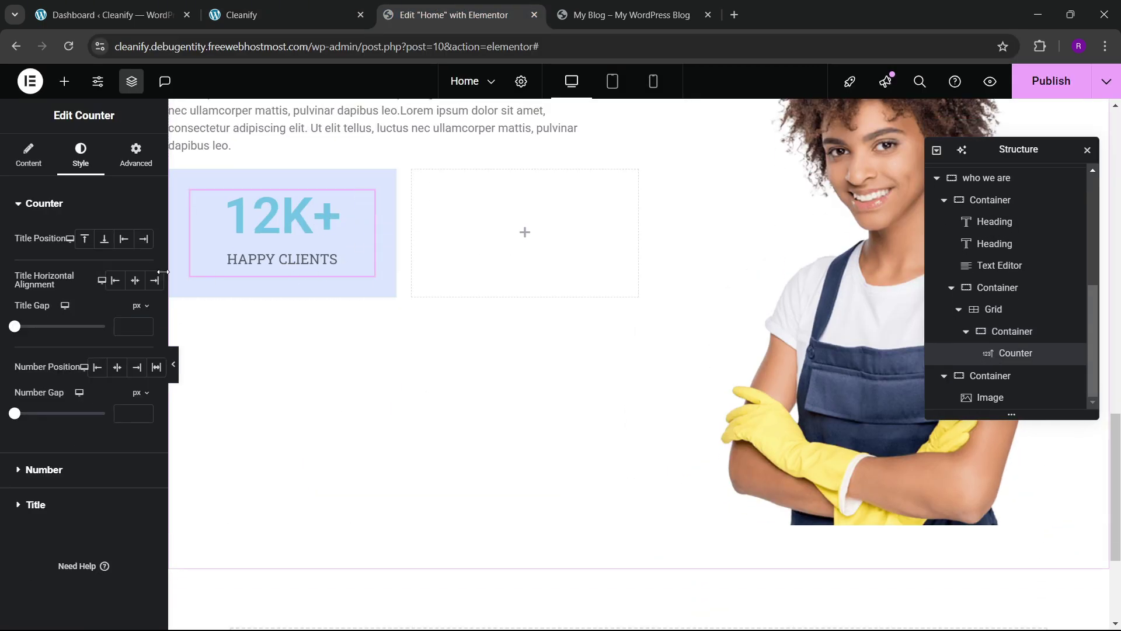
pyautogui.click(44, 470)
pyautogui.click(127, 279)
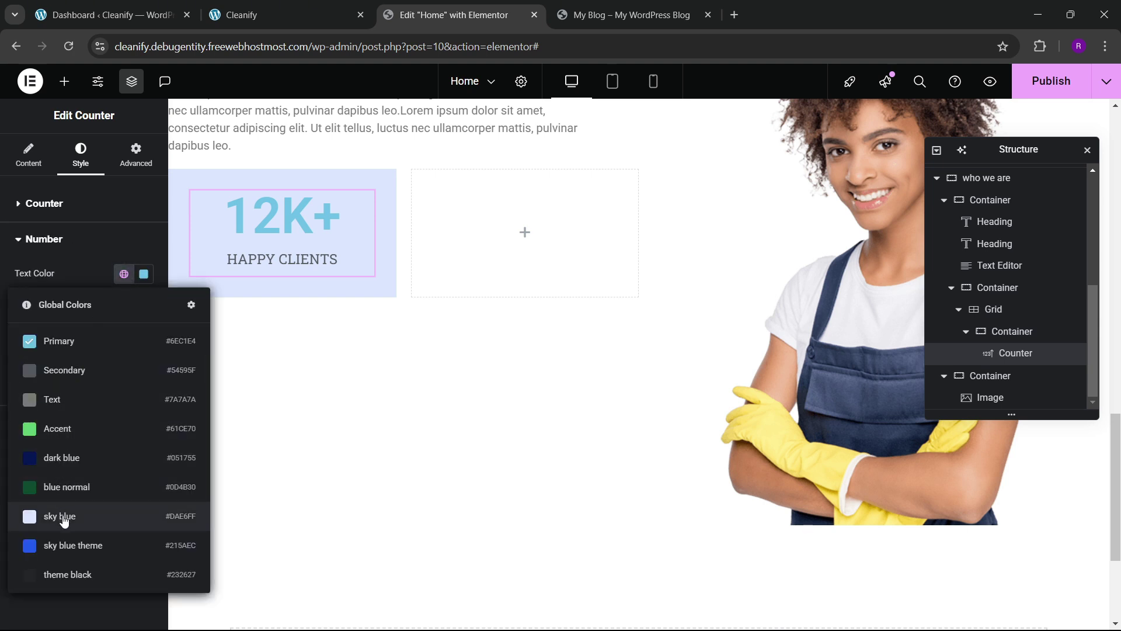
pyautogui.click(66, 543)
# - Set the counter number's font family to Poppins and fine-tune its size to about 57 px
pyautogui.click(143, 305)
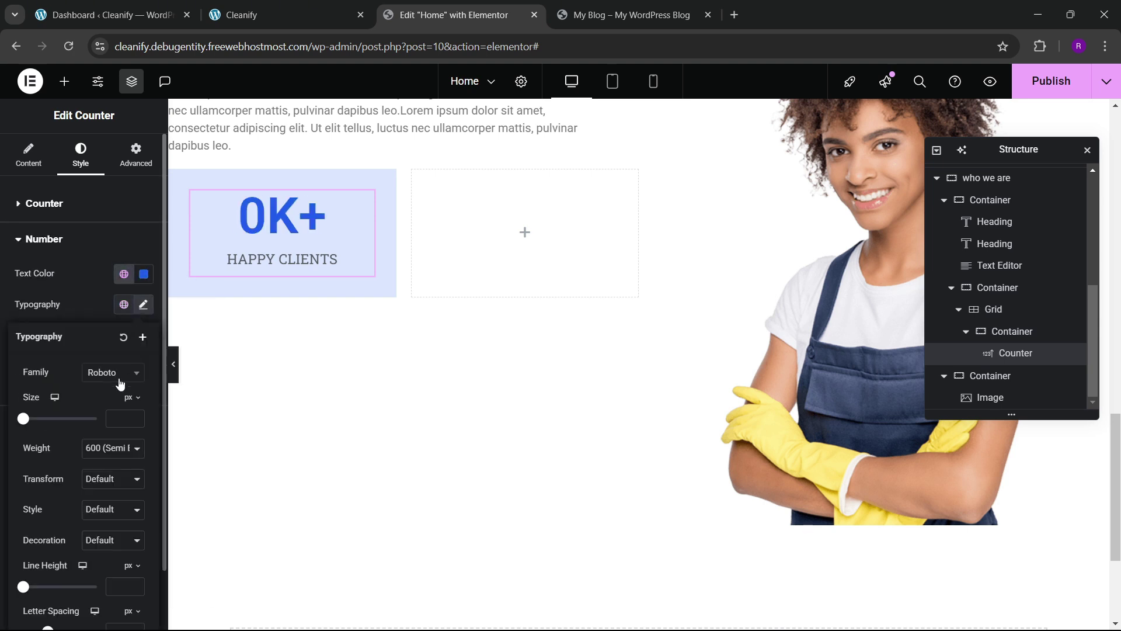
pyautogui.click(114, 372)
pyautogui.write('poppins')
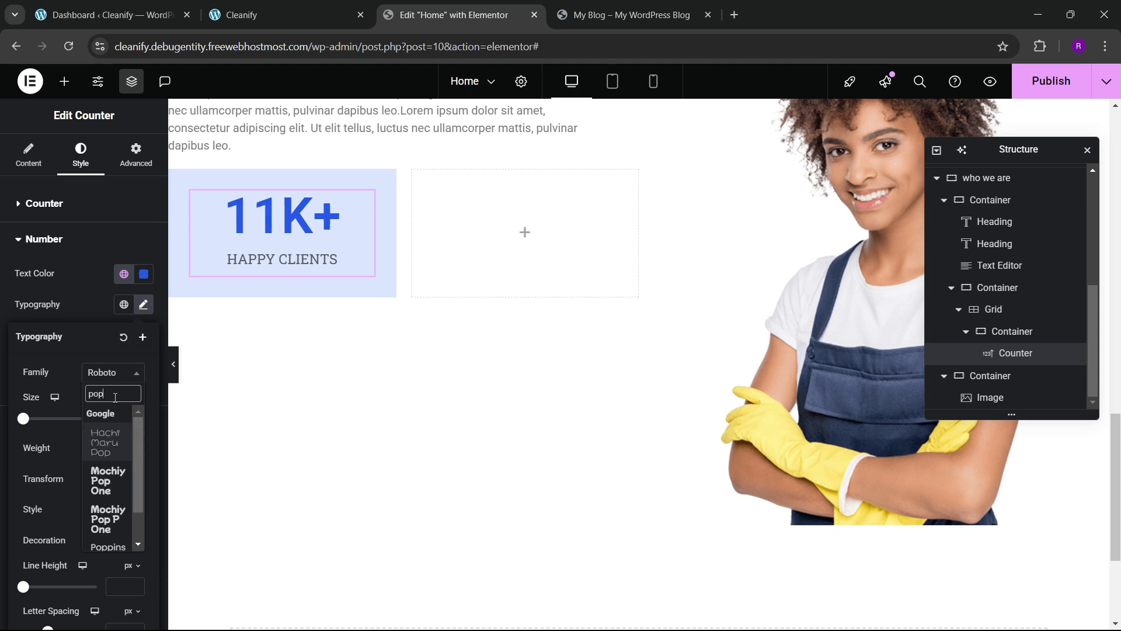
pyautogui.press('Return')
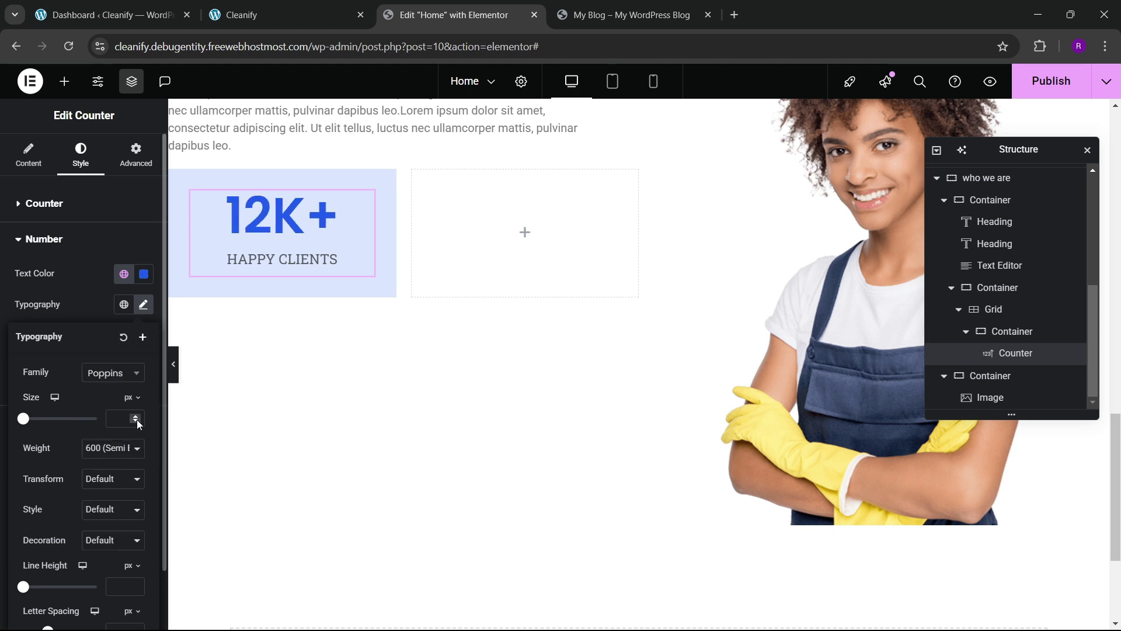
pyautogui.moveTo(137, 419); pyautogui.dragTo(131, 421)
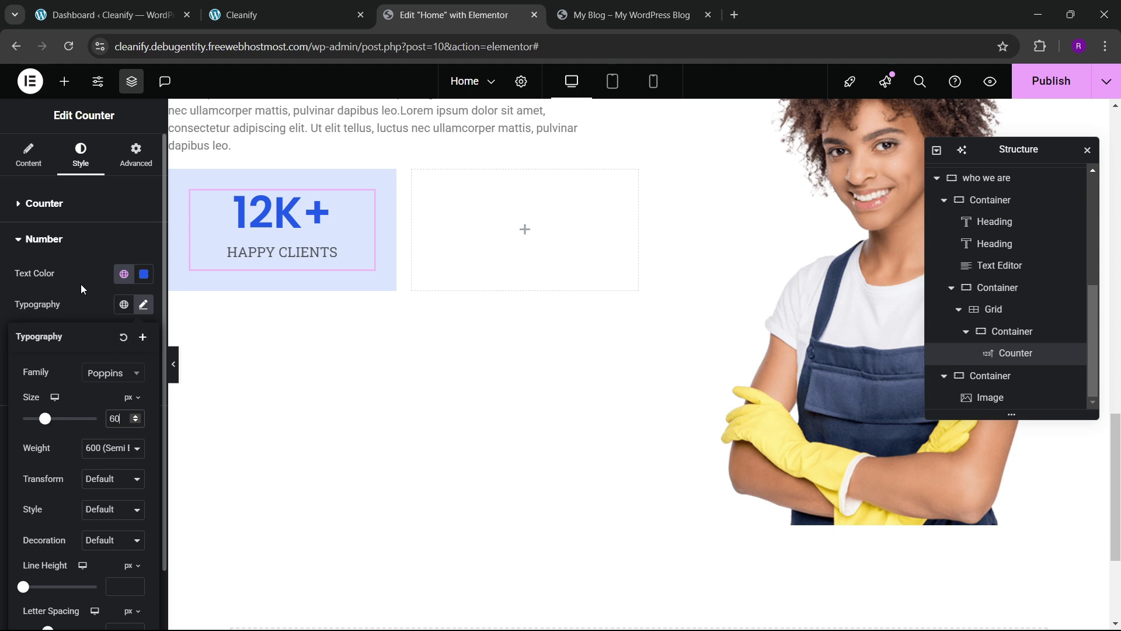
pyautogui.moveTo(134, 422); pyautogui.dragTo(133, 423)
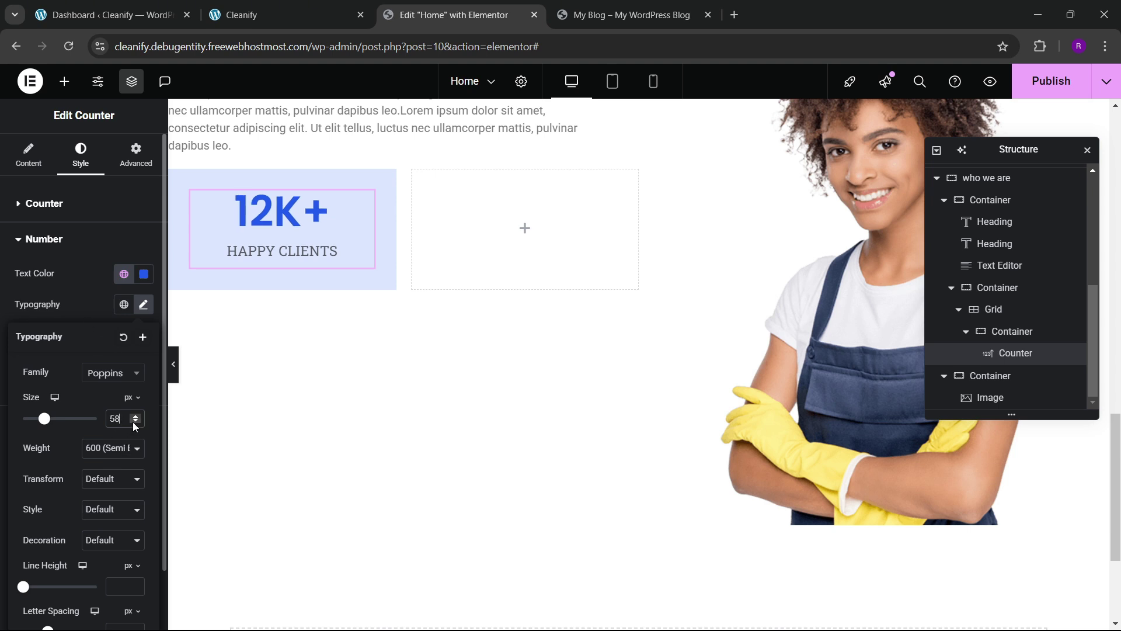
pyautogui.click(135, 423)
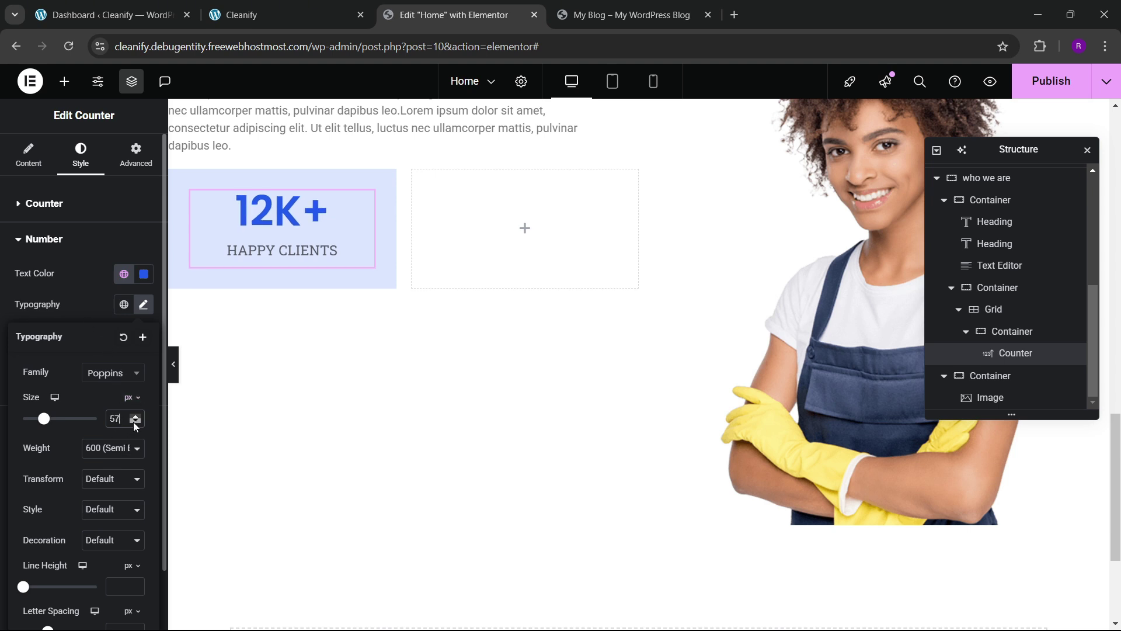
pyautogui.click(134, 425)
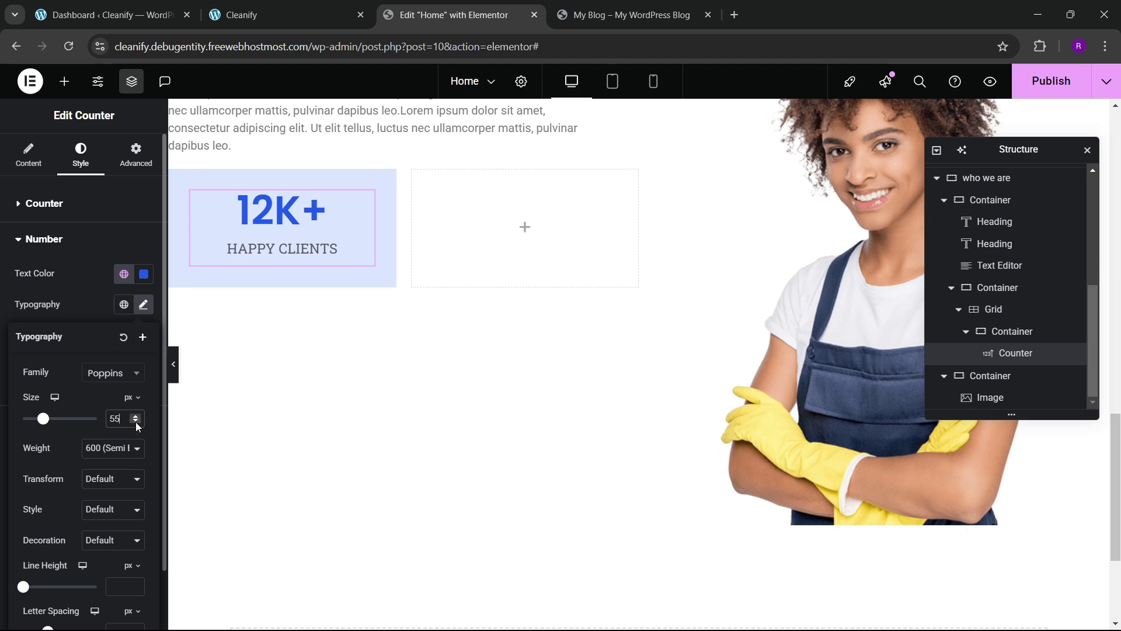
pyautogui.click(135, 414)
pyautogui.click(84, 251)
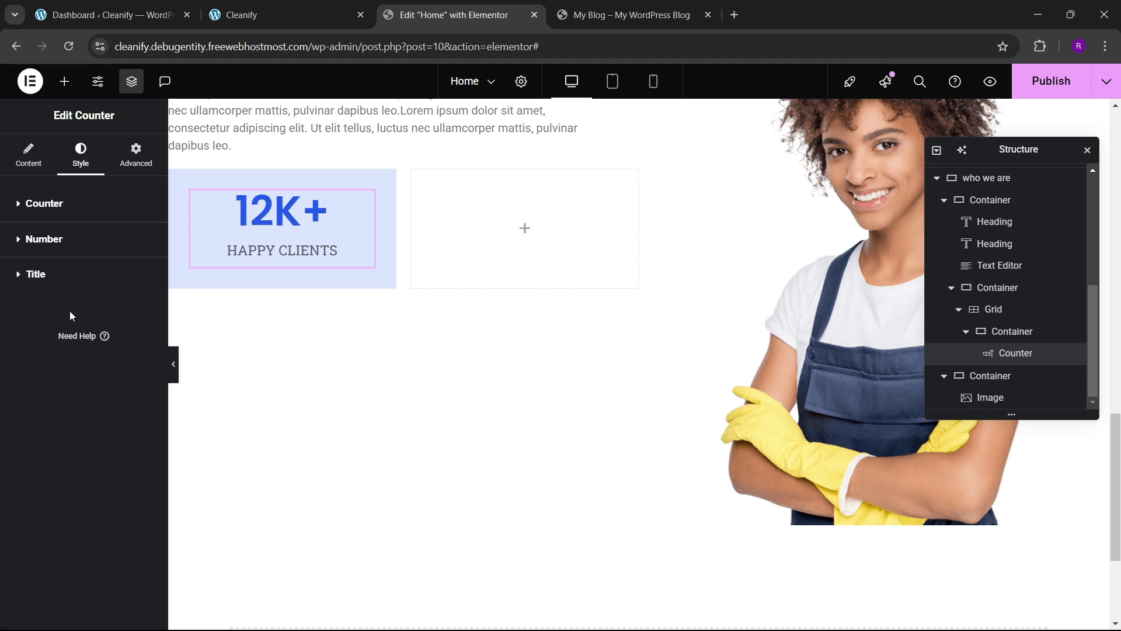
# - Set the text colour of the counter's "HAPPY CLIENTS" title to black
pyautogui.click(69, 274)
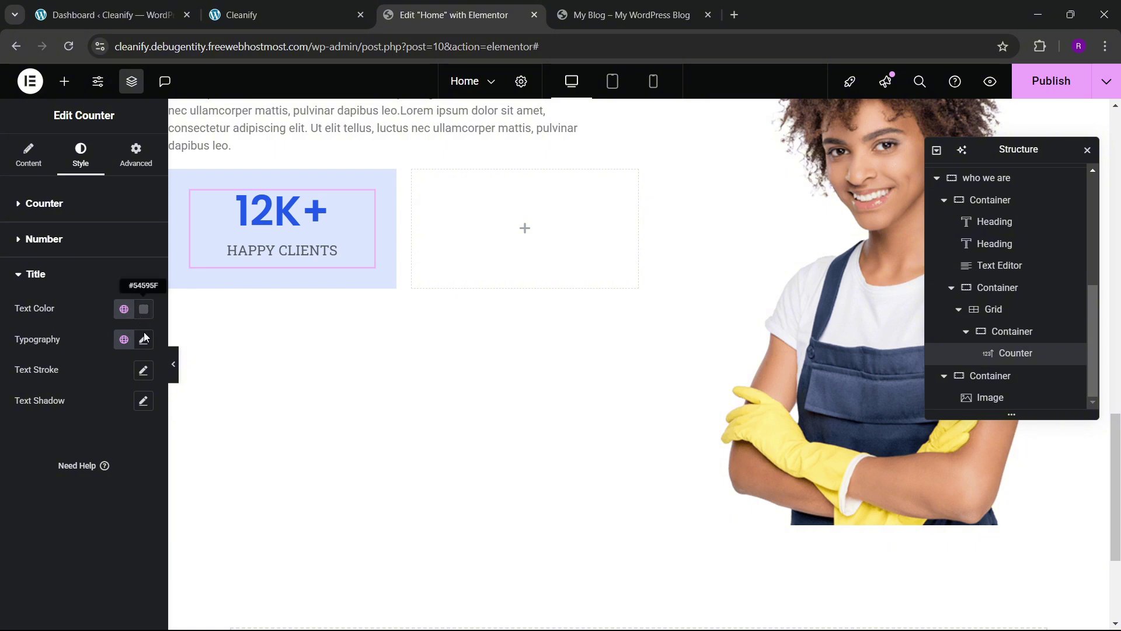
pyautogui.click(144, 309)
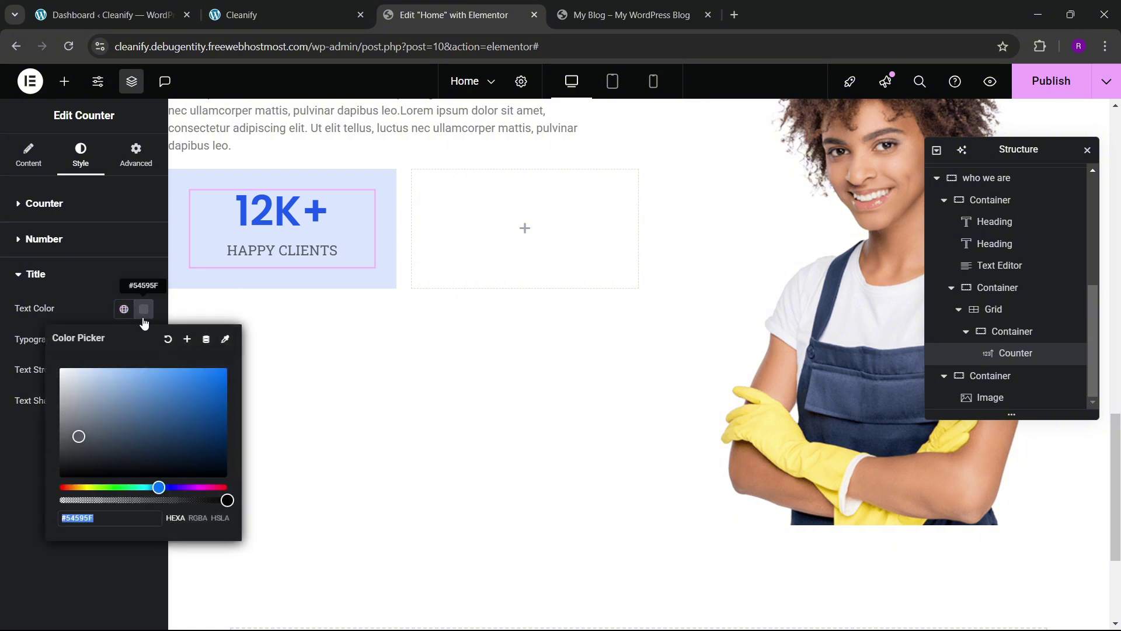
pyautogui.moveTo(97, 454); pyautogui.dragTo(47, 484)
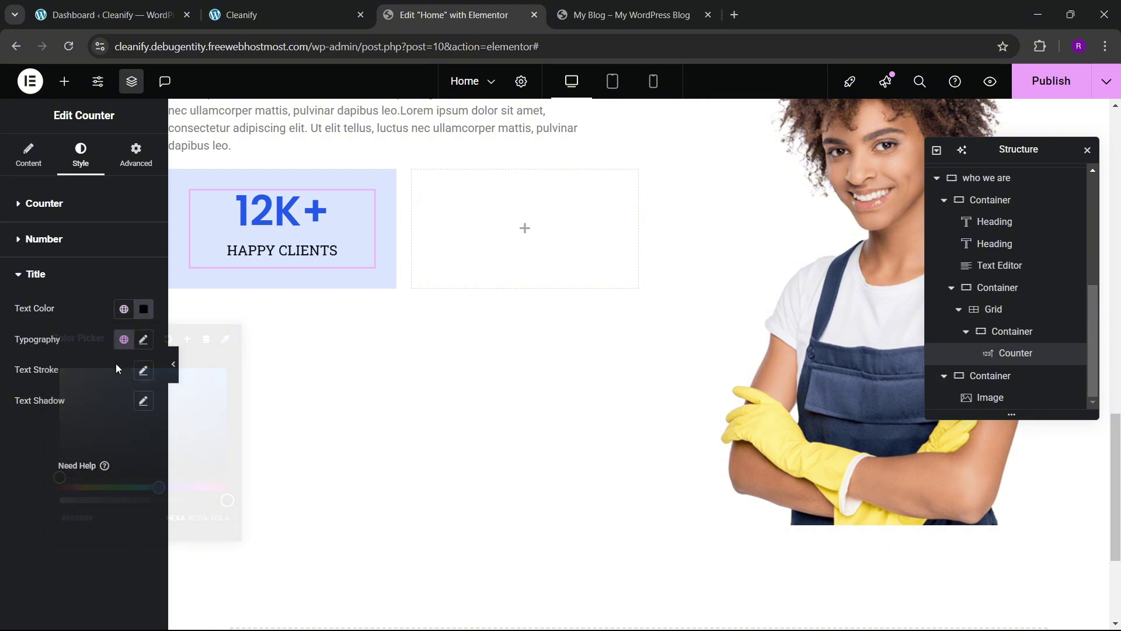
# - Set the counter title's typography to Poppins, 14 px in size, with weight 500 (Medium)
pyautogui.click(144, 340)
pyautogui.click(110, 408)
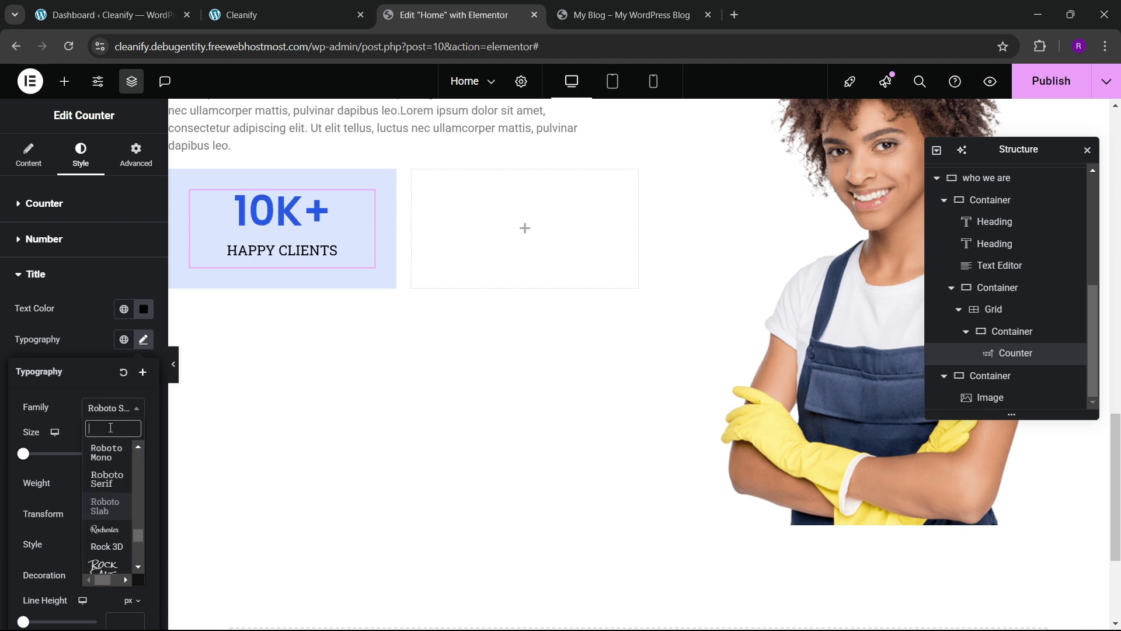
pyautogui.write('poppins')
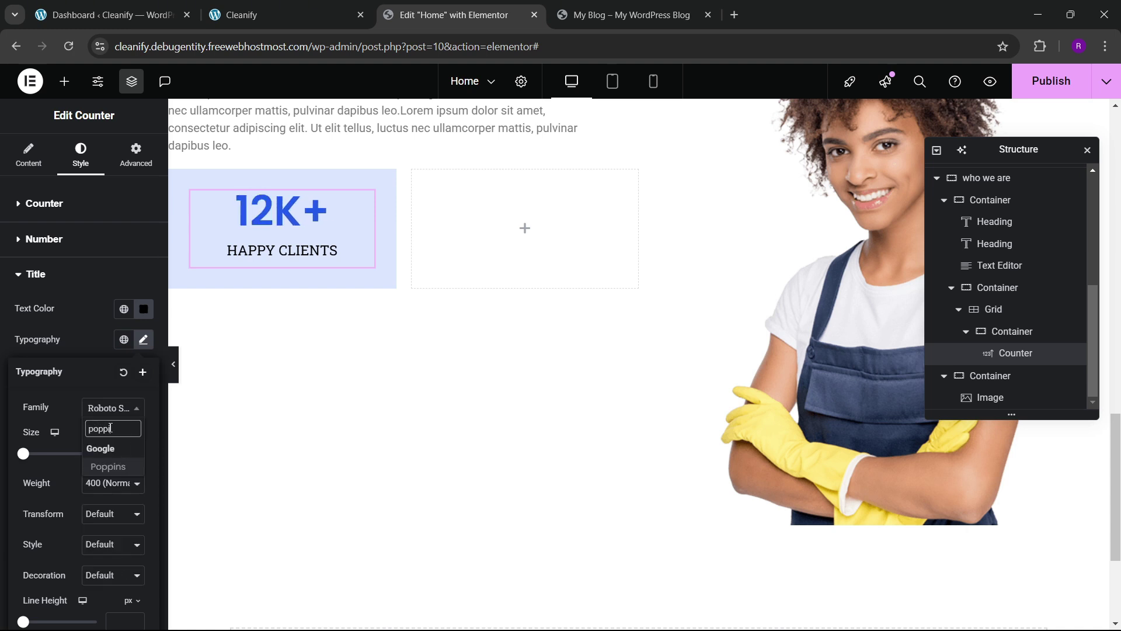
pyautogui.press('Return')
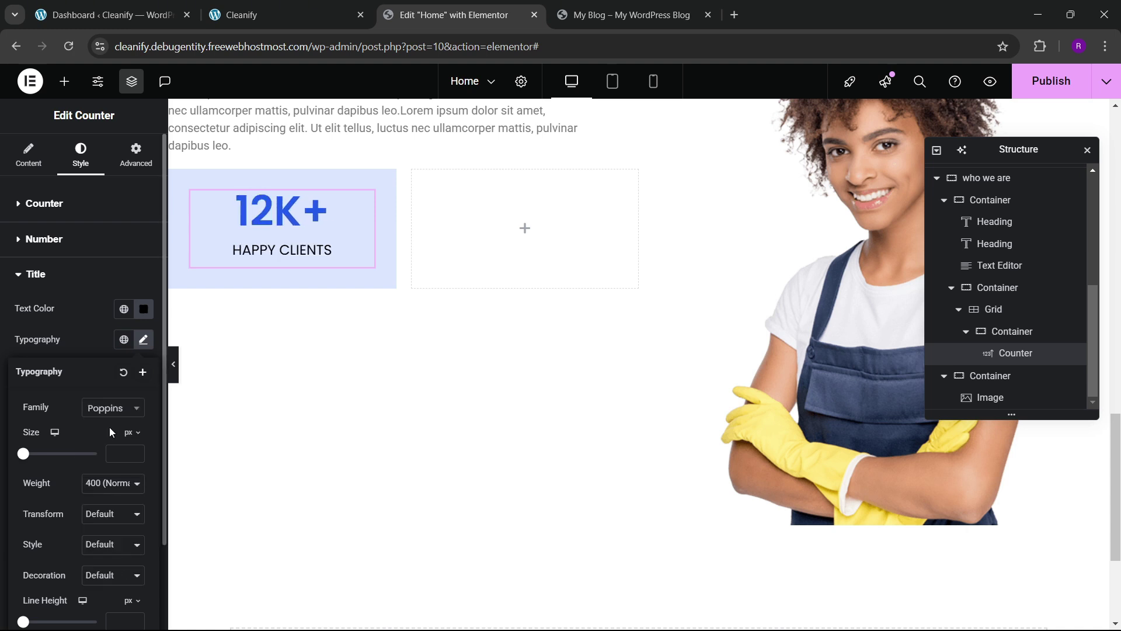
pyautogui.click(134, 449)
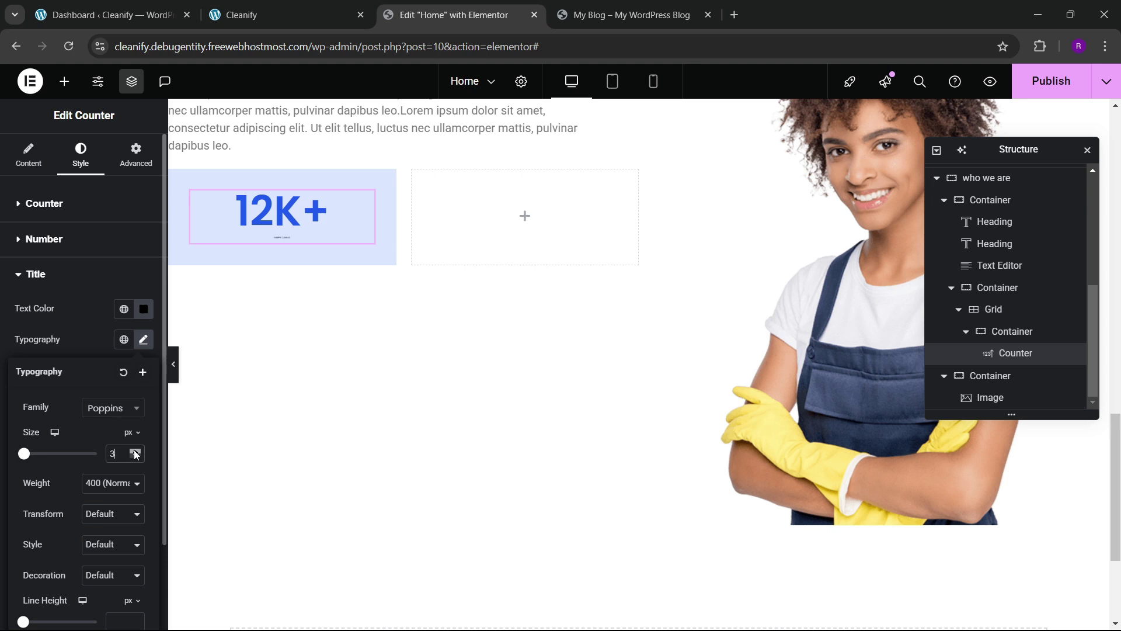
pyautogui.click(134, 458)
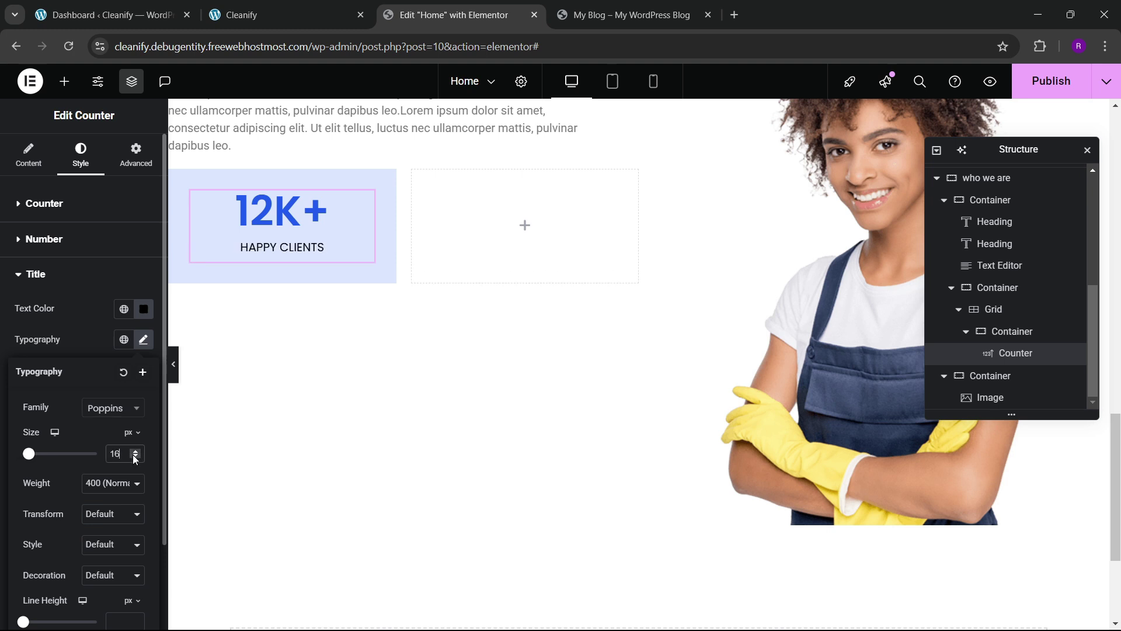
pyautogui.click(134, 458)
pyautogui.click(133, 459)
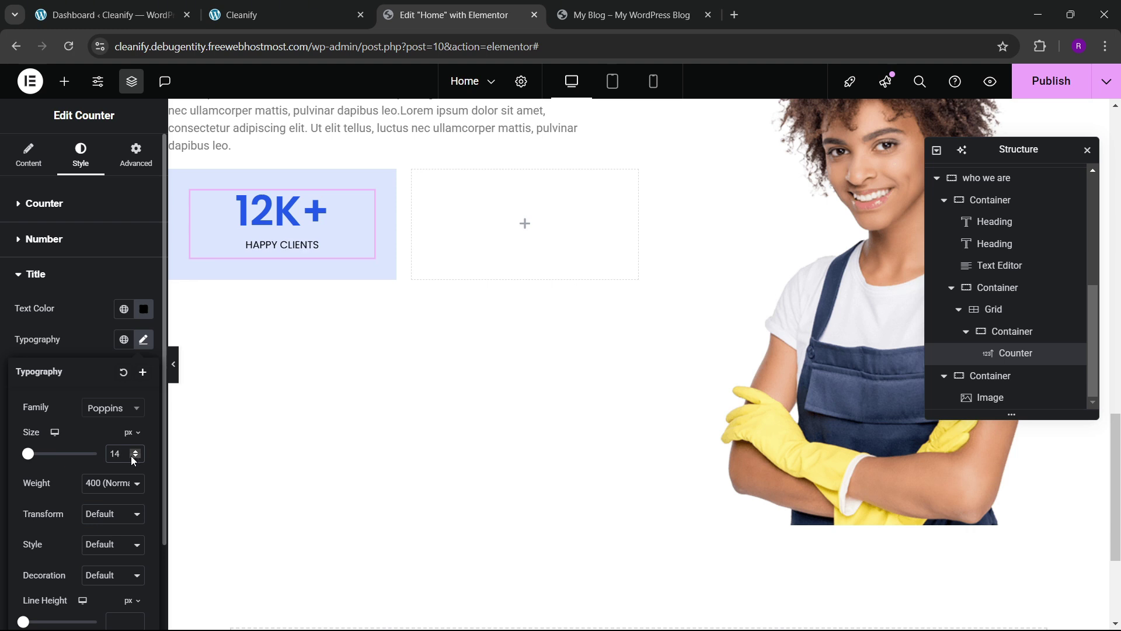
pyautogui.click(113, 483)
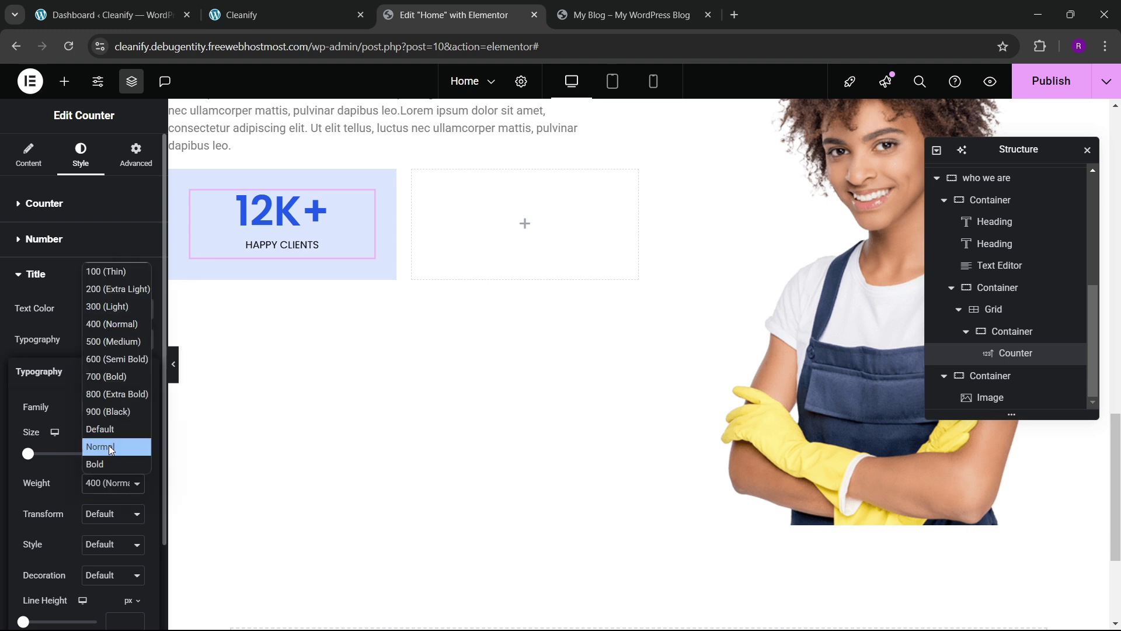
pyautogui.click(100, 345)
pyautogui.click(105, 278)
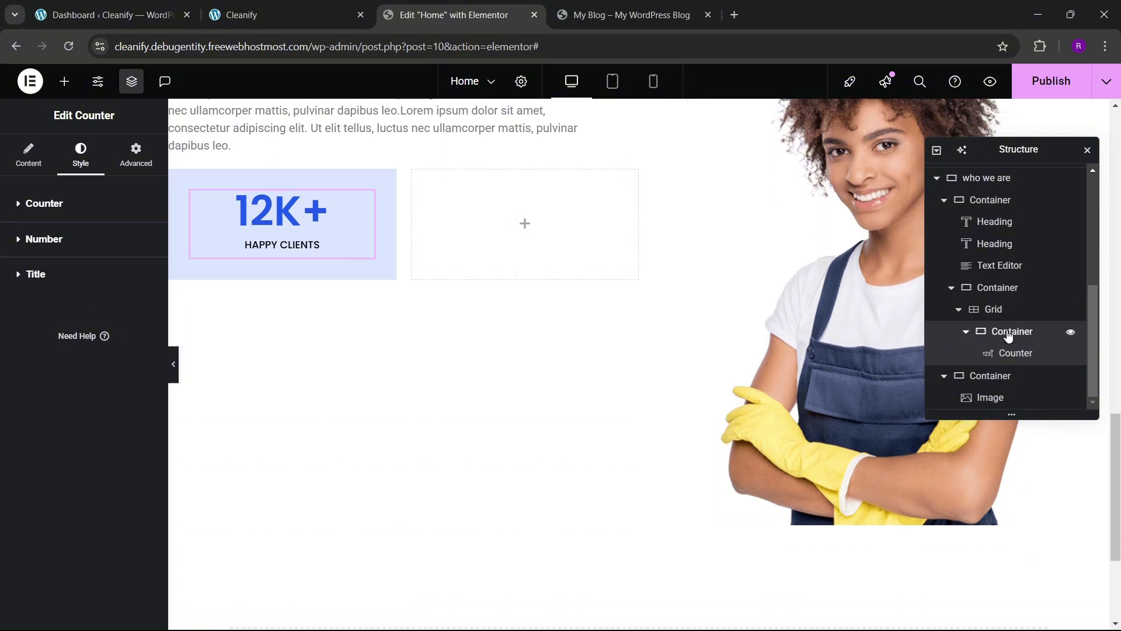
# - Give the container around the counter 20 px padding on all sides and a 10 px border radius, comparing it with the reference page
pyautogui.click(983, 331)
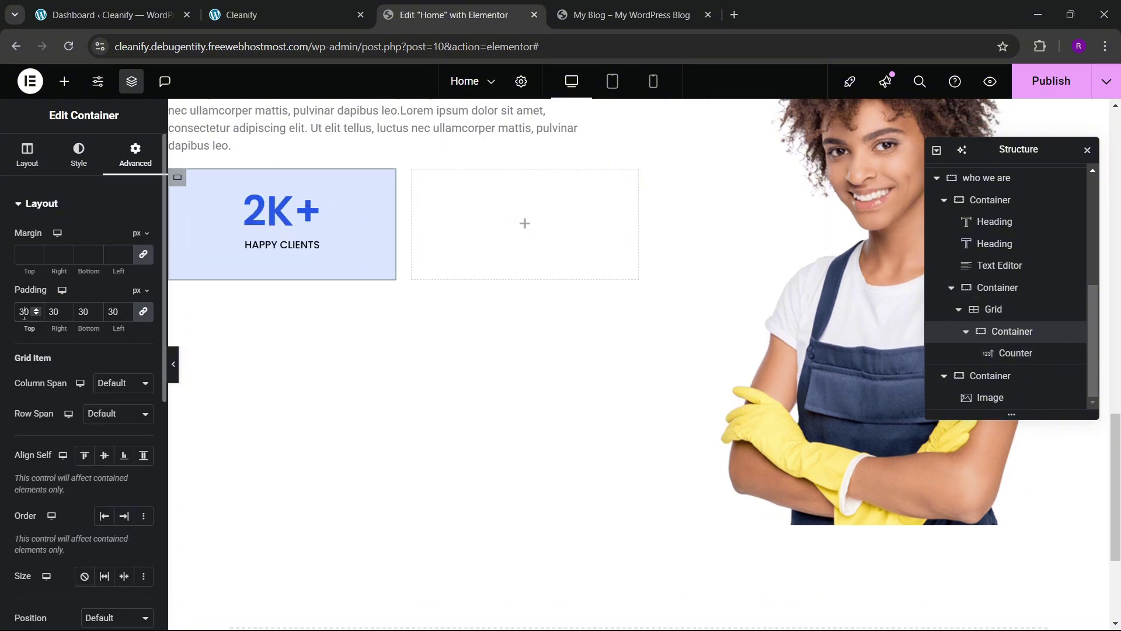
pyautogui.write('20')
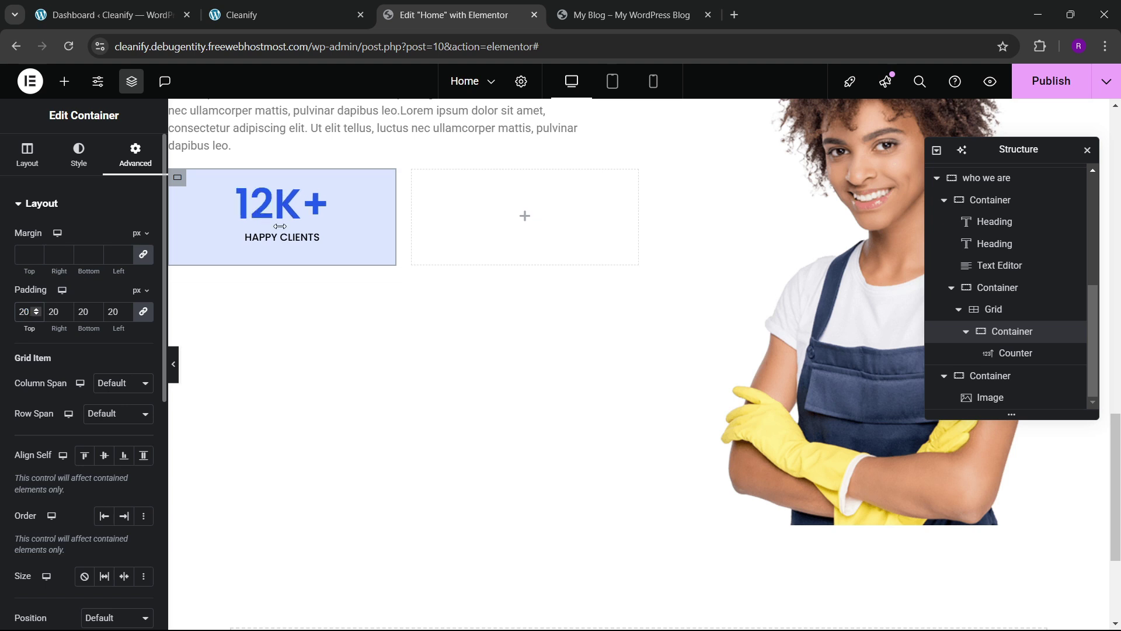
pyautogui.click(79, 154)
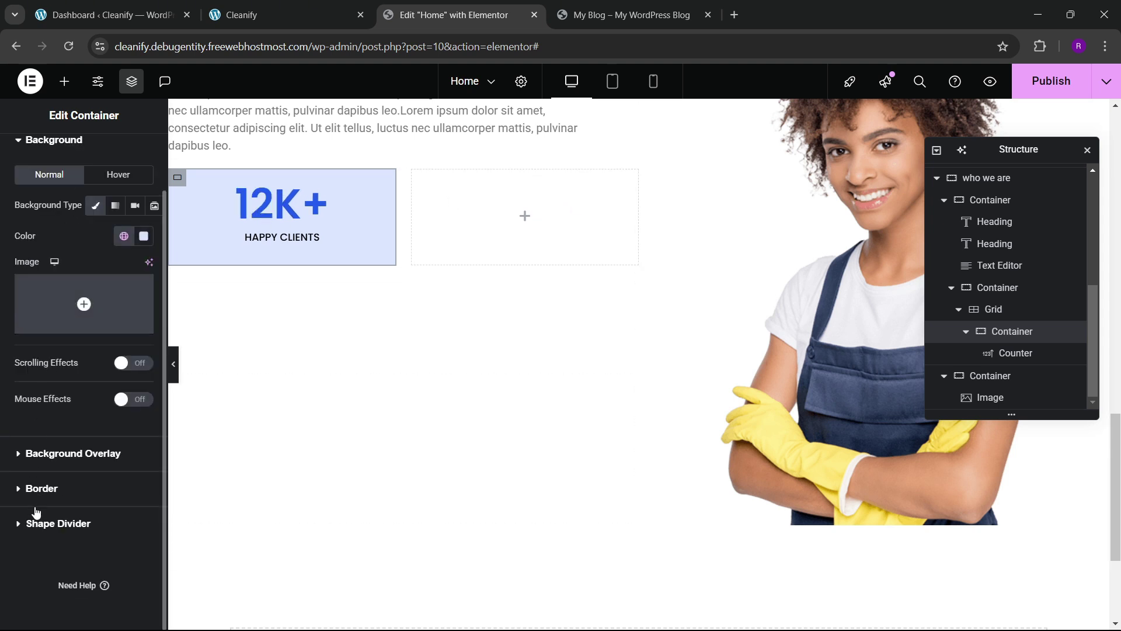
pyautogui.click(32, 488)
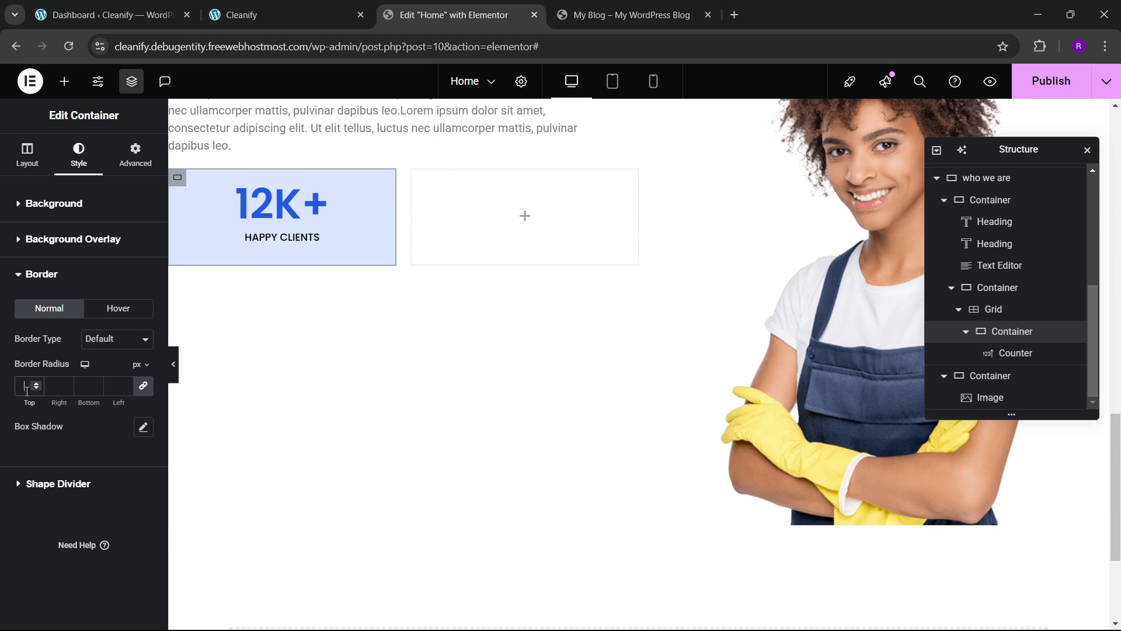
pyautogui.click(283, 11)
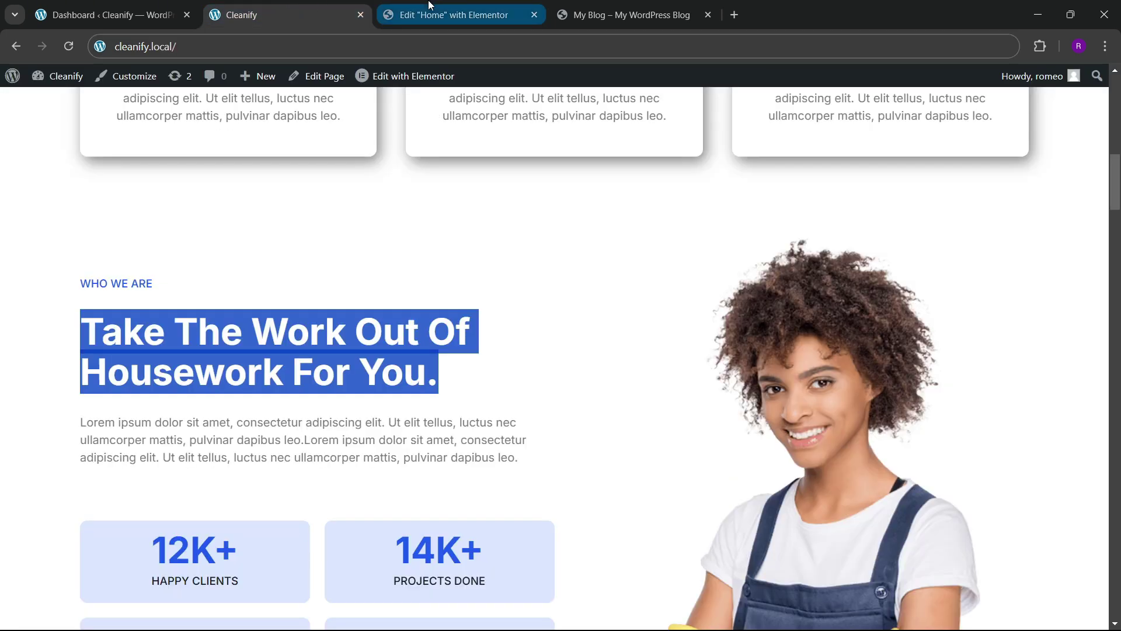
pyautogui.click(424, 11)
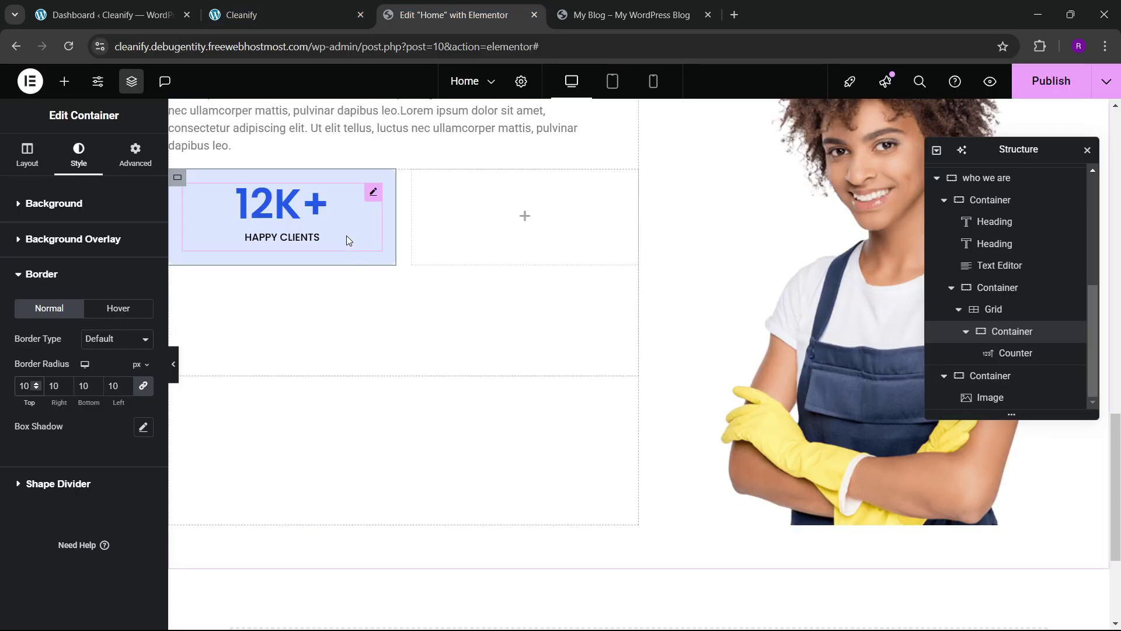
pyautogui.click(288, 10)
pyautogui.click(397, 5)
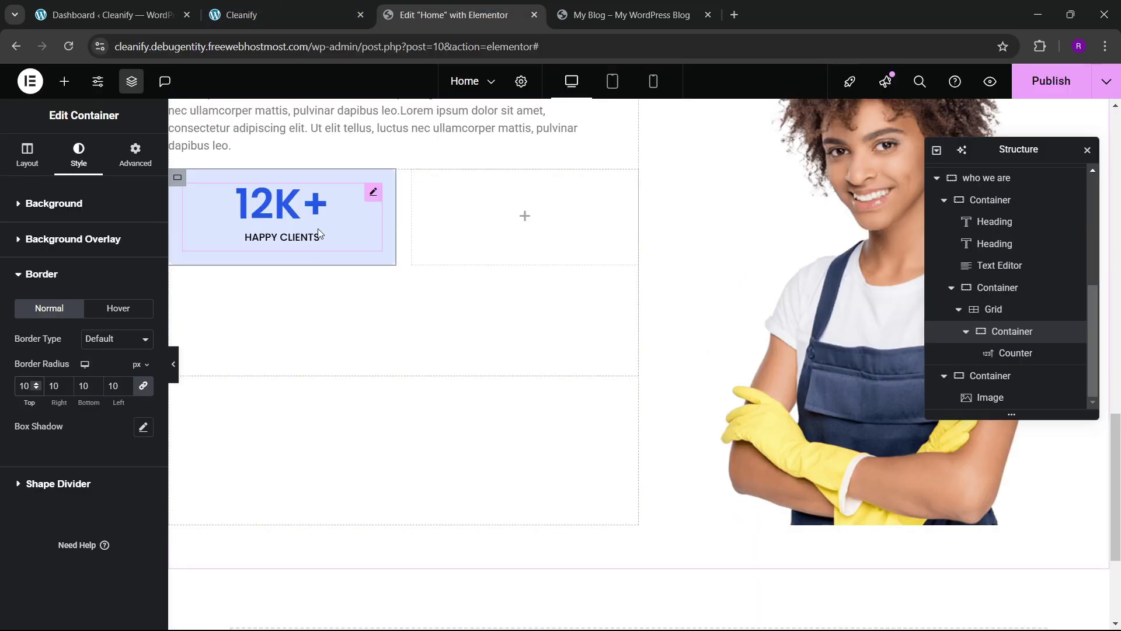
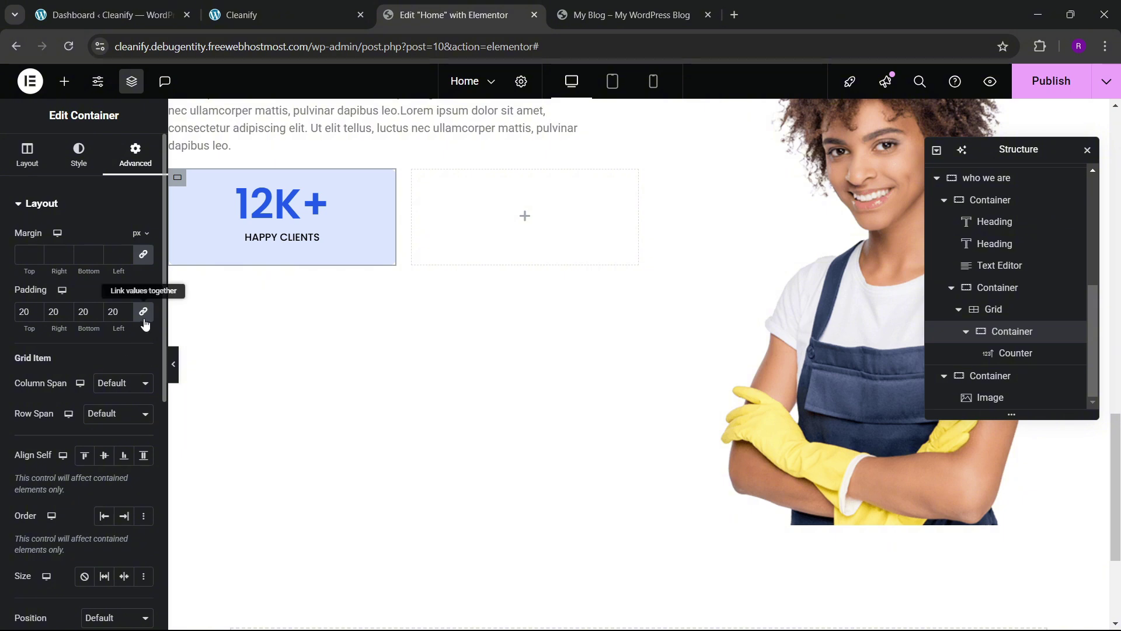
# - Unlink the counter container's padding sides and re-enter 20 px as the top padding
pyautogui.click(145, 321)
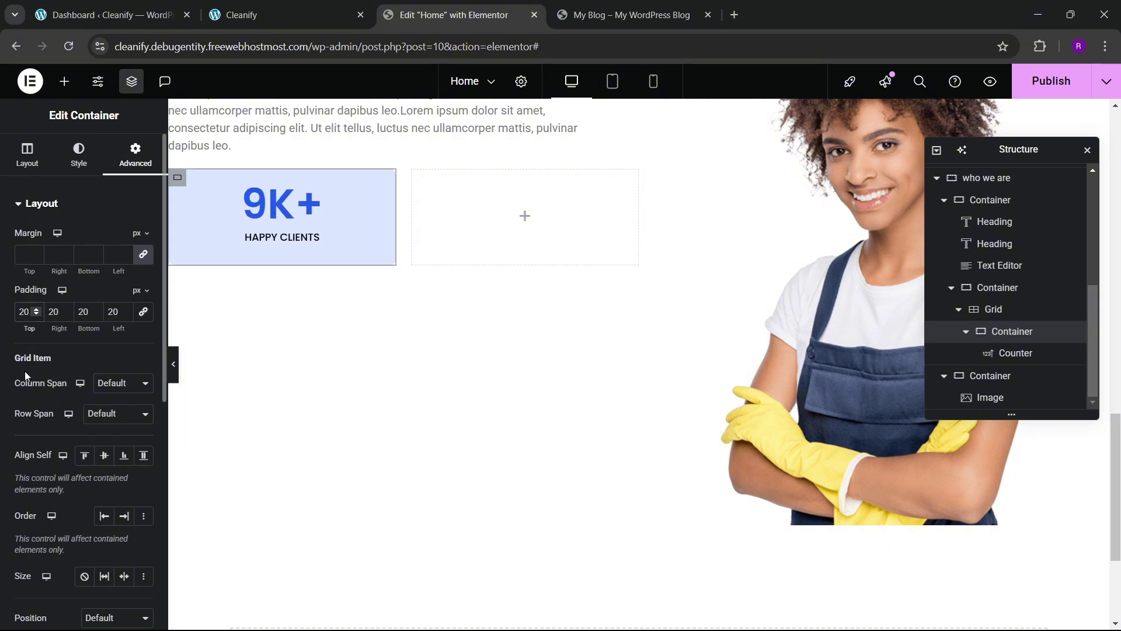
pyautogui.press('BackSpace')
pyautogui.write('2')
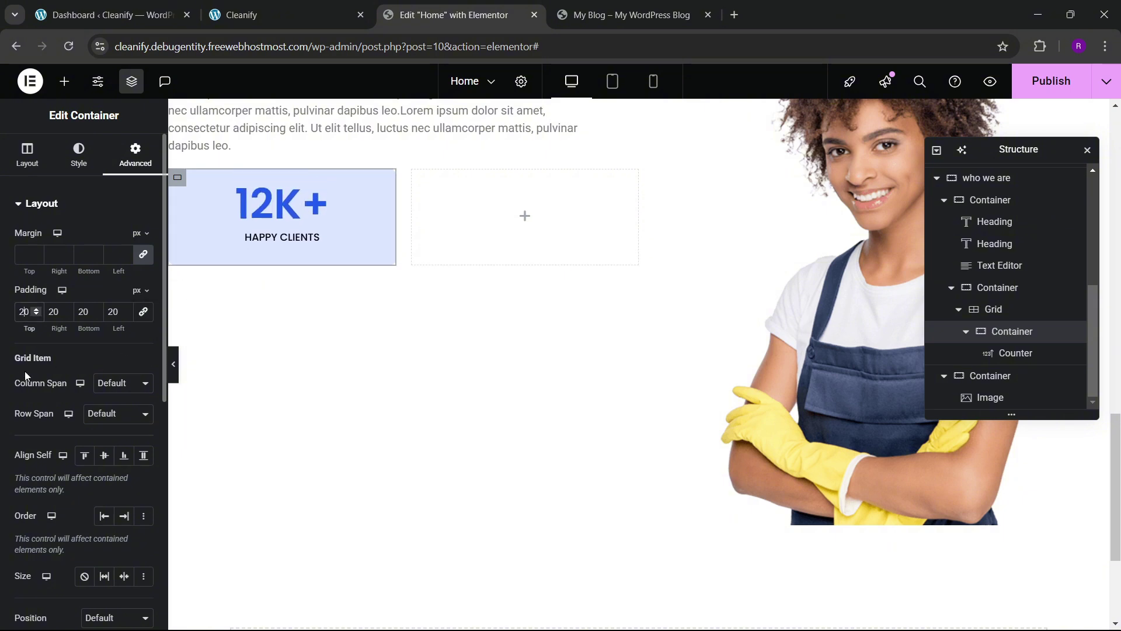
pyautogui.click(967, 335)
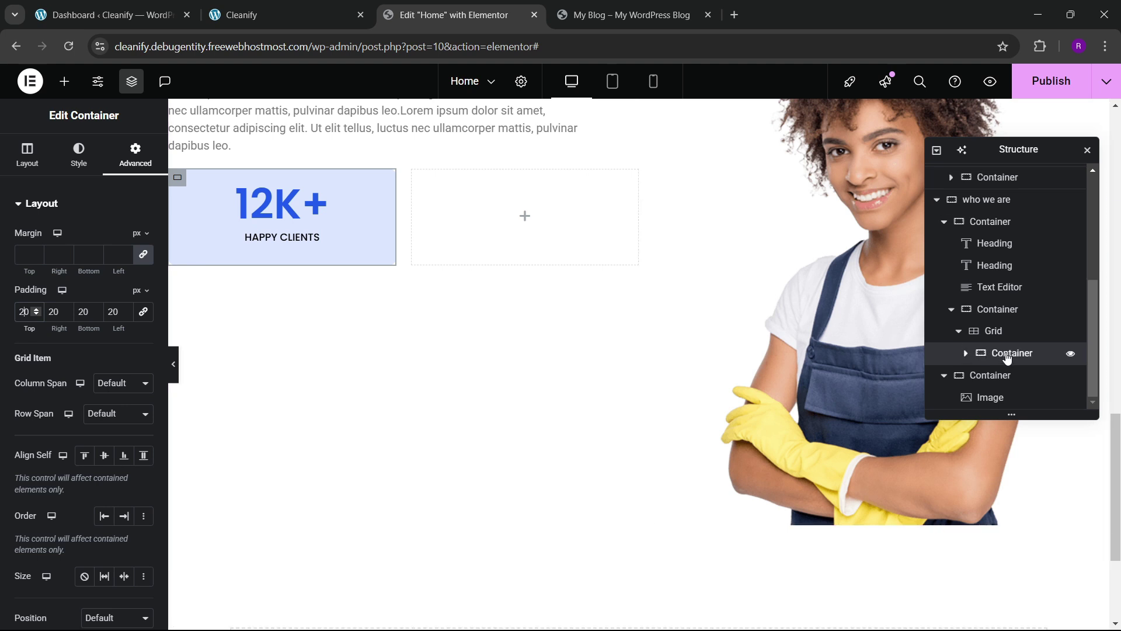
# - Duplicate the counter container three times to fill the two-by-two grid, comparing the section with the reference page
pyautogui.rightClick(1002, 353)
pyautogui.click(993, 275)
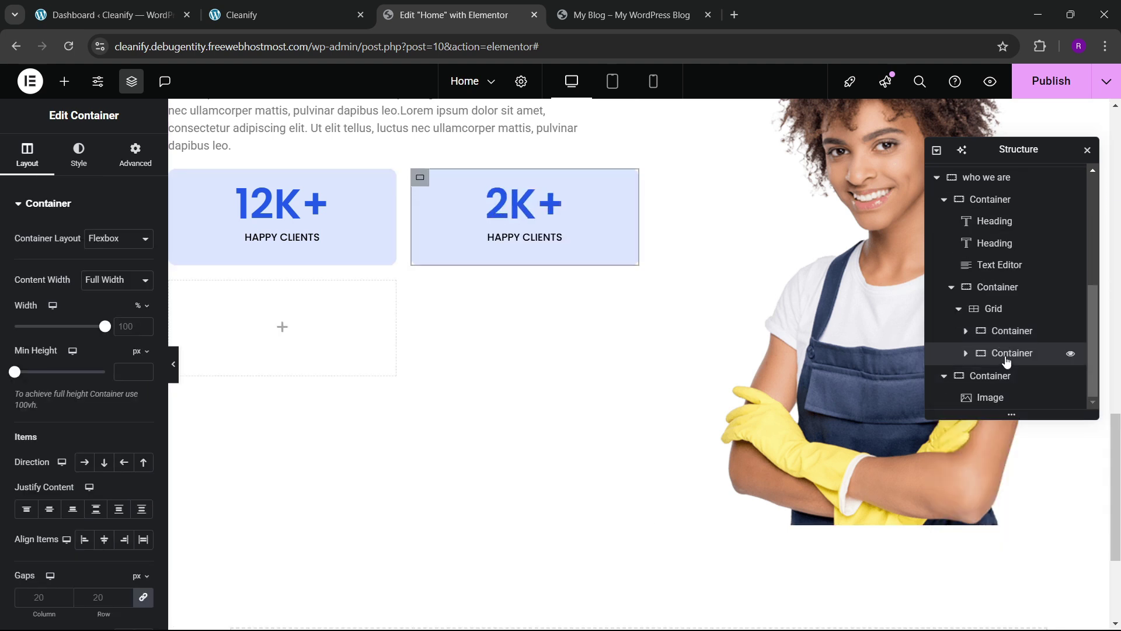
pyautogui.rightClick(1002, 354)
pyautogui.click(993, 275)
pyautogui.rightClick(1004, 357)
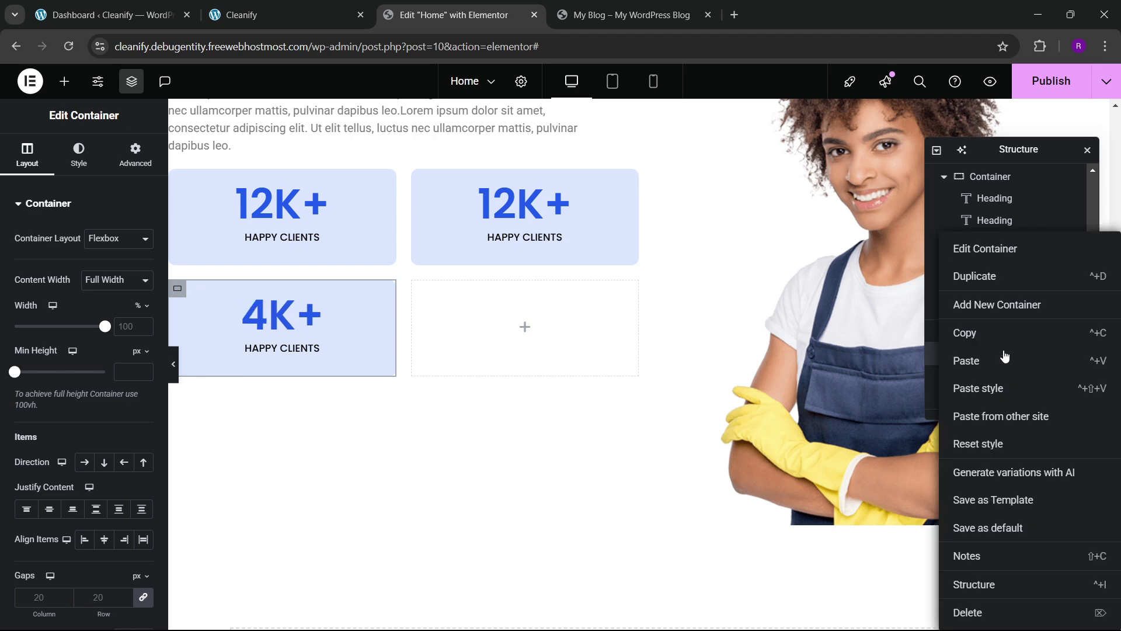
pyautogui.click(1000, 275)
pyautogui.scroll(3, 474, 413)
pyautogui.scroll(2, 455, 407)
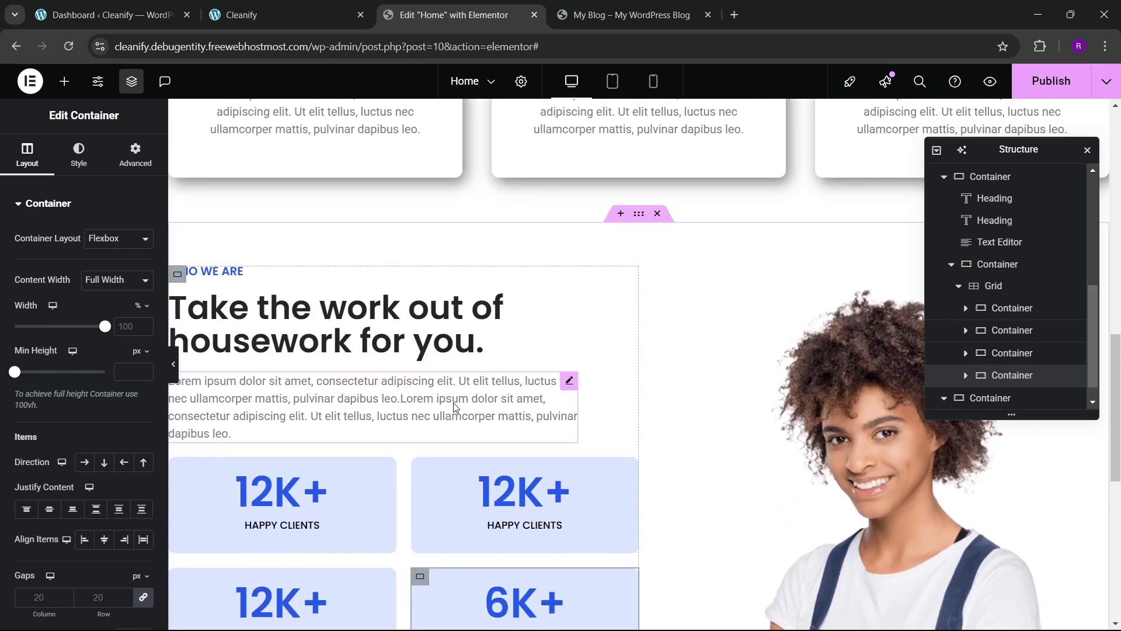
pyautogui.scroll(-2, 455, 408)
pyautogui.click(274, 15)
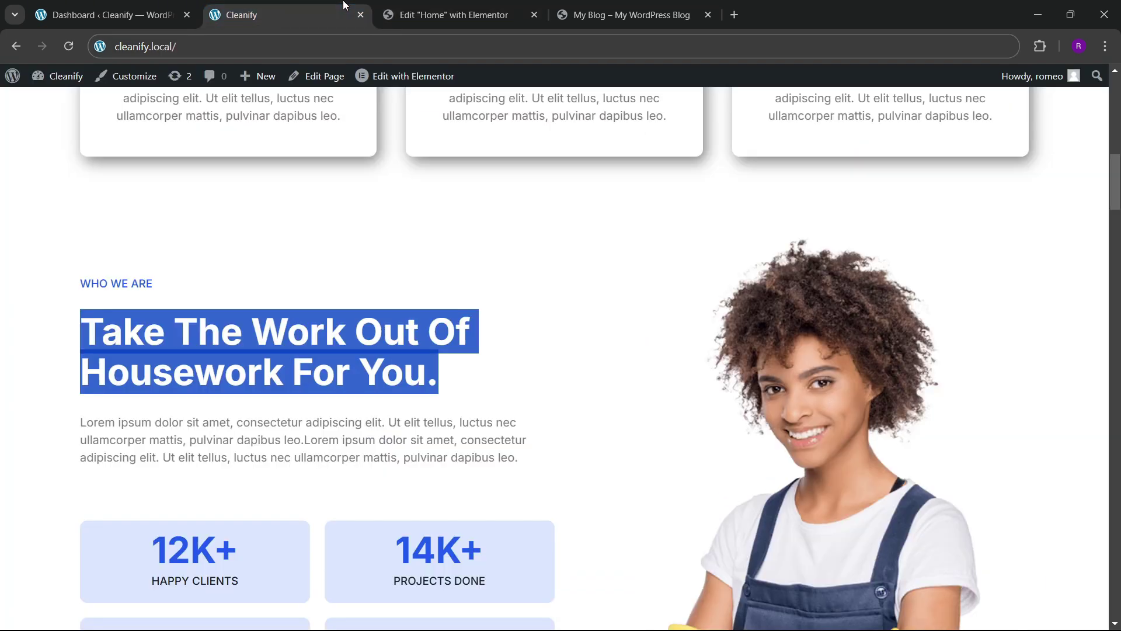
pyautogui.click(454, 14)
pyautogui.scroll(3, 976, 315)
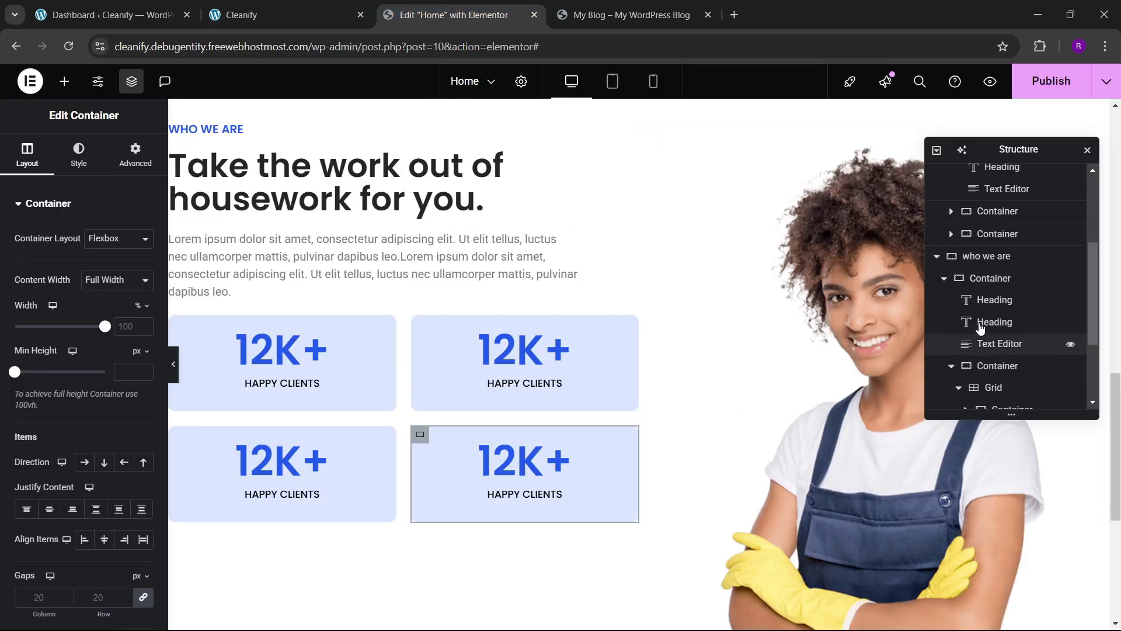
# - Centre the items vertically in the "who we are" section container and set its column and row gaps to 50 px
pyautogui.click(937, 301)
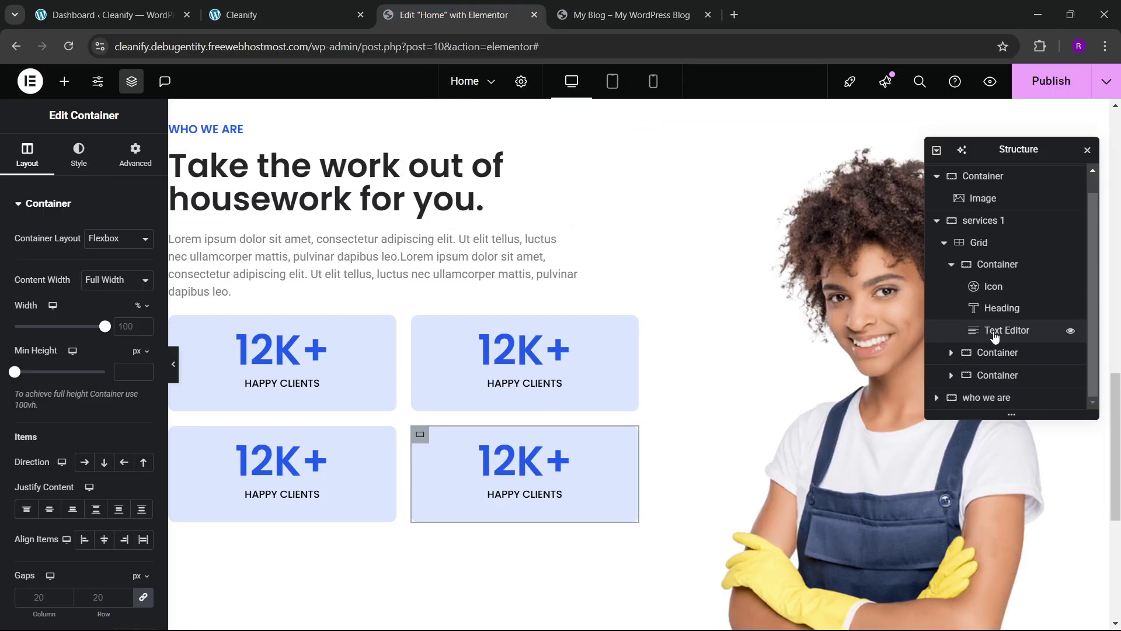
pyautogui.click(994, 396)
pyautogui.click(28, 159)
pyautogui.scroll(-1, 70, 350)
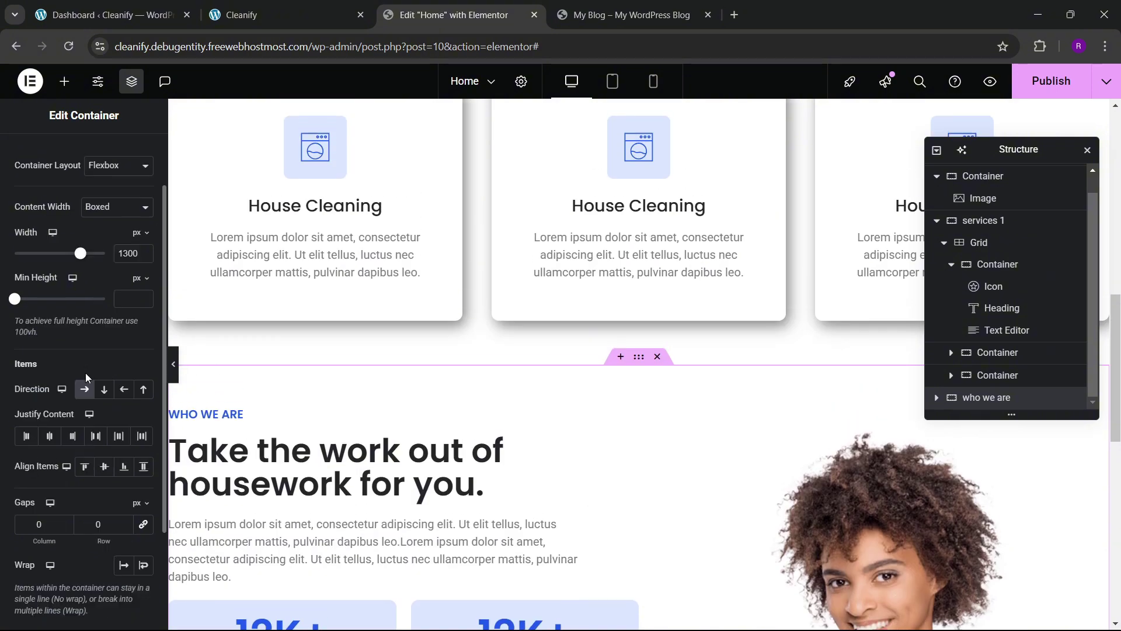
pyautogui.scroll(-6, 677, 393)
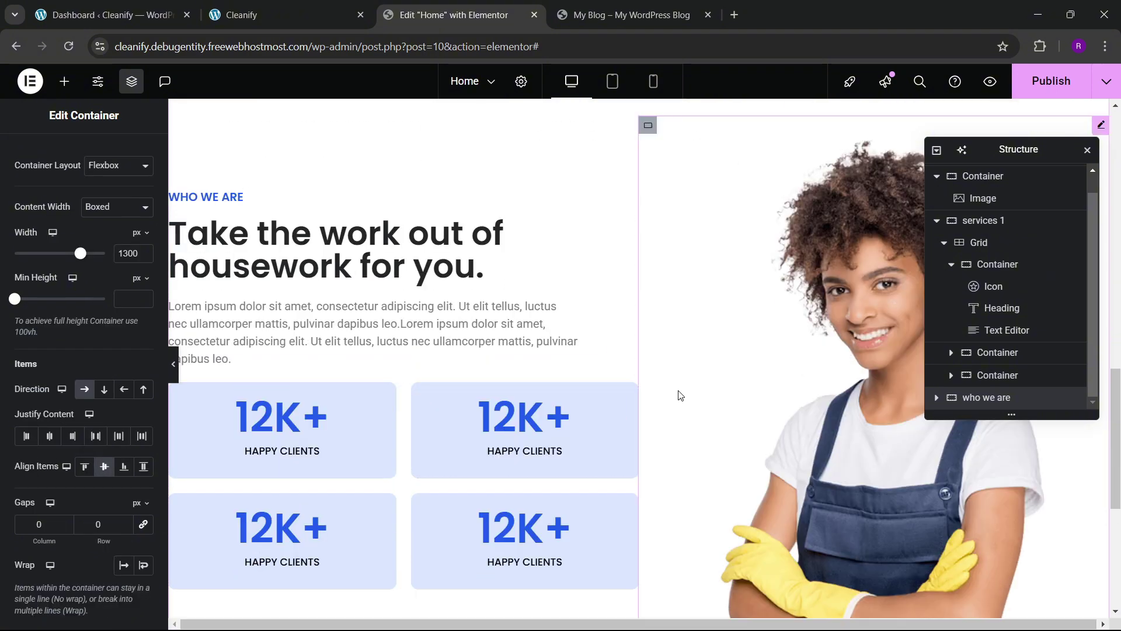
pyautogui.scroll(2, 650, 413)
pyautogui.scroll(-3, 82, 409)
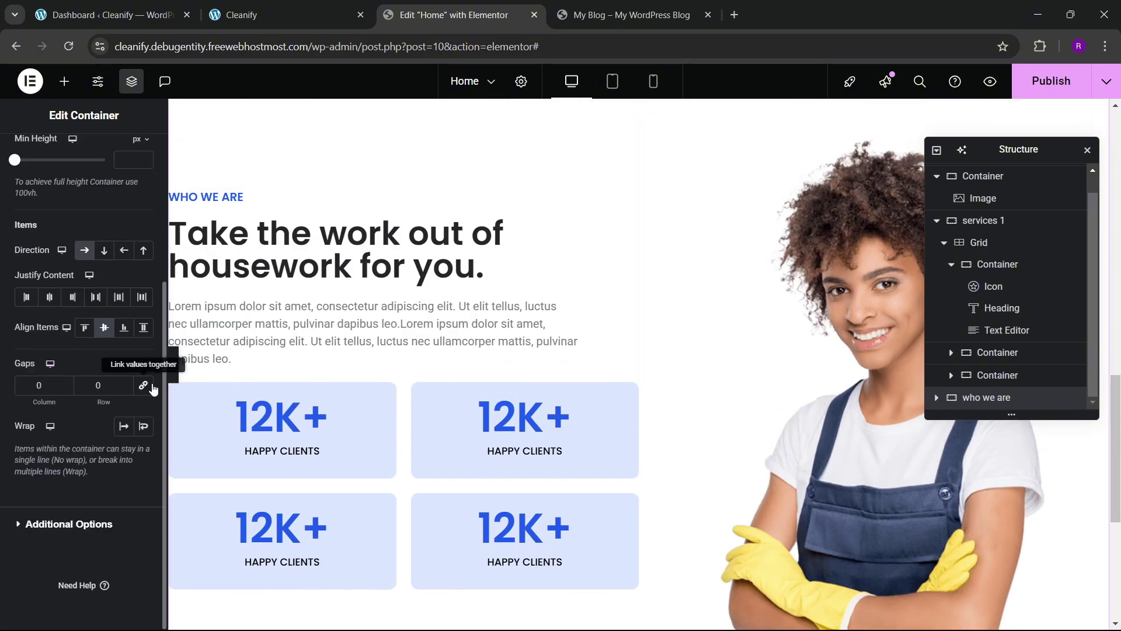
pyautogui.click(95, 385)
pyautogui.write('50')
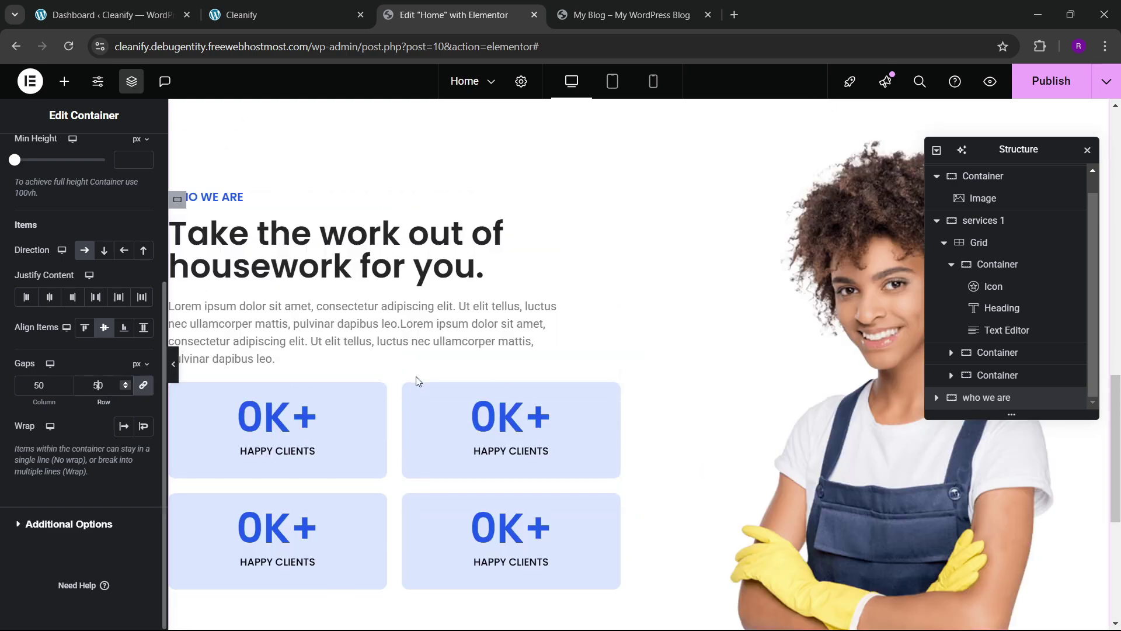
pyautogui.scroll(-4, 496, 377)
pyautogui.scroll(2, 578, 378)
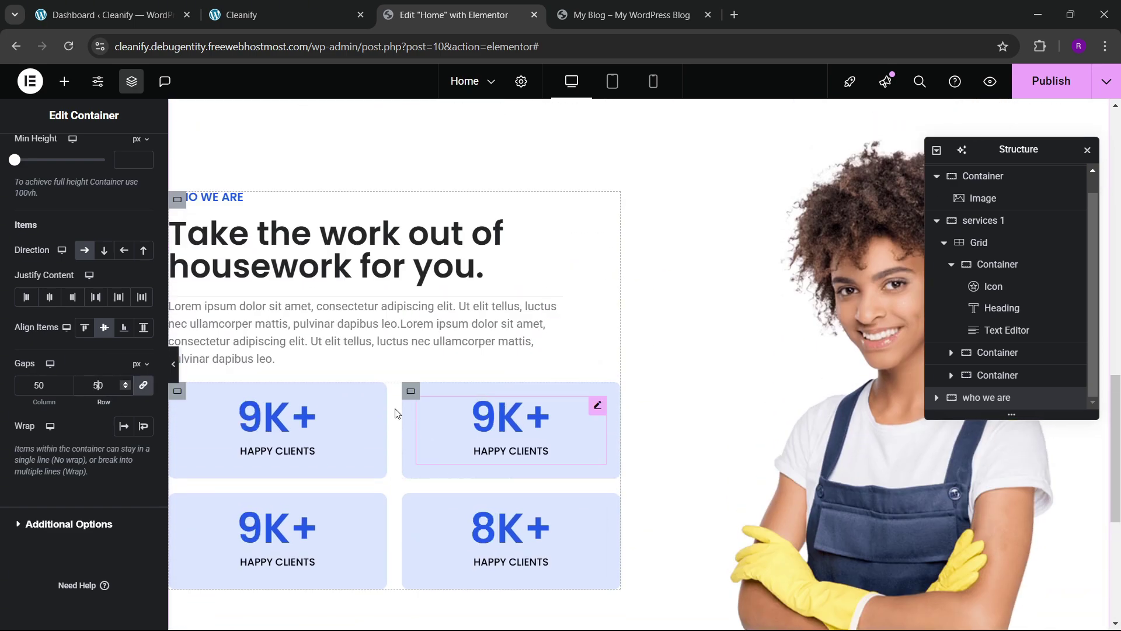
# - Set the section's text-and-counters column container to centre-justified content with items aligned to the start
pyautogui.click(181, 202)
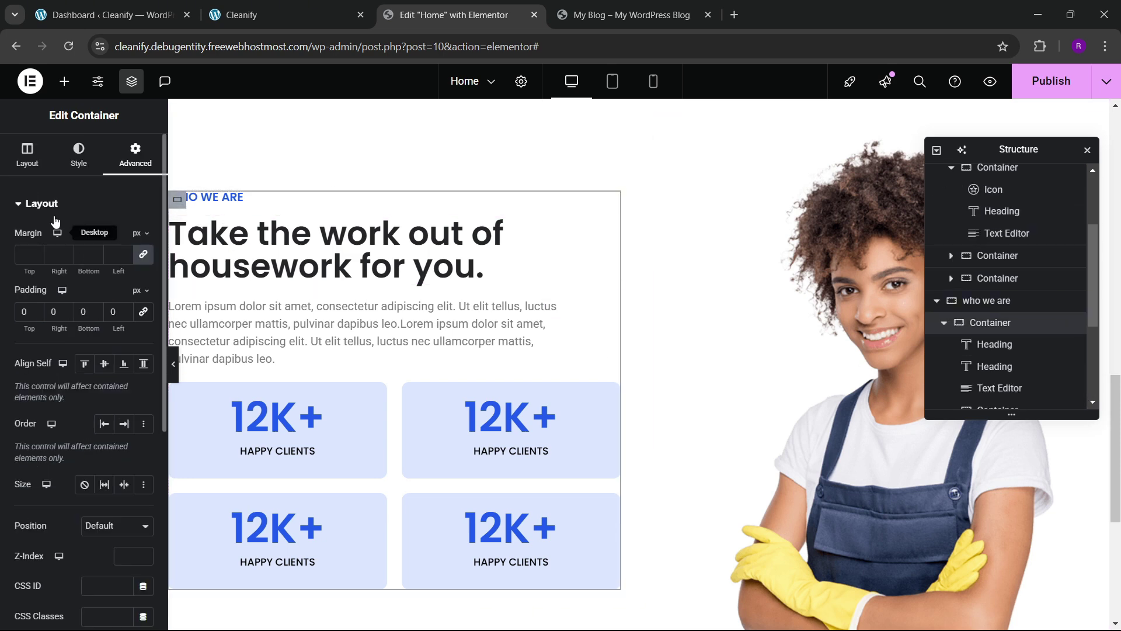
pyautogui.click(27, 155)
pyautogui.scroll(-4, 81, 332)
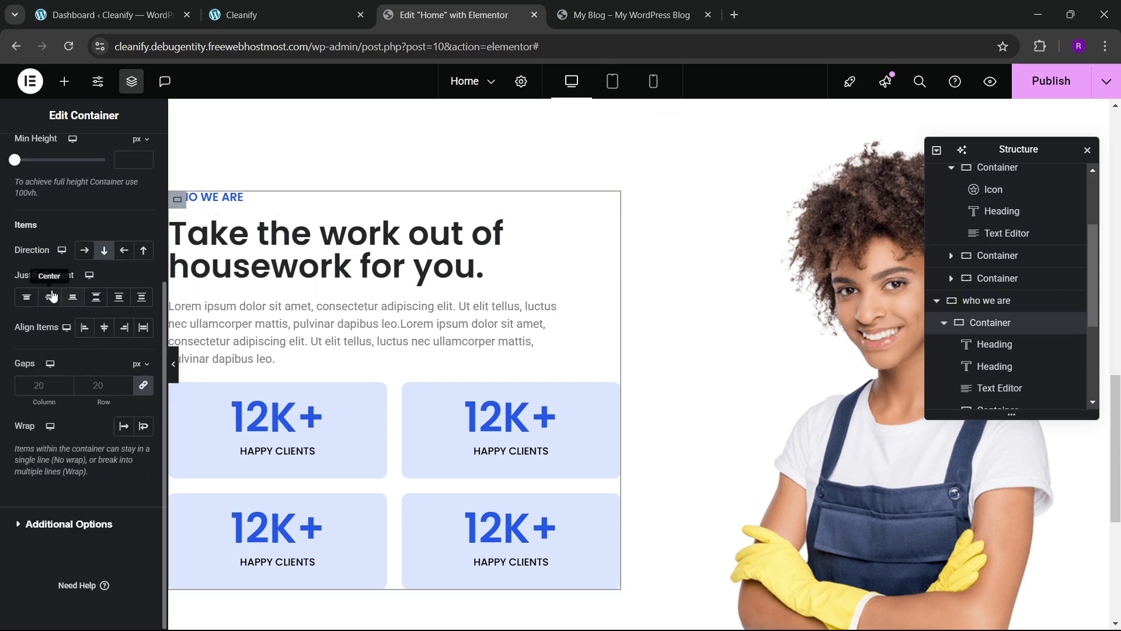
pyautogui.click(85, 327)
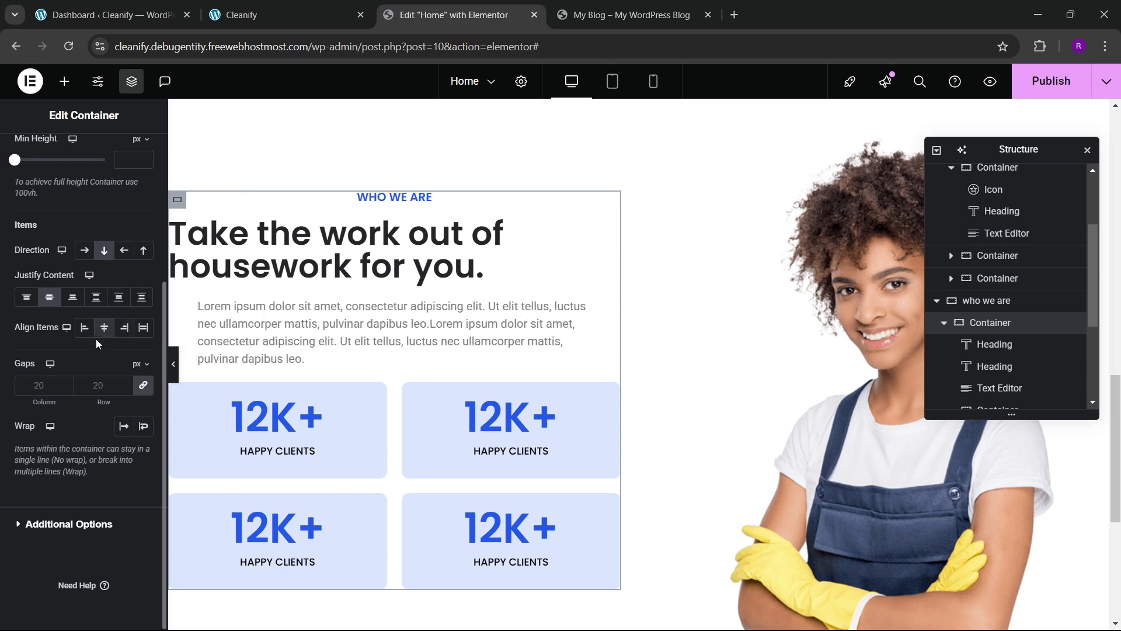
# - Try gaps of 40 px and 30 px between the elements in the text-and-counters column container
pyautogui.click(100, 385)
pyautogui.write('40')
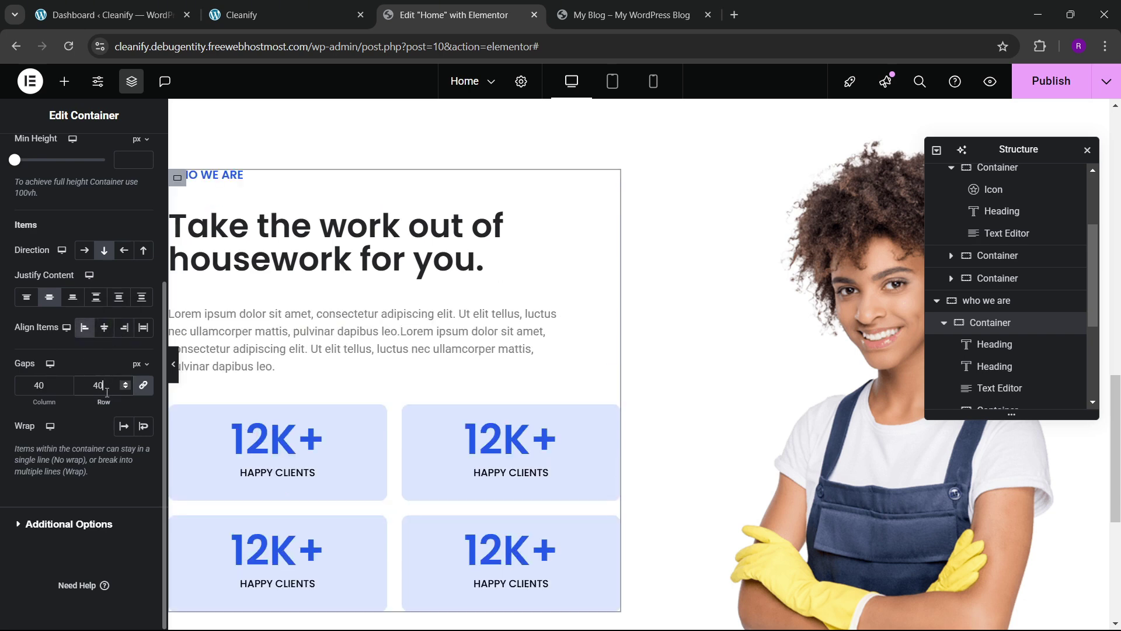
pyautogui.press('BackSpace')
pyautogui.press('BackSpace')
pyautogui.write('30')
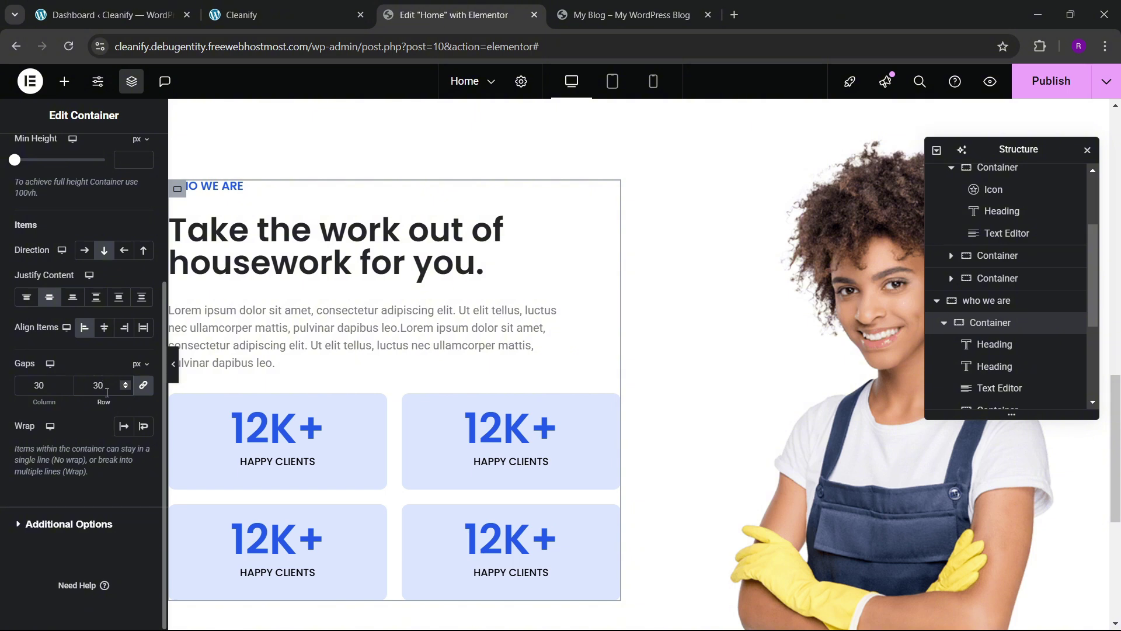
pyautogui.press('BackSpace')
pyautogui.press('BackSpace')
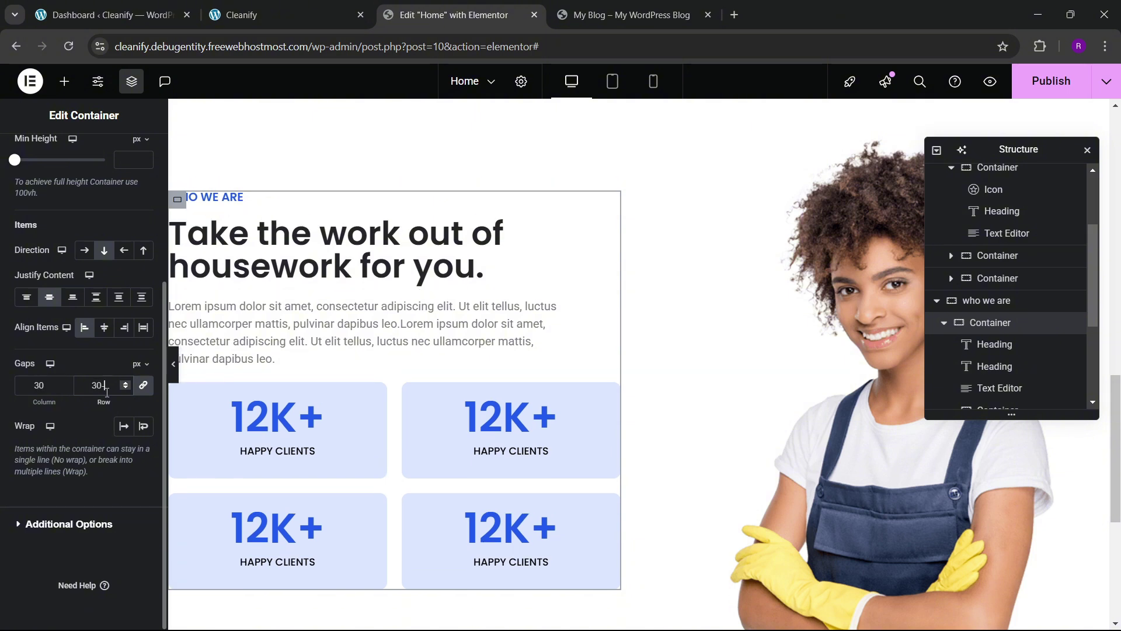
pyautogui.press('BackSpace')
pyautogui.press('BackSpace')
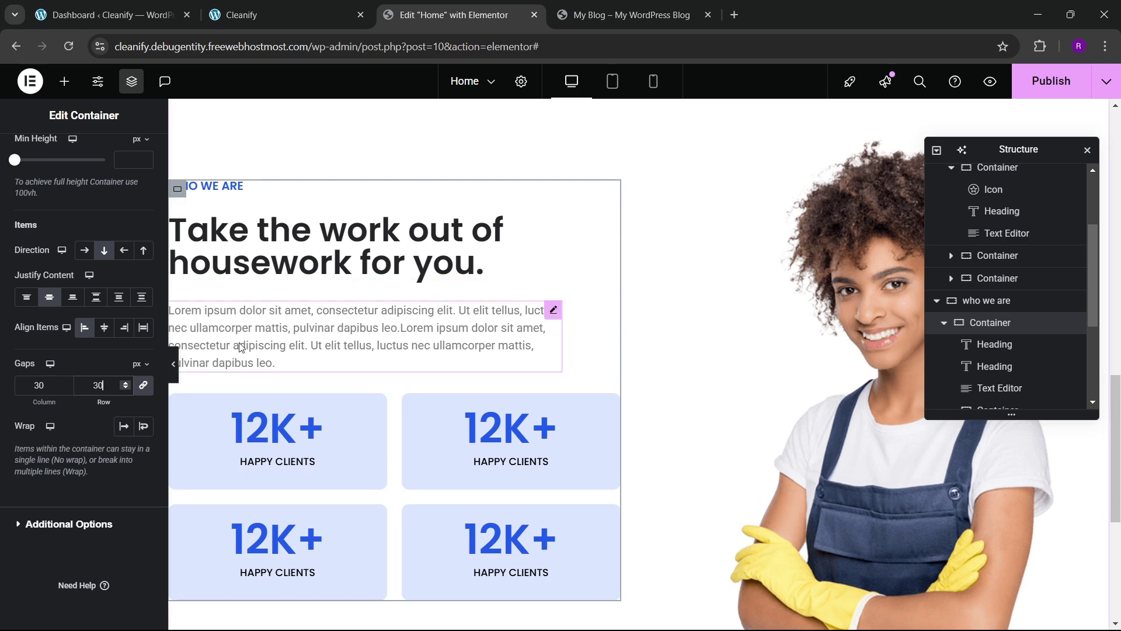
# - Give the container around the counter grid a 40 px top margin, with 0 on the other sides
pyautogui.scroll(-3, 860, 310)
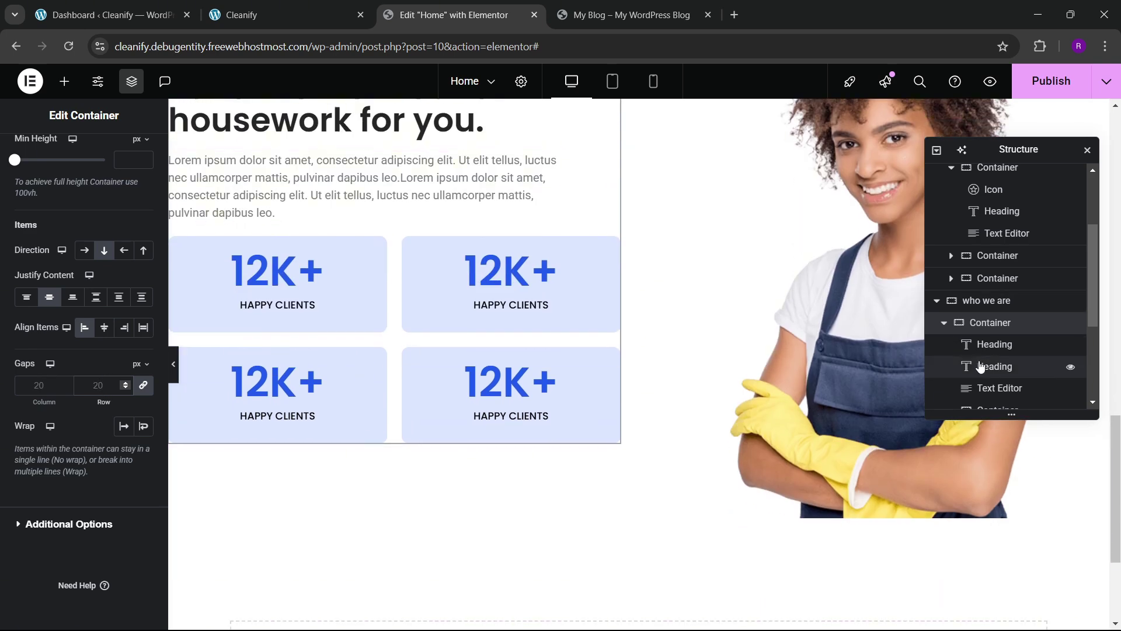
pyautogui.scroll(-2, 993, 351)
pyautogui.click(992, 338)
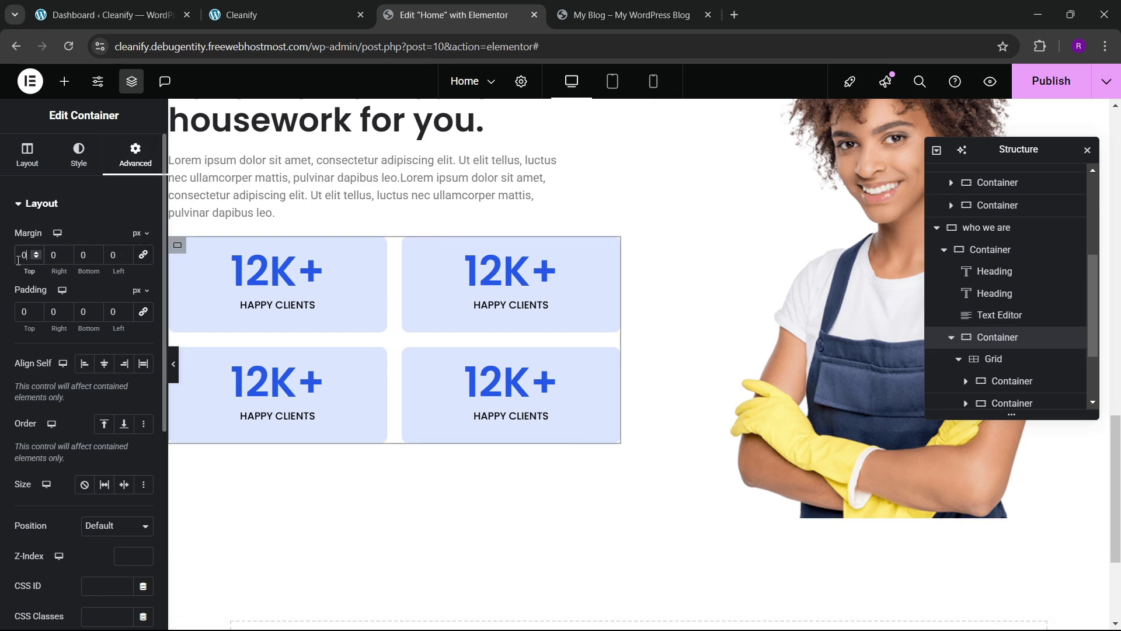
pyautogui.moveTo(17, 267); pyautogui.dragTo(22, 288)
pyautogui.scroll(4, 543, 336)
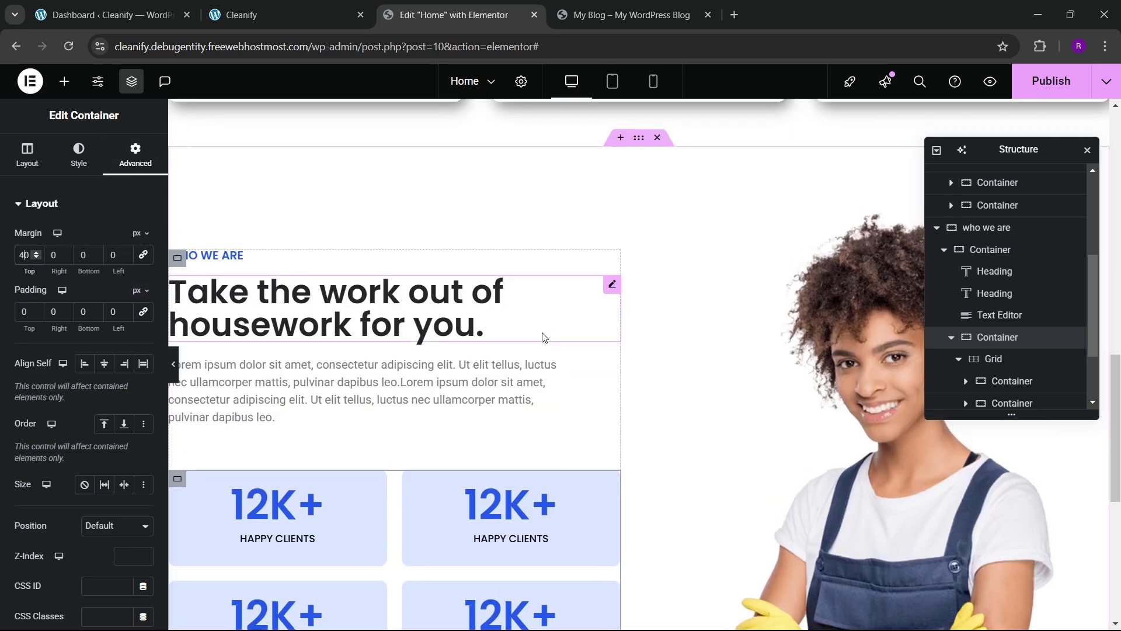
# - Publish the page and reload the live site to check the finished "Who We Are" section
pyautogui.click(1051, 81)
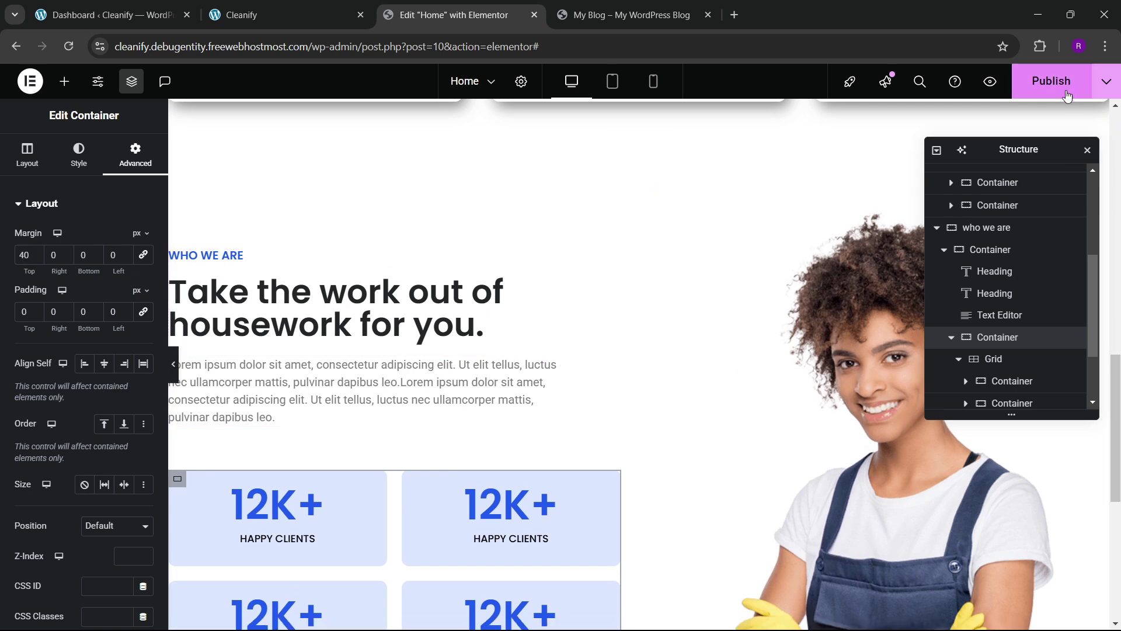
pyautogui.hotkey('ctrl', 'Tab')
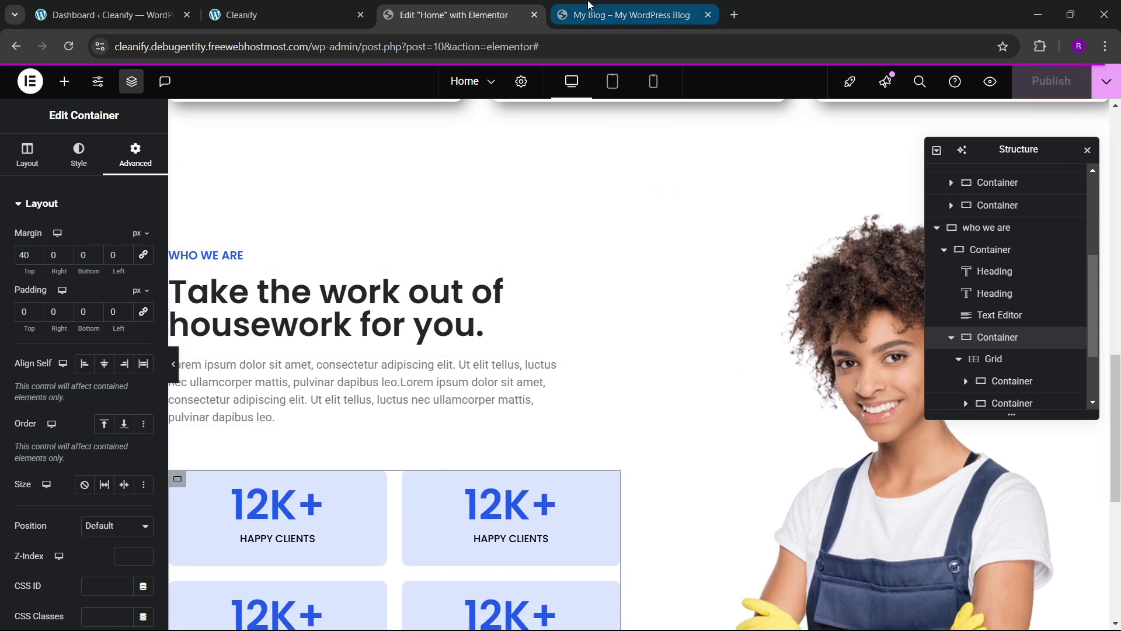
pyautogui.click(69, 47)
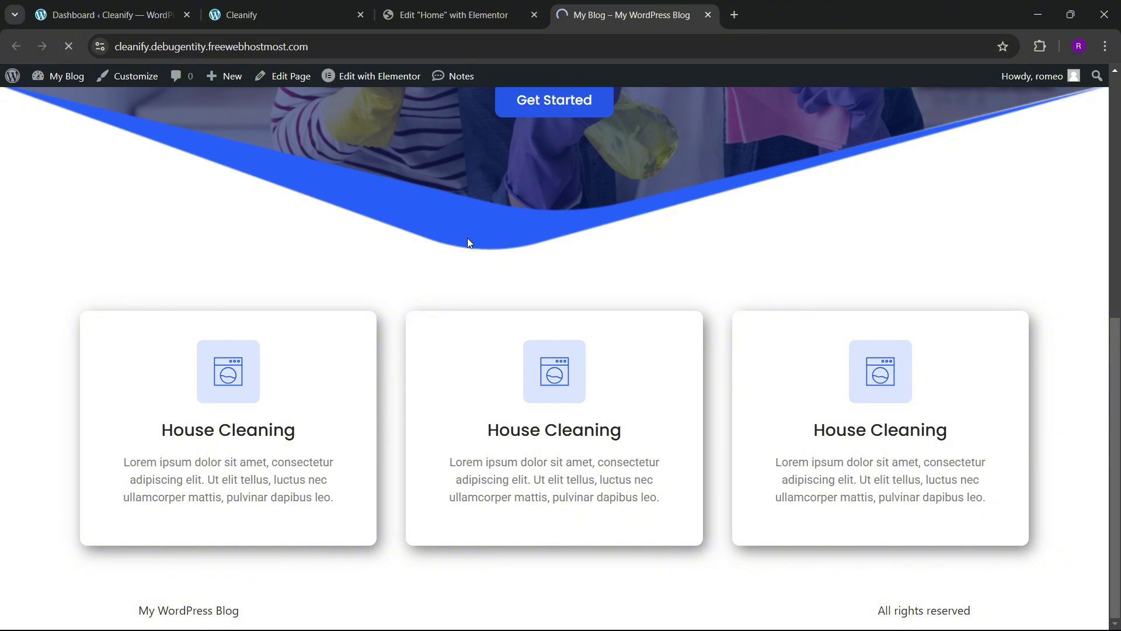
pyautogui.scroll(-15, 461, 318)
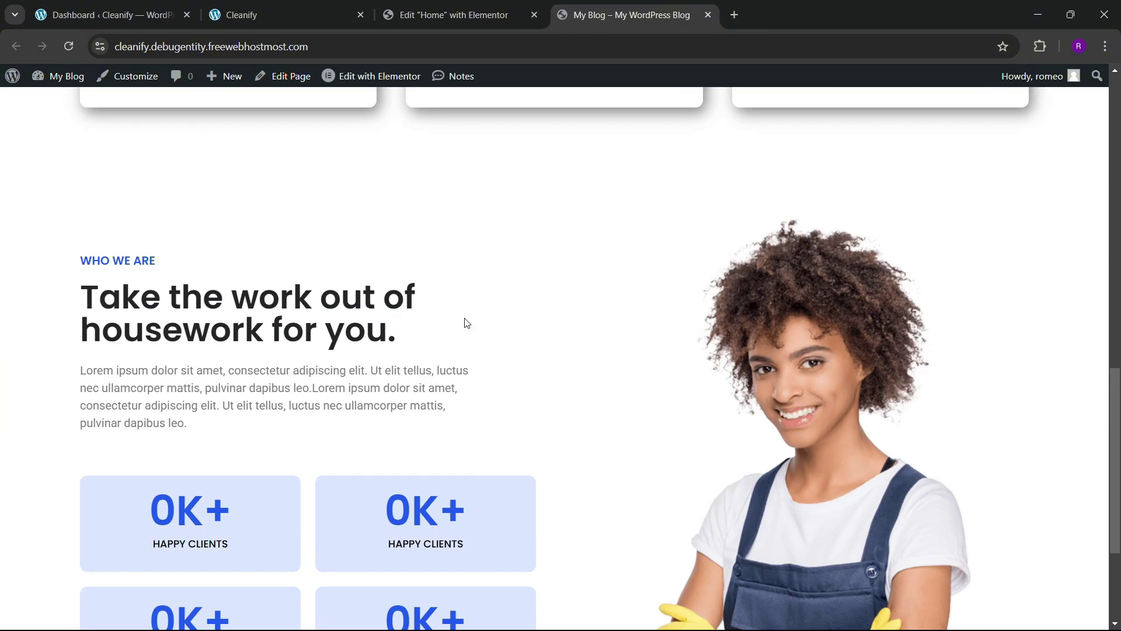
pyautogui.scroll(3, 465, 318)
pyautogui.scroll(-2, 468, 325)
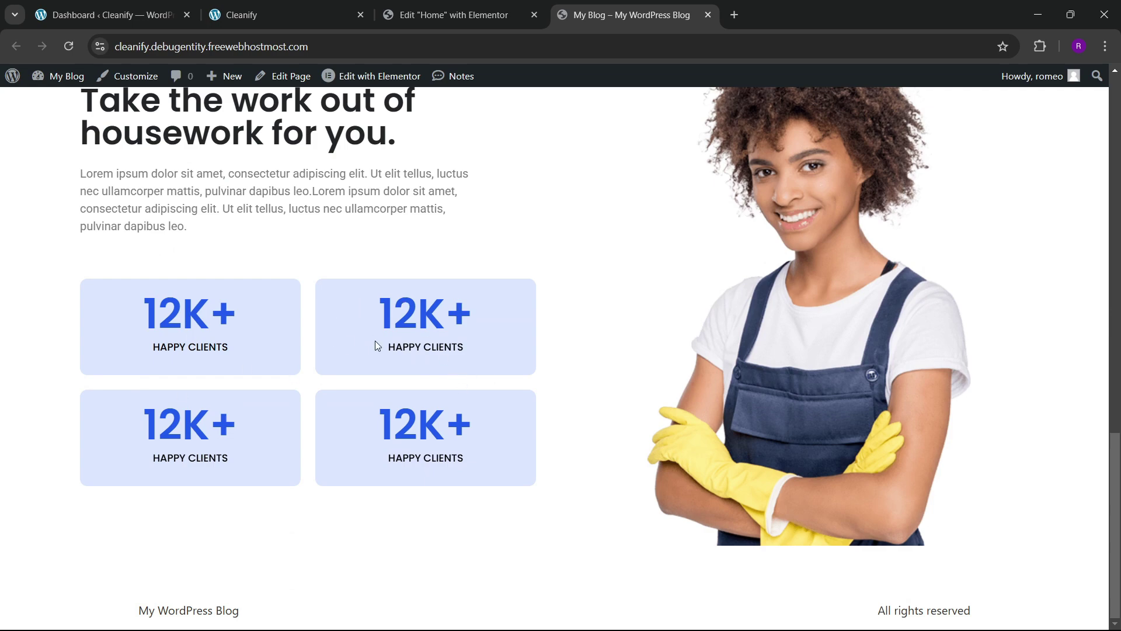
# - Examine the reference page's "Experience The Difference With Us." banner and the three overlapping cards below it
pyautogui.click(315, 9)
pyautogui.scroll(-6, 365, 292)
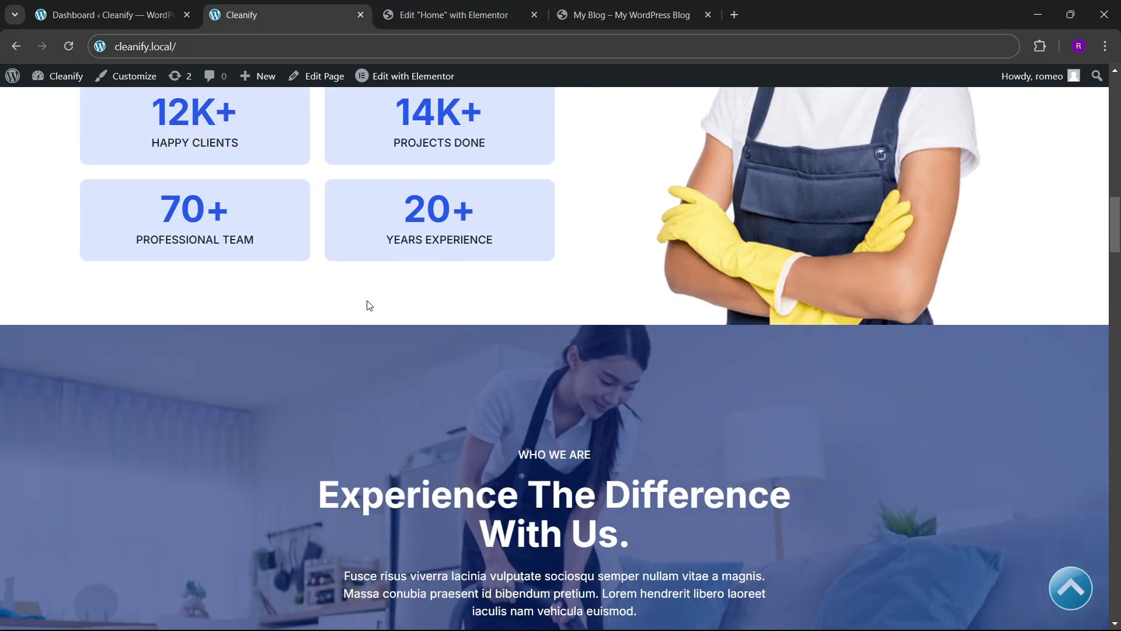
pyautogui.scroll(-8, 369, 305)
pyautogui.scroll(5, 633, 370)
pyautogui.scroll(-5, 290, 438)
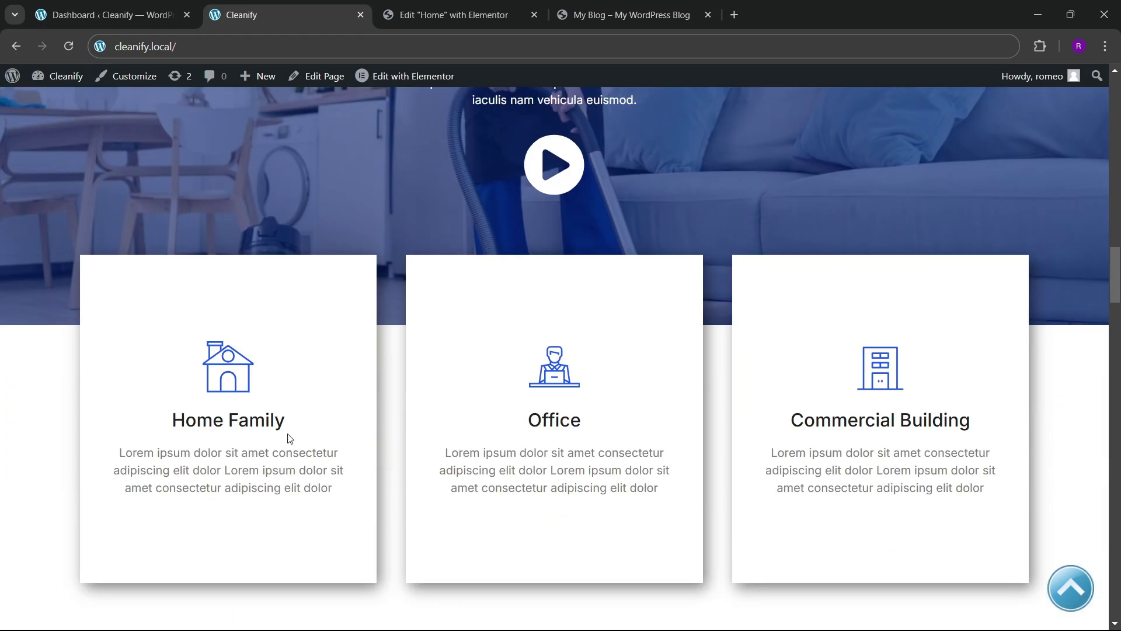
pyautogui.scroll(6, 492, 390)
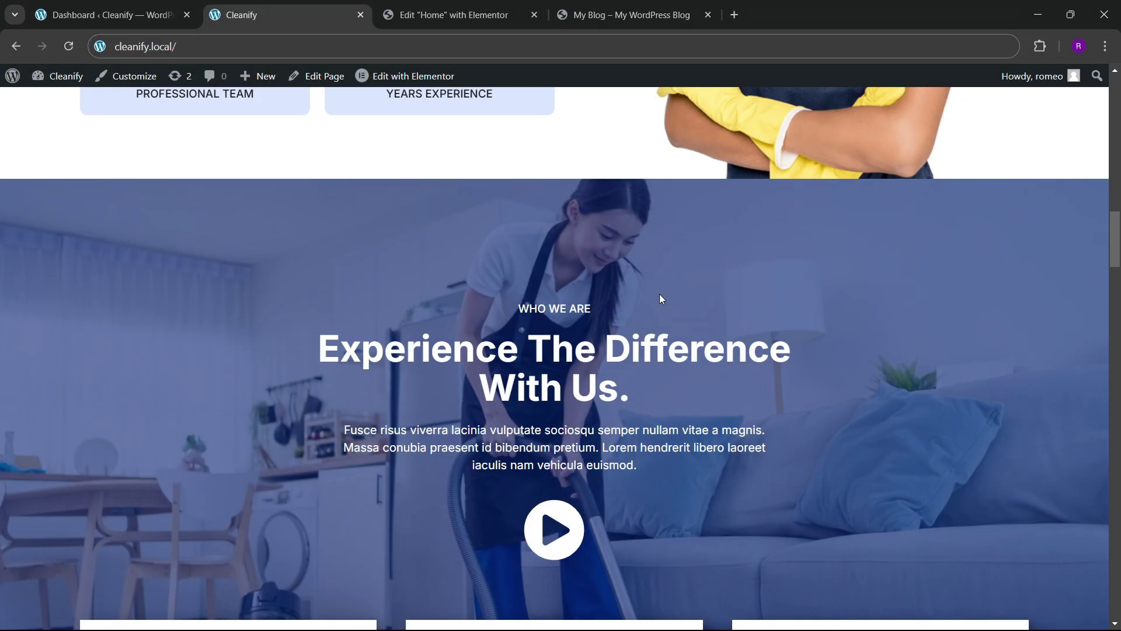
pyautogui.scroll(-2, 495, 363)
pyautogui.scroll(4, 495, 363)
pyautogui.scroll(-9, 475, 433)
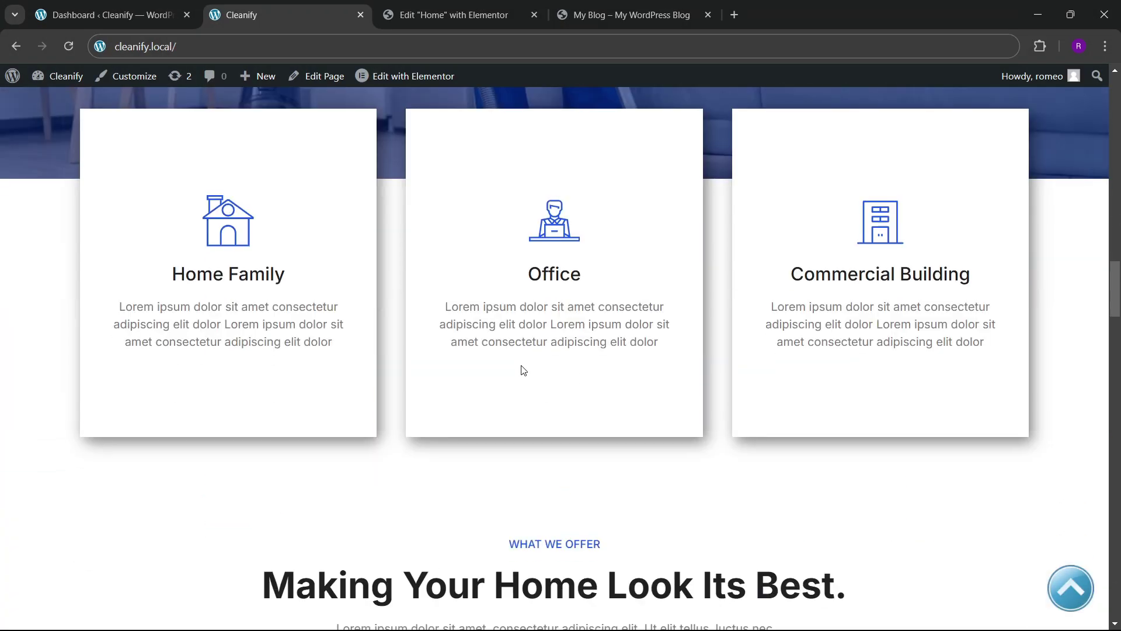
pyautogui.scroll(5, 523, 371)
# - Add a new column-direction flexbox container below the "who we are" section and name it cta
pyautogui.click(514, 12)
pyautogui.scroll(-7, 597, 339)
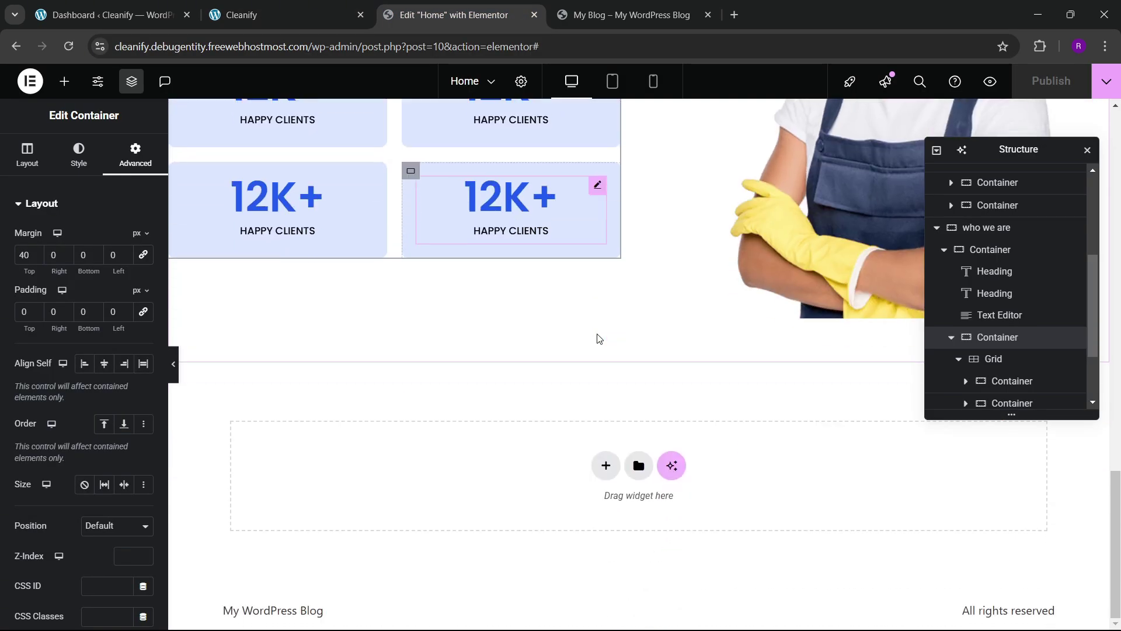
pyautogui.scroll(13, 597, 339)
pyautogui.scroll(-13, 598, 324)
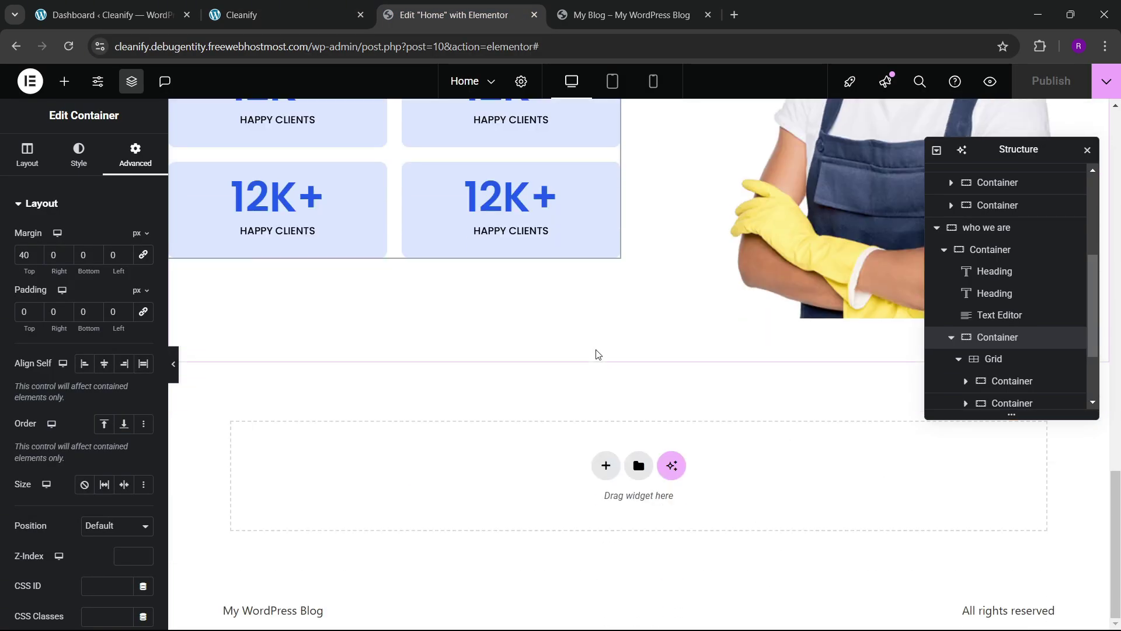
pyautogui.click(604, 466)
pyautogui.click(593, 509)
pyautogui.click(438, 501)
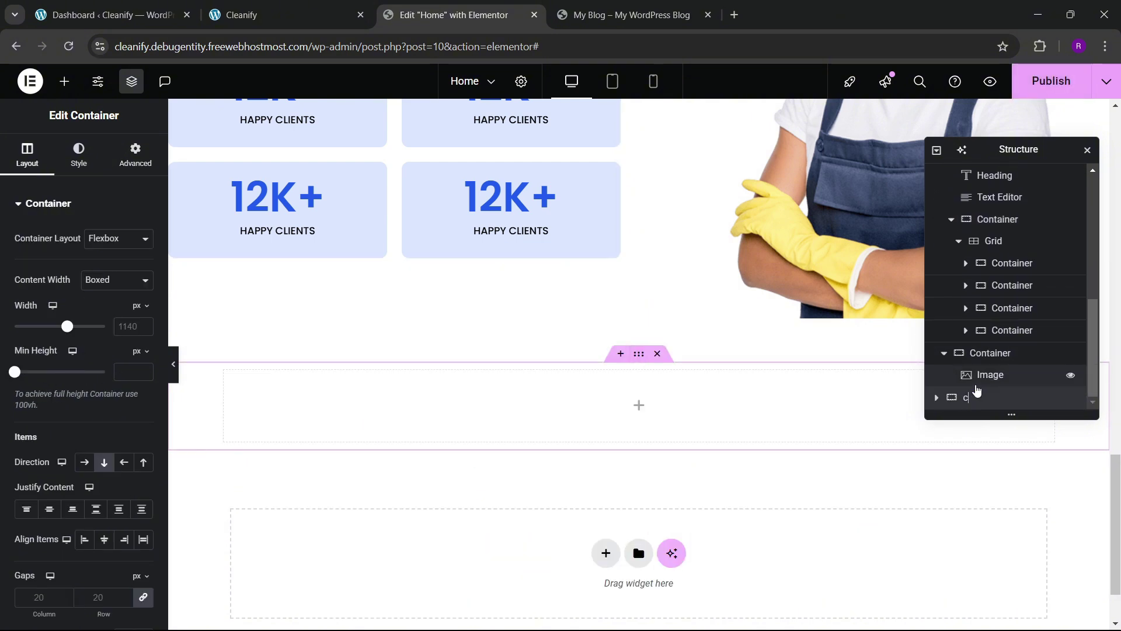
pyautogui.press('Return')
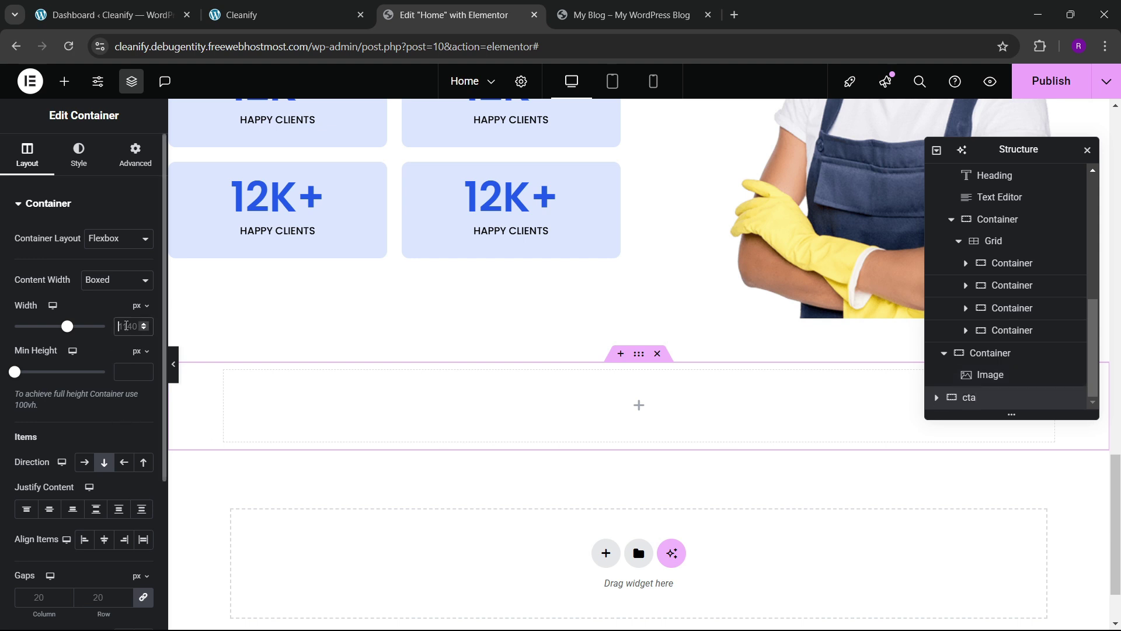
# - Set the cta container's width to 1300 px and its padding to 80 px top and bottom, with 0 on the sides
pyautogui.click(138, 163)
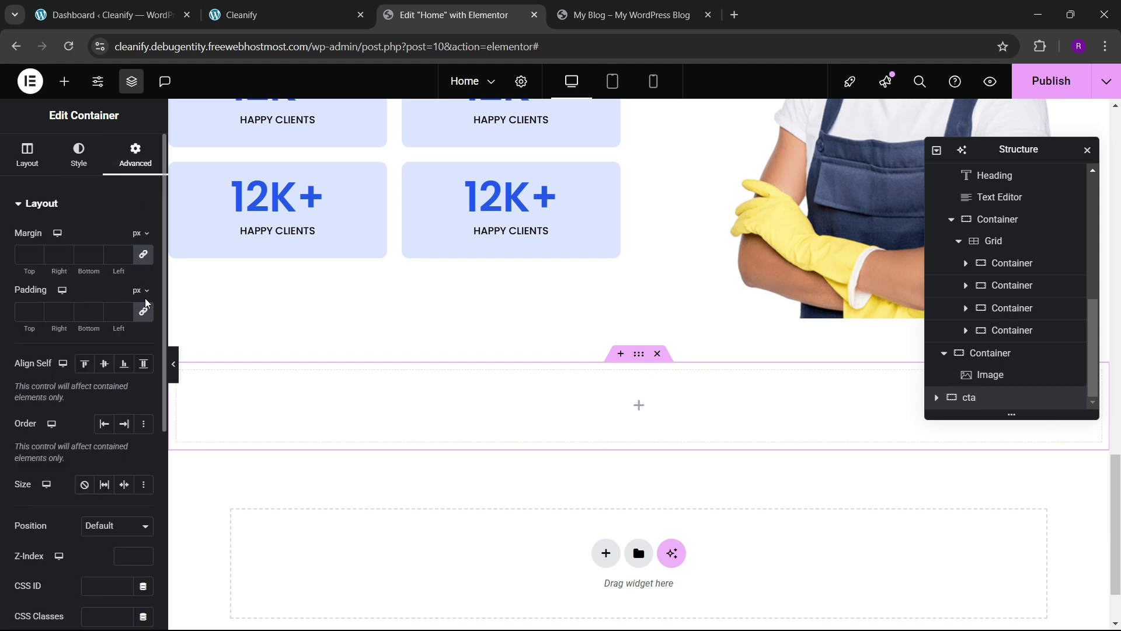
pyautogui.write('80')
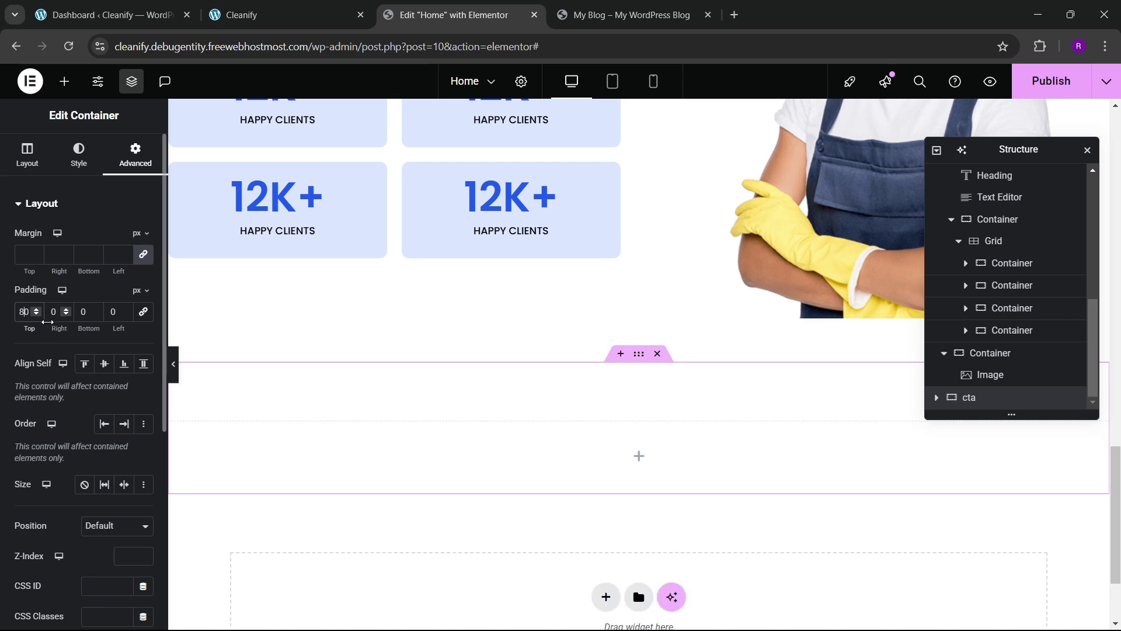
pyautogui.click(79, 316)
pyautogui.write('8')
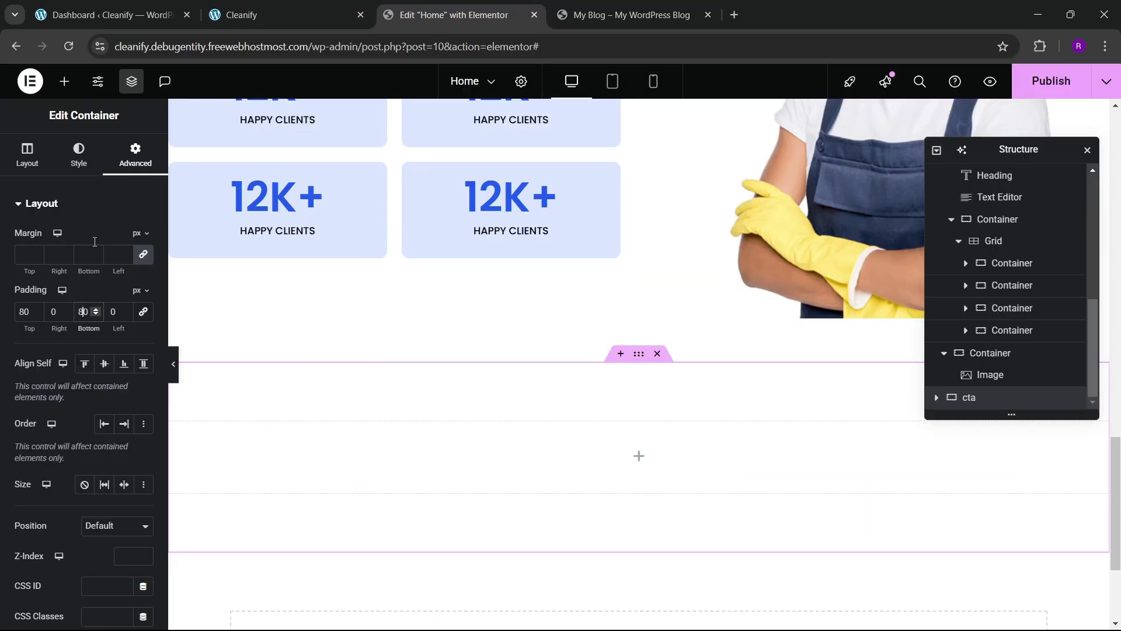
# - Give the cta container a classic background using the media library image of the woman vacuuming a living room
pyautogui.click(79, 155)
pyautogui.click(95, 263)
pyautogui.click(84, 362)
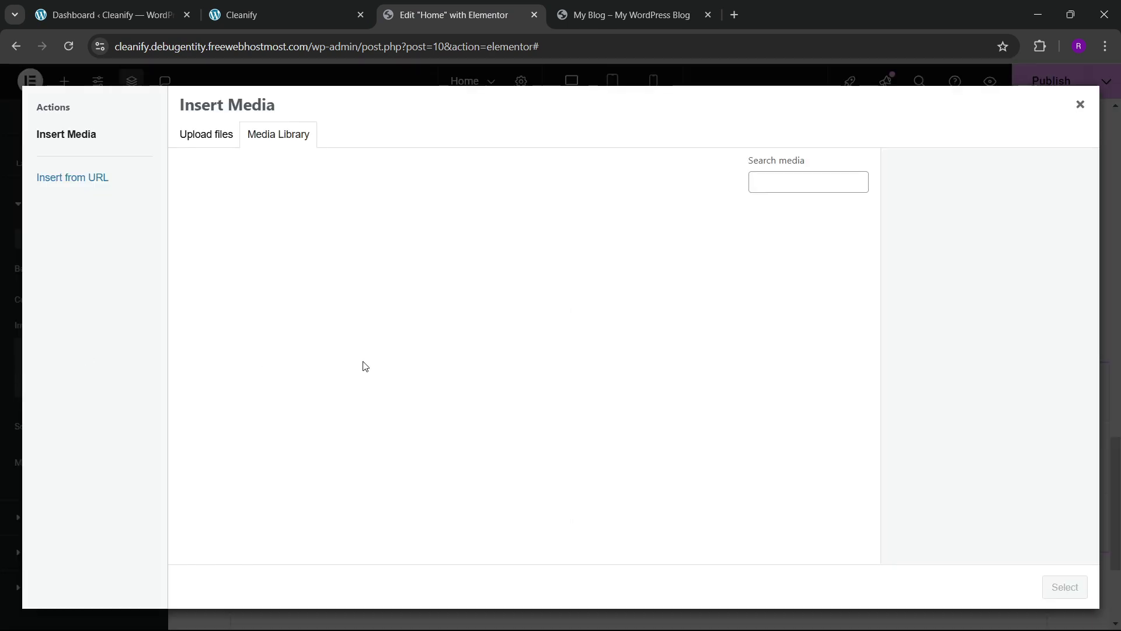
pyautogui.scroll(-15, 485, 436)
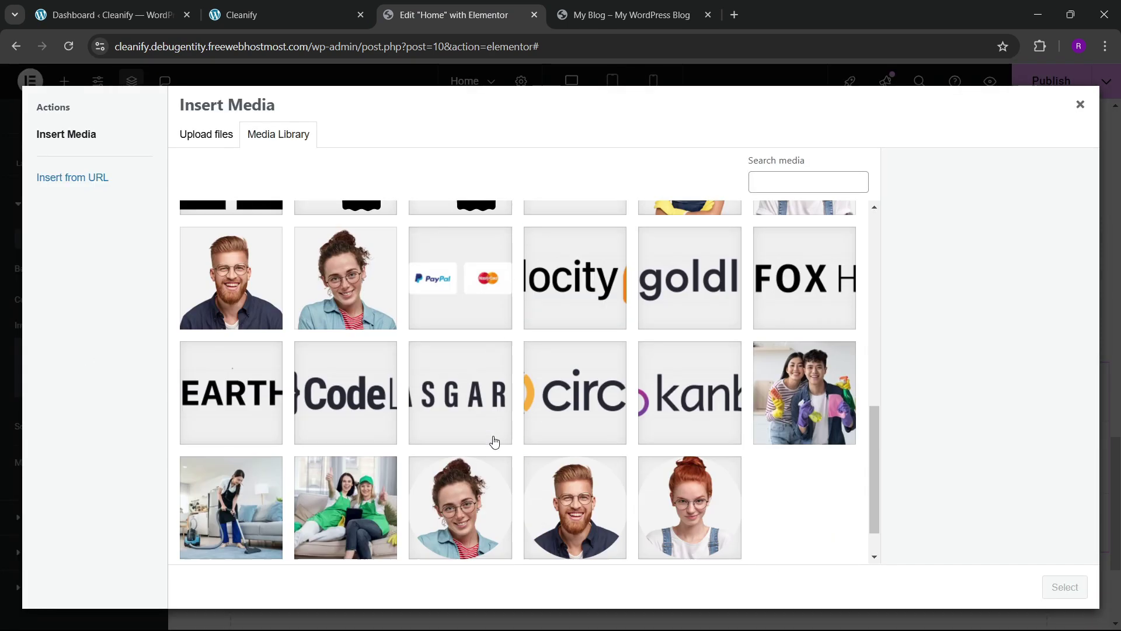
pyautogui.click(278, 459)
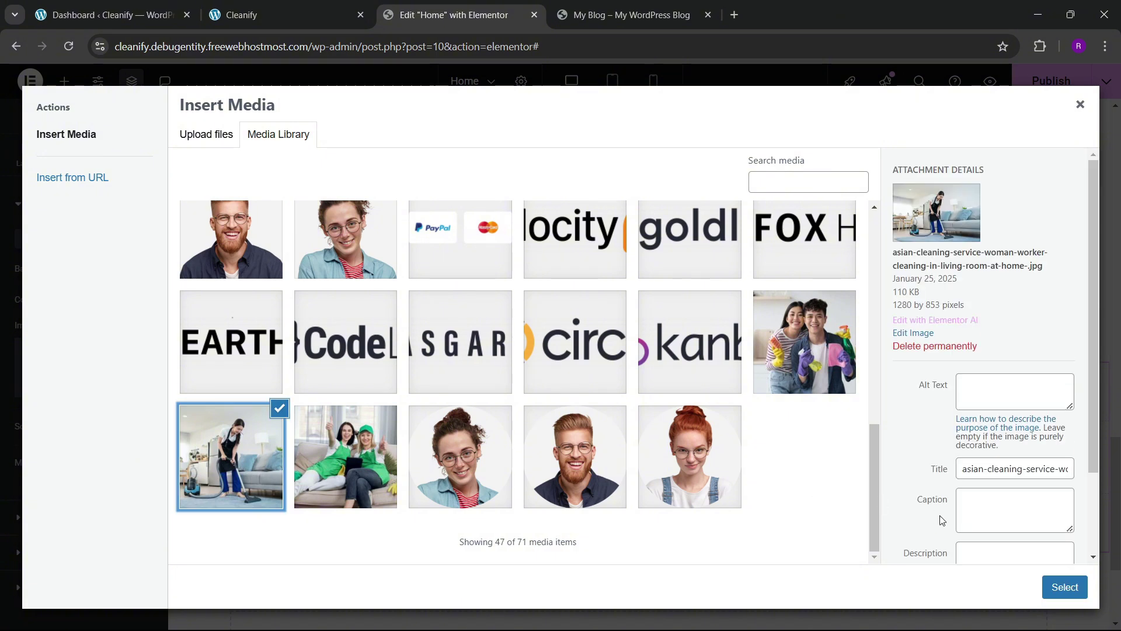
pyautogui.click(1057, 587)
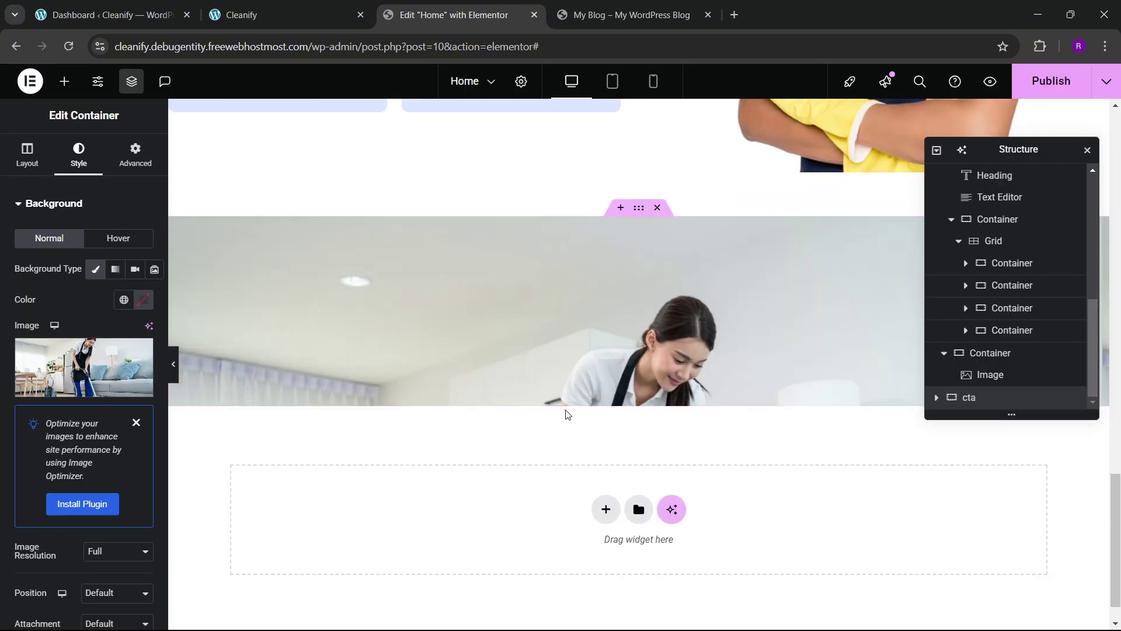
# - Set the cta background image's position to Center Center and its display size to Cover
pyautogui.scroll(-3, 85, 433)
pyautogui.click(105, 454)
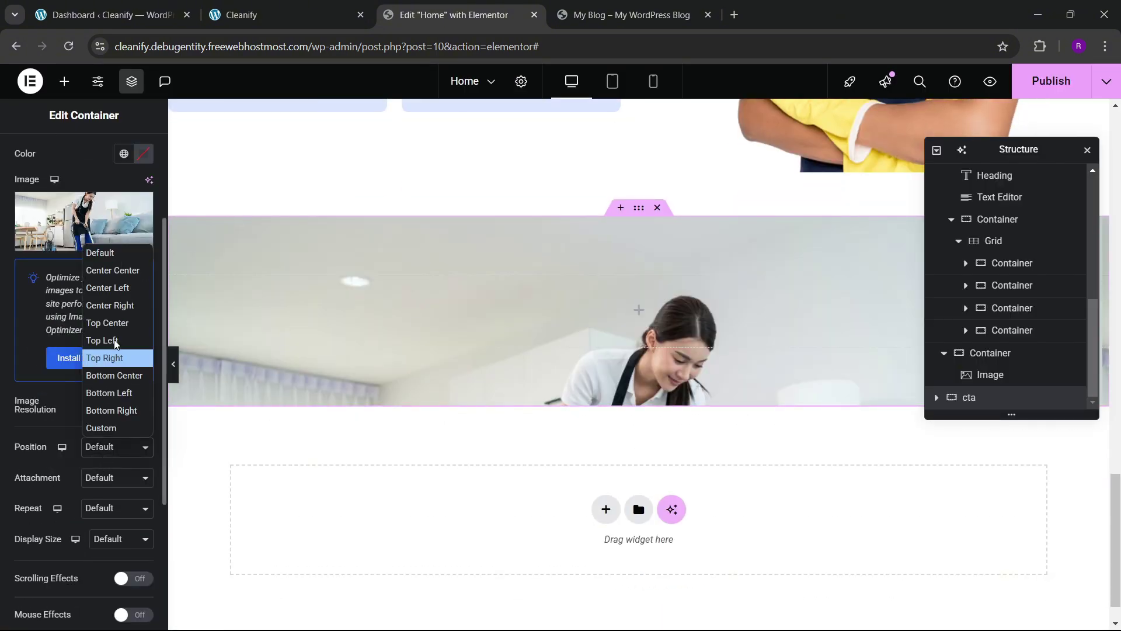
pyautogui.click(110, 269)
pyautogui.scroll(-3, 67, 472)
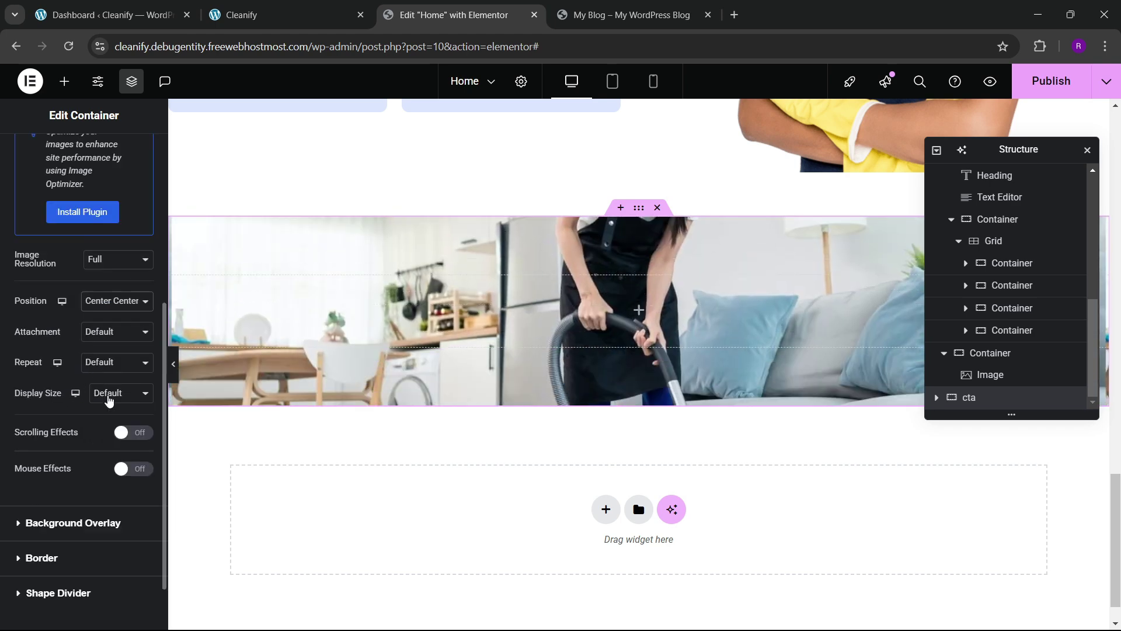
pyautogui.click(109, 401)
pyautogui.click(111, 448)
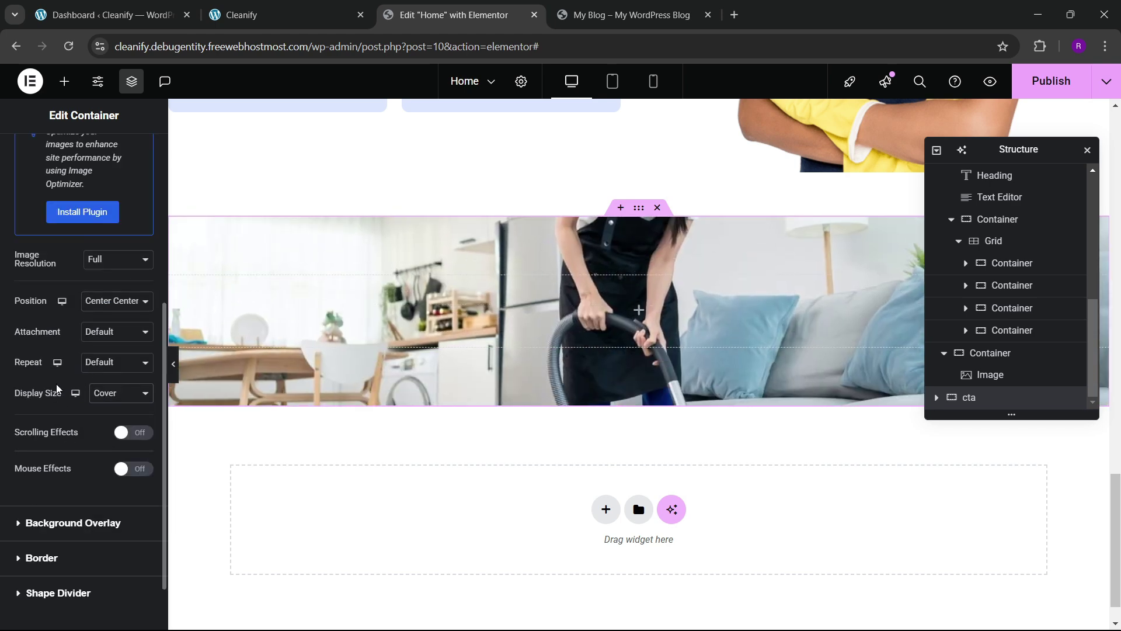
# - Set the cta container's minimum height to 600 px and compare it with the reference page's banner
pyautogui.scroll(5, 56, 388)
pyautogui.click(27, 156)
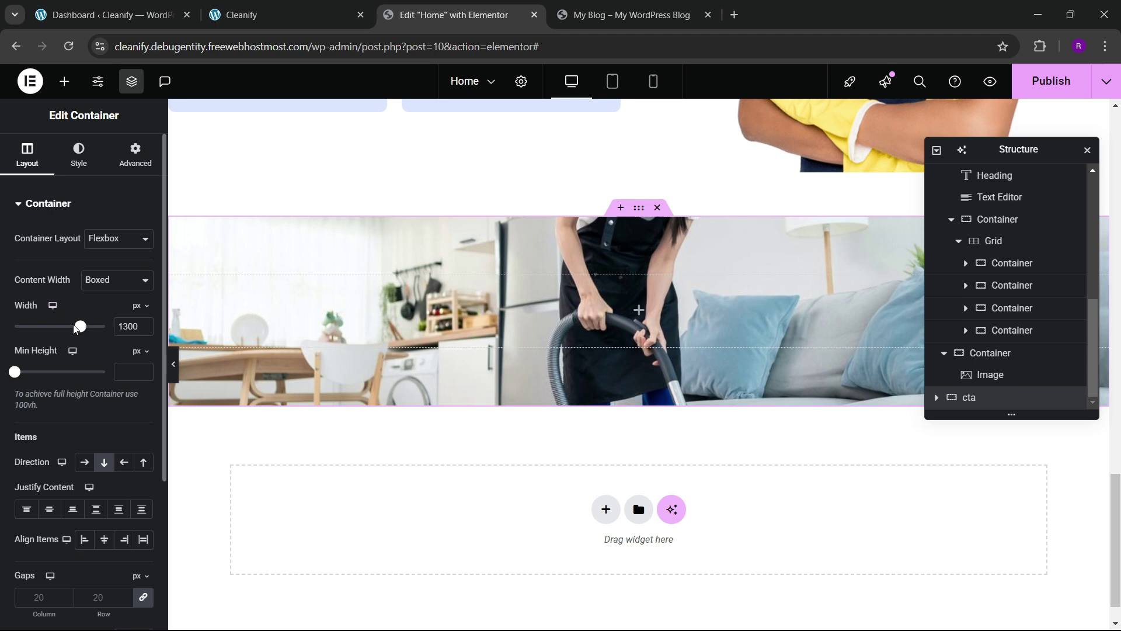
pyautogui.click(133, 373)
pyautogui.write('700')
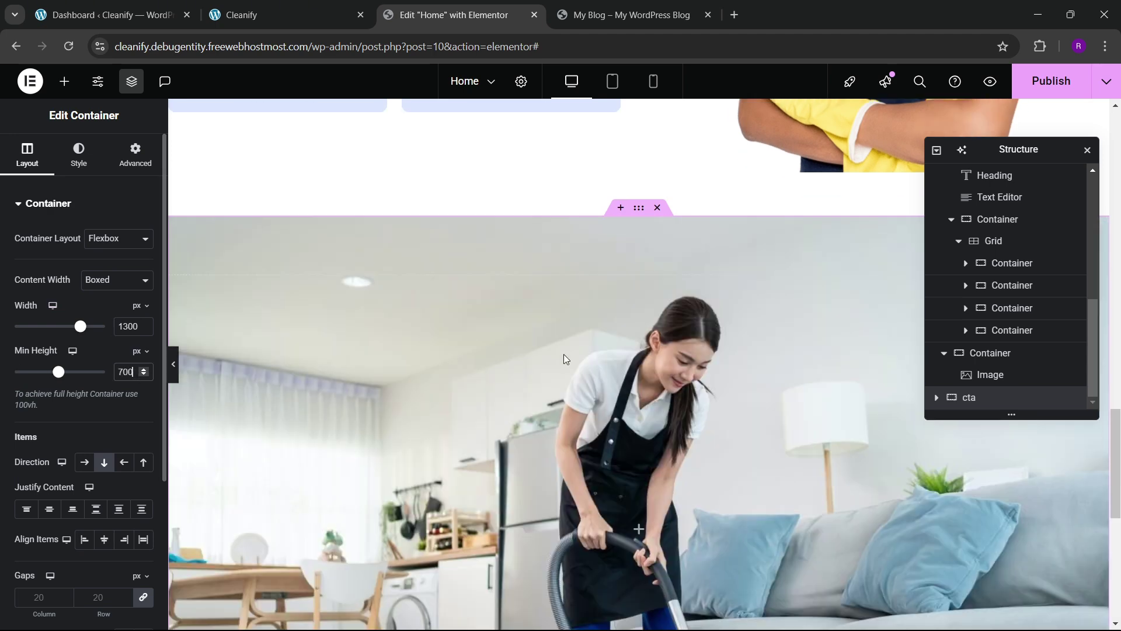
pyautogui.press('BackSpace')
pyautogui.press('BackSpace')
pyautogui.press('BackSpace')
pyautogui.write('600')
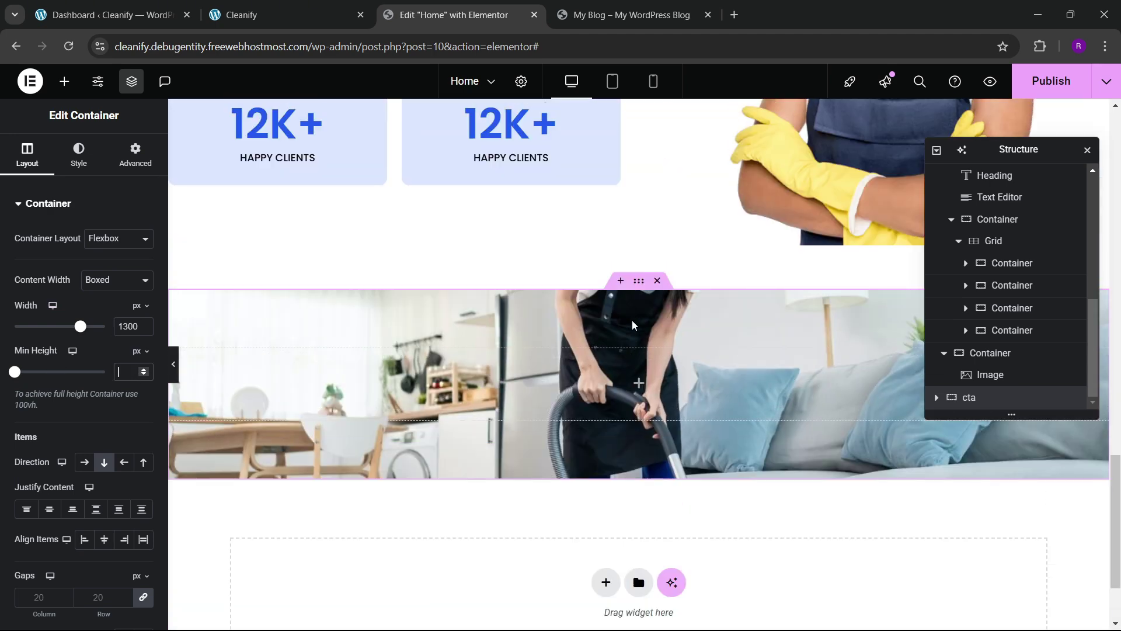
pyautogui.scroll(-2, 632, 320)
pyautogui.scroll(-5, 635, 337)
pyautogui.click(342, 8)
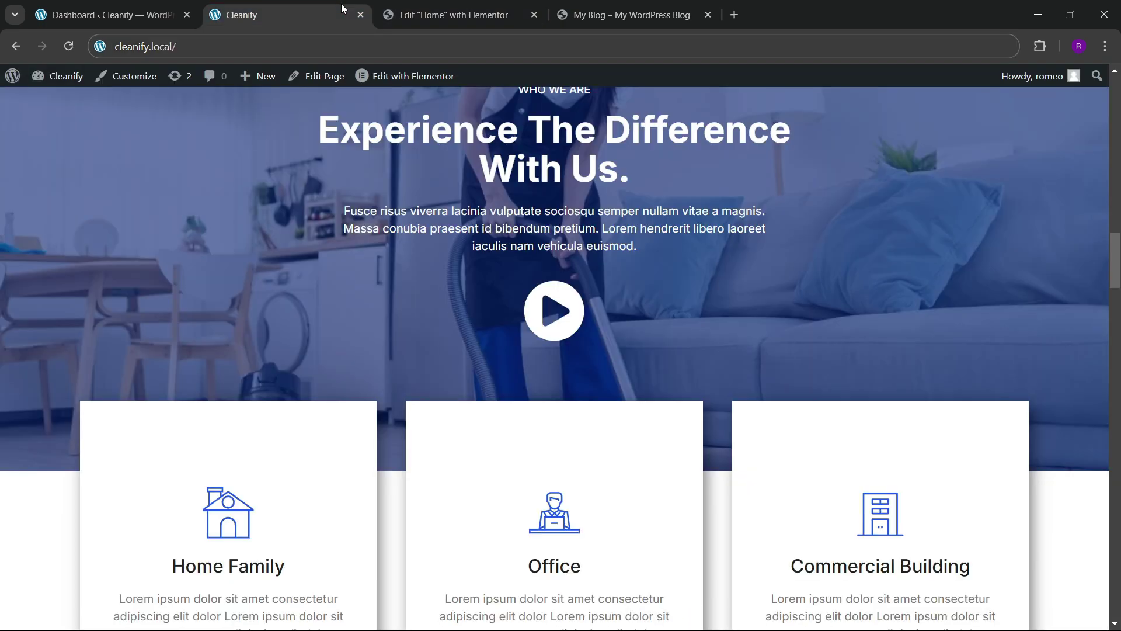
pyautogui.scroll(5, 503, 300)
pyautogui.click(455, 15)
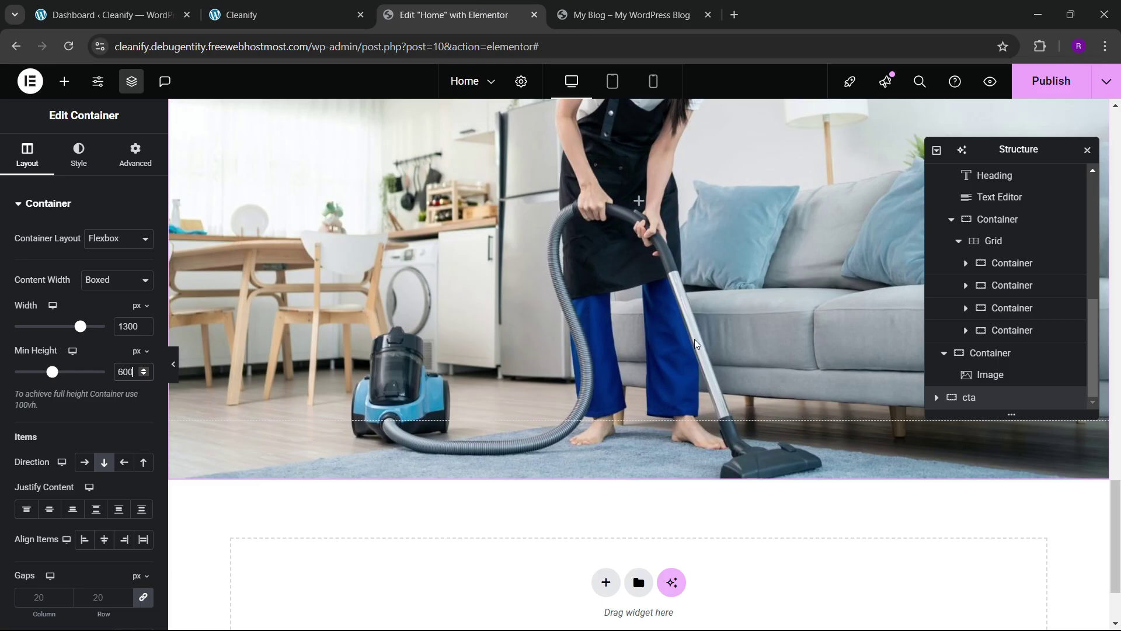
# - Add a background overlay to the cta container in the global dark blue color with 0.6 opacity, checking it against the reference page
pyautogui.click(79, 153)
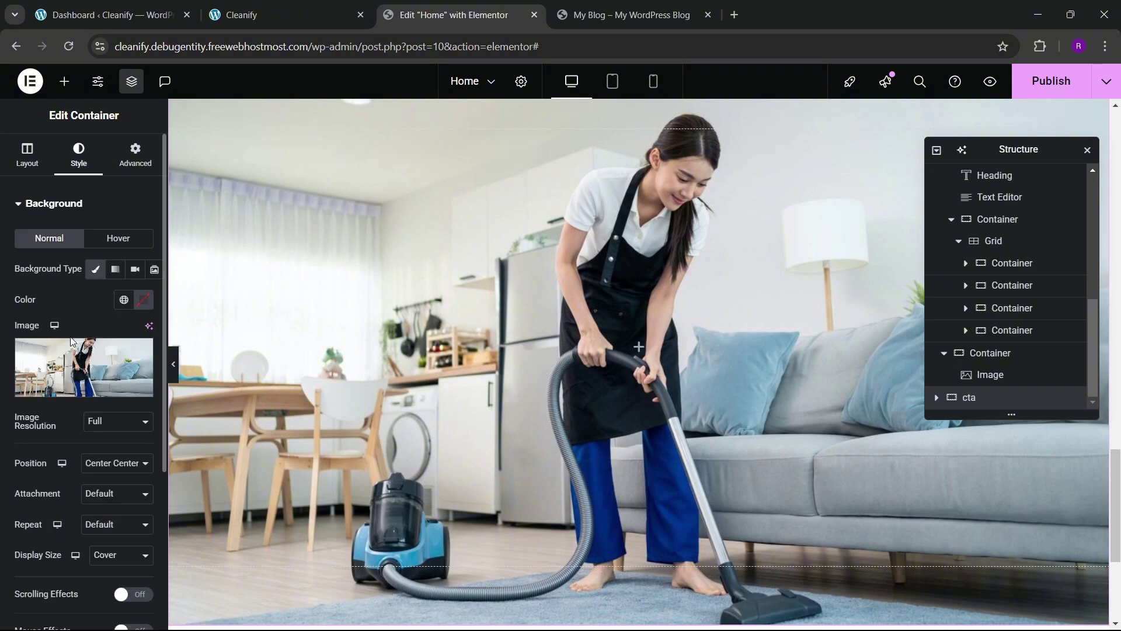
pyautogui.scroll(-4, 70, 345)
pyautogui.click(57, 461)
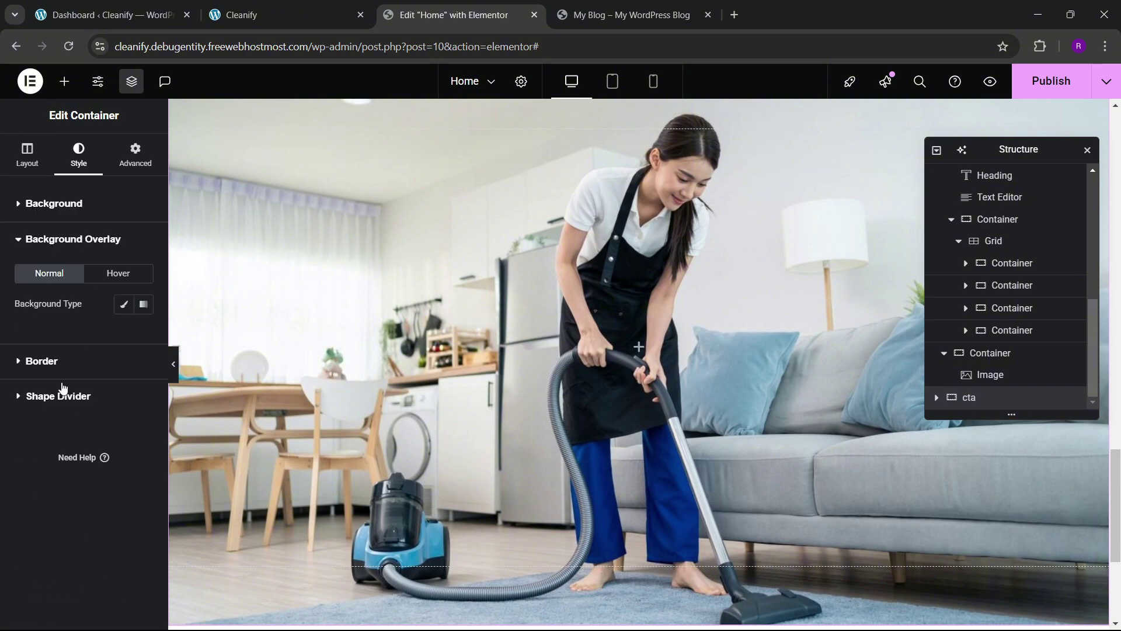
pyautogui.click(121, 304)
pyautogui.click(123, 334)
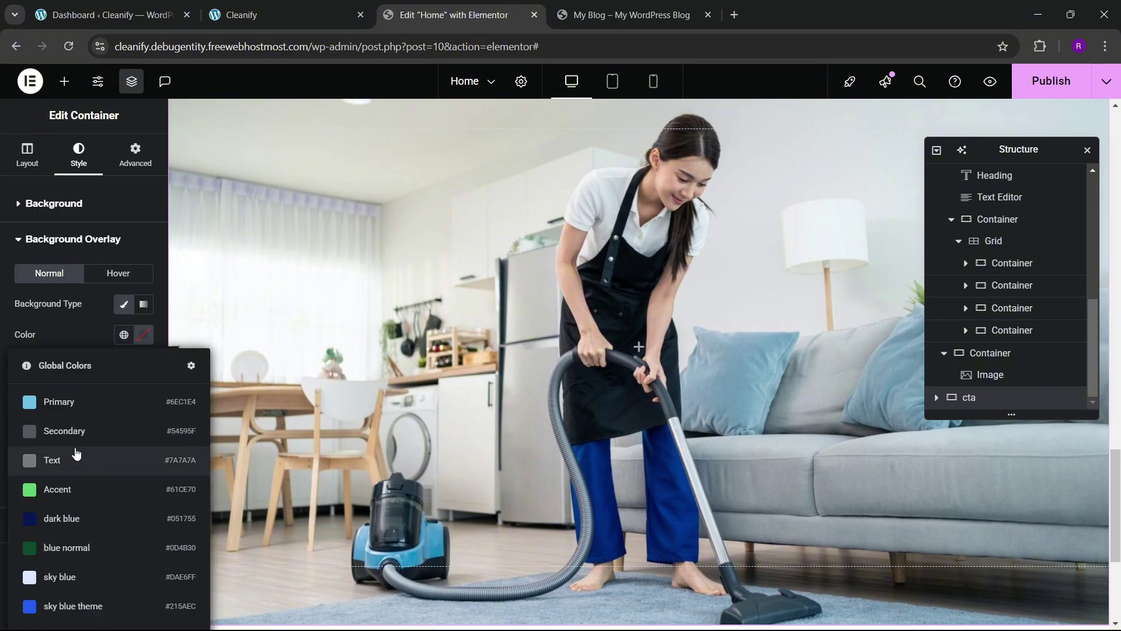
pyautogui.click(71, 520)
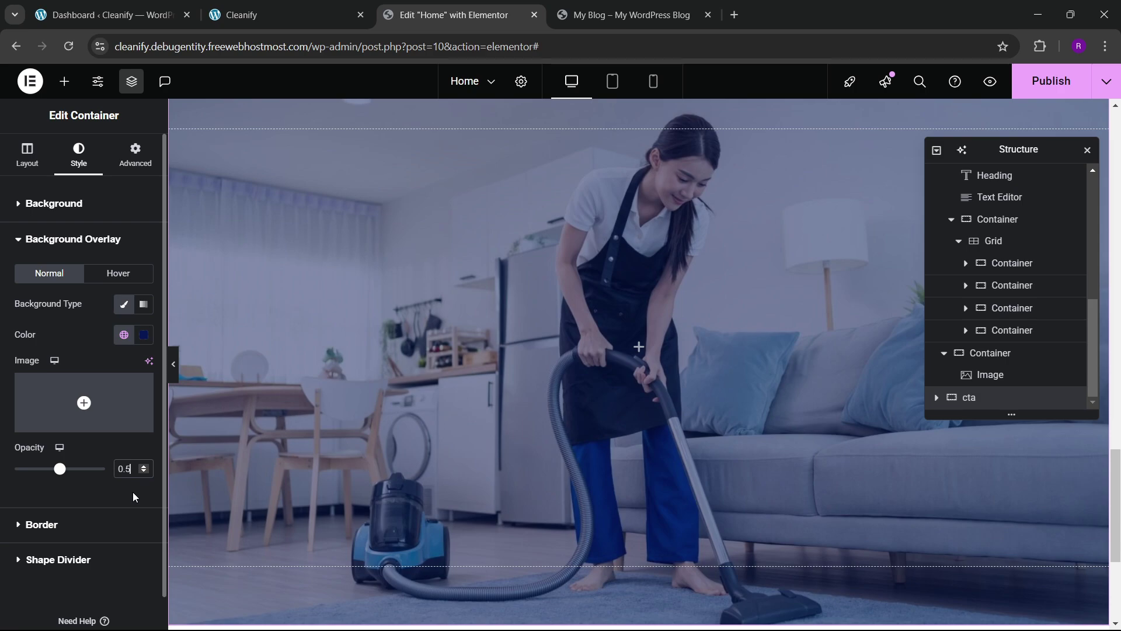
pyautogui.press('BackSpace')
pyautogui.write('6')
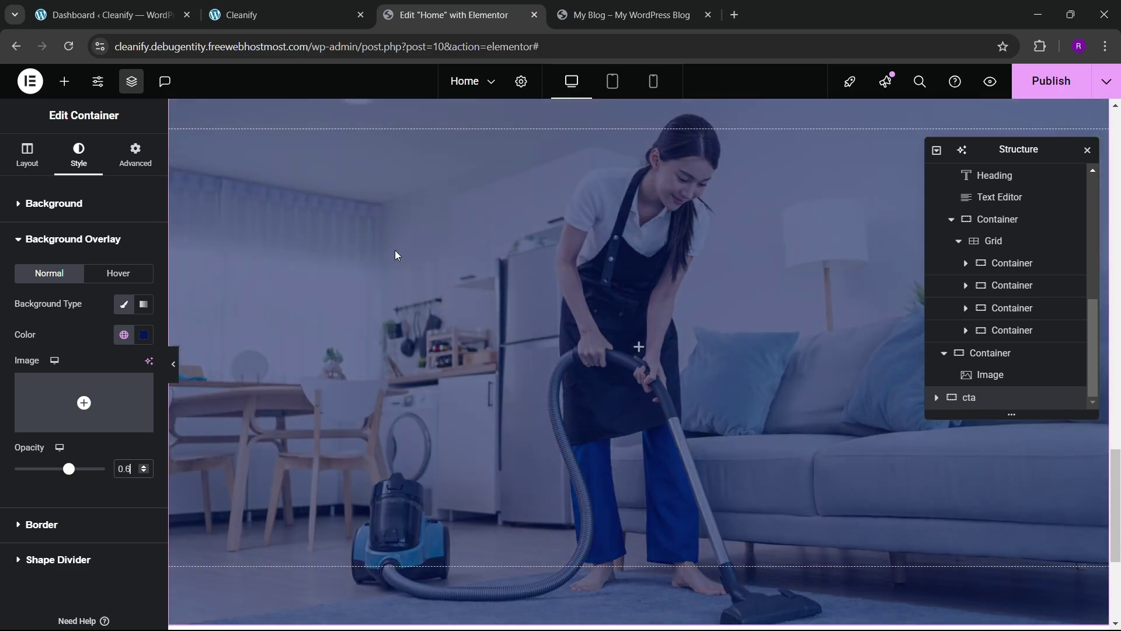
pyautogui.click(260, 12)
pyautogui.click(456, 15)
# - Copy the "WHO WE ARE" heading from the who we are section into the cta container
pyautogui.scroll(2, 433, 314)
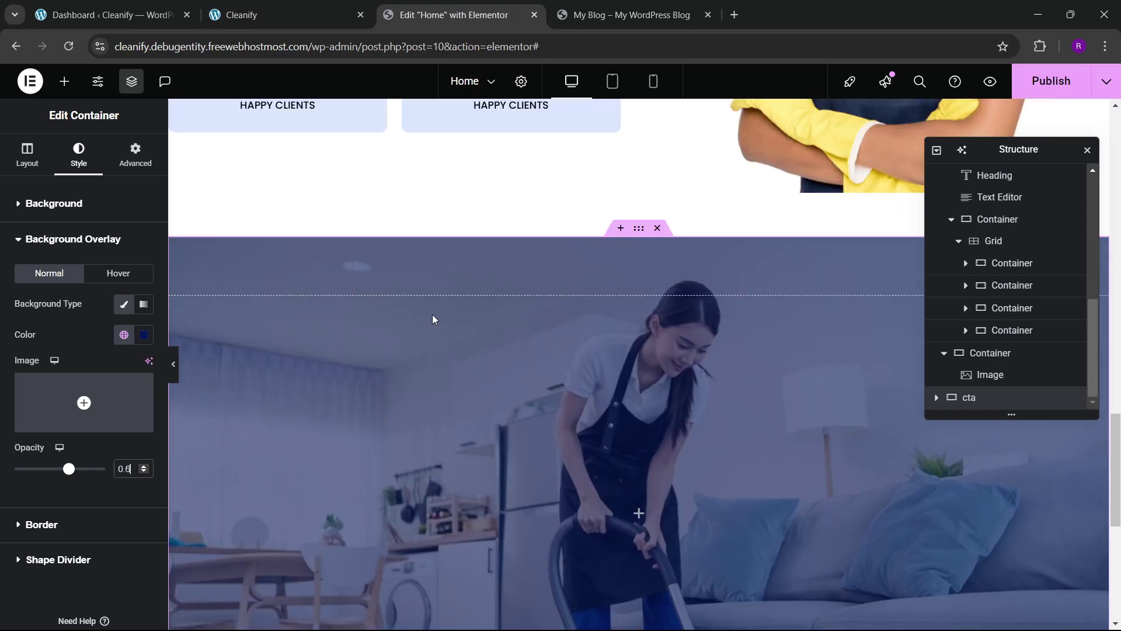
pyautogui.scroll(8, 433, 319)
pyautogui.rightClick(237, 201)
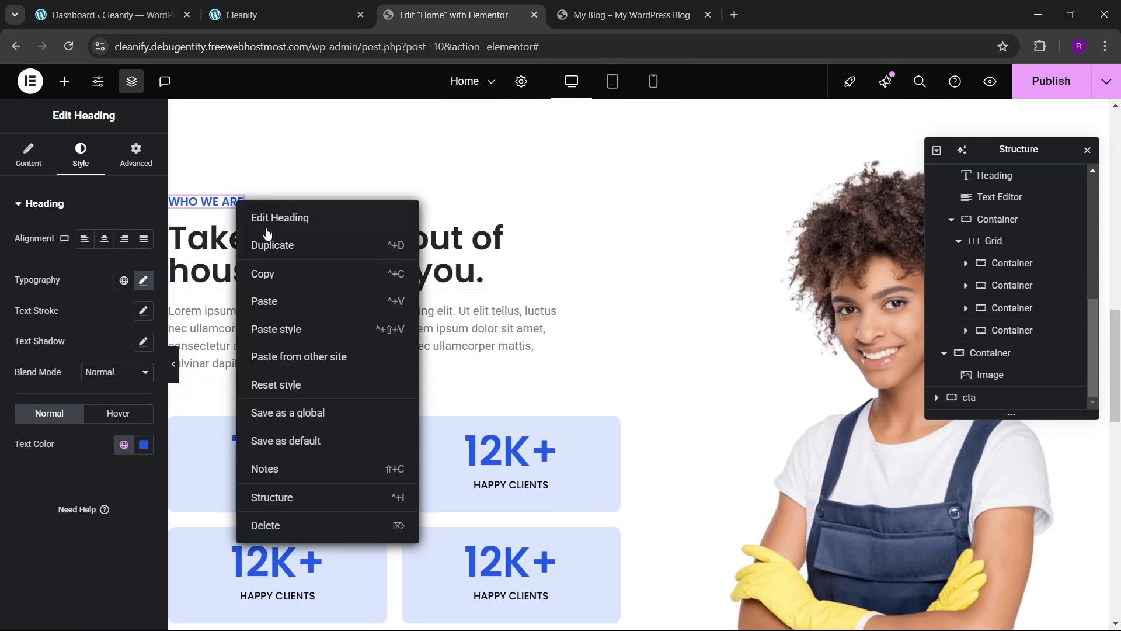
pyautogui.click(266, 231)
pyautogui.scroll(-7, 710, 317)
pyautogui.rightClick(583, 364)
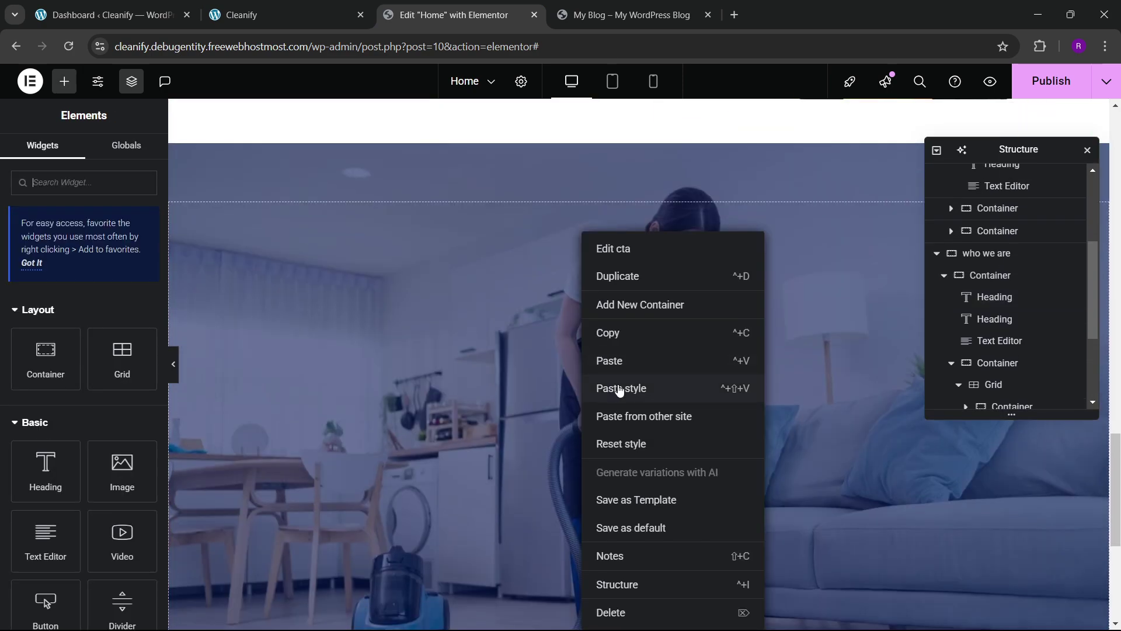
pyautogui.click(621, 360)
# - Copy the "Take the work out of housework for you." heading and paste it below "WHO WE ARE" in the cta container
pyautogui.scroll(10, 425, 337)
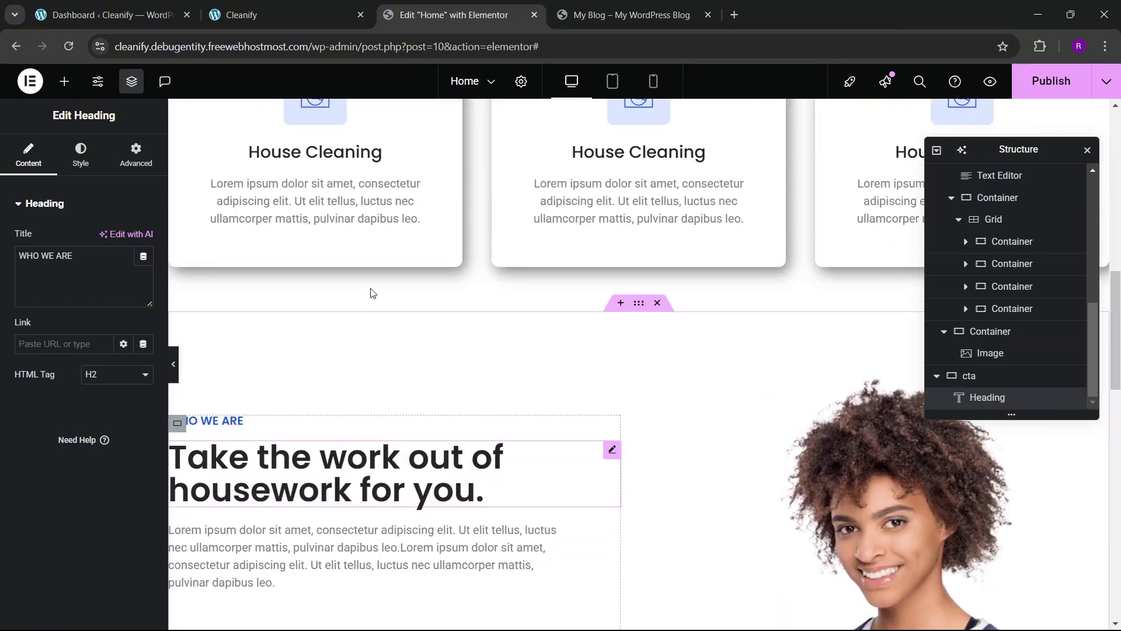
pyautogui.scroll(-2, 371, 373)
pyautogui.rightClick(381, 340)
pyautogui.click(447, 369)
pyautogui.scroll(-5, 566, 394)
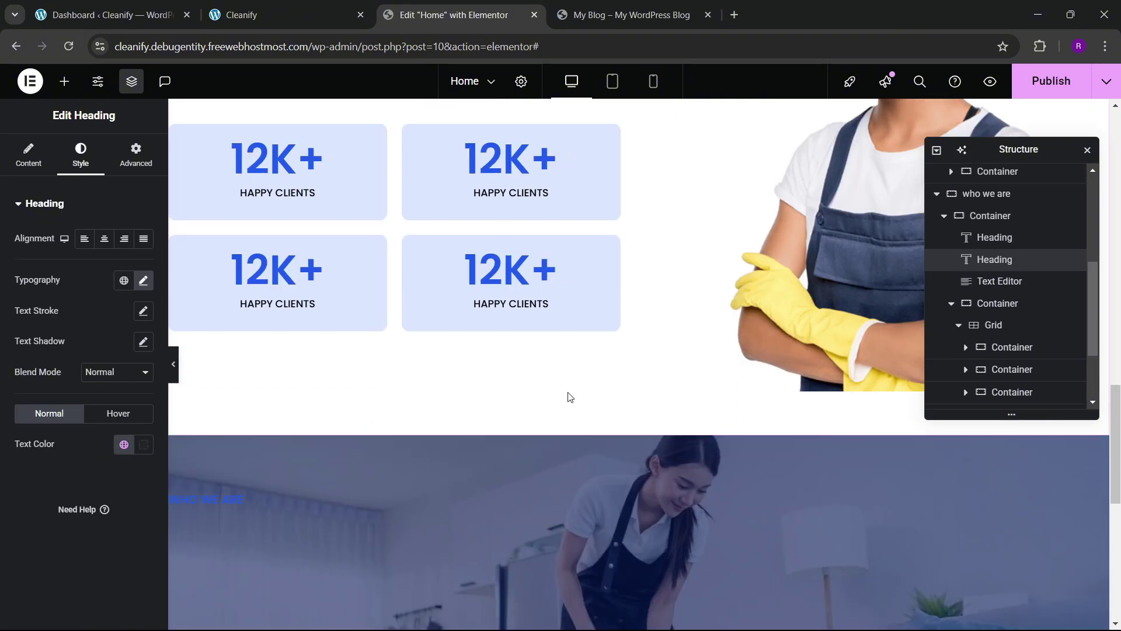
pyautogui.scroll(-5, 570, 391)
pyautogui.scroll(3, 600, 321)
pyautogui.rightClick(293, 282)
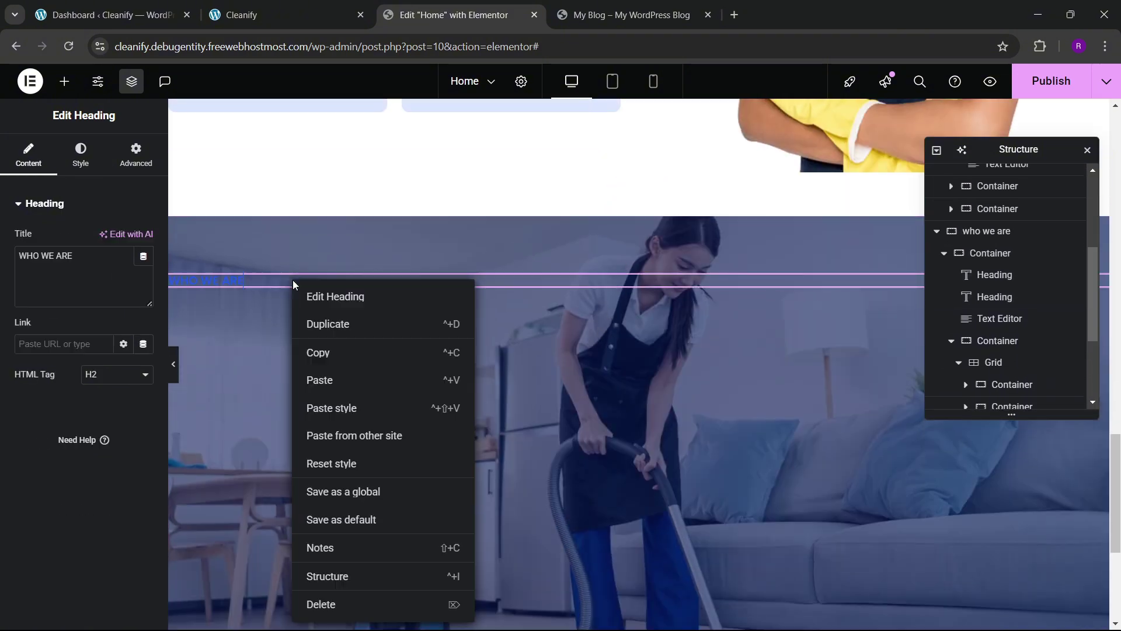
pyautogui.click(318, 380)
# - Check the reference banner and copy the lorem ipsum paragraph from the who we are section below the cta container's large heading
pyautogui.click(302, 8)
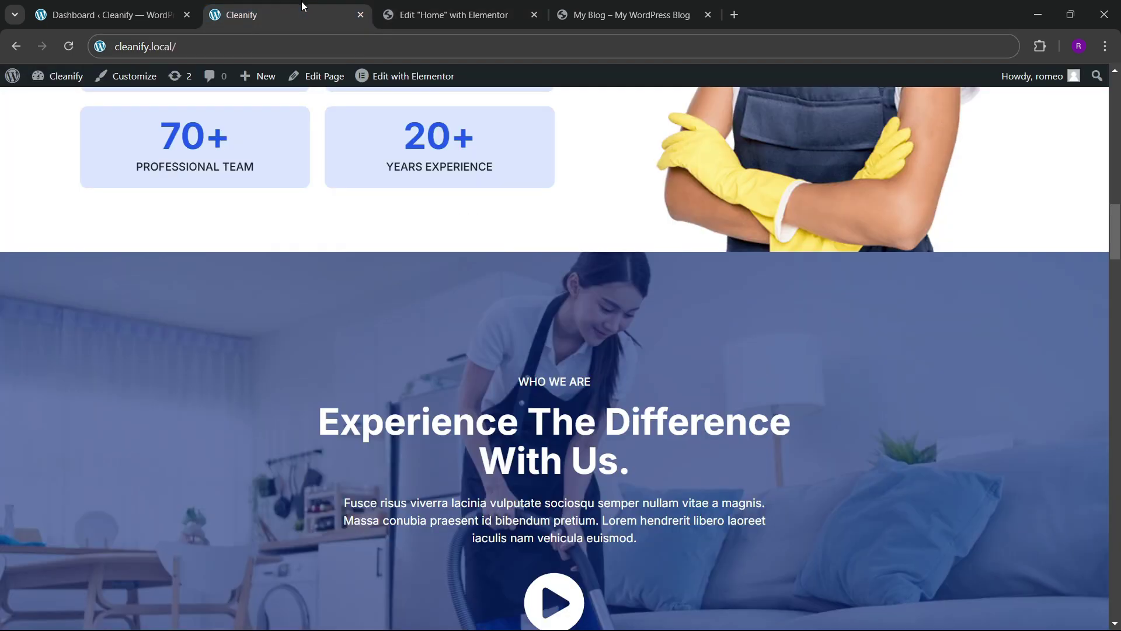
pyautogui.click(451, 8)
pyautogui.scroll(8, 338, 296)
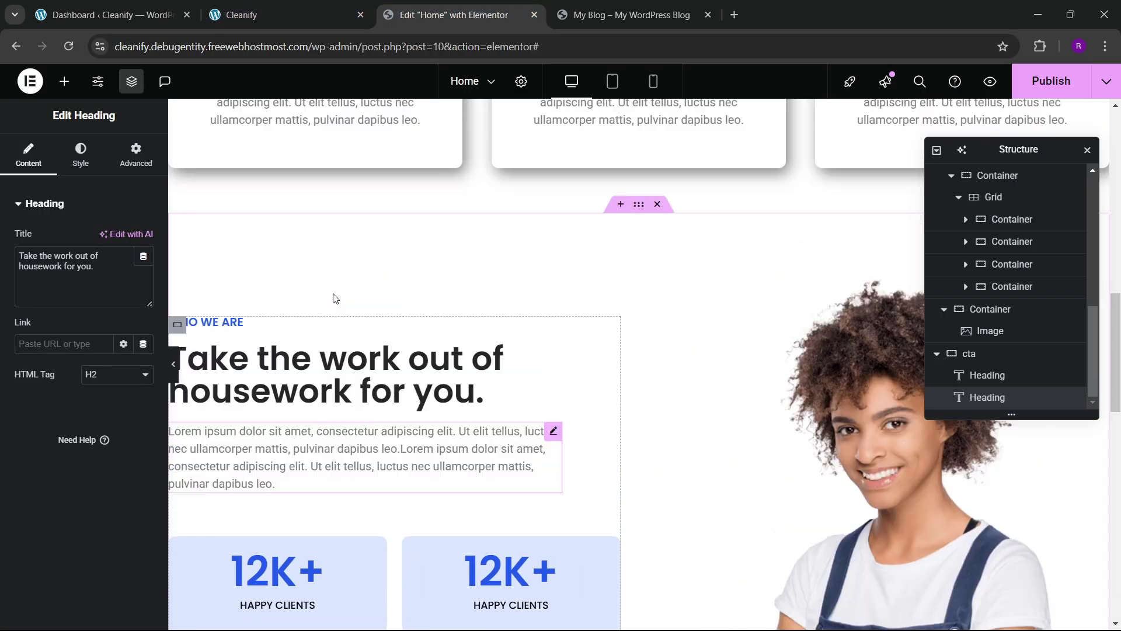
pyautogui.scroll(-2, 335, 298)
pyautogui.rightClick(341, 290)
pyautogui.click(387, 356)
pyautogui.scroll(-5, 432, 371)
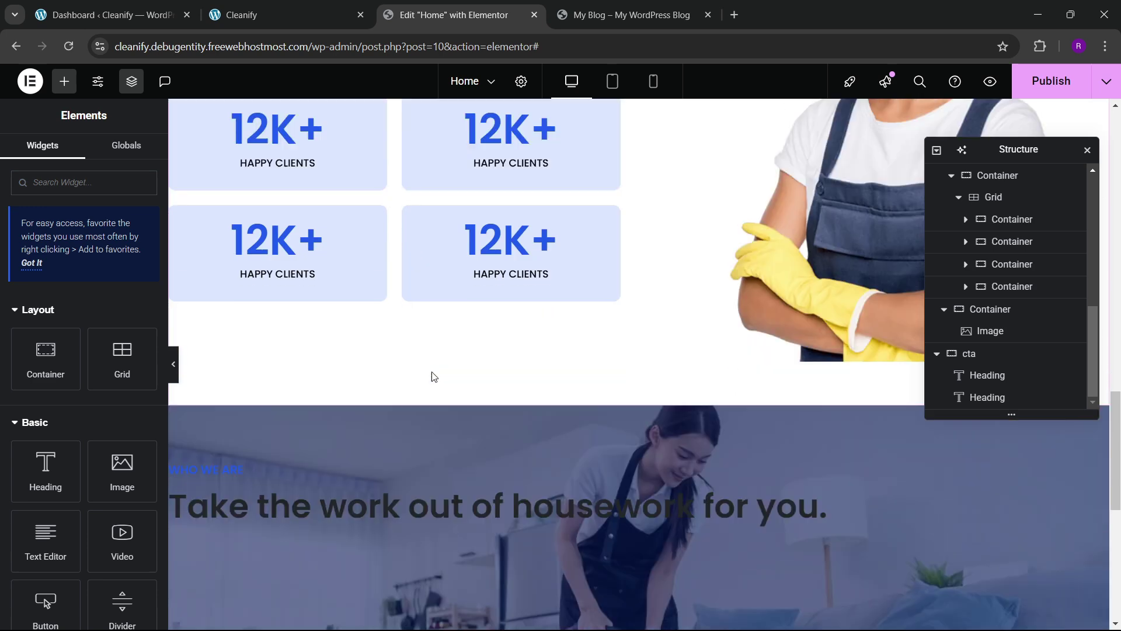
pyautogui.scroll(-5, 432, 372)
pyautogui.rightClick(394, 193)
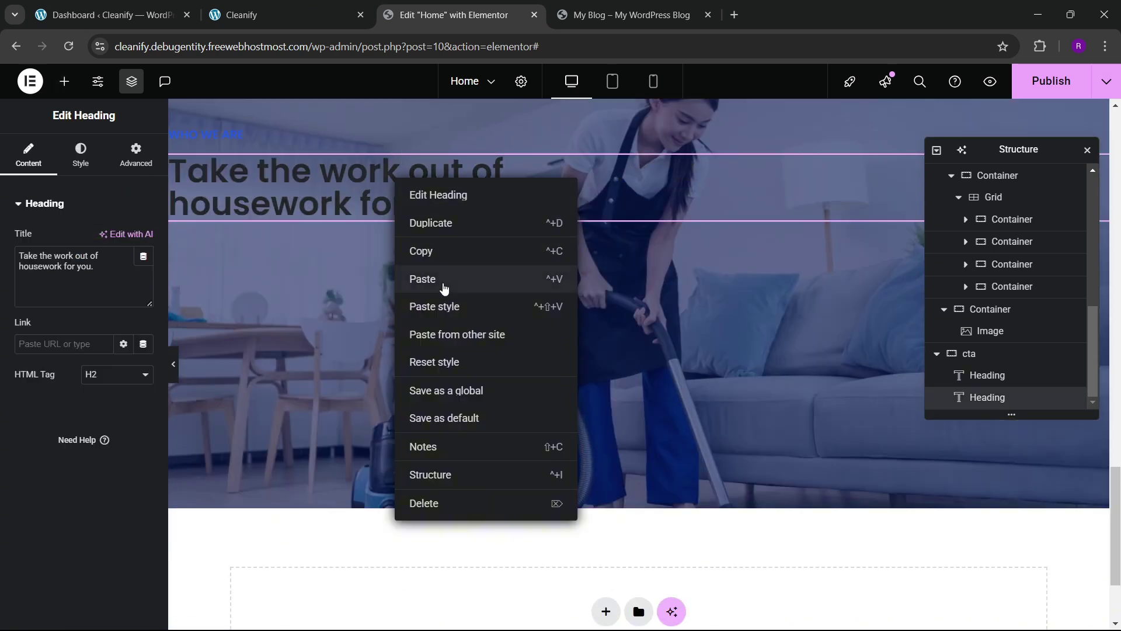
pyautogui.click(444, 280)
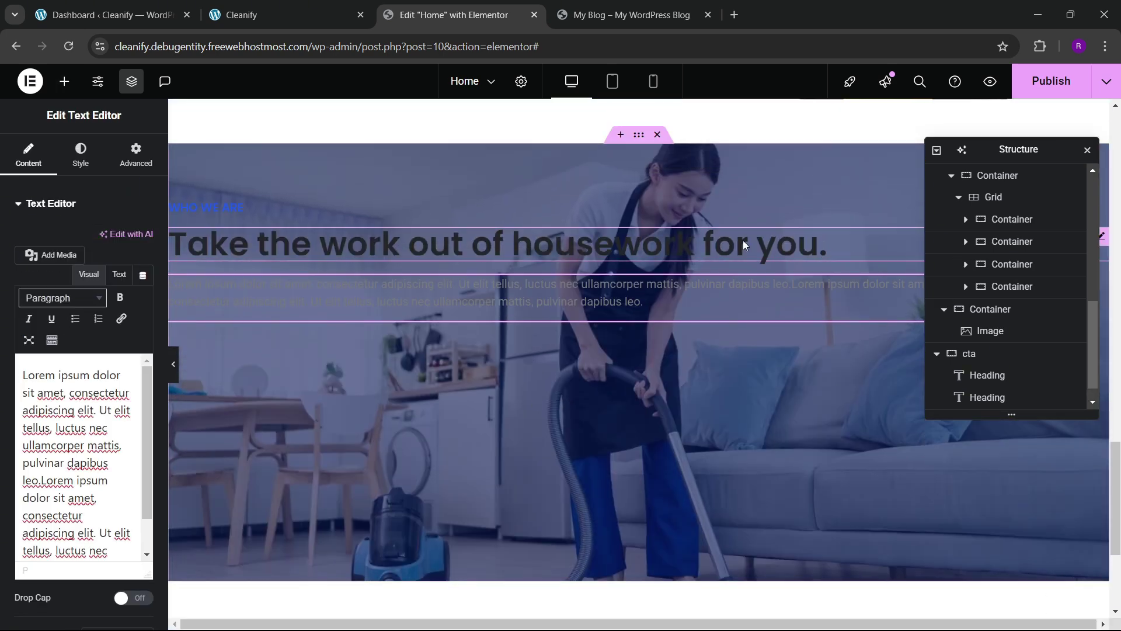
# - Center the cta container's contents both vertically and horizontally
pyautogui.click(640, 139)
pyautogui.click(27, 157)
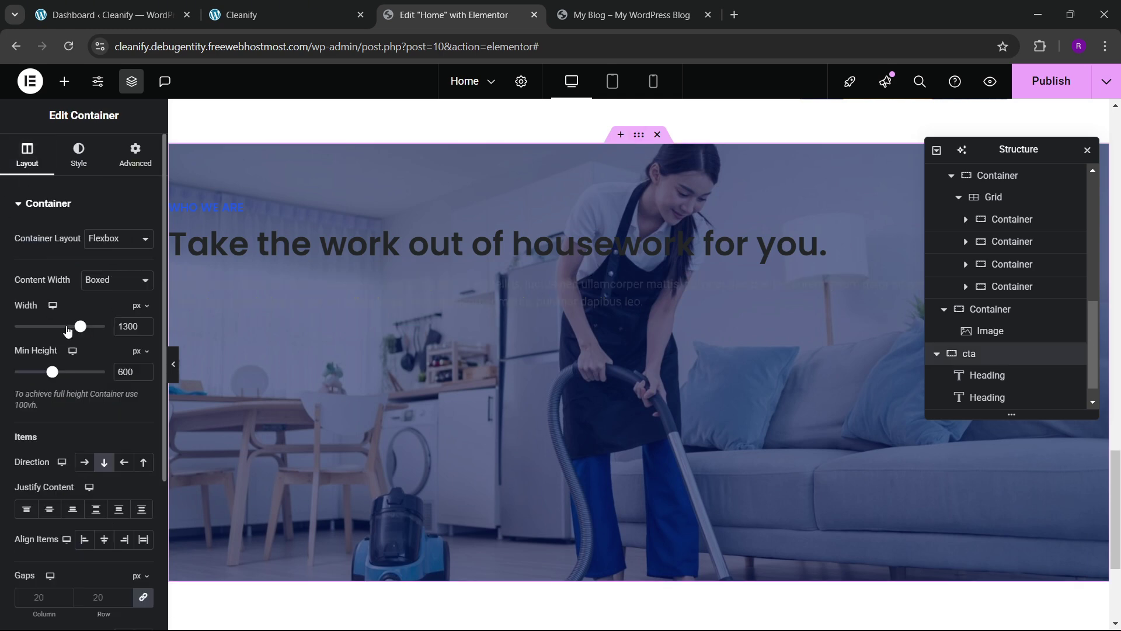
pyautogui.scroll(-2, 103, 326)
pyautogui.click(50, 363)
pyautogui.click(104, 393)
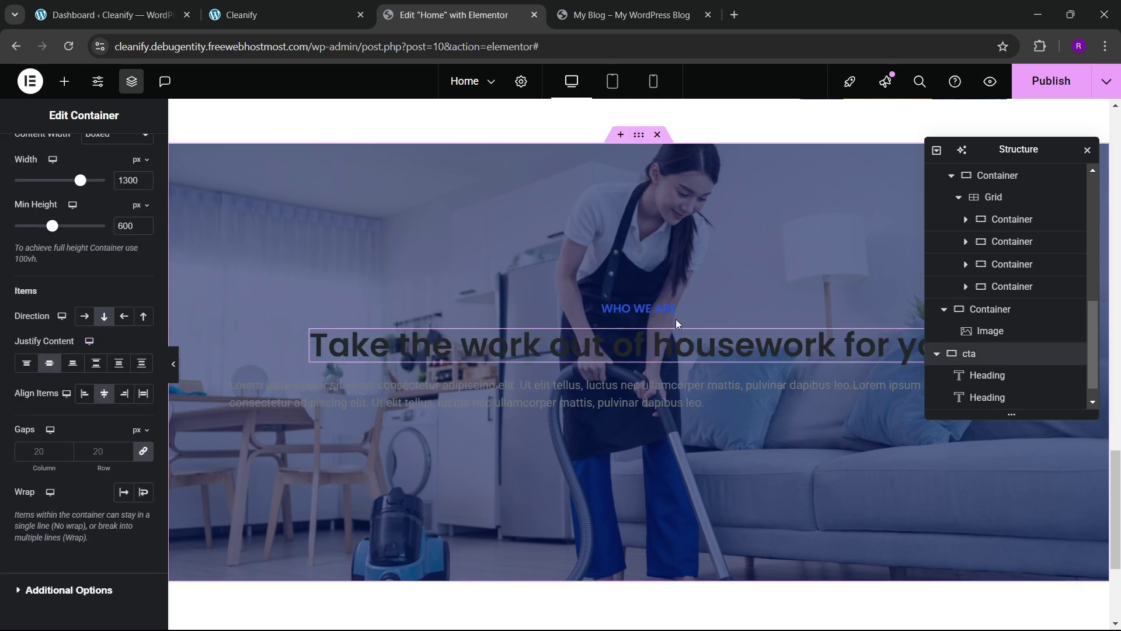
# - Change the text color of the cta section's "WHO WE ARE" heading to white
pyautogui.click(653, 310)
pyautogui.click(79, 155)
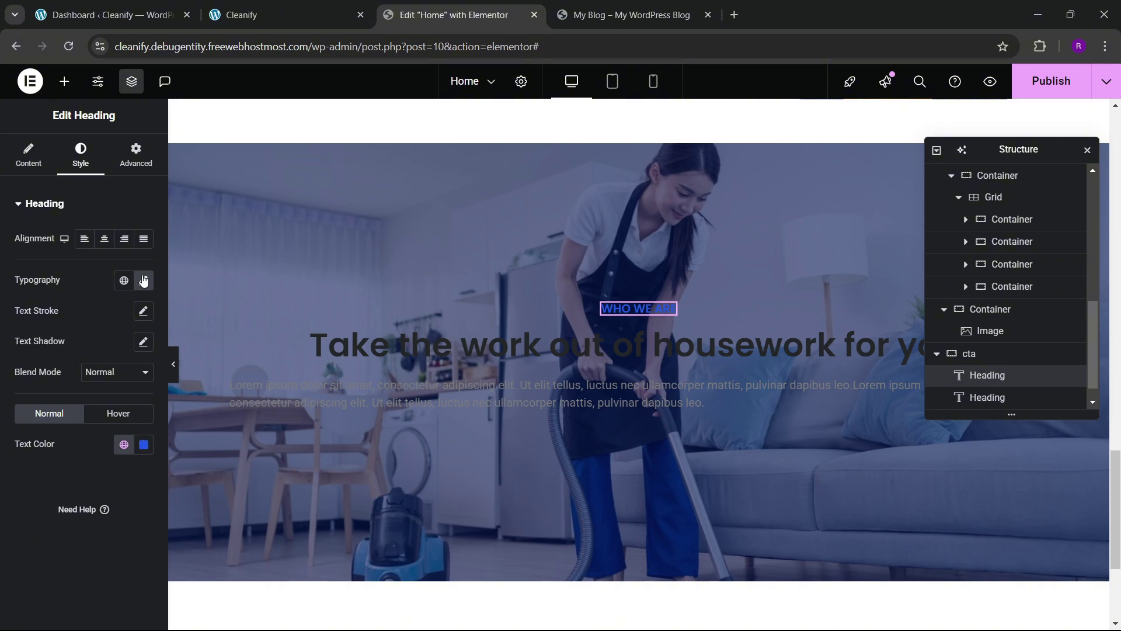
pyautogui.click(143, 446)
pyautogui.click(26, 275)
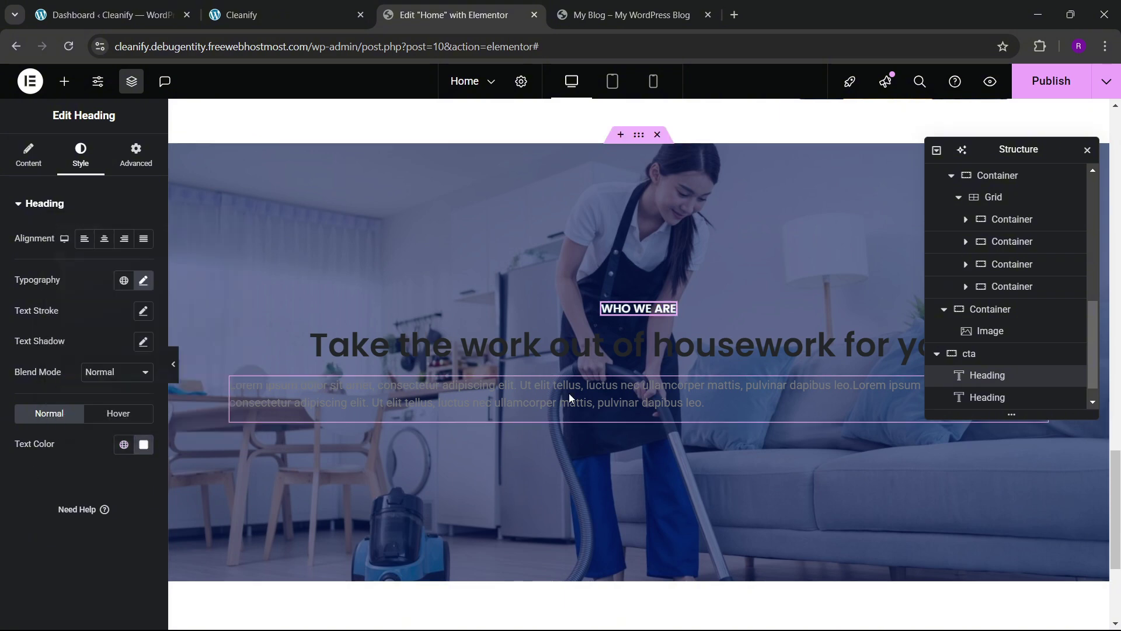
# - Change the text color of the cta section's large "Take the work out of housework for you." heading to white
pyautogui.click(615, 357)
pyautogui.click(81, 157)
pyautogui.click(144, 444)
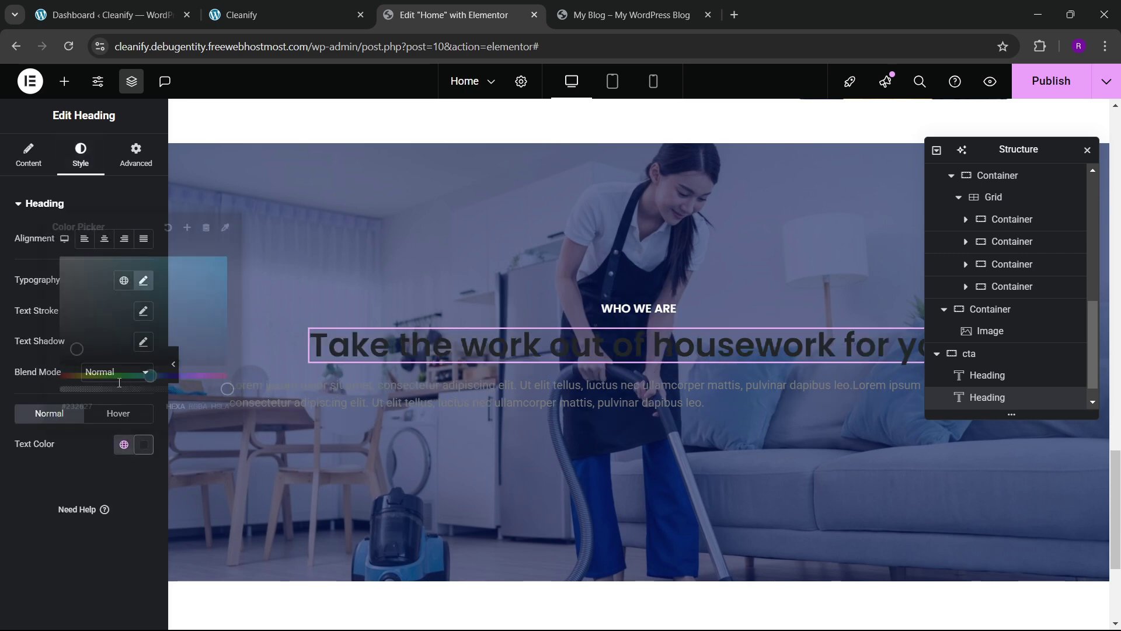
pyautogui.moveTo(75, 280); pyautogui.dragTo(35, 238)
pyautogui.click(20, 501)
# - Center-align the lorem ipsum paragraph in the cta section and set its text color to white (#FFFFFF)
pyautogui.click(604, 411)
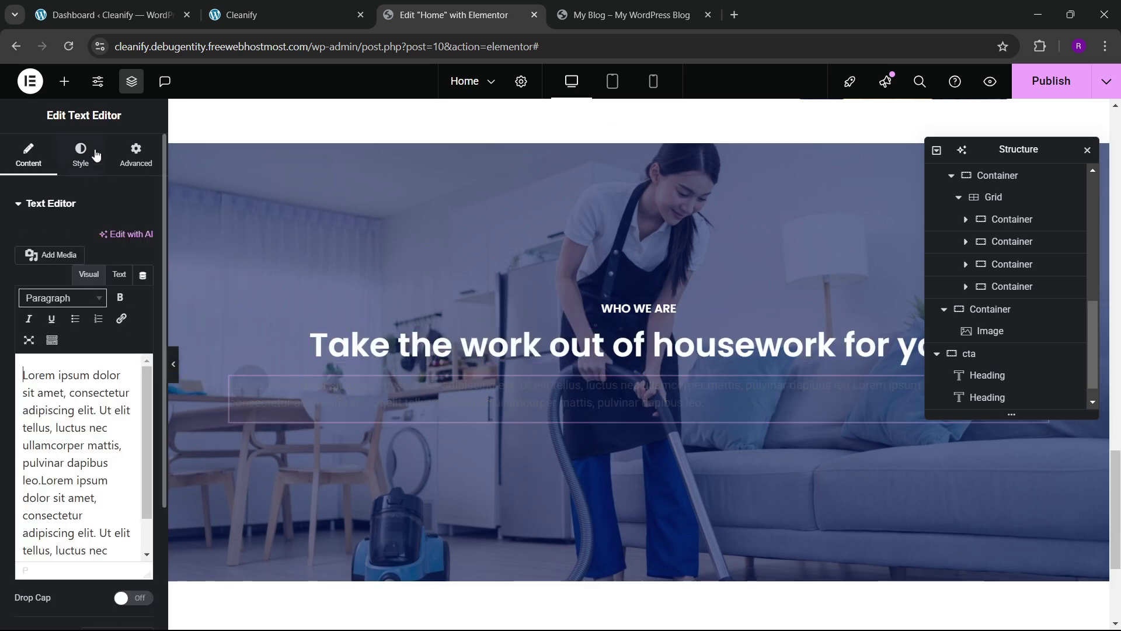
pyautogui.click(81, 157)
pyautogui.click(104, 238)
pyautogui.click(143, 269)
pyautogui.moveTo(93, 363); pyautogui.dragTo(45, 319)
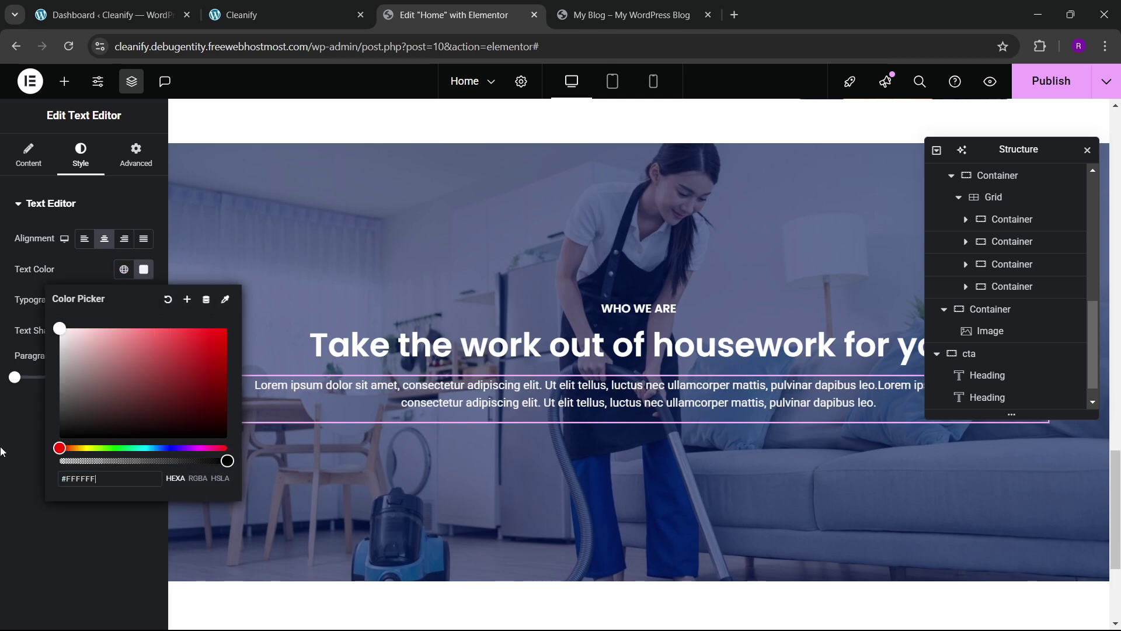
pyautogui.click(4, 448)
# - Narrow the cta paragraph to a custom width of 46% and give the large heading a custom width of 41%
pyautogui.click(133, 166)
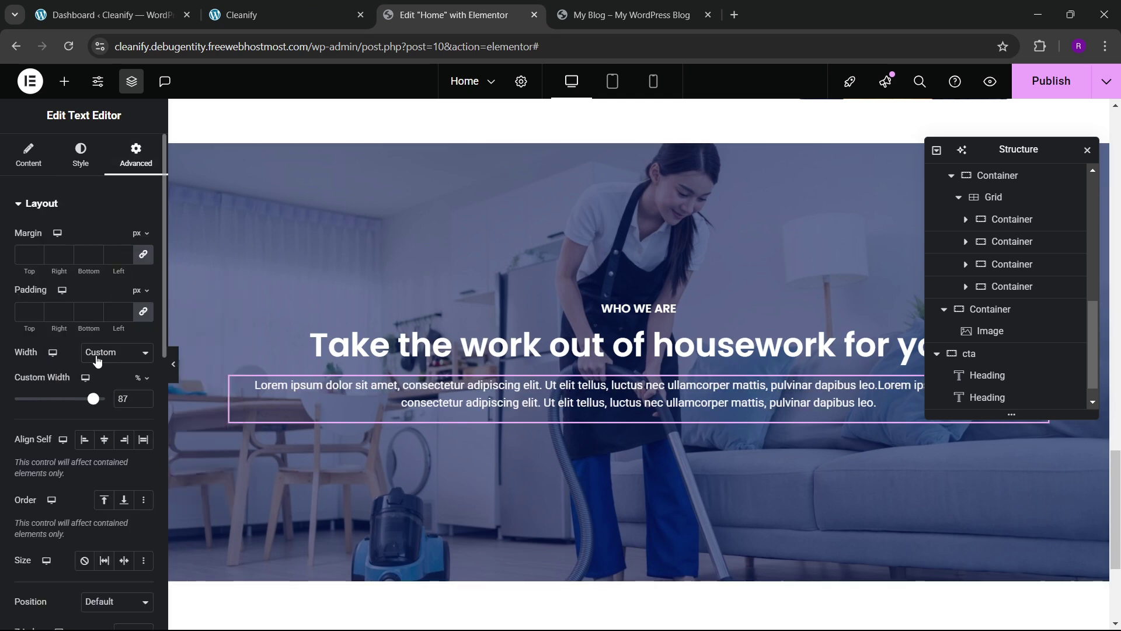
pyautogui.moveTo(91, 399); pyautogui.dragTo(58, 400)
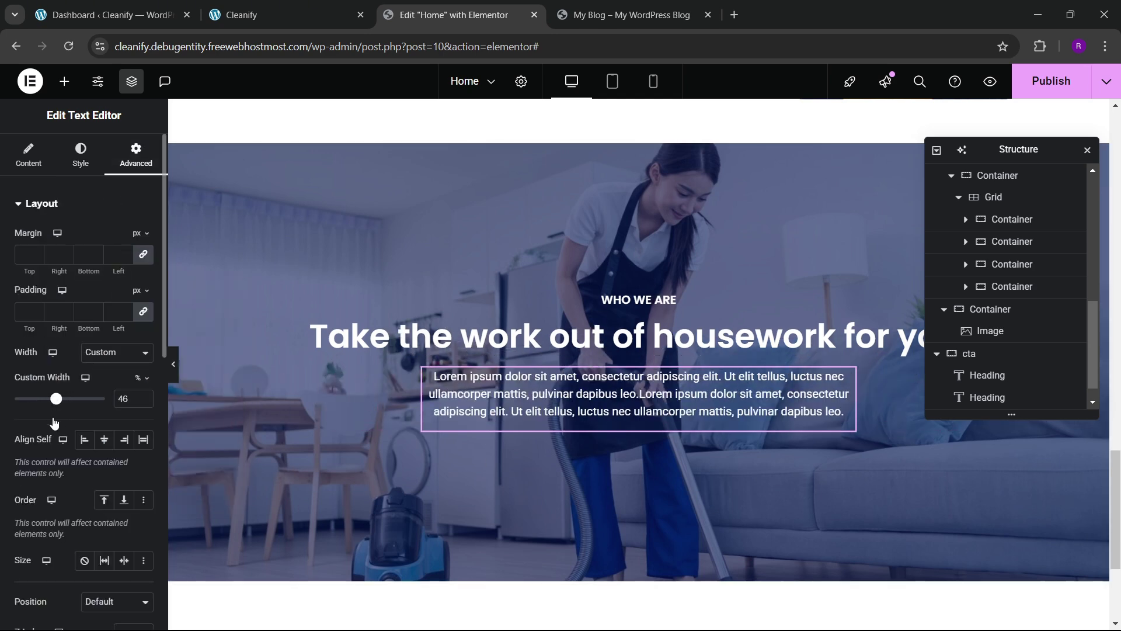
pyautogui.click(551, 349)
pyautogui.click(137, 158)
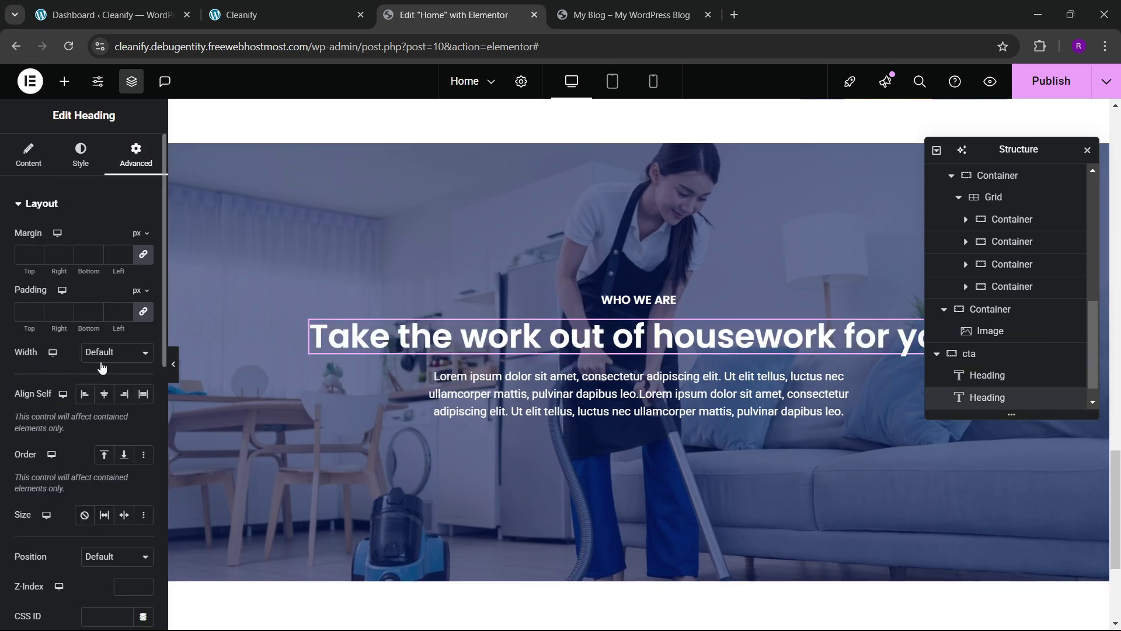
pyautogui.click(103, 421)
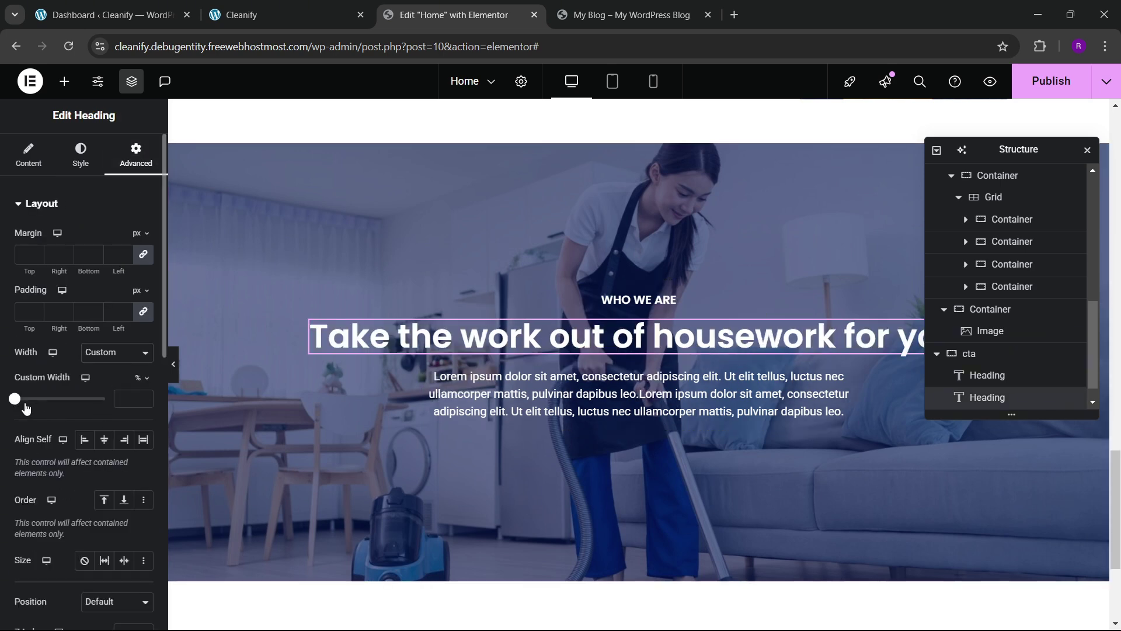
pyautogui.moveTo(26, 408); pyautogui.dragTo(55, 418)
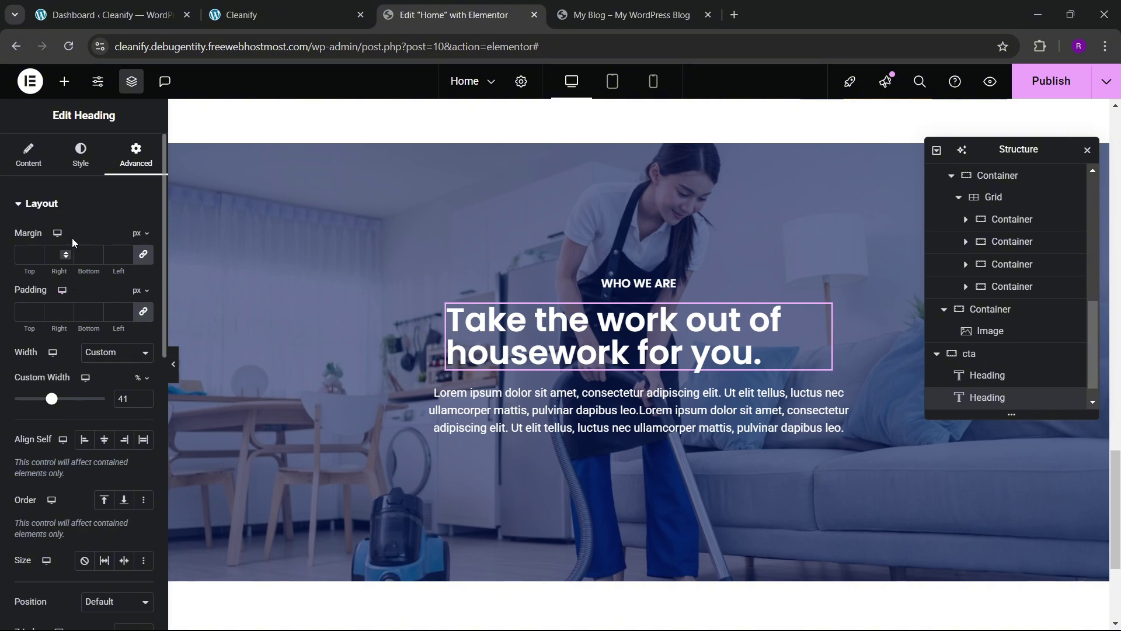
# - Center-align the cta section's large heading and widen its custom width to 51%
pyautogui.click(80, 155)
pyautogui.click(104, 239)
pyautogui.click(124, 162)
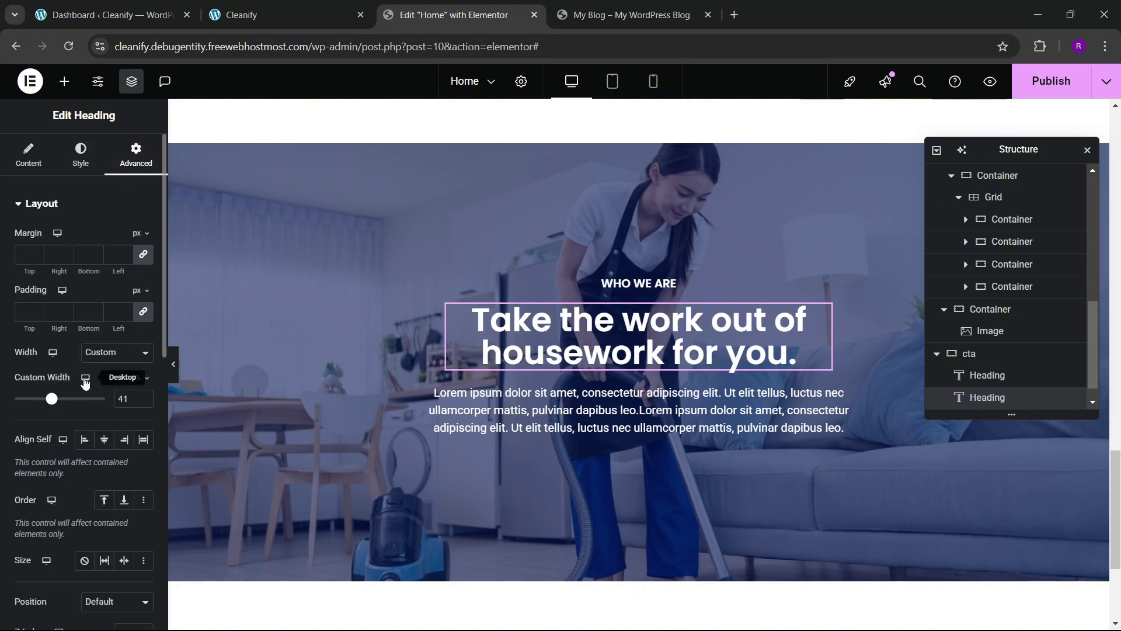
pyautogui.moveTo(59, 399); pyautogui.dragTo(64, 408)
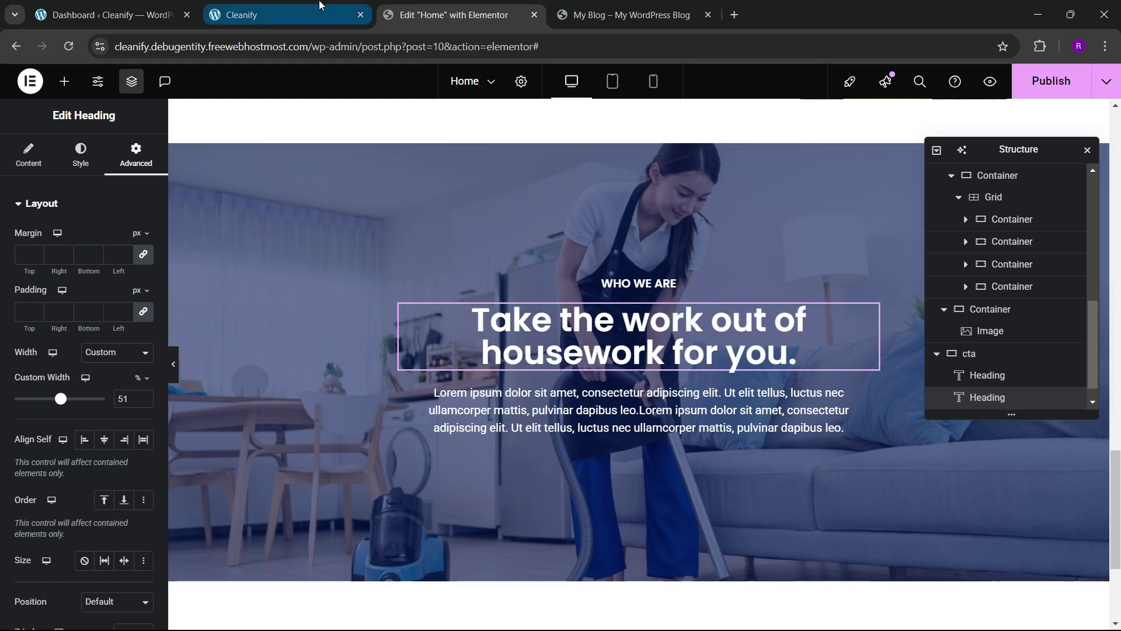
# - Copy the reference banner's headline and replace the large cta heading's text with "Experience the difference with us."
pyautogui.click(363, 5)
pyautogui.click(409, 15)
pyautogui.click(286, 15)
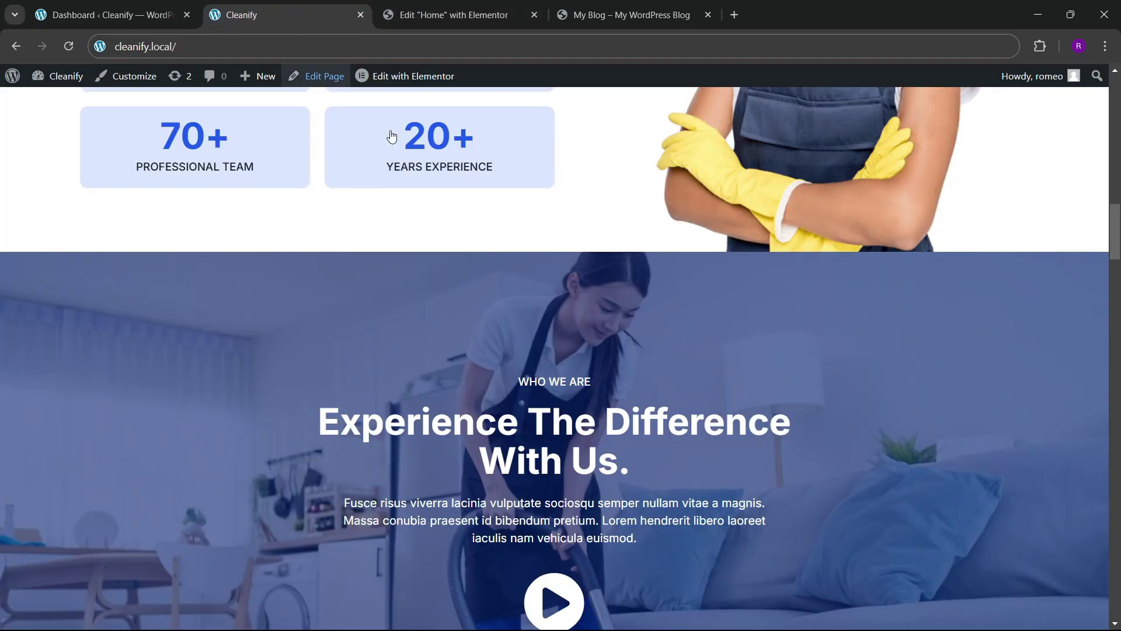
pyautogui.moveTo(333, 442); pyautogui.dragTo(687, 477)
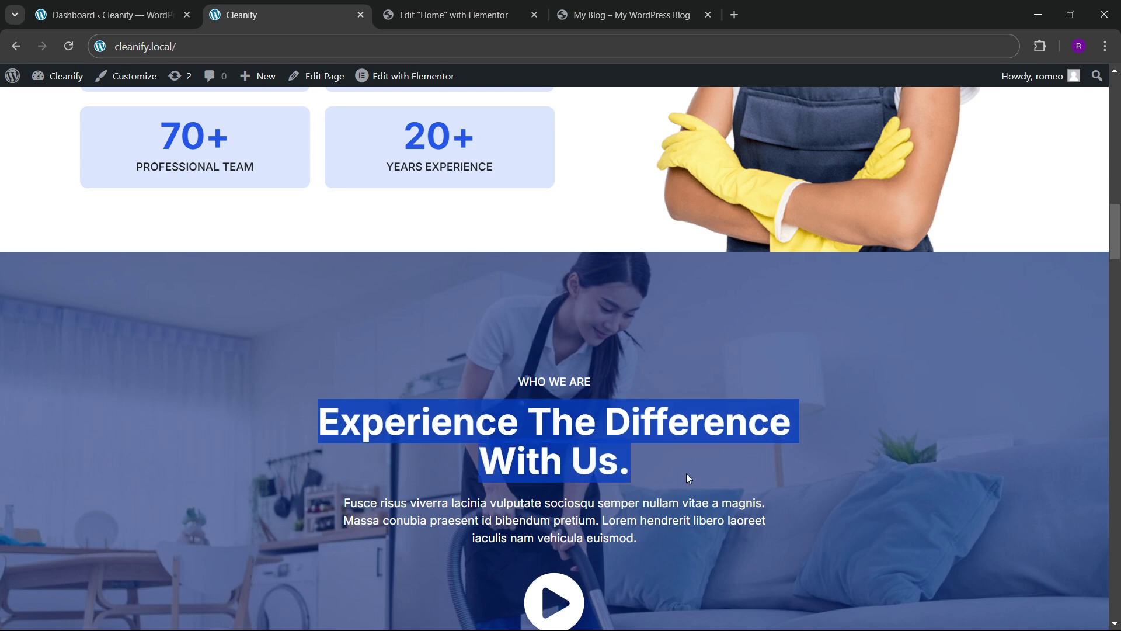
pyautogui.click(461, 19)
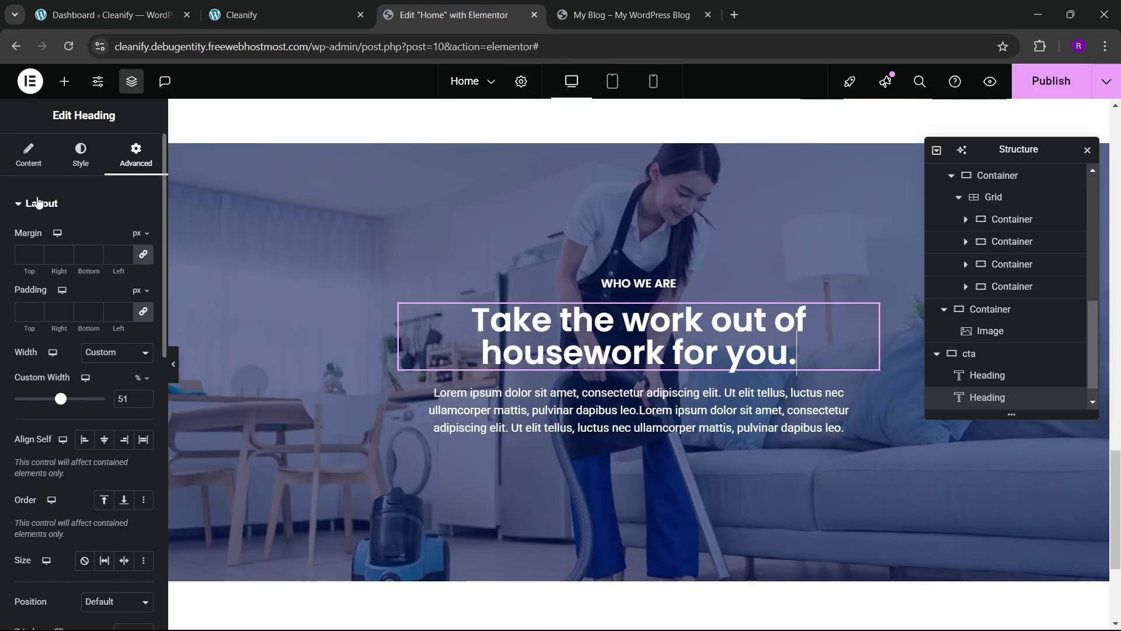
pyautogui.click(28, 155)
pyautogui.hotkey('ctrl', 'v')
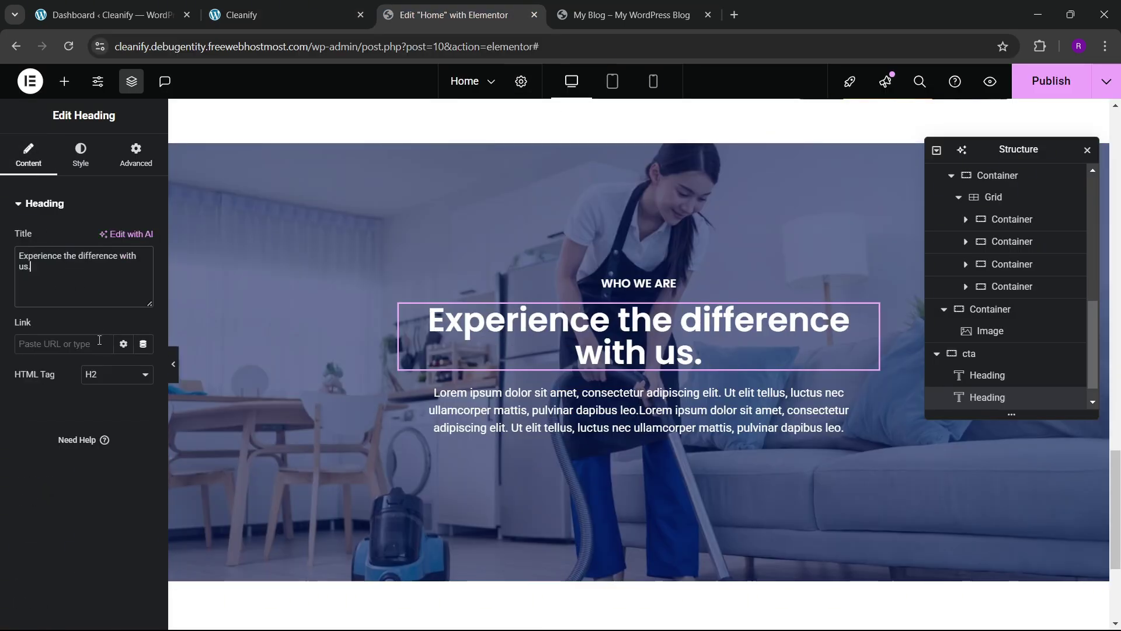
# - Set the font size of the "Experience the difference with us." heading to 50 px
pyautogui.click(81, 155)
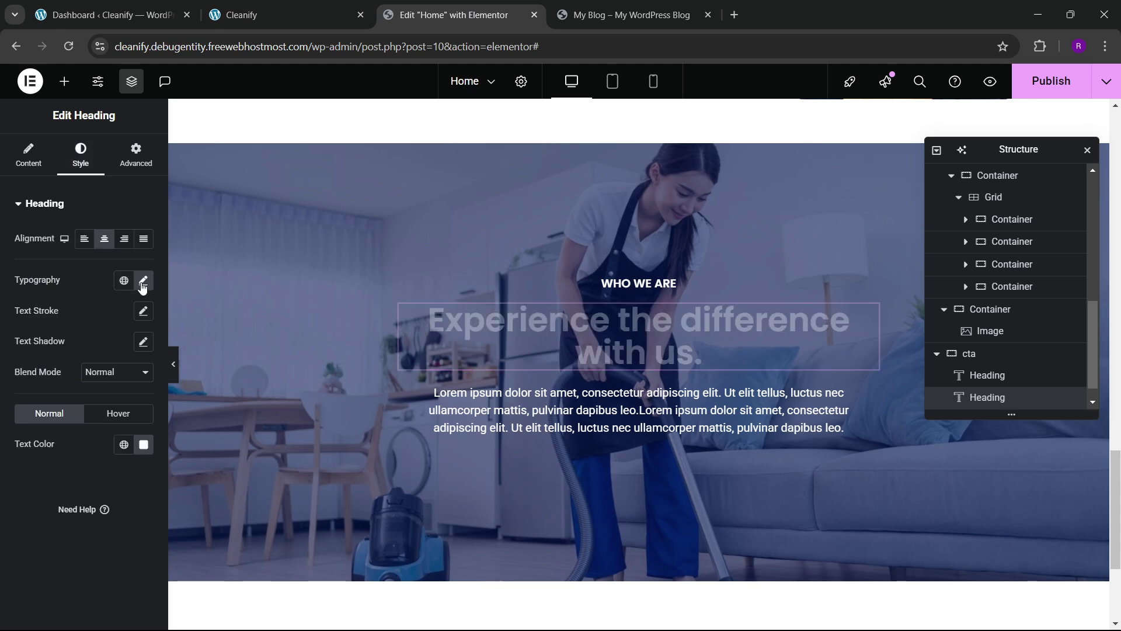
pyautogui.click(143, 280)
pyautogui.write('50')
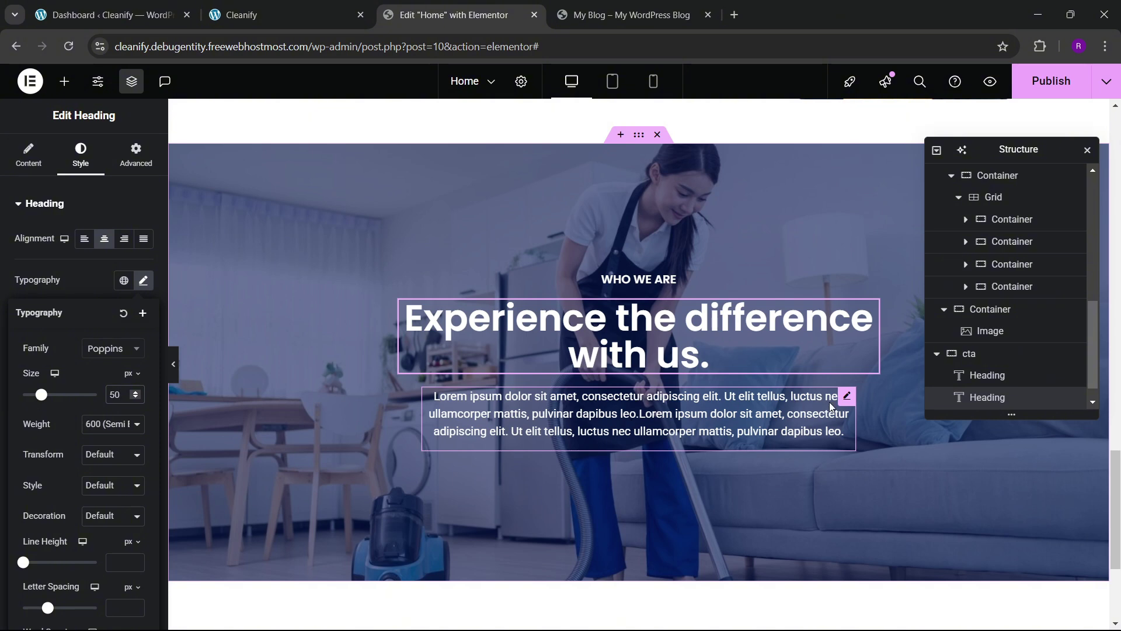
# - Set the font size of the cta section's paragraph to 18 px
pyautogui.click(848, 399)
pyautogui.click(81, 155)
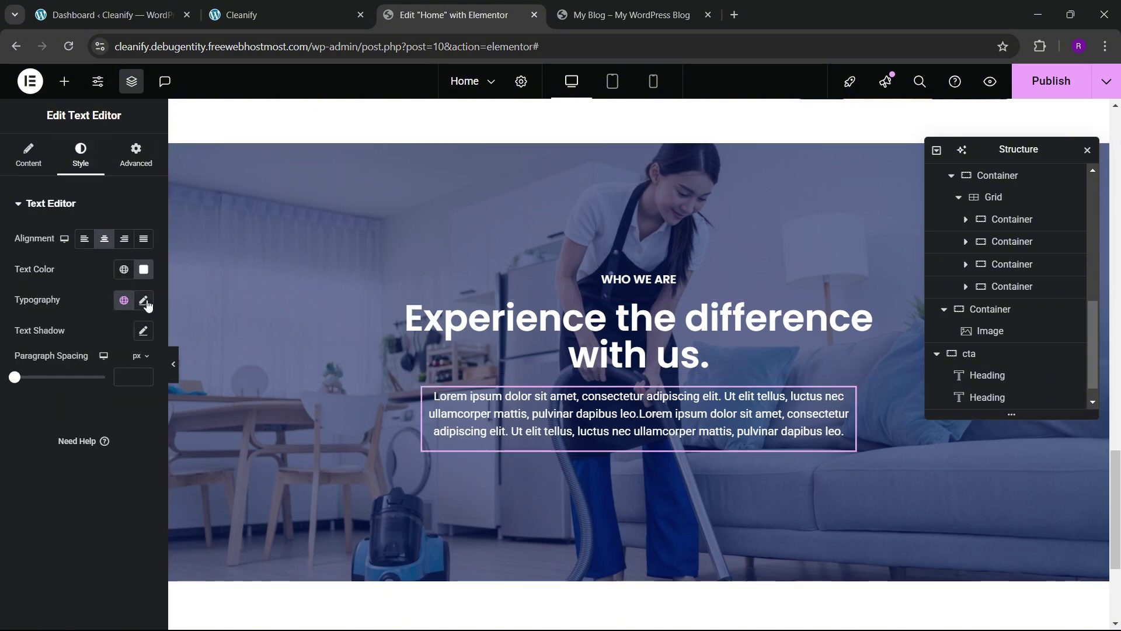
pyautogui.click(144, 301)
pyautogui.click(136, 414)
pyautogui.click(136, 415)
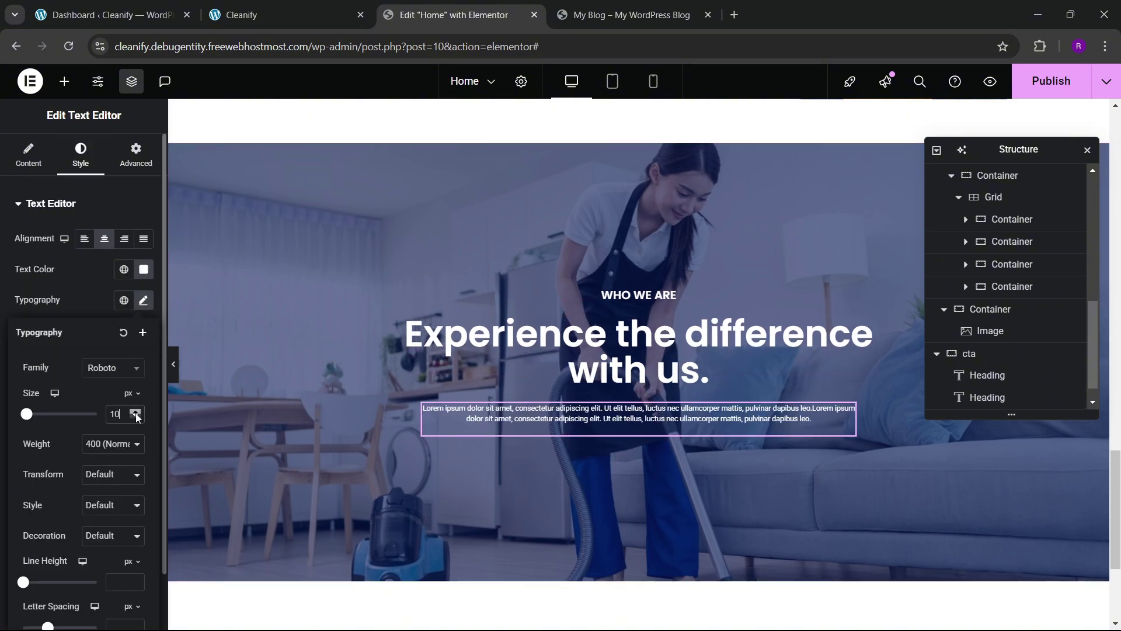
pyautogui.click(136, 415)
pyautogui.click(136, 414)
pyautogui.click(136, 415)
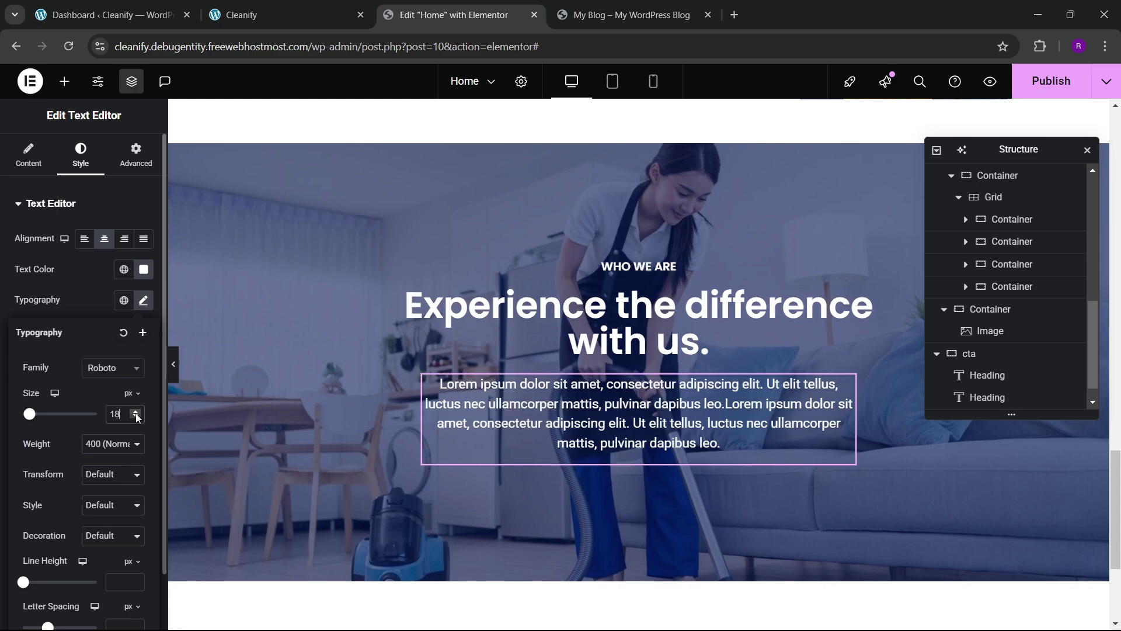
# - Check the reference banner and add an Icon widget below the paragraph in the cta container
pyautogui.click(278, 15)
pyautogui.click(455, 15)
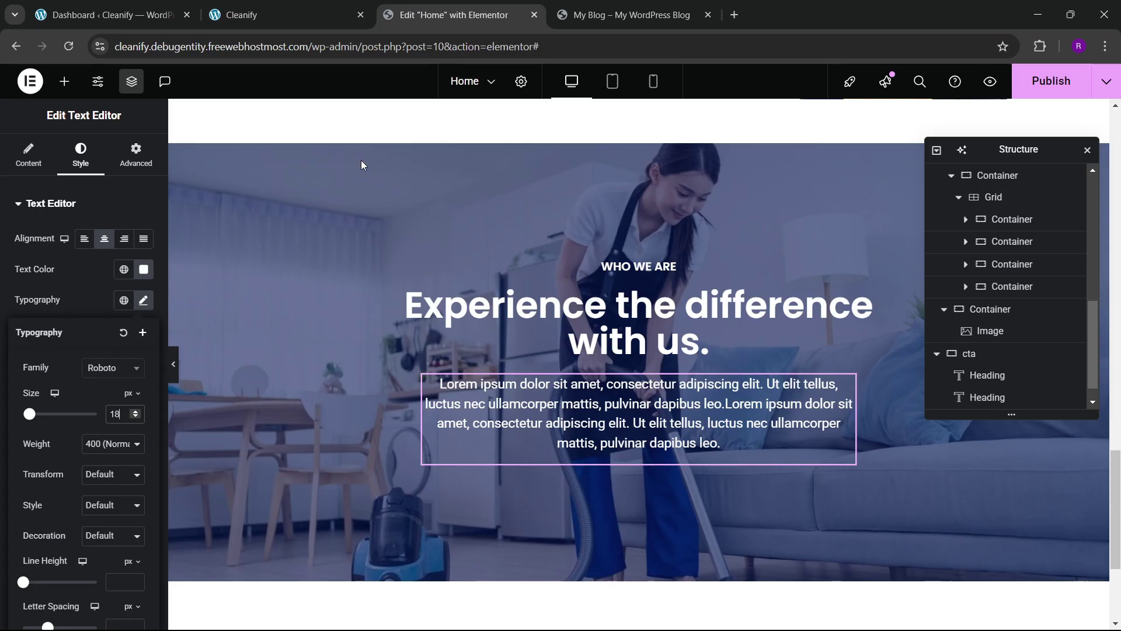
pyautogui.click(65, 81)
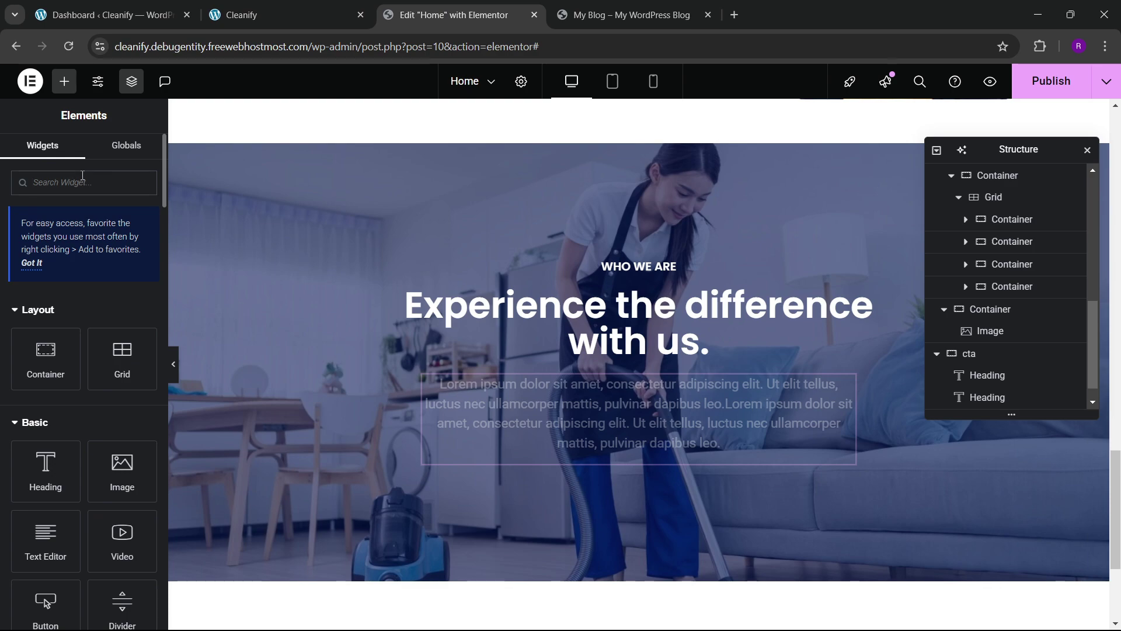
pyautogui.click(82, 182)
pyautogui.write('icon')
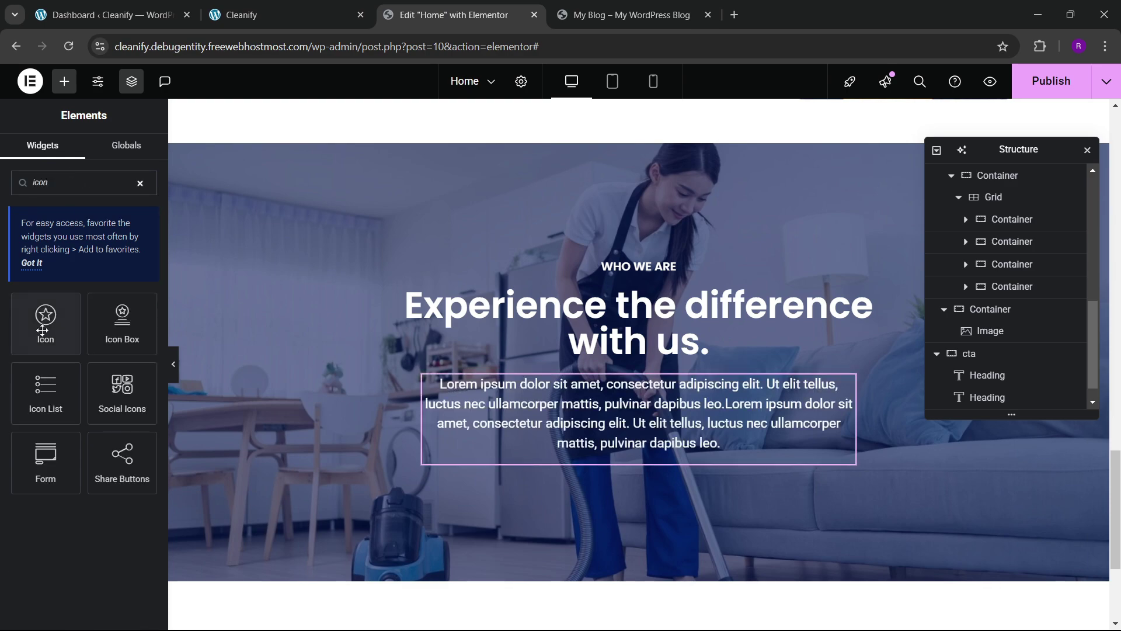
pyautogui.moveTo(46, 324); pyautogui.dragTo(510, 419)
# - Replace the default star with the solid play circle icon, searching the icon library for "play"
pyautogui.click(73, 292)
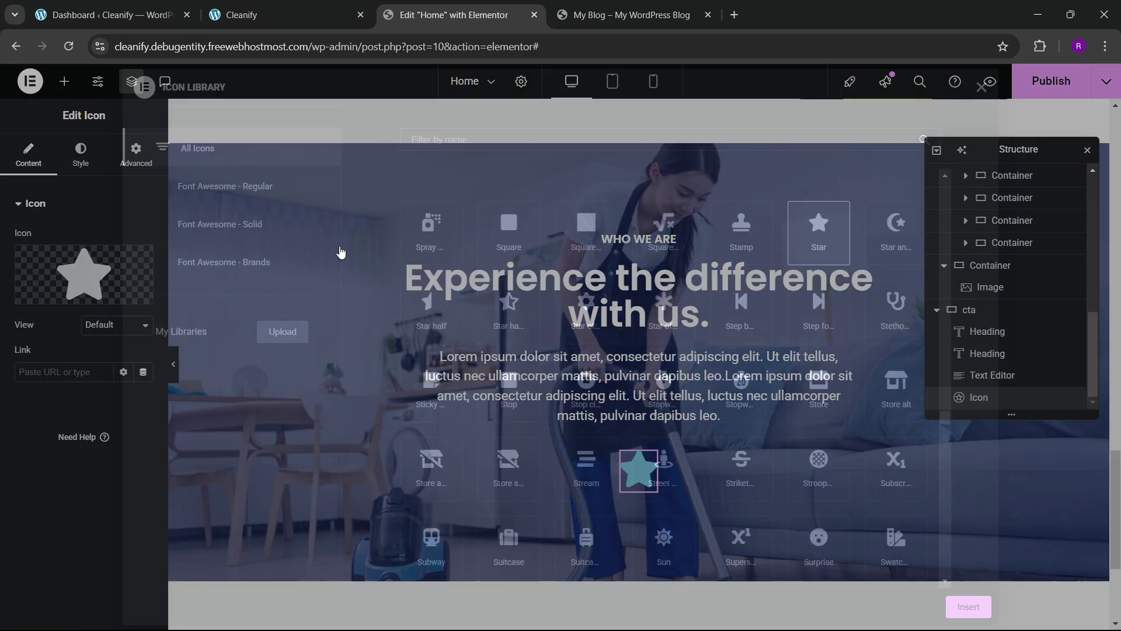
pyautogui.click(441, 142)
pyautogui.write('play')
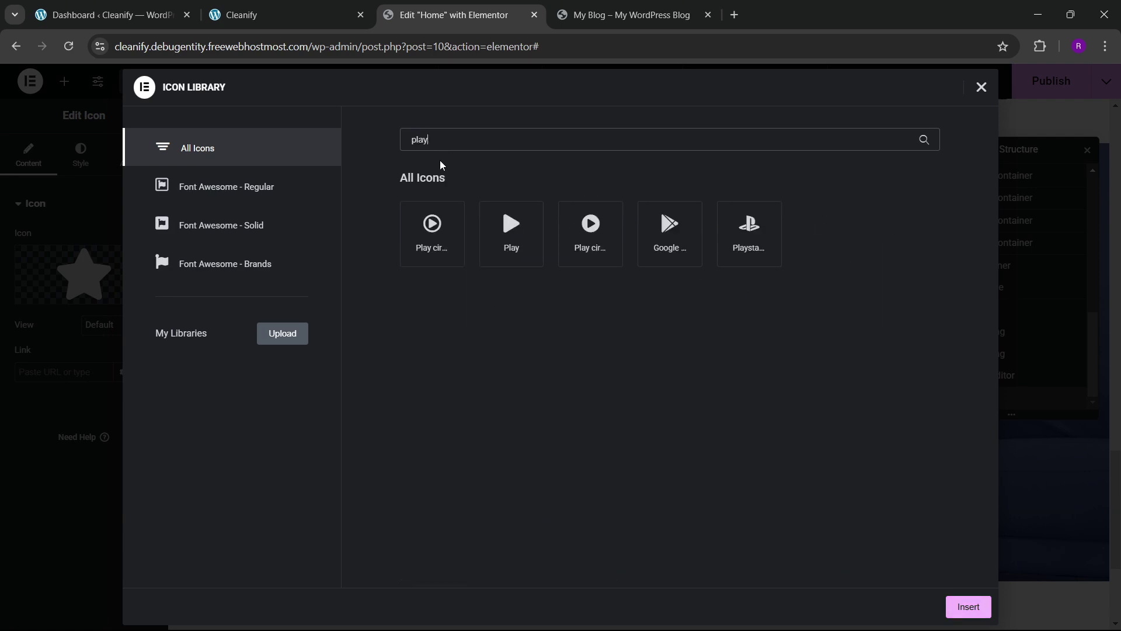
pyautogui.click(590, 230)
pyautogui.click(968, 606)
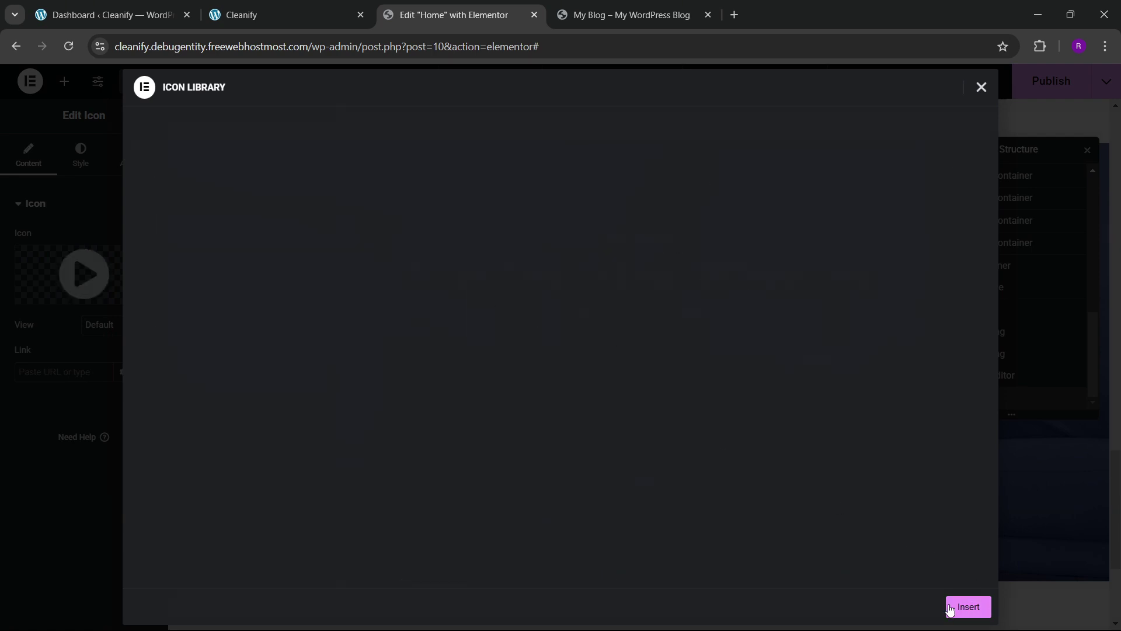
# - Make the play icon white with a size of 70 px and publish the page
pyautogui.click(80, 155)
pyautogui.click(143, 300)
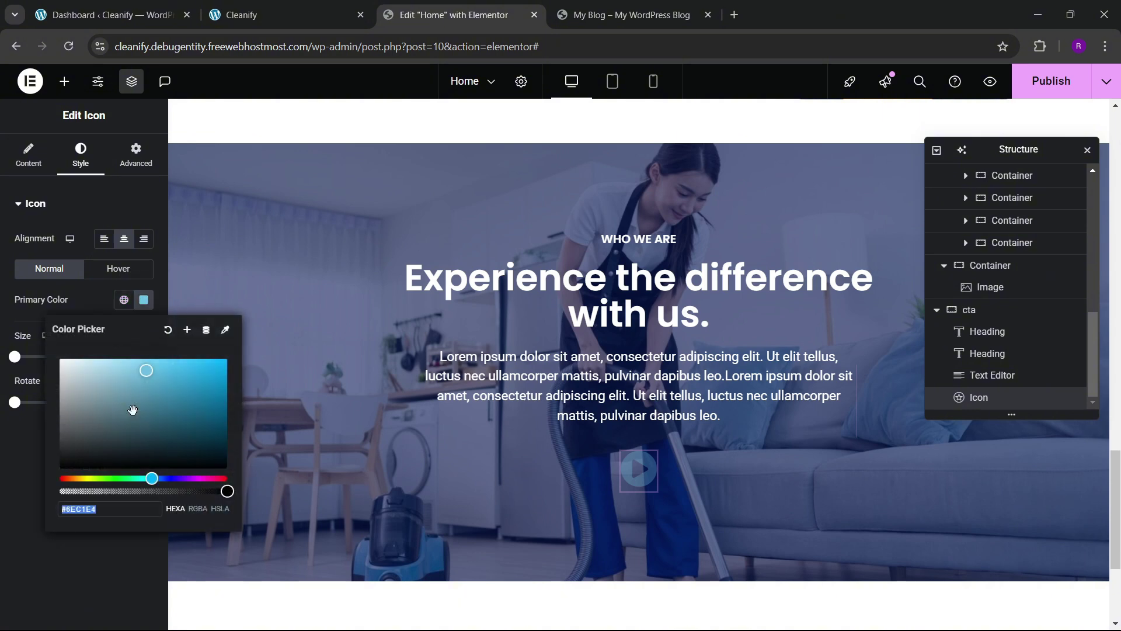
pyautogui.click(15, 445)
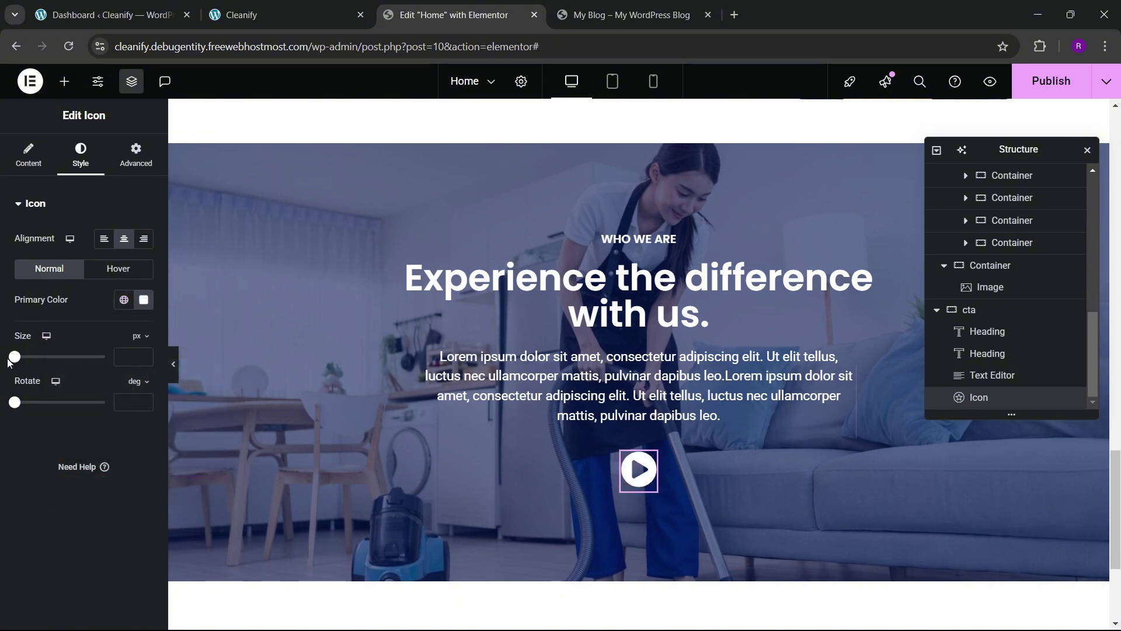
pyautogui.moveTo(15, 357); pyautogui.dragTo(36, 369)
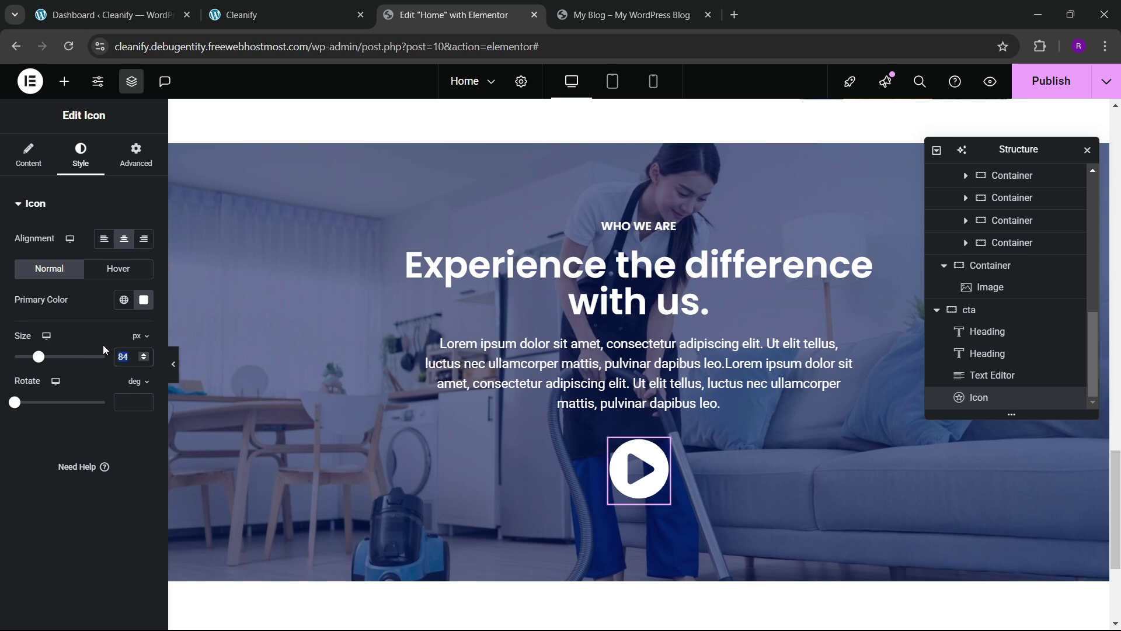
pyautogui.write('70')
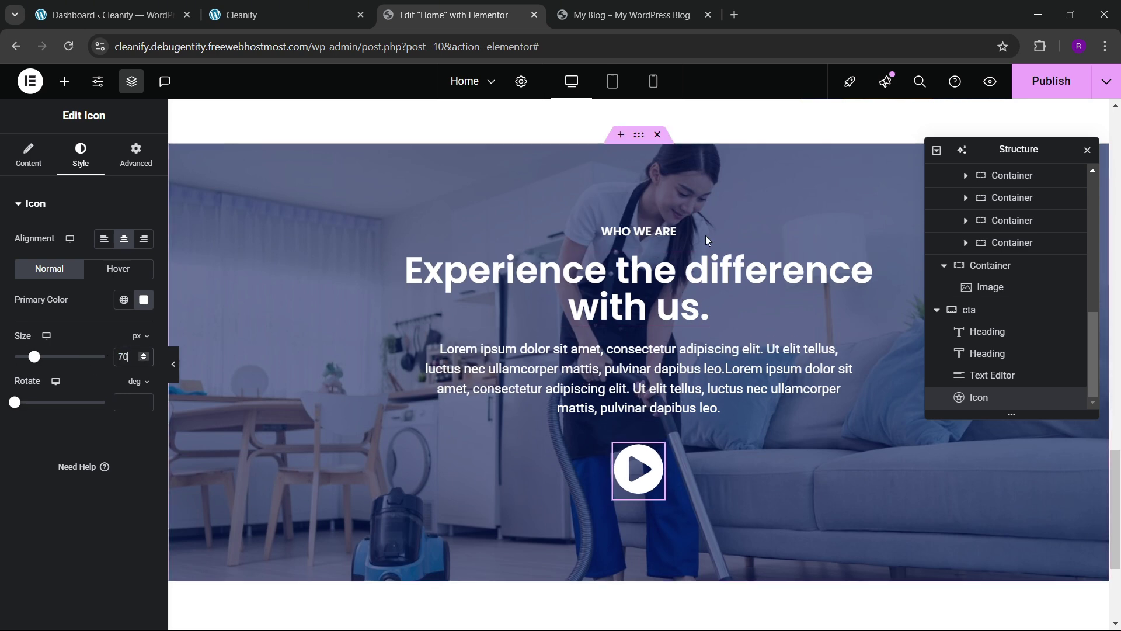
pyautogui.click(1051, 81)
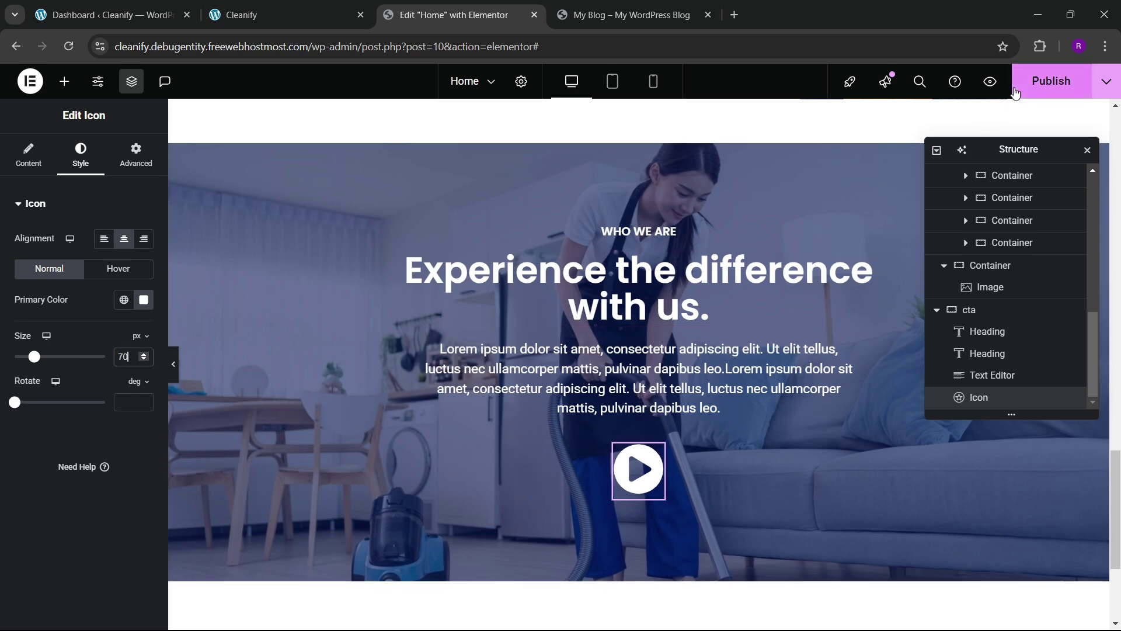
# - Check the reference's service cards section and add a single-column flexbox container below the cta section with a boxed width of 1300 px
pyautogui.click(310, 5)
pyautogui.scroll(-3, 518, 347)
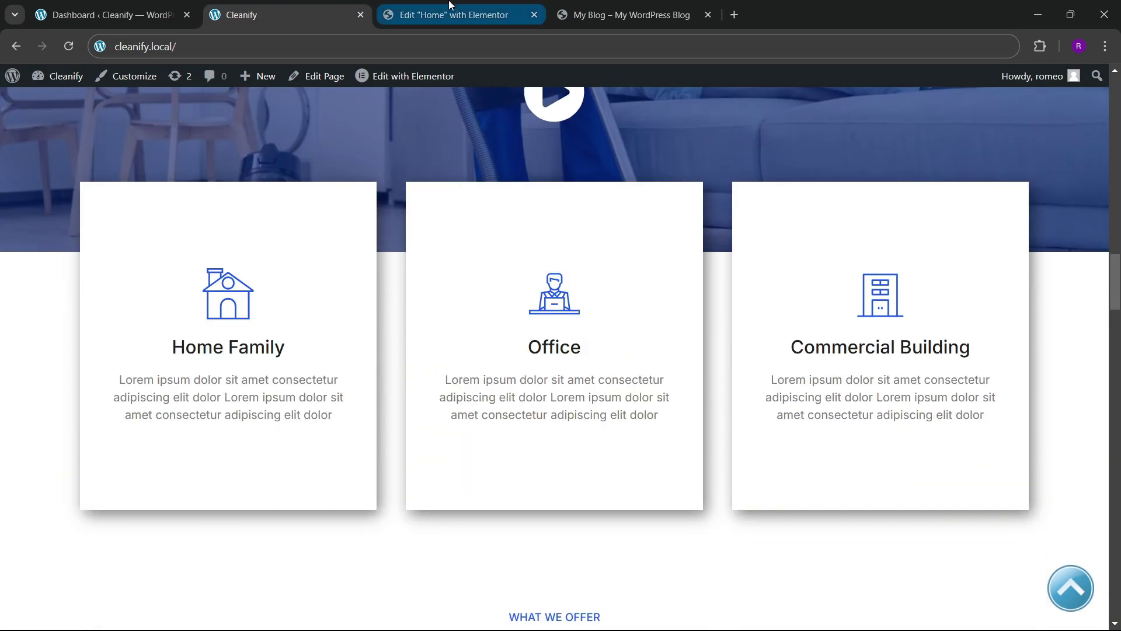
pyautogui.click(450, 5)
pyautogui.scroll(-3, 498, 323)
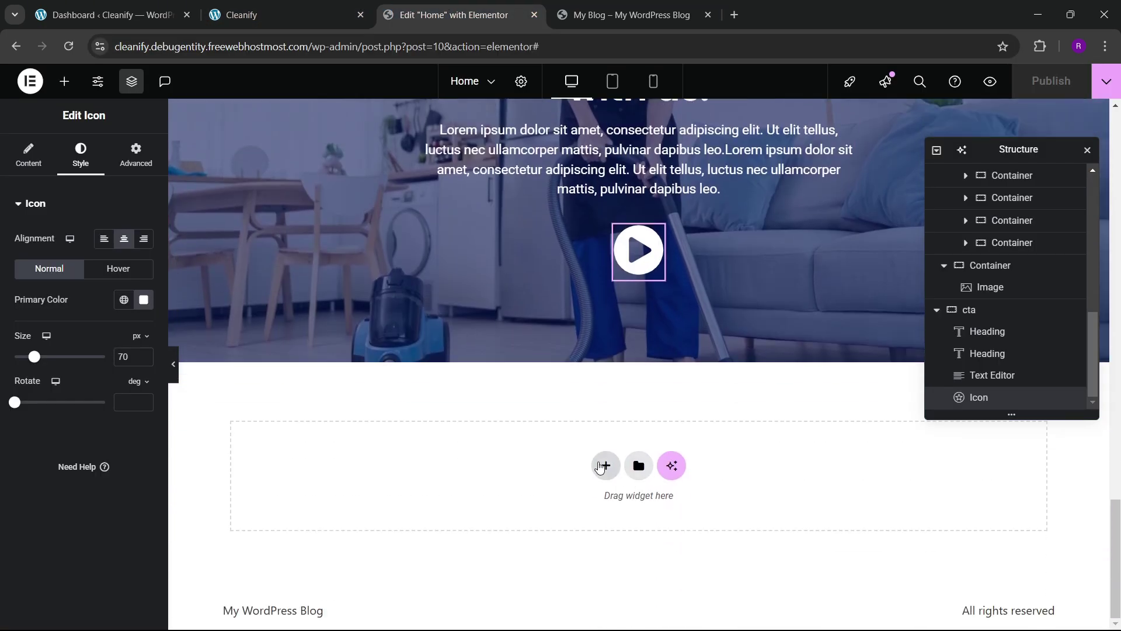
pyautogui.click(600, 465)
pyautogui.click(588, 498)
pyautogui.click(438, 500)
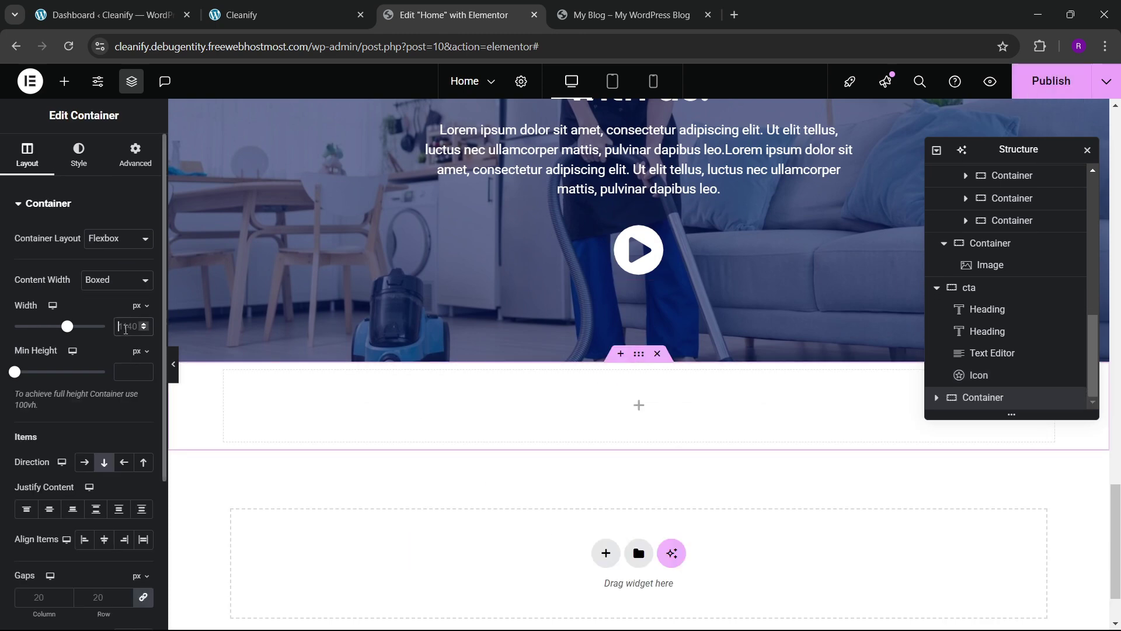
pyautogui.write('1300')
# - Give the new container 80 px of padding at top and bottom and 0 at the sides
pyautogui.click(122, 161)
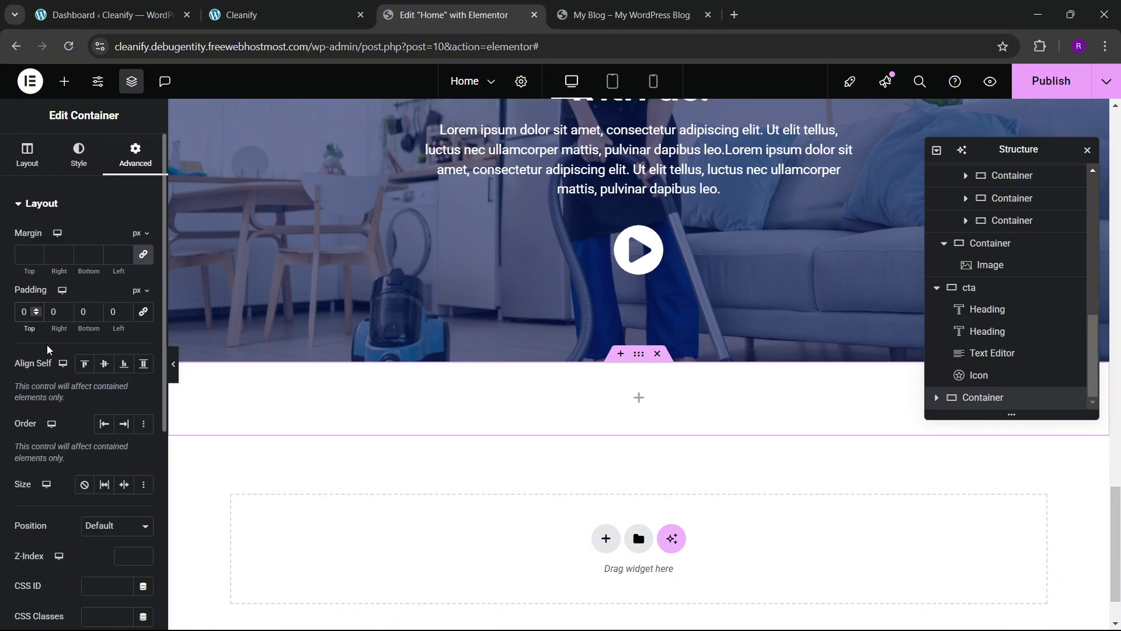
pyautogui.write('80')
pyautogui.press('Tab')
pyautogui.press('Tab')
pyautogui.write('80')
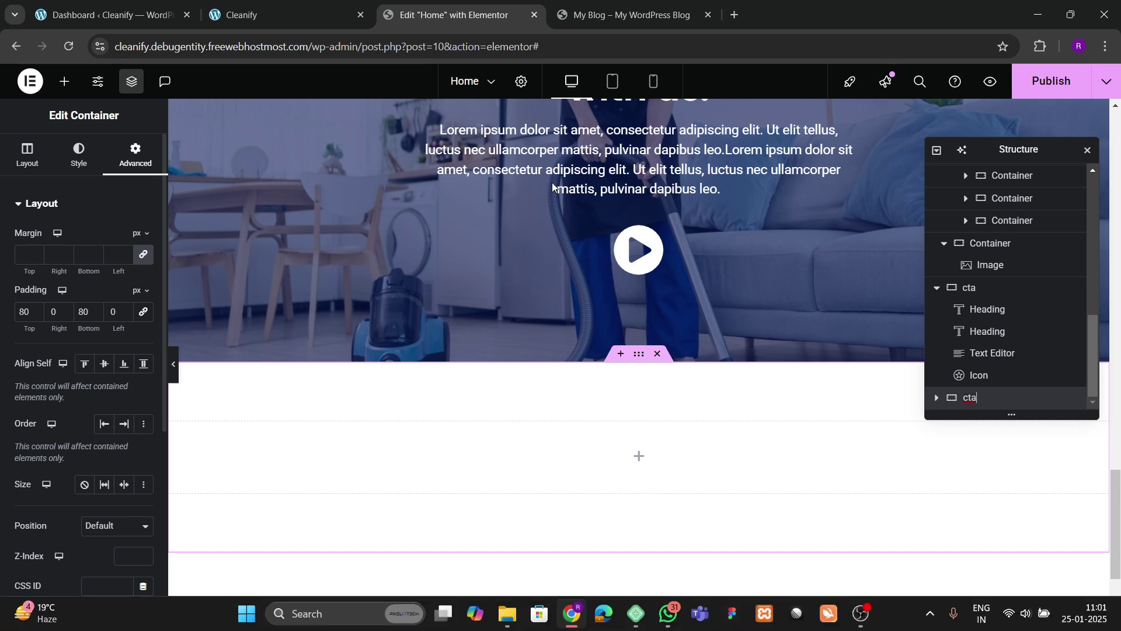
# - Check the reference's service cards and look through the available widgets for the Flip Box
pyautogui.scroll(-2, 370, 413)
pyautogui.click(309, 5)
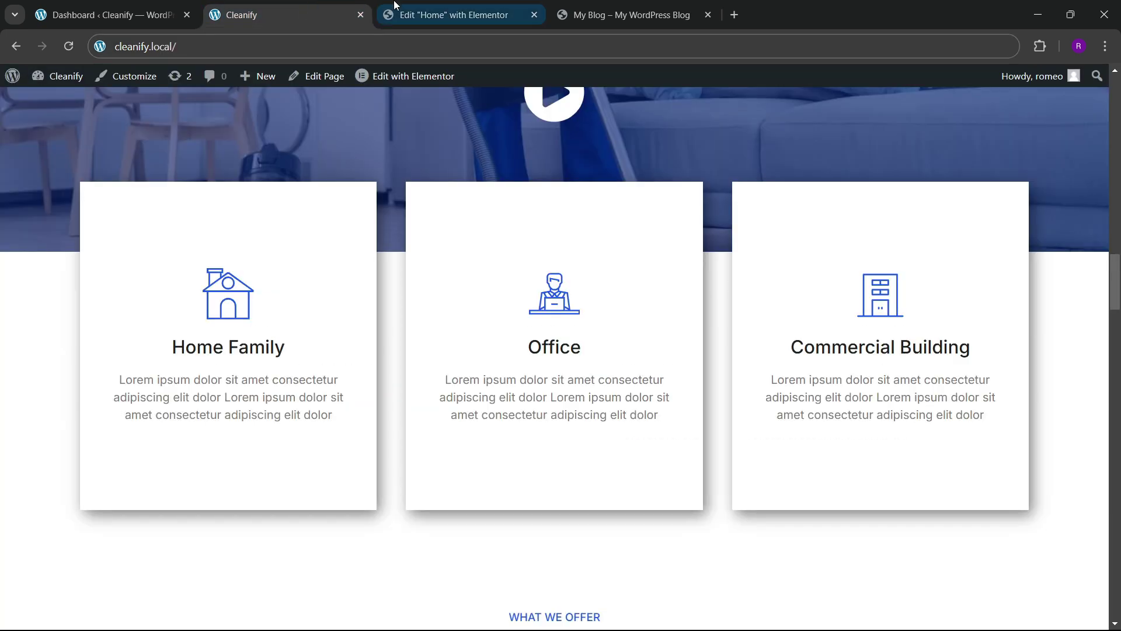
pyautogui.click(408, 8)
pyautogui.click(64, 81)
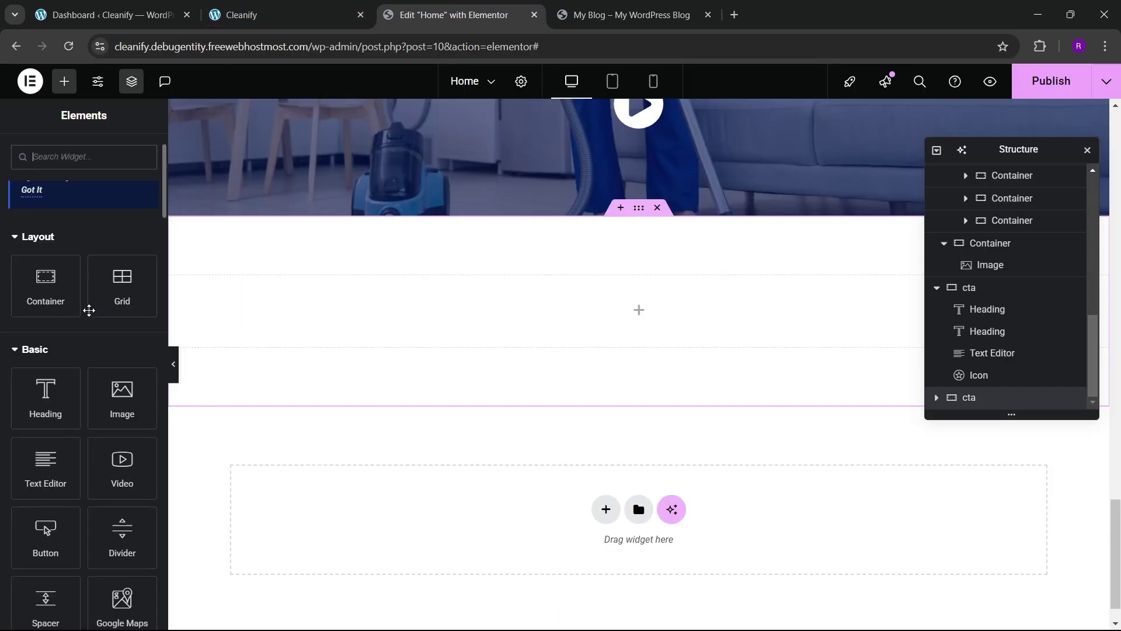
pyautogui.scroll(-8, 90, 444)
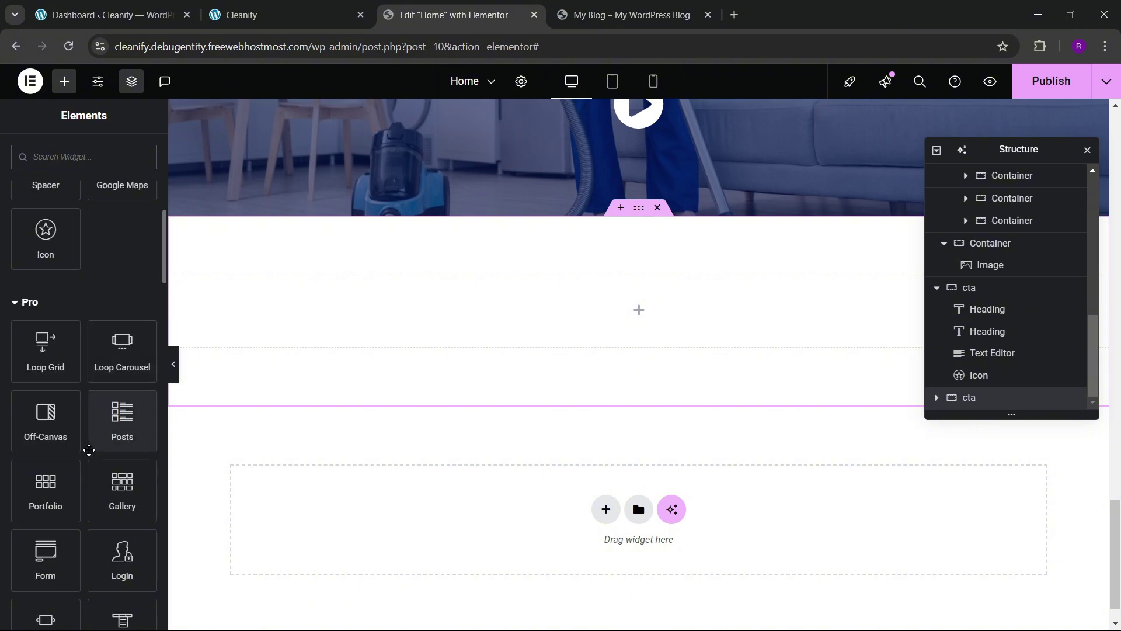
pyautogui.scroll(-1, 89, 454)
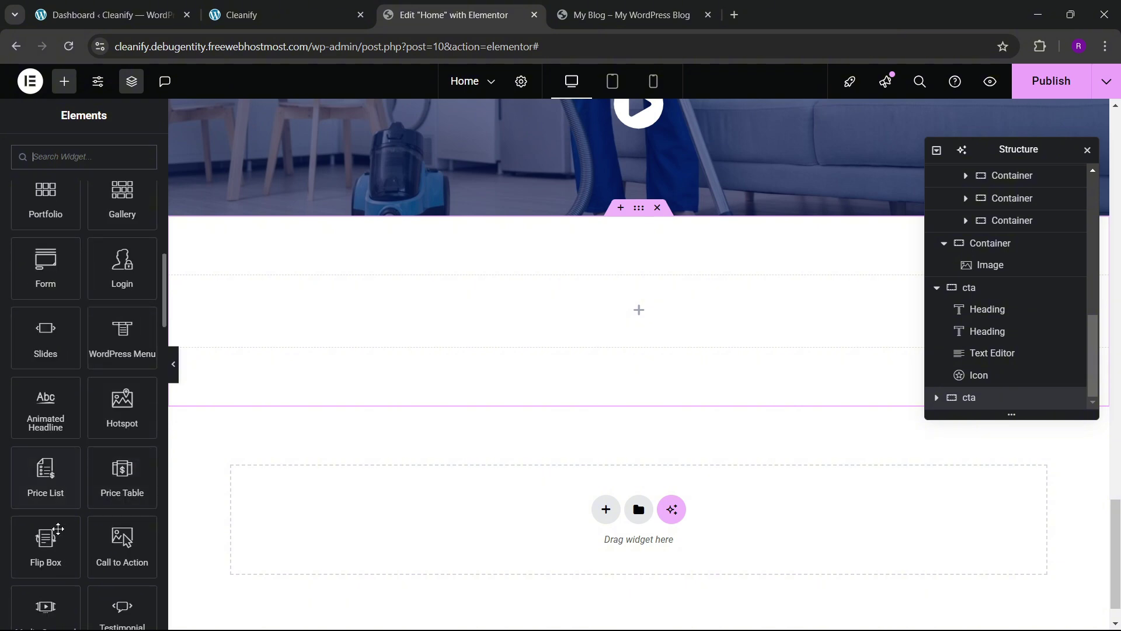
pyautogui.moveTo(57, 529); pyautogui.dragTo(51, 551)
# - Recheck the reference cards, search the widgets for "grid" and add a Grid inside the new container below the banner
pyautogui.click(314, 4)
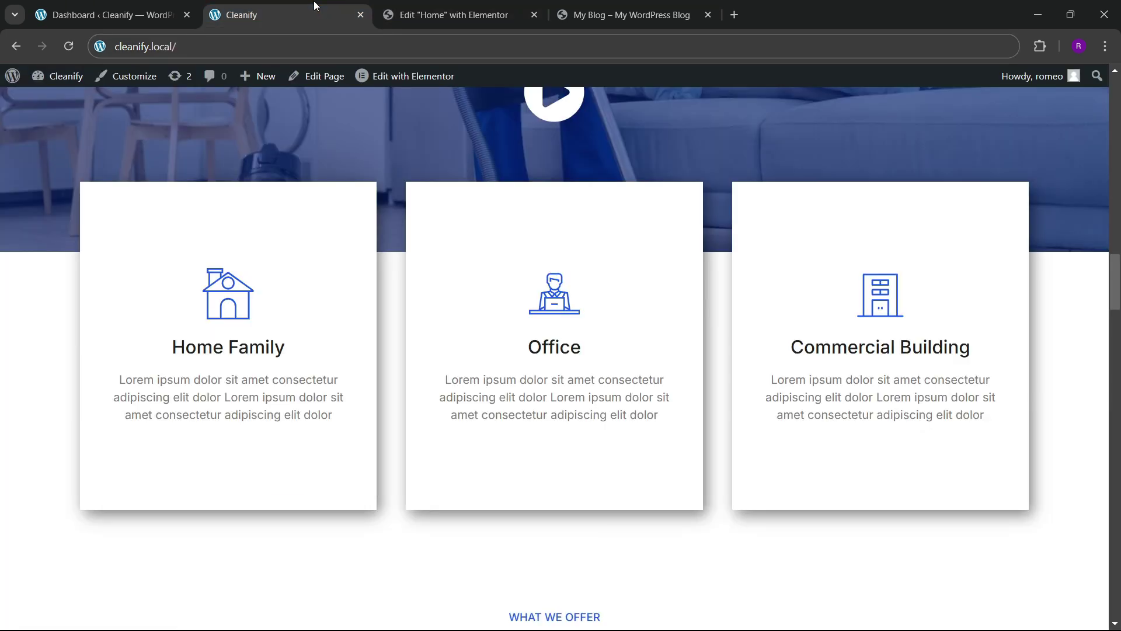
pyautogui.click(449, 15)
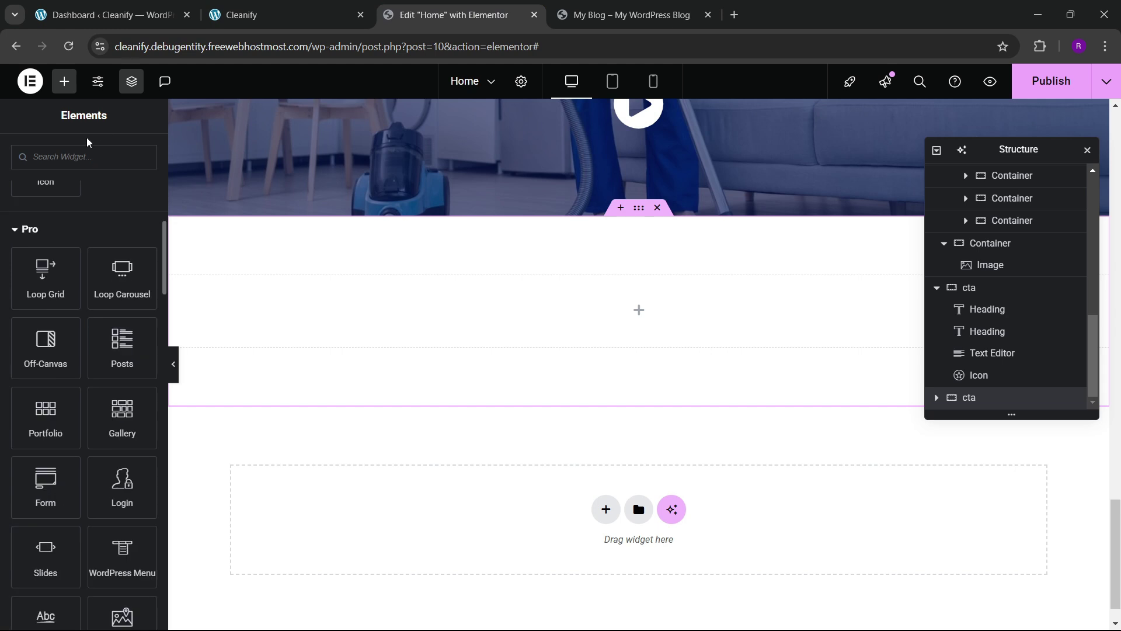
pyautogui.scroll(6, 95, 229)
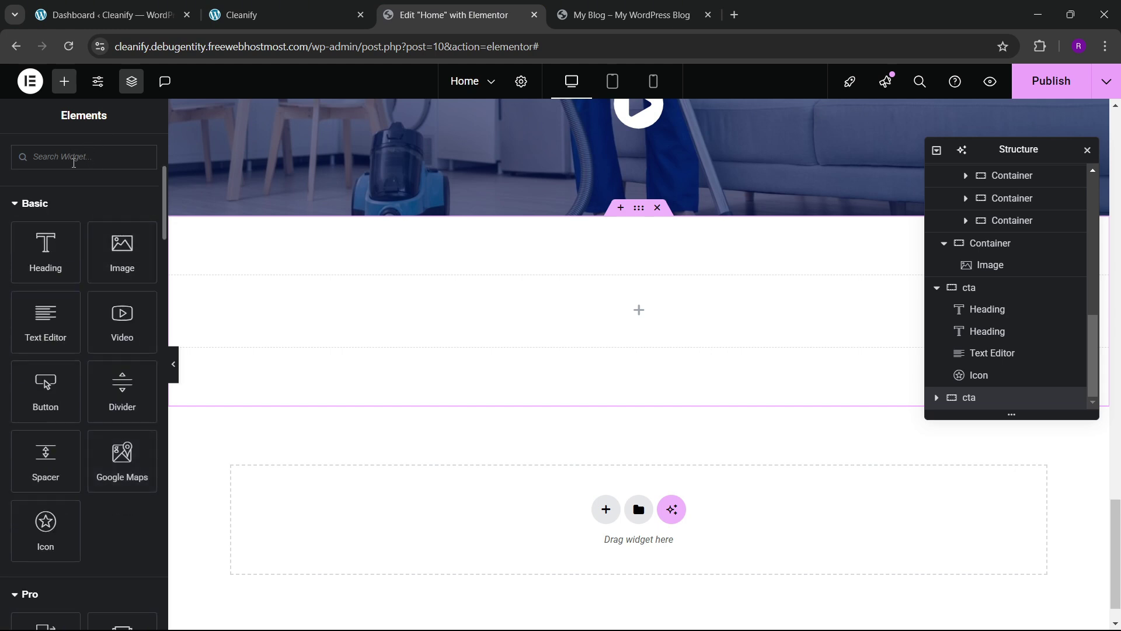
pyautogui.write('grid')
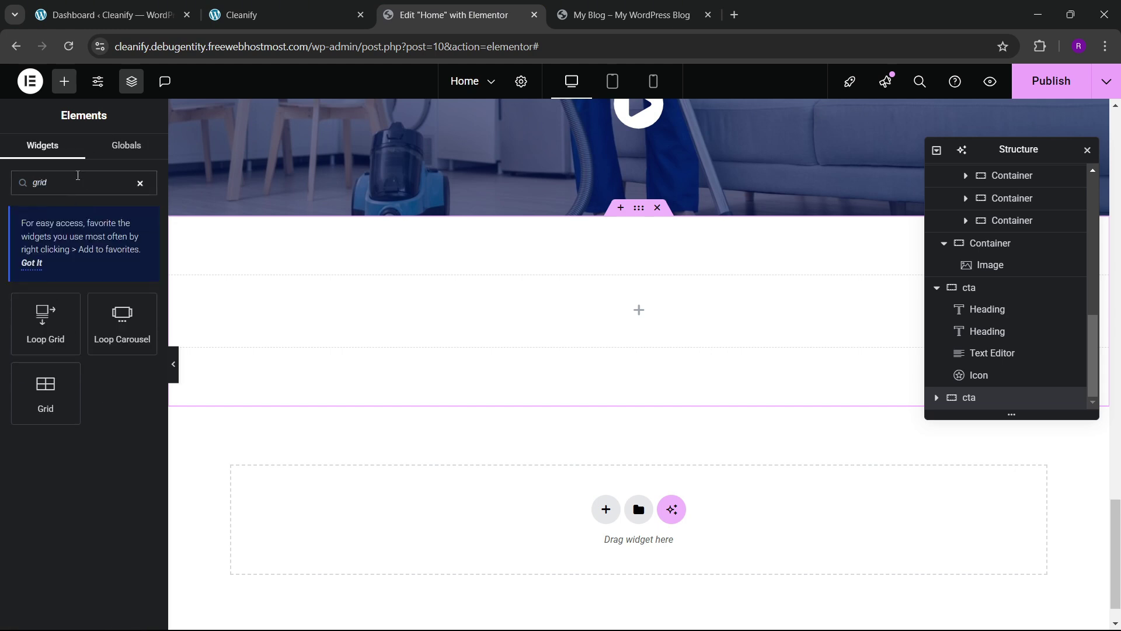
pyautogui.moveTo(45, 388); pyautogui.dragTo(499, 329)
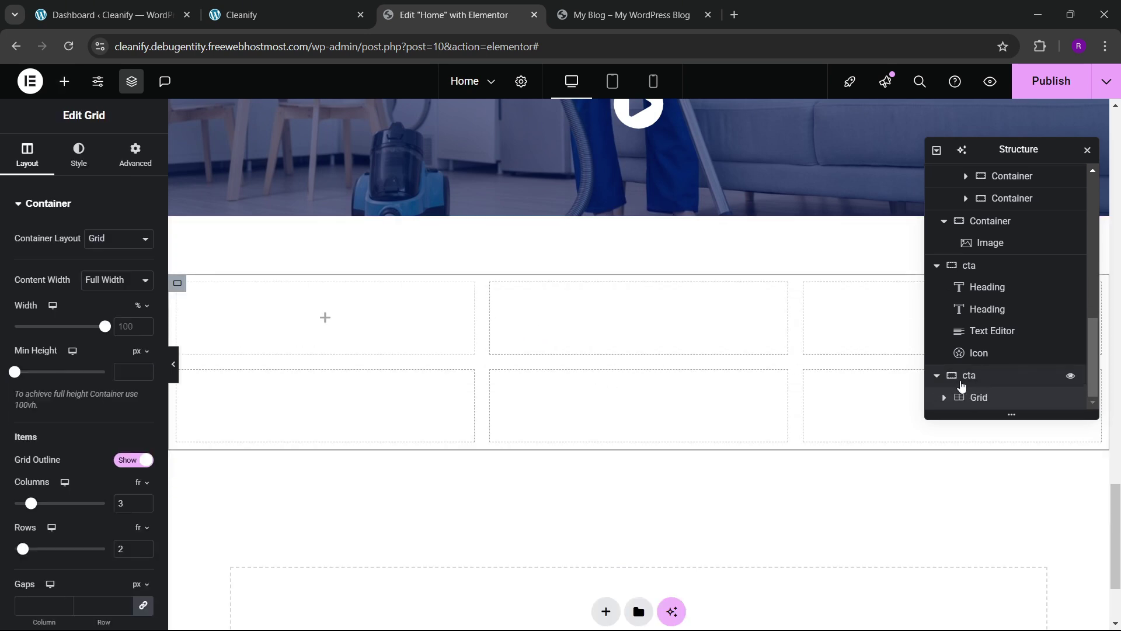
# - Reduce the grid to 1 row, keeping 3 columns, and set its padding to 0 on all sides
pyautogui.scroll(-3, 143, 365)
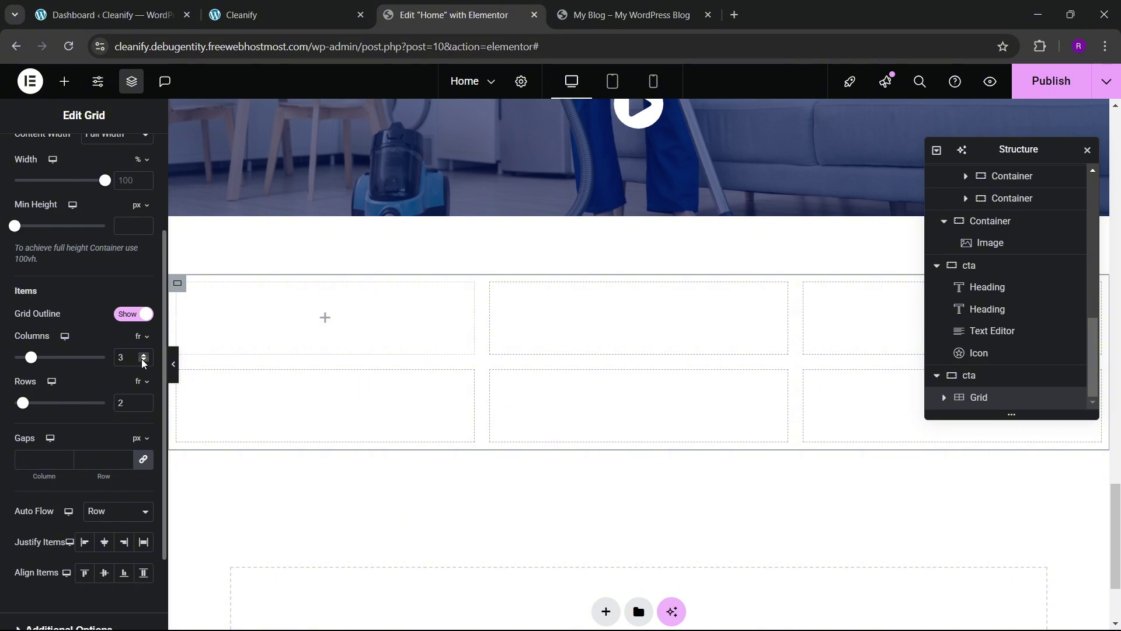
pyautogui.click(144, 406)
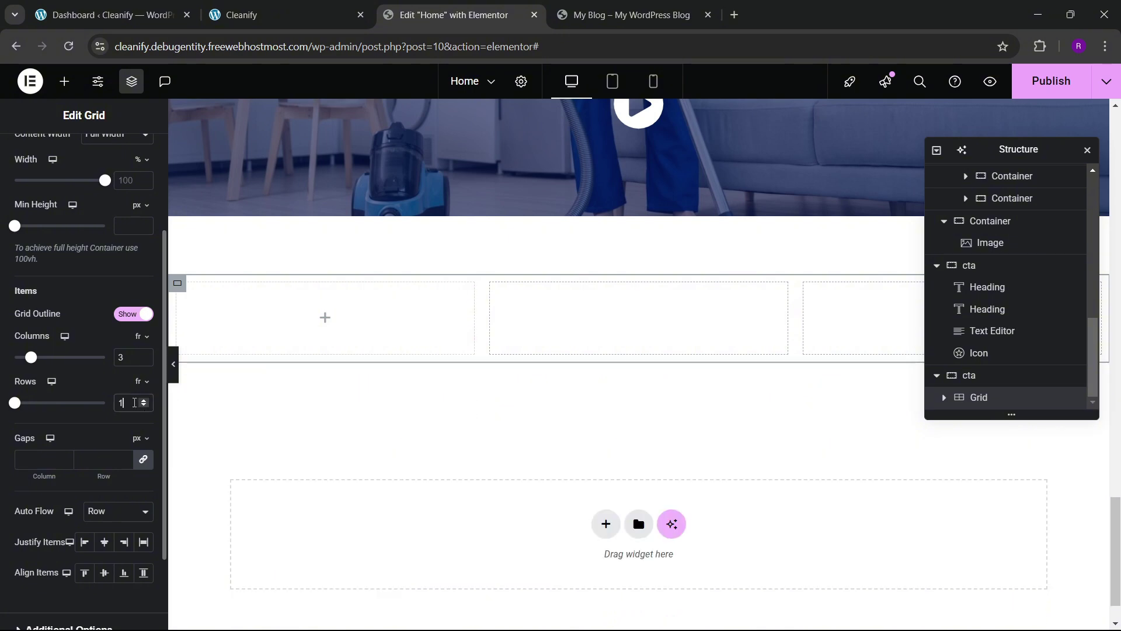
pyautogui.scroll(3, 143, 226)
pyautogui.click(135, 153)
pyautogui.click(143, 312)
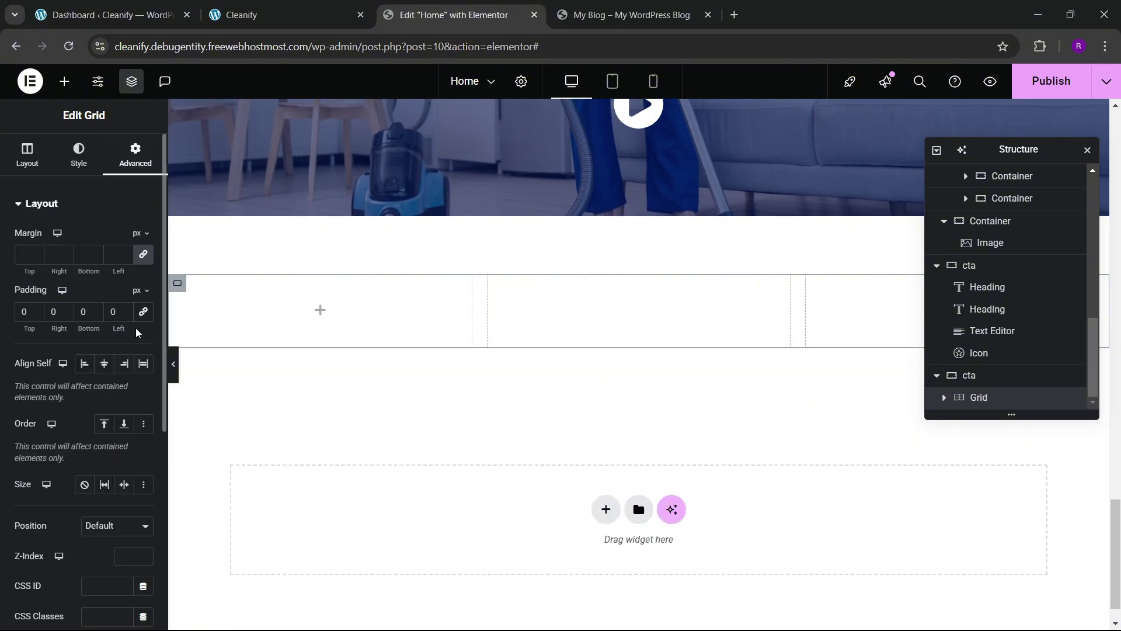
# - Add a container to the first grid cell with column direction, centred content and no padding
pyautogui.click(64, 82)
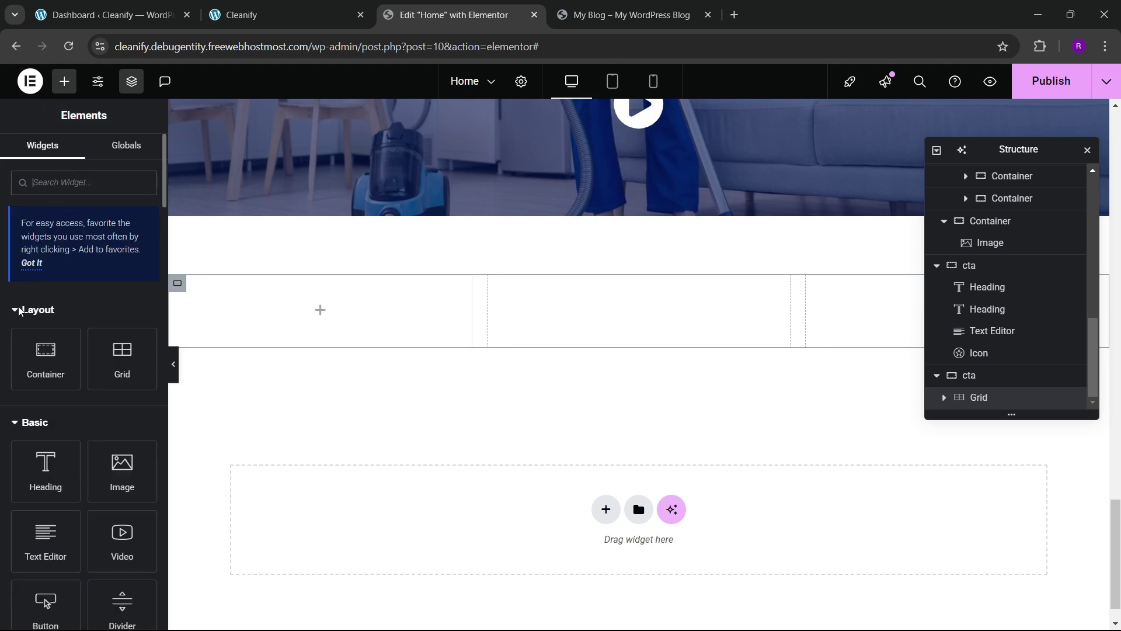
pyautogui.moveTo(45, 353); pyautogui.dragTo(257, 345)
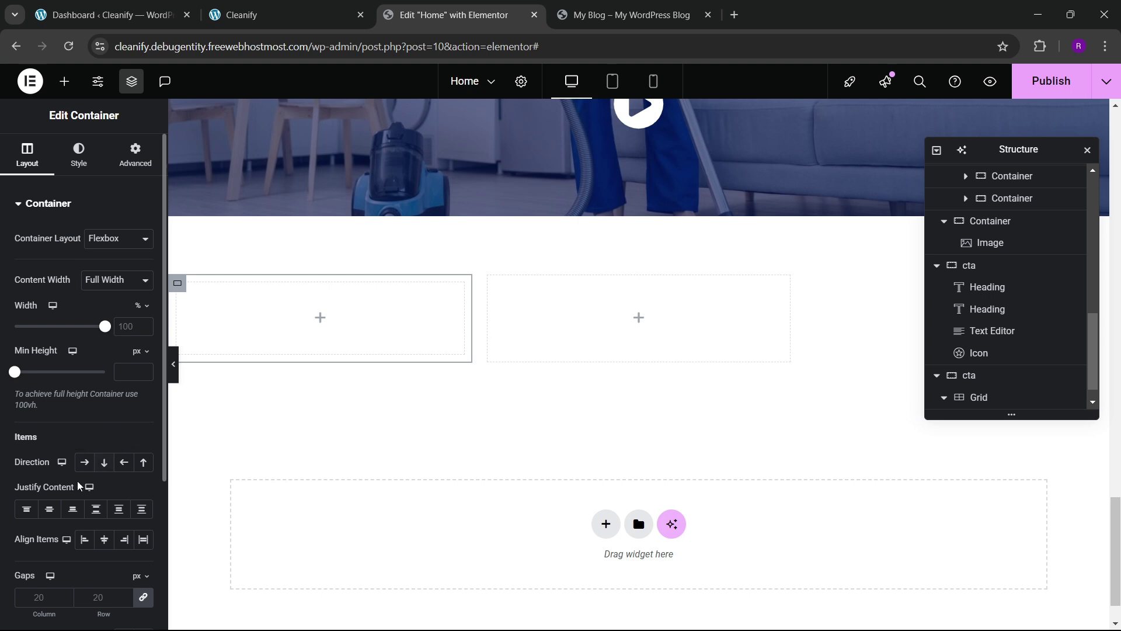
pyautogui.click(104, 462)
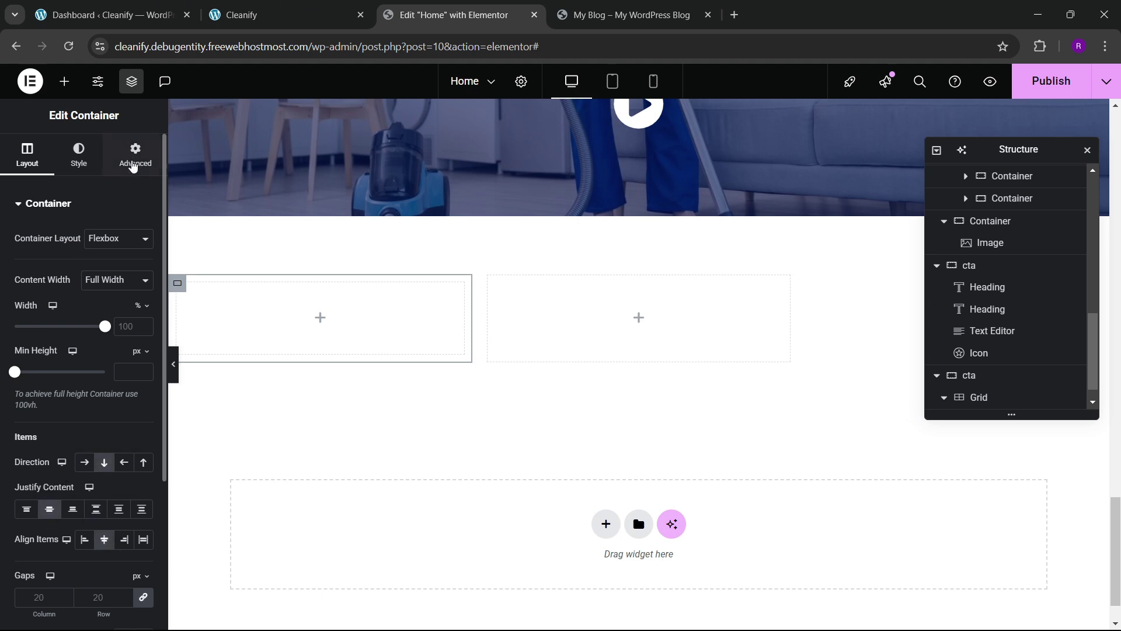
pyautogui.click(132, 153)
# - Search the widgets for "flip" and place a Flip Box in the first grid cell's container
pyautogui.click(65, 82)
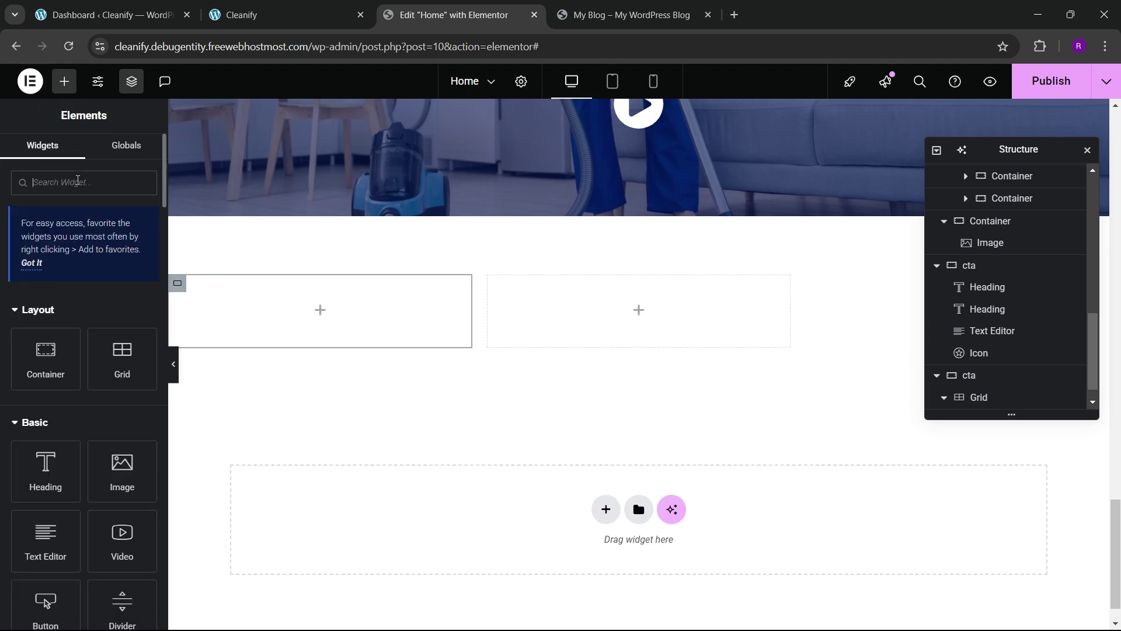
pyautogui.click(78, 182)
pyautogui.write('flip')
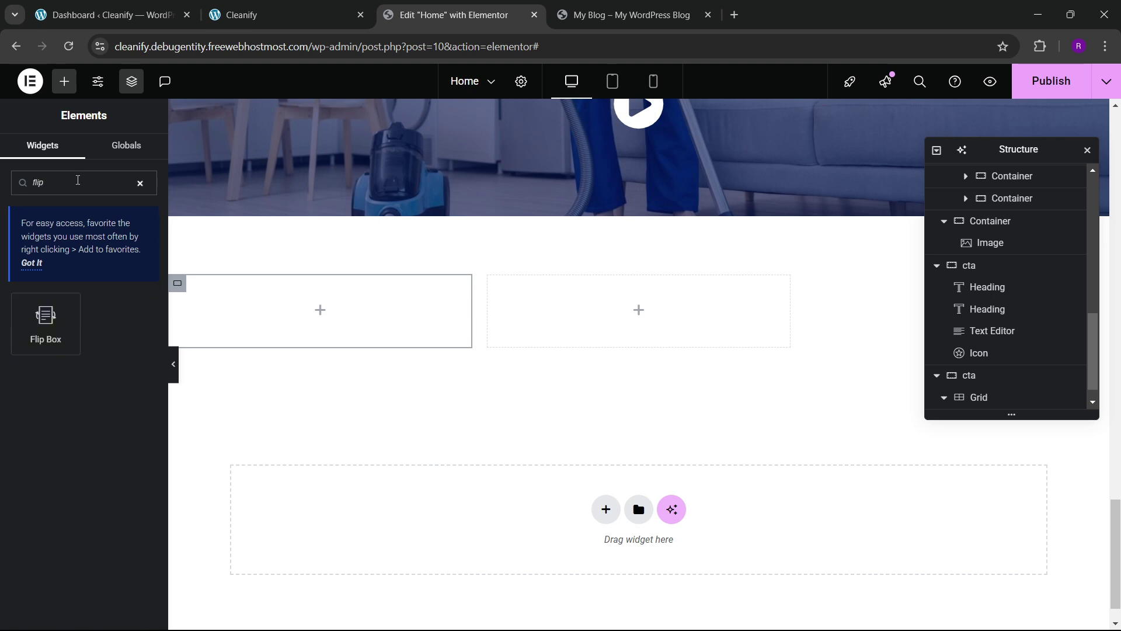
pyautogui.moveTo(40, 315); pyautogui.dragTo(239, 309)
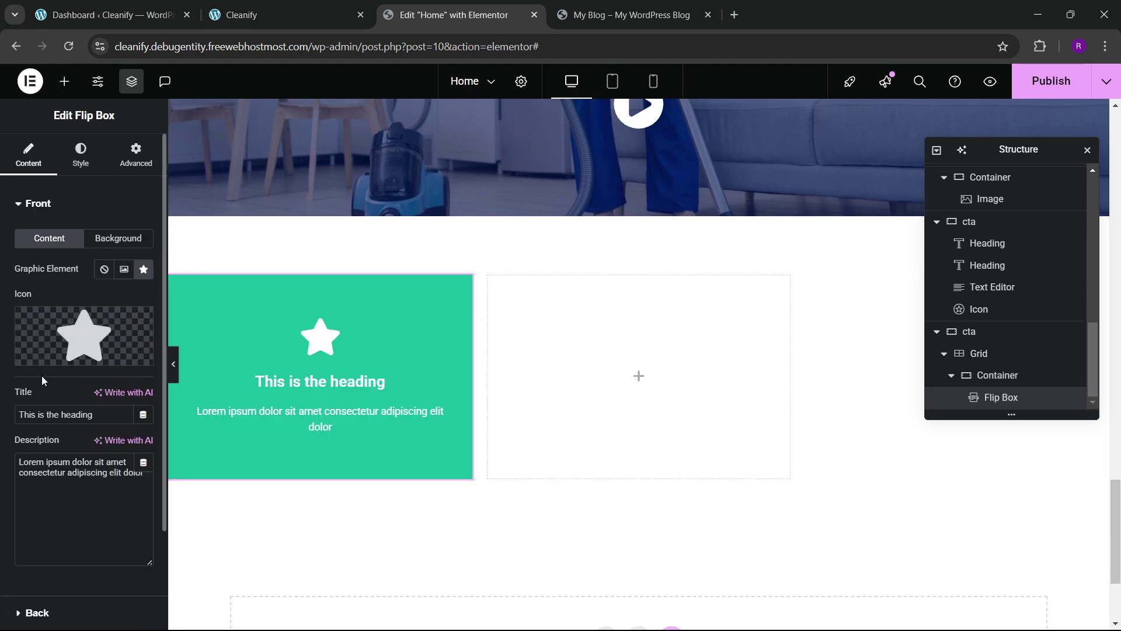
# - Replace the flip box's front star icon with the outlined house with a round window from the media library, following the reference card
pyautogui.click(322, 12)
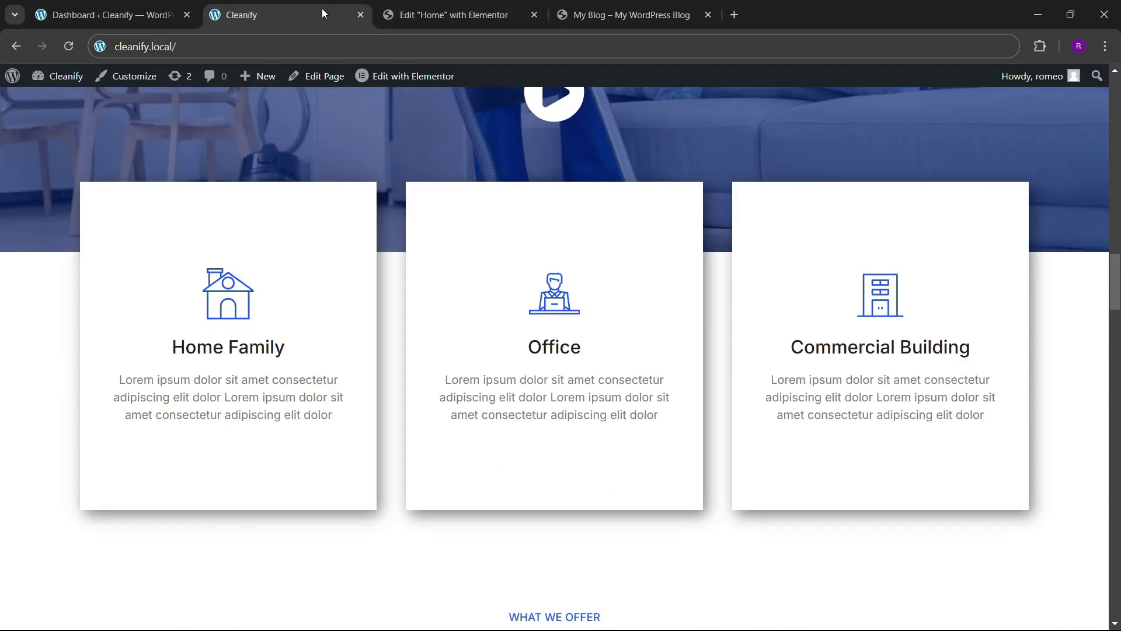
pyautogui.click(456, 14)
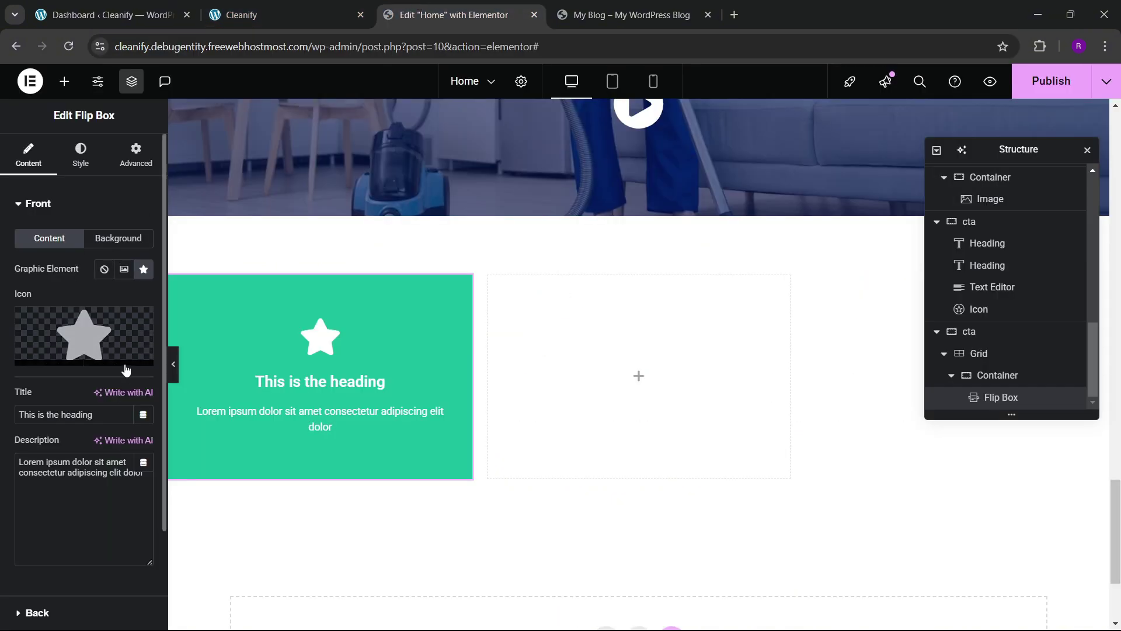
pyautogui.click(119, 358)
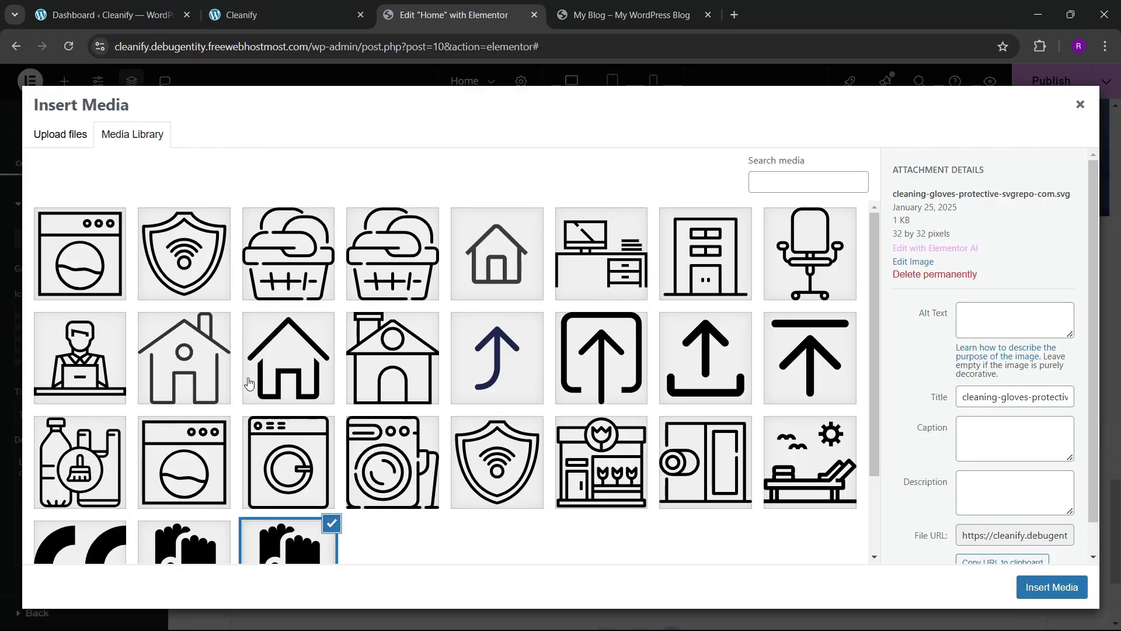
pyautogui.click(194, 387)
pyautogui.click(1051, 587)
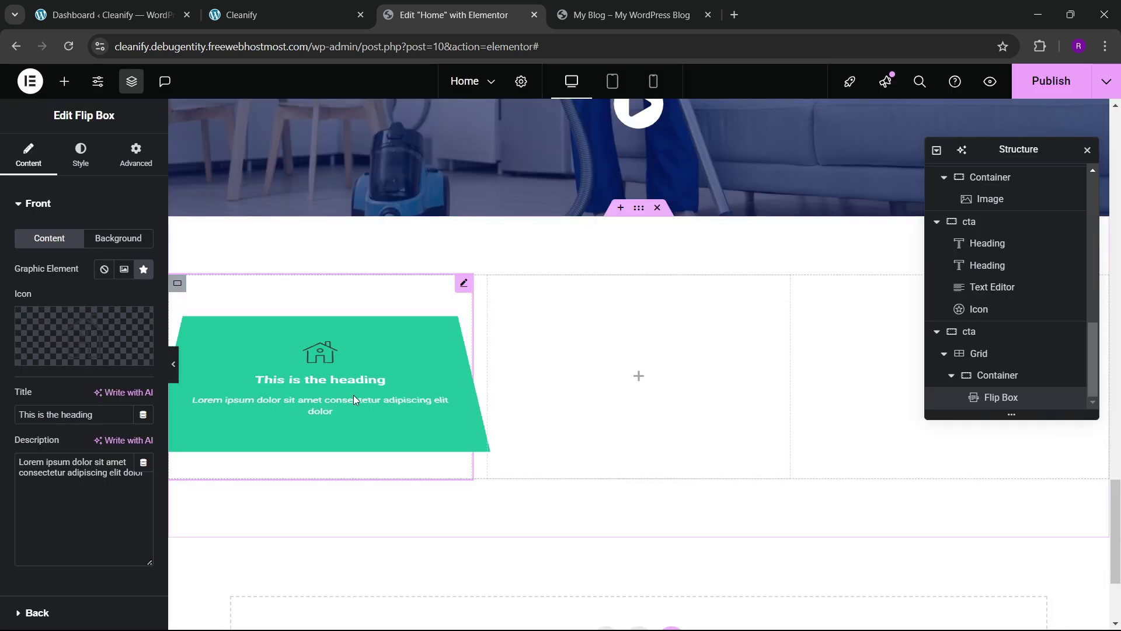
# - Compare with the reference cards and set the flip box's flip effect to Slide
pyautogui.scroll(-2, 53, 387)
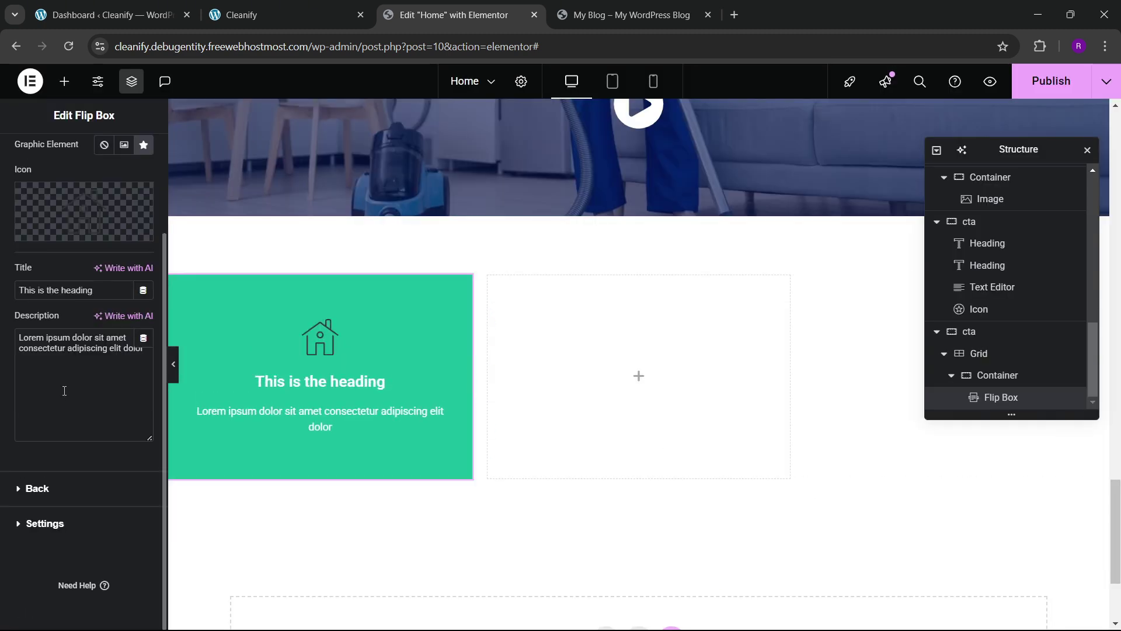
pyautogui.click(45, 523)
pyautogui.click(274, 14)
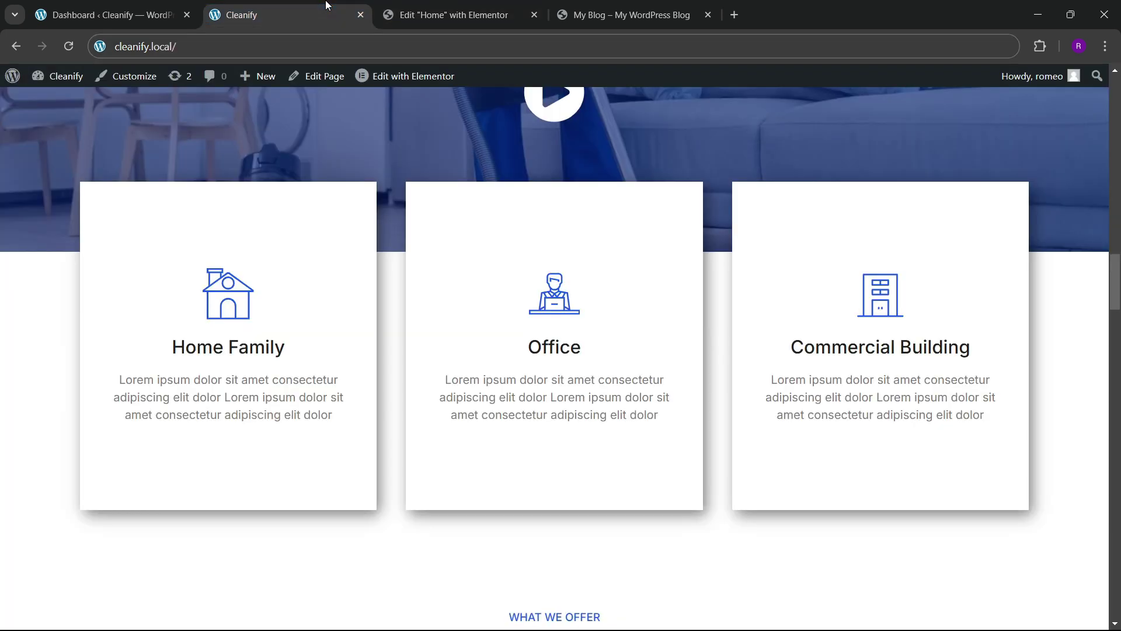
pyautogui.hotkey('ctrl', 'Tab')
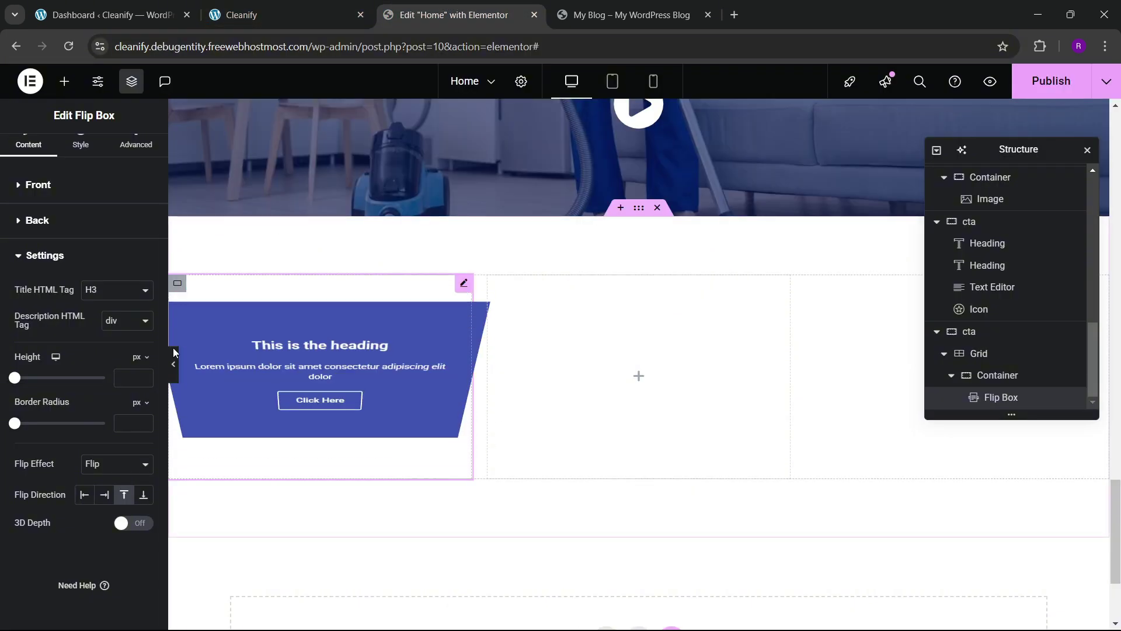
pyautogui.click(111, 467)
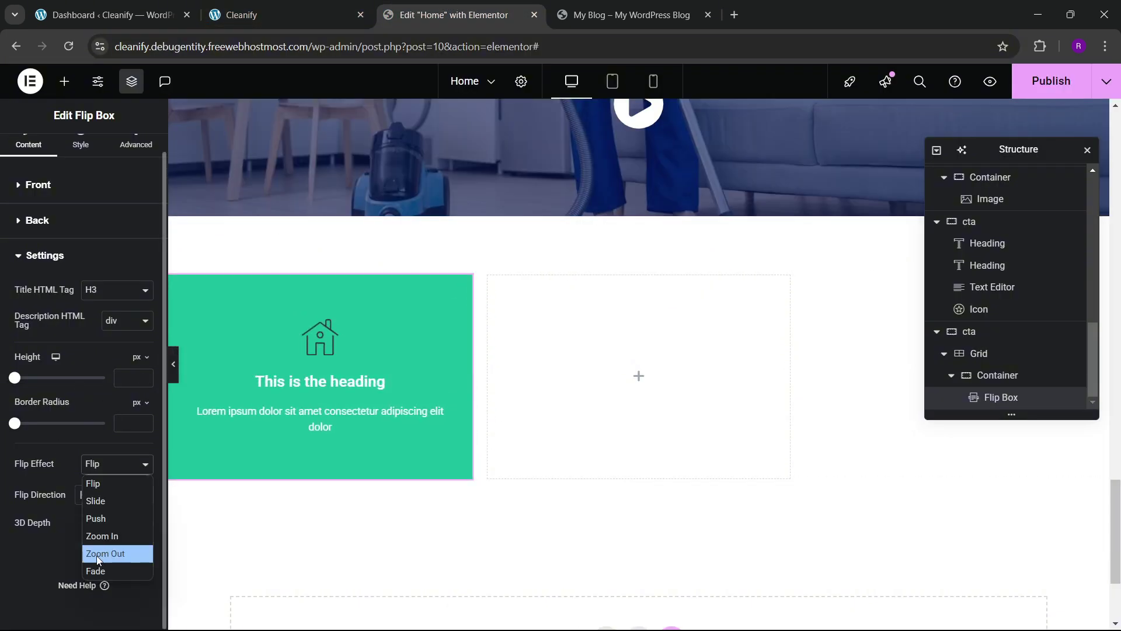
pyautogui.click(91, 503)
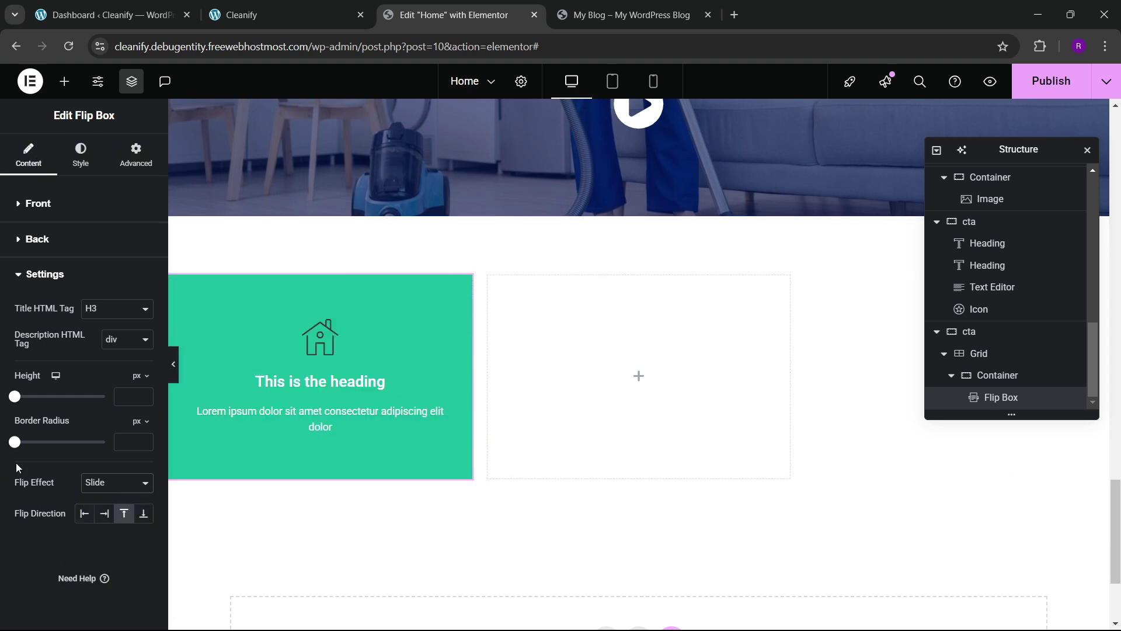
# - Try flip box heights of 600 and 400 px against the reference, settle on 450 px and preview the slide effect
pyautogui.click(123, 395)
pyautogui.write('600')
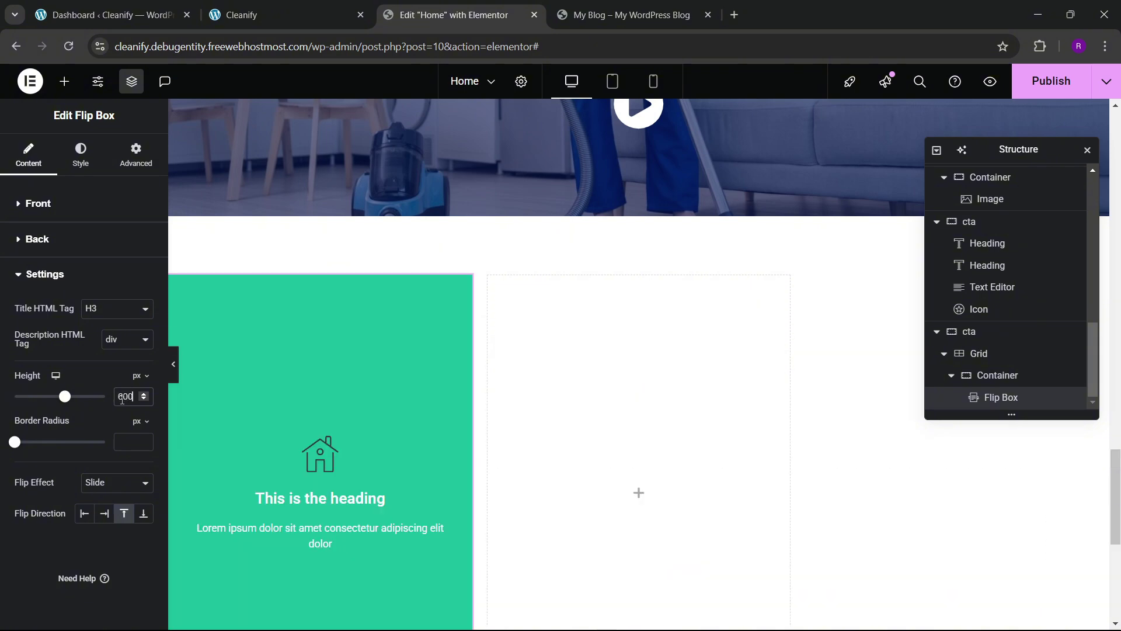
pyautogui.press('BackSpace')
pyautogui.press('BackSpace')
pyautogui.press('BackSpace')
pyautogui.write('400')
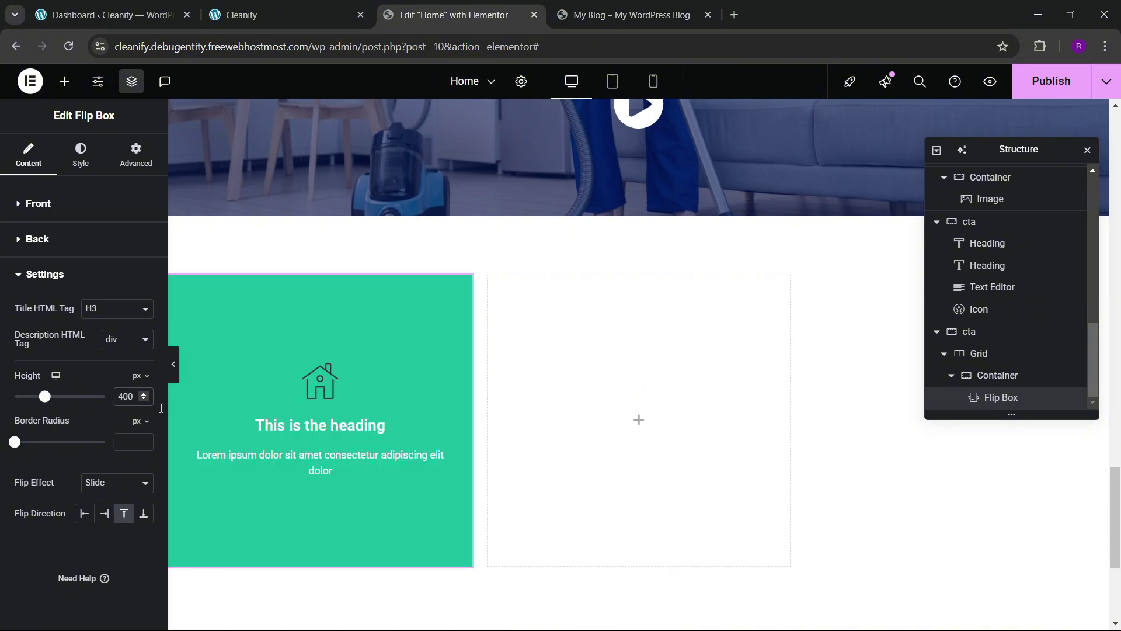
pyautogui.moveTo(353, 429)
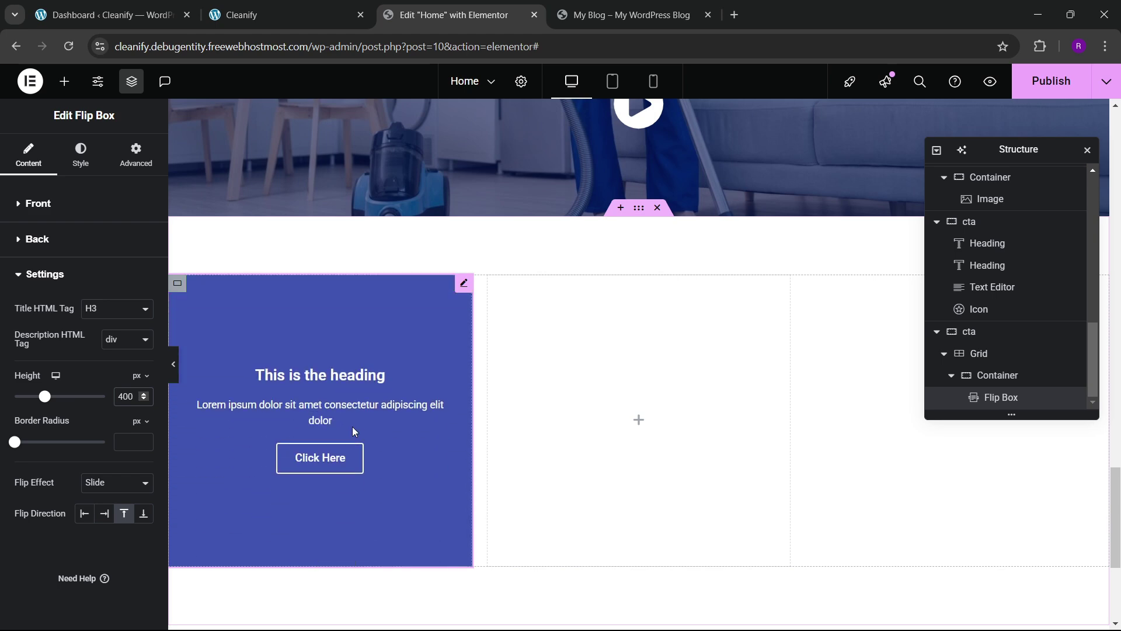
pyautogui.click(280, 15)
pyautogui.click(455, 15)
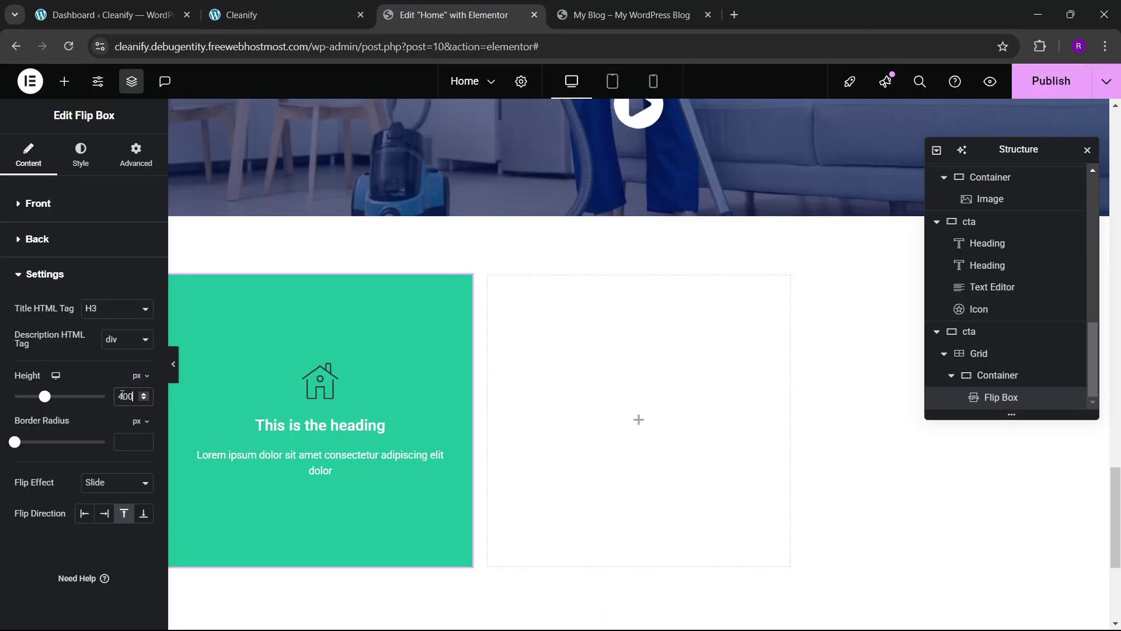
pyautogui.press('Left')
pyautogui.press('BackSpace')
pyautogui.write('5')
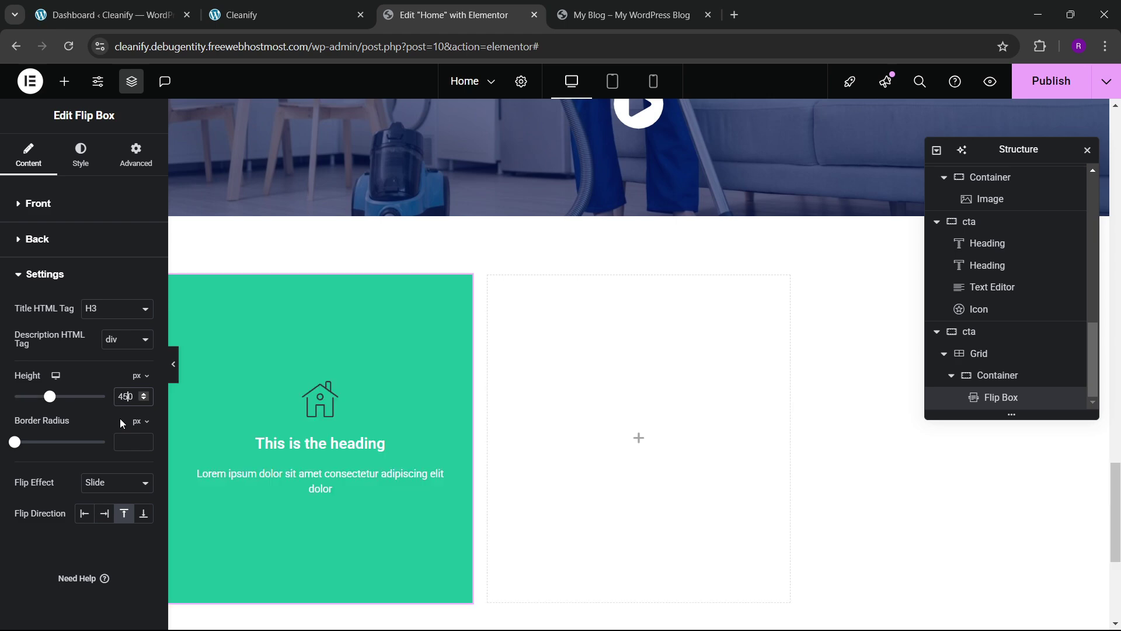
pyautogui.moveTo(261, 410)
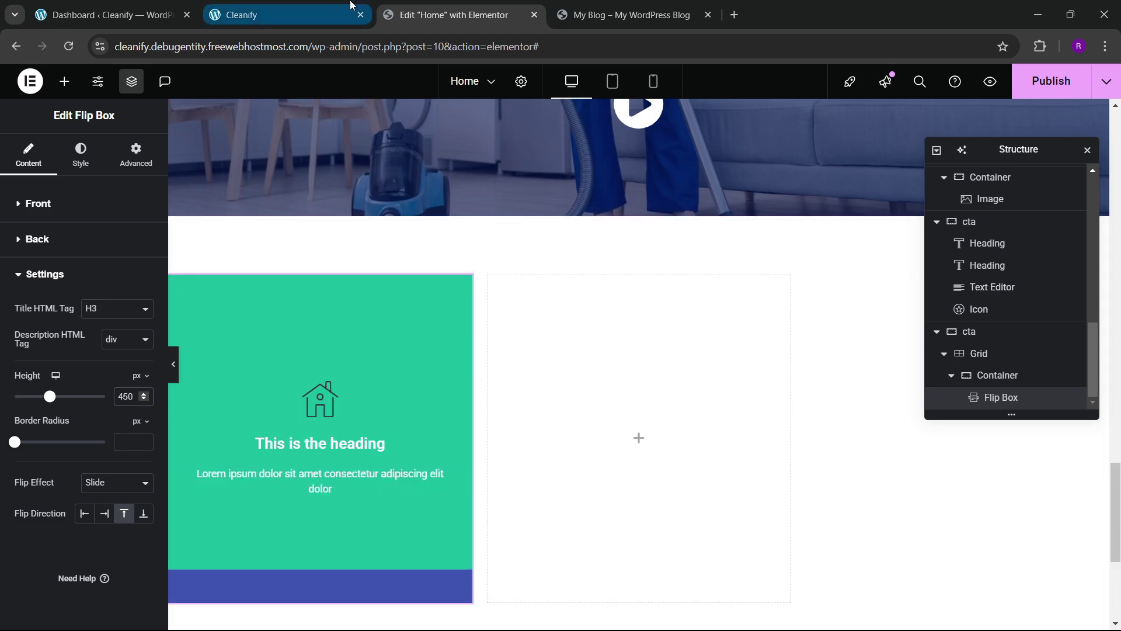
# - Check the reference cards and set the flip box's front title to "Home Family"
pyautogui.click(280, 15)
pyautogui.hotkey('ctrl', 'Tab')
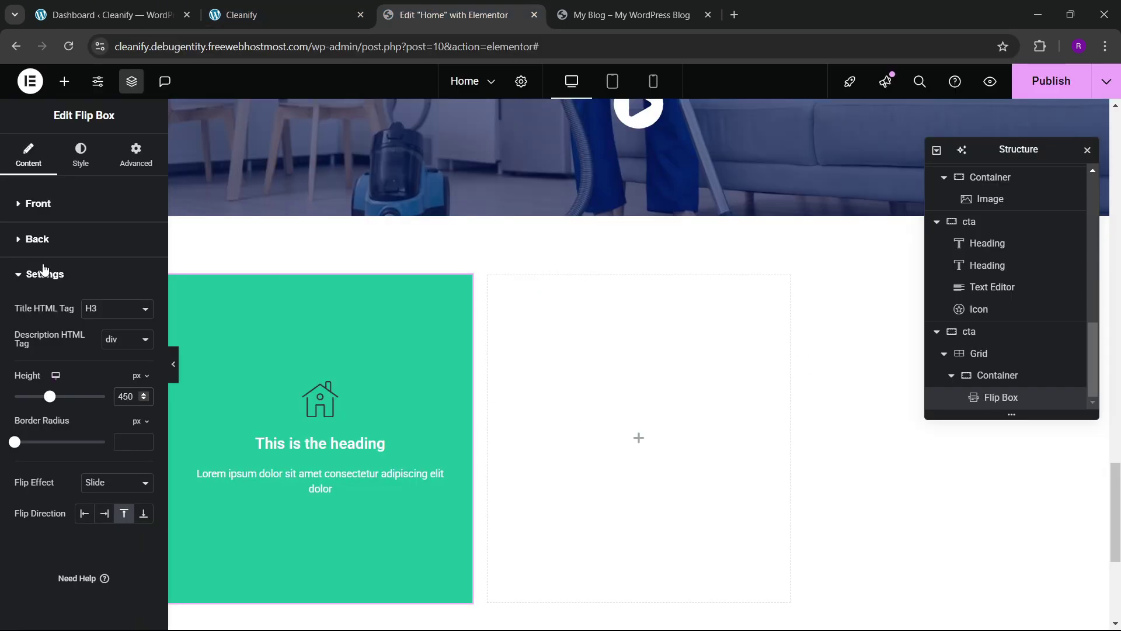
pyautogui.click(37, 220)
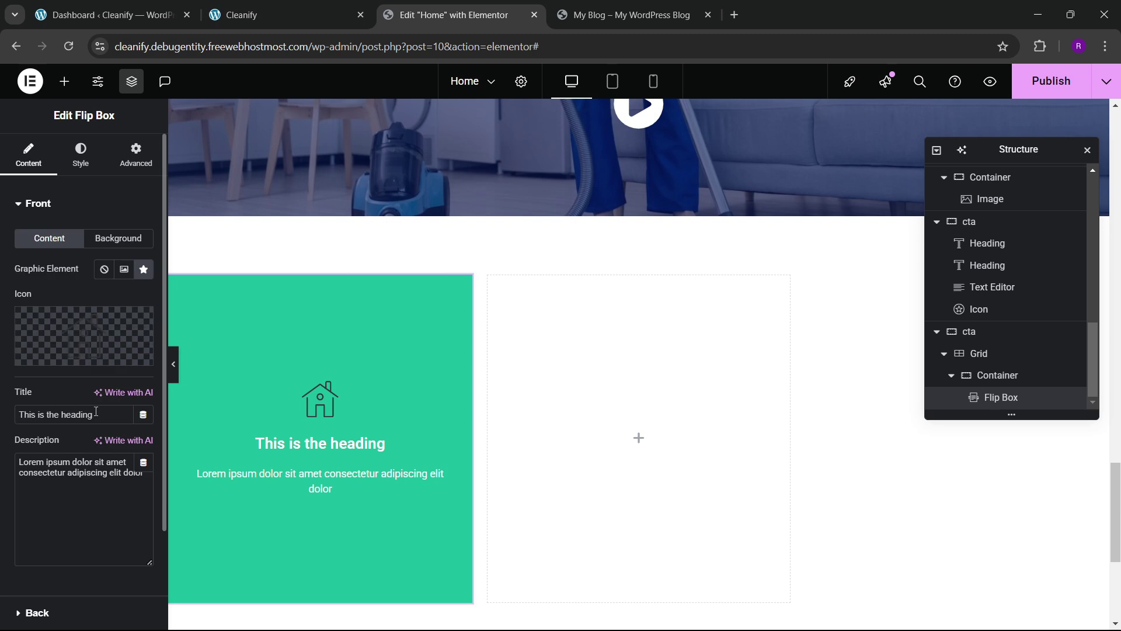
pyautogui.moveTo(97, 412); pyautogui.dragTo(1, 413)
pyautogui.write('Home F')
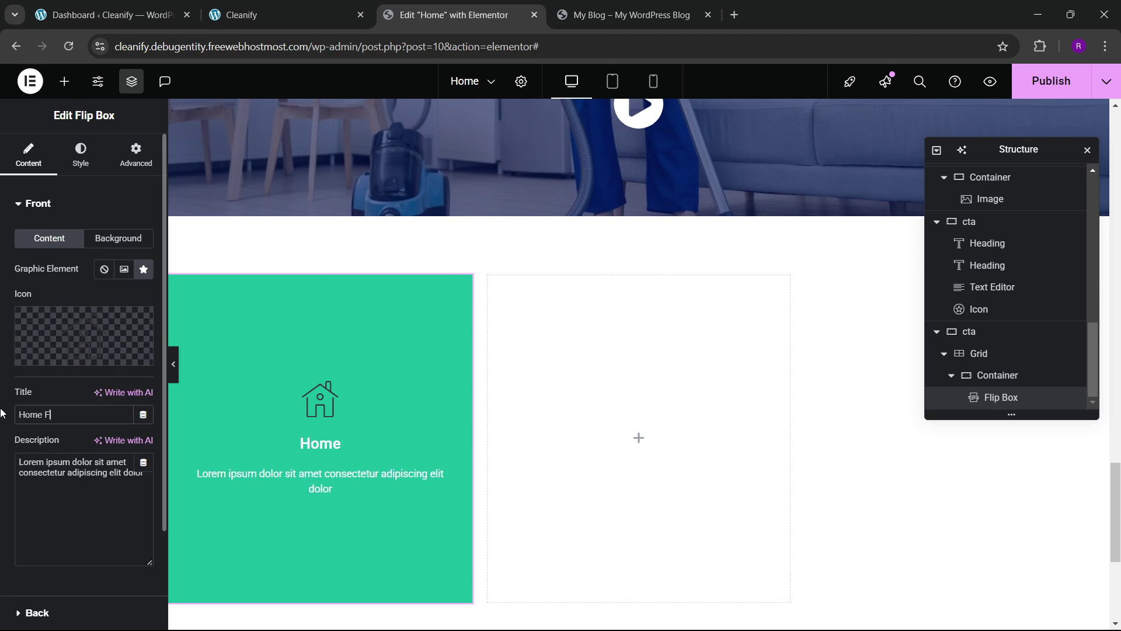
pyautogui.write('amilu')
pyautogui.press('BackSpace')
pyautogui.press('BackSpace')
pyautogui.write('ly')
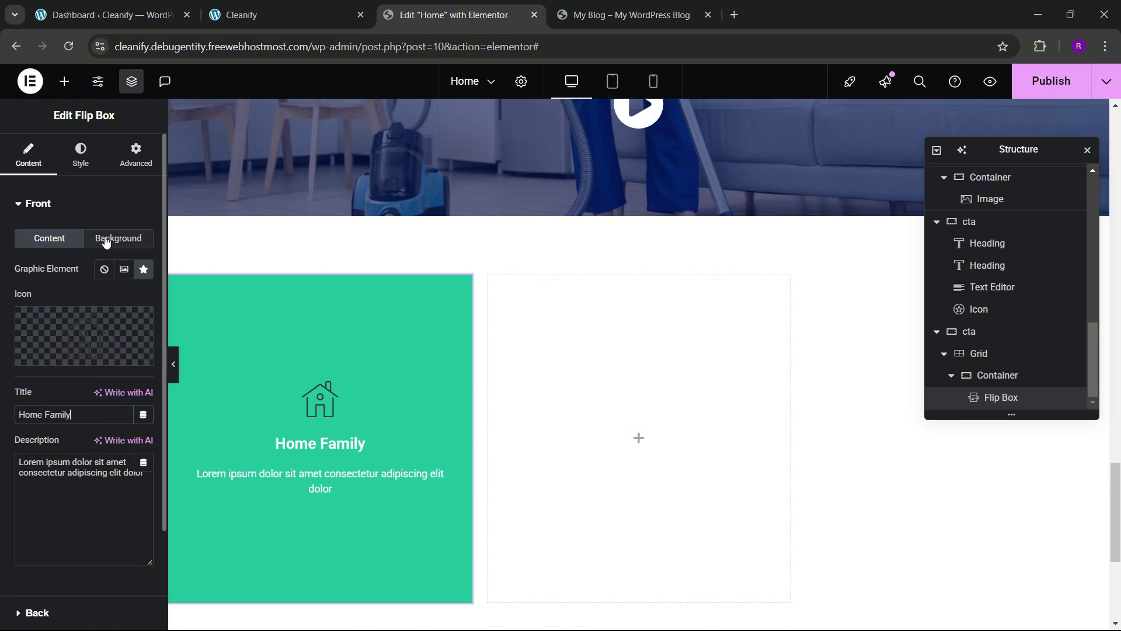
# - Set the flip box's front background color to white, #FFFFFF
pyautogui.click(106, 245)
pyautogui.click(124, 270)
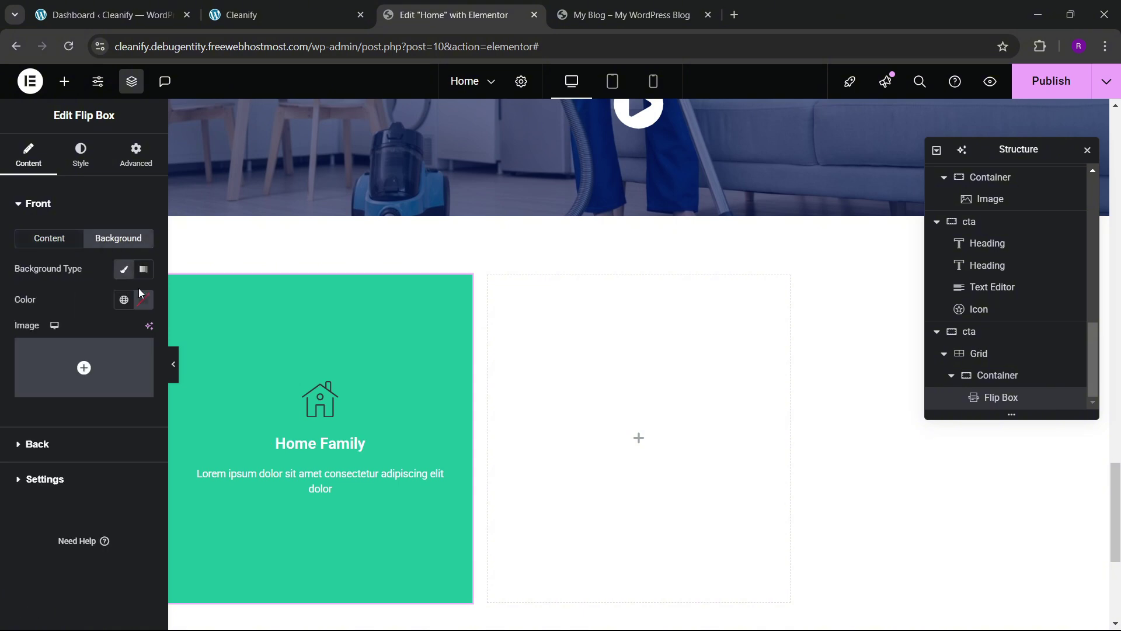
pyautogui.click(141, 303)
pyautogui.click(59, 359)
pyautogui.click(72, 302)
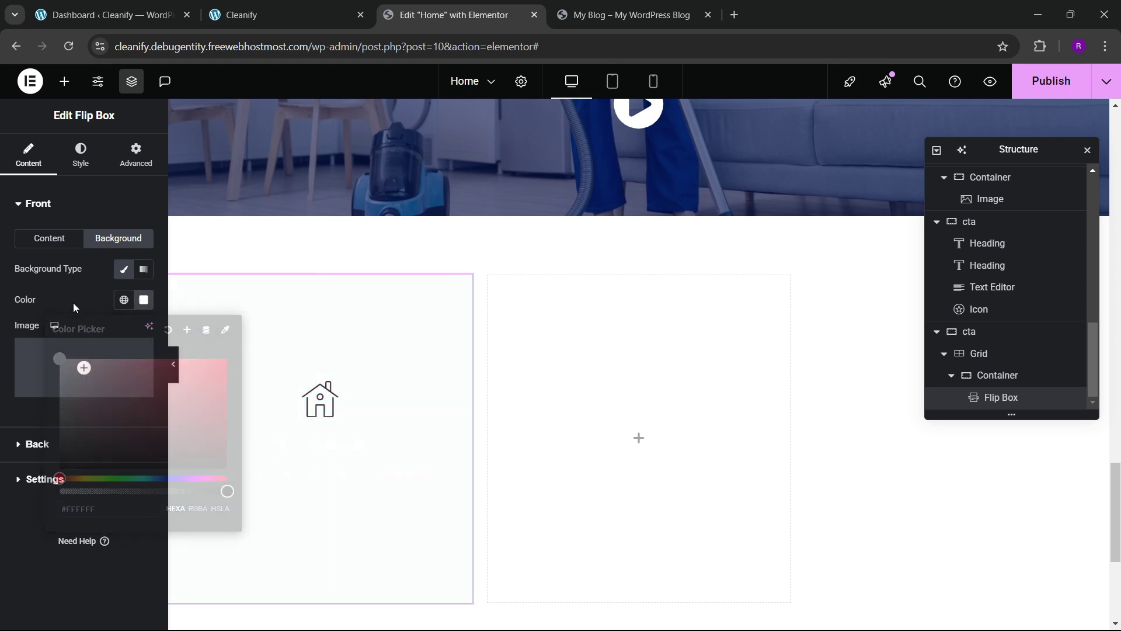
# - Set the flip box's back title to "Home Family"
pyautogui.click(49, 445)
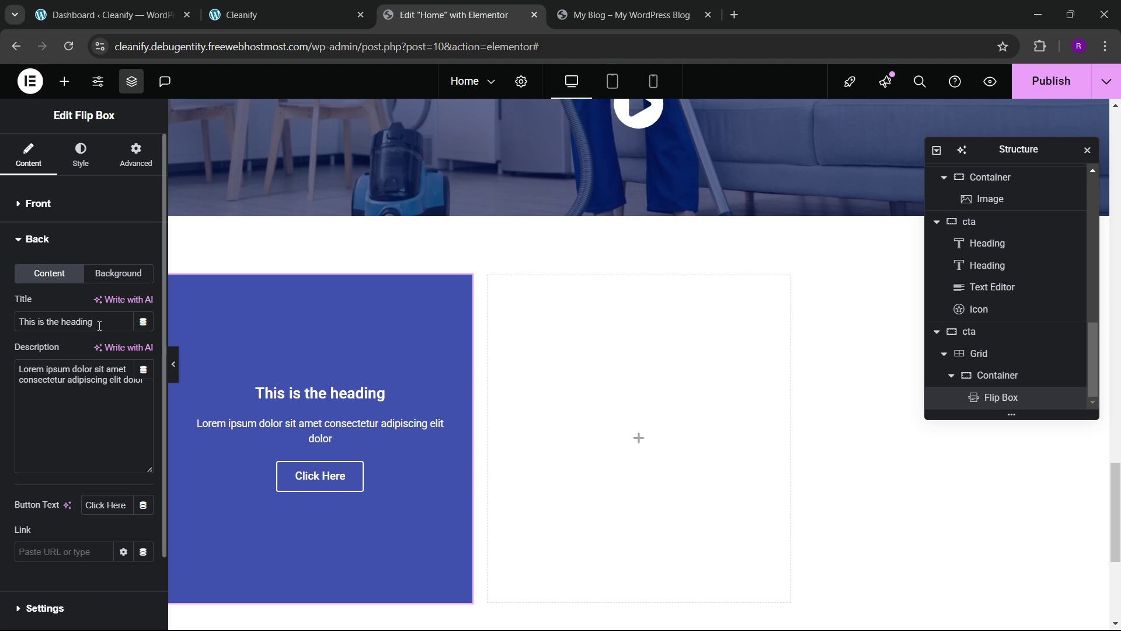
pyautogui.moveTo(100, 326); pyautogui.dragTo(1, 326)
pyautogui.write('Home Family')
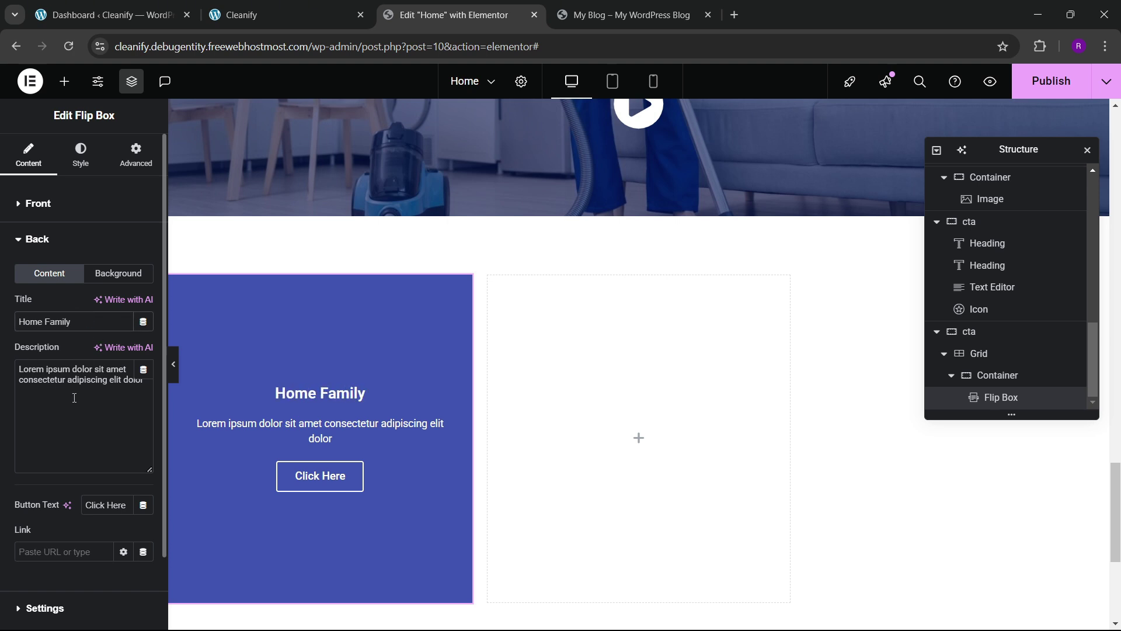
# - Lengthen the back description by repeating its "Lorem ipsum dolor sit amet consectetur adipiscing elit dolor" sentence to four copies
pyautogui.hotkey('ctrl', 'a')
pyautogui.hotkey('ctrl', 'c')
pyautogui.click(118, 381)
pyautogui.hotkey('ctrl', 'v')
pyautogui.hotkey('ctrl', 'v')
pyautogui.hotkey('ctrl', 'v')
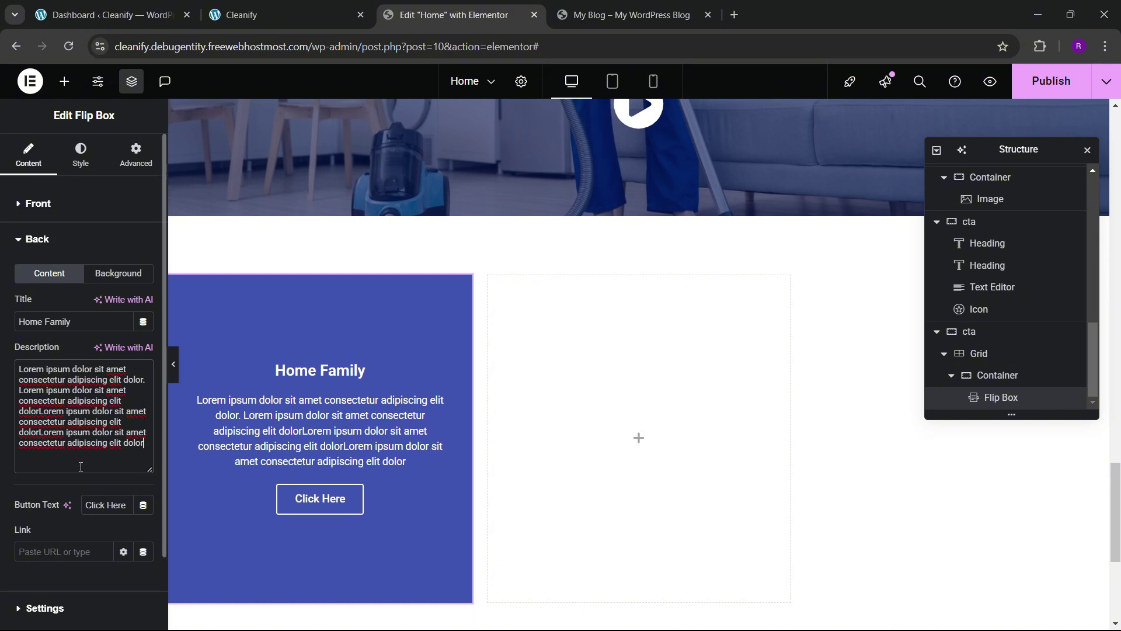
# - Change the button text on the flip box's back to "Read More"
pyautogui.scroll(-1, 80, 466)
pyautogui.press('BackSpace')
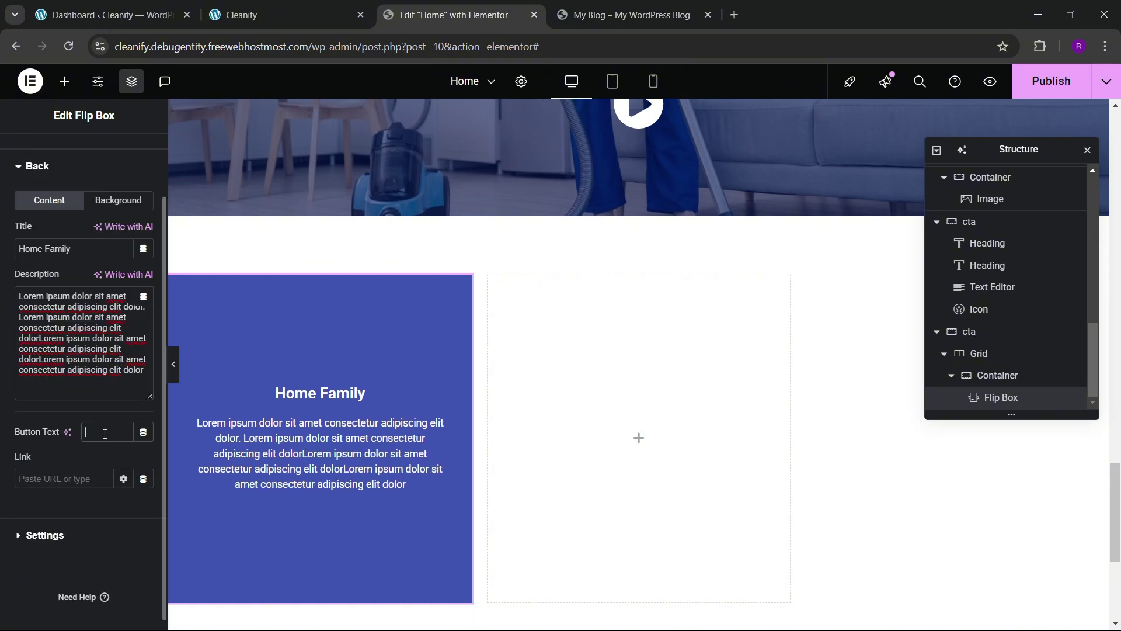
pyautogui.write('Read mo')
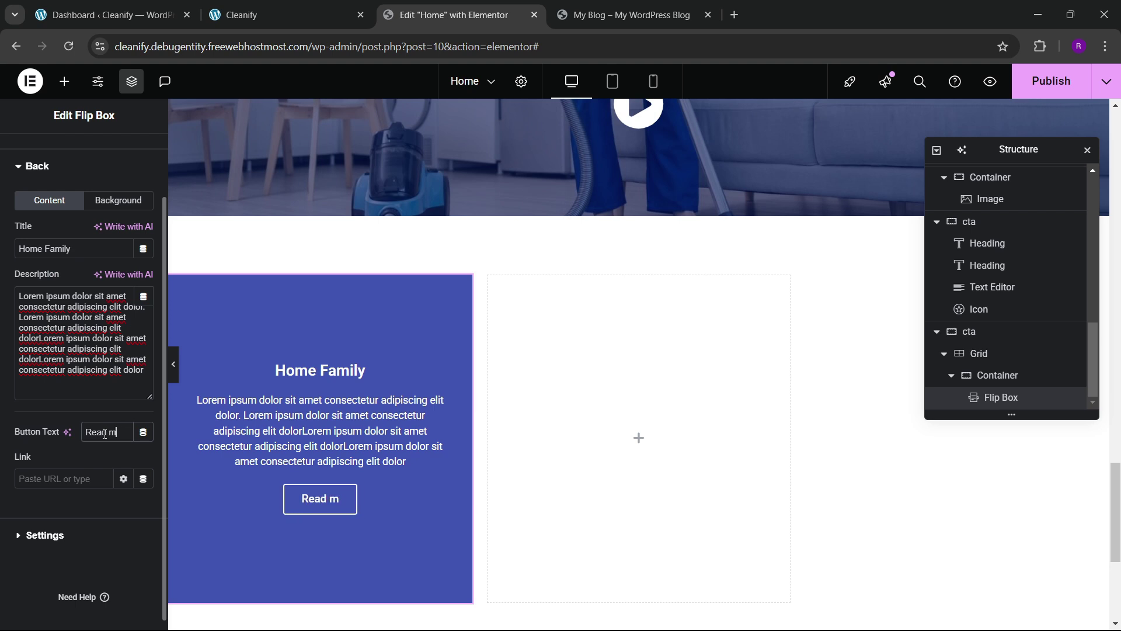
pyautogui.press('BackSpace')
pyautogui.press('BackSpace')
pyautogui.write('More')
pyautogui.scroll(1, 52, 218)
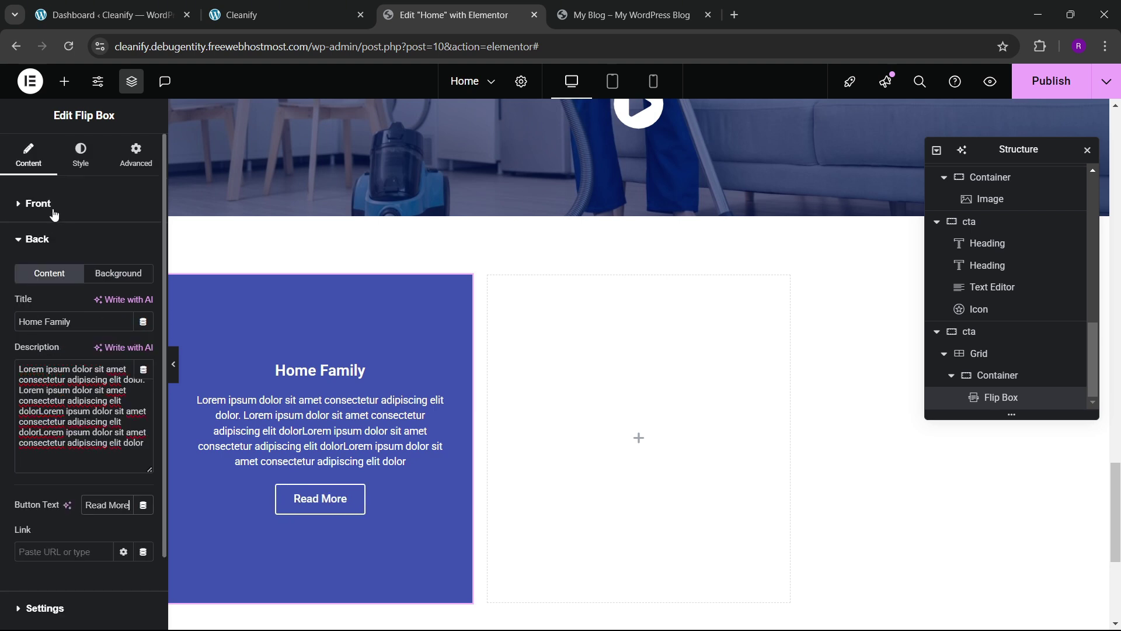
# - Set the front icon's primary color to the global color "sky blue theme" (#215AEC)
pyautogui.click(81, 155)
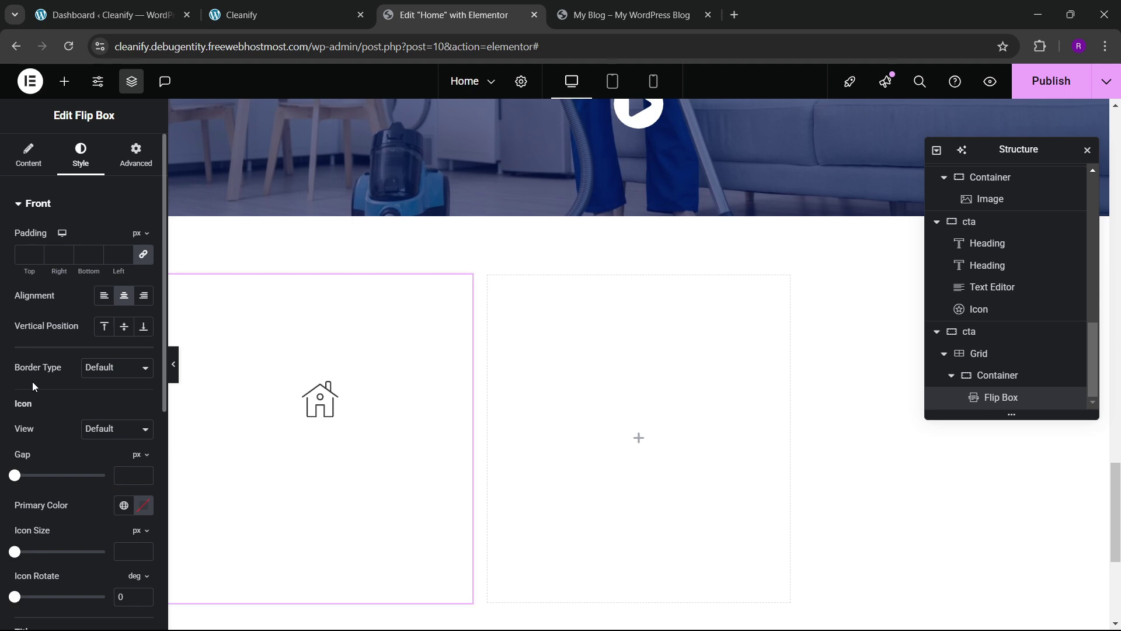
pyautogui.scroll(-1, 50, 388)
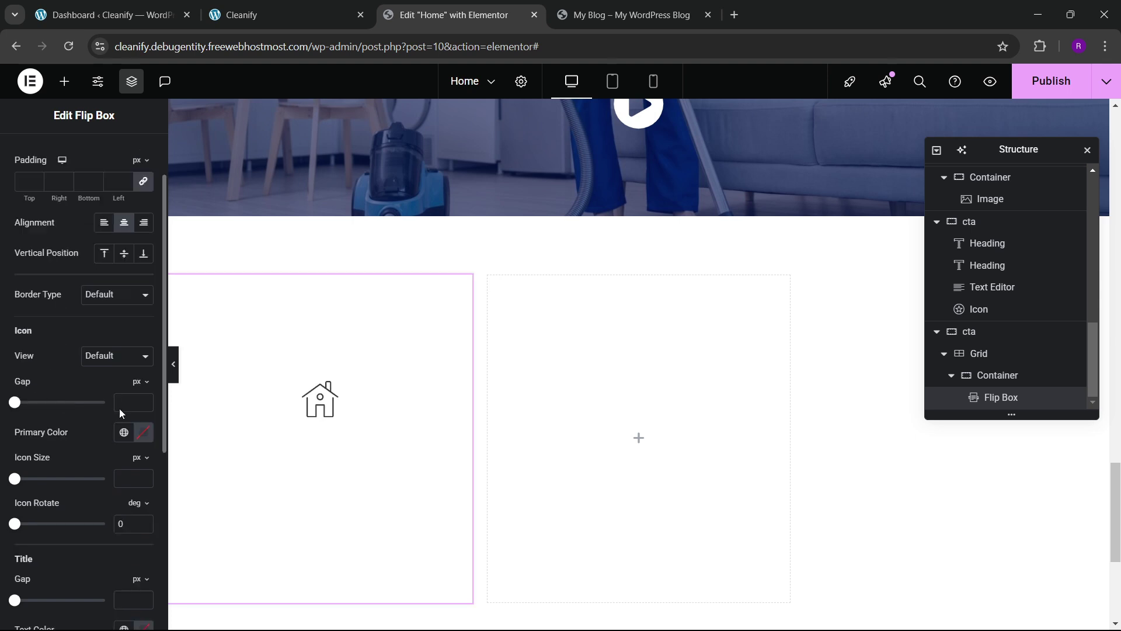
pyautogui.click(126, 430)
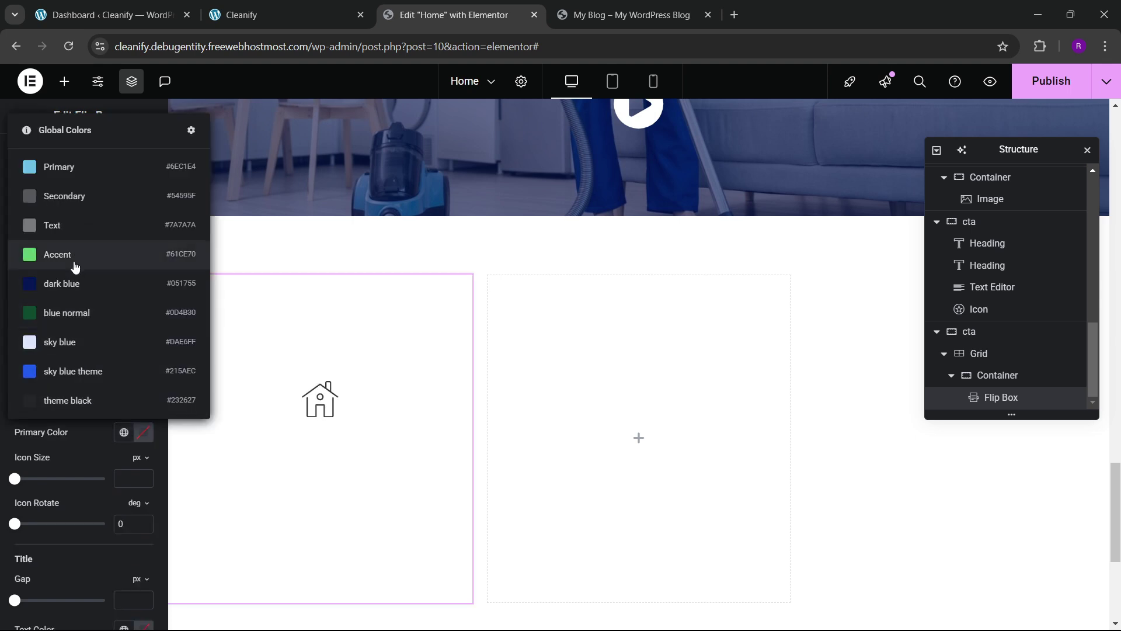
pyautogui.click(71, 370)
# - Check the reference and replace the front icon with the chimney house image house-real-estate-svgrepo-com-1.svg from the media library
pyautogui.click(313, 7)
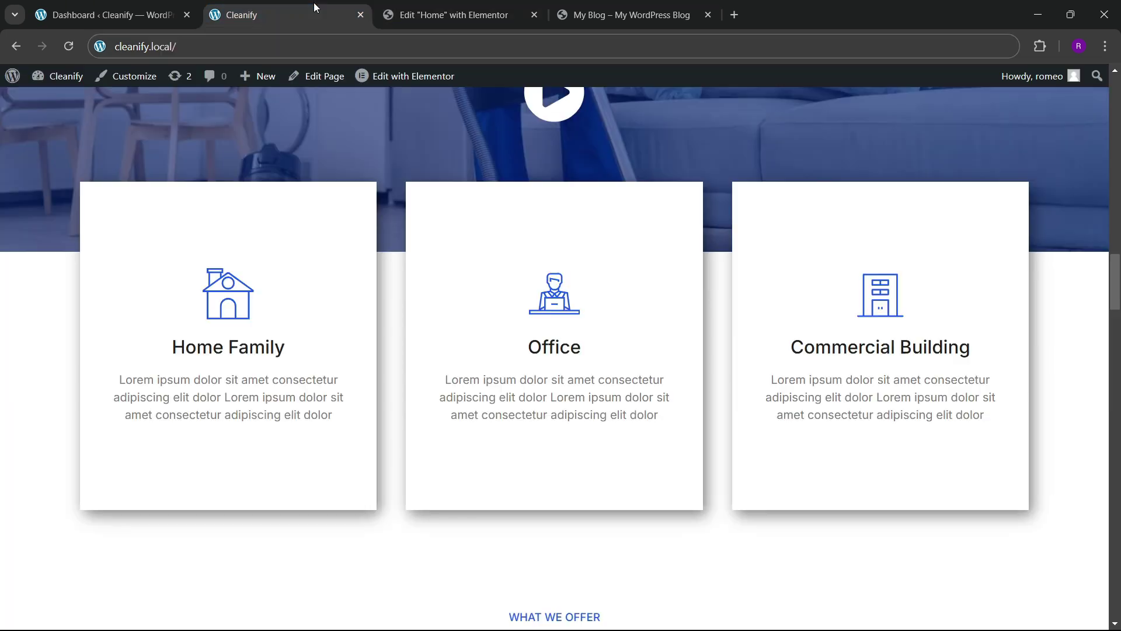
pyautogui.click(456, 13)
pyautogui.scroll(1, 90, 250)
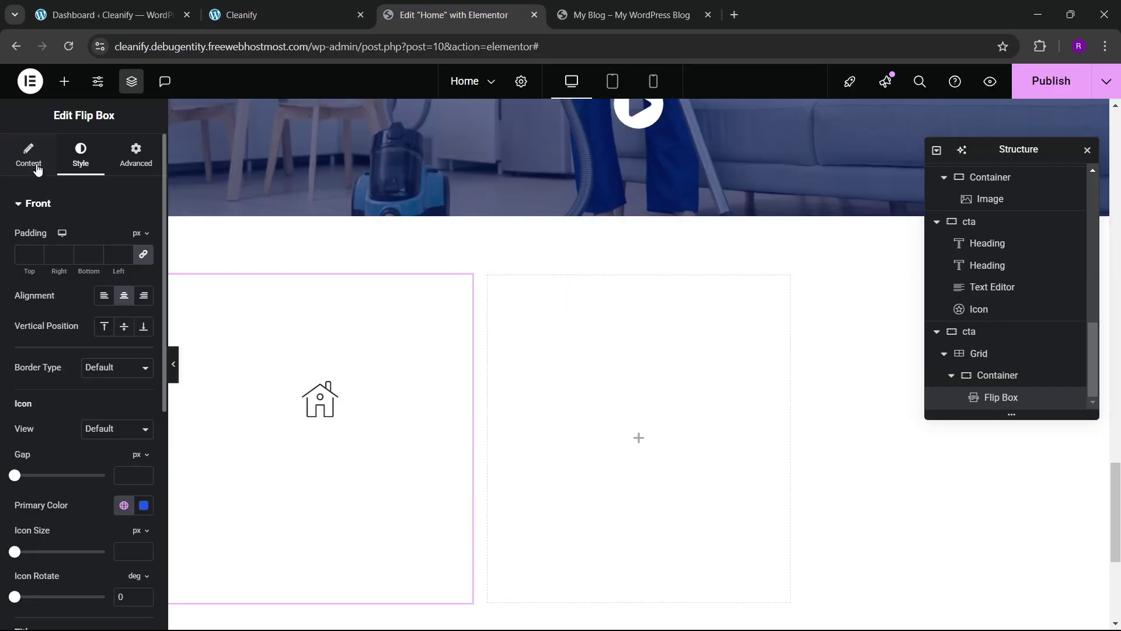
pyautogui.click(28, 155)
pyautogui.click(120, 358)
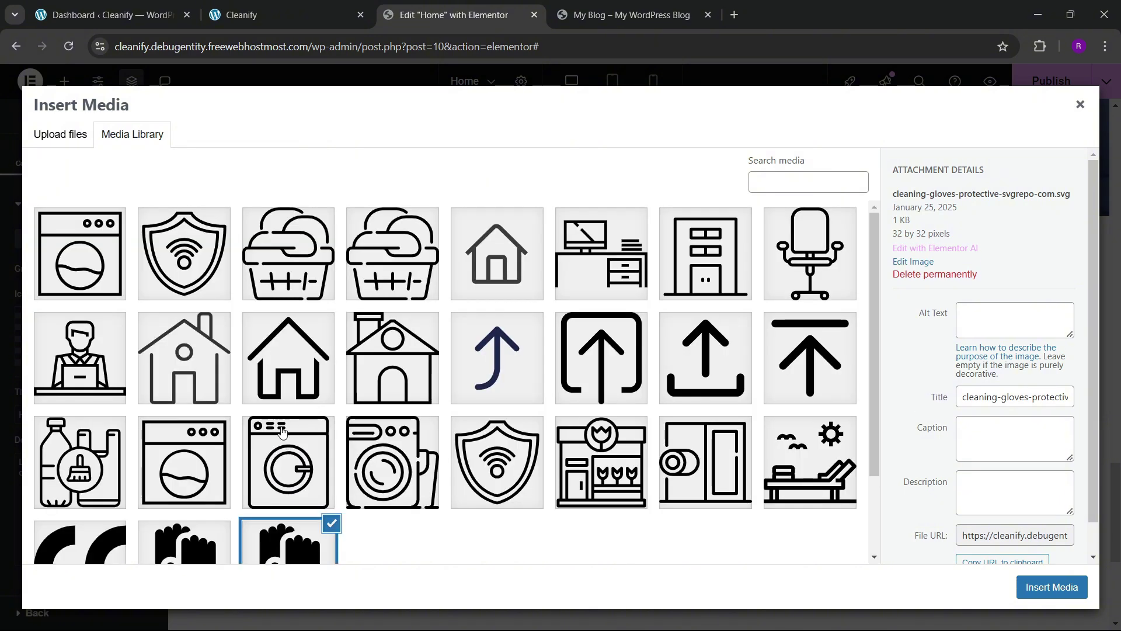
pyautogui.click(392, 374)
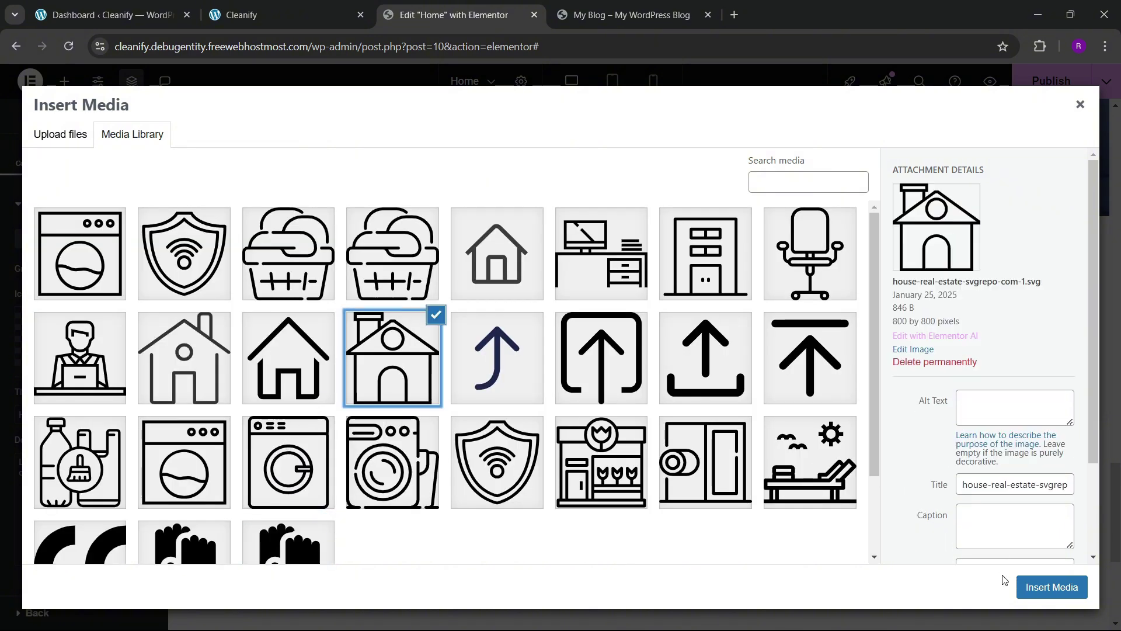
pyautogui.click(1051, 587)
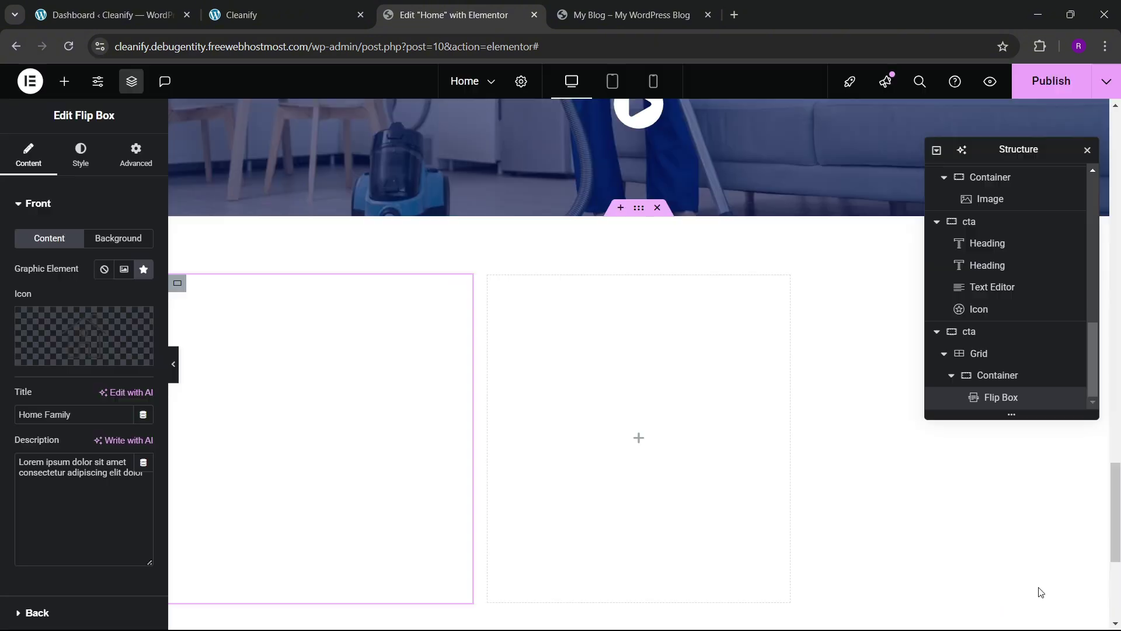
# - Try a front icon size of 80 px, compare it with the reference card and settle on 75 px
pyautogui.click(83, 167)
pyautogui.scroll(-5, 41, 368)
pyautogui.scroll(2, 82, 314)
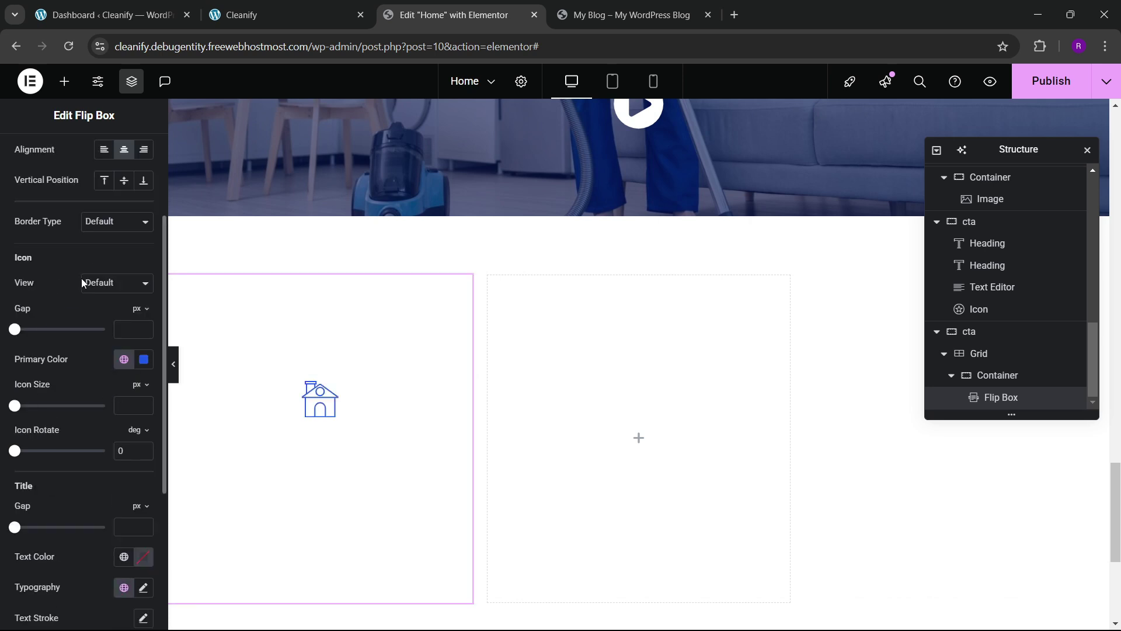
pyautogui.moveTo(146, 328); pyautogui.dragTo(146, 331)
pyautogui.press('BackSpace')
pyautogui.press('BackSpace')
pyautogui.click(148, 408)
pyautogui.write('6')
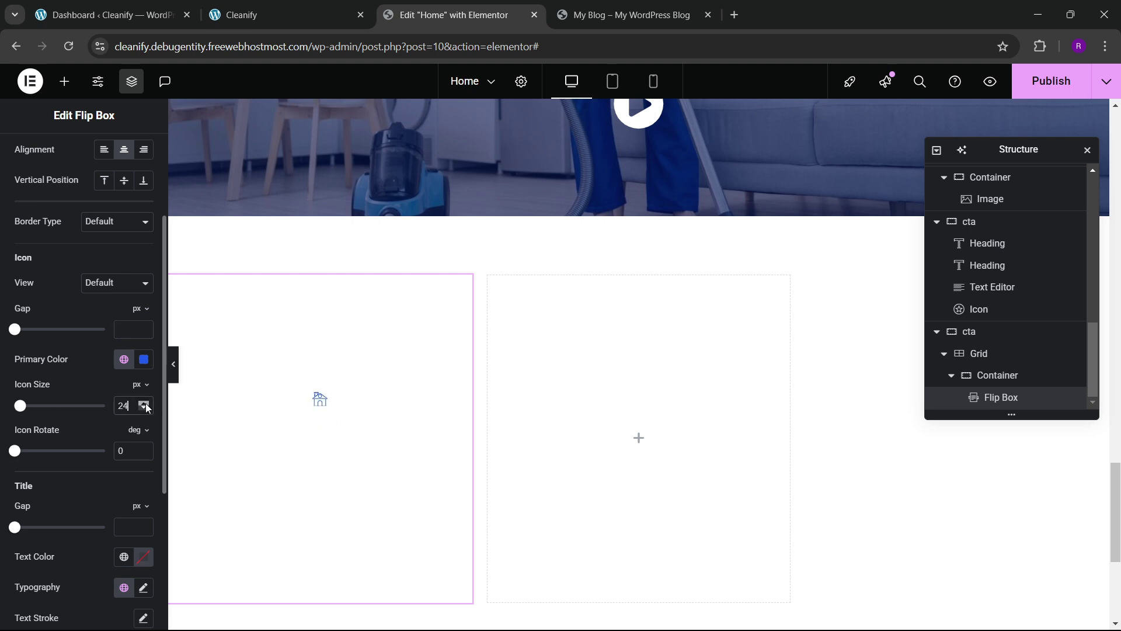
pyautogui.moveTo(146, 408); pyautogui.dragTo(147, 408)
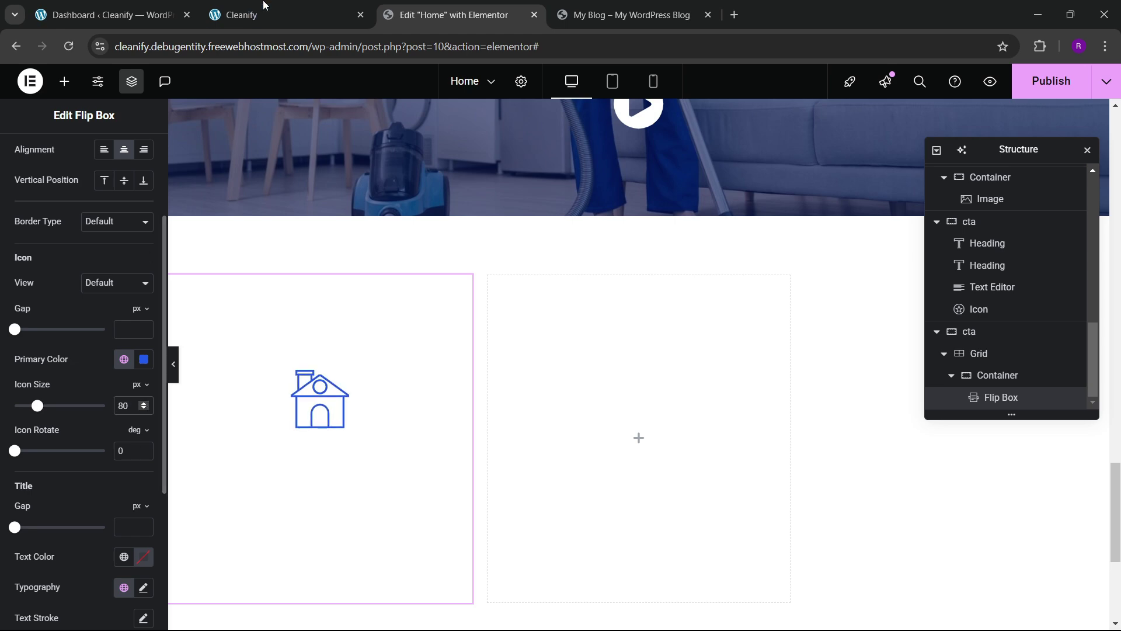
pyautogui.click(265, 13)
pyautogui.hotkey('ctrl', 'Tab')
pyautogui.press('BackSpace')
pyautogui.press('BackSpace')
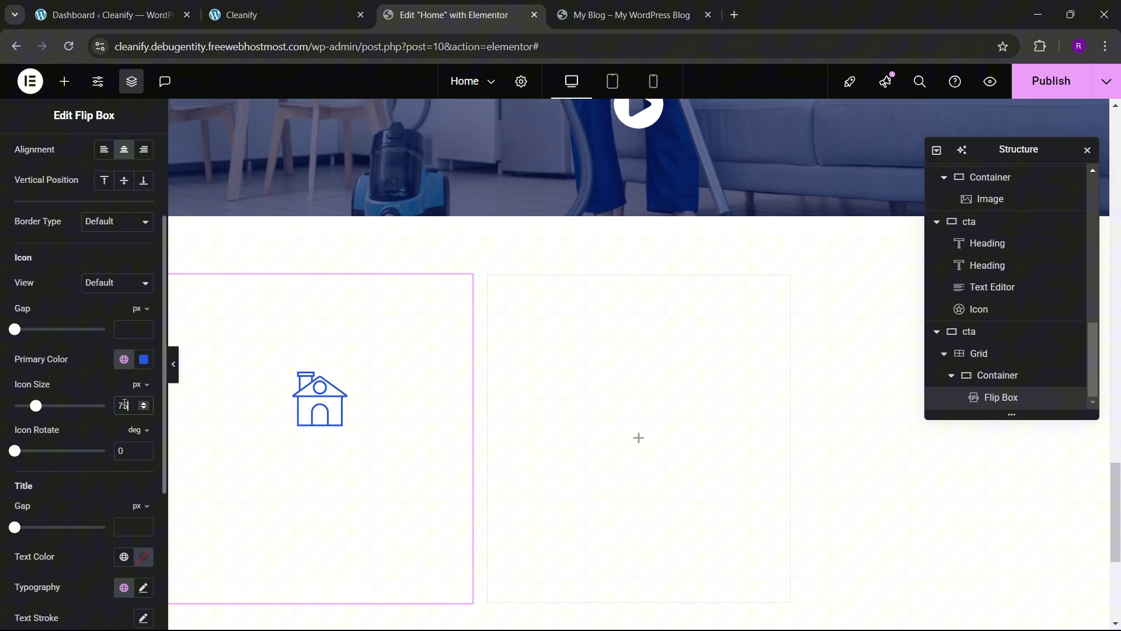
pyautogui.click(242, 15)
pyautogui.click(454, 15)
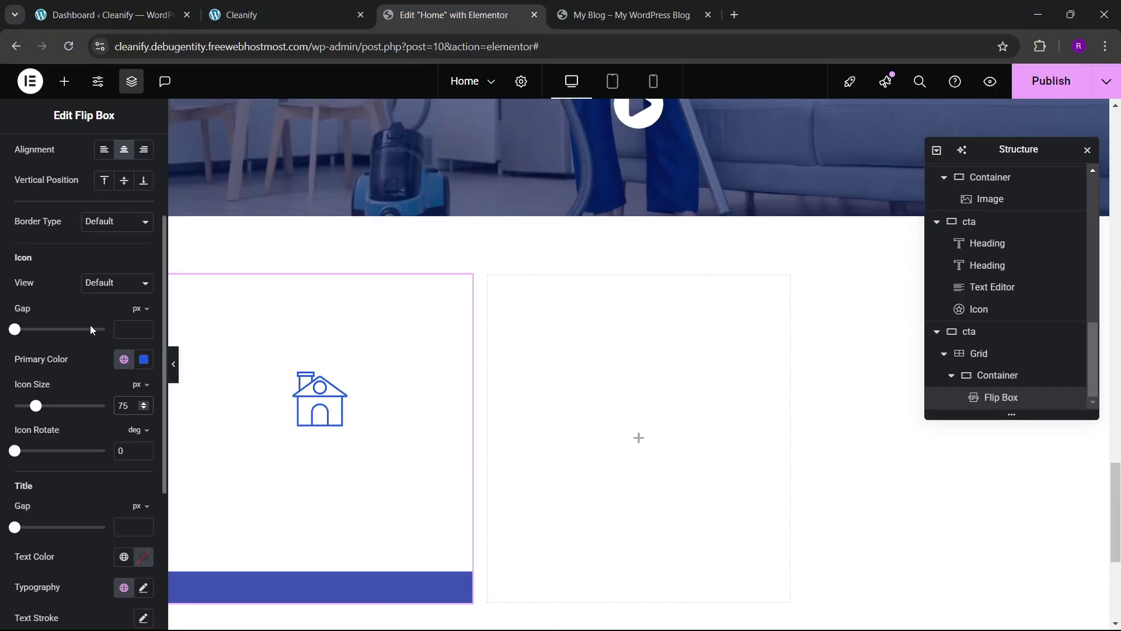
# - Set the front title's text color to the global color "theme black"
pyautogui.scroll(-1, 76, 322)
pyautogui.scroll(-1, 73, 394)
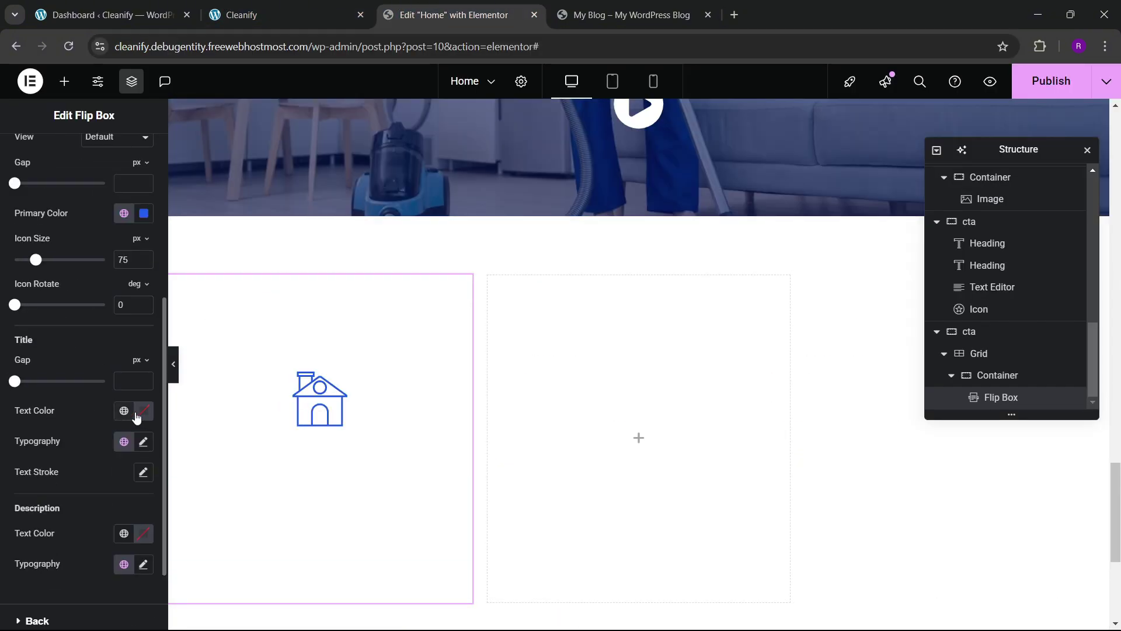
pyautogui.click(124, 411)
pyautogui.click(80, 377)
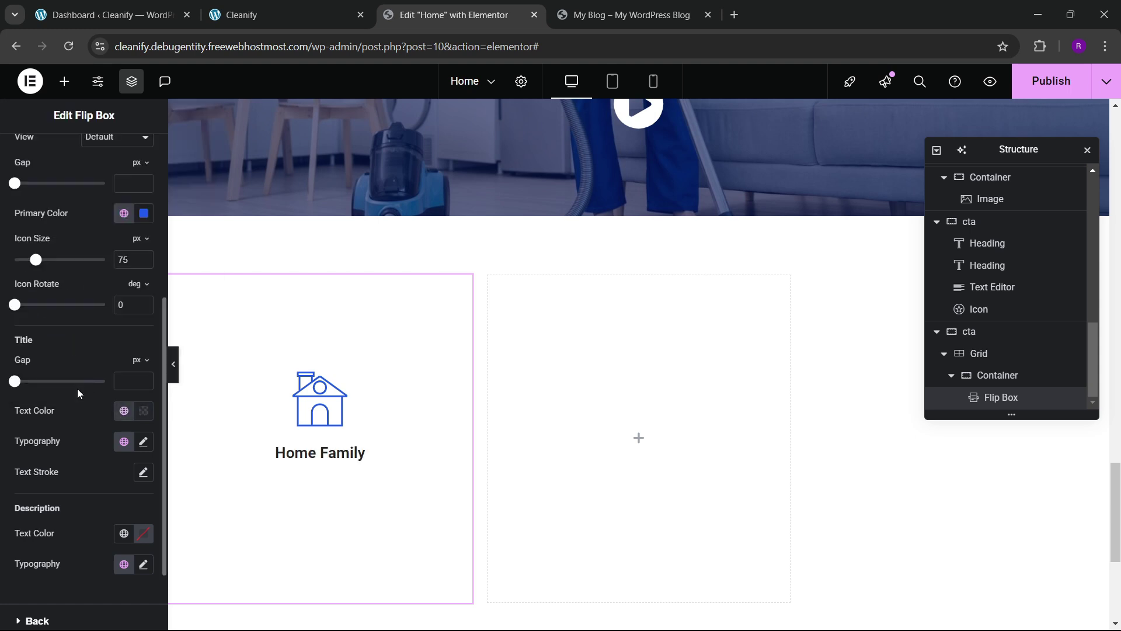
pyautogui.click(143, 441)
pyautogui.scroll(-3, 71, 391)
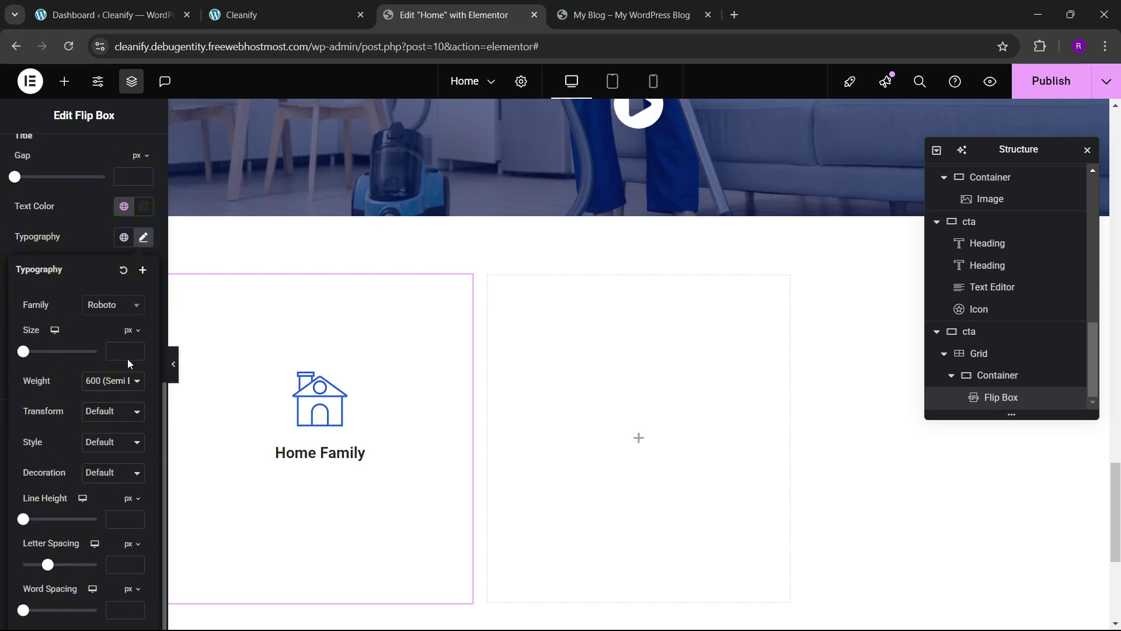
pyautogui.moveTo(134, 351); pyautogui.dragTo(134, 351)
pyautogui.click(102, 233)
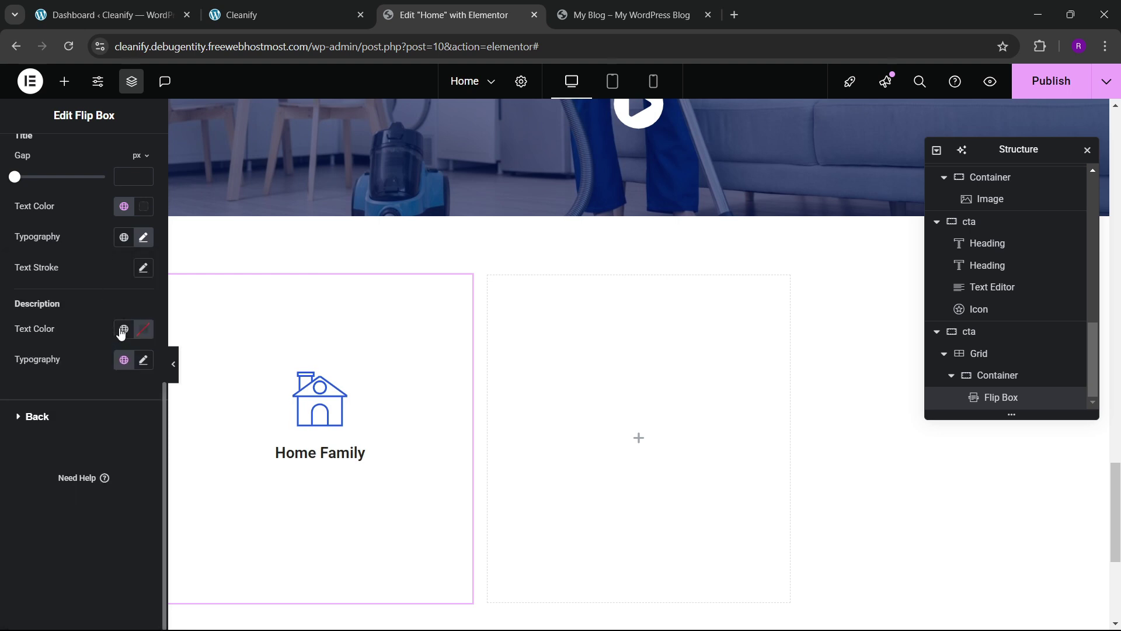
# - Set the front description's text color to a grey global color
pyautogui.click(142, 360)
pyautogui.scroll(-3, 95, 349)
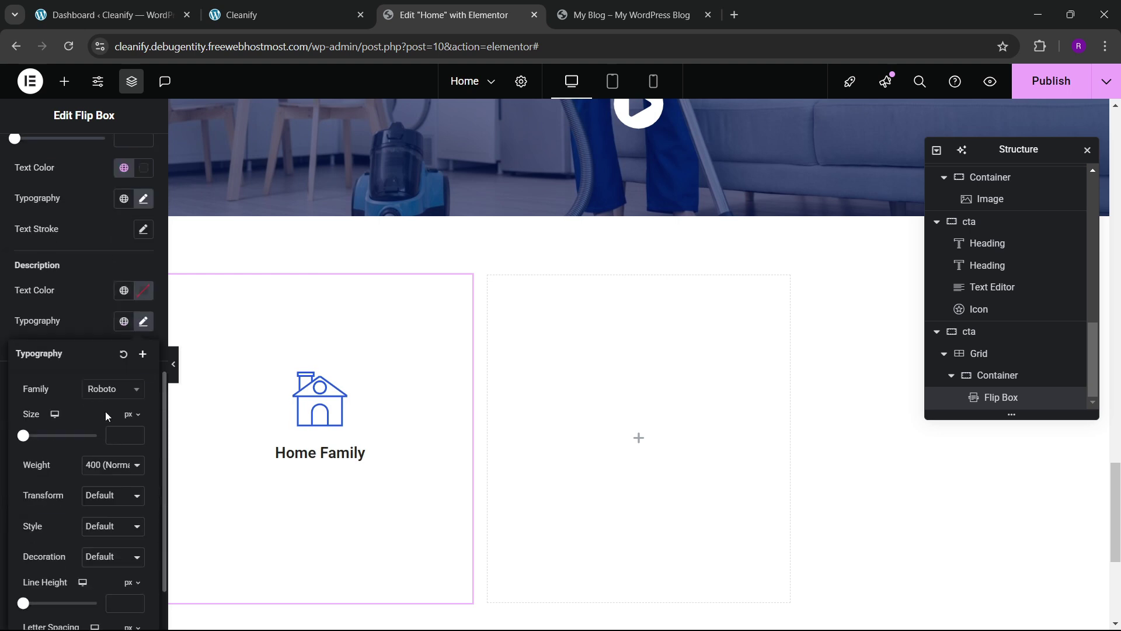
pyautogui.click(93, 286)
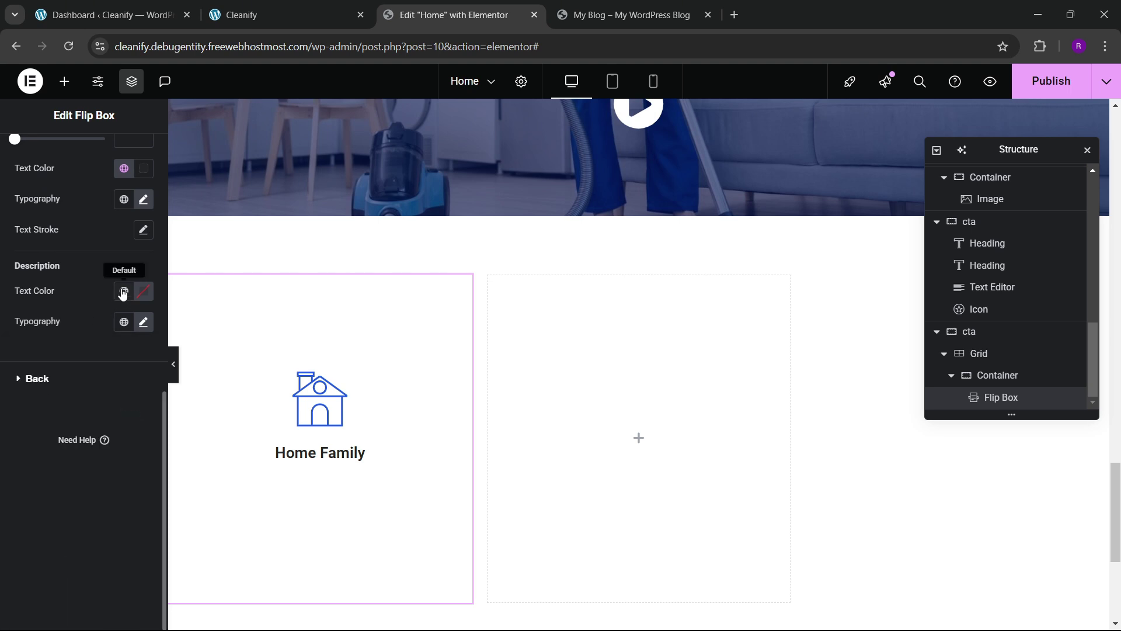
pyautogui.click(123, 291)
pyautogui.click(75, 388)
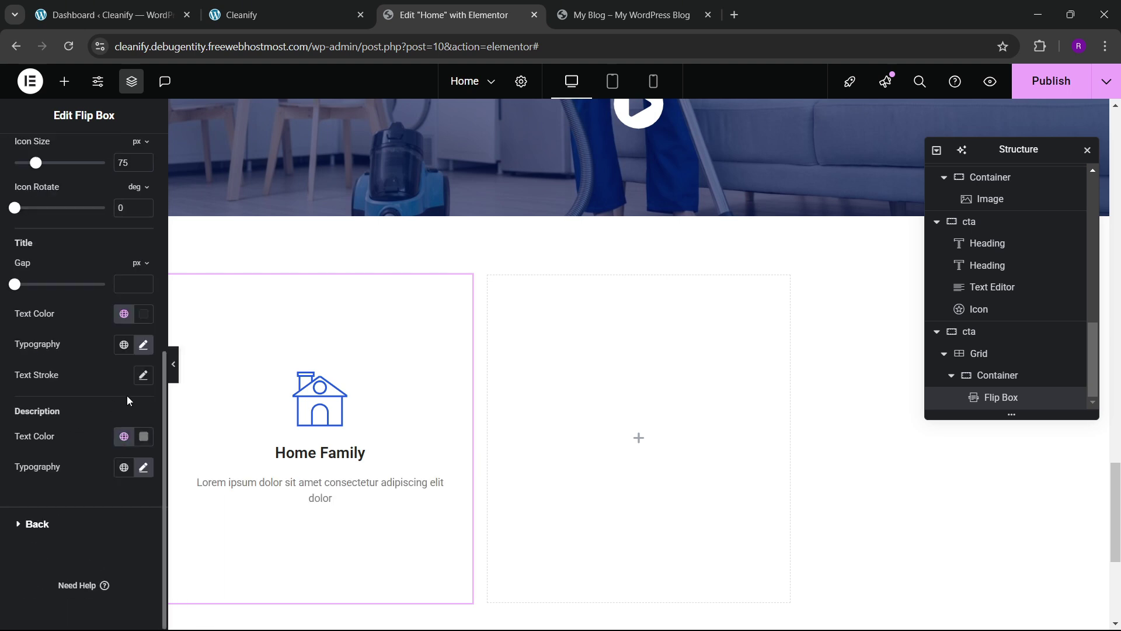
# - Try a front title font size of 25 px and settle on 22 px
pyautogui.click(142, 346)
pyautogui.click(135, 457)
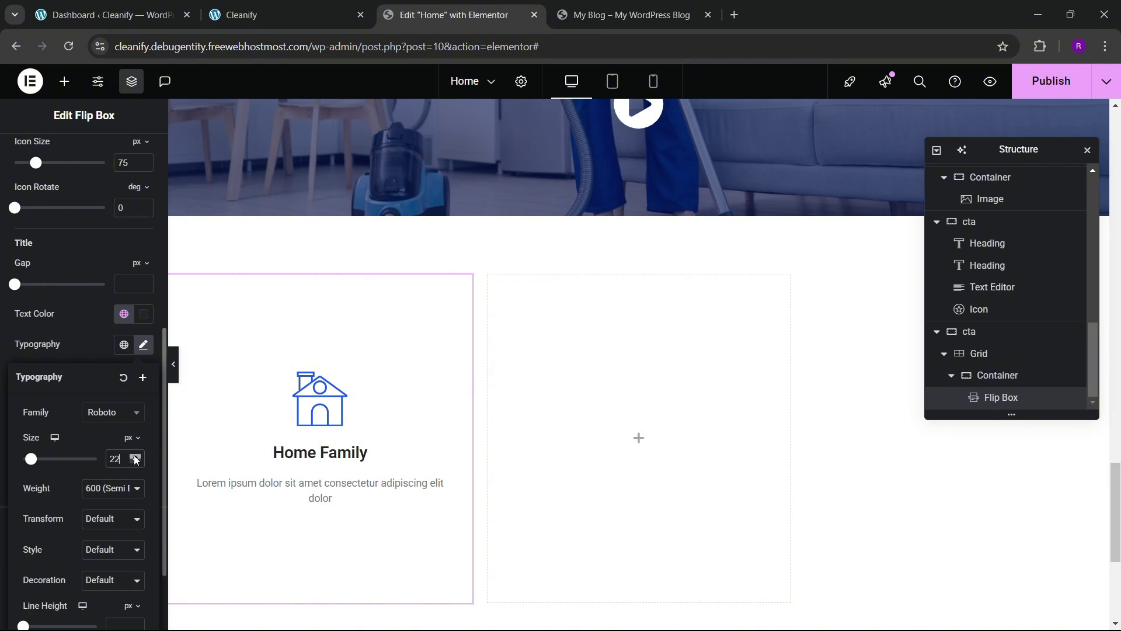
pyautogui.click(135, 463)
pyautogui.click(135, 462)
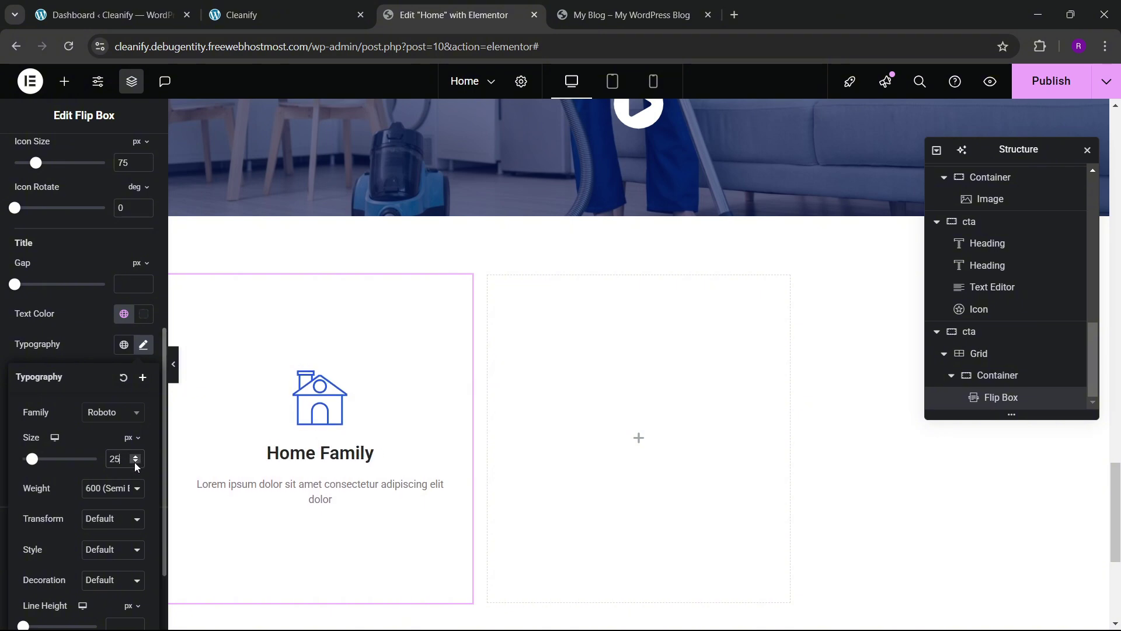
pyautogui.click(135, 462)
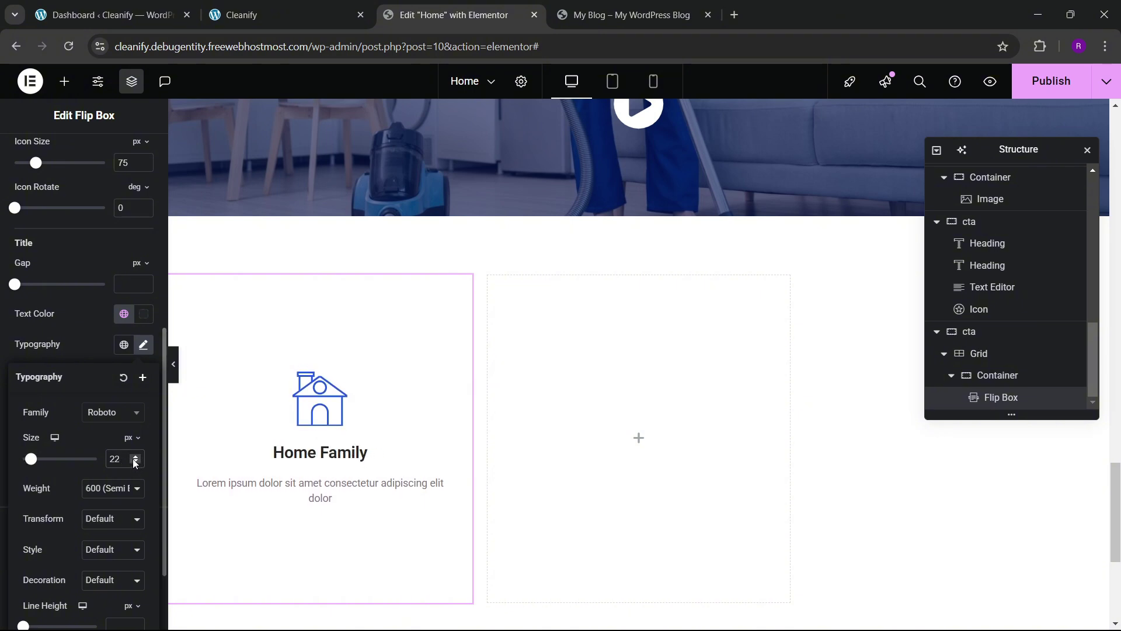
# - Set the front description's font size to 16 px
pyautogui.click(88, 325)
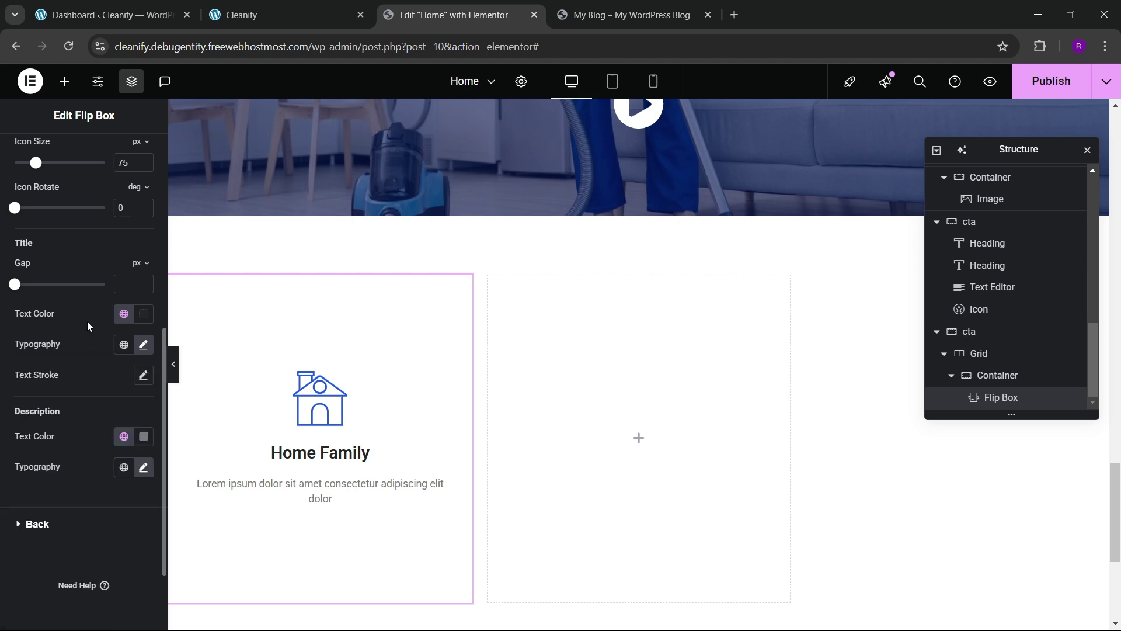
pyautogui.click(143, 467)
pyautogui.scroll(-4, 82, 436)
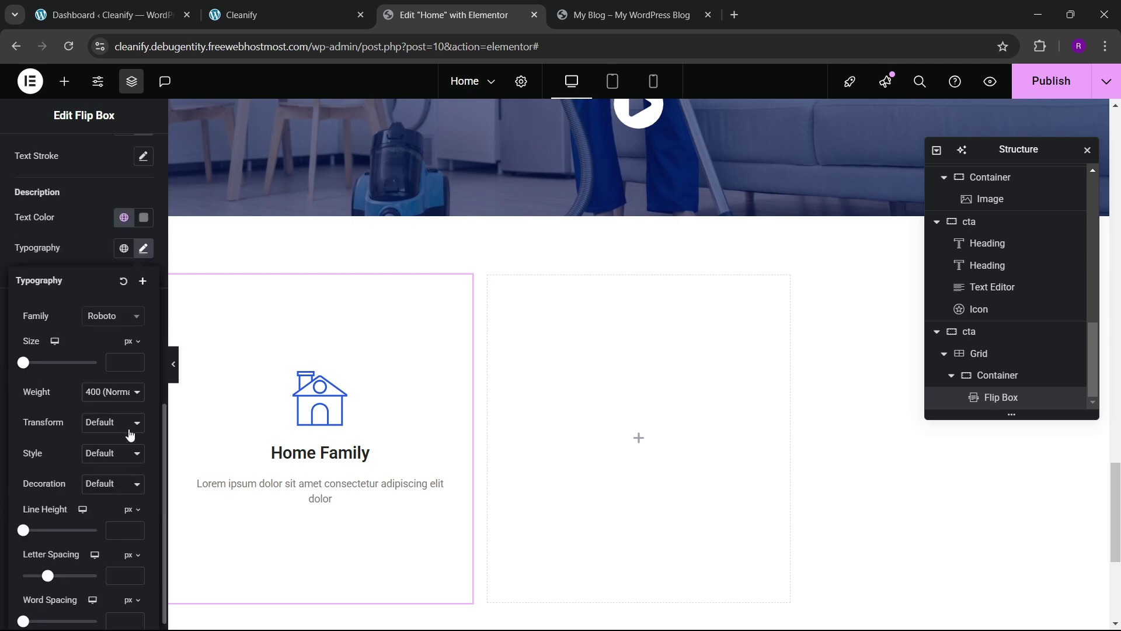
pyautogui.moveTo(135, 363); pyautogui.dragTo(134, 364)
pyautogui.click(134, 366)
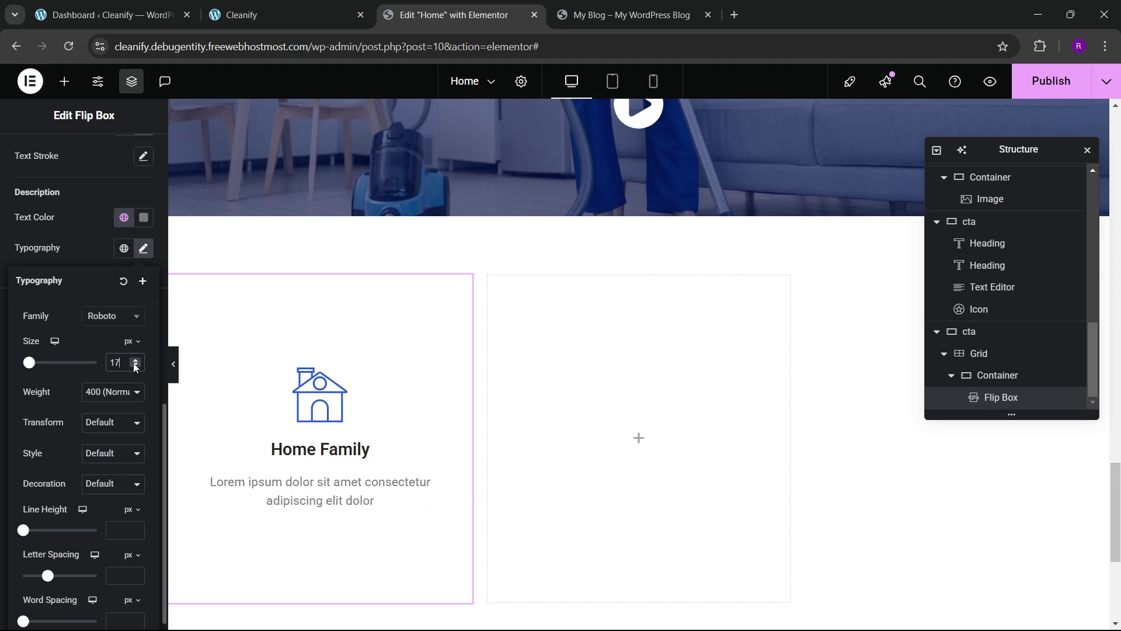
pyautogui.click(134, 366)
# - Compare with the reference card and extend the front description by repeating "Lorem ipsum dolor sit amet consectetur adipiscing elit dolor" after a period
pyautogui.click(303, 16)
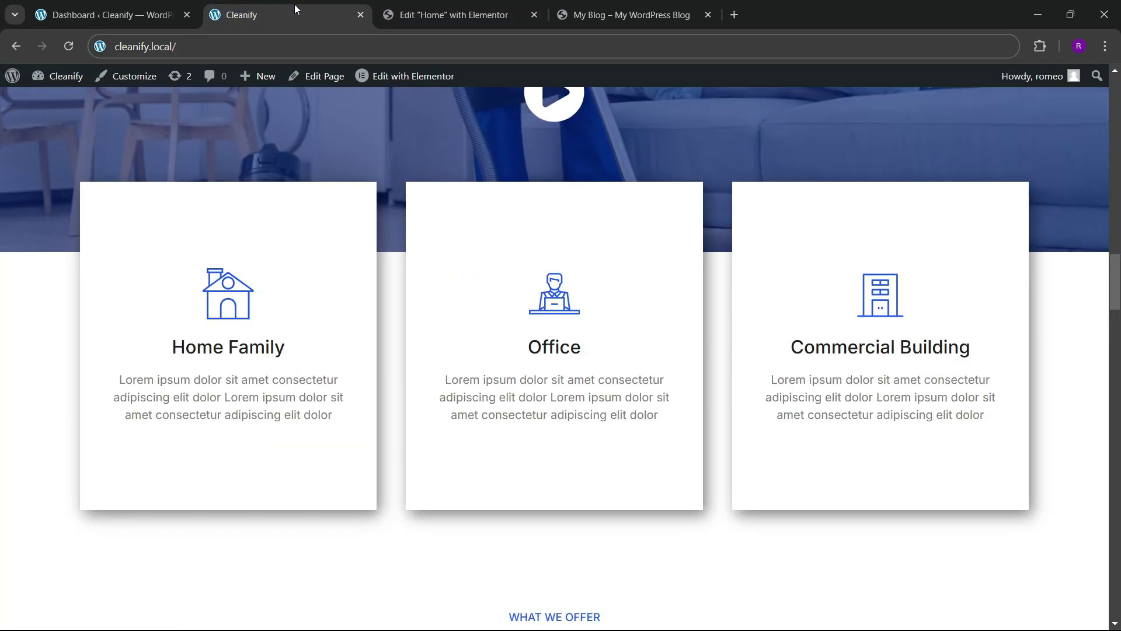
pyautogui.click(421, 20)
pyautogui.scroll(3, 51, 185)
pyautogui.scroll(10, 38, 173)
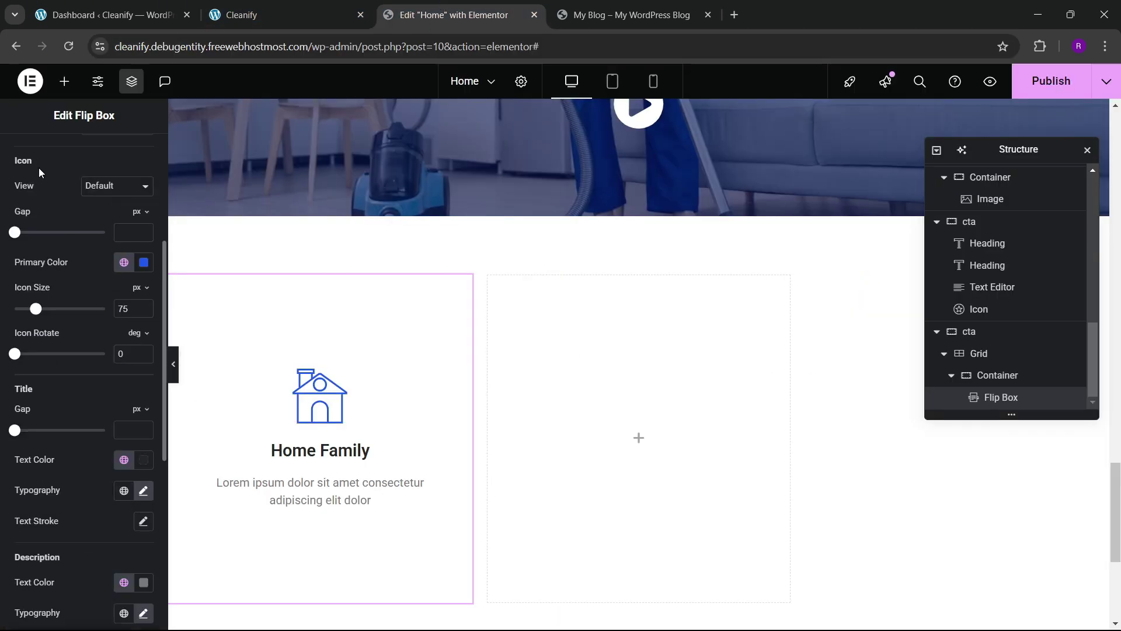
pyautogui.click(28, 155)
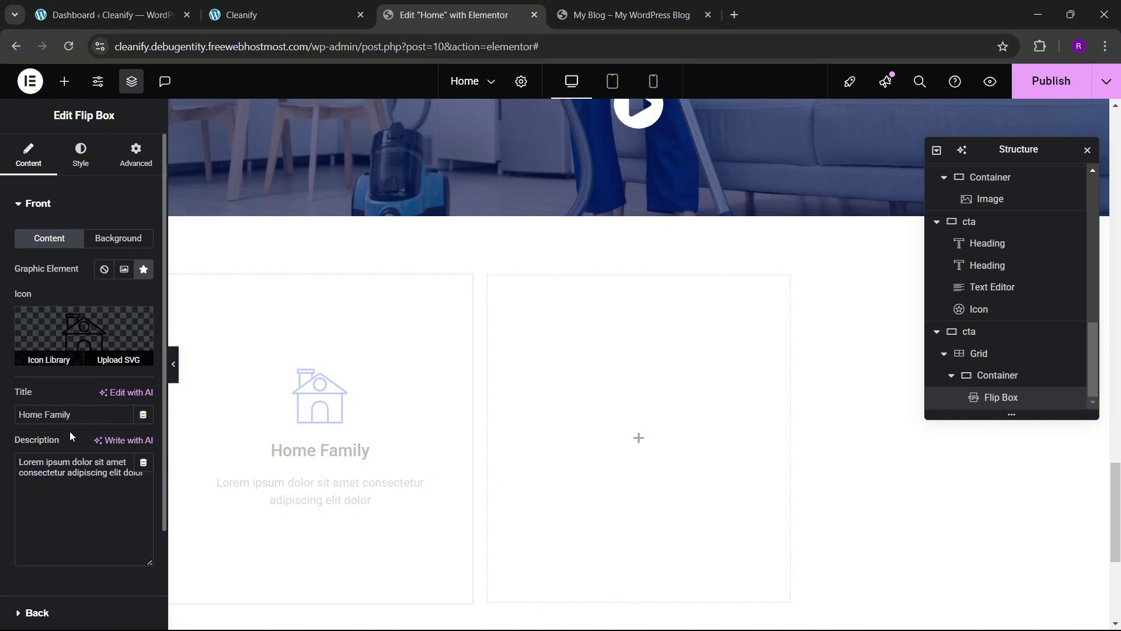
pyautogui.tripleClick(84, 485)
pyautogui.hotkey('ctrl', 'c')
pyautogui.click(91, 473)
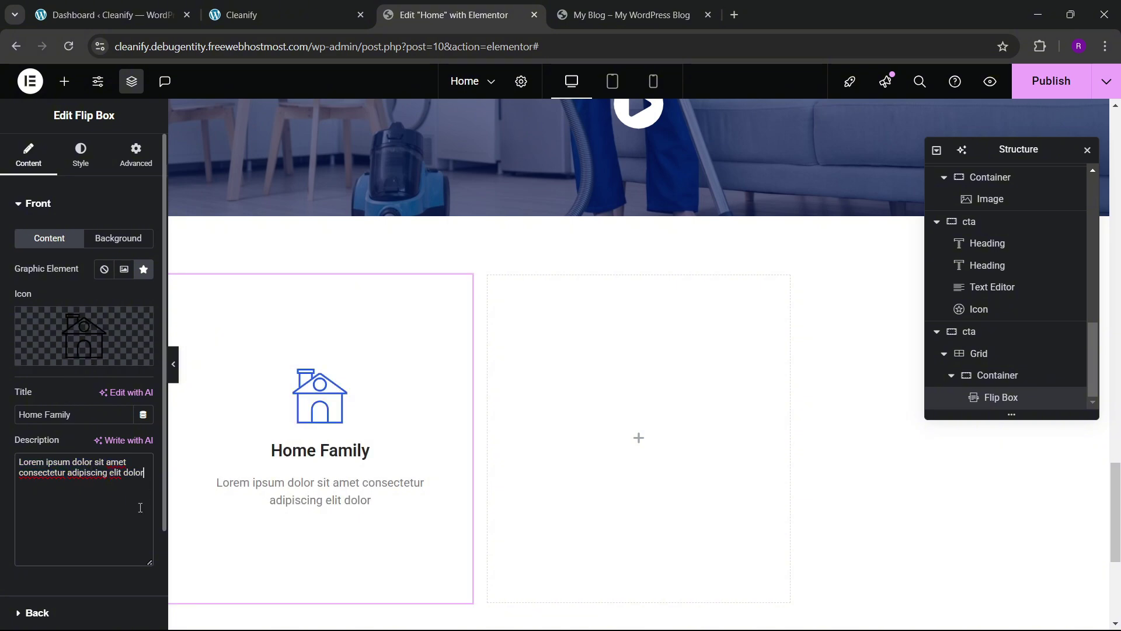
pyautogui.hotkey('ctrl', 'v')
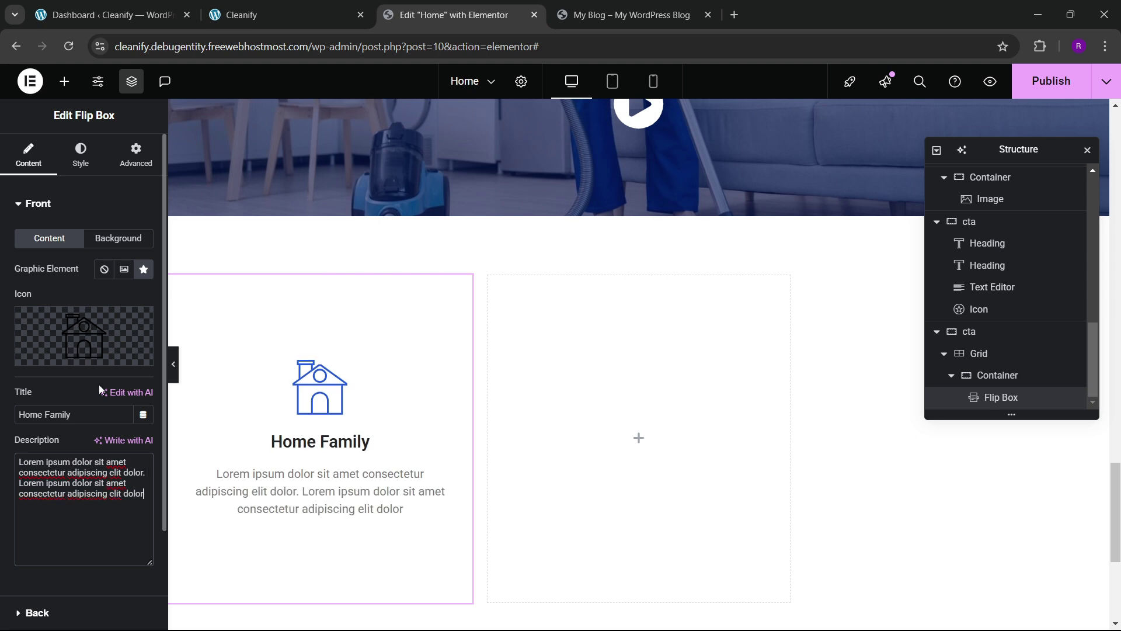
# - Set the front title's font size to 25 px
pyautogui.click(81, 154)
pyautogui.scroll(-10, 36, 386)
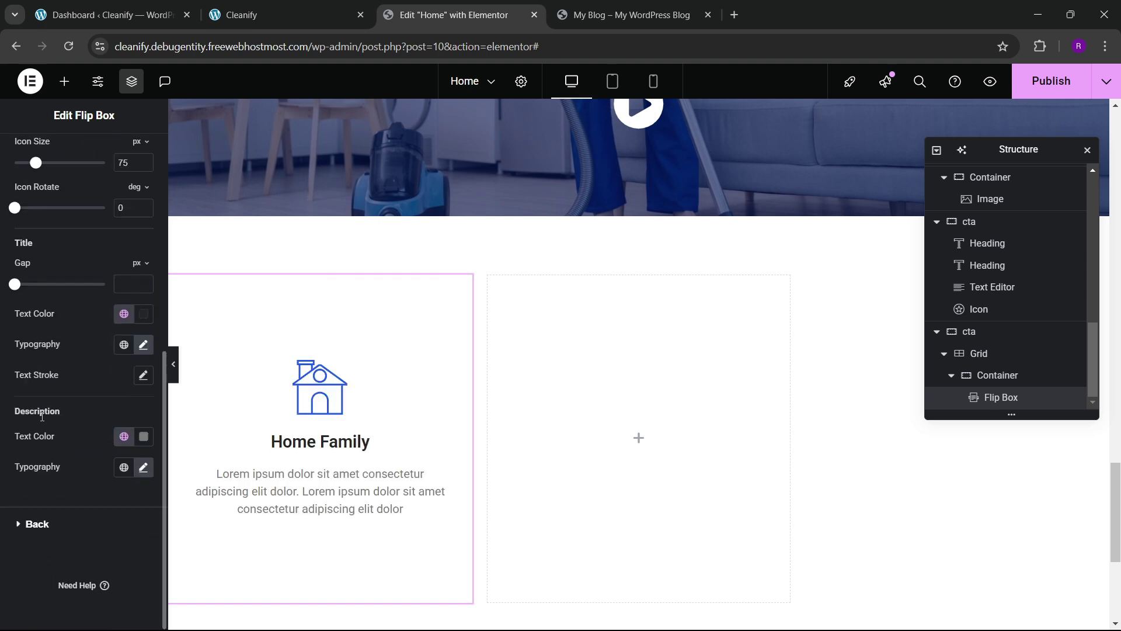
pyautogui.click(143, 345)
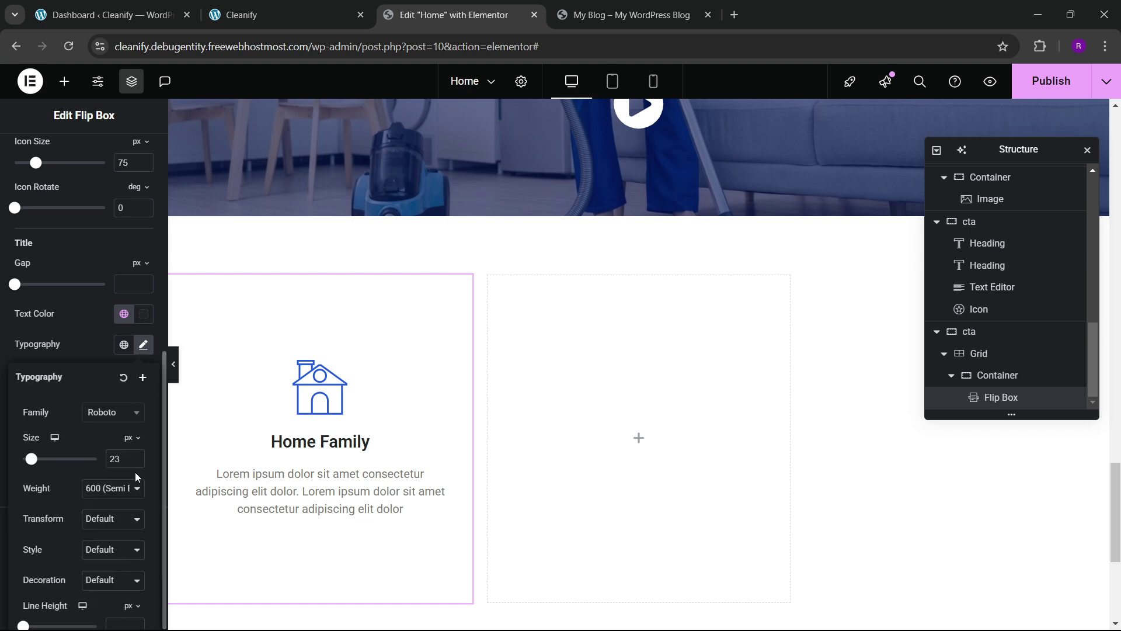
pyautogui.click(138, 456)
pyautogui.click(138, 456)
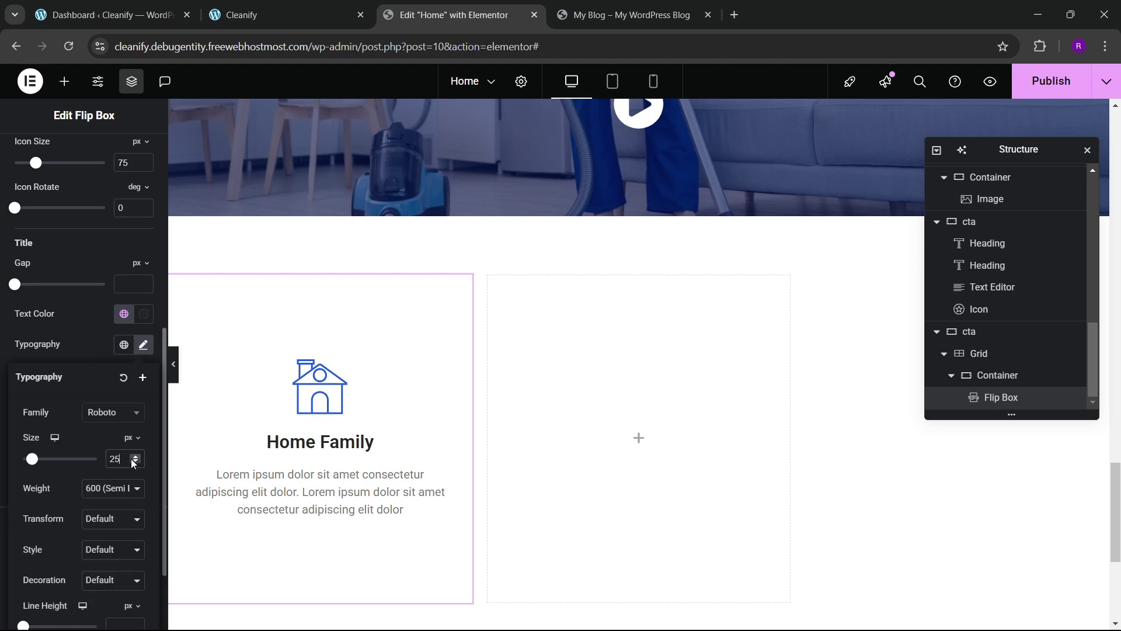
pyautogui.click(85, 319)
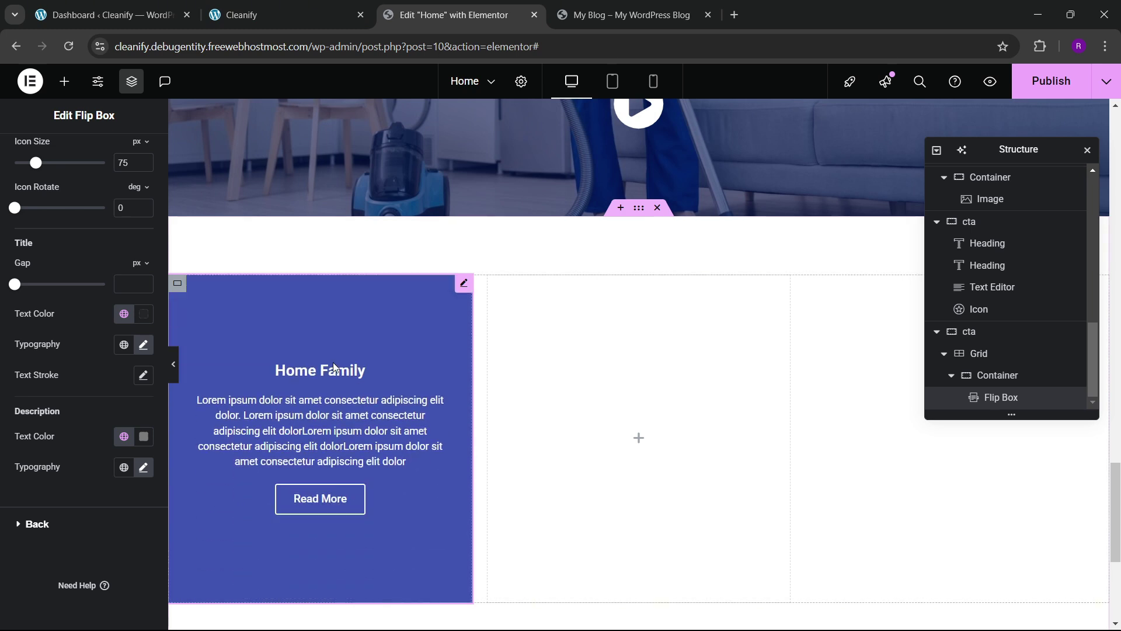
# - Check the reference card's back side and enlarge the back title's font size to match the front title
pyautogui.click(324, 9)
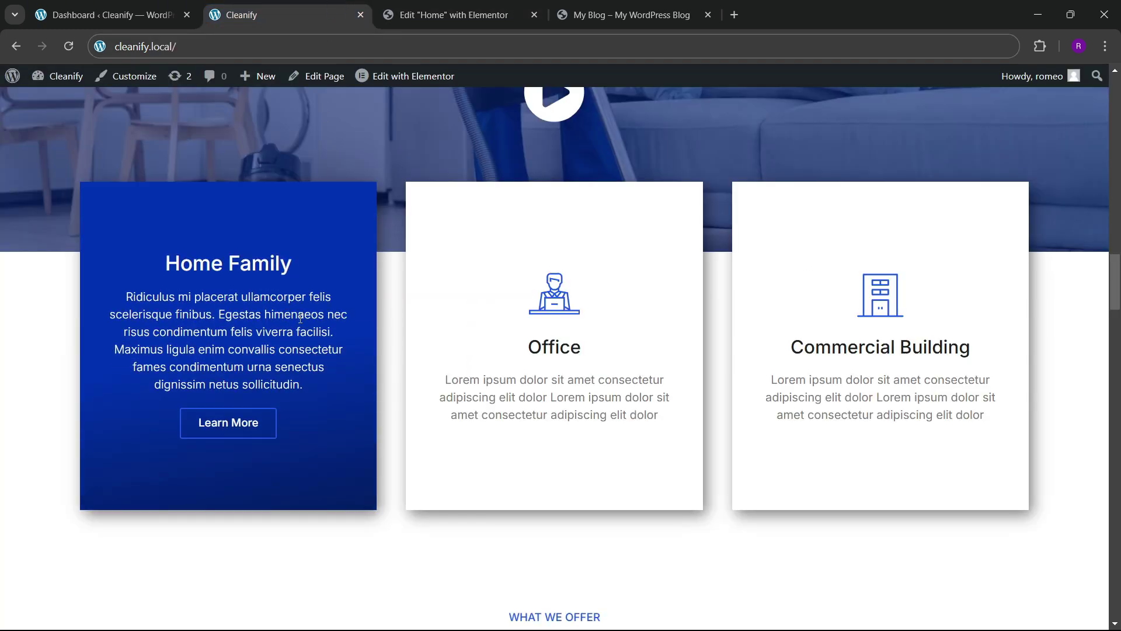
pyautogui.click(441, 7)
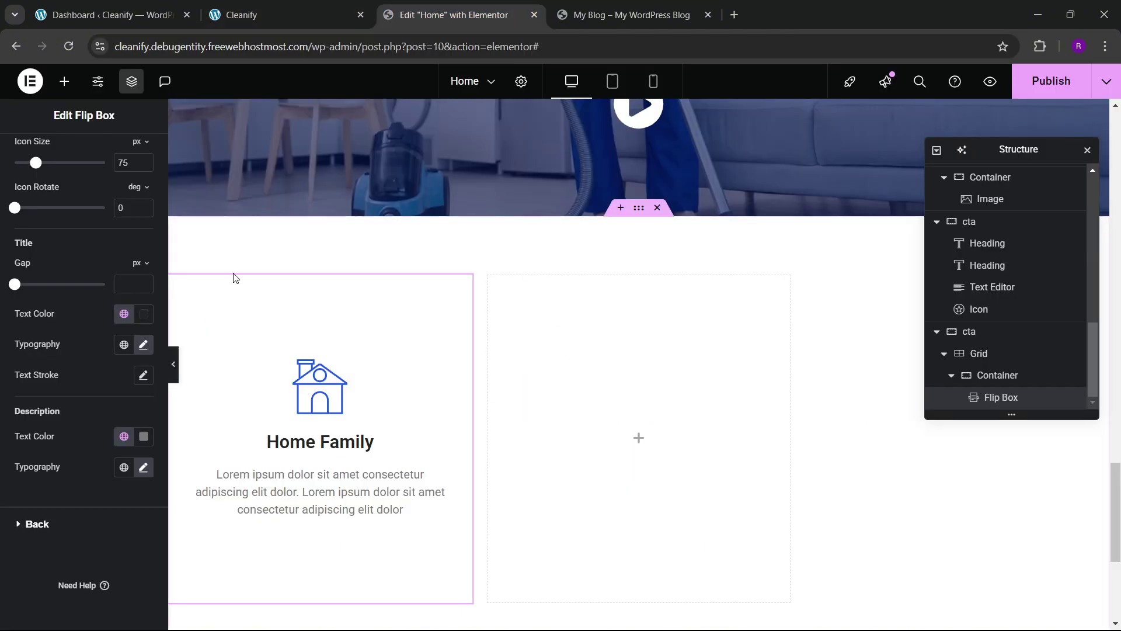
pyautogui.click(43, 527)
pyautogui.scroll(-1, 62, 383)
pyautogui.scroll(1, 59, 368)
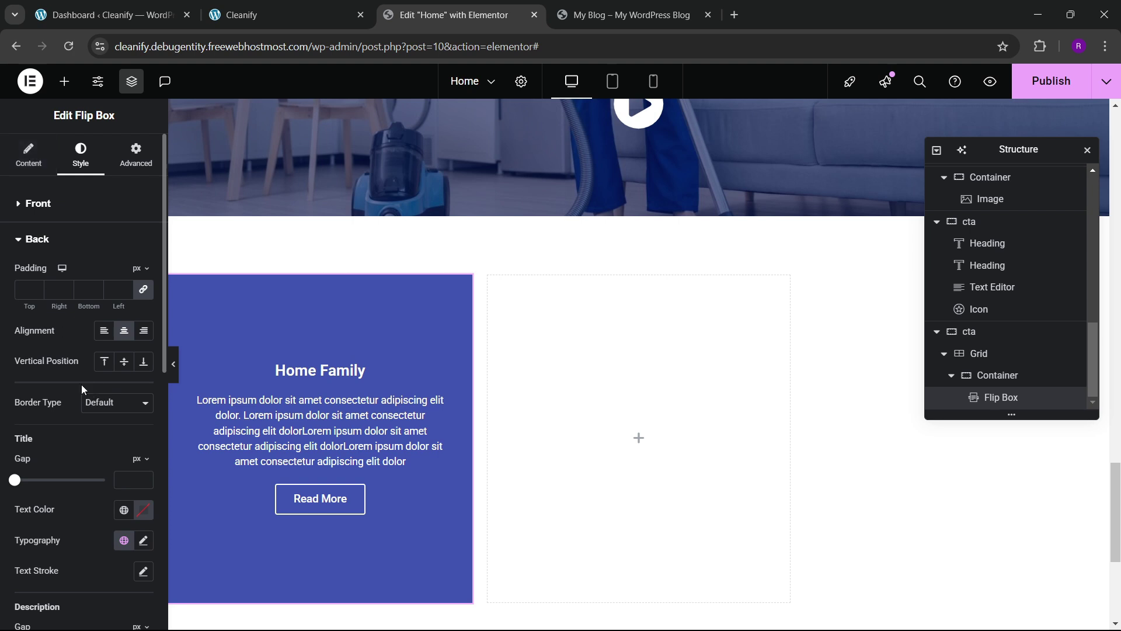
pyautogui.scroll(-3, 78, 402)
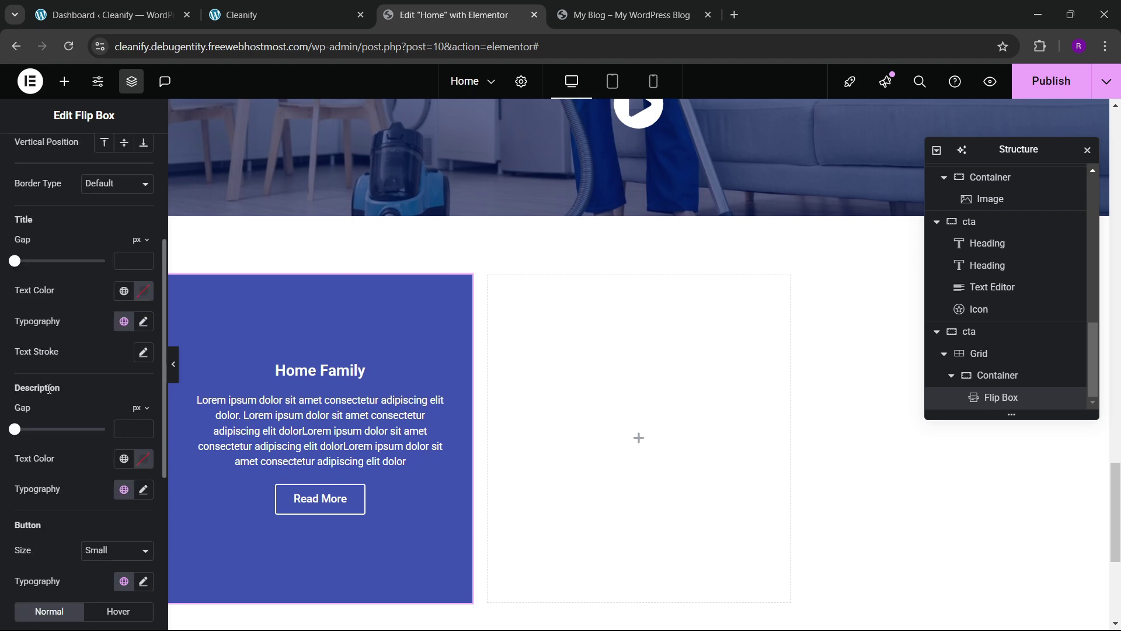
pyautogui.click(143, 321)
pyautogui.click(137, 434)
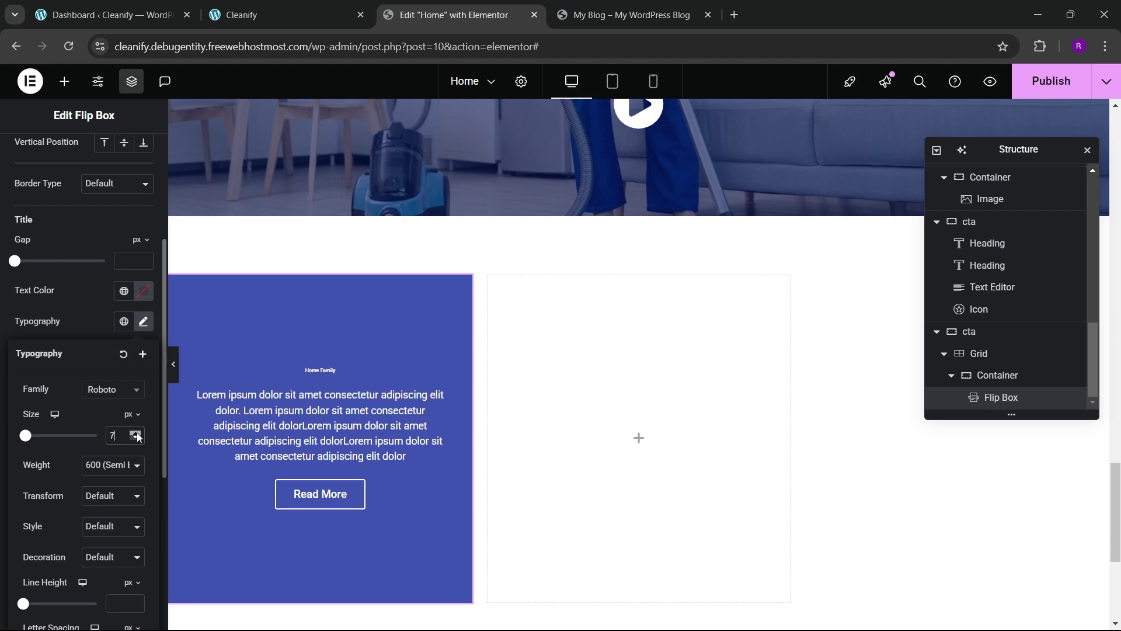
pyautogui.click(138, 435)
pyautogui.click(80, 323)
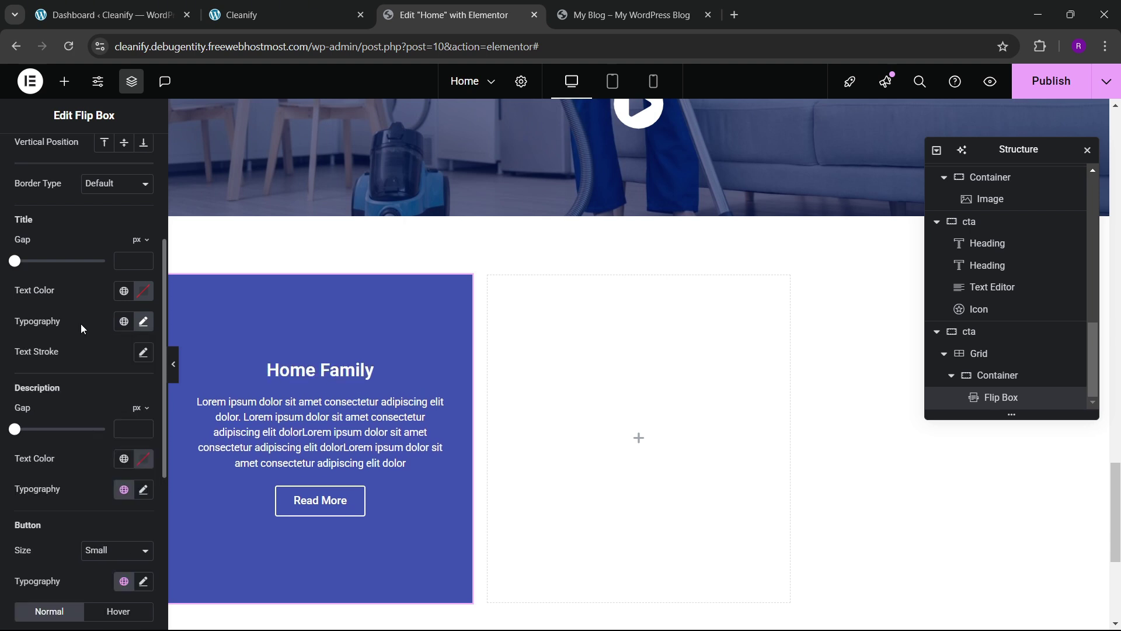
# - Set the back description's font size slightly above 16 px
pyautogui.scroll(-1, 85, 421)
pyautogui.click(144, 417)
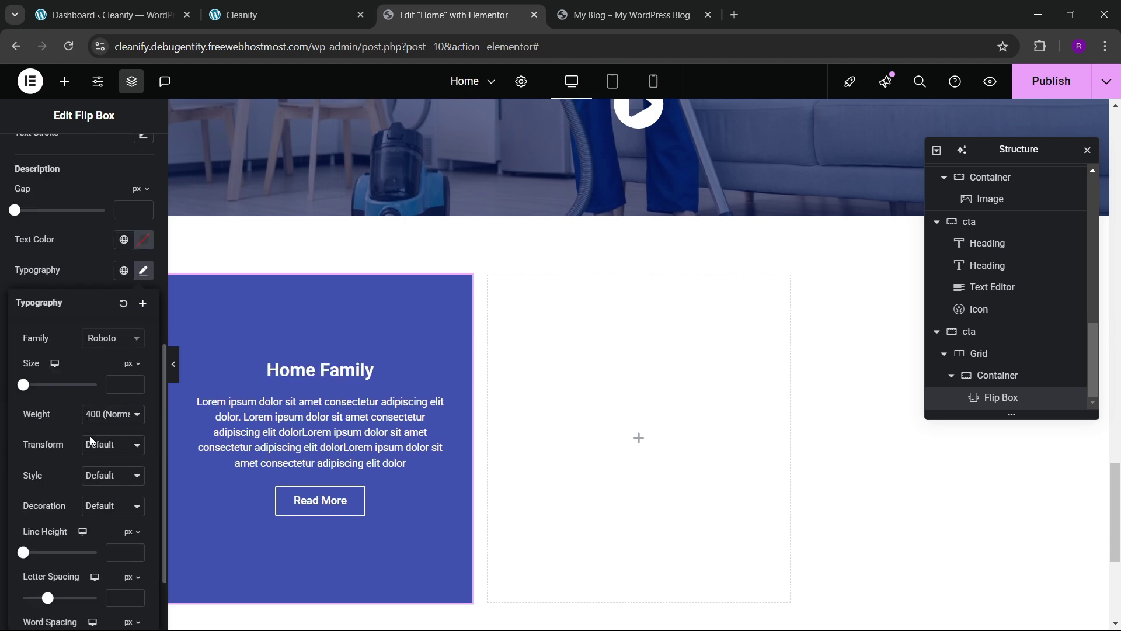
pyautogui.click(135, 380)
pyautogui.click(135, 380)
pyautogui.click(135, 381)
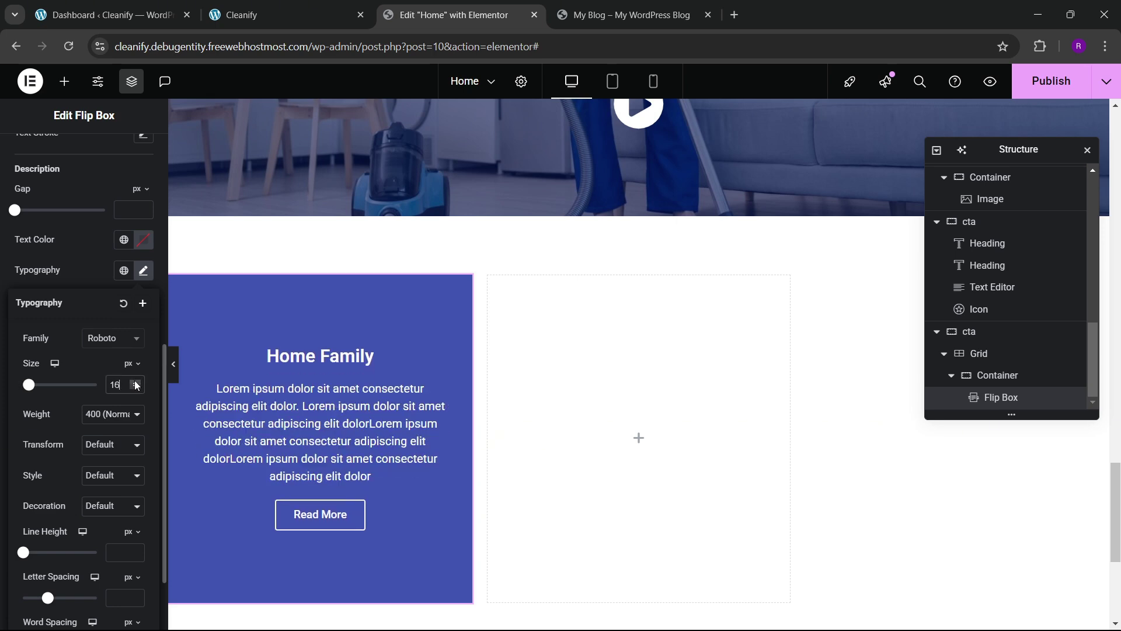
pyautogui.click(136, 383)
pyautogui.click(134, 383)
pyautogui.click(97, 279)
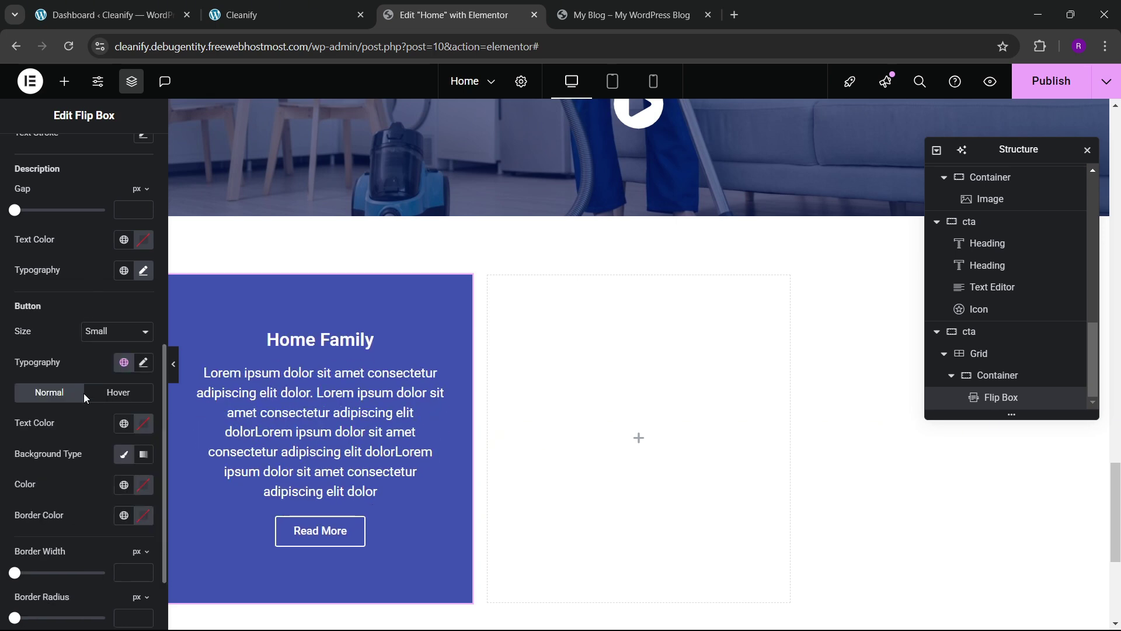
# - Compare the back button with the reference and set its border color to a blue global color
pyautogui.scroll(-2, 82, 437)
pyautogui.click(318, 18)
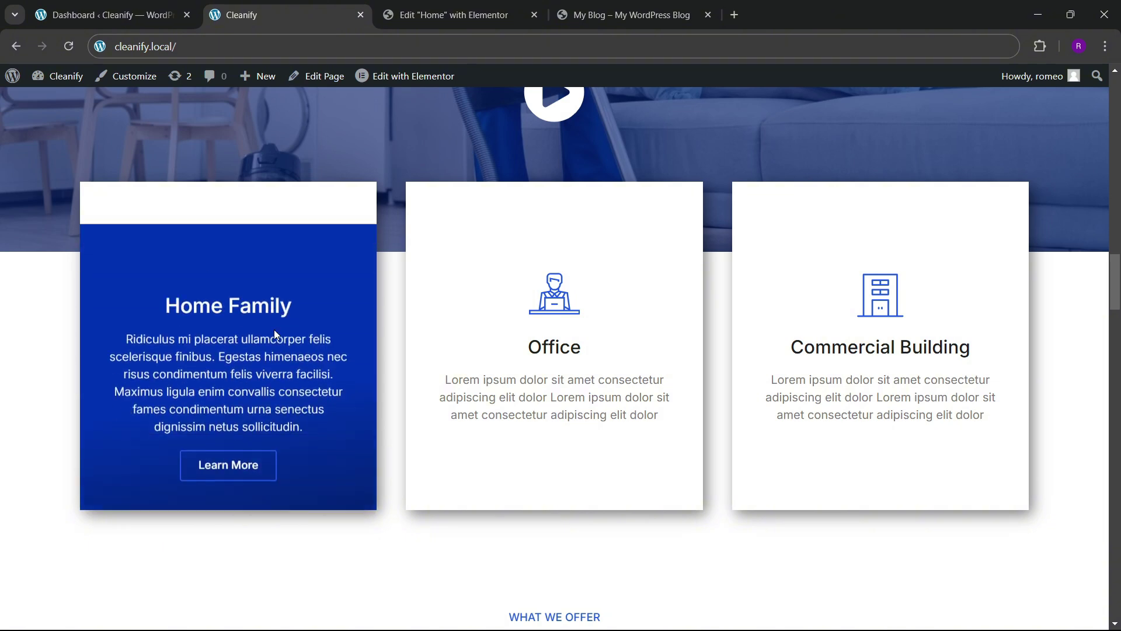
pyautogui.click(408, 15)
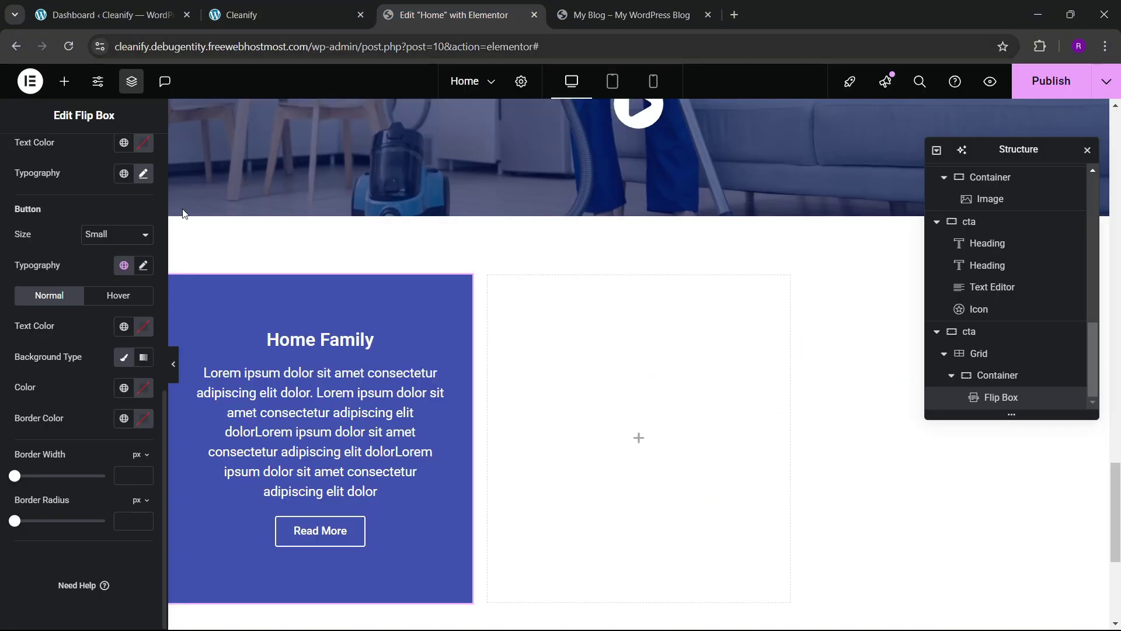
pyautogui.click(122, 420)
pyautogui.click(82, 358)
# - Give the flip box's back a gradient background with the global color "dark blue" as its first color
pyautogui.scroll(10, 30, 356)
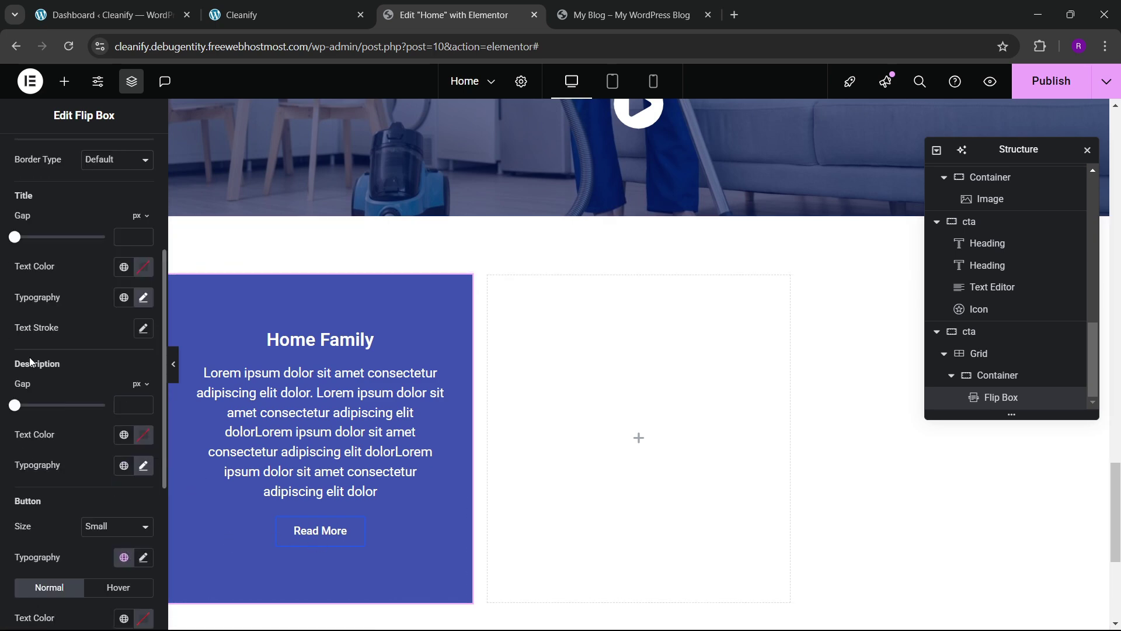
pyautogui.click(28, 156)
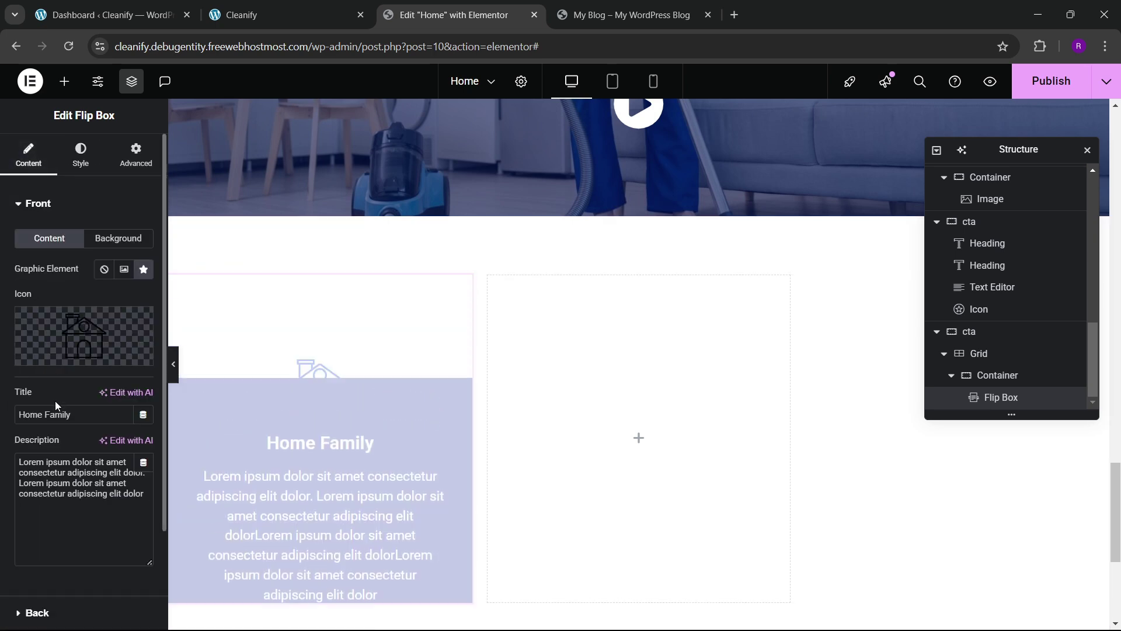
pyautogui.scroll(-2, 55, 401)
pyautogui.click(46, 493)
pyautogui.scroll(-2, 78, 411)
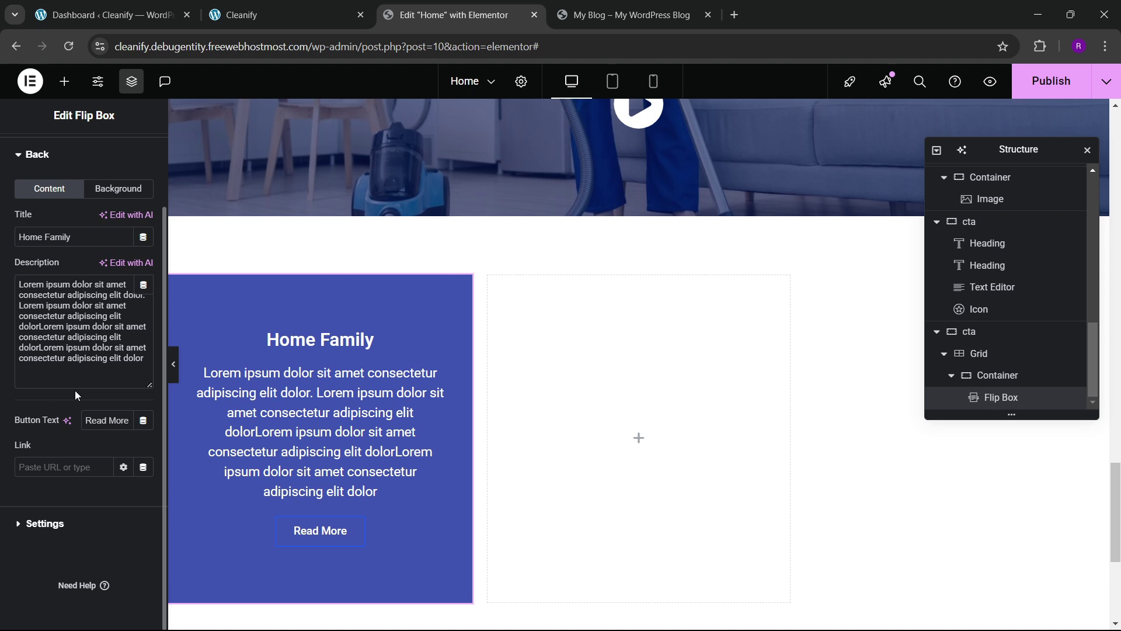
pyautogui.click(105, 189)
pyautogui.click(143, 303)
pyautogui.scroll(-3, 128, 357)
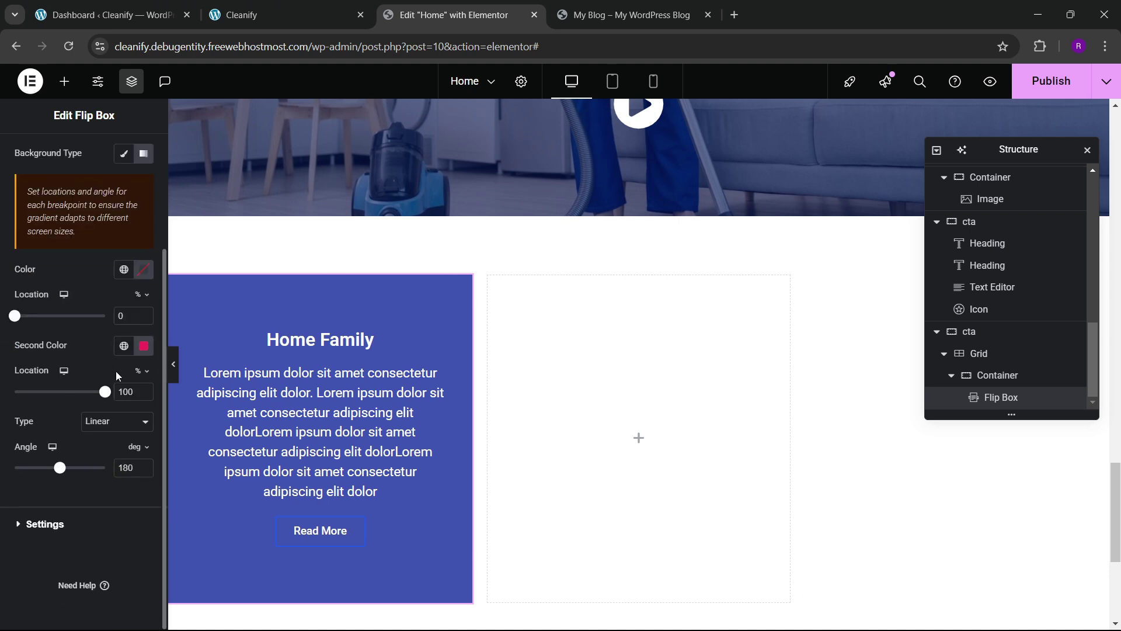
pyautogui.click(120, 275)
pyautogui.click(64, 454)
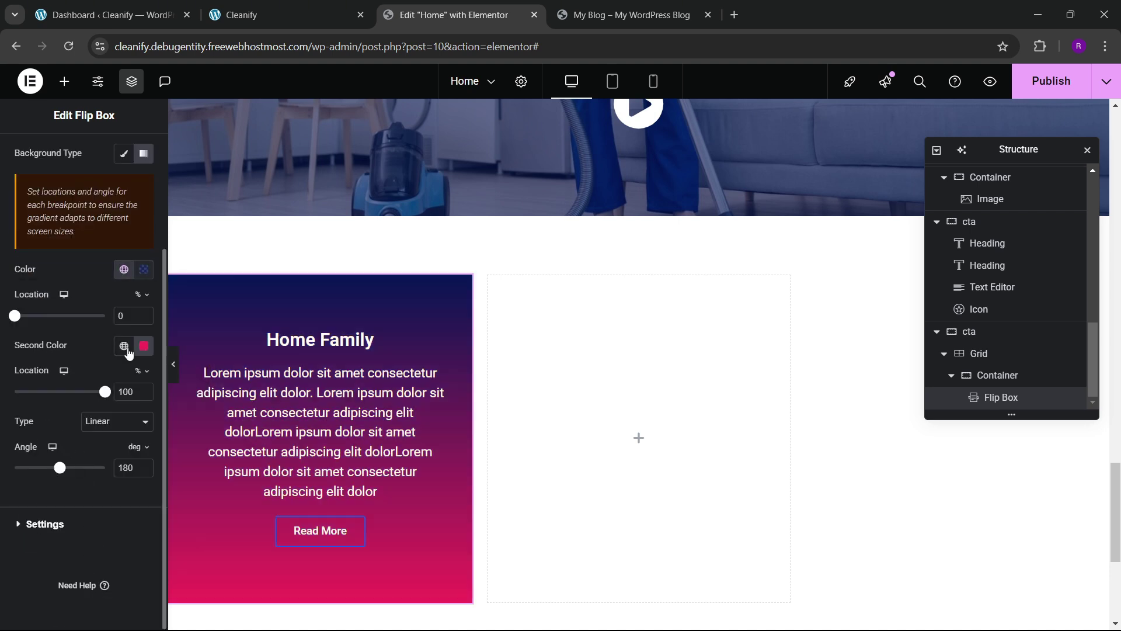
# - Try black as the second color of the back's gradient
pyautogui.click(143, 347)
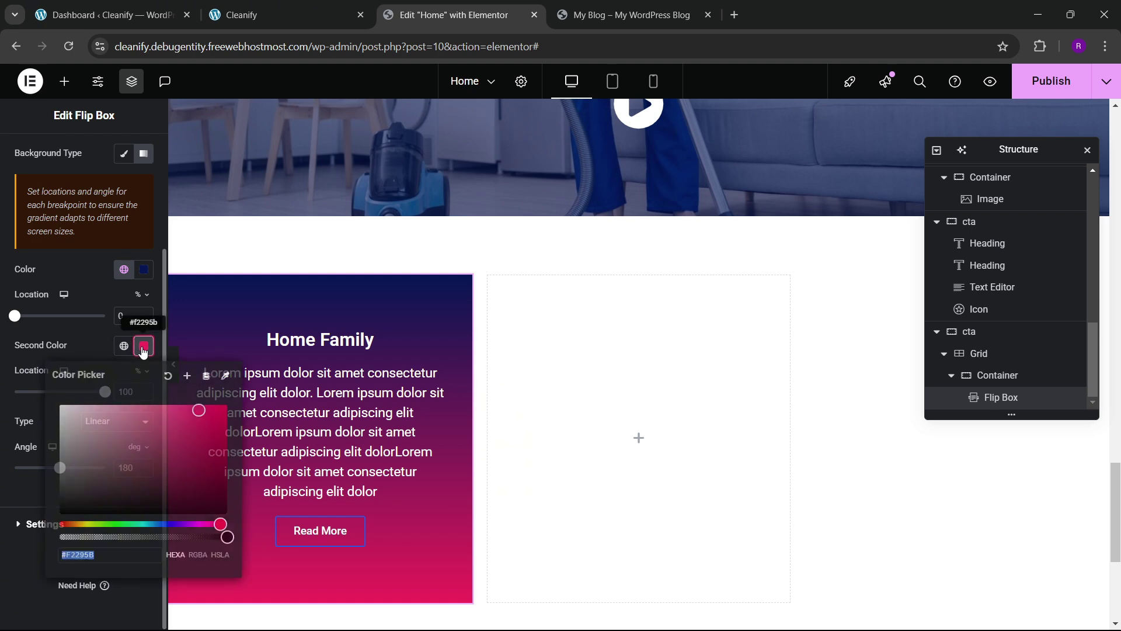
pyautogui.click(61, 509)
pyautogui.click(79, 358)
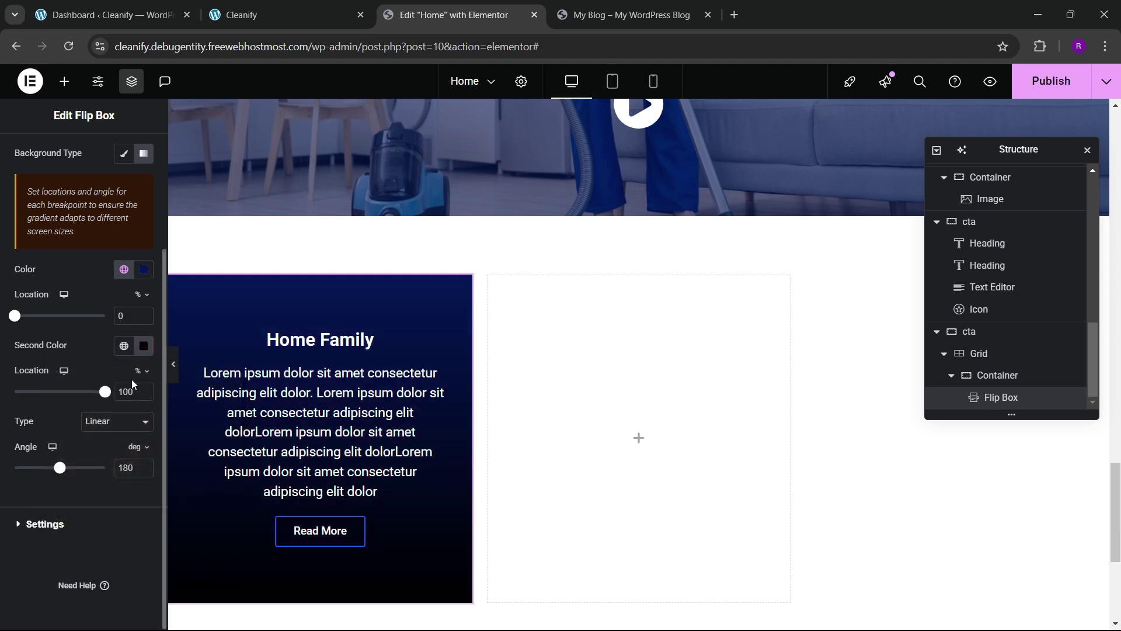
# - Set the back gradient's second color to the global "dark blue", and lighten it to the custom blue #102B88
pyautogui.click(124, 347)
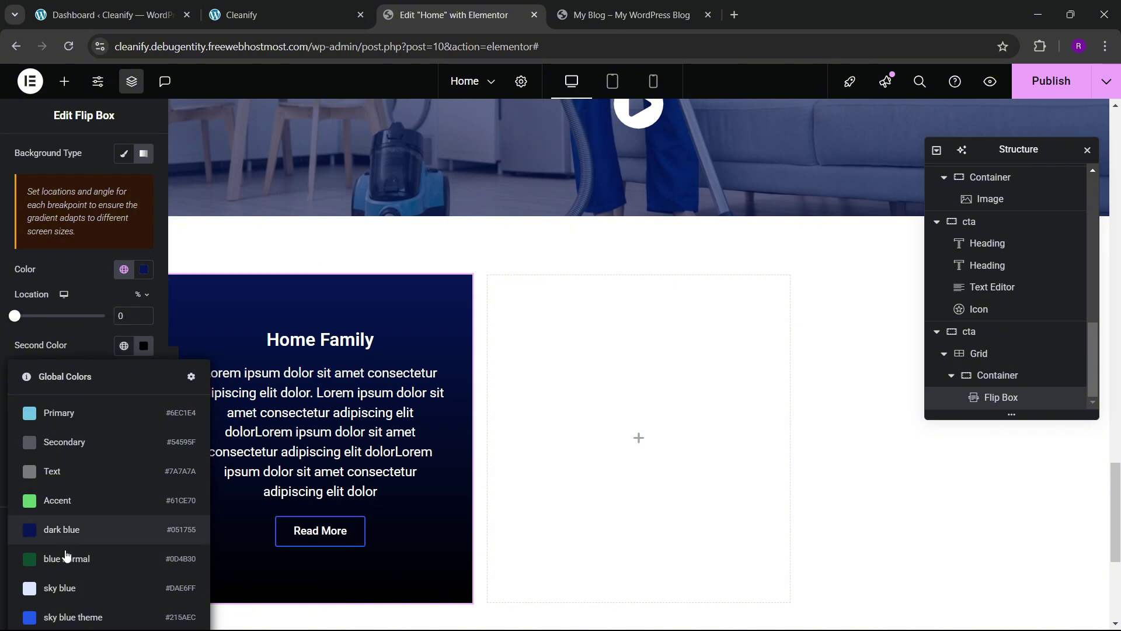
pyautogui.click(63, 529)
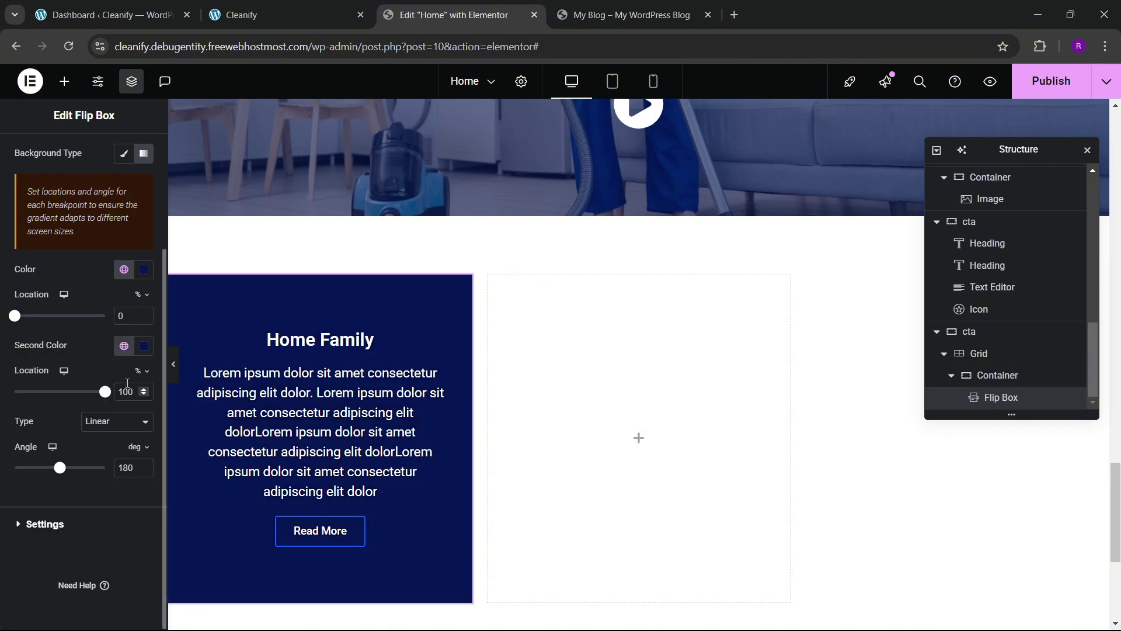
pyautogui.click(143, 346)
pyautogui.click(203, 455)
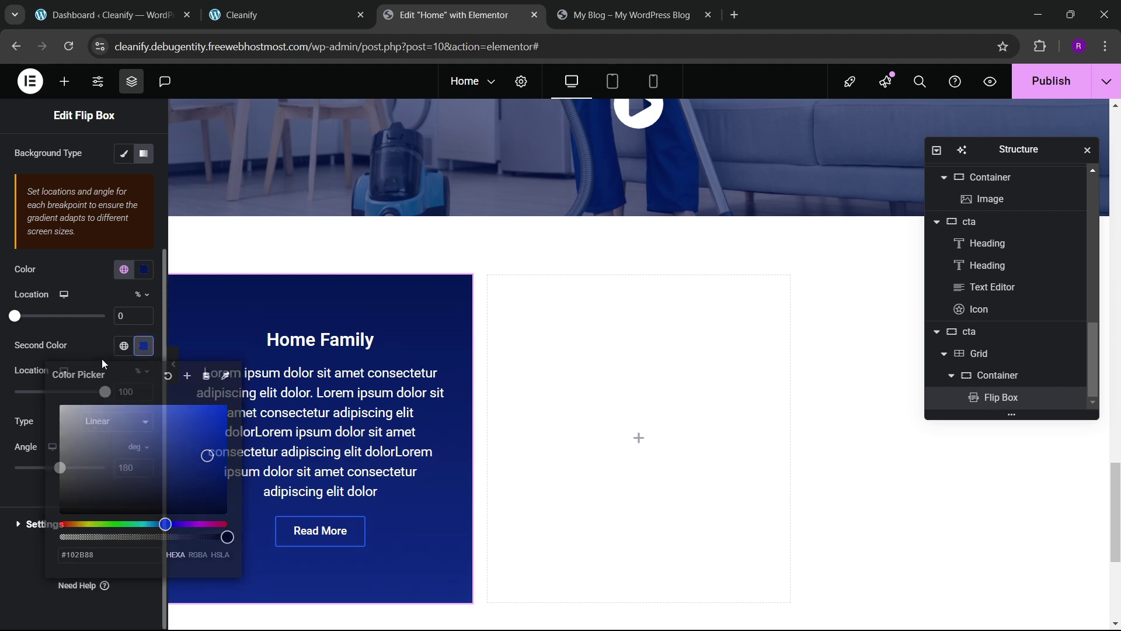
pyautogui.click(288, 452)
pyautogui.scroll(-2, 288, 449)
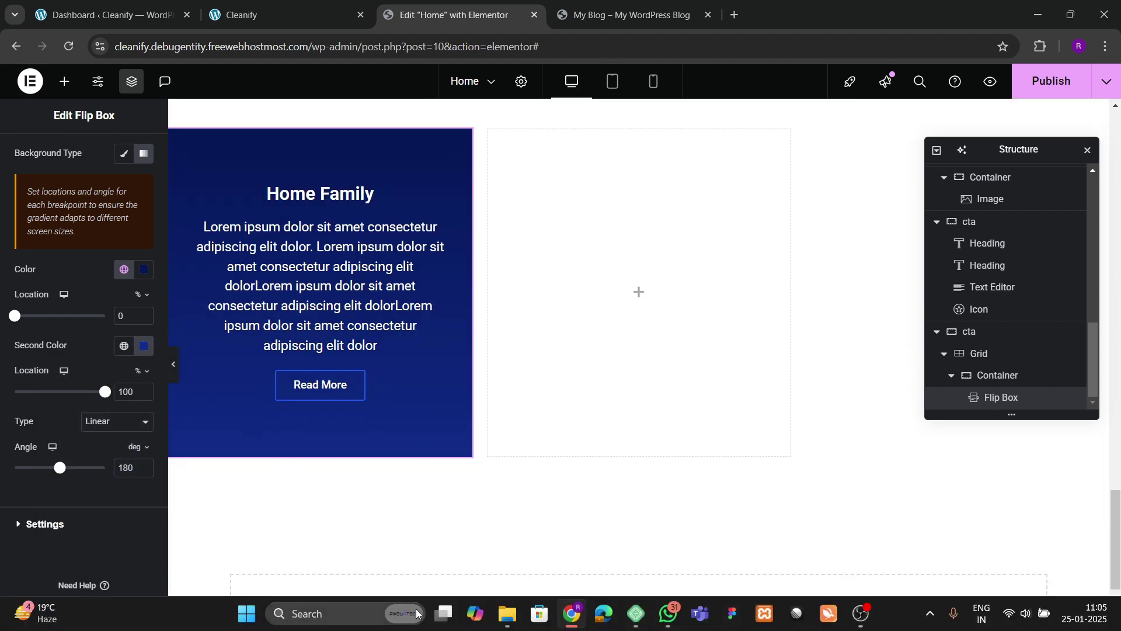
pyautogui.scroll(2, 39, 254)
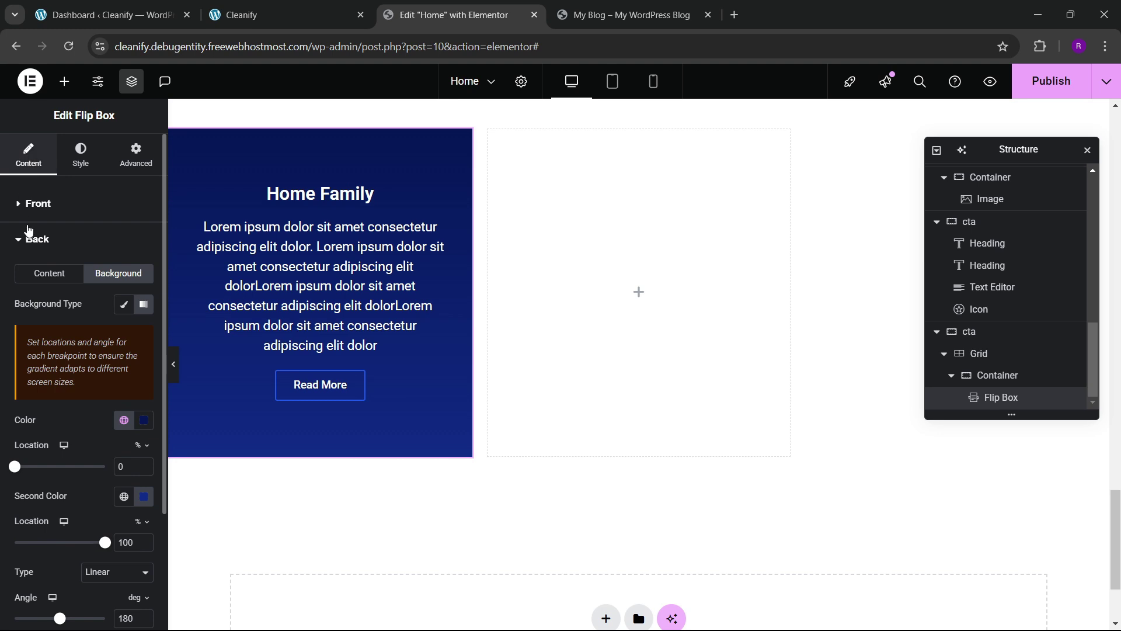
# - Duplicate the container holding the "Home Family" flip box twice to fill the three-column grid
pyautogui.click(32, 204)
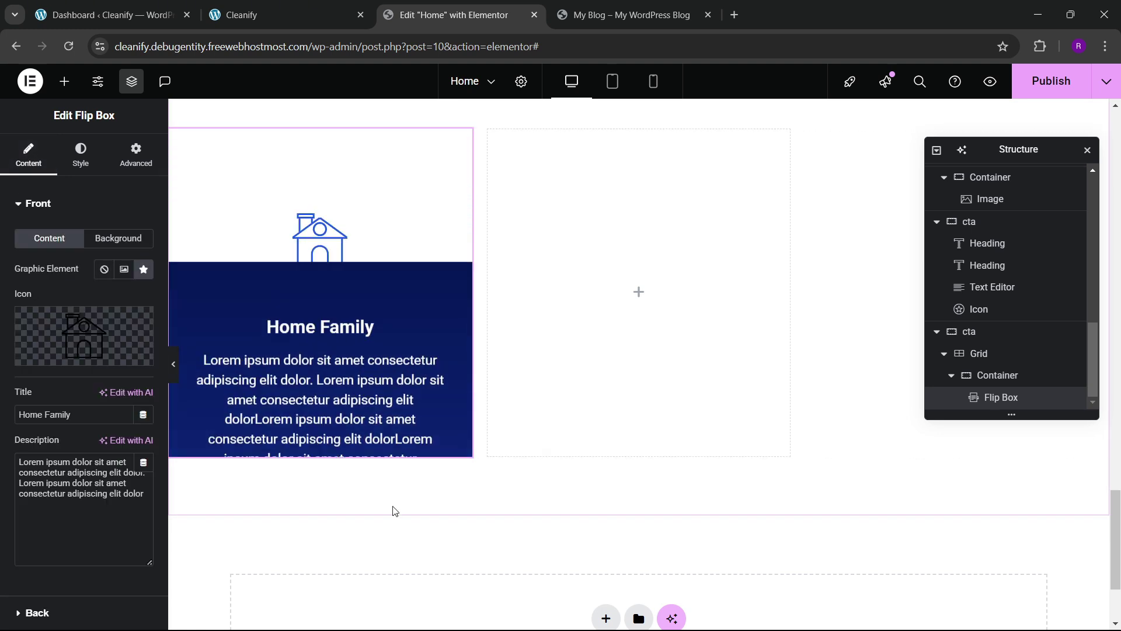
pyautogui.scroll(2, 393, 368)
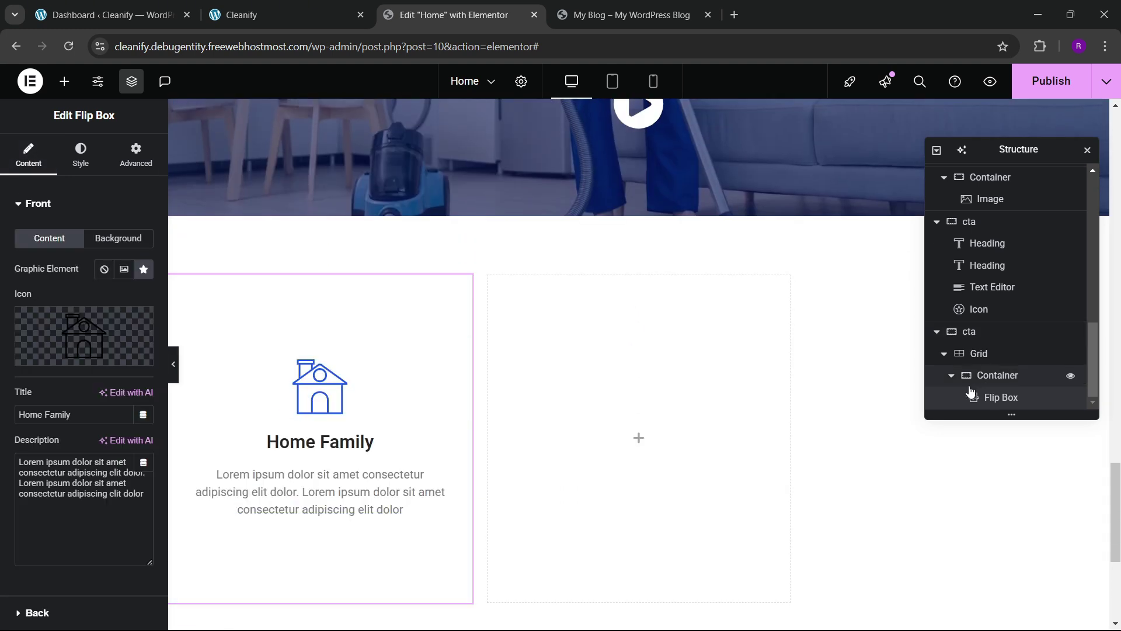
pyautogui.click(992, 376)
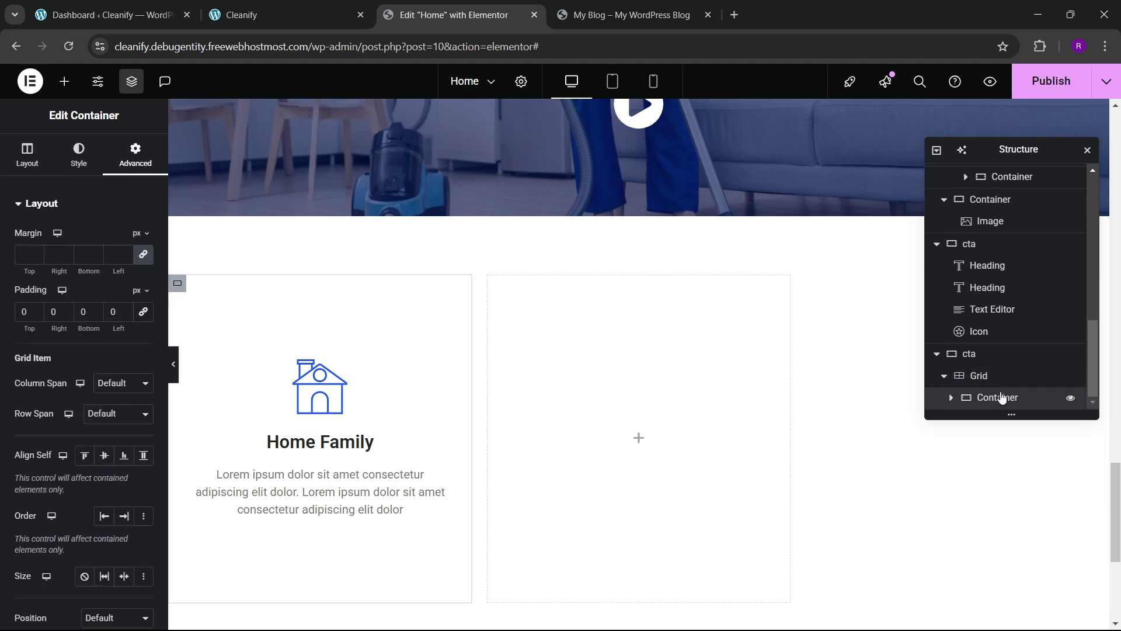
pyautogui.rightClick(1000, 396)
pyautogui.click(997, 272)
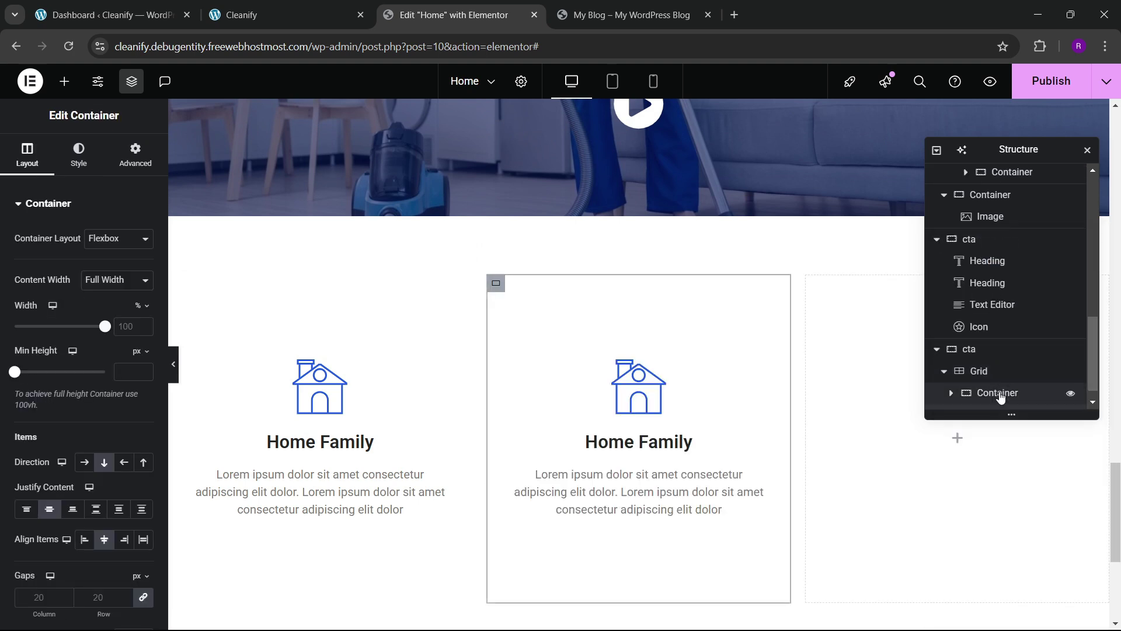
pyautogui.rightClick(996, 403)
pyautogui.click(997, 275)
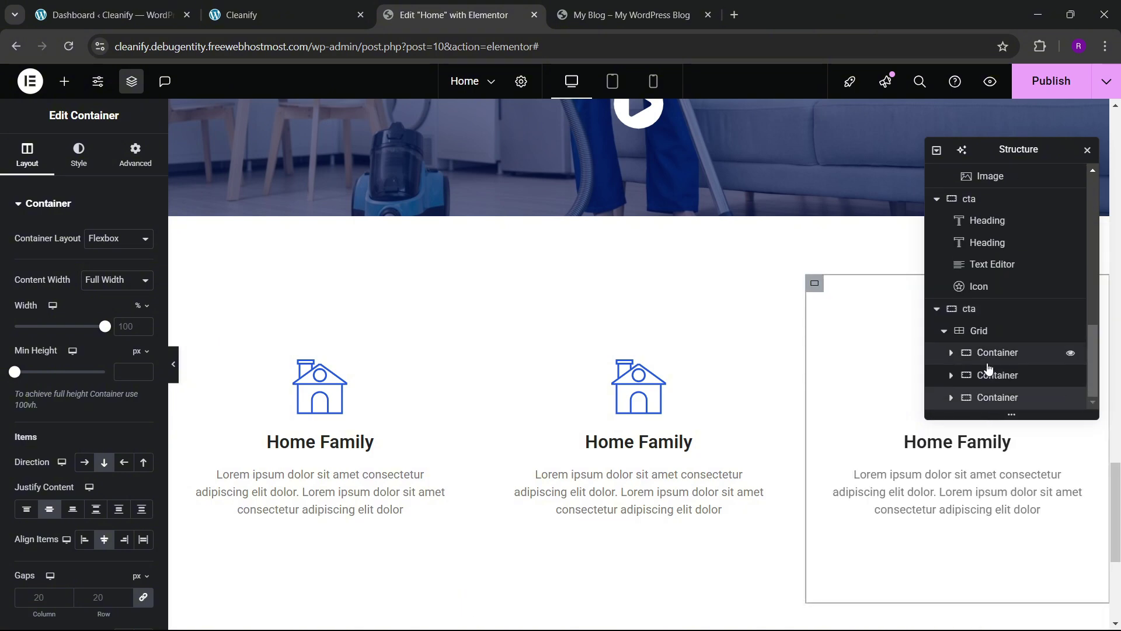
# - Give the first card's container a box shadow with horizontal offset 5, vertical offset 7 and blur 20
pyautogui.click(988, 355)
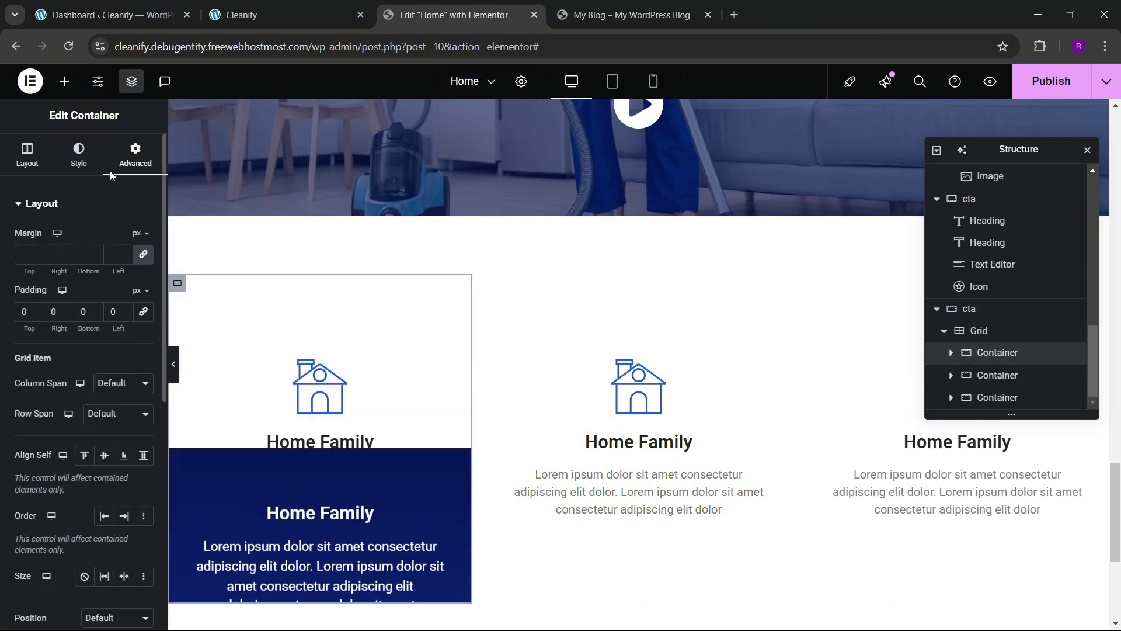
pyautogui.click(79, 155)
pyautogui.click(42, 361)
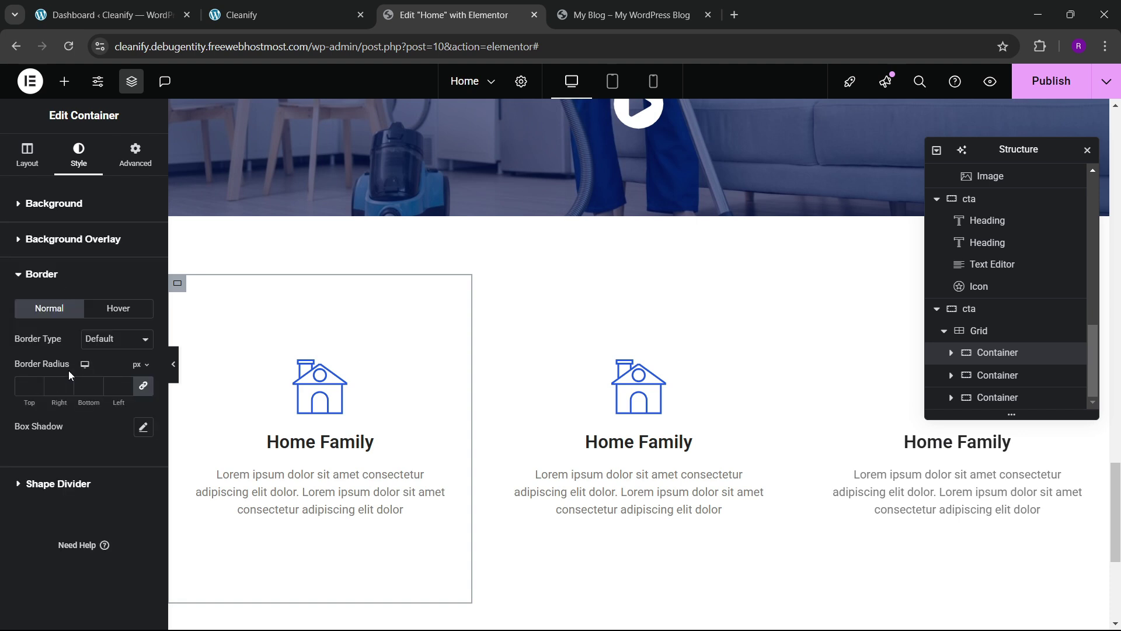
pyautogui.click(143, 427)
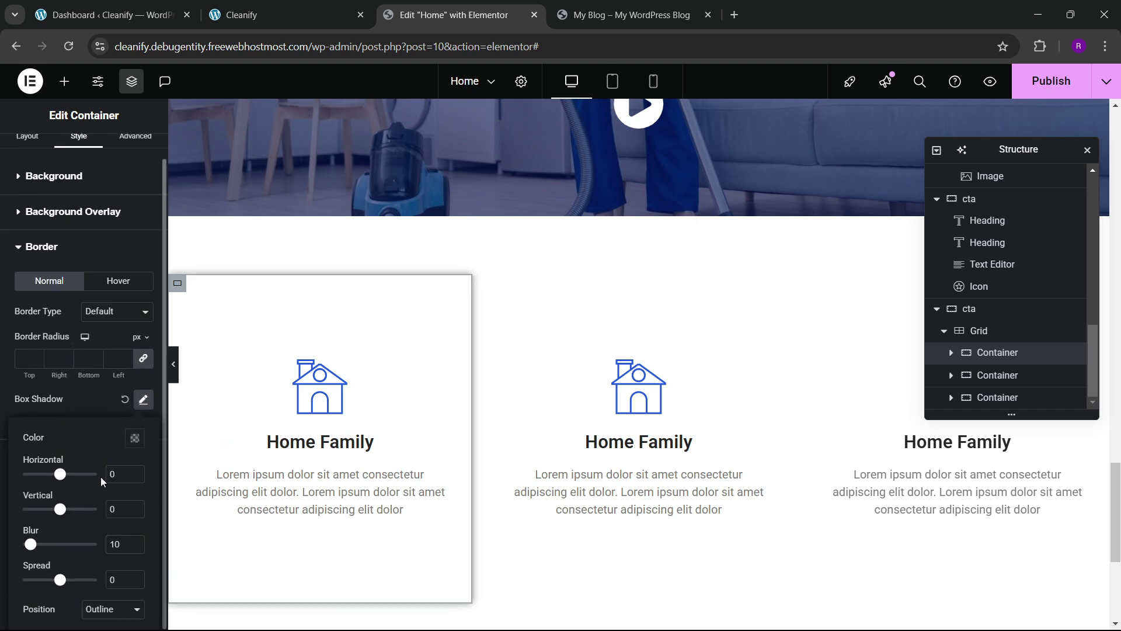
pyautogui.write('5')
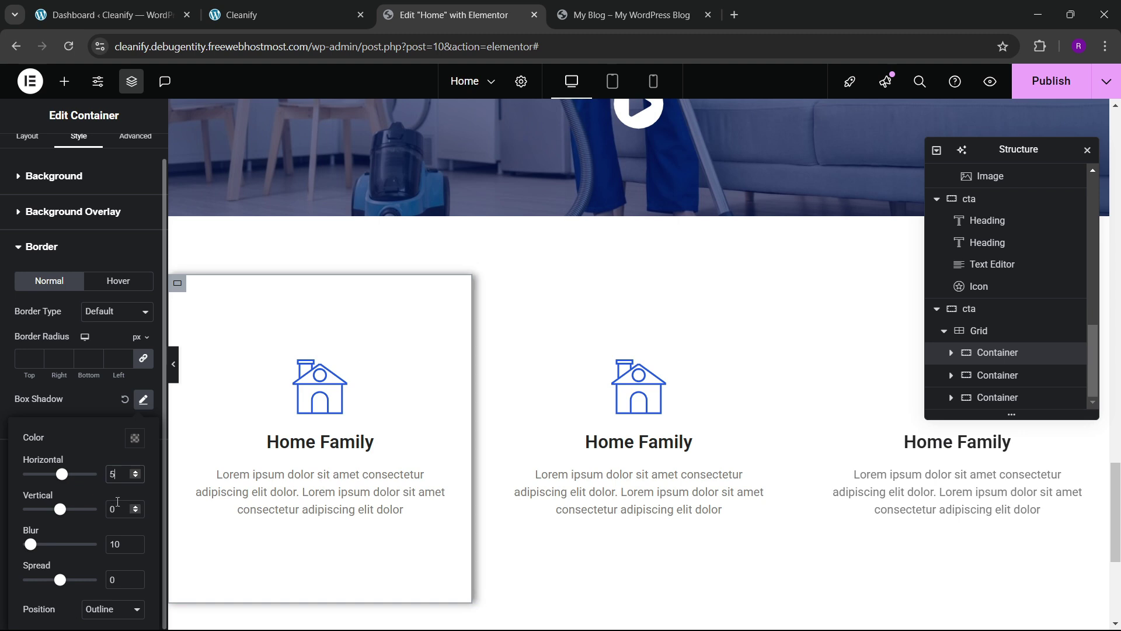
pyautogui.write('7')
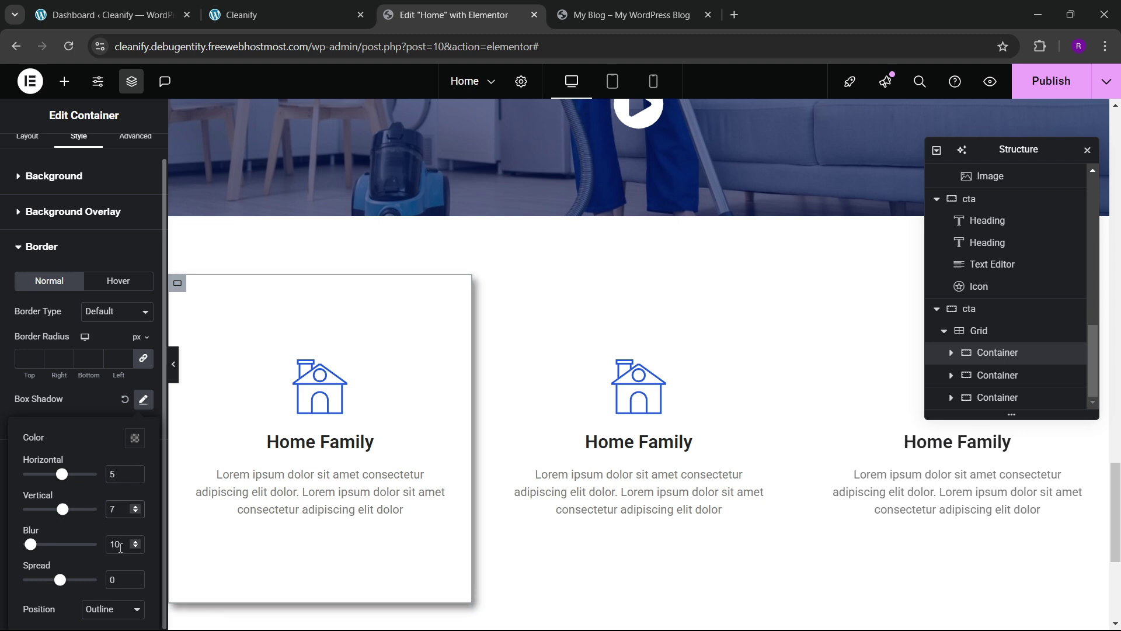
pyautogui.press('BackSpace')
pyautogui.write('2')
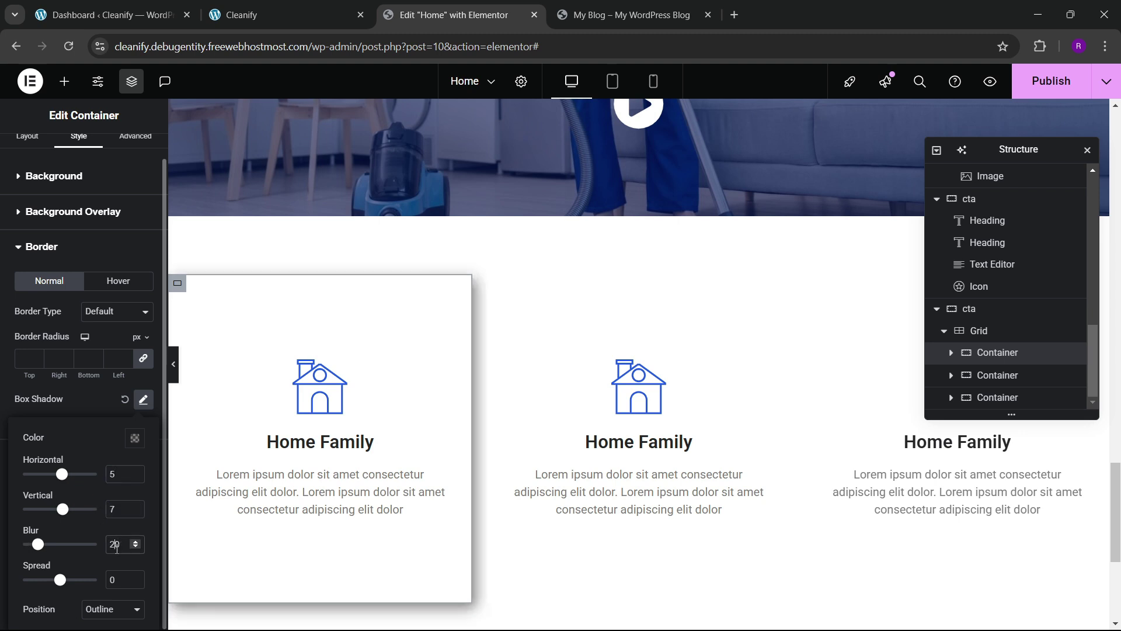
pyautogui.click(994, 355)
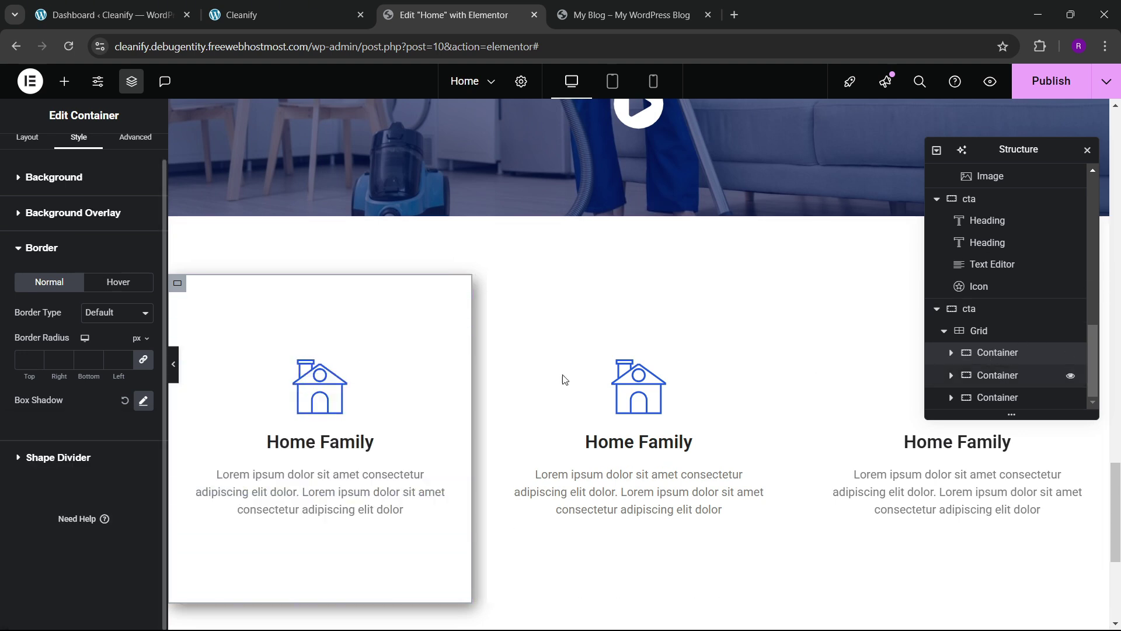
# - Set the first card container's border radius to 10 px on all corners
pyautogui.click(29, 363)
pyautogui.write('20')
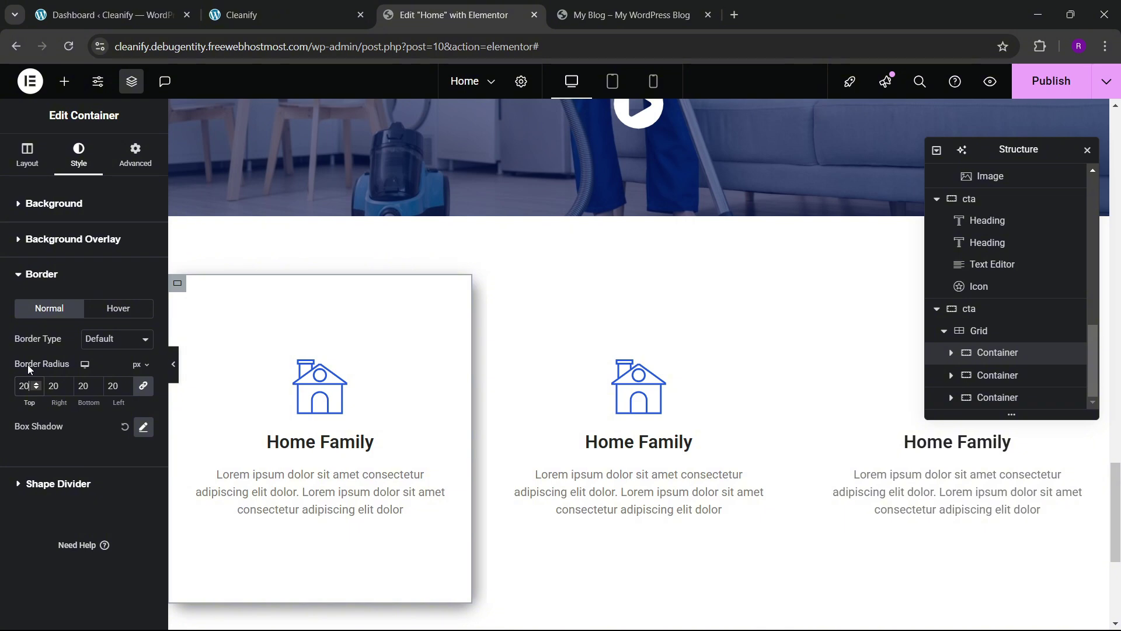
pyautogui.press('BackSpace')
pyautogui.press('BackSpace')
pyautogui.write('10')
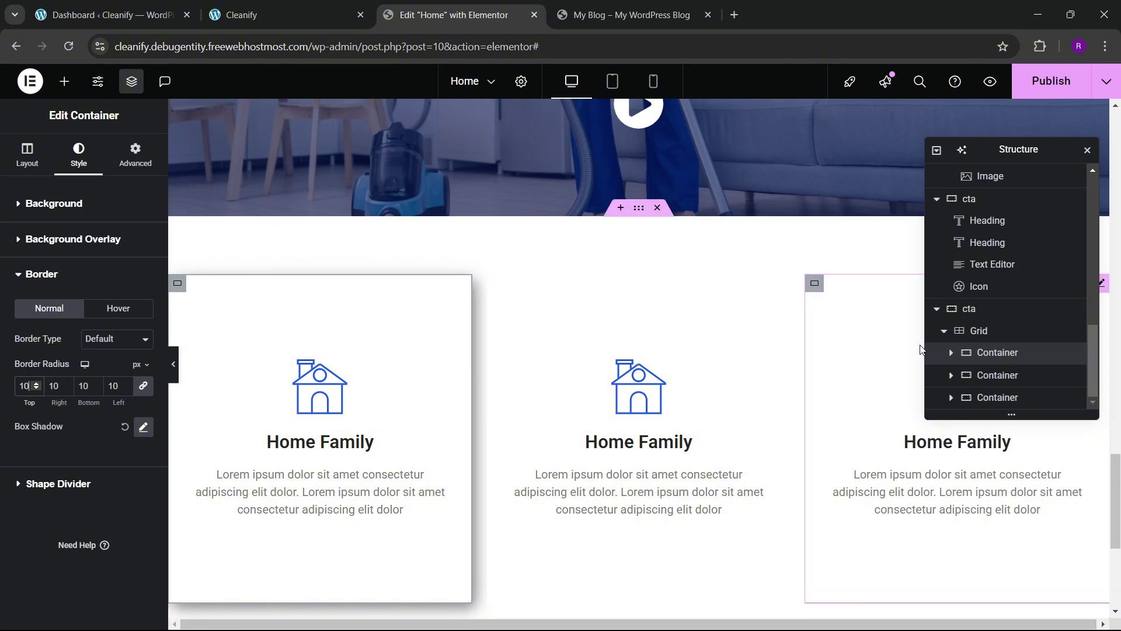
# - Copy the first card container's style and apply it to the second and third card containers
pyautogui.rightClick(1001, 352)
pyautogui.click(1002, 332)
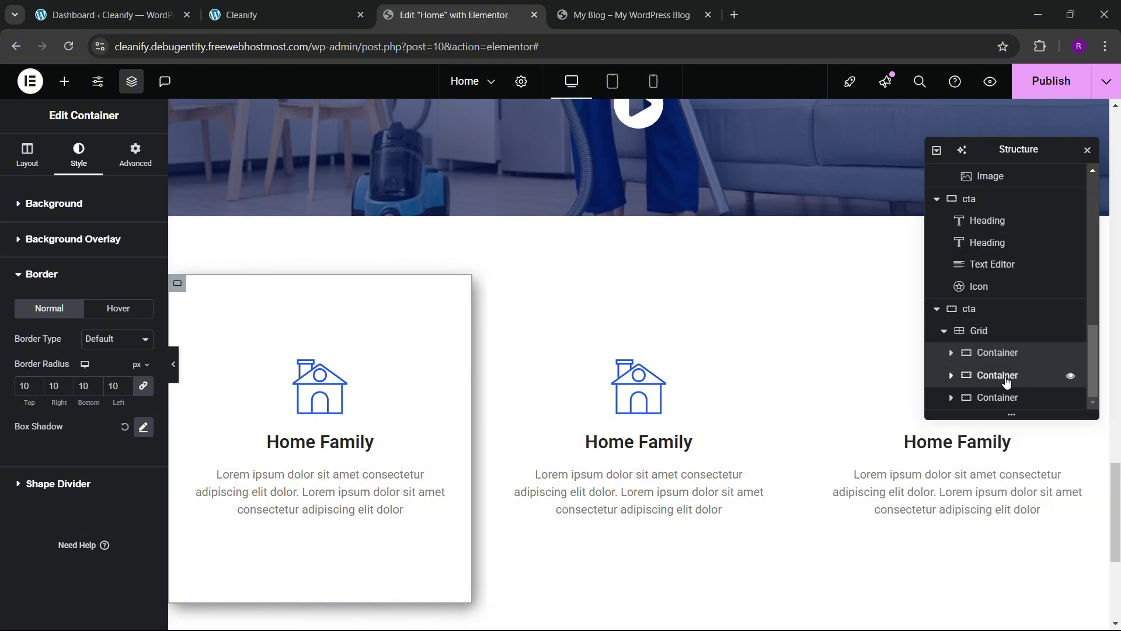
pyautogui.rightClick(997, 374)
pyautogui.click(992, 386)
pyautogui.rightClick(998, 401)
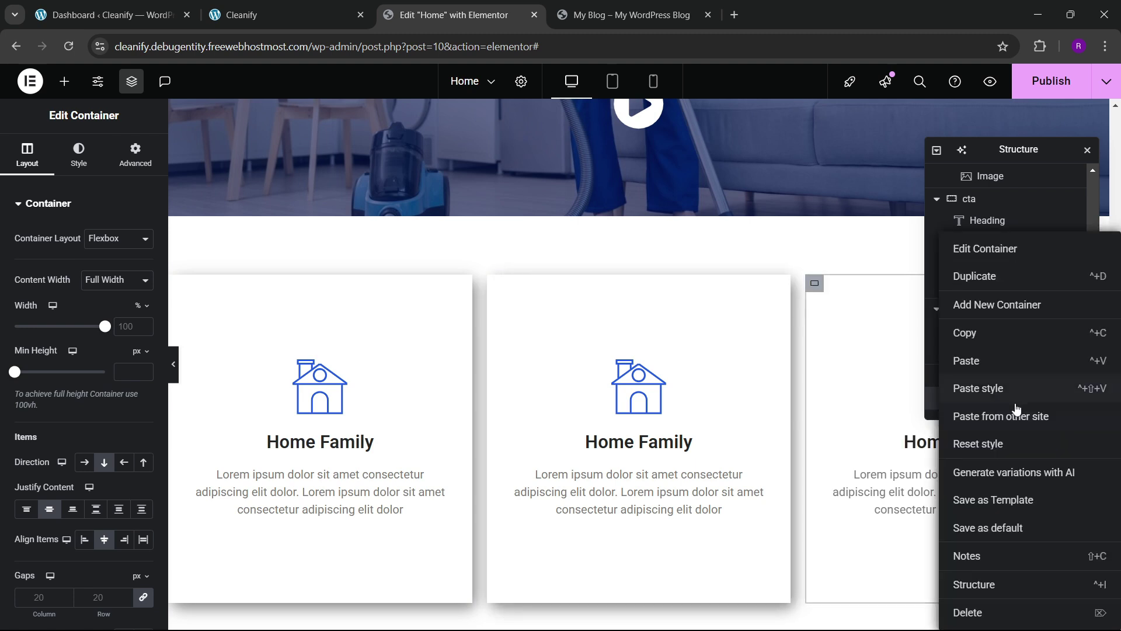
pyautogui.click(993, 386)
# - Set the grid's column and row gaps to 40 px
pyautogui.click(987, 333)
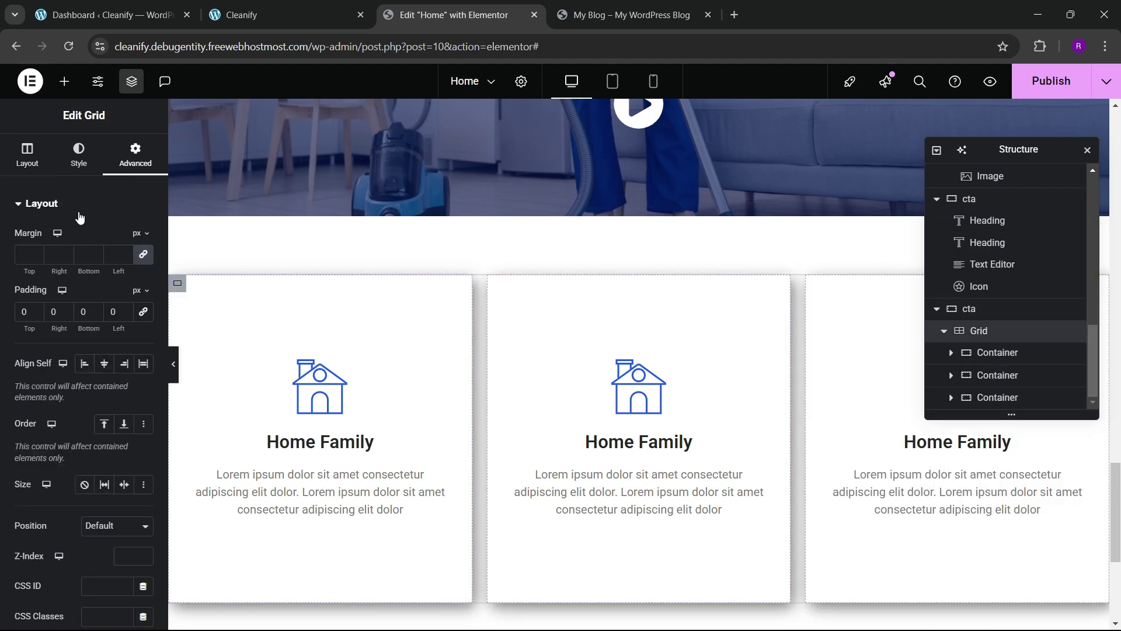
pyautogui.click(79, 154)
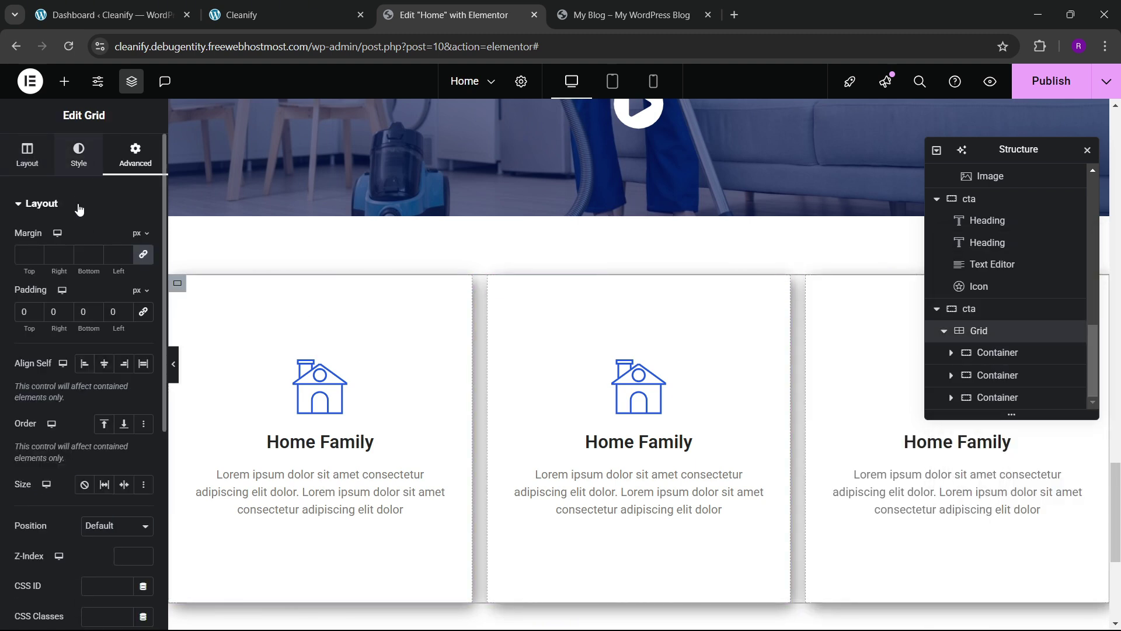
pyautogui.click(5, 164)
pyautogui.scroll(-3, 87, 350)
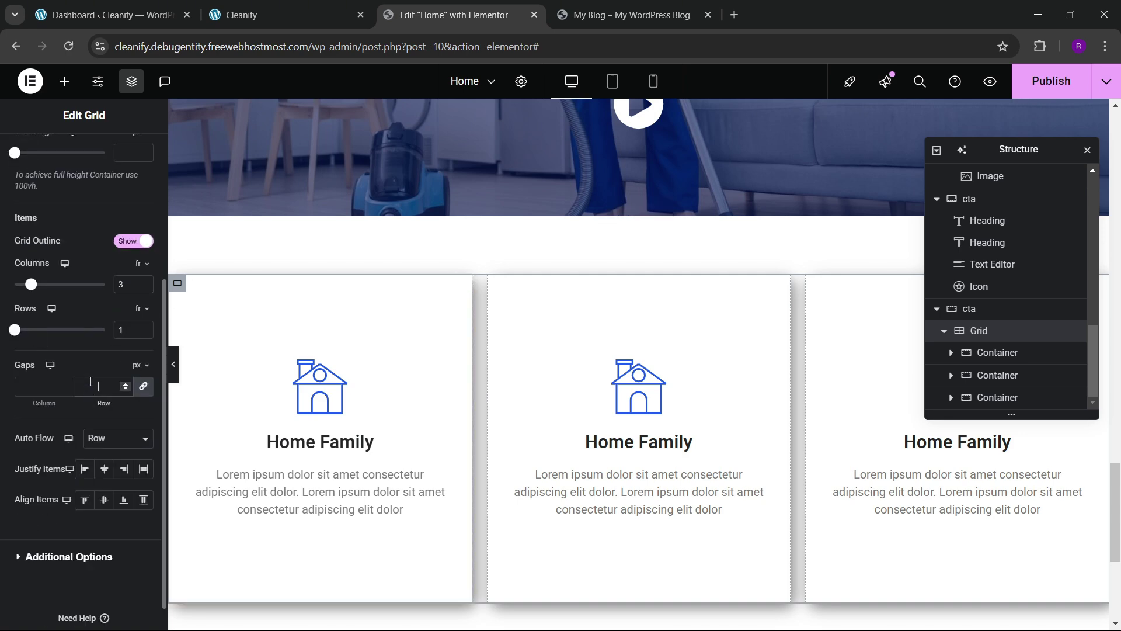
pyautogui.click(91, 386)
pyautogui.write('40')
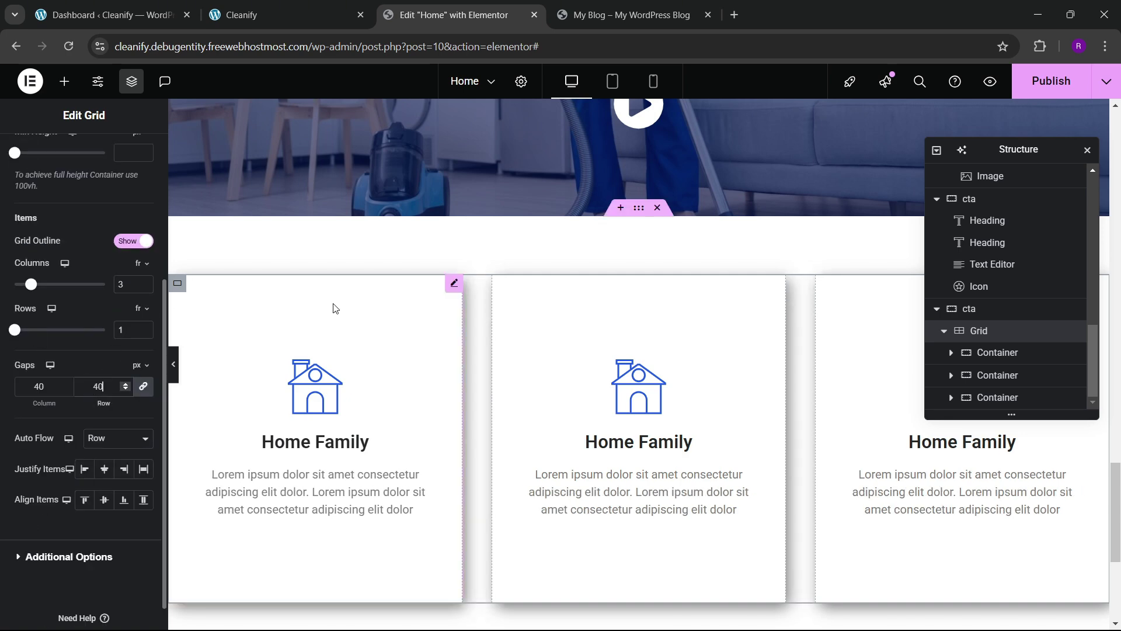
# - Compare the card row with the reference, then unlink the grid's margins and set its top margin to -10 em
pyautogui.scroll(3, 611, 261)
pyautogui.click(317, 7)
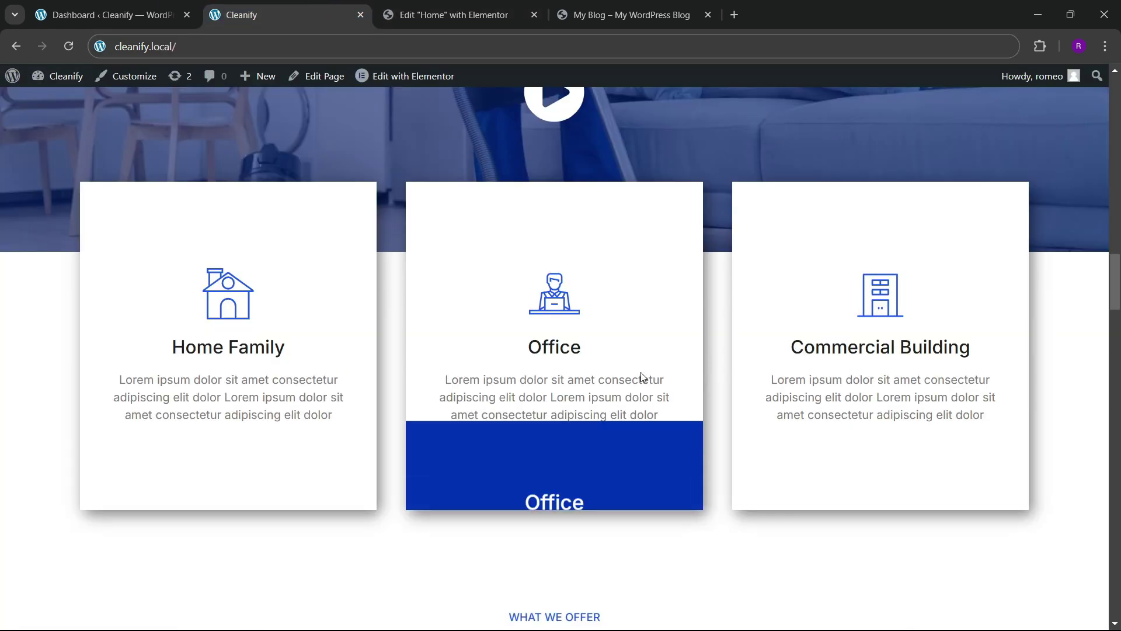
pyautogui.click(519, 13)
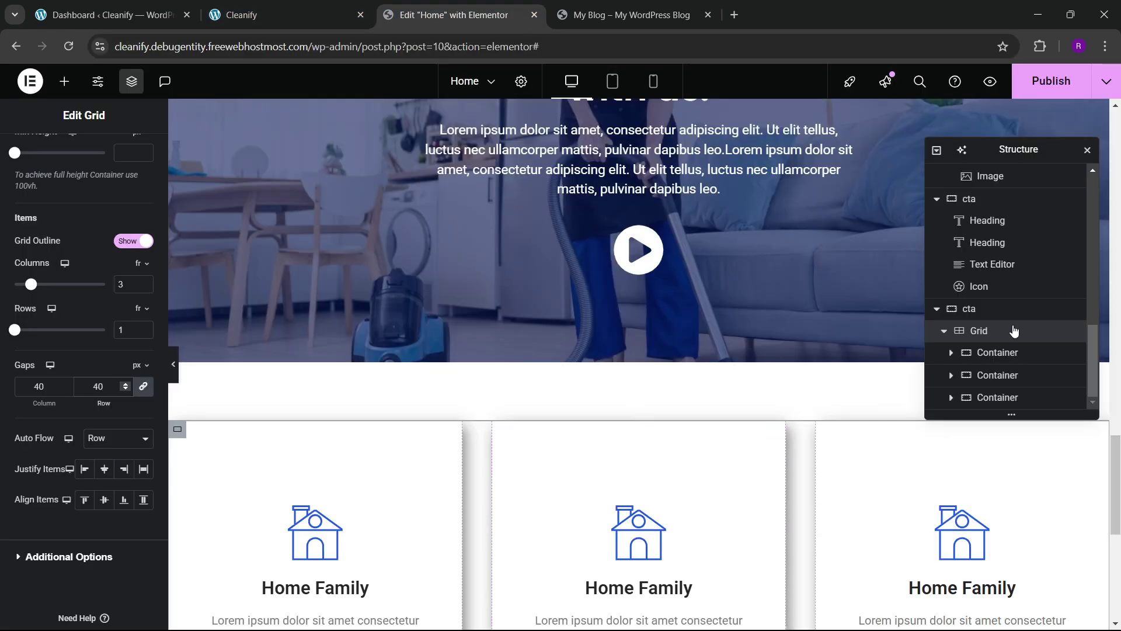
pyautogui.scroll(3, 87, 228)
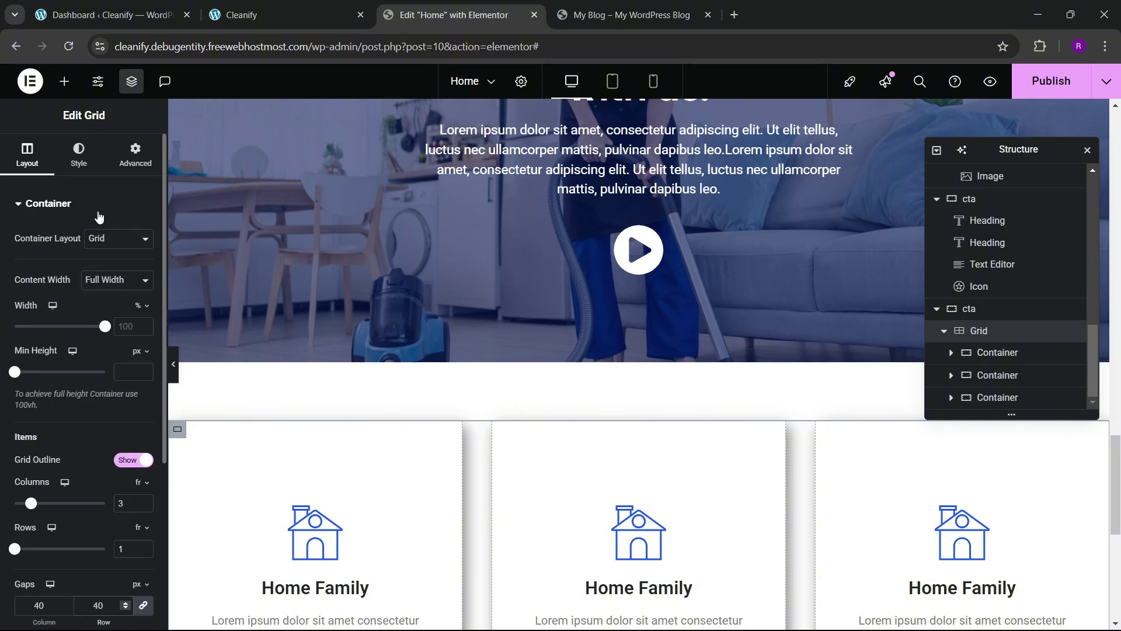
pyautogui.click(135, 155)
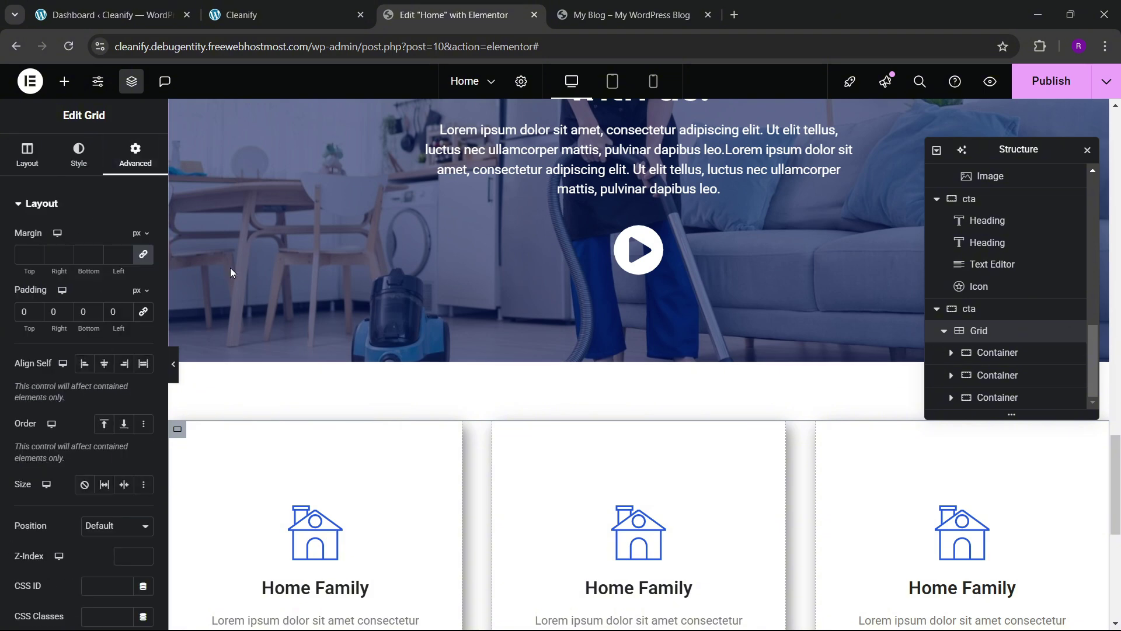
pyautogui.click(138, 234)
pyautogui.click(135, 277)
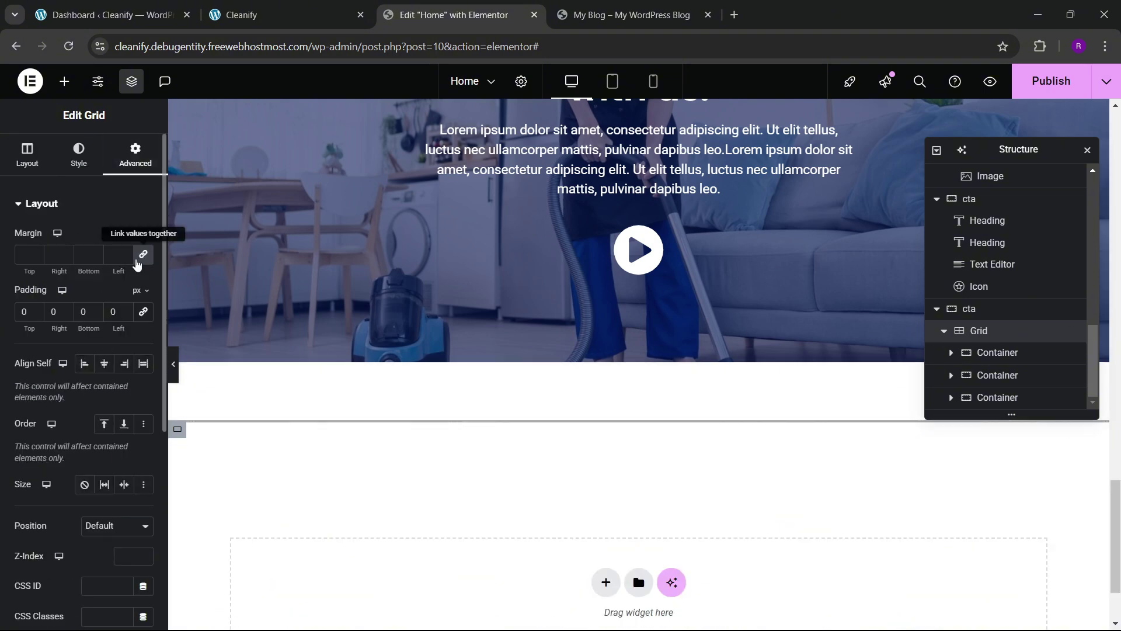
pyautogui.click(140, 258)
pyautogui.click(36, 258)
pyautogui.click(36, 257)
pyautogui.click(36, 257)
pyautogui.click(37, 257)
pyautogui.click(36, 258)
pyautogui.click(36, 258)
pyautogui.click(36, 257)
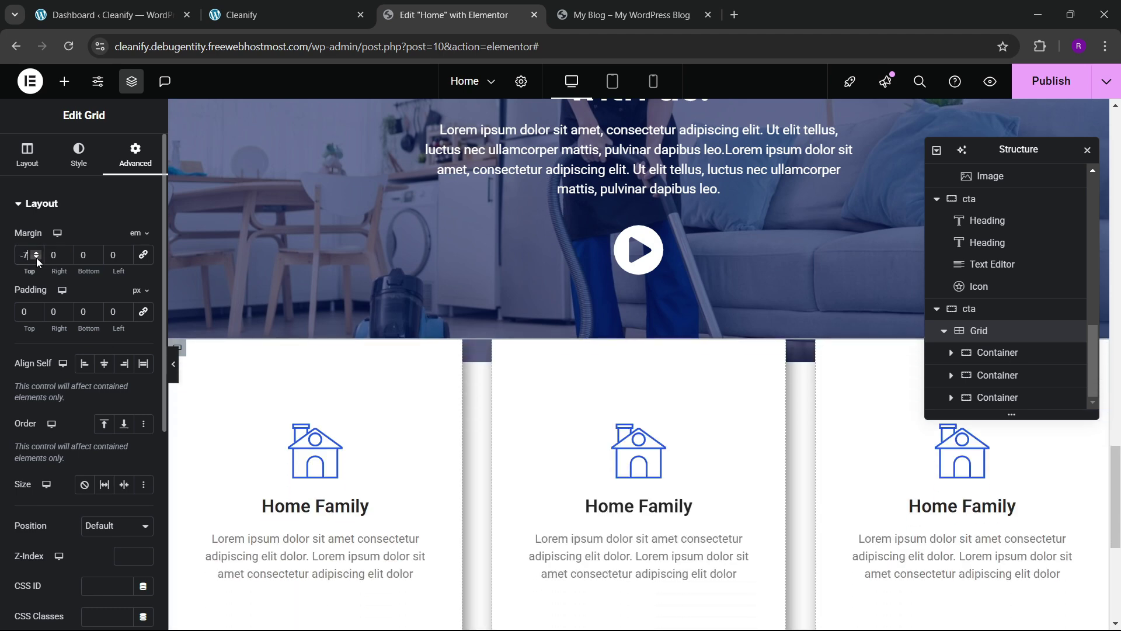
pyautogui.click(36, 258)
pyautogui.click(36, 257)
pyautogui.click(36, 258)
pyautogui.click(36, 257)
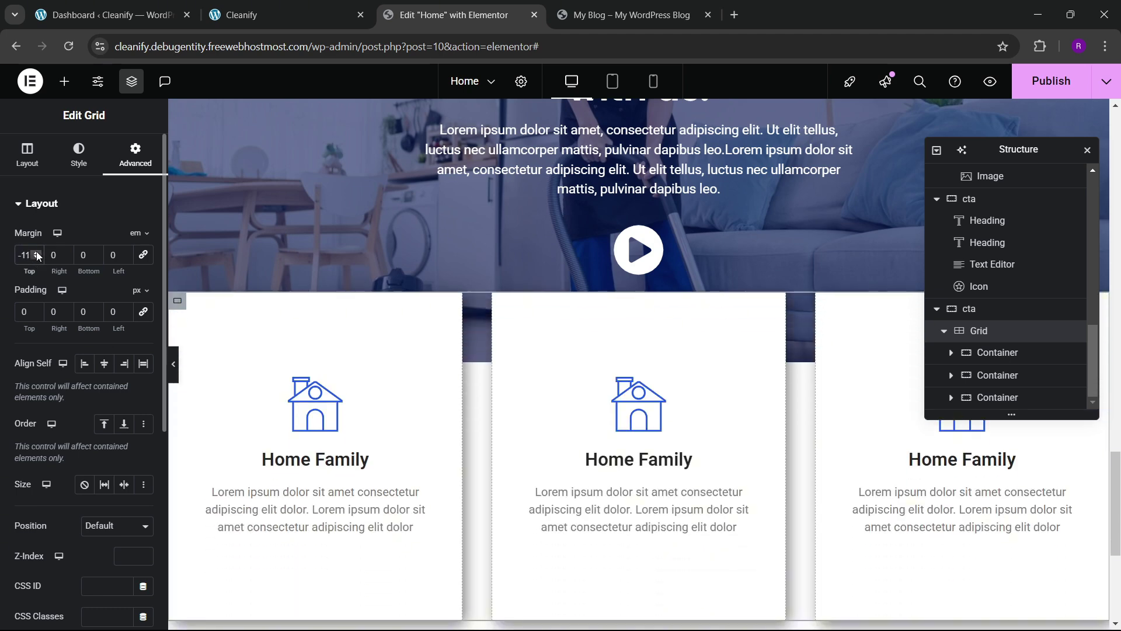
pyautogui.click(37, 254)
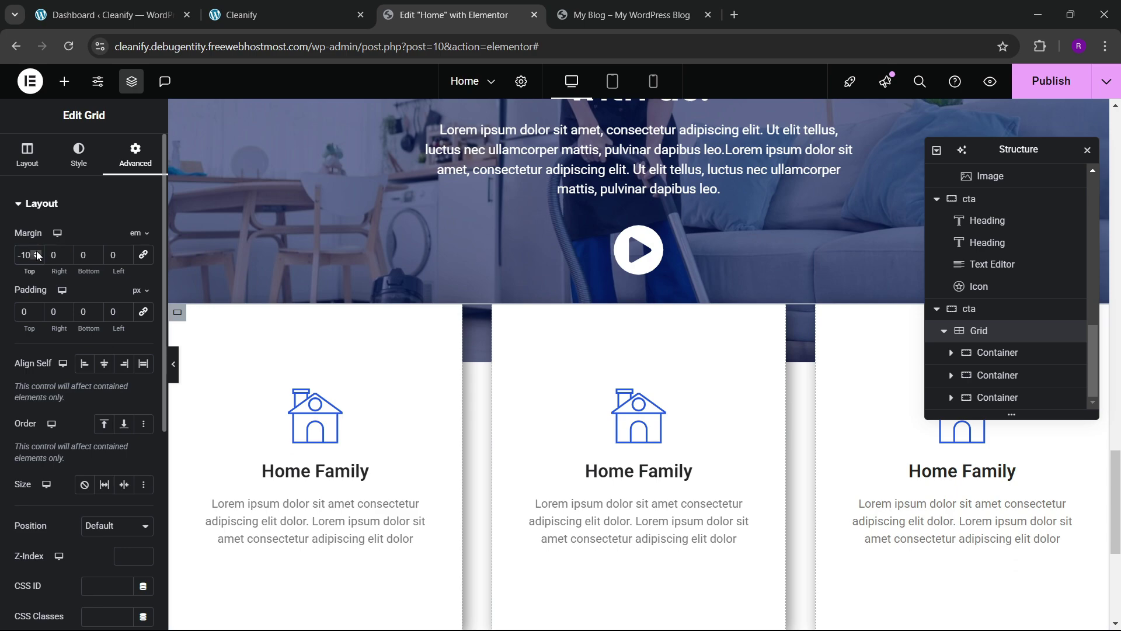
# - Save the Home page and reload its live version to review the flip box cards overlapping the call-to-action section
pyautogui.scroll(4, 699, 313)
pyautogui.hotkey('ctrl', 's')
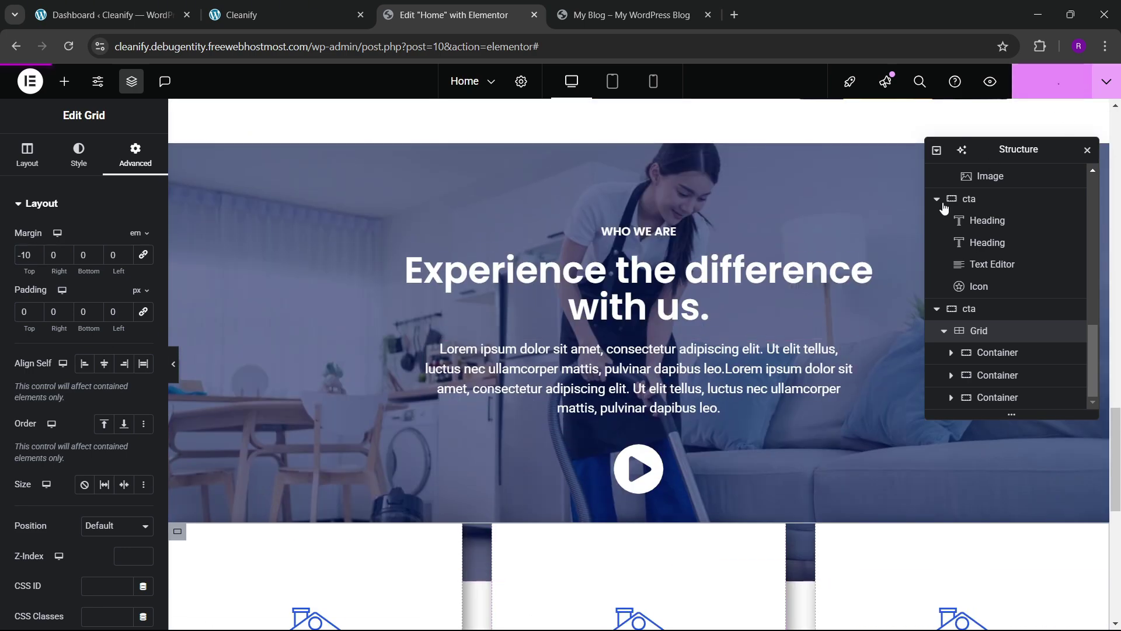
pyautogui.scroll(-6, 614, 323)
pyautogui.scroll(3, 614, 323)
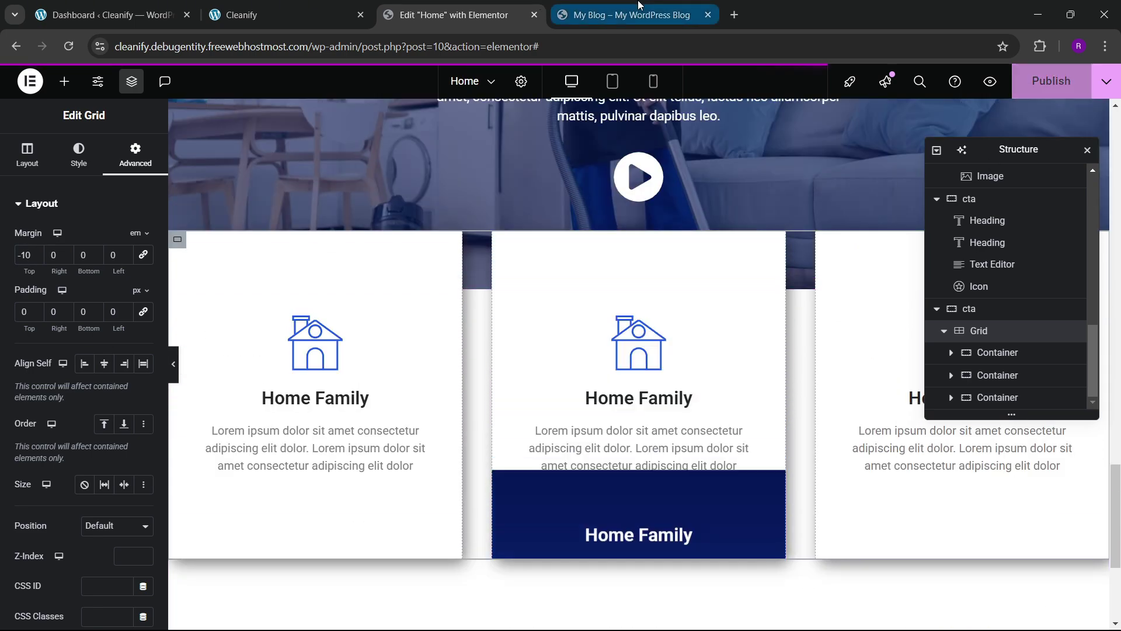
pyautogui.click(639, 6)
pyautogui.click(68, 47)
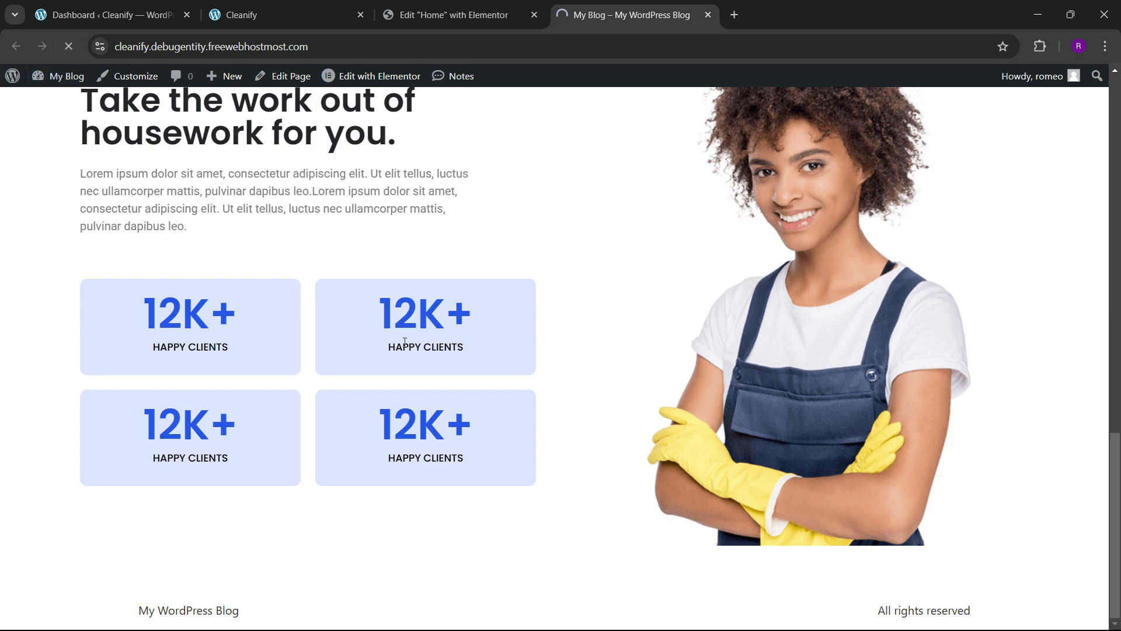
pyautogui.scroll(-10, 444, 315)
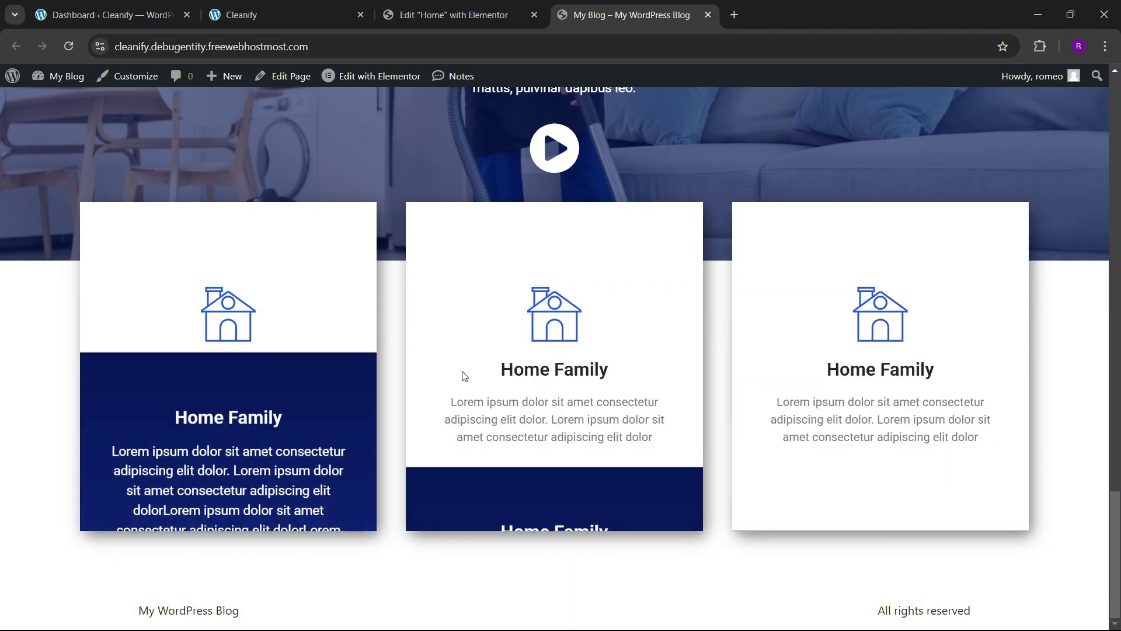
pyautogui.scroll(2, 594, 379)
pyautogui.scroll(5, 594, 378)
pyautogui.scroll(10, 587, 365)
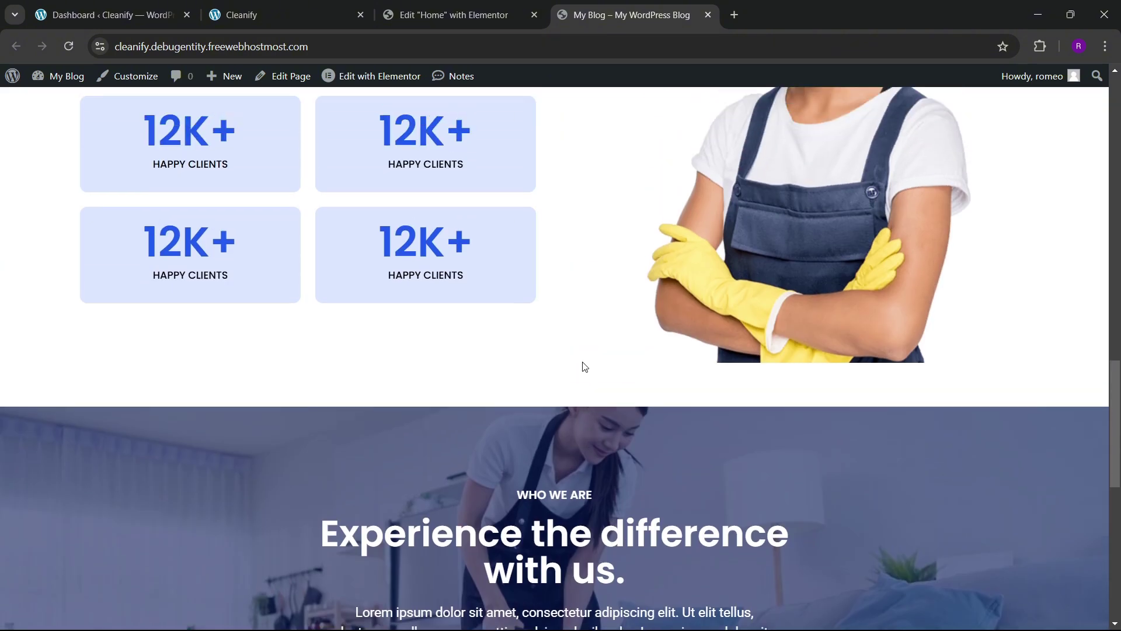
# - Review the reference site's sections from the statistics cards and flip boxes down to "What We Offer"
pyautogui.hotkey('ctrl', '2')
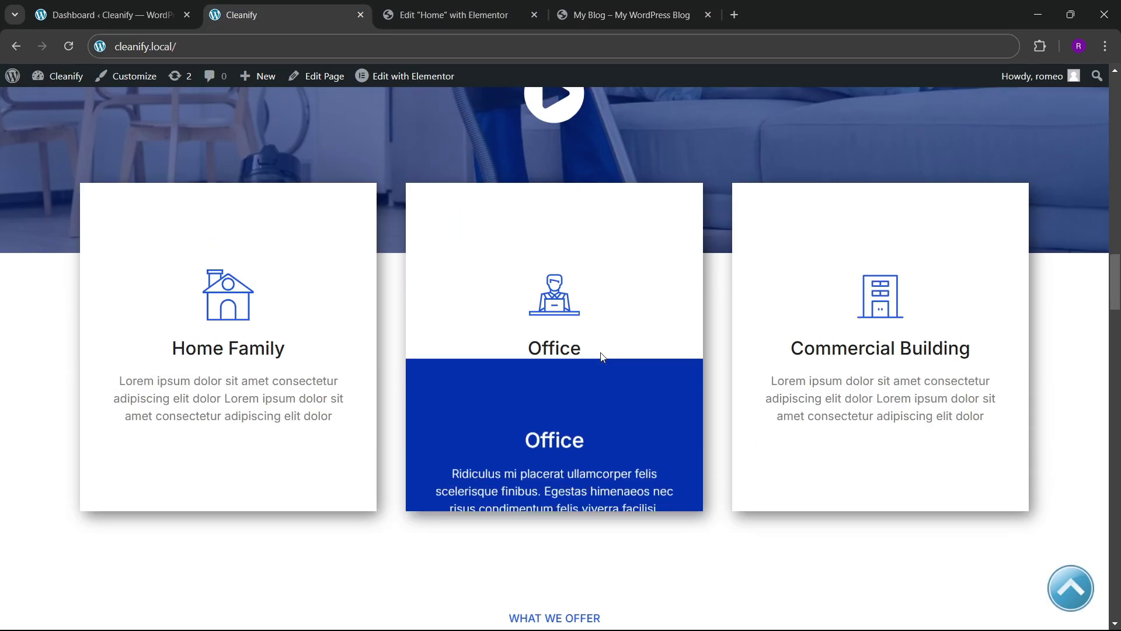
pyautogui.scroll(7, 598, 351)
pyautogui.scroll(-9, 591, 348)
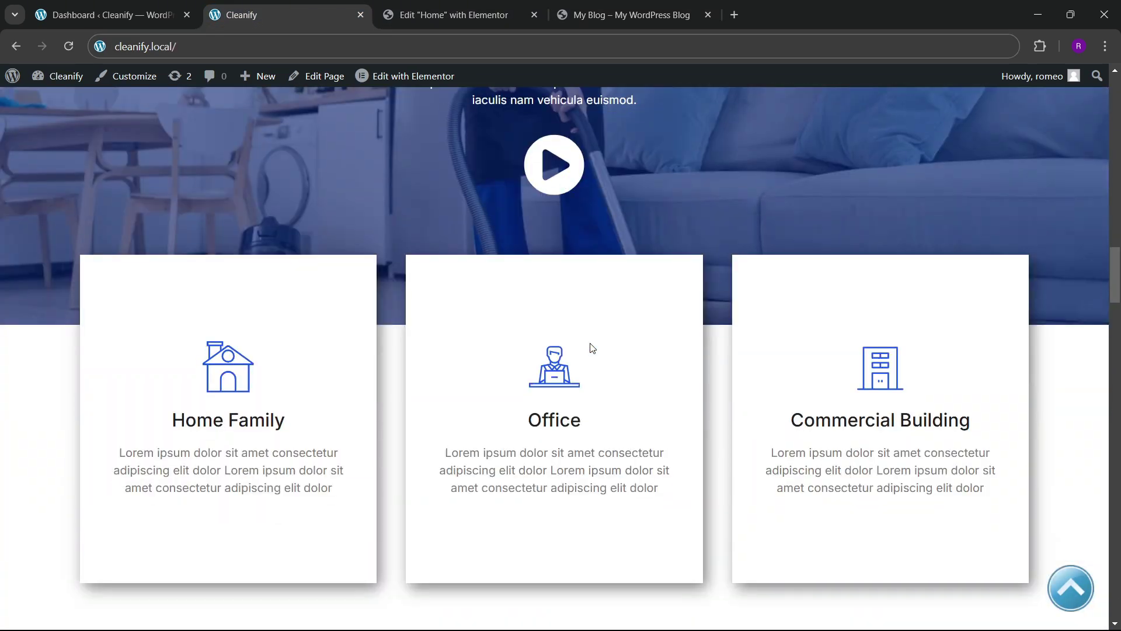
pyautogui.scroll(12, 581, 363)
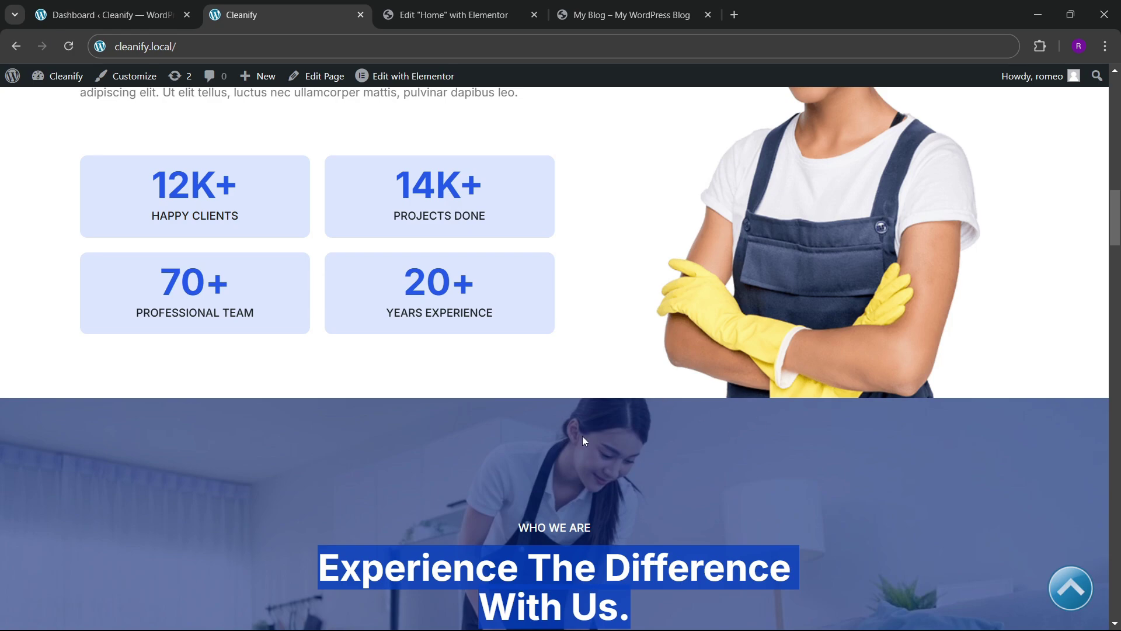
pyautogui.scroll(-18, 583, 439)
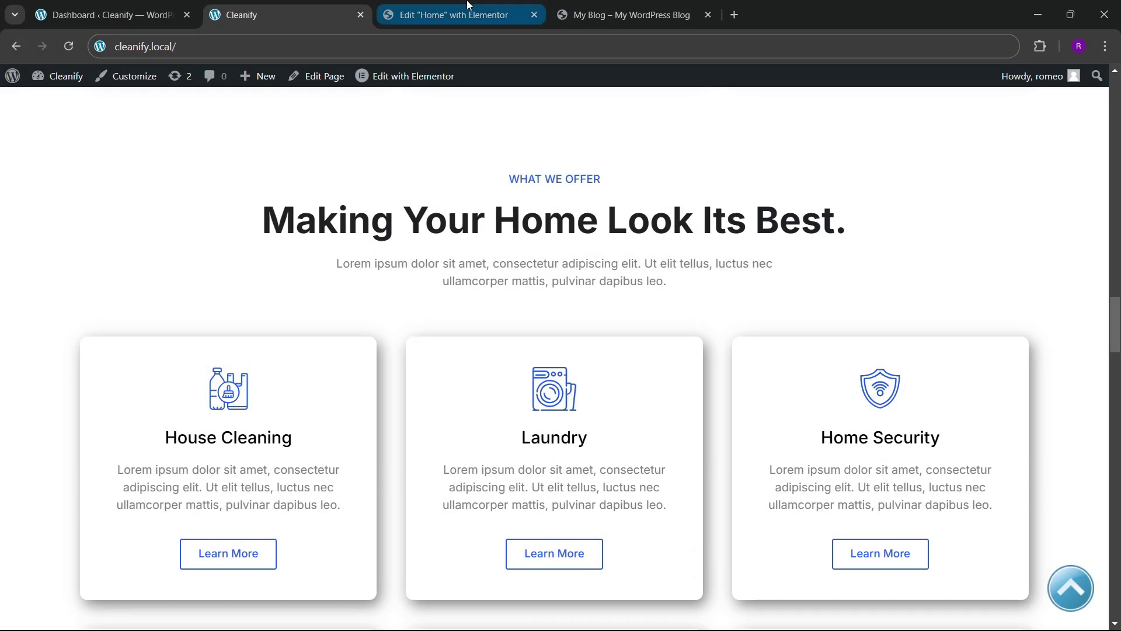
# - Add a new single-column Flexbox container below the Home Family cards on the Elementor Home page
pyautogui.click(467, 6)
pyautogui.scroll(-4, 633, 376)
pyautogui.click(603, 465)
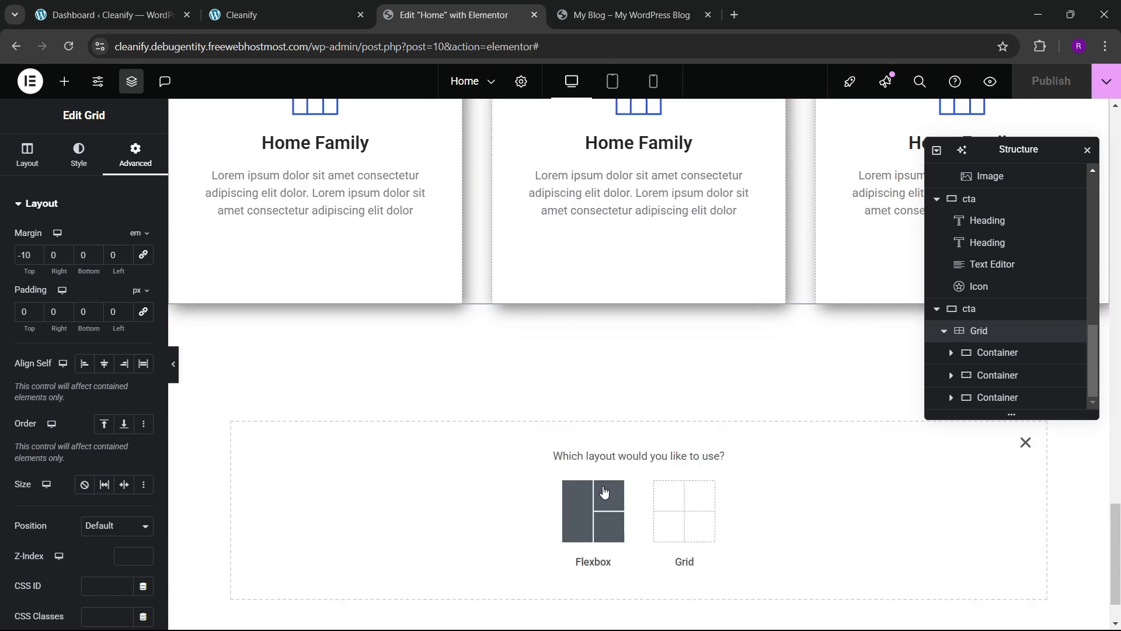
pyautogui.click(604, 491)
pyautogui.click(527, 494)
# - Rename the new container as services 2 and set its boxed content width to 1300 px
pyautogui.click(292, 15)
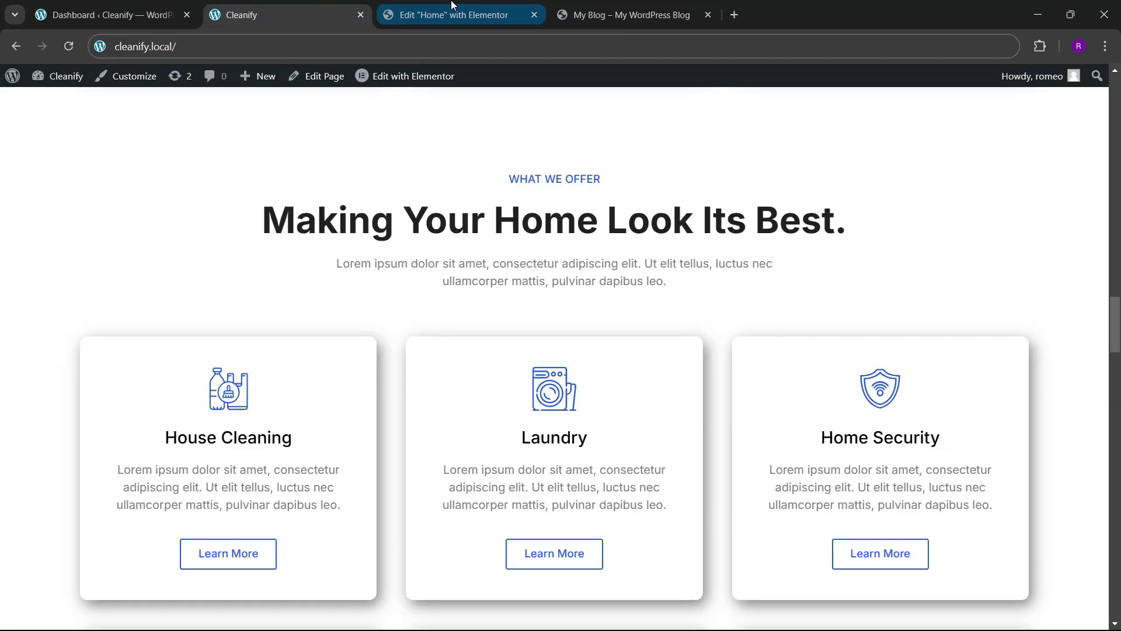
pyautogui.click(456, 4)
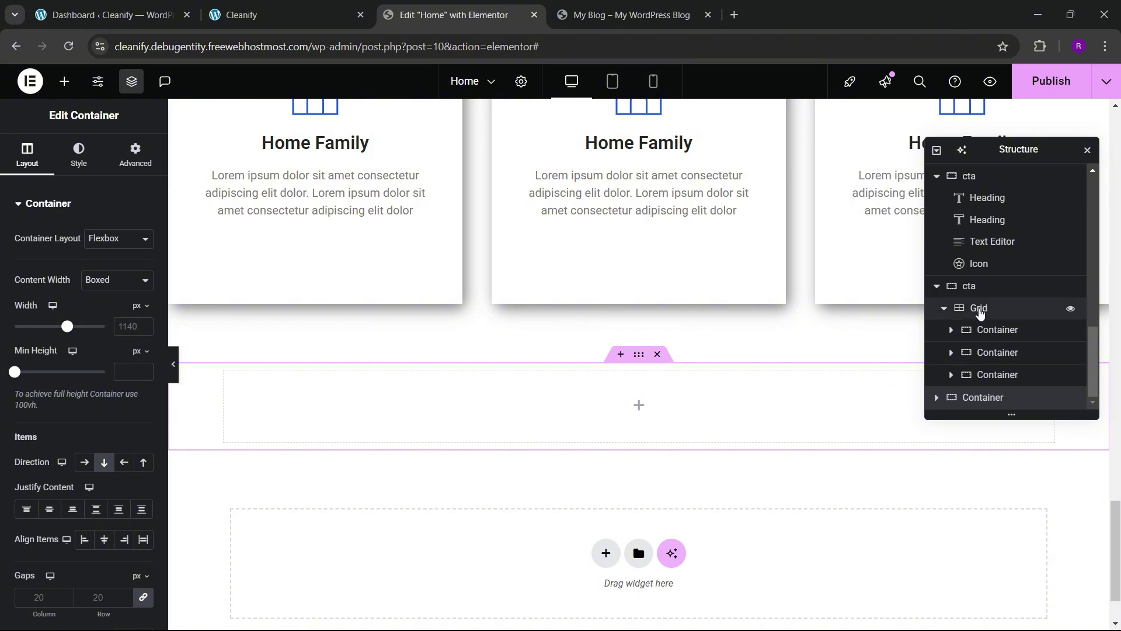
pyautogui.click(936, 151)
pyautogui.click(937, 152)
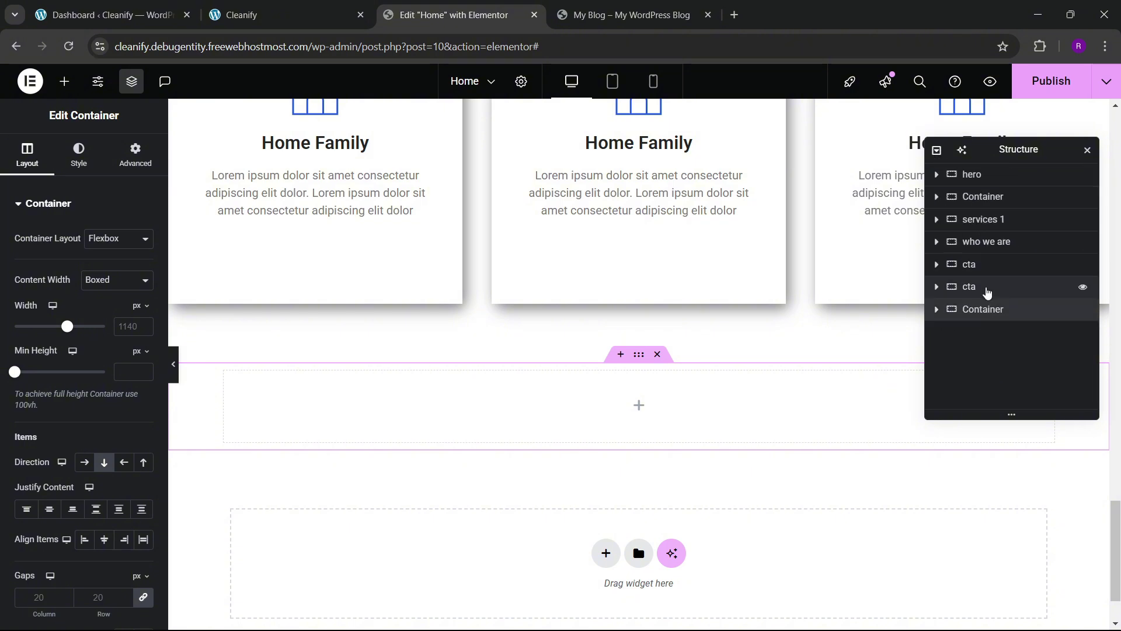
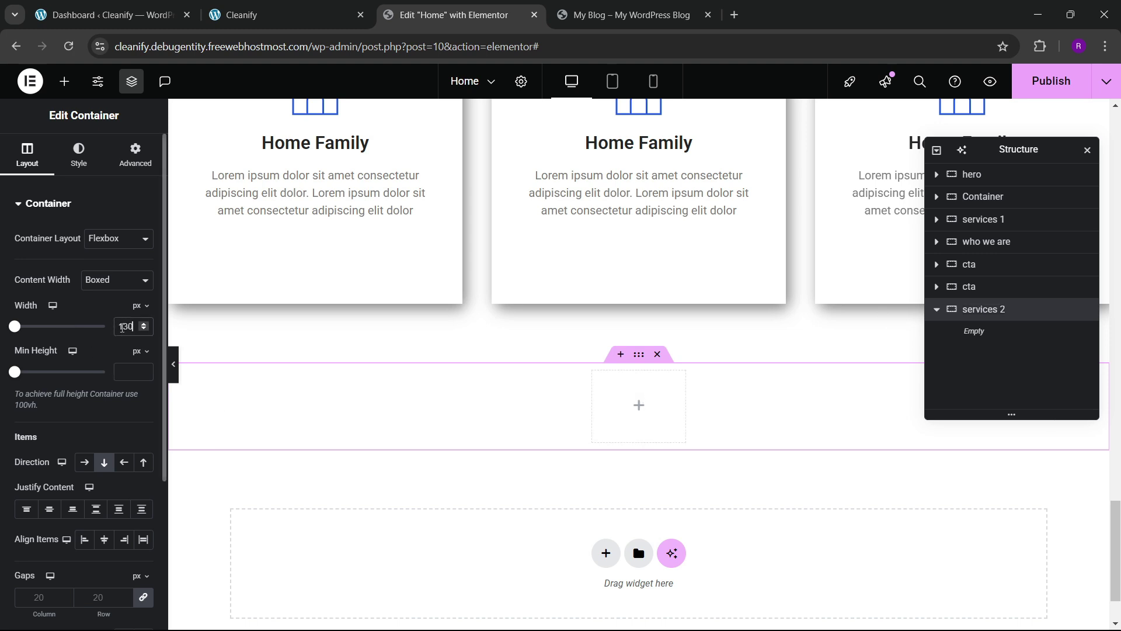
# - Set the services 2 container's padding to 60 px at top and bottom and 0 at the sides
pyautogui.click(135, 156)
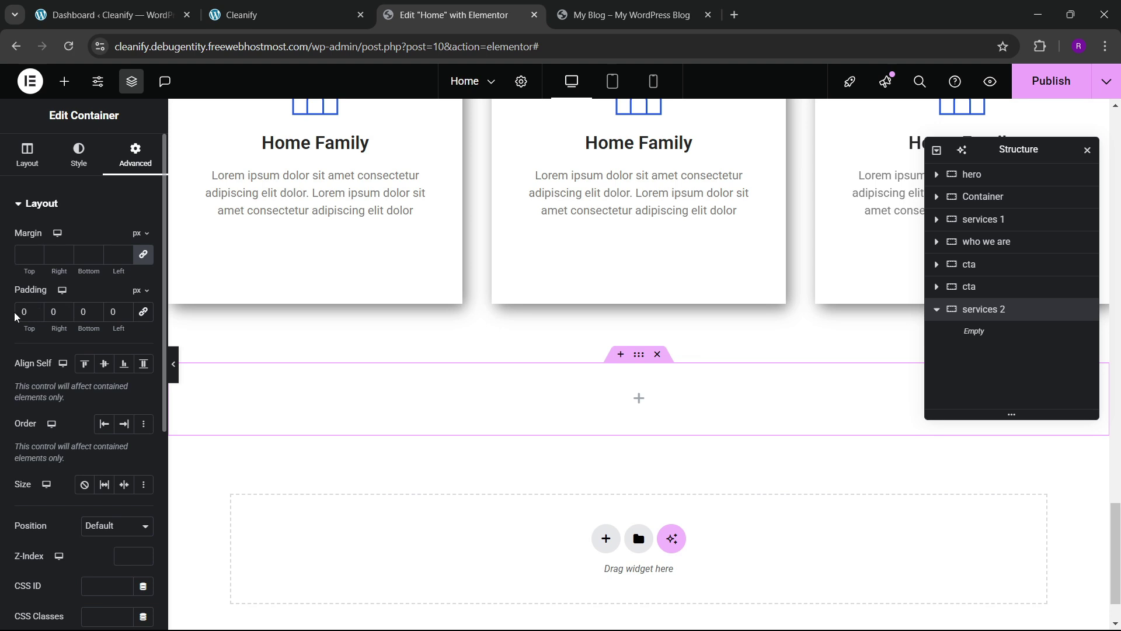
pyautogui.write('6')
pyautogui.click(80, 313)
pyautogui.write('6')
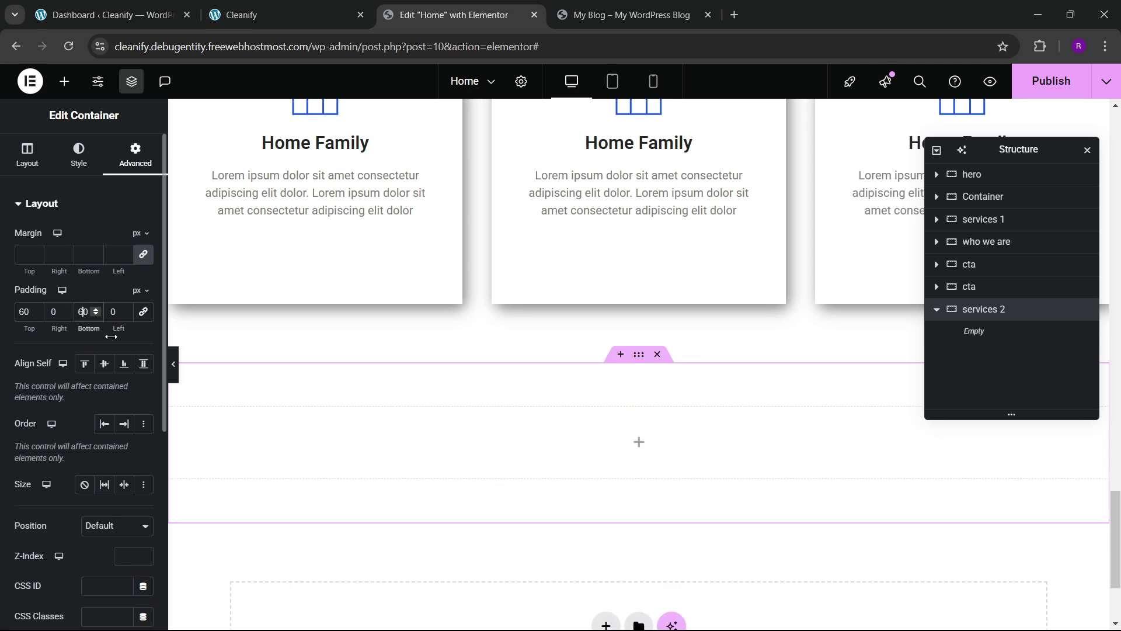
# - Copy the "WHO WE ARE" heading from the who we are section into the empty services 2 container
pyautogui.click(350, 6)
pyautogui.click(508, 6)
pyautogui.scroll(5, 498, 321)
pyautogui.scroll(15, 499, 320)
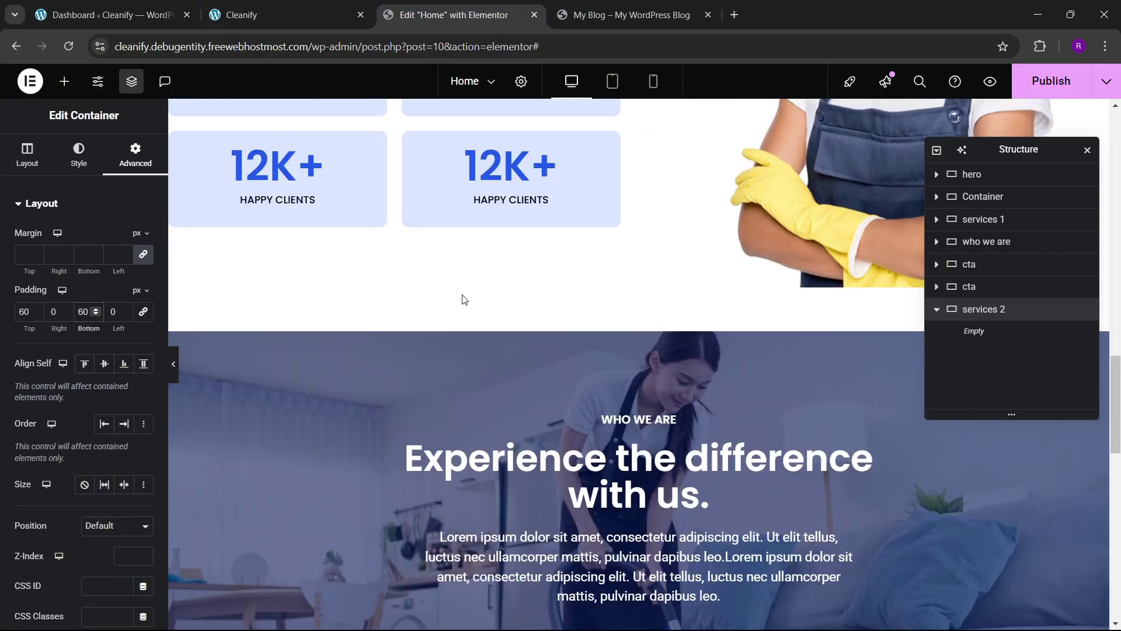
pyautogui.scroll(-1, 318, 365)
pyautogui.rightClick(228, 315)
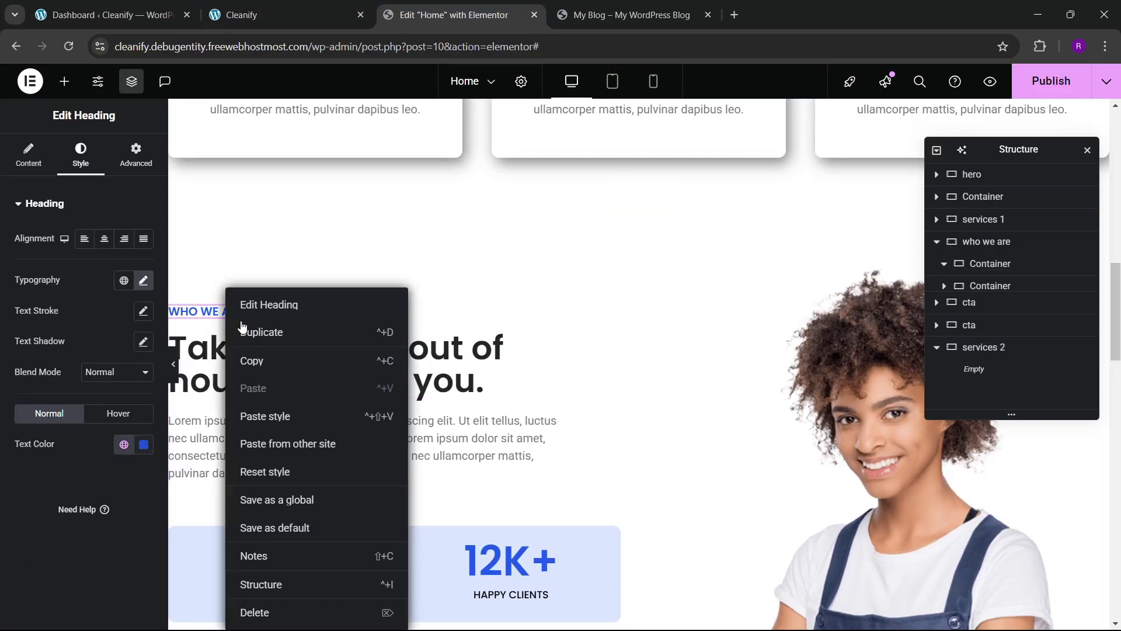
pyautogui.press('Escape')
pyautogui.scroll(-15, 555, 373)
pyautogui.scroll(-5, 554, 376)
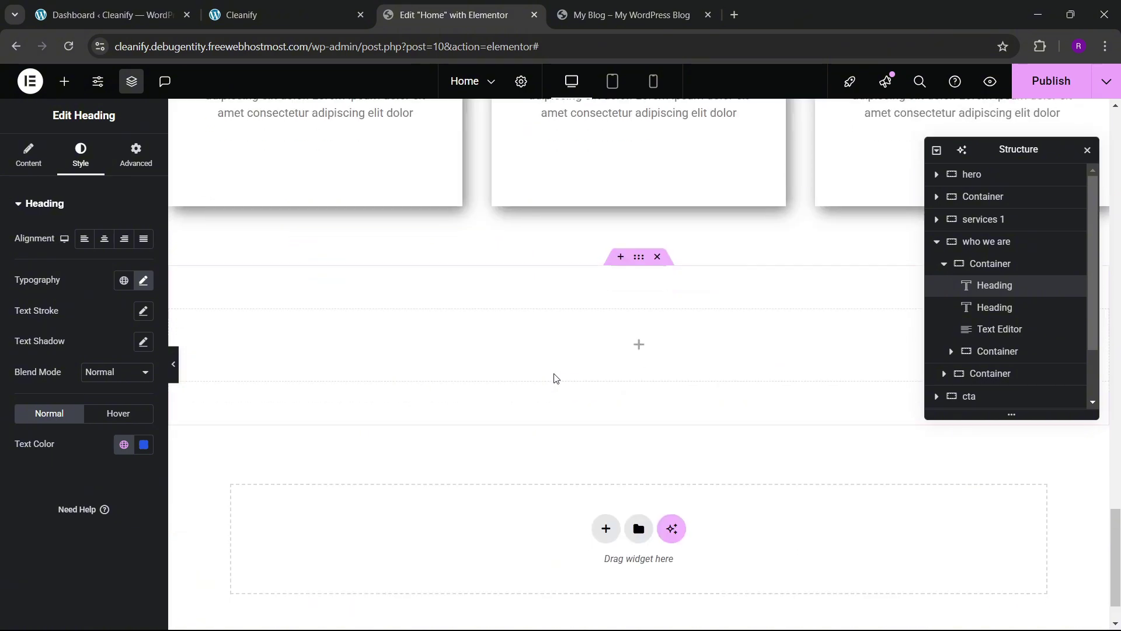
pyautogui.rightClick(559, 293)
pyautogui.press('Escape')
# - Copy the "Take the work out of housework for you." heading and paste it below "WHO WE ARE" in services 2
pyautogui.scroll(15, 595, 359)
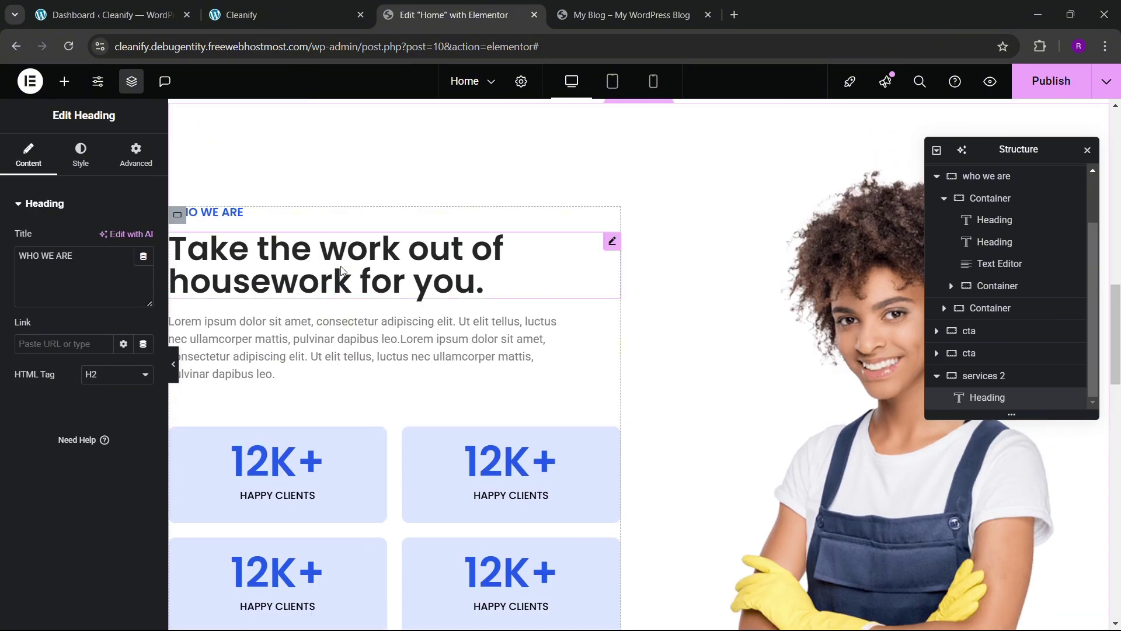
pyautogui.rightClick(343, 271)
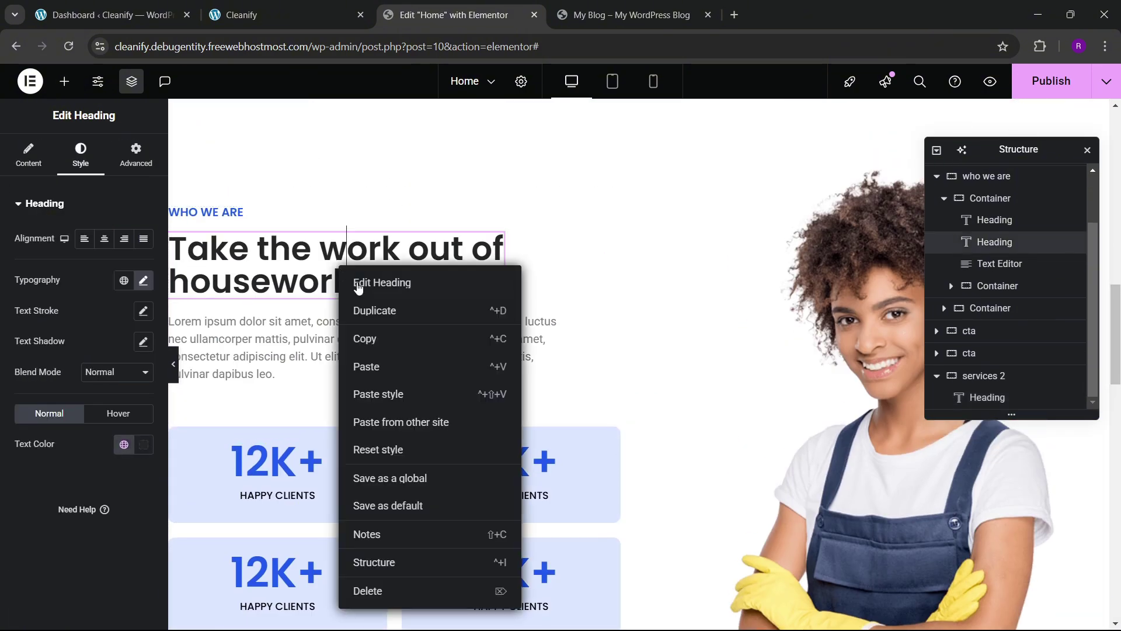
pyautogui.press('Escape')
pyautogui.scroll(-10, 518, 360)
pyautogui.scroll(-3, 520, 363)
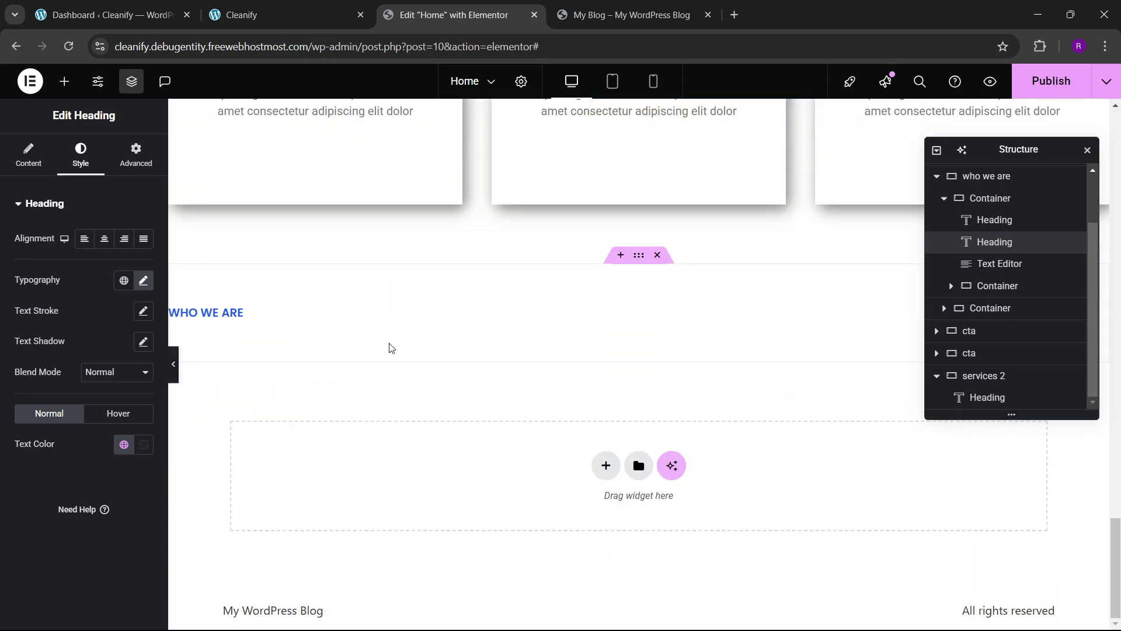
pyautogui.rightClick(238, 313)
pyautogui.click(318, 386)
# - Copy the lorem ipsum paragraph from the who we are section and paste it below the large heading in services 2
pyautogui.scroll(15, 473, 354)
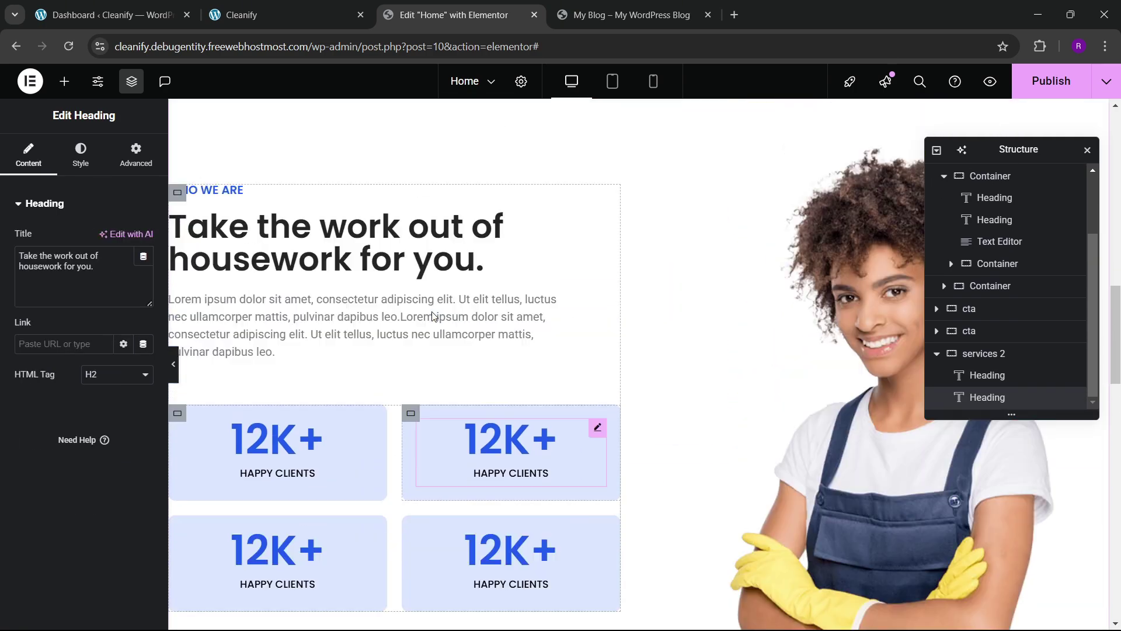
pyautogui.rightClick(392, 332)
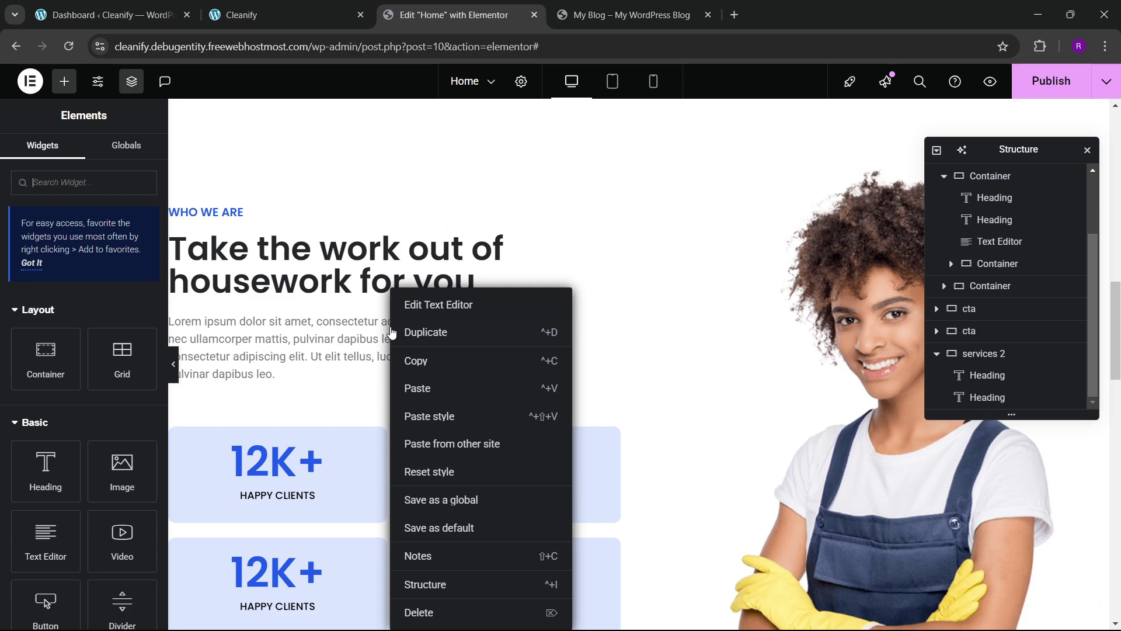
pyautogui.click(426, 361)
pyautogui.scroll(-15, 430, 365)
pyautogui.rightClick(430, 362)
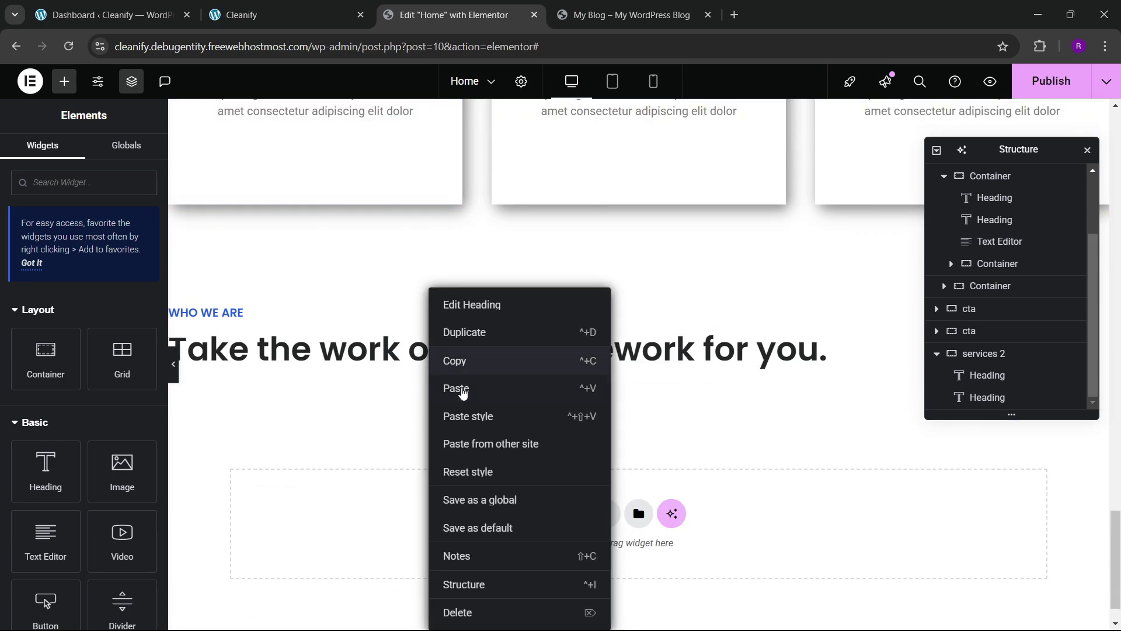
pyautogui.click(458, 385)
# - Set both Justify Content and Align Items of the services 2 container to Center
pyautogui.click(634, 262)
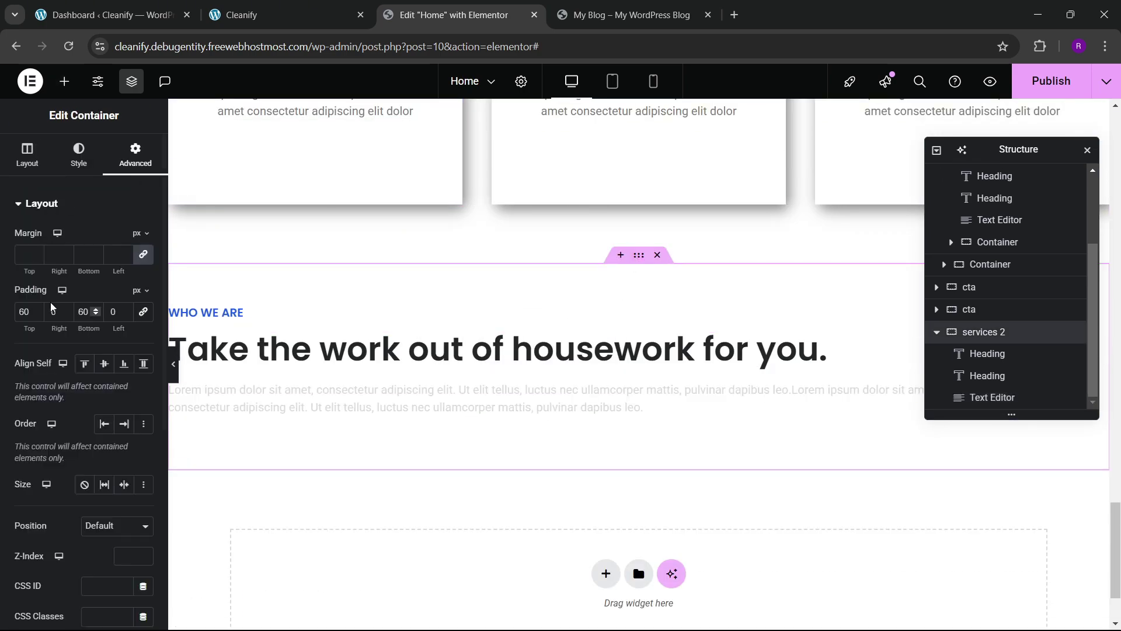
pyautogui.click(7, 155)
pyautogui.scroll(-1, 110, 412)
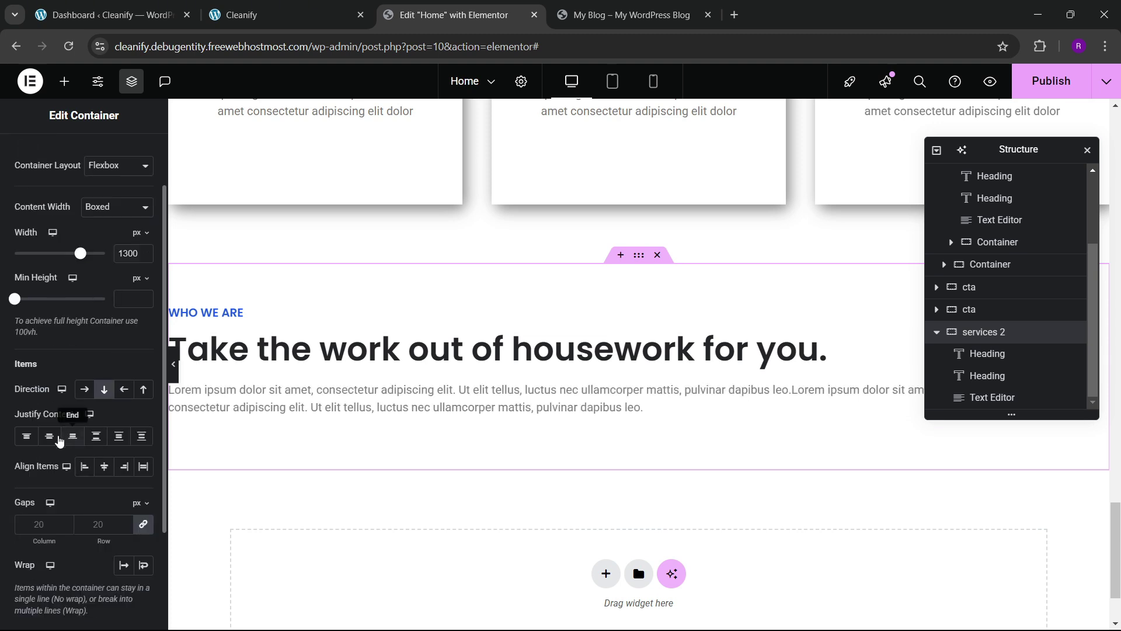
pyautogui.click(104, 465)
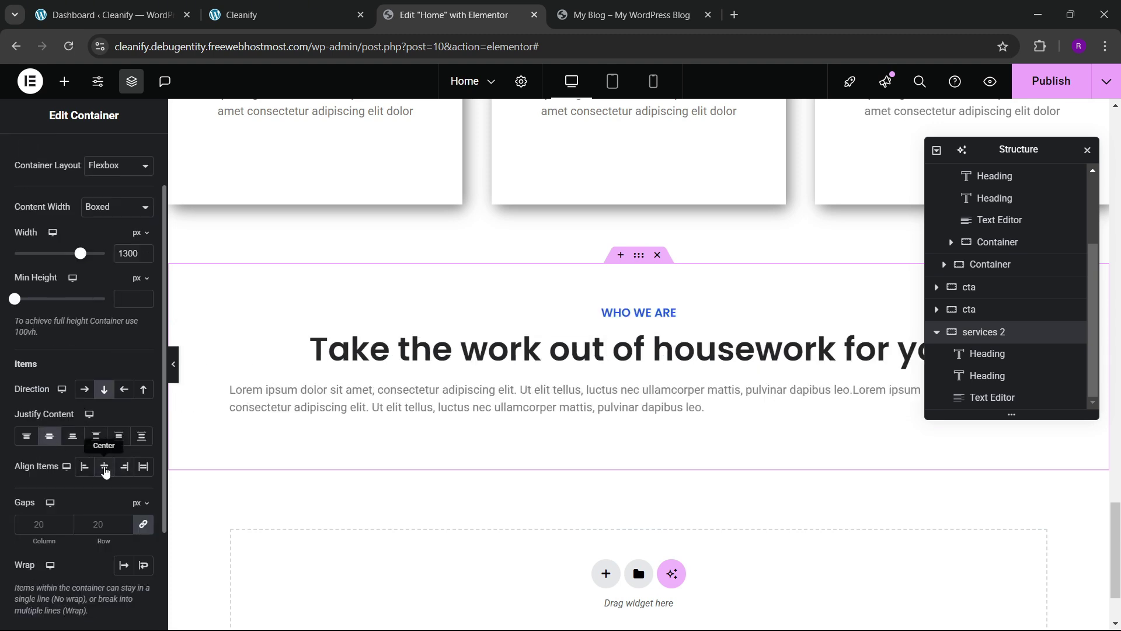
# - Center the text of the large heading and of the paragraph in services 2
pyautogui.click(664, 365)
pyautogui.click(80, 157)
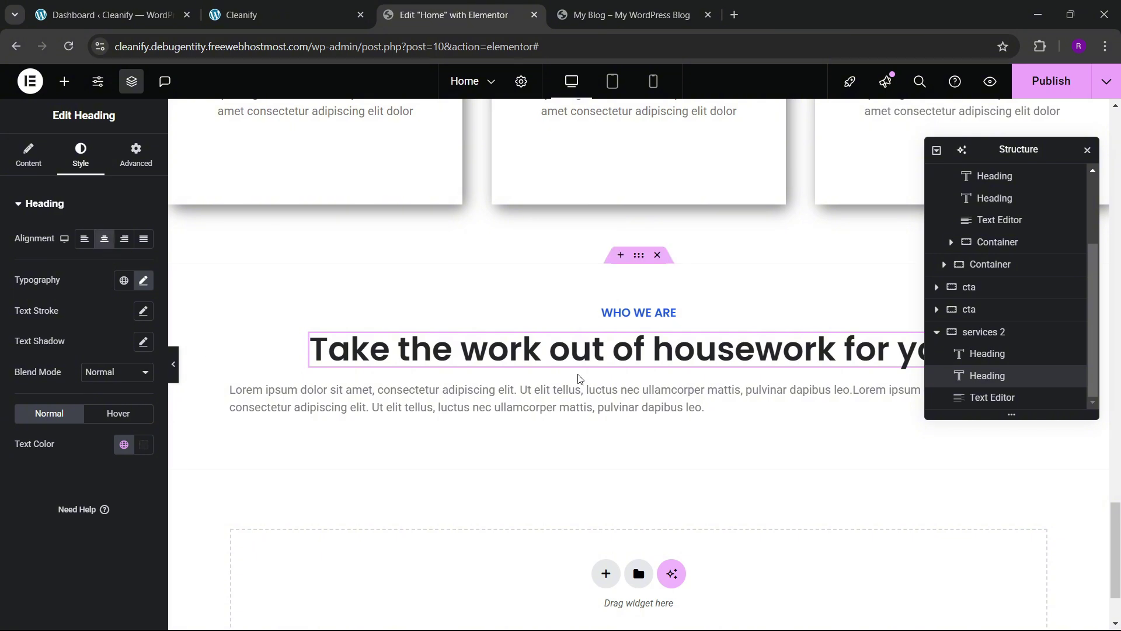
pyautogui.click(587, 404)
pyautogui.click(81, 156)
pyautogui.click(104, 239)
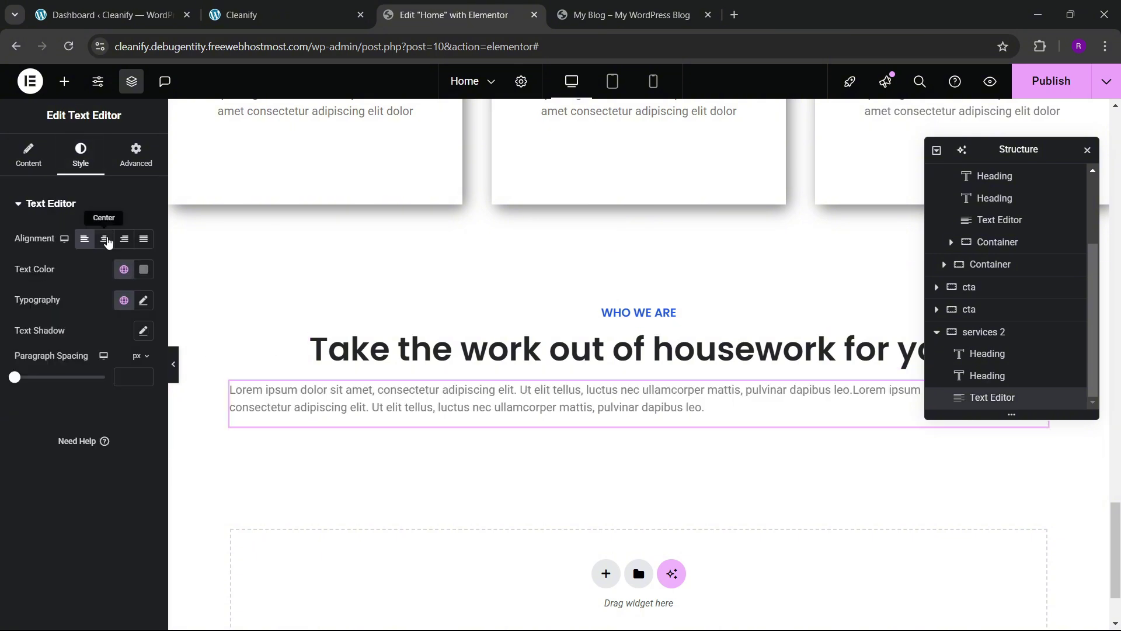
# - Set the services 2 paragraph's custom width to 52% and compare it with the Cleanify reference page
pyautogui.click(125, 167)
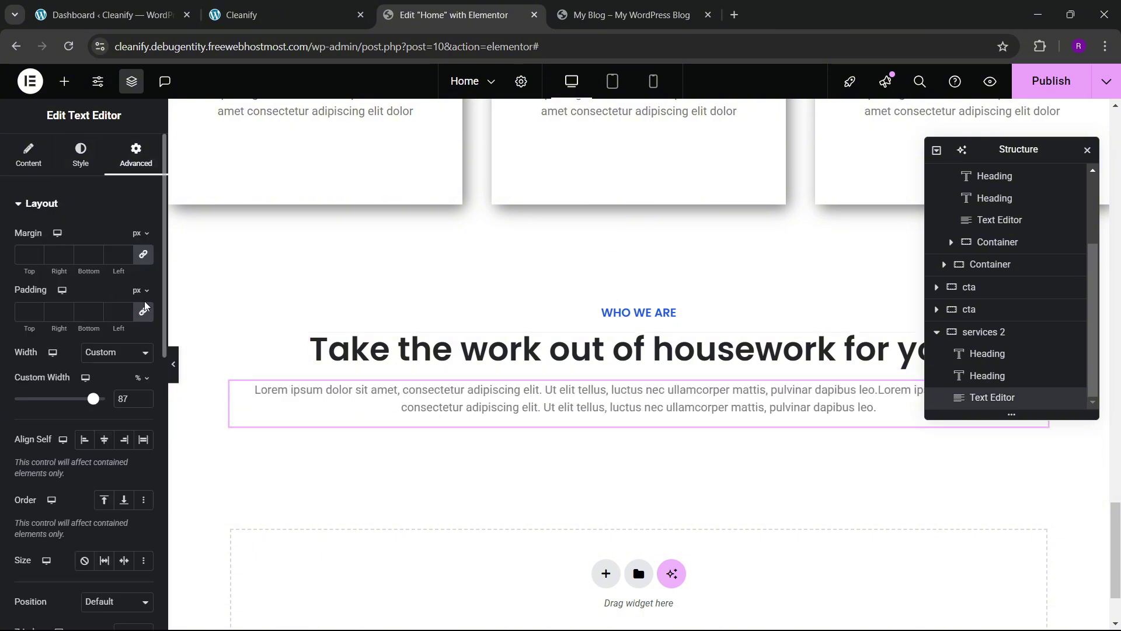
pyautogui.moveTo(76, 404)
pyautogui.mouseDown()
pyautogui.moveTo(56, 408)
pyautogui.moveTo(71, 411)
pyautogui.moveTo(60, 416)
pyautogui.mouseUp()
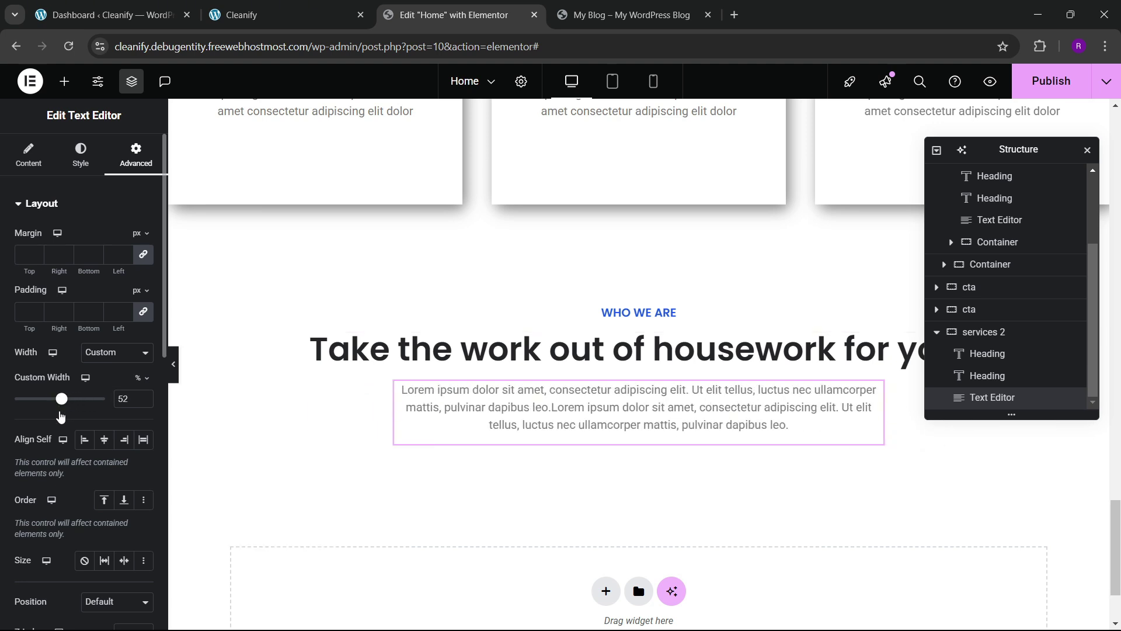
pyautogui.click(275, 12)
pyautogui.click(401, 7)
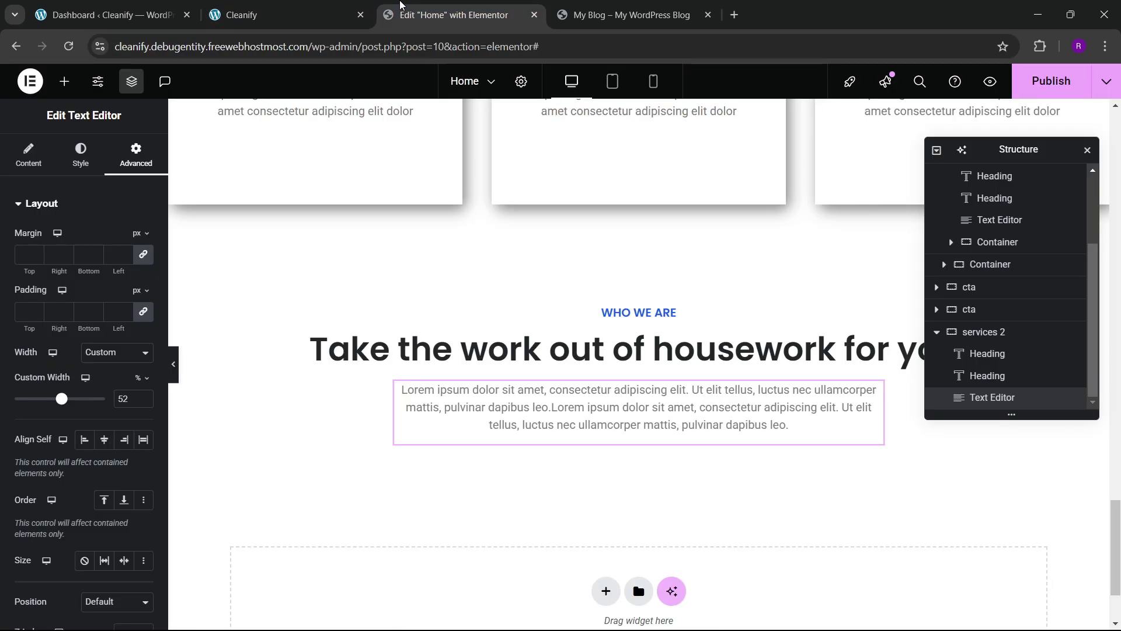
# - Replace the large services 2 heading with "Making your home look its best." copied from the Cleanify reference page
pyautogui.click(281, 11)
pyautogui.moveTo(270, 226); pyautogui.dragTo(846, 235)
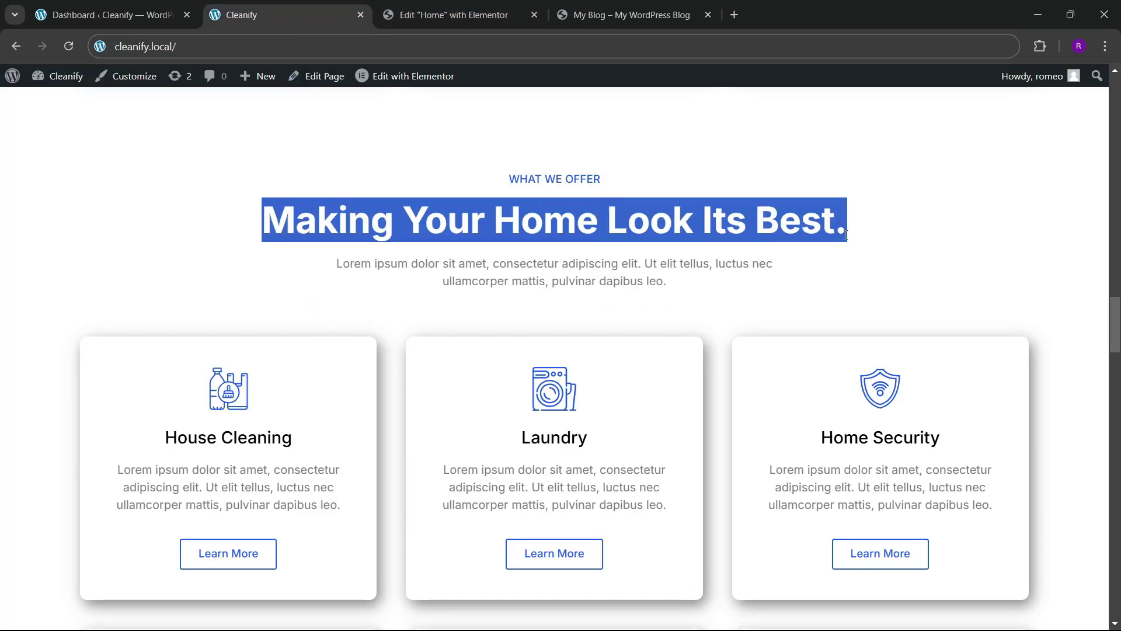
pyautogui.click(472, 8)
pyautogui.click(465, 267)
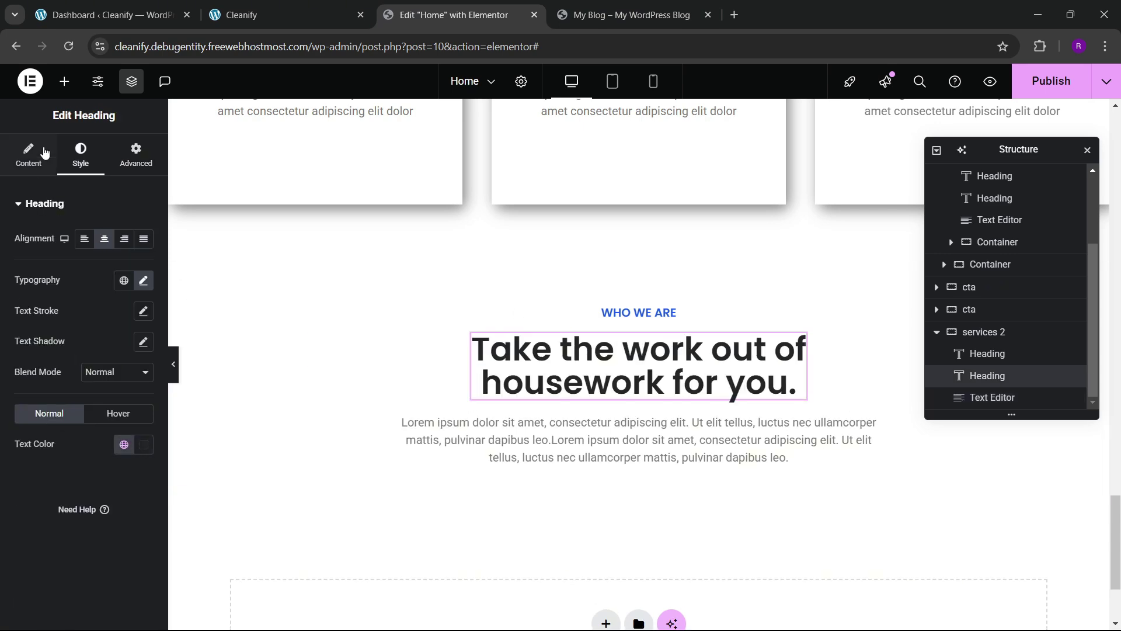
pyautogui.click(44, 152)
pyautogui.hotkey('ctrl', 'v')
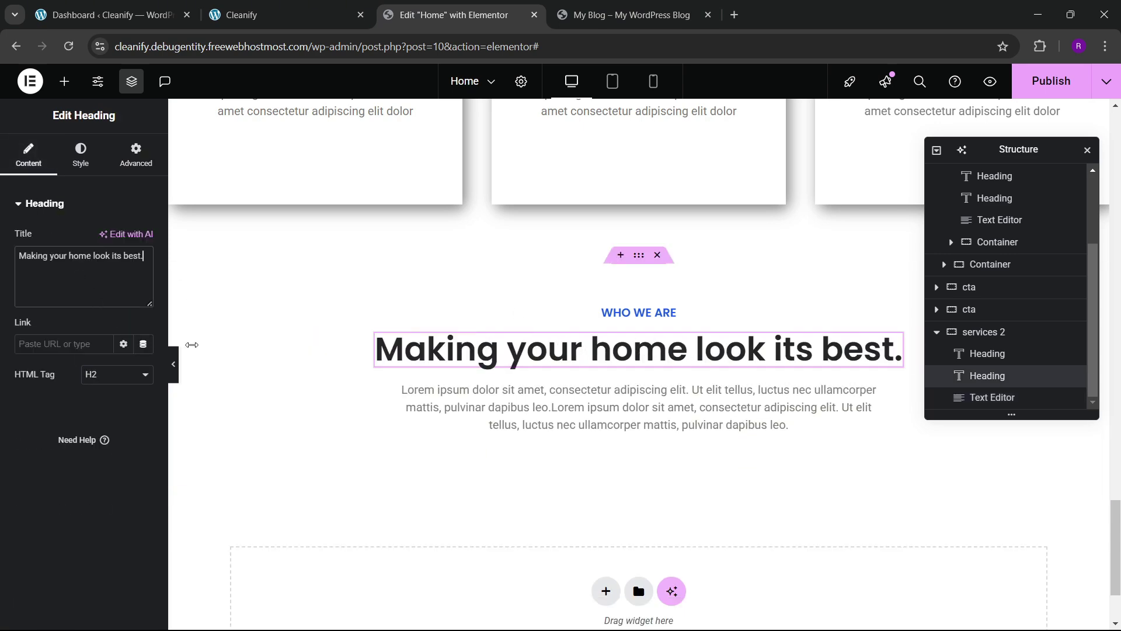
# - Check the reference page's card layout and insert a Grid container below the paragraph in services 2
pyautogui.click(310, 7)
pyautogui.click(474, 8)
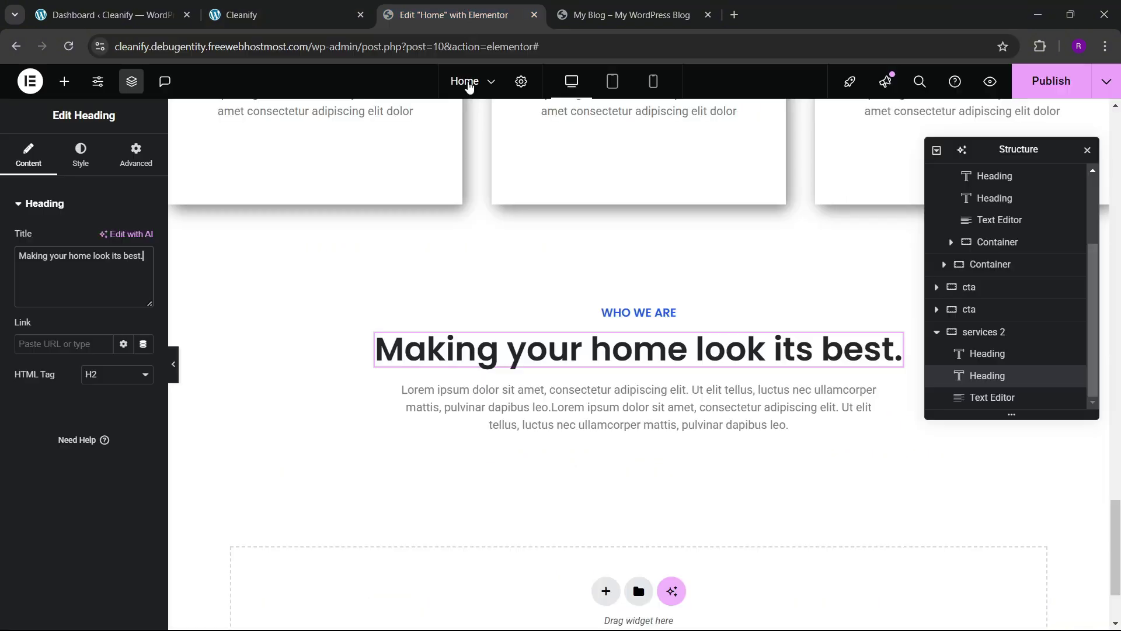
pyautogui.click(312, 7)
pyautogui.click(461, 13)
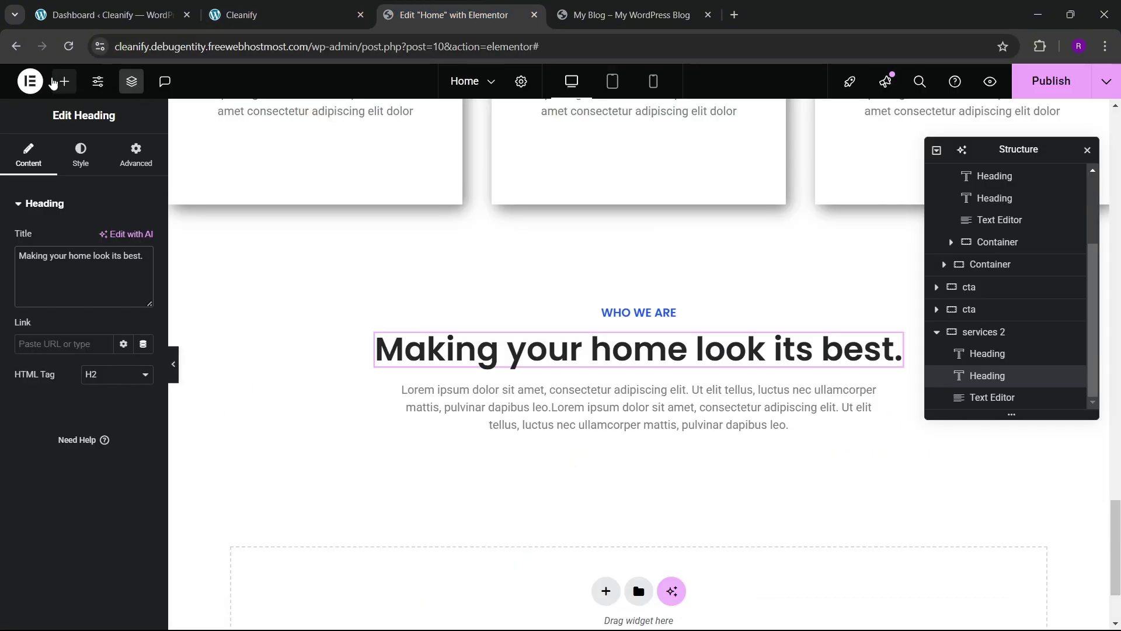
pyautogui.click(63, 83)
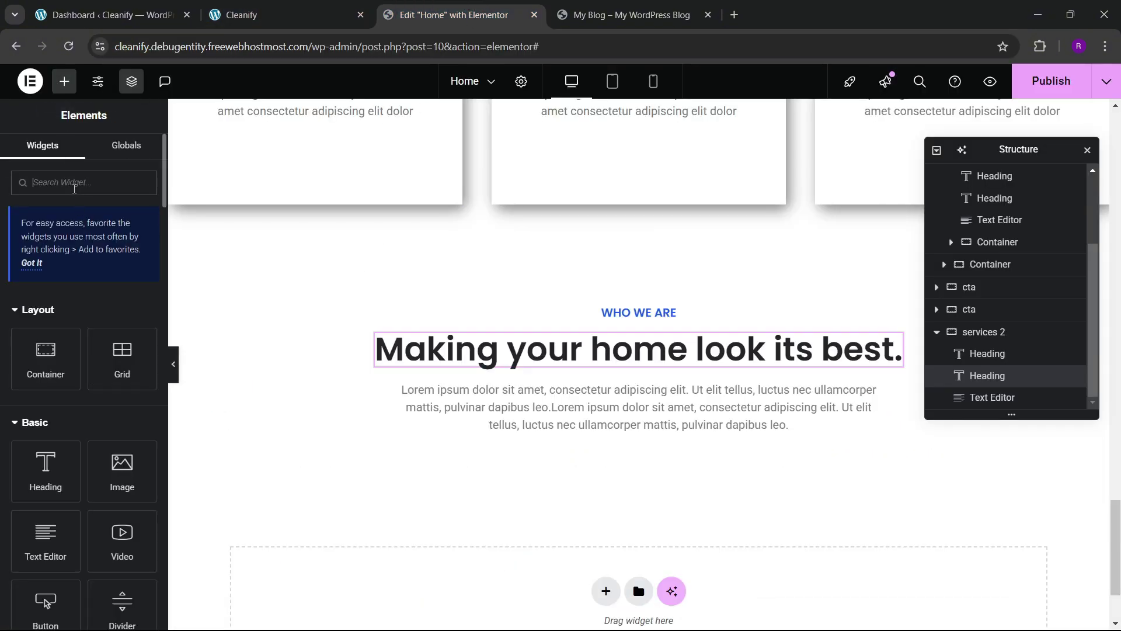
pyautogui.write('grid')
pyautogui.moveTo(45, 389); pyautogui.dragTo(724, 432)
pyautogui.scroll(-4, 521, 383)
# - Set the new grid's padding to 0 px on all four sides
pyautogui.click(286, 14)
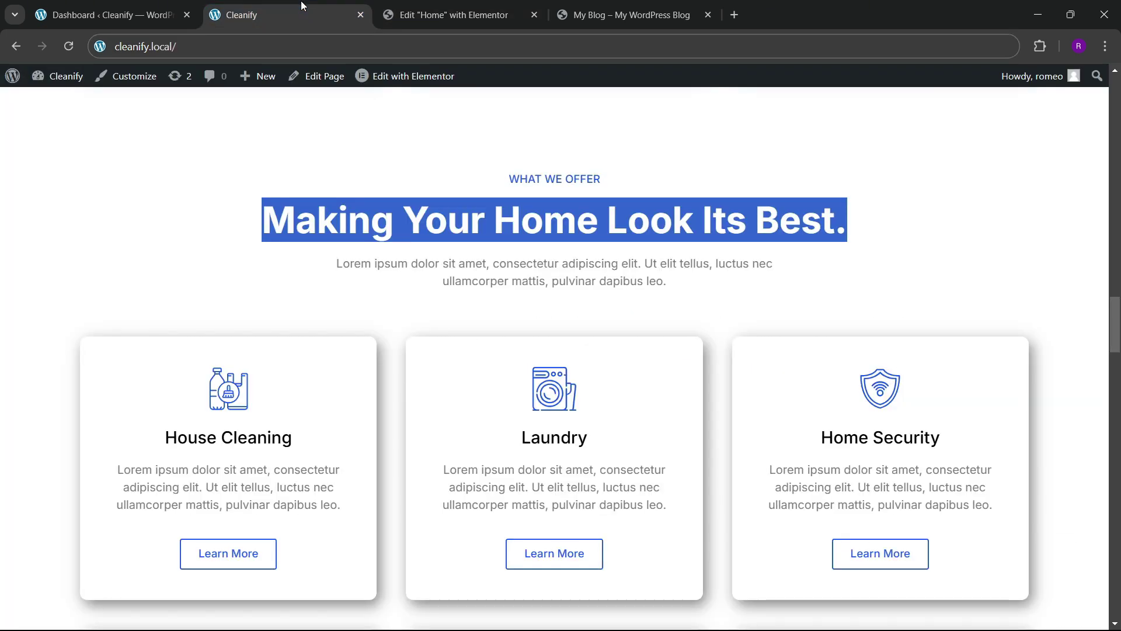
pyautogui.click(462, 15)
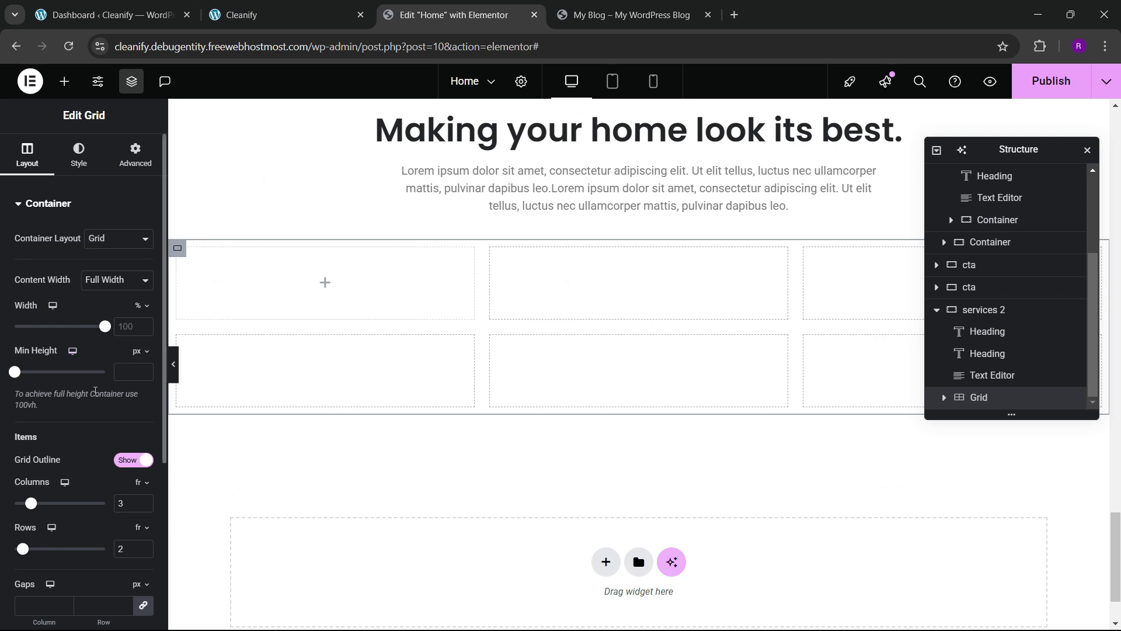
pyautogui.scroll(-3, 96, 391)
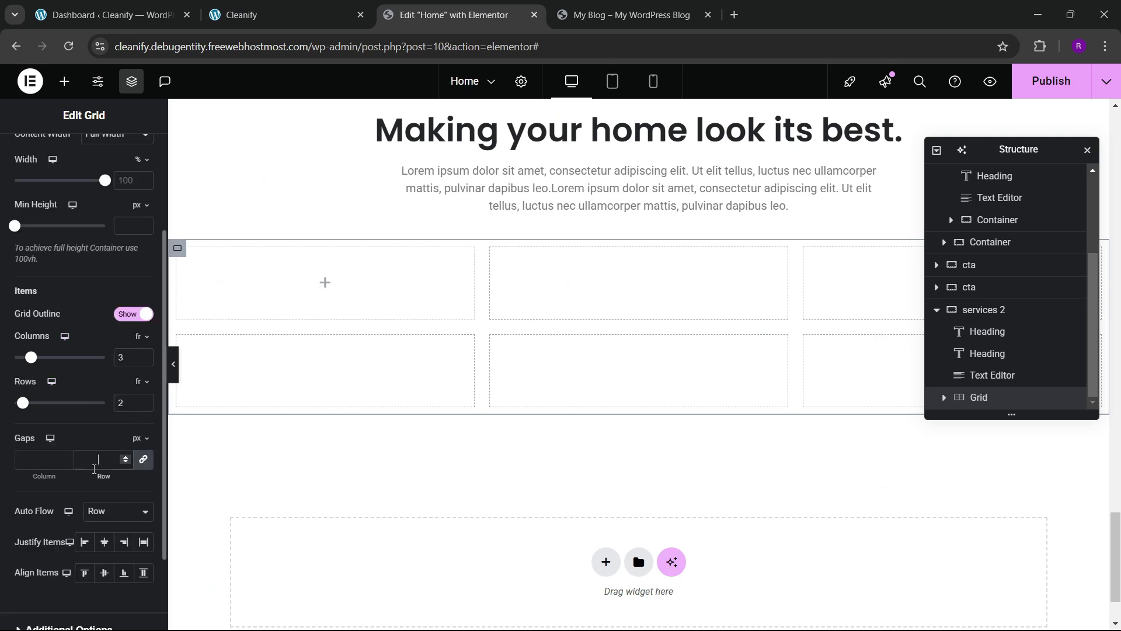
pyautogui.scroll(3, 92, 464)
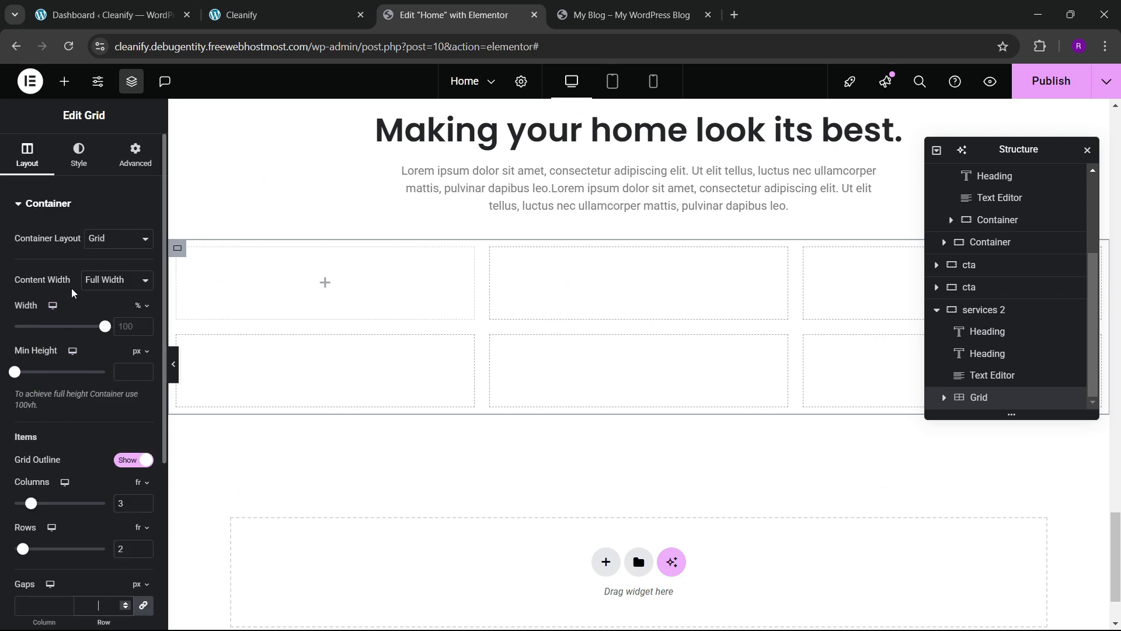
pyautogui.click(135, 155)
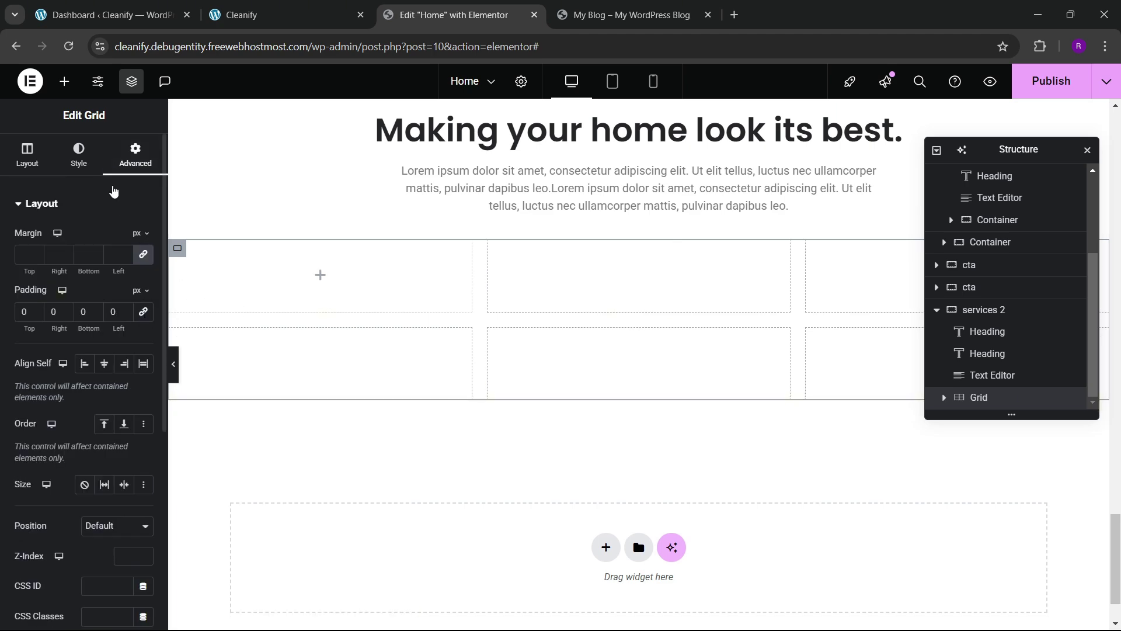
# - Insert a container into the first cell of the services 2 grid and set its padding to 40 px on all four sides
pyautogui.click(65, 81)
pyautogui.moveTo(45, 356); pyautogui.dragTo(382, 284)
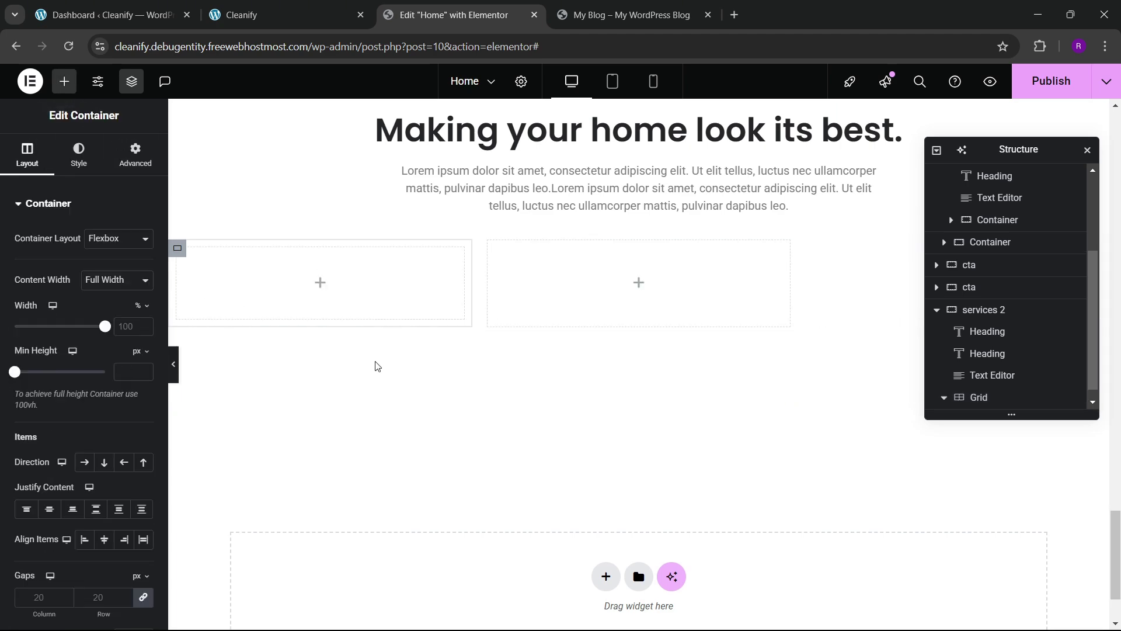
pyautogui.click(299, 6)
pyautogui.click(426, 14)
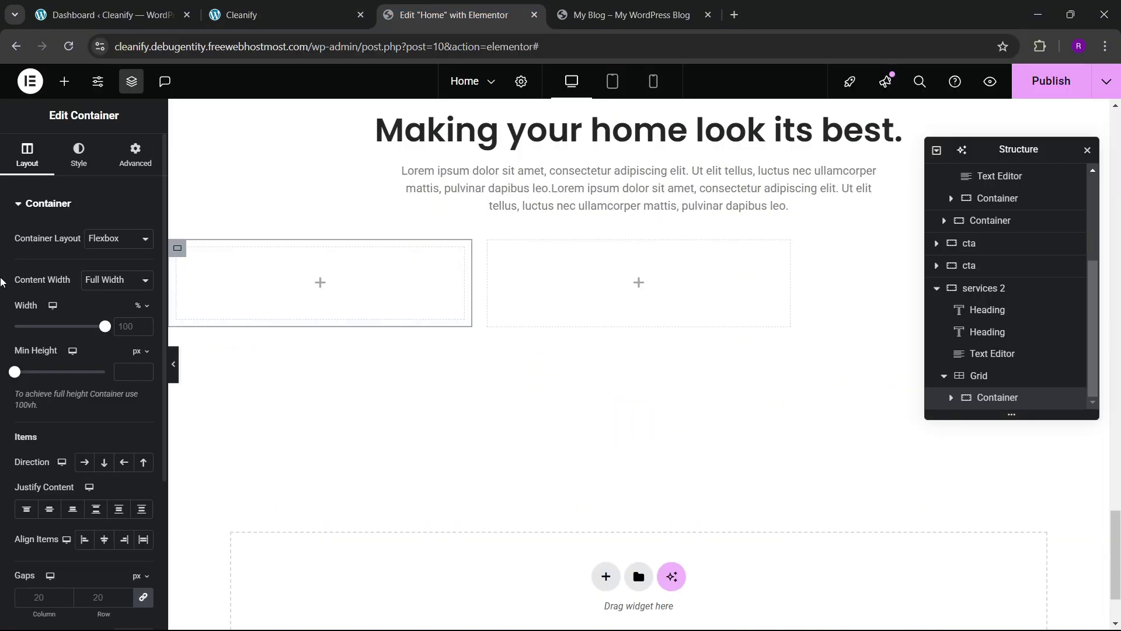
pyautogui.click(132, 159)
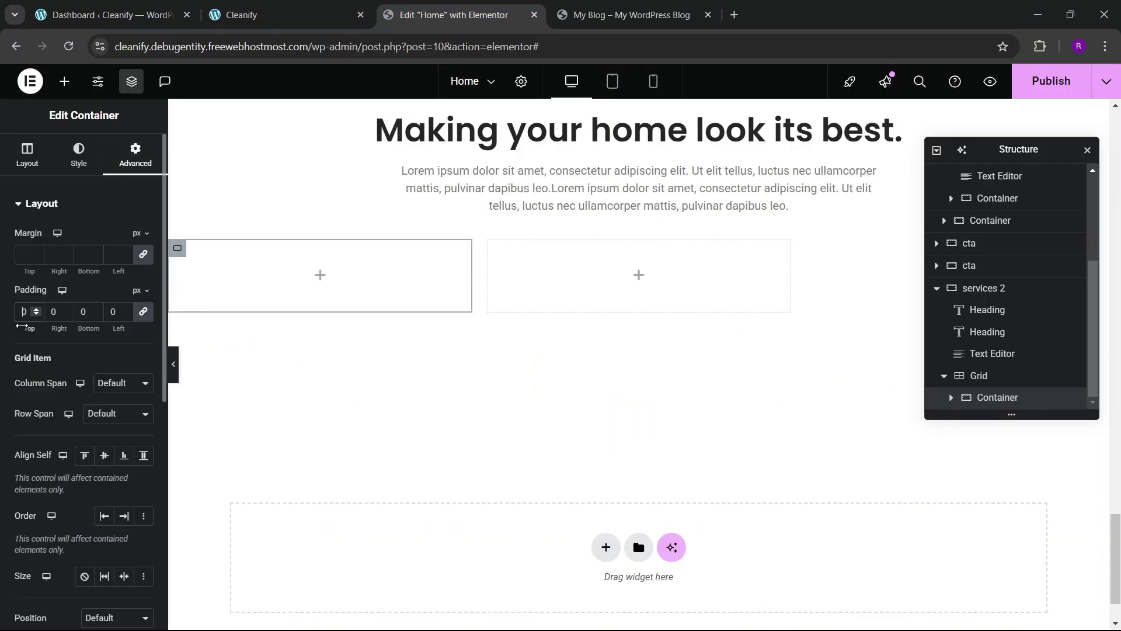
pyautogui.write('4')
pyautogui.click(263, 15)
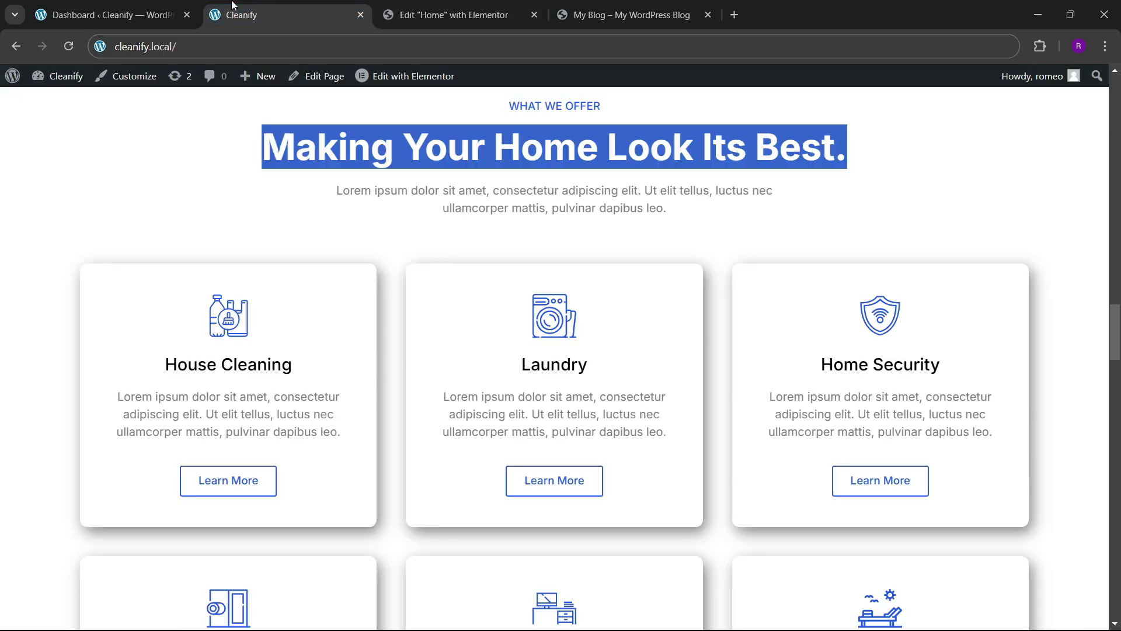
pyautogui.click(456, 14)
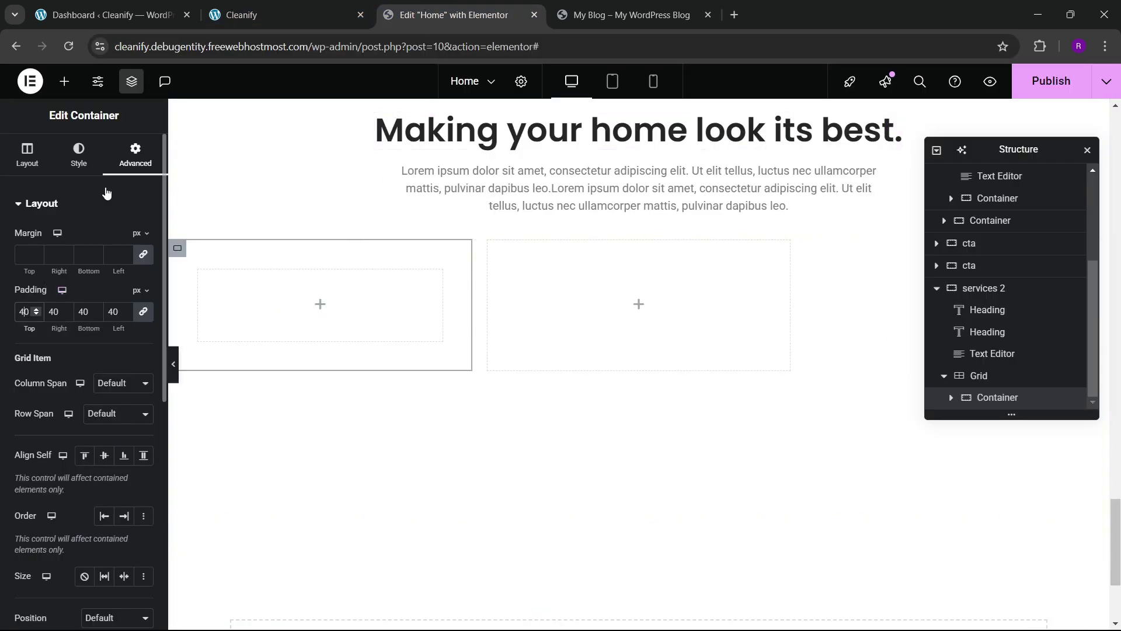
# - Give the new card container a classic white background and compare it with the reference page's cards
pyautogui.click(79, 155)
pyautogui.click(96, 268)
pyautogui.click(144, 300)
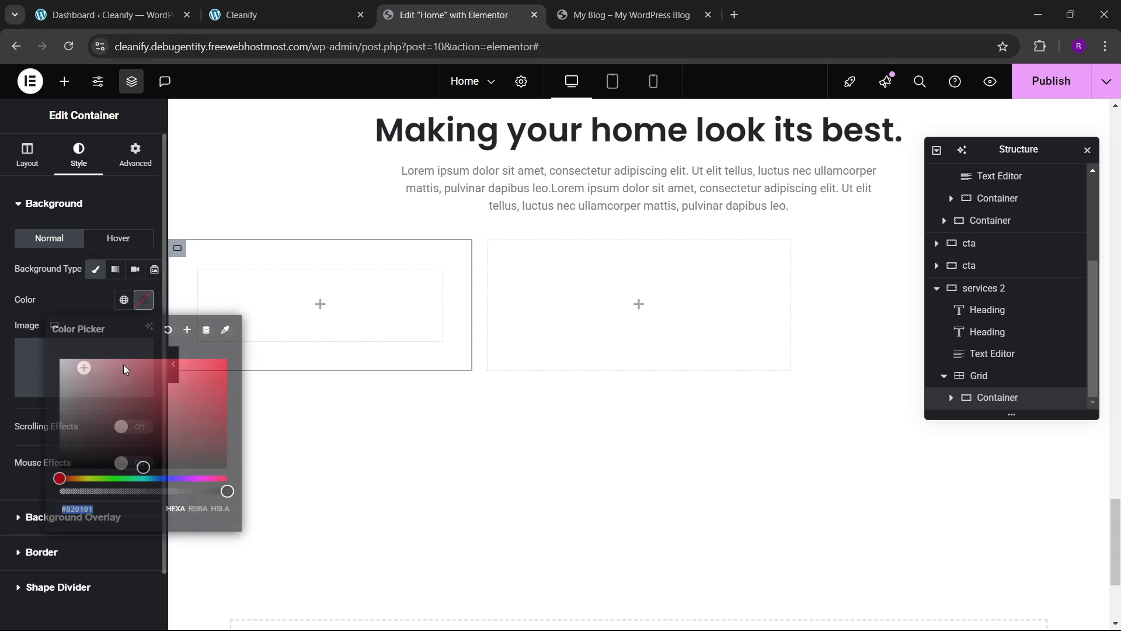
pyautogui.click(36, 301)
pyautogui.click(277, 15)
pyautogui.click(455, 15)
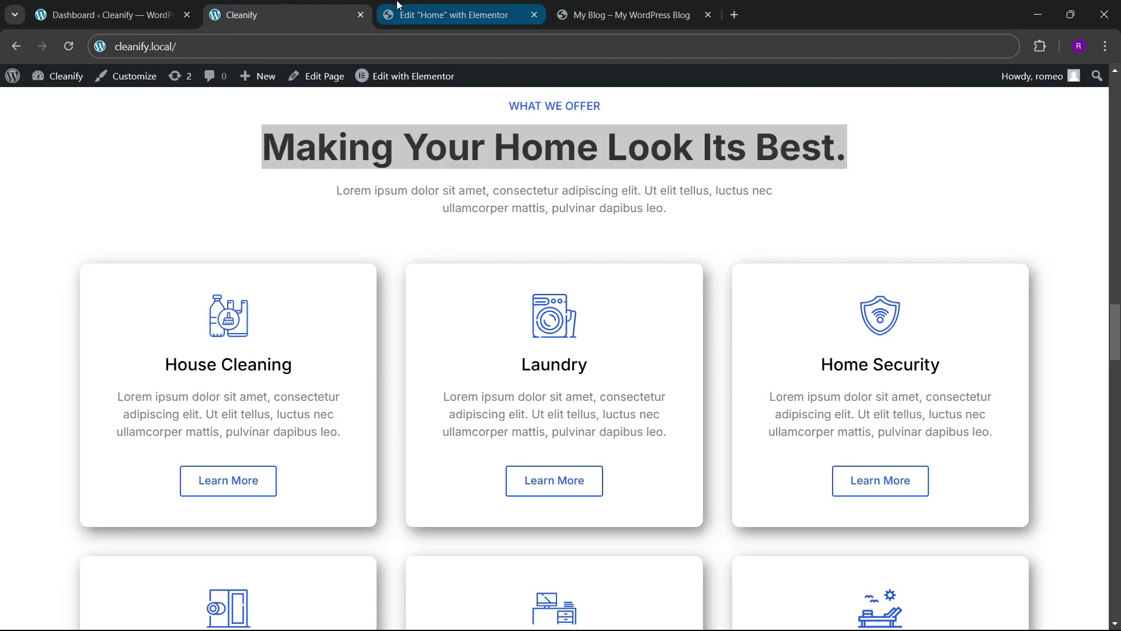
# - Find the Icon widget and place it inside the first card container of the services 2 grid
pyautogui.click(64, 81)
pyautogui.scroll(10, 351, 269)
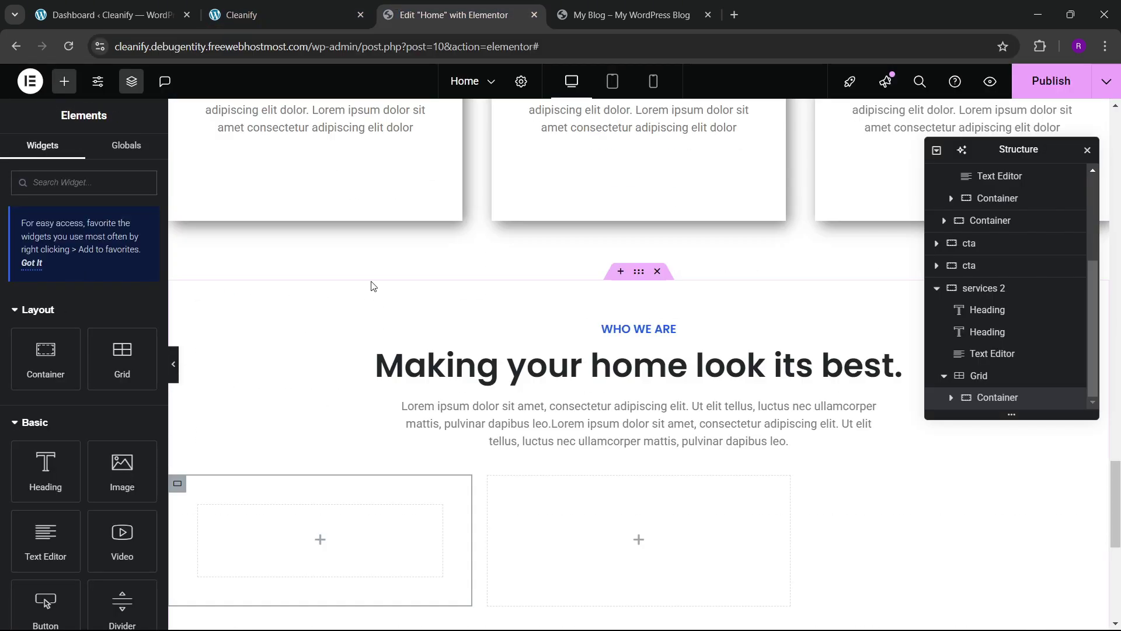
pyautogui.scroll(-15, 364, 280)
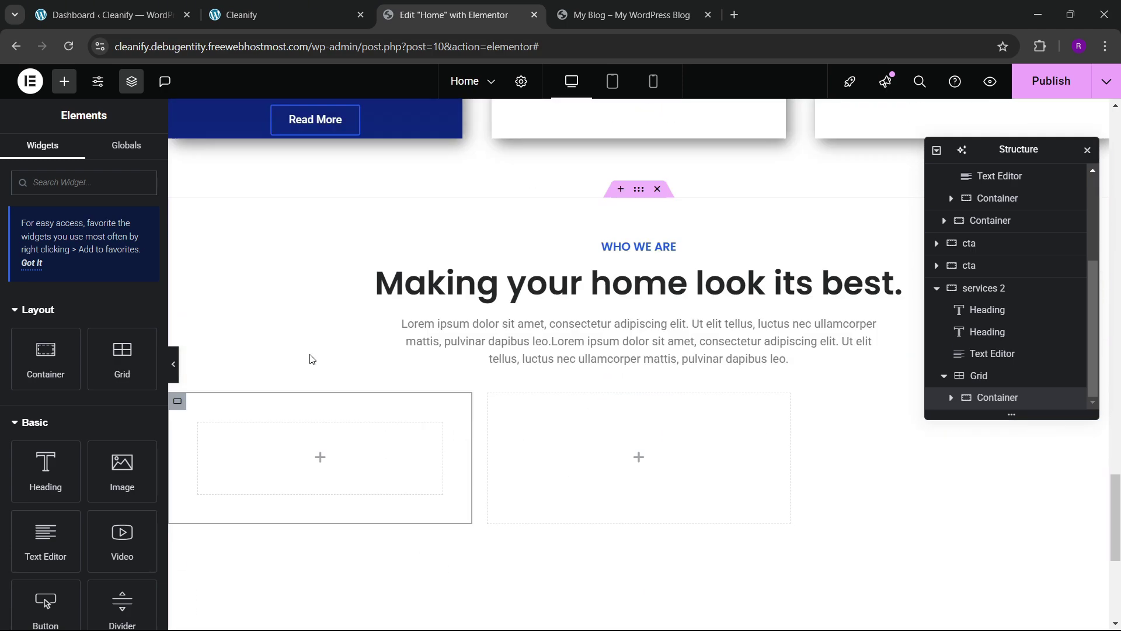
pyautogui.write('icon')
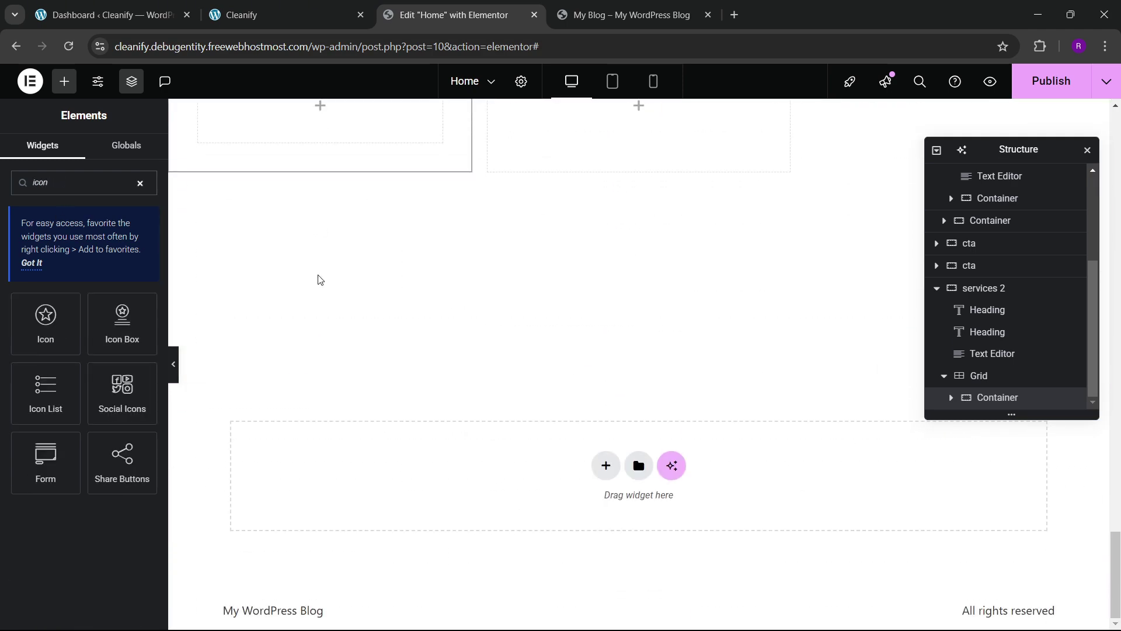
pyautogui.scroll(2, 319, 279)
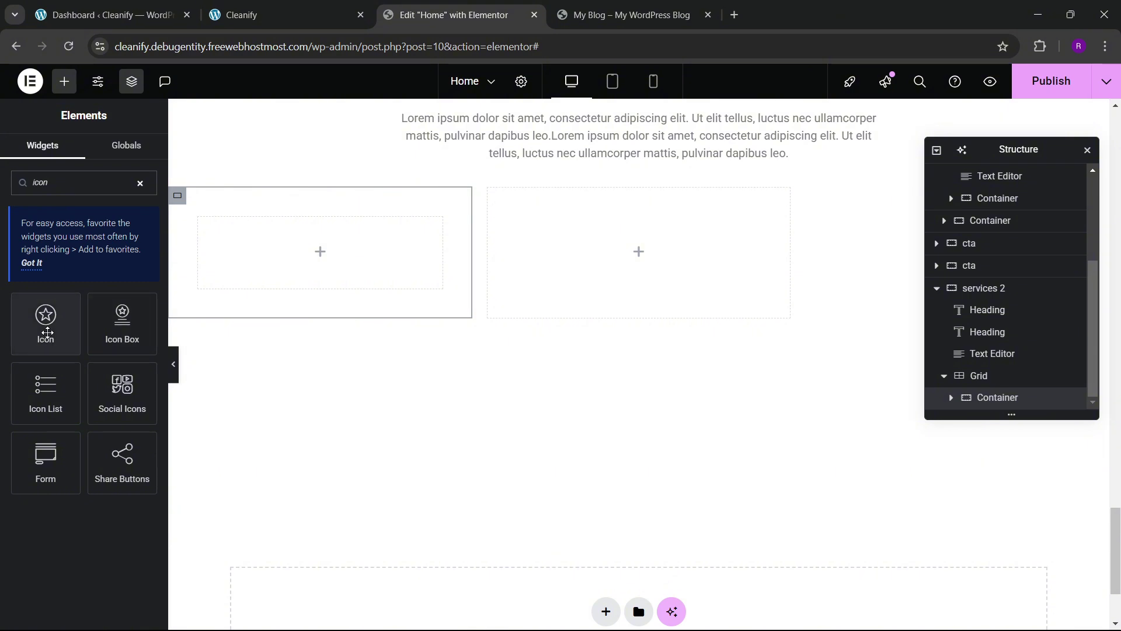
pyautogui.moveTo(46, 324); pyautogui.dragTo(300, 270)
pyautogui.click(324, 6)
pyautogui.click(398, 6)
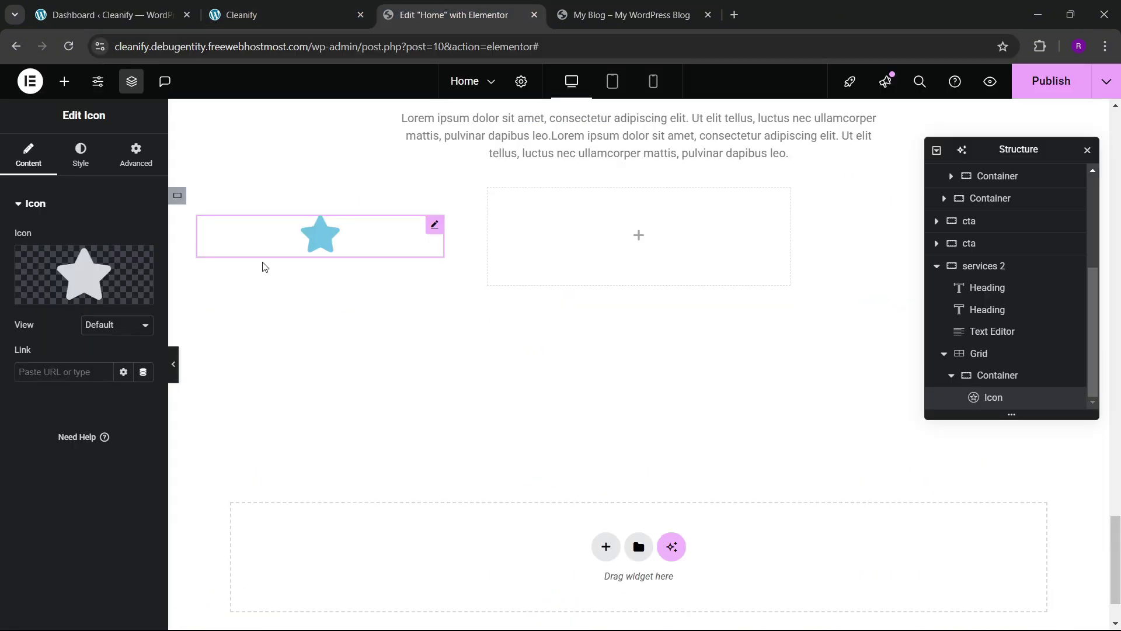
# - Replace the card's default star icon with the cleaning bottle and brush SVG from the media library, matching the reference page
pyautogui.click(51, 296)
pyautogui.click(288, 6)
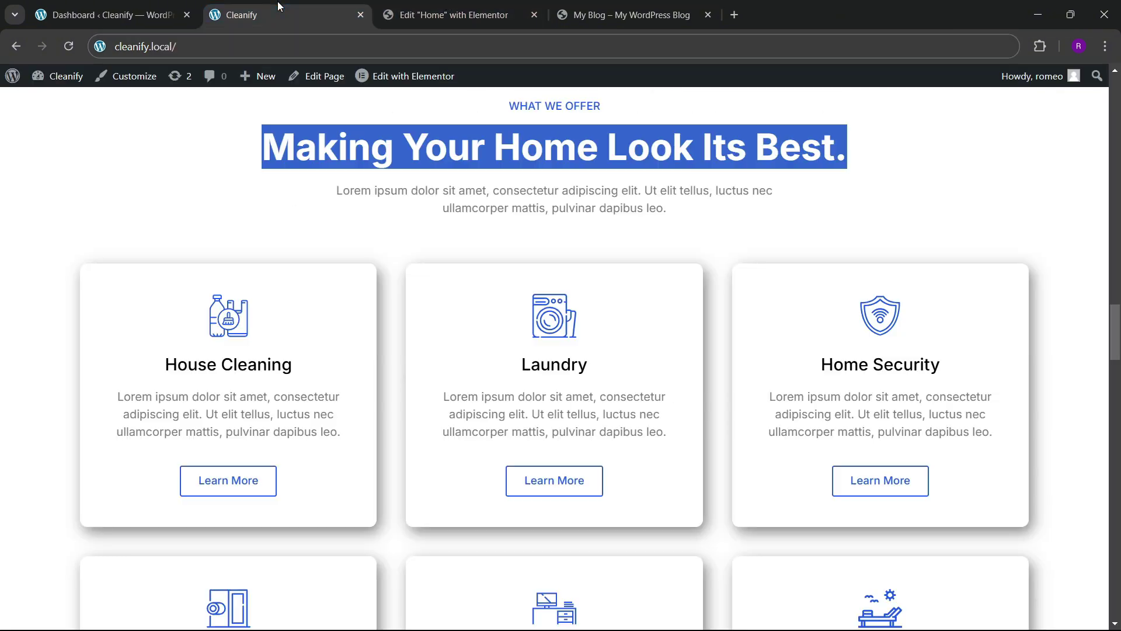
pyautogui.click(392, 6)
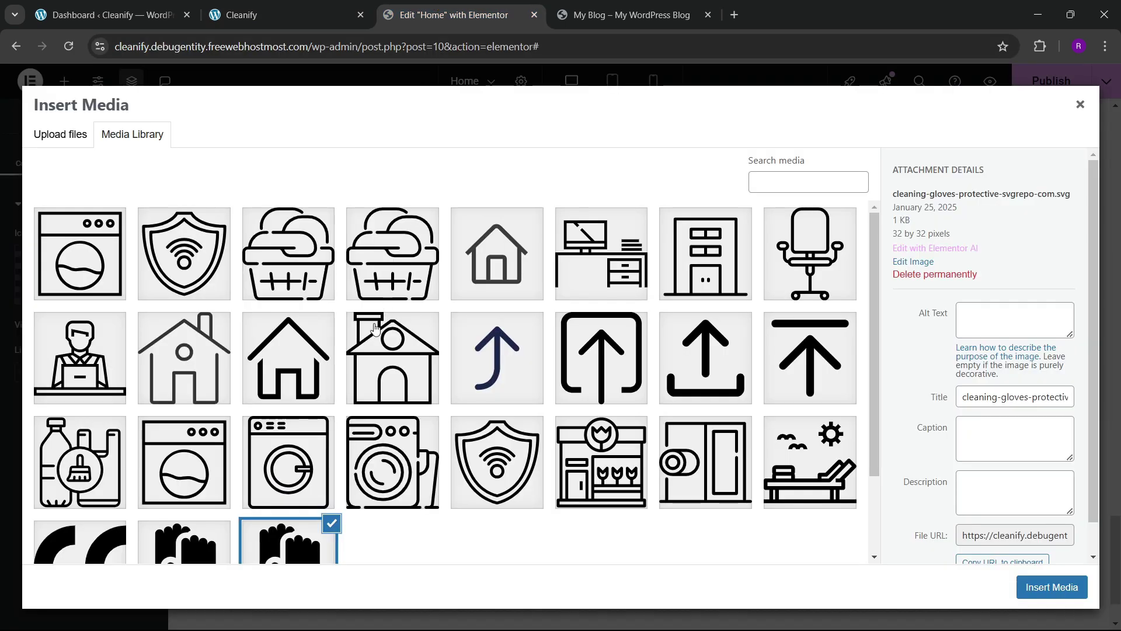
pyautogui.click(105, 470)
pyautogui.click(1049, 587)
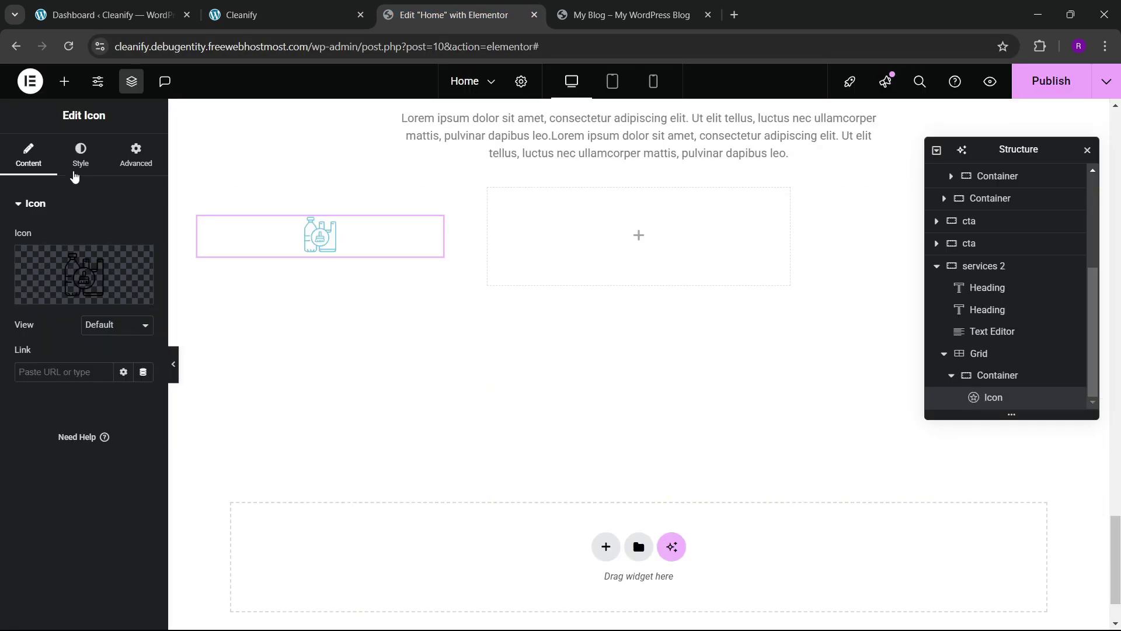
# - Set the card icon's primary color to the global "sky blue theme" and its size to 66 px, checking against the reference page
pyautogui.click(81, 155)
pyautogui.click(124, 300)
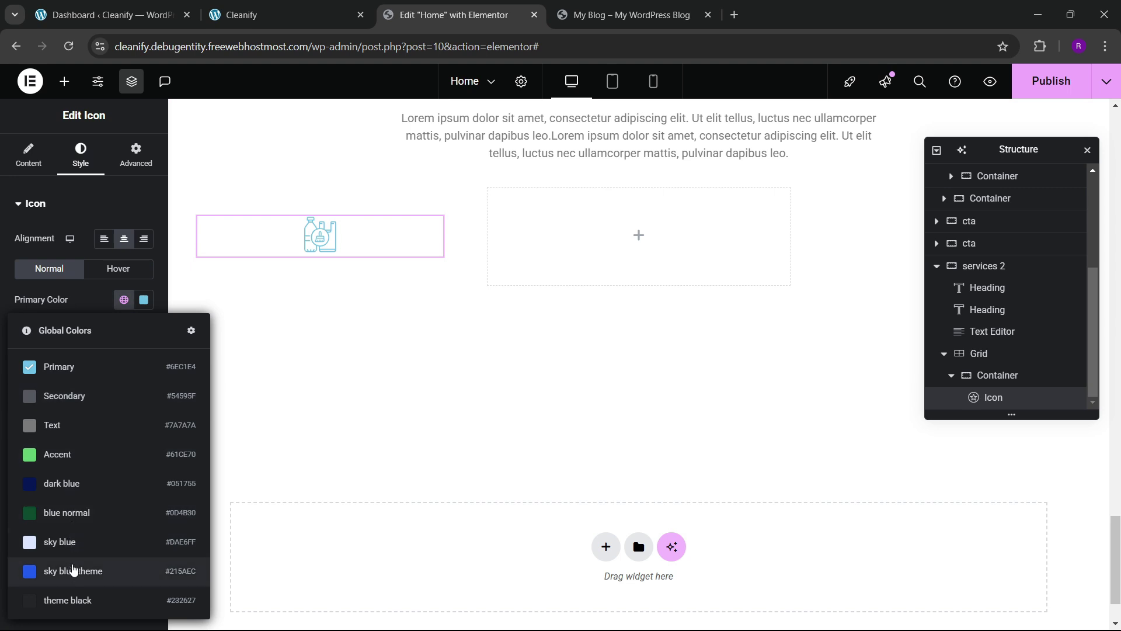
pyautogui.click(75, 570)
pyautogui.click(145, 357)
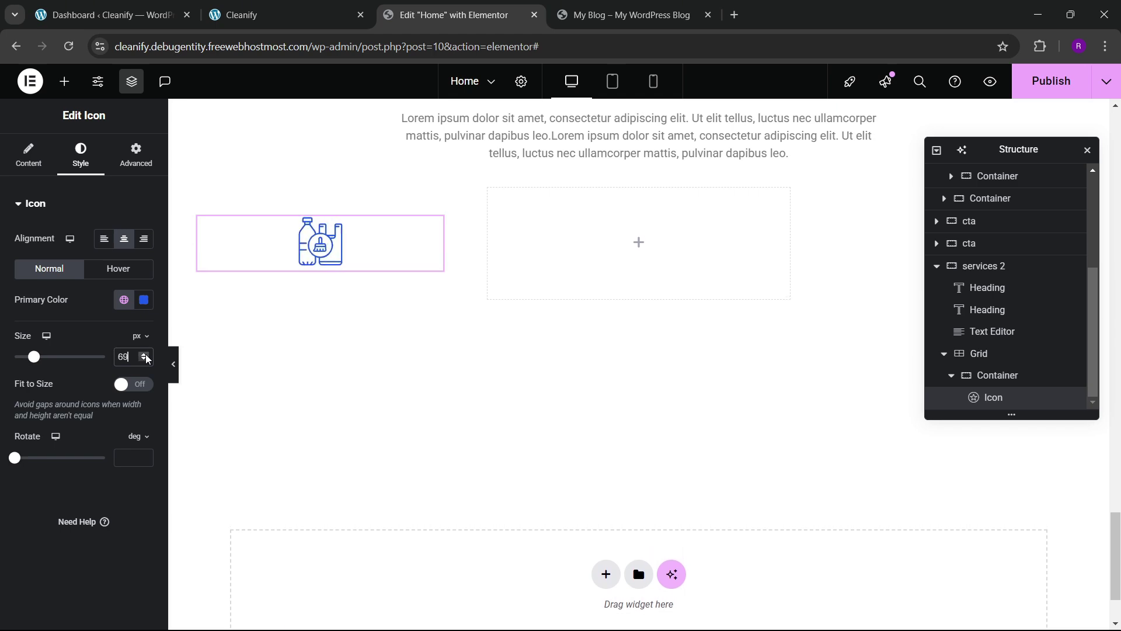
pyautogui.click(241, 15)
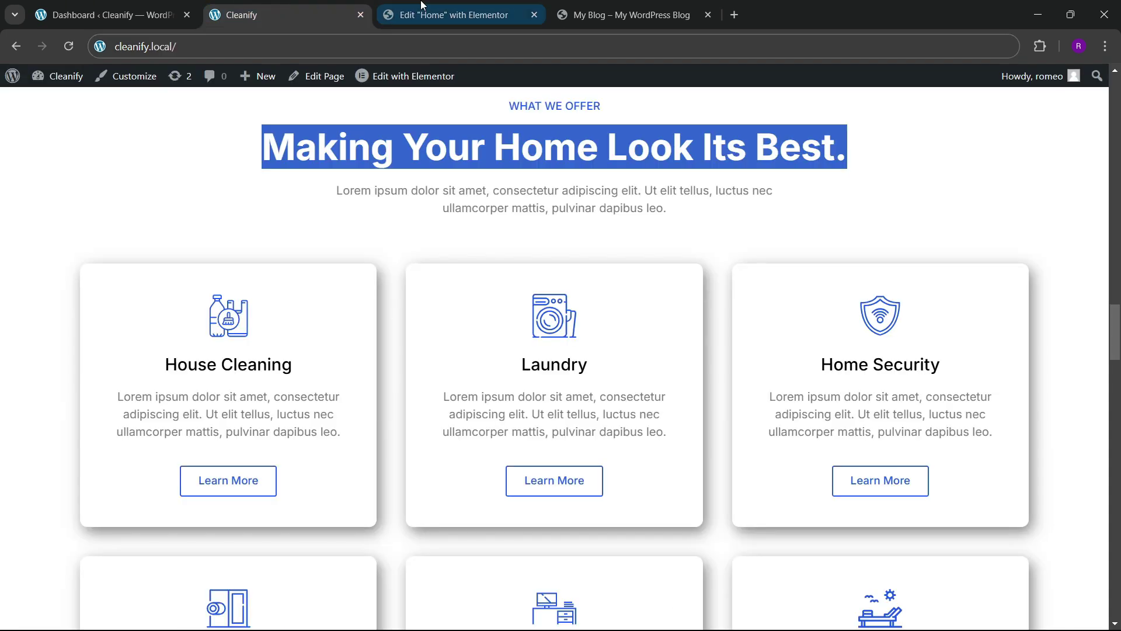
pyautogui.click(454, 14)
pyautogui.click(144, 360)
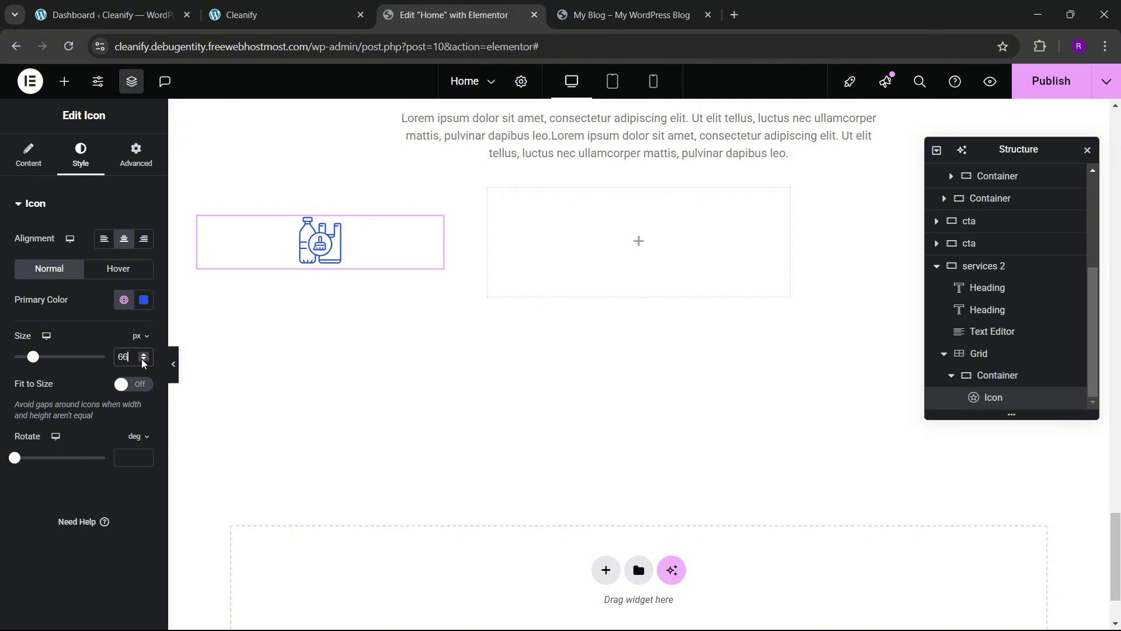
pyautogui.click(241, 15)
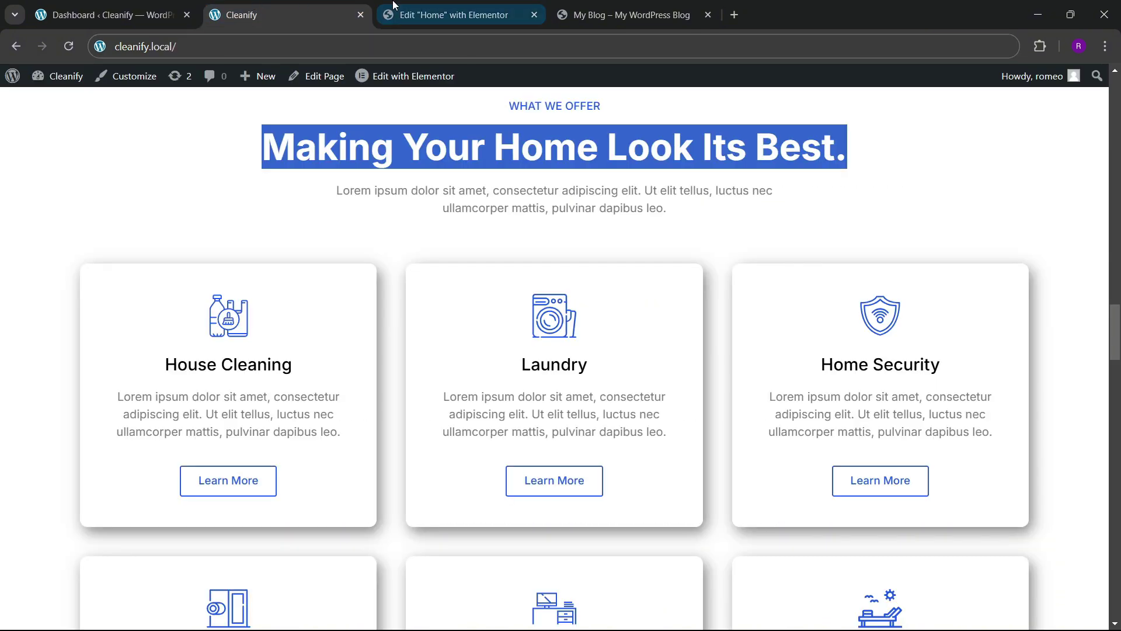
pyautogui.click(453, 15)
# - Copy the "House Cleaning" heading from the first services section's card and paste it below the icon in the services 2 card
pyautogui.click(64, 81)
pyautogui.scroll(10, 350, 260)
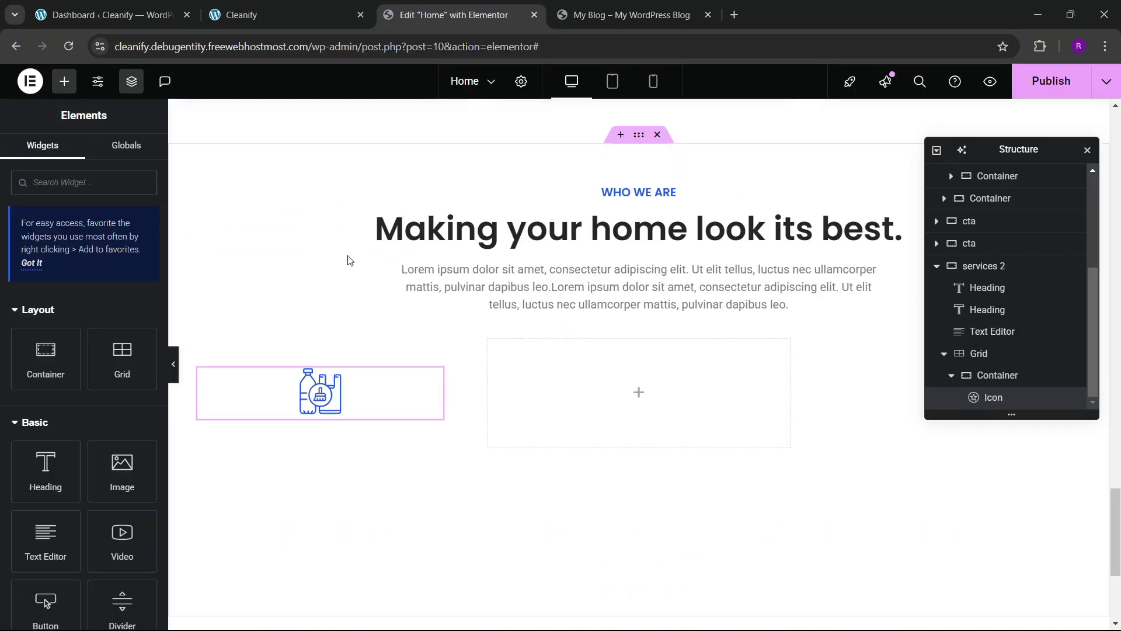
pyautogui.scroll(10, 359, 271)
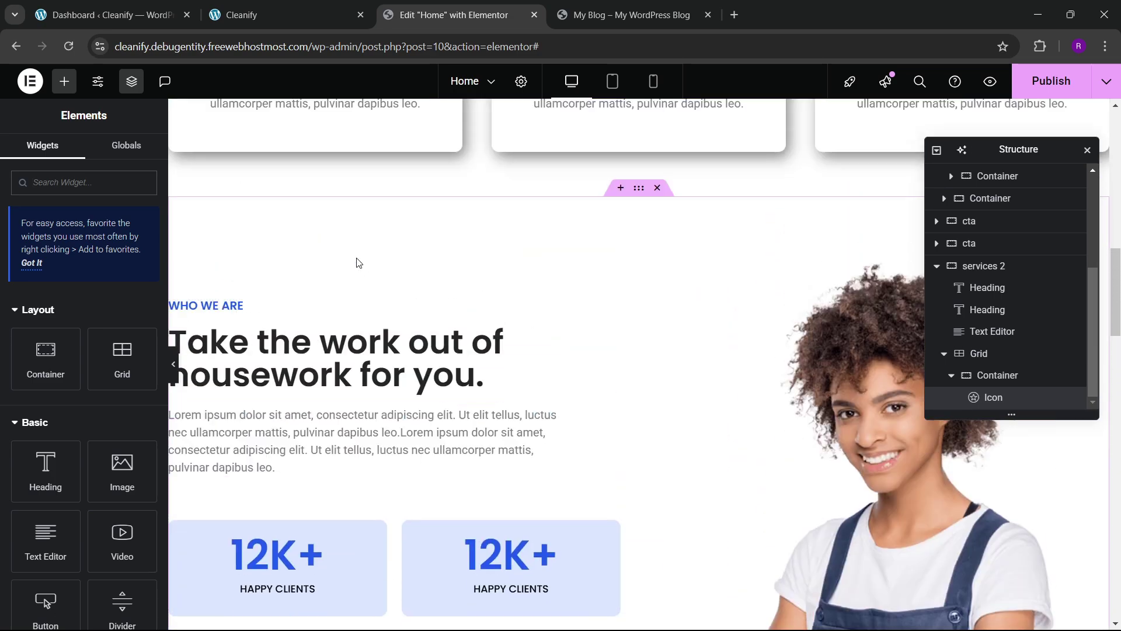
pyautogui.rightClick(331, 264)
pyautogui.click(358, 330)
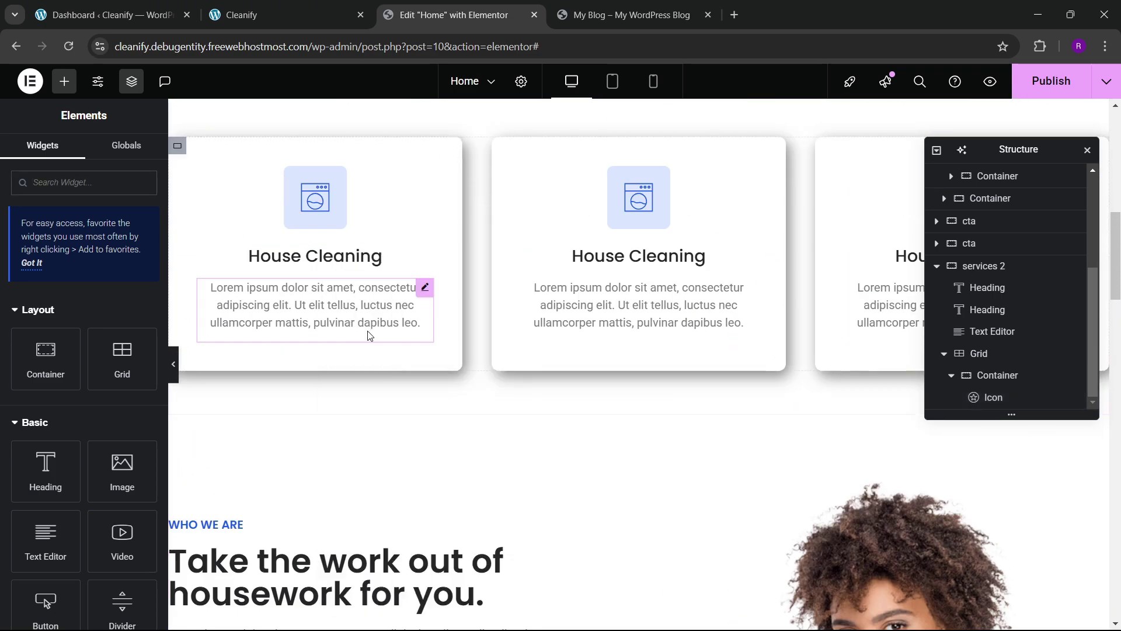
pyautogui.scroll(-10, 358, 330)
pyautogui.scroll(-5, 359, 333)
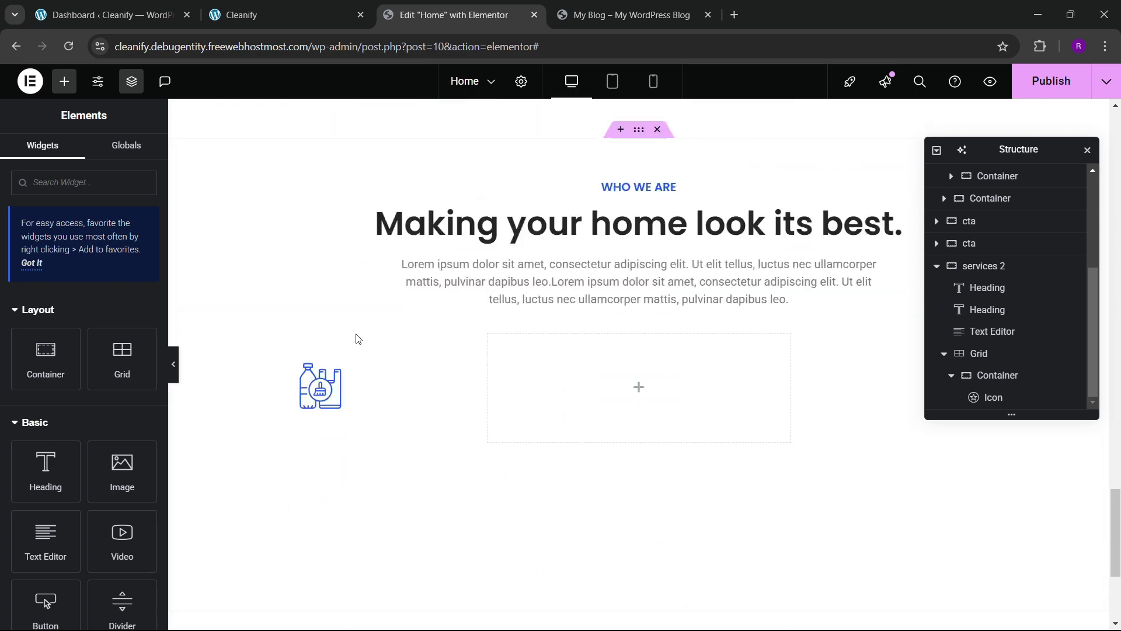
pyautogui.rightClick(316, 379)
pyautogui.click(353, 388)
# - Copy the paragraph from the first services section's House Cleaning card and paste it below the heading in the services 2 card
pyautogui.scroll(10, 391, 350)
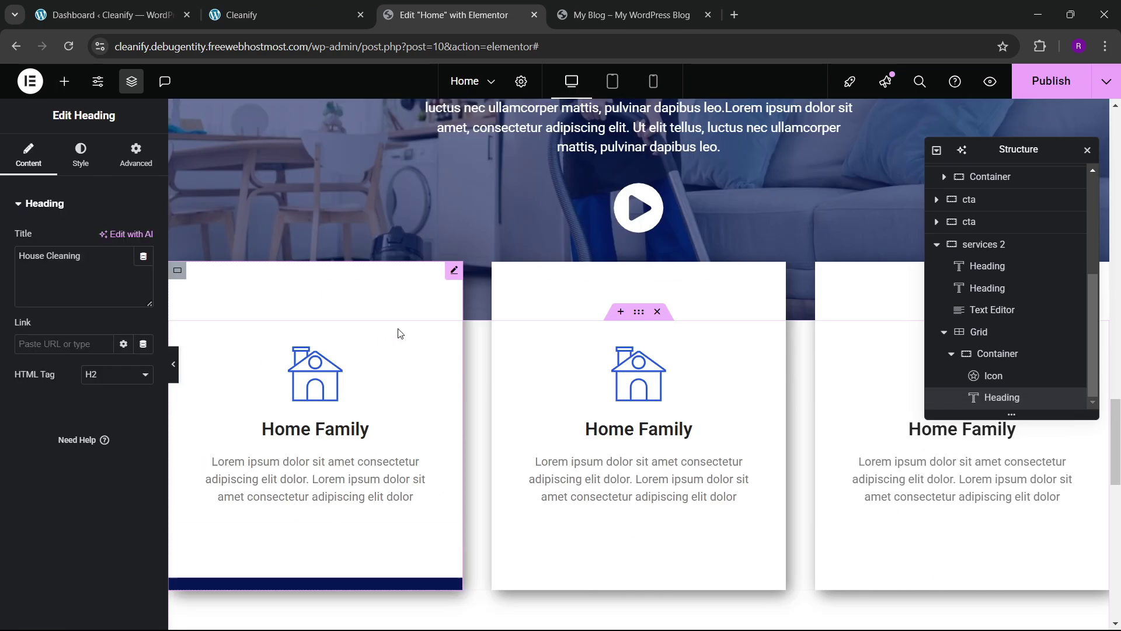
pyautogui.scroll(5, 386, 311)
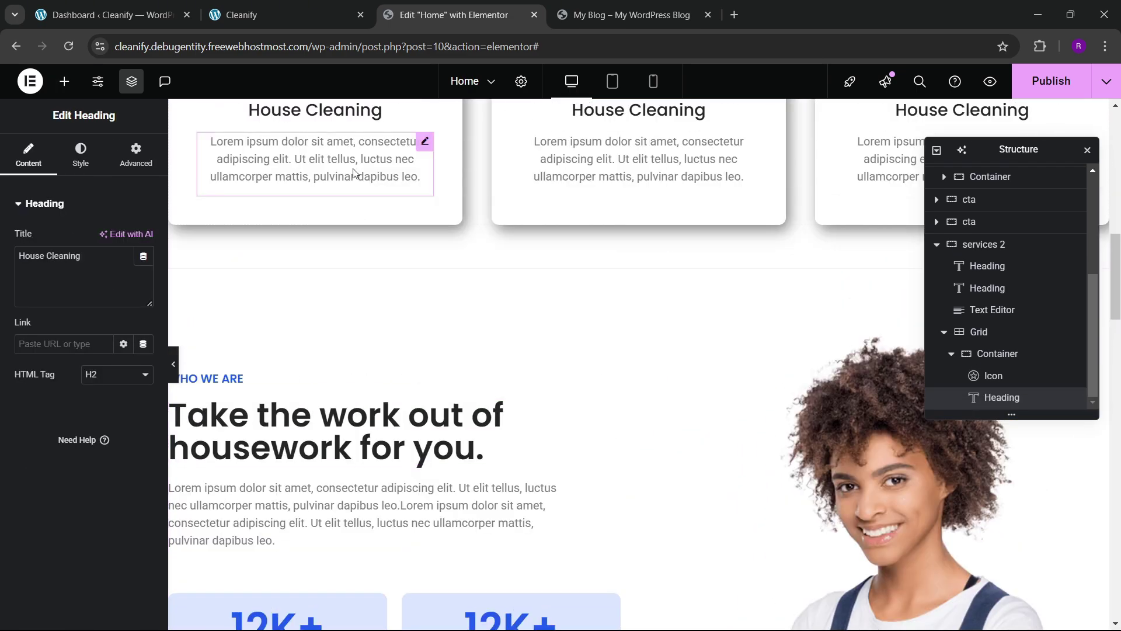
pyautogui.rightClick(353, 157)
pyautogui.click(393, 225)
pyautogui.scroll(-15, 404, 316)
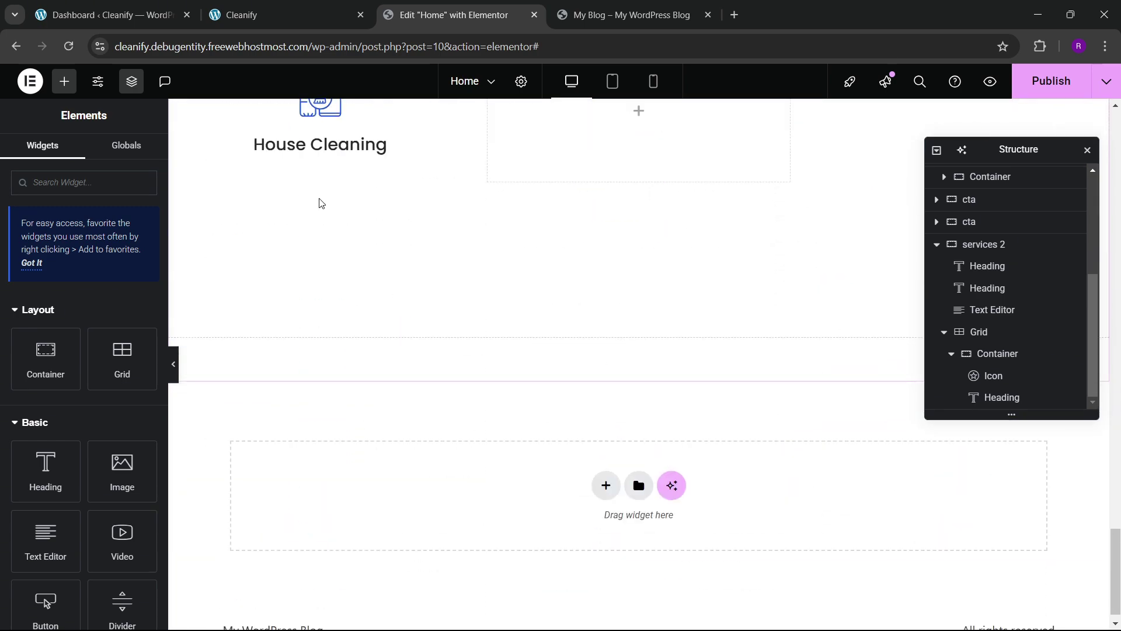
pyautogui.scroll(3, 320, 202)
pyautogui.click(335, 291)
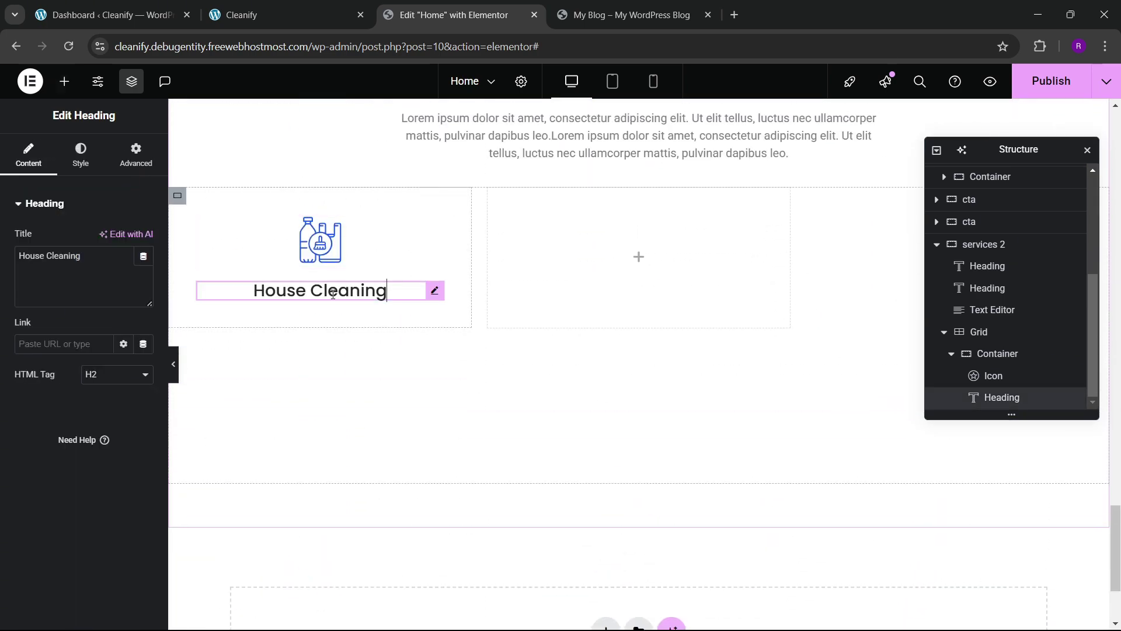
pyautogui.rightClick(358, 291)
pyautogui.click(384, 387)
# - Add a Button widget below the card's paragraph and set its text to "Learn More" as on the reference page
pyautogui.click(288, 2)
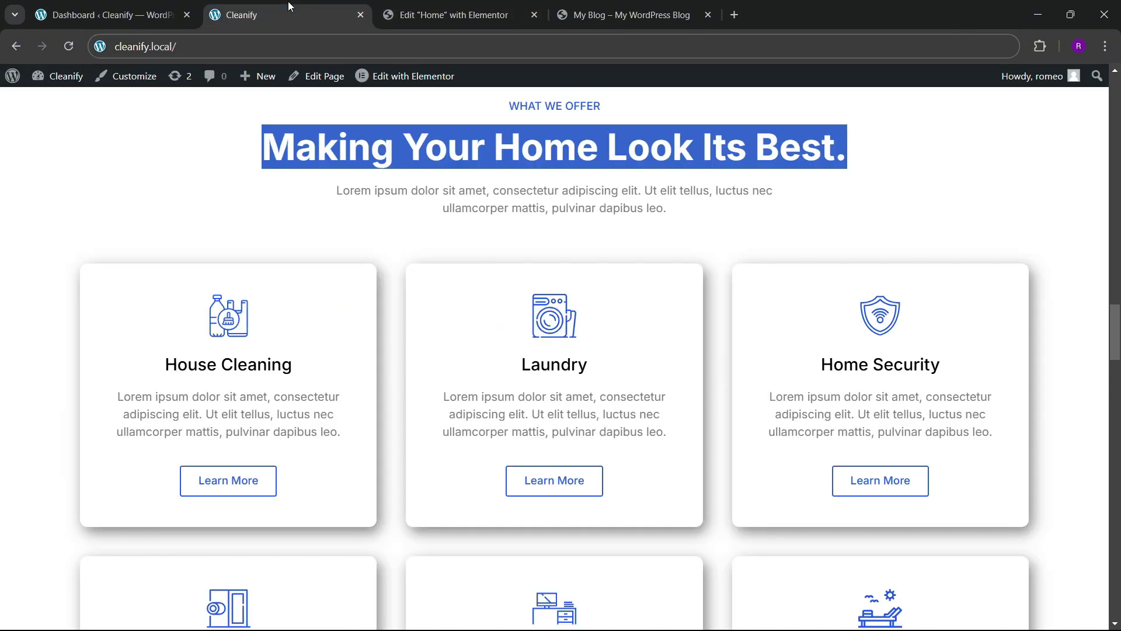
pyautogui.click(450, 15)
pyautogui.click(65, 82)
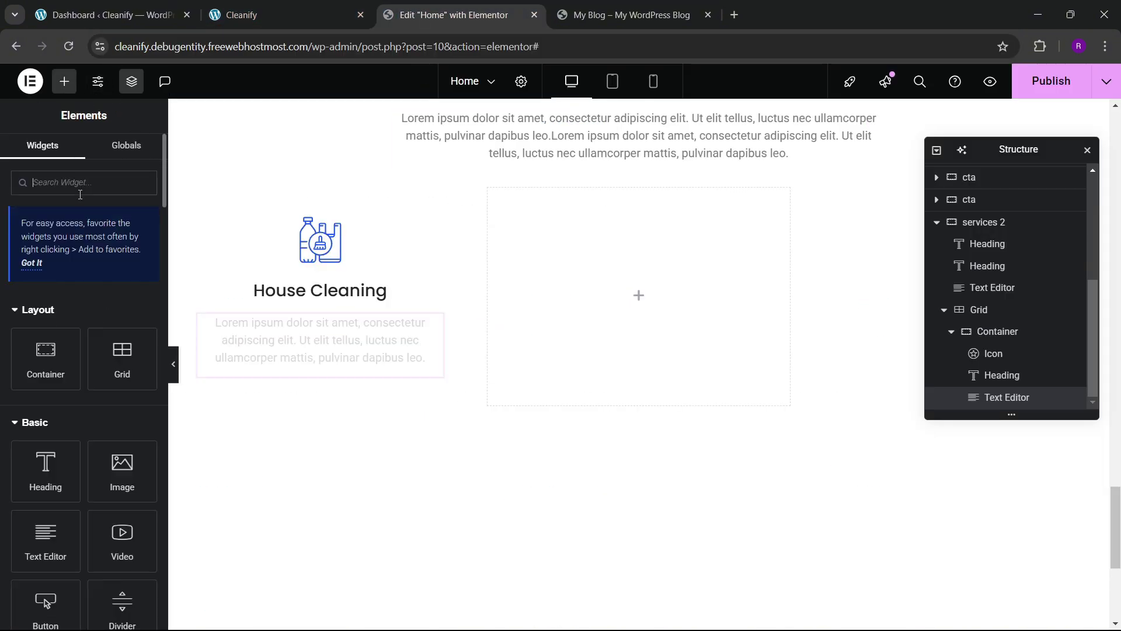
pyautogui.write('button')
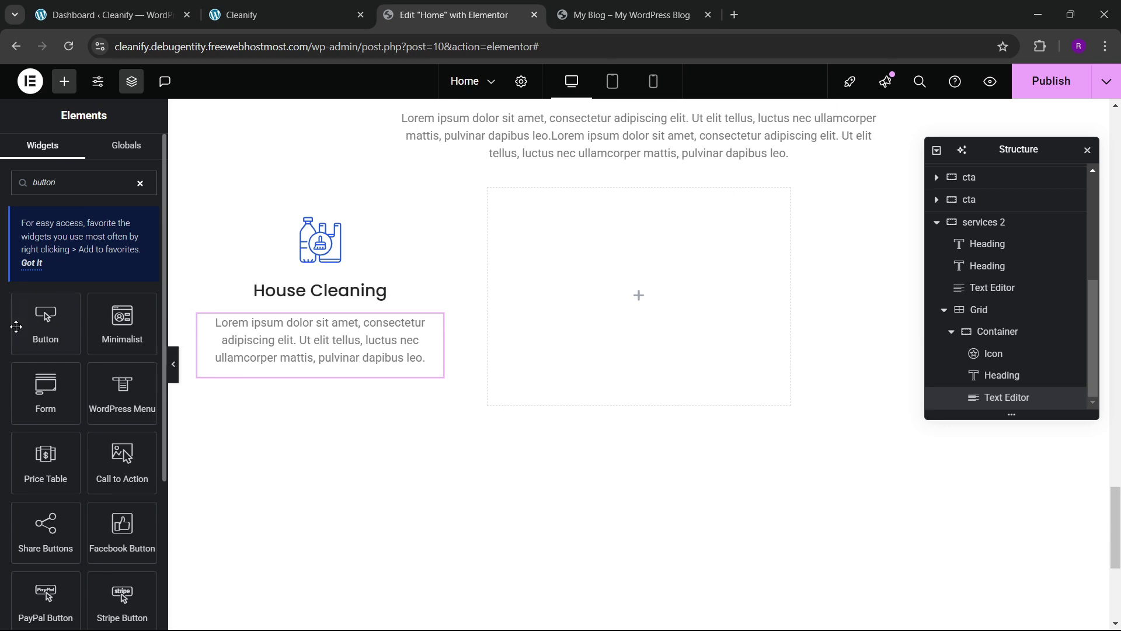
pyautogui.moveTo(15, 325); pyautogui.dragTo(326, 360)
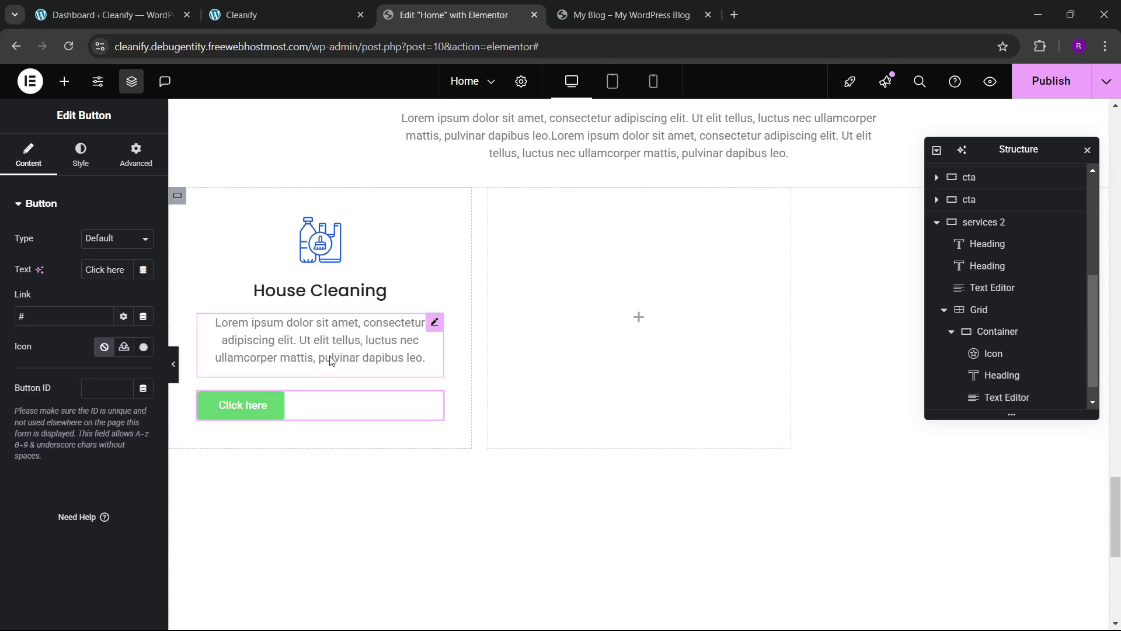
pyautogui.click(285, 12)
pyautogui.click(449, 14)
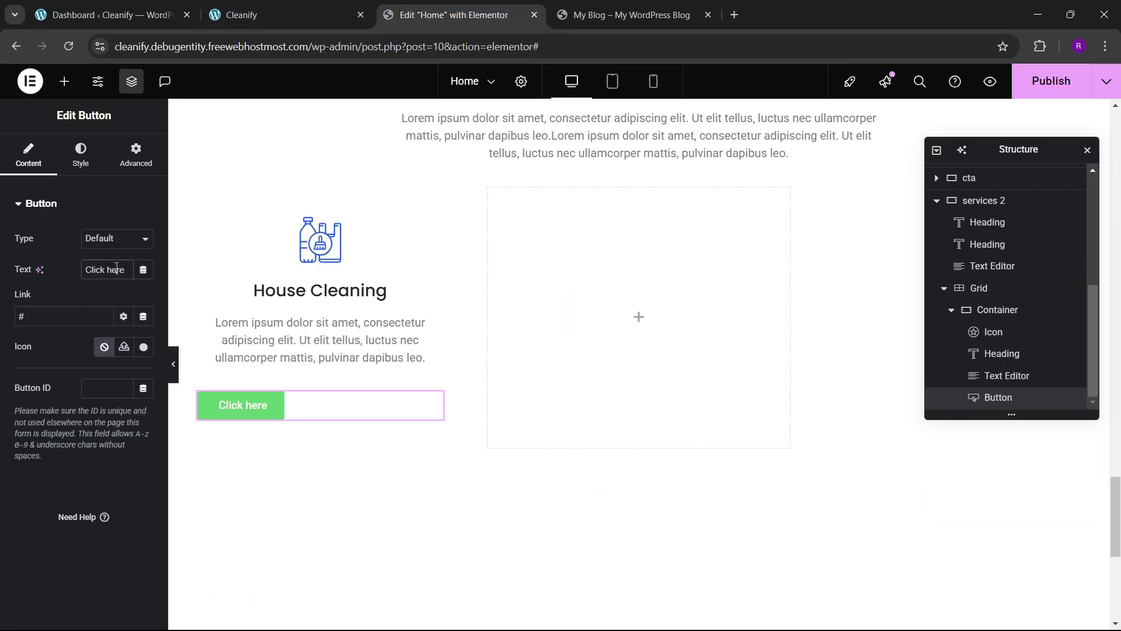
pyautogui.write('Learn More')
# - Set the House Cleaning card container to a column direction with content justified and aligned to center, checking against the reference page
pyautogui.click(998, 310)
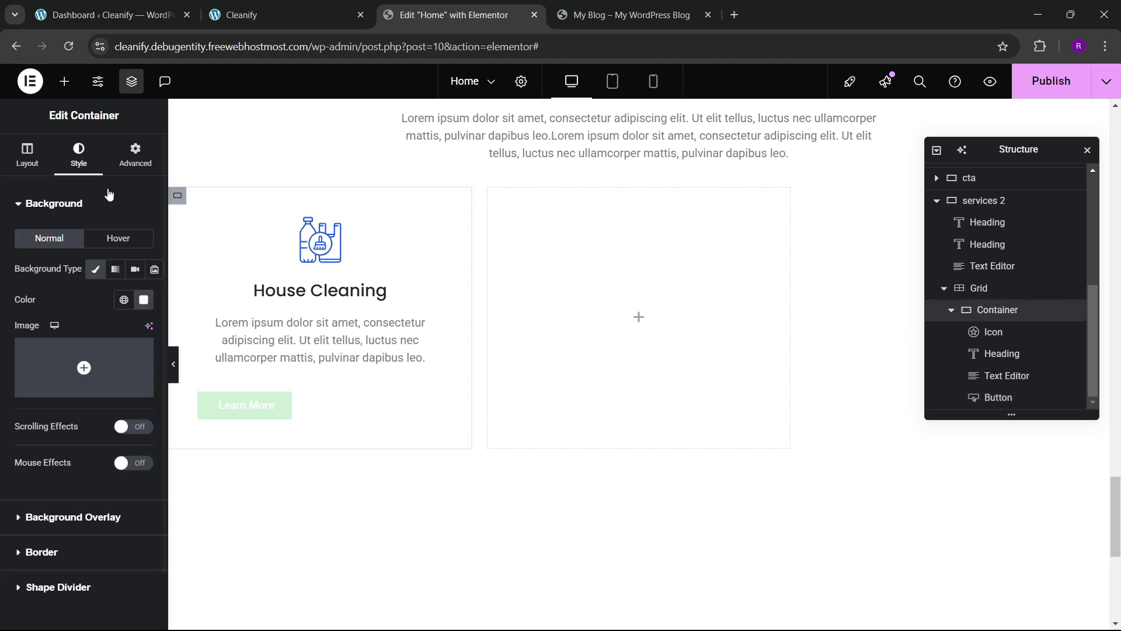
pyautogui.click(27, 153)
pyautogui.scroll(-1, 58, 292)
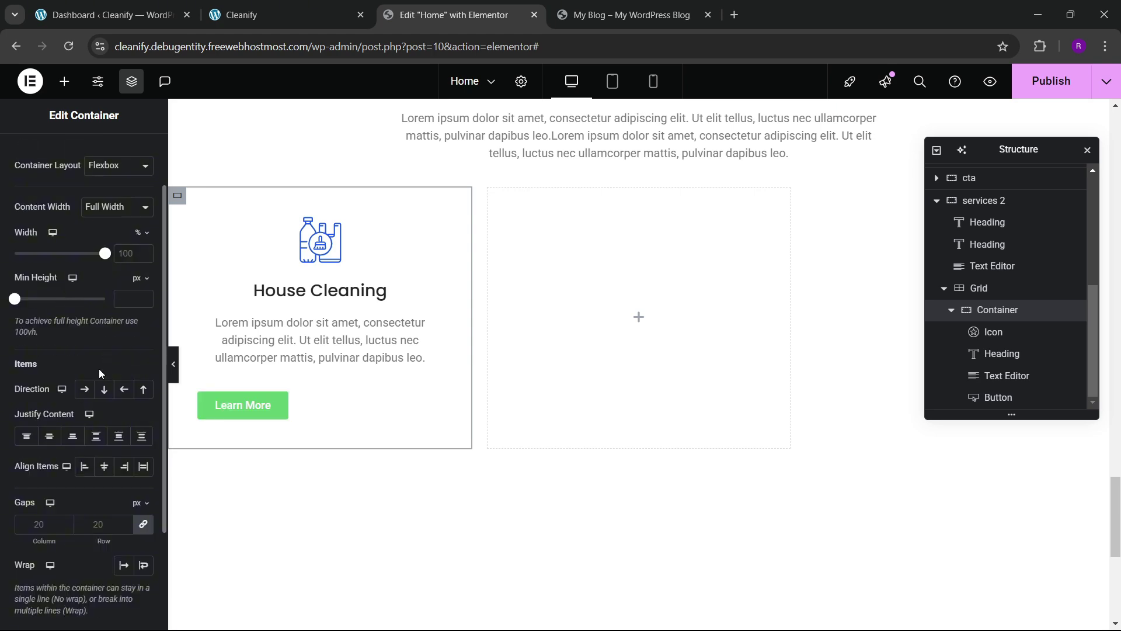
pyautogui.click(104, 389)
pyautogui.click(104, 467)
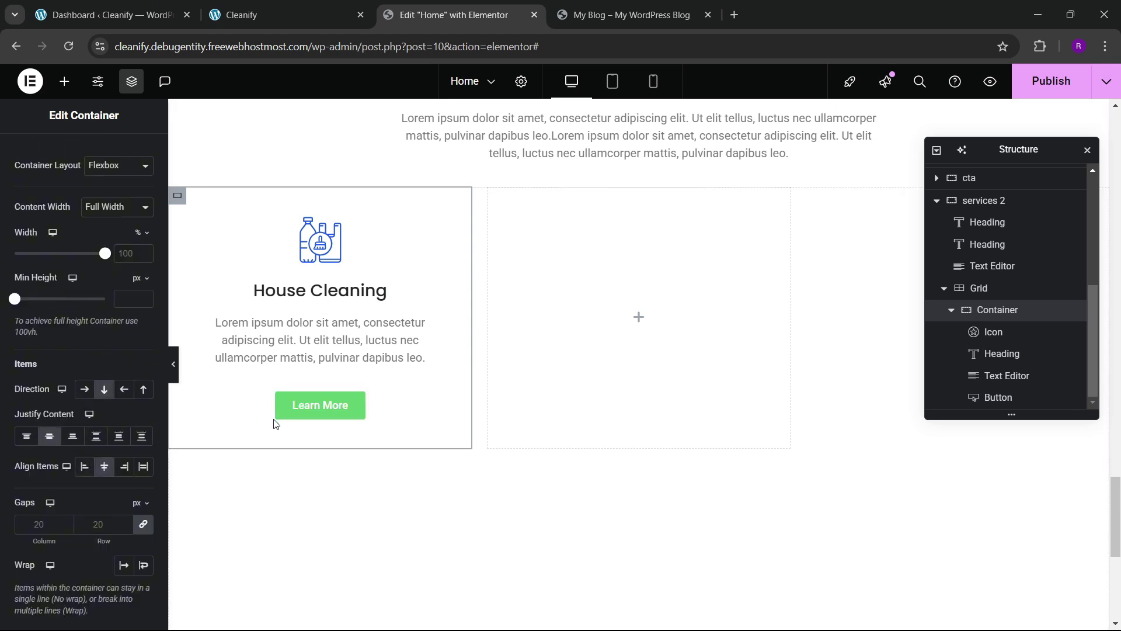
pyautogui.click(281, 14)
pyautogui.click(453, 15)
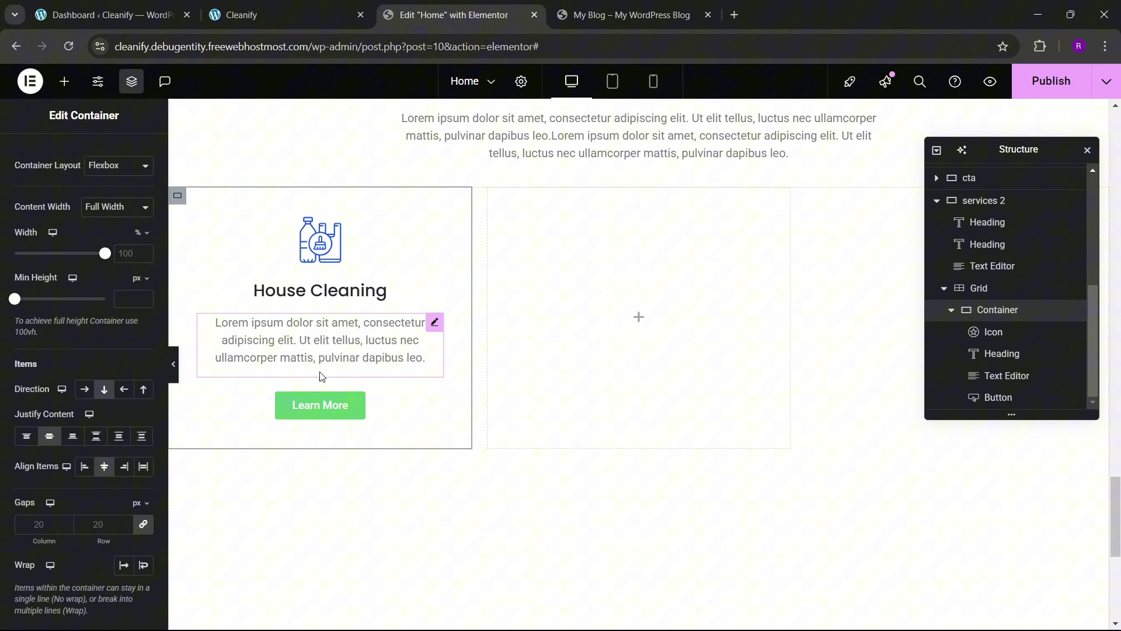
# - Make the Learn More button's background fully transparent and set its text color to the global "sky blue theme"
pyautogui.click(311, 415)
pyautogui.click(84, 151)
pyautogui.scroll(-2, 96, 254)
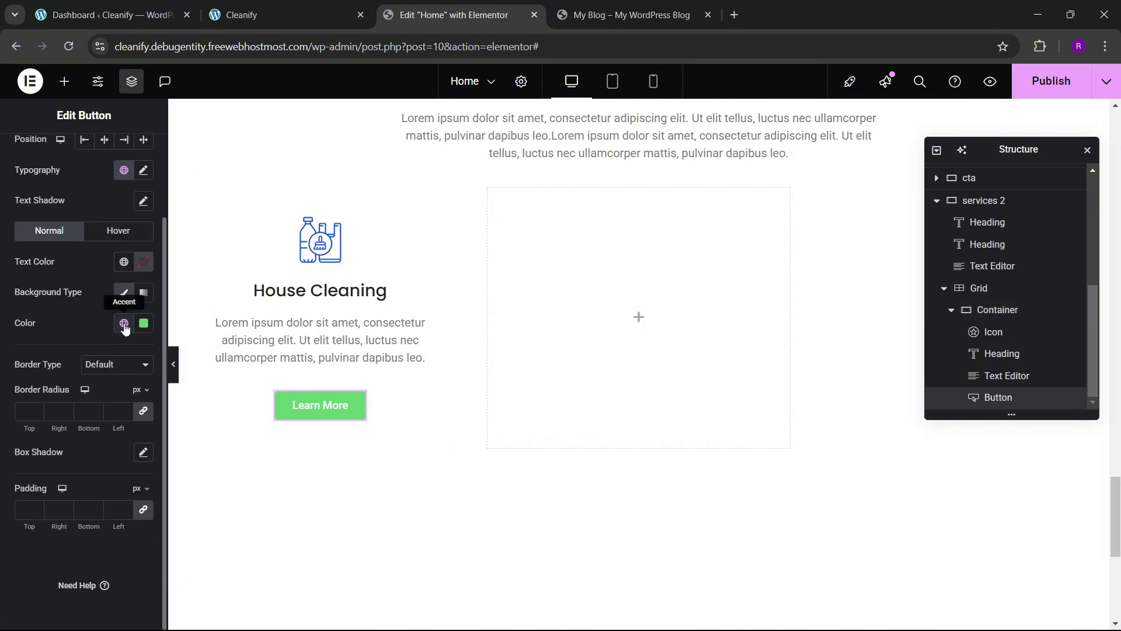
pyautogui.click(144, 323)
pyautogui.moveTo(227, 514); pyautogui.dragTo(61, 513)
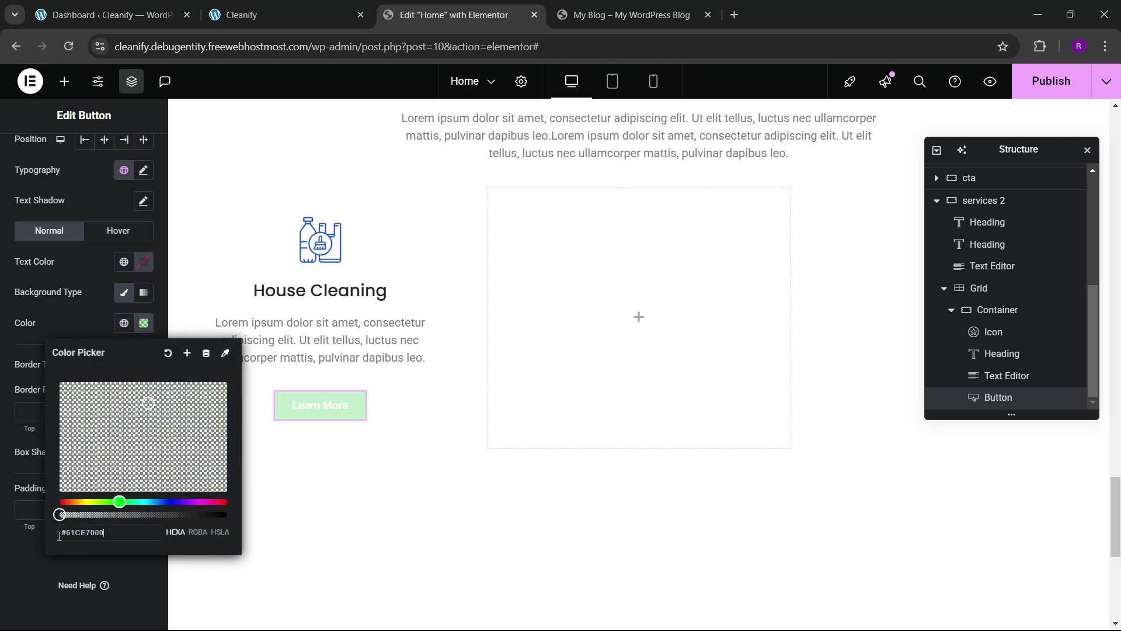
pyautogui.click(83, 329)
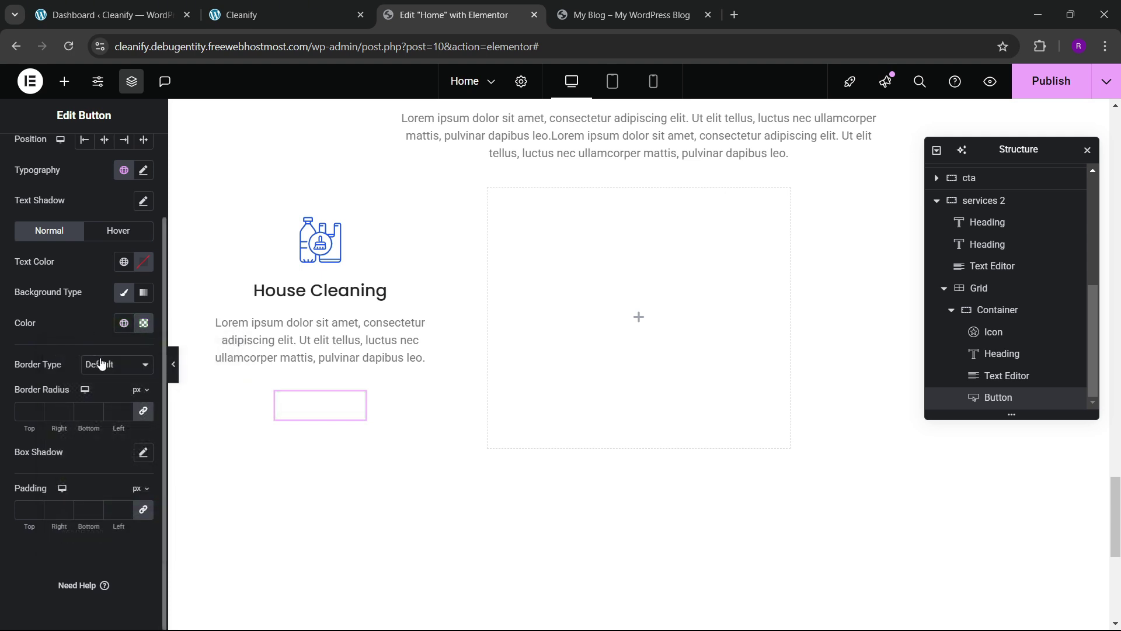
pyautogui.click(125, 263)
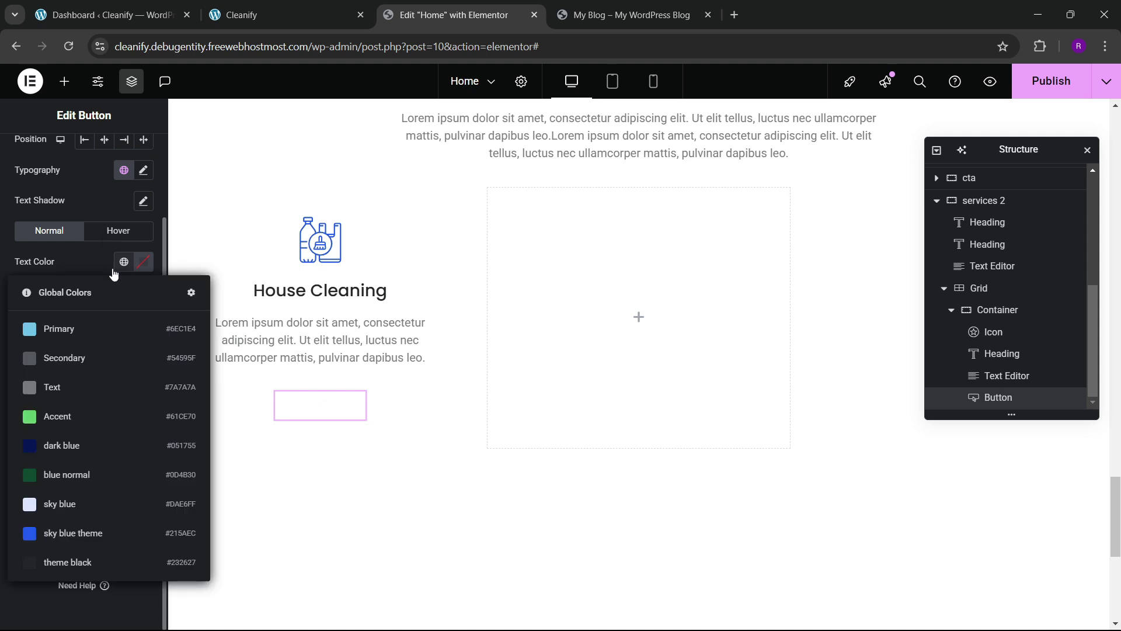
pyautogui.click(70, 533)
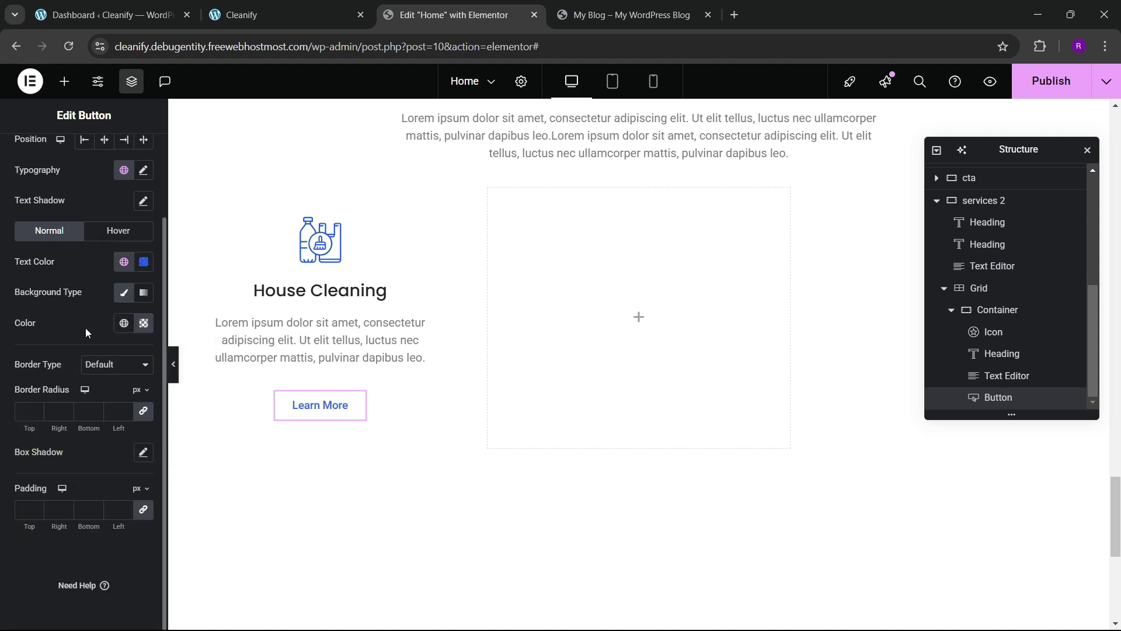
# - Give the button a solid 2 px border in "sky blue theme" and padding of 15, 30, 15, 30 px, and preview it
pyautogui.click(93, 366)
pyautogui.click(87, 415)
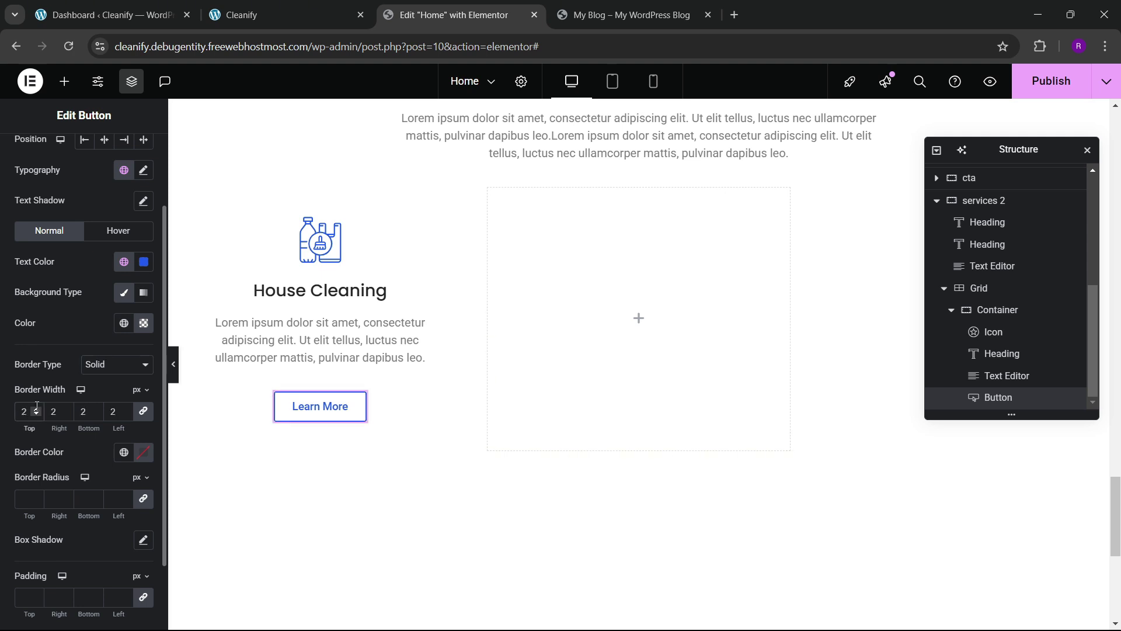
pyautogui.click(122, 453)
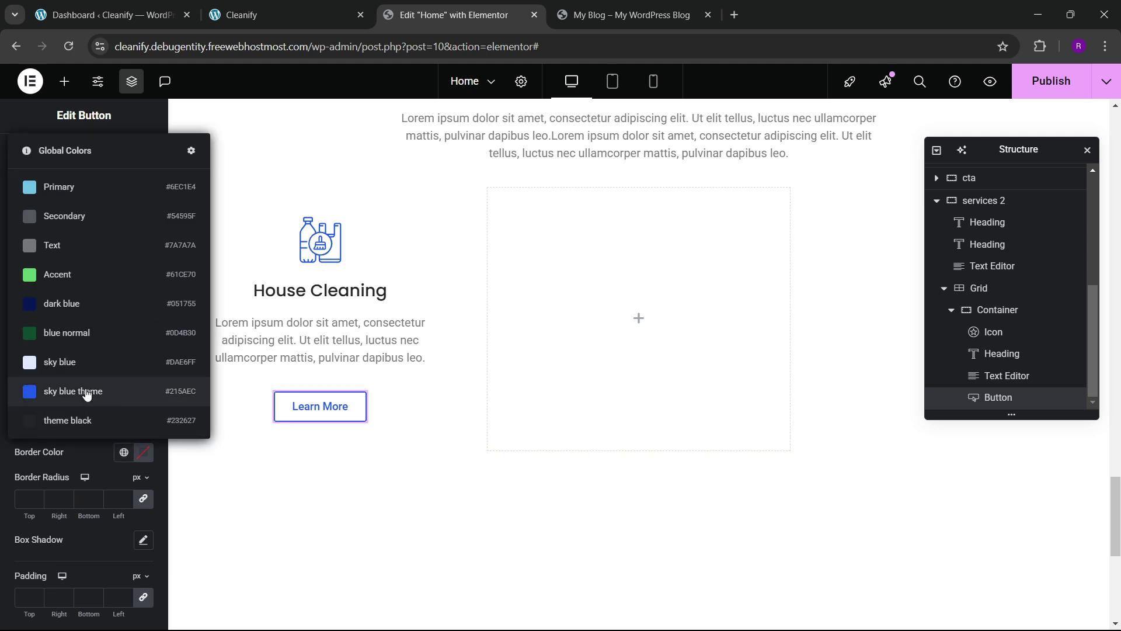
pyautogui.click(86, 393)
pyautogui.scroll(-2, 59, 467)
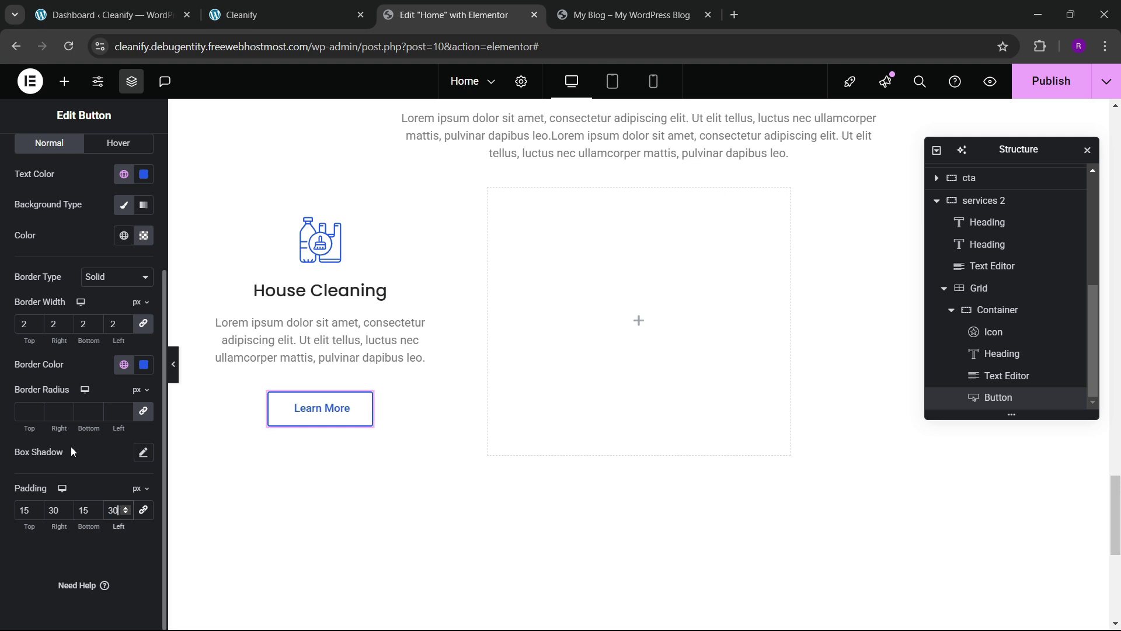
pyautogui.click(174, 373)
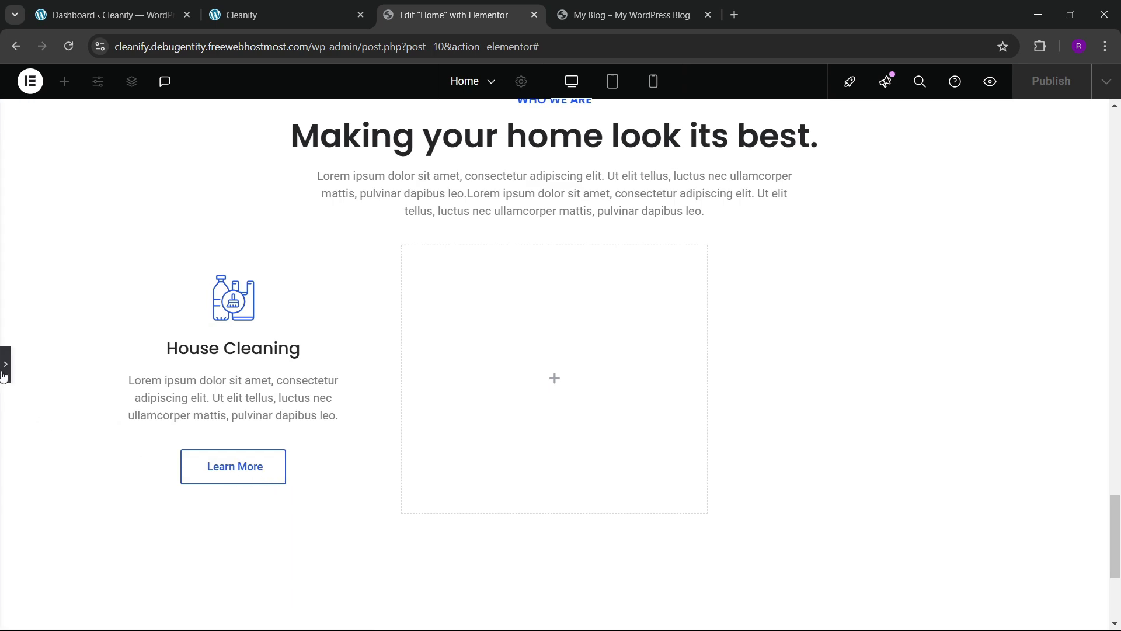
pyautogui.click(4, 374)
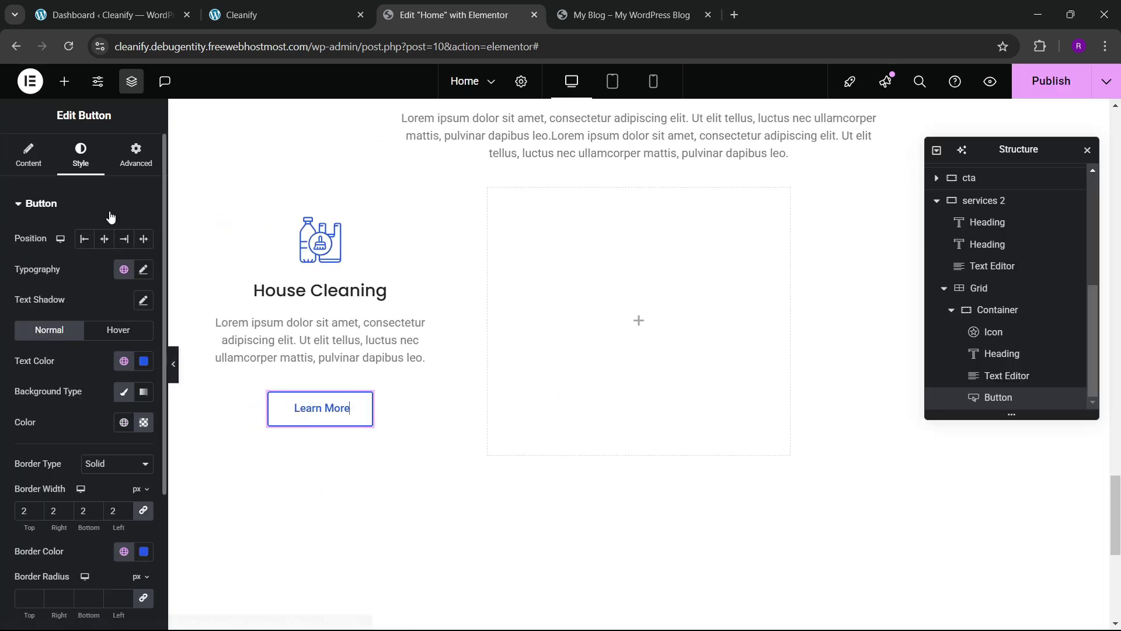
# - Set the button's hover background and border colors to "sky blue theme" and its hover text color to white, following the reference page
pyautogui.hotkey('ctrl', 'shift', 'Tab')
pyautogui.click(423, 12)
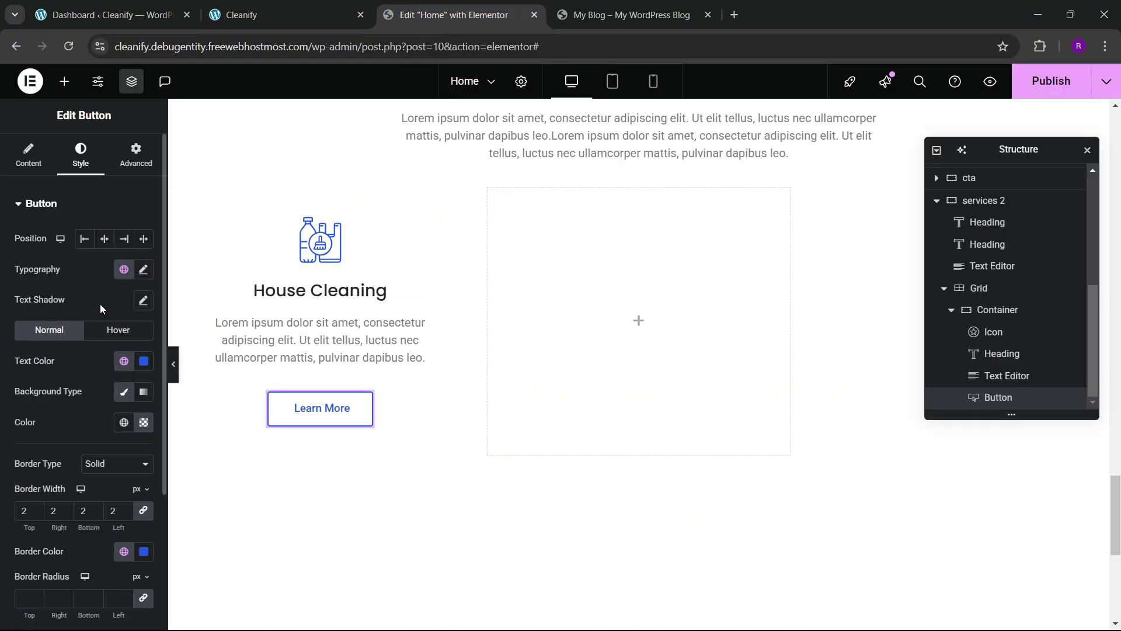
pyautogui.click(111, 332)
pyautogui.scroll(-1, 93, 346)
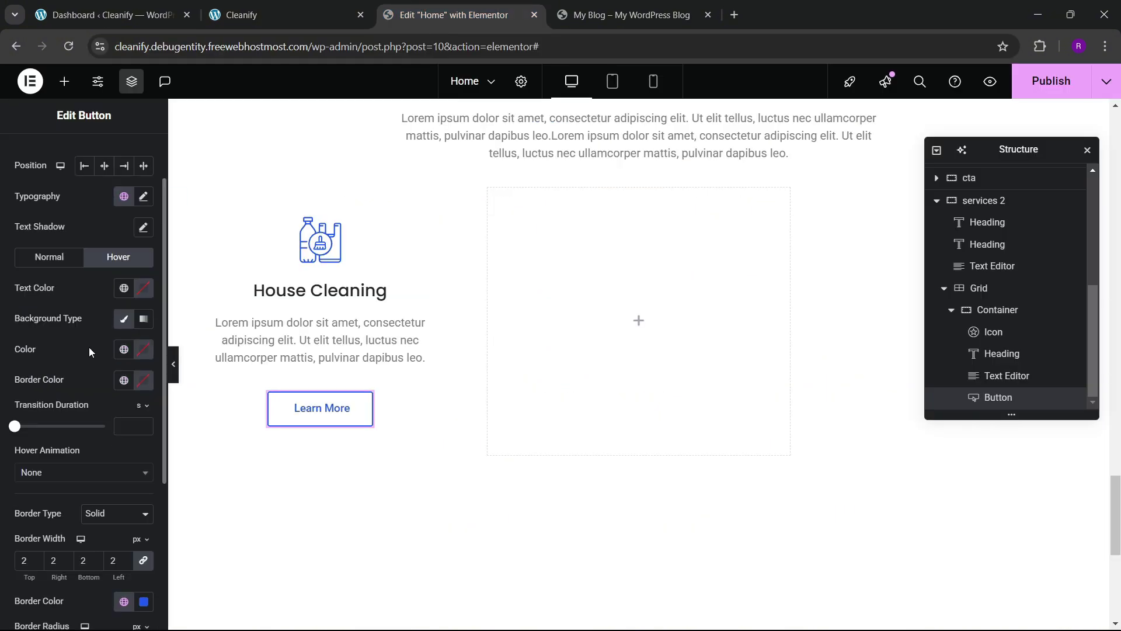
pyautogui.click(120, 348)
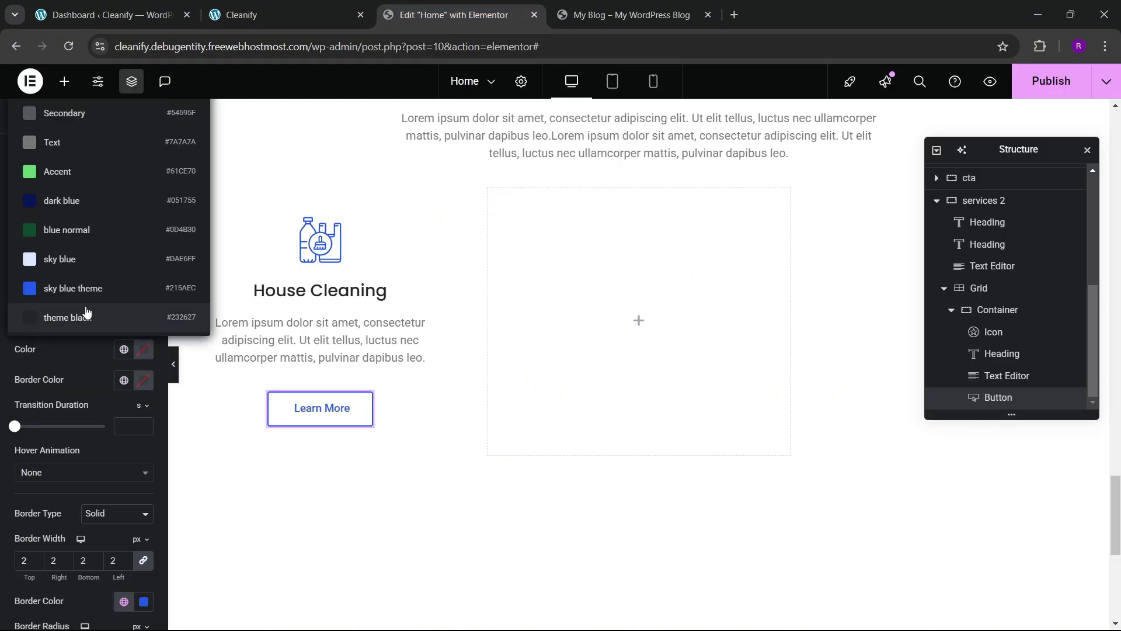
pyautogui.click(80, 289)
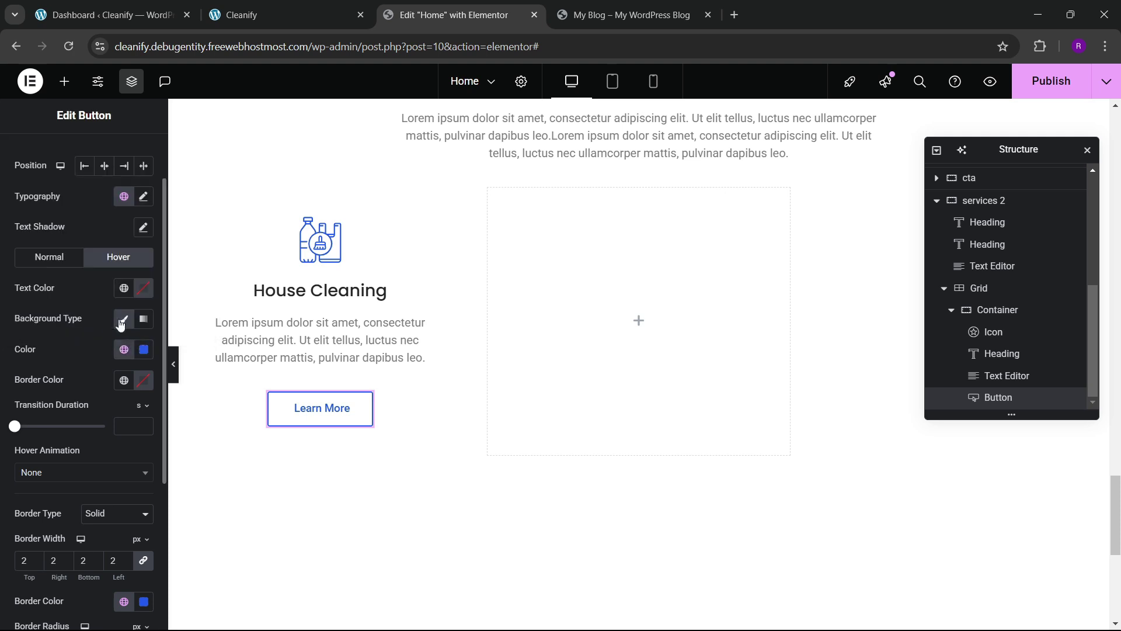
pyautogui.click(141, 294)
pyautogui.moveTo(143, 389); pyautogui.dragTo(57, 341)
pyautogui.click(70, 291)
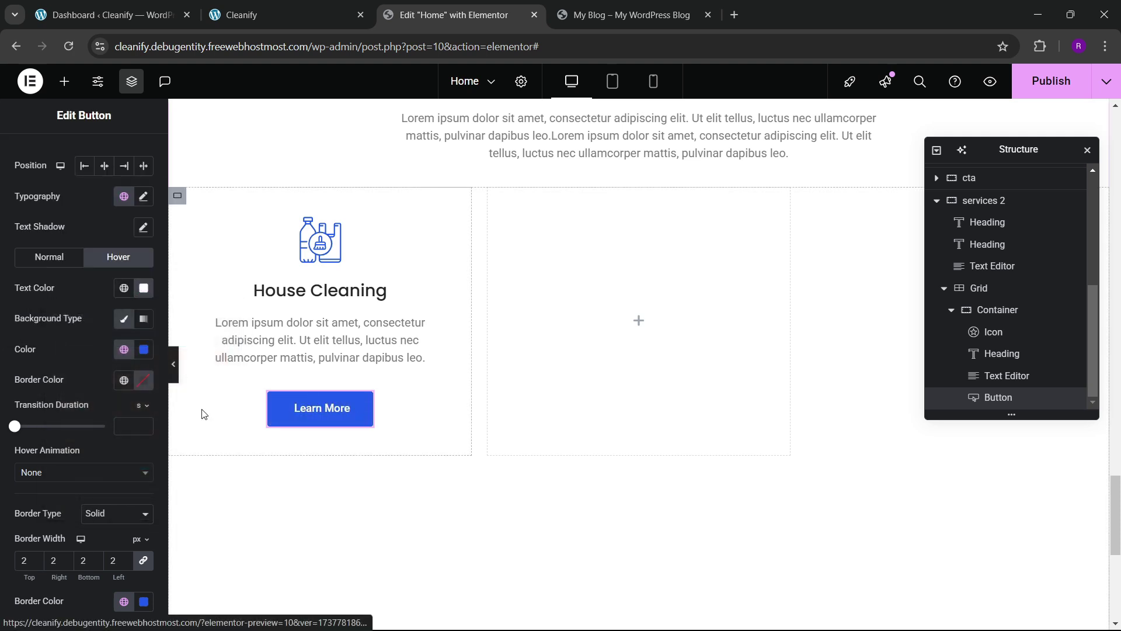
pyautogui.click(124, 380)
pyautogui.click(80, 289)
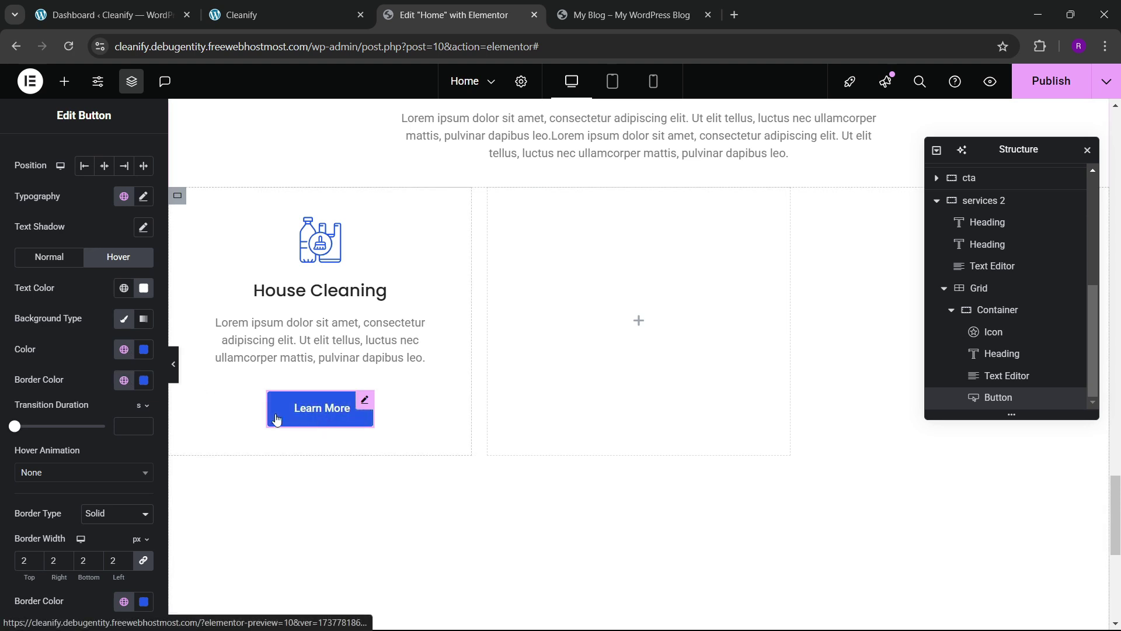
# - Set the button's hover animation to Bob
pyautogui.click(53, 471)
pyautogui.scroll(-4, 59, 399)
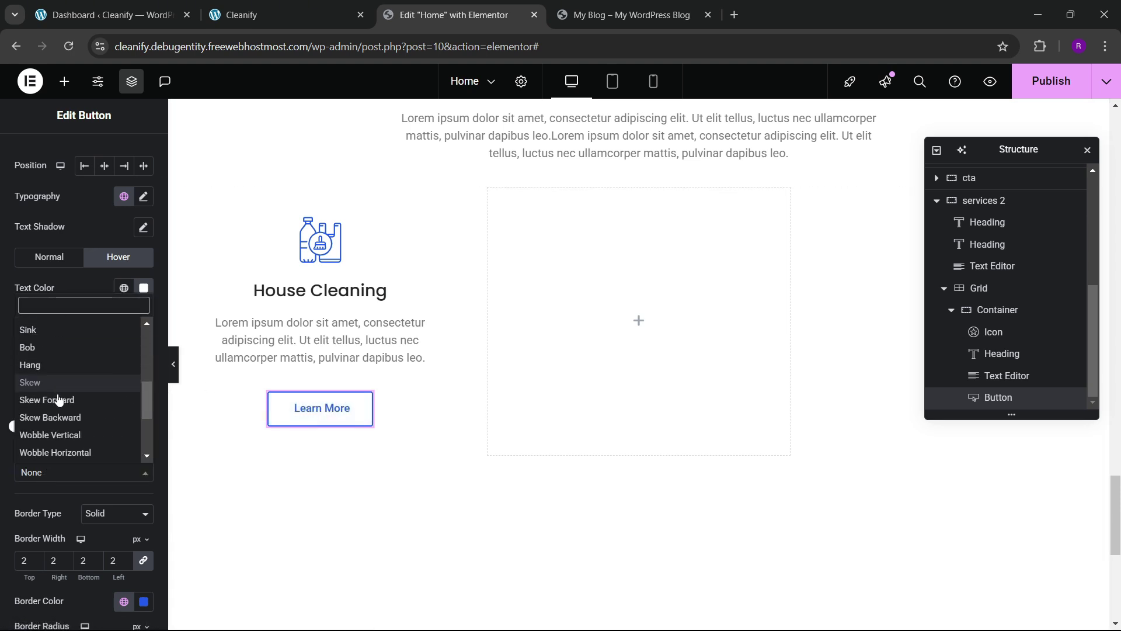
pyautogui.scroll(4, 58, 399)
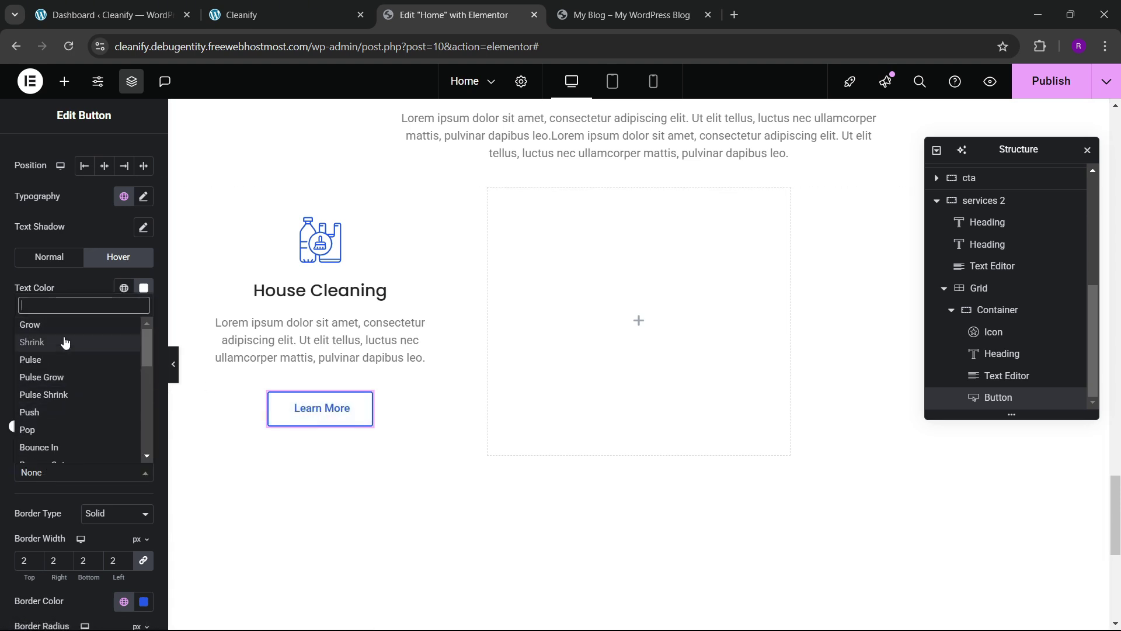
pyautogui.write('bob')
pyautogui.press('Return')
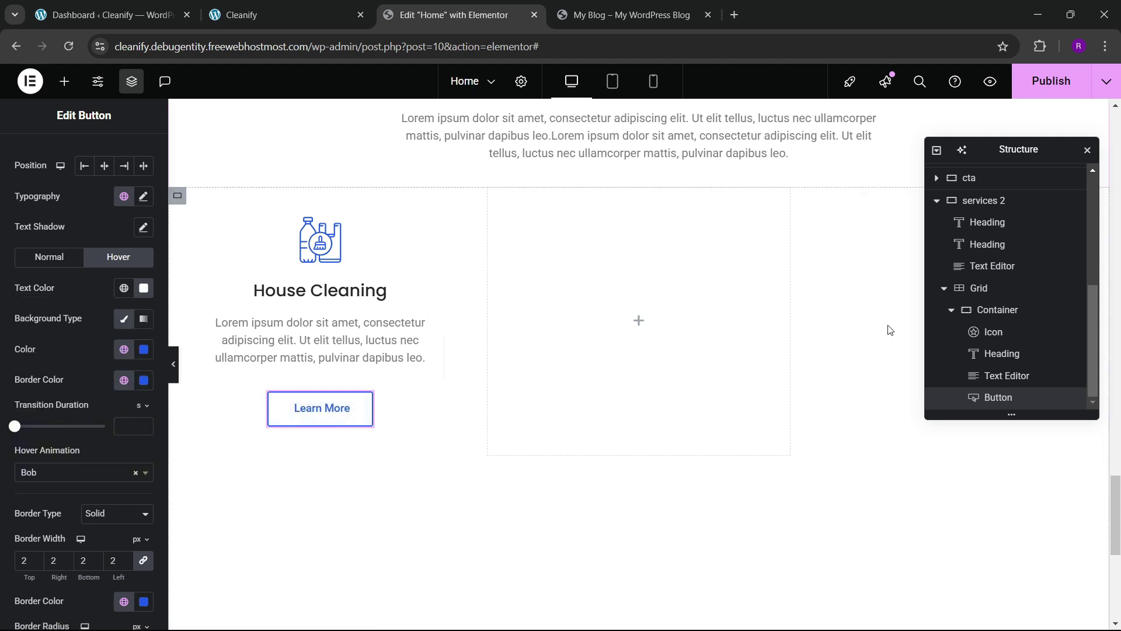
# - Add a box shadow to the card container with horizontal 5, vertical 7 and blur 20
pyautogui.click(992, 309)
pyautogui.click(70, 161)
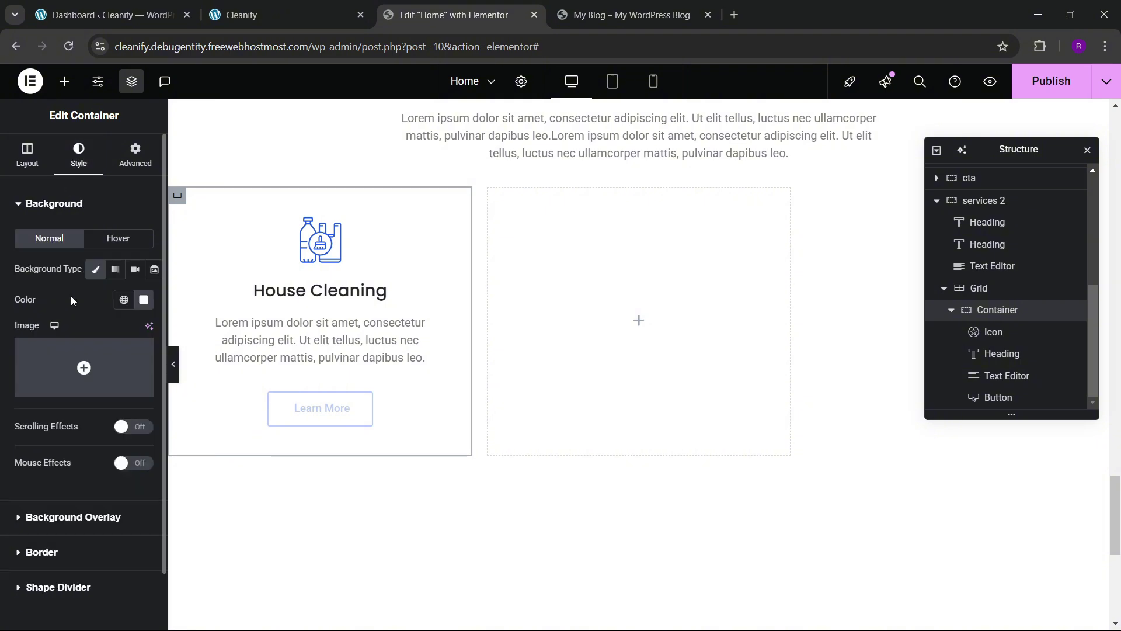
pyautogui.click(58, 489)
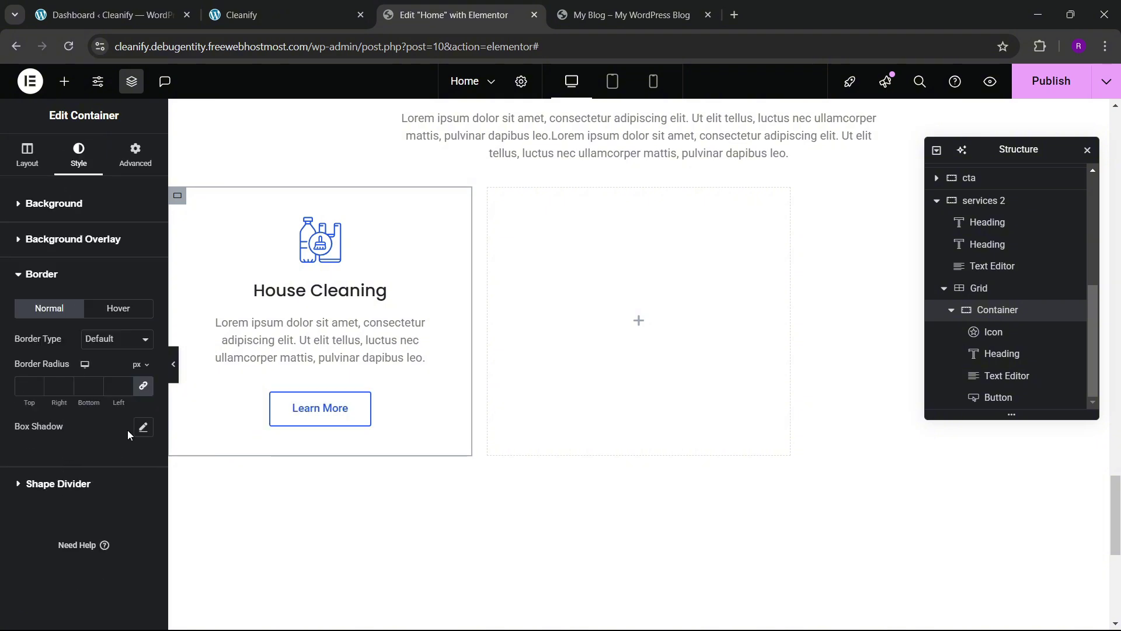
pyautogui.click(142, 426)
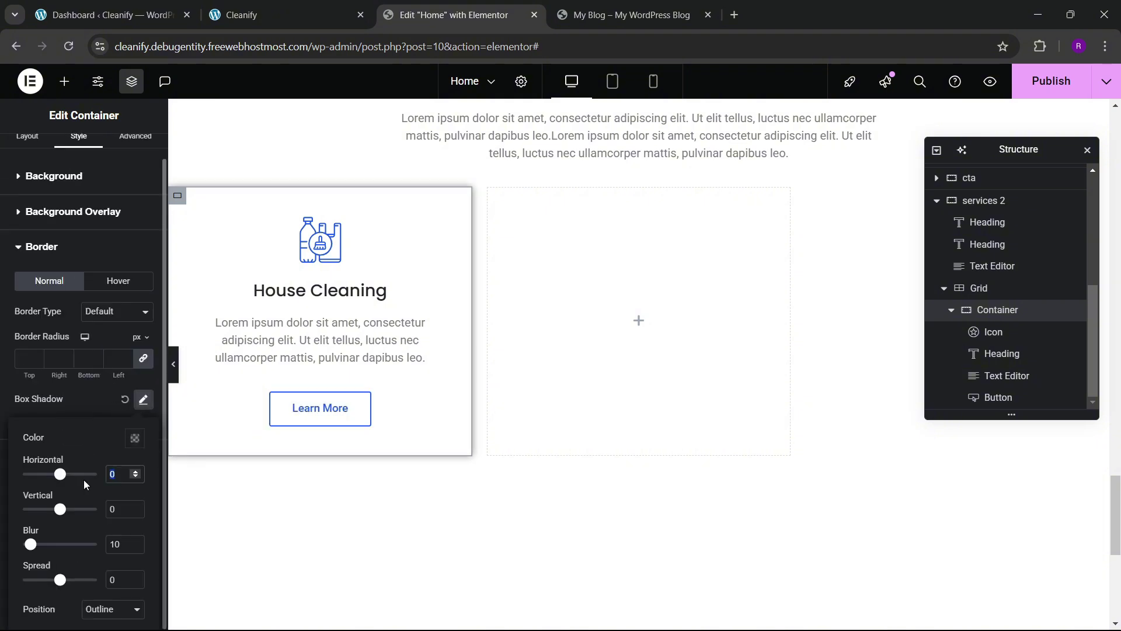
pyautogui.write('5')
pyautogui.doubleClick(117, 510)
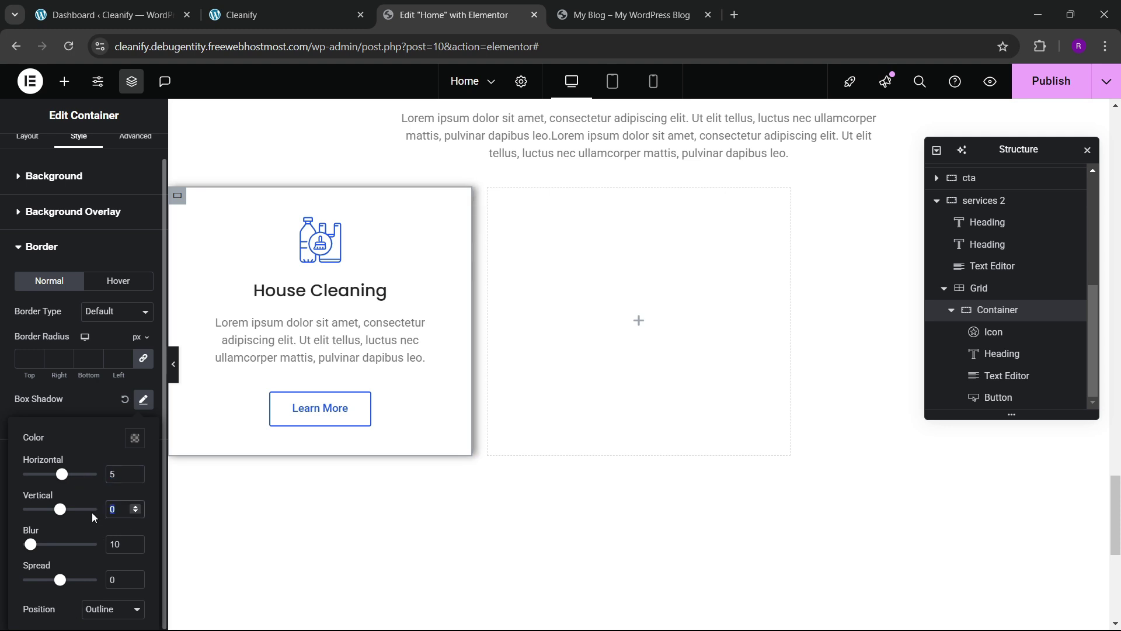
pyautogui.write('7')
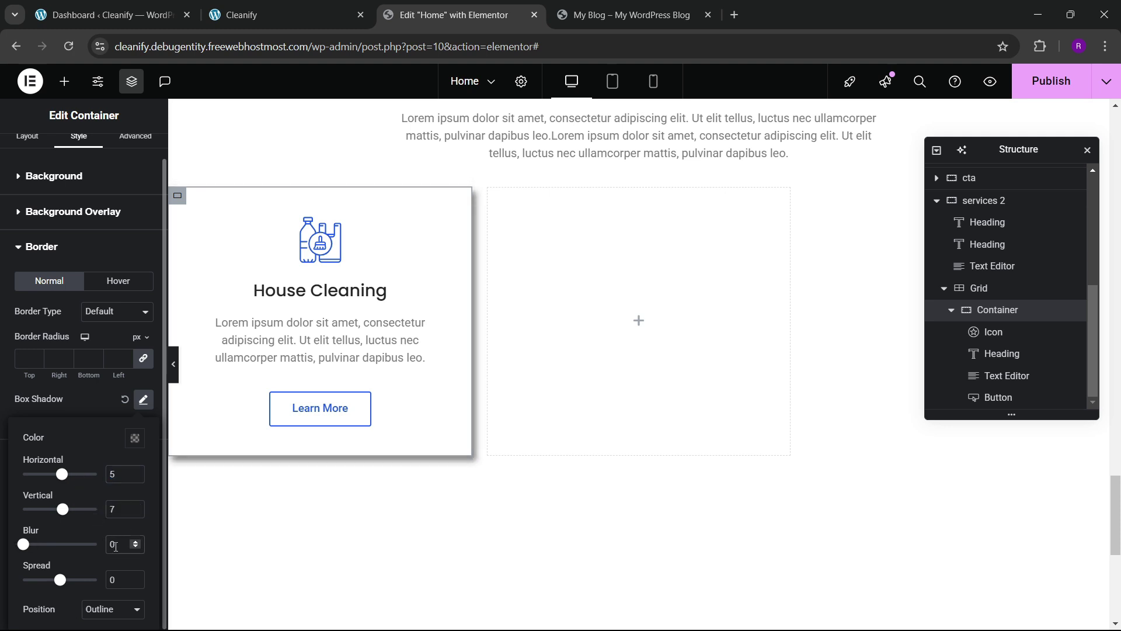
pyautogui.write('20')
# - Set the card container's border radius to 10 px on all corners and preview the card without the editing panel
pyautogui.click(24, 363)
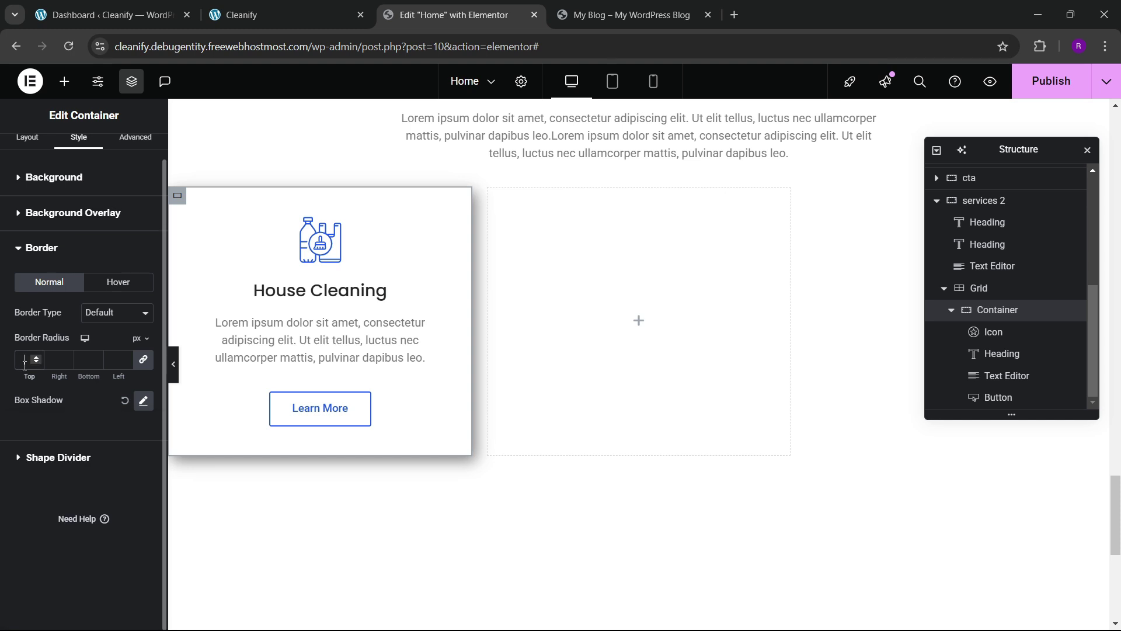
pyautogui.write('10')
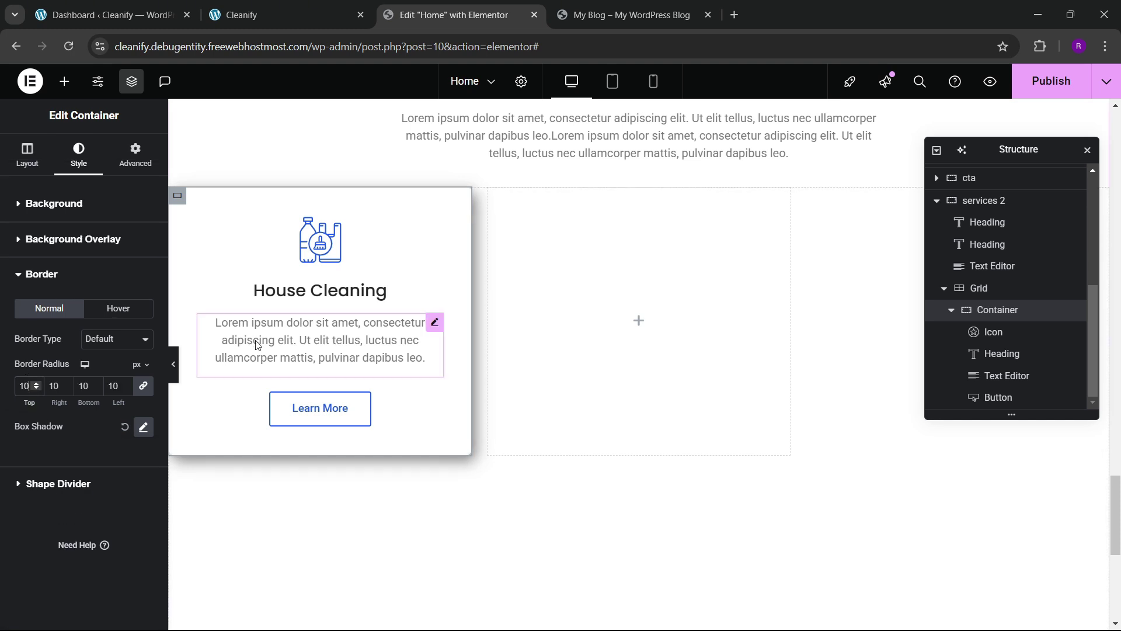
pyautogui.click(175, 378)
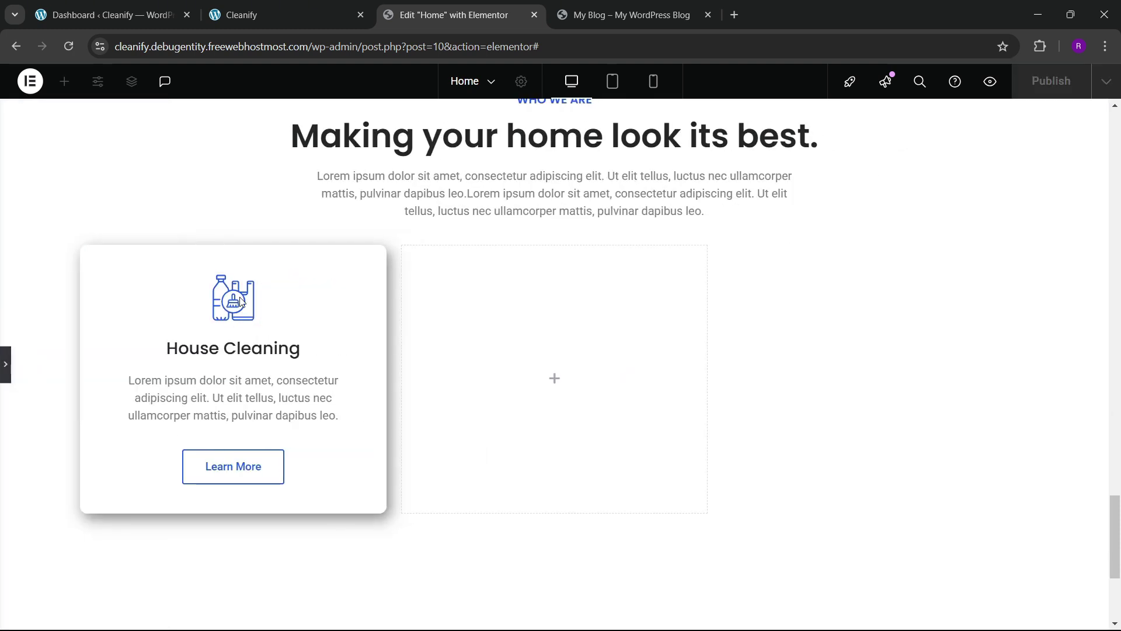
pyautogui.click(6, 378)
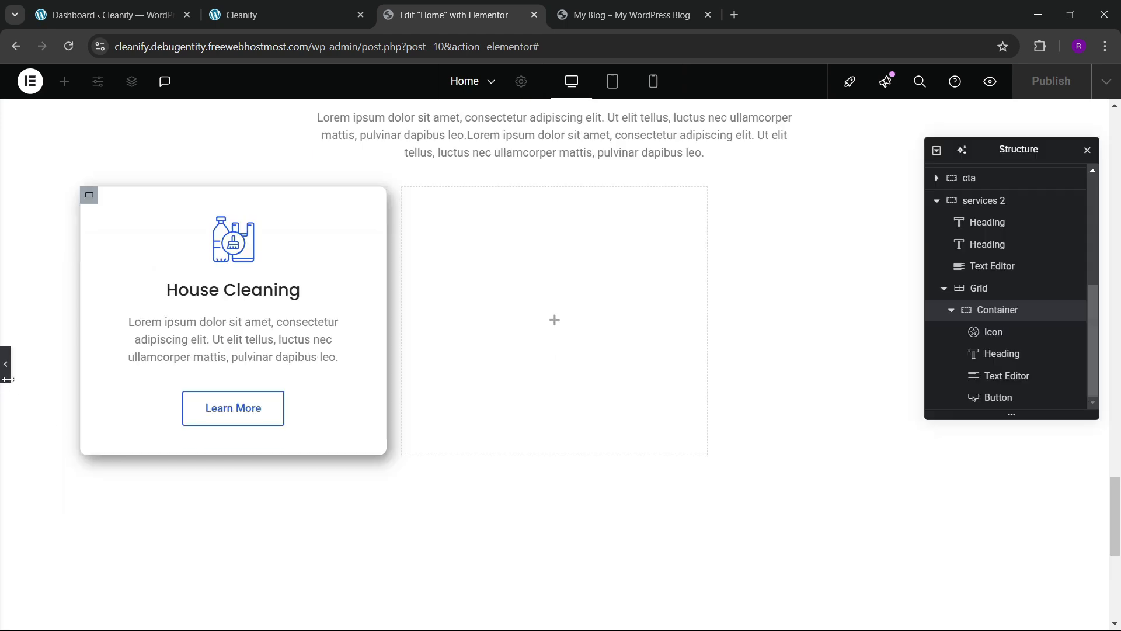
# - Give the card container a solid 2 px white border on all sides in its normal state, after checking the reference page's card
pyautogui.click(280, 14)
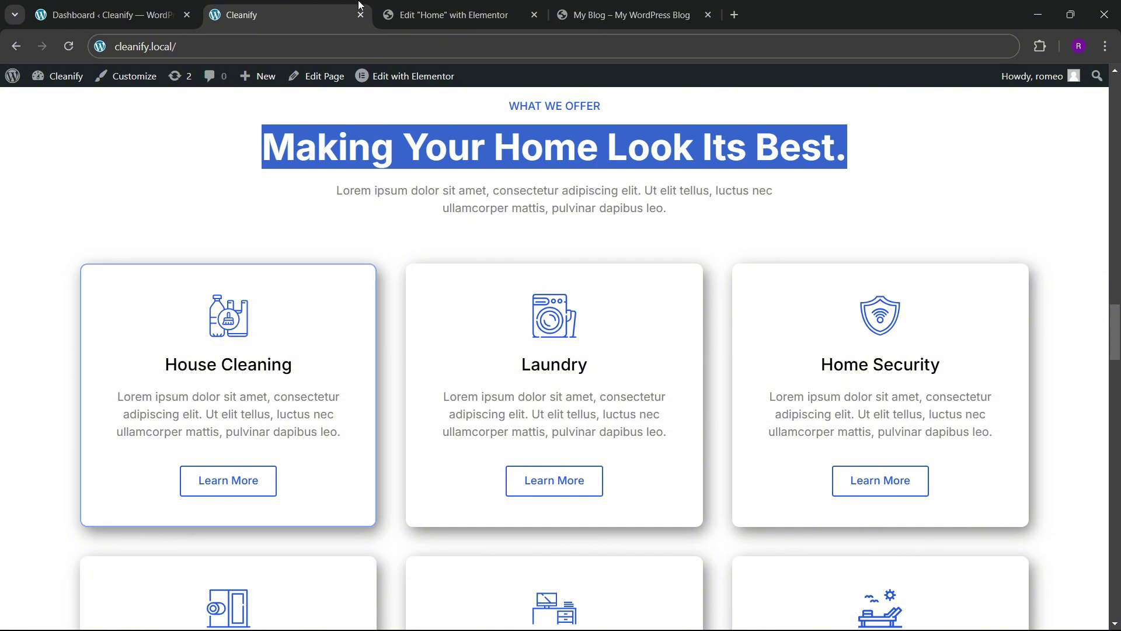
pyautogui.click(444, 16)
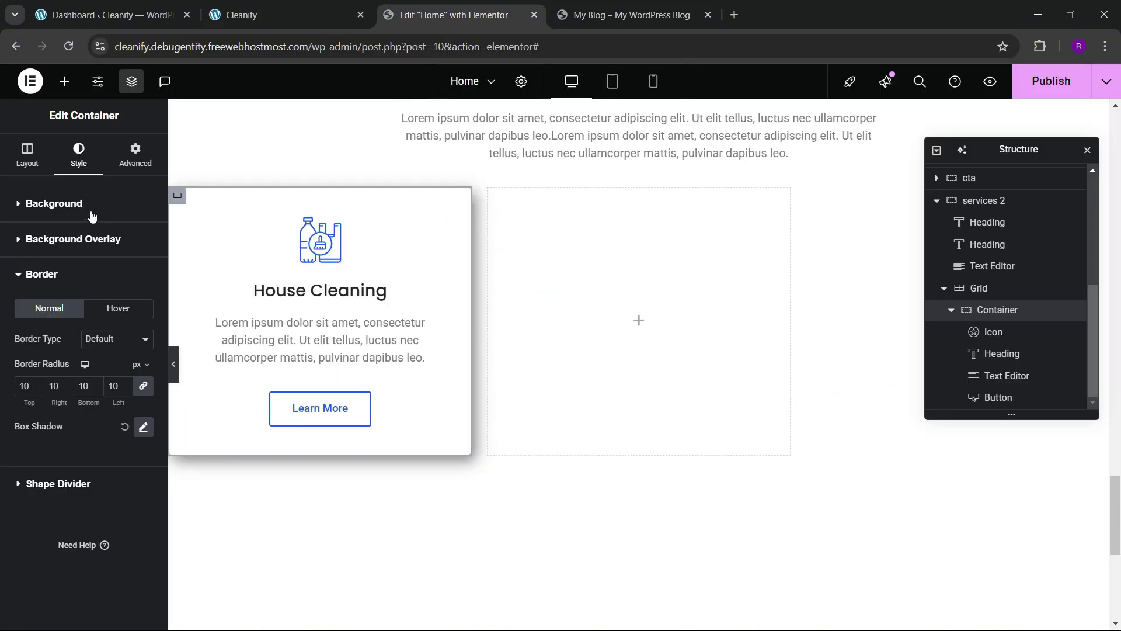
pyautogui.click(54, 204)
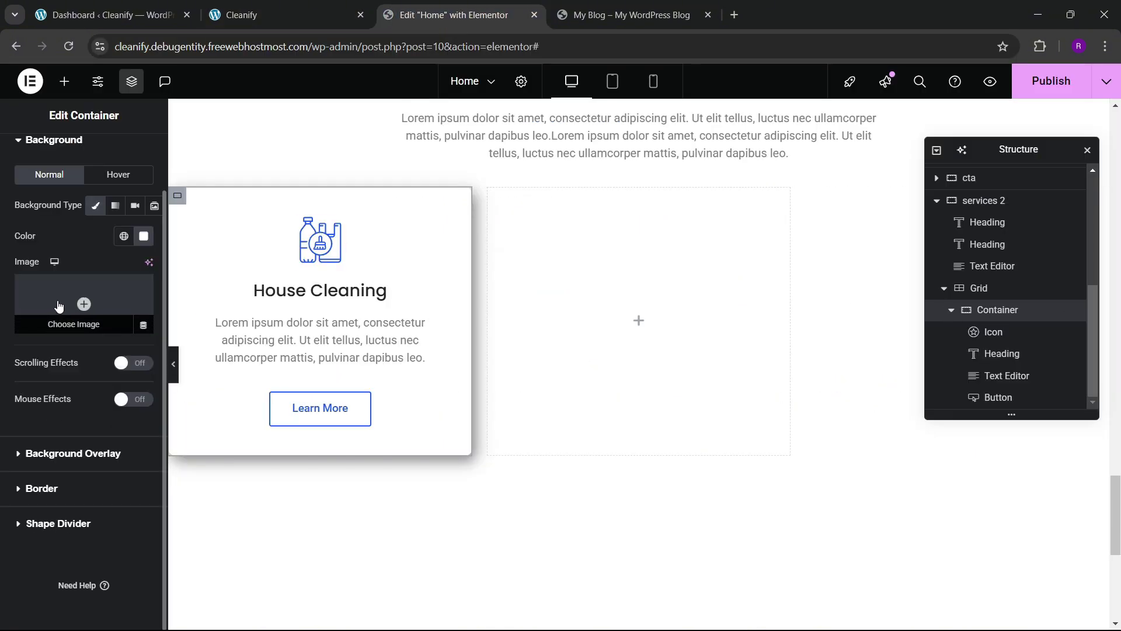
pyautogui.click(114, 243)
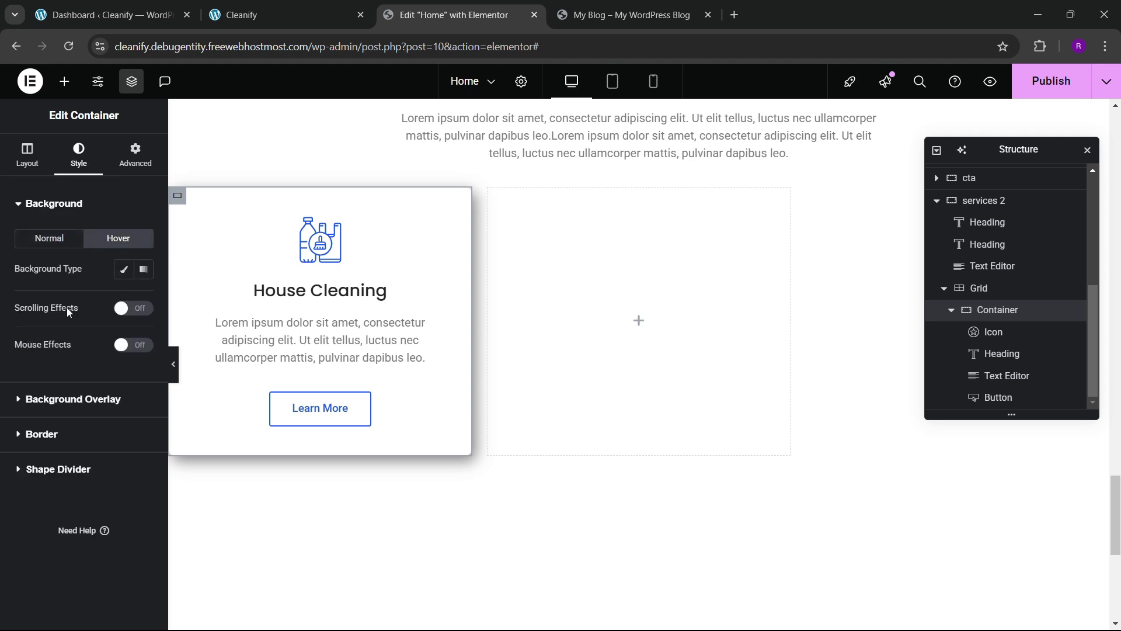
pyautogui.click(41, 434)
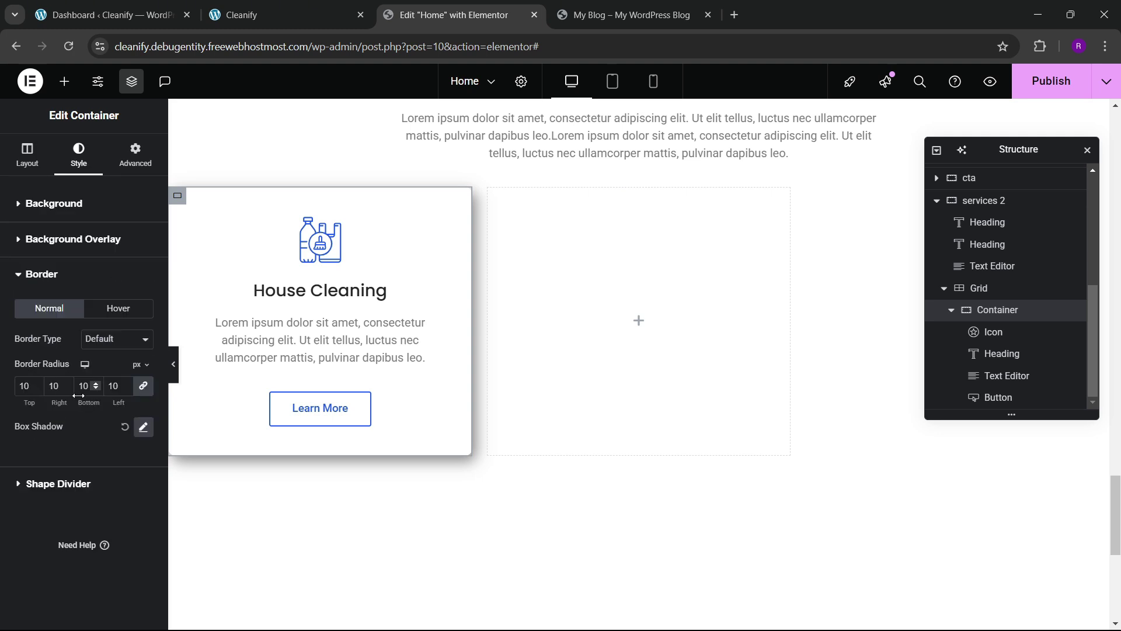
pyautogui.click(99, 343)
pyautogui.click(100, 391)
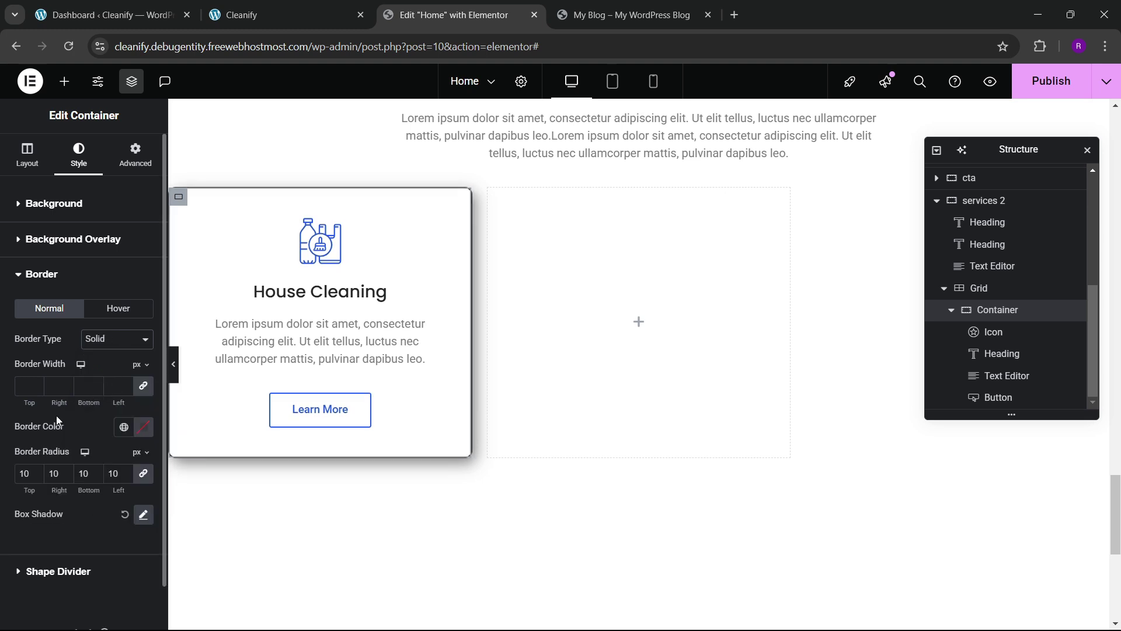
pyautogui.click(37, 383)
pyautogui.click(36, 383)
pyautogui.click(143, 427)
pyautogui.moveTo(128, 322); pyautogui.dragTo(55, 234)
pyautogui.click(83, 417)
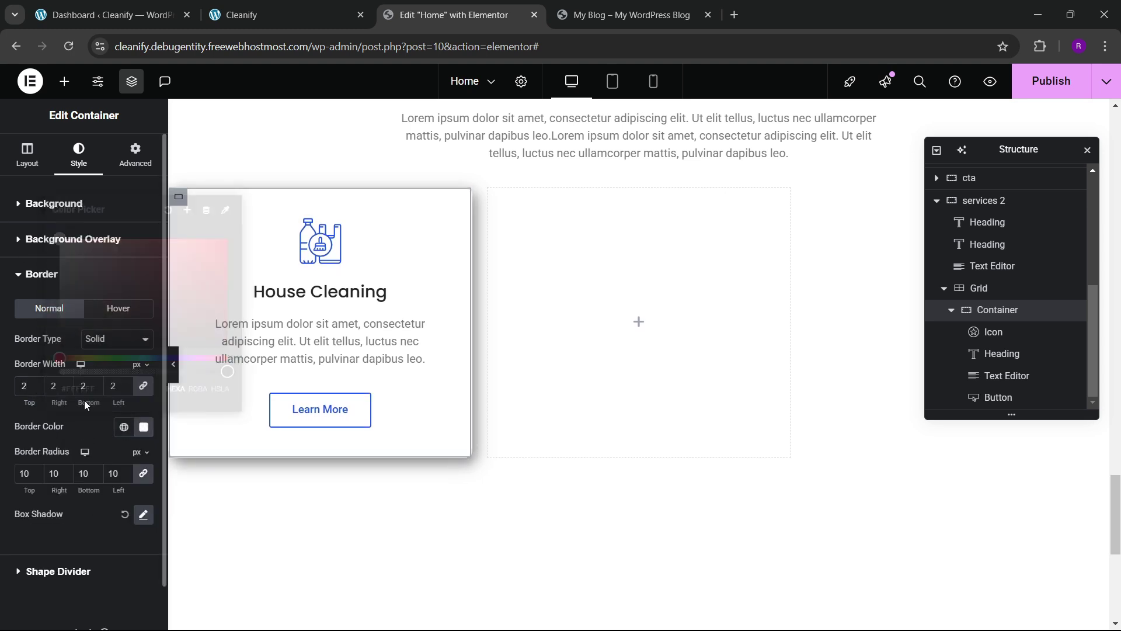
# - Give the card container a solid 2 px hover border in the "sky blue theme" global color
pyautogui.click(118, 310)
pyautogui.click(116, 339)
pyautogui.click(96, 393)
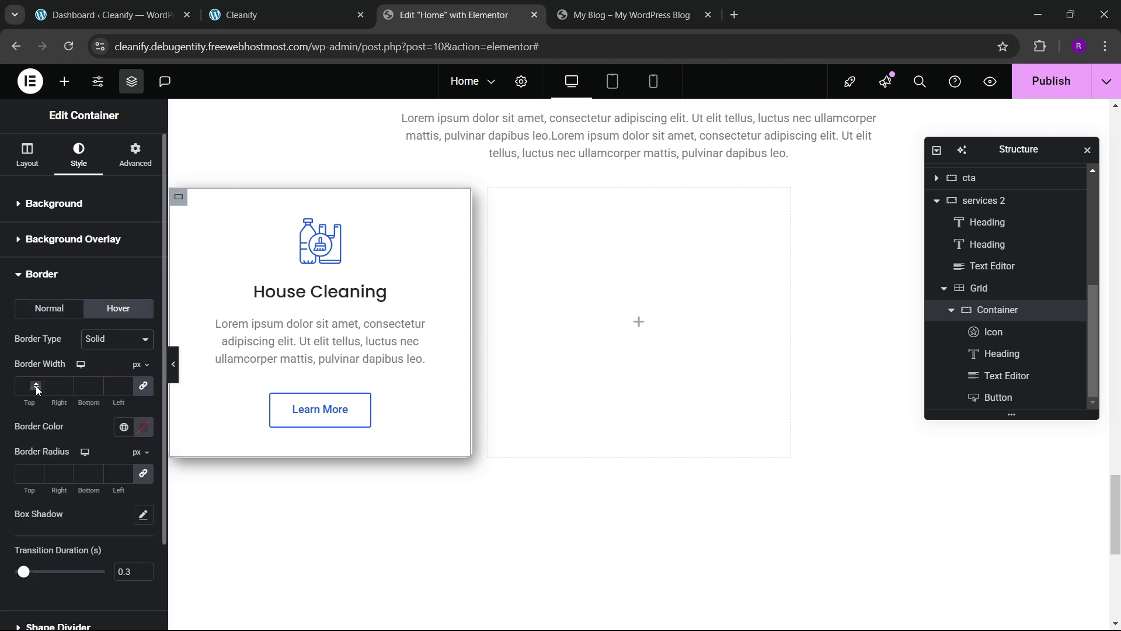
pyautogui.click(124, 431)
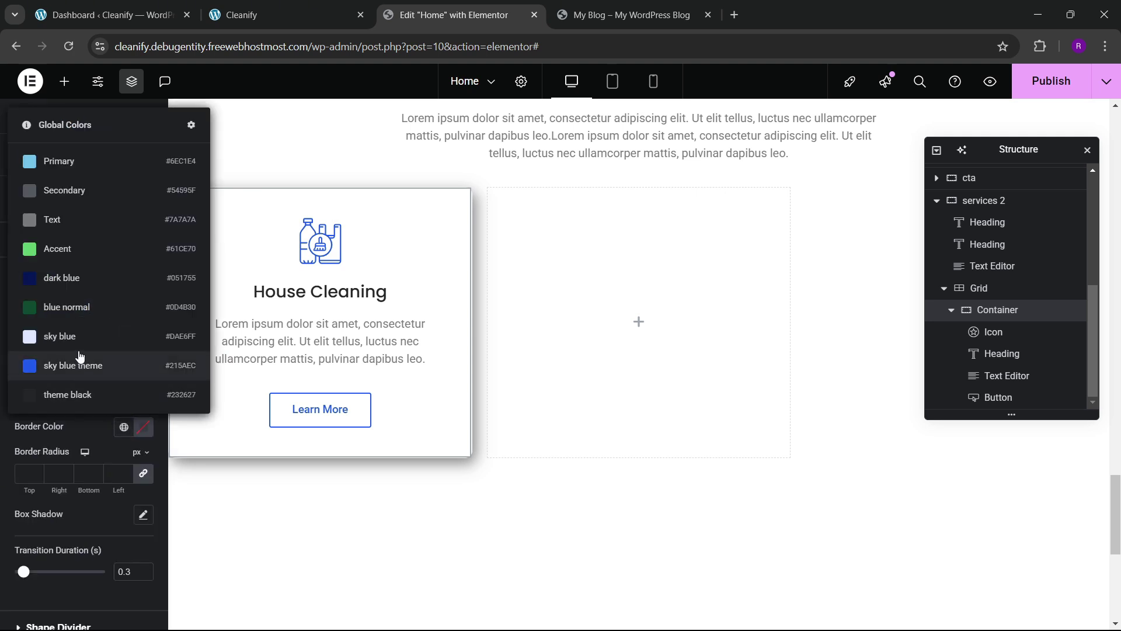
pyautogui.click(81, 365)
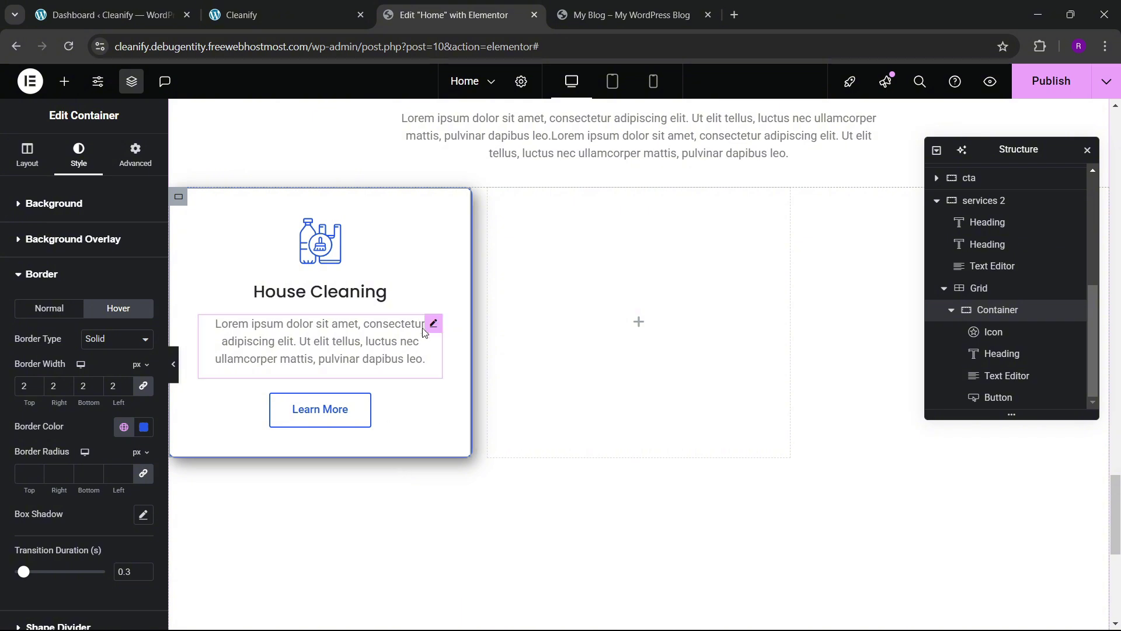
# - Duplicate the House Cleaning card container five times to fill the services 2 grid with two rows of three cards
pyautogui.click(951, 309)
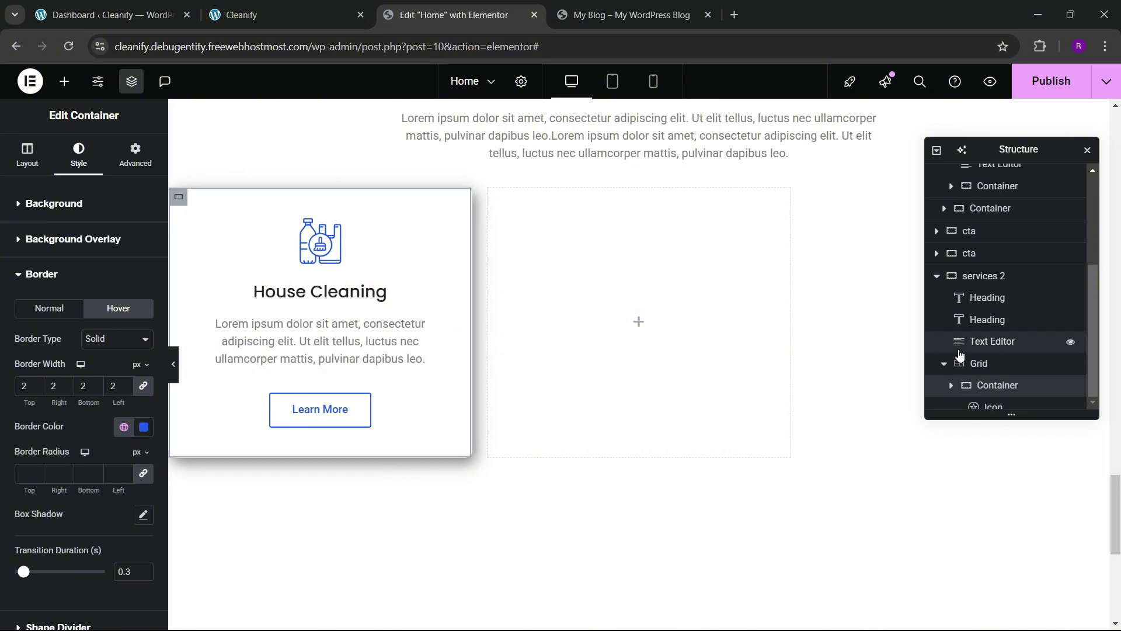
pyautogui.rightClick(998, 402)
pyautogui.click(1007, 273)
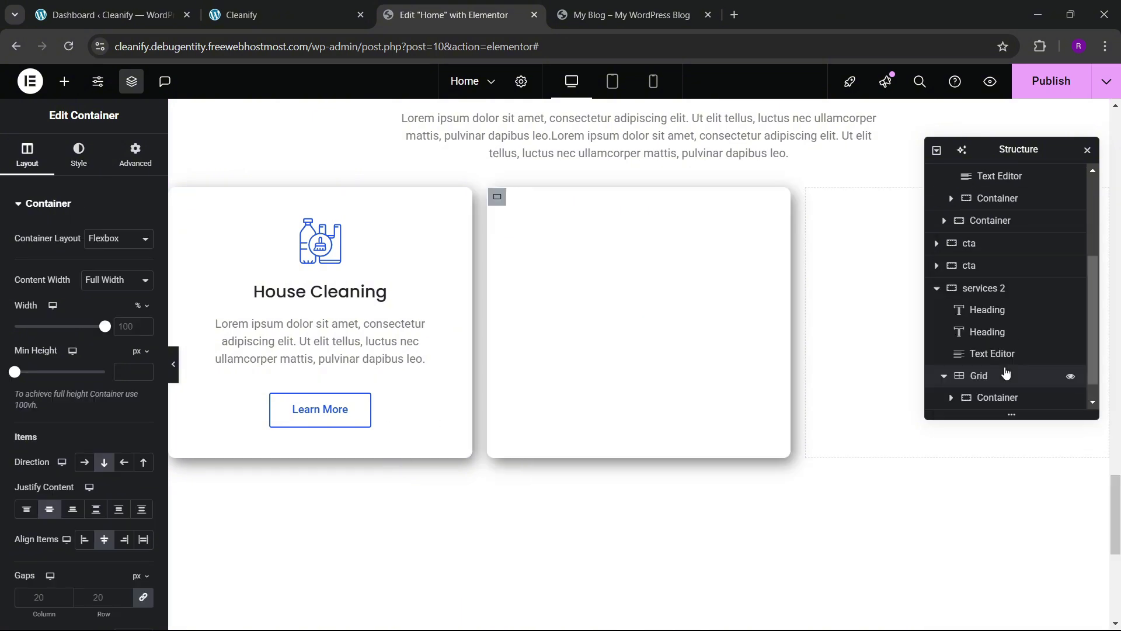
pyautogui.rightClick(998, 398)
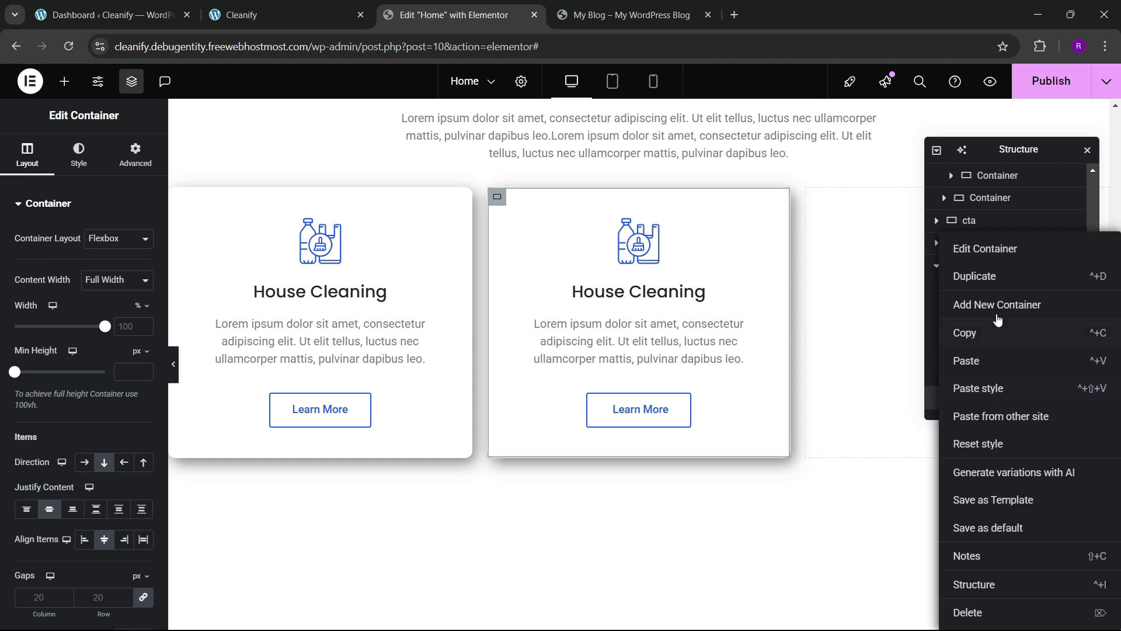
pyautogui.click(991, 357)
pyautogui.scroll(-1, 987, 371)
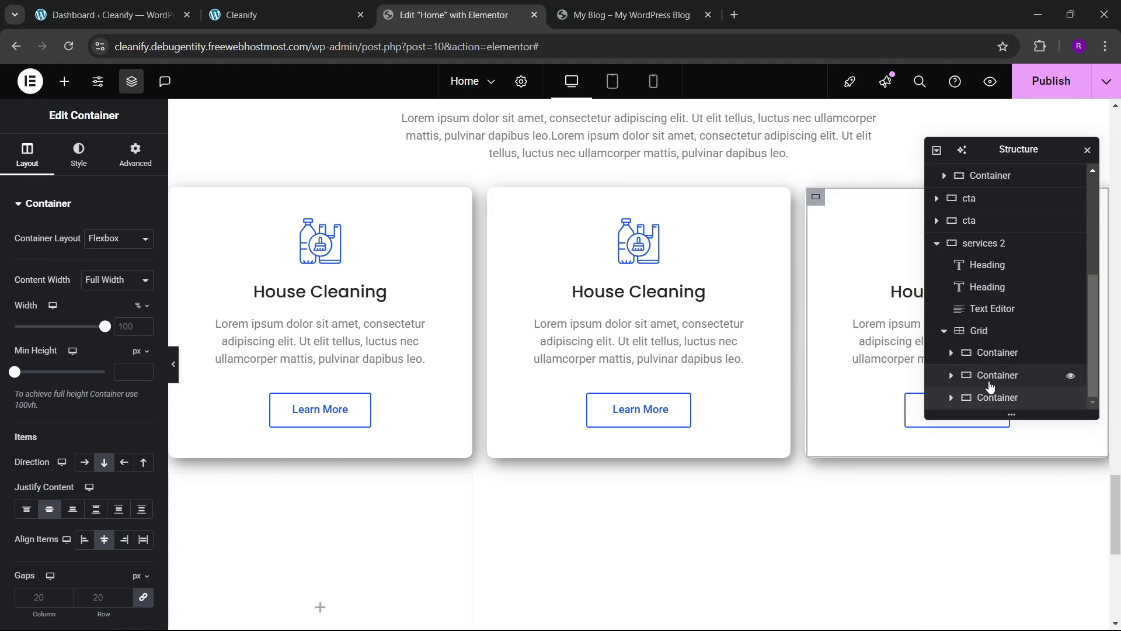
pyautogui.rightClick(991, 401)
pyautogui.click(987, 276)
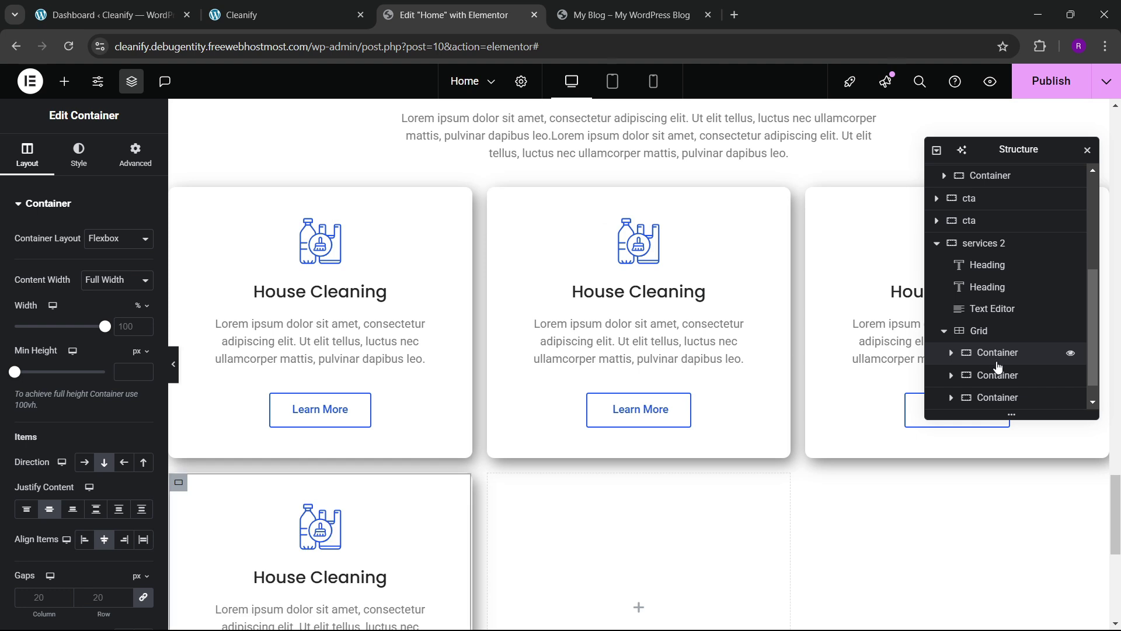
pyautogui.rightClick(993, 402)
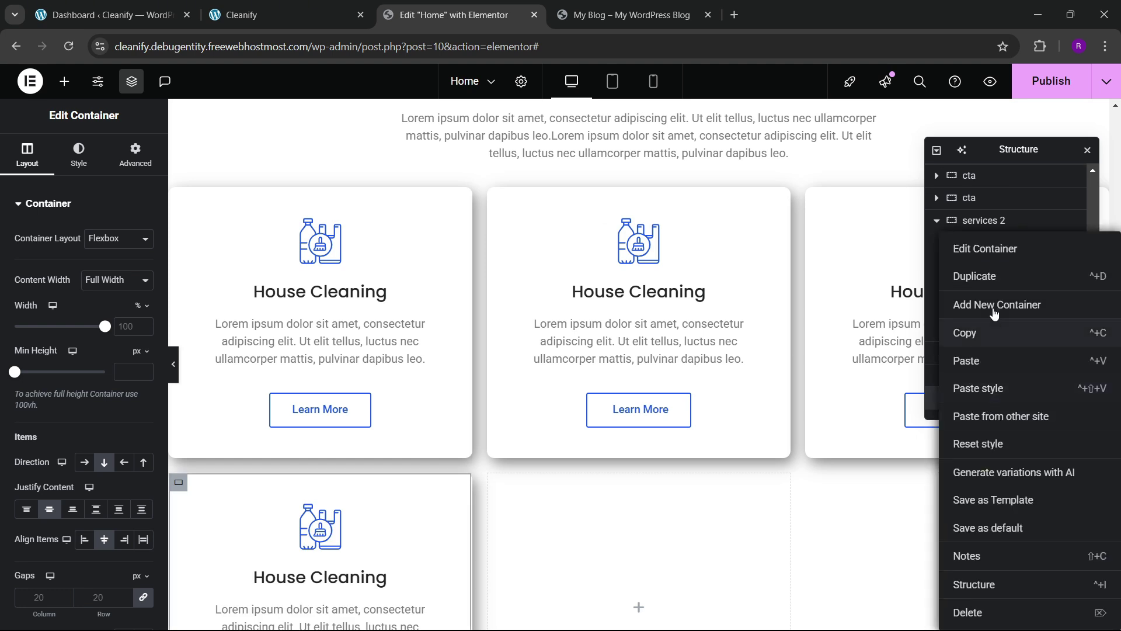
pyautogui.click(996, 362)
pyautogui.scroll(-1, 995, 357)
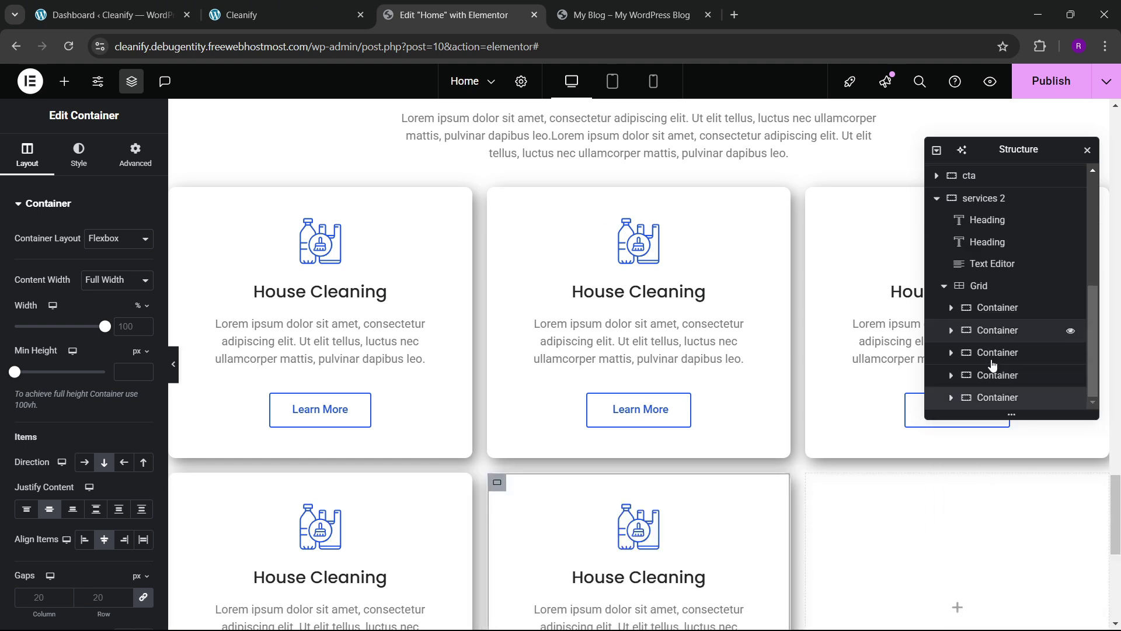
pyautogui.rightClick(994, 397)
pyautogui.click(987, 275)
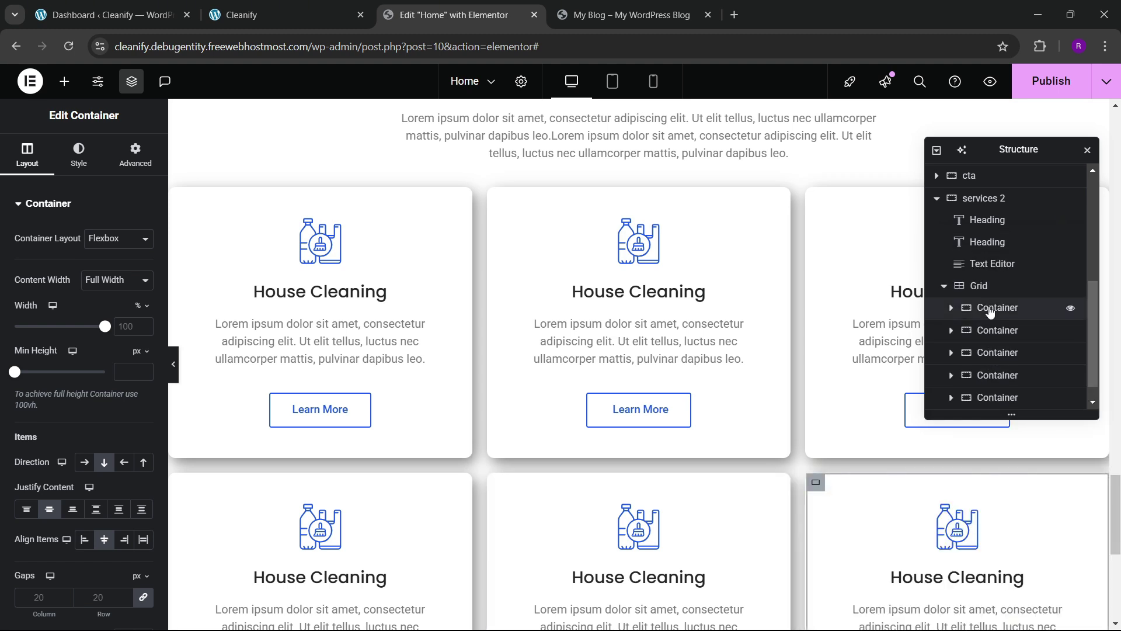
# - Set the services 2 grid's column and row gaps to 40 px
pyautogui.scroll(-1, 997, 280)
pyautogui.click(994, 264)
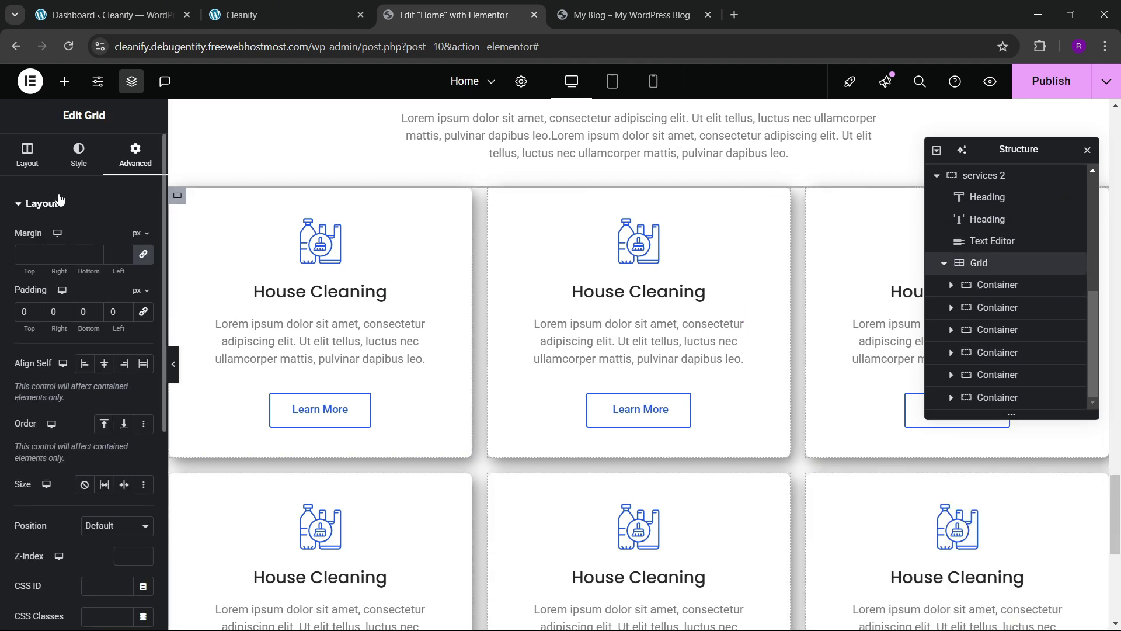
pyautogui.scroll(-4, 88, 368)
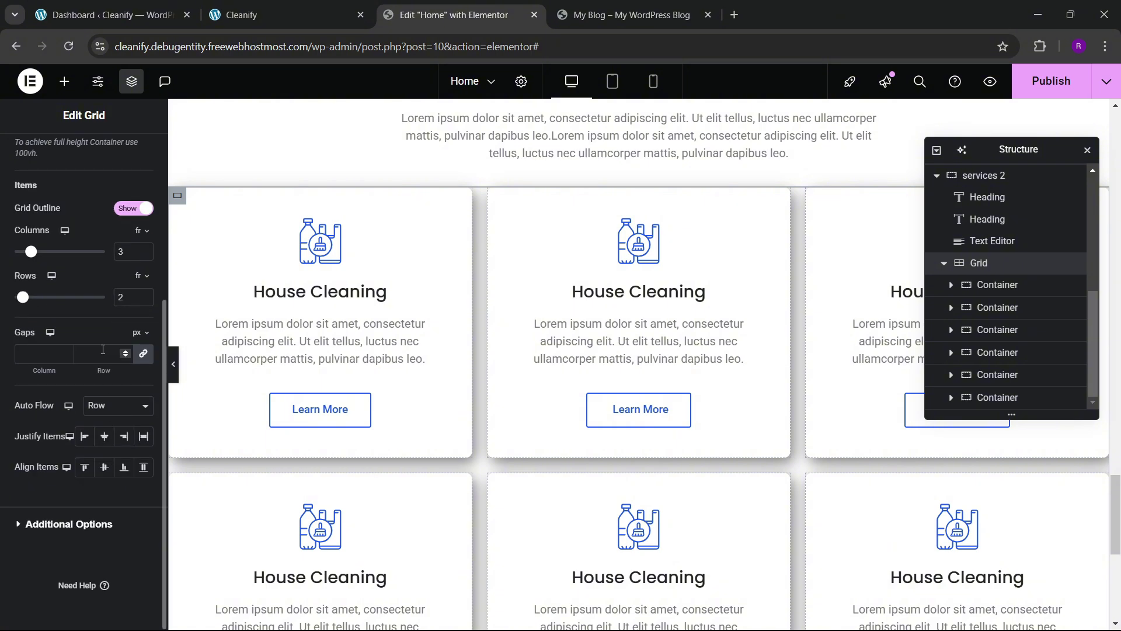
pyautogui.write('40')
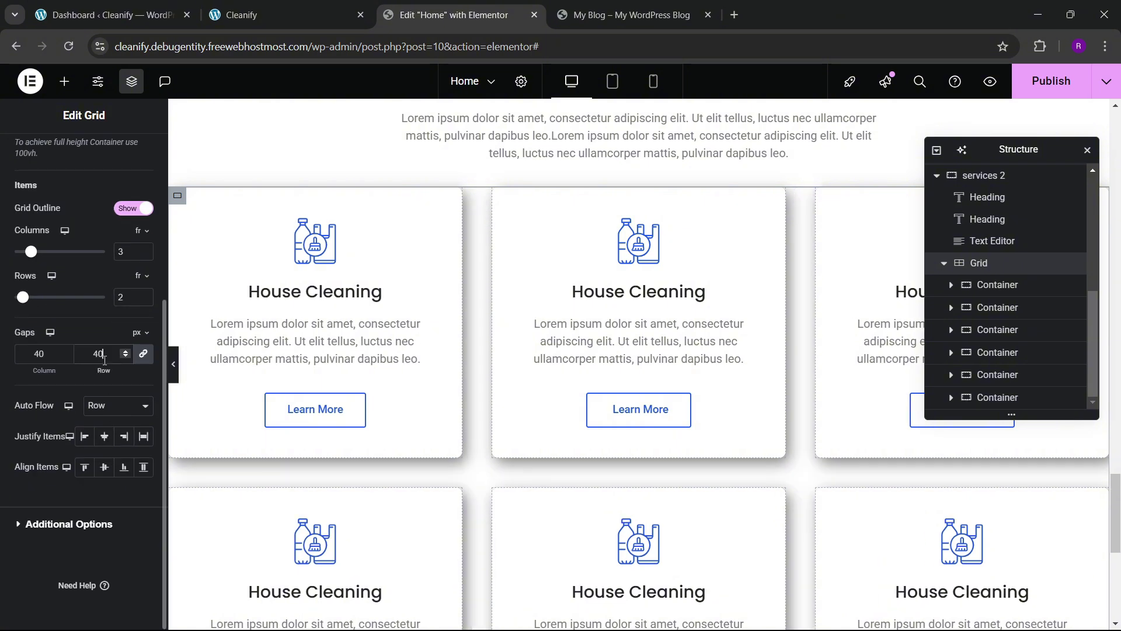
# - Set the services 2 grid's top margin to 30 px, leaving the other sides at 0
pyautogui.scroll(3, 634, 380)
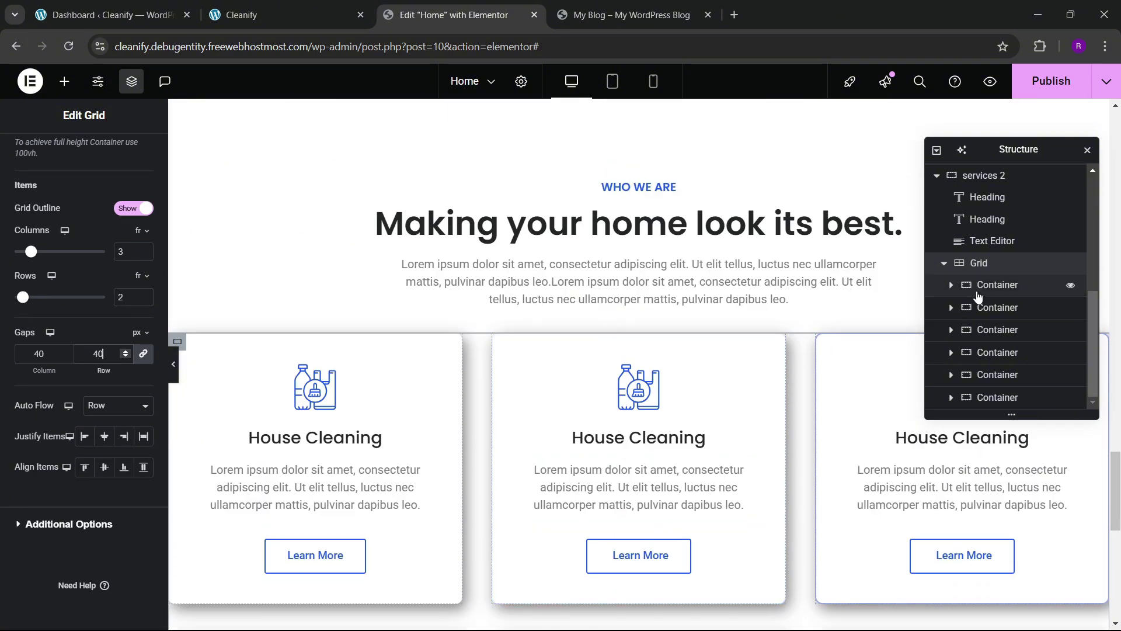
pyautogui.scroll(4, 92, 258)
pyautogui.click(125, 165)
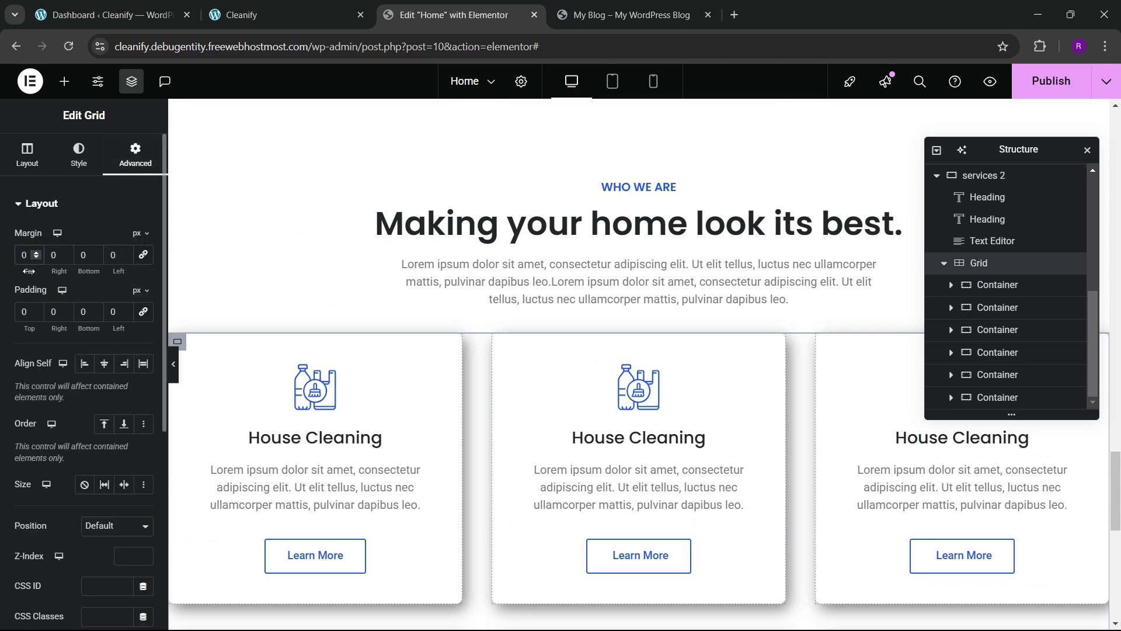
pyautogui.write('30')
pyautogui.scroll(3, 525, 356)
pyautogui.scroll(-3, 548, 366)
pyautogui.scroll(2, 552, 370)
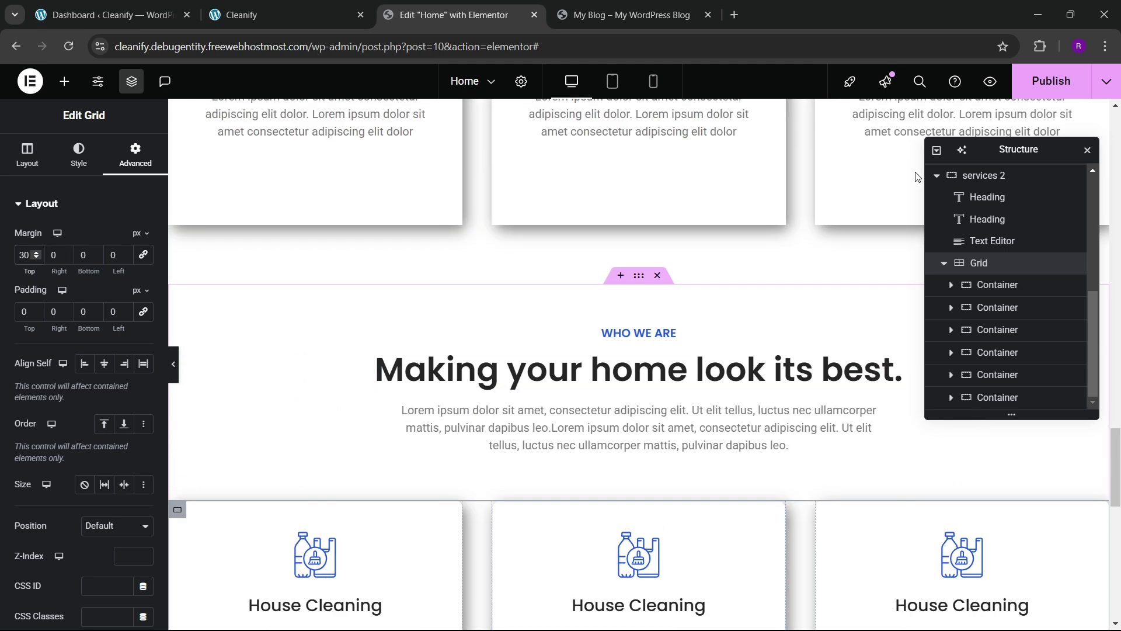
# - Publish the Home page and reload its live version
pyautogui.click(1051, 80)
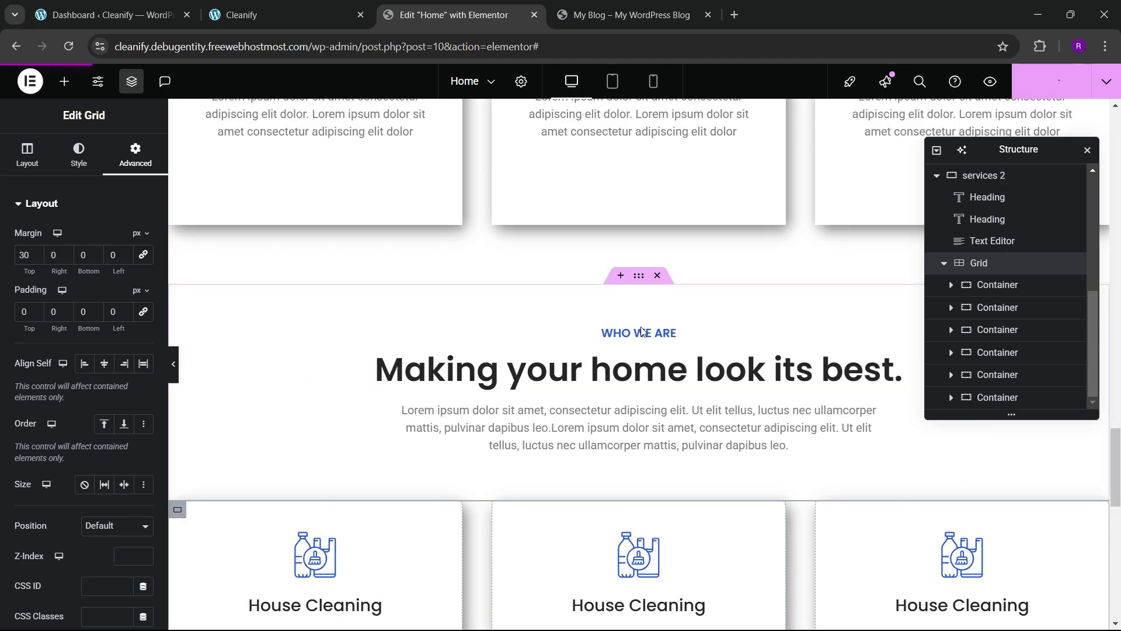
pyautogui.click(625, 15)
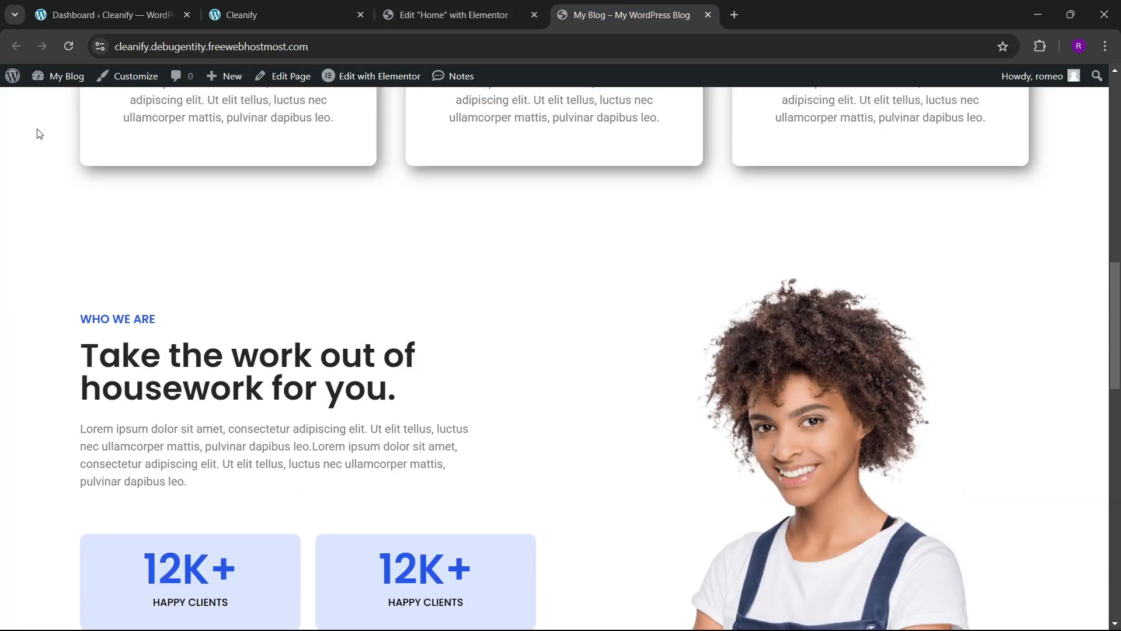
pyautogui.click(70, 46)
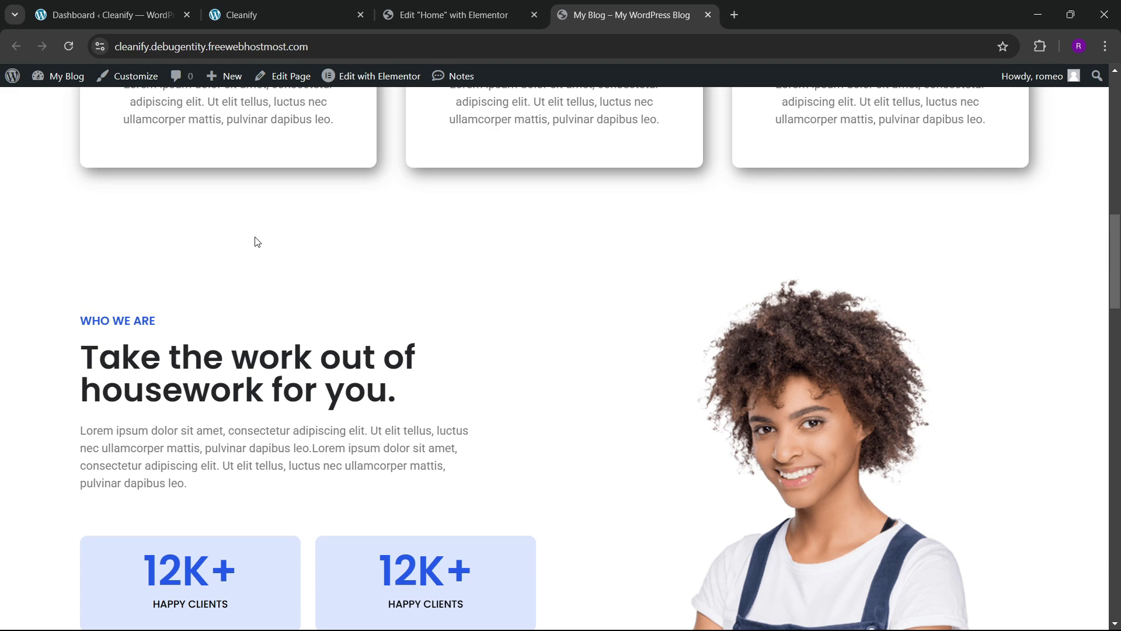
# - Review the services 2 section on the live page, checking the card layout, spacing and hover border
pyautogui.scroll(-5, 402, 221)
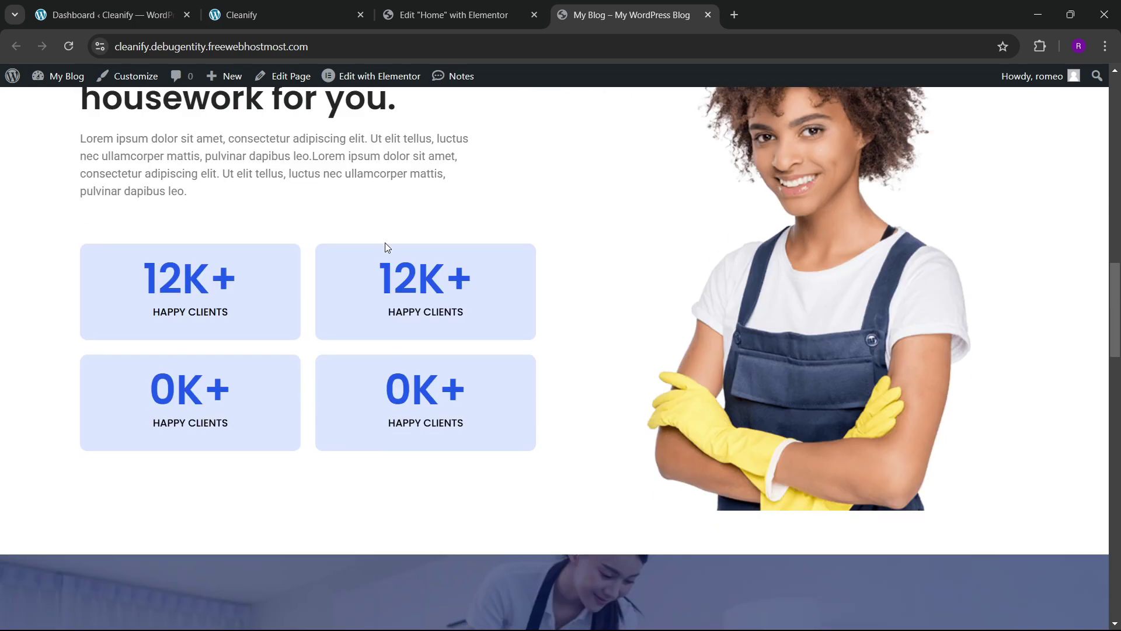
pyautogui.scroll(-6, 430, 345)
pyautogui.scroll(-10, 430, 345)
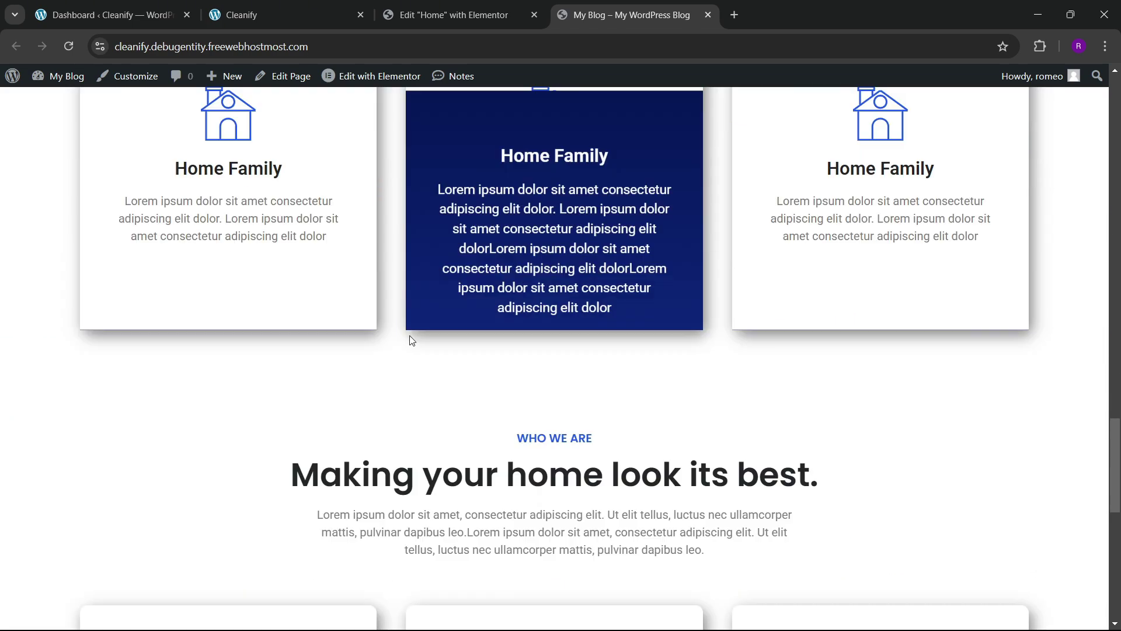
pyautogui.scroll(-6, 404, 344)
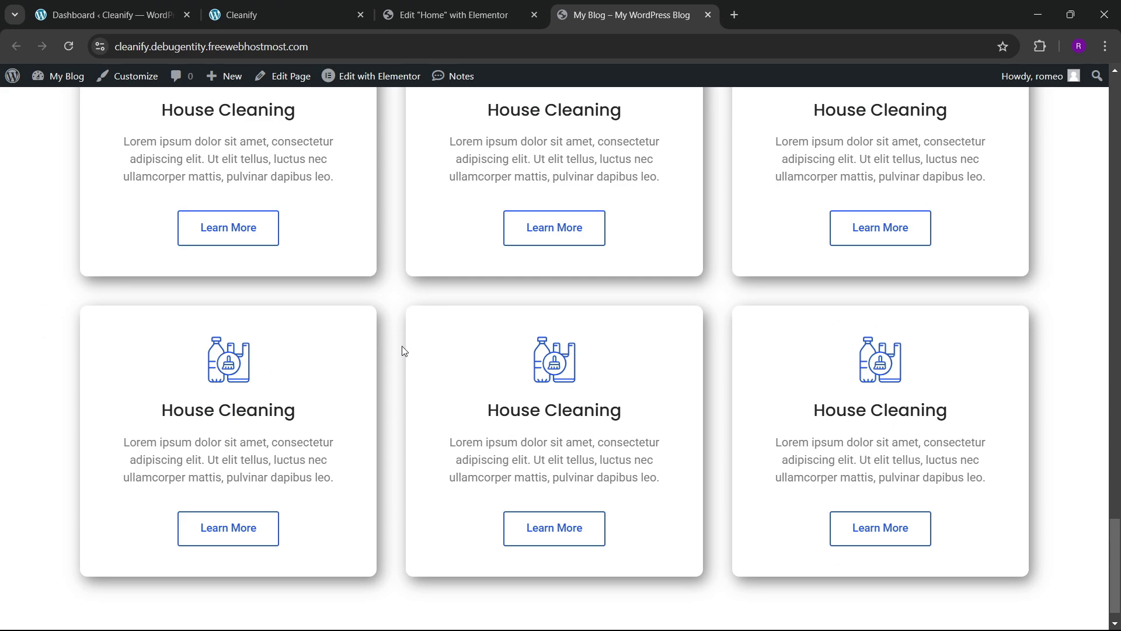
pyautogui.scroll(5, 409, 342)
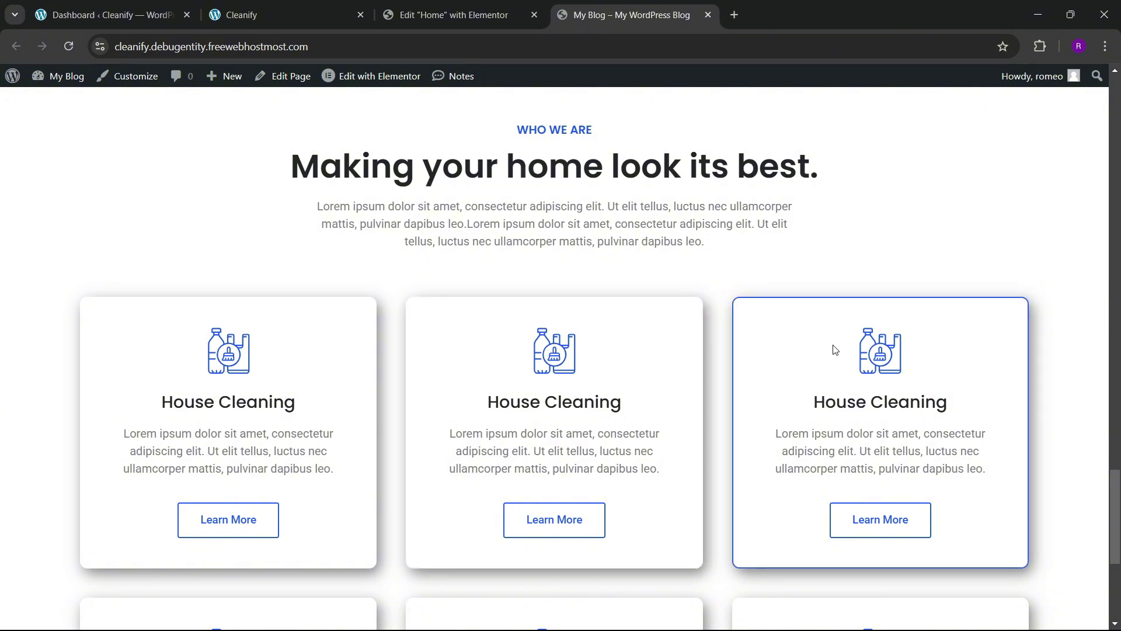
pyautogui.scroll(-1, 325, 406)
pyautogui.scroll(-5, 325, 405)
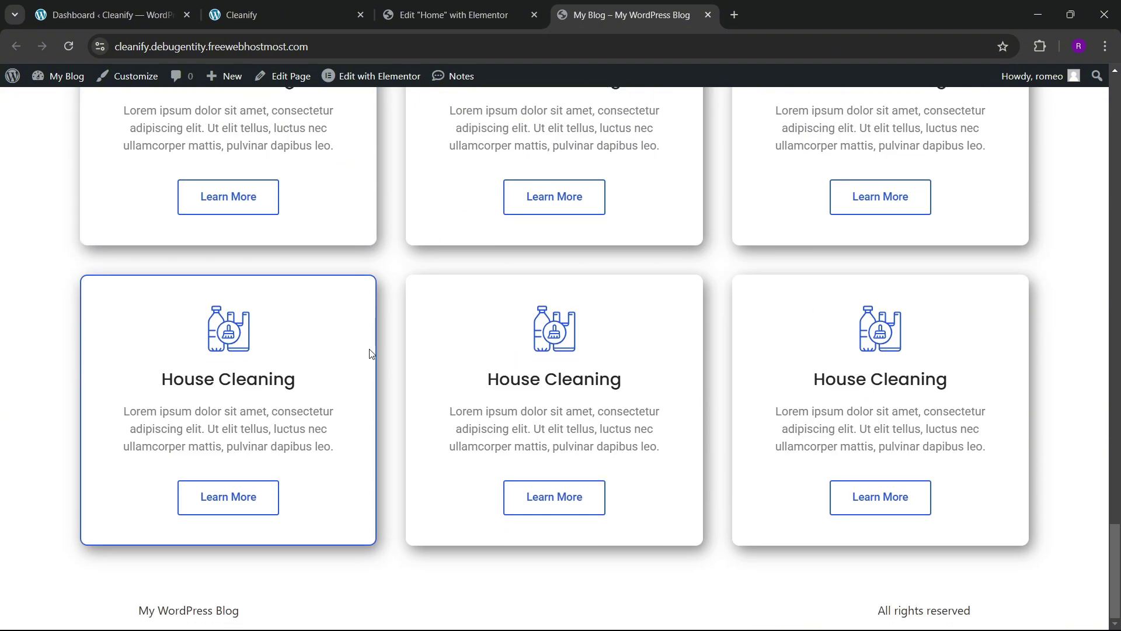
# - Examine the section below the service cards on the Cleanify reference page, and return to the live page
pyautogui.click(241, 14)
pyautogui.scroll(-6, 521, 371)
pyautogui.scroll(-3, 521, 370)
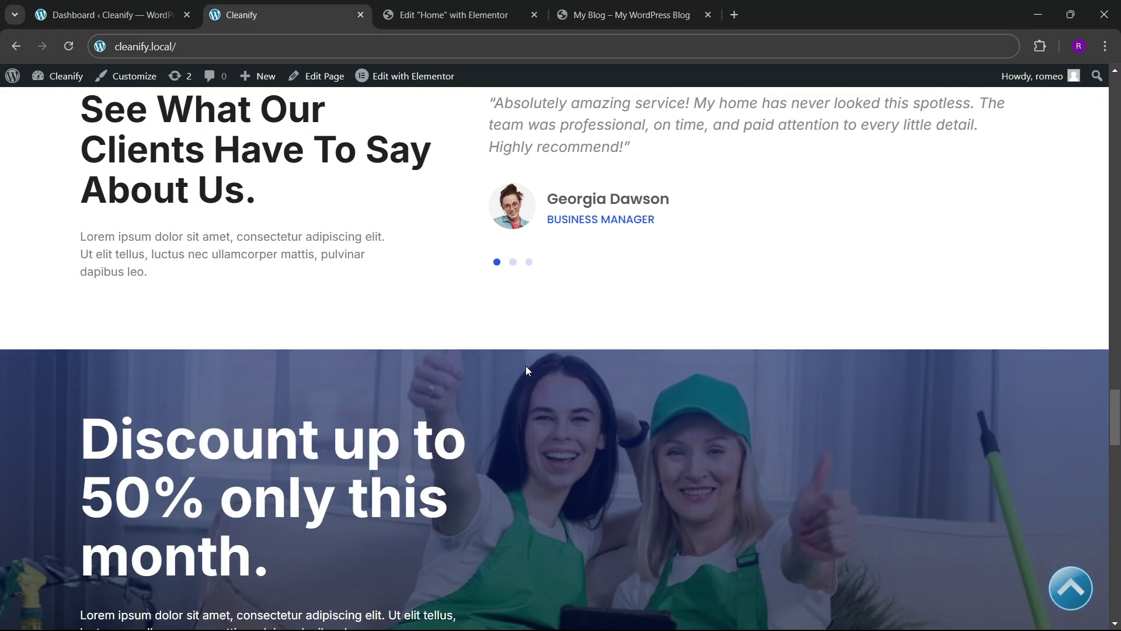
pyautogui.scroll(3, 525, 370)
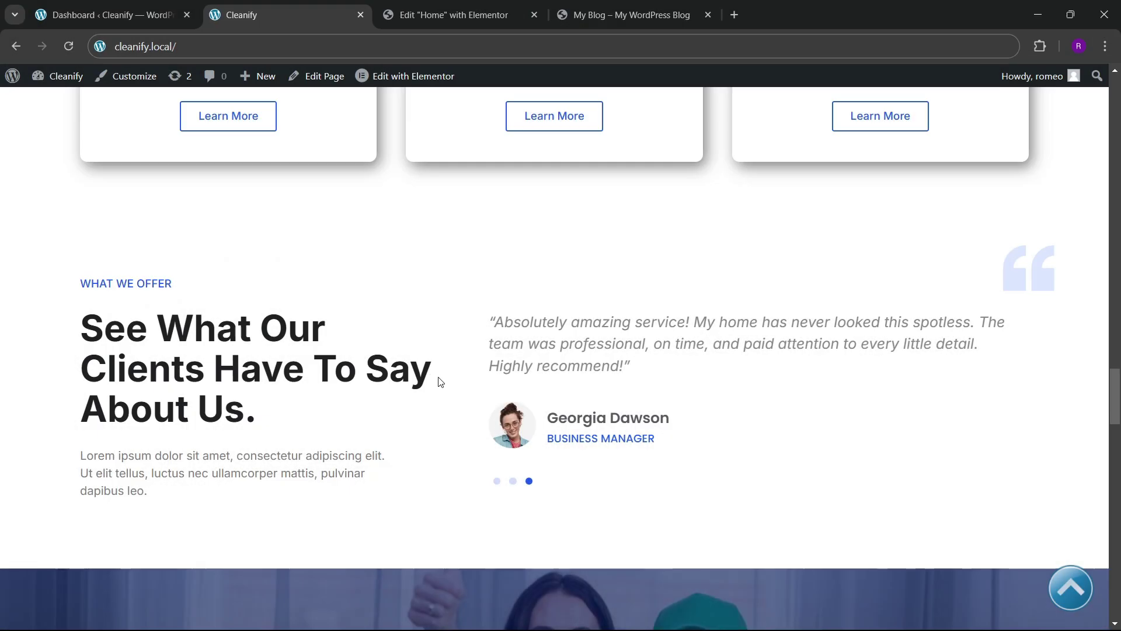
pyautogui.scroll(5, 466, 301)
pyautogui.click(629, 15)
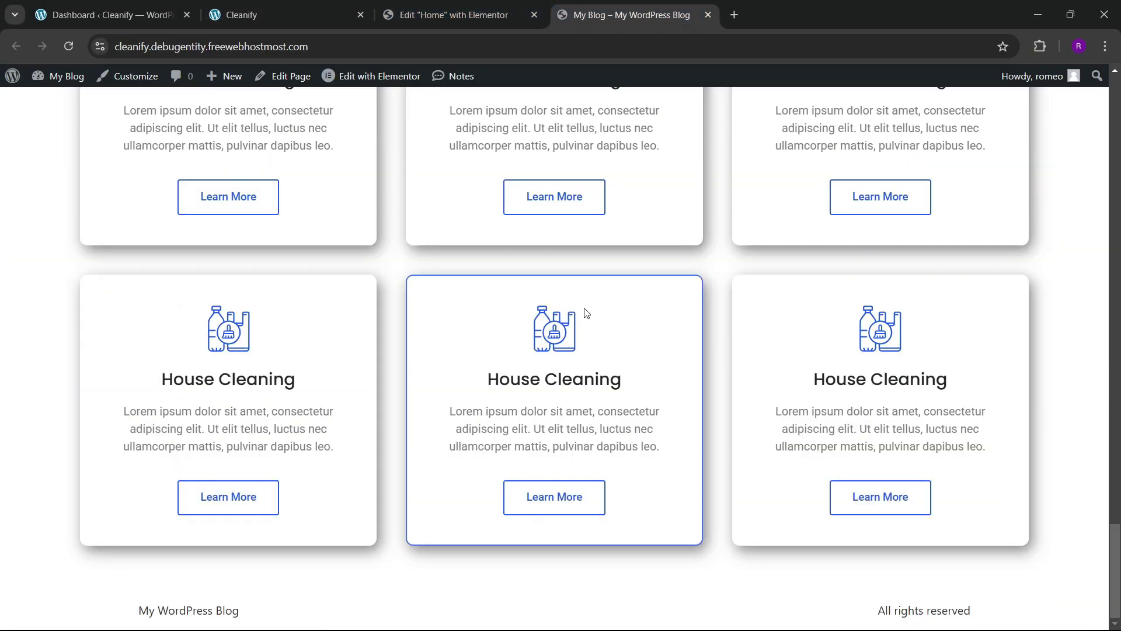
# - Check the testimonials layout on the Cleanify reference page and add a two-column flexbox container below the services 2 section in Elementor
pyautogui.click(280, 14)
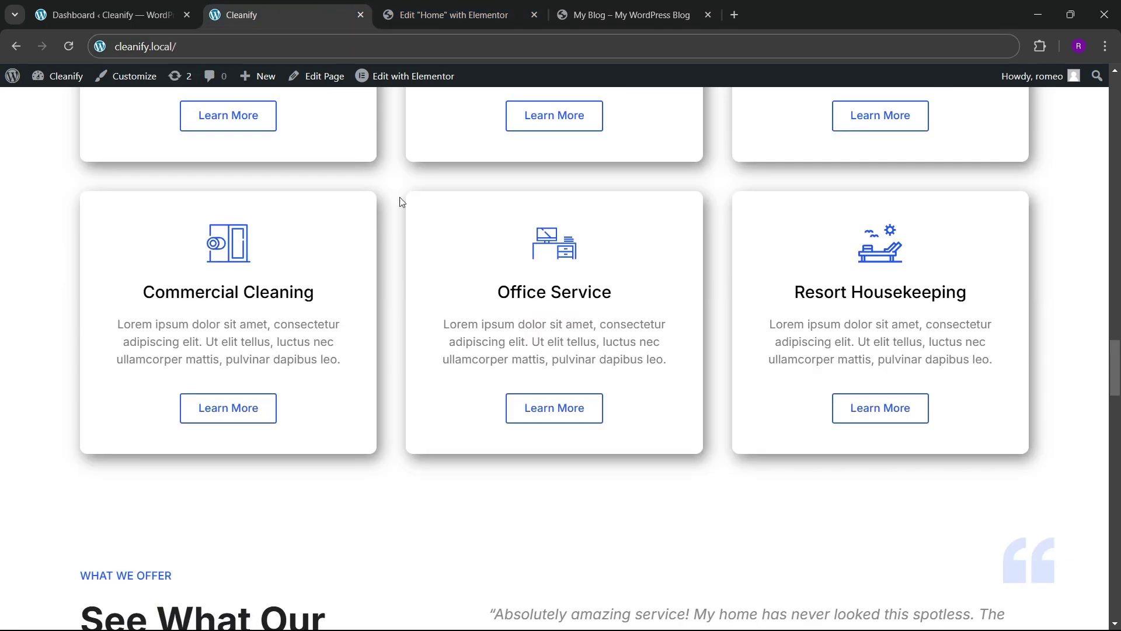
pyautogui.scroll(2, 497, 292)
pyautogui.scroll(-5, 514, 334)
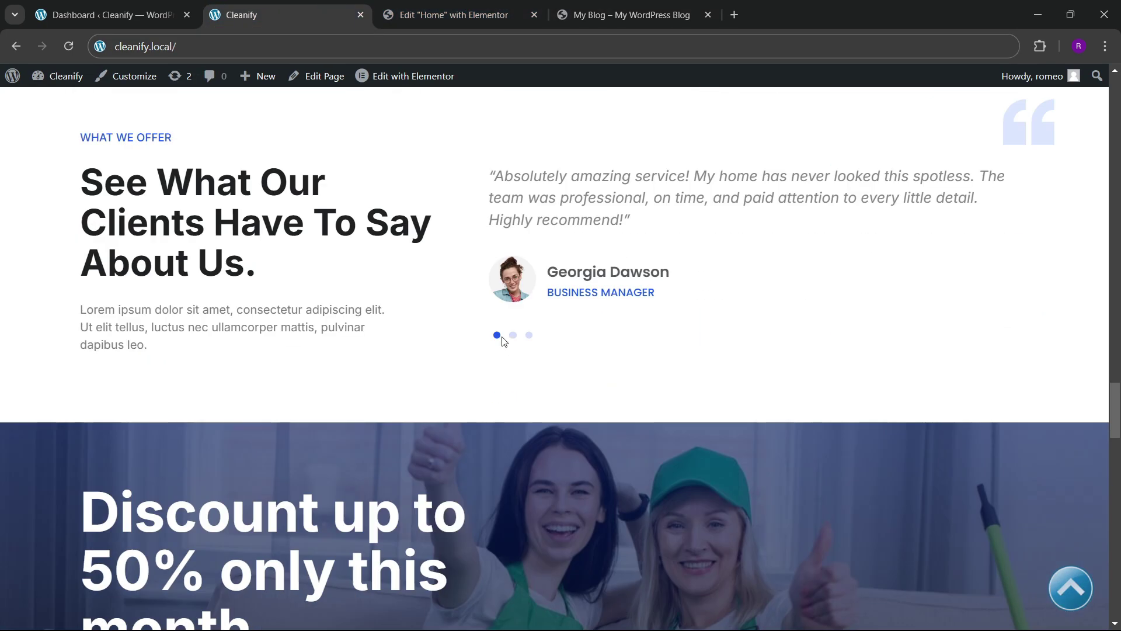
pyautogui.click(455, 15)
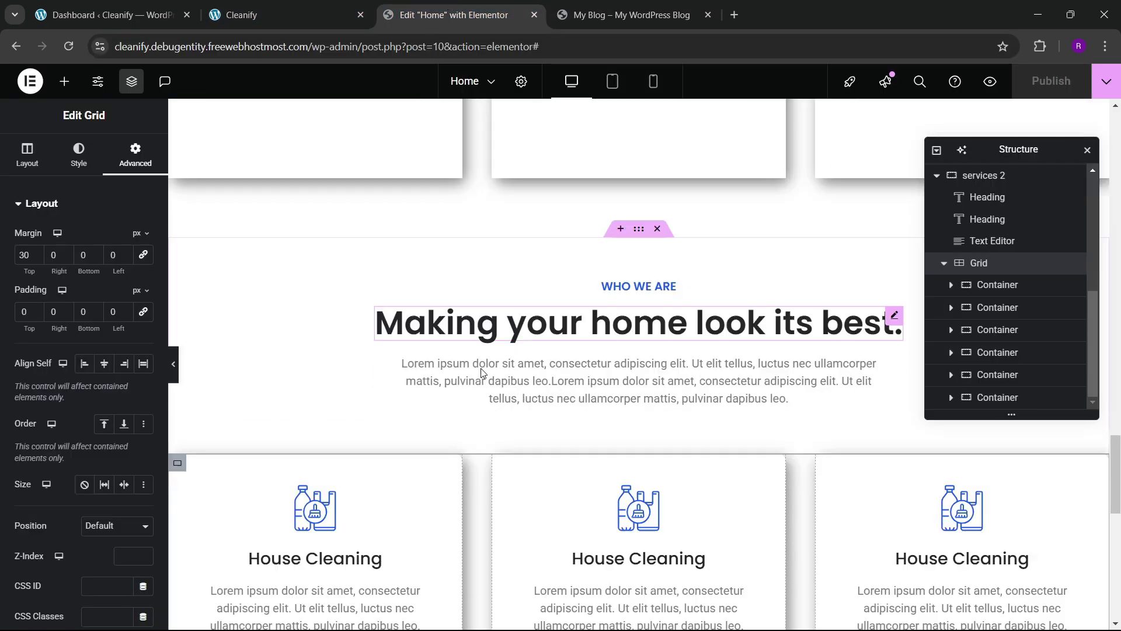
pyautogui.scroll(-4, 506, 405)
pyautogui.scroll(-4, 506, 405)
pyautogui.click(604, 533)
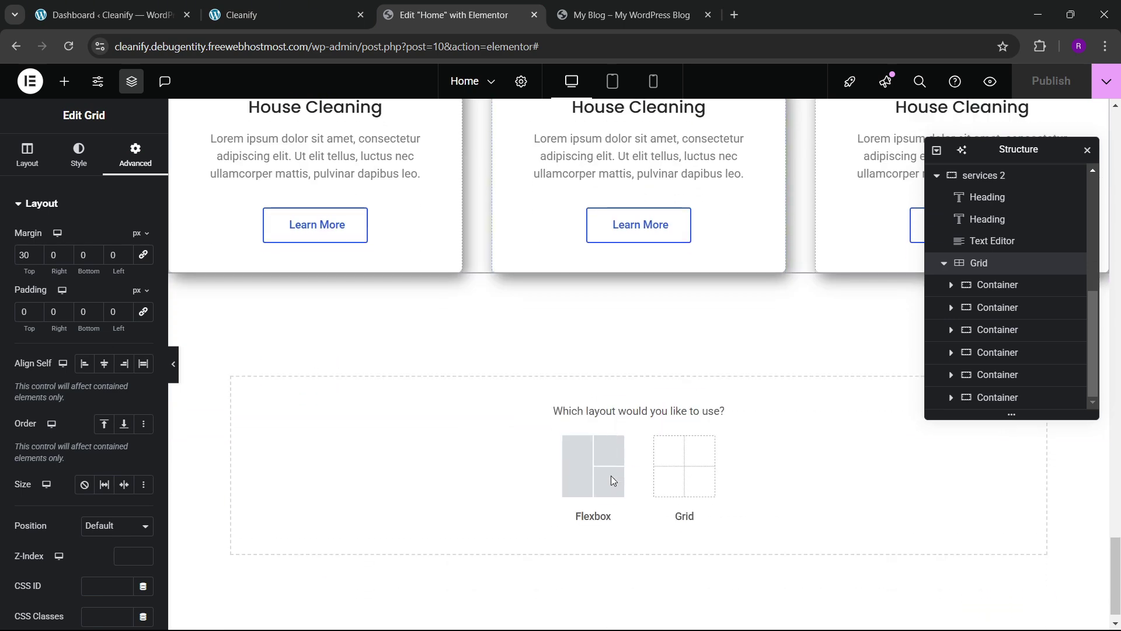
pyautogui.click(611, 475)
pyautogui.click(598, 449)
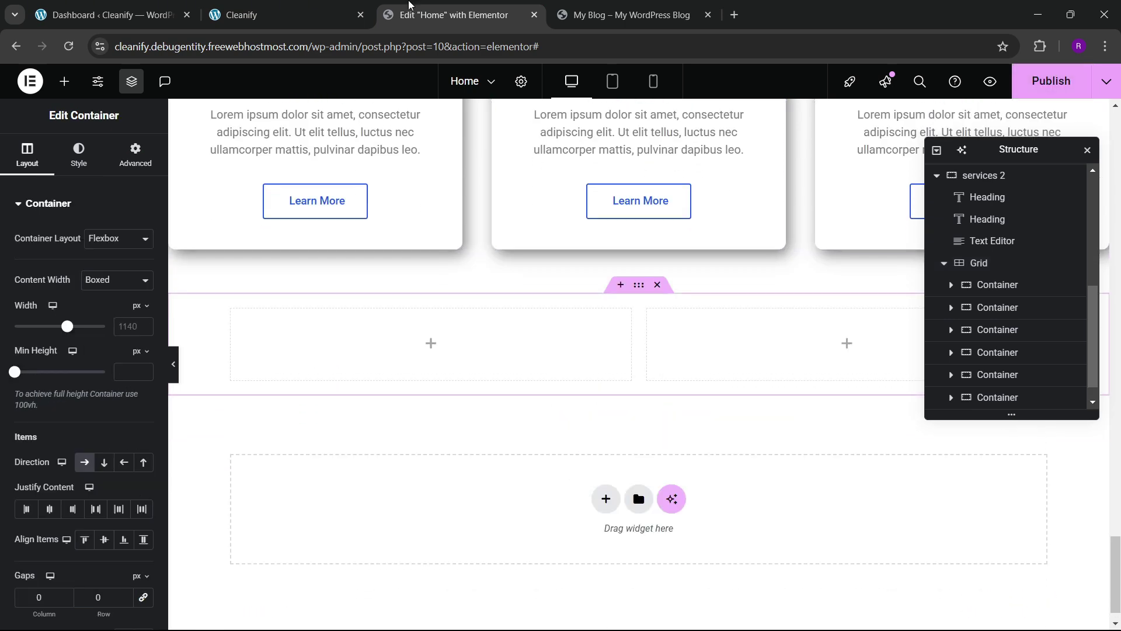
# - Name the new section container testimonials and set its padding to 60 px top and bottom, 0 on the sides
pyautogui.click(300, 7)
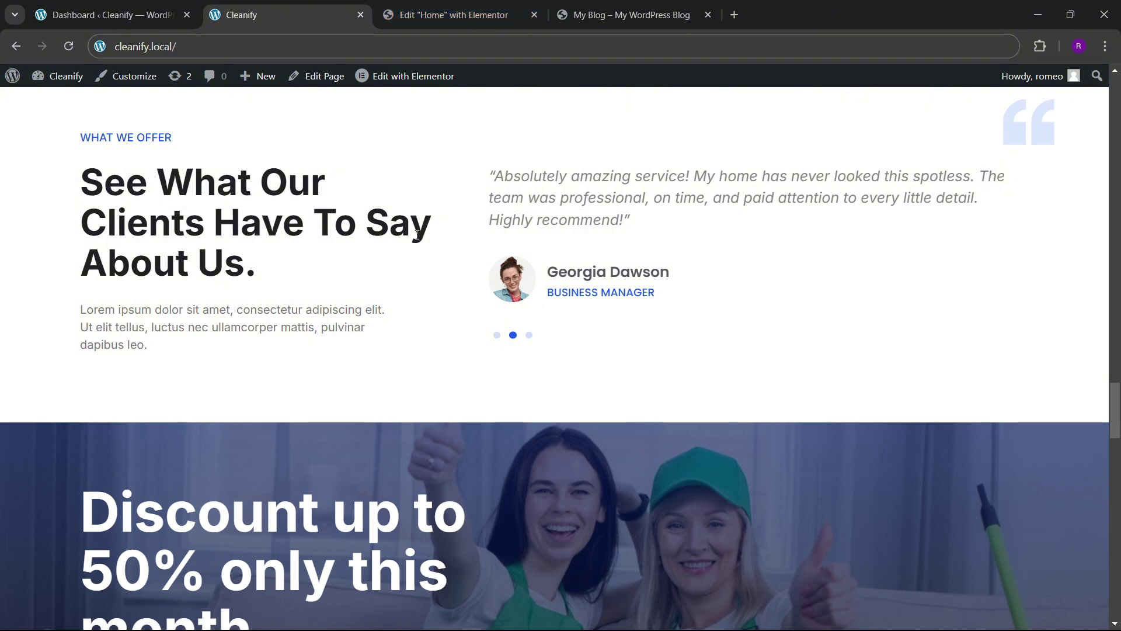
pyautogui.click(459, 15)
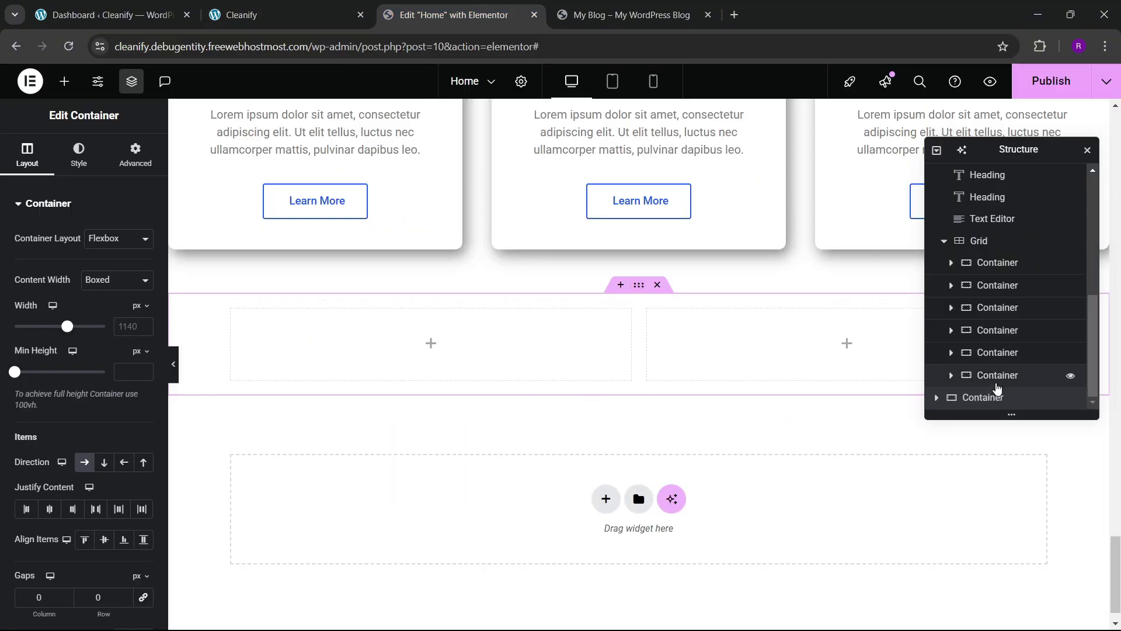
pyautogui.click(937, 152)
pyautogui.click(938, 152)
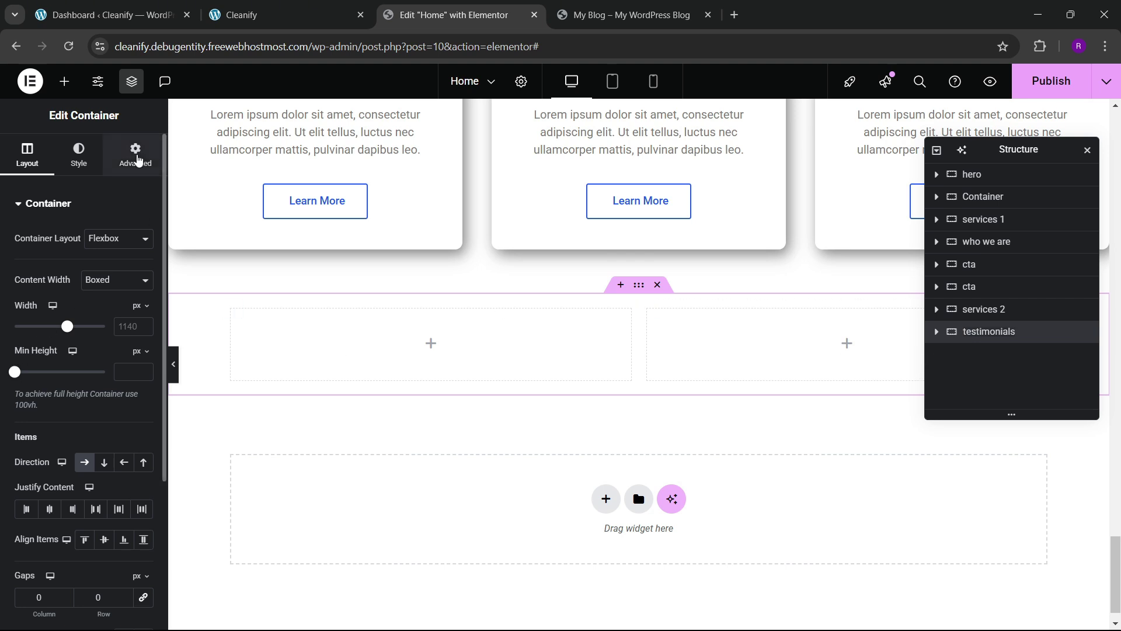
pyautogui.click(136, 154)
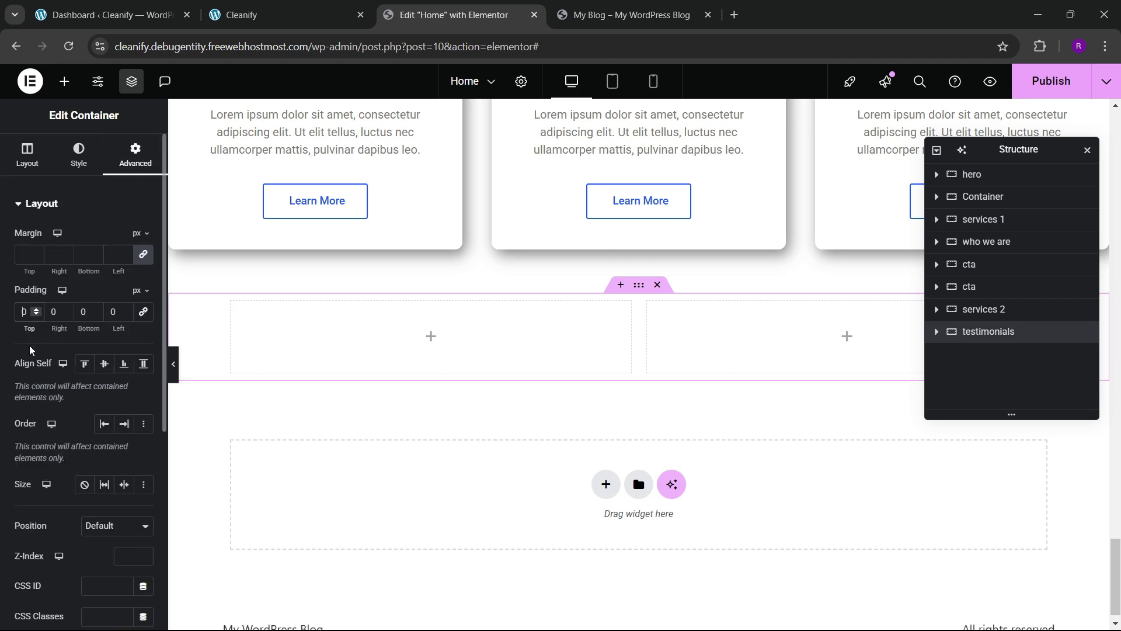
pyautogui.write('6060')
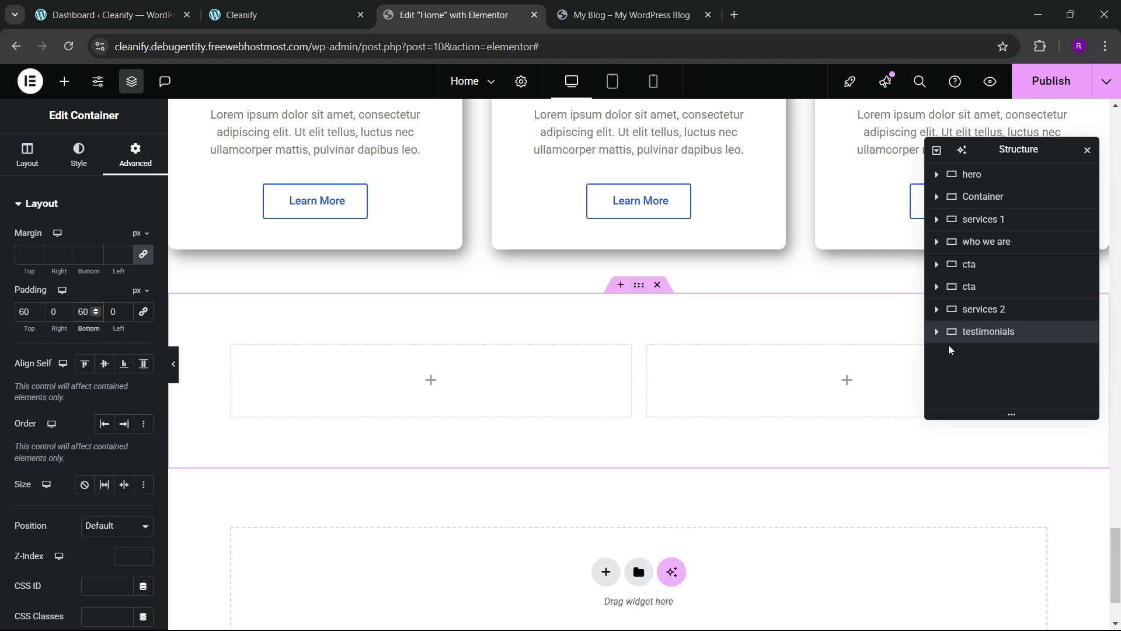
# - Set the first testimonials column's width to 40% and its padding to 0 on all sides
pyautogui.click(987, 353)
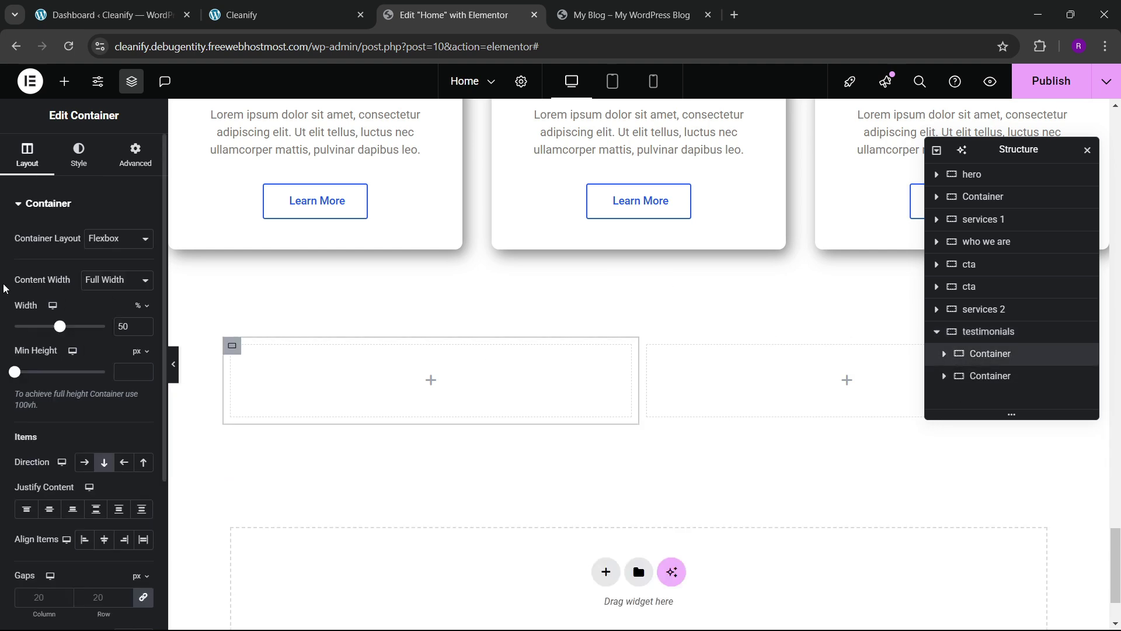
pyautogui.doubleClick(123, 326)
pyautogui.write('40')
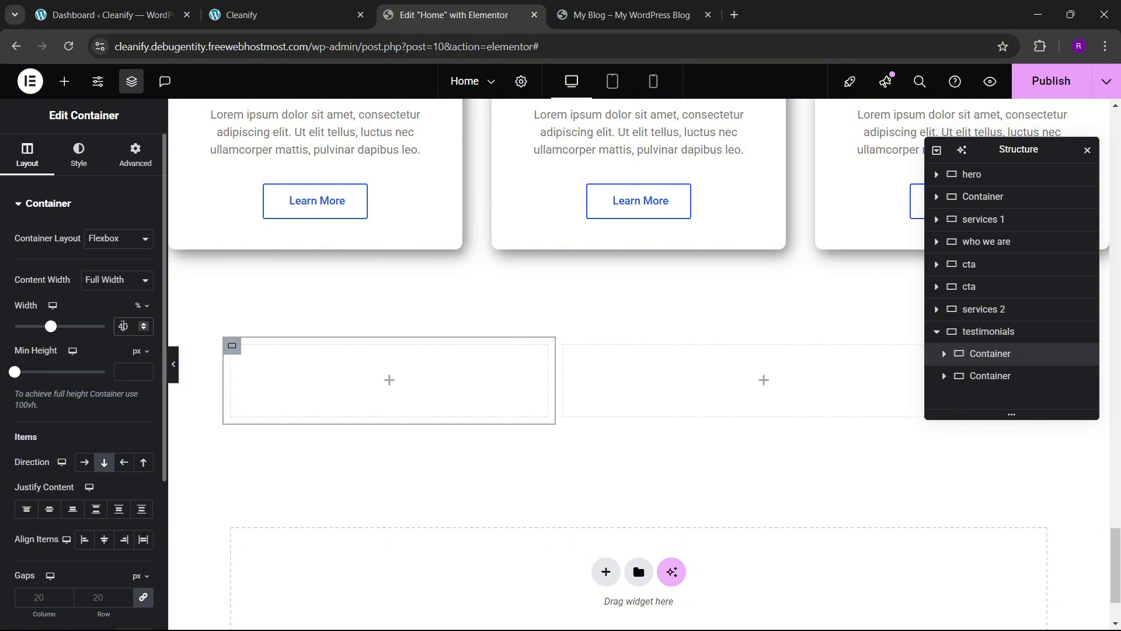
pyautogui.click(120, 167)
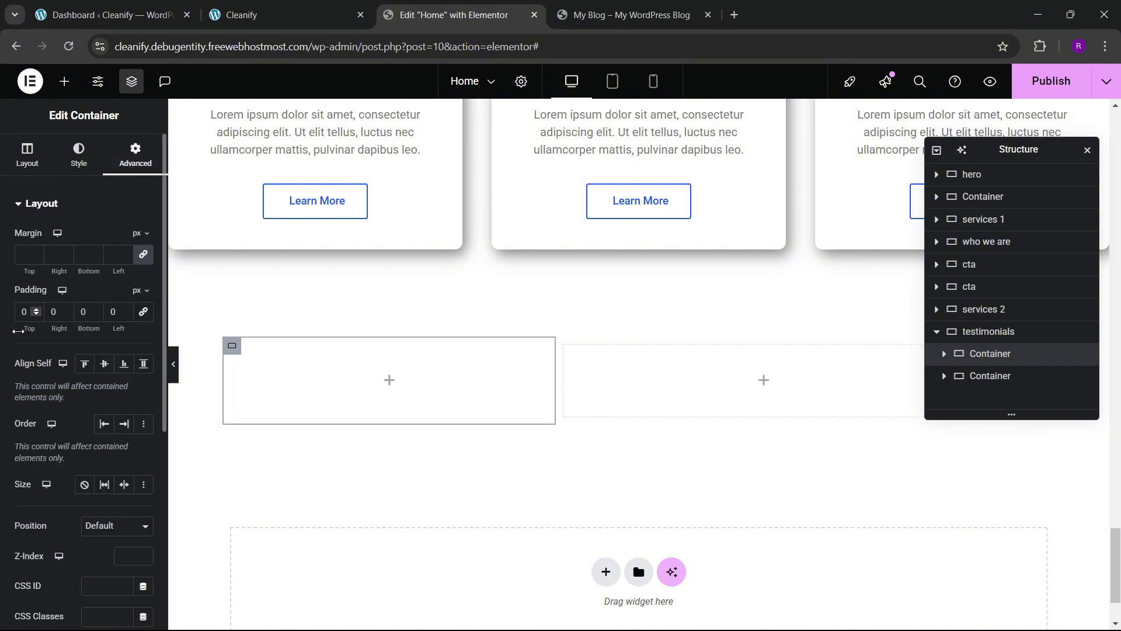
pyautogui.click(988, 331)
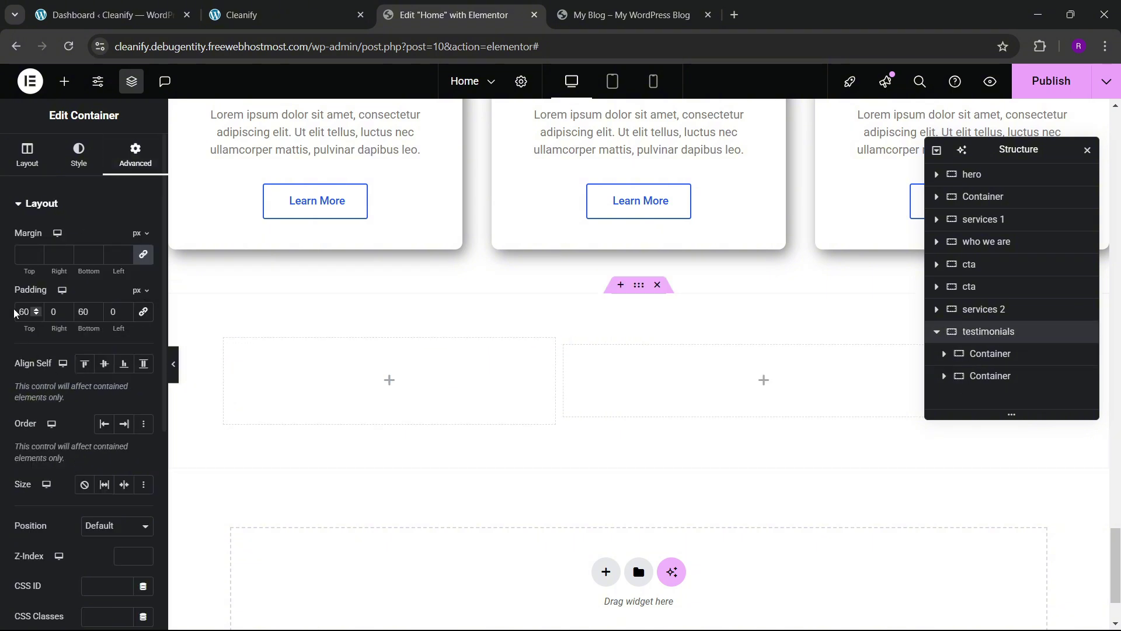
# - Set the second testimonials column's width to 60% and its padding to 0 on all sides
pyautogui.click(990, 375)
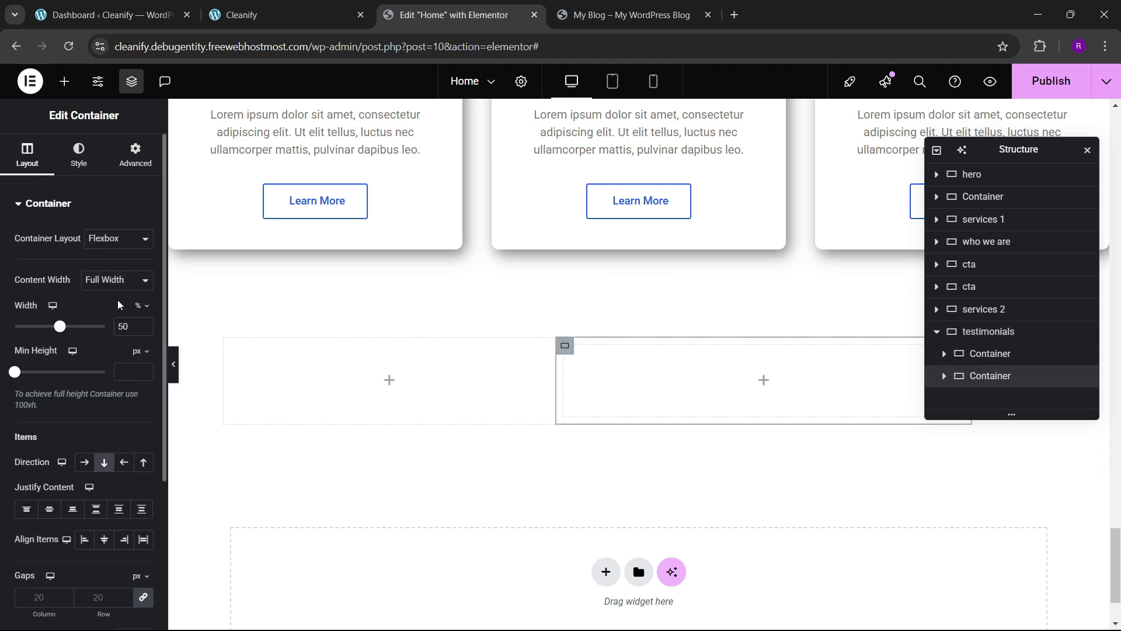
pyautogui.write('60')
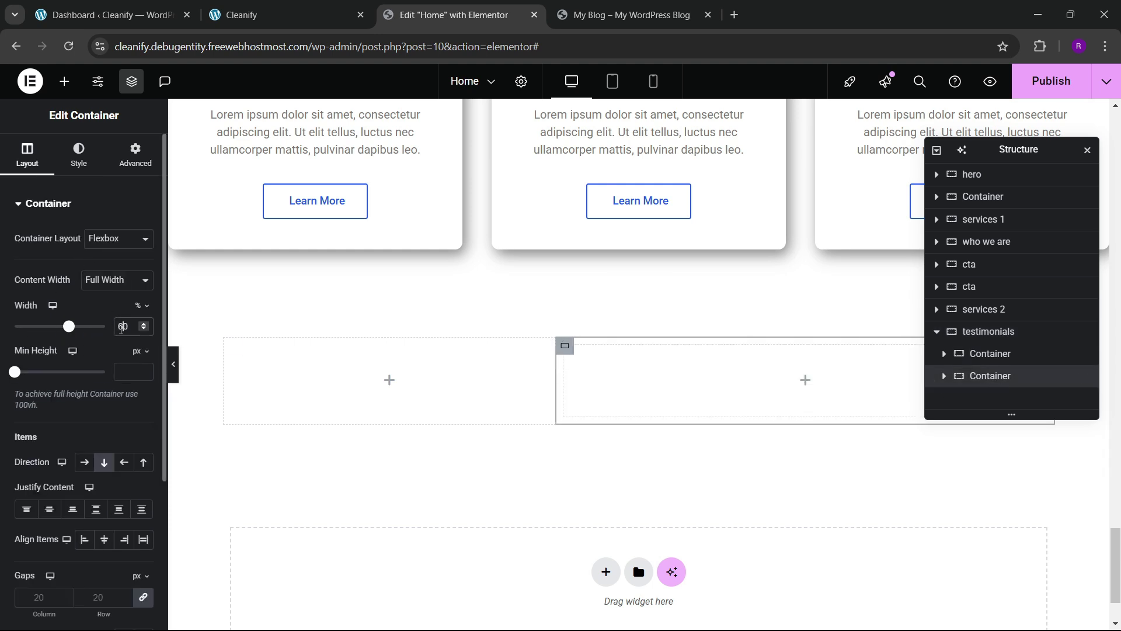
pyautogui.click(144, 159)
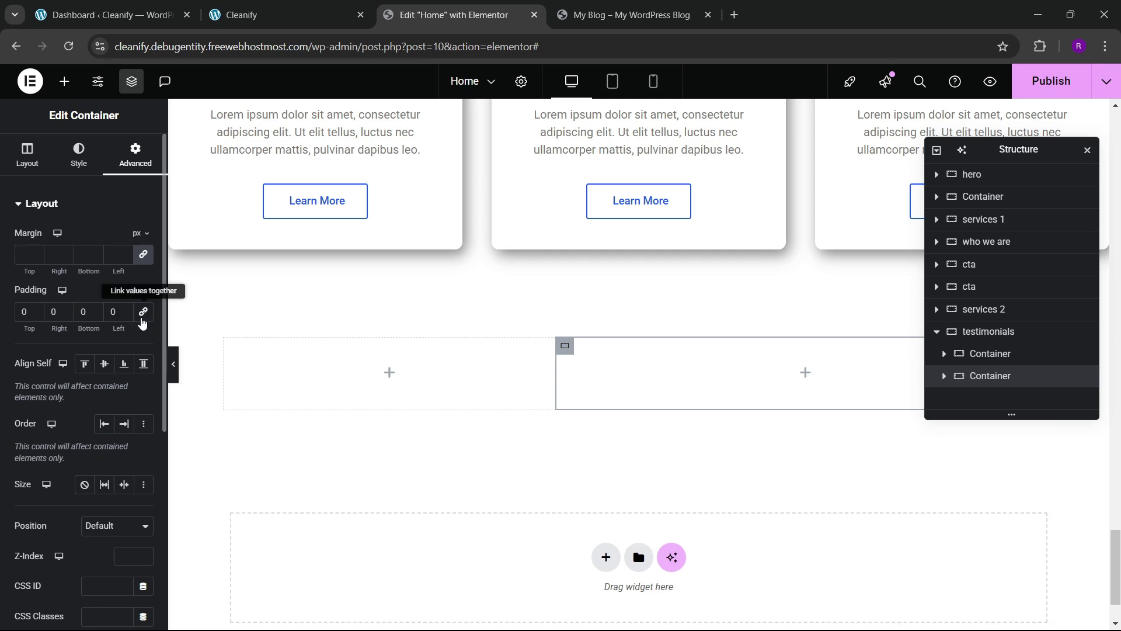
# - Copy the WHO WE ARE heading from services 2 and paste it into the first testimonials column
pyautogui.click(257, 9)
pyautogui.click(379, 7)
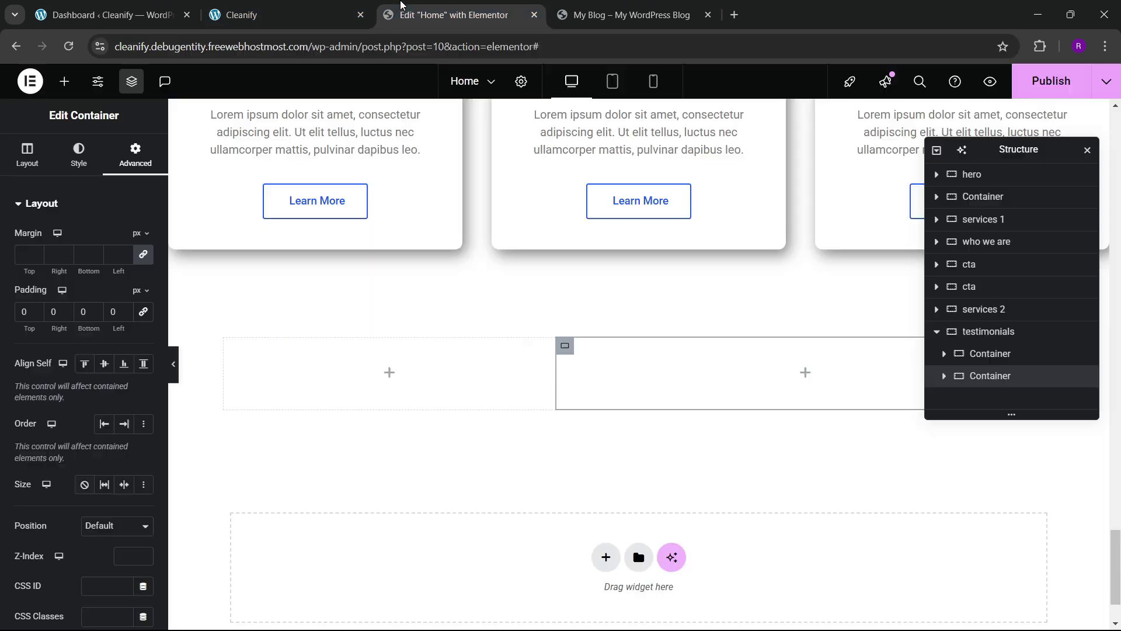
pyautogui.scroll(10, 566, 386)
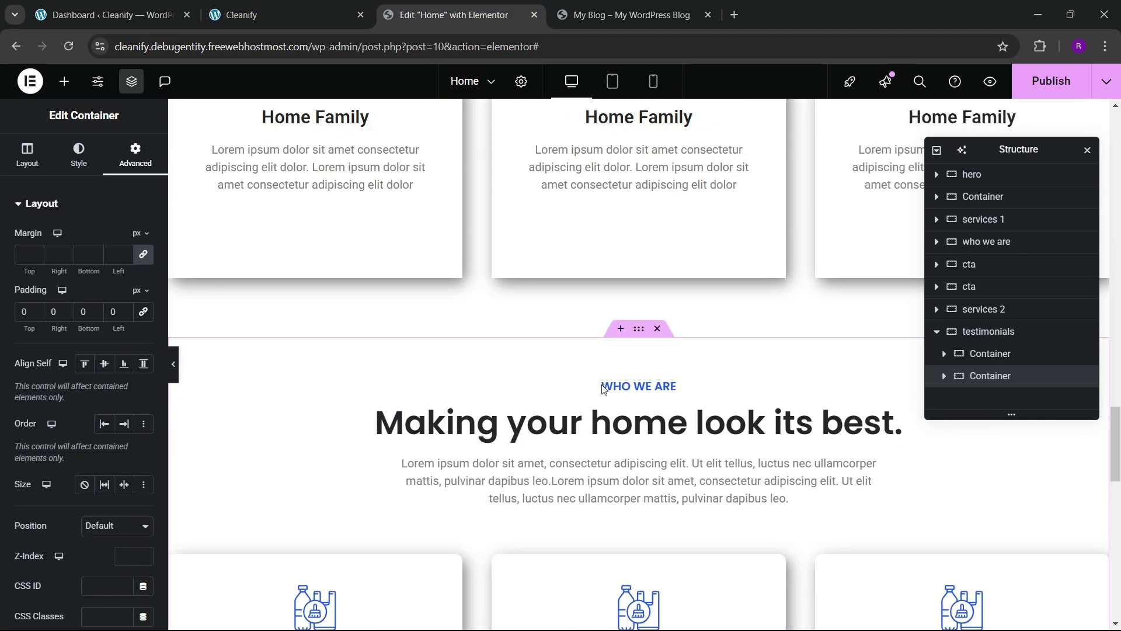
pyautogui.click(605, 386)
pyautogui.rightClick(607, 387)
pyautogui.scroll(-3, 504, 439)
pyautogui.scroll(-8, 503, 439)
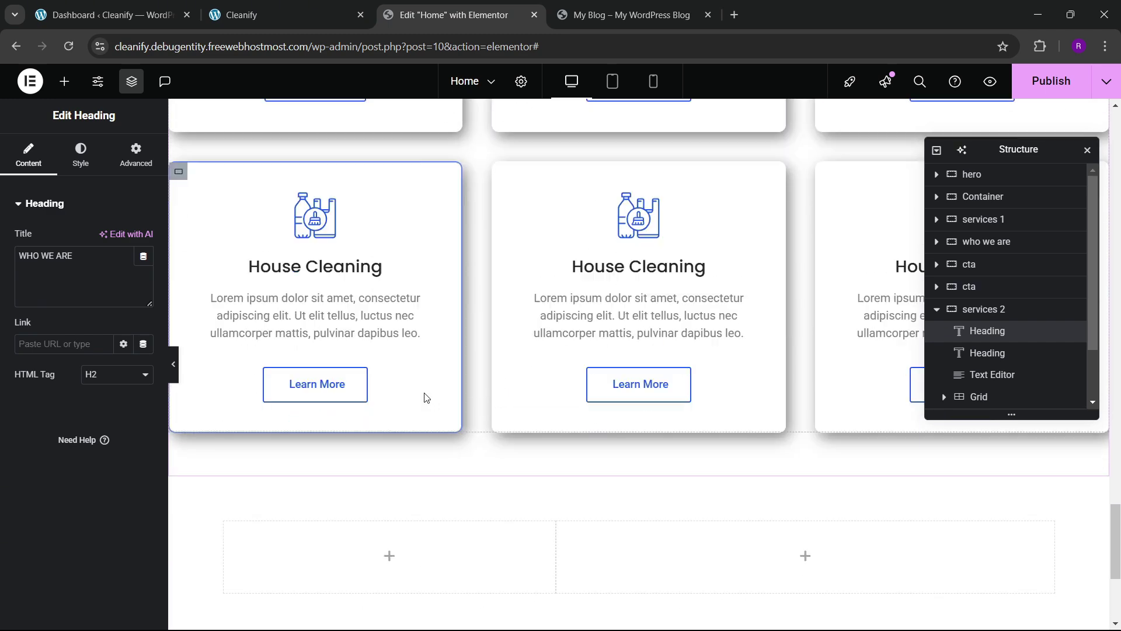
pyautogui.rightClick(272, 311)
pyautogui.click(308, 372)
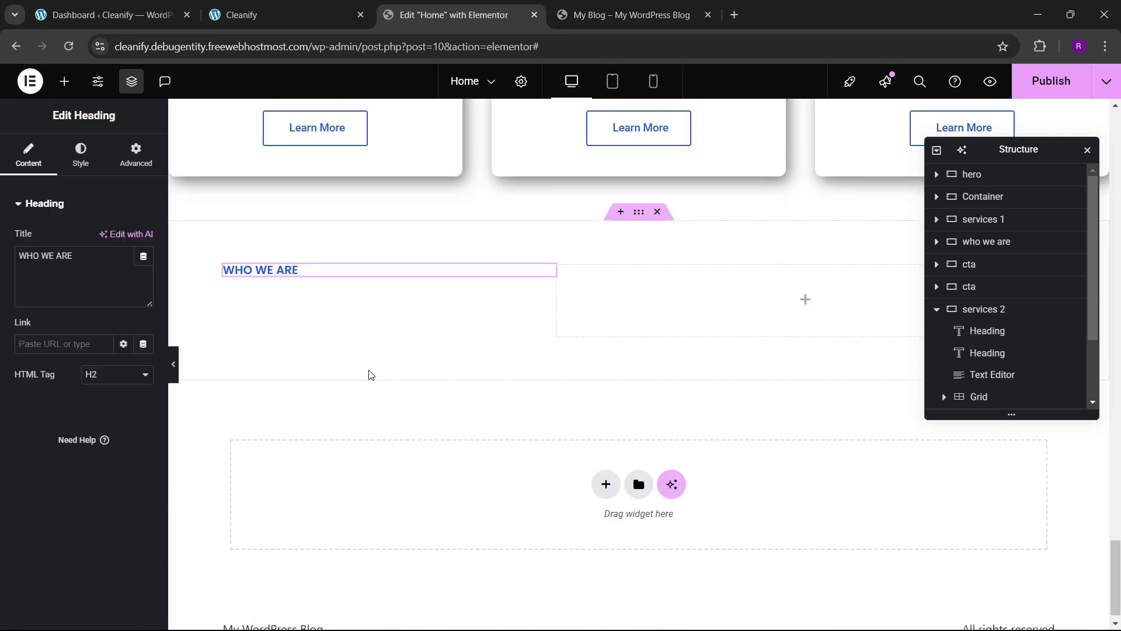
# - Replace the pasted heading's text with WHAT WE OFFER, copied from the Cleanify reference page
pyautogui.click(263, 15)
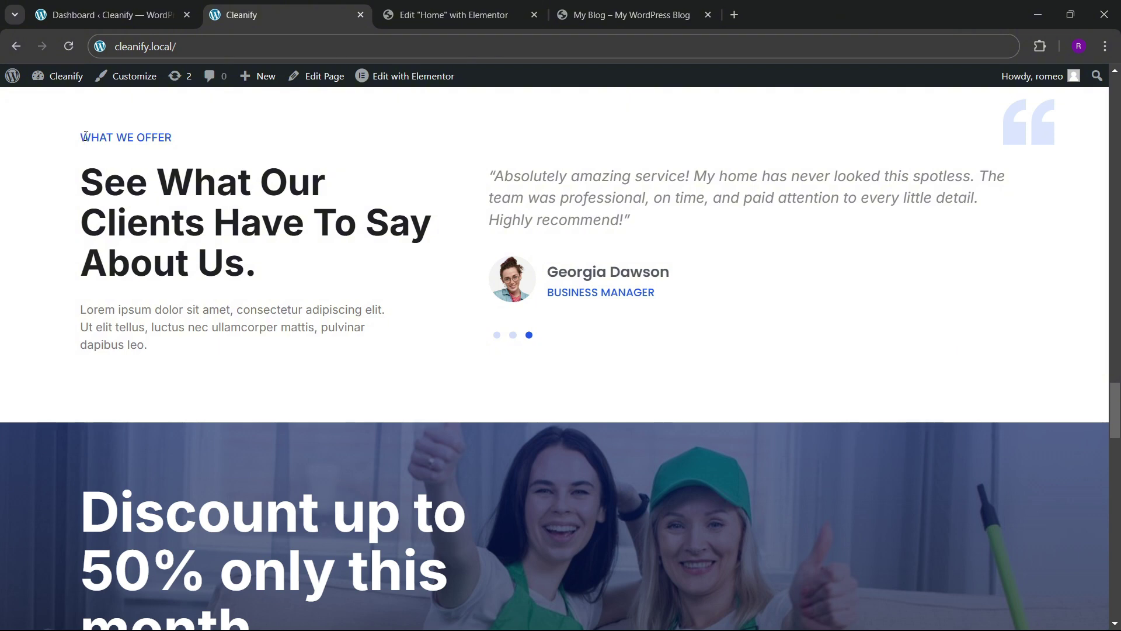
pyautogui.moveTo(80, 139); pyautogui.dragTo(178, 139)
pyautogui.hotkey('ctrl', 'c')
pyautogui.click(453, 15)
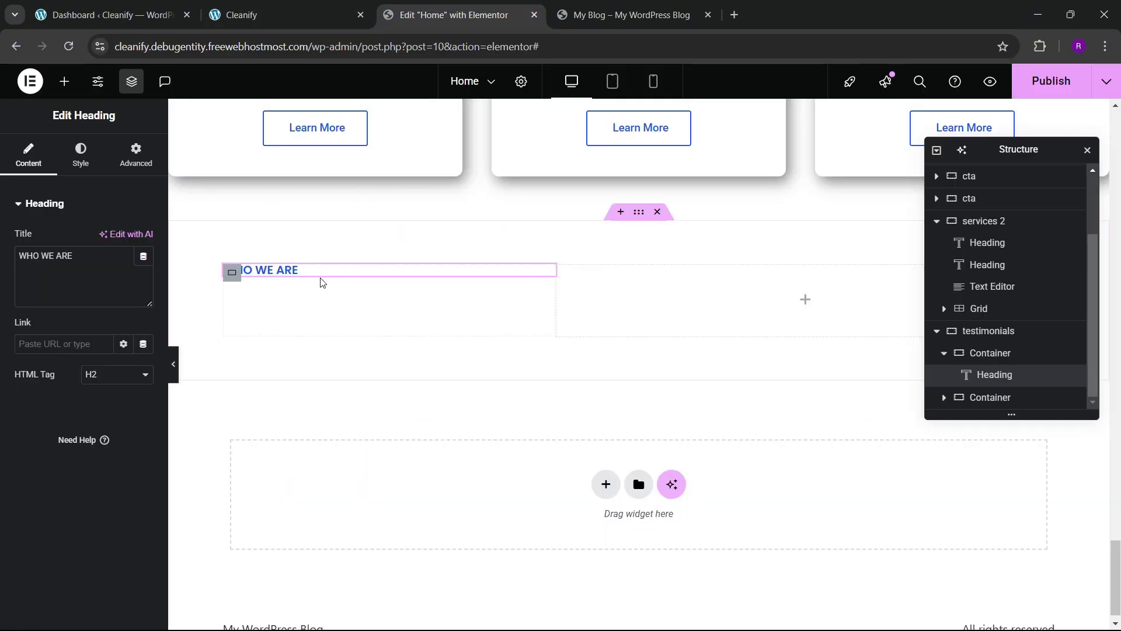
pyautogui.hotkey('ctrl', 'v')
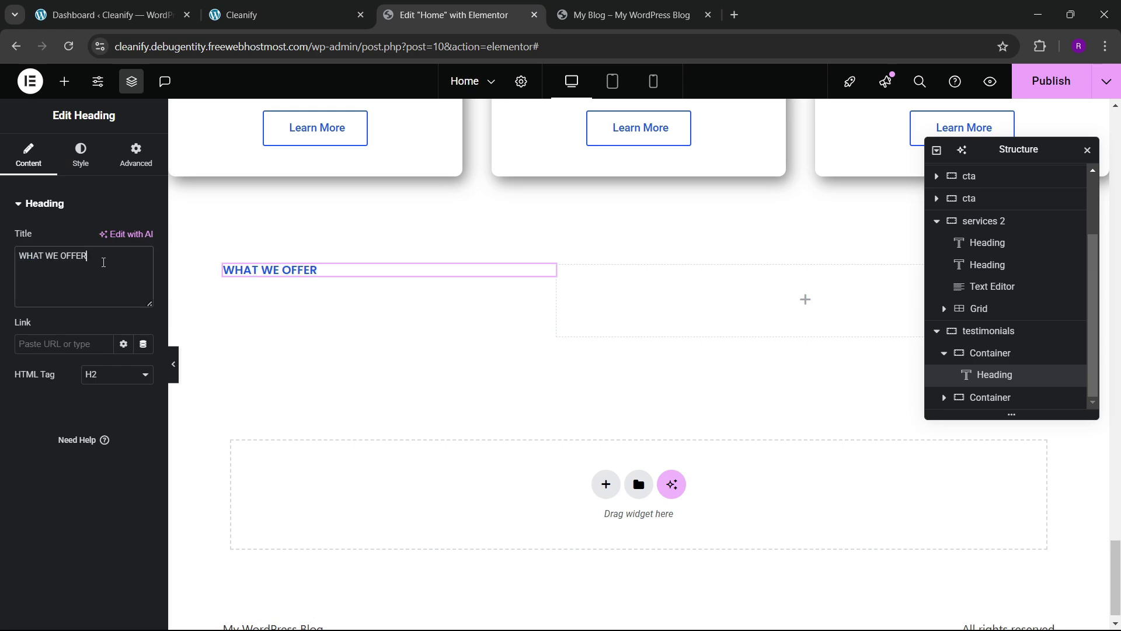
# - Copy the "Making your home look its best." heading from services 2 into the first testimonials column, under WHAT WE OFFER
pyautogui.click(263, 15)
pyautogui.click(410, 6)
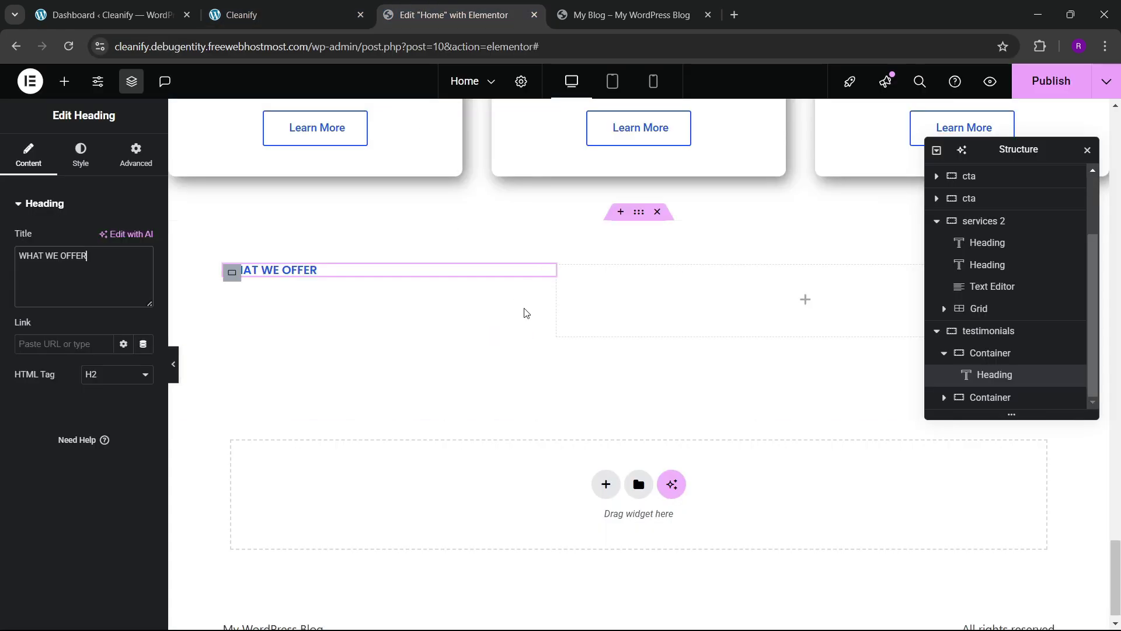
pyautogui.scroll(10, 421, 277)
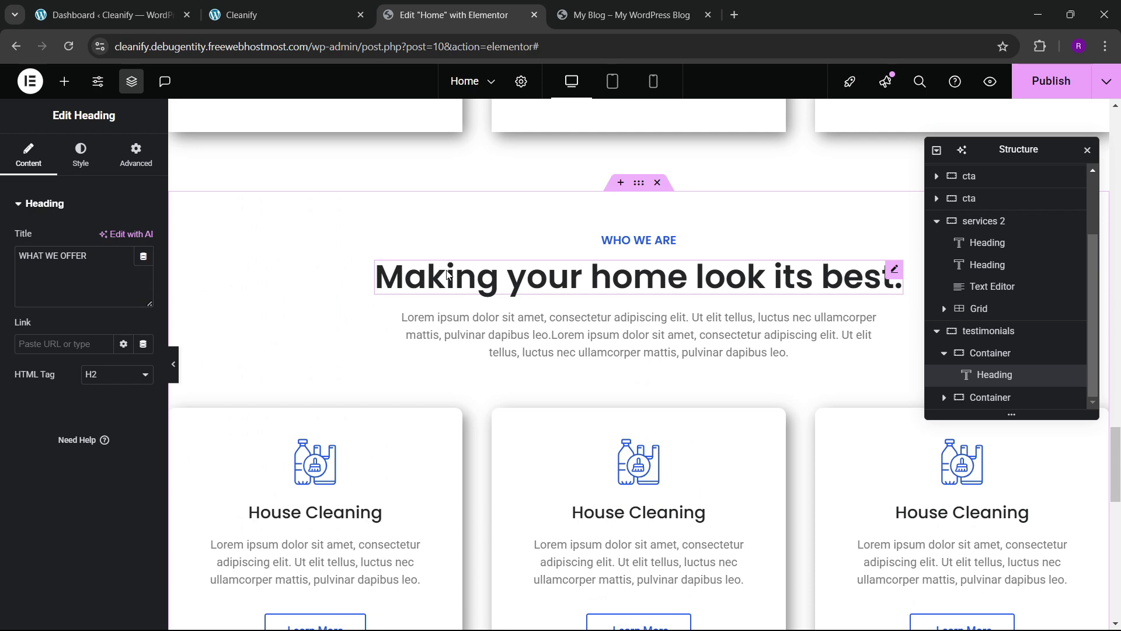
pyautogui.rightClick(447, 275)
pyautogui.click(467, 341)
pyautogui.scroll(-9, 433, 304)
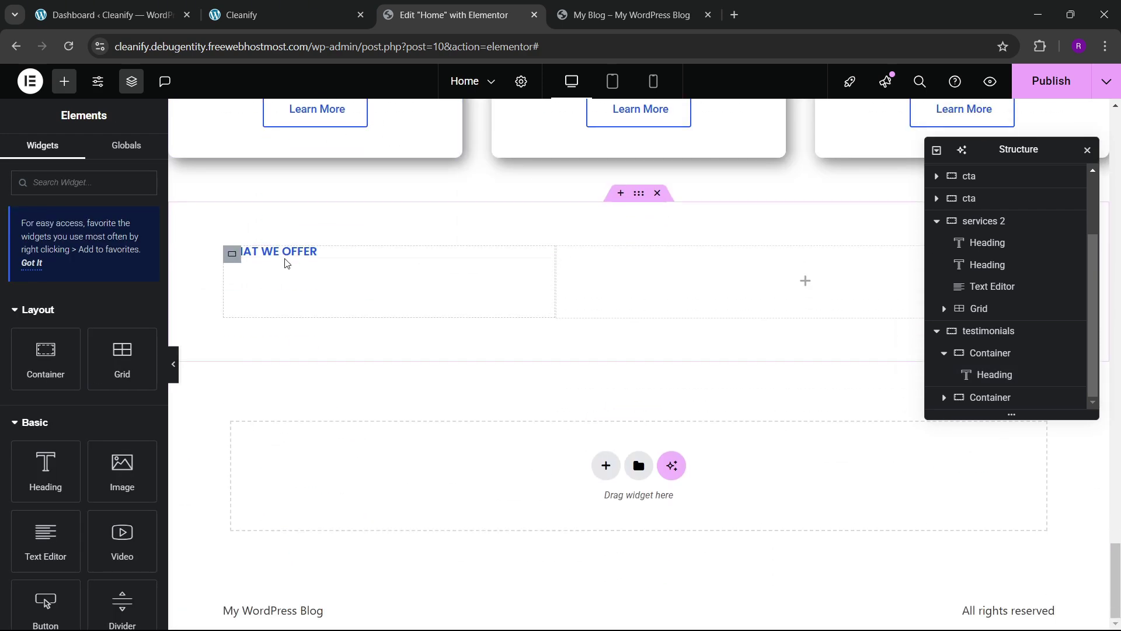
pyautogui.rightClick(286, 264)
pyautogui.click(309, 356)
# - Replace the large heading's text with the reference page's "See what our clients have to say about us." and align it left
pyautogui.hotkey('ctrl', 'shift', 'Tab')
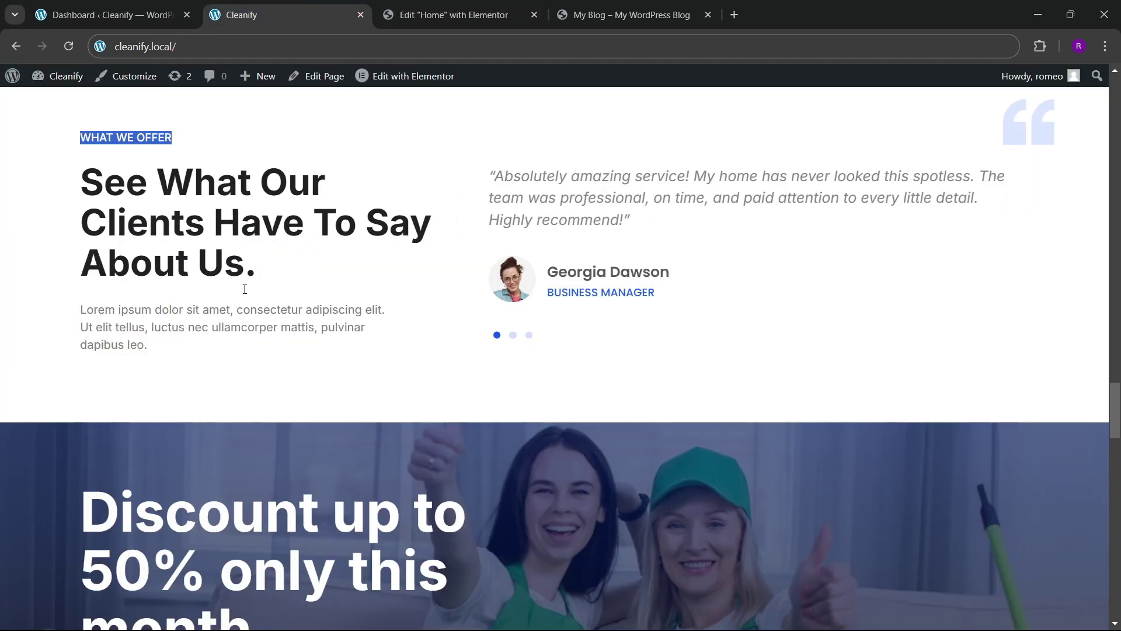
pyautogui.click(98, 231)
pyautogui.moveTo(83, 190); pyautogui.dragTo(257, 282)
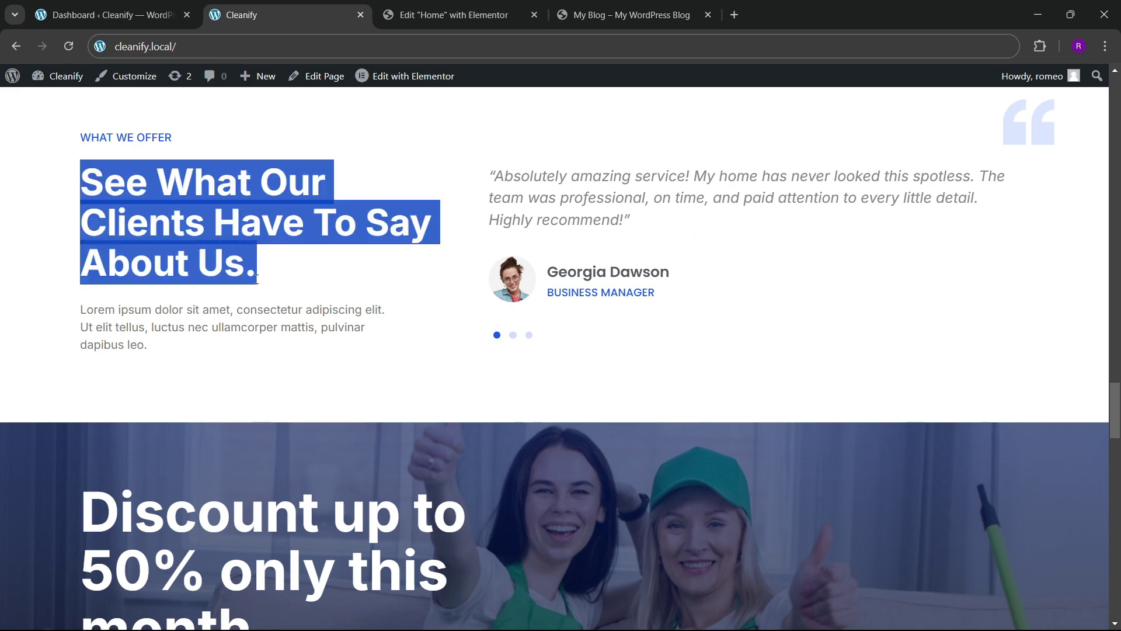
pyautogui.click(451, 6)
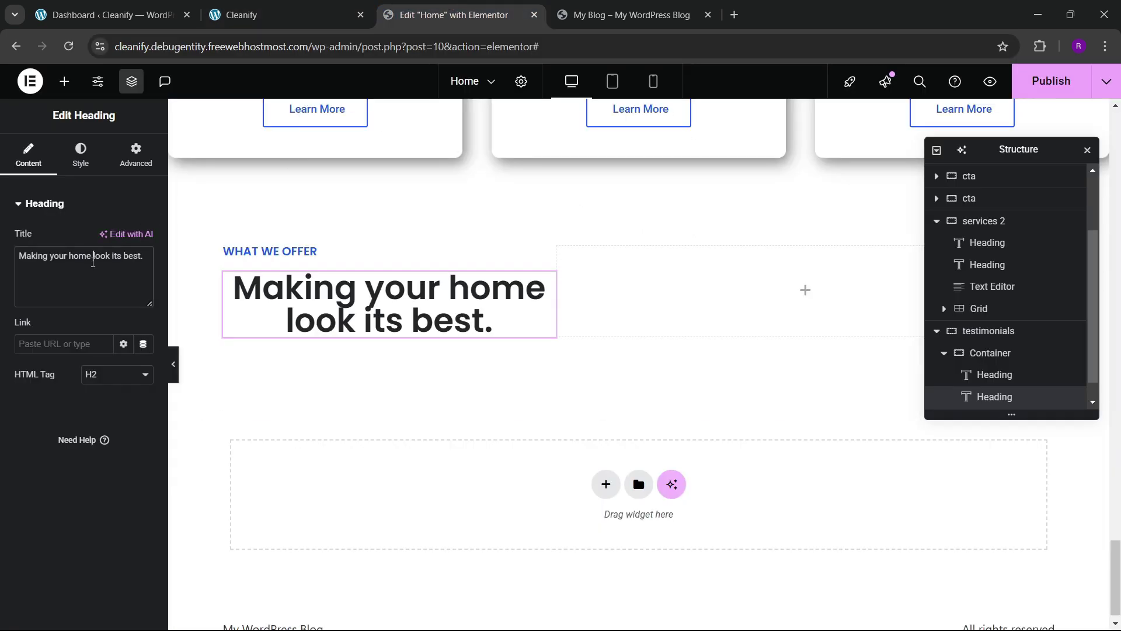
pyautogui.hotkey('ctrl', 'a')
pyautogui.hotkey('ctrl', 'v')
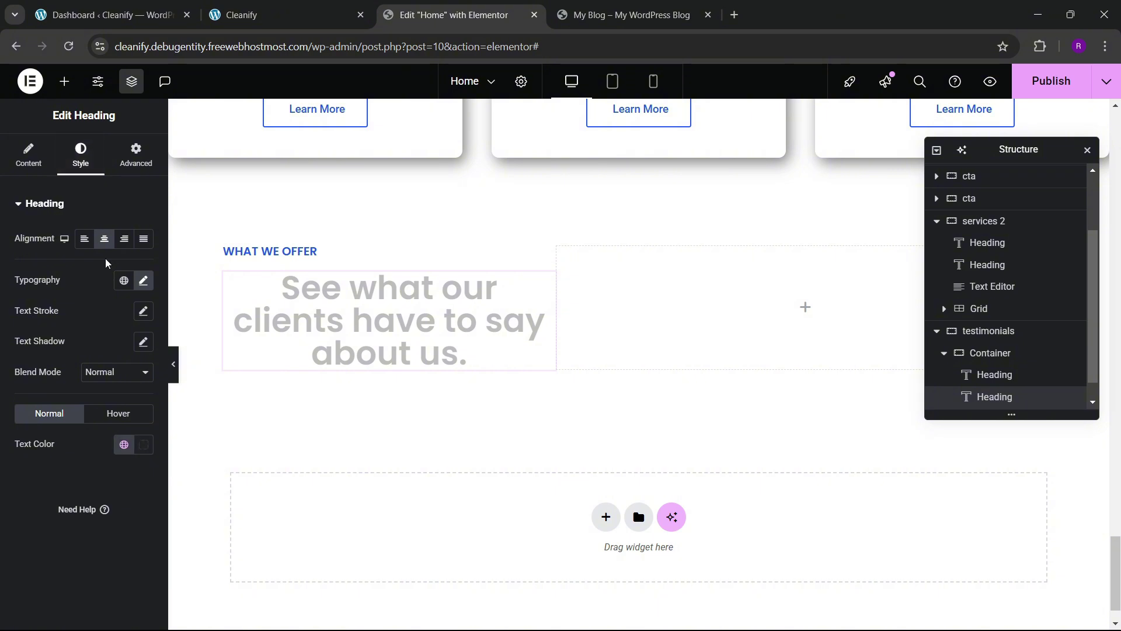
pyautogui.click(85, 238)
pyautogui.click(274, 14)
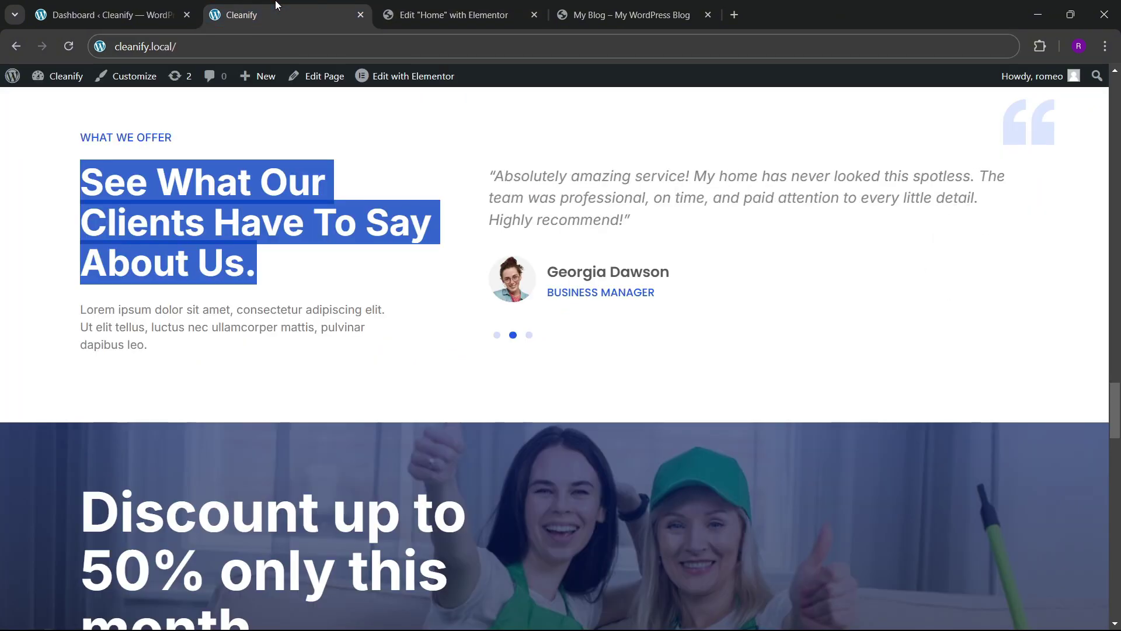
pyautogui.click(415, 6)
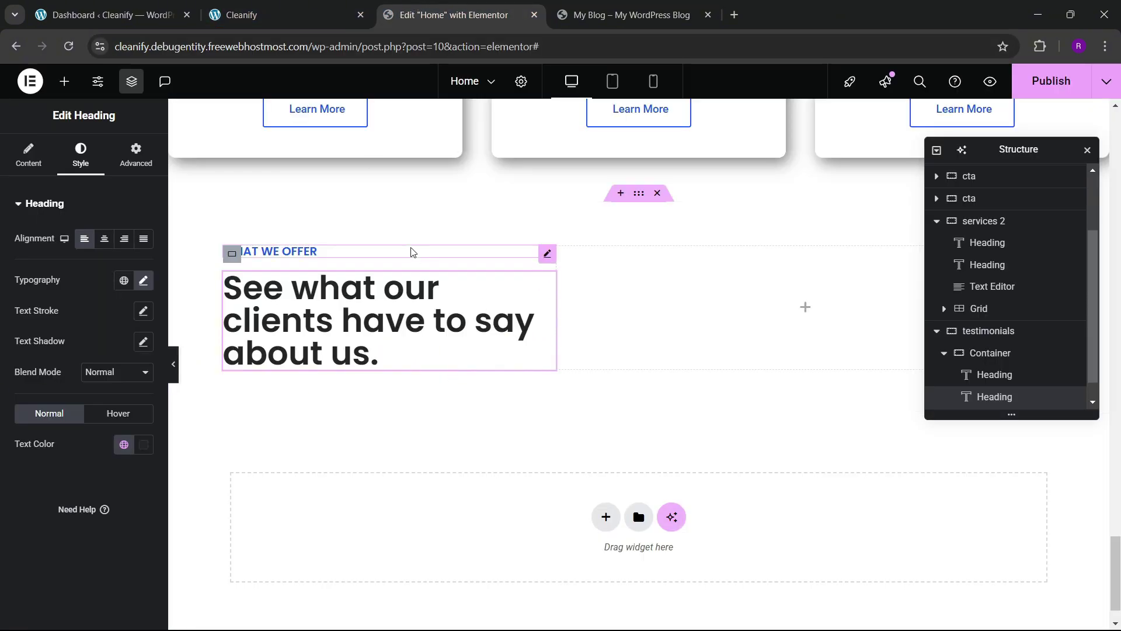
# - Set the testimonials container's boxed content width to 1300 px and compare the section with the Cleanify reference page
pyautogui.scroll(4, 412, 252)
pyautogui.scroll(-3, 416, 258)
pyautogui.click(639, 265)
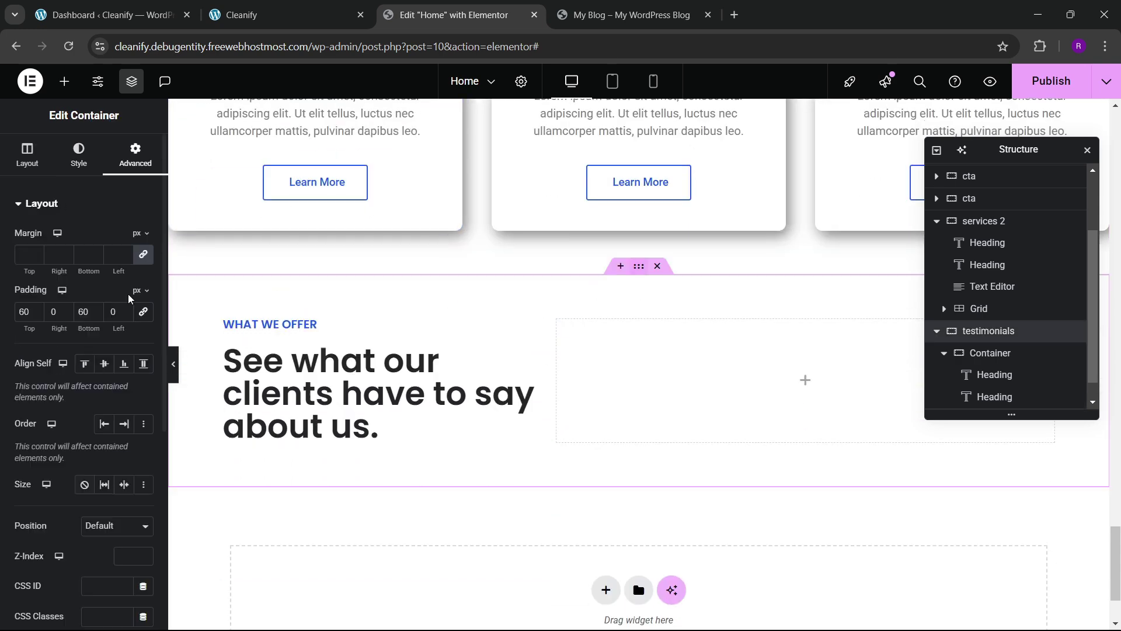
pyautogui.click(35, 156)
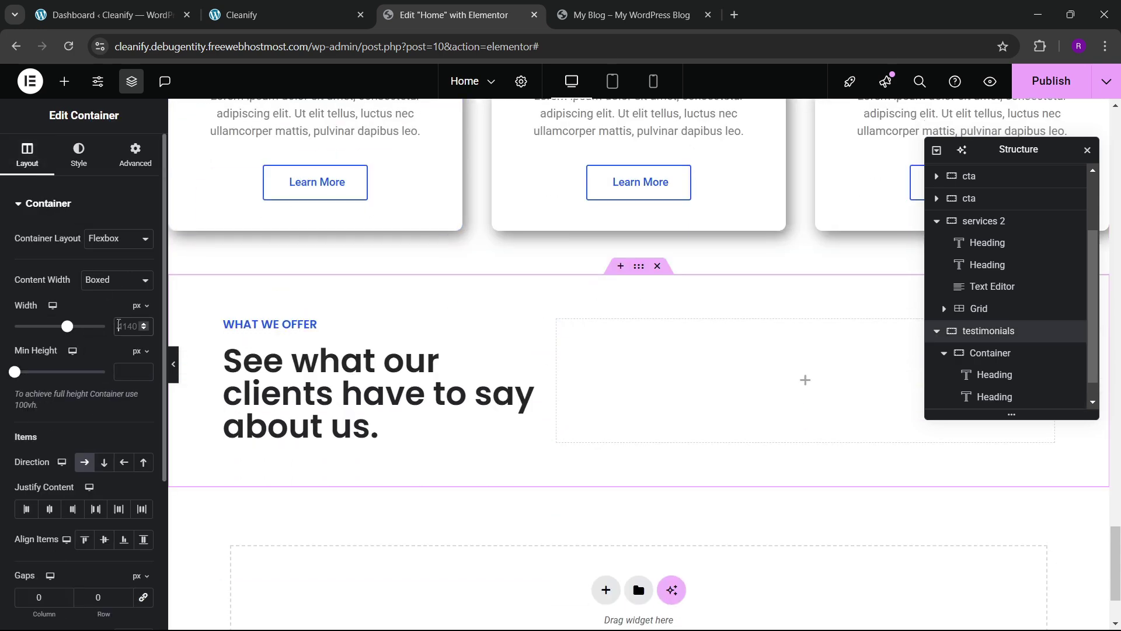
pyautogui.click(118, 325)
pyautogui.write('1300')
pyautogui.scroll(-1, 413, 362)
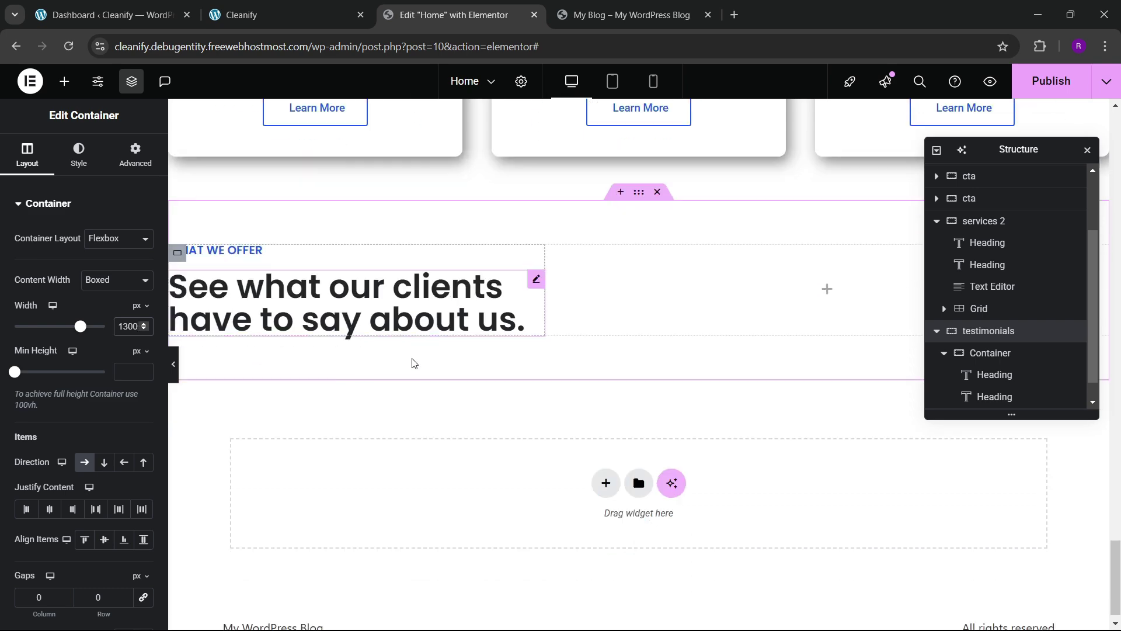
pyautogui.scroll(4, 412, 363)
pyautogui.click(262, 15)
pyautogui.click(455, 15)
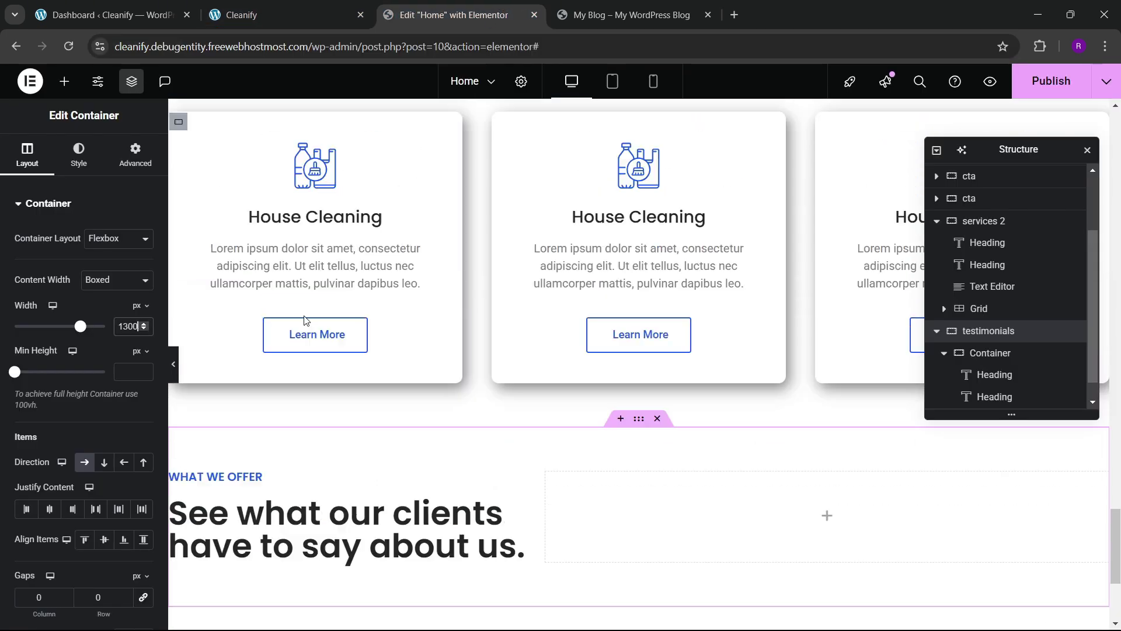
# - Copy the Lorem ipsum paragraph from services 2 and paste it below the "See what our clients have to say about us." heading
pyautogui.scroll(8, 303, 320)
pyautogui.rightClick(483, 298)
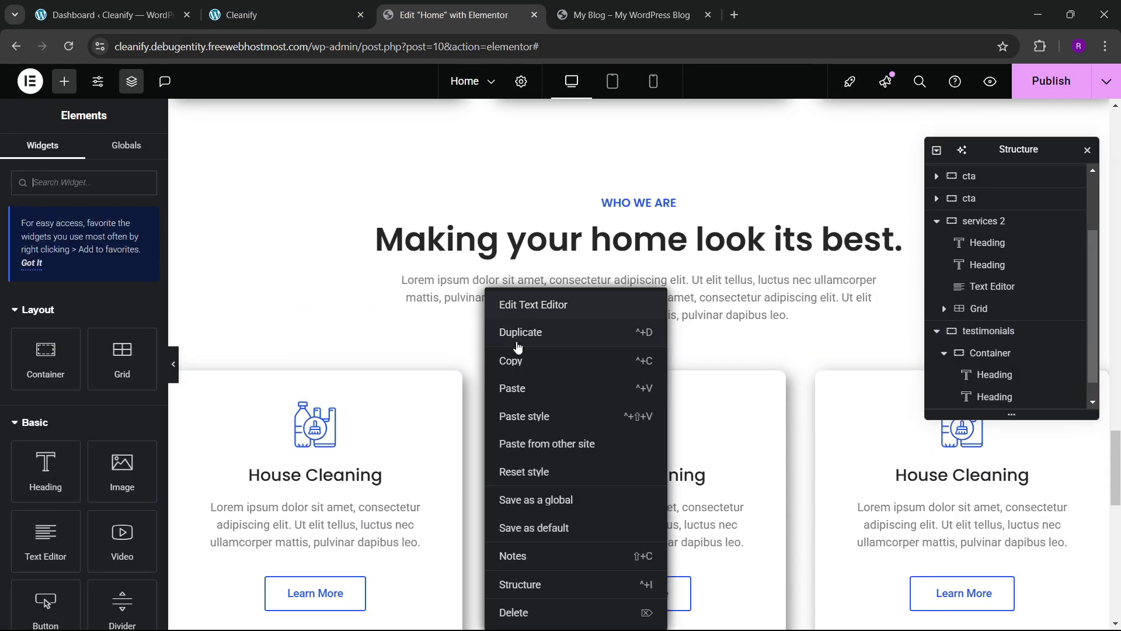
pyautogui.click(513, 364)
pyautogui.scroll(-7, 512, 368)
pyautogui.rightClick(361, 296)
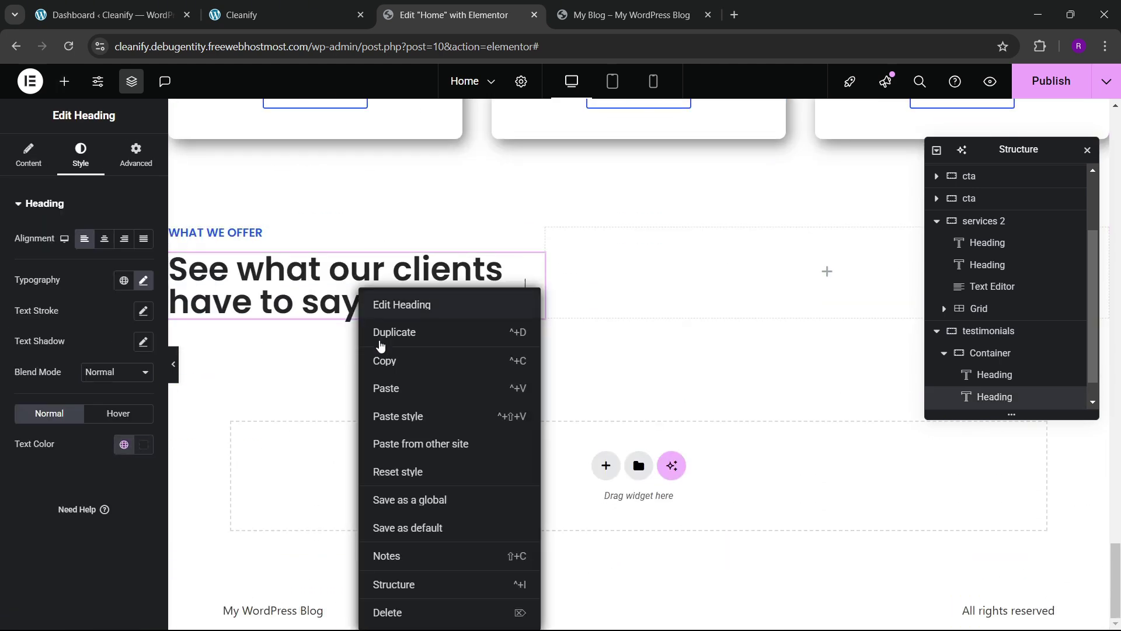
pyautogui.click(385, 389)
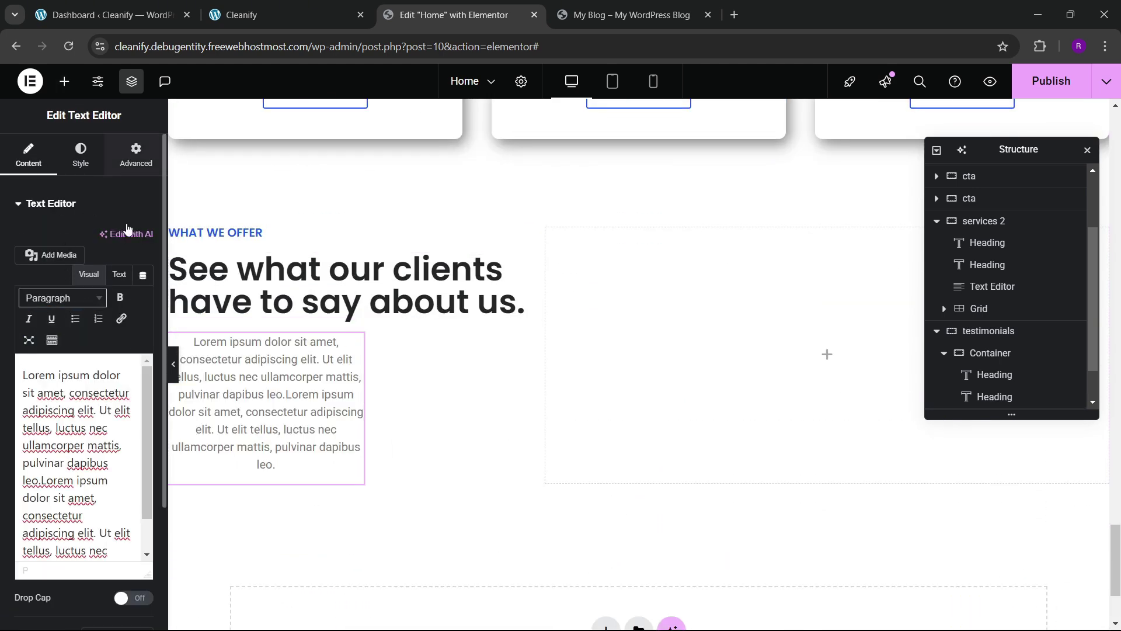
# - Set the pasted testimonials paragraph to full width and align its text left
pyautogui.click(136, 155)
pyautogui.click(117, 352)
pyautogui.click(108, 380)
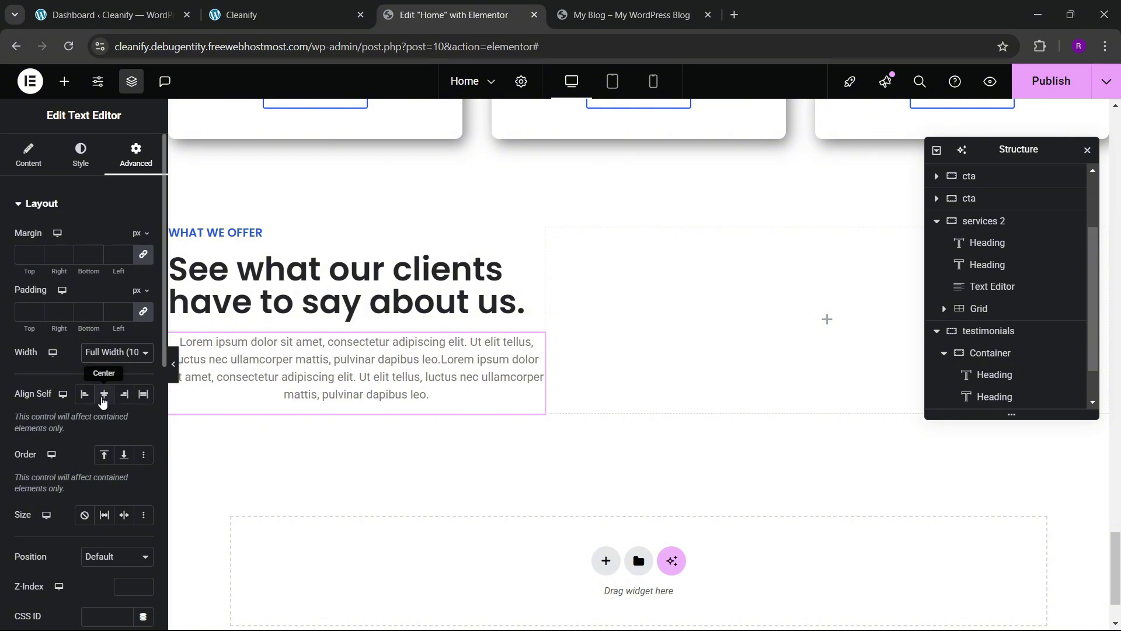
pyautogui.click(80, 154)
pyautogui.click(85, 238)
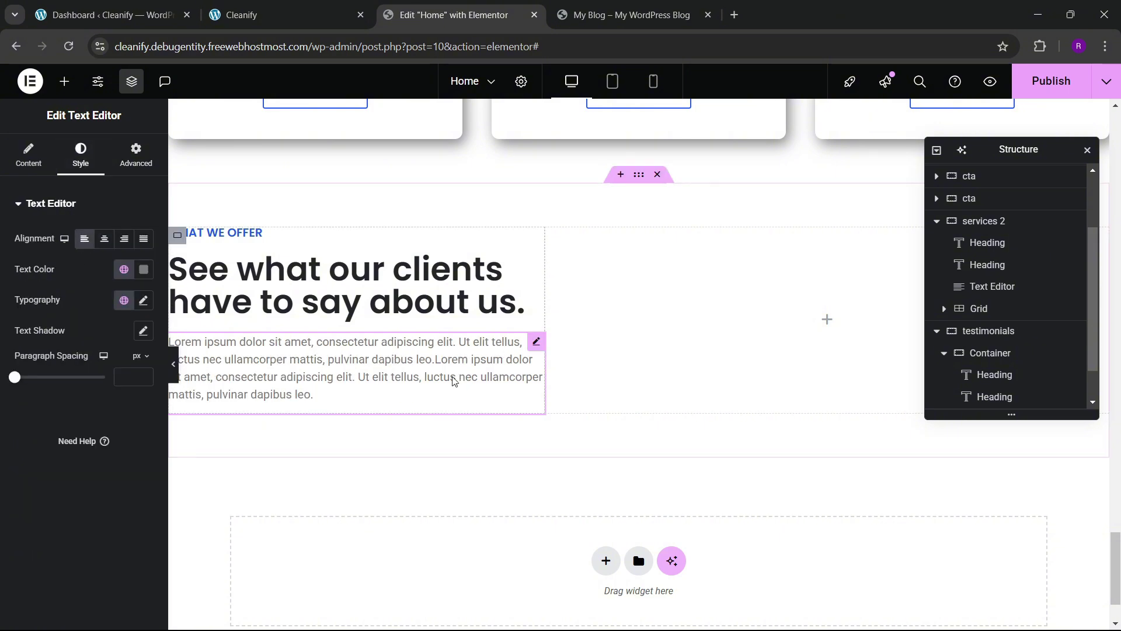
pyautogui.click(339, 13)
pyautogui.click(397, 13)
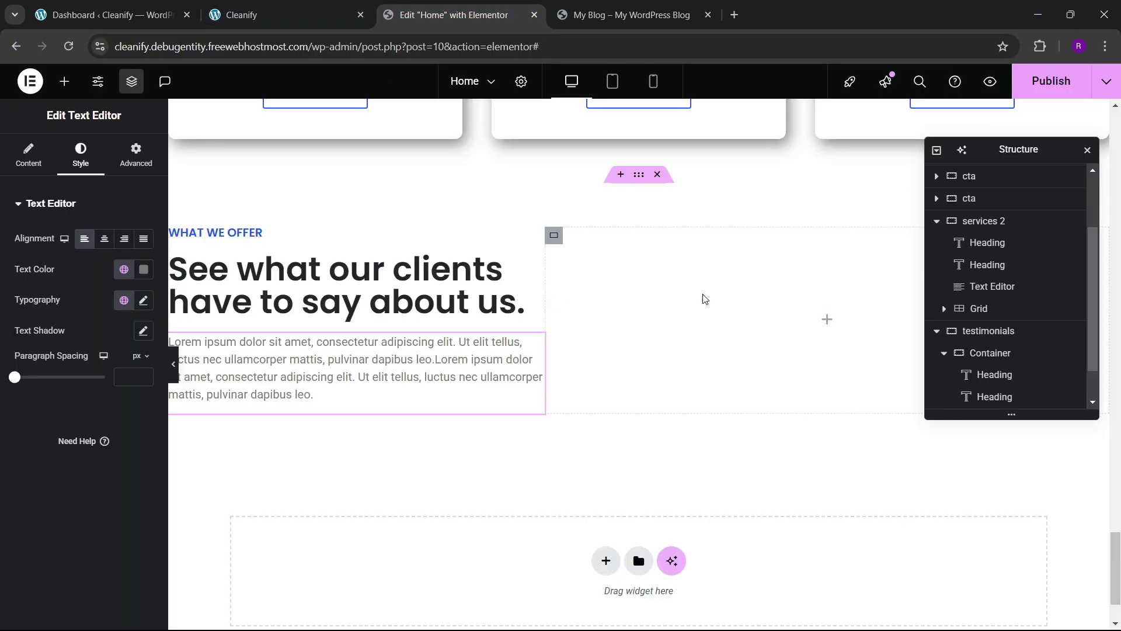
# - Add a Carousel widget to the empty second testimonials column and check the reference page's testimonial slider
pyautogui.click(64, 81)
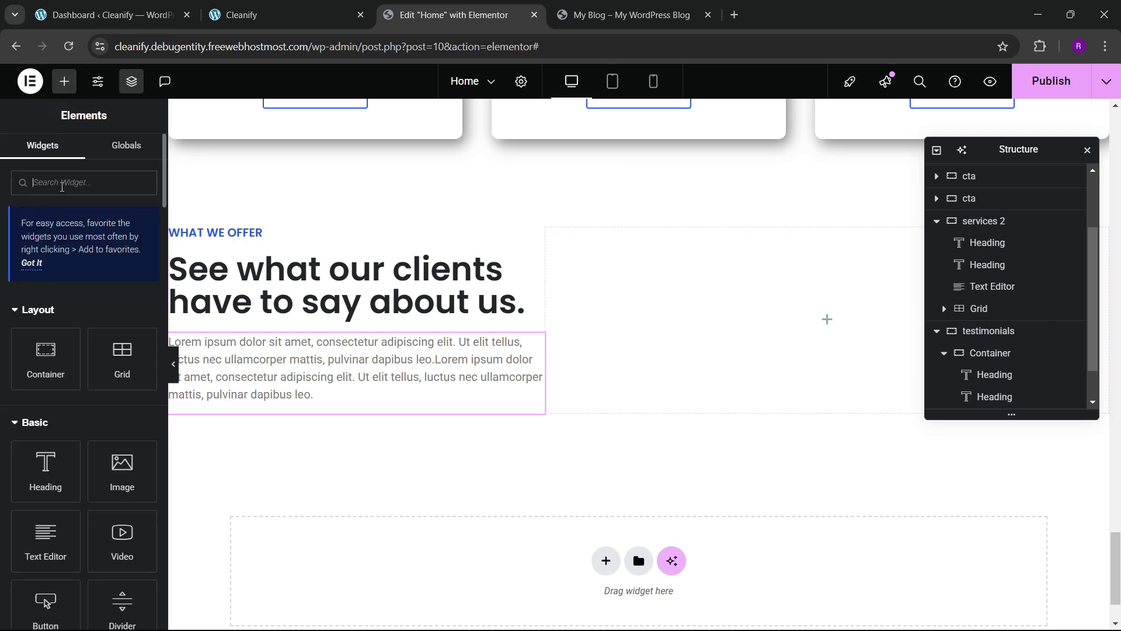
pyautogui.write('card')
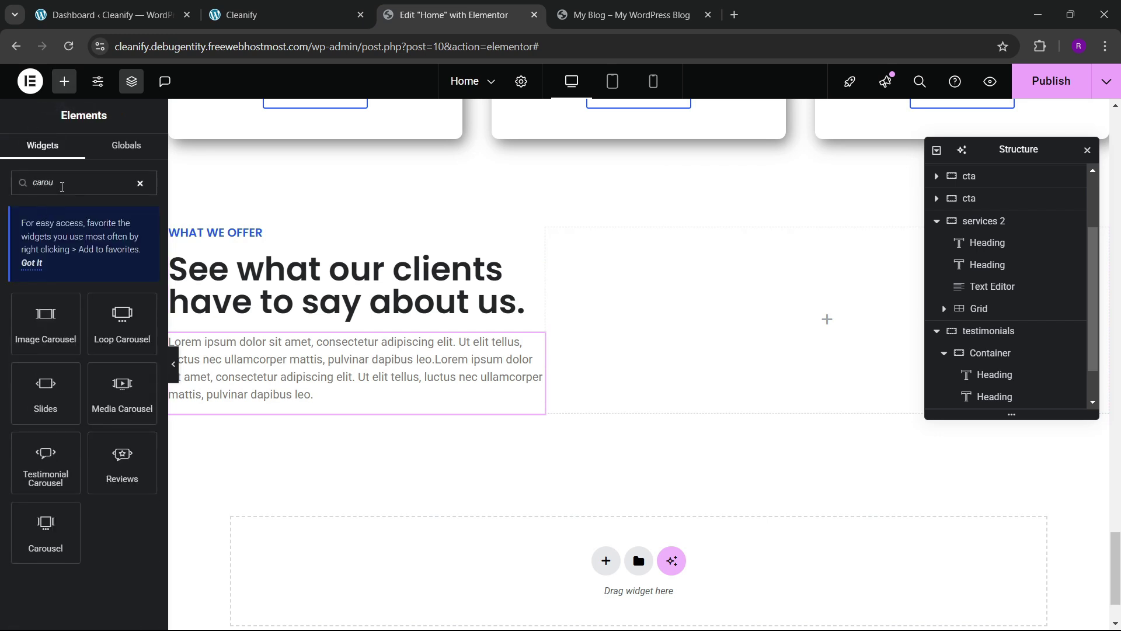
pyautogui.moveTo(16, 565); pyautogui.dragTo(779, 349)
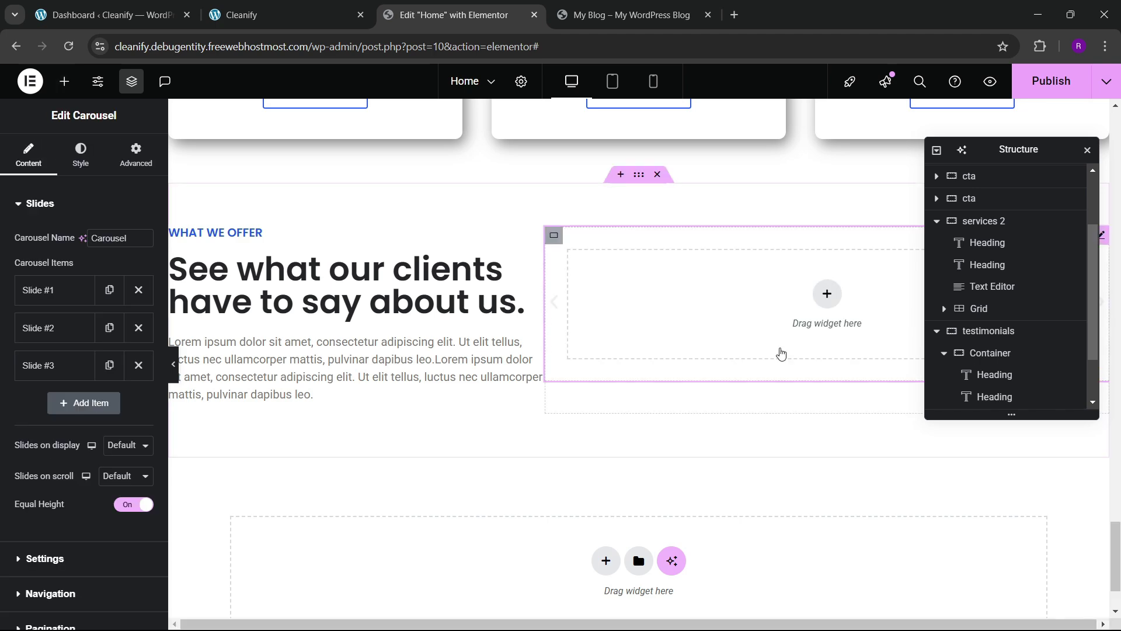
pyautogui.click(315, 15)
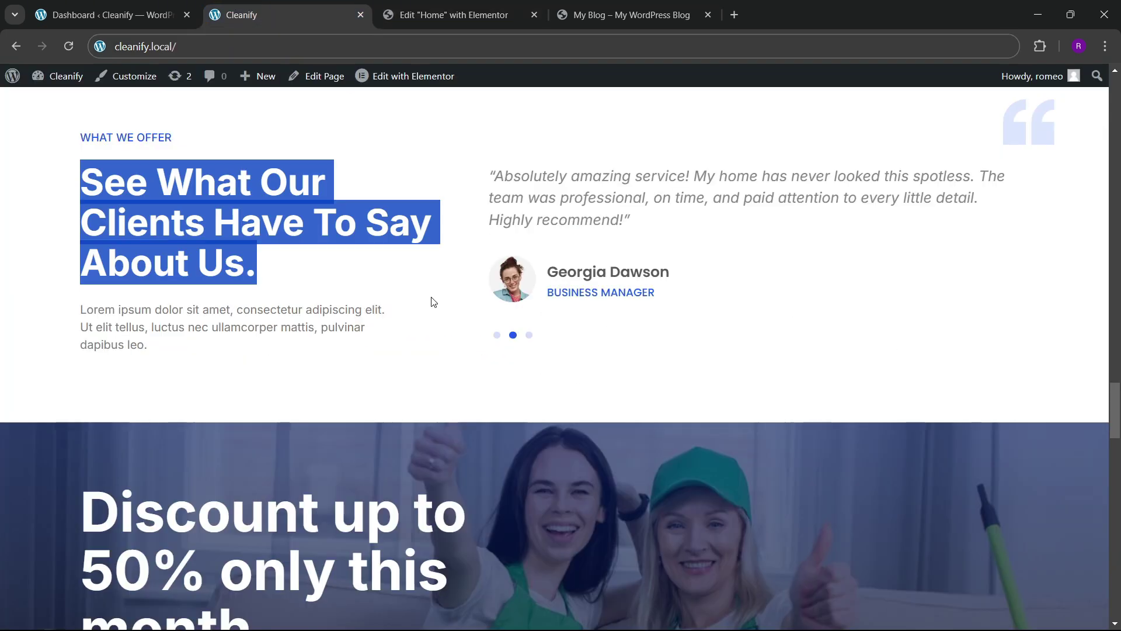
pyautogui.click(481, 321)
pyautogui.click(455, 14)
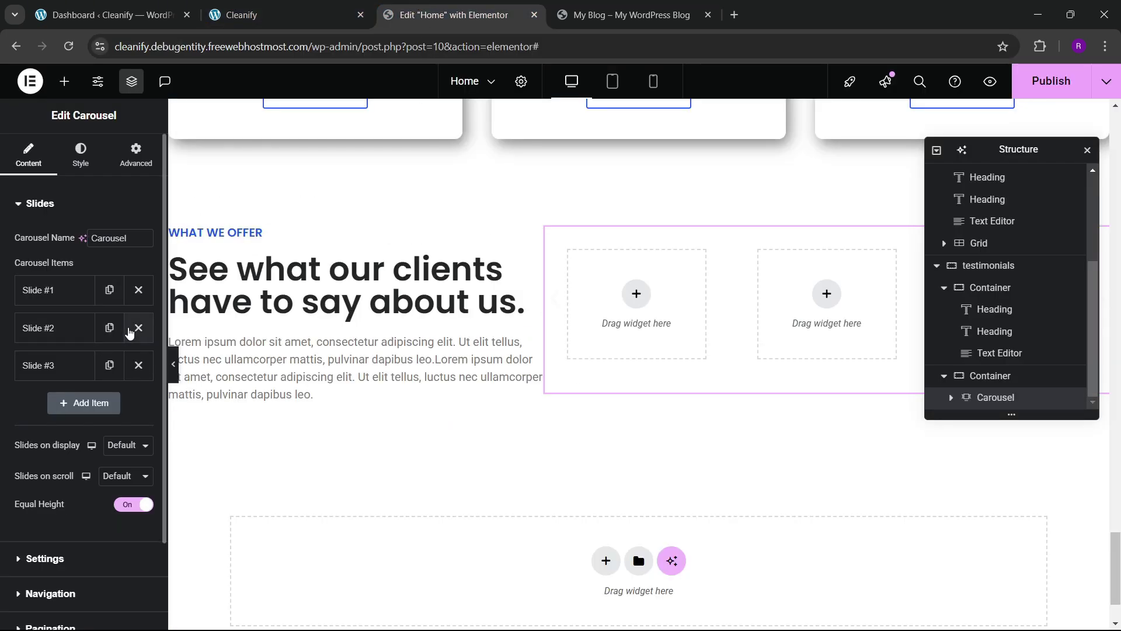
# - Delete the carousel's second and third slides, set slides on display to 1, and choose the slides on scroll value
pyautogui.click(136, 328)
pyautogui.click(136, 327)
pyautogui.click(126, 369)
pyautogui.click(111, 389)
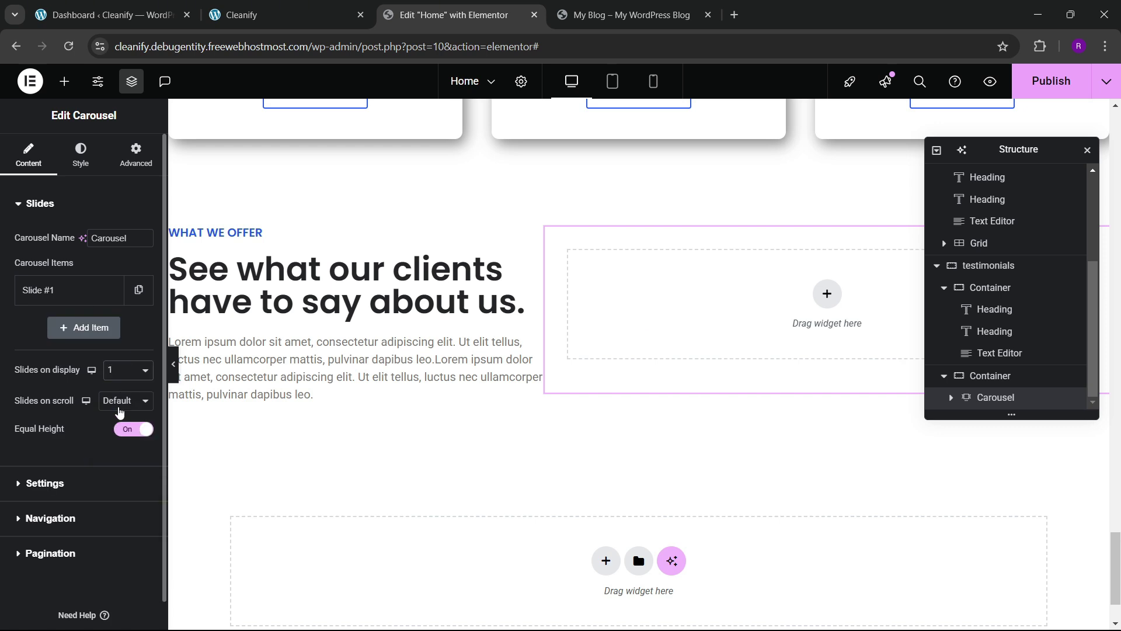
pyautogui.click(124, 400)
pyautogui.click(120, 421)
# - Set the carousel's scroll speed to 3000 ms, disable pausing on hover and on interaction, and hide its navigation arrows
pyautogui.click(47, 483)
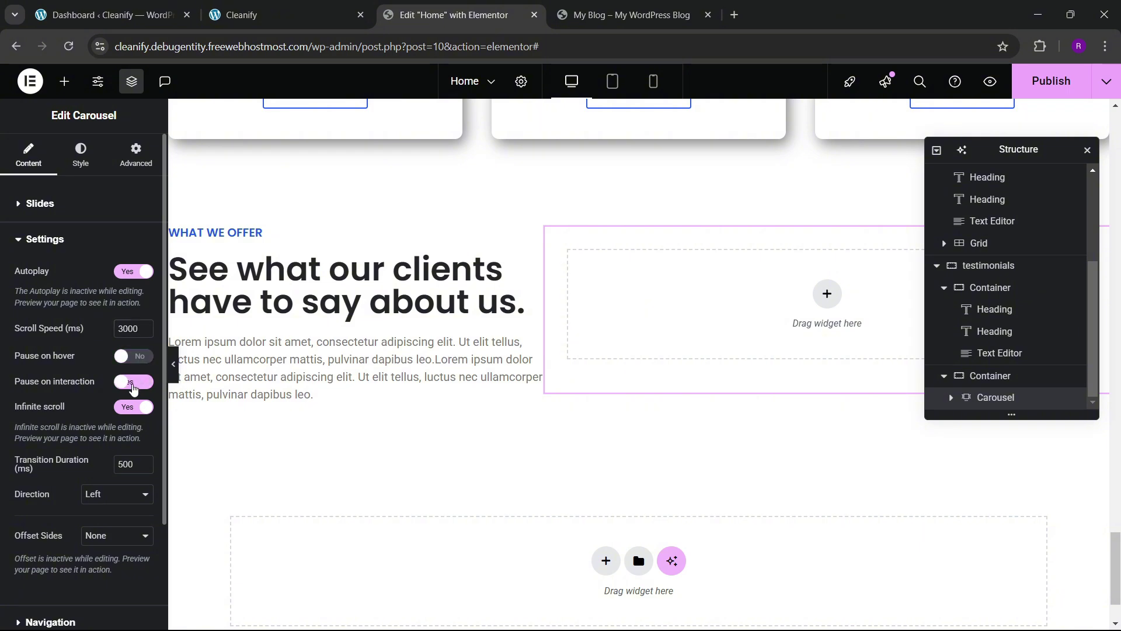
pyautogui.scroll(-3, 75, 402)
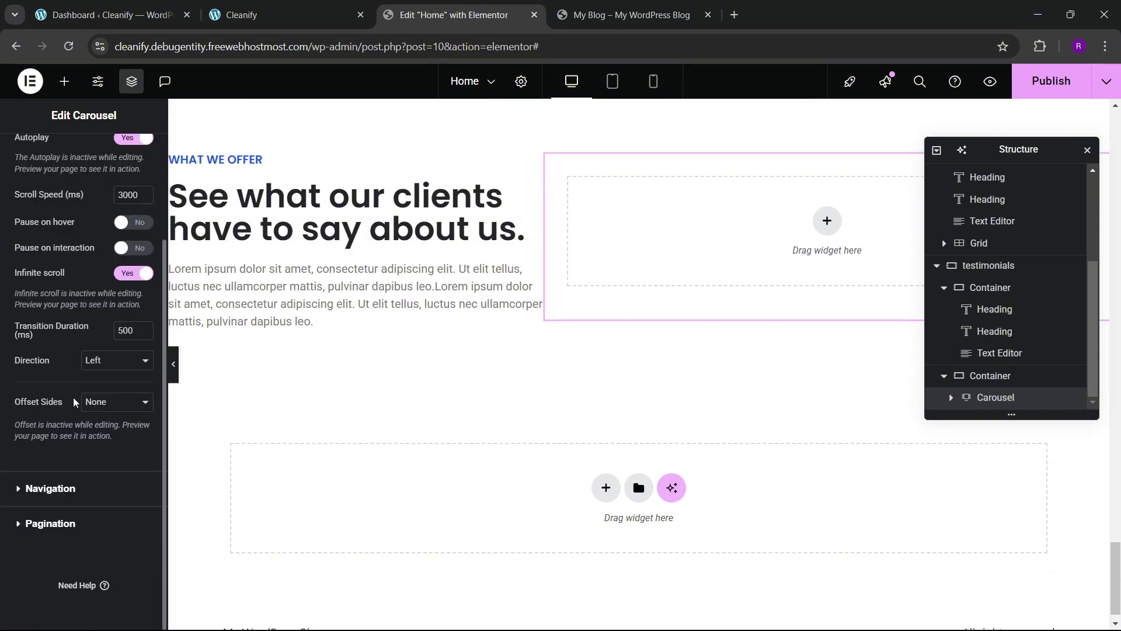
pyautogui.click(51, 487)
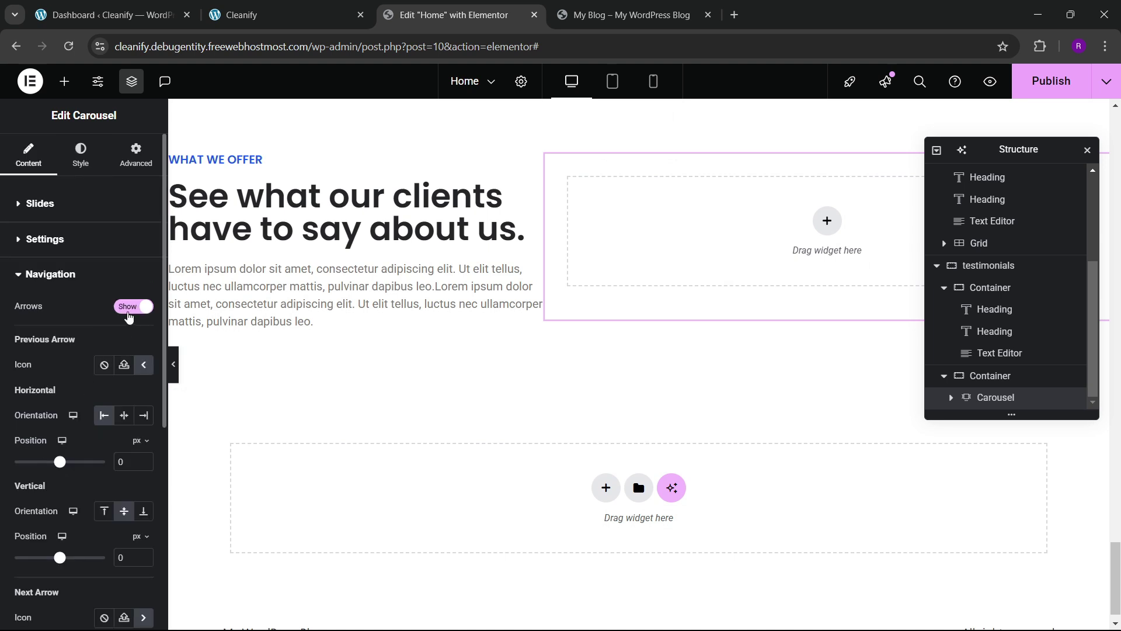
pyautogui.click(129, 307)
pyautogui.click(50, 359)
# - Set the carousel's padding to 0 on all sides and expand it in the page structure
pyautogui.click(82, 164)
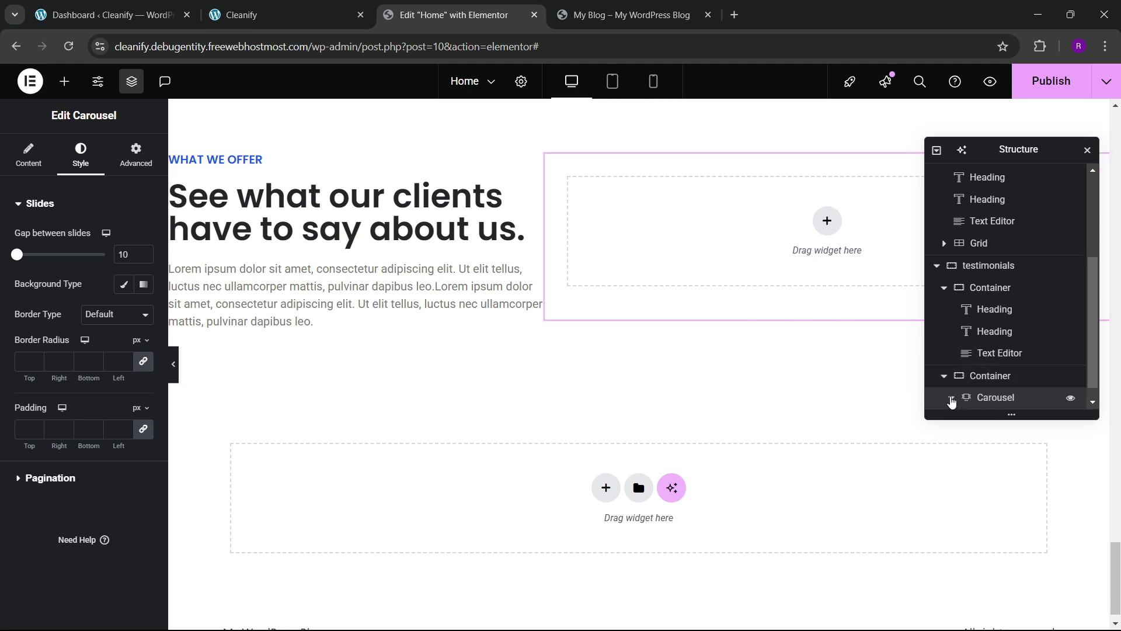
pyautogui.click(952, 401)
pyautogui.click(136, 155)
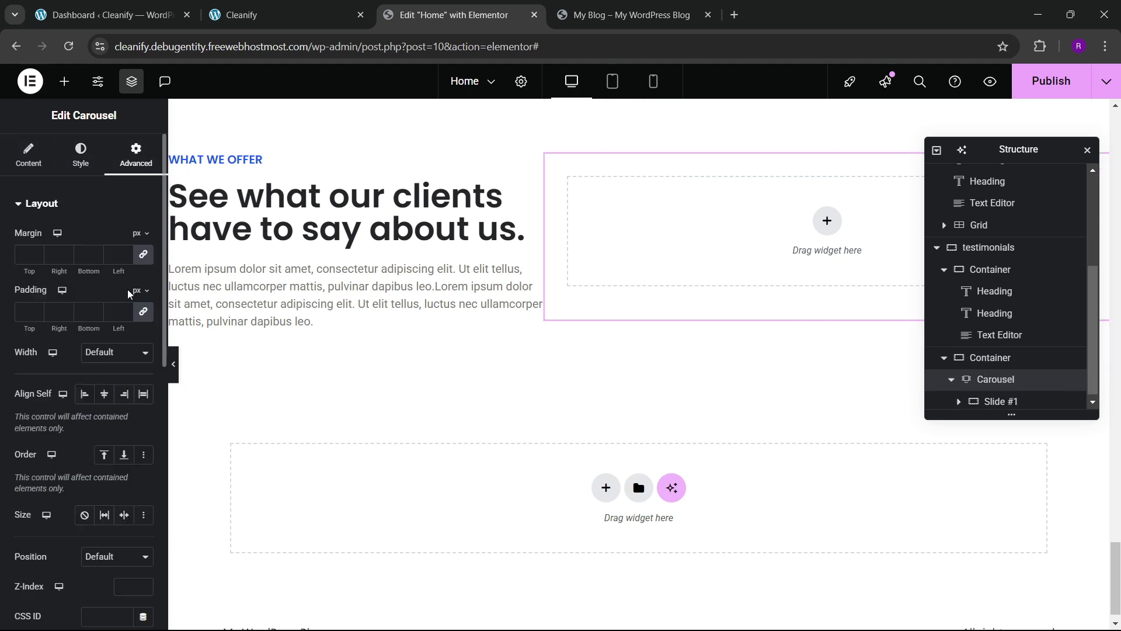
pyautogui.click(145, 315)
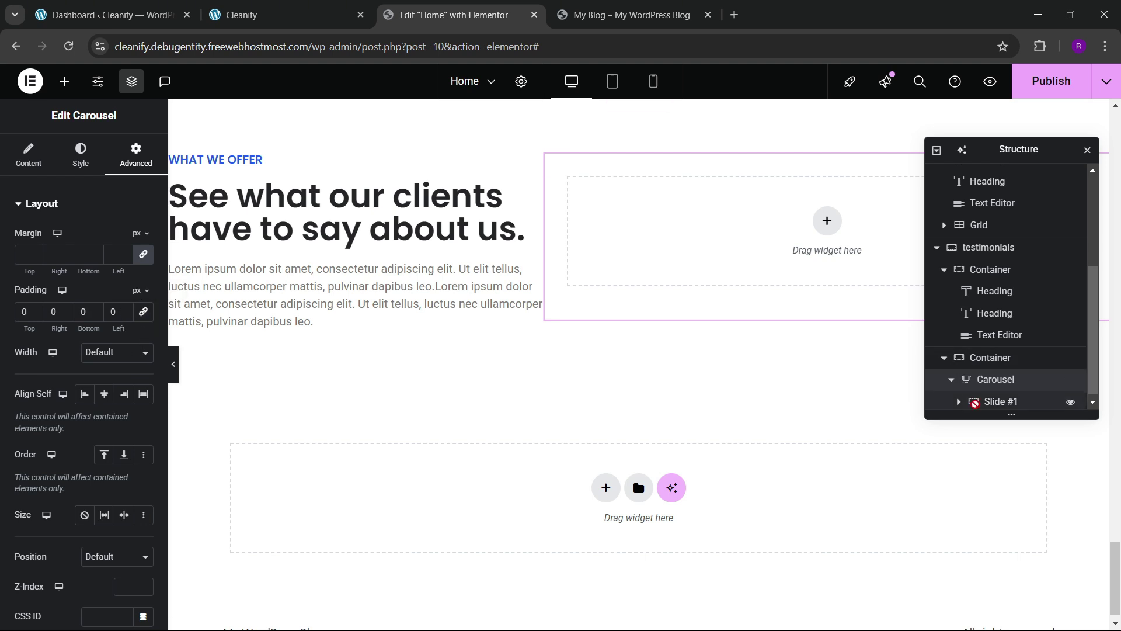
# - Set the Slide #1 container to full content width with 0 padding on all sides
pyautogui.click(1000, 402)
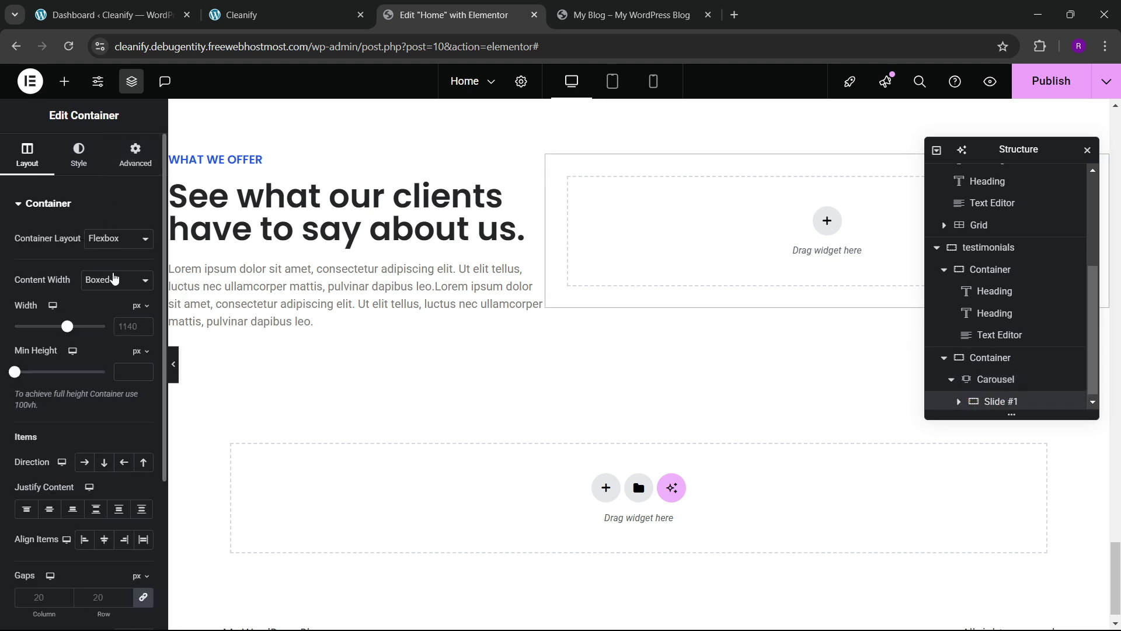
pyautogui.click(113, 278)
pyautogui.click(110, 318)
pyautogui.click(135, 153)
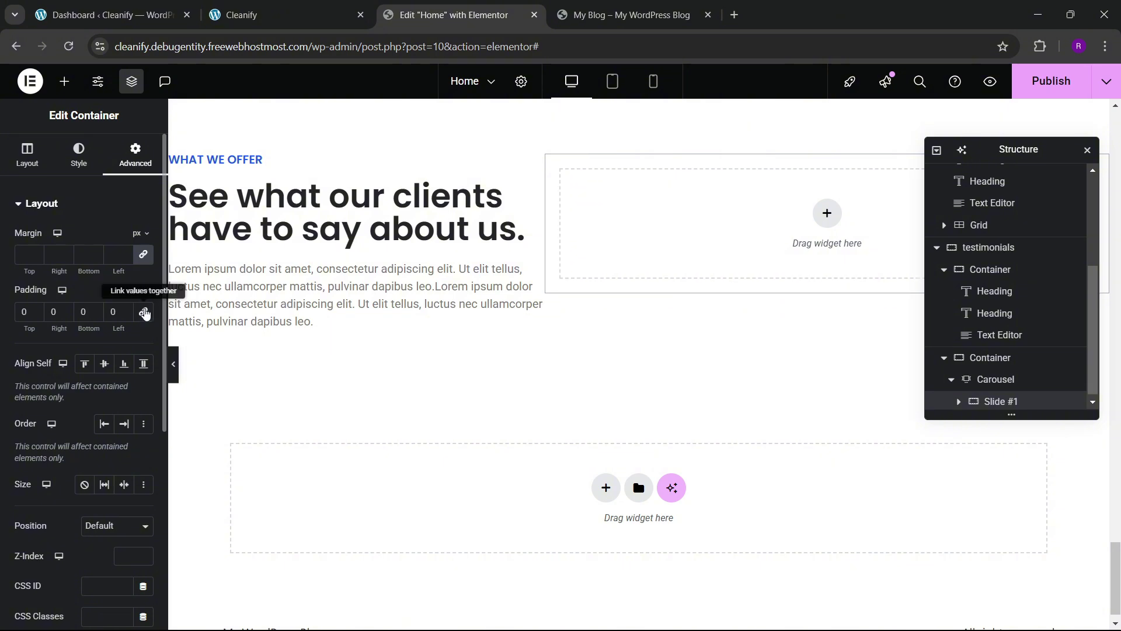
pyautogui.scroll(-1, 1028, 368)
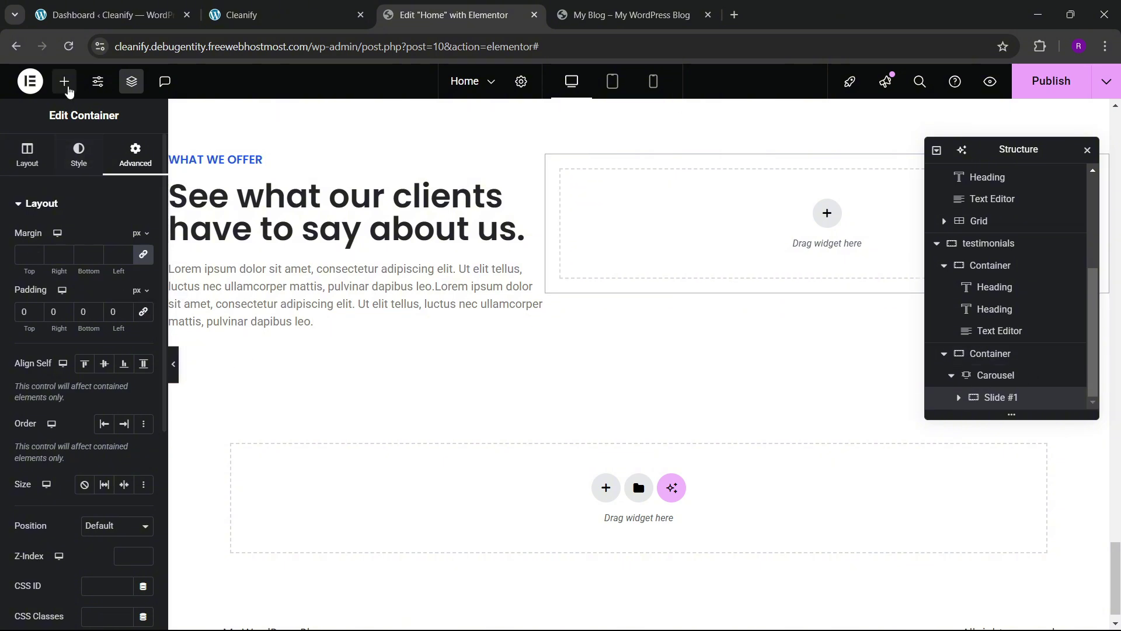
# - Add a Text Editor widget inside Slide #1 and check the testimonial quote on the reference page
pyautogui.click(65, 81)
pyautogui.moveTo(44, 397); pyautogui.dragTo(765, 257)
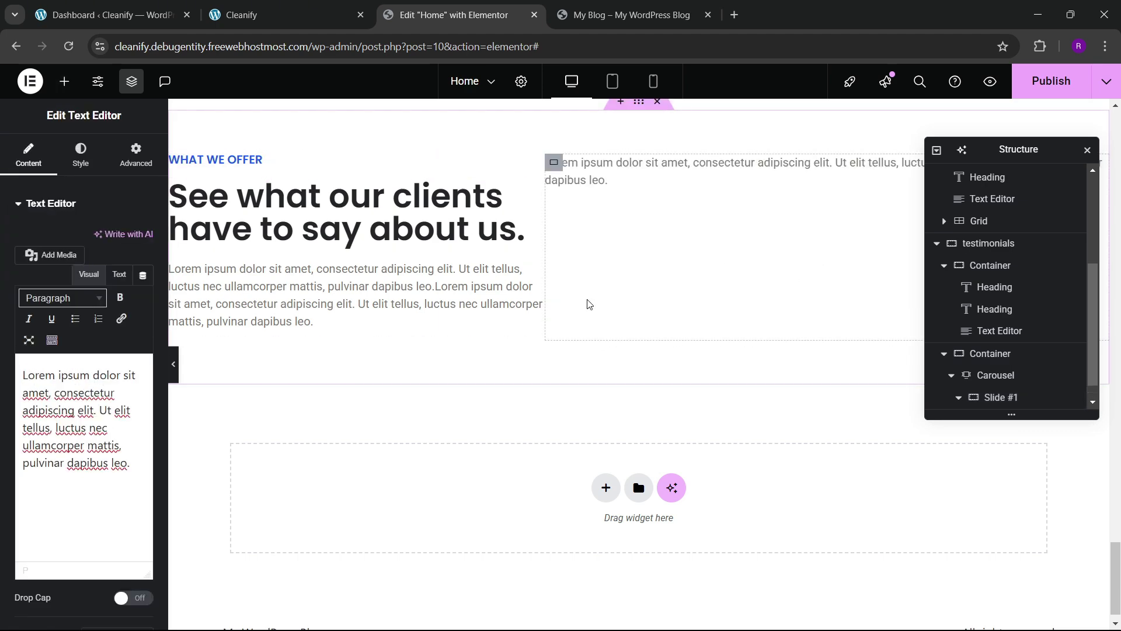
pyautogui.click(369, 5)
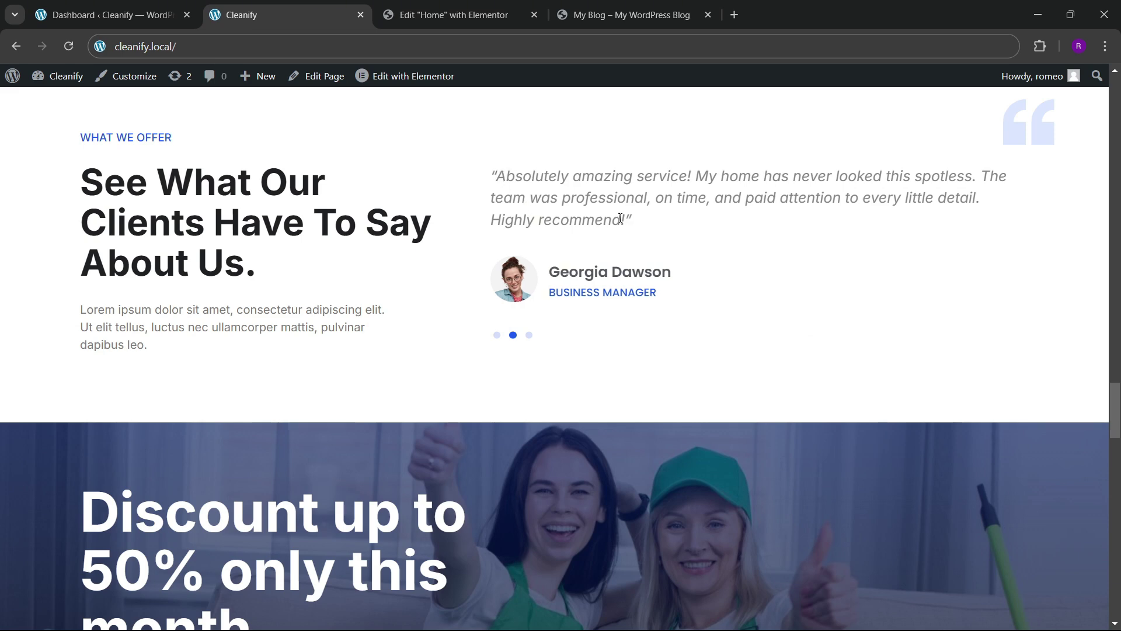
pyautogui.scroll(3, 582, 206)
pyautogui.scroll(-3, 582, 201)
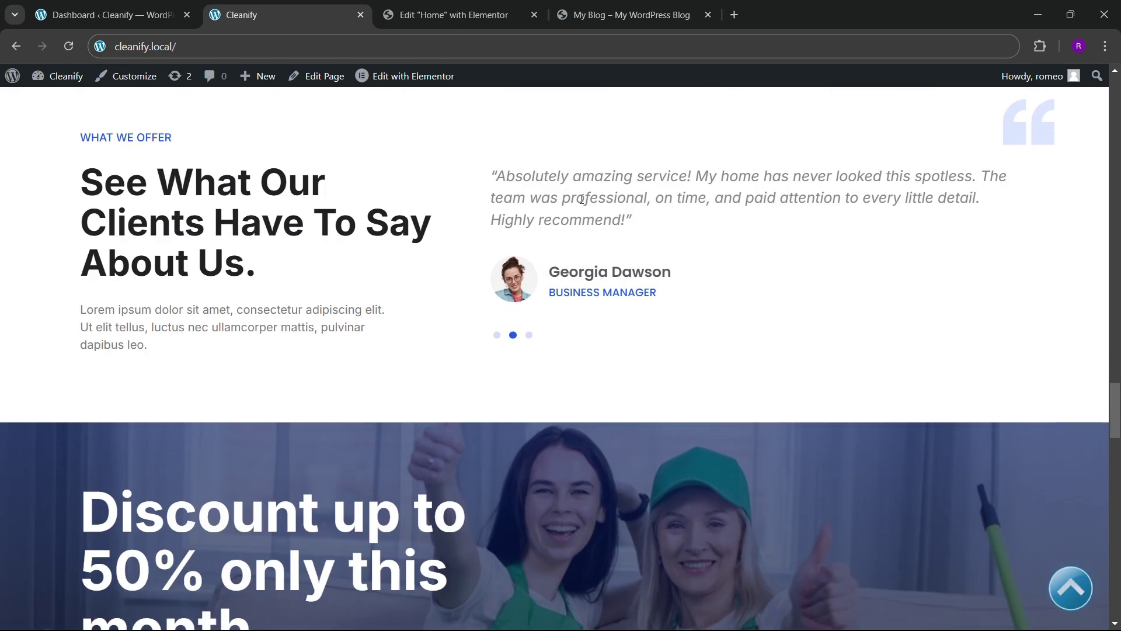
pyautogui.rightClick(584, 181)
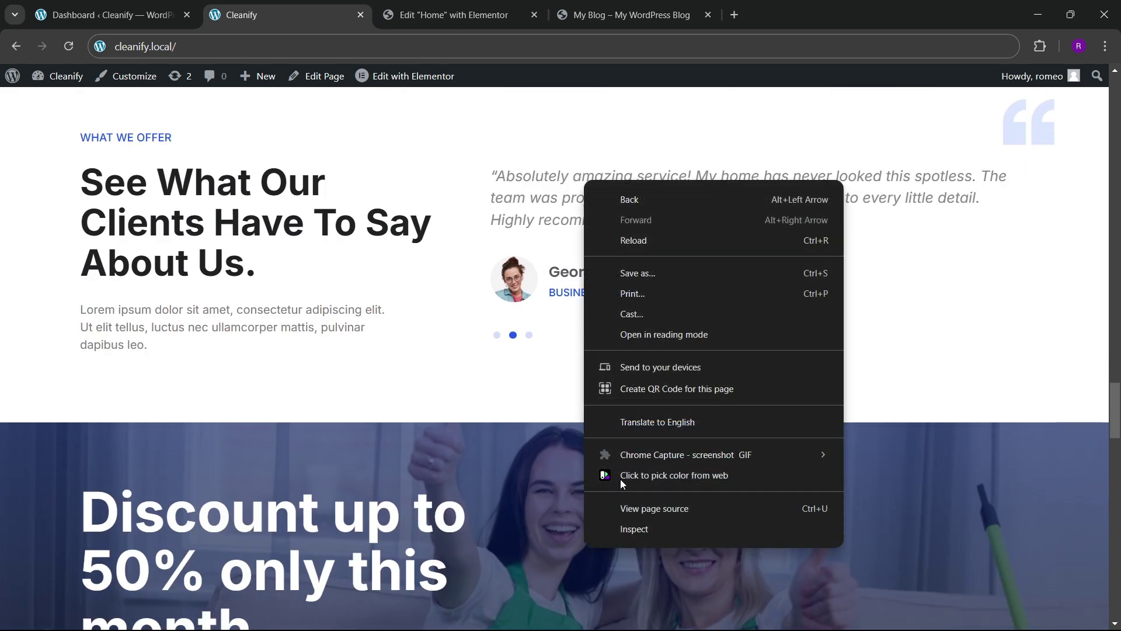
pyautogui.click(447, 14)
pyautogui.click(447, 14)
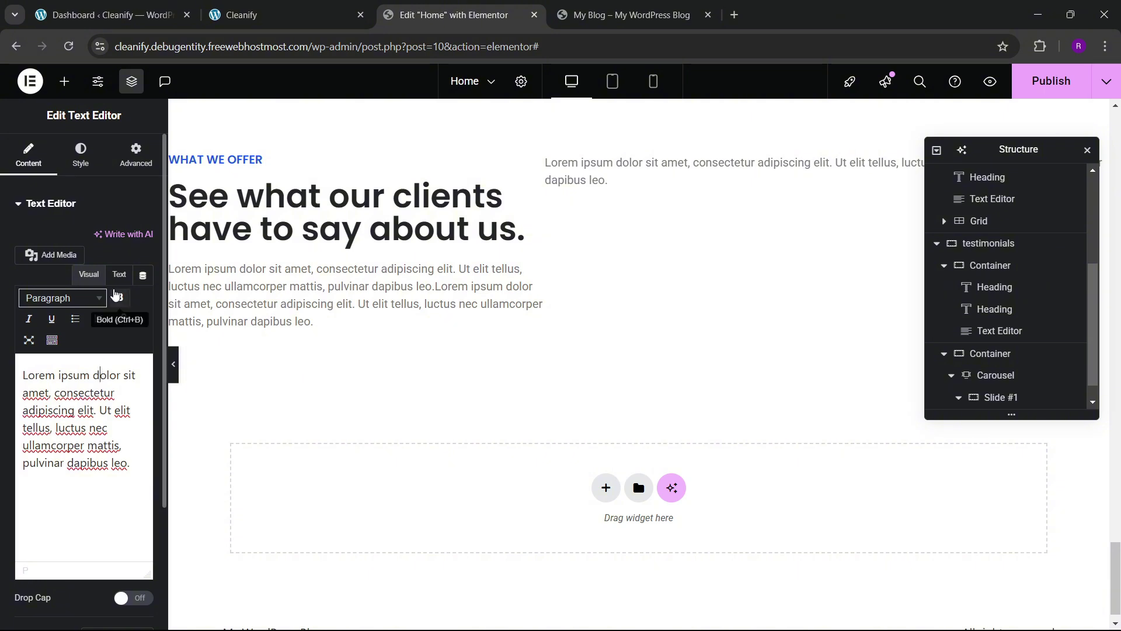
# - Repeat the Lorem ipsum sentences once more at the end of the slide's text
pyautogui.click(118, 281)
pyautogui.moveTo(124, 430); pyautogui.dragTo(20, 346)
pyautogui.hotkey('ctrl', 'c')
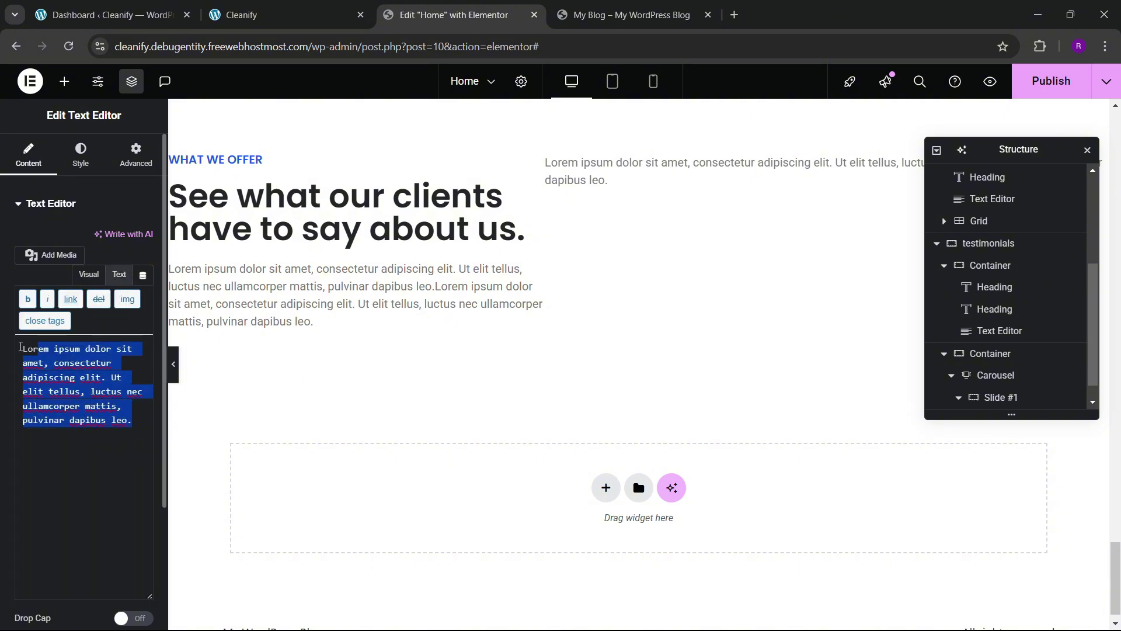
pyautogui.click(139, 420)
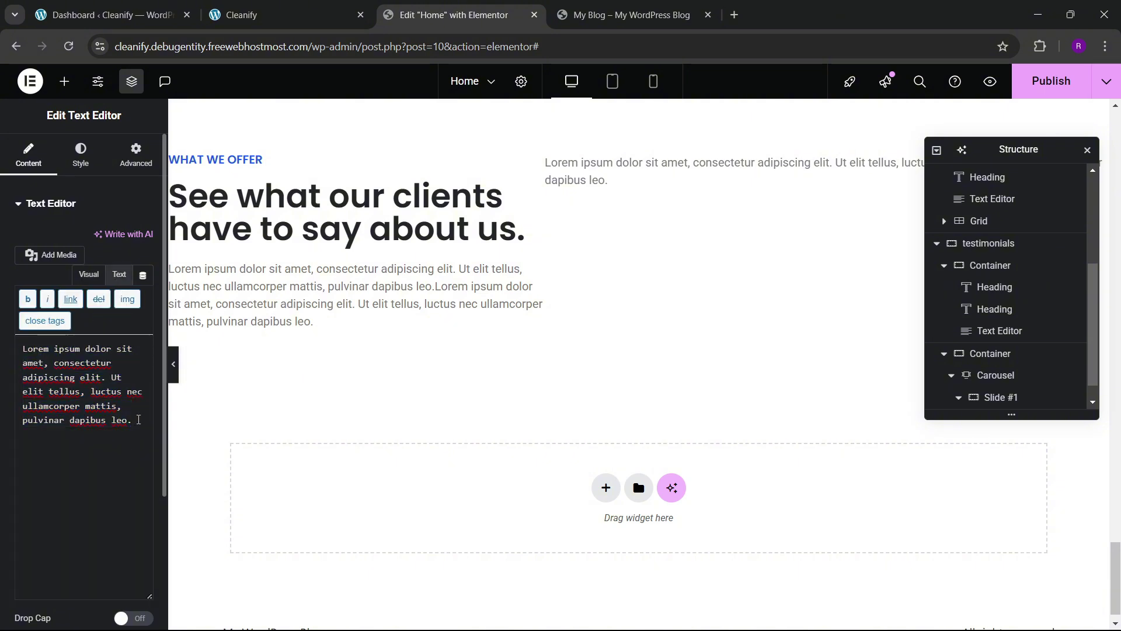
pyautogui.hotkey('ctrl', 'v')
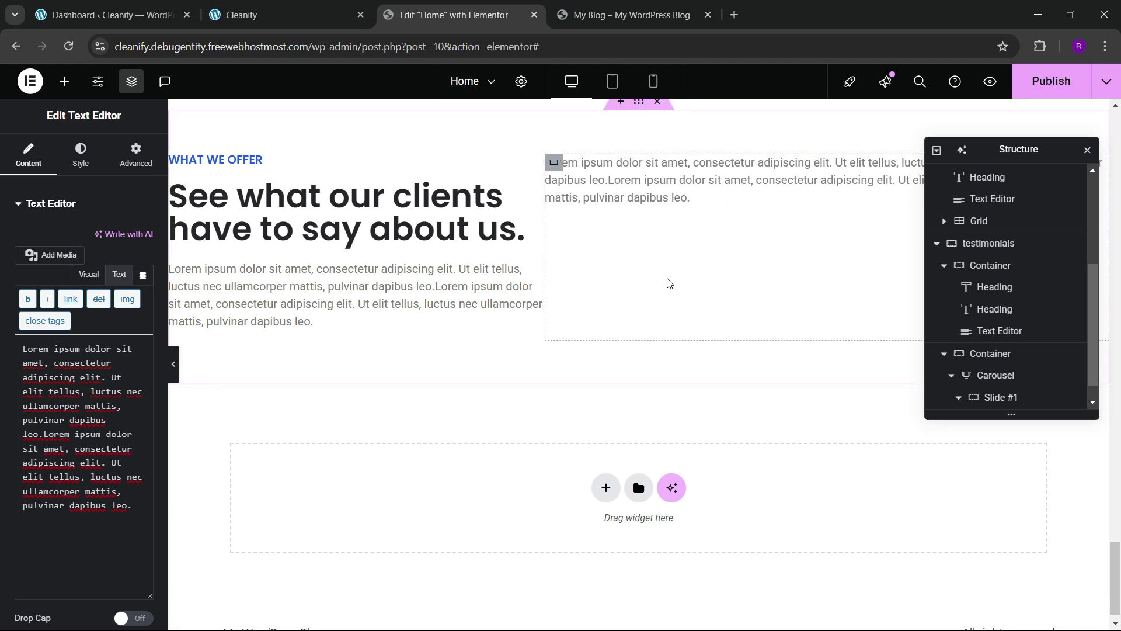
# - Set the font size of the Text Editor in Slide #1 to 20 px
pyautogui.scroll(-1, 906, 342)
pyautogui.scroll(-1, 959, 388)
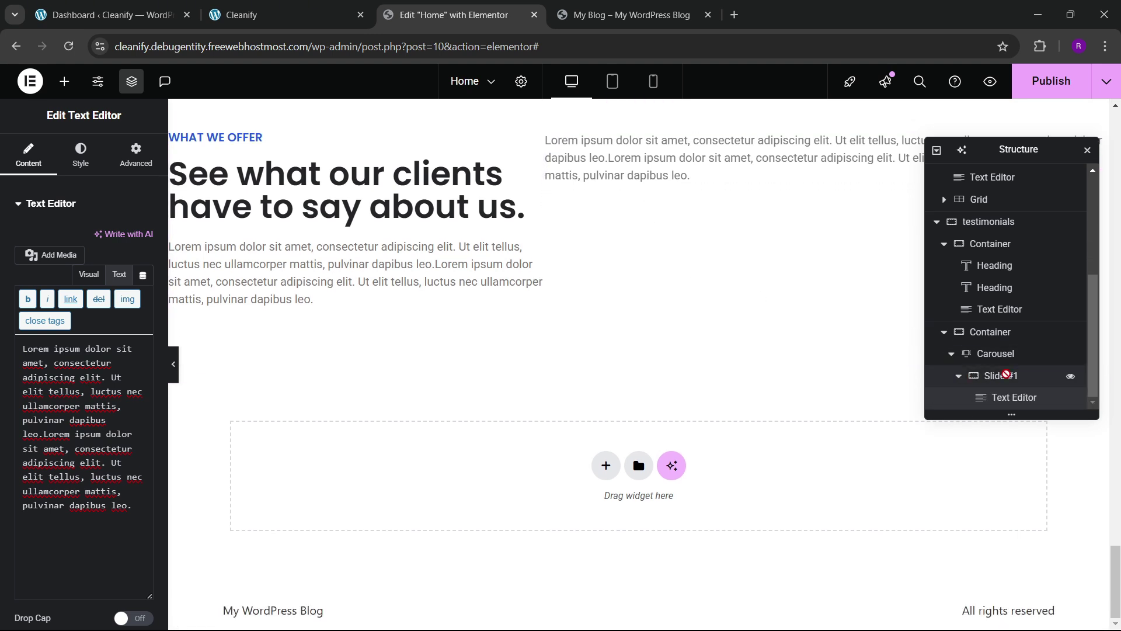
pyautogui.click(1002, 375)
pyautogui.click(1014, 397)
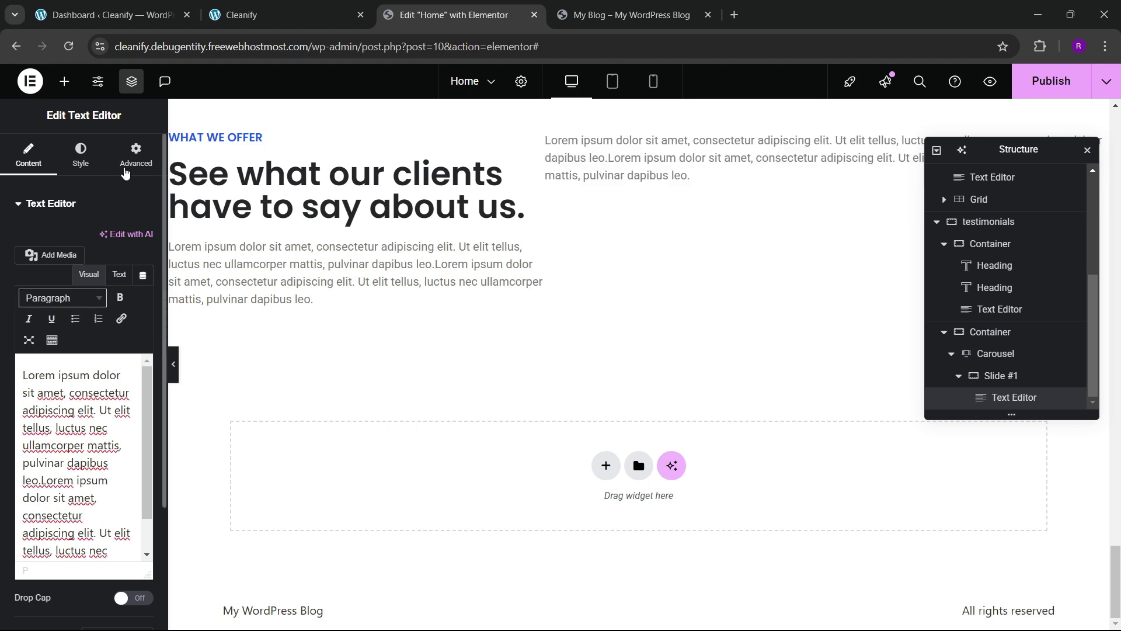
pyautogui.click(81, 155)
pyautogui.click(143, 301)
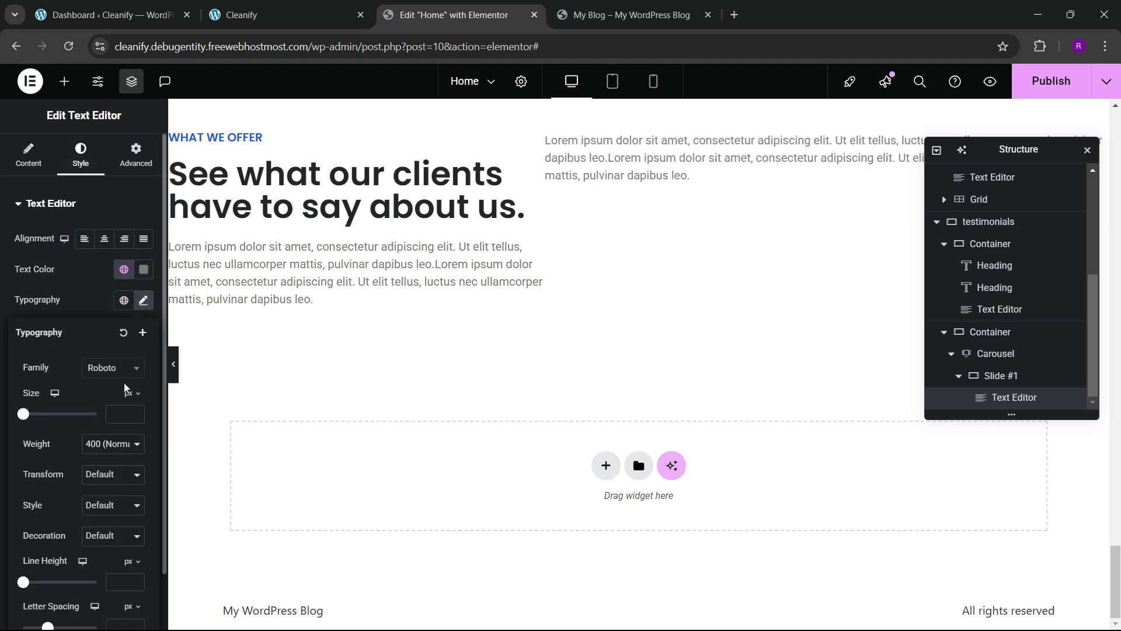
pyautogui.click(134, 411)
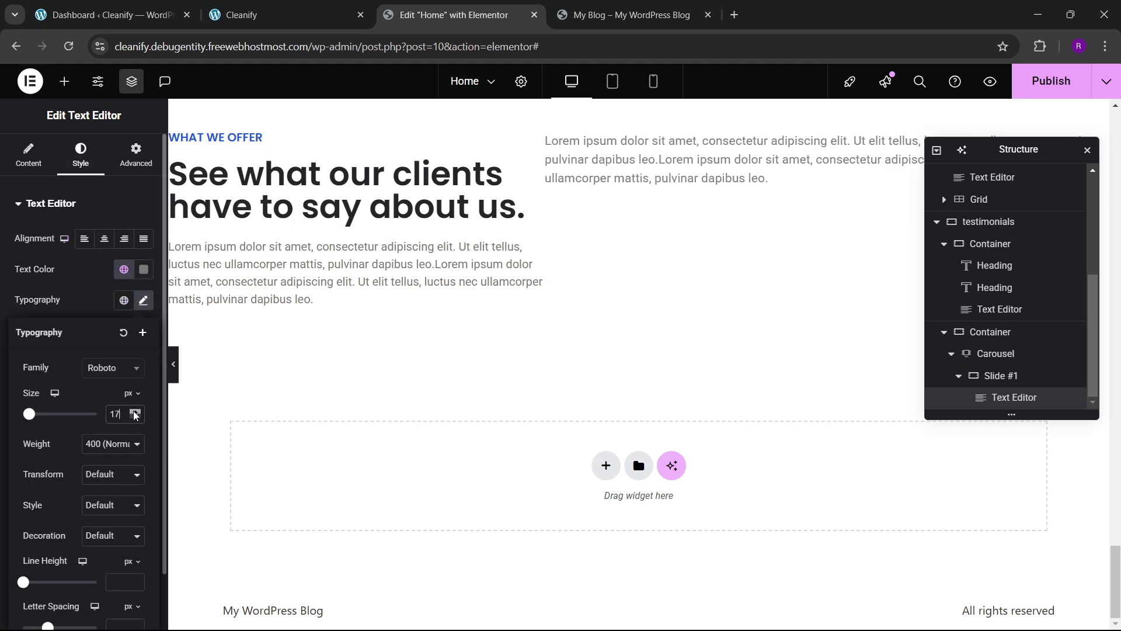
pyautogui.click(134, 411)
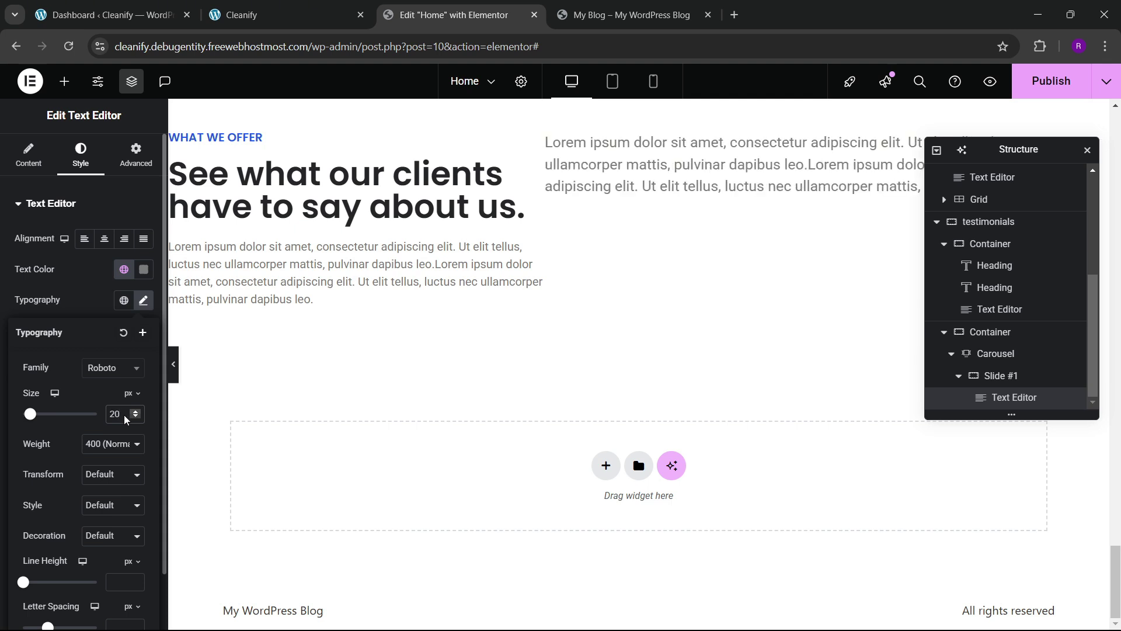
# - Set the slide text's font style to Italic and compare it with the quote on the reference page
pyautogui.click(86, 289)
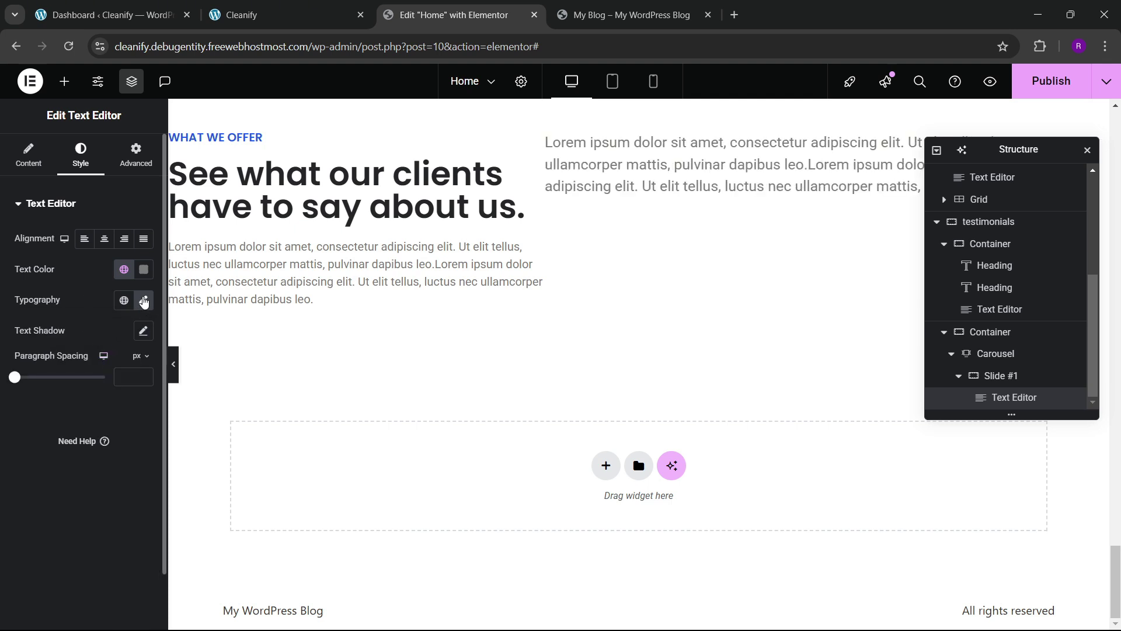
pyautogui.click(143, 301)
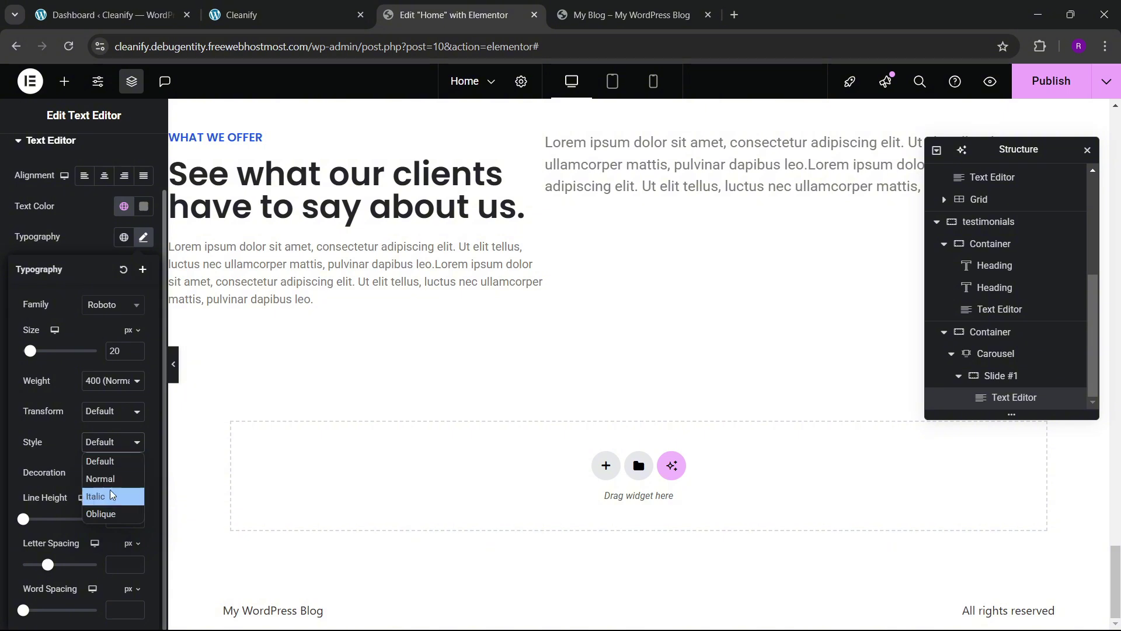
pyautogui.click(111, 495)
pyautogui.click(280, 14)
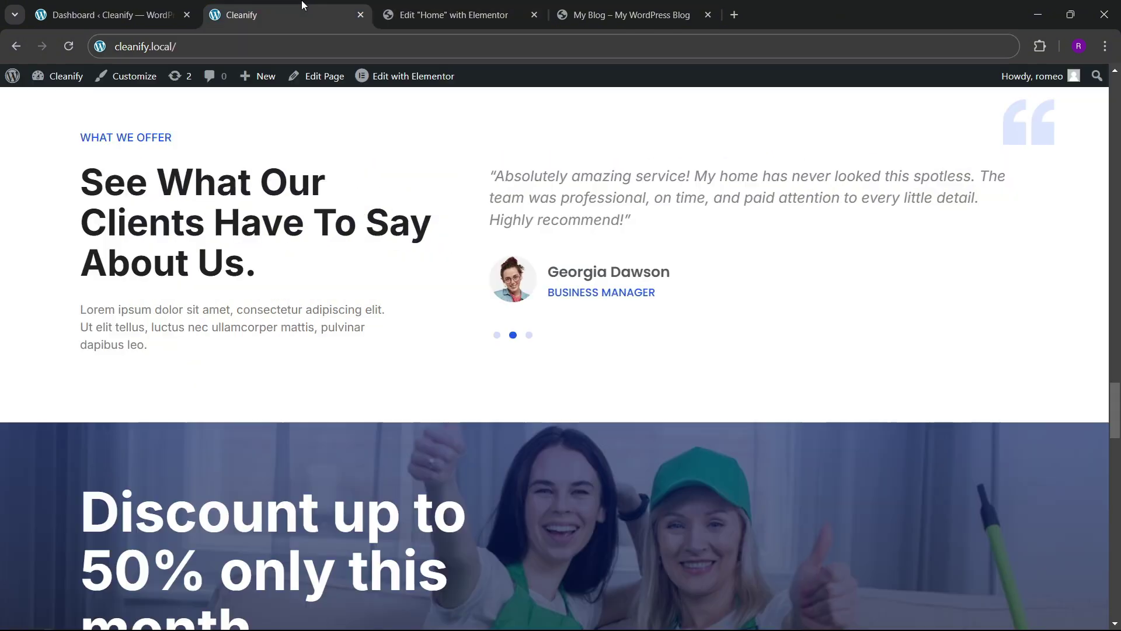
pyautogui.click(408, 15)
# - Justify the testimonials container's items with Space Between and align them to the center
pyautogui.scroll(1, 504, 286)
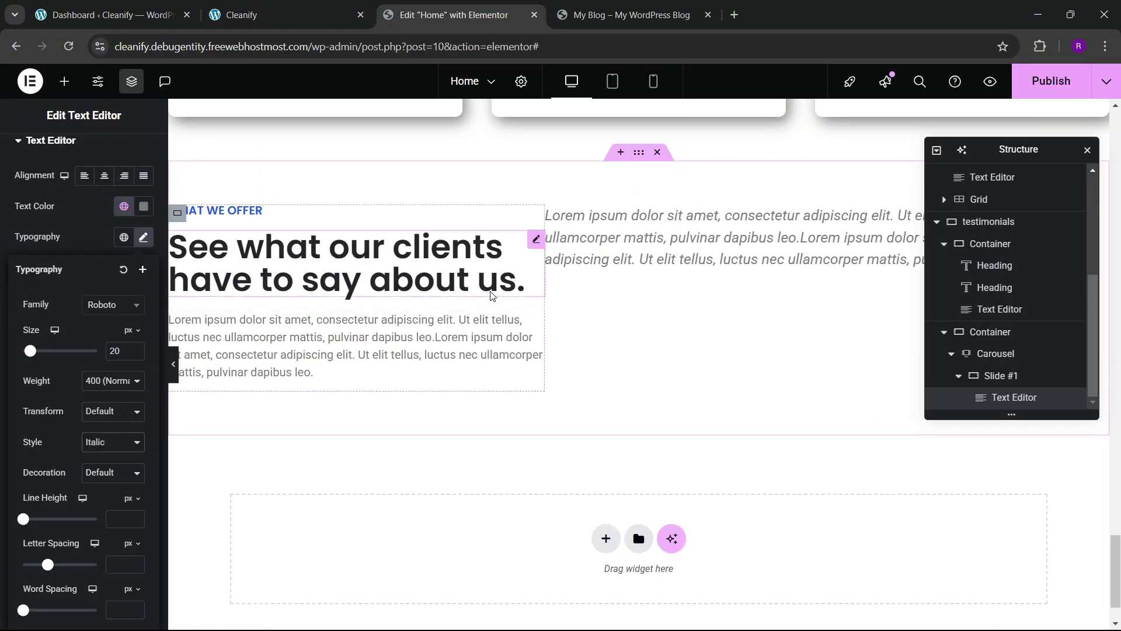
pyautogui.scroll(1, 965, 315)
pyautogui.scroll(2, 965, 314)
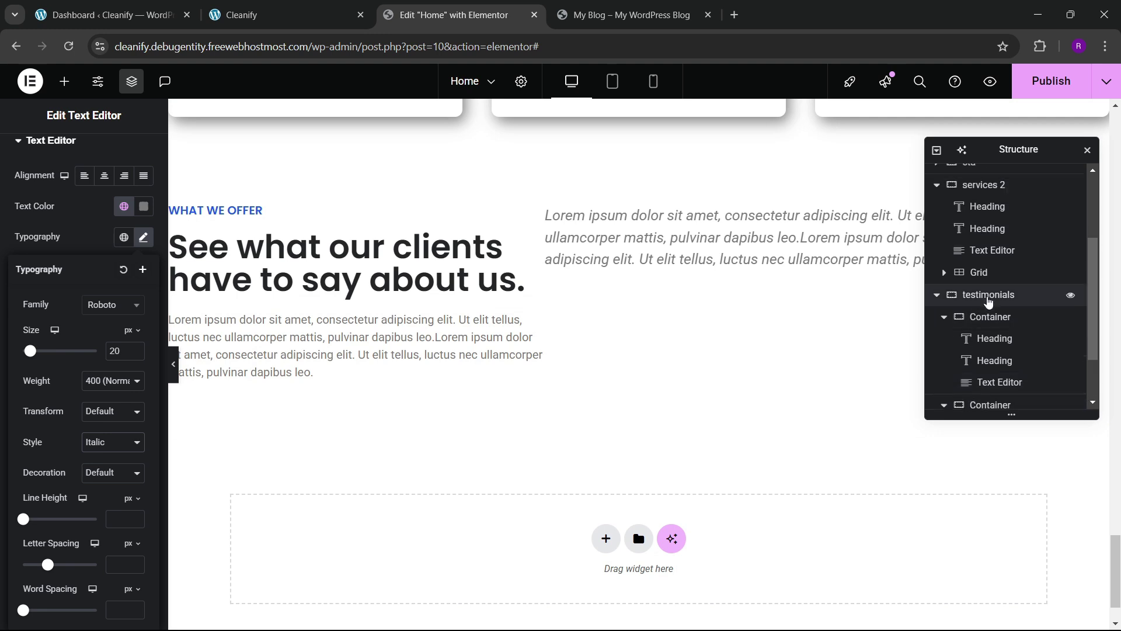
pyautogui.click(987, 294)
pyautogui.scroll(-3, 49, 286)
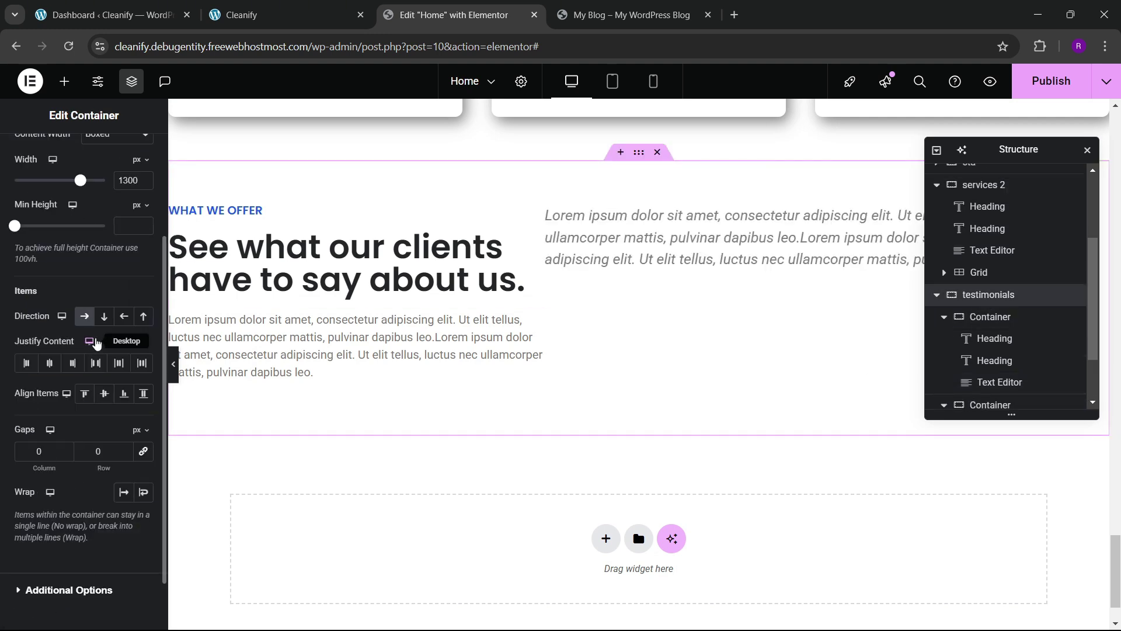
pyautogui.click(104, 392)
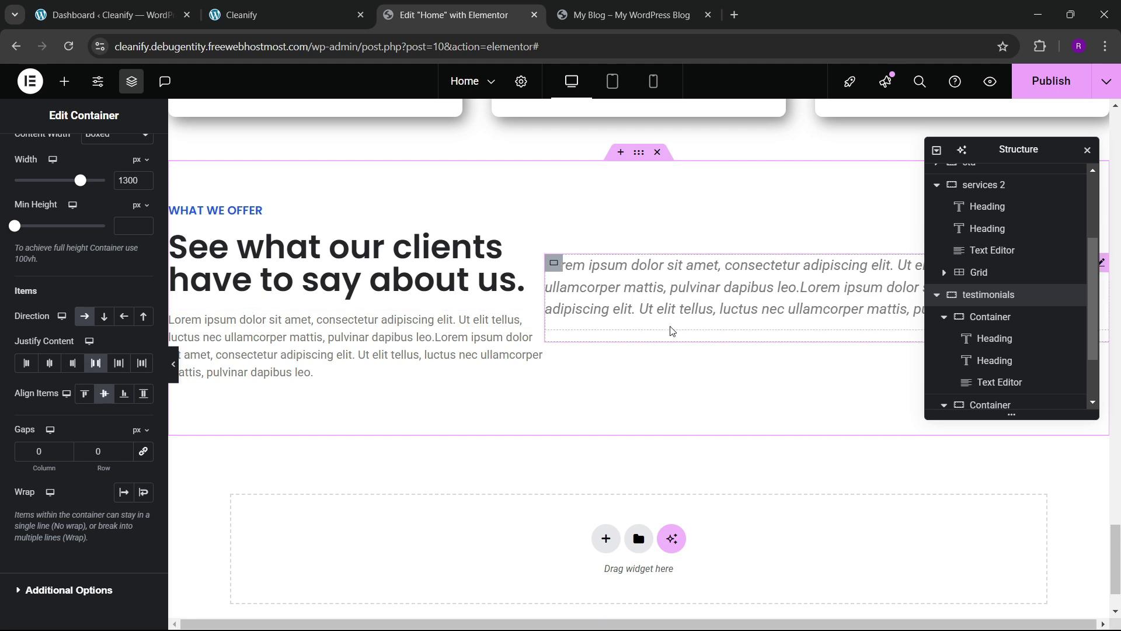
# - Set the testimonials container's column and row gaps to 60 px and compare the layout with the reference page
pyautogui.click(136, 460)
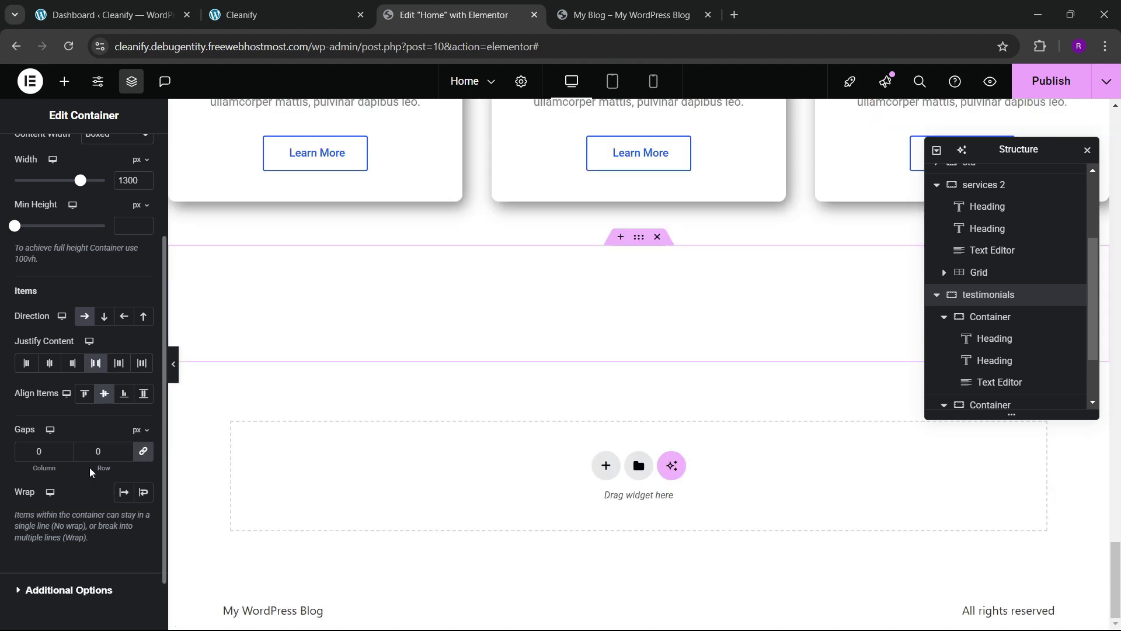
pyautogui.write('5')
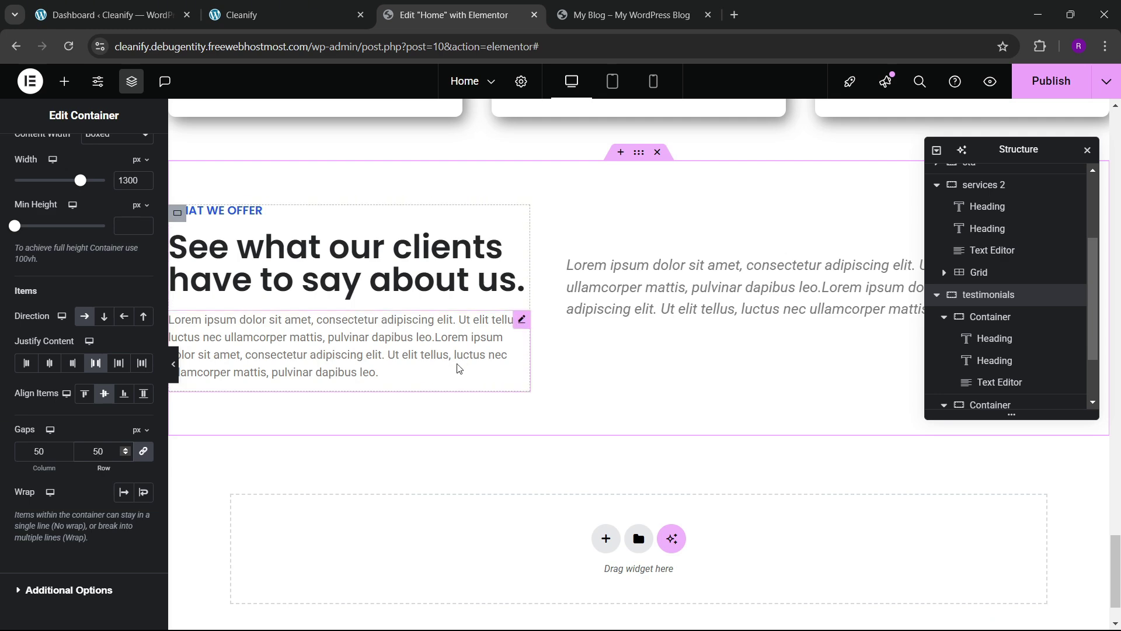
pyautogui.press('BackSpace')
pyautogui.write('6')
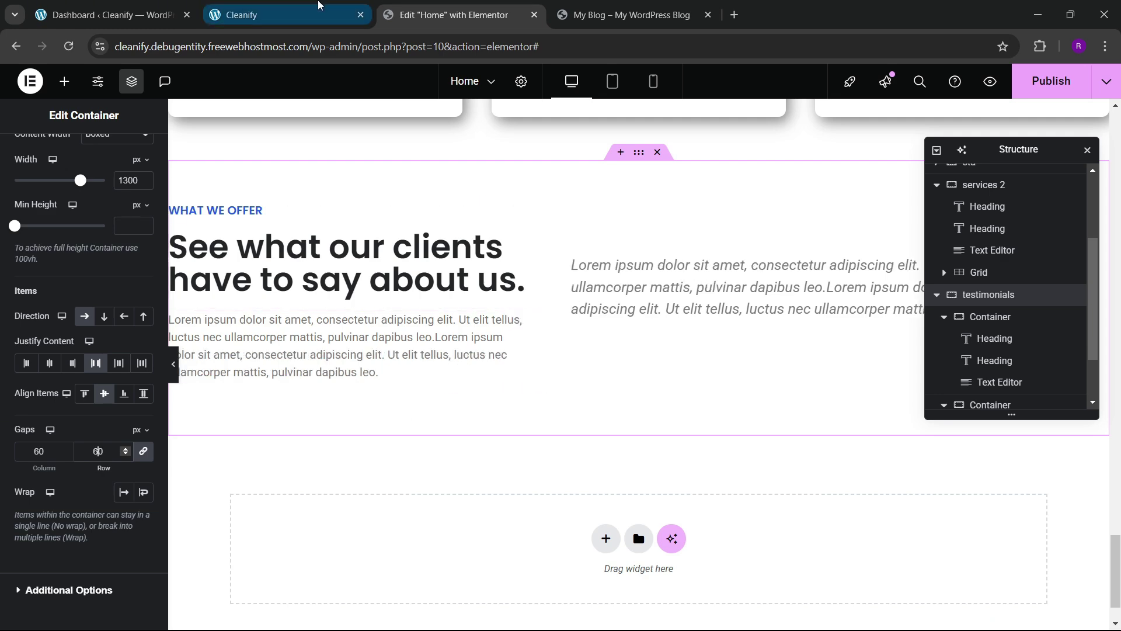
pyautogui.click(313, 10)
pyautogui.click(386, 12)
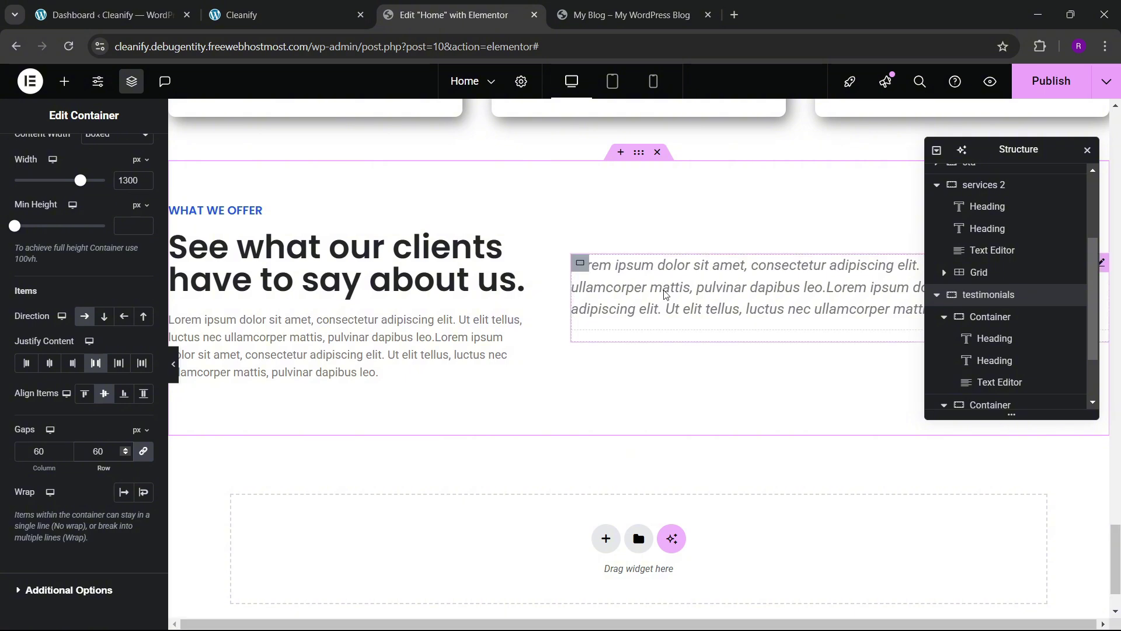
pyautogui.click(327, 10)
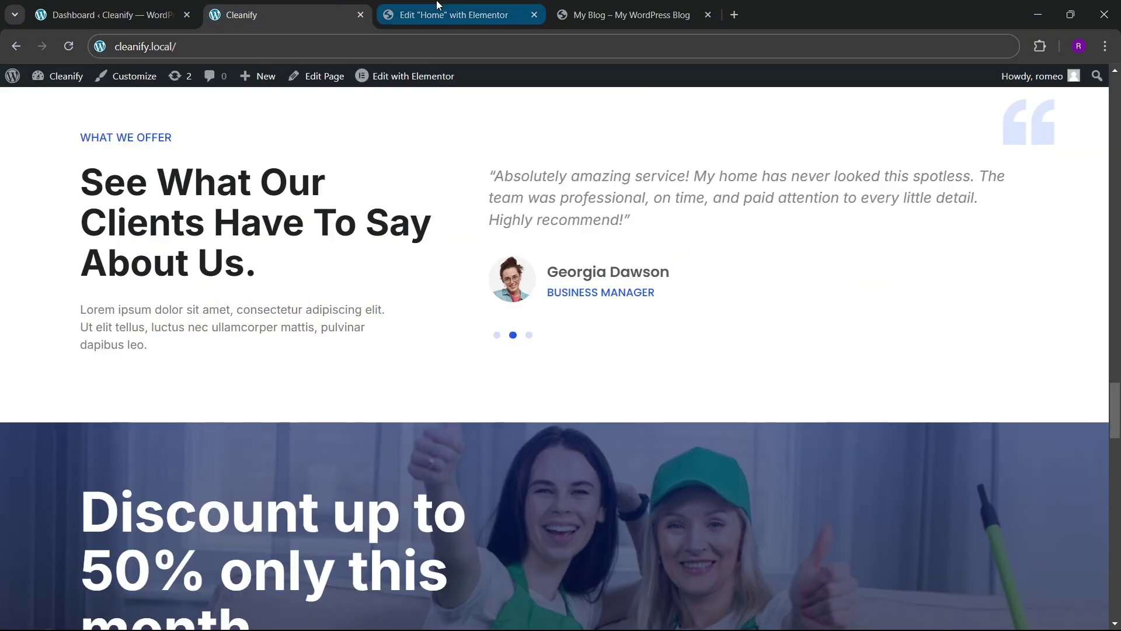
pyautogui.click(455, 13)
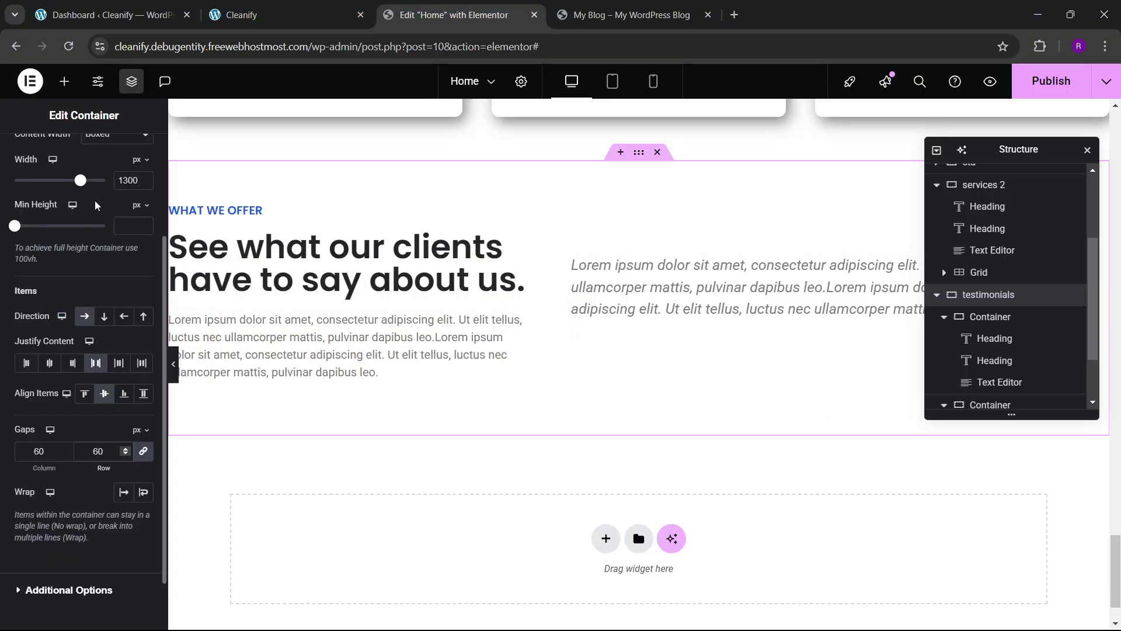
# - Add a container with 0 padding on all sides inside Slide #1 and move the slide's Text Editor into it
pyautogui.scroll(3, 100, 216)
pyautogui.click(757, 303)
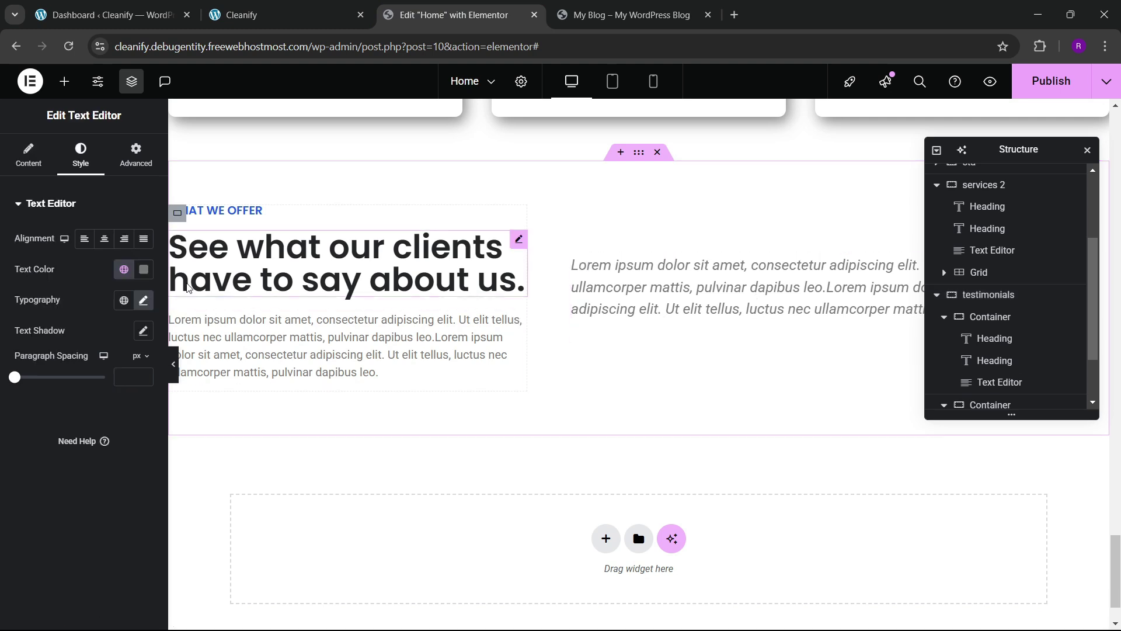
pyautogui.click(1000, 375)
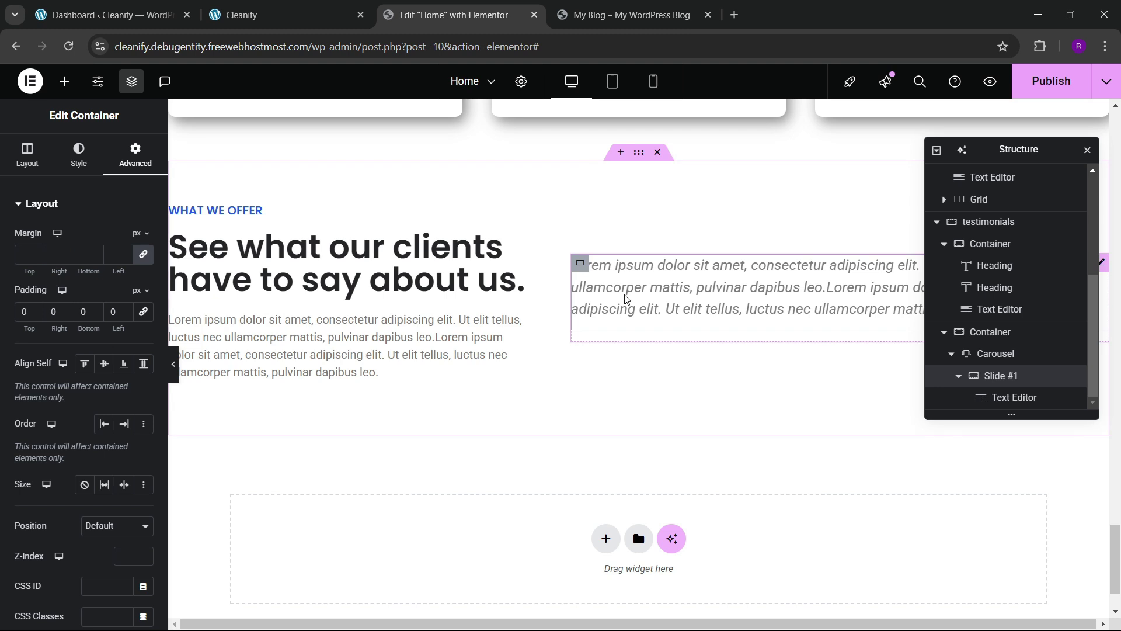
pyautogui.click(64, 81)
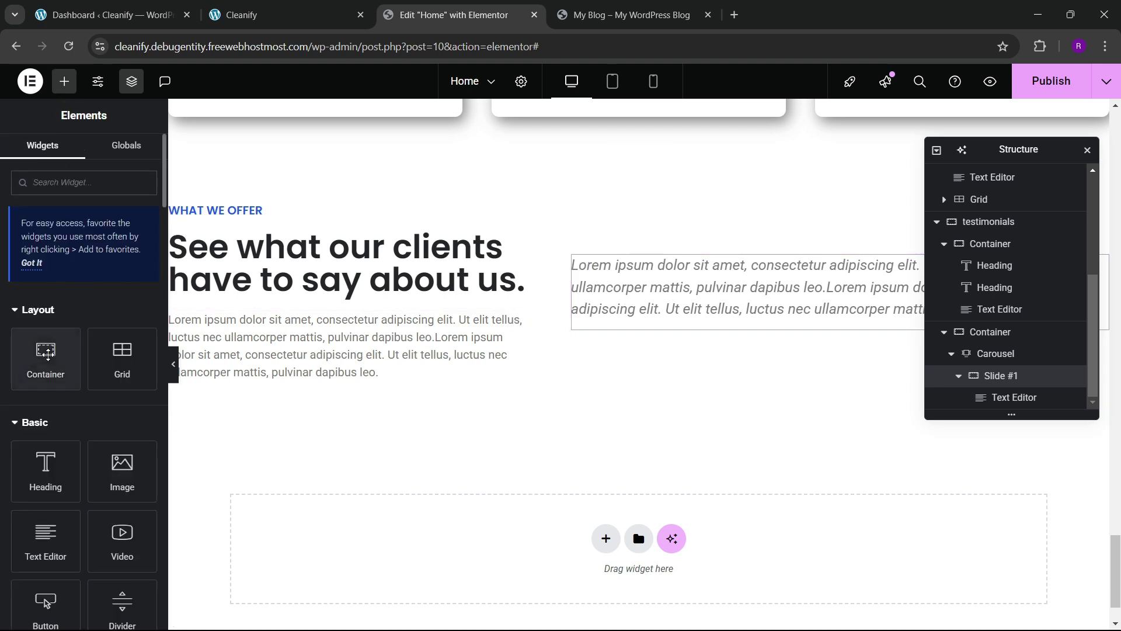
pyautogui.moveTo(47, 353); pyautogui.dragTo(668, 308)
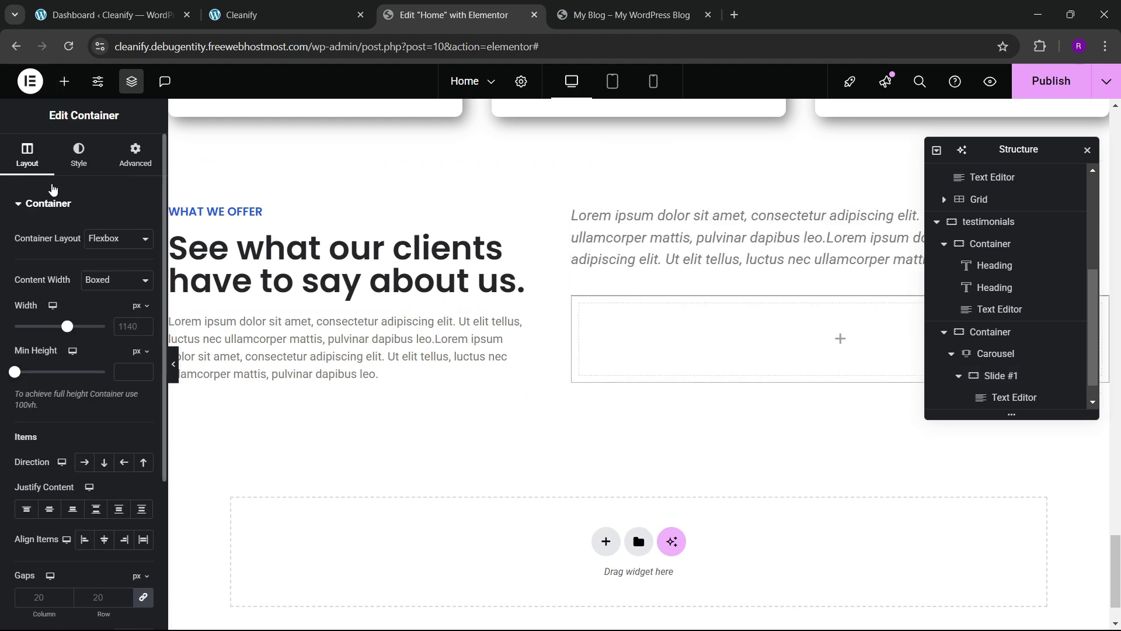
pyautogui.click(135, 155)
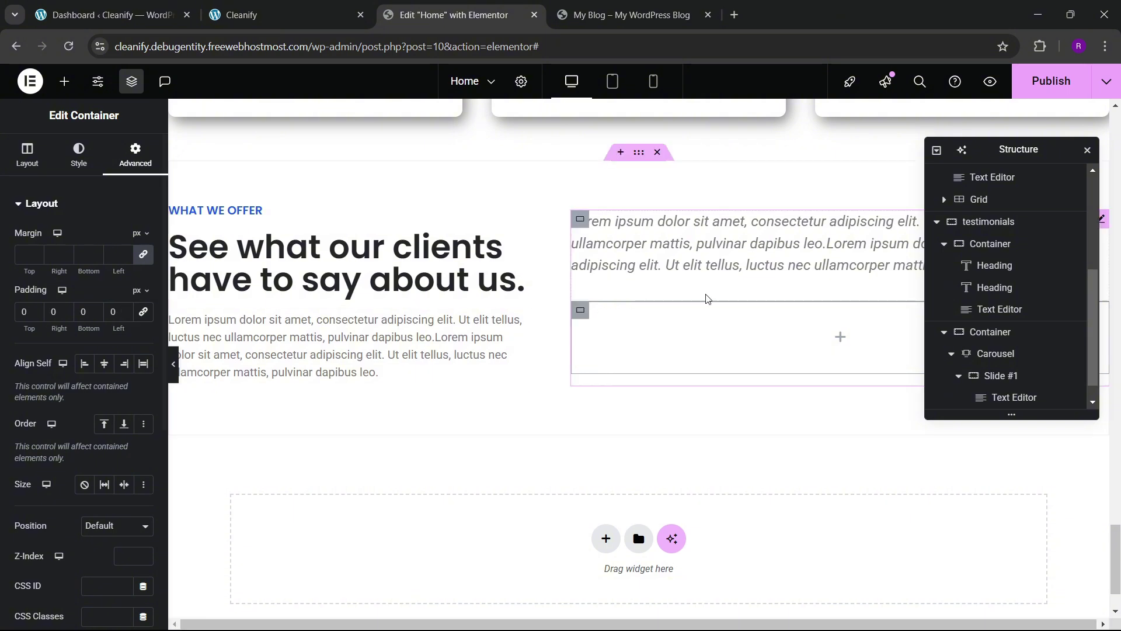
pyautogui.moveTo(730, 248); pyautogui.dragTo(730, 320)
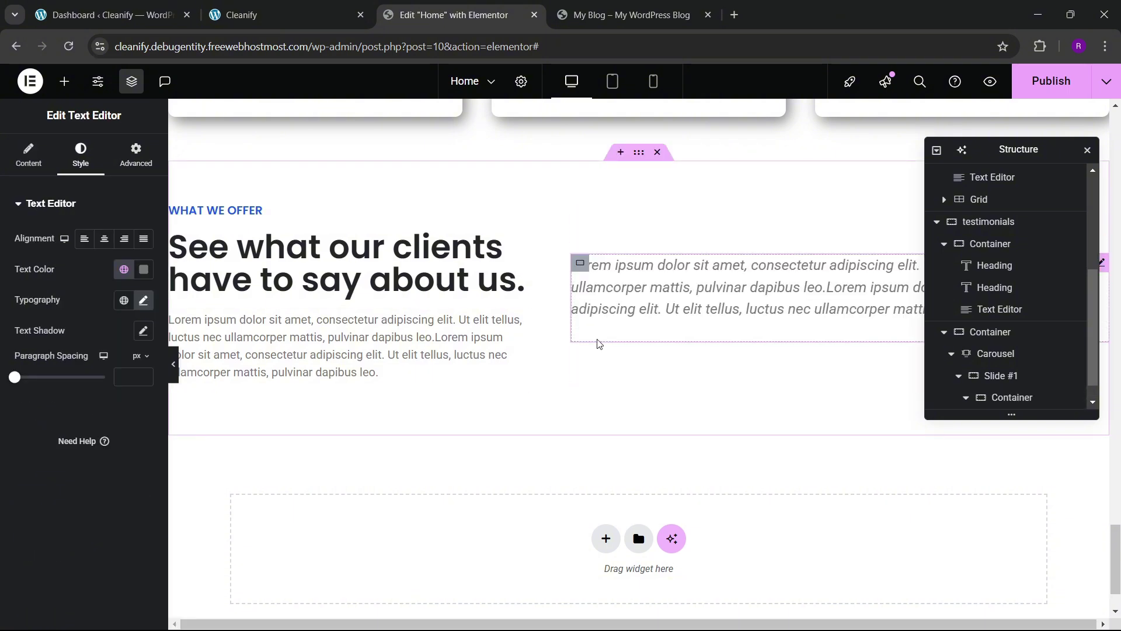
pyautogui.scroll(-1, 1021, 380)
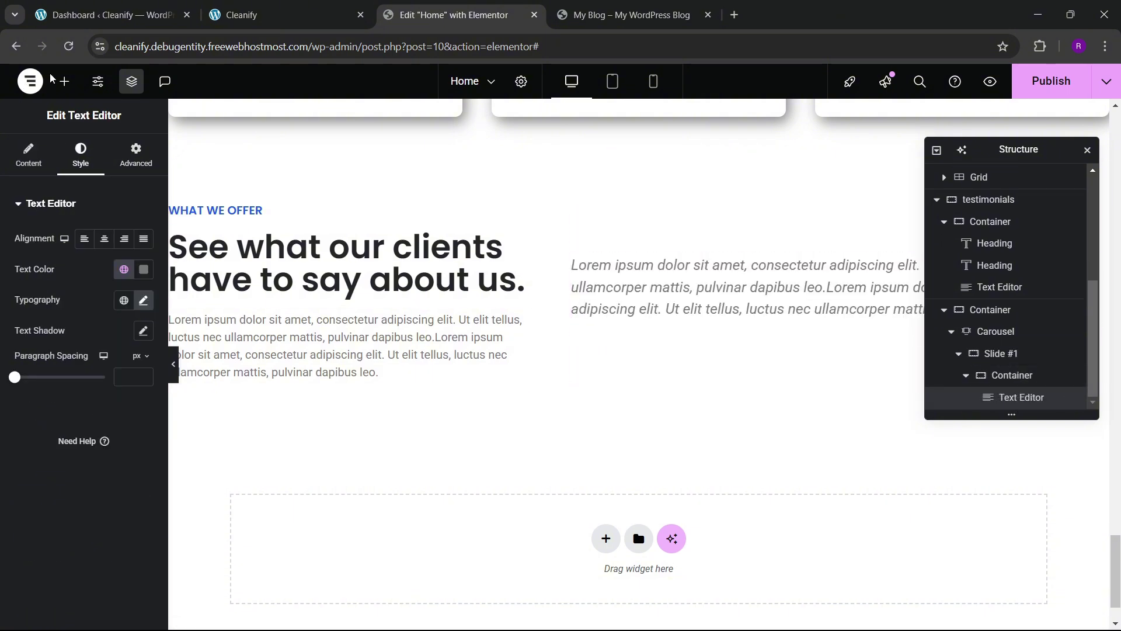
# - Add an Image Box widget below the slide's quote text and set its image position to left
pyautogui.click(64, 81)
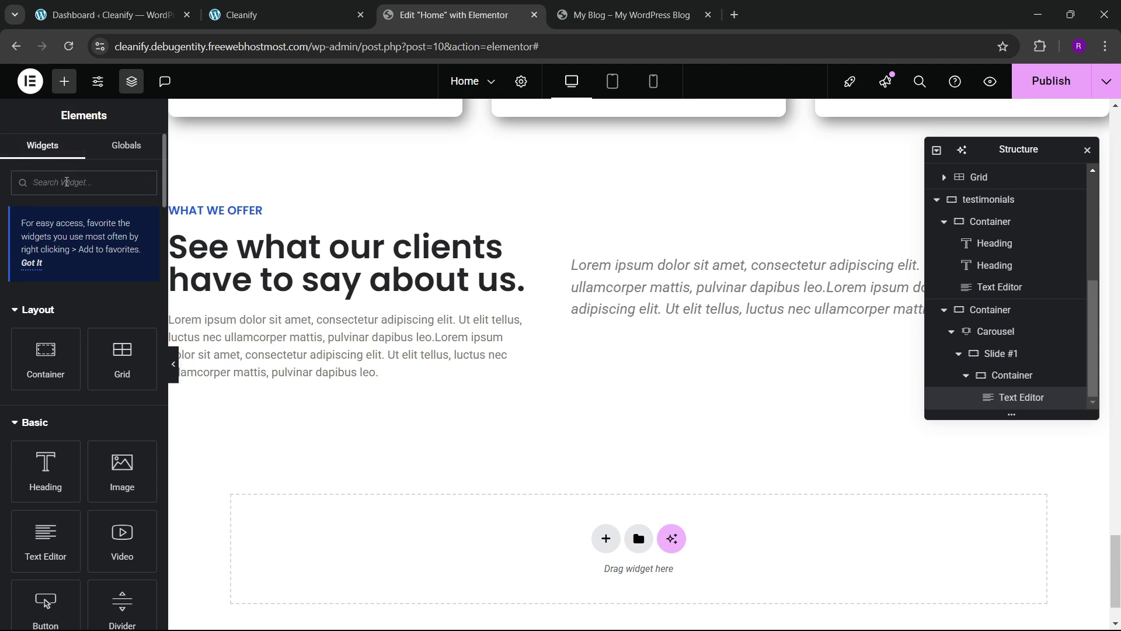
pyautogui.write('icon')
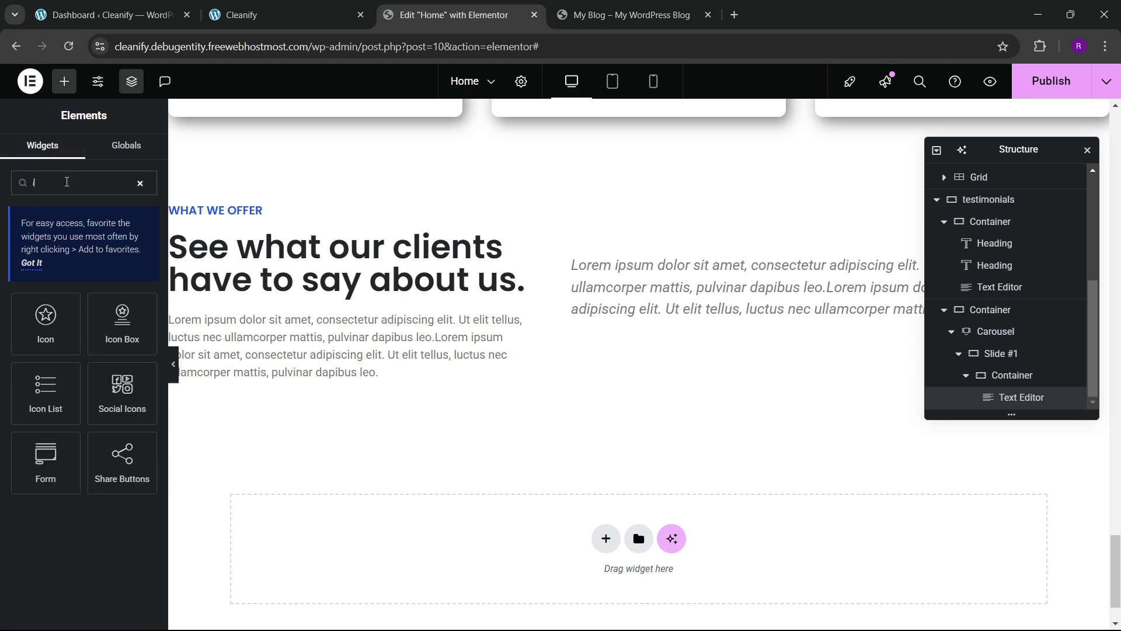
pyautogui.press('BackSpace')
pyautogui.write('image box')
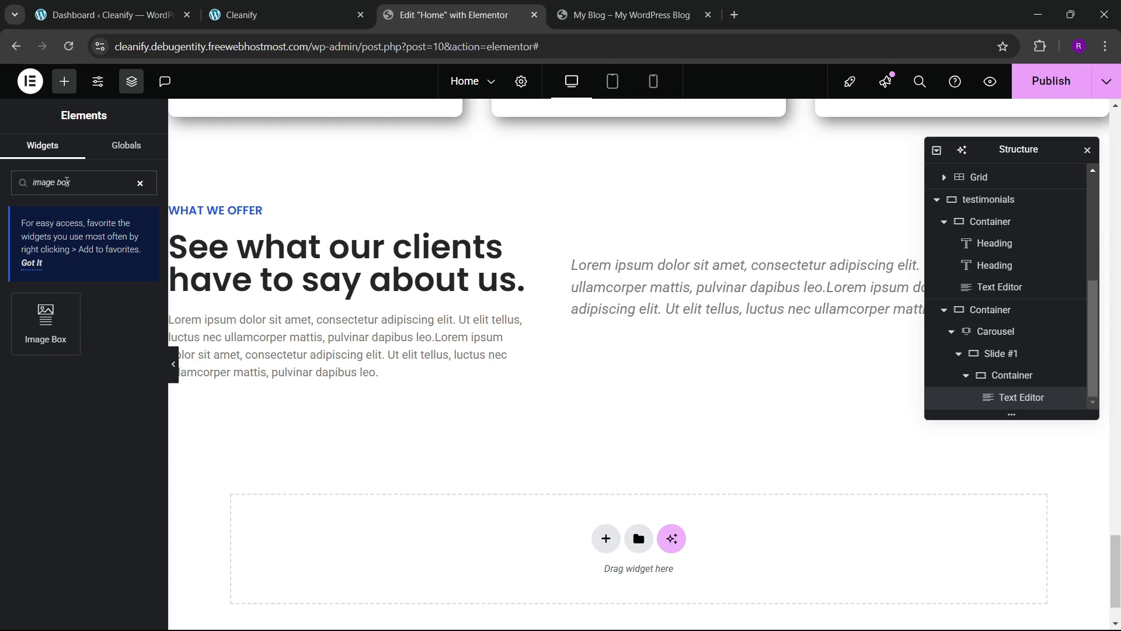
pyautogui.moveTo(68, 319); pyautogui.dragTo(724, 327)
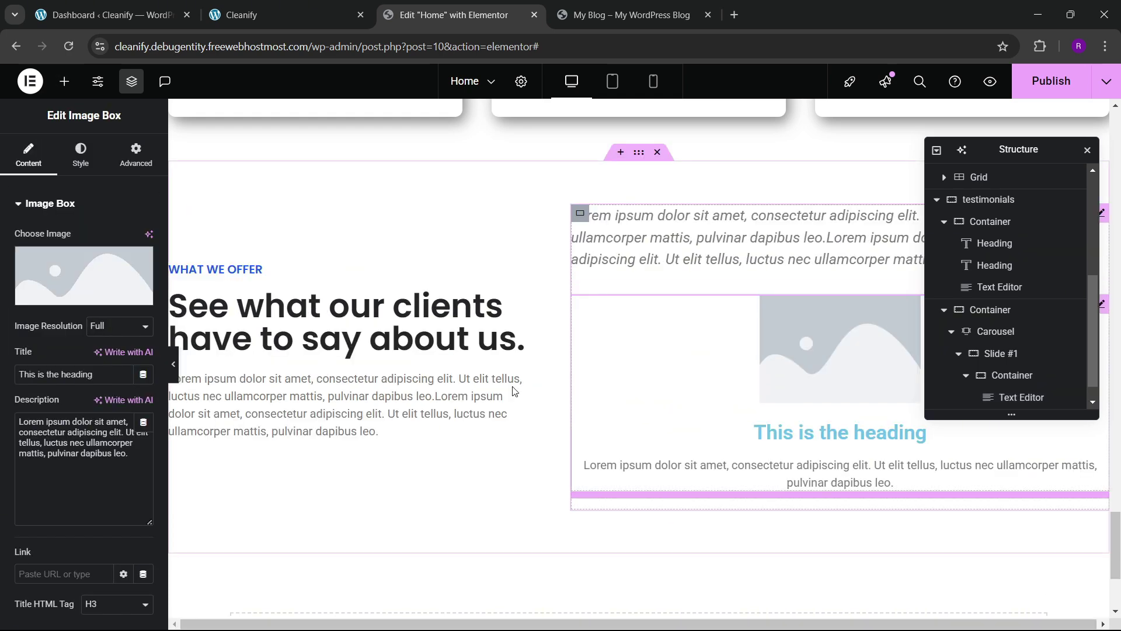
pyautogui.click(81, 155)
pyautogui.click(104, 238)
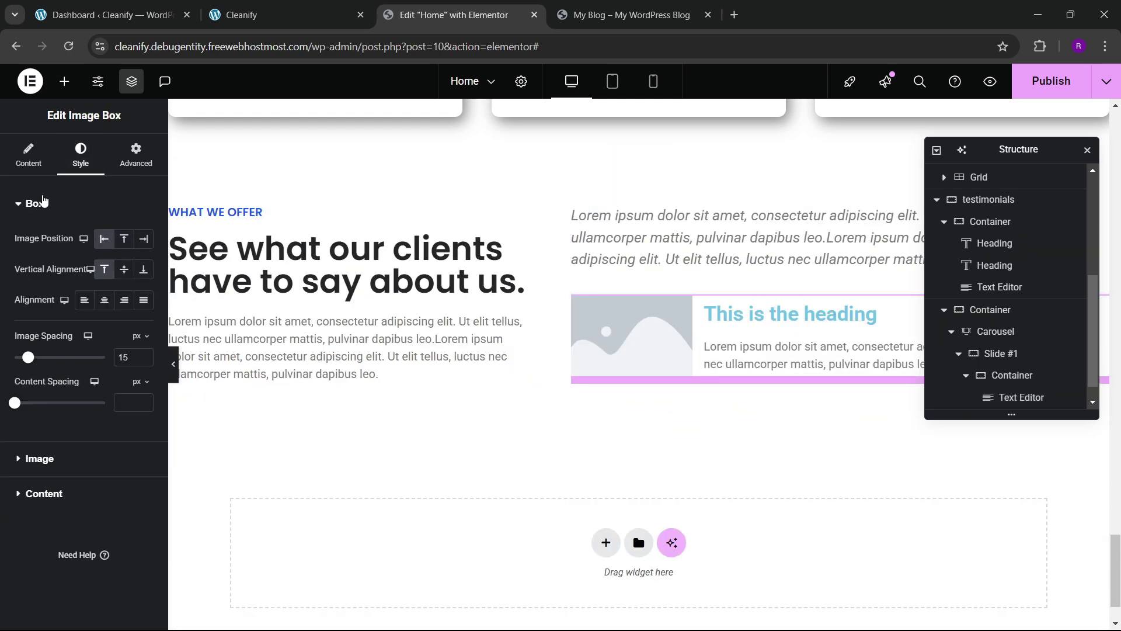
# - Choose the circular portrait of the red-haired woman from the media library as the testimonial image box's picture
pyautogui.click(28, 155)
pyautogui.click(82, 294)
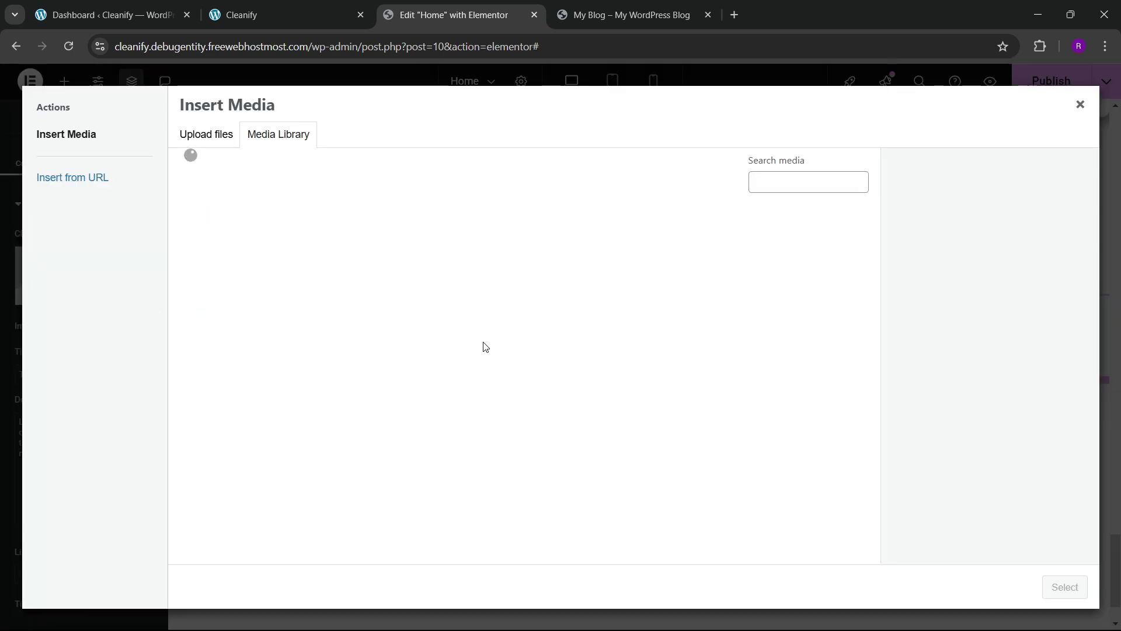
pyautogui.scroll(-4, 425, 378)
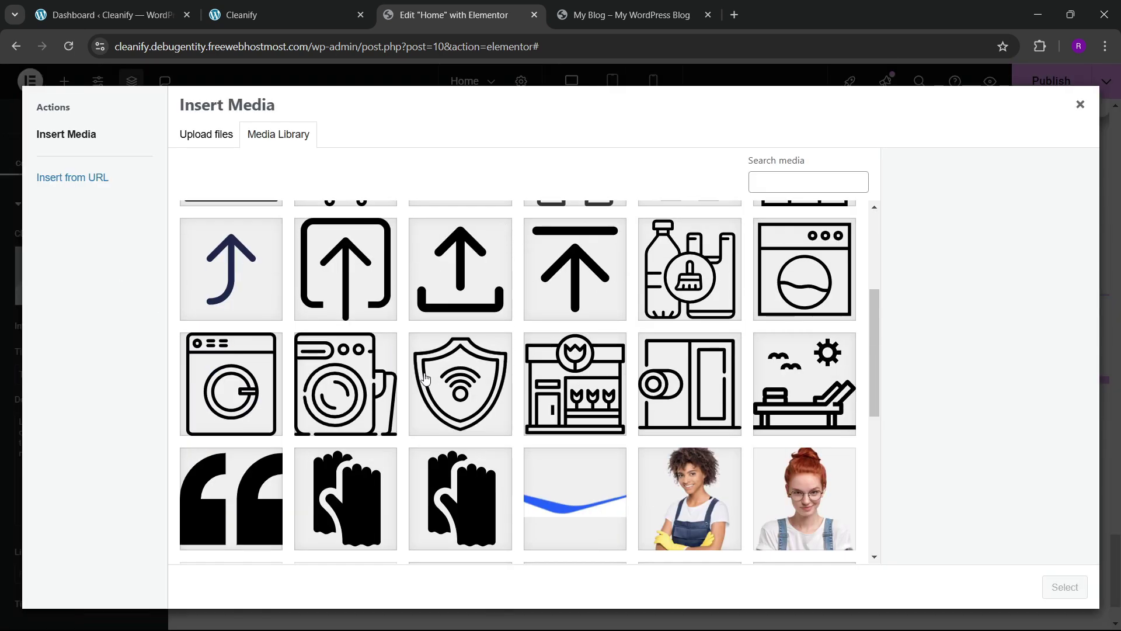
pyautogui.scroll(-4, 422, 403)
pyautogui.scroll(-5, 458, 443)
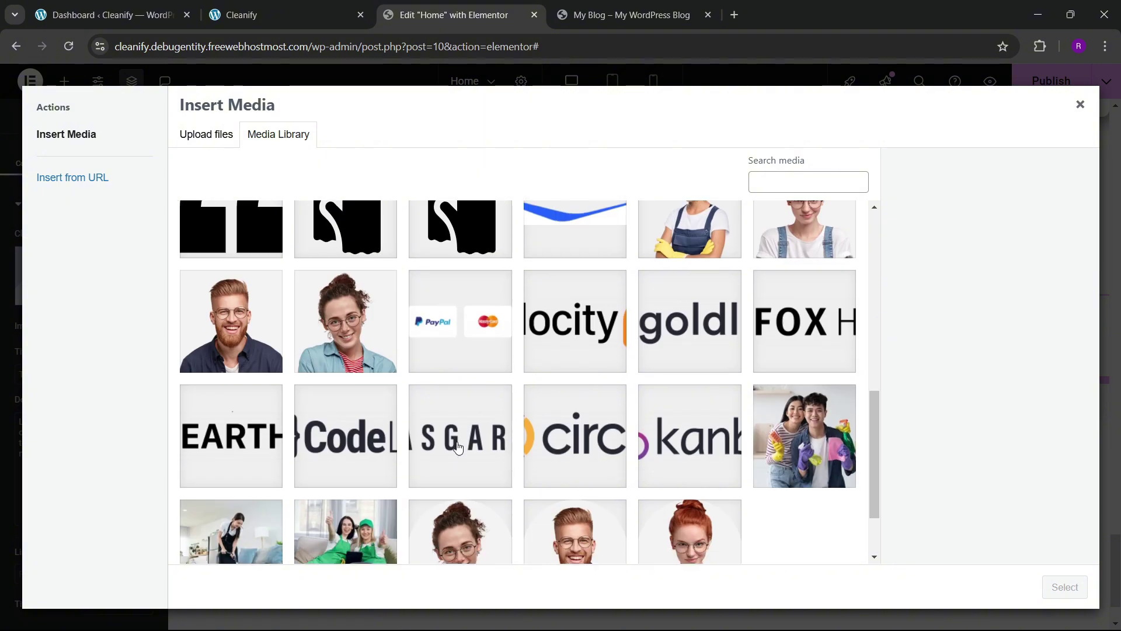
pyautogui.scroll(5, 458, 445)
pyautogui.scroll(-1, 456, 449)
pyautogui.scroll(2, 456, 450)
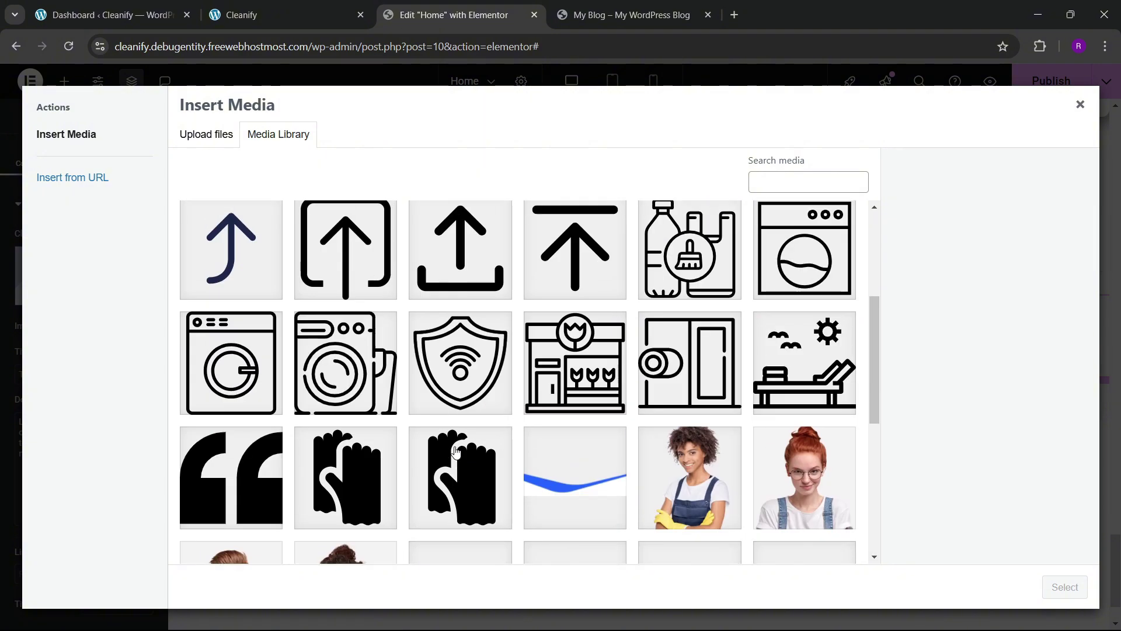
pyautogui.scroll(-2, 456, 451)
pyautogui.scroll(-3, 456, 451)
pyautogui.scroll(-2, 456, 451)
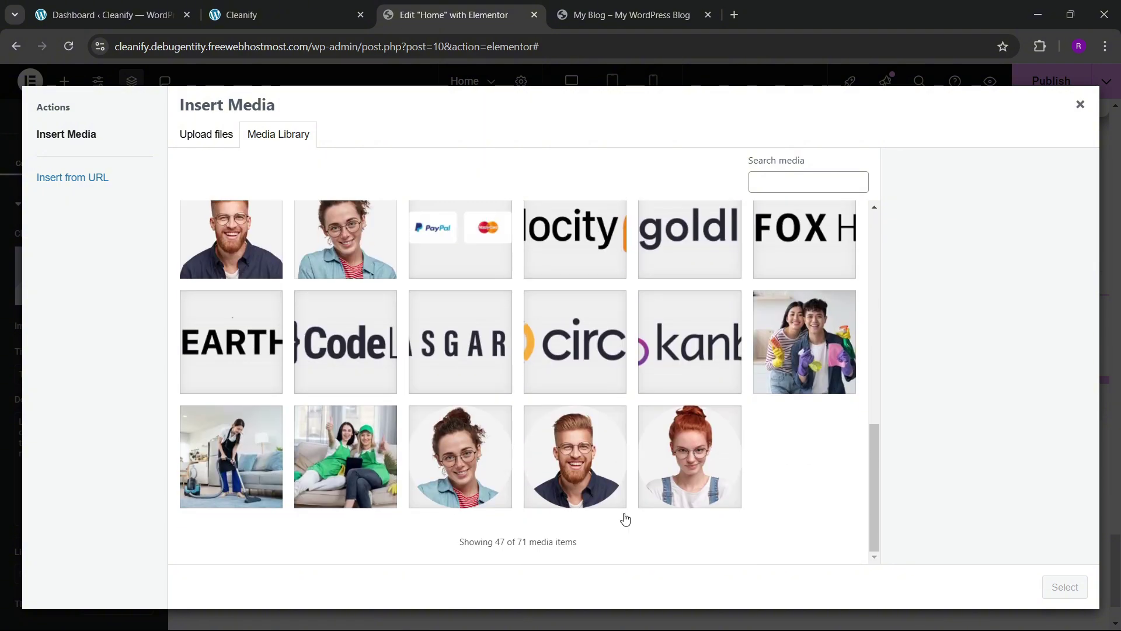
pyautogui.click(697, 461)
pyautogui.click(1079, 587)
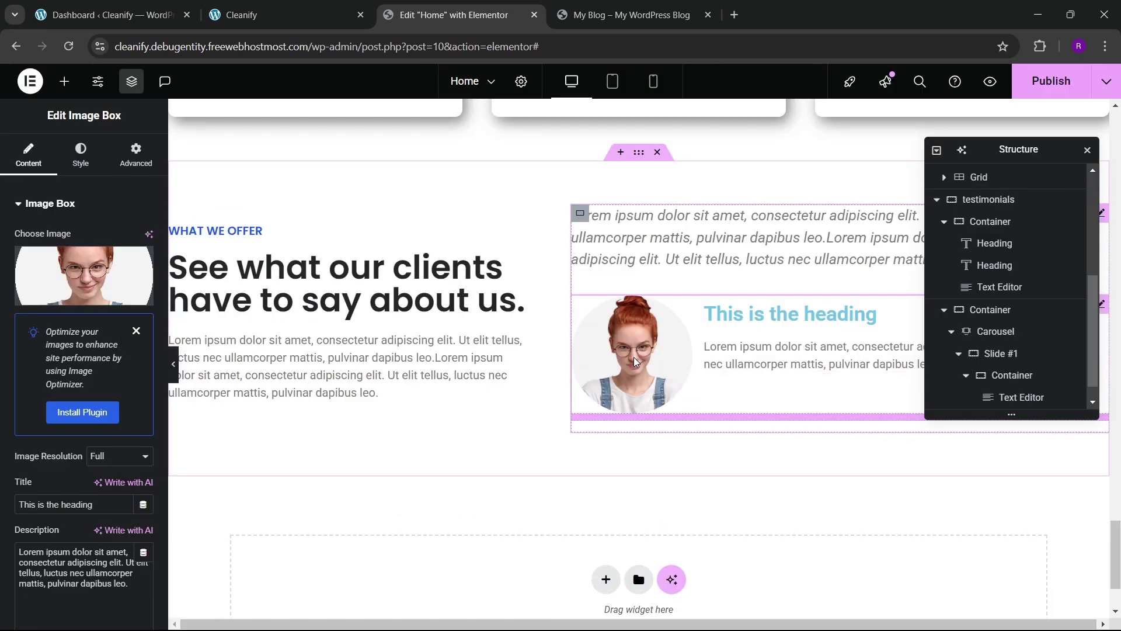
# - Check the client details on the reference page and replace the image box's title with the client's full name
pyautogui.scroll(-1, 74, 481)
pyautogui.click(317, 5)
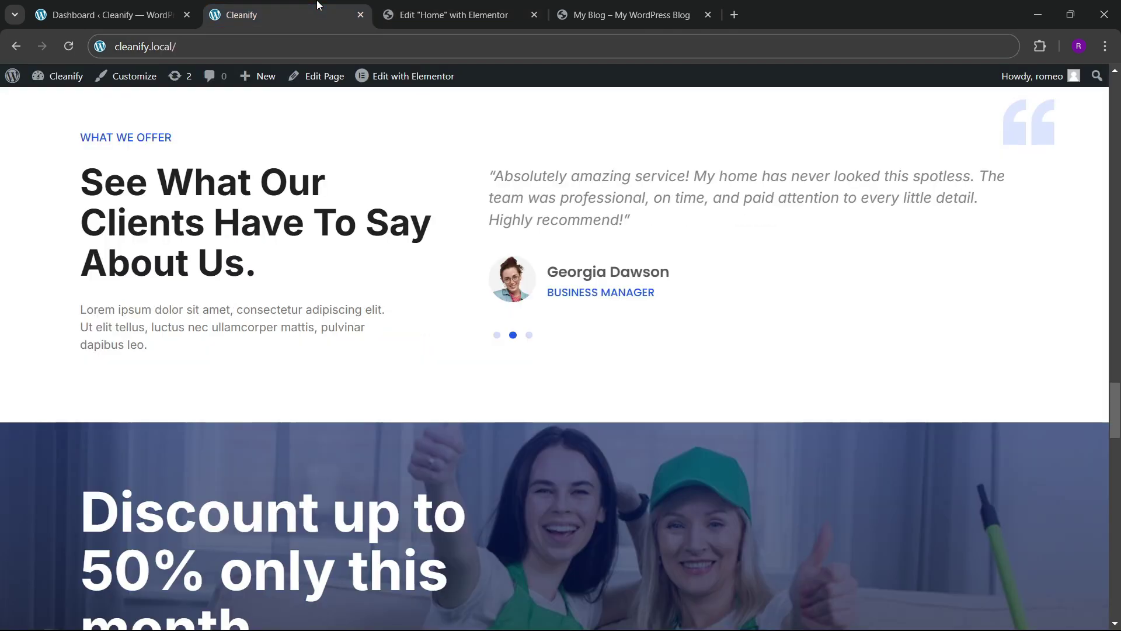
pyautogui.click(456, 15)
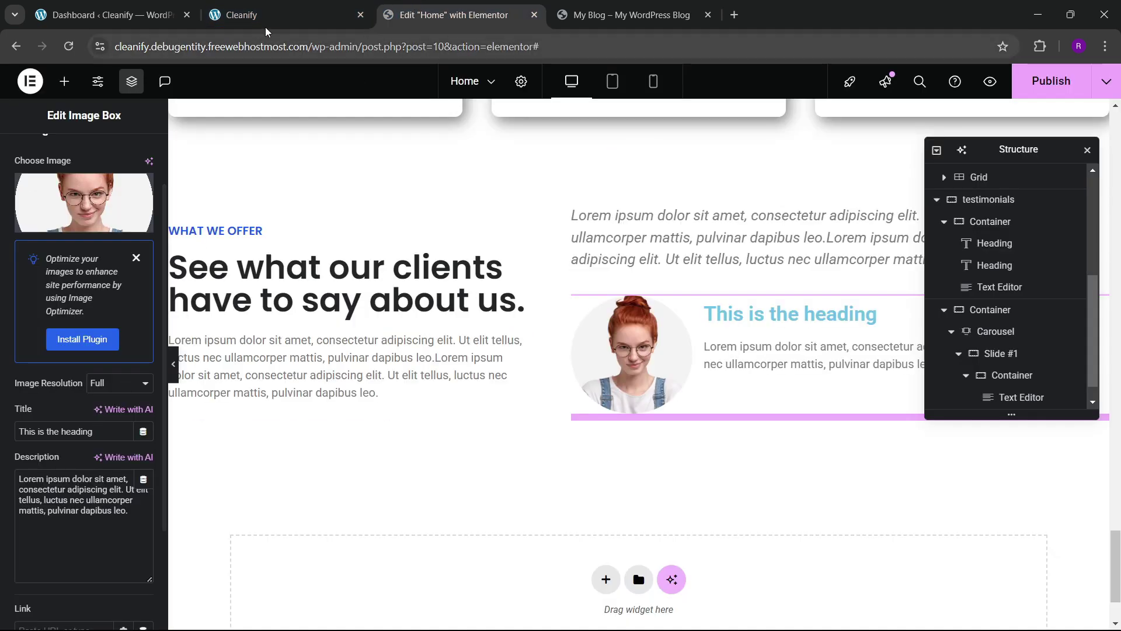
pyautogui.click(274, 13)
pyautogui.click(447, 9)
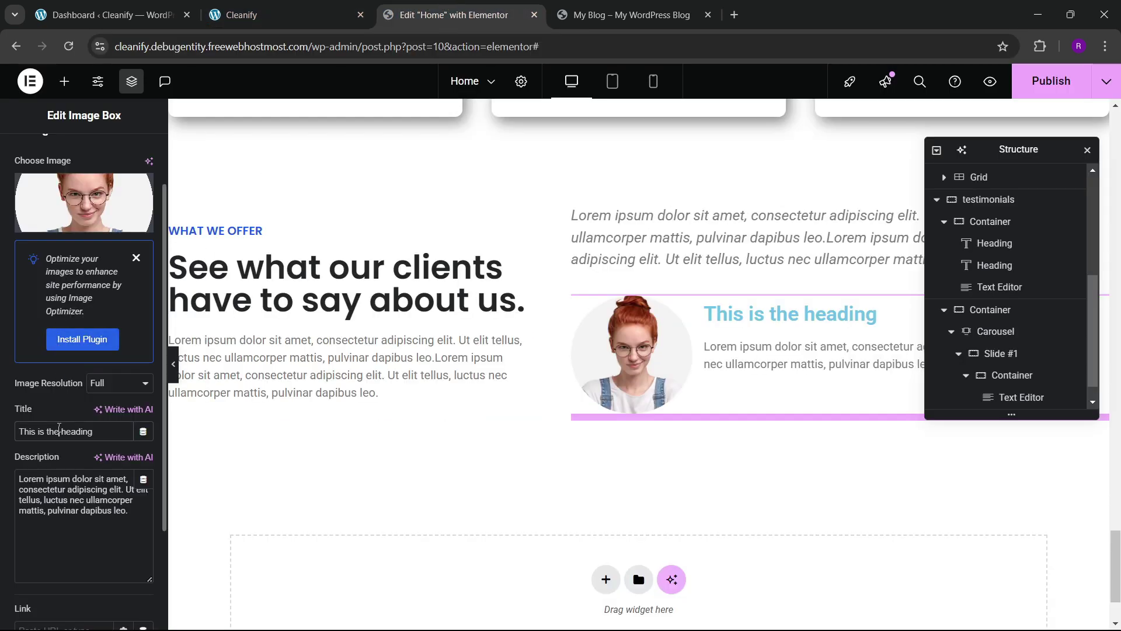
pyautogui.tripleClick(64, 427)
pyautogui.click(62, 427)
pyautogui.write('Georgia Anderson')
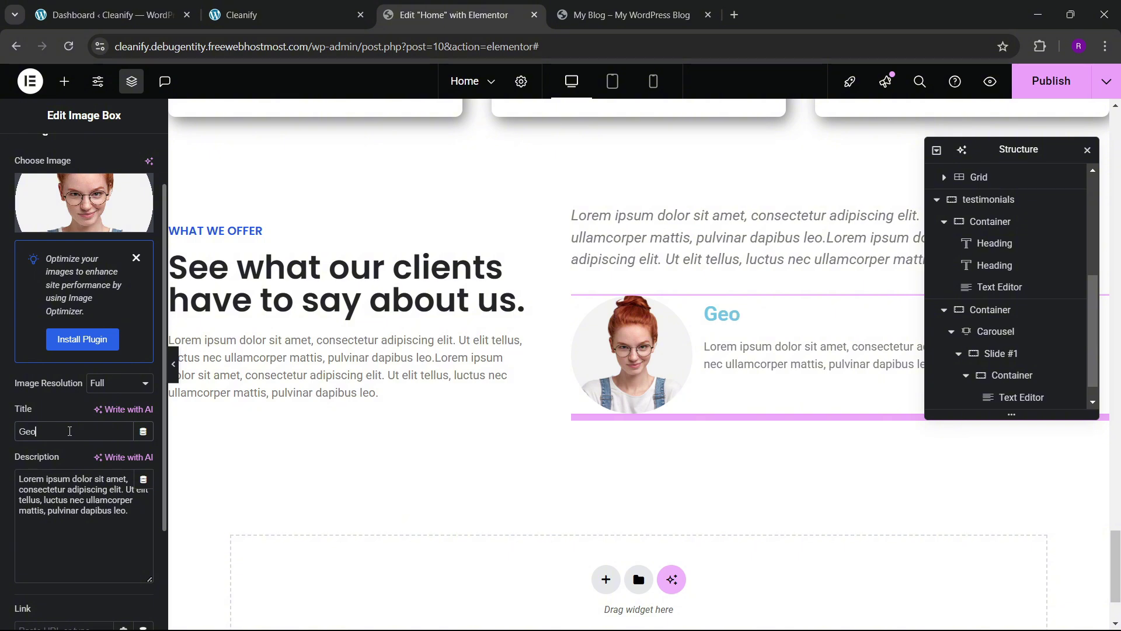
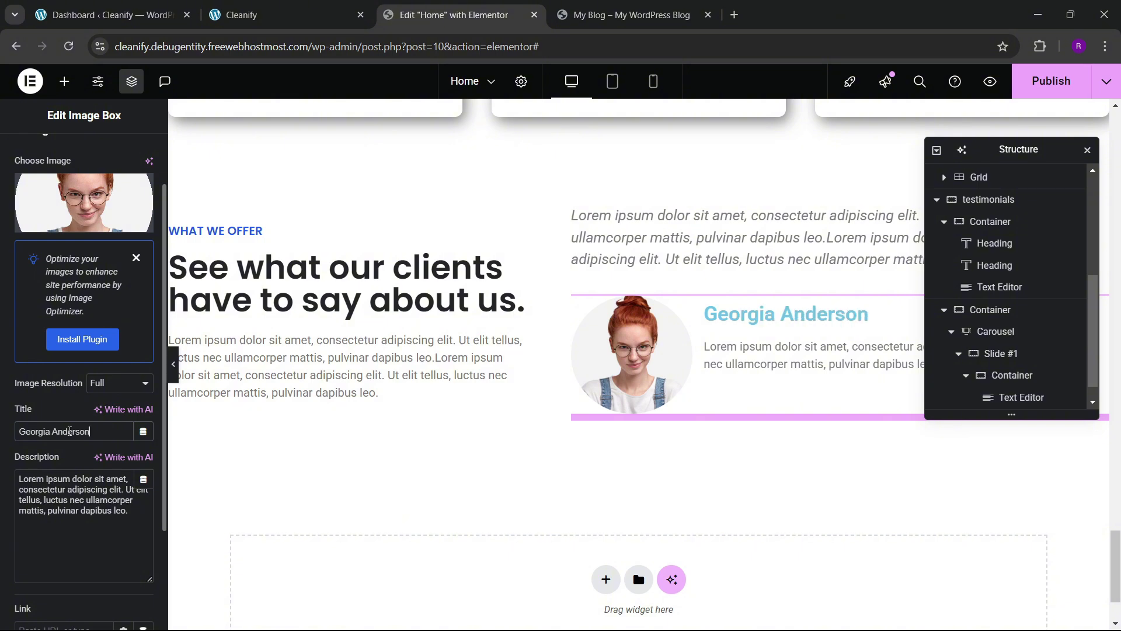
# - Replace the image box's description with BUSINESS PARTNER
pyautogui.click(70, 485)
pyautogui.hotkey('ctrl', 'a')
pyautogui.press('BackSpace')
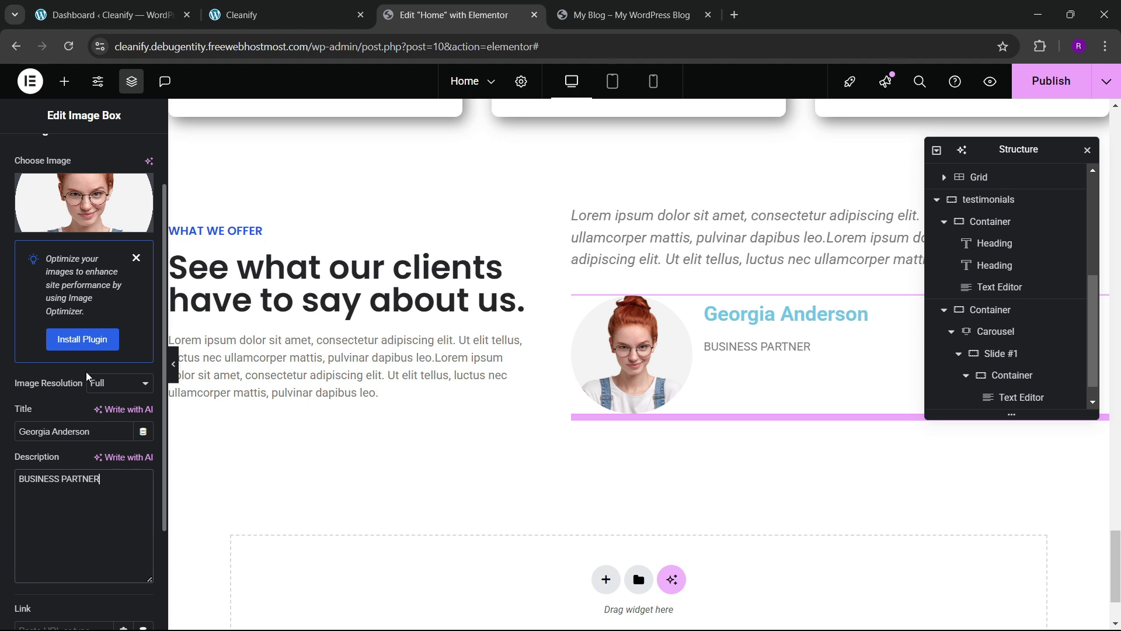
# - Set the image box's vertical alignment to middle and its image width to 10%
pyautogui.scroll(2, 86, 377)
pyautogui.click(81, 154)
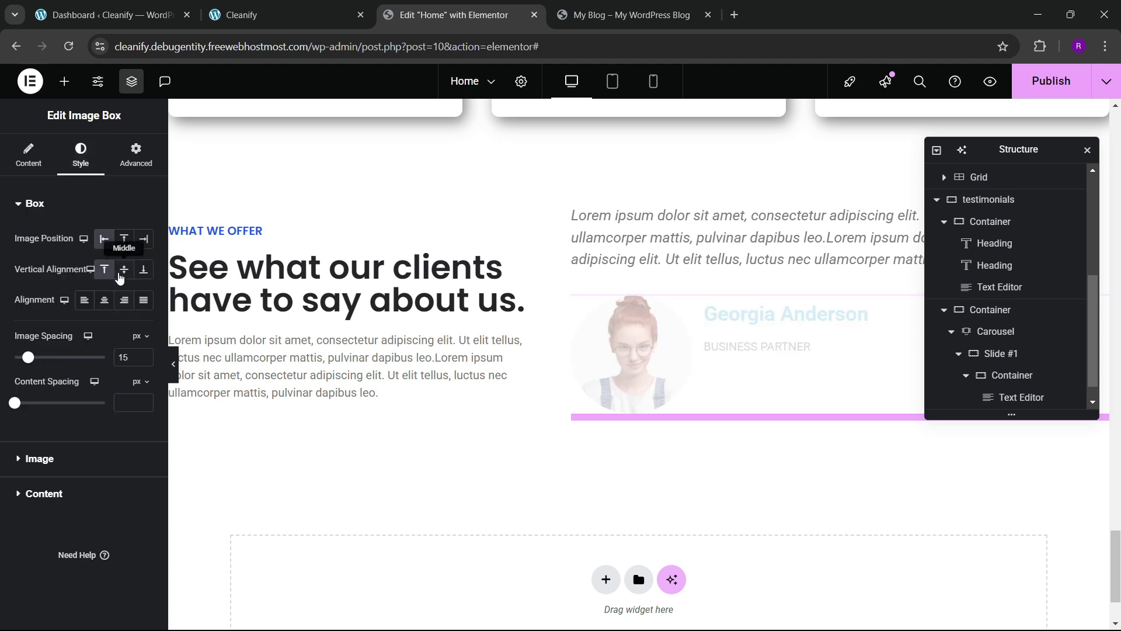
pyautogui.click(125, 275)
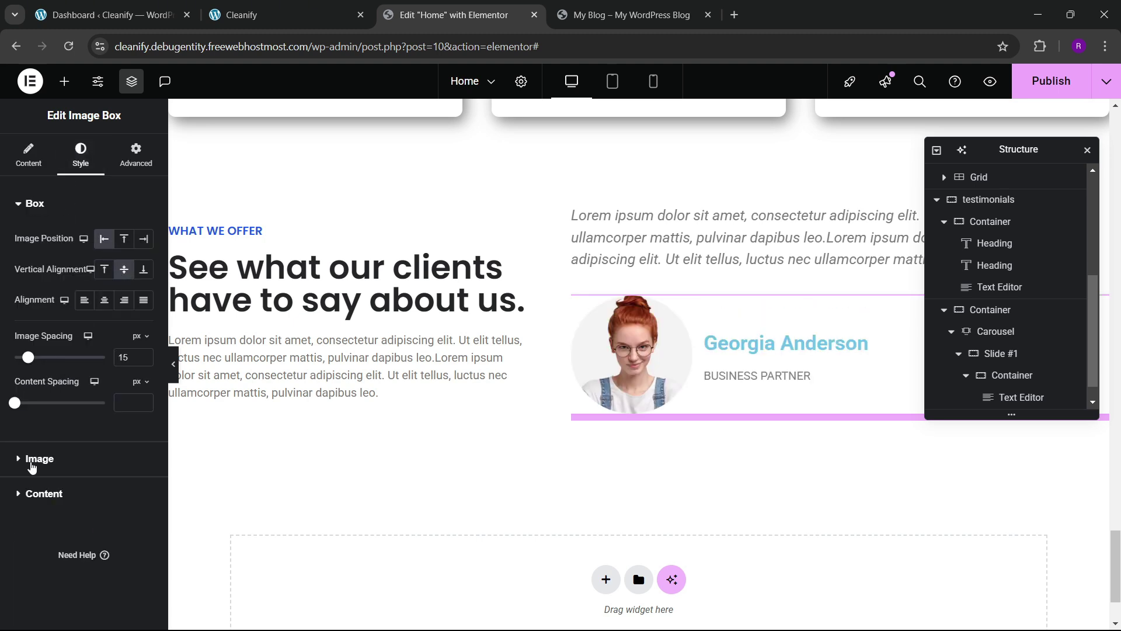
pyautogui.click(32, 460)
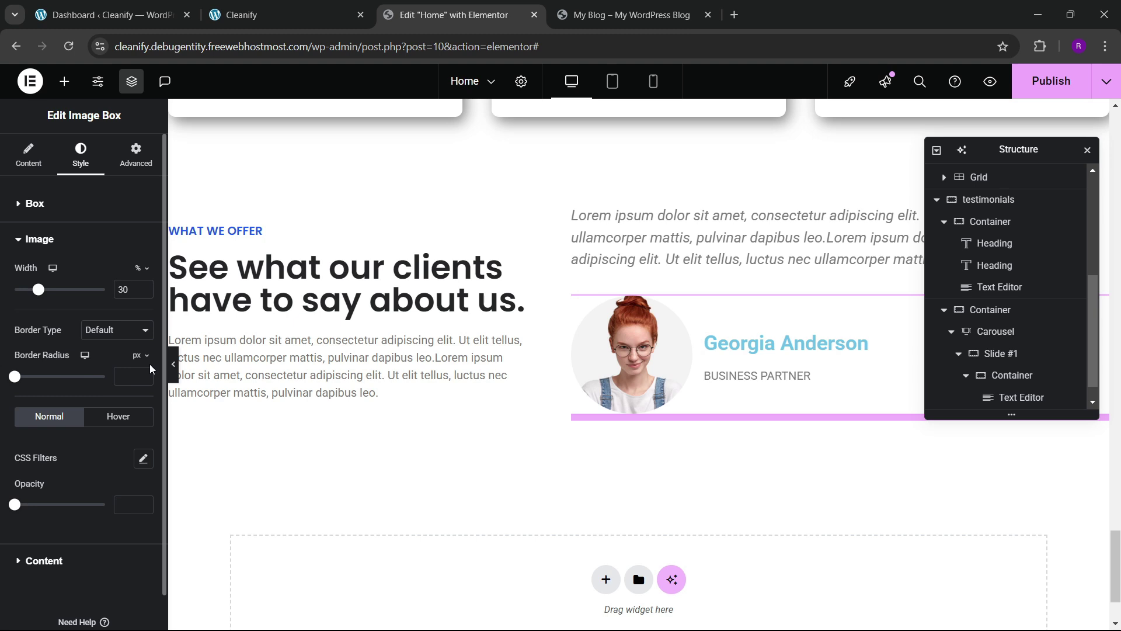
pyautogui.click(146, 294)
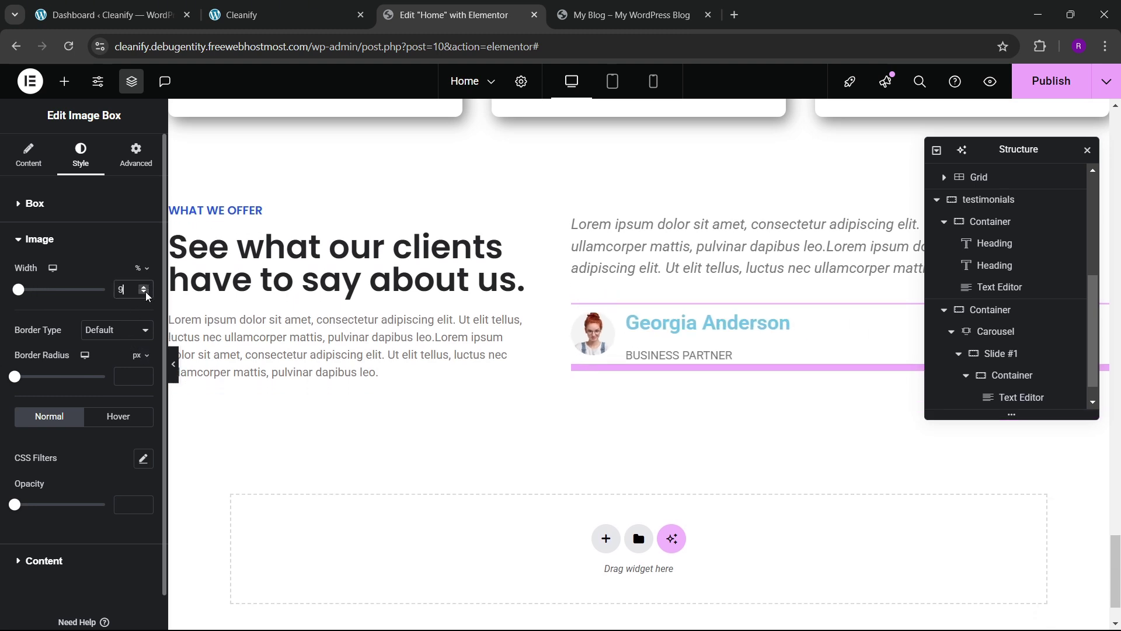
pyautogui.click(145, 287)
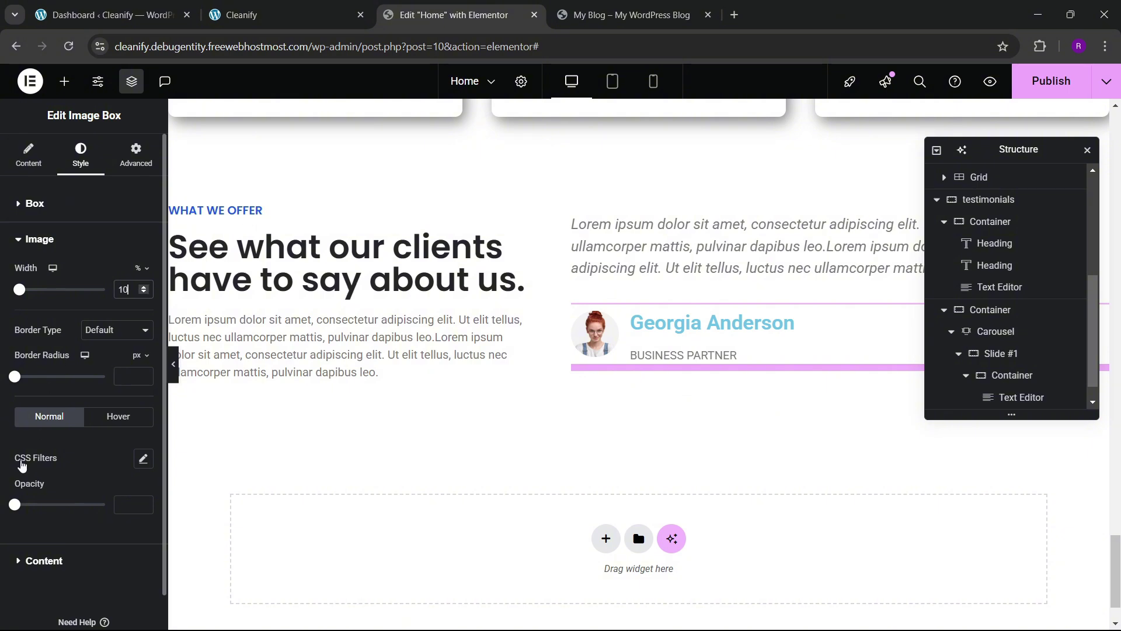
# - Apply the Secondary global color to the image box's title, checking it against the reference page
pyautogui.scroll(-1, 33, 501)
pyautogui.click(39, 516)
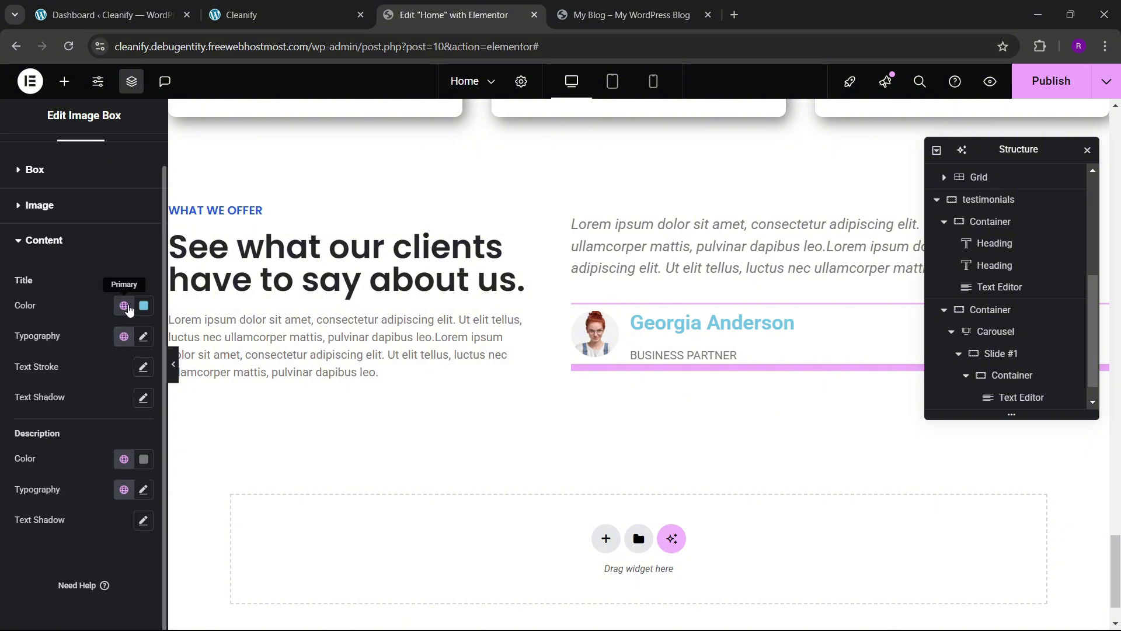
pyautogui.click(124, 305)
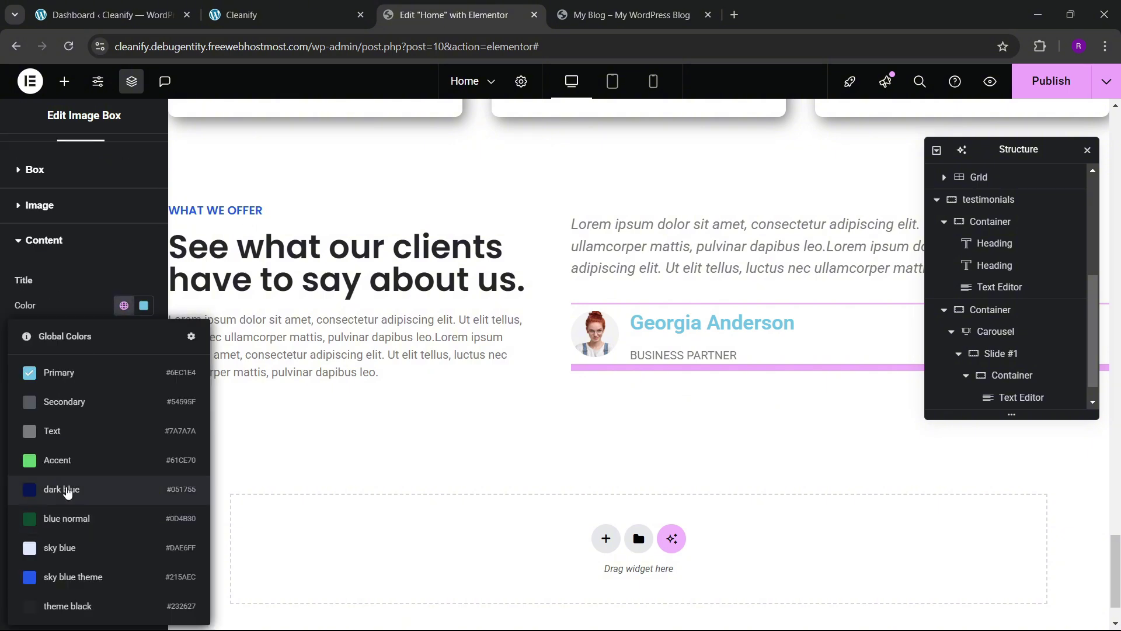
pyautogui.click(263, 7)
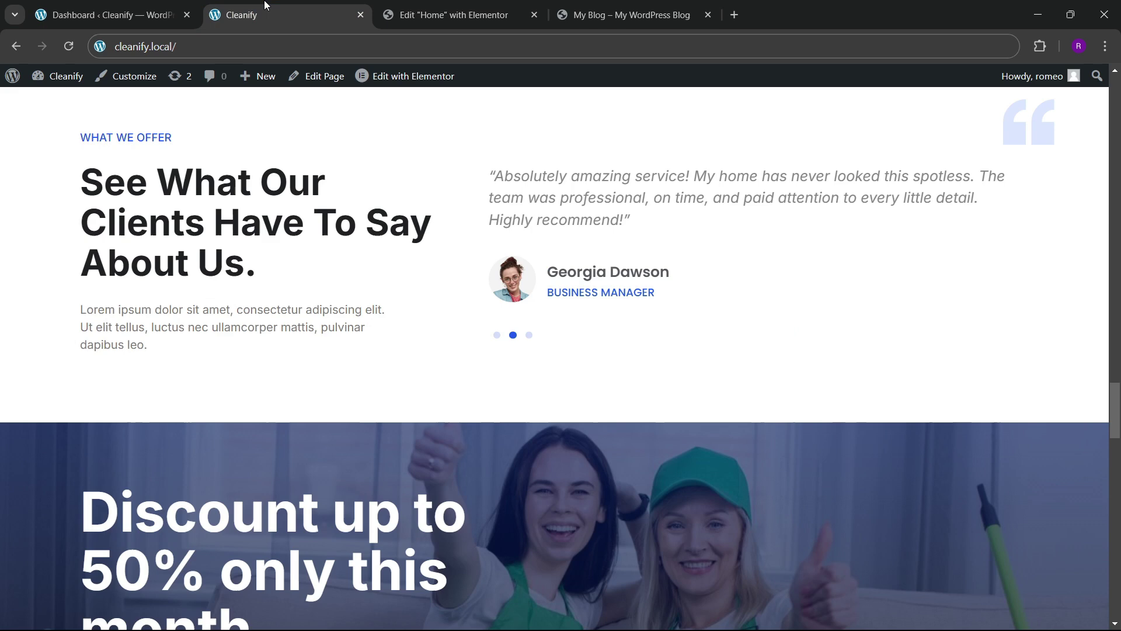
pyautogui.click(433, 5)
pyautogui.click(92, 404)
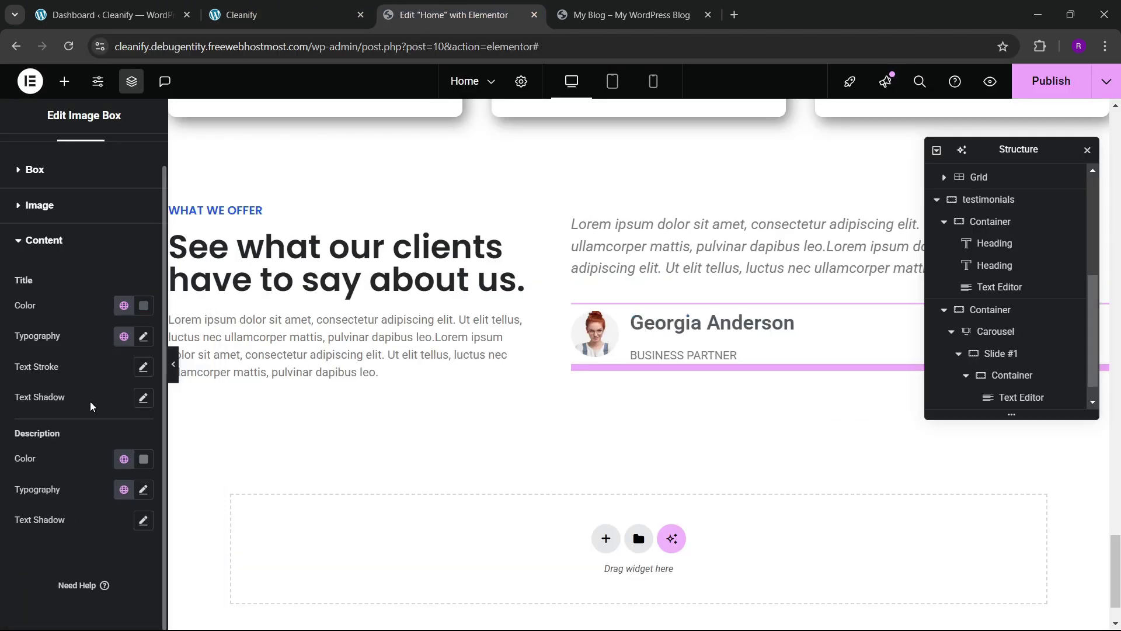
# - Set the image box title's font size to 20 px
pyautogui.click(146, 338)
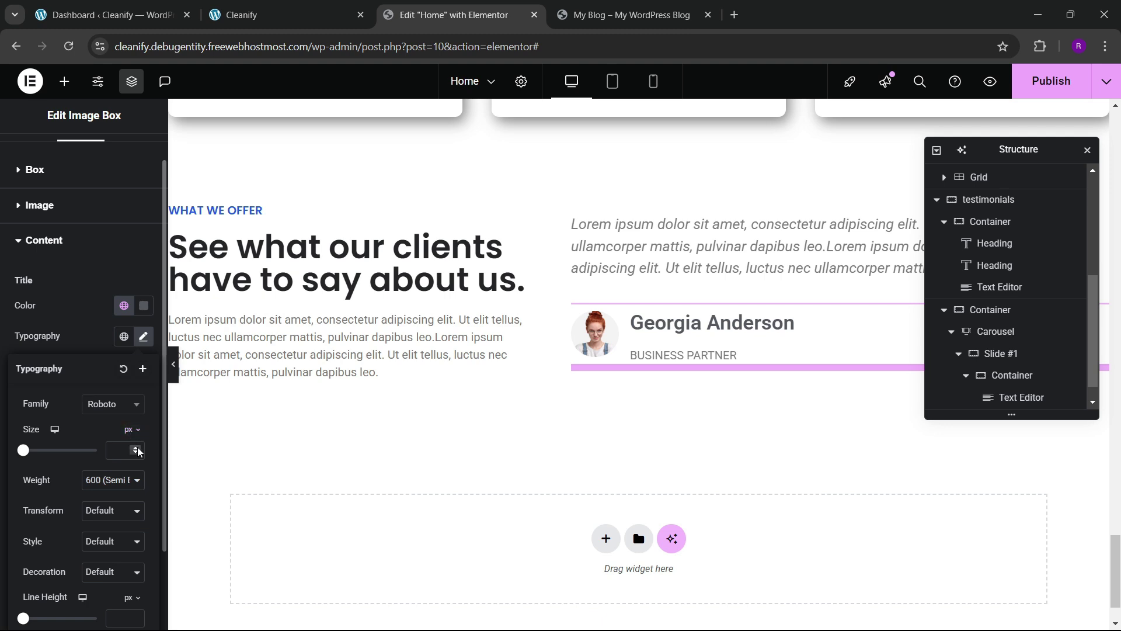
pyautogui.click(138, 448)
pyautogui.click(137, 447)
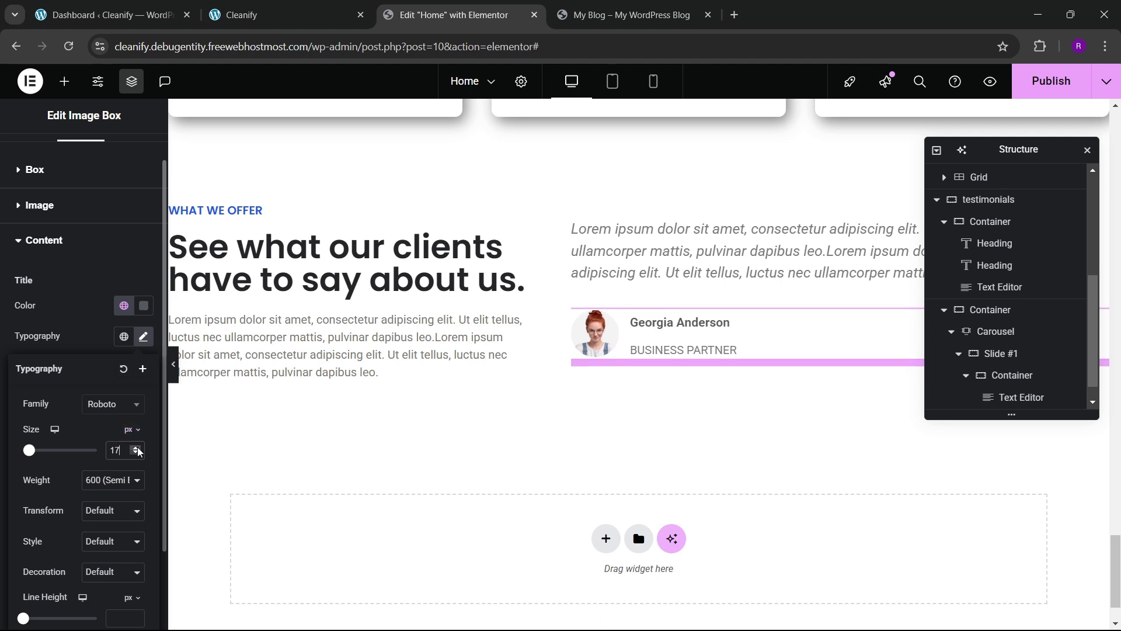
pyautogui.click(138, 447)
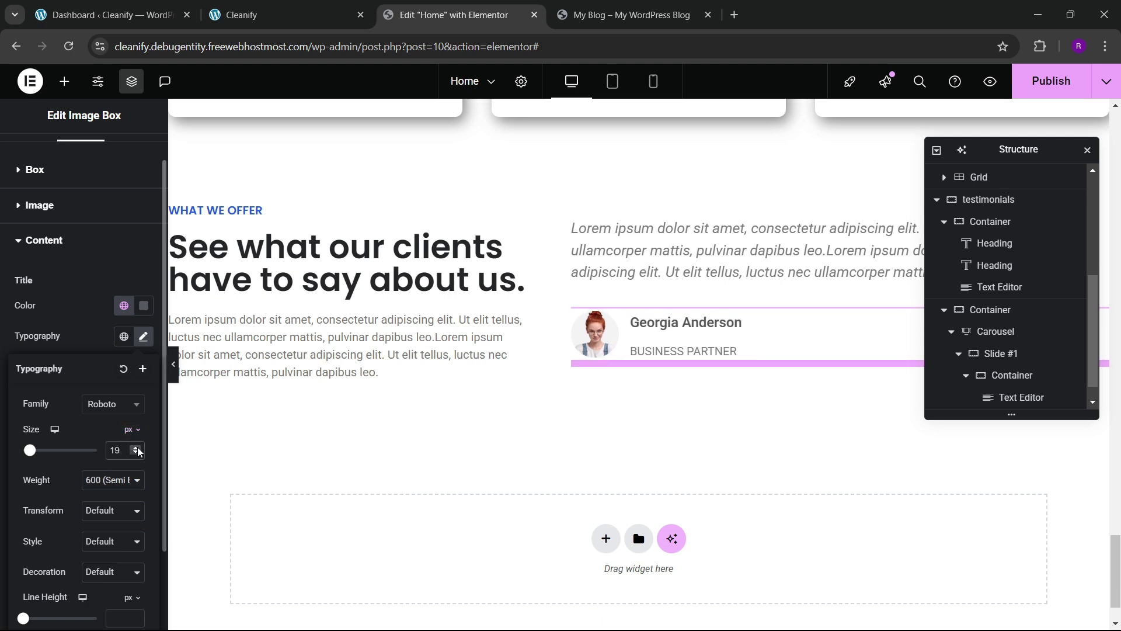
pyautogui.click(138, 447)
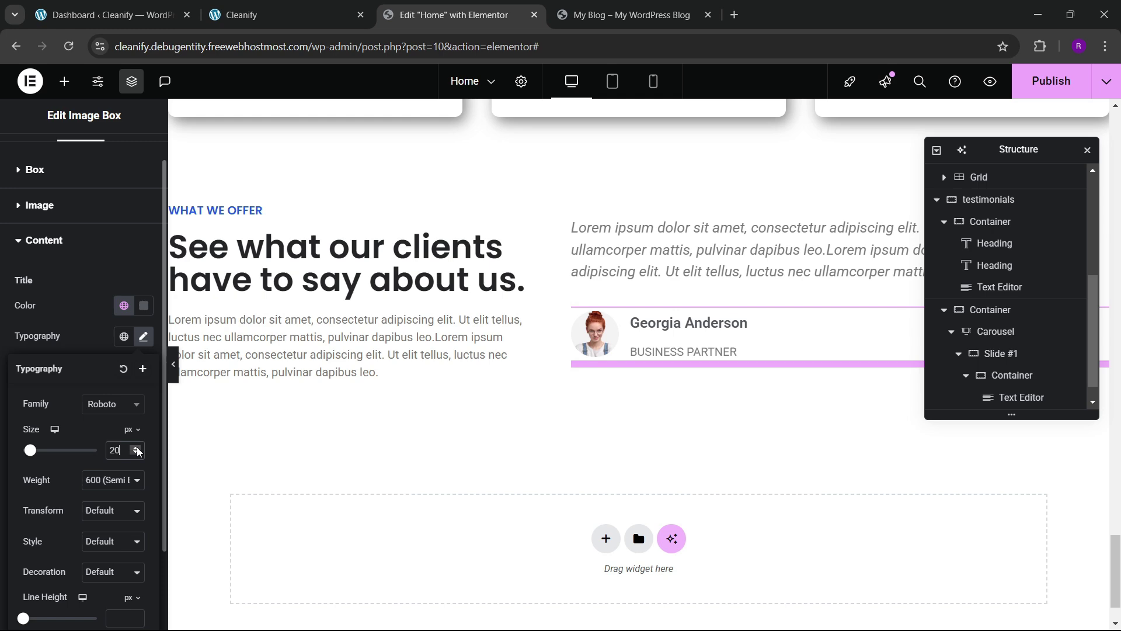
pyautogui.click(80, 335)
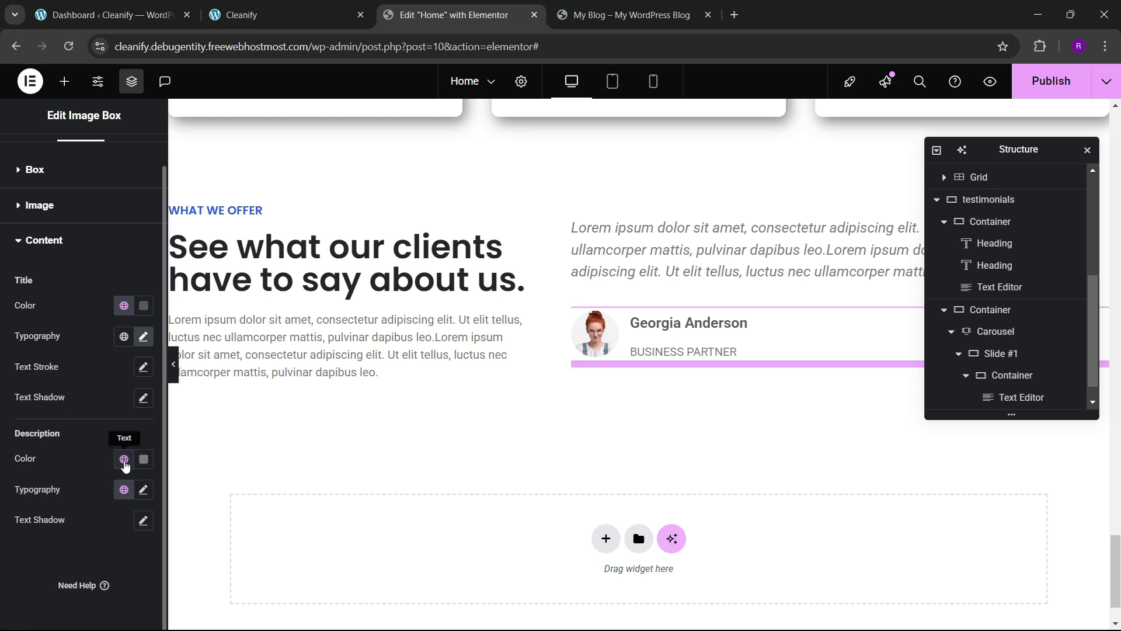
# - Apply the sky blue theme global color to the image box's description to match the reference page
pyautogui.click(247, 8)
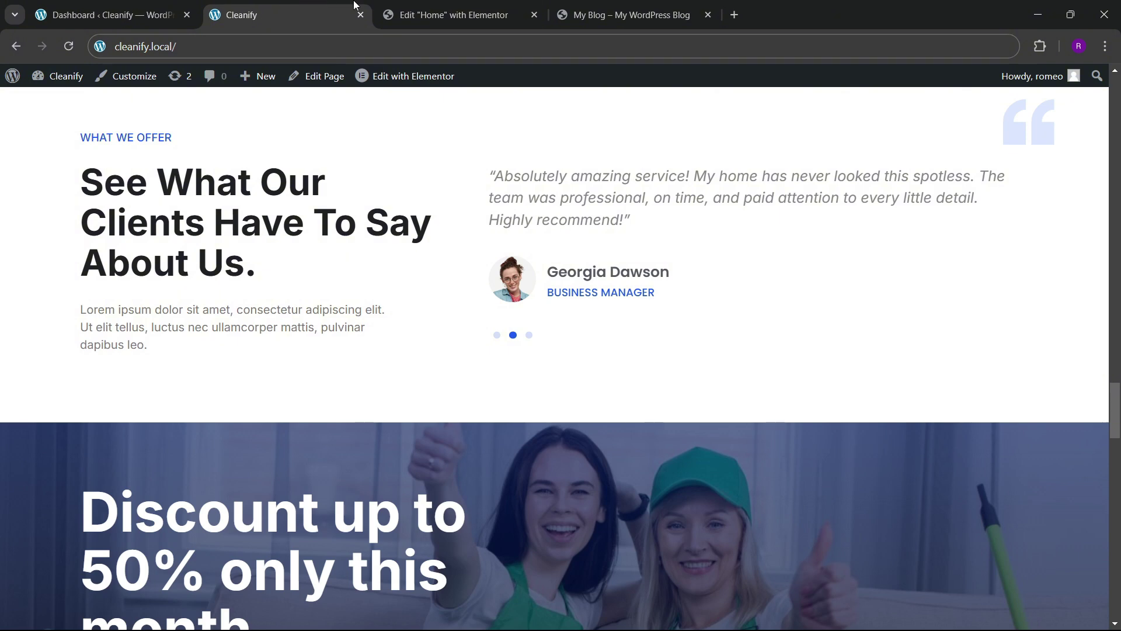
pyautogui.click(386, 8)
pyautogui.click(124, 459)
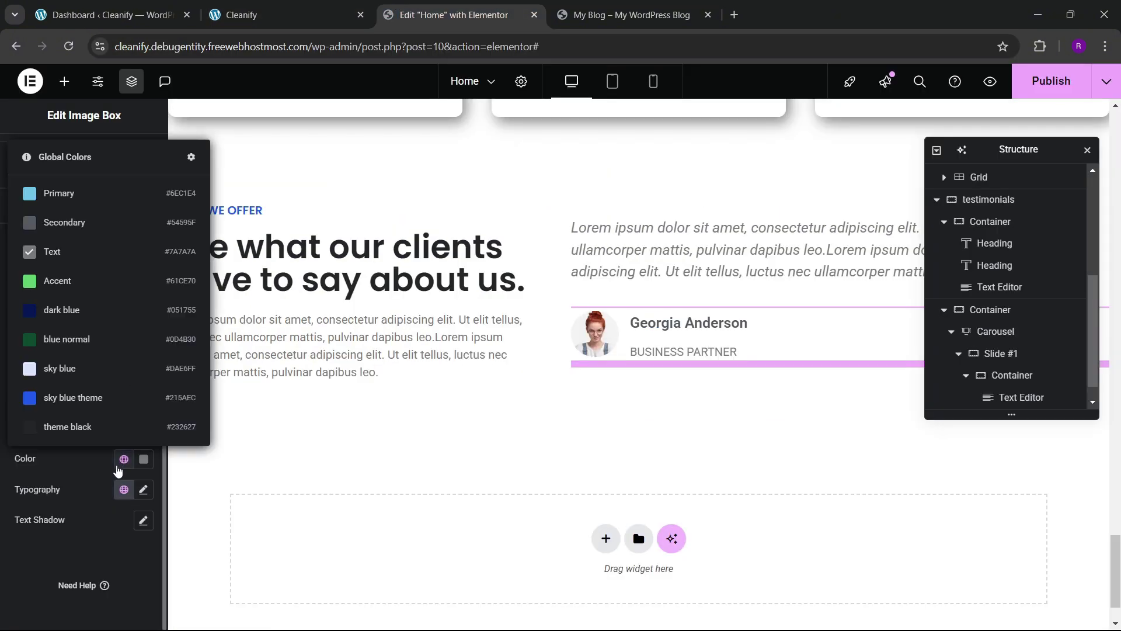
pyautogui.click(89, 396)
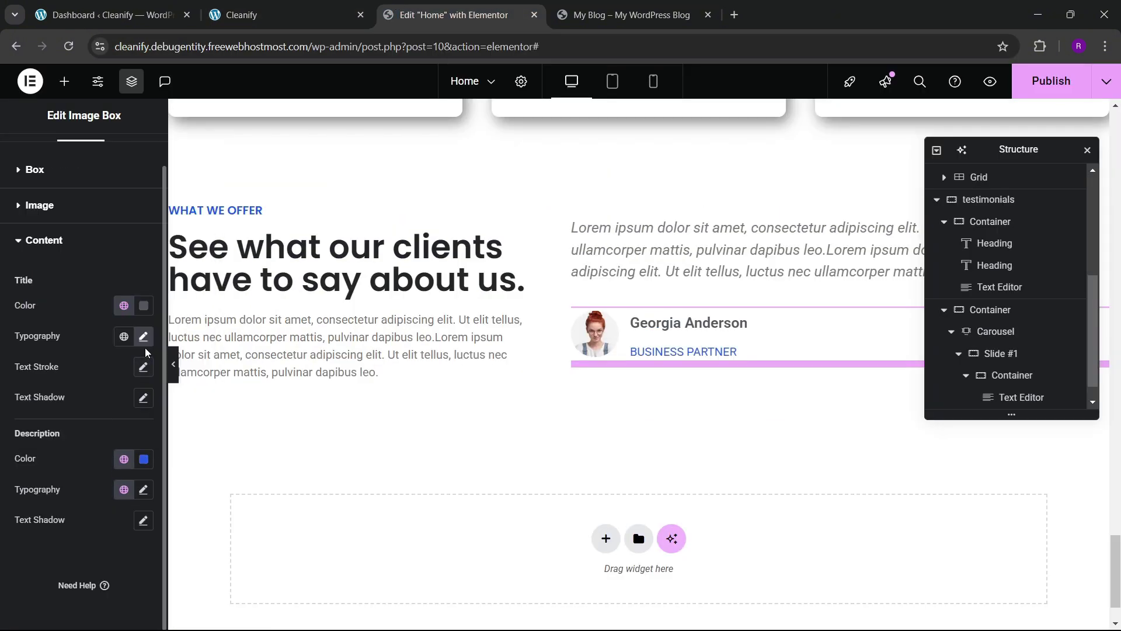
# - Set the font weight of the image box's description to 500 (Medium)
pyautogui.click(143, 489)
pyautogui.scroll(-4, 104, 391)
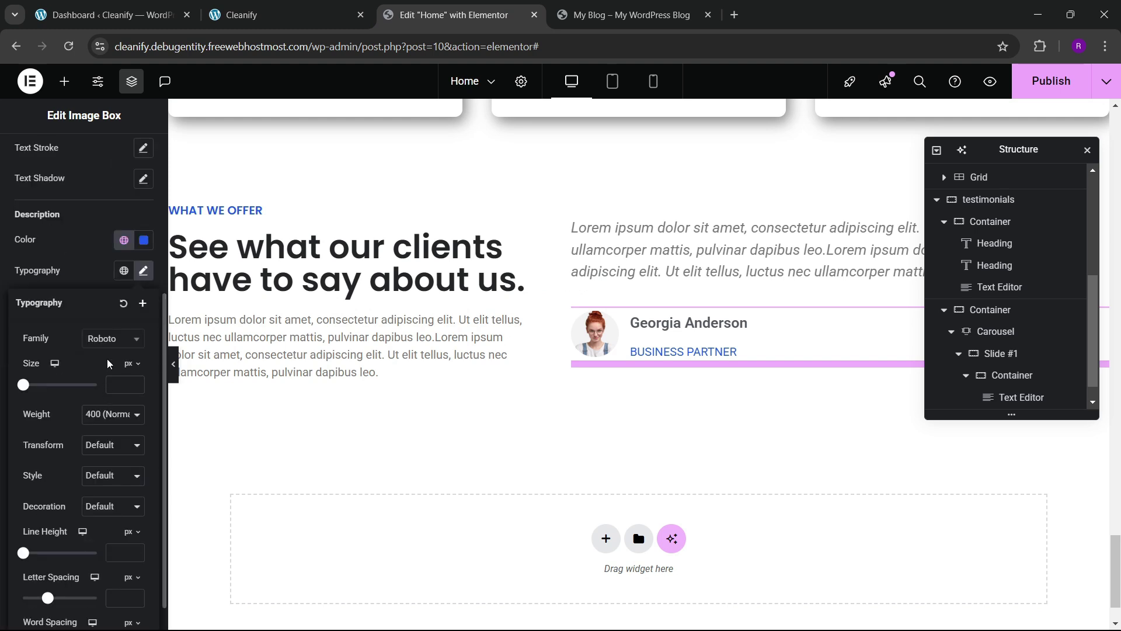
pyautogui.click(115, 413)
pyautogui.click(100, 278)
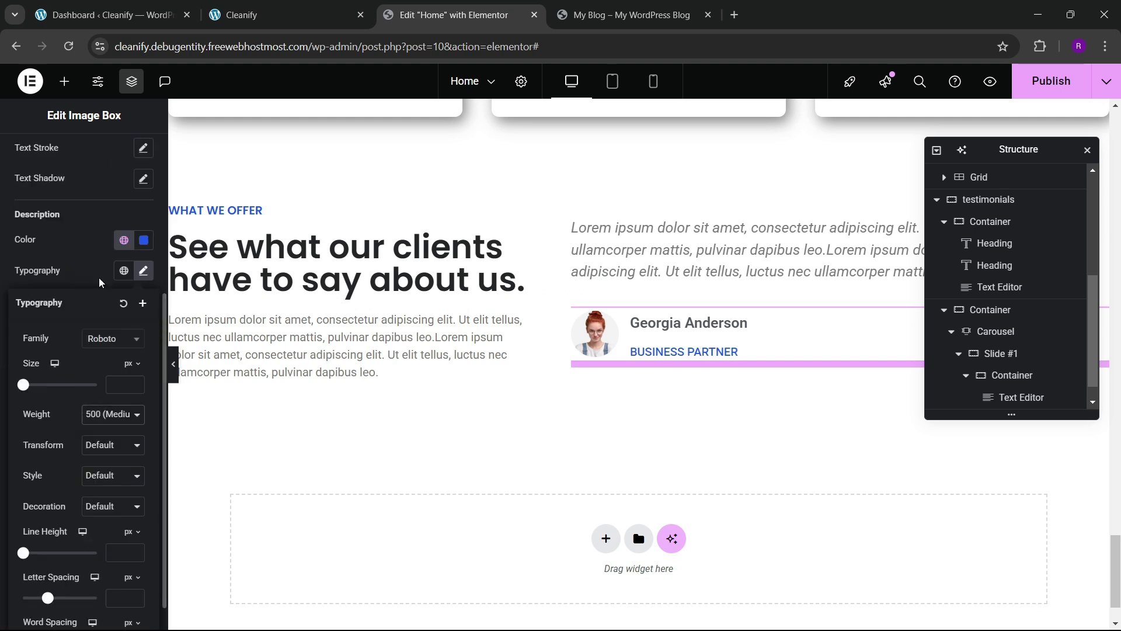
pyautogui.scroll(2, 95, 270)
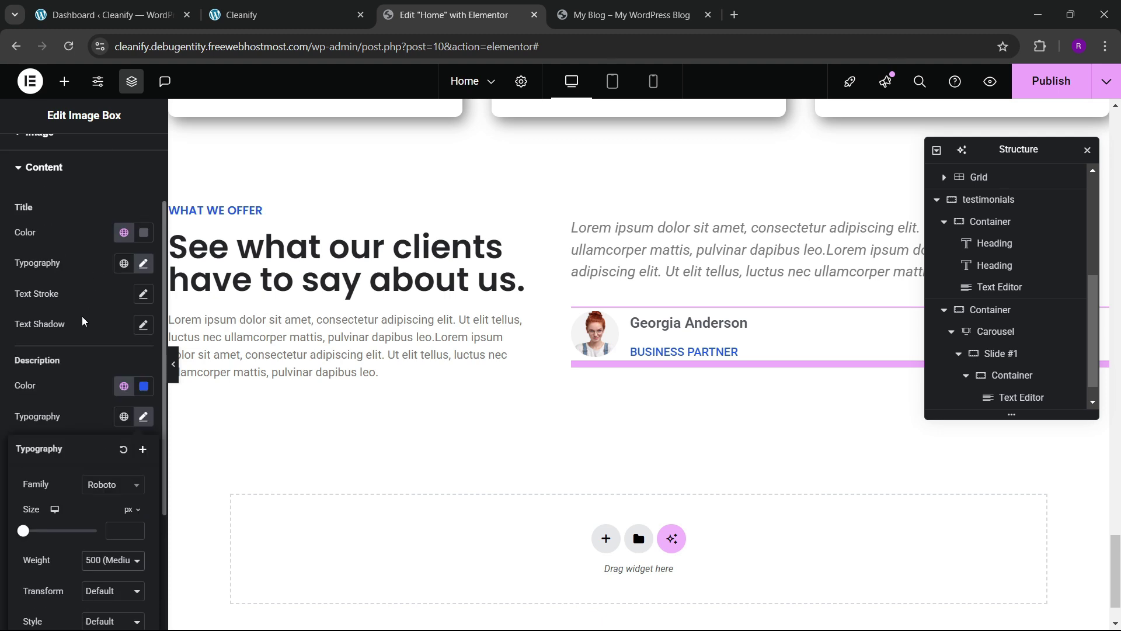
pyautogui.click(82, 320)
# - Try a 22 px font size on the image box's title and return it to 20 px
pyautogui.click(143, 263)
pyautogui.click(135, 376)
pyautogui.click(136, 376)
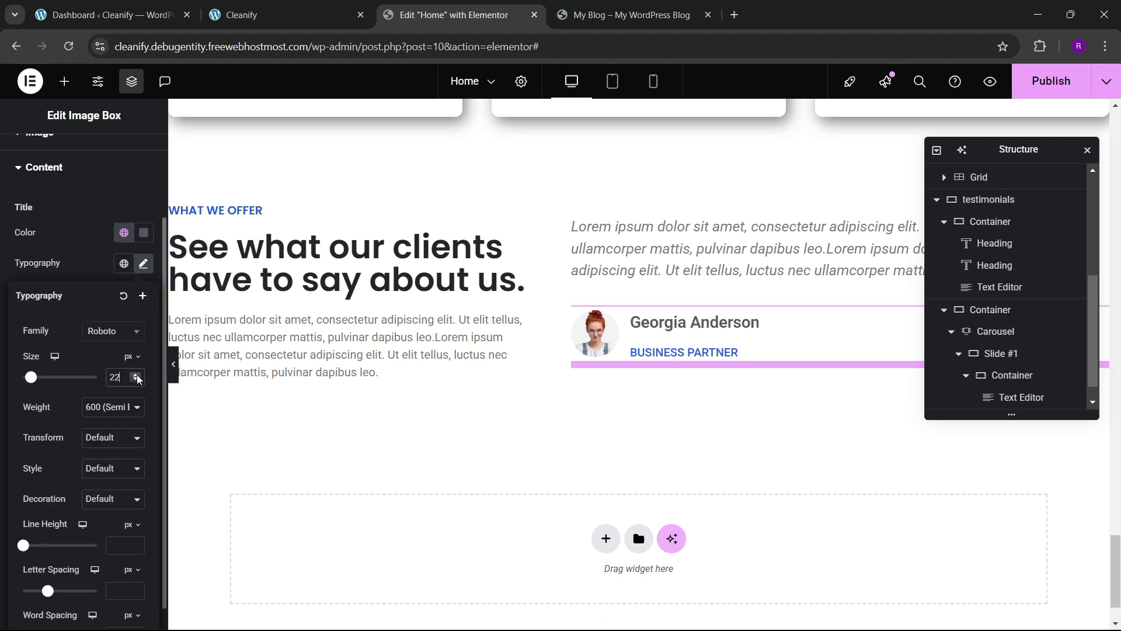
pyautogui.click(139, 381)
pyautogui.click(139, 381)
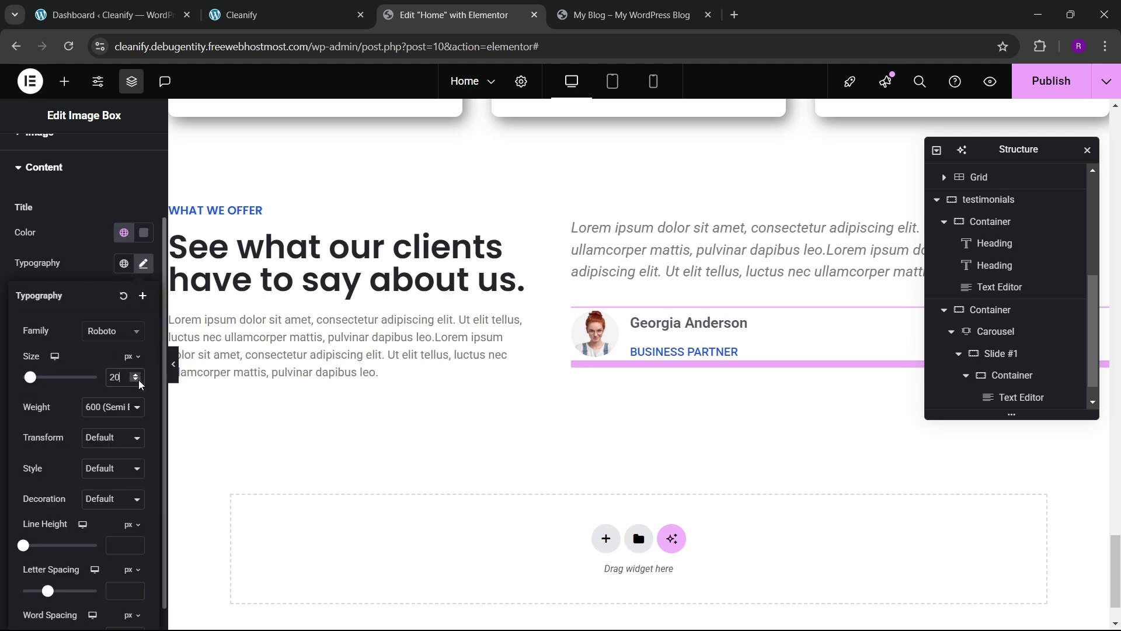
pyautogui.click(92, 248)
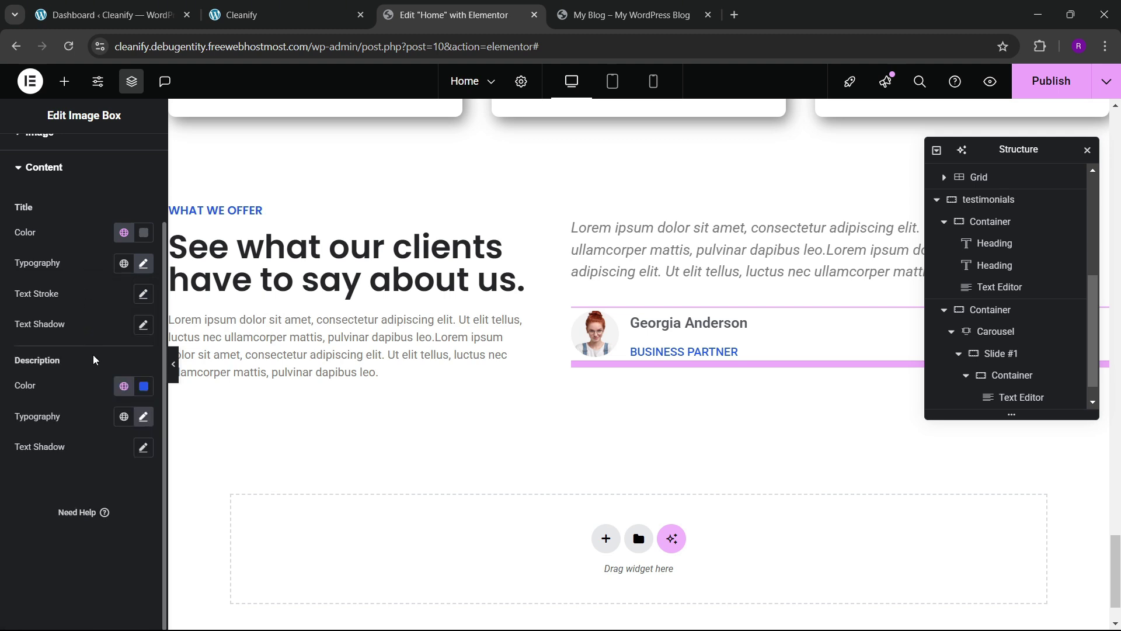
# - Set the font size of the image box's description to 15 px
pyautogui.click(143, 417)
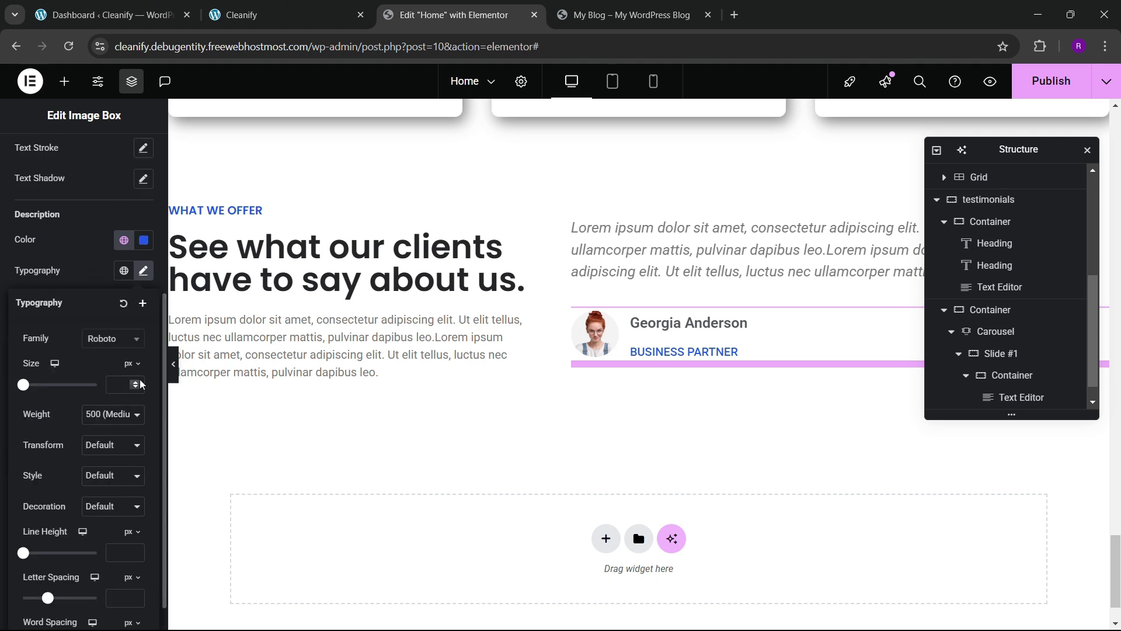
pyautogui.click(140, 381)
pyautogui.tripleClick(138, 381)
pyautogui.tripleClick(138, 381)
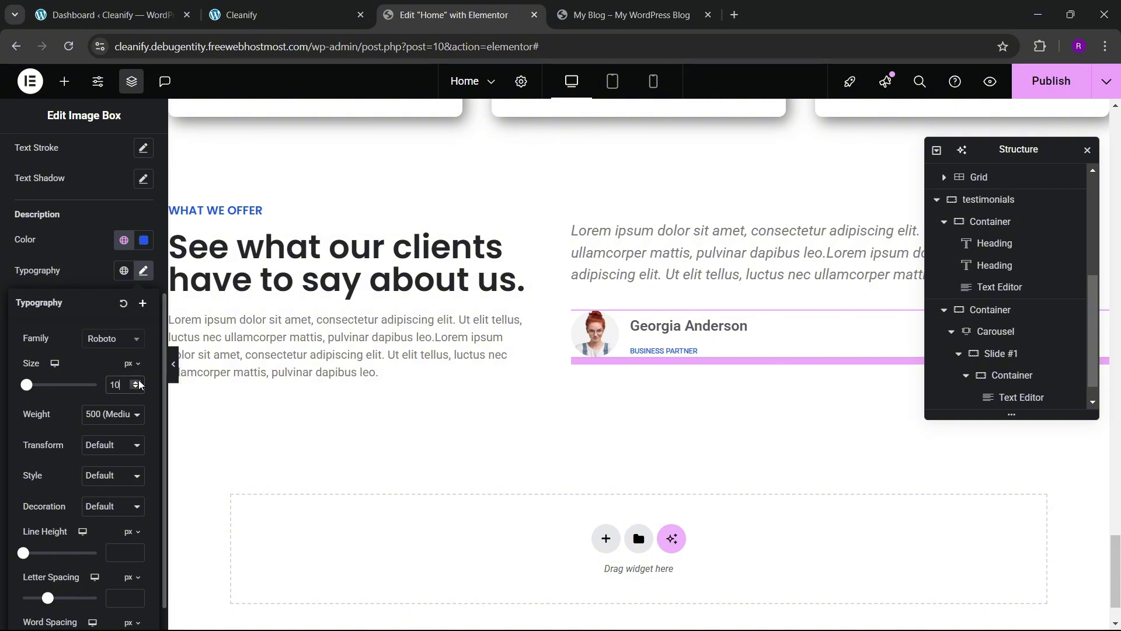
pyautogui.tripleClick(139, 381)
pyautogui.click(139, 381)
pyautogui.doubleClick(139, 381)
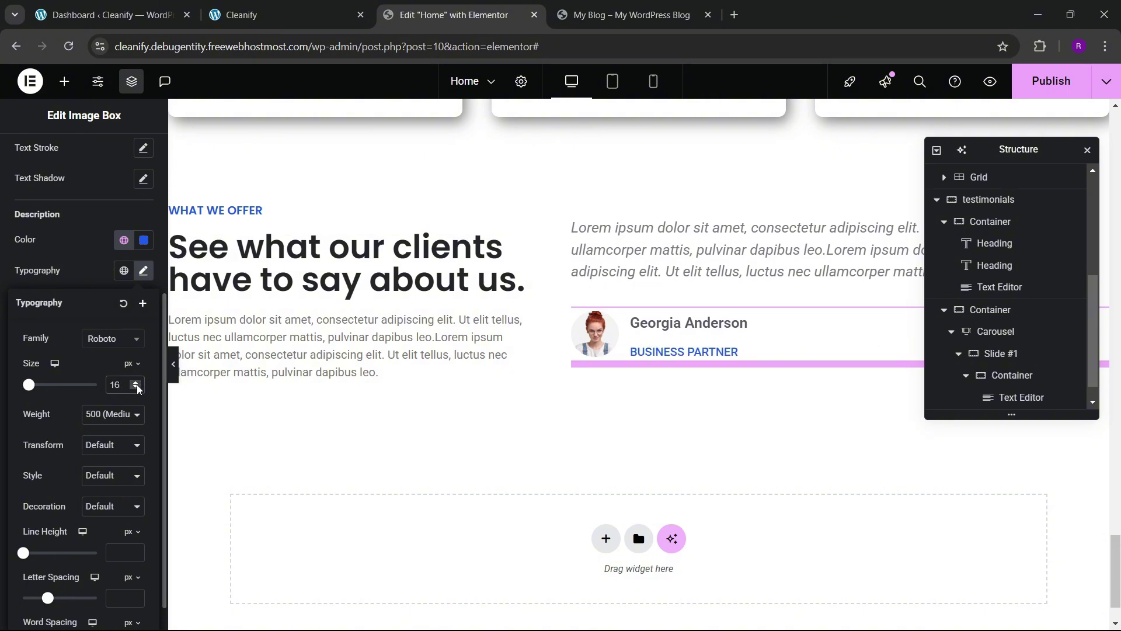
pyautogui.click(139, 389)
pyautogui.click(92, 286)
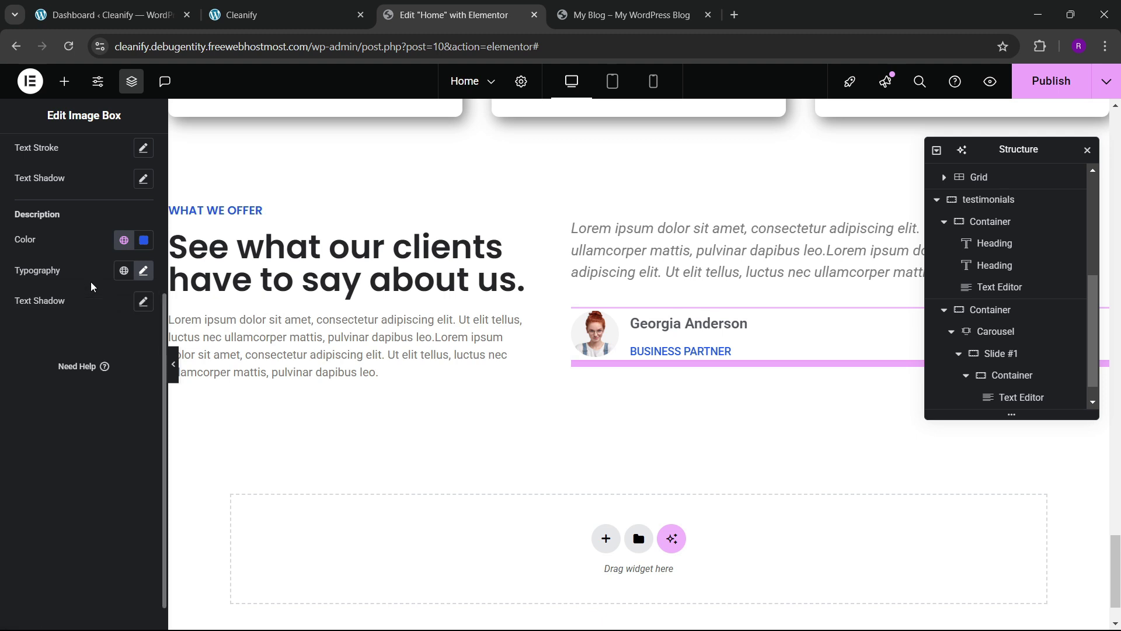
# - Try font sizes of 22 px and 21 px on the image box's title
pyautogui.click(741, 338)
pyautogui.scroll(3, 98, 274)
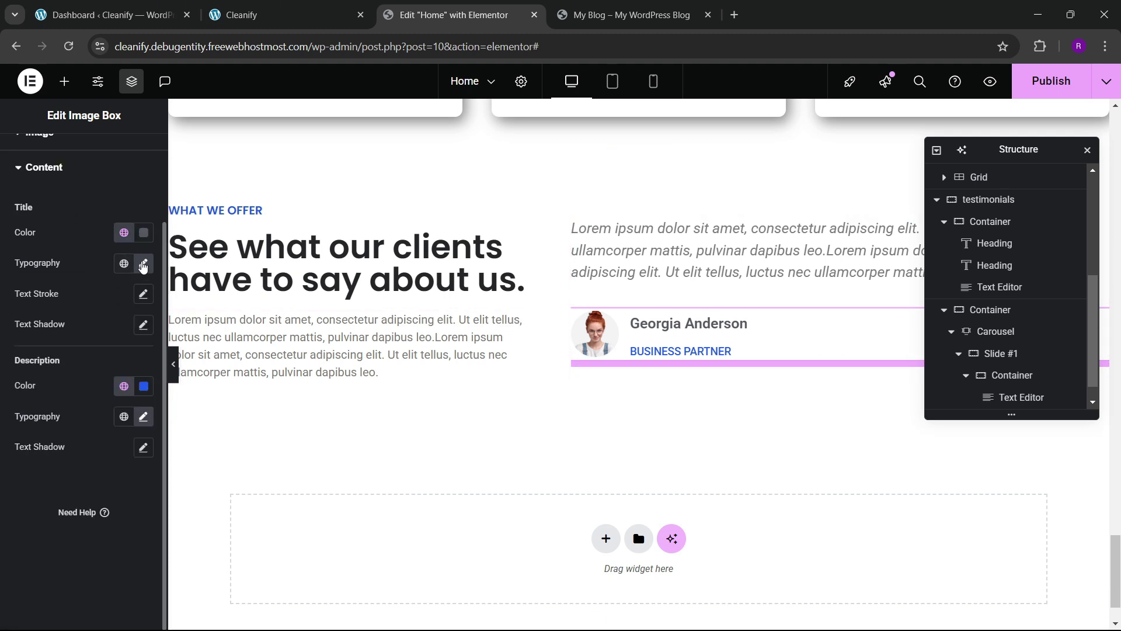
pyautogui.click(143, 264)
pyautogui.click(139, 375)
pyautogui.click(138, 375)
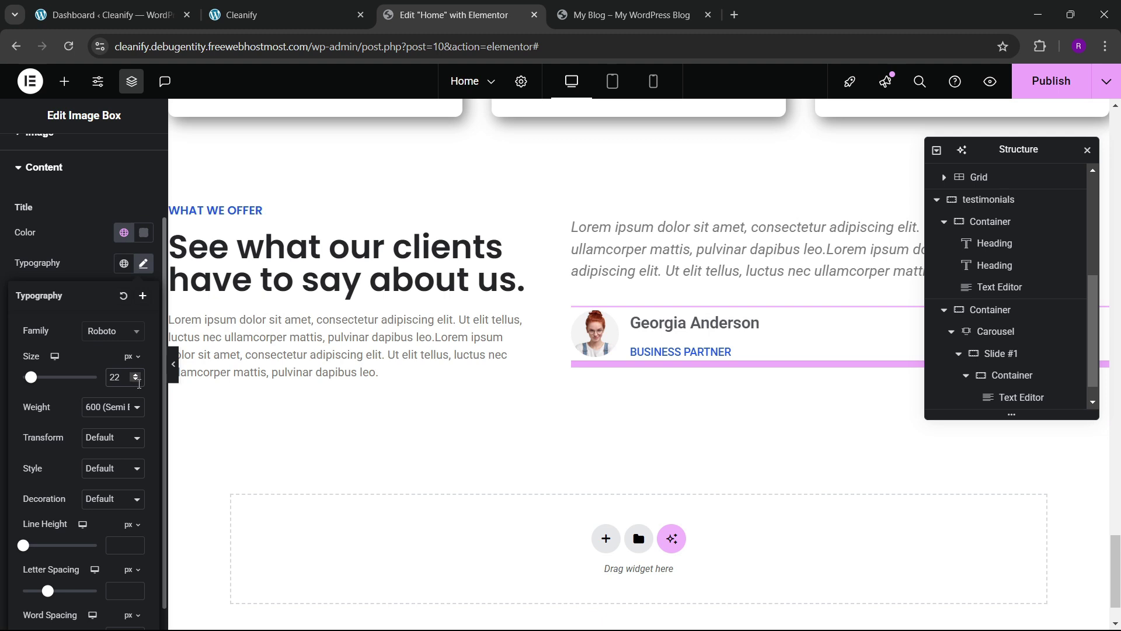
pyautogui.click(138, 382)
pyautogui.click(138, 382)
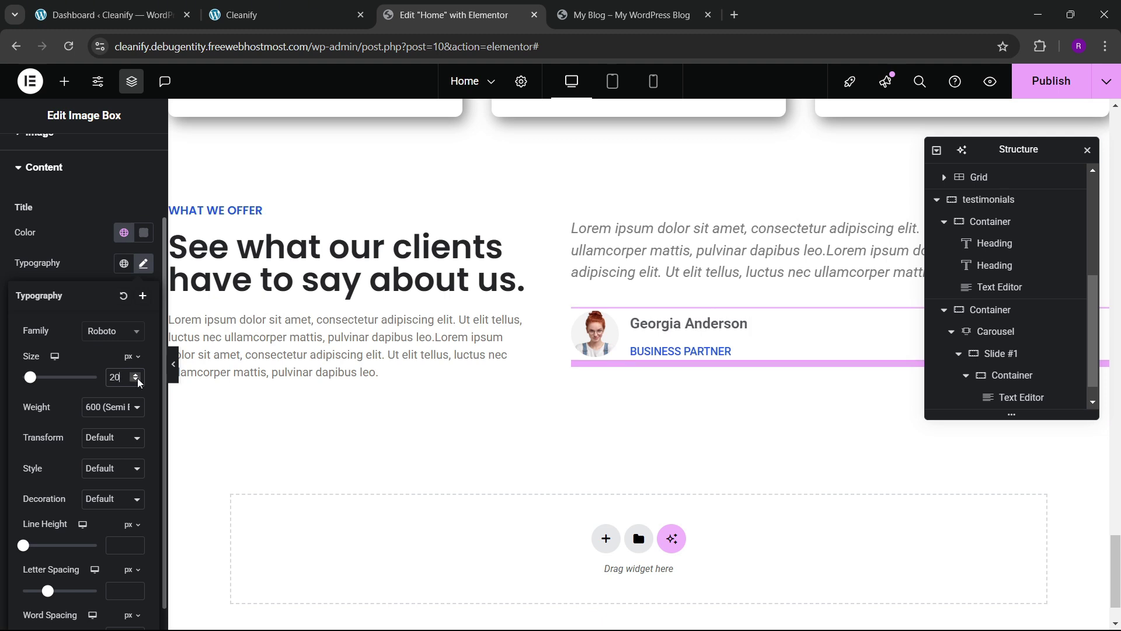
pyautogui.click(139, 375)
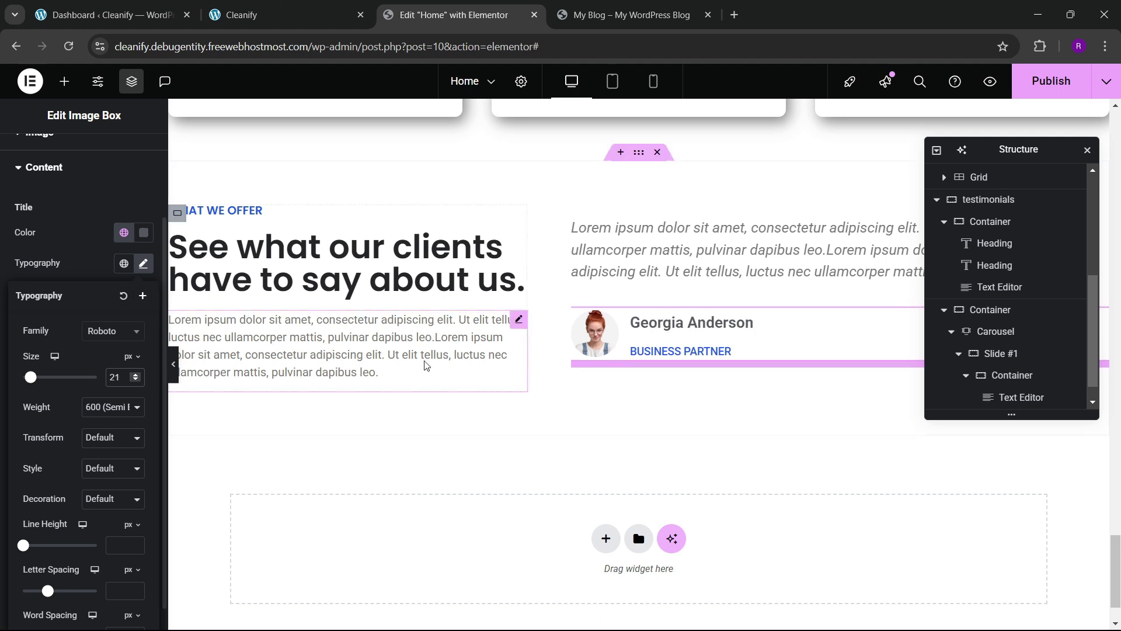
# - Set the image box's content spacing to 5 px
pyautogui.scroll(2, 76, 274)
pyautogui.click(33, 204)
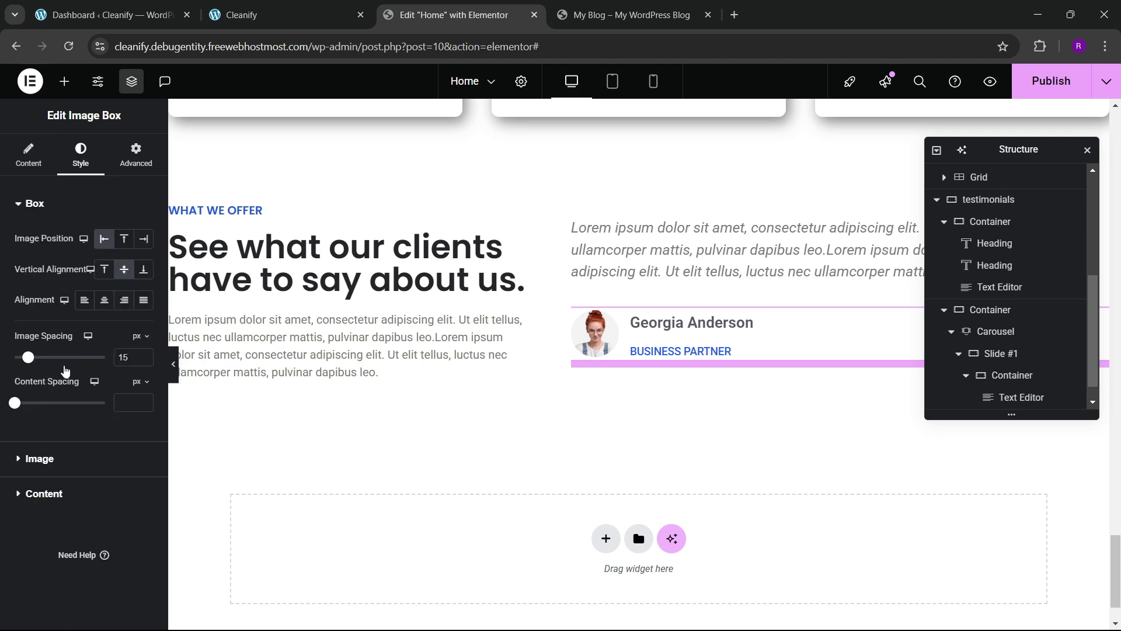
pyautogui.click(143, 401)
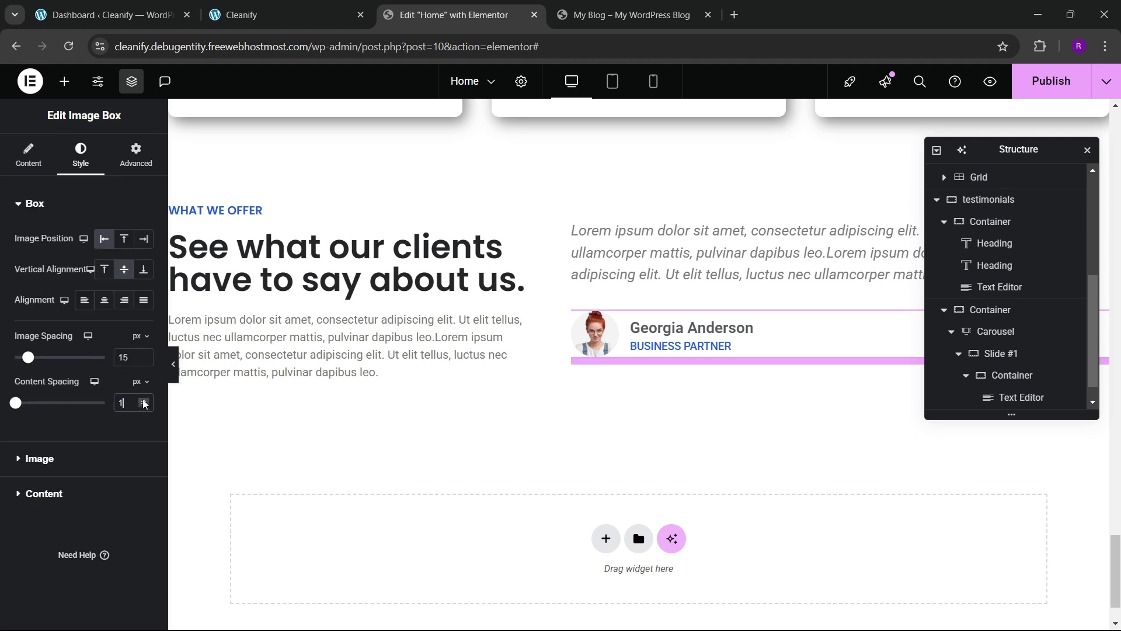
pyautogui.click(143, 401)
pyautogui.click(143, 401)
pyautogui.click(143, 400)
pyautogui.click(143, 401)
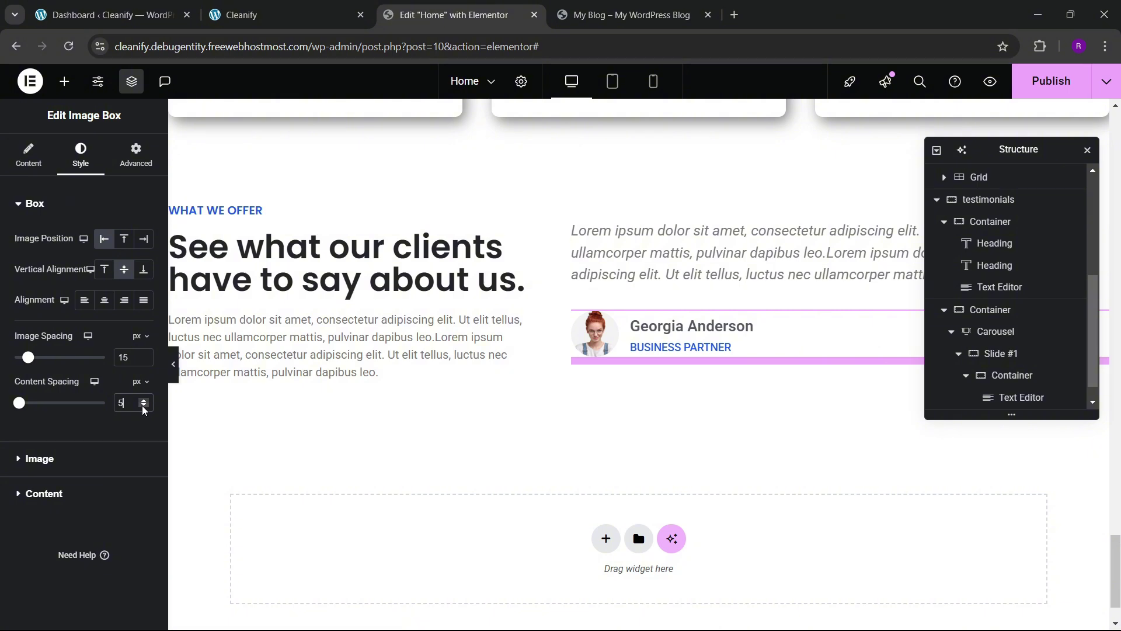
# - Check the client block on the reference page and set the image box title's font family to Poppins
pyautogui.click(308, 7)
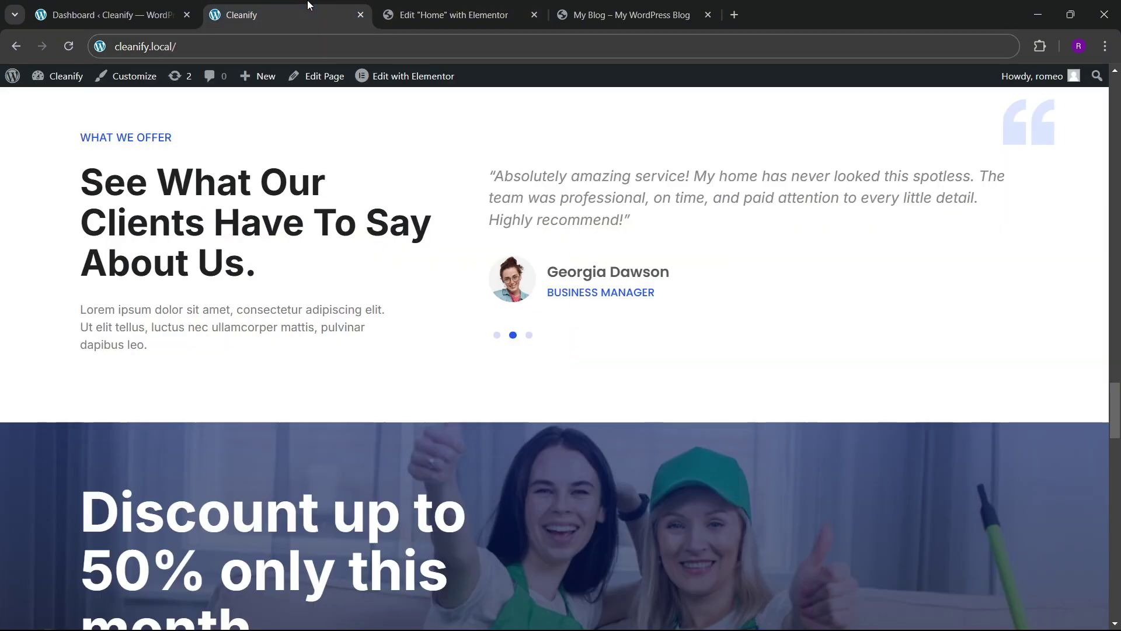
pyautogui.click(447, 14)
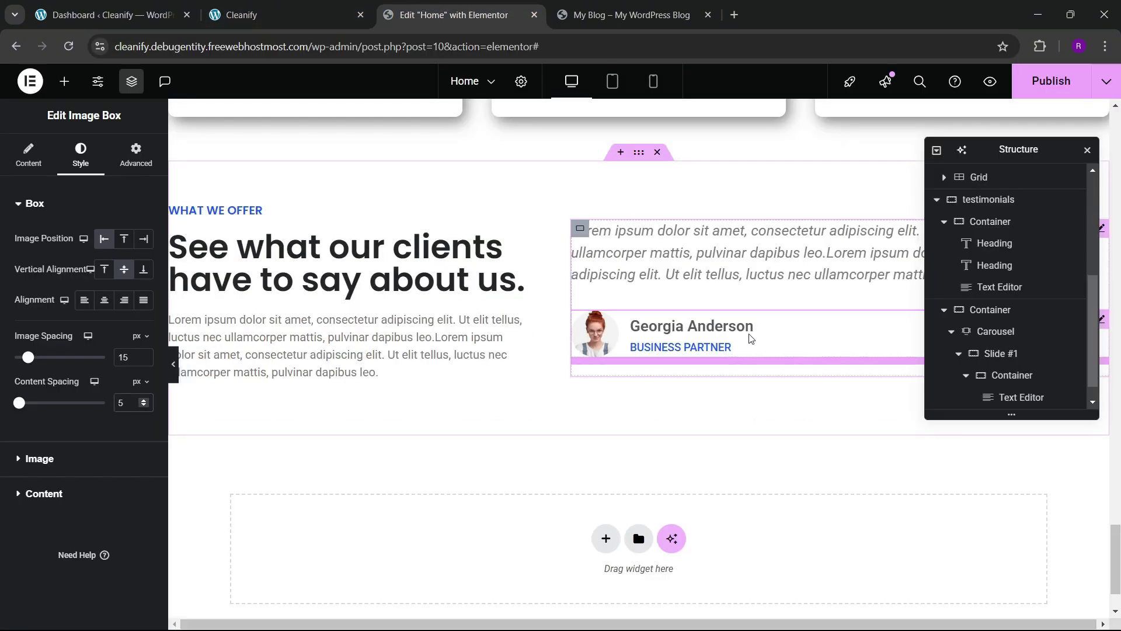
pyautogui.click(59, 493)
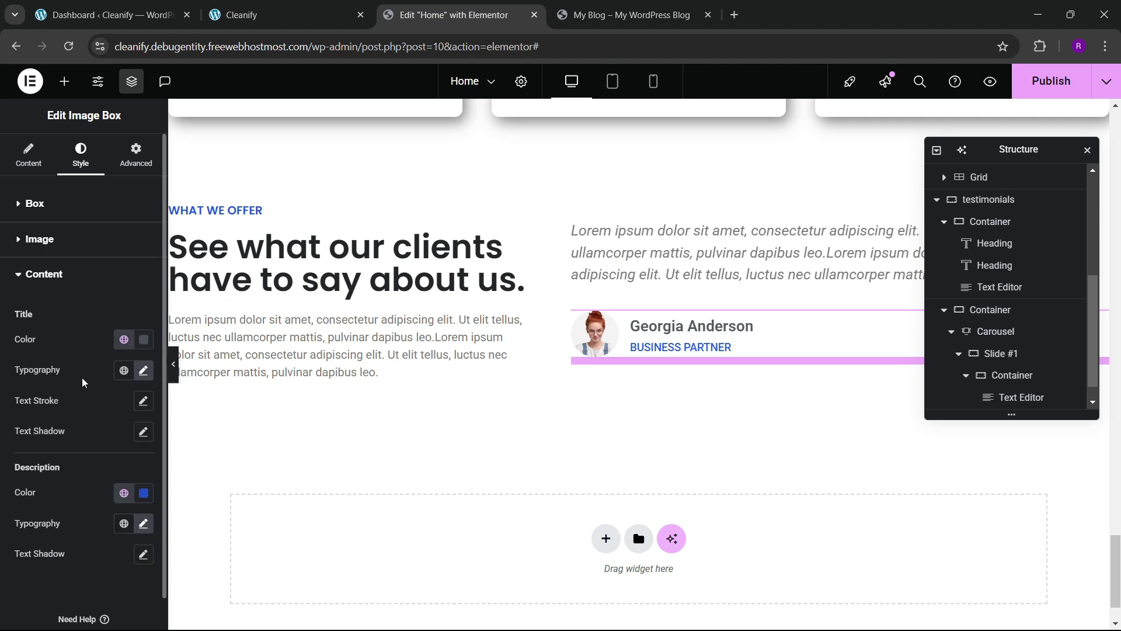
pyautogui.click(143, 333)
pyautogui.scroll(-1, 105, 374)
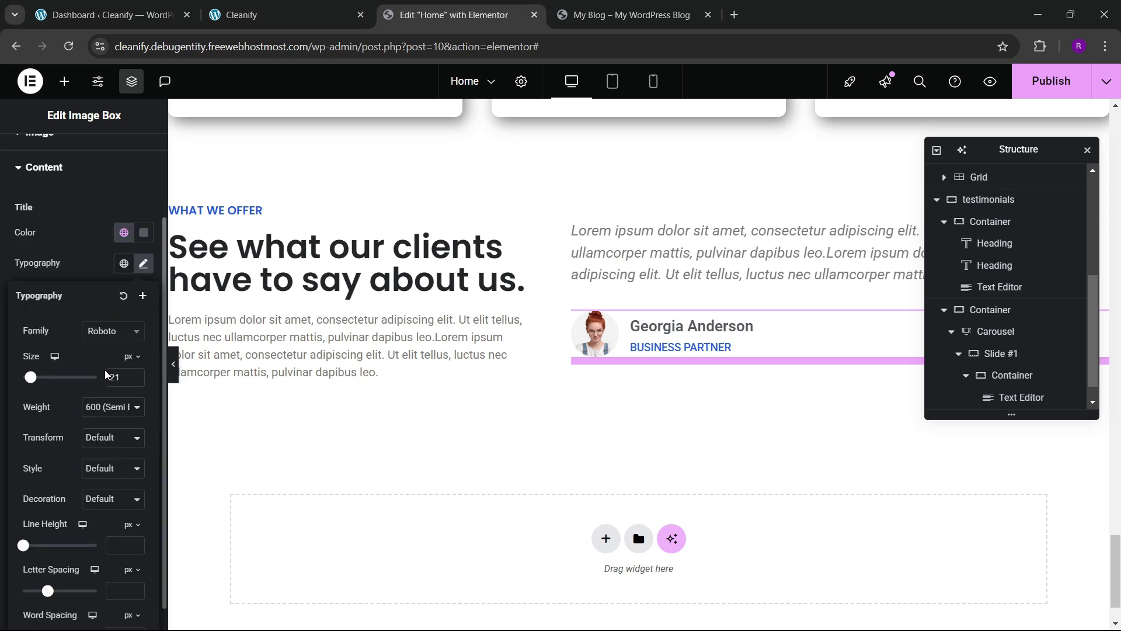
pyautogui.click(111, 331)
pyautogui.write('poppi')
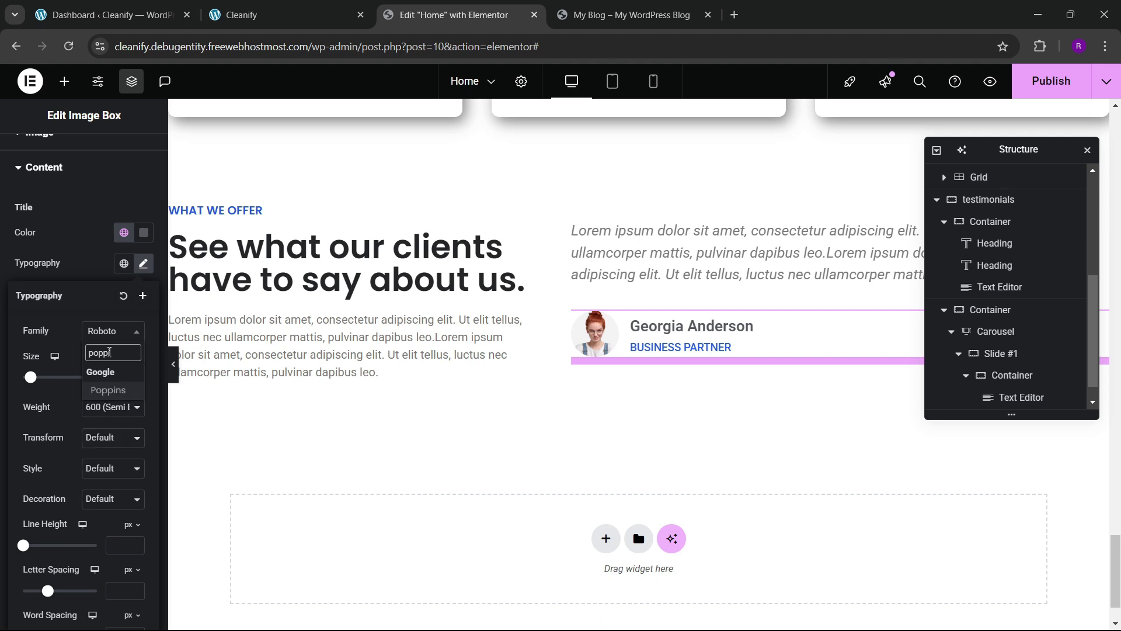
pyautogui.press('Return')
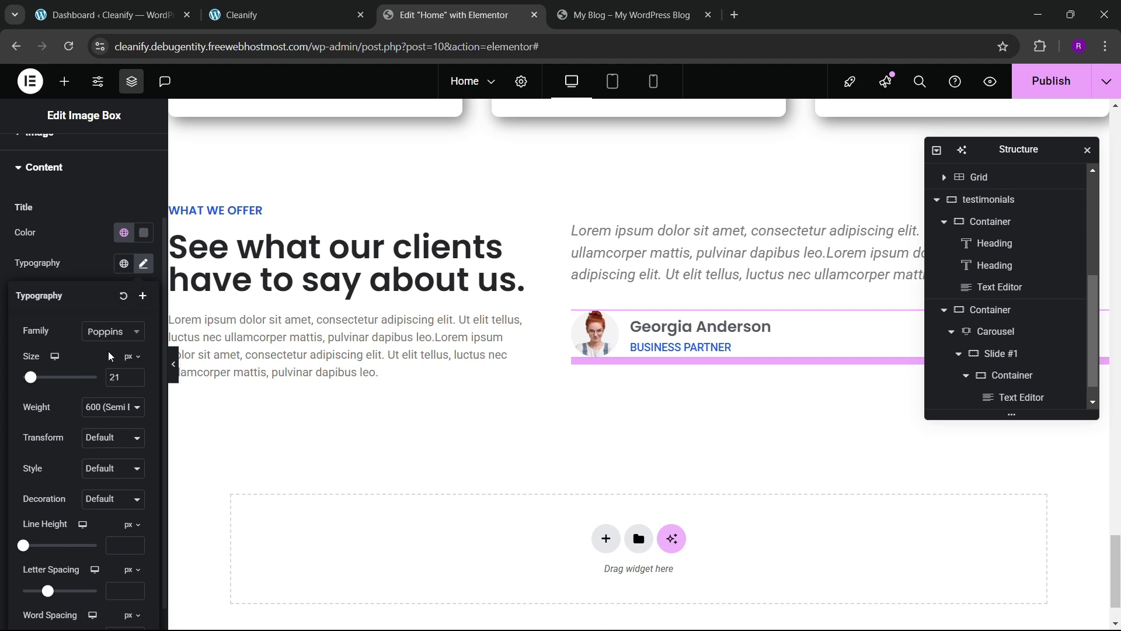
# - Set the image box title's font size to 20 px and compare the result with the reference page
pyautogui.click(138, 381)
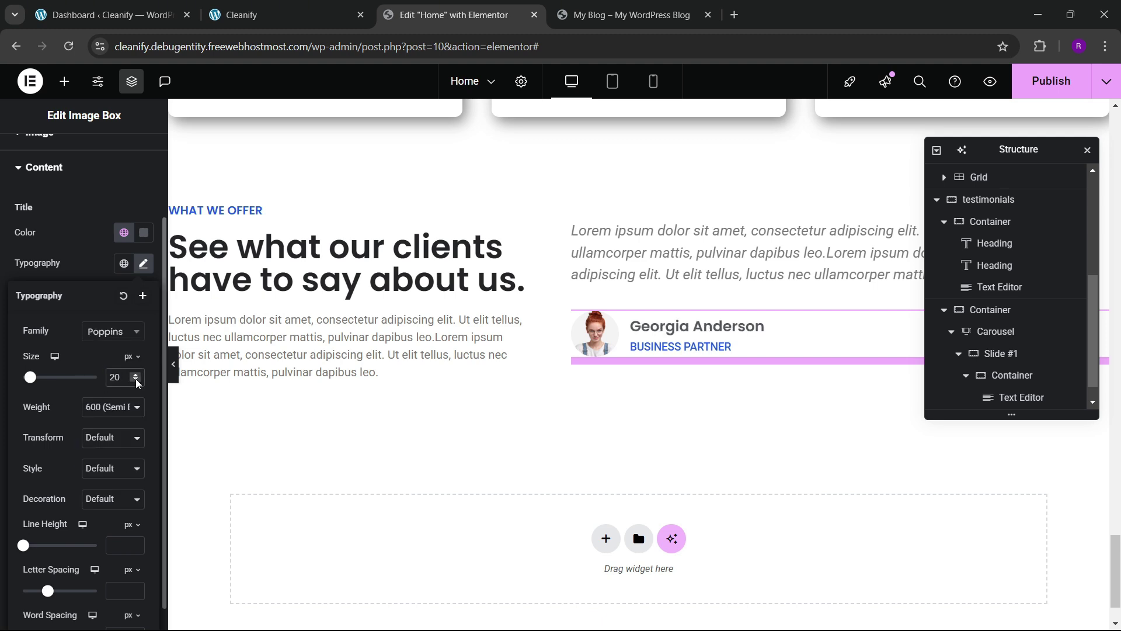
pyautogui.click(122, 408)
pyautogui.click(74, 311)
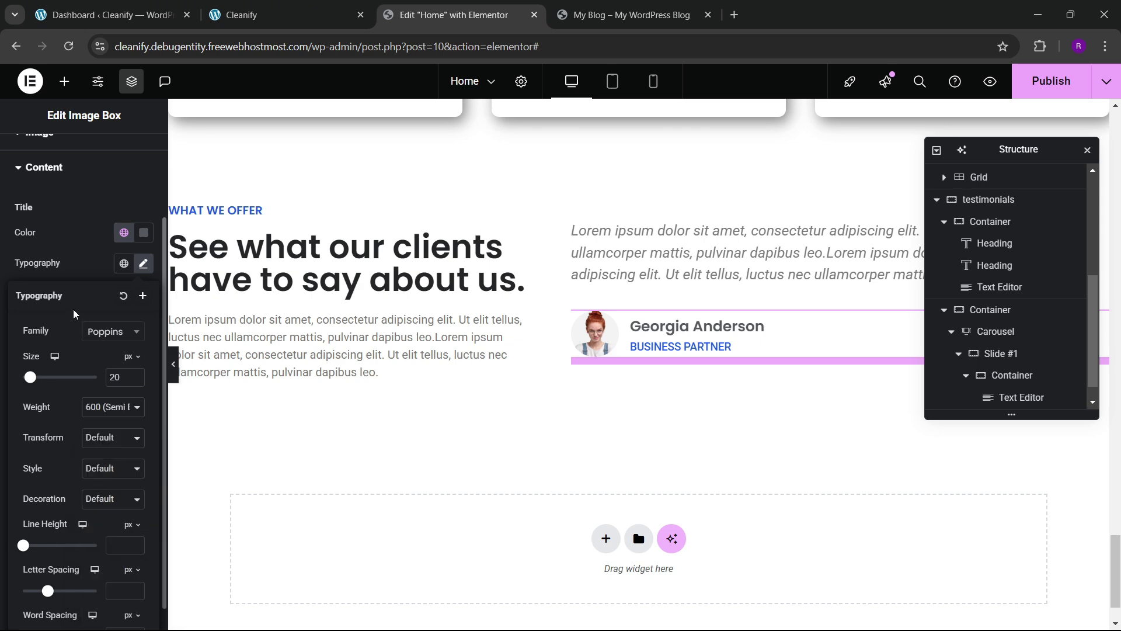
pyautogui.click(75, 268)
pyautogui.click(342, 7)
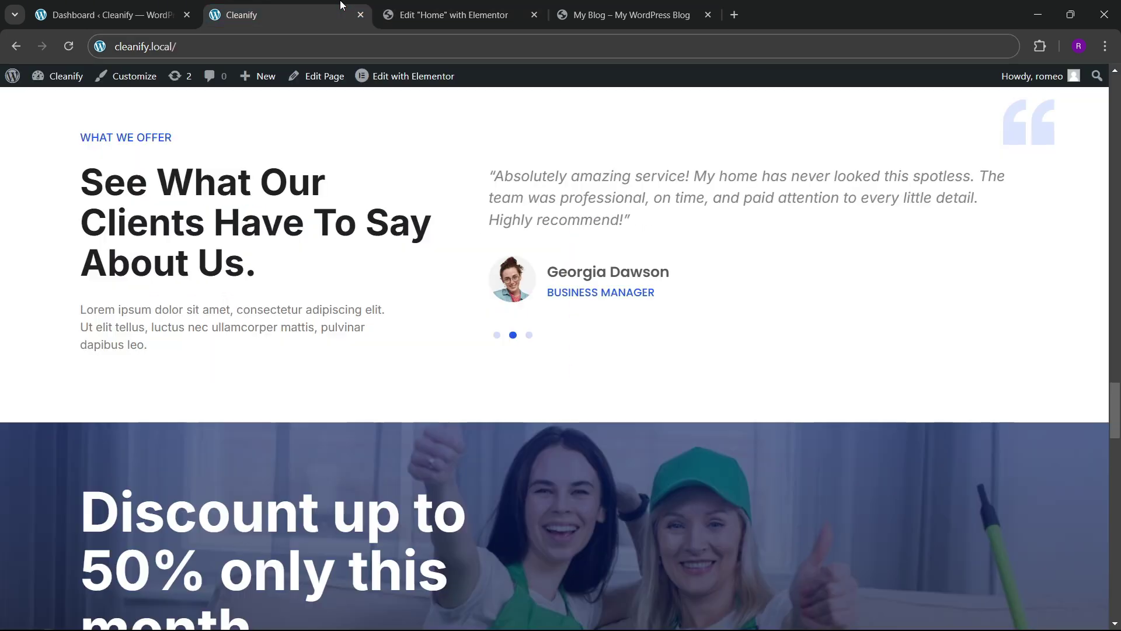
pyautogui.click(452, 15)
# - Move the Structure panel away from the testimonial text, recheck the reference page, and publish the page
pyautogui.scroll(1, 694, 363)
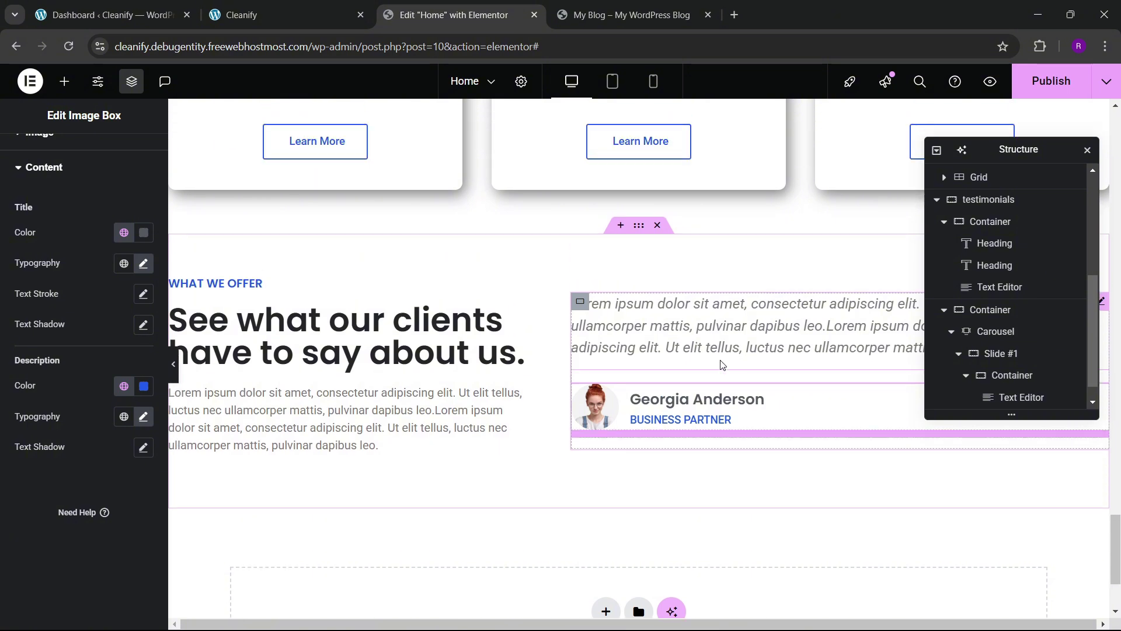
pyautogui.moveTo(1018, 150); pyautogui.dragTo(453, 260)
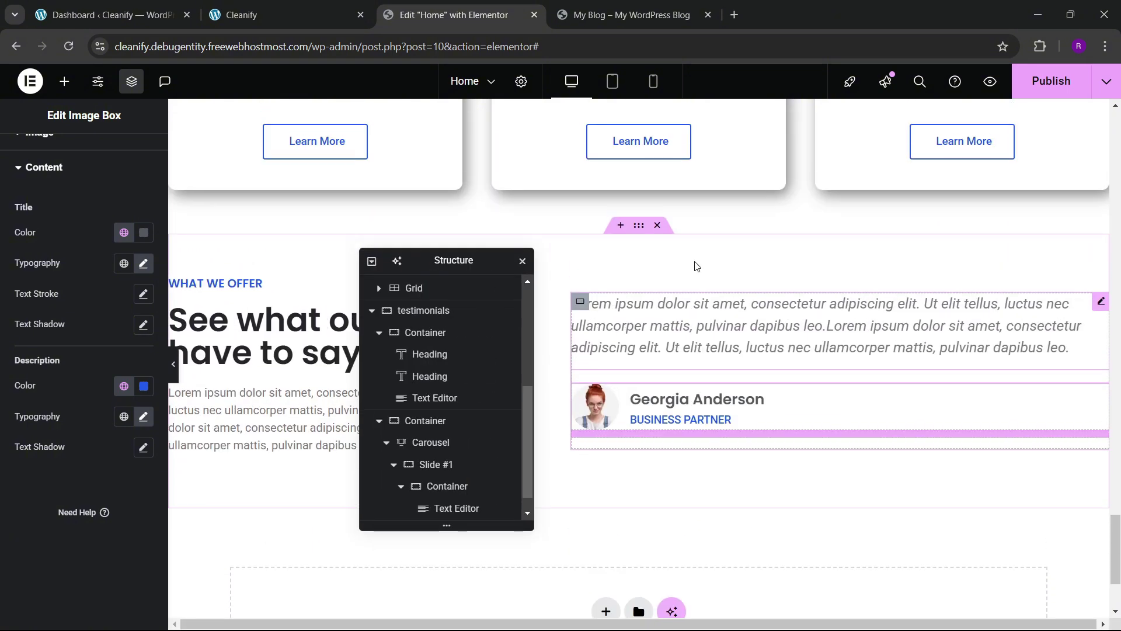
pyautogui.click(274, 14)
pyautogui.click(452, 15)
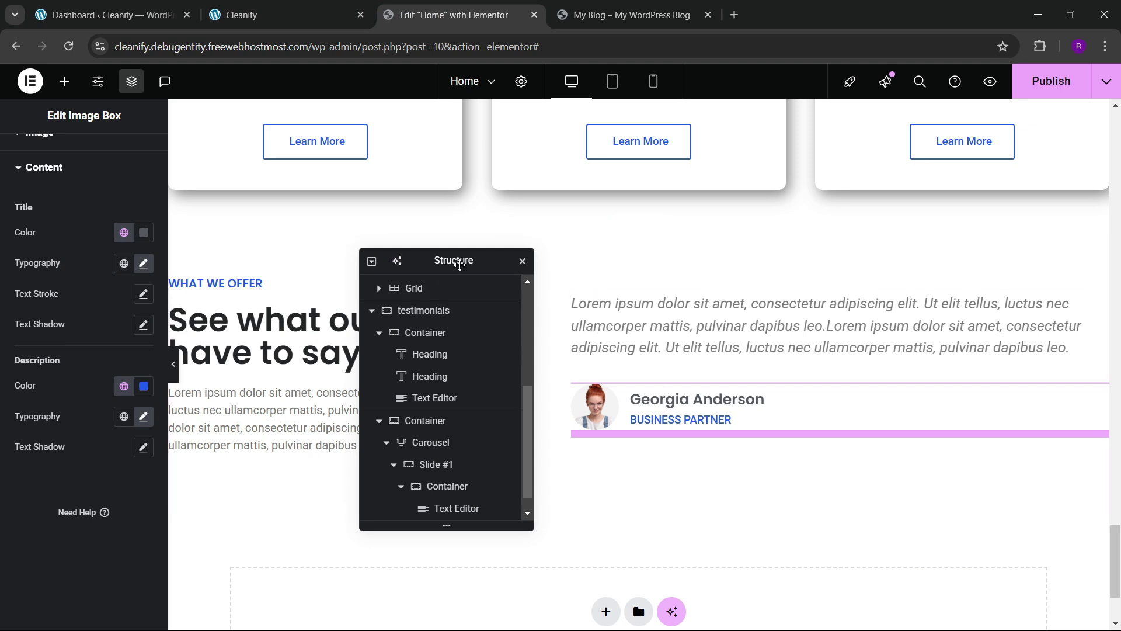
pyautogui.moveTo(460, 263); pyautogui.dragTo(370, 290)
pyautogui.click(1042, 86)
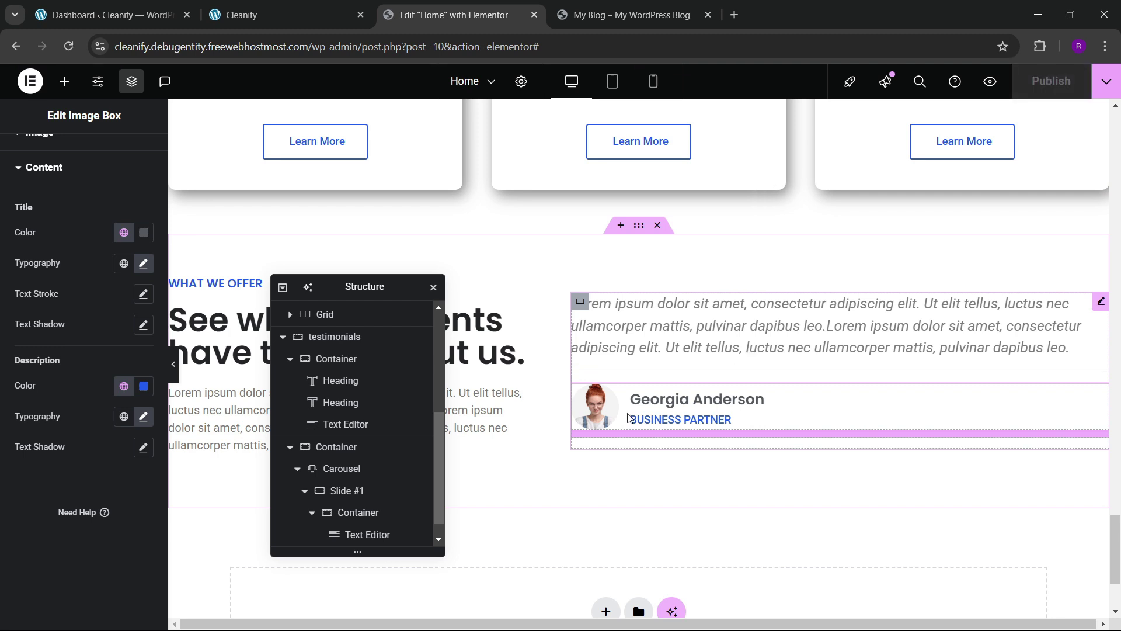
# - Duplicate the styled testimonial slide twice in the carousel's items to make three slides
pyautogui.scroll(-1, 339, 455)
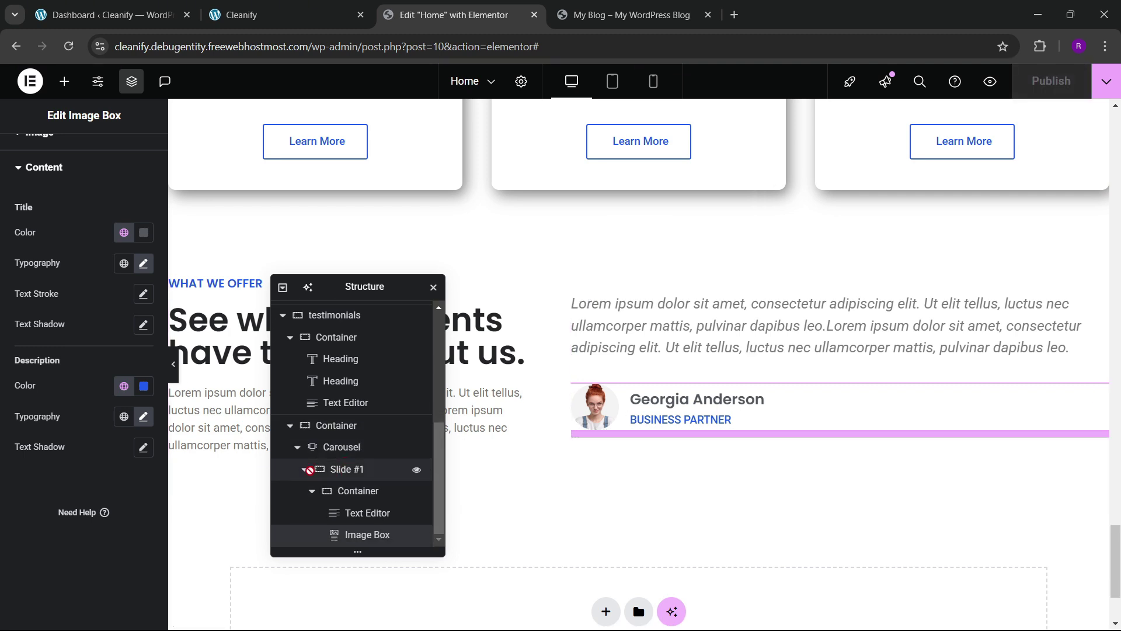
pyautogui.click(309, 471)
pyautogui.click(342, 447)
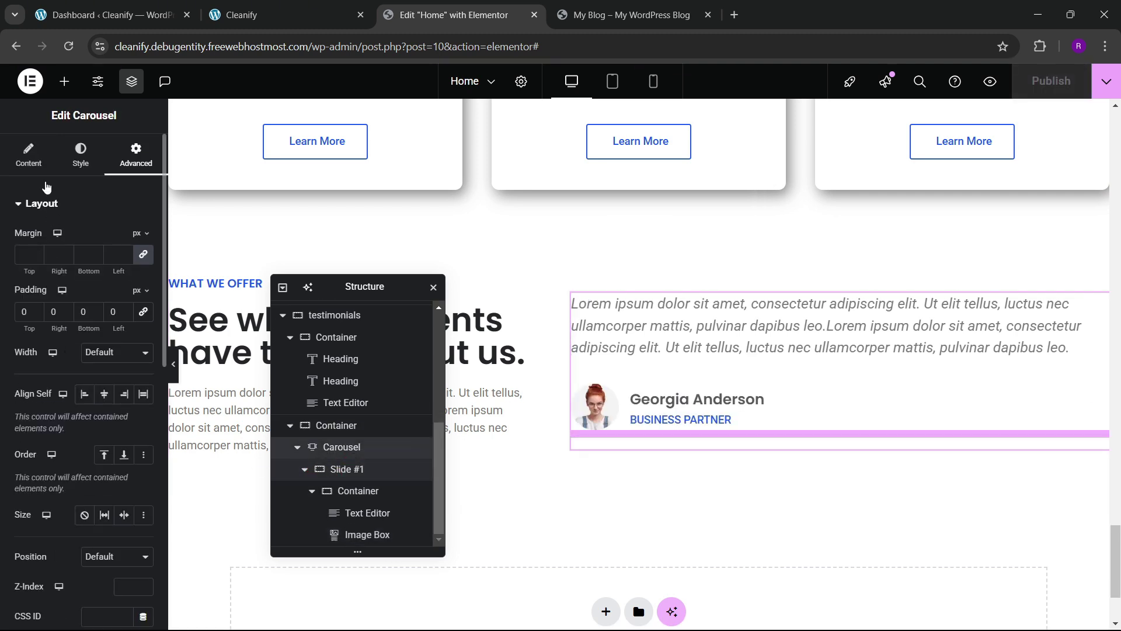
pyautogui.click(110, 289)
pyautogui.click(109, 327)
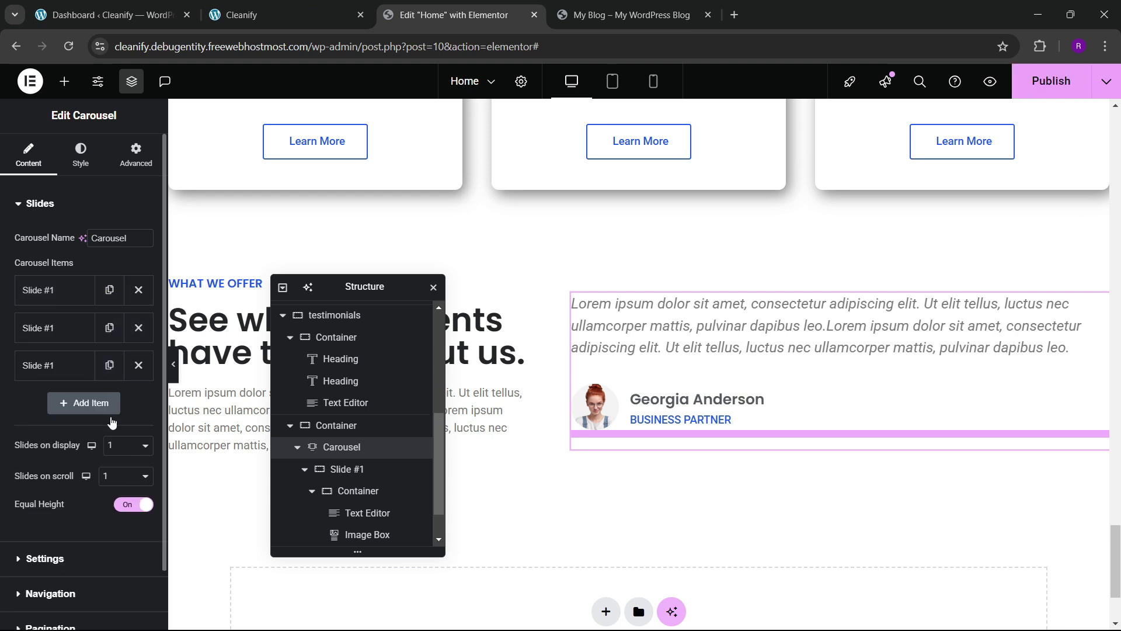
# - Apply the blue theme global color to the carousel's pagination dots in their normal state
pyautogui.click(81, 154)
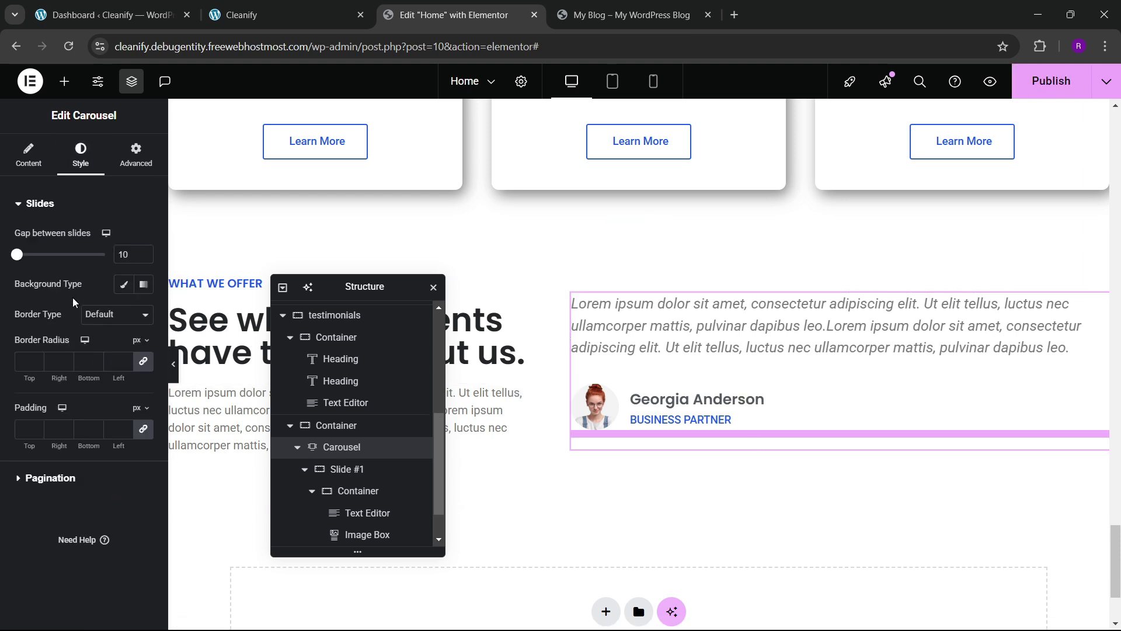
pyautogui.click(58, 480)
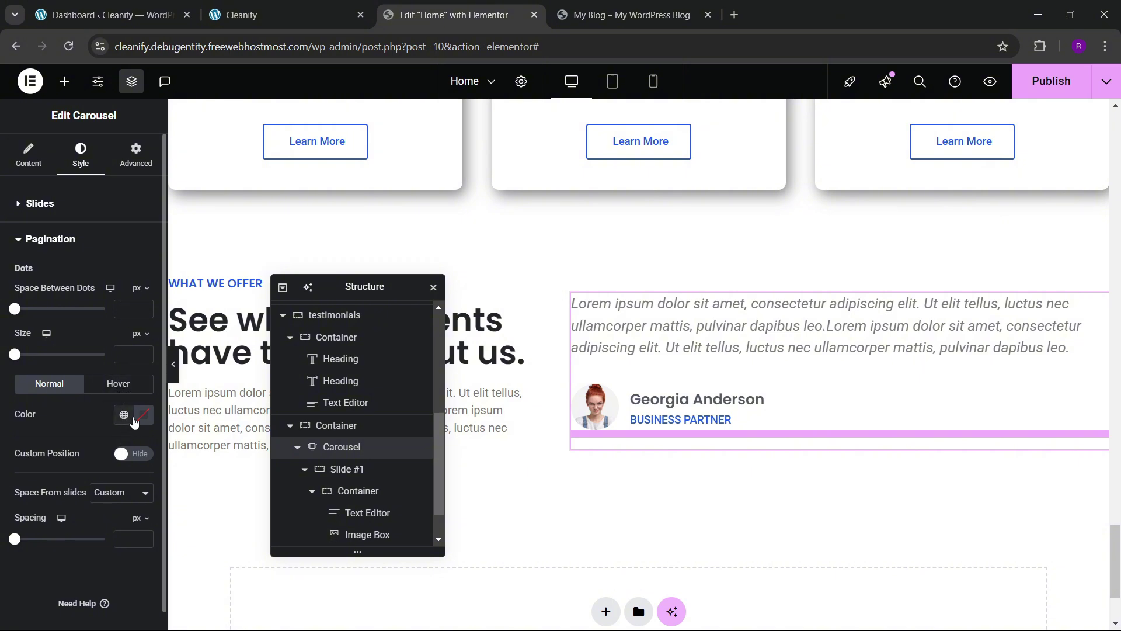
pyautogui.click(124, 415)
pyautogui.click(89, 358)
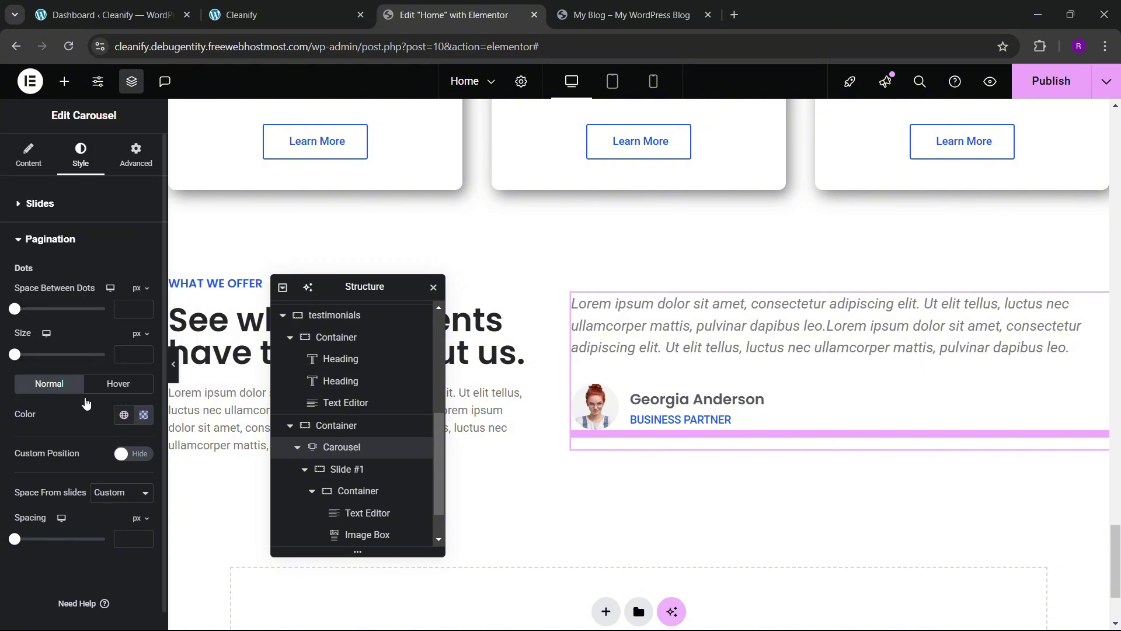
pyautogui.scroll(-1, 124, 492)
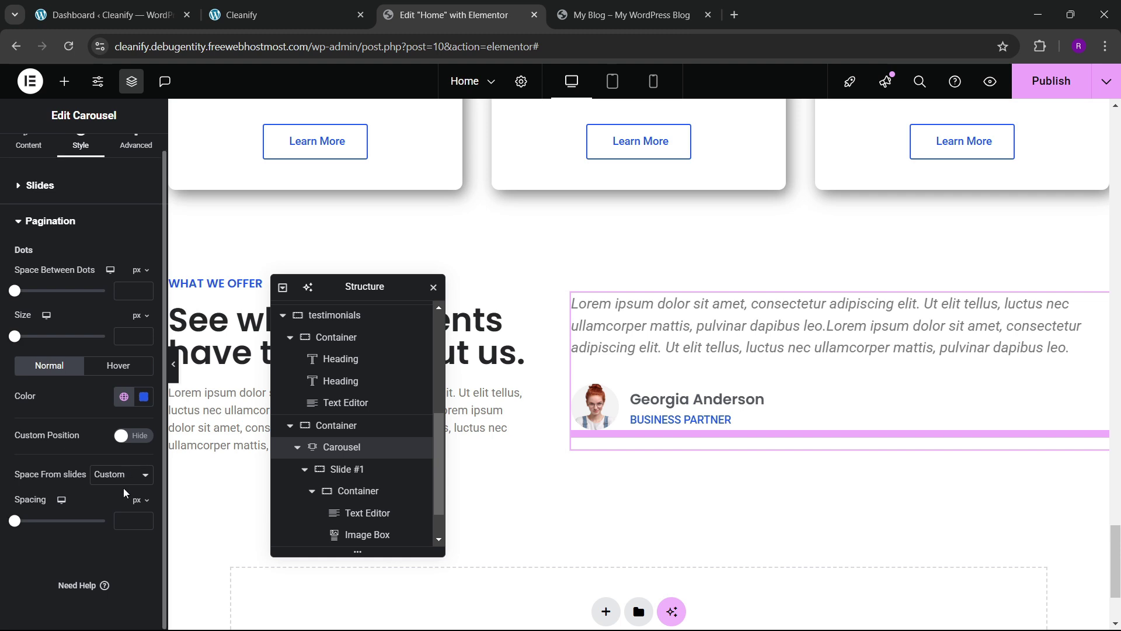
# - Set the pagination dots' size to 20 px and their spacing from the slides to 20 px
pyautogui.click(141, 333)
pyautogui.click(141, 334)
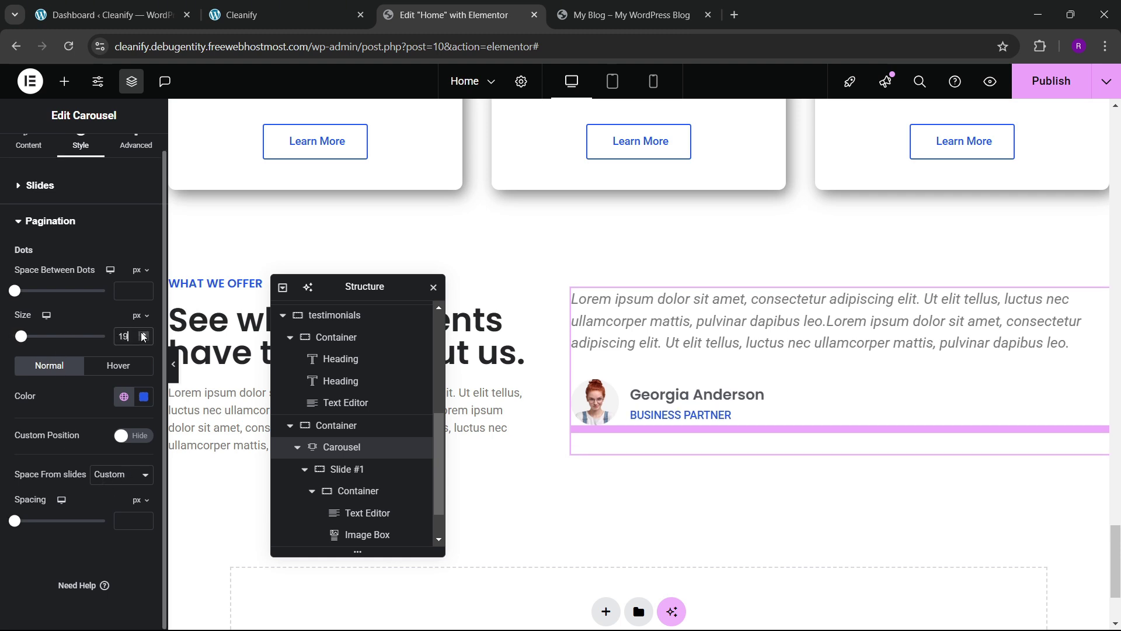
pyautogui.click(141, 333)
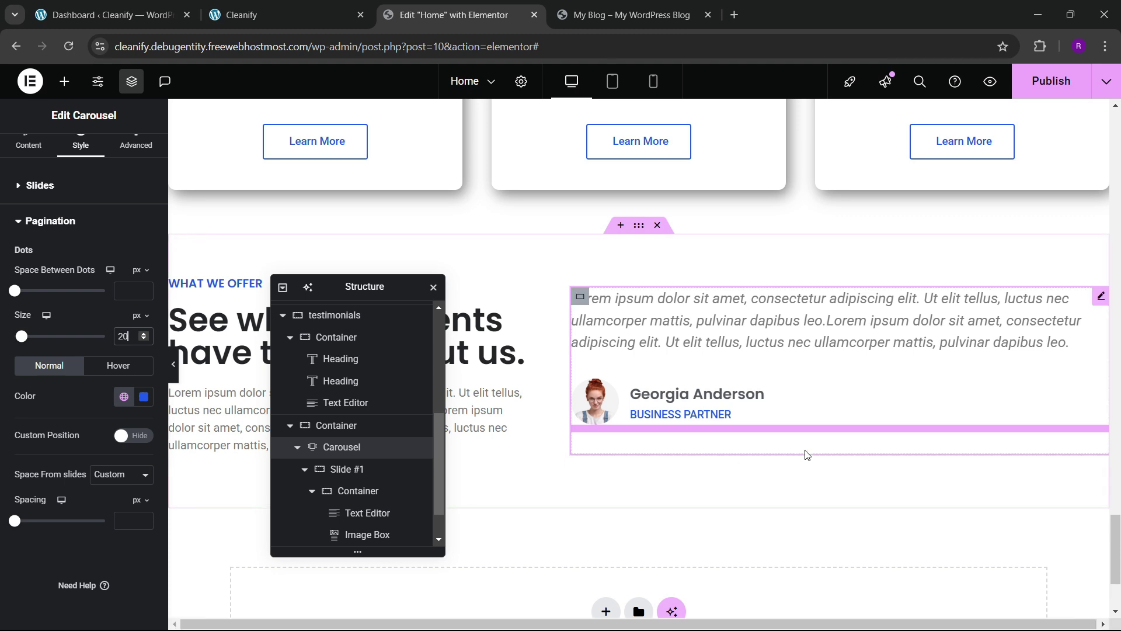
pyautogui.click(135, 518)
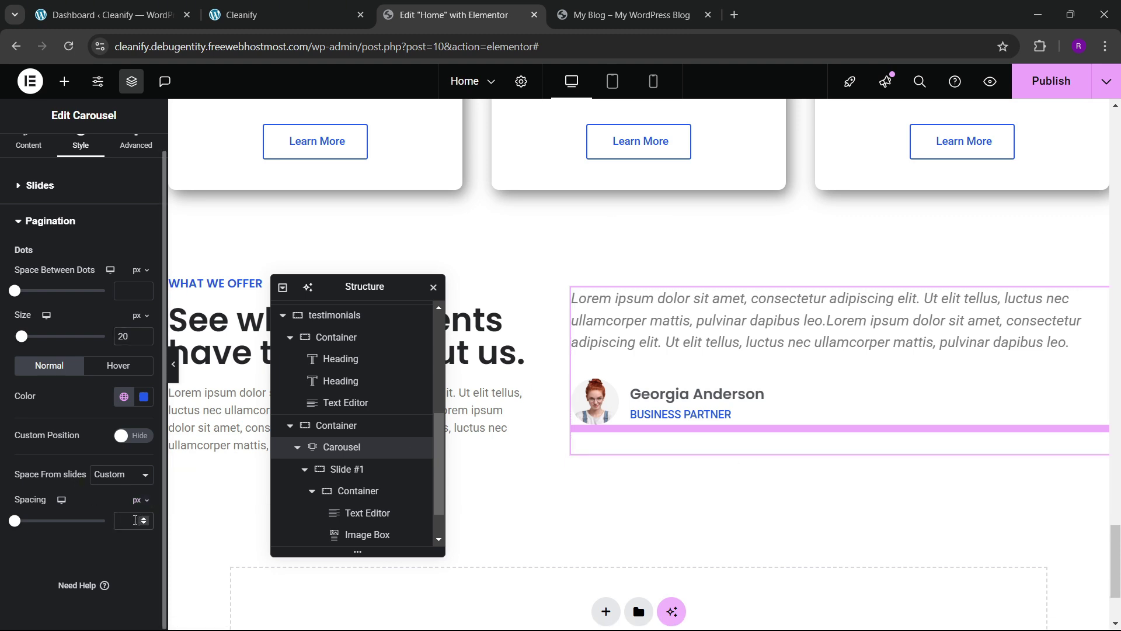
pyautogui.write('20')
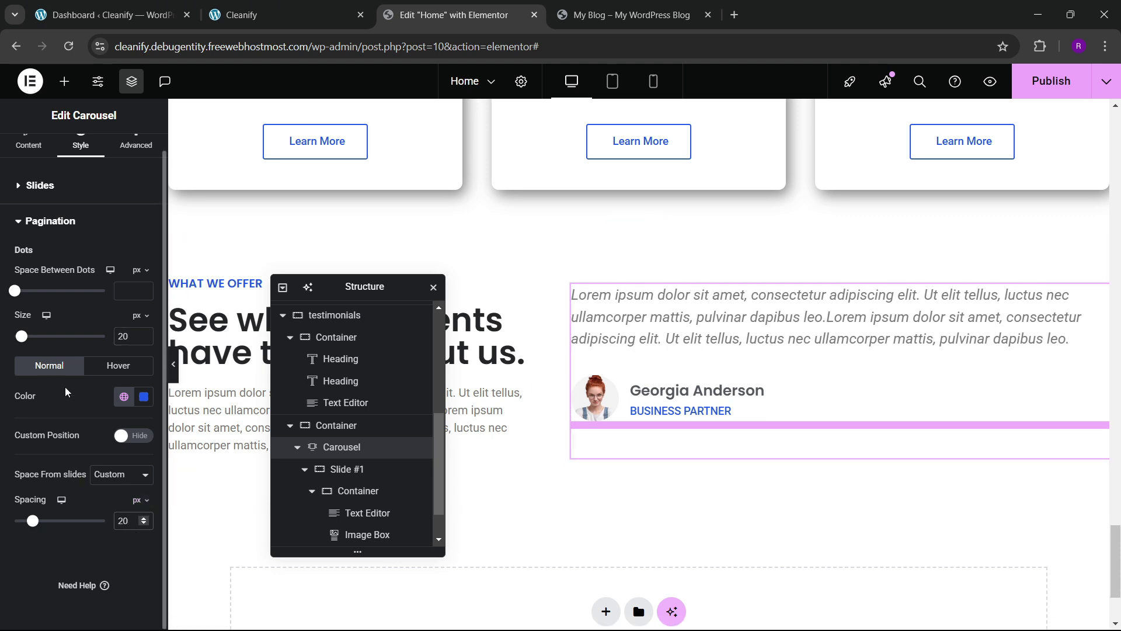
# - Check which pagination type is chosen in the testimonial carousel's content settings
pyautogui.click(94, 419)
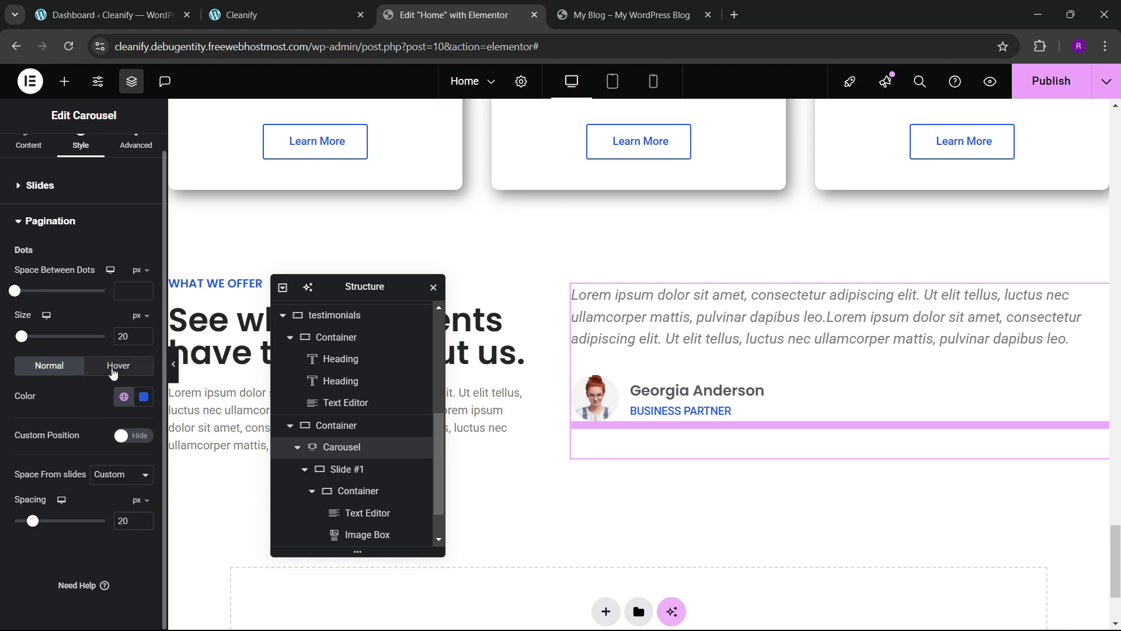
pyautogui.scroll(1, 28, 146)
pyautogui.click(28, 157)
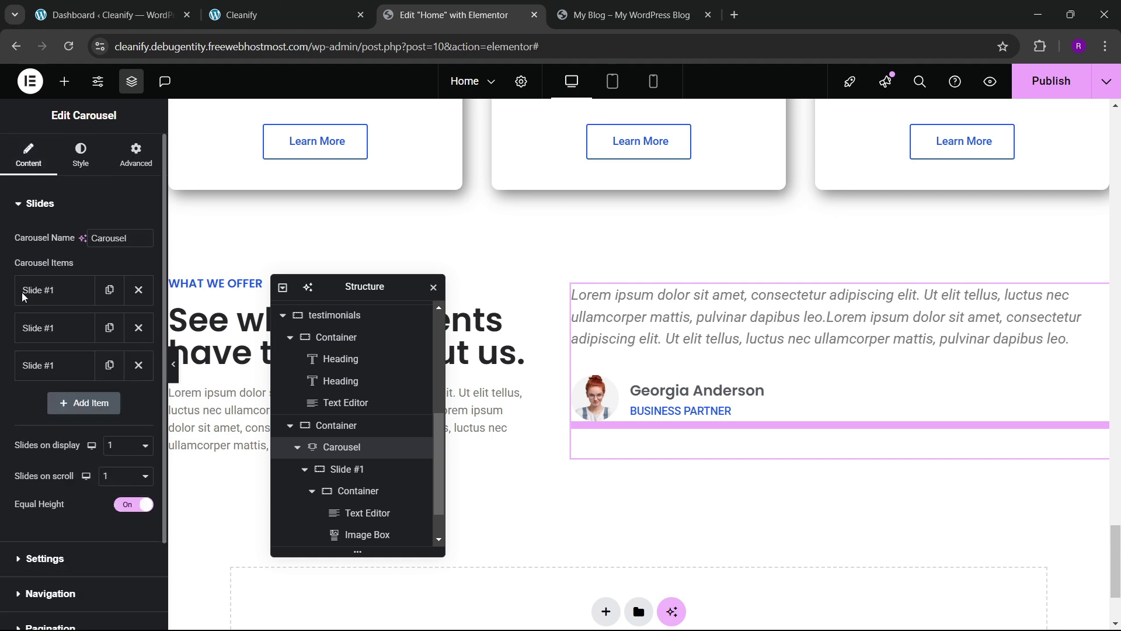
pyautogui.scroll(-2, 61, 416)
pyautogui.click(54, 523)
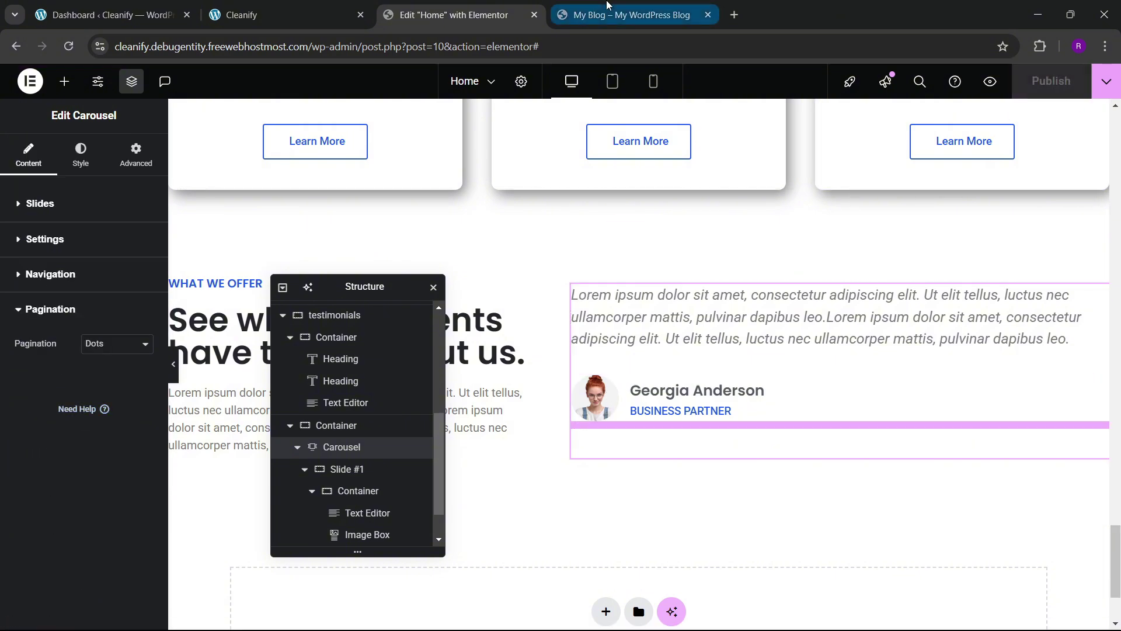
# - Publish the page and inspect the testimonial carousel's pagination dots on the reloaded live page
pyautogui.click(627, 15)
pyautogui.click(66, 36)
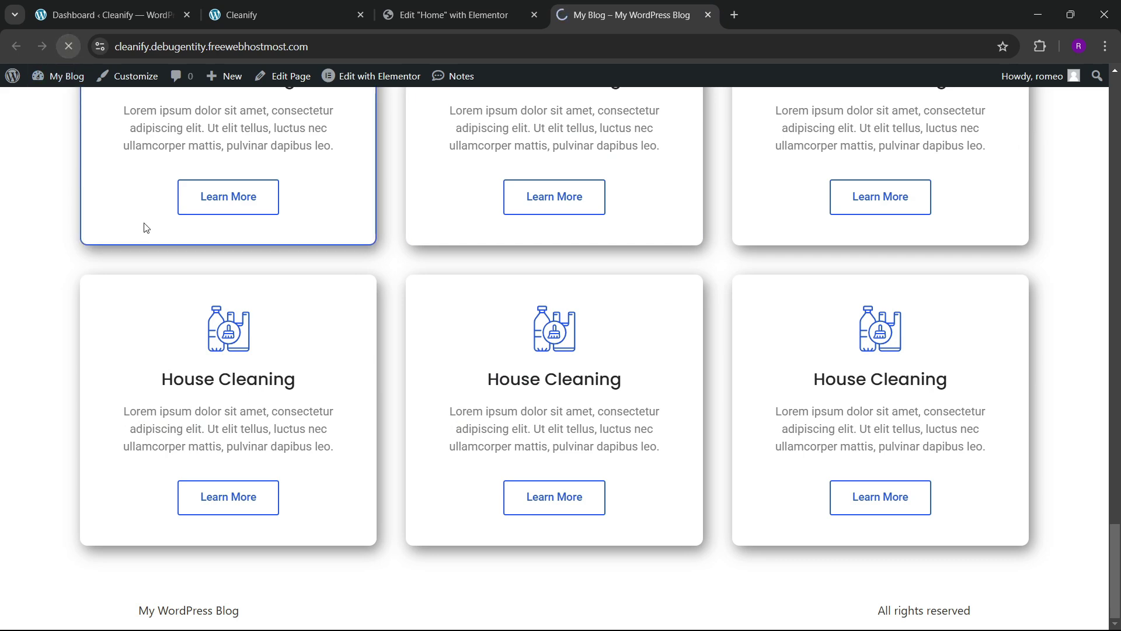
pyautogui.scroll(-5, 454, 370)
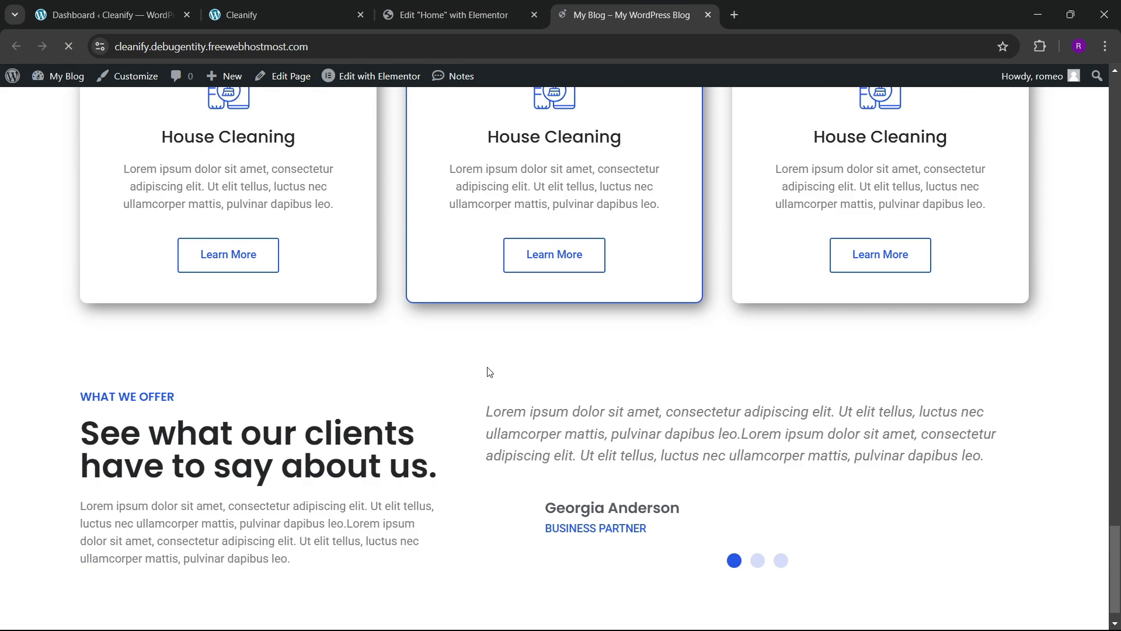
# - Set the carousel's pagination dot size to 10 px and publish to check it on the live page
pyautogui.click(501, 8)
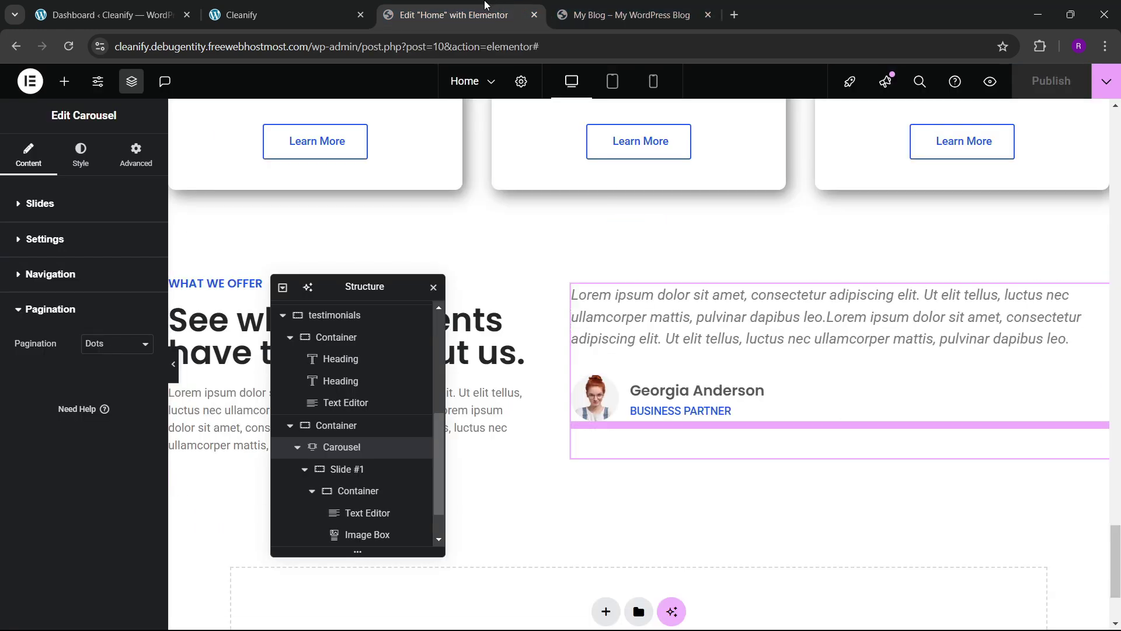
pyautogui.click(81, 153)
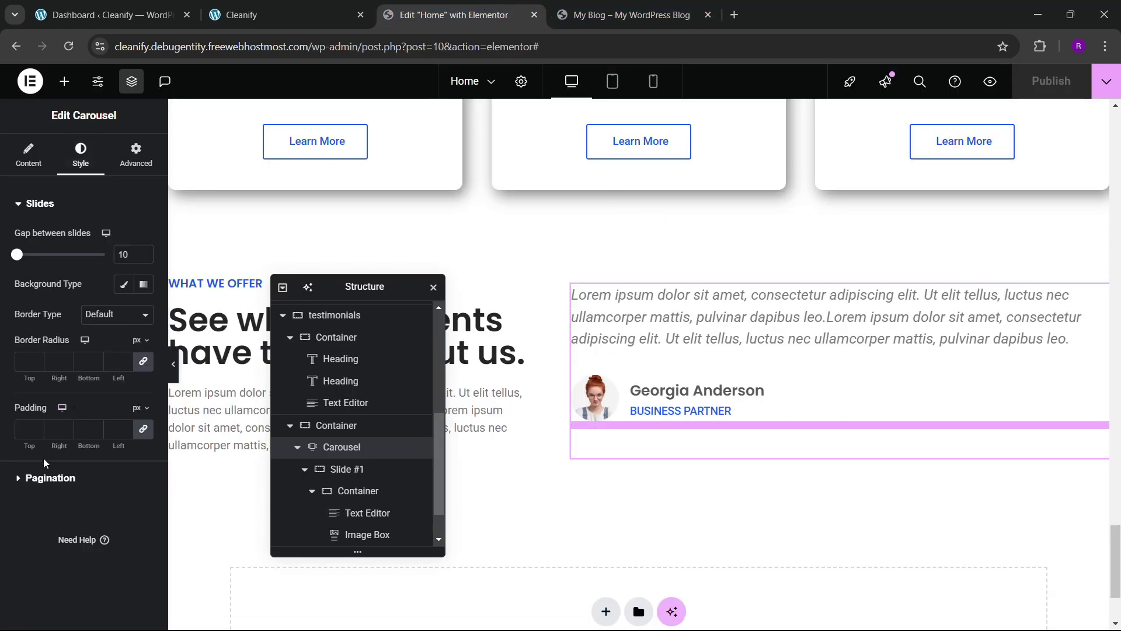
pyautogui.click(45, 477)
pyautogui.scroll(-1, 43, 477)
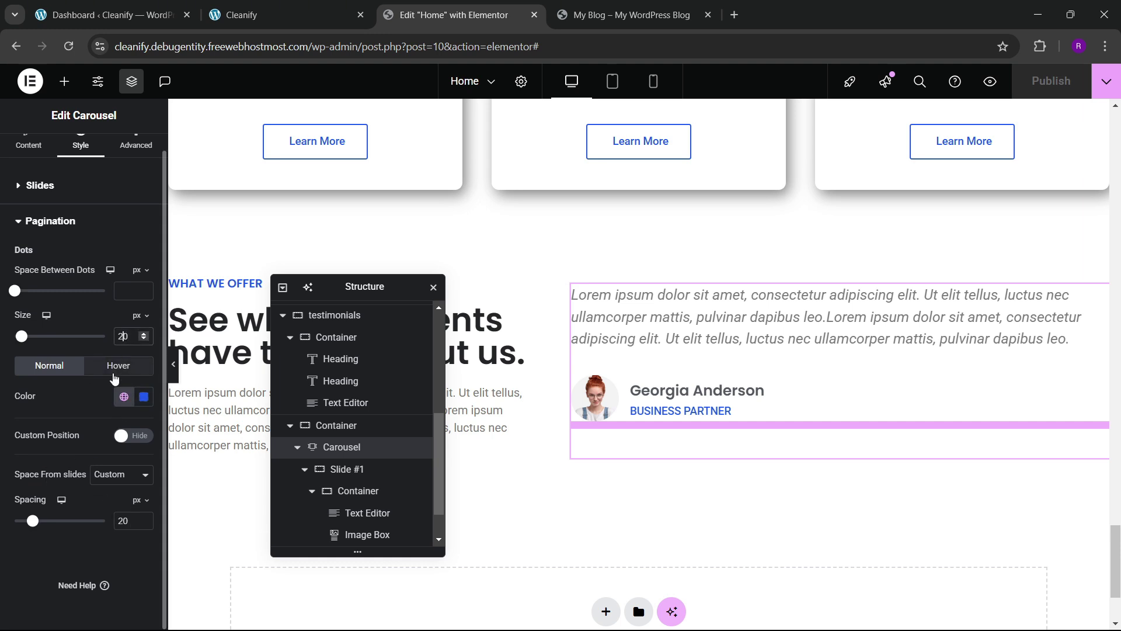
pyautogui.press('BackSpace')
pyautogui.write('1')
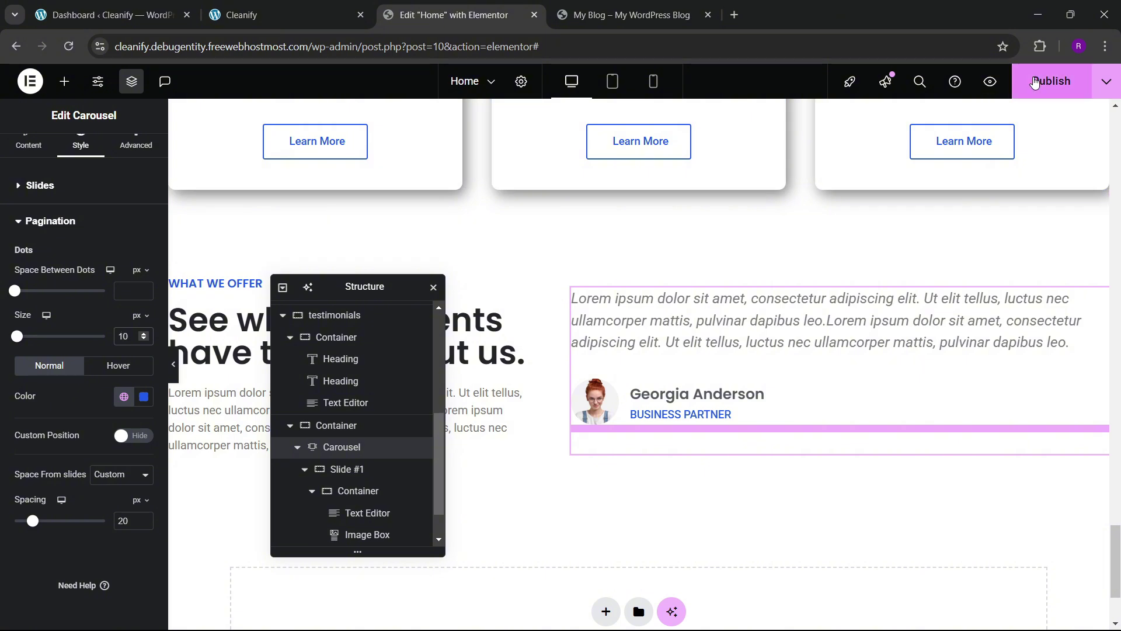
pyautogui.click(1034, 83)
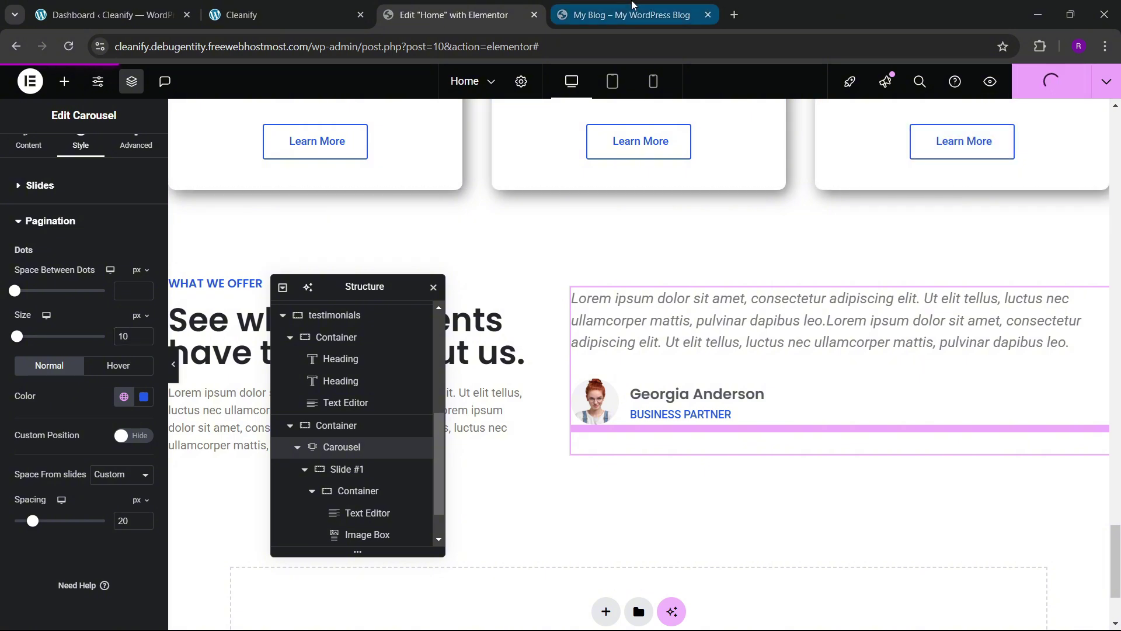
pyautogui.click(632, 13)
pyautogui.click(70, 48)
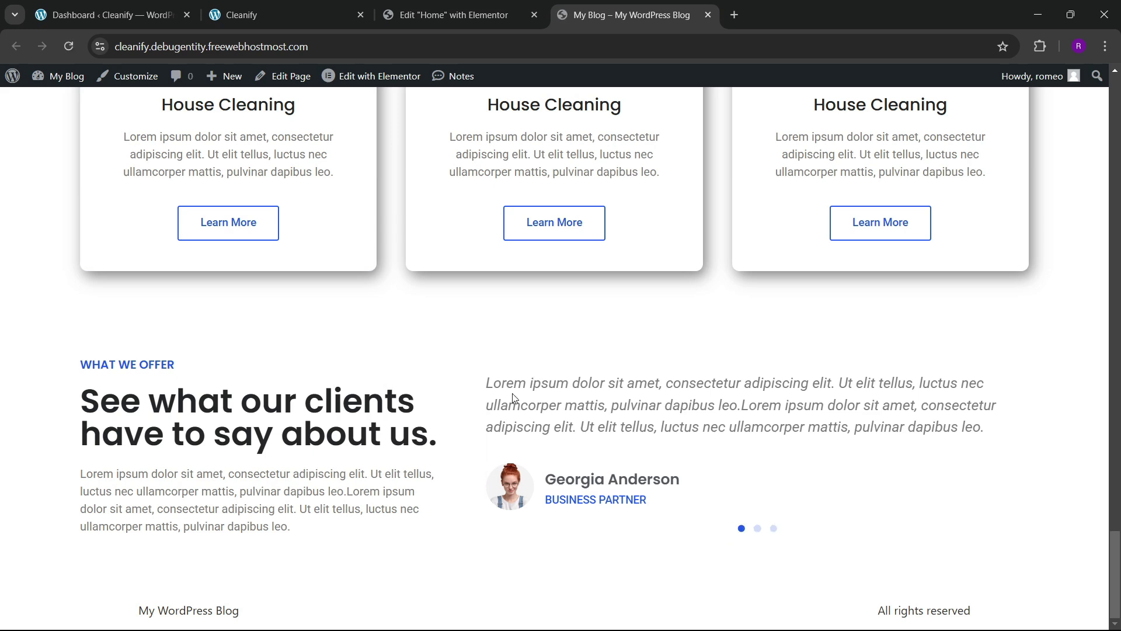
# - Change the pagination dot size to 15 px and publish to review it on the live page
pyautogui.click(458, 14)
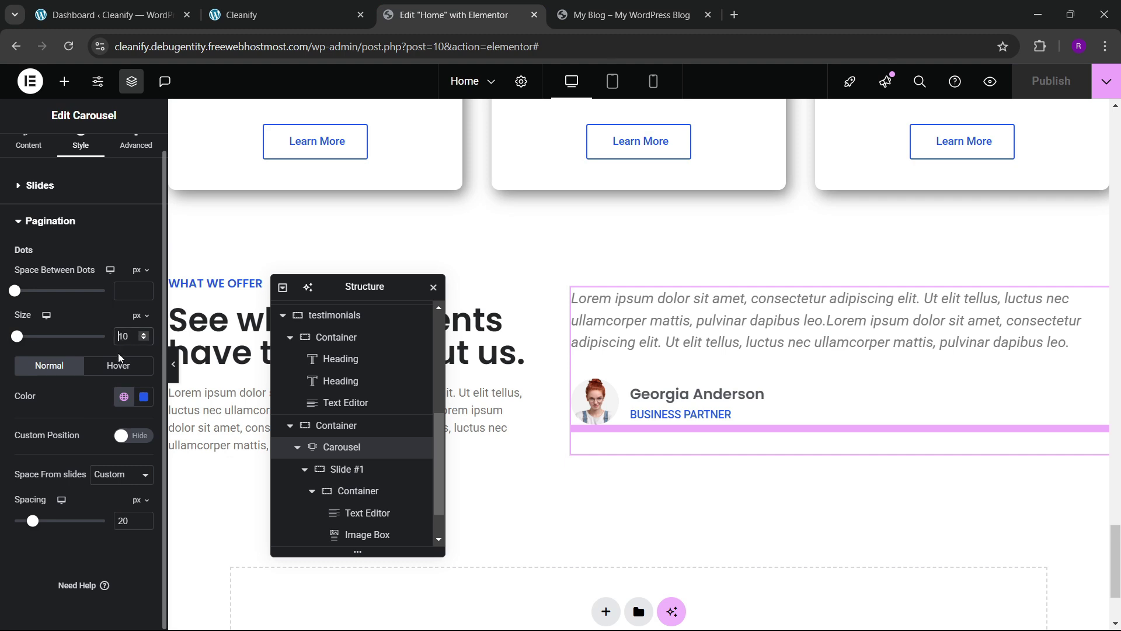
pyautogui.press('BackSpace')
pyautogui.write('5')
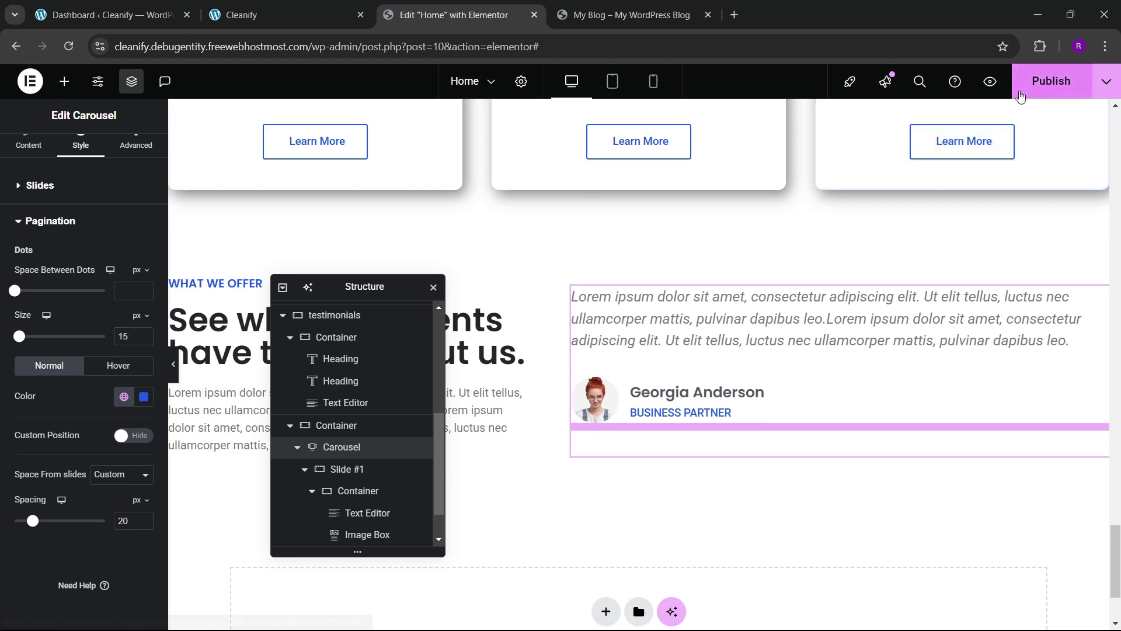
pyautogui.click(1023, 93)
pyautogui.click(631, 14)
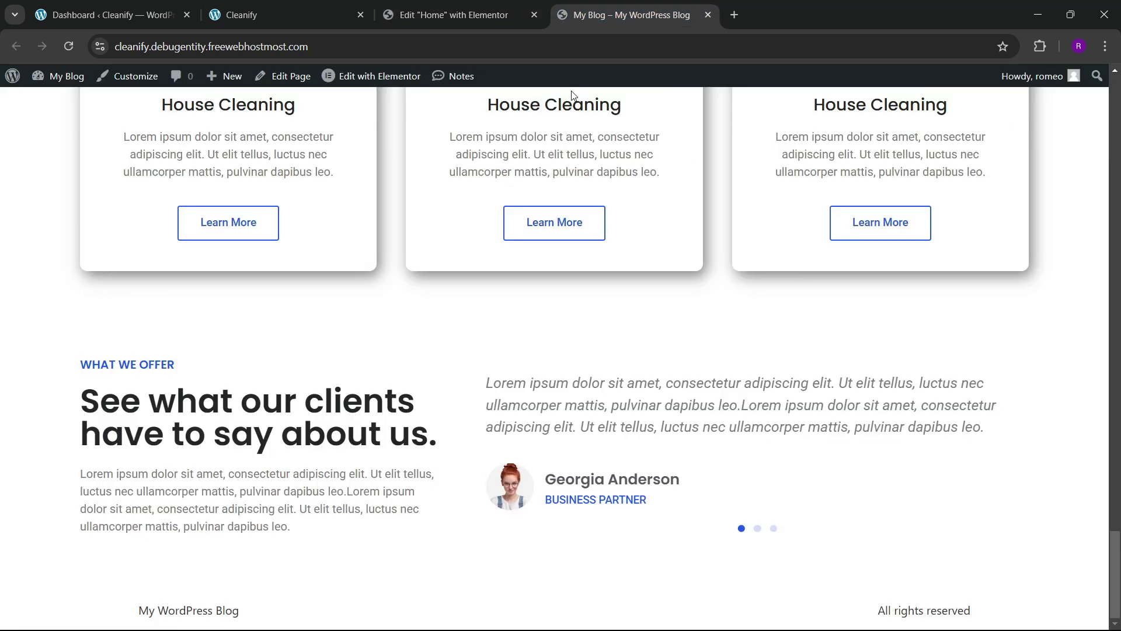
pyautogui.click(69, 47)
# - Raise the carousel's pagination dot size in single-pixel increments to 21 px
pyautogui.click(462, 16)
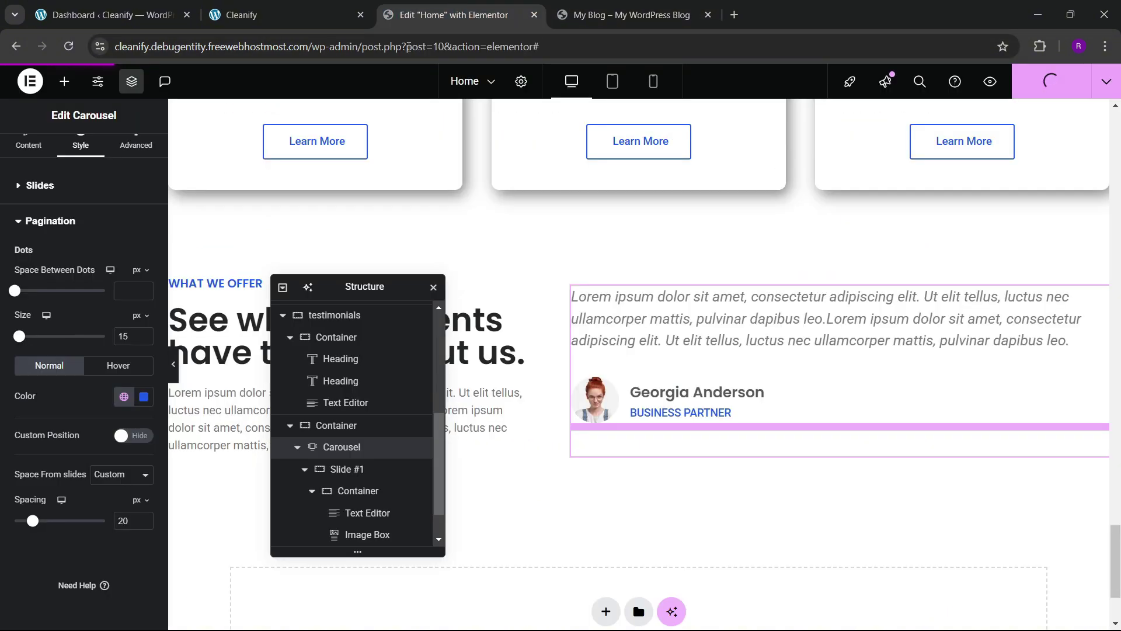
pyautogui.doubleClick(143, 336)
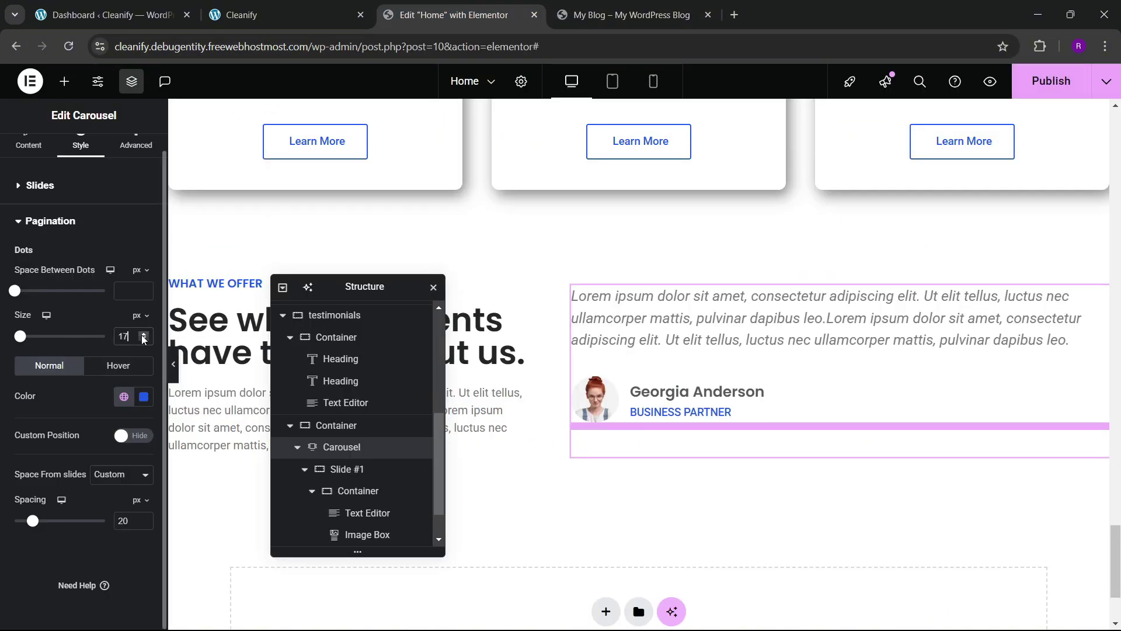
pyautogui.click(143, 336)
pyautogui.click(142, 336)
pyautogui.click(143, 336)
pyautogui.click(143, 336)
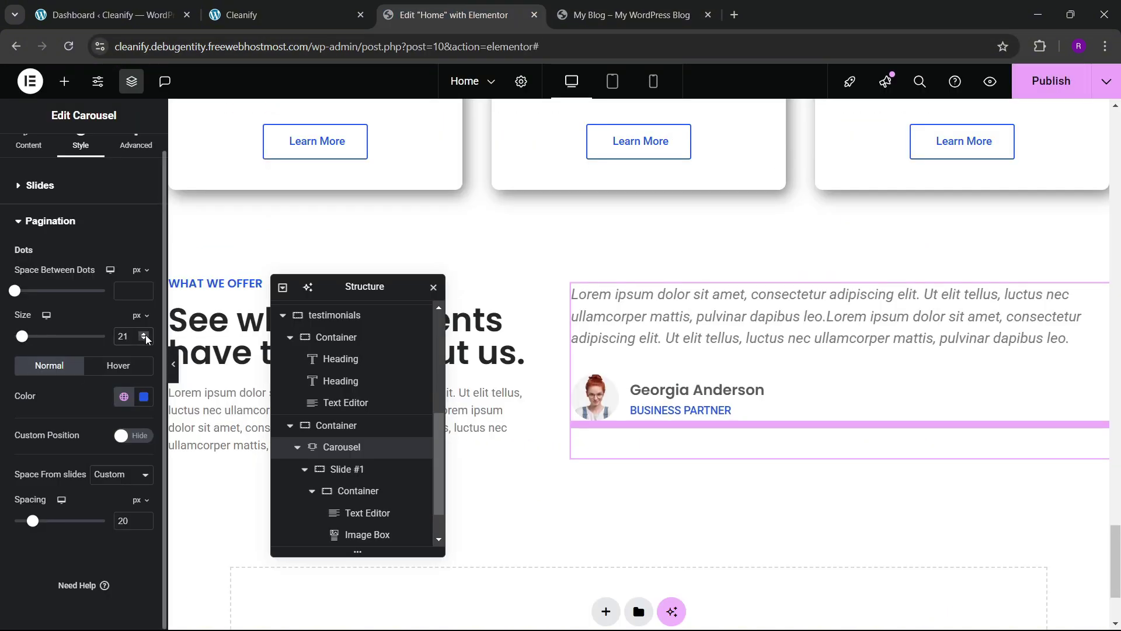
# - Set the pagination dot size to 12 px and publish to check the dots on the reloaded live page
pyautogui.press('BackSpace')
pyautogui.press('BackSpace')
pyautogui.write('12')
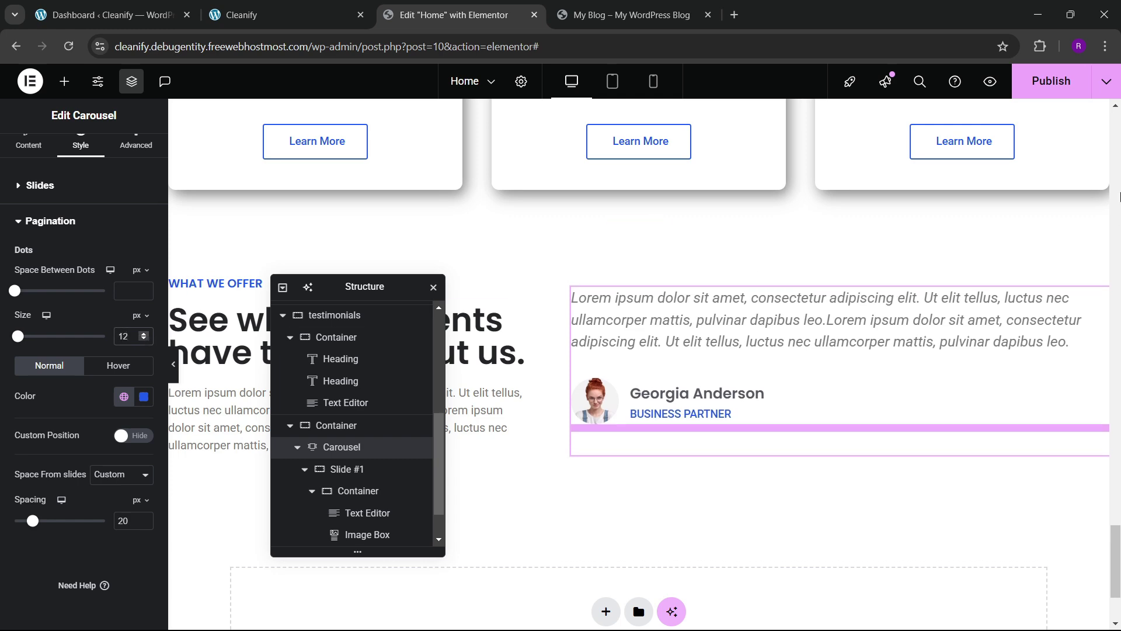
pyautogui.click(1051, 80)
pyautogui.click(631, 14)
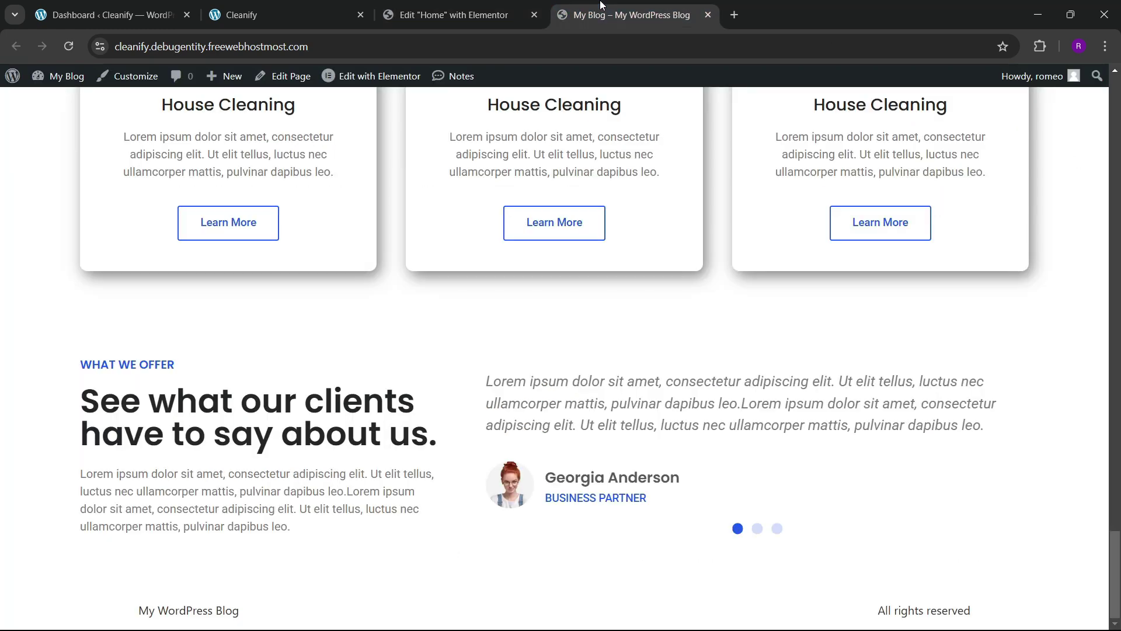
pyautogui.click(255, 5)
pyautogui.click(456, 7)
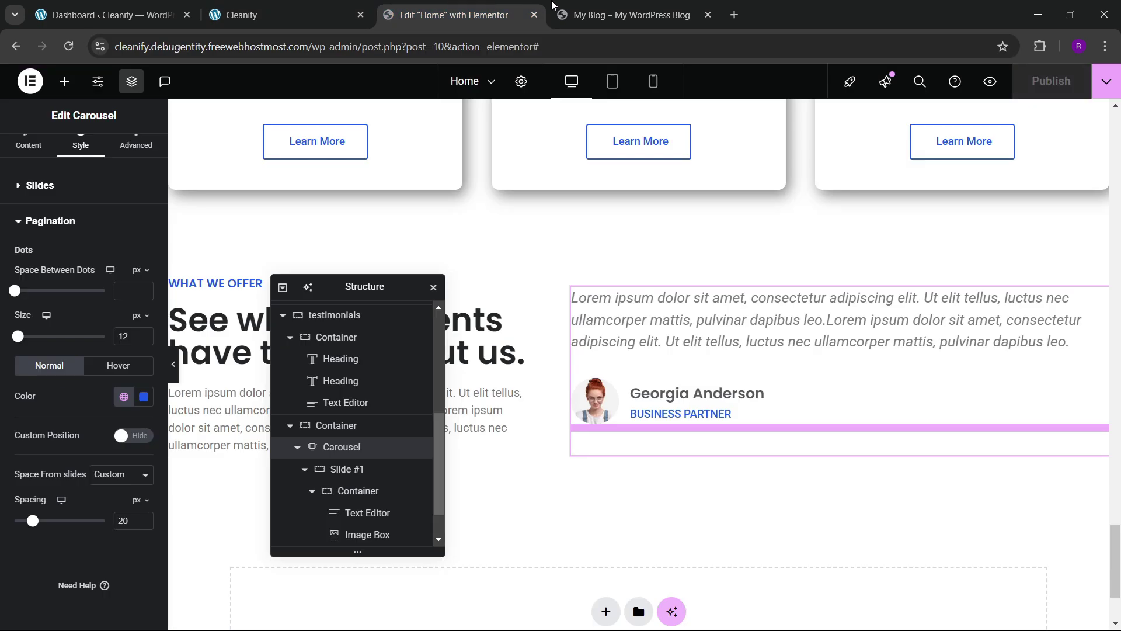
pyautogui.click(590, 5)
pyautogui.click(69, 47)
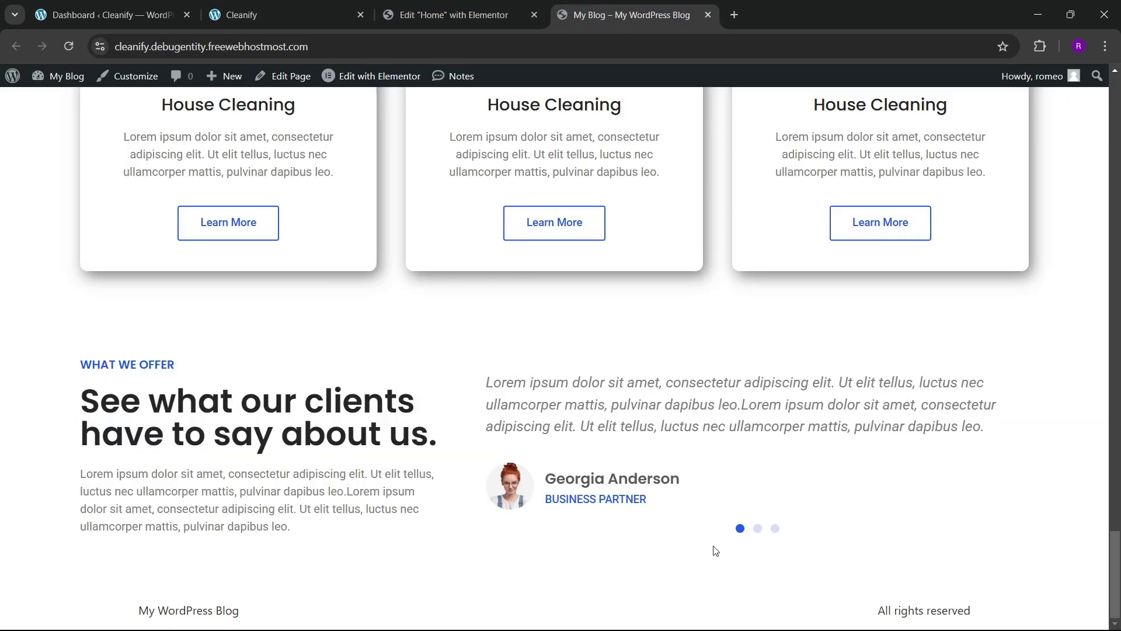
# - Recheck the dots' placement on the reference page, enable custom position for the carousel's pagination dots, and publish
pyautogui.hotkey('ctrl', 'shift', 'Tab')
pyautogui.hotkey('ctrl', 'shift', 'Tab')
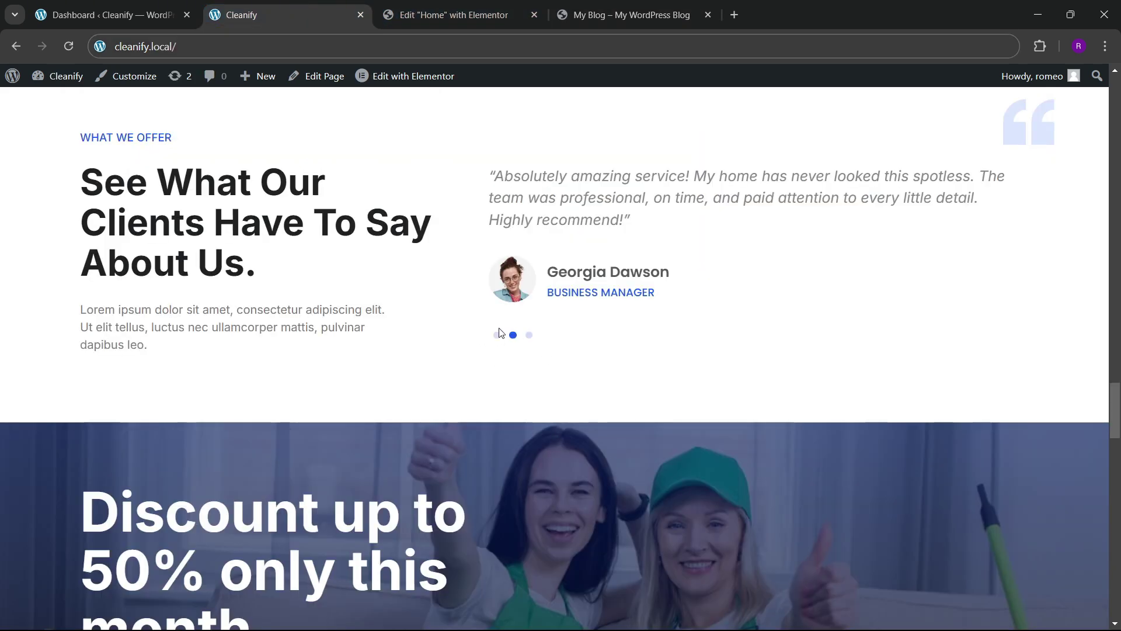
pyautogui.hotkey('ctrl', 'Tab')
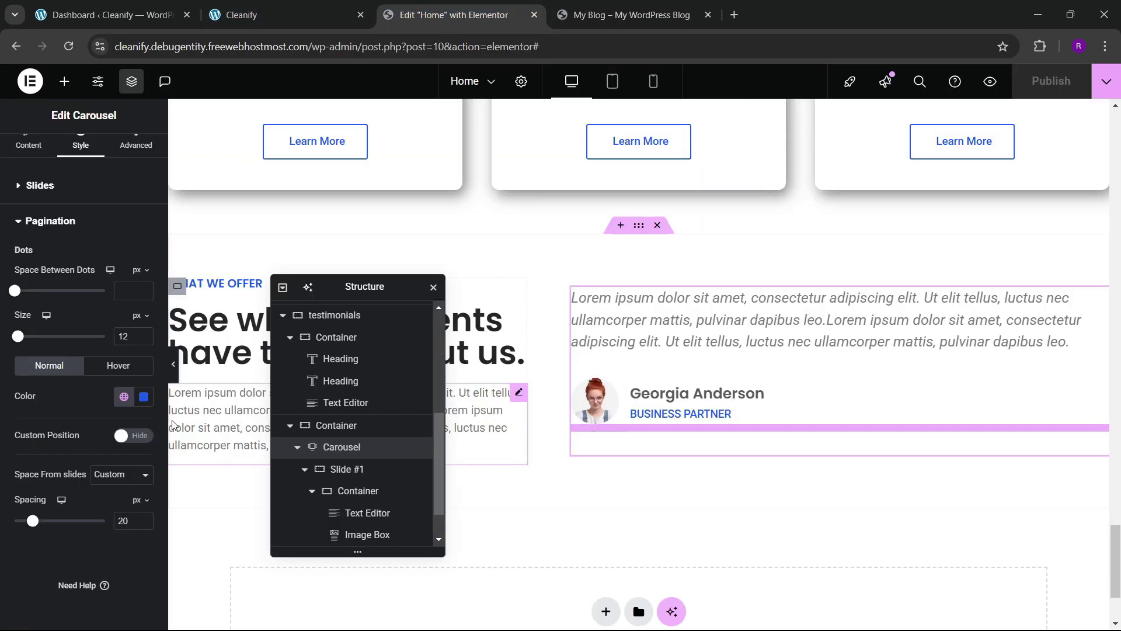
pyautogui.click(124, 438)
pyautogui.scroll(-1, 117, 449)
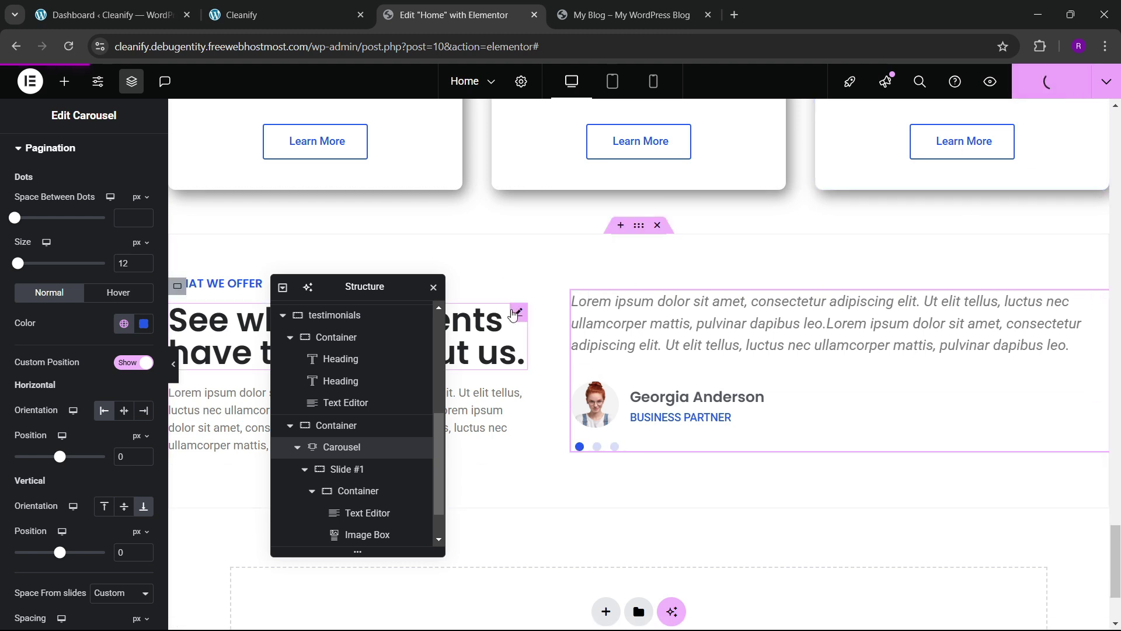
# - Set the dots' spacing from the slides to 25 px and publish to check it on the live page
pyautogui.scroll(-2, 80, 465)
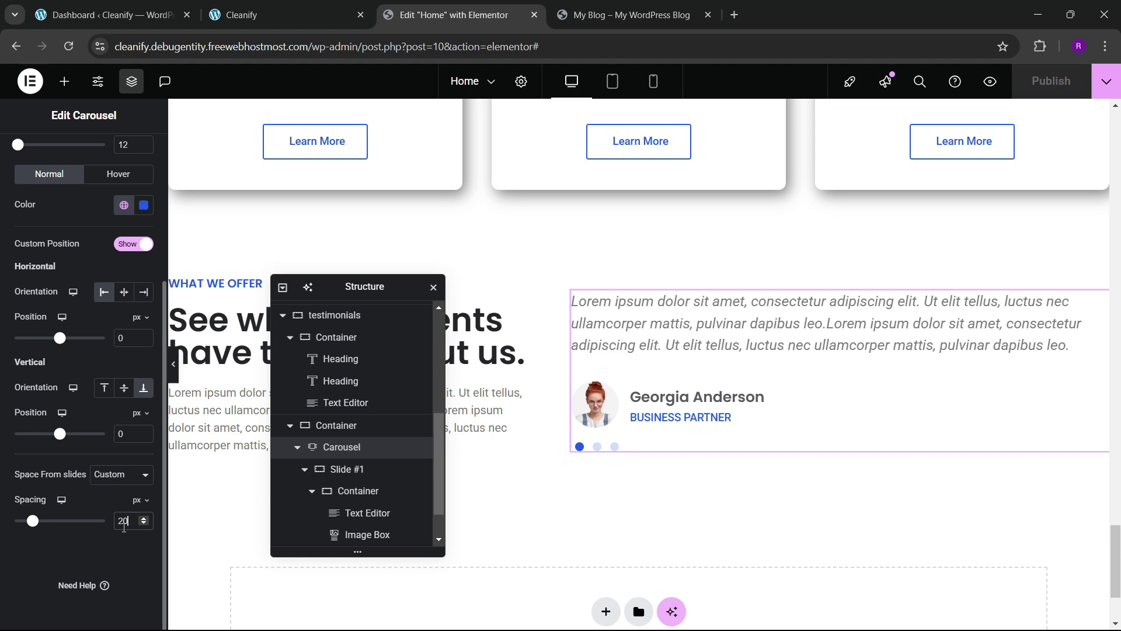
pyautogui.press('Up')
pyautogui.press('Up')
pyautogui.press('Up')
pyautogui.press('Up')
pyautogui.press('Up')
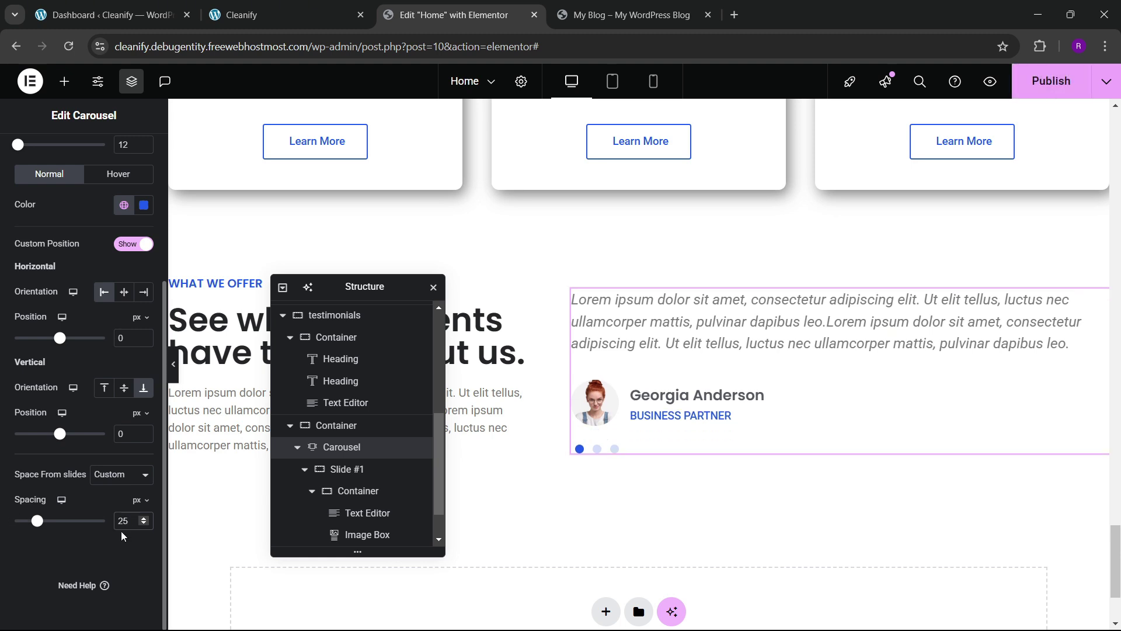
pyautogui.click(1032, 85)
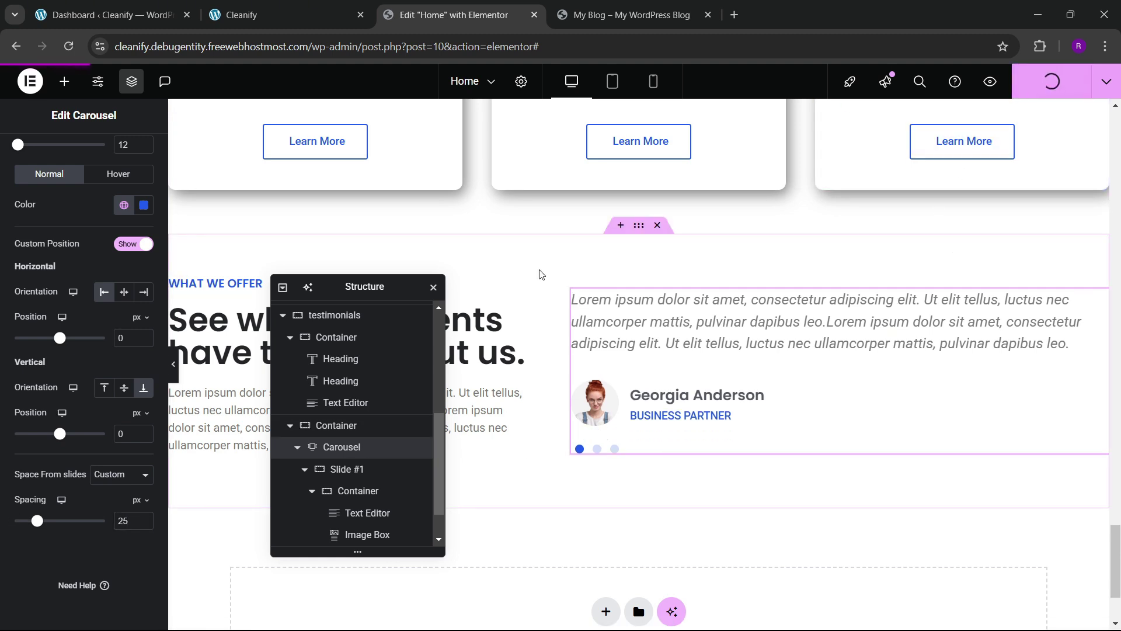
pyautogui.click(630, 15)
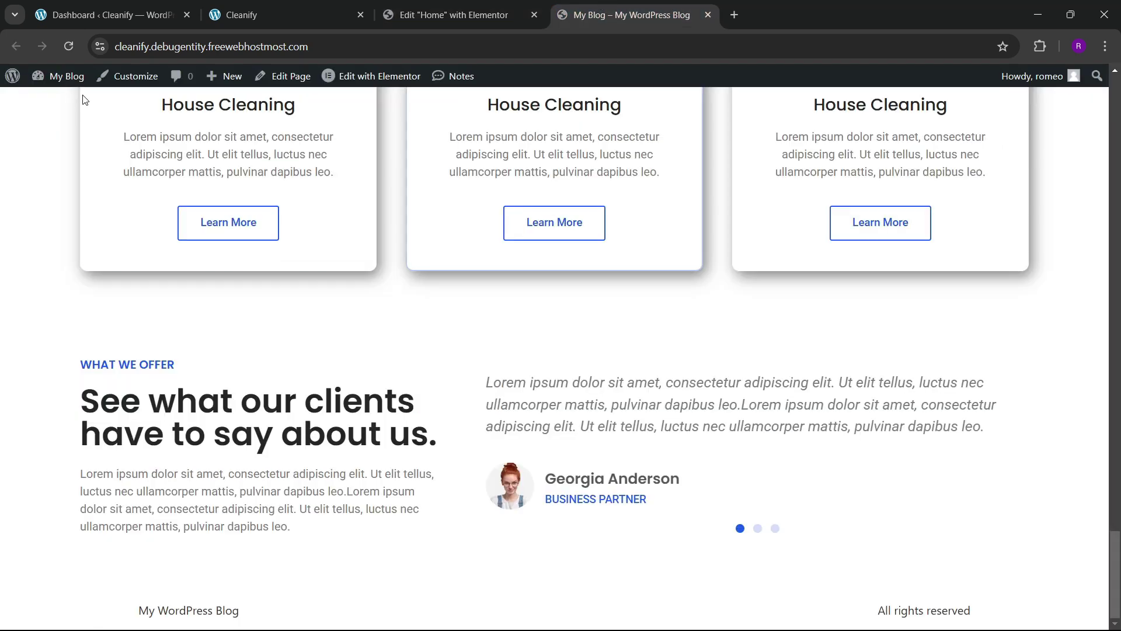
pyautogui.click(69, 47)
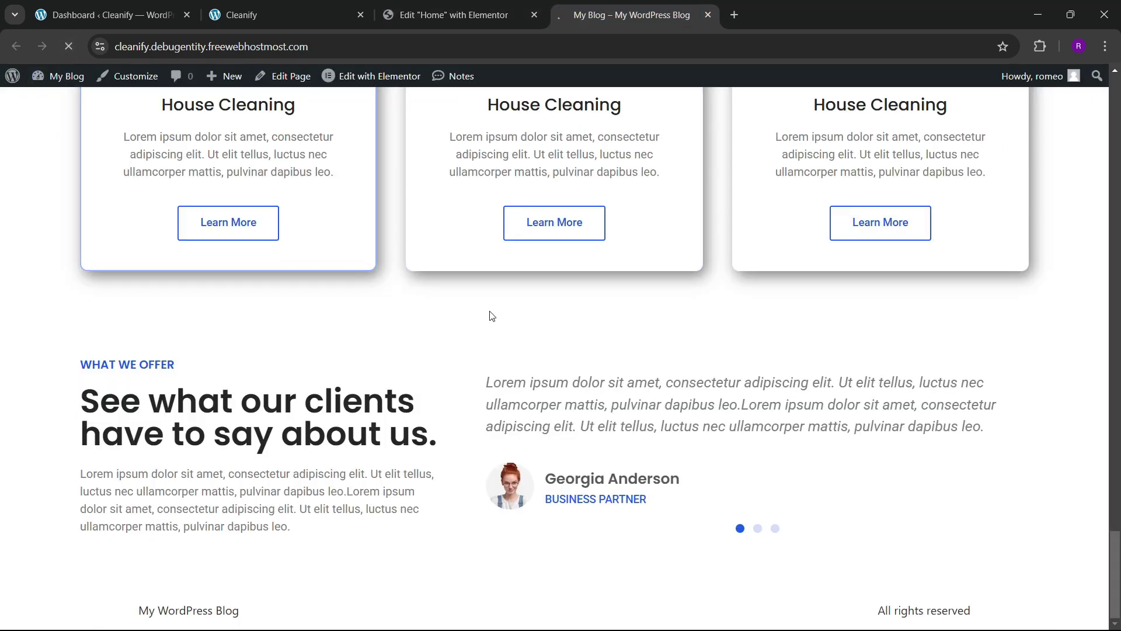
# - Set the dots' spacing from the slides to 30 px and publish to review the testimonials section on the live page
pyautogui.click(484, 7)
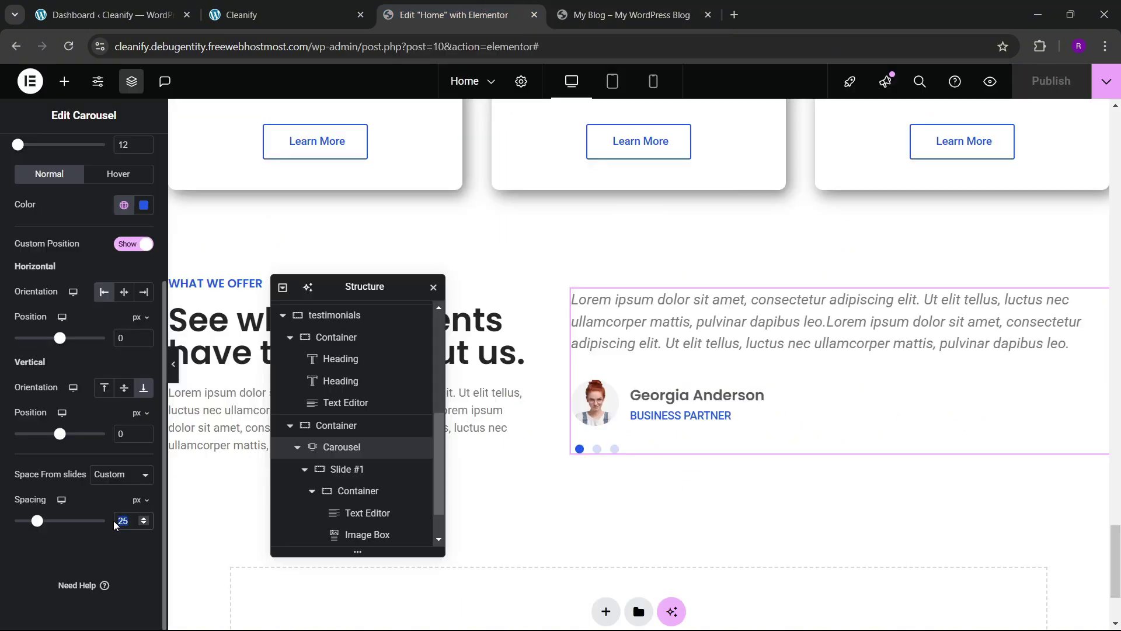
pyautogui.write('30')
pyautogui.click(1060, 87)
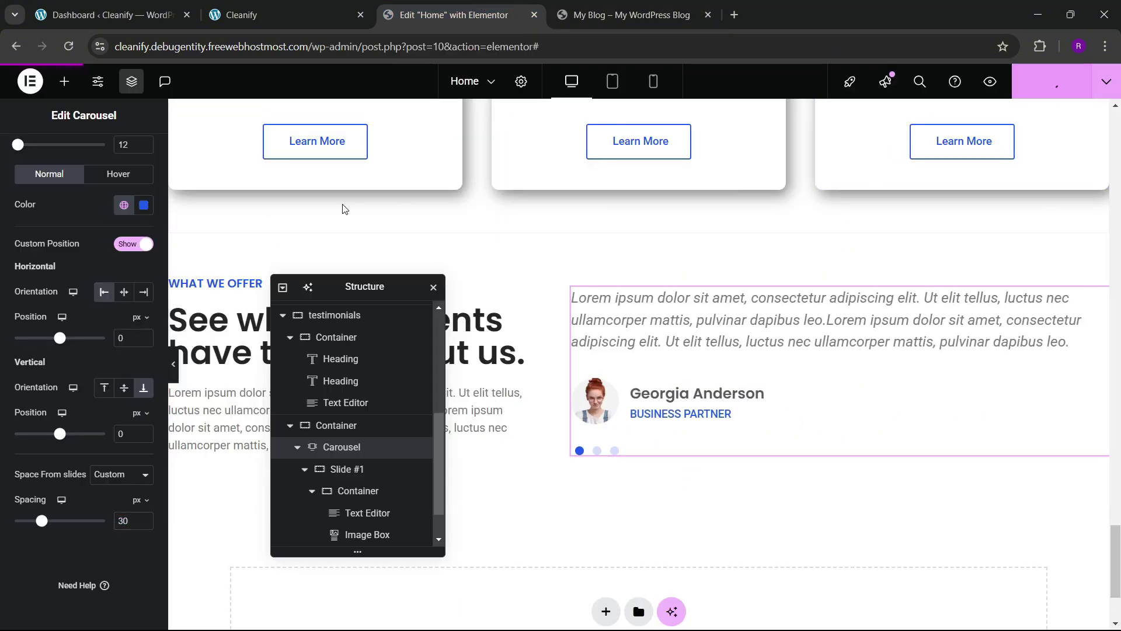
pyautogui.click(611, 7)
pyautogui.click(68, 46)
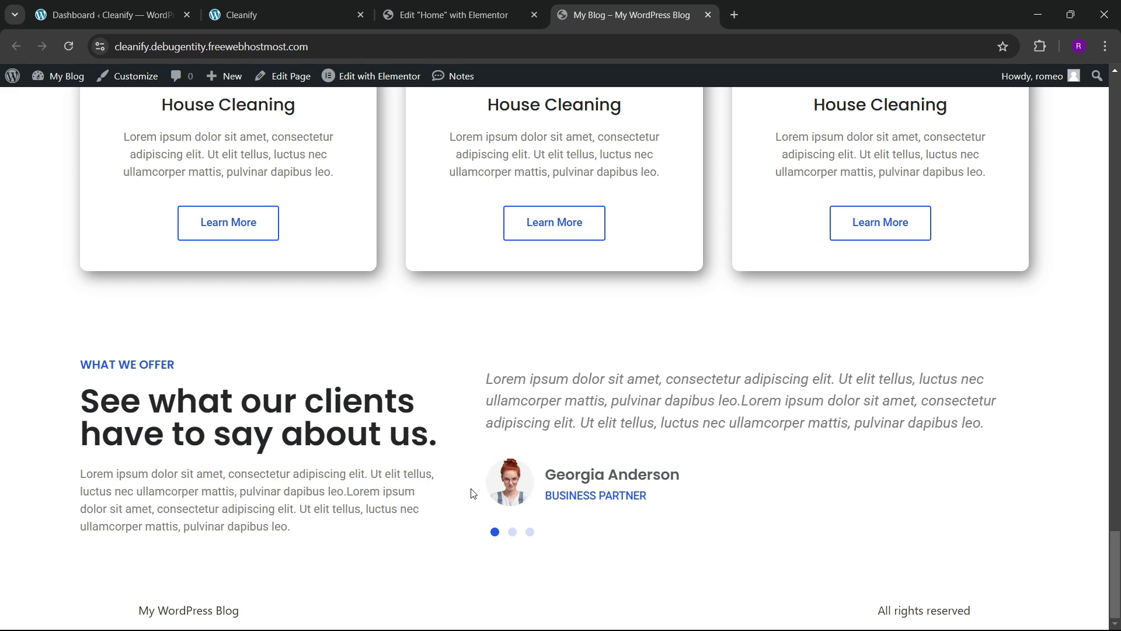
pyautogui.scroll(4, 474, 473)
pyautogui.scroll(-4, 438, 467)
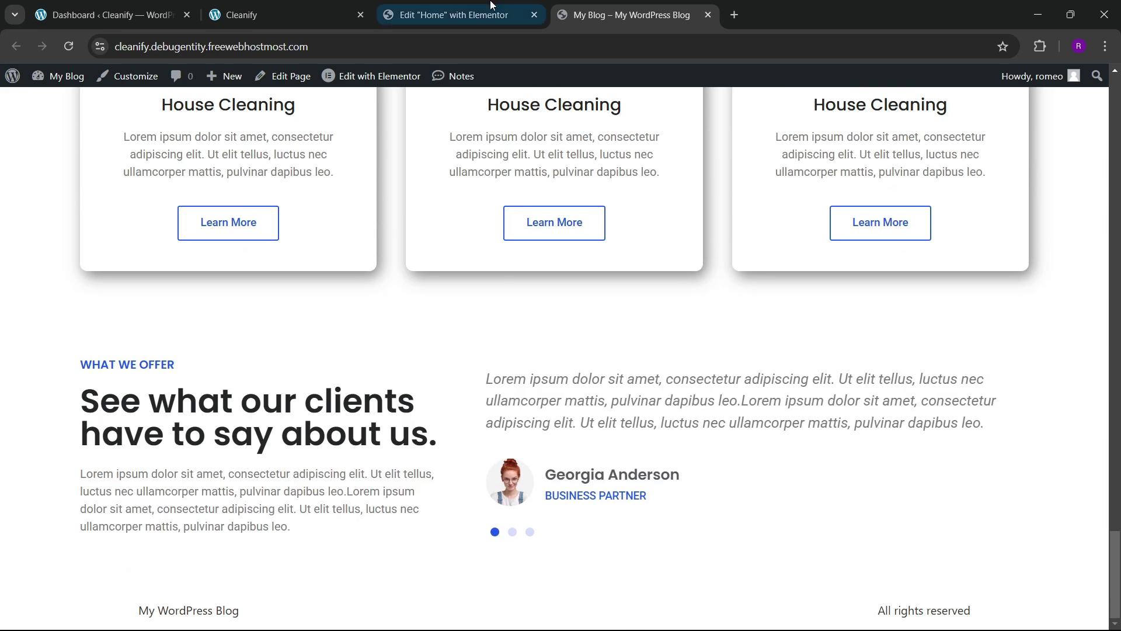
# - Add an Icon widget above the testimonial text in the carousel's first slide and check the quote mark on the reference page
pyautogui.click(449, 14)
pyautogui.click(64, 82)
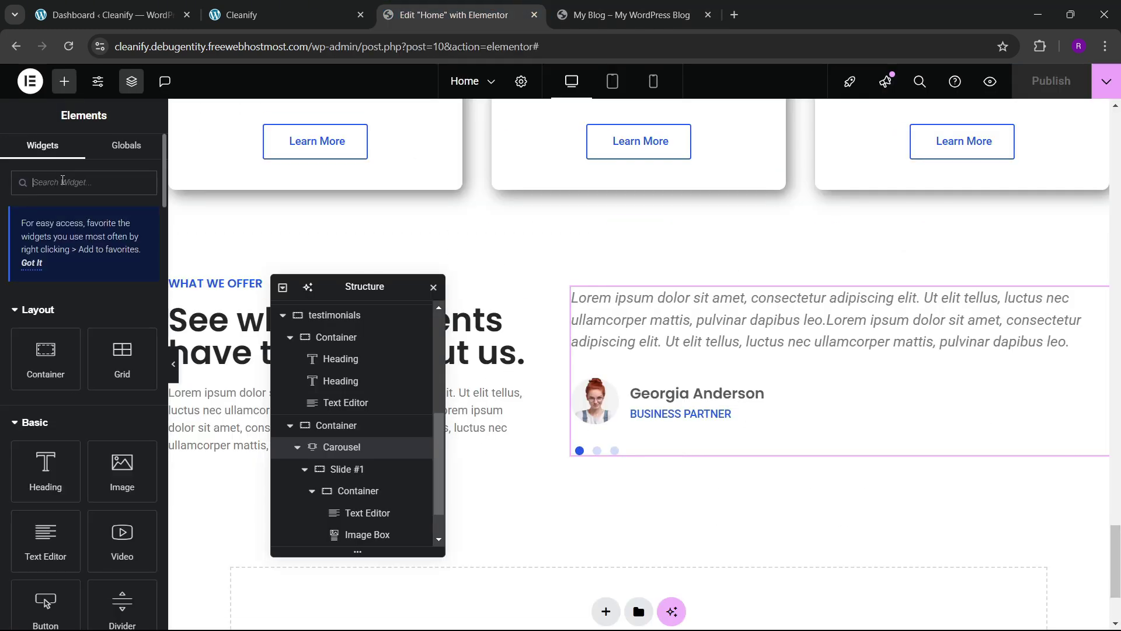
pyautogui.write('icon')
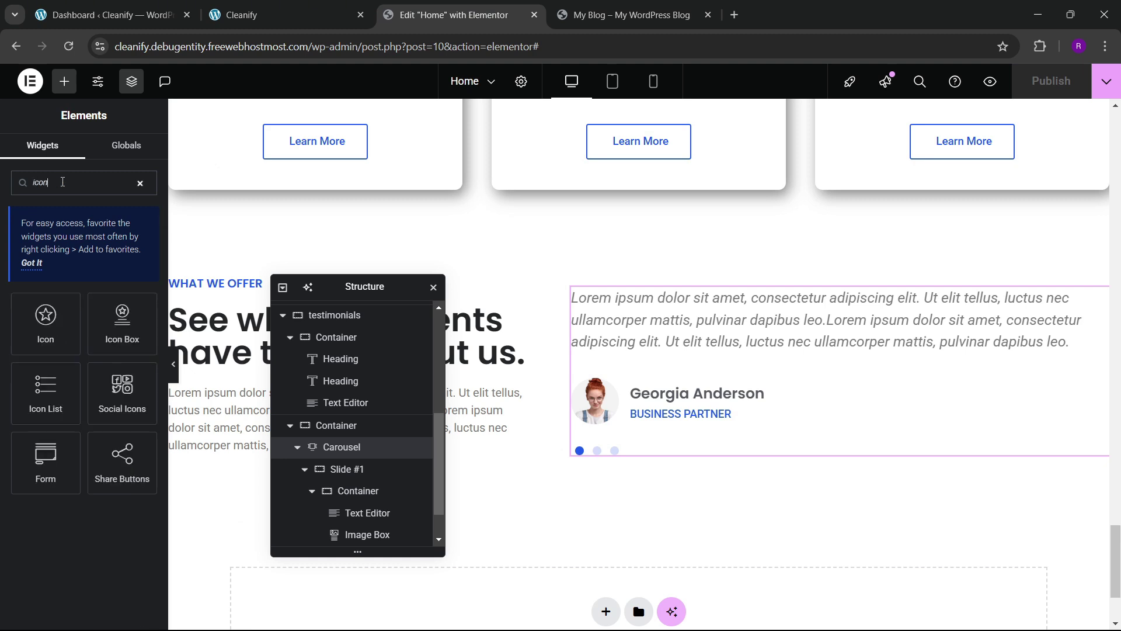
pyautogui.moveTo(42, 307); pyautogui.dragTo(824, 300)
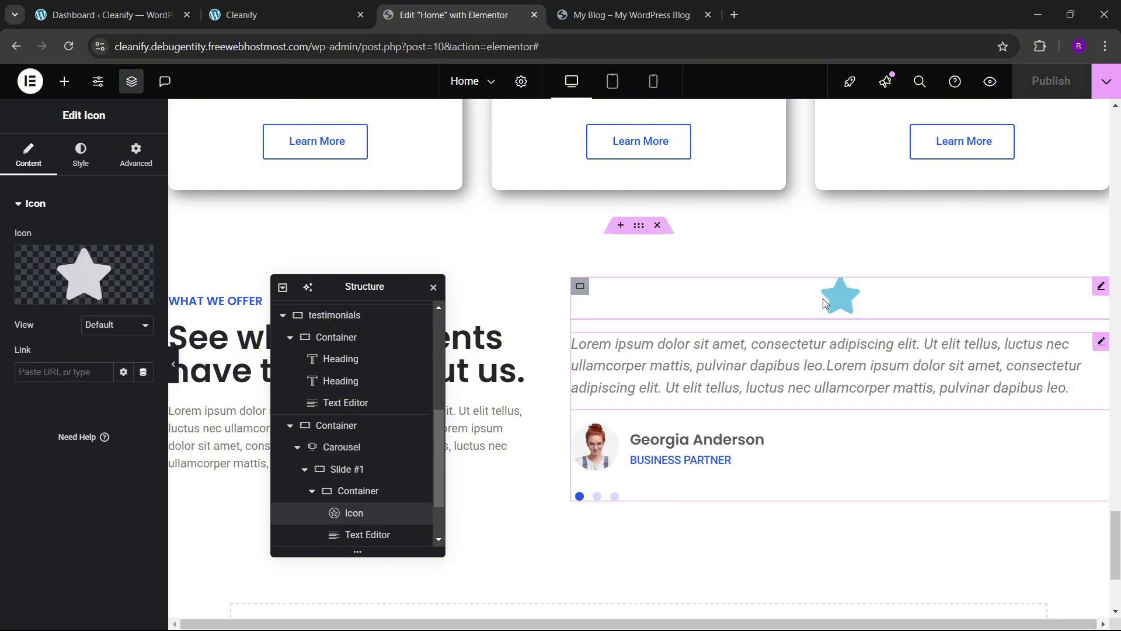
pyautogui.click(294, 8)
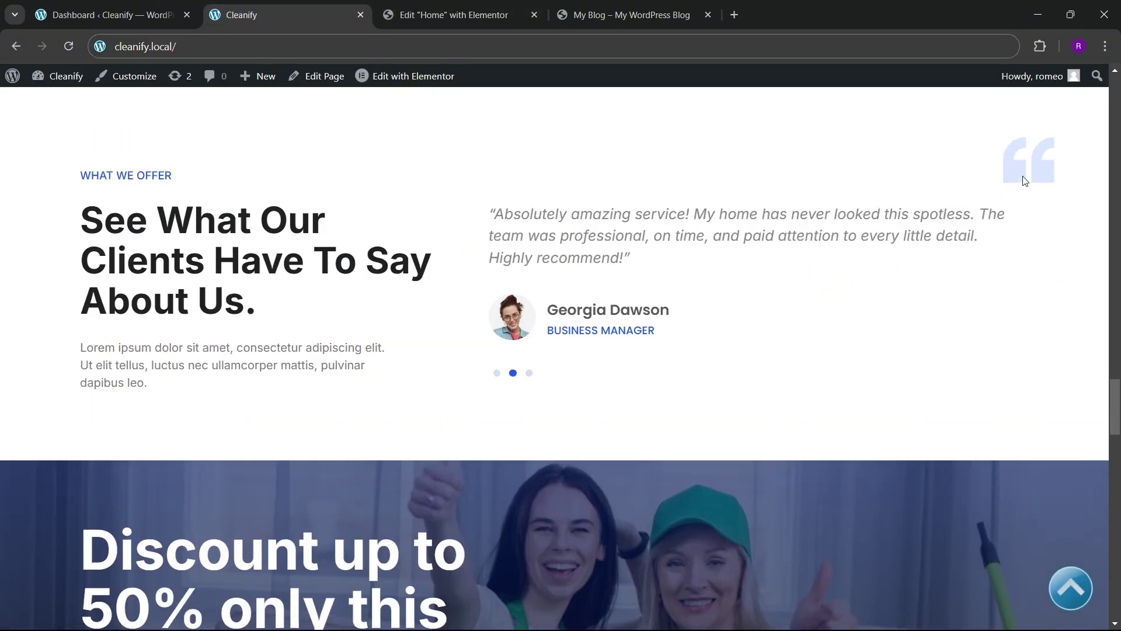
pyautogui.click(435, 7)
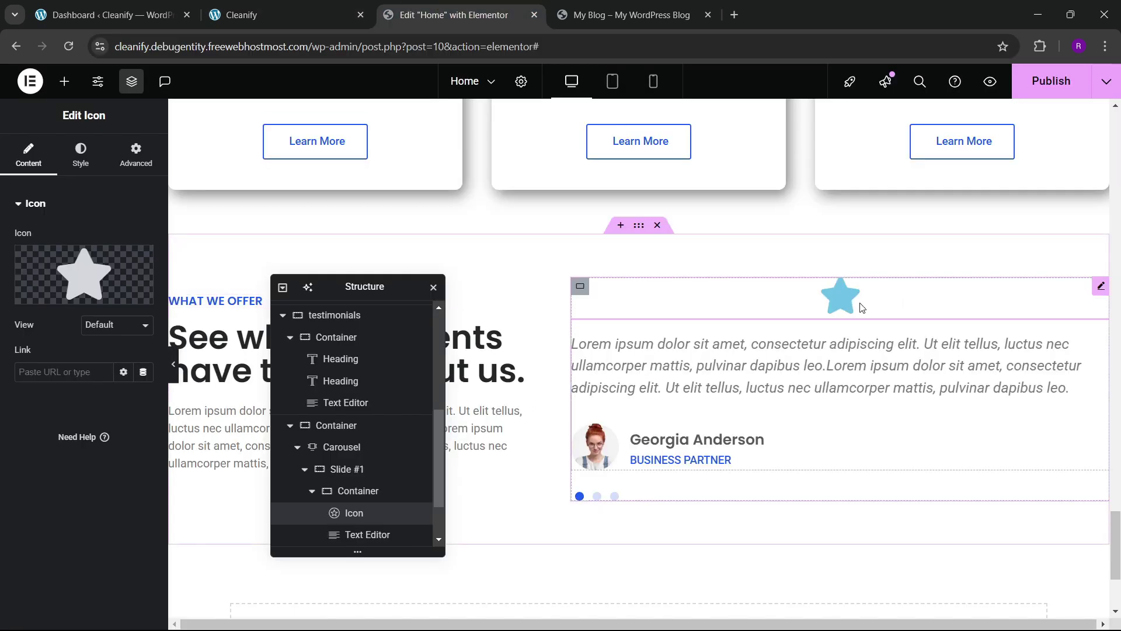
# - Replace the star icon with the quote-left-svgrepo-com-1.svg file from the media library
pyautogui.click(49, 295)
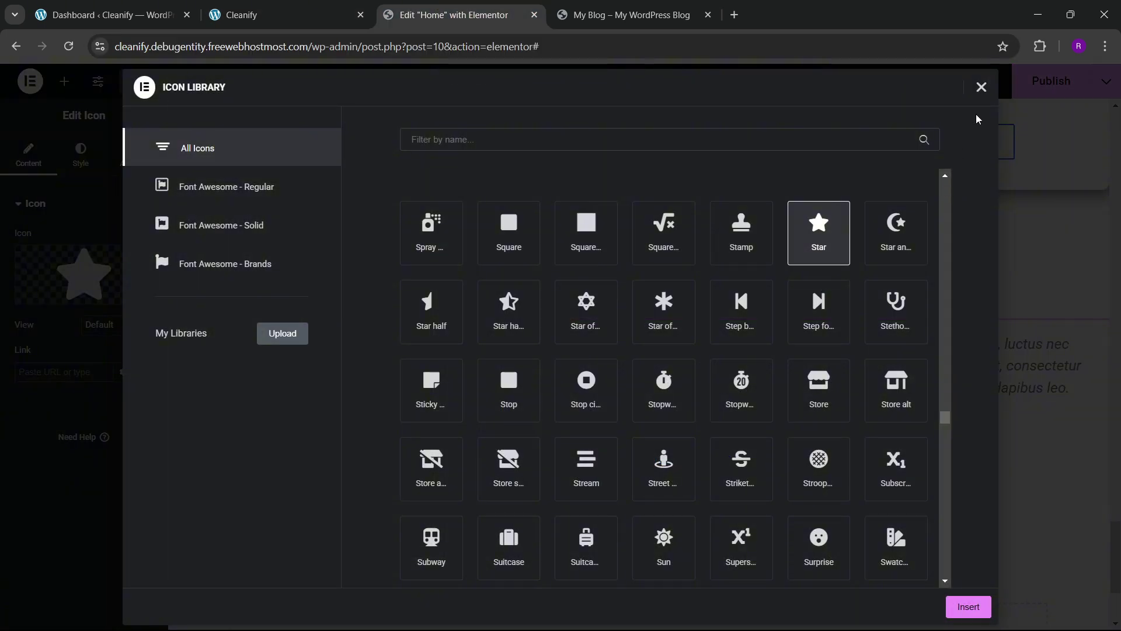
pyautogui.click(979, 95)
pyautogui.click(136, 299)
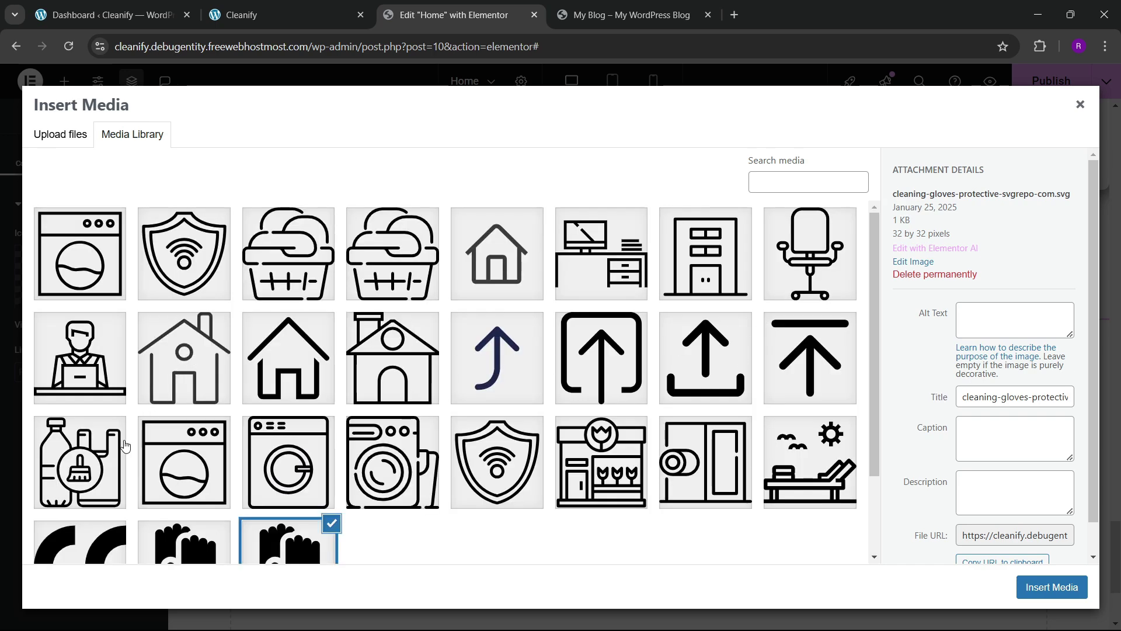
pyautogui.scroll(-2, 124, 445)
pyautogui.click(82, 482)
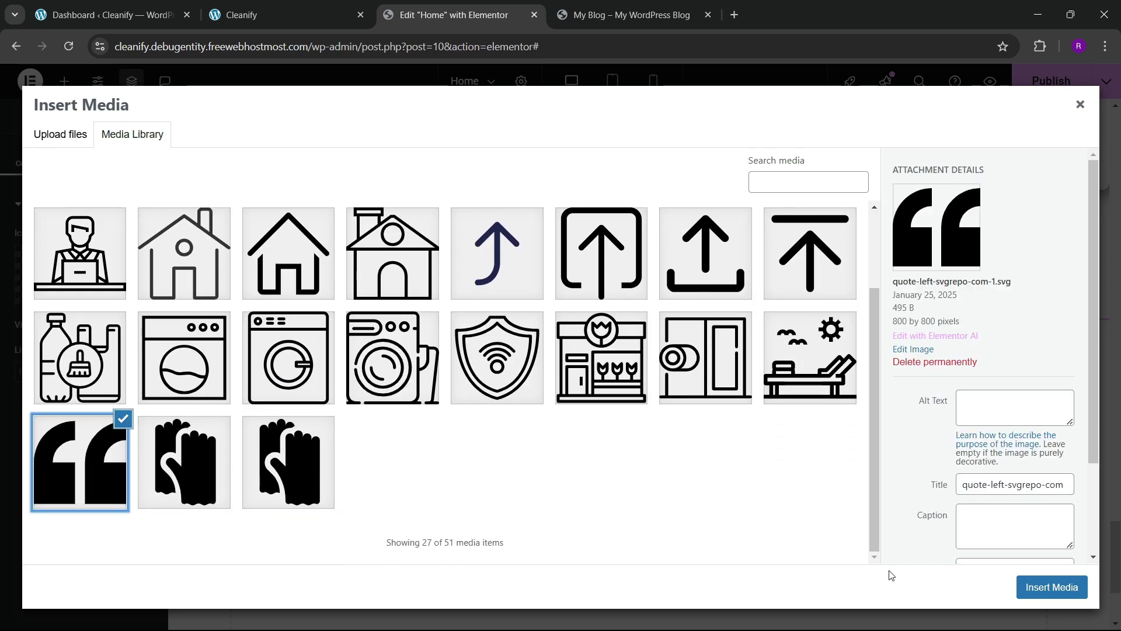
pyautogui.click(1052, 587)
# - Align the quote icon right, apply the light blue global colour, and set its size to 80 px
pyautogui.click(81, 155)
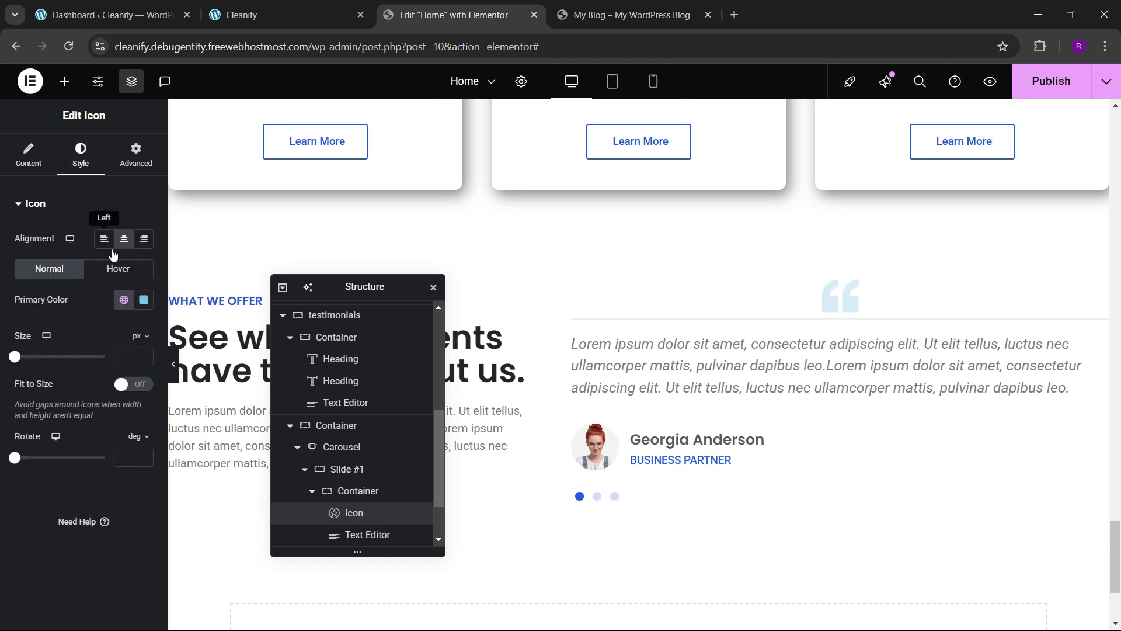
pyautogui.click(143, 238)
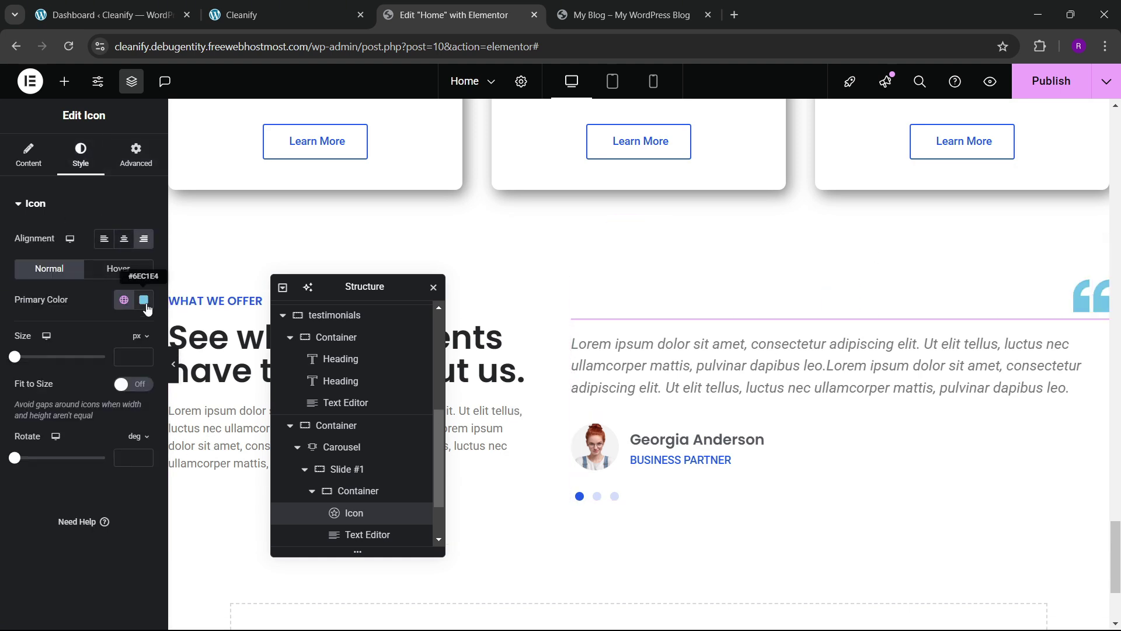
pyautogui.click(123, 305)
pyautogui.click(123, 432)
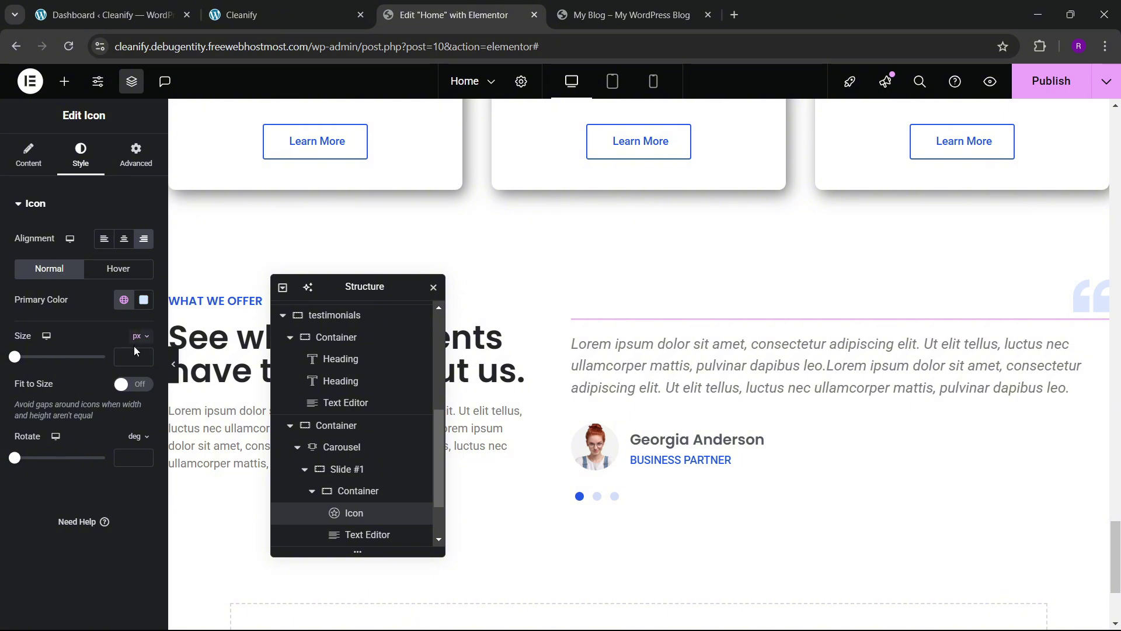
pyautogui.write('7')
pyautogui.moveTo(144, 357); pyautogui.dragTo(143, 359)
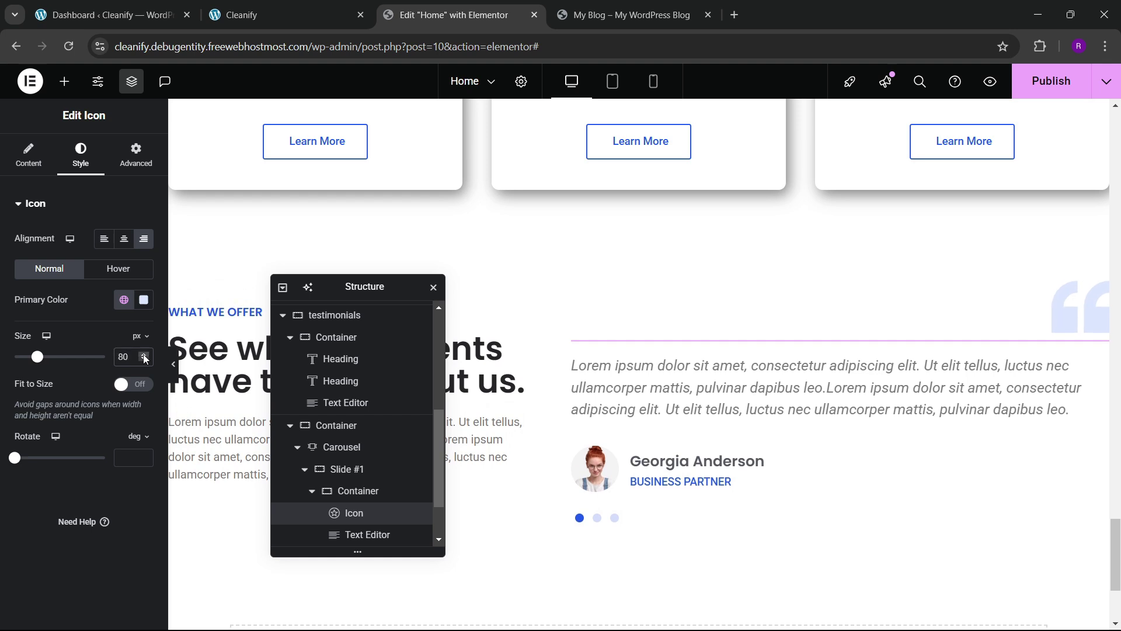
# - Set the quote icon's position to absolute with its horizontal orientation anchored to the right
pyautogui.click(135, 154)
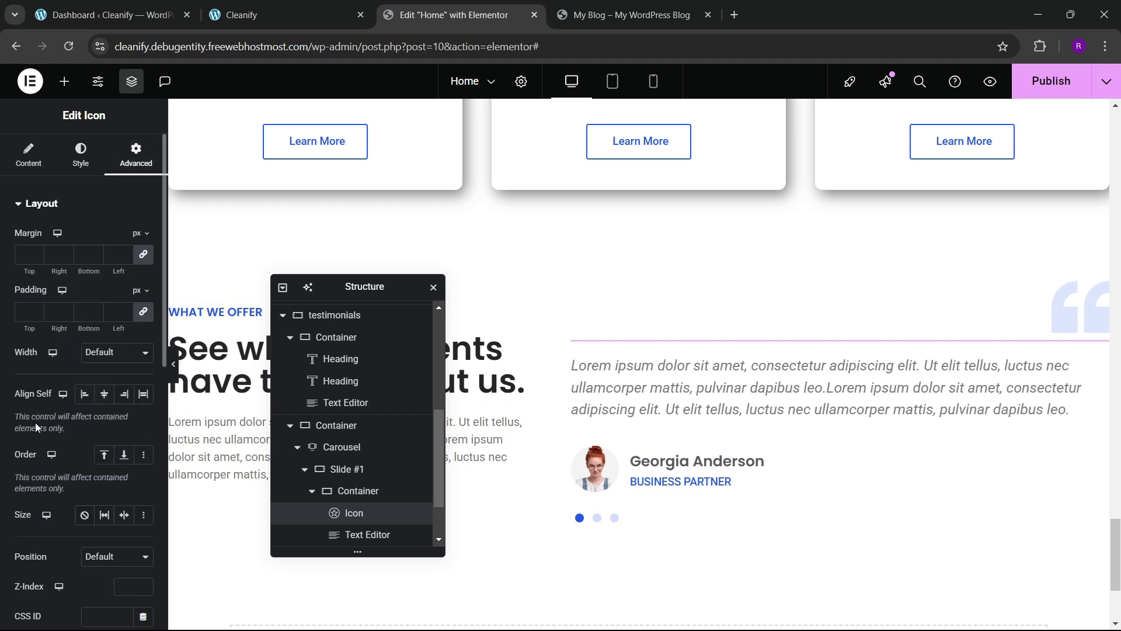
pyautogui.scroll(-9, 36, 423)
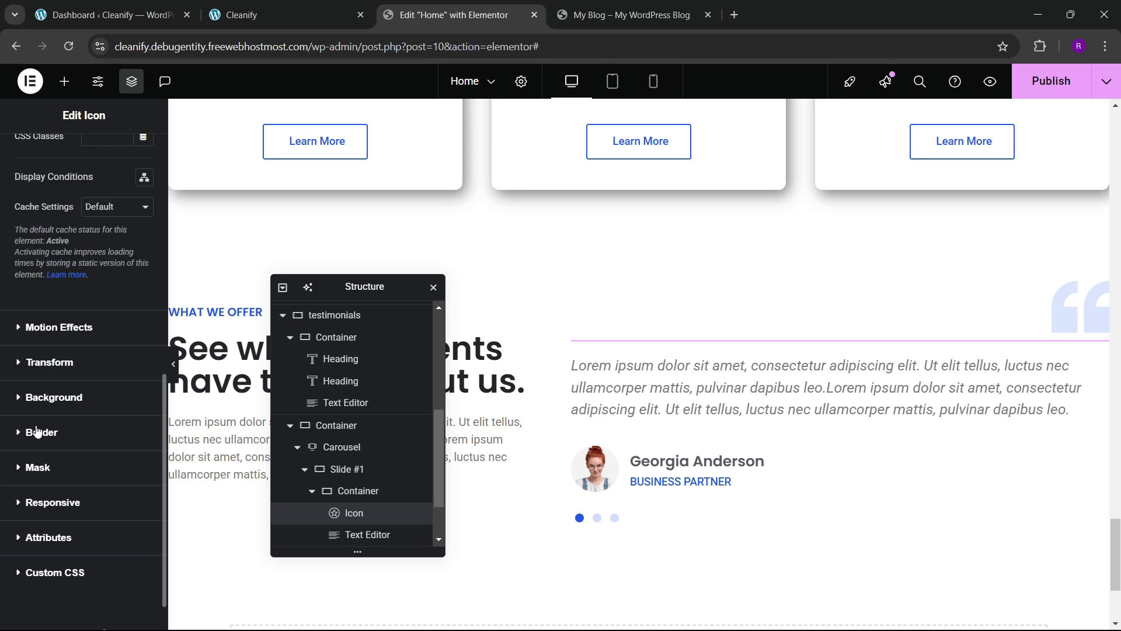
pyautogui.scroll(5, 36, 430)
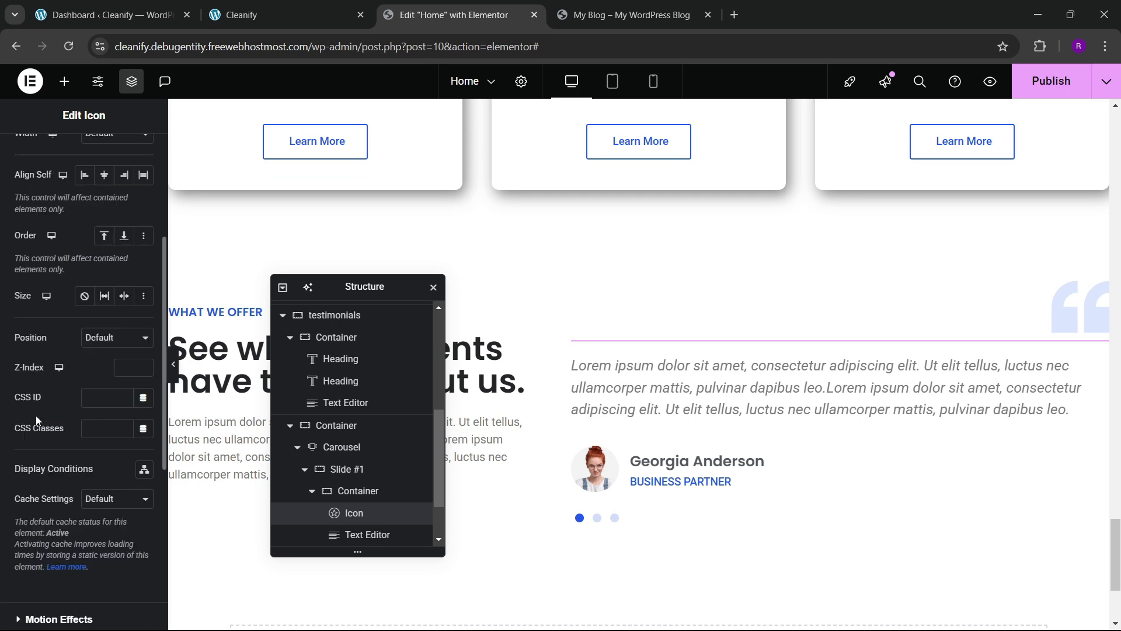
pyautogui.scroll(3, 36, 418)
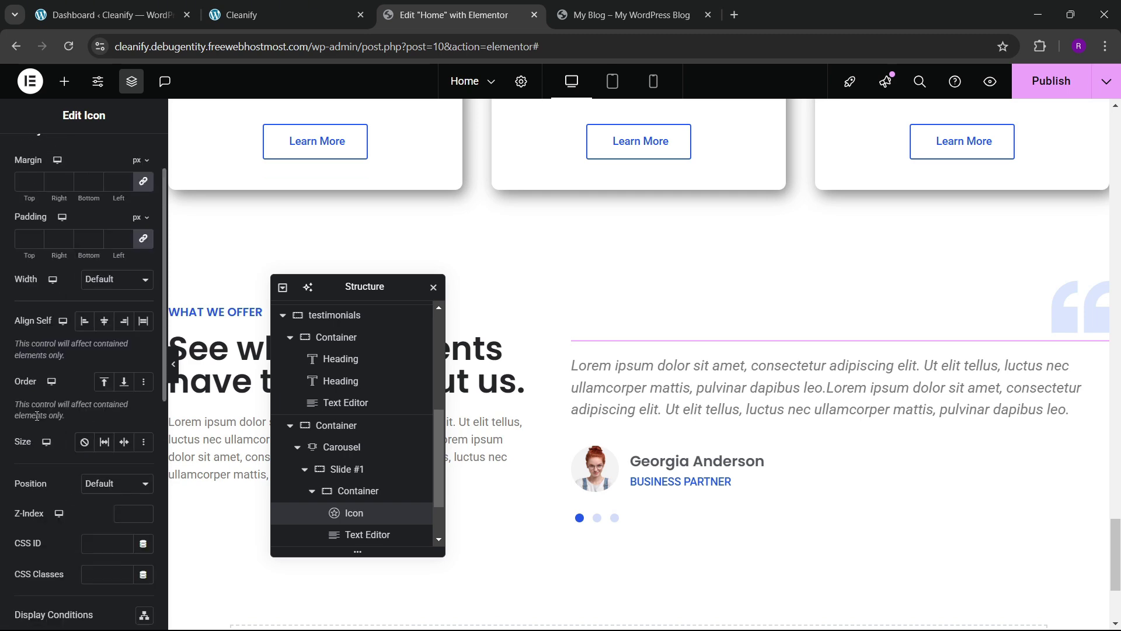
pyautogui.click(116, 483)
pyautogui.click(107, 520)
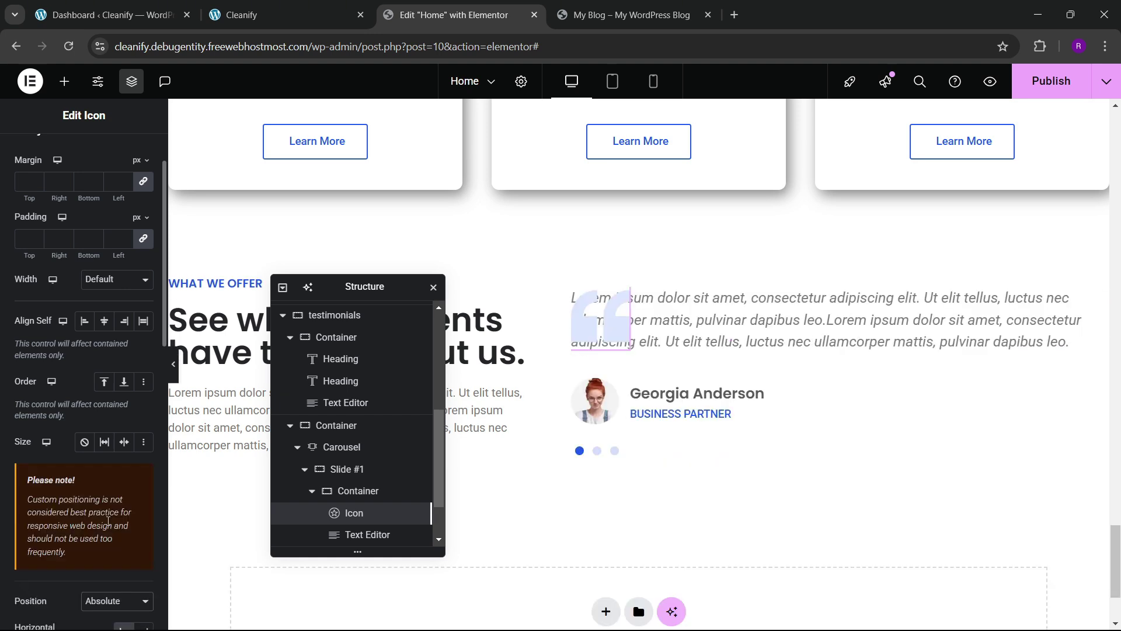
pyautogui.scroll(-4, 65, 430)
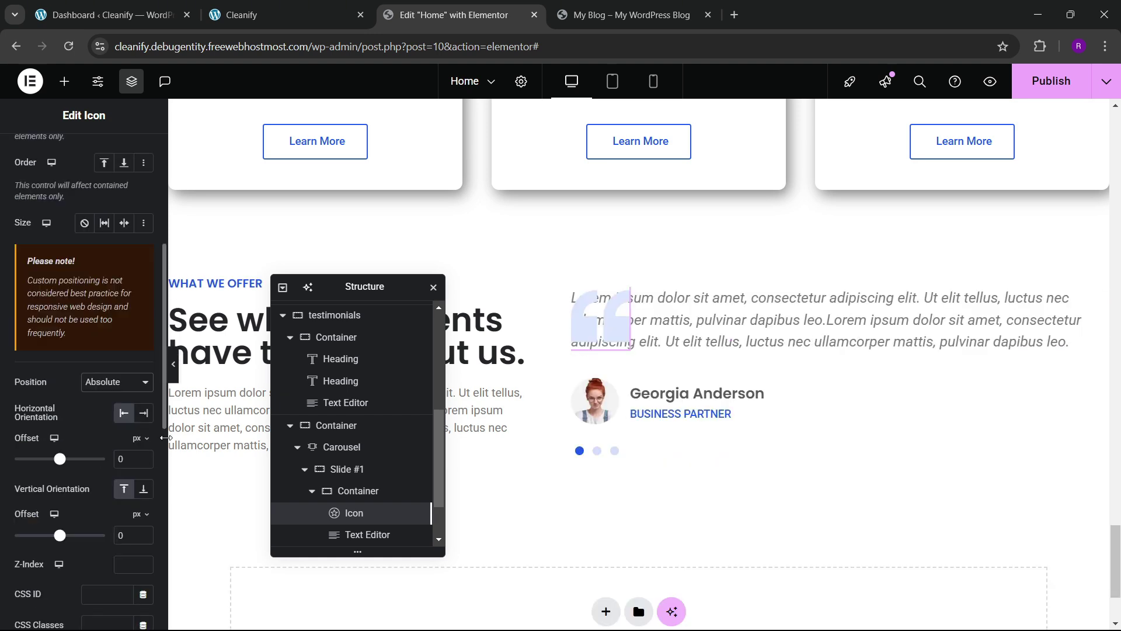
pyautogui.click(143, 413)
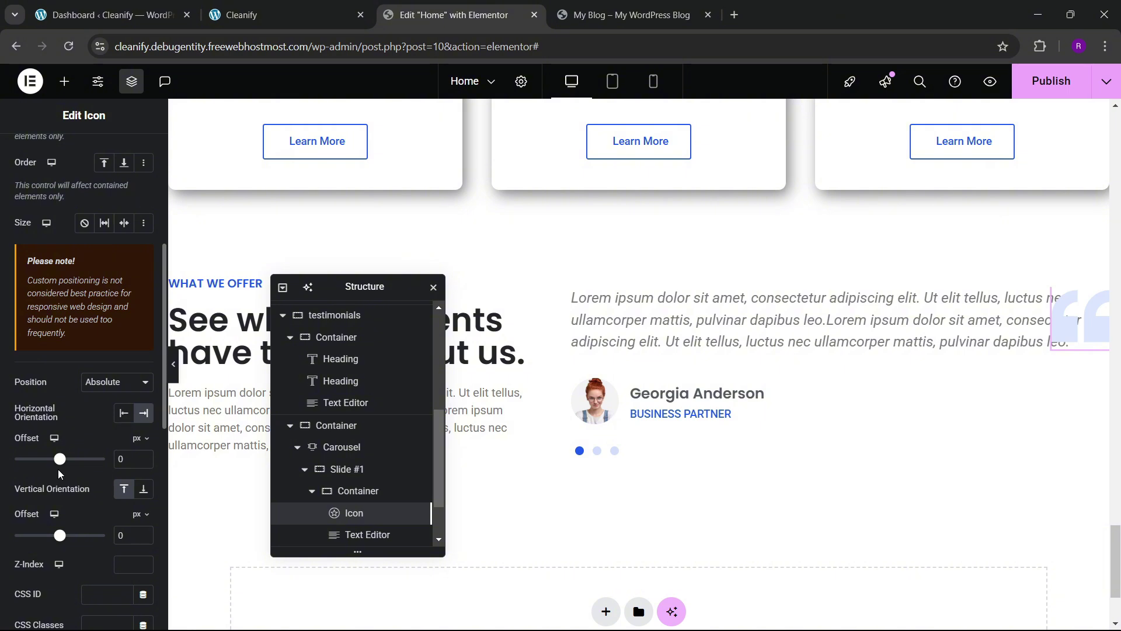
# - Set the quote icon's horizontal offset to 97 px, publish, and adjust its vertical offset so it overlaps the testimonial text
pyautogui.moveTo(60, 540); pyautogui.dragTo(67, 549)
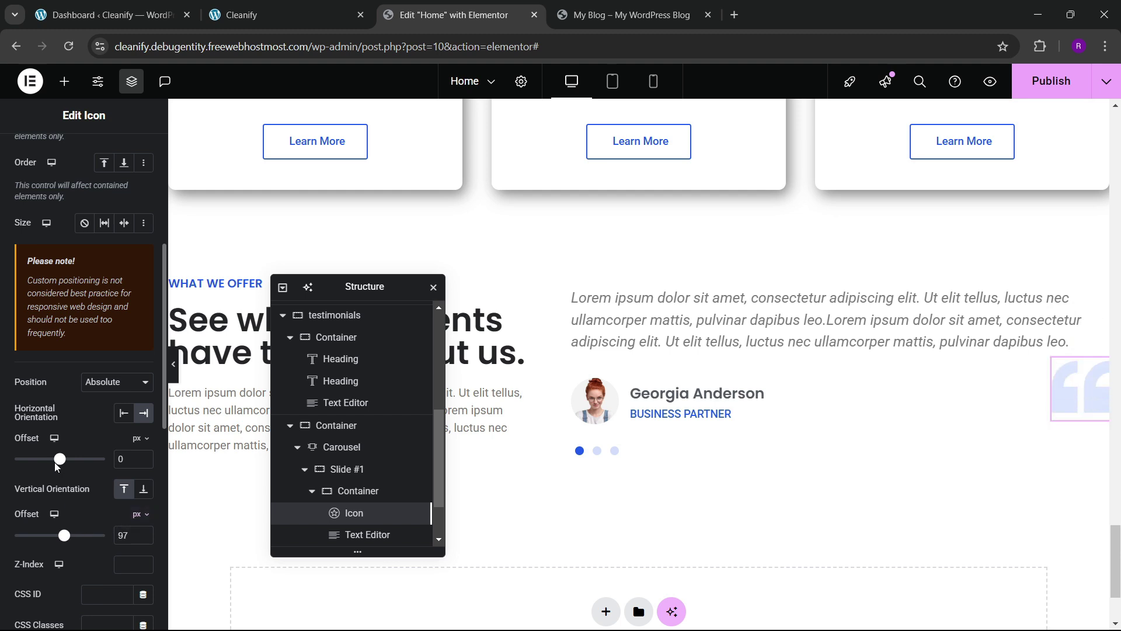
pyautogui.moveTo(59, 461); pyautogui.dragTo(65, 462)
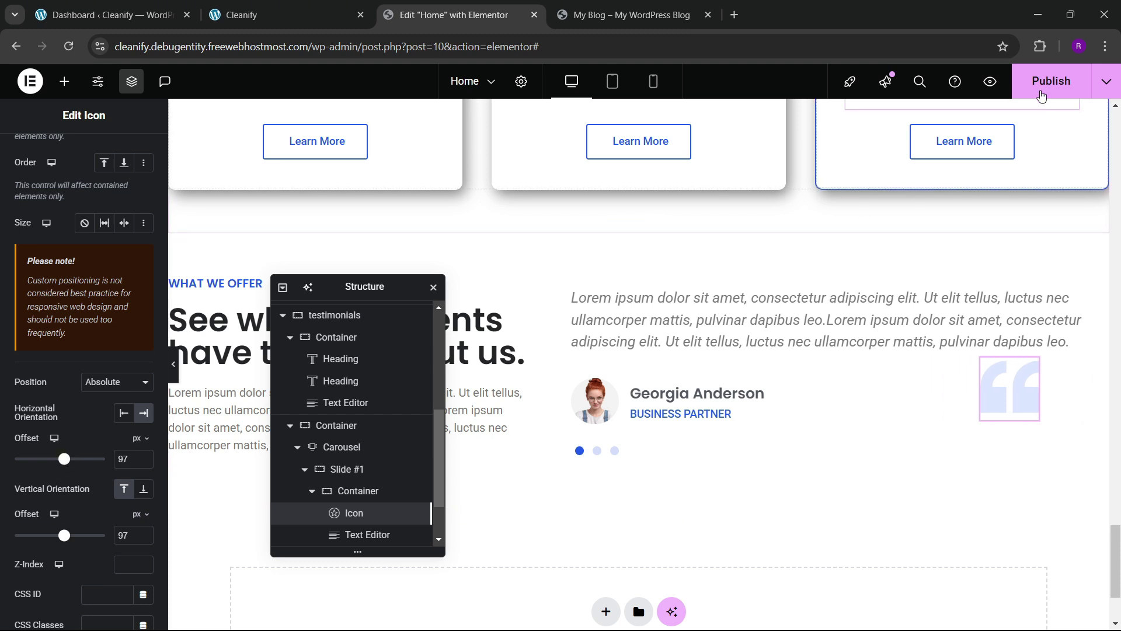
pyautogui.hotkey('ctrl', 's')
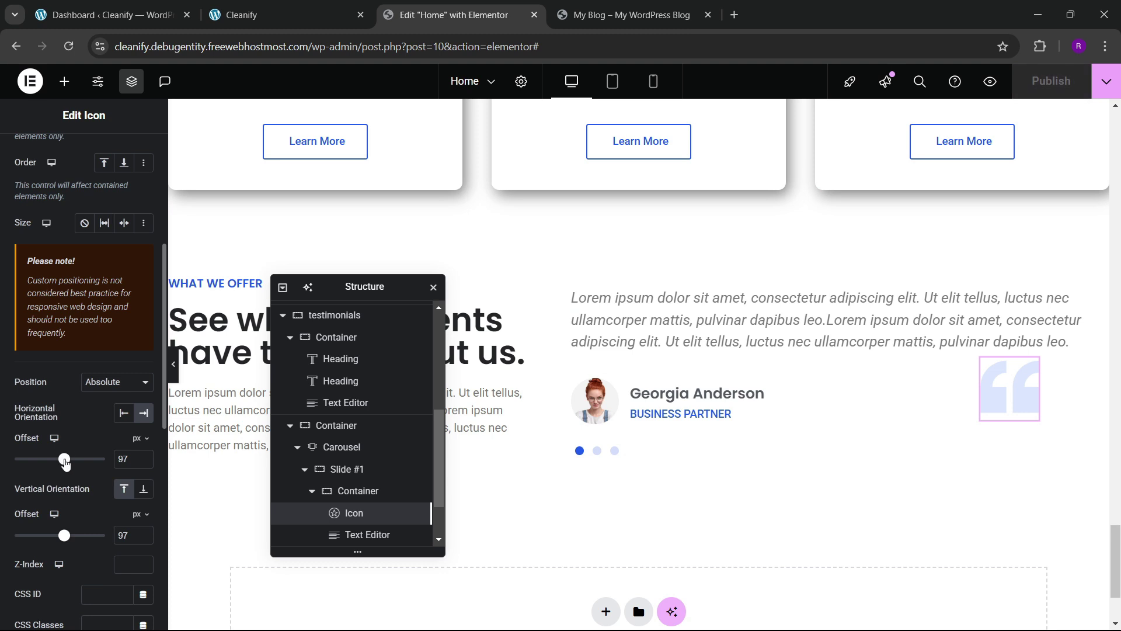
pyautogui.moveTo(68, 541); pyautogui.dragTo(66, 546)
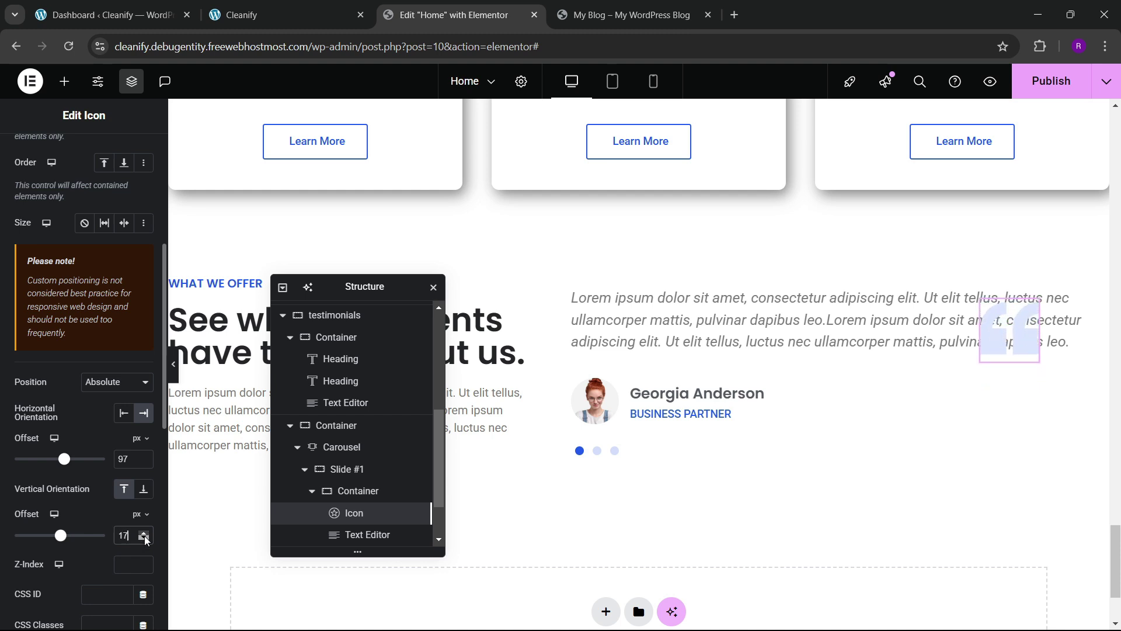
# - Make the quote icon's primary colour semi-transparent with #DAE6FF80 and publish the page
pyautogui.scroll(5, 72, 422)
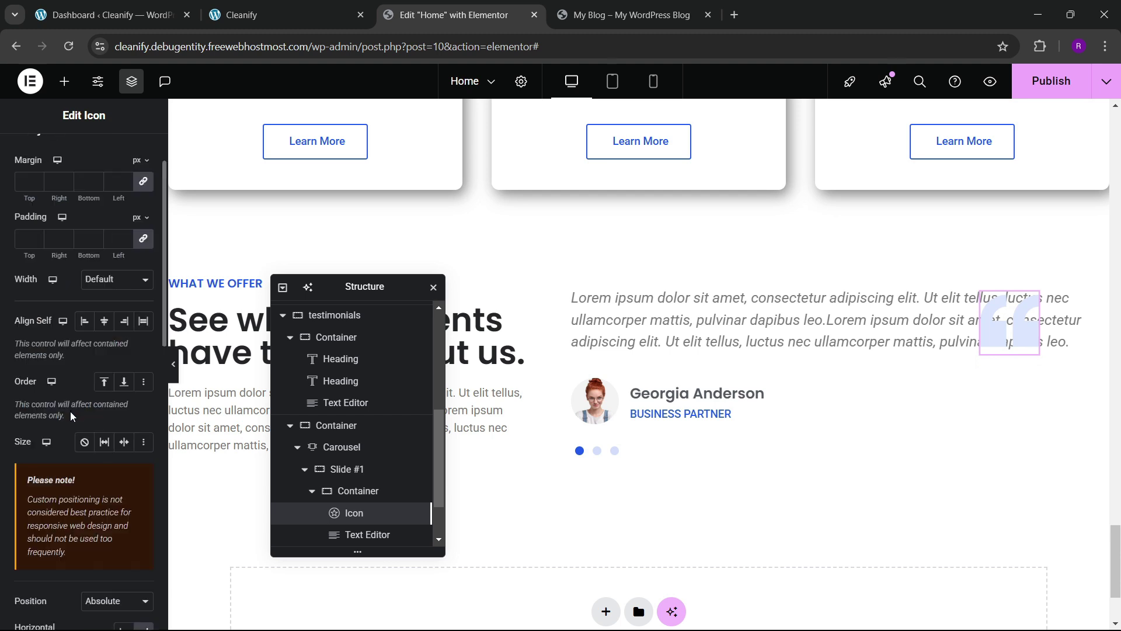
pyautogui.click(86, 168)
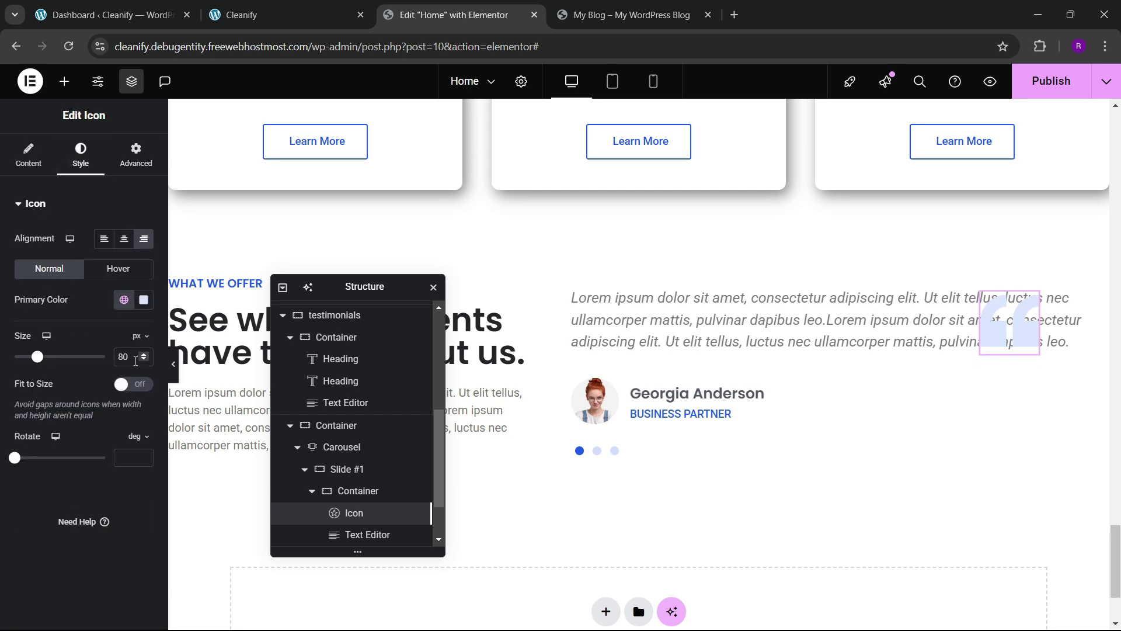
pyautogui.click(142, 300)
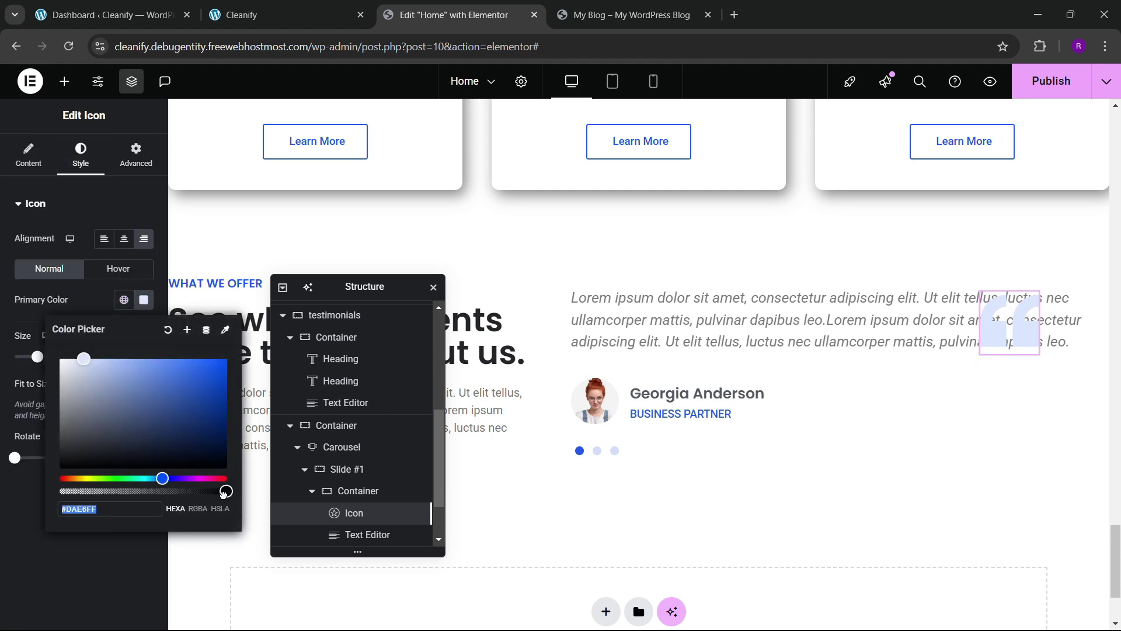
pyautogui.moveTo(225, 493); pyautogui.dragTo(152, 491)
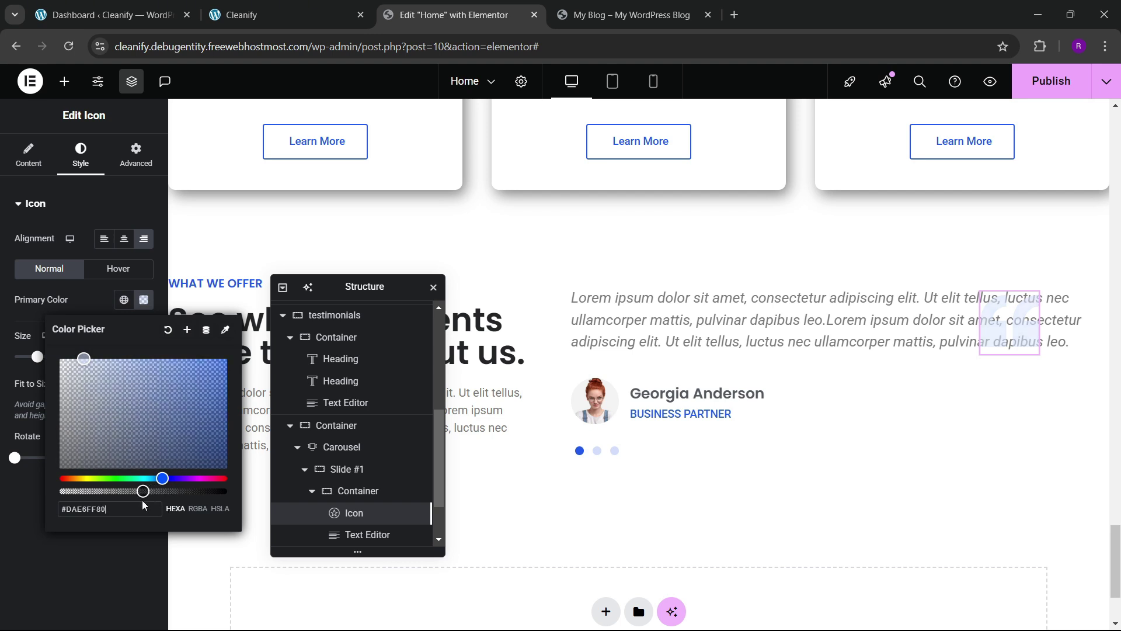
pyautogui.click(1048, 82)
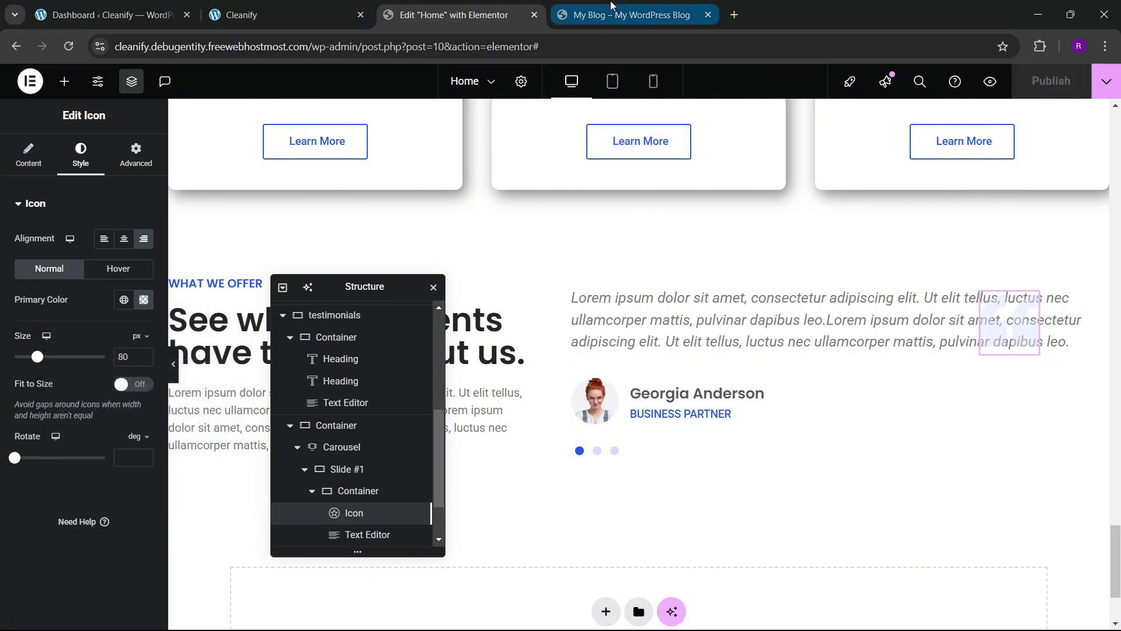
# - Reload the live page and switch through the testimonial slides to check the quote icon
pyautogui.click(630, 14)
pyautogui.click(70, 46)
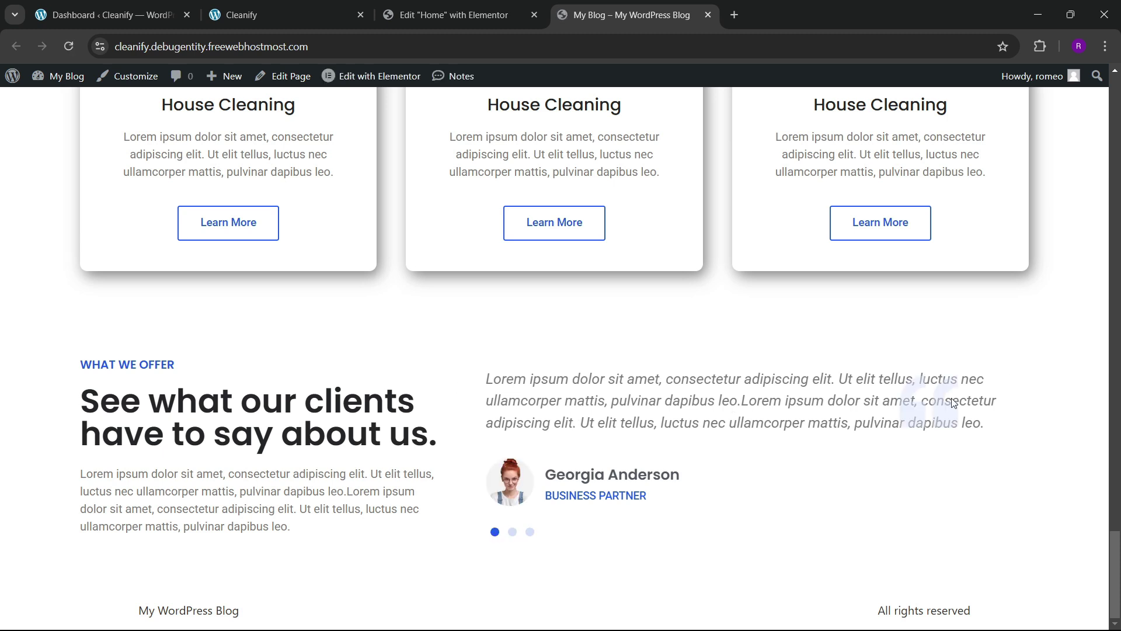
pyautogui.click(512, 531)
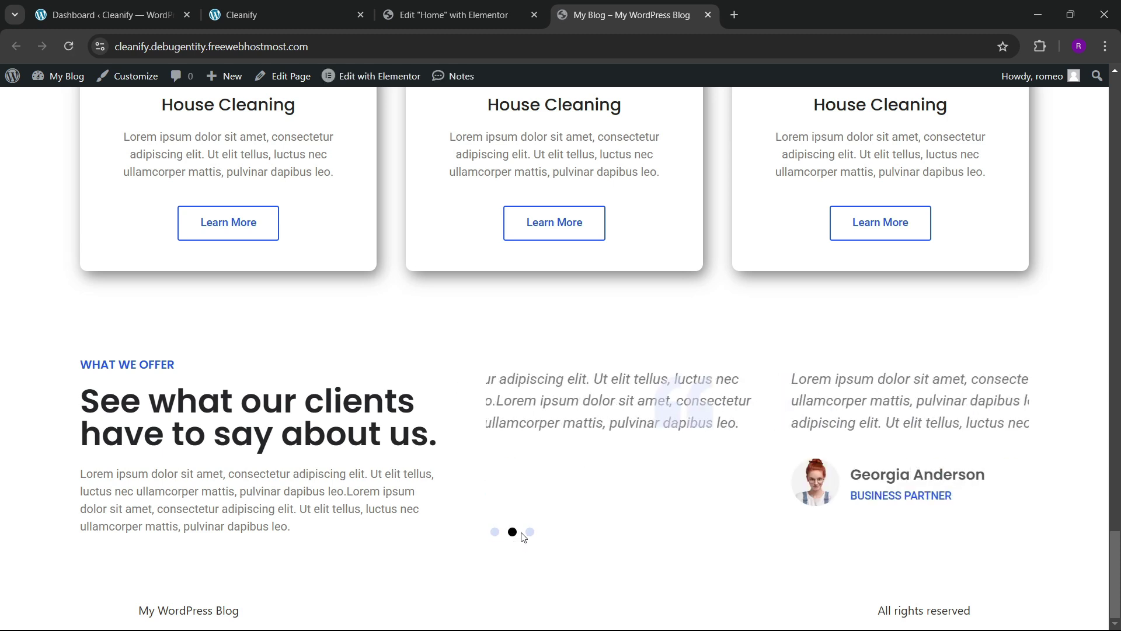
pyautogui.click(530, 531)
# - Examine the reference page's discount banner and the Daily, Weekly and Monthly pricing cards as the next section to build
pyautogui.click(338, 6)
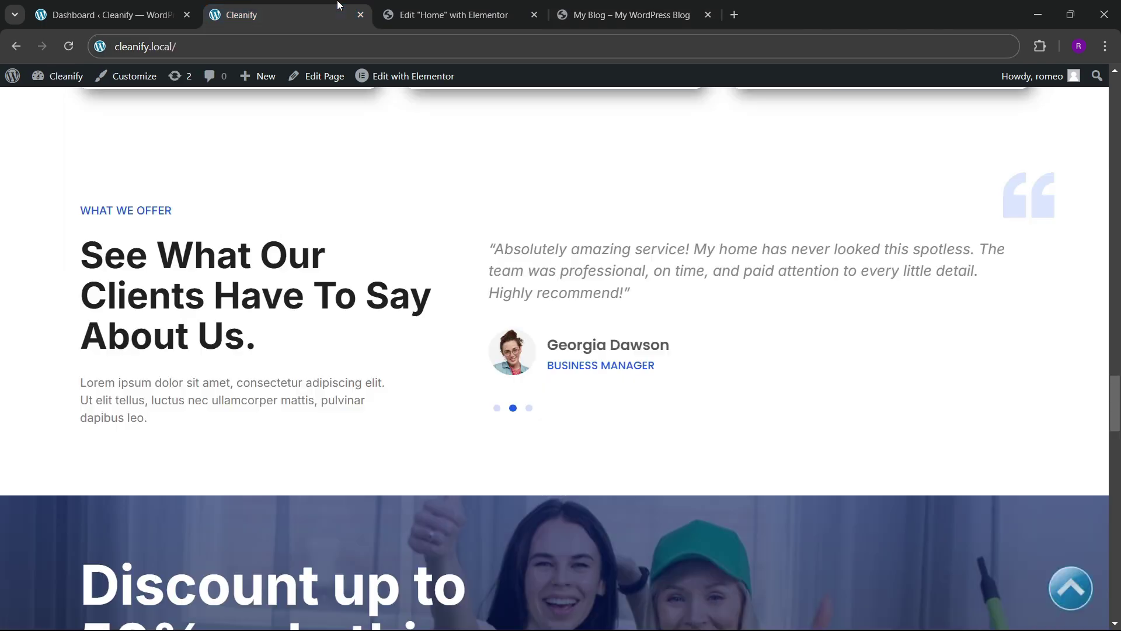
pyautogui.scroll(-15, 502, 350)
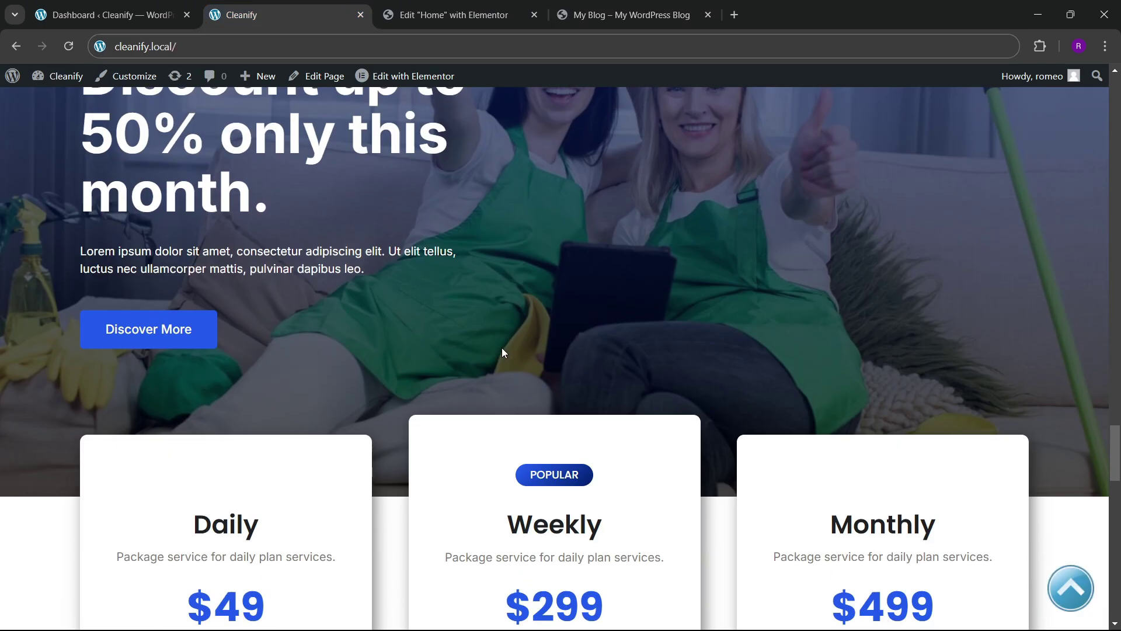
pyautogui.scroll(10, 505, 357)
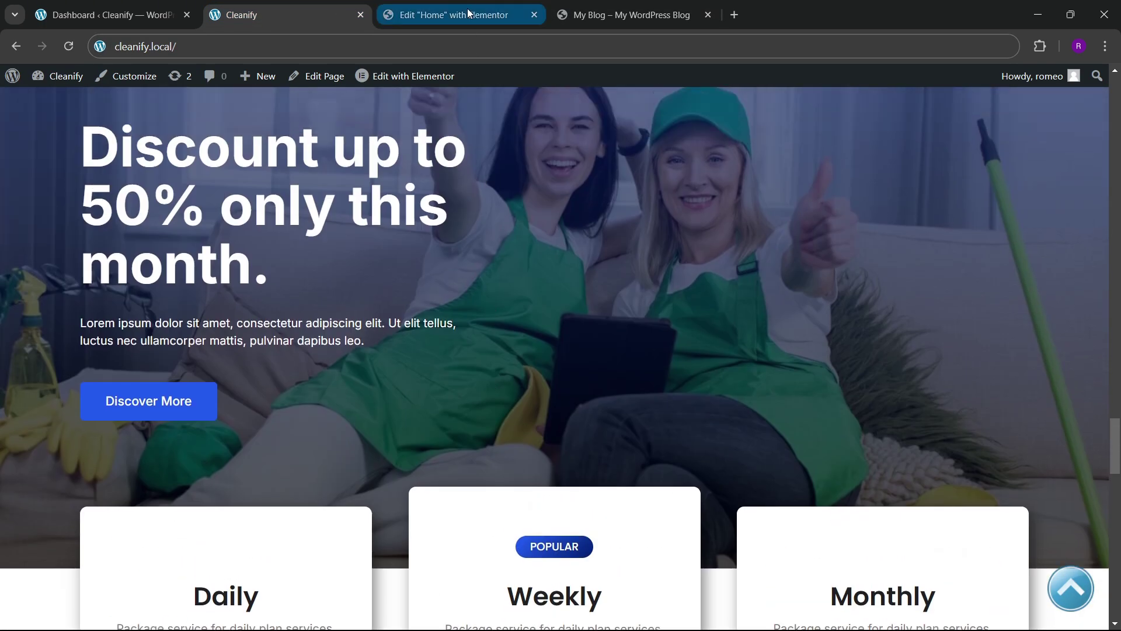
pyautogui.click(453, 15)
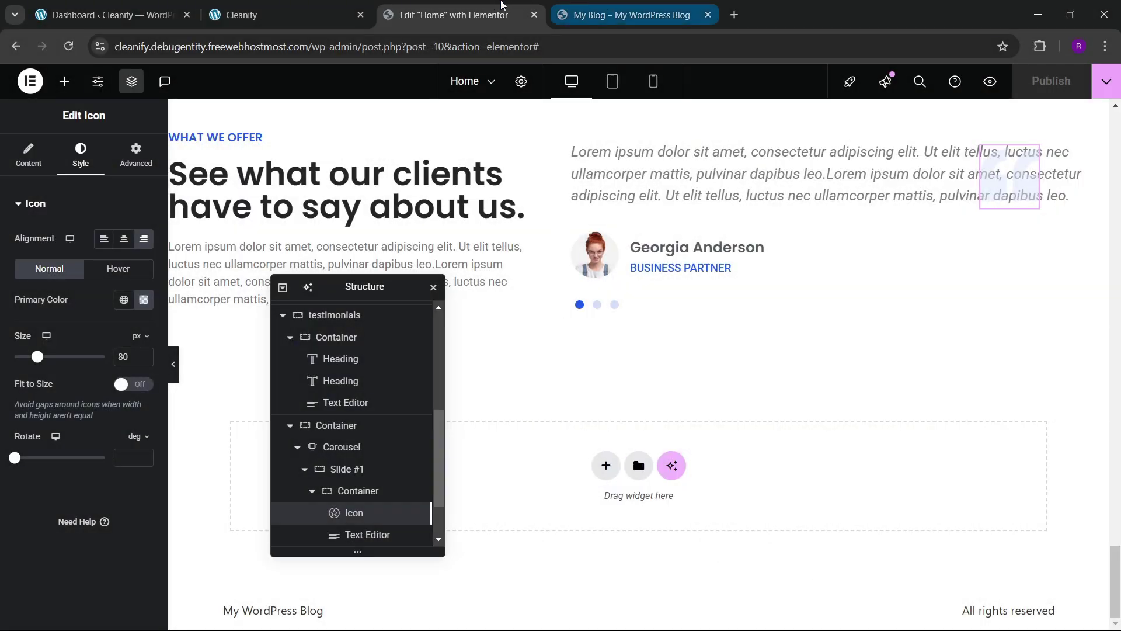
pyautogui.click(345, 13)
pyautogui.scroll(4, 427, 386)
pyautogui.scroll(-9, 444, 385)
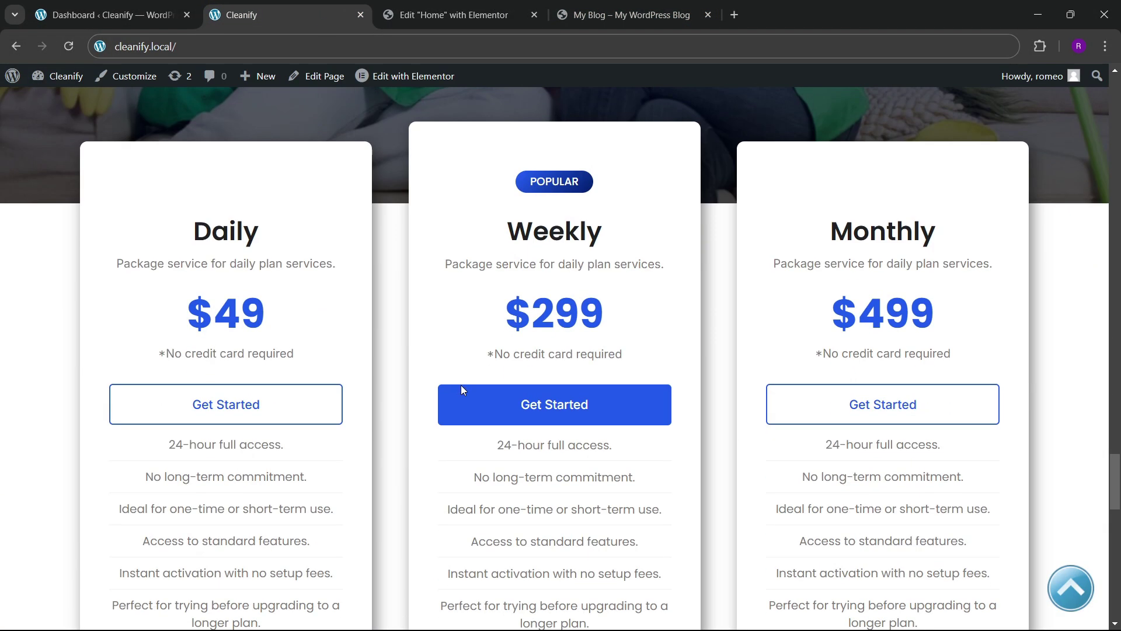
# - Review the reference page's pricing cards and the Brand Support section below them
pyautogui.scroll(4, 461, 384)
pyautogui.scroll(-2, 464, 385)
pyautogui.scroll(-8, 464, 385)
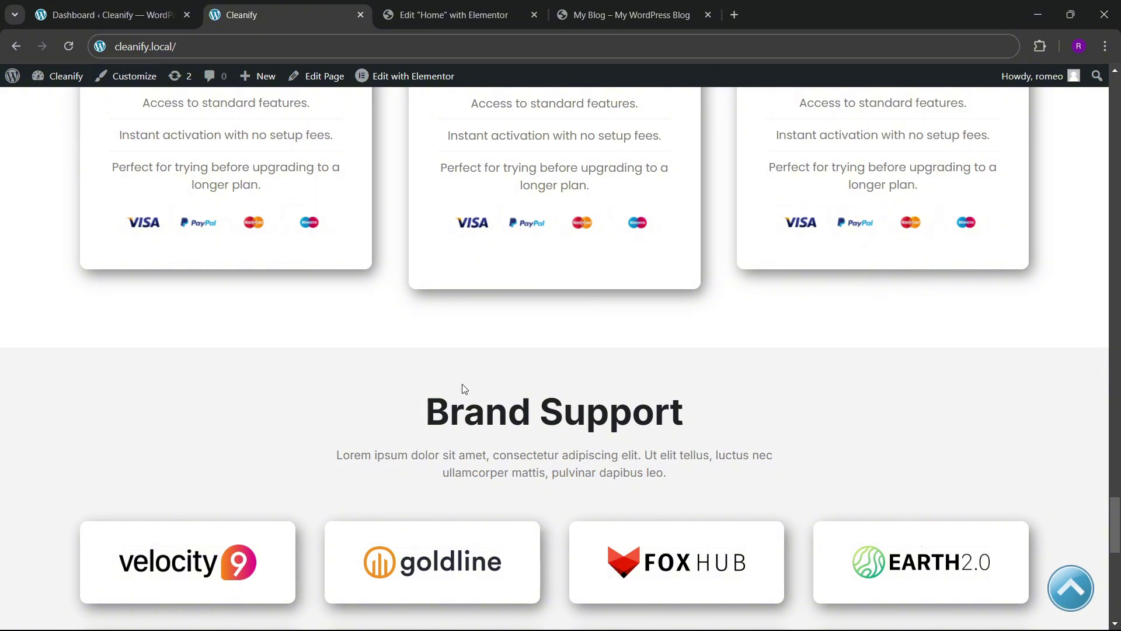
pyautogui.scroll(-5, 465, 388)
pyautogui.scroll(9, 463, 388)
# - Add an empty single-column flexbox container below the testimonials section in the Elementor editor
pyautogui.hotkey('ctrl', 'Tab')
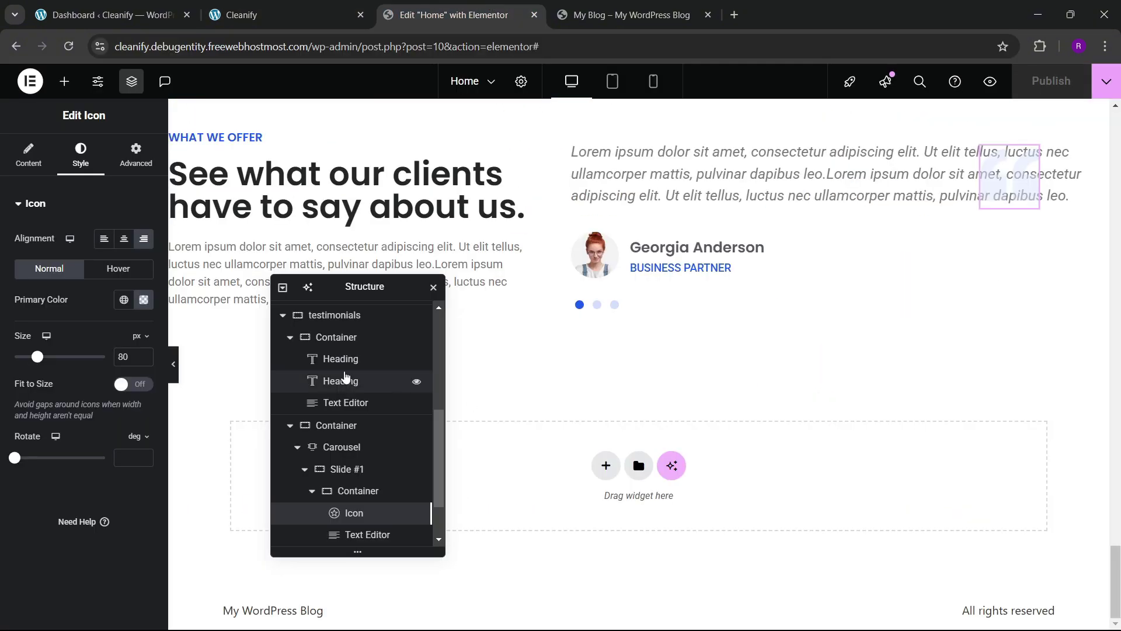
pyautogui.moveTo(351, 286); pyautogui.dragTo(856, 216)
pyautogui.click(606, 466)
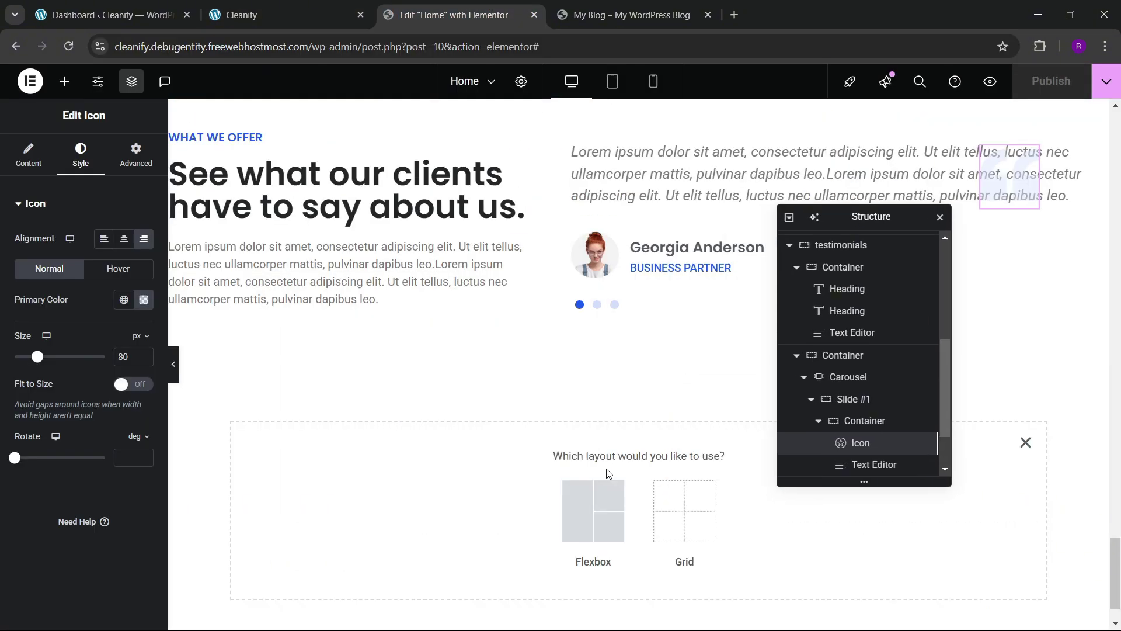
pyautogui.click(581, 514)
pyautogui.click(452, 502)
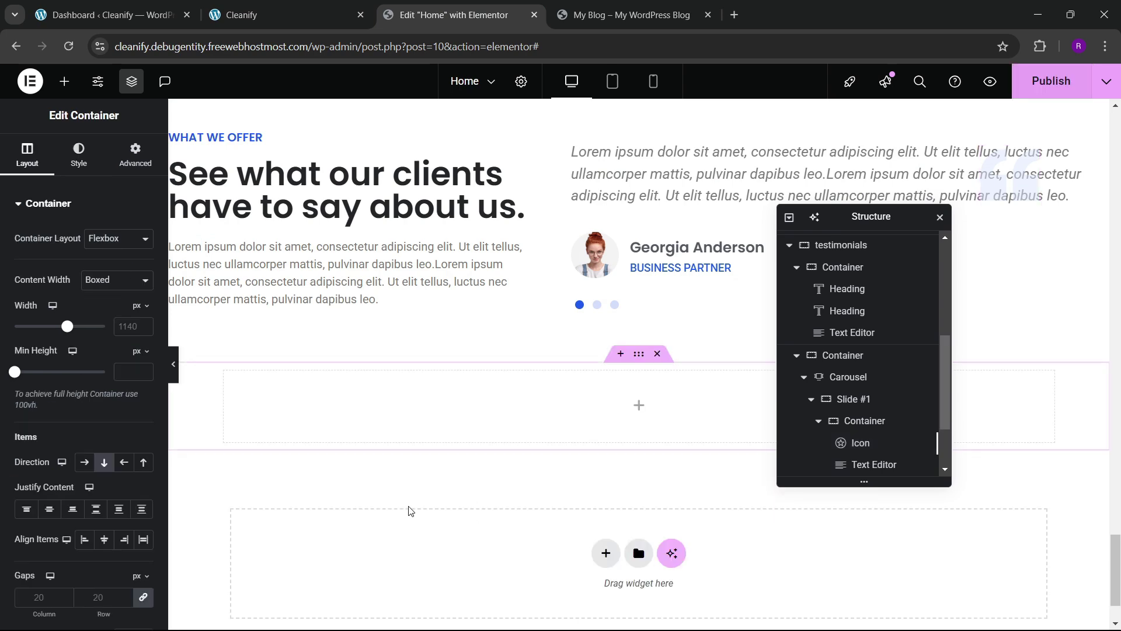
# - Check the reference page's discount banner and copy the existing "Experience the difference with us." cta container in the Elementor editor
pyautogui.click(339, 15)
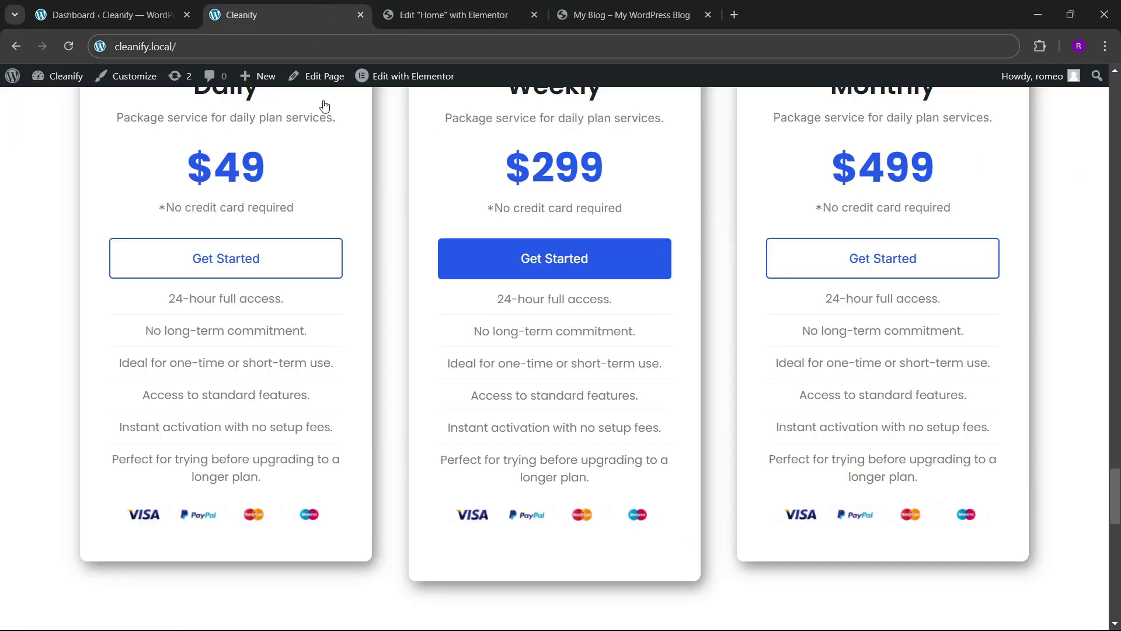
pyautogui.scroll(12, 463, 288)
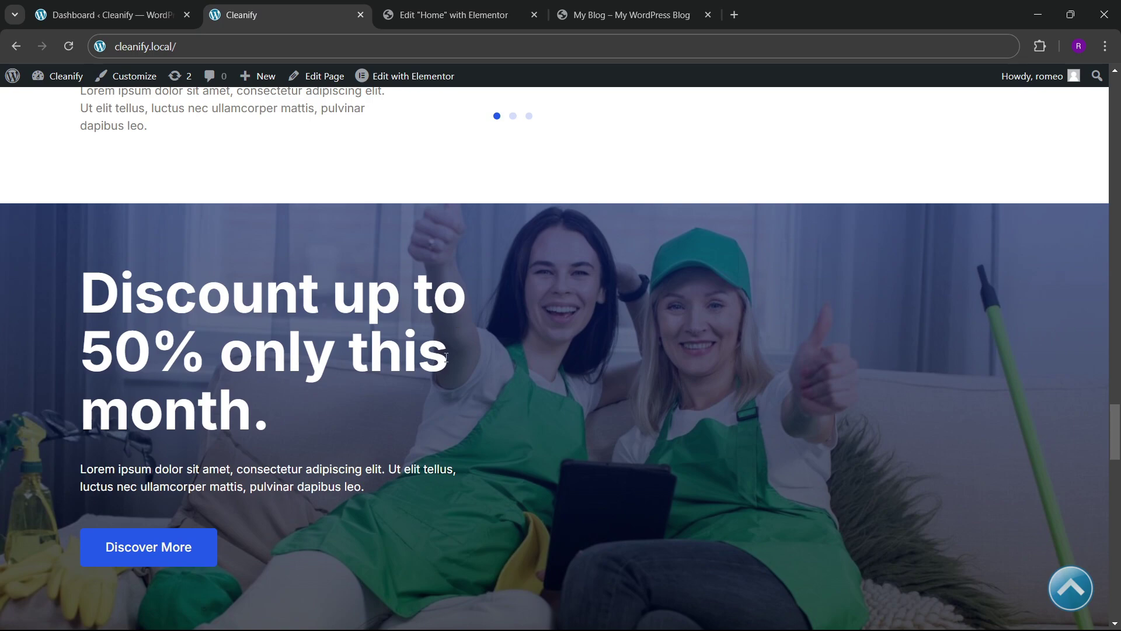
pyautogui.click(453, 15)
pyautogui.scroll(15, 616, 345)
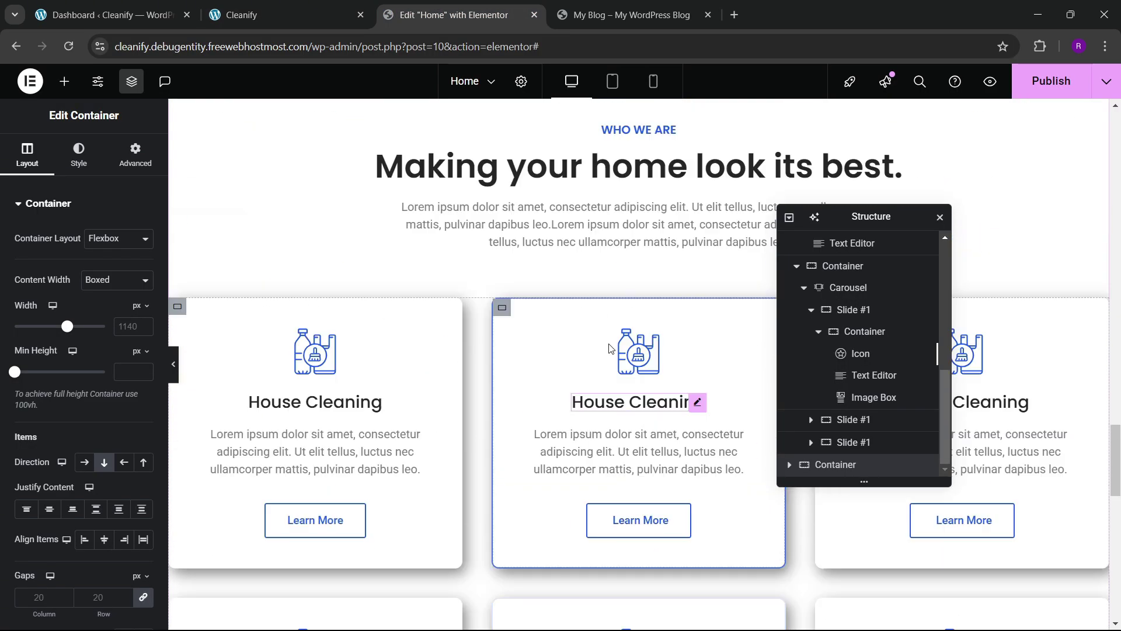
pyautogui.scroll(8, 615, 339)
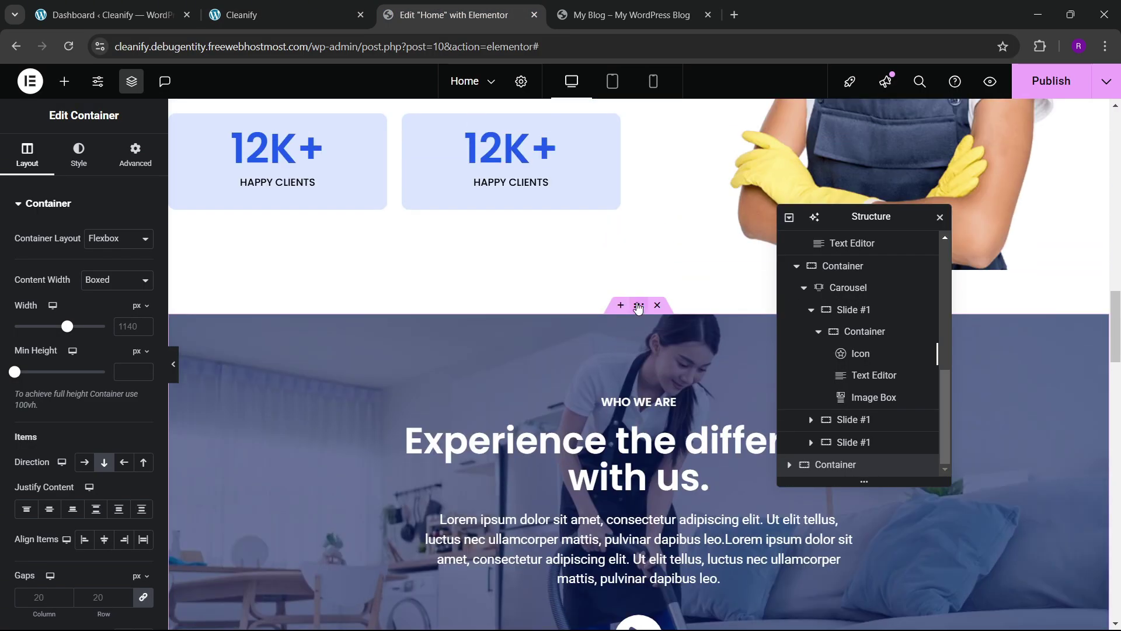
pyautogui.rightClick(638, 308)
pyautogui.click(548, 399)
# - Delete the empty container below the testimonials and paste the copied cta container in its place
pyautogui.scroll(-15, 560, 390)
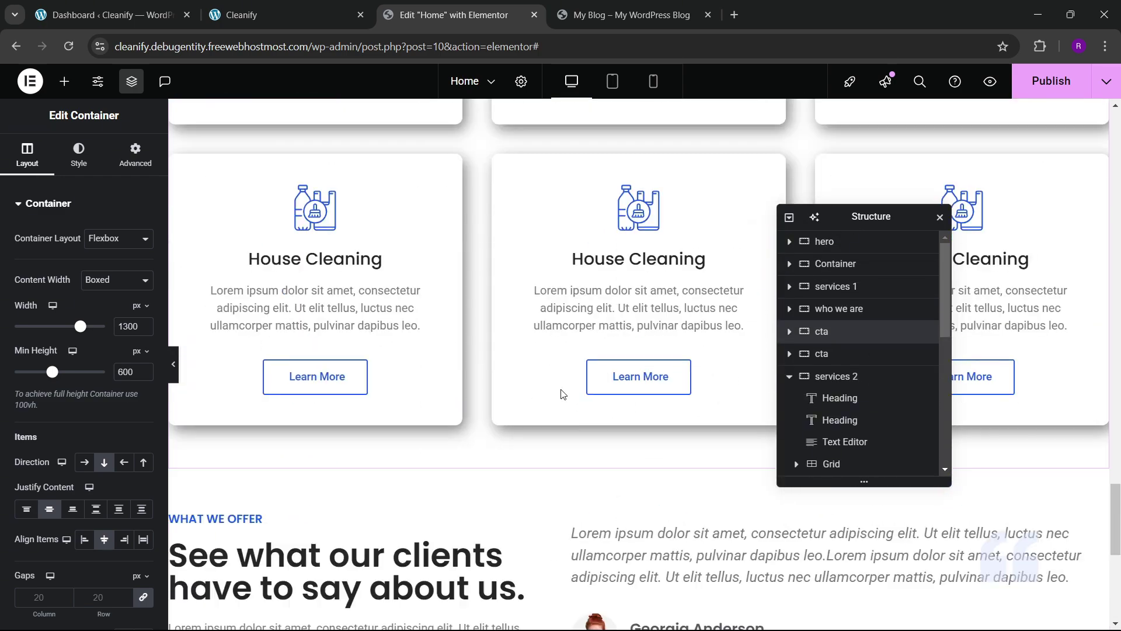
pyautogui.scroll(-8, 560, 395)
pyautogui.click(661, 280)
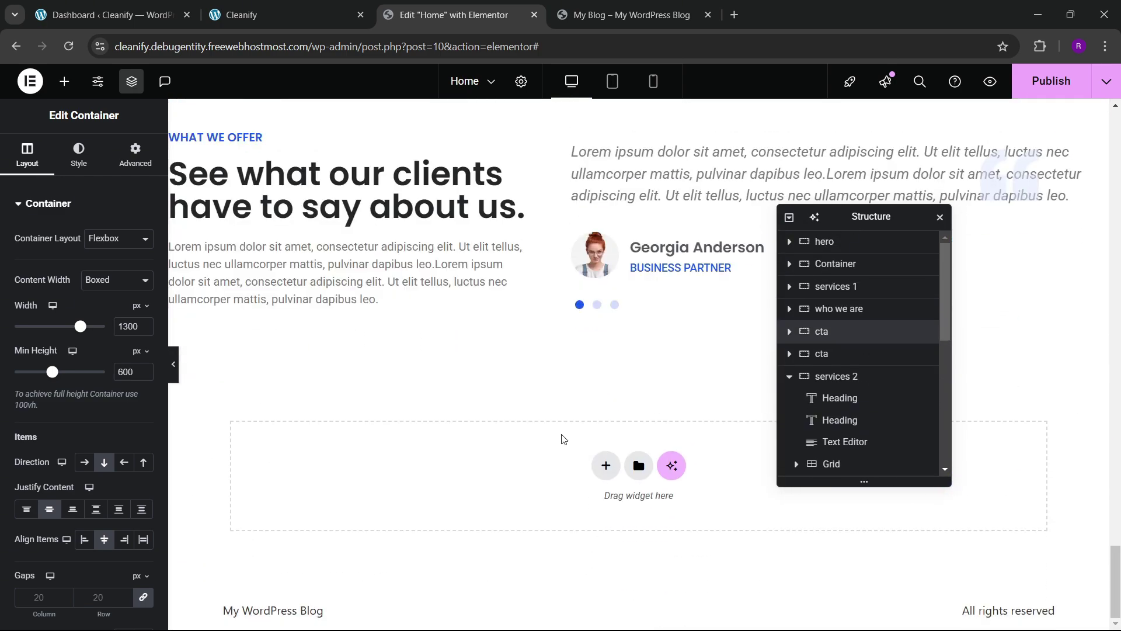
pyautogui.rightClick(480, 447)
pyautogui.click(515, 456)
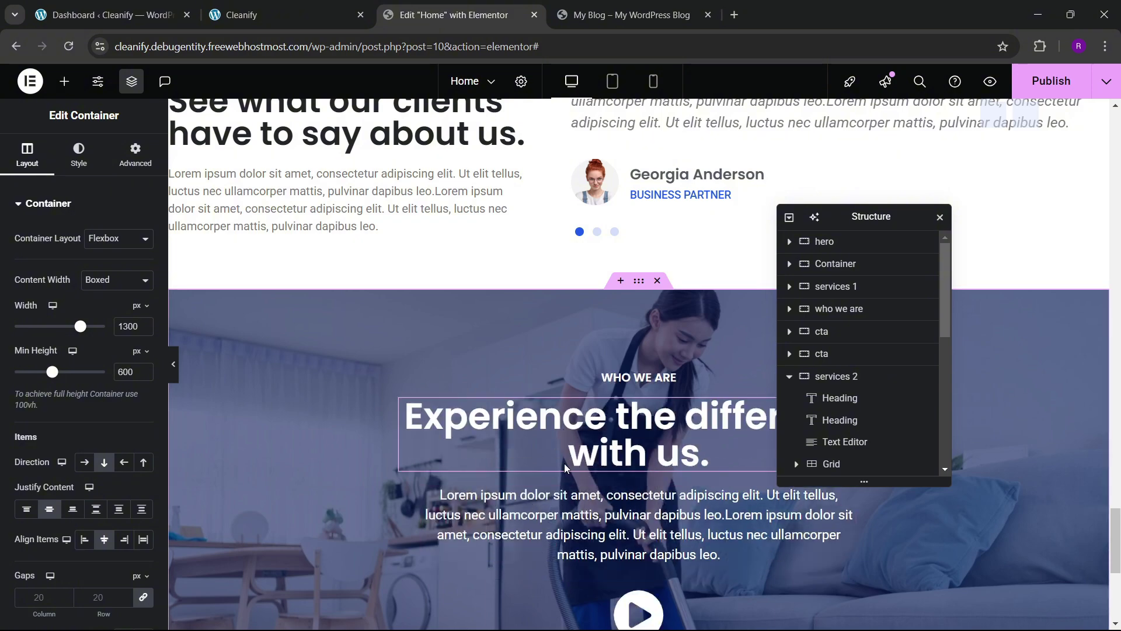
# - Delete the play icon below the paragraph in the last cta section
pyautogui.click(349, 8)
pyautogui.click(455, 13)
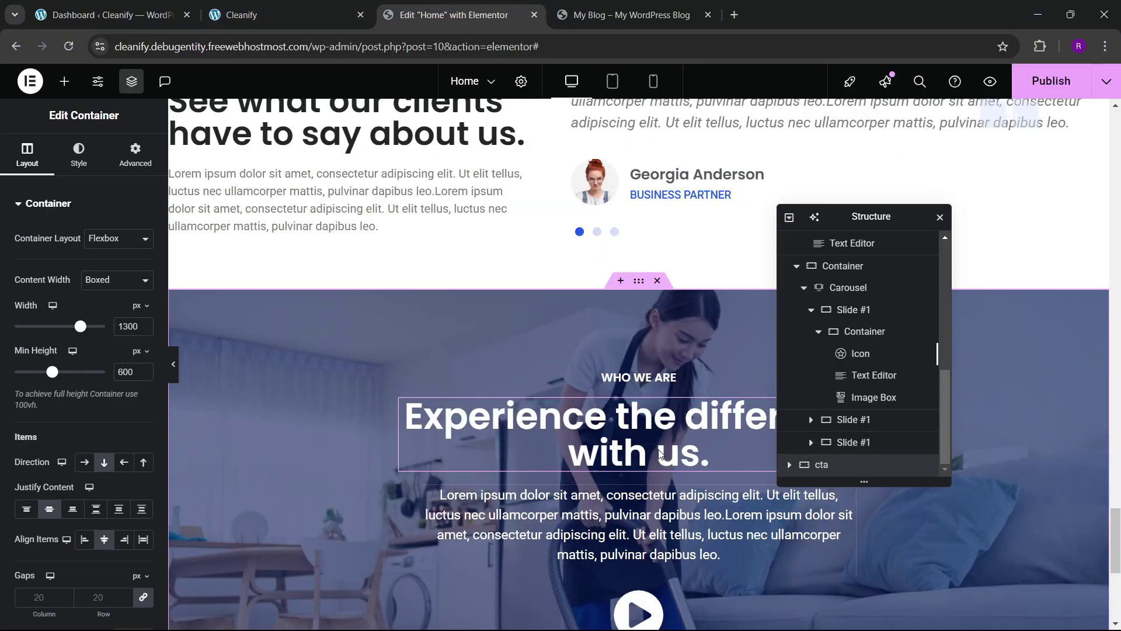
pyautogui.scroll(-3, 649, 552)
pyautogui.rightClick(650, 399)
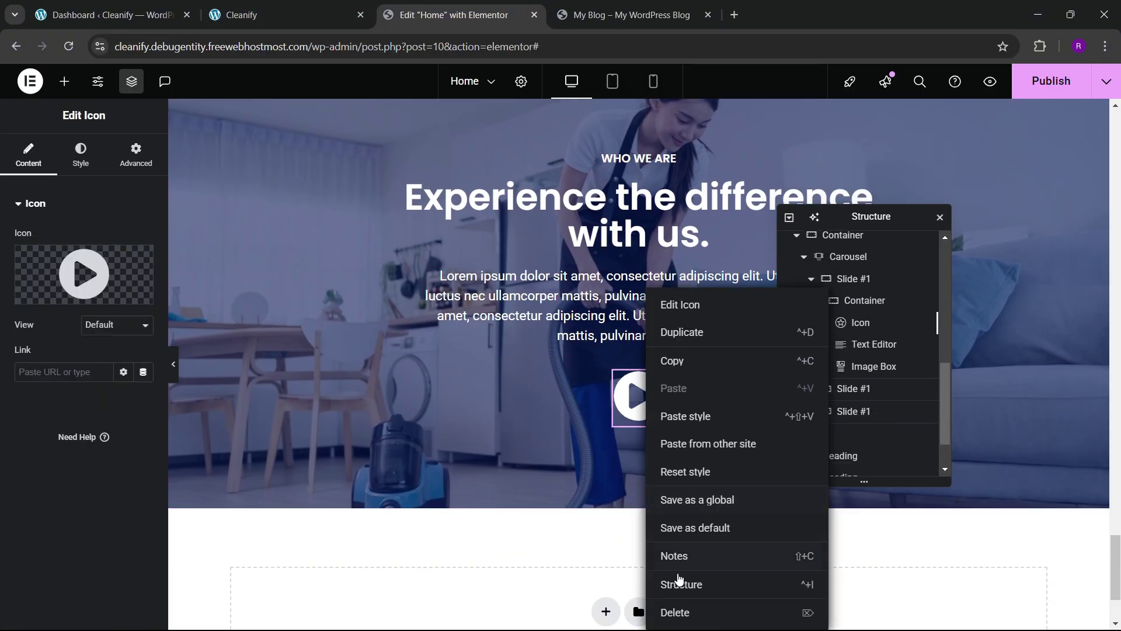
pyautogui.click(672, 612)
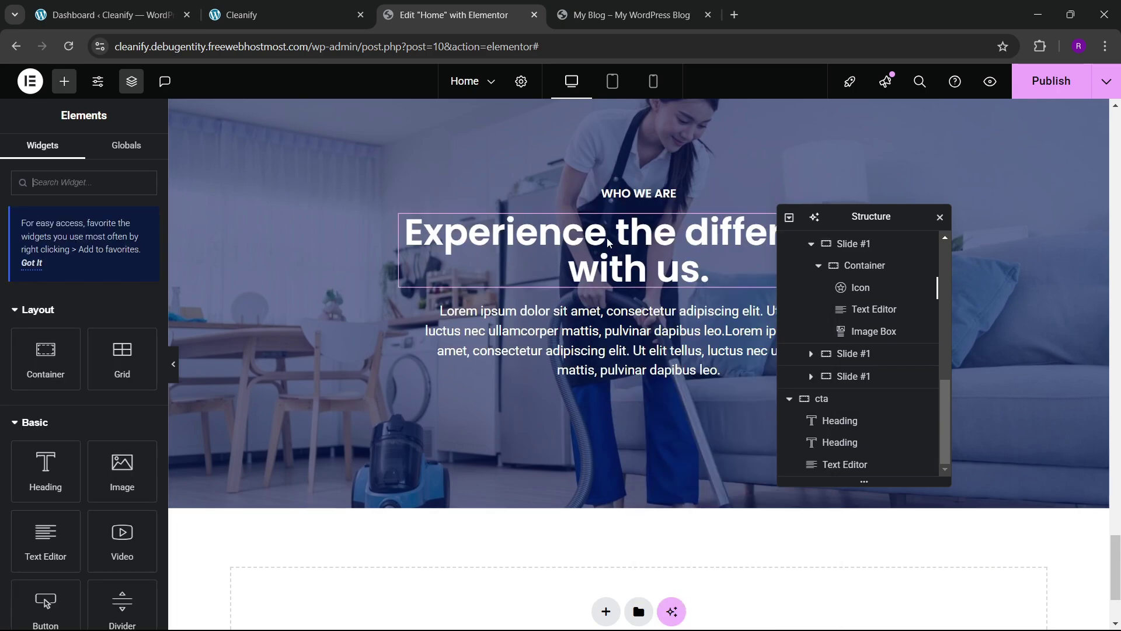
# - Shorten the paragraph under "Experience the difference with us." by removing its repeated second half so it ends with "leo.Lorem."
pyautogui.click(281, 13)
pyautogui.click(459, 6)
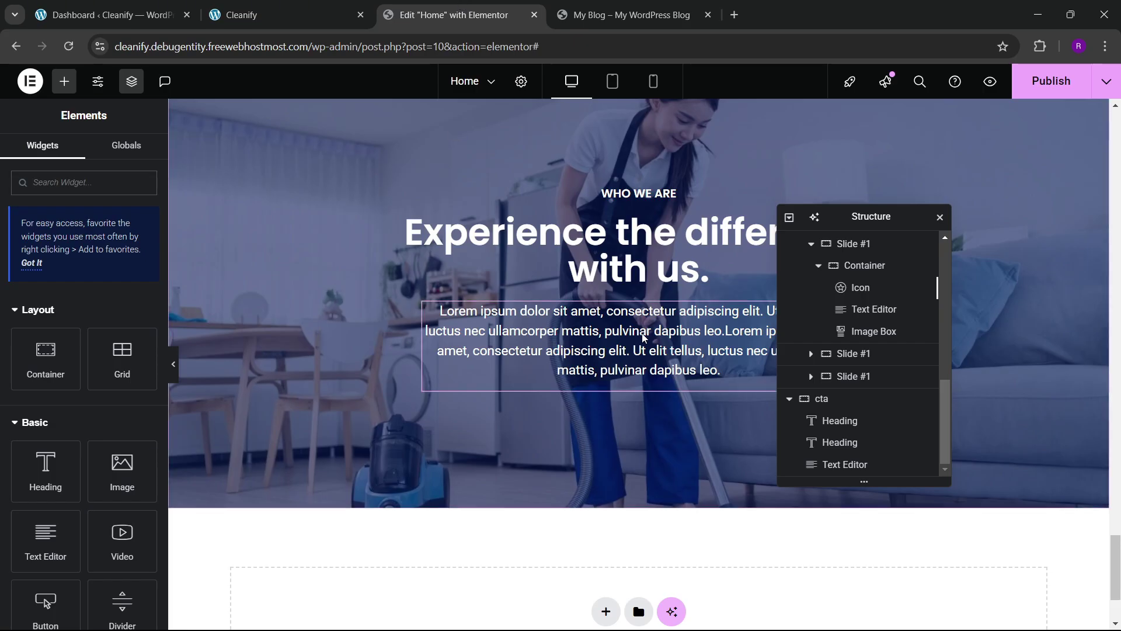
pyautogui.click(301, 7)
pyautogui.click(458, 6)
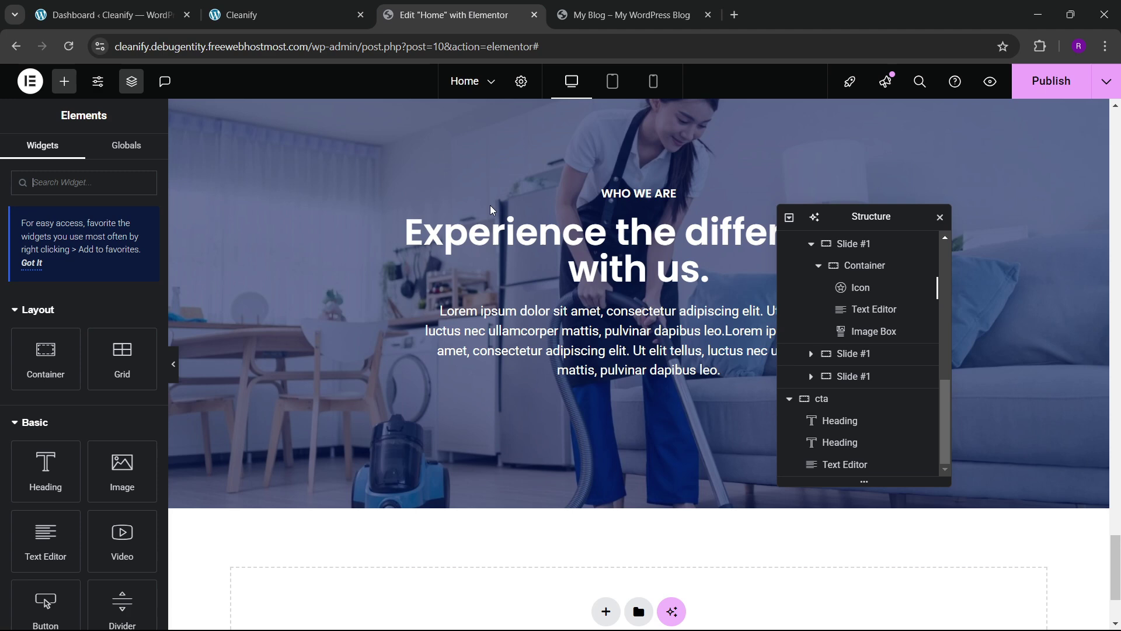
pyautogui.click(616, 367)
pyautogui.click(119, 274)
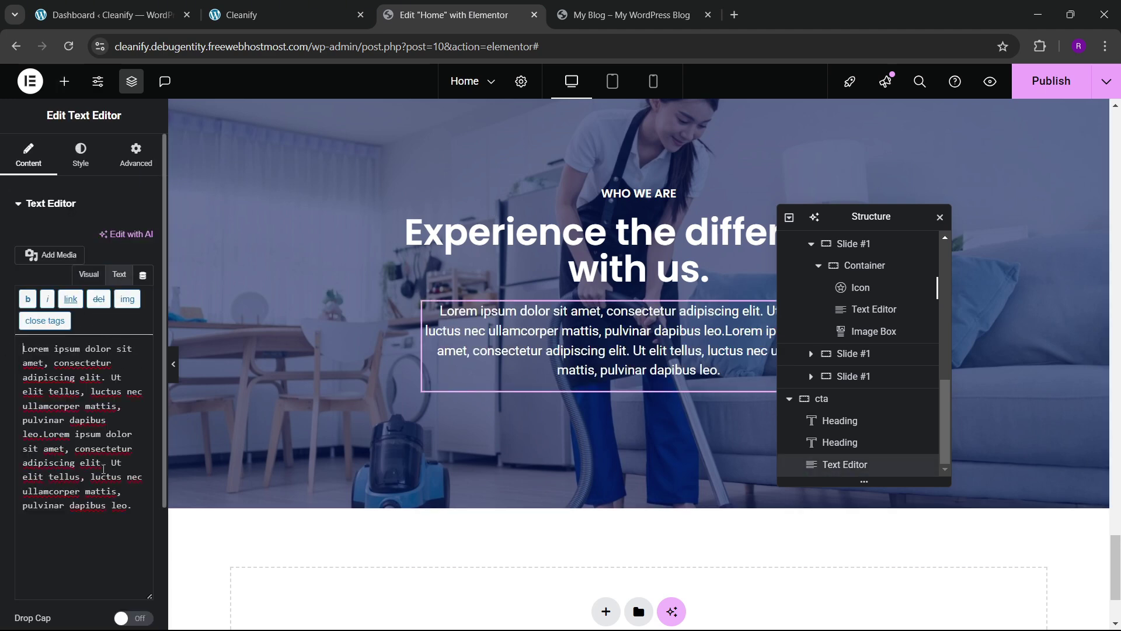
pyautogui.moveTo(79, 436); pyautogui.dragTo(183, 533)
pyautogui.press('BackSpace')
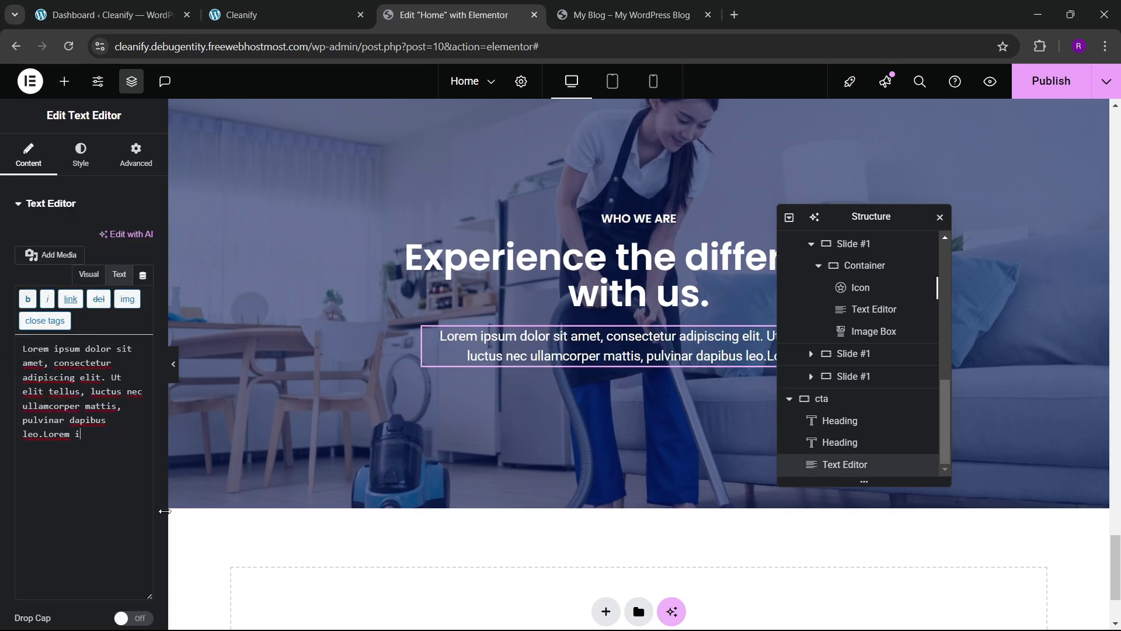
pyautogui.press('BackSpace')
pyautogui.press('BackSpace')
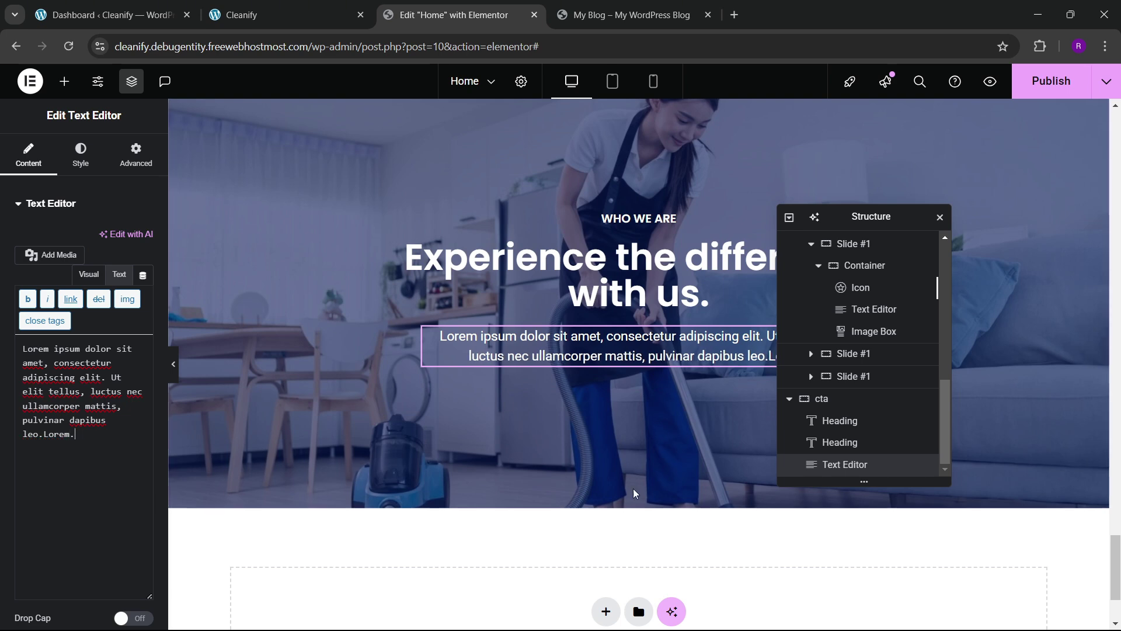
# - Copy the "Get Started" button from the hero section
pyautogui.click(328, 6)
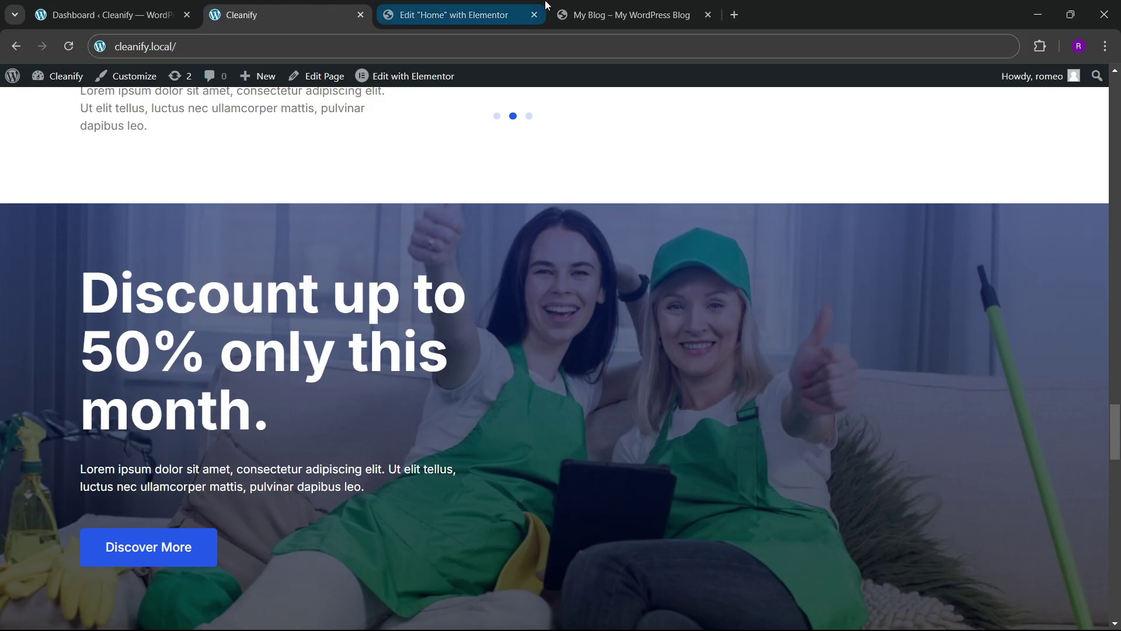
pyautogui.click(450, 15)
pyautogui.scroll(10, 491, 317)
pyautogui.scroll(15, 393, 304)
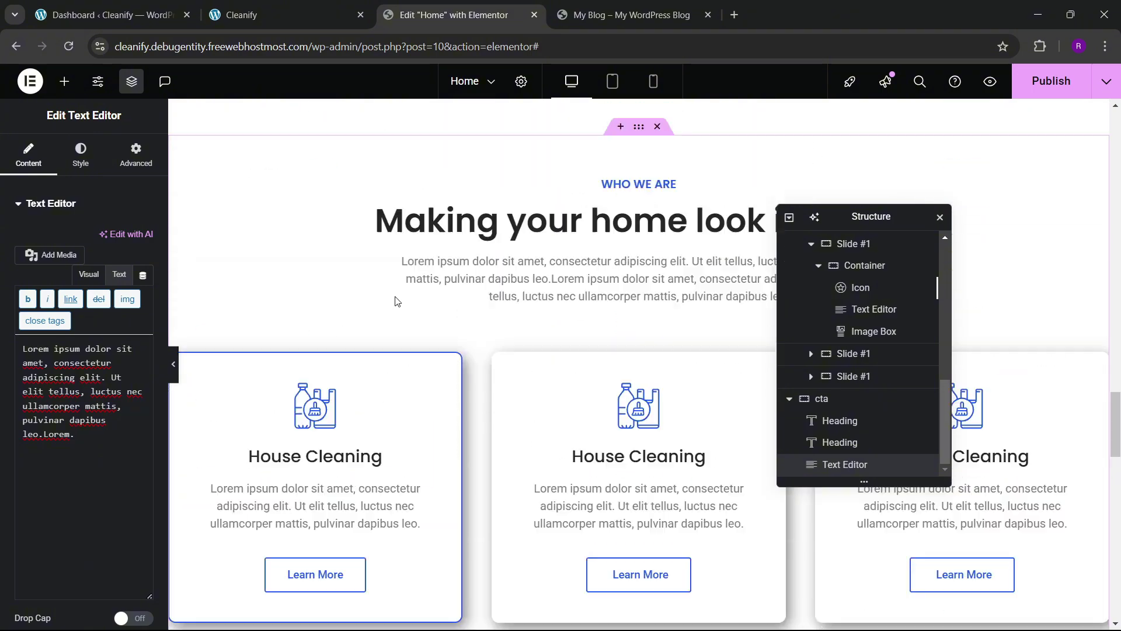
pyautogui.scroll(10, 393, 299)
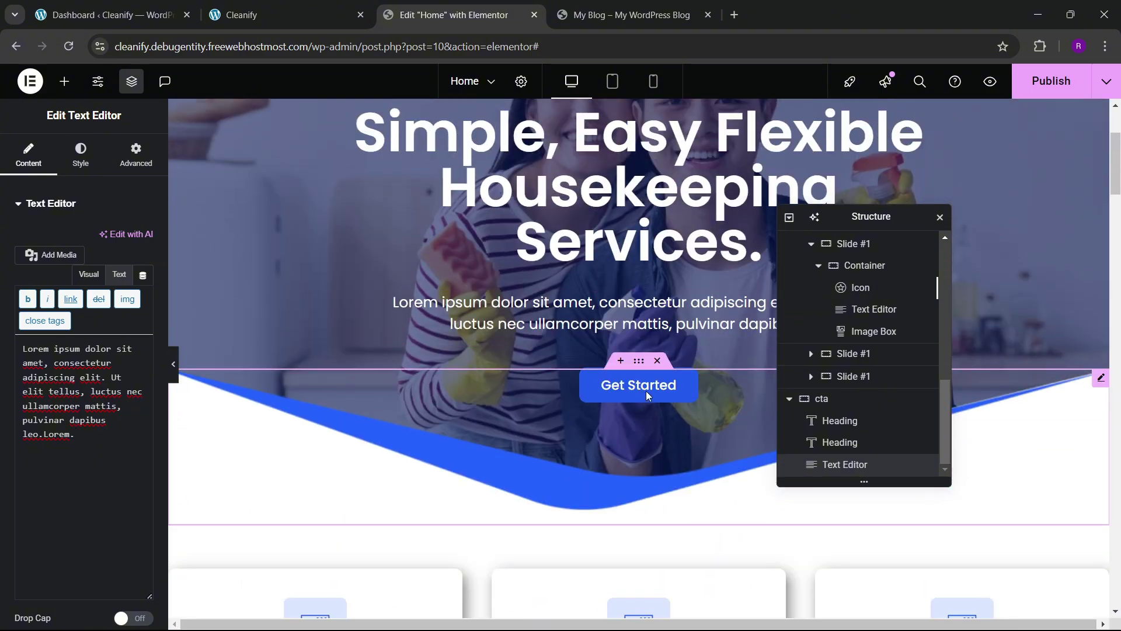
pyautogui.click(647, 392)
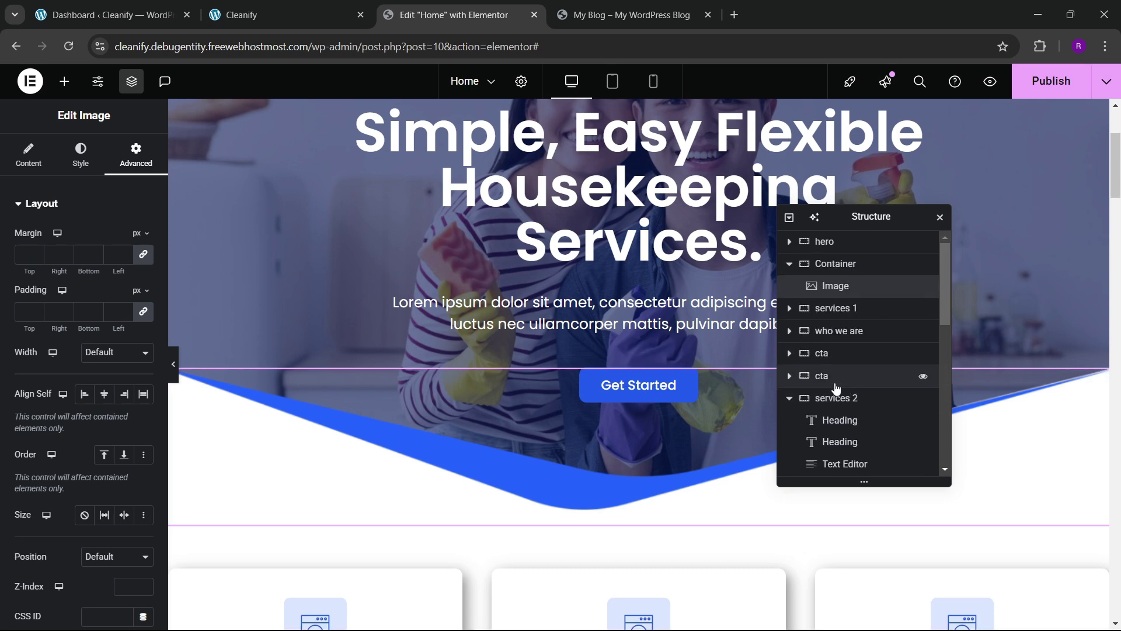
pyautogui.click(789, 242)
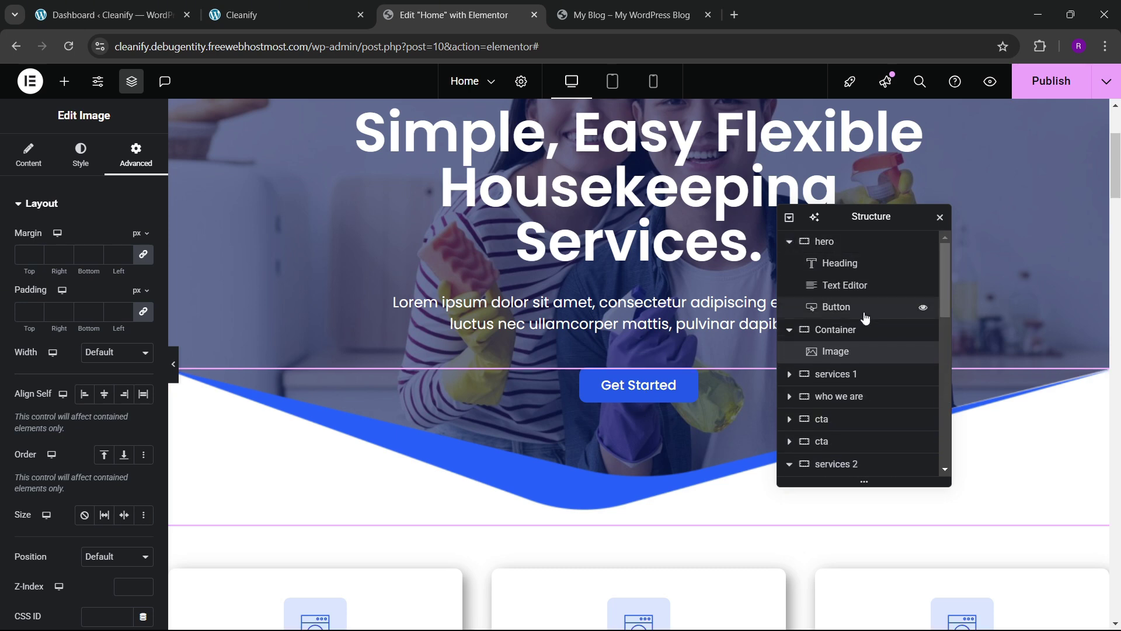
pyautogui.click(865, 308)
pyautogui.rightClick(865, 308)
pyautogui.press('Escape')
# - Paste the copied button below the paragraph in the last cta section
pyautogui.scroll(-6, 616, 393)
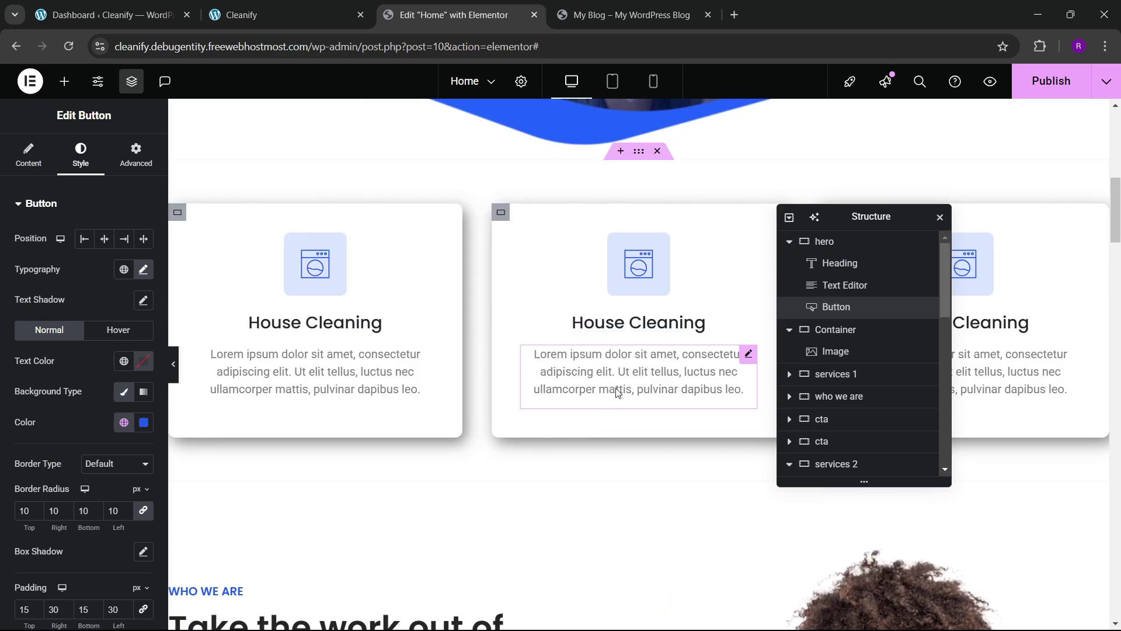
pyautogui.moveTo(1115, 211); pyautogui.dragTo(1115, 556)
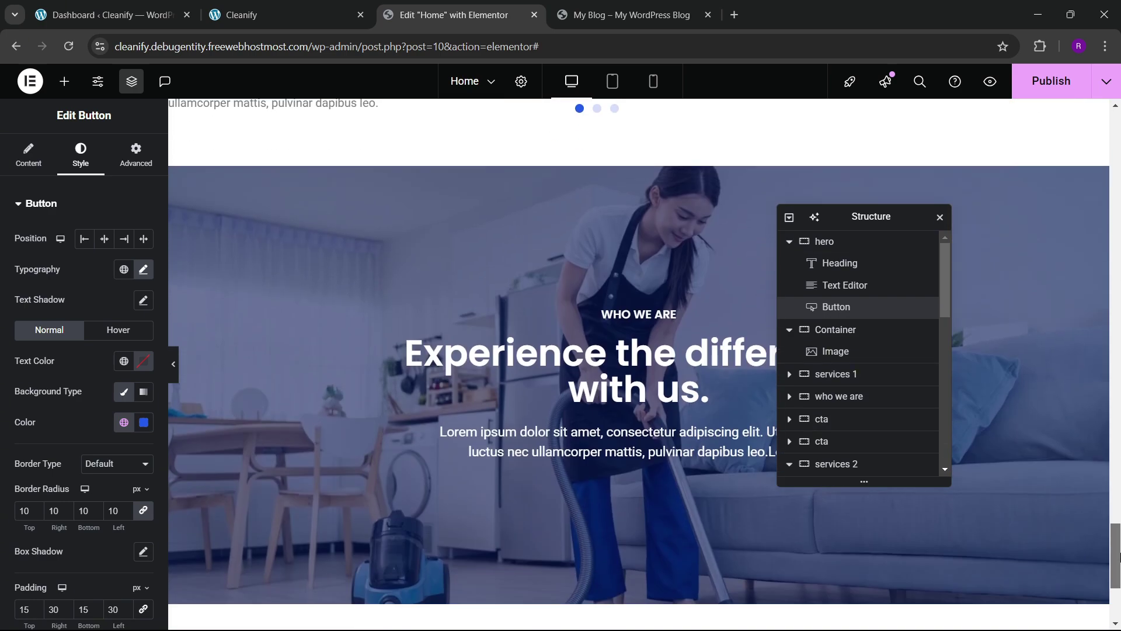
pyautogui.scroll(-4, 653, 437)
pyautogui.click(619, 228)
pyautogui.rightClick(617, 234)
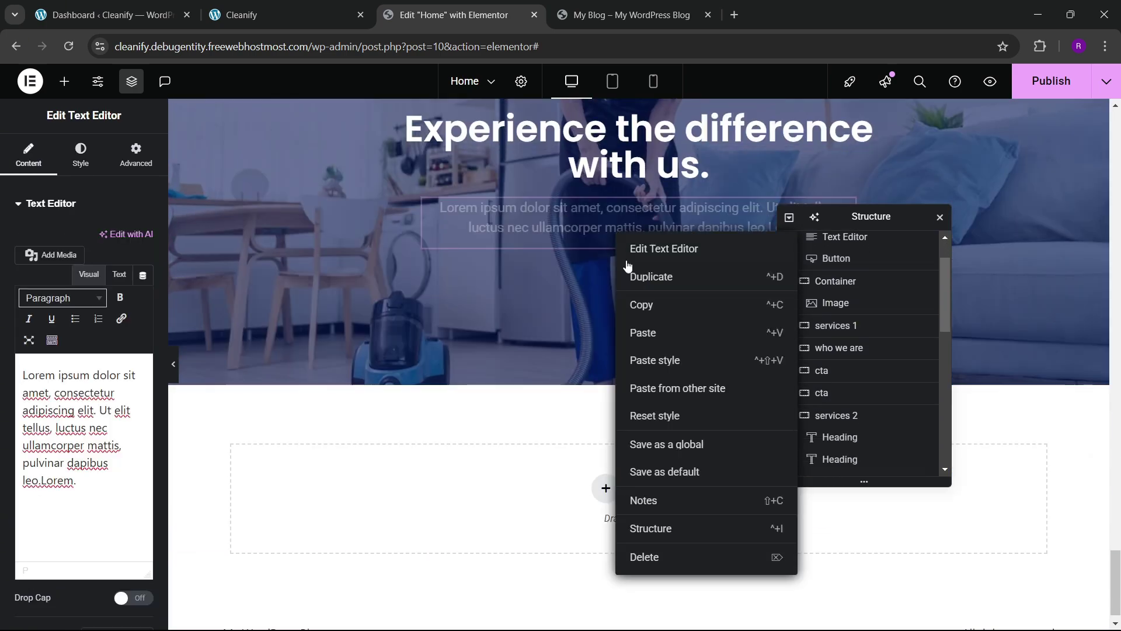
pyautogui.click(642, 332)
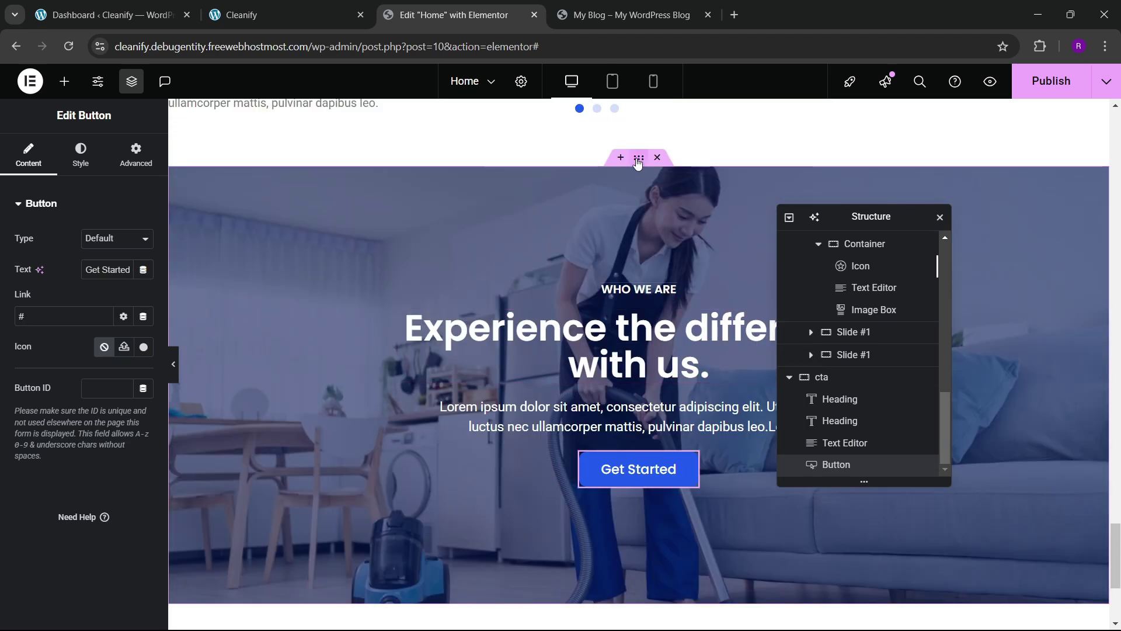
# - Align the items of the last cta container to the start
pyautogui.click(638, 162)
pyautogui.scroll(-3, 69, 365)
pyautogui.click(84, 397)
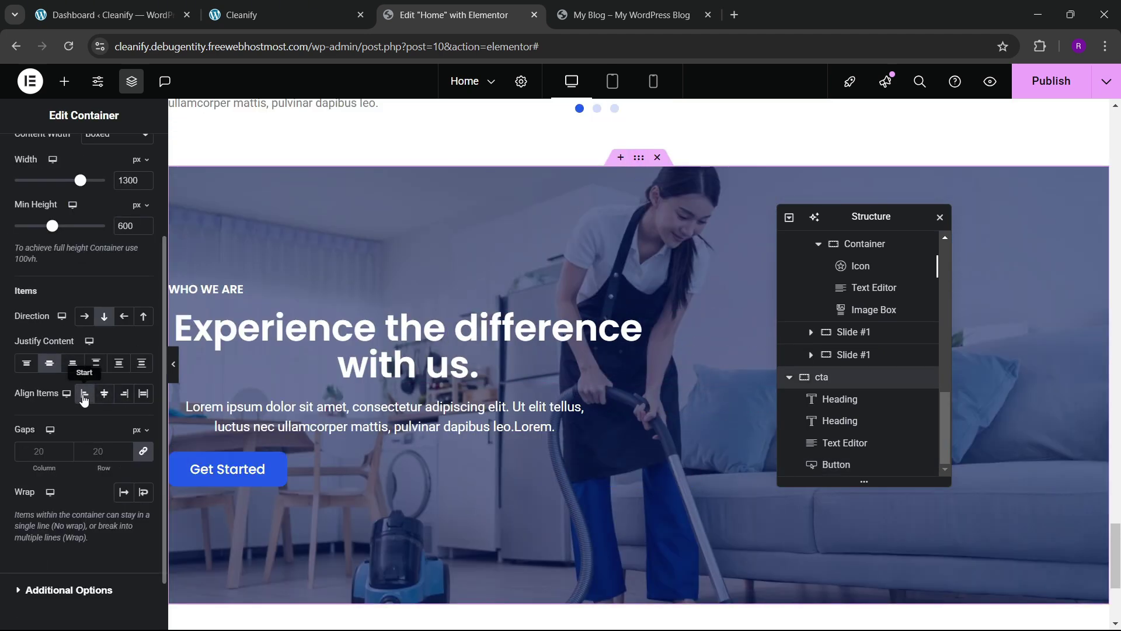
# - Left-align the "Experience the difference with us." heading and the paragraph beneath it
pyautogui.click(478, 365)
pyautogui.click(65, 158)
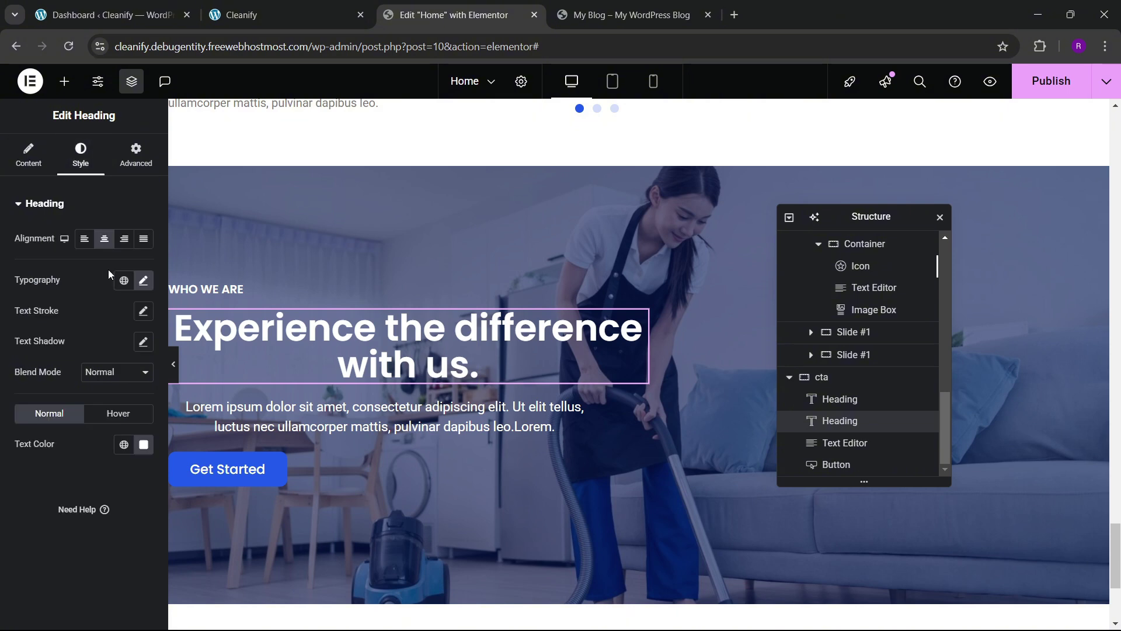
pyautogui.click(84, 238)
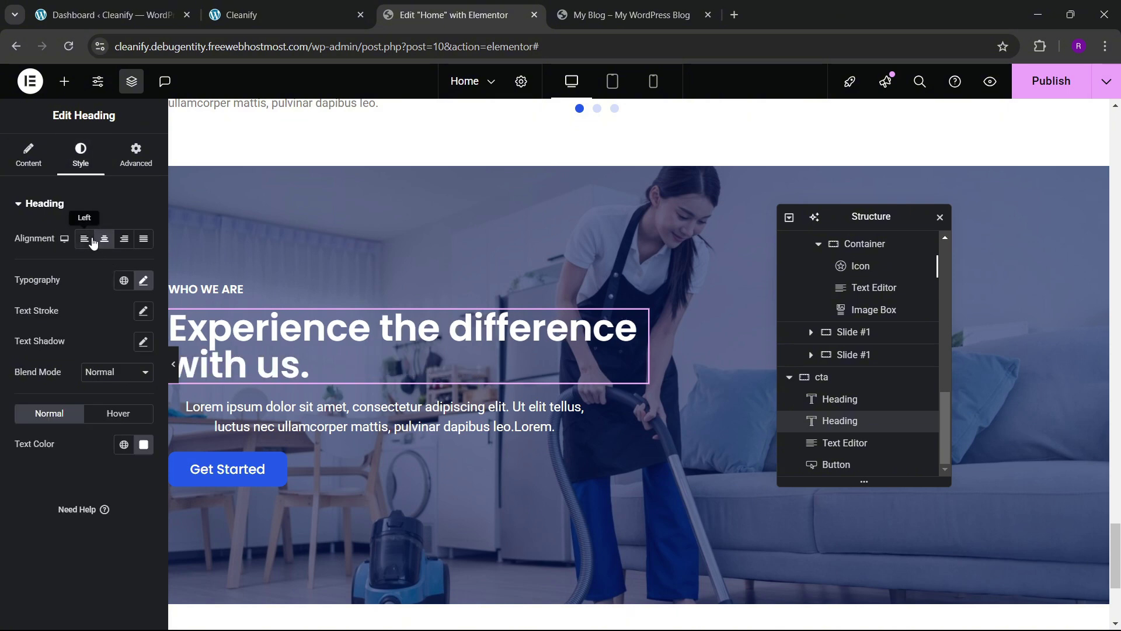
pyautogui.click(269, 417)
pyautogui.click(81, 154)
pyautogui.click(84, 238)
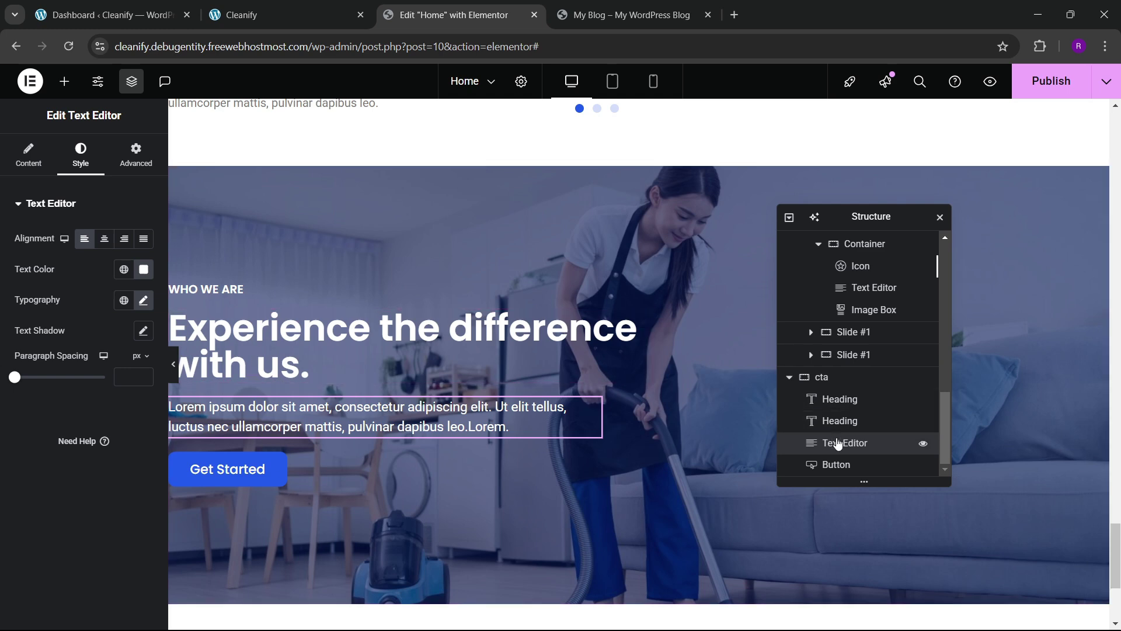
# - Set the last cta container's column and row gaps to 30 px
pyautogui.click(821, 377)
pyautogui.scroll(-1, 106, 450)
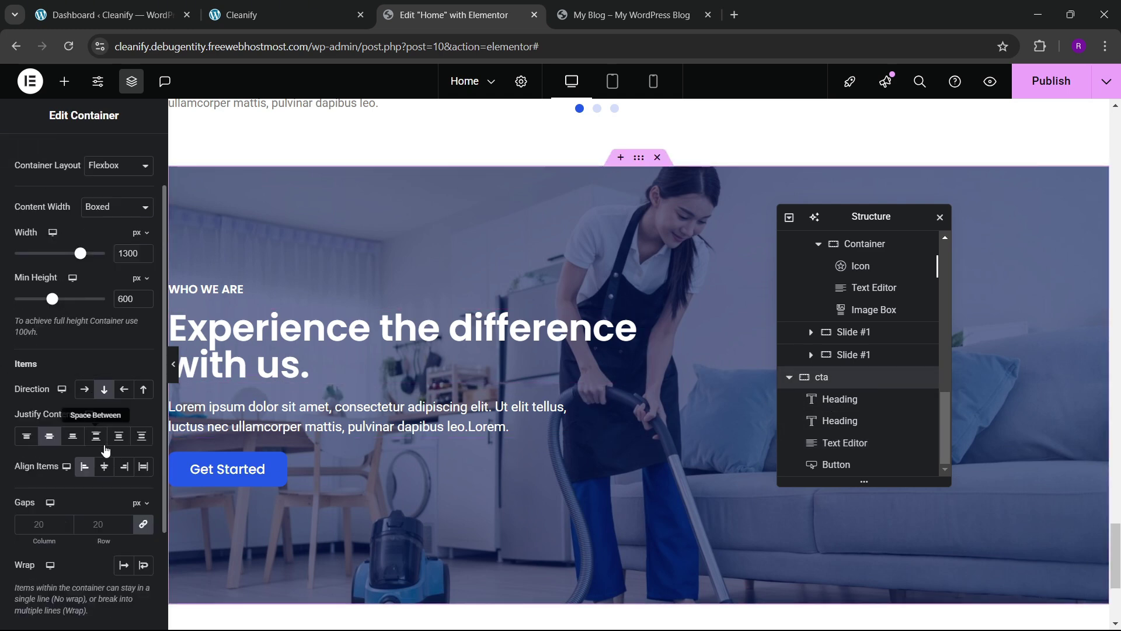
pyautogui.write('30')
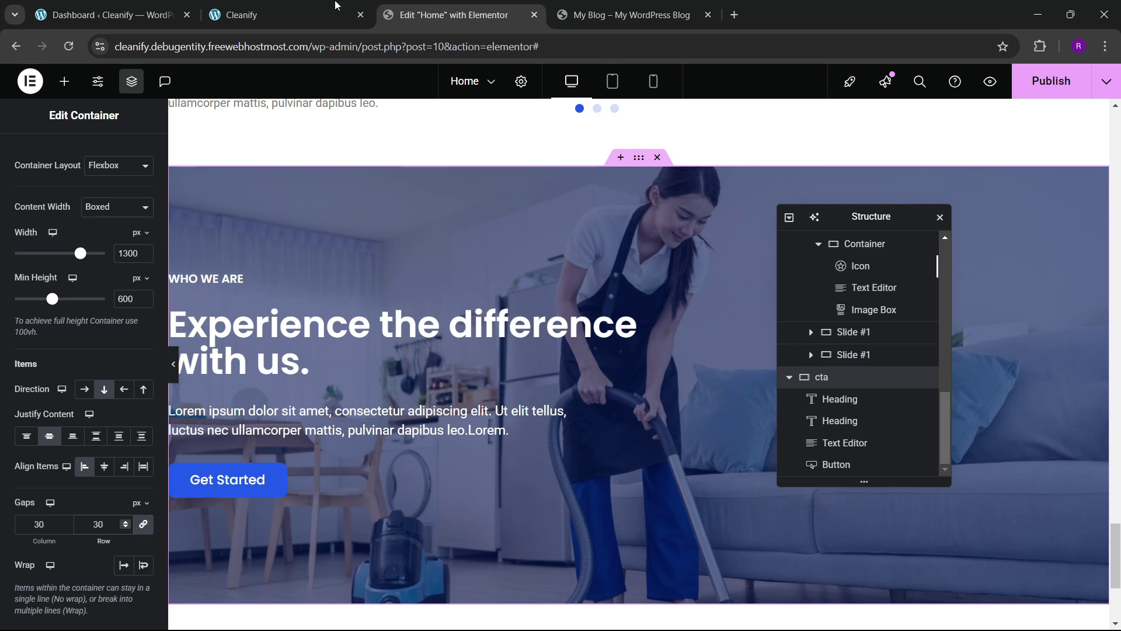
# - Replace the large cta heading with "Discount up to 50% only this month." copied from the Cleanify reference page and delete the "WHO WE ARE" heading above it
pyautogui.click(252, 6)
pyautogui.click(384, 6)
pyautogui.click(242, 6)
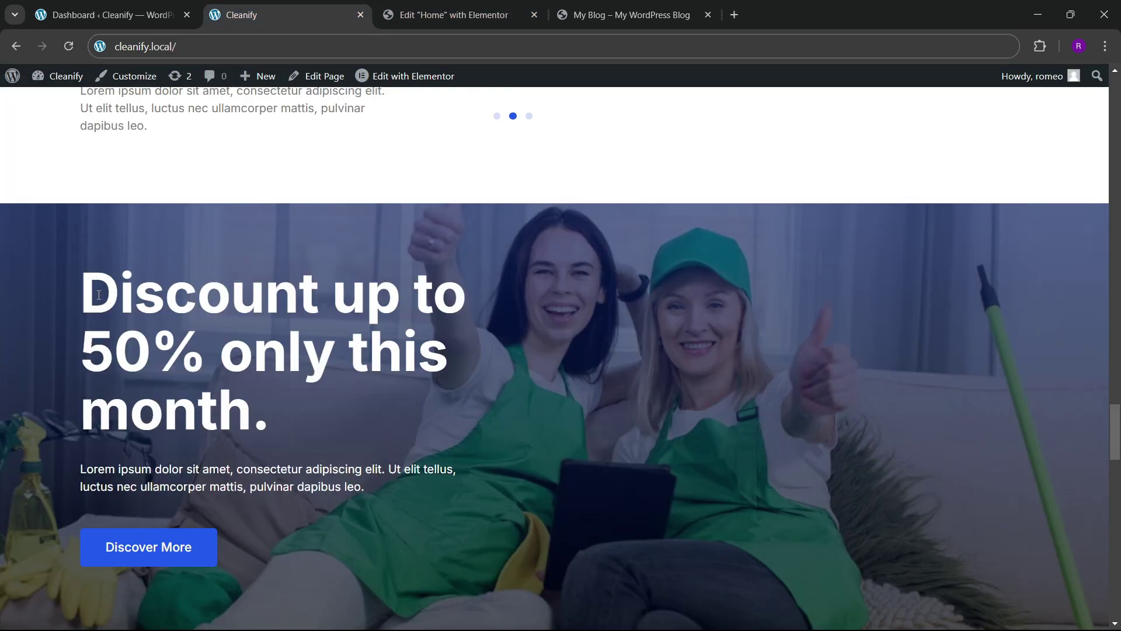
pyautogui.moveTo(78, 275); pyautogui.dragTo(284, 422)
pyautogui.hotkey('ctrl', 'c')
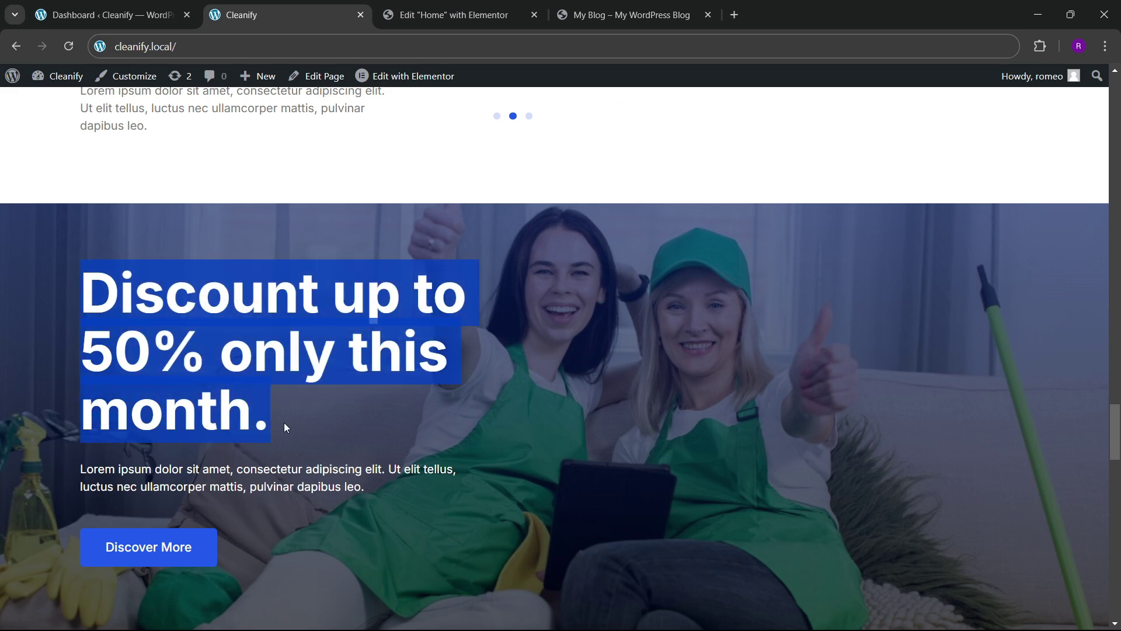
pyautogui.click(526, 9)
pyautogui.click(403, 335)
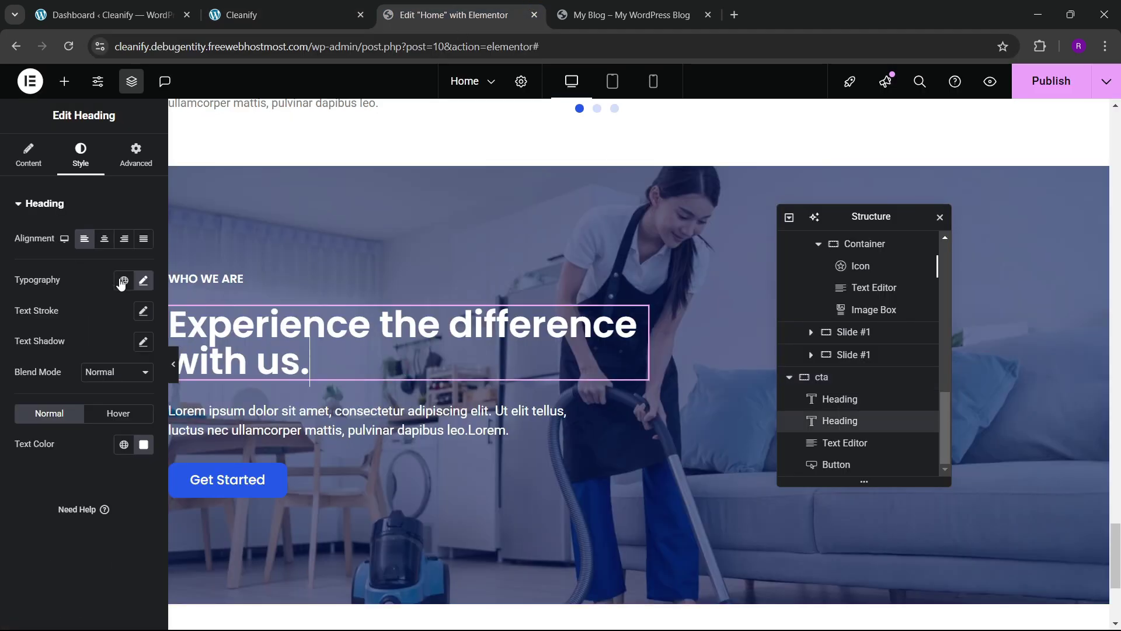
pyautogui.click(36, 165)
pyautogui.hotkey('ctrl', 'v')
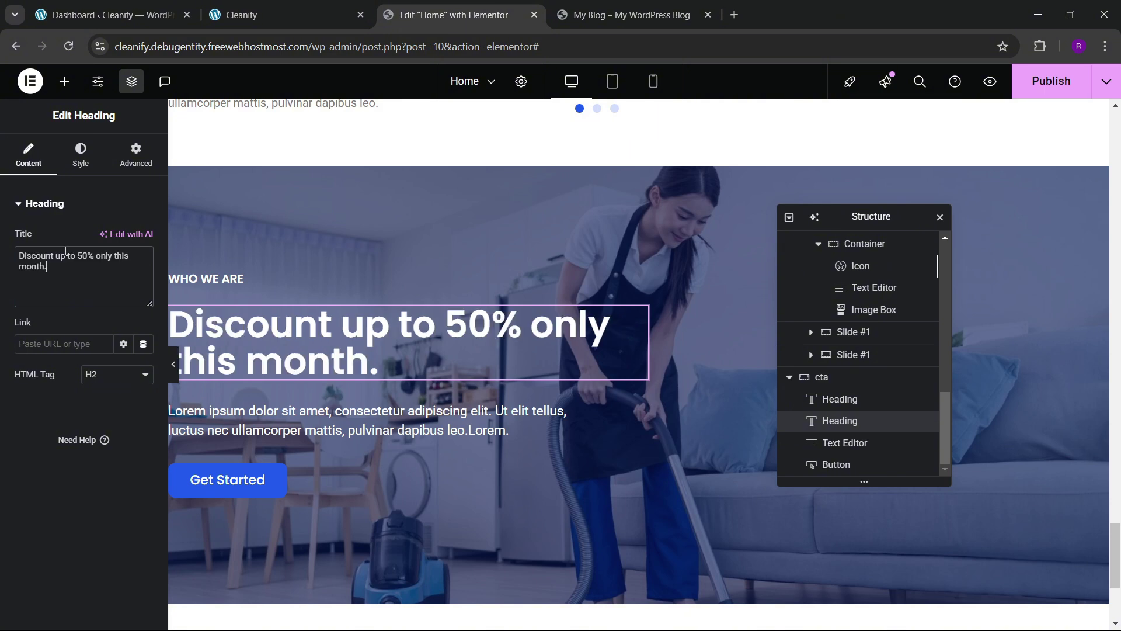
pyautogui.rightClick(240, 279)
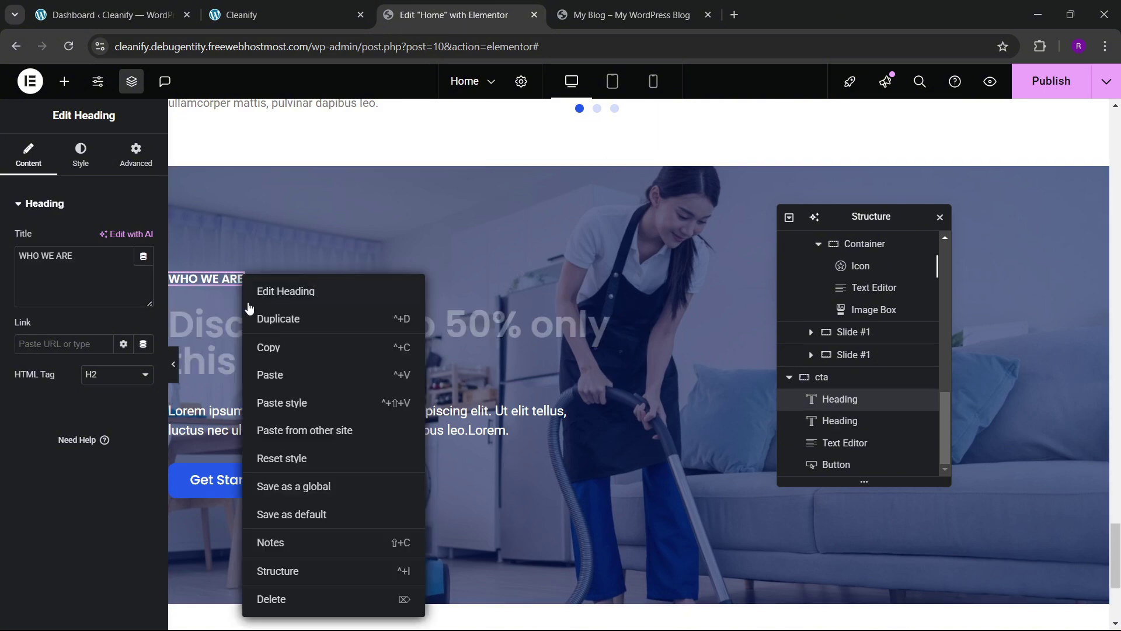
pyautogui.click(279, 600)
# - Set the font size of the "Discount up to 50% only this month." heading to 70 px
pyautogui.click(313, 363)
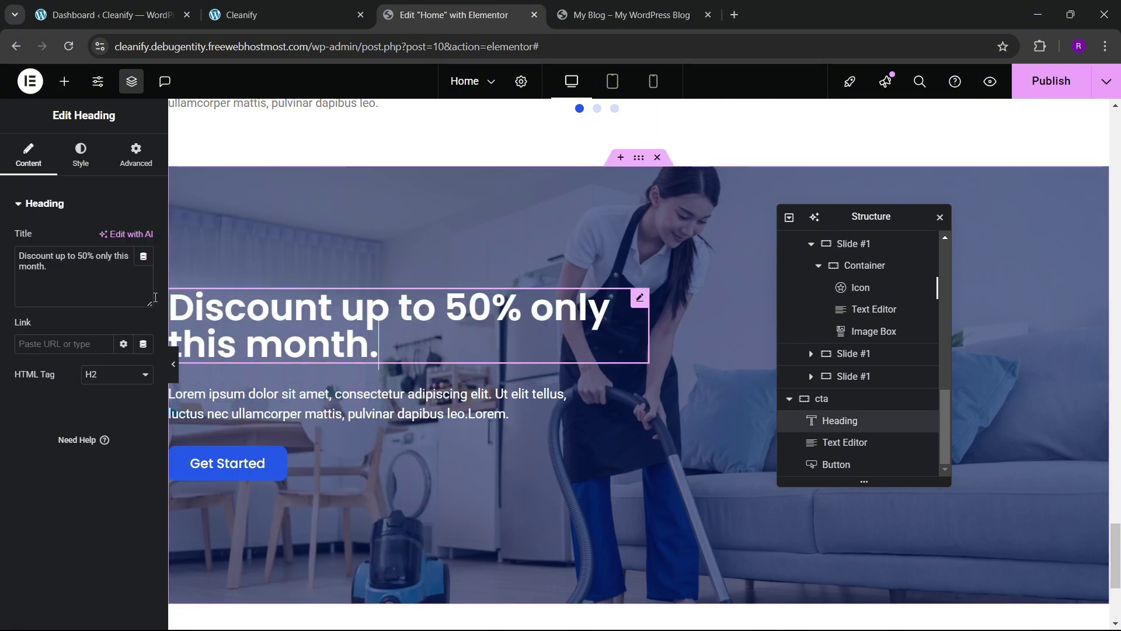
pyautogui.click(102, 168)
pyautogui.click(143, 281)
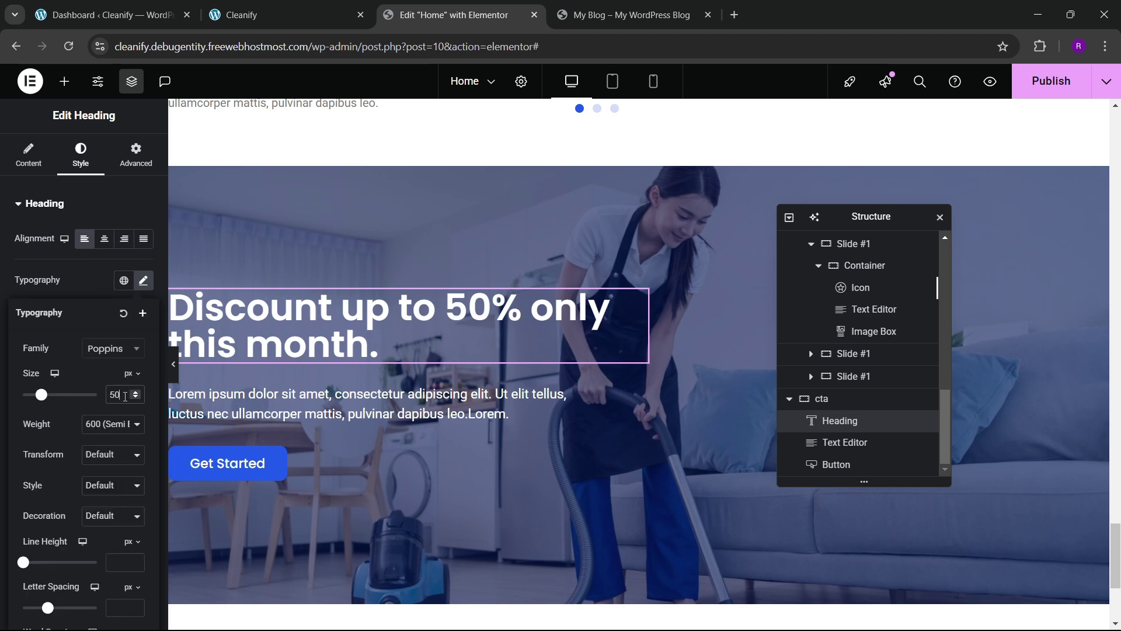
pyautogui.write('60')
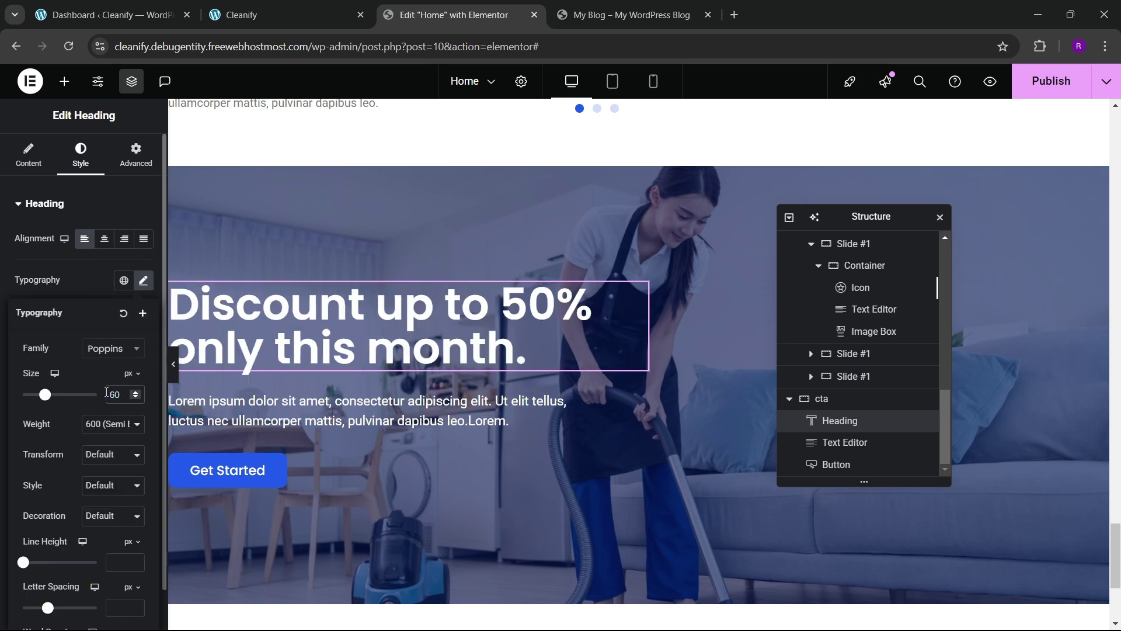
pyautogui.press('BackSpace')
pyautogui.press('BackSpace')
pyautogui.write('70')
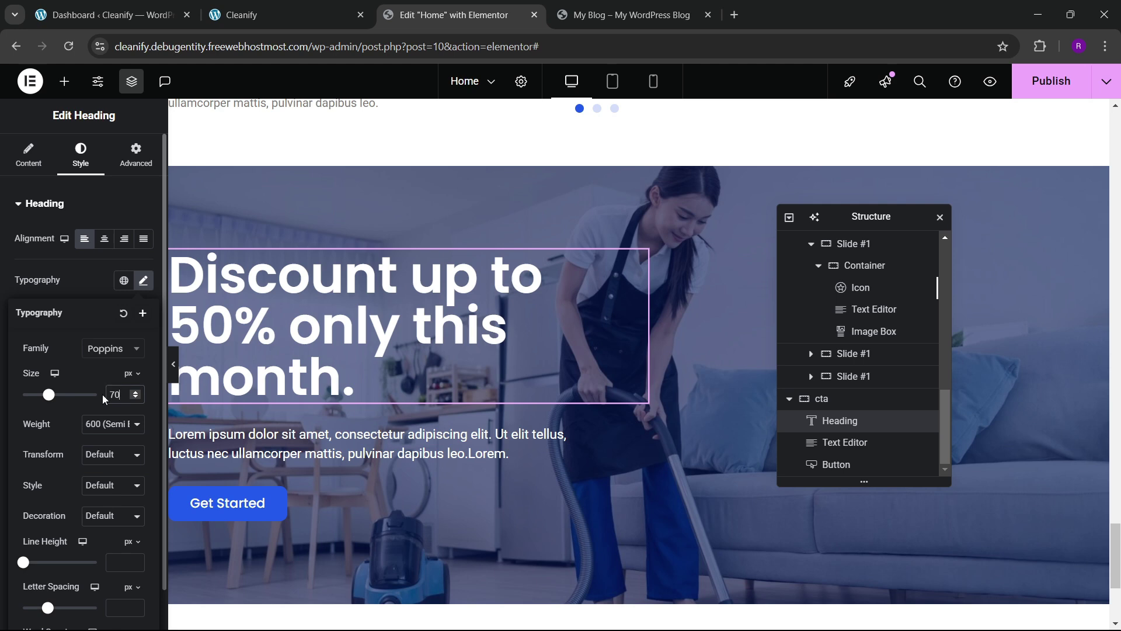
# - Set the last cta container's column and row gaps to 40 px
pyautogui.click(284, 15)
pyautogui.click(458, 15)
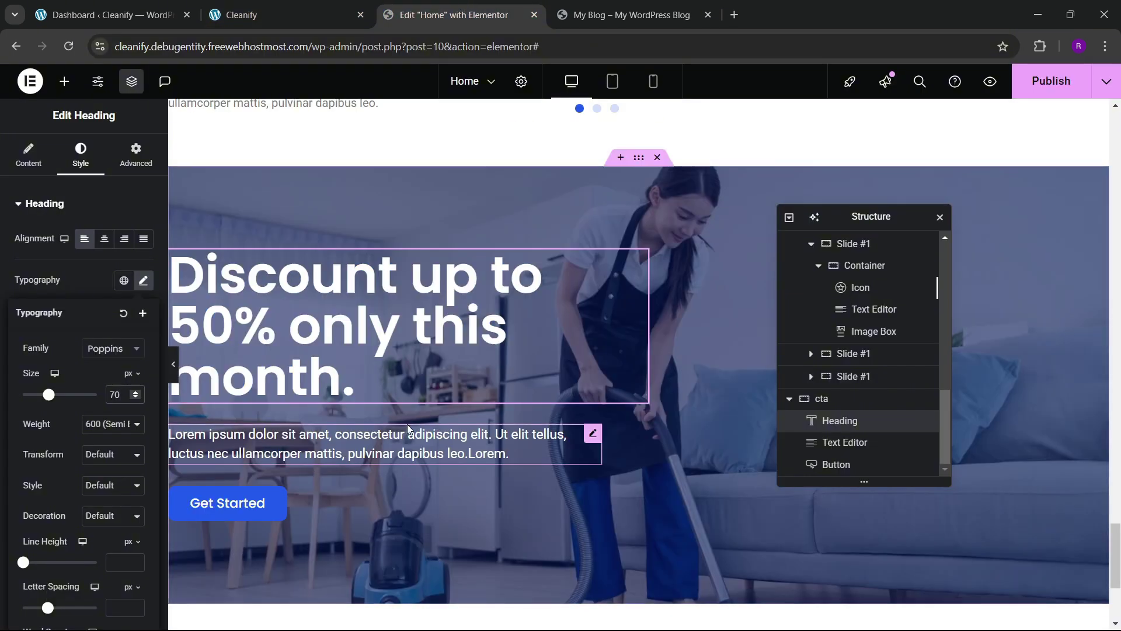
pyautogui.click(803, 399)
pyautogui.scroll(-3, 55, 283)
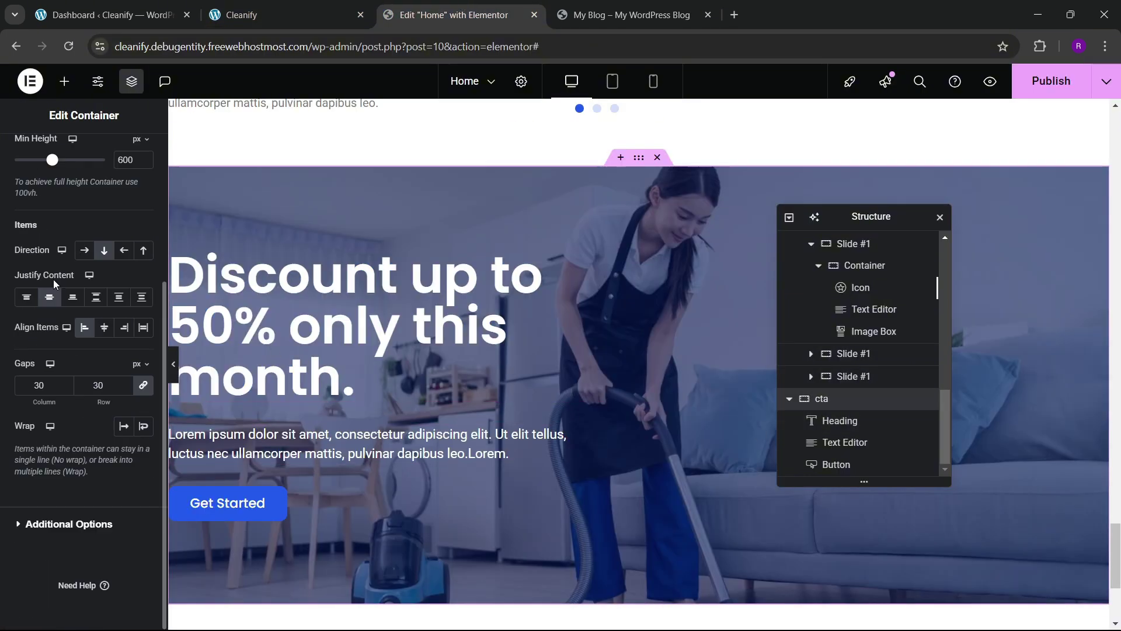
pyautogui.press('BackSpace')
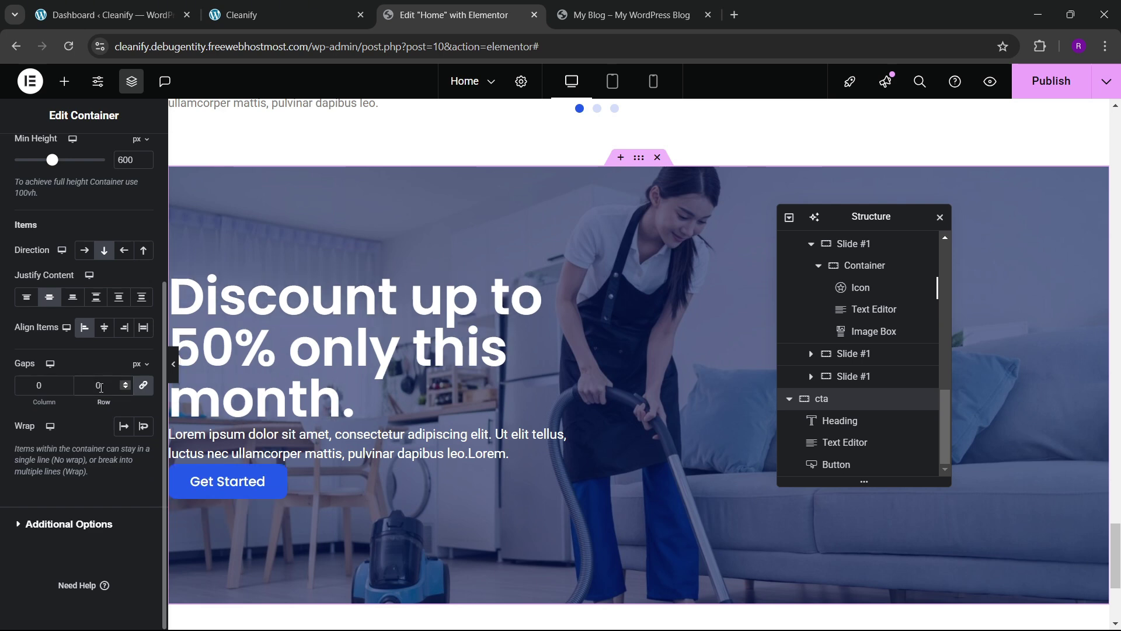
pyautogui.write('4')
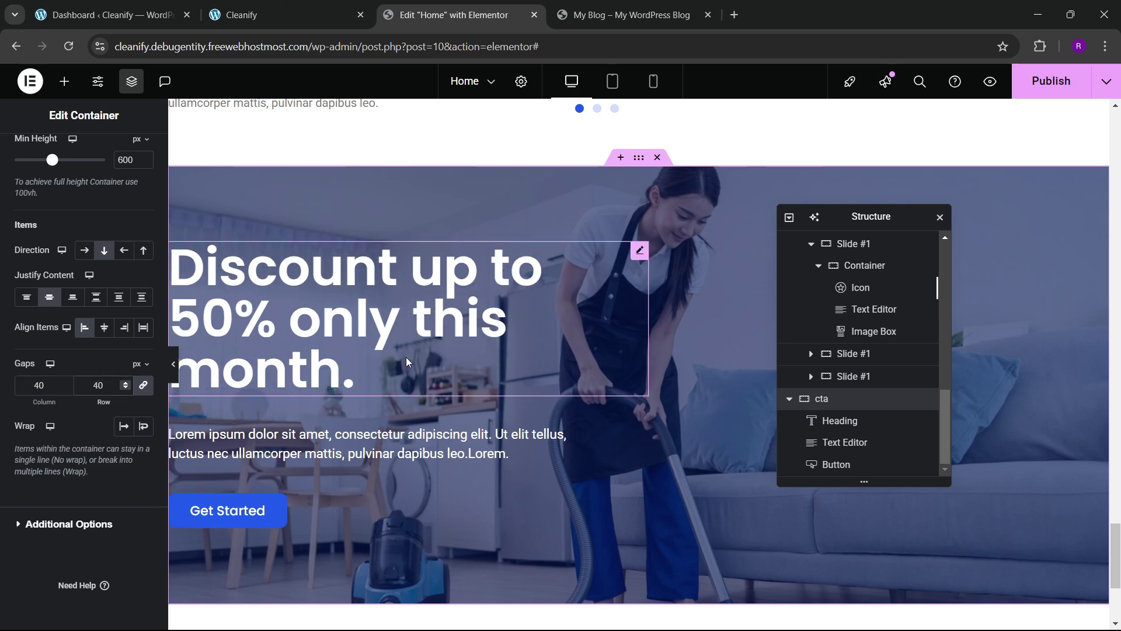
pyautogui.scroll(-3, 573, 353)
pyautogui.scroll(3, 568, 344)
# - Change the text of the cta's "Get Started" button to "Discover More" to match the Cleanify reference page
pyautogui.click(289, 13)
pyautogui.scroll(-2, 497, 268)
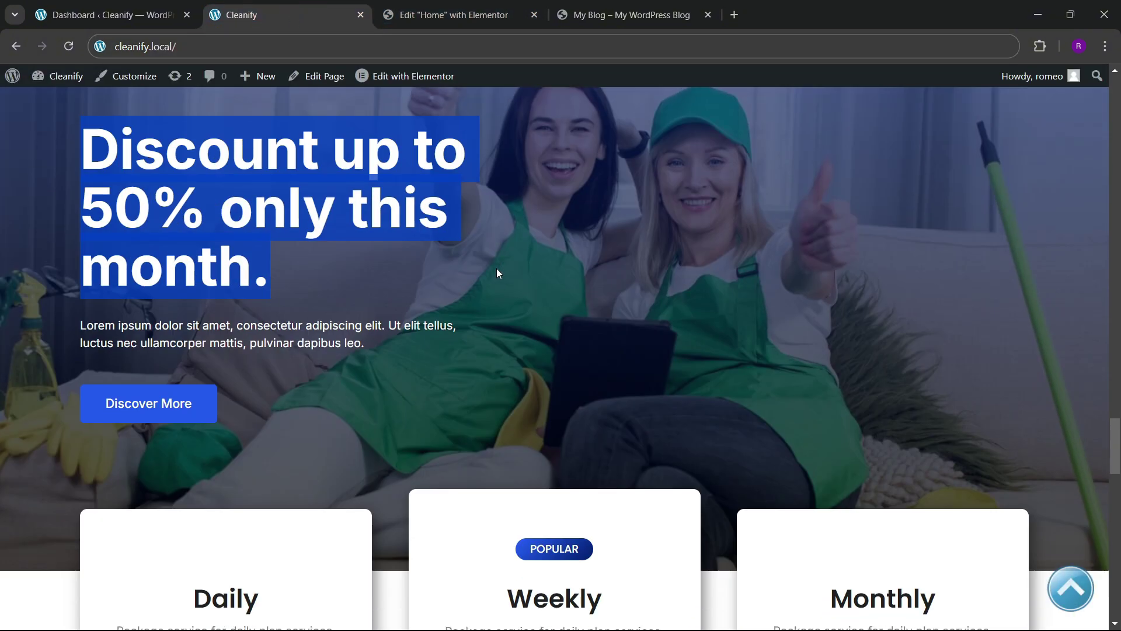
pyautogui.click(479, 7)
pyautogui.click(225, 509)
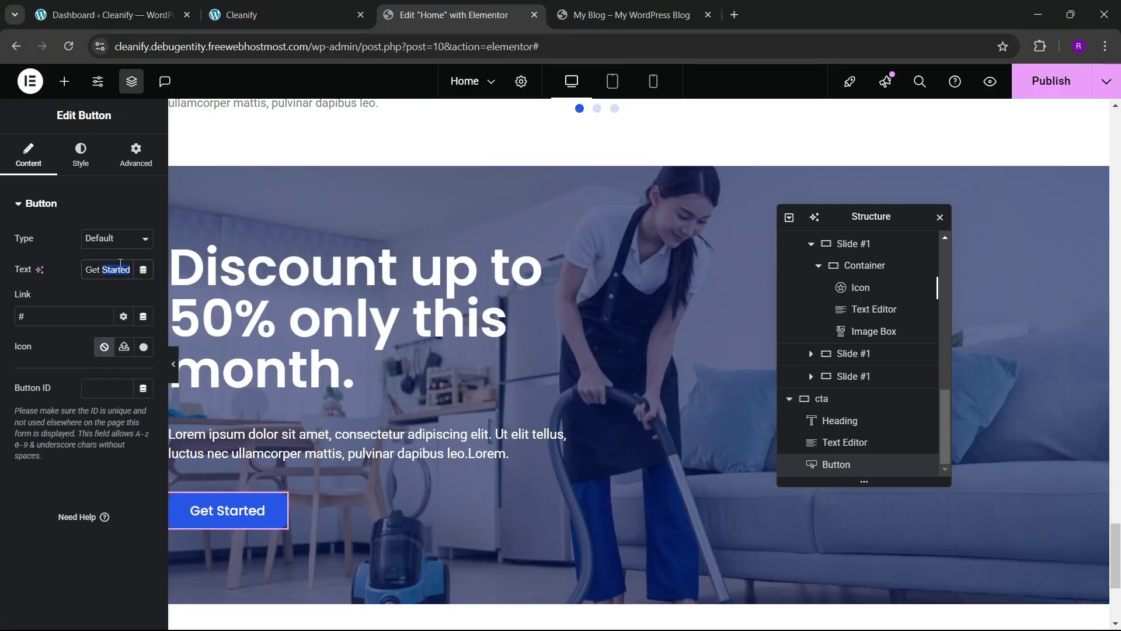
pyautogui.write('Discover M')
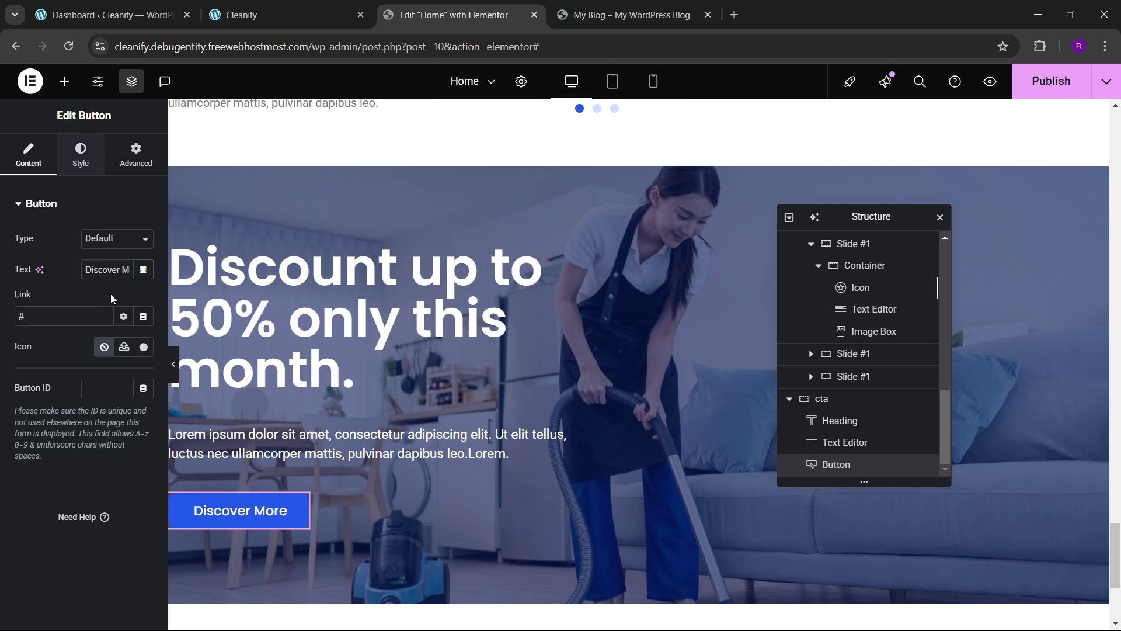
# - Set the "Discover More" button's font size to 16 px and publish the page
pyautogui.click(80, 154)
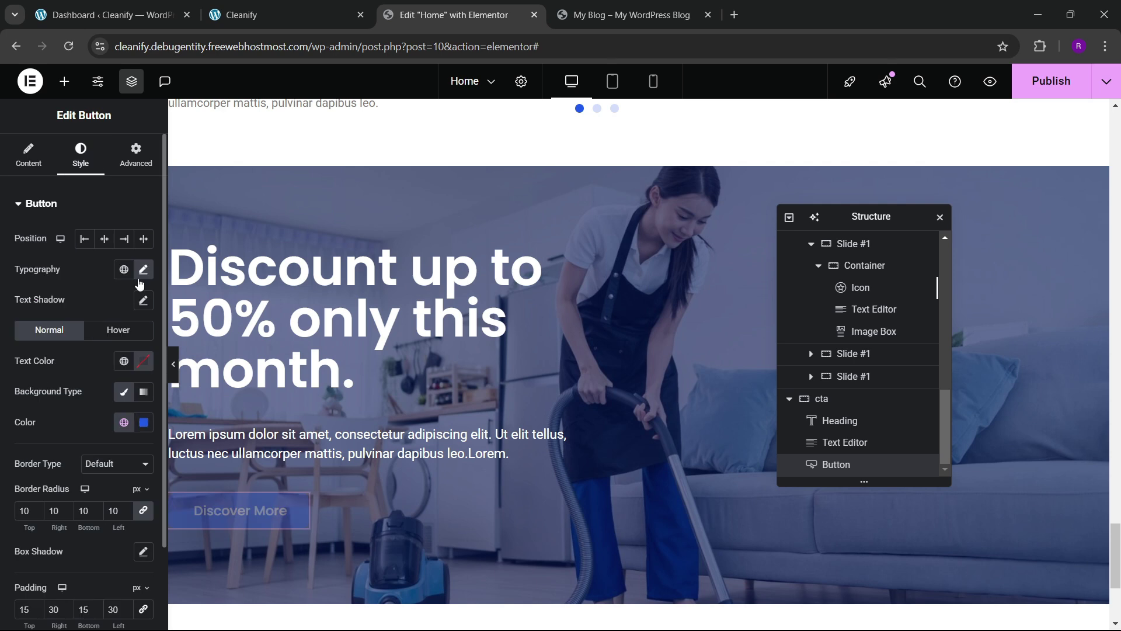
pyautogui.click(143, 269)
pyautogui.click(135, 388)
pyautogui.click(135, 388)
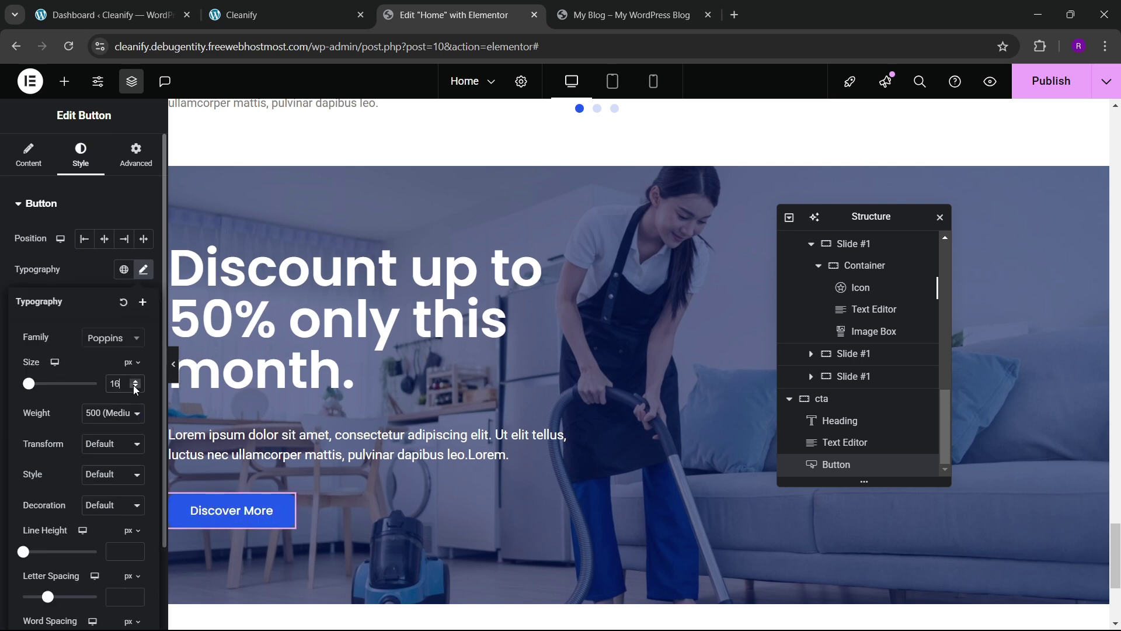
pyautogui.click(135, 388)
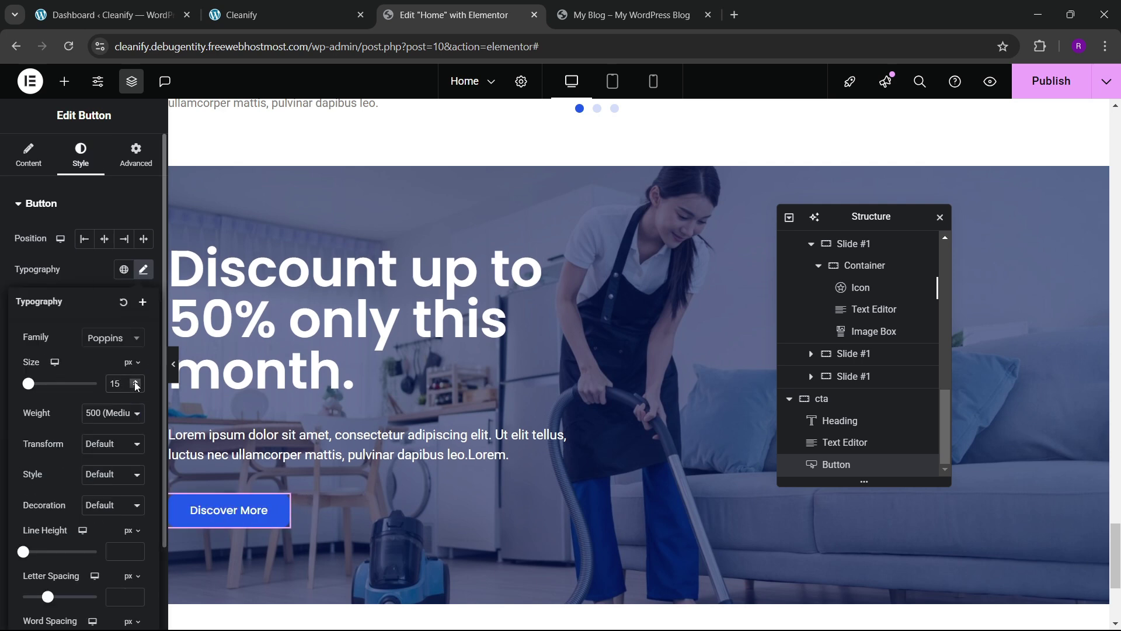
pyautogui.click(135, 383)
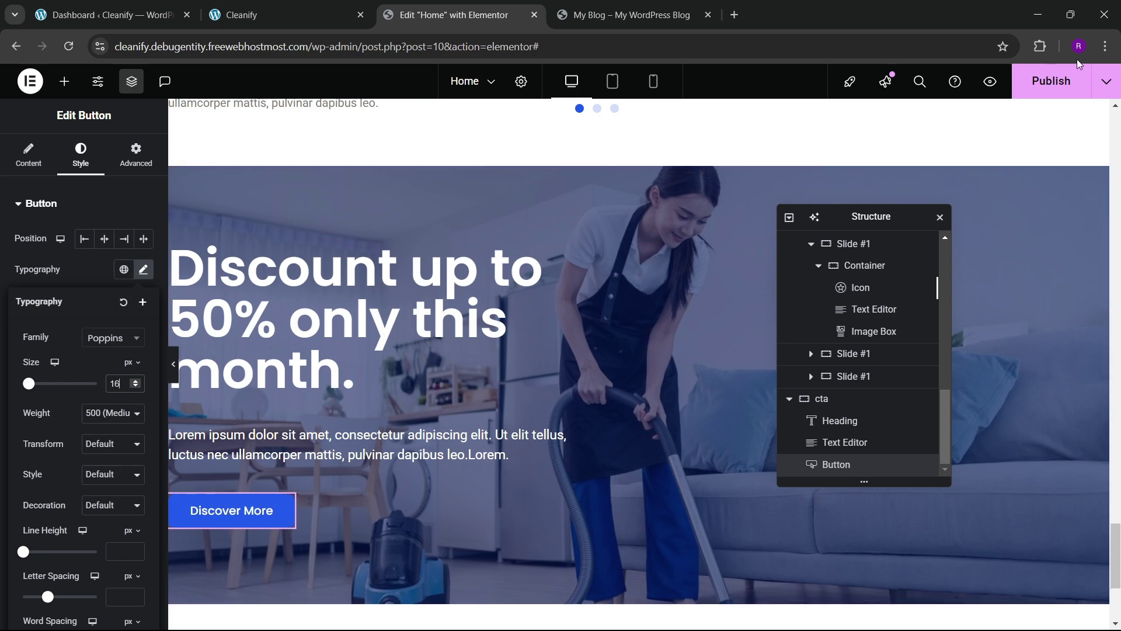
pyautogui.click(1045, 84)
# - Set the discount cta container's minimum height to 700 px and save the page
pyautogui.click(280, 15)
pyautogui.scroll(-4, 509, 356)
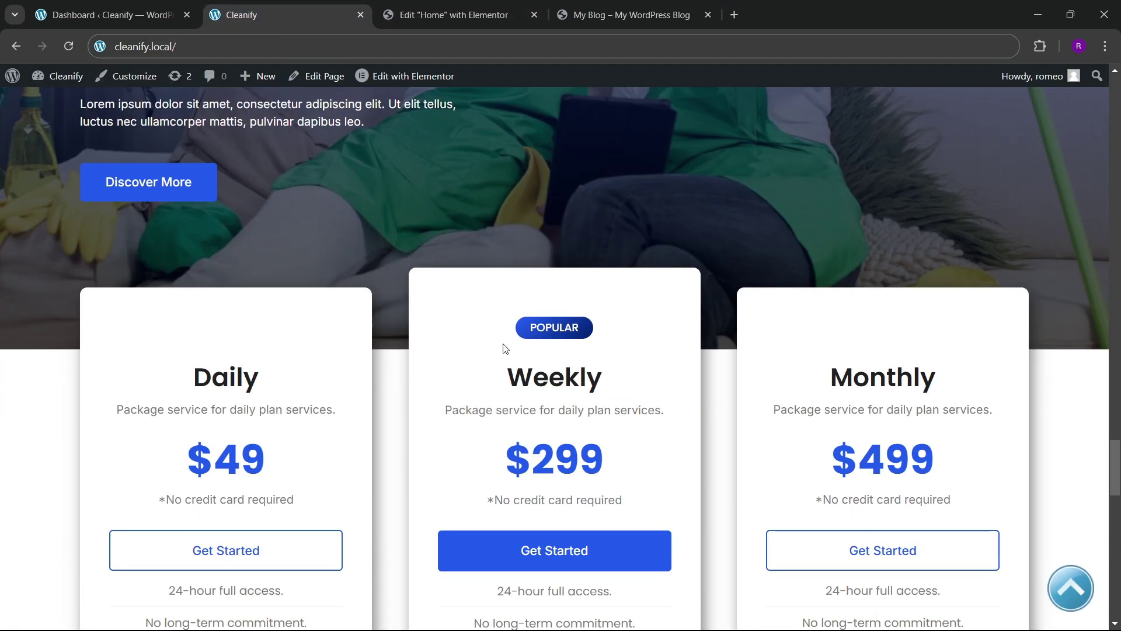
pyautogui.click(467, 6)
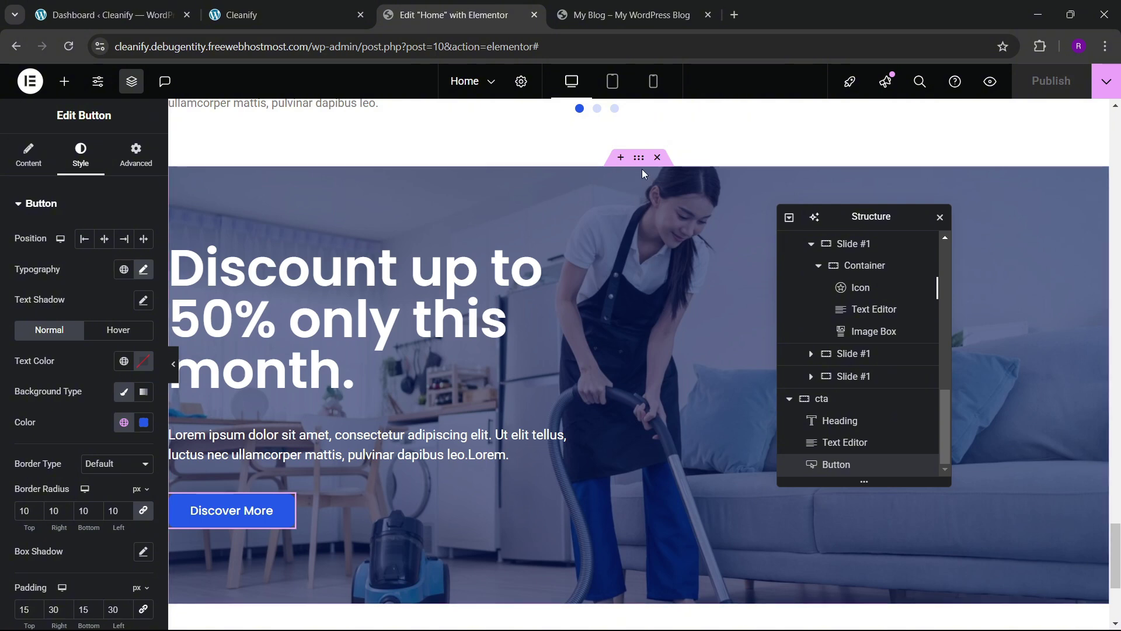
pyautogui.click(175, 201)
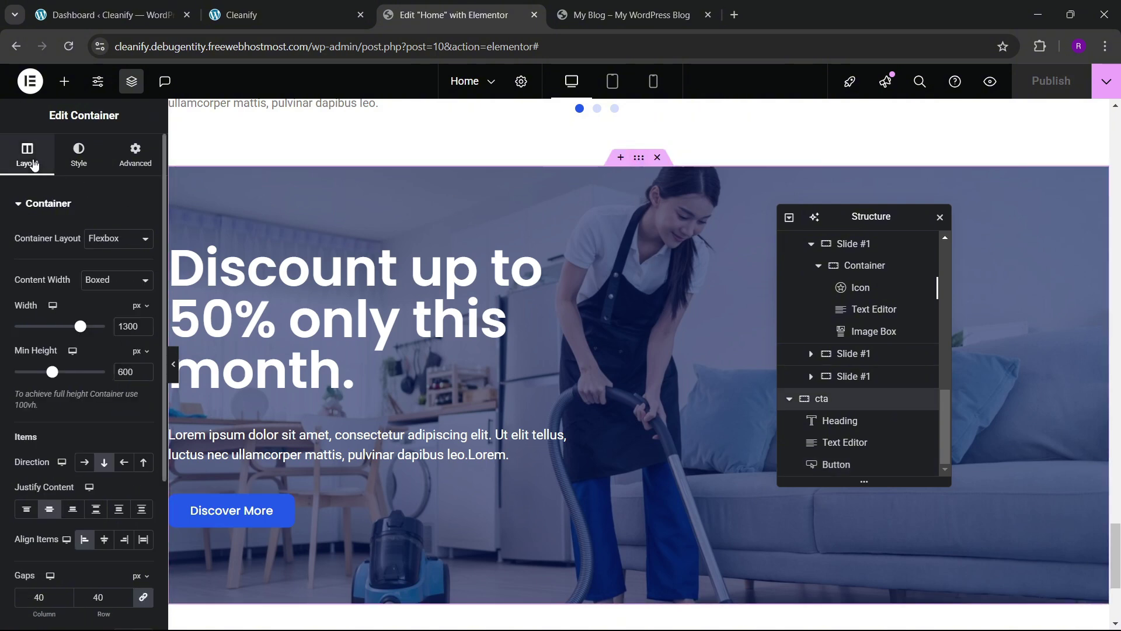
pyautogui.scroll(-4, 38, 326)
pyautogui.scroll(1, 89, 286)
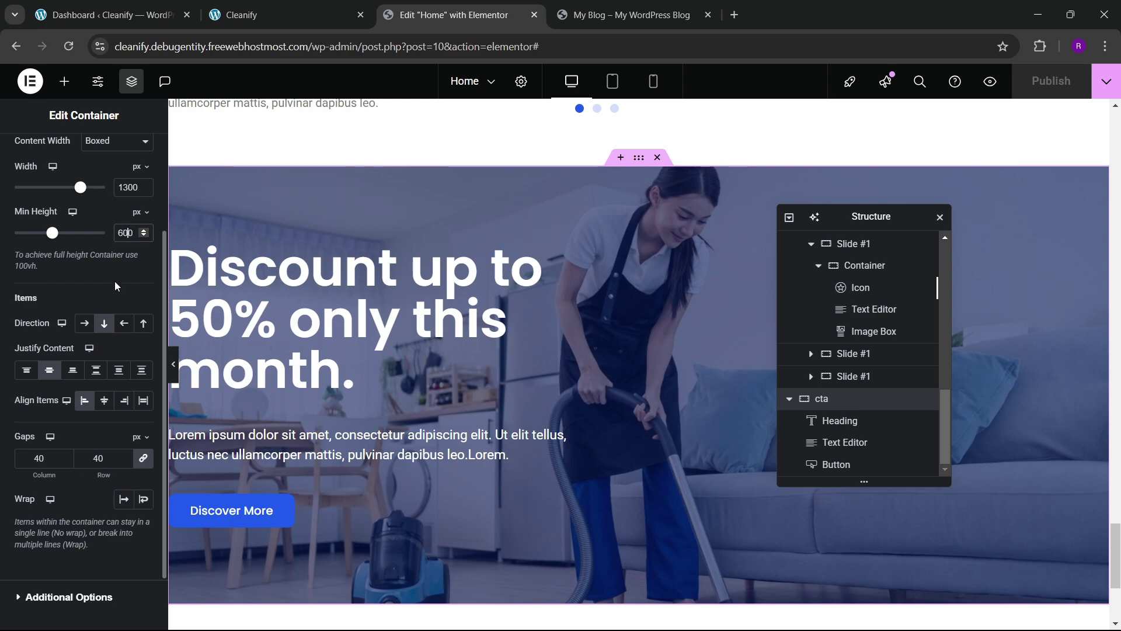
pyautogui.press('BackSpace')
pyautogui.write('5')
pyautogui.scroll(-5, 392, 395)
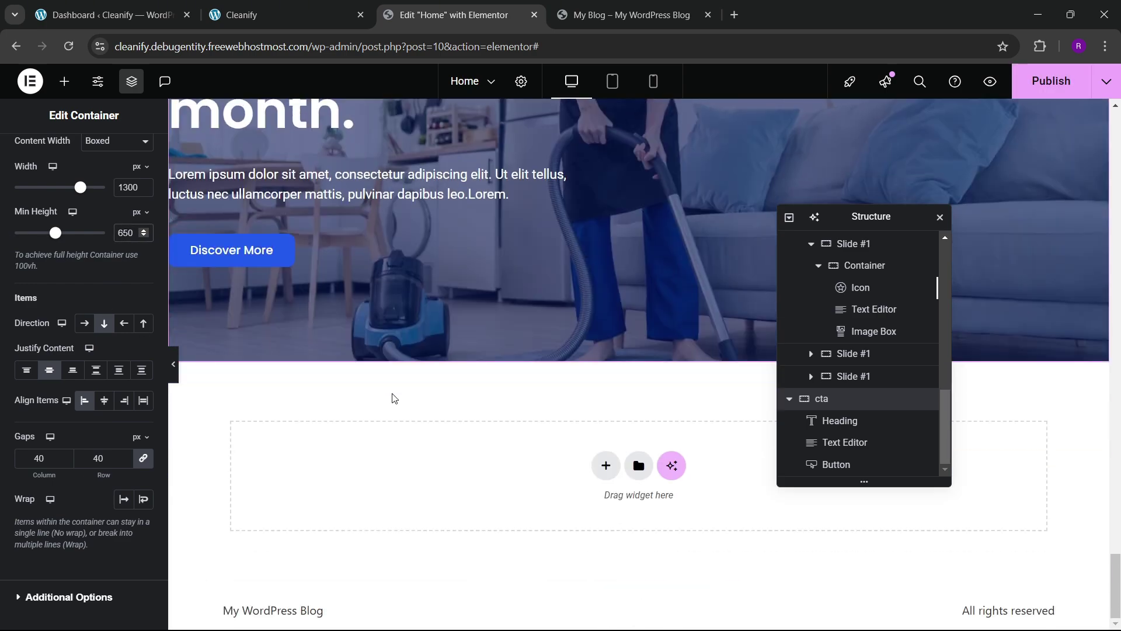
pyautogui.scroll(5, 369, 392)
pyautogui.press('BackSpace')
pyautogui.press('BackSpace')
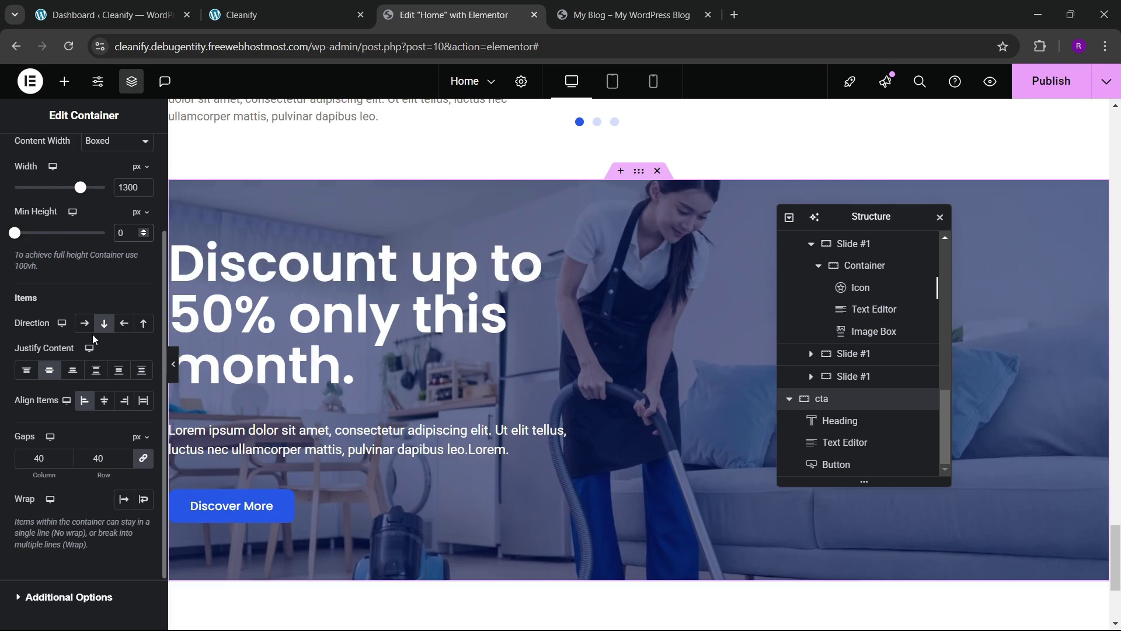
pyautogui.write('700')
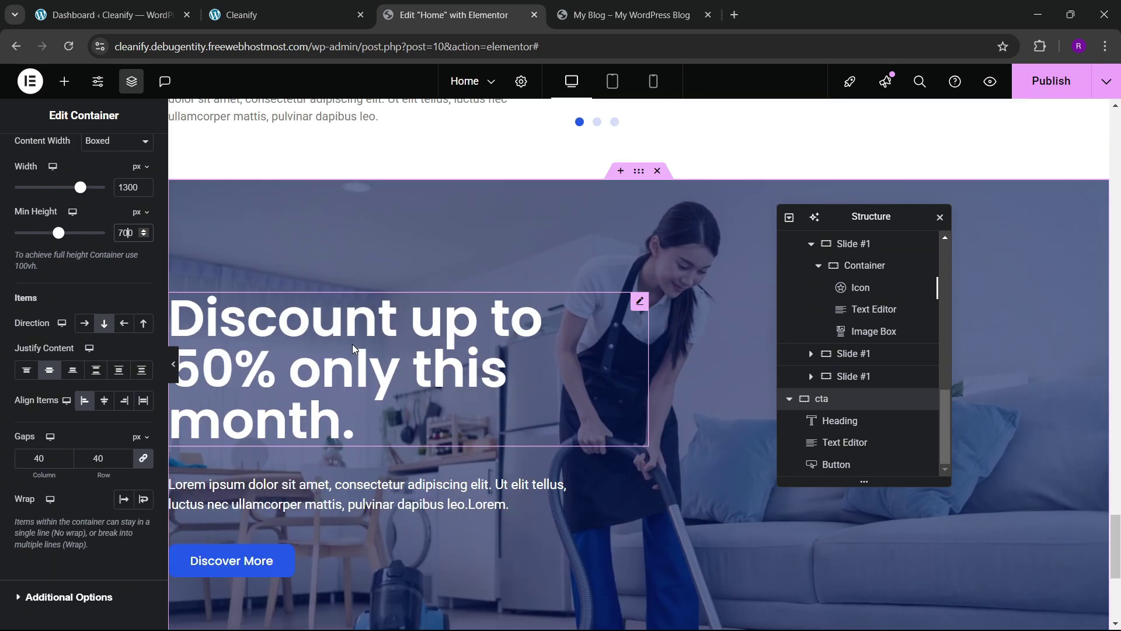
pyautogui.hotkey('ctrl', 's')
# - Reload the published home page and examine the discount cta section's height, text layout and button
pyautogui.click(280, 13)
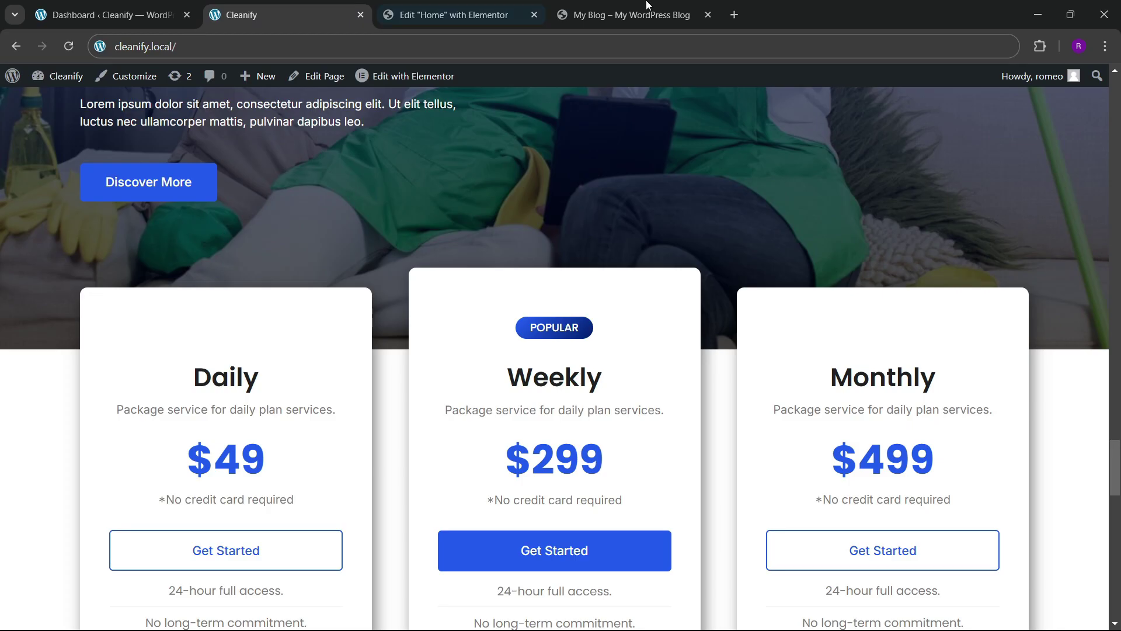
pyautogui.click(533, 4)
pyautogui.click(623, 7)
pyautogui.click(463, 7)
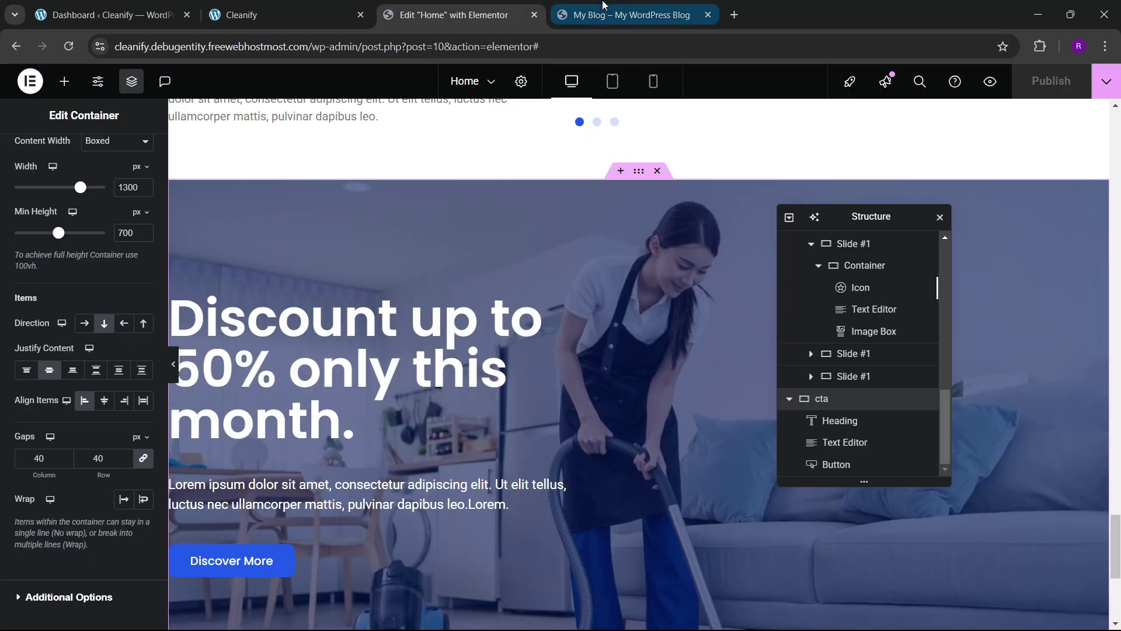
pyautogui.click(606, 7)
pyautogui.click(68, 50)
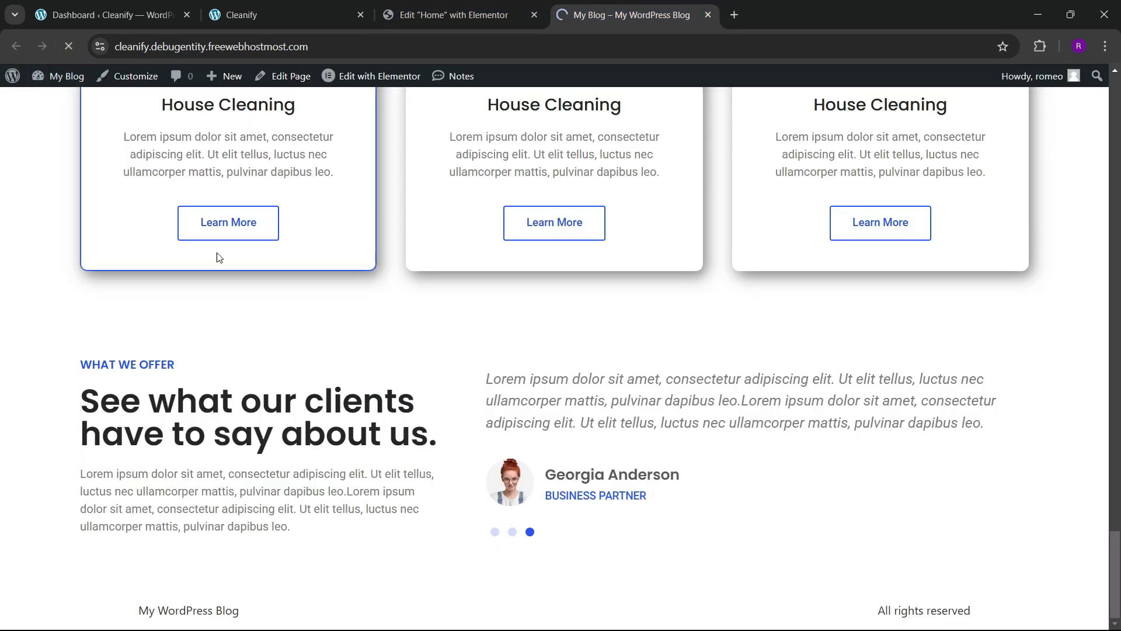
pyautogui.scroll(-8, 487, 385)
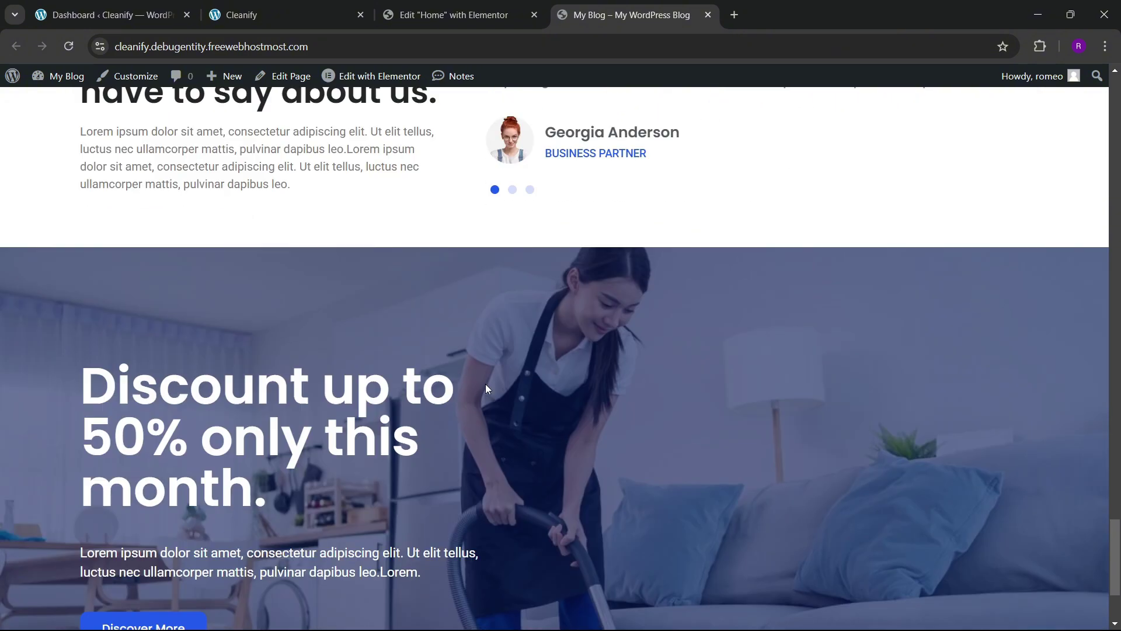
pyautogui.scroll(3, 488, 389)
pyautogui.scroll(-3, 487, 389)
pyautogui.scroll(1, 486, 388)
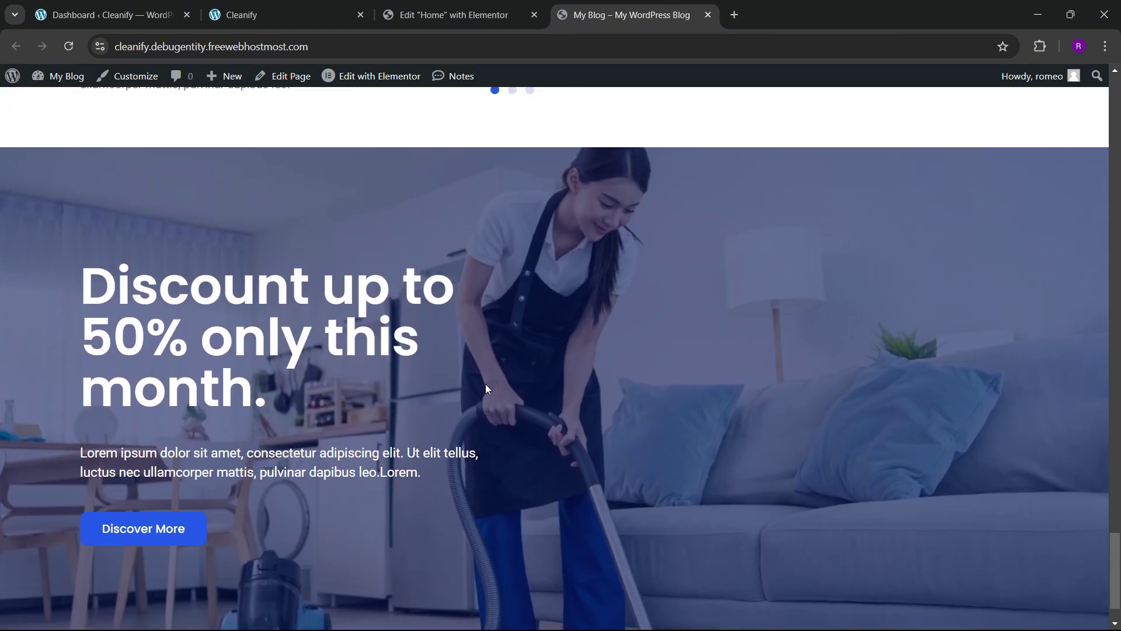
pyautogui.scroll(-1, 409, 402)
# - Replace the cta container's background image with smiling-cleaners-showing-thumbs-up-and-using-tablet.jpg from the media library and publish the page
pyautogui.click(241, 15)
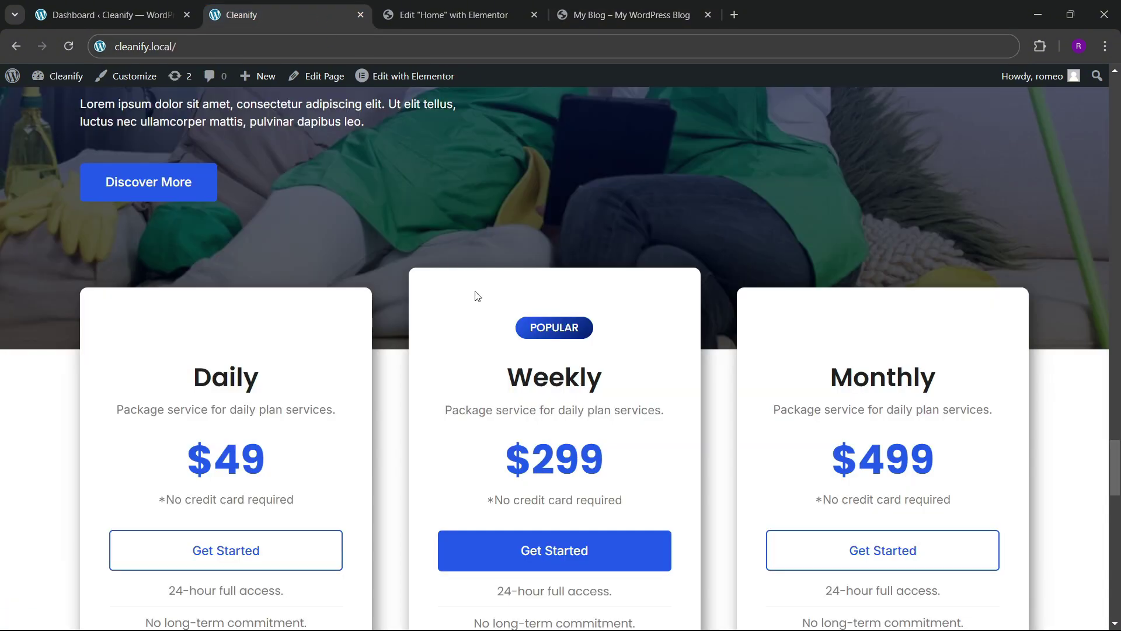
pyautogui.scroll(3, 475, 295)
pyautogui.click(453, 15)
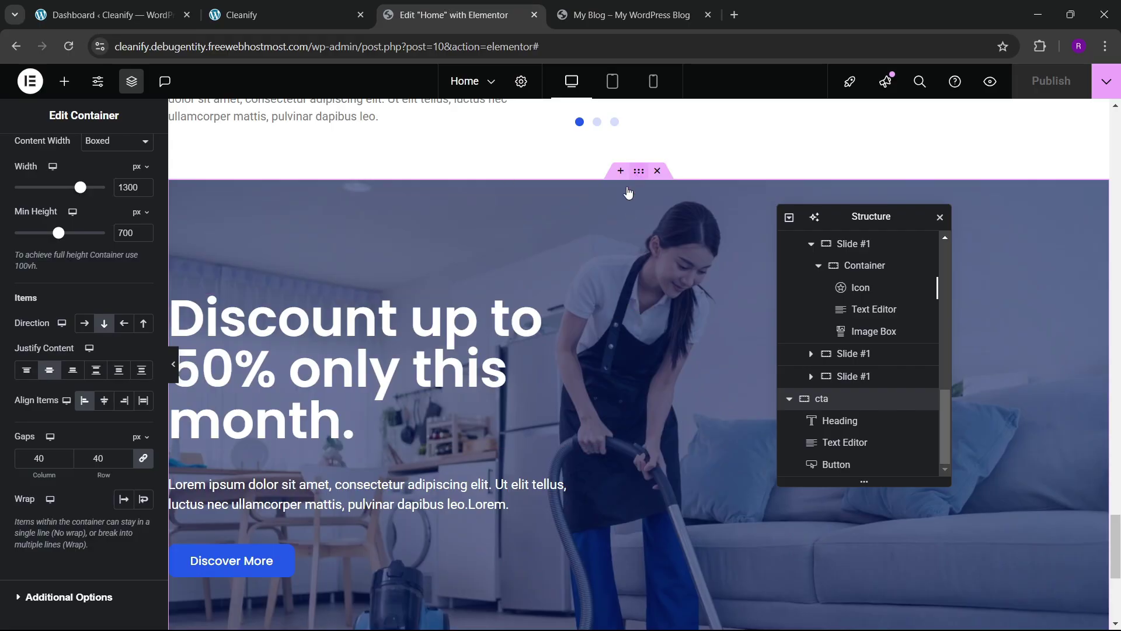
pyautogui.scroll(2, 80, 188)
pyautogui.click(80, 156)
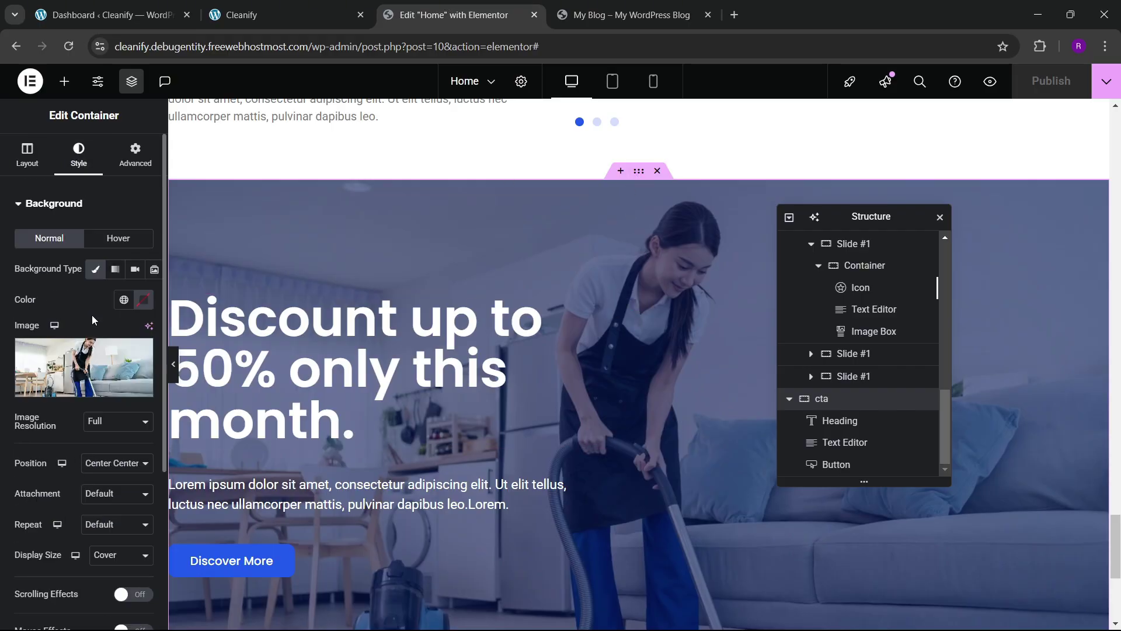
pyautogui.click(81, 359)
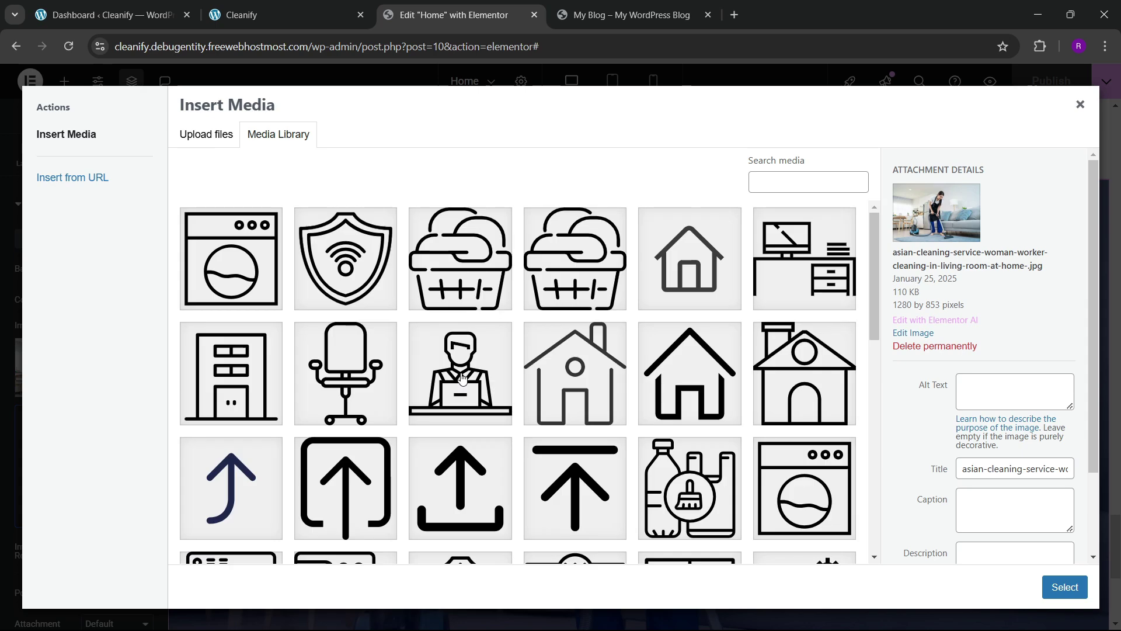
pyautogui.scroll(-15, 464, 380)
pyautogui.click(346, 477)
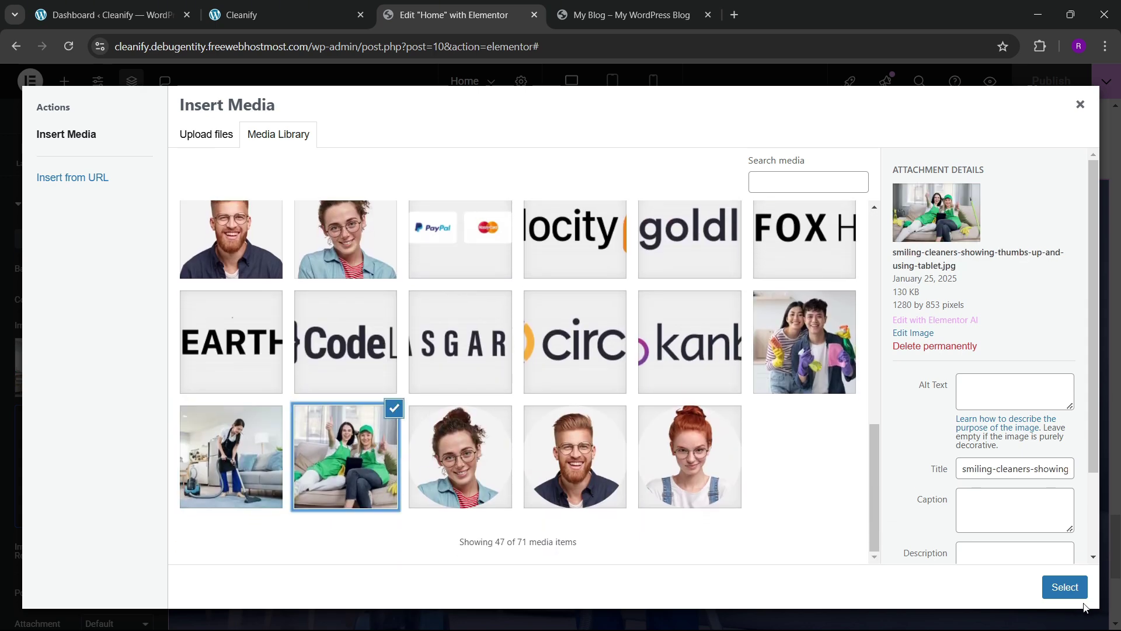
pyautogui.click(1065, 587)
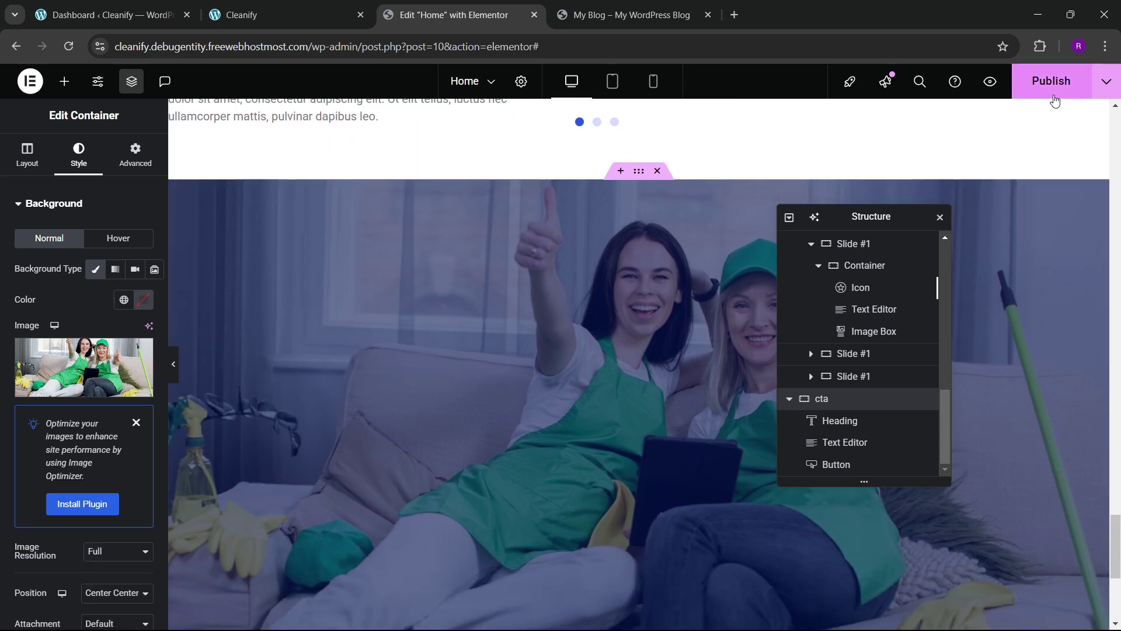
# - Add a new single-column Flexbox container below the discount cta for the reference page's pricing section
pyautogui.click(275, 15)
pyautogui.scroll(-5, 520, 317)
pyautogui.scroll(2, 496, 356)
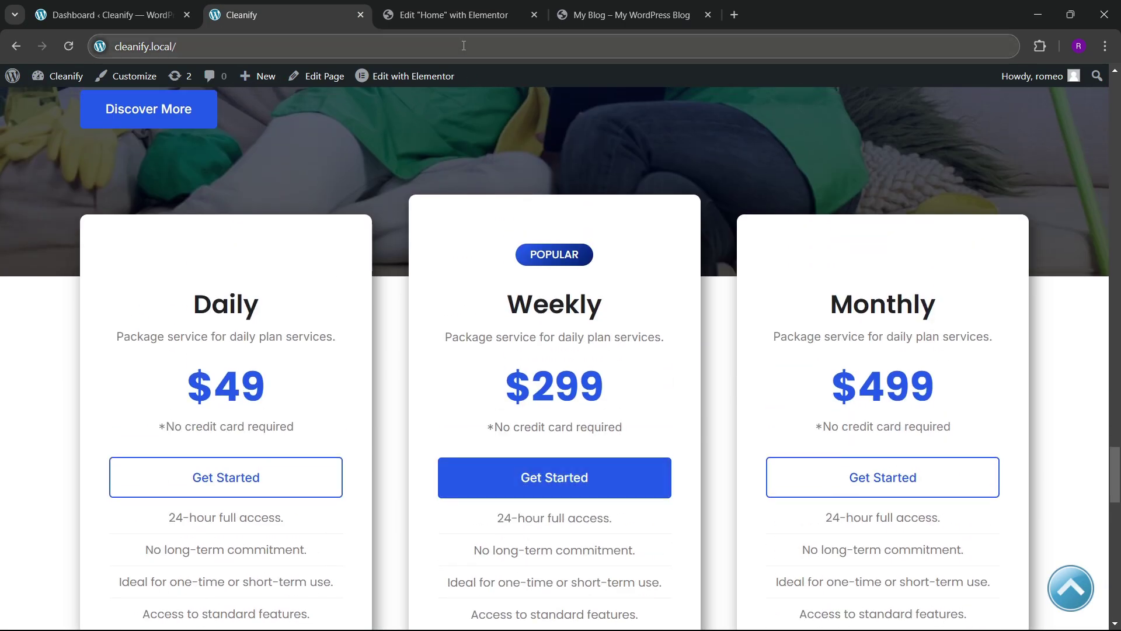
pyautogui.click(451, 15)
pyautogui.scroll(-5, 500, 315)
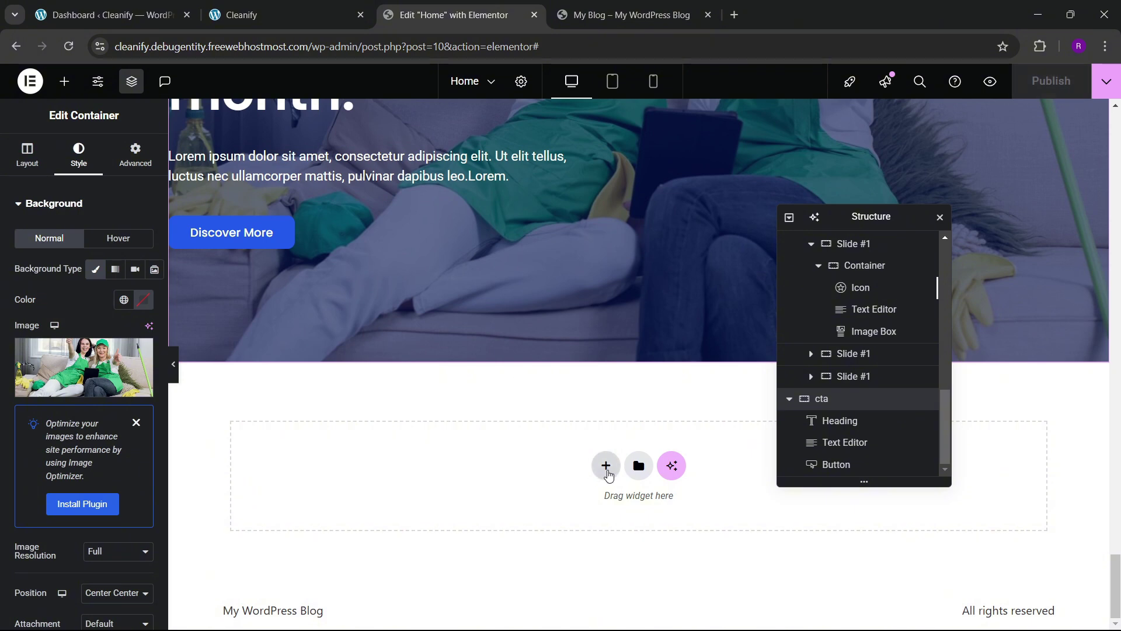
pyautogui.click(603, 465)
pyautogui.scroll(-1, 591, 461)
pyautogui.click(592, 449)
pyautogui.click(438, 428)
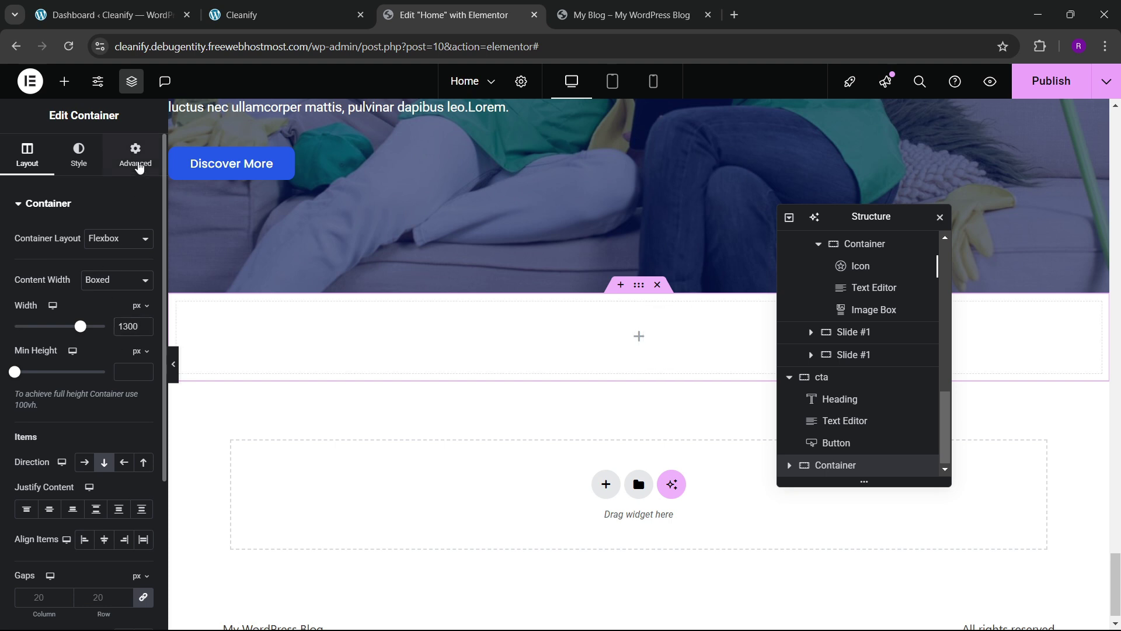
# - Set the new container's padding to 60 px at the bottom and 0 on the other sides
pyautogui.click(140, 164)
pyautogui.click(144, 312)
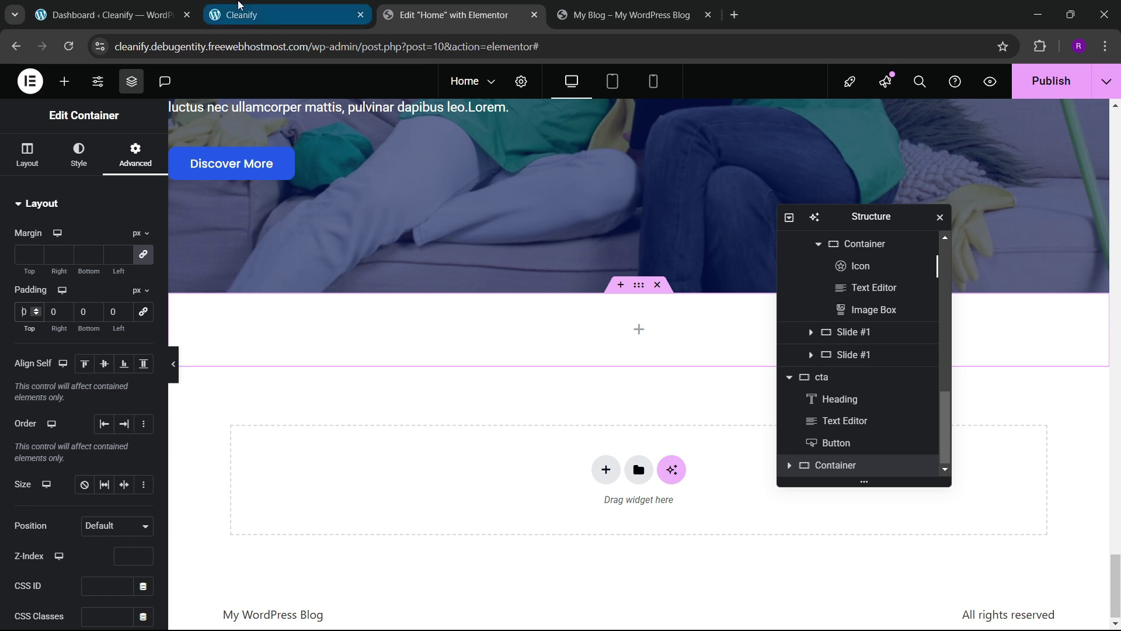
pyautogui.click(263, 14)
pyautogui.click(453, 15)
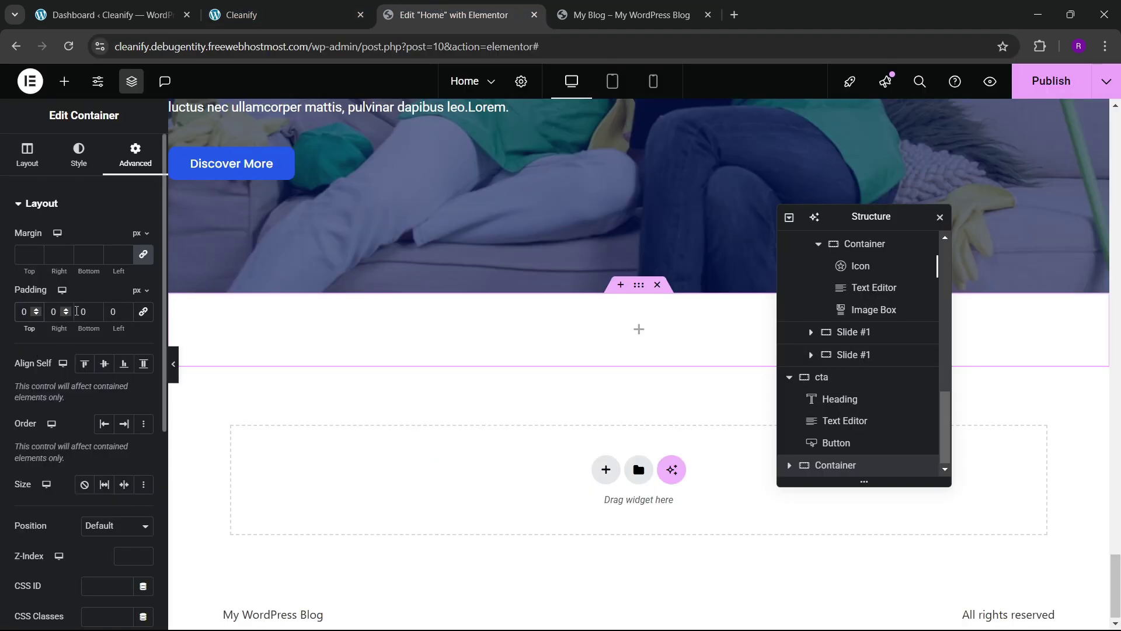
pyautogui.write('6')
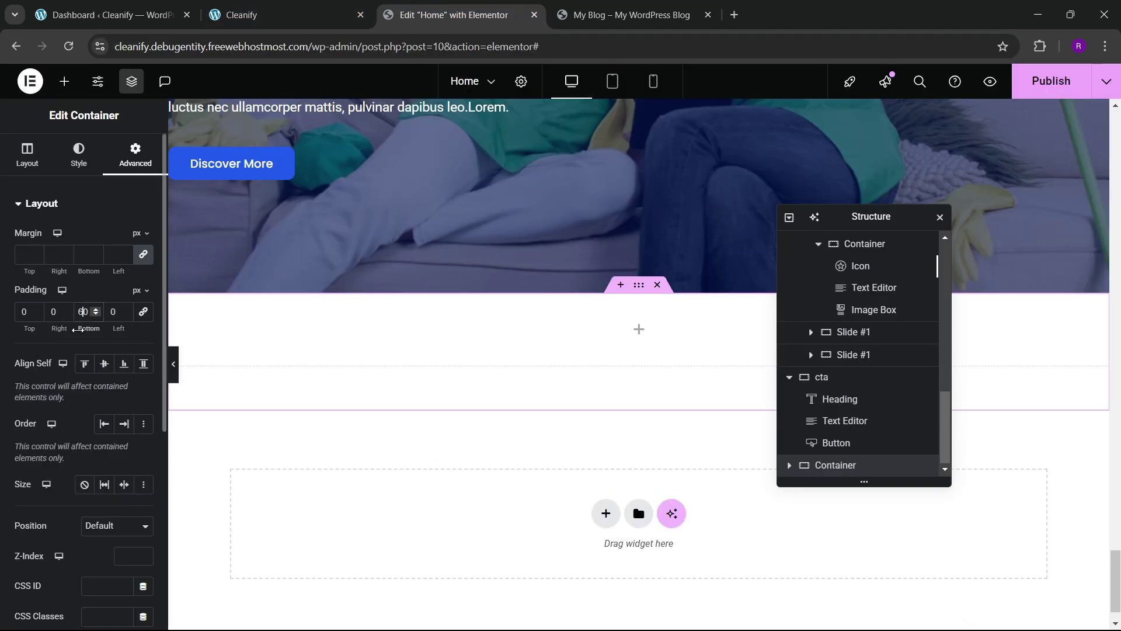
# - Add a Grid with three columns and one row inside the new container and remove the grid's padding
pyautogui.click(64, 81)
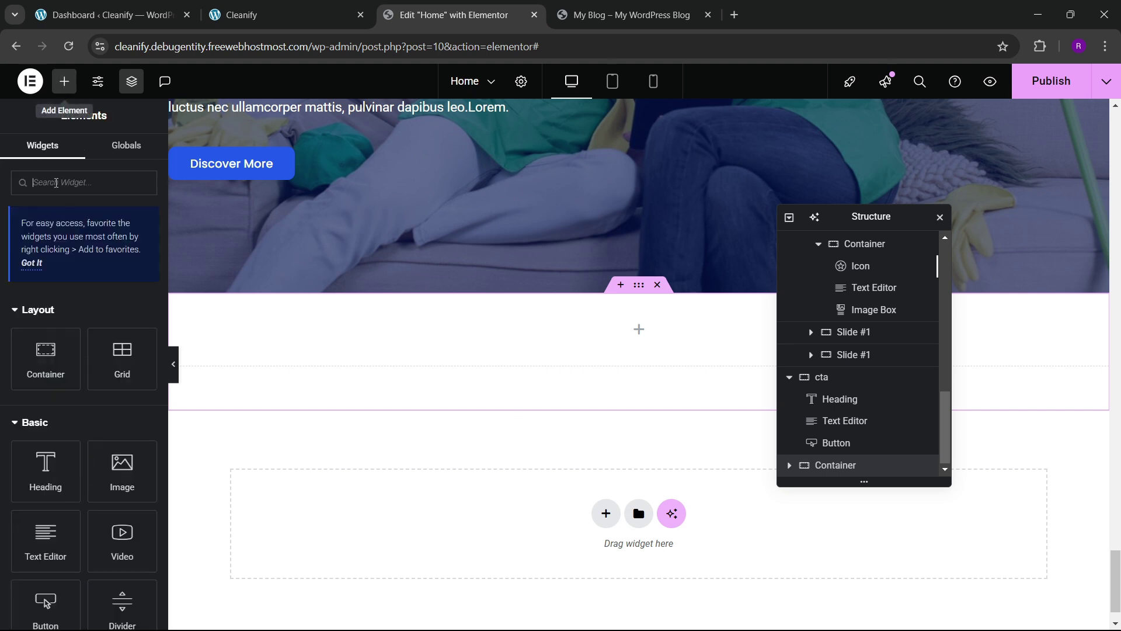
pyautogui.write('grid')
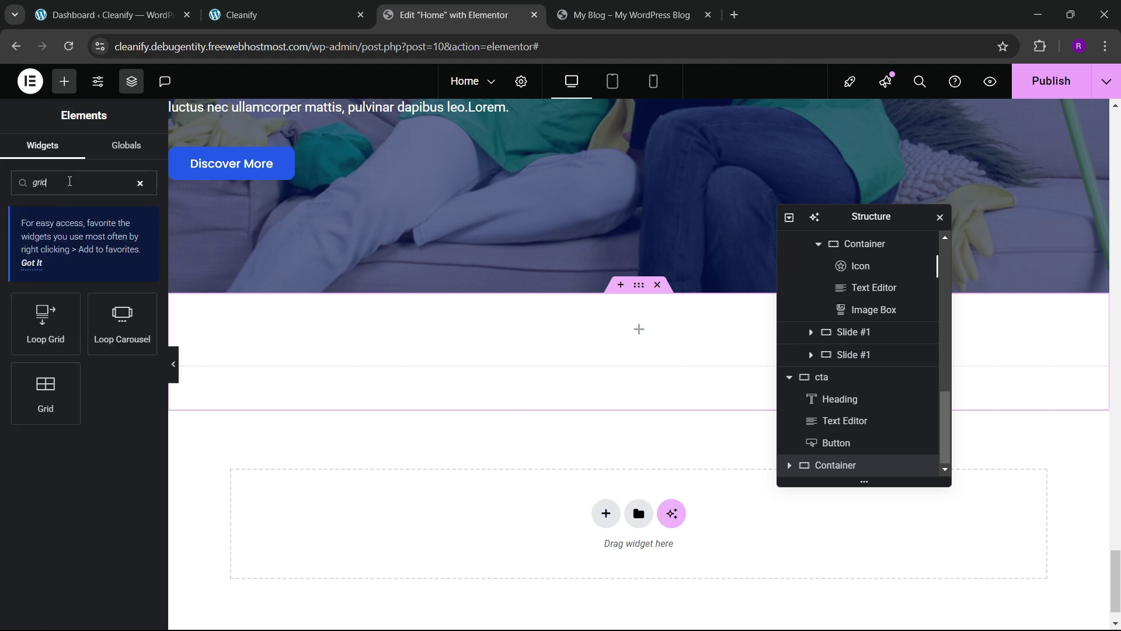
pyautogui.moveTo(47, 394); pyautogui.dragTo(449, 378)
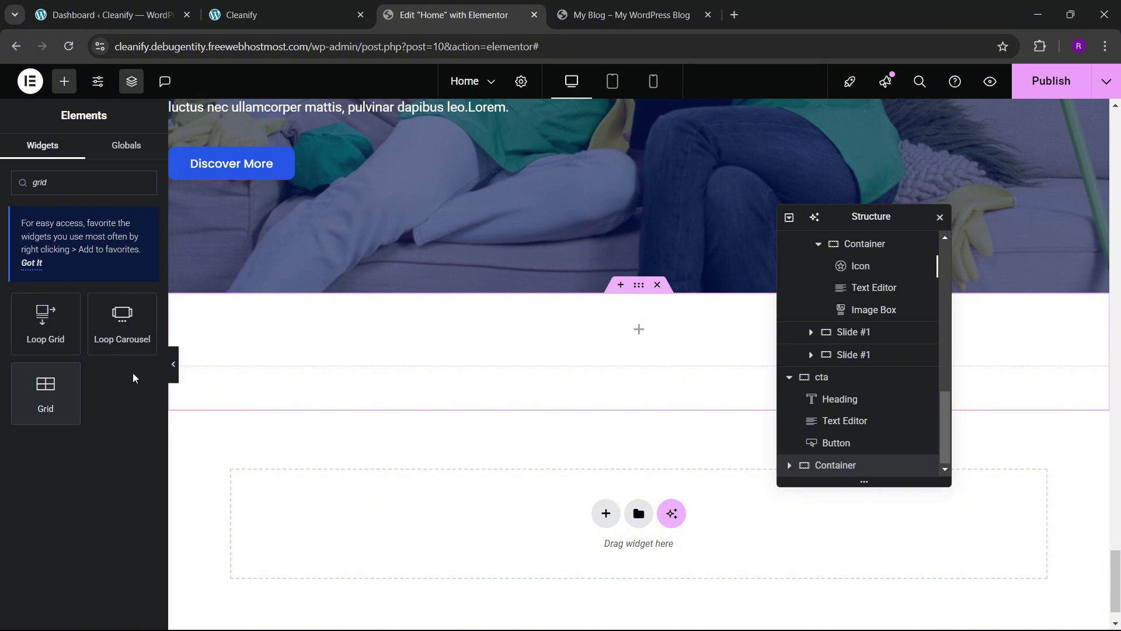
pyautogui.moveTo(61, 385); pyautogui.dragTo(303, 332)
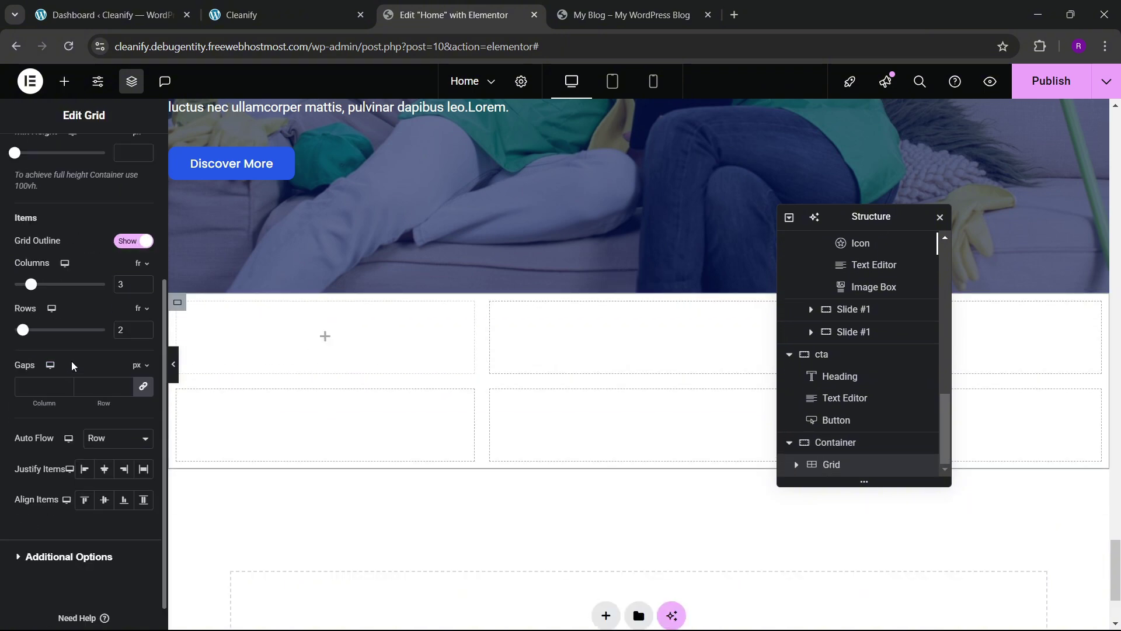
pyautogui.click(145, 333)
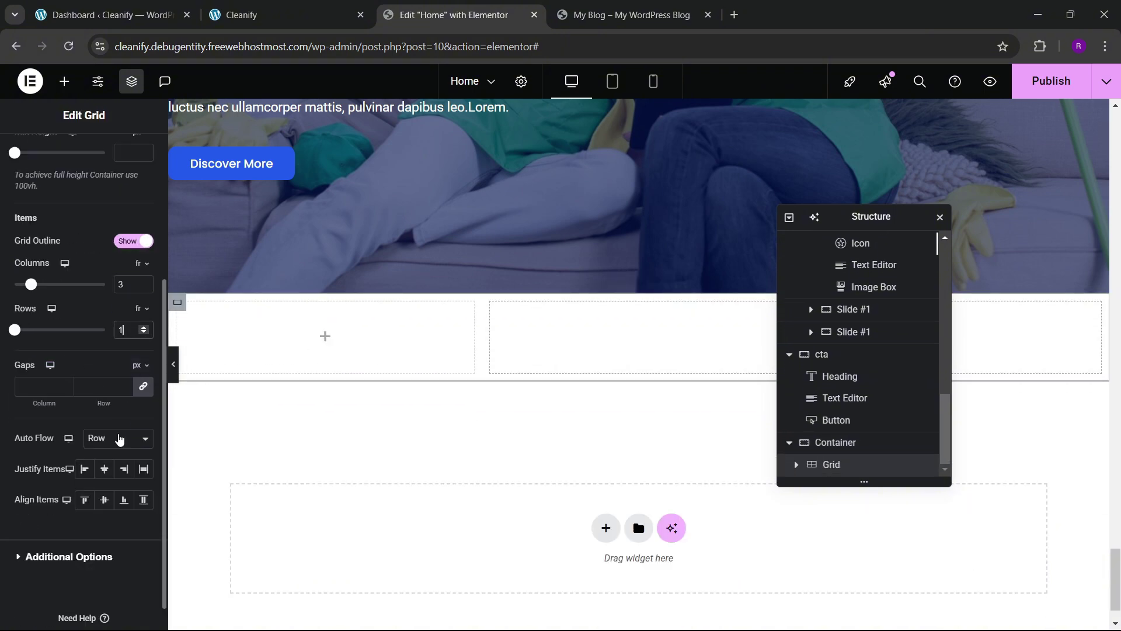
pyautogui.scroll(5, 96, 211)
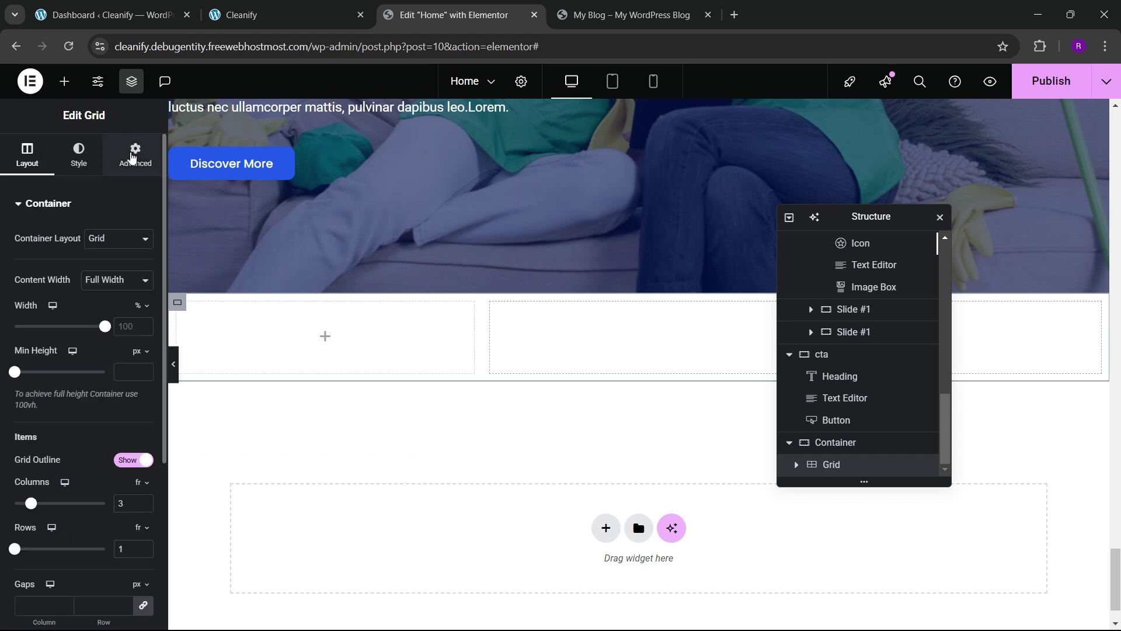
pyautogui.click(136, 153)
# - Add a container to the grid's first cell and set its padding to 0 on all sides
pyautogui.click(64, 81)
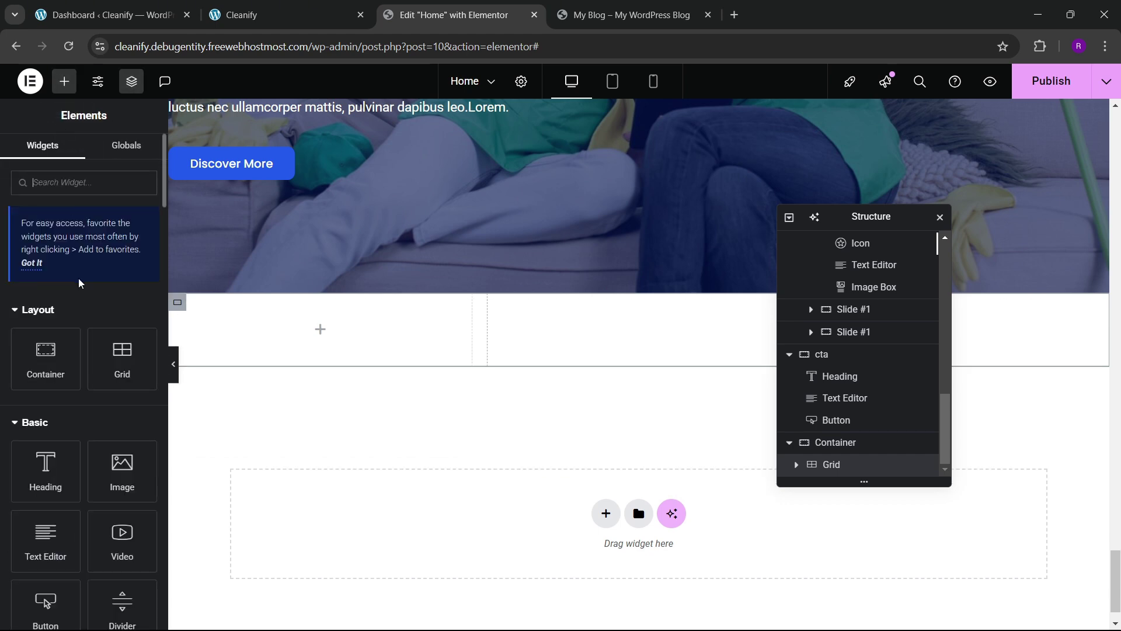
pyautogui.moveTo(56, 343); pyautogui.dragTo(443, 332)
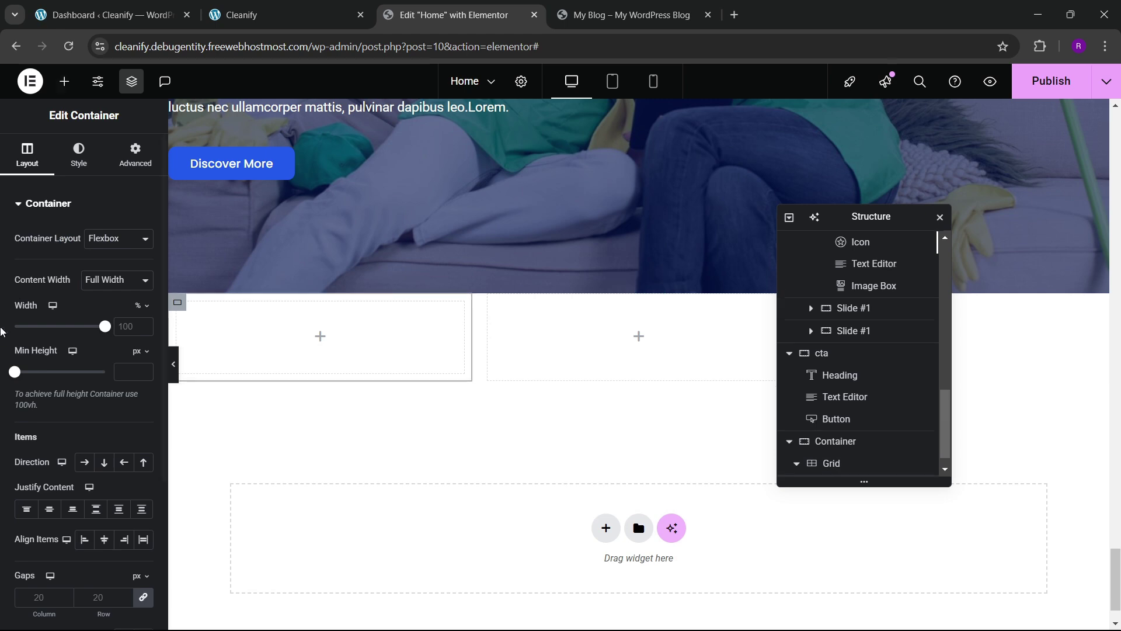
pyautogui.click(132, 154)
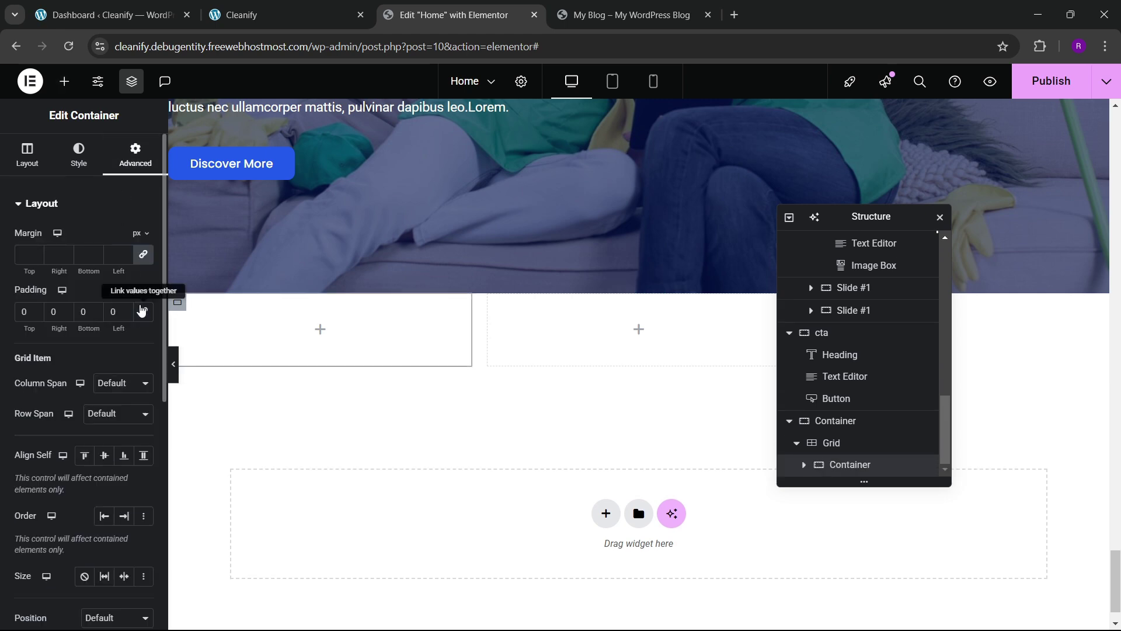
pyautogui.click(280, 7)
pyautogui.click(428, 8)
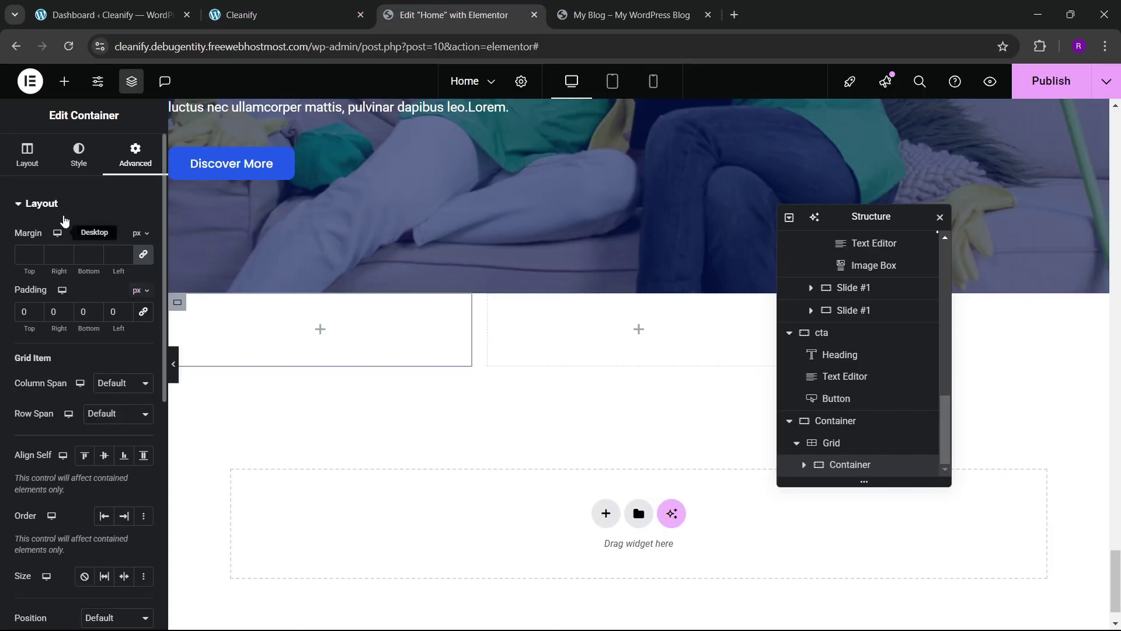
# - Stack the card container's items vertically, centre them on both axes and give the container a white background
pyautogui.click(27, 155)
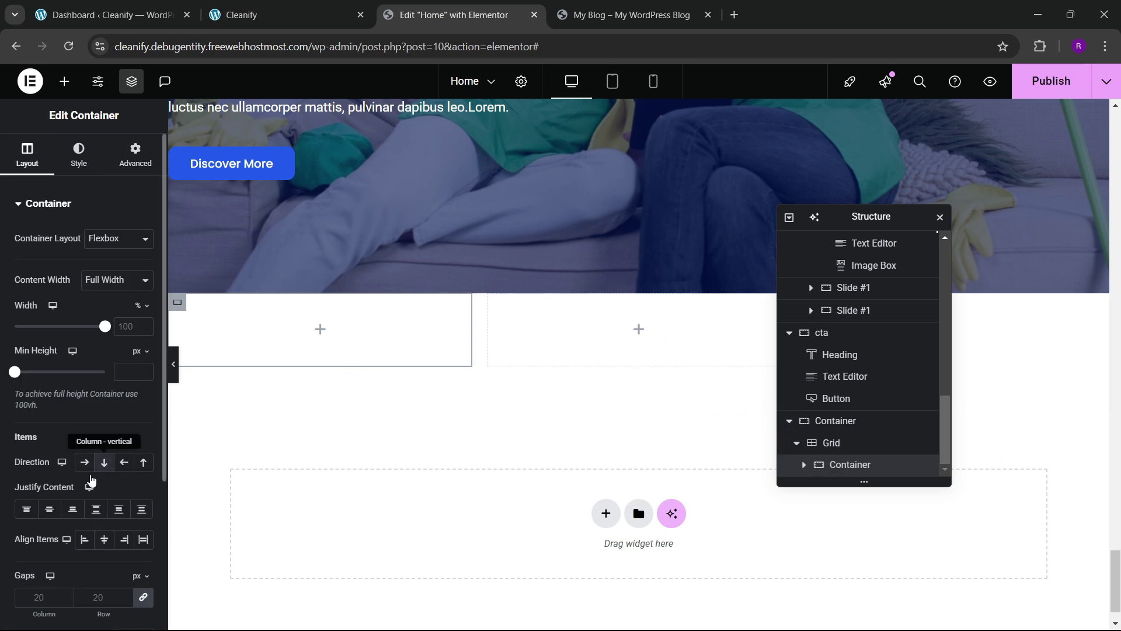
pyautogui.click(49, 509)
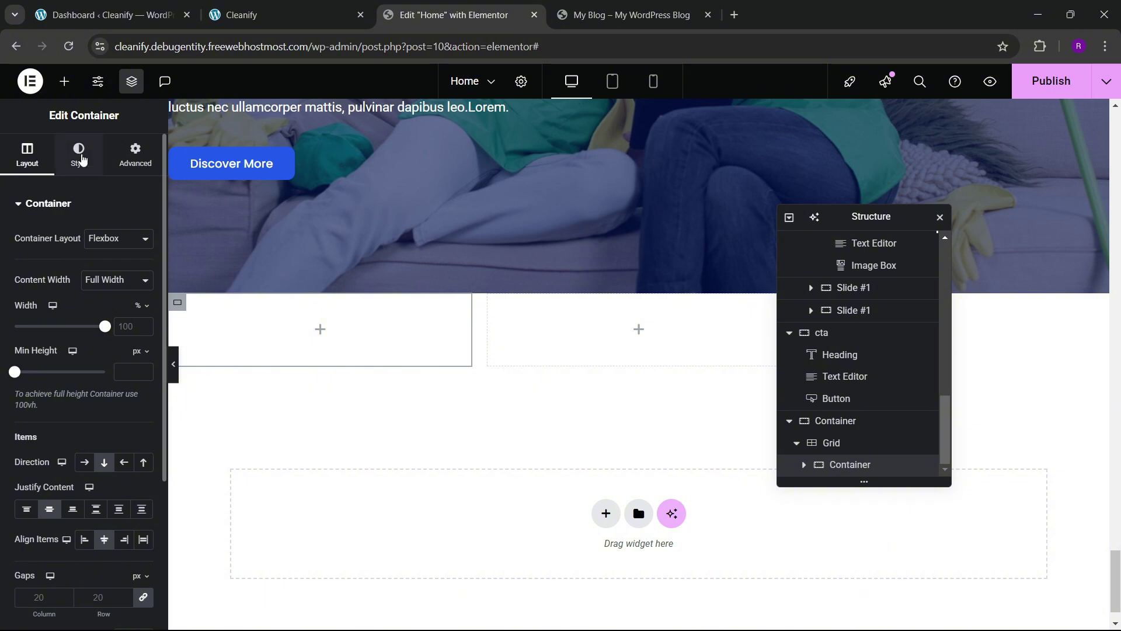
pyautogui.click(81, 158)
pyautogui.click(97, 272)
pyautogui.click(143, 300)
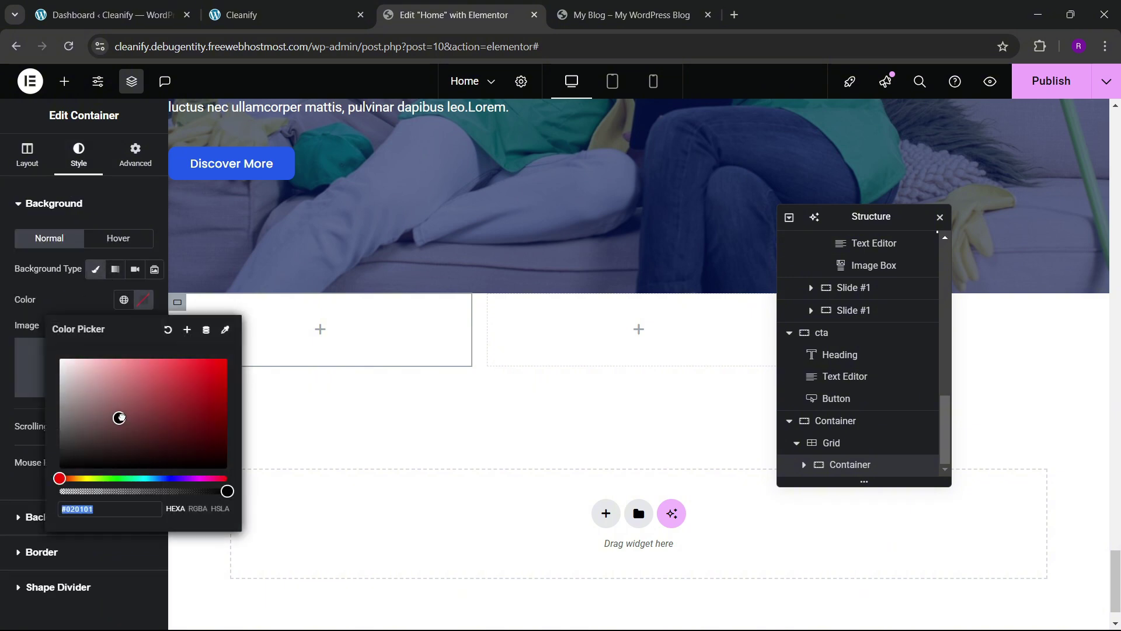
pyautogui.click(318, 7)
pyautogui.click(446, 7)
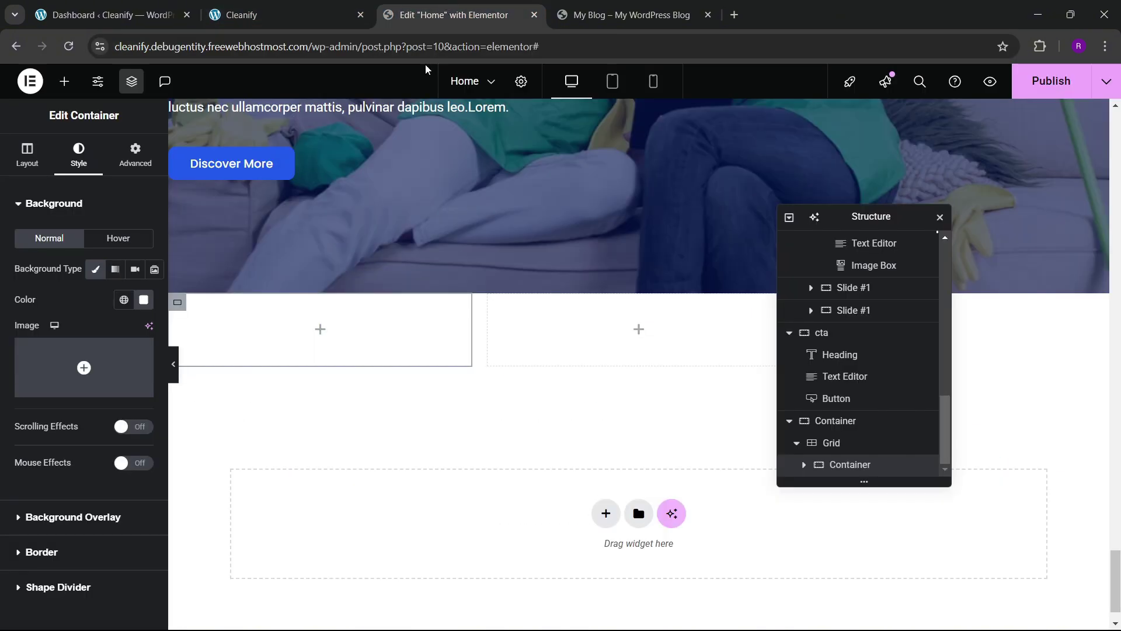
# - Set the card container's padding to 40 px on all sides and compare it with the reference page's pricing card
pyautogui.click(133, 162)
pyautogui.scroll(-3, 83, 377)
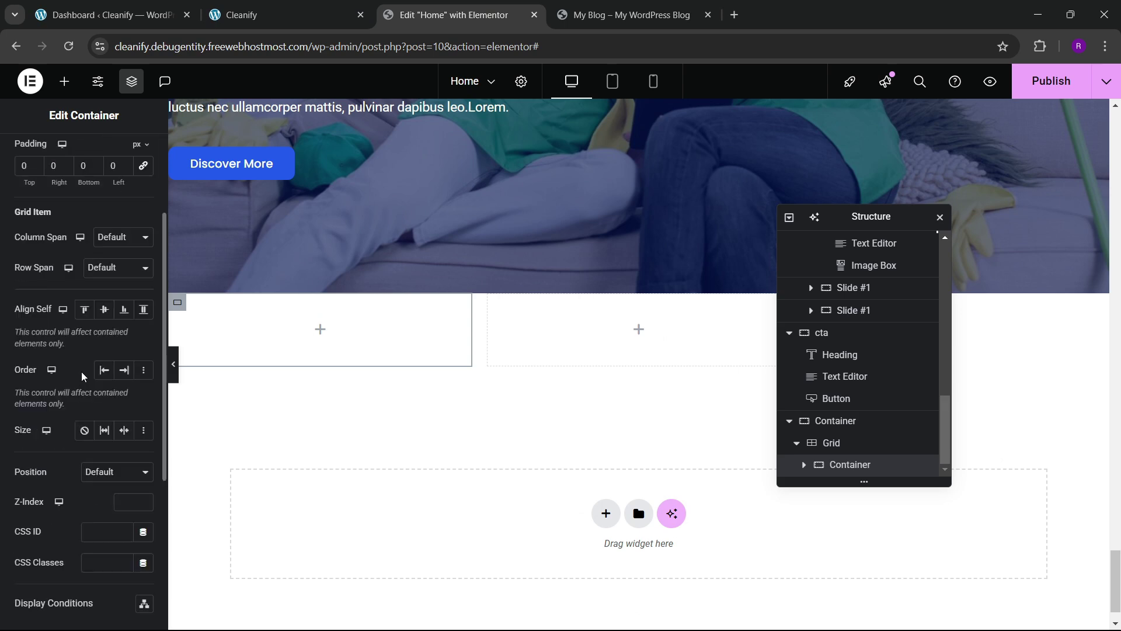
pyautogui.scroll(3, 143, 302)
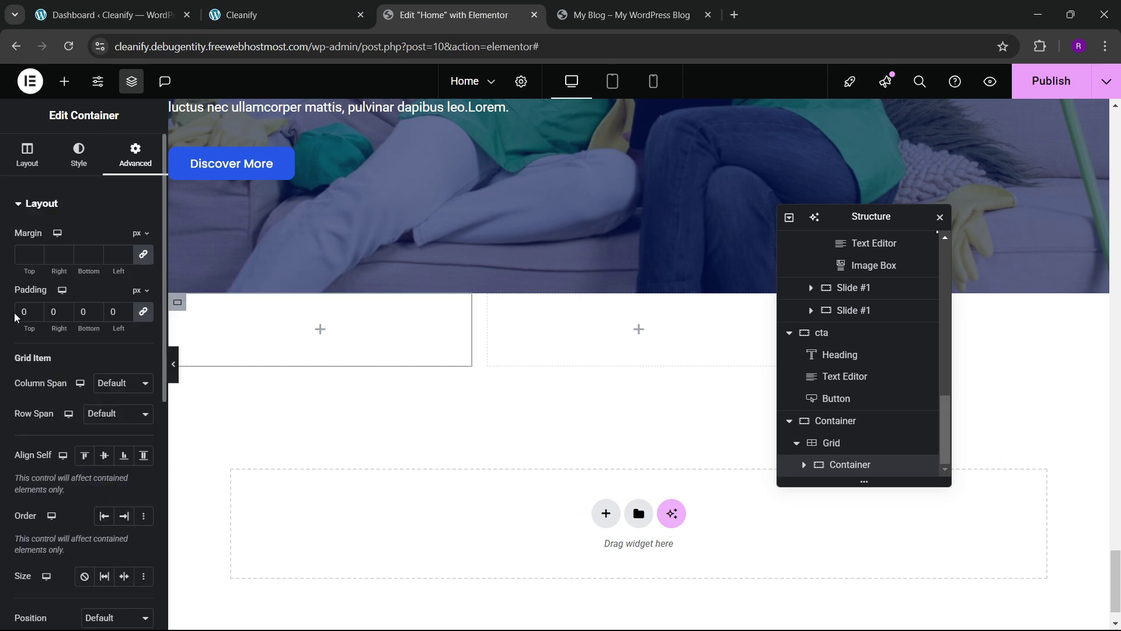
pyautogui.write('4')
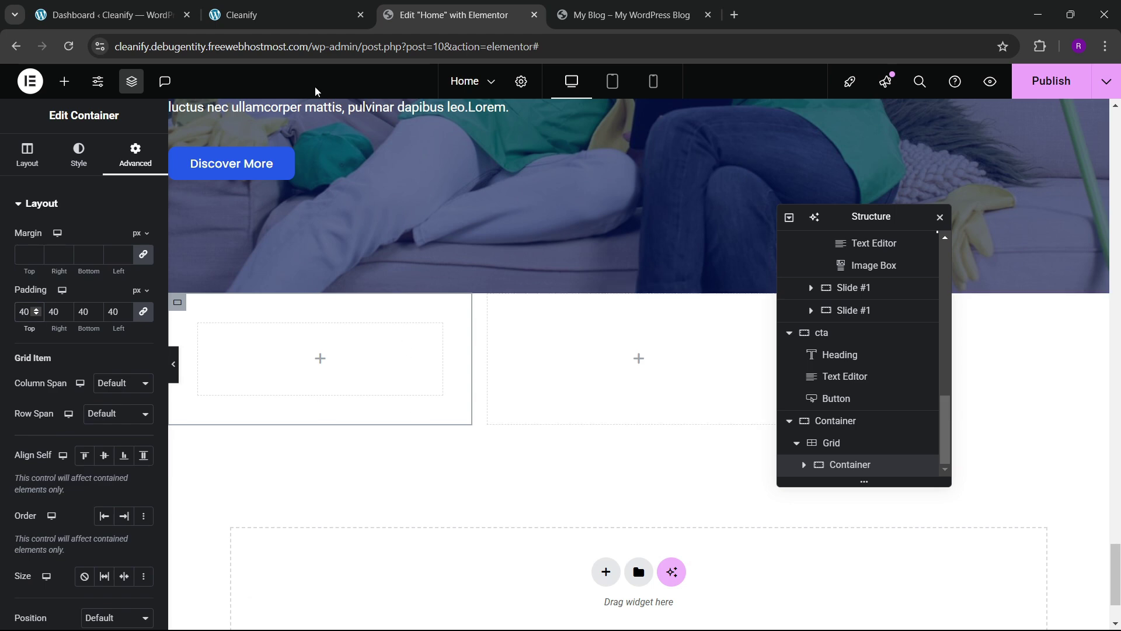
pyautogui.click(299, 17)
pyautogui.click(412, 8)
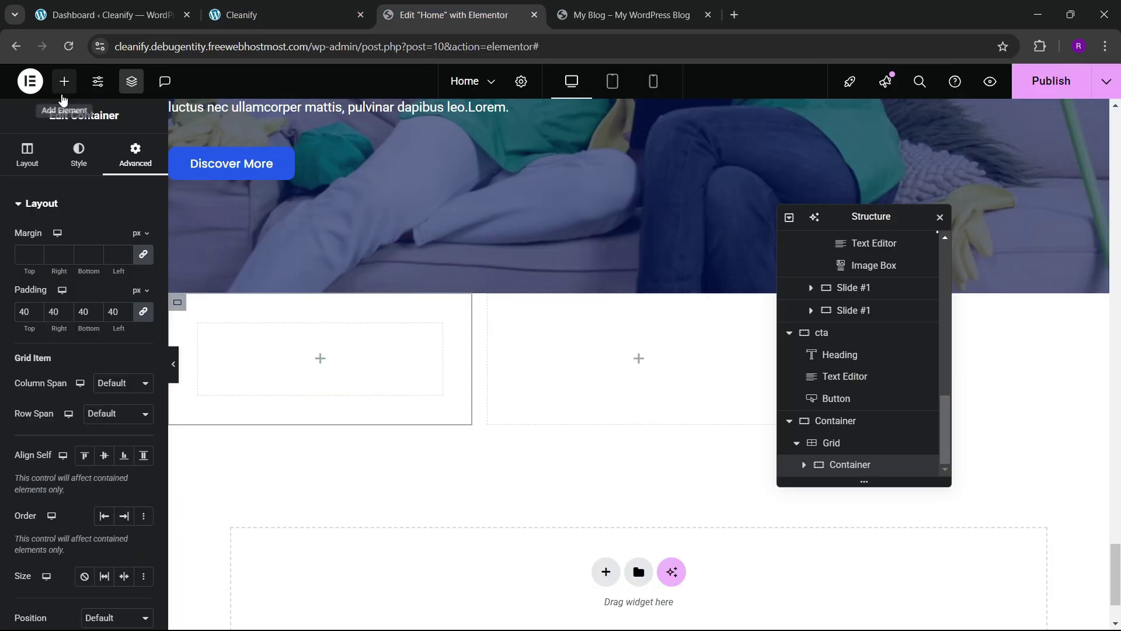
# - Add a Heading widget with the title Daily to the first card container
pyautogui.click(64, 87)
pyautogui.moveTo(45, 465); pyautogui.dragTo(286, 373)
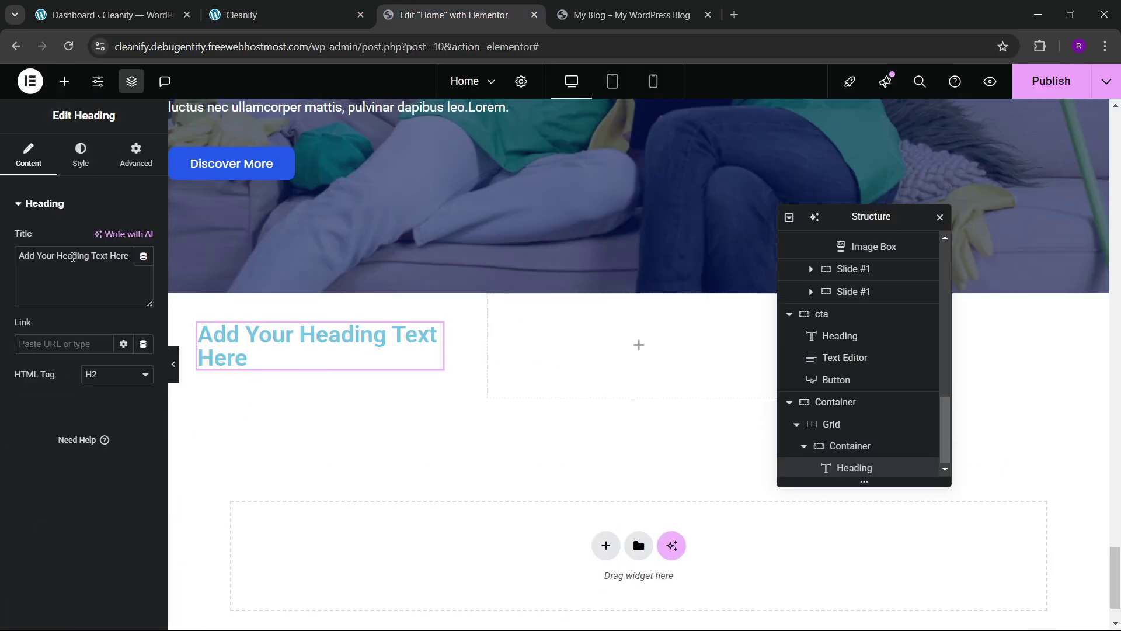
pyautogui.doubleClick(71, 257)
pyautogui.press('BackSpace')
pyautogui.write('Daily')
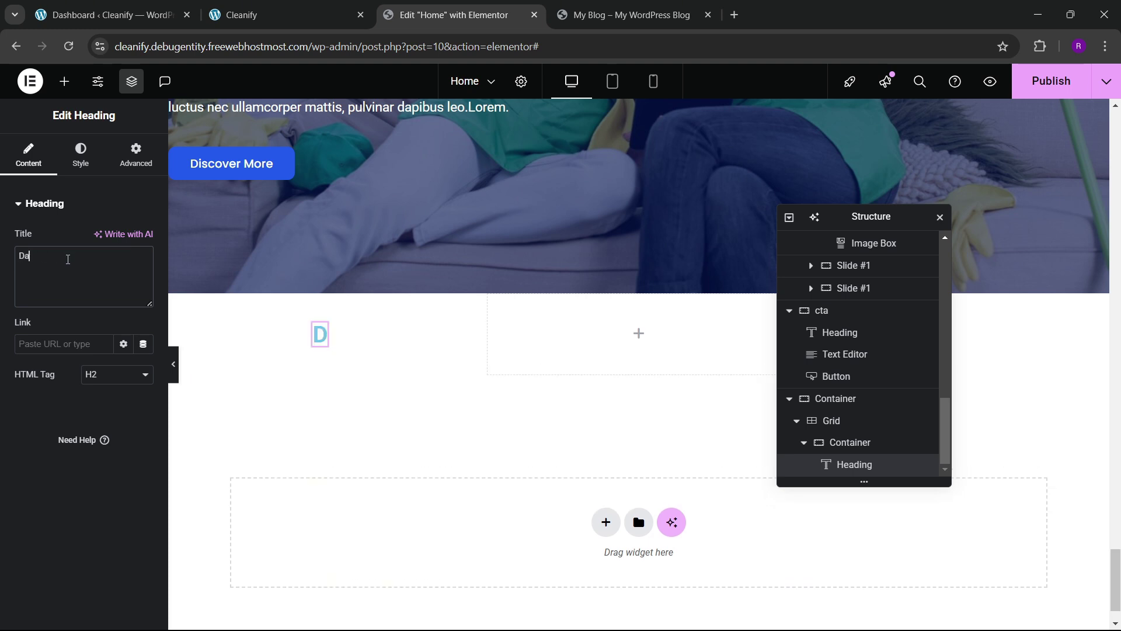
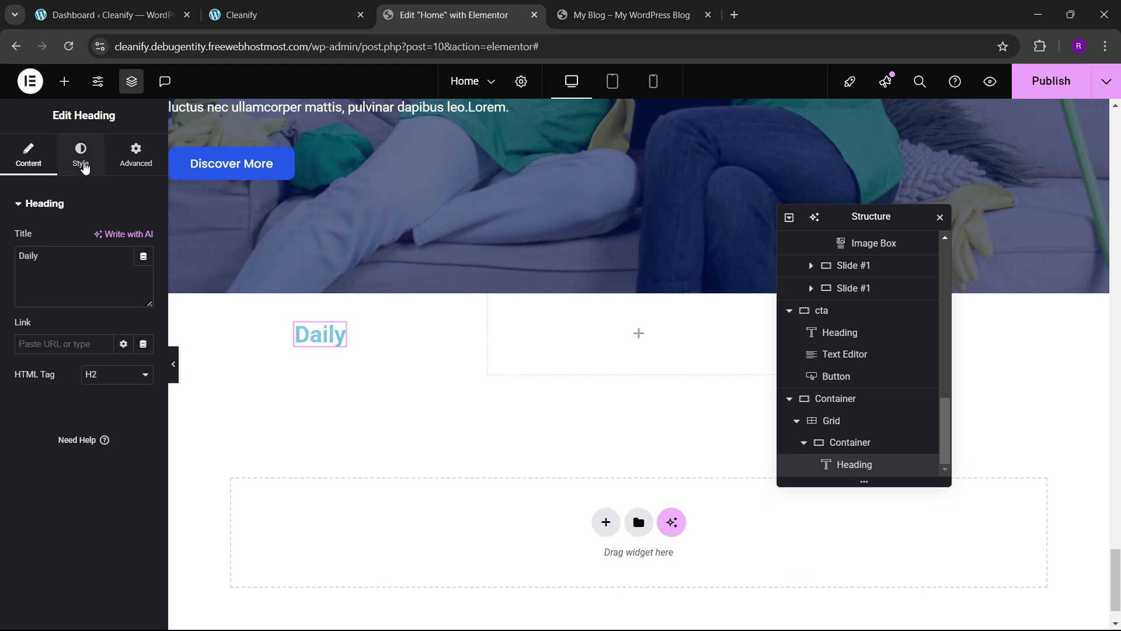
# - Set the Daily heading's font family to Poppins and its text colour to the global colour theme black
pyautogui.click(81, 155)
pyautogui.click(142, 281)
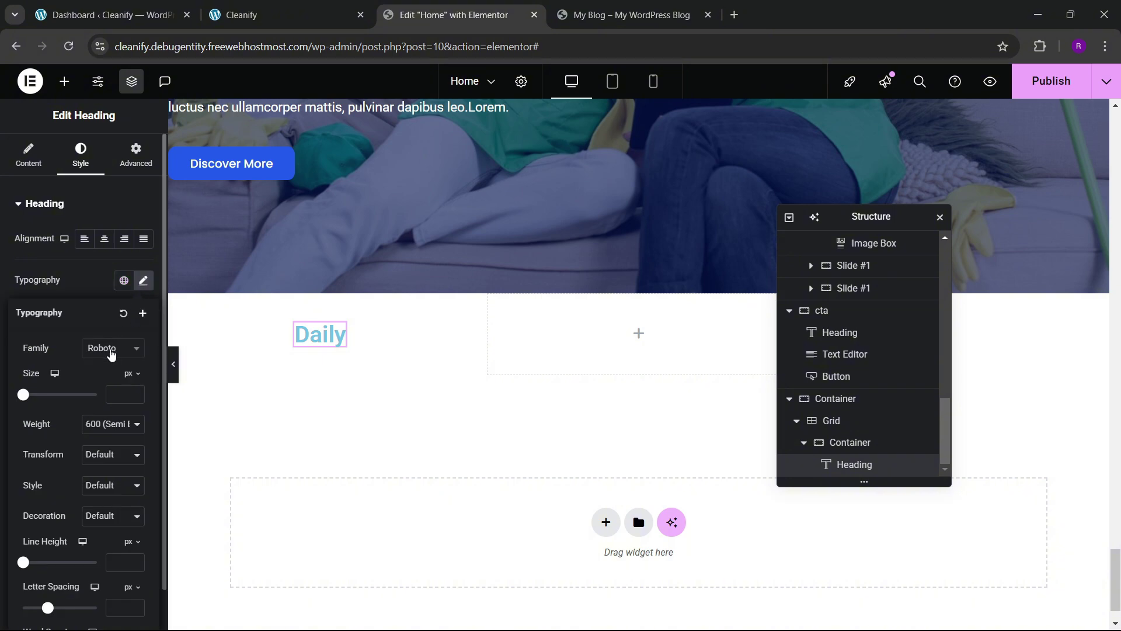
pyautogui.click(112, 349)
pyautogui.write('poppins')
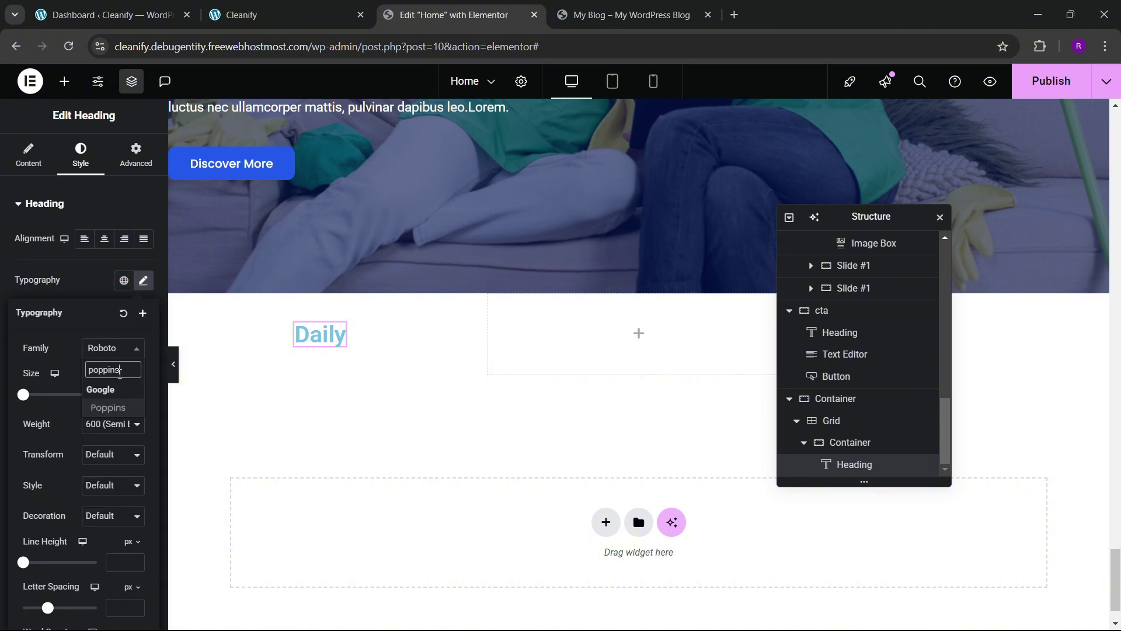
pyautogui.press('Return')
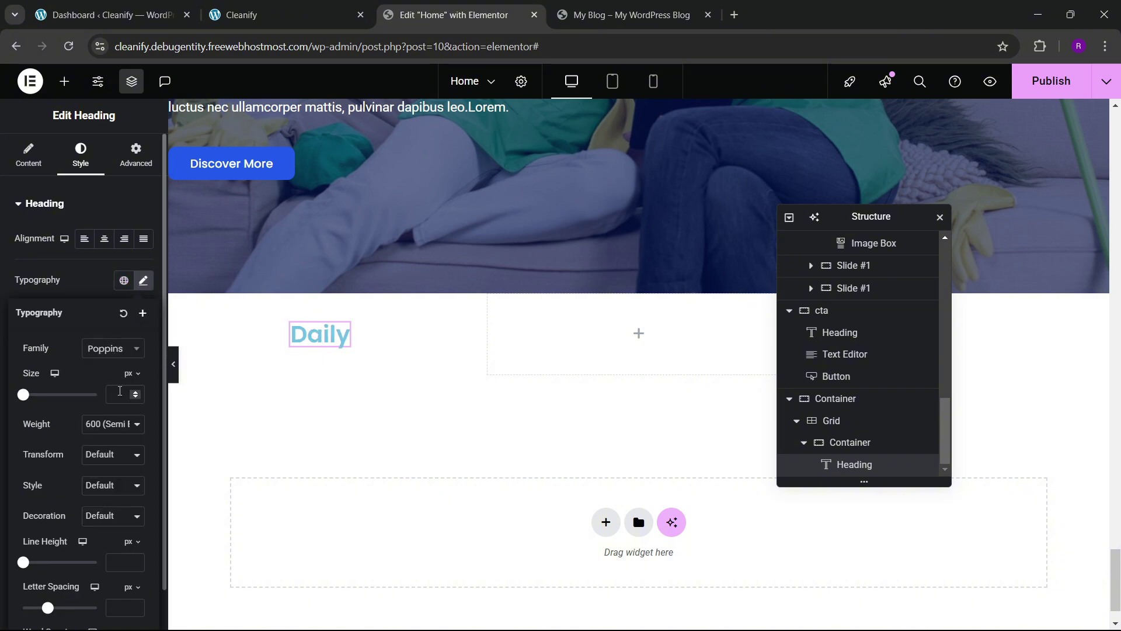
pyautogui.click(90, 283)
pyautogui.click(123, 444)
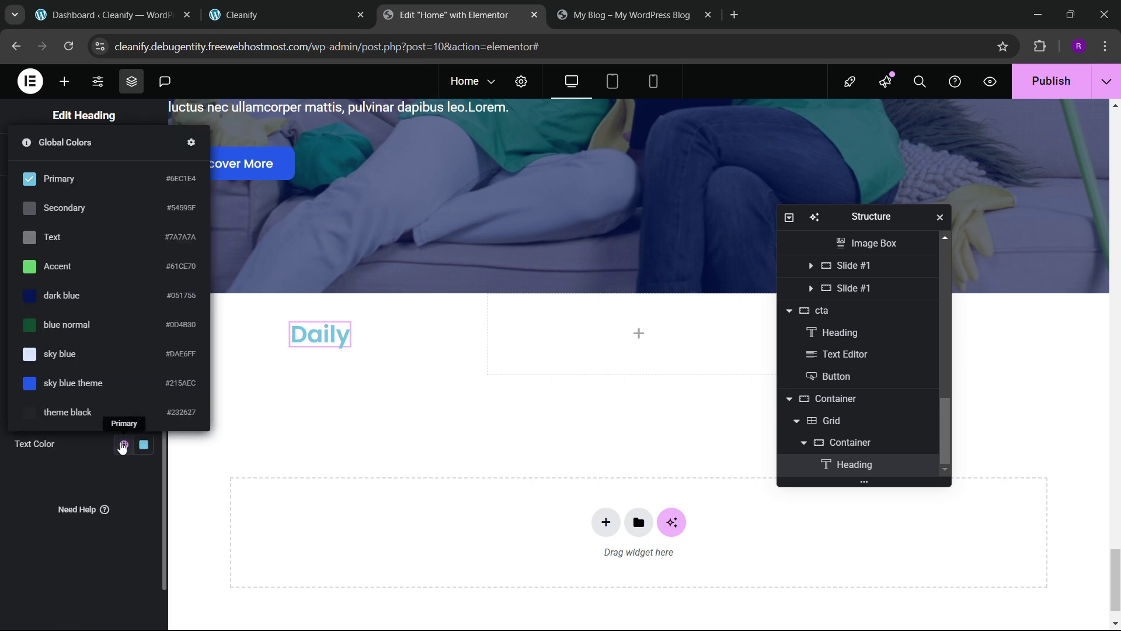
pyautogui.click(92, 405)
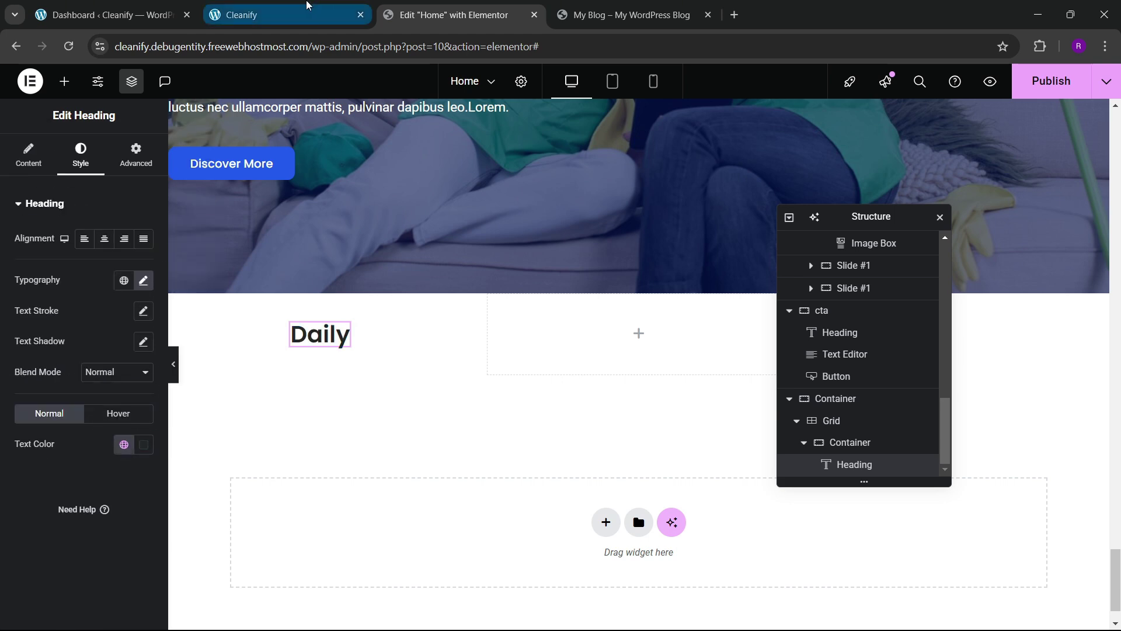
# - Copy the lorem ipsum text widget from the client testimonials section and paste it below the Daily heading
pyautogui.click(315, 15)
pyautogui.click(458, 15)
pyautogui.click(292, 14)
pyautogui.click(396, 13)
pyautogui.scroll(10, 450, 345)
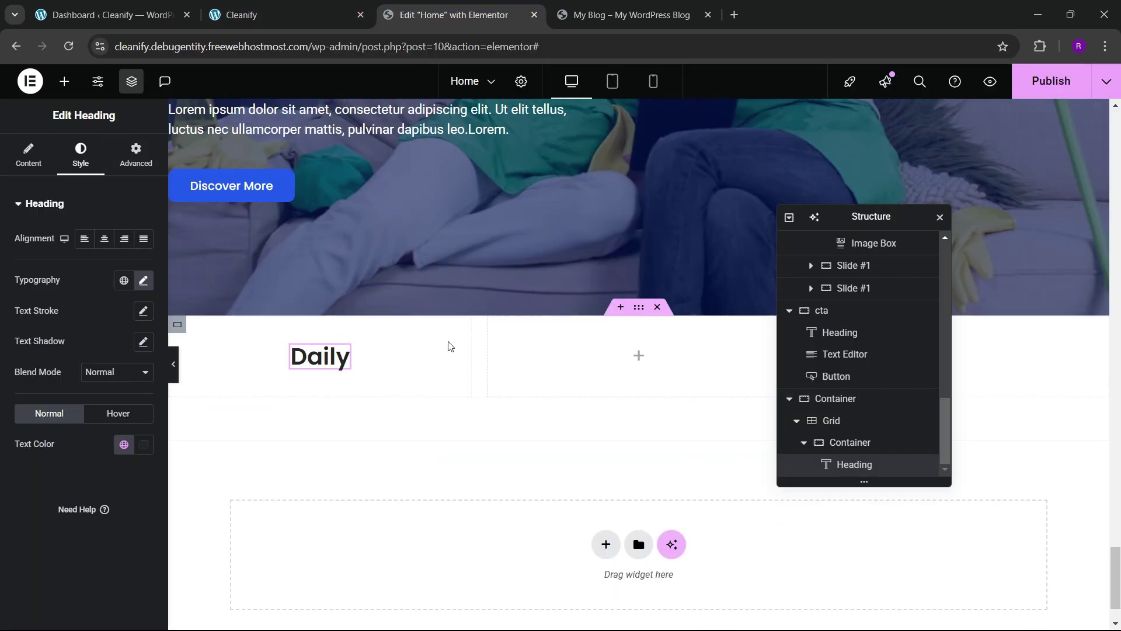
pyautogui.scroll(-8, 407, 356)
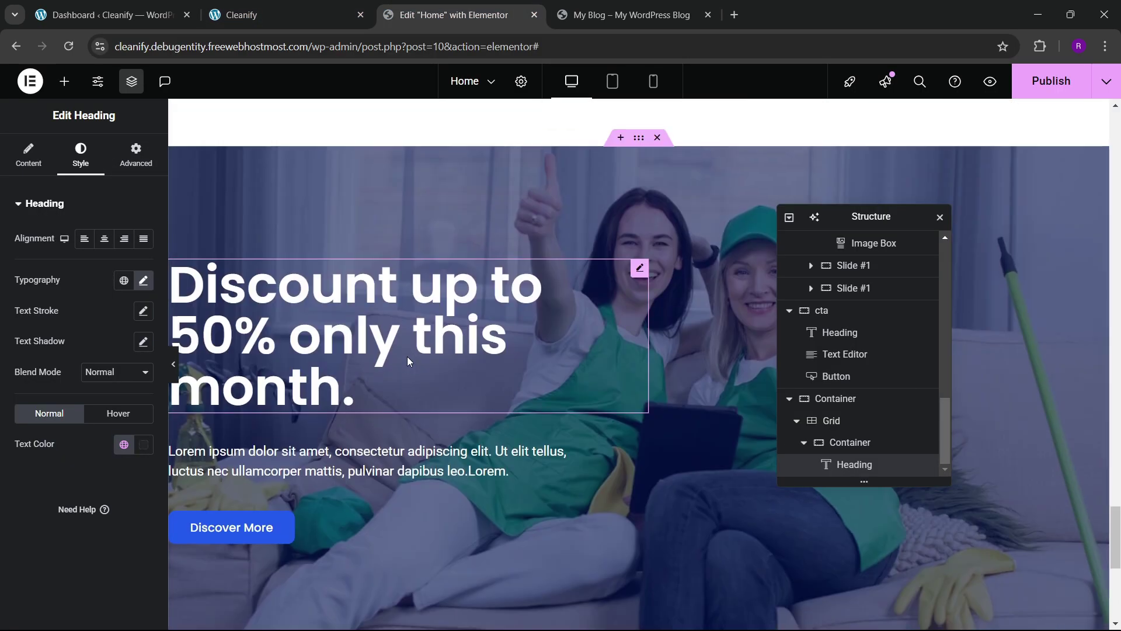
pyautogui.scroll(6, 407, 356)
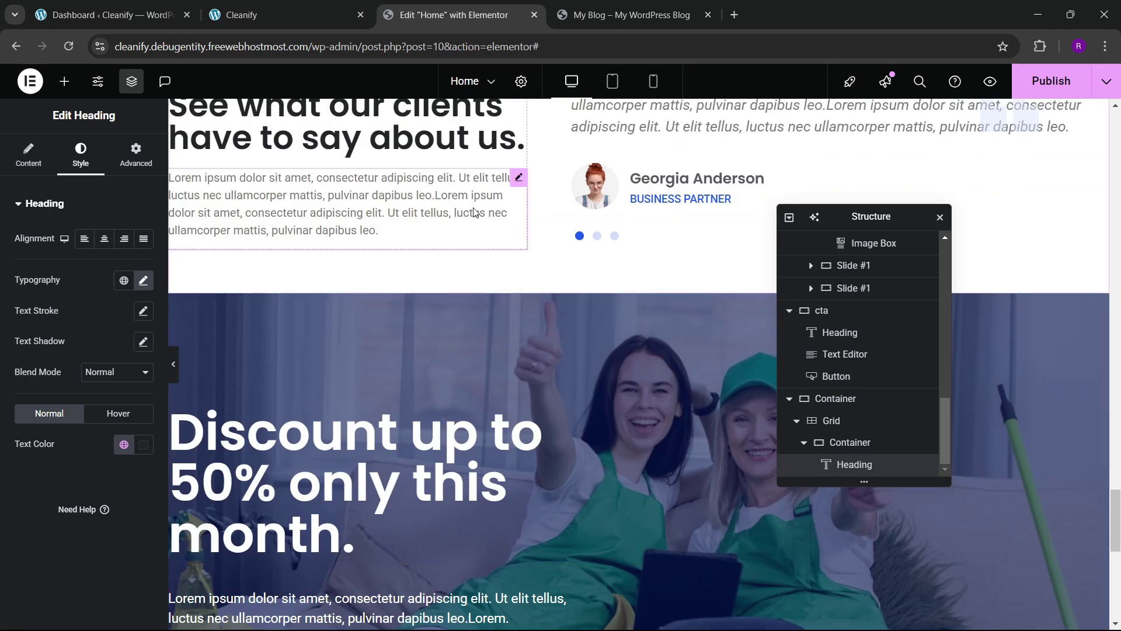
pyautogui.rightClick(461, 213)
pyautogui.click(506, 282)
pyautogui.scroll(-7, 485, 302)
pyautogui.scroll(-1, 486, 302)
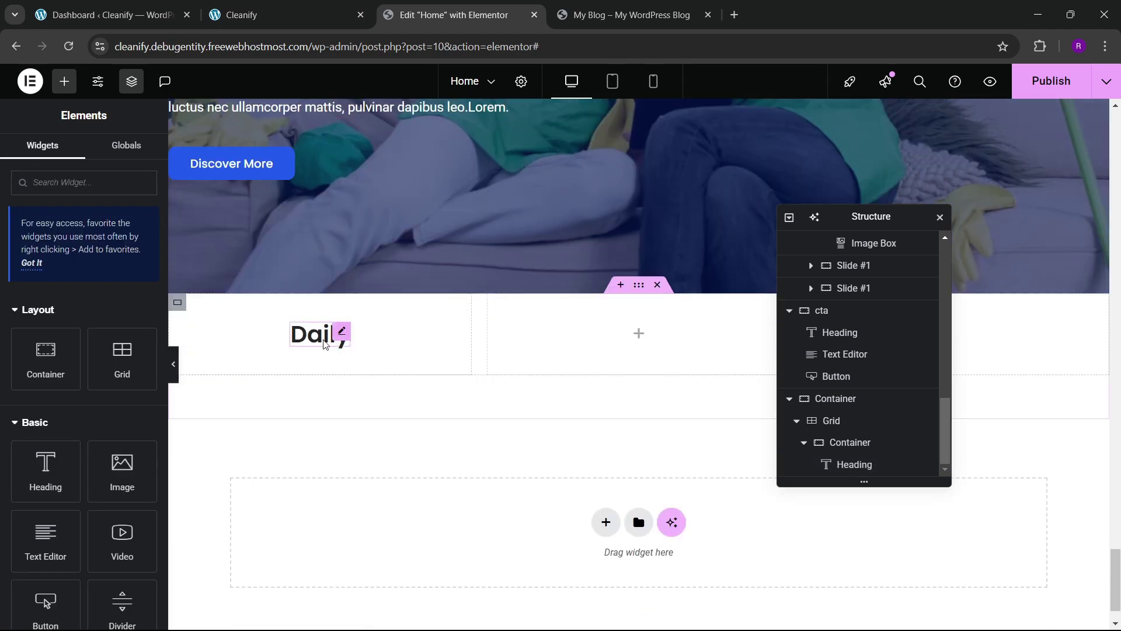
pyautogui.rightClick(324, 339)
pyautogui.click(350, 398)
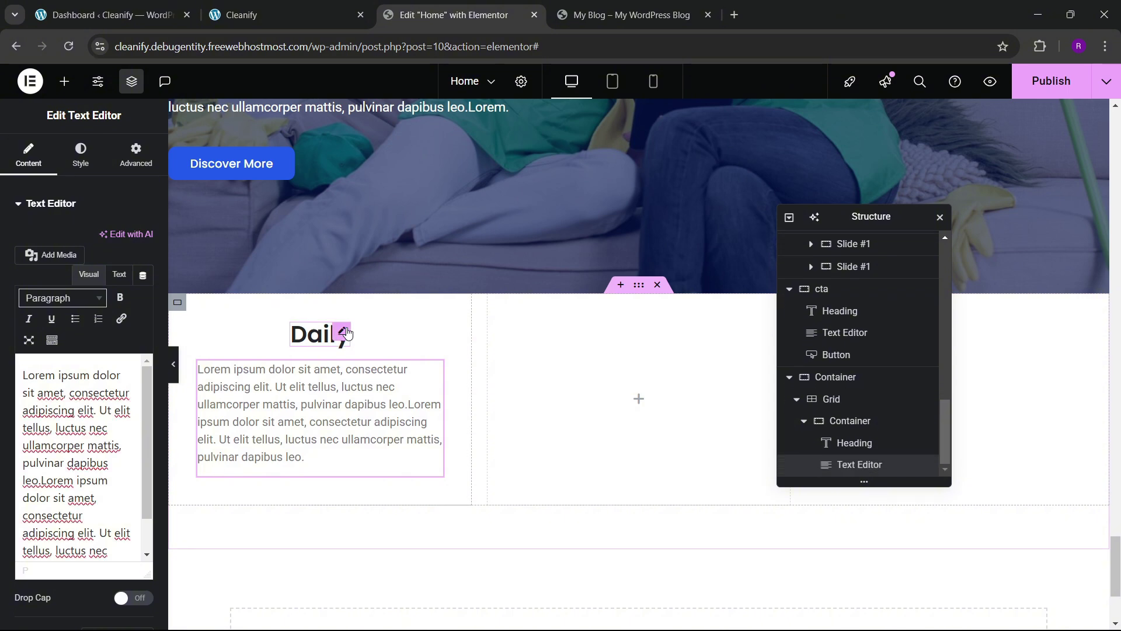
# - Set the Daily heading's font size to 34 px and compare it with the reference page's pricing card
pyautogui.click(338, 335)
pyautogui.click(142, 281)
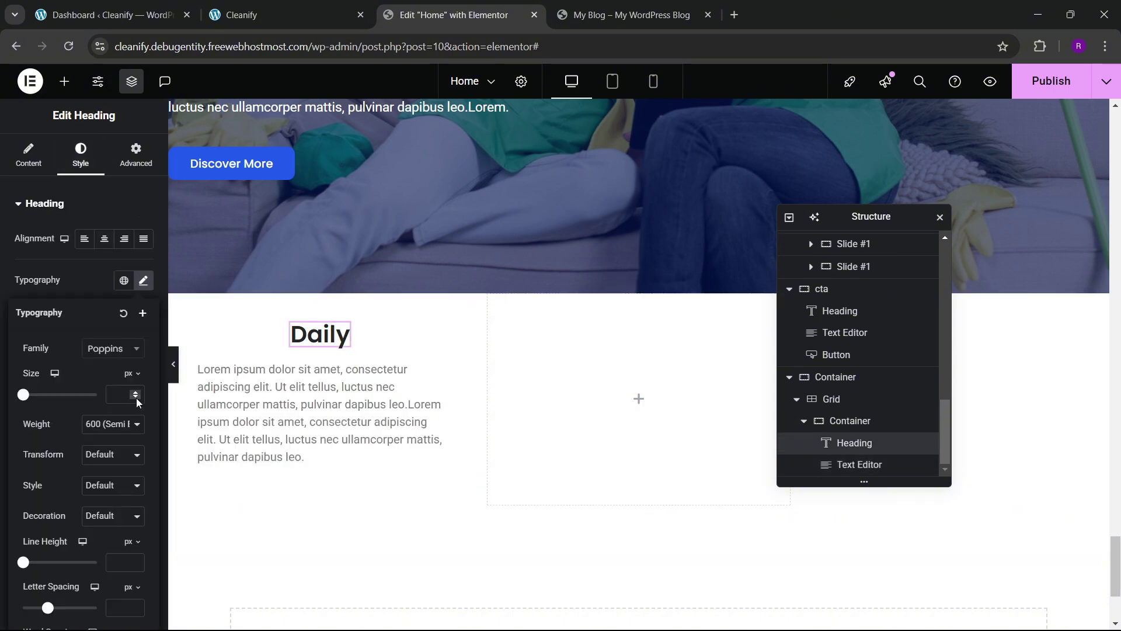
pyautogui.click(136, 390)
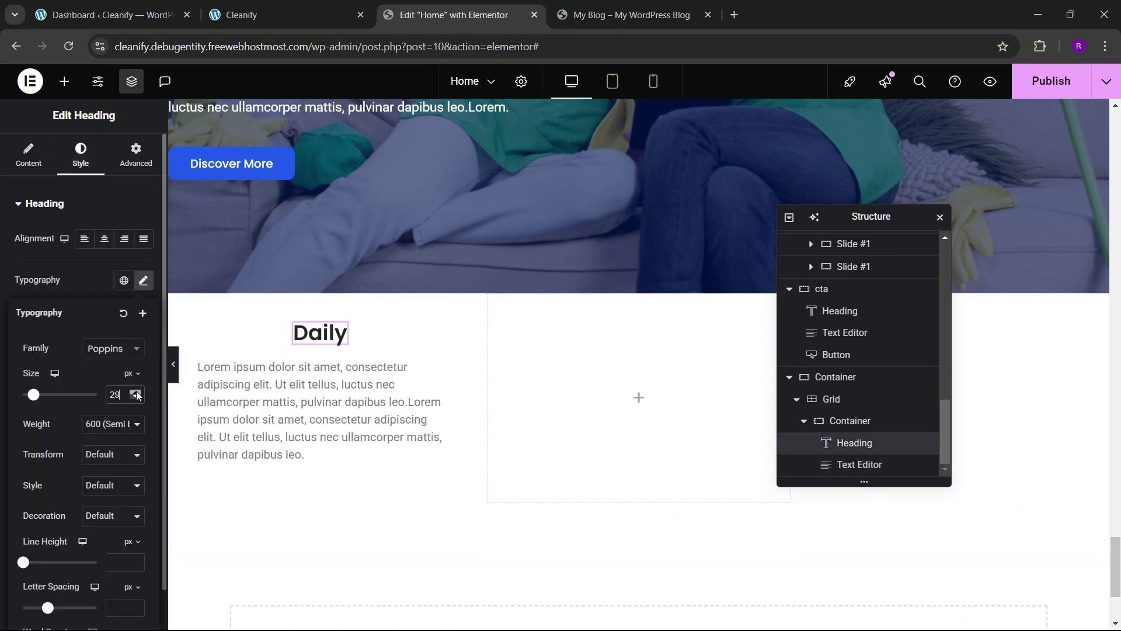
pyautogui.click(136, 390)
pyautogui.click(136, 398)
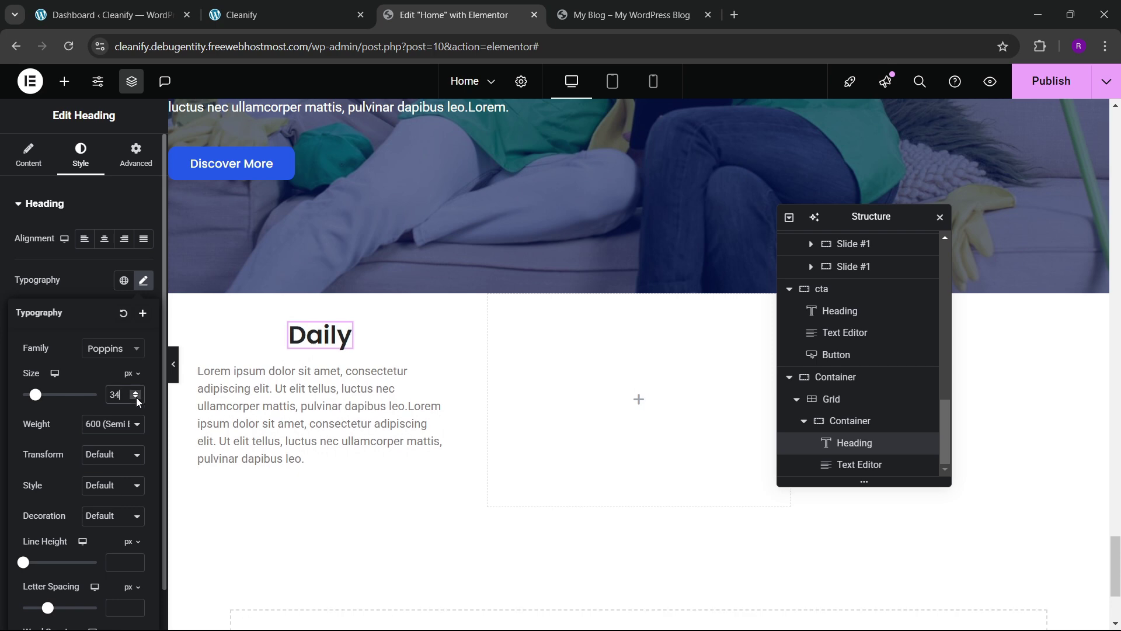
pyautogui.click(242, 14)
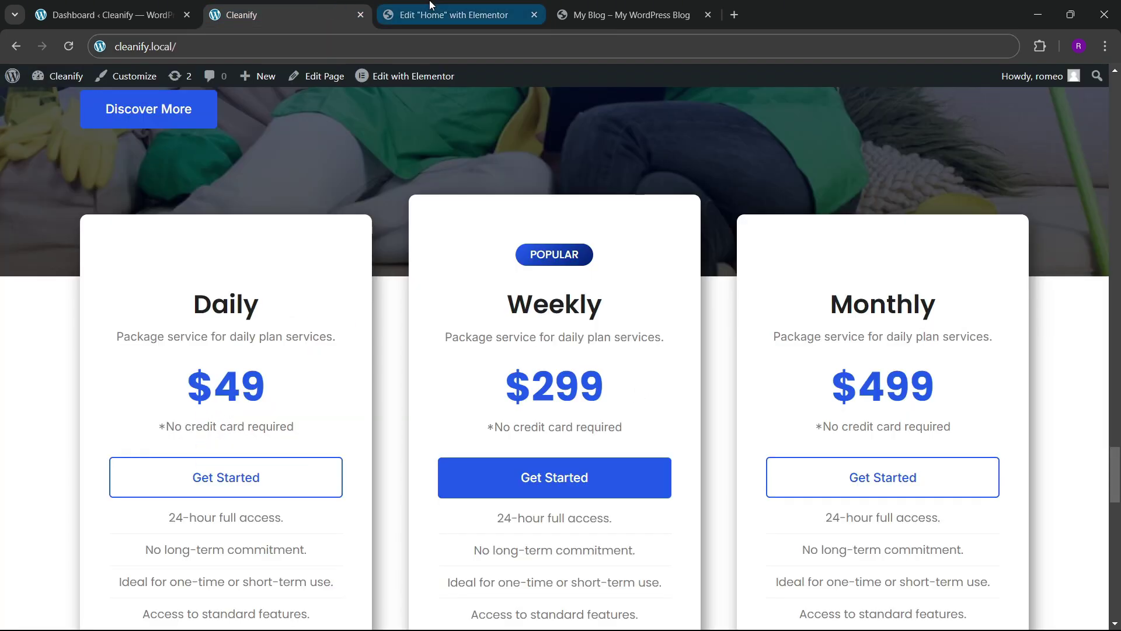
# - Clear the custom font size of the Daily heading in the Elementor editor
pyautogui.click(454, 15)
pyautogui.press('BackSpace')
pyautogui.press('BackSpace')
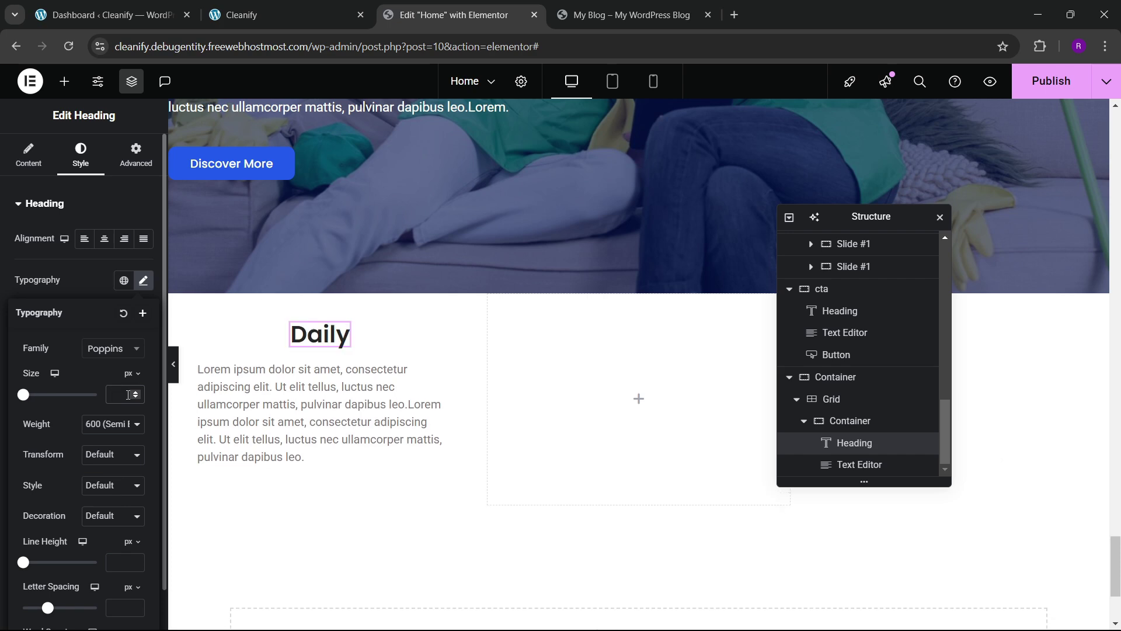
# - Replace the lorem ipsum below the Daily heading with the reference card's text "Package service for daily plan services."
pyautogui.click(242, 15)
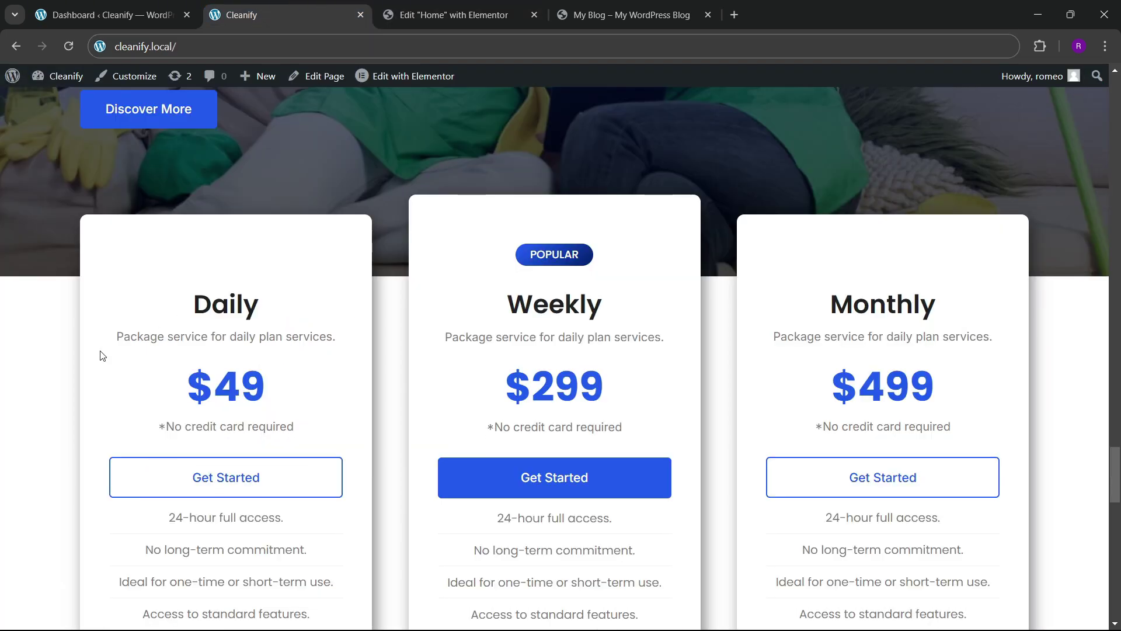
pyautogui.moveTo(115, 343); pyautogui.dragTo(341, 339)
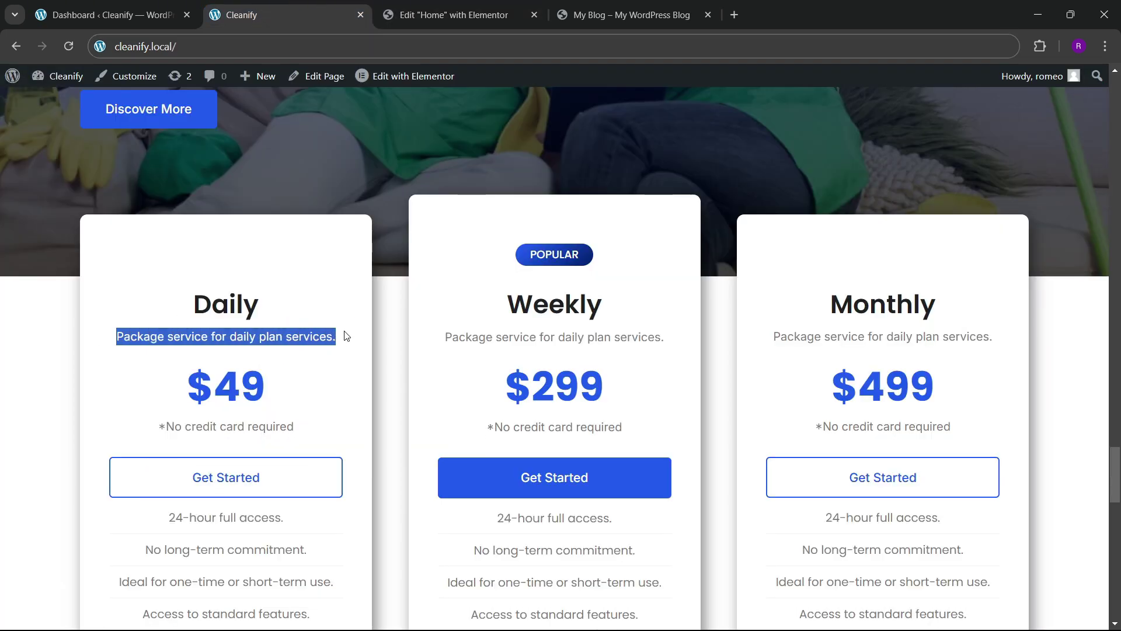
pyautogui.click(450, 14)
pyautogui.click(304, 409)
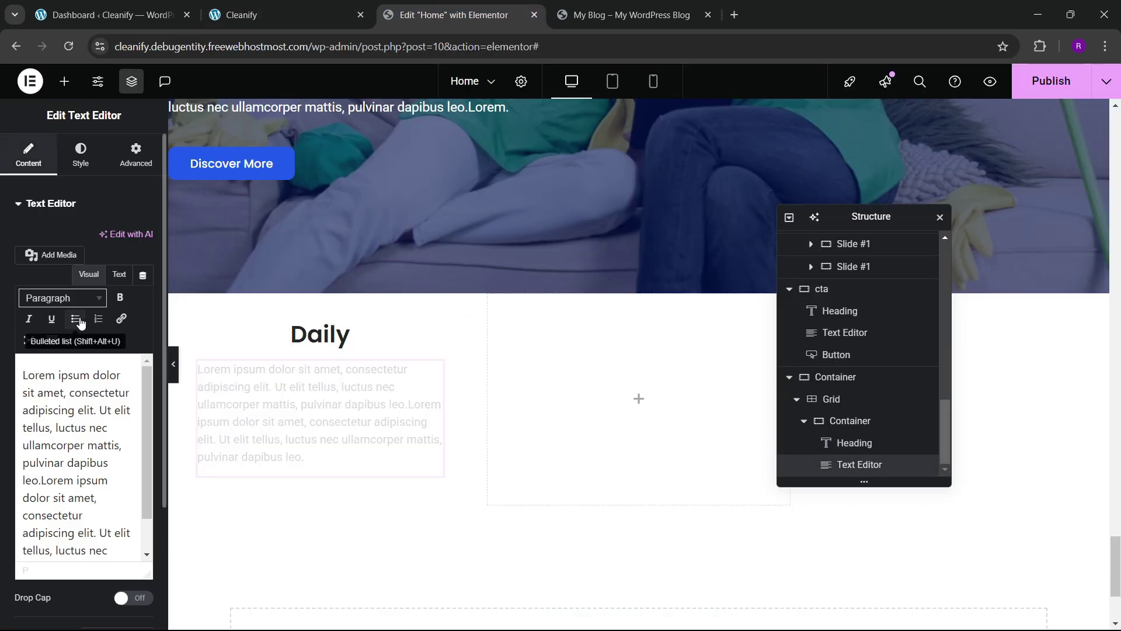
pyautogui.click(119, 274)
pyautogui.tripleClick(71, 390)
pyautogui.hotkey('ctrl', 'v')
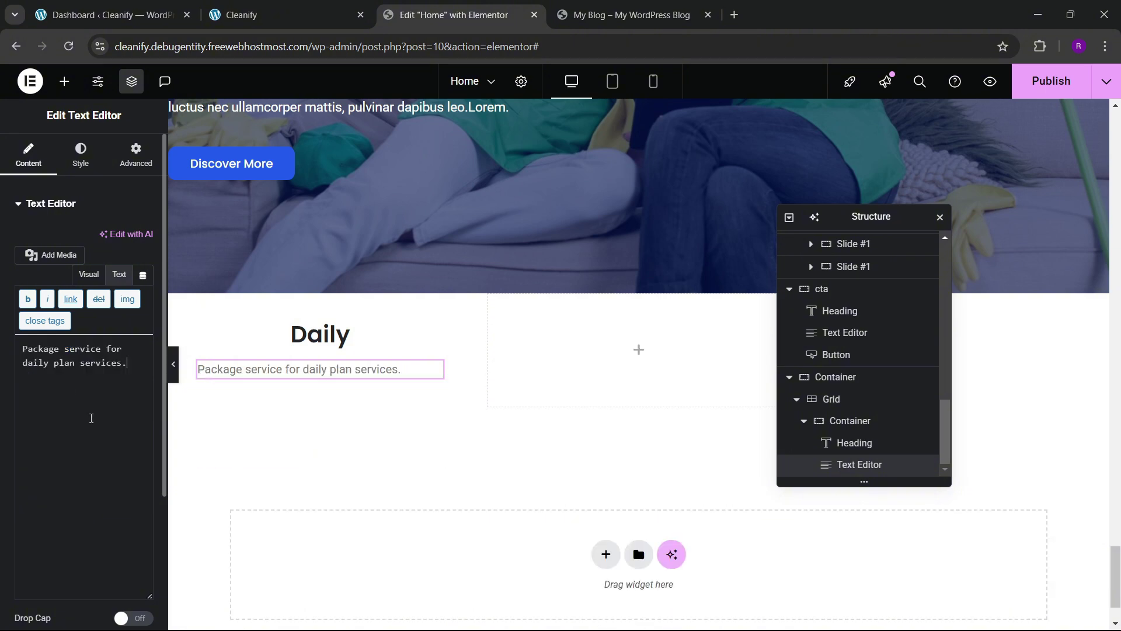
# - Centre-align the package description and compare it with the reference page's Daily card
pyautogui.click(82, 157)
pyautogui.click(105, 239)
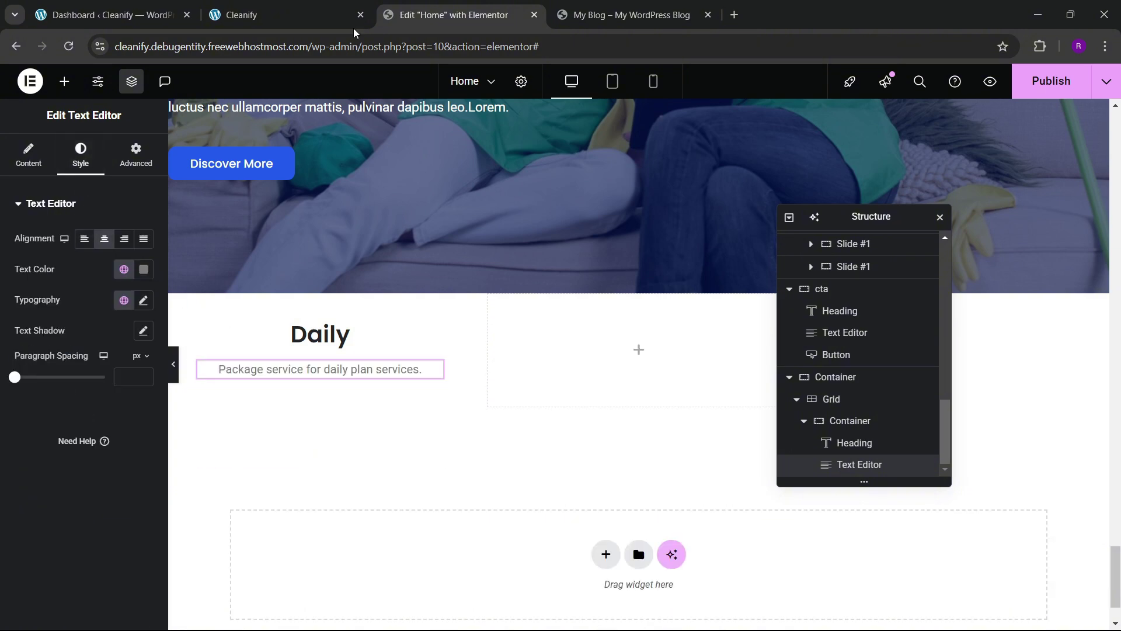
pyautogui.click(309, 13)
pyautogui.click(439, 12)
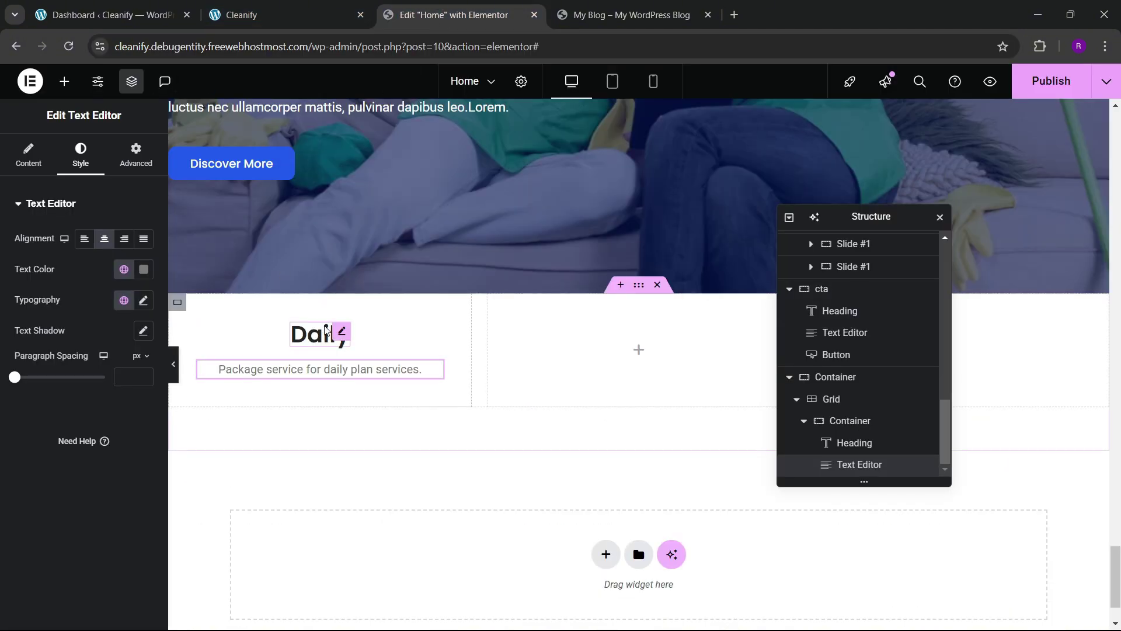
# - Copy the Daily heading, paste it below the package description and change its title to $49
pyautogui.rightClick(330, 338)
pyautogui.press('Escape')
pyautogui.rightClick(298, 380)
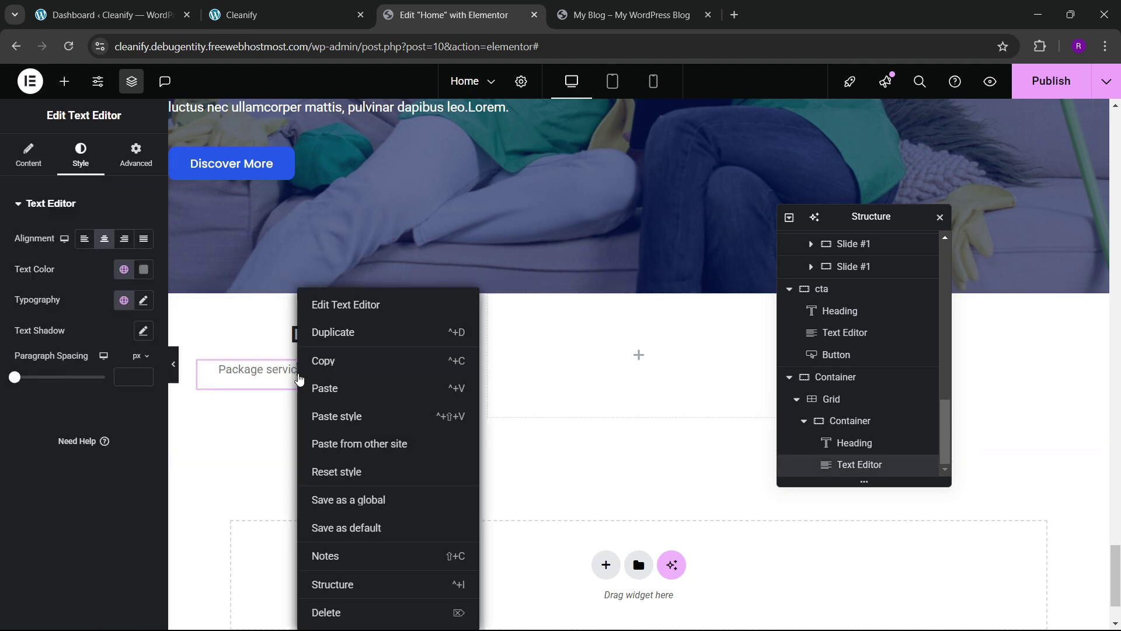
pyautogui.click(327, 389)
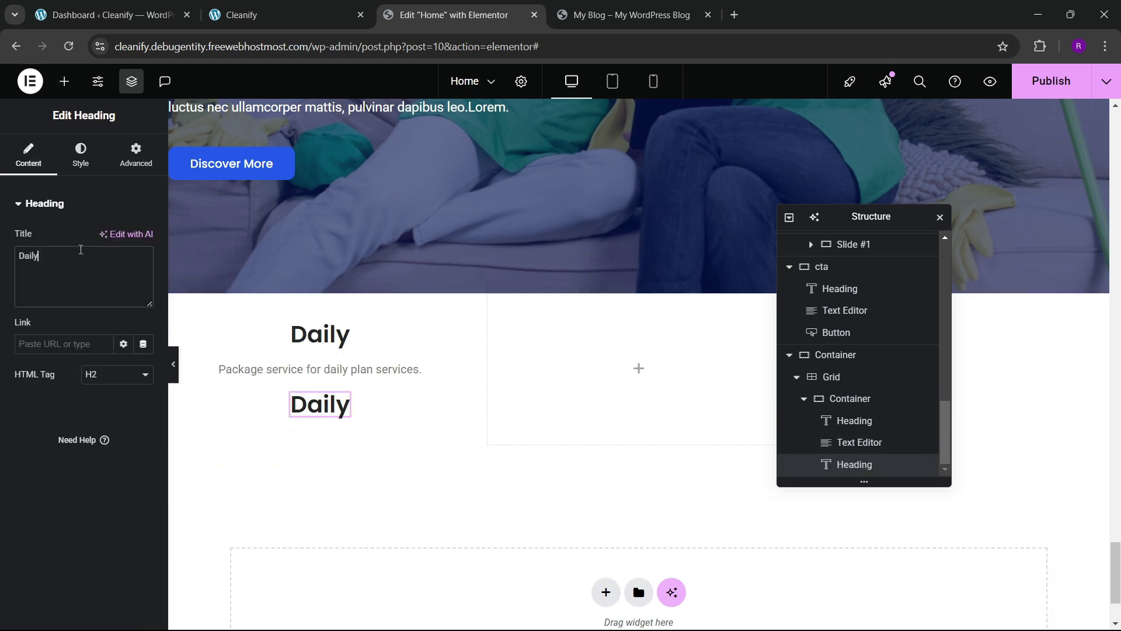
pyautogui.press('BackSpace')
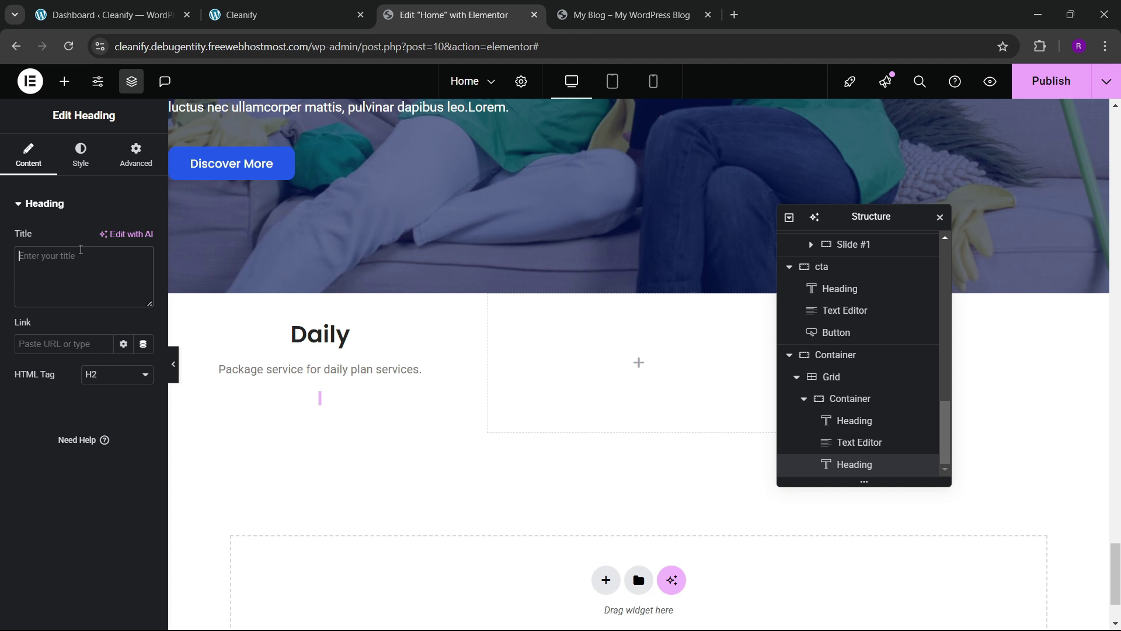
pyautogui.write('$49')
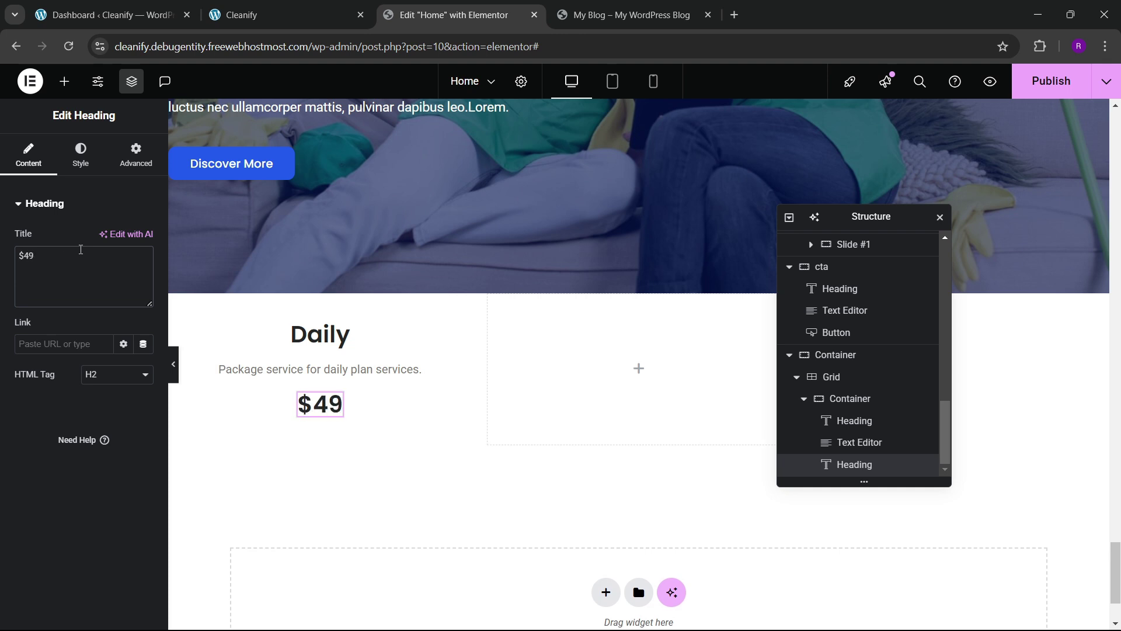
# - Set the $49 heading's font weight to 700 (Bold) and its size to 40 px
pyautogui.click(81, 154)
pyautogui.click(143, 280)
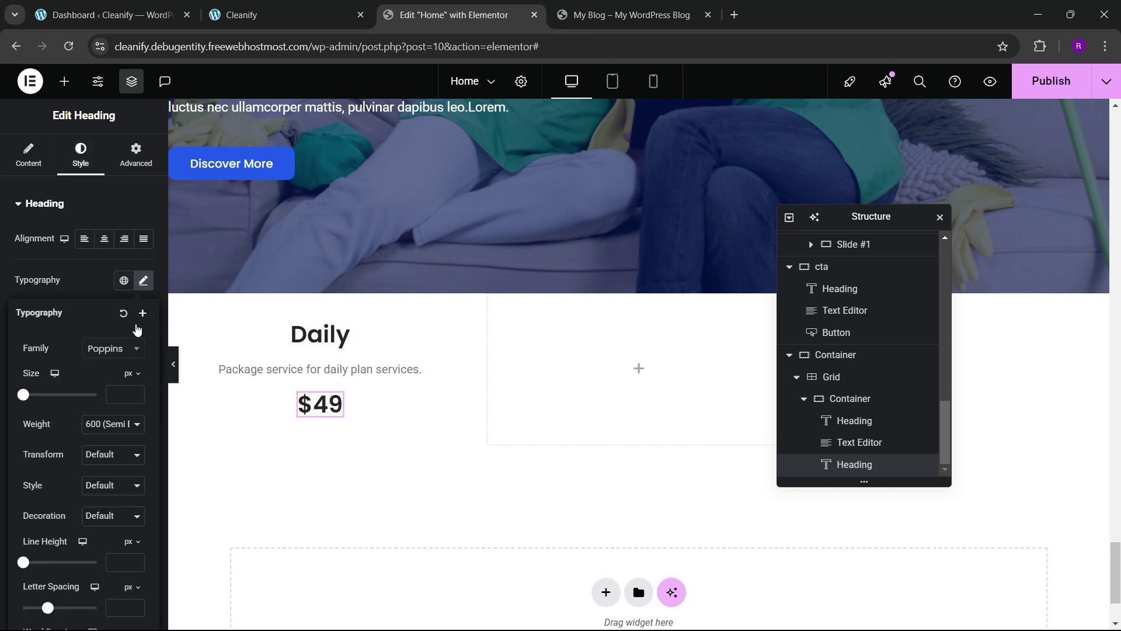
pyautogui.click(126, 424)
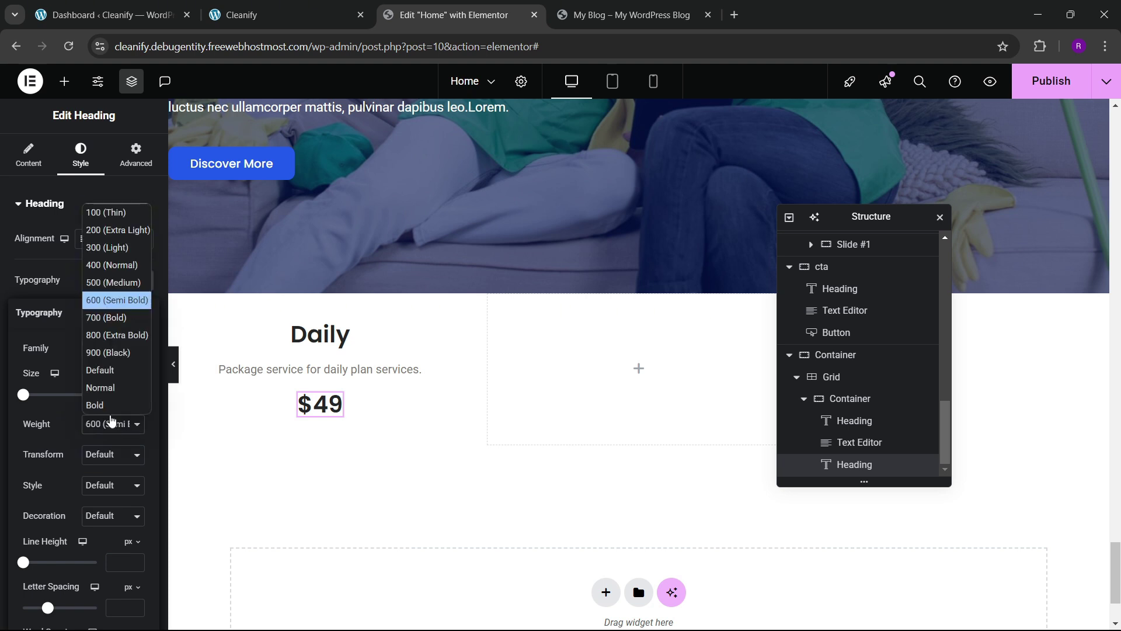
pyautogui.click(111, 318)
pyautogui.click(139, 393)
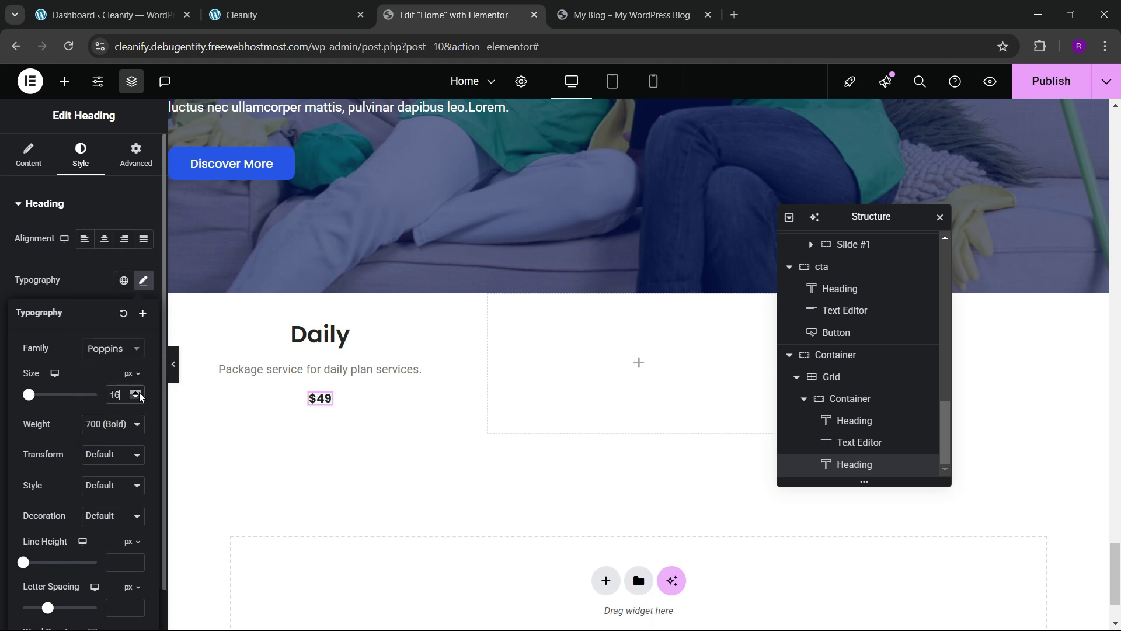
pyautogui.moveTo(139, 393); pyautogui.dragTo(139, 394)
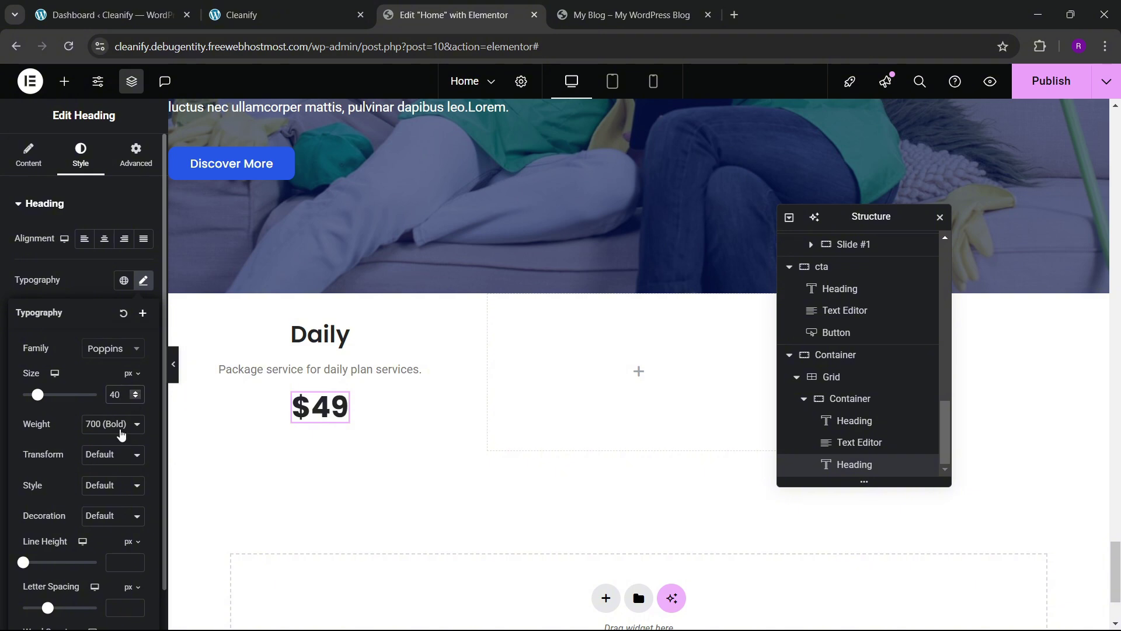
# - Set the $49 heading's text colour to the global colour sky blue theme
pyautogui.click(76, 290)
pyautogui.click(123, 446)
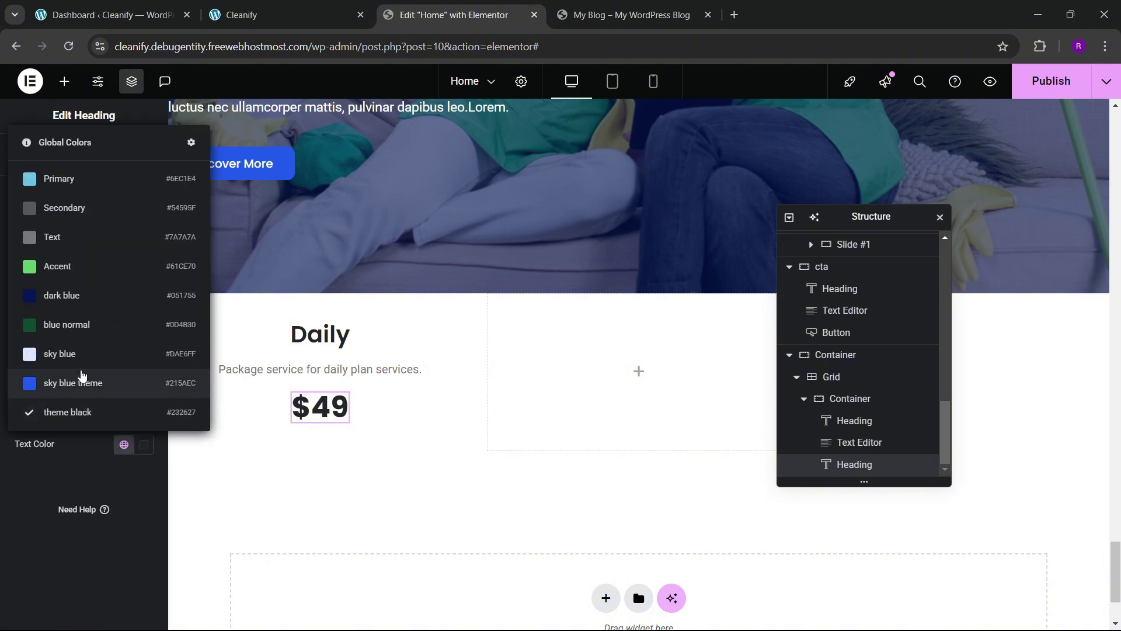
pyautogui.click(84, 381)
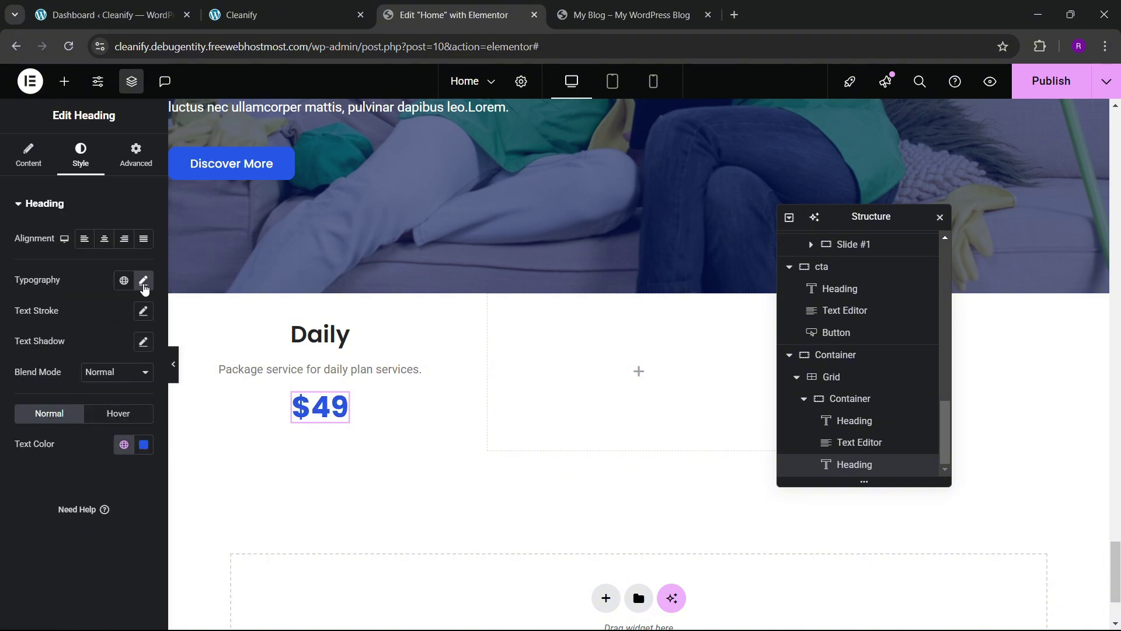
# - Increase the $49 heading's font size to 50 px and compare it with the reference page's price
pyautogui.click(143, 281)
pyautogui.click(134, 393)
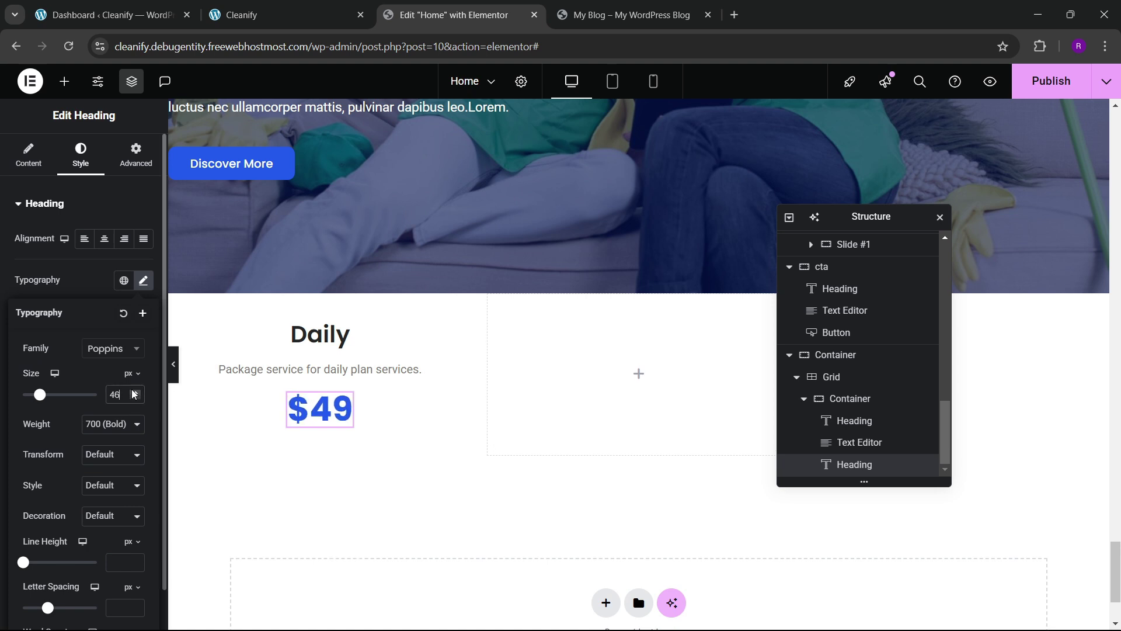
pyautogui.click(134, 393)
pyautogui.click(134, 393)
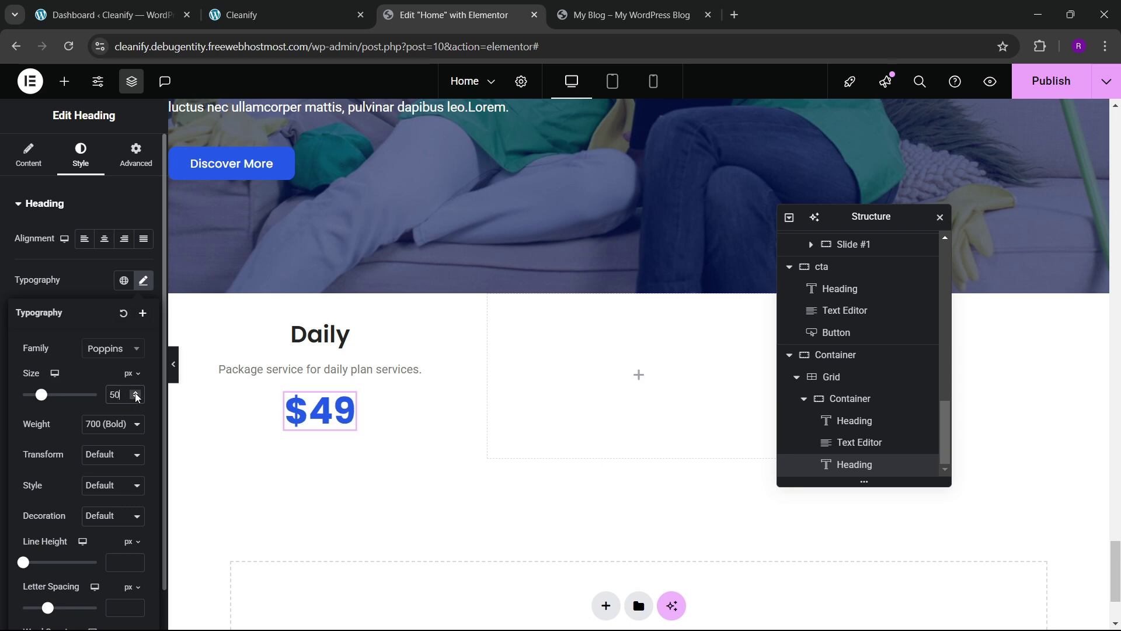
pyautogui.click(336, 7)
pyautogui.click(433, 7)
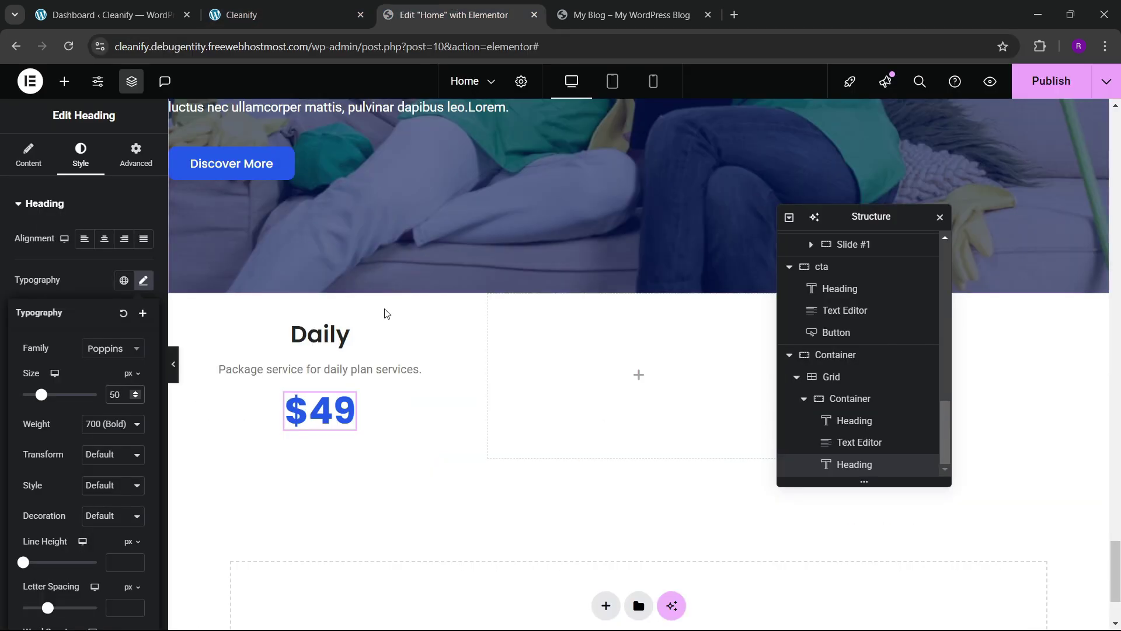
# - Copy the package description text widget and paste it below the $49 heading
pyautogui.rightClick(355, 375)
pyautogui.click(385, 367)
pyautogui.click(341, 415)
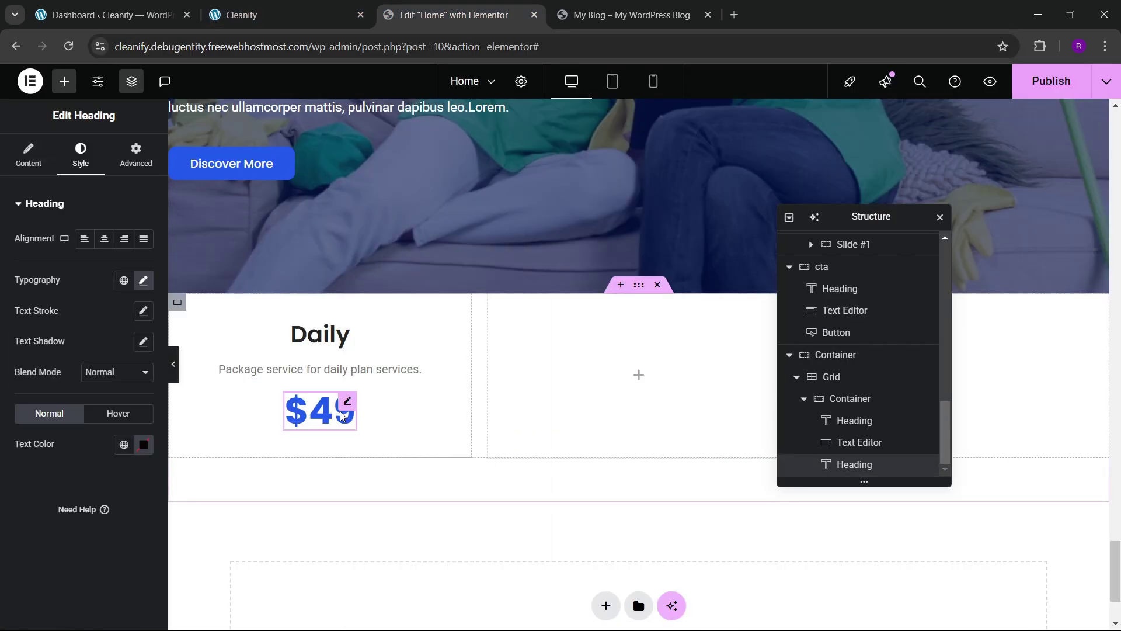
pyautogui.rightClick(341, 416)
pyautogui.click(368, 385)
# - Replace the text below the $49 heading with "*No credit card required" copied from the reference page's Daily card
pyautogui.click(275, 14)
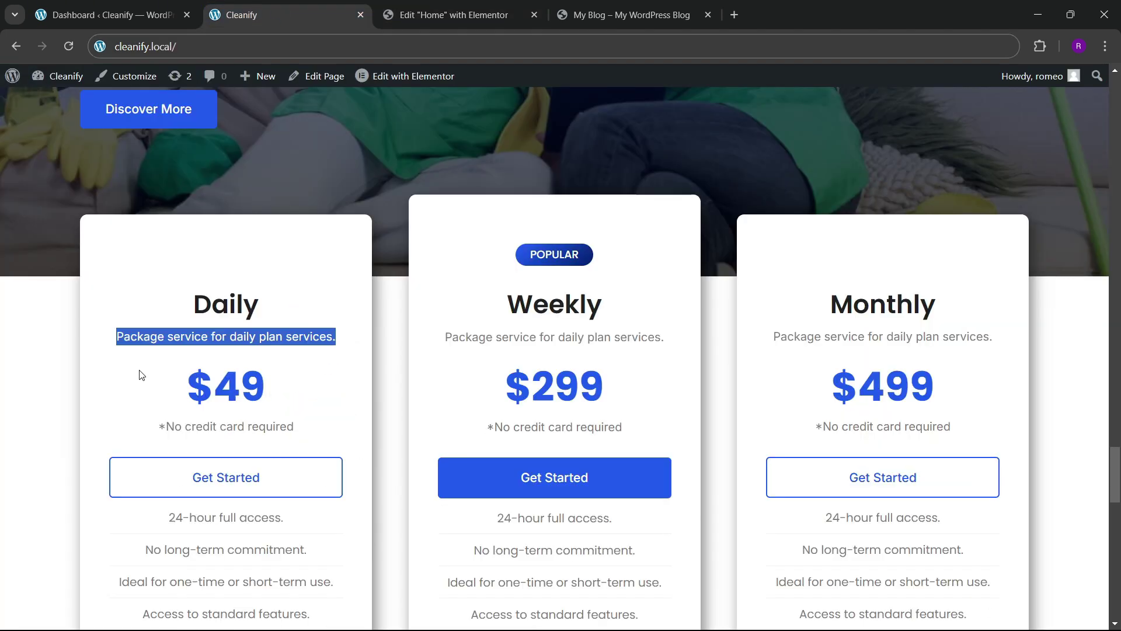
pyautogui.click(140, 374)
pyautogui.moveTo(160, 429); pyautogui.dragTo(320, 426)
pyautogui.hotkey('ctrl', 'c')
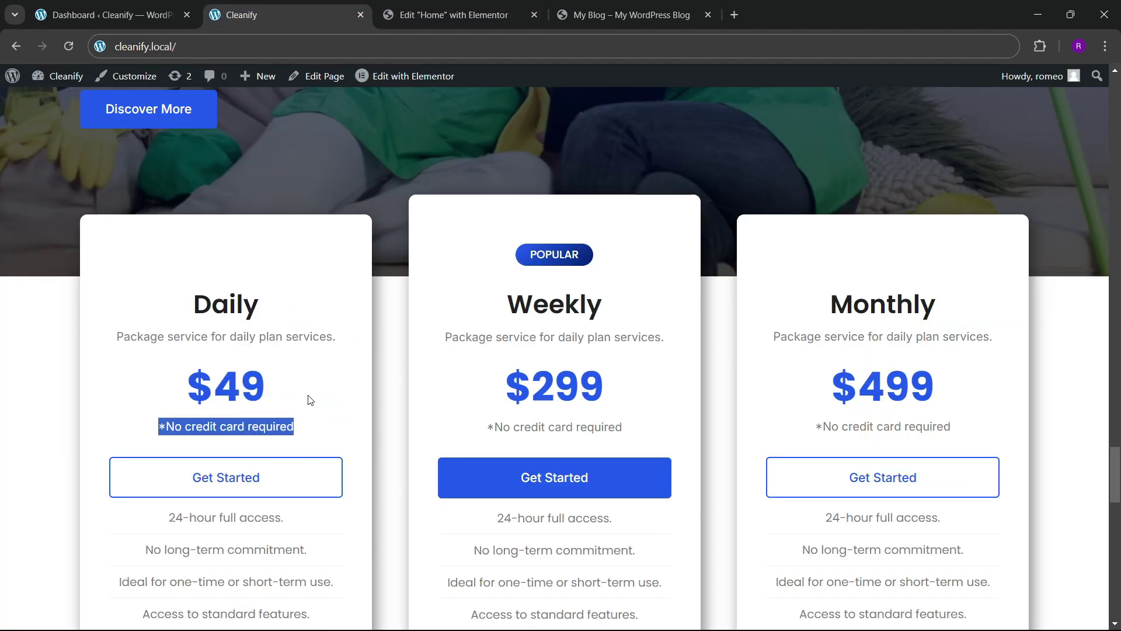
pyautogui.click(452, 15)
pyautogui.tripleClick(58, 391)
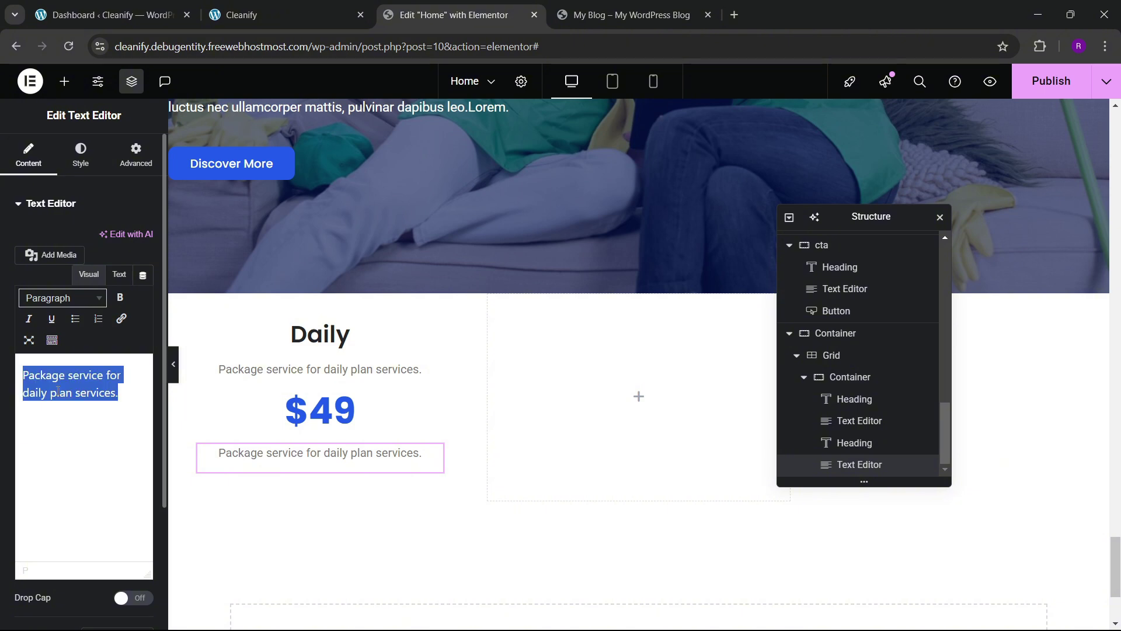
pyautogui.hotkey('ctrl', 'v')
# - Add an Icon List widget below the "*No credit card required" text in the Daily card
pyautogui.click(282, 11)
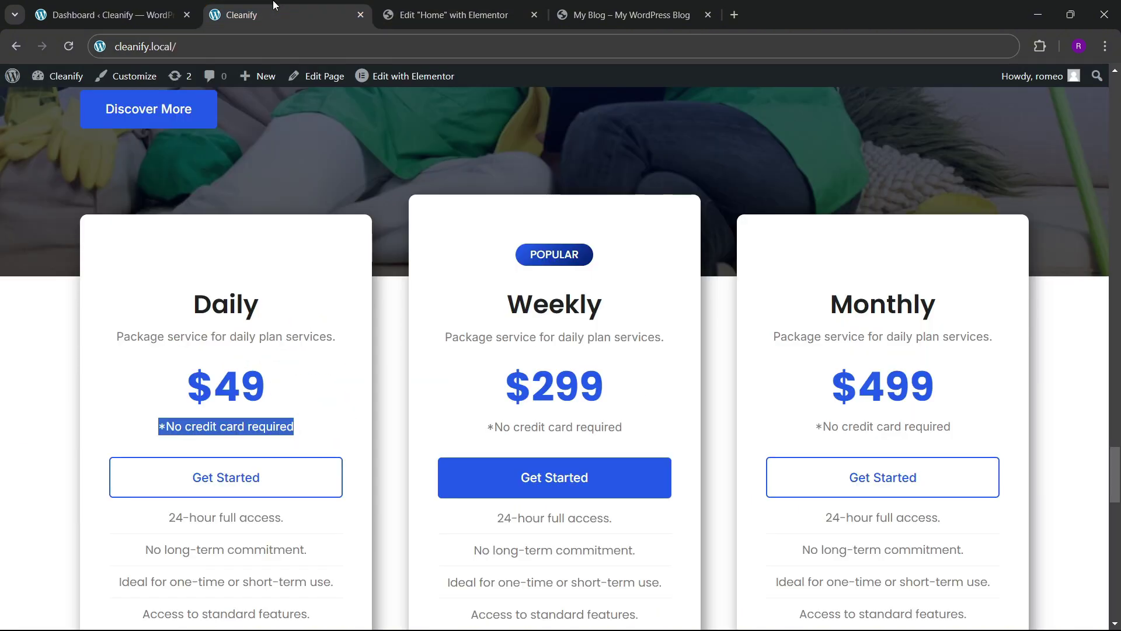
pyautogui.click(500, 6)
pyautogui.click(64, 81)
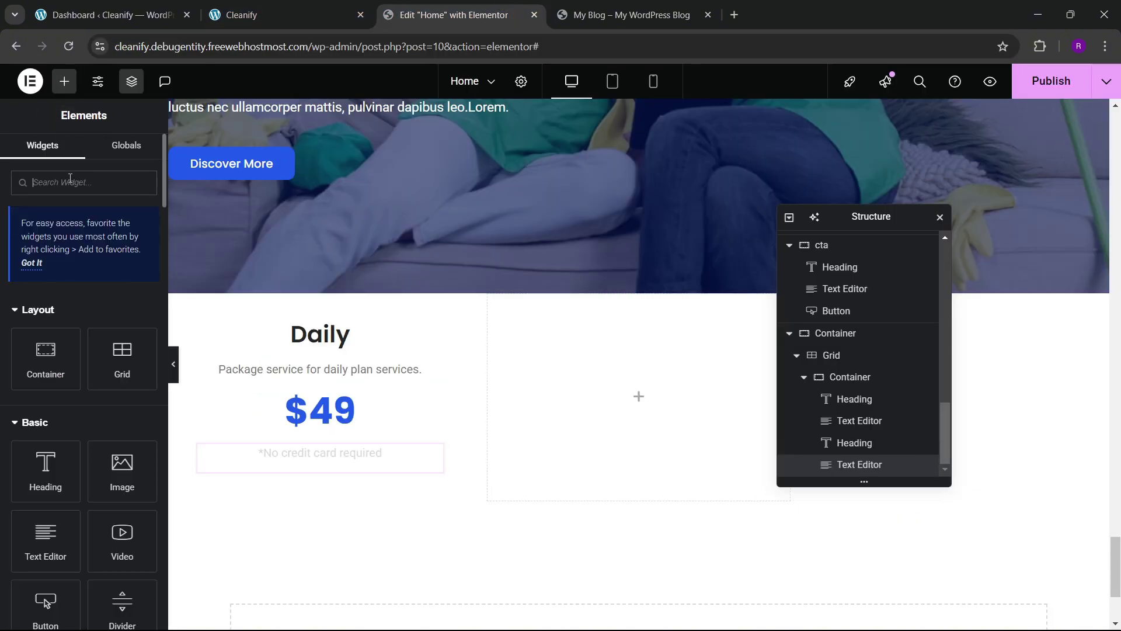
pyautogui.write('list')
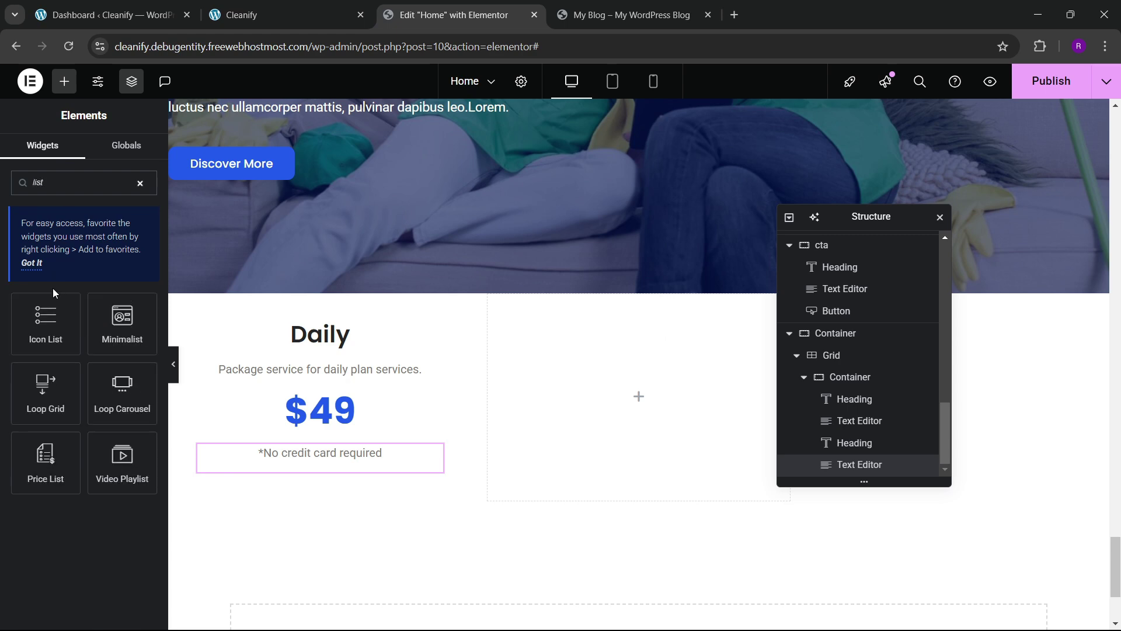
pyautogui.moveTo(352, 461); pyautogui.dragTo(359, 461)
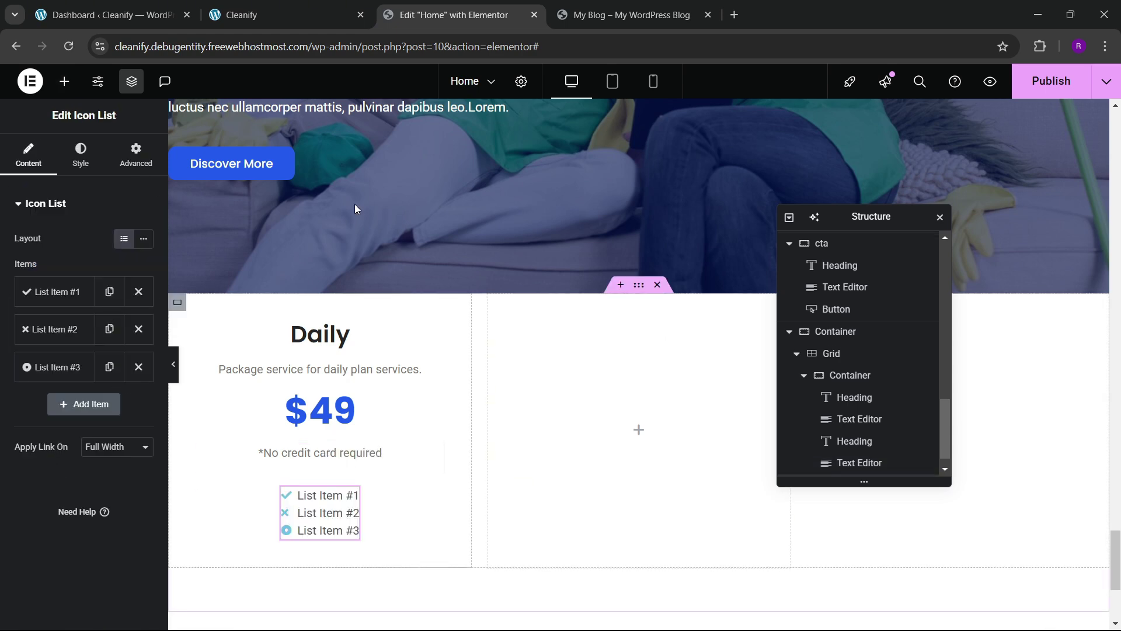
# - Reduce the icon list to its first item and remove that item's check icon
pyautogui.hotkey('ctrl', 'shift', 'Tab')
pyautogui.scroll(-3, 285, 212)
pyautogui.hotkey('ctrl', 'Tab')
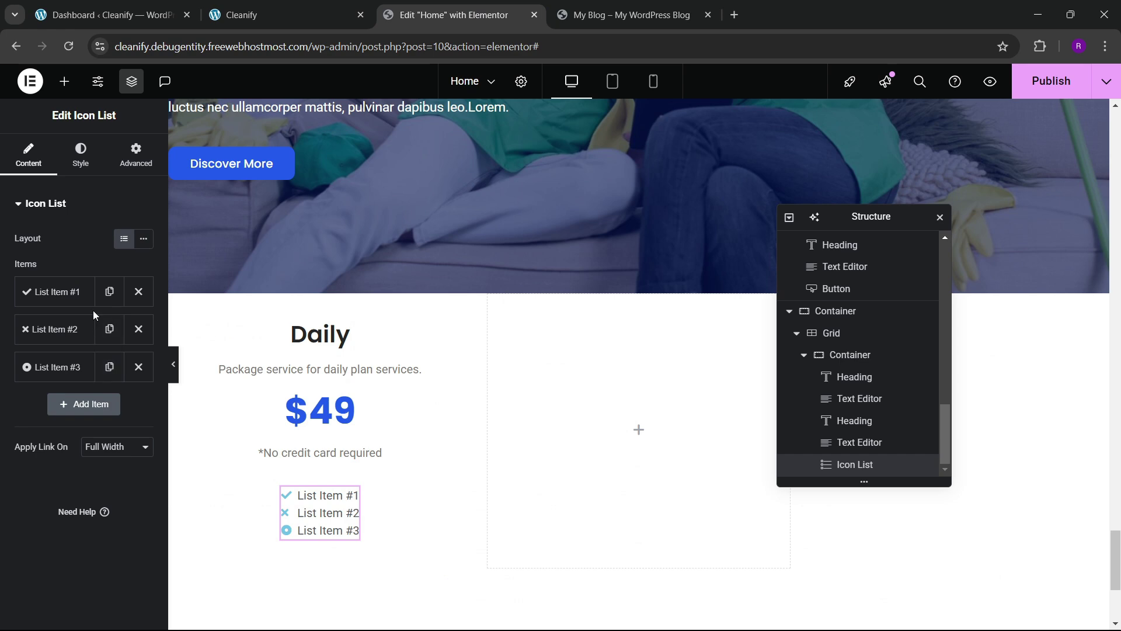
pyautogui.click(138, 329)
pyautogui.click(138, 331)
pyautogui.click(104, 296)
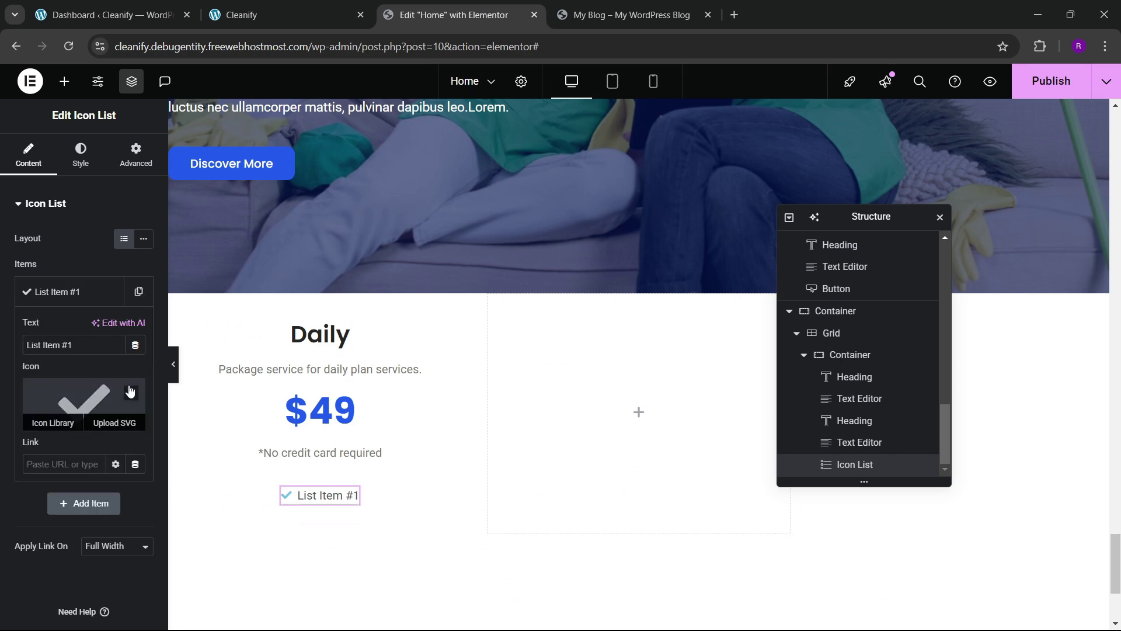
pyautogui.click(133, 387)
pyautogui.click(64, 291)
# - Set the remaining list item's text to "24-hour full access." copied from the reference page's Daily card
pyautogui.click(275, 15)
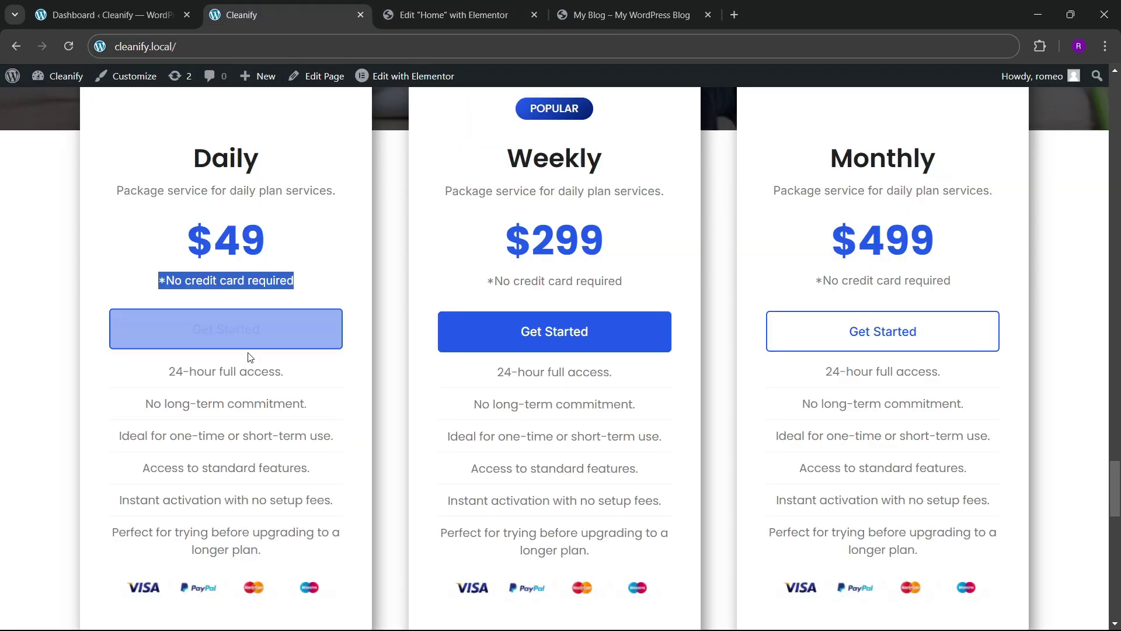
pyautogui.click(180, 386)
pyautogui.moveTo(169, 374); pyautogui.dragTo(355, 376)
pyautogui.hotkey('ctrl', 'c')
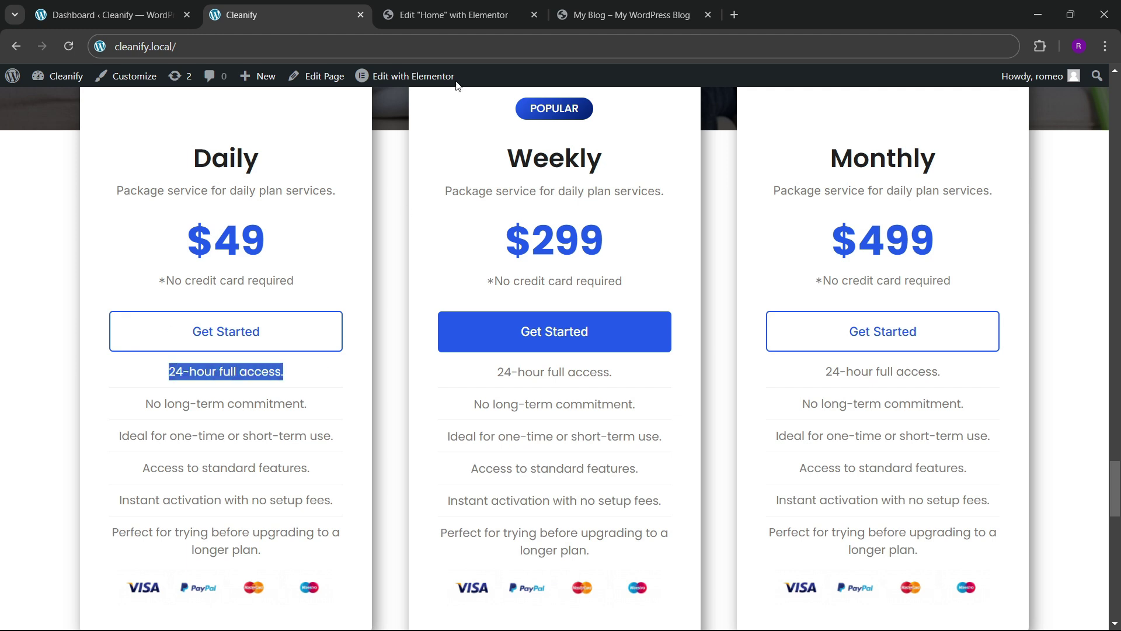
pyautogui.click(453, 14)
pyautogui.click(35, 292)
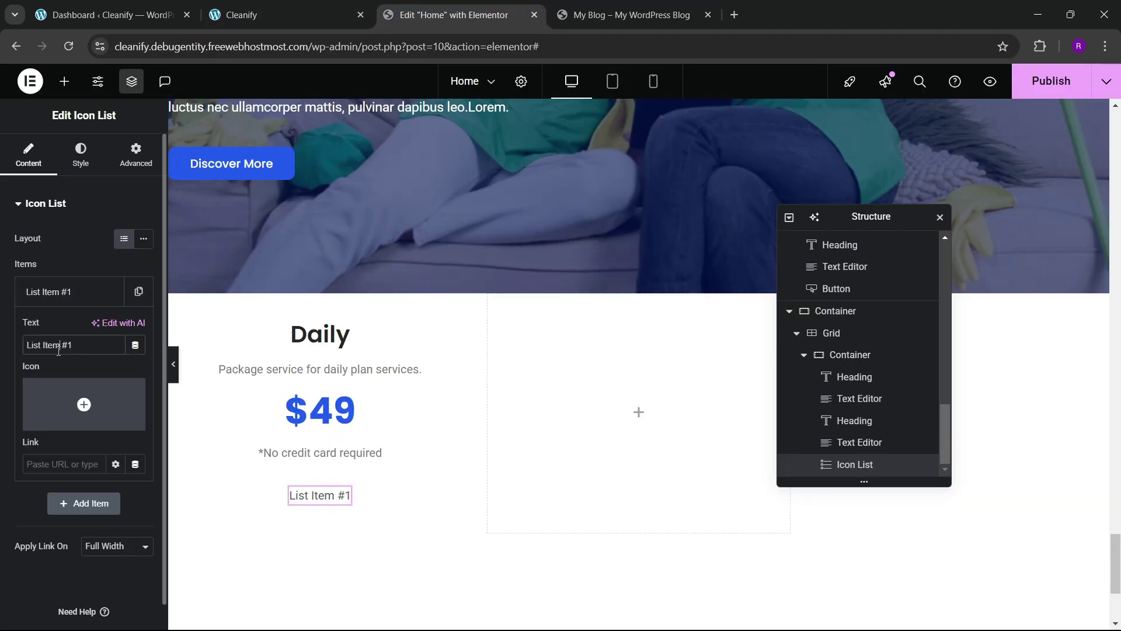
pyautogui.hotkey('ctrl', 'v')
pyautogui.click(53, 291)
pyautogui.click(274, 16)
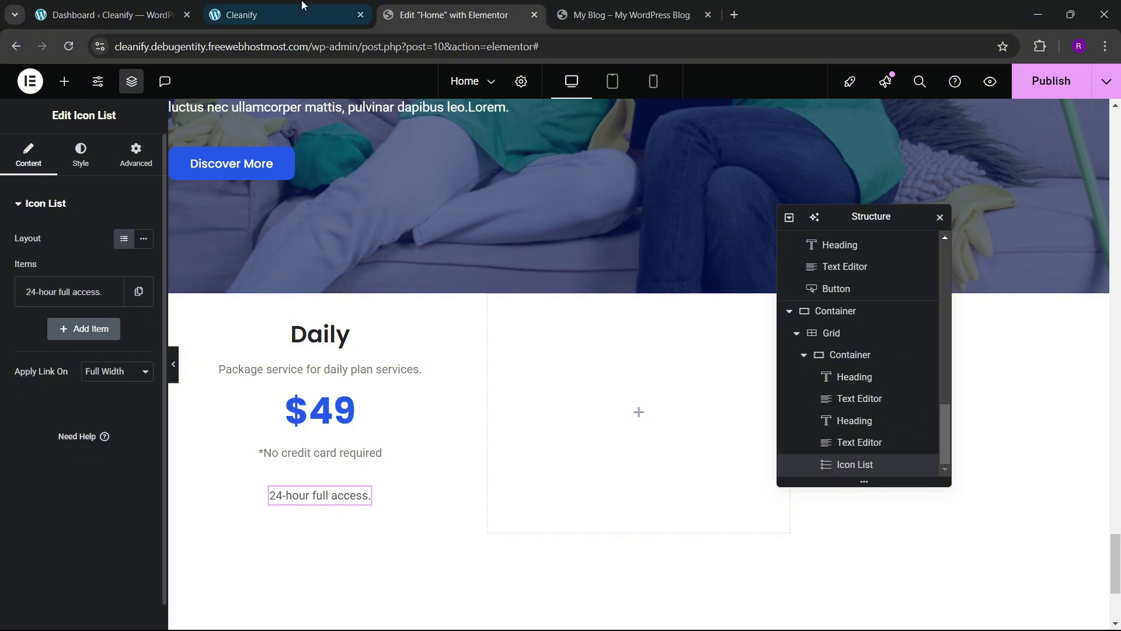
pyautogui.click(445, 4)
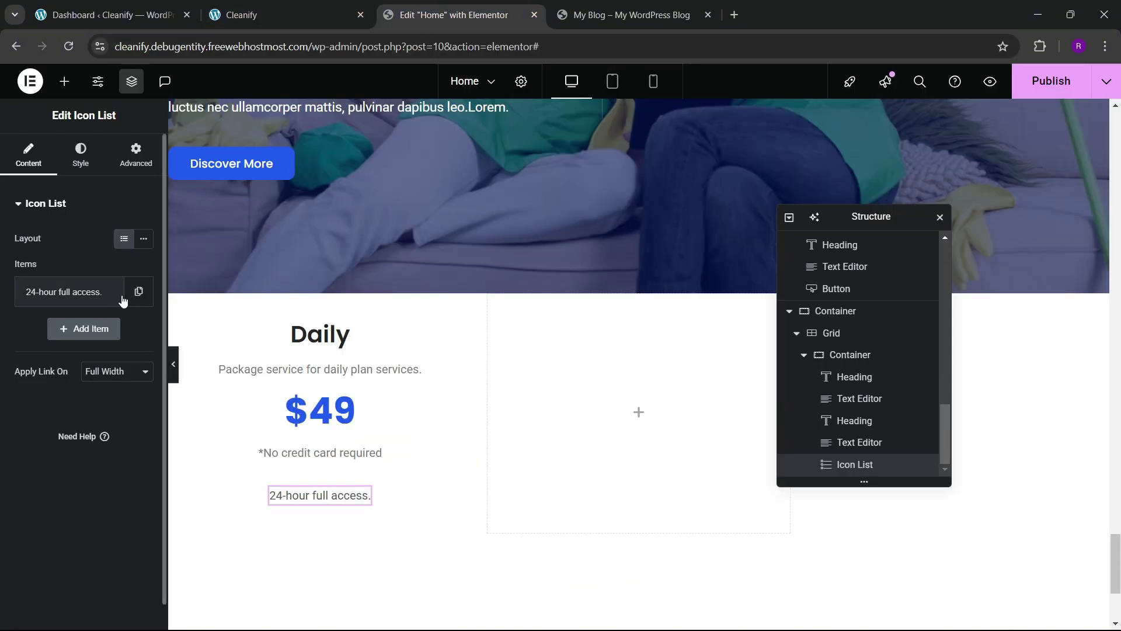
# - Duplicate the "24-hour full access." item until the Daily card's icon list has six items
pyautogui.click(109, 292)
pyautogui.click(110, 328)
pyautogui.click(109, 367)
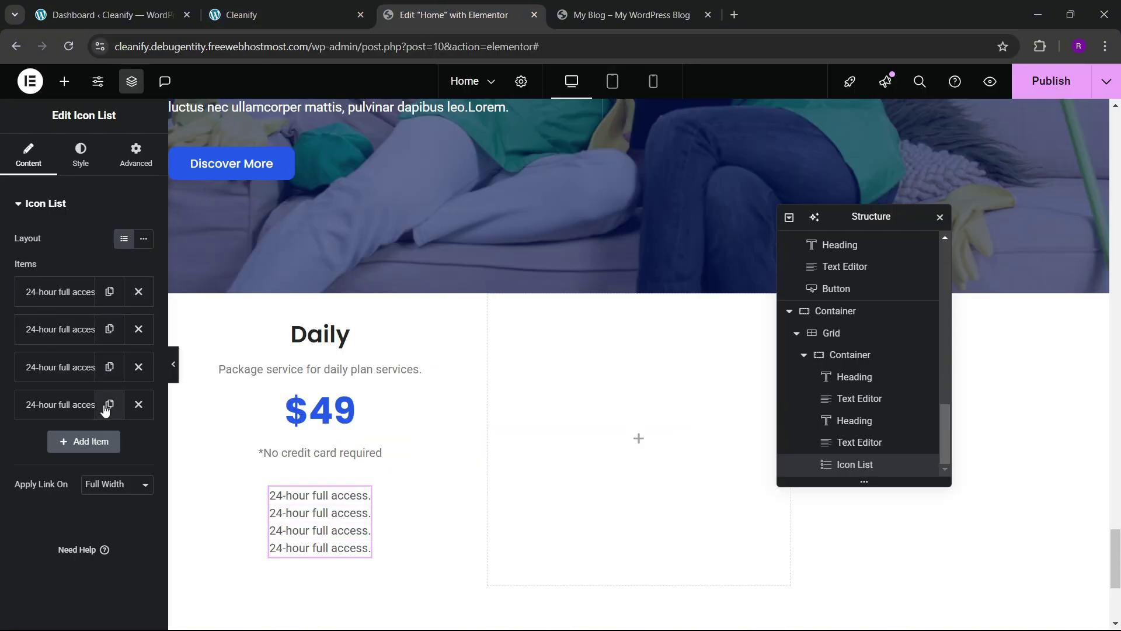
pyautogui.click(110, 404)
pyautogui.click(110, 442)
# - Set the second list item's text to "No long-term commitment." copied from the reference page's Daily card
pyautogui.click(274, 15)
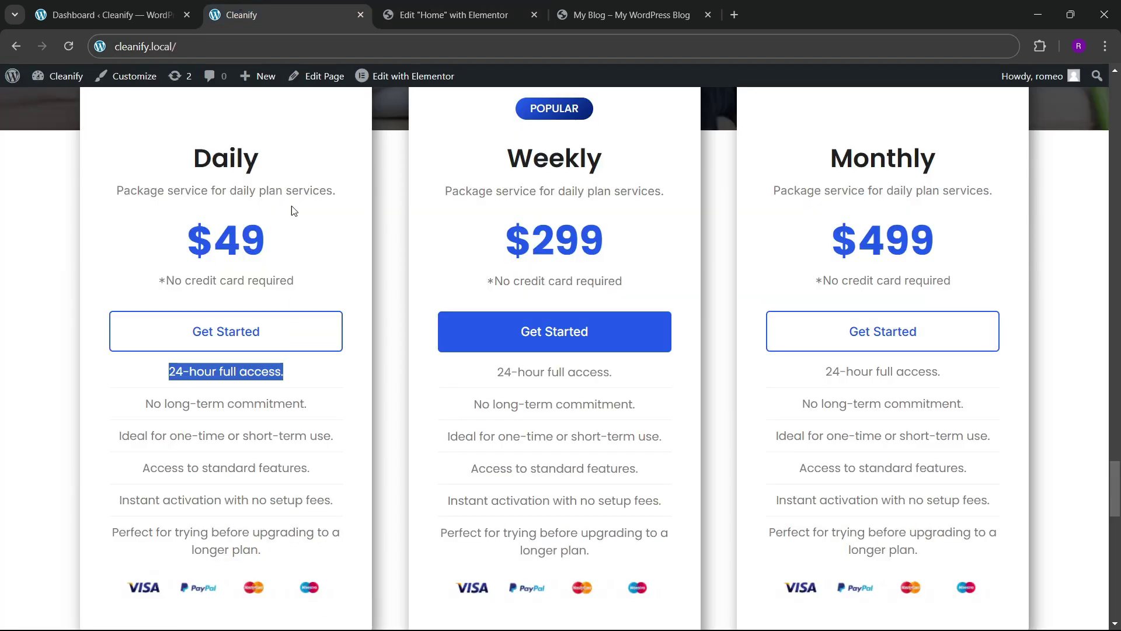
pyautogui.click(129, 430)
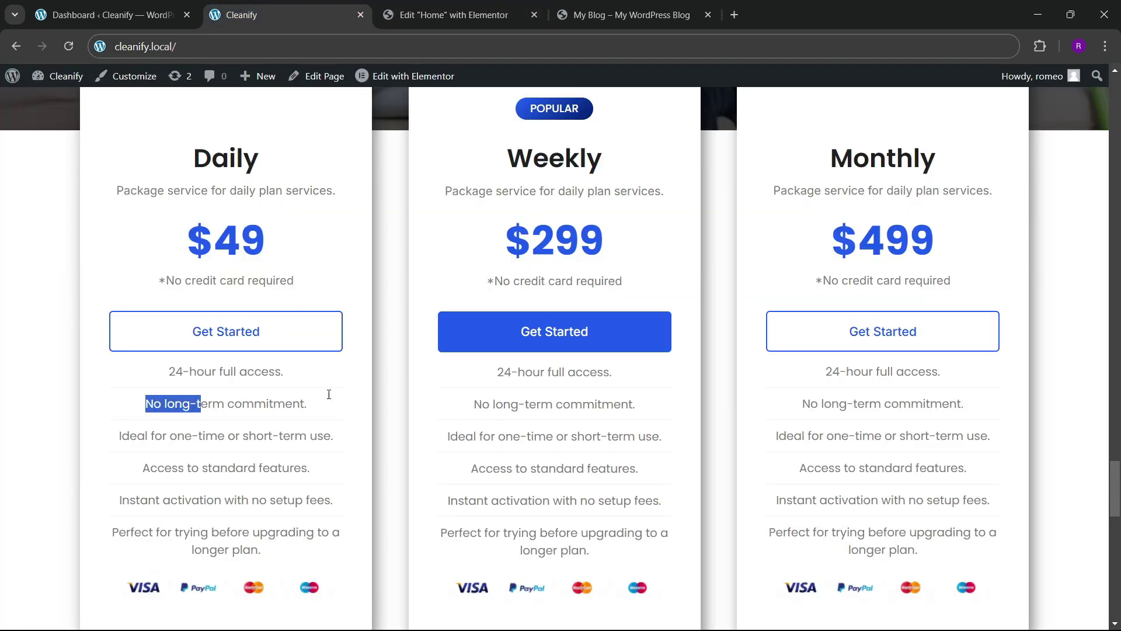
pyautogui.moveTo(329, 395); pyautogui.dragTo(335, 395)
pyautogui.hotkey('ctrl', 'c')
pyautogui.click(446, 15)
pyautogui.click(55, 328)
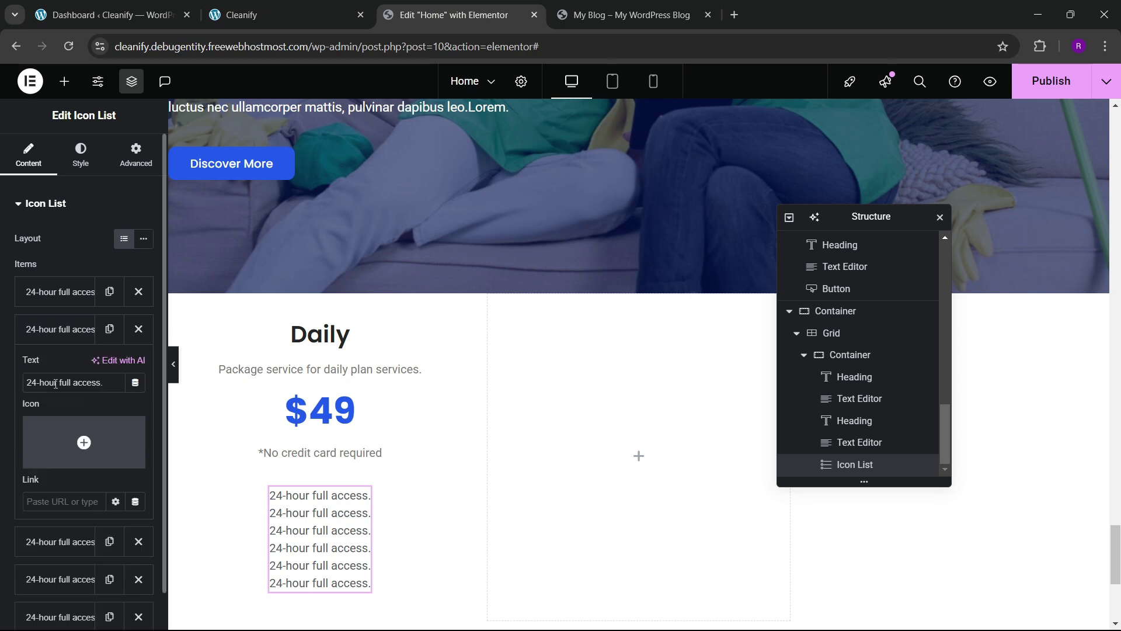
pyautogui.tripleClick(56, 383)
pyautogui.hotkey('ctrl', 'v')
pyautogui.click(64, 328)
# - Set the fourth list item's text to "Ideal for one-time or short-term use." copied from the reference page's Daily card
pyautogui.click(280, 15)
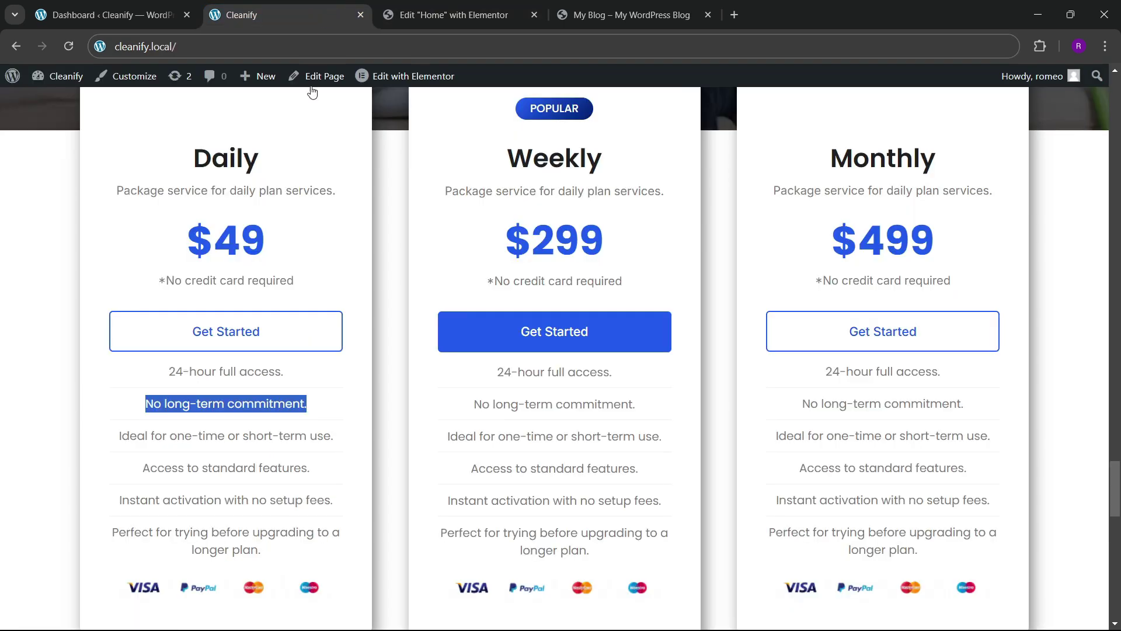
pyautogui.click(217, 424)
pyautogui.moveTo(133, 441); pyautogui.dragTo(337, 445)
pyautogui.hotkey('ctrl', 'c')
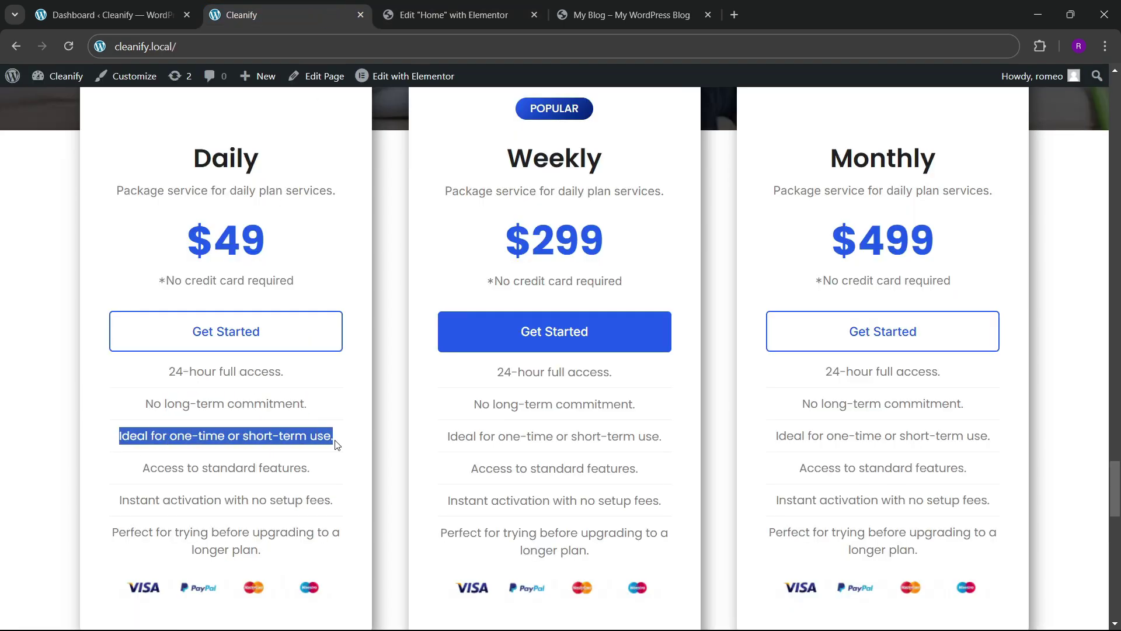
pyautogui.click(453, 14)
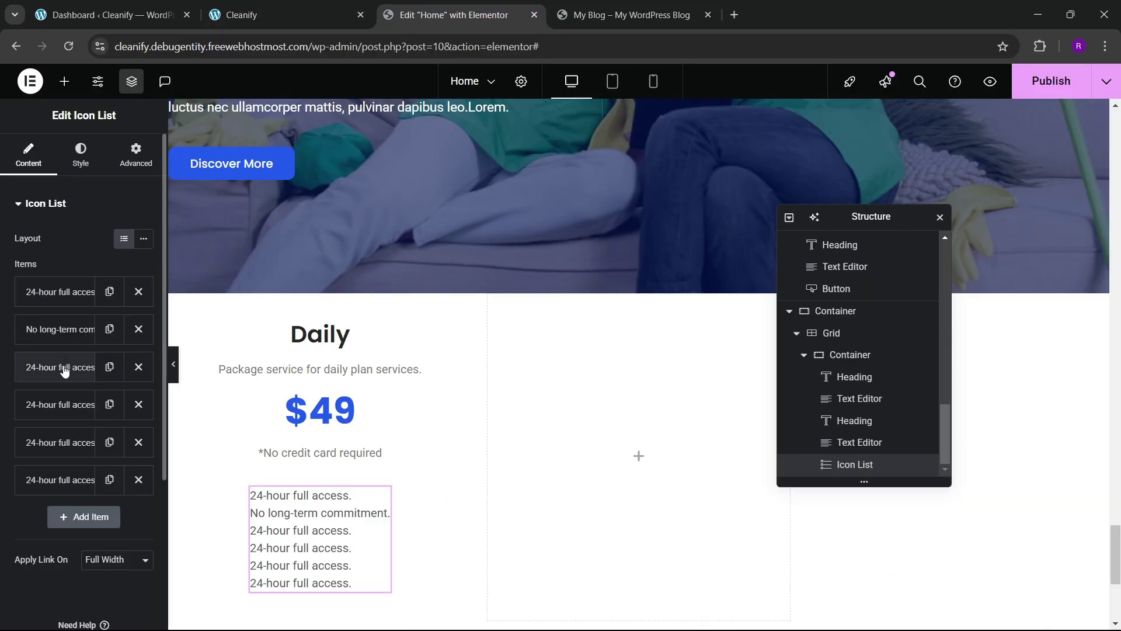
pyautogui.click(46, 407)
pyautogui.hotkey('ctrl', 'v')
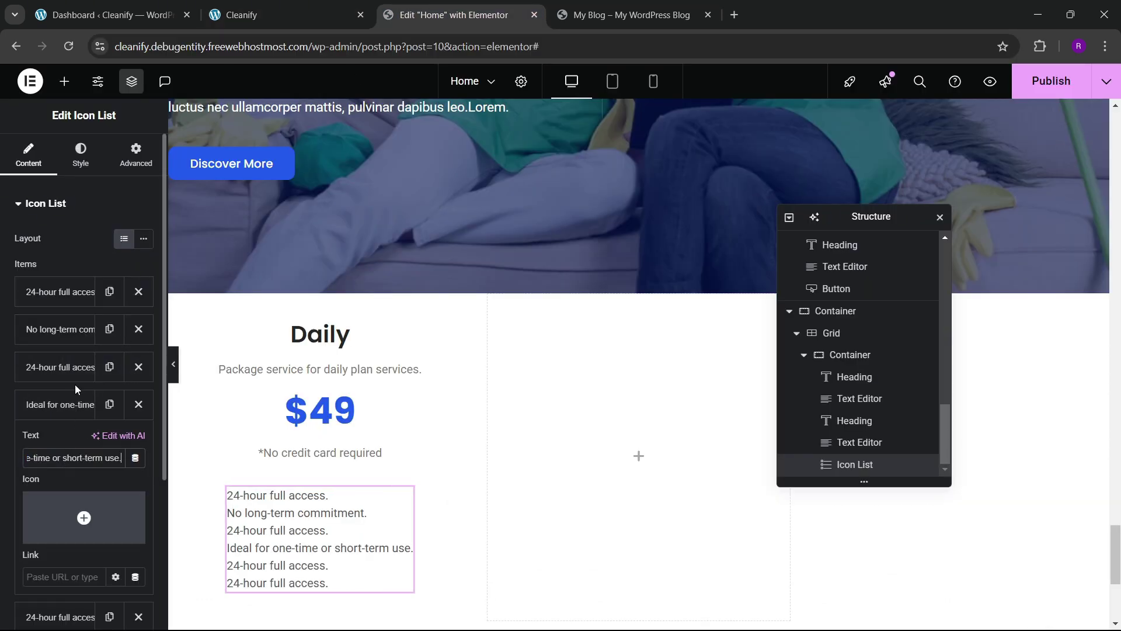
pyautogui.click(35, 404)
# - Set the fifth list item's text to "Access to standard features." copied from the reference page's Daily card
pyautogui.click(280, 14)
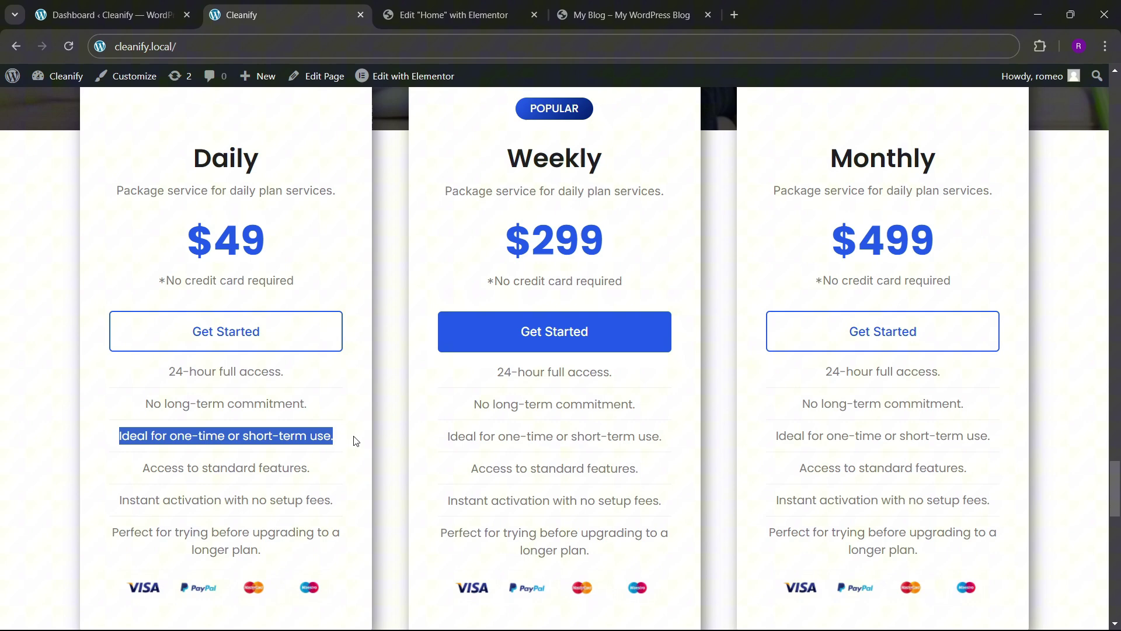
pyautogui.click(214, 489)
pyautogui.moveTo(143, 467); pyautogui.dragTo(336, 467)
pyautogui.hotkey('ctrl', 'c')
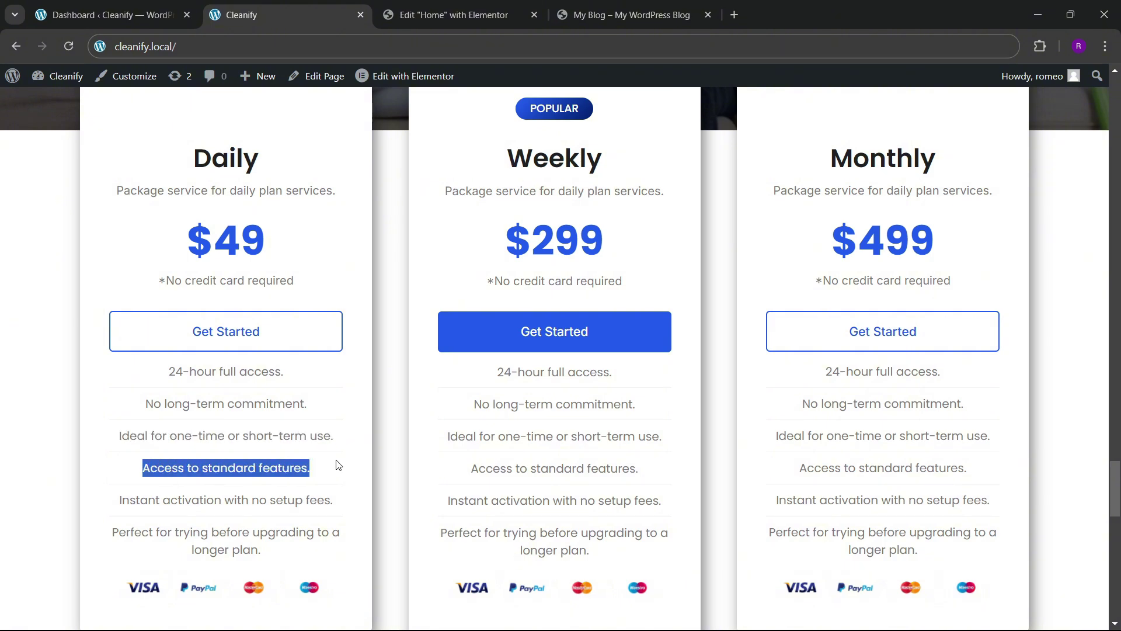
pyautogui.click(453, 14)
pyautogui.click(62, 406)
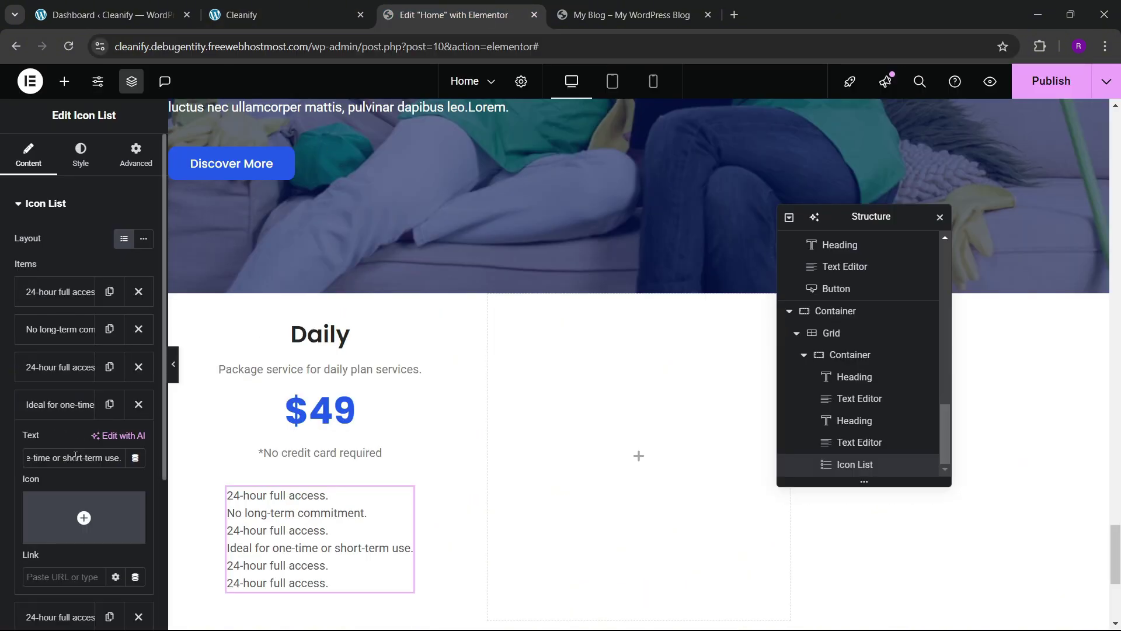
pyautogui.click(65, 406)
pyautogui.click(59, 447)
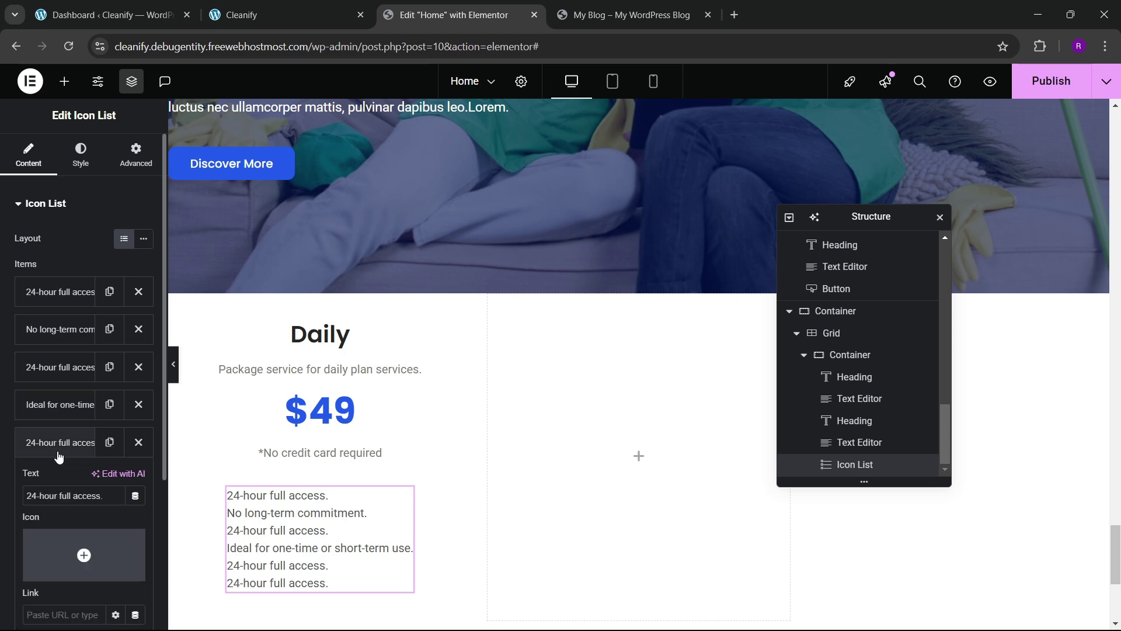
pyautogui.hotkey('ctrl', 'v')
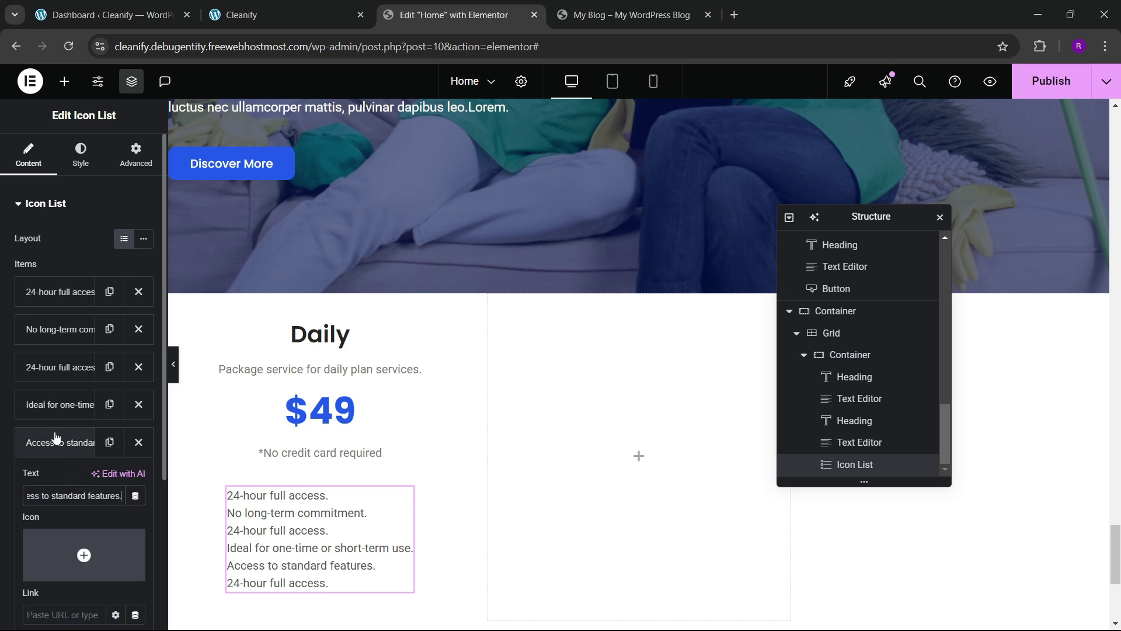
pyautogui.click(56, 442)
# - Set the last list item's text to "Perfect for trying before upgrading to a longer plan." copied from the reference page's Daily card
pyautogui.hotkey('ctrl', 'shift', 'Tab')
pyautogui.scroll(-2, 266, 517)
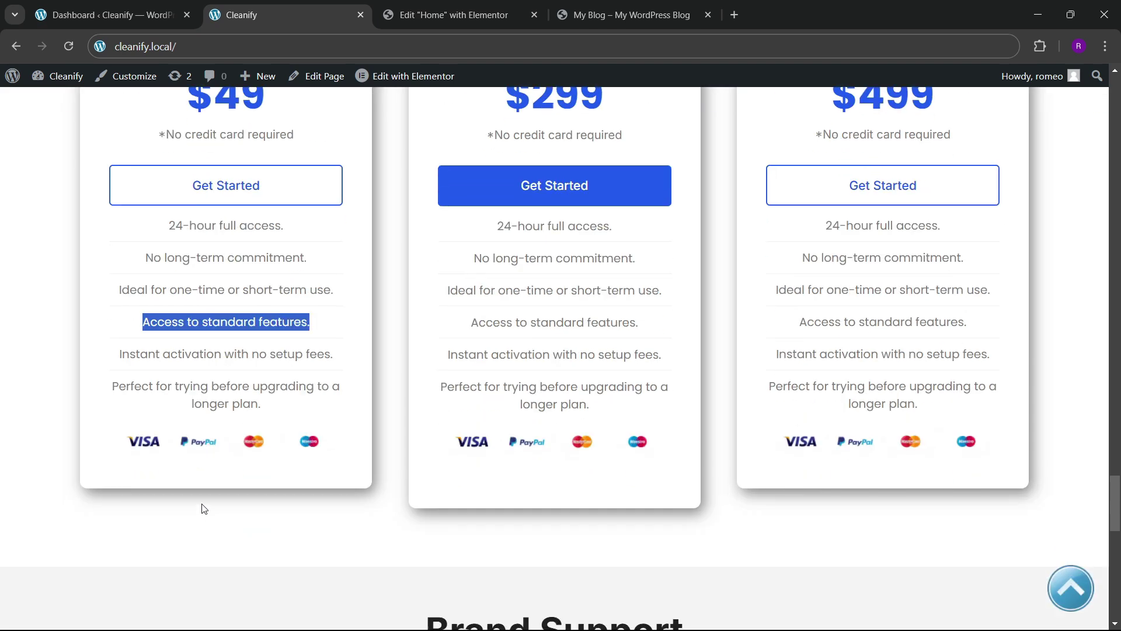
pyautogui.click(140, 389)
pyautogui.moveTo(112, 386); pyautogui.dragTo(258, 404)
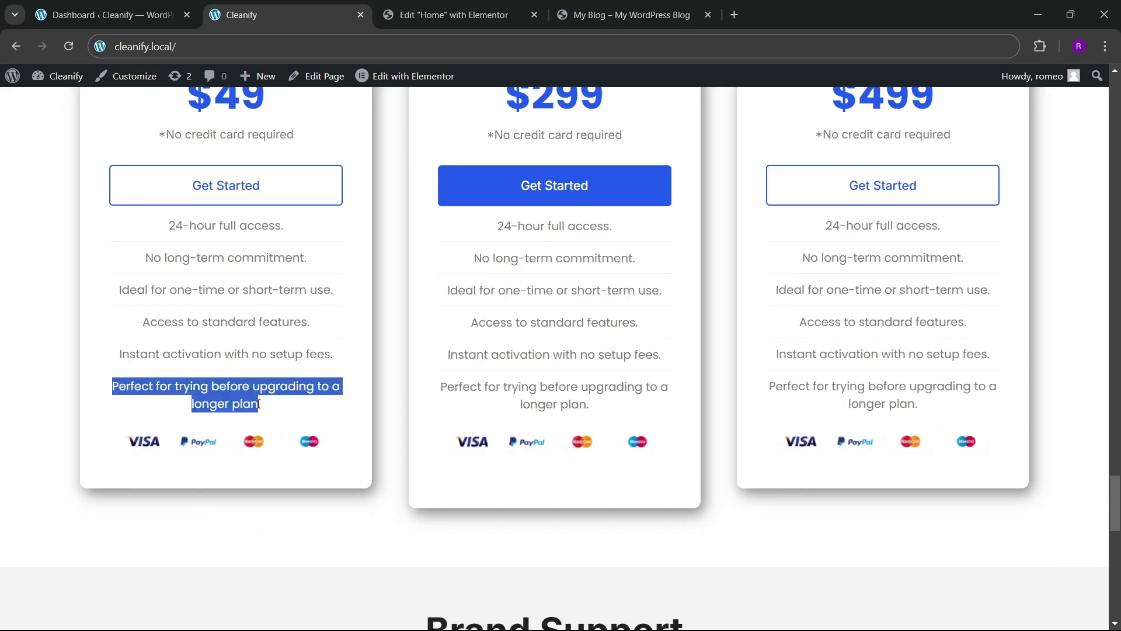
pyautogui.click(420, 15)
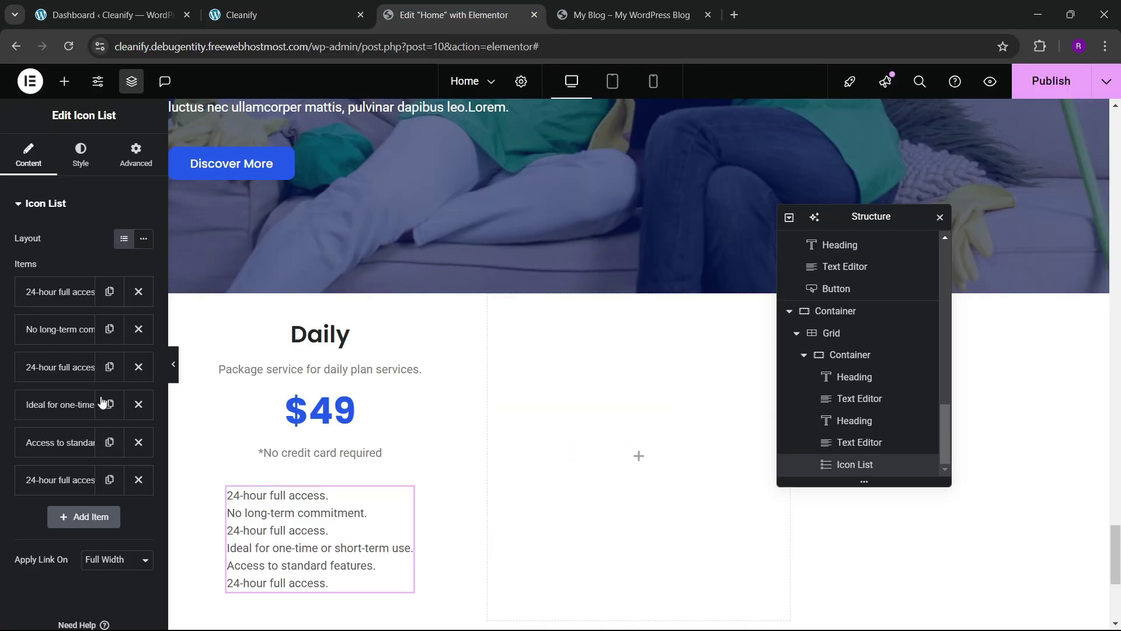
pyautogui.click(82, 476)
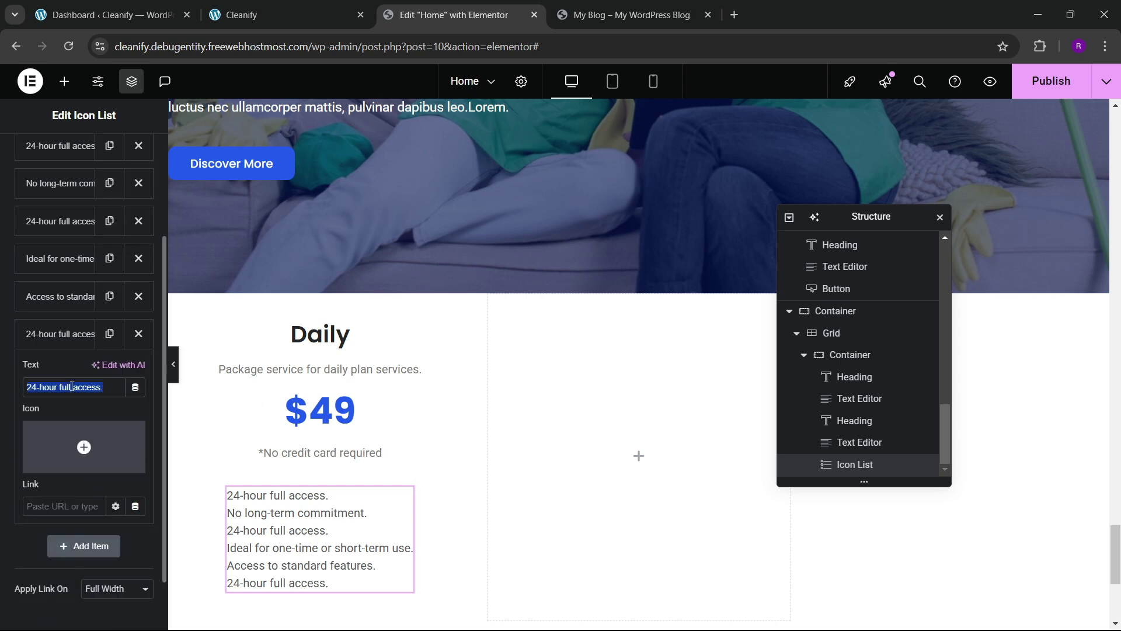
pyautogui.write('Perfect for trying before upgrading to a longer plan.')
pyautogui.click(65, 334)
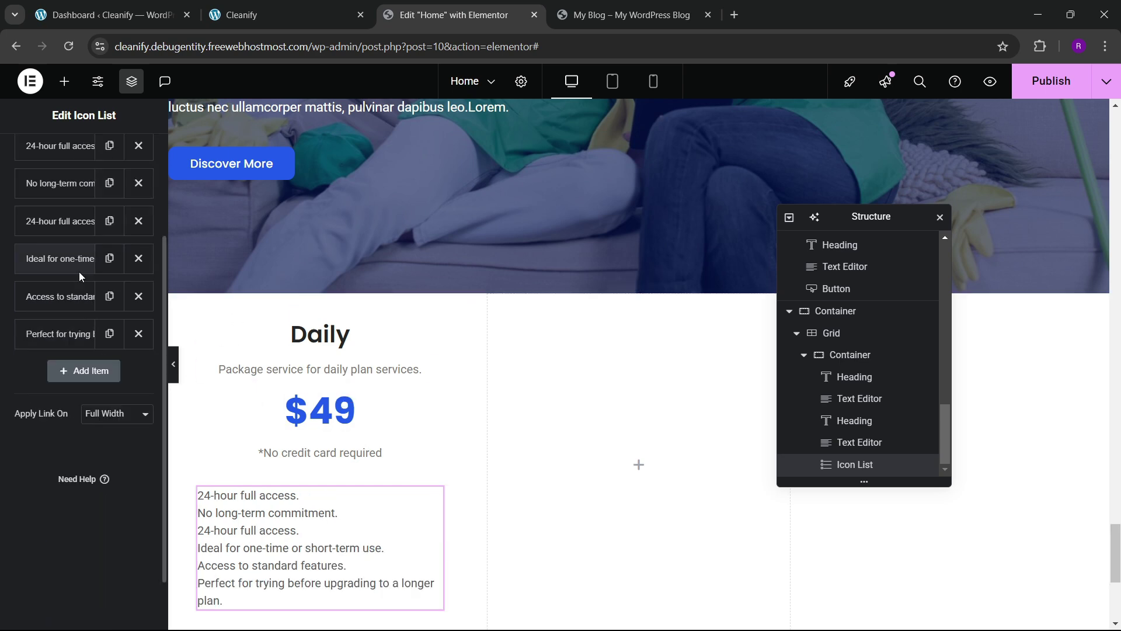
# - Center-align the icon list in the Daily card and turn on its divider
pyautogui.scroll(3, 79, 271)
pyautogui.click(80, 155)
pyautogui.click(124, 285)
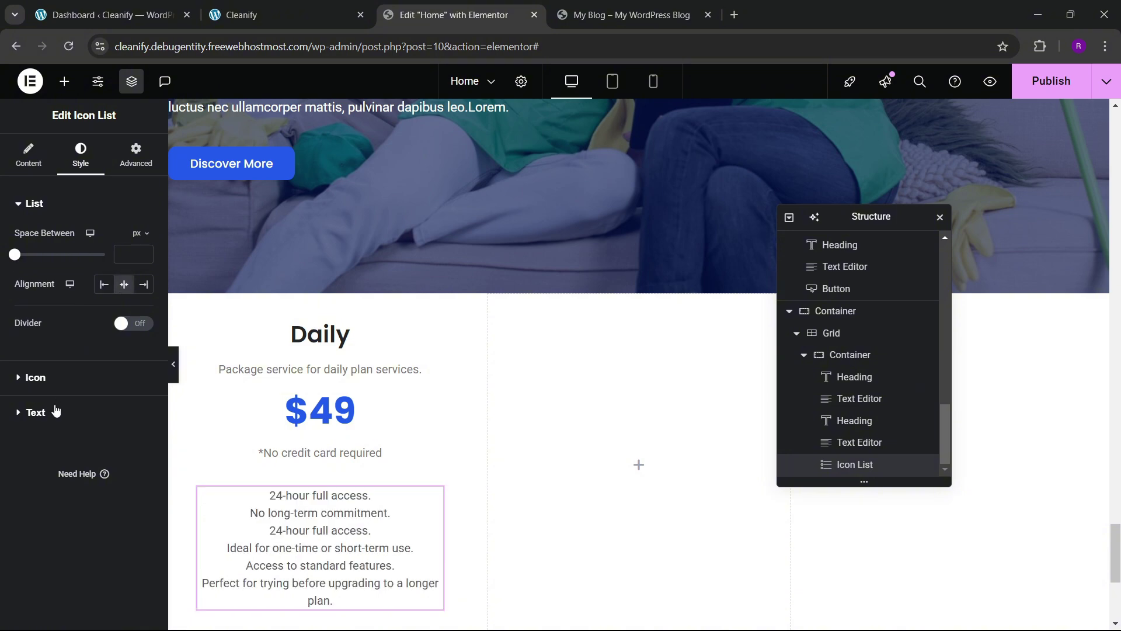
pyautogui.click(128, 327)
# - Set the icon list's divider color to light grey #E8E5E5
pyautogui.scroll(-1, 74, 364)
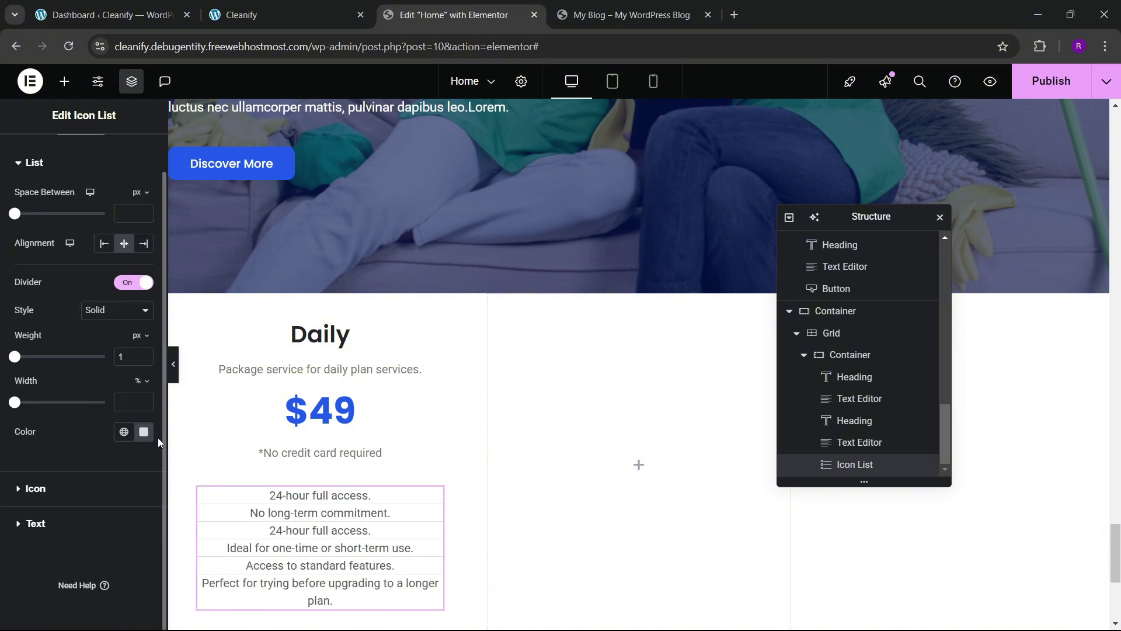
pyautogui.click(143, 431)
pyautogui.moveTo(145, 303); pyautogui.dragTo(62, 254)
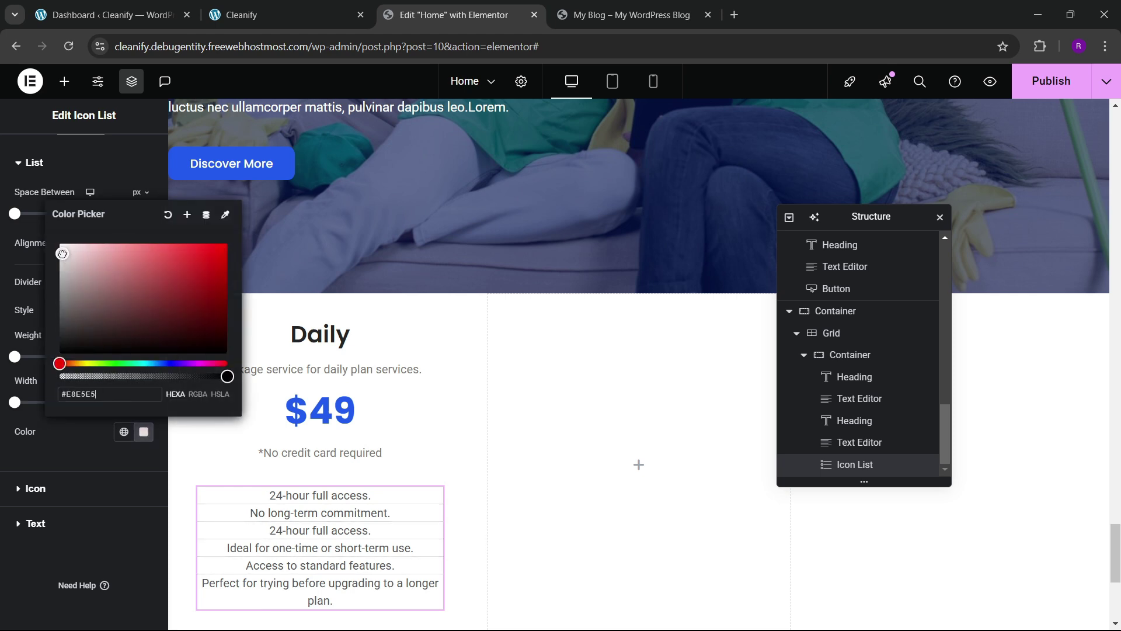
pyautogui.click(86, 452)
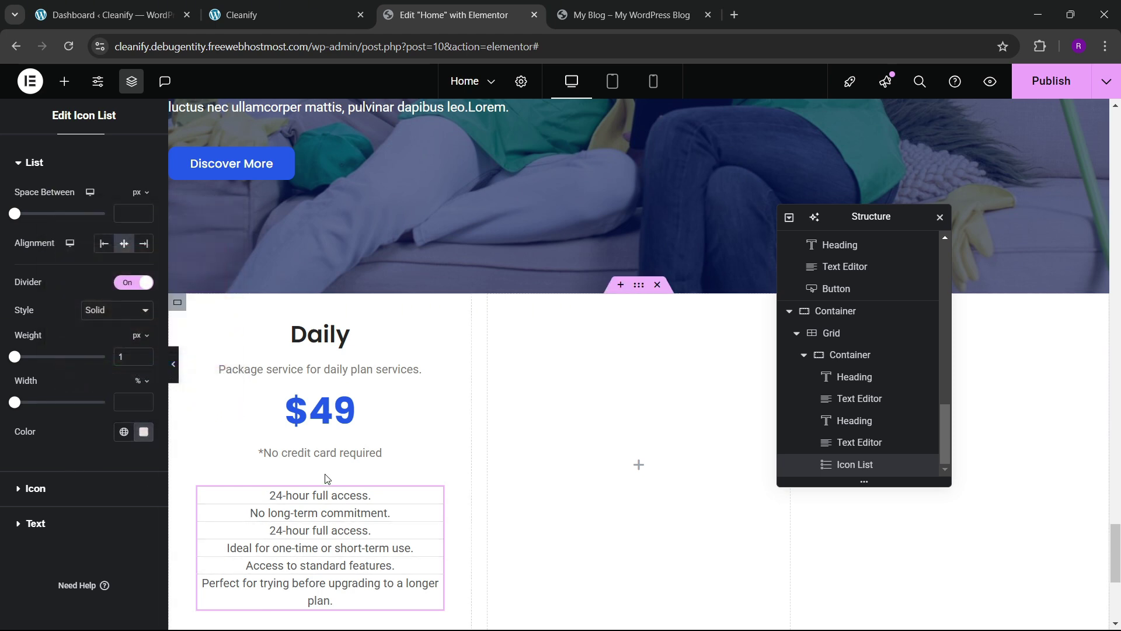
# - Set the icon list's text size to 16 px in its typography settings
pyautogui.scroll(-3, 326, 454)
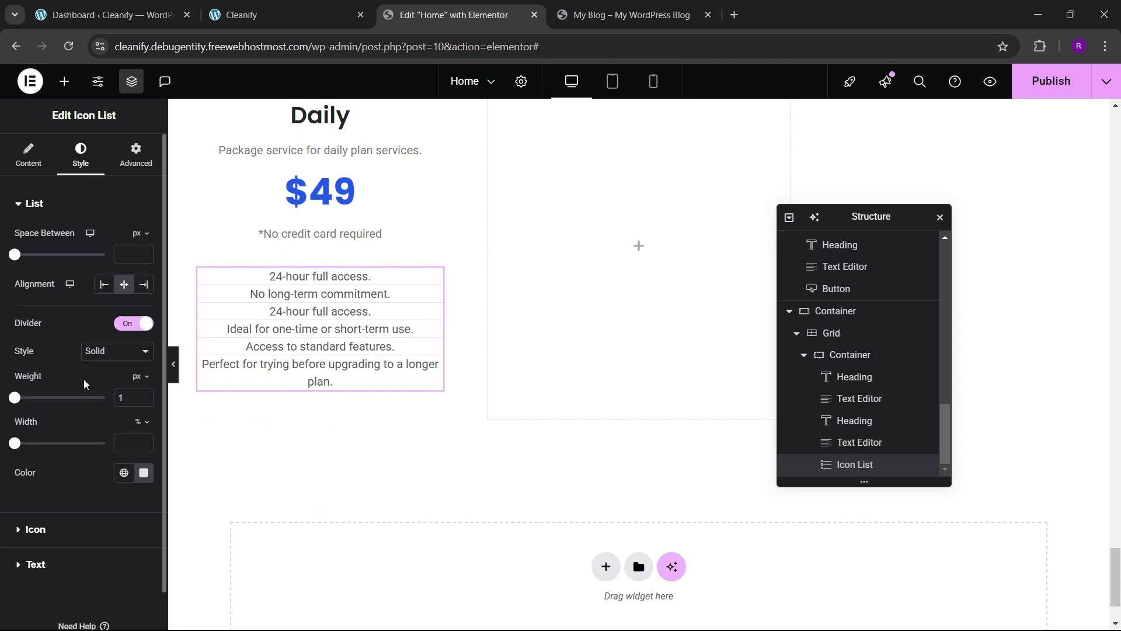
pyautogui.click(55, 526)
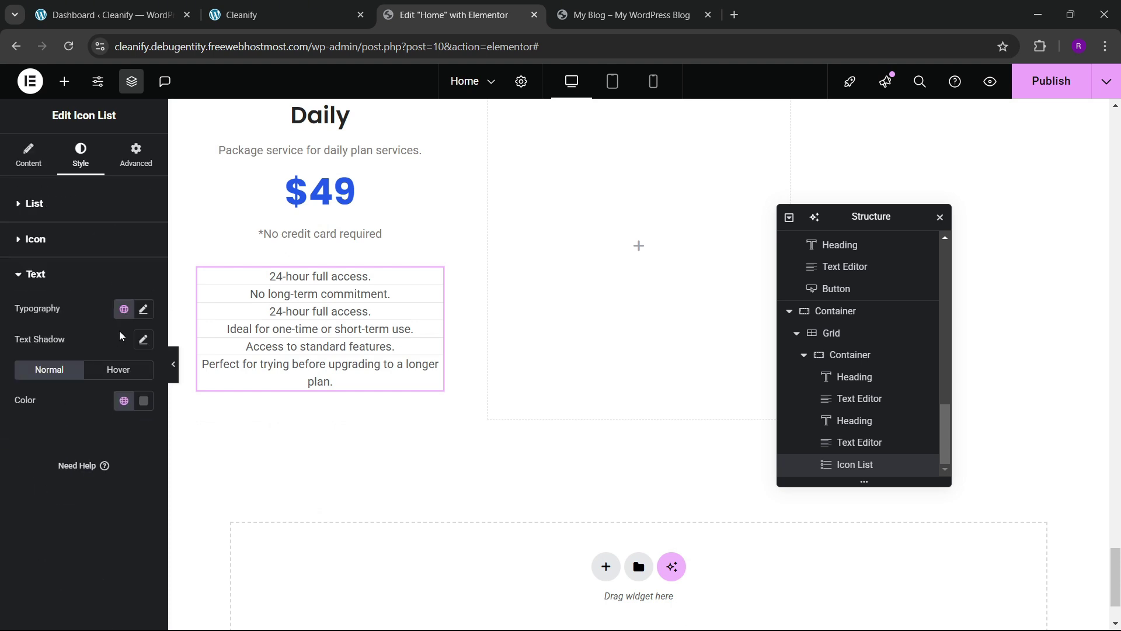
pyautogui.click(143, 308)
pyautogui.click(112, 377)
pyautogui.click(112, 376)
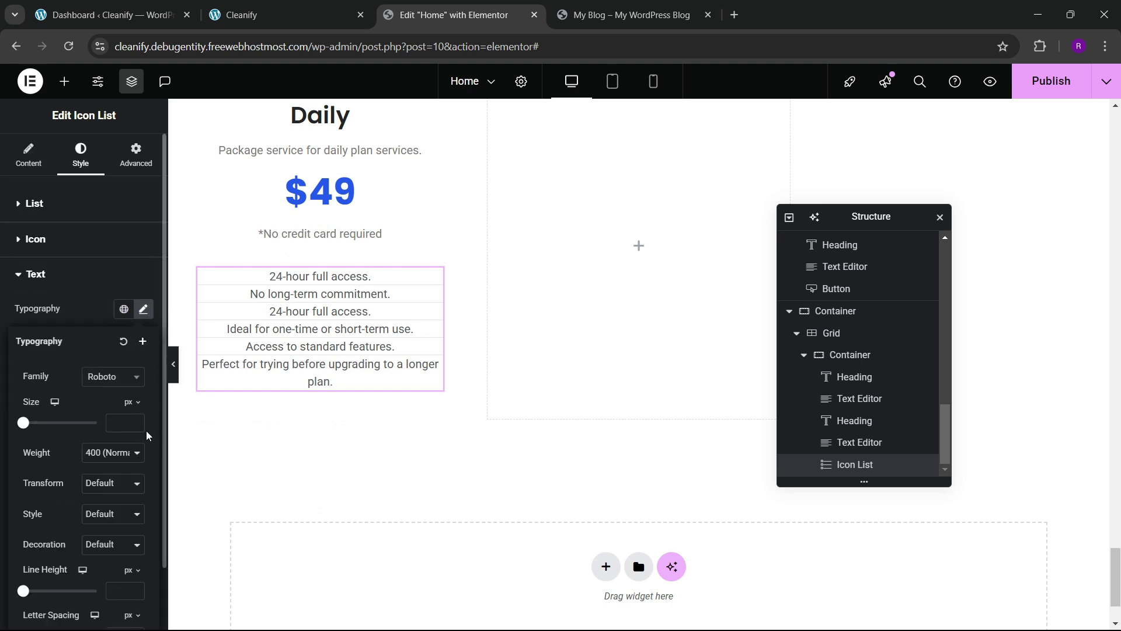
pyautogui.click(141, 421)
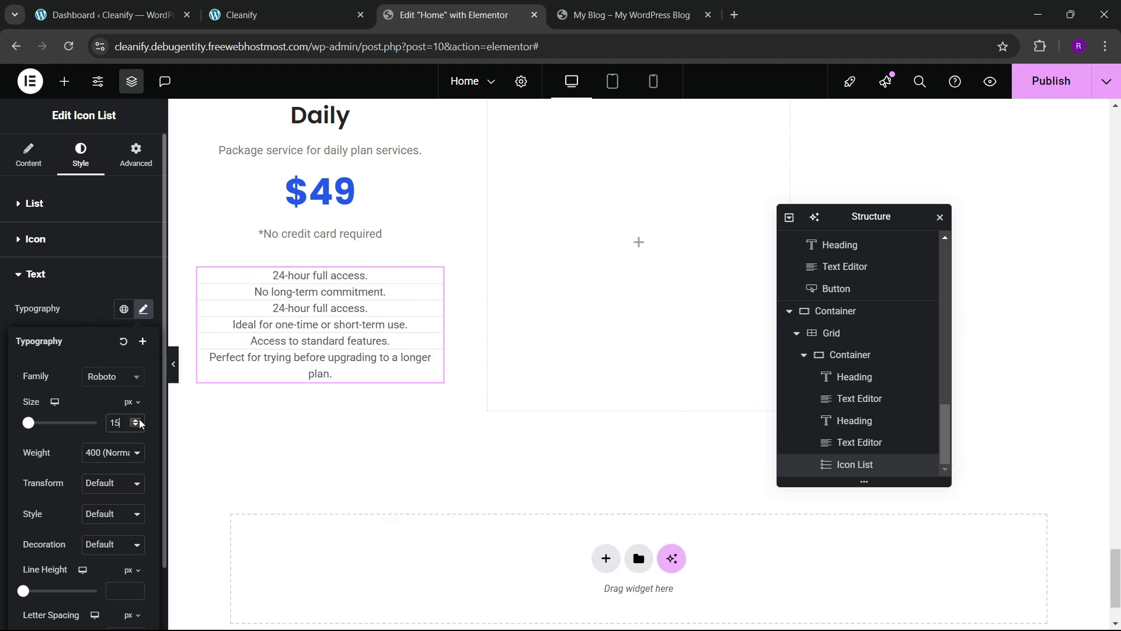
pyautogui.click(140, 421)
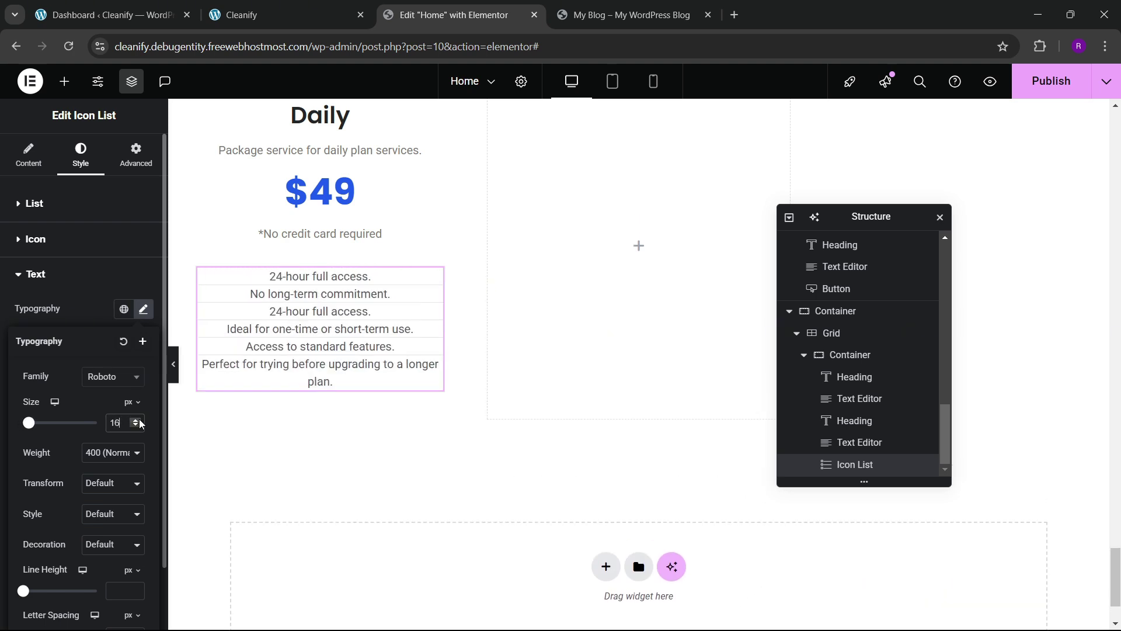
pyautogui.click(94, 320)
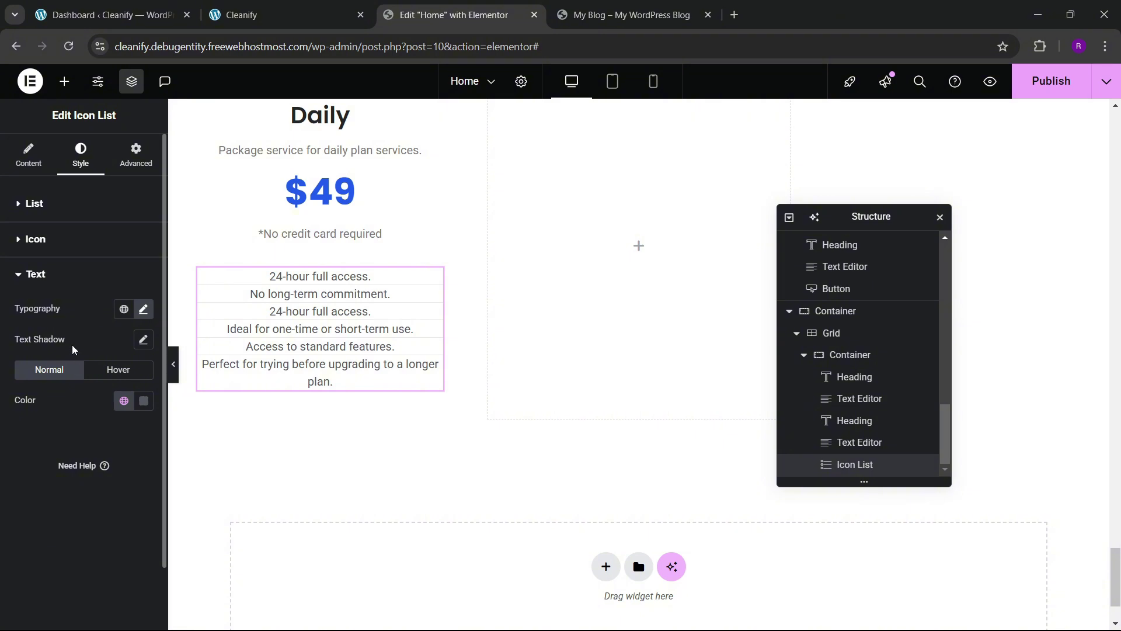
# - Set the space between the icon list items to 25 px and compare the spacing with the reference page
pyautogui.click(27, 202)
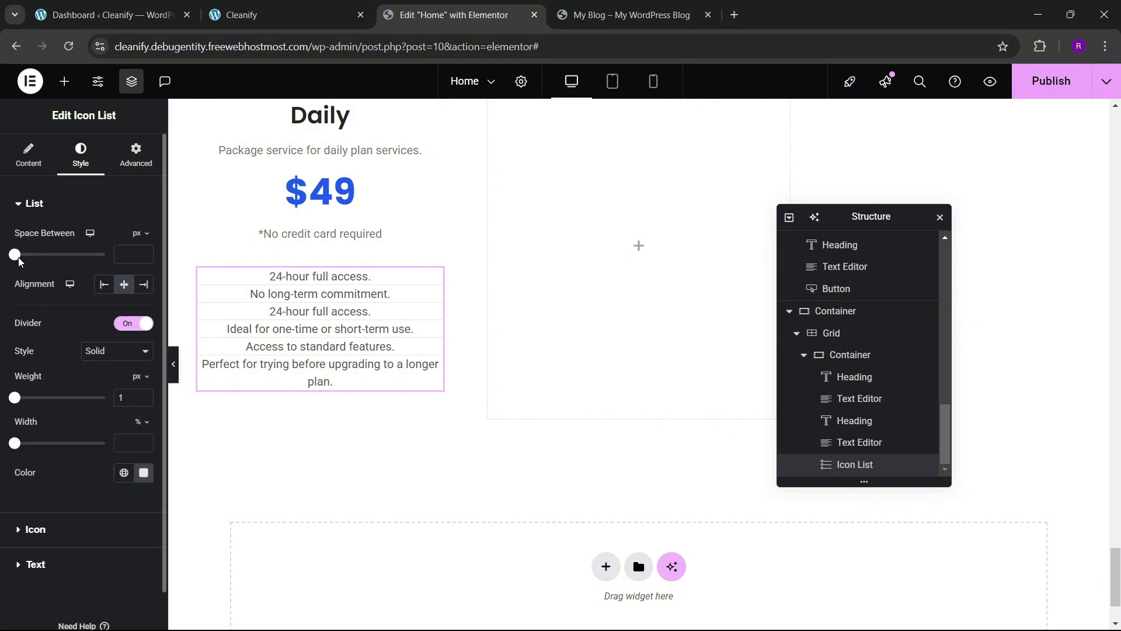
pyautogui.moveTo(19, 261); pyautogui.dragTo(64, 264)
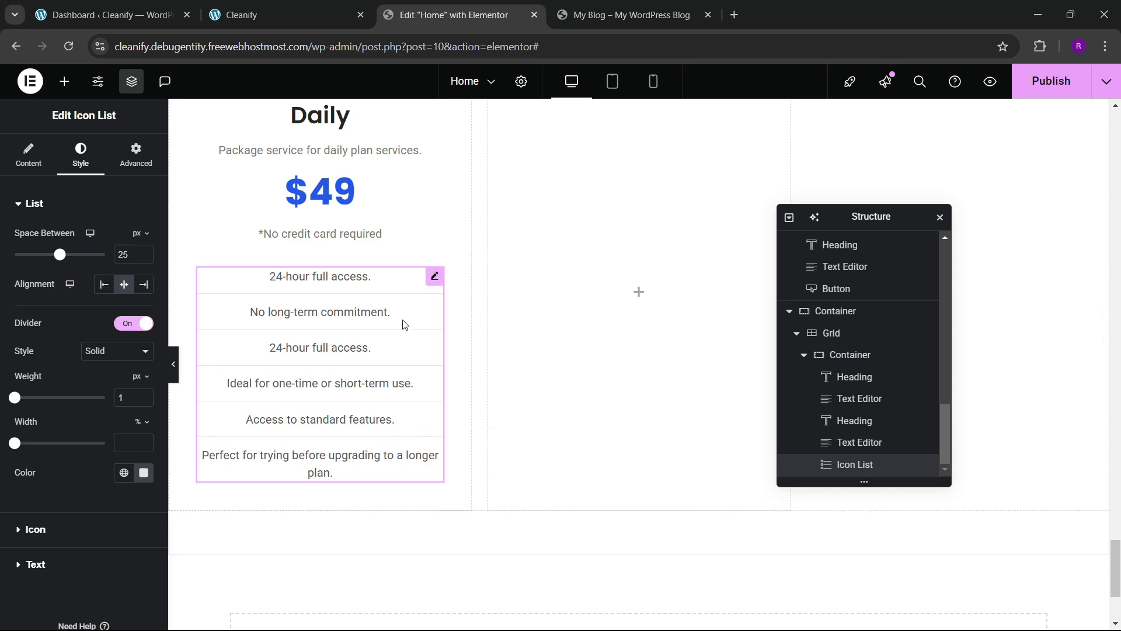
pyautogui.click(286, 12)
pyautogui.click(428, 7)
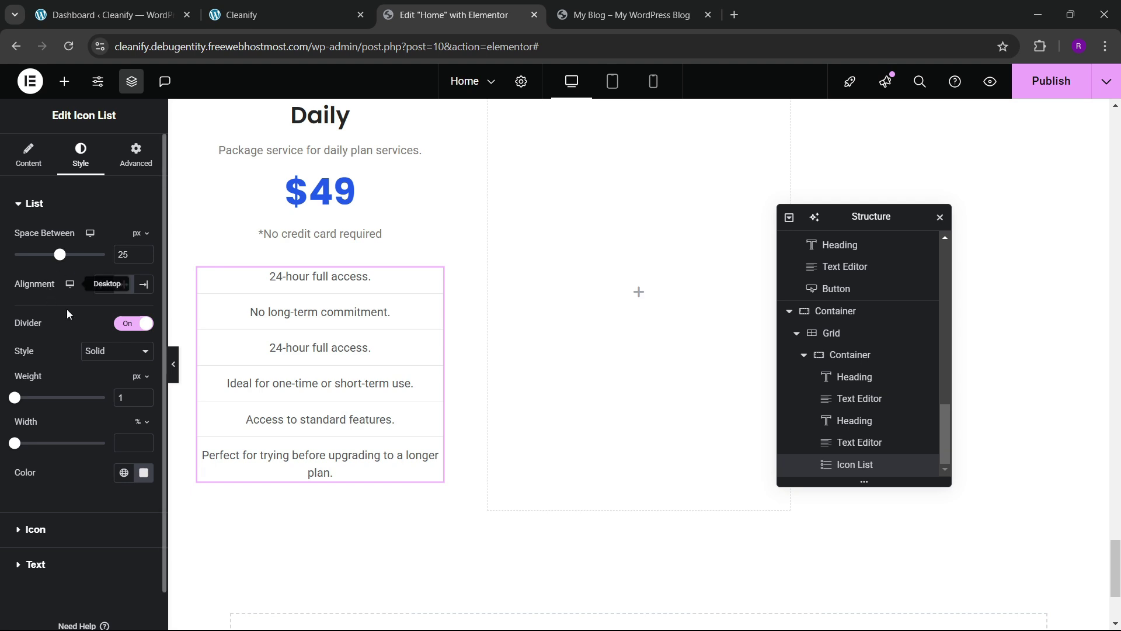
# - Set the icon list's text color to a custom grey, #696B6E
pyautogui.scroll(-1, 73, 344)
pyautogui.click(52, 535)
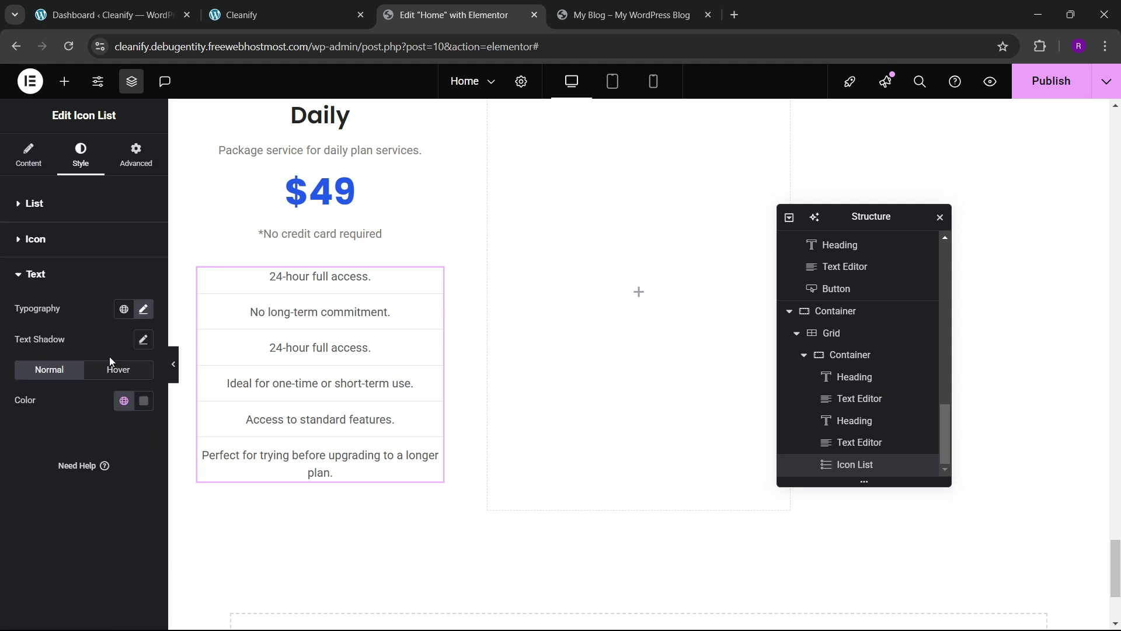
pyautogui.click(123, 400)
pyautogui.click(90, 411)
pyautogui.click(144, 401)
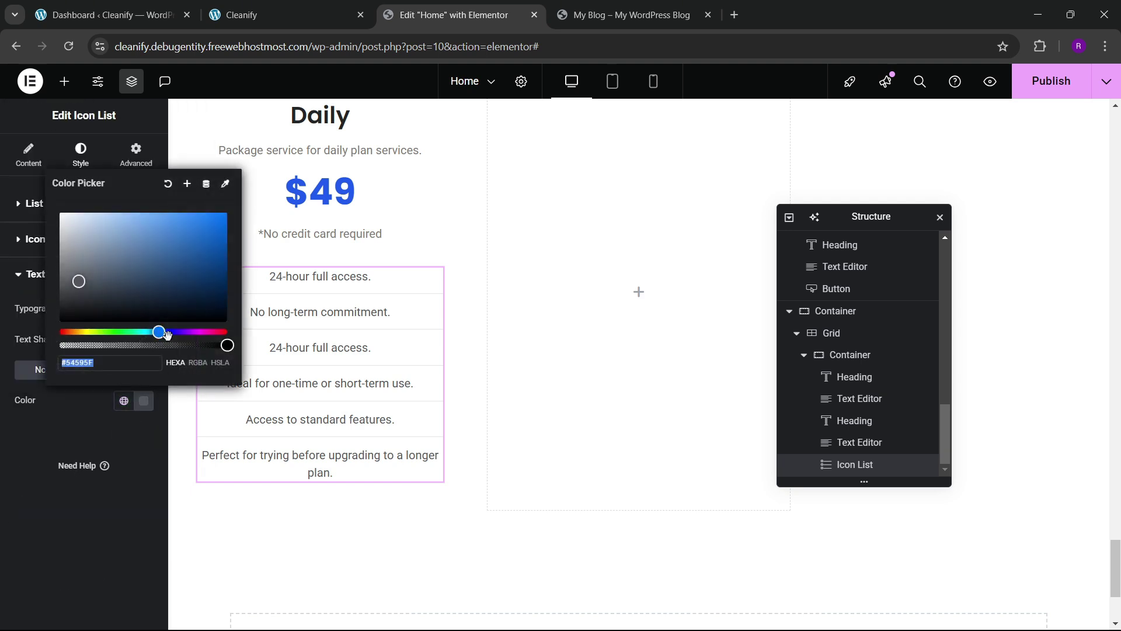
pyautogui.moveTo(63, 256); pyautogui.dragTo(67, 275)
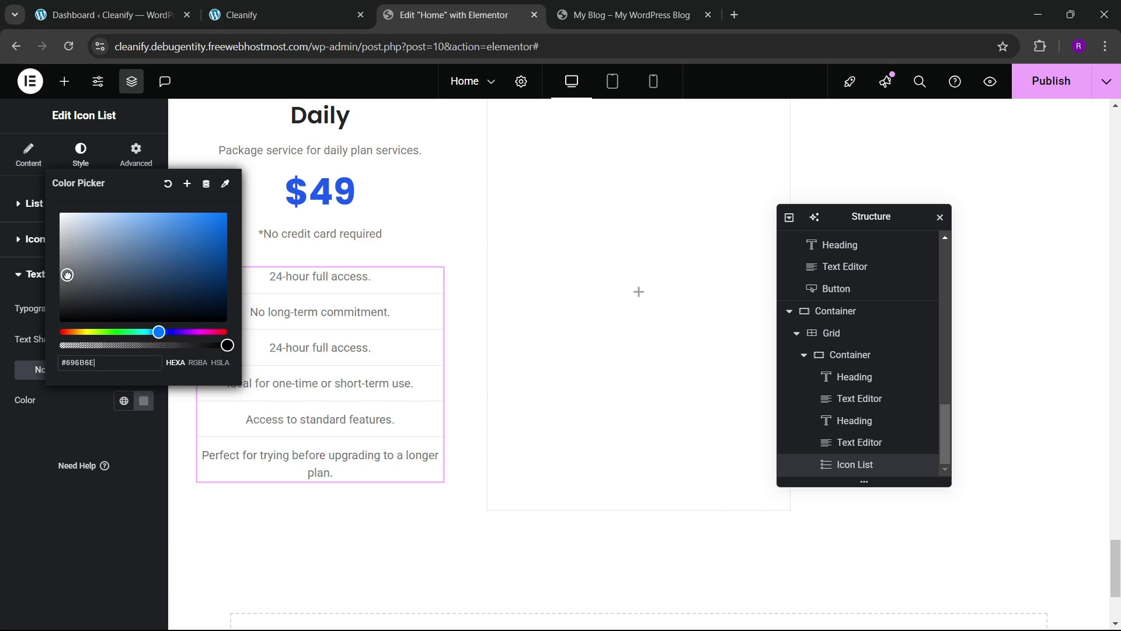
pyautogui.click(24, 432)
# - Apply the global Text color #7A7A7A to the icon list's text and check it in the Daily card
pyautogui.click(124, 400)
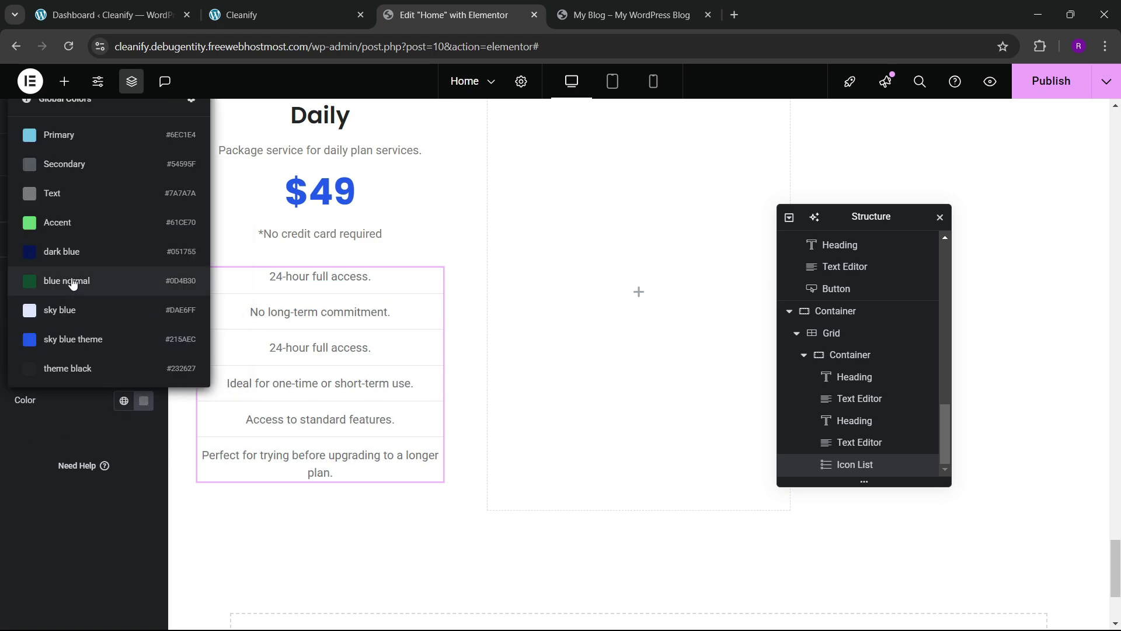
pyautogui.click(66, 190)
pyautogui.scroll(2, 388, 417)
pyautogui.scroll(-1, 330, 449)
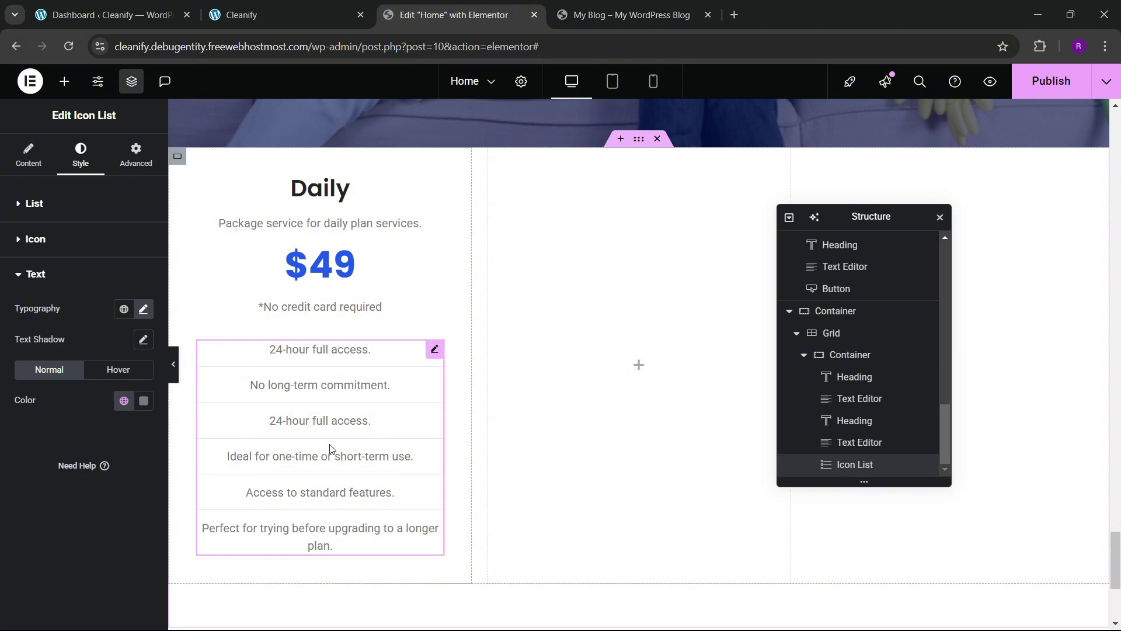
# - Check the reference pricing card, then add an Image widget below the icon list in the Daily card
pyautogui.click(315, 11)
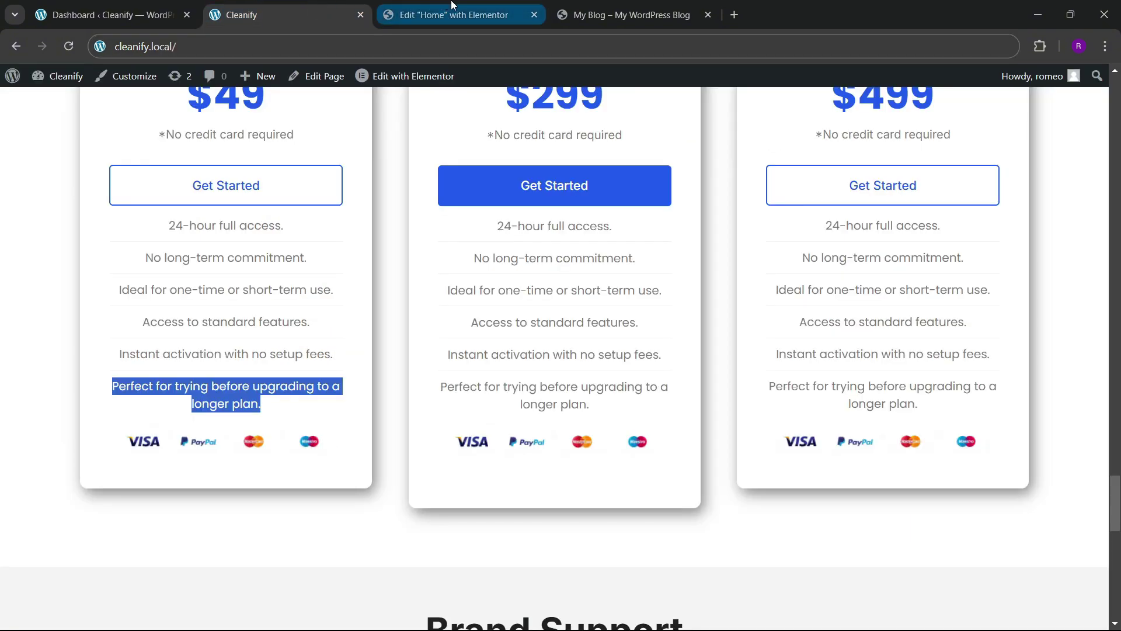
pyautogui.click(452, 8)
pyautogui.click(65, 81)
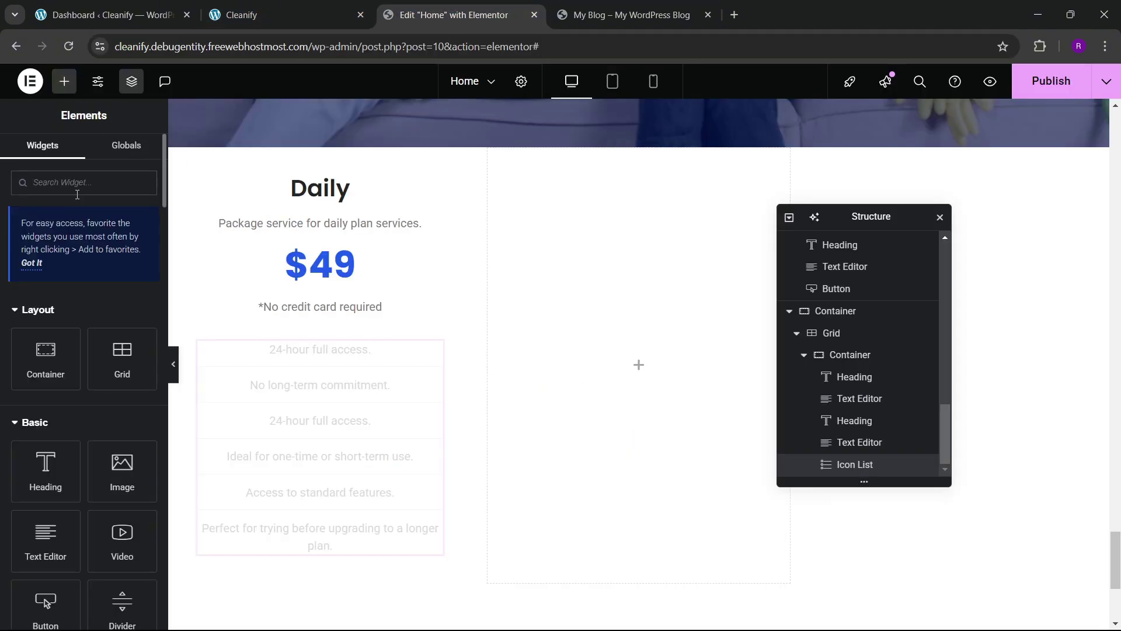
pyautogui.moveTo(120, 496); pyautogui.dragTo(282, 493)
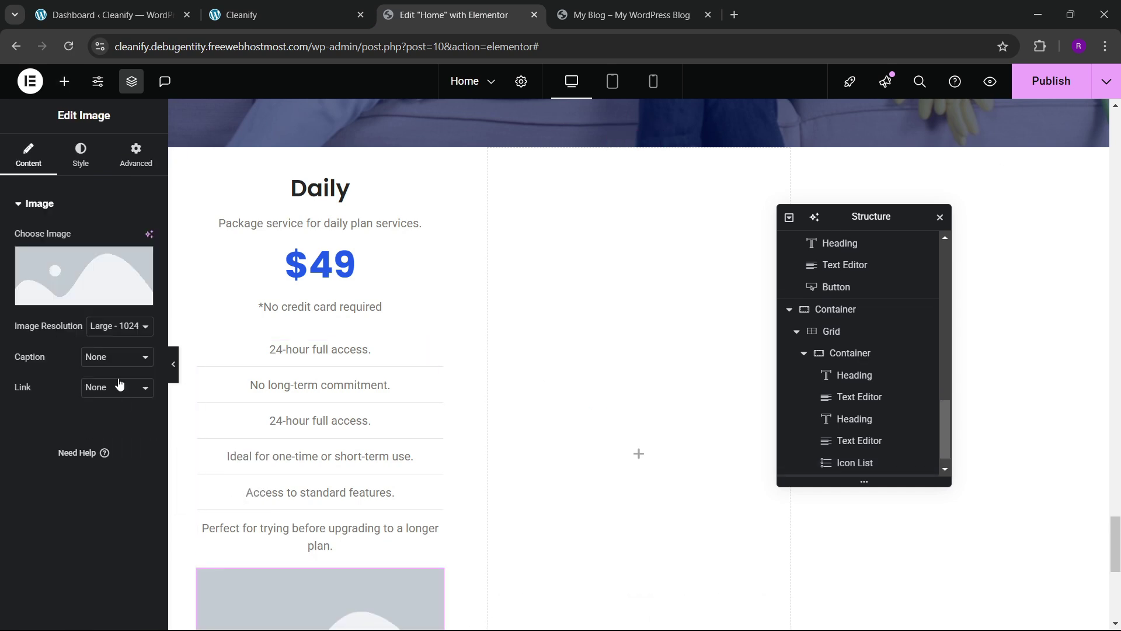
# - Choose the Payment-Icon image with the Visa, PayPal and Mastercard logos from the media library for the new image widget
pyautogui.click(66, 292)
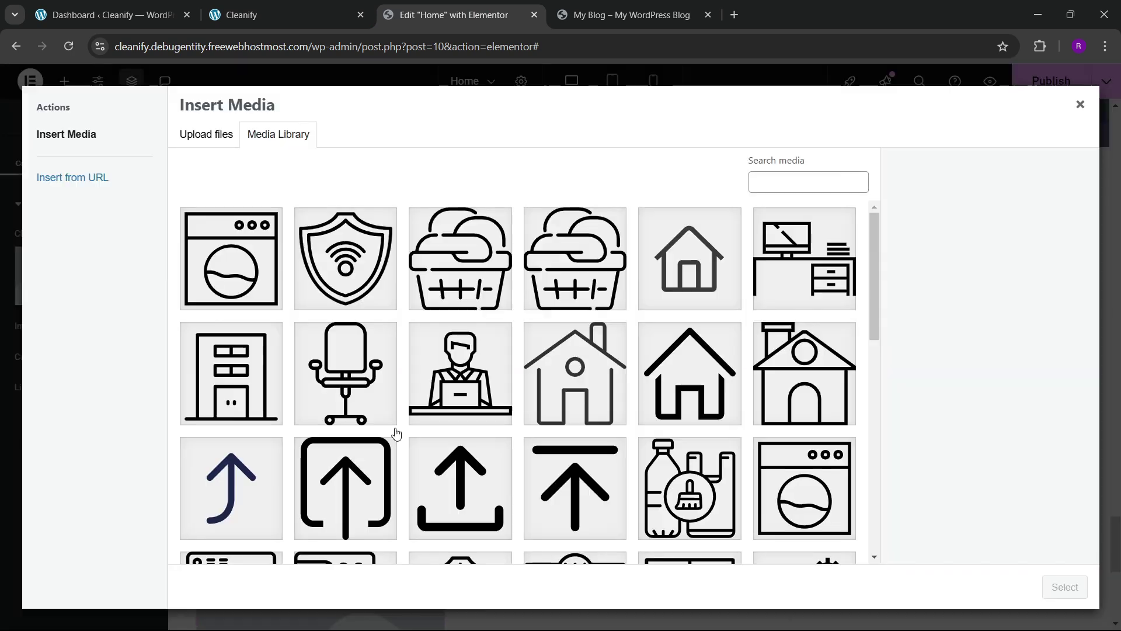
pyautogui.scroll(-10, 420, 476)
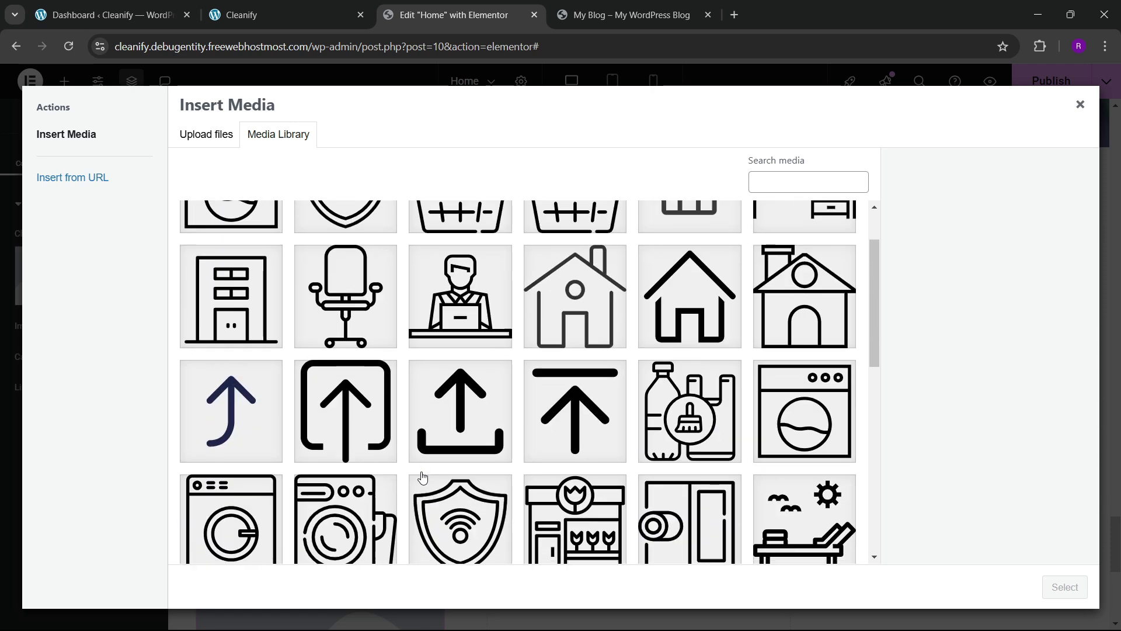
pyautogui.scroll(3, 414, 481)
pyautogui.click(440, 409)
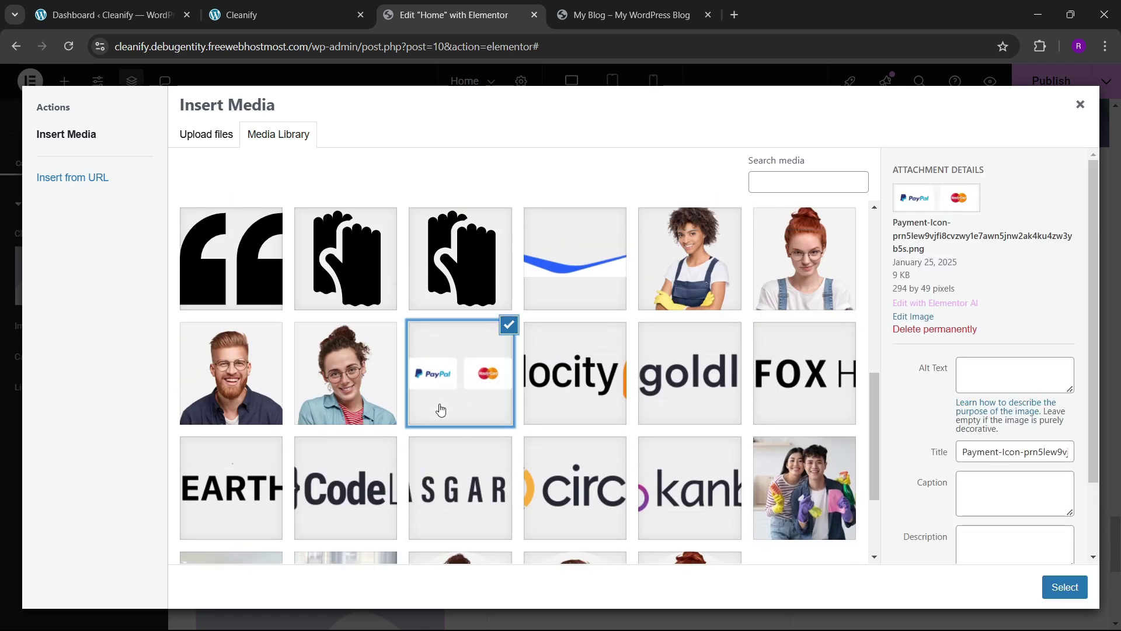
pyautogui.click(1065, 587)
pyautogui.scroll(-3, 380, 388)
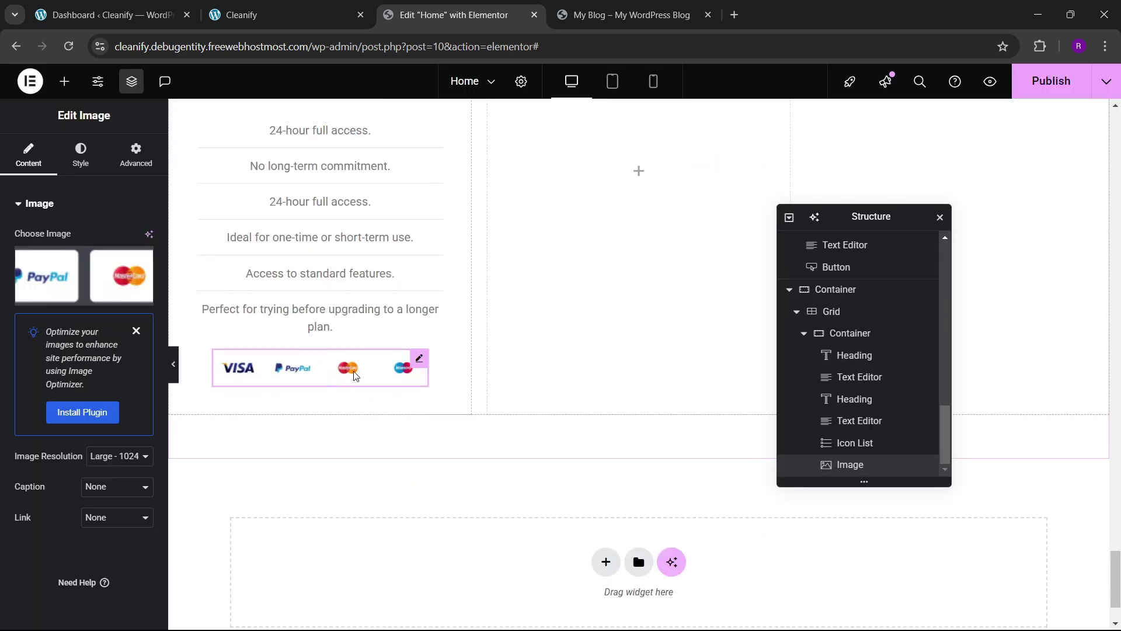
pyautogui.scroll(3, 355, 365)
pyautogui.scroll(2, 355, 365)
pyautogui.scroll(-2, 643, 379)
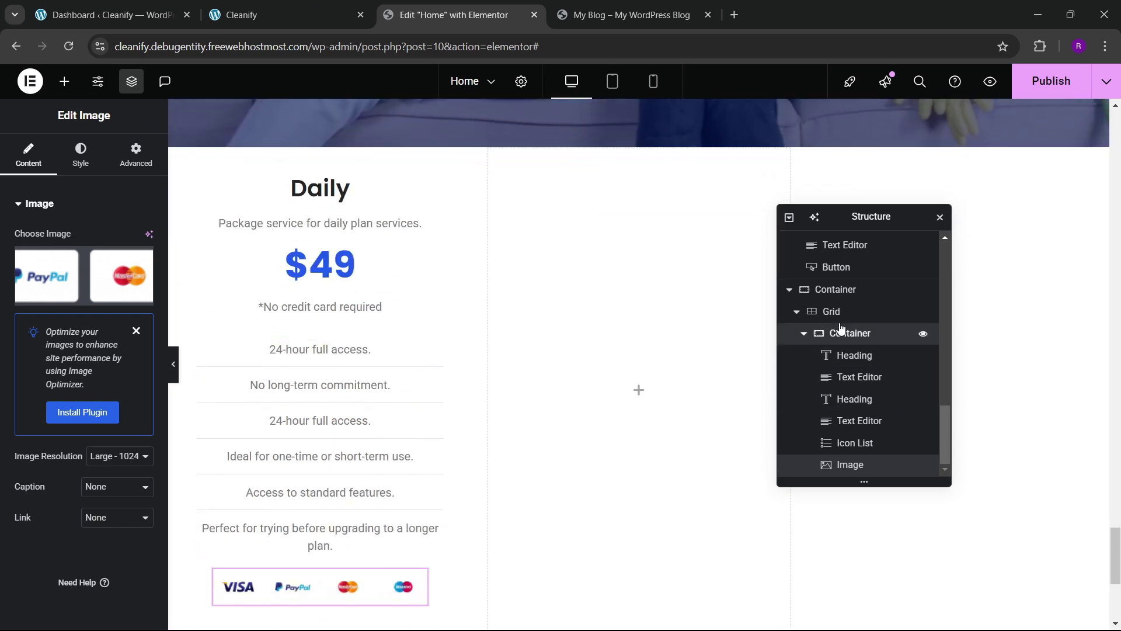
# - Give the Daily card's container a box shadow with horizontal 5, vertical 7 and blur 20
pyautogui.click(812, 331)
pyautogui.scroll(-6, 93, 315)
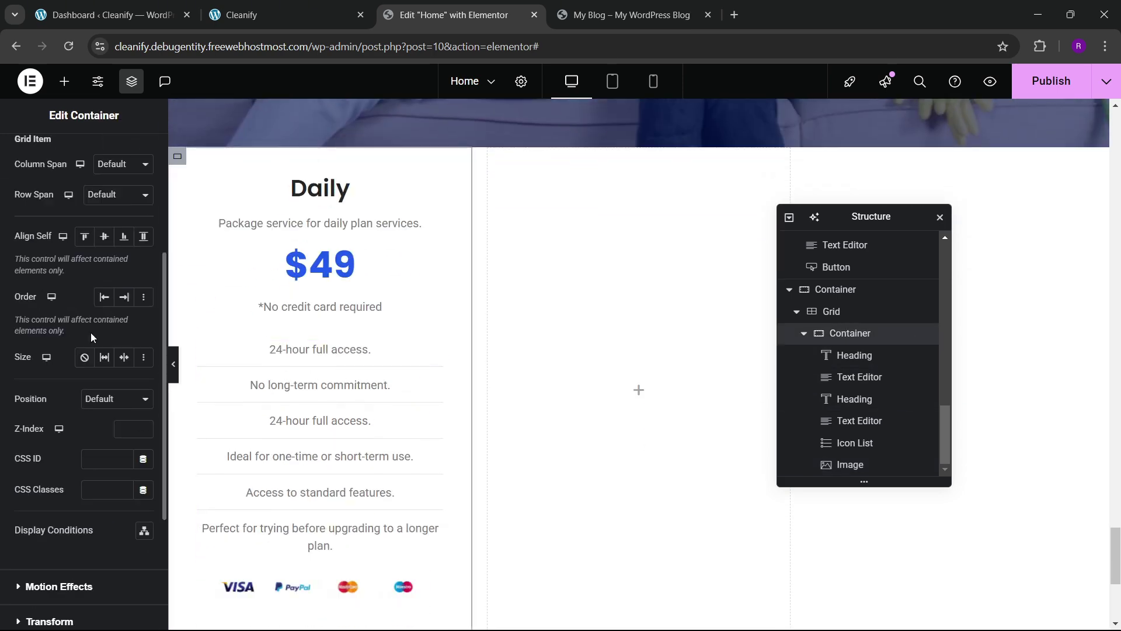
pyautogui.scroll(6, 94, 330)
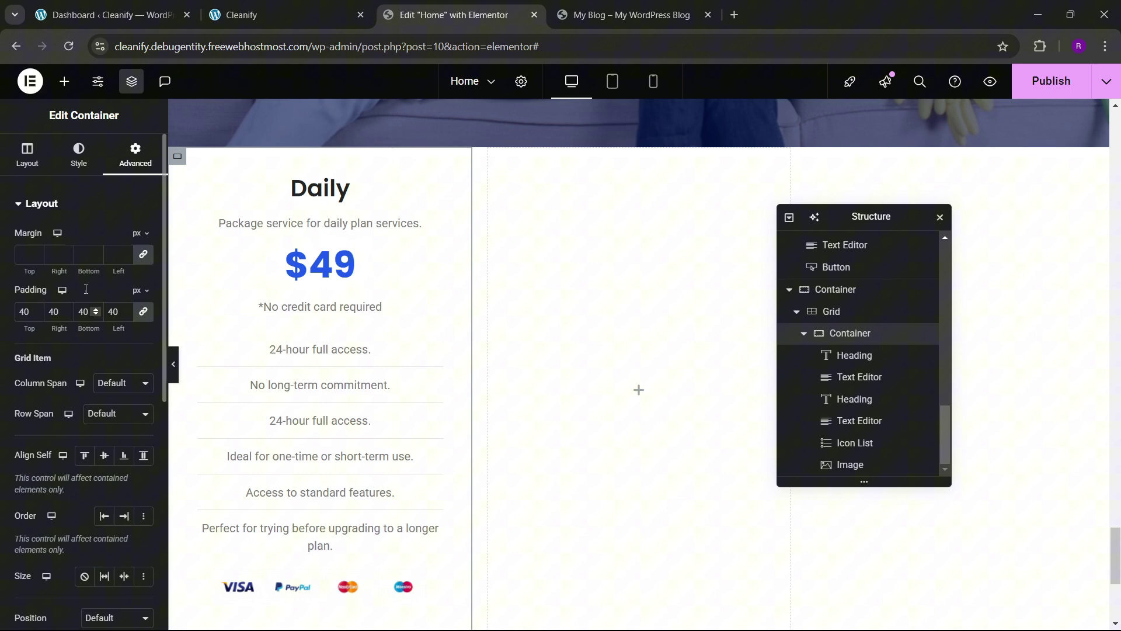
pyautogui.click(79, 155)
pyautogui.click(68, 488)
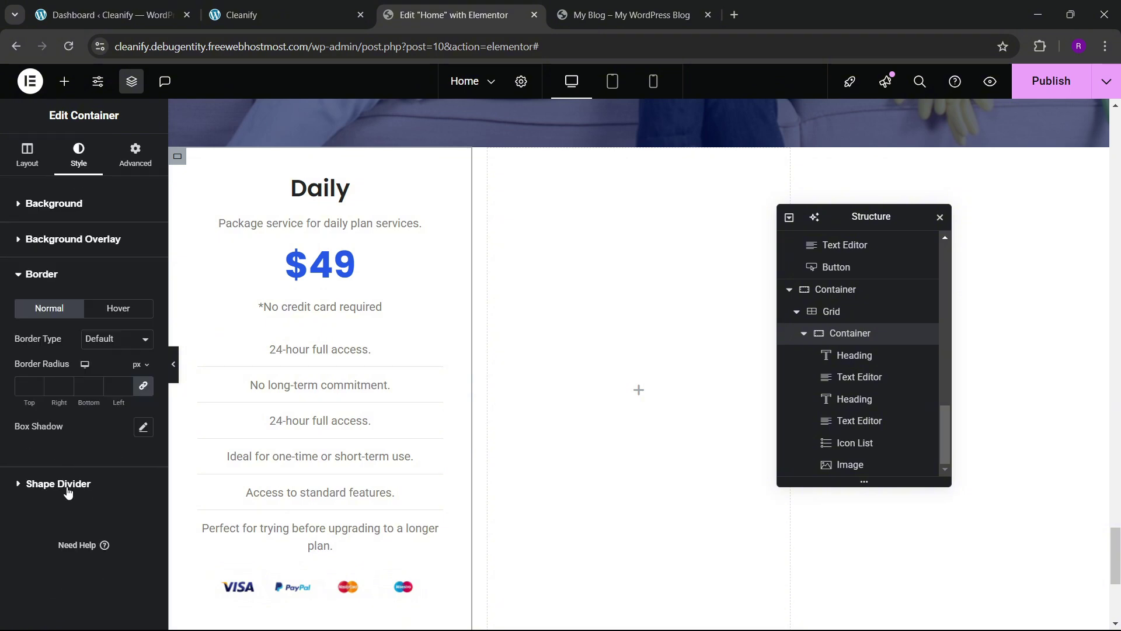
pyautogui.click(143, 428)
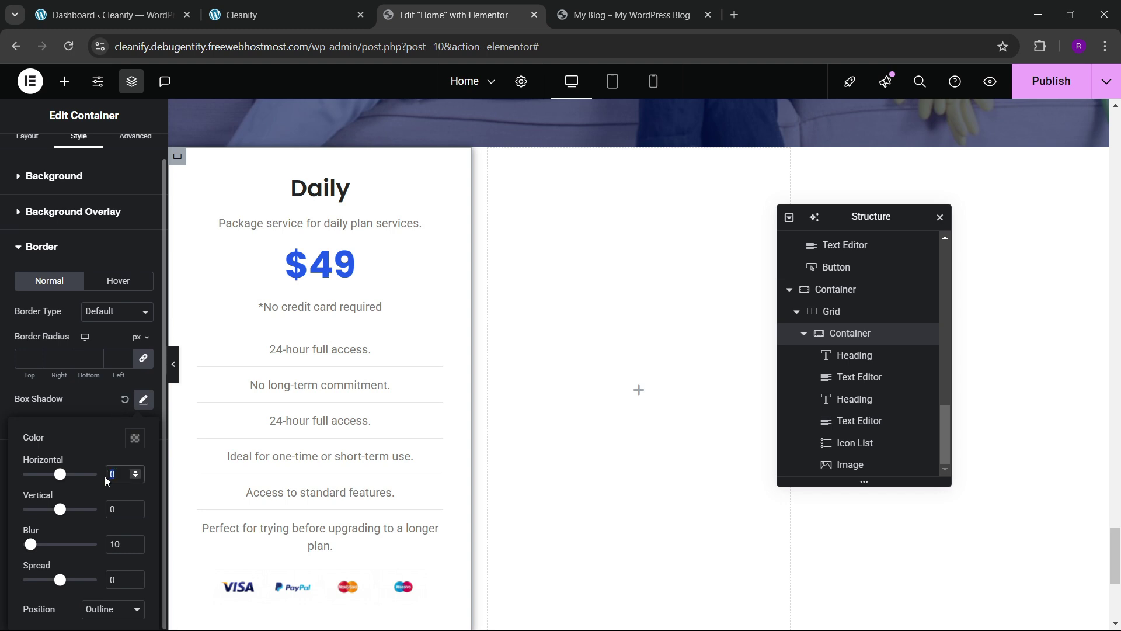
pyautogui.write('5')
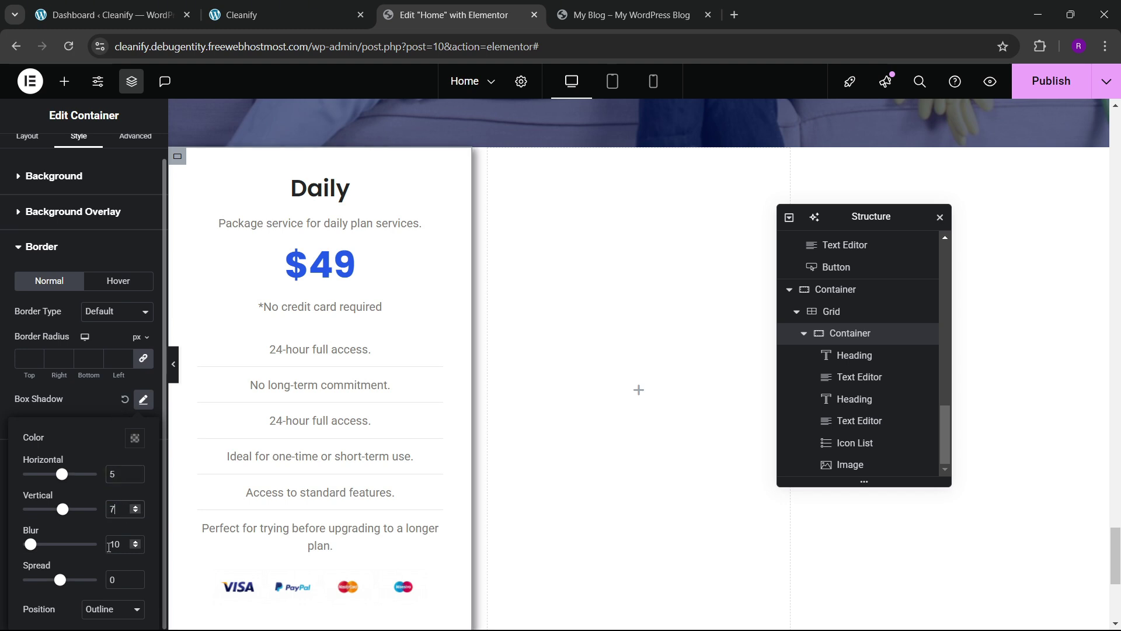
pyautogui.write('20')
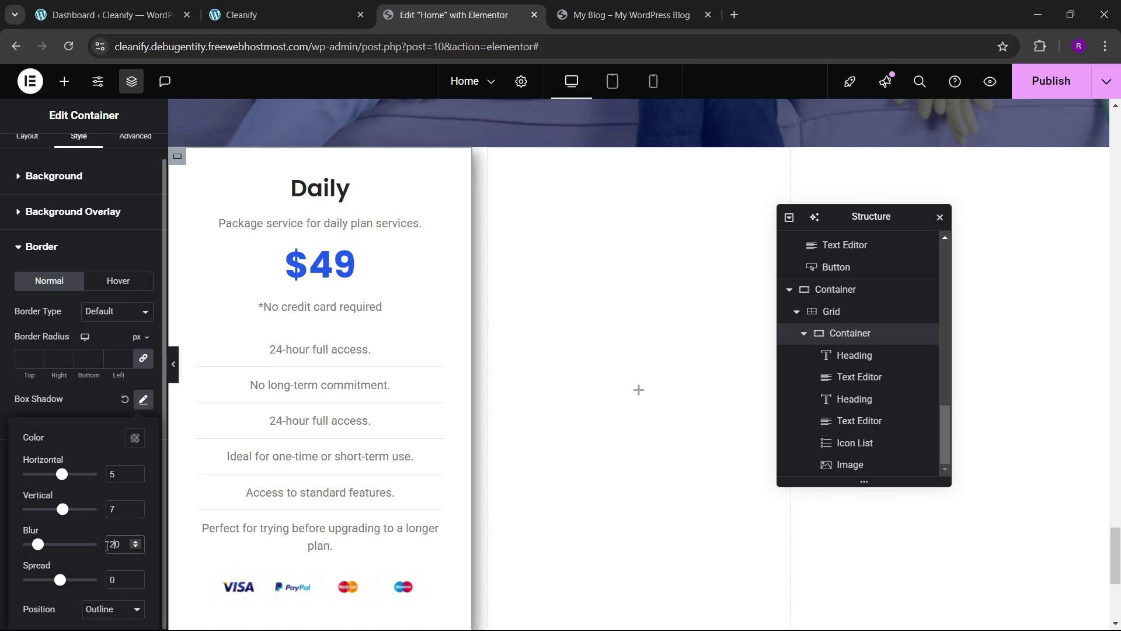
# - Compare the Daily card's shadow and layout with the reference pricing cards, viewing the page at full width
pyautogui.scroll(1, 607, 428)
pyautogui.click(319, 6)
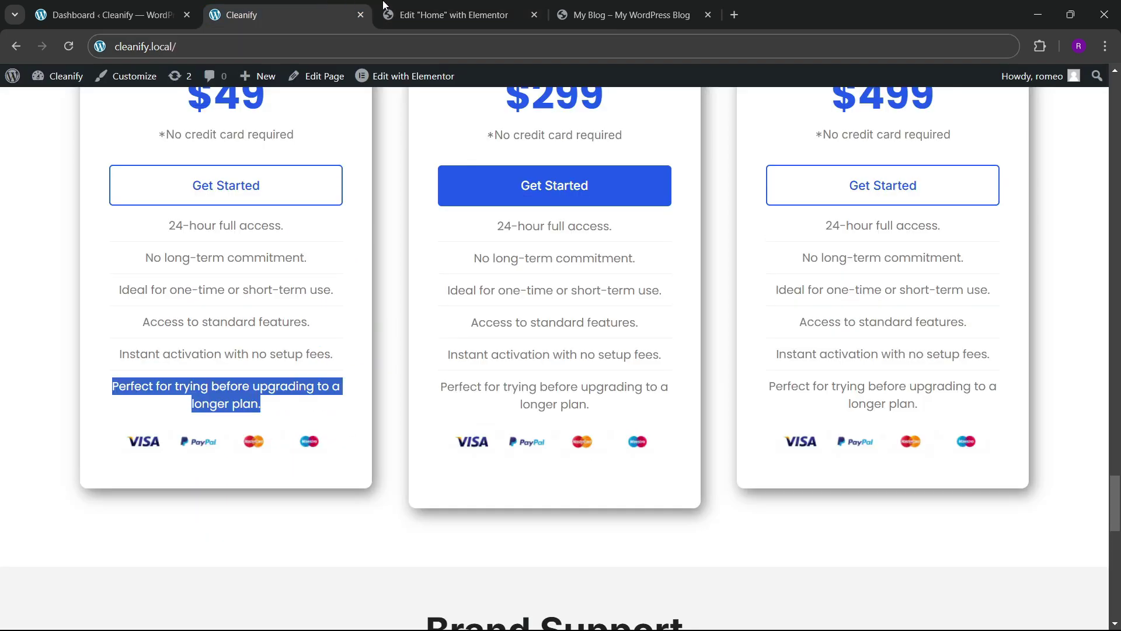
pyautogui.click(385, 7)
pyautogui.scroll(-2, 370, 363)
pyautogui.scroll(2, 236, 340)
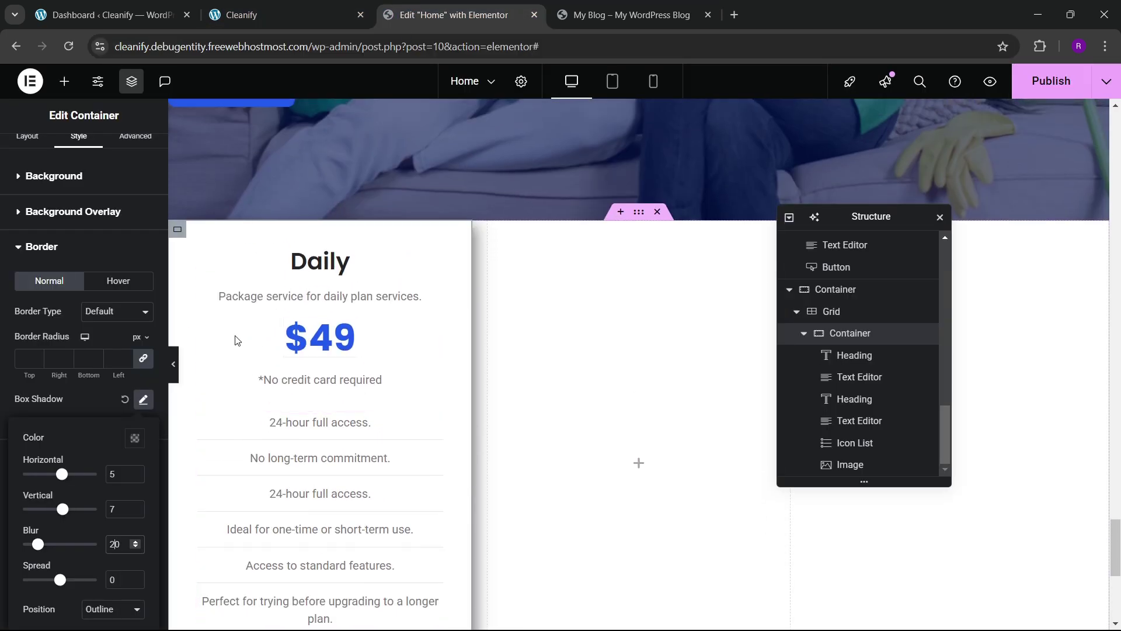
pyautogui.click(174, 364)
pyautogui.scroll(-2, 343, 394)
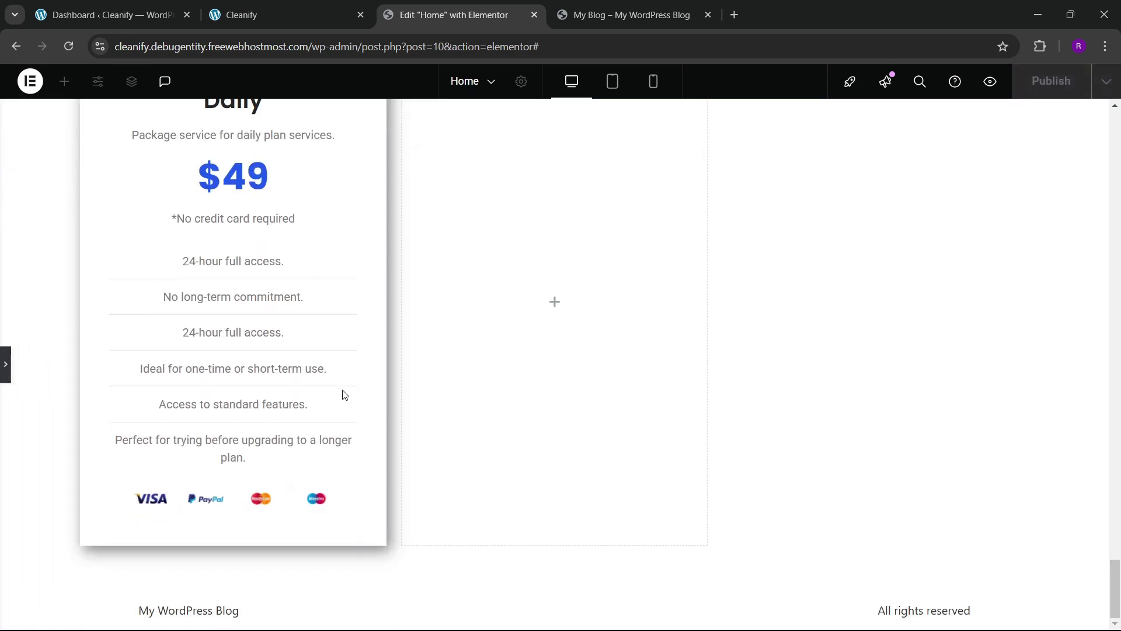
pyautogui.click(288, 7)
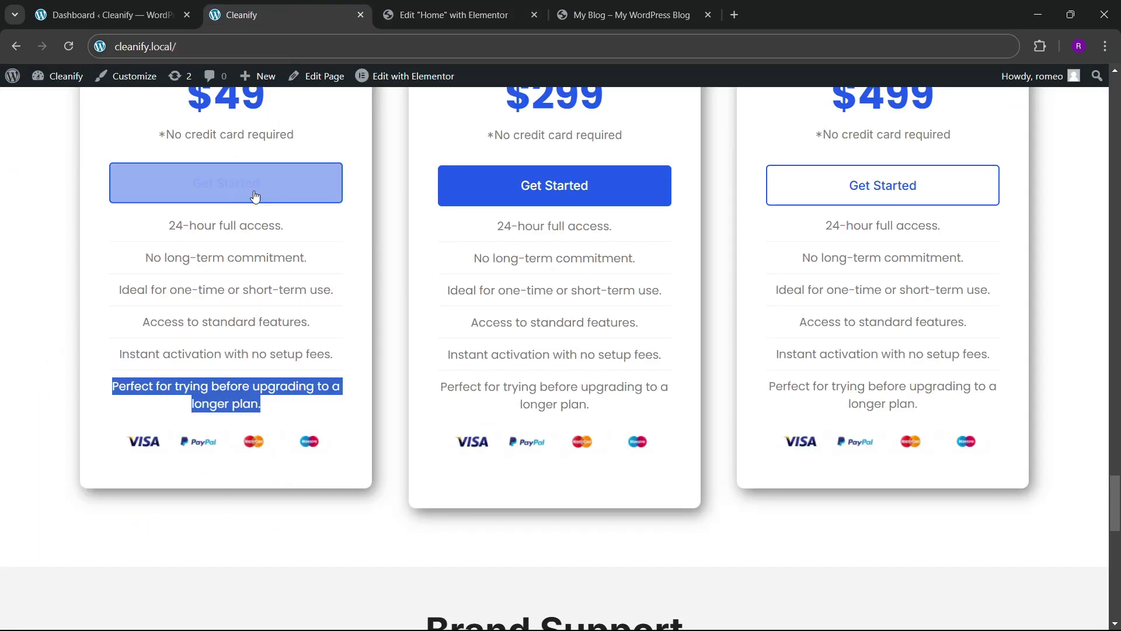
pyautogui.click(412, 7)
pyautogui.click(3, 368)
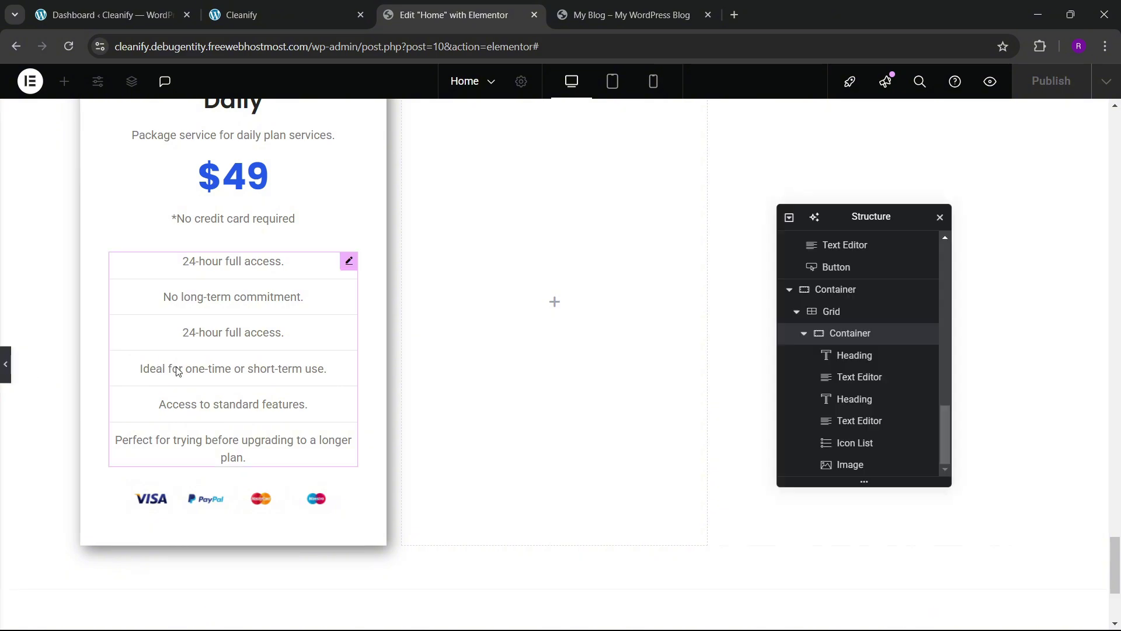
# - Copy the Learn More button from the first House Cleaning service card above the testimonials
pyautogui.scroll(12, 353, 345)
pyautogui.scroll(8, 353, 348)
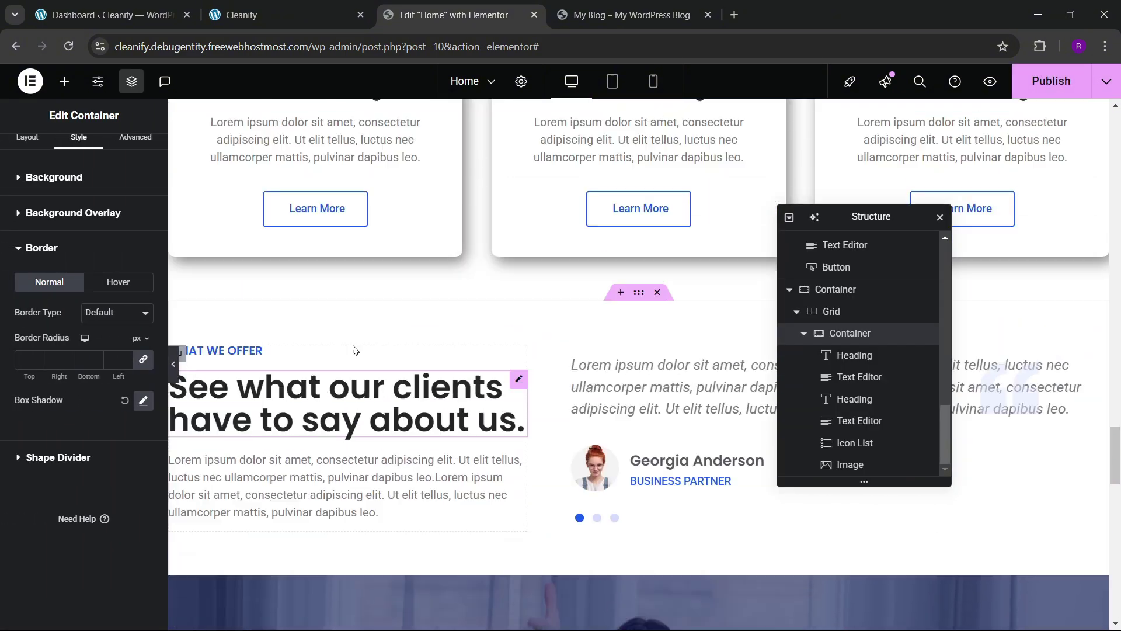
pyautogui.scroll(-1, 345, 354)
pyautogui.rightClick(325, 353)
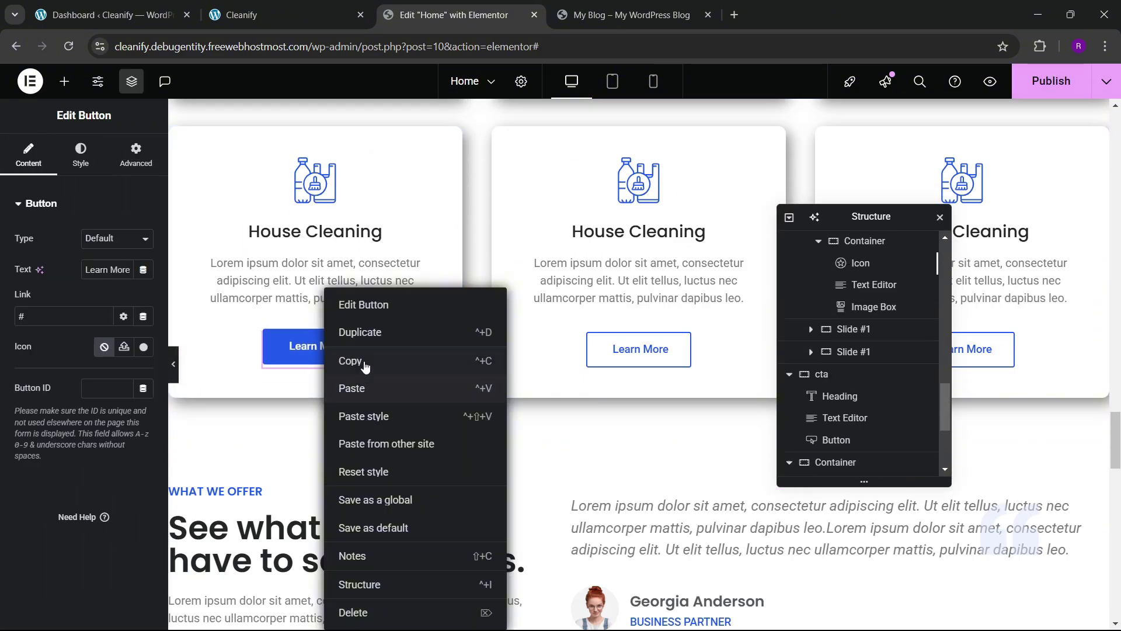
pyautogui.click(350, 361)
# - Paste the copied button between the "*No credit card required" text and the icon list in the Daily card
pyautogui.scroll(-12, 369, 377)
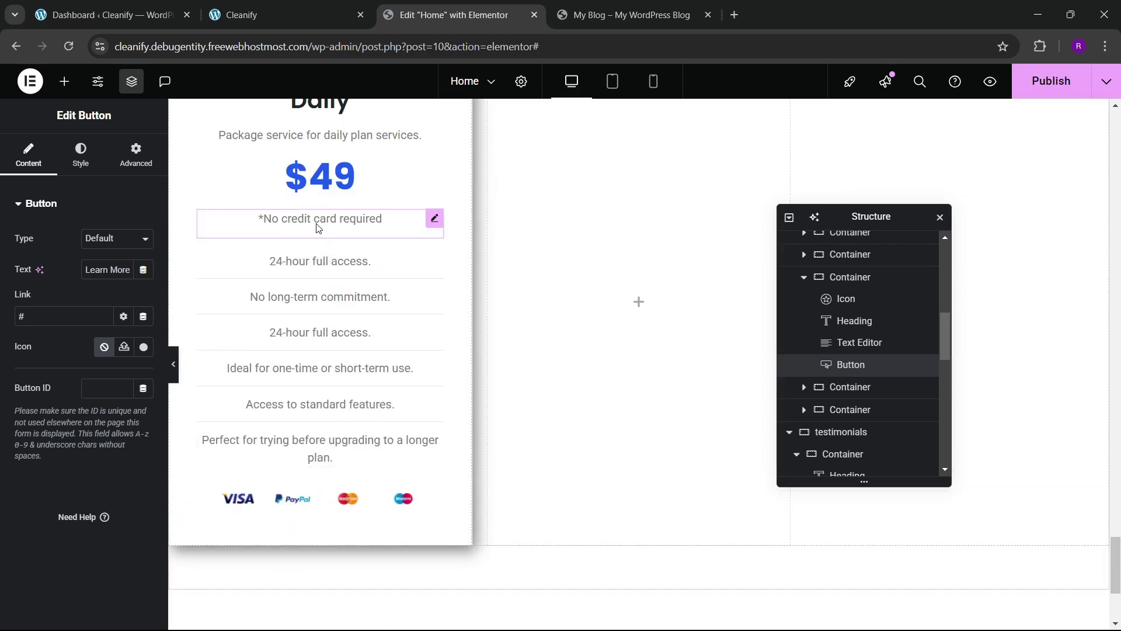
pyautogui.click(387, 225)
pyautogui.click(325, 11)
pyautogui.click(459, 7)
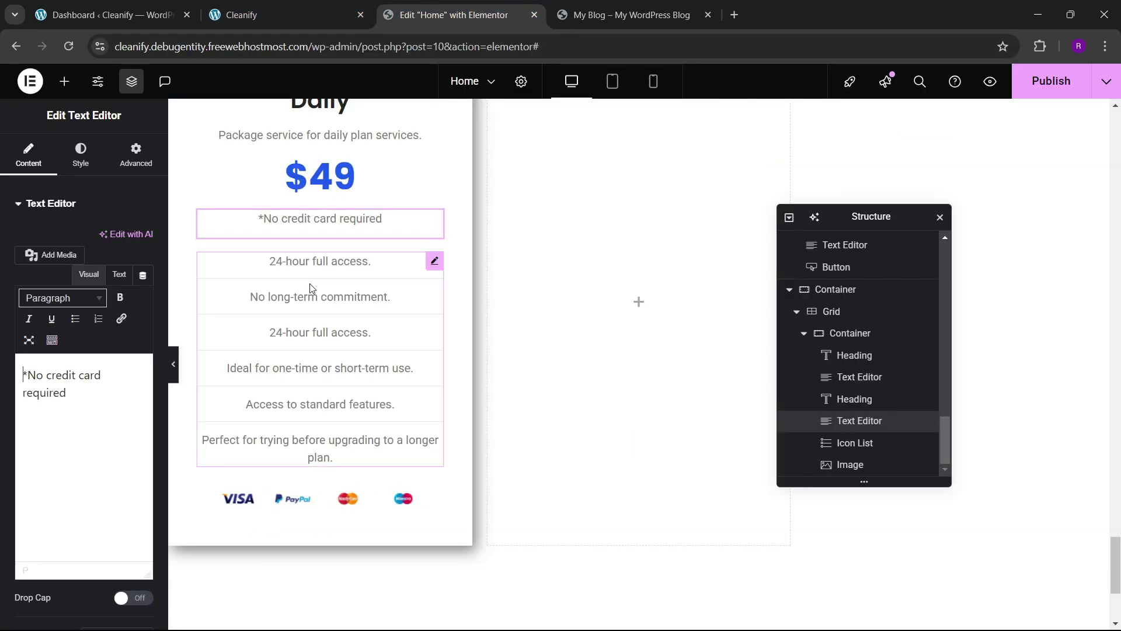
pyautogui.rightClick(336, 225)
pyautogui.click(368, 331)
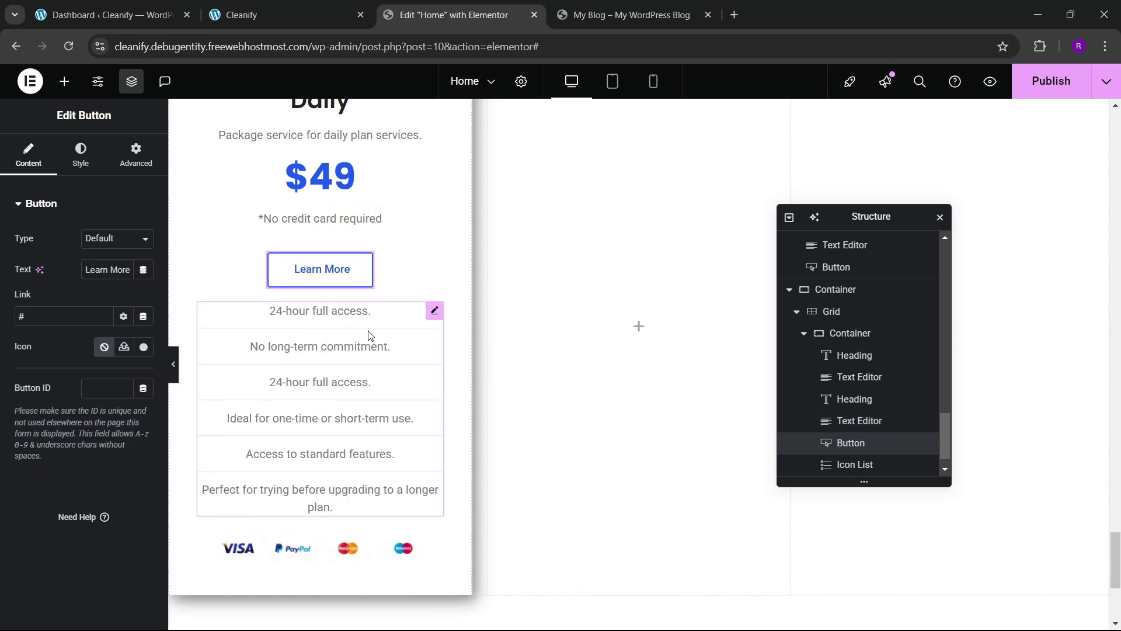
# - Check the button on the reference pricing card and set the pasted Learn More button's position to Stretch
pyautogui.click(313, 12)
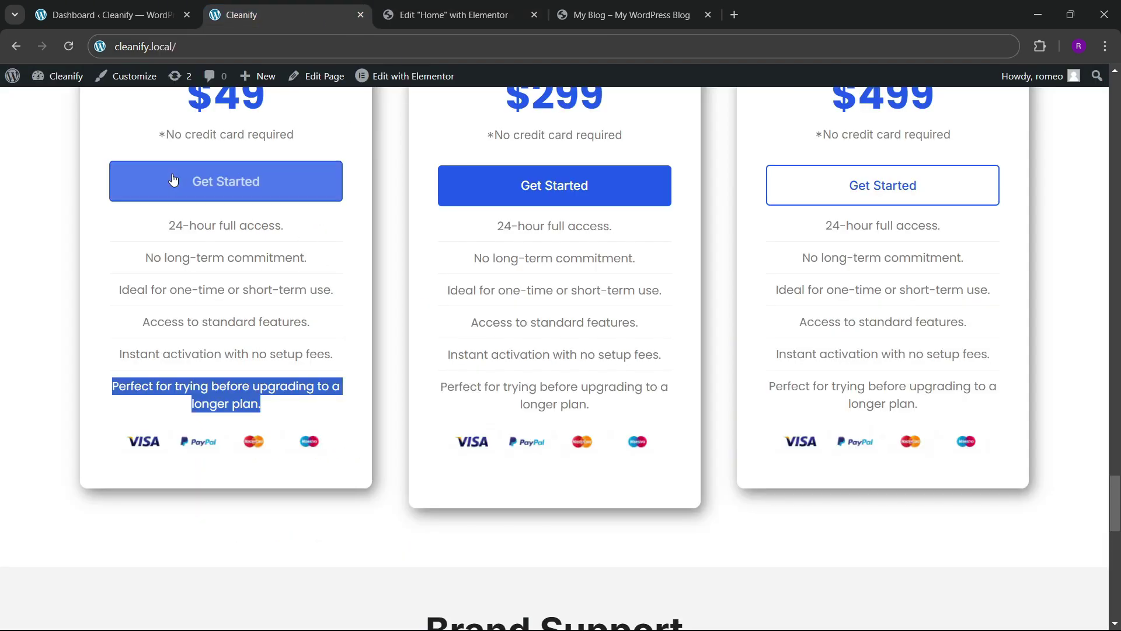
pyautogui.click(450, 15)
pyautogui.click(80, 166)
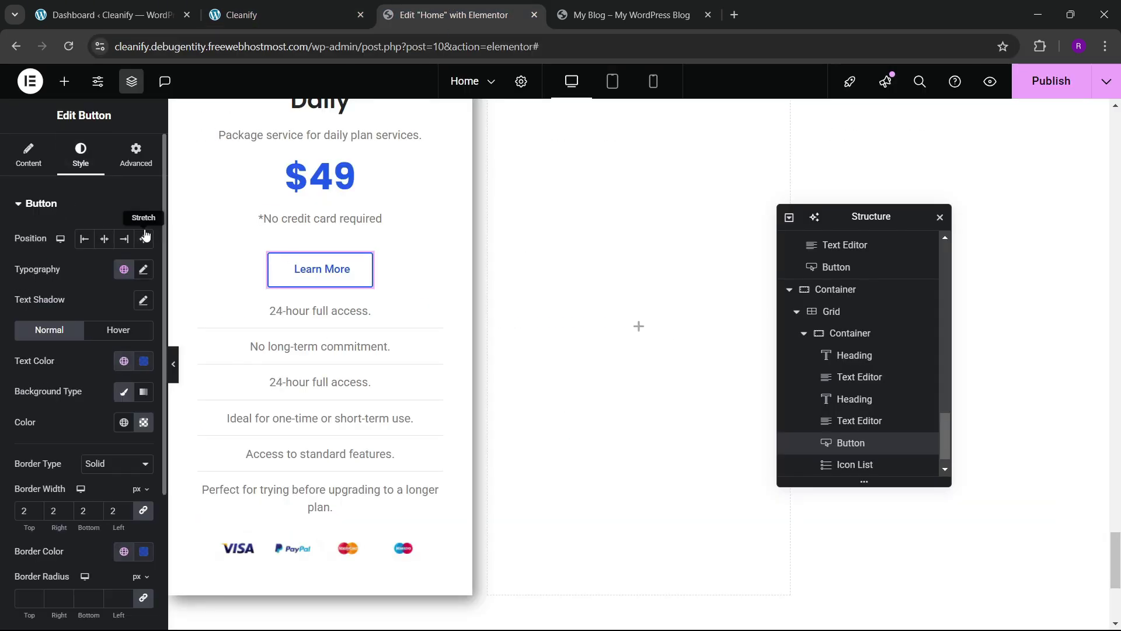
pyautogui.scroll(1, 542, 367)
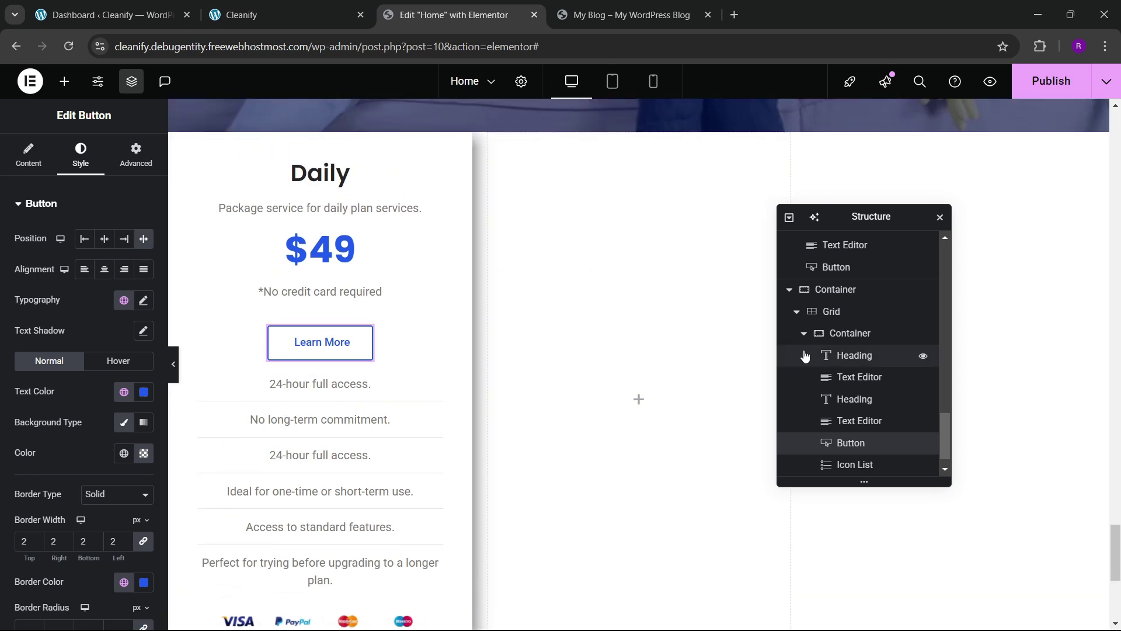
# - Set the Daily card container's Align Items option to Stretch
pyautogui.click(850, 332)
pyautogui.scroll(-2, 84, 331)
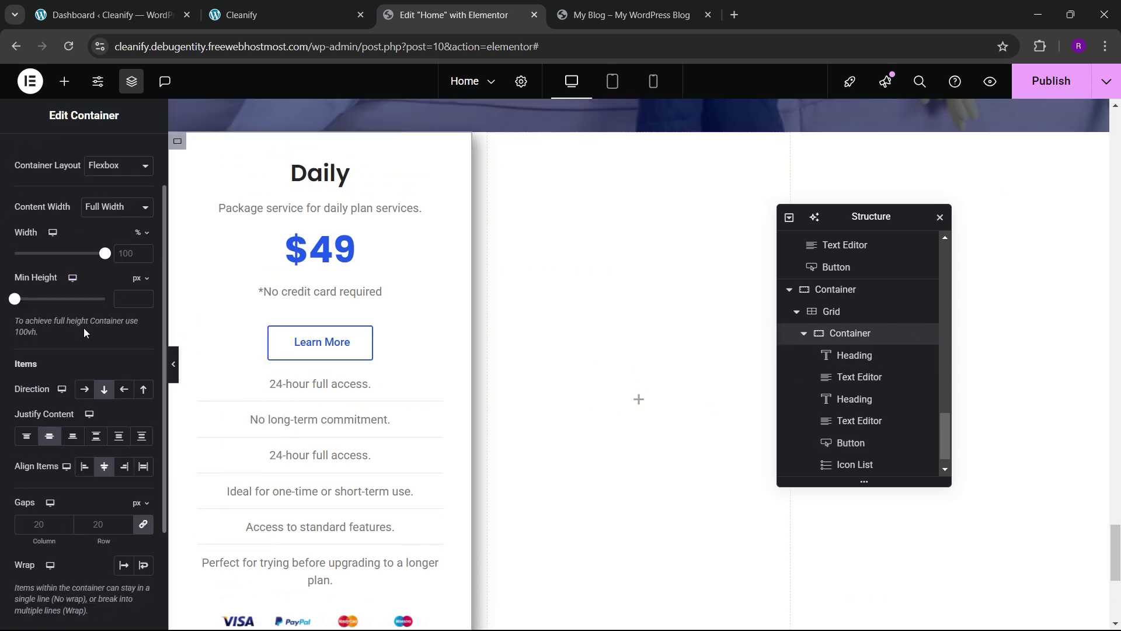
pyautogui.click(142, 475)
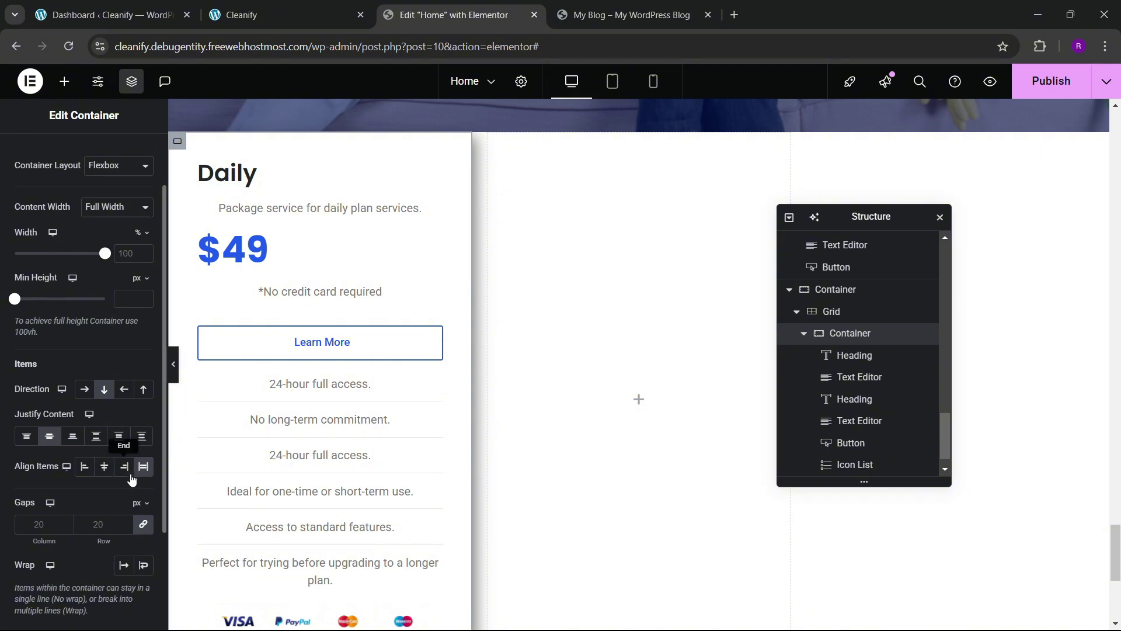
# - Center-align the Daily heading and the $49 price heading in the pricing card
pyautogui.click(278, 172)
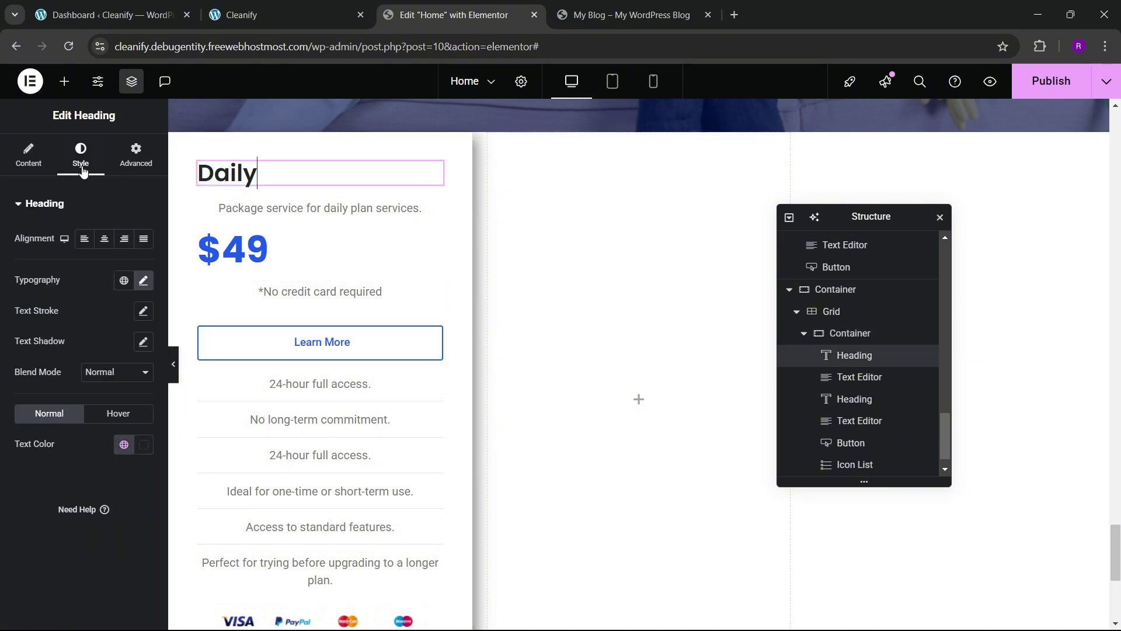
pyautogui.click(104, 239)
pyautogui.click(350, 251)
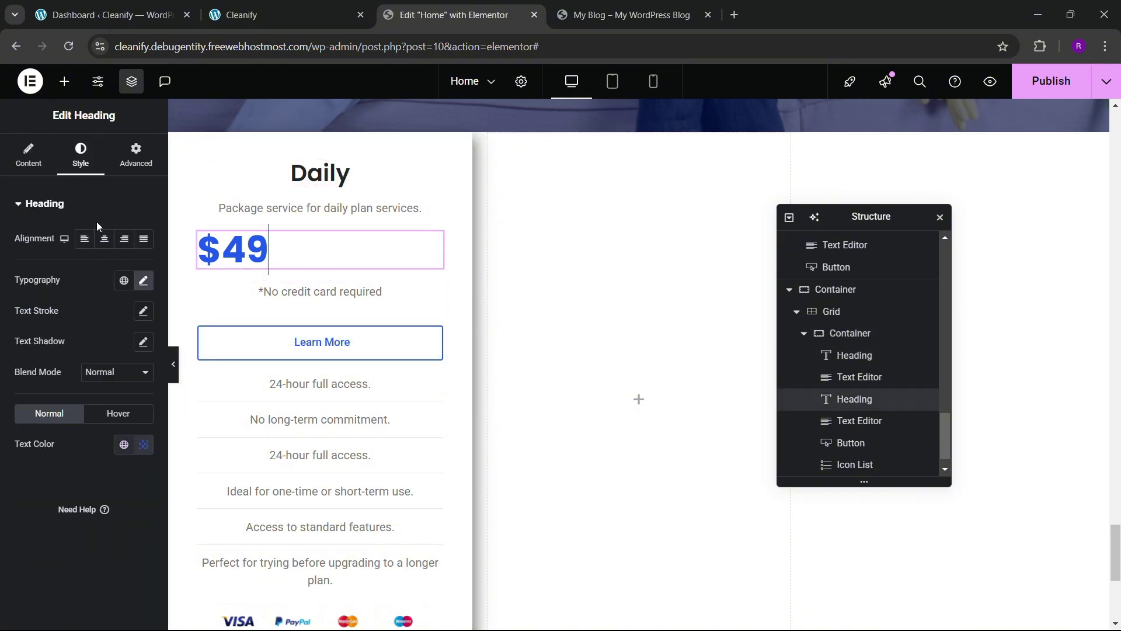
pyautogui.click(104, 239)
pyautogui.scroll(-1, 331, 331)
pyautogui.scroll(-2, 331, 331)
pyautogui.scroll(3, 332, 458)
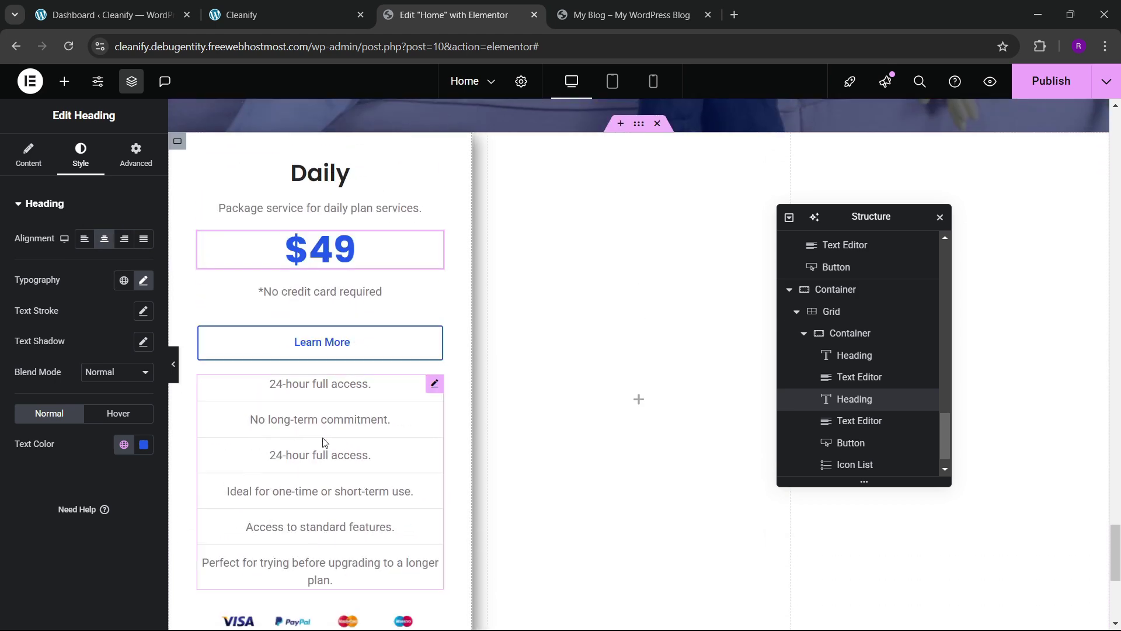
# - Check the button label on the reference pricing card and set the Daily card's button text to "Add to Cart"
pyautogui.click(280, 15)
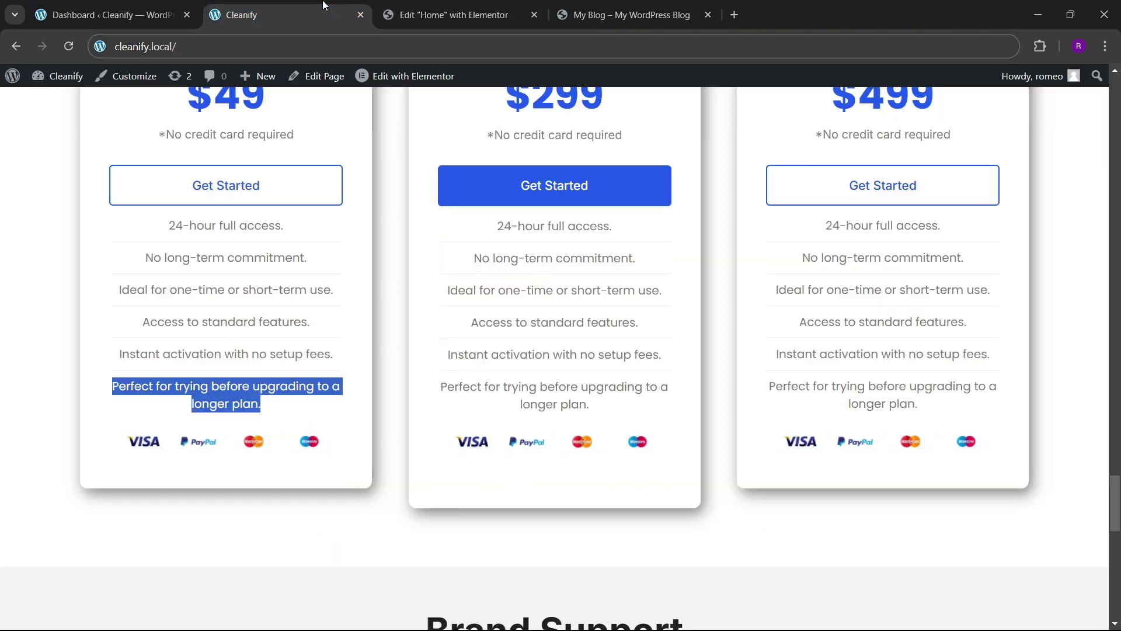
pyautogui.click(450, 15)
pyautogui.click(246, 341)
pyautogui.click(29, 155)
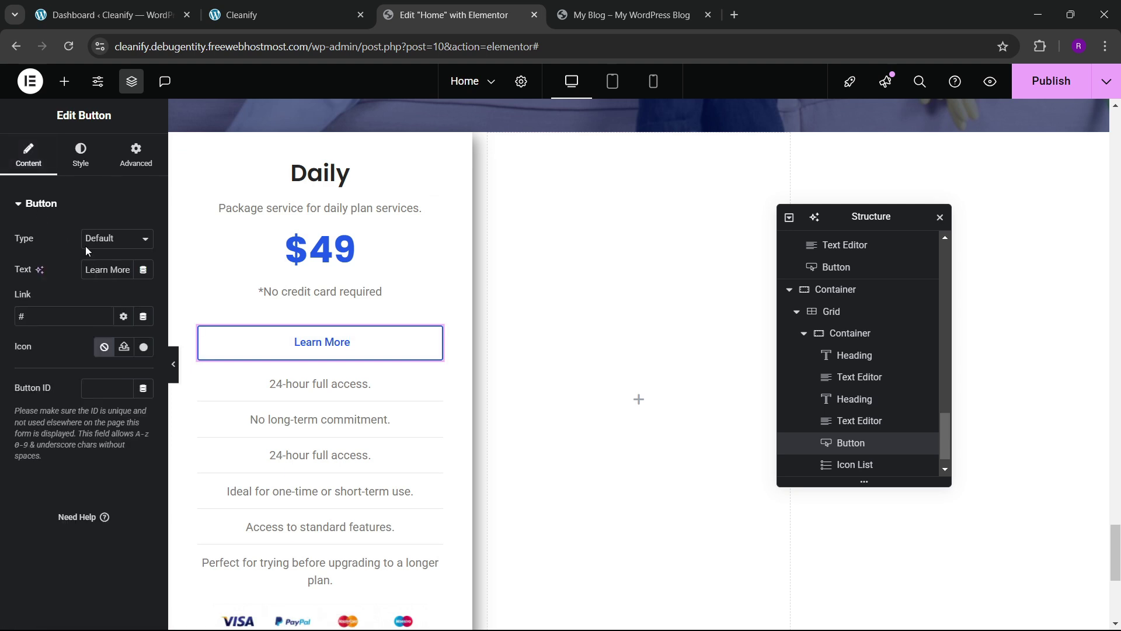
pyautogui.hotkey('ctrl', 'a')
pyautogui.press('BackSpace')
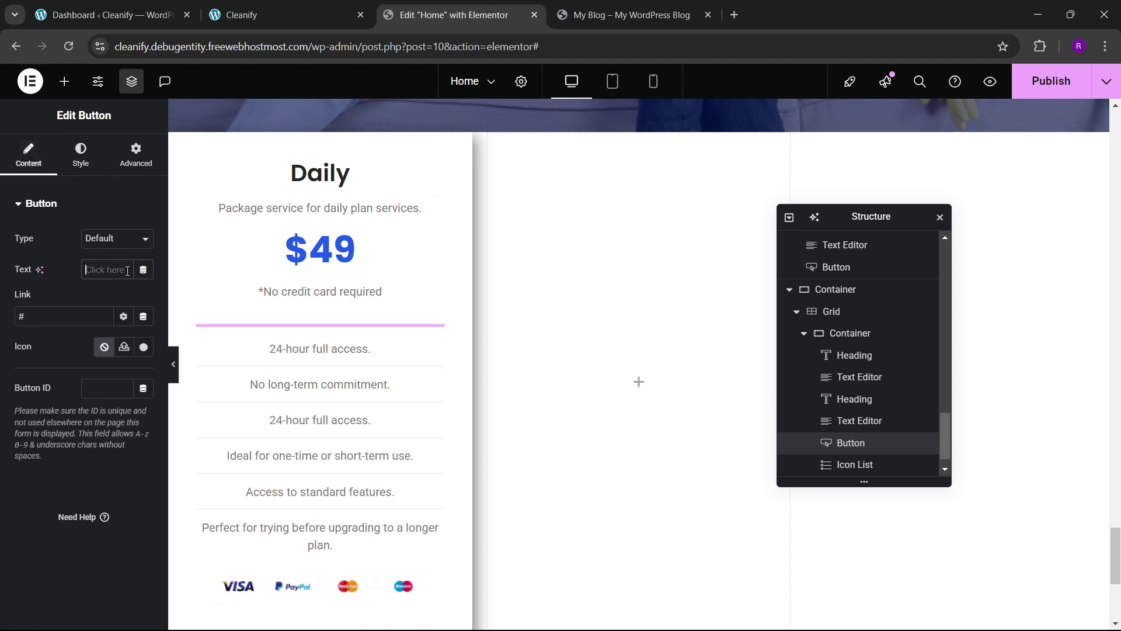
pyautogui.write('G')
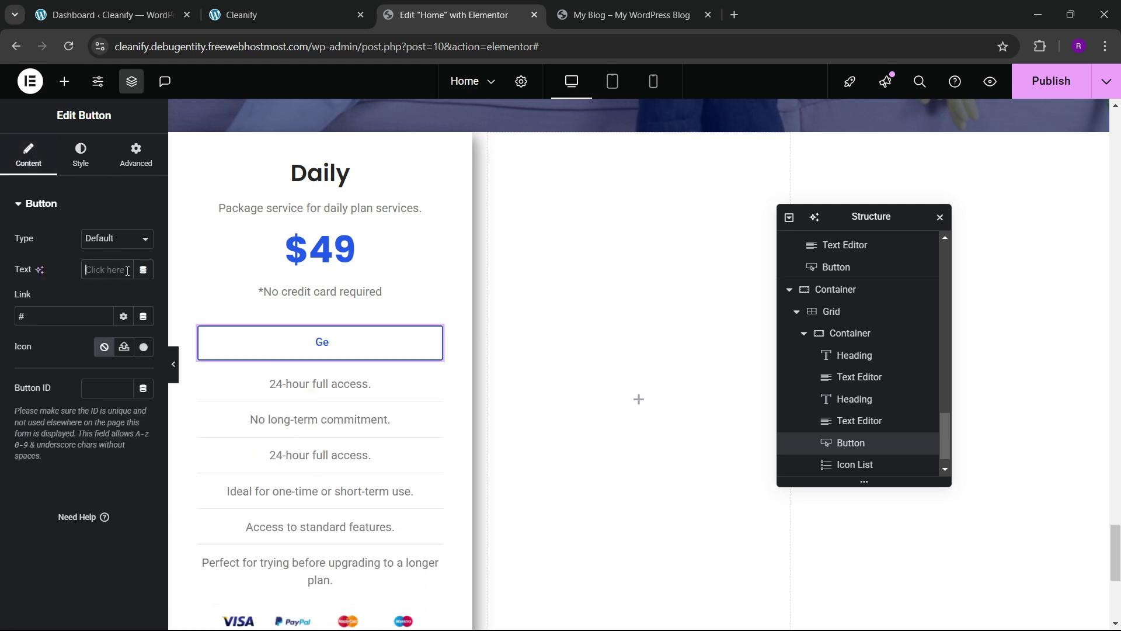
pyautogui.press('BackSpace')
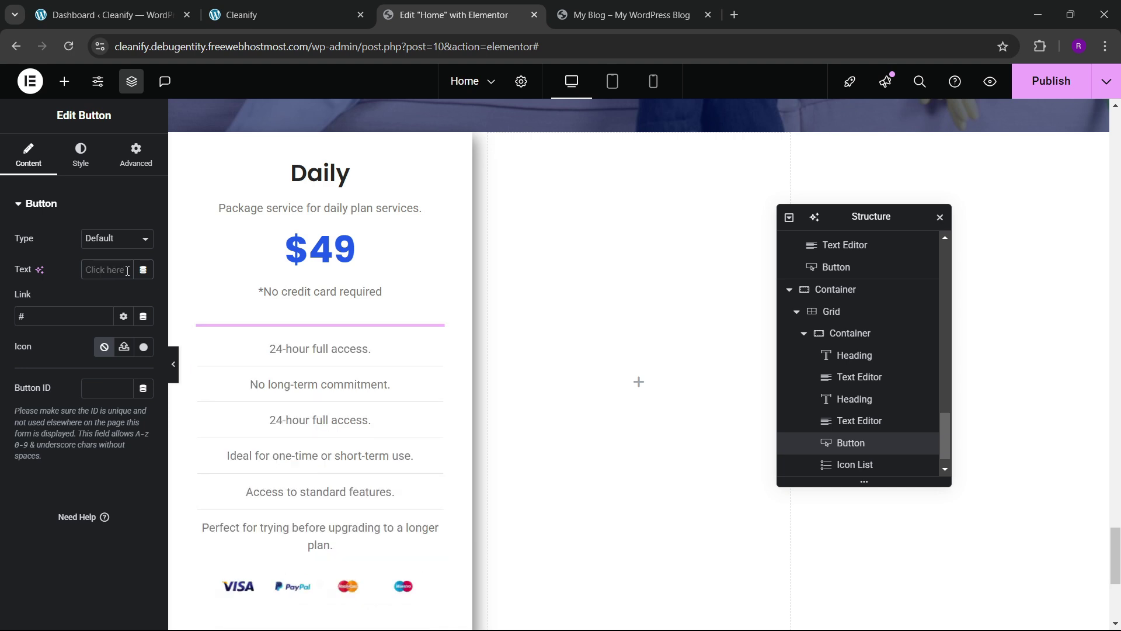
pyautogui.write('Add to Cart')
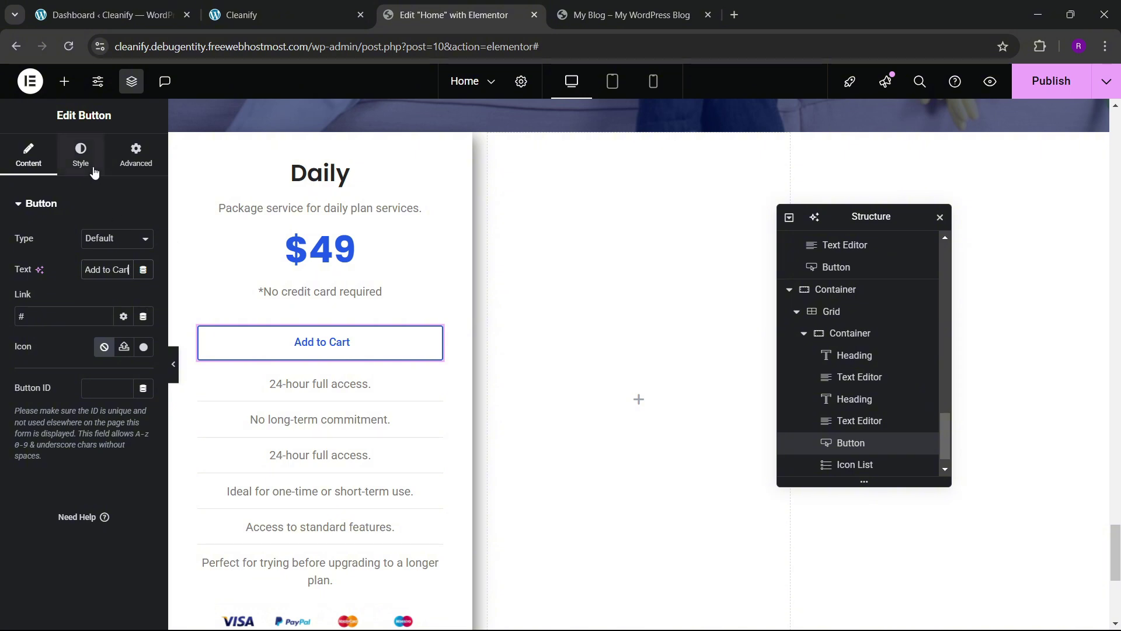
# - Set the Add to Cart button's typography size to 18 px
pyautogui.click(80, 155)
pyautogui.click(143, 300)
pyautogui.scroll(-1, 82, 352)
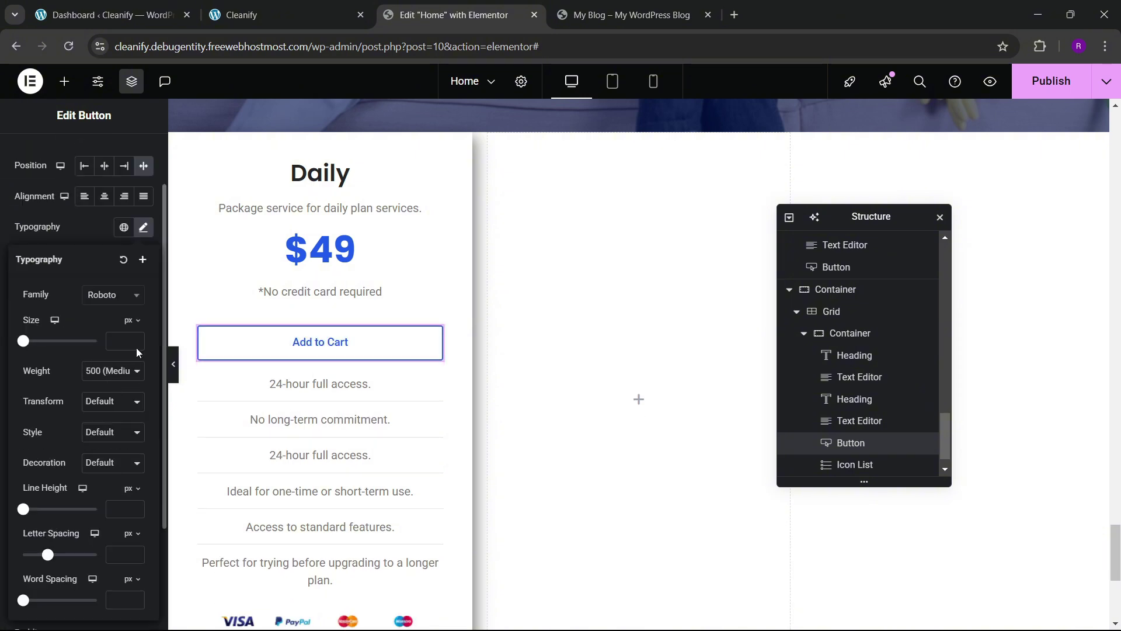
pyautogui.click(136, 339)
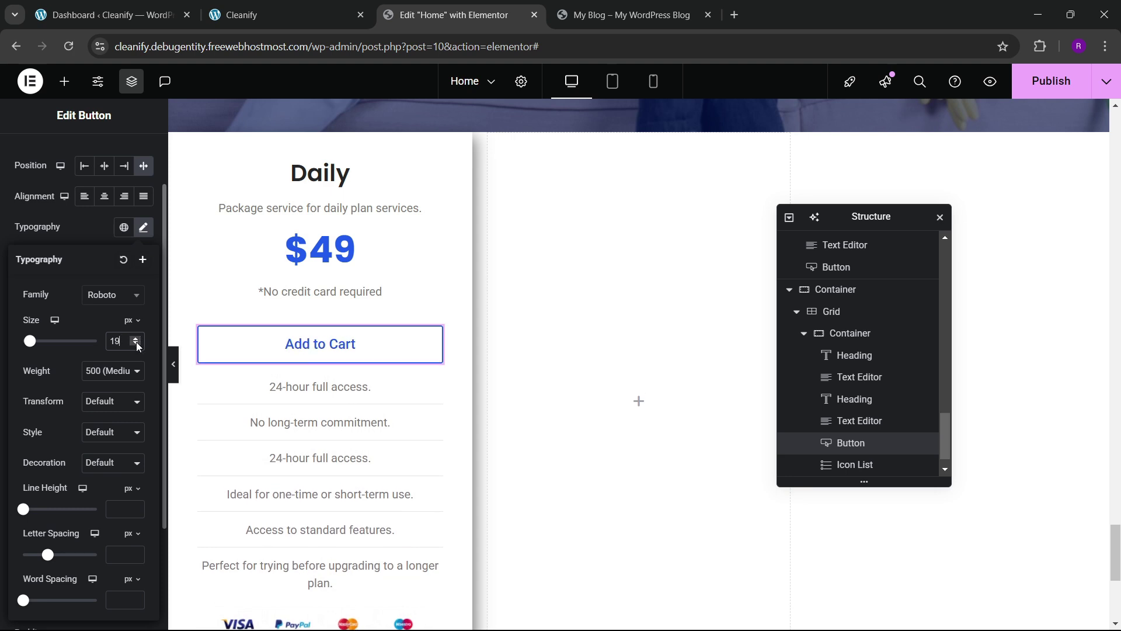
pyautogui.click(137, 345)
pyautogui.scroll(1, 343, 435)
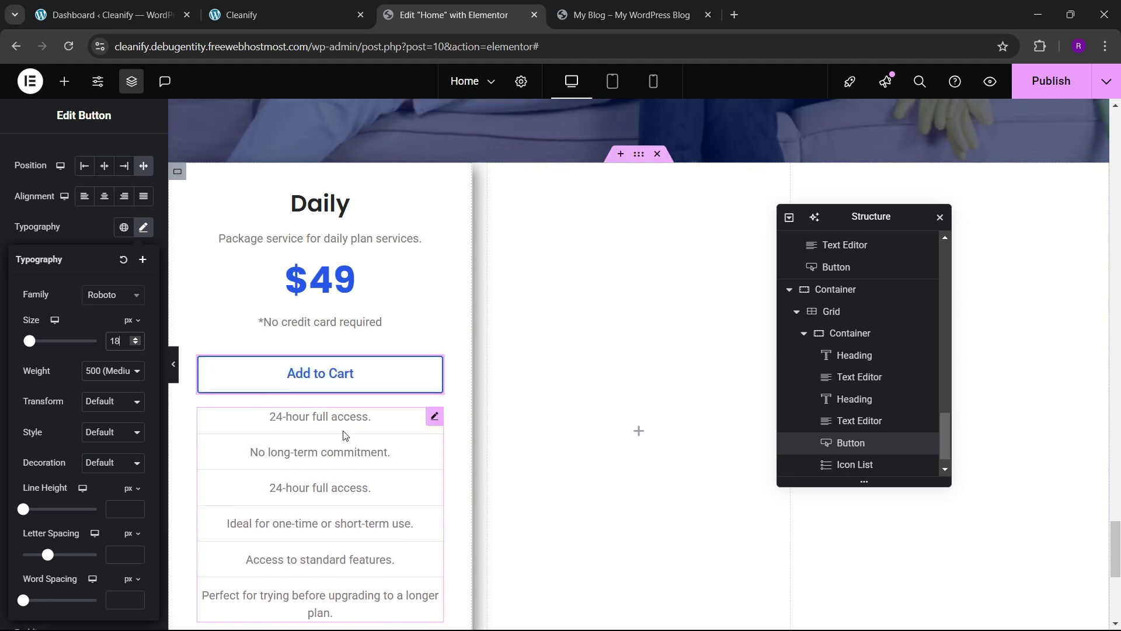
pyautogui.scroll(2, 343, 435)
pyautogui.scroll(-3, 343, 397)
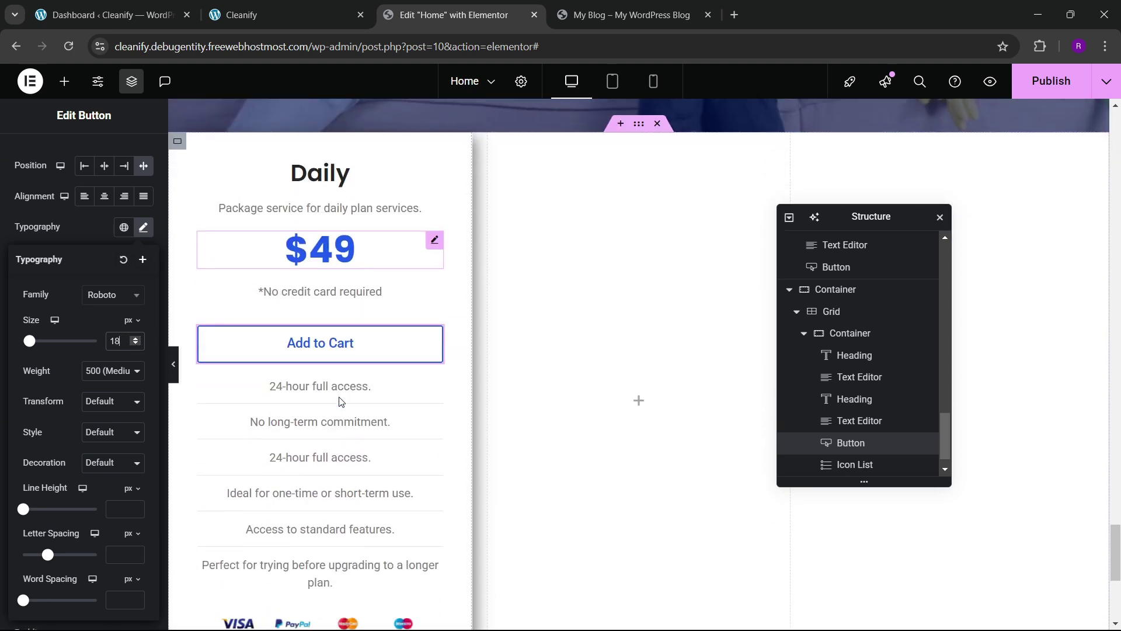
# - Duplicate the Daily card container twice to fill the three-column pricing grid
pyautogui.click(804, 341)
pyautogui.rightClick(855, 469)
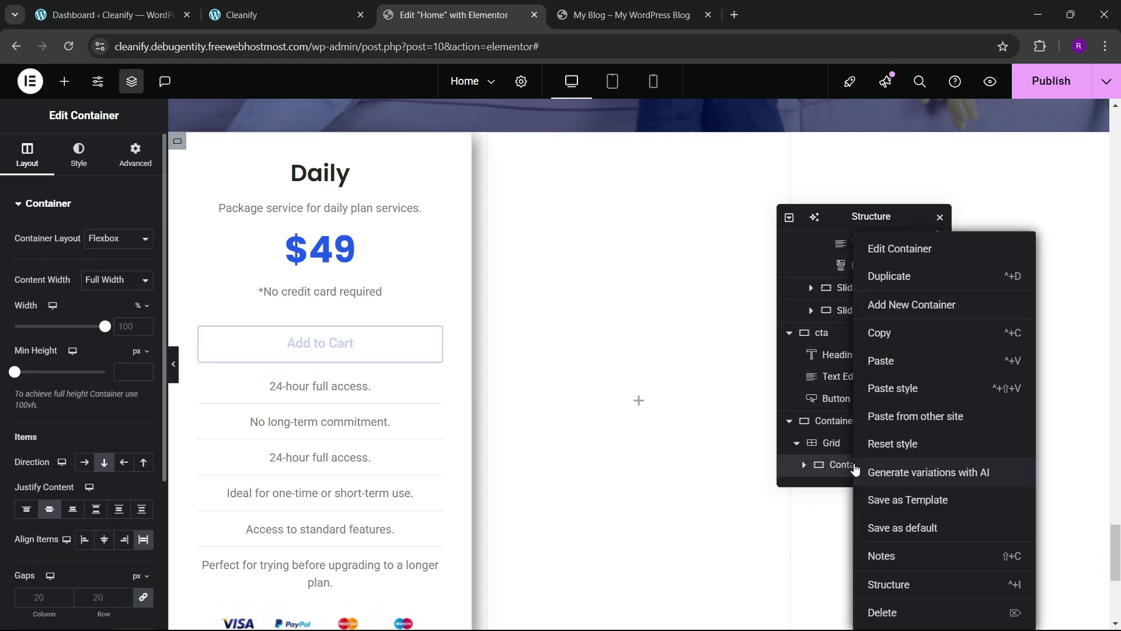
pyautogui.click(890, 278)
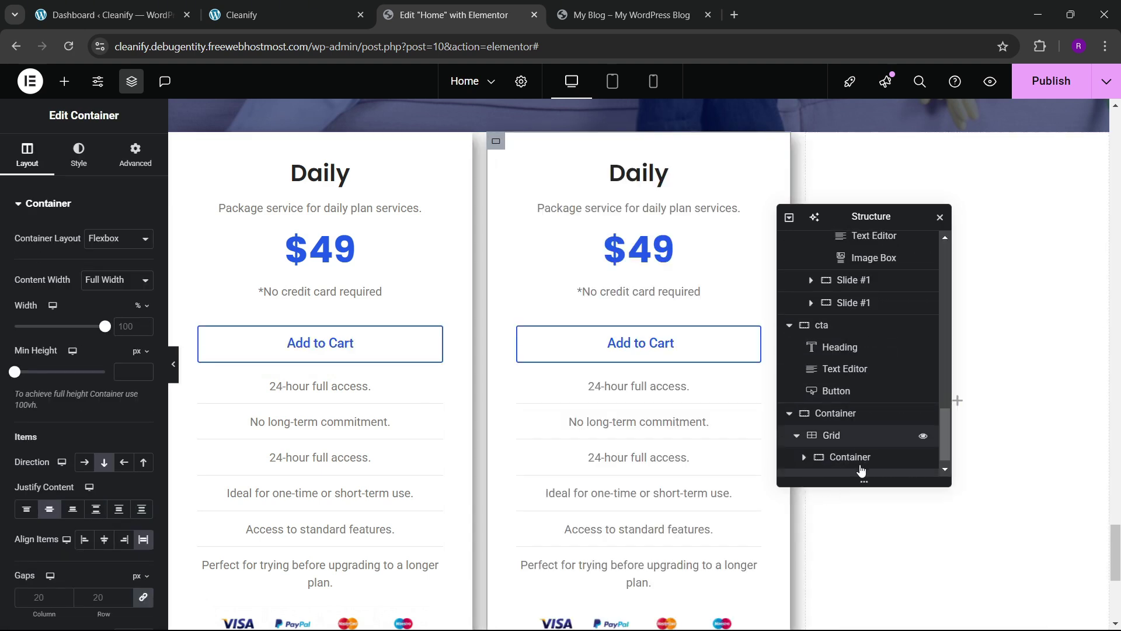
pyautogui.rightClick(861, 469)
pyautogui.click(886, 275)
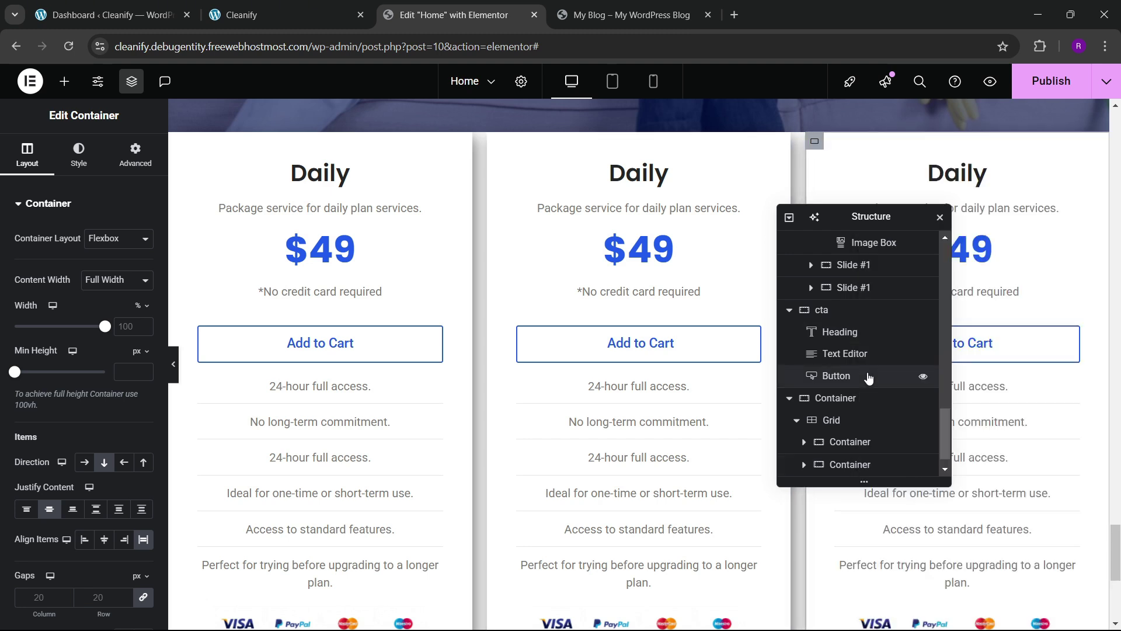
# - Set the pricing grid's column and row gaps to 50 px
pyautogui.scroll(-1, 849, 435)
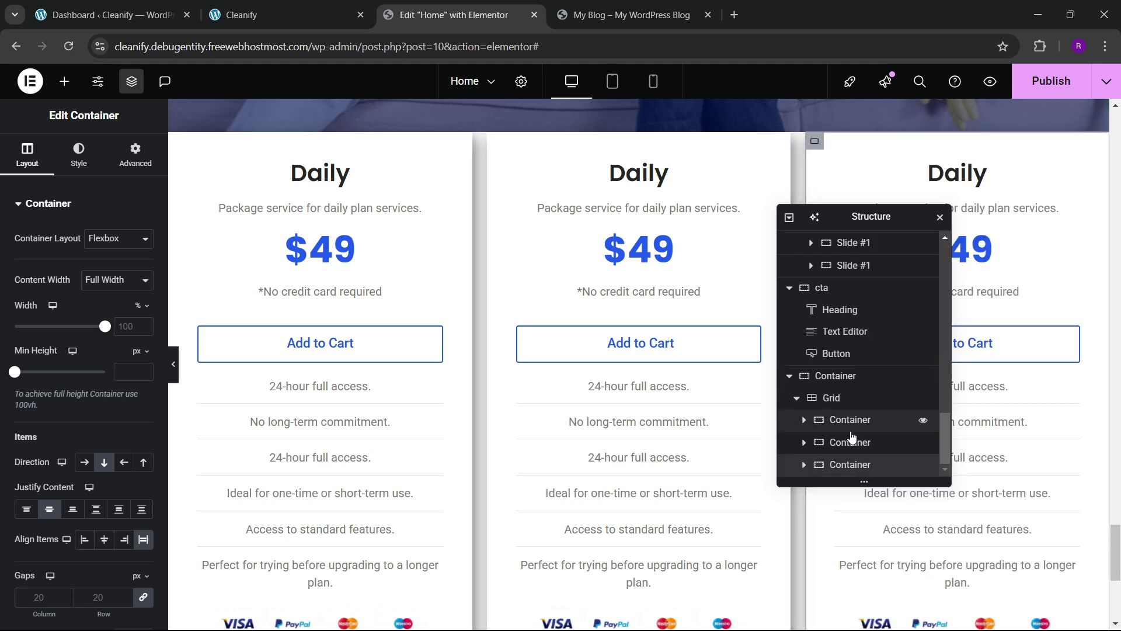
pyautogui.click(852, 403)
pyautogui.click(27, 154)
pyautogui.scroll(-3, 107, 419)
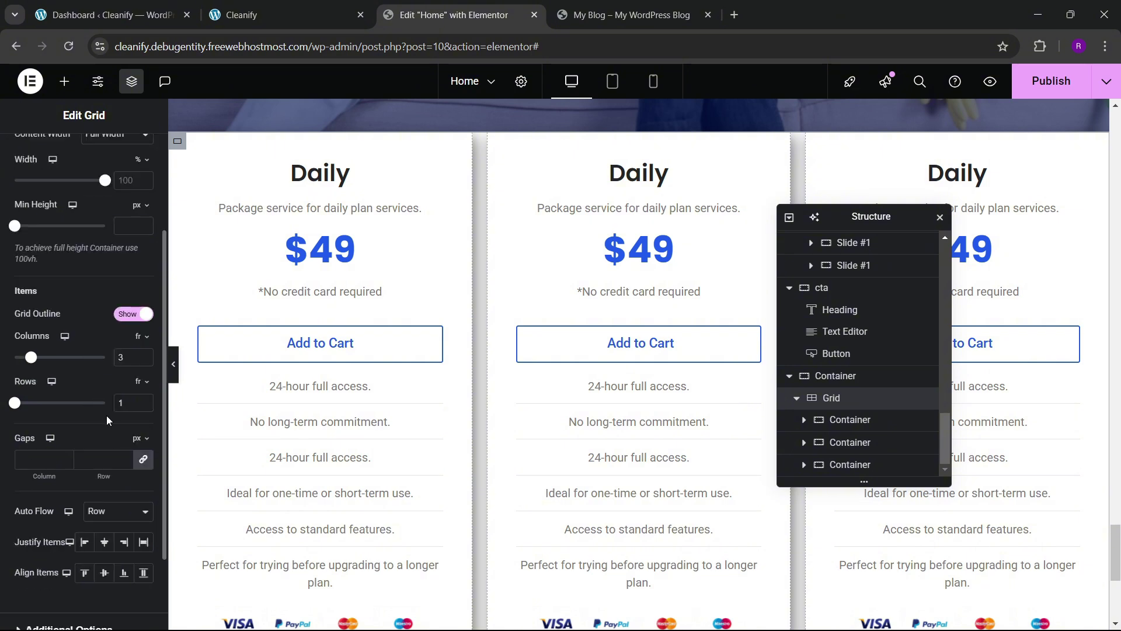
pyautogui.click(107, 454)
pyautogui.write('40')
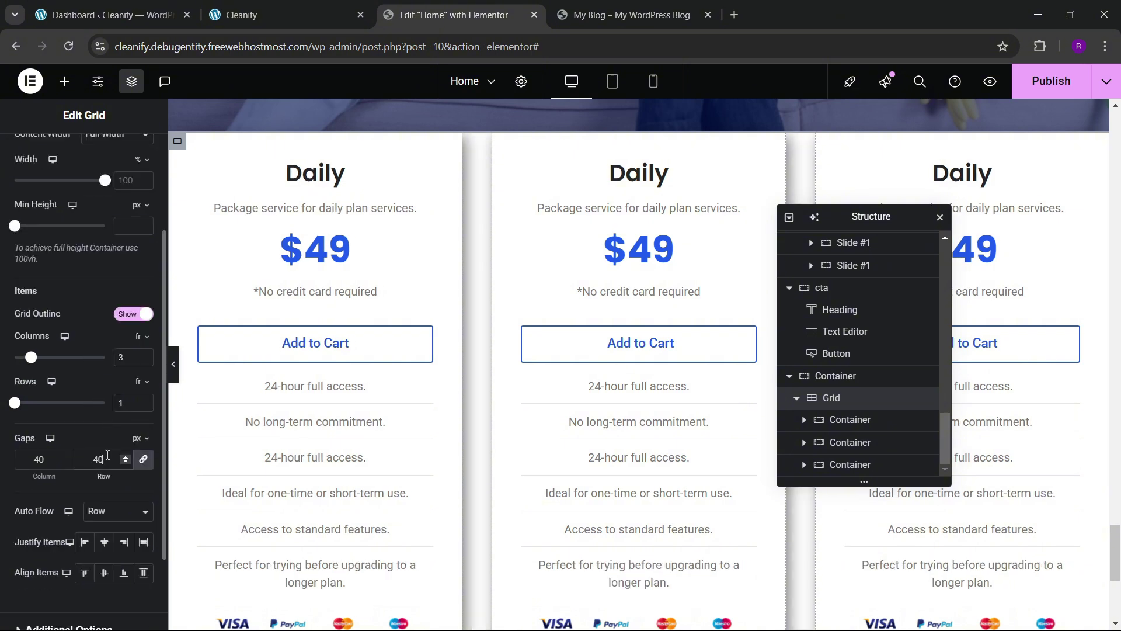
pyautogui.press('BackSpace')
pyautogui.press('BackSpace')
pyautogui.write('50')
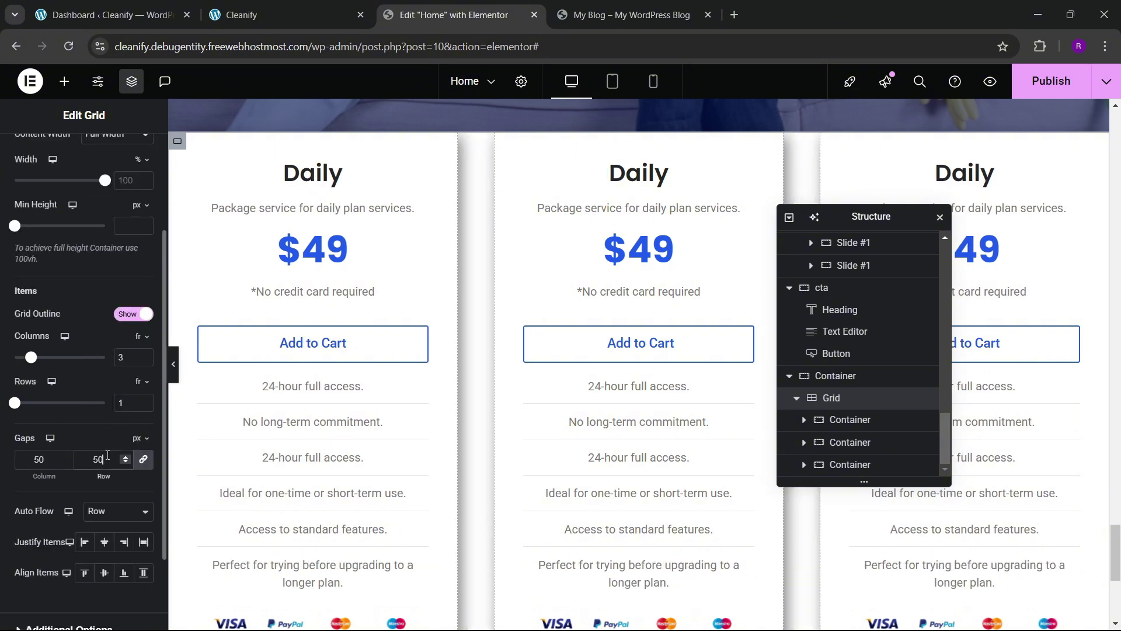
pyautogui.scroll(2, 383, 447)
pyautogui.scroll(-1, 359, 409)
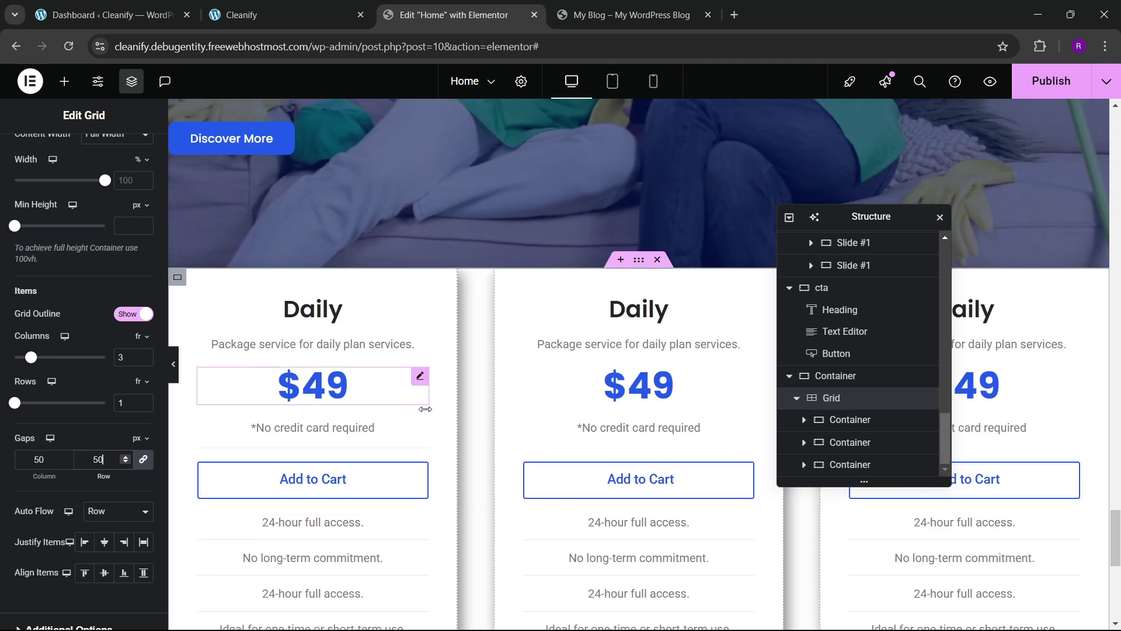
# - Set the border radius of all three pricing card containers to 20 px and publish the page
pyautogui.click(850, 420)
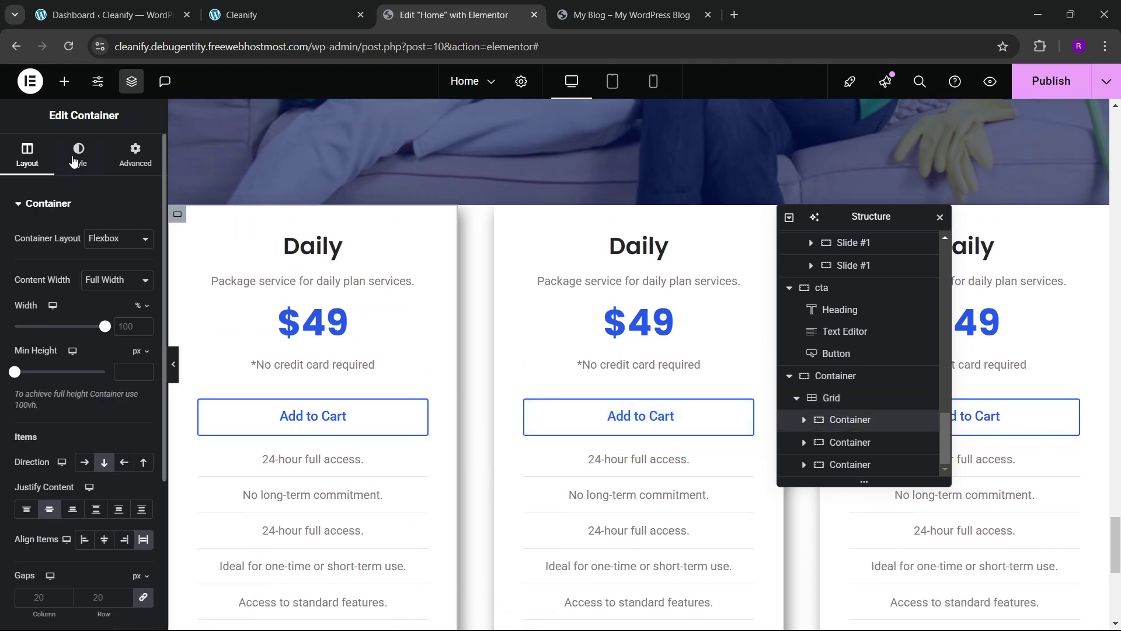
pyautogui.click(82, 151)
pyautogui.click(39, 488)
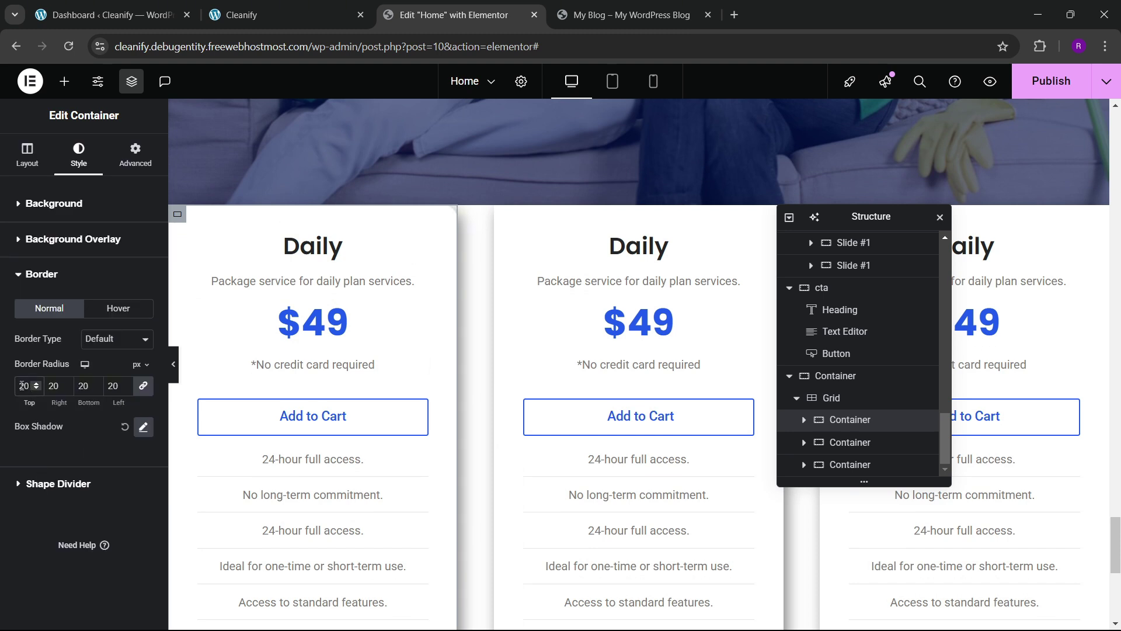
pyautogui.click(850, 442)
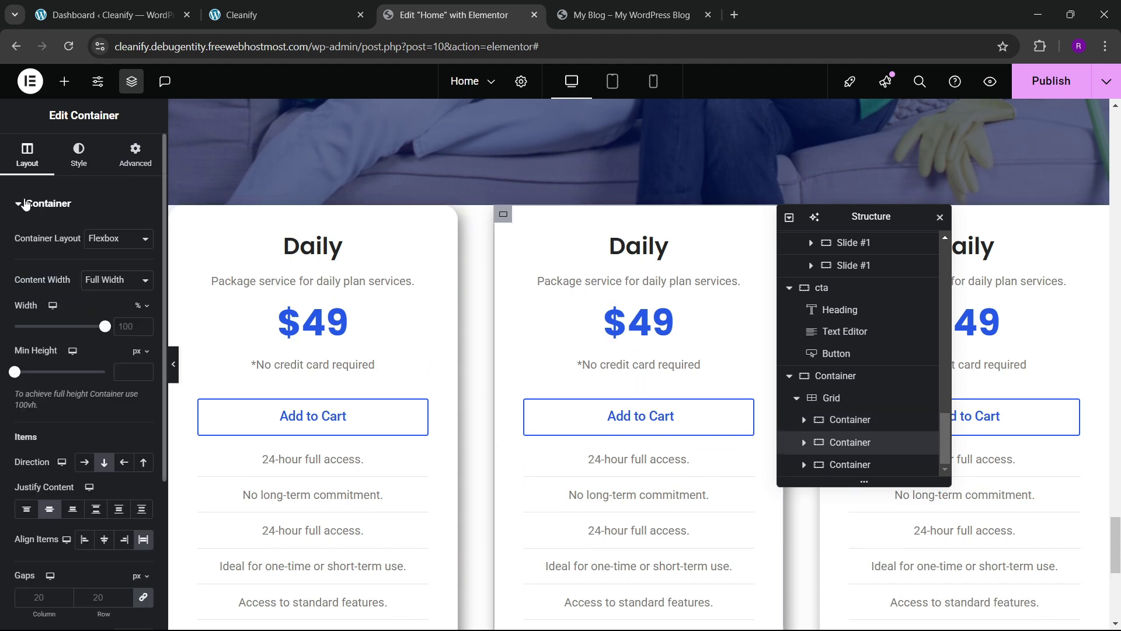
pyautogui.click(69, 157)
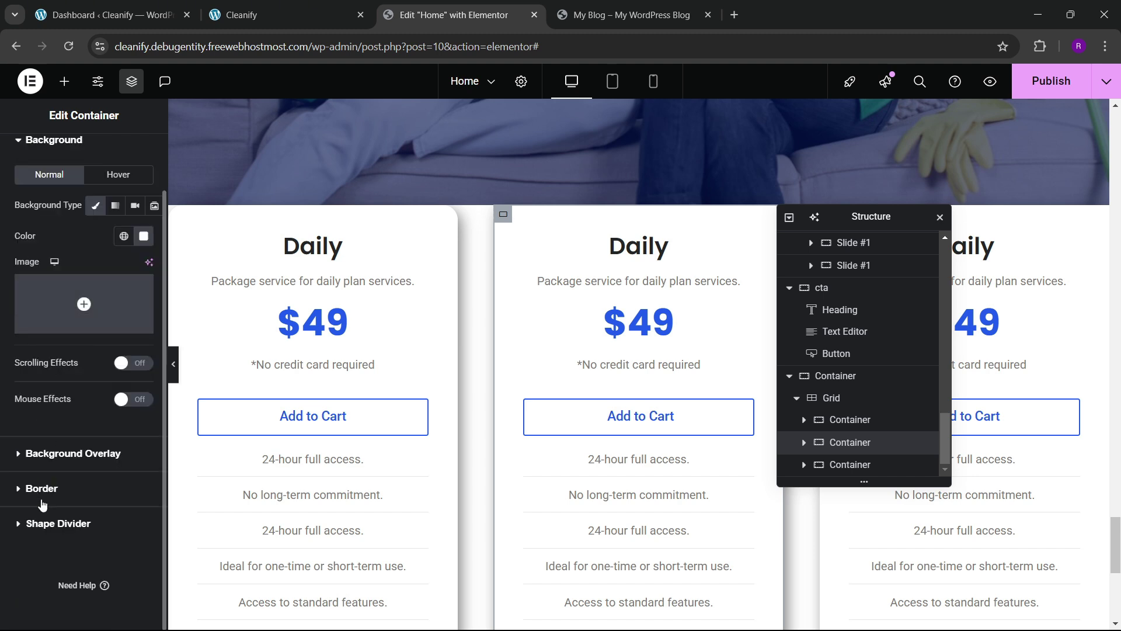
pyautogui.click(41, 490)
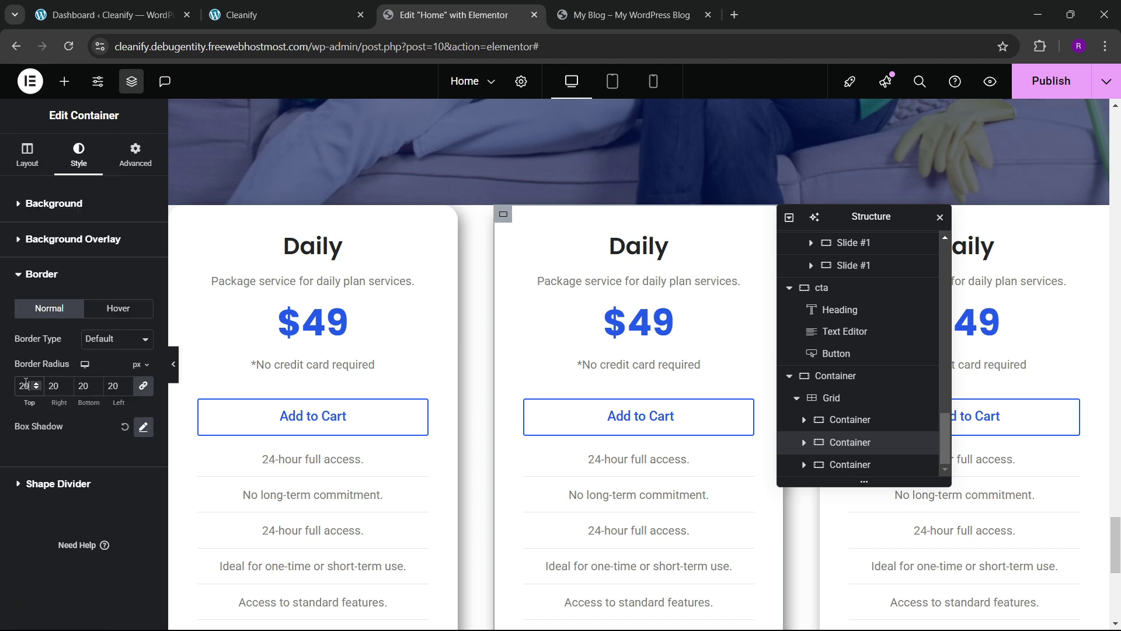
pyautogui.click(846, 465)
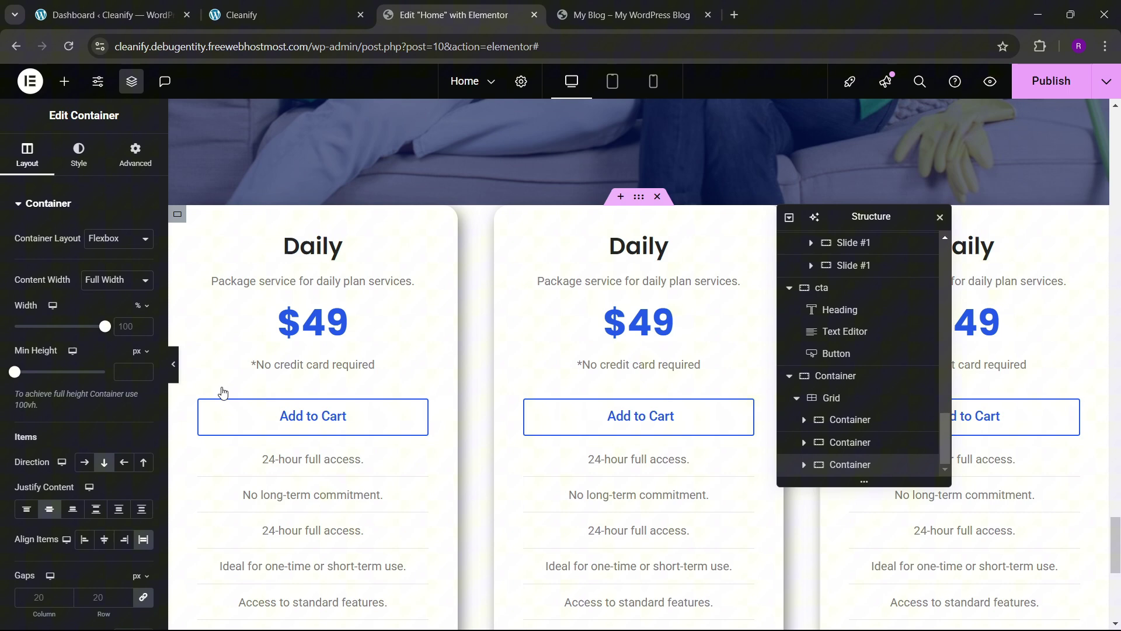
pyautogui.click(66, 158)
pyautogui.click(35, 485)
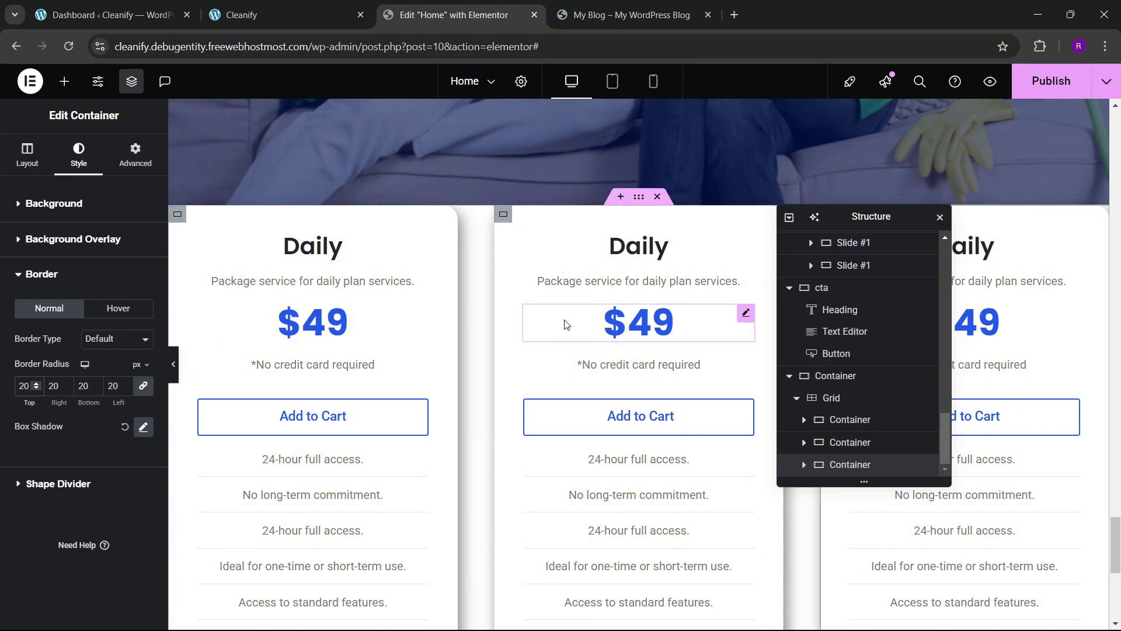
pyautogui.click(1051, 81)
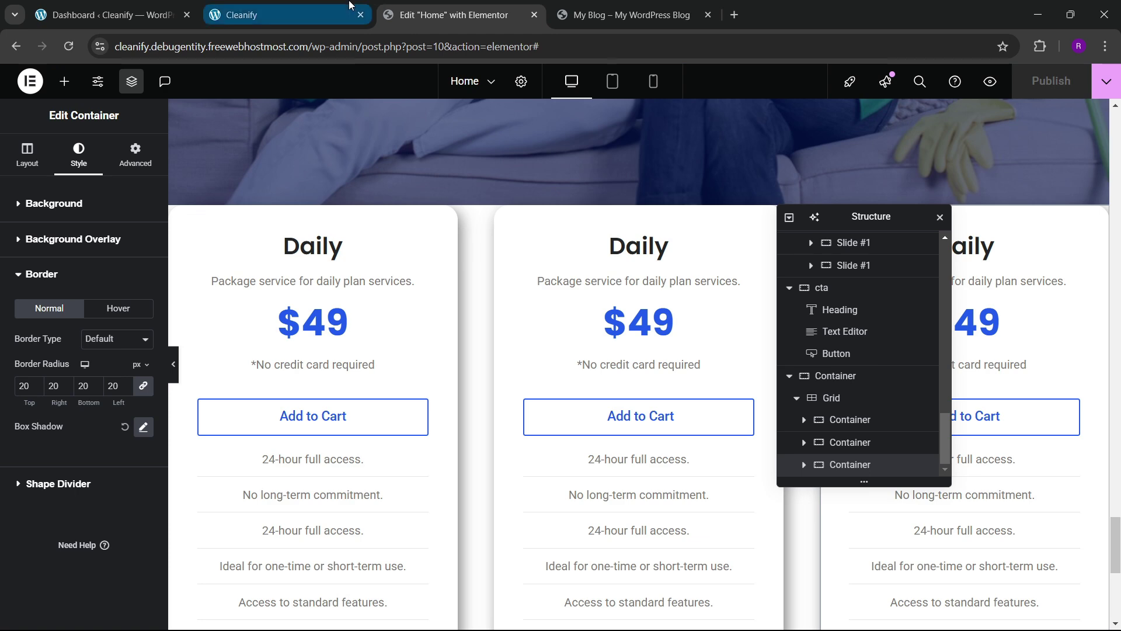
# - Check the plan names on the reference site and change the second pricing card's heading to "Weekly"
pyautogui.click(349, 4)
pyautogui.scroll(2, 541, 278)
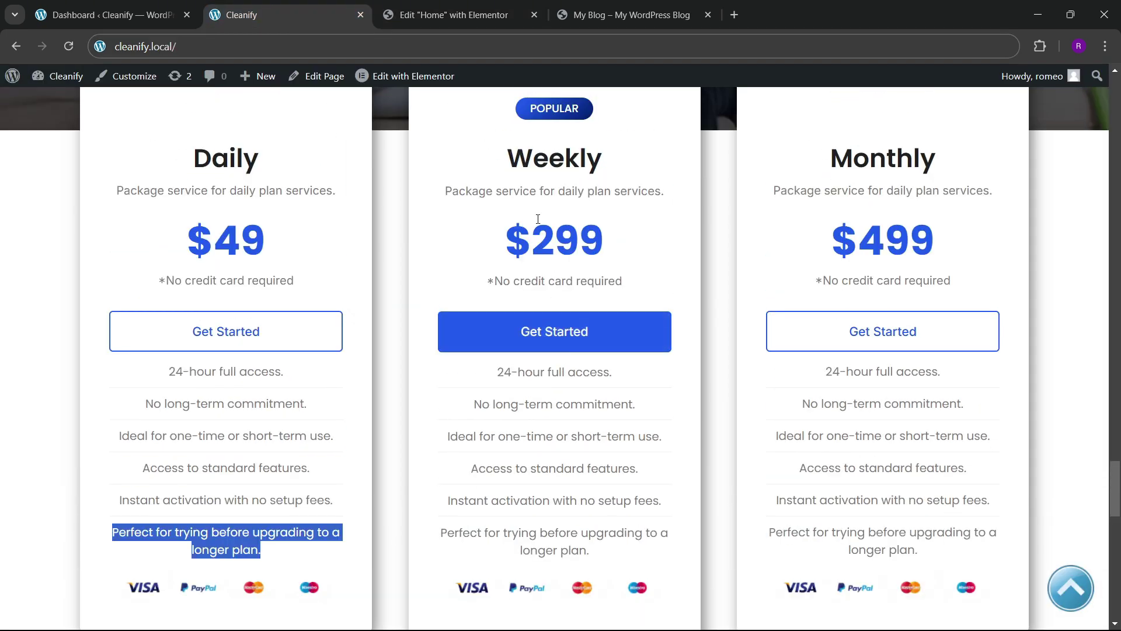
pyautogui.click(473, 5)
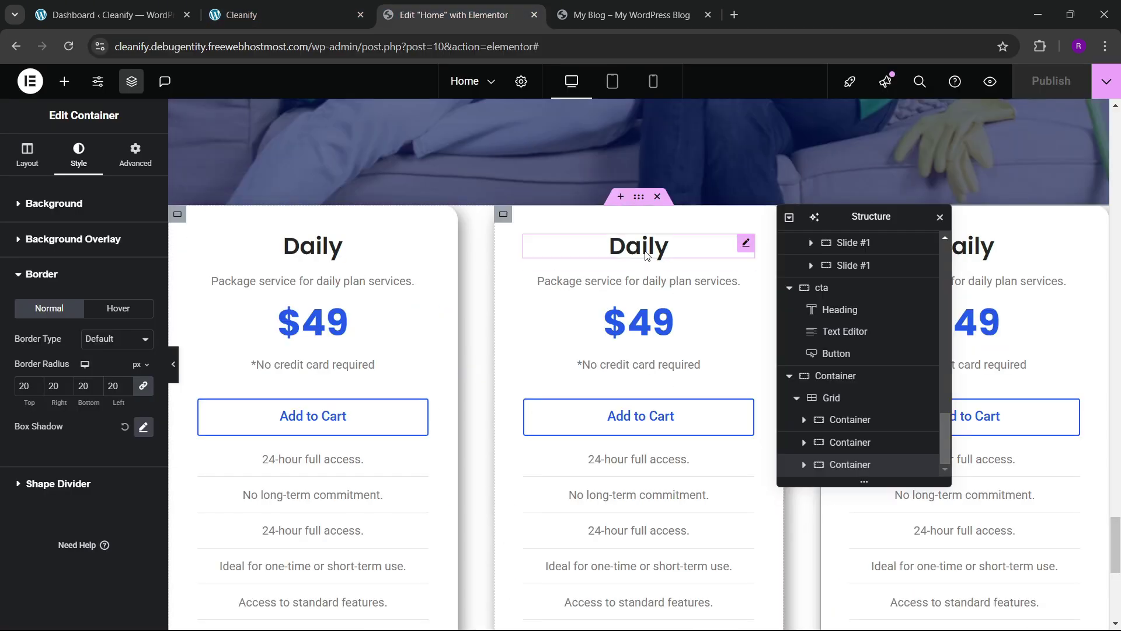
pyautogui.click(666, 245)
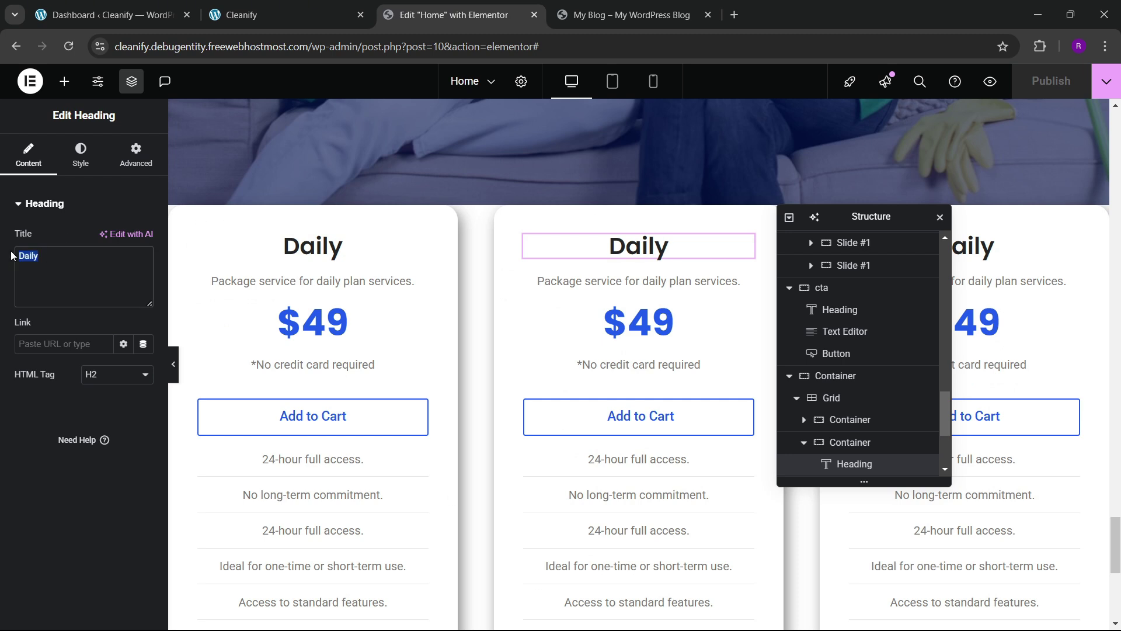
pyautogui.write('e')
pyautogui.press('BackSpace')
pyautogui.write('Wee')
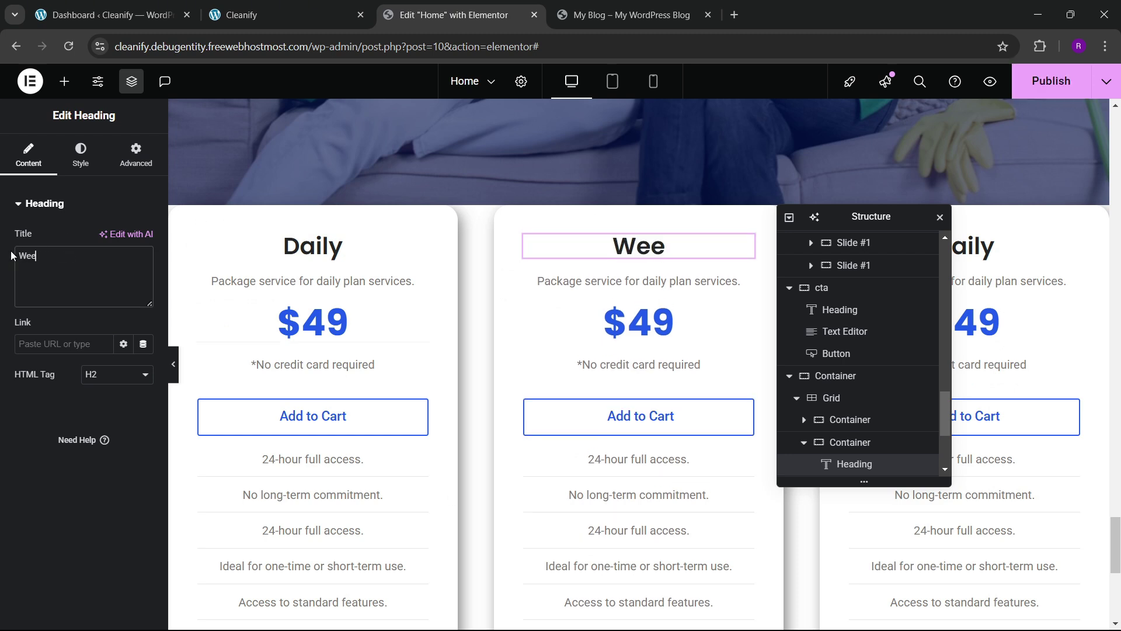
pyautogui.write('kly')
# - Change the price heading in the Weekly pricing card to "$299"
pyautogui.click(671, 322)
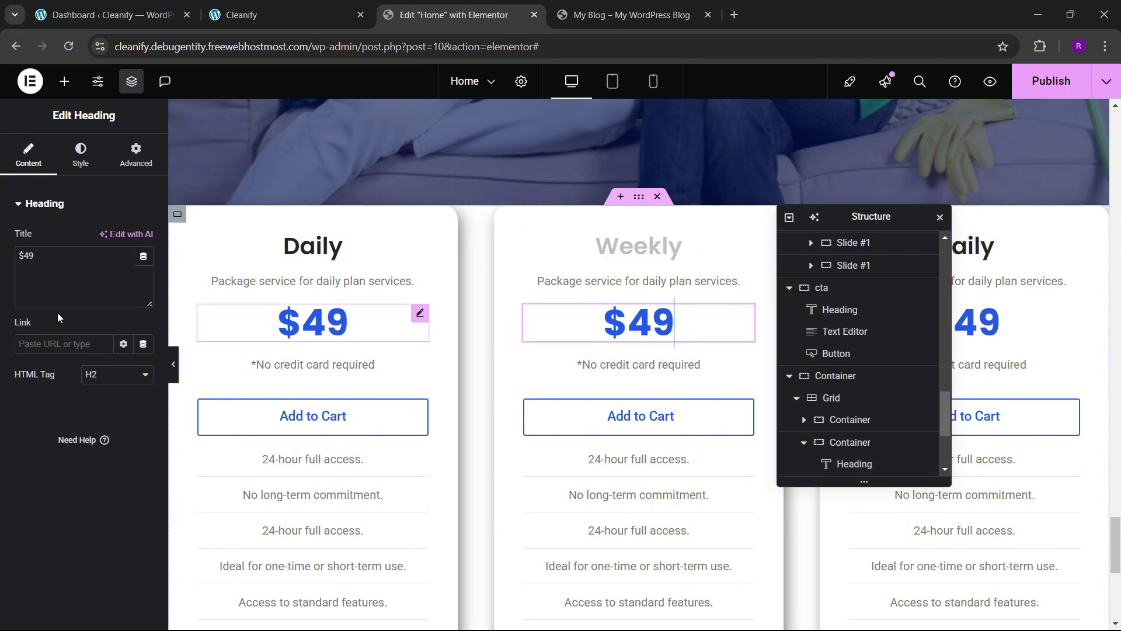
pyautogui.click(52, 274)
pyautogui.press('BackSpace')
pyautogui.press('BackSpace')
pyautogui.write('29099')
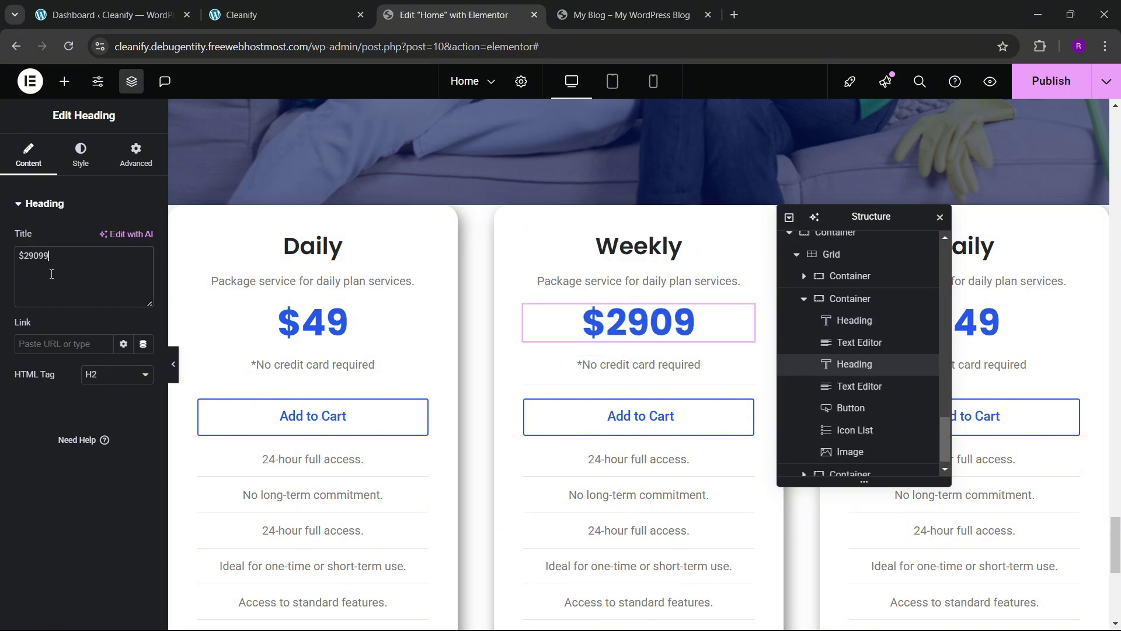
pyautogui.press('BackSpace')
pyautogui.press('BackSpace')
pyautogui.press('BackSpace')
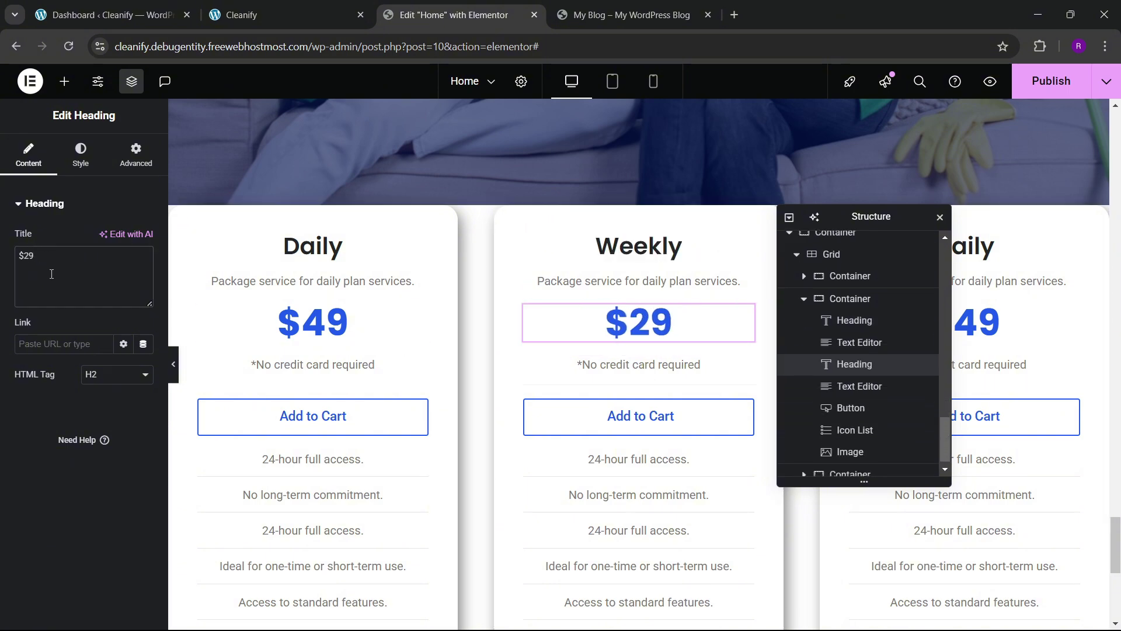
pyautogui.write('9')
# - Move the Structure window off the third pricing card and change that card's plan heading to "Monthly"
pyautogui.moveTo(917, 230); pyautogui.dragTo(692, 297)
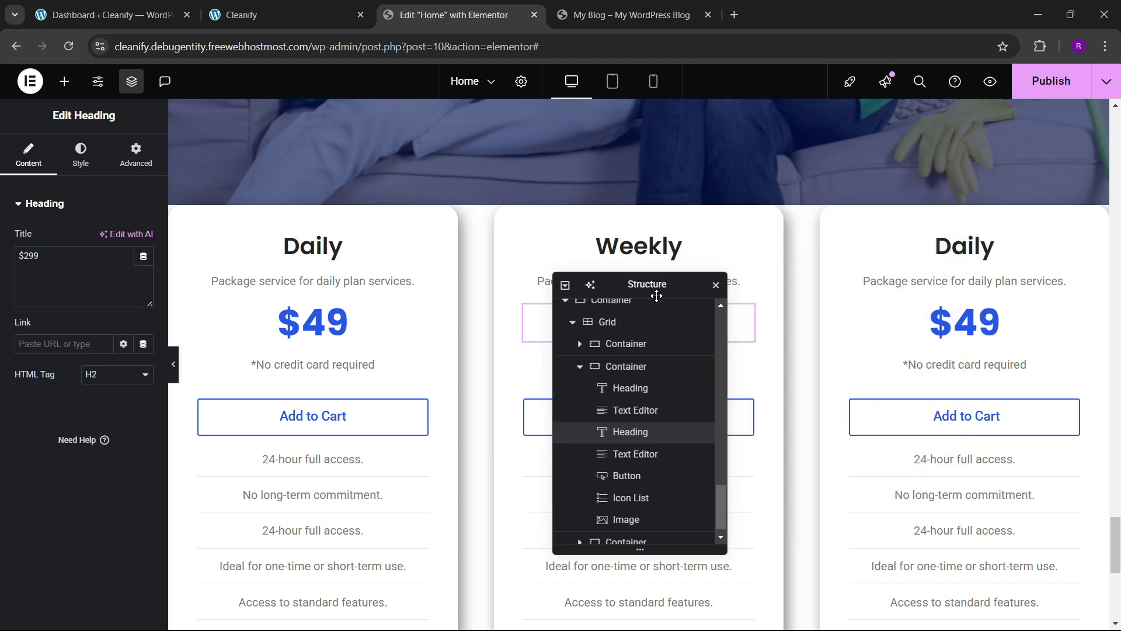
pyautogui.click(993, 248)
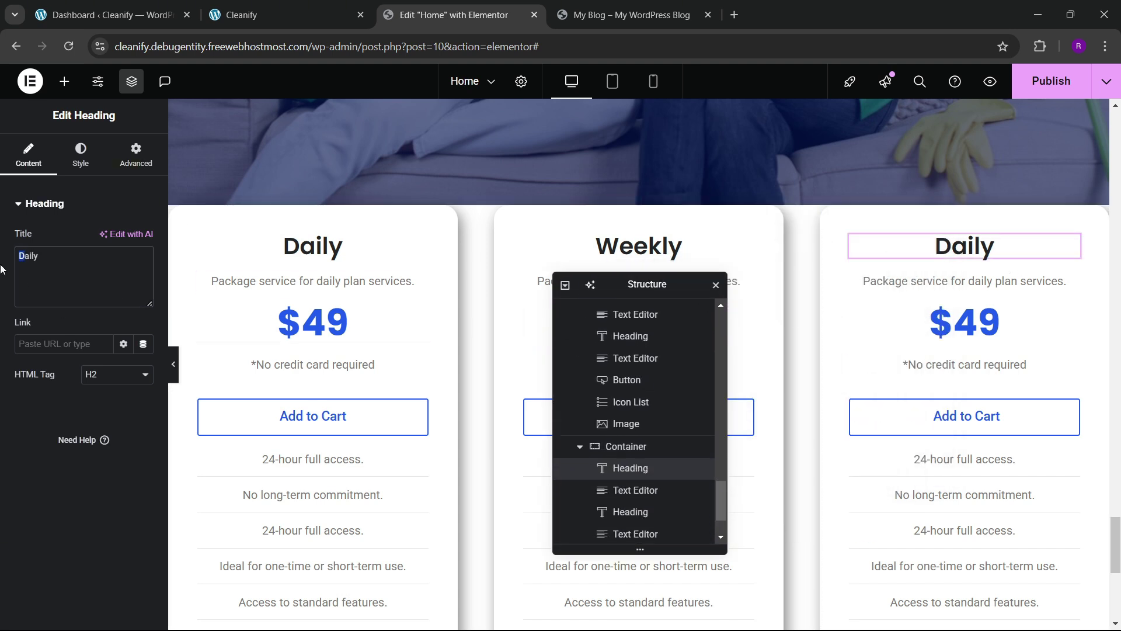
pyautogui.click(66, 256)
pyautogui.write('Ko')
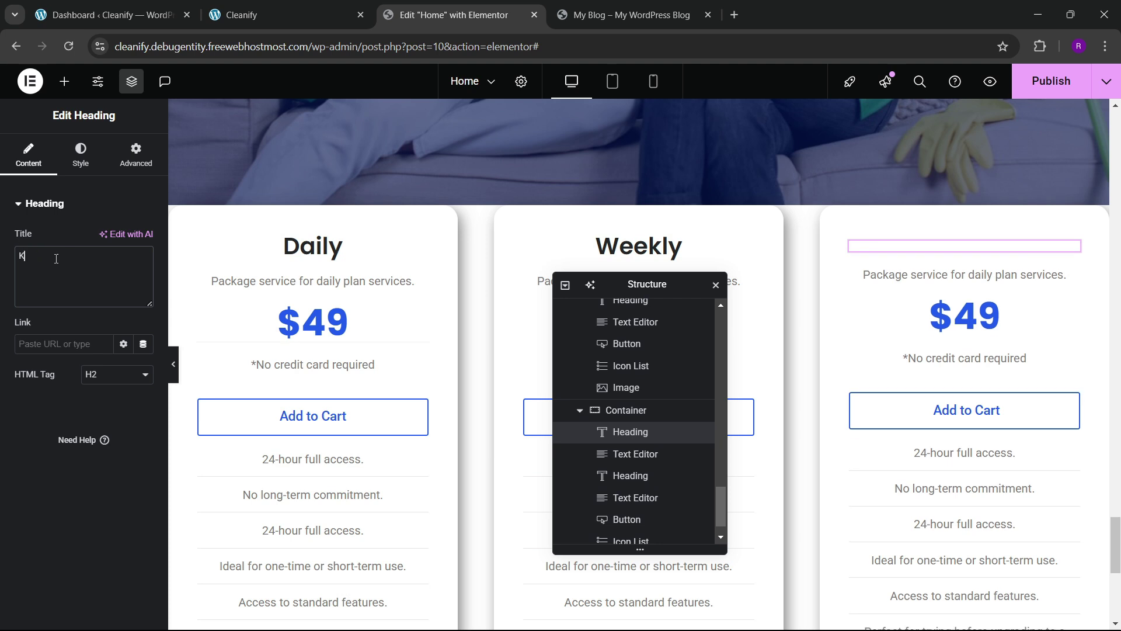
pyautogui.press('BackSpace')
pyautogui.write('Mo')
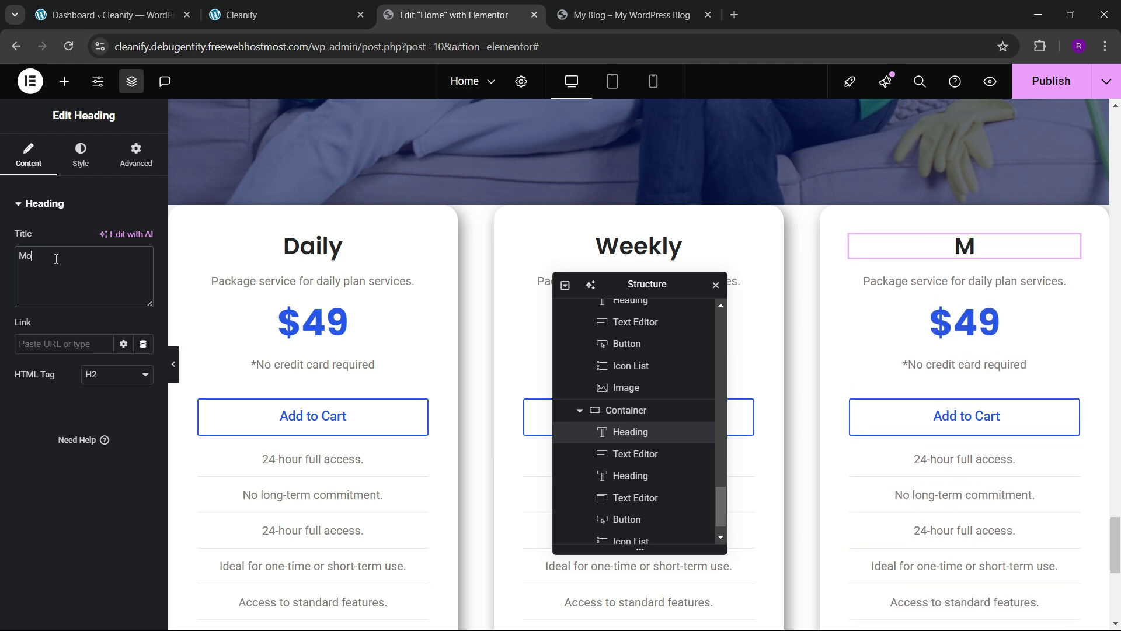
pyautogui.write('nthly')
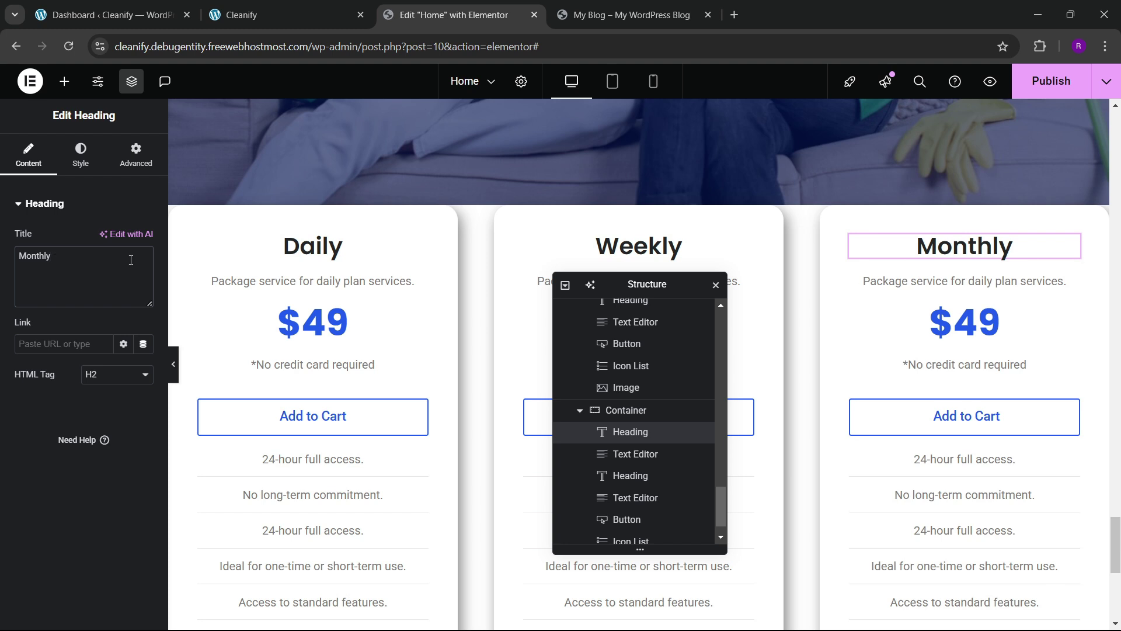
# - Change the price heading in the Monthly pricing card to "$499"
pyautogui.click(1019, 335)
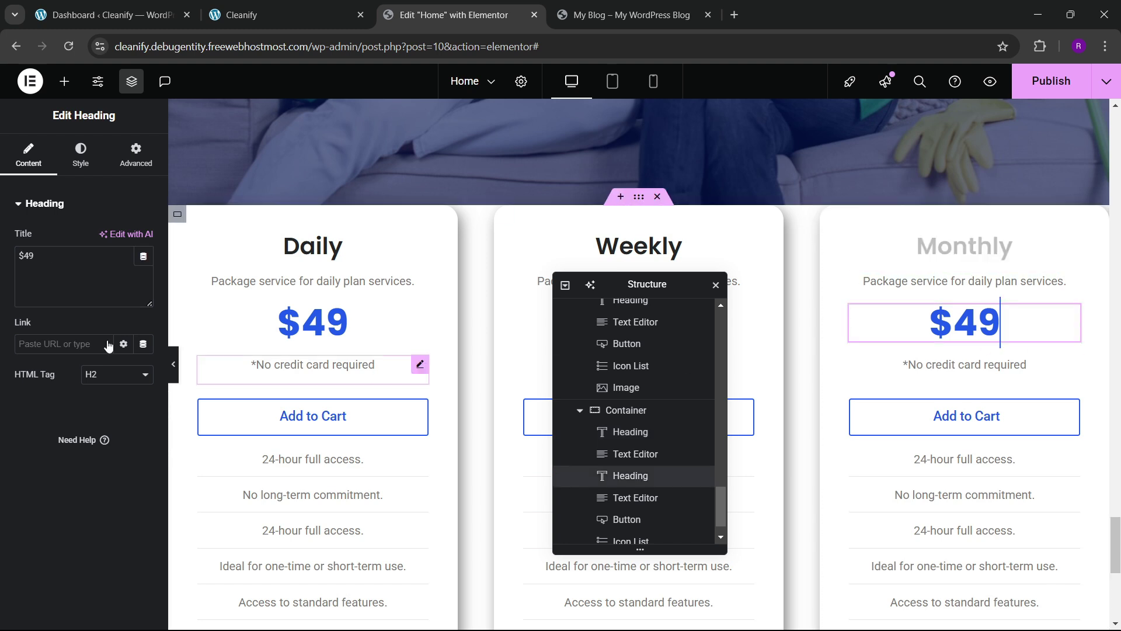
pyautogui.click(38, 266)
pyautogui.write('9')
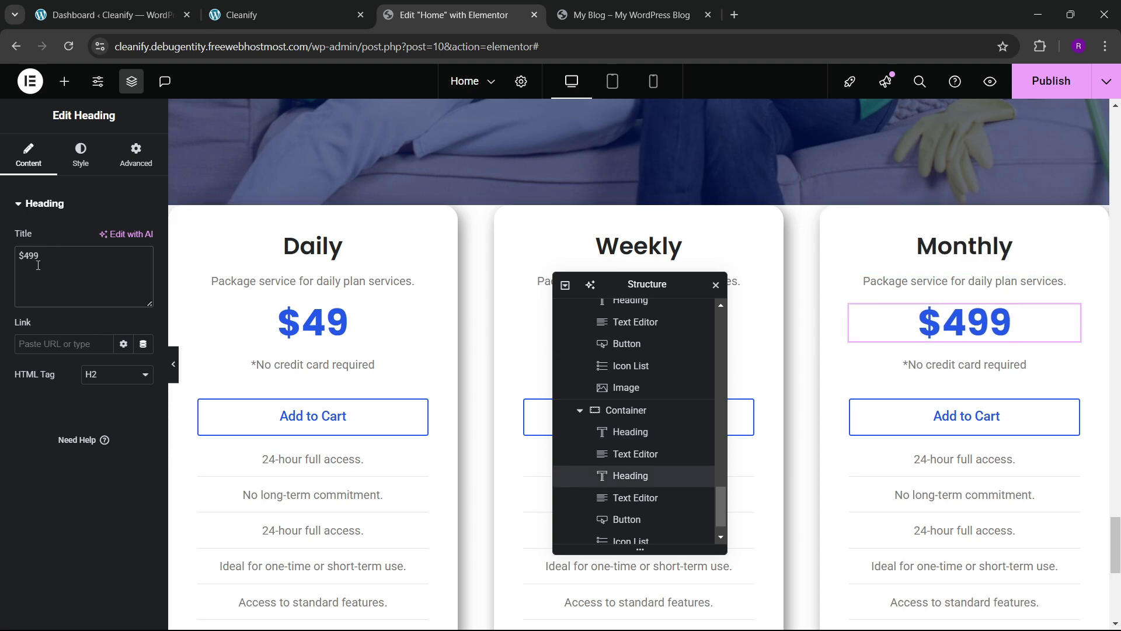
pyautogui.moveTo(636, 284); pyautogui.dragTo(515, 326)
pyautogui.scroll(-2, 765, 339)
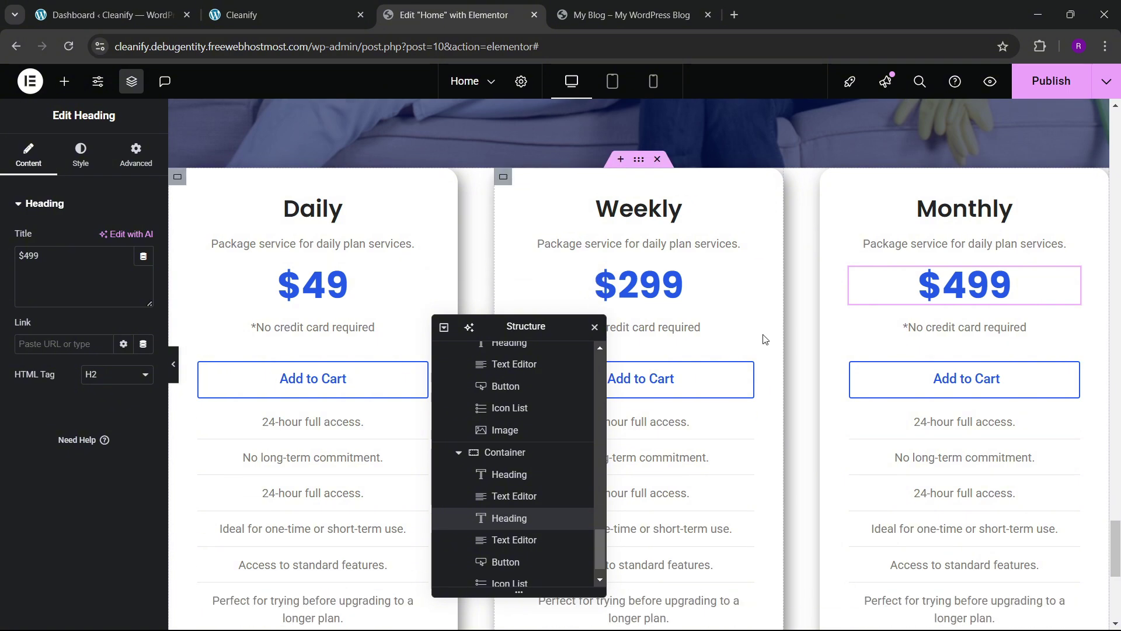
pyautogui.scroll(1, 765, 339)
# - Check the Weekly card's badge on the reference site and add a "Popular" button above the Weekly heading
pyautogui.click(241, 15)
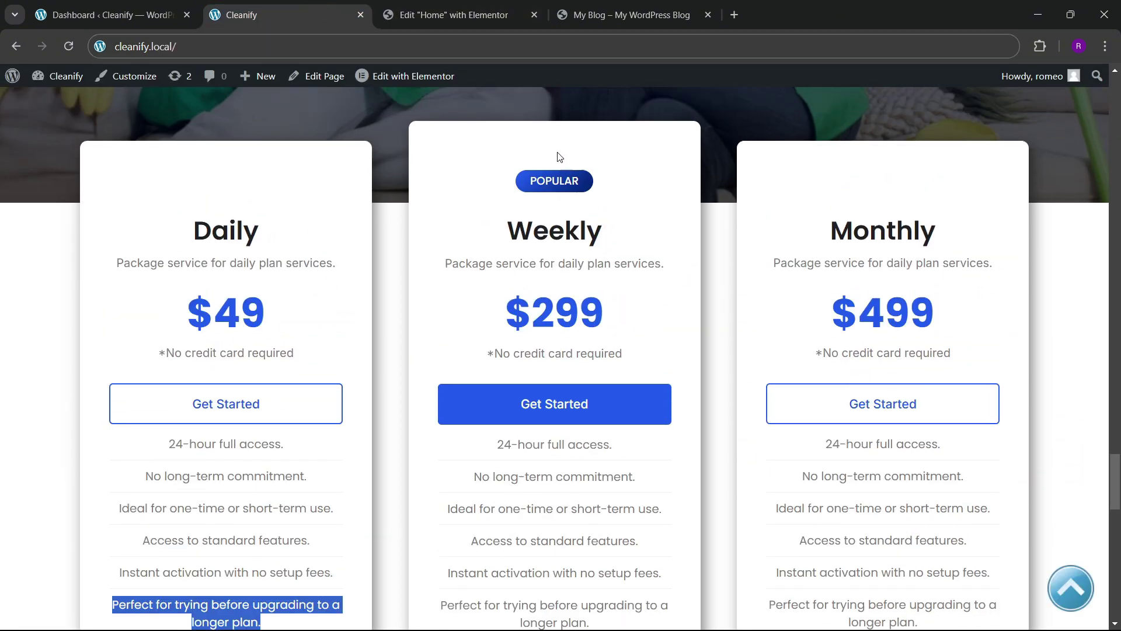
pyautogui.click(454, 14)
pyautogui.click(64, 81)
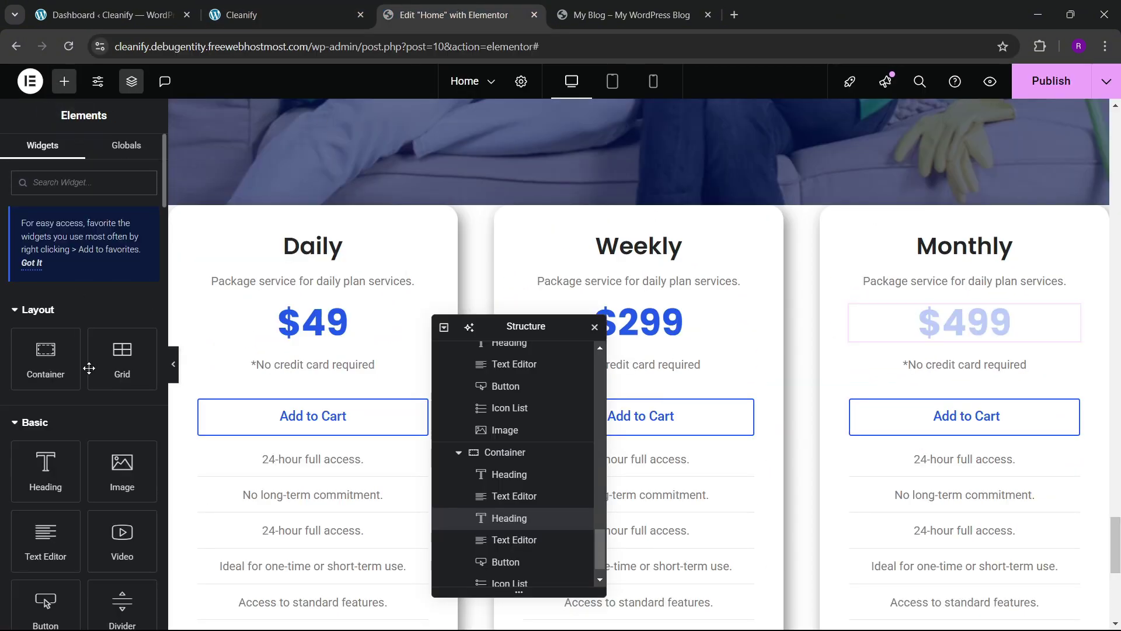
pyautogui.scroll(-2, 89, 368)
pyautogui.moveTo(45, 532); pyautogui.dragTo(639, 243)
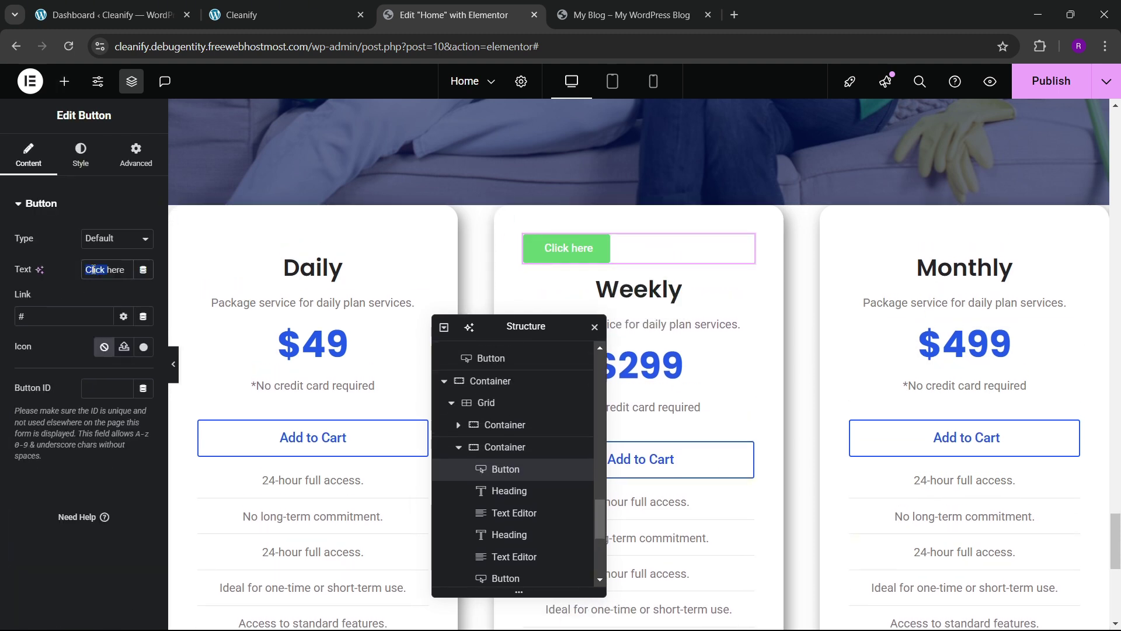
pyautogui.write('P')
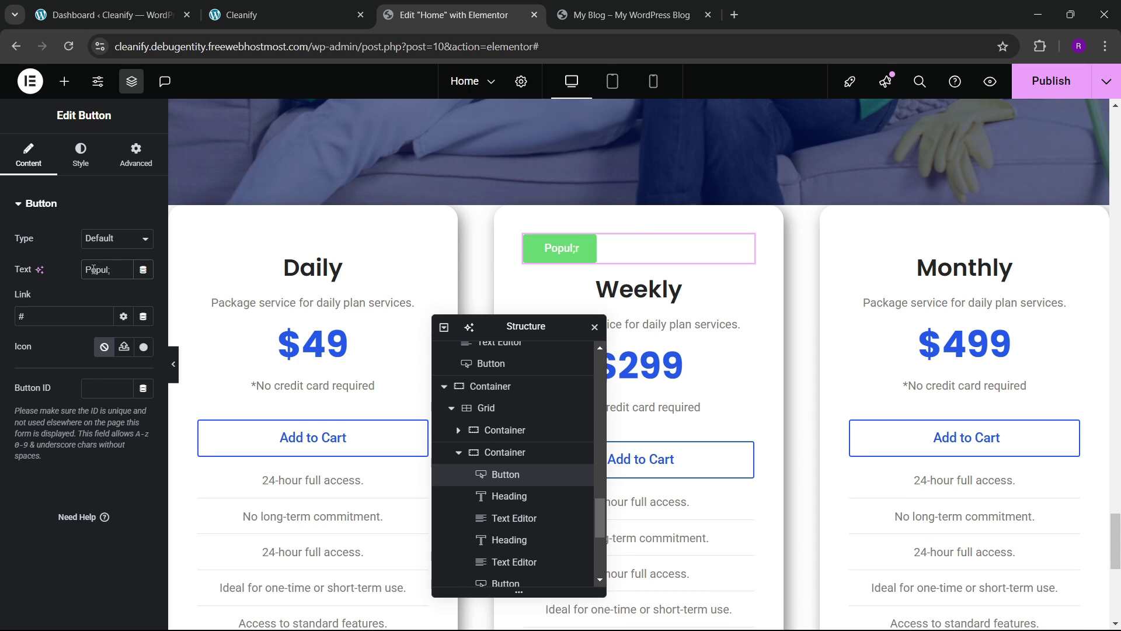
pyautogui.write('opular')
# - Compare the badge styling with the reference site and center the Popular button in the Weekly card
pyautogui.click(280, 15)
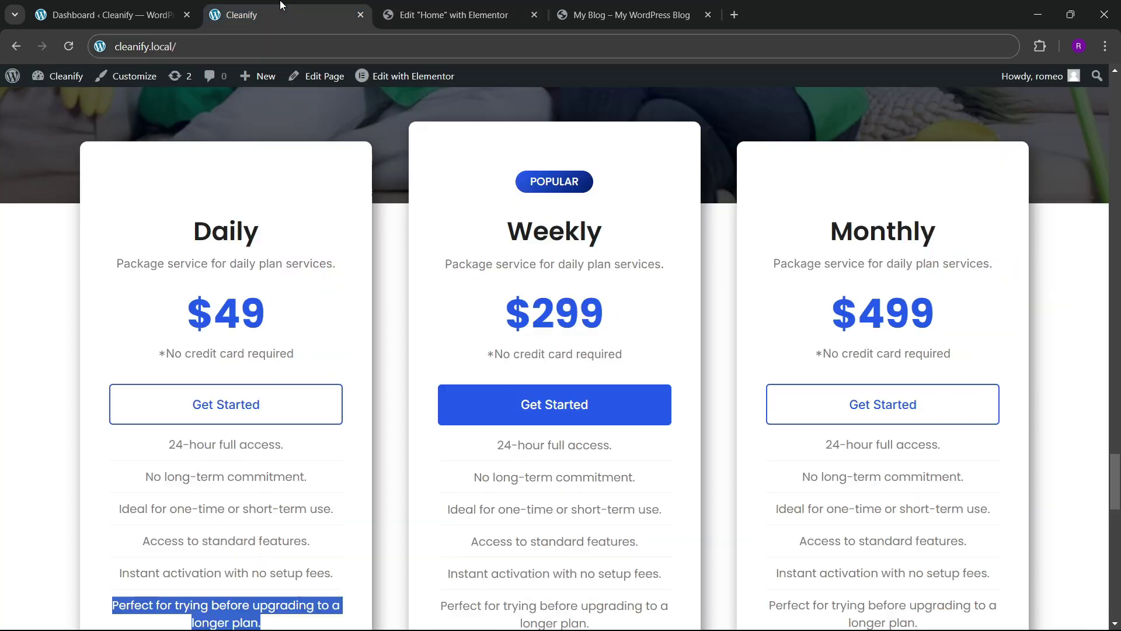
pyautogui.click(420, 15)
pyautogui.click(80, 156)
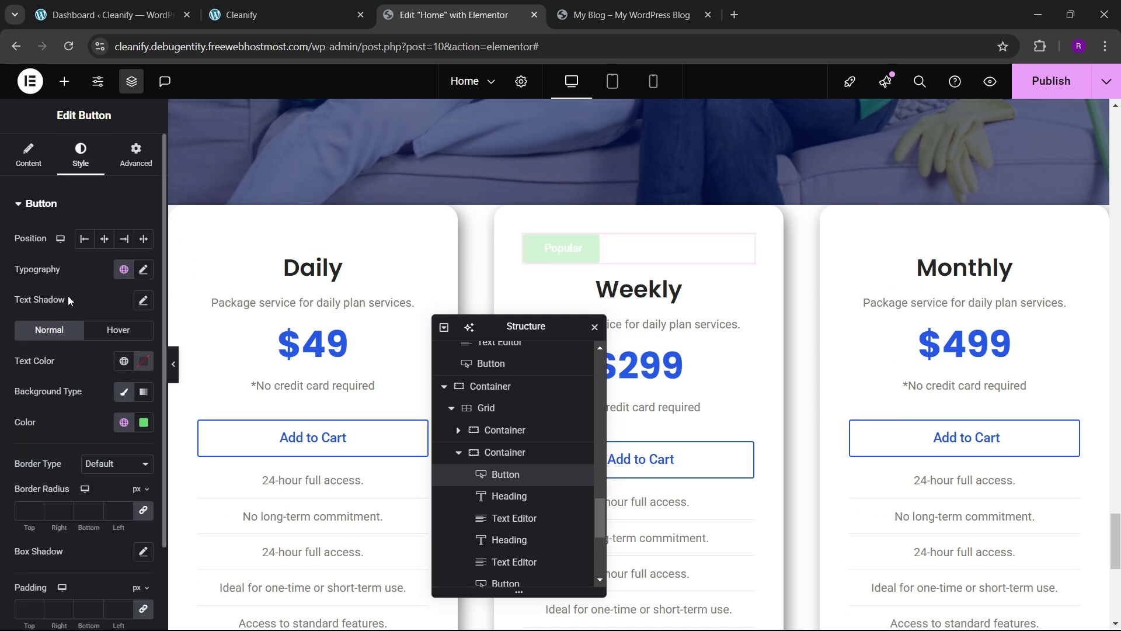
pyautogui.click(104, 238)
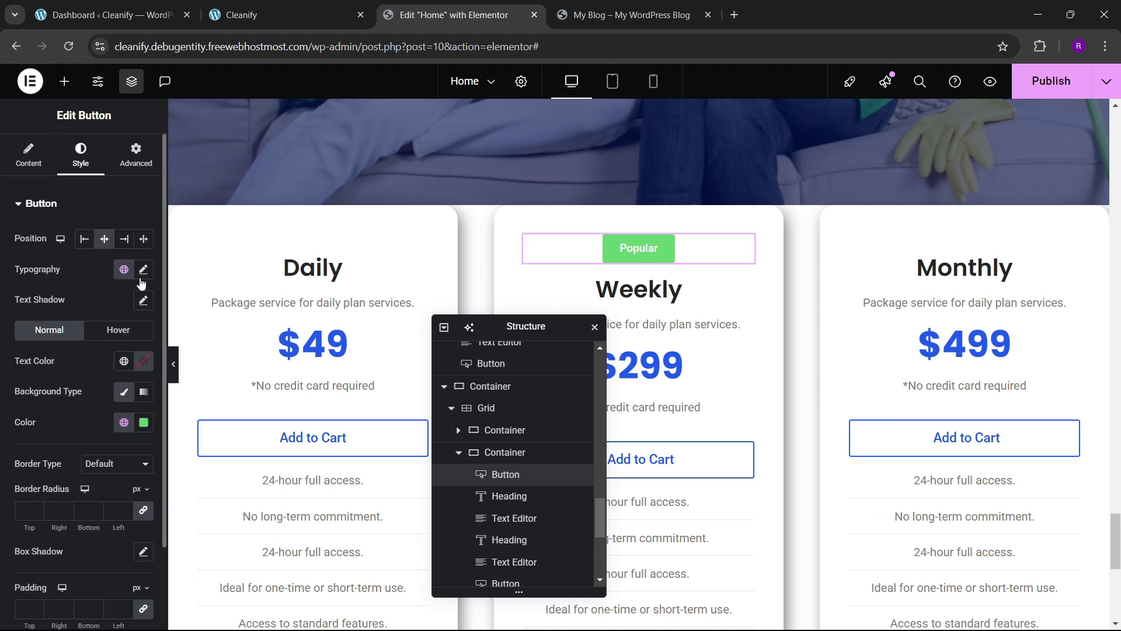
pyautogui.click(143, 274)
pyautogui.click(115, 372)
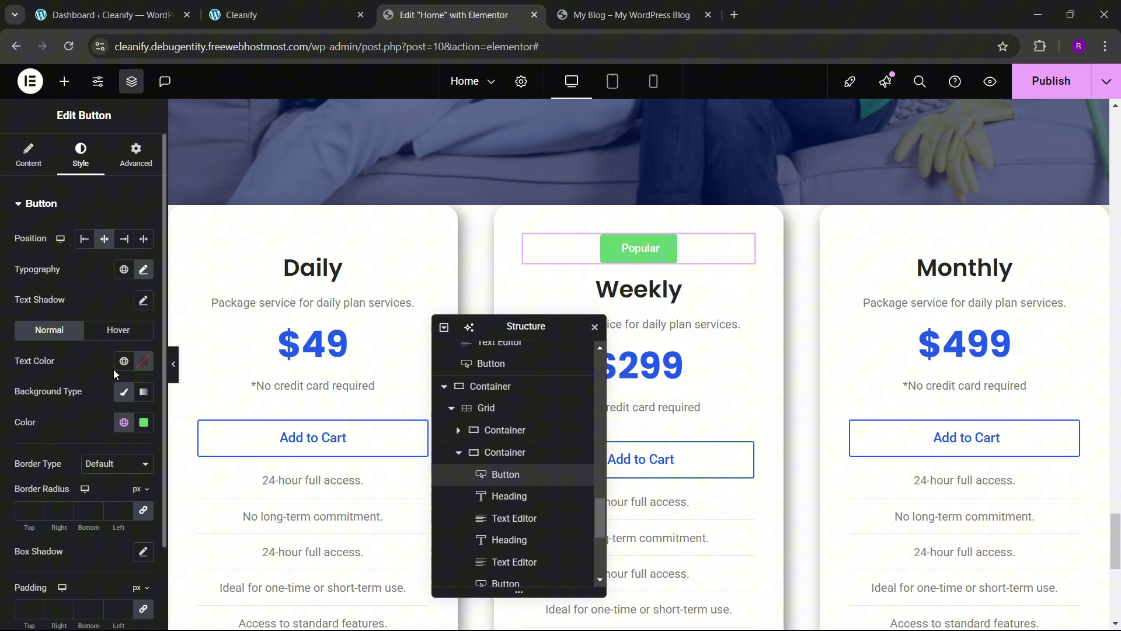
# - Give the Popular button a gradient background from the global color dark blue to sky blue theme
pyautogui.click(124, 422)
pyautogui.click(133, 409)
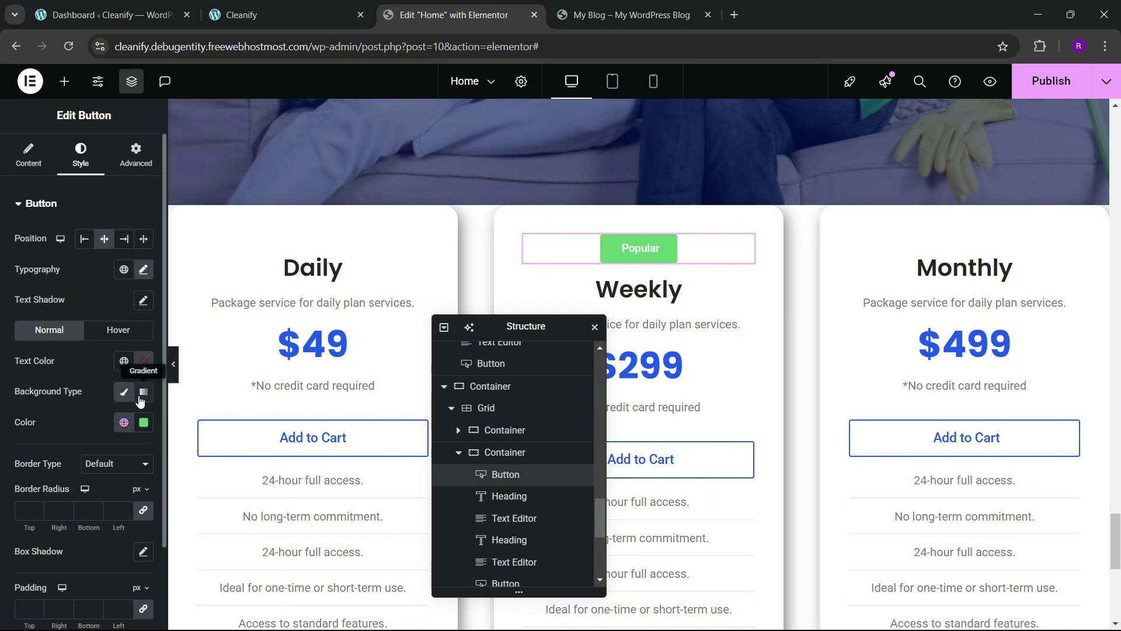
pyautogui.click(140, 400)
pyautogui.scroll(-1, 133, 414)
pyautogui.click(124, 434)
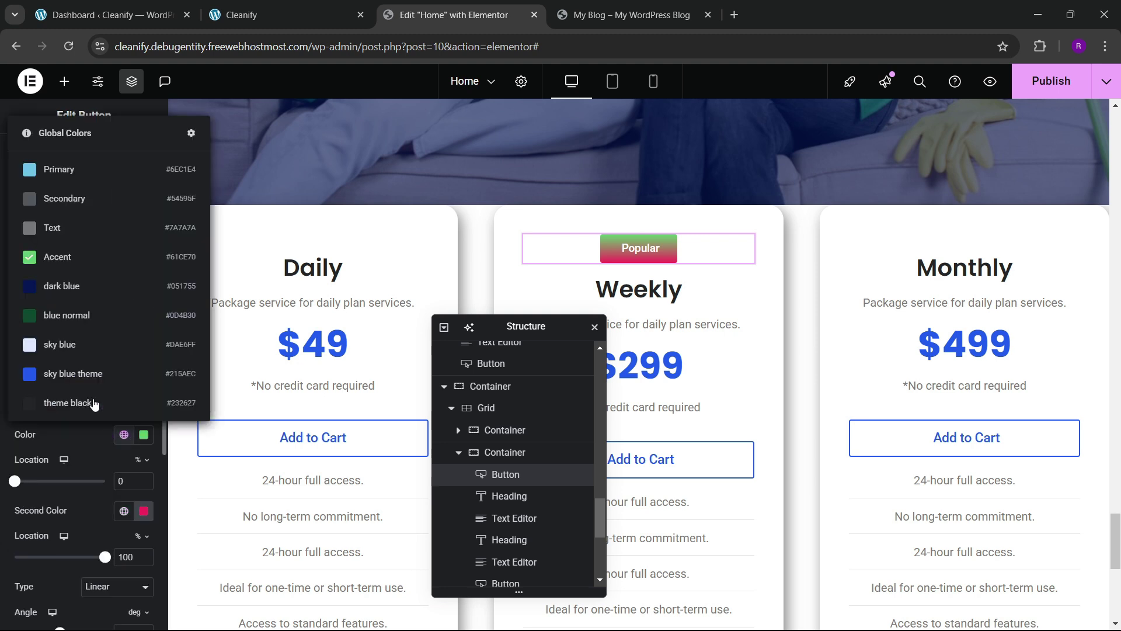
pyautogui.click(62, 286)
pyautogui.click(123, 512)
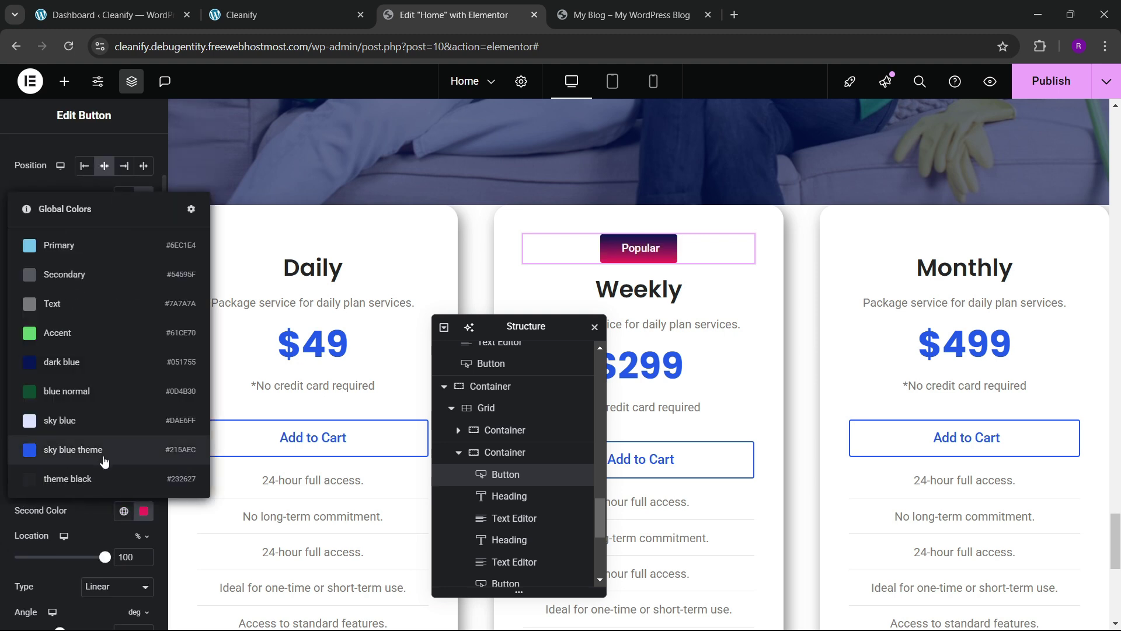
pyautogui.click(79, 473)
pyautogui.scroll(-2, 77, 468)
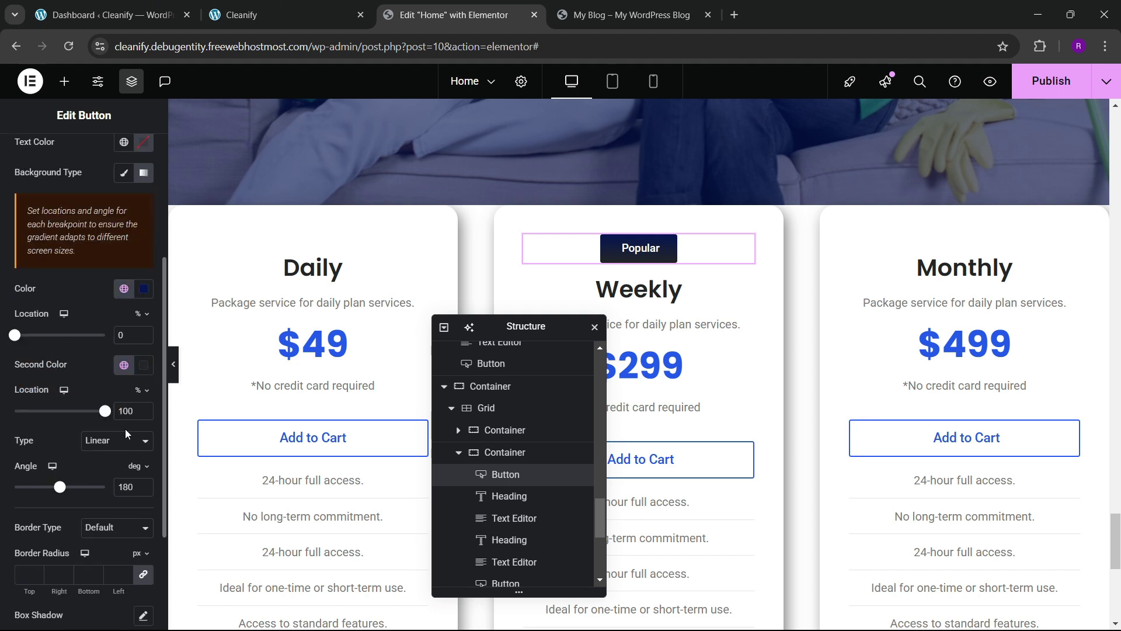
pyautogui.click(124, 365)
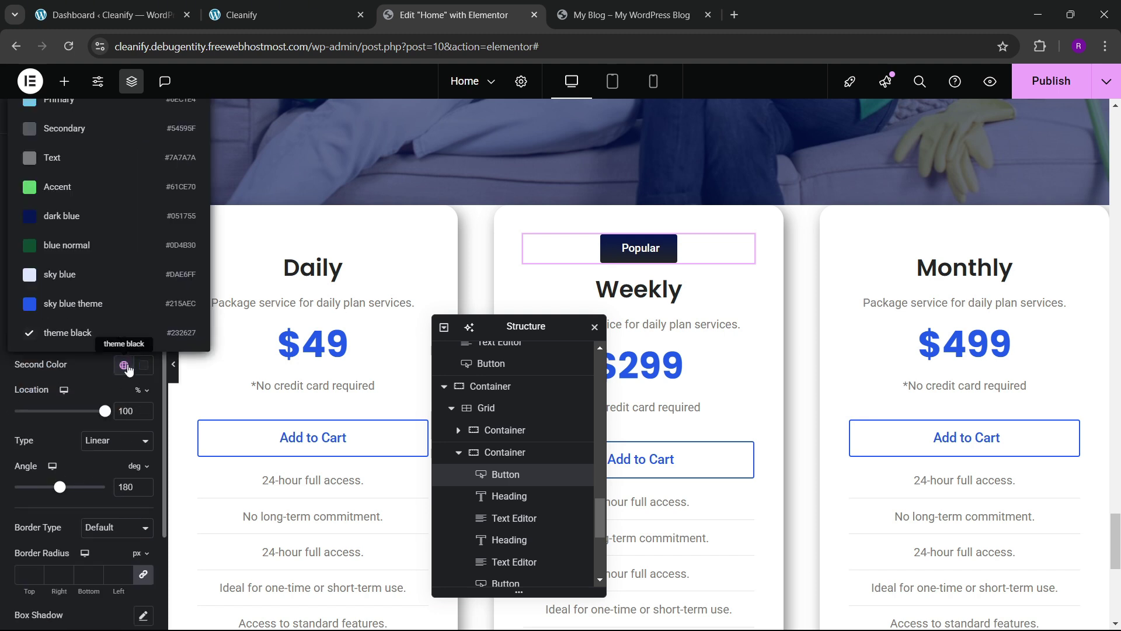
pyautogui.click(69, 301)
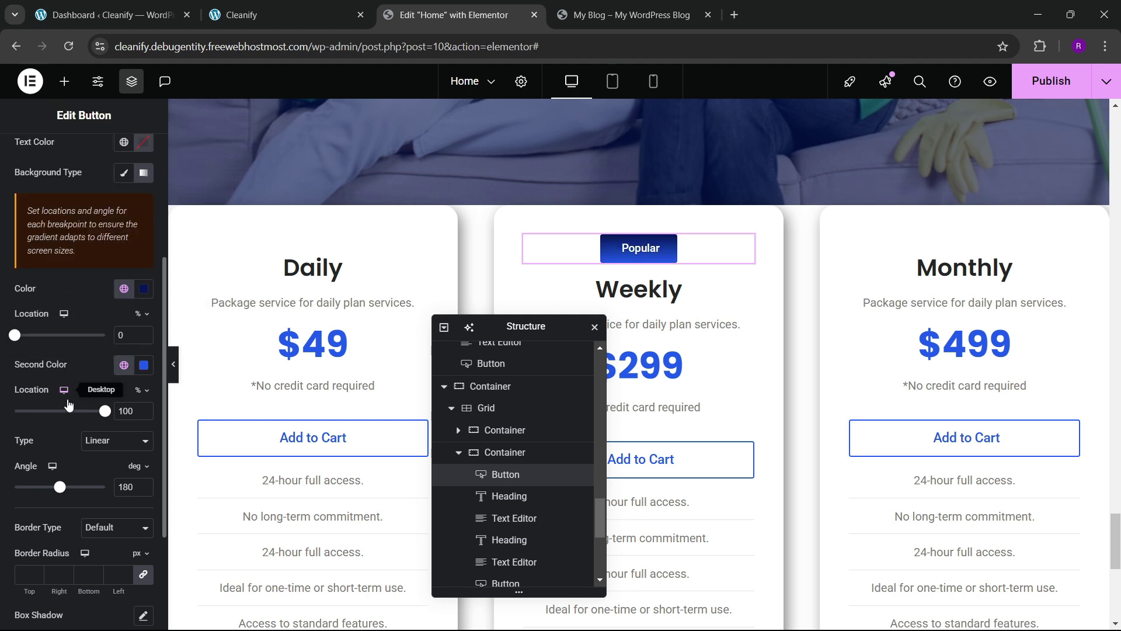
# - Set the Popular button's text to uppercase and reduce its font size
pyautogui.scroll(1, 72, 414)
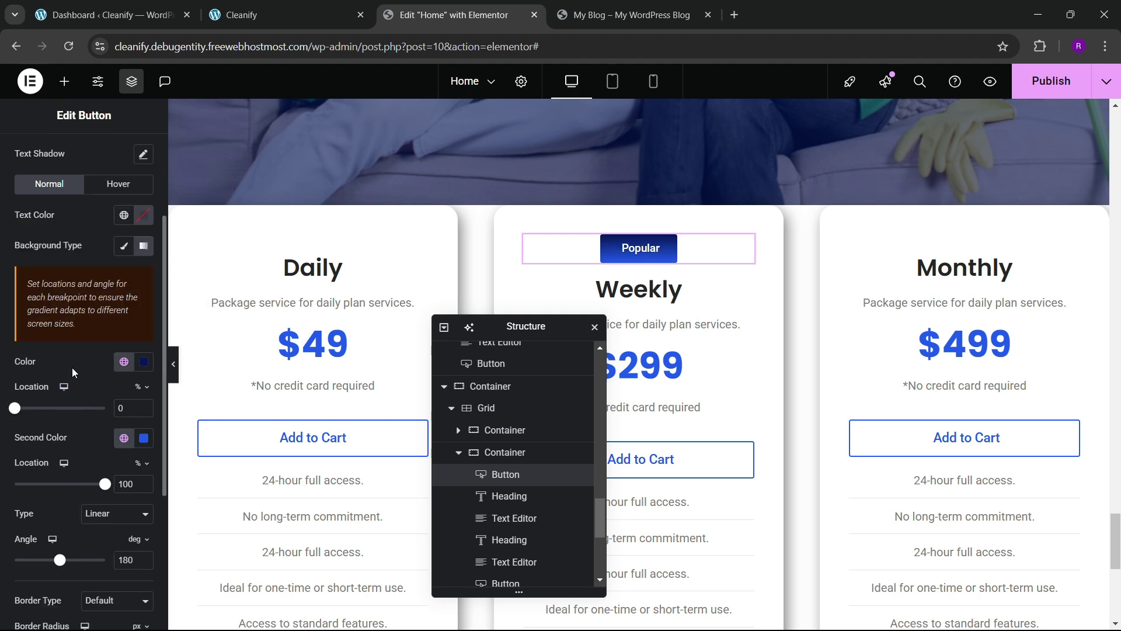
pyautogui.scroll(2, 86, 249)
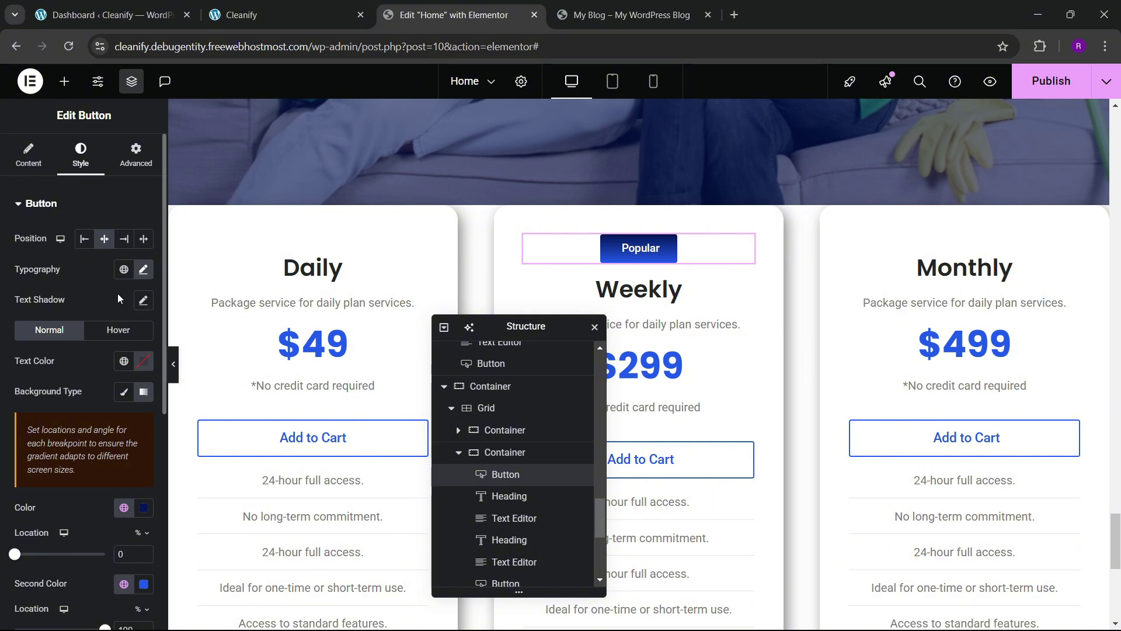
pyautogui.click(142, 269)
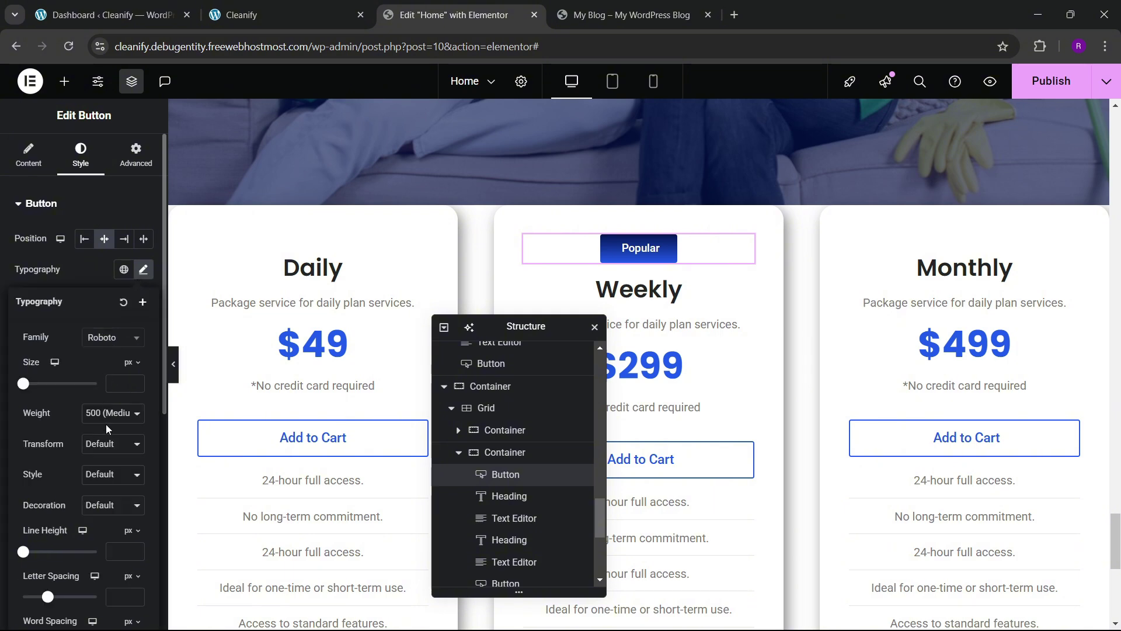
pyautogui.click(104, 444)
pyautogui.click(104, 477)
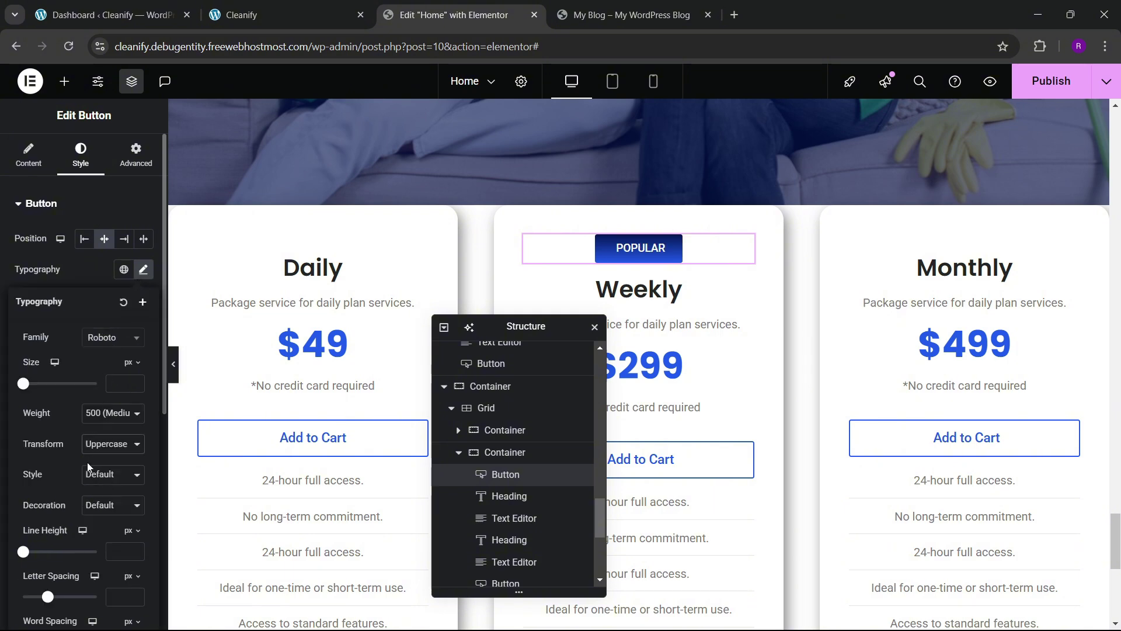
pyautogui.click(135, 380)
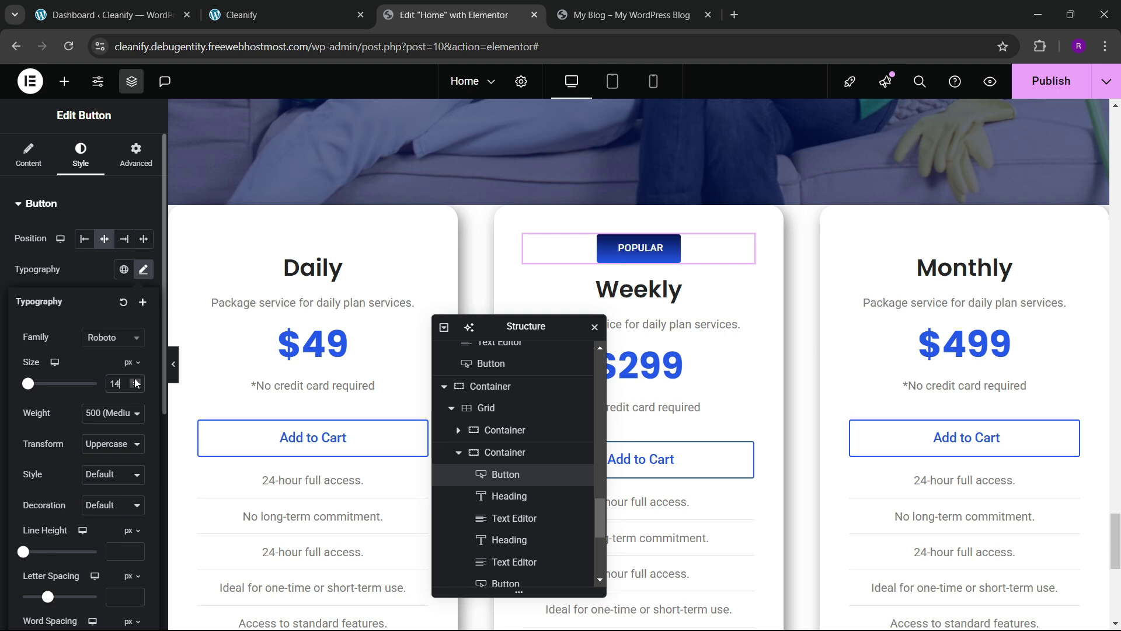
pyautogui.click(135, 386)
pyautogui.click(88, 282)
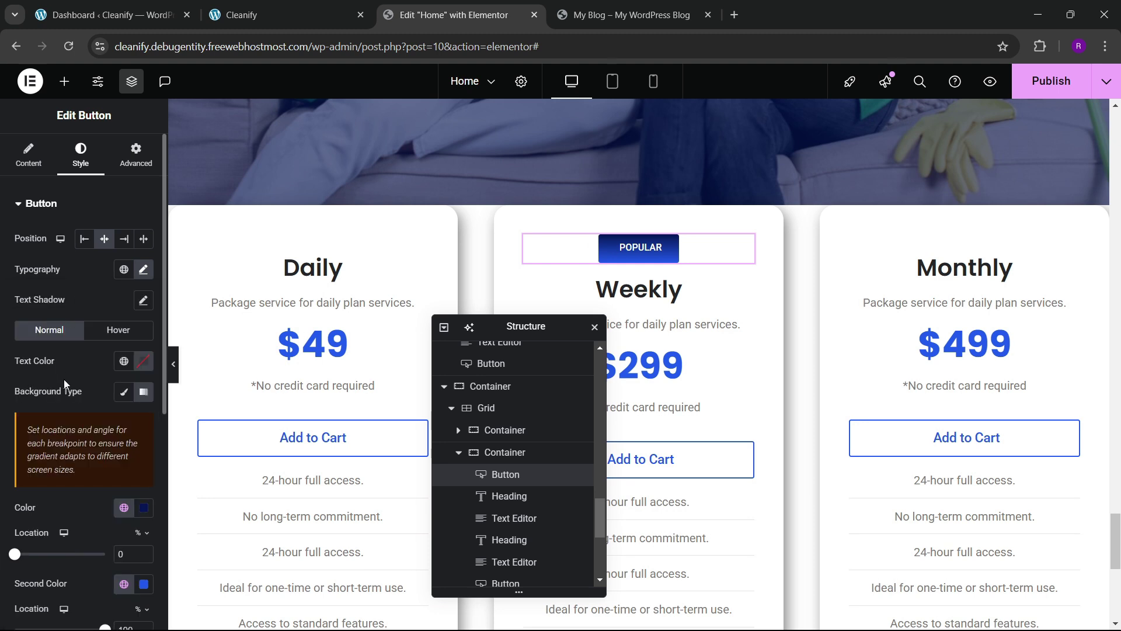
# - Set the Popular button's border radius to 100 px and its padding to 11 px top and bottom, 20 px left and right
pyautogui.scroll(-5, 64, 380)
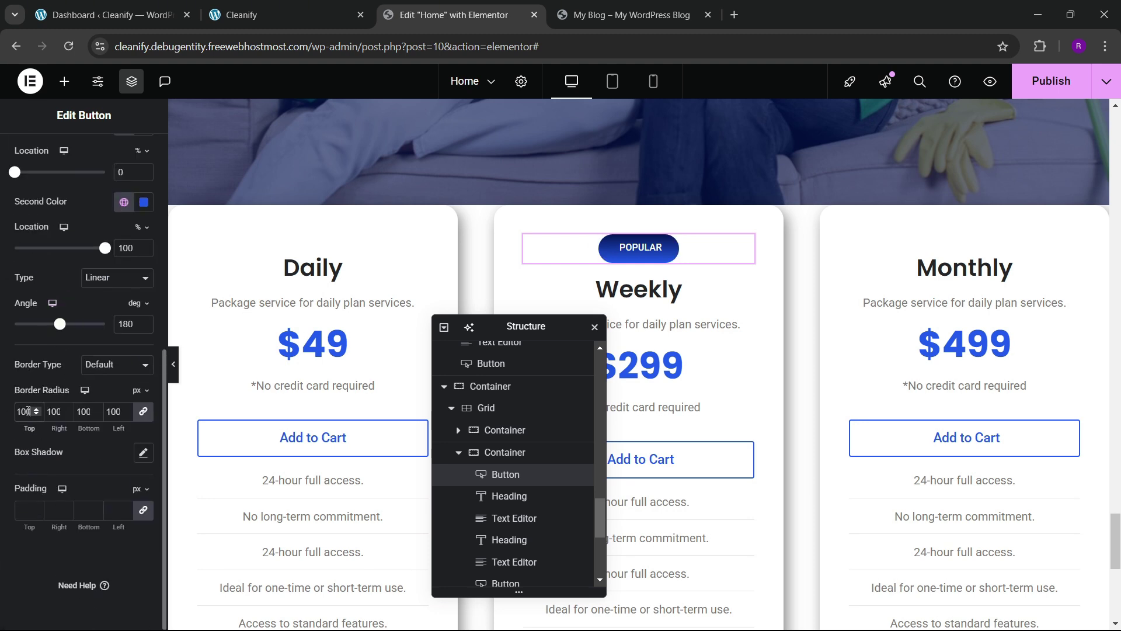
pyautogui.click(38, 510)
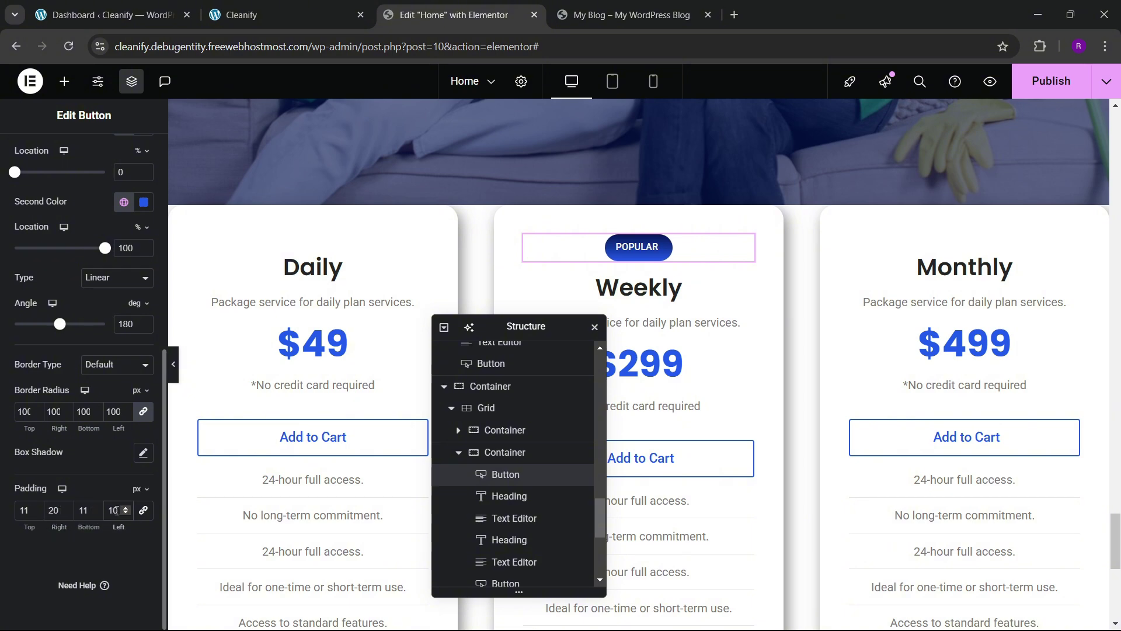
pyautogui.write('0')
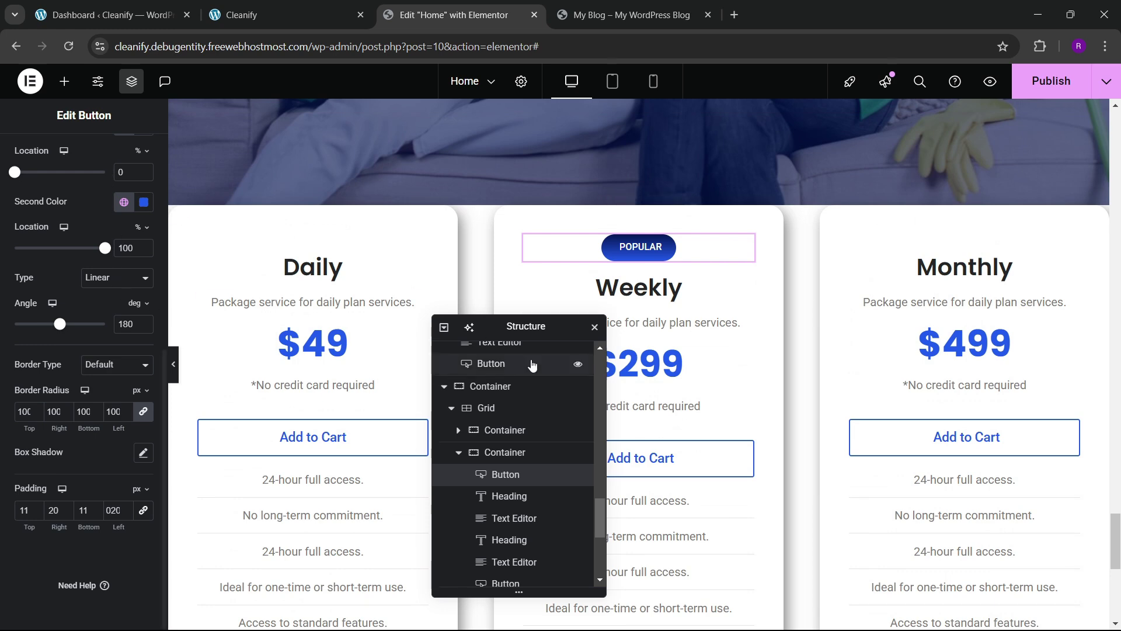
pyautogui.moveTo(526, 325); pyautogui.dragTo(718, 307)
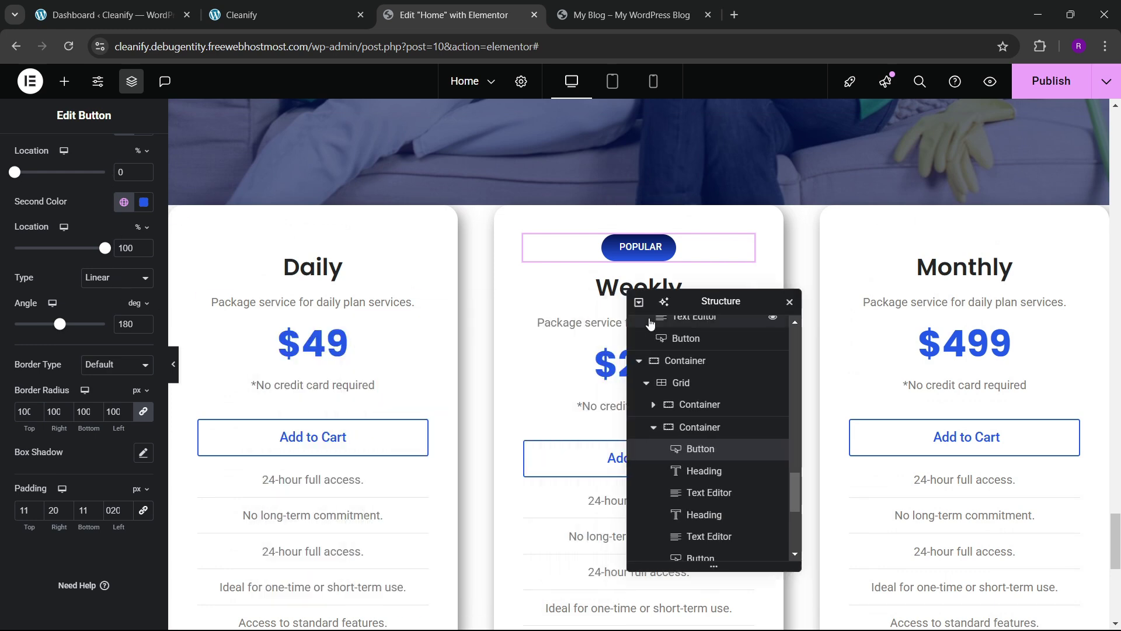
# - Compare the pricing cards' vertical position, the Weekly card's height and the Popular badge with the Cleanify reference site
pyautogui.click(281, 7)
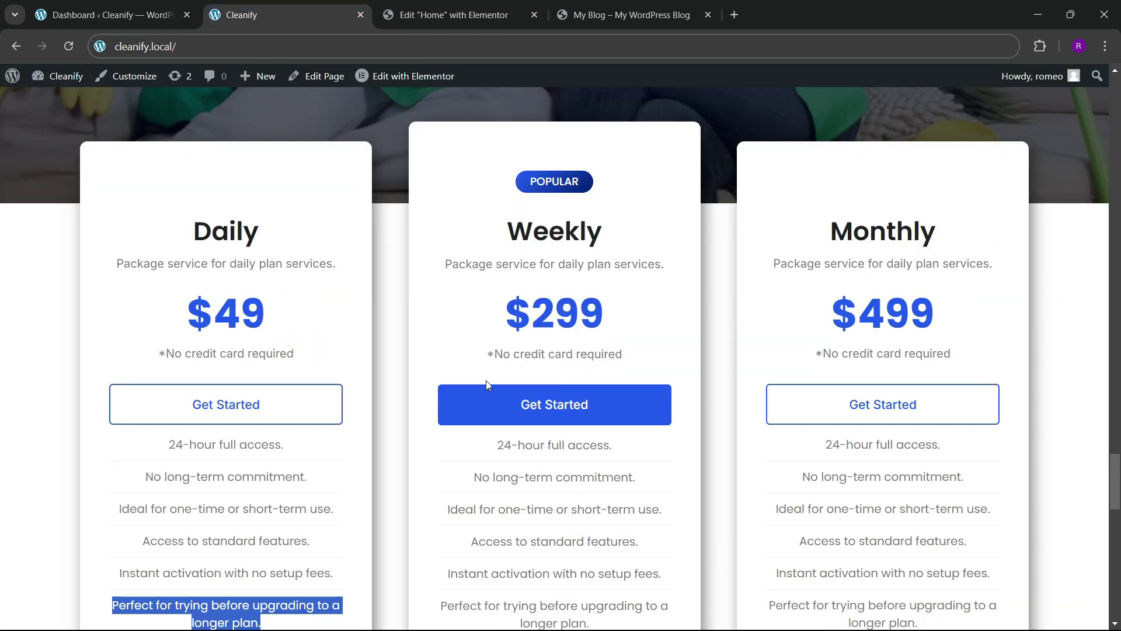
pyautogui.scroll(4, 486, 386)
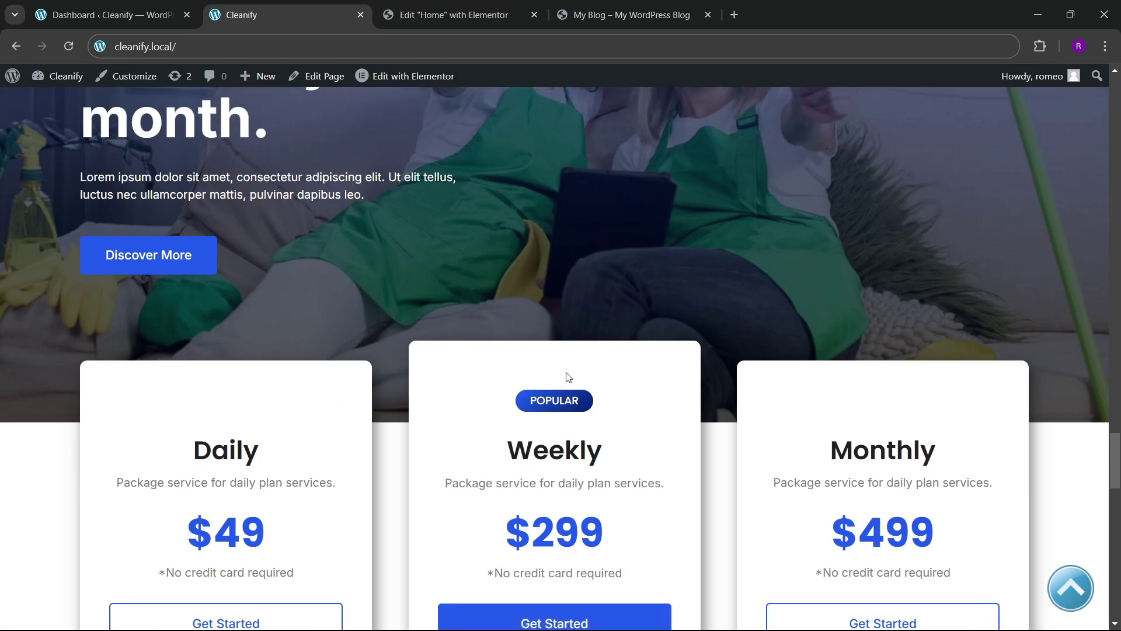
pyautogui.scroll(-3, 563, 371)
pyautogui.click(461, 15)
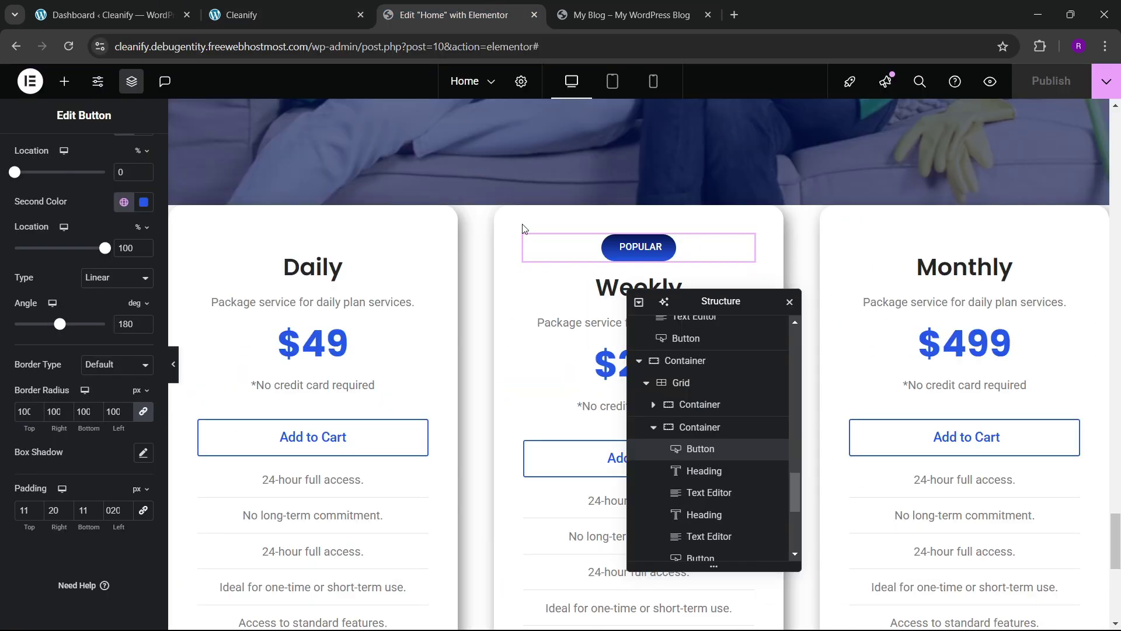
pyautogui.moveTo(728, 302); pyautogui.dragTo(845, 266)
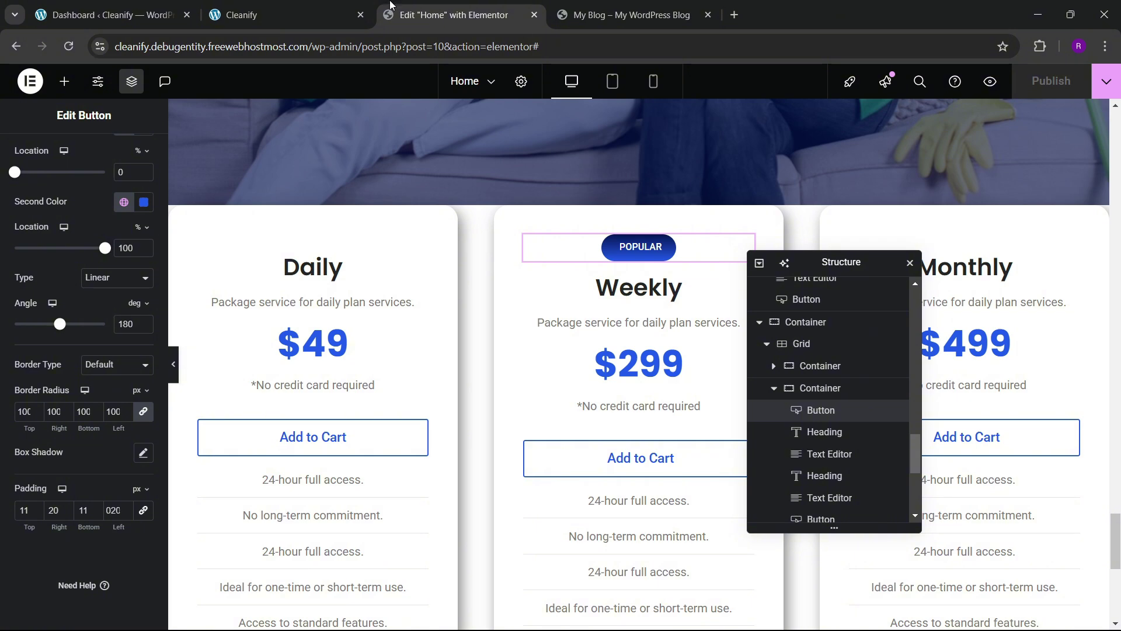
pyautogui.click(351, 7)
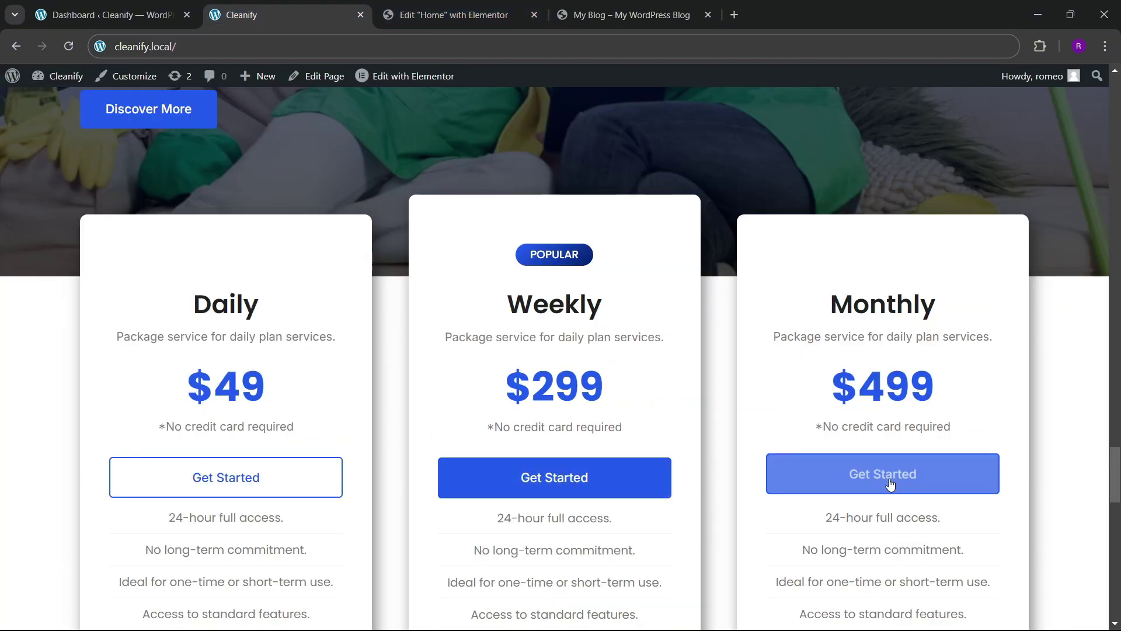
pyautogui.click(461, 14)
# - Set the pricing grid's top margin to -4 em, unlinked from the other sides, so the cards overlap the section above
pyautogui.scroll(3, 525, 375)
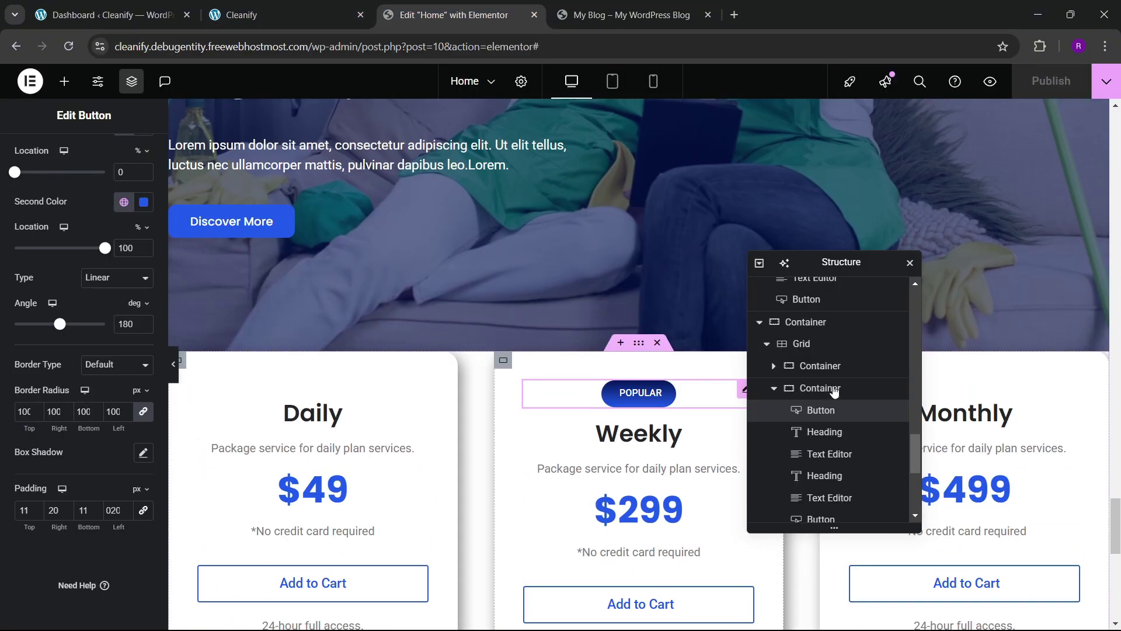
pyautogui.click(805, 344)
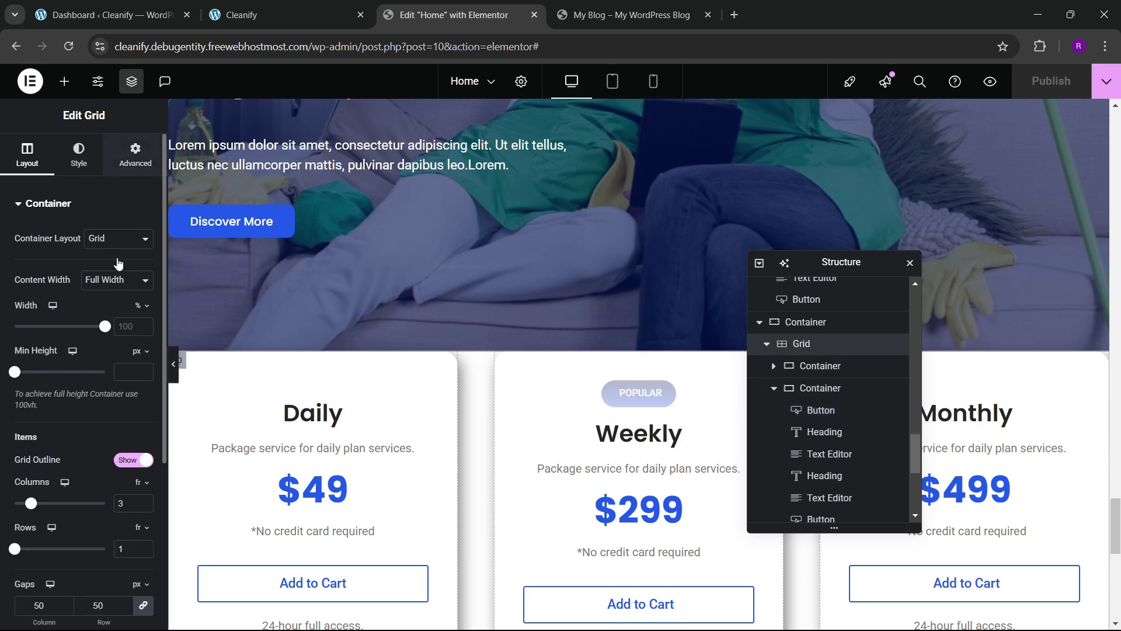
pyautogui.click(136, 155)
pyautogui.click(136, 233)
pyautogui.click(140, 276)
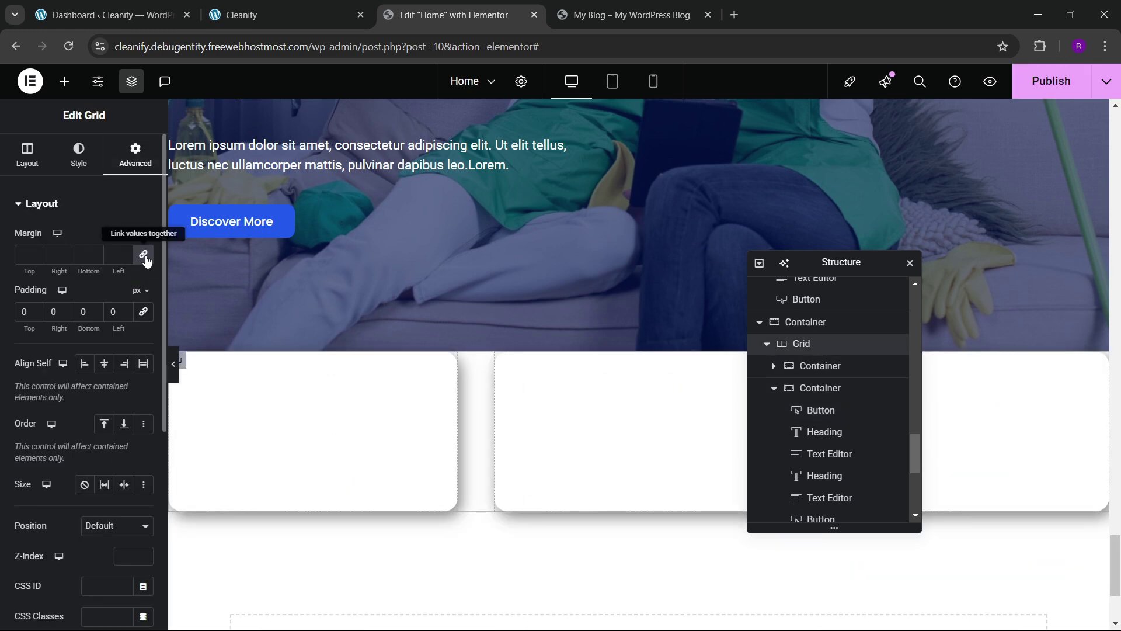
pyautogui.click(38, 258)
pyautogui.click(37, 258)
pyautogui.click(38, 258)
pyautogui.click(37, 258)
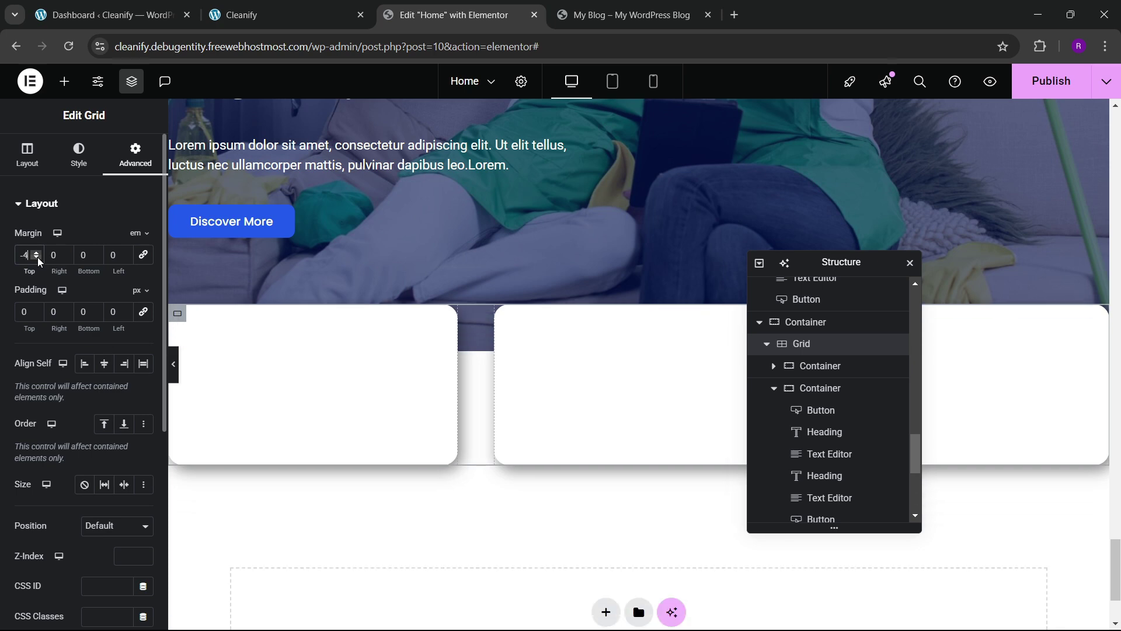
pyautogui.click(37, 258)
pyautogui.click(37, 250)
pyautogui.scroll(-3, 539, 377)
pyautogui.scroll(2, 536, 376)
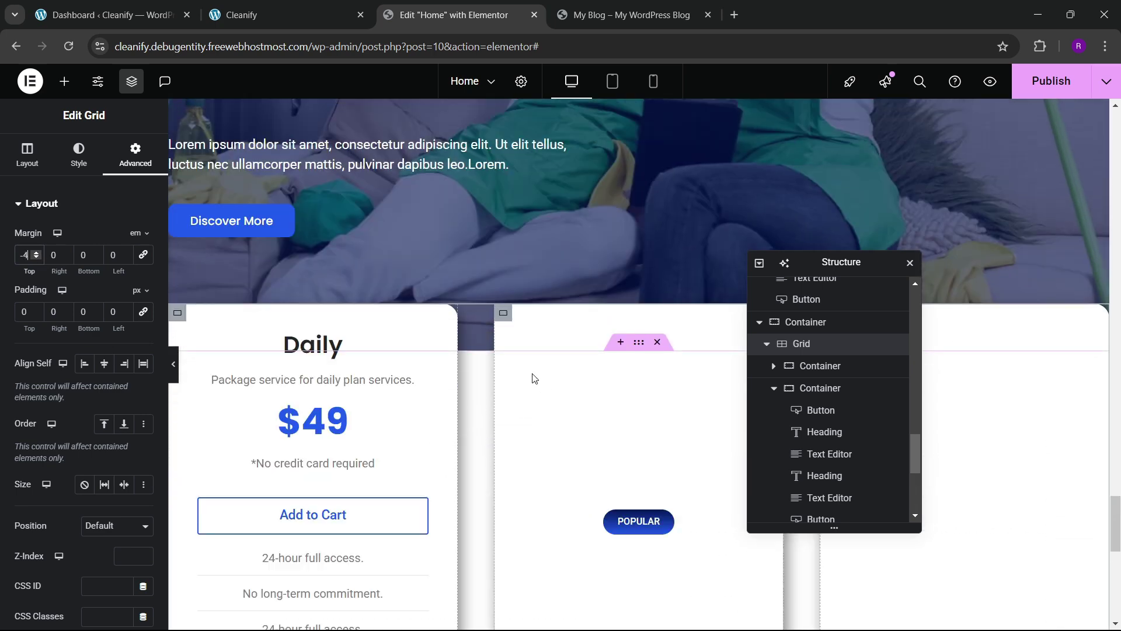
pyautogui.scroll(-2, 529, 373)
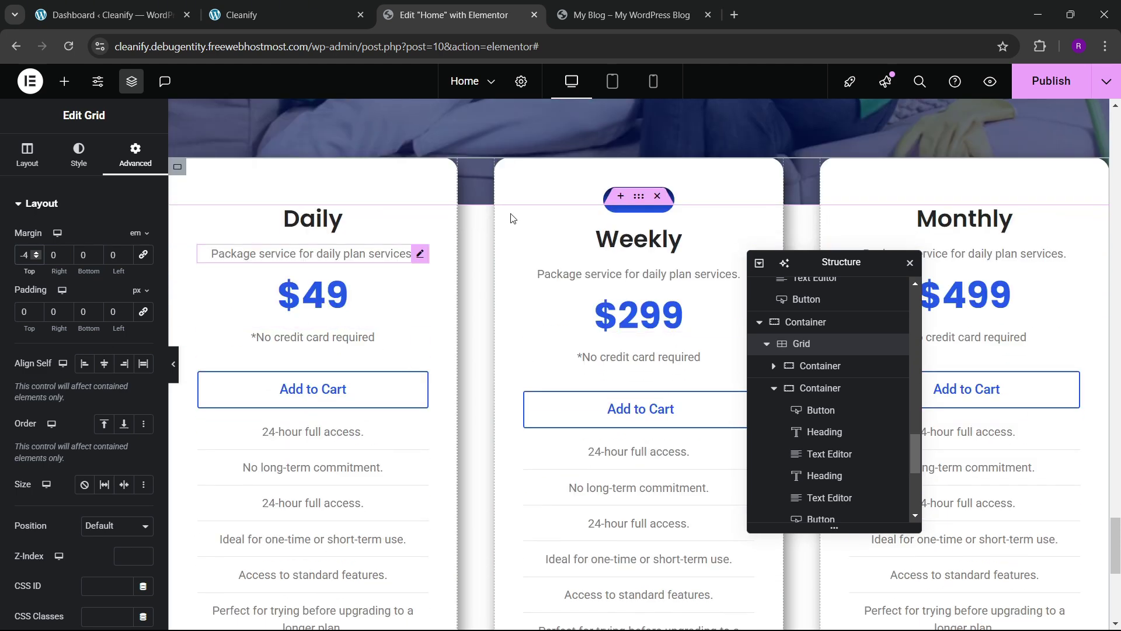
# - Add a Spacer widget above the Daily heading in the first pricing card
pyautogui.click(64, 81)
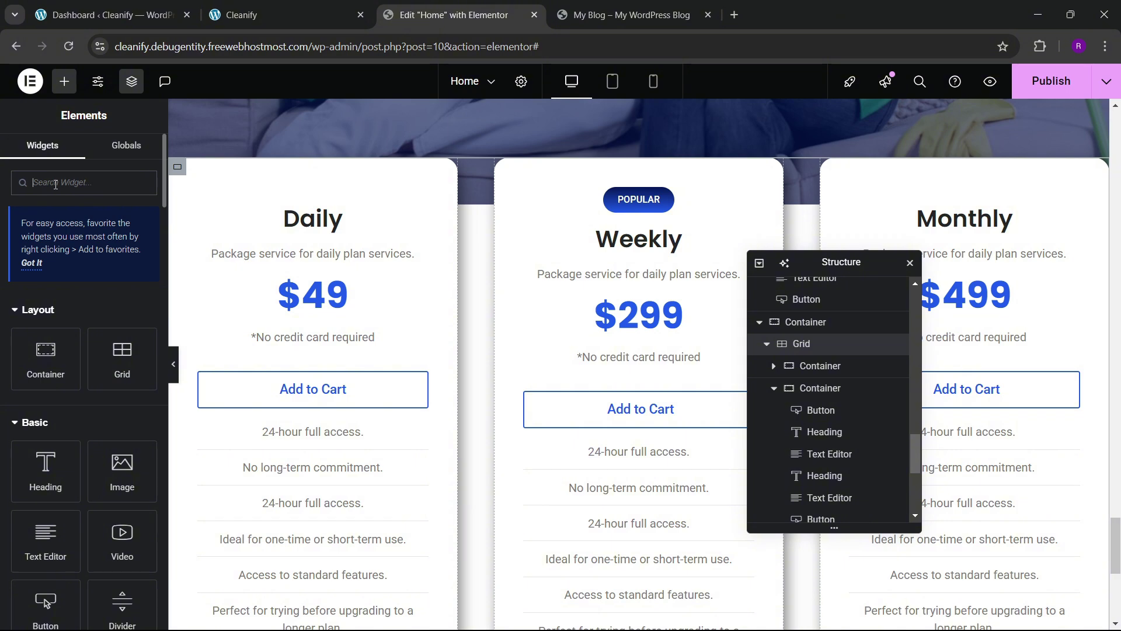
pyautogui.write('spacer')
pyautogui.moveTo(45, 324); pyautogui.dragTo(331, 211)
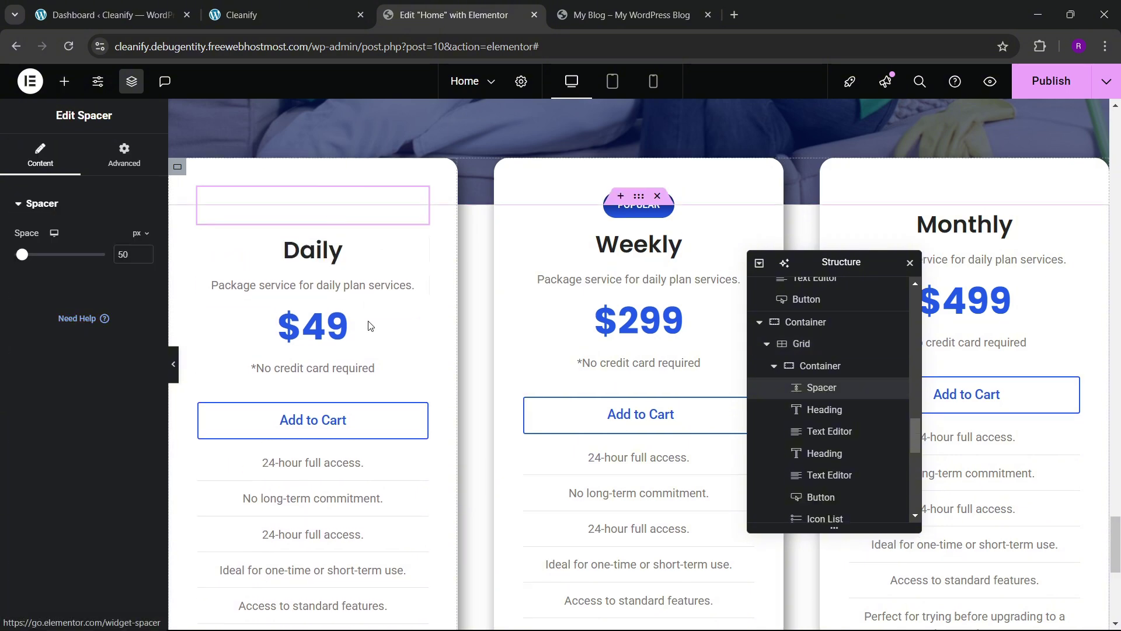
# - Set the Daily card spacer's space to 33 px to align its heading with the Weekly heading
pyautogui.click(143, 258)
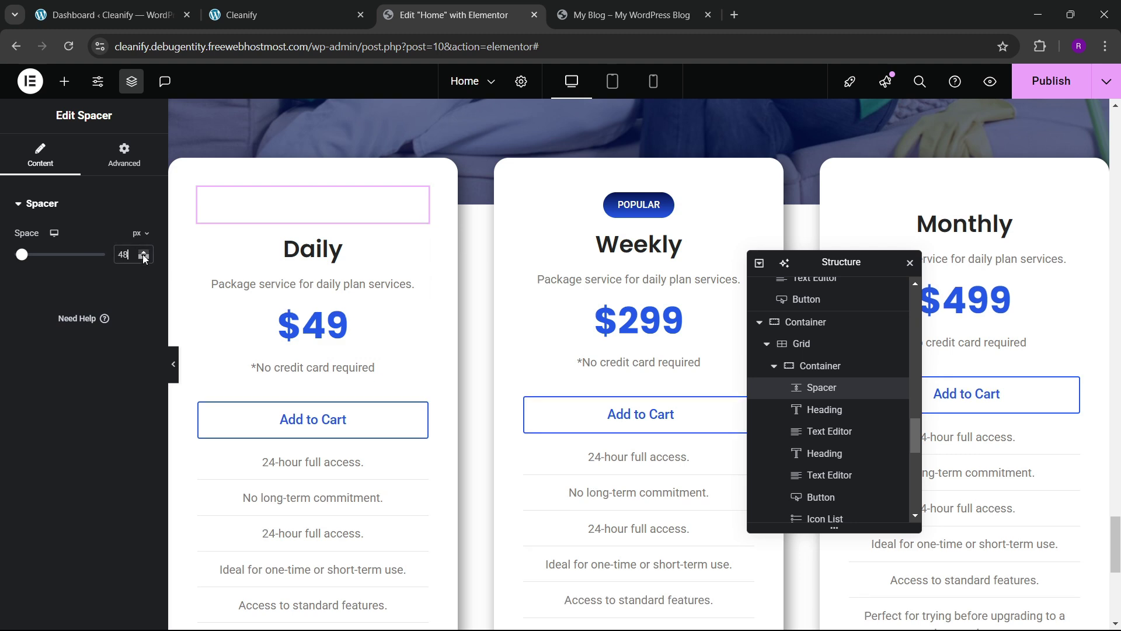
pyautogui.click(143, 257)
pyautogui.click(143, 257)
pyautogui.click(142, 258)
pyautogui.click(143, 258)
pyautogui.click(143, 259)
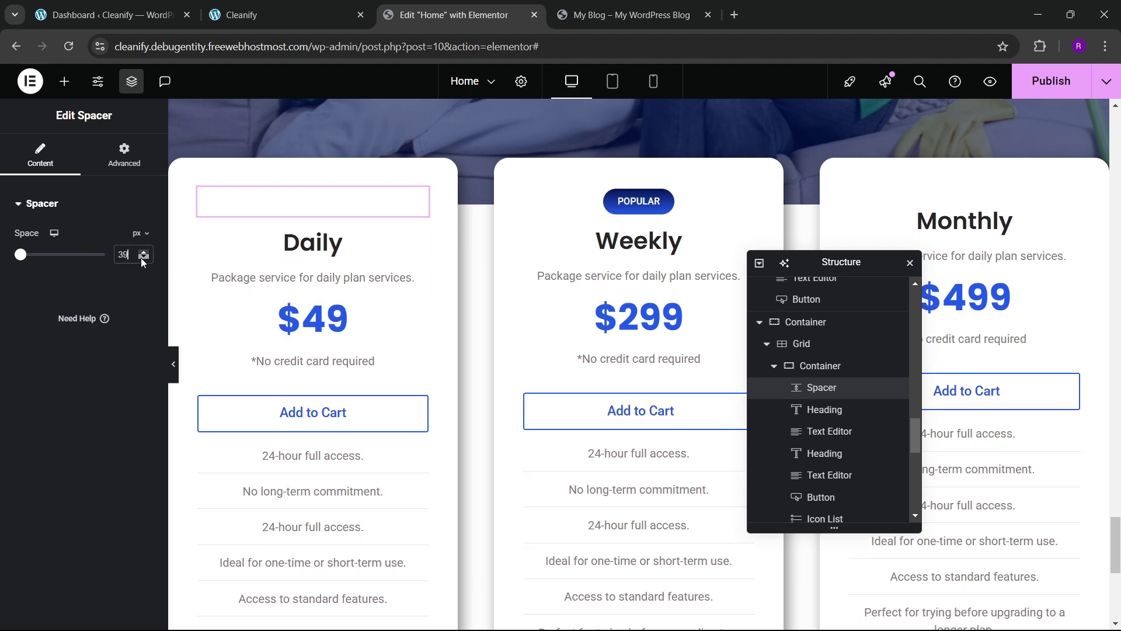
pyautogui.click(143, 259)
pyautogui.click(143, 259)
pyautogui.click(143, 258)
pyautogui.click(142, 259)
pyautogui.click(142, 259)
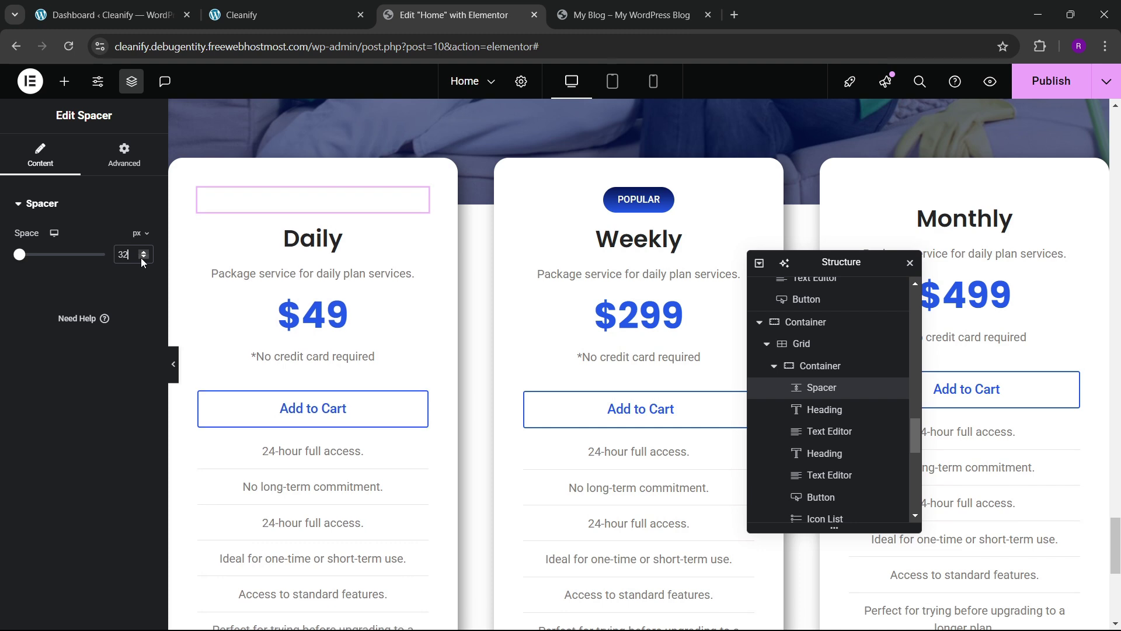
pyautogui.click(142, 259)
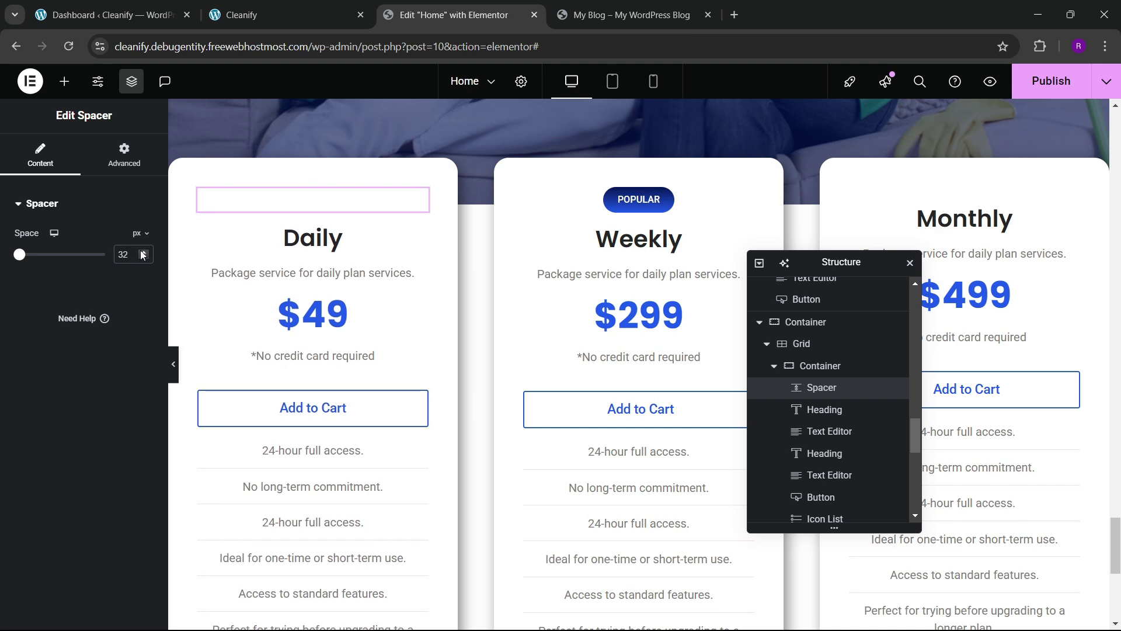
pyautogui.click(142, 253)
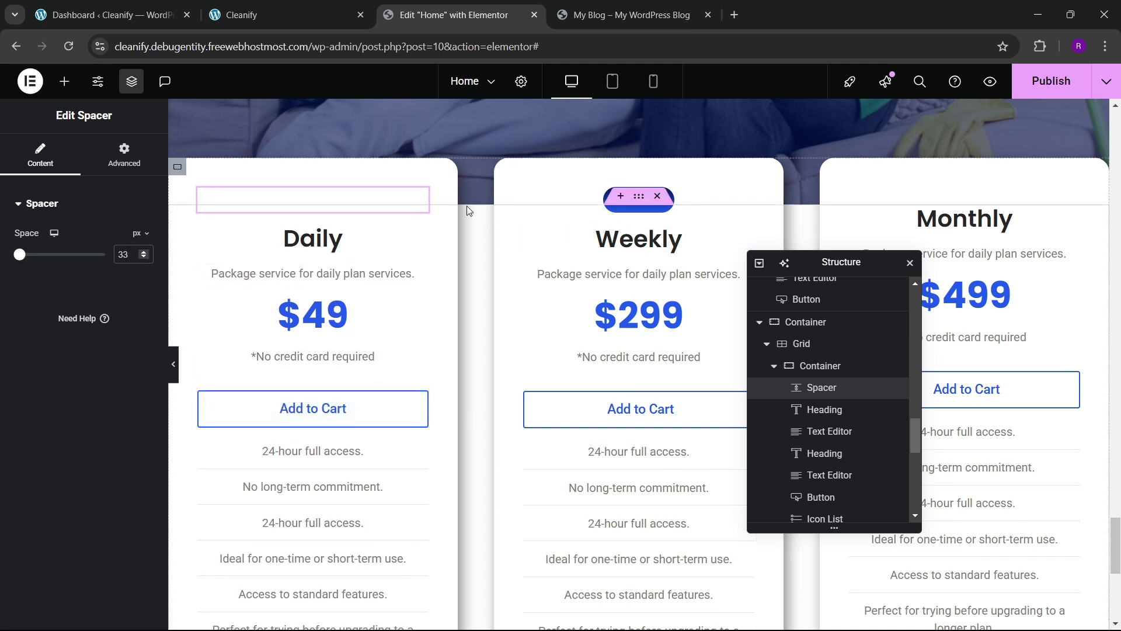
# - Copy the Daily card's spacer into the Monthly card and place it above the Monthly heading
pyautogui.rightClick(391, 199)
pyautogui.press('Escape')
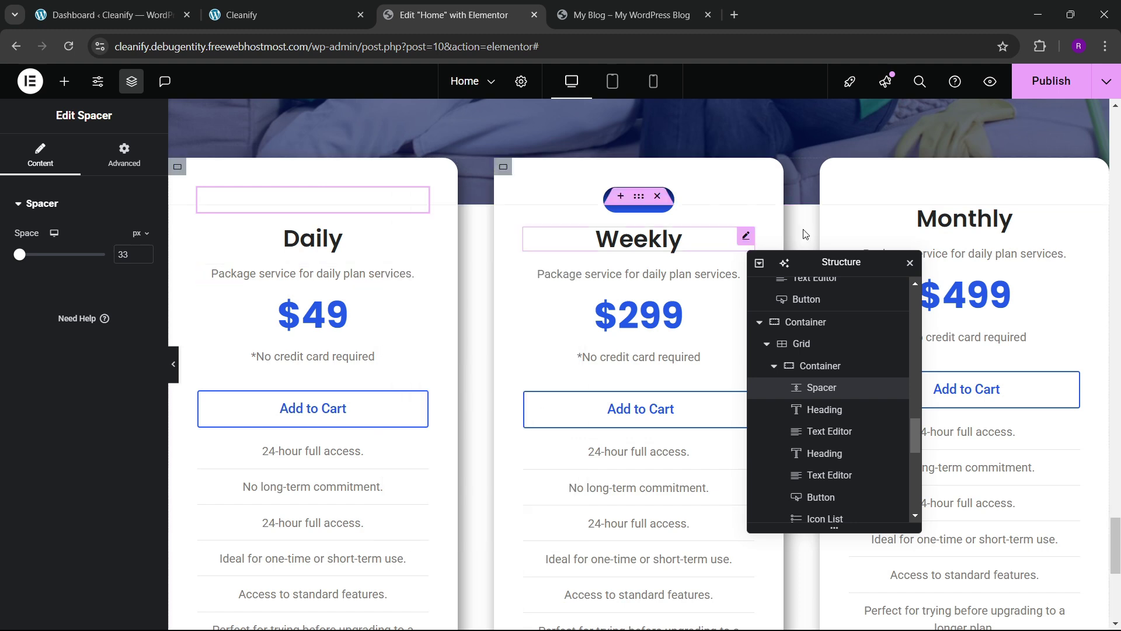
pyautogui.rightClick(937, 219)
pyautogui.click(978, 319)
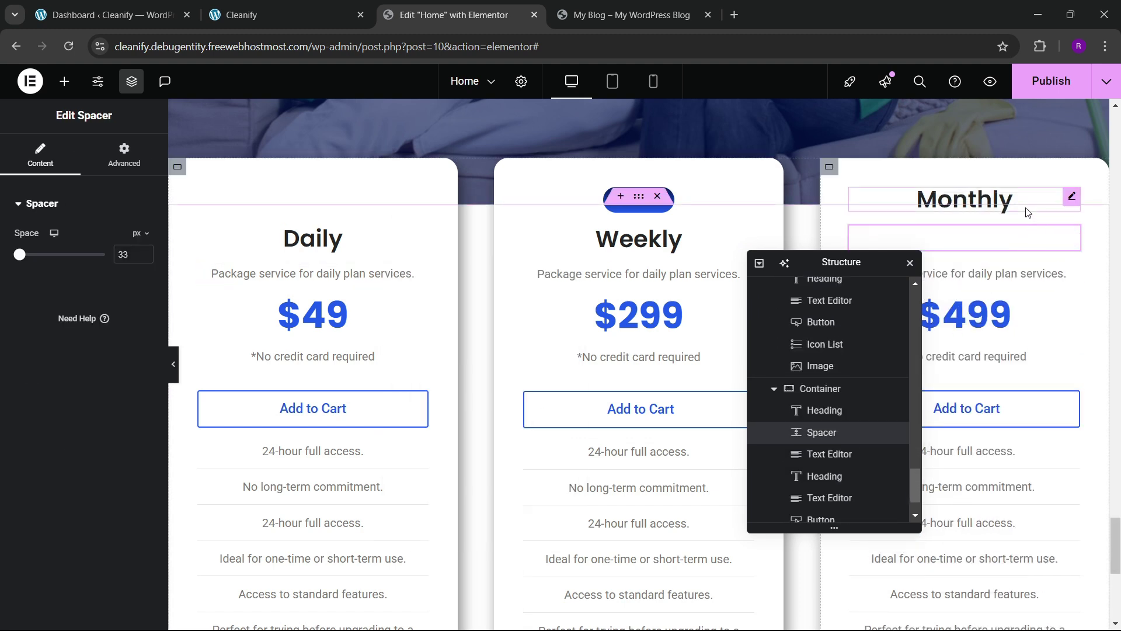
pyautogui.moveTo(1037, 202); pyautogui.dragTo(1035, 229)
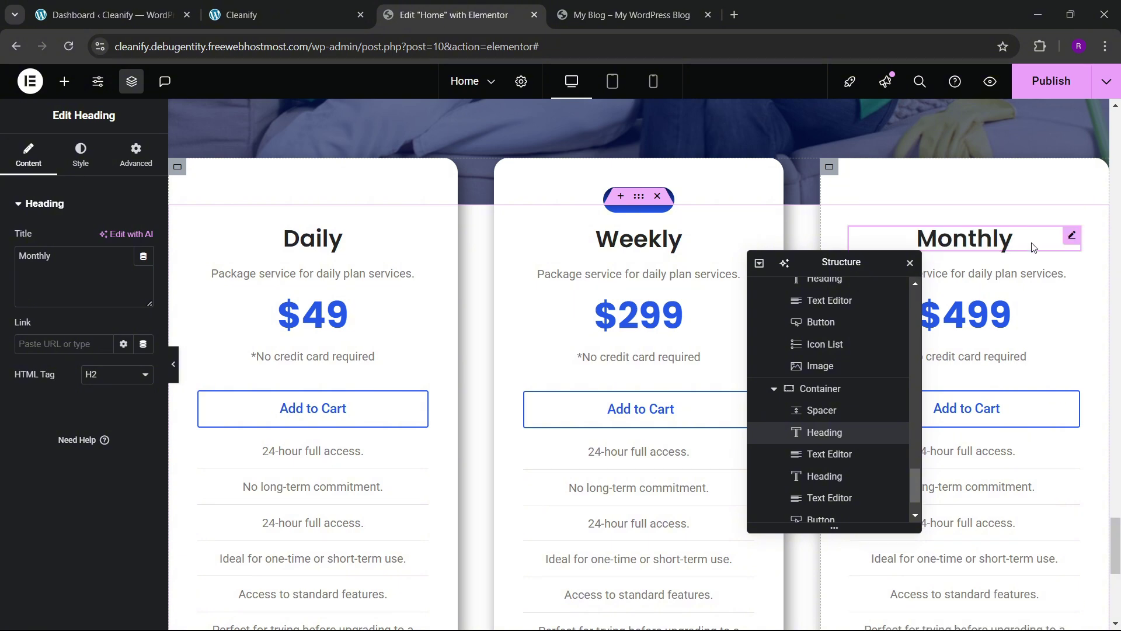
# - Set the Weekly card container's minimum height to 800 px
pyautogui.moveTo(816, 255); pyautogui.dragTo(719, 261)
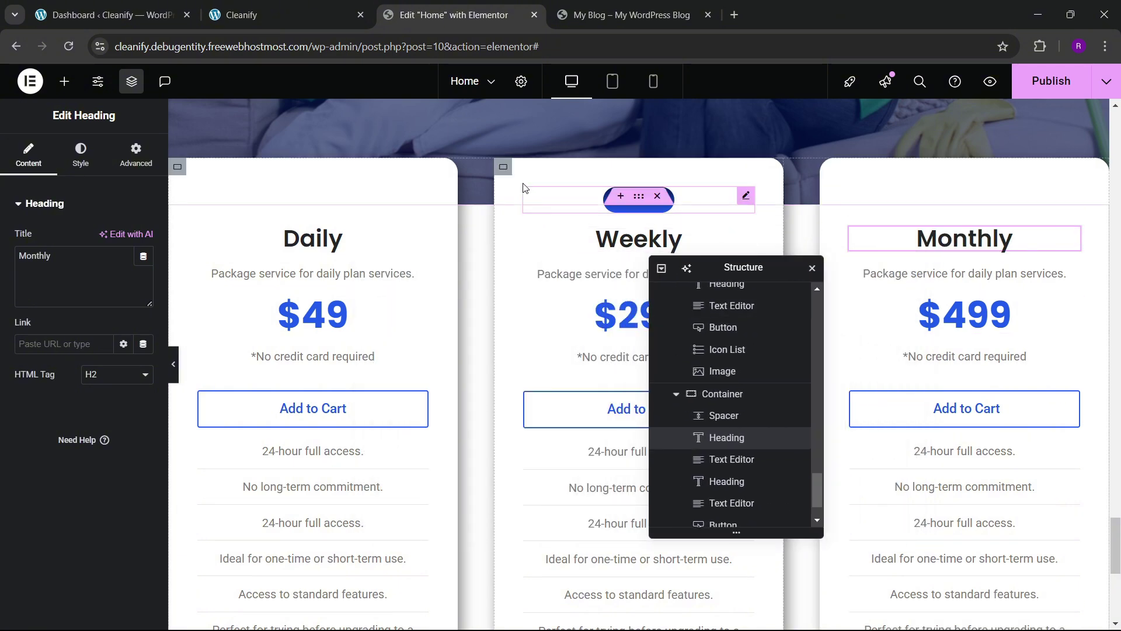
pyautogui.click(510, 203)
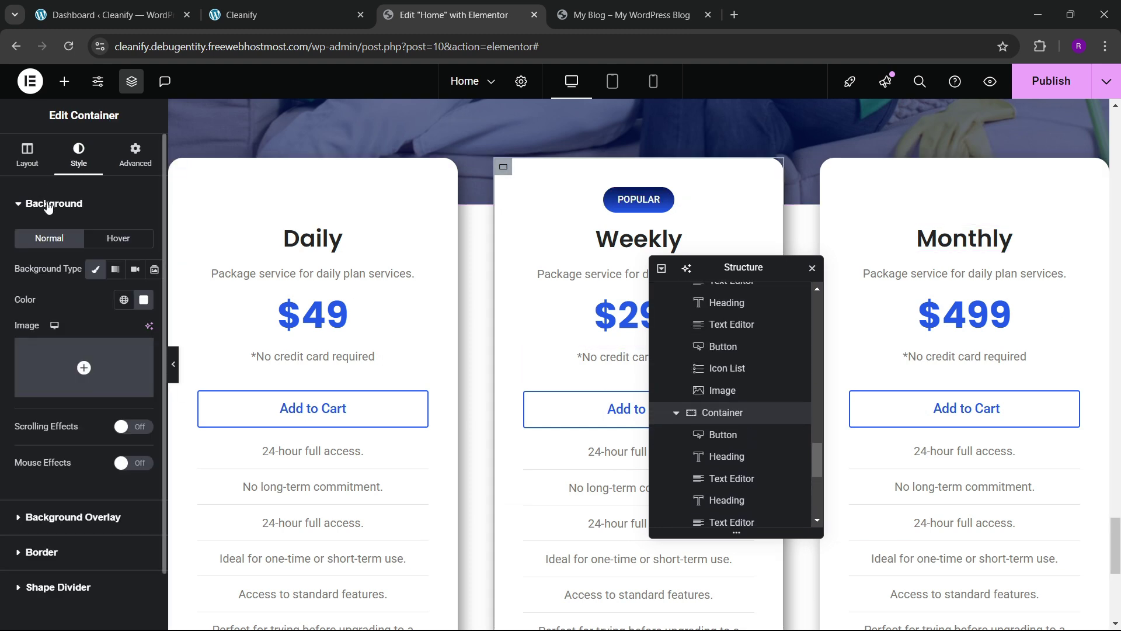
pyautogui.click(27, 155)
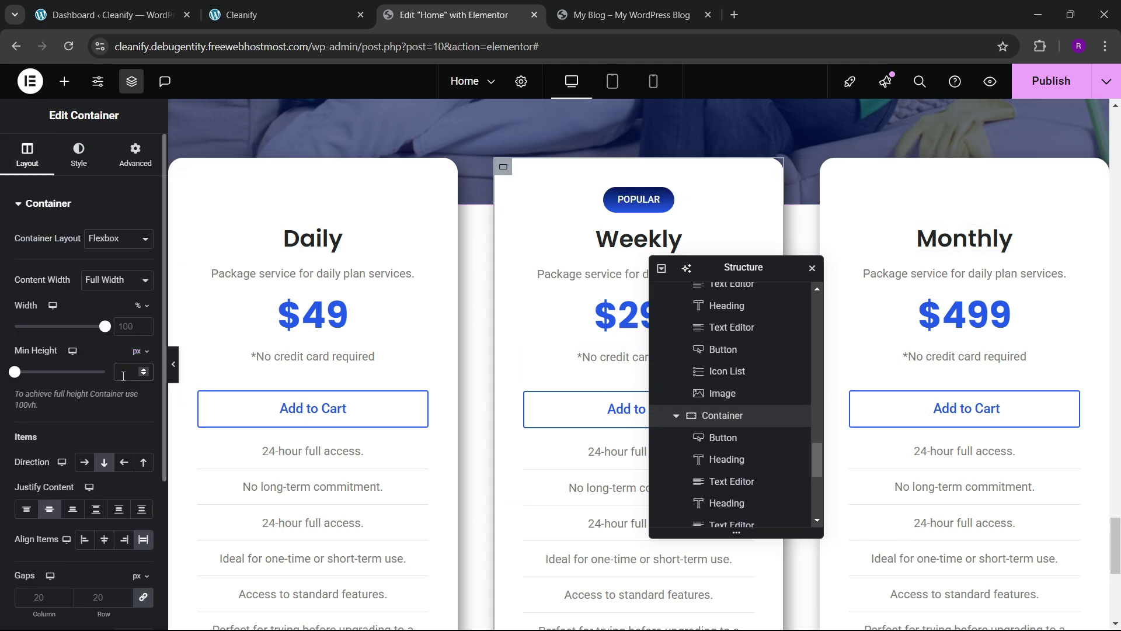
pyautogui.scroll(-4, 222, 388)
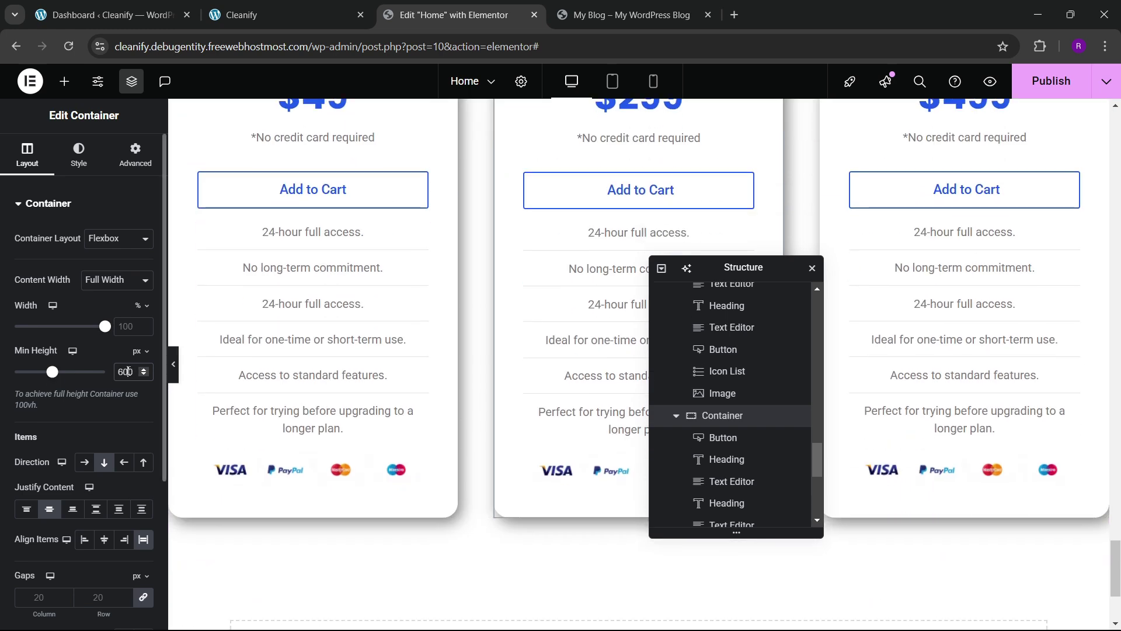
pyautogui.press('BackSpace')
pyautogui.write('5')
pyautogui.press('BackSpace')
pyautogui.press('BackSpace')
pyautogui.write('70')
pyautogui.press('BackSpace')
pyautogui.press('BackSpace')
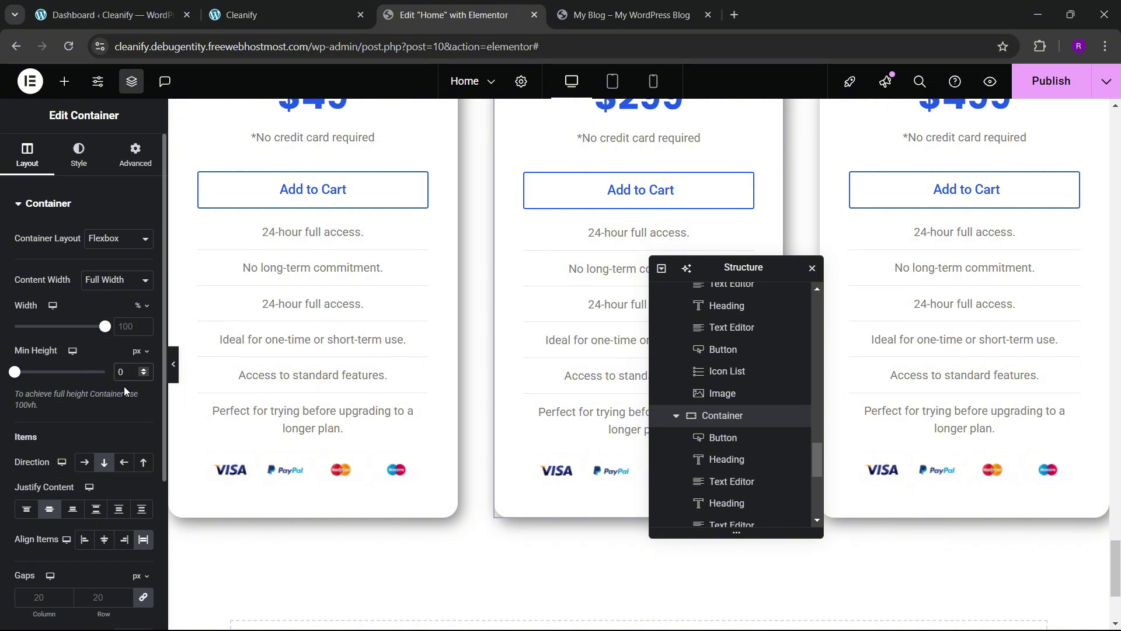
pyautogui.write('800')
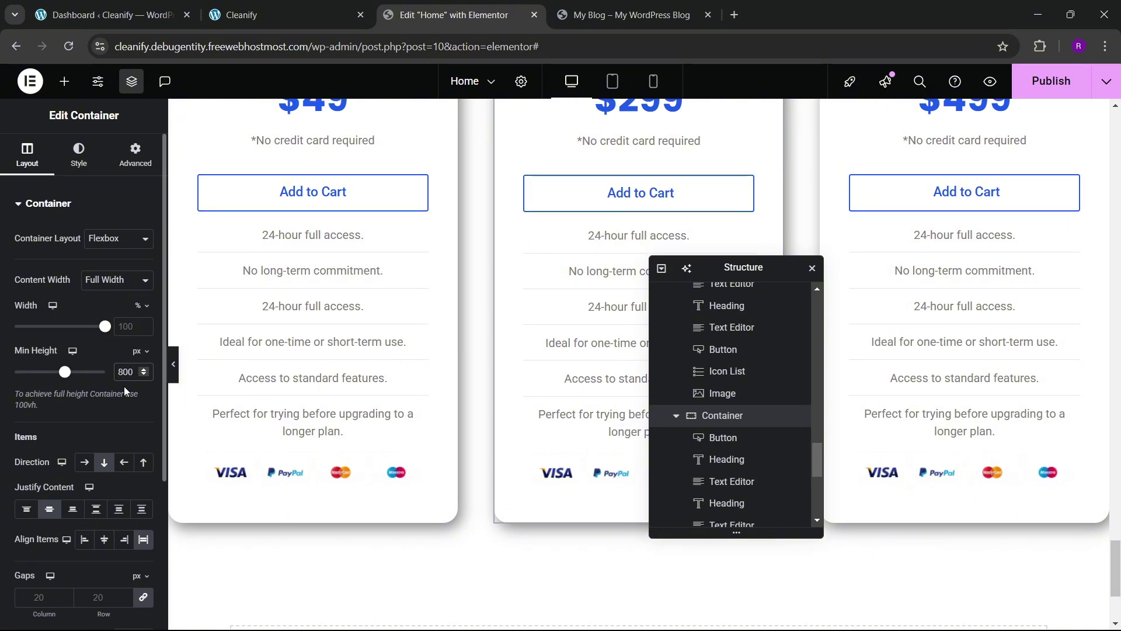
# - Try a 900 px minimum height on the Weekly card's container, and restore it to 800 px
pyautogui.press('BackSpace')
pyautogui.press('BackSpace')
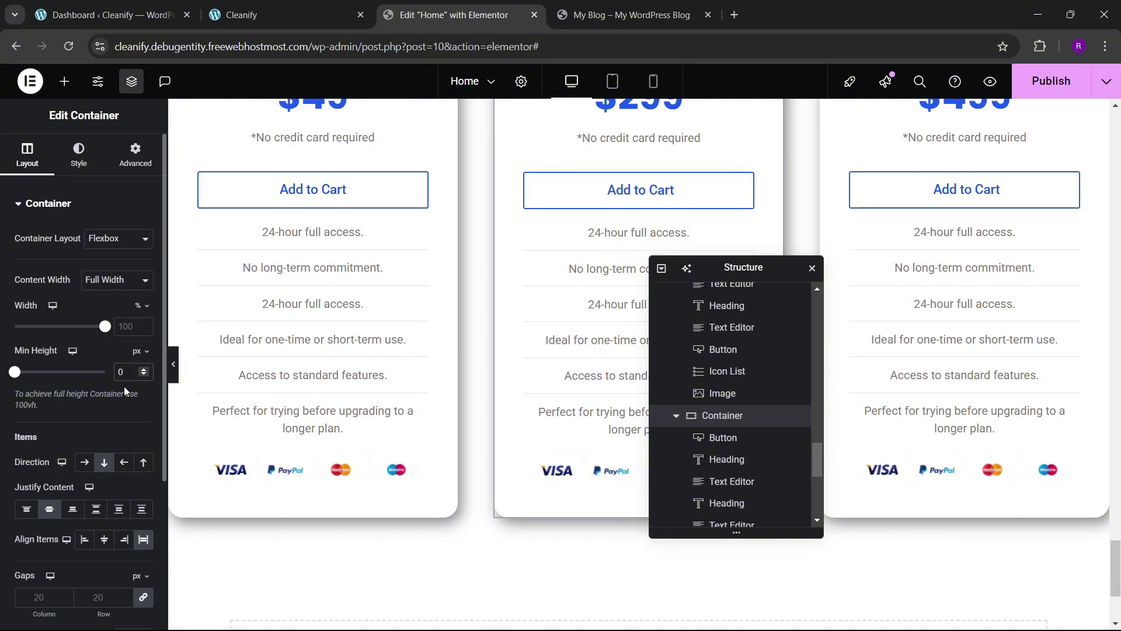
pyautogui.write('900')
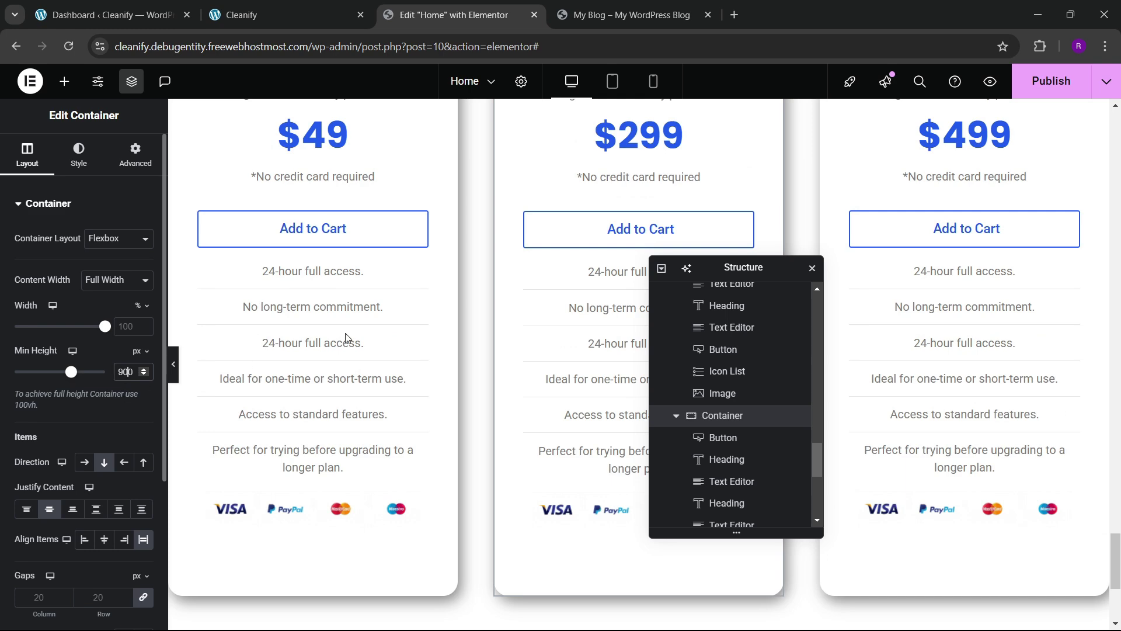
pyautogui.scroll(5, 494, 339)
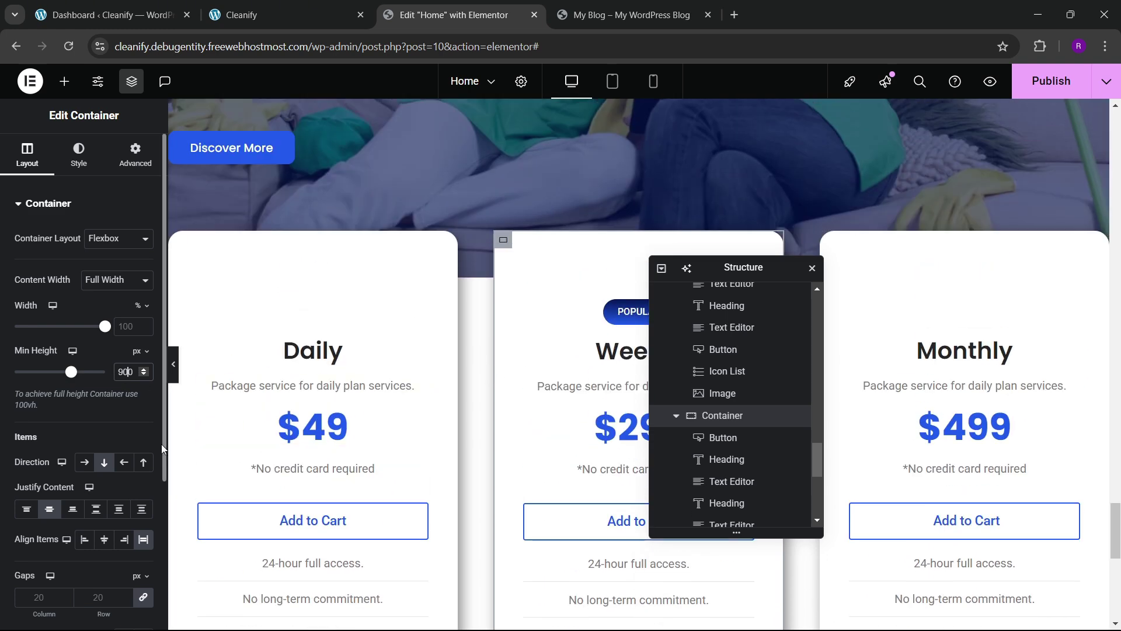
pyautogui.press('BackSpace')
pyautogui.press('BackSpace')
pyautogui.press('BackSpace')
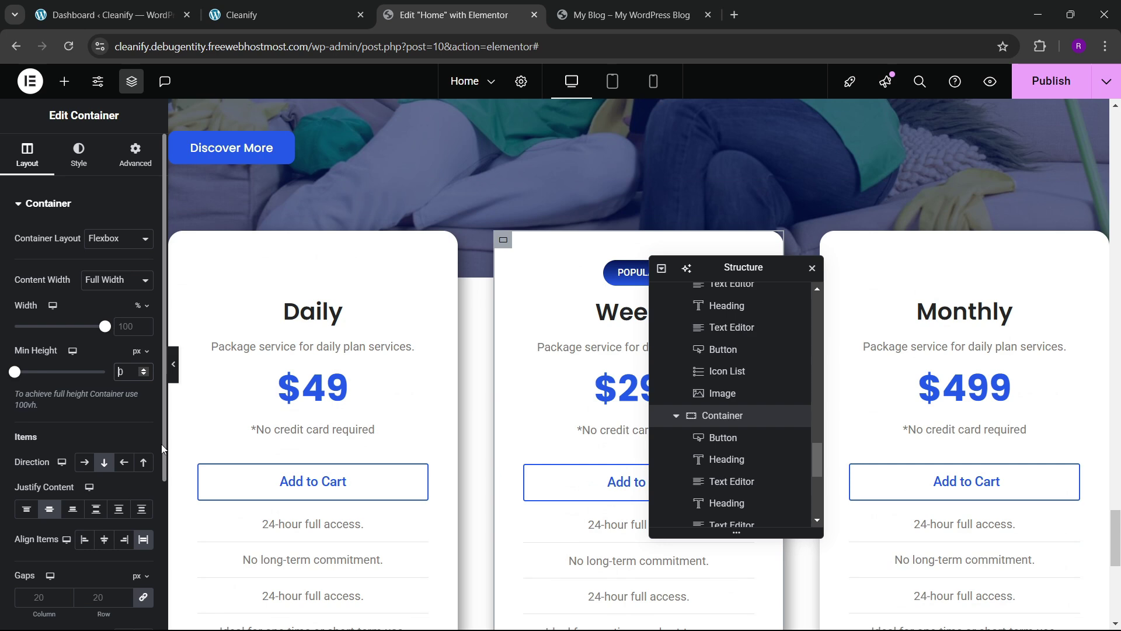
pyautogui.write('800')
# - Examine the pricing grid's layout settings and the Weekly card container's style settings for a way to make that card taller
pyautogui.scroll(2, 683, 397)
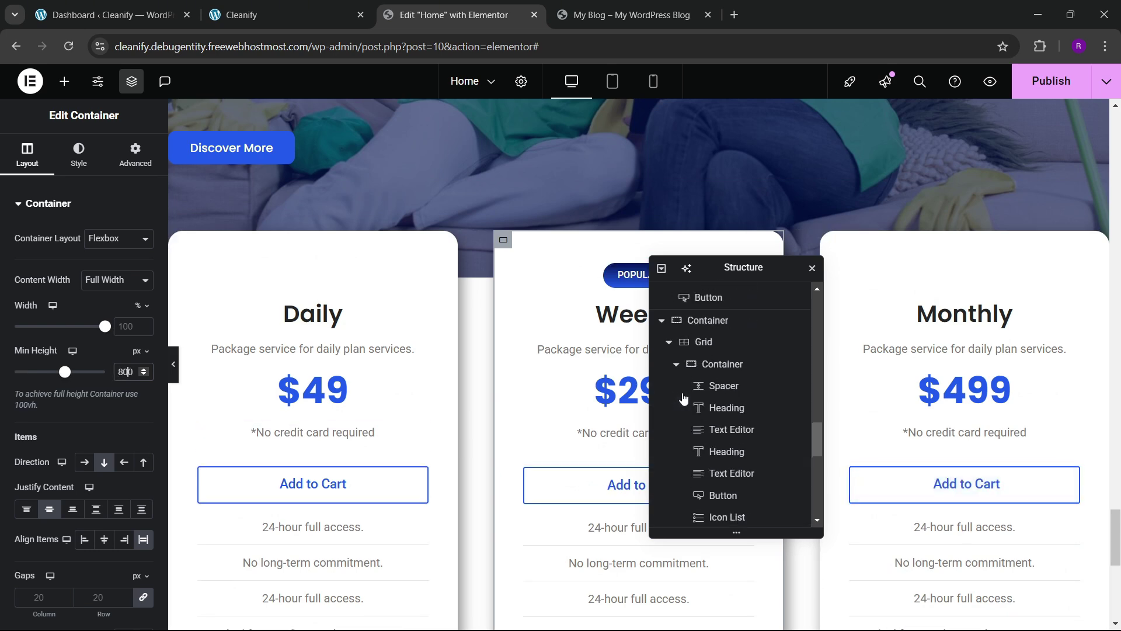
pyautogui.click(704, 342)
pyautogui.click(26, 167)
pyautogui.scroll(-5, 67, 387)
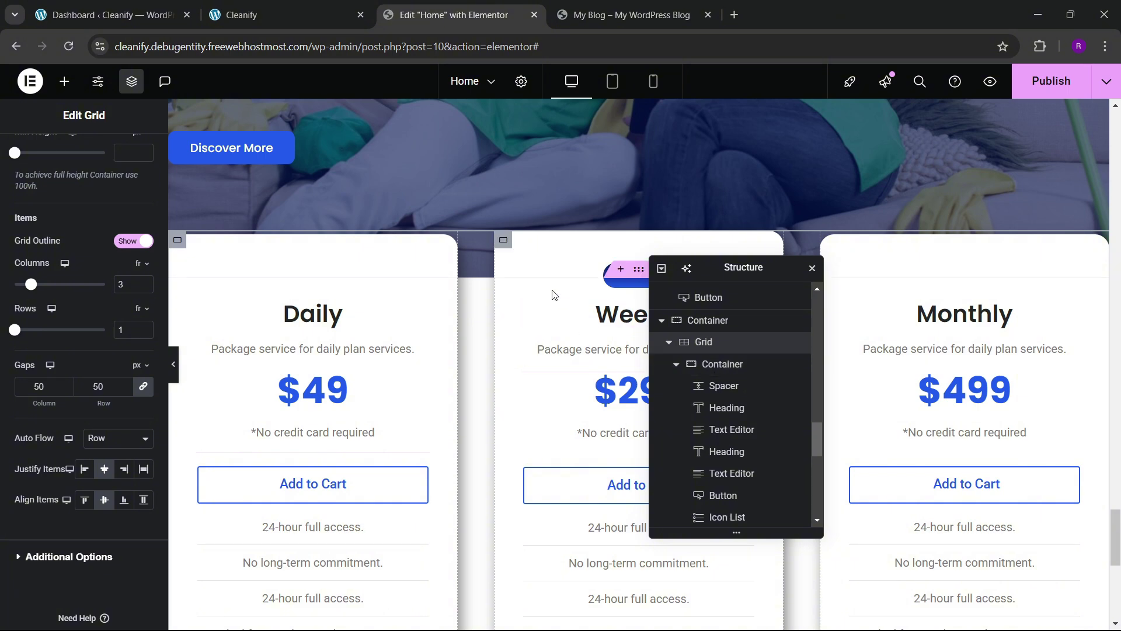
pyautogui.click(503, 241)
pyautogui.click(83, 153)
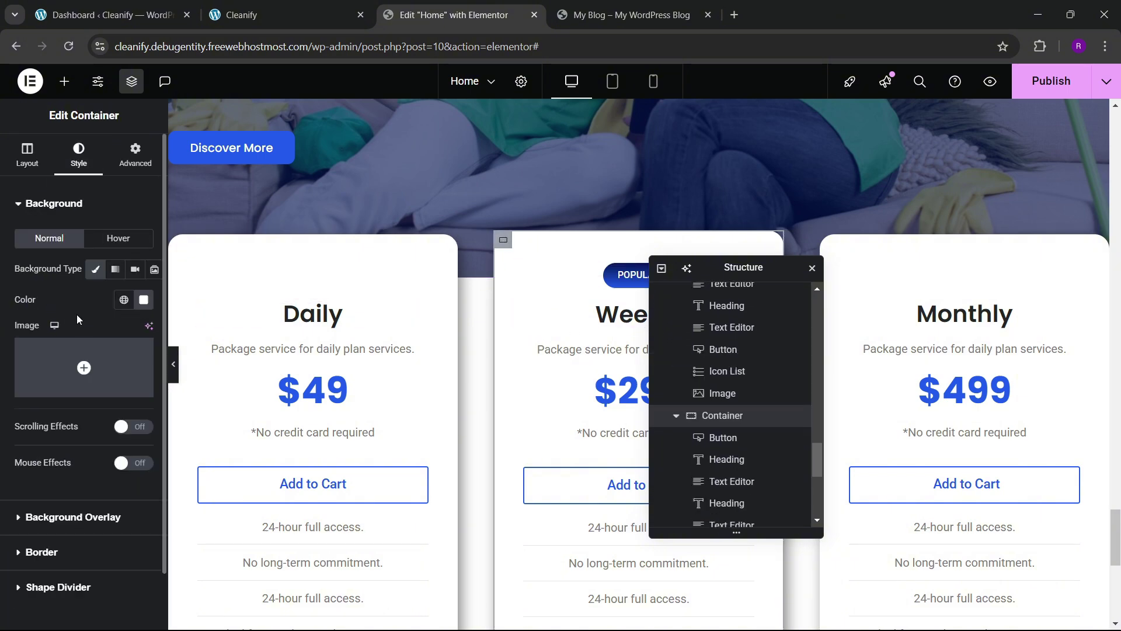
pyautogui.scroll(-1, 69, 395)
pyautogui.scroll(1, 62, 313)
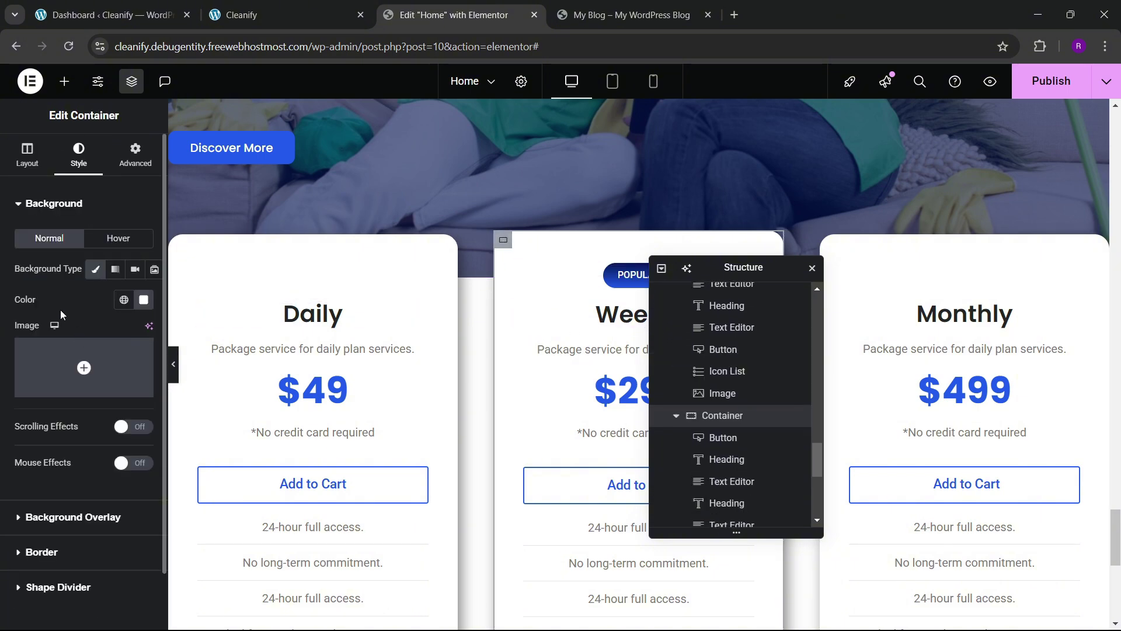
# - Set the Weekly card container's minimum height to 834 px and publish the page
pyautogui.click(30, 153)
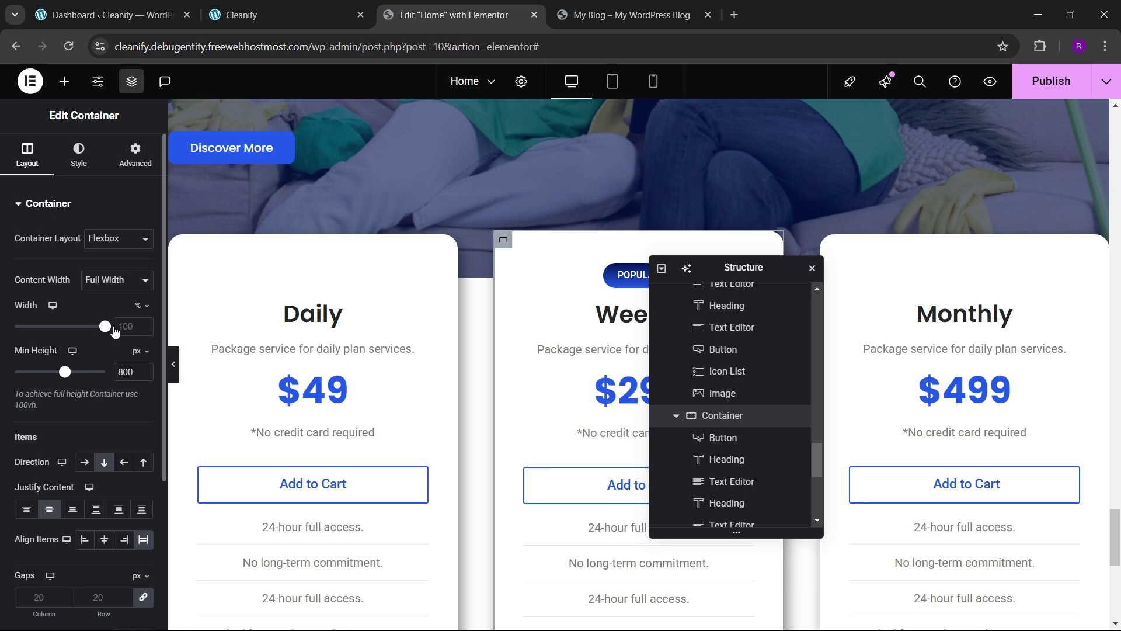
pyautogui.click(146, 369)
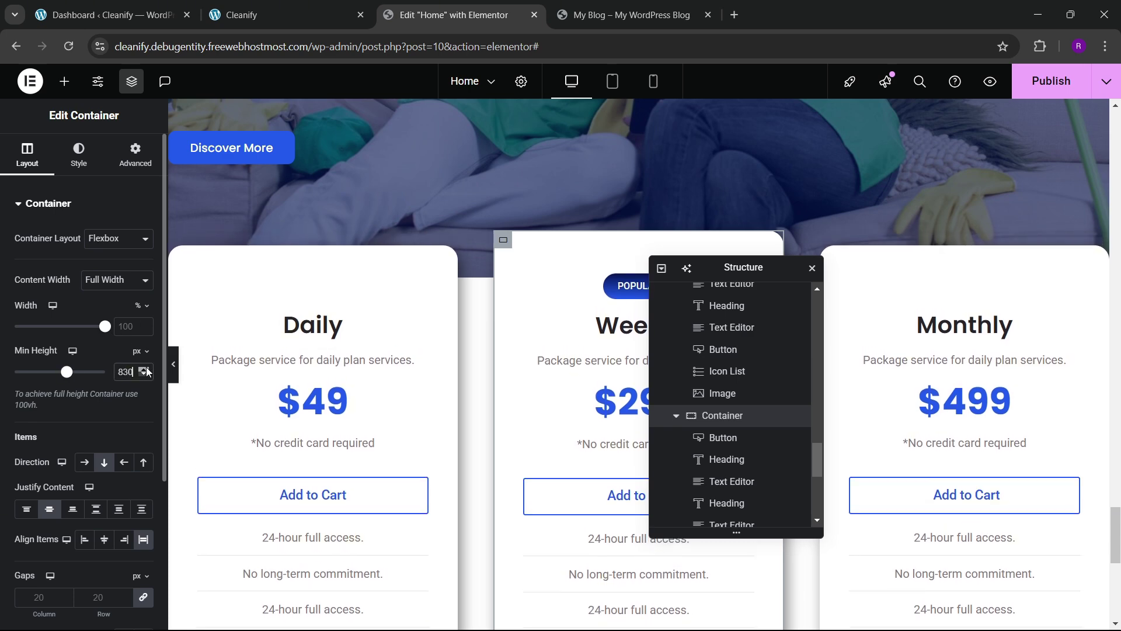
pyautogui.scroll(-7, 534, 338)
pyautogui.scroll(4, 542, 355)
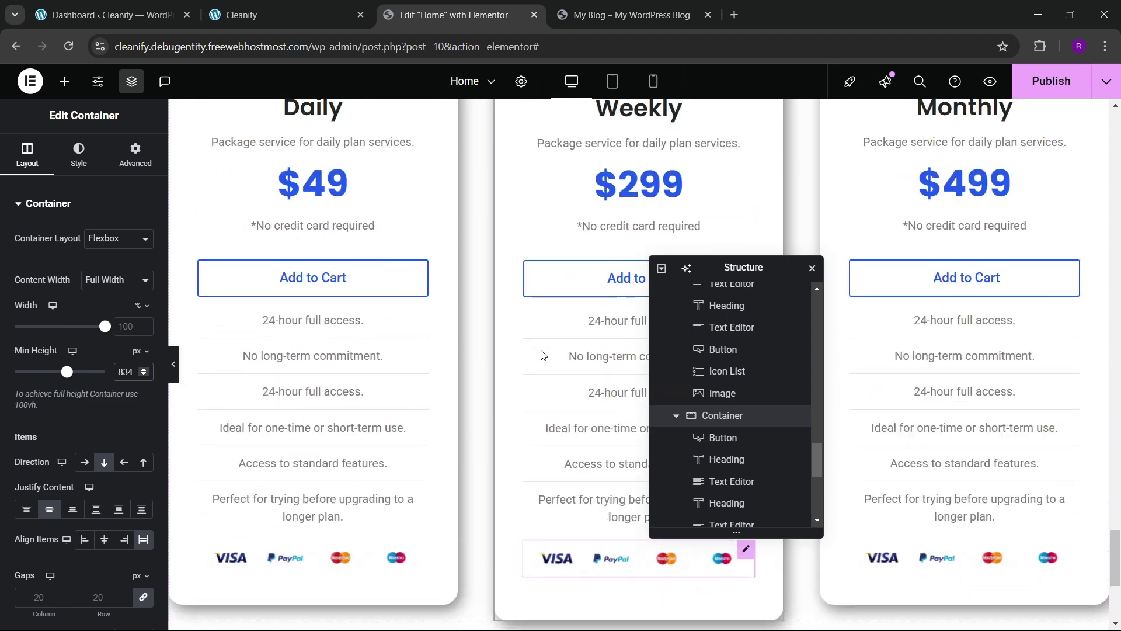
pyautogui.scroll(4, 542, 354)
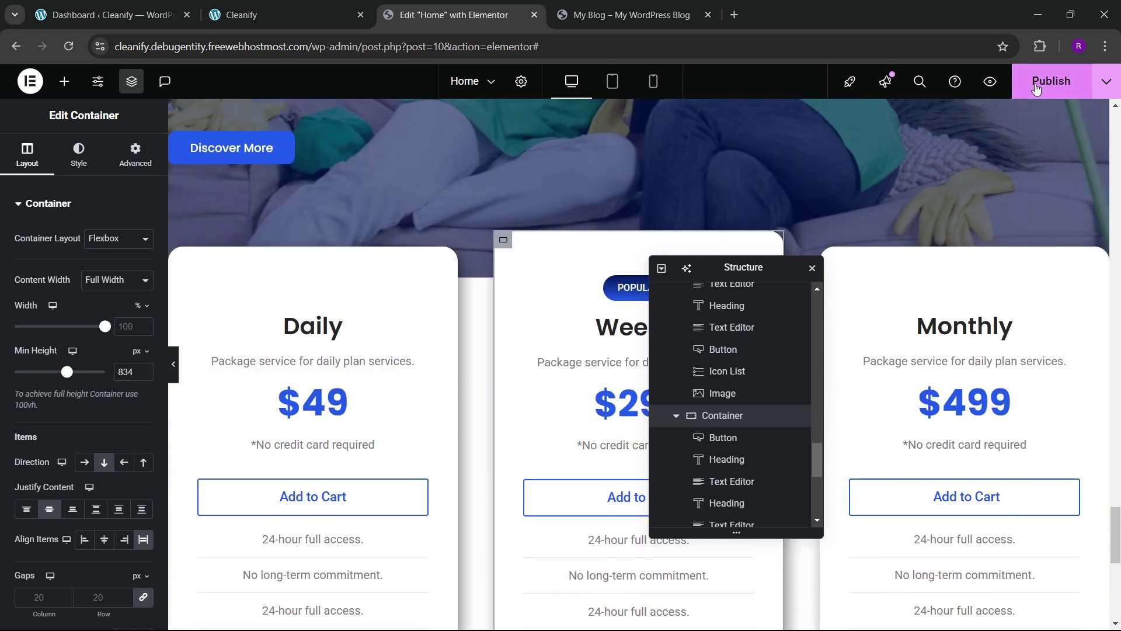
pyautogui.click(1036, 88)
# - Set the pricing grid's top margin to -6 em and publish the page
pyautogui.scroll(2, 741, 413)
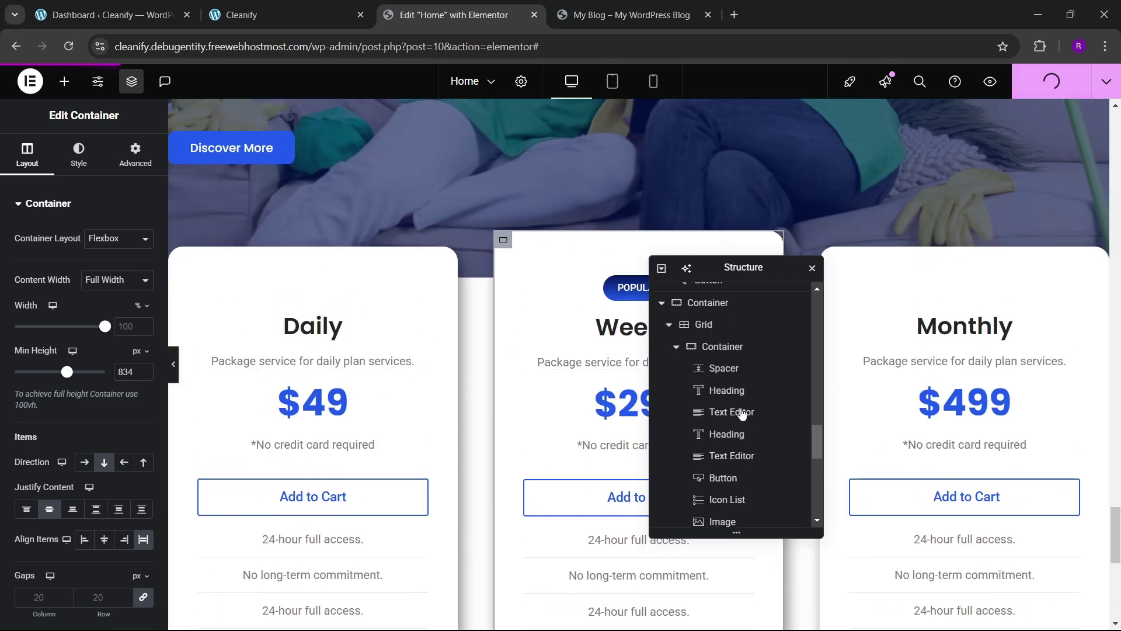
pyautogui.click(704, 344)
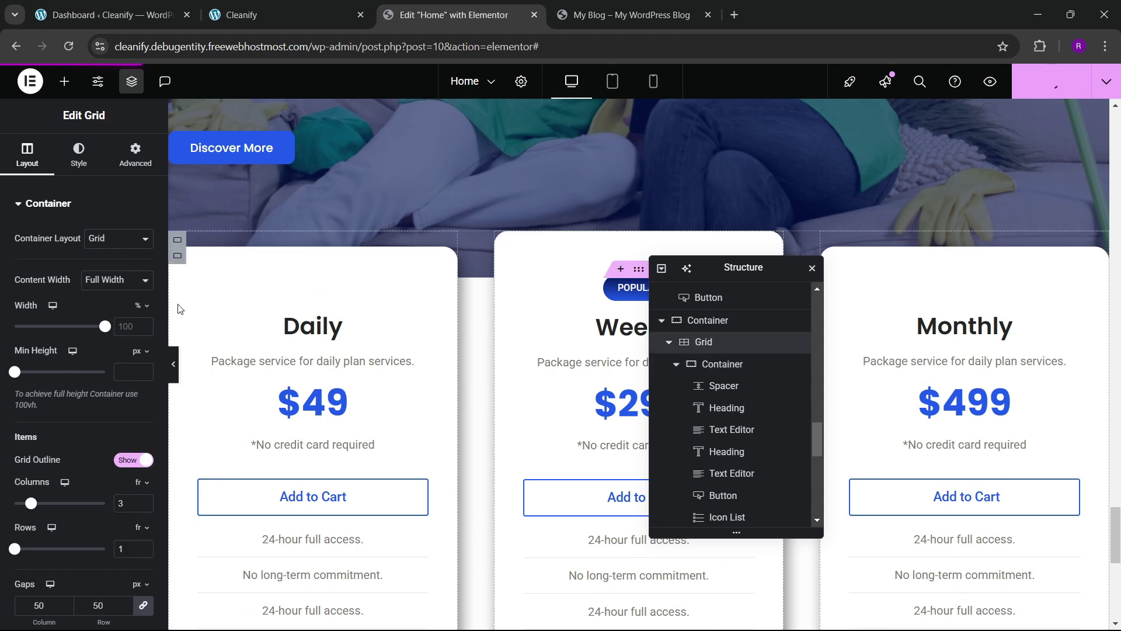
pyautogui.click(136, 153)
pyautogui.click(37, 257)
pyautogui.click(36, 258)
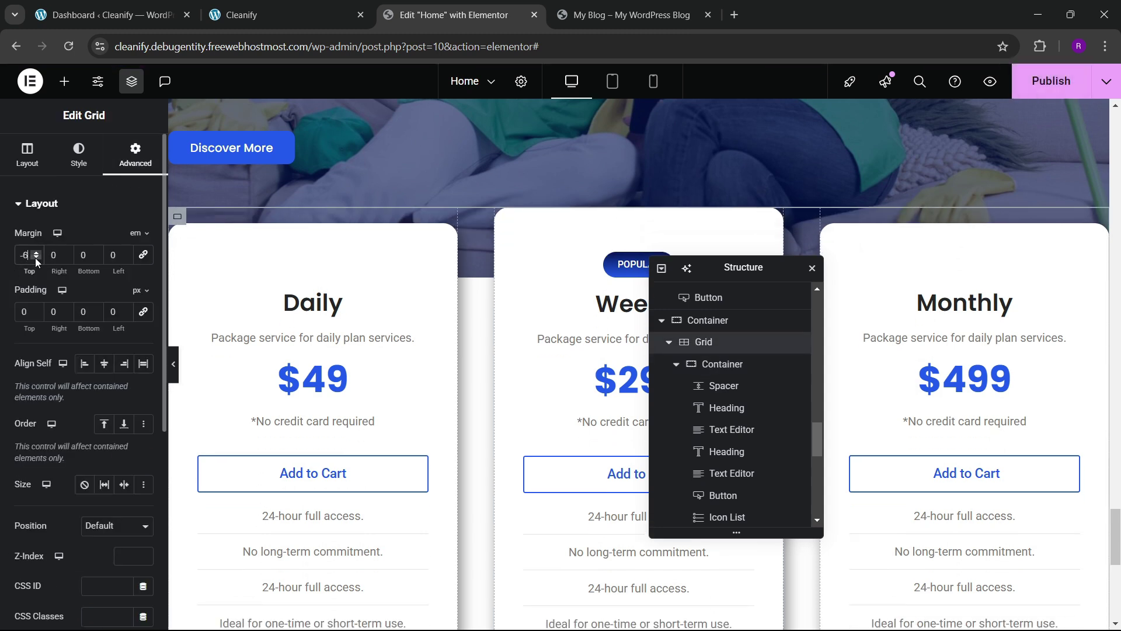
pyautogui.click(1025, 98)
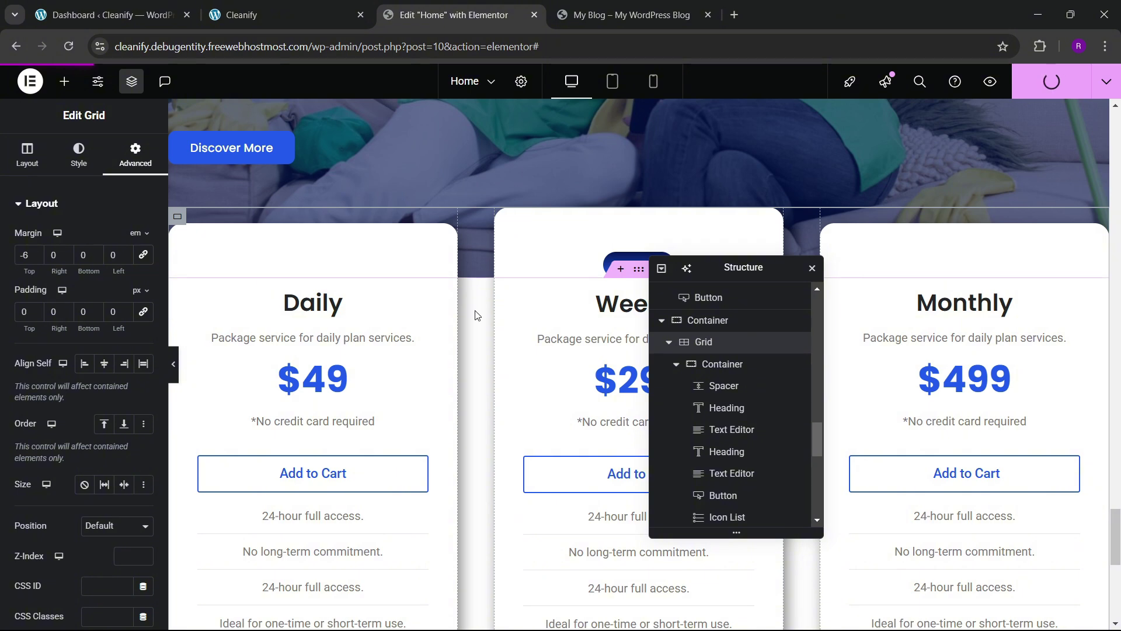
# - Compare the pricing cards and their buttons on the published page with those on the reference site
pyautogui.scroll(3, 477, 315)
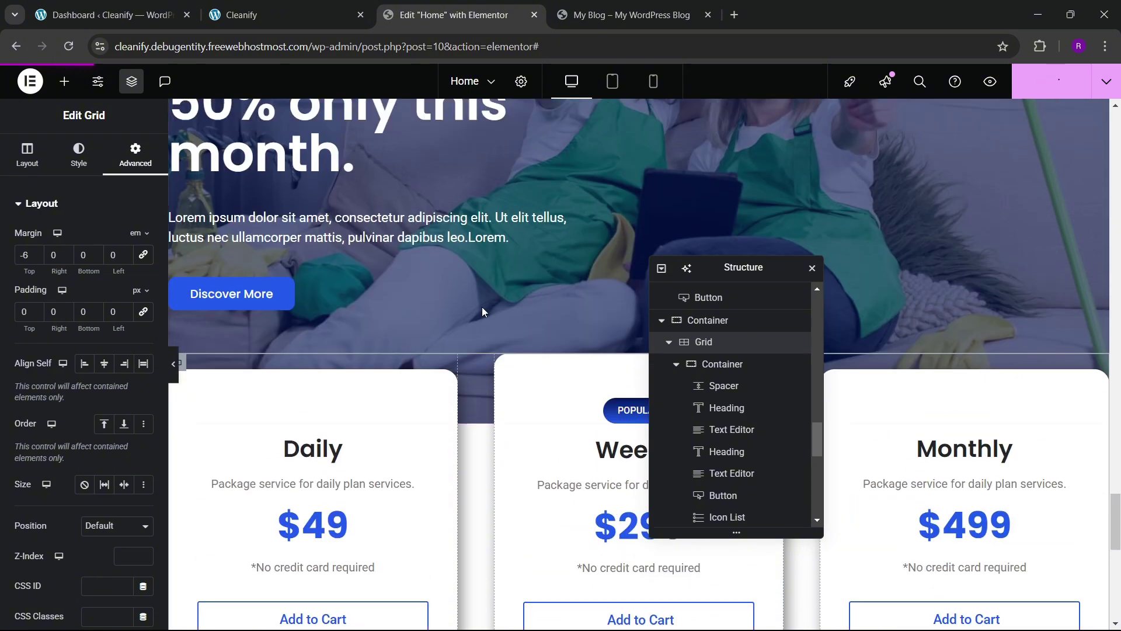
pyautogui.click(607, 6)
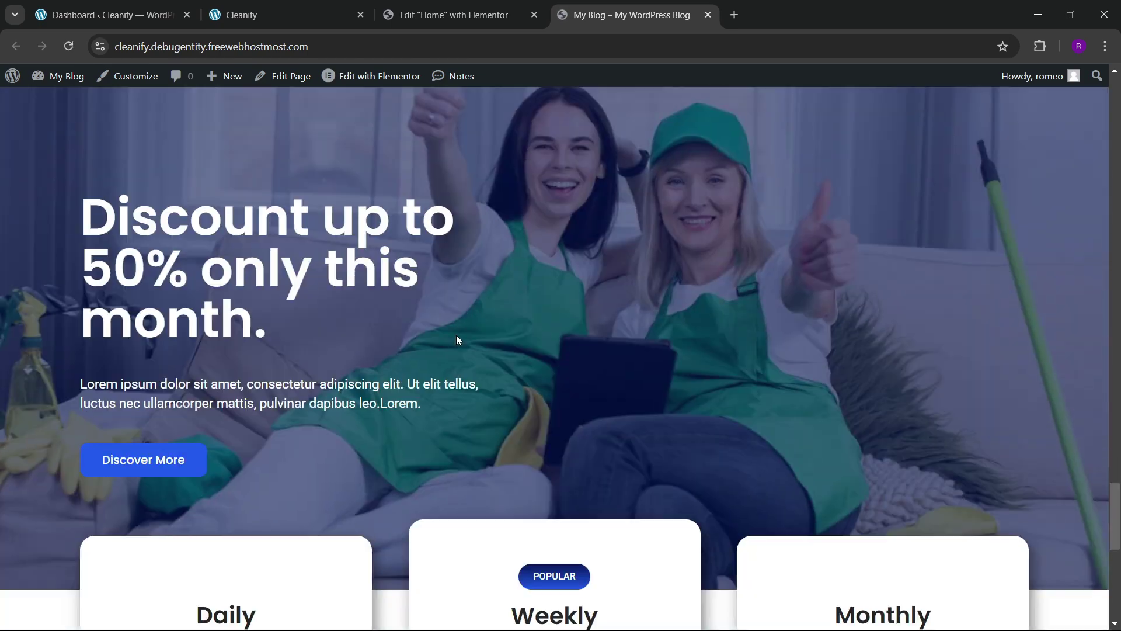
pyautogui.scroll(-9, 546, 302)
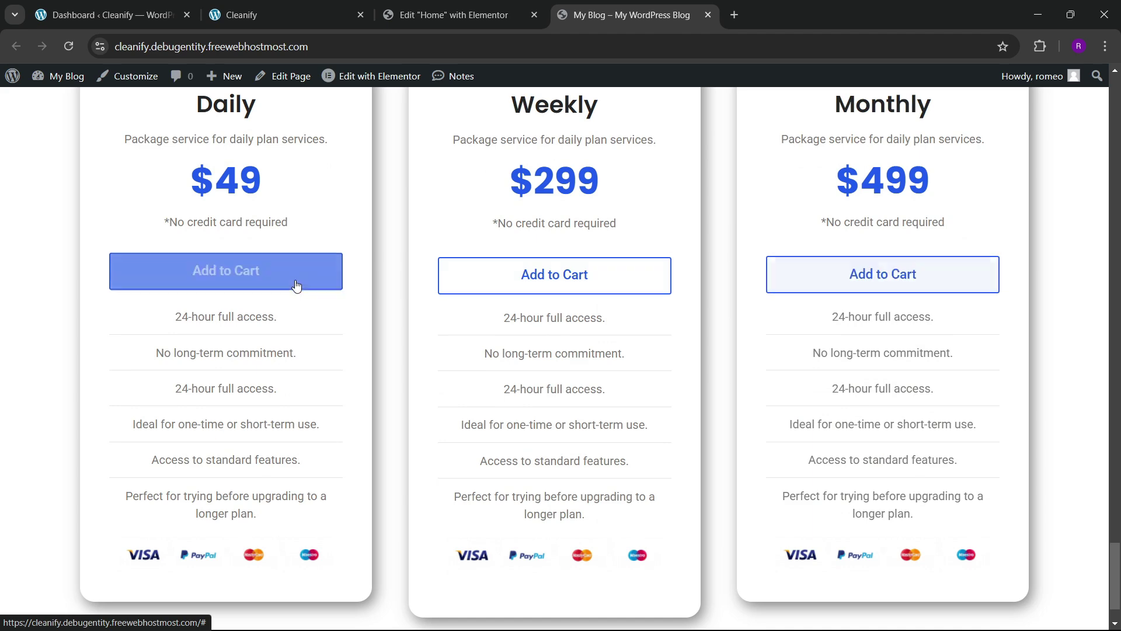
pyautogui.scroll(3, 391, 316)
pyautogui.click(314, 20)
pyautogui.scroll(-4, 546, 380)
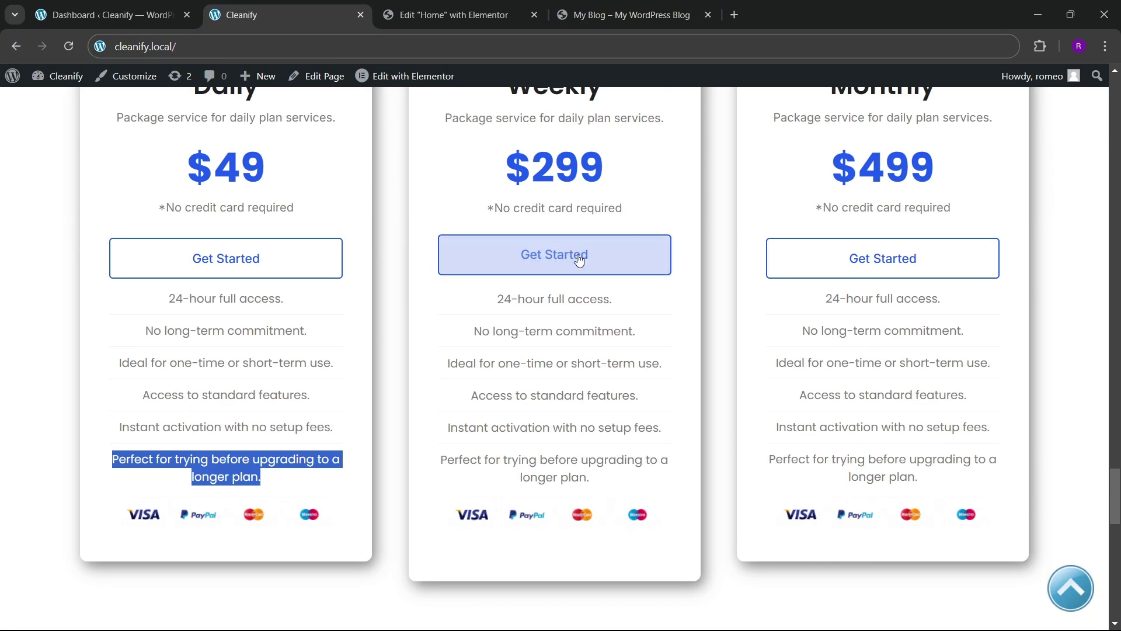
# - Return to the Elementor editor and copy the Discover More button in the discount banner
pyautogui.click(462, 14)
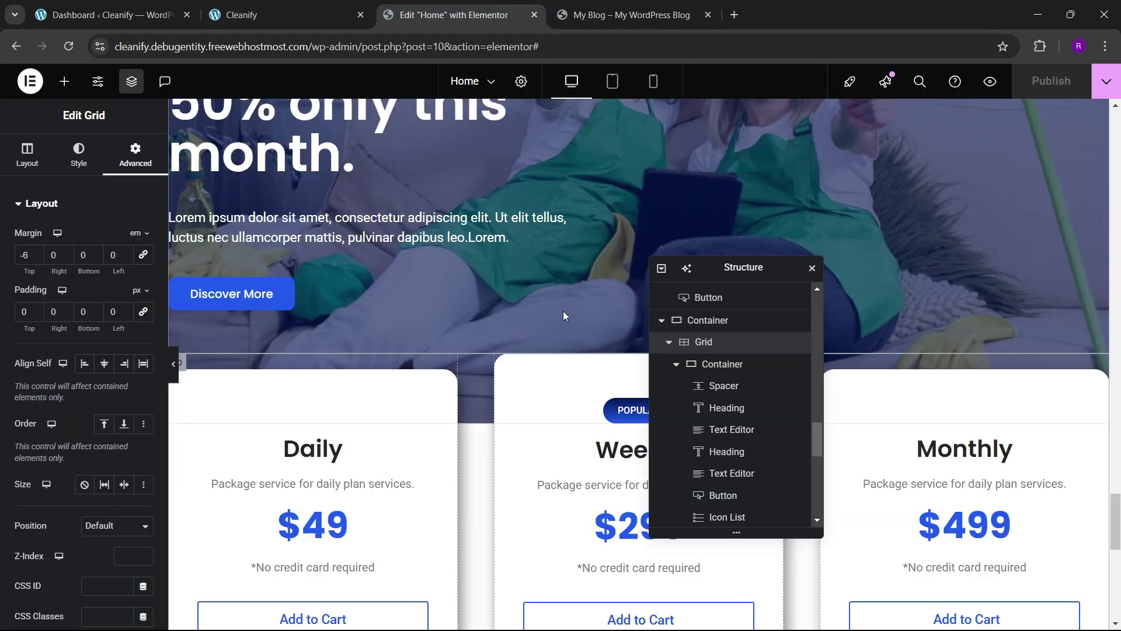
pyautogui.scroll(-8, 563, 311)
pyautogui.moveTo(706, 268); pyautogui.dragTo(447, 269)
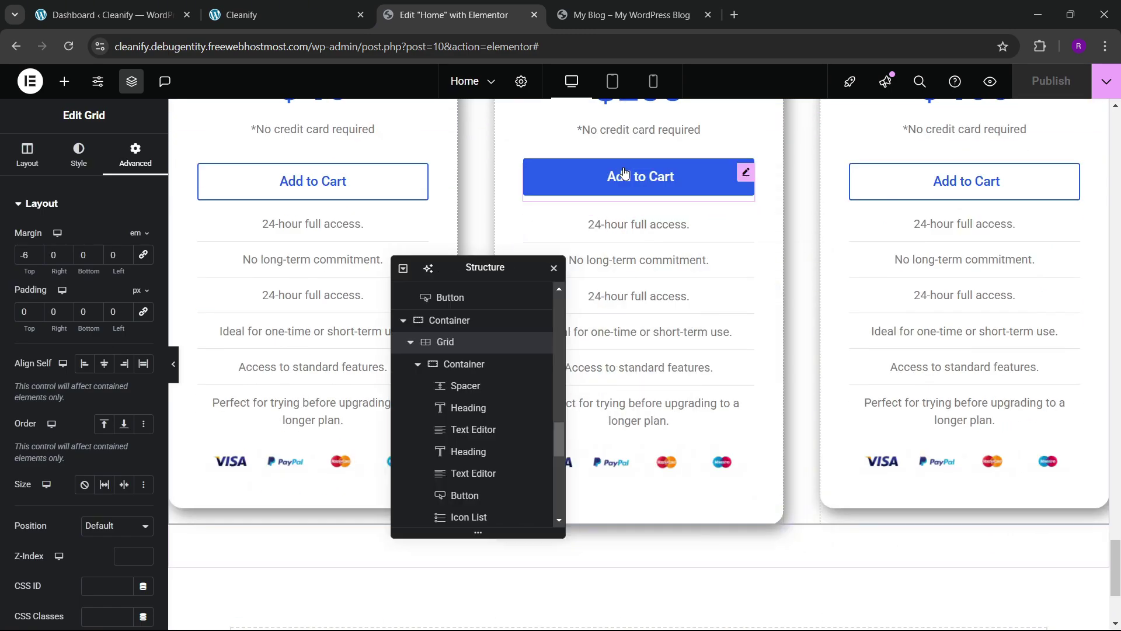
pyautogui.click(640, 181)
pyautogui.scroll(3, 290, 254)
pyautogui.scroll(10, 290, 254)
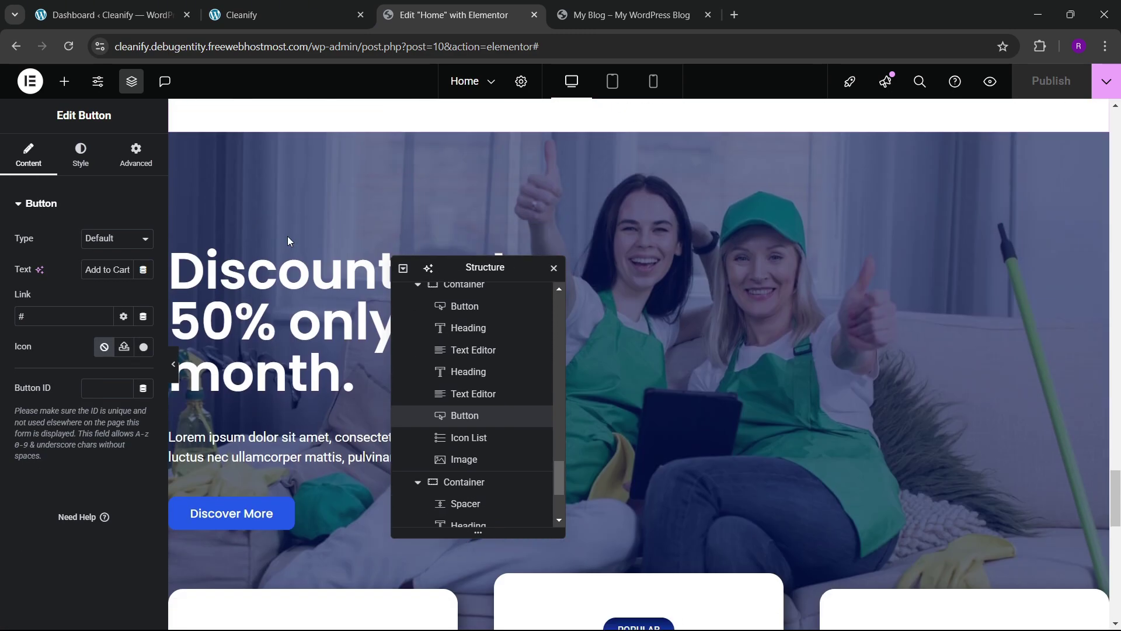
pyautogui.scroll(-8, 287, 236)
pyautogui.scroll(4, 286, 240)
pyautogui.scroll(15, 286, 240)
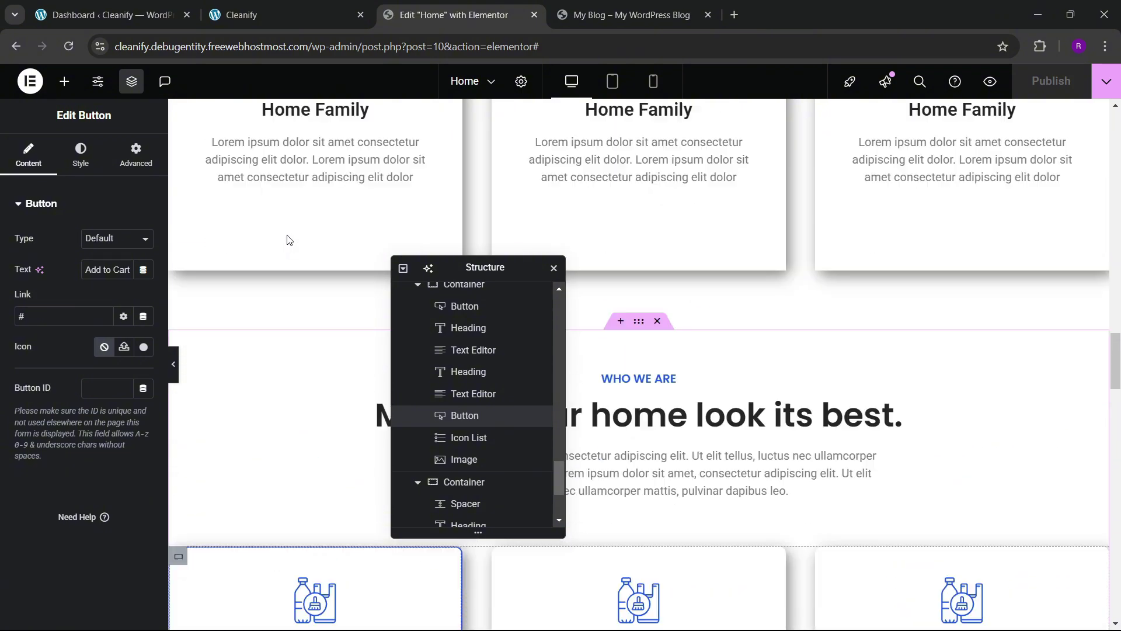
pyautogui.scroll(-4, 289, 244)
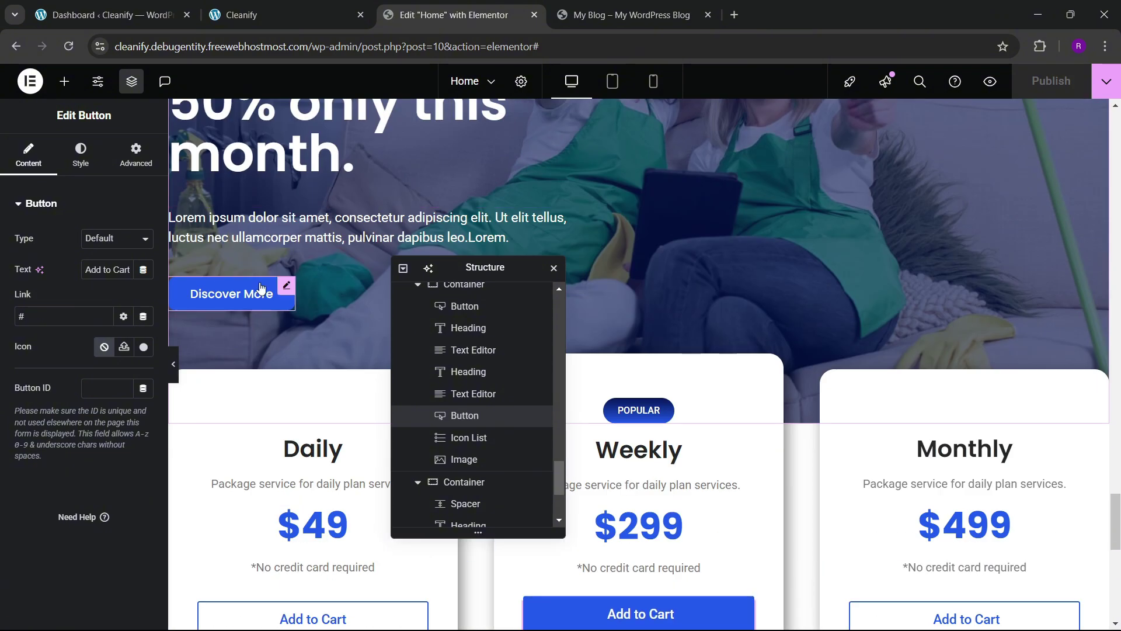
pyautogui.click(279, 304)
pyautogui.rightClick(279, 305)
pyautogui.click(313, 358)
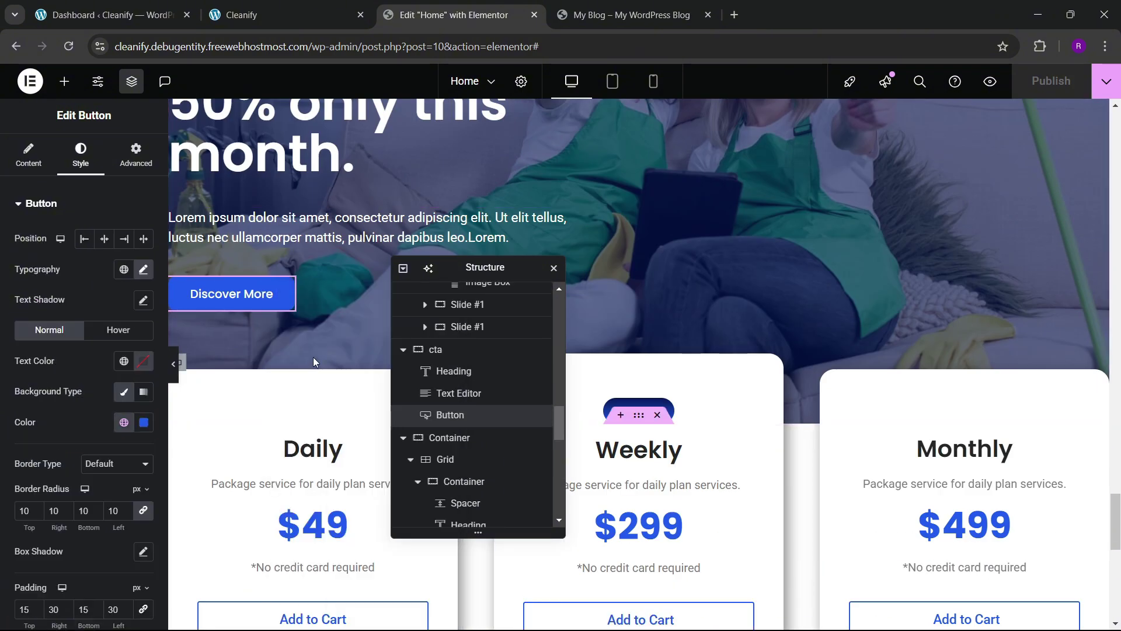
# - Open the style settings of the Weekly card's Add to Cart button
pyautogui.moveTo(503, 272); pyautogui.dragTo(964, 142)
pyautogui.scroll(-5, 701, 281)
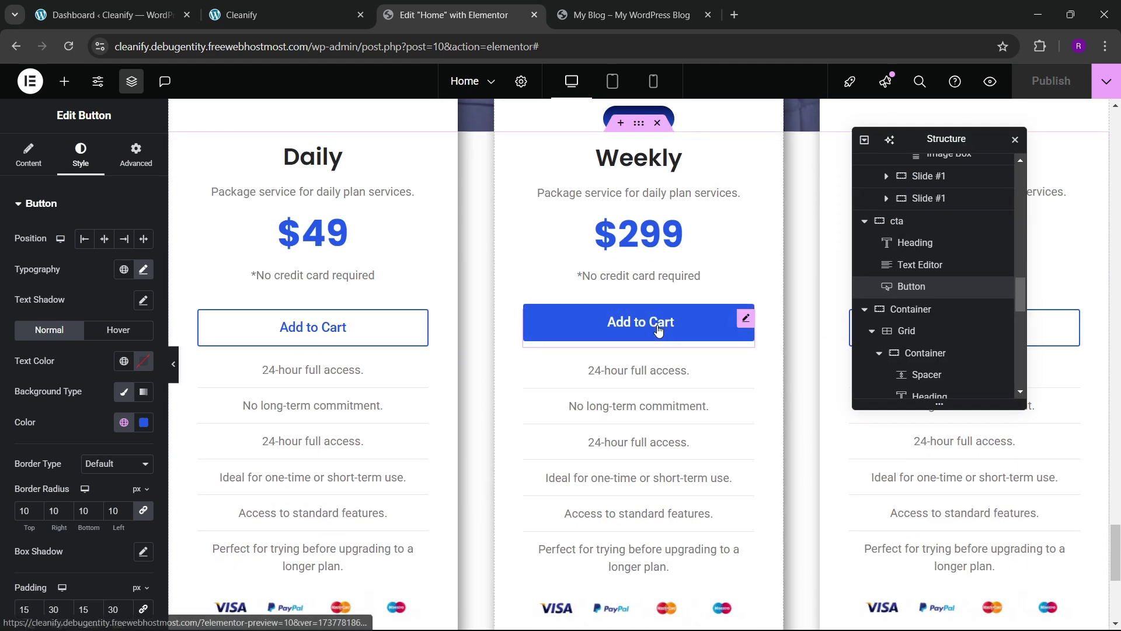
pyautogui.click(636, 321)
pyautogui.click(81, 155)
pyautogui.scroll(-3, 83, 334)
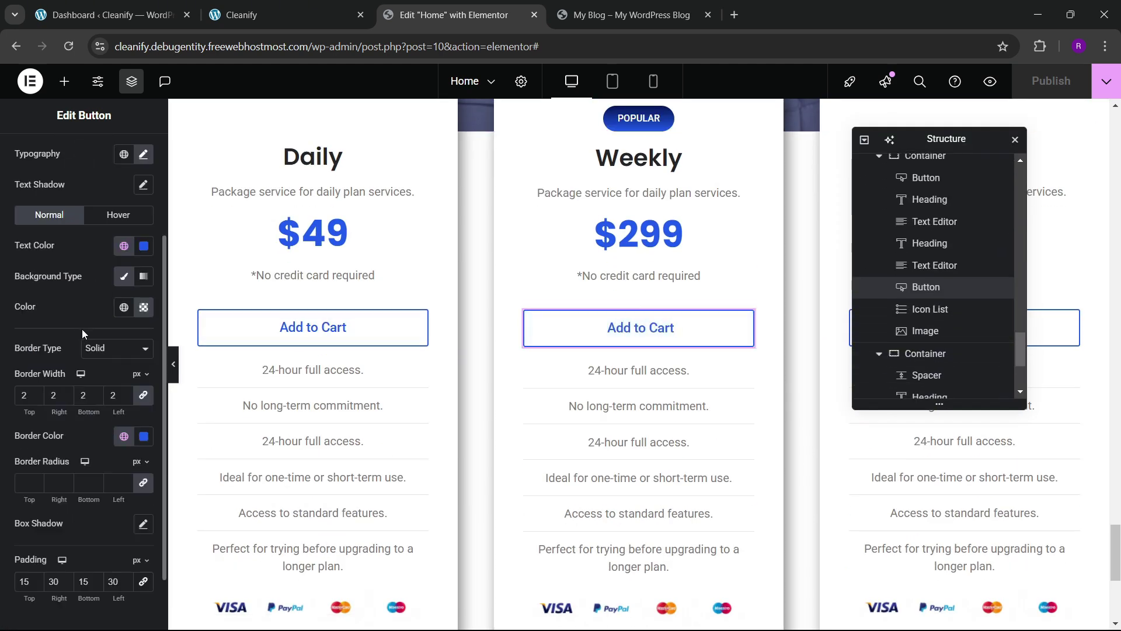
# - Try a custom dark green background, #043D0C, on the Weekly card's Add to Cart button
pyautogui.click(143, 308)
pyautogui.moveTo(60, 497); pyautogui.dragTo(233, 498)
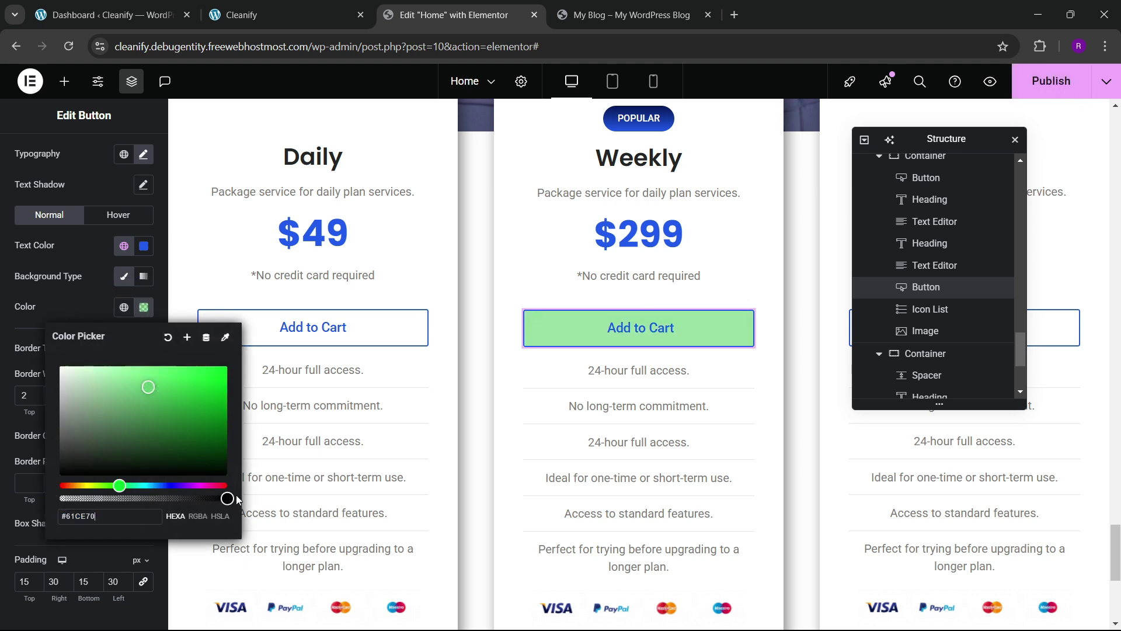
pyautogui.click(216, 448)
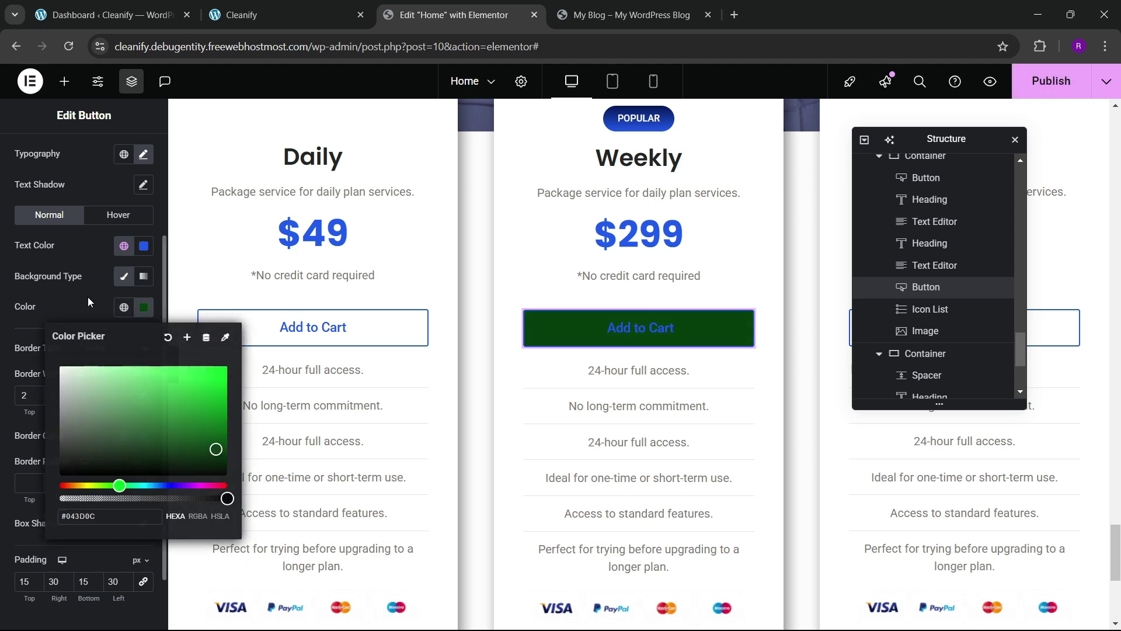
# - Give the Weekly card's Add to Cart button the blue global background colour and near-white text, #FCFDFF
pyautogui.click(124, 307)
pyautogui.click(70, 577)
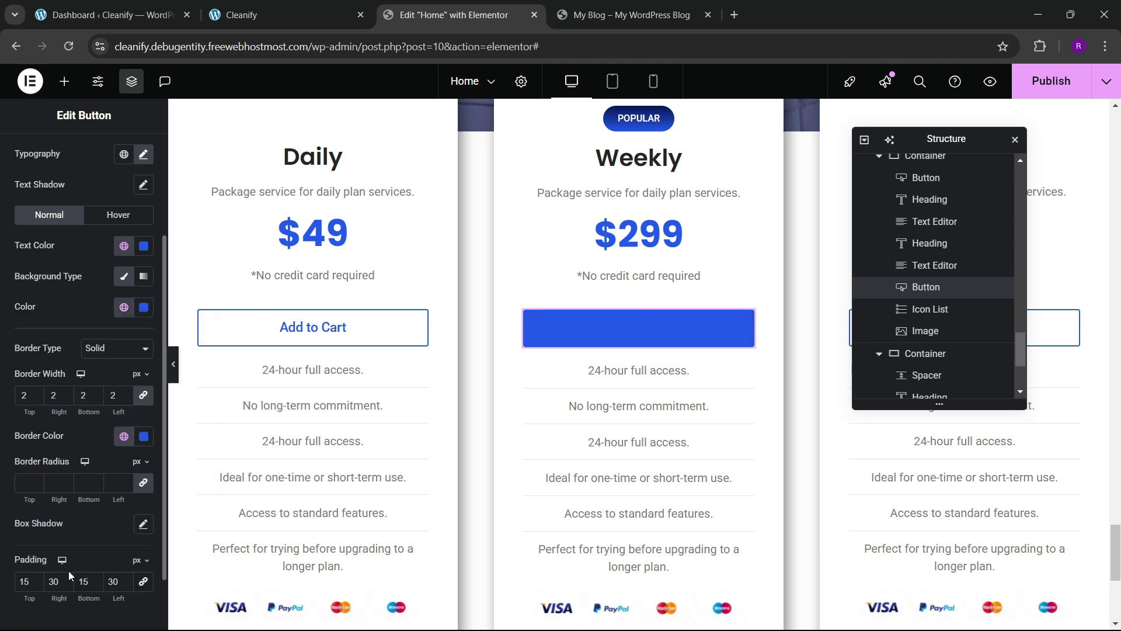
pyautogui.click(144, 246)
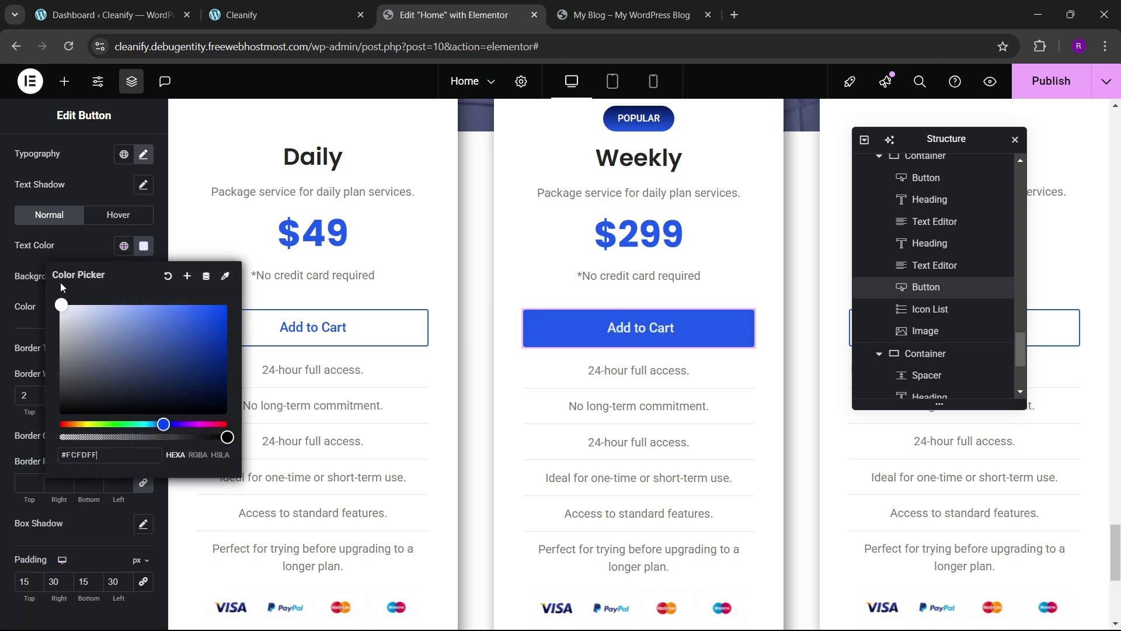
pyautogui.click(42, 274)
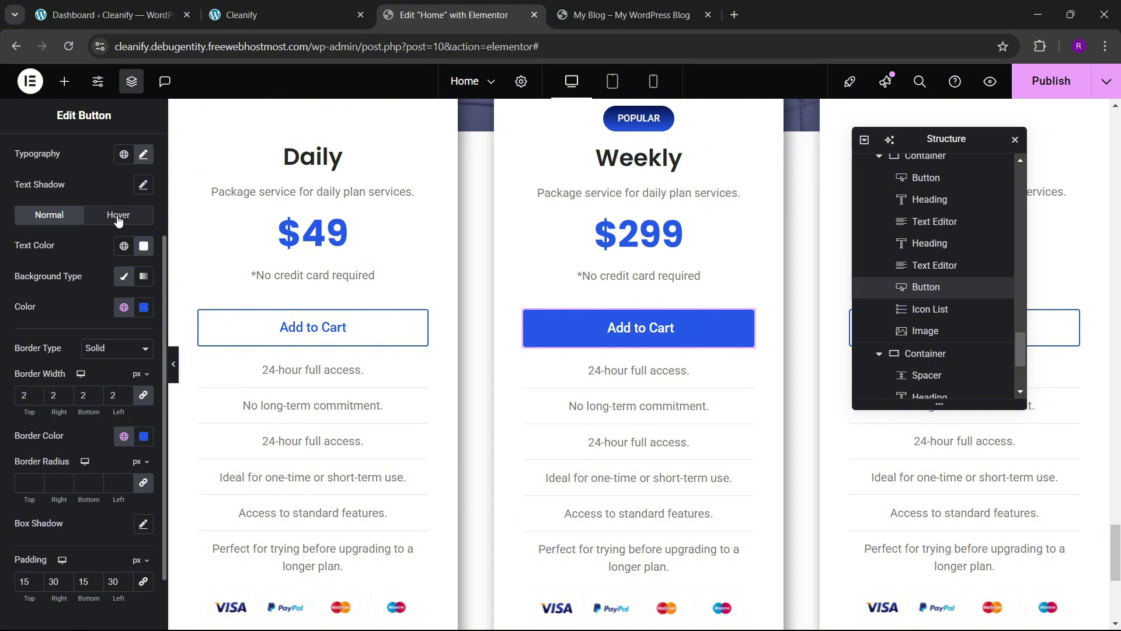
# - Set the Weekly button's hover state to a transparent background with the blue global text colour, and save the page
pyautogui.click(118, 217)
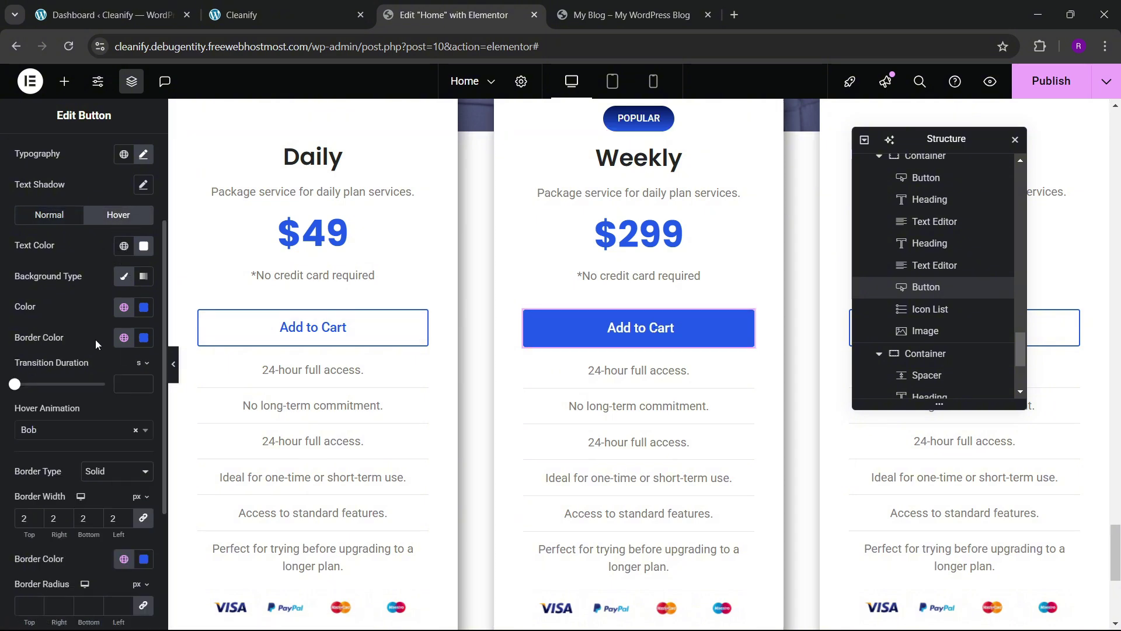
pyautogui.click(143, 307)
pyautogui.moveTo(228, 499); pyautogui.dragTo(48, 498)
pyautogui.click(74, 310)
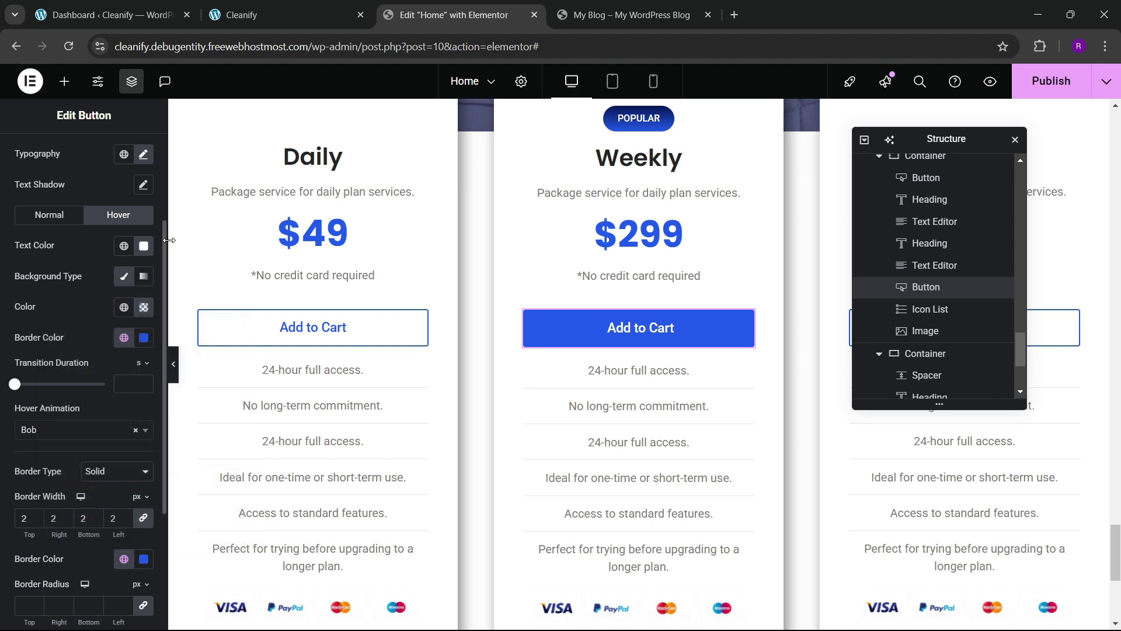
pyautogui.click(124, 245)
pyautogui.click(73, 518)
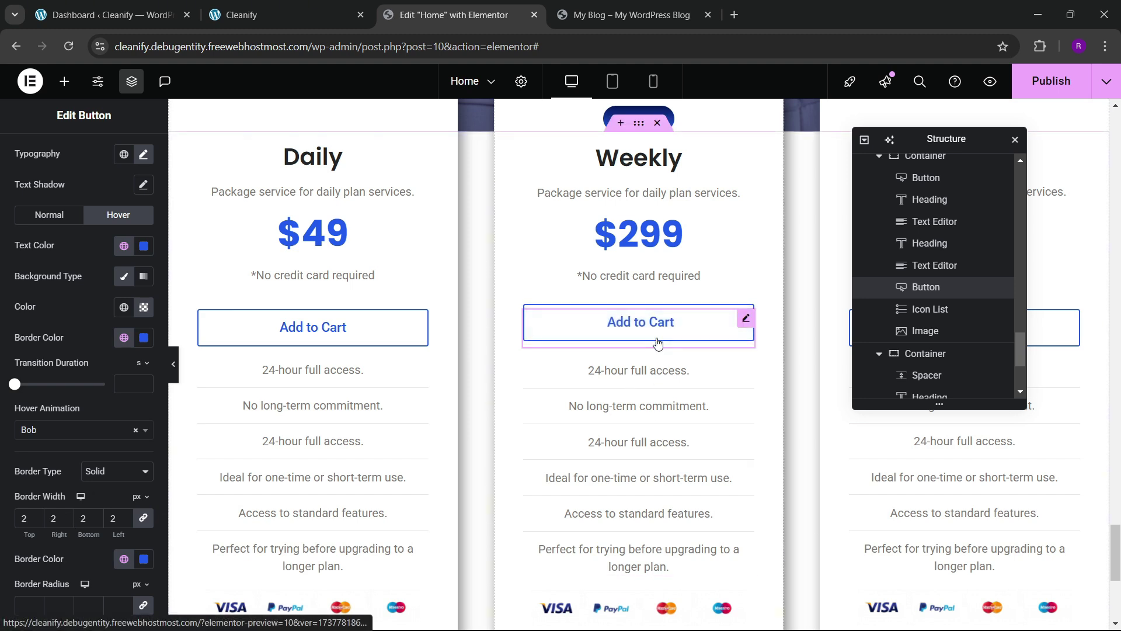
pyautogui.hotkey('ctrl', 's')
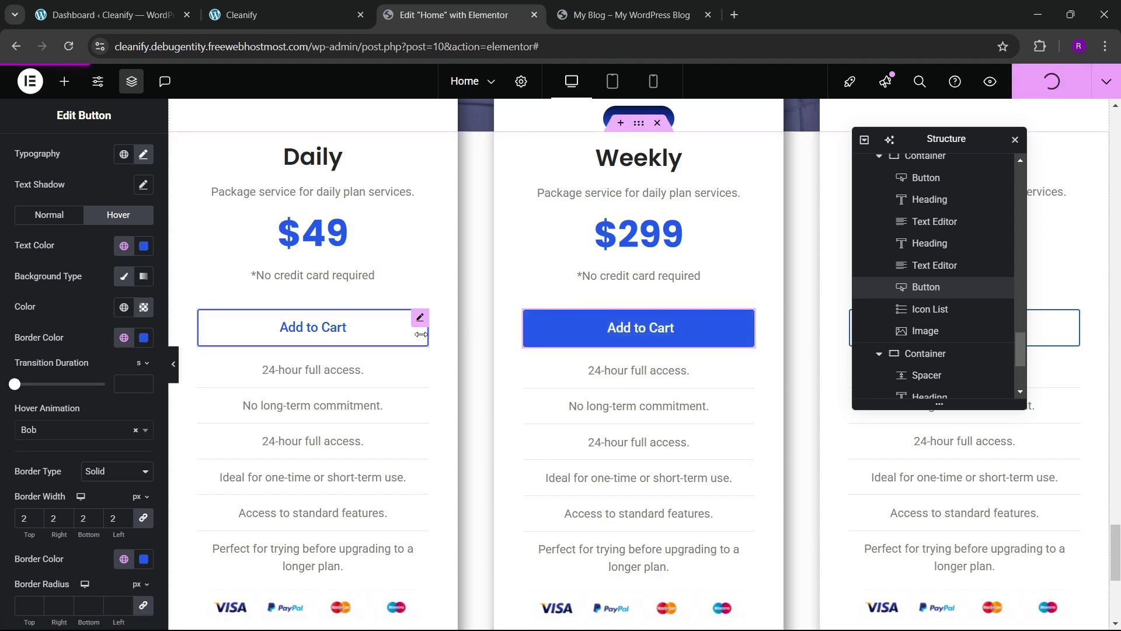
# - Check the Weekly card's restyled button alongside the other pricing cards on the published page
pyautogui.click(624, 12)
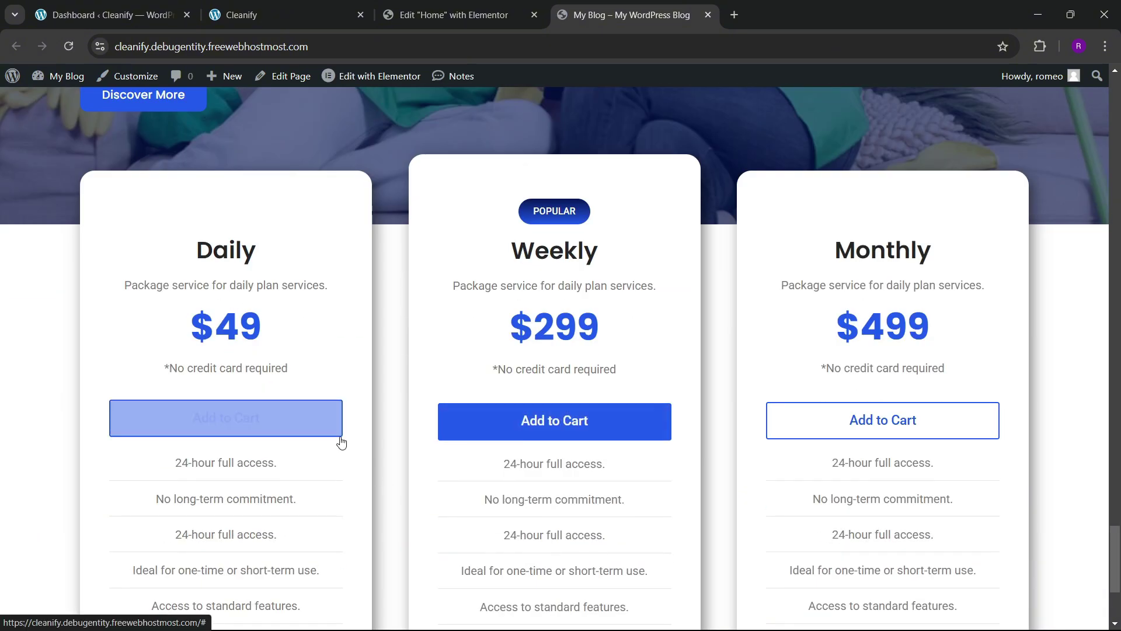
pyautogui.scroll(-1, 341, 440)
pyautogui.scroll(-2, 700, 374)
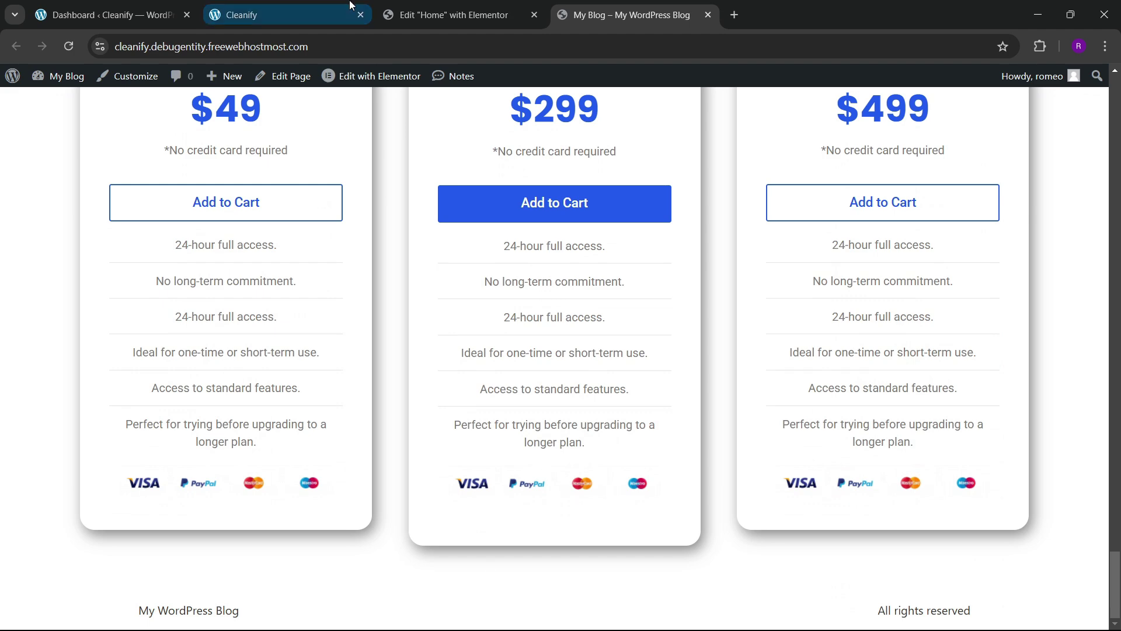
# - Examine the reference site's Brand Support and Newsletter sections below the pricing cards
pyautogui.click(281, 15)
pyautogui.scroll(-10, 539, 334)
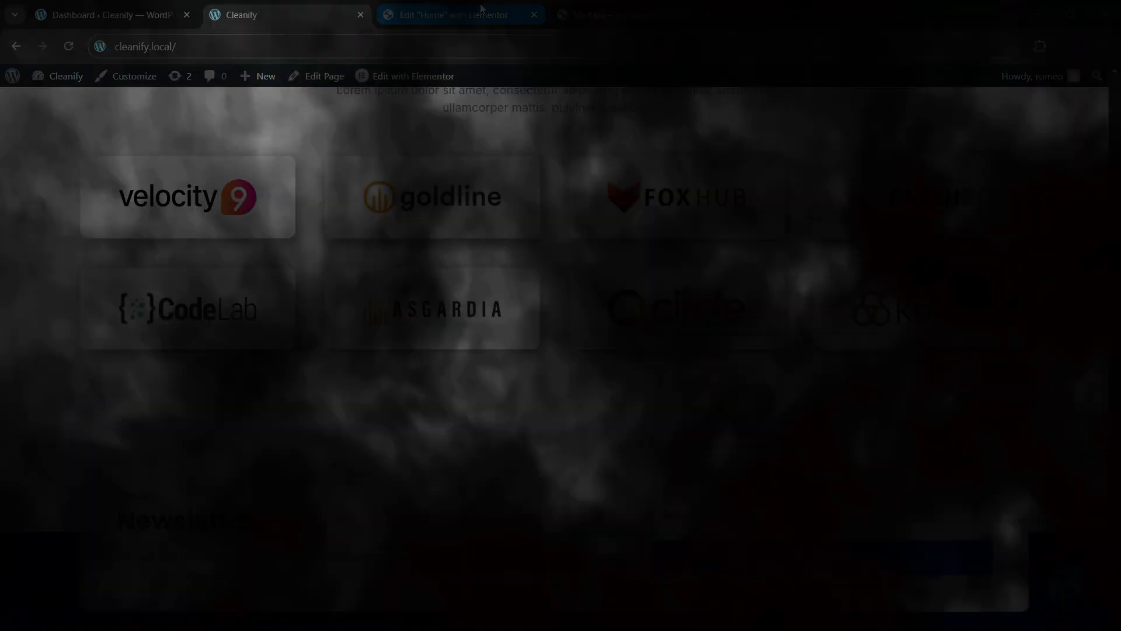
pyautogui.click(483, 15)
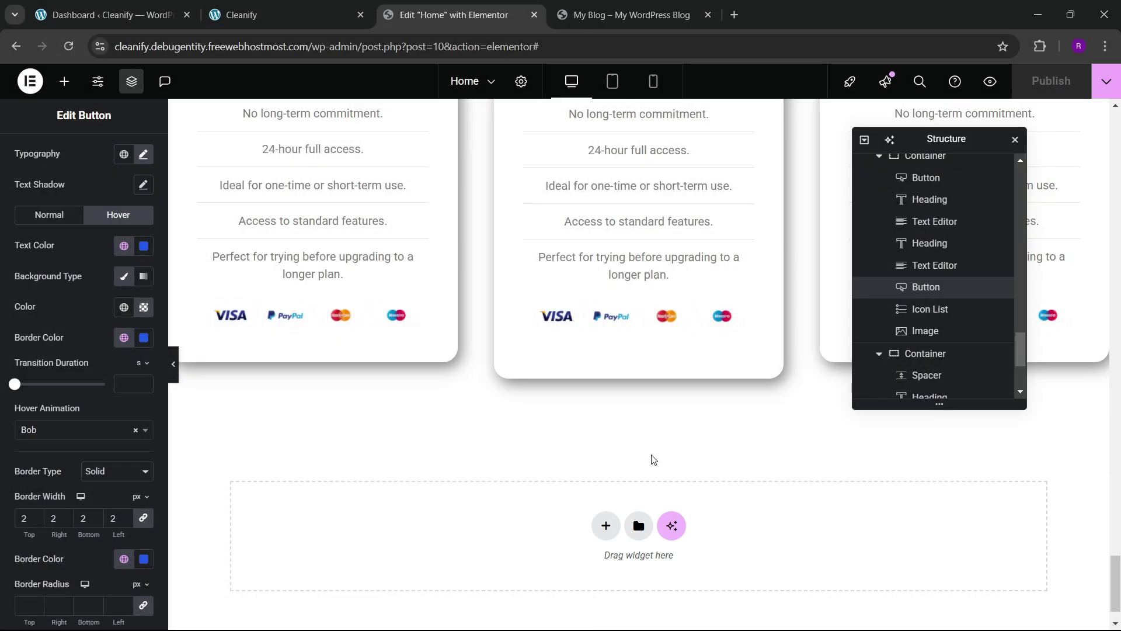
pyautogui.click(280, 15)
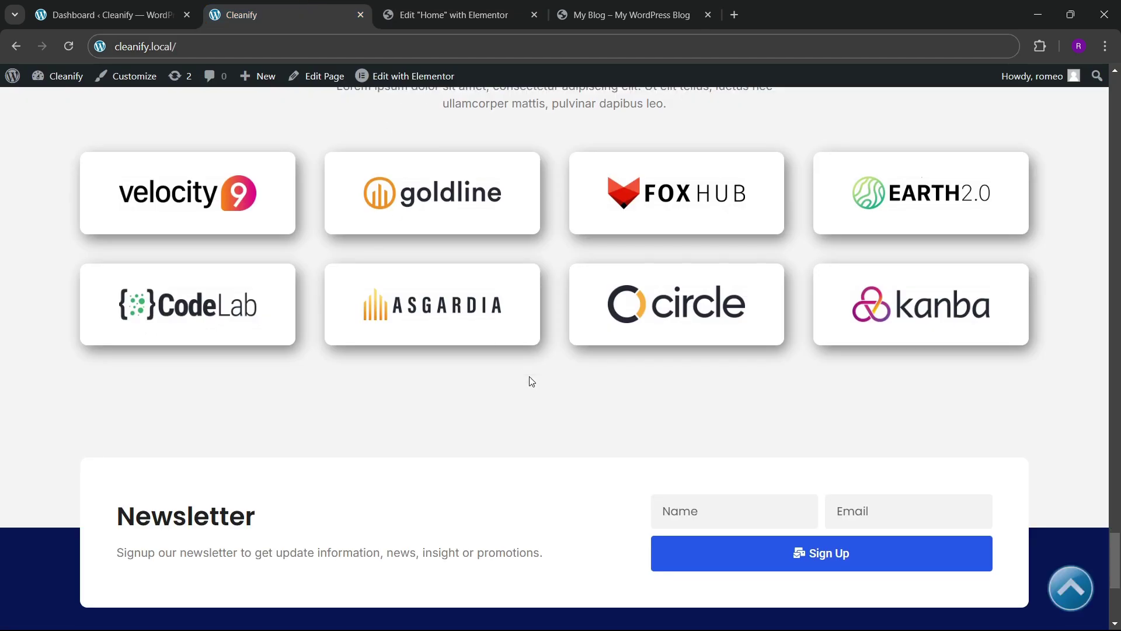
pyautogui.scroll(-2, 518, 351)
pyautogui.scroll(3, 513, 343)
pyautogui.scroll(2, 512, 350)
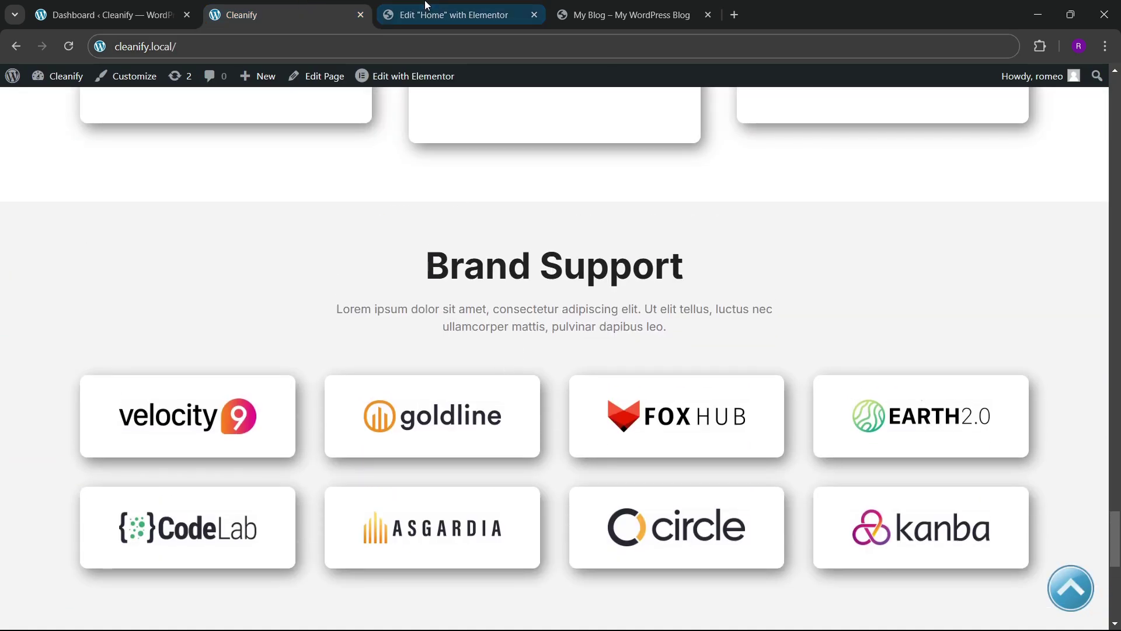
# - Add a single-column flexbox container below the pricing cards with 60 px top and bottom padding and 0 side padding
pyautogui.click(461, 14)
pyautogui.scroll(-1, 564, 370)
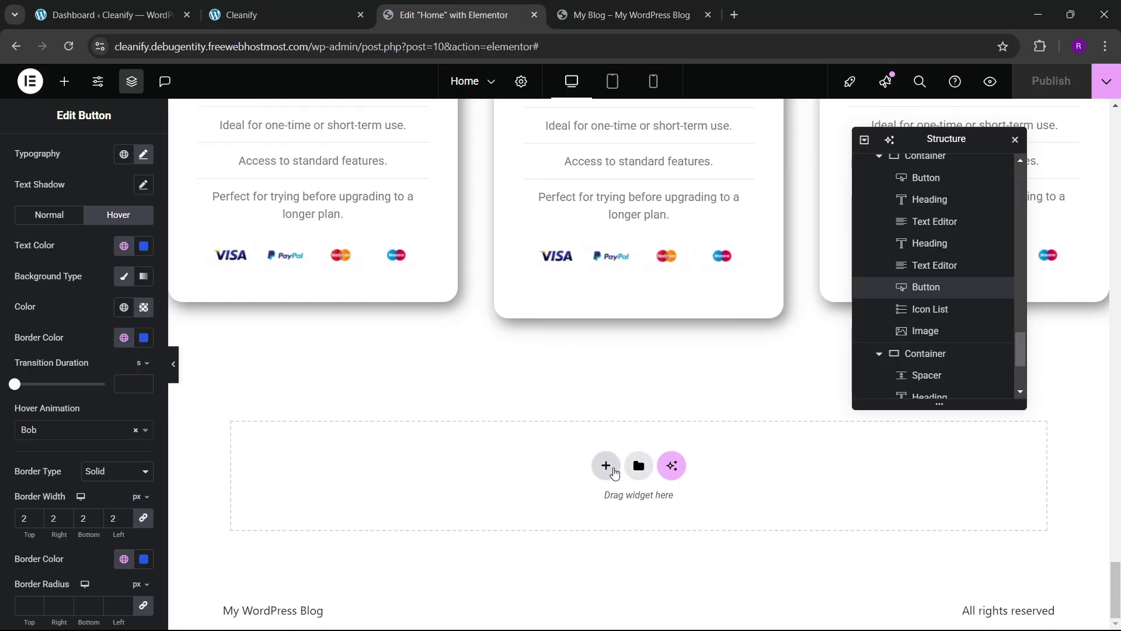
pyautogui.click(606, 466)
pyautogui.click(596, 524)
pyautogui.click(437, 503)
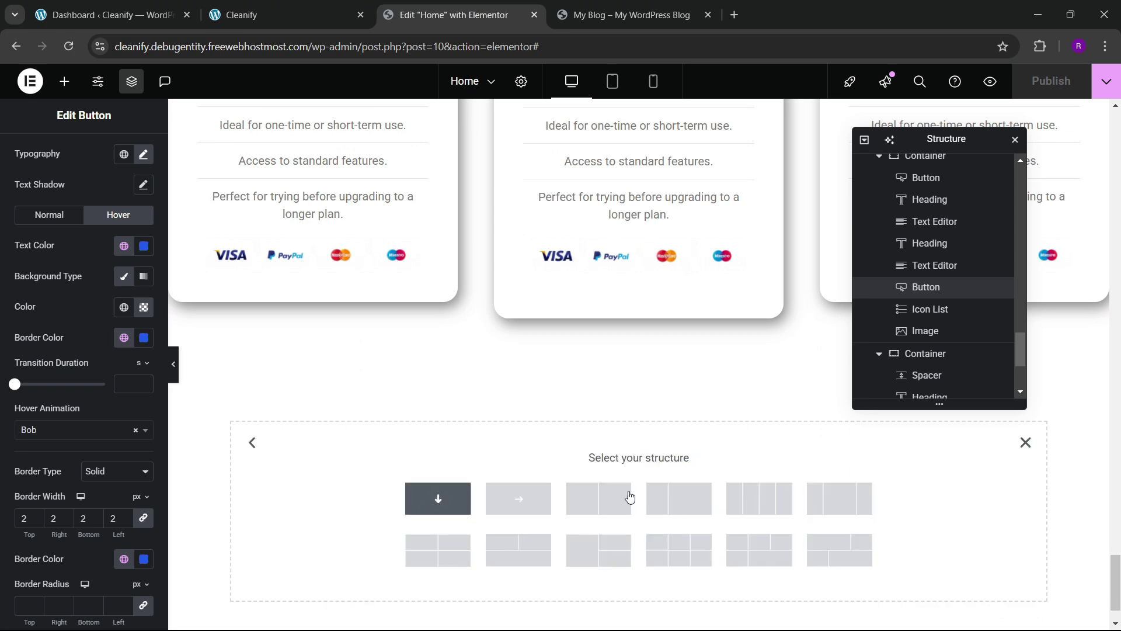
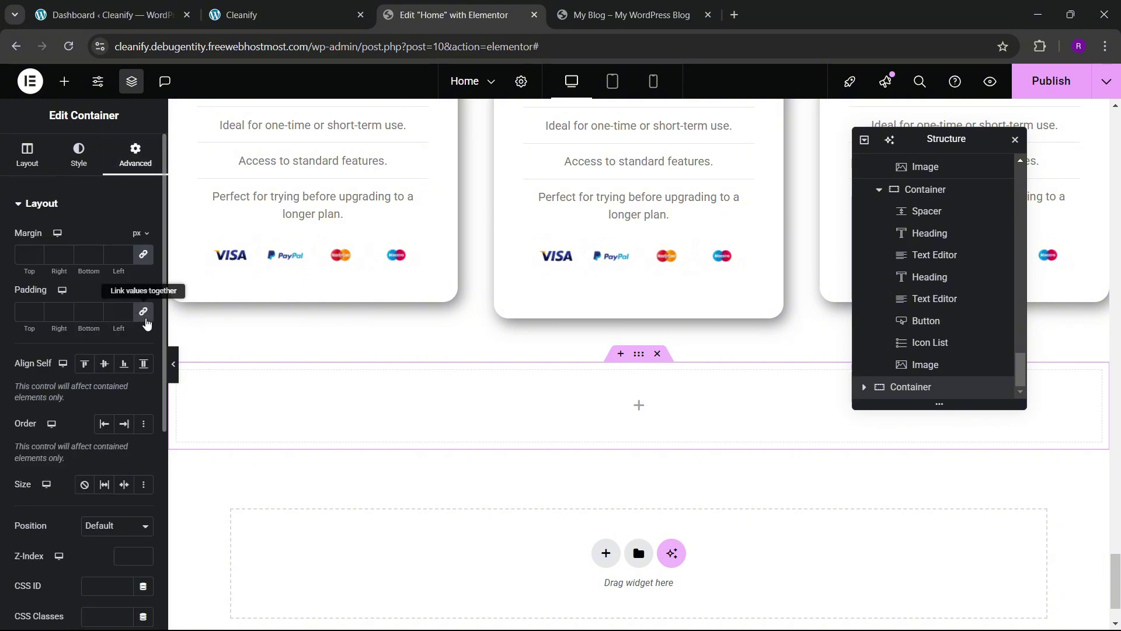
pyautogui.click(142, 312)
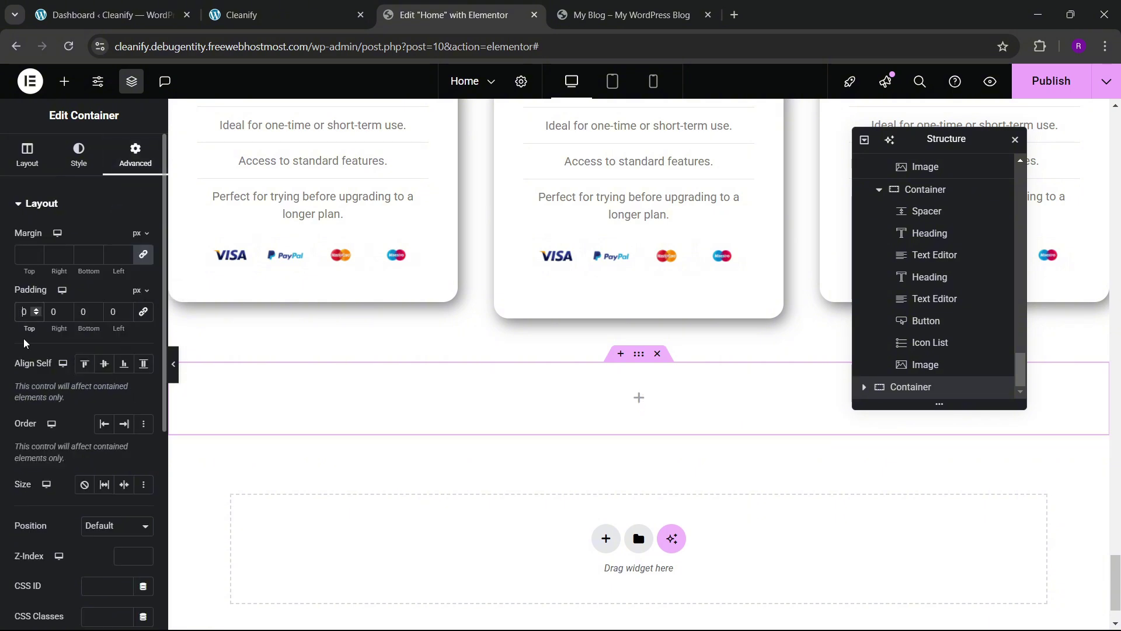
pyautogui.write('606')
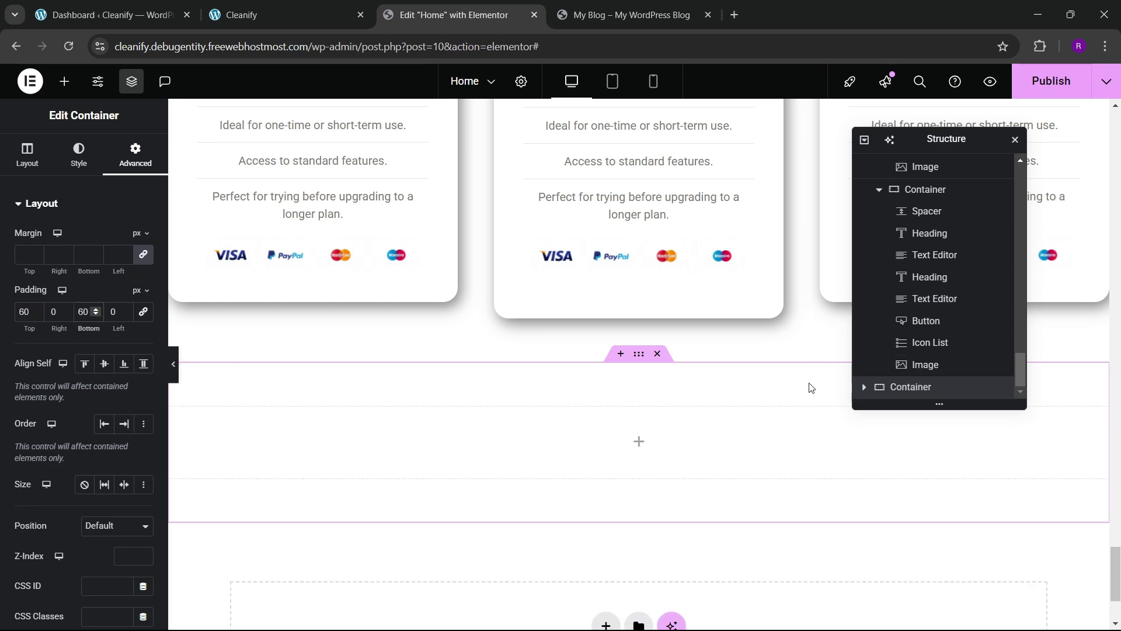
# - Copy the "Making your home look its best." heading from the services section and paste it into the new bottom container
pyautogui.scroll(20, 659, 383)
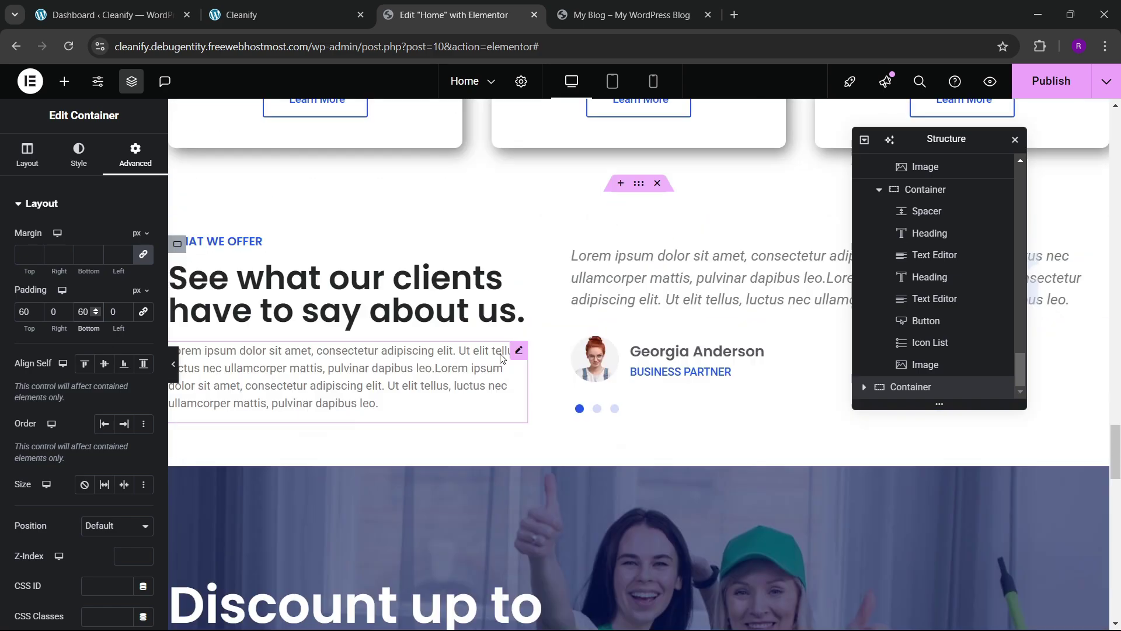
pyautogui.scroll(10, 508, 351)
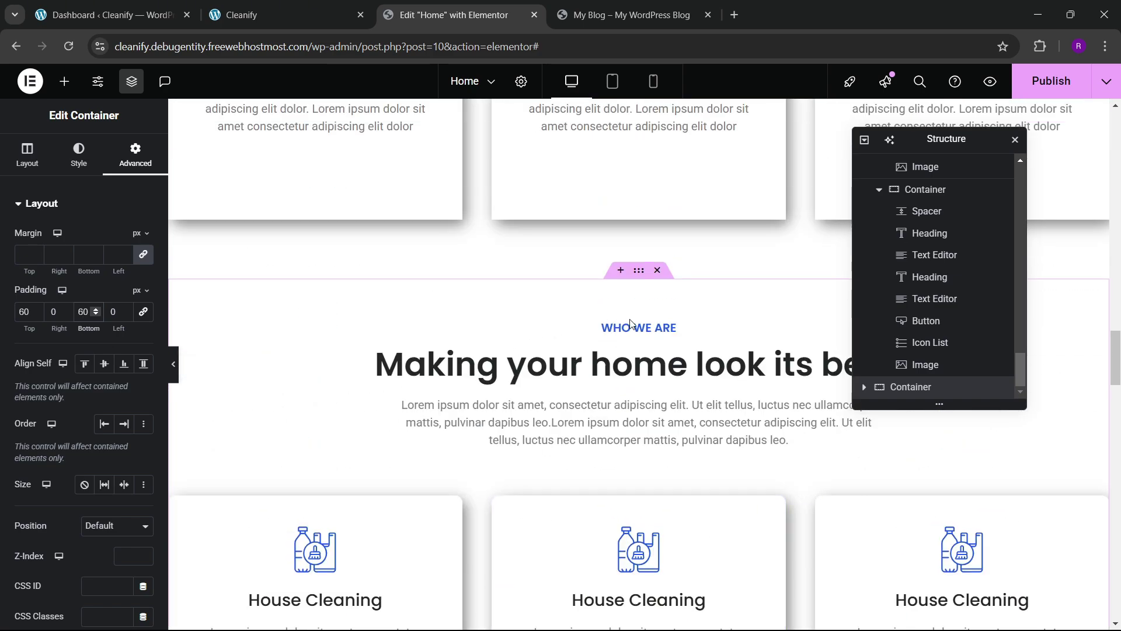
pyautogui.click(630, 323)
pyautogui.rightClick(631, 324)
pyautogui.click(358, 5)
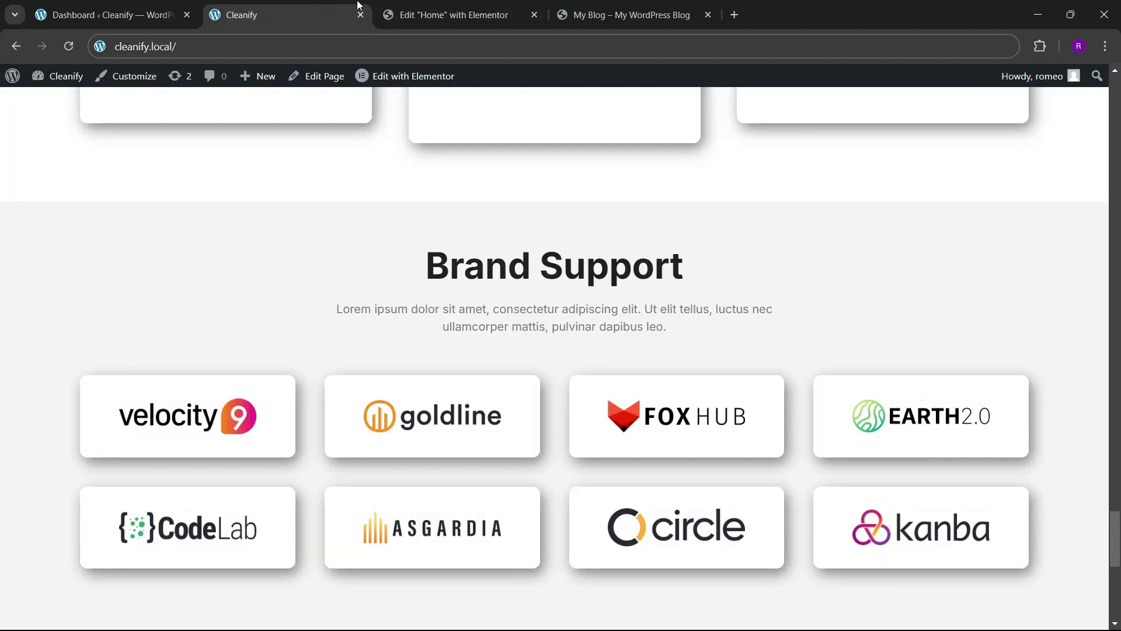
pyautogui.click(444, 14)
pyautogui.click(590, 363)
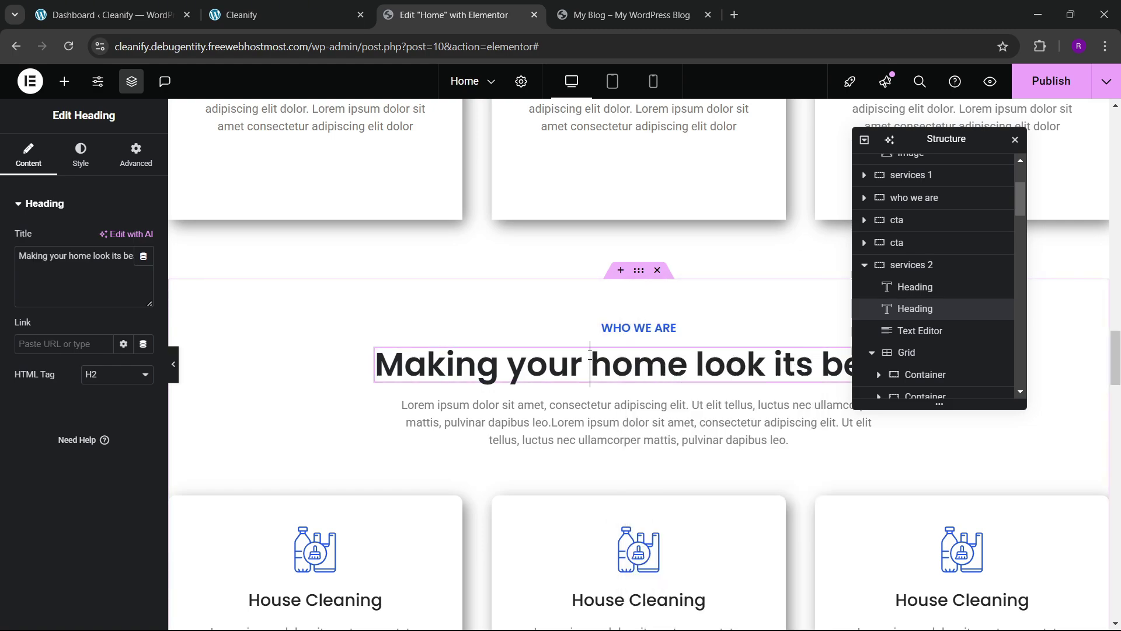
pyautogui.rightClick(588, 363)
pyautogui.click(616, 363)
pyautogui.scroll(-10, 552, 359)
pyautogui.scroll(-15, 549, 354)
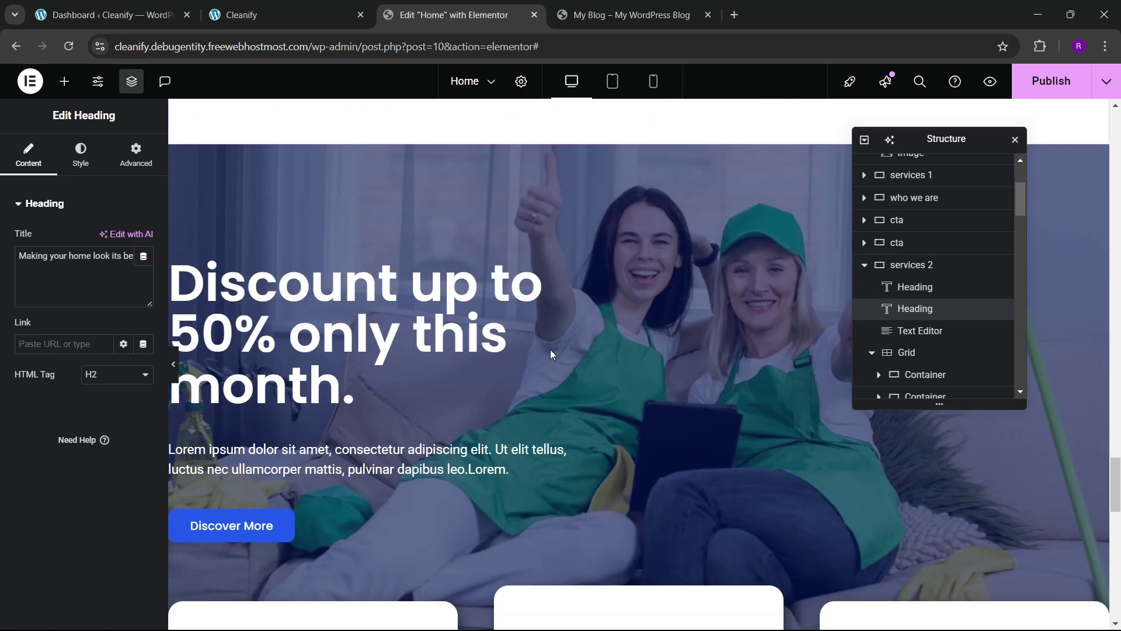
pyautogui.rightClick(545, 279)
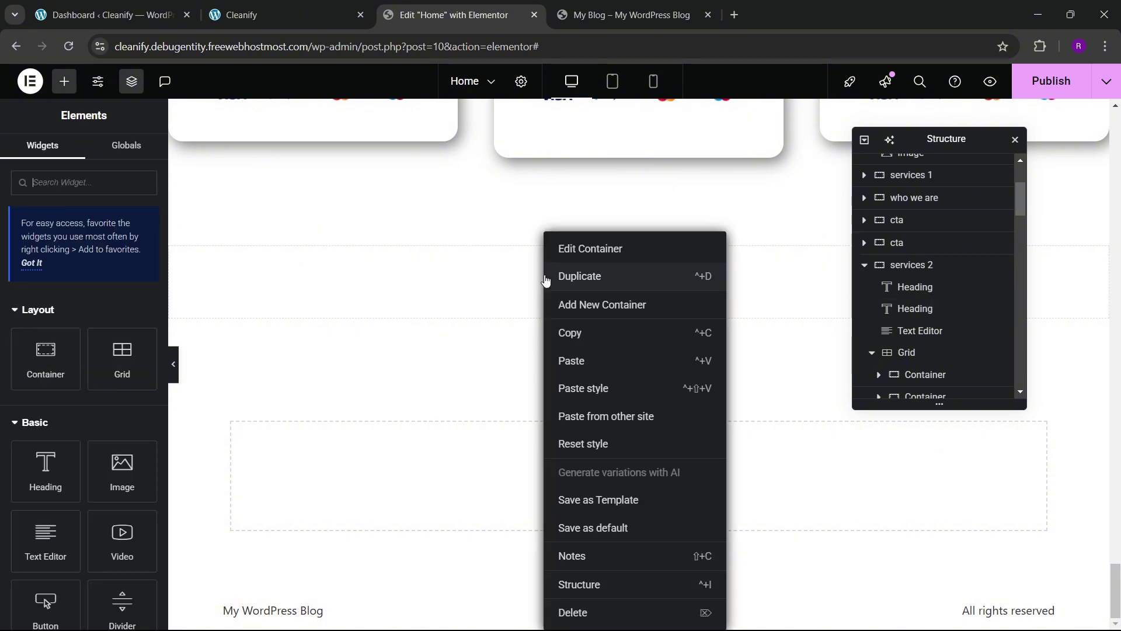
pyautogui.click(578, 362)
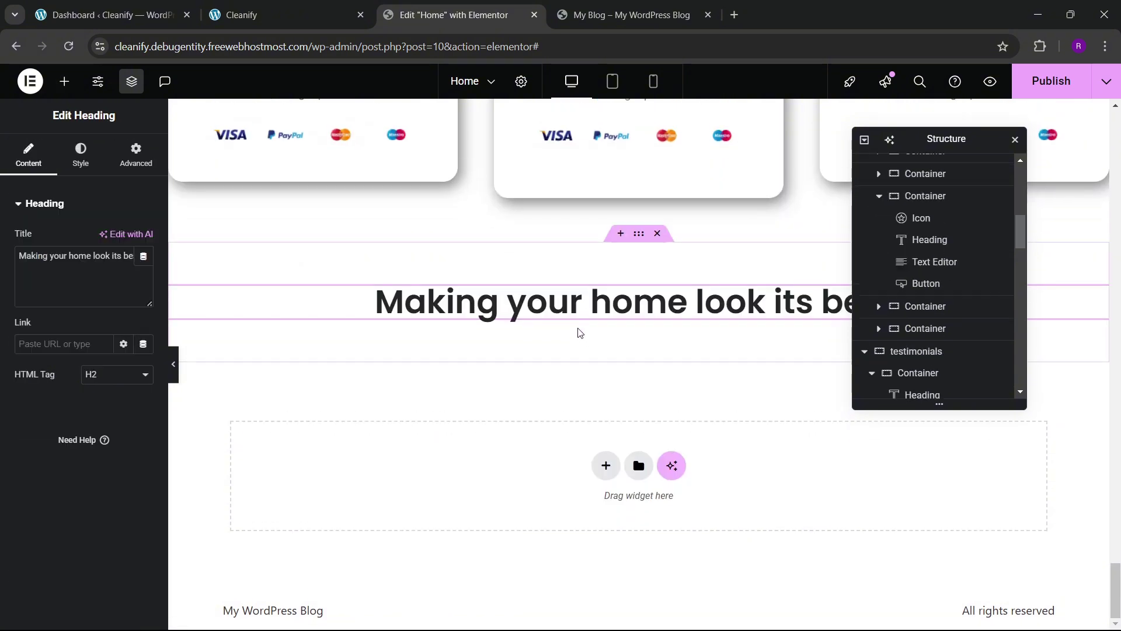
# - Compare with the reference site and change the pasted heading's title to "Brand Support"
pyautogui.click(361, 5)
pyautogui.click(454, 15)
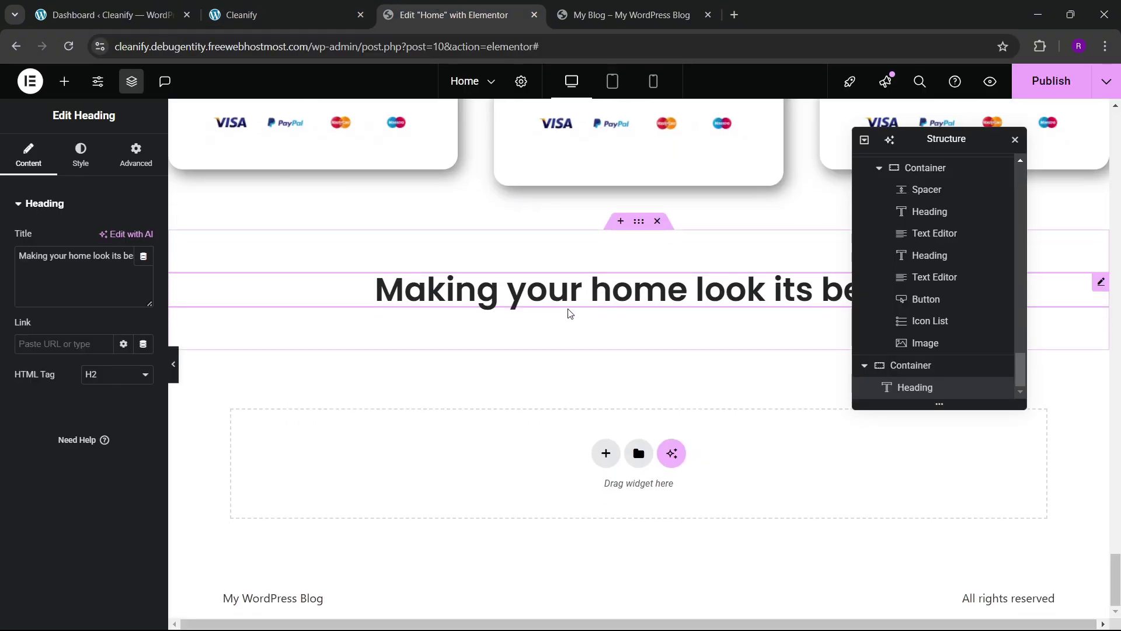
pyautogui.click(64, 256)
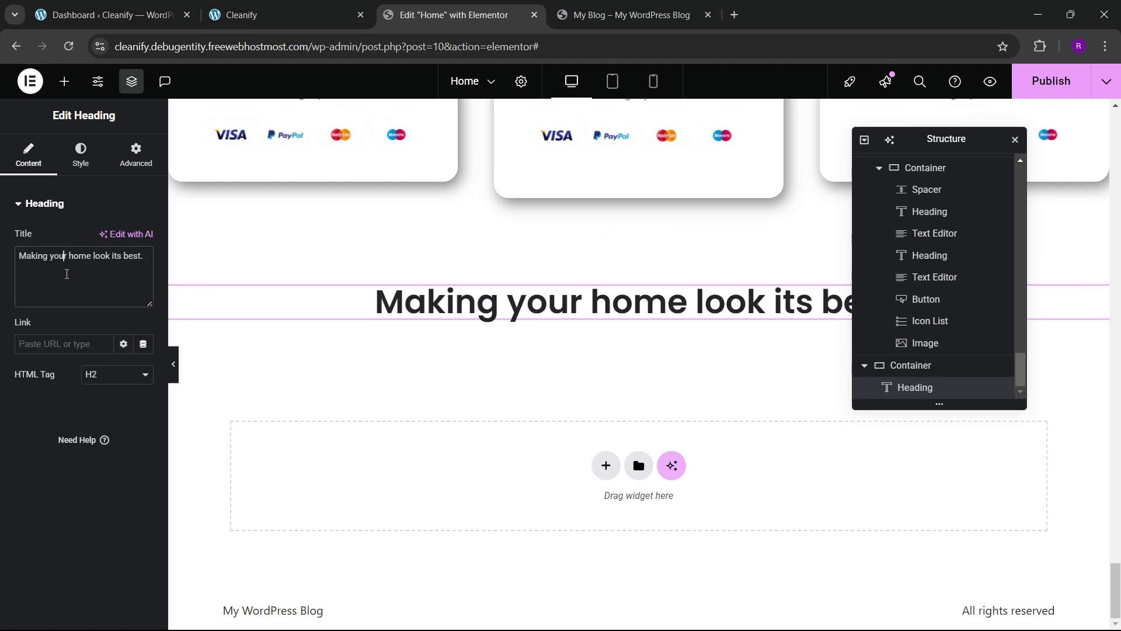
pyautogui.hotkey('ctrl', 'a')
pyautogui.press('BackSpace')
pyautogui.write('B')
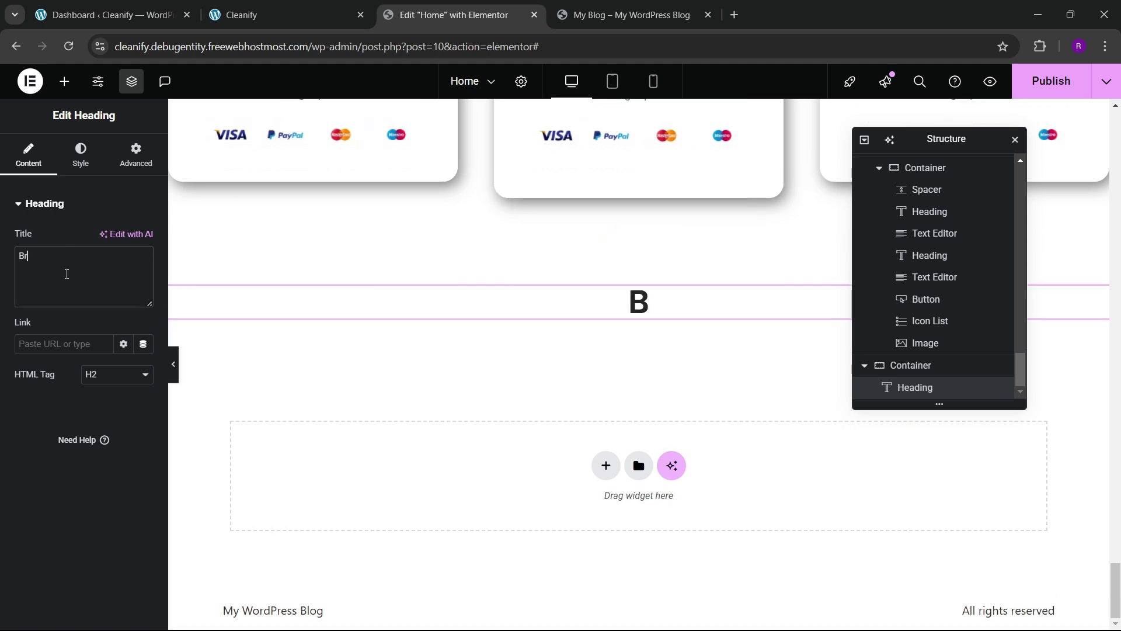
pyautogui.write('rand Support')
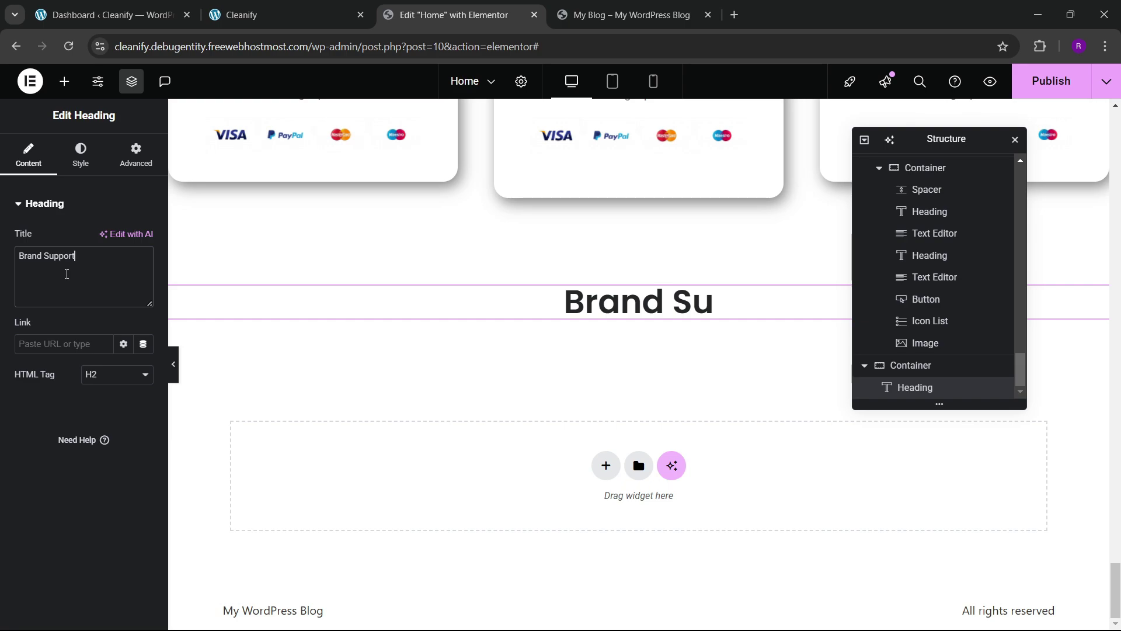
# - Copy the small blue "WHO WE ARE" heading from the services section and paste it into the Brand Support container
pyautogui.scroll(10, 488, 306)
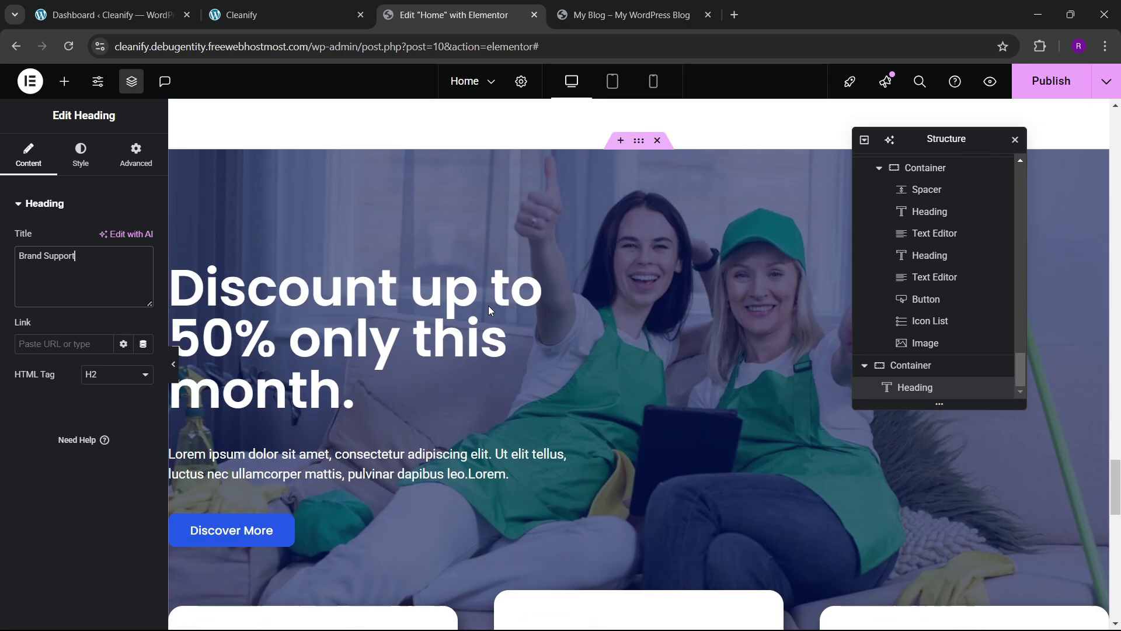
pyautogui.scroll(-10, 497, 313)
pyautogui.scroll(6, 508, 315)
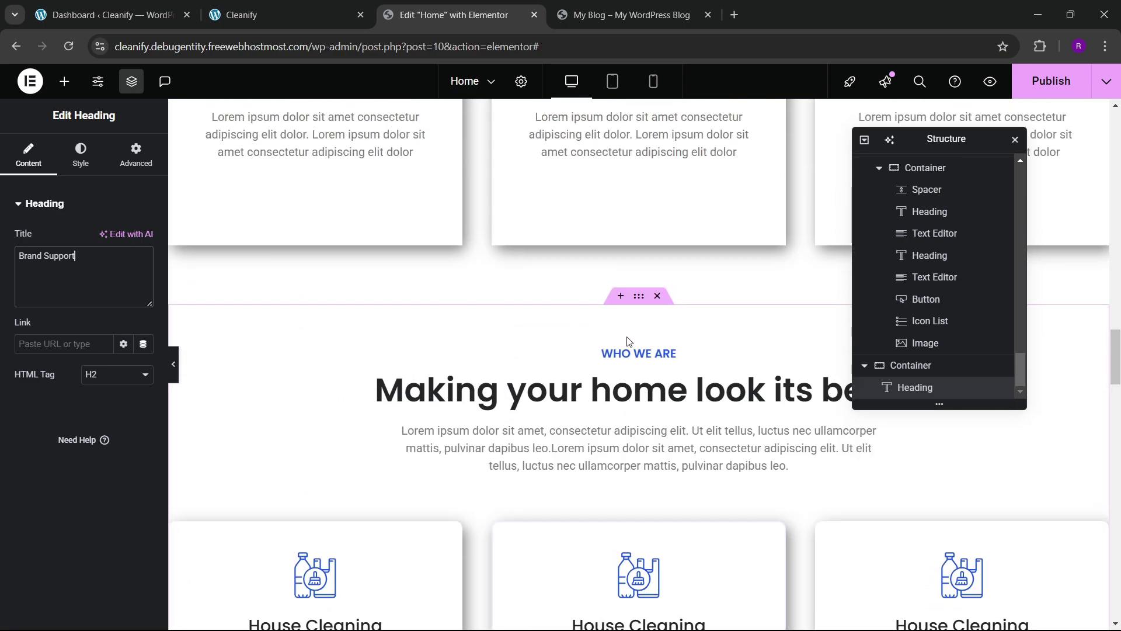
pyautogui.click(637, 352)
pyautogui.rightClick(654, 353)
pyautogui.click(655, 358)
pyautogui.scroll(-5, 630, 409)
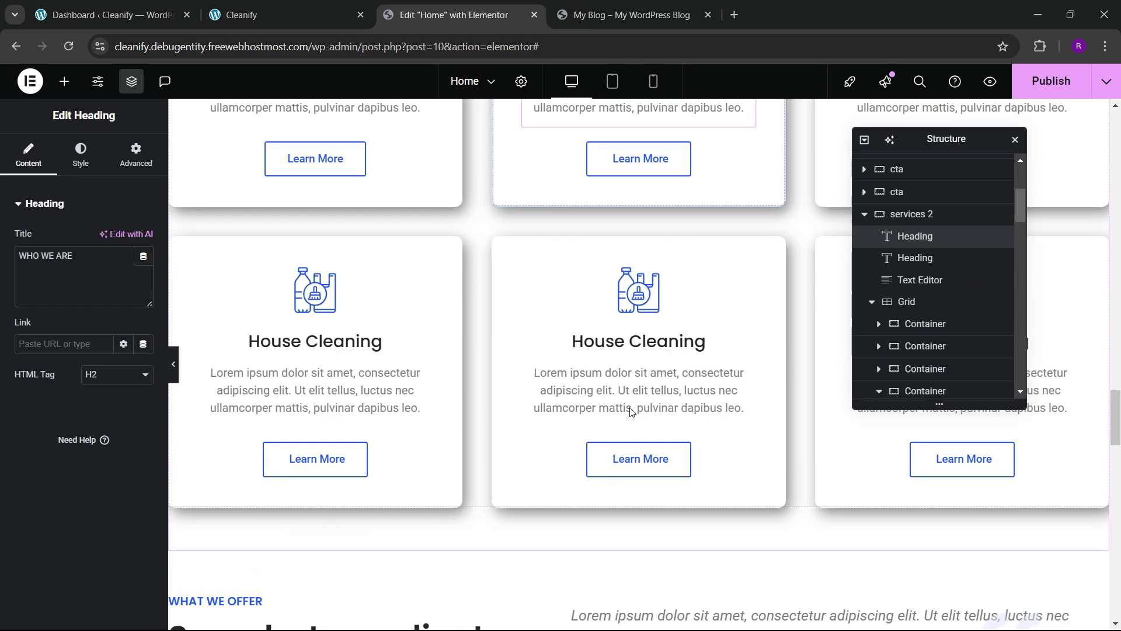
pyautogui.scroll(-15, 631, 411)
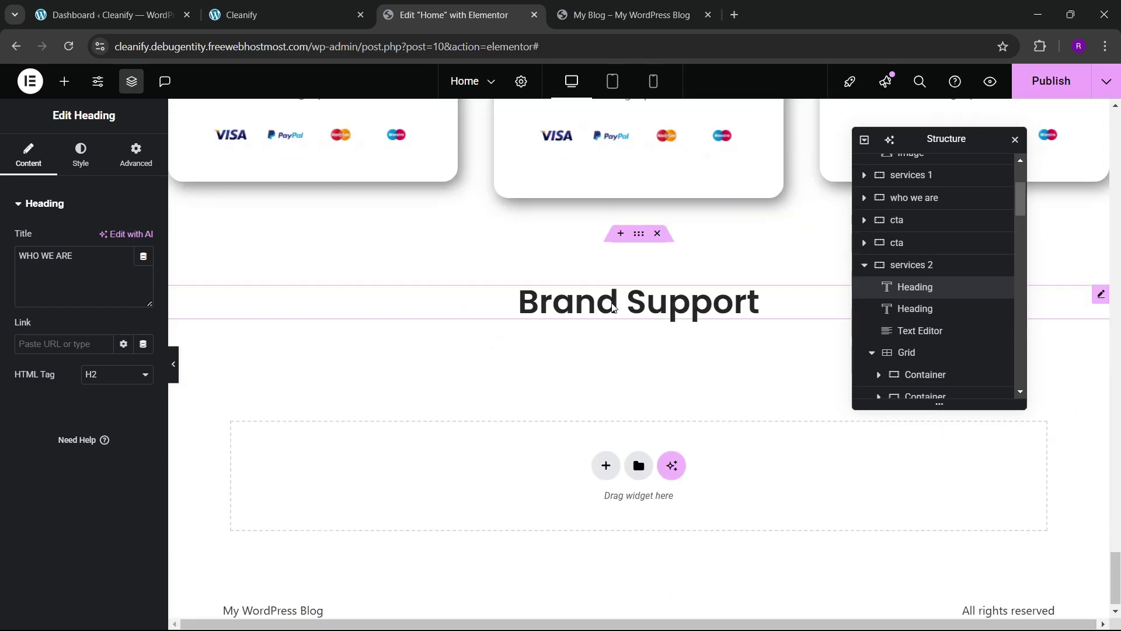
pyautogui.click(612, 308)
pyautogui.rightClick(615, 293)
pyautogui.click(643, 383)
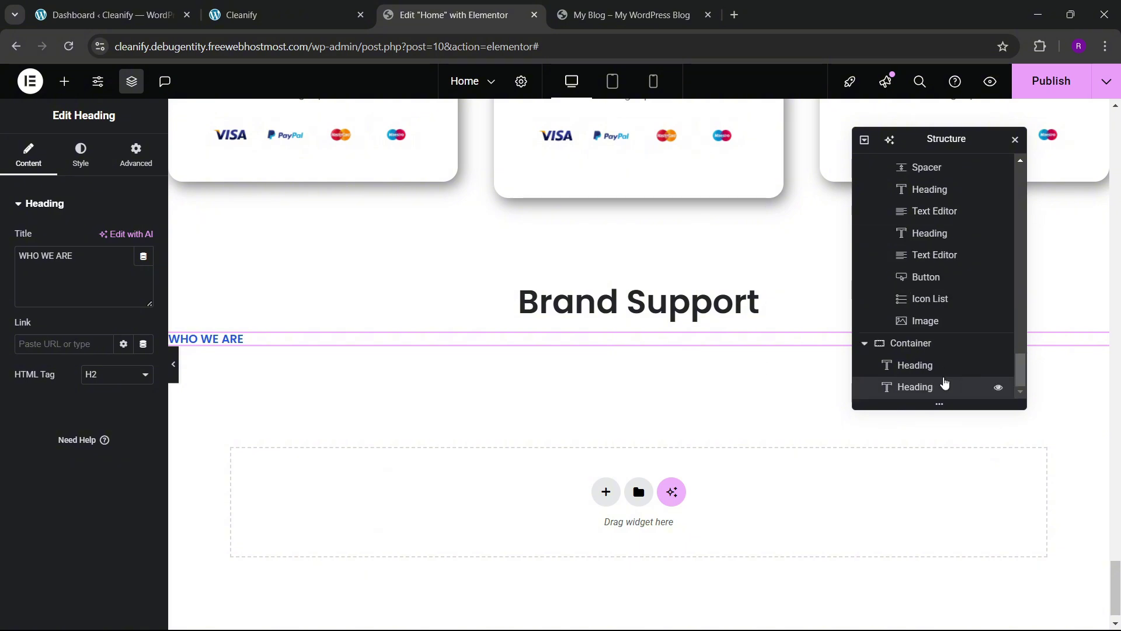
# - Move the Brand Support heading below the pasted "WHO WE ARE" heading and centre-align the small heading
pyautogui.click(920, 368)
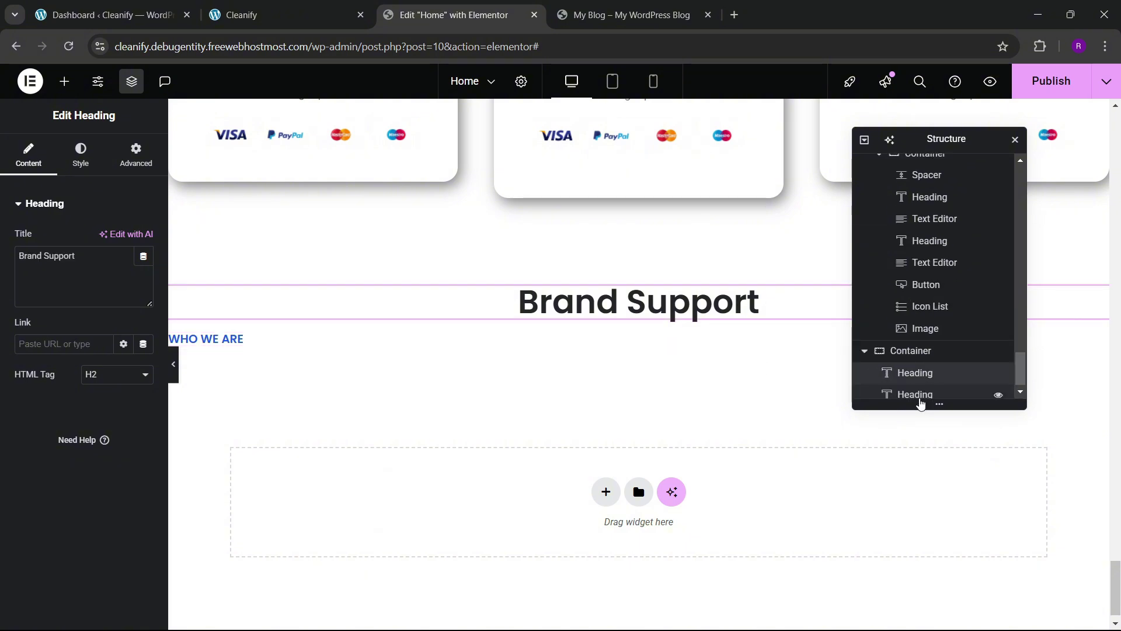
pyautogui.moveTo(915, 378); pyautogui.dragTo(917, 407)
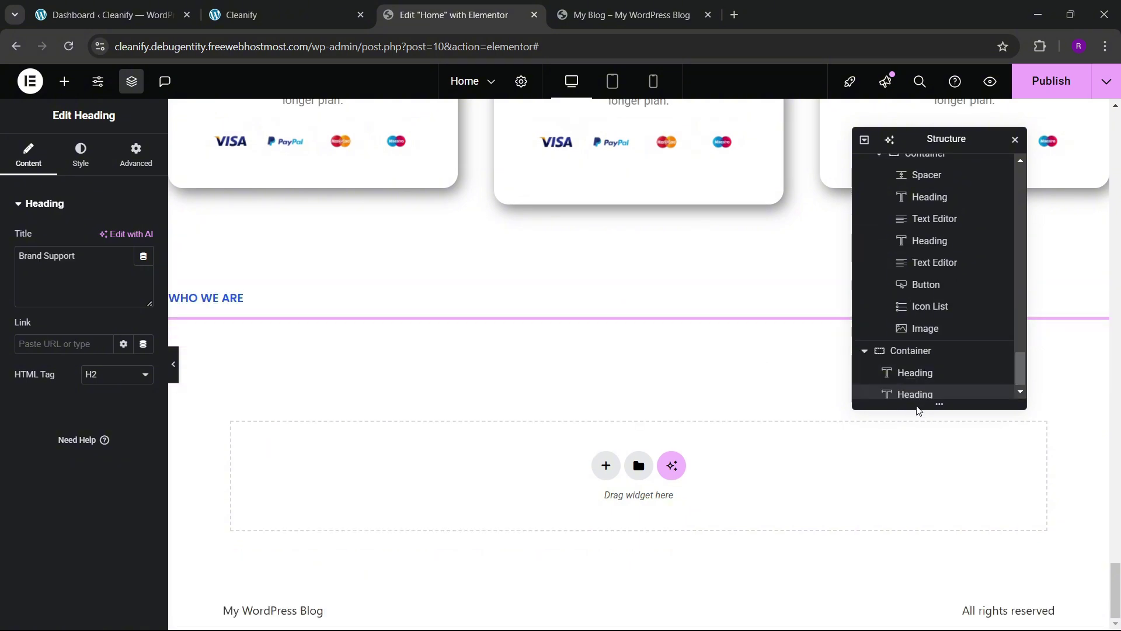
pyautogui.click(261, 294)
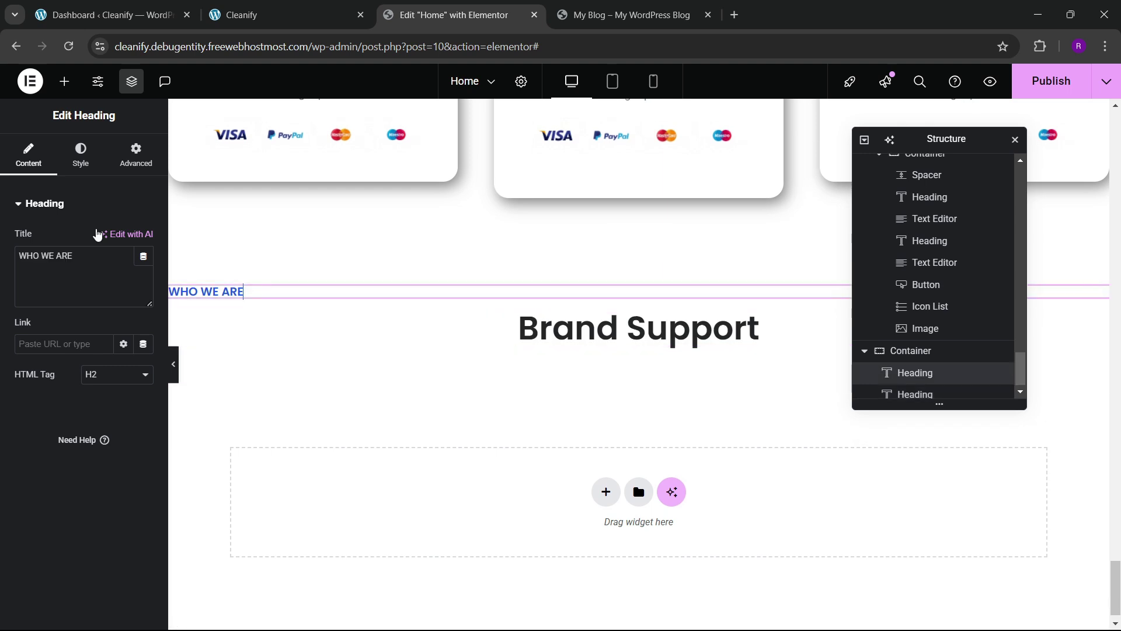
pyautogui.click(81, 155)
pyautogui.click(109, 240)
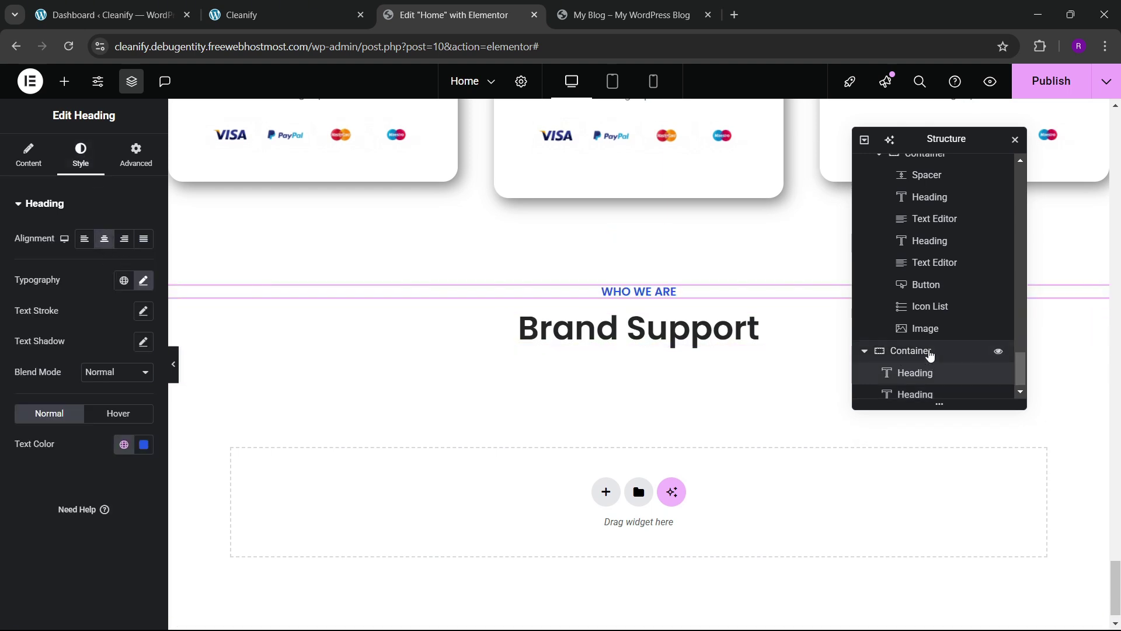
# - Rename the Brand Support section's container to "brands" and centre its items with both Justify Content and Align Items
pyautogui.click(910, 350)
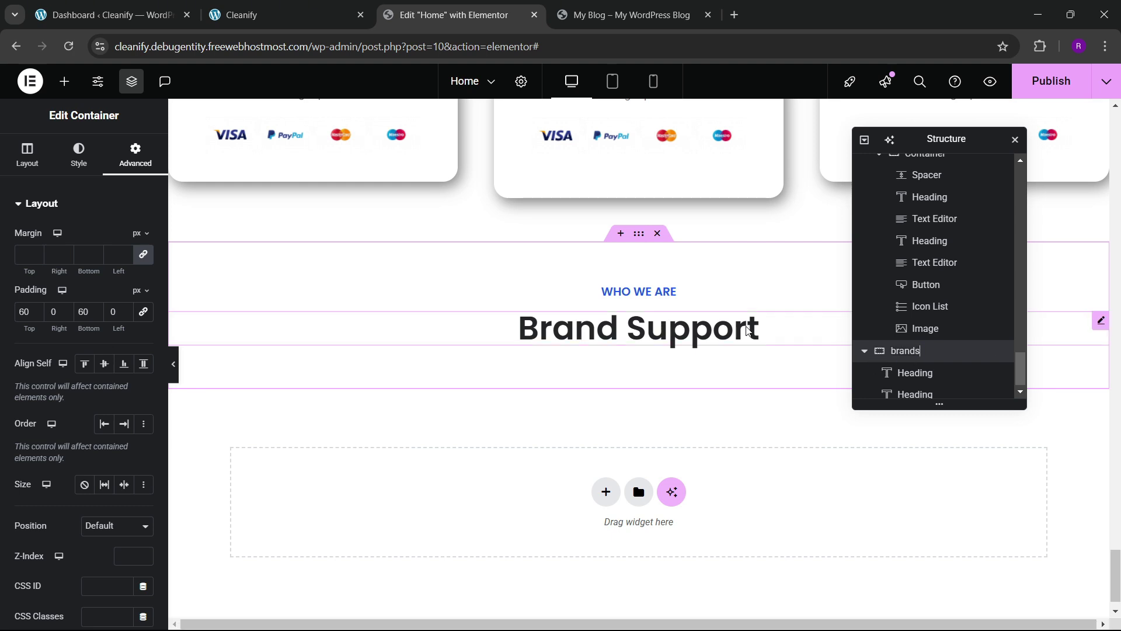
pyautogui.click(41, 162)
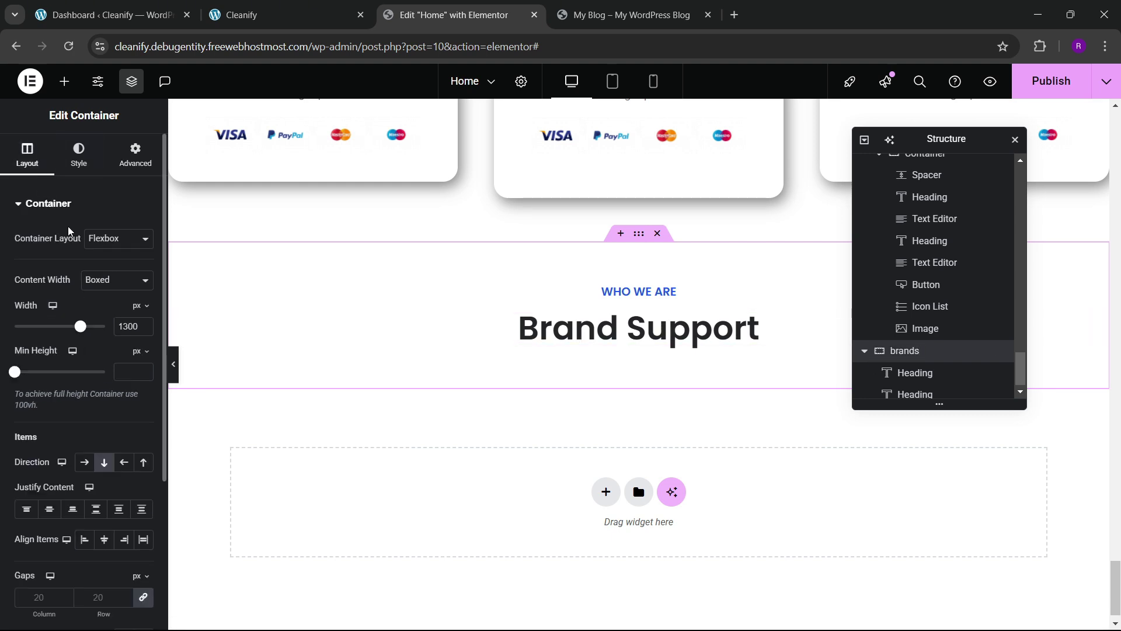
pyautogui.scroll(-3, 68, 300)
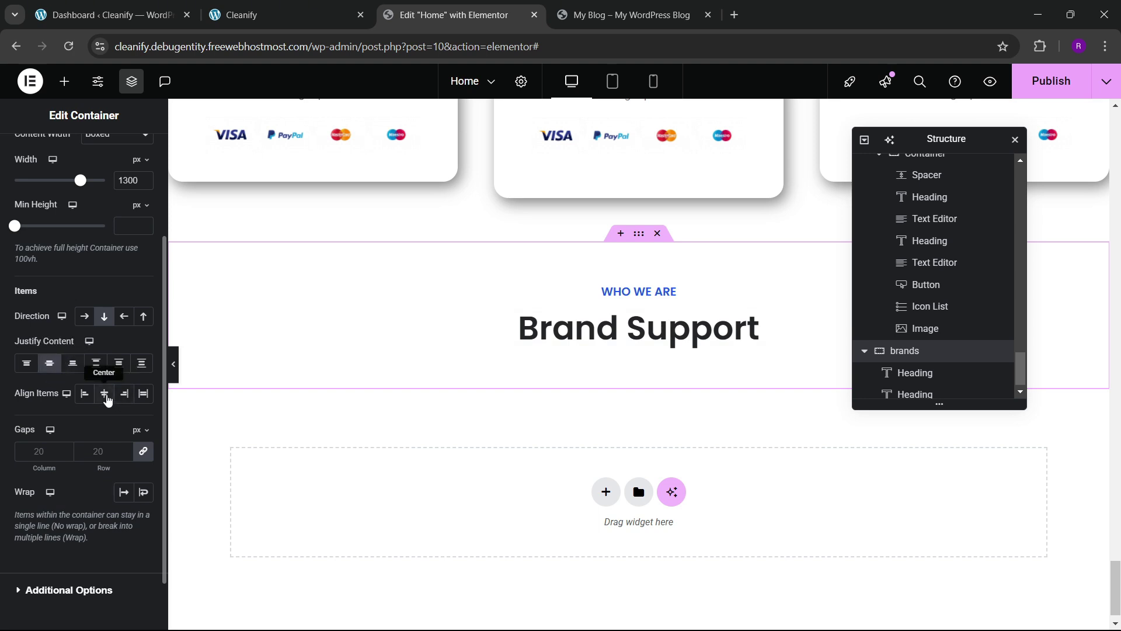
pyautogui.click(107, 398)
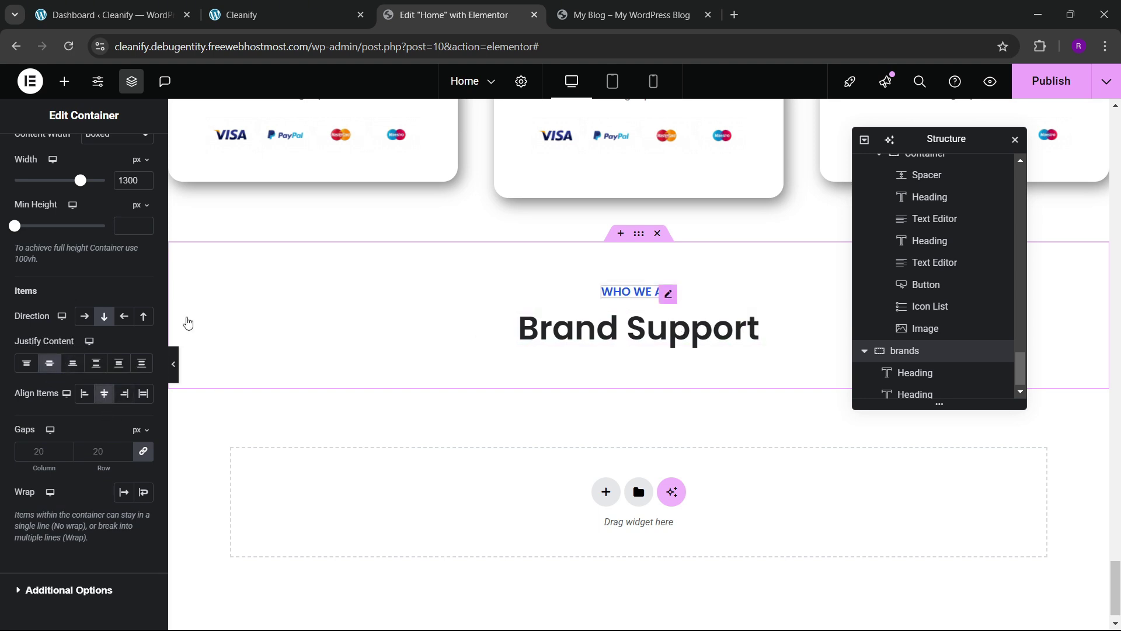
# - Change the small heading above Brand Support to "OUR CLIENTS" and compare the section with the reference site
pyautogui.click(29, 158)
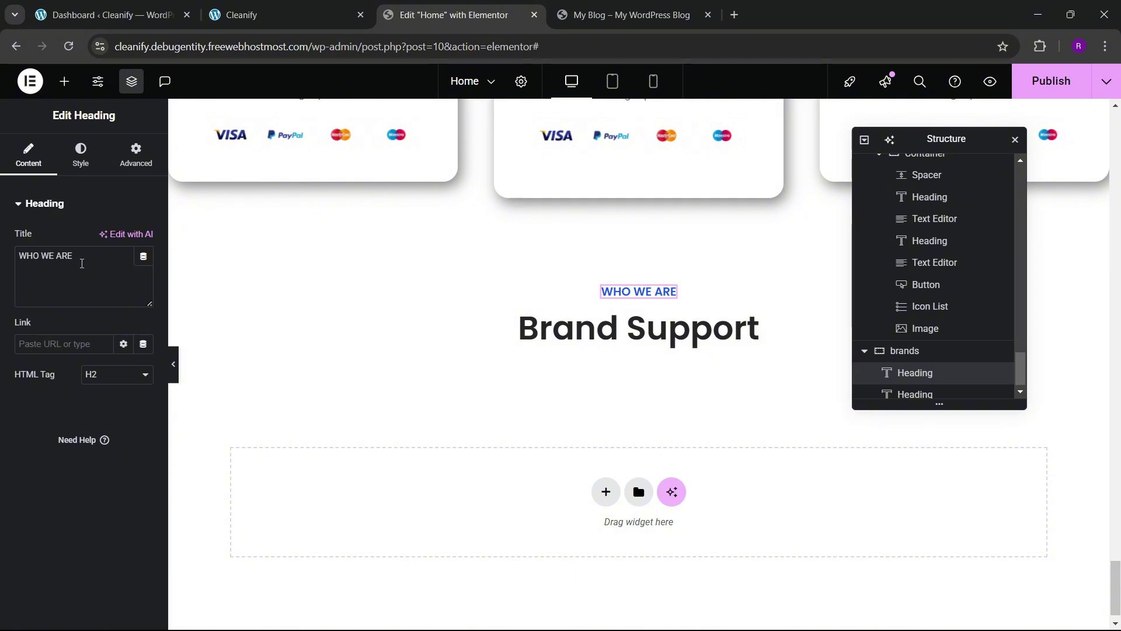
pyautogui.write('OUR CLIENTS')
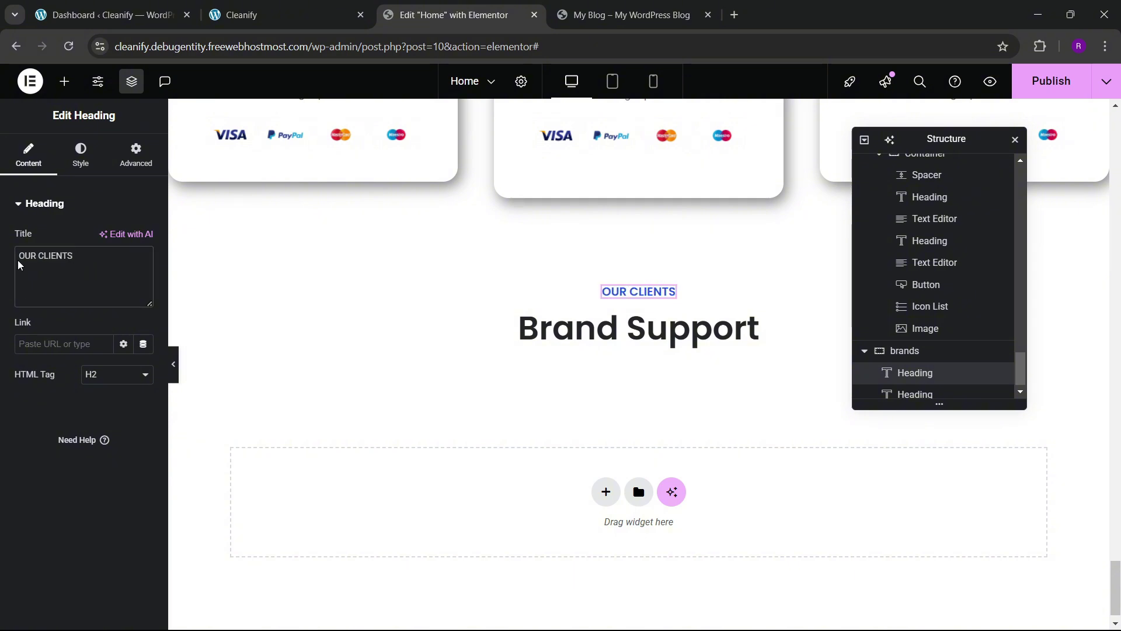
pyautogui.click(307, 9)
pyautogui.click(397, 7)
# - Copy the description text from a House Cleaning card and paste it below the Brand Support heading
pyautogui.scroll(15, 464, 311)
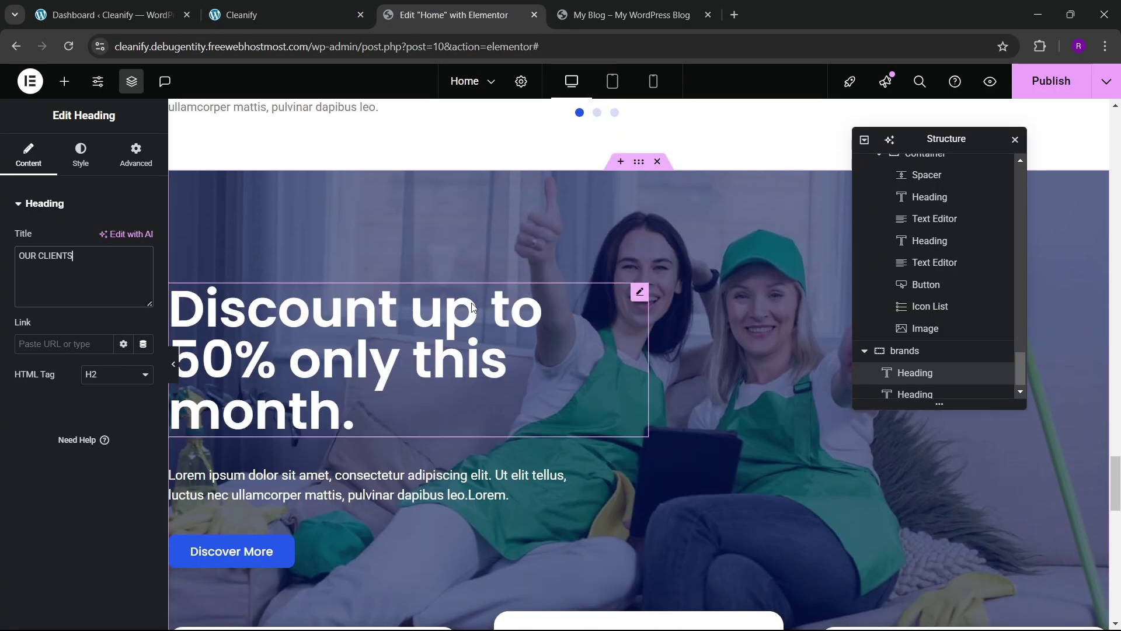
pyautogui.scroll(10, 472, 307)
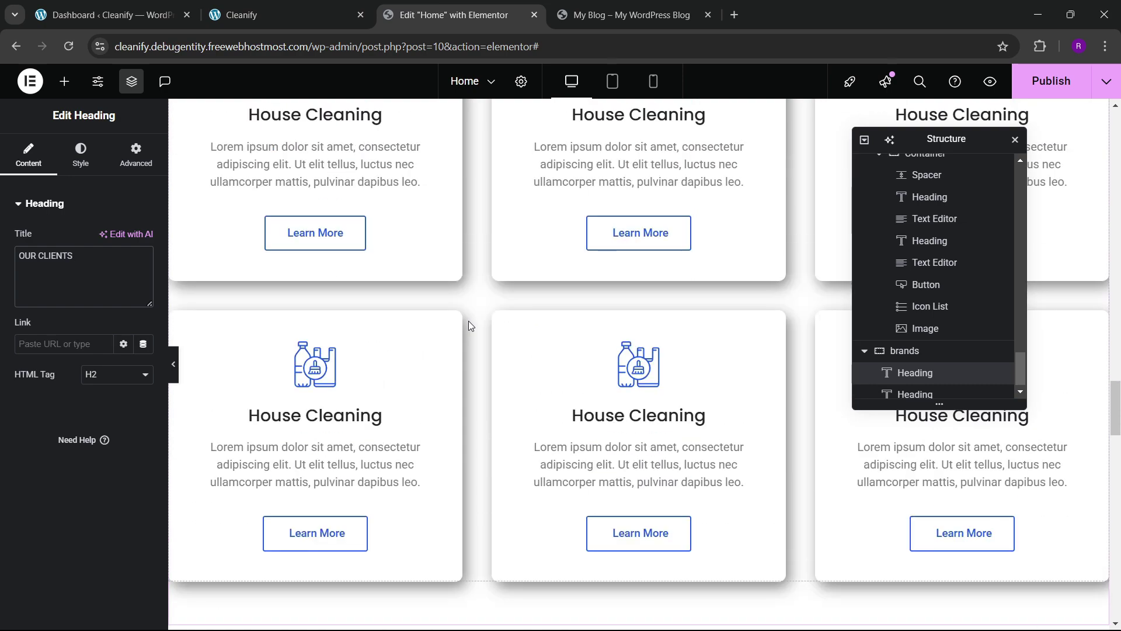
pyautogui.scroll(-2, 468, 321)
pyautogui.rightClick(365, 325)
pyautogui.click(389, 363)
pyautogui.scroll(-5, 490, 373)
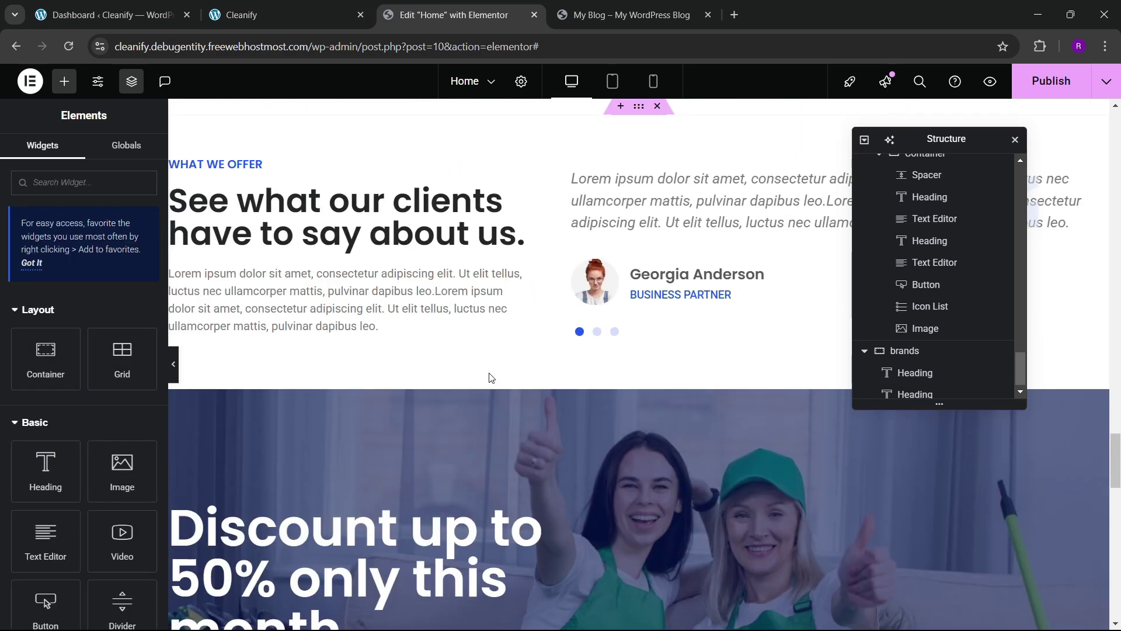
pyautogui.scroll(-10, 490, 376)
pyautogui.click(575, 303)
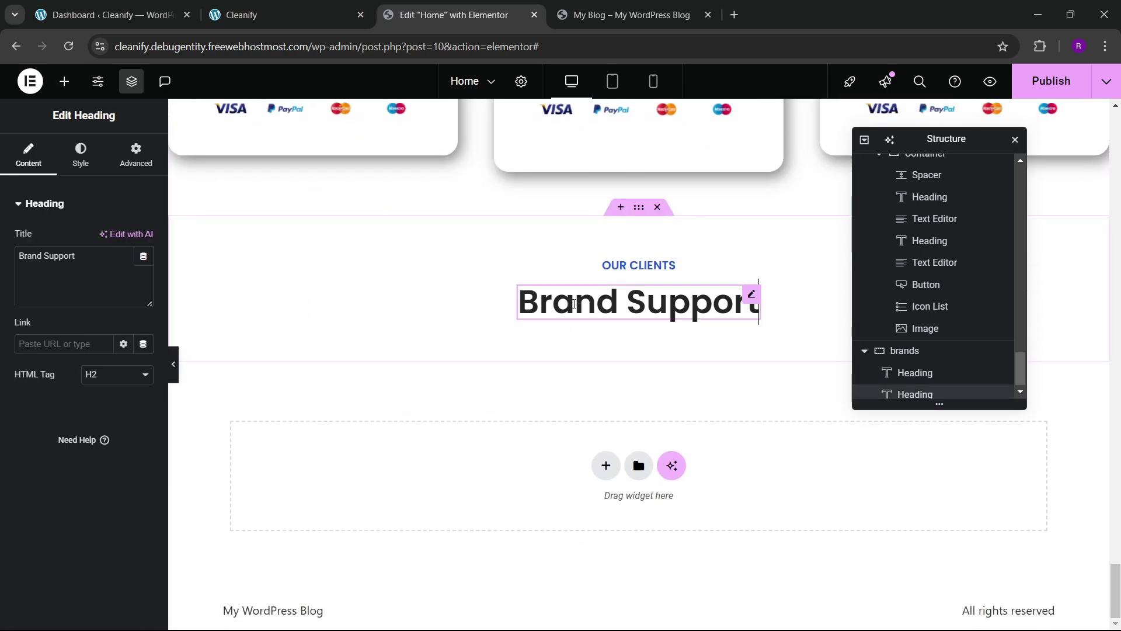
pyautogui.rightClick(575, 303)
pyautogui.click(609, 387)
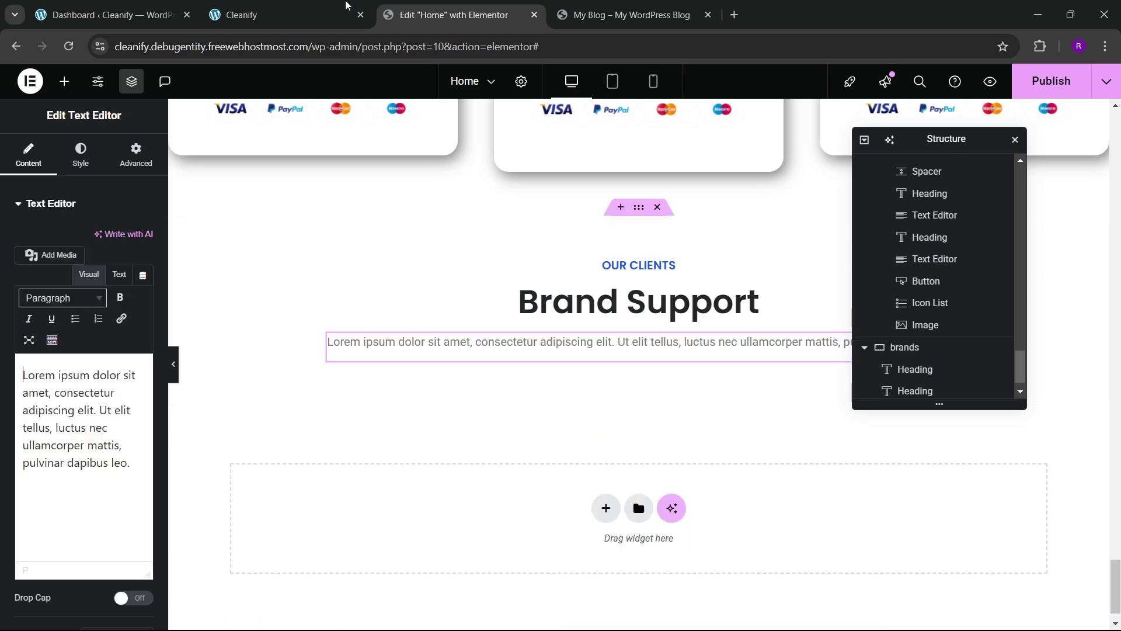
# - Compare the Brand Support description with the reference site and set the pasted text's width to Full Width
pyautogui.click(344, 5)
pyautogui.click(403, 8)
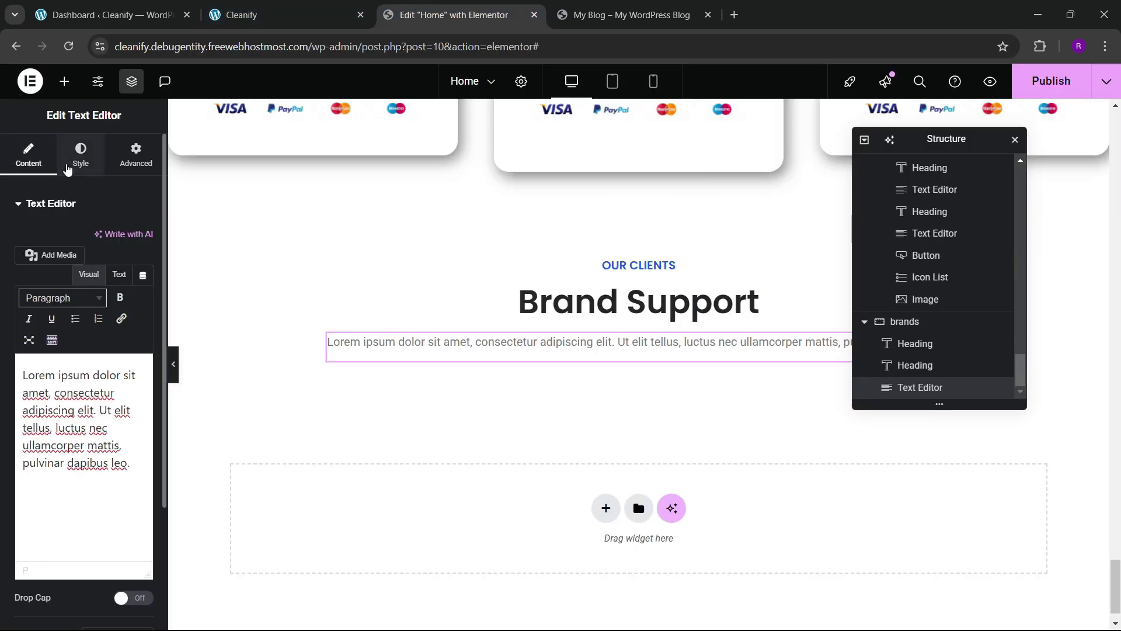
pyautogui.click(73, 157)
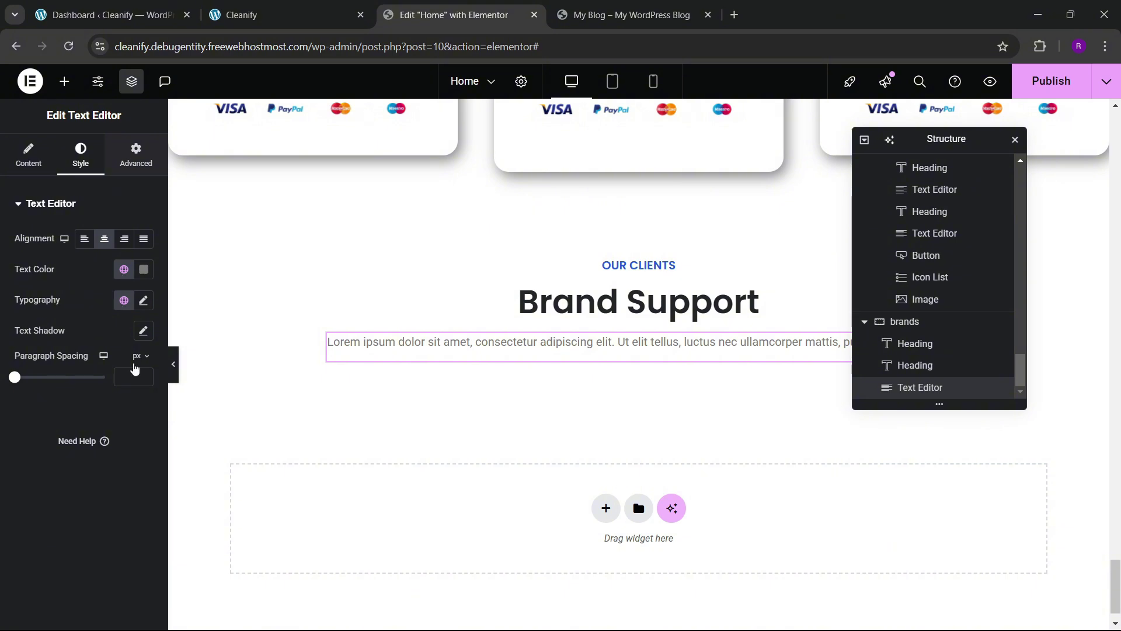
pyautogui.click(136, 154)
pyautogui.click(117, 352)
pyautogui.click(106, 386)
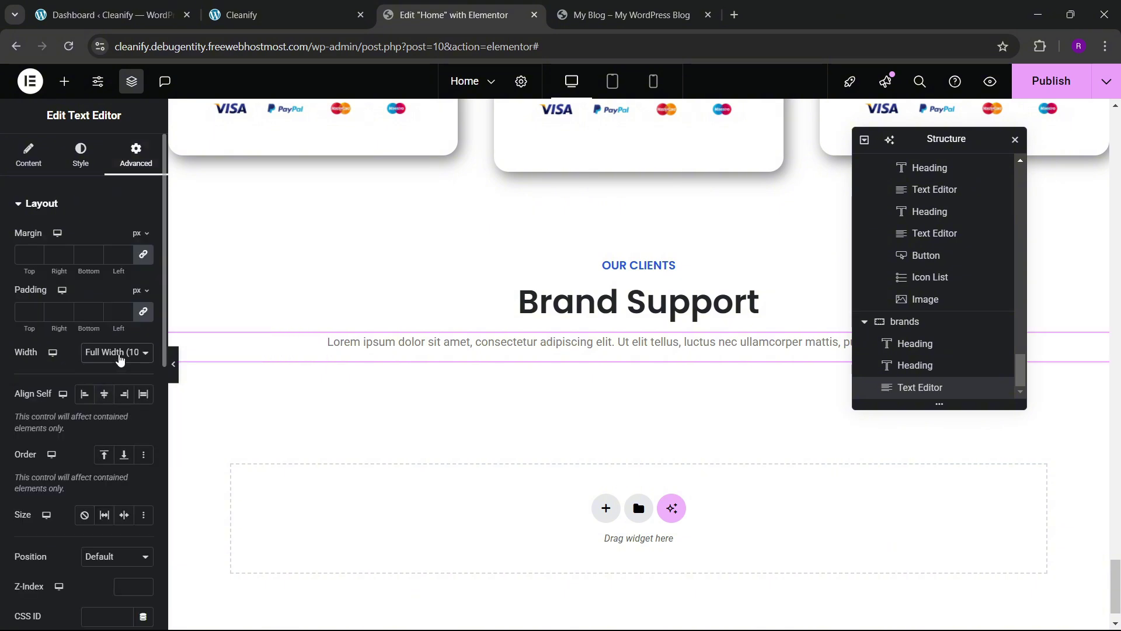
# - Give the paragraph under the Brand Support heading a custom width of 44%
pyautogui.click(120, 358)
pyautogui.click(93, 421)
pyautogui.moveTo(16, 401); pyautogui.dragTo(55, 400)
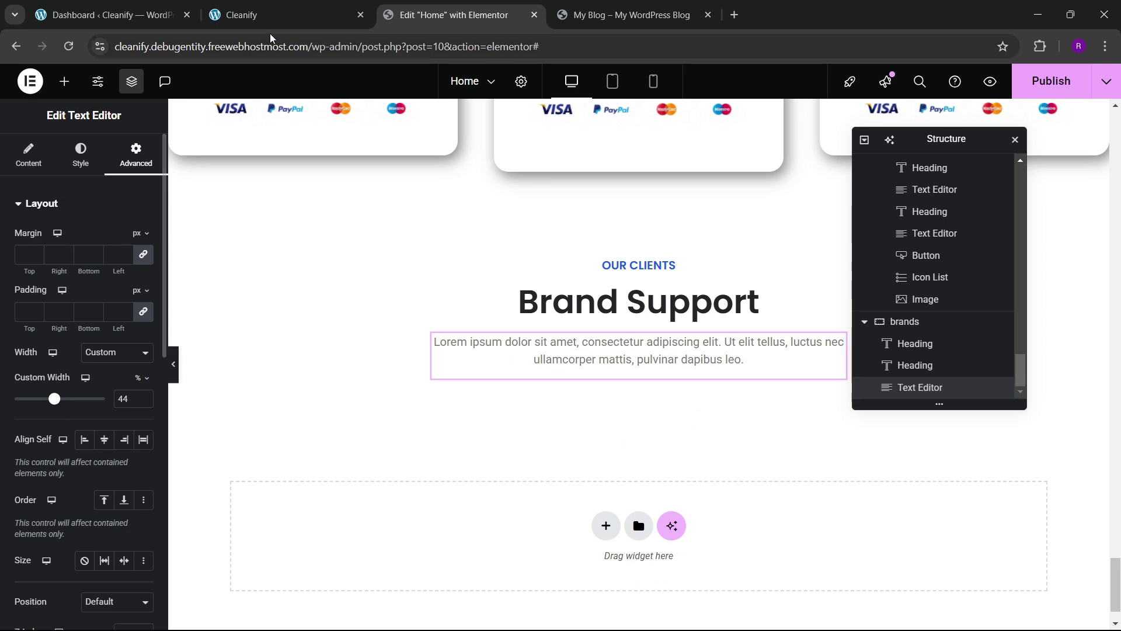
# - Compare with the reference Cleanify page and give the brands container a classic light grey background colour
pyautogui.click(268, 15)
pyautogui.click(392, 15)
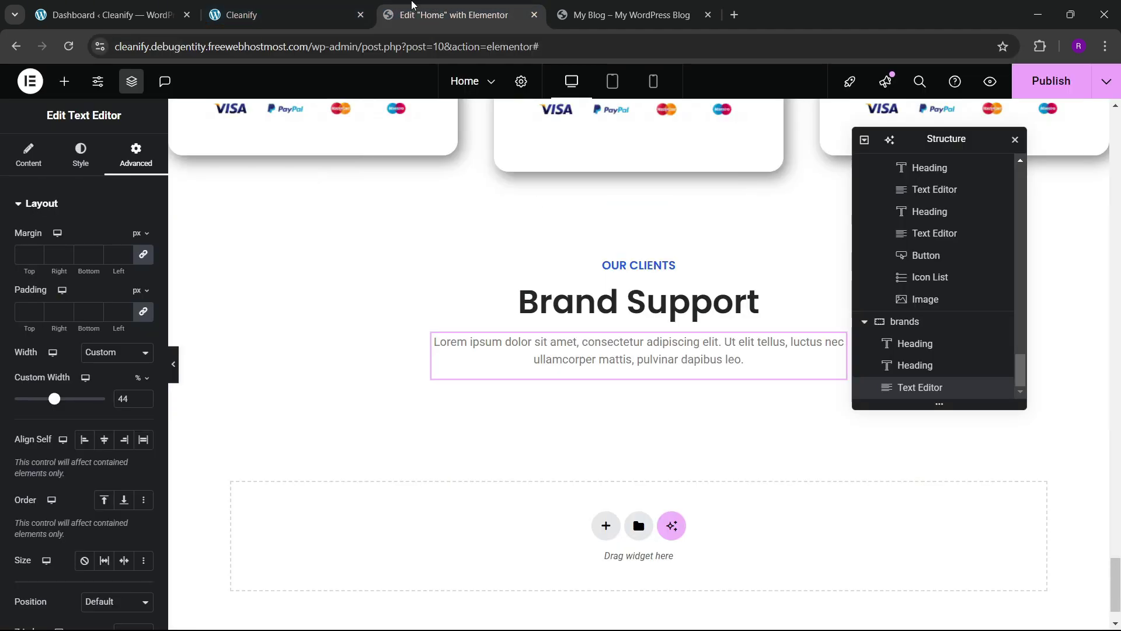
pyautogui.click(348, 6)
pyautogui.click(451, 7)
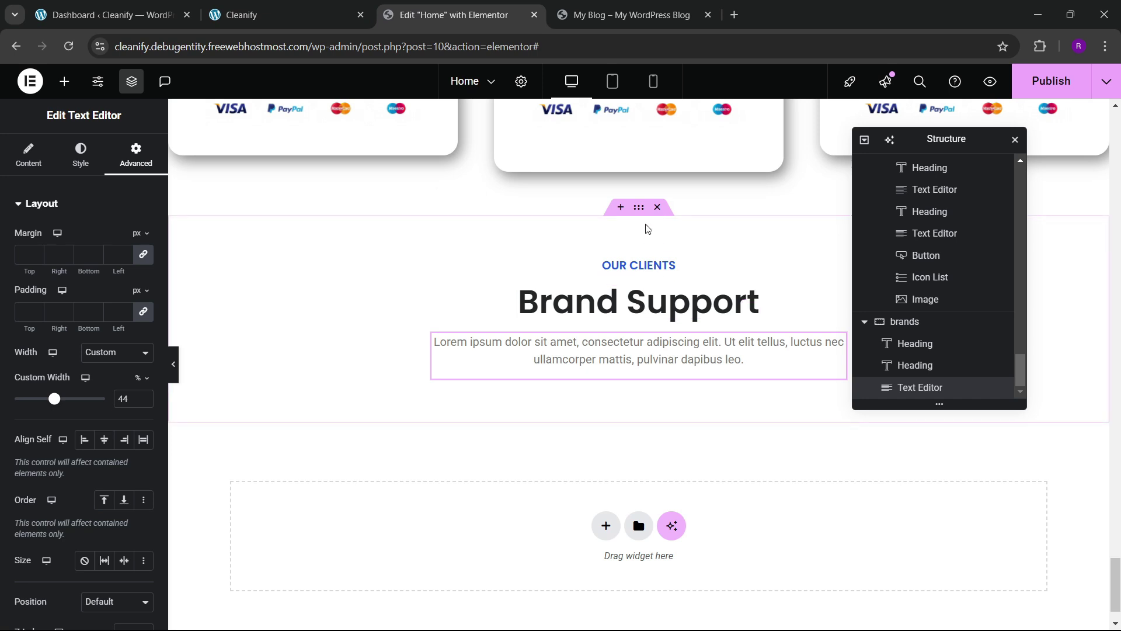
pyautogui.click(639, 208)
pyautogui.click(79, 154)
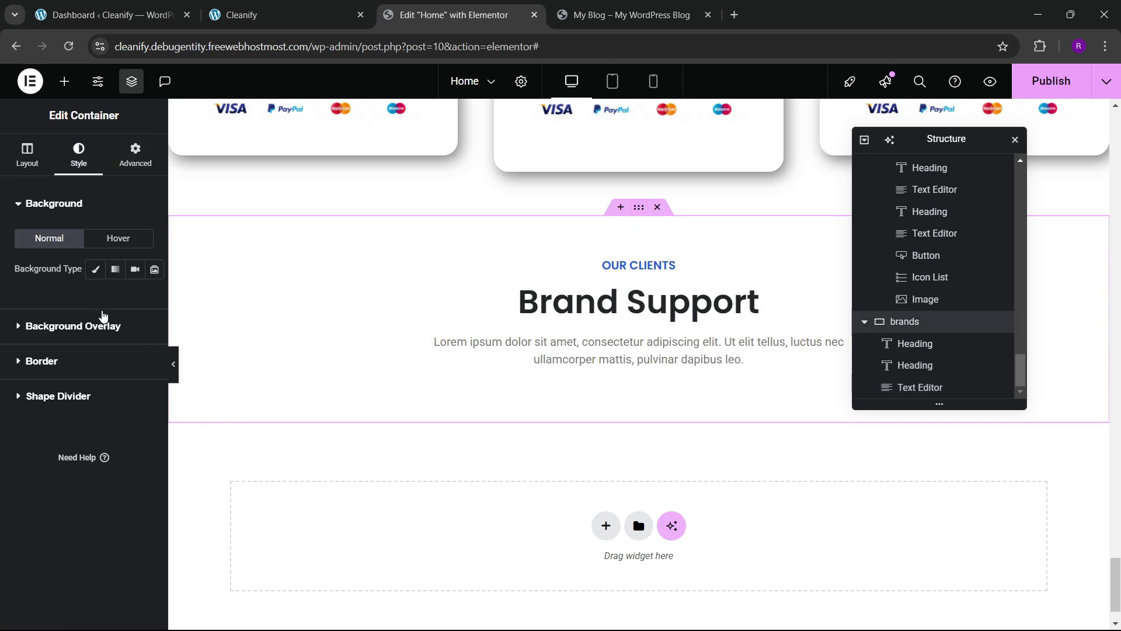
pyautogui.click(95, 269)
pyautogui.click(143, 300)
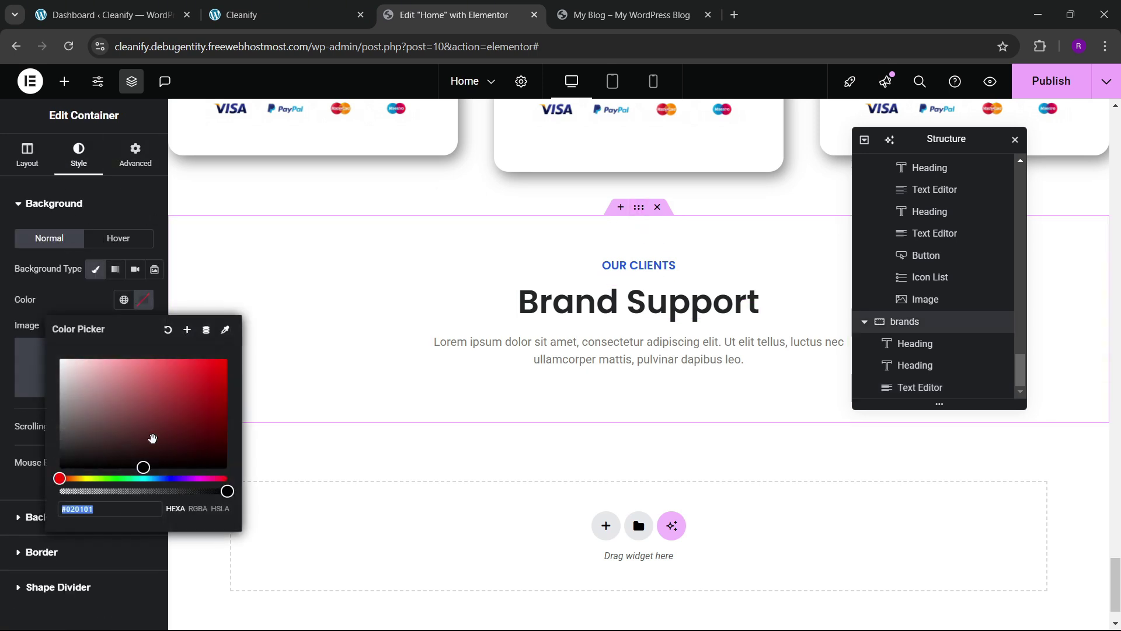
pyautogui.moveTo(146, 438); pyautogui.dragTo(15, 368)
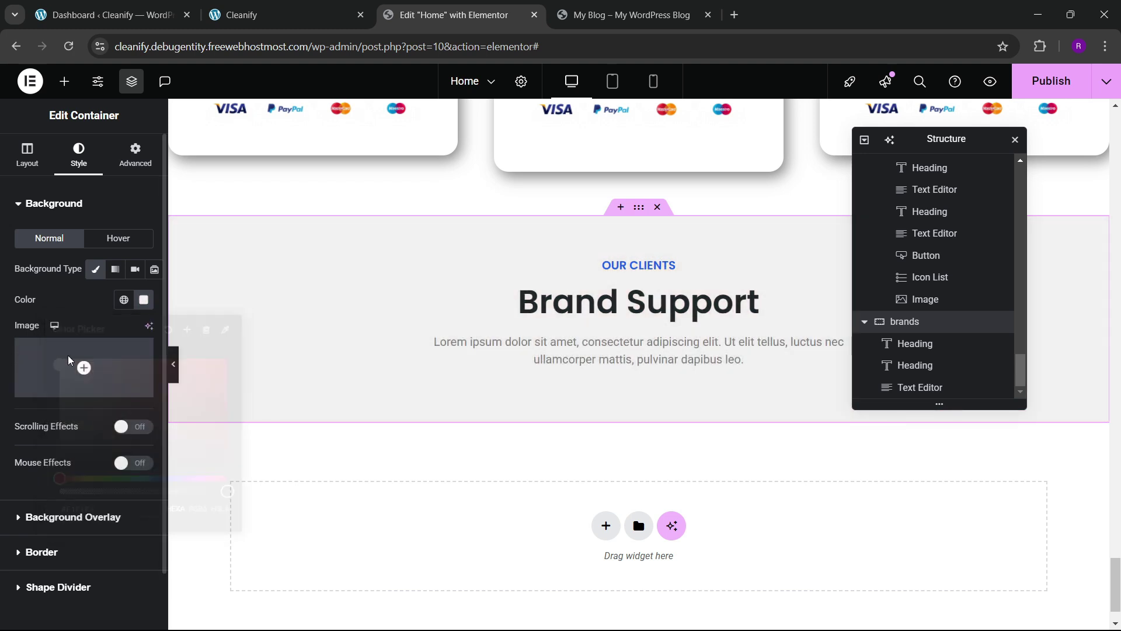
pyautogui.click(85, 292)
# - Find the Grid widget and add it below the paragraph in the brands container
pyautogui.click(63, 83)
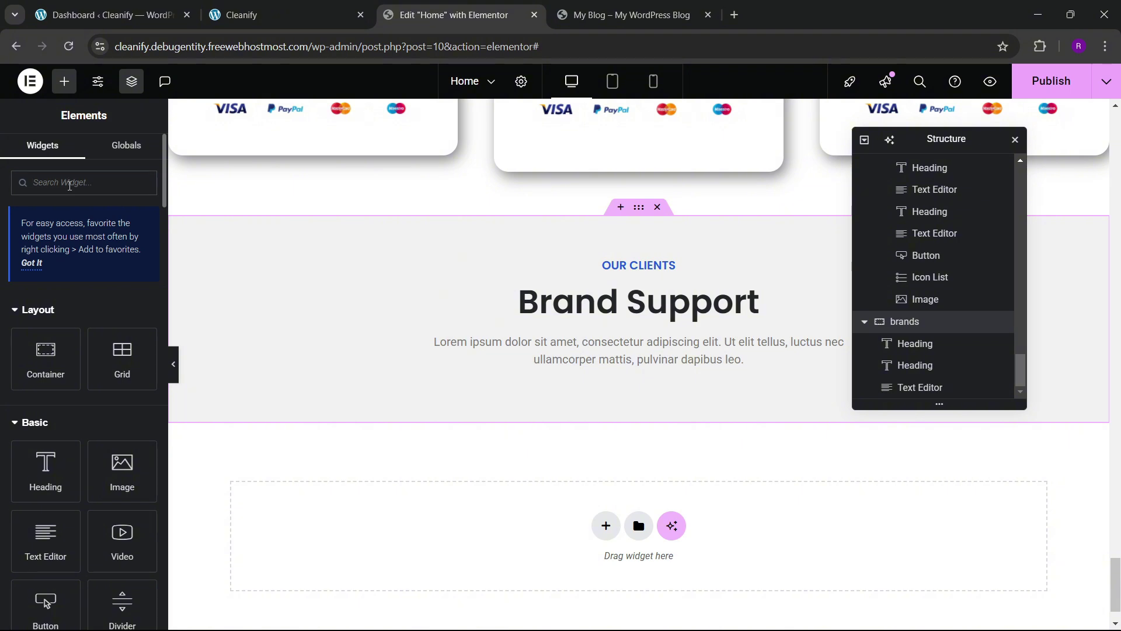
pyautogui.write('grid')
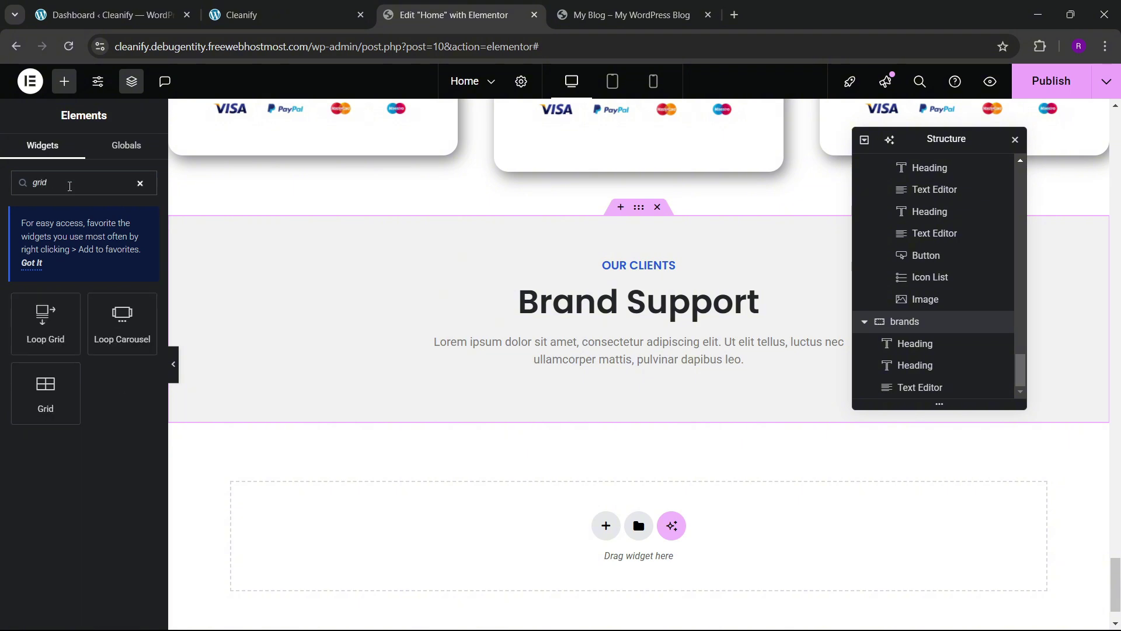
pyautogui.moveTo(29, 330)
pyautogui.mouseDown()
pyautogui.moveTo(369, 383)
pyautogui.moveTo(608, 372)
pyautogui.moveTo(43, 318)
pyautogui.mouseUp()
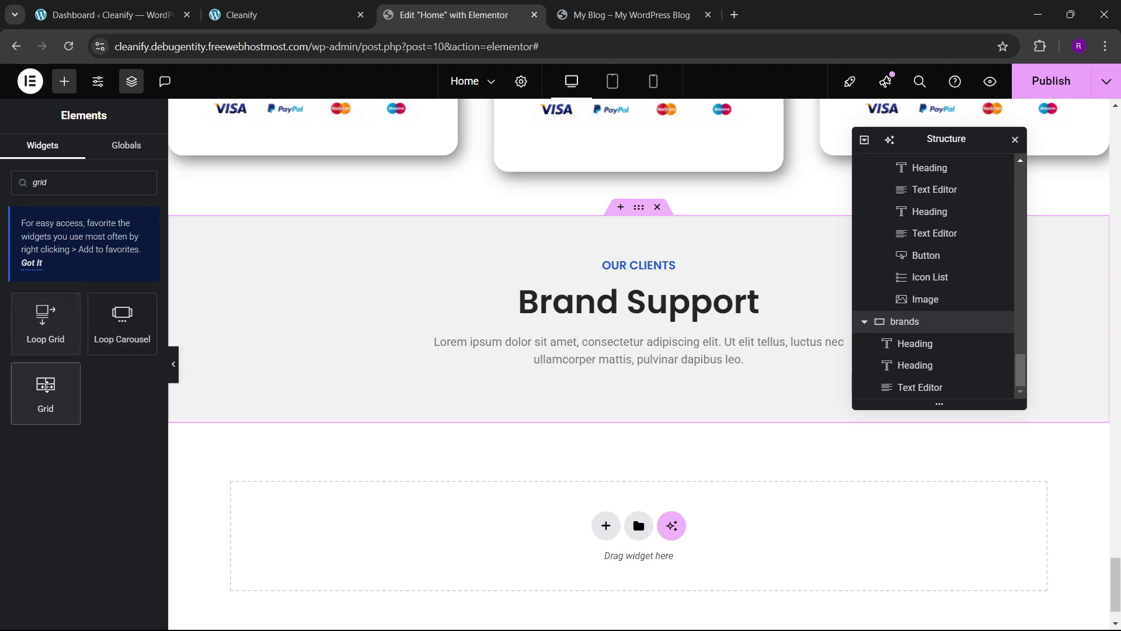
pyautogui.moveTo(42, 387); pyautogui.dragTo(608, 364)
# - Check the reference page's logo layout, then set the grid to 4 columns with 0 px padding on all sides
pyautogui.click(327, 14)
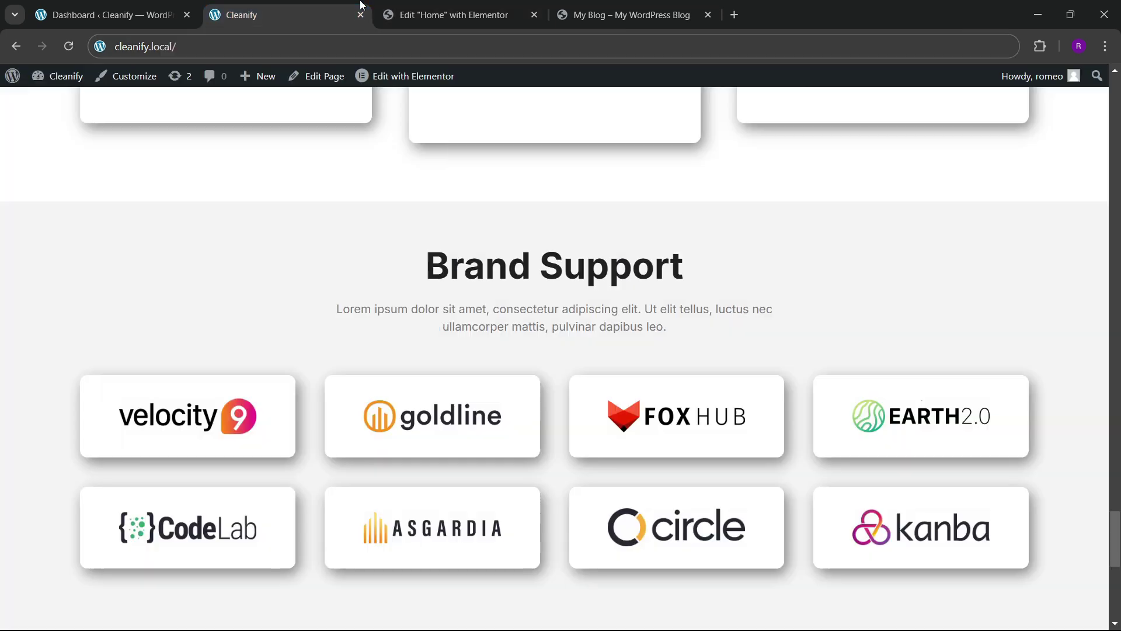
pyautogui.click(450, 14)
pyautogui.scroll(-5, 76, 403)
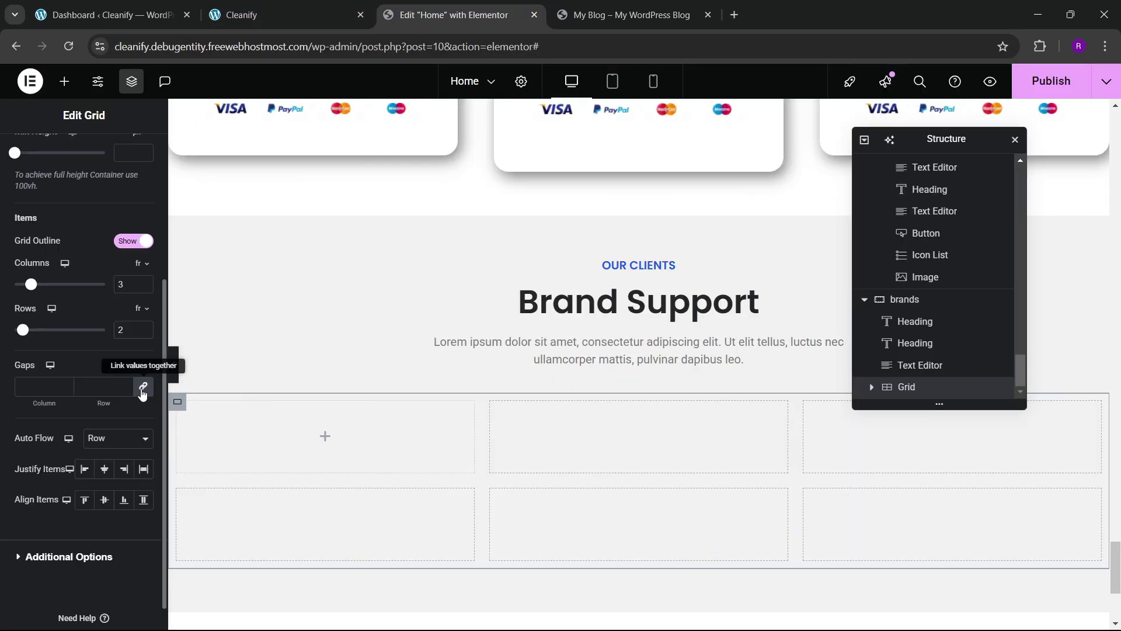
pyautogui.click(143, 282)
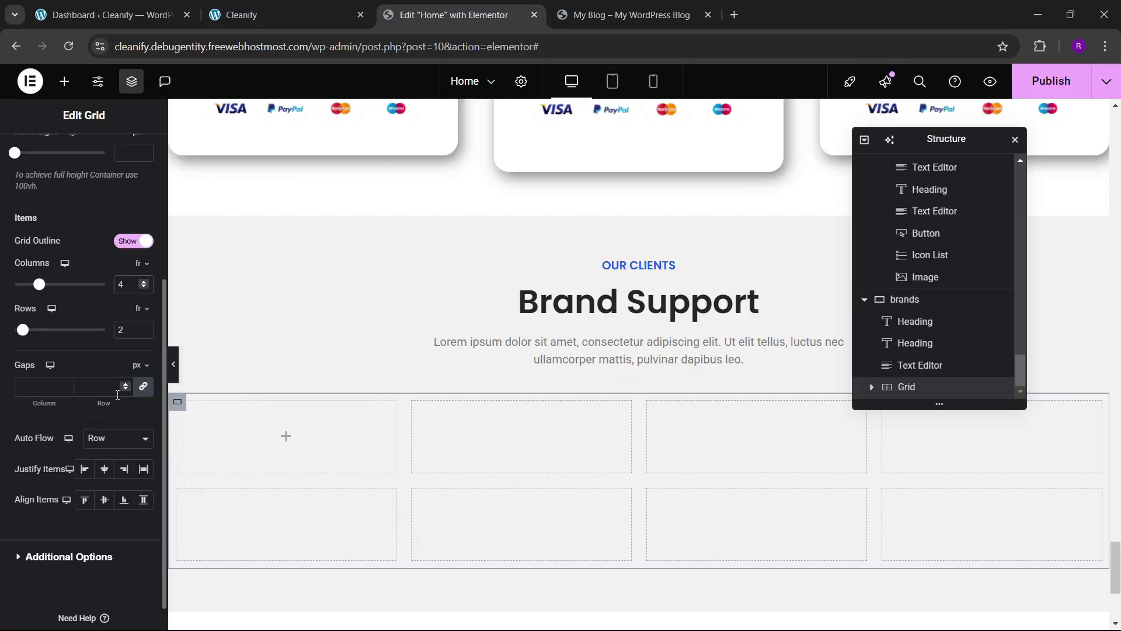
pyautogui.scroll(5, 112, 200)
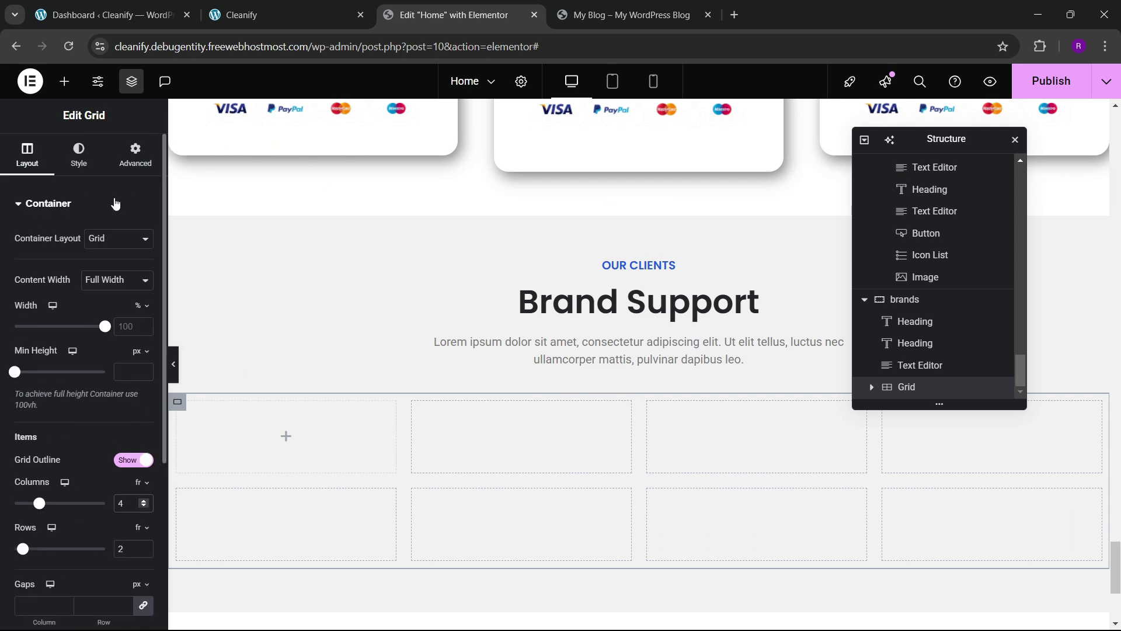
pyautogui.click(135, 155)
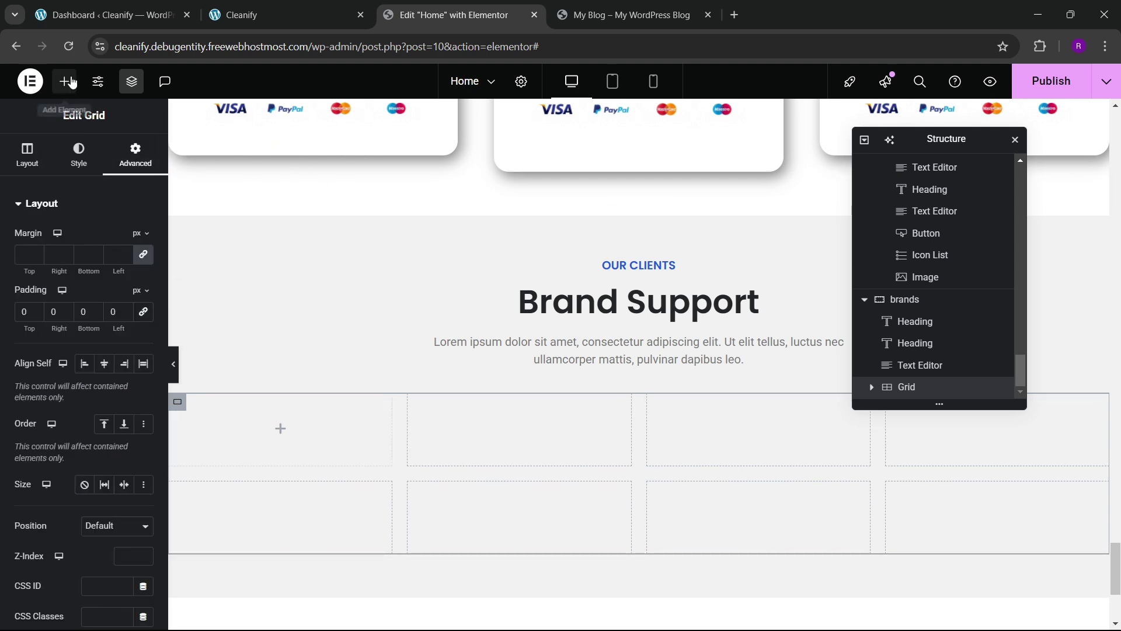
# - Add a container to the grid's first cell and set its padding to 0 px on all sides
pyautogui.click(64, 81)
pyautogui.moveTo(45, 358); pyautogui.dragTo(368, 400)
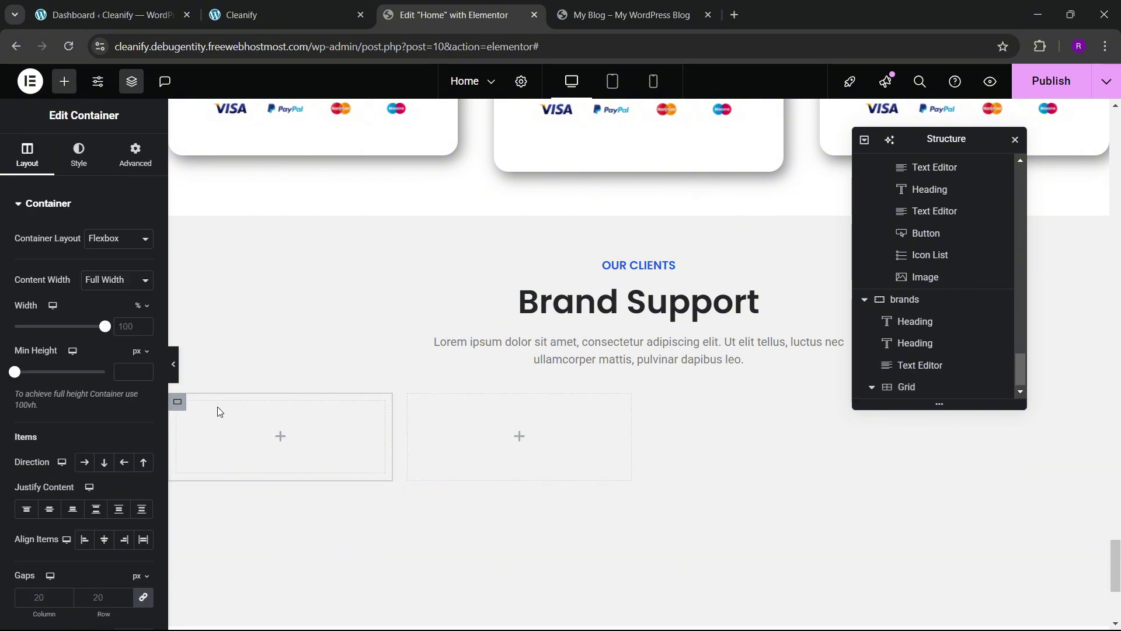
pyautogui.click(139, 156)
pyautogui.scroll(-5, 87, 386)
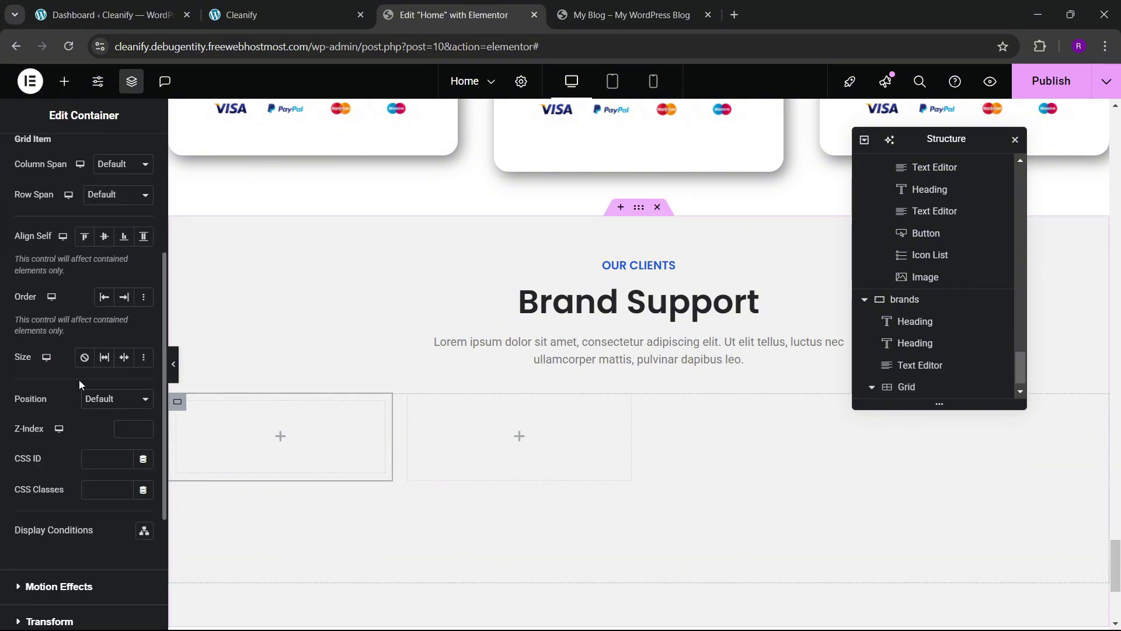
pyautogui.scroll(5, 81, 379)
pyautogui.click(145, 314)
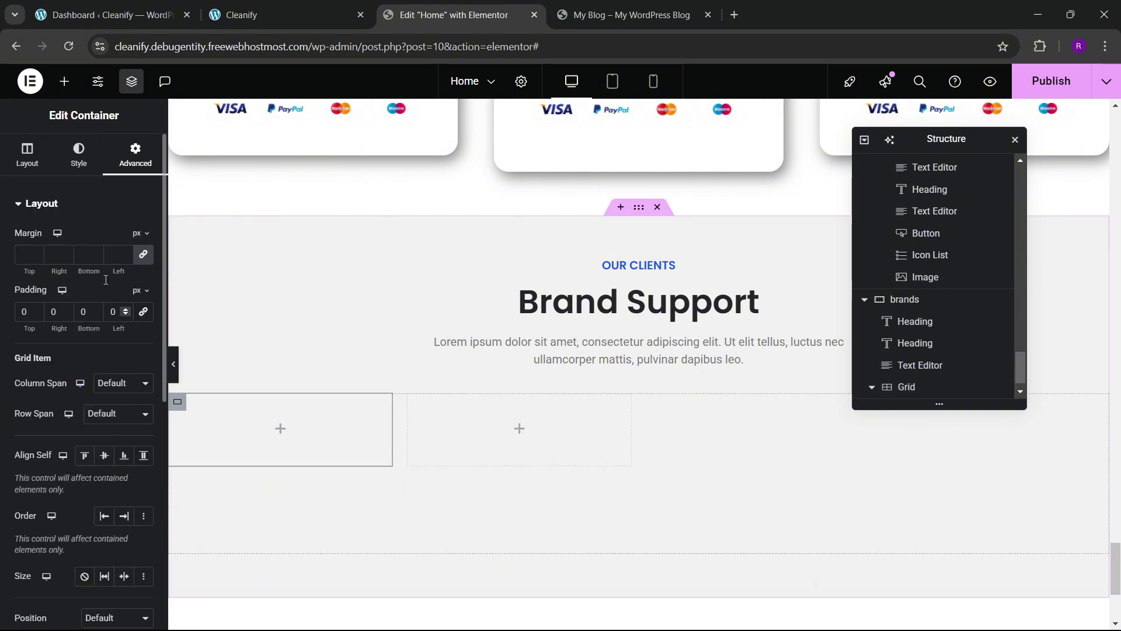
# - Check the reference page's logo cards and give the grid cell's container a classic white background (#FFFFFF)
pyautogui.click(251, 16)
pyautogui.click(450, 16)
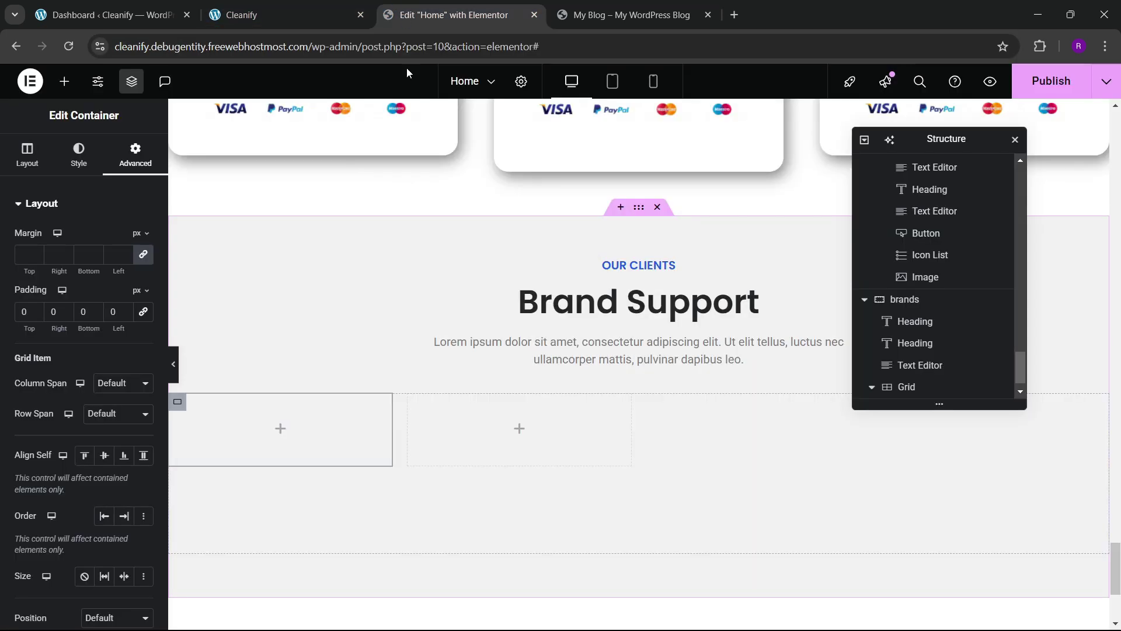
pyautogui.click(79, 154)
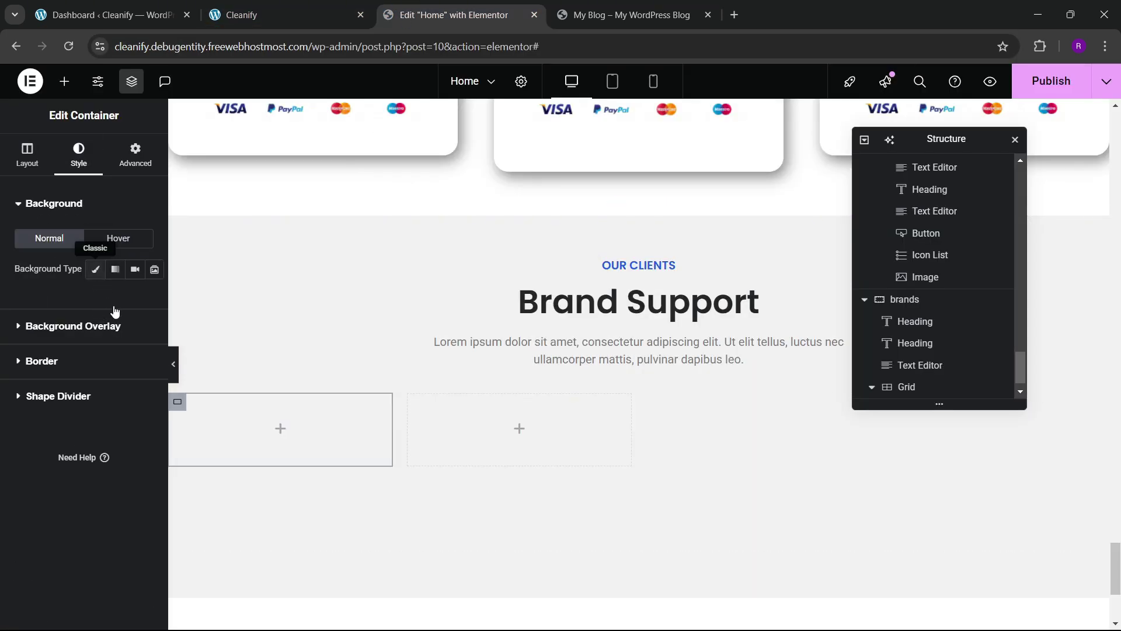
pyautogui.click(95, 269)
pyautogui.click(143, 300)
pyautogui.moveTo(128, 381); pyautogui.dragTo(56, 317)
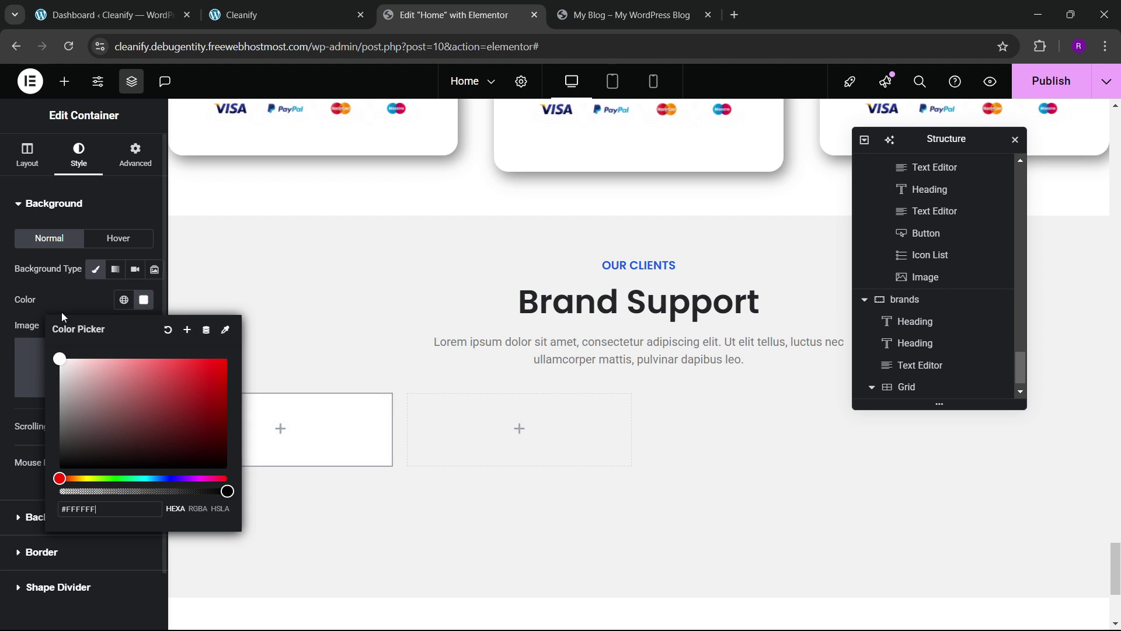
pyautogui.click(63, 317)
# - Set the white container's padding to 20 px on all sides
pyautogui.click(135, 155)
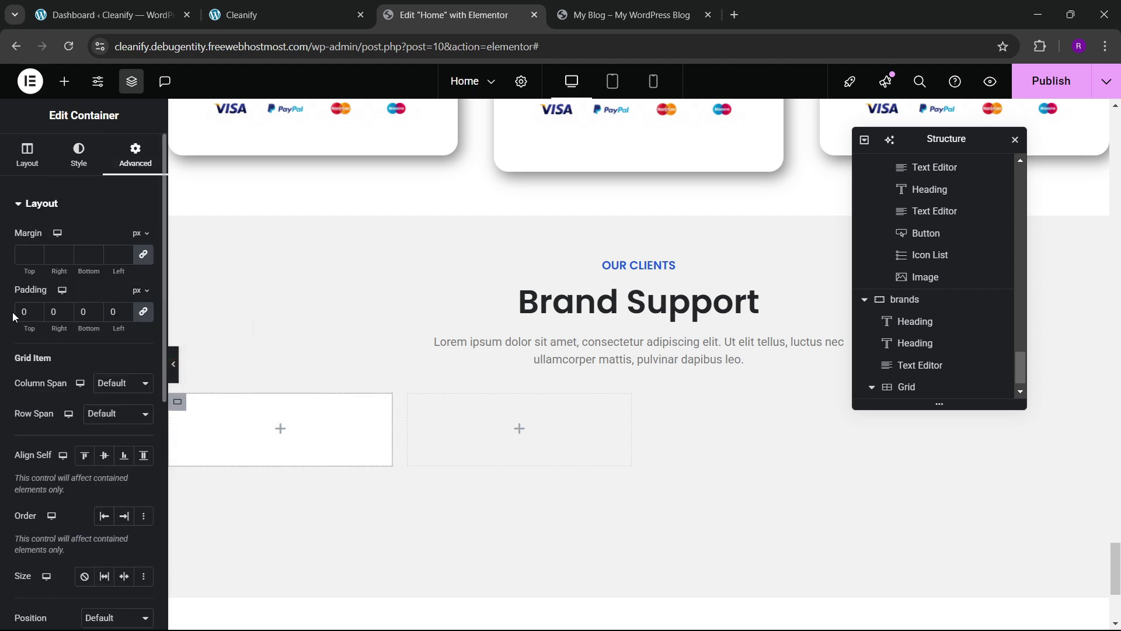
pyautogui.write('2')
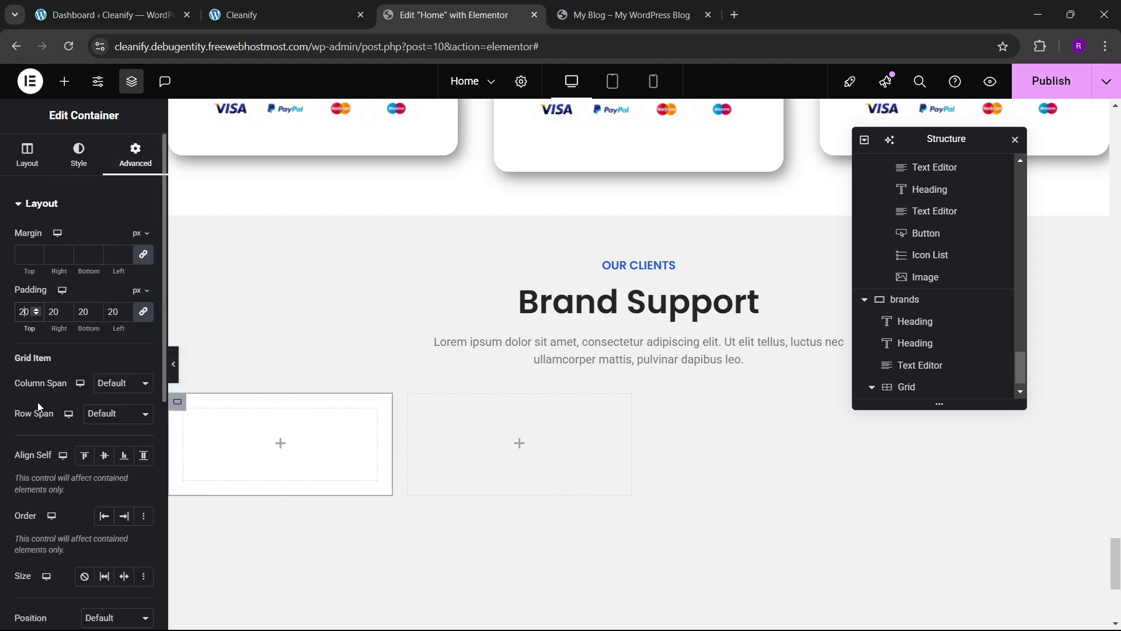
pyautogui.click(66, 191)
# - Add an Image widget inside the white container and choose logo1.png from the media library
pyautogui.click(65, 81)
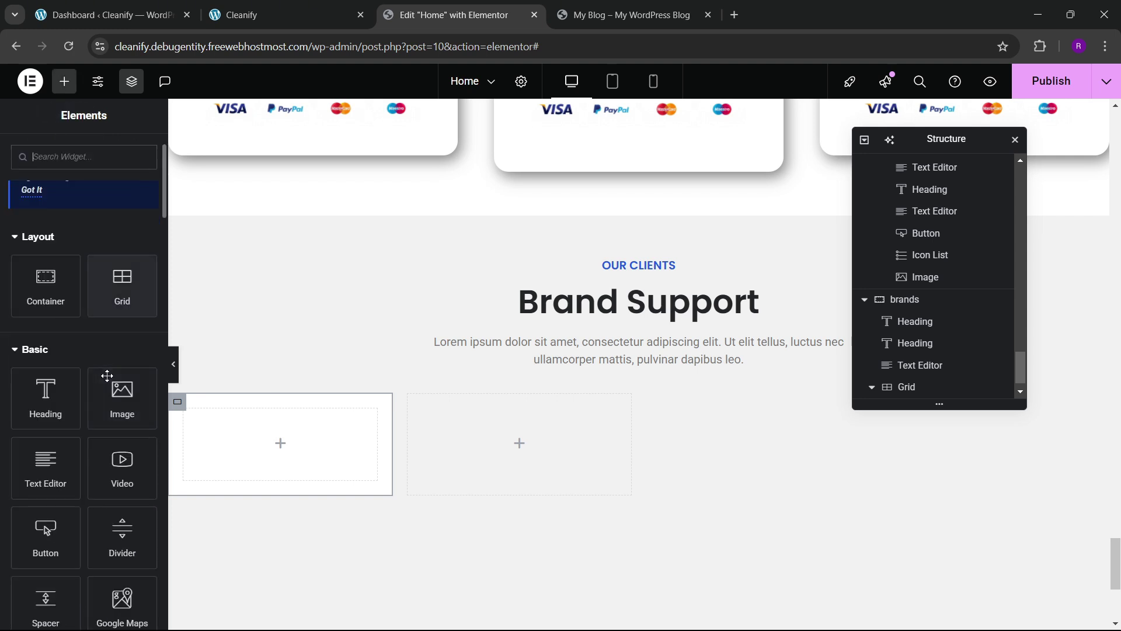
pyautogui.moveTo(119, 392); pyautogui.dragTo(280, 443)
pyautogui.click(86, 296)
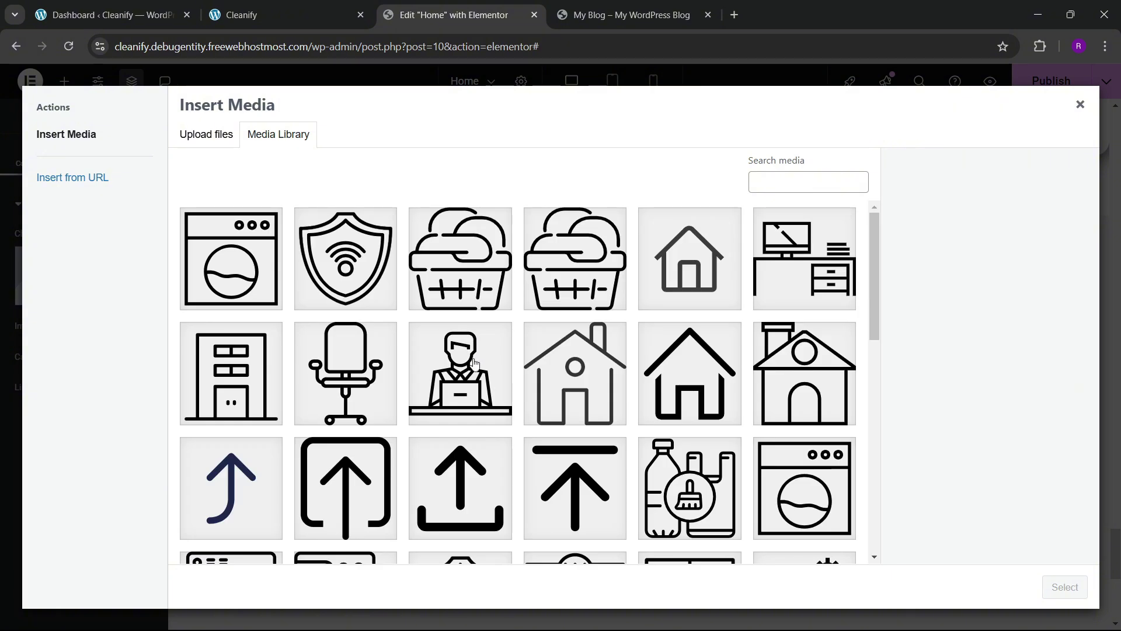
pyautogui.scroll(-10, 470, 374)
pyautogui.scroll(1, 561, 365)
pyautogui.click(560, 365)
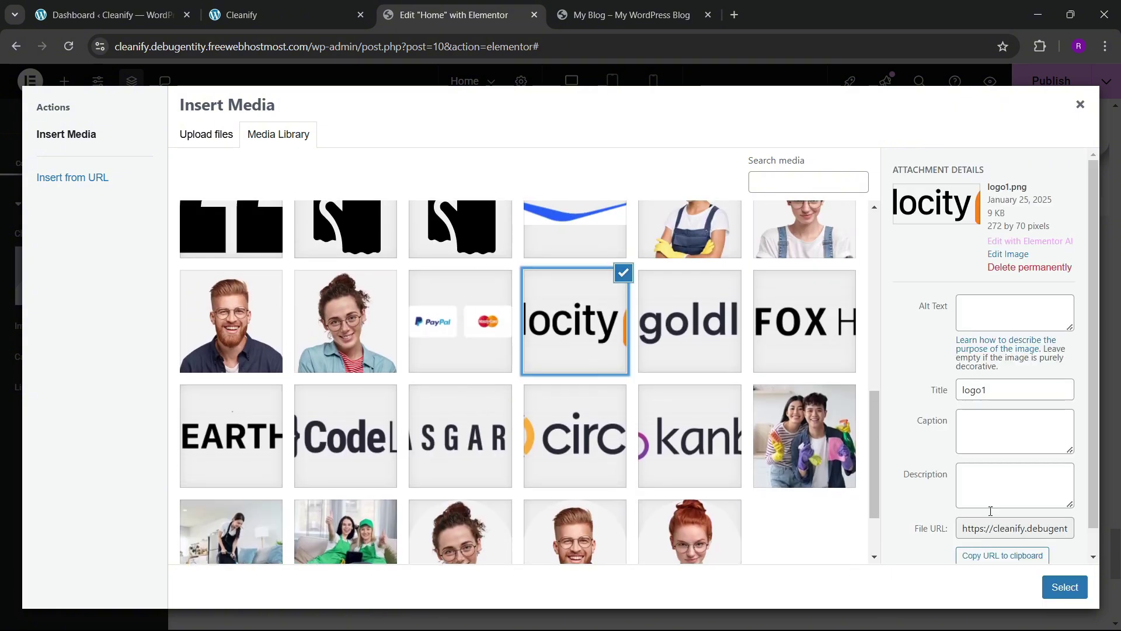
pyautogui.click(1065, 587)
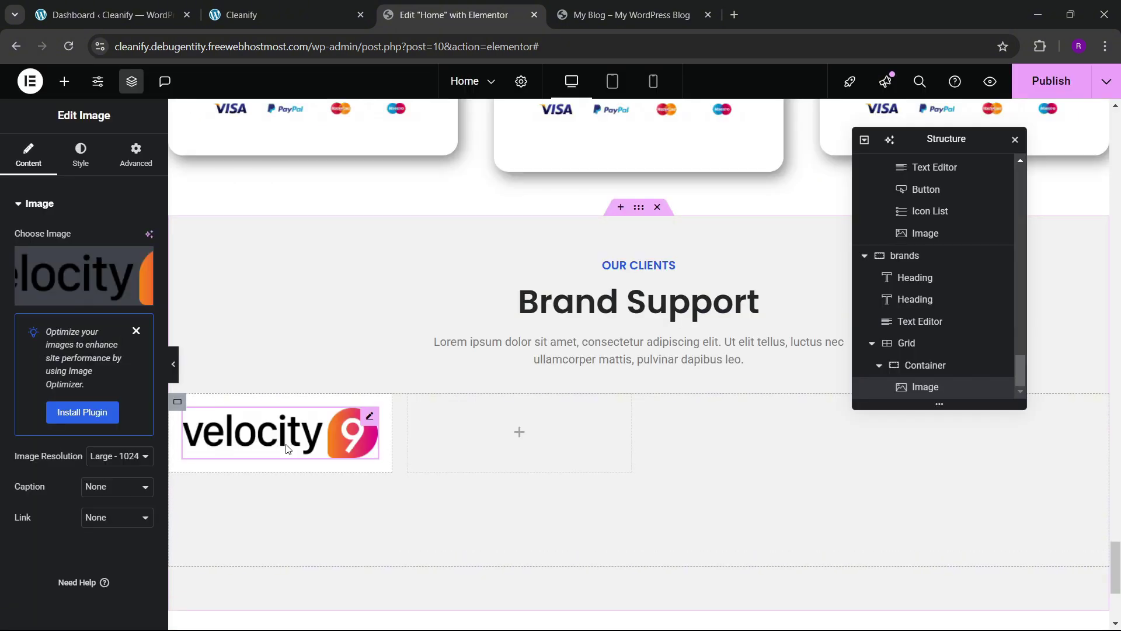
# - Try several widths for the velocity logo image and set its width to 65%
pyautogui.click(80, 156)
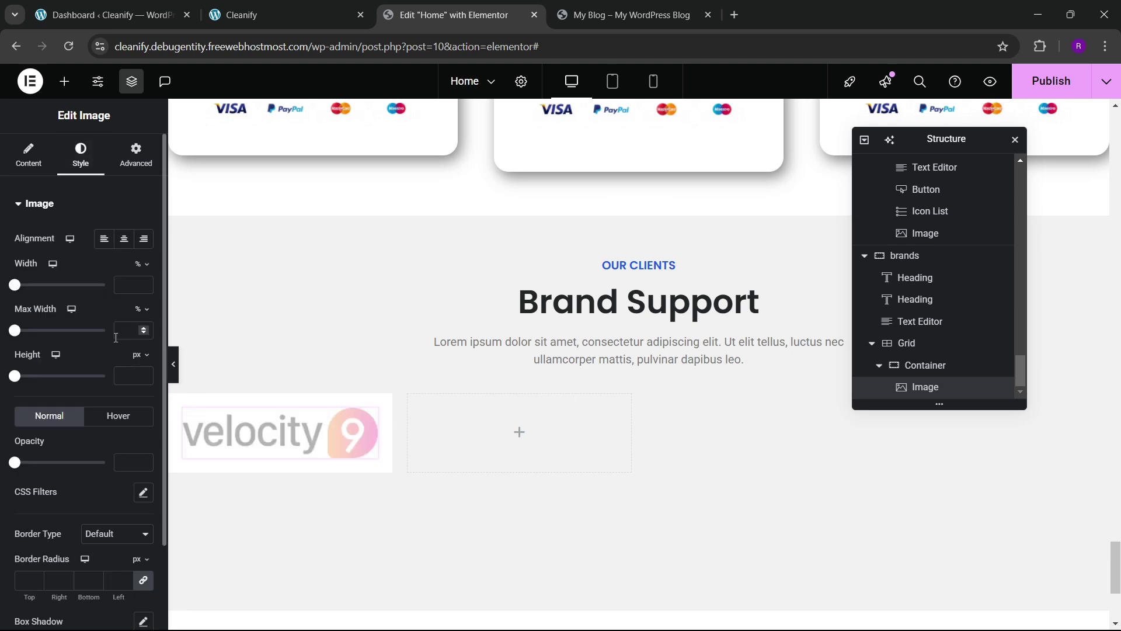
pyautogui.click(125, 284)
pyautogui.write('30')
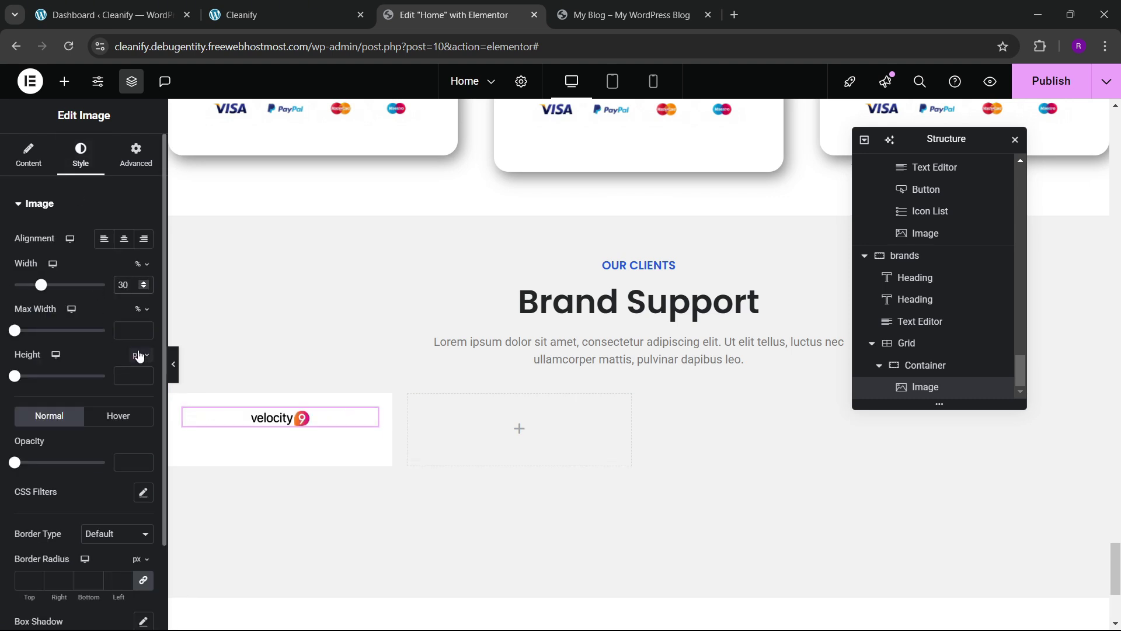
pyautogui.press('BackSpace')
pyautogui.press('BackSpace')
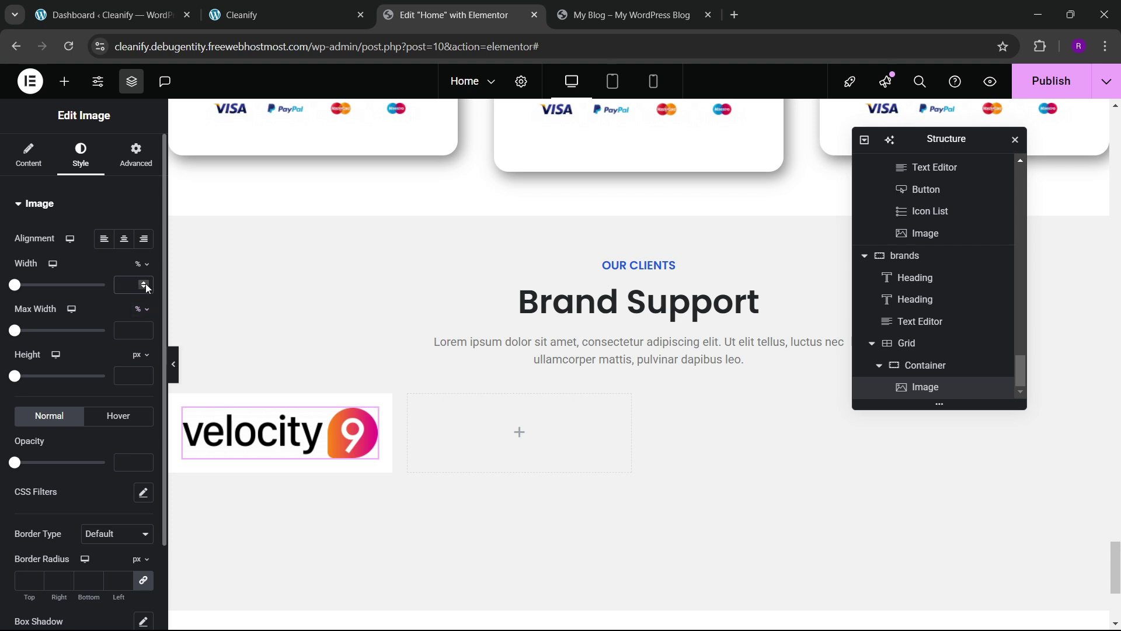
pyautogui.write('3')
pyautogui.moveTo(148, 289); pyautogui.dragTo(147, 288)
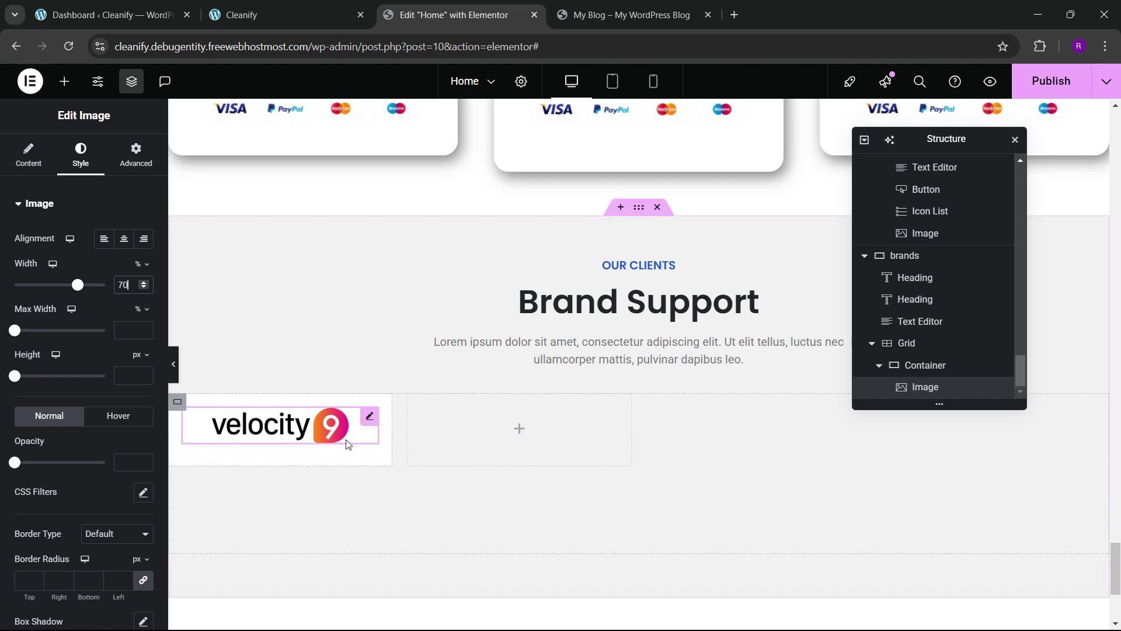
pyautogui.moveTo(145, 290); pyautogui.dragTo(143, 287)
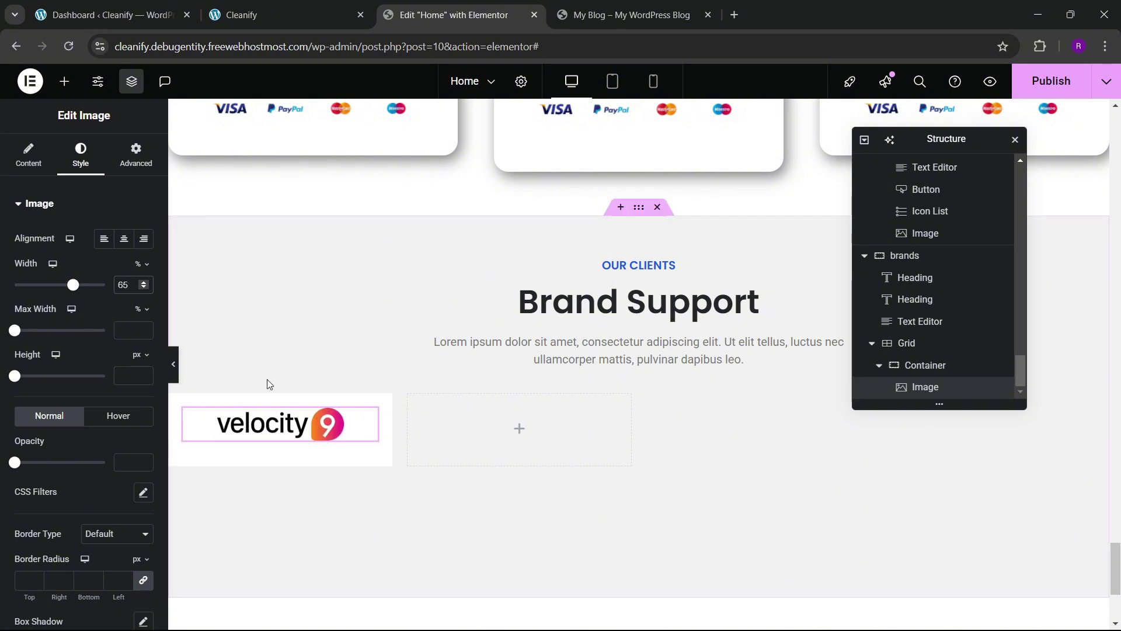
# - Set the logo's container to column direction with its items centred vertically and horizontally
pyautogui.click(929, 368)
pyautogui.click(26, 154)
pyautogui.scroll(-2, 70, 333)
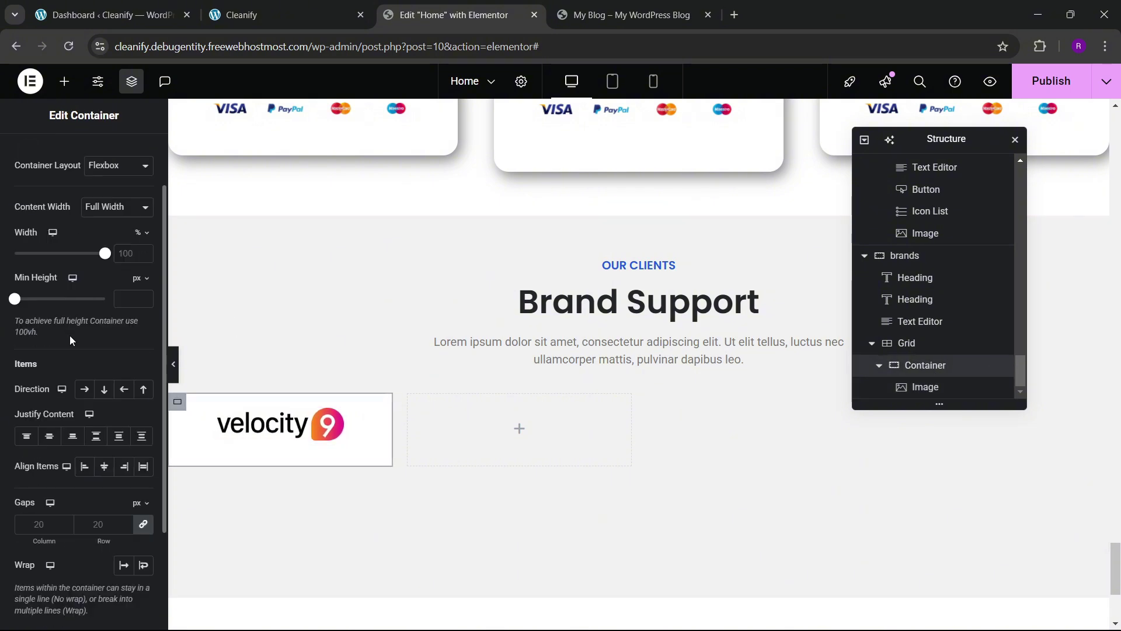
pyautogui.click(47, 441)
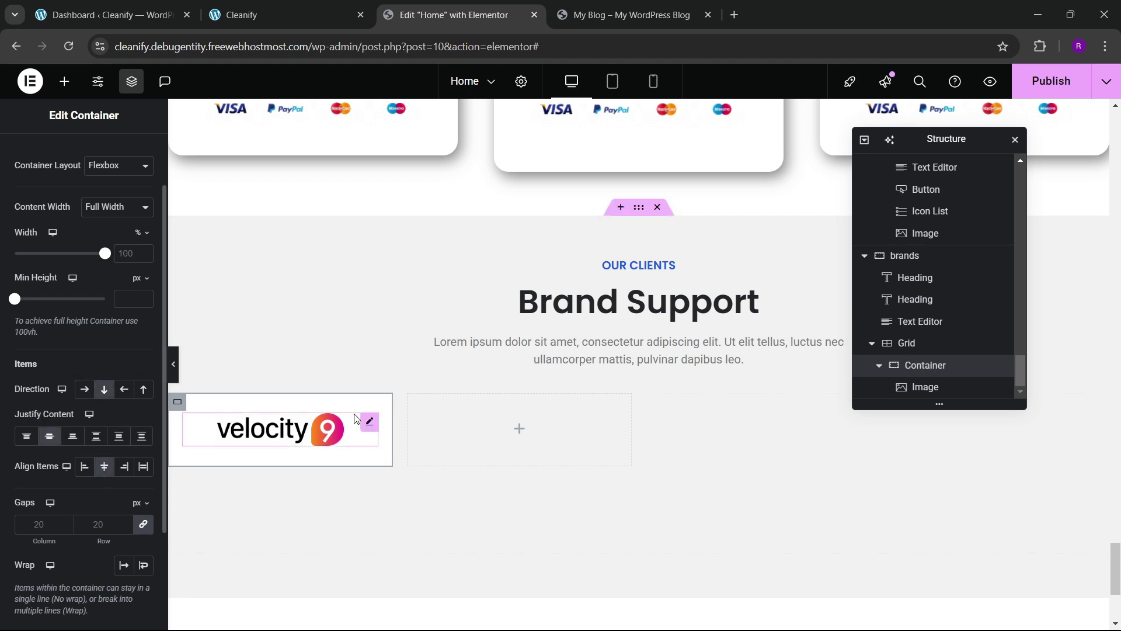
# - Select the velocity logo image and compare its look with the logo cards on the reference Cleanify page
pyautogui.click(301, 450)
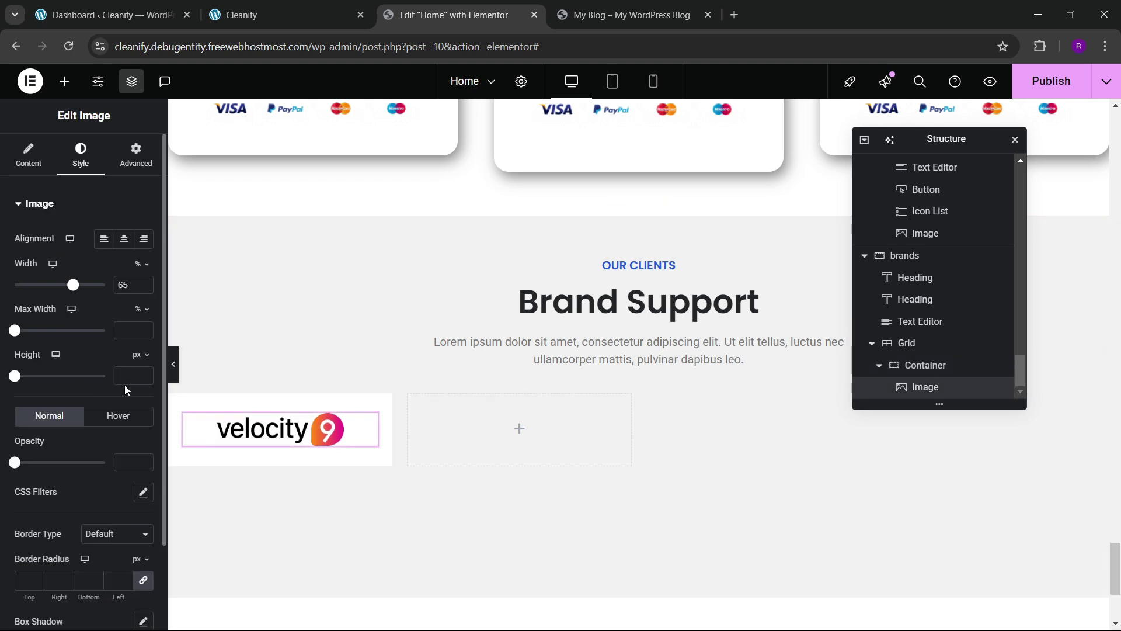
pyautogui.click(307, 20)
pyautogui.click(411, 15)
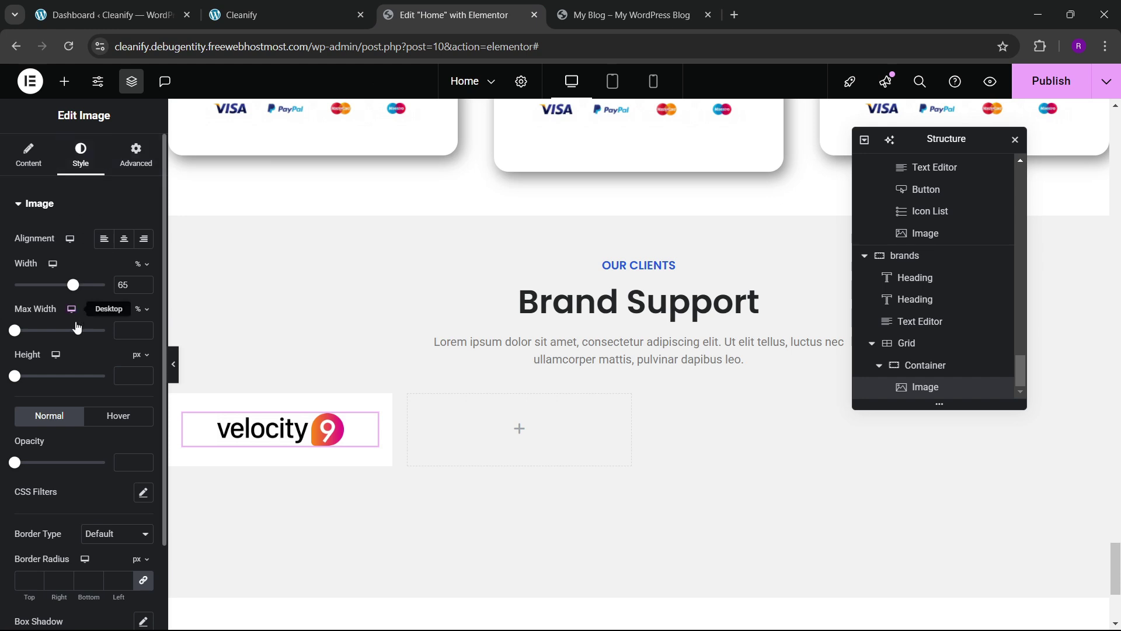
# - Give the white logo container a 10 px border radius and a box shadow with horizontal 5, vertical 7 and blur 20
pyautogui.scroll(-2, 70, 341)
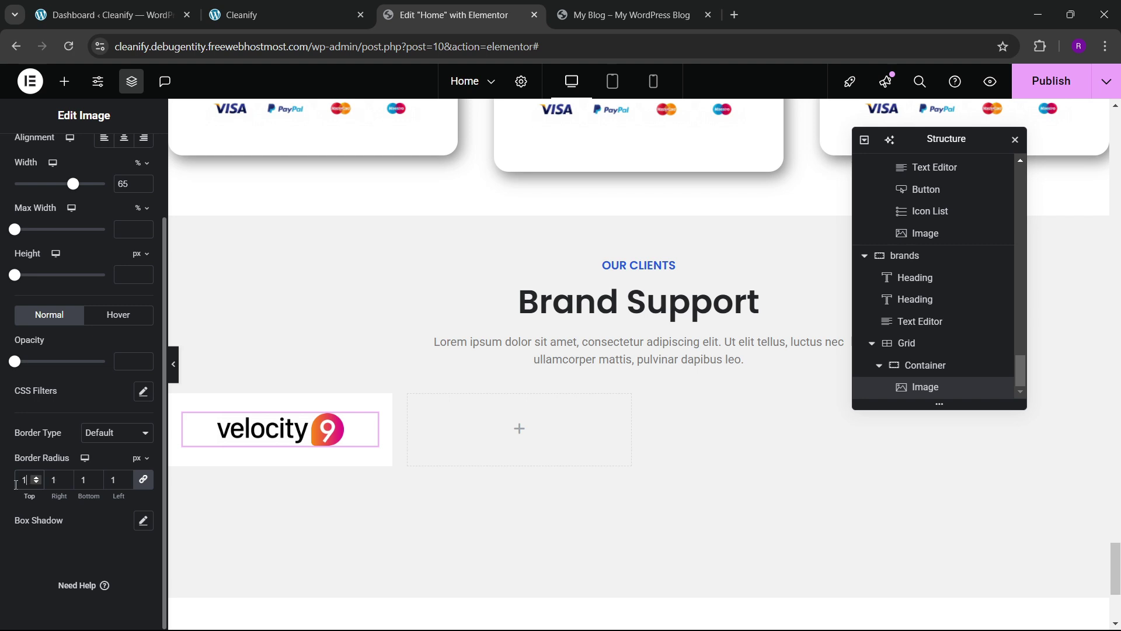
pyautogui.click(903, 366)
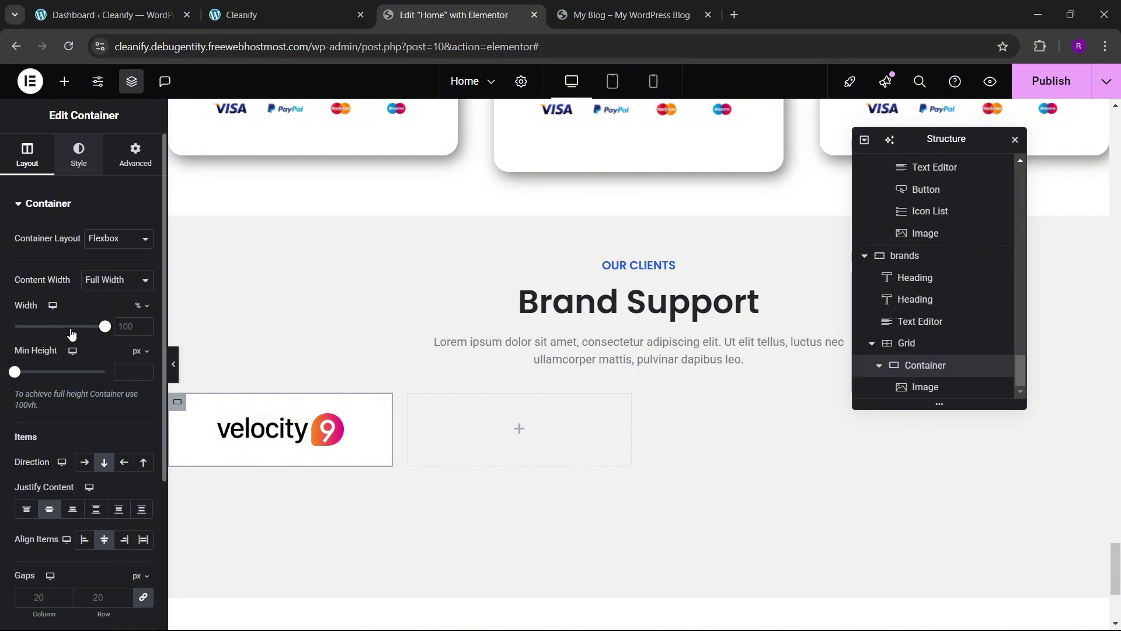
pyautogui.click(47, 489)
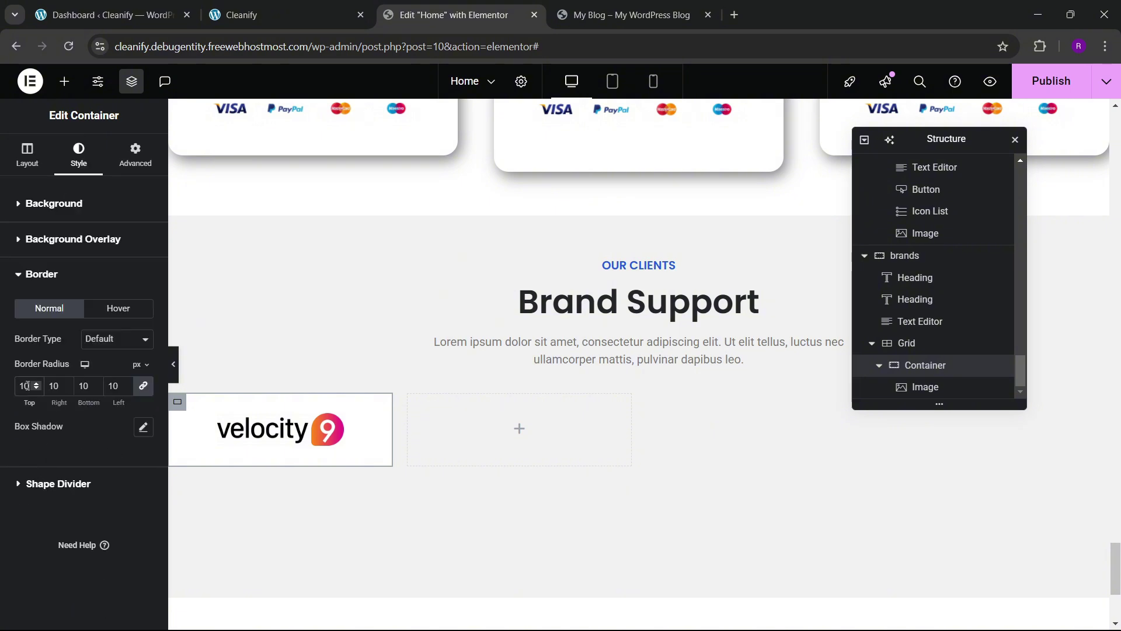
pyautogui.click(145, 428)
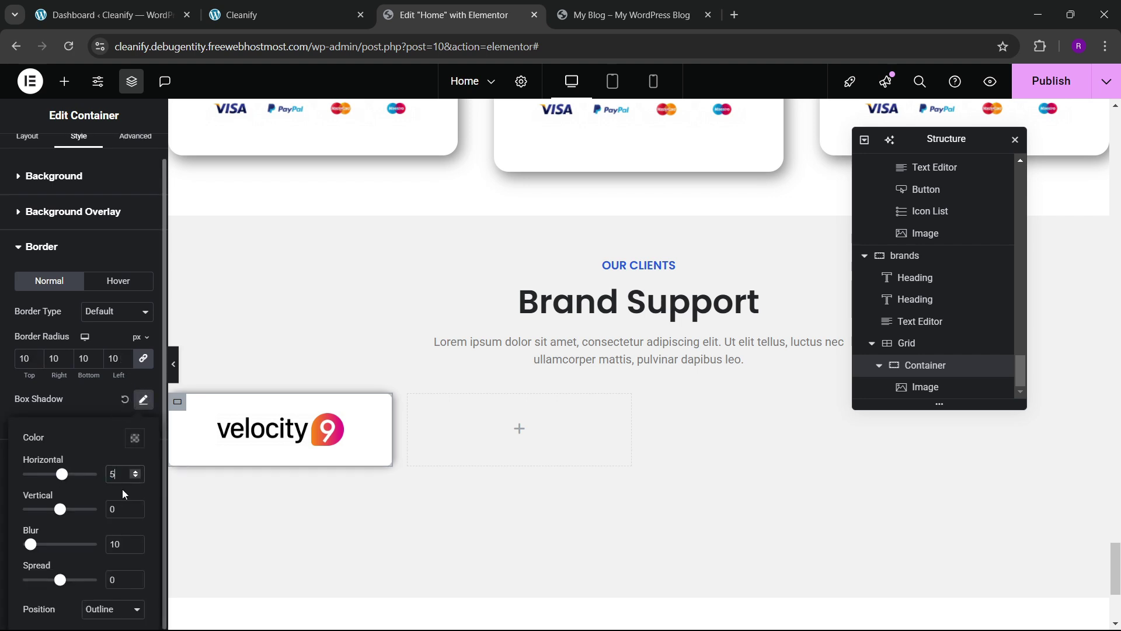
pyautogui.write('7')
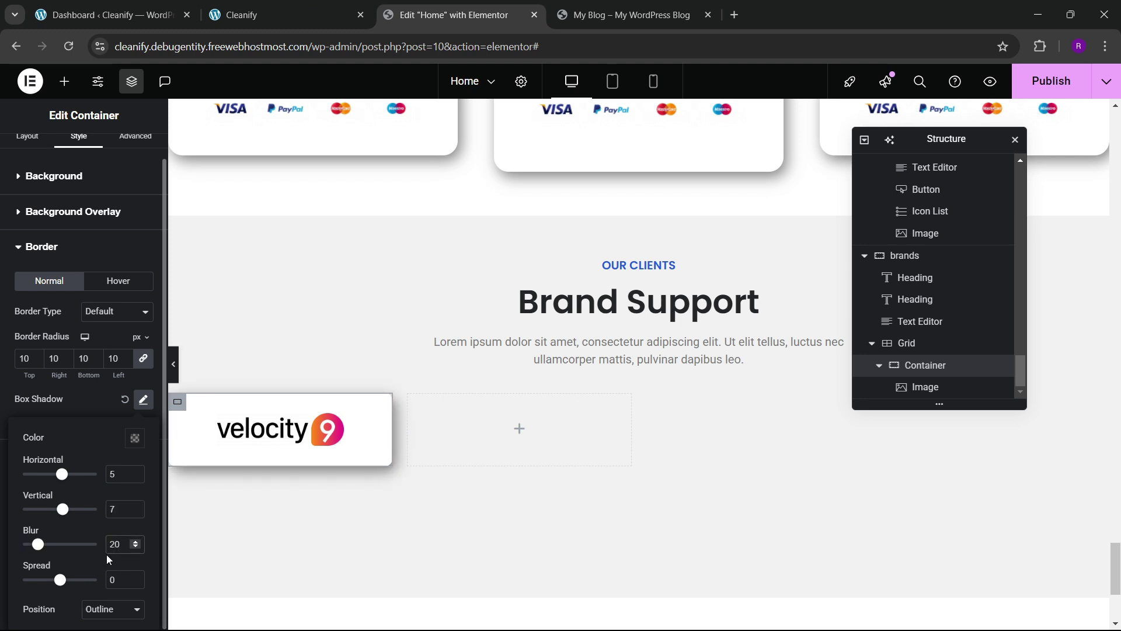
# - Duplicate the styled logo container until the grid's first row holds four velocity cards
pyautogui.click(879, 365)
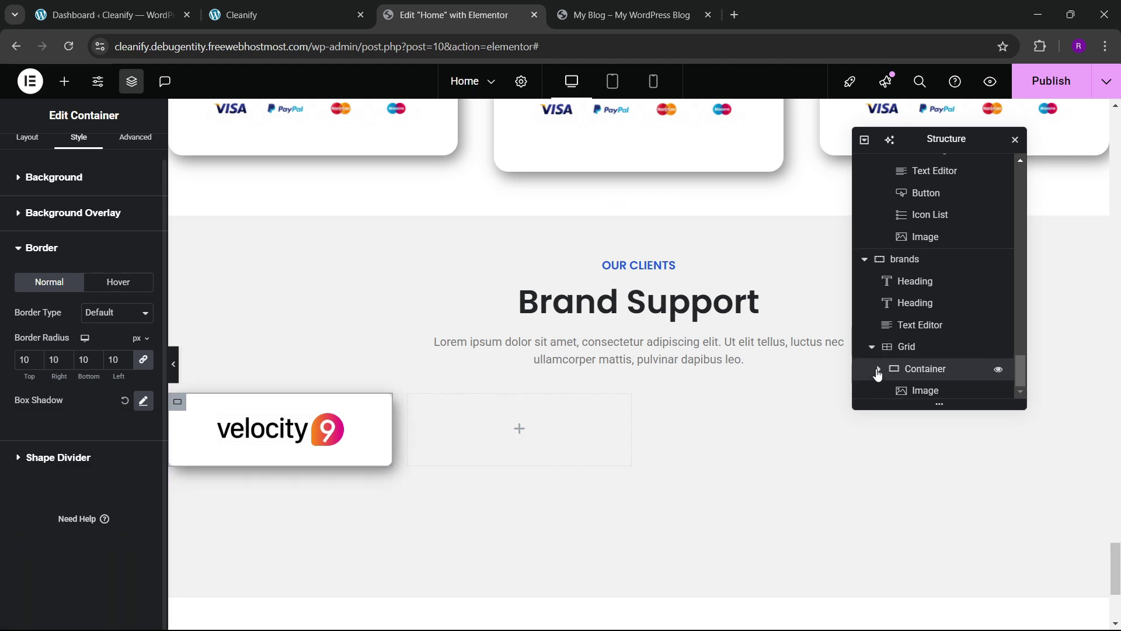
pyautogui.click(26, 147)
pyautogui.scroll(-3, 105, 424)
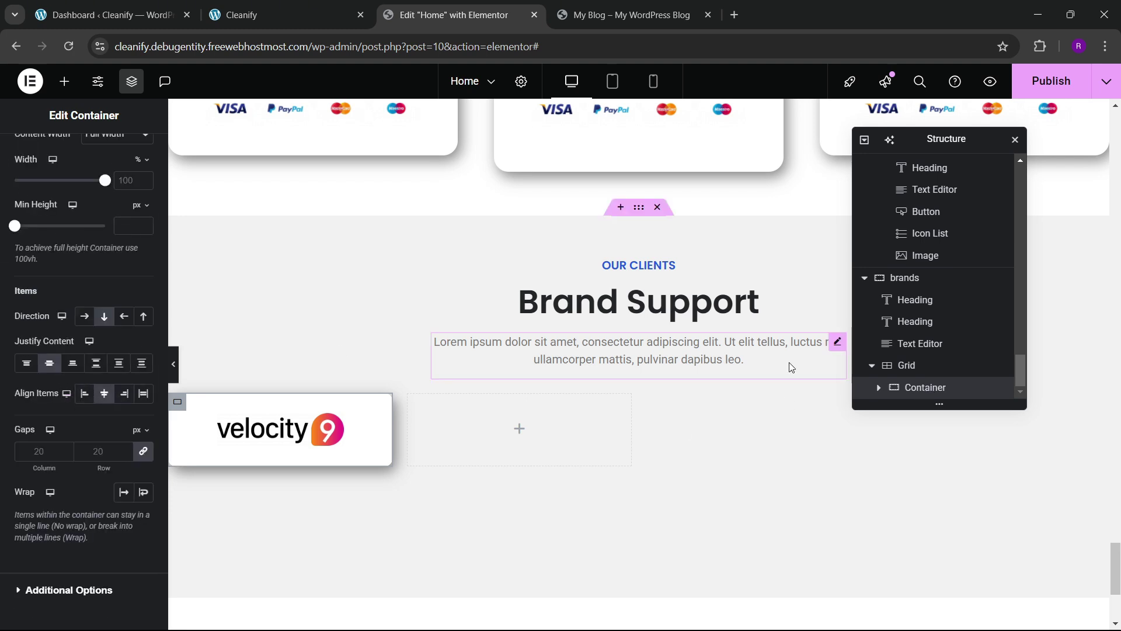
pyautogui.rightClick(932, 396)
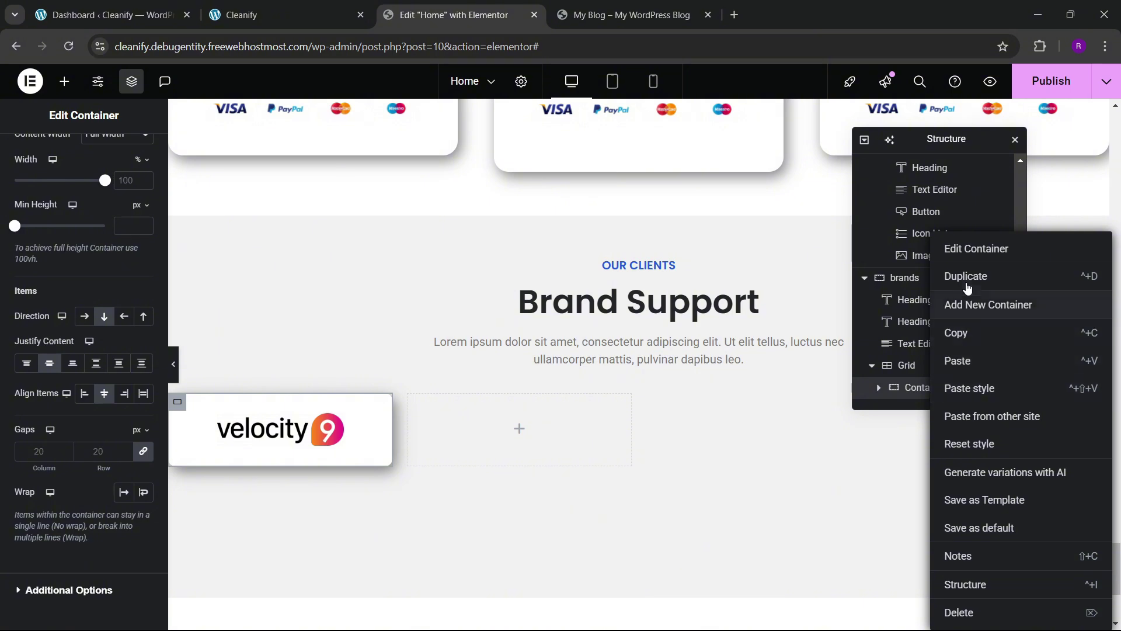
pyautogui.click(965, 367)
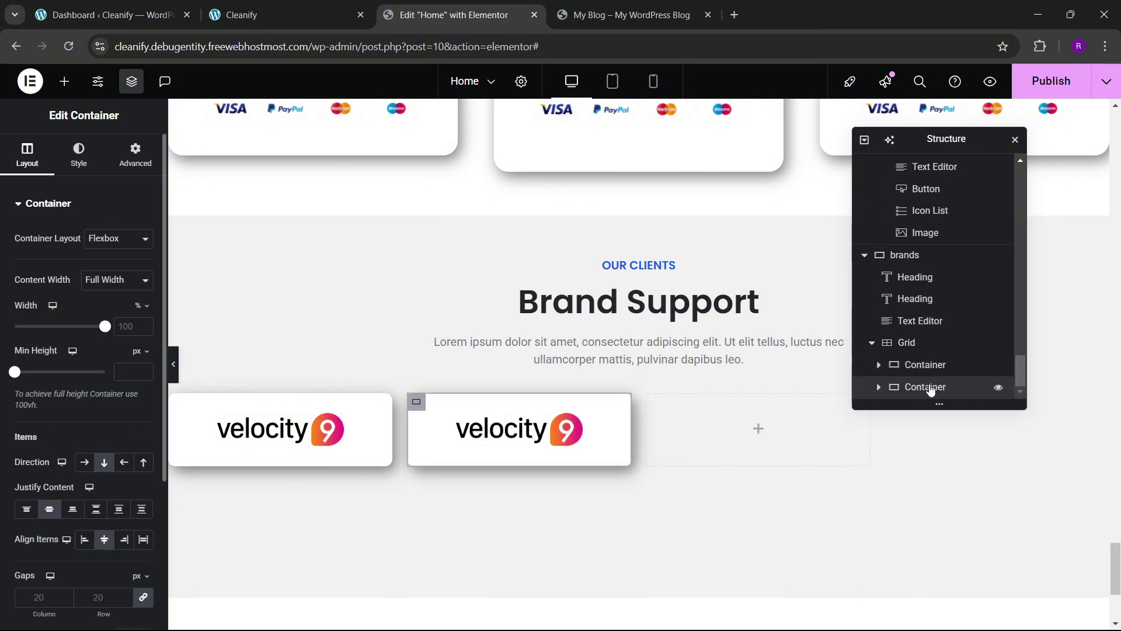
pyautogui.rightClick(930, 386)
pyautogui.click(956, 361)
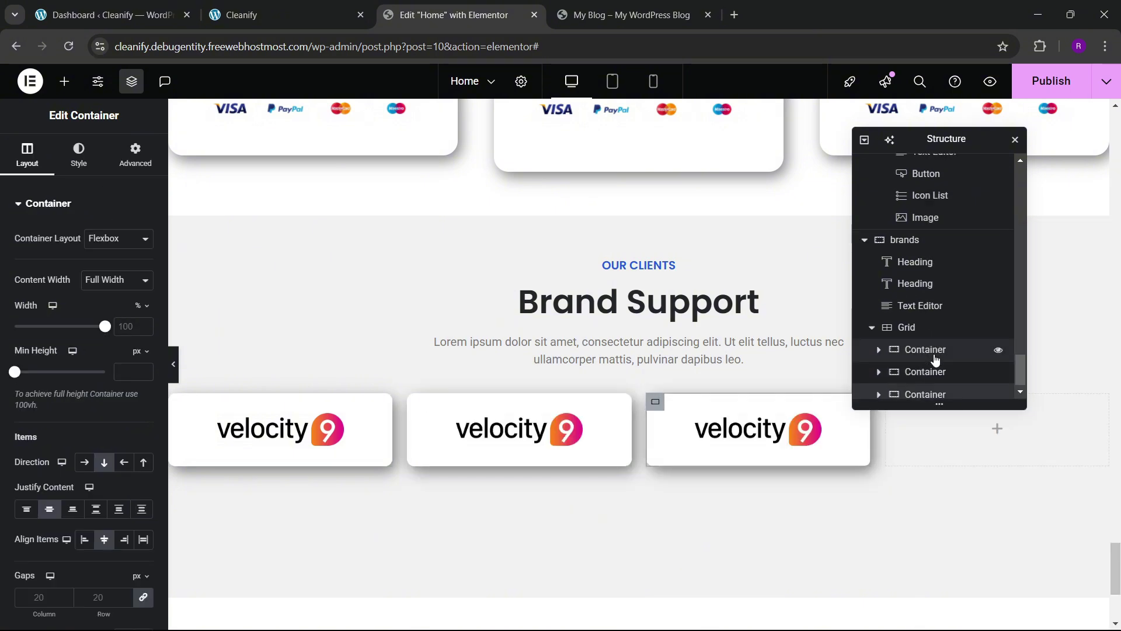
pyautogui.rightClick(929, 393)
pyautogui.click(961, 277)
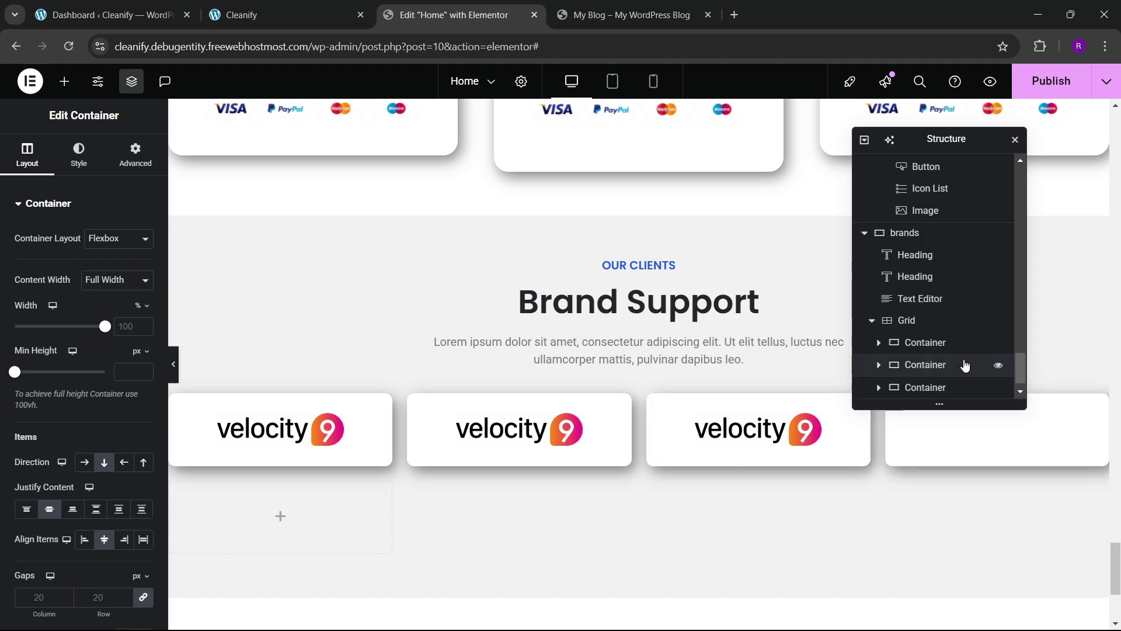
# - Duplicate the logo container four more times to fill the grid's second row
pyautogui.scroll(-1, 965, 365)
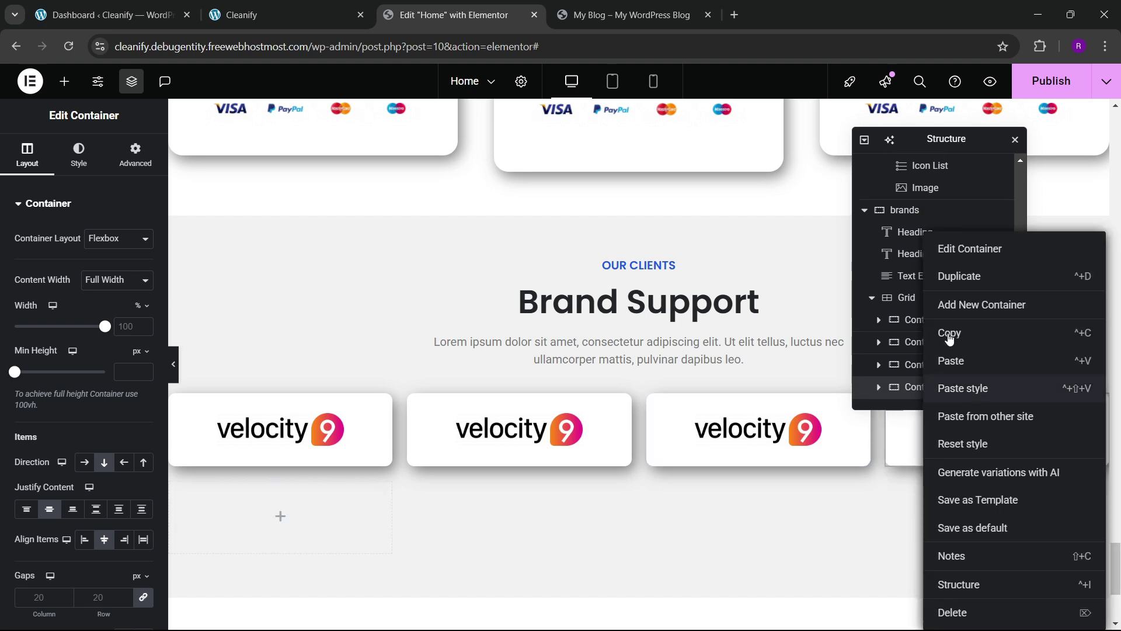
pyautogui.rightClick(935, 387)
pyautogui.click(950, 284)
pyautogui.scroll(-1, 928, 389)
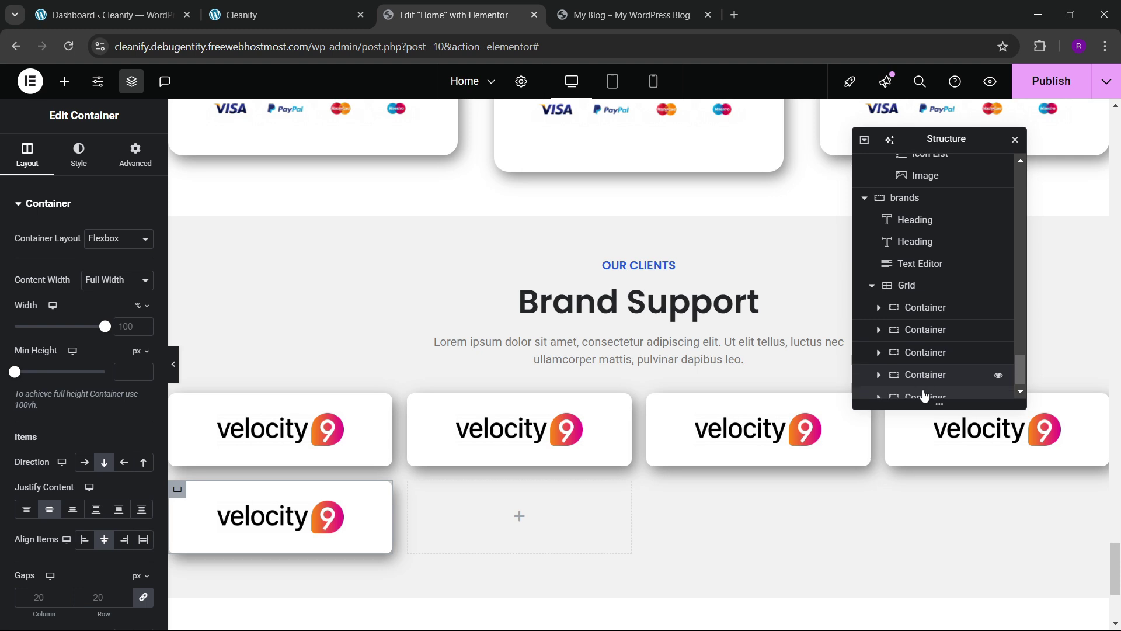
pyautogui.rightClick(924, 391)
pyautogui.click(952, 284)
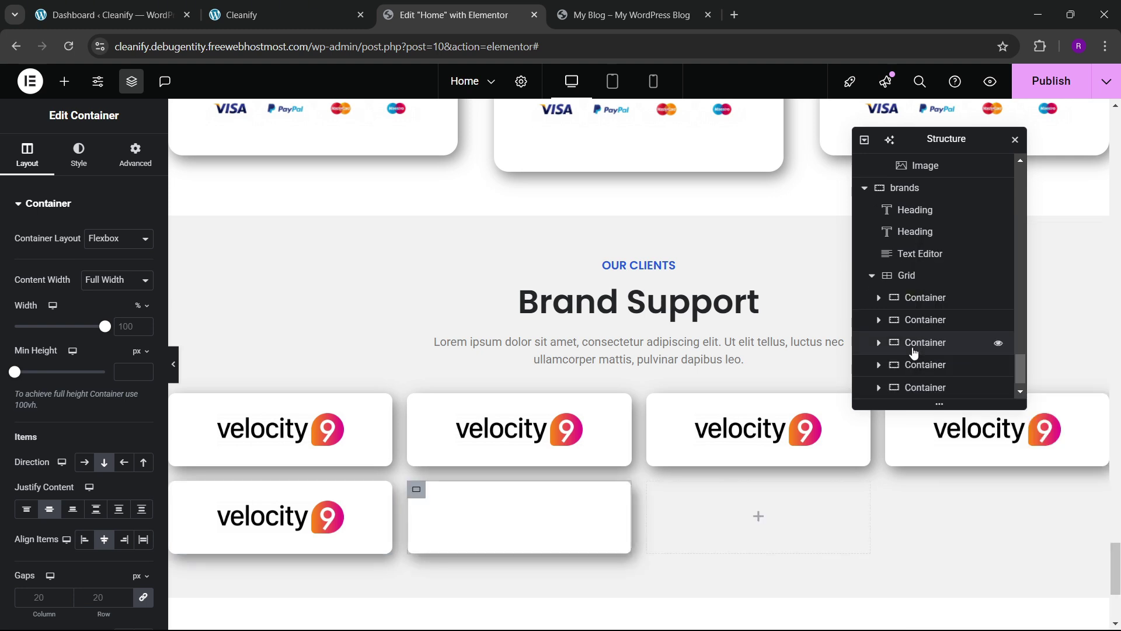
pyautogui.scroll(-1, 915, 356)
pyautogui.rightClick(923, 399)
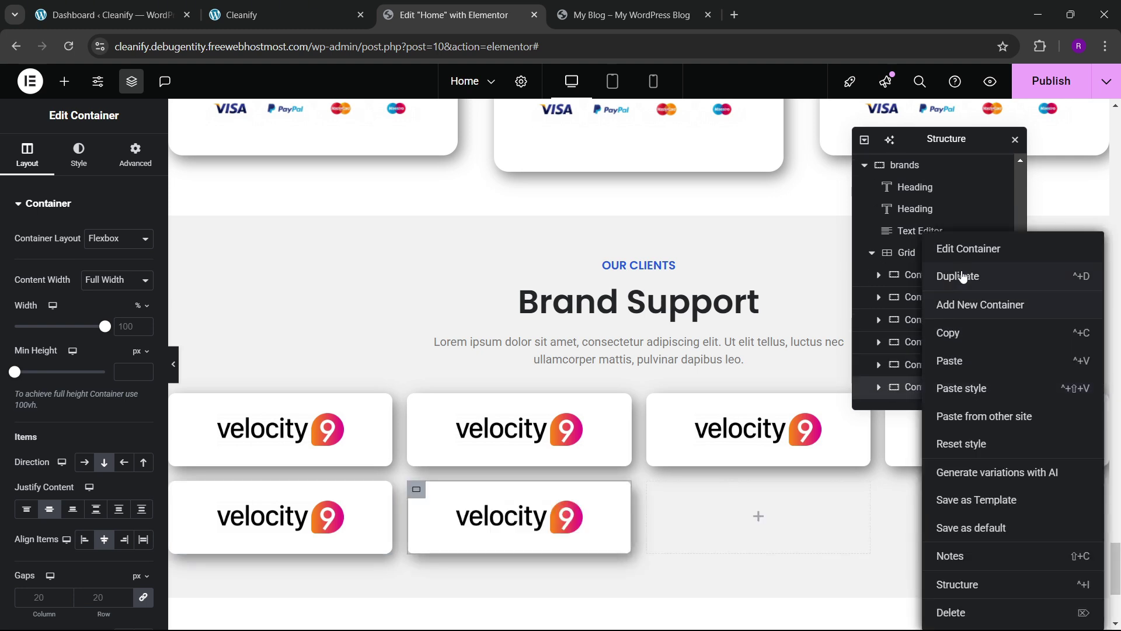
pyautogui.click(964, 274)
pyautogui.scroll(-1, 928, 355)
pyautogui.rightClick(923, 387)
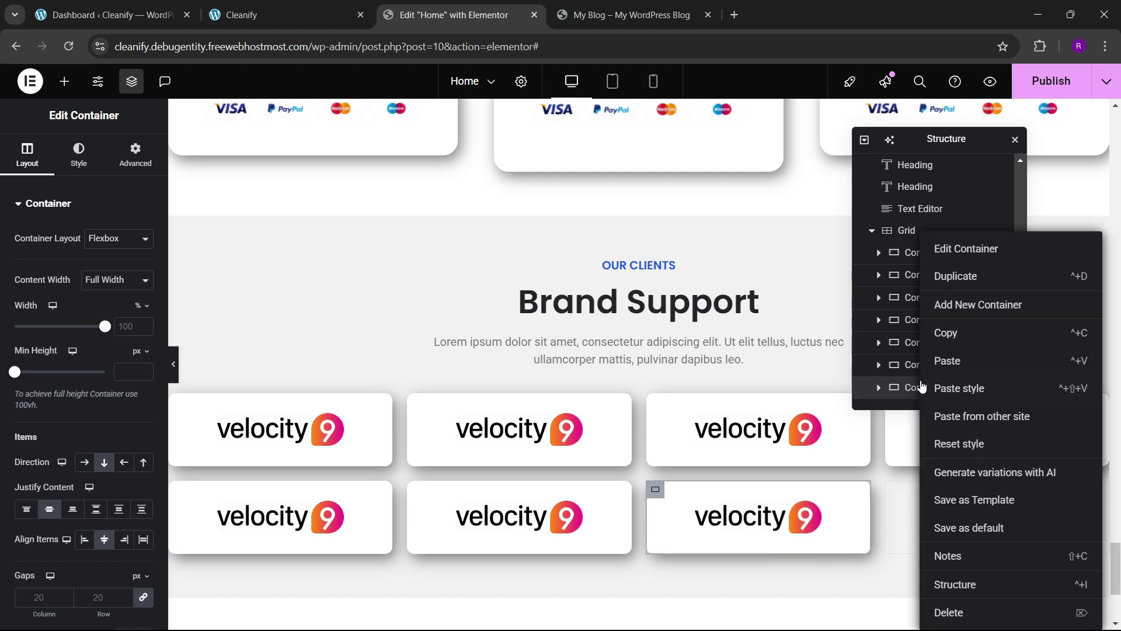
pyautogui.click(929, 361)
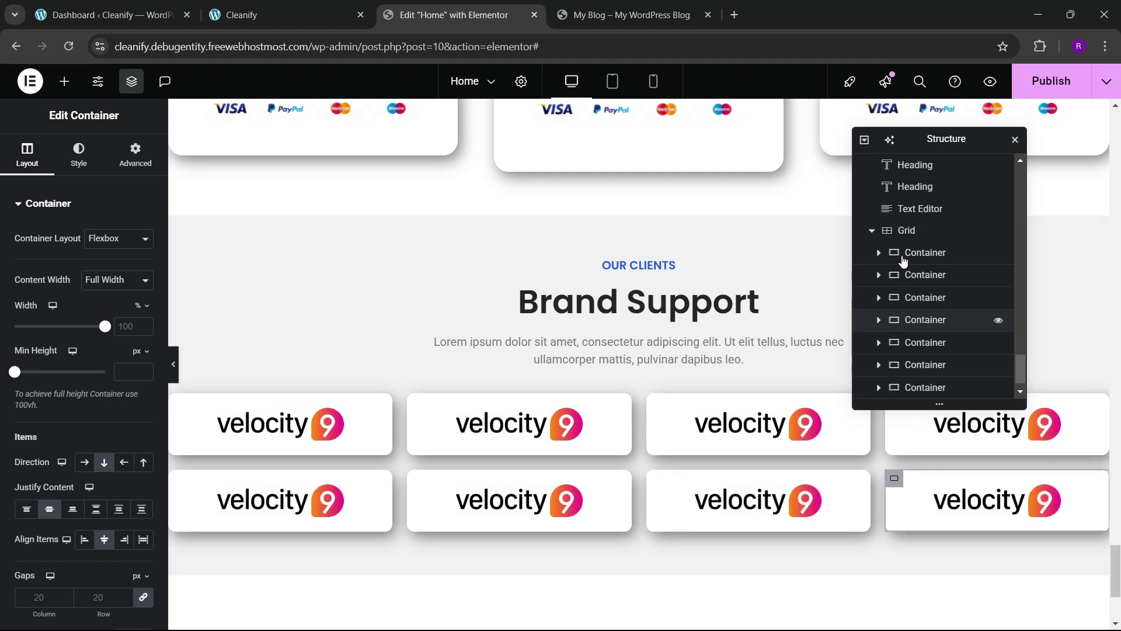
# - Unlink the logo grid's margins and set its top margin to 30 px
pyautogui.click(905, 230)
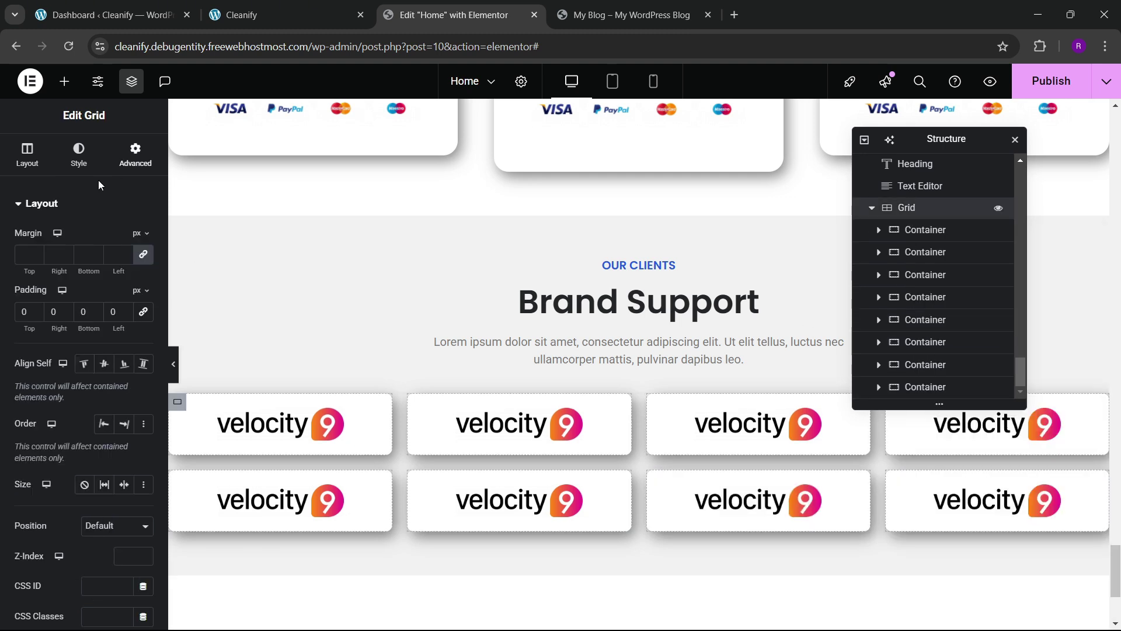
pyautogui.click(138, 263)
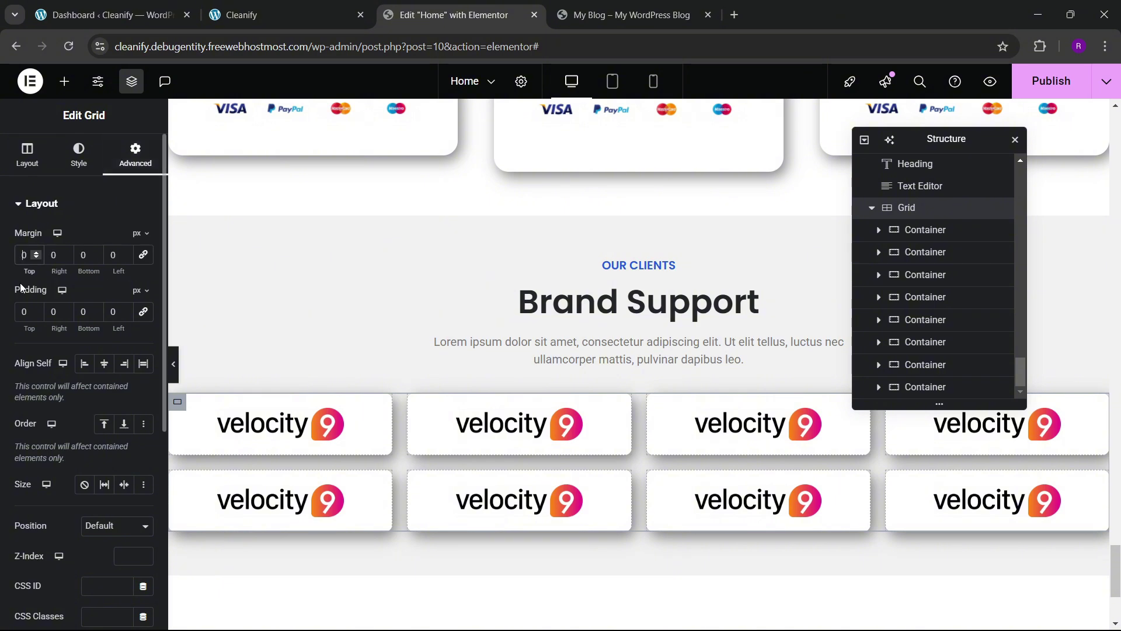
pyautogui.write('4')
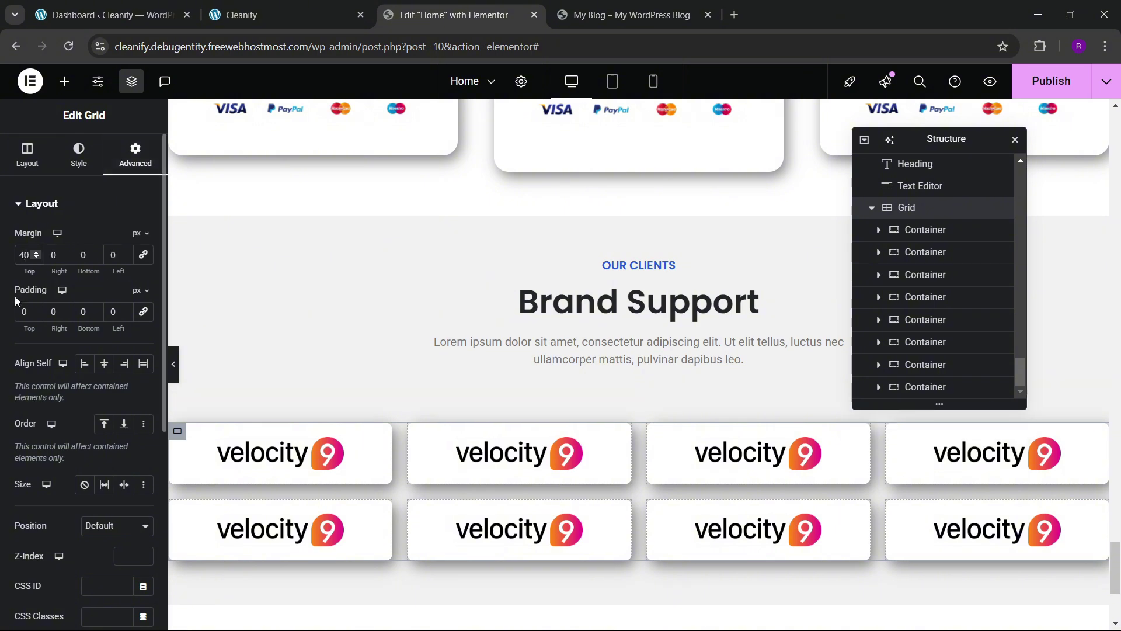
pyautogui.press('BackSpace')
pyautogui.write('3')
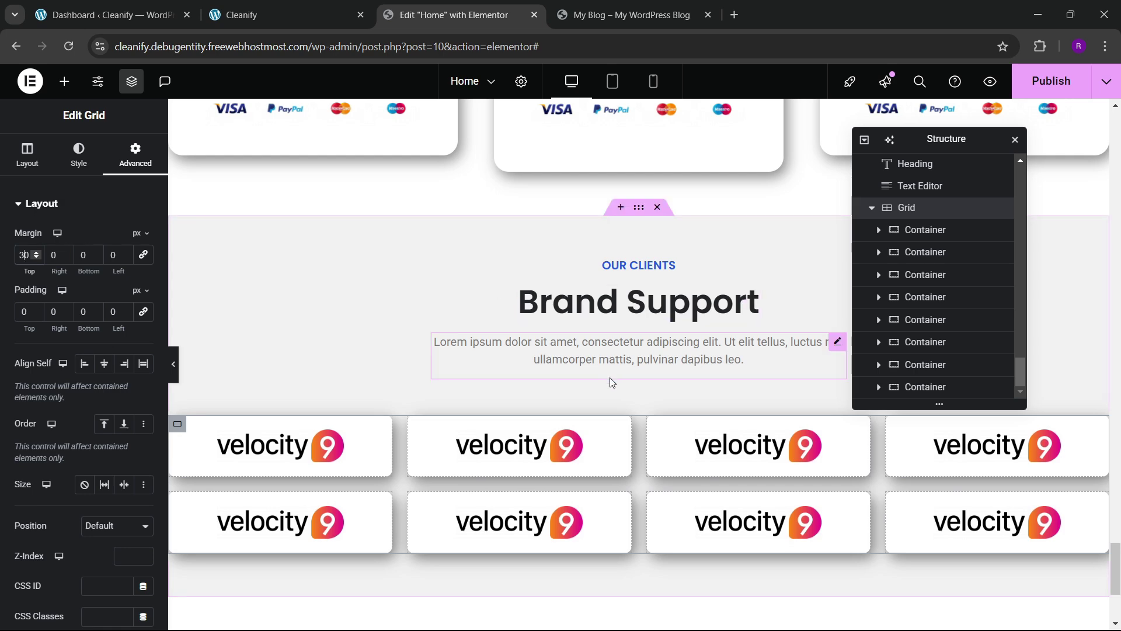
# - Check the card spacing on the reference Cleanify page and set the logo grid's column and row gaps to 30 px
pyautogui.scroll(-3, 612, 379)
pyautogui.scroll(2, 611, 376)
pyautogui.scroll(-3, 612, 376)
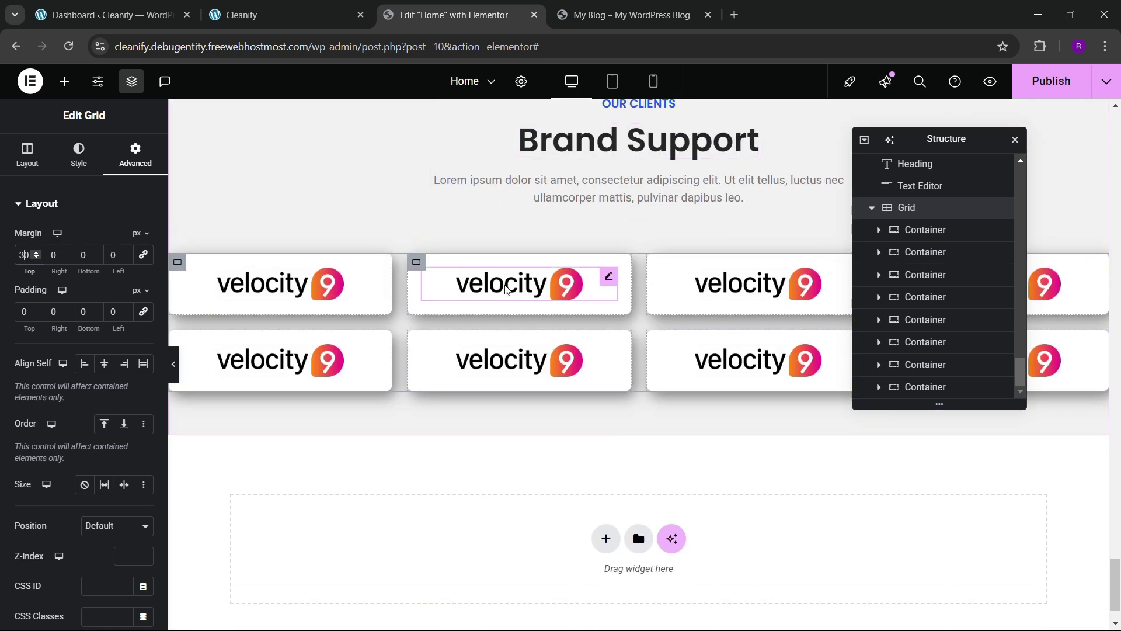
pyautogui.click(505, 289)
pyautogui.click(297, 17)
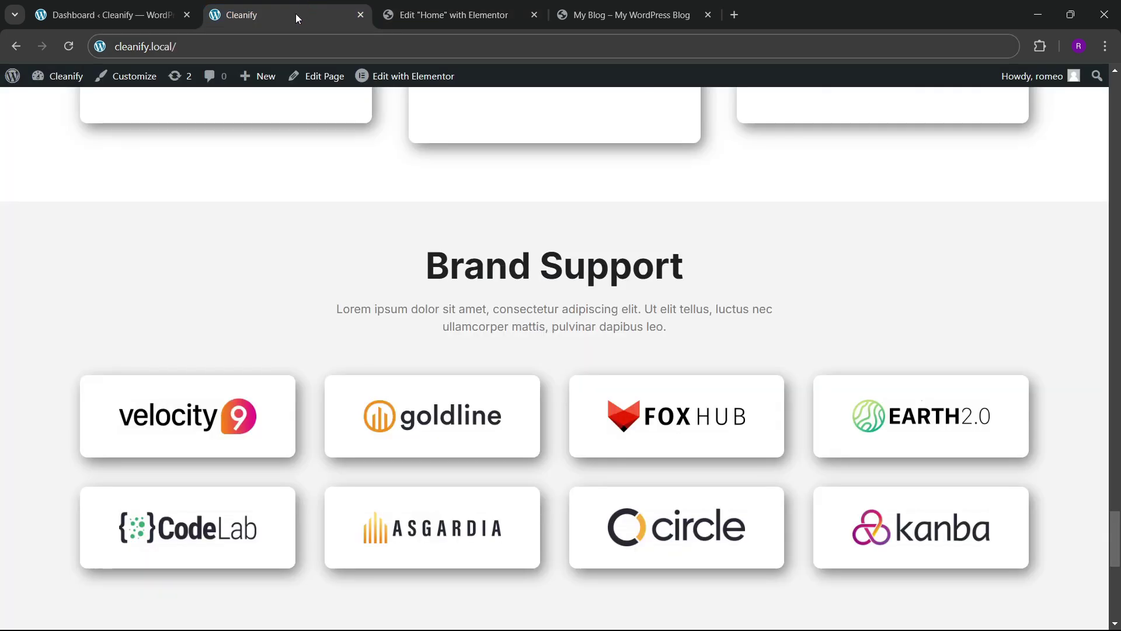
pyautogui.click(449, 15)
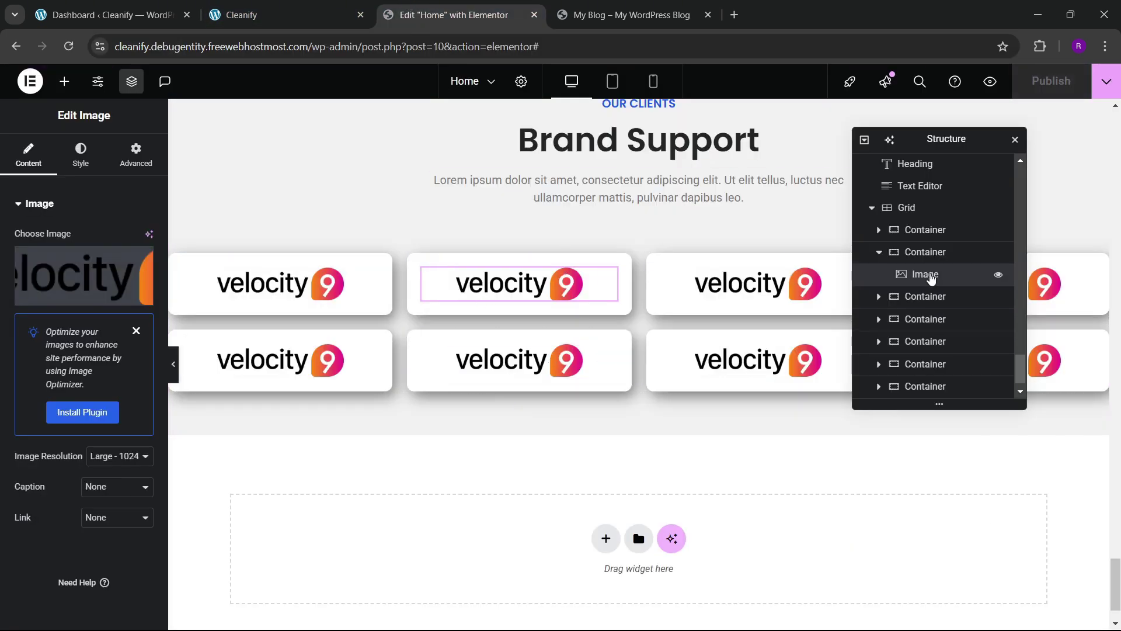
pyautogui.click(28, 153)
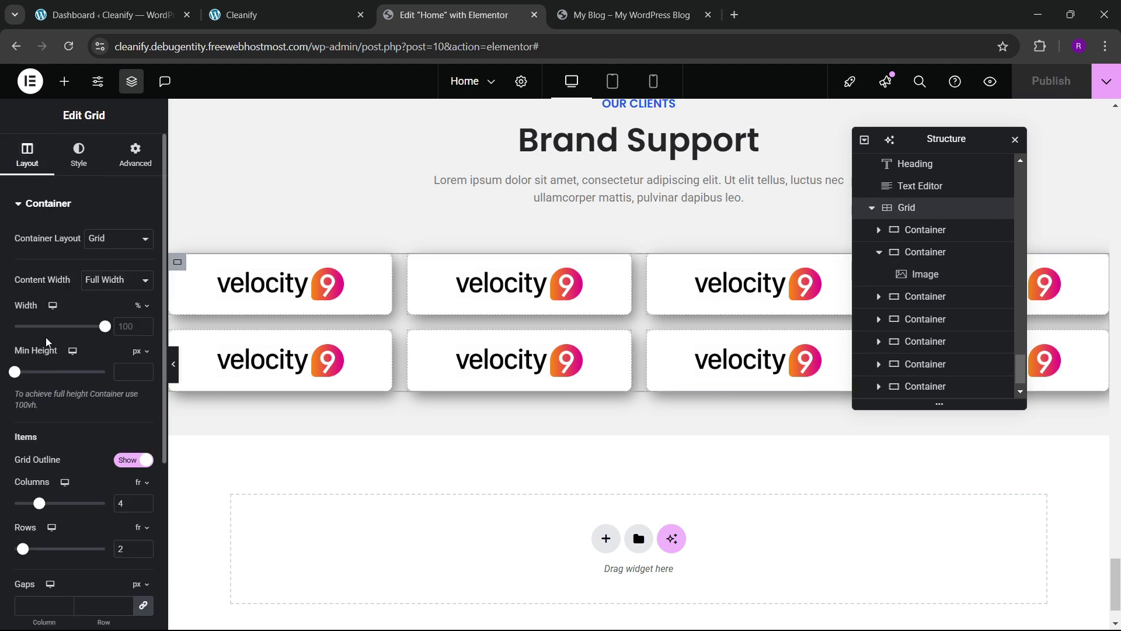
pyautogui.scroll(-3, 65, 350)
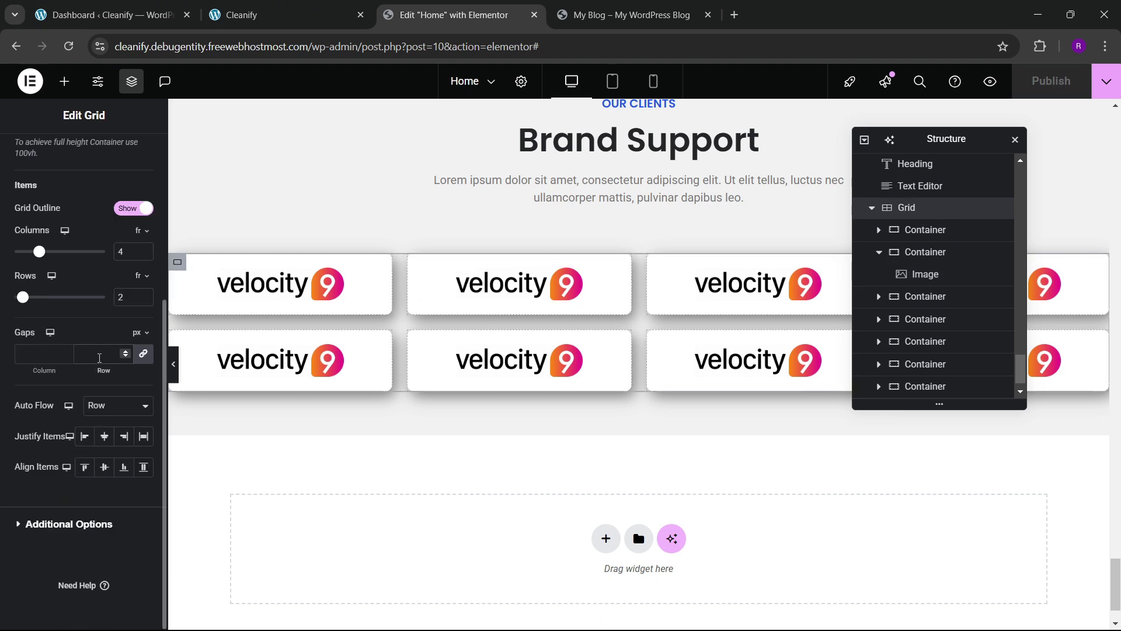
pyautogui.click(99, 354)
pyautogui.write('40')
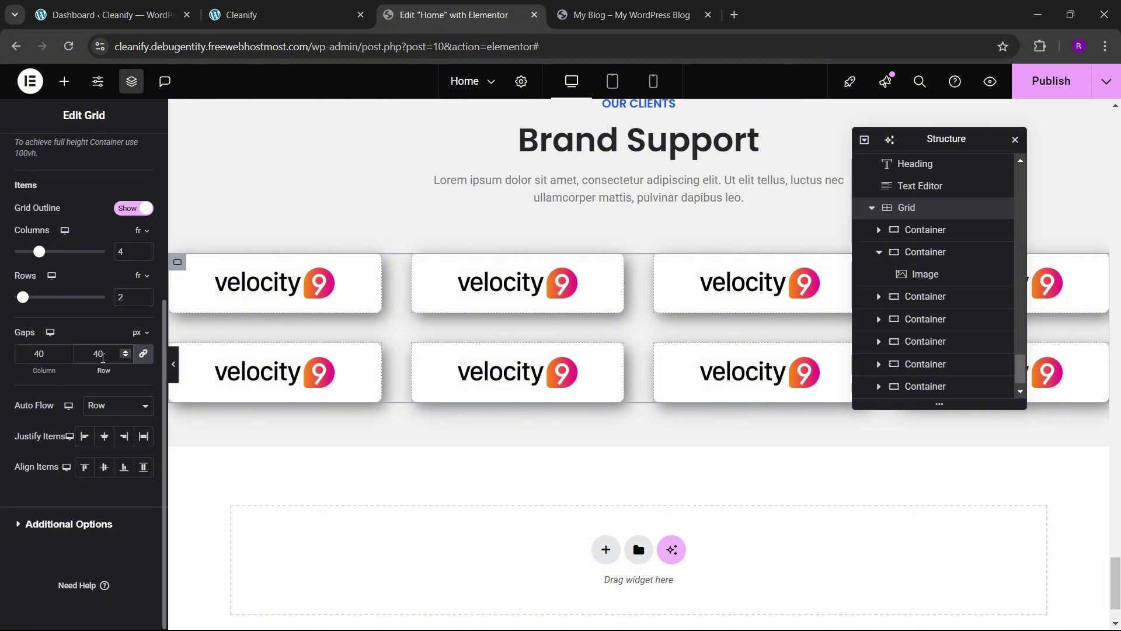
pyautogui.press('BackSpace')
pyautogui.press('BackSpace')
pyautogui.write('30')
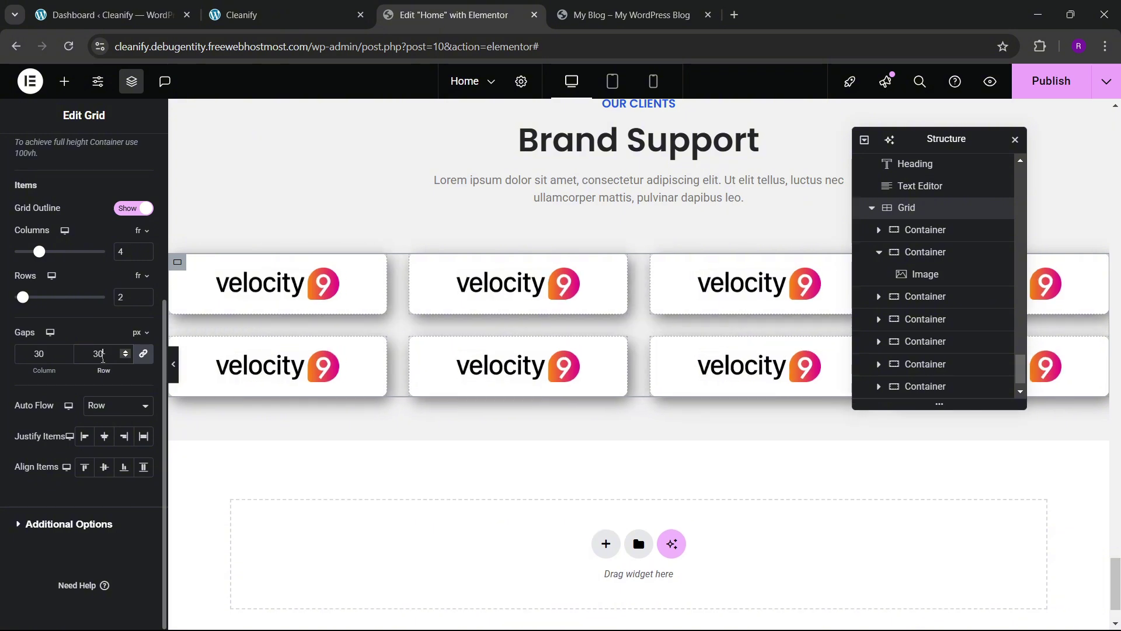
# - Replace the second card's image in the first row with the goldline logo from the media library
pyautogui.click(480, 300)
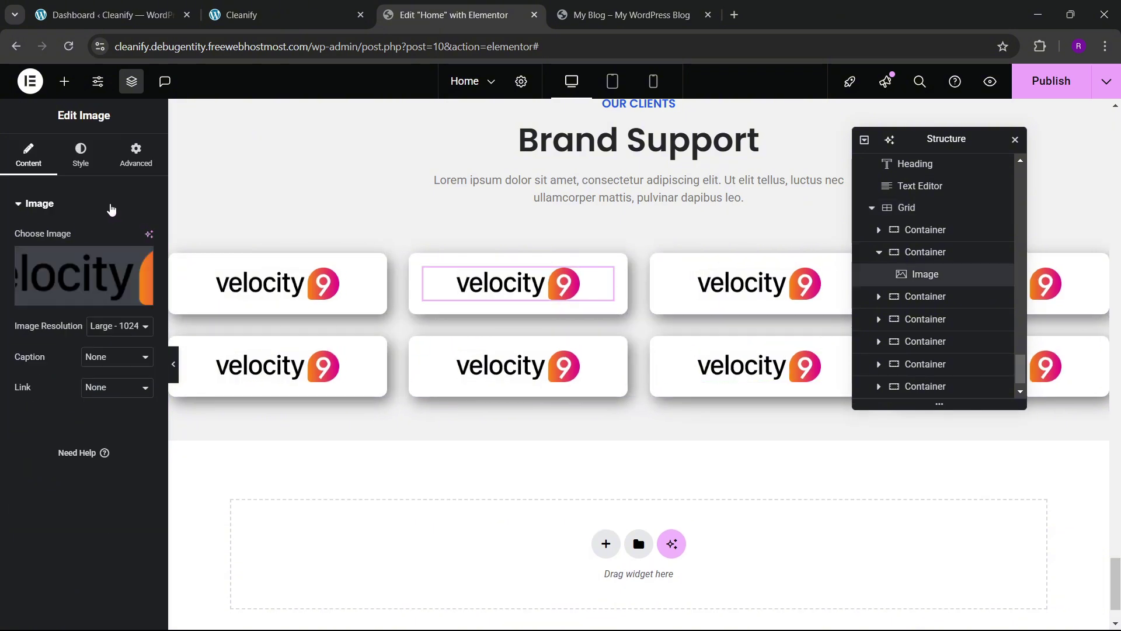
pyautogui.click(81, 268)
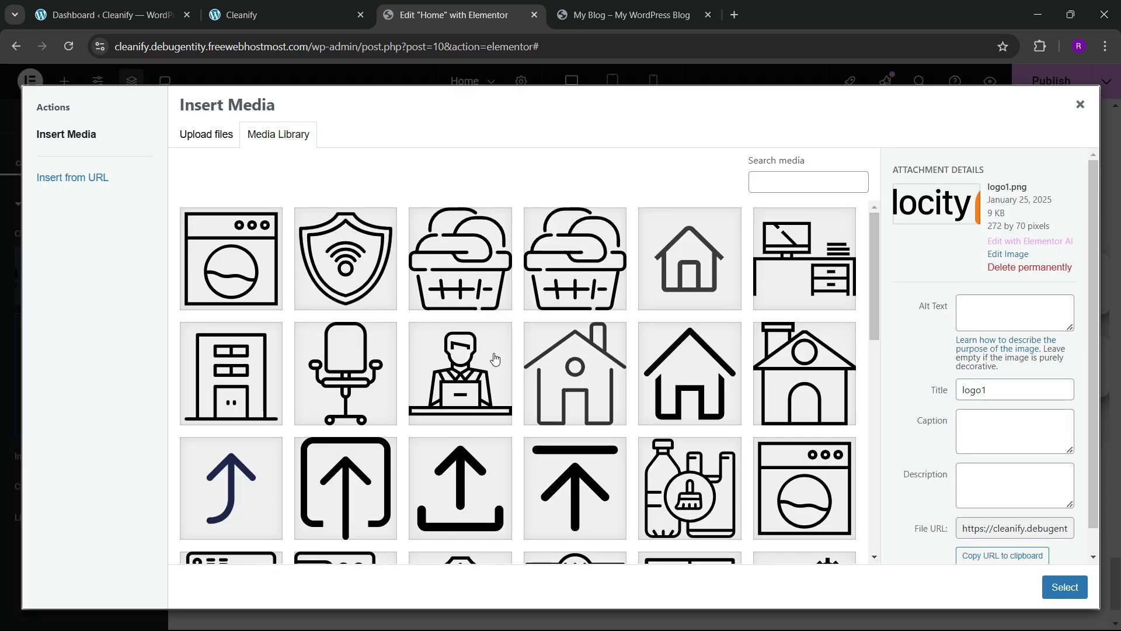
pyautogui.scroll(-10, 502, 363)
pyautogui.click(689, 245)
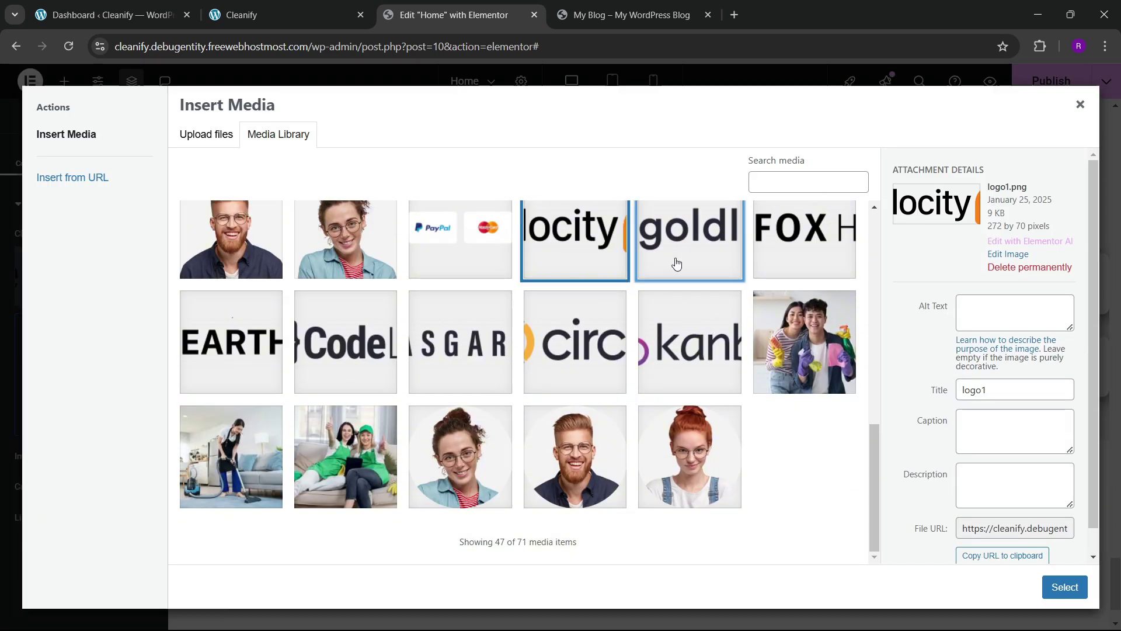
pyautogui.click(1063, 586)
# - Replace the third card's image with the FOX HUB logo, logo3.png, and move the Structure panel off the fourth card
pyautogui.click(704, 292)
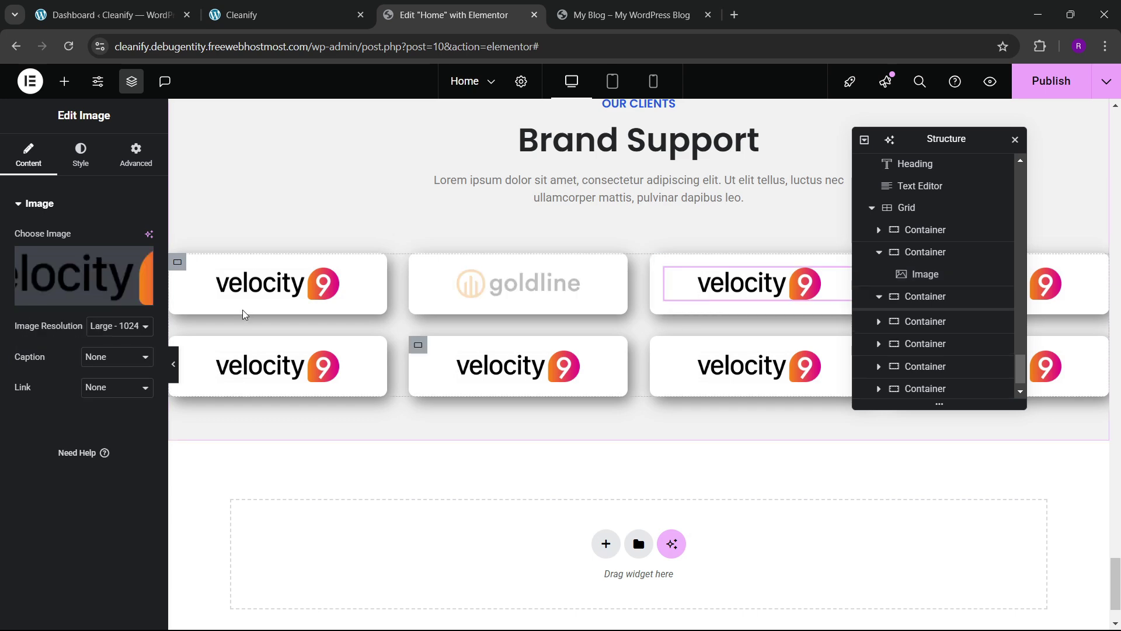
pyautogui.click(82, 274)
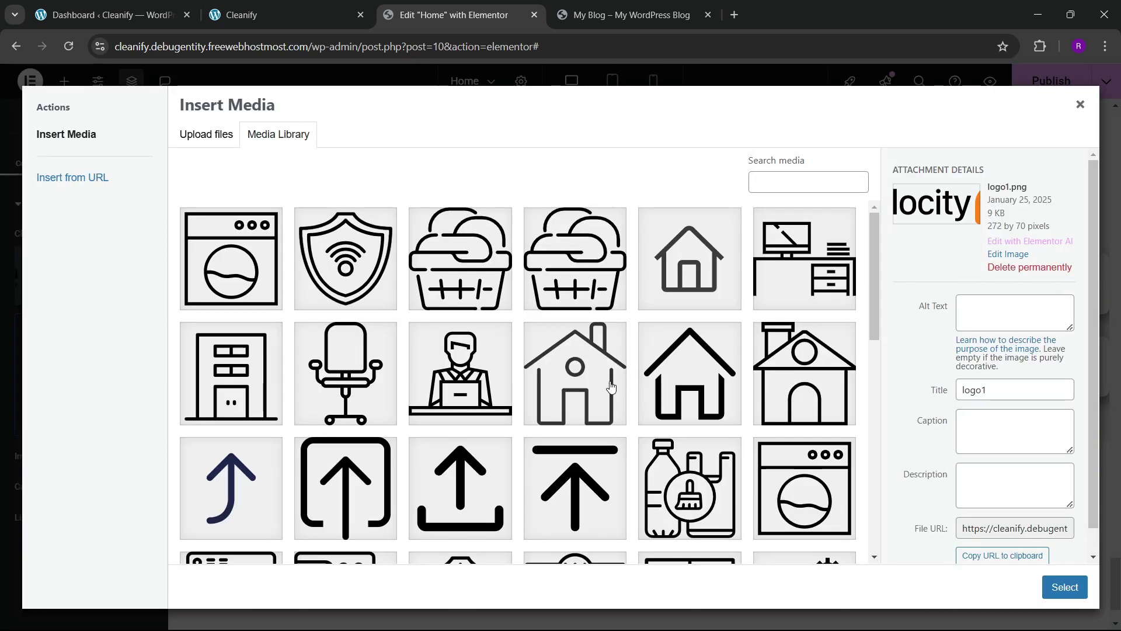
pyautogui.scroll(-10, 610, 392)
pyautogui.click(803, 395)
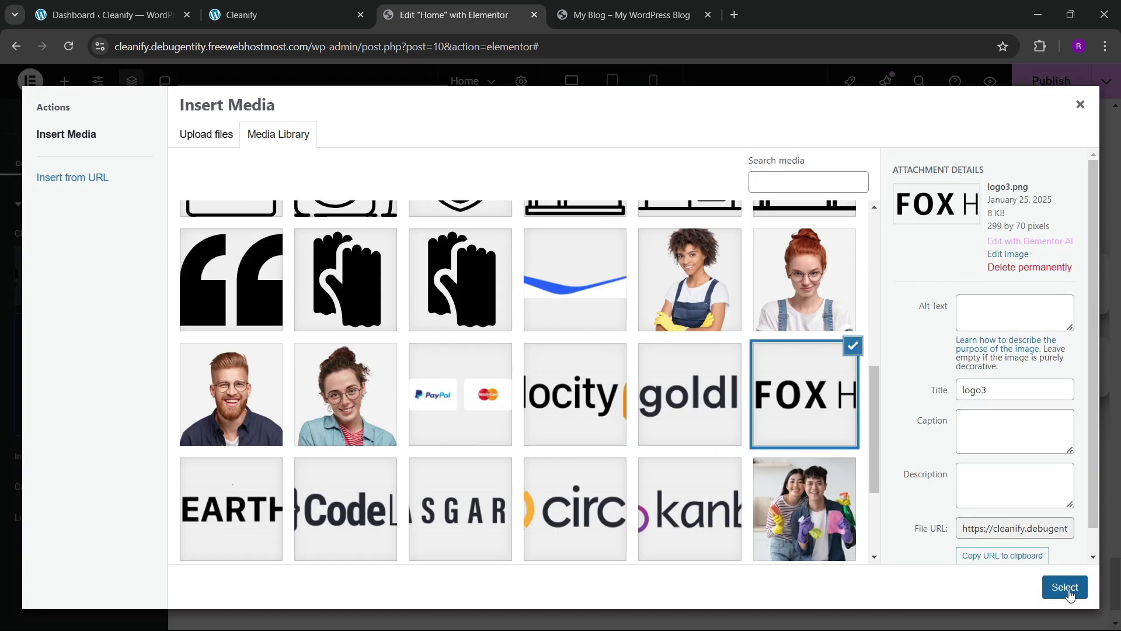
pyautogui.click(1063, 587)
pyautogui.moveTo(916, 150); pyautogui.dragTo(557, 311)
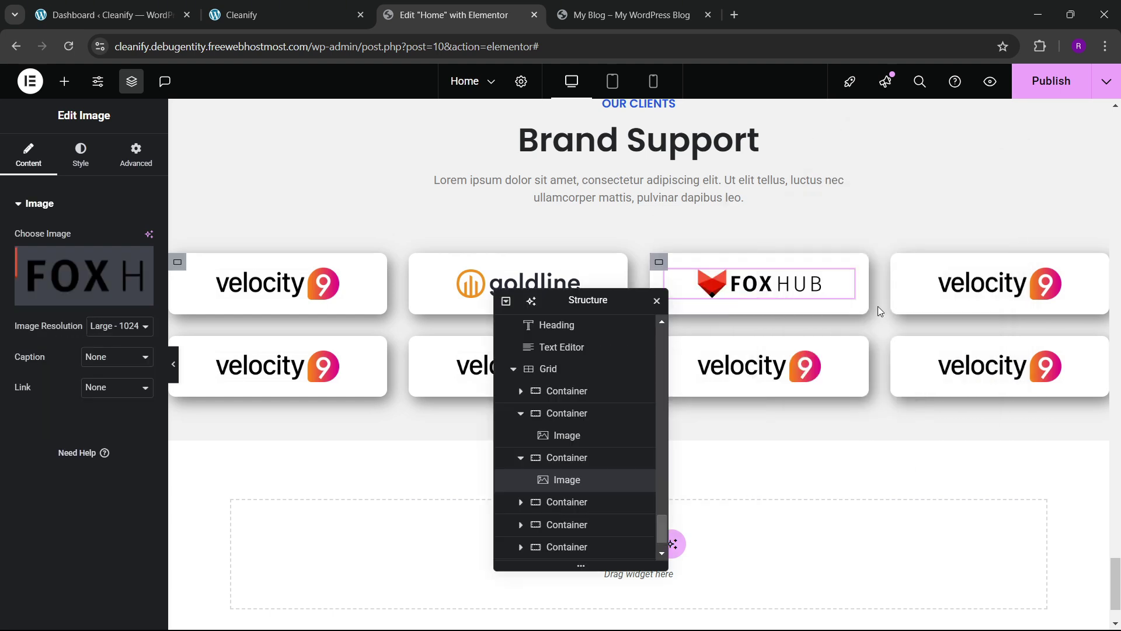
# - Replace the fourth card's image in the first row with the EARTH2.0 logo, logo4.png, from the media library
pyautogui.click(972, 298)
pyautogui.click(70, 164)
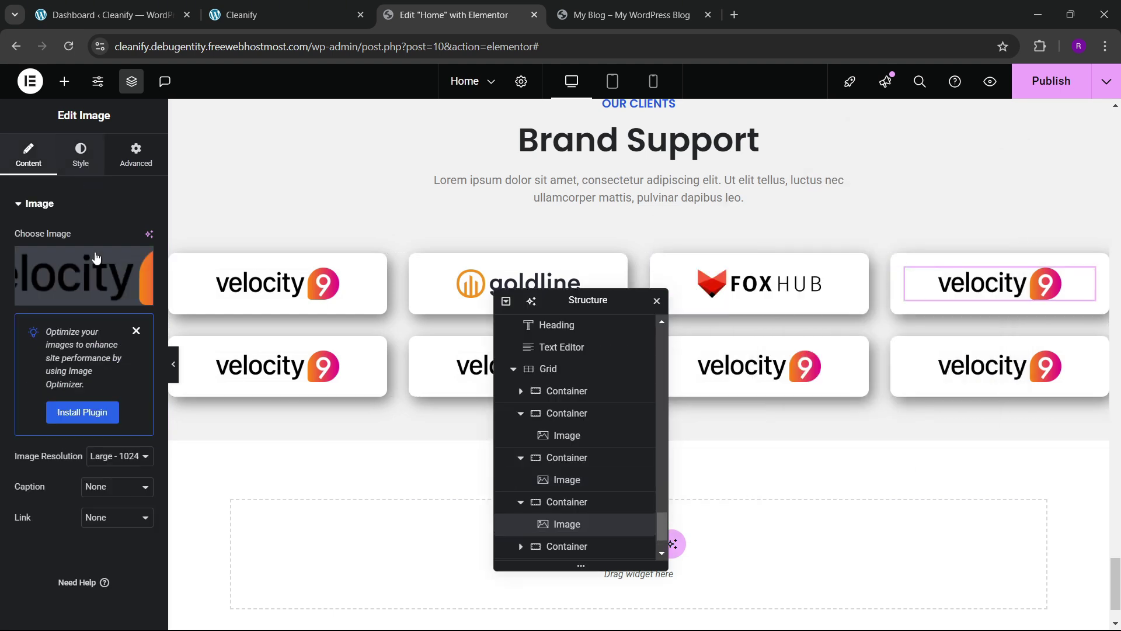
pyautogui.scroll(-2, 97, 315)
pyautogui.scroll(3, 71, 341)
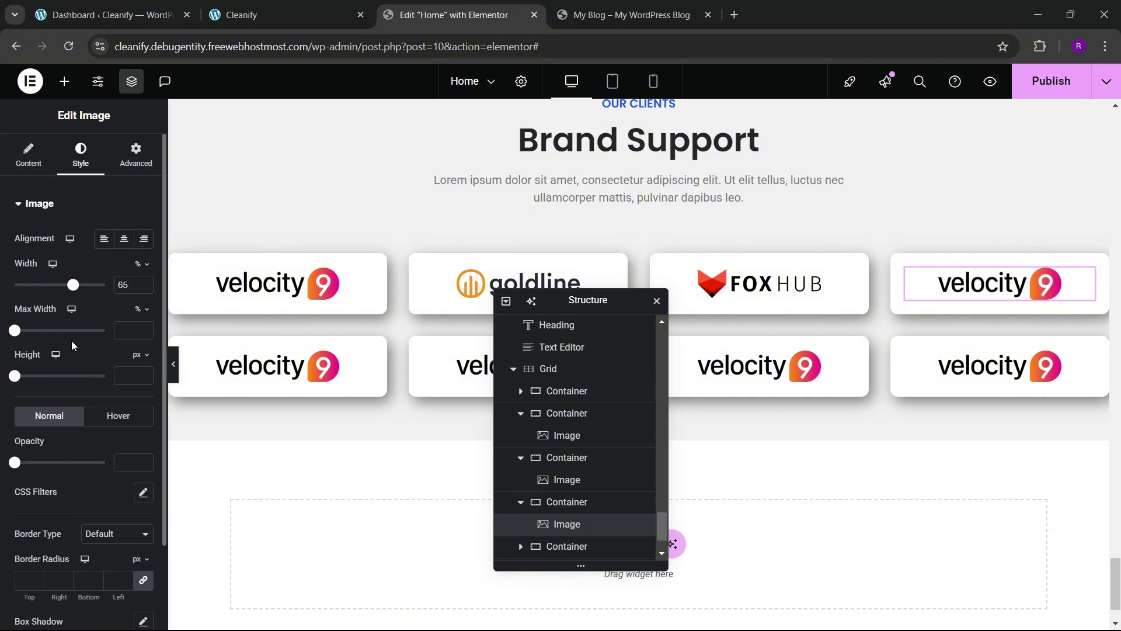
pyautogui.click(29, 155)
pyautogui.click(89, 268)
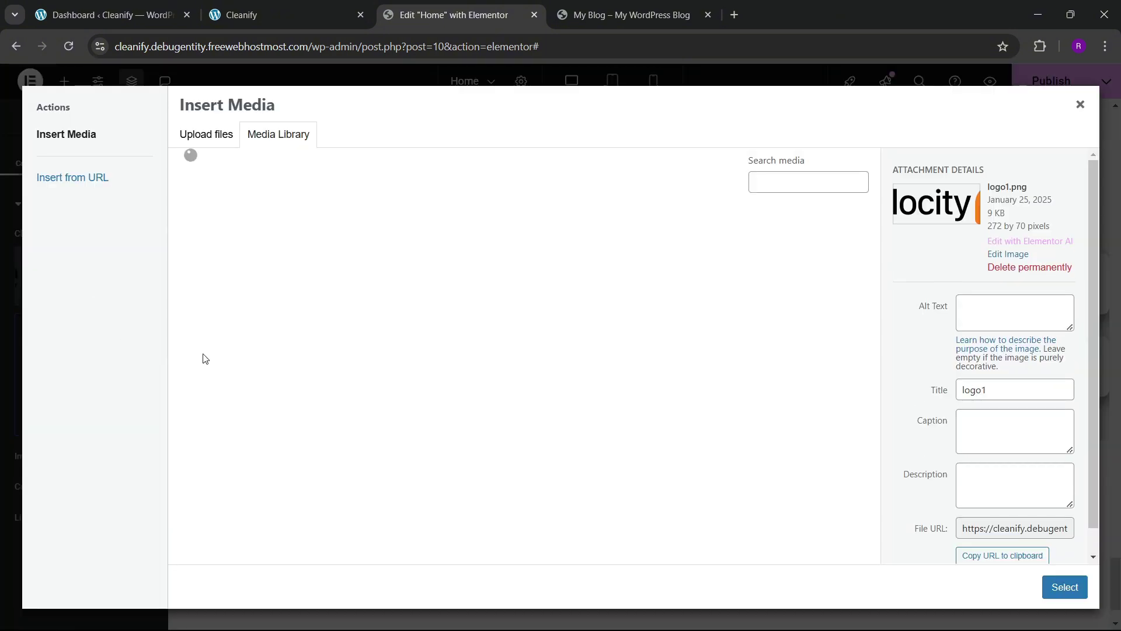
pyautogui.scroll(-6, 513, 419)
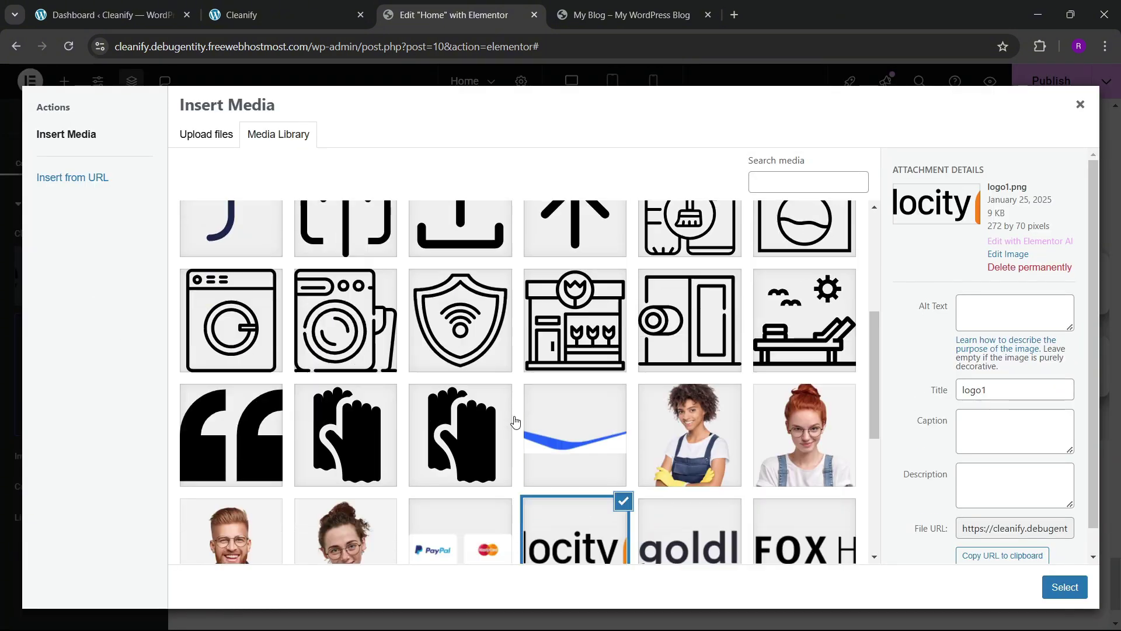
pyautogui.scroll(-2, 515, 421)
pyautogui.click(280, 458)
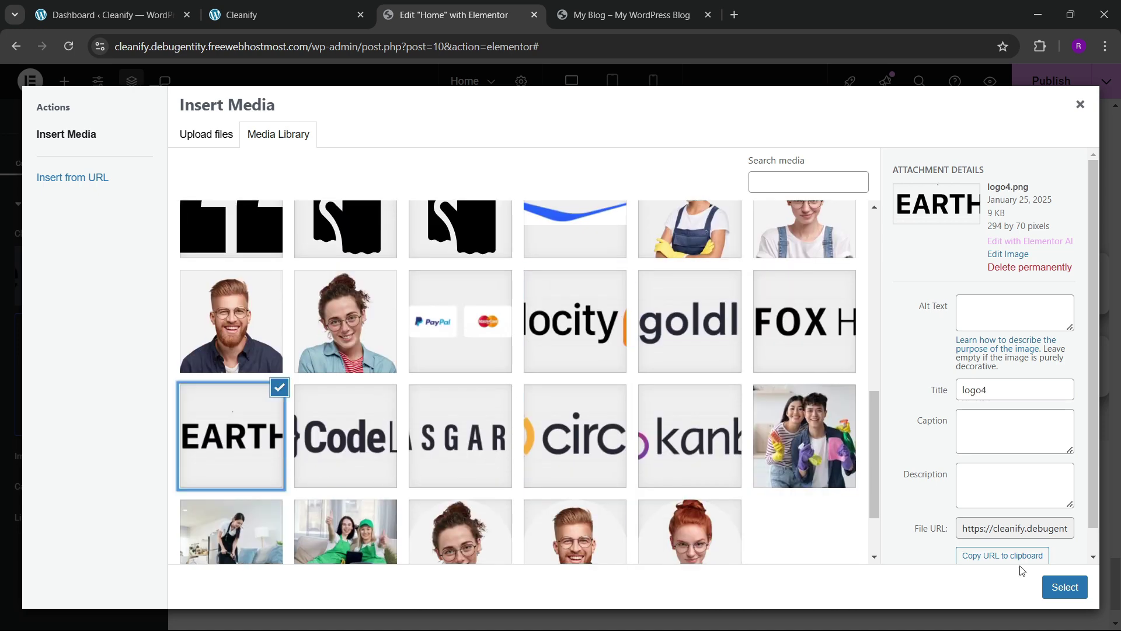
pyautogui.click(1058, 584)
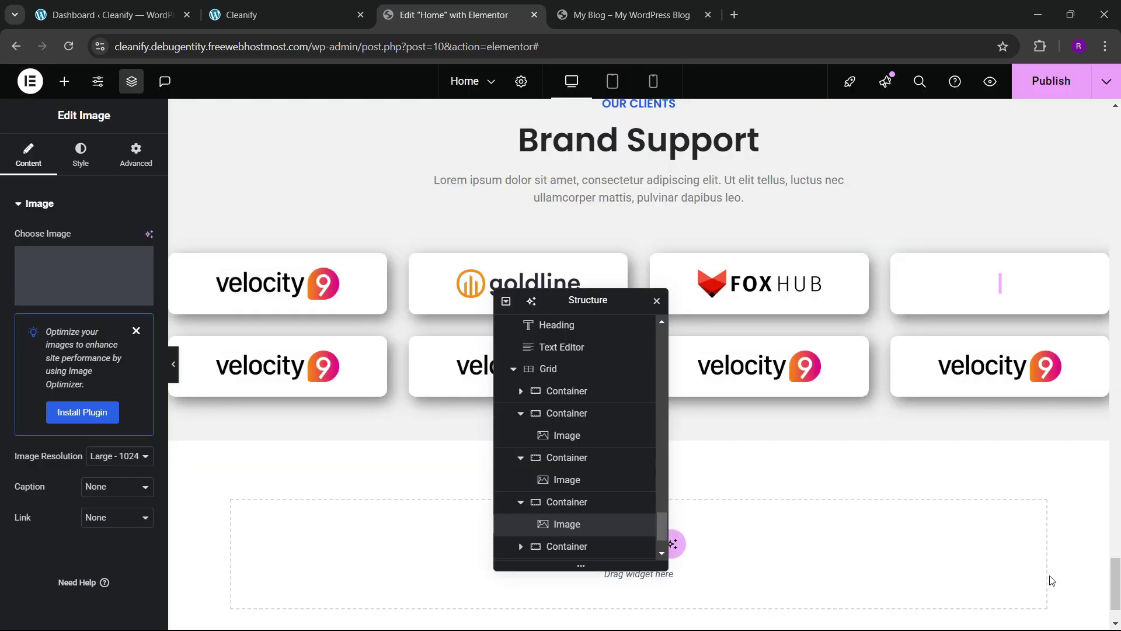
# - Replace the first card's image in the second row with the CodeLab logo, logo5.png
pyautogui.click(306, 371)
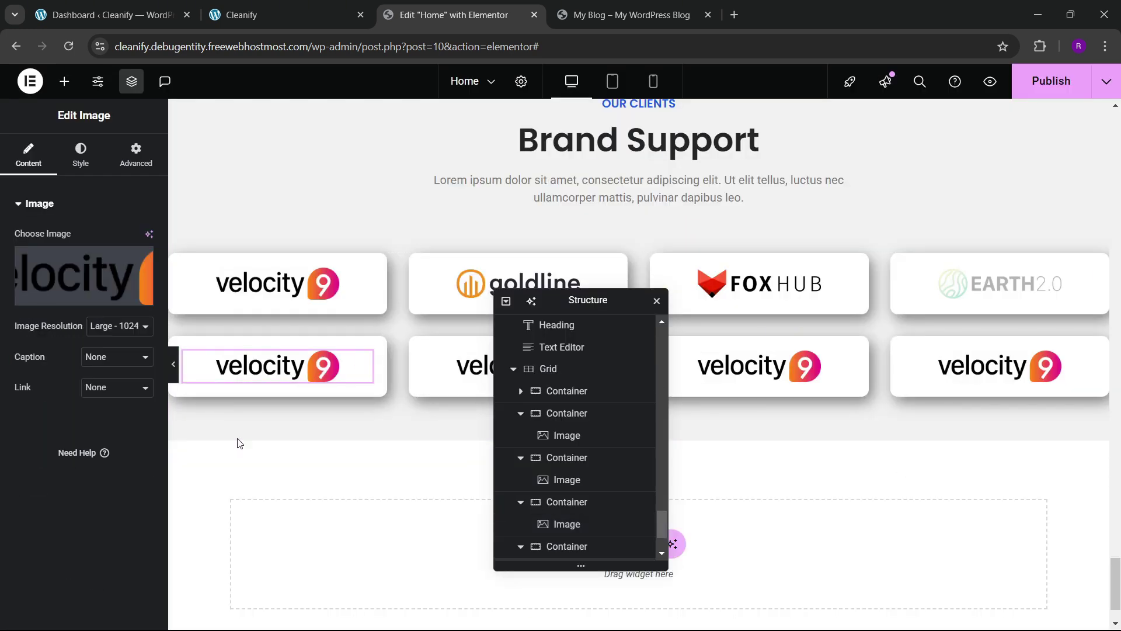
pyautogui.click(84, 274)
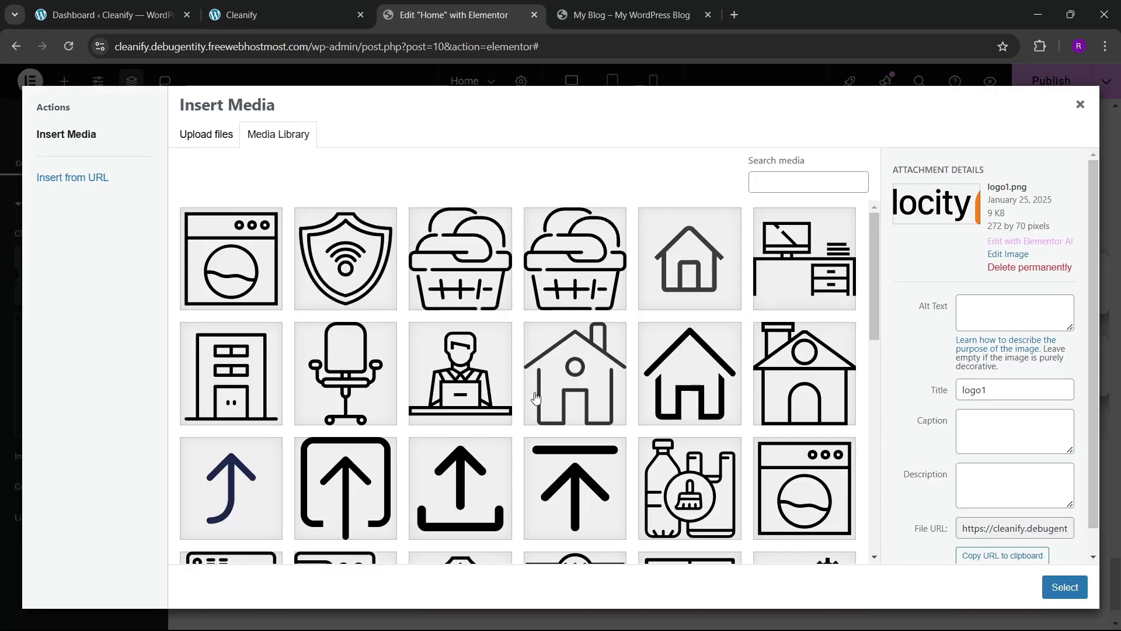
pyautogui.scroll(-7, 485, 406)
pyautogui.click(336, 500)
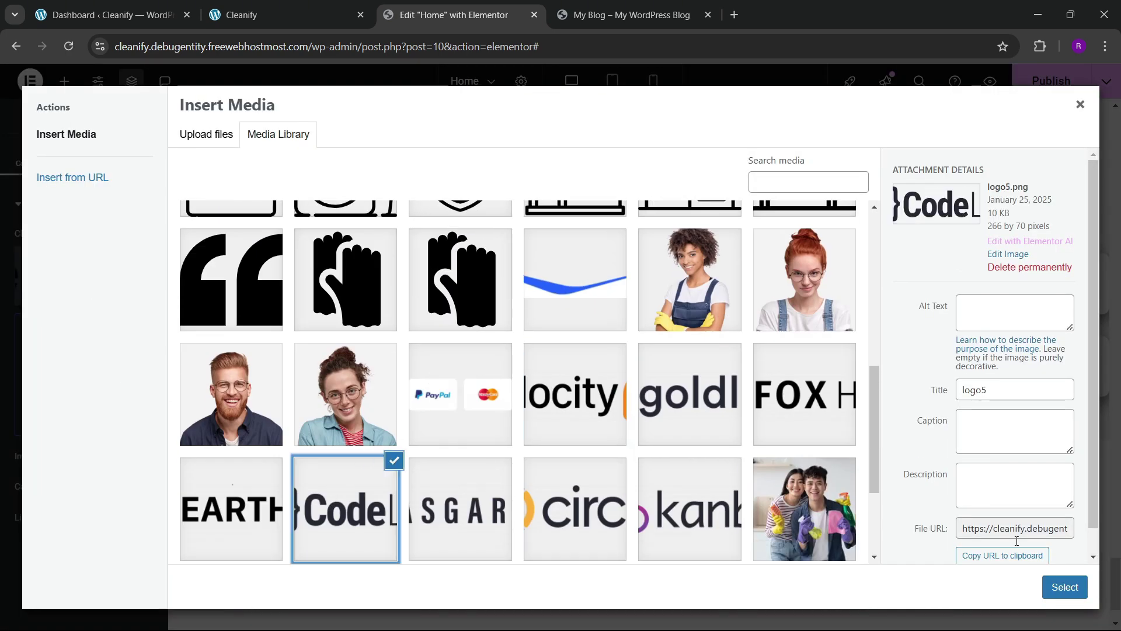
pyautogui.click(1058, 586)
# - Move the Structure panel off the second row's second card and replace that card's image with the circle logo
pyautogui.moveTo(564, 312); pyautogui.dragTo(882, 295)
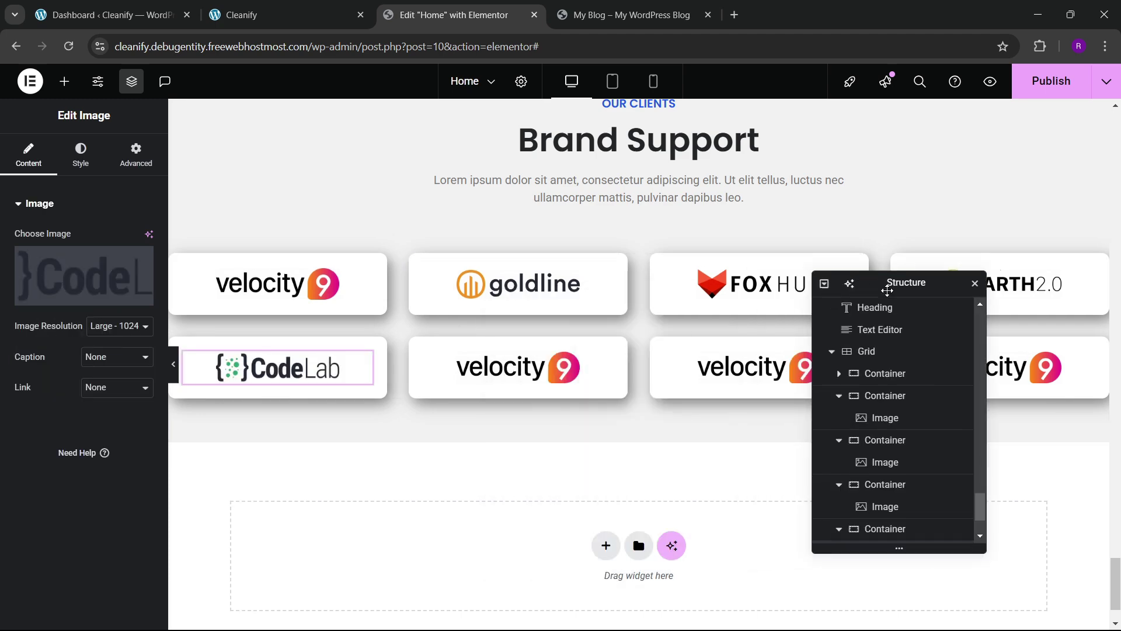
pyautogui.click(513, 368)
pyautogui.click(71, 265)
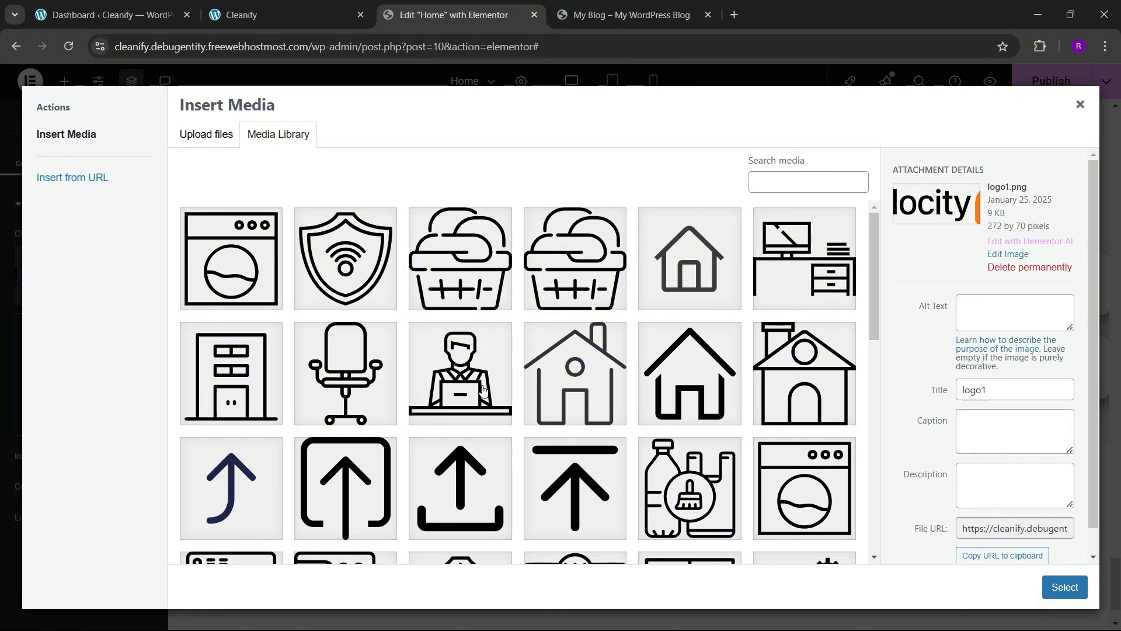
pyautogui.scroll(-5, 467, 409)
pyautogui.scroll(-5, 461, 424)
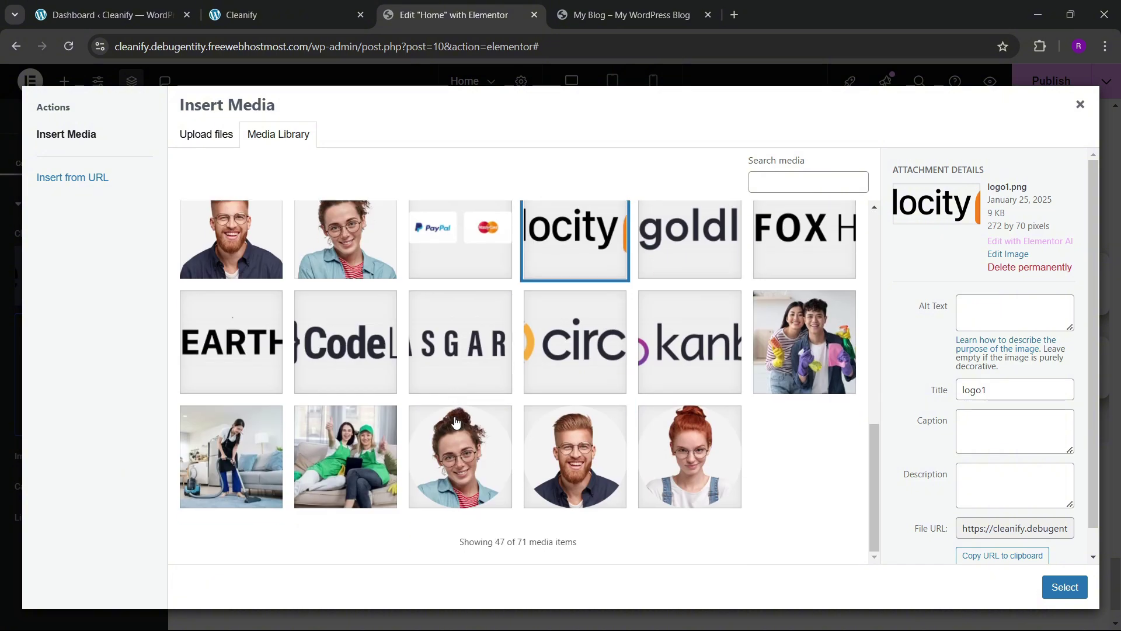
pyautogui.click(596, 382)
pyautogui.click(1064, 587)
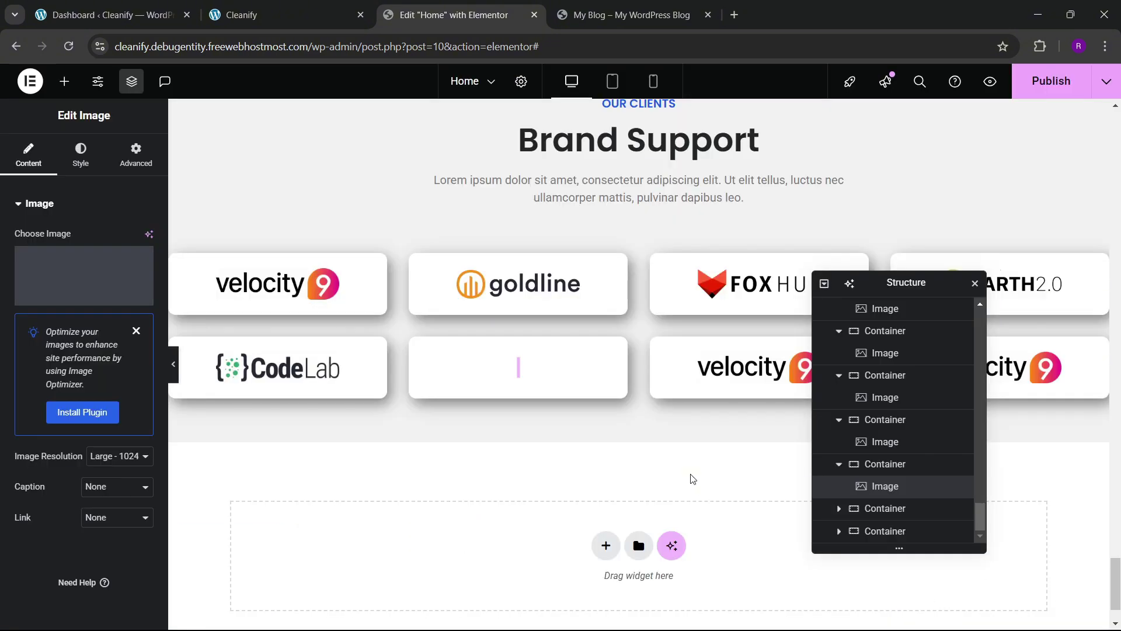
# - Replace the third card's image in the second row with the ASGARDIA logo, logo6.png
pyautogui.click(745, 390)
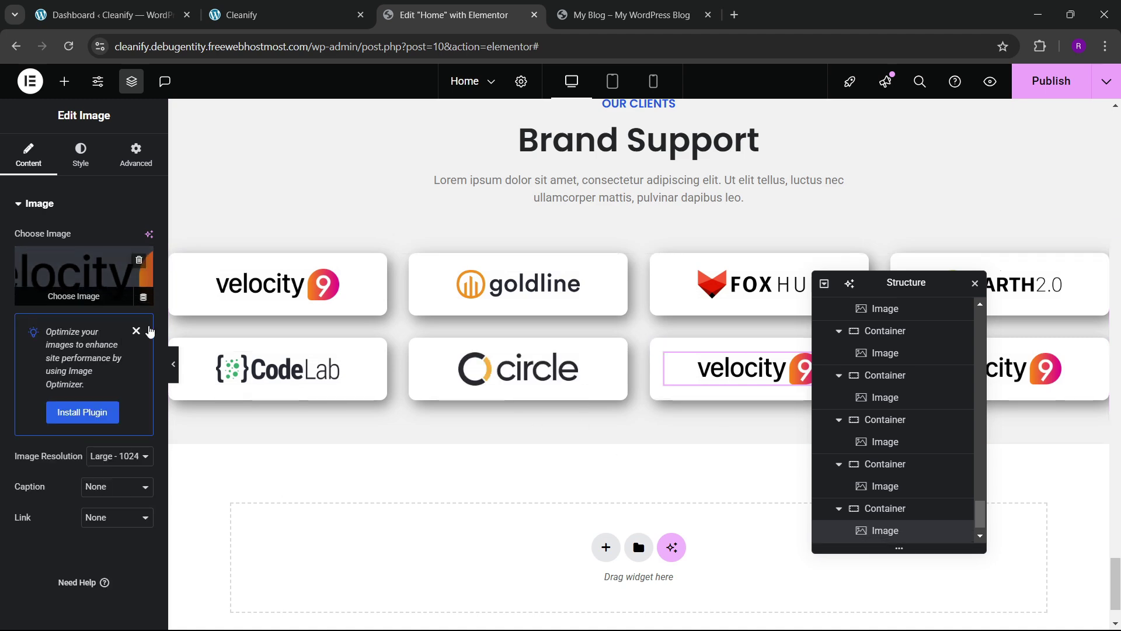
pyautogui.click(94, 277)
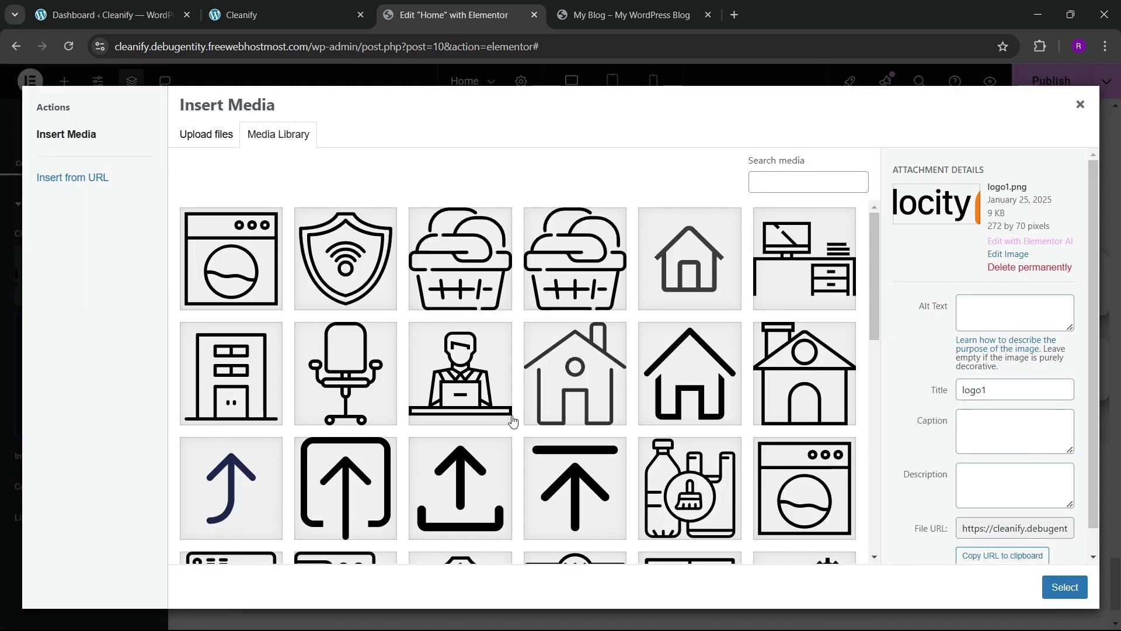
pyautogui.scroll(-10, 573, 435)
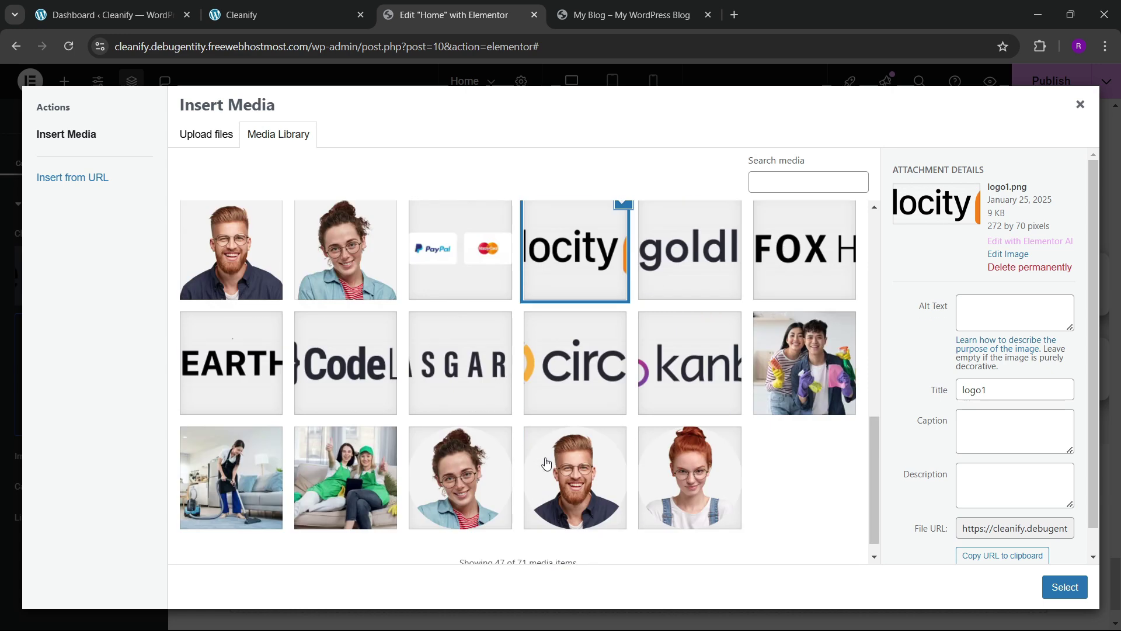
pyautogui.click(566, 381)
pyautogui.click(488, 375)
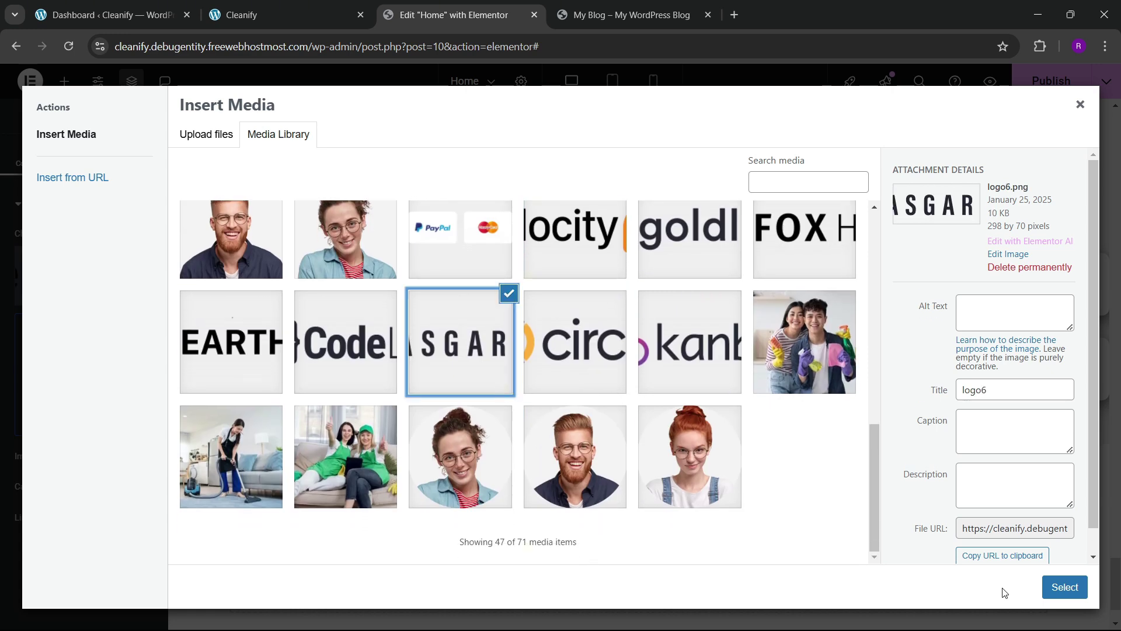
pyautogui.click(1064, 587)
# - Publish the home page changes and reload the live My Blog page to check its Brand Support section
pyautogui.moveTo(912, 283); pyautogui.dragTo(673, 290)
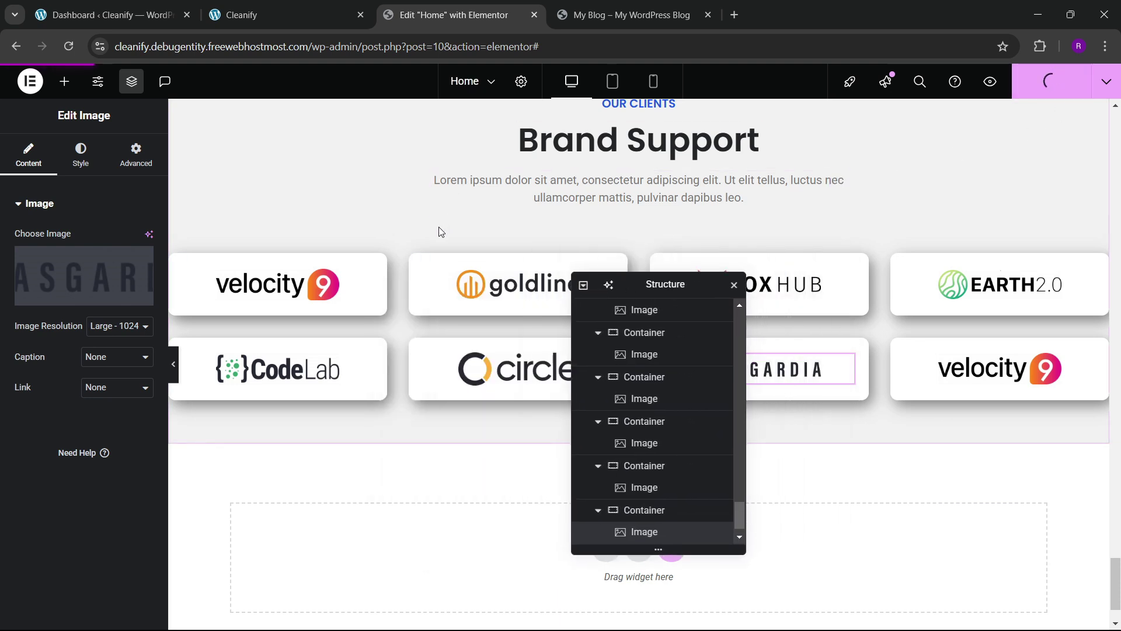
pyautogui.click(636, 13)
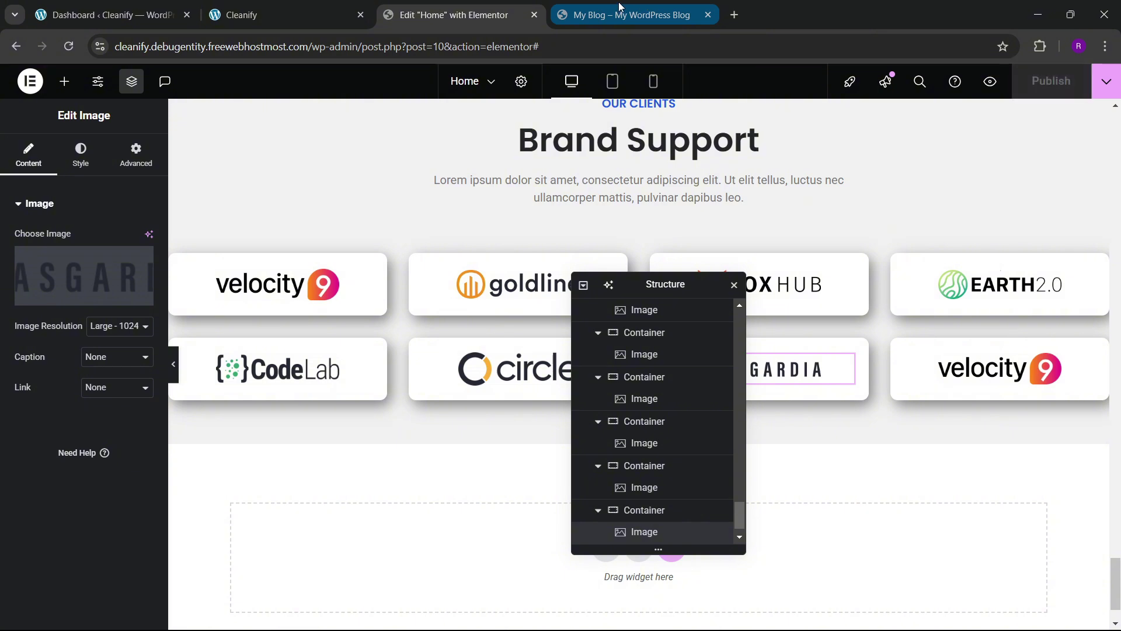
pyautogui.click(68, 46)
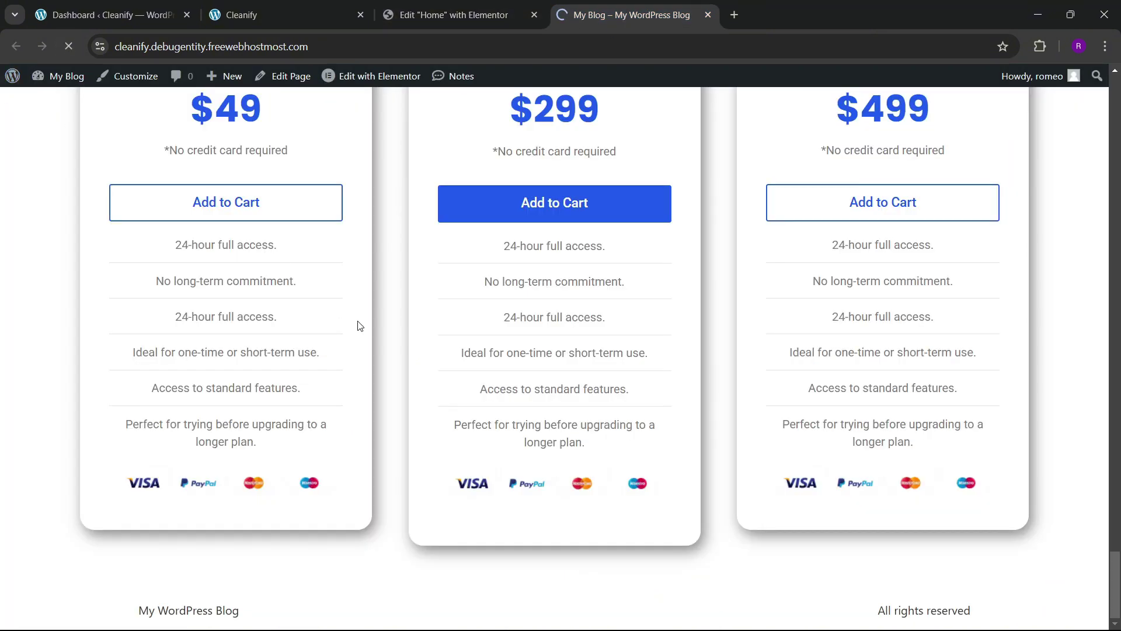
pyautogui.scroll(-6, 442, 367)
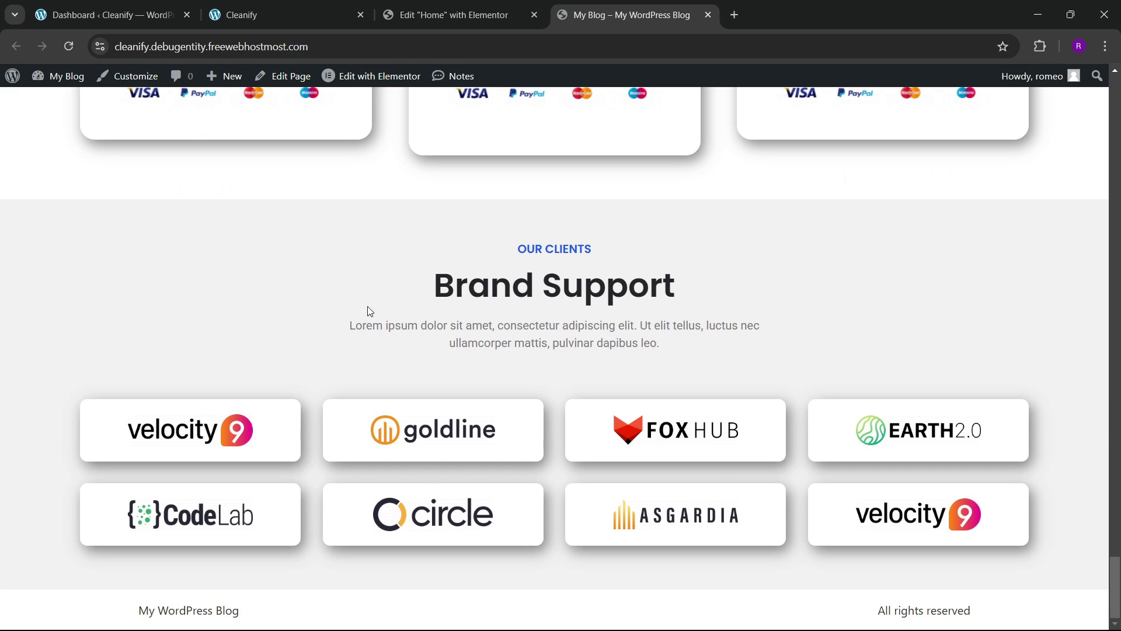
# - Examine the logo cards, newsletter box and footer on the reference Cleanify page
pyautogui.click(301, 8)
pyautogui.scroll(-5, 494, 311)
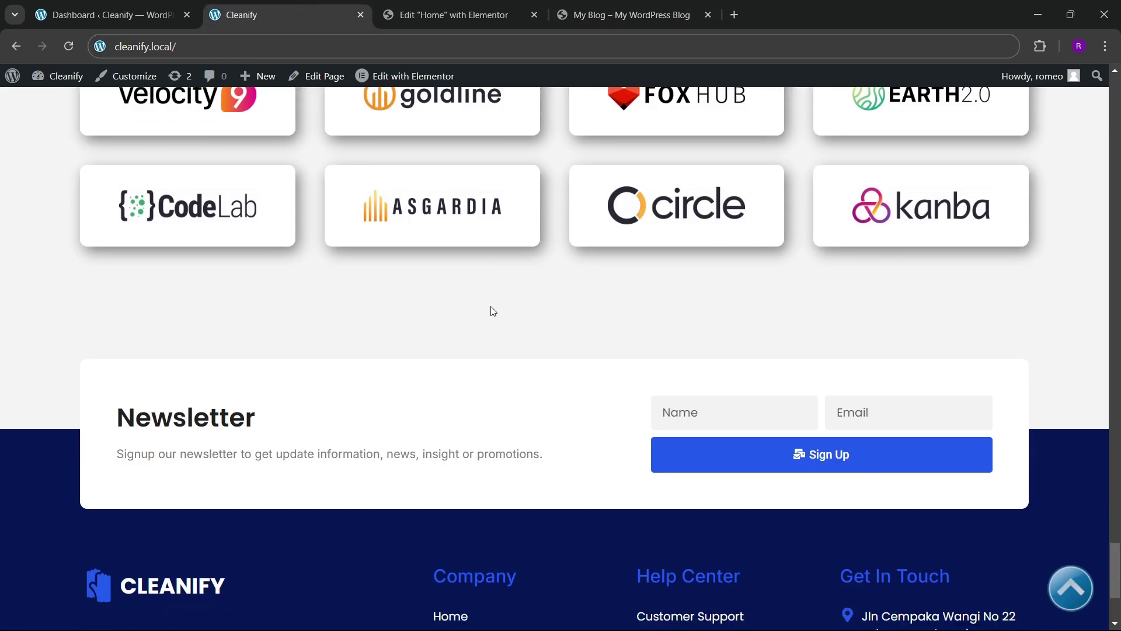
pyautogui.scroll(-3, 494, 311)
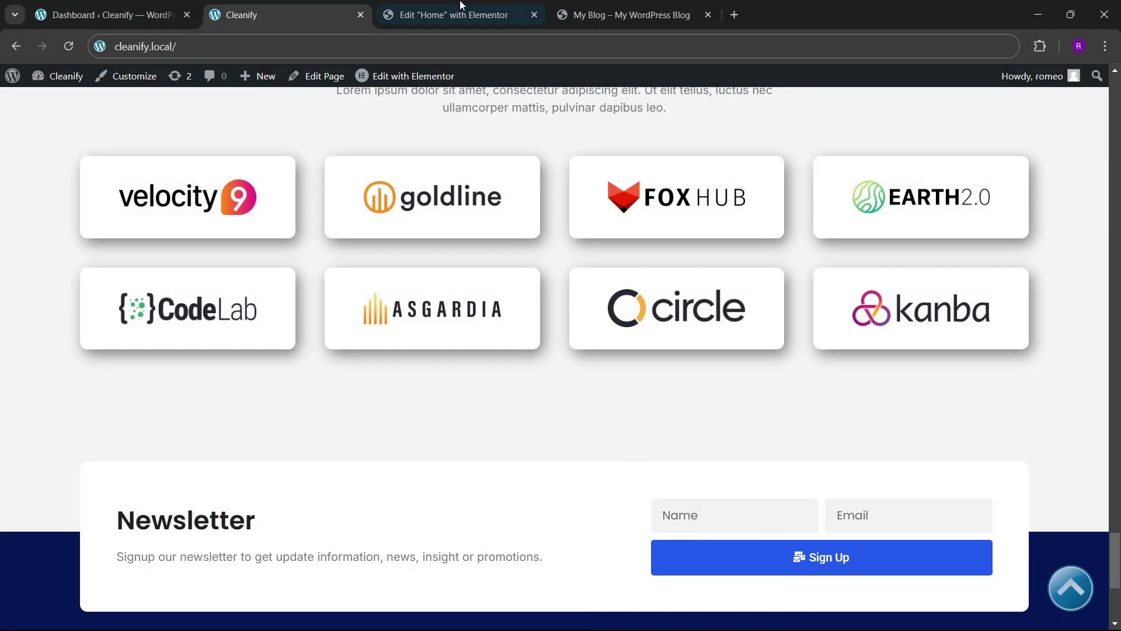
pyautogui.scroll(-5, 519, 383)
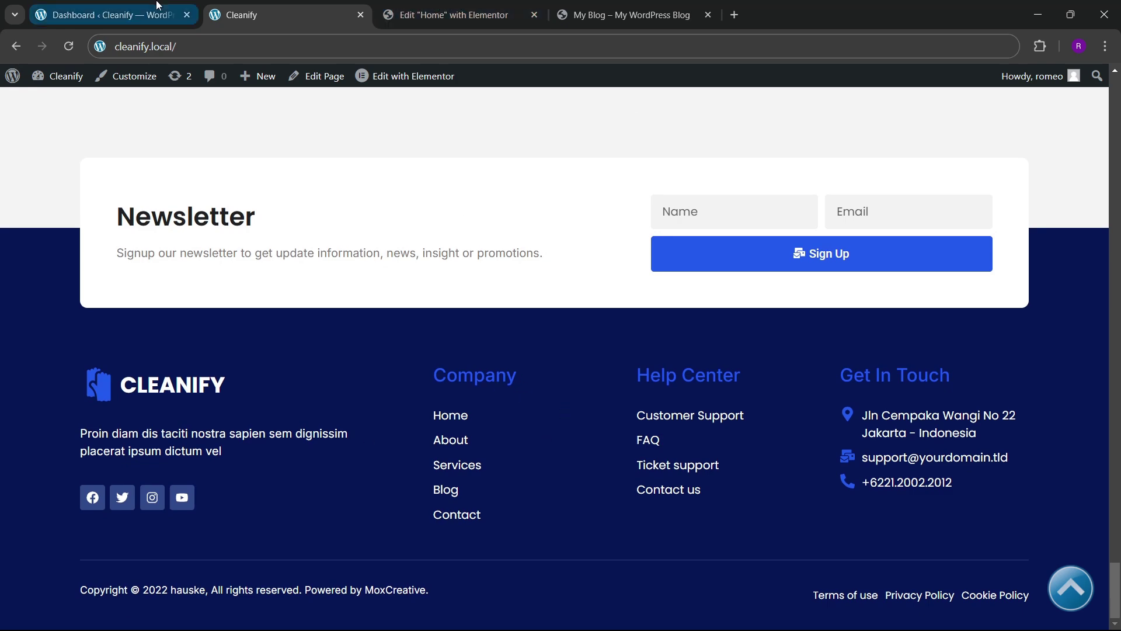
pyautogui.click(105, 15)
pyautogui.moveTo(42, 328)
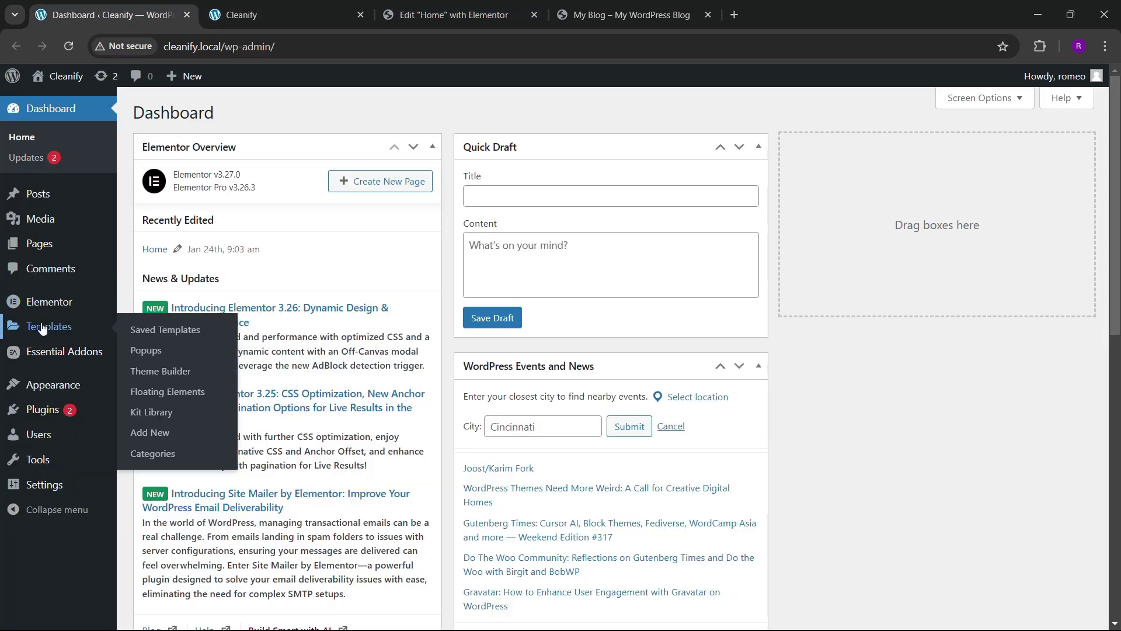
pyautogui.rightClick(170, 369)
pyautogui.click(218, 384)
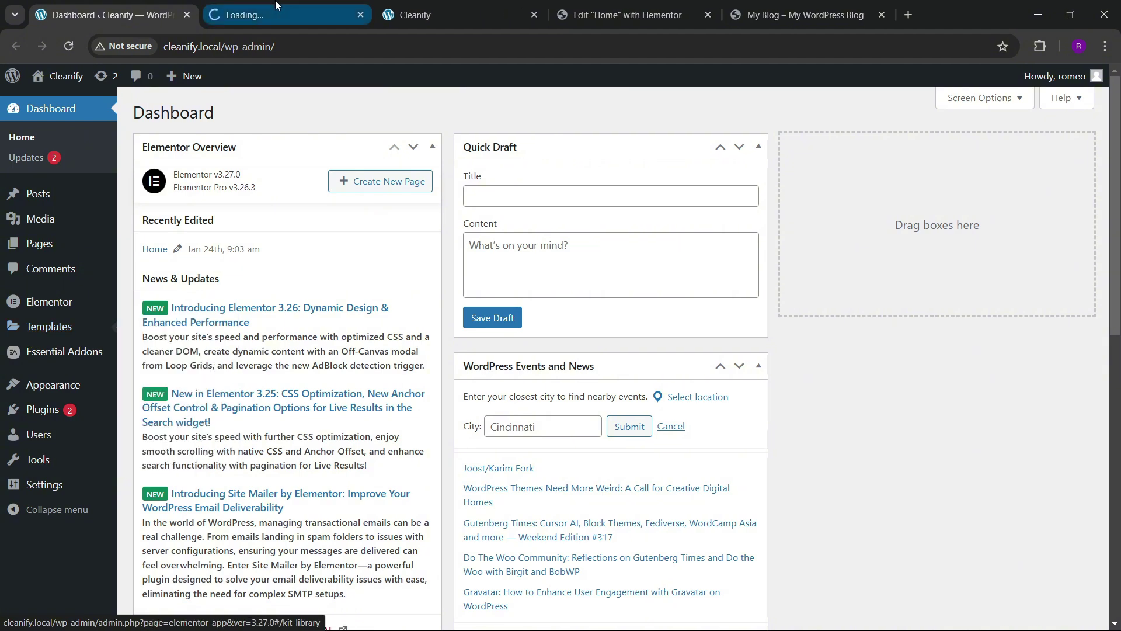
pyautogui.click(275, 9)
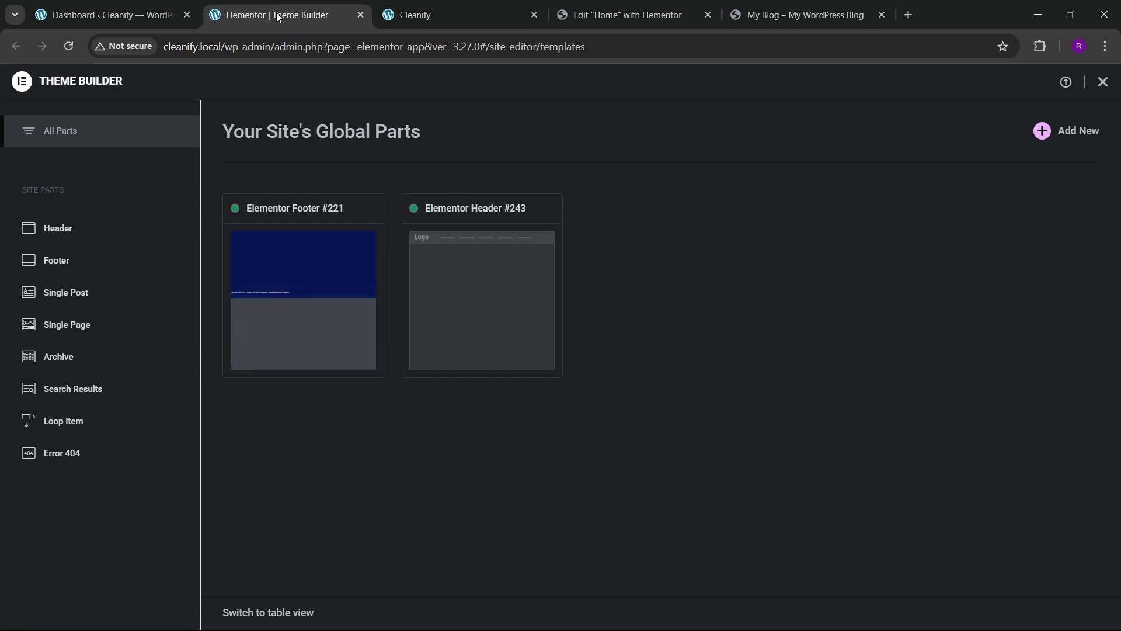
pyautogui.click(360, 15)
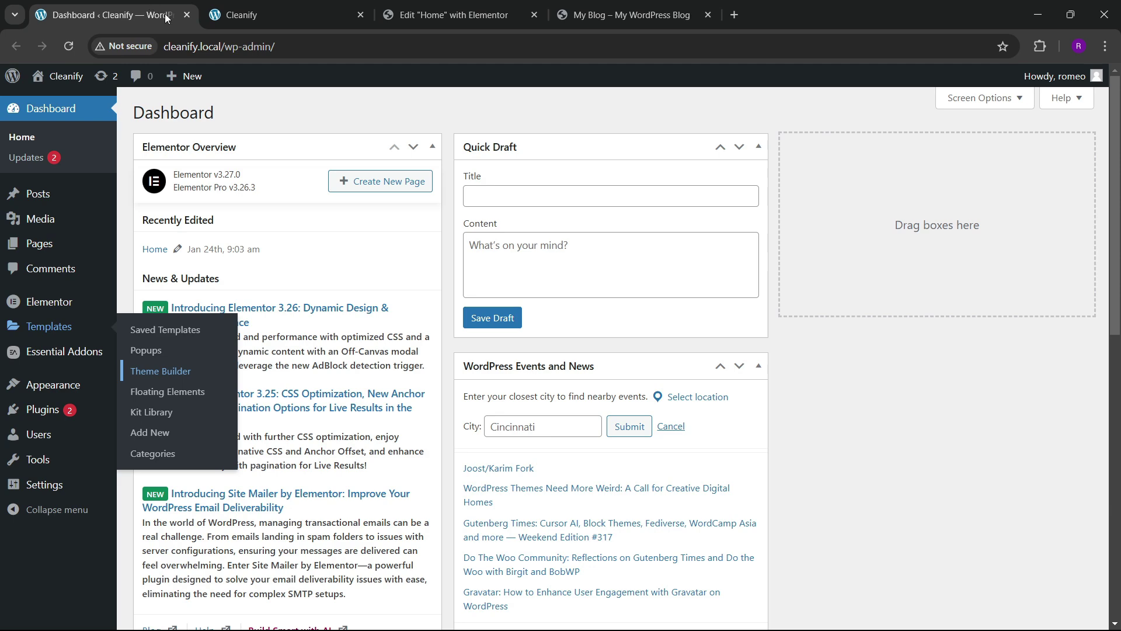
pyautogui.click(187, 15)
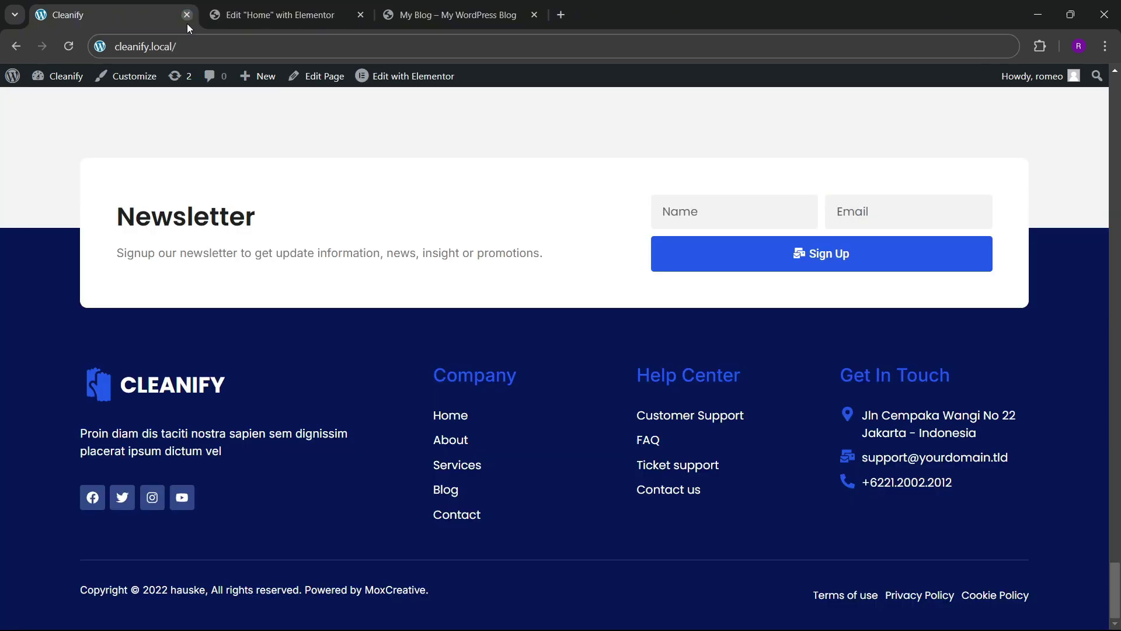
# - Open the My Blog site's WordPress dashboard from the live page and move its browser tab to first place
pyautogui.click(249, 8)
pyautogui.click(408, 7)
pyautogui.moveTo(65, 78)
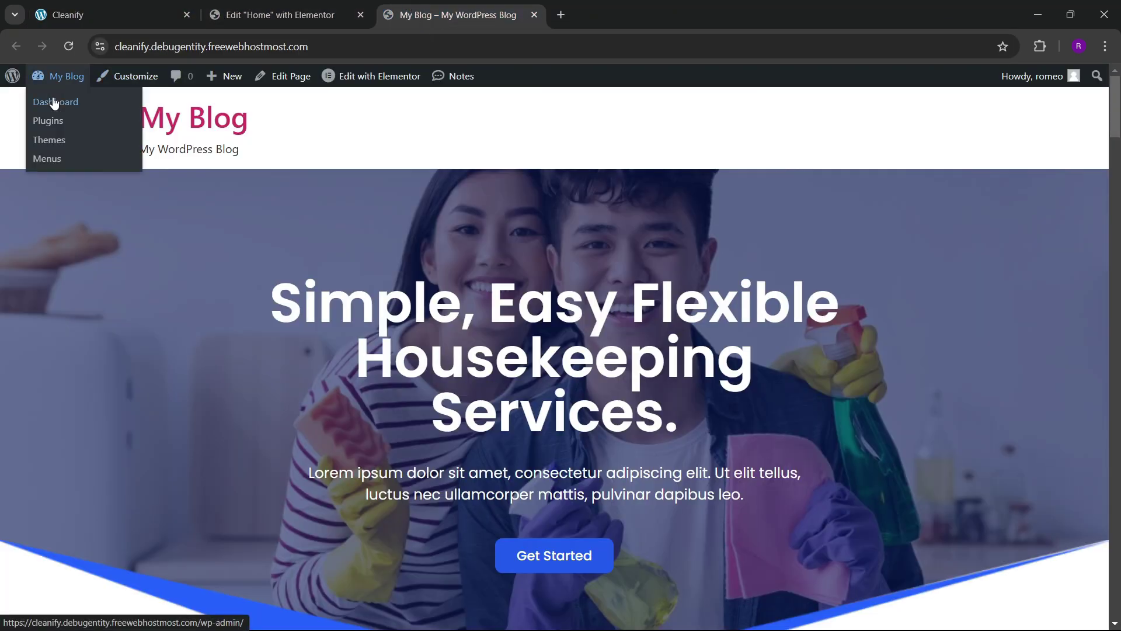
pyautogui.click(55, 102)
pyautogui.moveTo(398, 9); pyautogui.dragTo(160, 19)
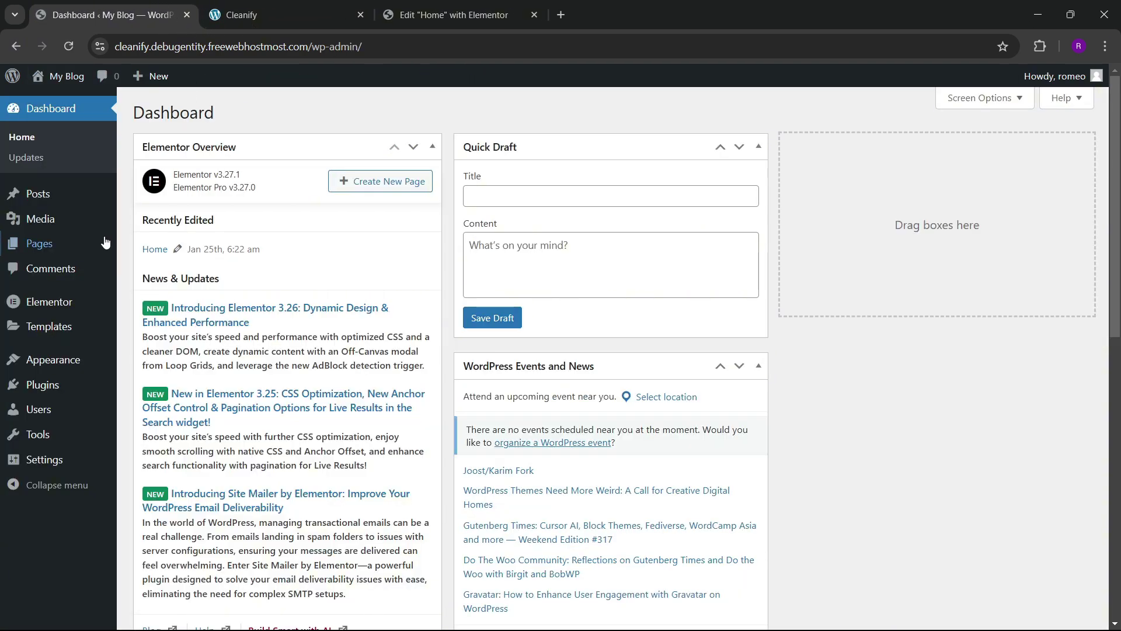
# - Open the My Blog site's Theme Builder in a new browser tab and switch to it
pyautogui.moveTo(55, 338)
pyautogui.rightClick(143, 371)
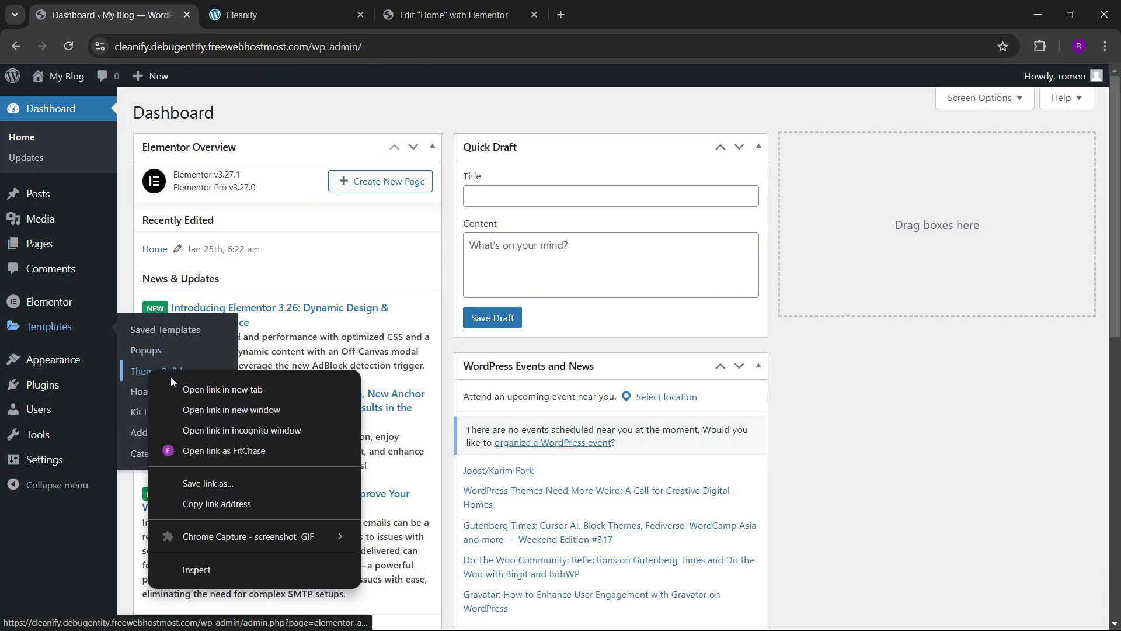
pyautogui.click(175, 388)
pyautogui.click(270, 4)
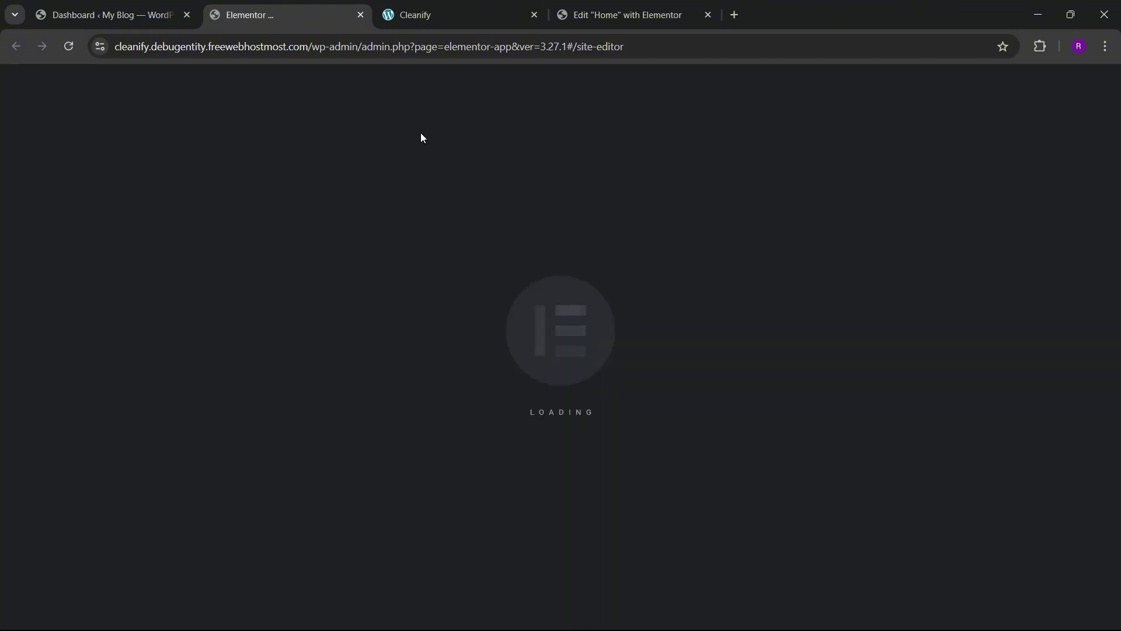
# - Check the footer on the reference Cleanify page and add a new footer template in the My Blog Theme Builder
pyautogui.click(439, 8)
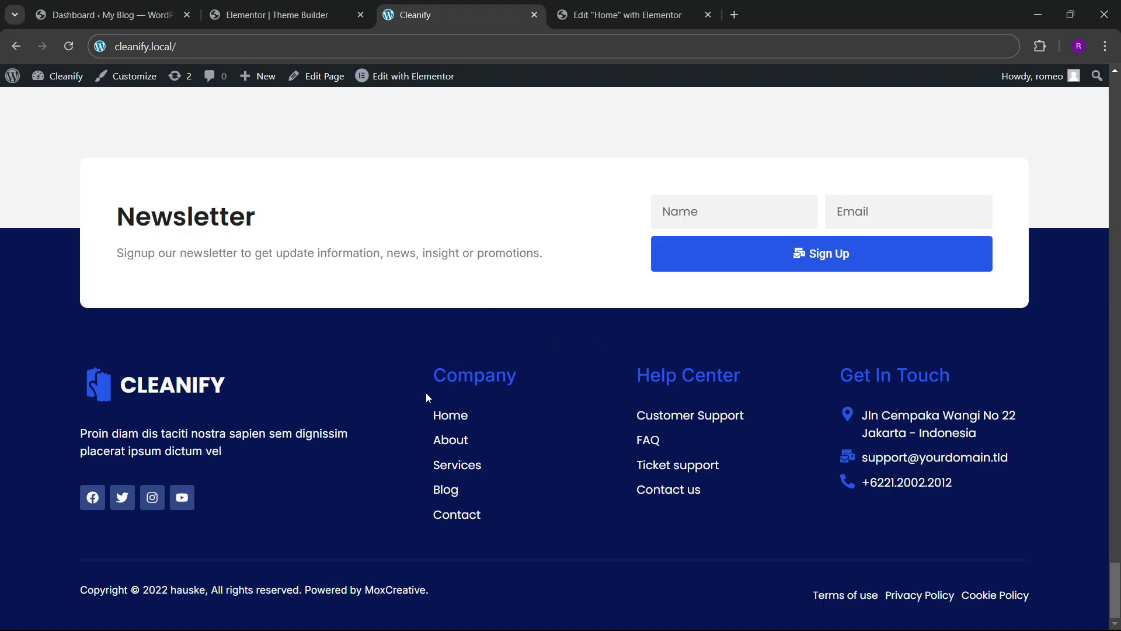
pyautogui.click(300, 18)
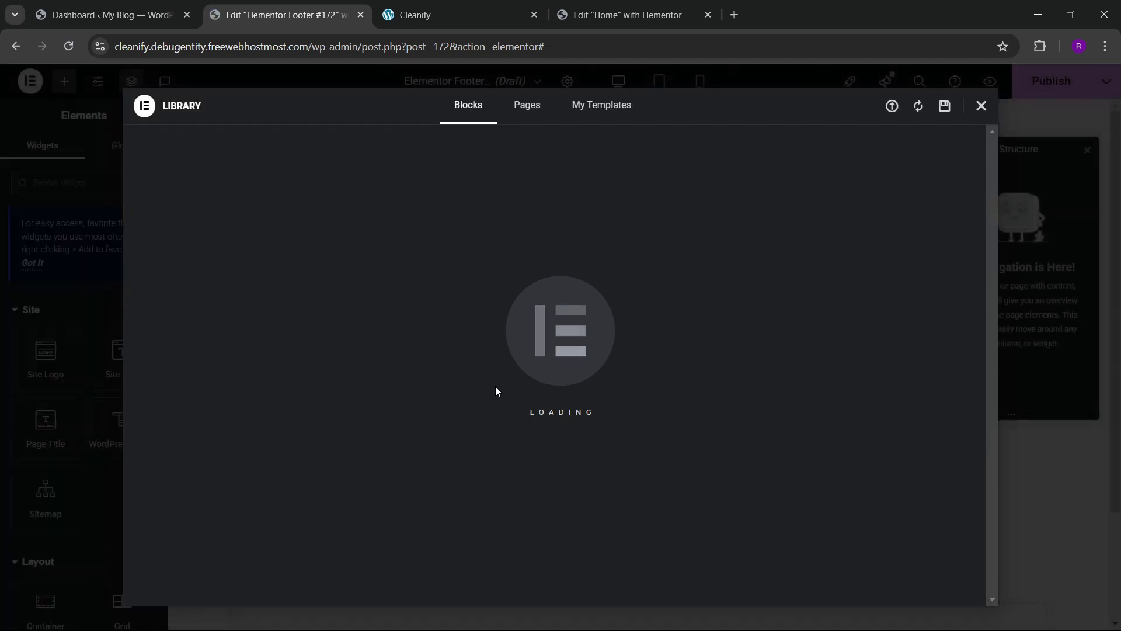
# - Dismiss the template library and add a single flexbox container with column direction to the blank footer template
pyautogui.click(981, 106)
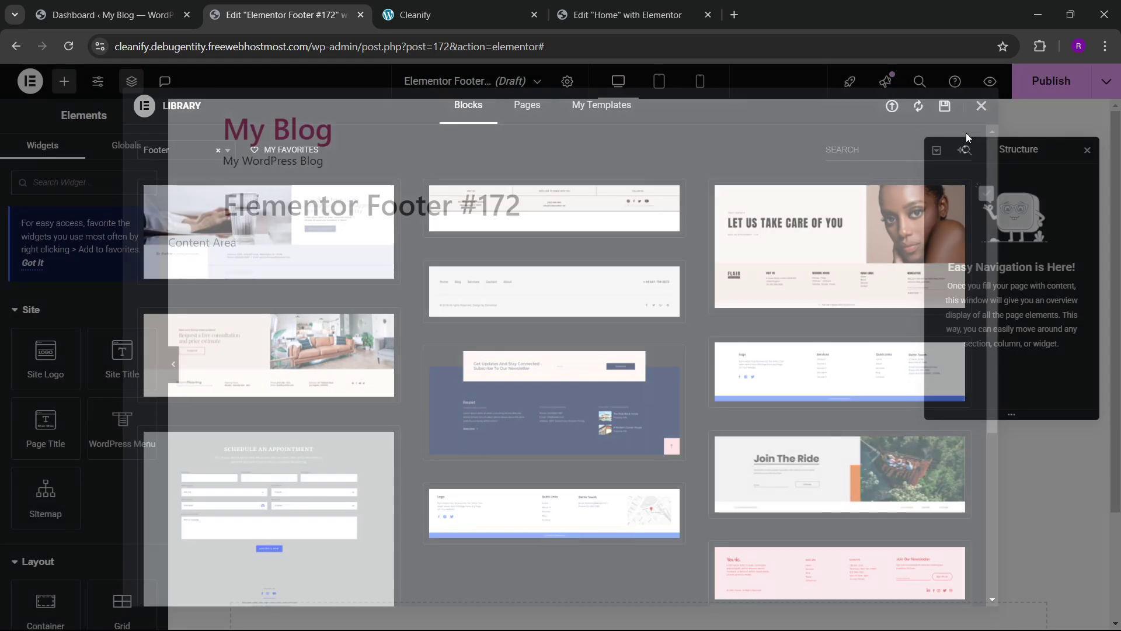
pyautogui.scroll(-2, 502, 337)
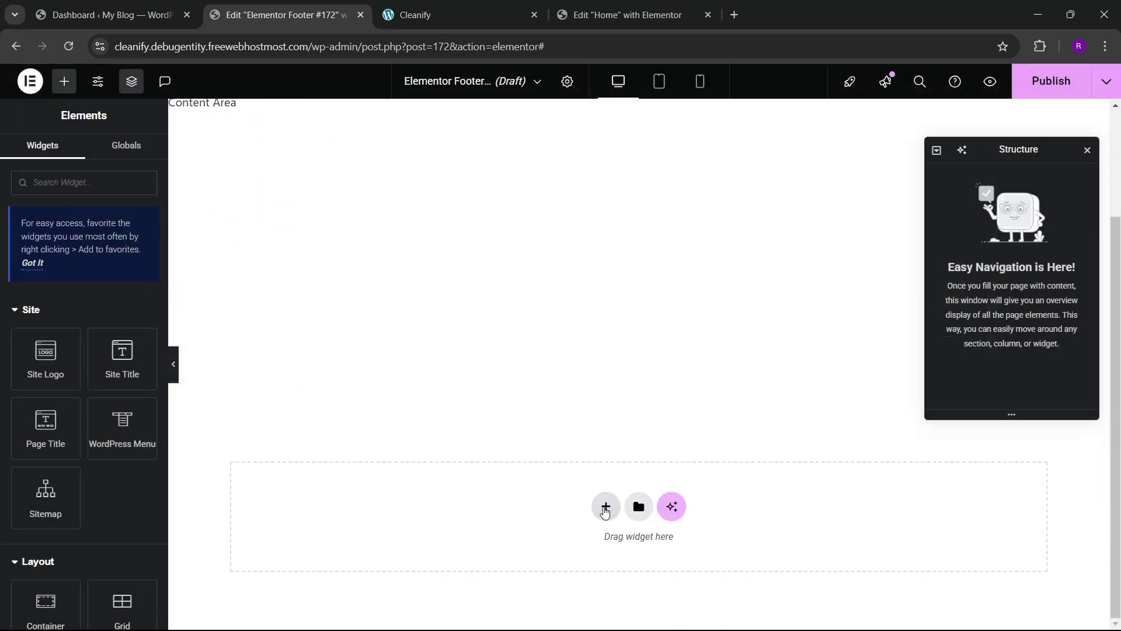
pyautogui.click(605, 507)
pyautogui.click(595, 525)
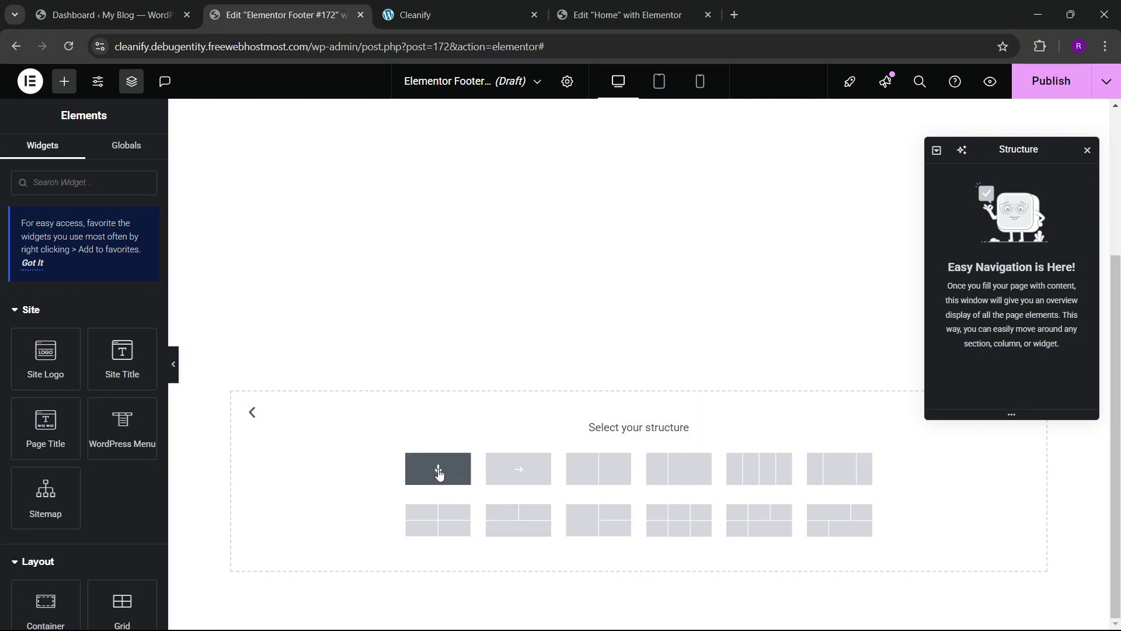
pyautogui.click(439, 474)
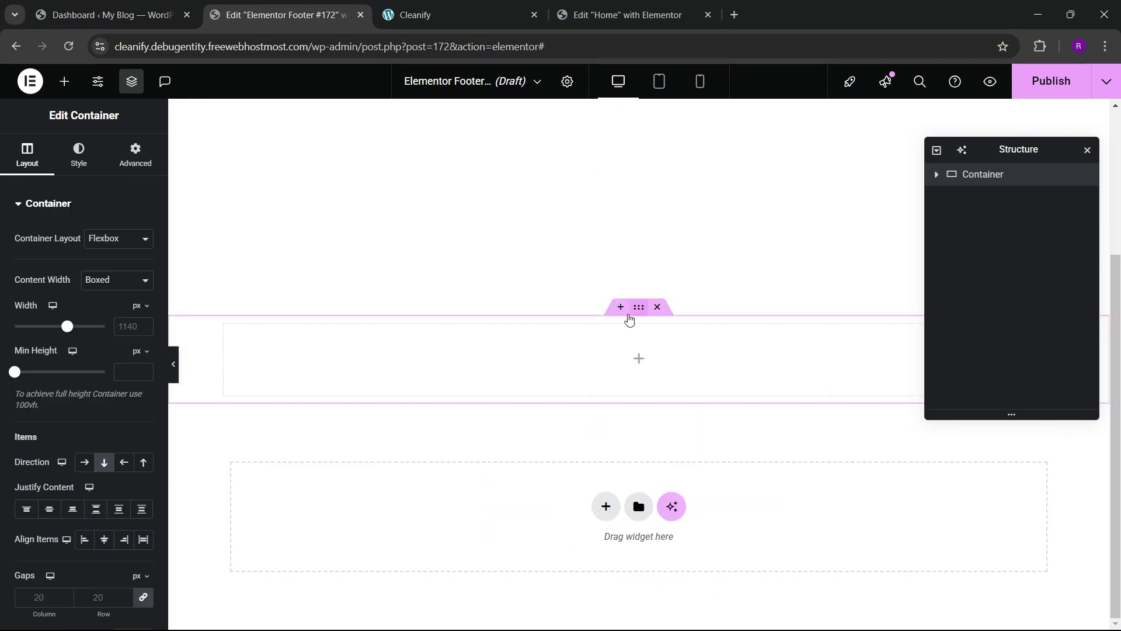
# - Rename the new container as "footer main box" and set its boxed content width to 1300 px
pyautogui.doubleClick(980, 176)
pyautogui.click(480, 7)
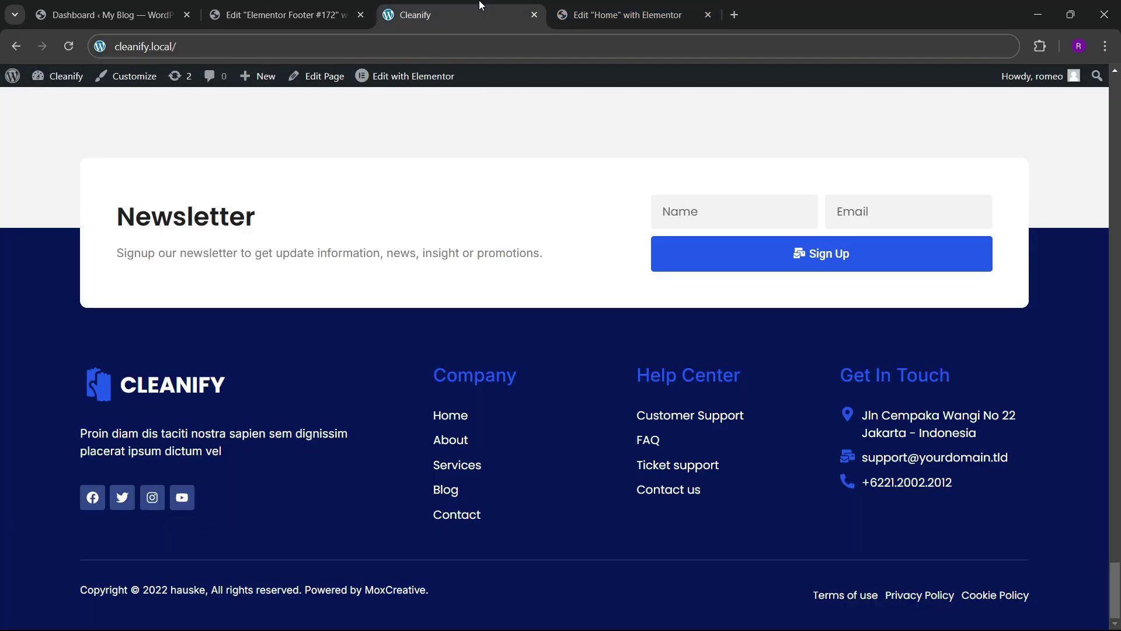
pyautogui.click(575, 7)
pyautogui.click(296, 5)
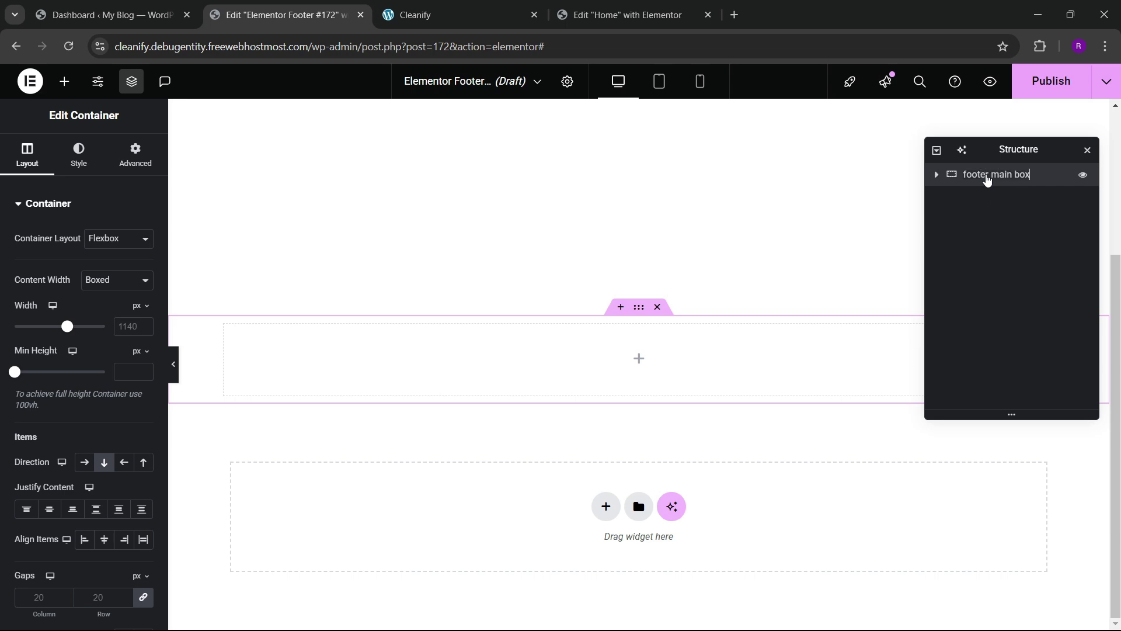
pyautogui.click(437, 14)
pyautogui.click(292, 15)
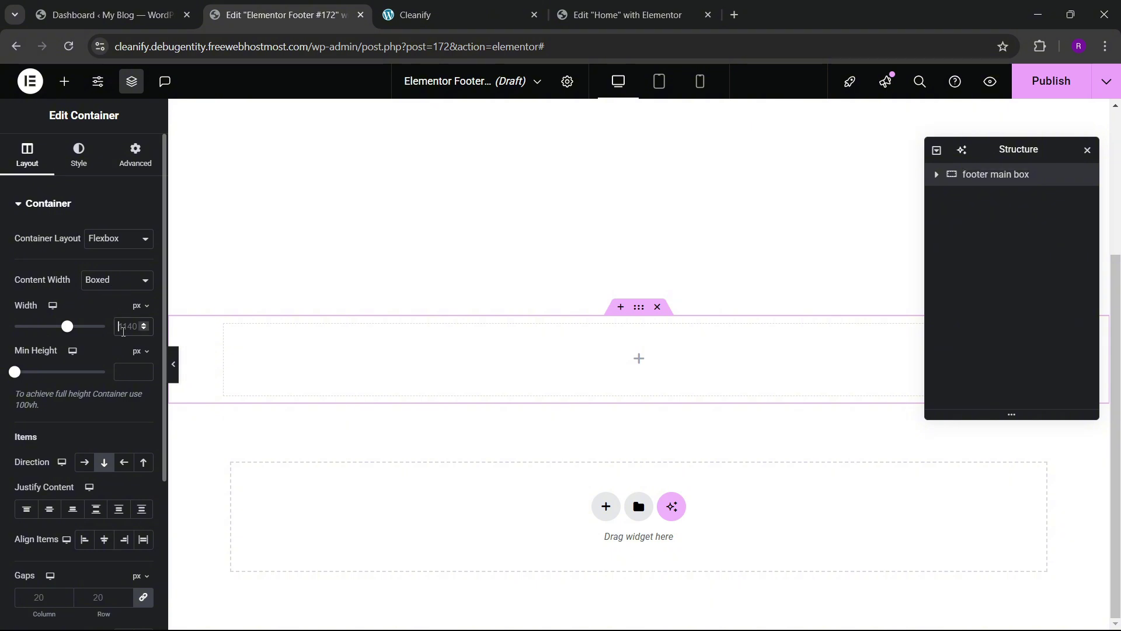
pyautogui.write('00')
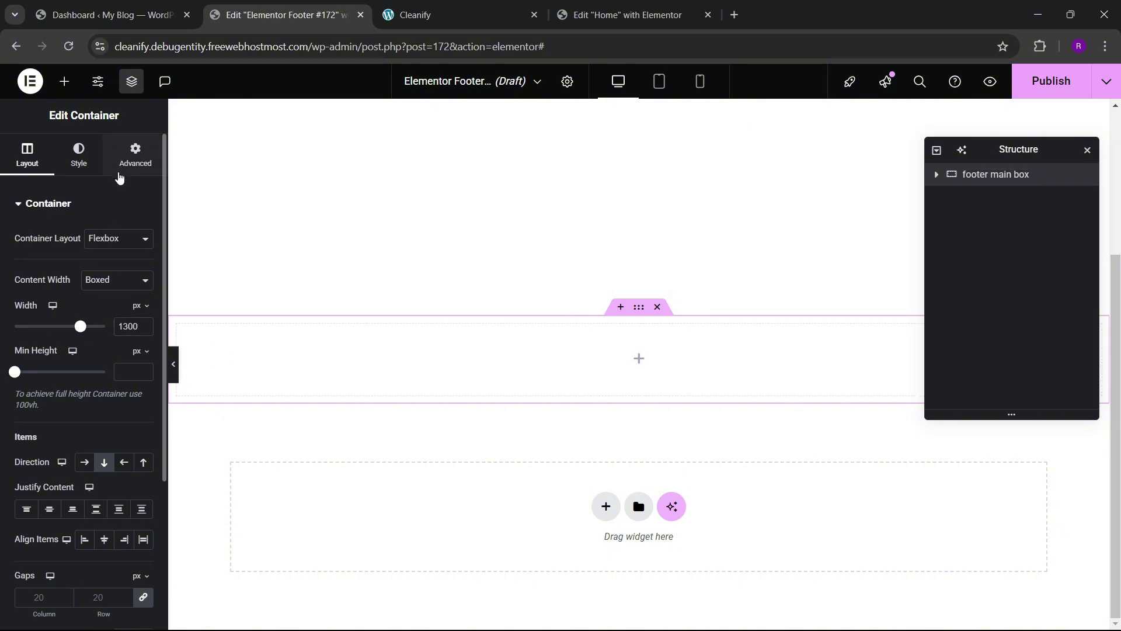
# - Set the footer main box's padding to 80 px at top and bottom and 0 at the sides
pyautogui.click(121, 170)
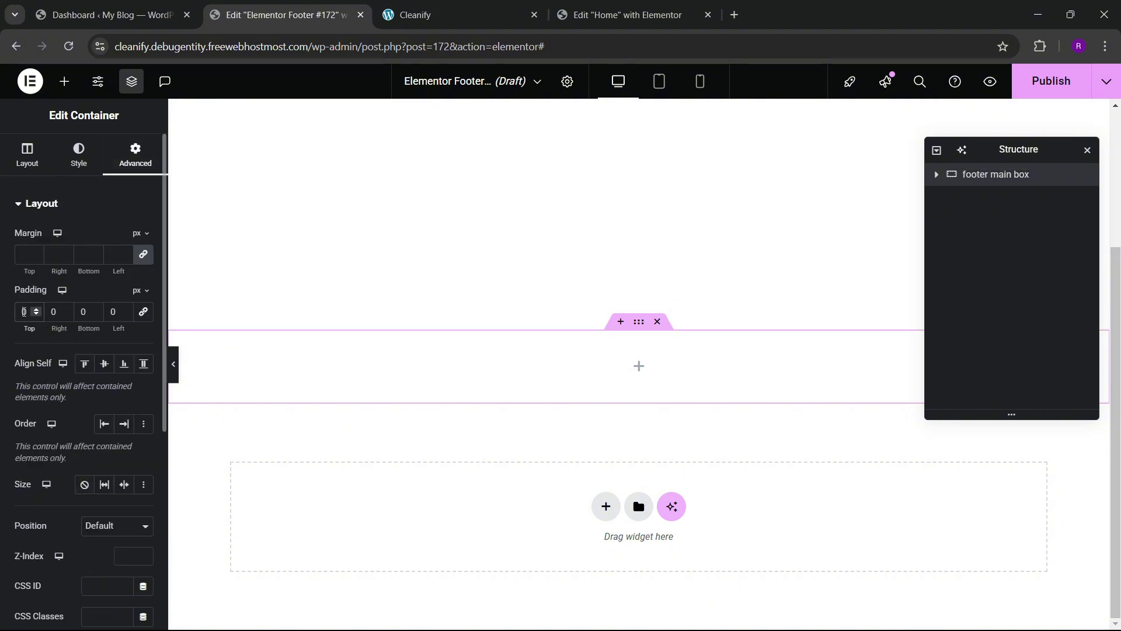
pyautogui.moveTo(19, 331); pyautogui.dragTo(66, 321)
pyautogui.click(82, 311)
pyautogui.write('80')
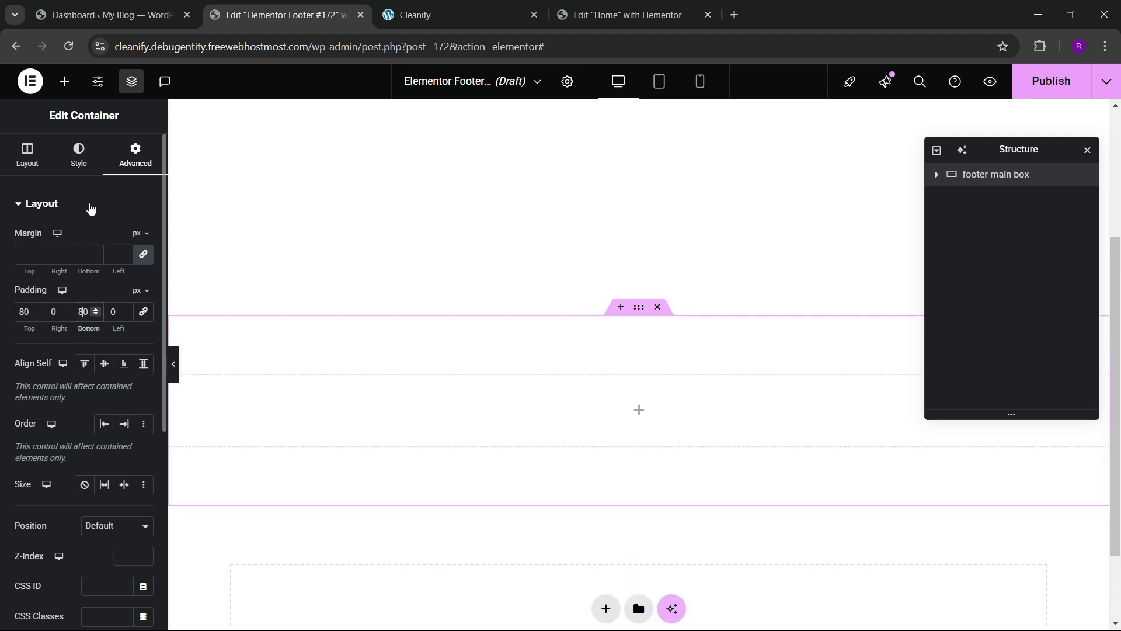
# - Give the footer main box a classic background using the dark navy global color
pyautogui.click(79, 155)
pyautogui.click(96, 269)
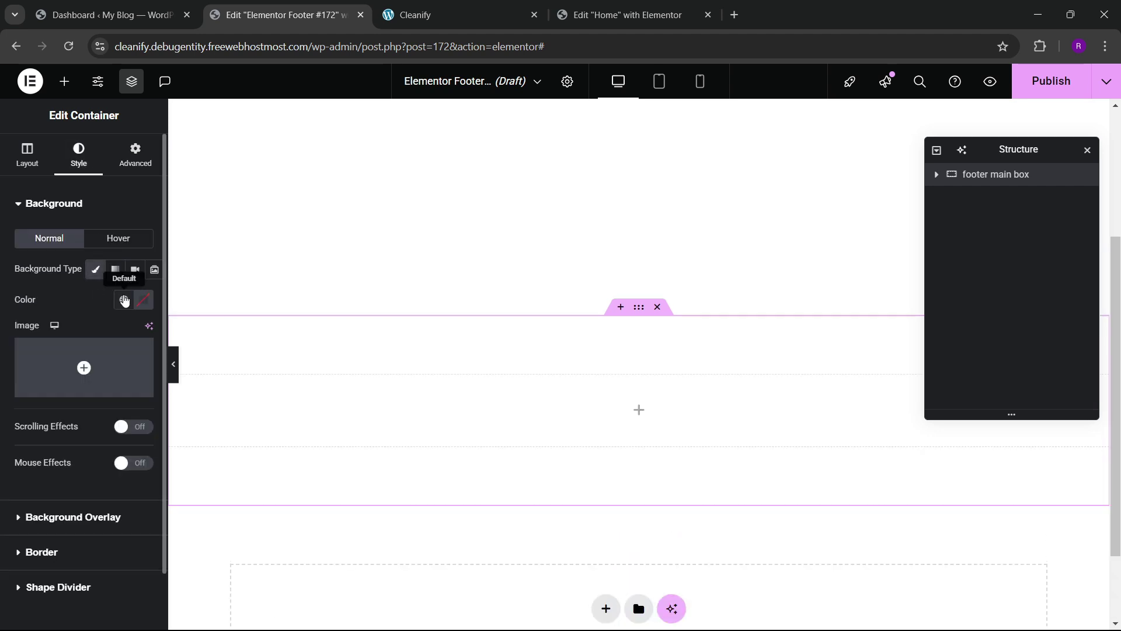
pyautogui.click(124, 300)
pyautogui.click(65, 483)
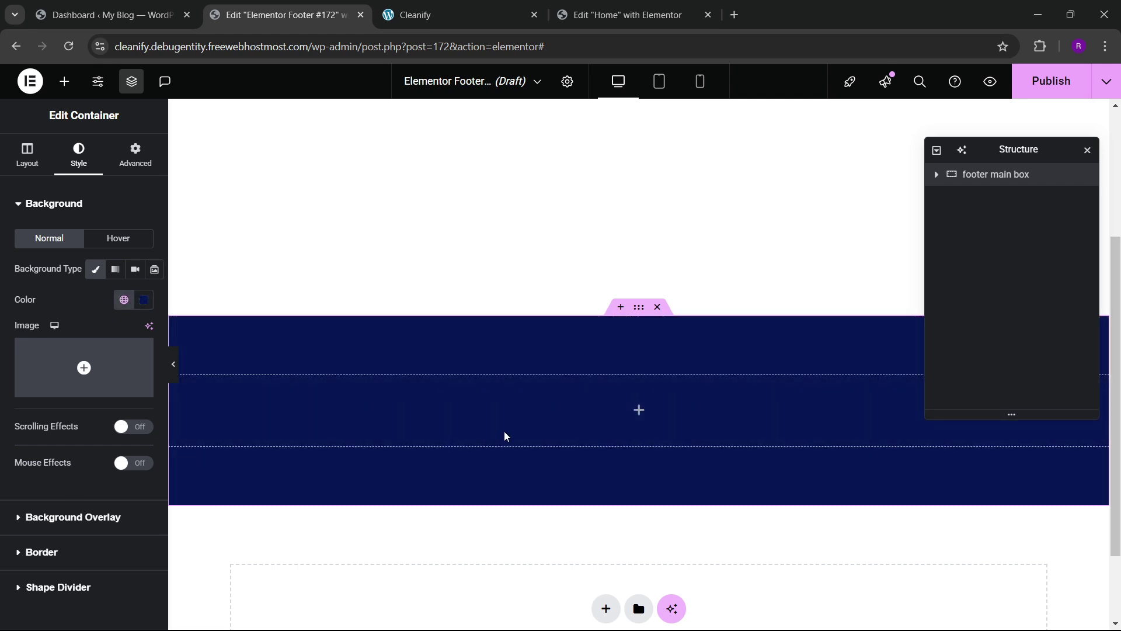
# - Check the reference footer's newsletter box and add a nested container with zero padding inside the footer main box
pyautogui.click(470, 12)
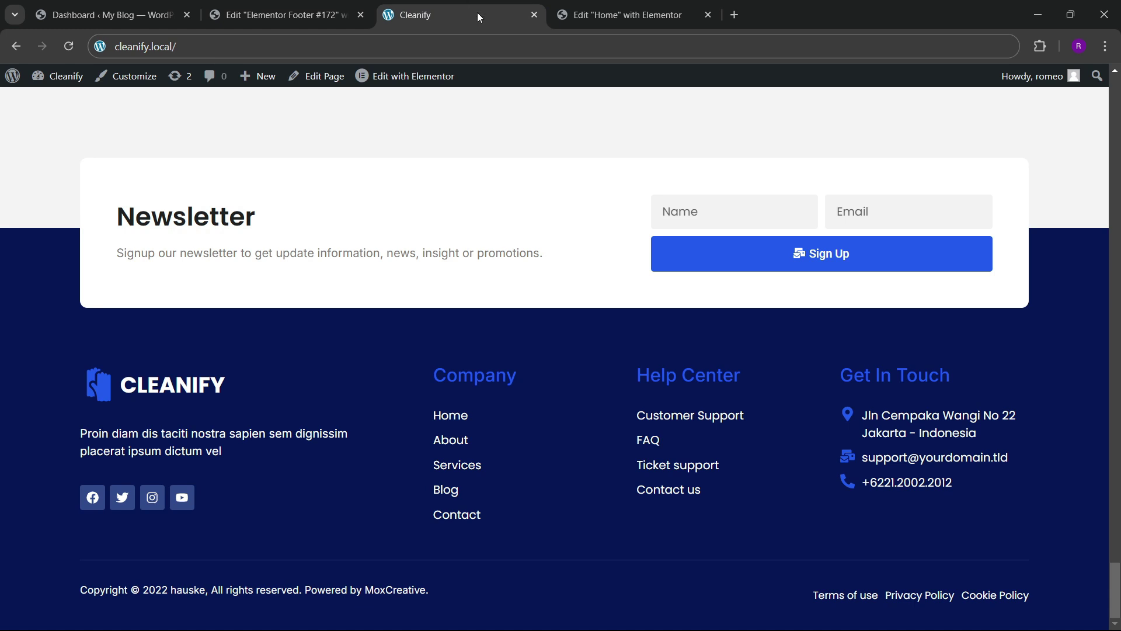
pyautogui.click(578, 6)
pyautogui.click(298, 6)
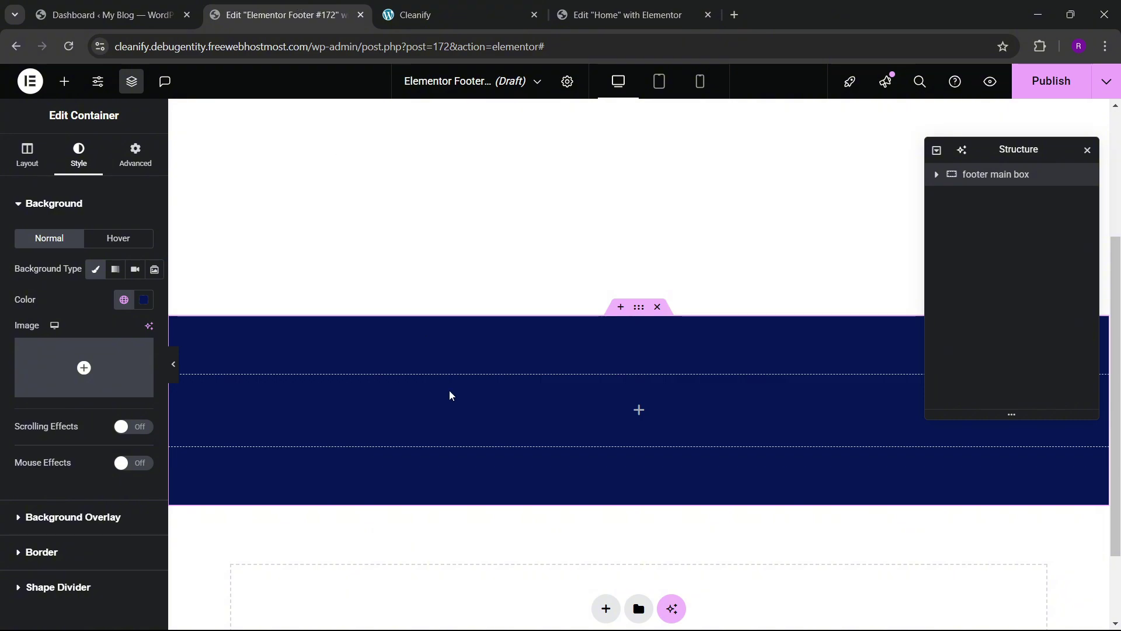
pyautogui.click(411, 8)
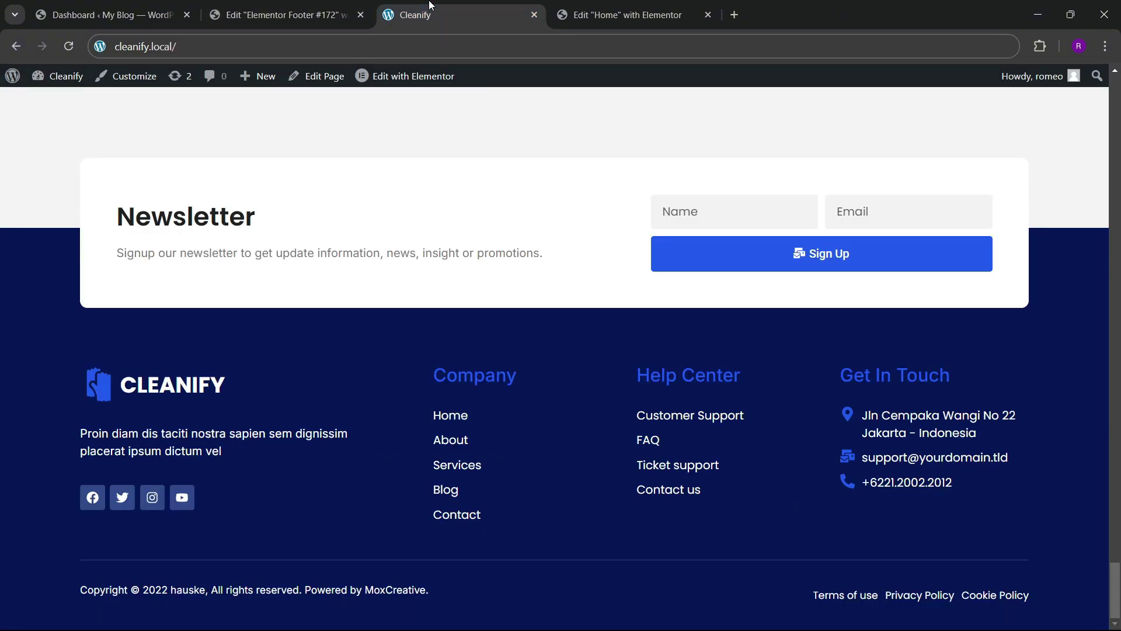
pyautogui.click(590, 7)
pyautogui.click(313, 7)
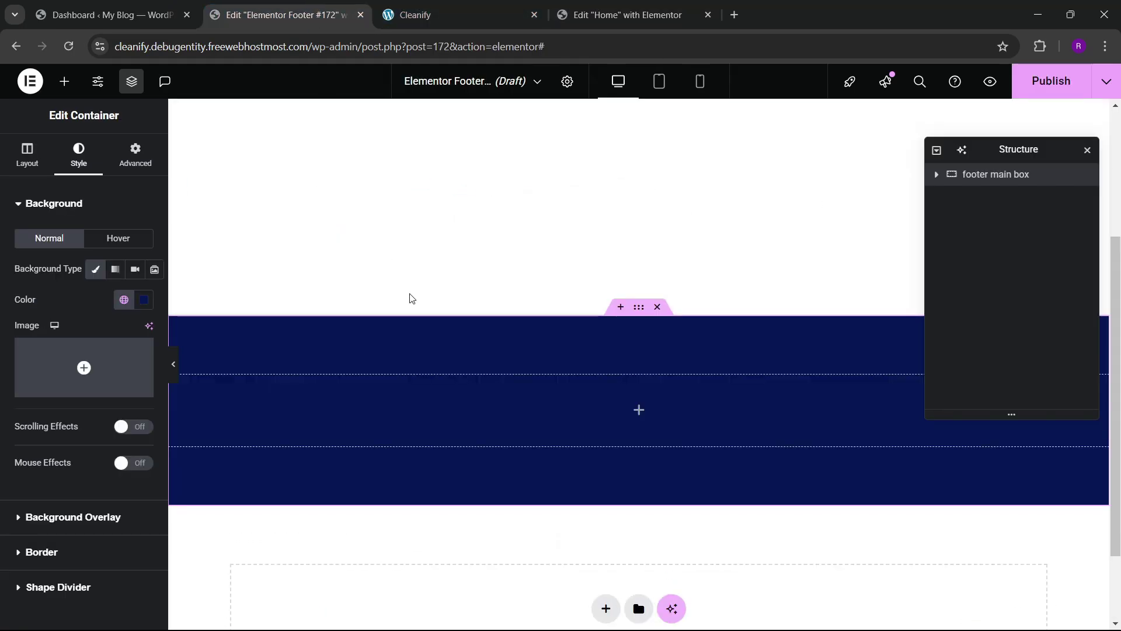
pyautogui.click(64, 81)
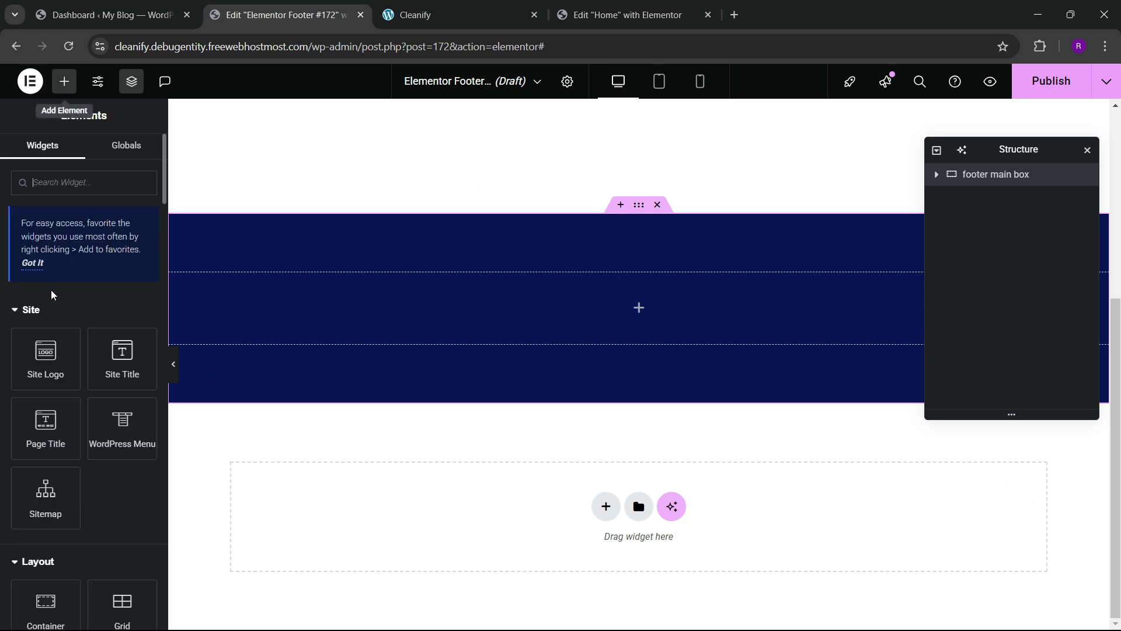
pyautogui.scroll(-3, 56, 374)
pyautogui.moveTo(67, 382); pyautogui.dragTo(481, 326)
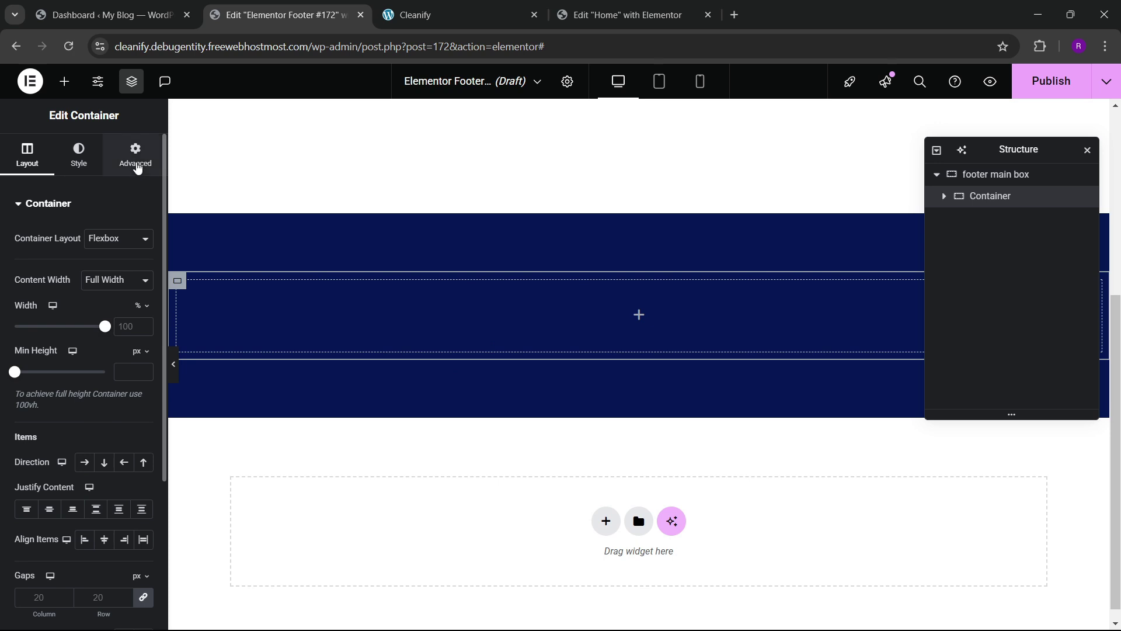
pyautogui.click(137, 164)
pyautogui.click(145, 317)
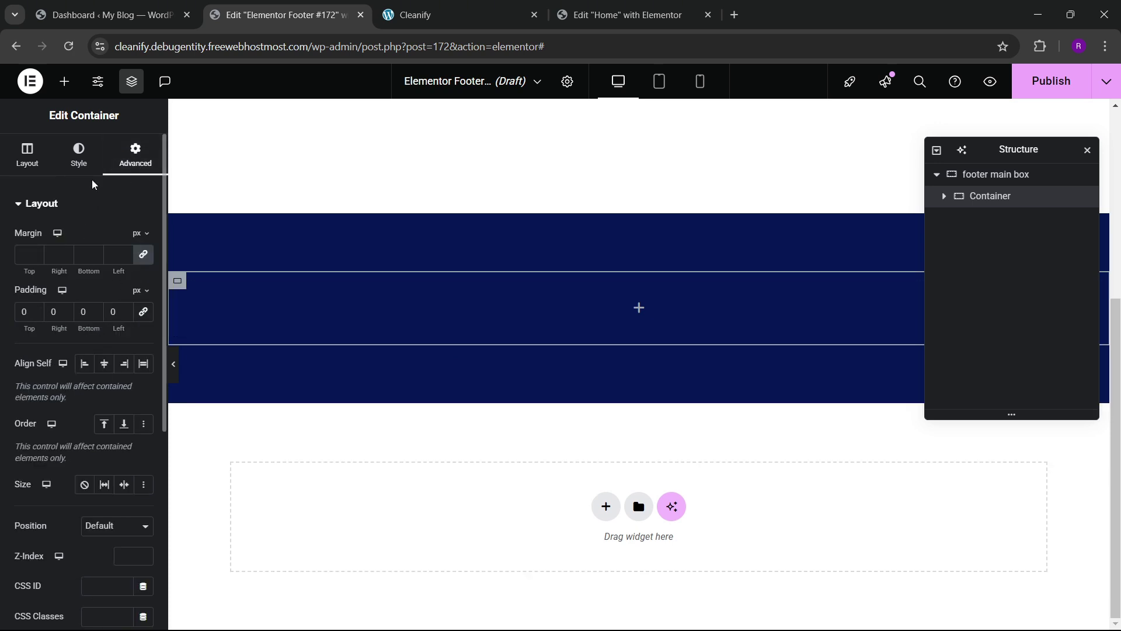
# - Give the nested container a classic white background
pyautogui.click(90, 156)
pyautogui.click(96, 270)
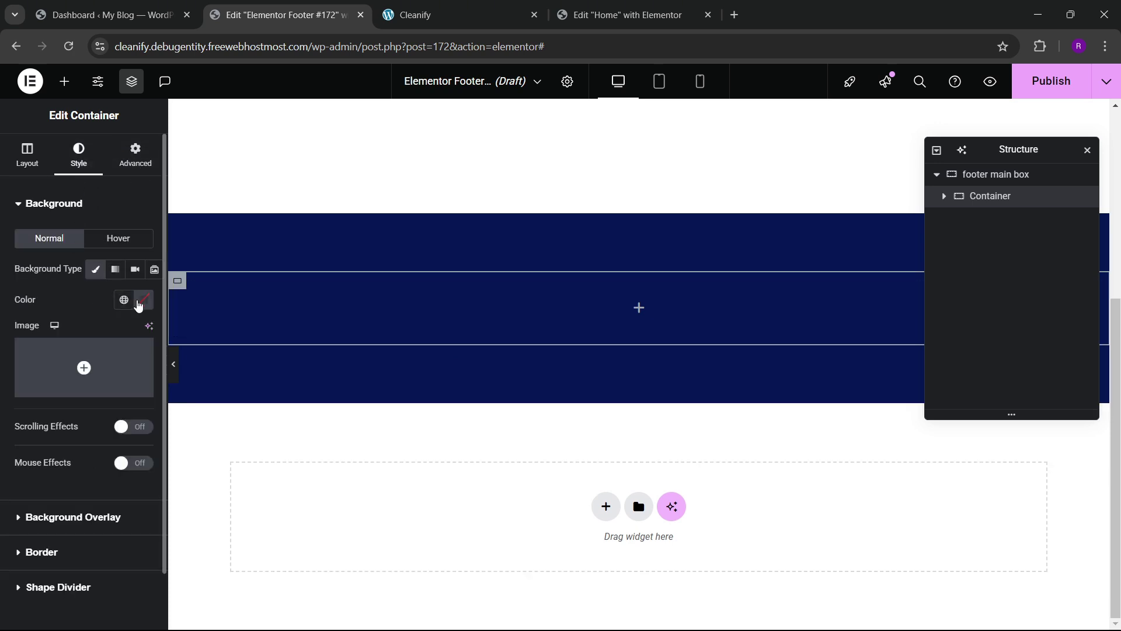
pyautogui.click(143, 301)
pyautogui.click(60, 363)
pyautogui.click(58, 310)
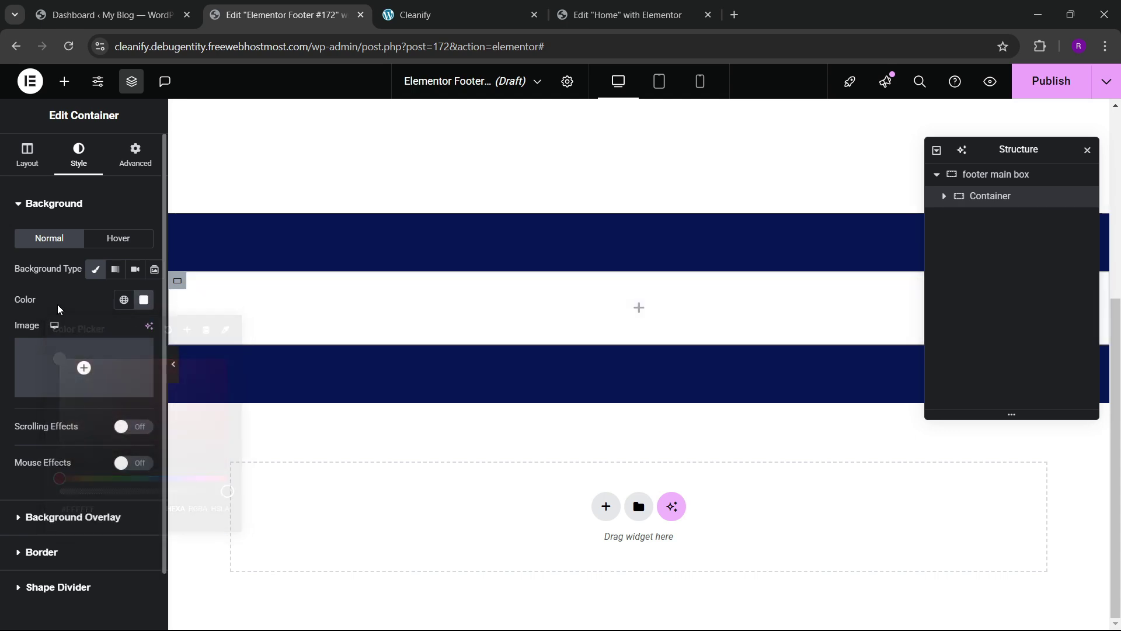
# - Set the white nested container's padding to 40 px on all sides, comparing it with the reference newsletter box
pyautogui.click(389, 13)
pyautogui.click(292, 13)
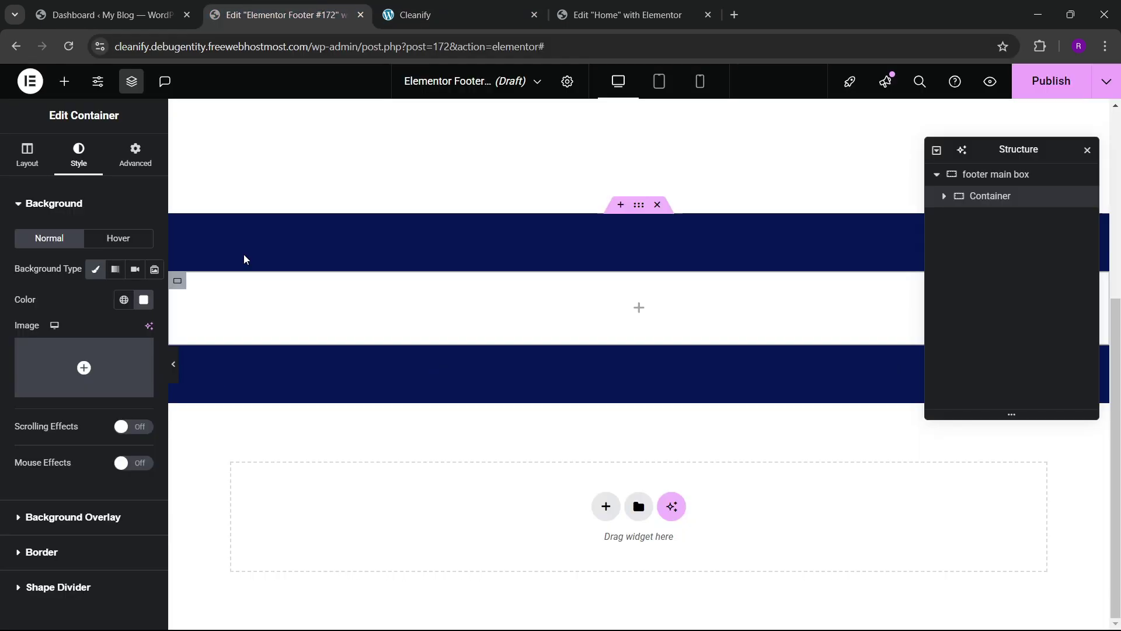
pyautogui.click(135, 155)
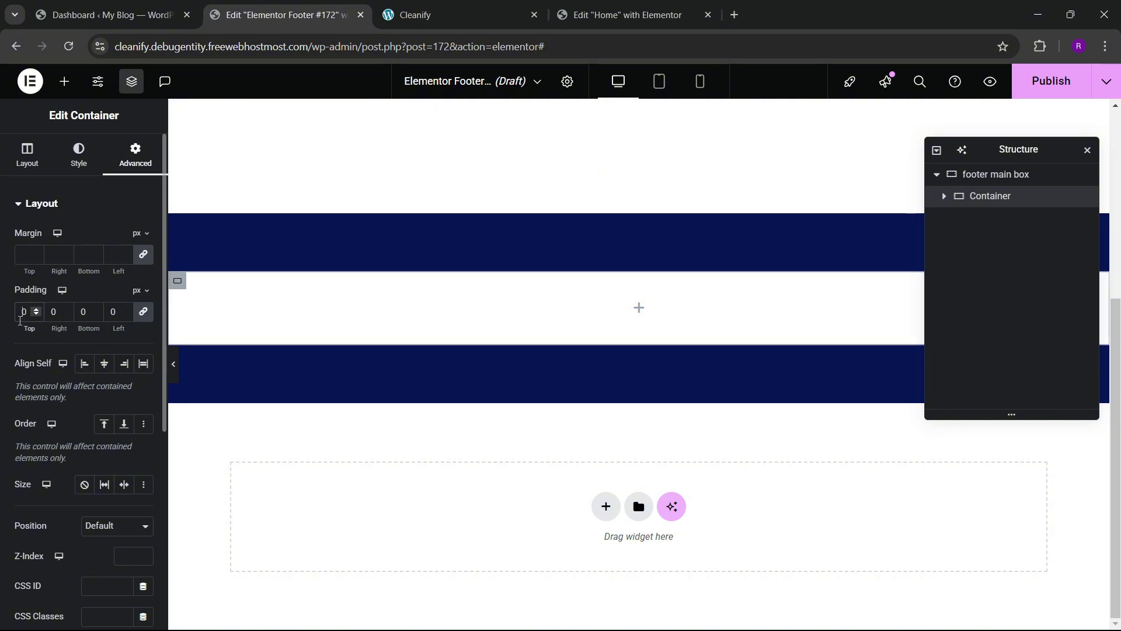
pyautogui.click(427, 4)
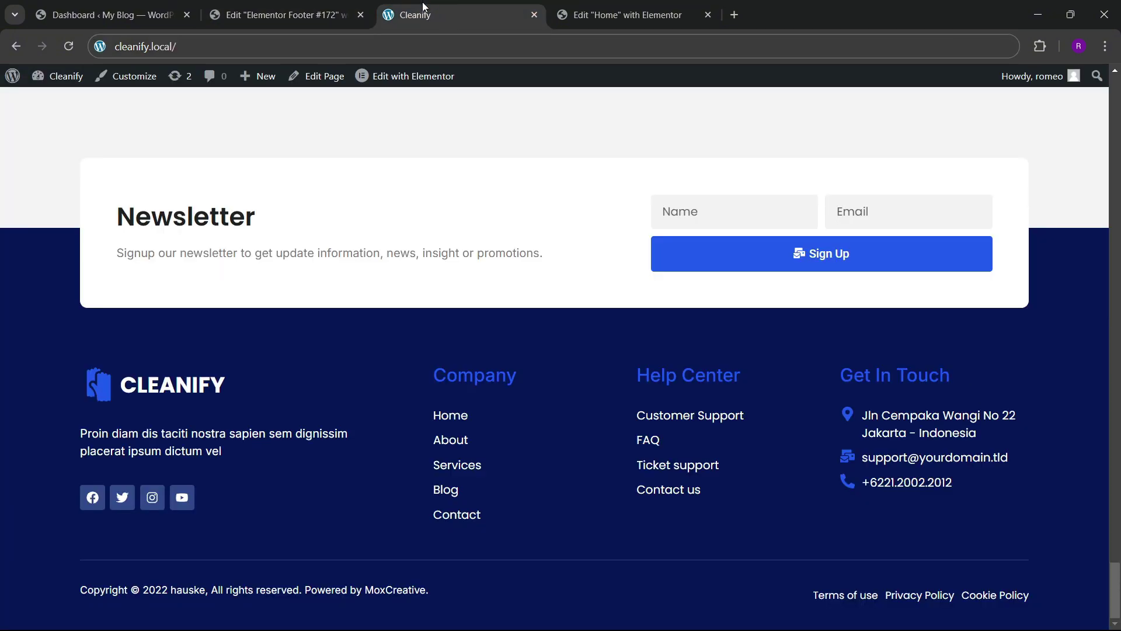
pyautogui.click(315, 6)
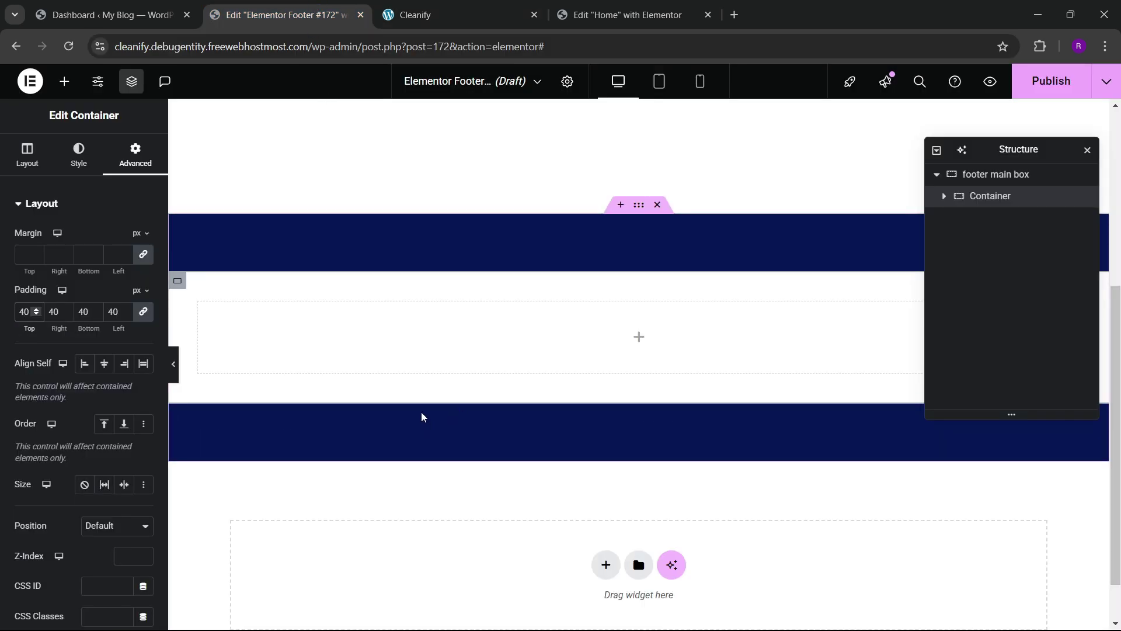
pyautogui.click(427, 7)
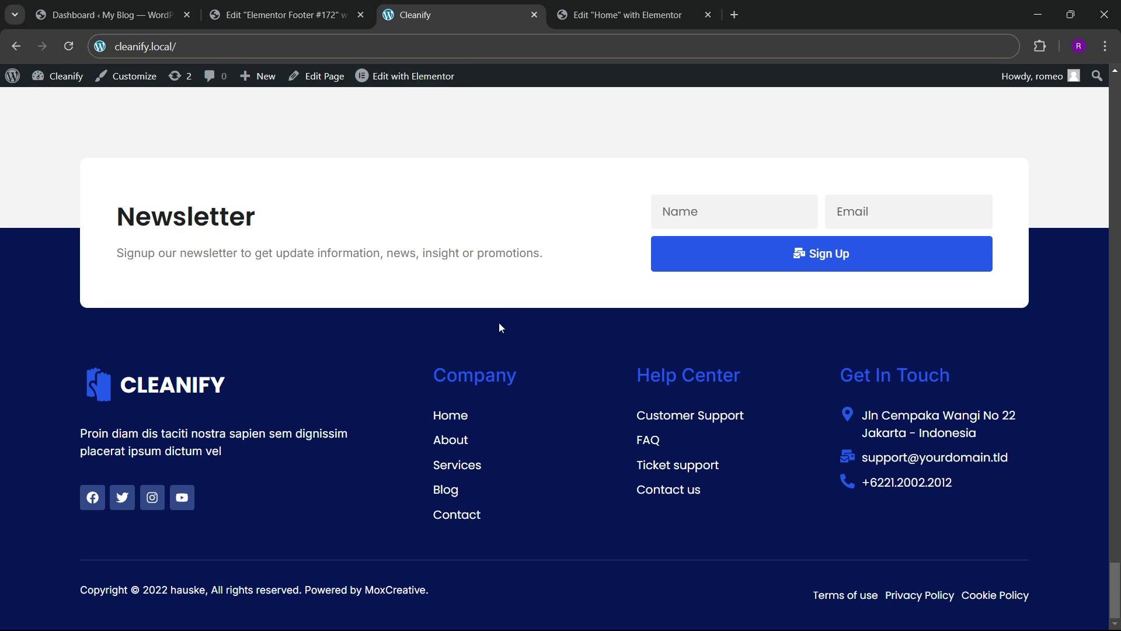
pyautogui.click(315, 18)
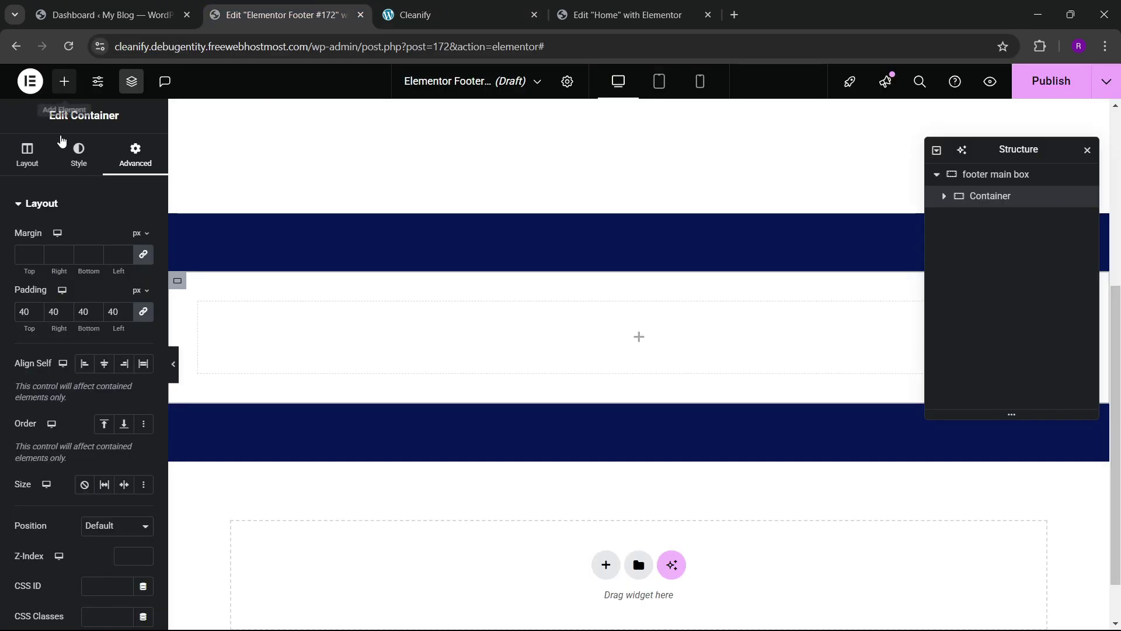
# - Add an inner container with zero padding inside the white container and duplicate it
pyautogui.click(64, 81)
pyautogui.scroll(-3, 65, 309)
pyautogui.moveTo(46, 464); pyautogui.dragTo(326, 374)
pyautogui.click(131, 165)
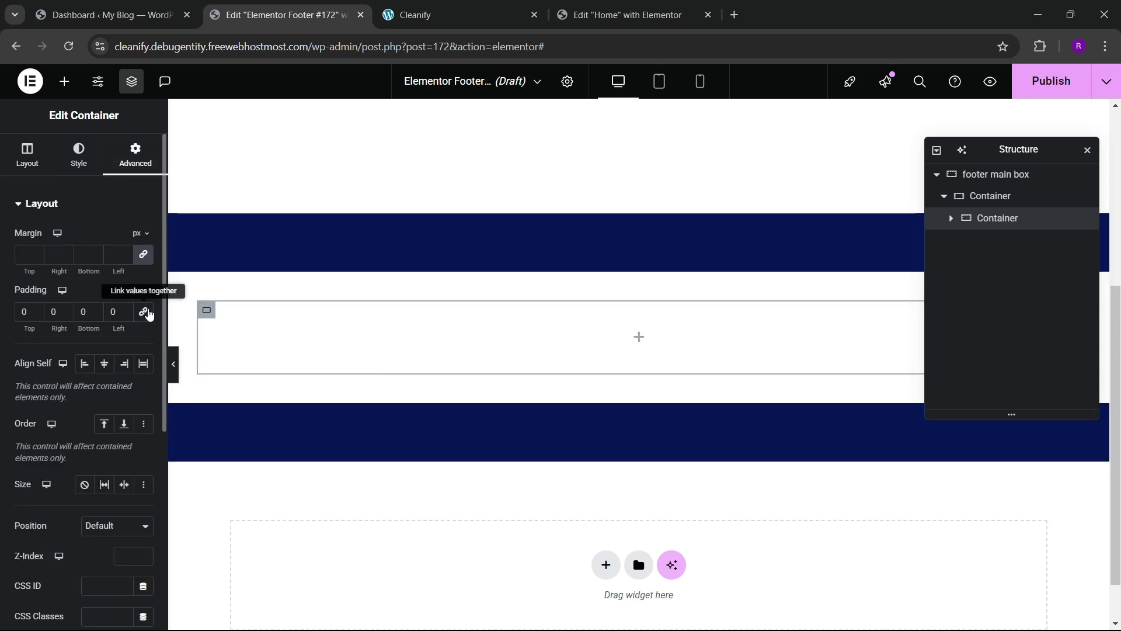
pyautogui.rightClick(986, 219)
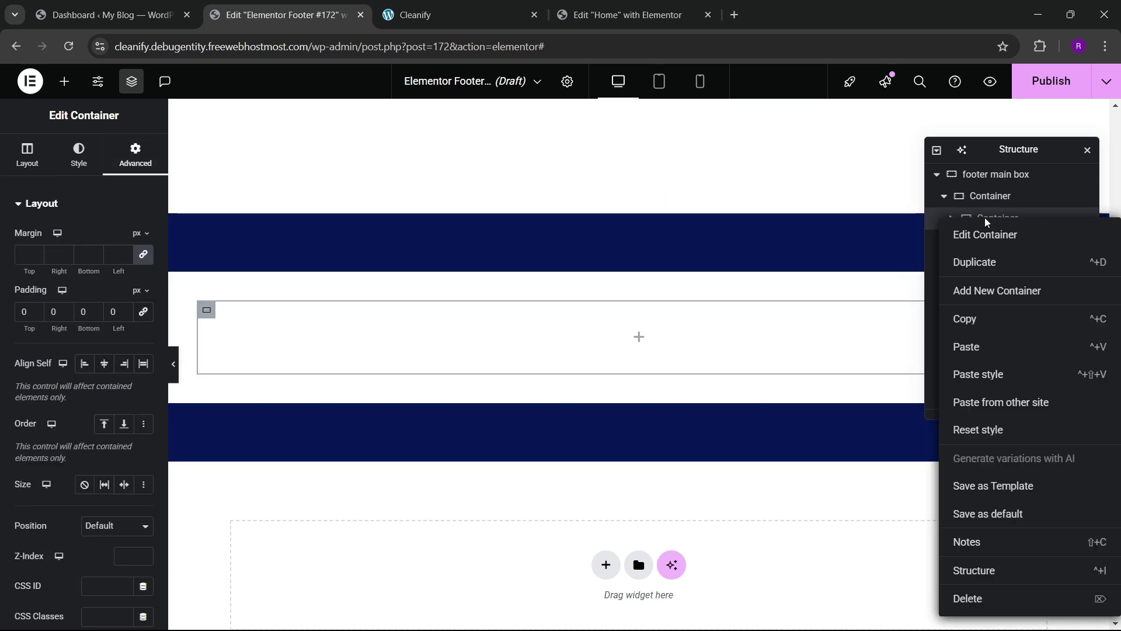
pyautogui.click(979, 264)
# - Arrange the white container's items in a row, justified with space between and vertically centered
pyautogui.click(990, 197)
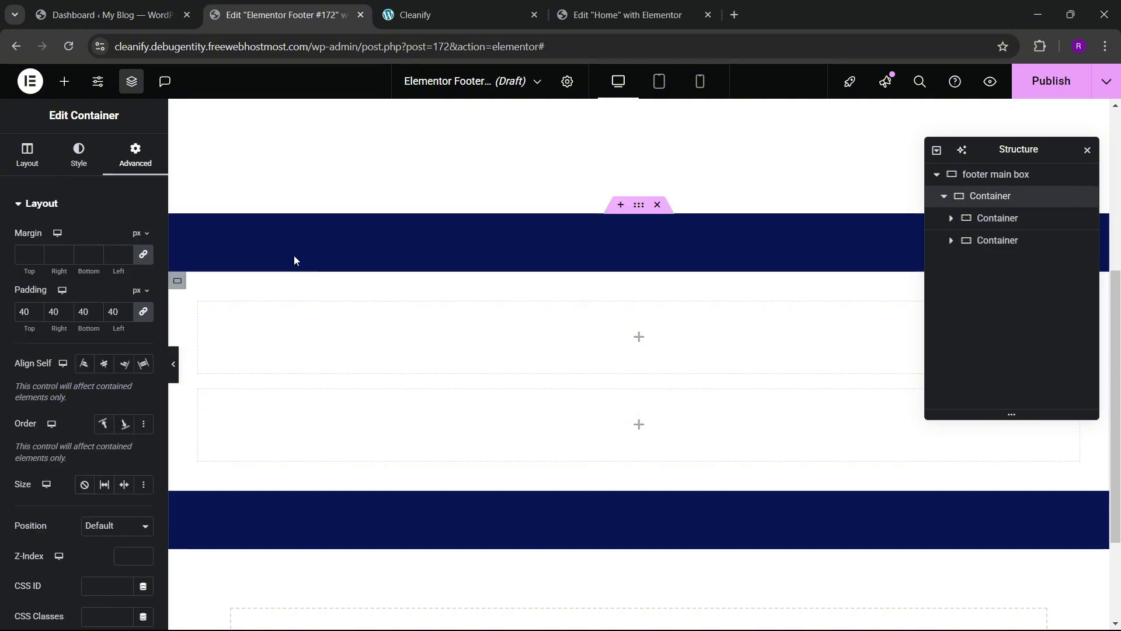
pyautogui.click(27, 154)
pyautogui.scroll(-4, 68, 349)
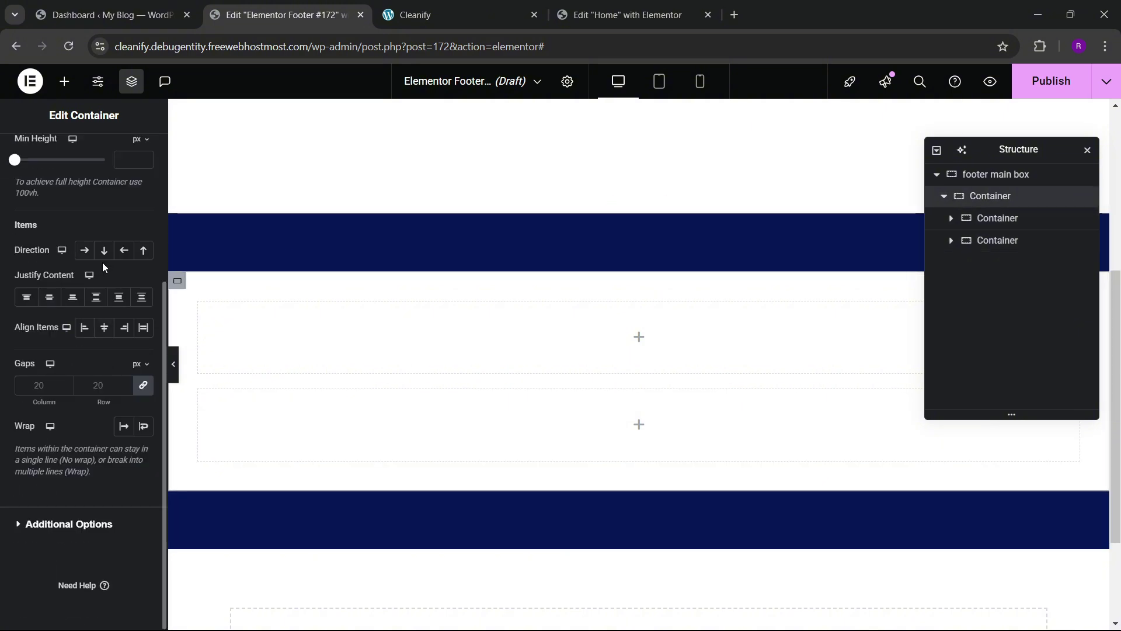
pyautogui.click(86, 251)
pyautogui.click(96, 297)
pyautogui.click(105, 327)
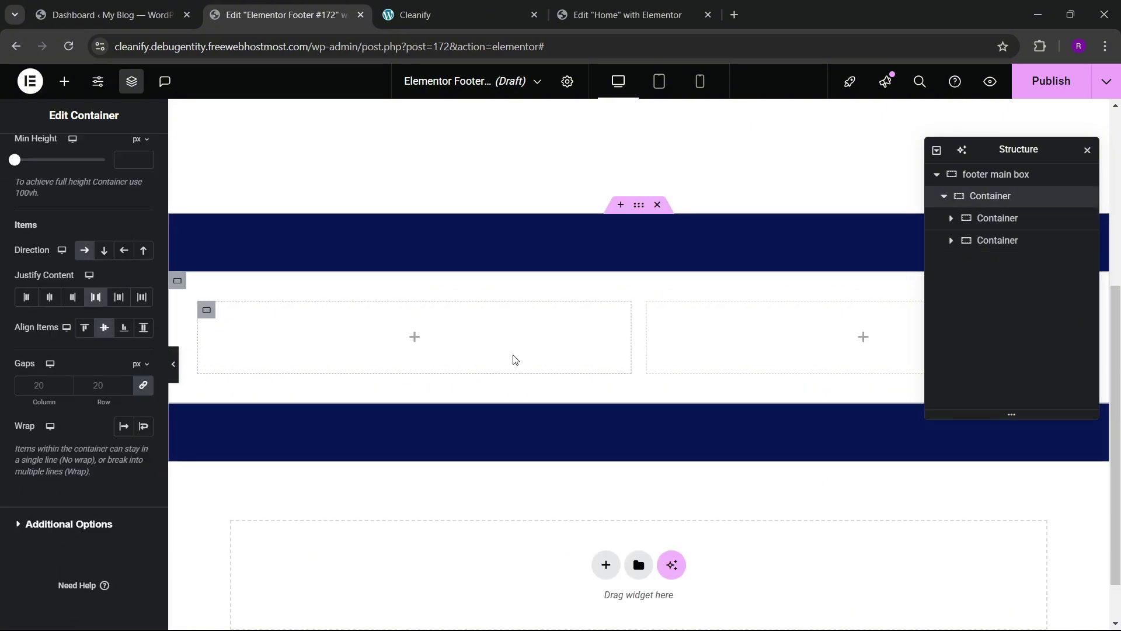
# - Set the first inner container's width to 60% and the second inner container's width to 40%
pyautogui.click(410, 6)
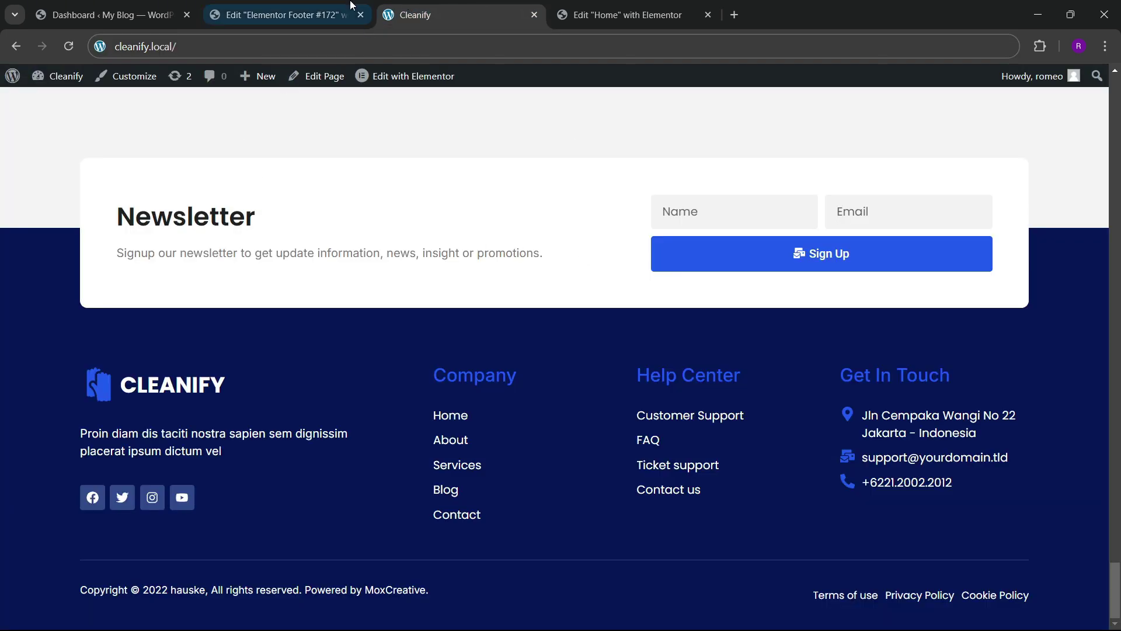
pyautogui.click(281, 13)
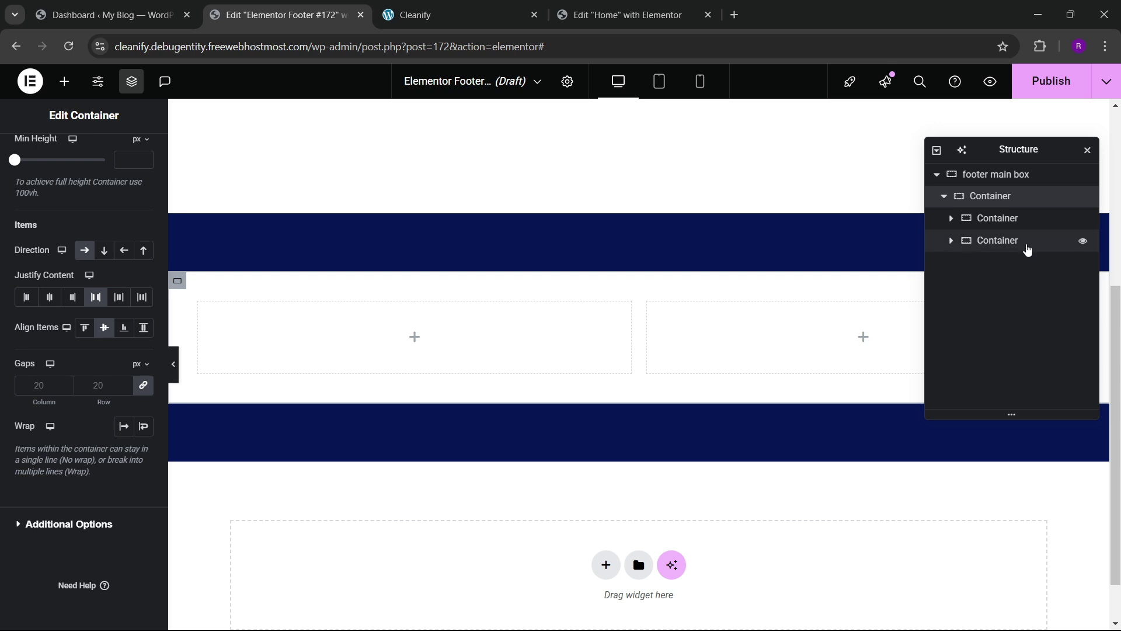
pyautogui.click(1006, 219)
pyautogui.click(43, 165)
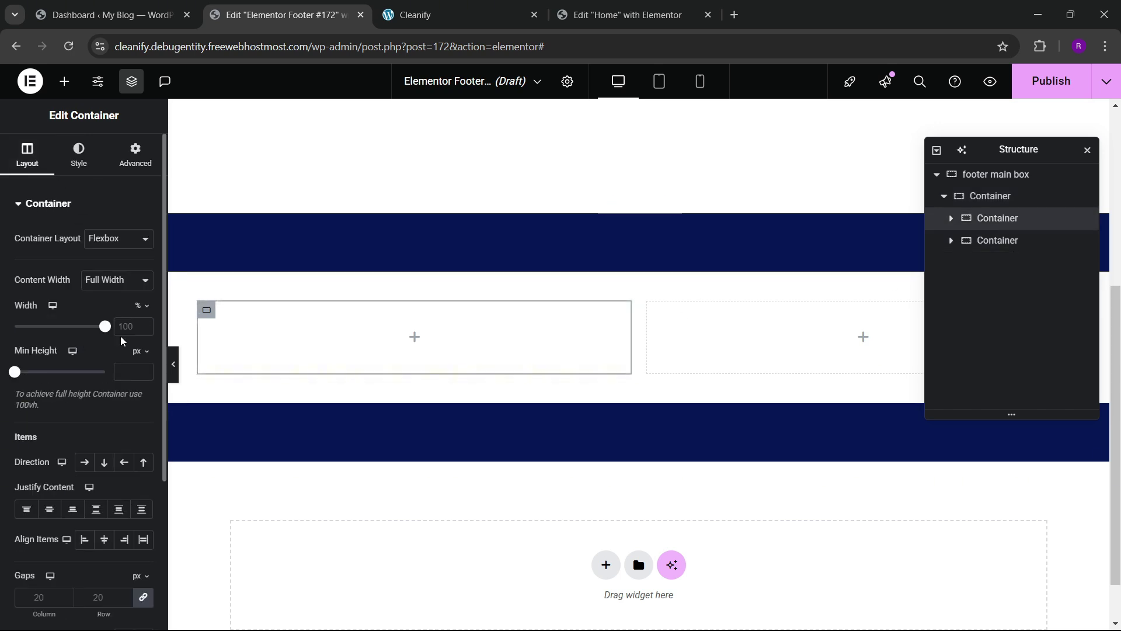
pyautogui.write('60')
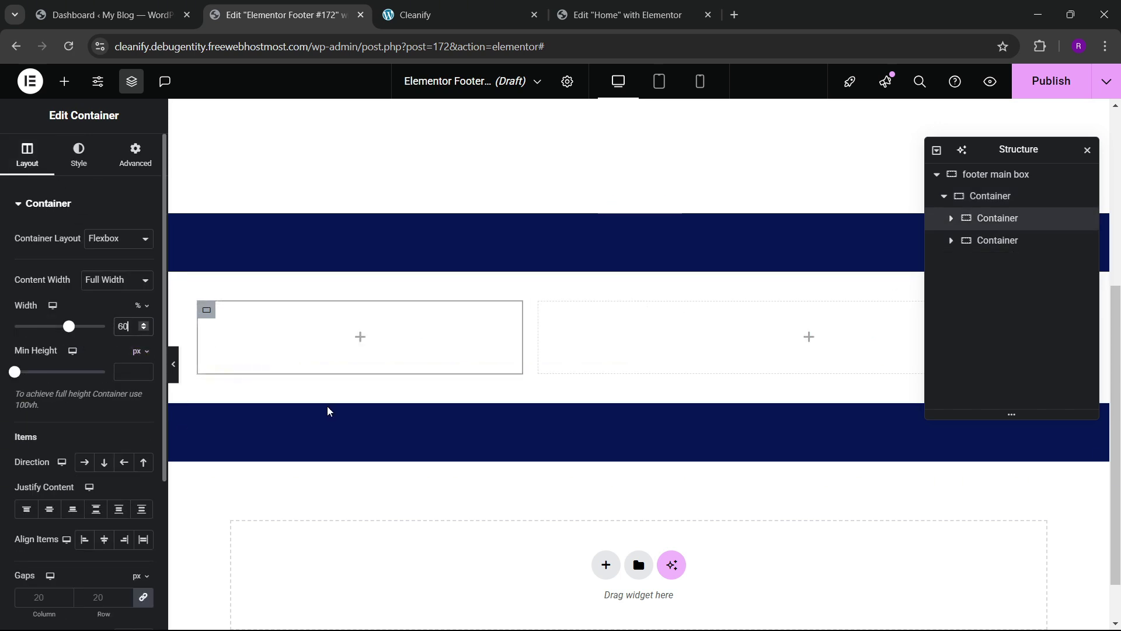
pyautogui.click(981, 245)
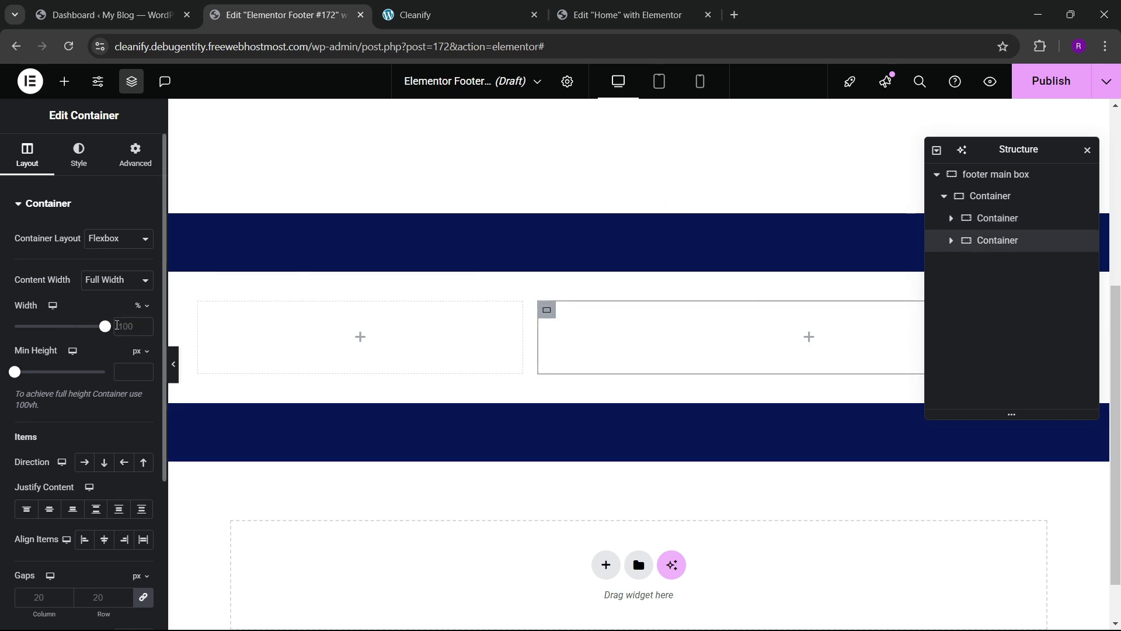
pyautogui.click(125, 325)
pyautogui.write('40')
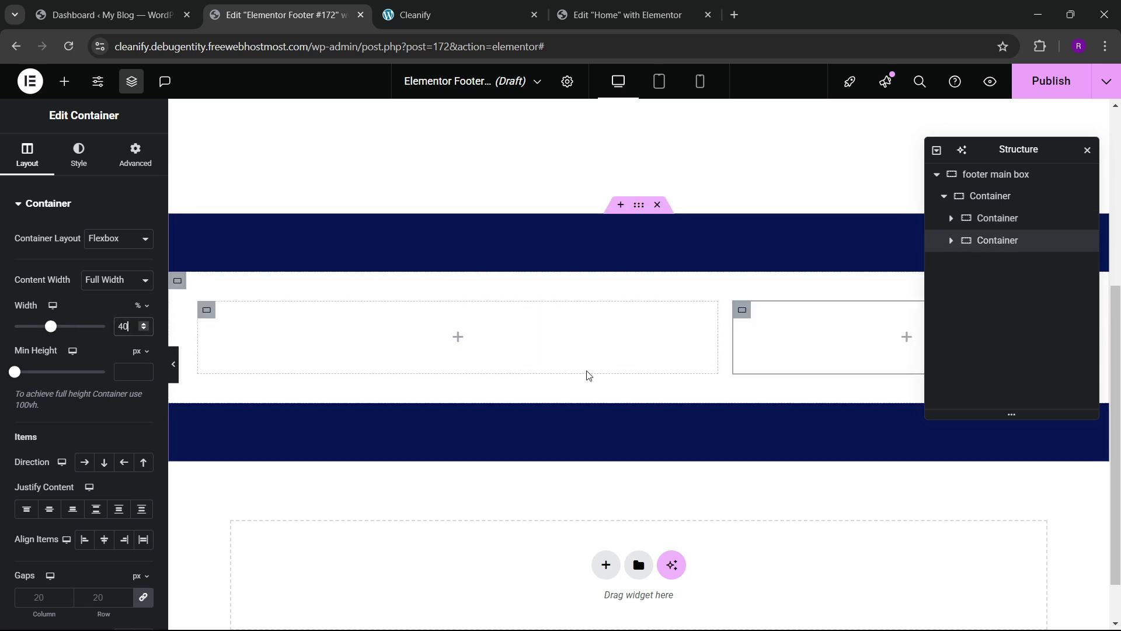
# - Add a heading reading "Newsletter" to the 60% inner container, following the reference newsletter box
pyautogui.click(443, 8)
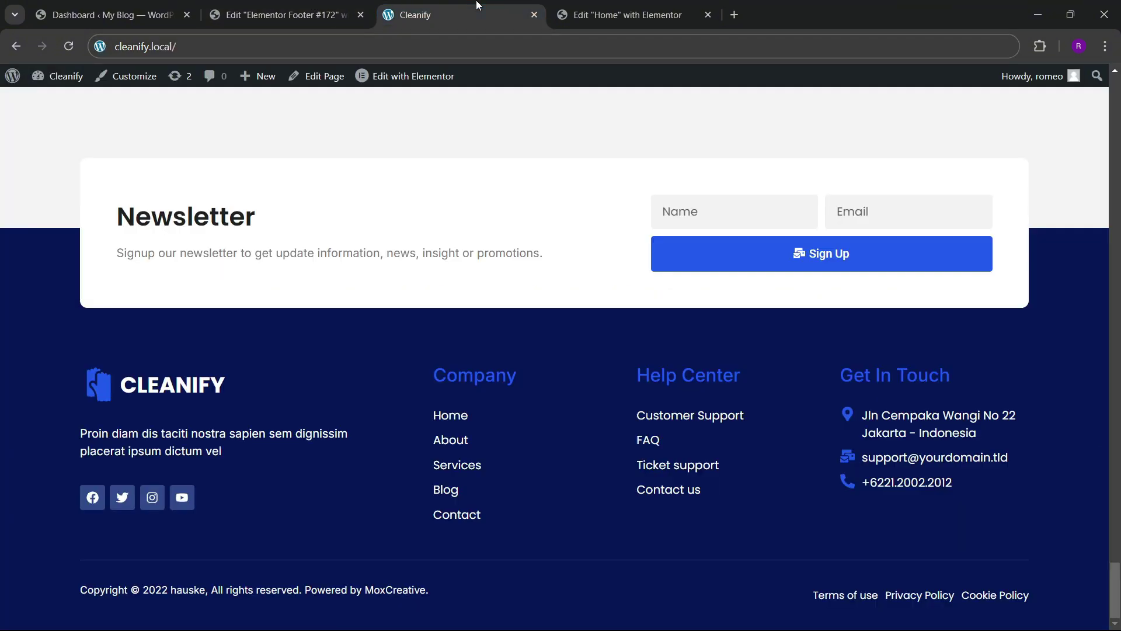
pyautogui.click(286, 15)
pyautogui.click(64, 83)
pyautogui.scroll(-4, 92, 368)
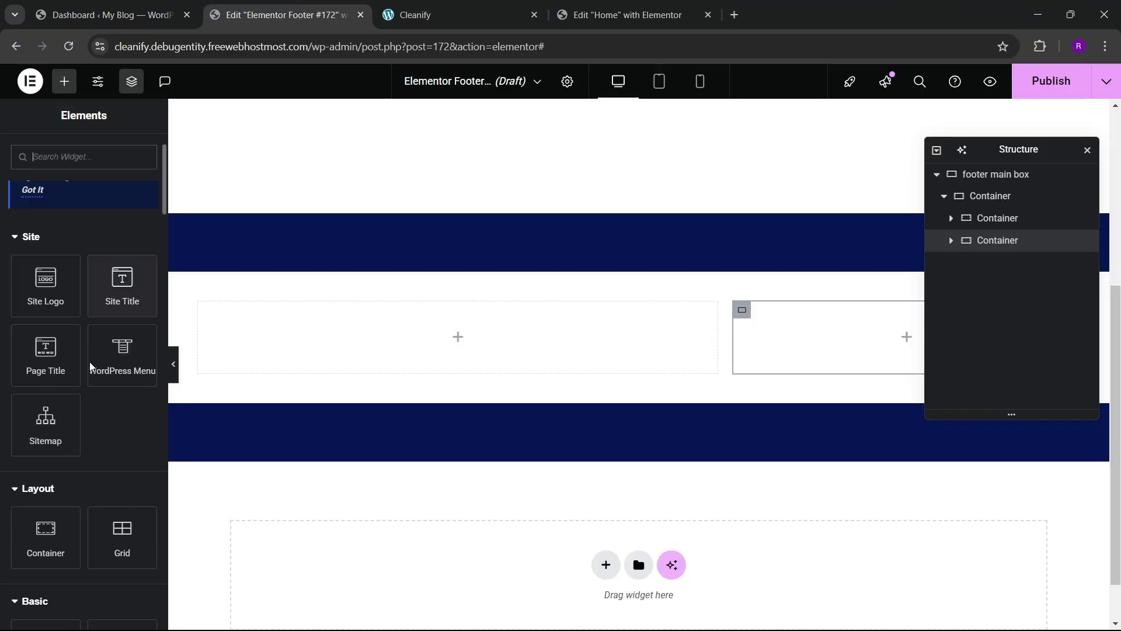
pyautogui.moveTo(54, 472); pyautogui.dragTo(274, 335)
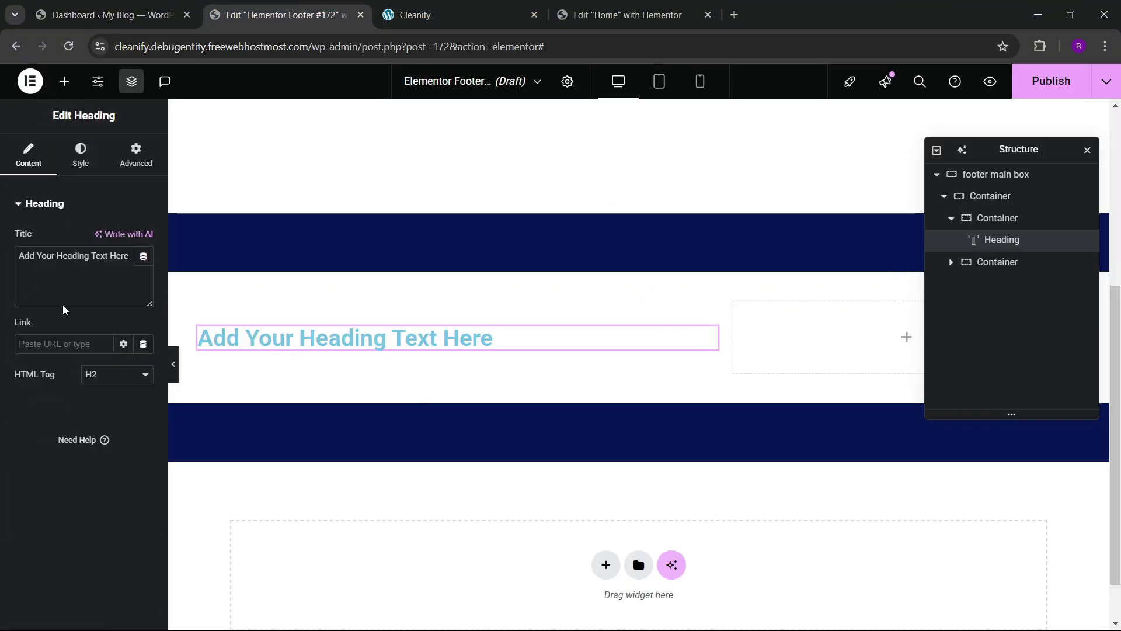
pyautogui.tripleClick(100, 263)
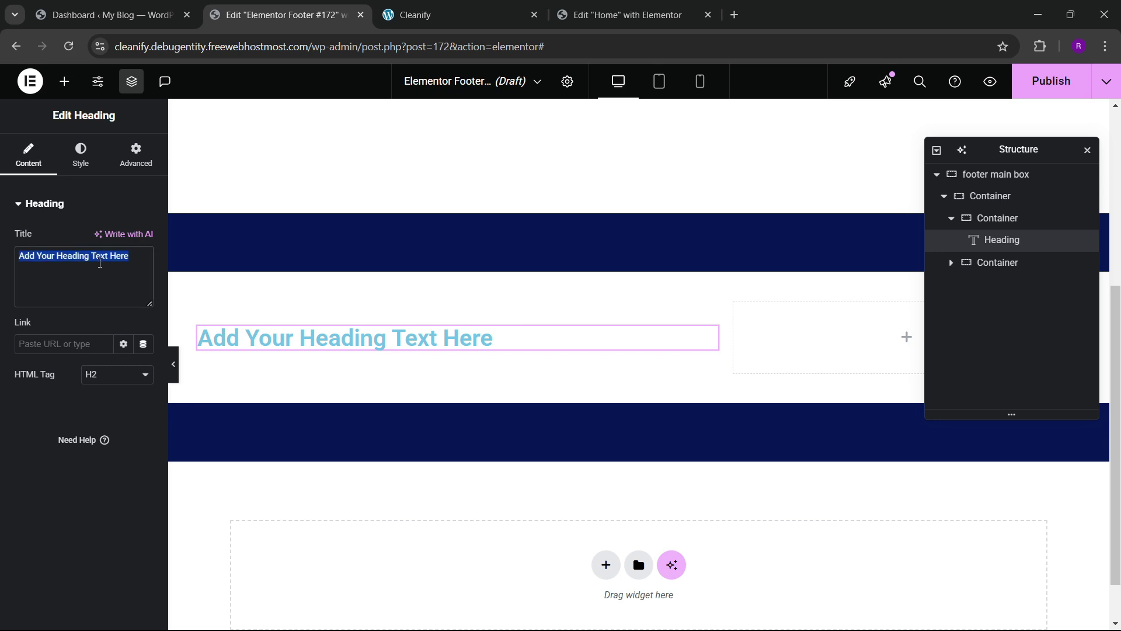
pyautogui.press('BackSpace')
pyautogui.write('Newsletter')
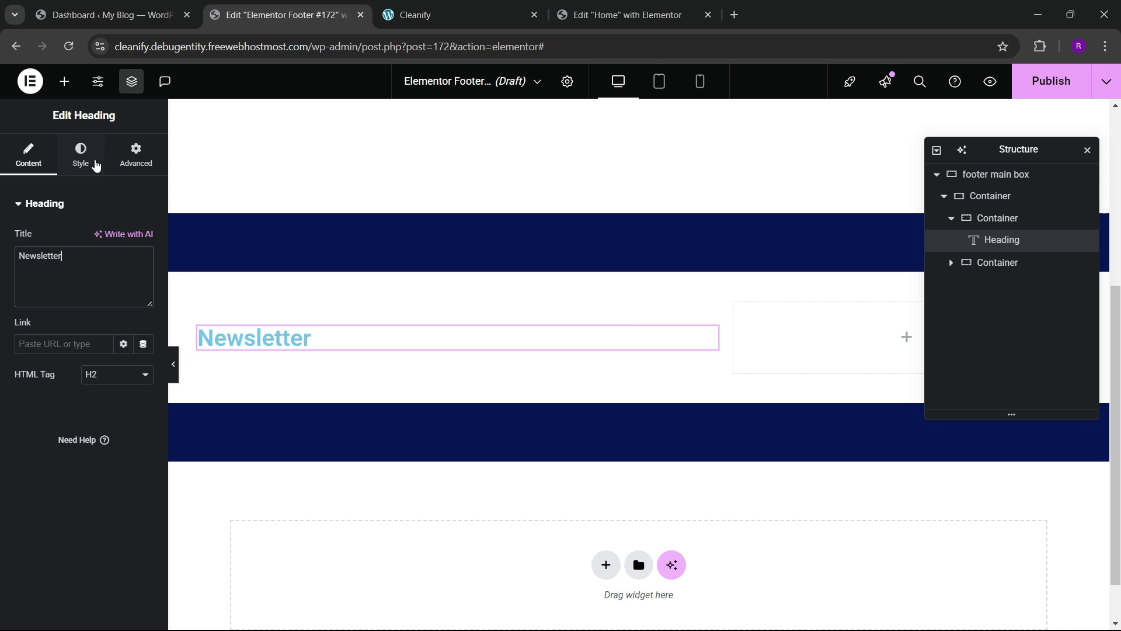
# - Apply the global theme black color to the Newsletter heading text
pyautogui.click(97, 166)
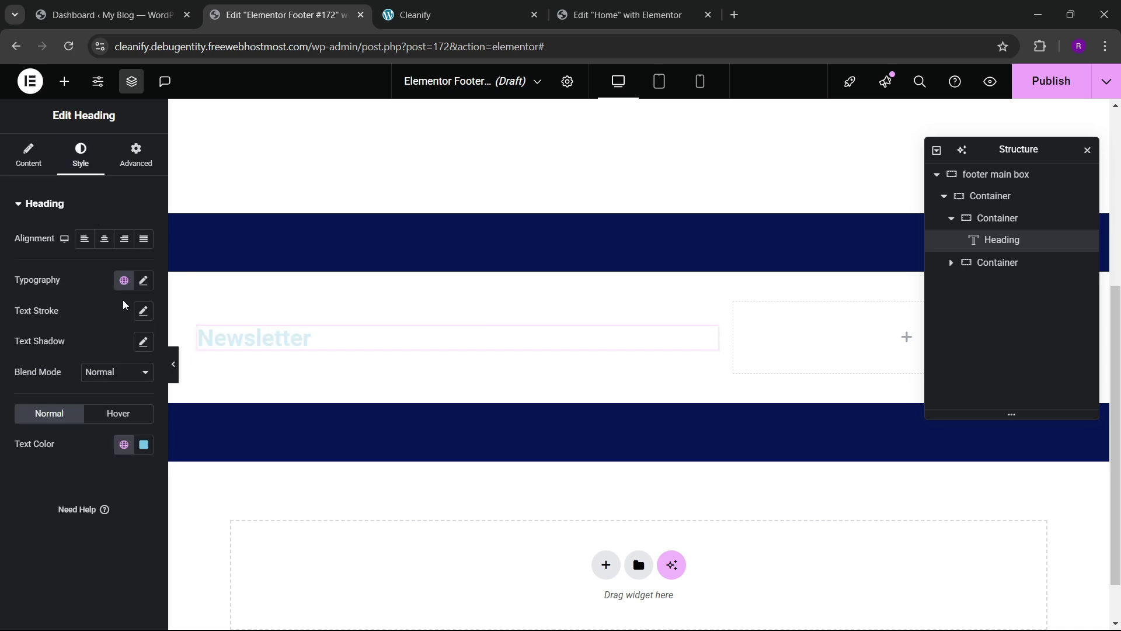
pyautogui.click(124, 443)
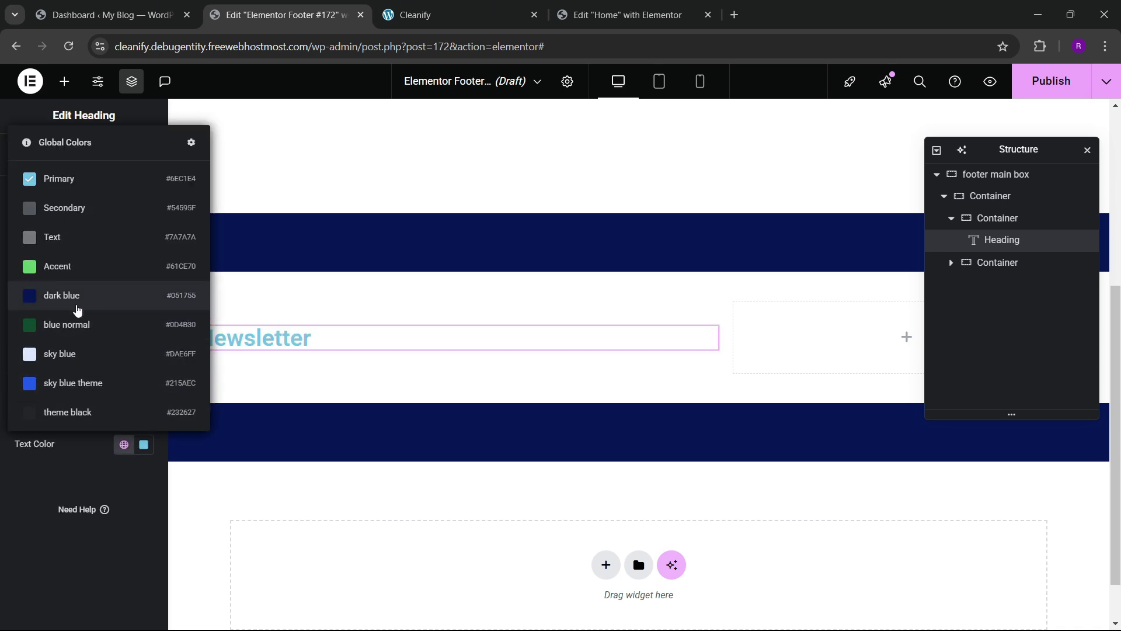
pyautogui.click(76, 412)
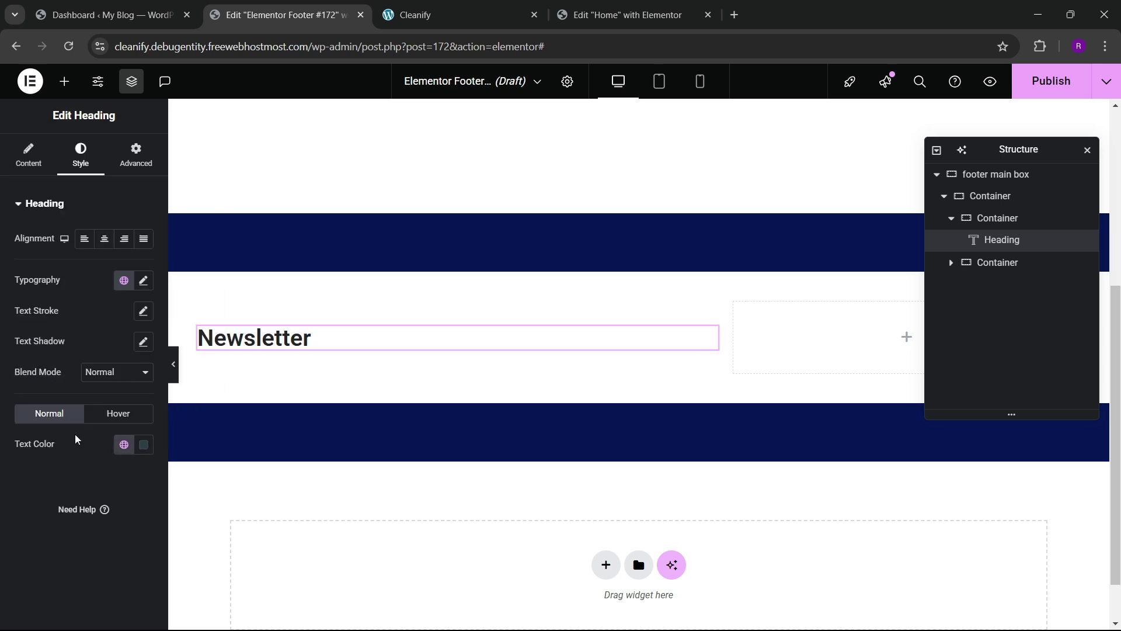
# - Check the reference newsletter box and add a Text Editor widget below the Newsletter heading
pyautogui.click(415, 14)
pyautogui.click(280, 15)
pyautogui.click(63, 88)
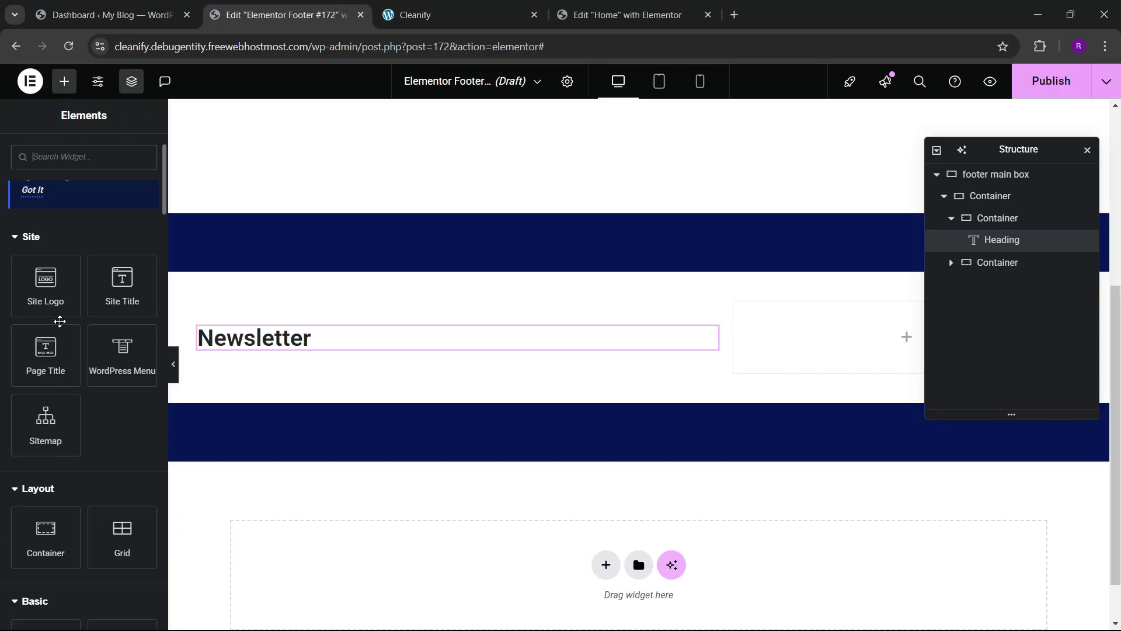
pyautogui.scroll(-4, 52, 525)
pyautogui.moveTo(56, 503); pyautogui.dragTo(306, 353)
# - Replace the placeholder paragraph with "Signup our newsletter to get update information, news, insight or promotions." copied from the reference site
pyautogui.click(415, 15)
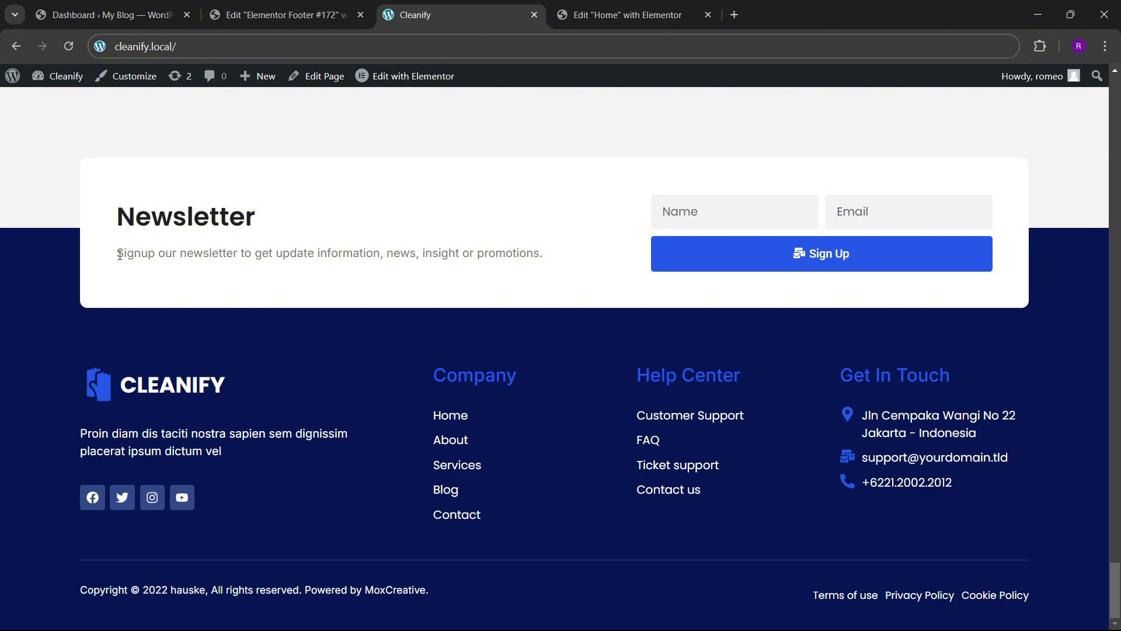
pyautogui.moveTo(120, 254); pyautogui.dragTo(566, 251)
pyautogui.hotkey('ctrl', 'c')
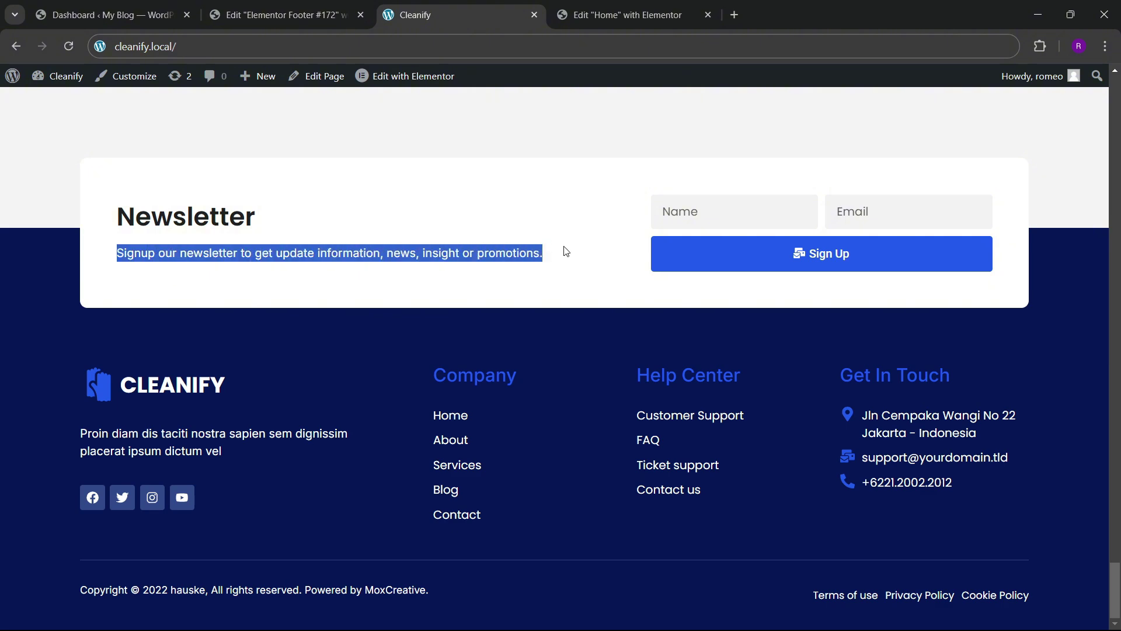
pyautogui.click(367, 7)
pyautogui.click(119, 274)
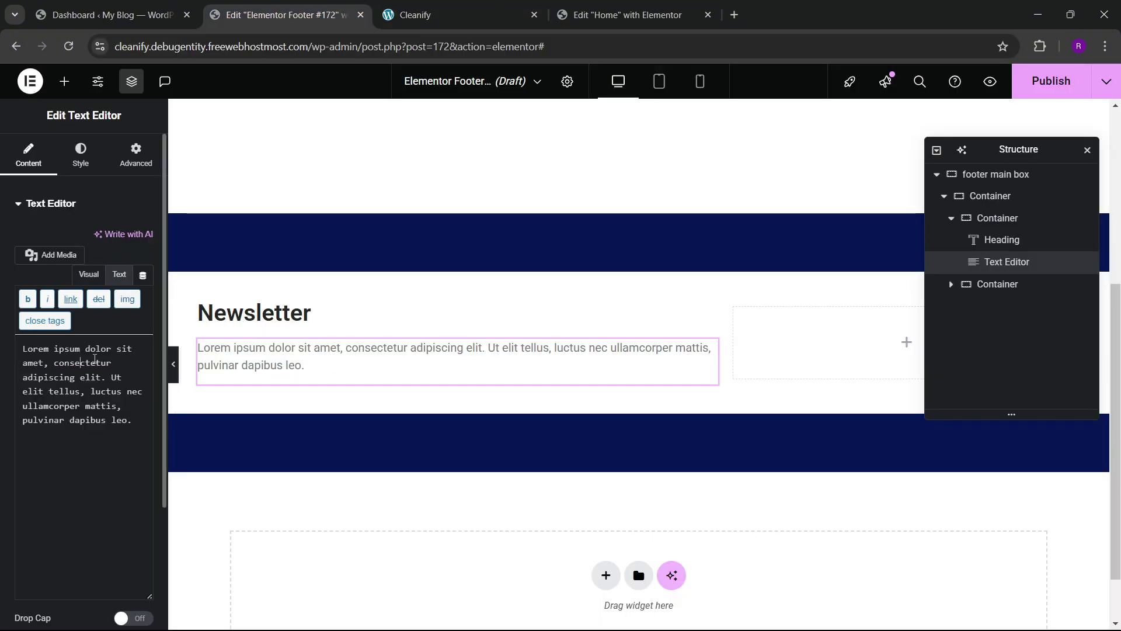
pyautogui.click(95, 359)
pyautogui.hotkey('ctrl', 'a')
pyautogui.hotkey('ctrl', 'v')
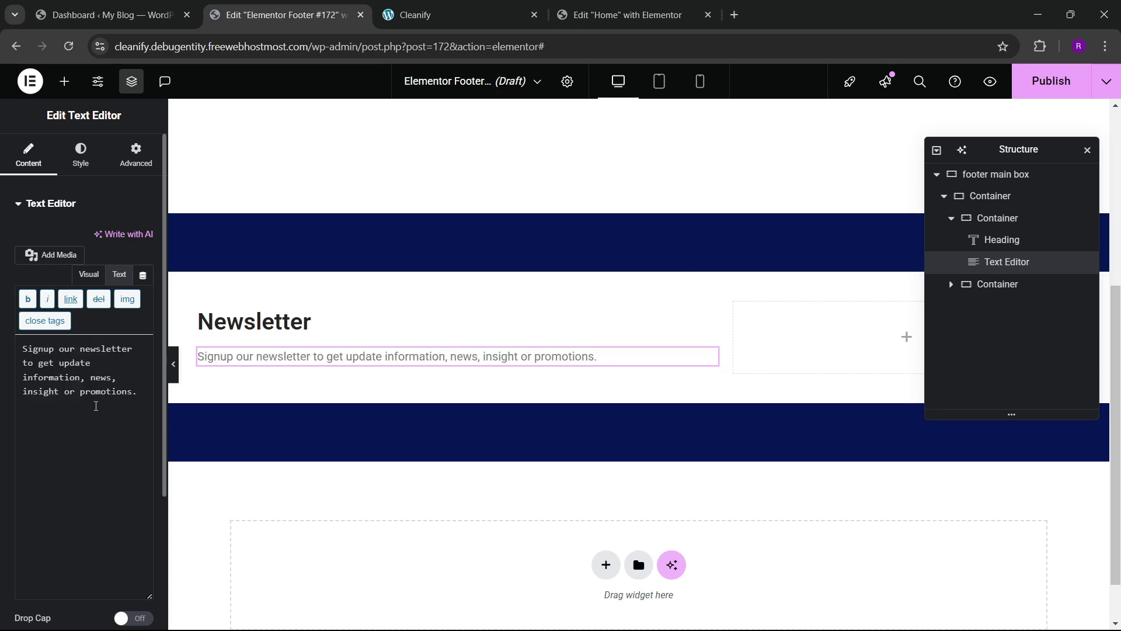
# - Set the Newsletter heading's font size to 35 px, comparing it with the reference heading
pyautogui.click(412, 9)
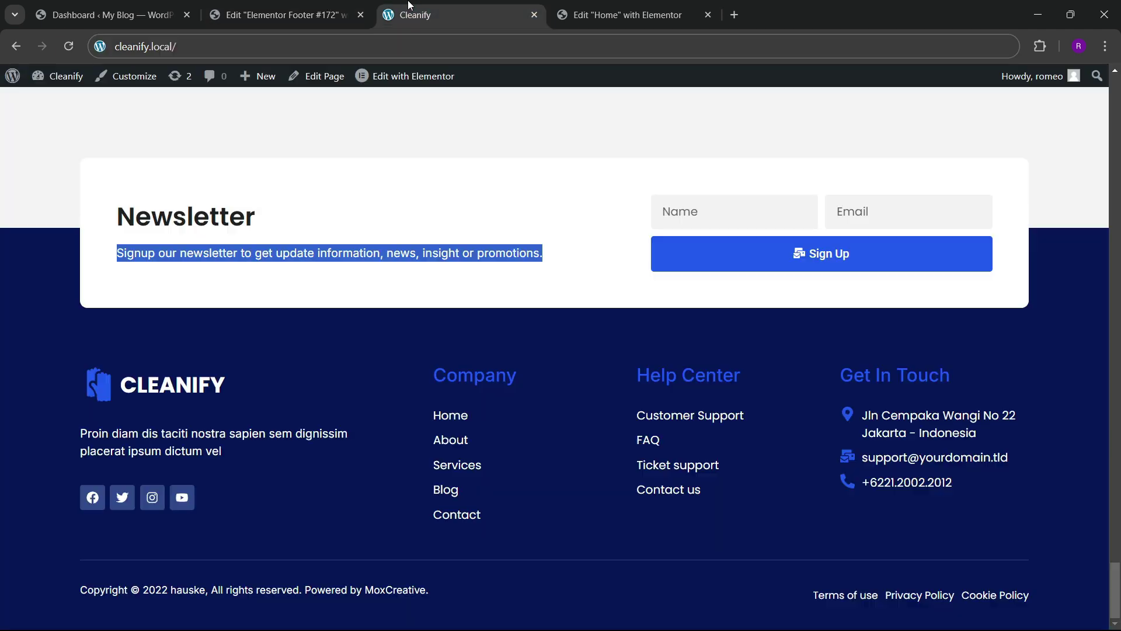
pyautogui.click(341, 6)
pyautogui.click(341, 331)
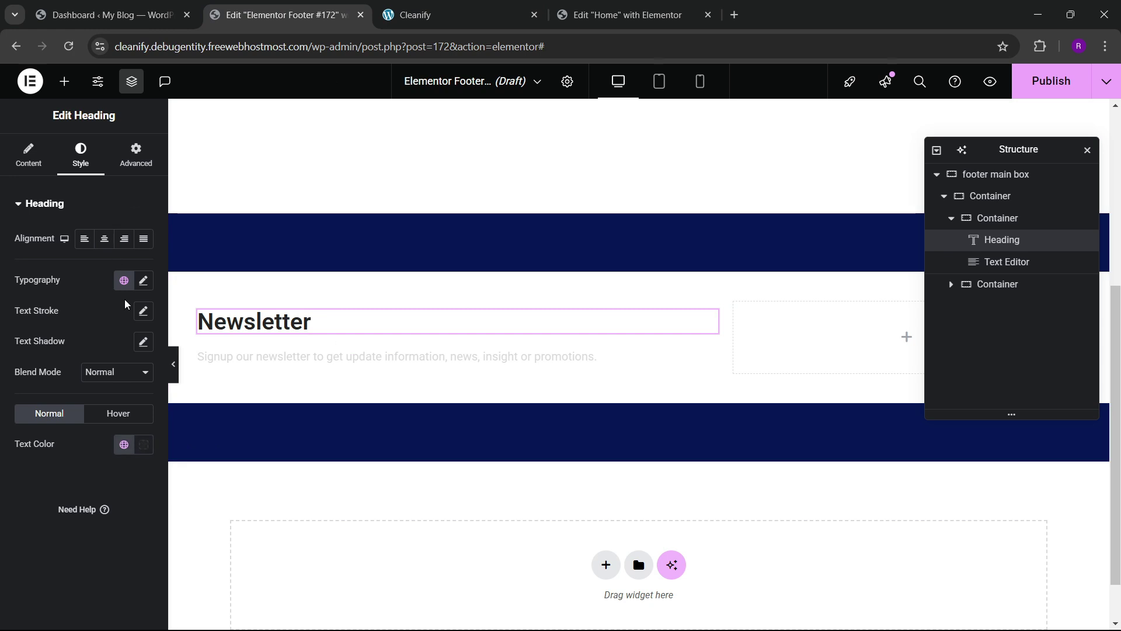
pyautogui.click(144, 283)
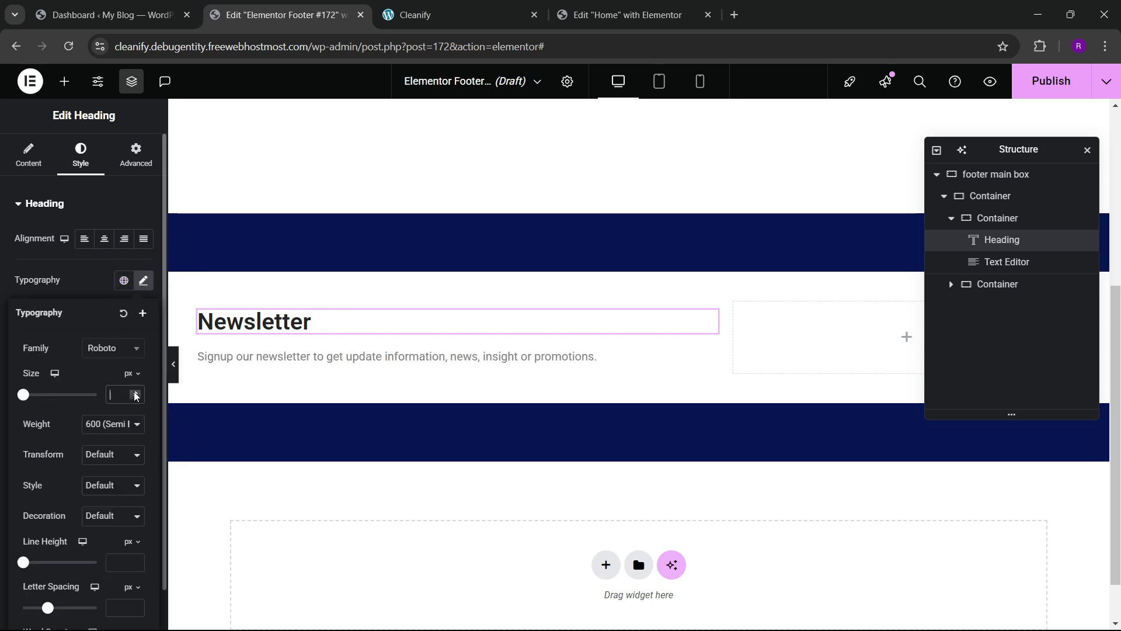
pyautogui.write('30')
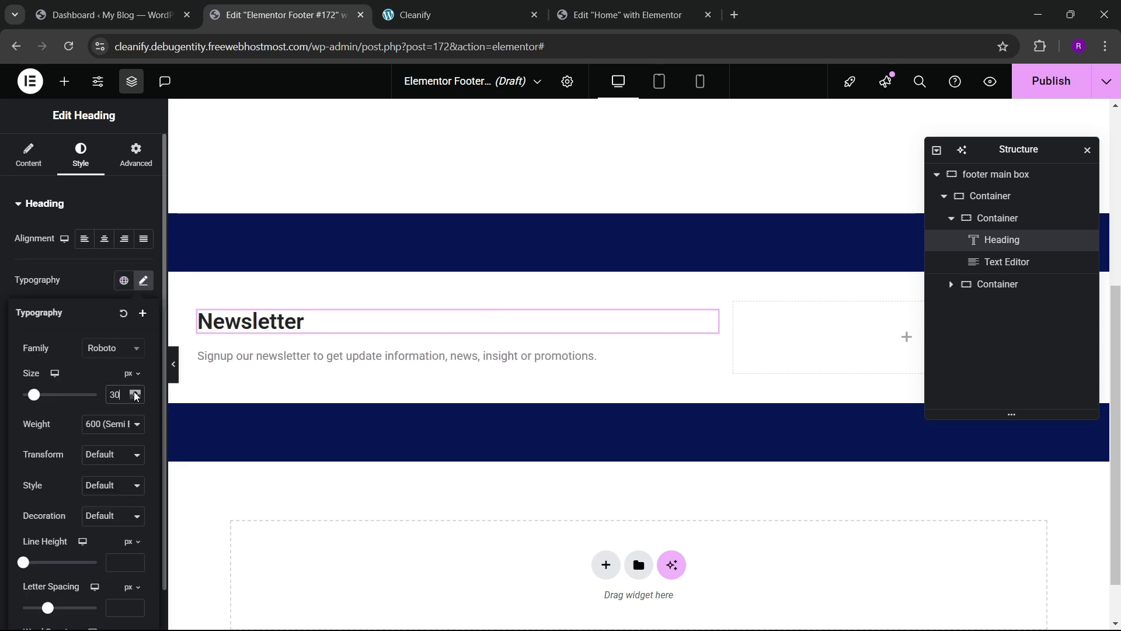
pyautogui.click(135, 392)
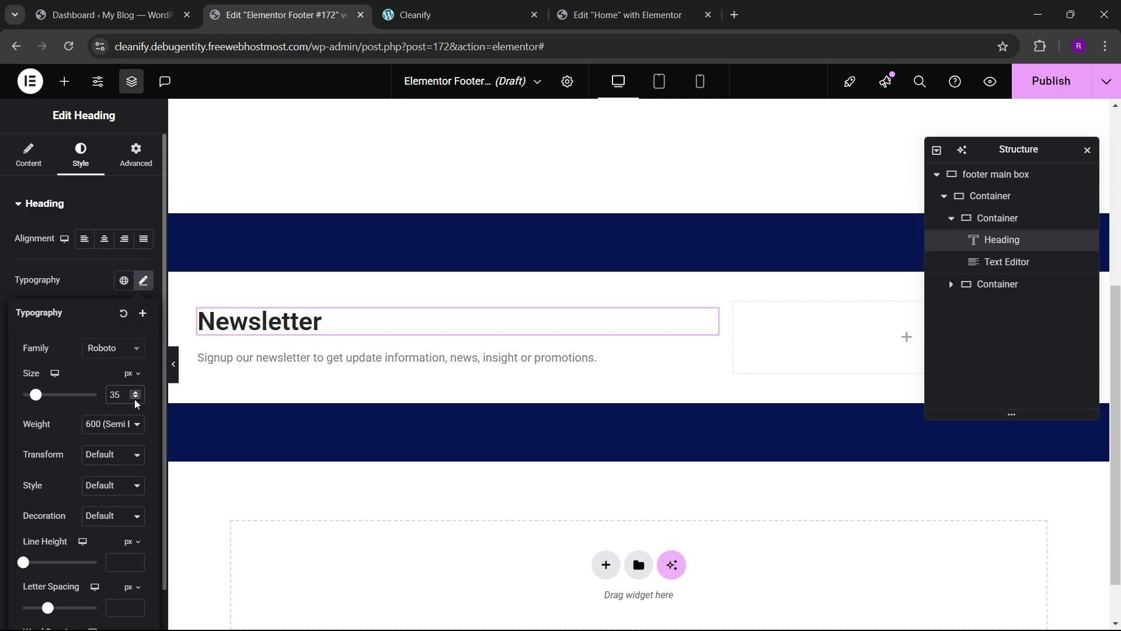
pyautogui.click(510, 5)
pyautogui.click(350, 7)
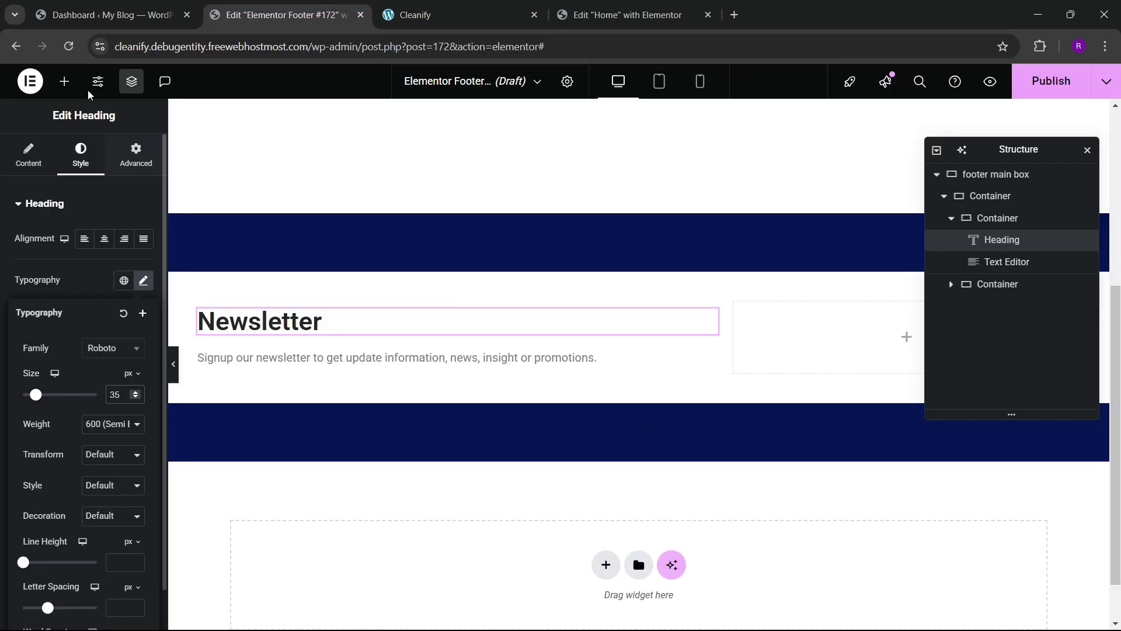
# - Find the Form widget and add it to the 40% inner container
pyautogui.click(64, 81)
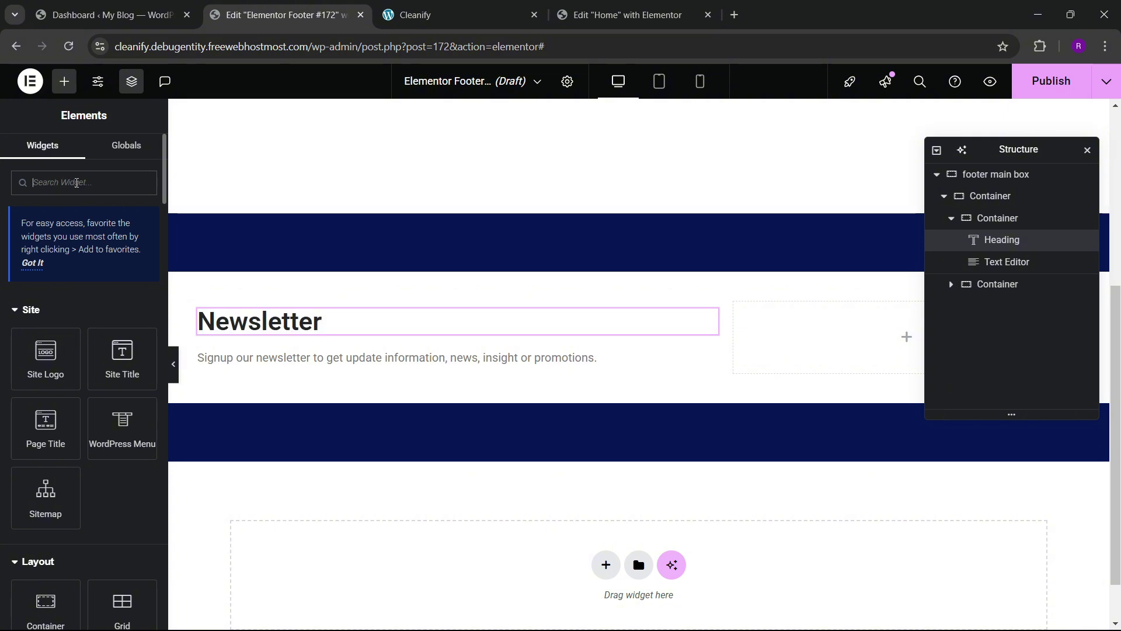
pyautogui.write('form')
pyautogui.moveTo(45, 324); pyautogui.dragTo(825, 330)
# - Hide the form's field labels and set its input size to Medium
pyautogui.scroll(-3, 36, 364)
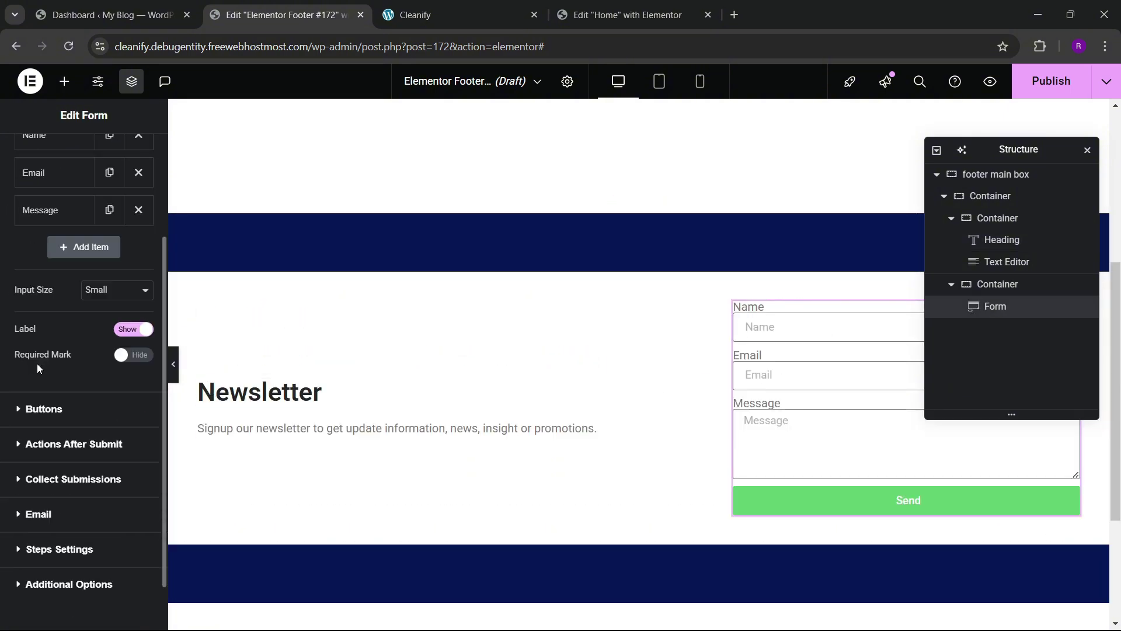
pyautogui.click(134, 330)
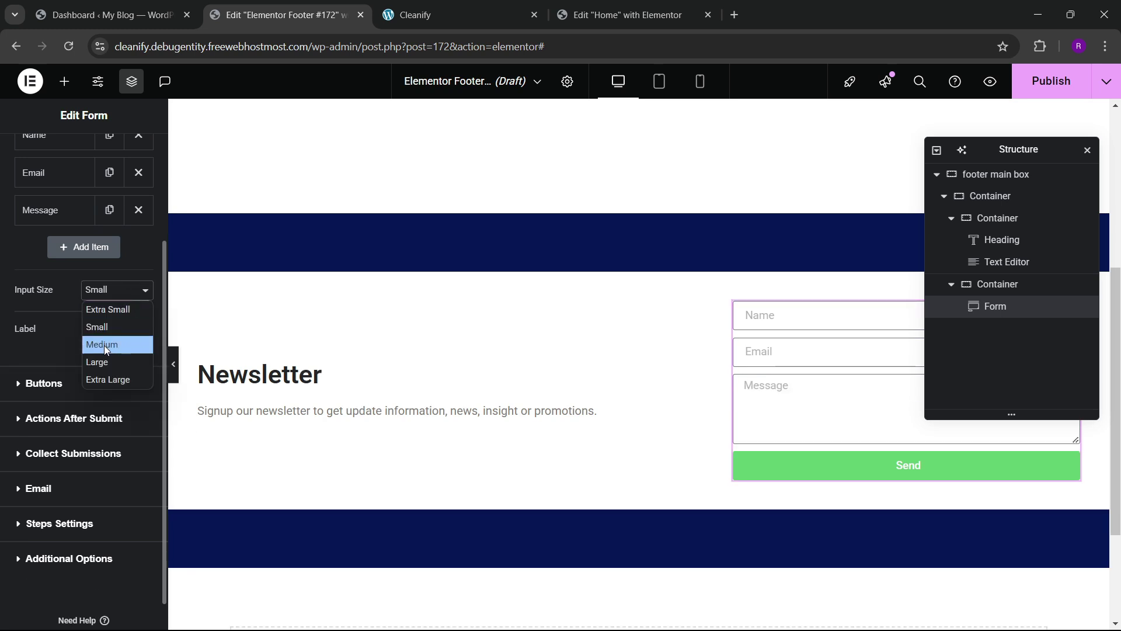
pyautogui.click(107, 345)
# - Set the form's button size to Medium
pyautogui.scroll(-1, 85, 351)
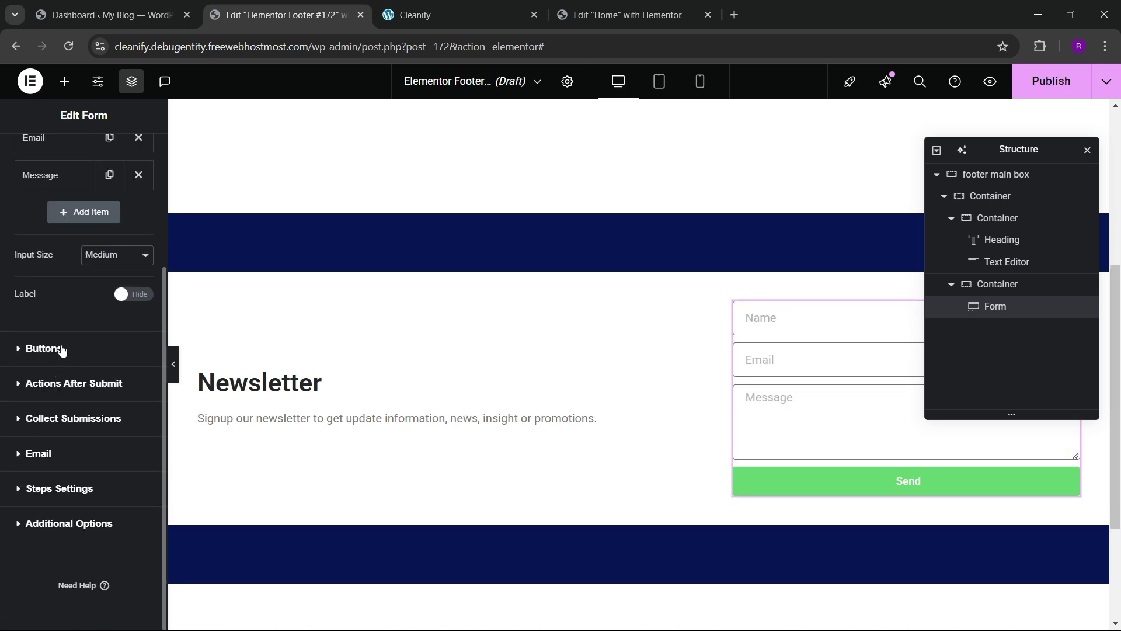
pyautogui.click(60, 349)
pyautogui.click(113, 276)
pyautogui.click(108, 328)
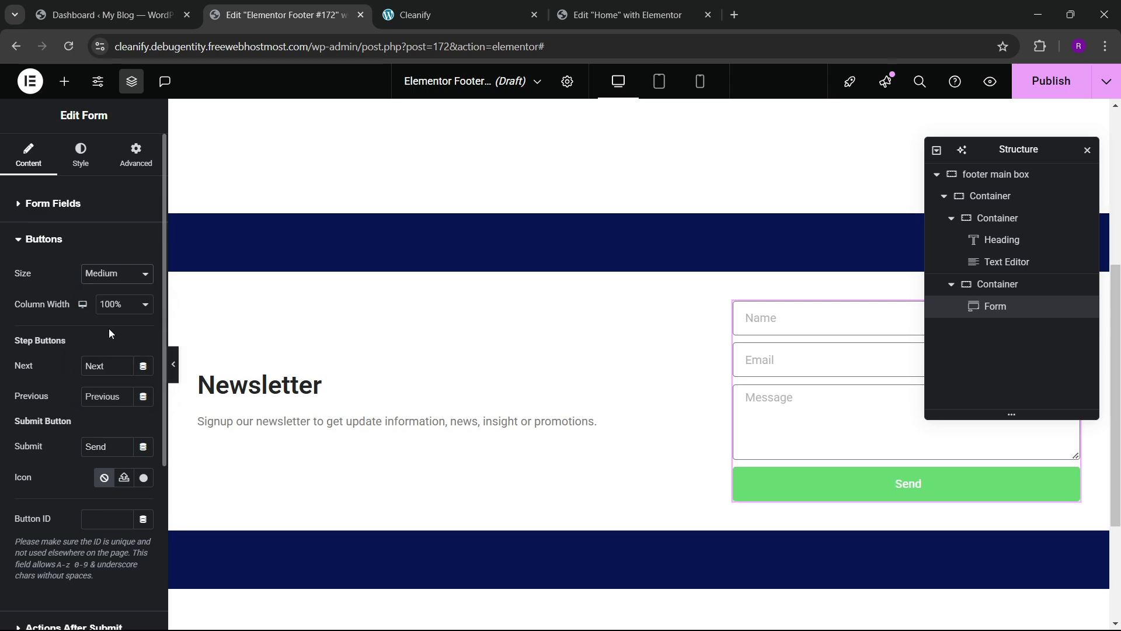
# - Check the reference newsletter form and remove the Message field from the new form
pyautogui.click(412, 4)
pyautogui.click(280, 13)
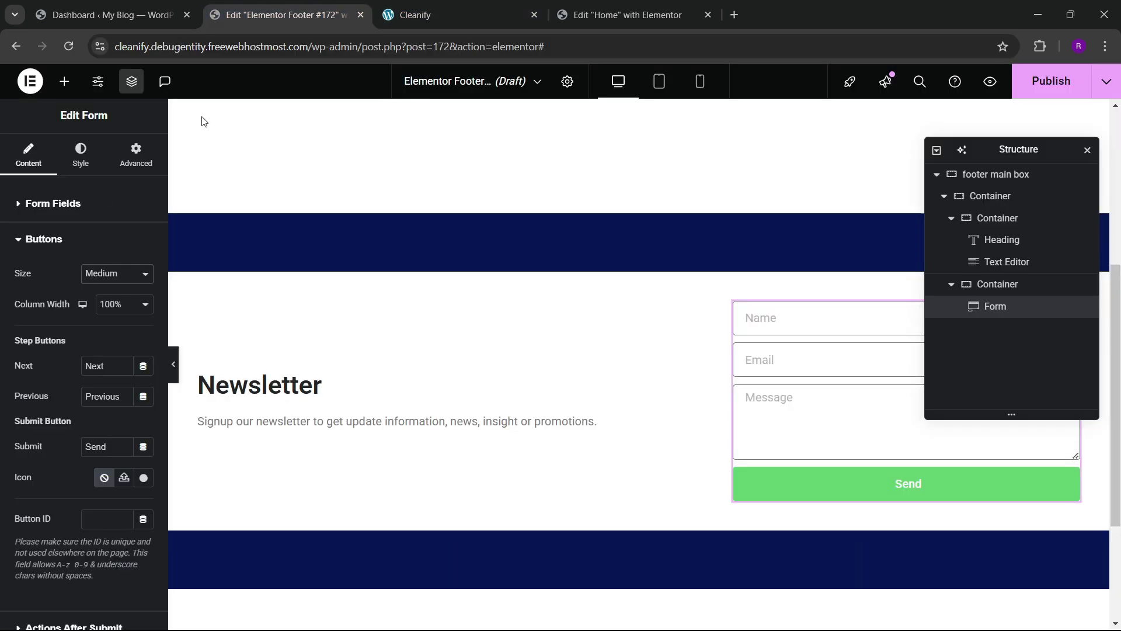
pyautogui.click(52, 203)
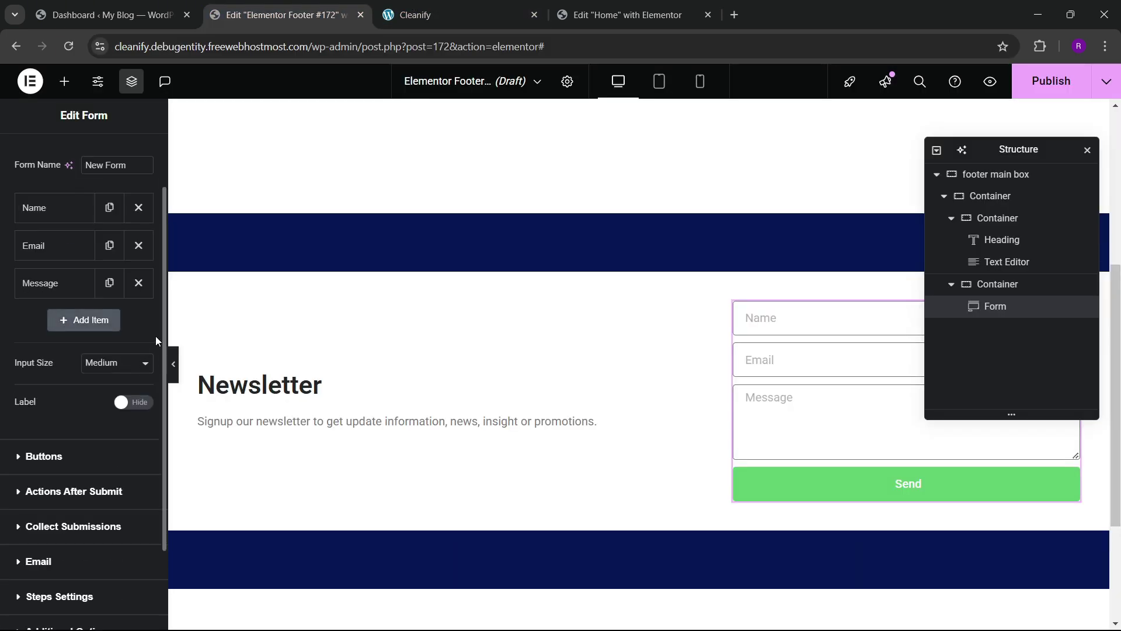
pyautogui.click(151, 283)
# - Set the column width of the form's Name and Email fields to 50% each and move the Structure panel off the form
pyautogui.click(54, 211)
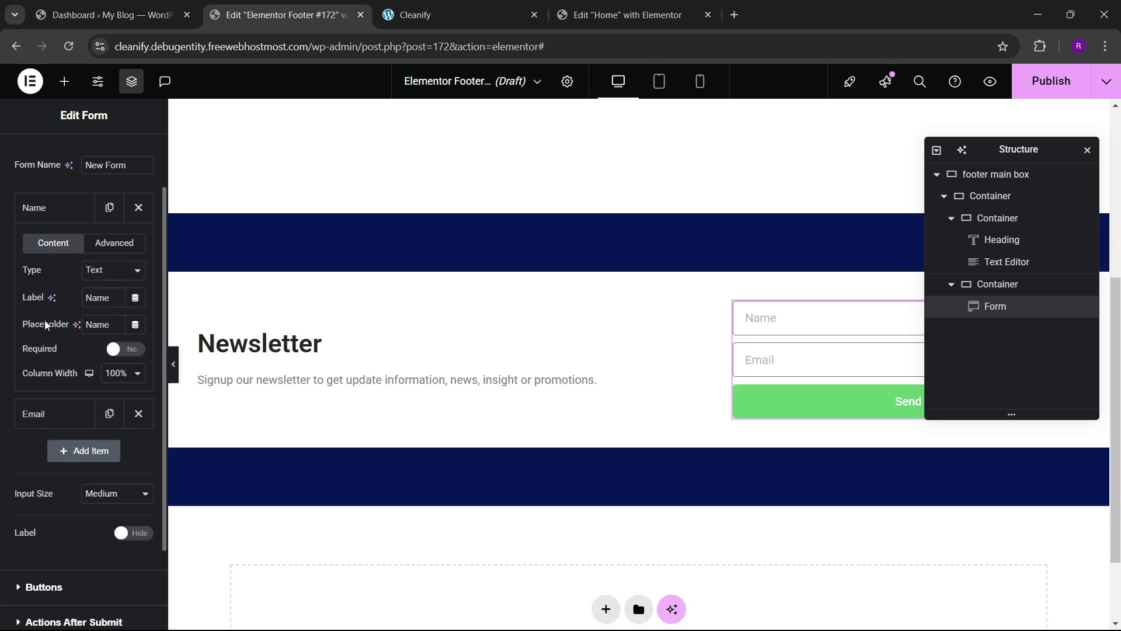
pyautogui.click(114, 373)
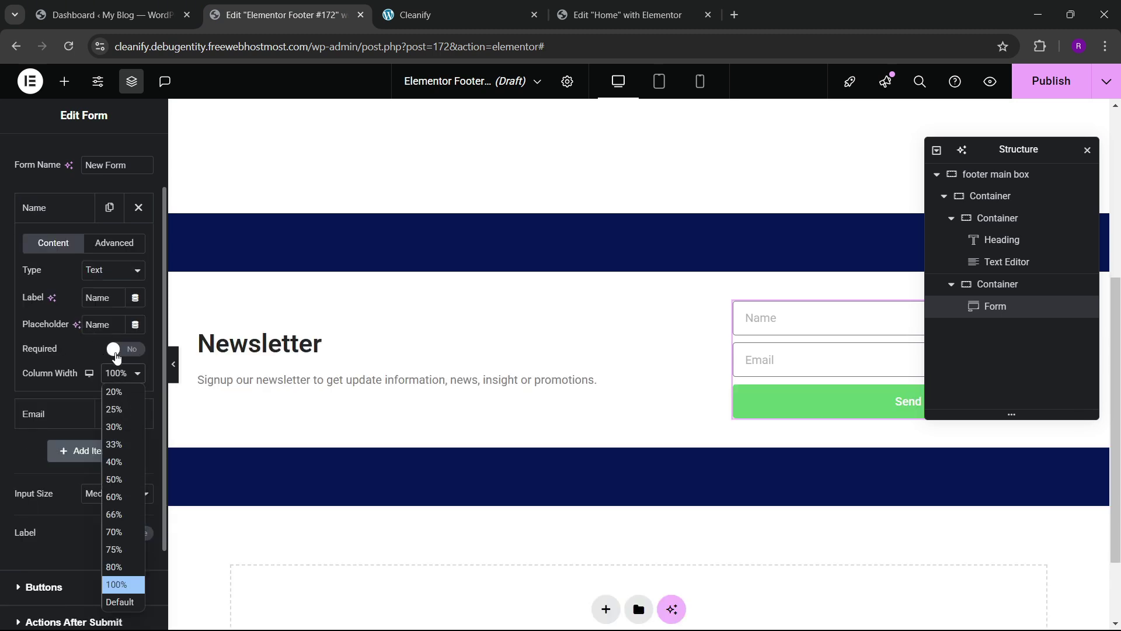
pyautogui.click(119, 476)
pyautogui.click(52, 207)
pyautogui.click(53, 245)
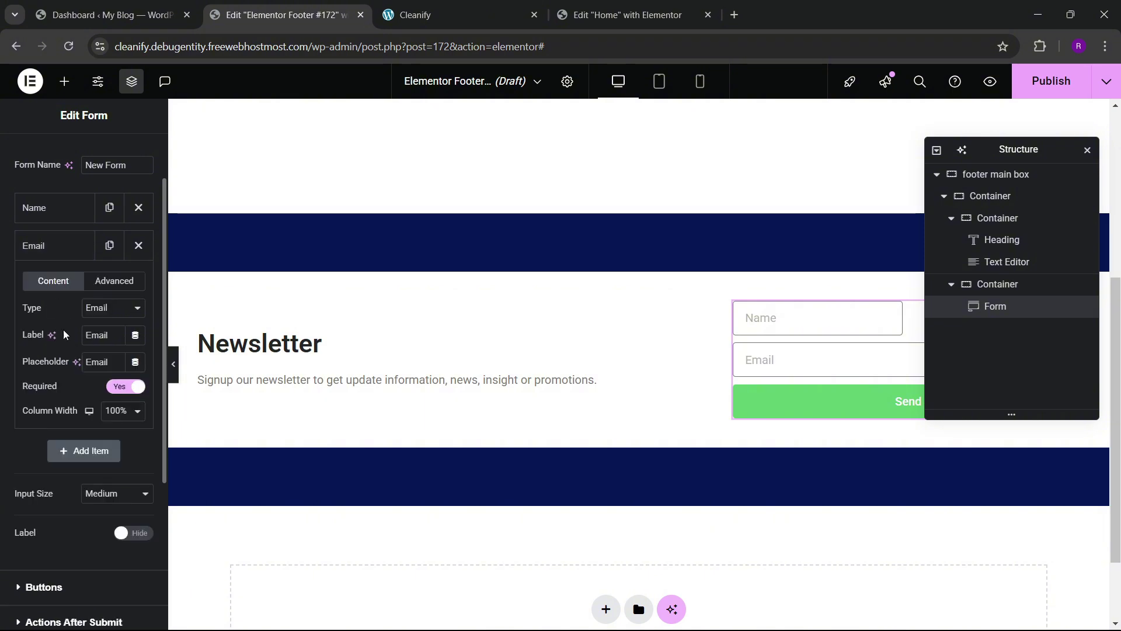
pyautogui.click(108, 412)
pyautogui.click(117, 272)
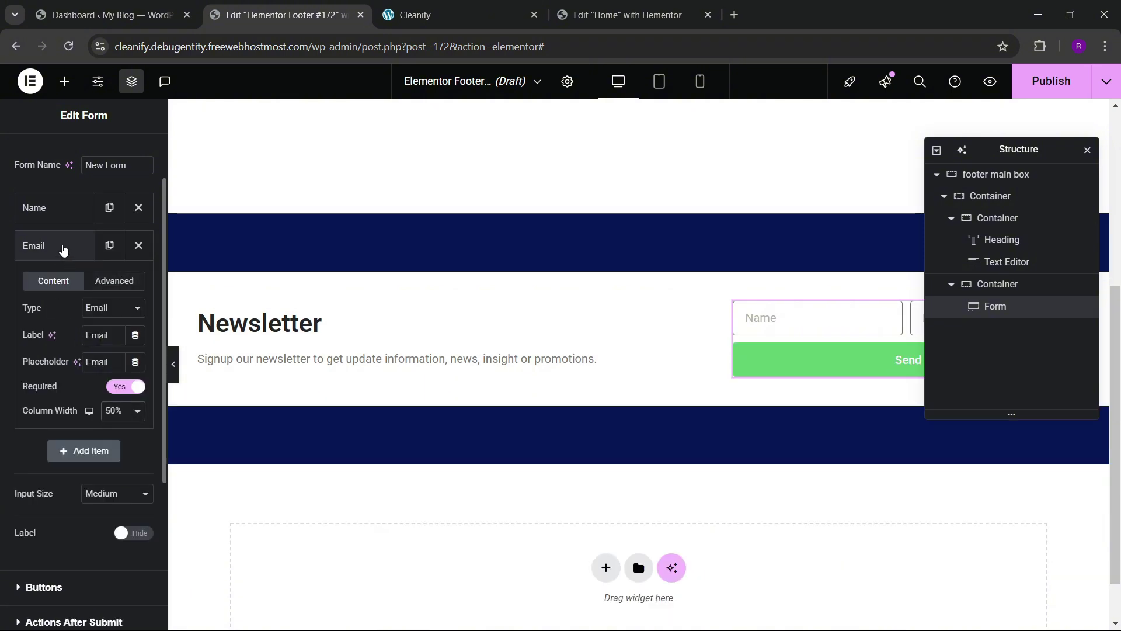
pyautogui.click(53, 257)
pyautogui.moveTo(1026, 151); pyautogui.dragTo(532, 199)
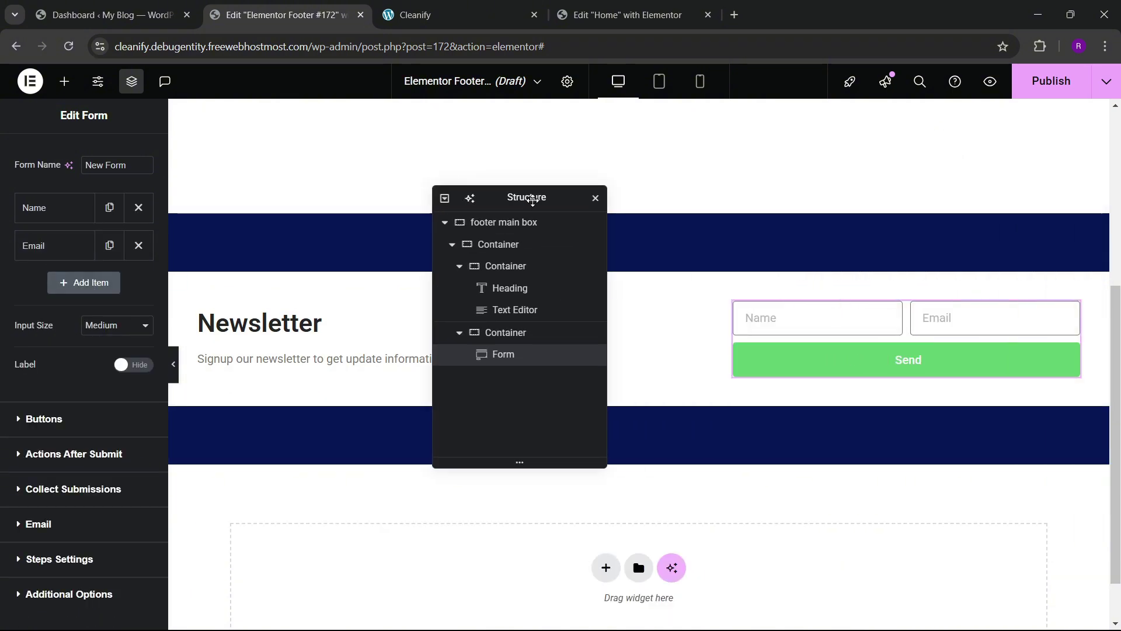
# - Check the reference newsletter form and give the form's input fields a very light grey background
pyautogui.click(414, 15)
pyautogui.click(281, 15)
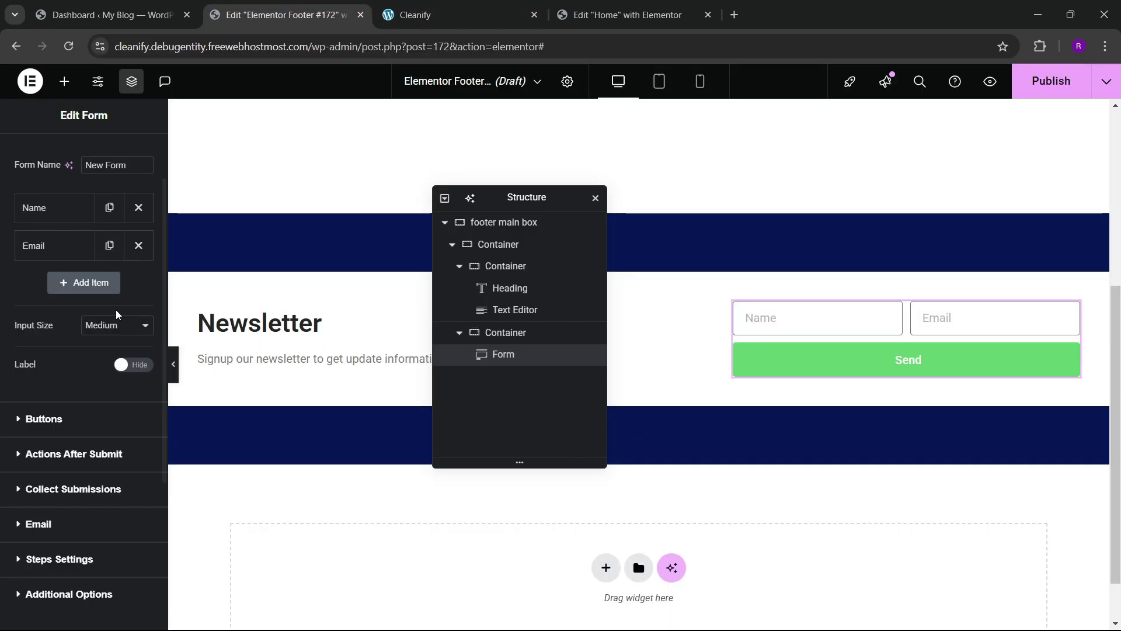
pyautogui.scroll(2, 116, 310)
pyautogui.click(80, 155)
pyautogui.scroll(-4, 47, 337)
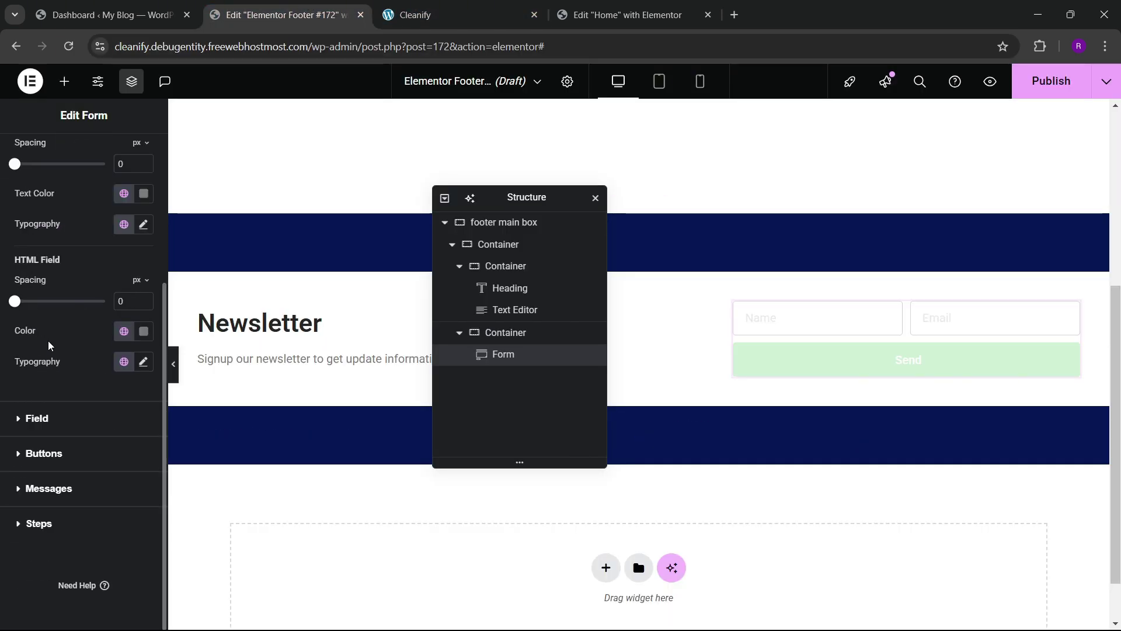
pyautogui.click(41, 418)
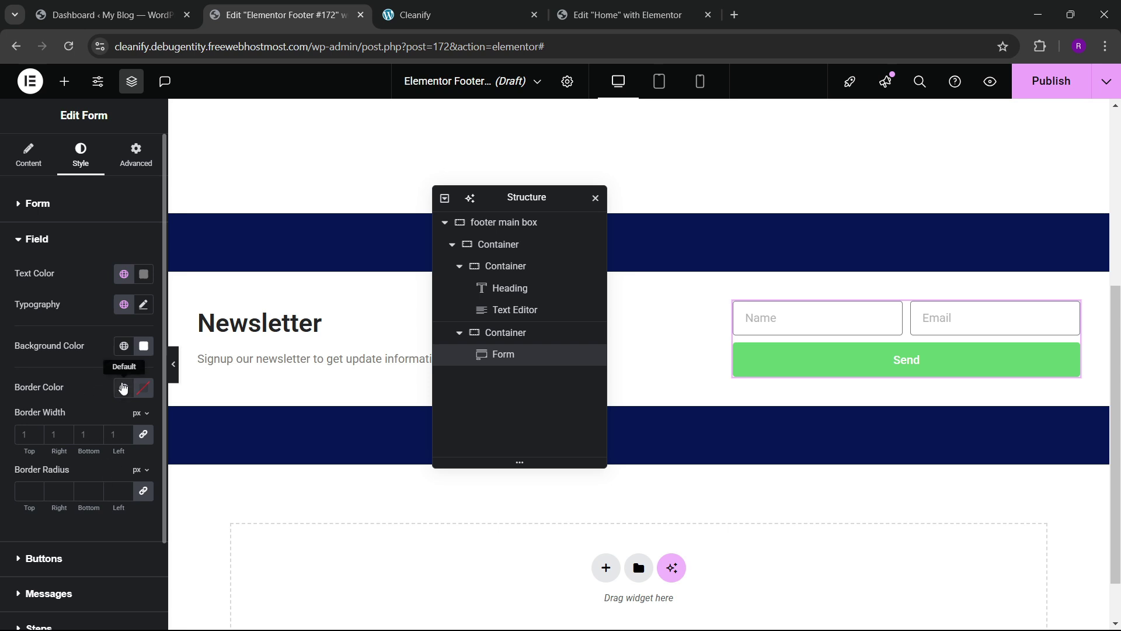
pyautogui.click(143, 346)
pyautogui.write('#CDCDCD')
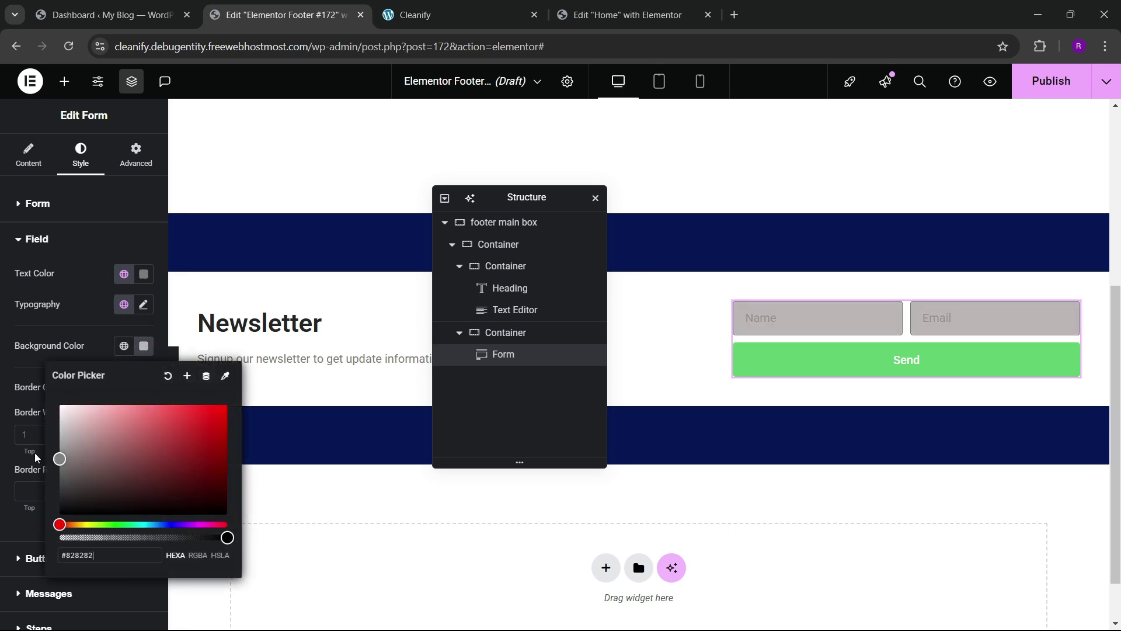
pyautogui.moveTo(2, 431); pyautogui.dragTo(2, 413)
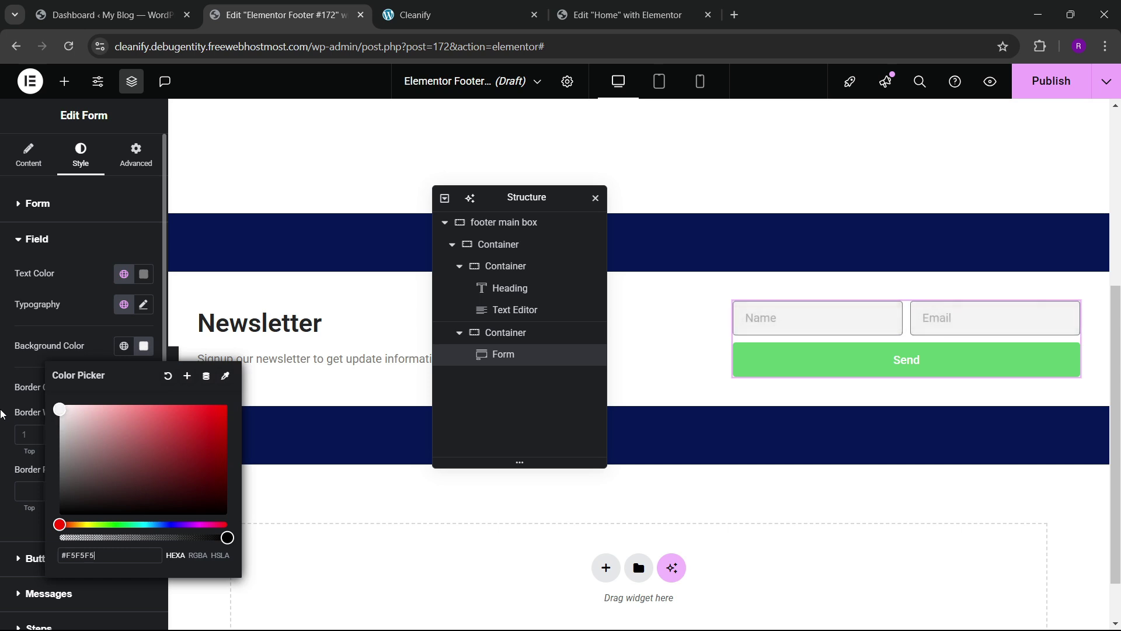
pyautogui.click(76, 320)
# - Set the form fields' text color to black and their border width to 0 on all sides
pyautogui.click(143, 273)
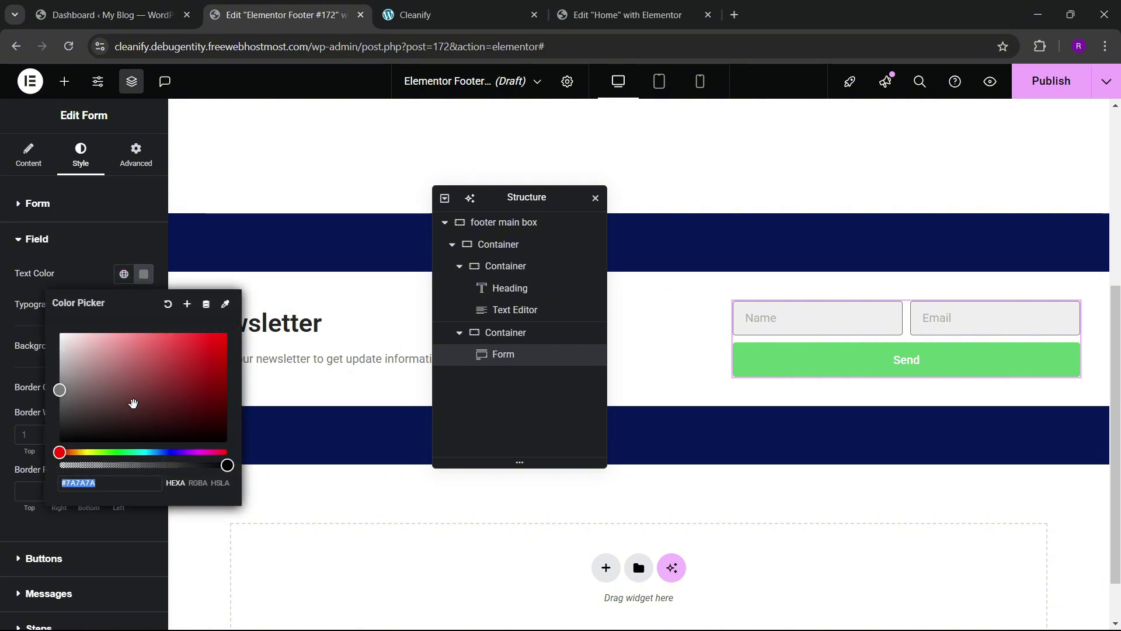
pyautogui.moveTo(60, 390); pyautogui.dragTo(15, 446)
pyautogui.click(82, 286)
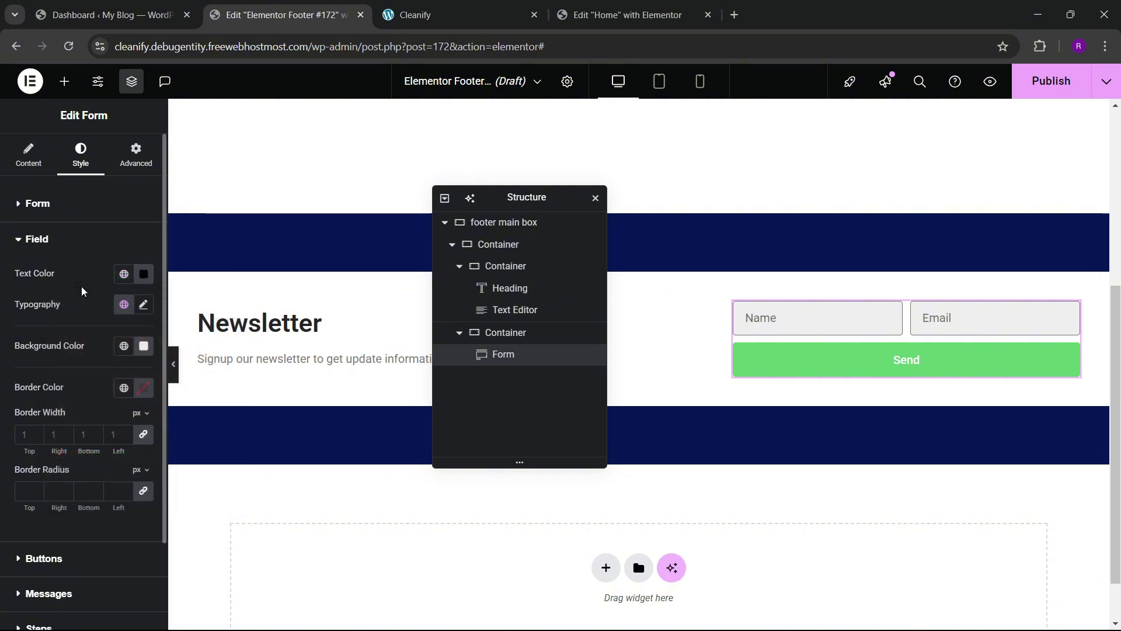
pyautogui.click(22, 434)
pyautogui.write('0')
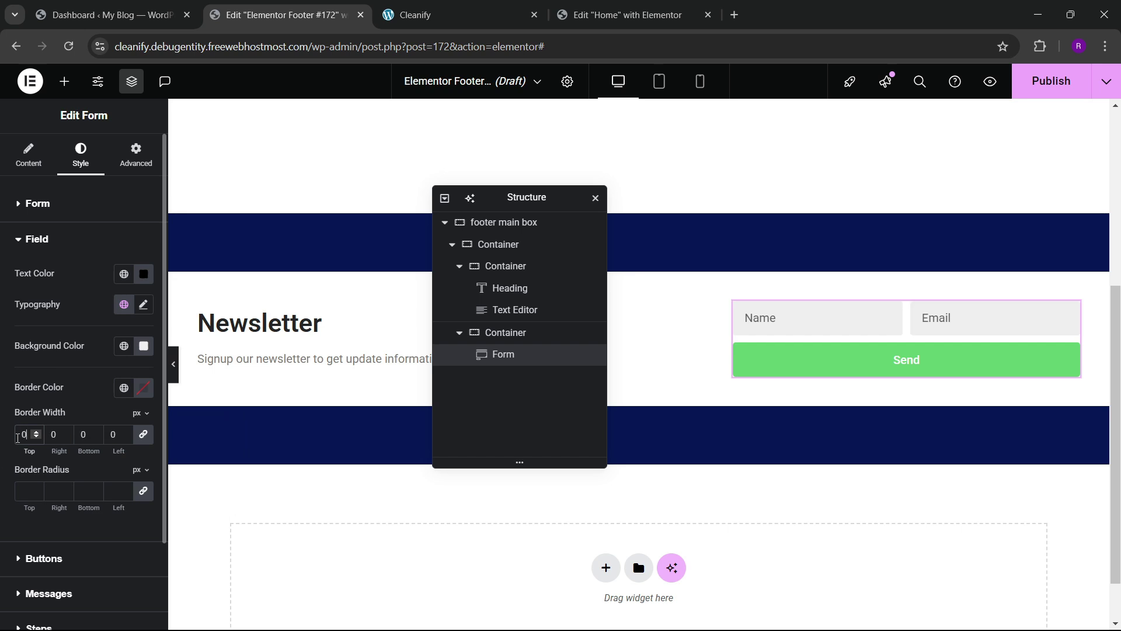
# - Apply the global color "sky blue theme" to the backgrounds of the form's Previous and Next & Submit buttons and compare with the reference
pyautogui.scroll(-2, 24, 397)
pyautogui.click(43, 453)
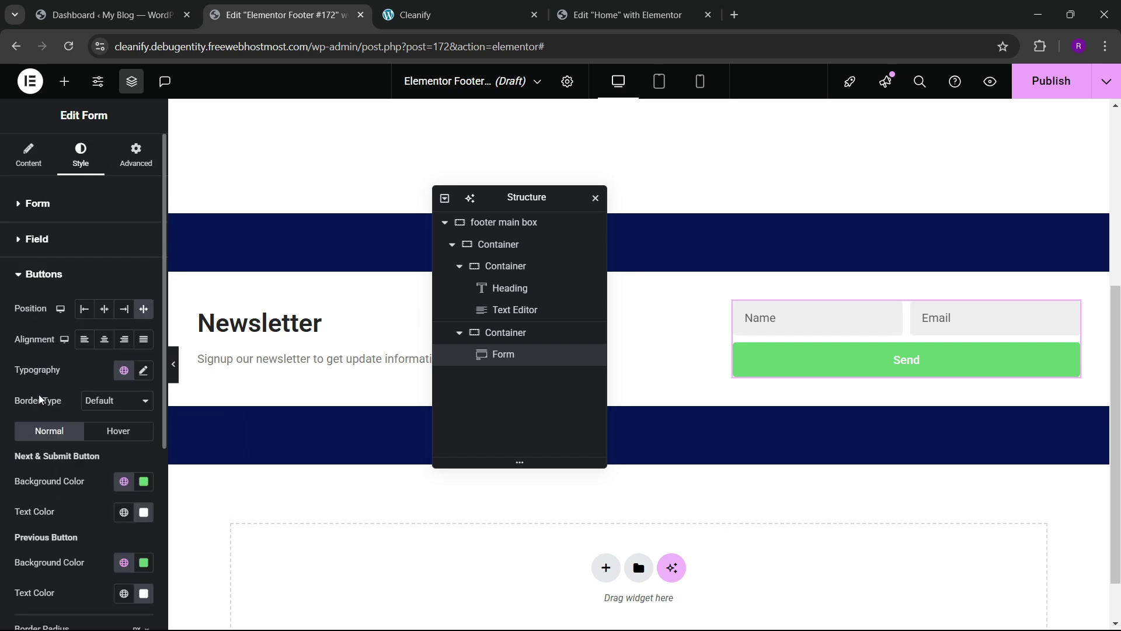
pyautogui.scroll(-3, 38, 394)
pyautogui.click(124, 419)
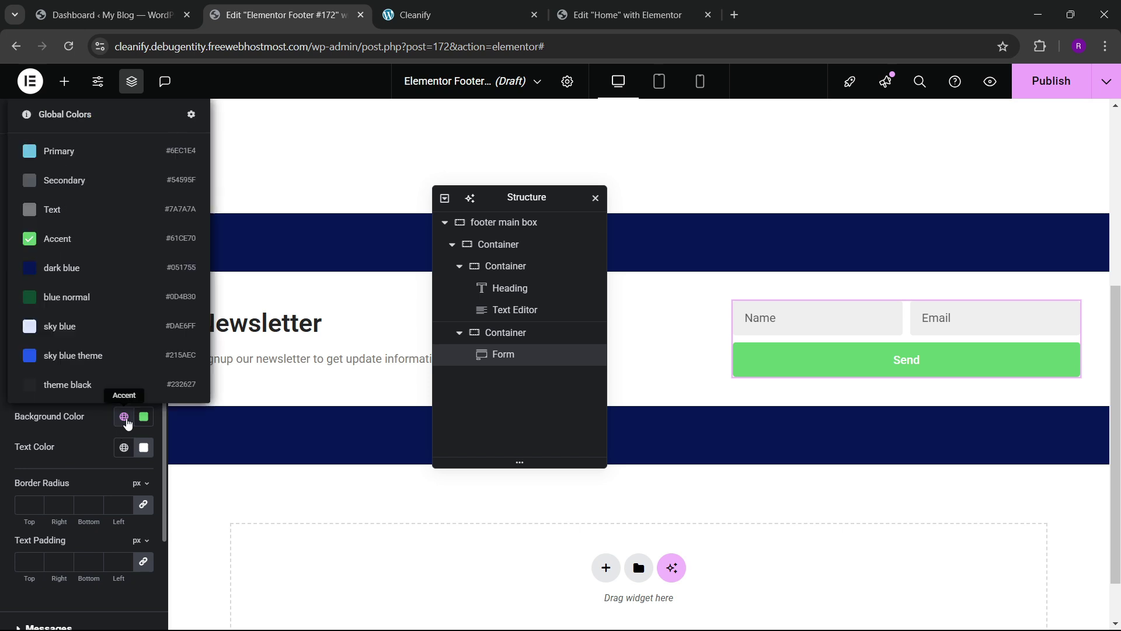
pyautogui.click(72, 353)
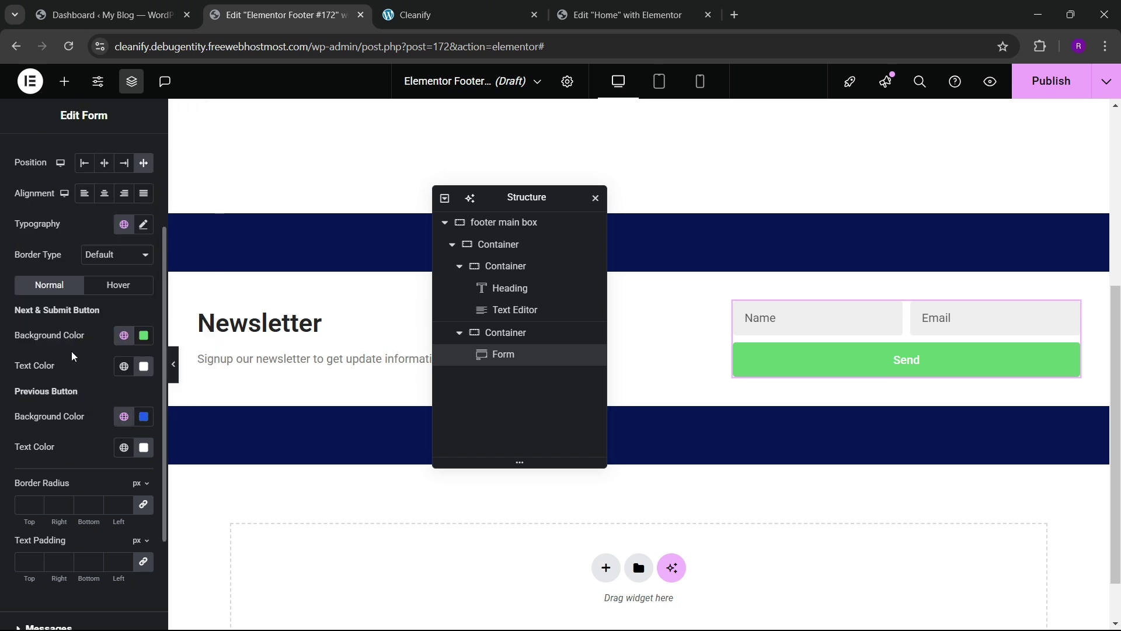
pyautogui.click(124, 337)
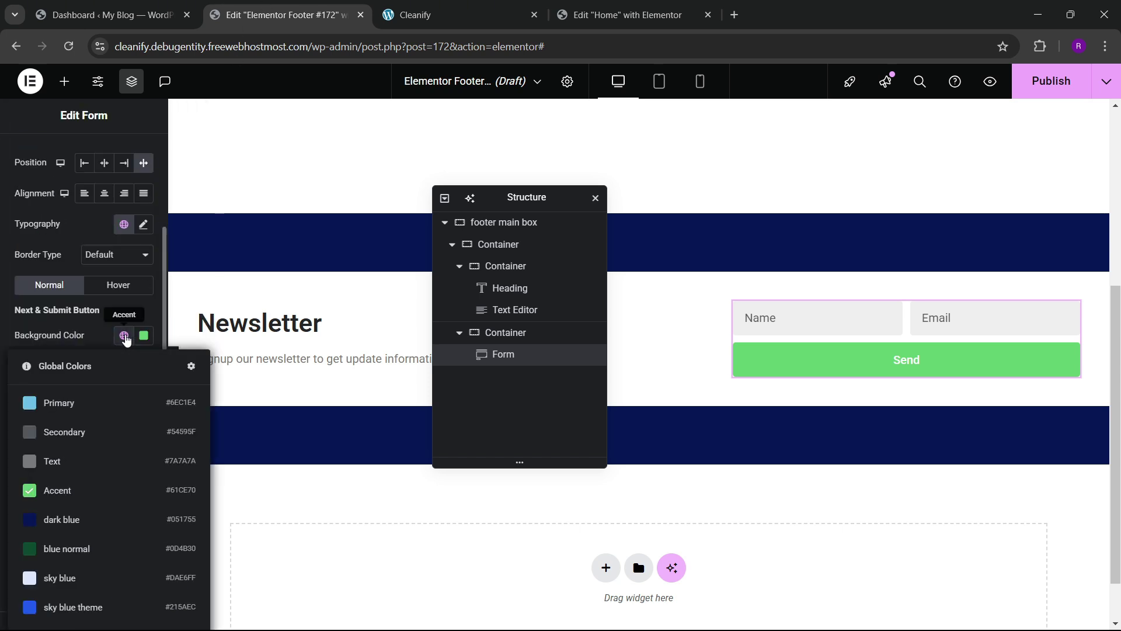
pyautogui.click(79, 607)
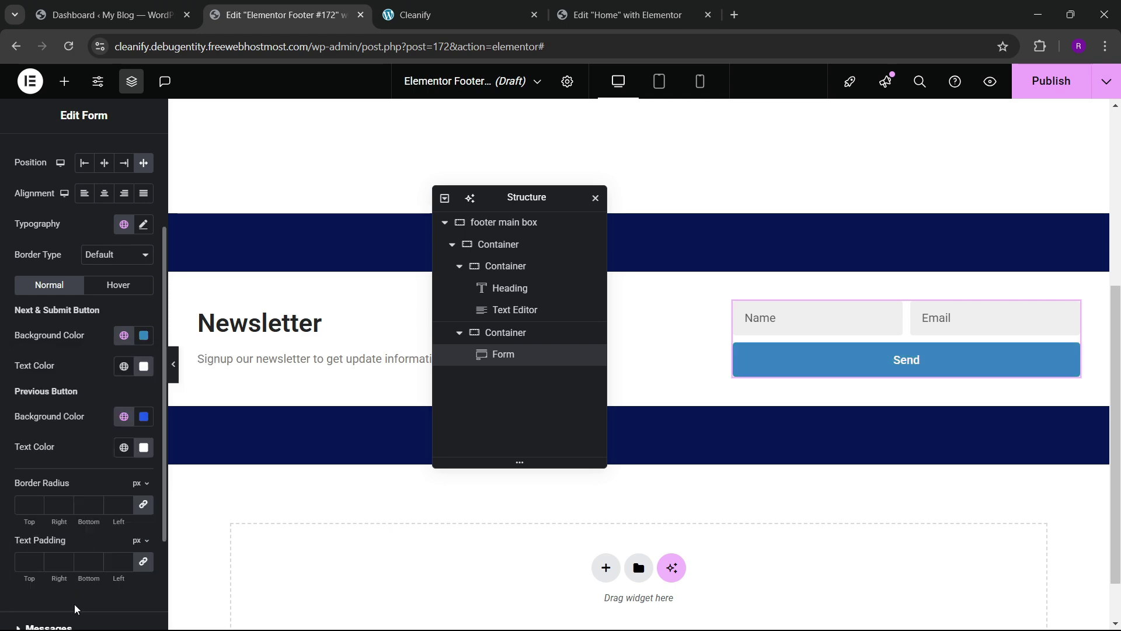
pyautogui.click(398, 6)
pyautogui.click(280, 15)
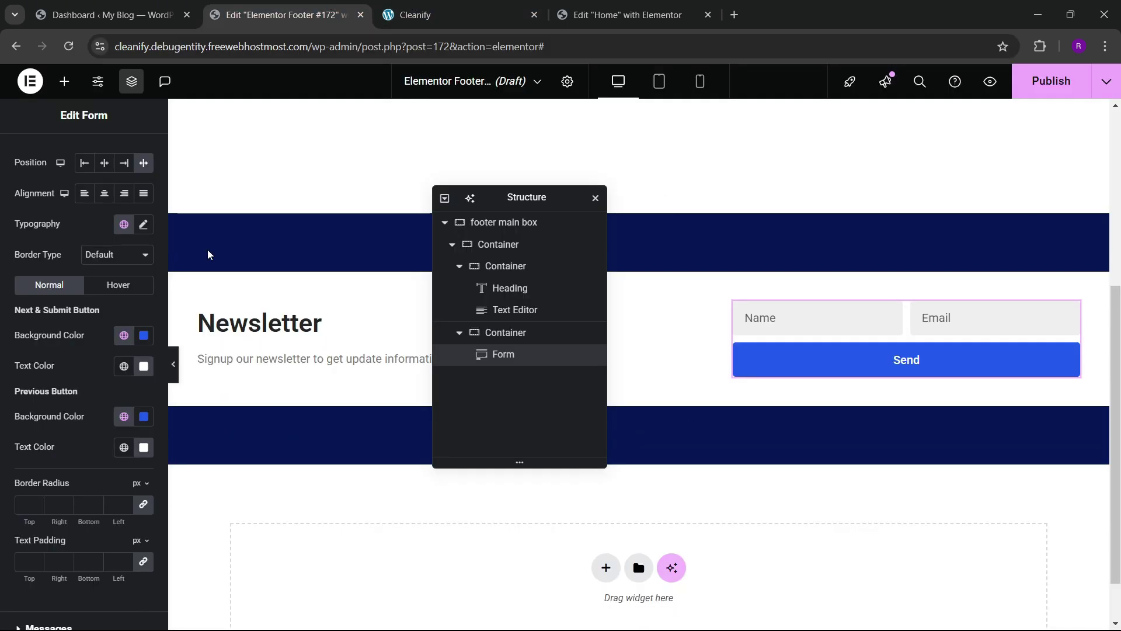
# - Change the form's submit button text to "Sign Up"
pyautogui.scroll(3, 69, 318)
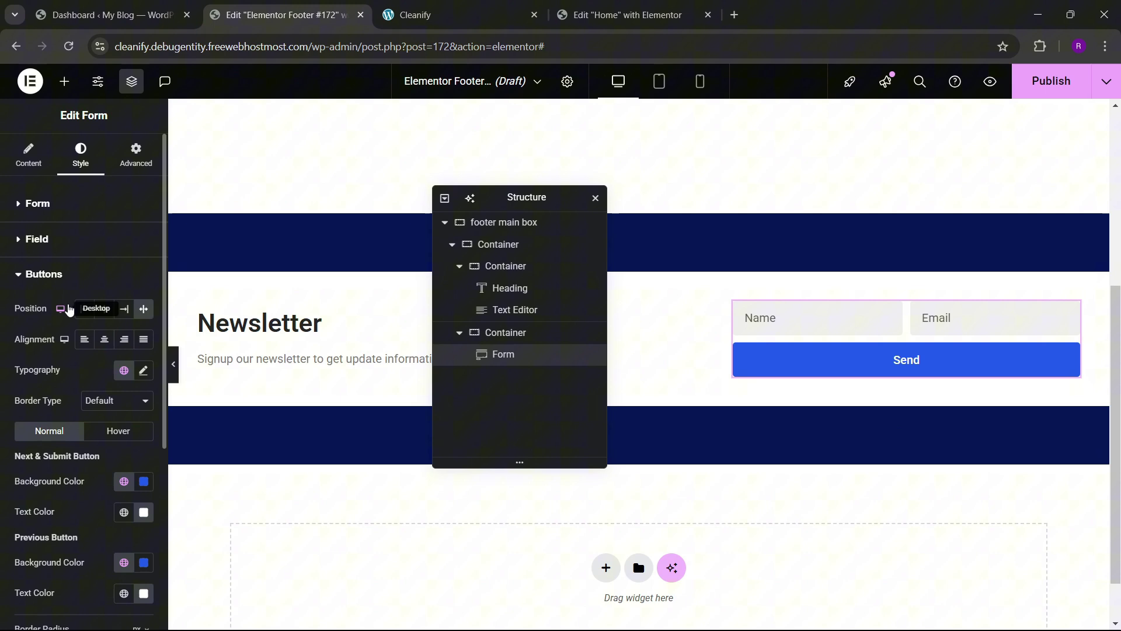
pyautogui.click(30, 155)
pyautogui.click(46, 351)
pyautogui.scroll(3, 111, 316)
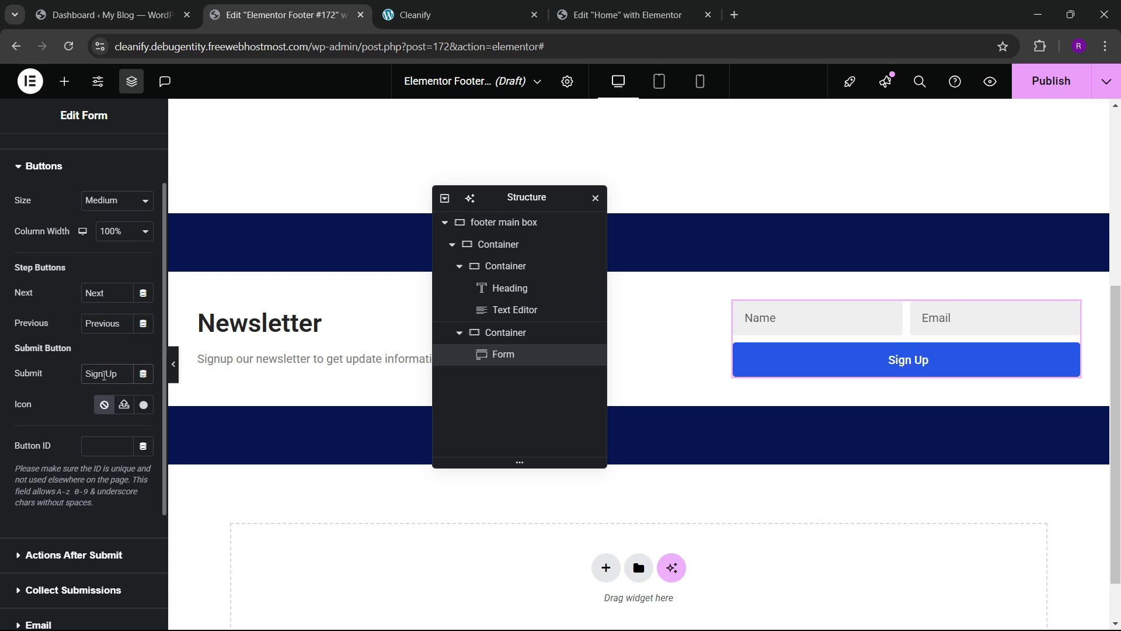
# - Check the reference button and add the "Mail bulk" icon to the Sign Up button
pyautogui.click(444, 14)
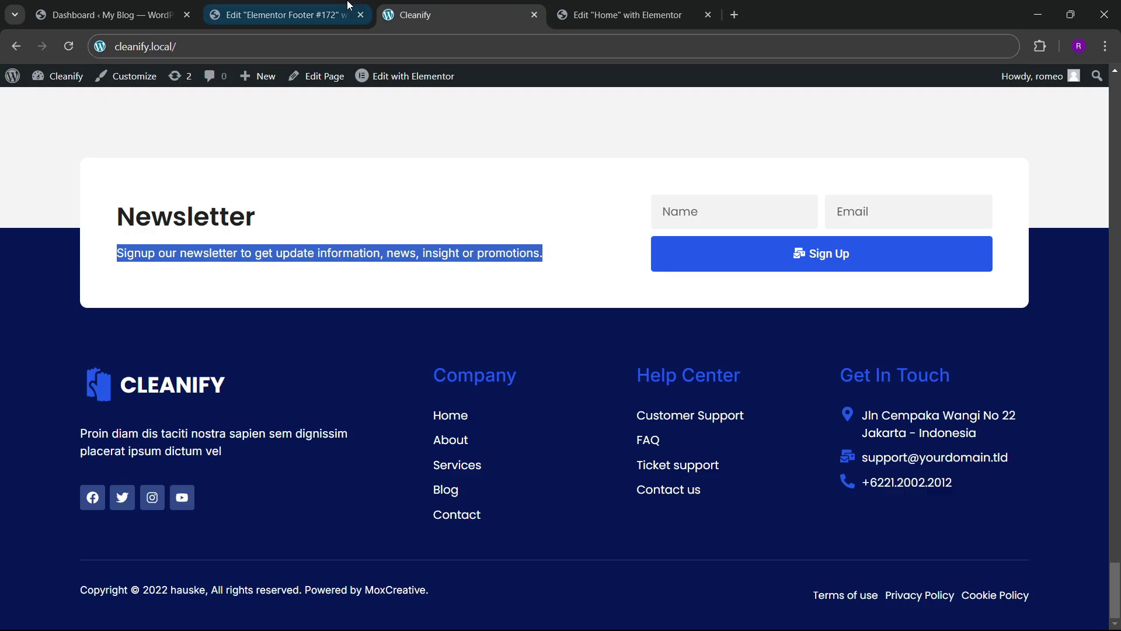
pyautogui.click(281, 15)
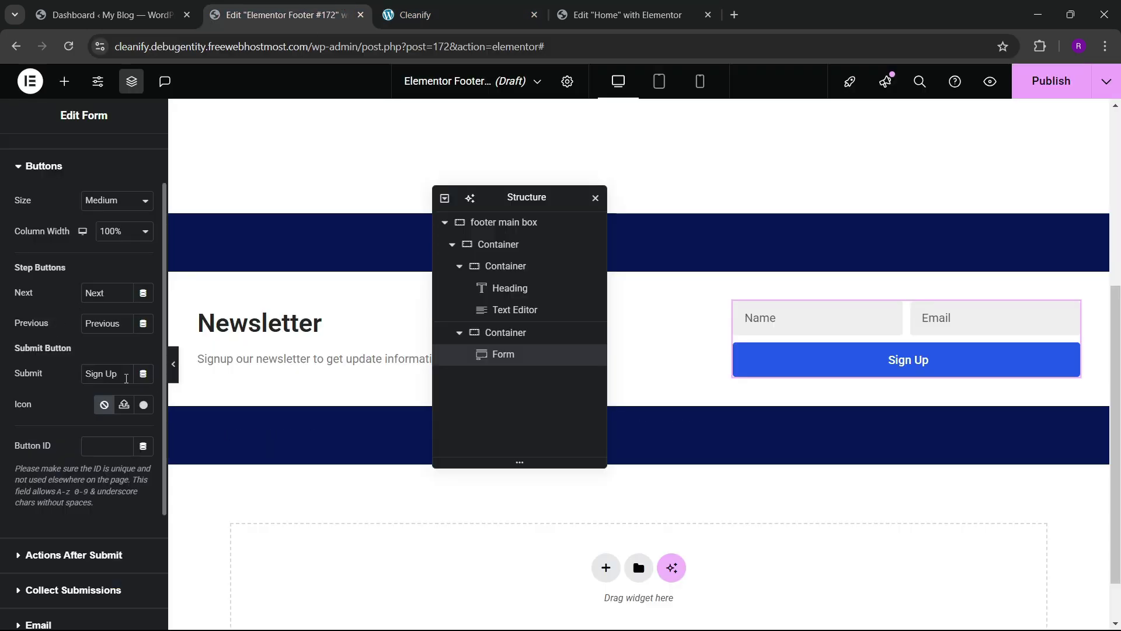
pyautogui.click(124, 404)
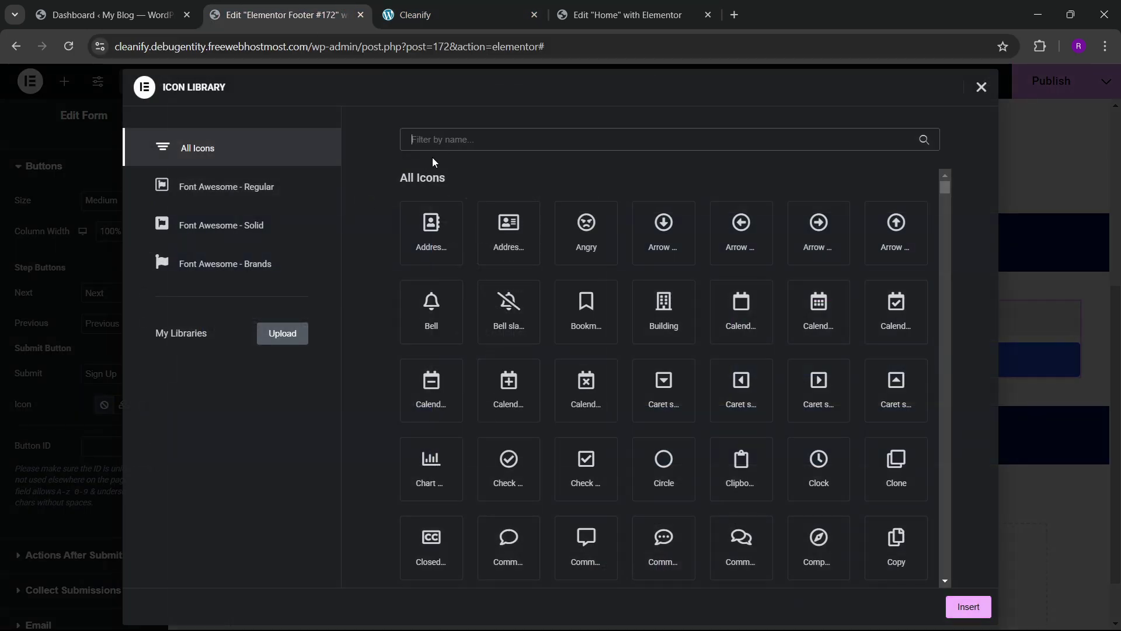
pyautogui.write('mail')
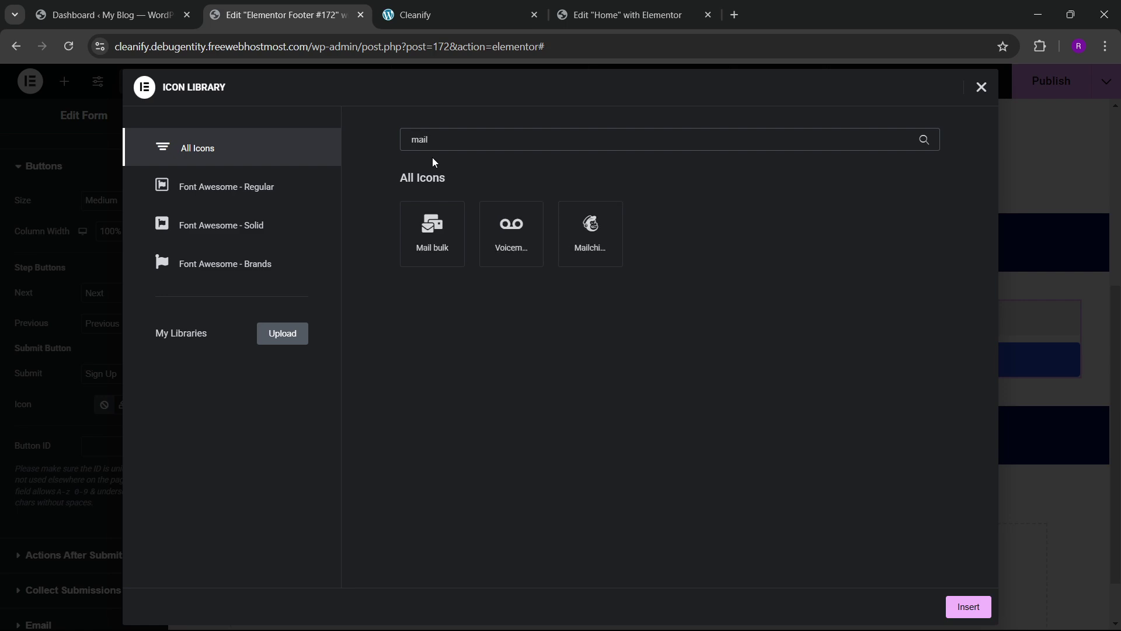
pyautogui.click(424, 240)
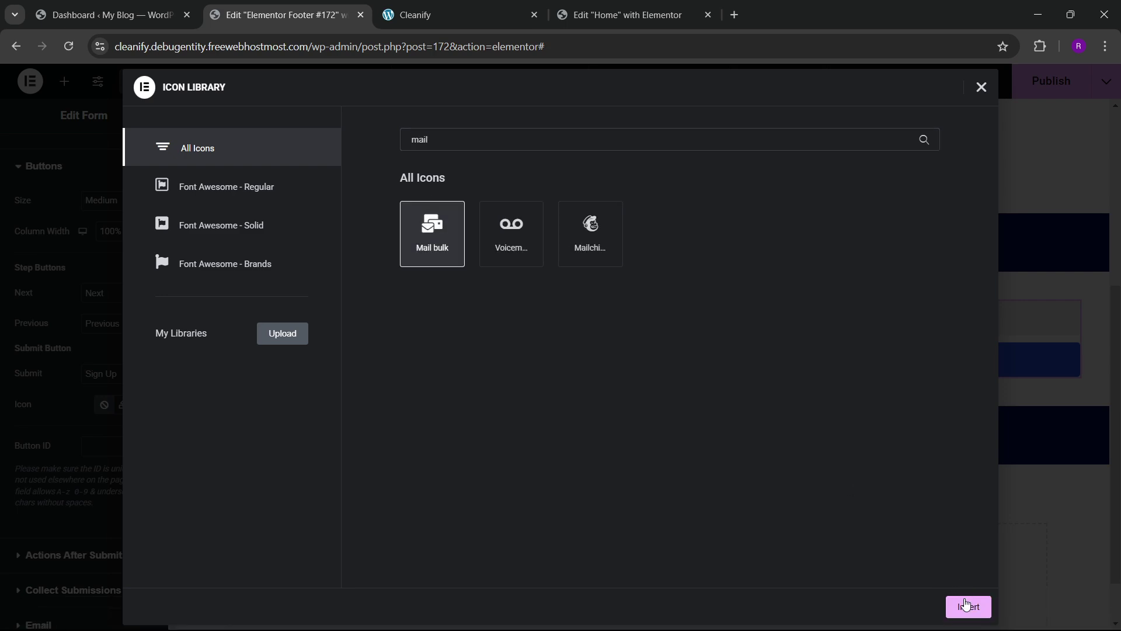
pyautogui.click(966, 605)
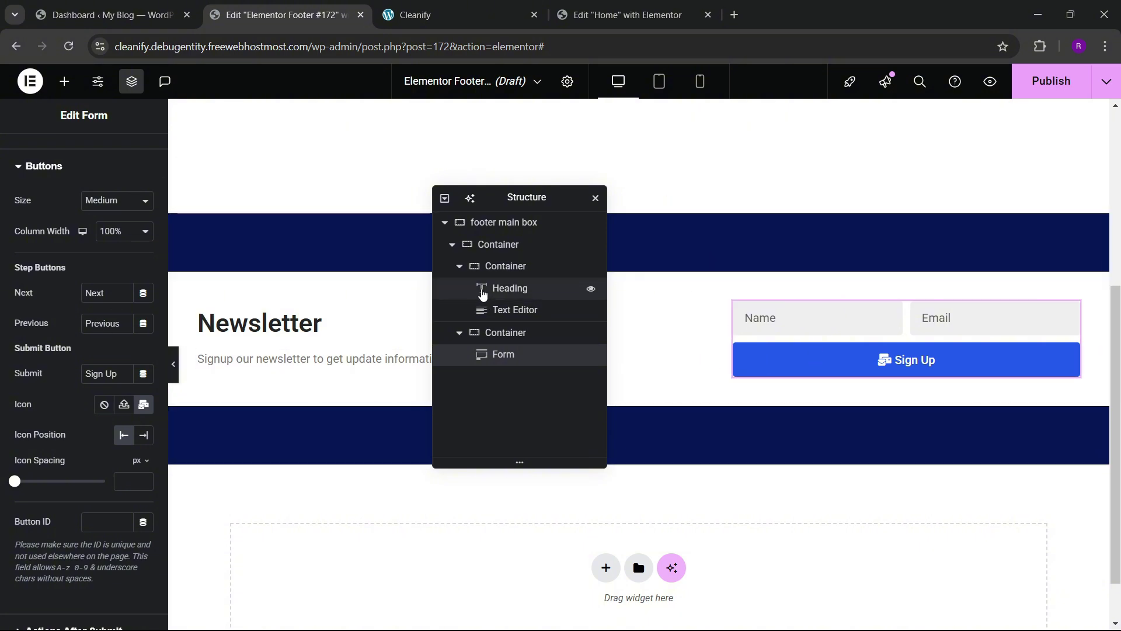
# - Give the white newsletter container inside the footer main box a border radius of 10 px on all corners
pyautogui.click(452, 244)
pyautogui.click(485, 245)
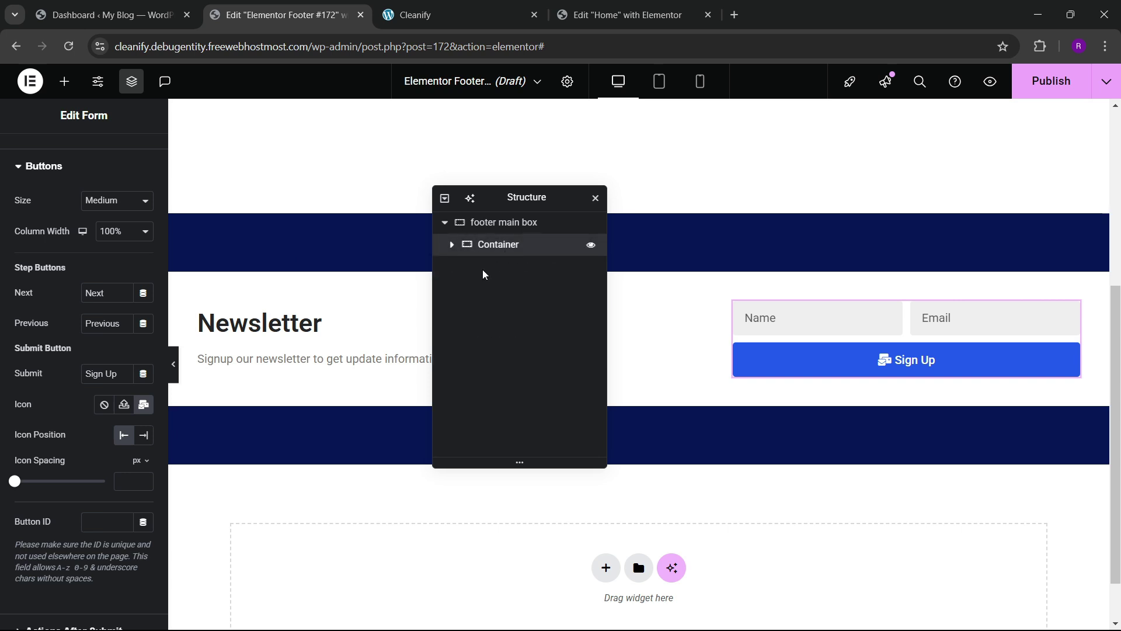
pyautogui.click(79, 155)
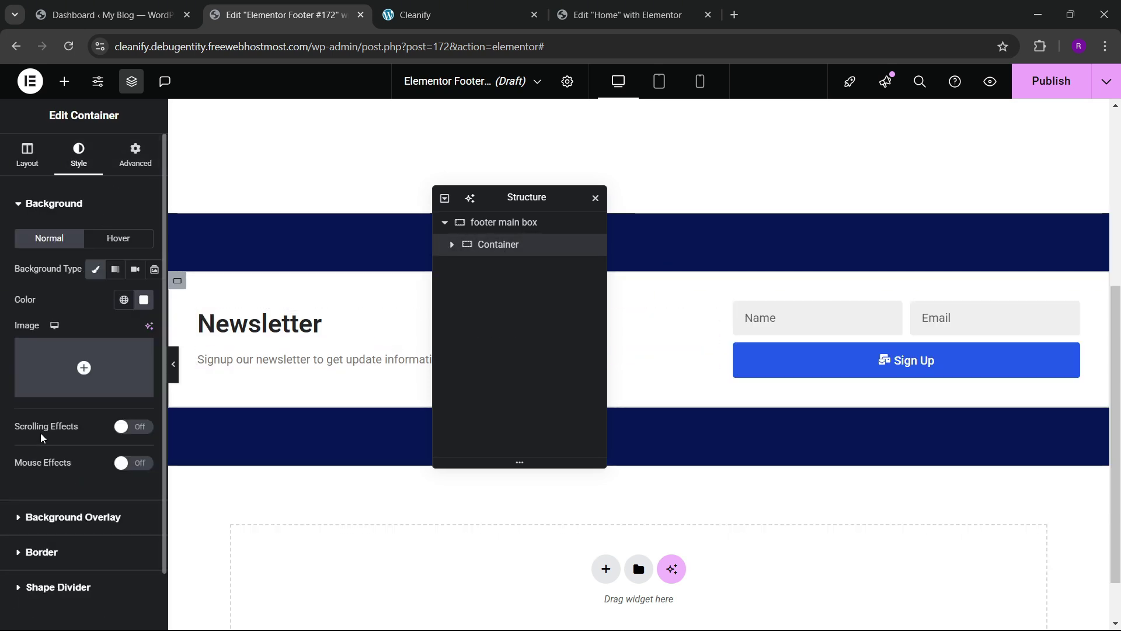
pyautogui.scroll(-1, 39, 487)
pyautogui.click(41, 488)
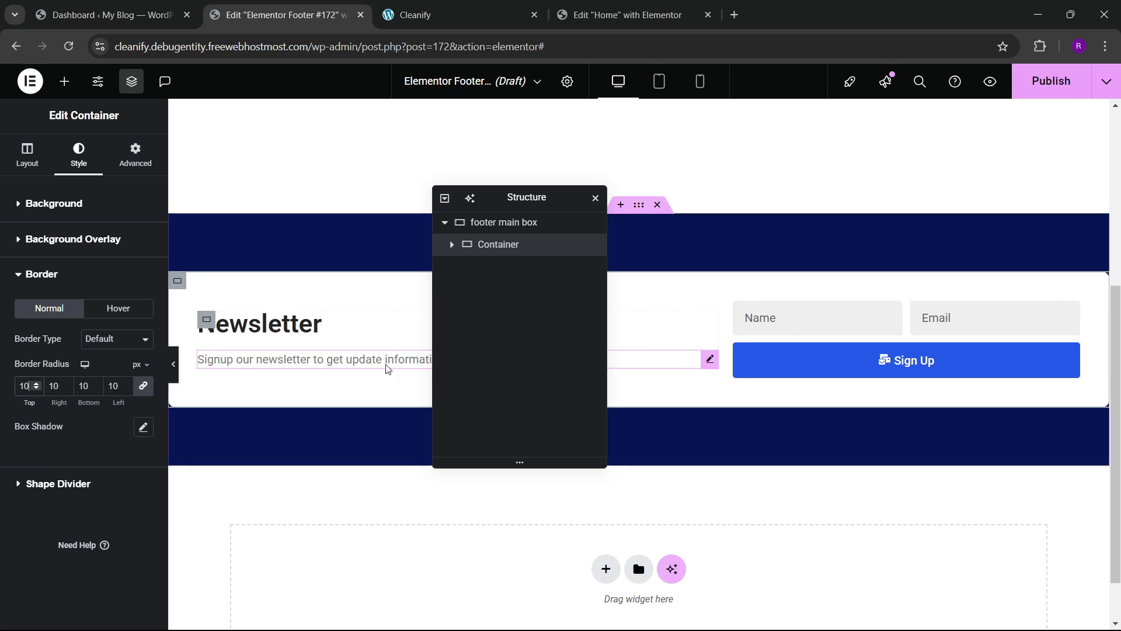
# - Publish the footer template with a display condition that includes the Entire Site
pyautogui.click(1057, 80)
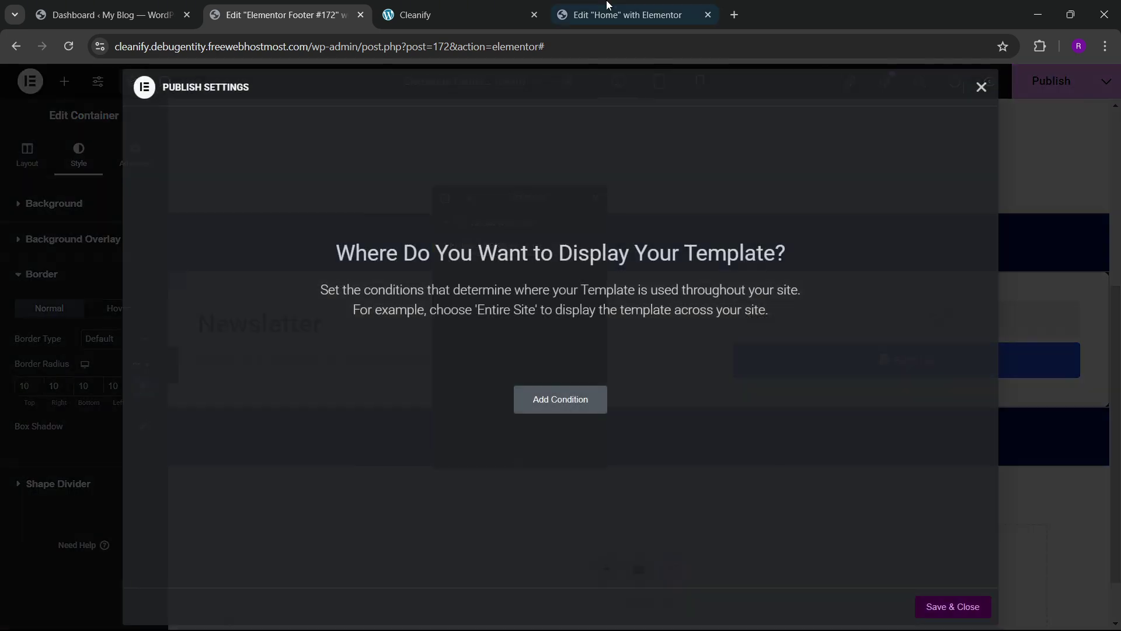
pyautogui.click(565, 412)
pyautogui.click(965, 605)
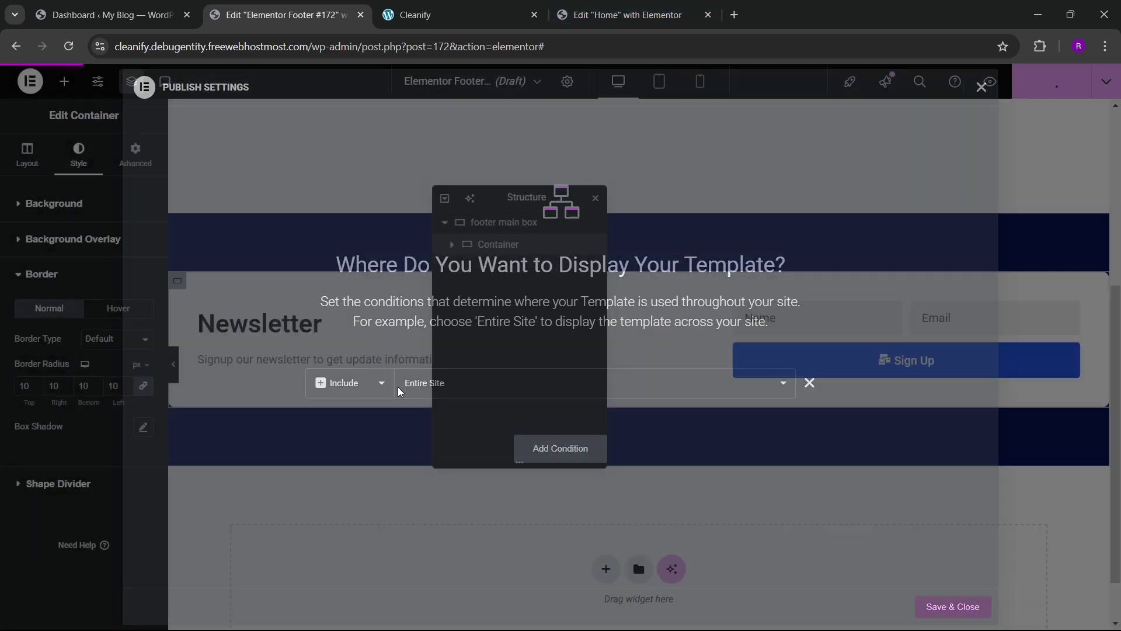
# - Compare the published newsletter box with the reference footer and switch to the Home page editor
pyautogui.click(415, 7)
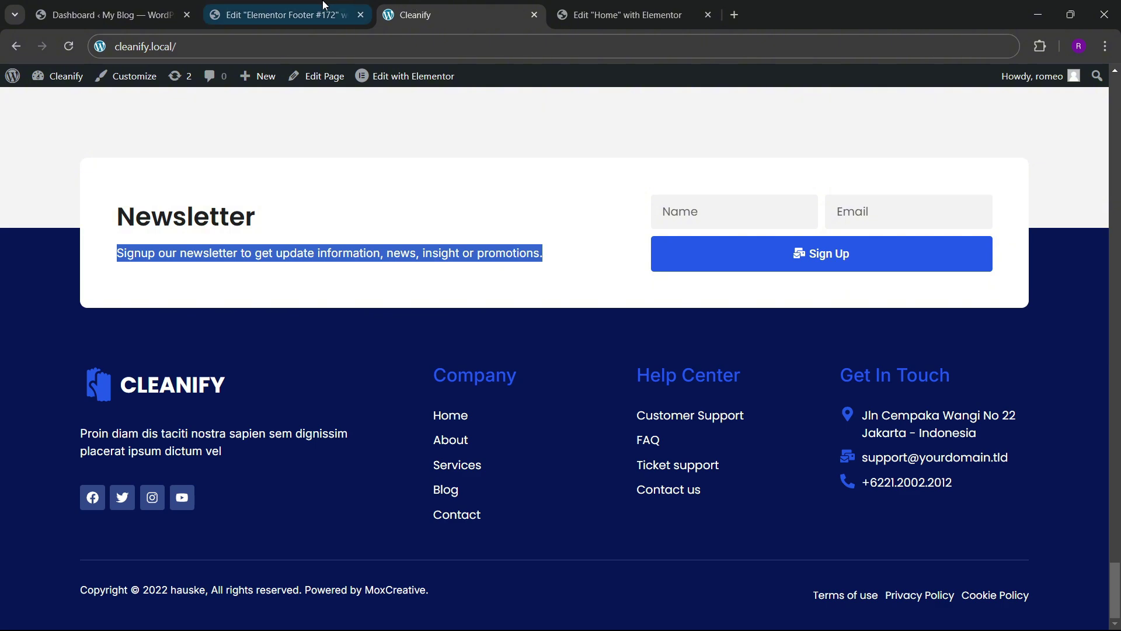
pyautogui.click(275, 14)
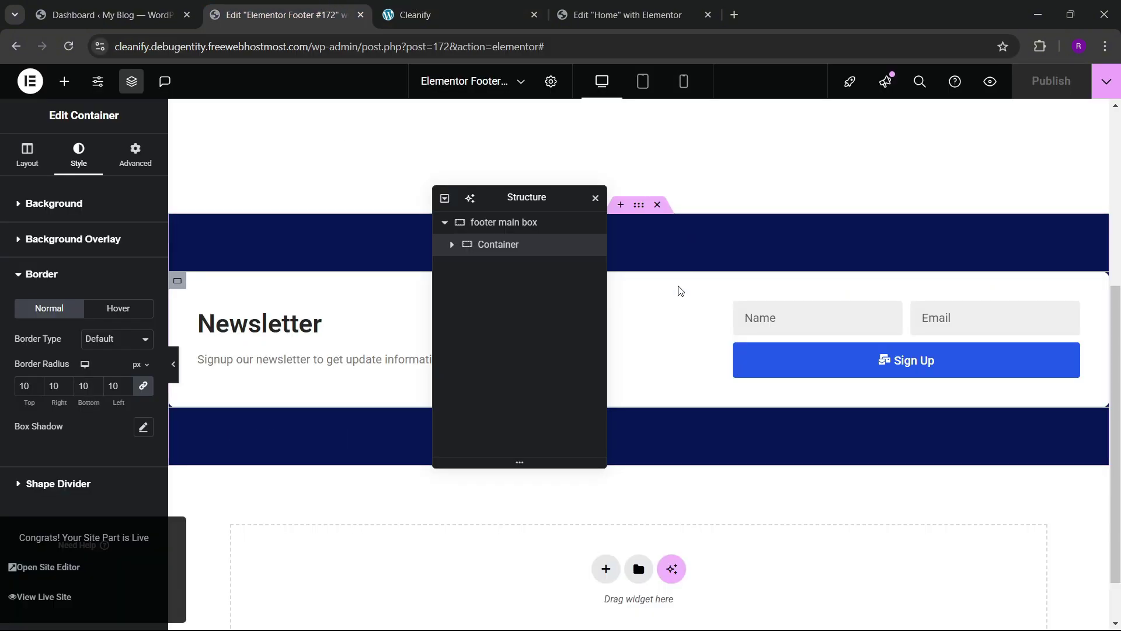
pyautogui.click(482, 9)
pyautogui.click(620, 8)
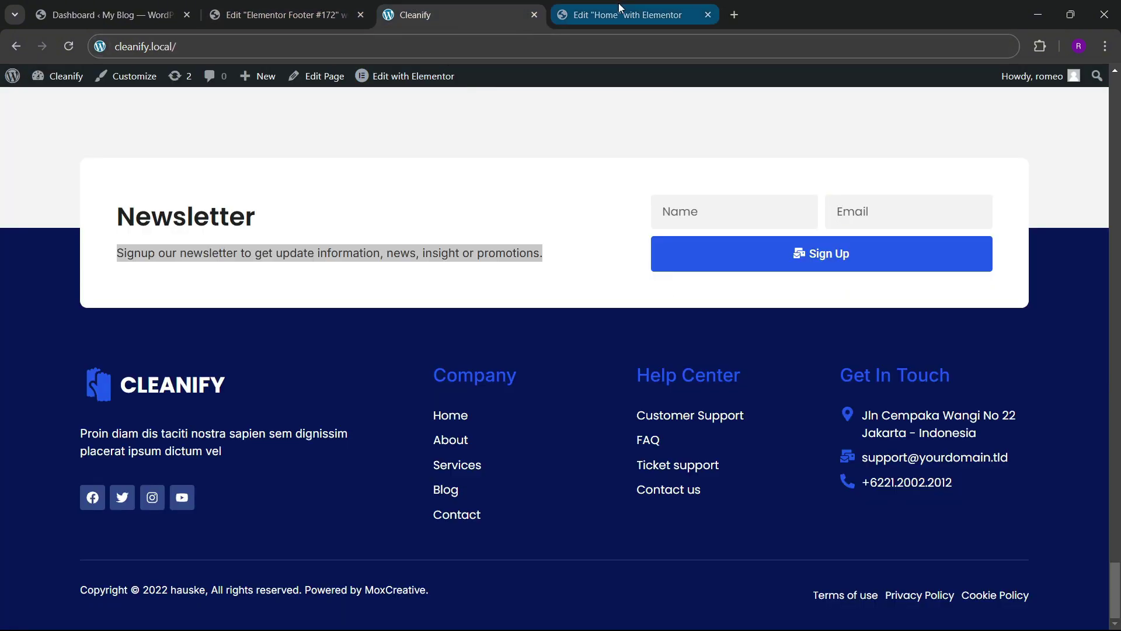
# - Open the live home page from the dashboard and examine how the published newsletter footer meets the brand section above it
pyautogui.click(1107, 83)
pyautogui.click(1051, 187)
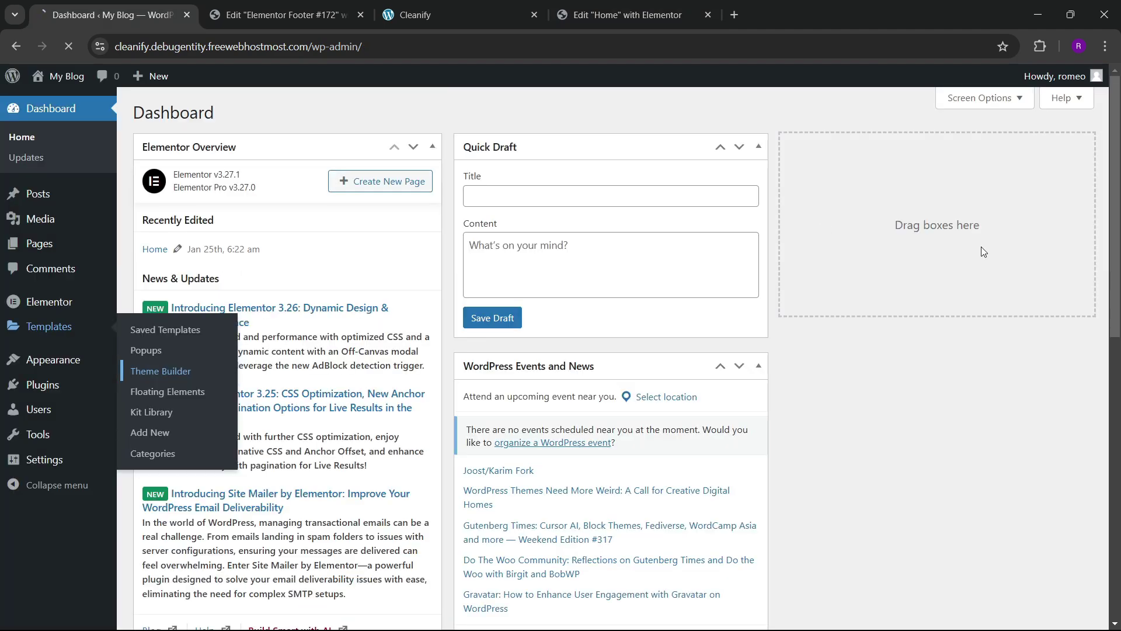
pyautogui.moveTo(128, 12); pyautogui.dragTo(643, 7)
pyautogui.click(455, 14)
pyautogui.click(630, 14)
pyautogui.scroll(-10, 718, 313)
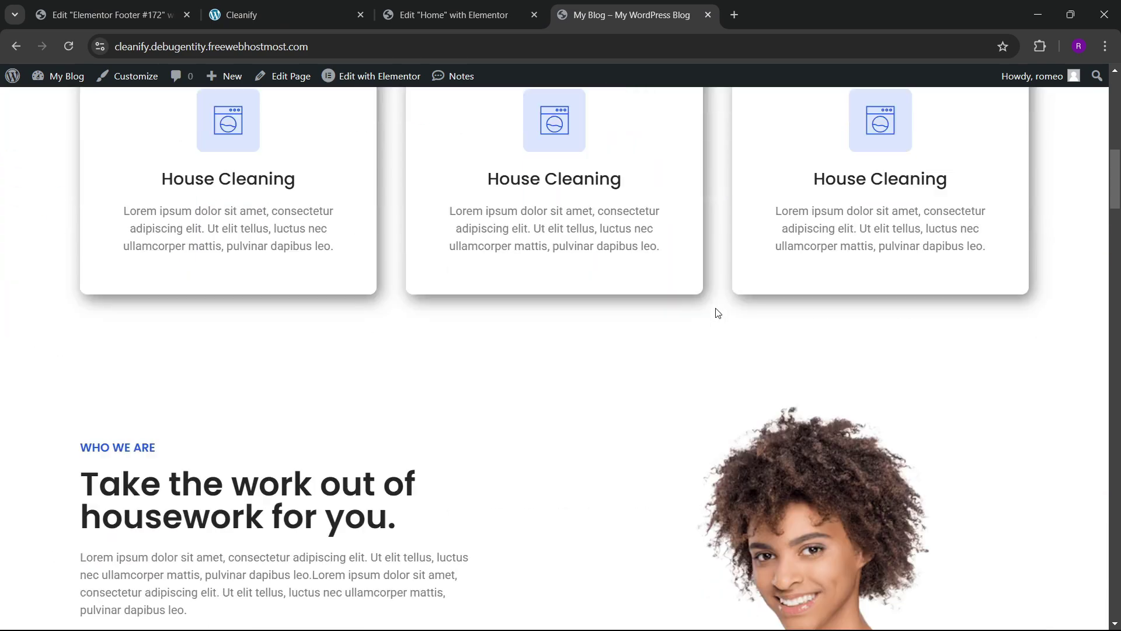
pyautogui.scroll(-7, 717, 313)
pyautogui.scroll(-15, 717, 313)
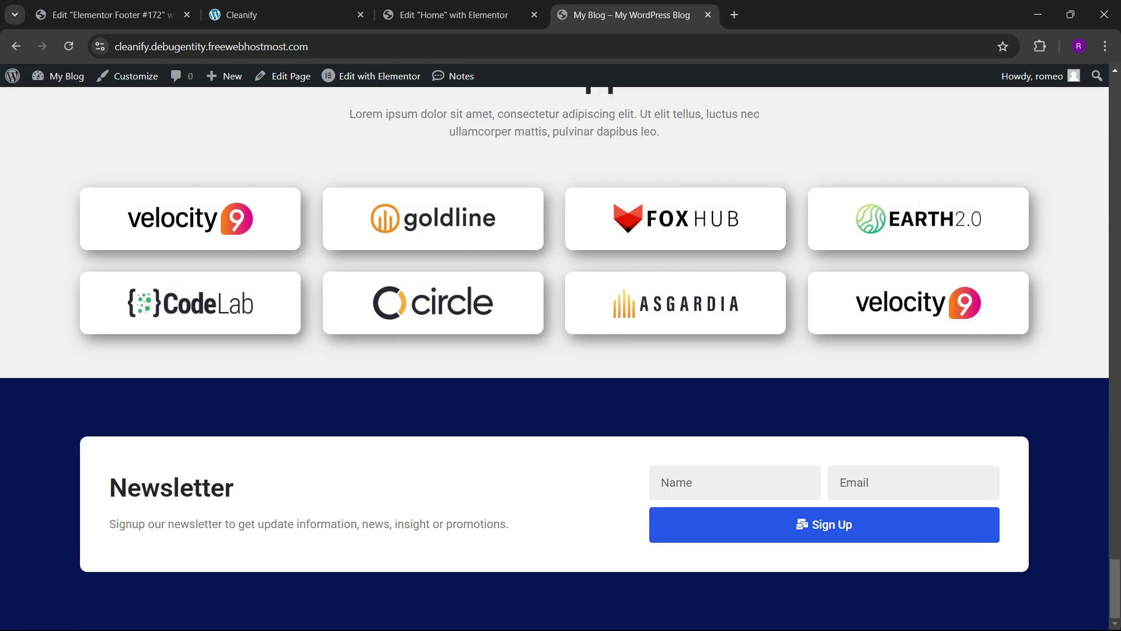
pyautogui.click(337, 11)
pyautogui.click(478, 4)
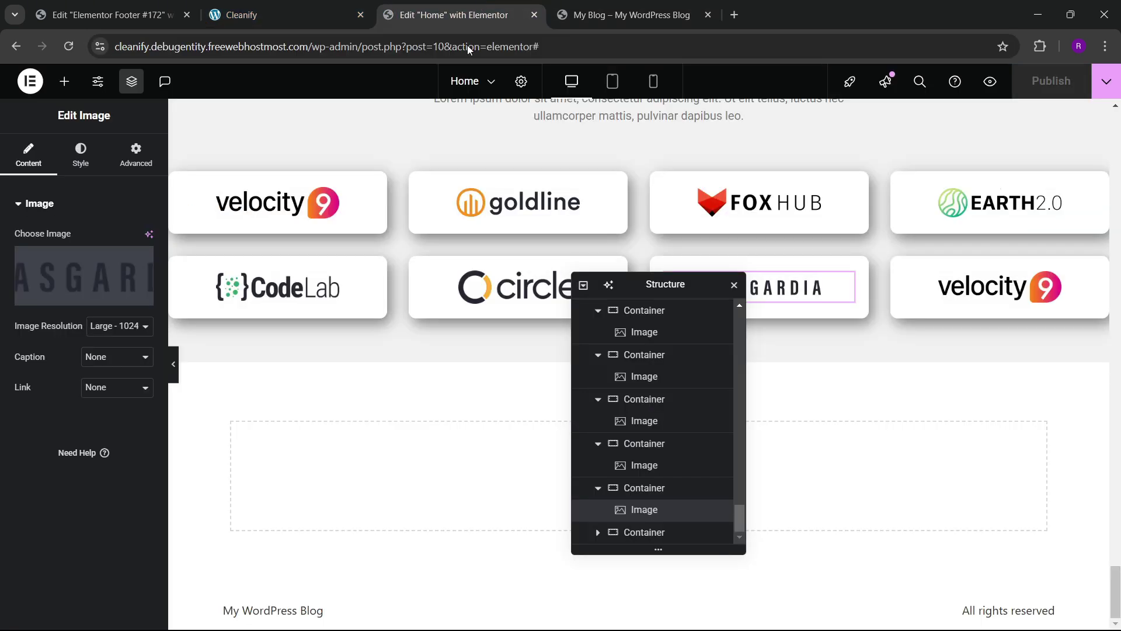
# - Set the brands container's bottom padding to 250 px on the Home page and publish the change
pyautogui.scroll(3, 635, 129)
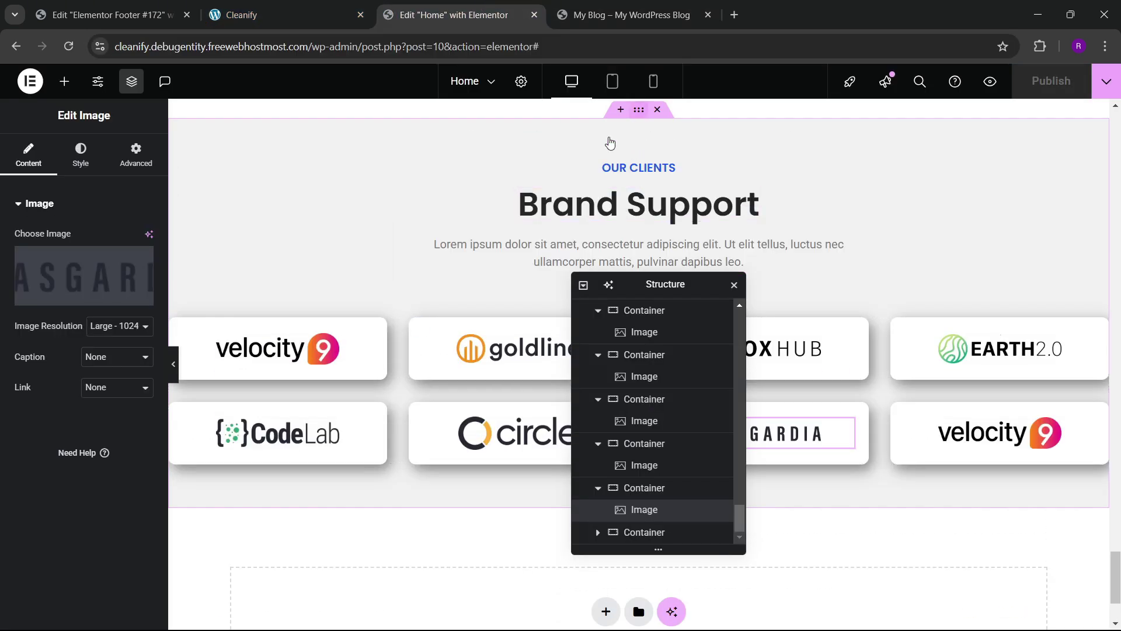
pyautogui.click(151, 161)
pyautogui.scroll(-3, 100, 296)
pyautogui.scroll(3, 73, 322)
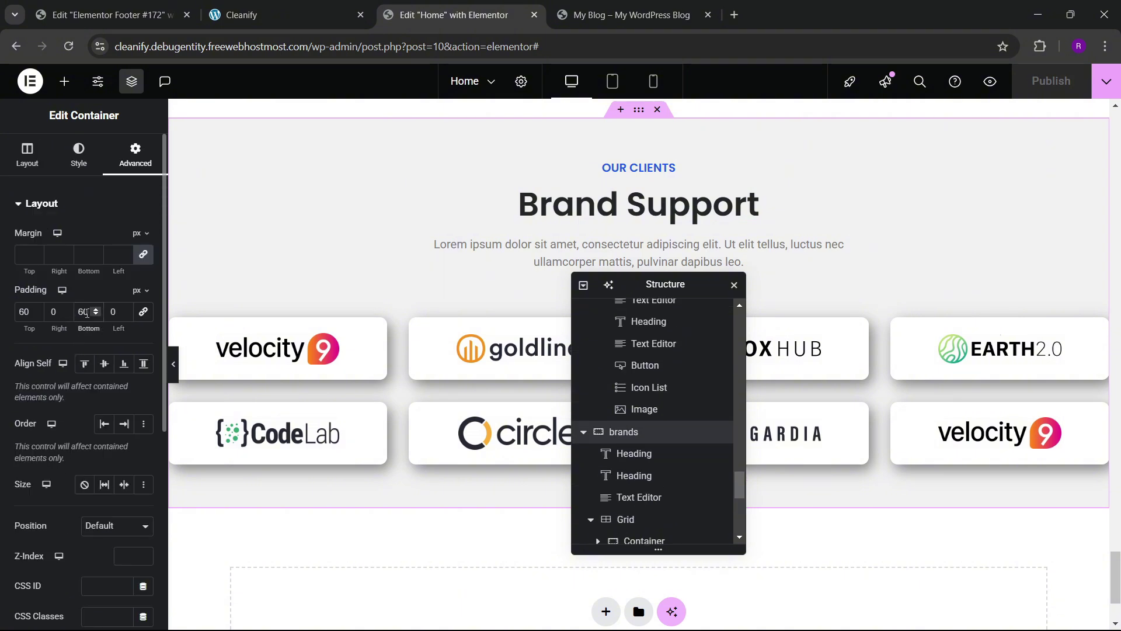
pyautogui.doubleClick(87, 313)
pyautogui.write('200')
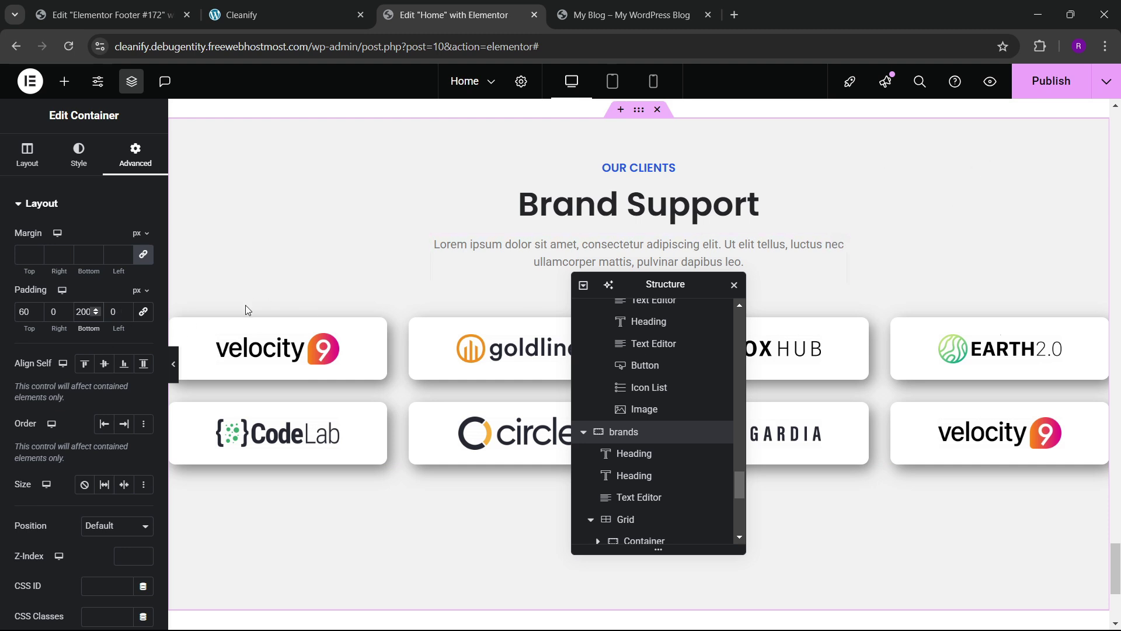
pyautogui.press('BackSpace')
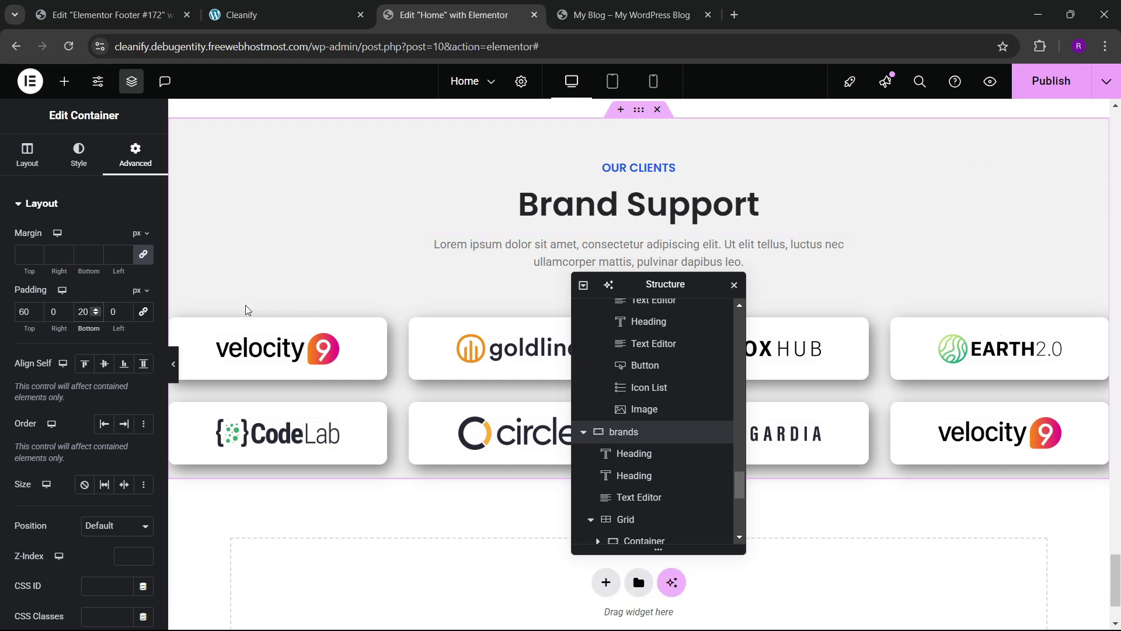
pyautogui.write('5')
pyautogui.click(1054, 87)
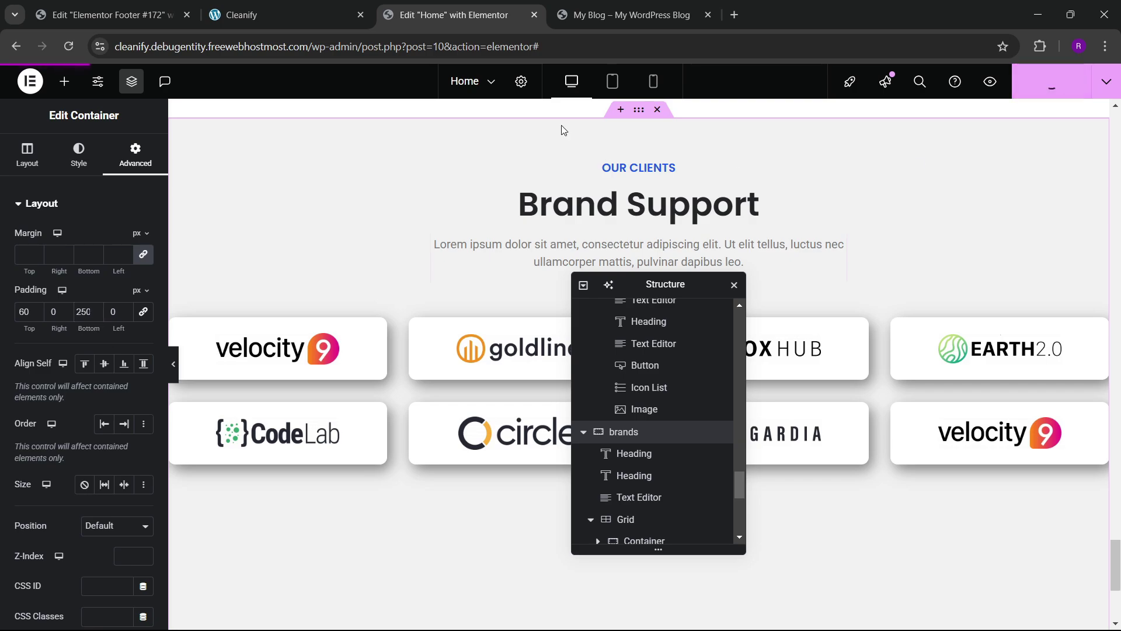
# - Return to the footer template and add a new container with 0 px padding inside the footer main box, below the newsletter box
pyautogui.click(274, 15)
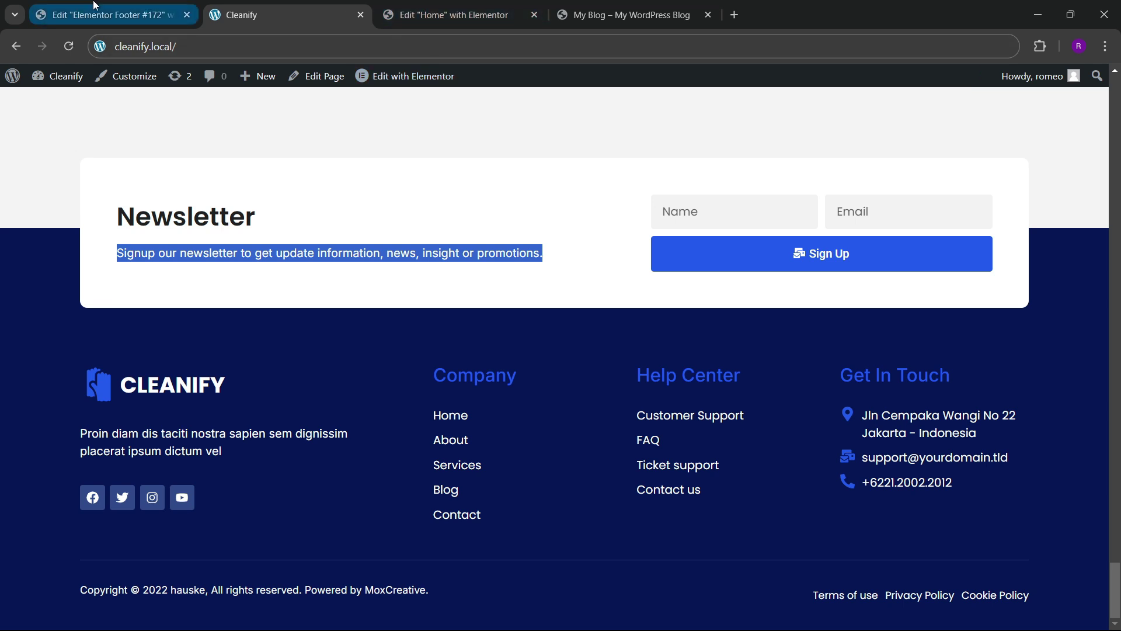
pyautogui.moveTo(96, 12); pyautogui.dragTo(233, 1)
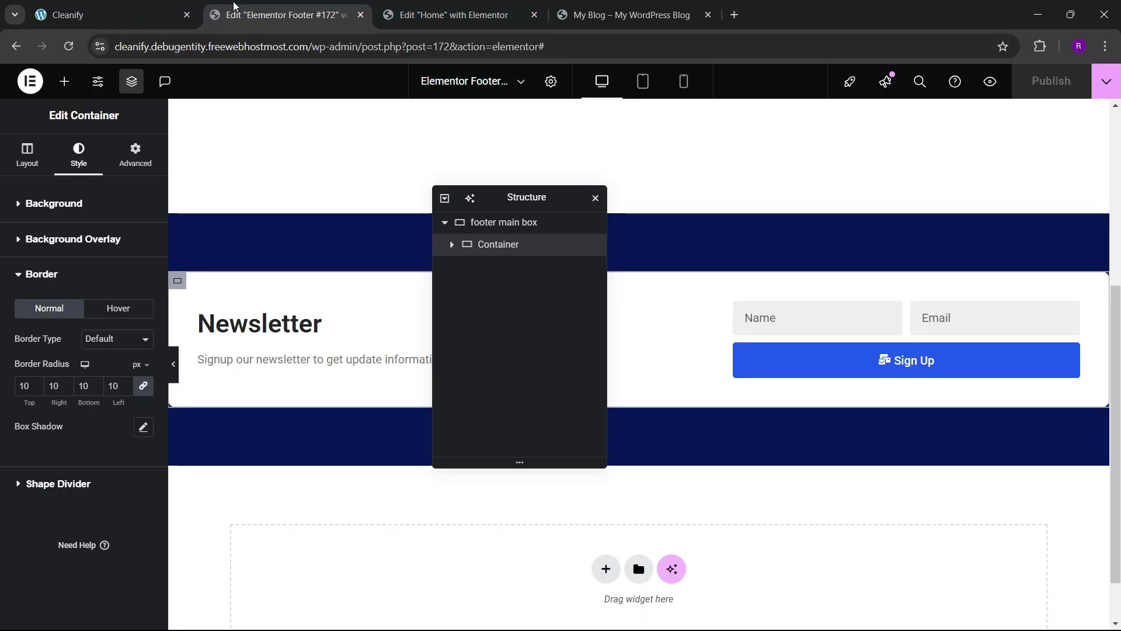
pyautogui.moveTo(491, 202); pyautogui.dragTo(684, 180)
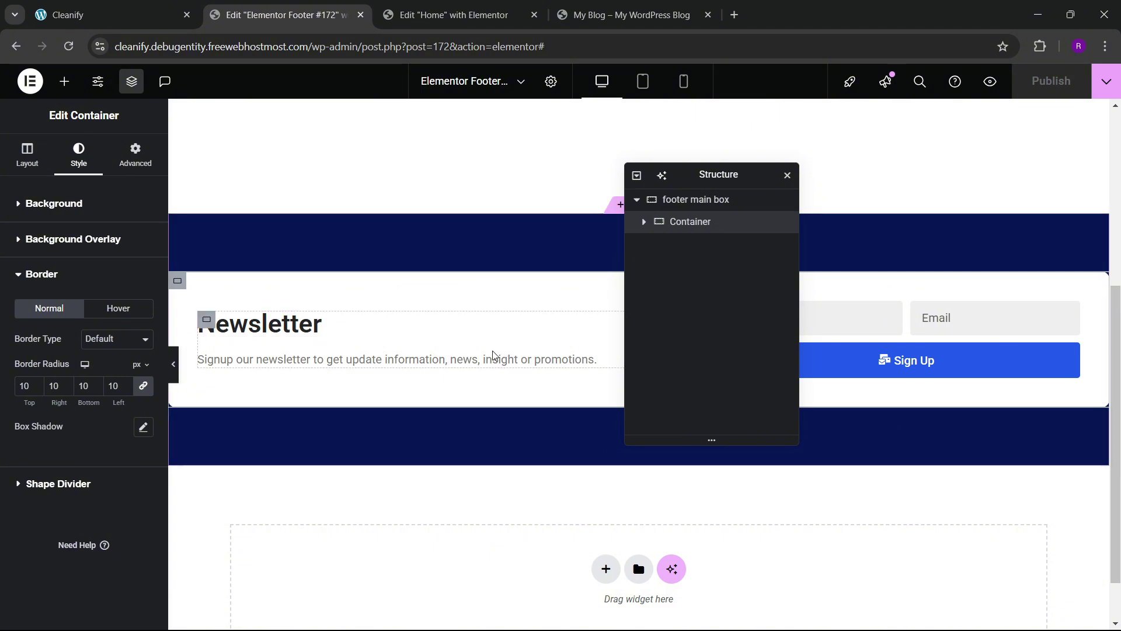
pyautogui.rightClick(689, 205)
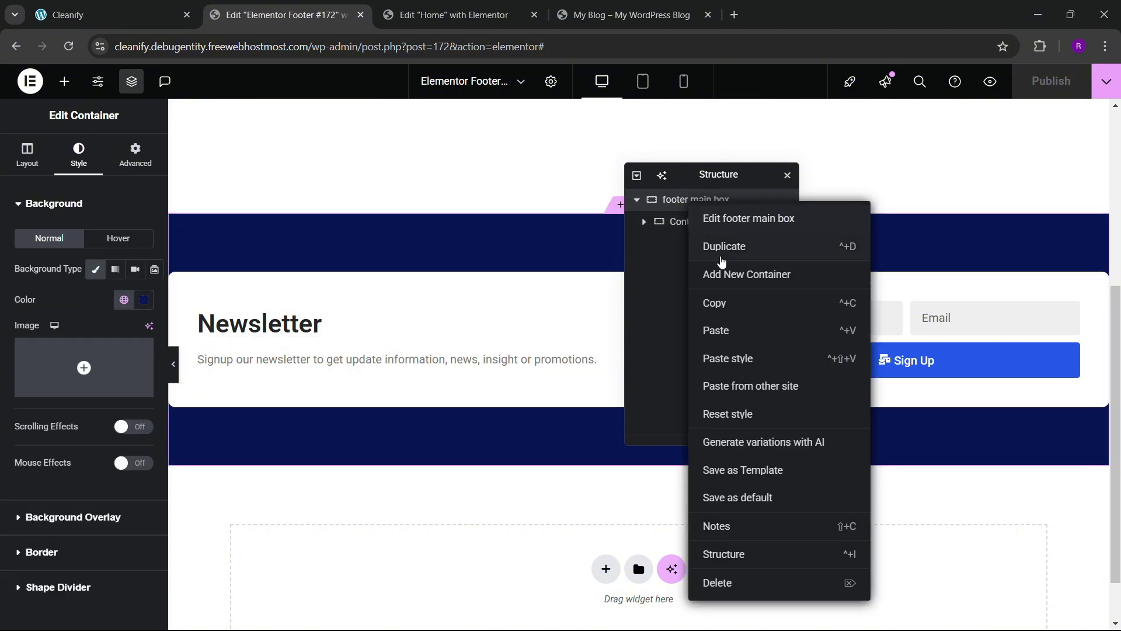
pyautogui.click(696, 278)
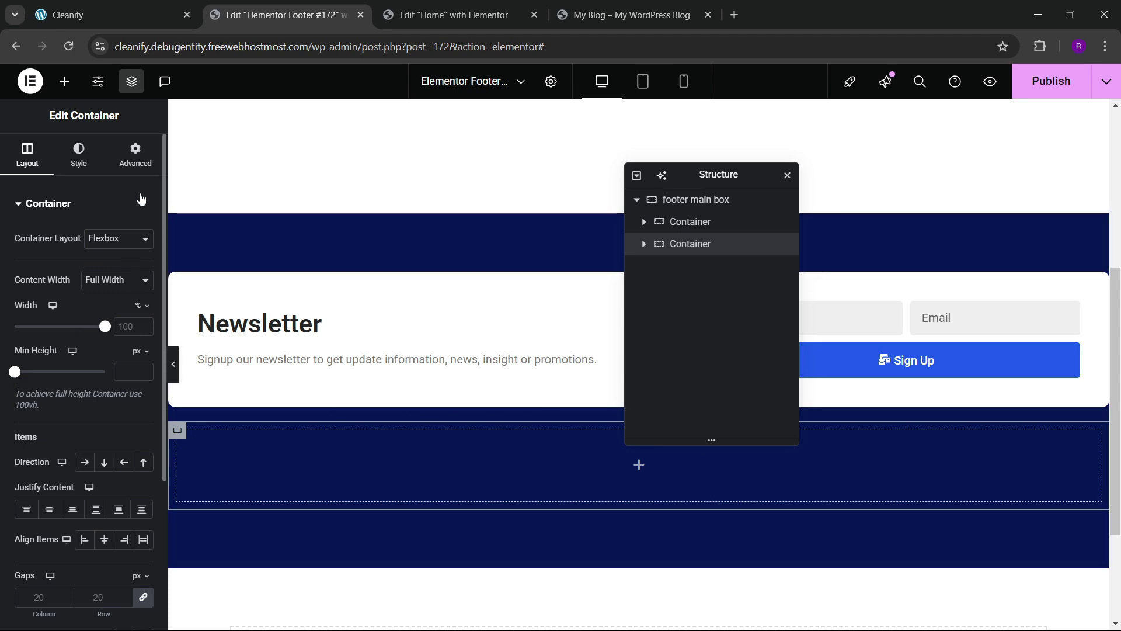
pyautogui.click(136, 156)
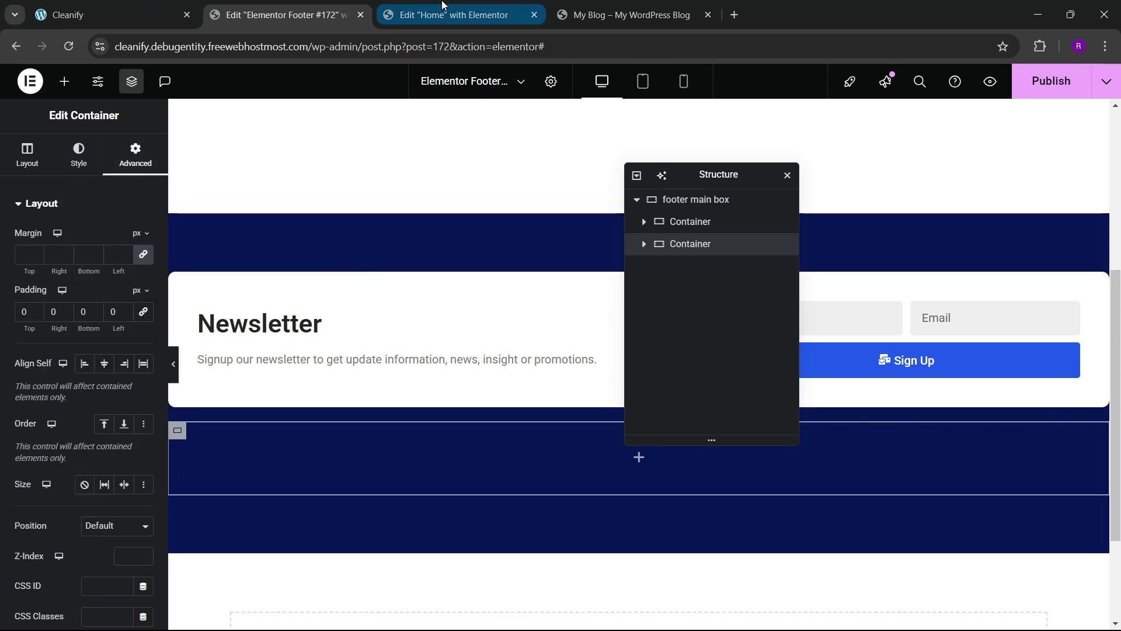
# - Compare the live home page with the reference footer's column layout, then return to the footer template
pyautogui.click(455, 15)
pyautogui.click(569, 6)
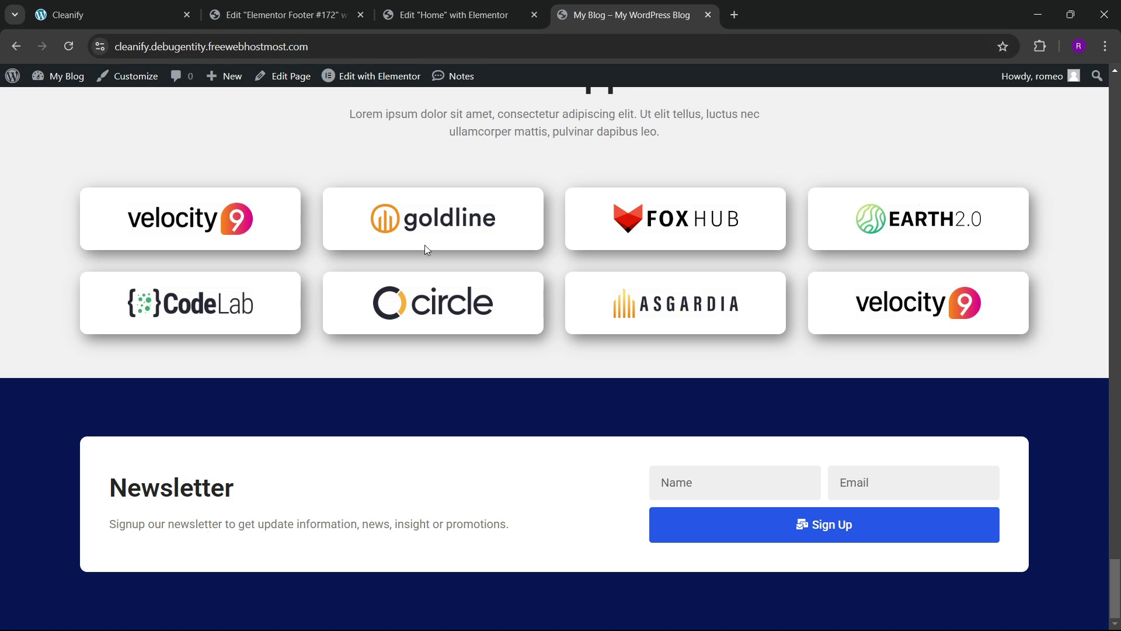
pyautogui.click(117, 14)
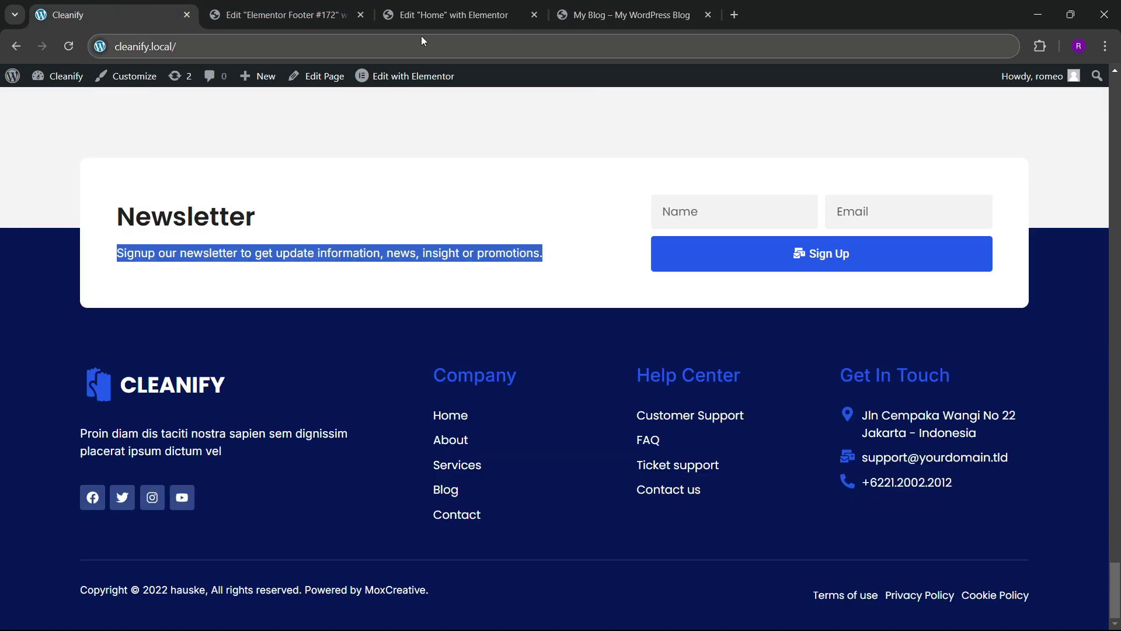
pyautogui.click(441, 12)
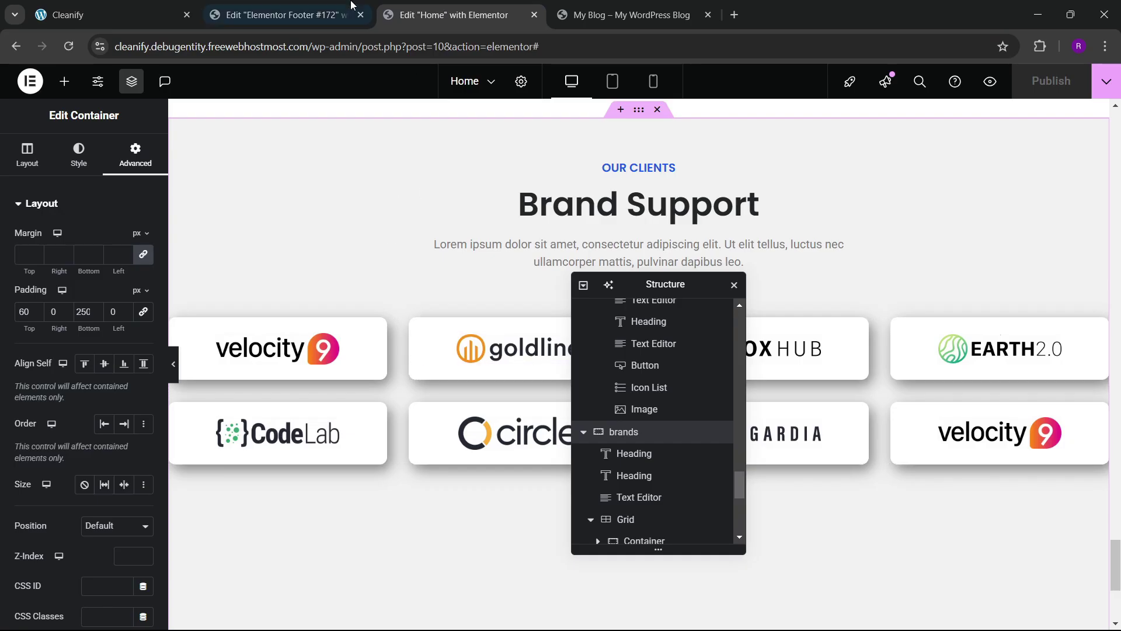
pyautogui.hotkey('ctrl', 'shift', 'Tab')
pyautogui.hotkey('ctrl', 'shift', 'Tab')
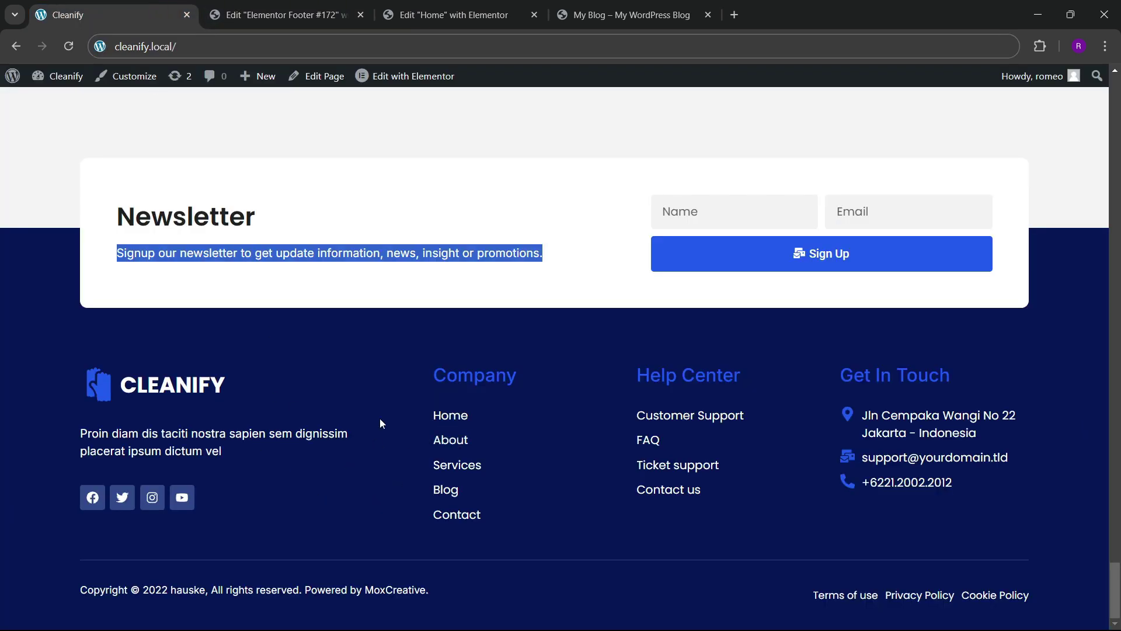
pyautogui.click(328, 7)
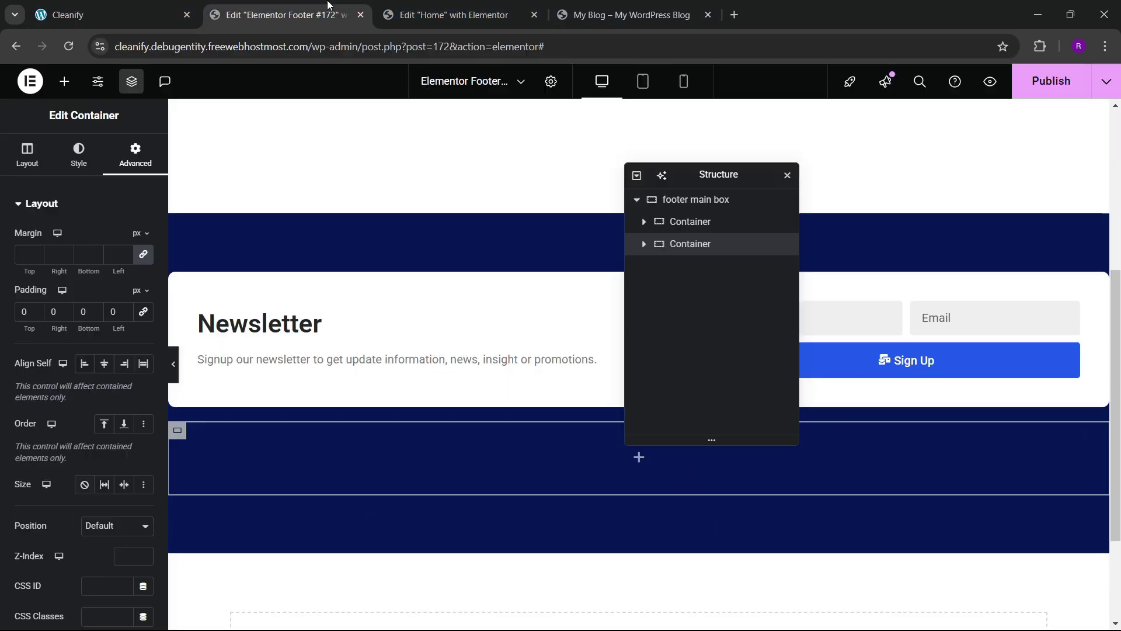
# - Nest a container inside the new footer container and set its padding to 0 px on all sides
pyautogui.scroll(-3, 278, 391)
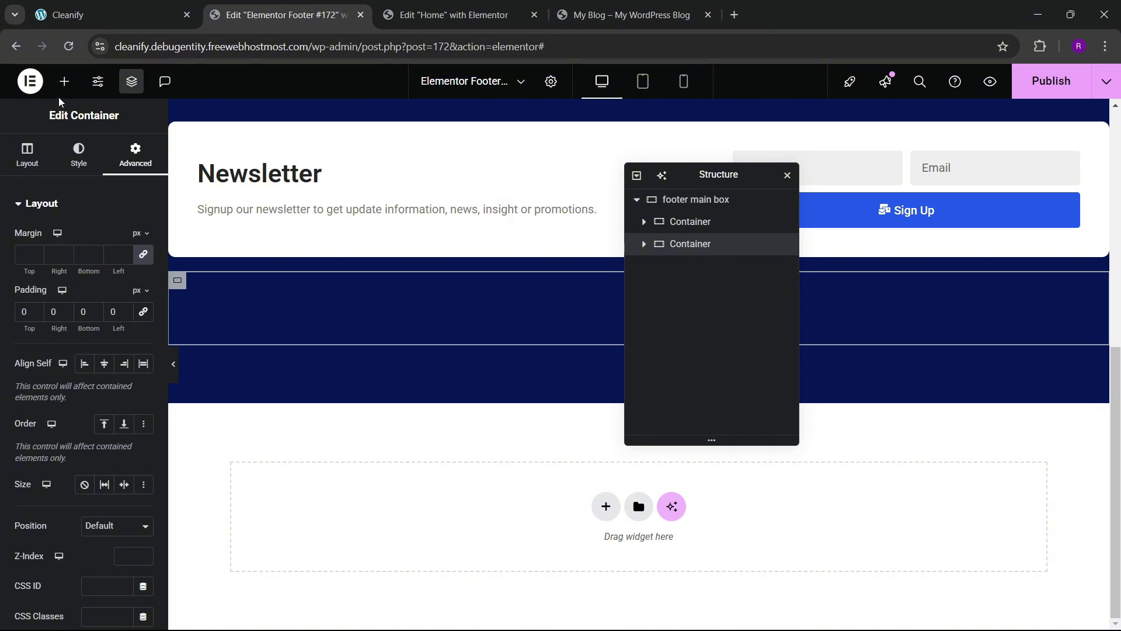
pyautogui.click(64, 81)
pyautogui.scroll(-5, 53, 382)
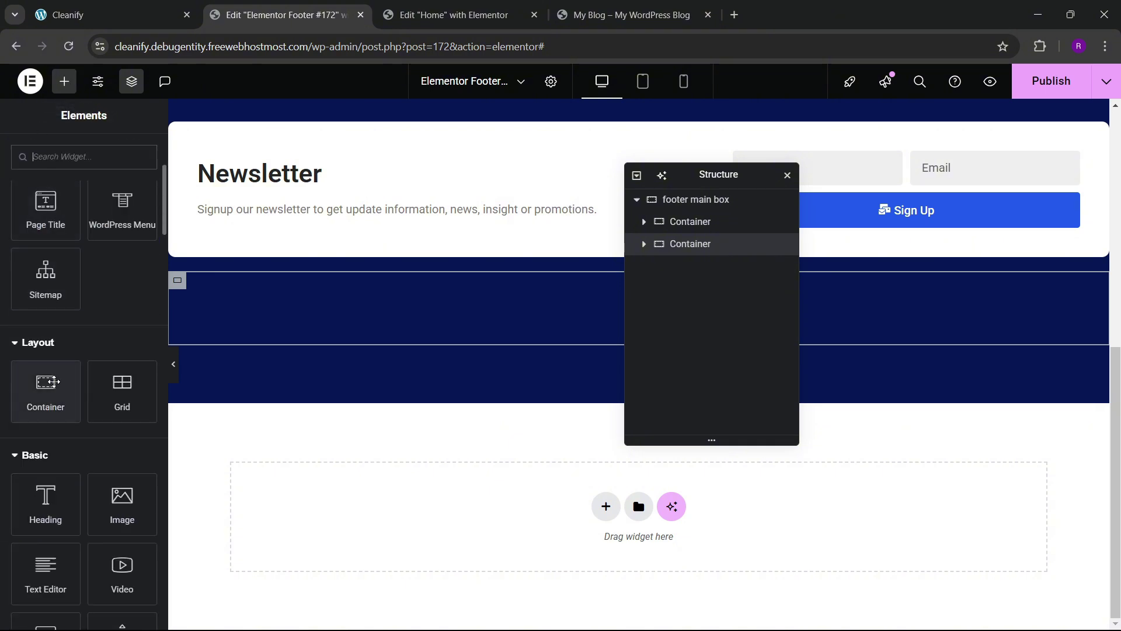
pyautogui.moveTo(53, 381); pyautogui.dragTo(276, 332)
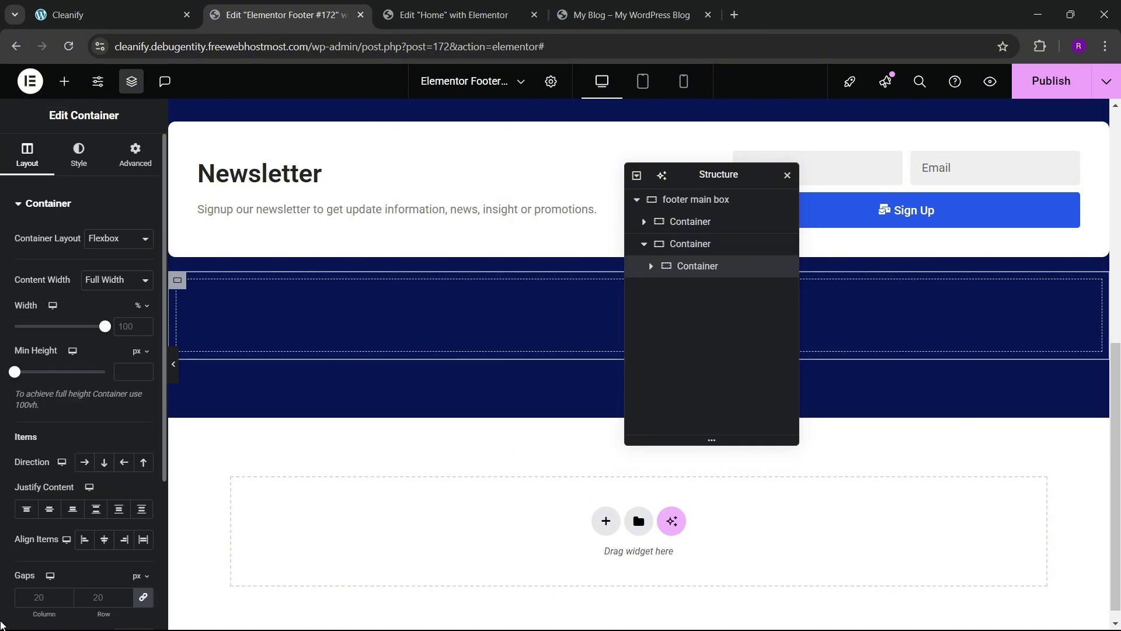
pyautogui.scroll(-4, 78, 403)
pyautogui.scroll(2, 77, 403)
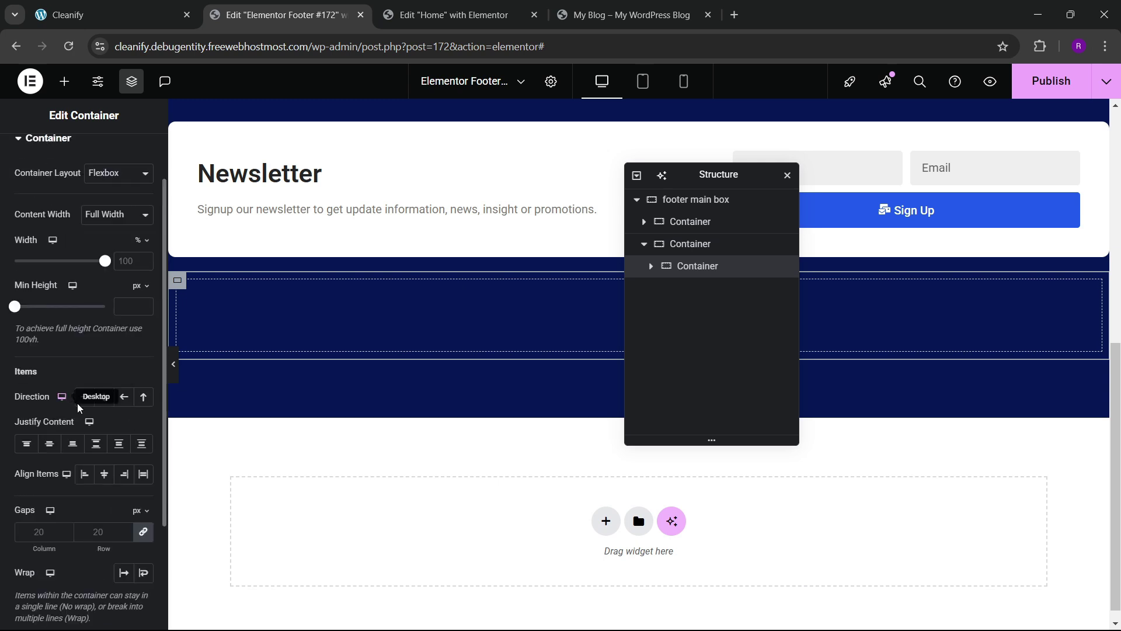
pyautogui.scroll(-1, 96, 444)
pyautogui.scroll(3, 93, 327)
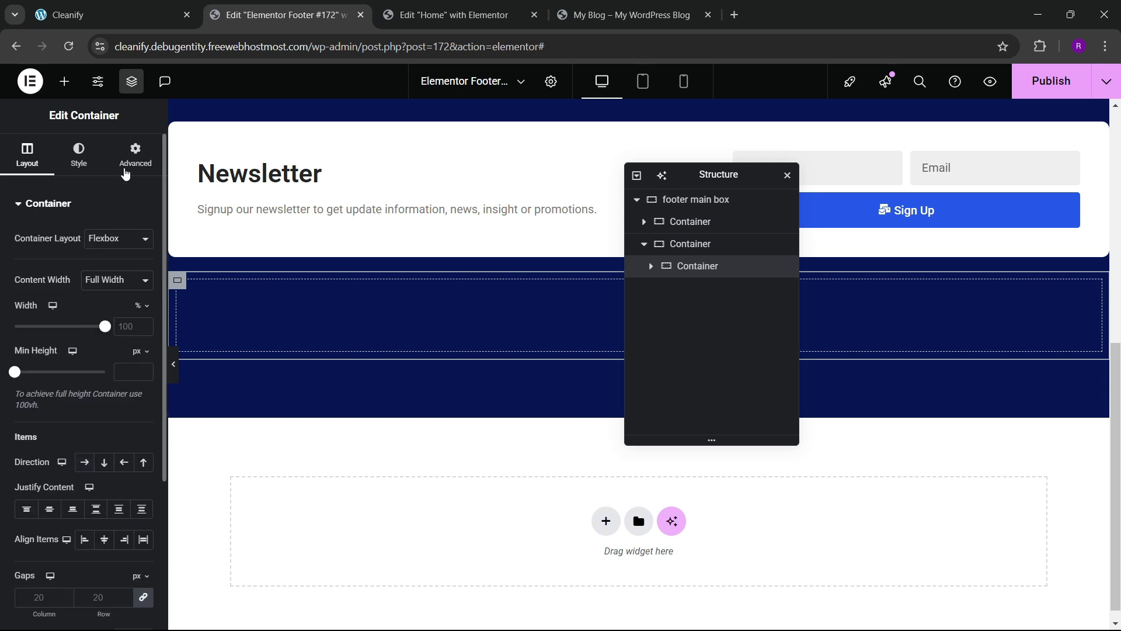
pyautogui.click(124, 165)
pyautogui.click(143, 311)
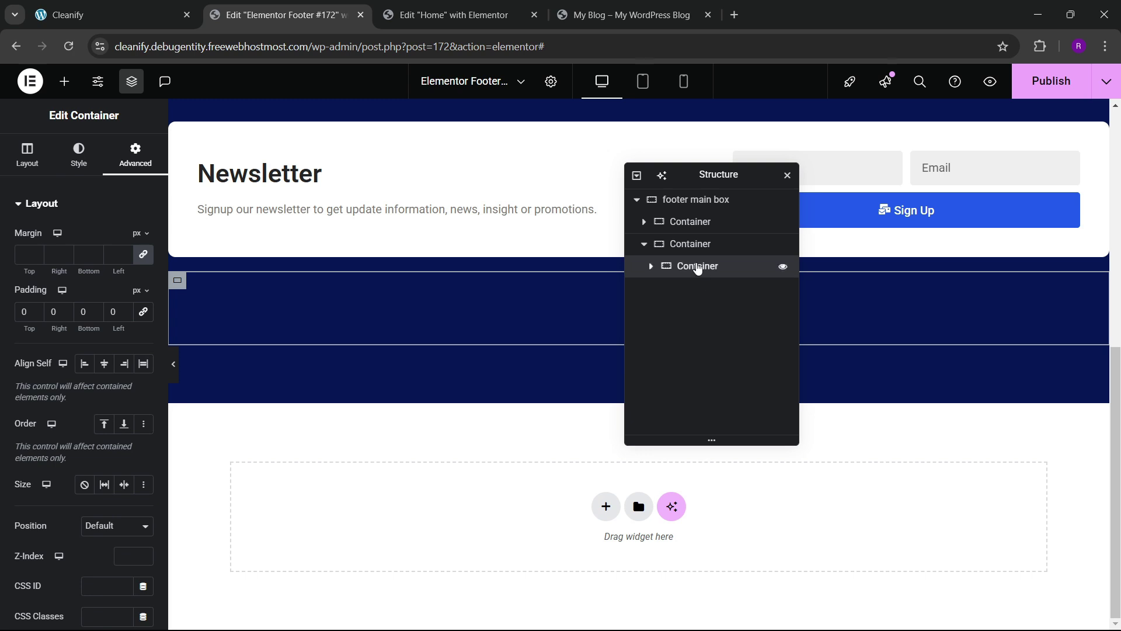
# - Duplicate the nested container three times to make four footer columns
pyautogui.rightClick(698, 268)
pyautogui.click(712, 313)
pyautogui.rightClick(689, 289)
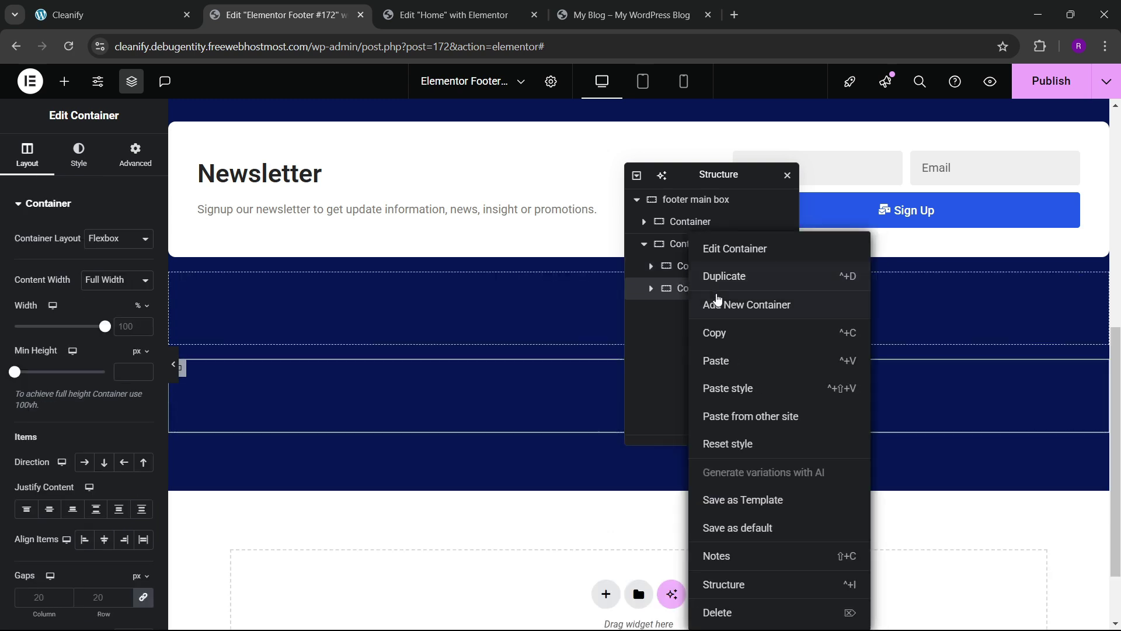
pyautogui.click(718, 305)
pyautogui.rightClick(700, 312)
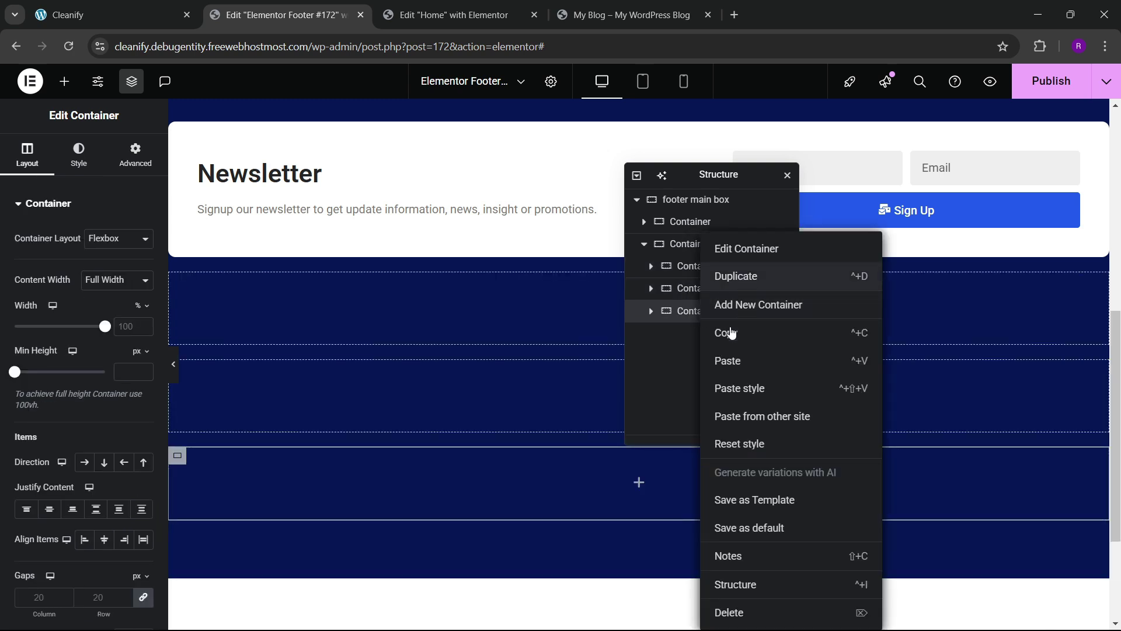
pyautogui.click(734, 277)
# - Lay out the columns' parent container as a row with Space Between justification and centered item alignment
pyautogui.click(683, 245)
pyautogui.click(28, 160)
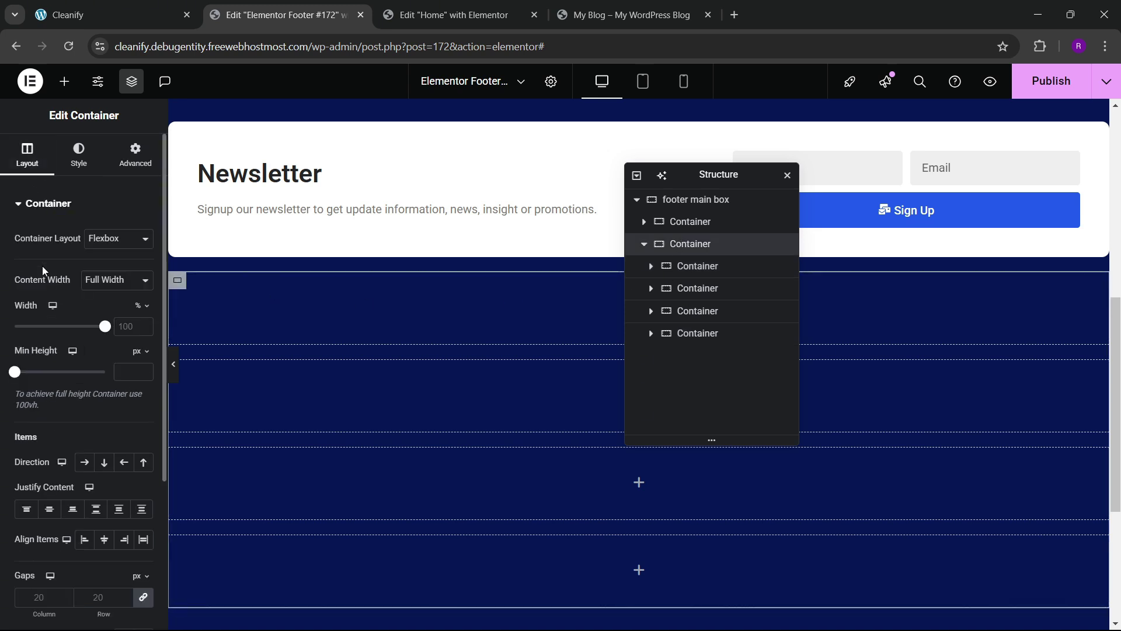
pyautogui.scroll(-3, 58, 300)
pyautogui.click(85, 318)
pyautogui.click(96, 362)
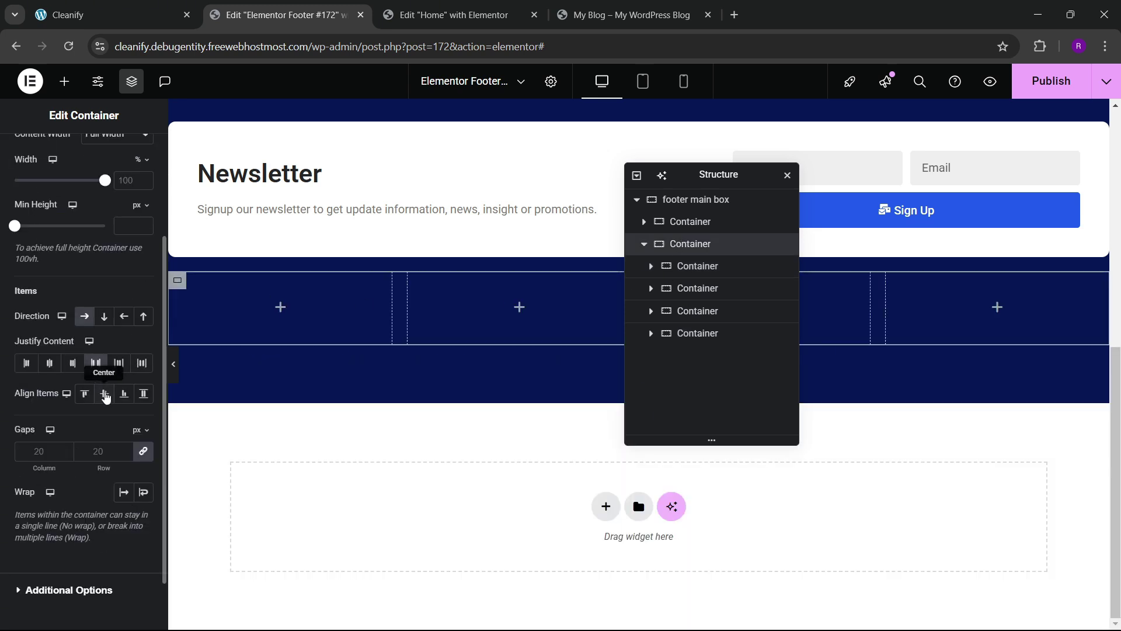
pyautogui.click(104, 393)
# - Check the reference footer and add an Image Box widget to the first footer column
pyautogui.click(444, 15)
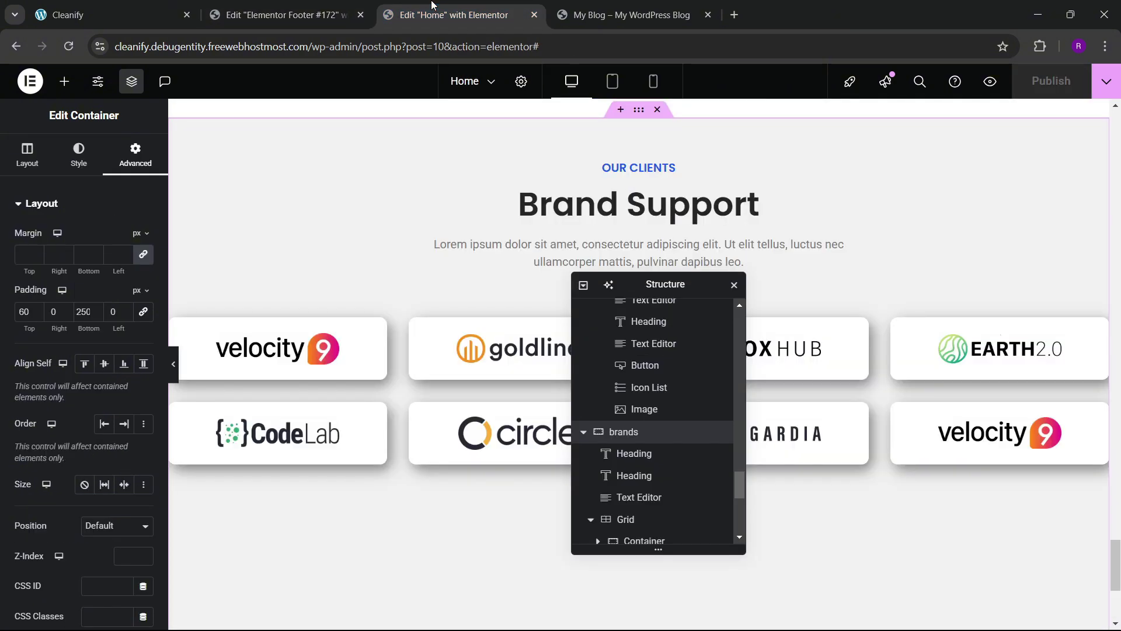
pyautogui.click(619, 15)
pyautogui.click(91, 8)
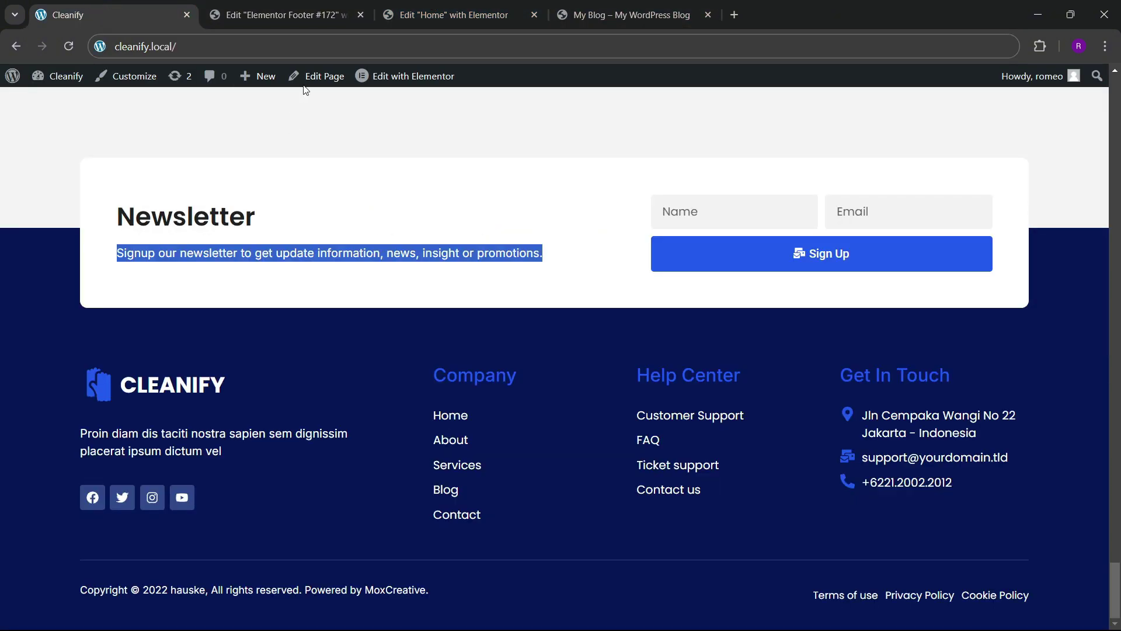
pyautogui.click(280, 15)
pyautogui.click(65, 81)
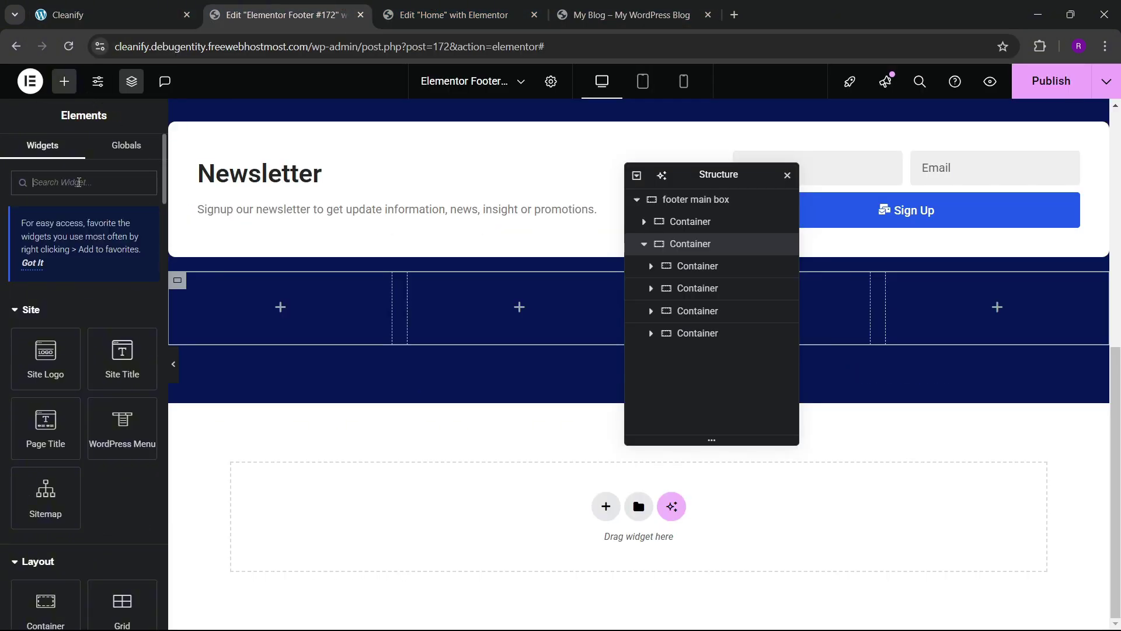
pyautogui.write('image')
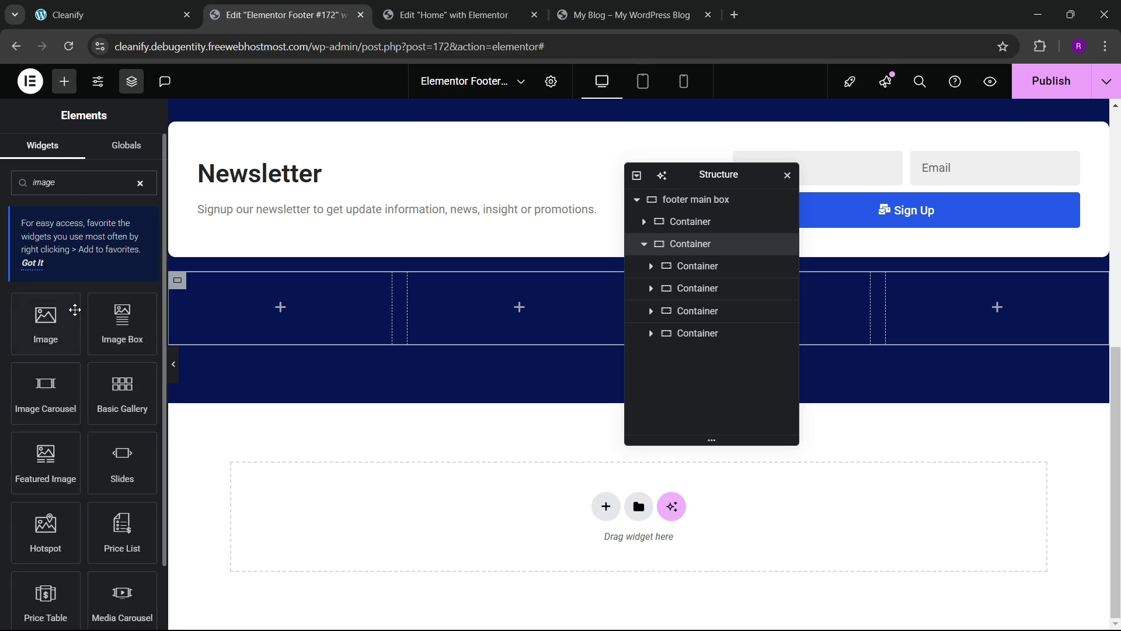
pyautogui.moveTo(136, 325); pyautogui.dragTo(280, 306)
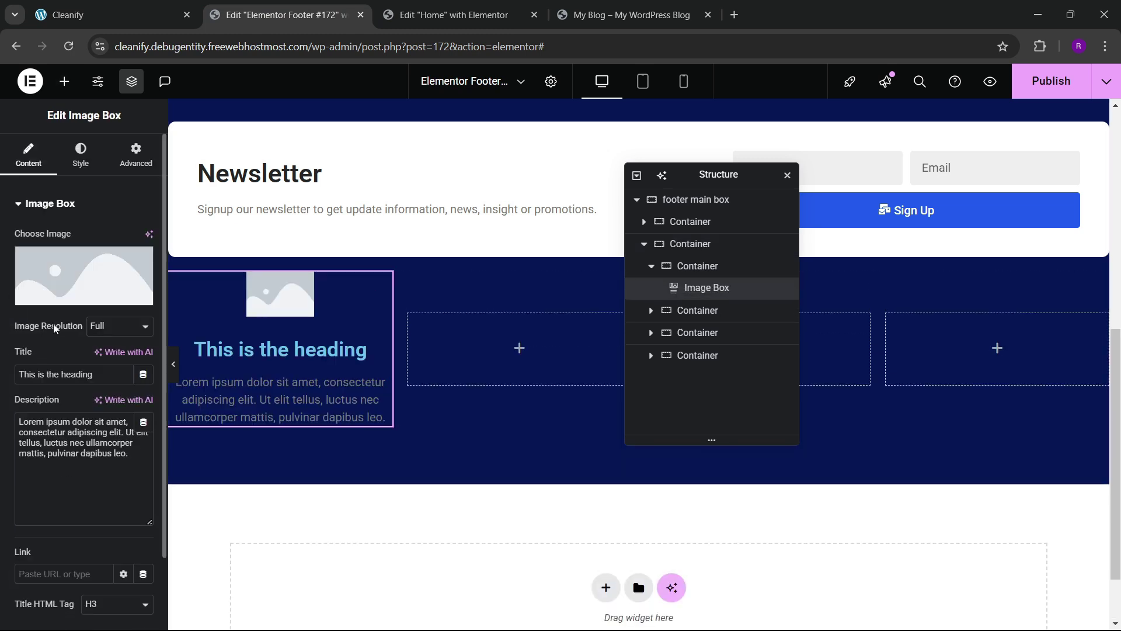
# - Set the Image Box's image position to Left and its vertical alignment to Middle
pyautogui.click(81, 155)
pyautogui.click(104, 238)
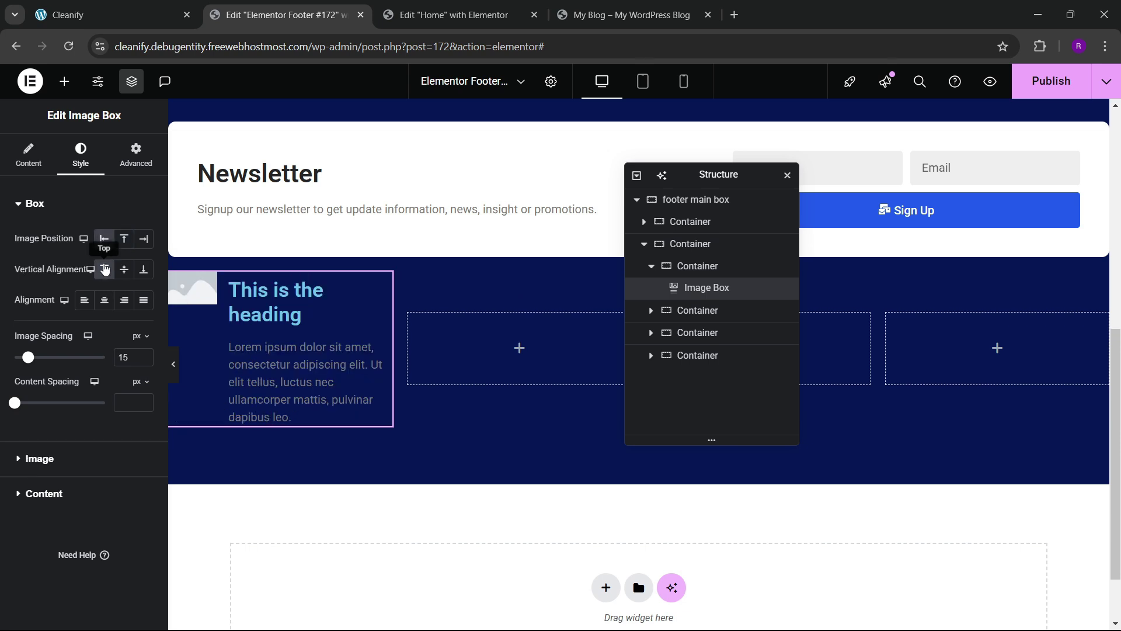
pyautogui.click(124, 269)
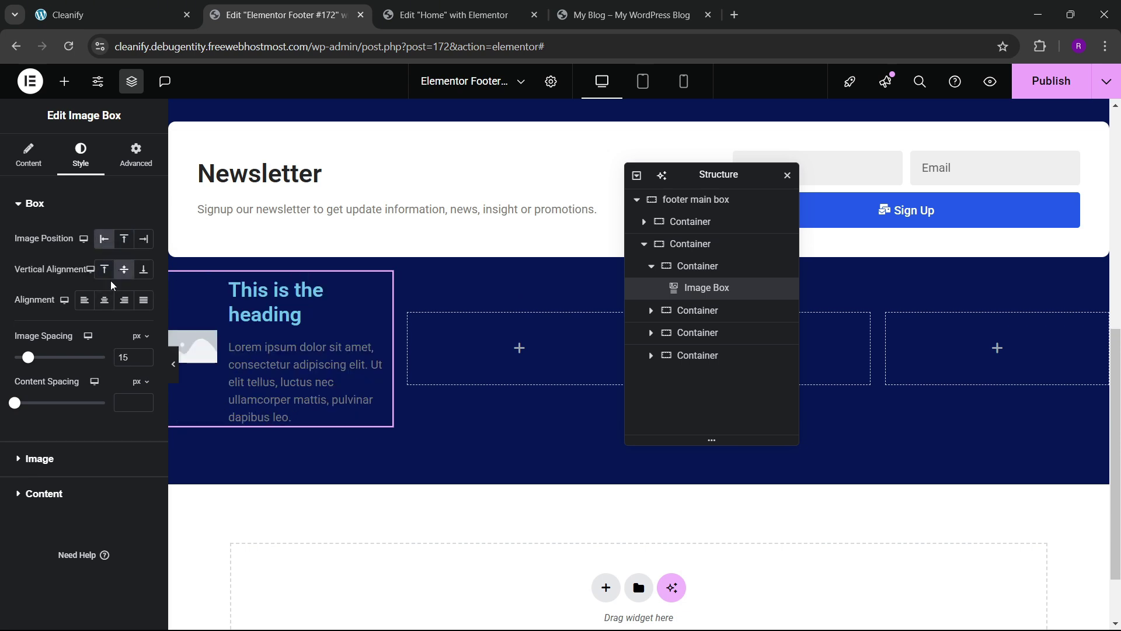
# - Clear the Image Box's description and set its title to CLEANIFY
pyautogui.click(33, 165)
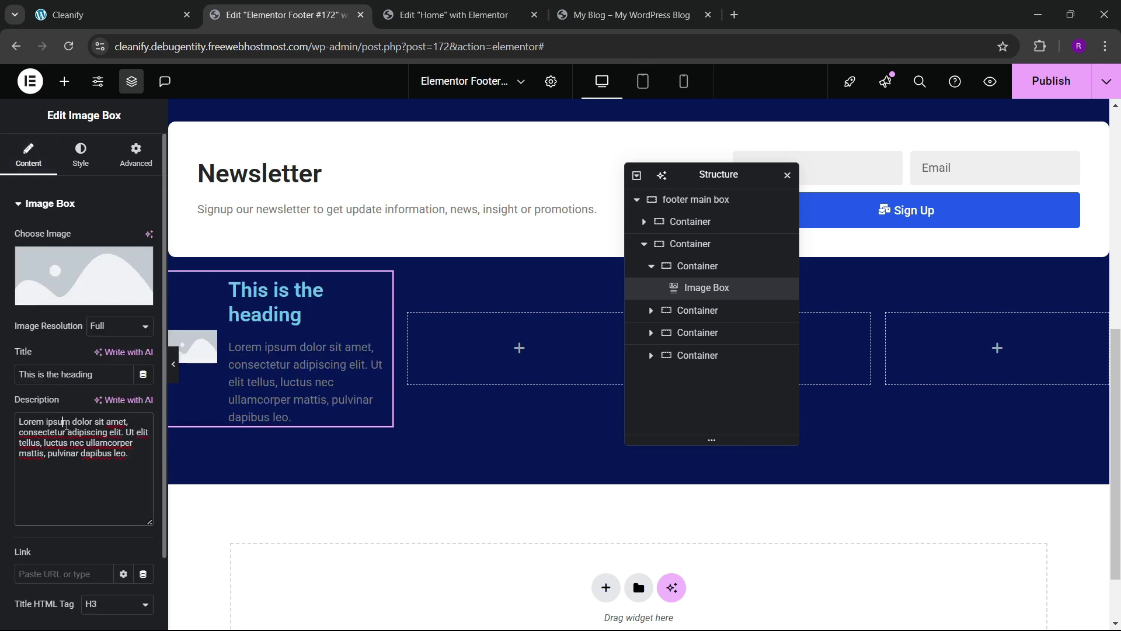
pyautogui.tripleClick(65, 425)
pyautogui.press('BackSpace')
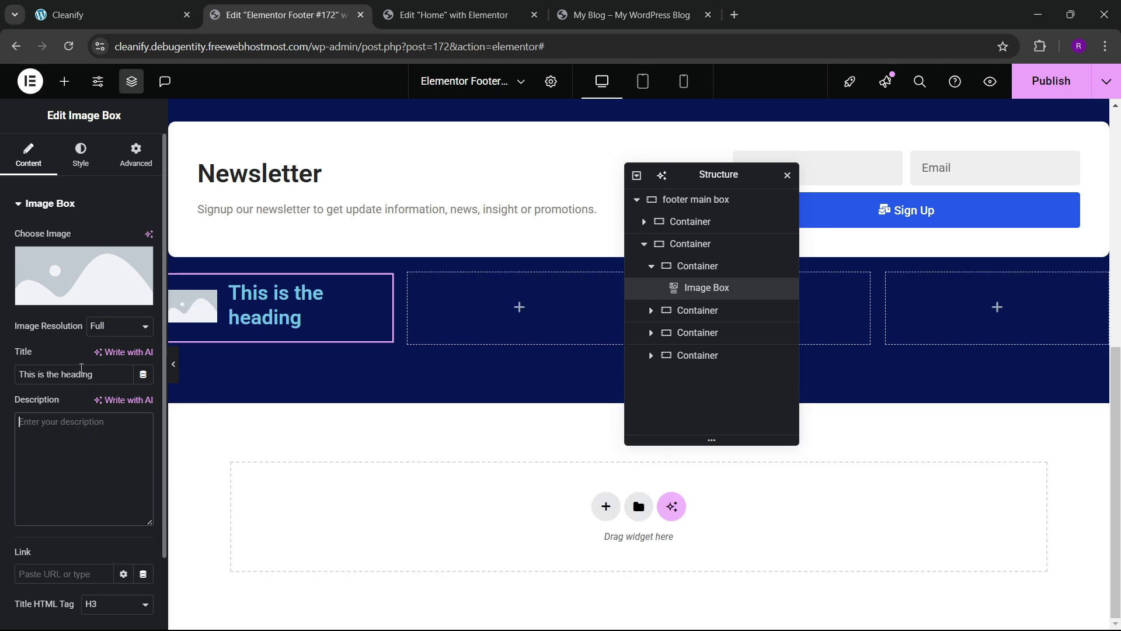
pyautogui.tripleClick(73, 375)
pyautogui.press('BackSpace')
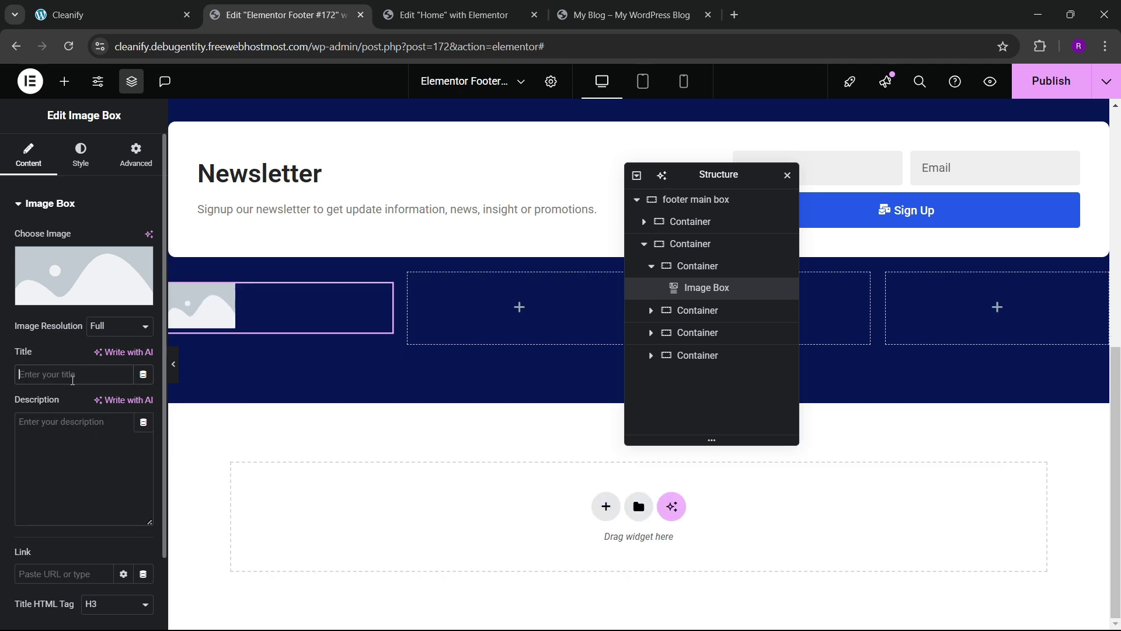
pyautogui.write('CLEANIFY')
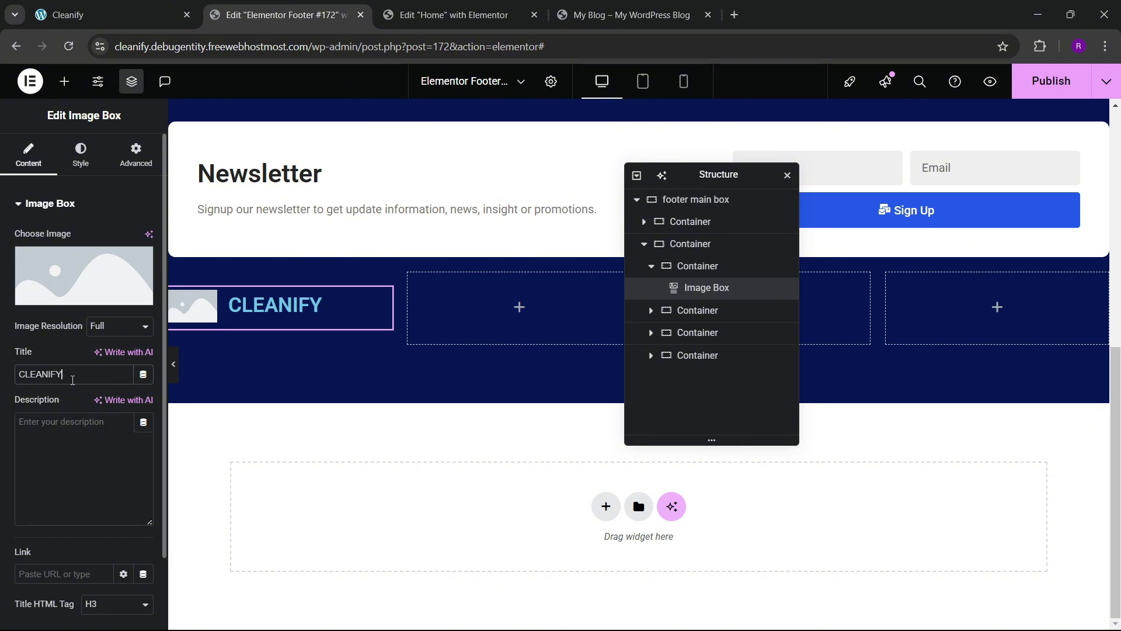
# - Choose the black gloves graphic cleaning-gloves-protective-svgrepo-com-1.svg from the media library as the Image Box's image
pyautogui.click(79, 280)
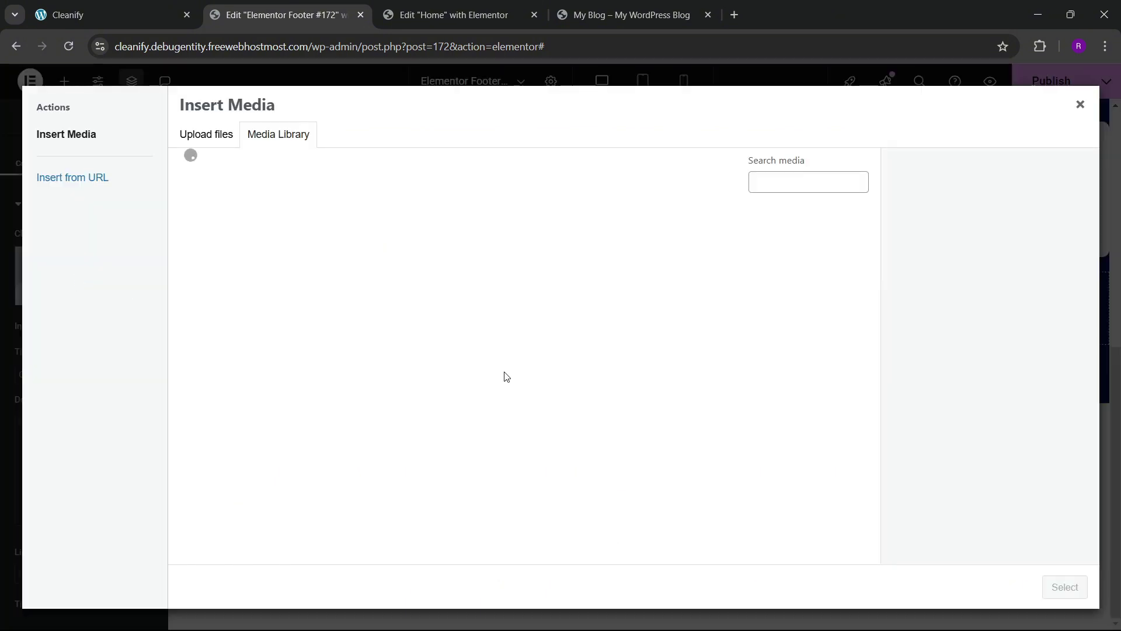
pyautogui.scroll(-10, 455, 369)
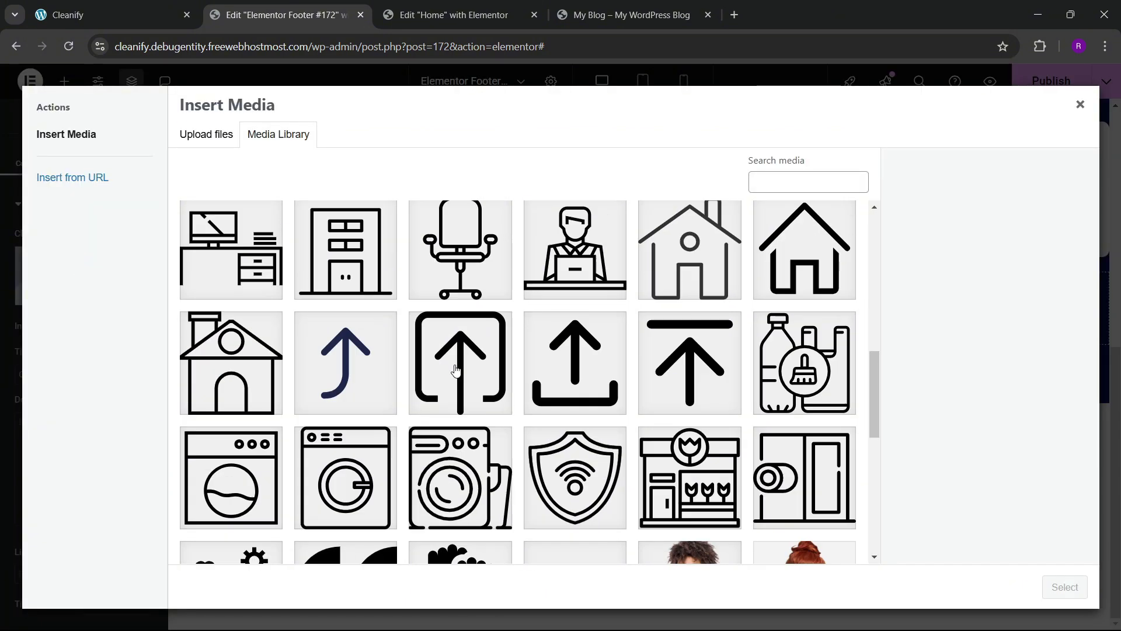
pyautogui.scroll(1, 455, 369)
pyautogui.click(362, 350)
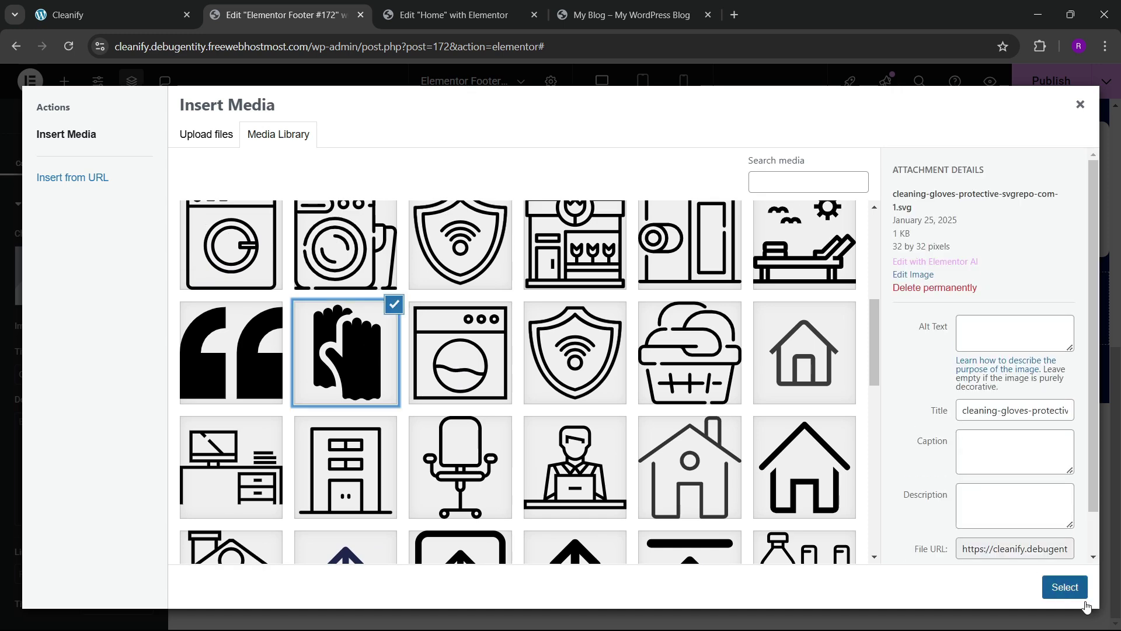
pyautogui.click(1067, 588)
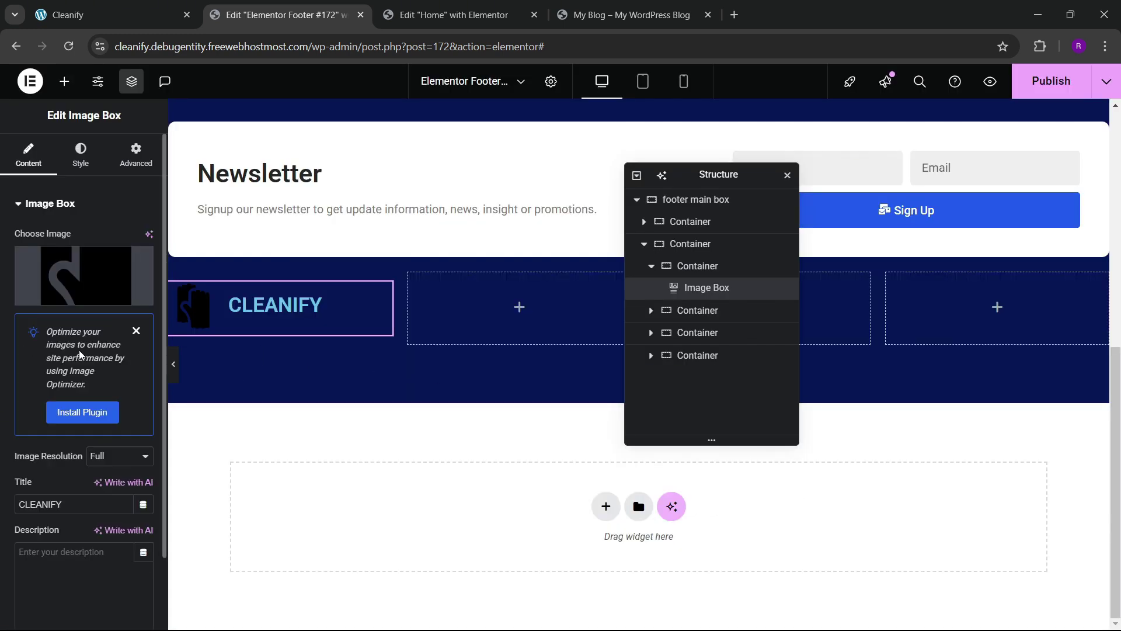
pyautogui.click(81, 161)
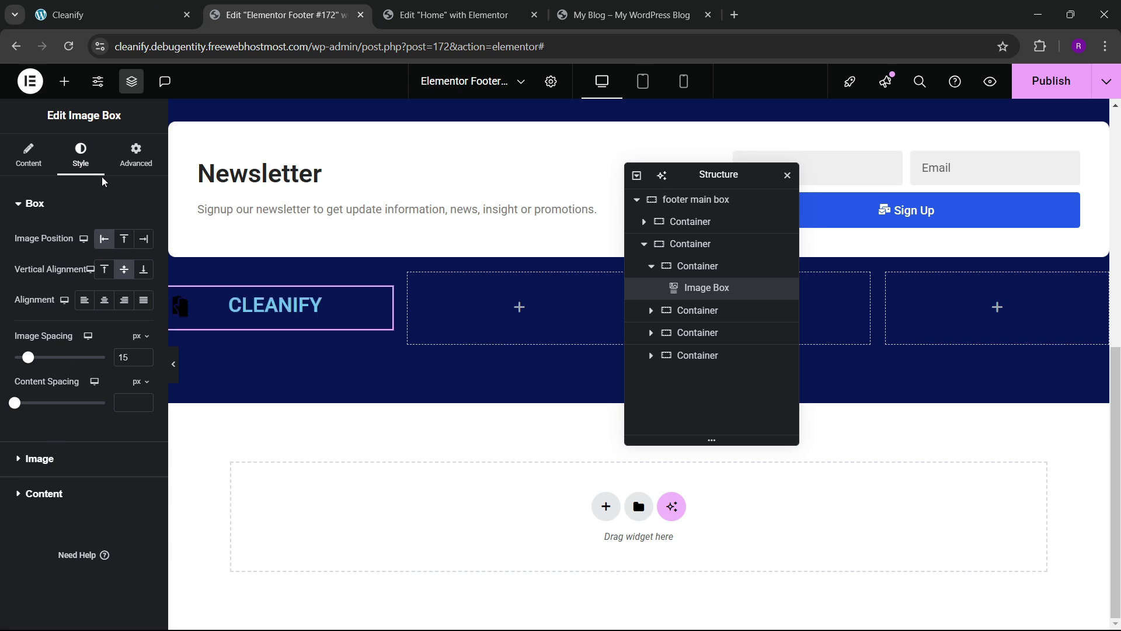
# - Replace the Image Box in the first footer column with an Icon Box widget
pyautogui.rightClick(280, 303)
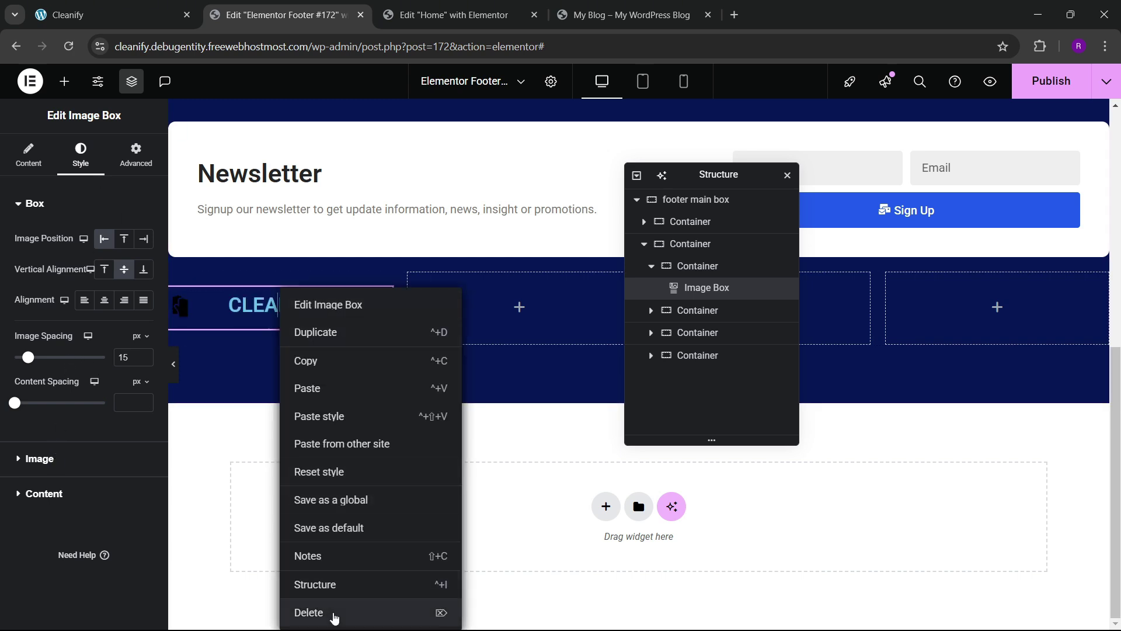
pyautogui.click(334, 614)
pyautogui.write('icon')
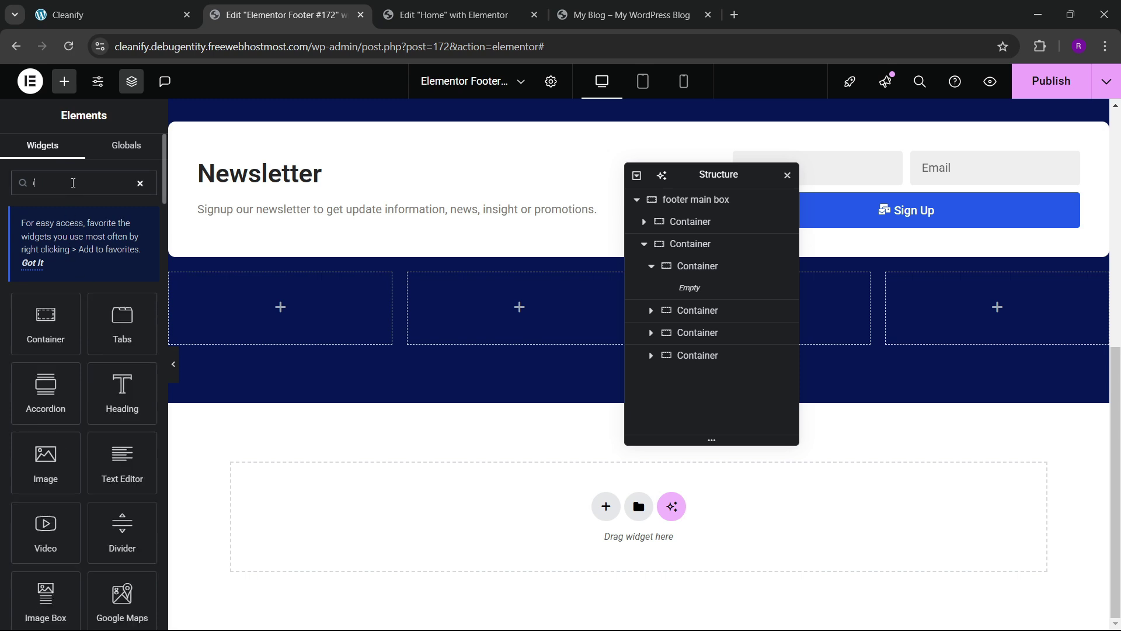
pyautogui.moveTo(105, 309); pyautogui.dragTo(281, 309)
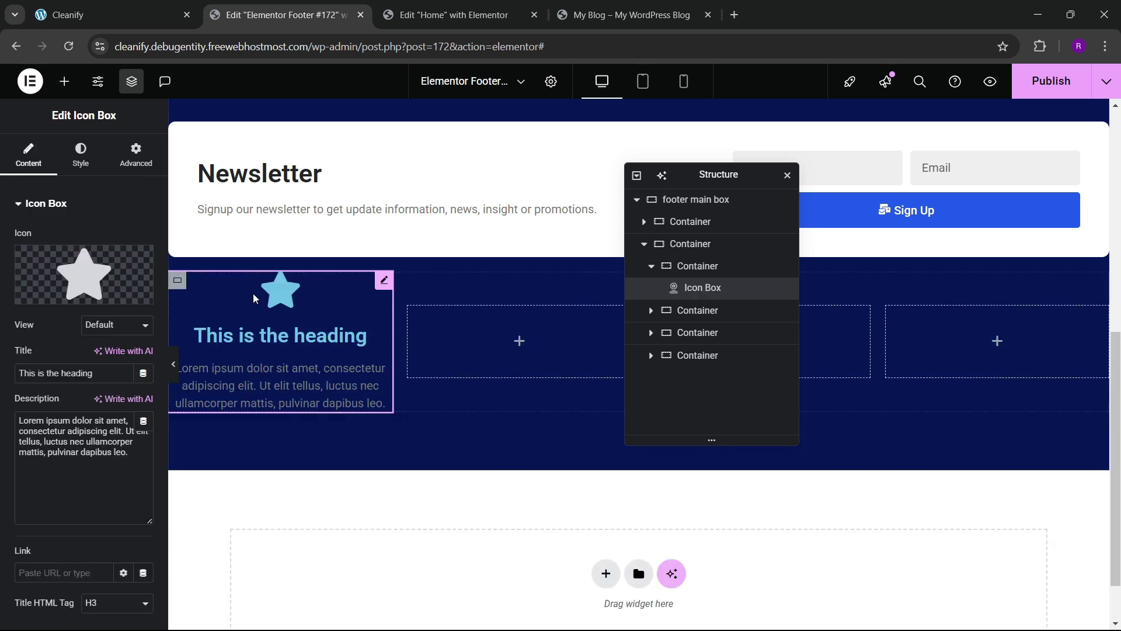
# - Set the Icon Box's icon position to Left and its vertical alignment to Middle
pyautogui.click(80, 157)
pyautogui.click(104, 238)
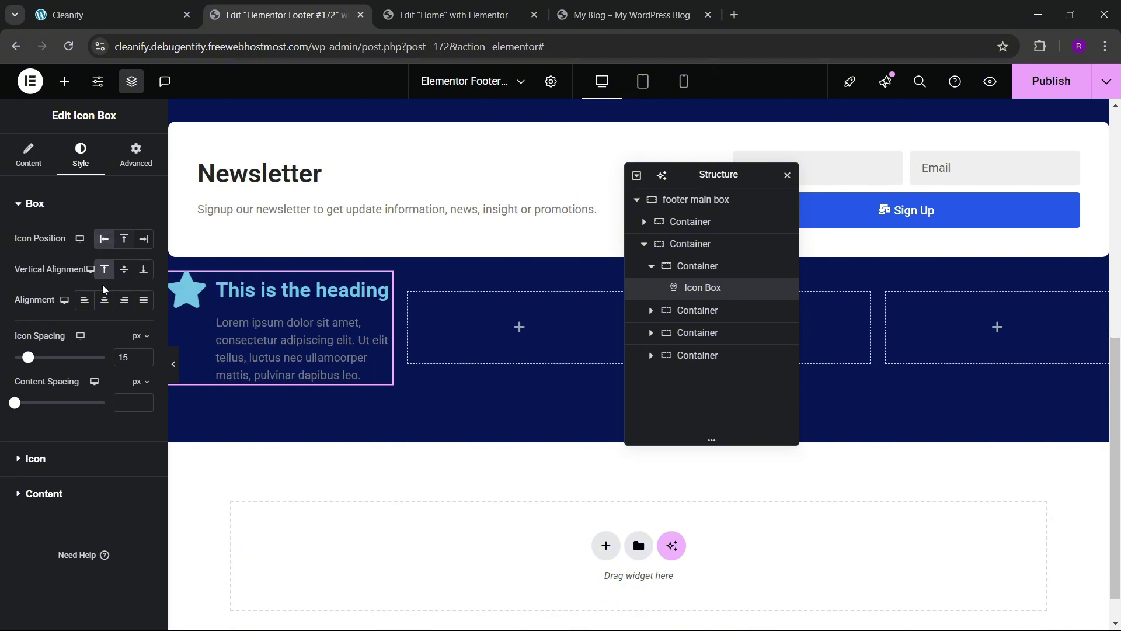
pyautogui.click(125, 269)
# - Clear the Icon Box's description and set its title to CLEANIFY
pyautogui.click(29, 154)
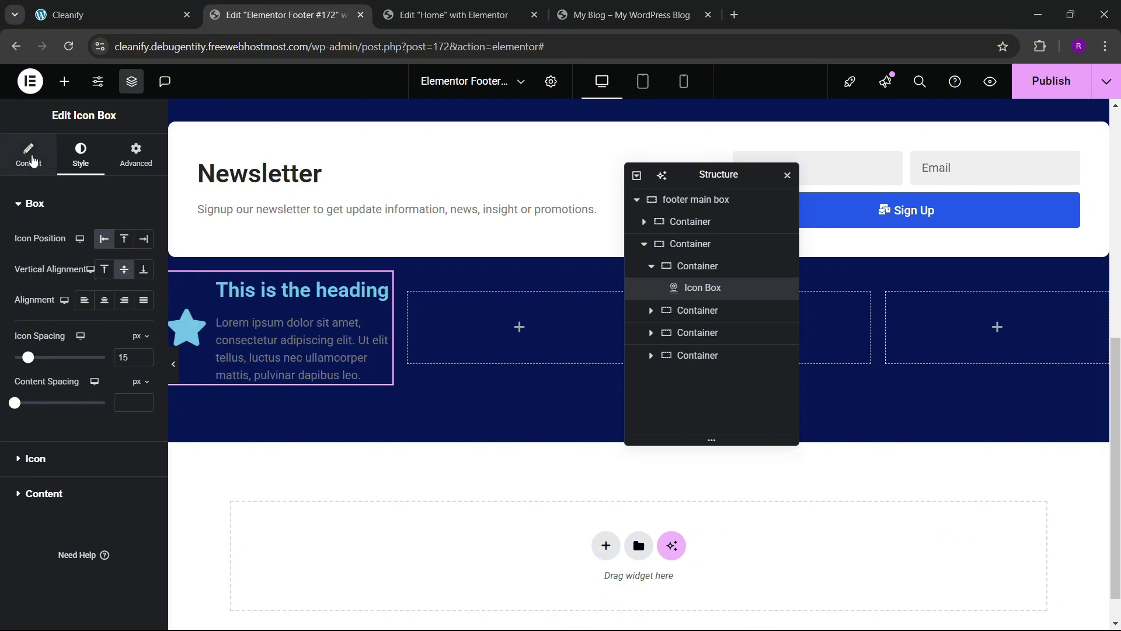
pyautogui.click(55, 432)
pyautogui.hotkey('ctrl', 'a')
pyautogui.press('BackSpace')
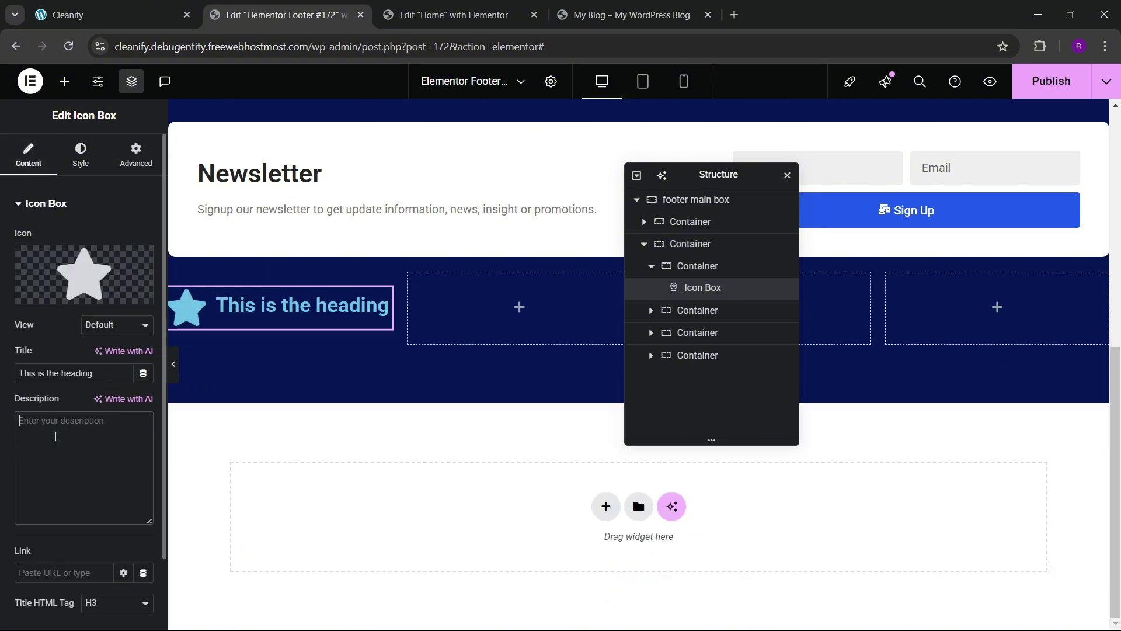
pyautogui.hotkey('ctrl', 'a')
pyautogui.press('BackSpace')
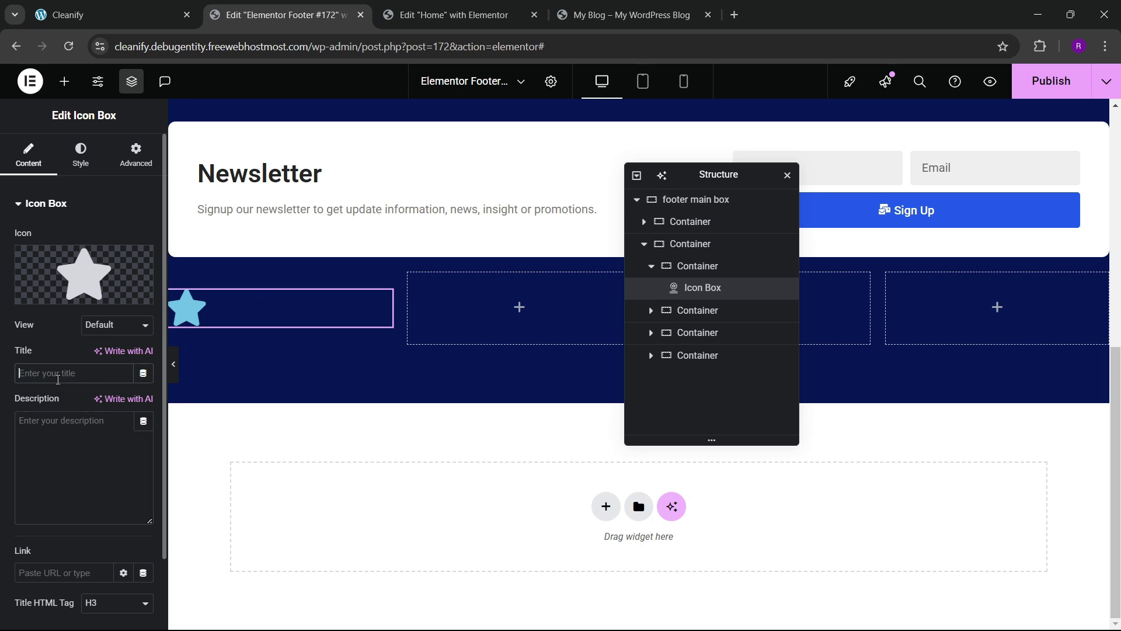
pyautogui.write('CLEANIFY')
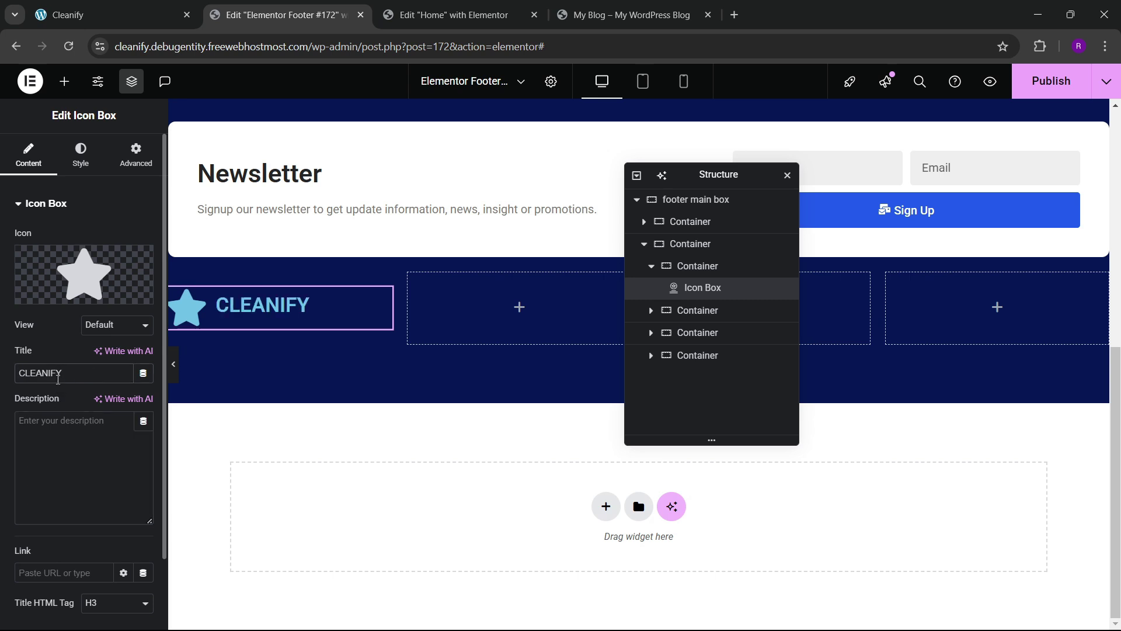
# - Replace the star icon with cleaning-gloves-protective-svgrepo-com-1.svg from the media library
pyautogui.moveTo(115, 275)
pyautogui.click(124, 299)
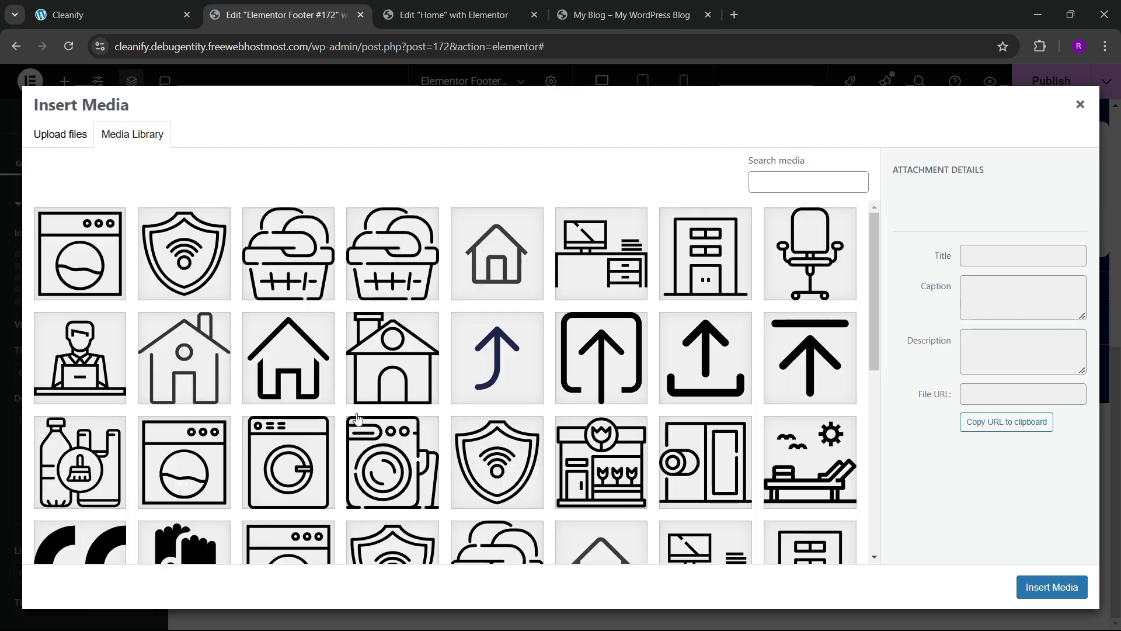
pyautogui.scroll(-3, 212, 446)
pyautogui.click(208, 377)
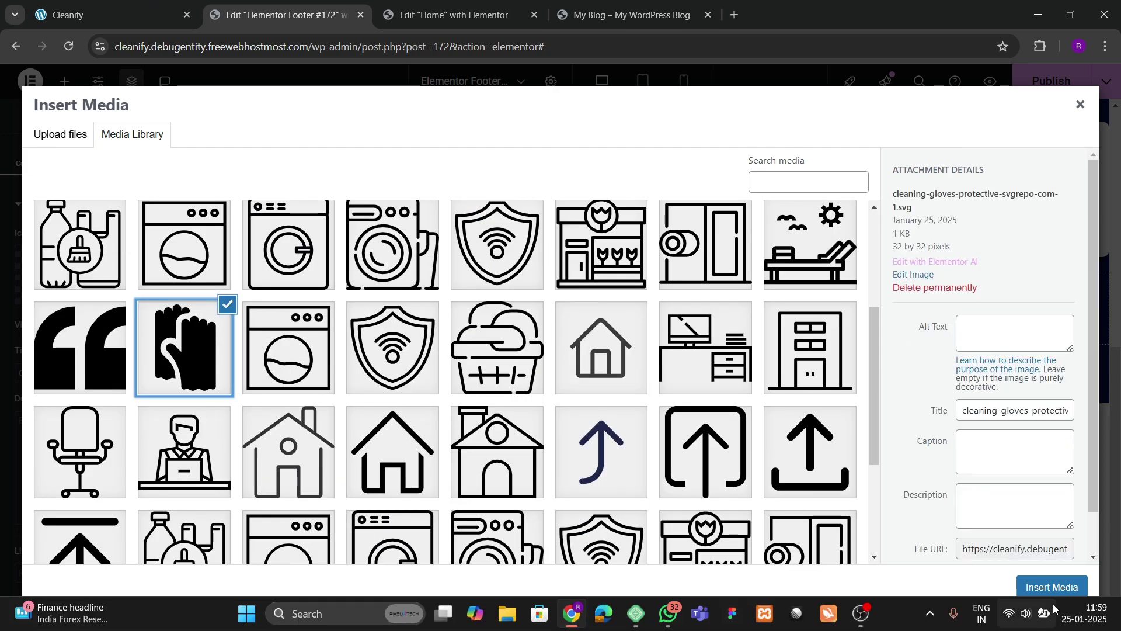
pyautogui.click(1051, 586)
# - Change the Icon Box's title color to white
pyautogui.click(81, 155)
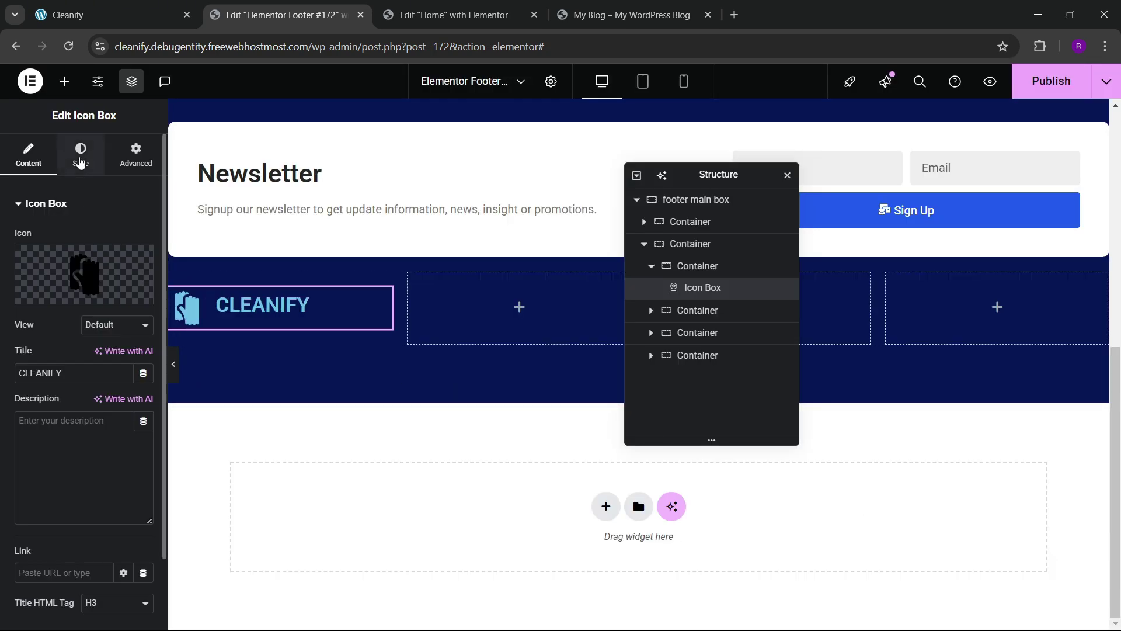
pyautogui.click(48, 474)
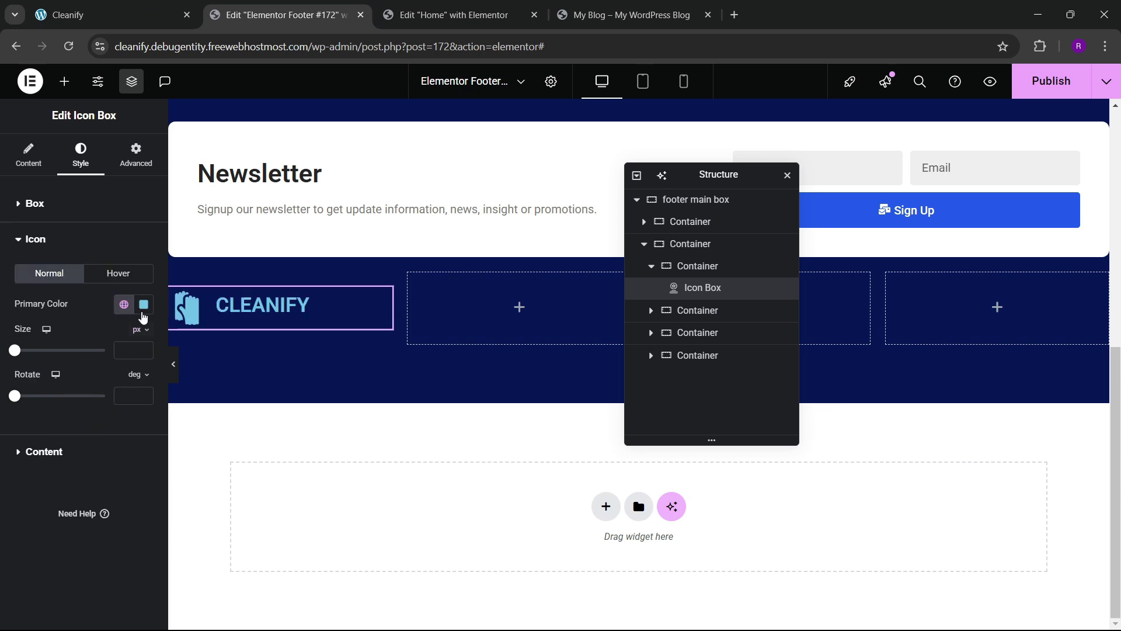
pyautogui.click(64, 452)
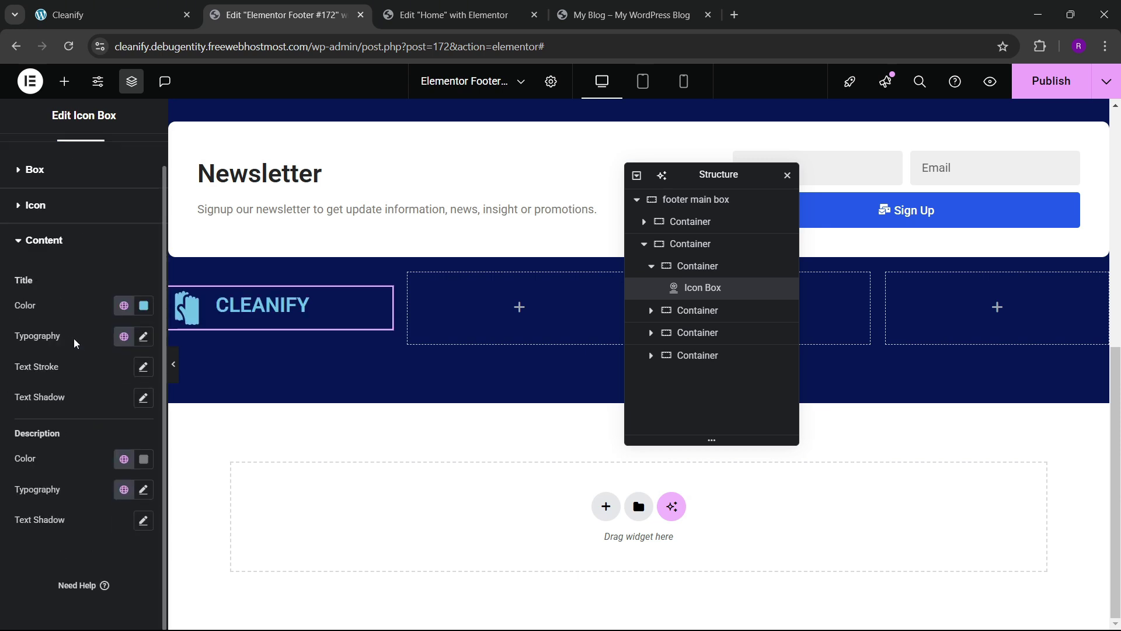
pyautogui.click(143, 305)
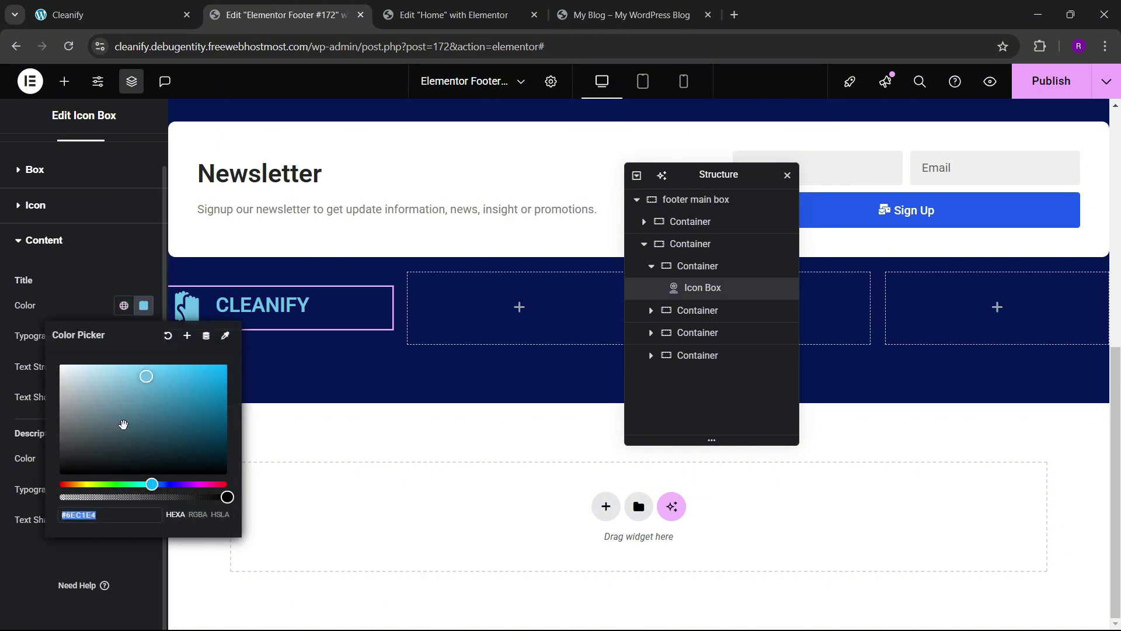
pyautogui.moveTo(146, 376); pyautogui.dragTo(48, 350)
# - Set the CLEANIFY title's font family to Poppins and its size to 25 px
pyautogui.click(143, 337)
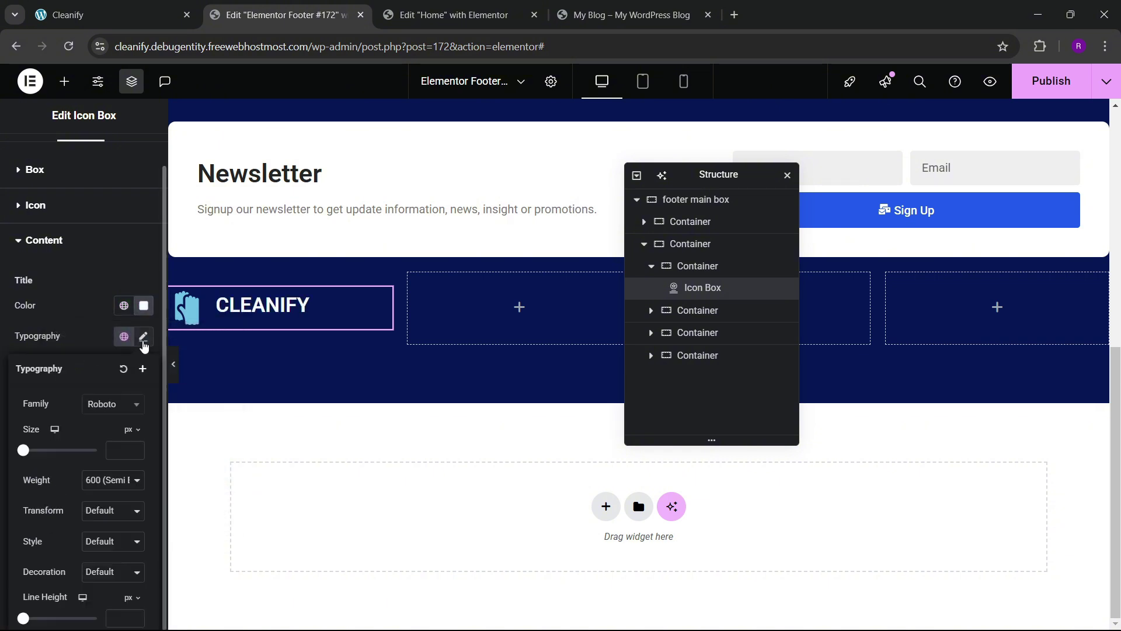
pyautogui.click(113, 404)
pyautogui.write('poppins')
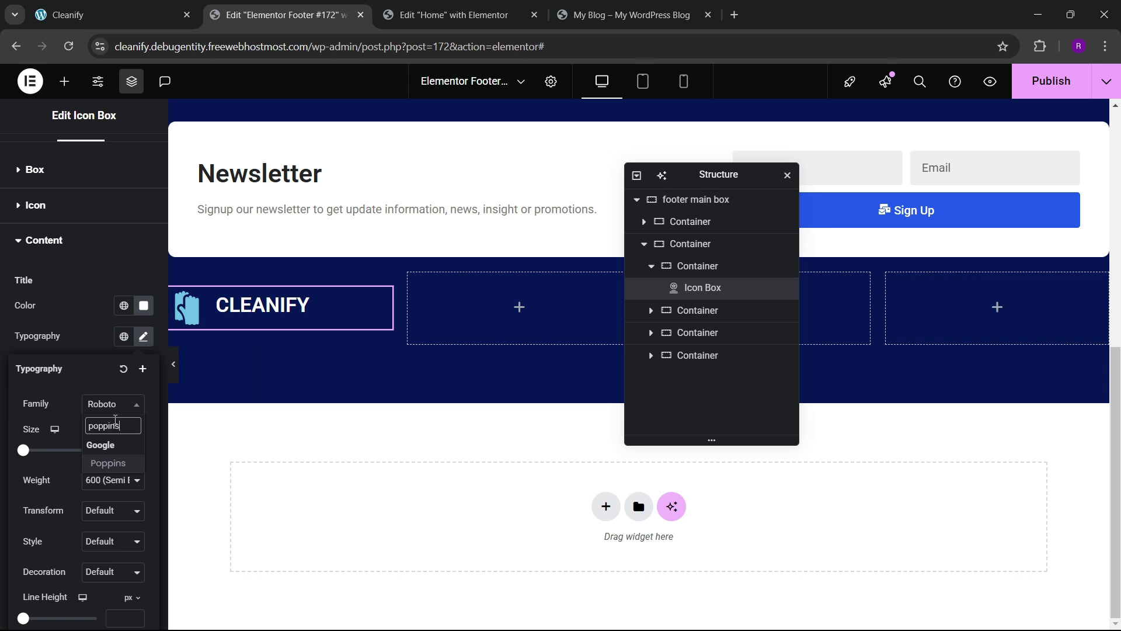
pyautogui.press('Return')
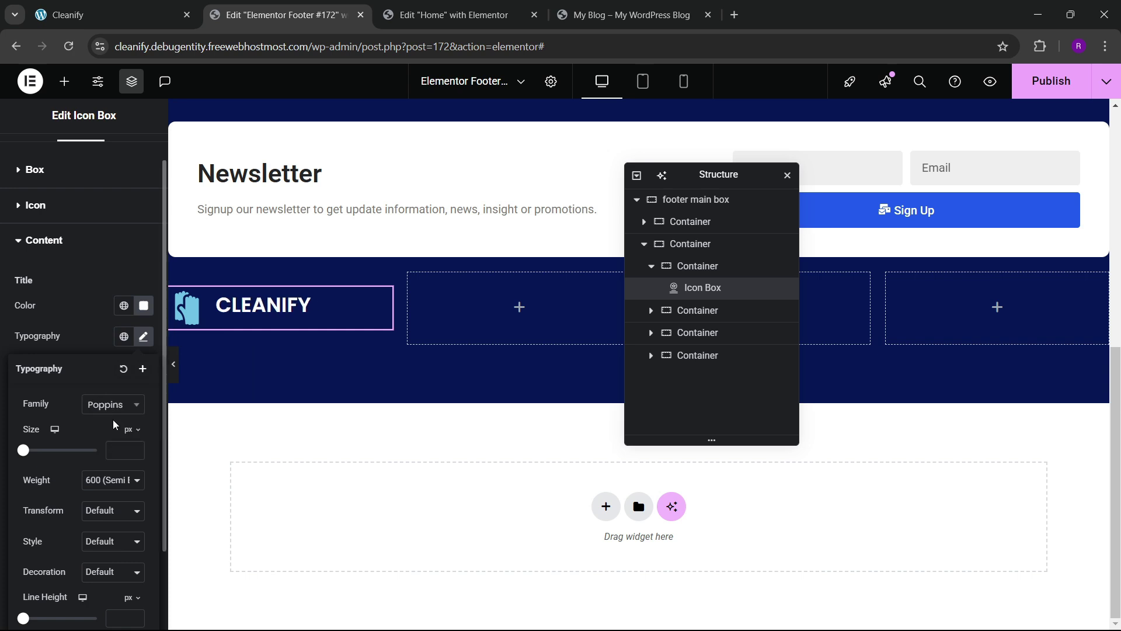
pyautogui.click(86, 339)
pyautogui.click(143, 338)
pyautogui.click(136, 448)
pyautogui.moveTo(137, 449); pyautogui.dragTo(137, 450)
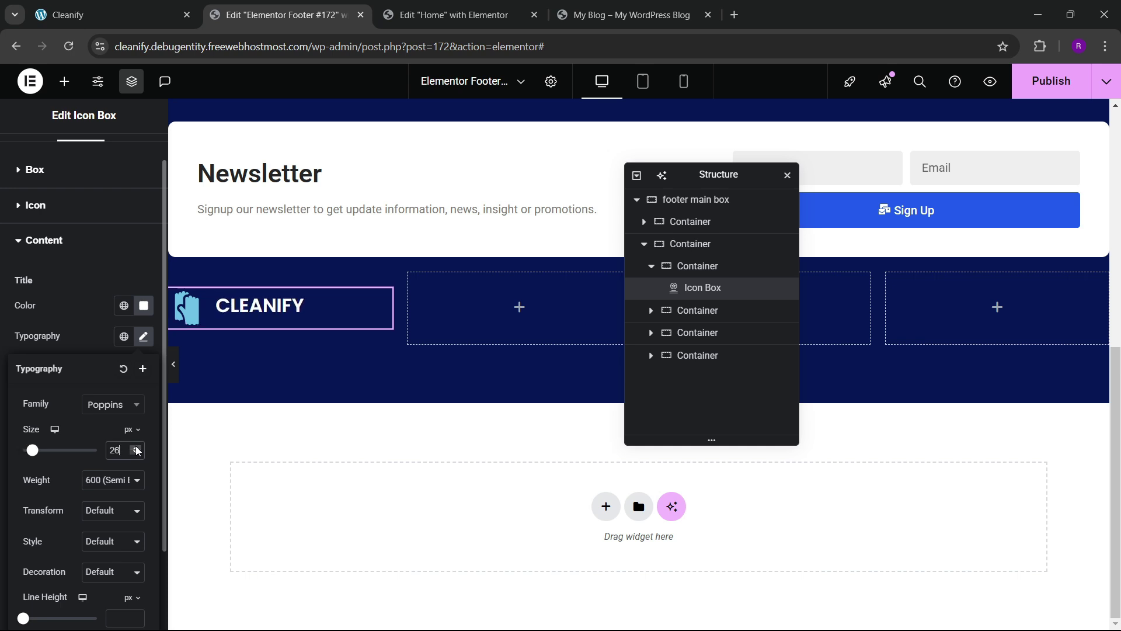
pyautogui.click(135, 453)
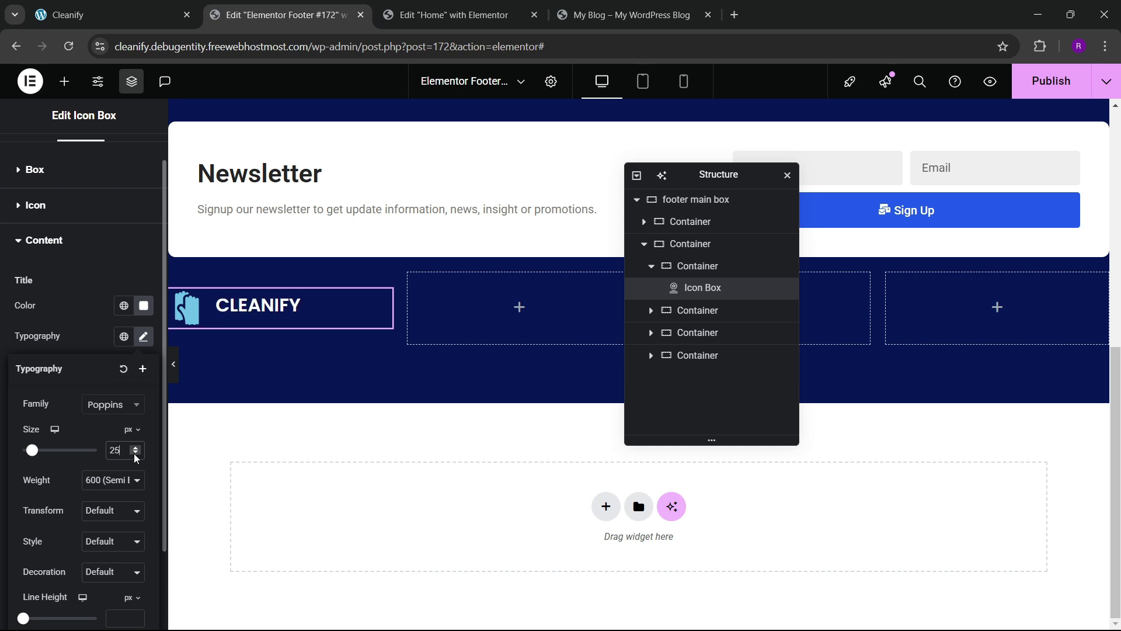
pyautogui.click(98, 327)
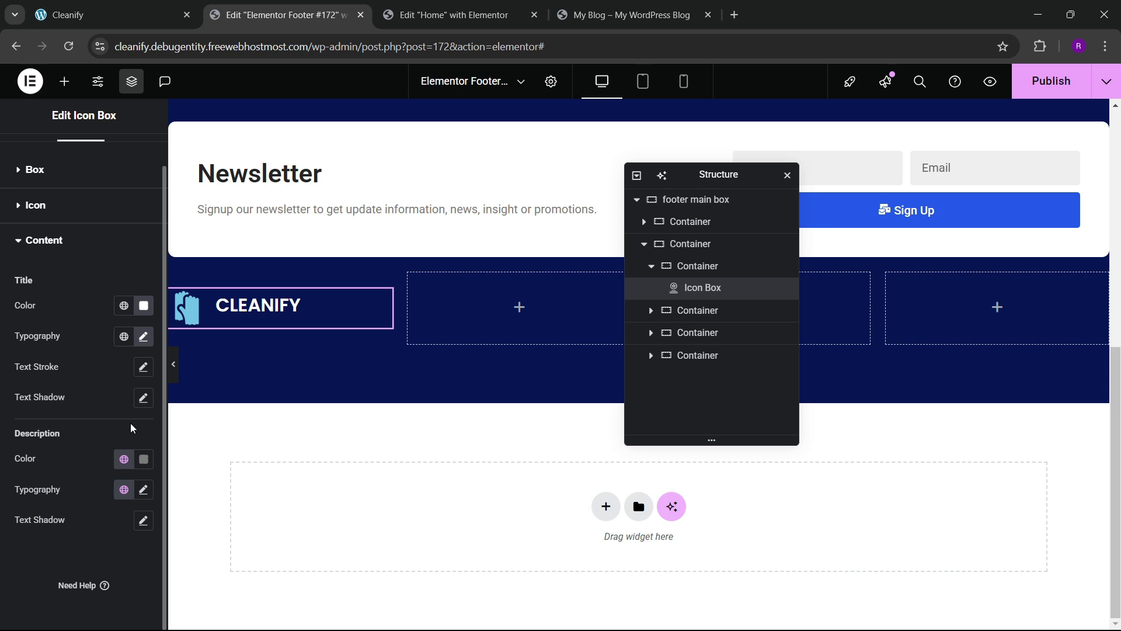
# - Set the CLEANIFY title's font weight to 700 (Bold) and its size to 27 px
pyautogui.click(143, 337)
pyautogui.scroll(-2, 99, 403)
pyautogui.click(111, 380)
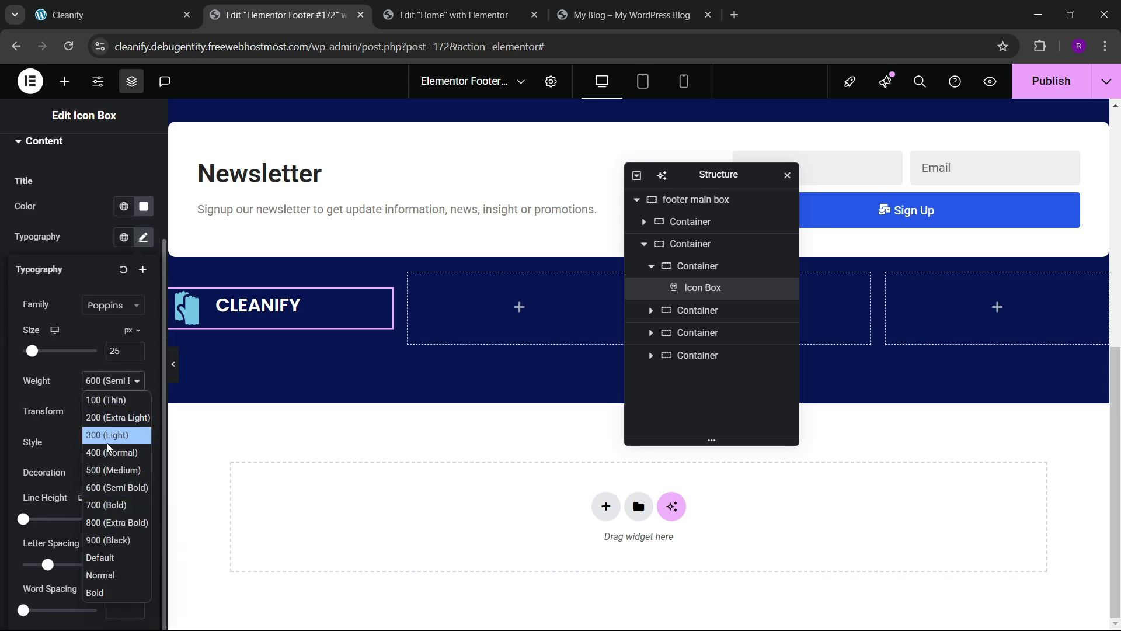
pyautogui.click(108, 507)
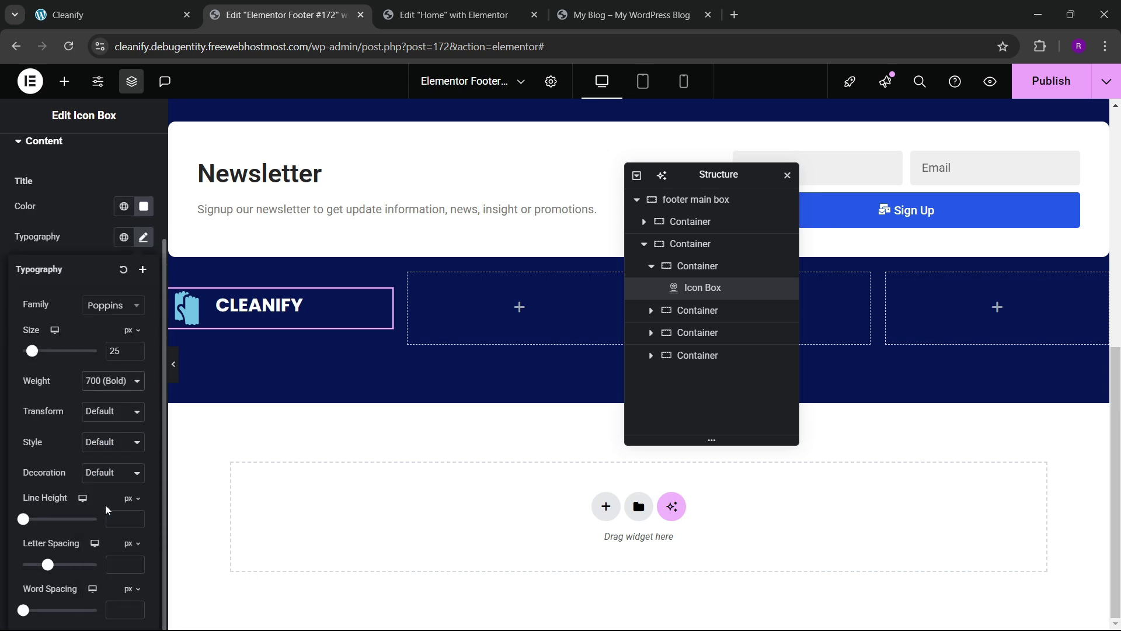
pyautogui.click(135, 349)
pyautogui.click(136, 349)
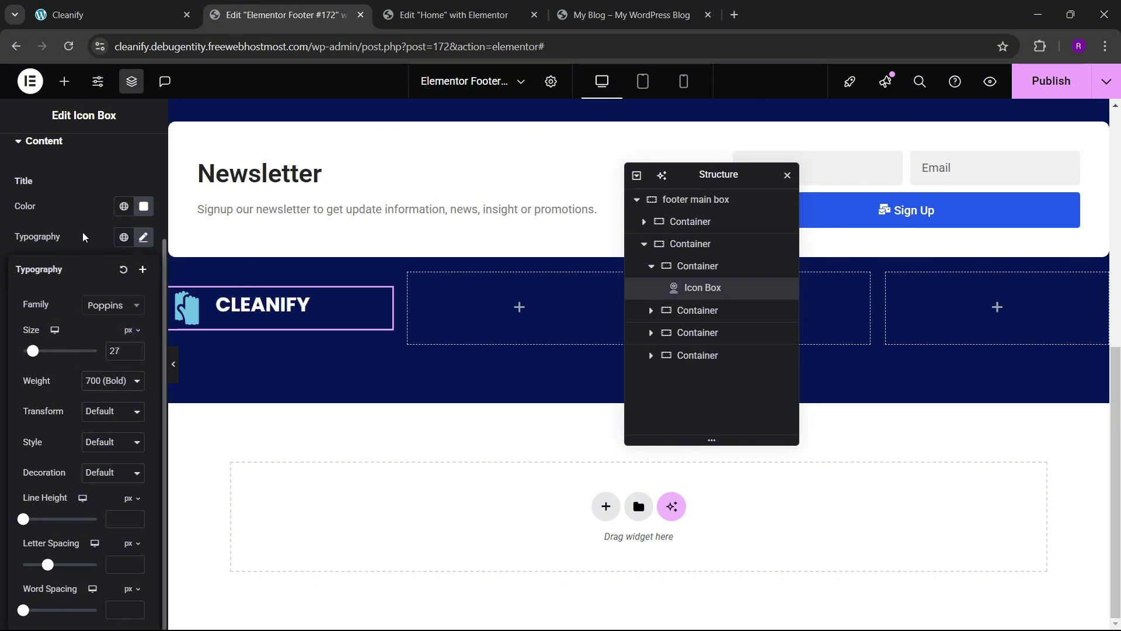
pyautogui.scroll(1, 84, 240)
pyautogui.click(78, 250)
# - Recolor the gloves icon, trying the sky blue and sky blue theme global colors before picking a custom lighter blue
pyautogui.click(113, 189)
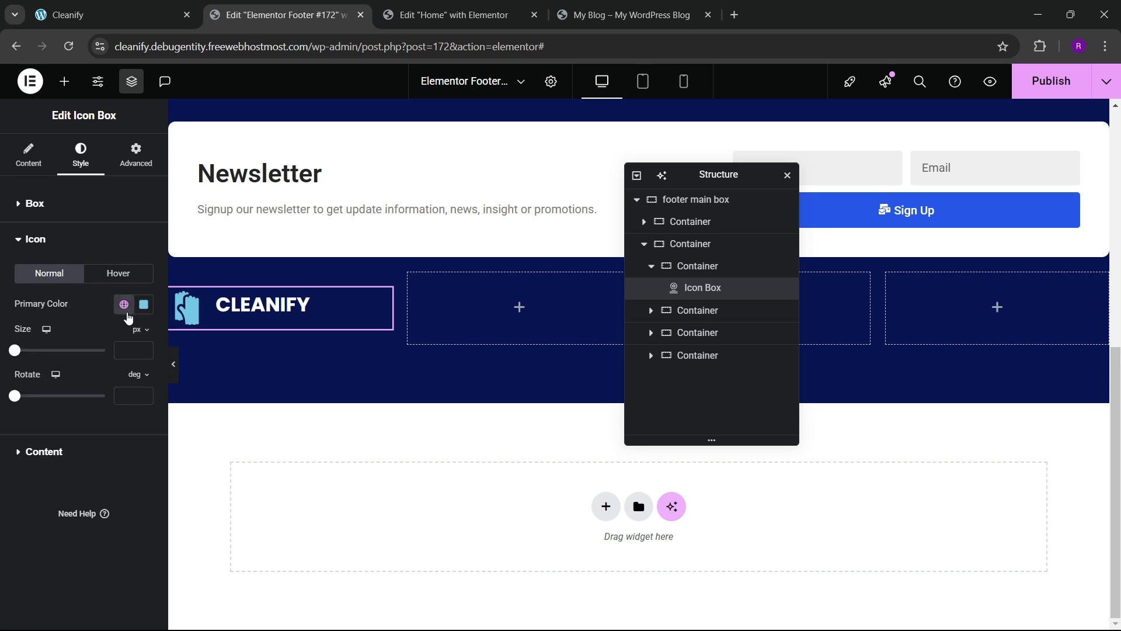
pyautogui.click(124, 304)
pyautogui.click(78, 545)
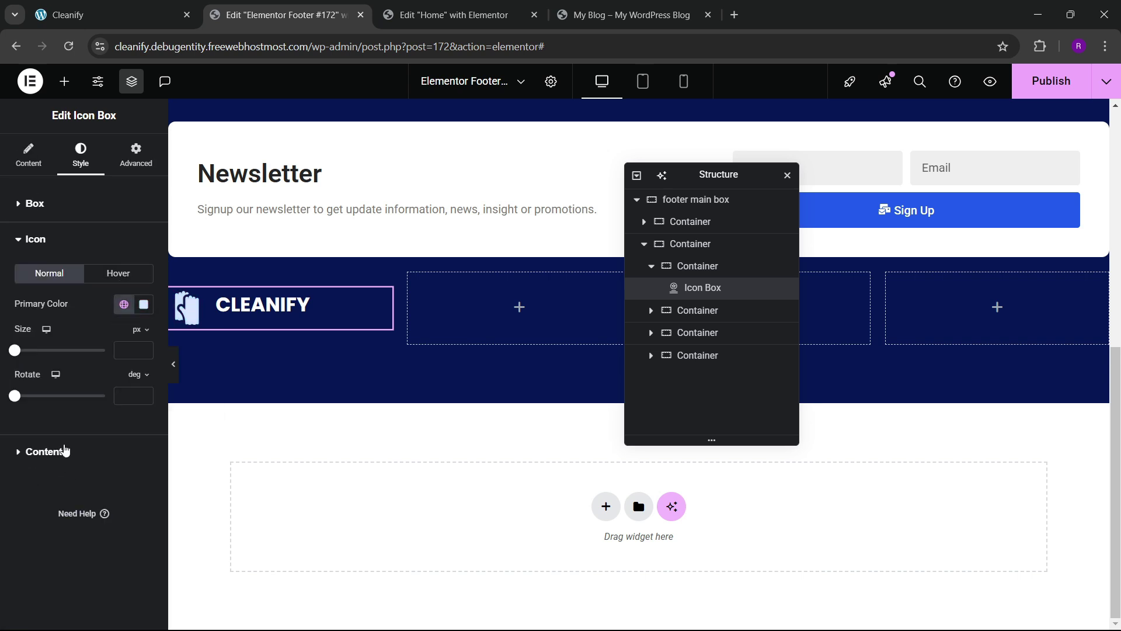
pyautogui.click(124, 304)
pyautogui.click(76, 572)
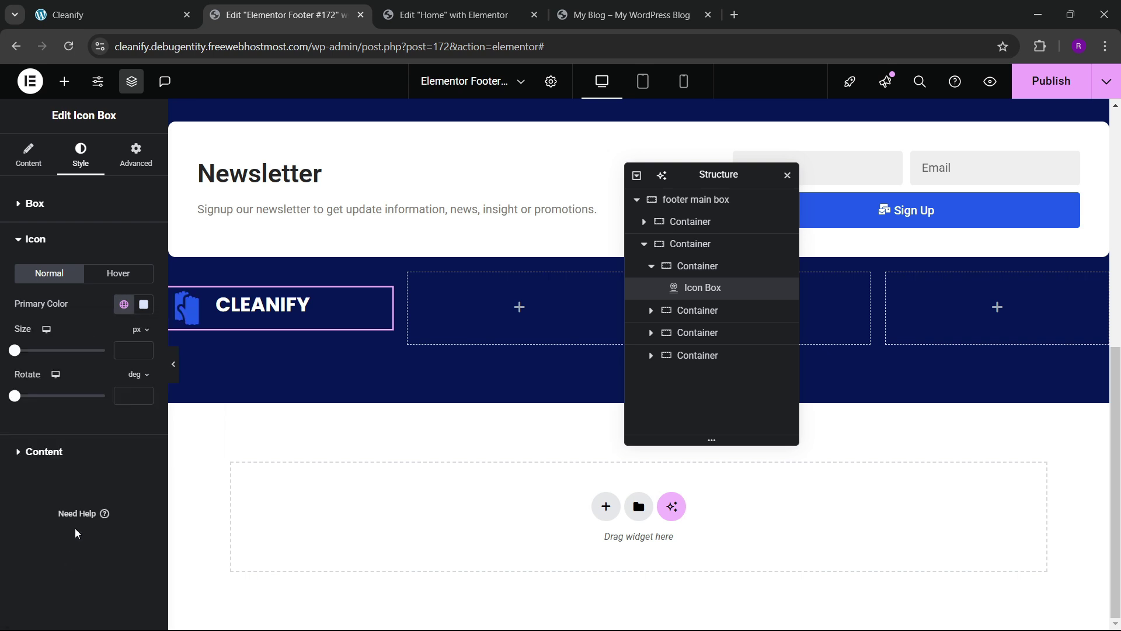
pyautogui.click(144, 305)
pyautogui.click(164, 376)
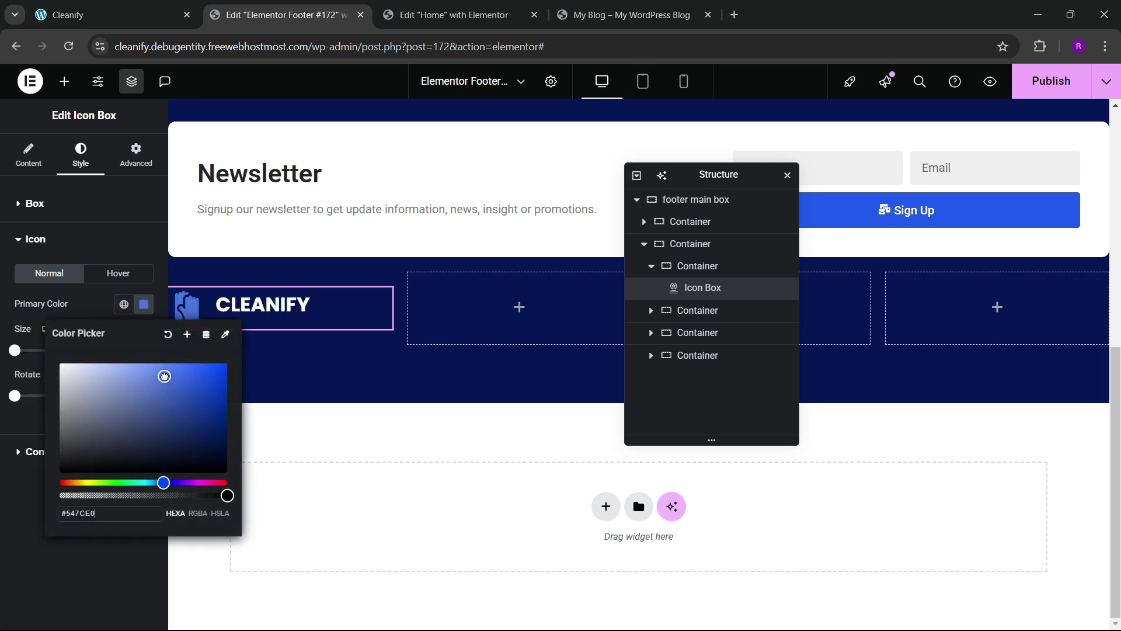
pyautogui.moveTo(164, 376); pyautogui.dragTo(157, 365)
pyautogui.click(110, 314)
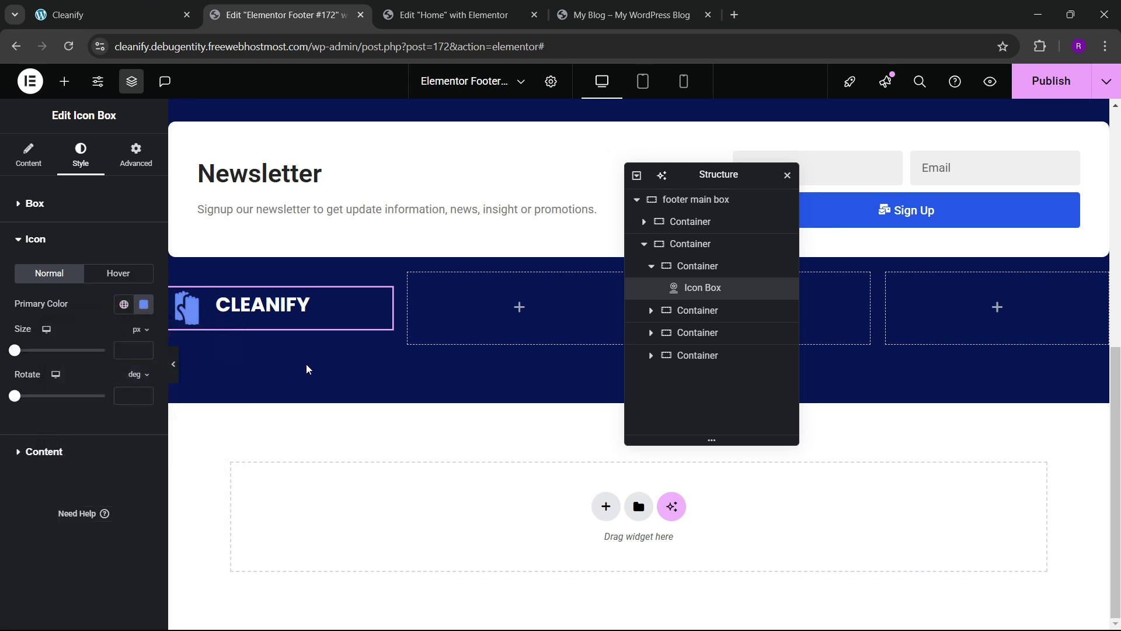
# - Set the spacing between the gloves icon and the CLEANIFY title to 8 px
pyautogui.click(44, 206)
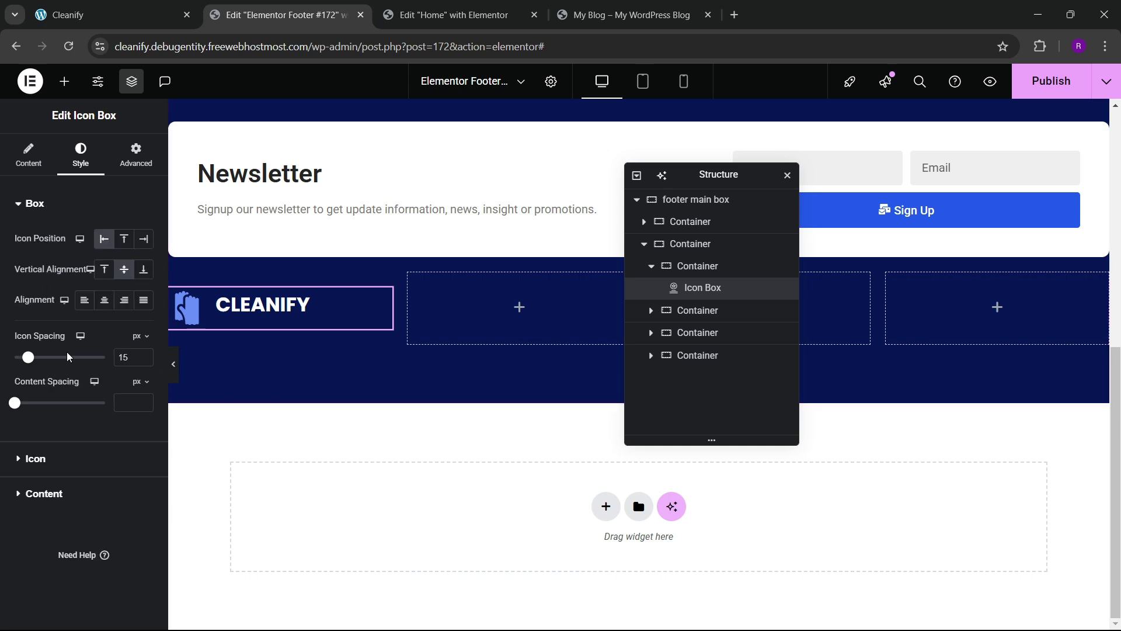
pyautogui.click(143, 361)
pyautogui.click(143, 362)
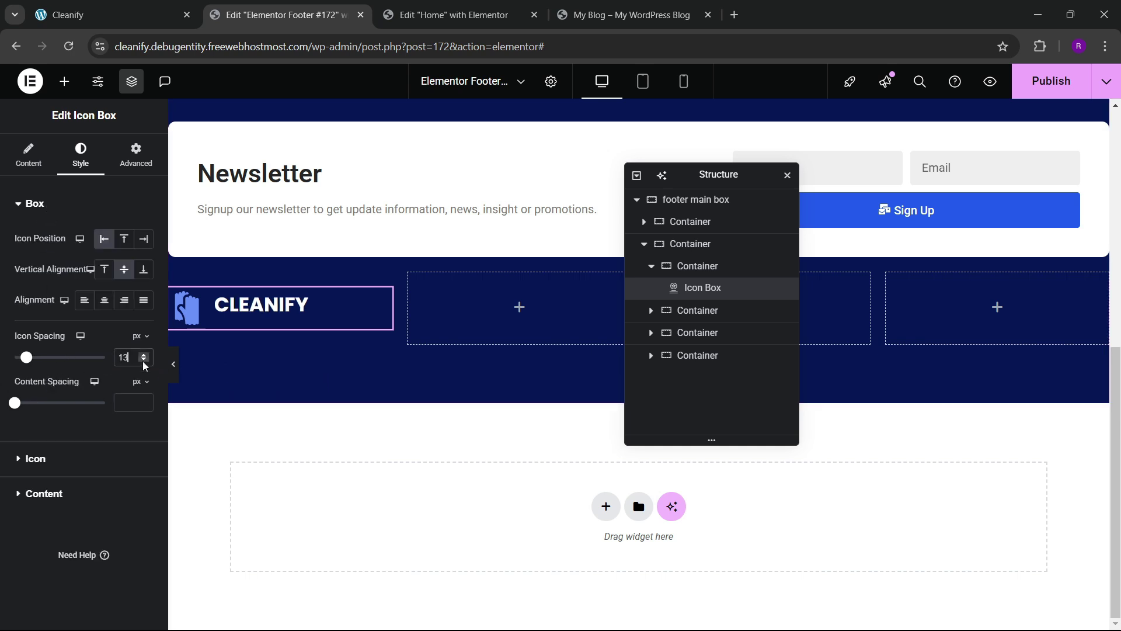
pyautogui.click(143, 361)
pyautogui.click(143, 361)
pyautogui.click(143, 361)
pyautogui.click(143, 361)
pyautogui.click(143, 361)
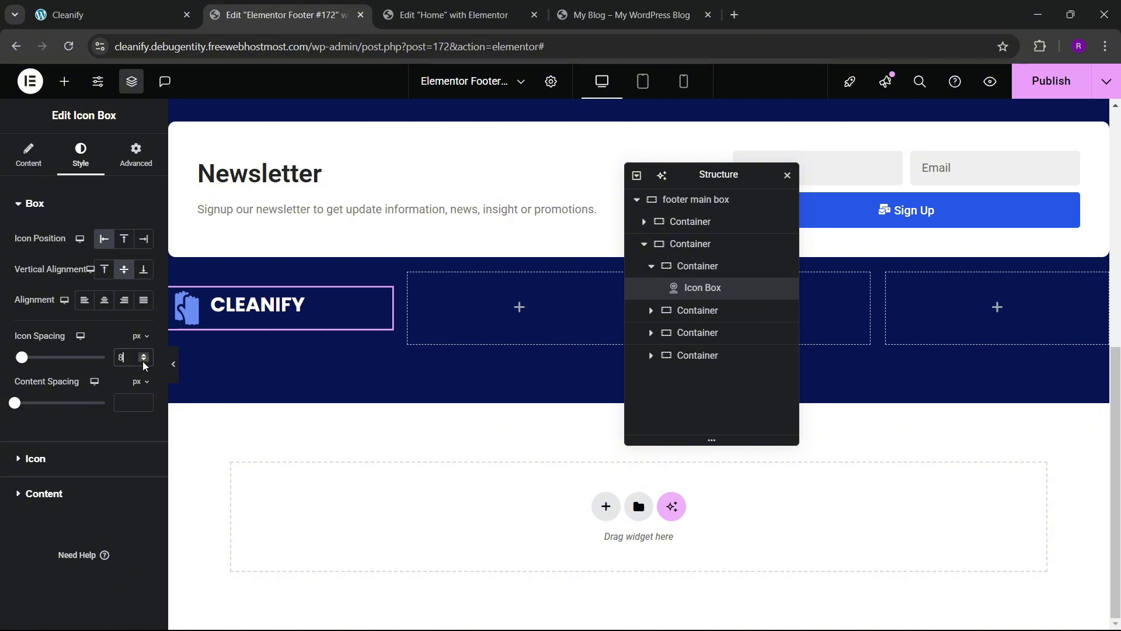
# - Add a Text Editor widget below the CLEANIFY icon box in the first footer column
pyautogui.click(490, 8)
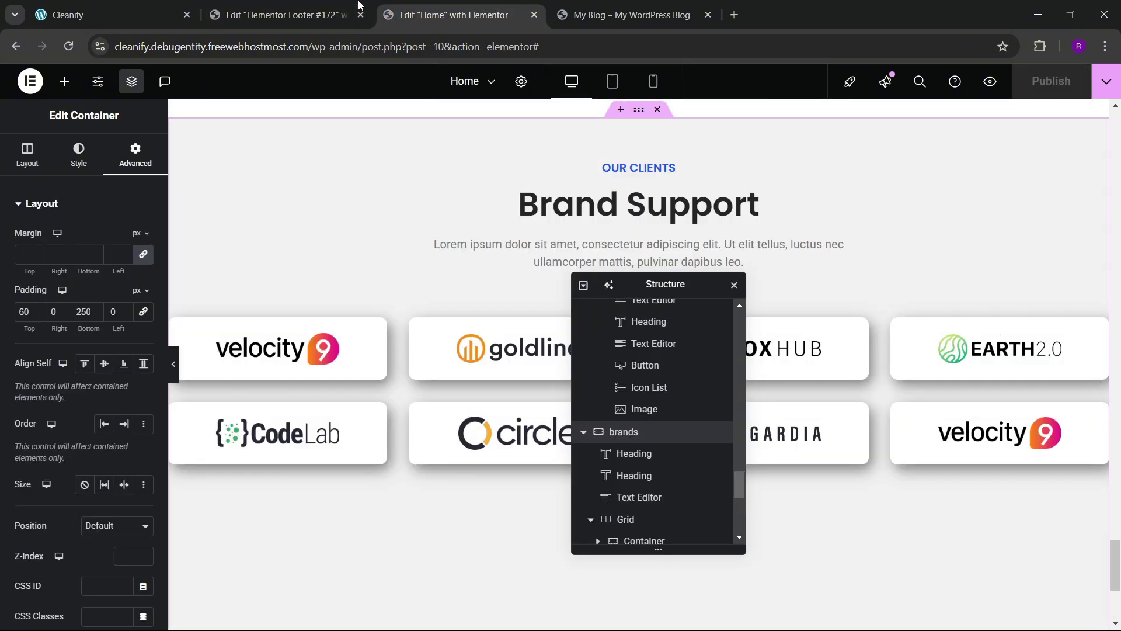
pyautogui.click(175, 6)
pyautogui.click(476, 3)
pyautogui.click(280, 14)
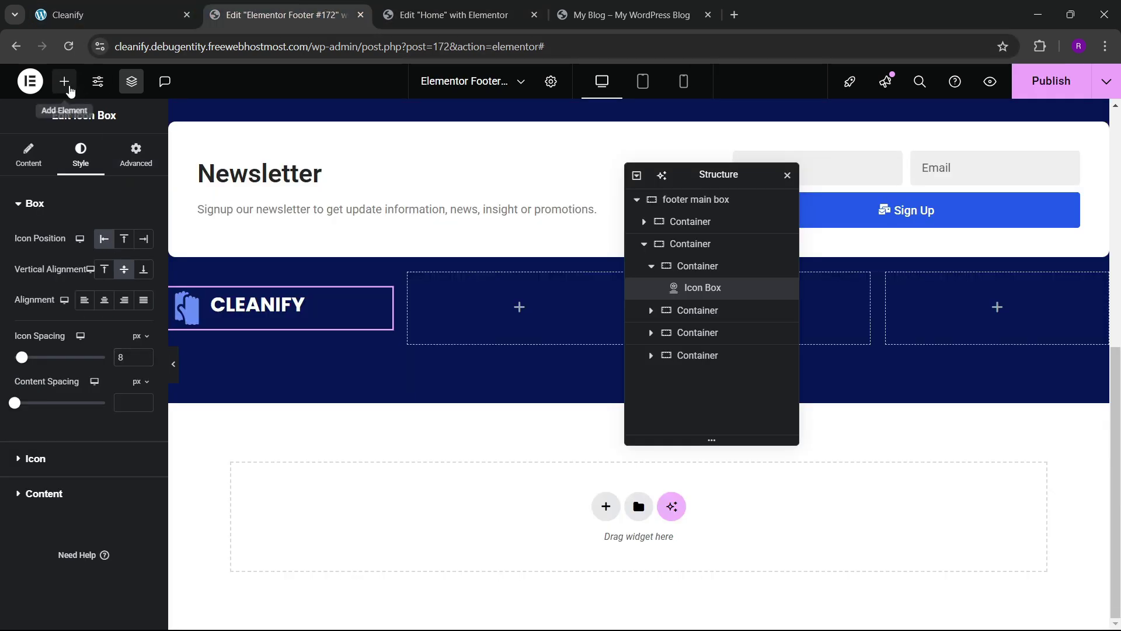
pyautogui.click(65, 81)
pyautogui.scroll(-2, 43, 453)
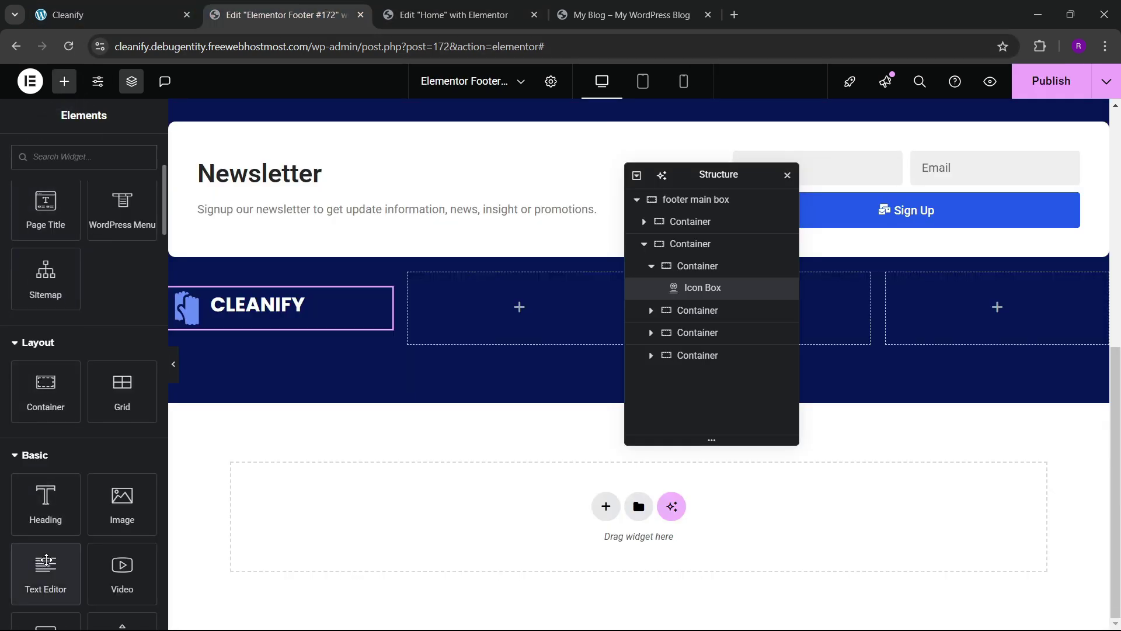
pyautogui.moveTo(46, 569); pyautogui.dragTo(321, 310)
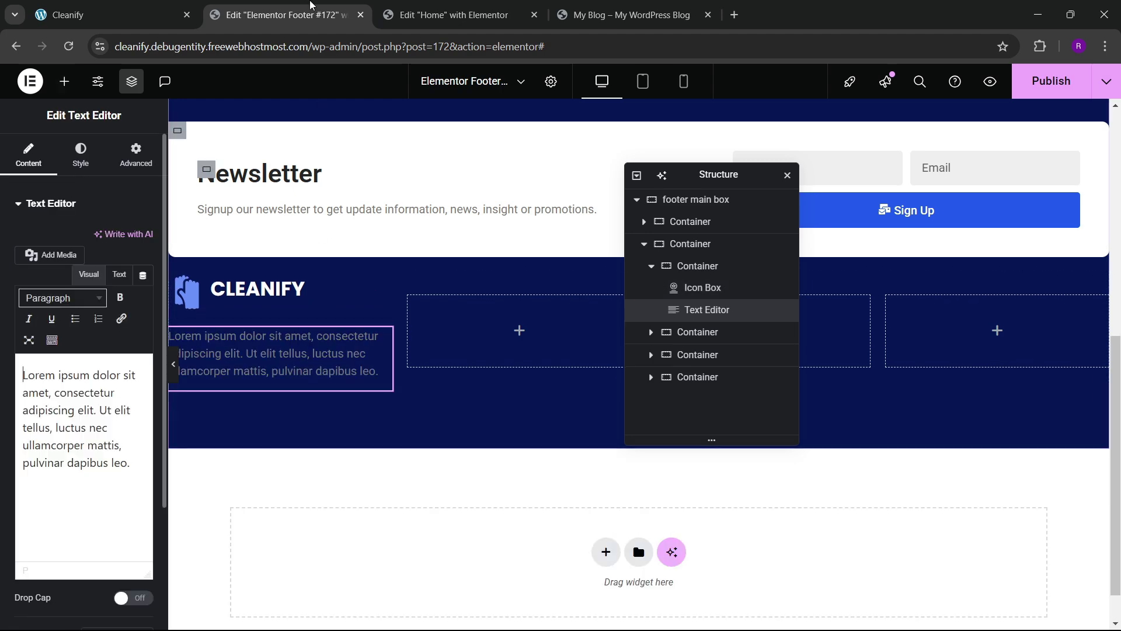
# - Replace the placeholder text with the reference footer's paragraph "Proin diam dis taciti nostra sapien sem dignissim placerat ipsum dictum vel"
pyautogui.click(114, 15)
pyautogui.click(77, 473)
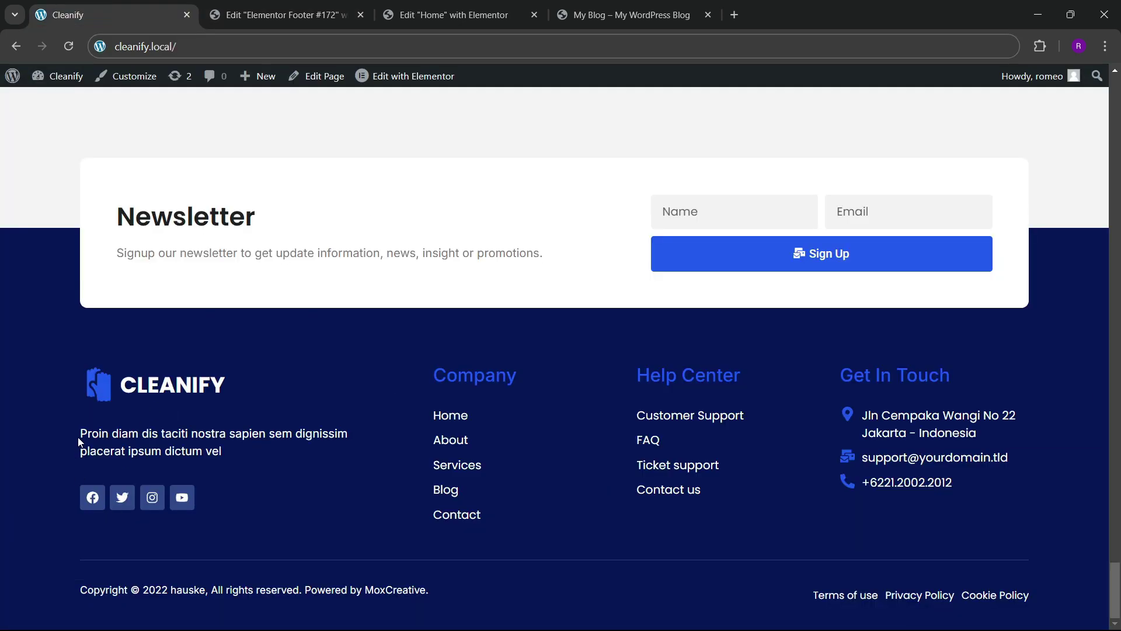
pyautogui.moveTo(78, 437); pyautogui.dragTo(230, 454)
pyautogui.hotkey('ctrl', 'c')
pyautogui.click(281, 15)
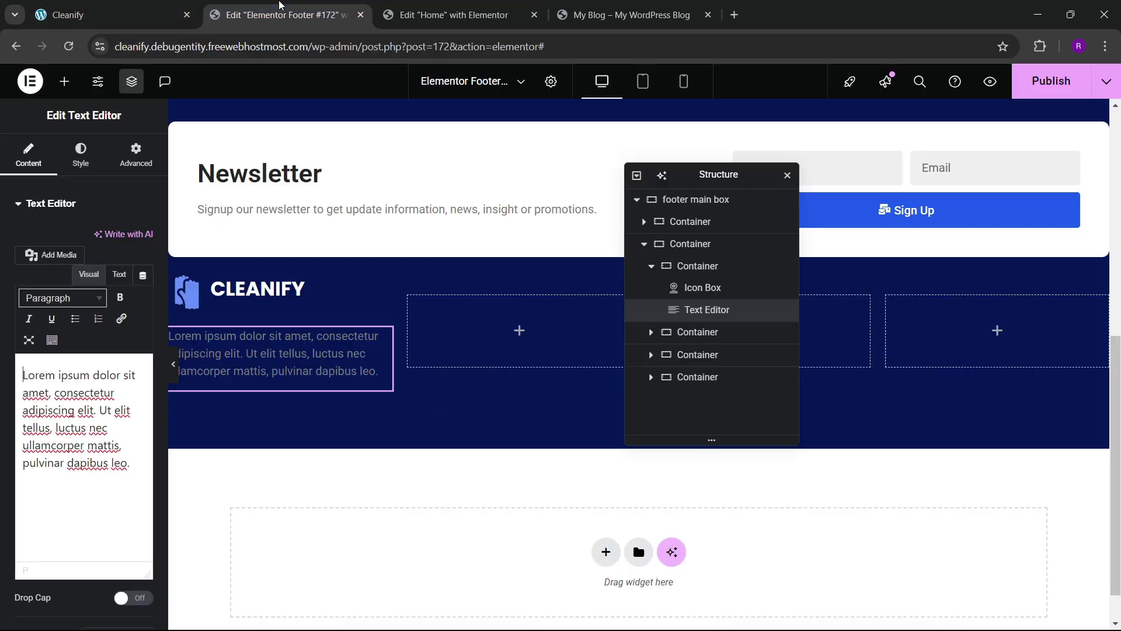
pyautogui.click(119, 273)
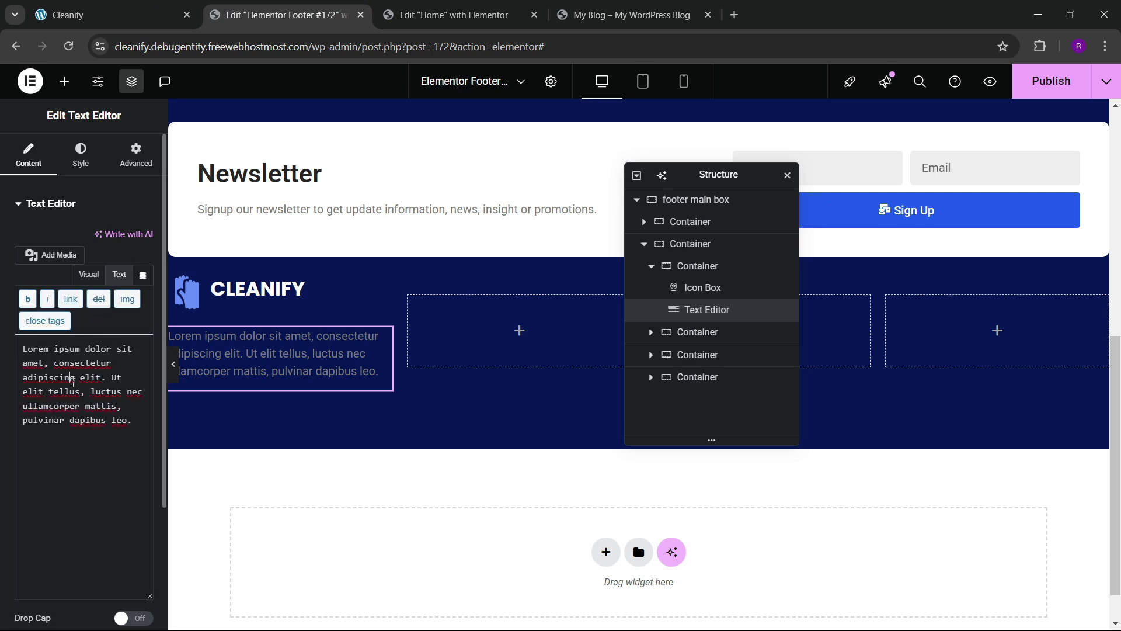
pyautogui.hotkey('ctrl', 'a')
pyautogui.hotkey('ctrl', 'v')
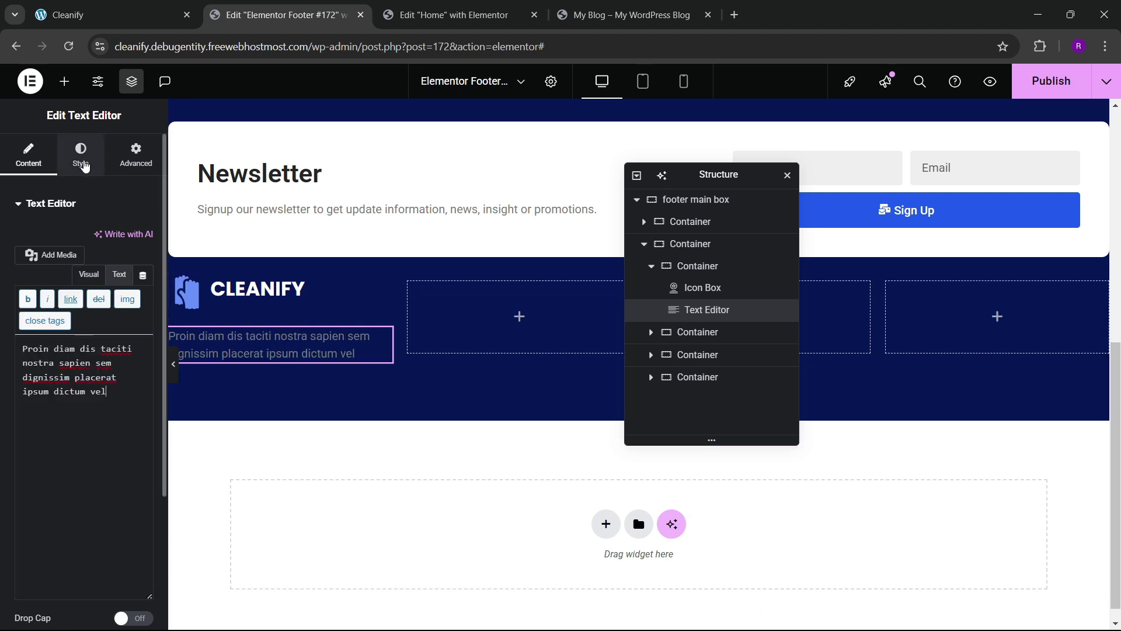
# - Change the footer paragraph's text color to white
pyautogui.click(83, 158)
pyautogui.click(144, 270)
pyautogui.click(145, 272)
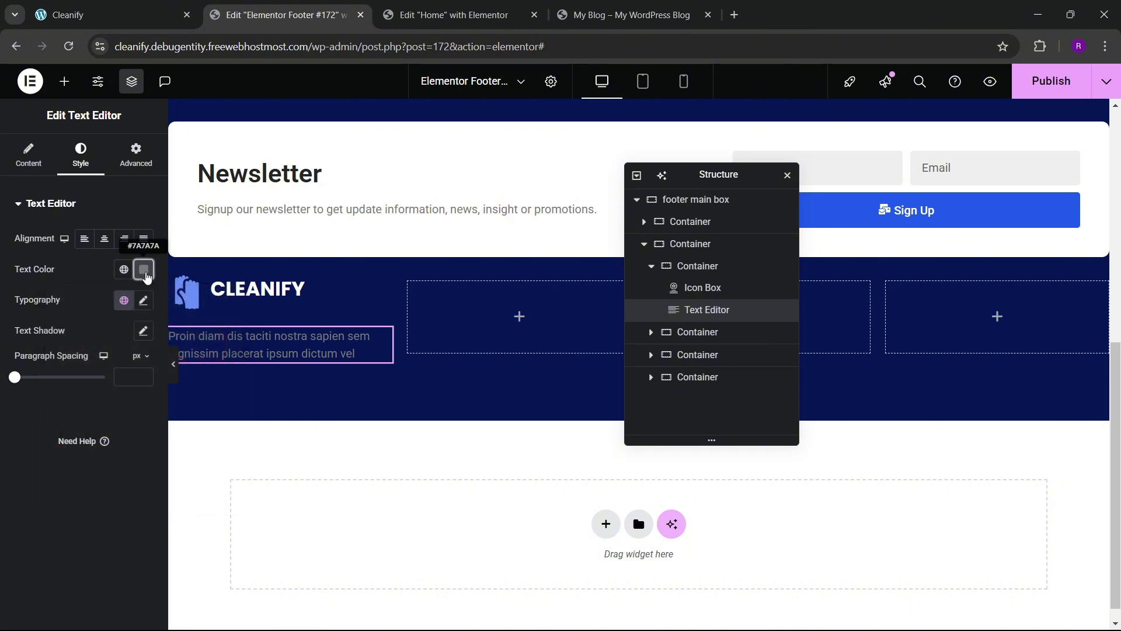
pyautogui.click(146, 275)
pyautogui.moveTo(61, 330); pyautogui.dragTo(59, 320)
pyautogui.click(2, 422)
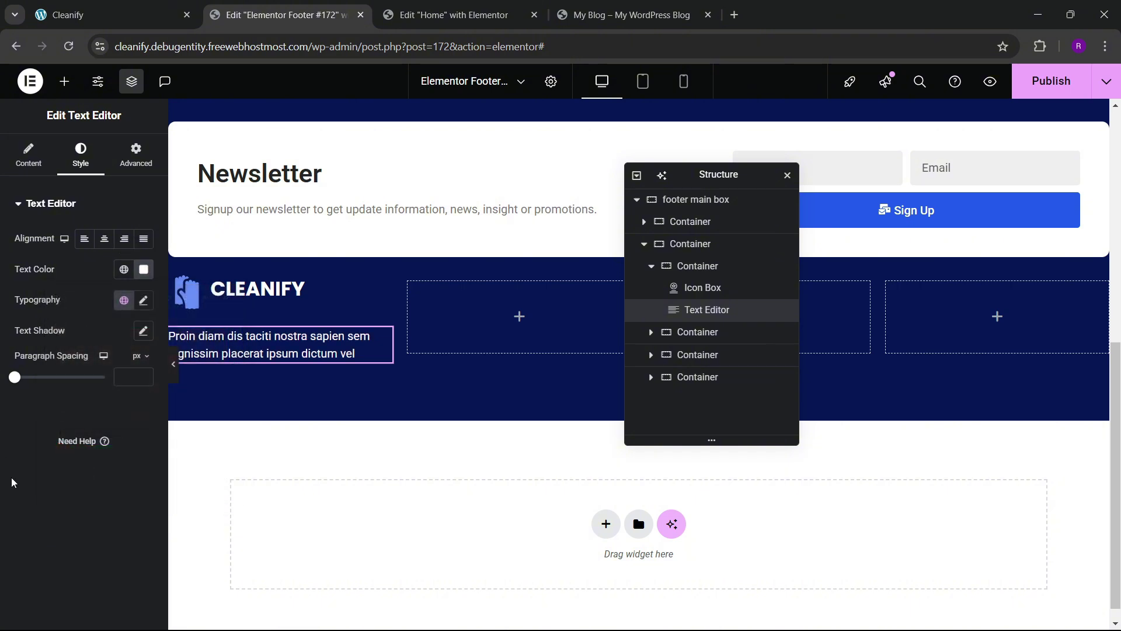
# - Add a Social Icons widget below the paragraph in the first footer column and align it left
pyautogui.click(146, 14)
pyautogui.click(279, 14)
pyautogui.click(65, 81)
pyautogui.write('social')
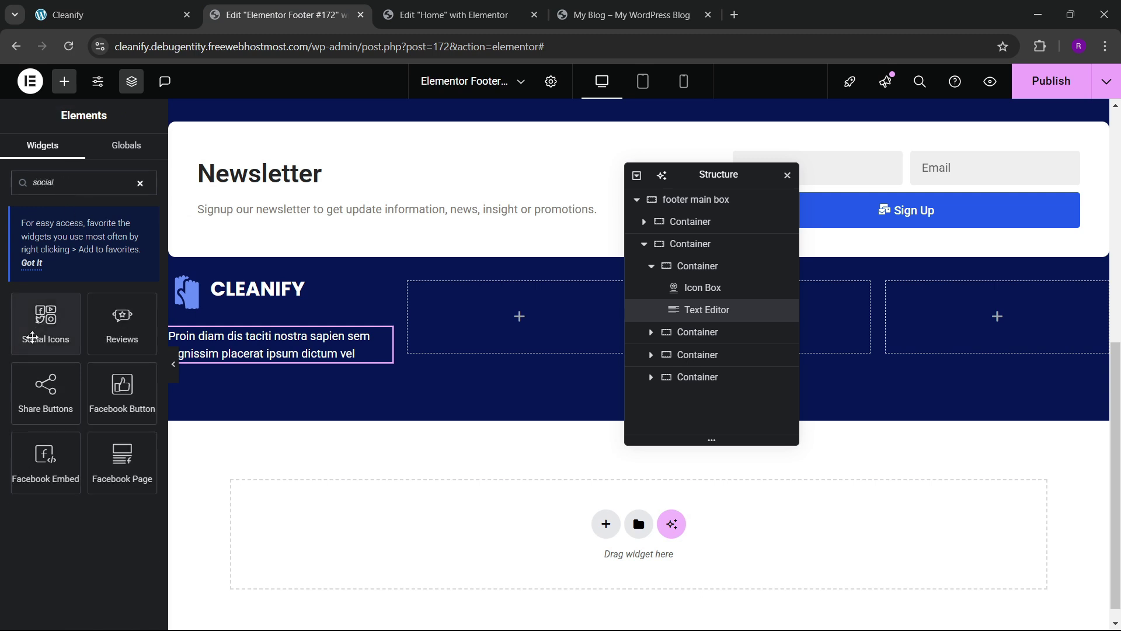
pyautogui.moveTo(46, 324); pyautogui.dragTo(373, 359)
pyautogui.click(104, 466)
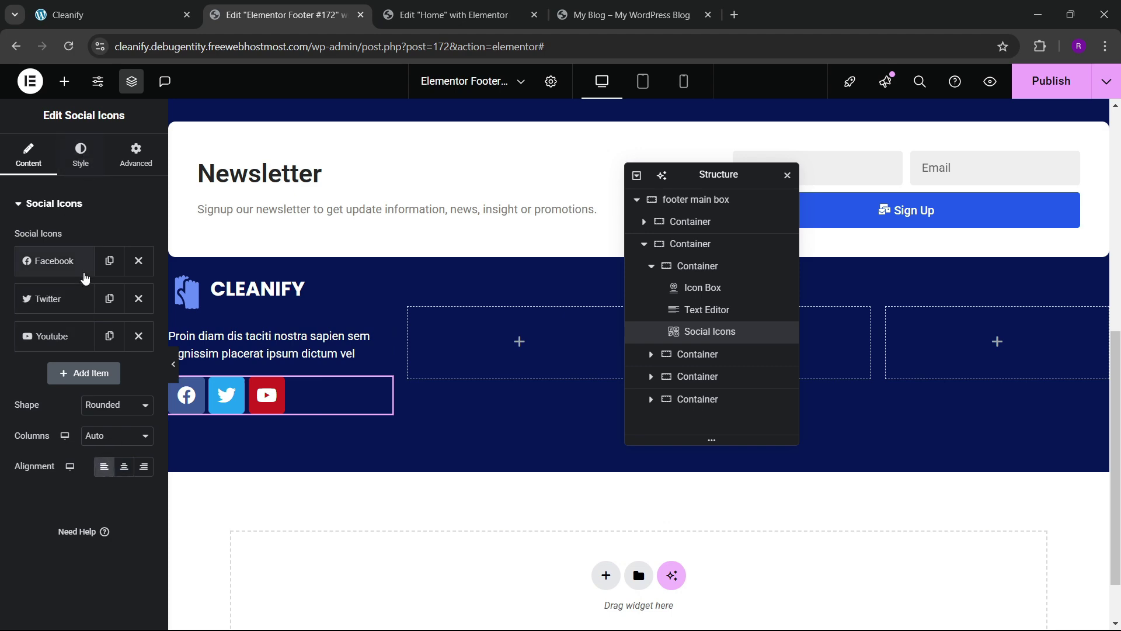
# - Duplicate the Twitter item in the social icons and change the copy's icon to Instagram
pyautogui.click(109, 298)
pyautogui.click(46, 336)
pyautogui.click(85, 389)
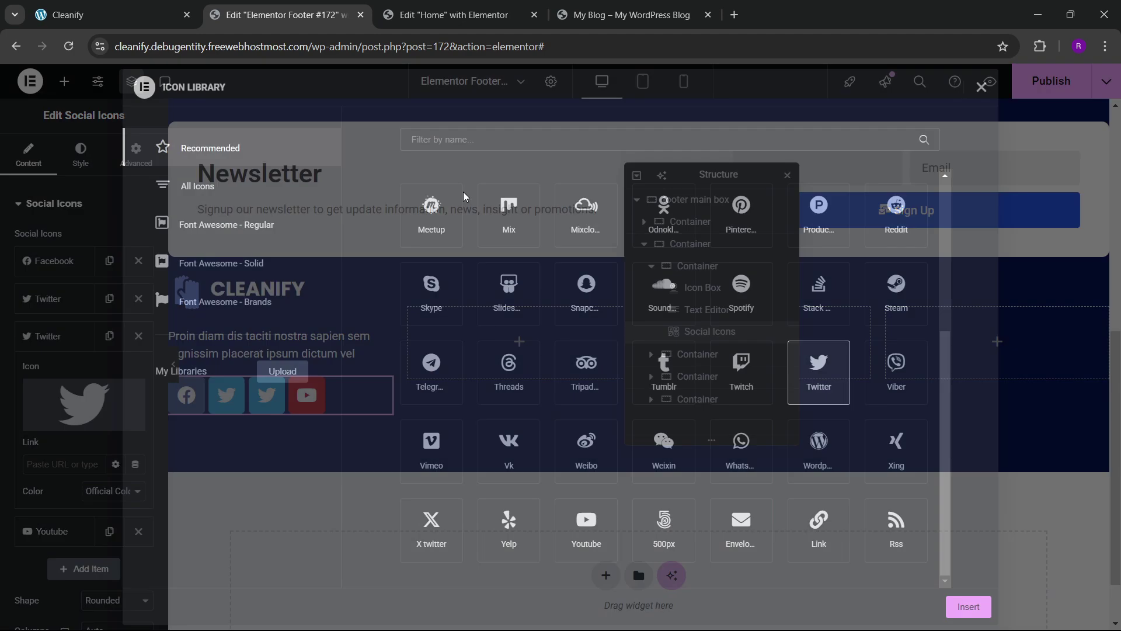
pyautogui.click(448, 148)
pyautogui.write('insta')
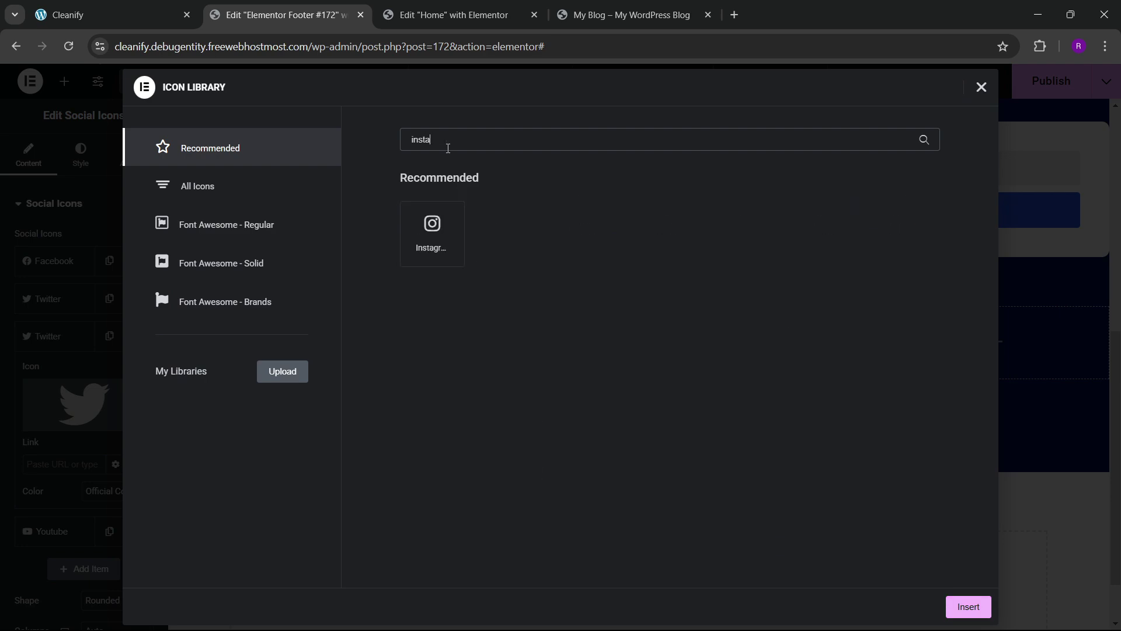
pyautogui.click(453, 251)
pyautogui.click(968, 606)
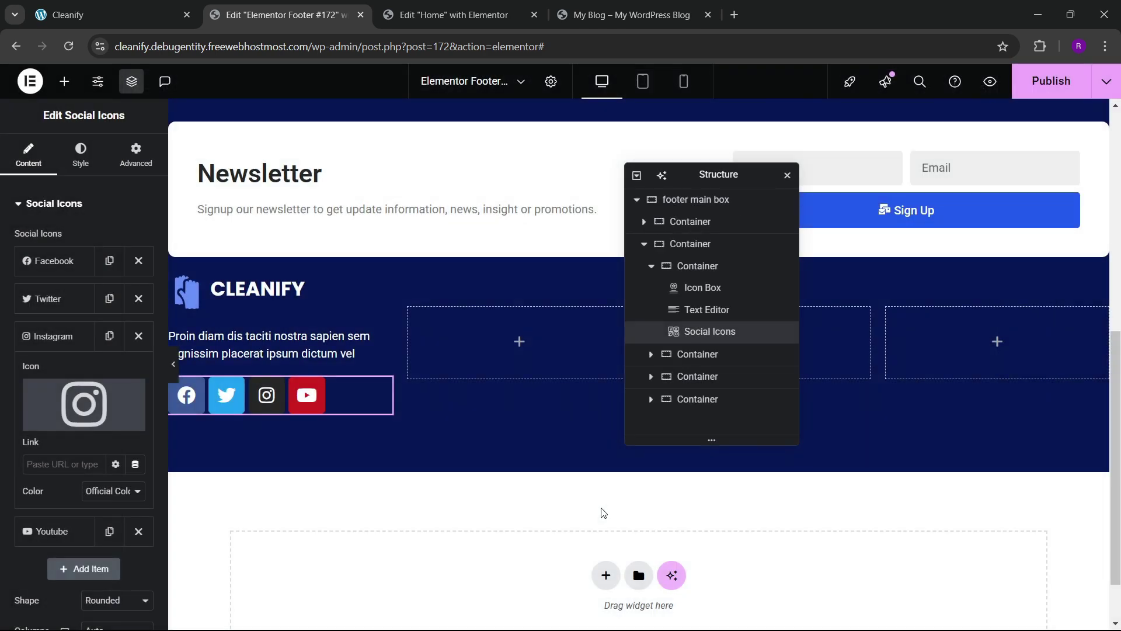
# - Set the social icons' size to 15 px and their spacing to 7 px
pyautogui.click(81, 155)
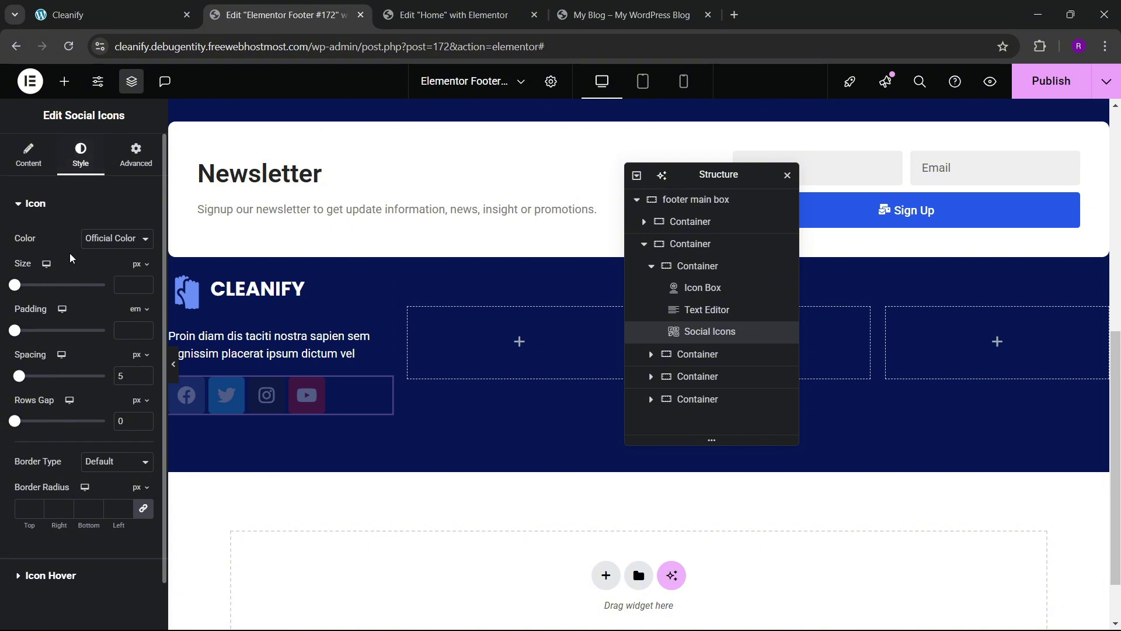
pyautogui.scroll(-2, 58, 304)
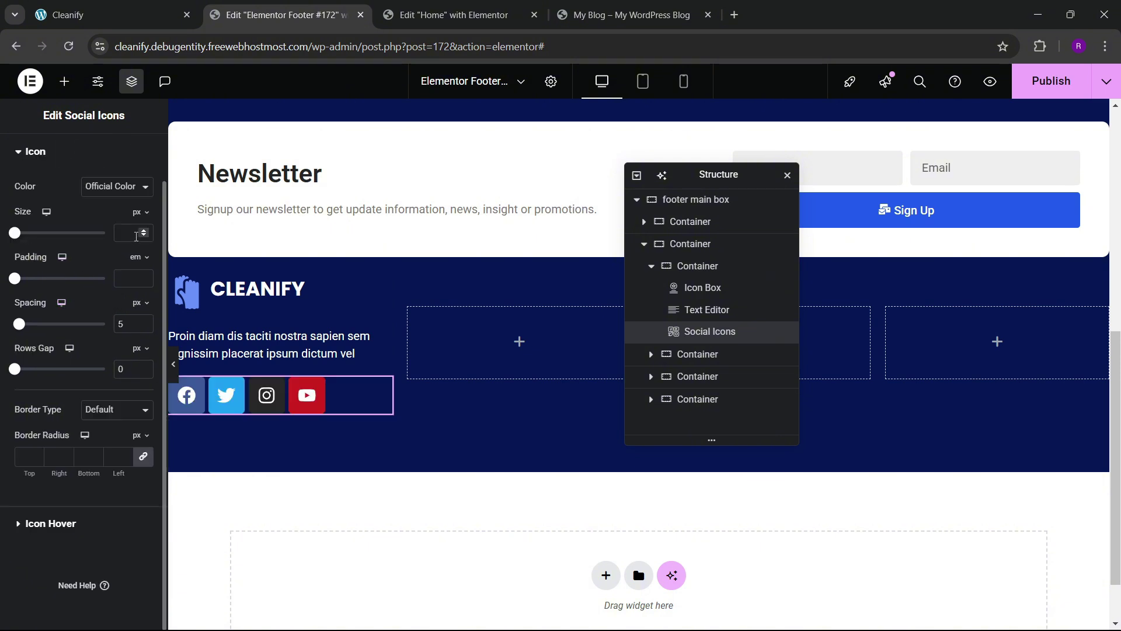
pyautogui.click(144, 231)
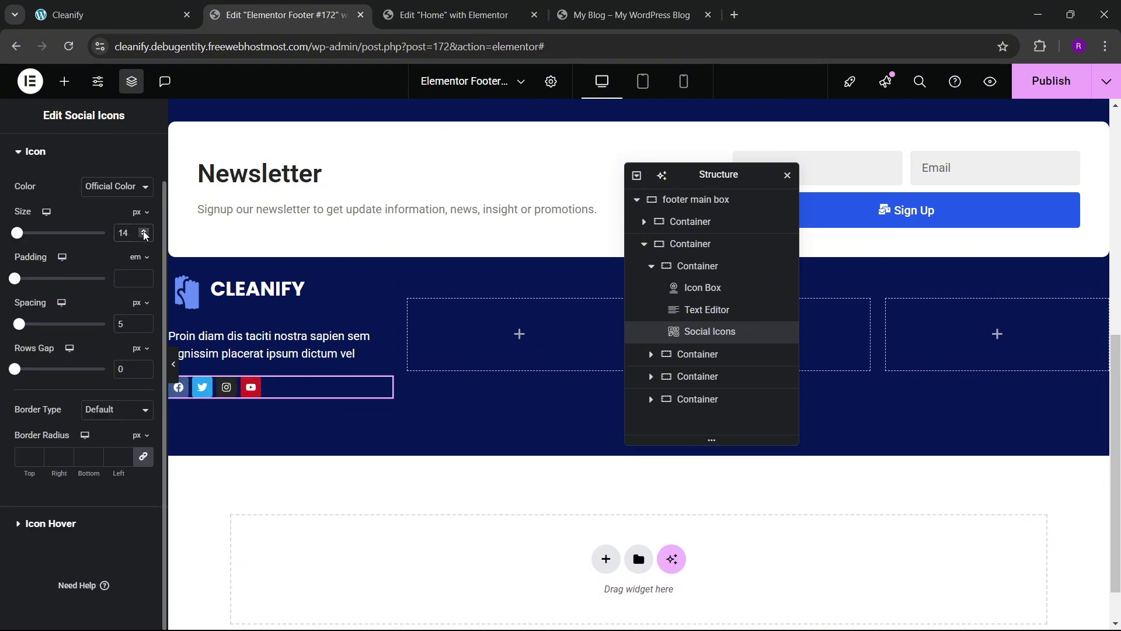
pyautogui.click(143, 231)
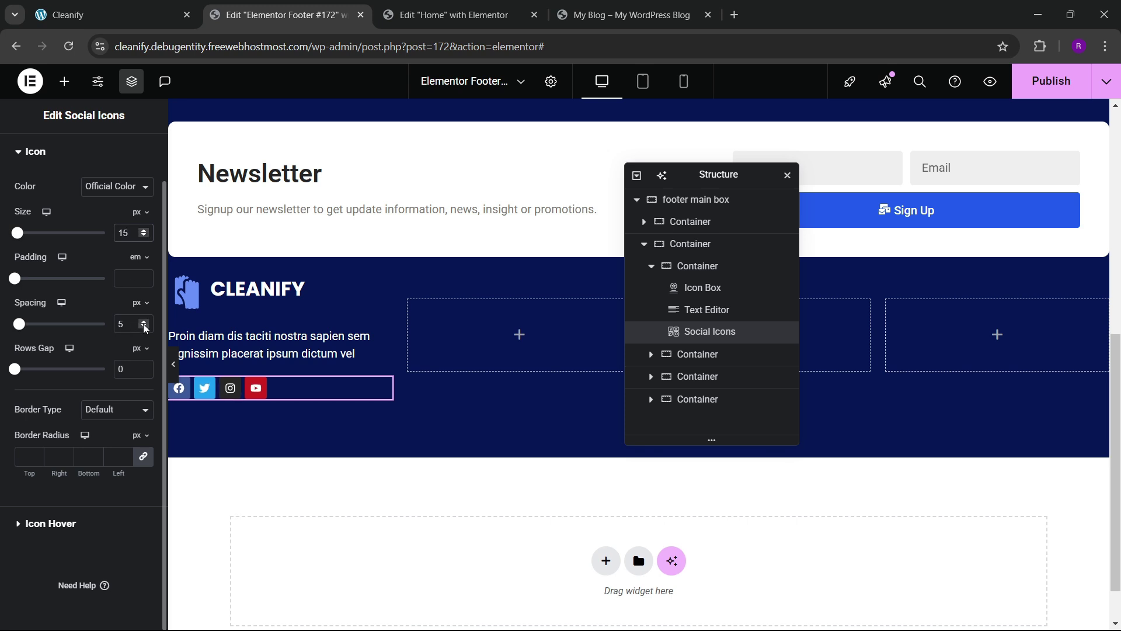
pyautogui.click(144, 325)
pyautogui.click(144, 324)
pyautogui.click(145, 325)
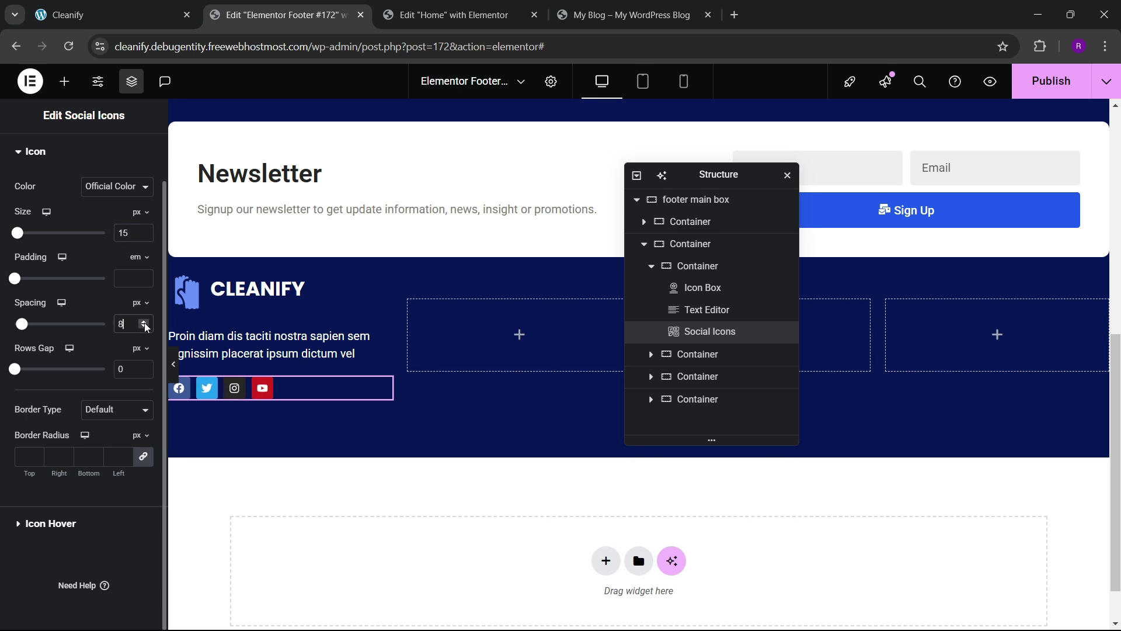
pyautogui.click(144, 325)
# - Switch the social icons to Custom color, with sky blue as primary and sky blue theme as secondary color
pyautogui.click(55, 535)
pyautogui.click(32, 204)
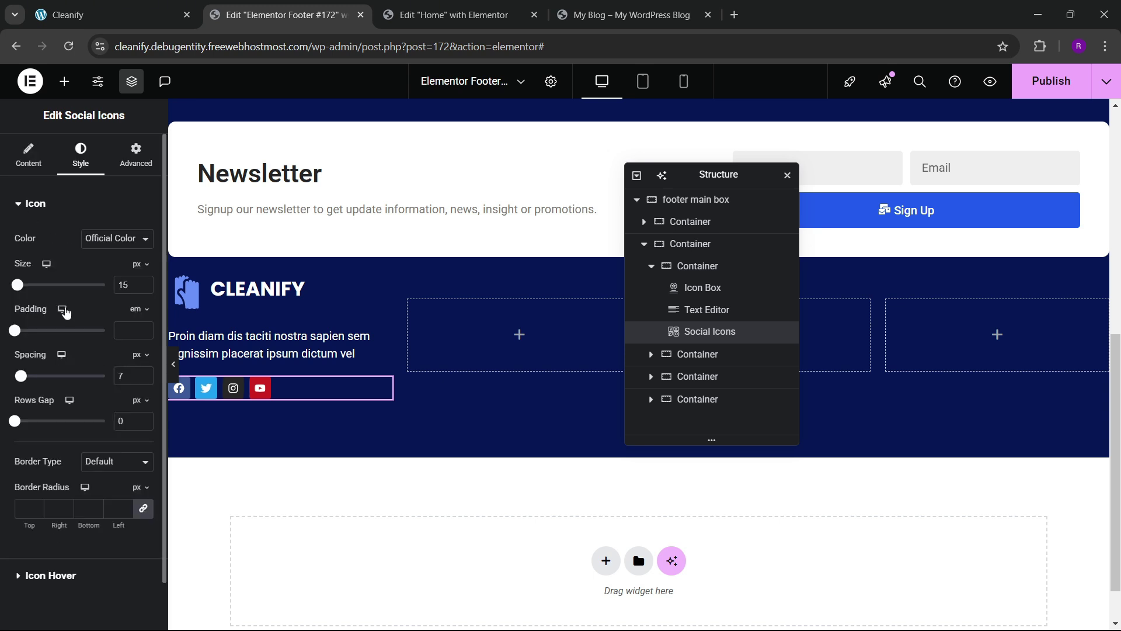
pyautogui.click(108, 250)
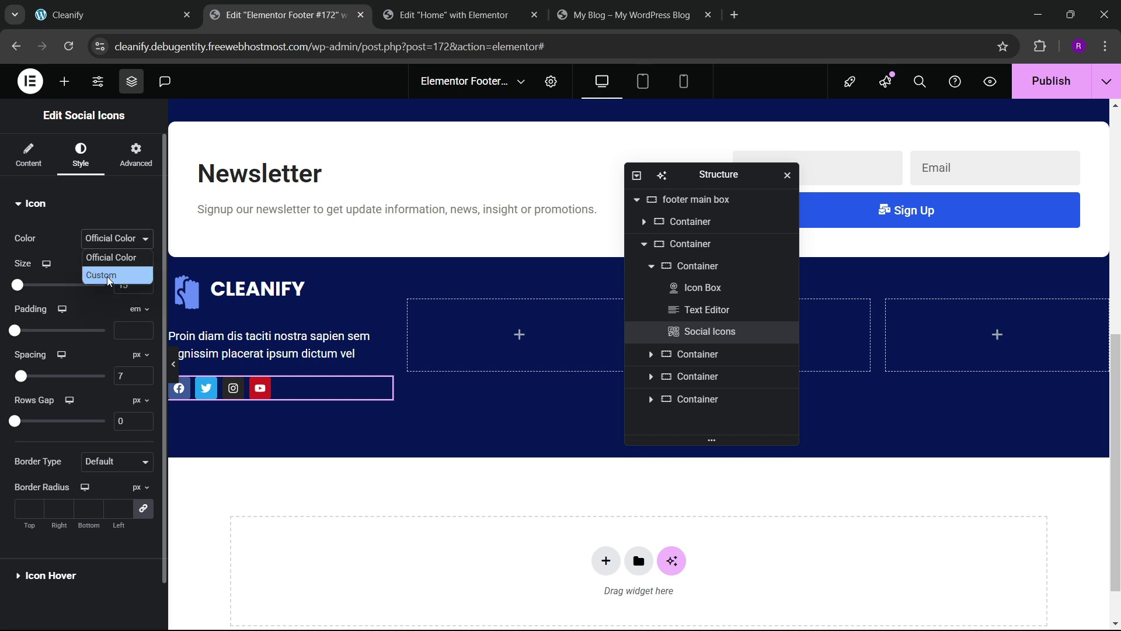
pyautogui.click(106, 272)
pyautogui.click(122, 313)
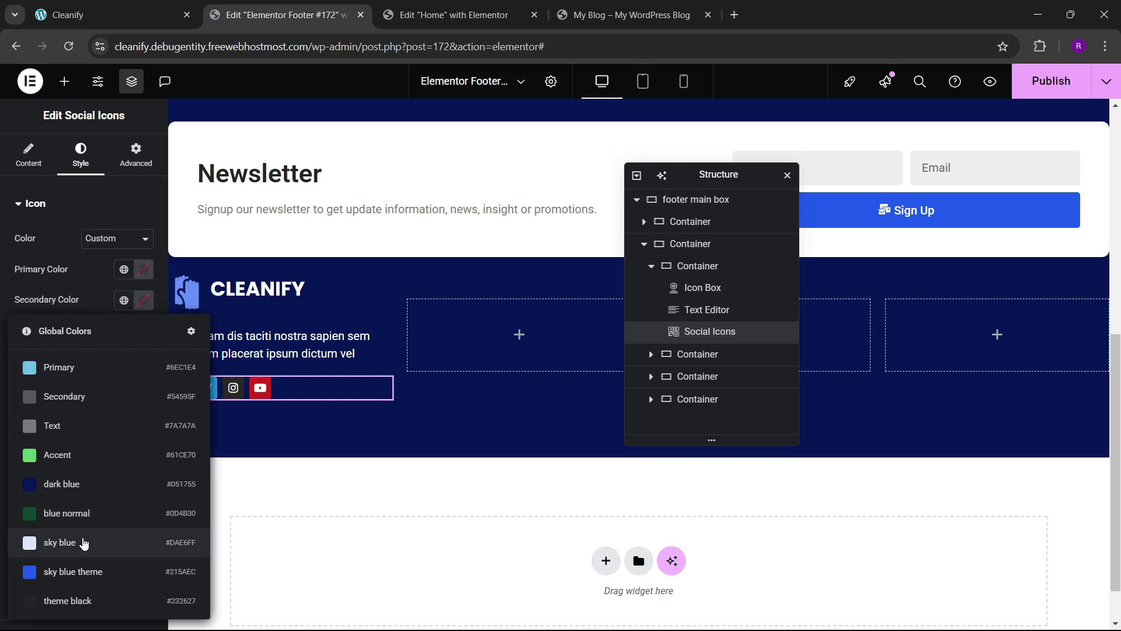
pyautogui.click(84, 545)
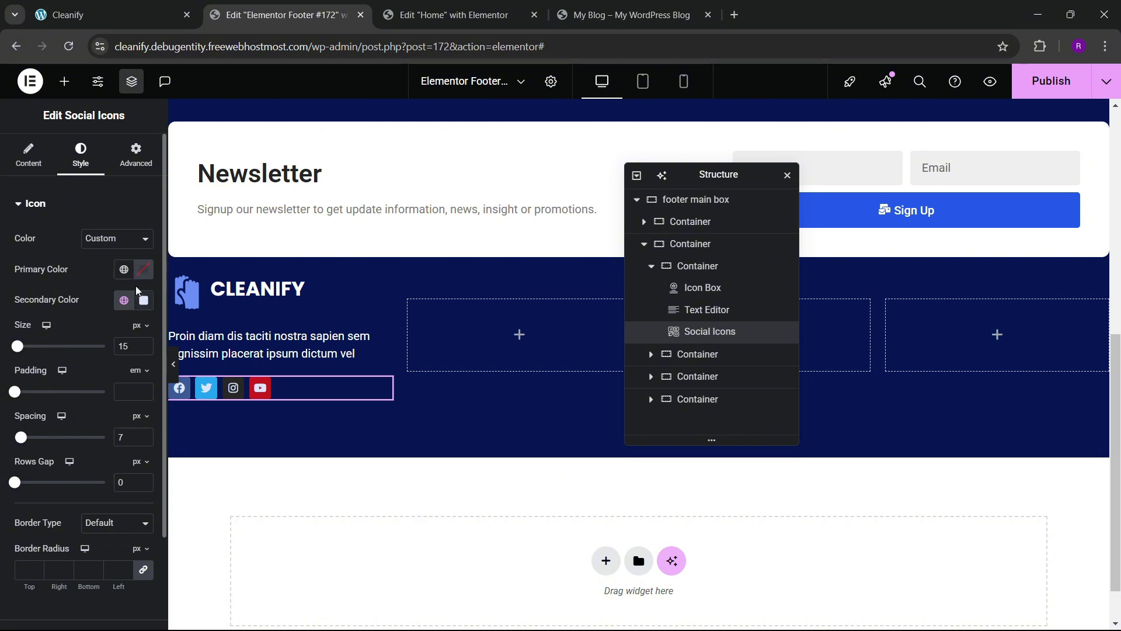
pyautogui.click(124, 269)
pyautogui.click(76, 518)
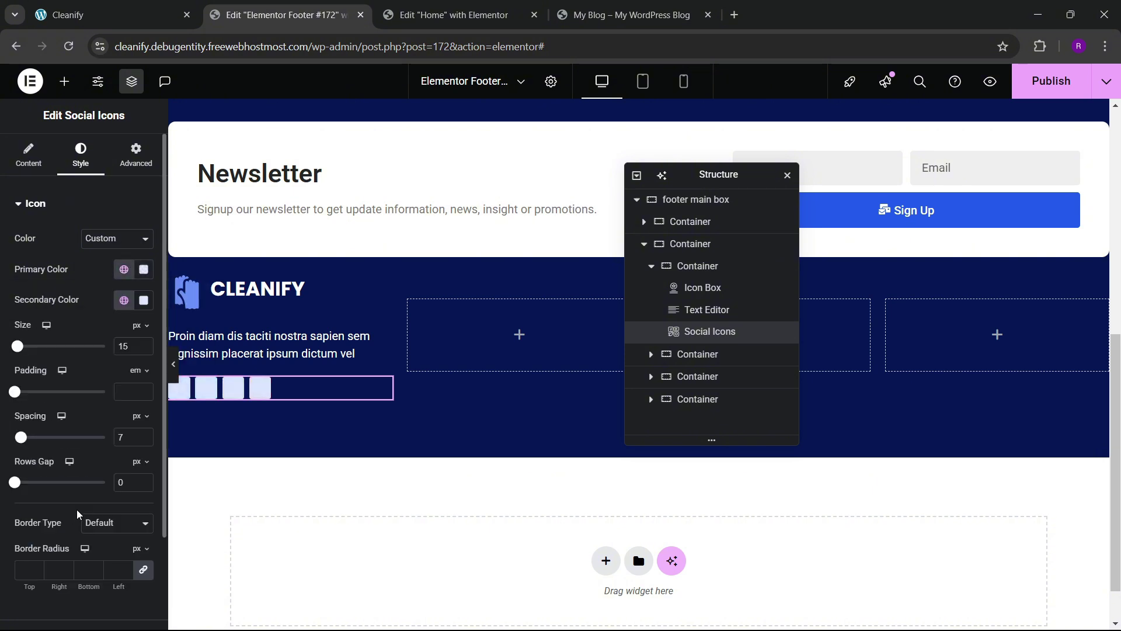
pyautogui.click(123, 300)
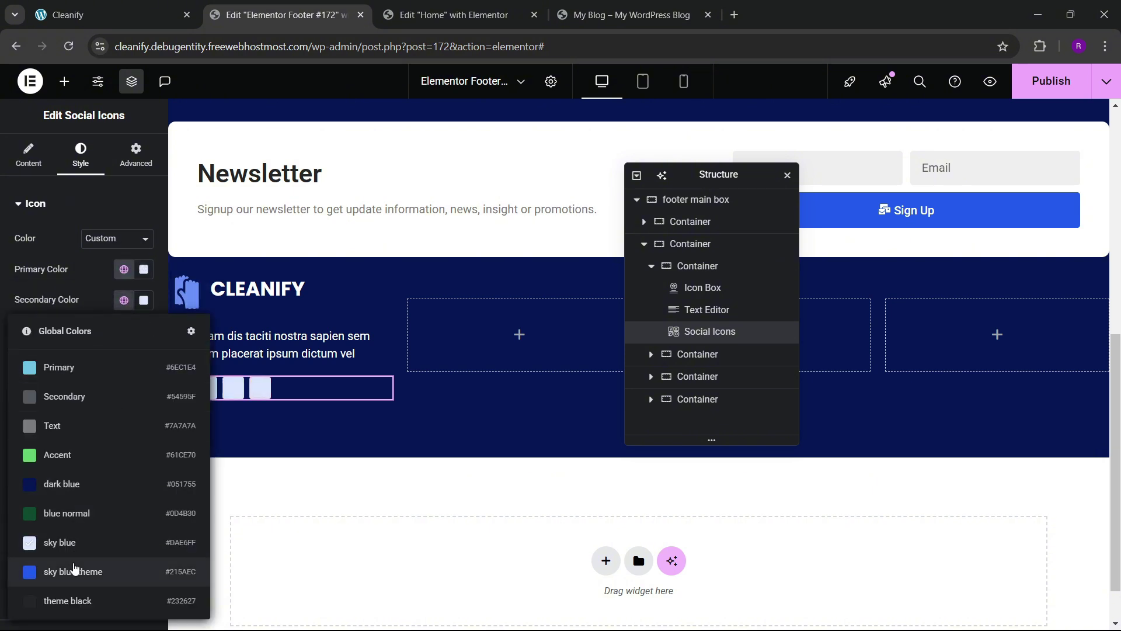
pyautogui.click(75, 571)
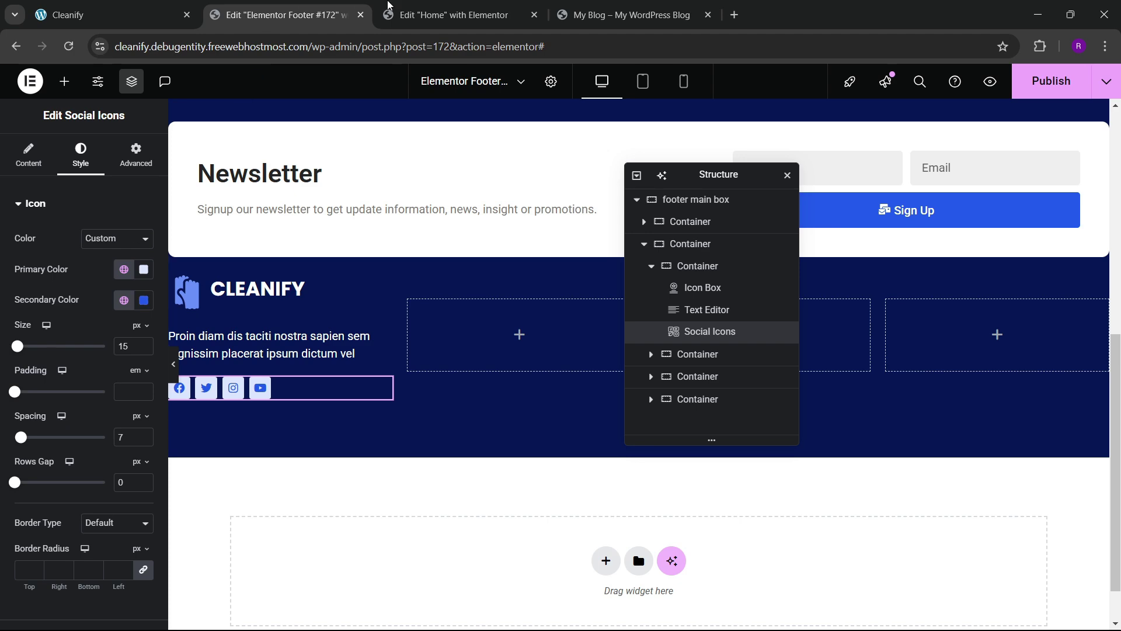
# - Compare the social icons with the reference footer and change their secondary color to white
pyautogui.click(416, 12)
pyautogui.click(146, 5)
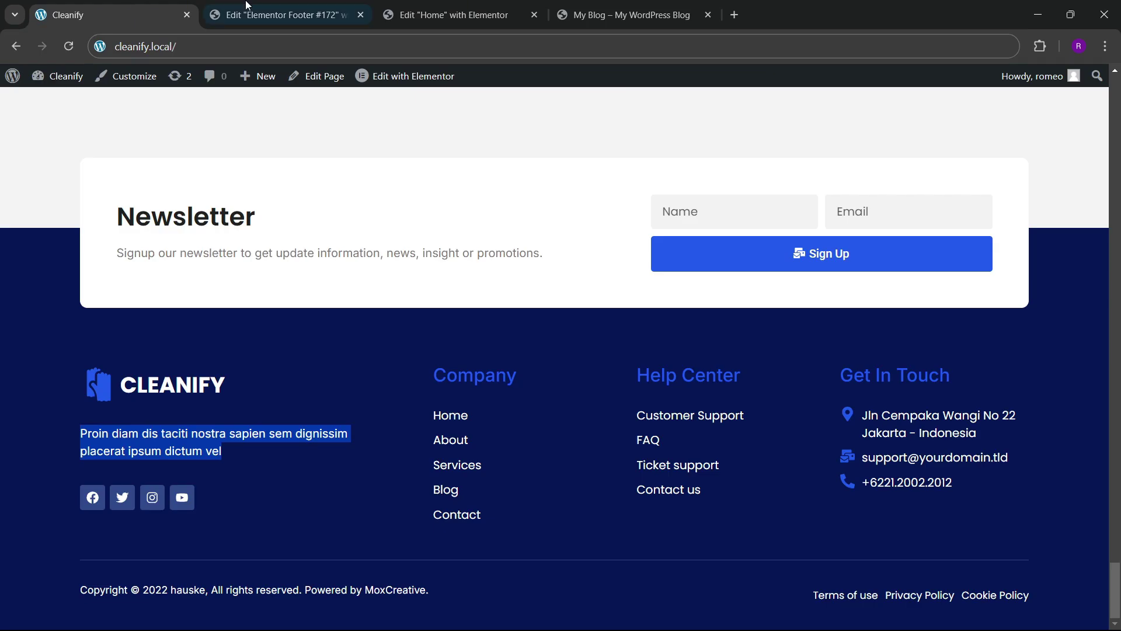
pyautogui.click(276, 13)
pyautogui.click(143, 300)
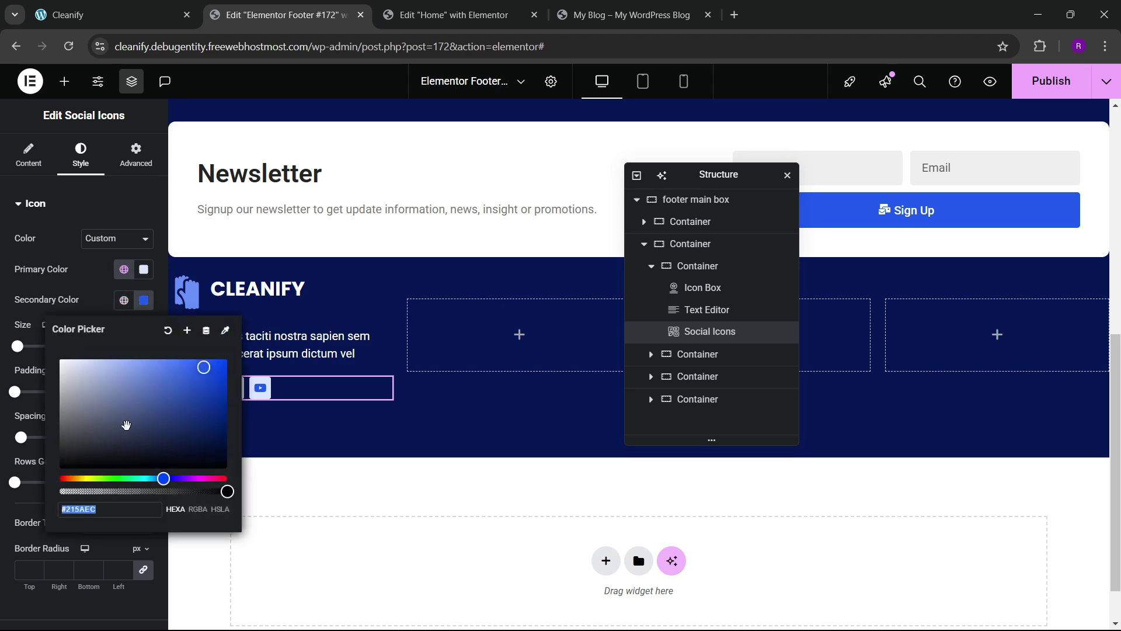
pyautogui.click(60, 357)
pyautogui.click(75, 301)
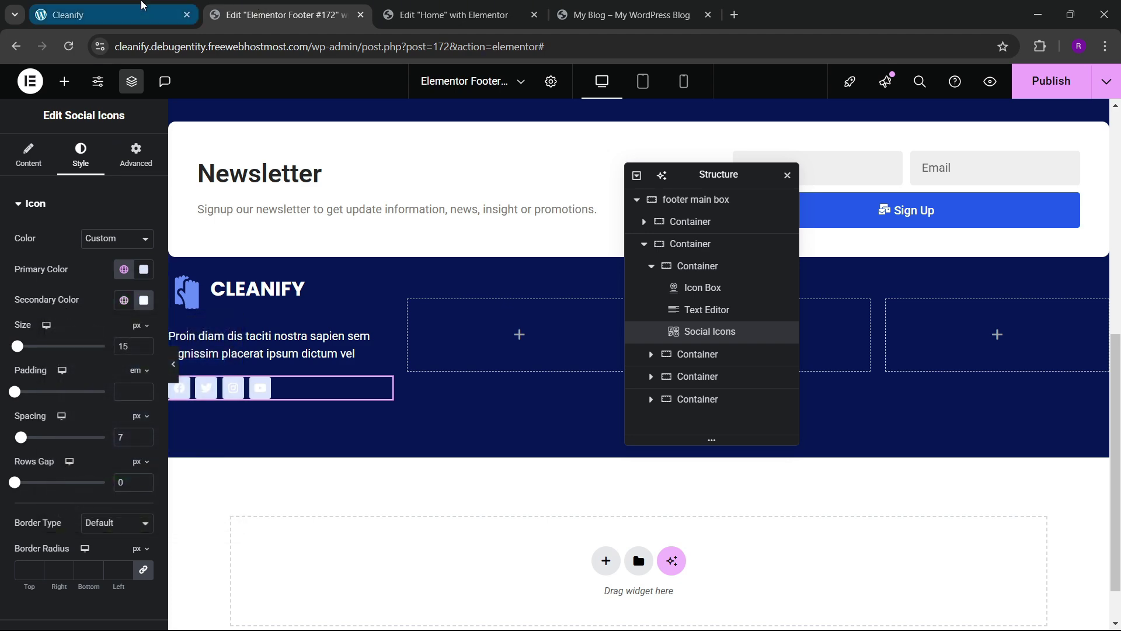
# - Make the social icons' primary color semi-transparent, using #DAE6FF59
pyautogui.click(111, 14)
pyautogui.click(458, 15)
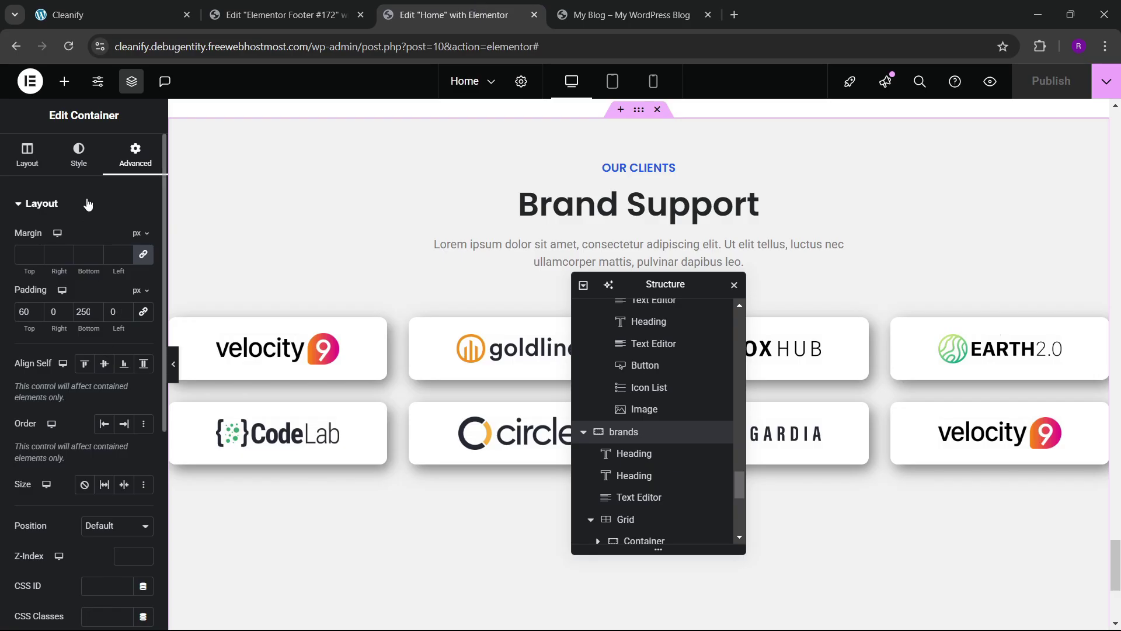
pyautogui.click(280, 15)
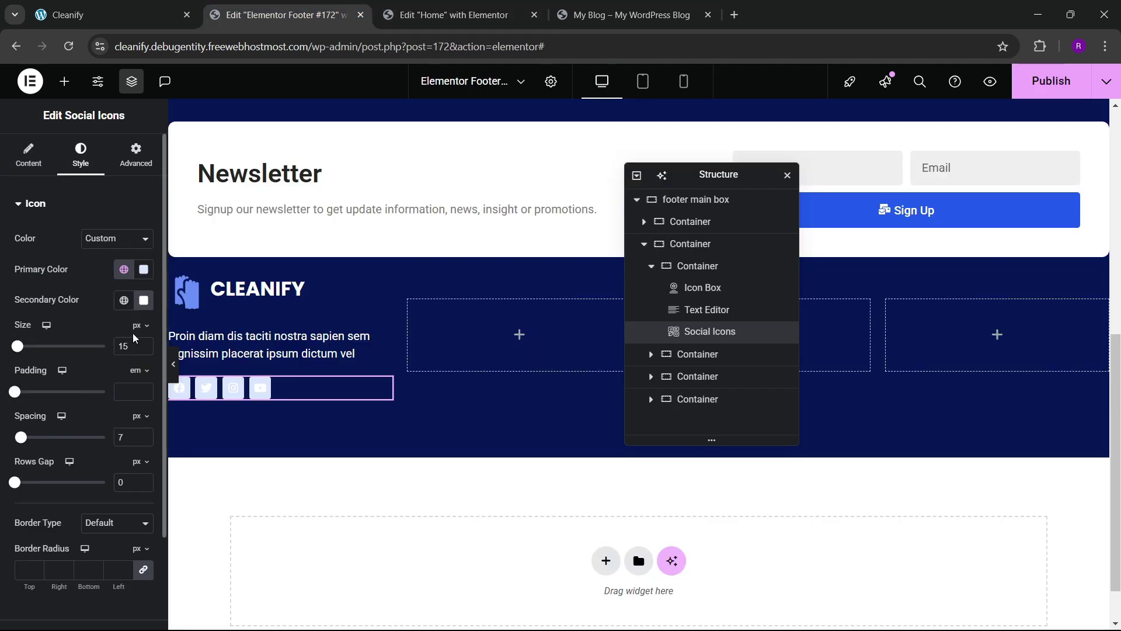
pyautogui.click(145, 302)
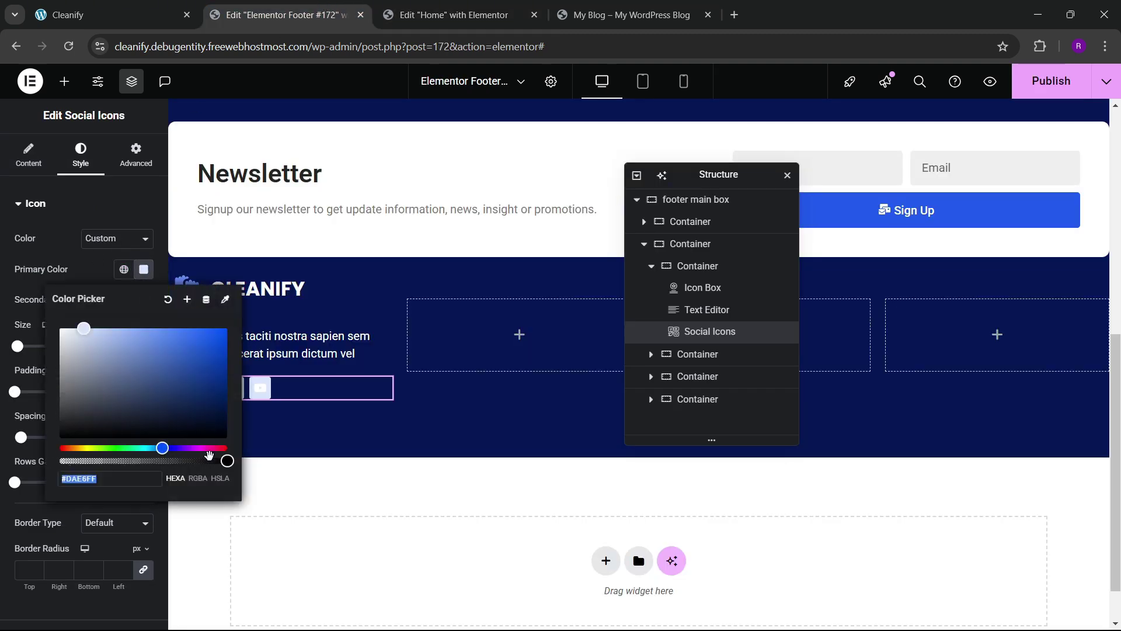
pyautogui.moveTo(186, 473); pyautogui.dragTo(118, 462)
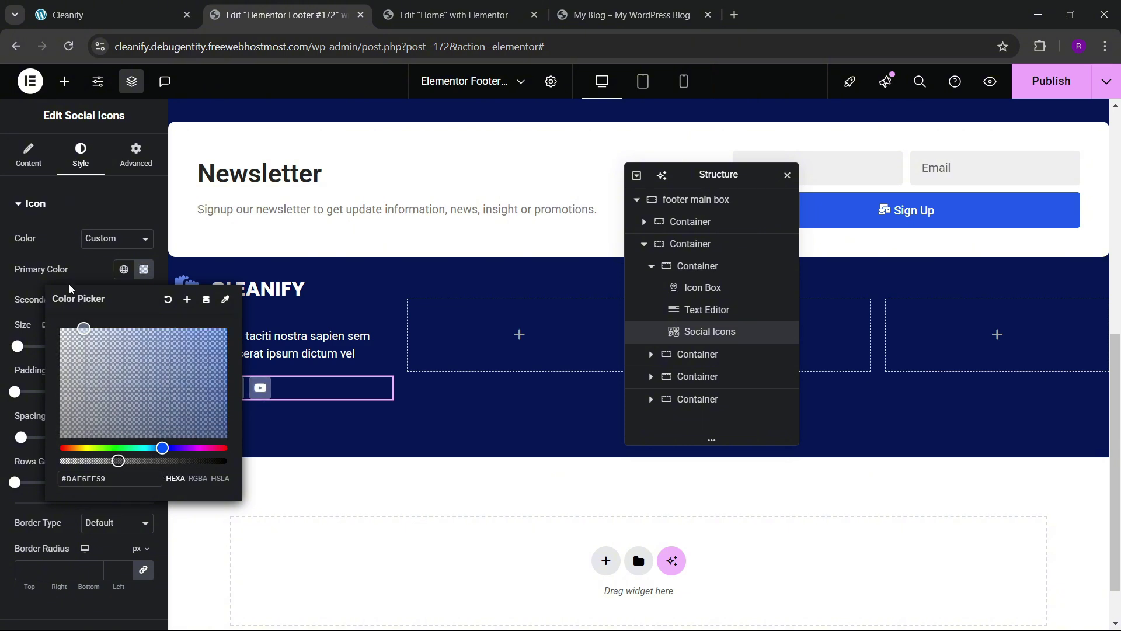
pyautogui.click(79, 269)
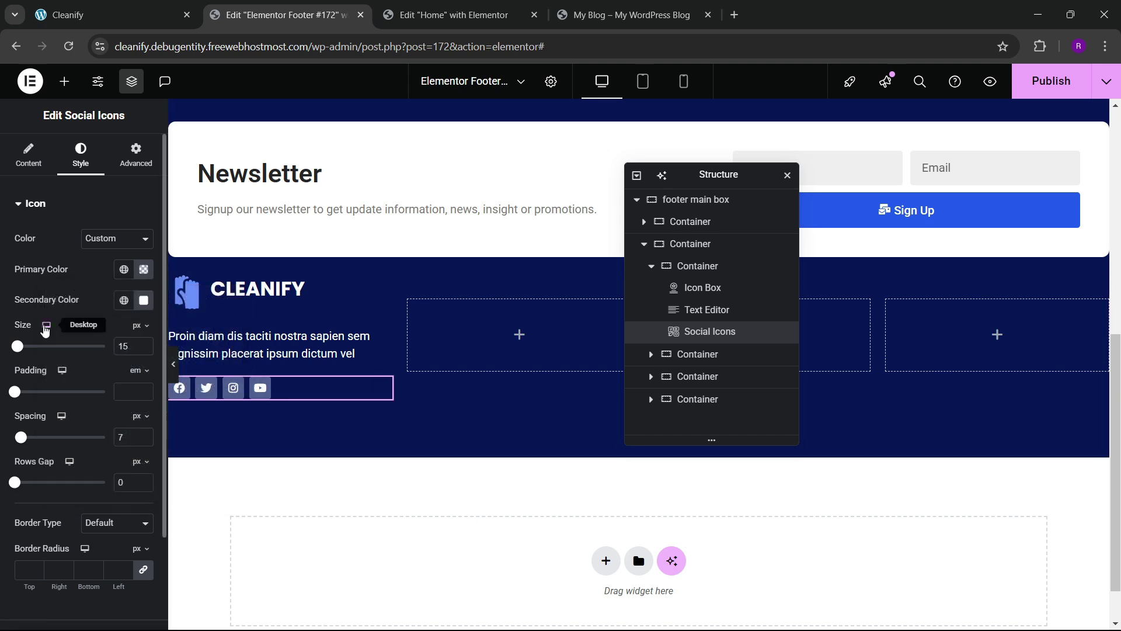
# - Set the social icons' hover primary color to sky blue theme and their hover animation to Grow
pyautogui.scroll(-2, 90, 419)
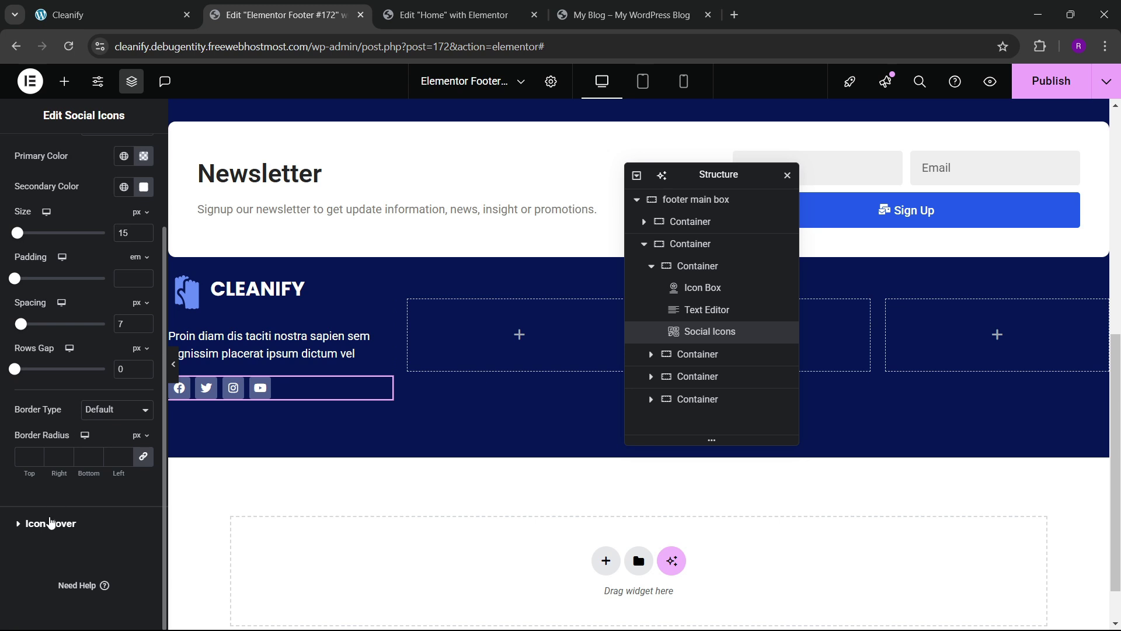
pyautogui.click(51, 522)
pyautogui.click(124, 273)
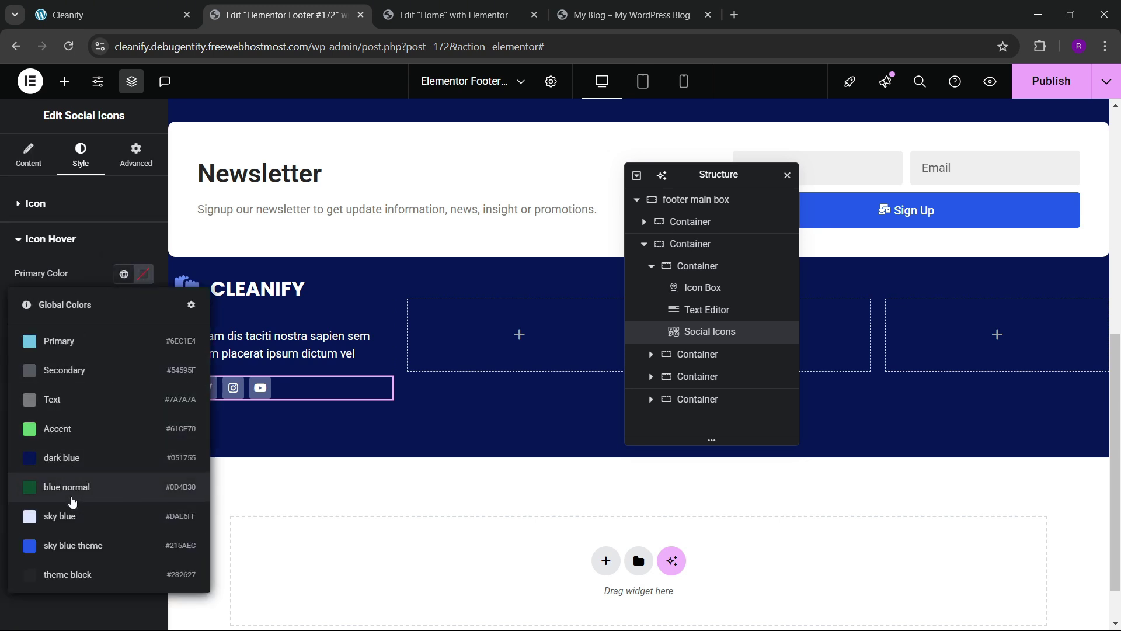
pyautogui.click(73, 546)
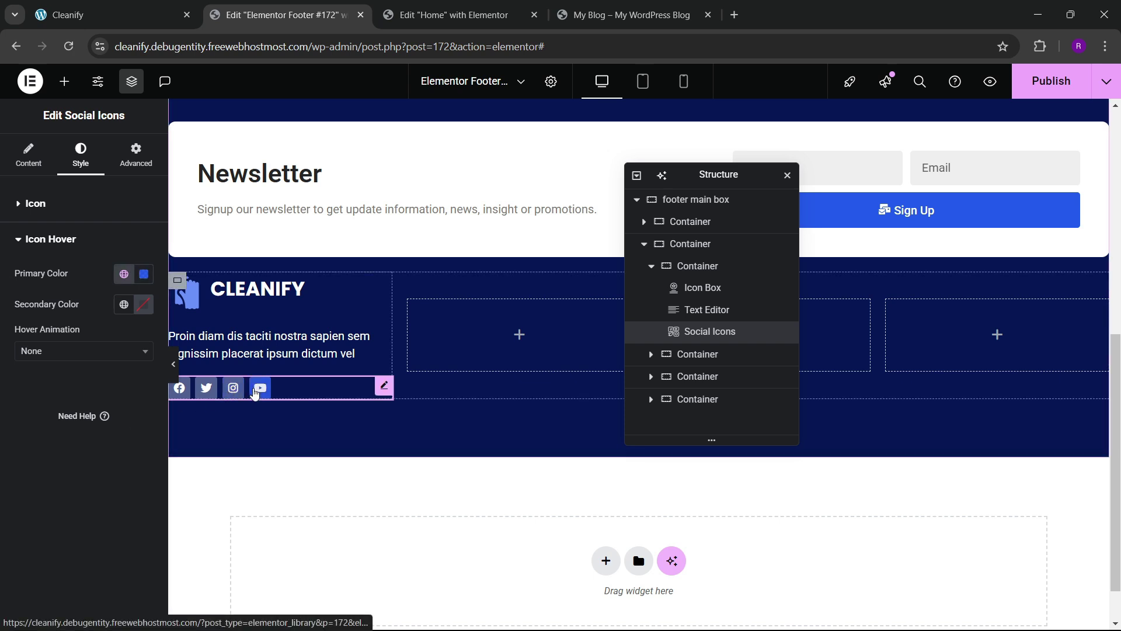
pyautogui.click(70, 351)
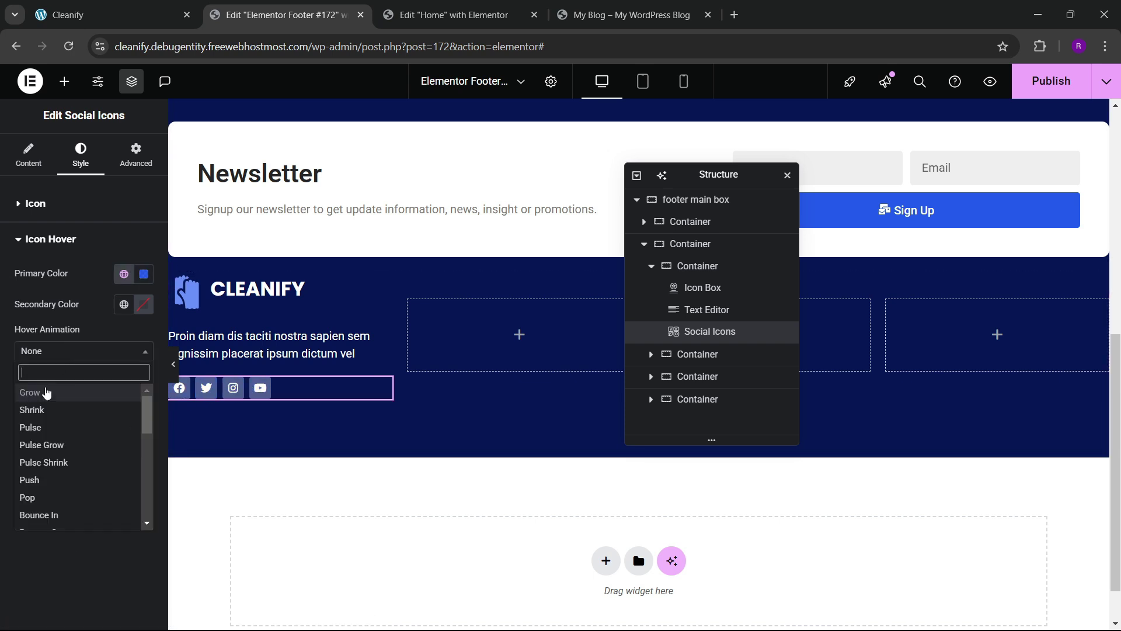
pyautogui.click(47, 390)
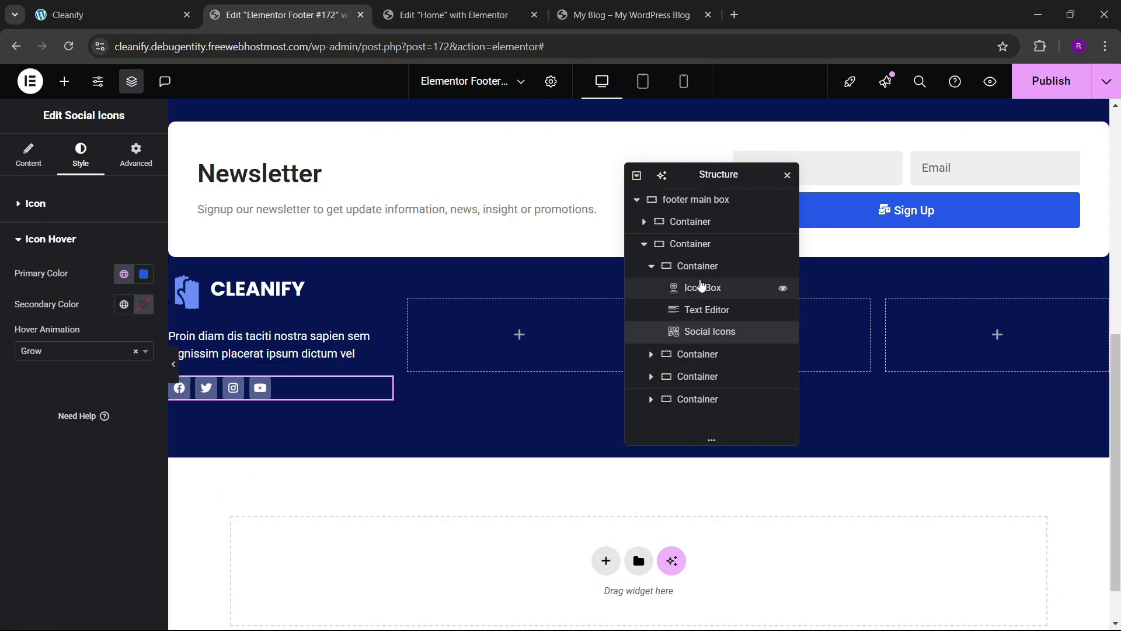
# - Set the first footer column's container to justify its content to the center and align its items to the start
pyautogui.click(693, 266)
pyautogui.click(26, 154)
pyautogui.scroll(-3, 64, 292)
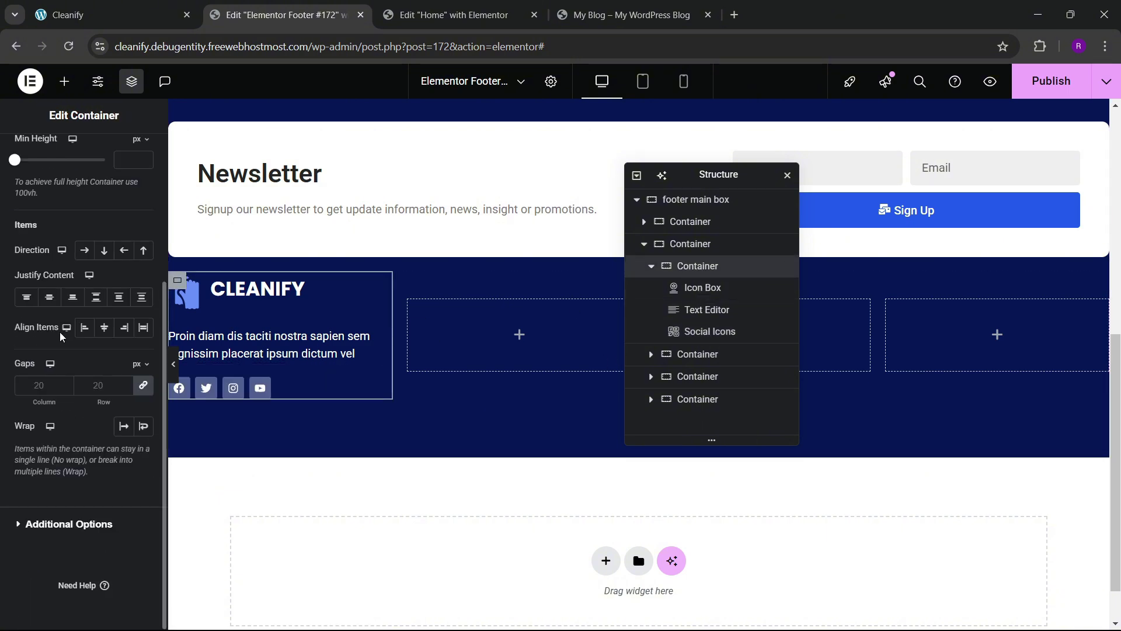
pyautogui.click(51, 299)
pyautogui.click(103, 331)
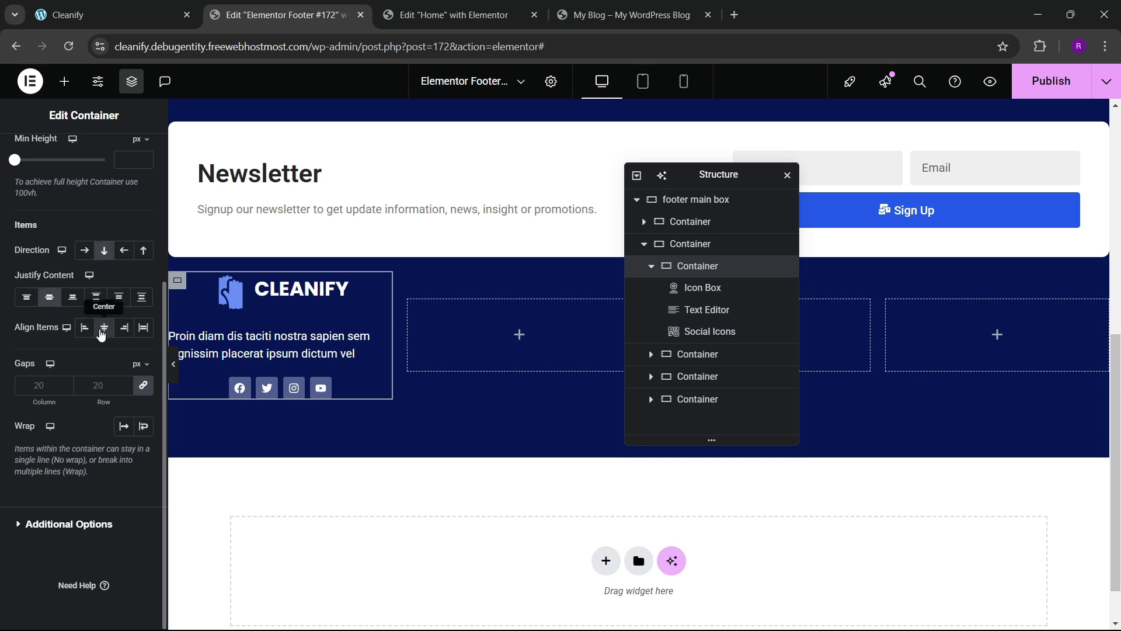
pyautogui.click(86, 330)
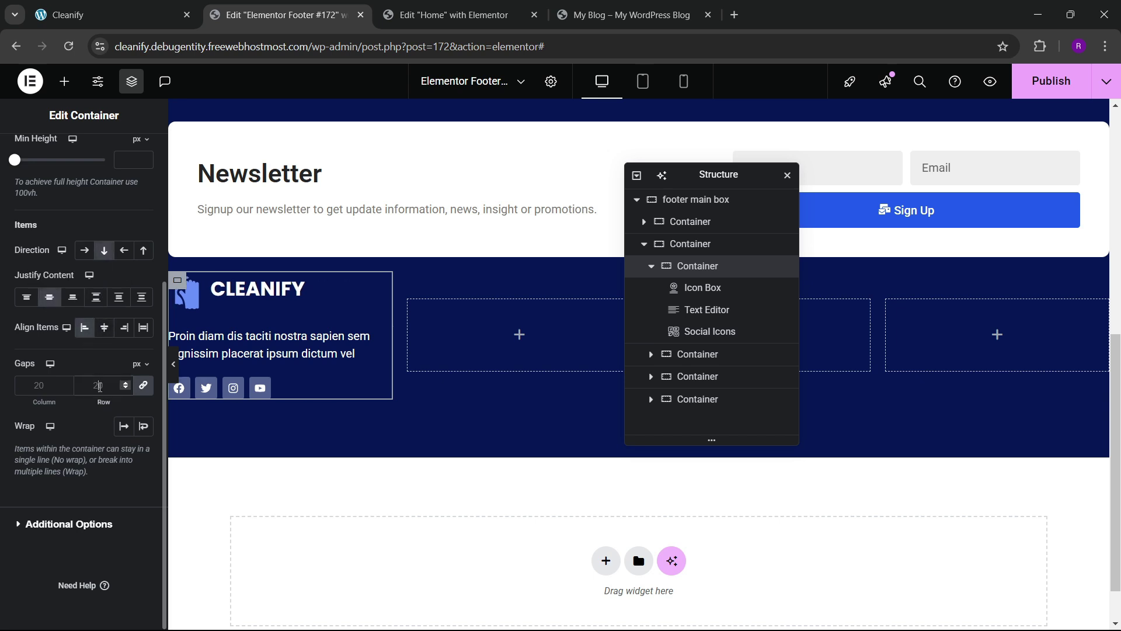
# - Set the first footer column's gaps to 30 px and compare the spacing with the reference footer
pyautogui.click(100, 386)
pyautogui.write('30')
pyautogui.click(450, 14)
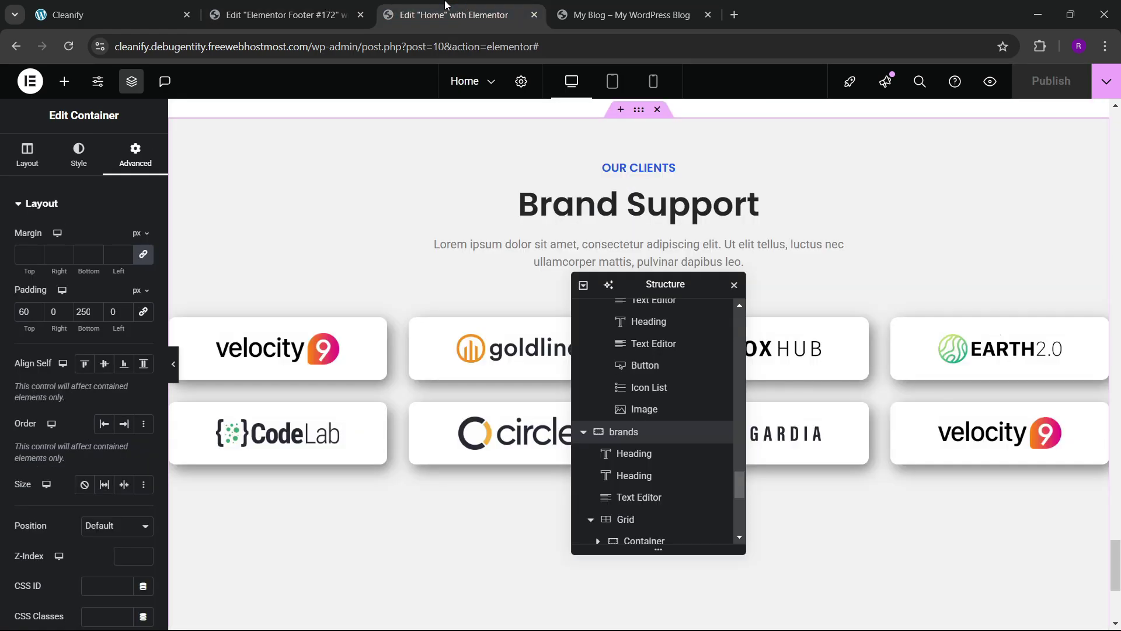
pyautogui.click(111, 15)
pyautogui.click(305, 5)
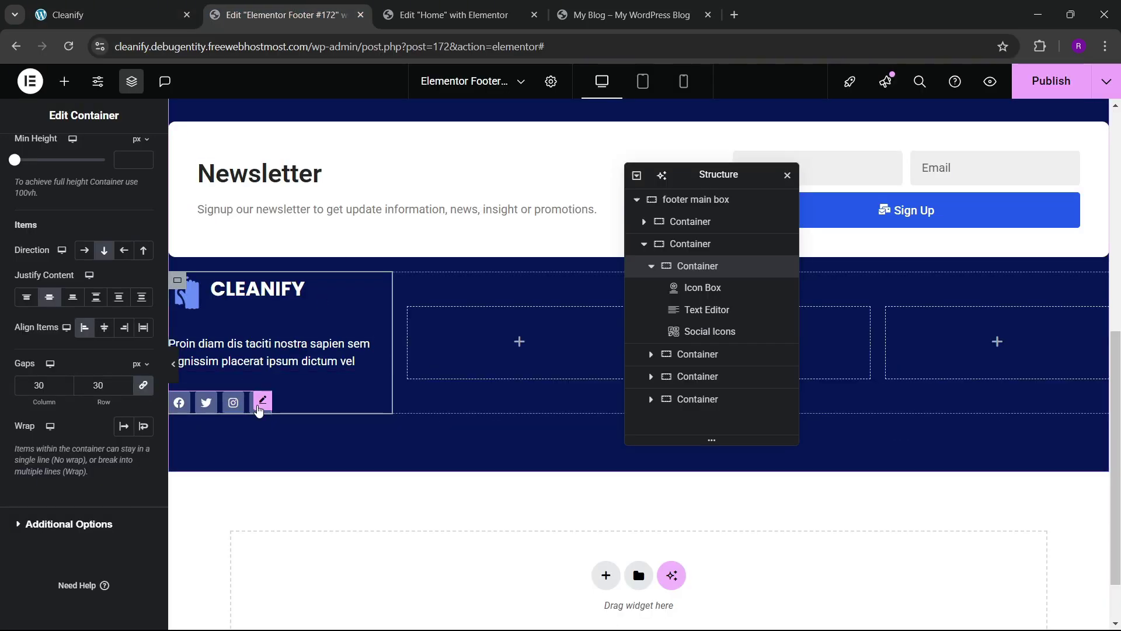
# - Unlink the social icons' margin values and set the top margin to 20 px
pyautogui.click(261, 402)
pyautogui.click(133, 157)
pyautogui.click(143, 257)
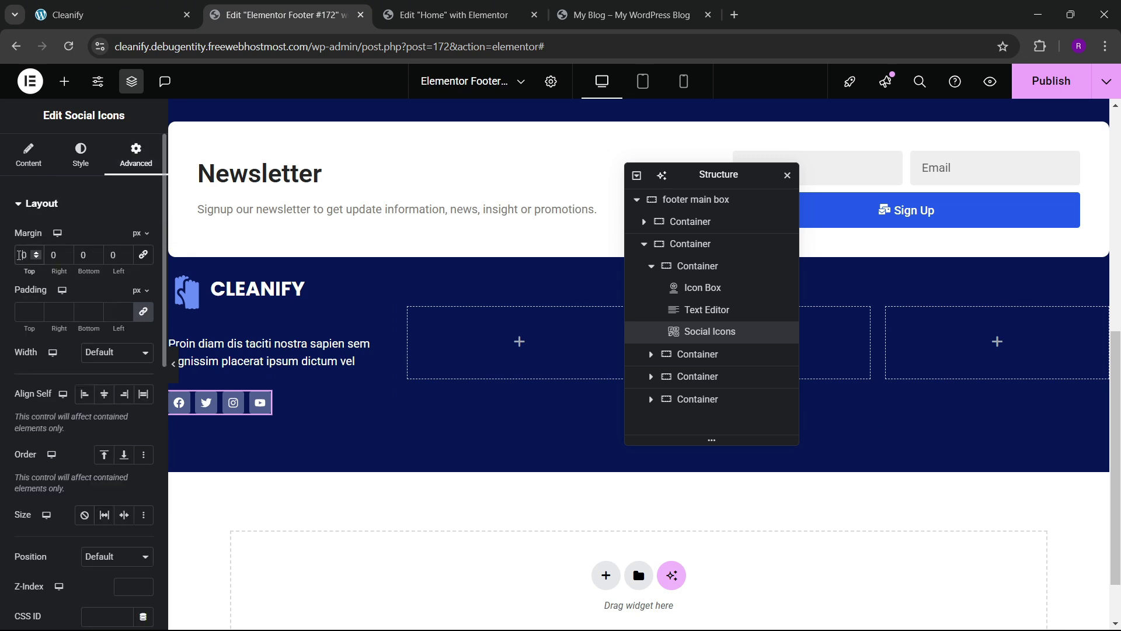
pyautogui.write('2')
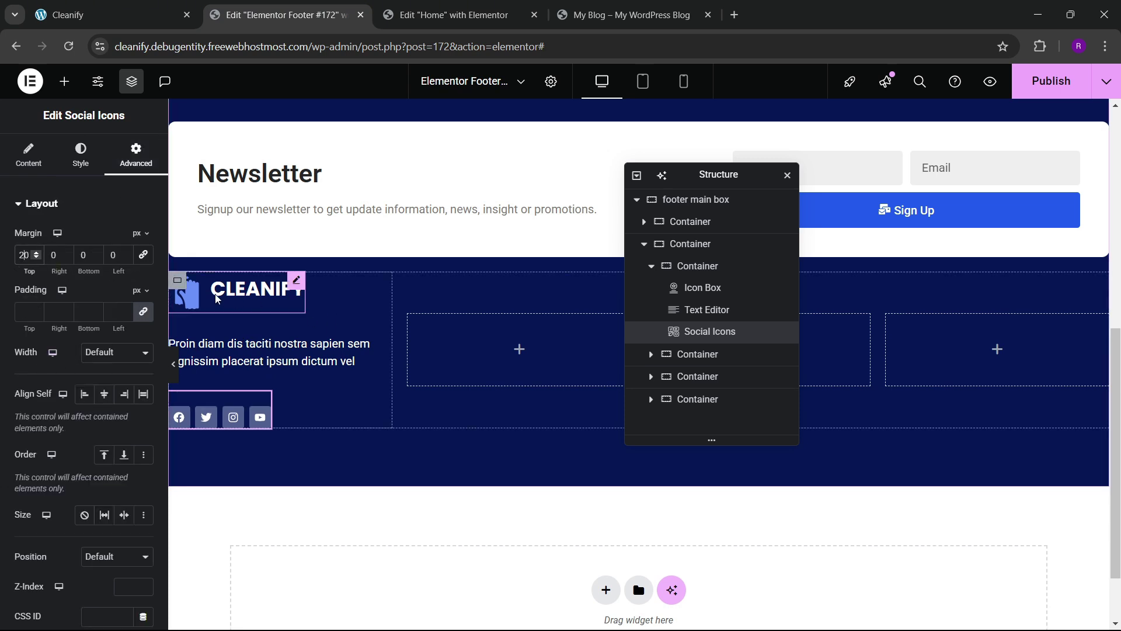
# - Reset the first footer column's gaps to the default and set the social icons' top margin to 30 px
pyautogui.click(181, 282)
pyautogui.scroll(-4, 85, 455)
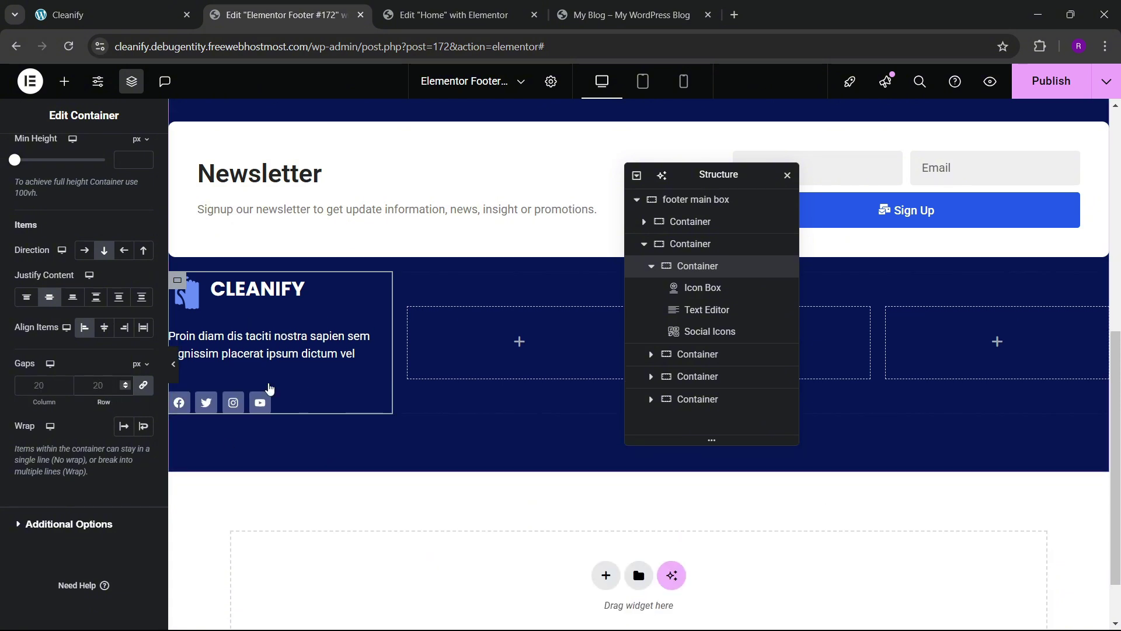
pyautogui.click(268, 393)
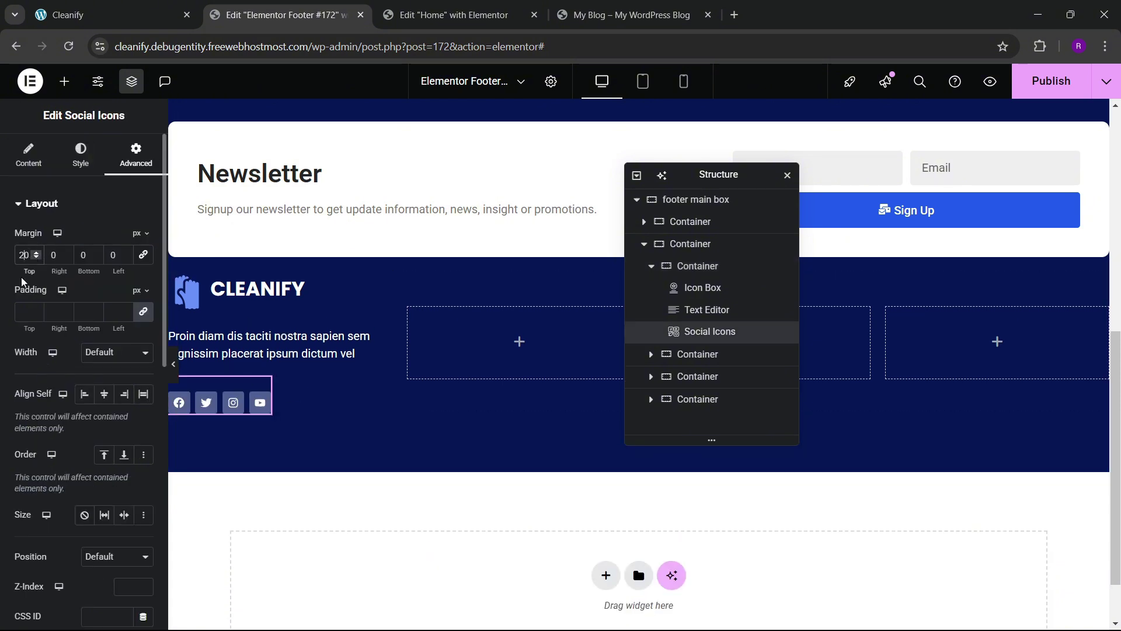
pyautogui.press('BackSpace')
pyautogui.write('4')
pyautogui.press('BackSpace')
pyautogui.write('3')
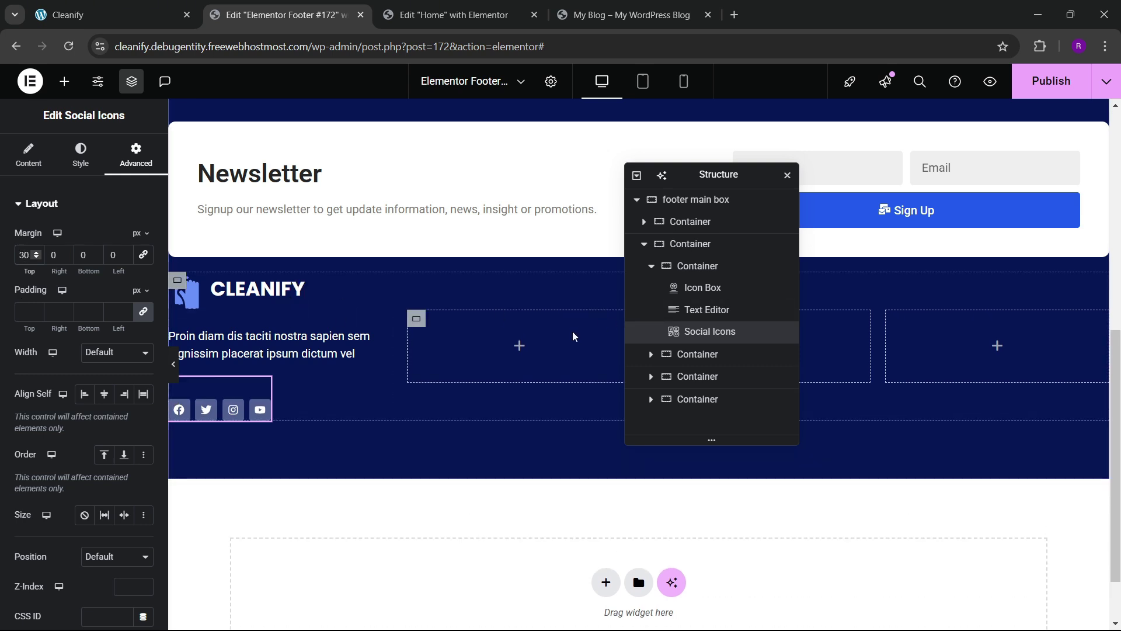
# - Set the footer main box container's gaps to 50 px and publish the footer
pyautogui.click(643, 245)
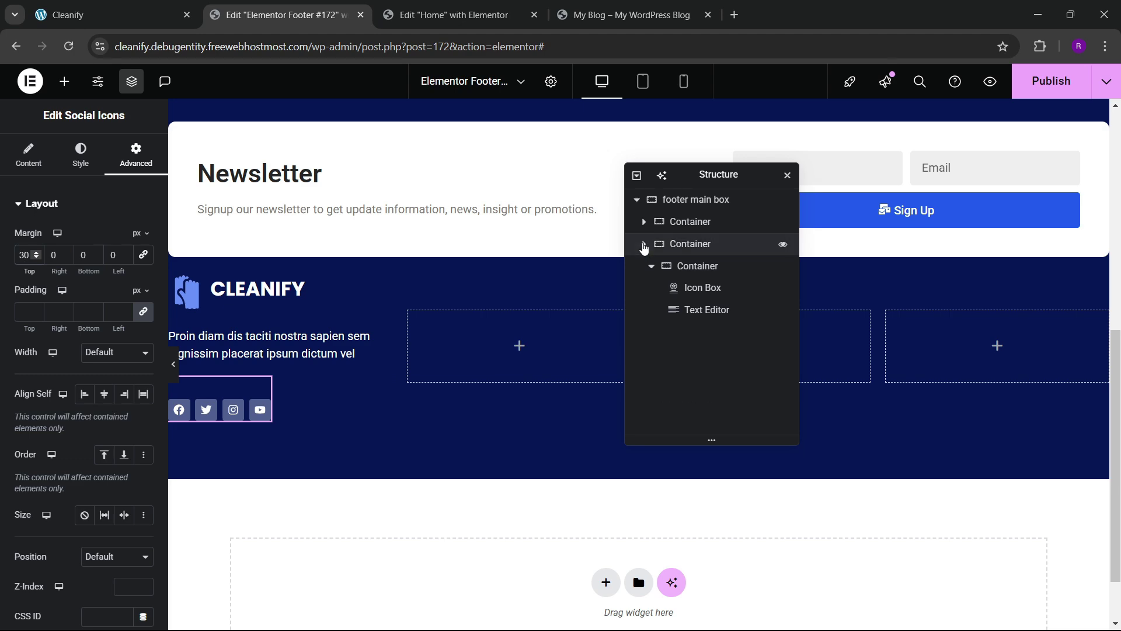
pyautogui.click(660, 200)
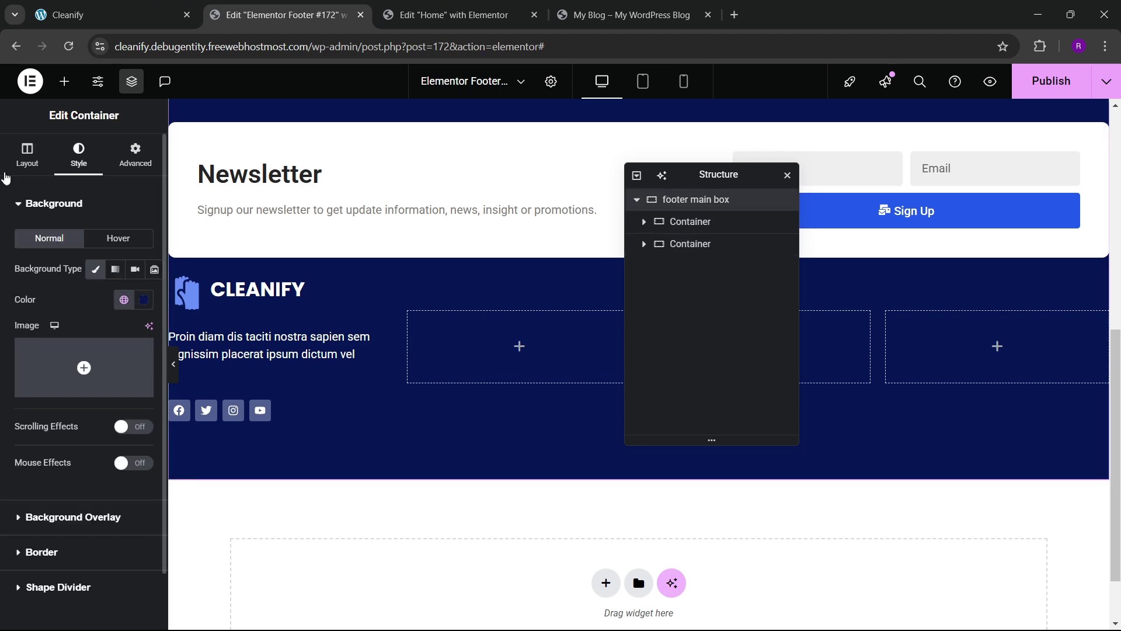
pyautogui.scroll(-4, 49, 338)
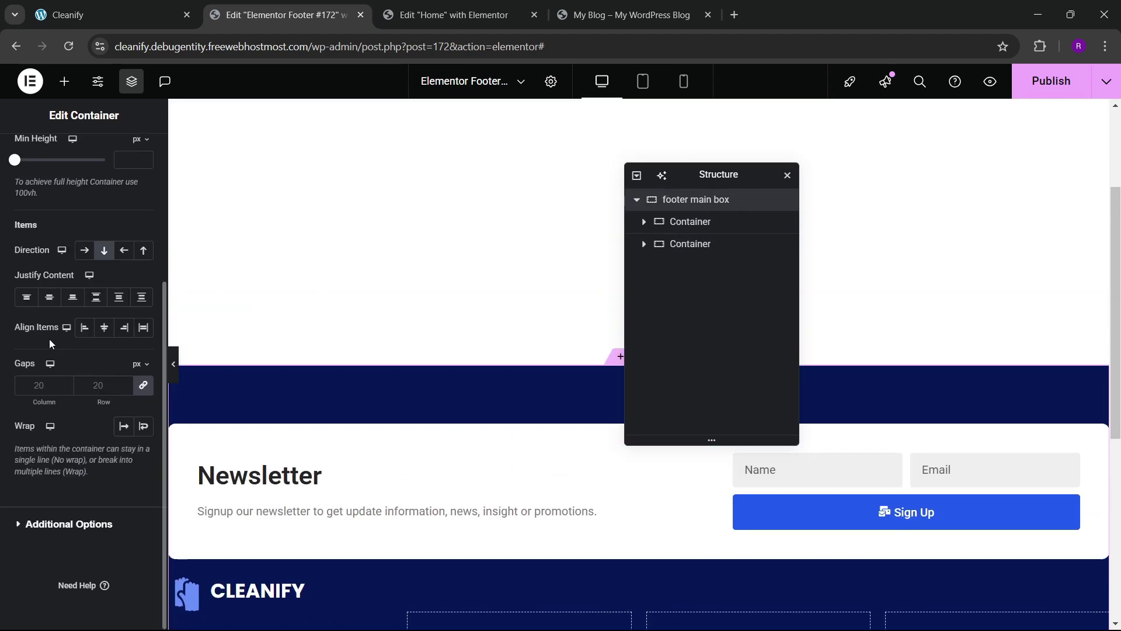
pyautogui.click(104, 385)
pyautogui.write('50')
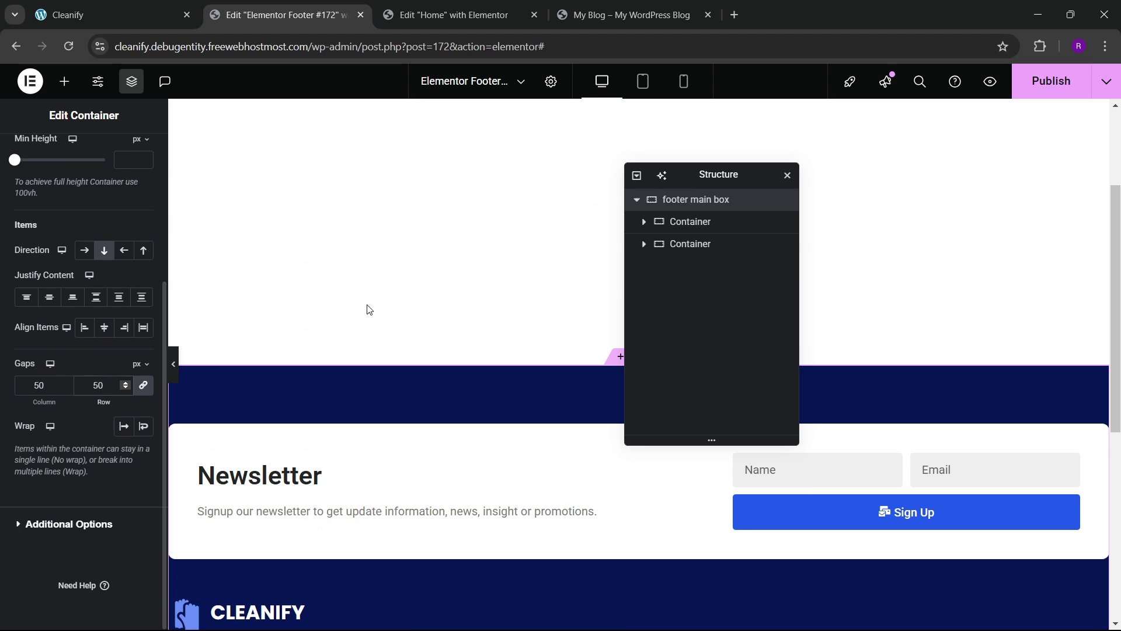
pyautogui.scroll(-3, 369, 308)
pyautogui.scroll(-3, 369, 308)
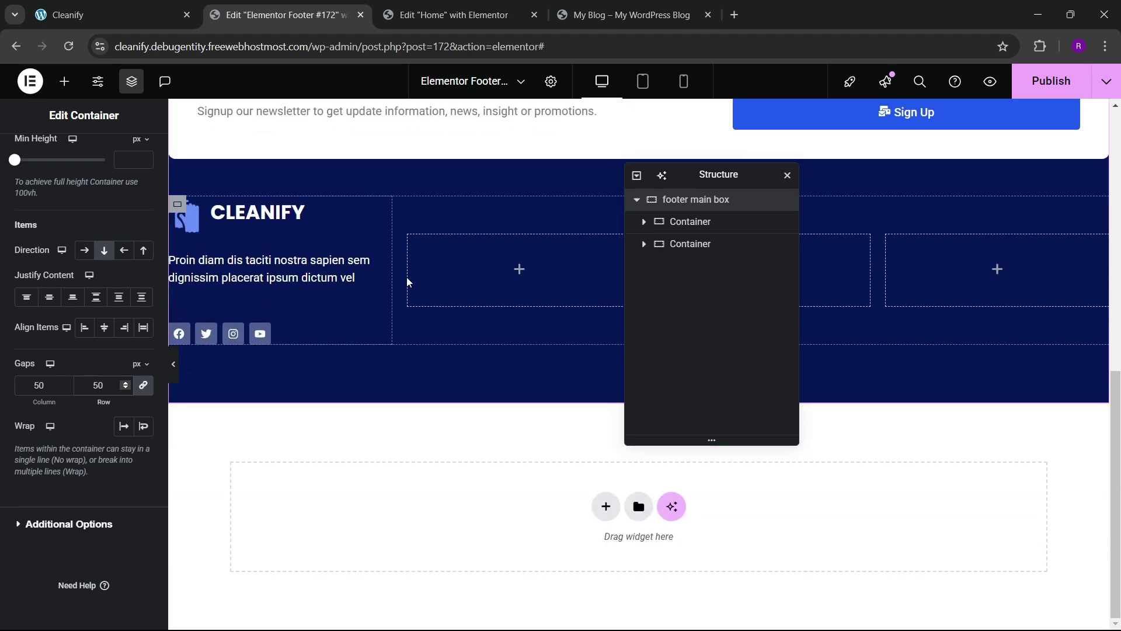
pyautogui.click(1050, 81)
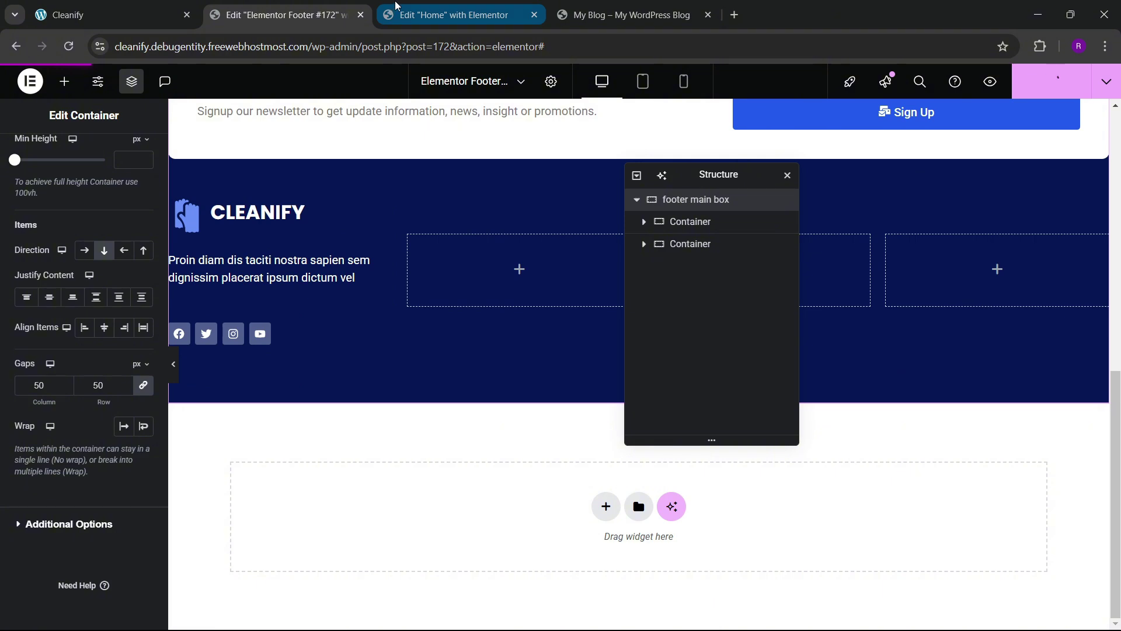
# - Check the reference footer's second column and add a Heading widget to the empty second footer column
pyautogui.click(88, 15)
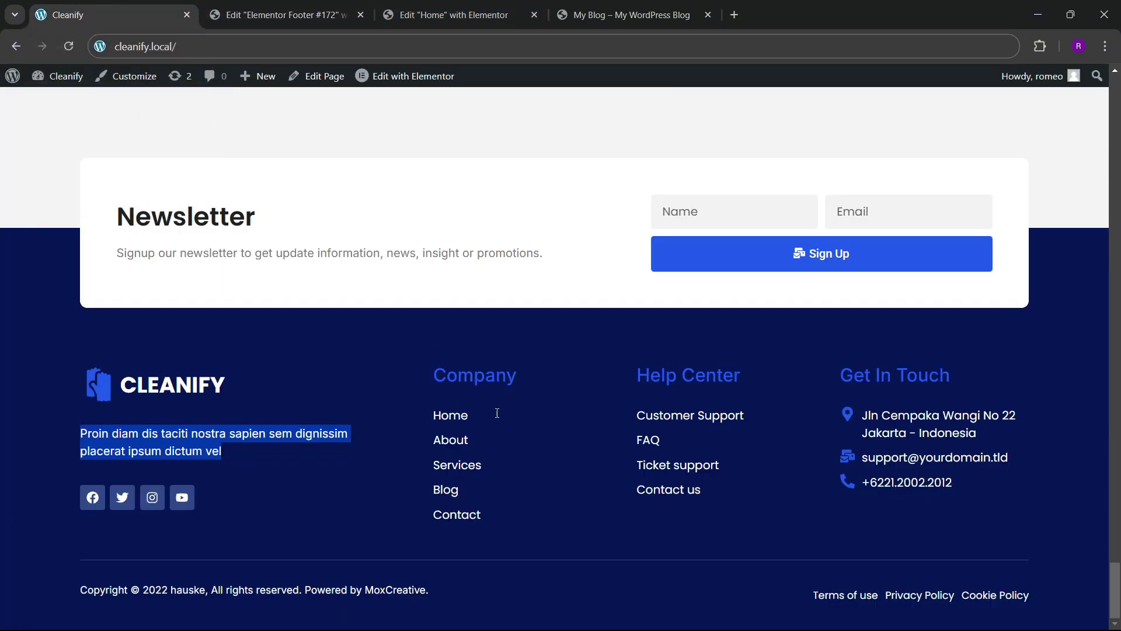
pyautogui.click(281, 14)
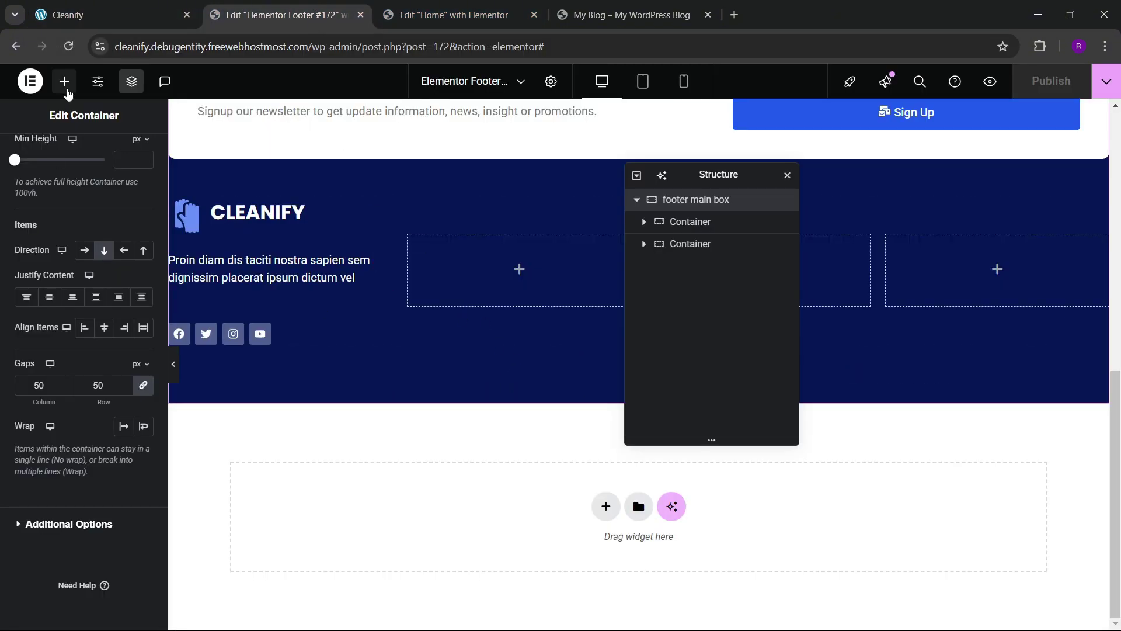
pyautogui.click(64, 81)
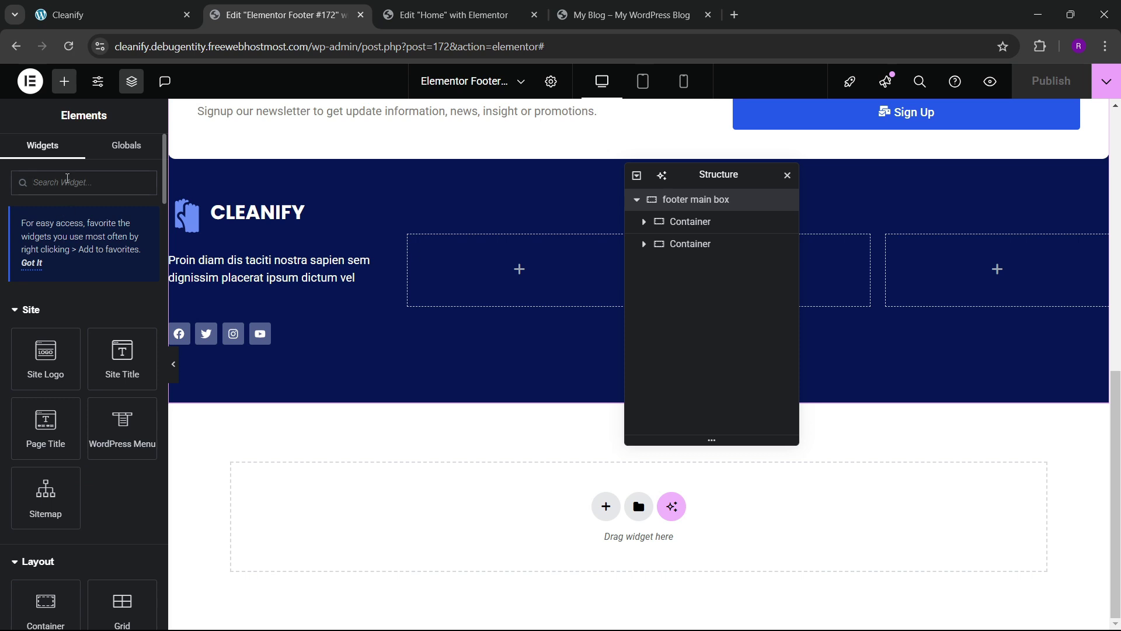
pyautogui.click(67, 182)
pyautogui.write('te')
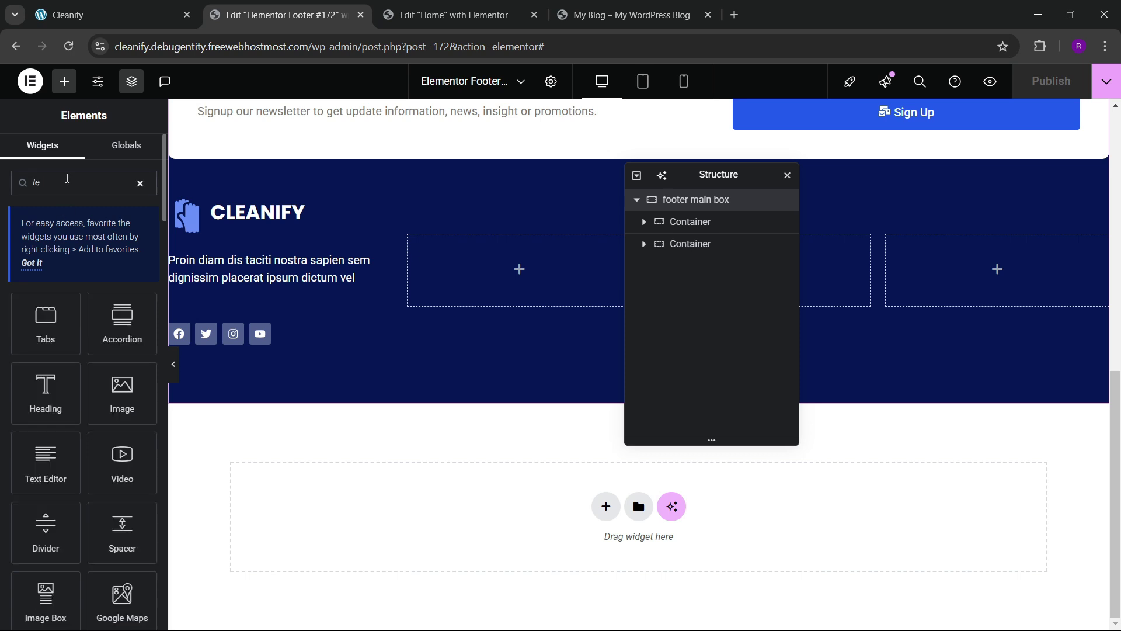
pyautogui.moveTo(56, 378); pyautogui.dragTo(455, 275)
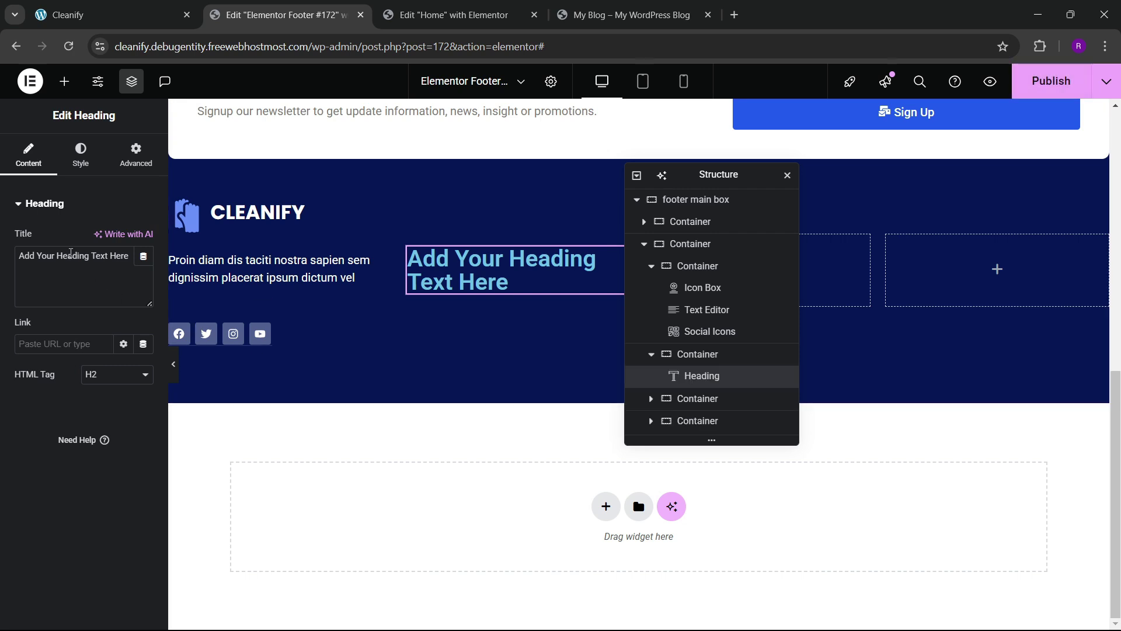
# - Replace the new heading's title with "Company"
pyautogui.tripleClick(70, 255)
pyautogui.press('BackSpace')
pyautogui.write('Company')
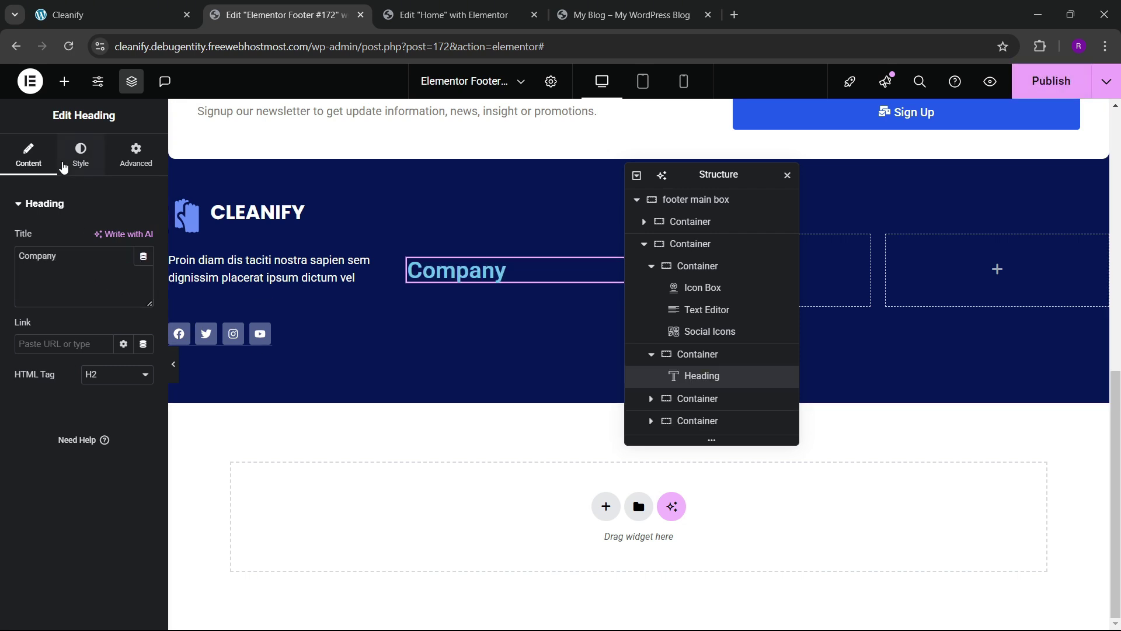
# - Style the Company heading with the "sky blue theme" global color, a 23 px font size and weight 500 (Medium)
pyautogui.click(64, 167)
pyautogui.click(123, 443)
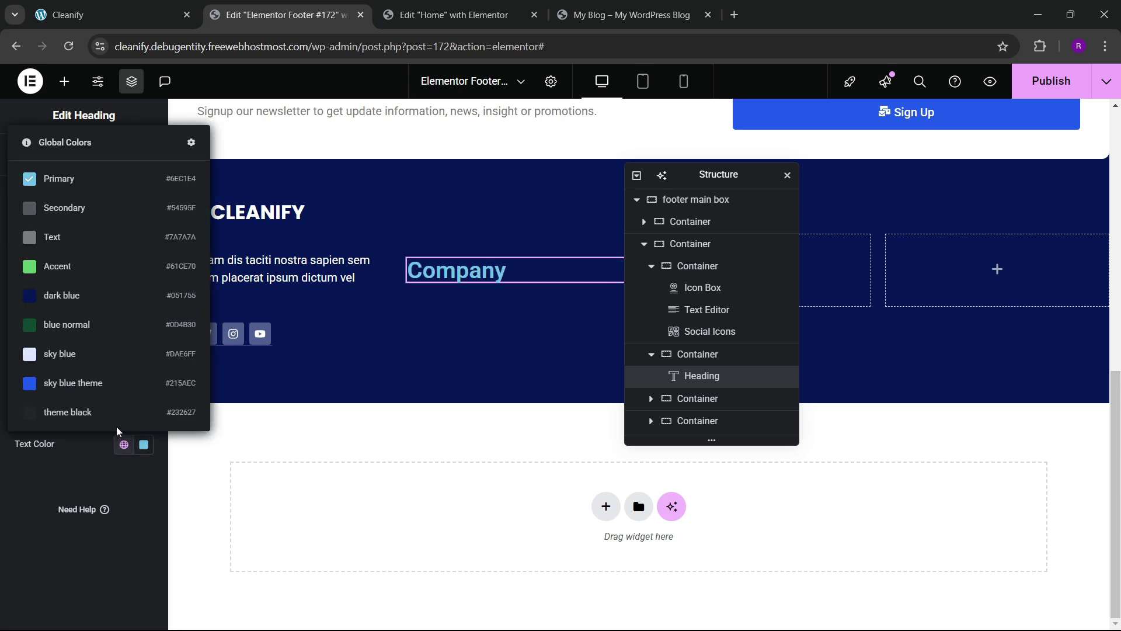
pyautogui.click(83, 385)
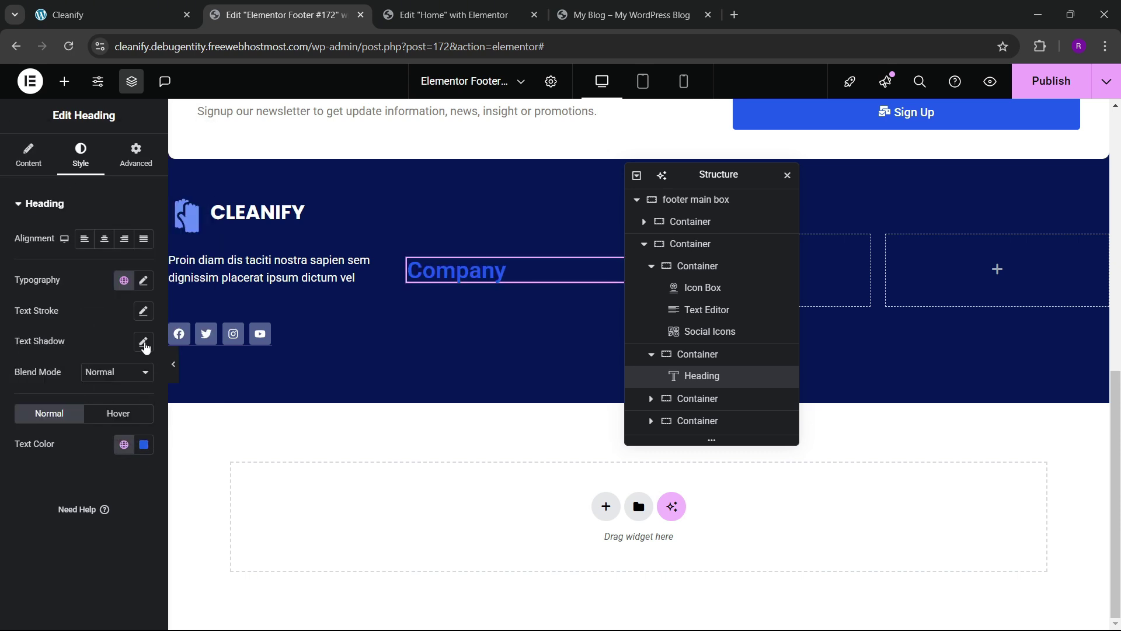
pyautogui.click(143, 281)
pyautogui.click(139, 391)
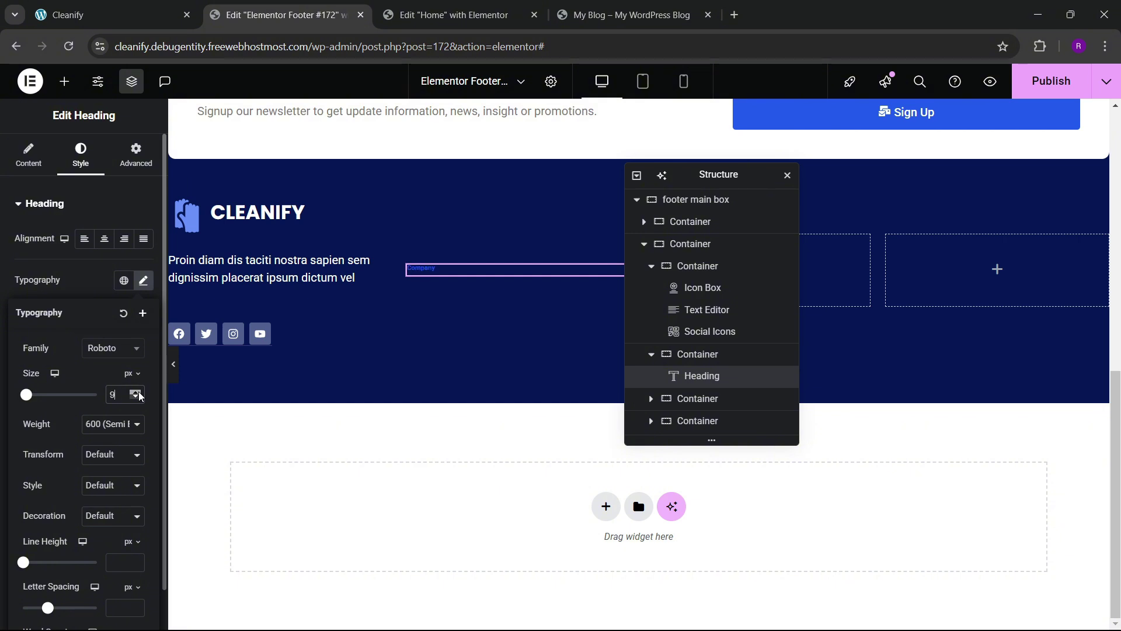
pyautogui.moveTo(138, 395); pyautogui.dragTo(139, 395)
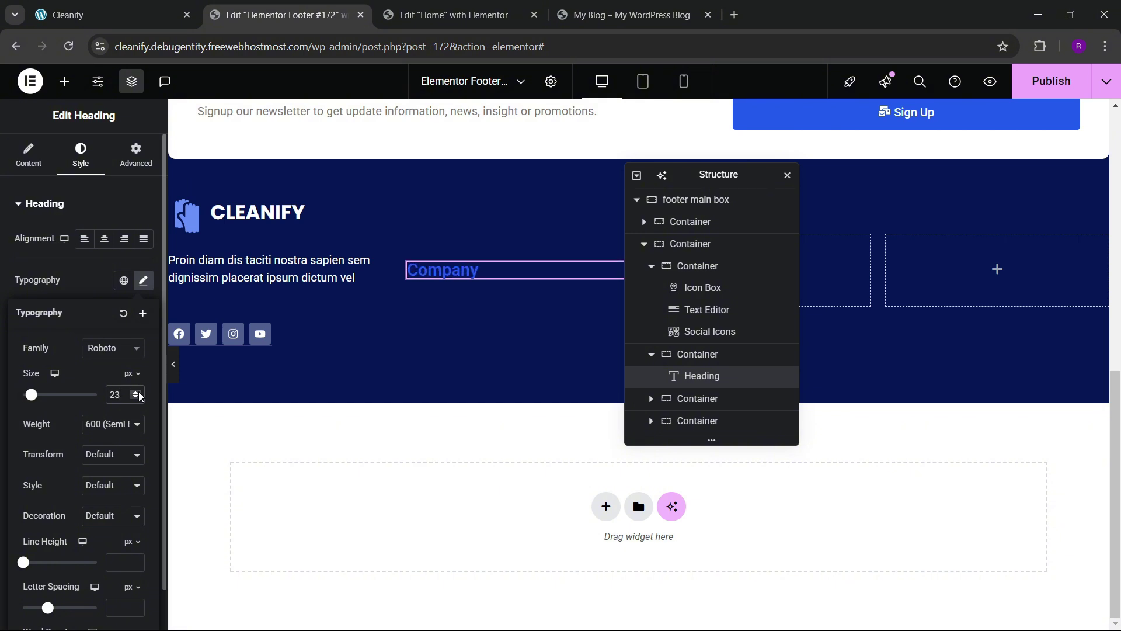
pyautogui.click(107, 432)
pyautogui.click(113, 287)
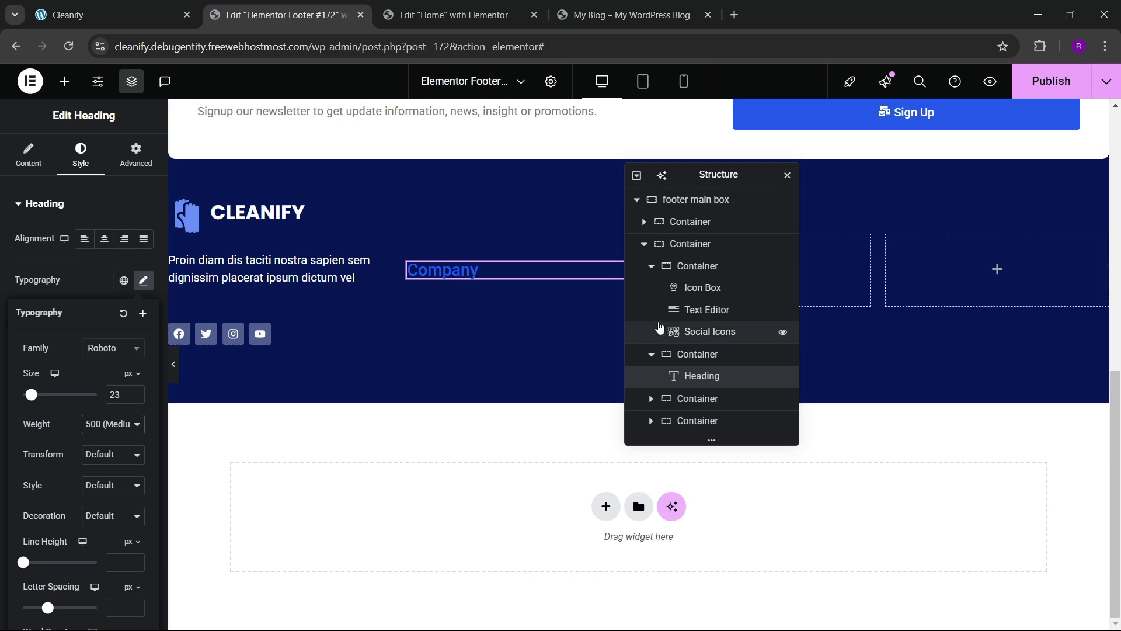
# - Align the items of the container holding the footer columns to the start
pyautogui.click(646, 243)
pyautogui.click(680, 202)
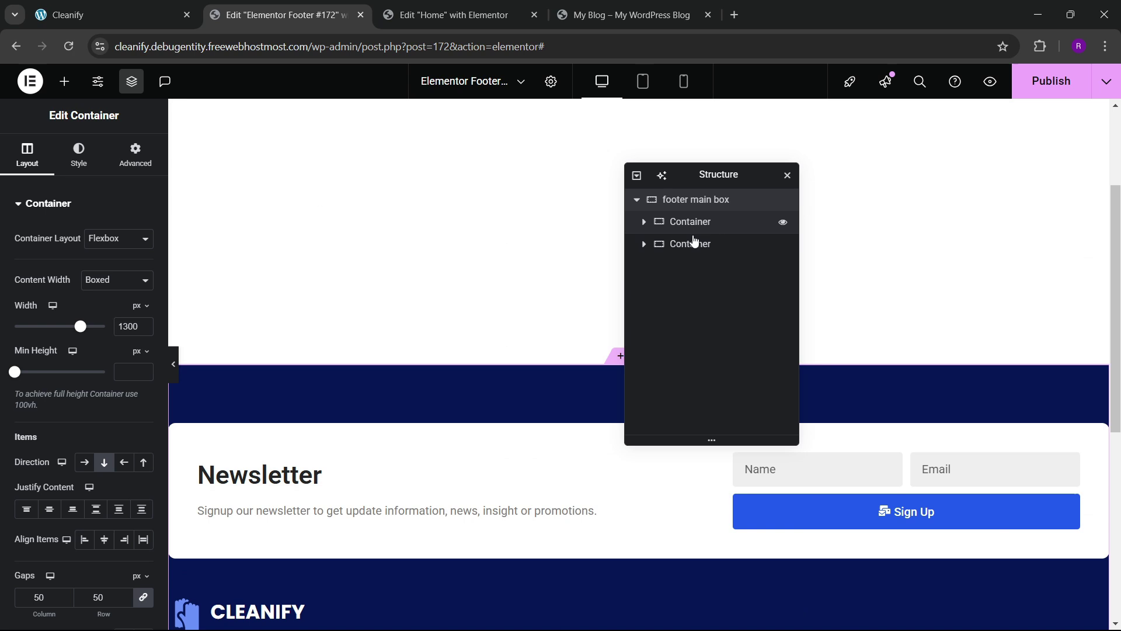
pyautogui.click(675, 244)
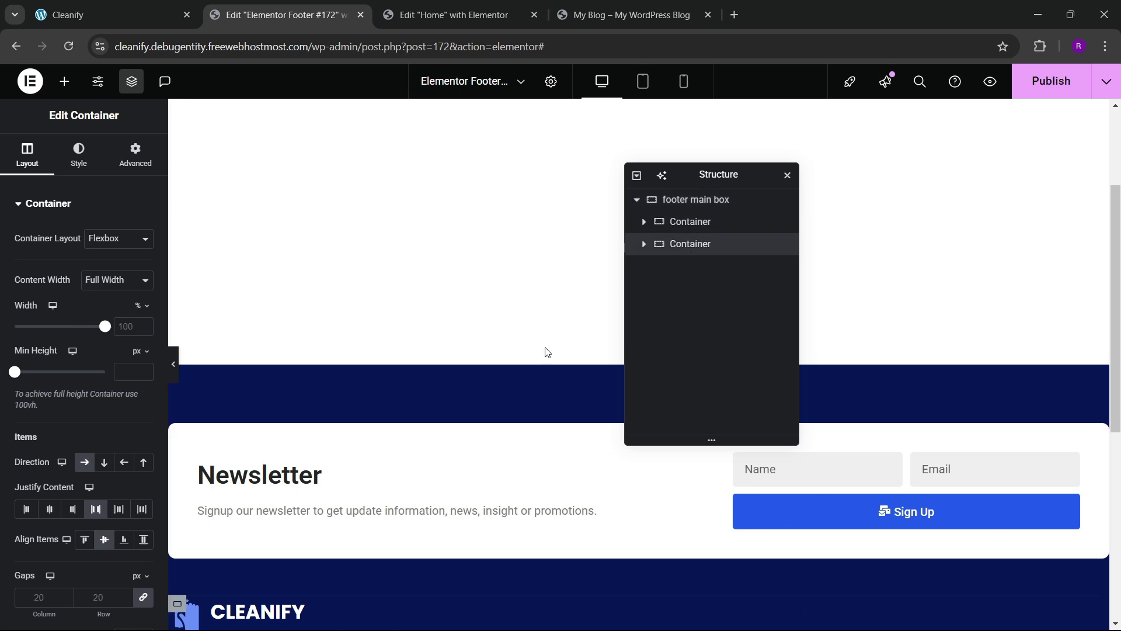
pyautogui.scroll(-4, 20, 330)
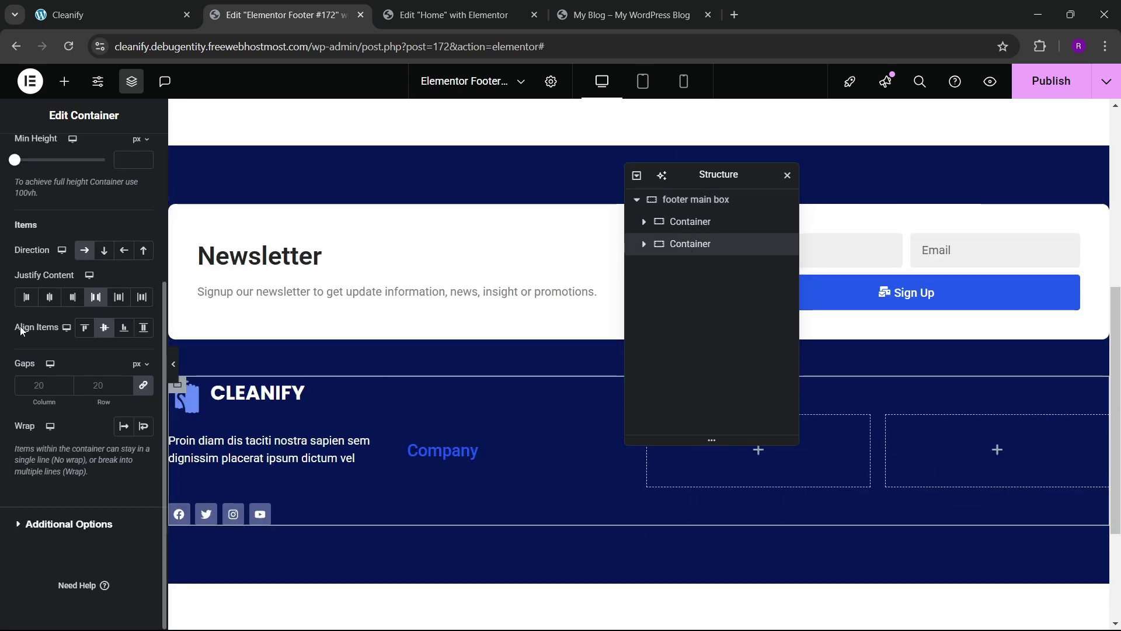
pyautogui.click(85, 330)
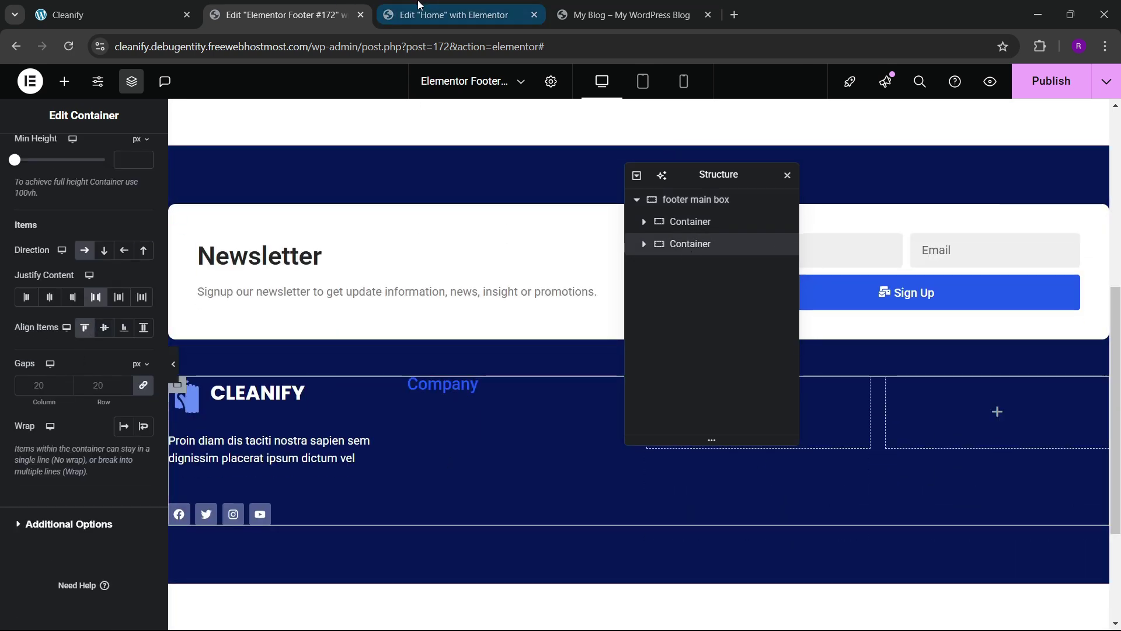
# - Add an Icon List widget below the Company heading in the second footer column
pyautogui.click(64, 81)
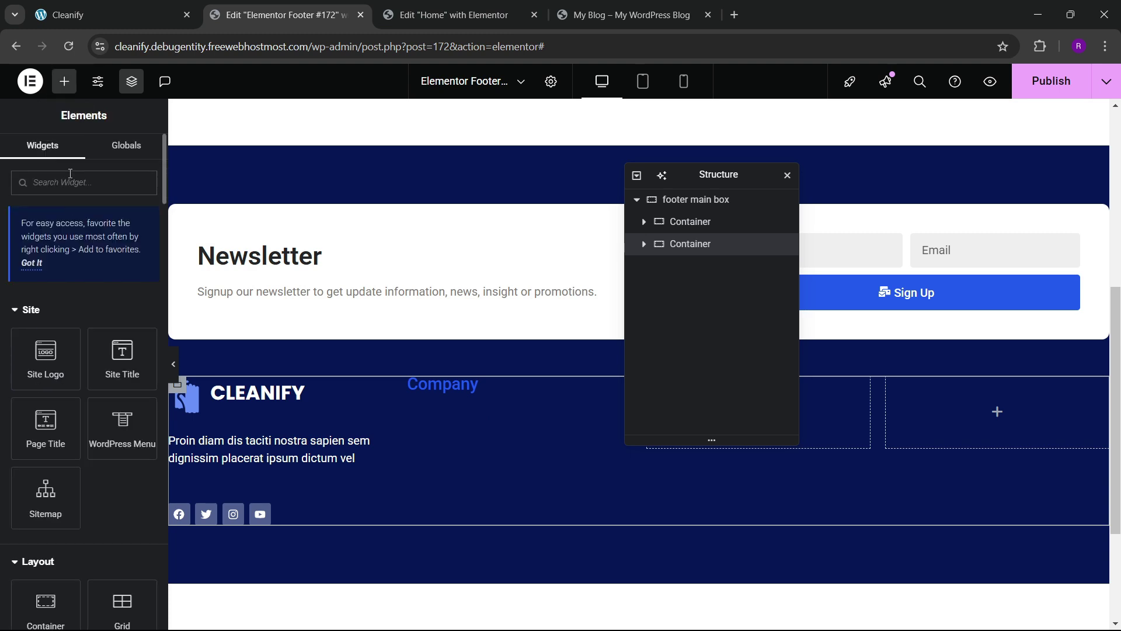
pyautogui.write('list')
pyautogui.moveTo(46, 324); pyautogui.dragTo(504, 386)
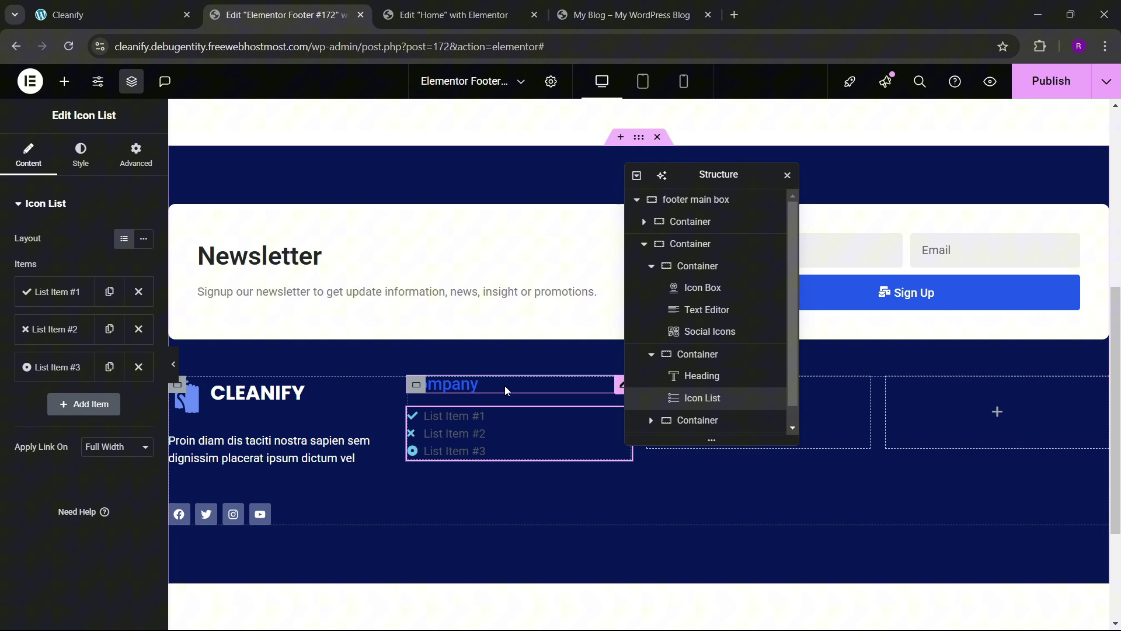
# - Remove the icon from the first list item and delete List Item #2 and List Item #3
pyautogui.click(65, 292)
pyautogui.click(128, 390)
pyautogui.click(73, 293)
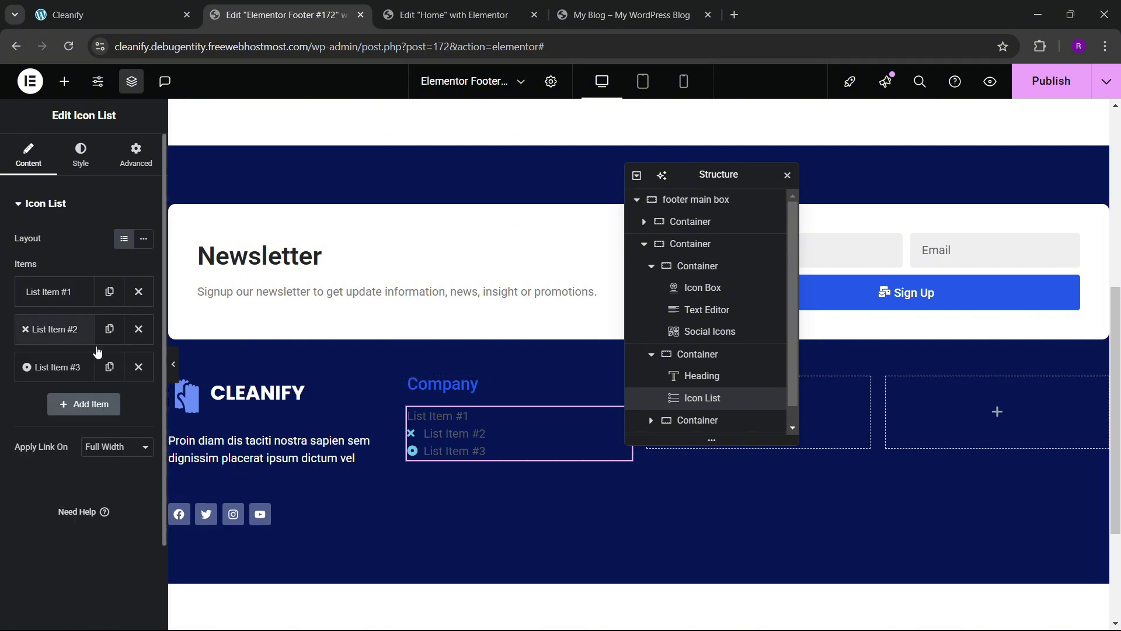
pyautogui.click(139, 331)
pyautogui.click(139, 332)
# - Change the remaining list item's text to "Home" and duplicate it until the list has five items
pyautogui.click(79, 293)
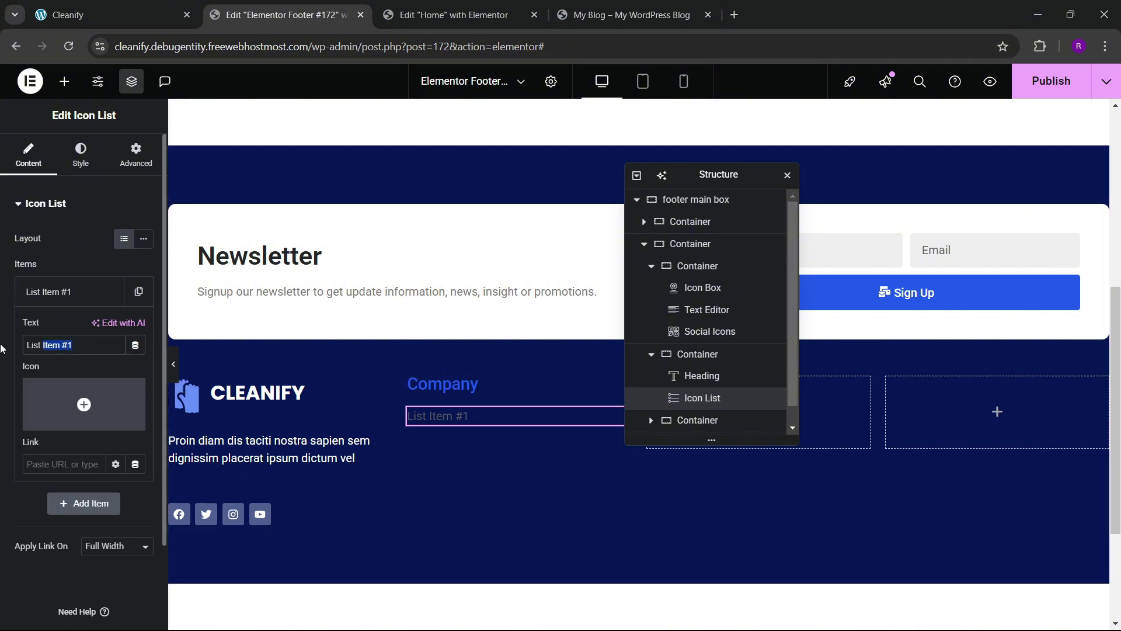
pyautogui.write('Home')
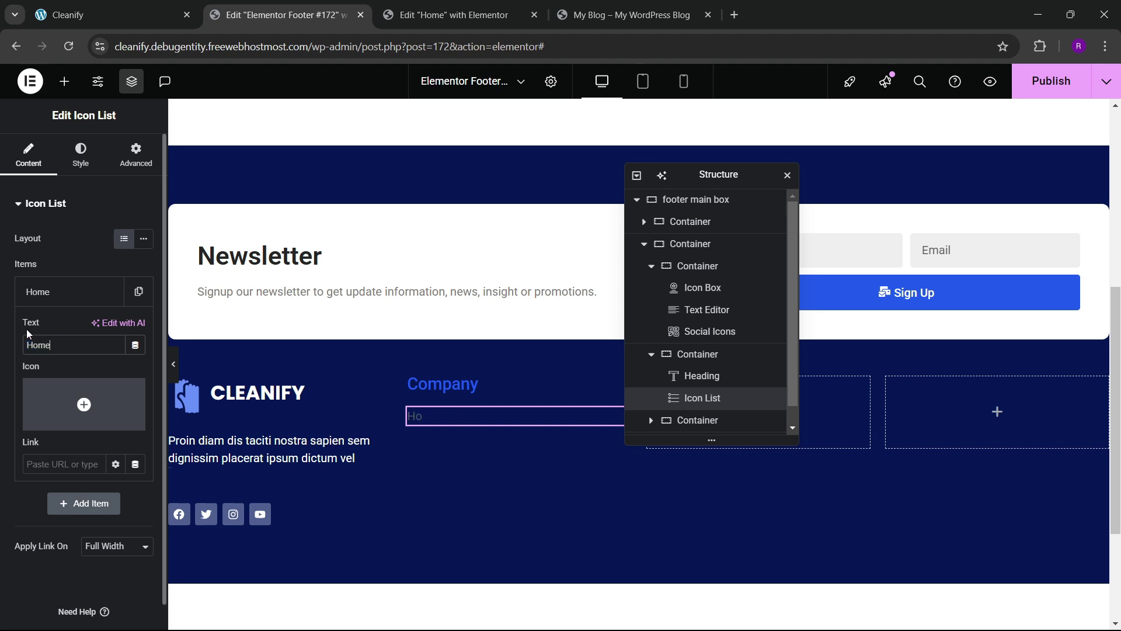
pyautogui.click(62, 299)
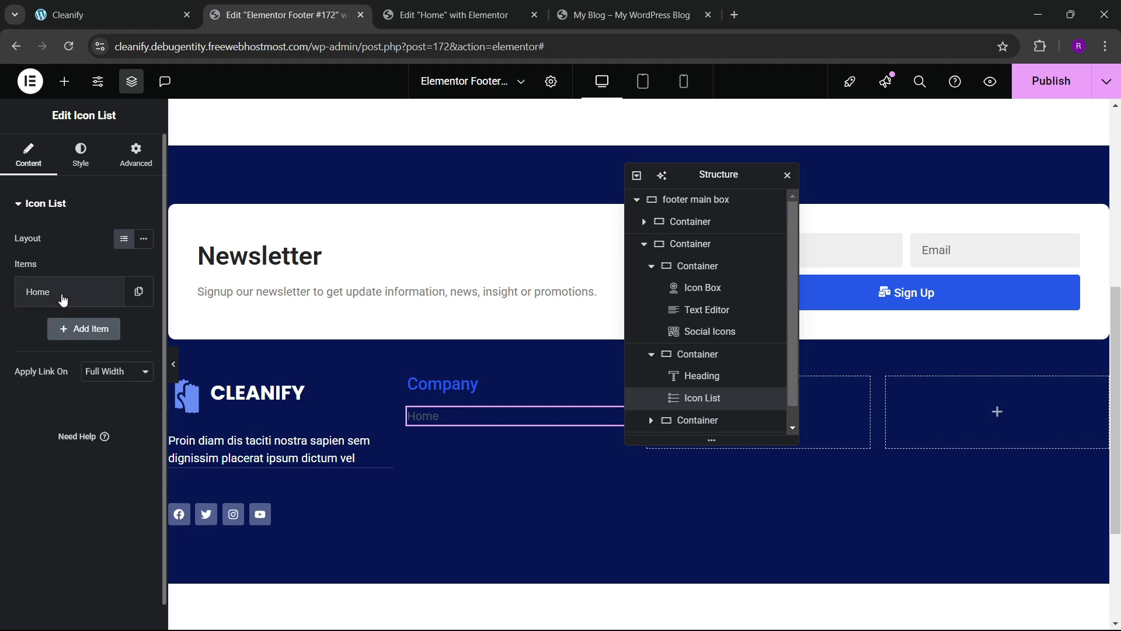
pyautogui.click(139, 291)
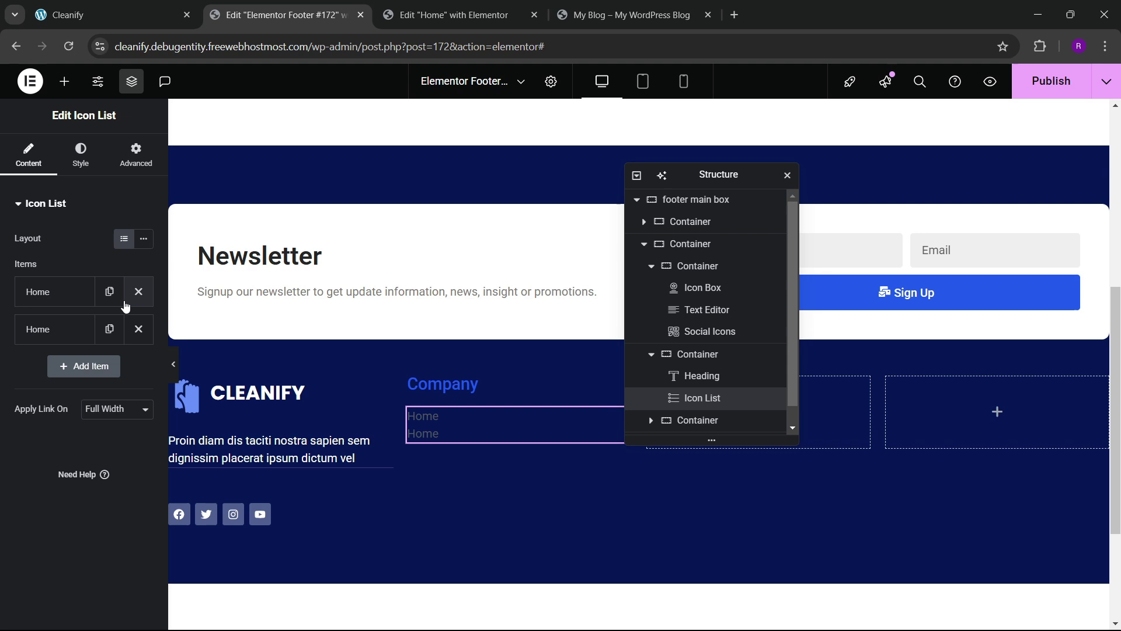
pyautogui.click(109, 329)
pyautogui.click(110, 367)
pyautogui.click(109, 404)
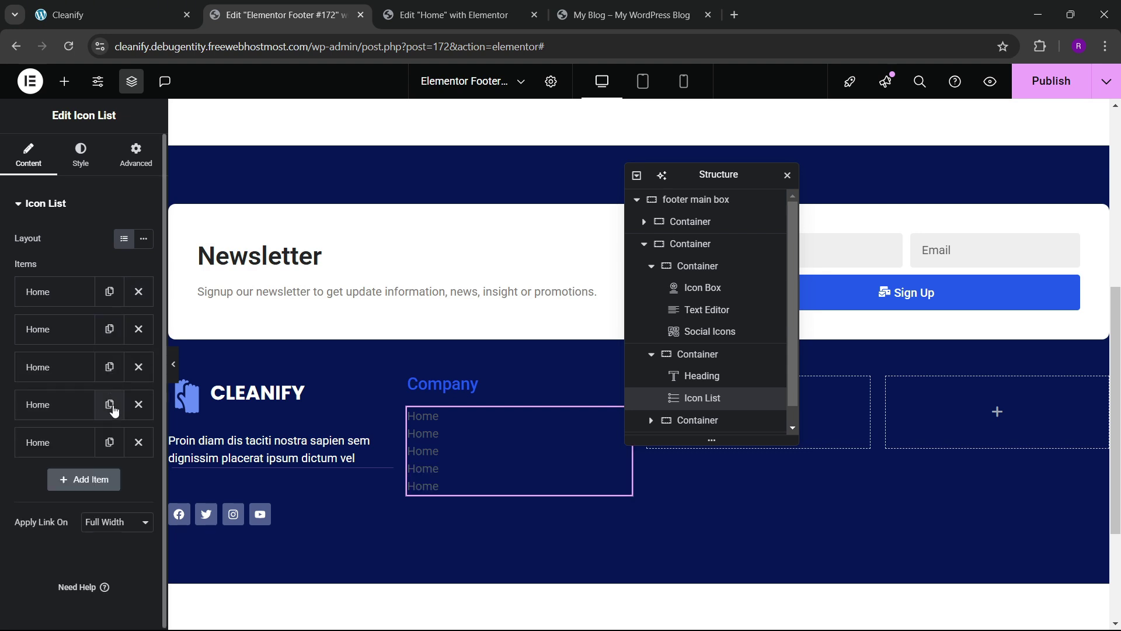
# - Rename the second list item to "About" and the third to "Services"
pyautogui.click(56, 328)
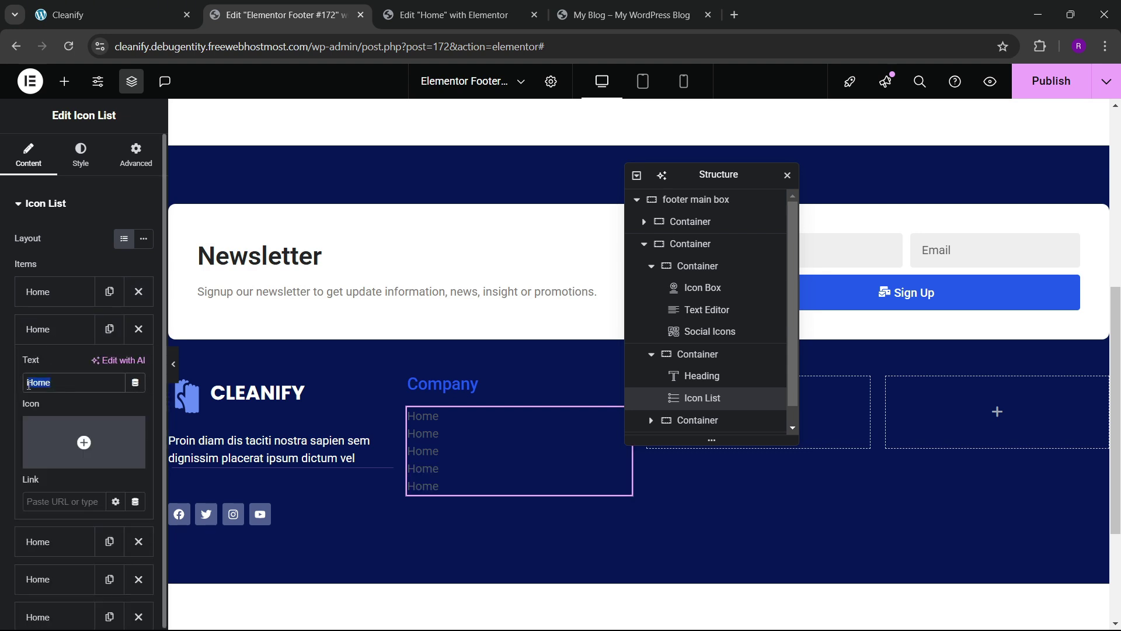
pyautogui.write('About')
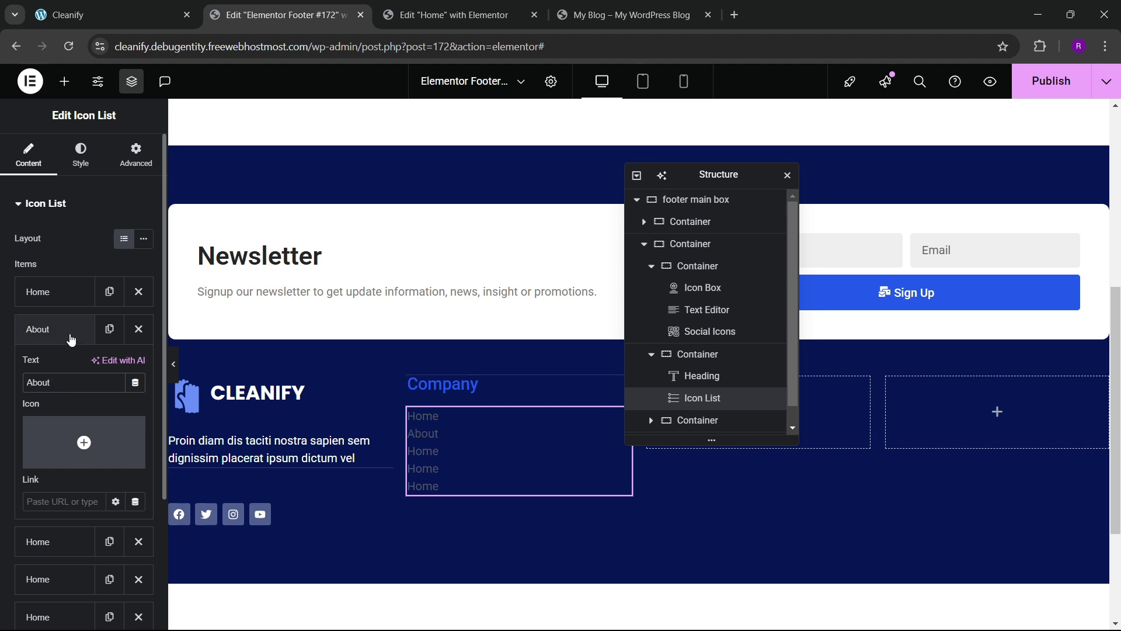
pyautogui.click(70, 333)
pyautogui.click(68, 367)
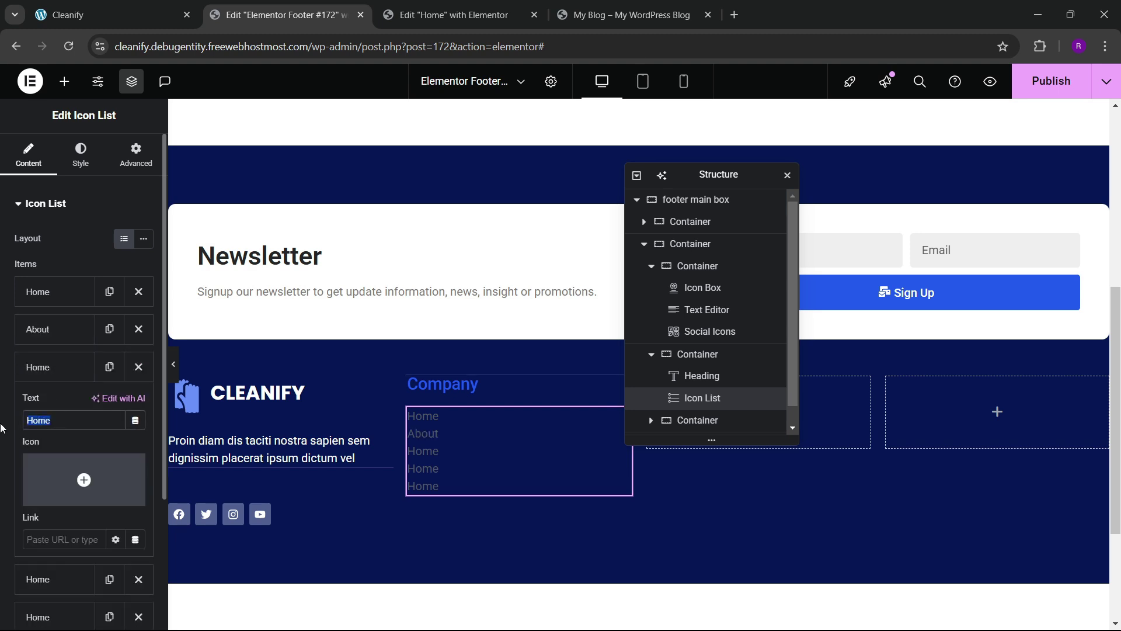
pyautogui.click(55, 366)
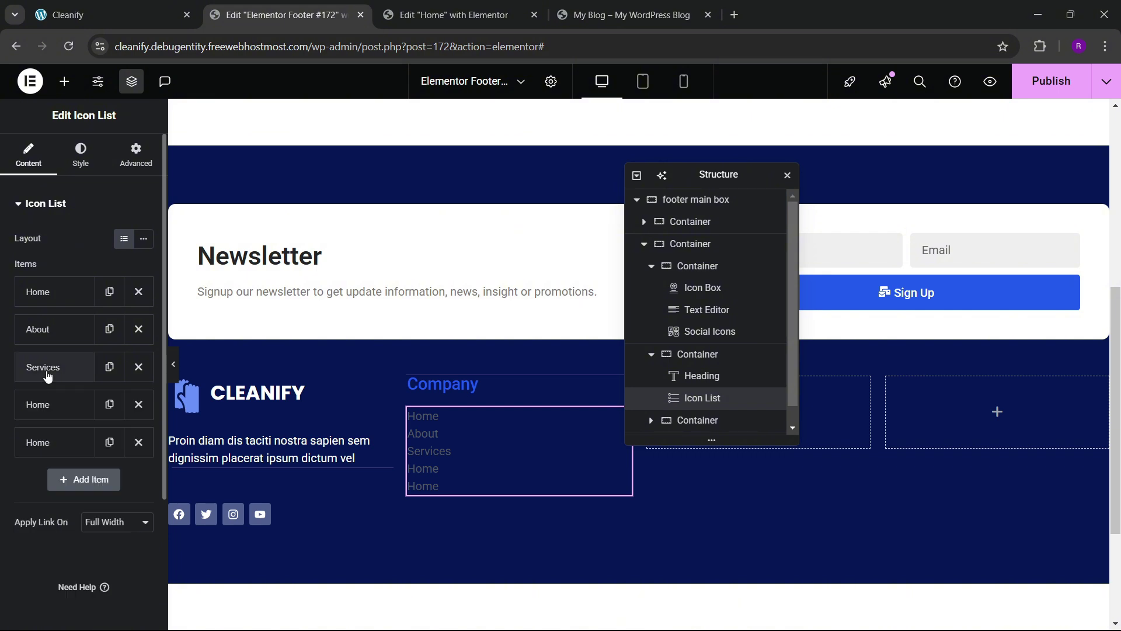
# - Rename the fourth list item to "Blogs" and the fifth to "Contact"
pyautogui.click(56, 404)
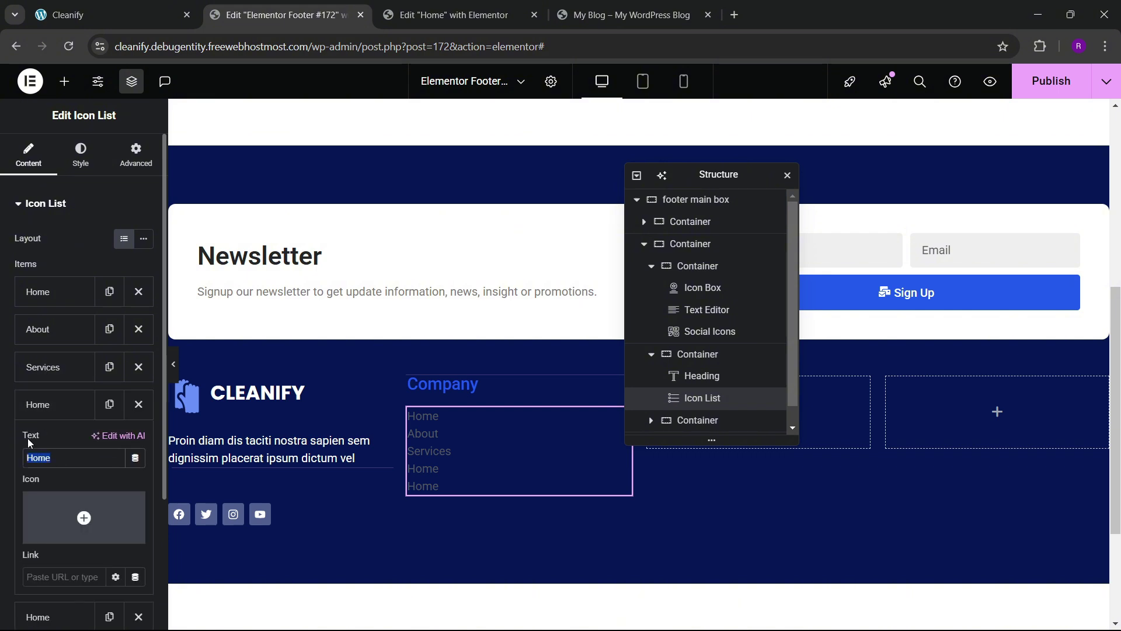
pyautogui.click(58, 404)
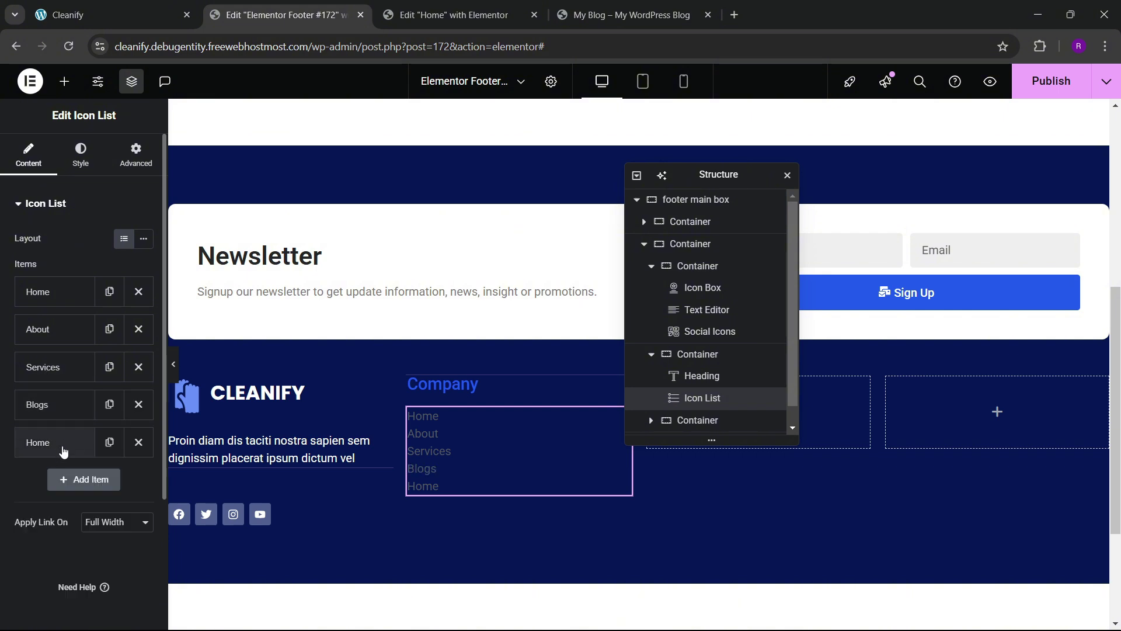
pyautogui.click(46, 442)
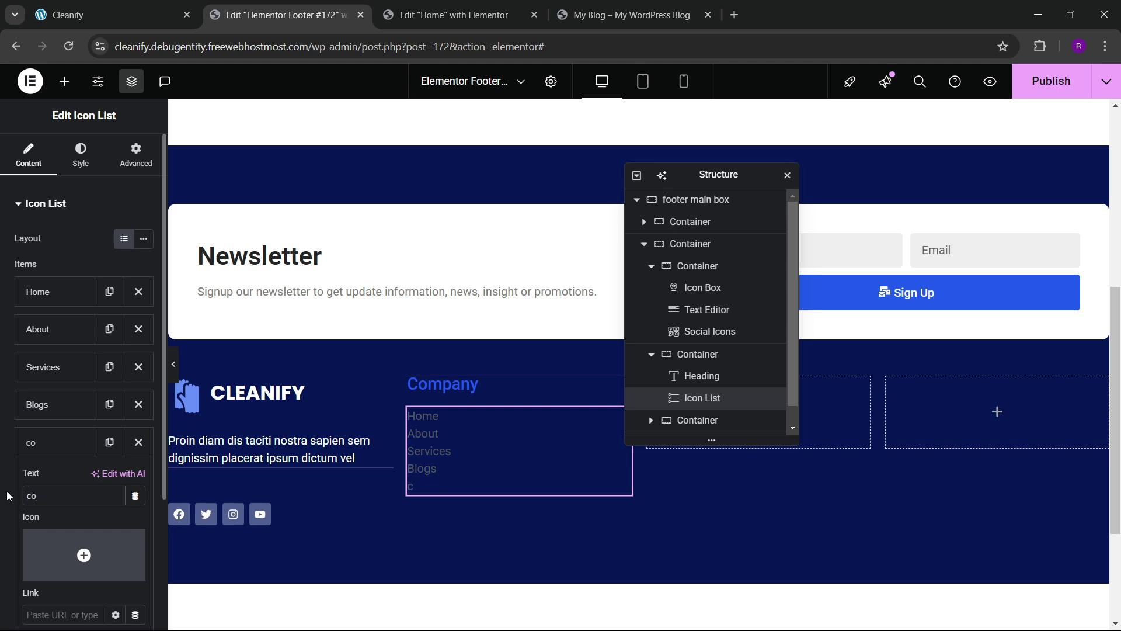
pyautogui.write('co')
pyautogui.press('BackSpace')
pyautogui.press('BackSpace')
pyautogui.write('Conta')
pyautogui.click(40, 442)
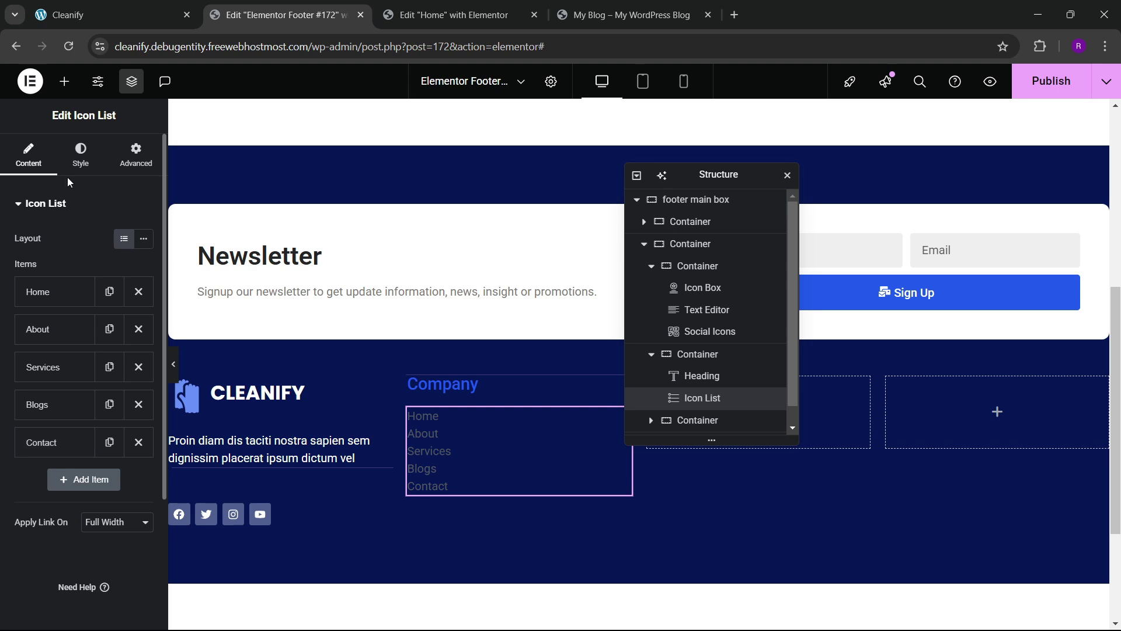
# - Set the icon list's text color to #FFFFFF and the space between its items to 7 px
pyautogui.click(81, 154)
pyautogui.click(52, 412)
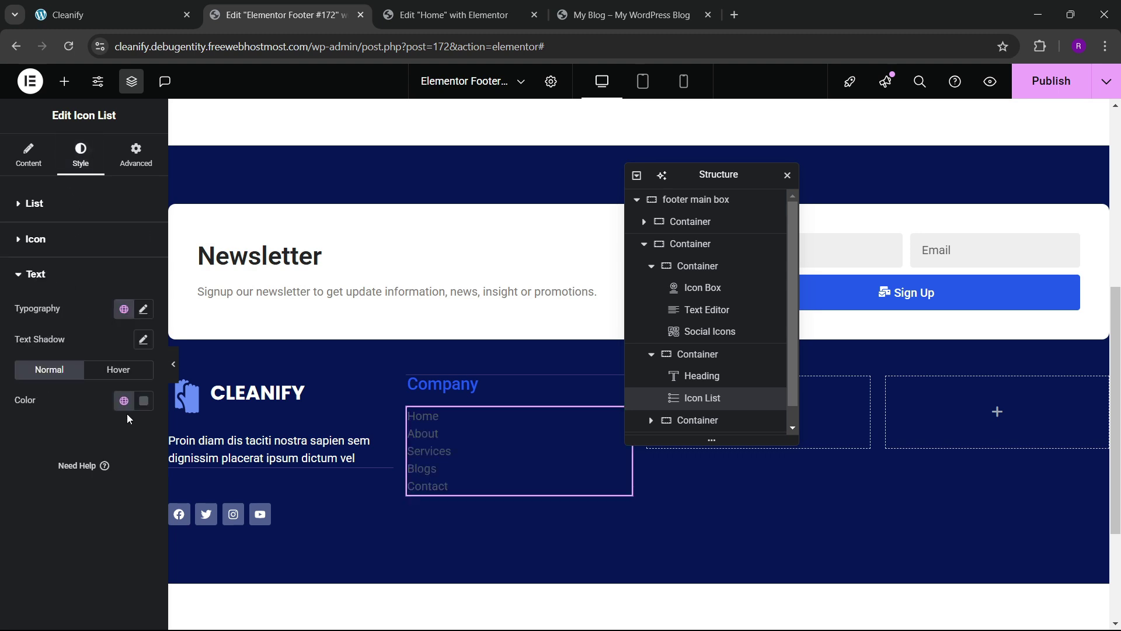
pyautogui.click(147, 403)
pyautogui.moveTo(165, 298); pyautogui.dragTo(15, 197)
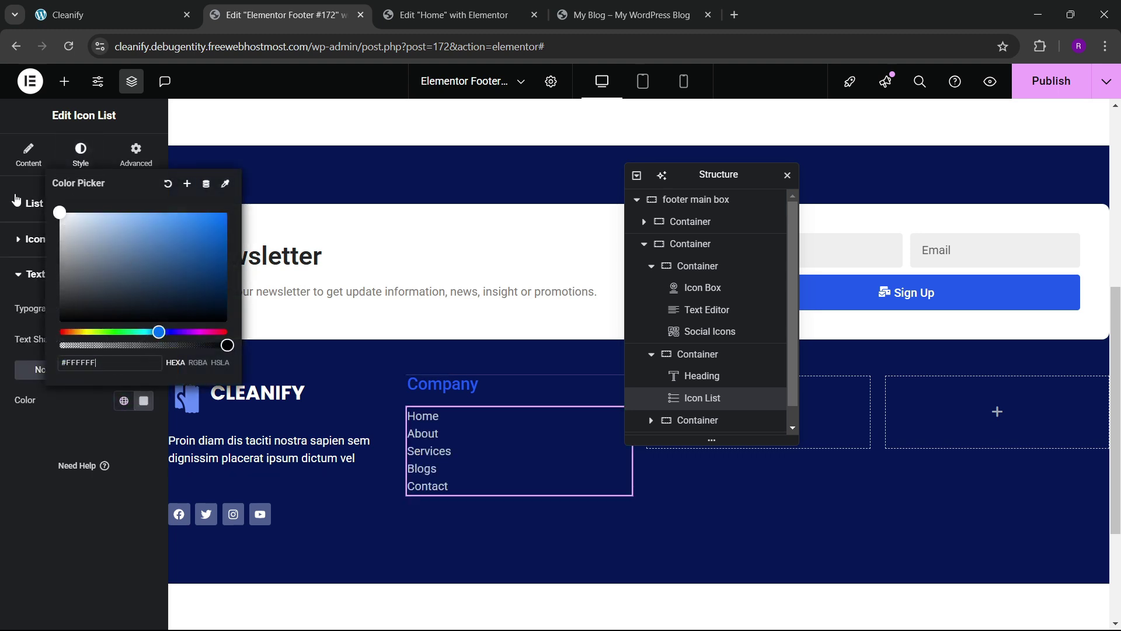
pyautogui.click(14, 478)
pyautogui.click(48, 202)
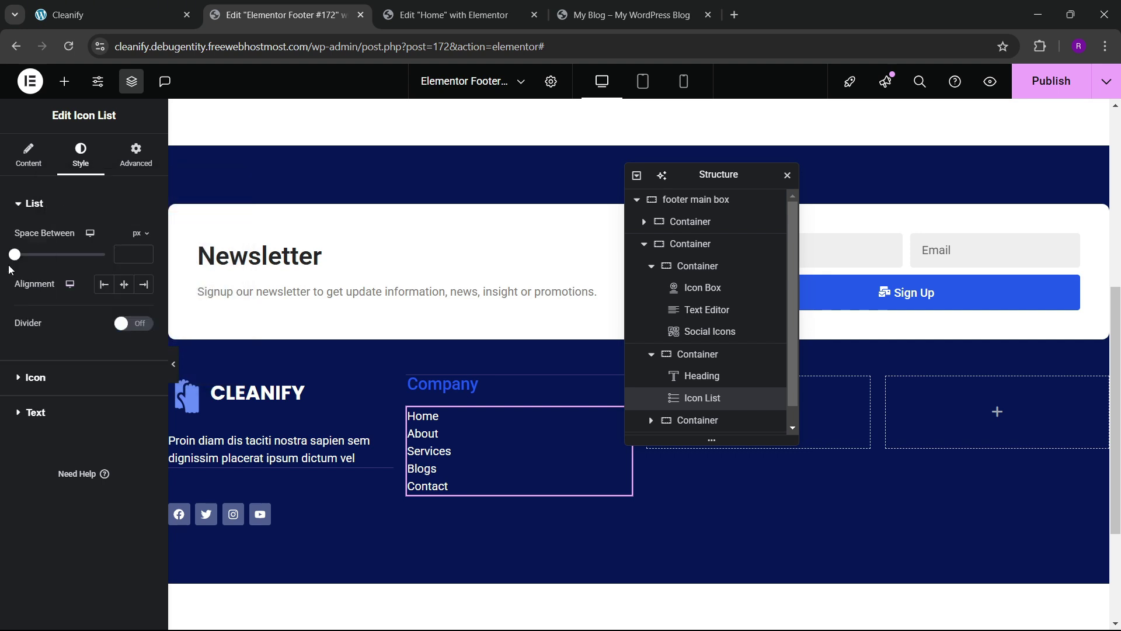
pyautogui.moveTo(14, 255); pyautogui.dragTo(27, 255)
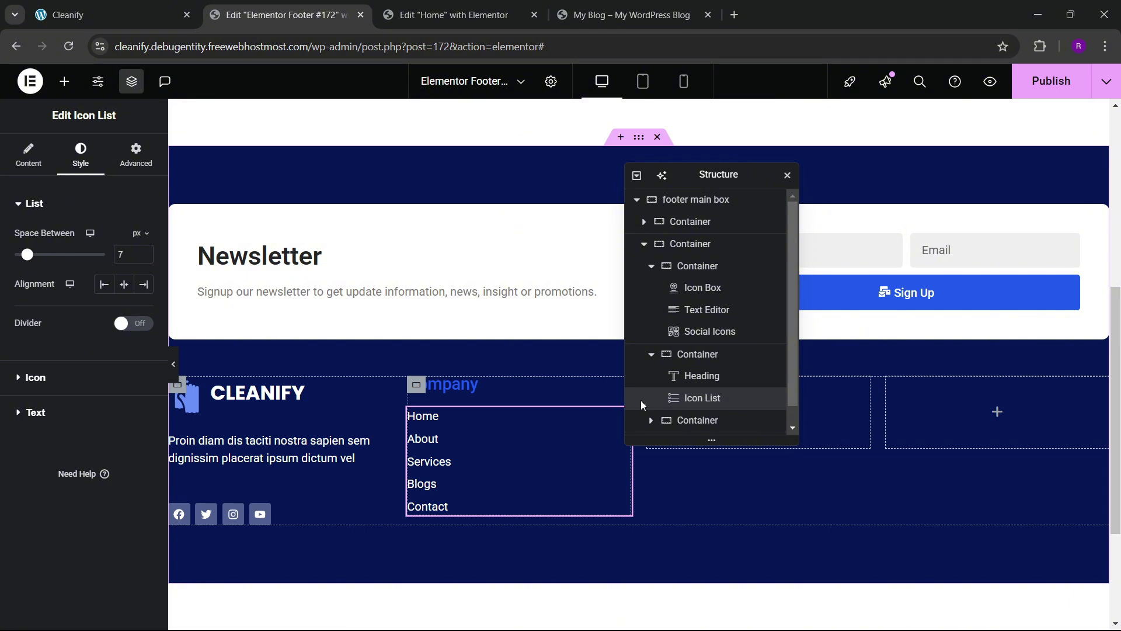
# - Lay out the Company column container vertically with centered justification, start-aligned items and 30 px gaps, and collapse the first two columns in the structure
pyautogui.click(687, 356)
pyautogui.scroll(-3, 106, 344)
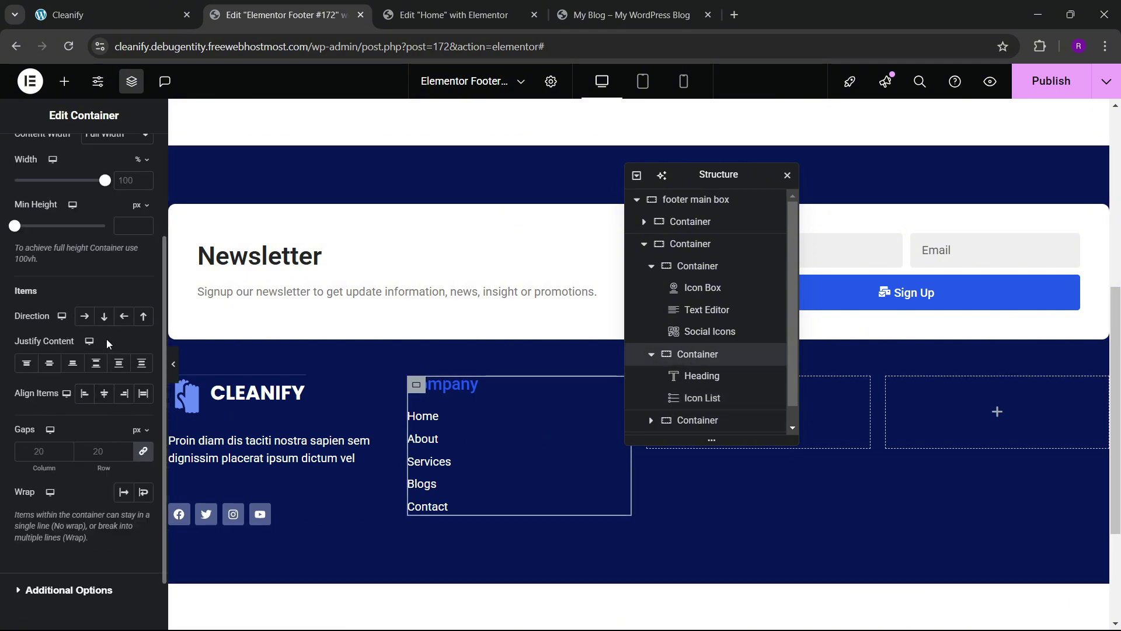
pyautogui.click(104, 316)
pyautogui.click(50, 363)
pyautogui.click(104, 394)
pyautogui.click(85, 393)
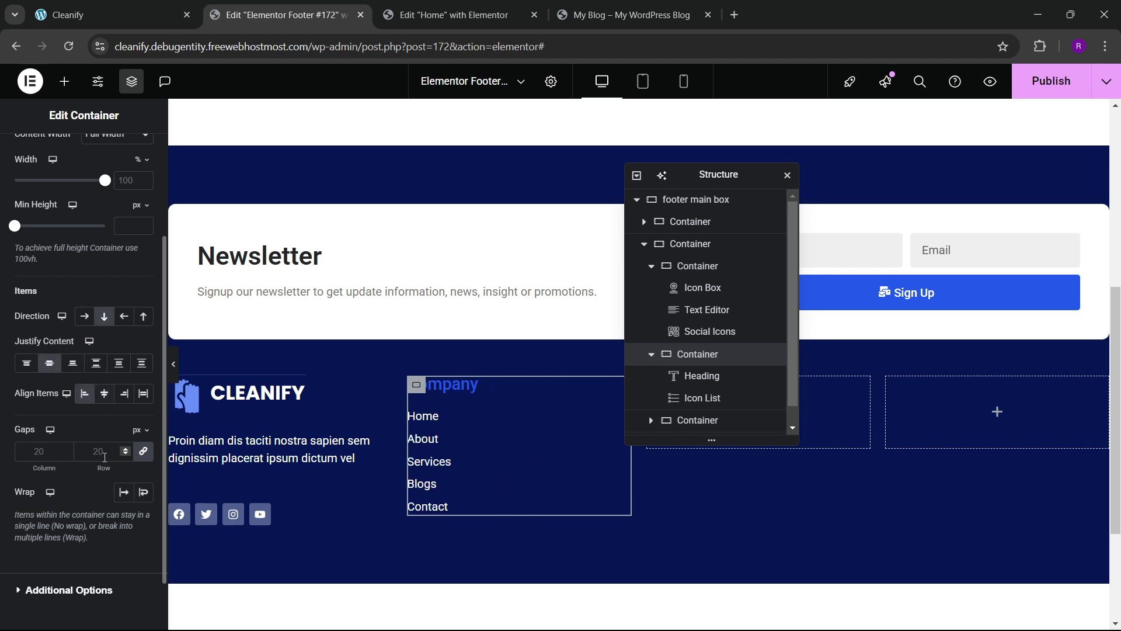
pyautogui.click(107, 451)
pyautogui.write('30')
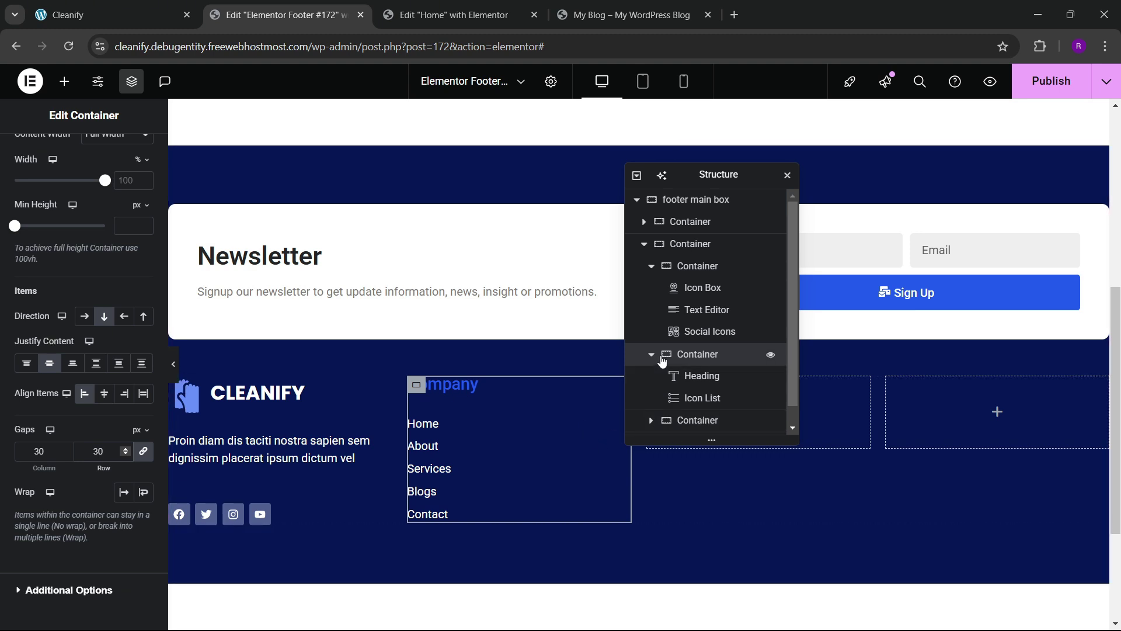
pyautogui.click(651, 354)
pyautogui.click(652, 266)
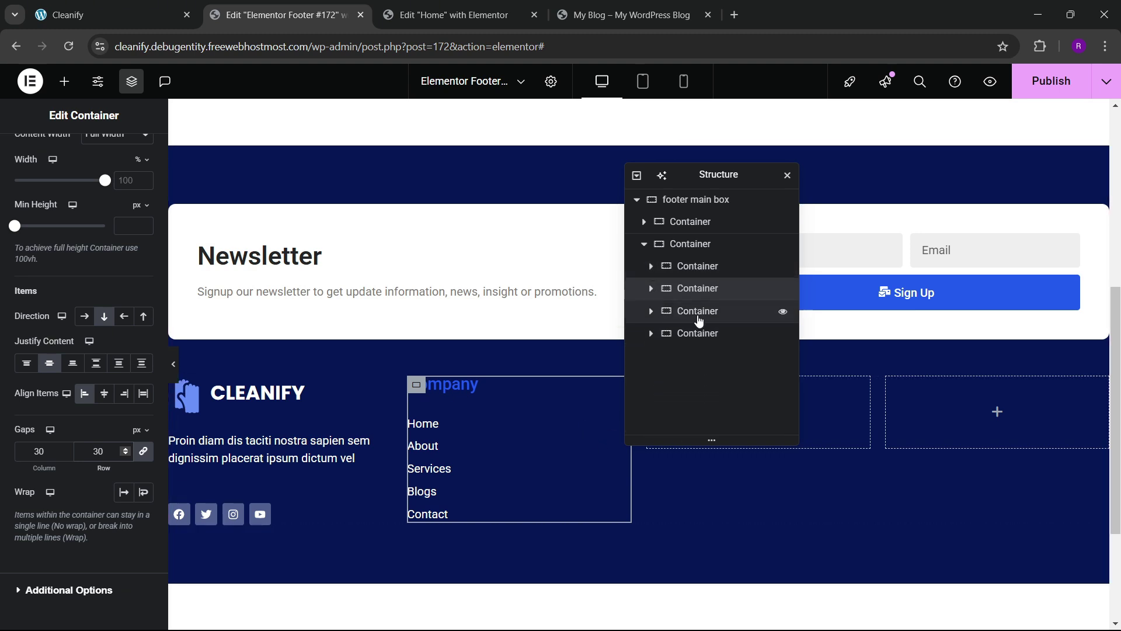
pyautogui.click(695, 314)
pyautogui.rightClick(695, 314)
pyautogui.click(717, 560)
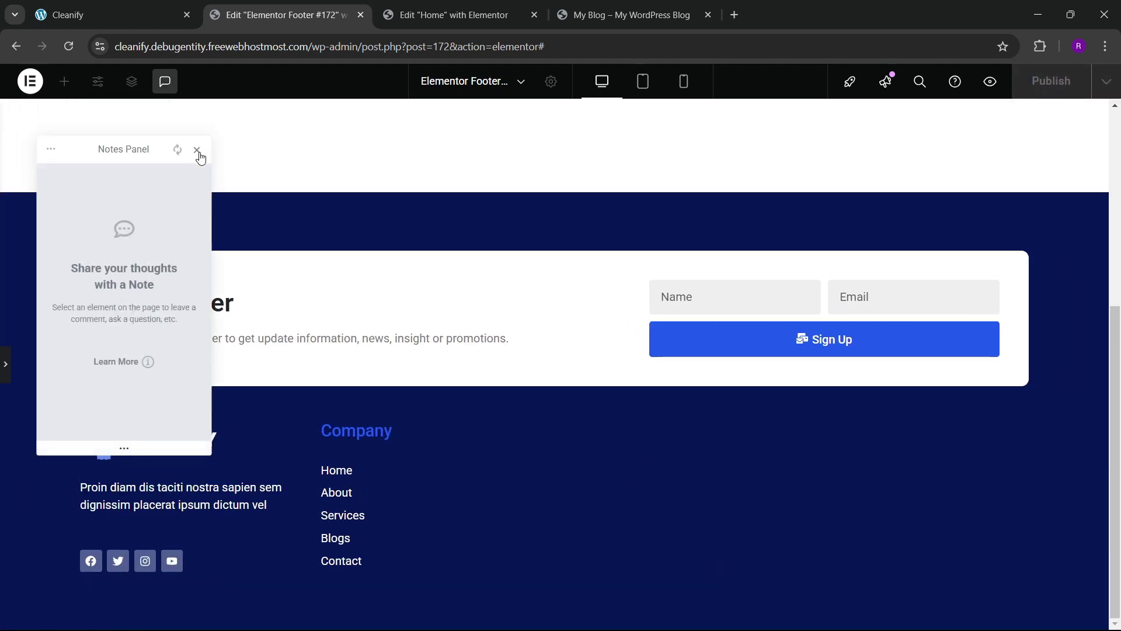
pyautogui.click(196, 153)
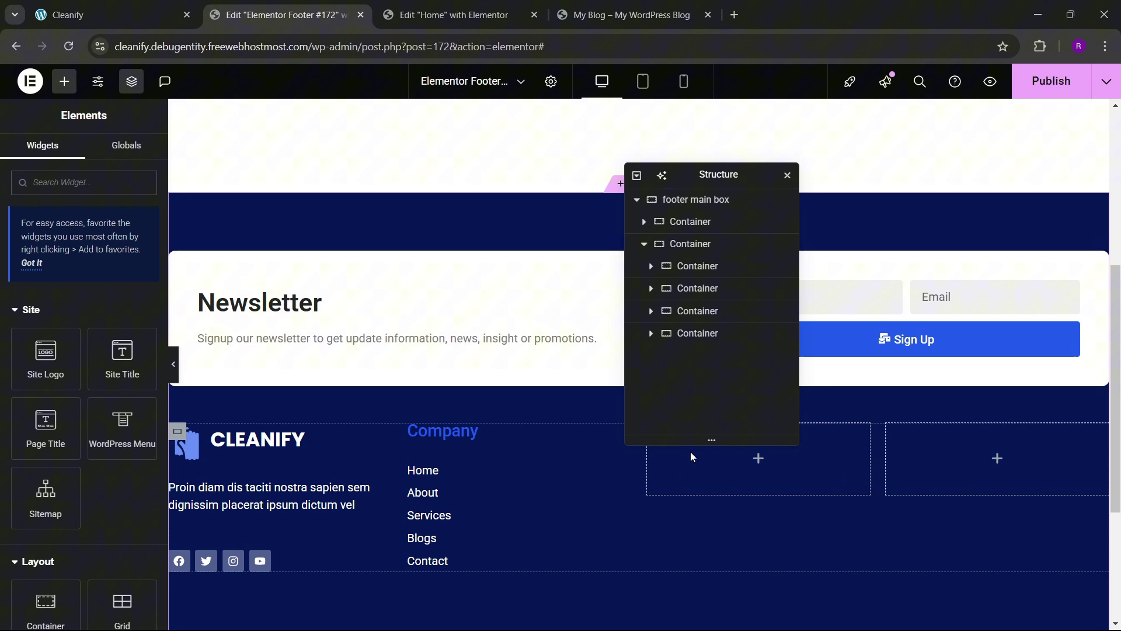
# - Delete the empty third column container from the footer's columns row
pyautogui.click(685, 312)
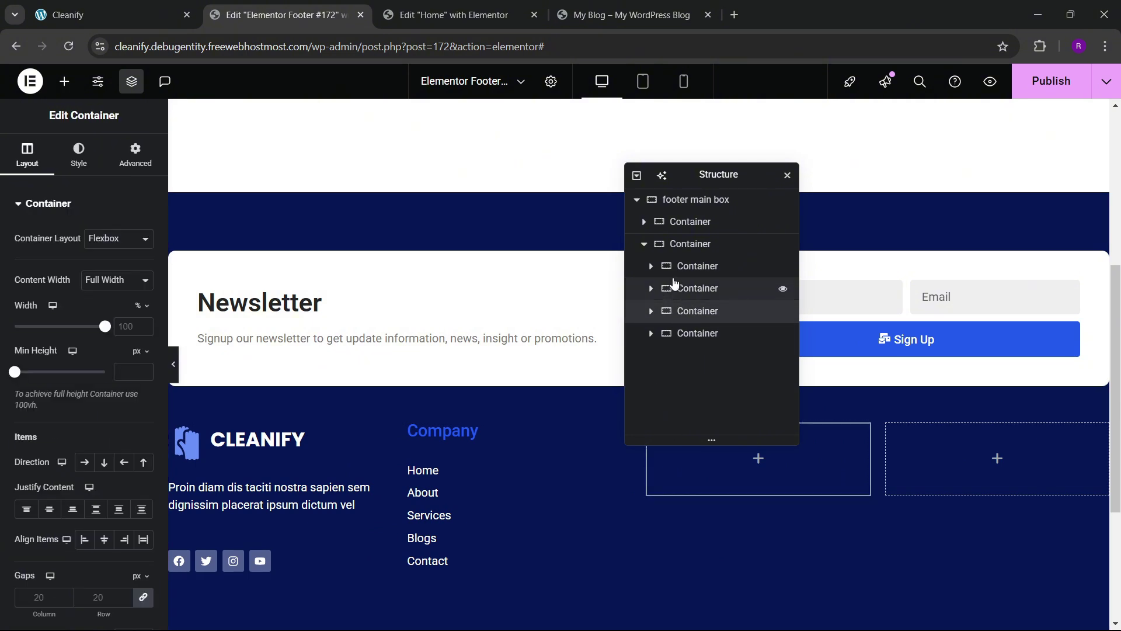
pyautogui.rightClick(697, 314)
pyautogui.click(724, 609)
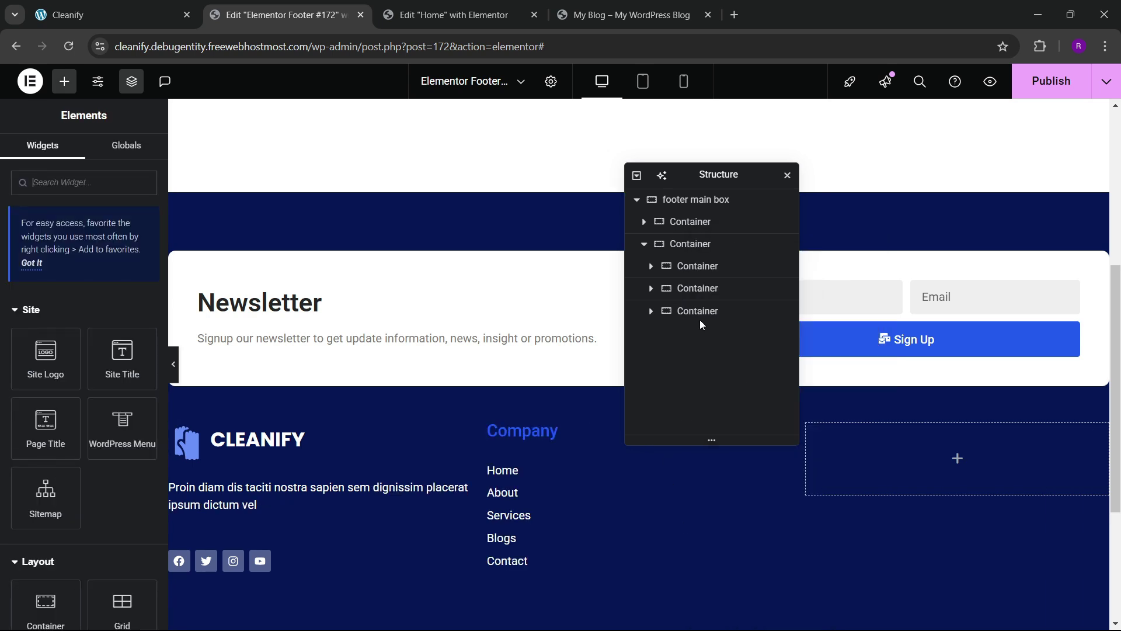
# - Delete the empty third column container from the footer's columns row
pyautogui.click(698, 312)
pyautogui.rightClick(699, 311)
pyautogui.click(726, 609)
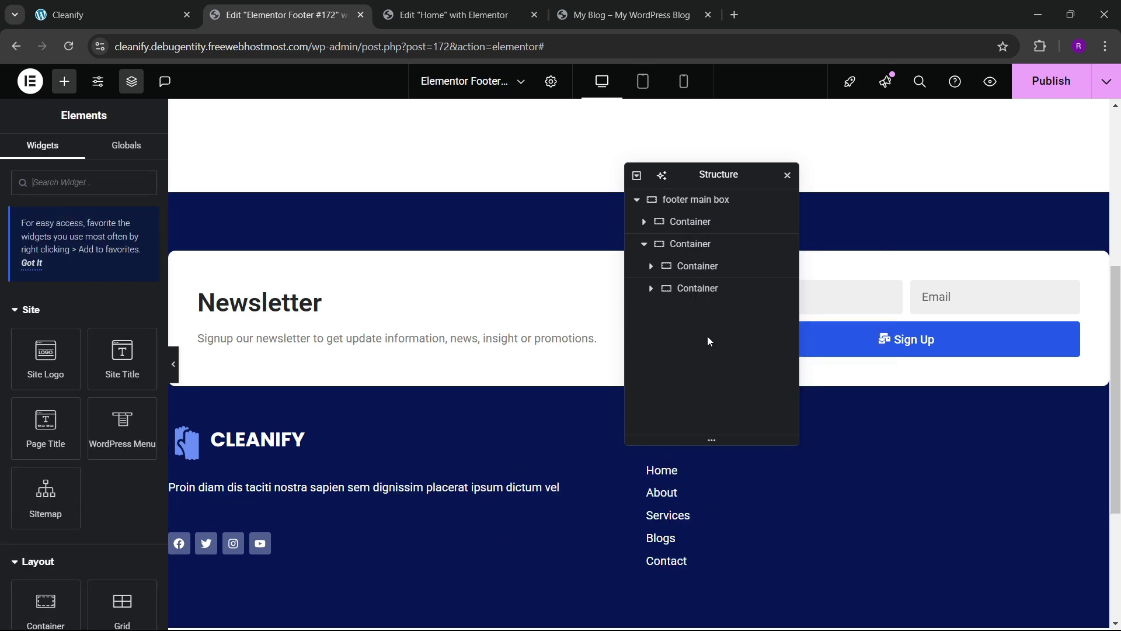
# - Duplicate the Company links container twice to fill the remaining footer columns, and publish the footer
pyautogui.click(697, 289)
pyautogui.rightClick(698, 290)
pyautogui.click(736, 276)
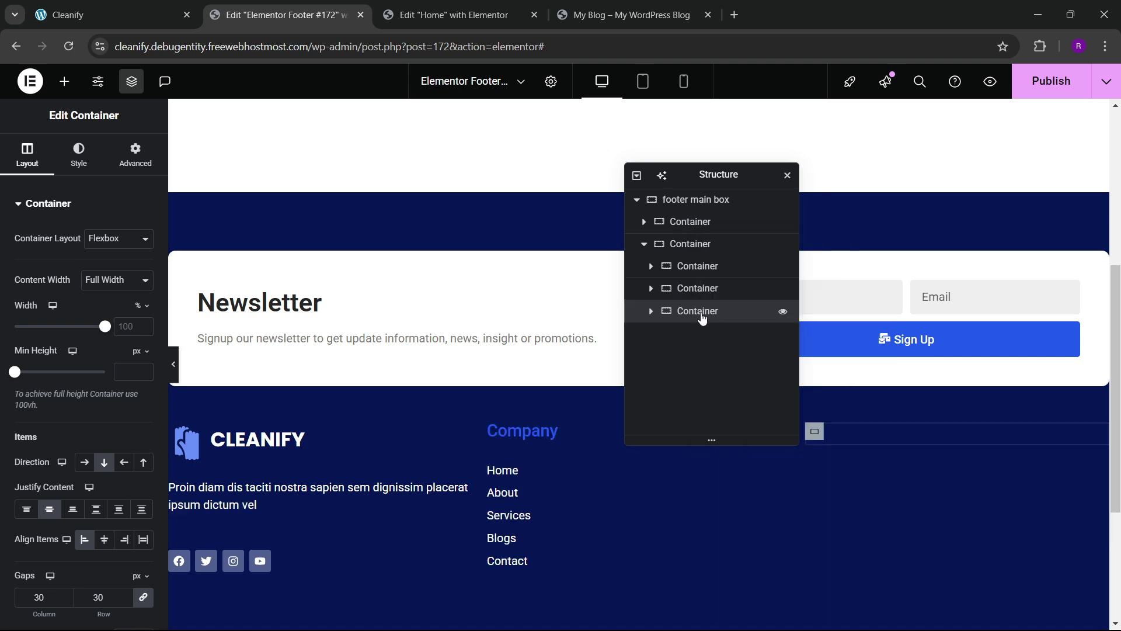
pyautogui.rightClick(701, 314)
pyautogui.click(735, 275)
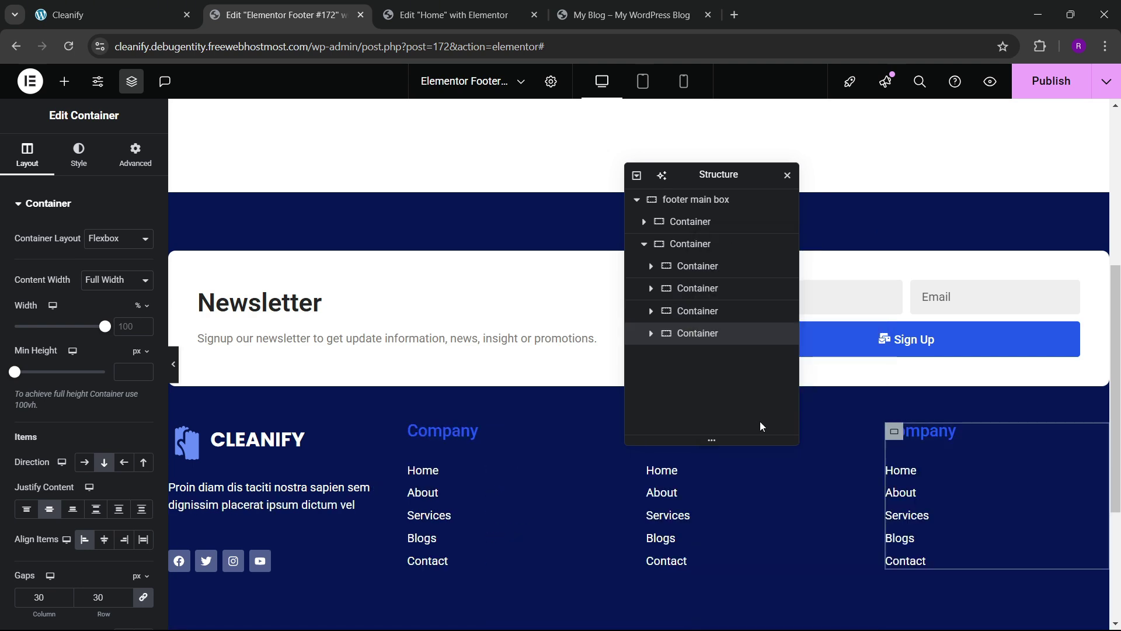
pyautogui.click(1050, 81)
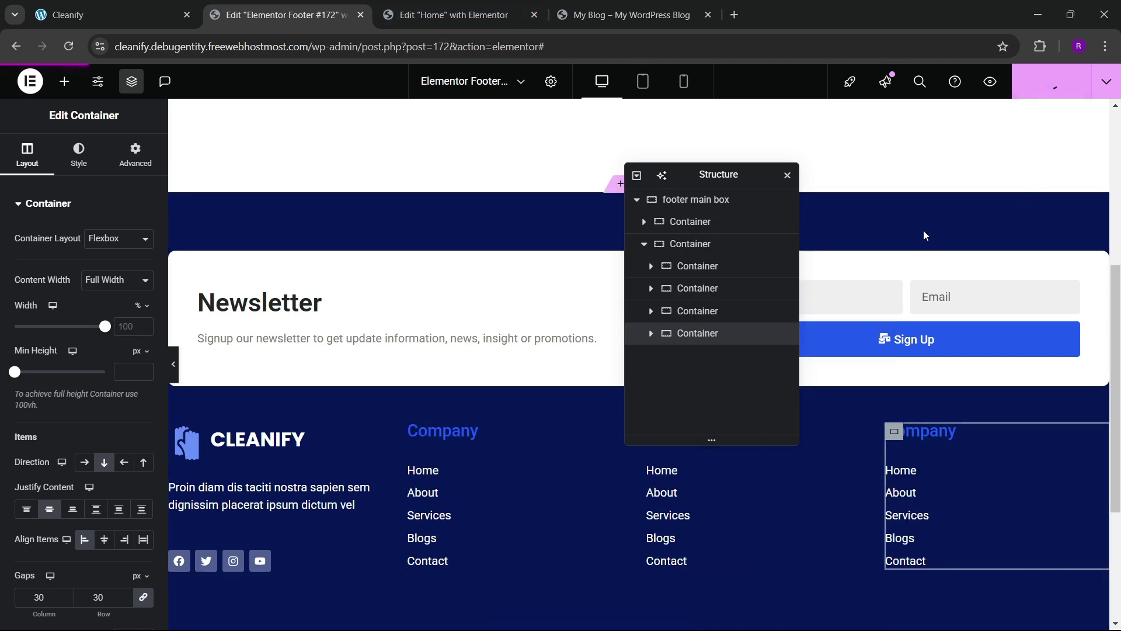
# - Reload the live My Blog page and compare its footer columns with the reference Cleanify footer
pyautogui.click(111, 15)
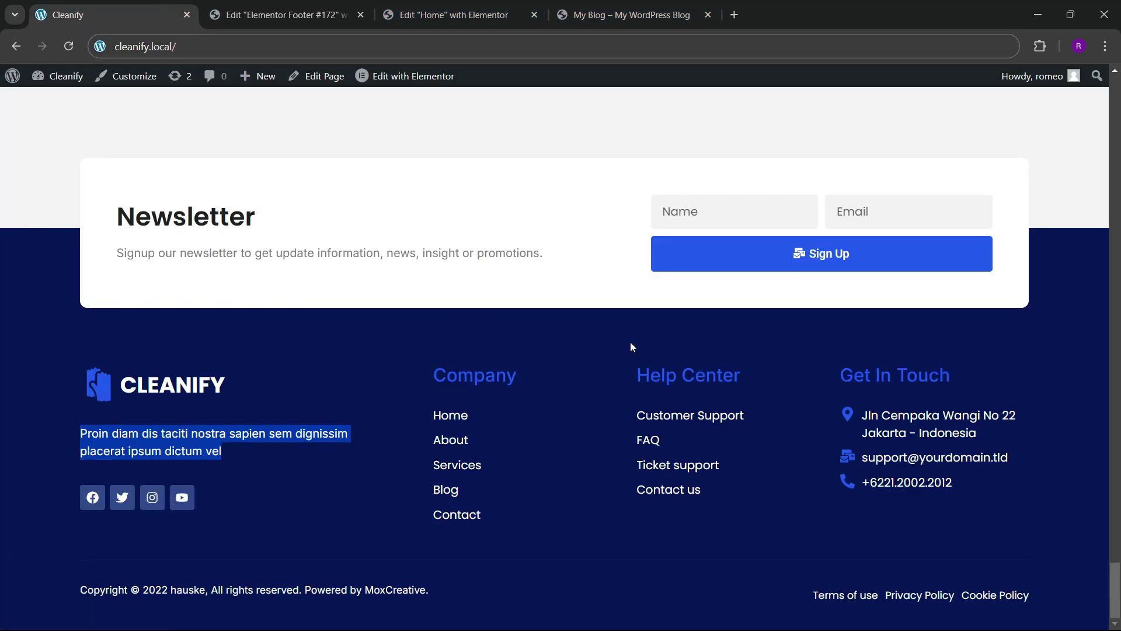
pyautogui.click(449, 7)
pyautogui.click(631, 15)
pyautogui.click(62, 50)
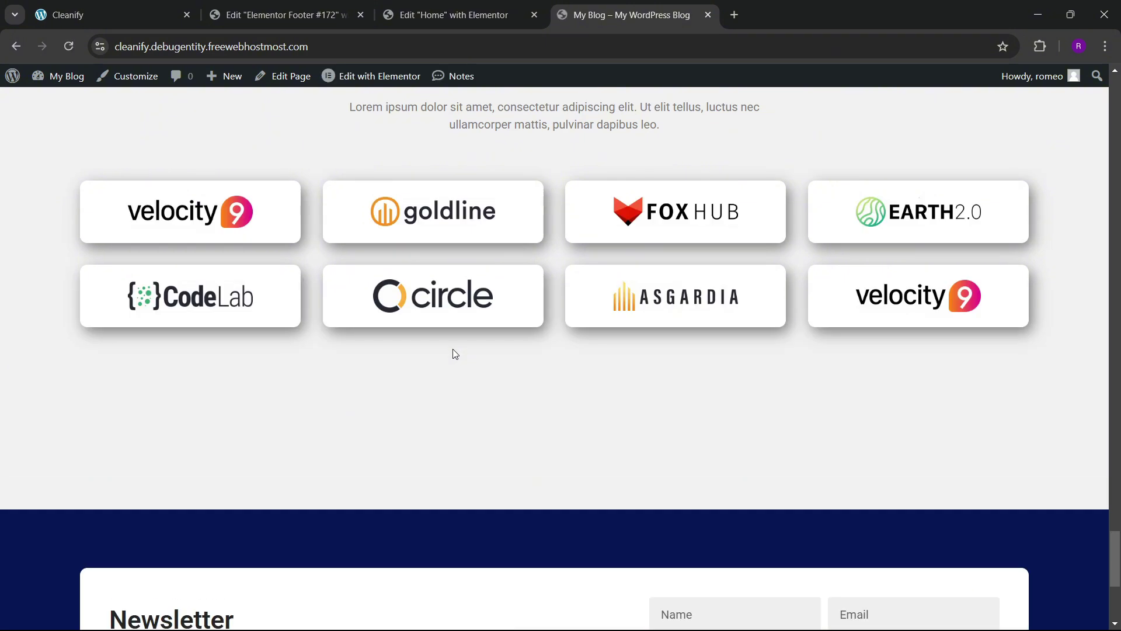
pyautogui.scroll(-5, 453, 350)
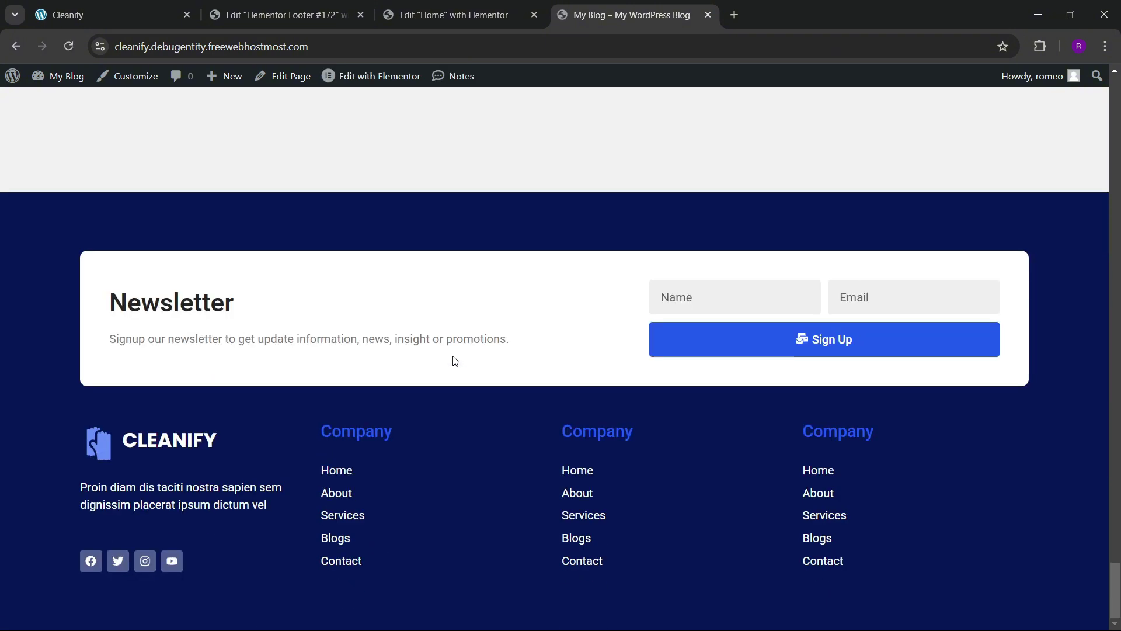
pyautogui.click(331, 6)
pyautogui.click(158, 5)
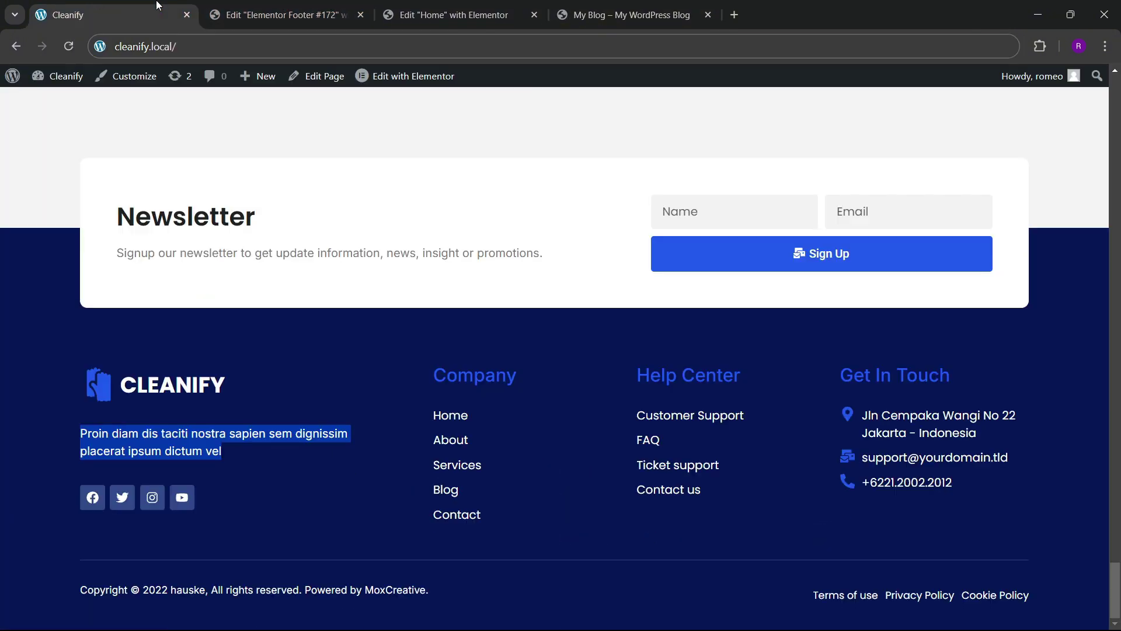
pyautogui.click(449, 15)
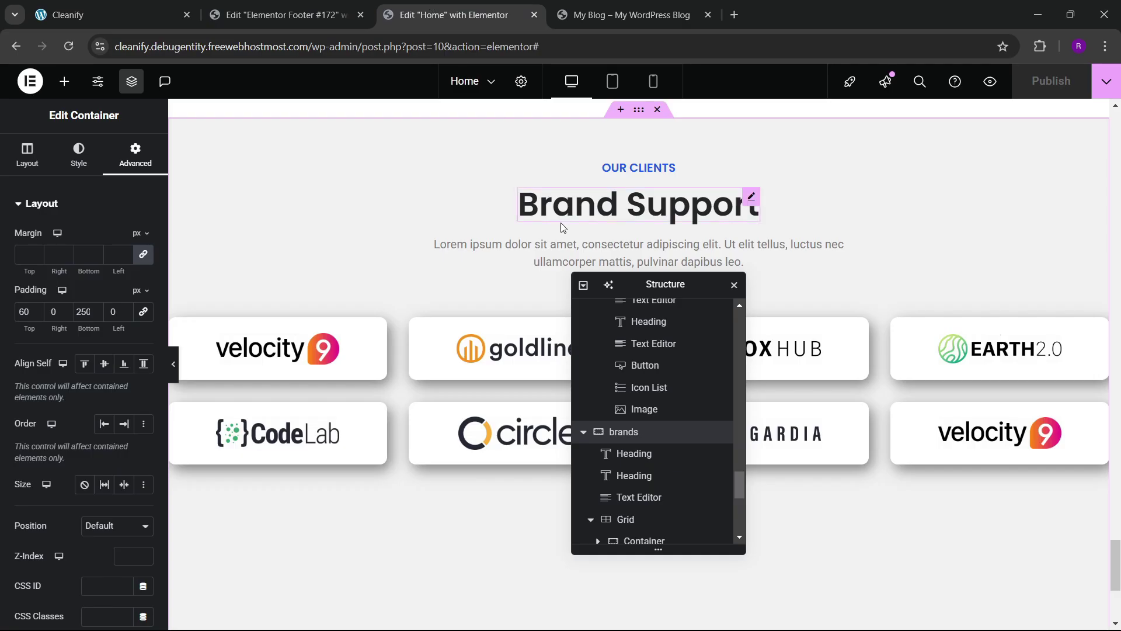
# - Return to the footer editor and widen the logo column to a little over a third of the row
pyautogui.click(280, 15)
pyautogui.moveTo(702, 184); pyautogui.dragTo(825, 199)
pyautogui.scroll(-4, 509, 381)
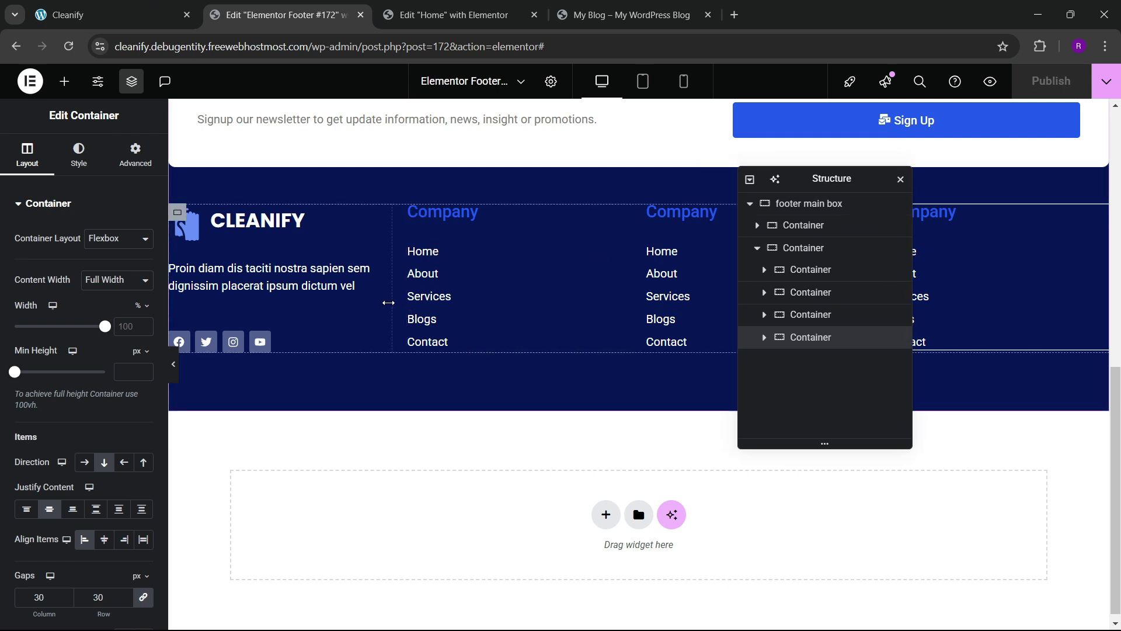
pyautogui.moveTo(389, 303); pyautogui.dragTo(519, 305)
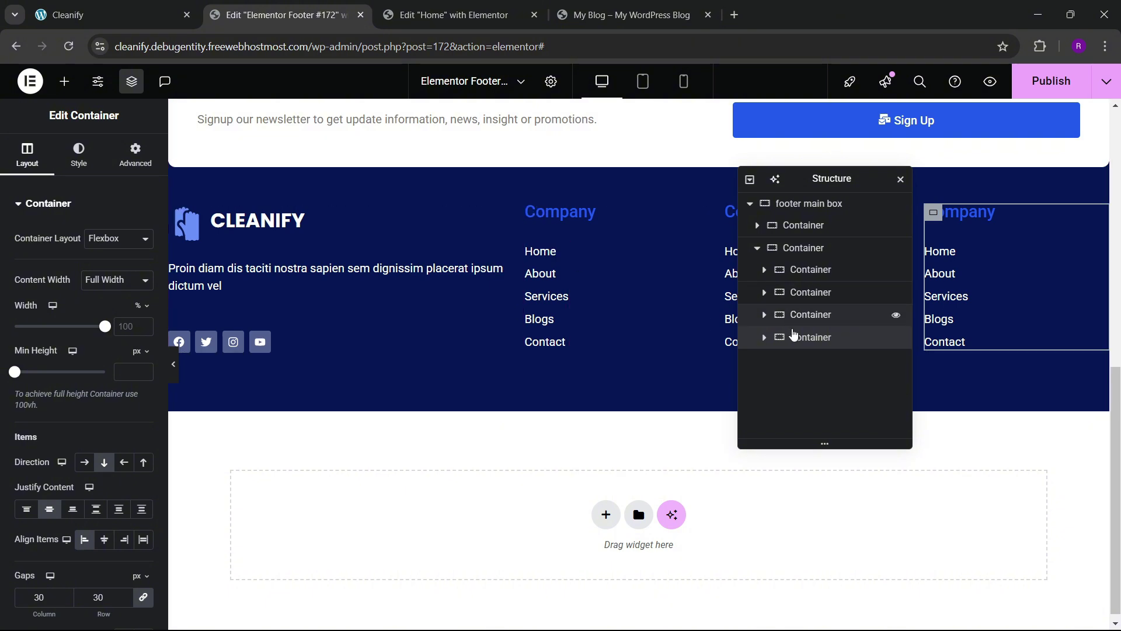
# - Set the column and row gaps of the container holding the four footer columns to 40 px
pyautogui.click(799, 250)
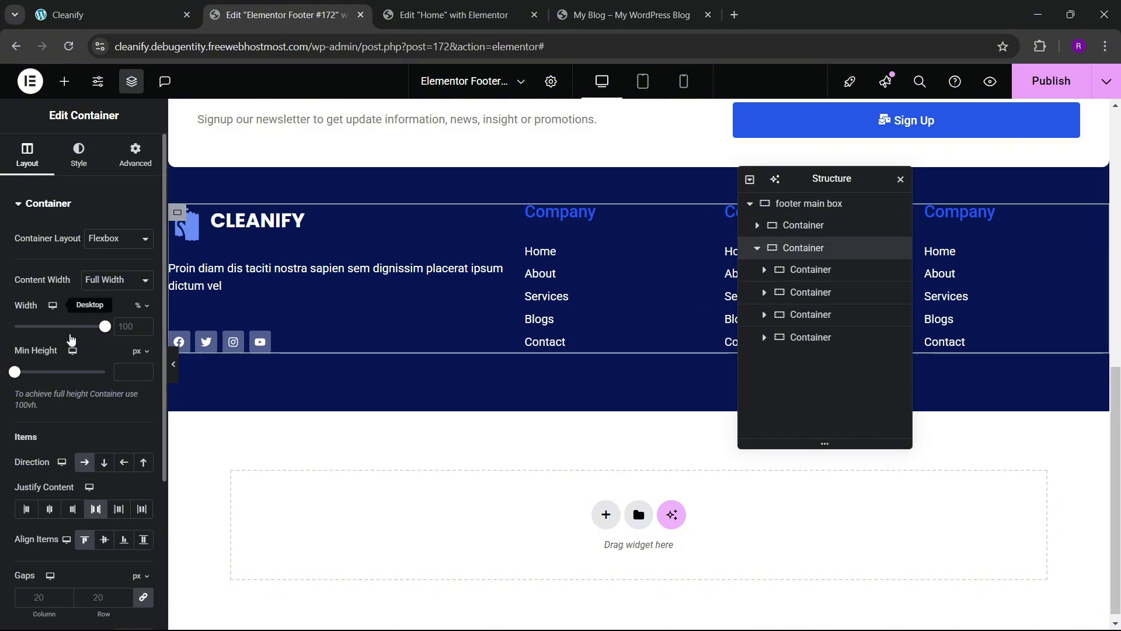
pyautogui.scroll(-4, 91, 366)
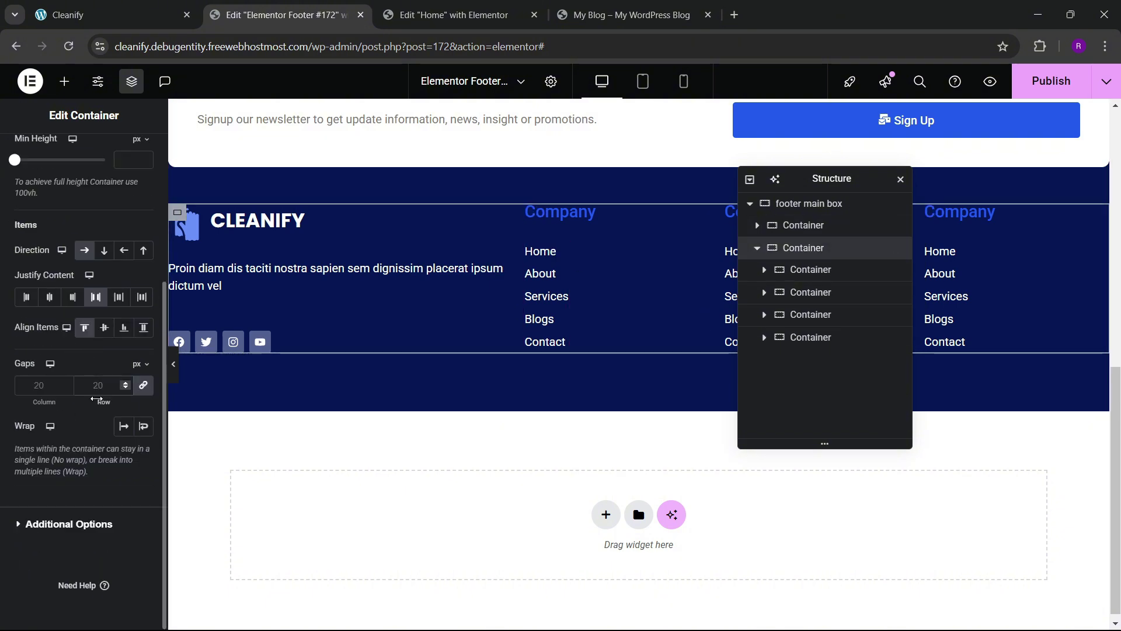
pyautogui.write('40')
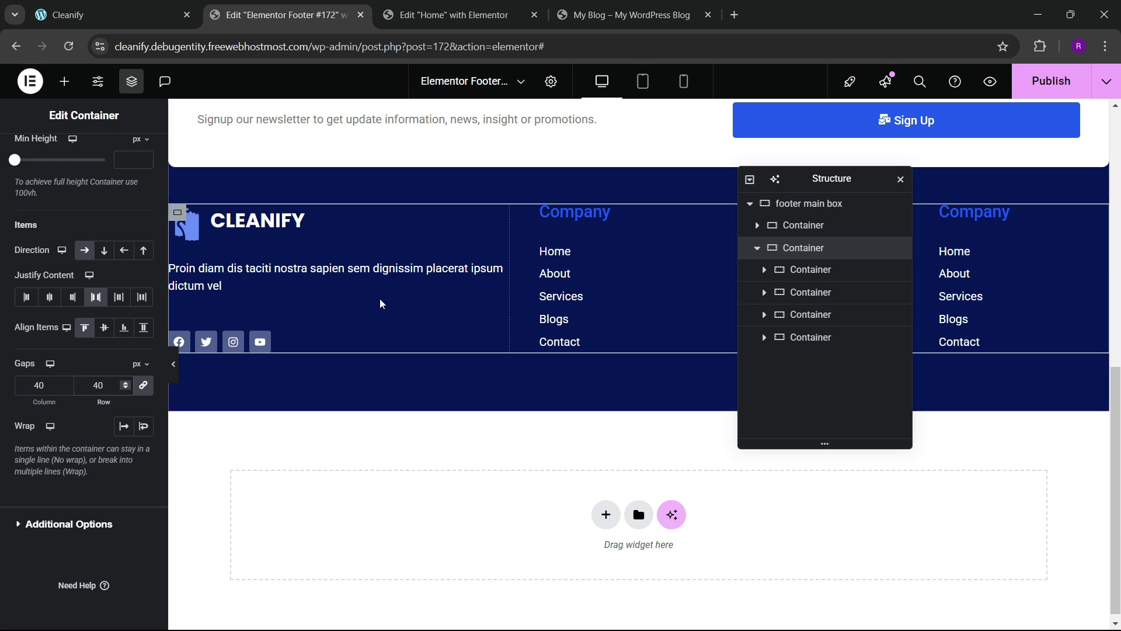
# - Give the description text under the footer logo a custom width of 88% and publish the footer
pyautogui.click(251, 275)
pyautogui.click(136, 155)
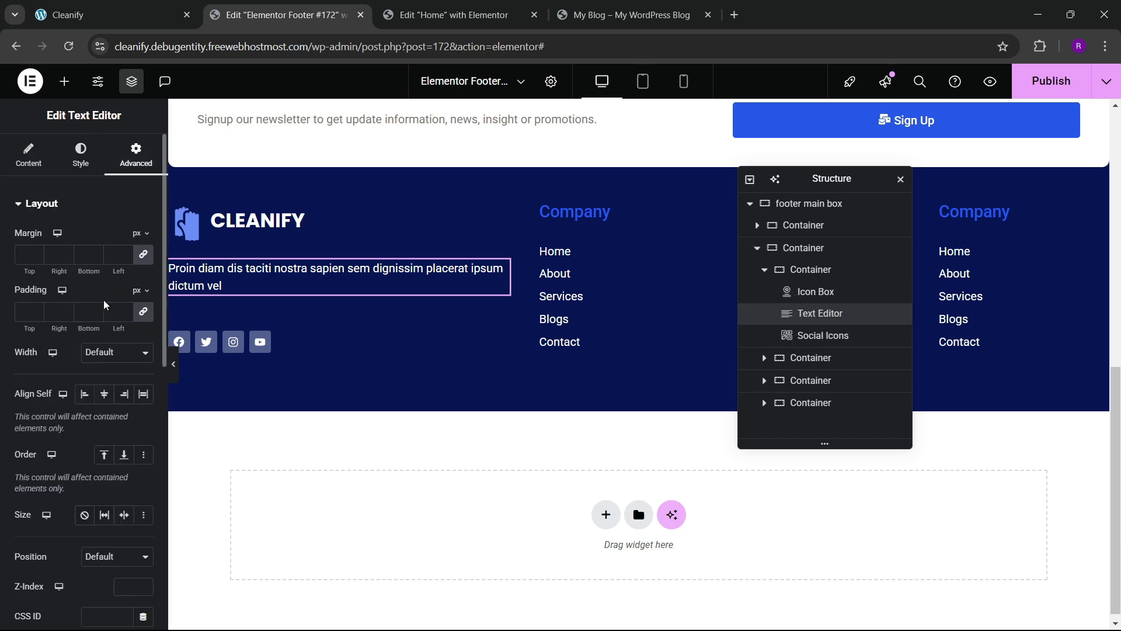
pyautogui.click(117, 352)
pyautogui.click(100, 424)
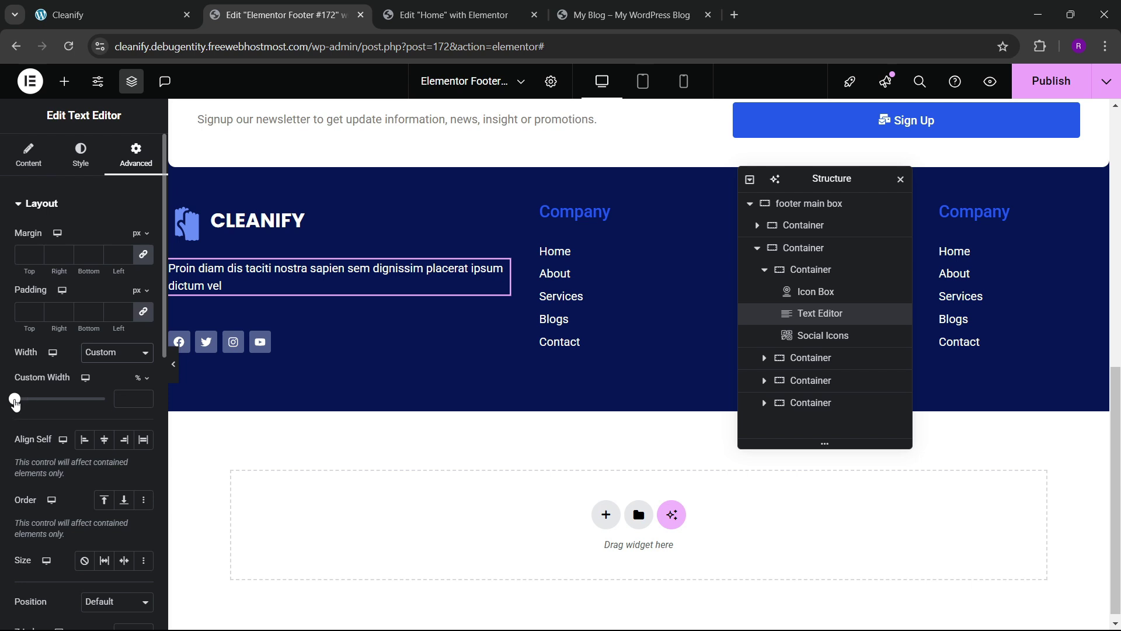
pyautogui.moveTo(15, 400); pyautogui.dragTo(95, 400)
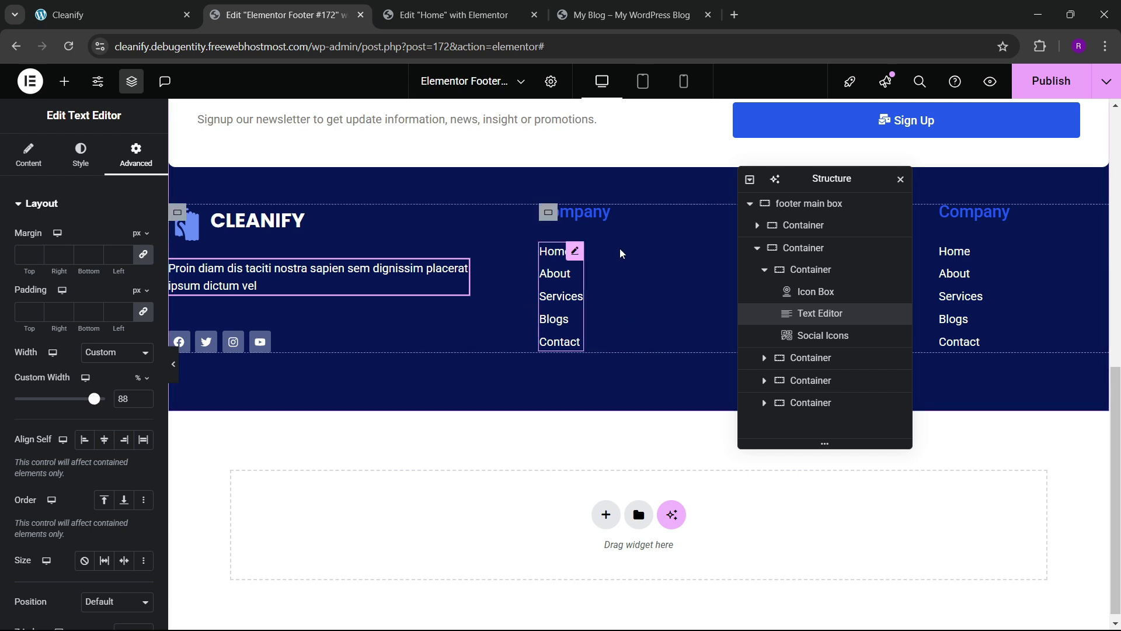
pyautogui.click(1053, 81)
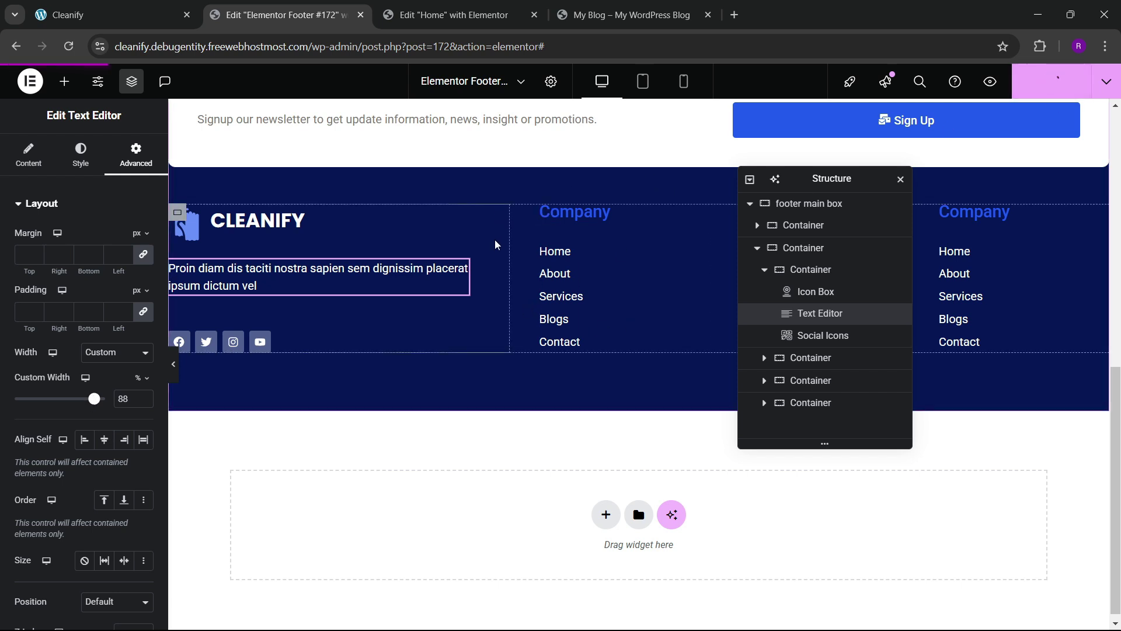
# - Check the column widths on the reloaded live page against the reference Cleanify footer, and return to the footer editor
pyautogui.click(620, 8)
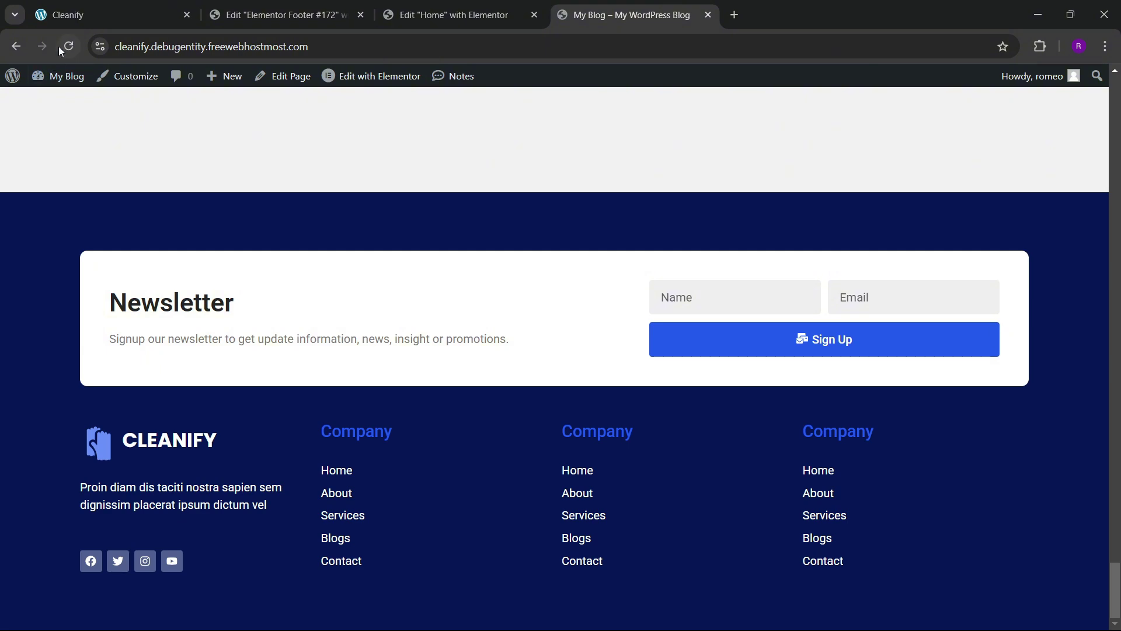
pyautogui.click(62, 50)
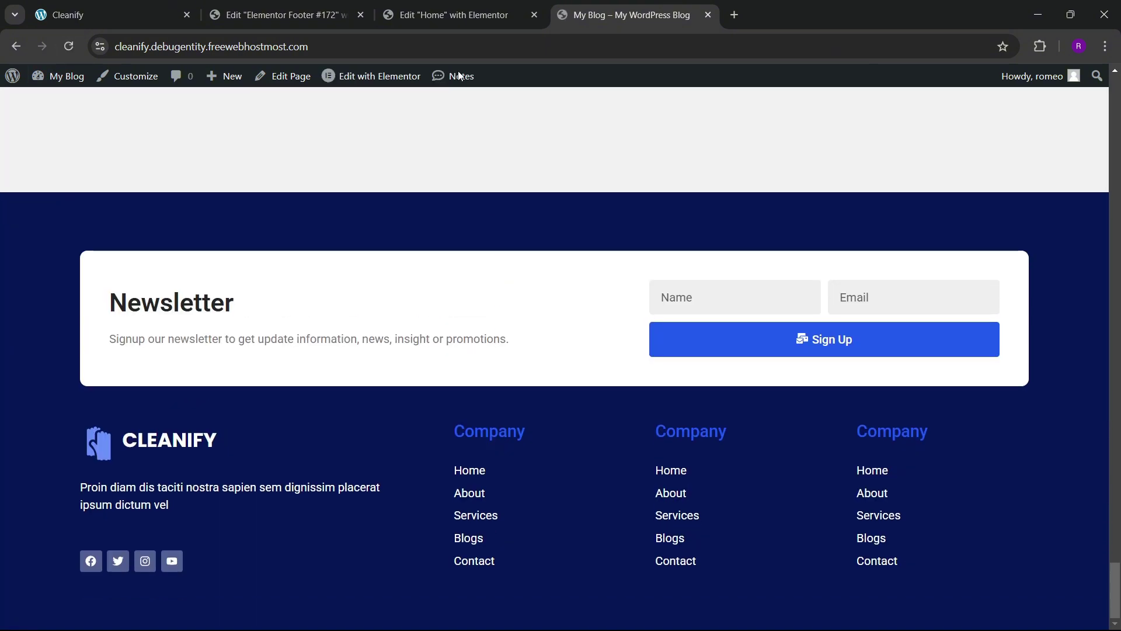
pyautogui.click(304, 7)
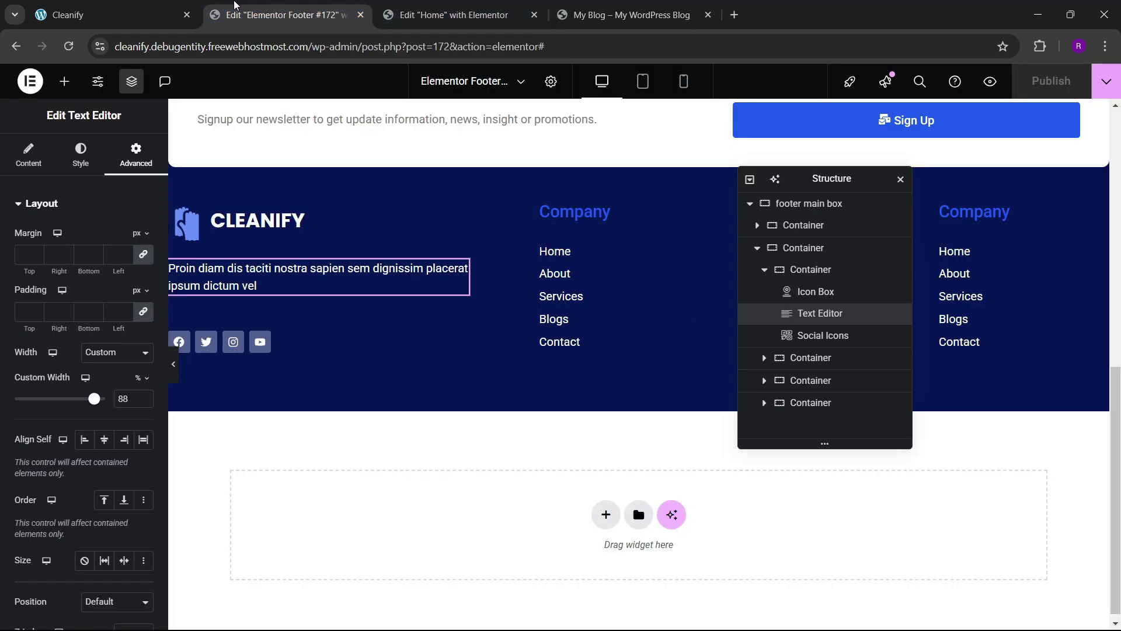
pyautogui.click(148, 9)
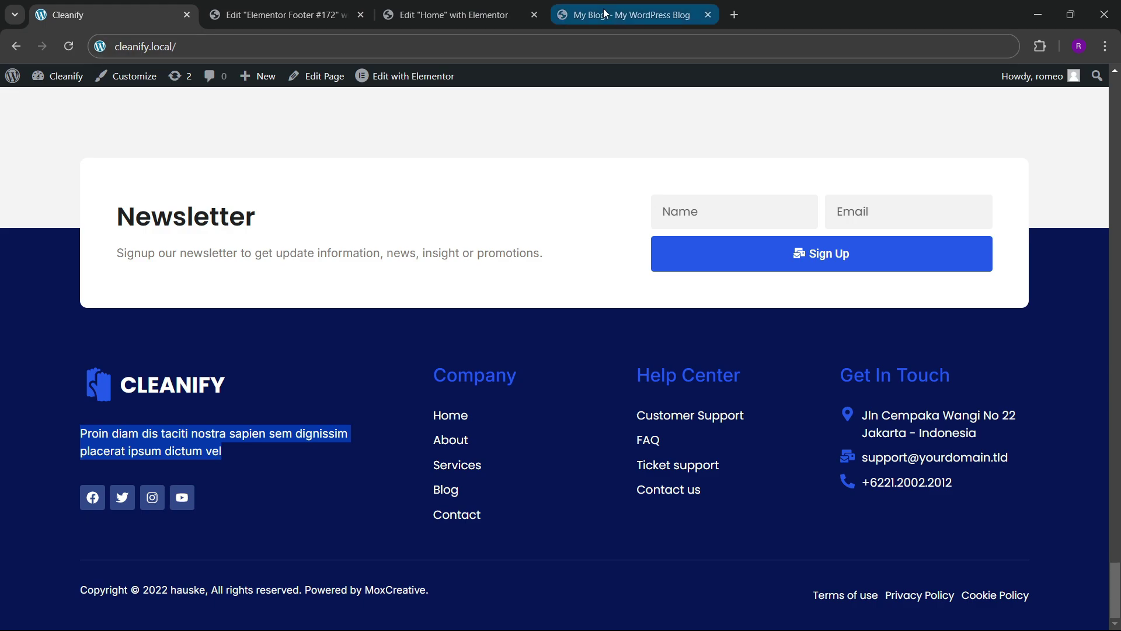
pyautogui.click(447, 15)
pyautogui.click(280, 14)
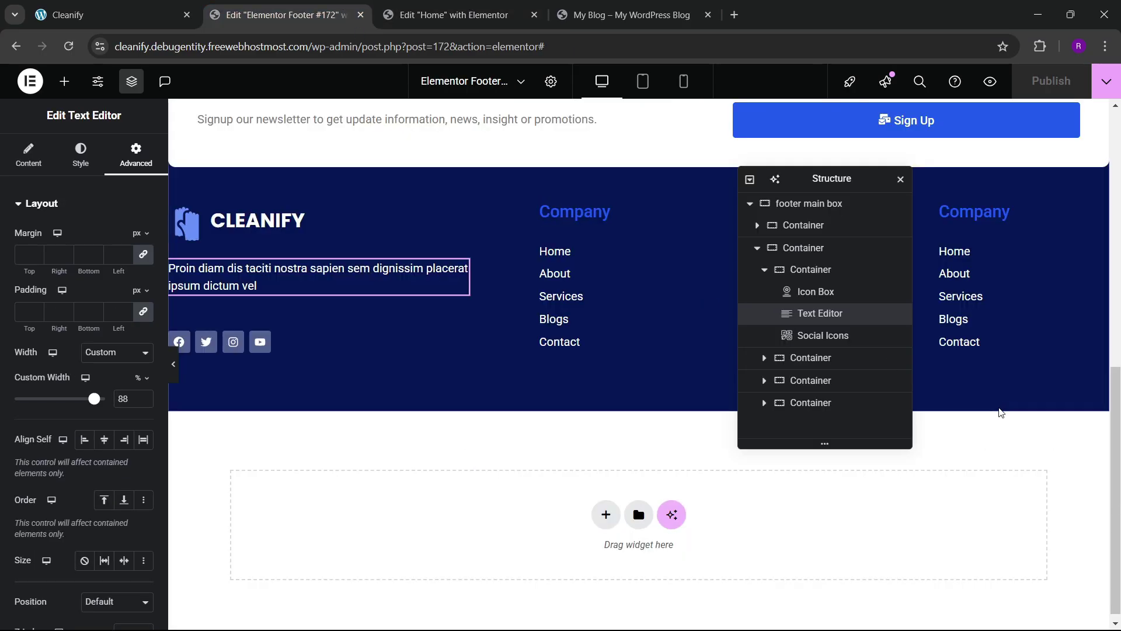
# - Copy the postal address from the Get In Touch column of the reference Cleanify footer
pyautogui.click(111, 15)
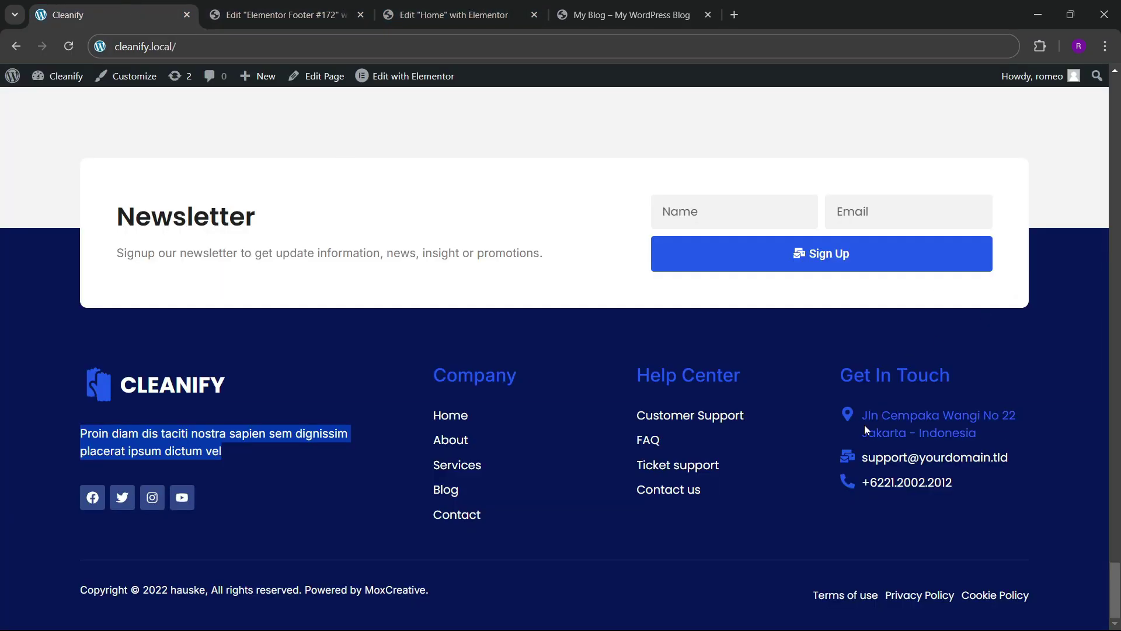
pyautogui.moveTo(984, 446); pyautogui.dragTo(862, 425)
pyautogui.hotkey('ctrl', 'c')
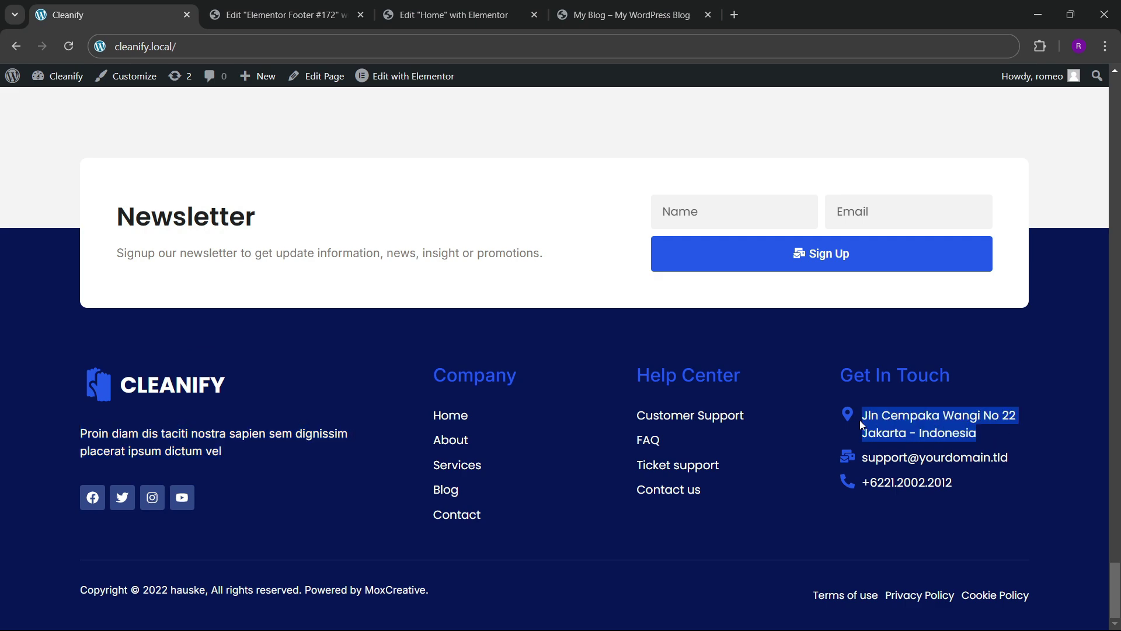
# - In the footer editor, remove the Blogs and Contact items from the last column's icon list
pyautogui.click(447, 15)
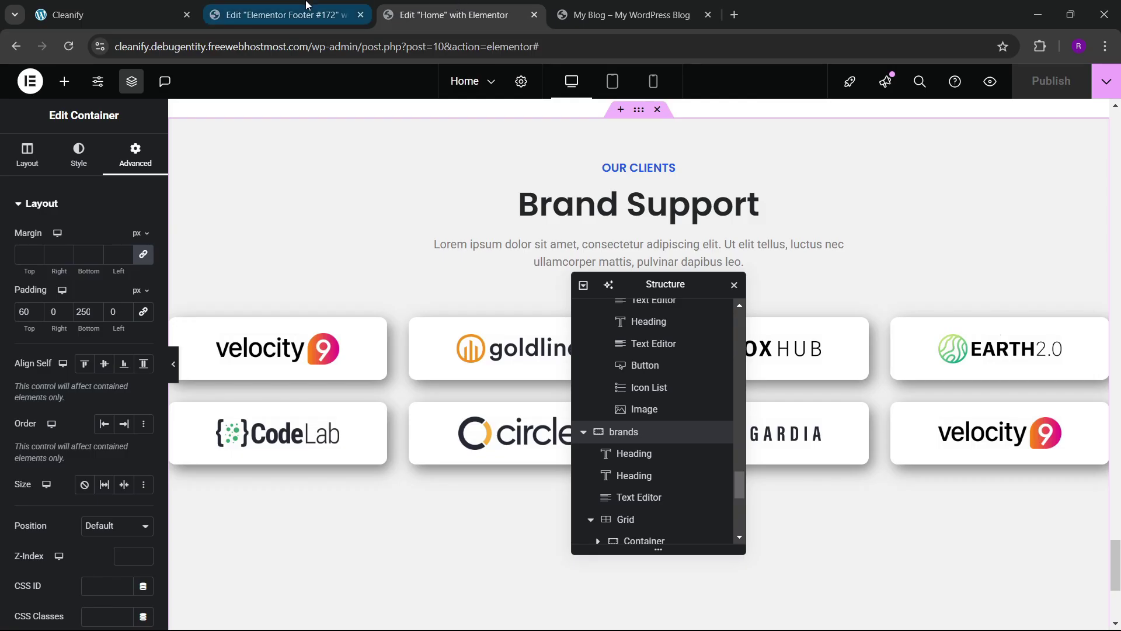
pyautogui.click(280, 14)
pyautogui.click(957, 300)
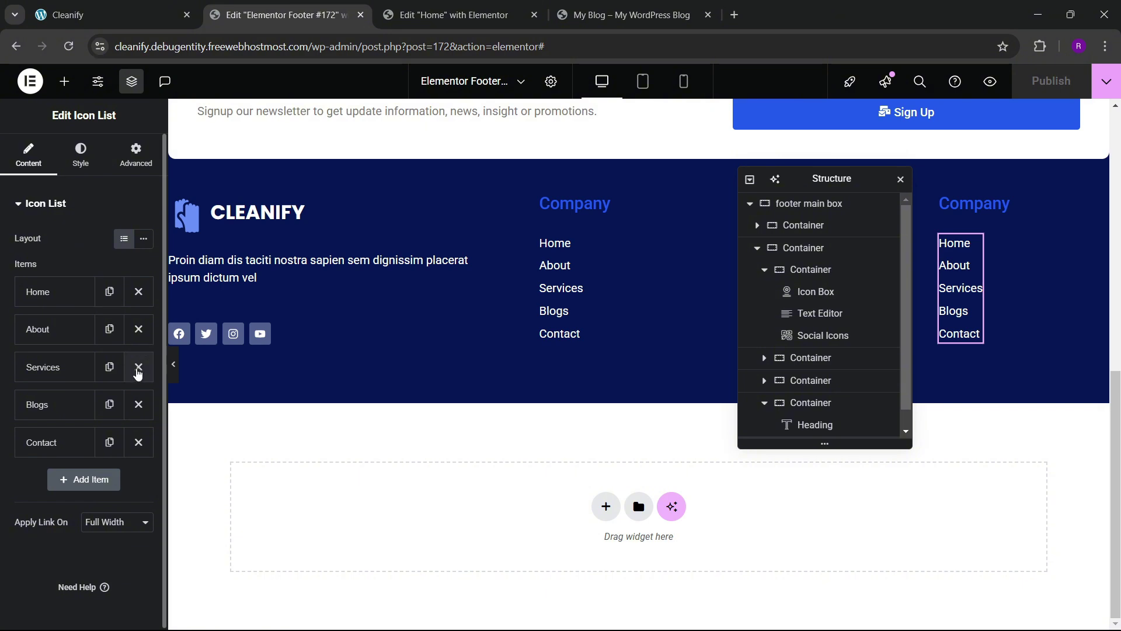
pyautogui.click(138, 403)
pyautogui.click(138, 403)
# - Replace the Home item's text in the last column's icon list with the copied postal address
pyautogui.click(38, 291)
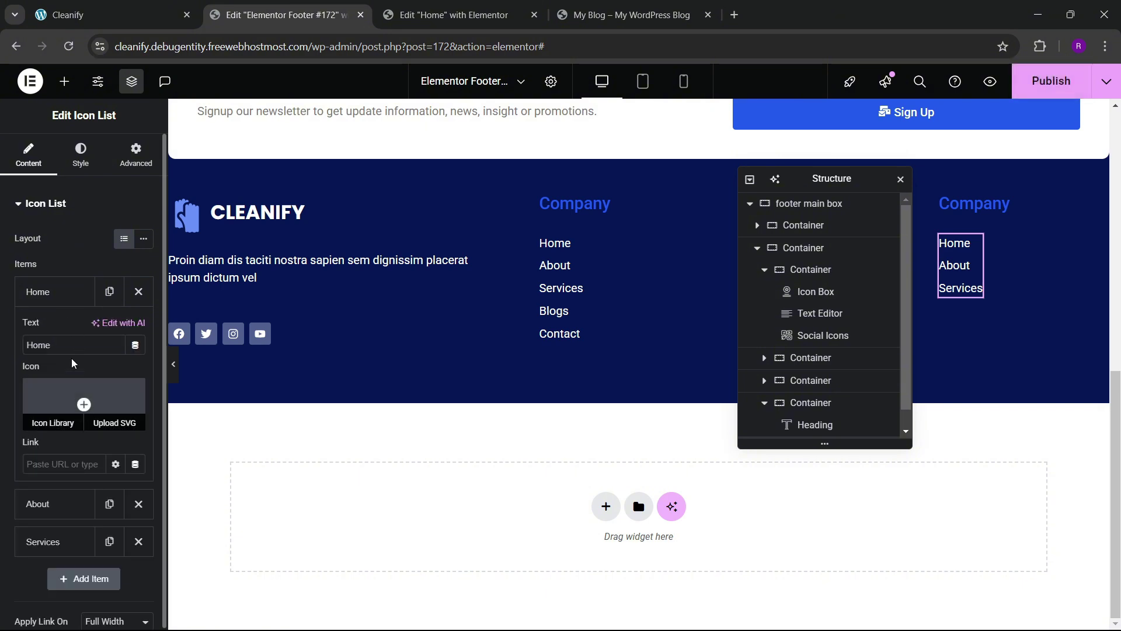
pyautogui.moveTo(65, 345); pyautogui.dragTo(10, 347)
pyautogui.hotkey('ctrl', 'v')
# - Find map icons in the icon library and give the address item the hollow-centred map marker icon
pyautogui.click(51, 415)
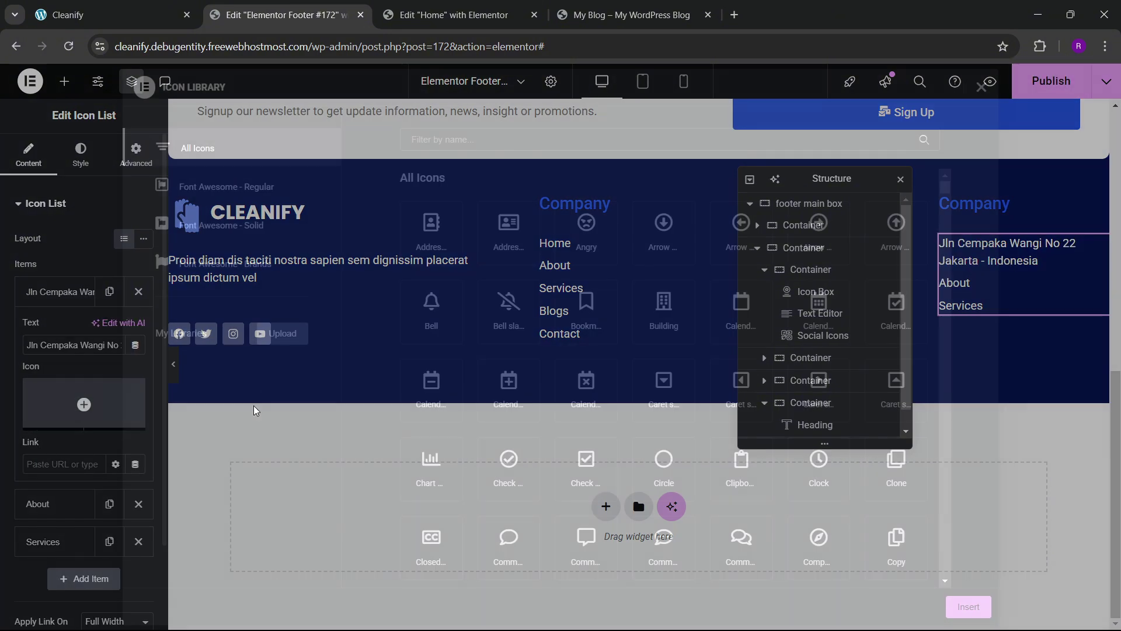
pyautogui.write('map')
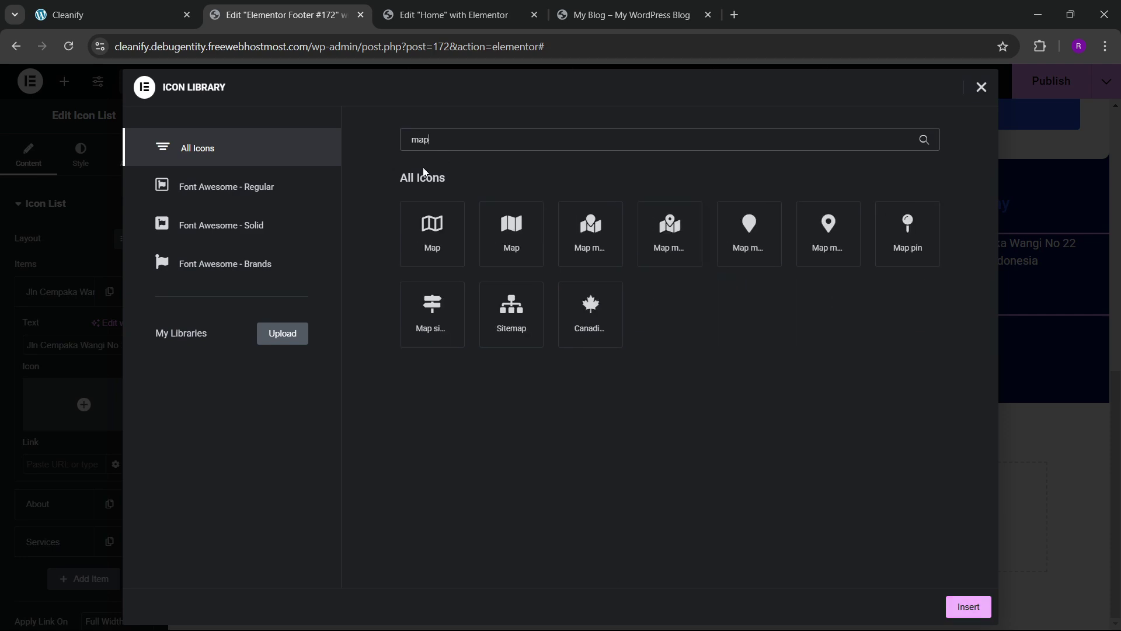
pyautogui.click(846, 238)
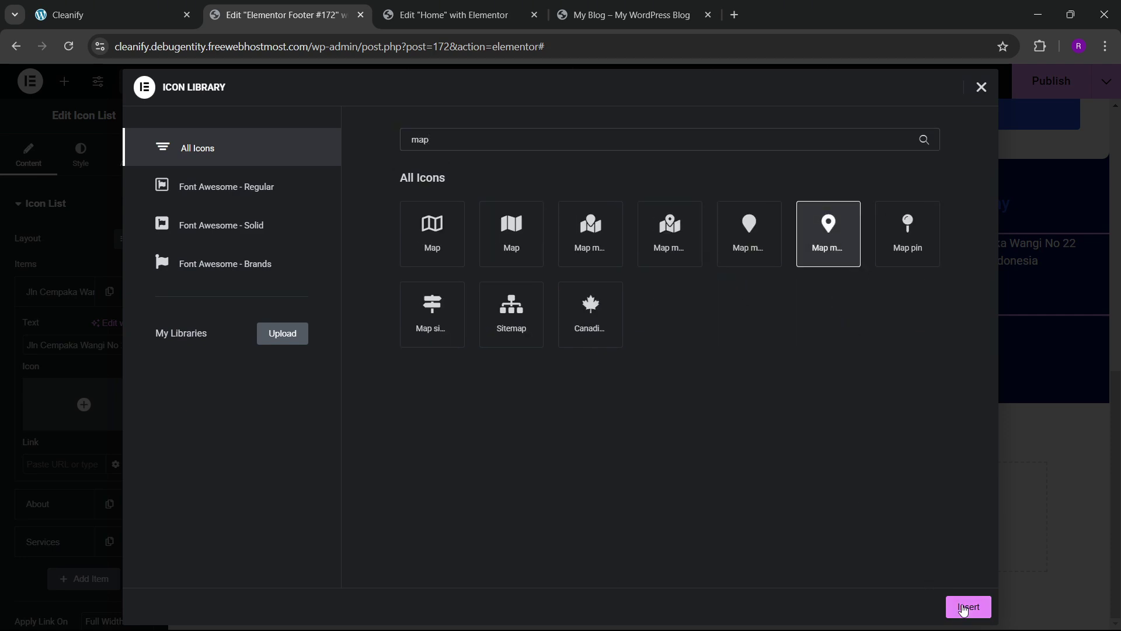
pyautogui.click(967, 608)
pyautogui.click(58, 292)
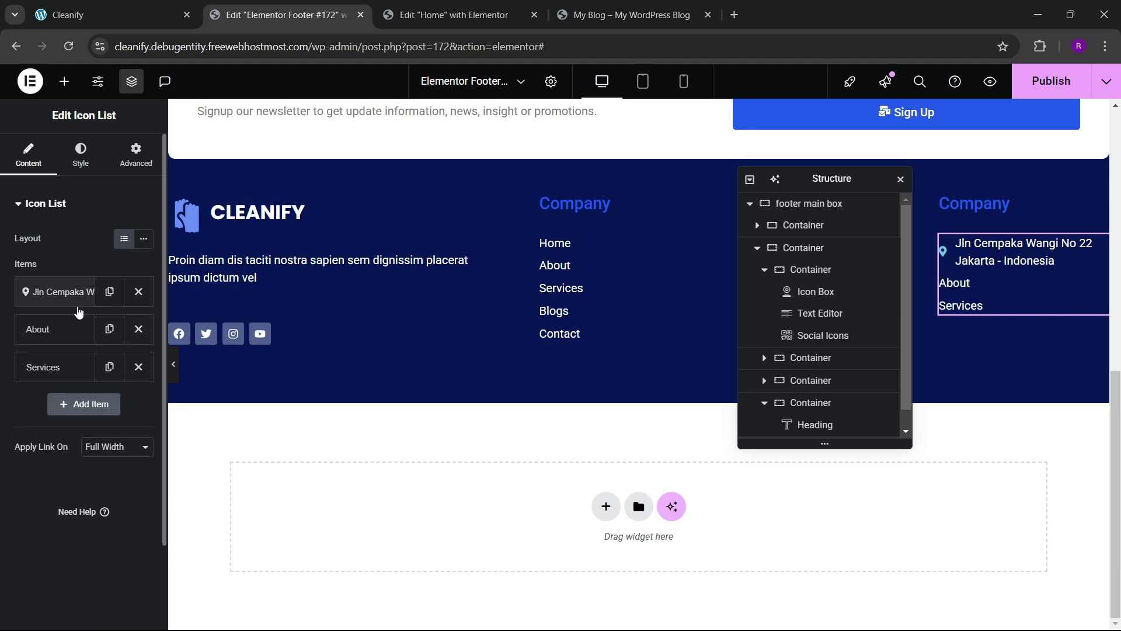
# - Delete the About and Services items and duplicate the address item until the icon list has three entries
pyautogui.click(81, 154)
pyautogui.click(29, 155)
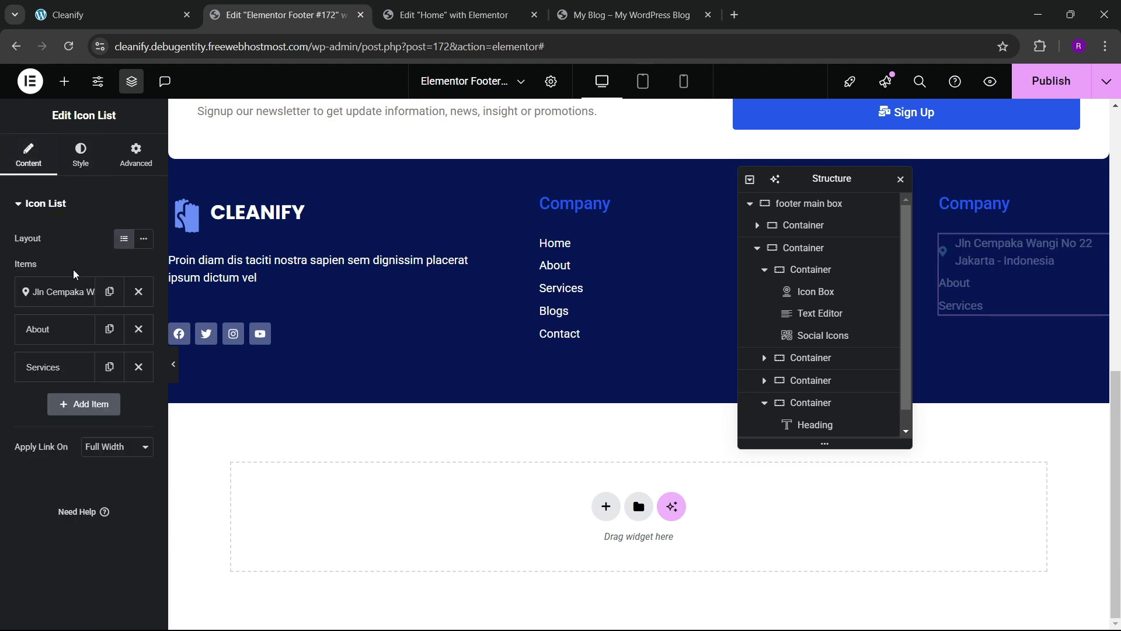
pyautogui.click(138, 328)
pyautogui.click(138, 327)
pyautogui.click(138, 291)
pyautogui.click(120, 329)
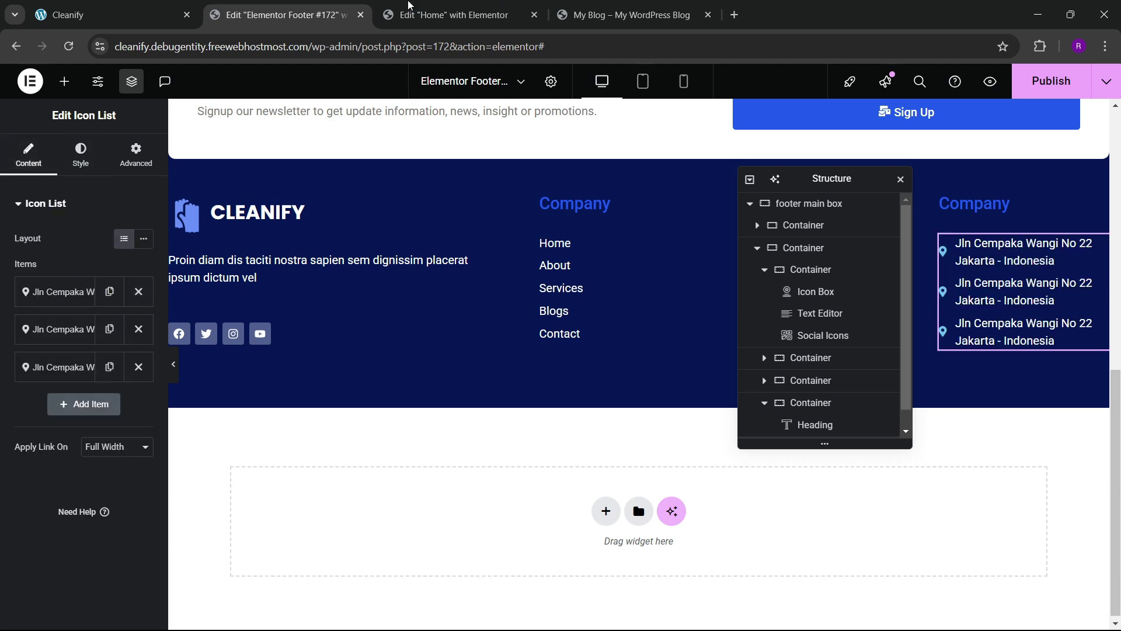
# - Switch to the reference Cleanify site and copy the support e-mail address from the footer's Get In Touch column
pyautogui.click(616, 7)
pyautogui.click(111, 14)
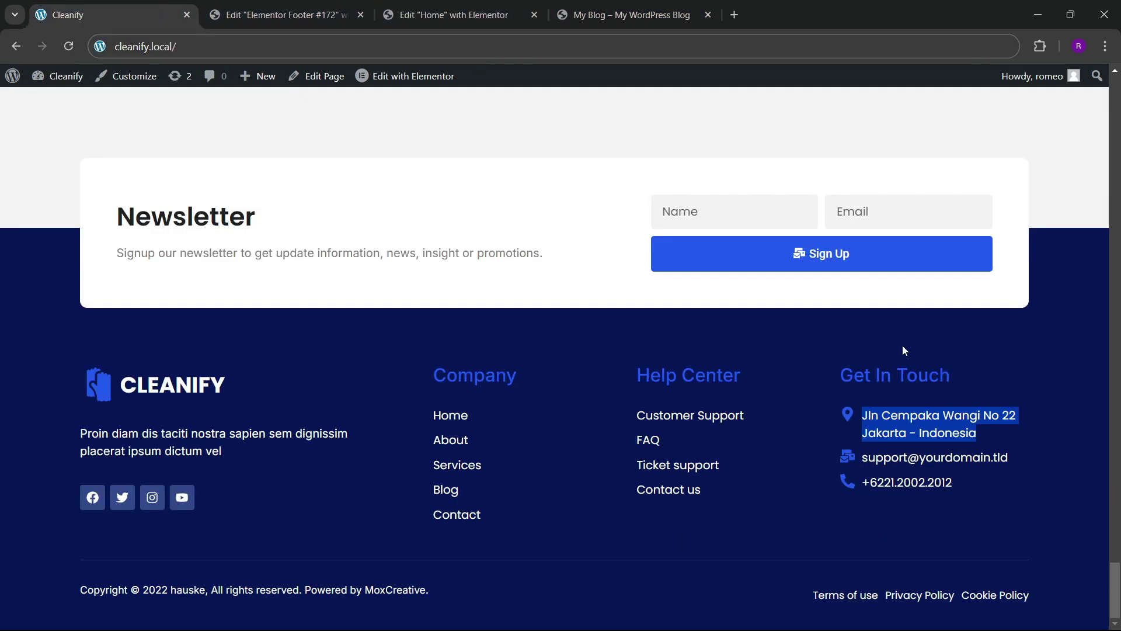
pyautogui.click(1023, 474)
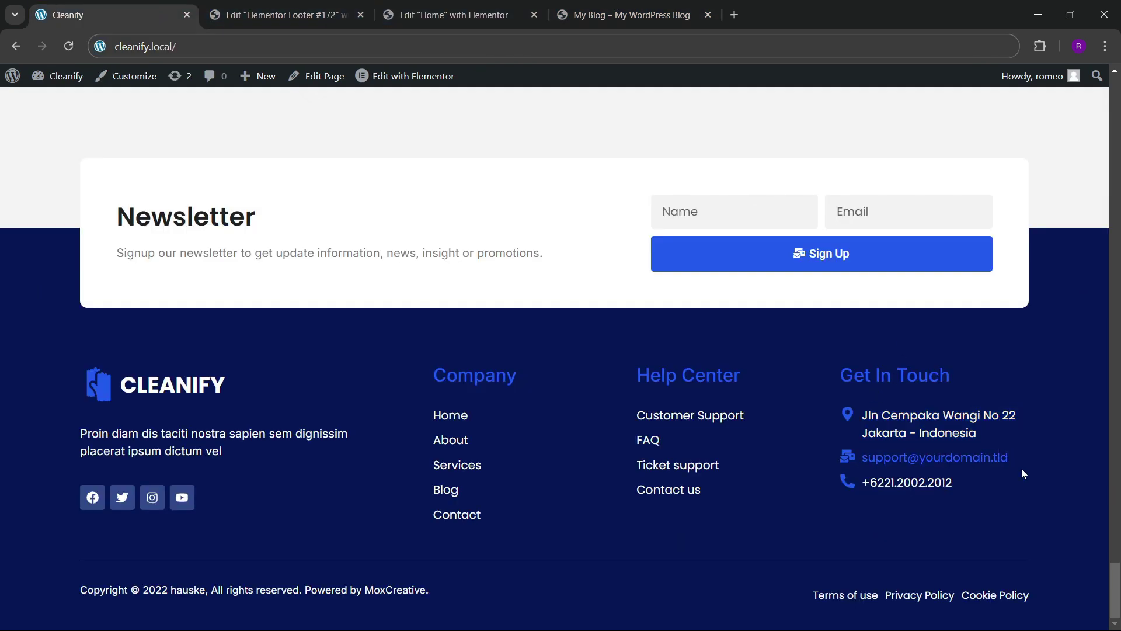
pyautogui.moveTo(987, 458); pyautogui.dragTo(863, 463)
pyautogui.hotkey('ctrl', 'c')
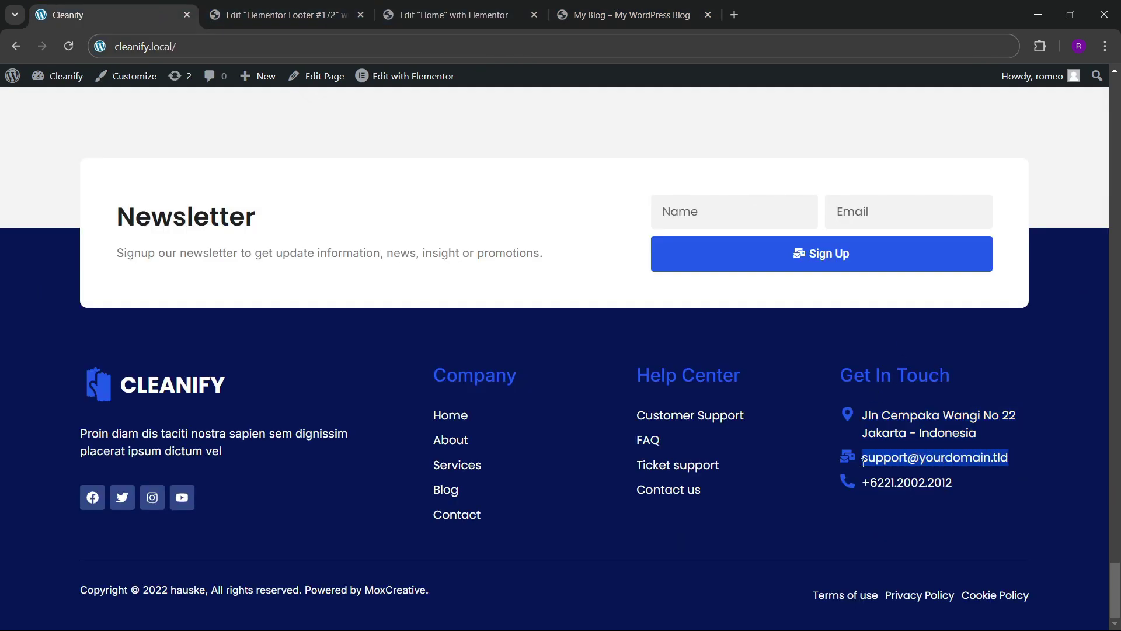
# - Back in the footer editor, replace the second icon list item's text with the copied e-mail address
pyautogui.click(506, 4)
pyautogui.click(297, 7)
pyautogui.click(59, 330)
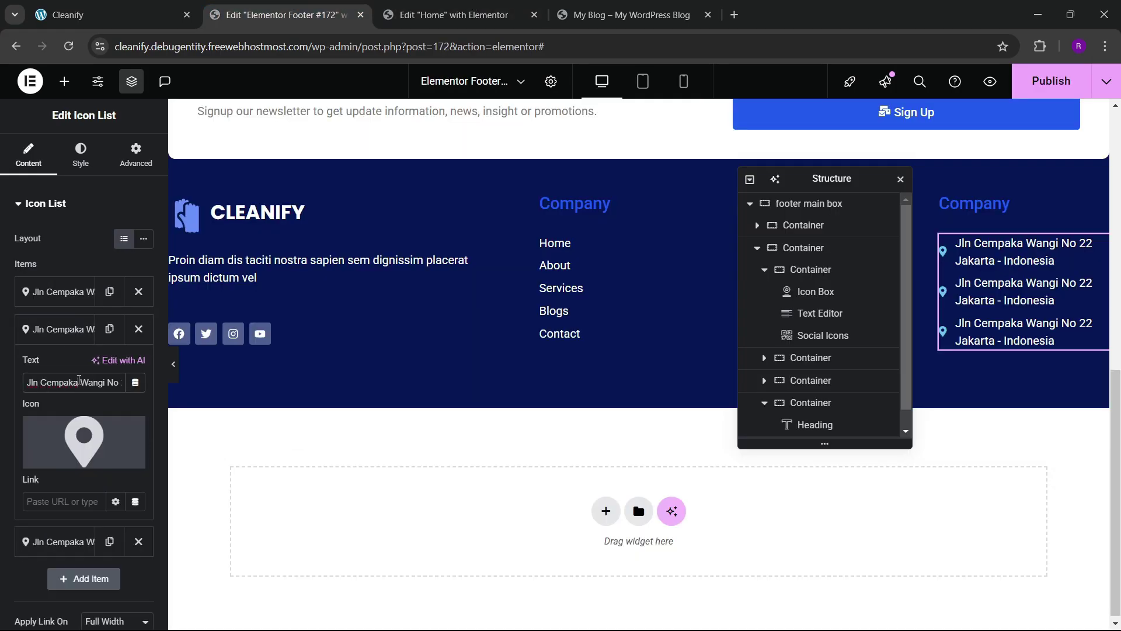
pyautogui.tripleClick(79, 380)
pyautogui.hotkey('ctrl', 'v')
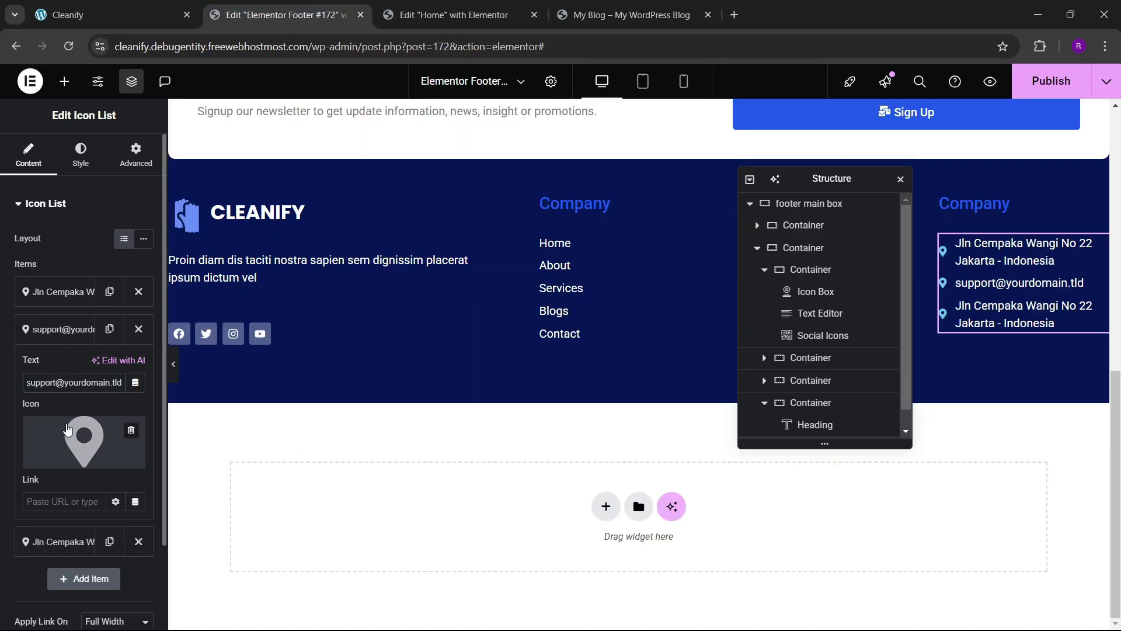
# - Find mail icons in the icon library and give the e-mail item the Mail bulk icon
pyautogui.click(84, 442)
pyautogui.write('mail')
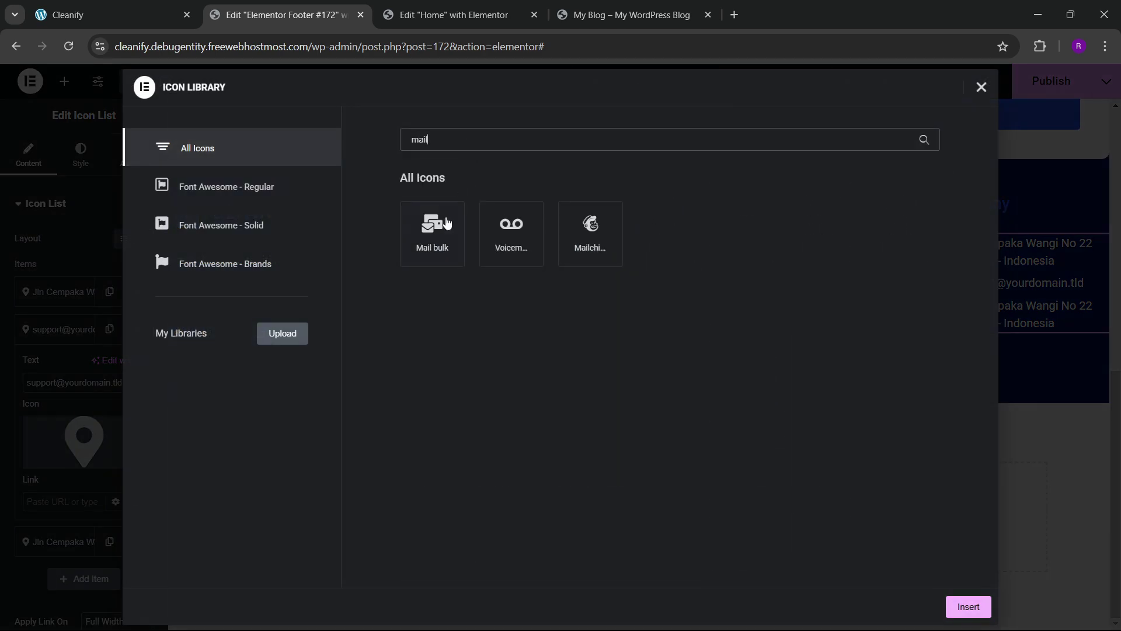
pyautogui.click(446, 223)
pyautogui.click(965, 606)
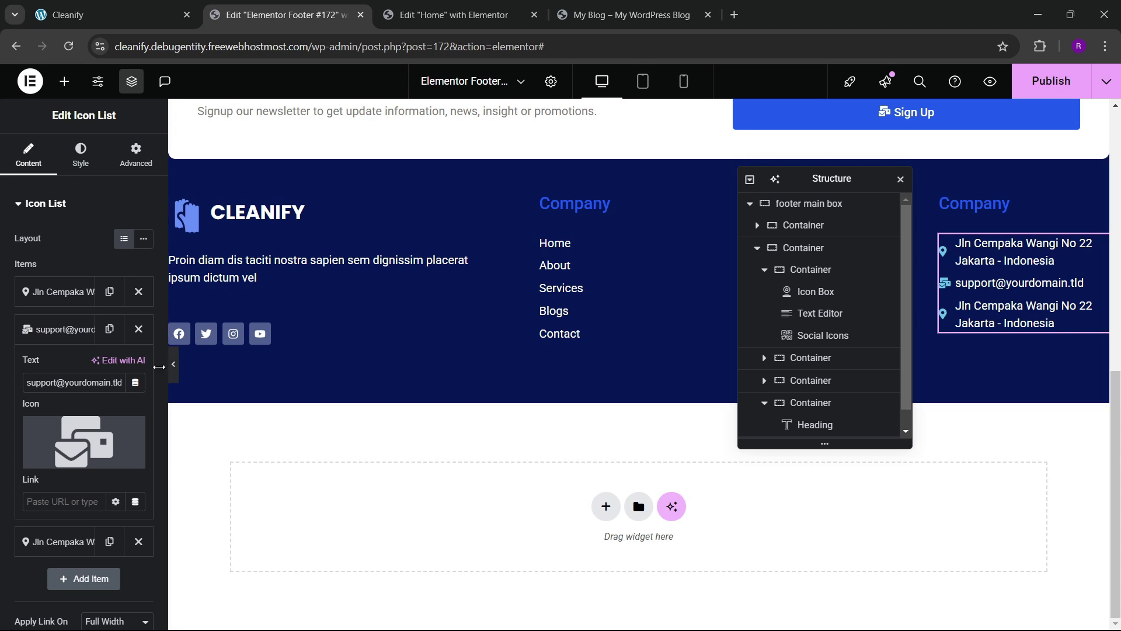
pyautogui.click(61, 329)
# - Clear the address text from the third icon list item
pyautogui.click(61, 366)
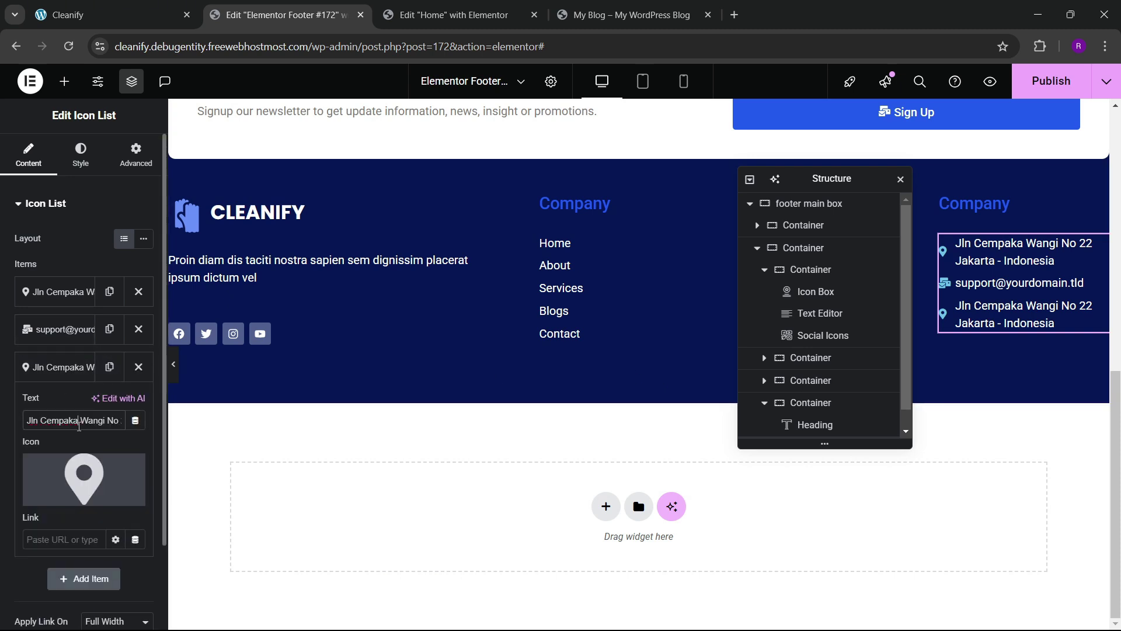
pyautogui.hotkey('ctrl', 'a')
pyautogui.press('BackSpace')
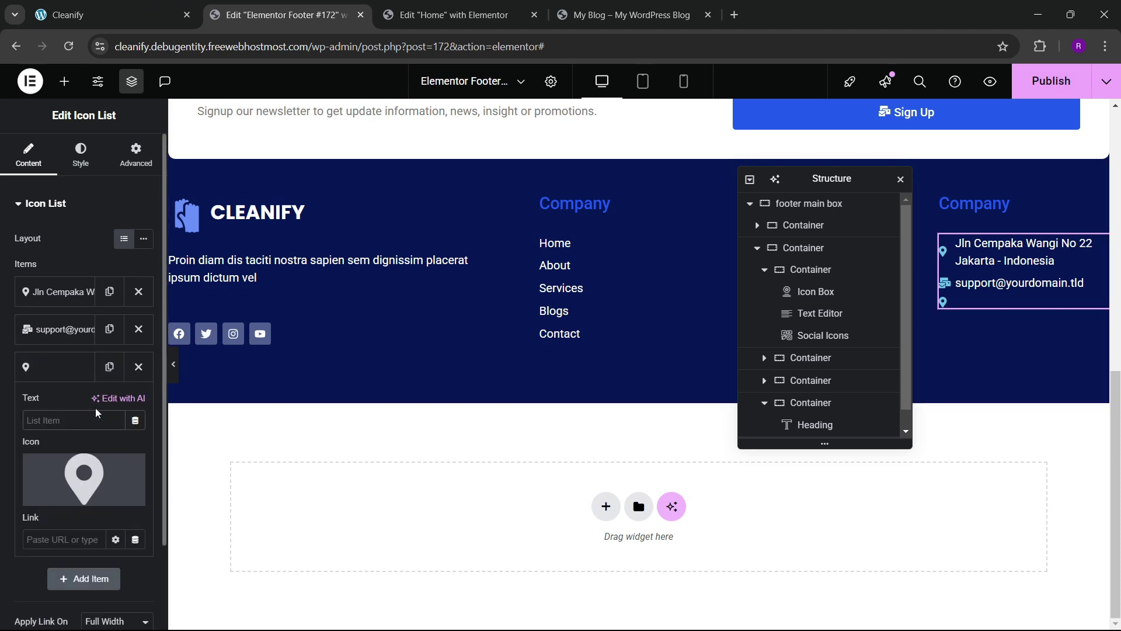
# - Copy the phone number from the reference site's footer into the third item's text and prefix it with +91
pyautogui.click(111, 15)
pyautogui.moveTo(955, 485); pyautogui.dragTo(869, 476)
pyautogui.hotkey('ctrl', 'c')
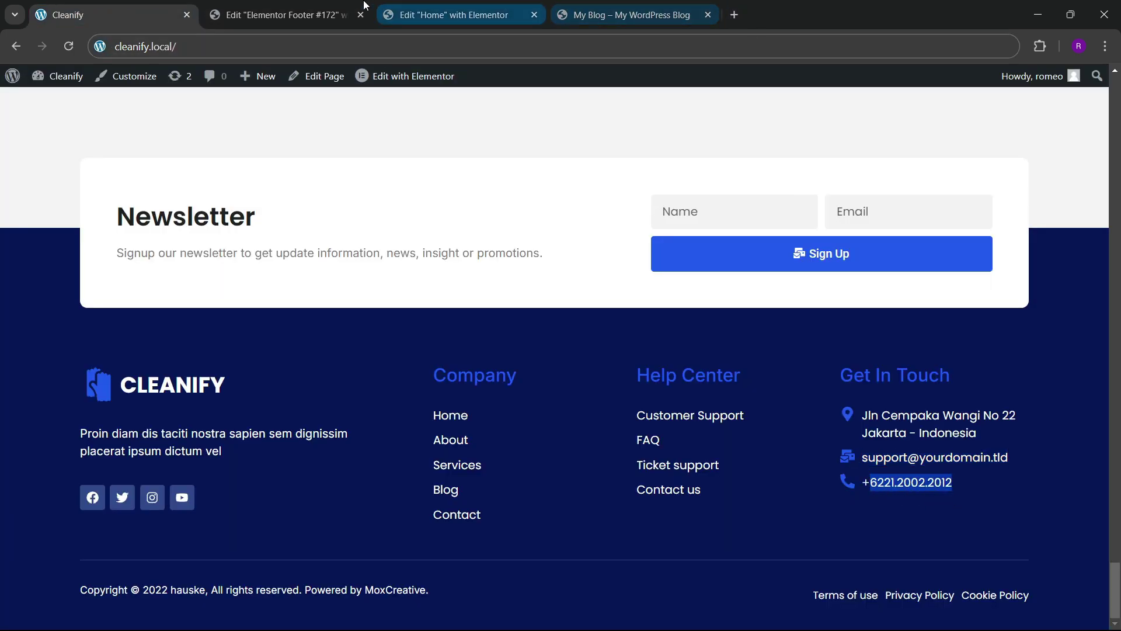
pyautogui.click(281, 15)
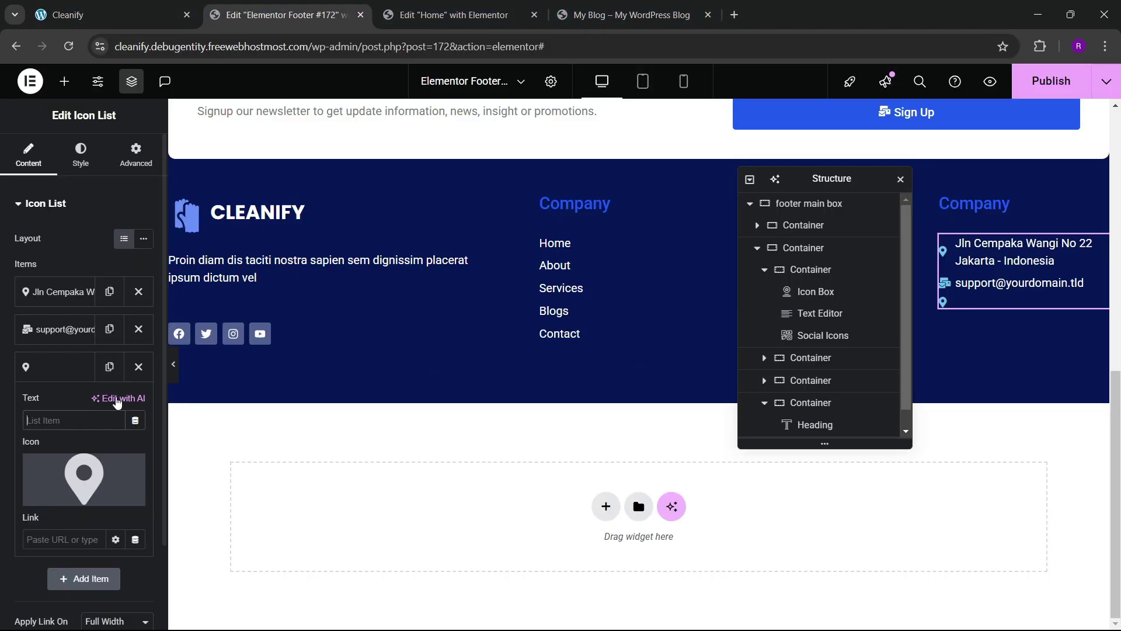
pyautogui.click(61, 423)
pyautogui.hotkey('ctrl', 'v')
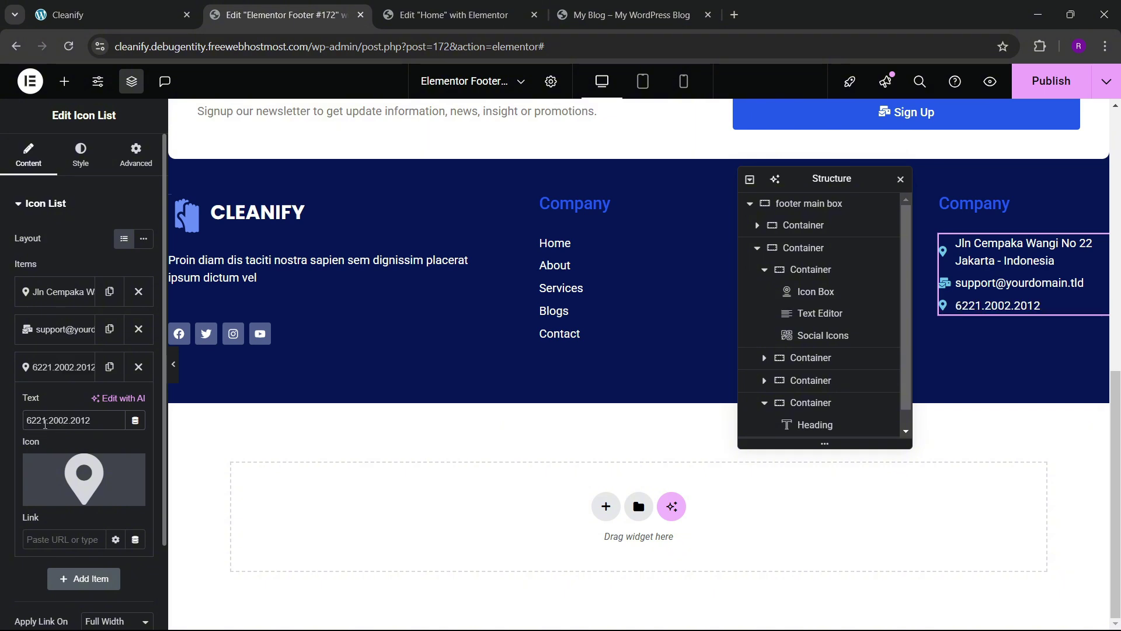
pyautogui.write('+91')
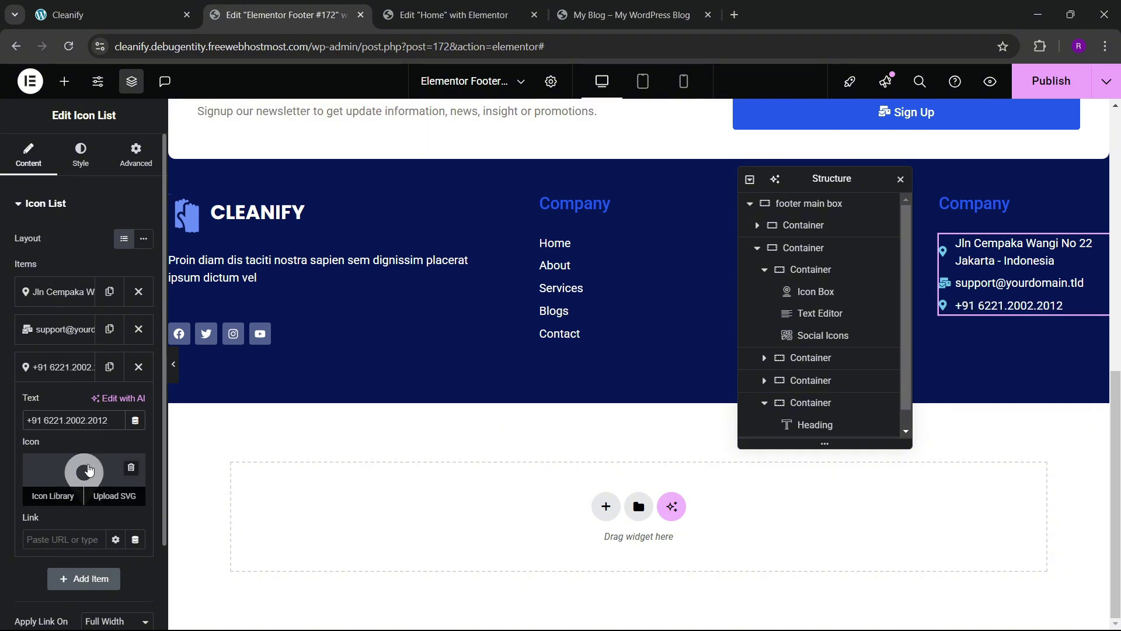
# - Find phone icons in the icon library and give the phone item the handset icon directly after the one named Phone
pyautogui.click(88, 470)
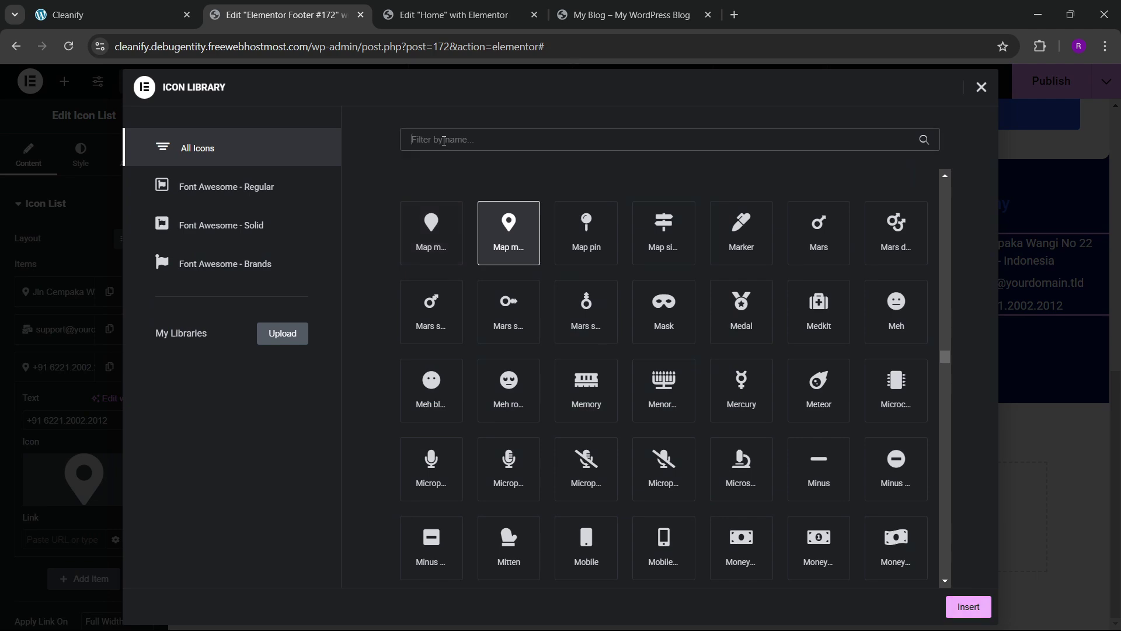
pyautogui.write('phone')
pyautogui.click(535, 302)
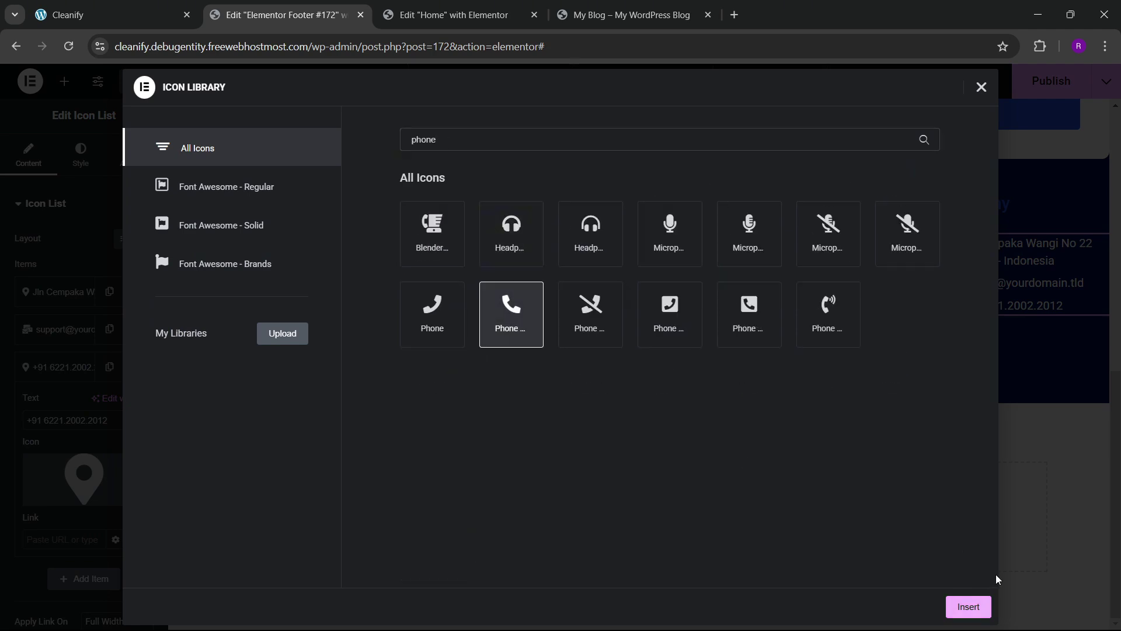
pyautogui.click(981, 606)
pyautogui.click(54, 367)
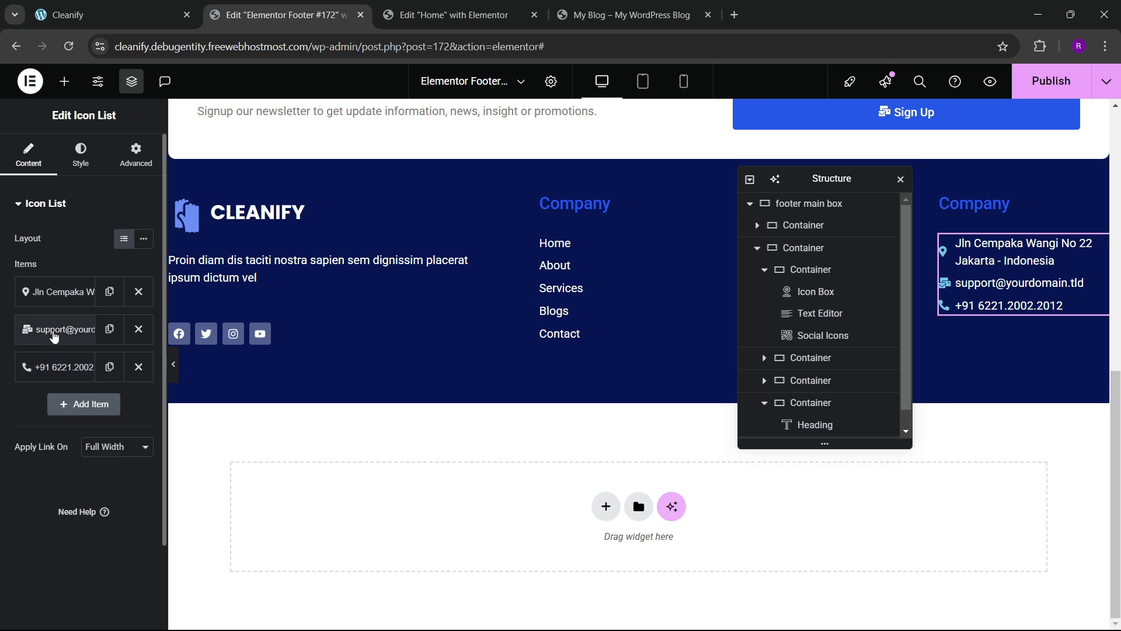
pyautogui.click(55, 329)
pyautogui.click(55, 329)
# - Set the contact list's icon color to the global color sky blue theme
pyautogui.click(80, 155)
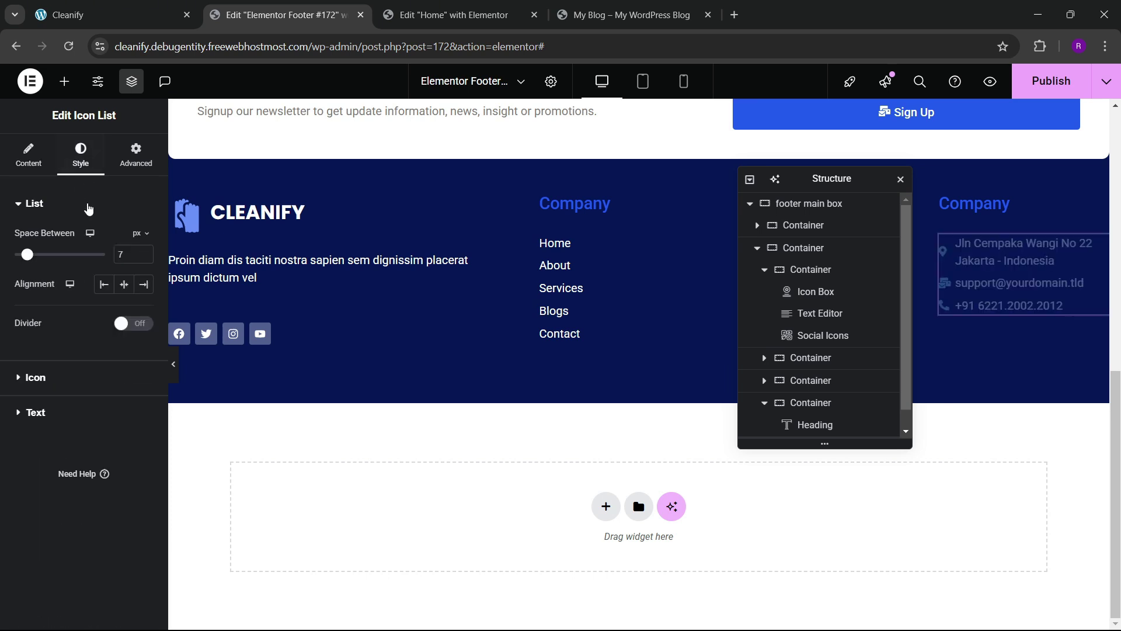
pyautogui.click(55, 379)
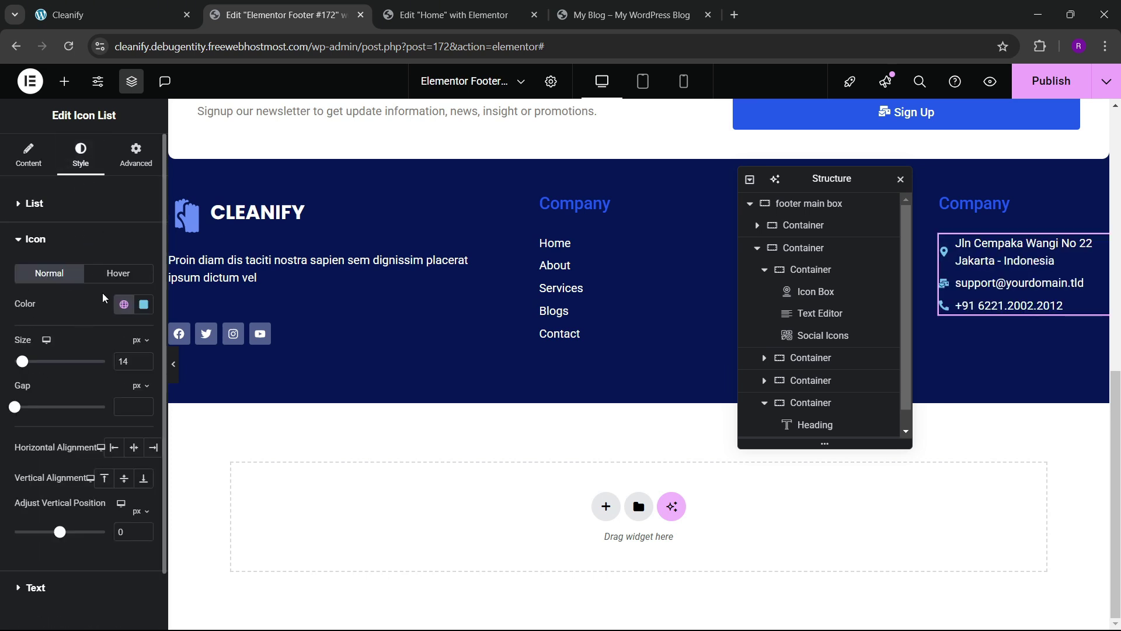
pyautogui.click(124, 304)
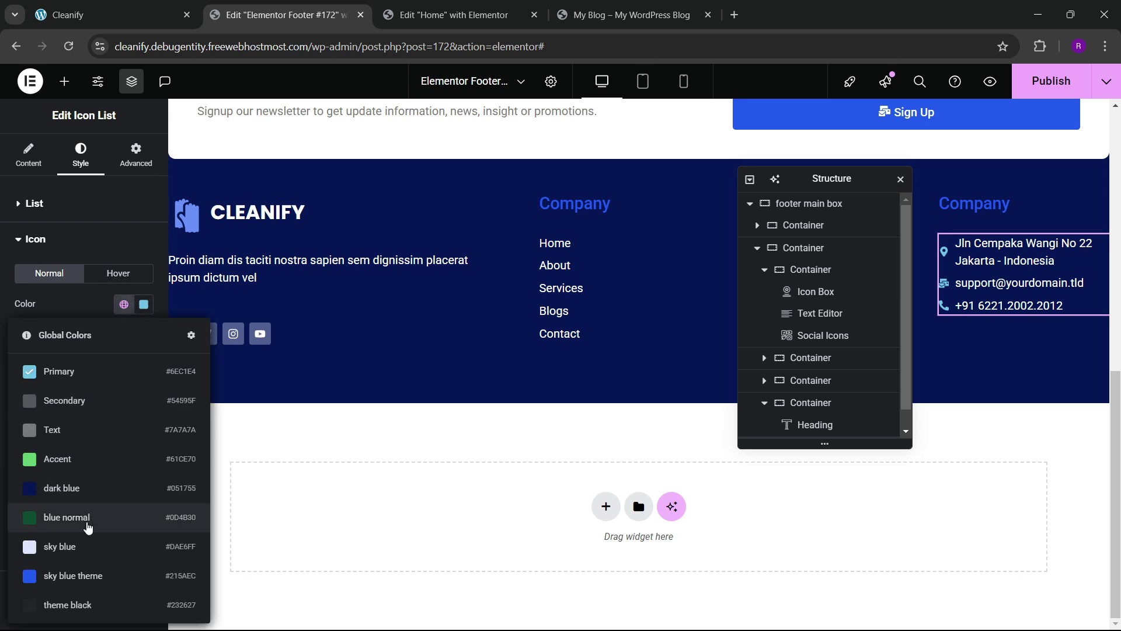
pyautogui.click(83, 570)
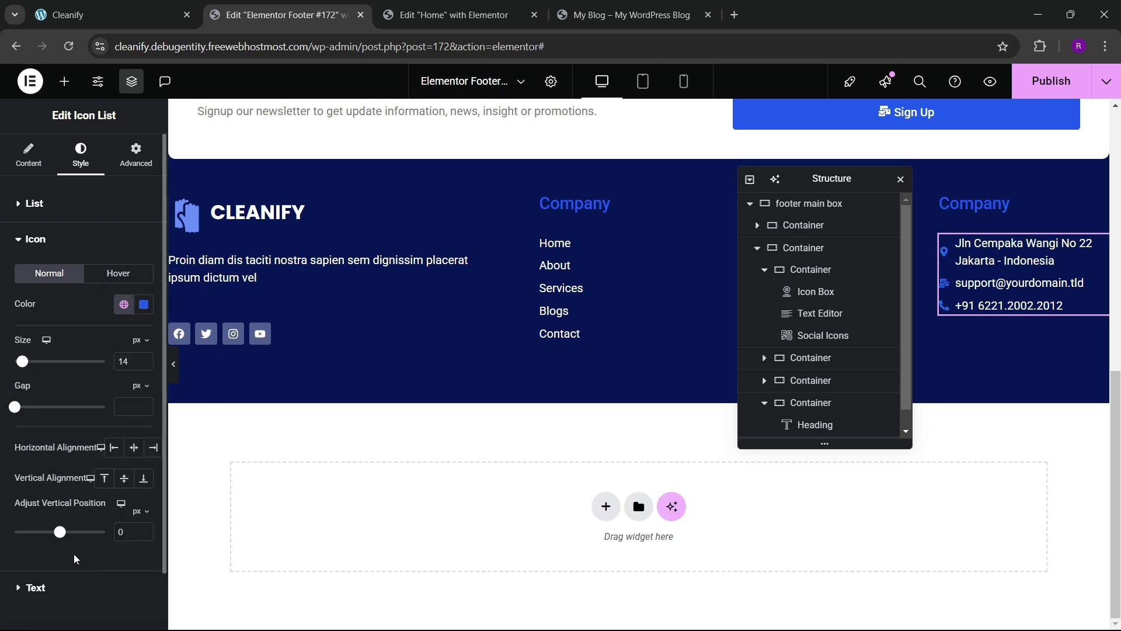
# - Set the contact list's icon size to 22 px and its vertical icon alignment to Start
pyautogui.click(143, 357)
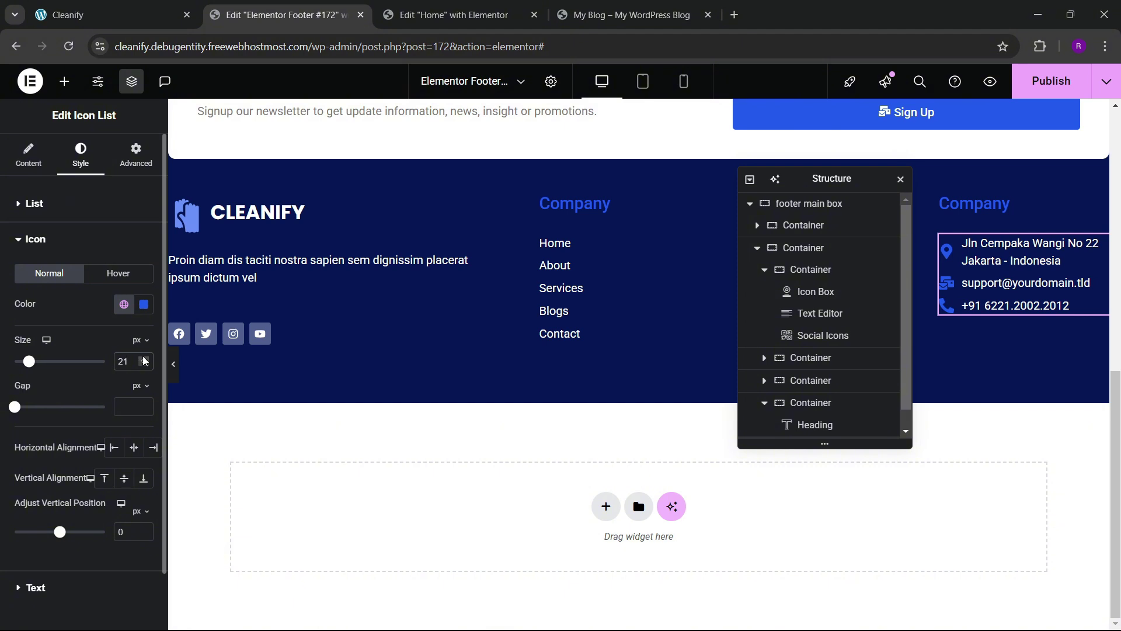
pyautogui.click(145, 358)
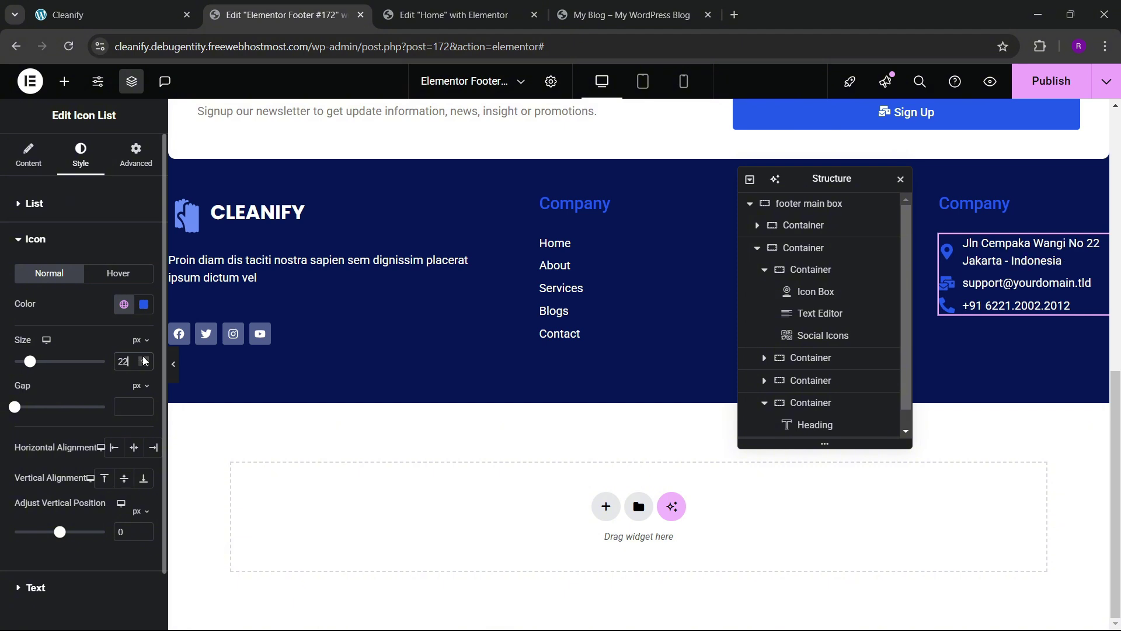
pyautogui.click(110, 483)
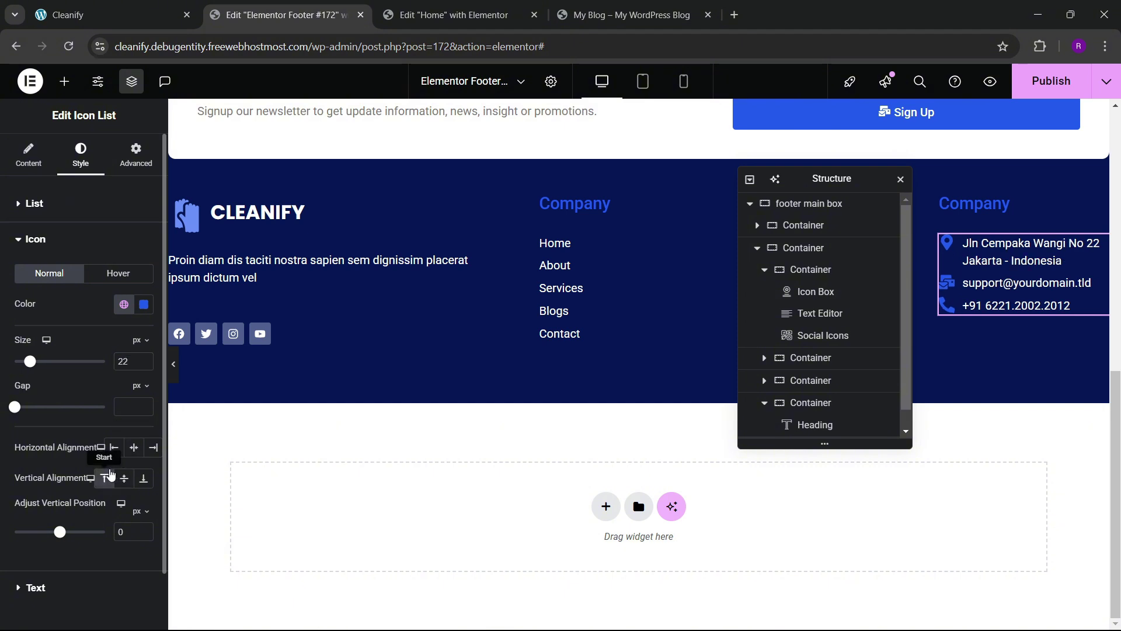
# - Set the contact list's text typography to the Poppins font at 14 px
pyautogui.scroll(-1, 91, 375)
pyautogui.click(61, 524)
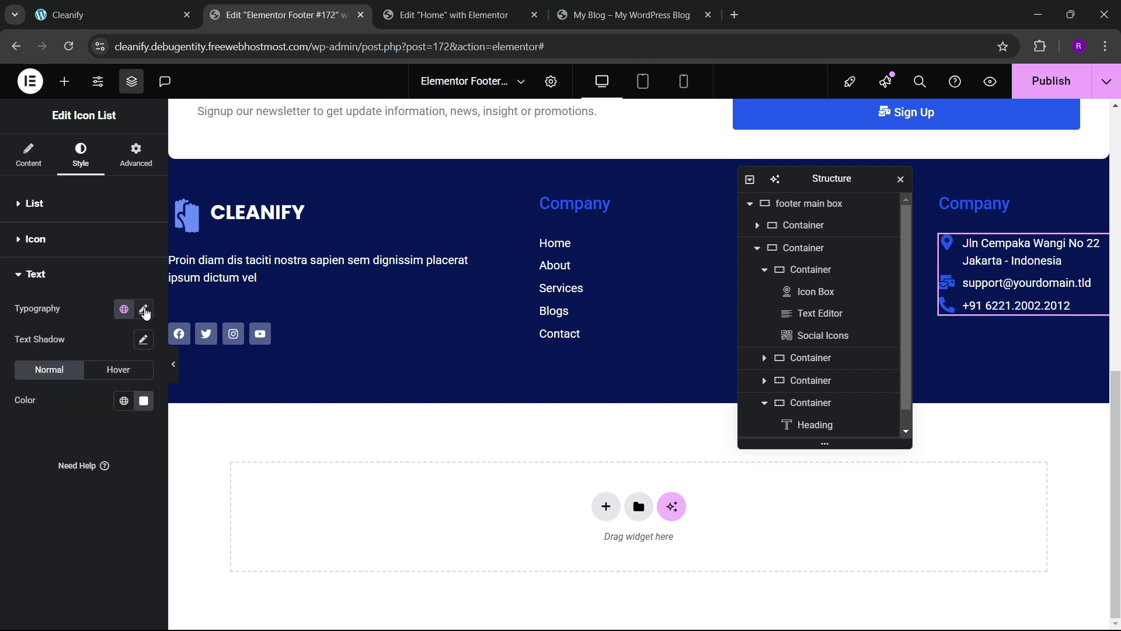
pyautogui.click(144, 309)
pyautogui.click(110, 377)
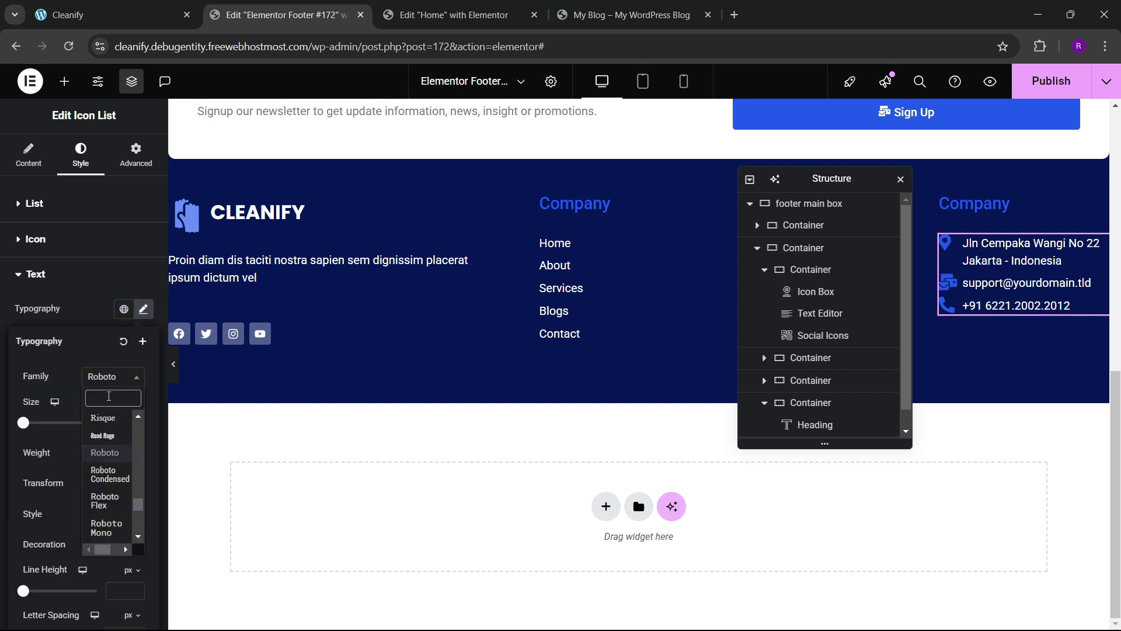
pyautogui.write('poppins')
pyautogui.press('Return')
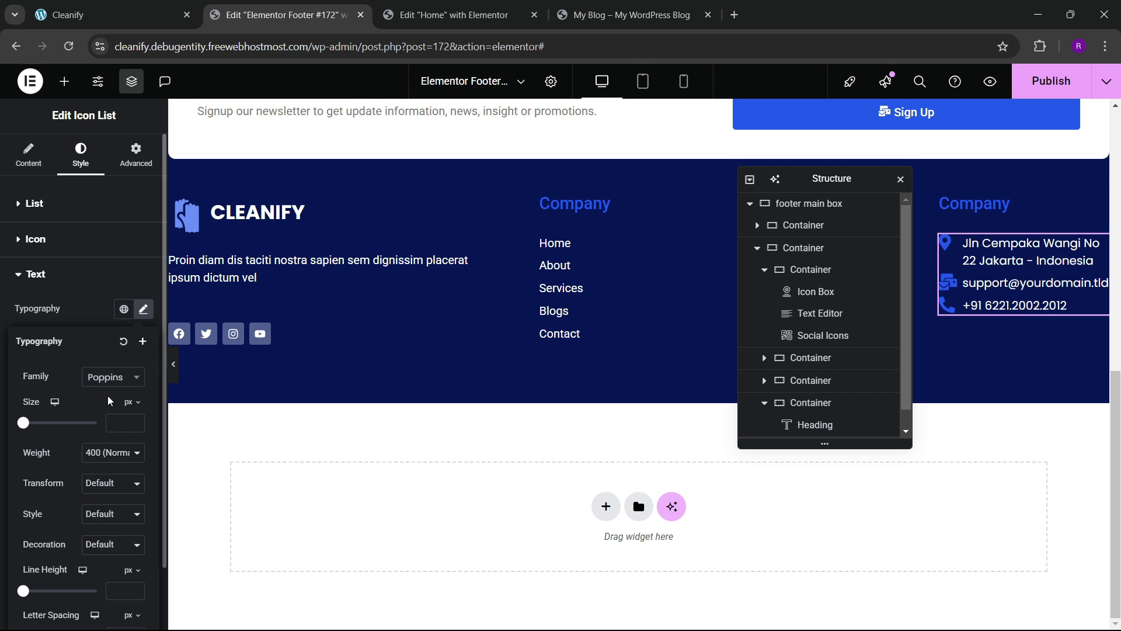
pyautogui.click(131, 420)
pyautogui.write('9')
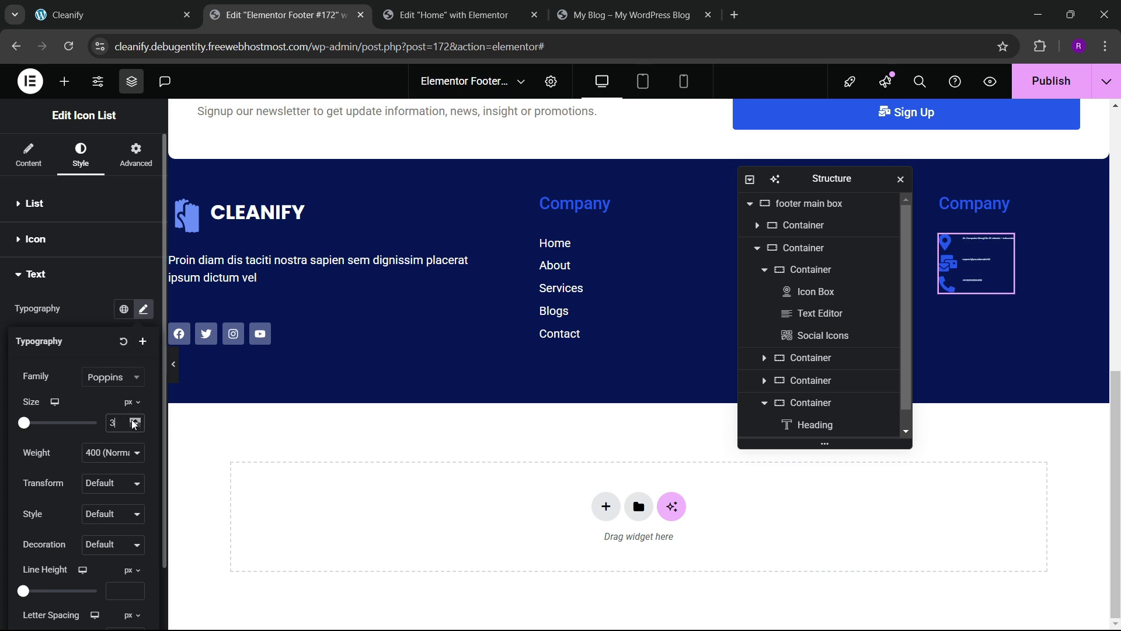
pyautogui.press('BackSpace')
pyautogui.write('14')
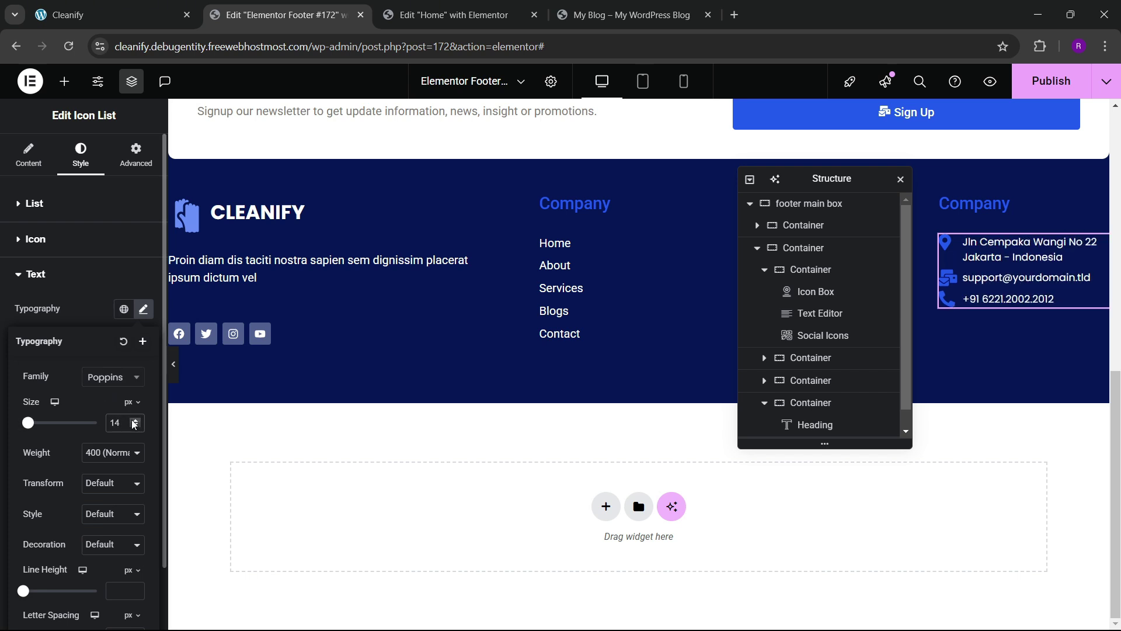
# - Set the space between the contact list's items to 15 px
pyautogui.click(64, 206)
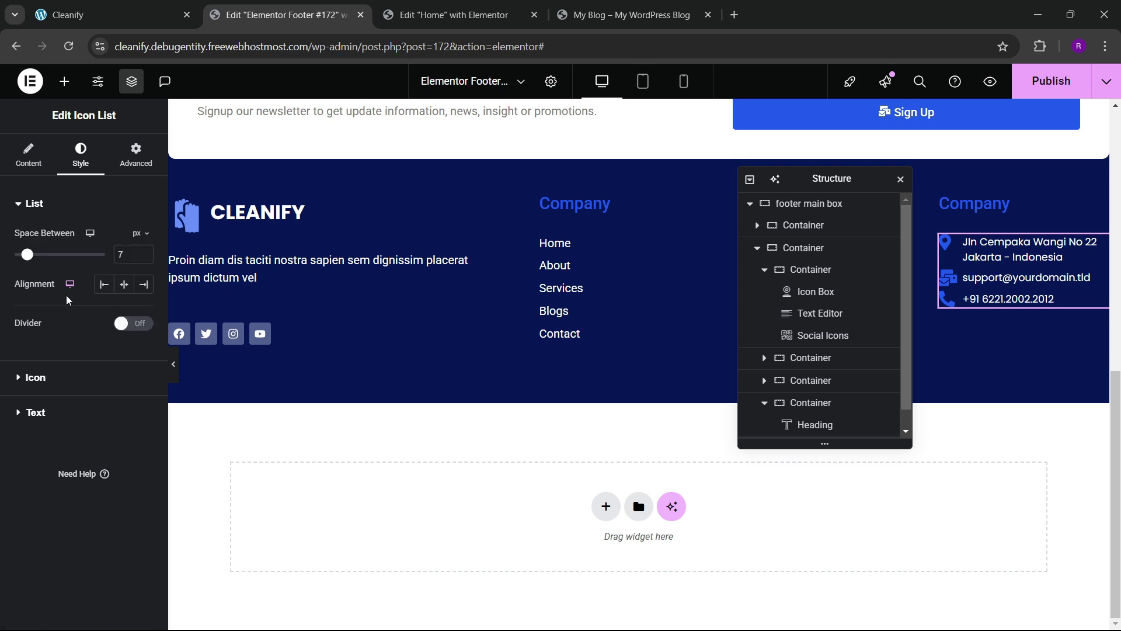
pyautogui.moveTo(32, 261); pyautogui.dragTo(39, 261)
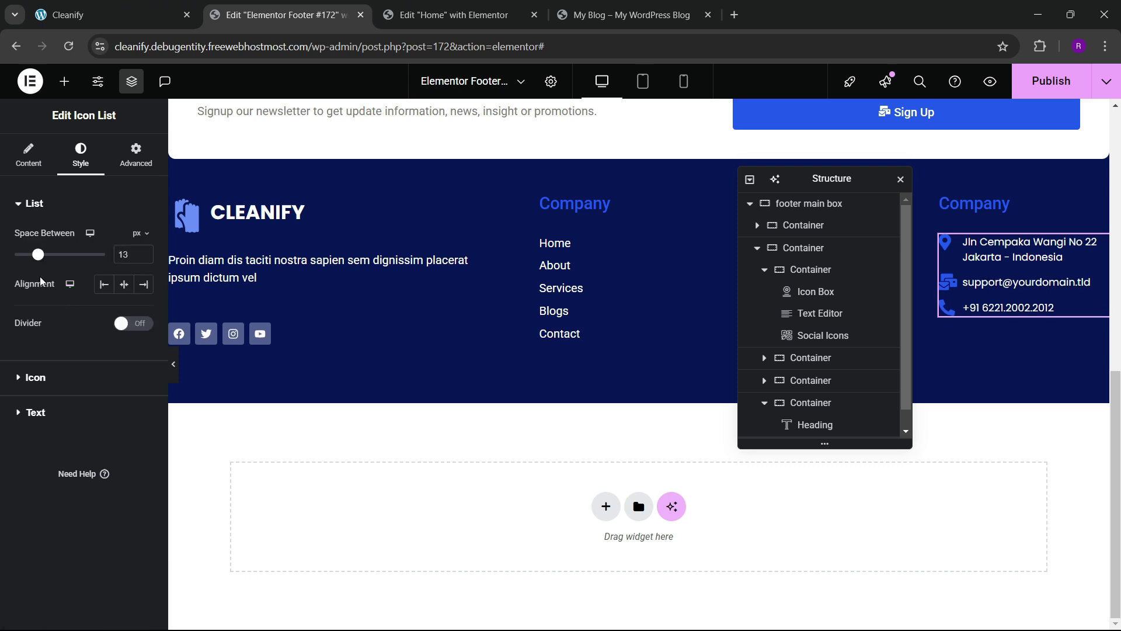
pyautogui.press('Up')
pyautogui.press('Up')
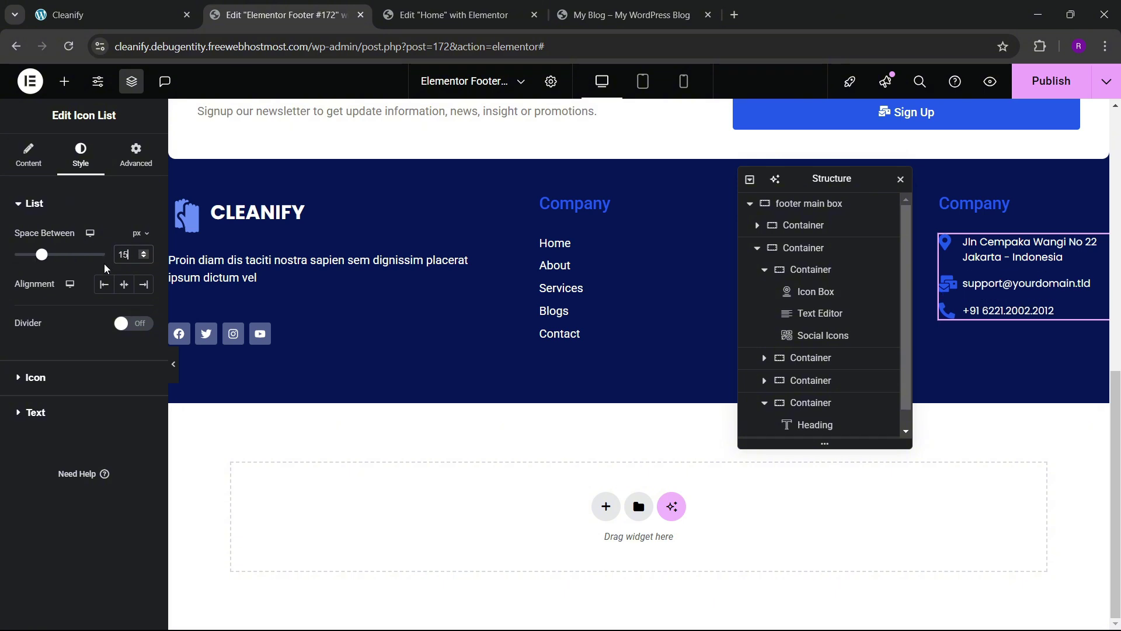
# - Move the Structure window off the third footer column and compare the footer with the reference site
pyautogui.moveTo(759, 178); pyautogui.dragTo(467, 228)
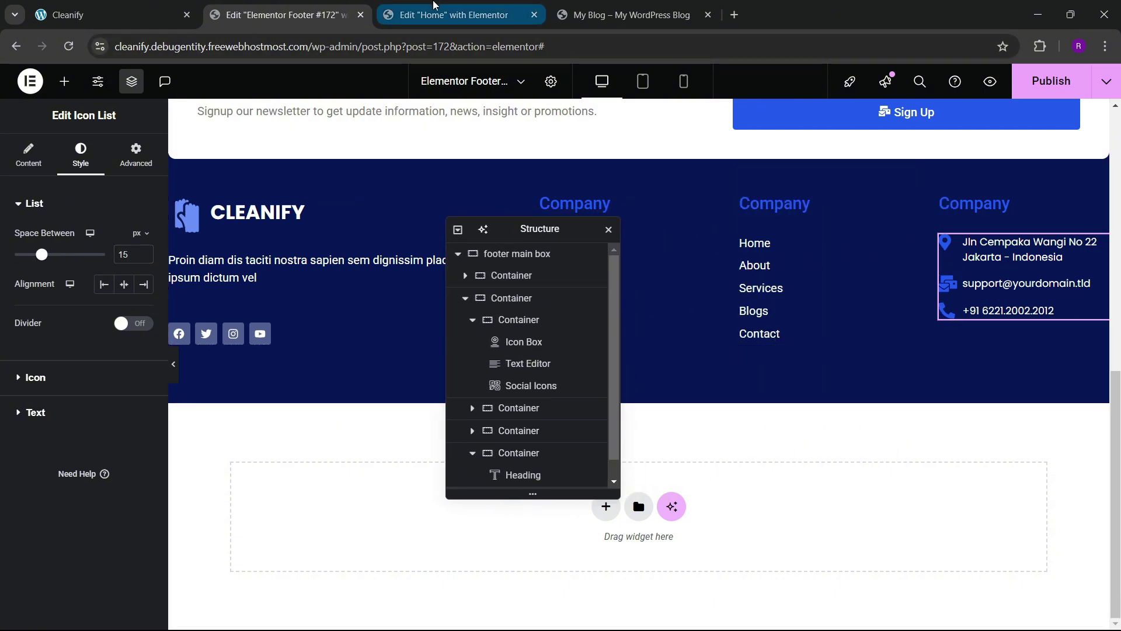
pyautogui.click(117, 14)
pyautogui.click(281, 14)
# - Publish the footer and reload the live My Blog page to check it
pyautogui.click(1051, 82)
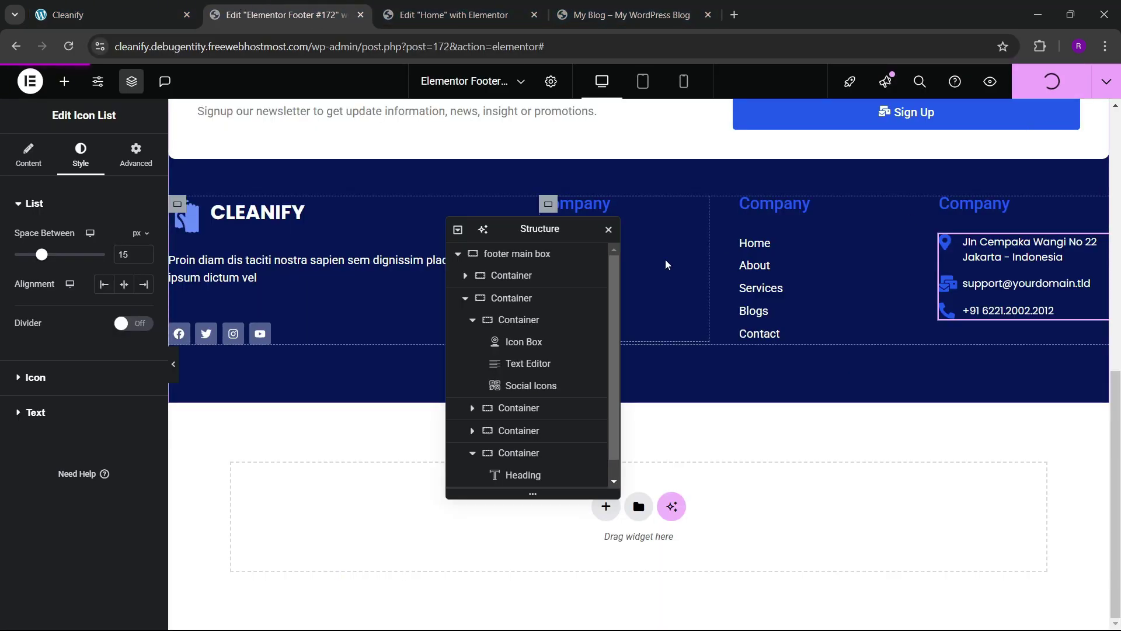
pyautogui.click(609, 10)
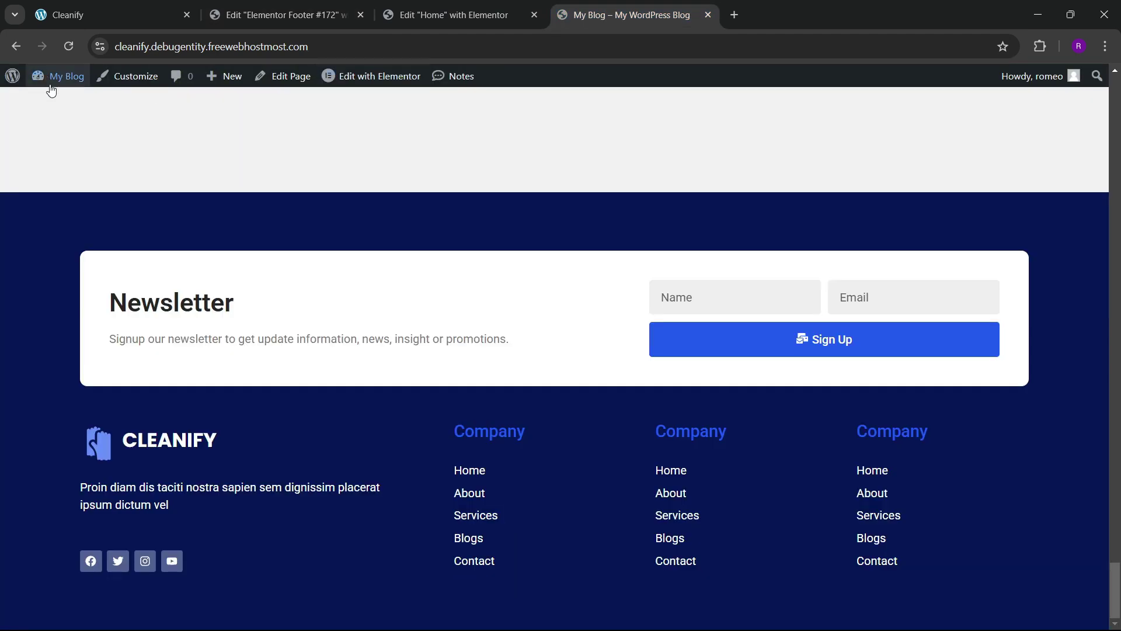
pyautogui.click(69, 49)
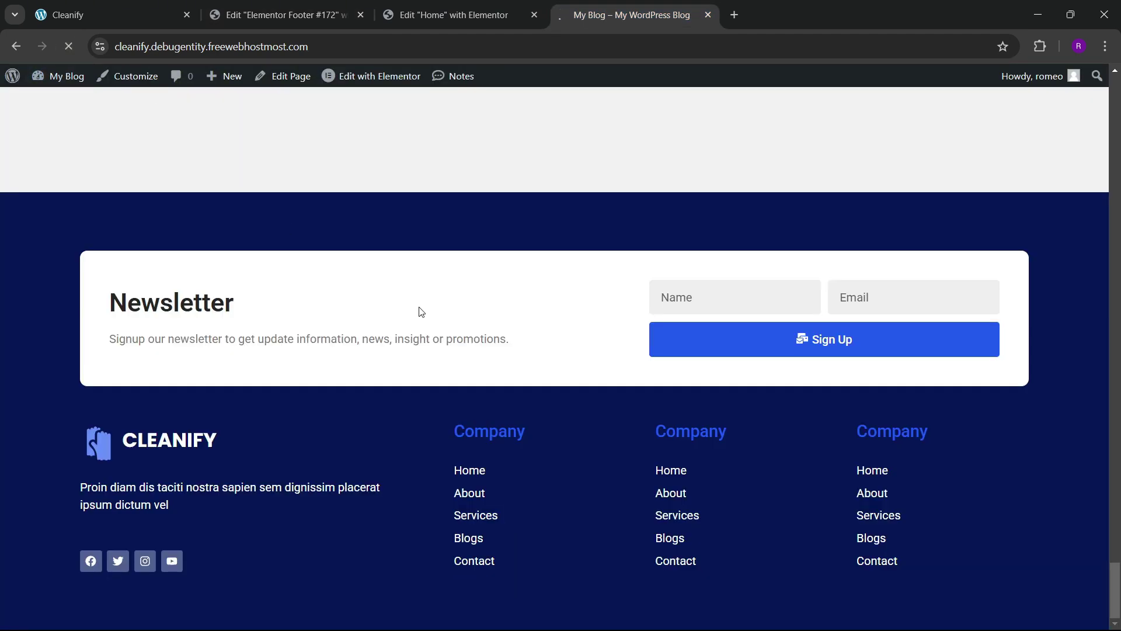
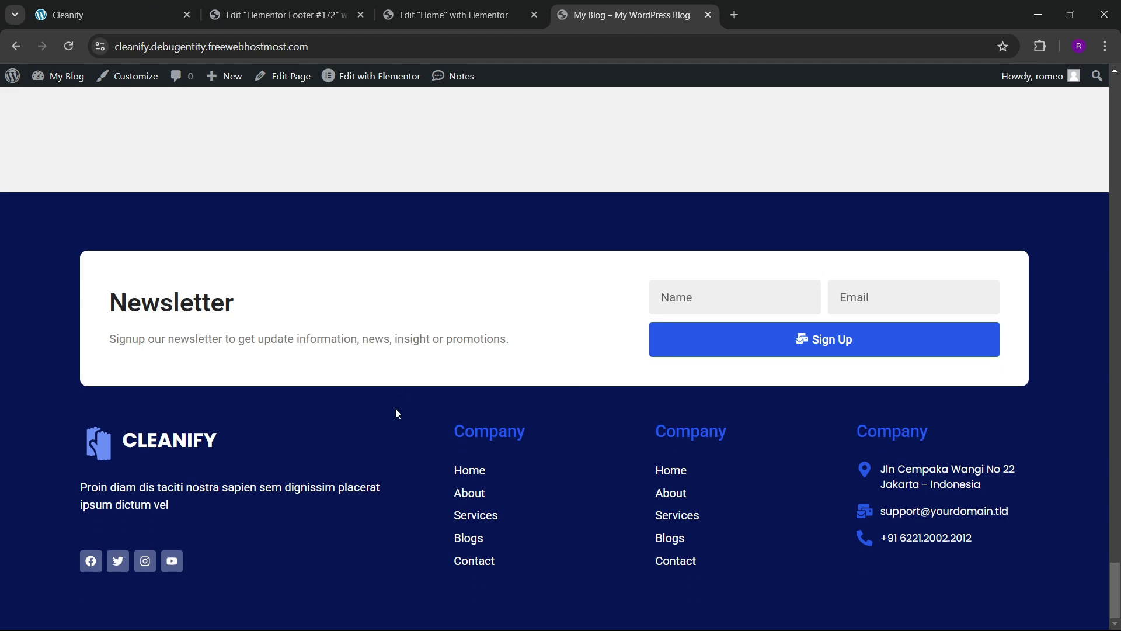
# - Set the top margin of the footer's newsletter container to -10 em, keeping the other sides at 0
pyautogui.click(422, 5)
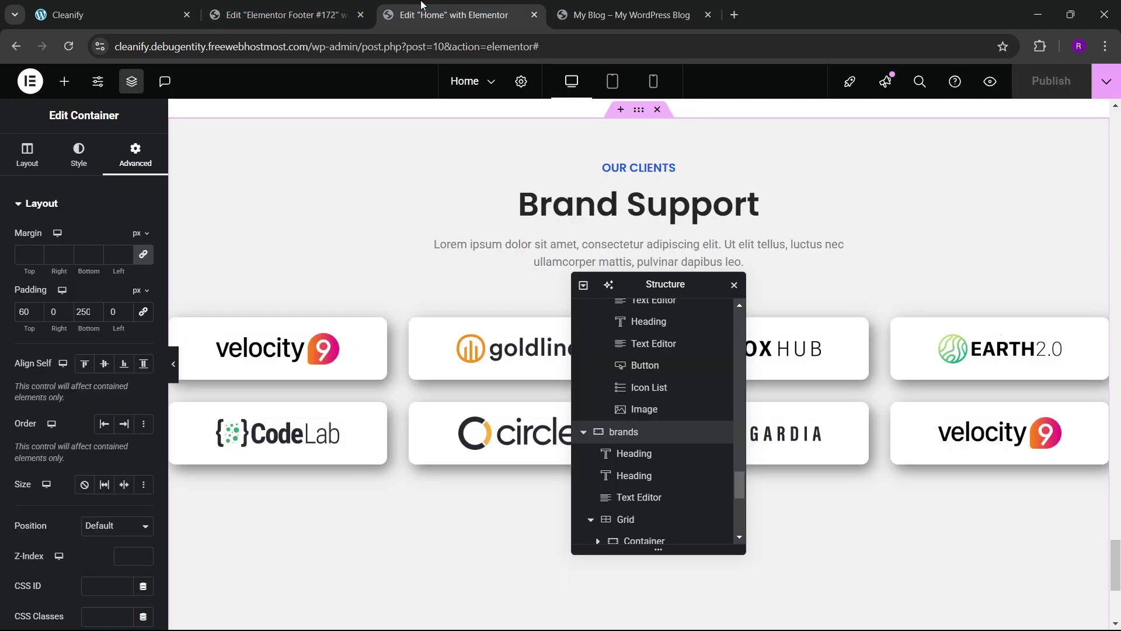
pyautogui.click(343, 5)
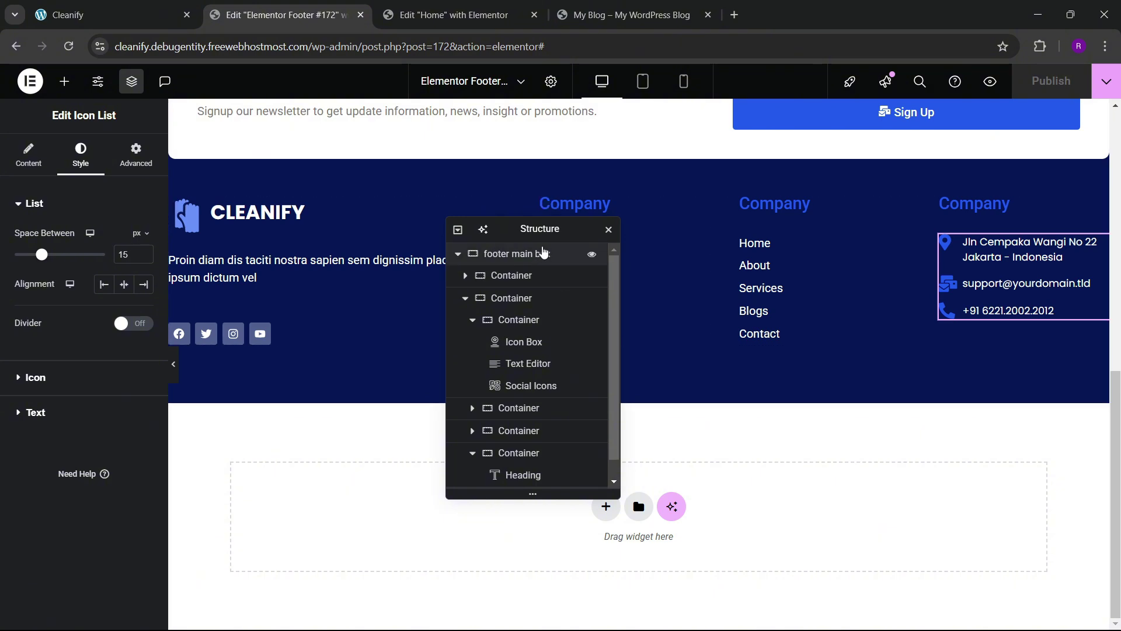
pyautogui.moveTo(555, 228); pyautogui.dragTo(784, 298)
pyautogui.scroll(1, 544, 299)
pyautogui.scroll(3, 544, 298)
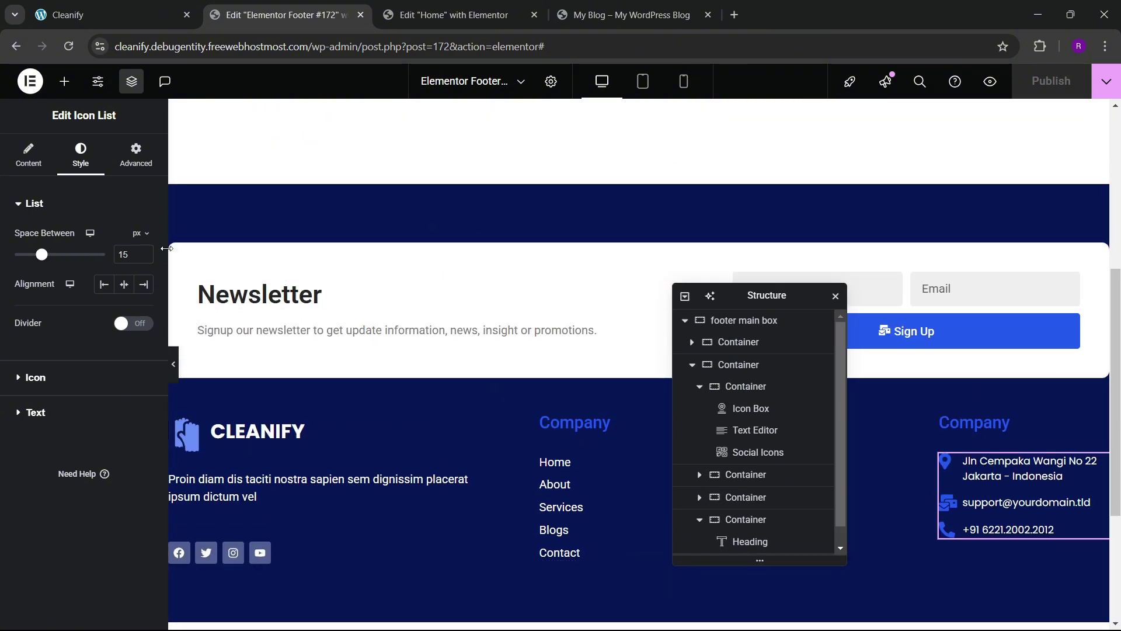
pyautogui.click(620, 380)
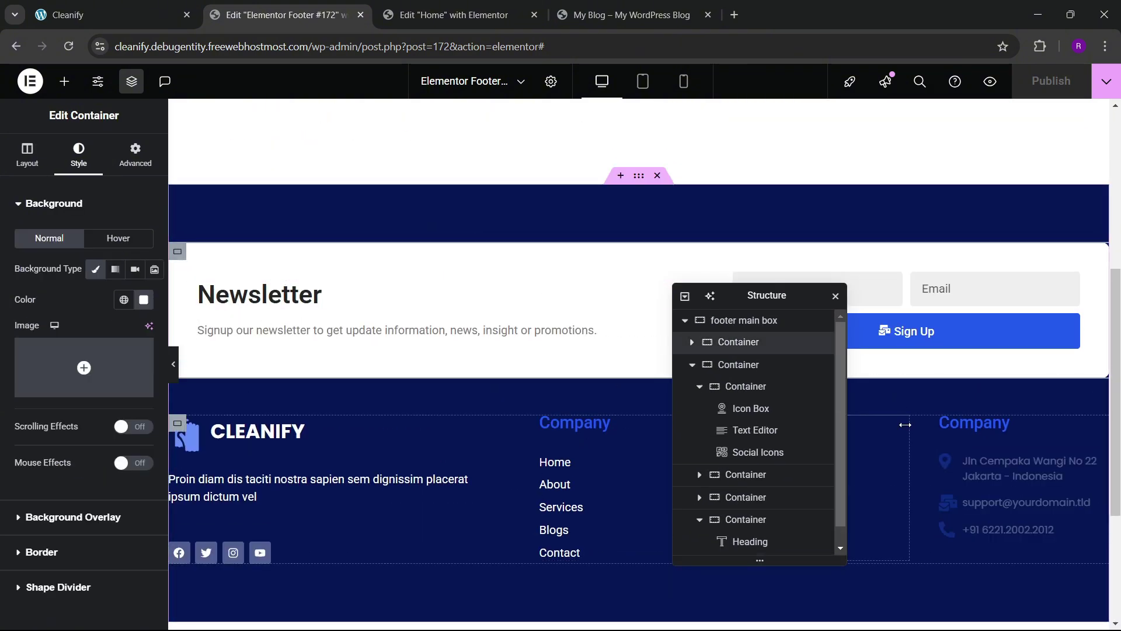
pyautogui.click(135, 155)
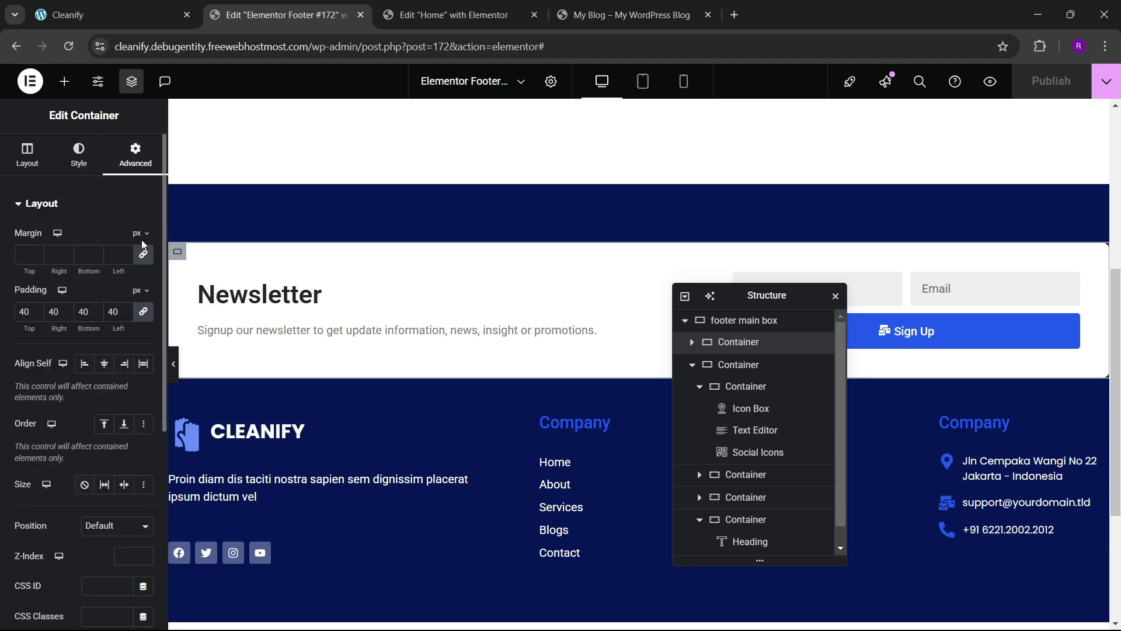
pyautogui.click(141, 235)
pyautogui.click(142, 281)
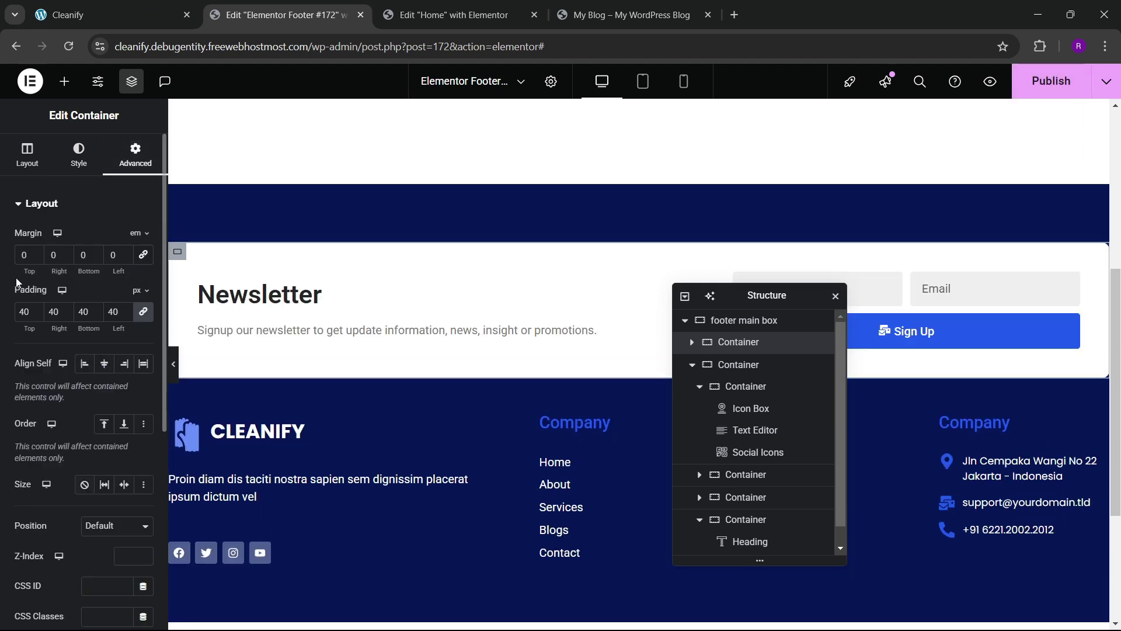
pyautogui.click(36, 258)
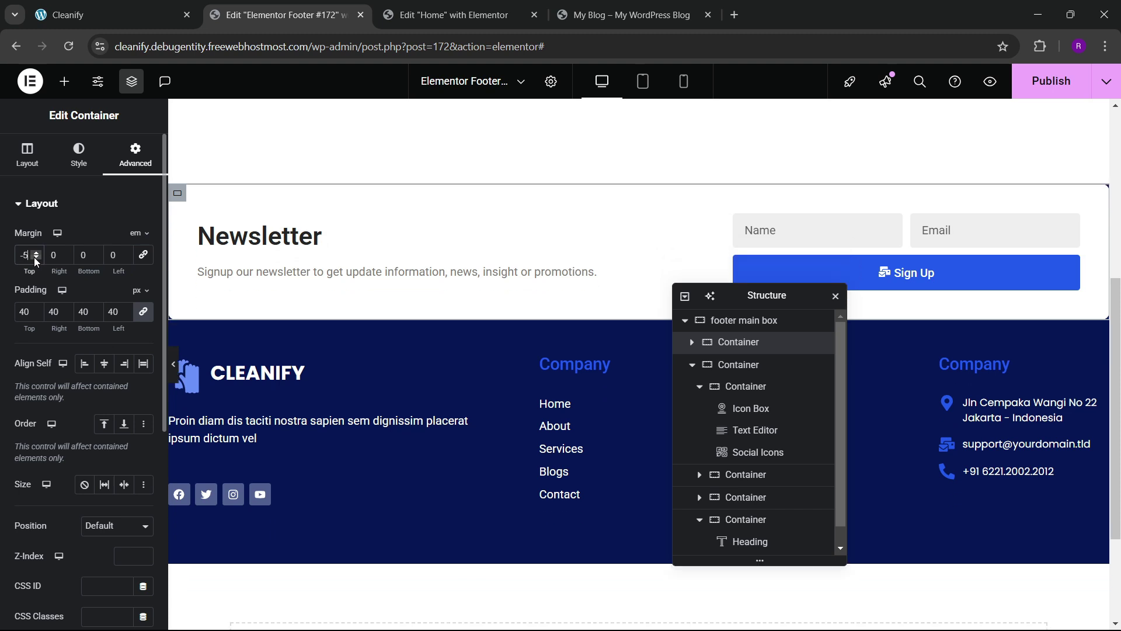
pyautogui.click(36, 258)
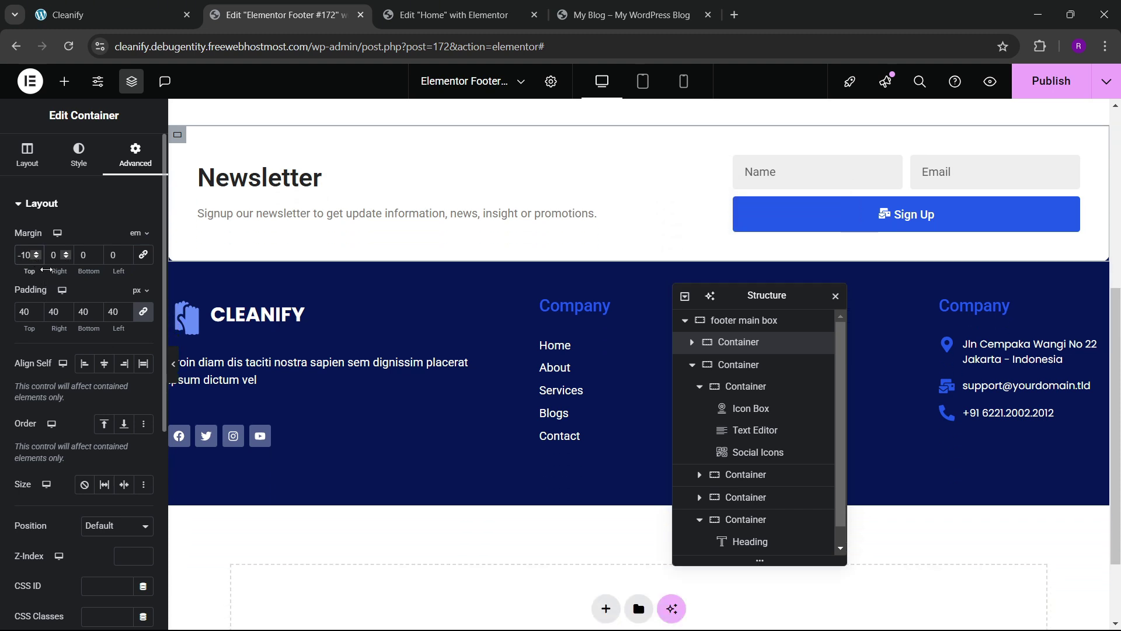
# - Publish the footer and reload the live My Blog page to check the newsletter box's position
pyautogui.hotkey('ctrl', 's')
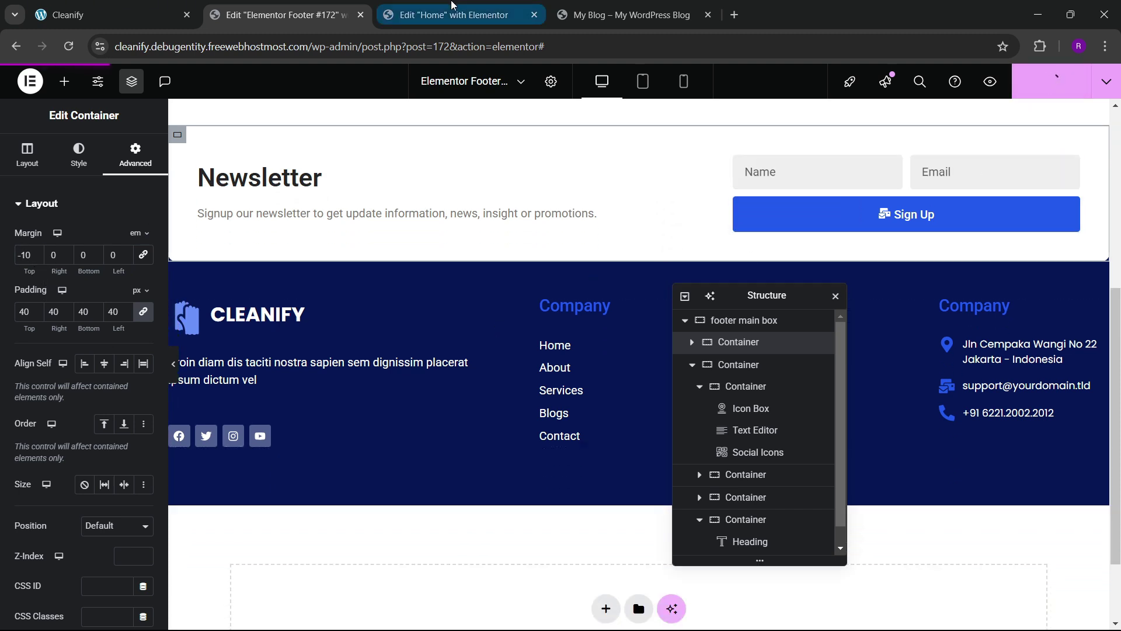
pyautogui.click(648, 6)
pyautogui.click(71, 49)
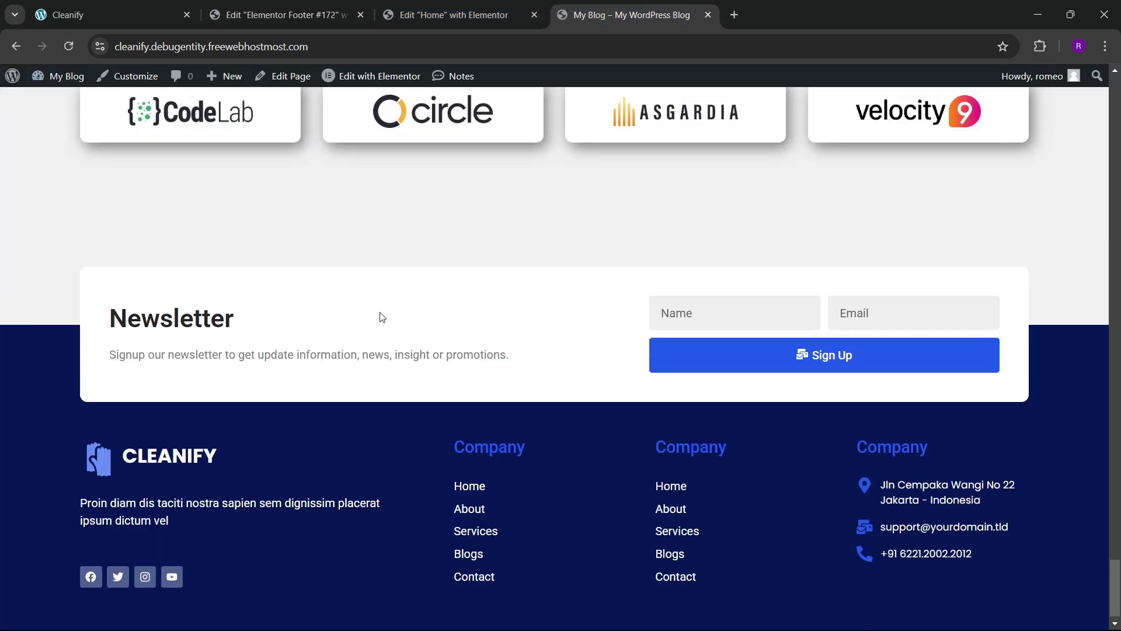
pyautogui.scroll(-1, 431, 330)
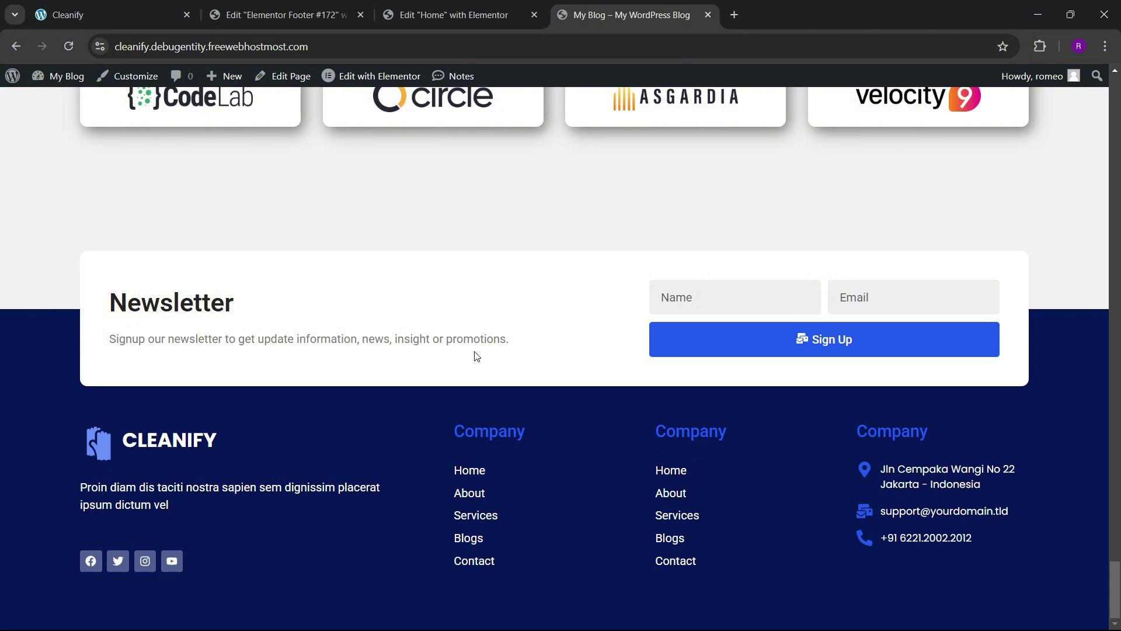
# - Compare the newsletter box and the lower part of the footer with the reference Cleanify site
pyautogui.click(275, 15)
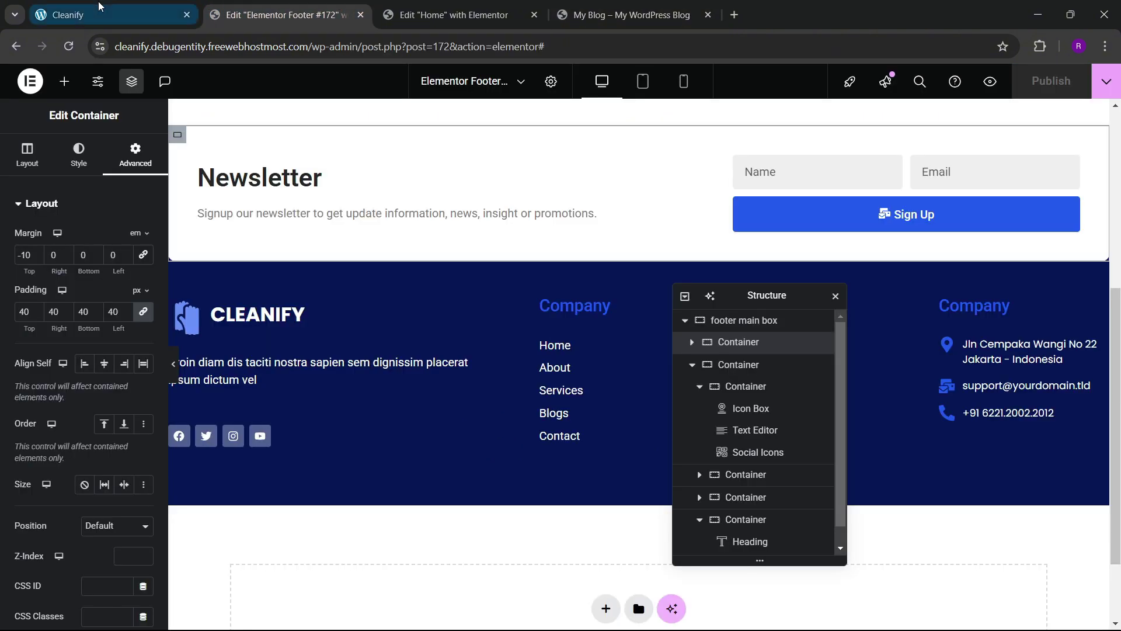
pyautogui.click(111, 14)
pyautogui.click(462, 15)
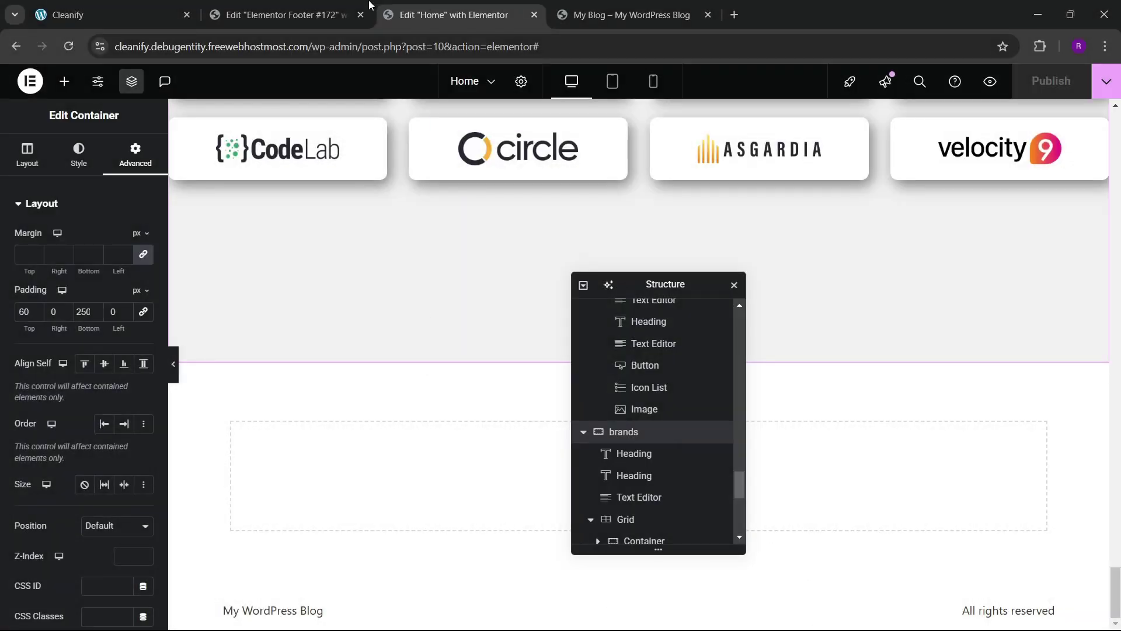
pyautogui.click(274, 15)
pyautogui.scroll(-2, 400, 301)
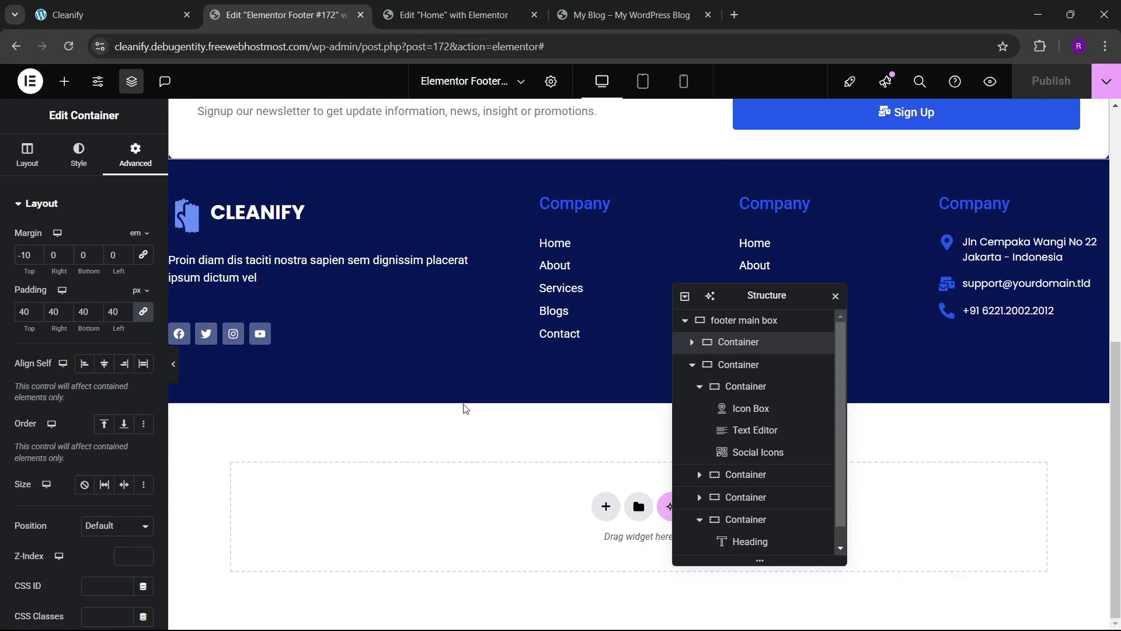
pyautogui.scroll(4, 462, 402)
pyautogui.click(83, 8)
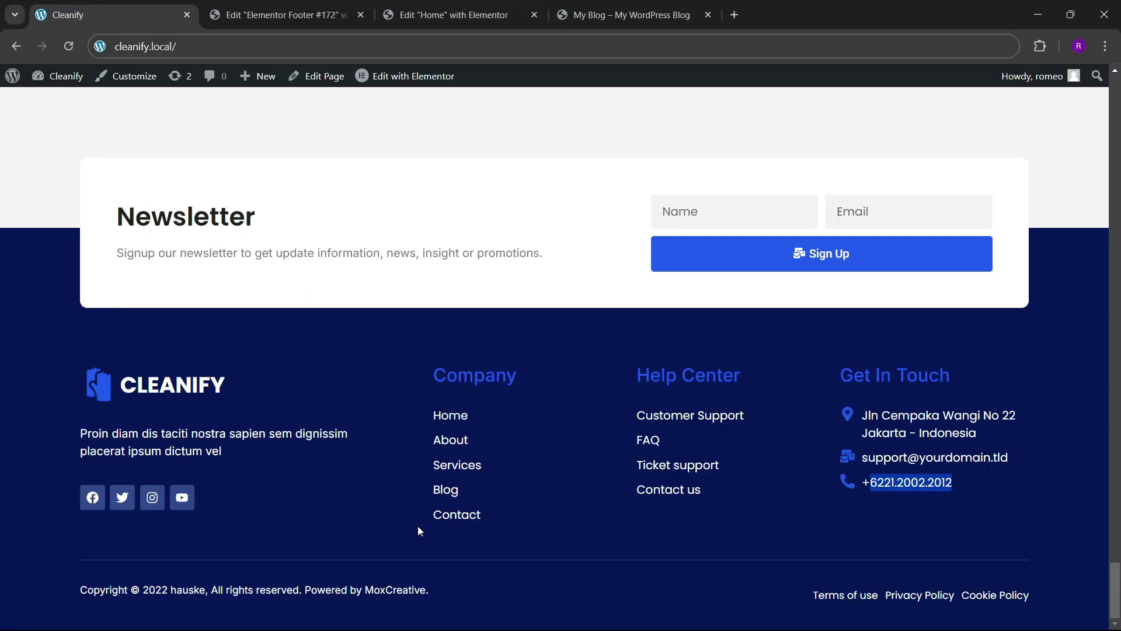
pyautogui.click(274, 14)
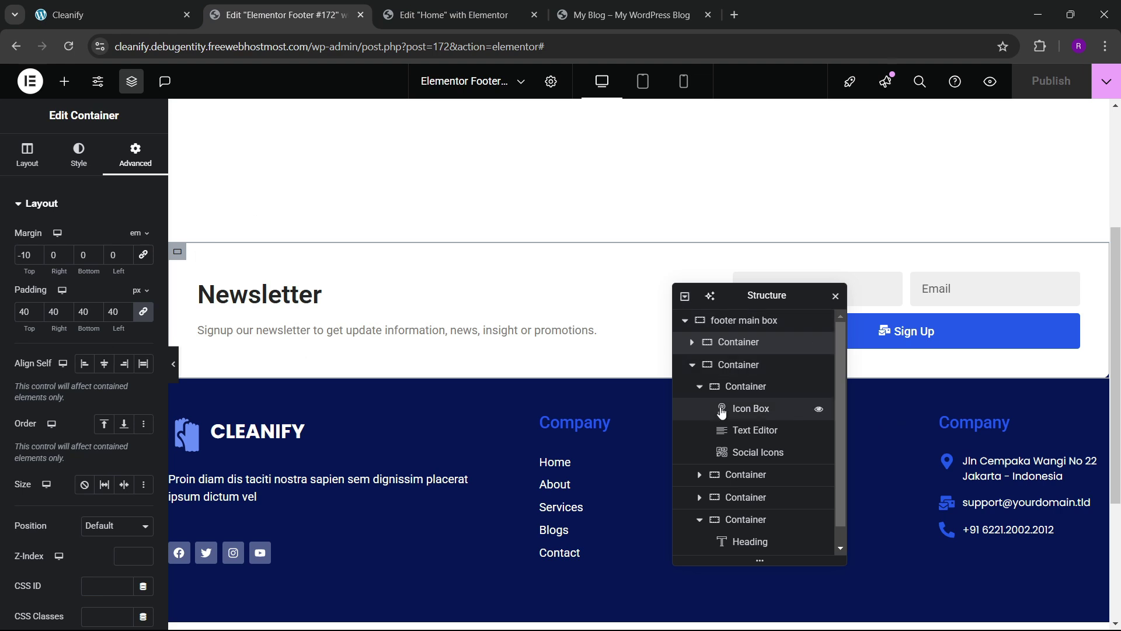
# - Add a new container inside the footer main box, below the logo and link columns
pyautogui.click(693, 365)
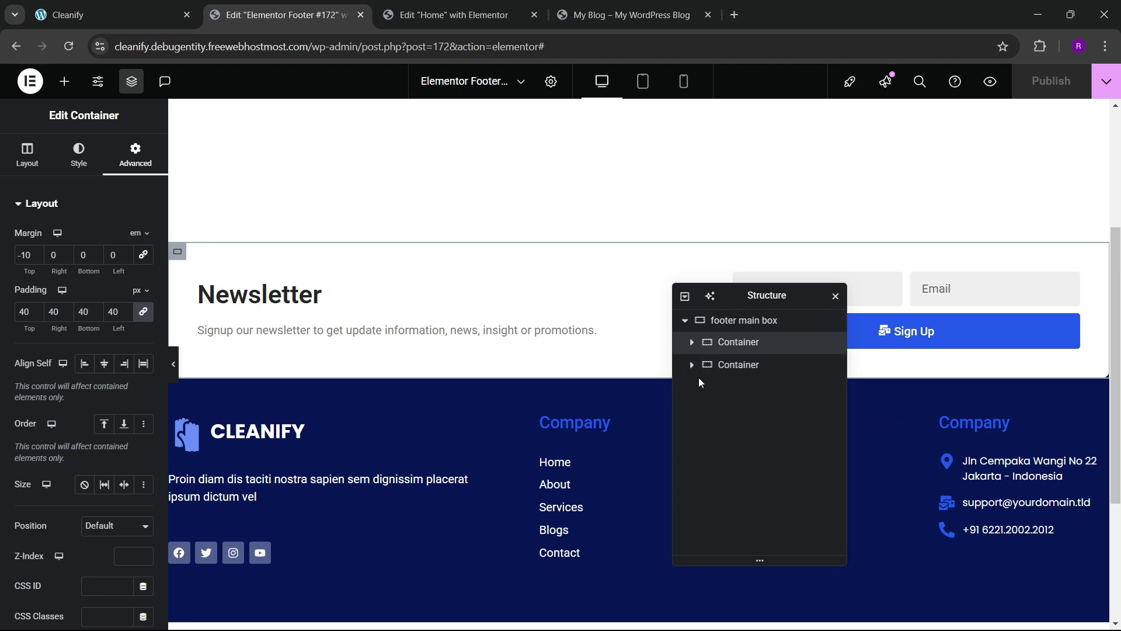
pyautogui.click(753, 320)
pyautogui.rightClick(756, 320)
pyautogui.click(795, 304)
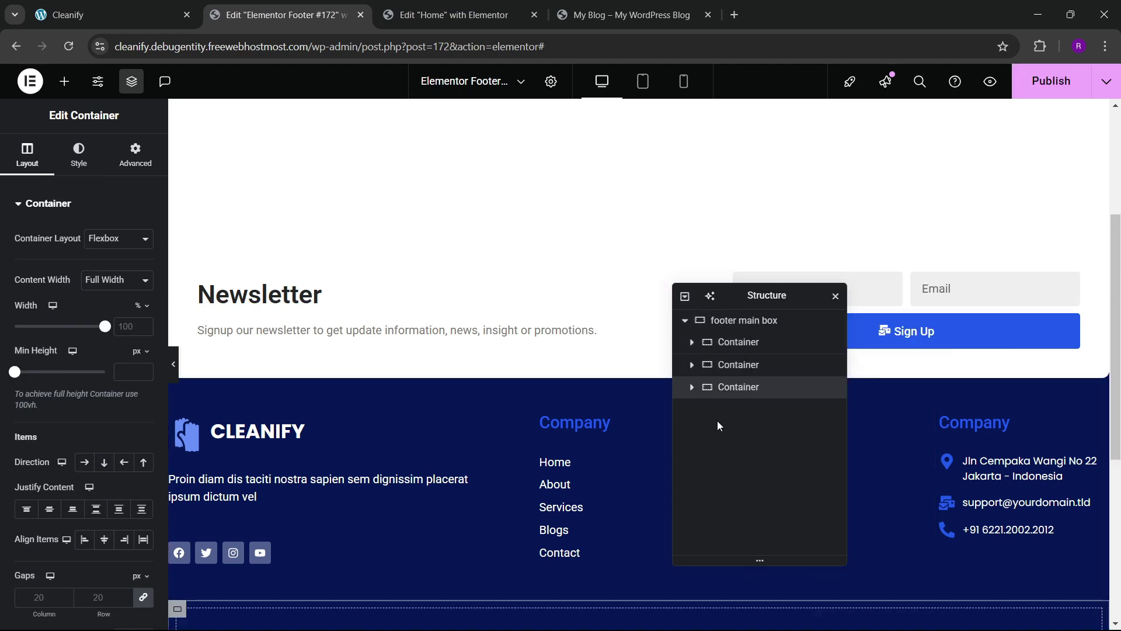
pyautogui.scroll(-4, 384, 434)
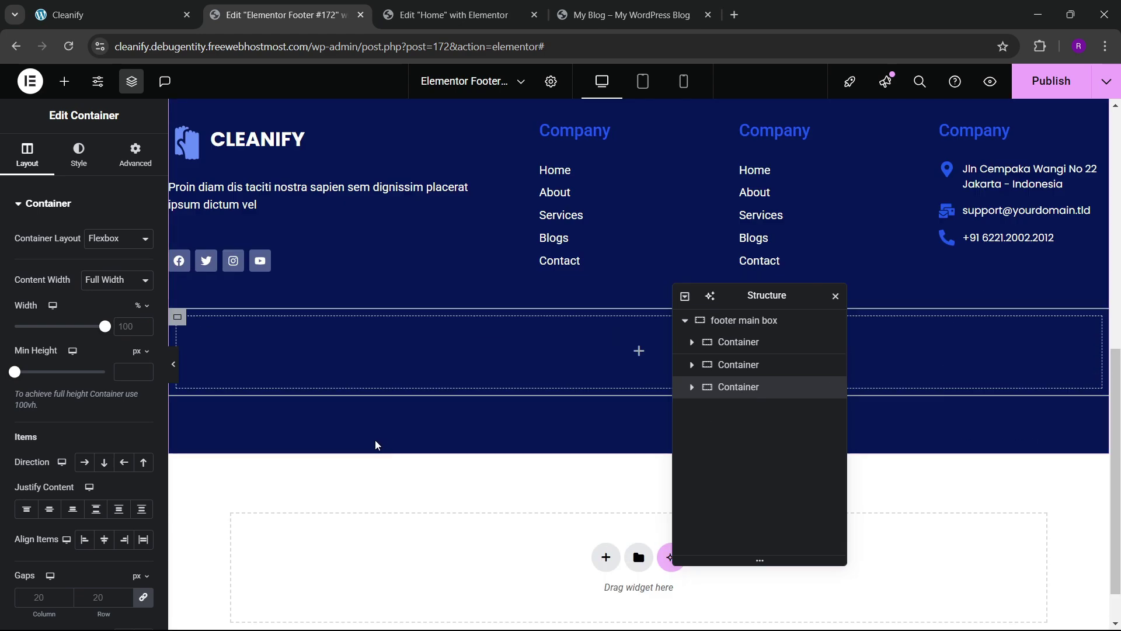
# - Examine the copyright line and policy links at the bottom of the reference Cleanify site's footer
pyautogui.hotkey('ctrl', 'shift', 'Tab')
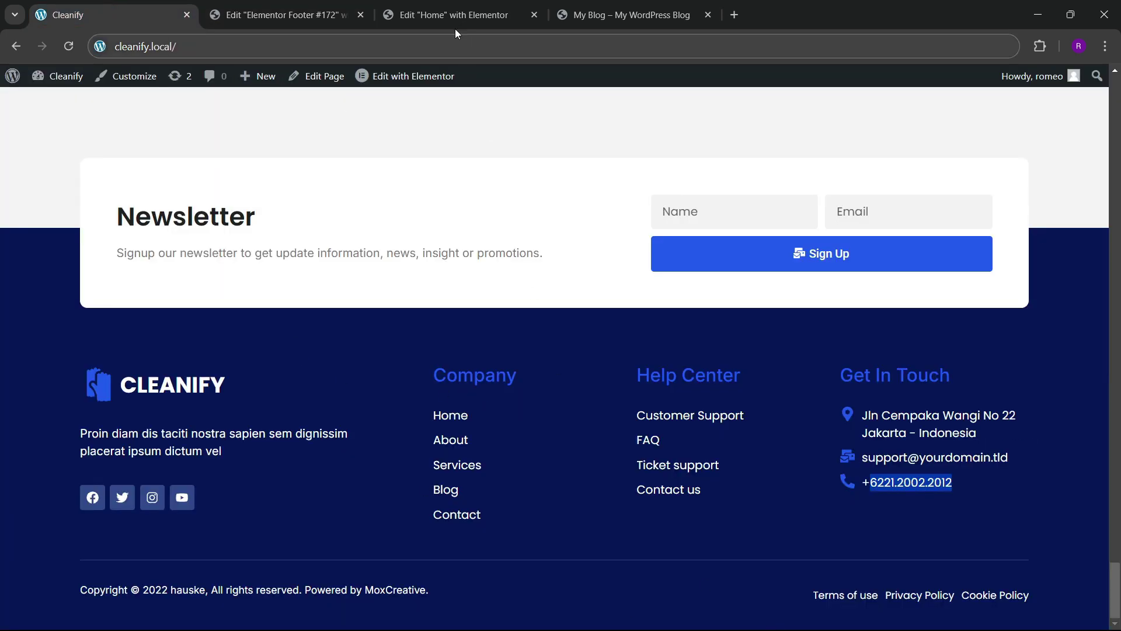
pyautogui.moveTo(442, 4)
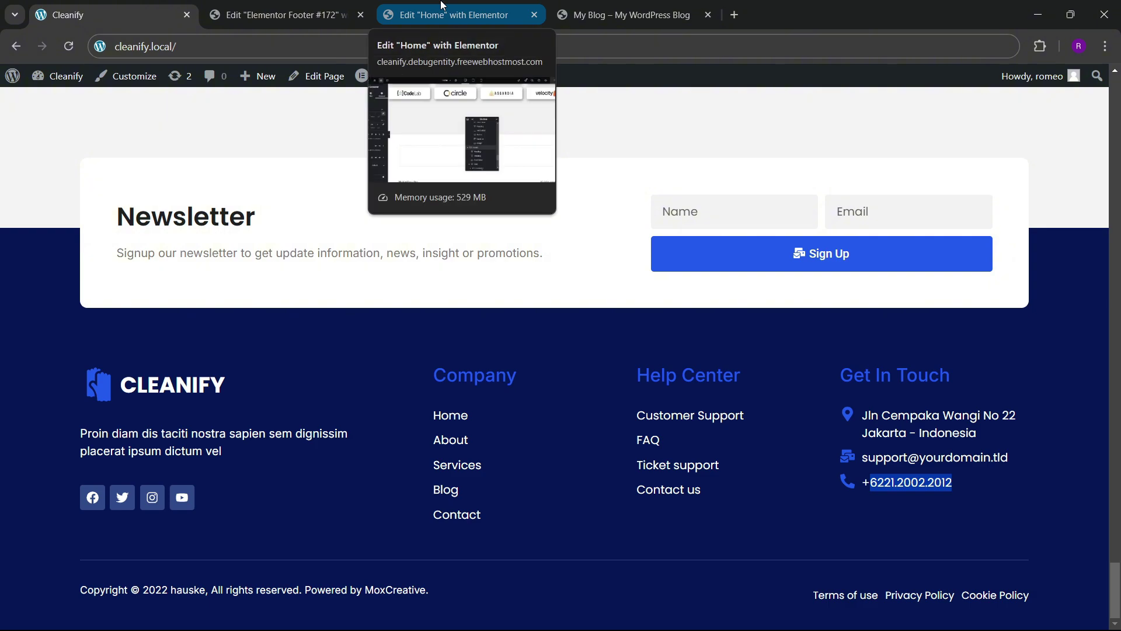
pyautogui.click(442, 6)
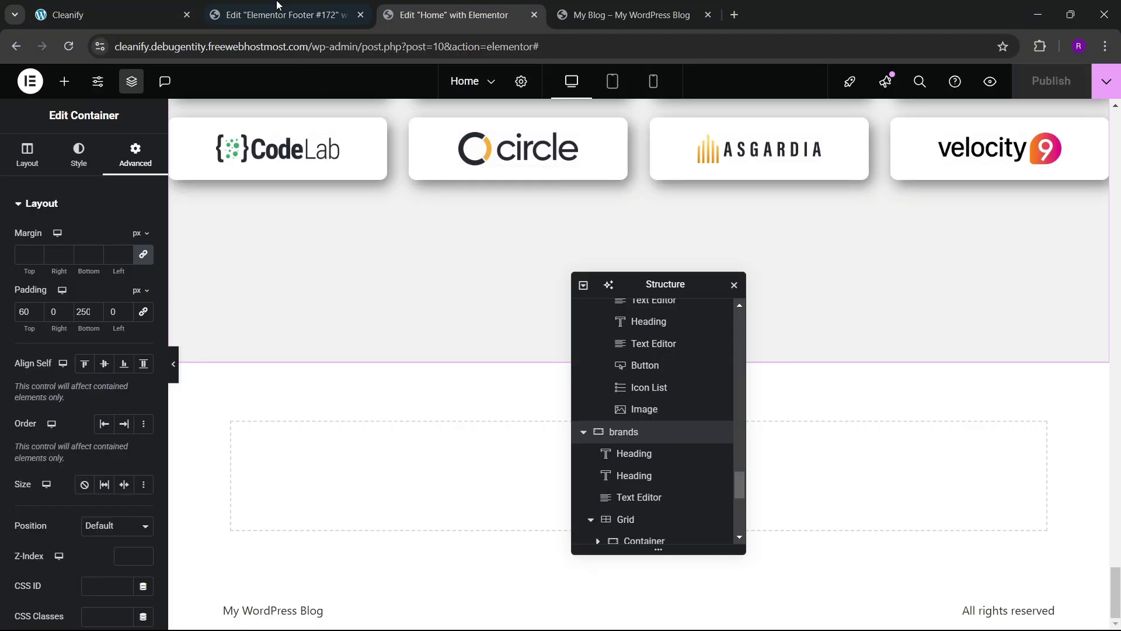
pyautogui.click(169, 6)
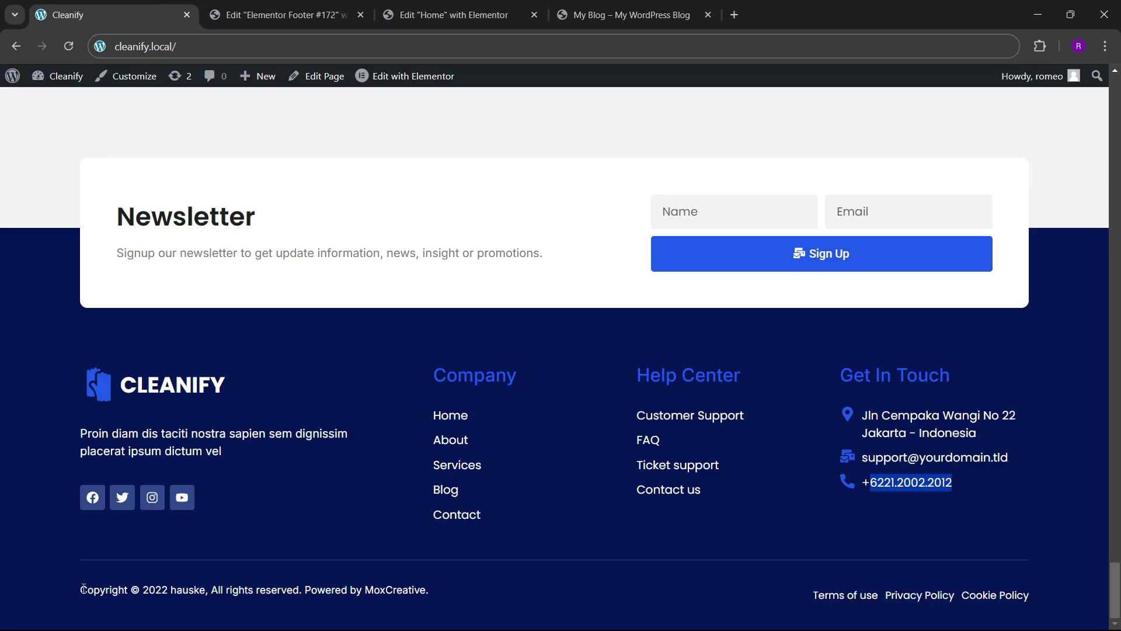
pyautogui.moveTo(81, 589); pyautogui.dragTo(457, 593)
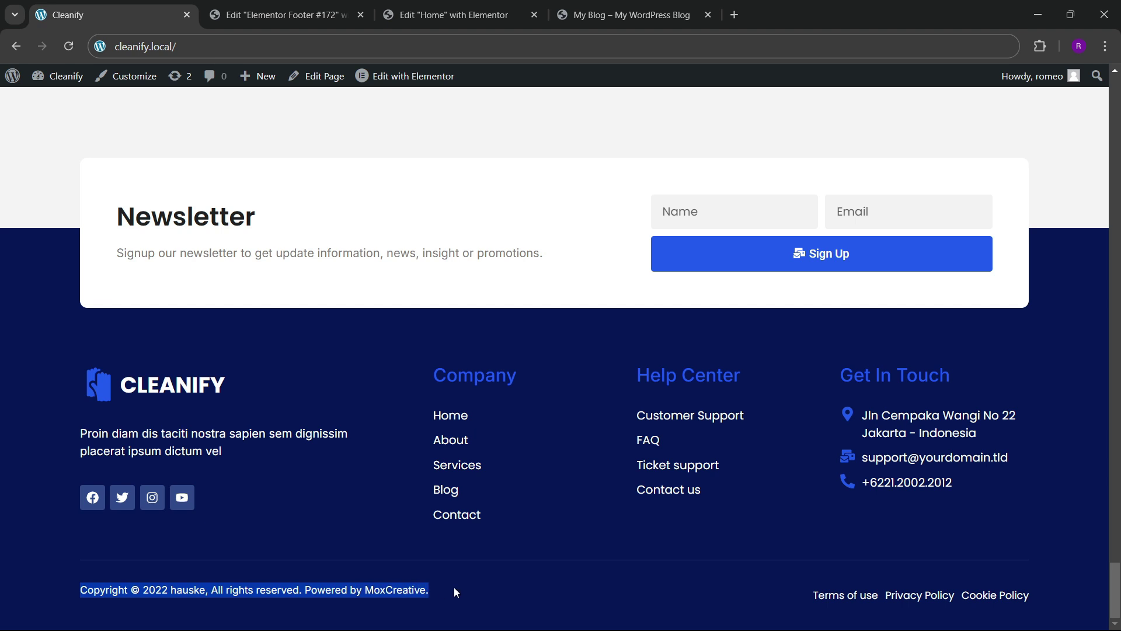
pyautogui.click(449, 9)
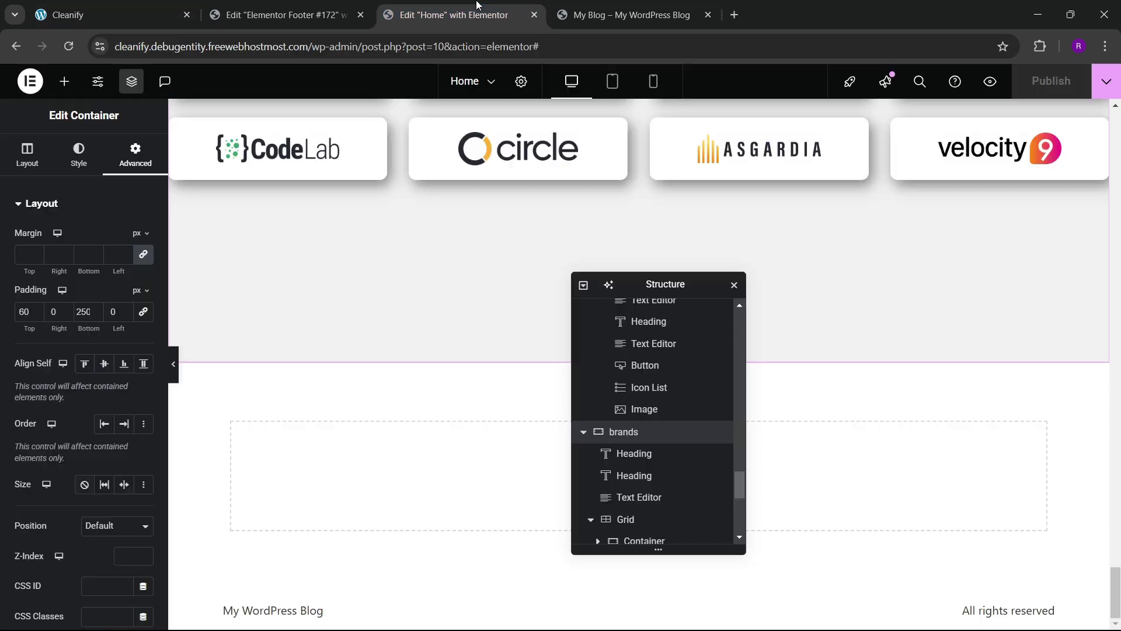
pyautogui.click(269, 6)
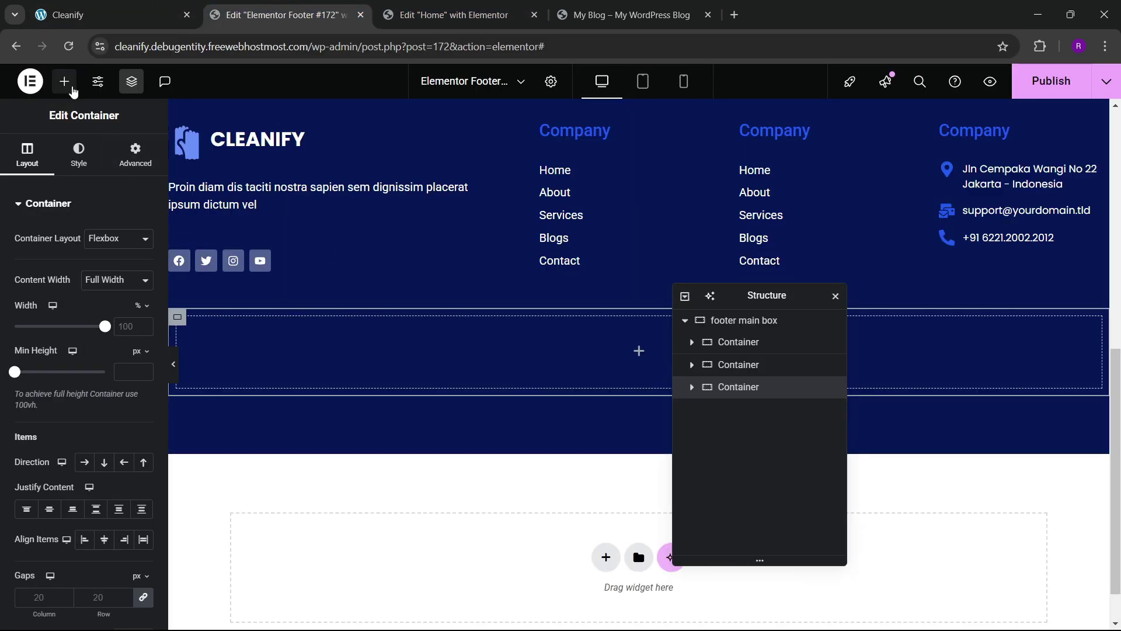
# - Copy the description text under the Cleanify logo and paste it into the new bottom container
pyautogui.click(64, 81)
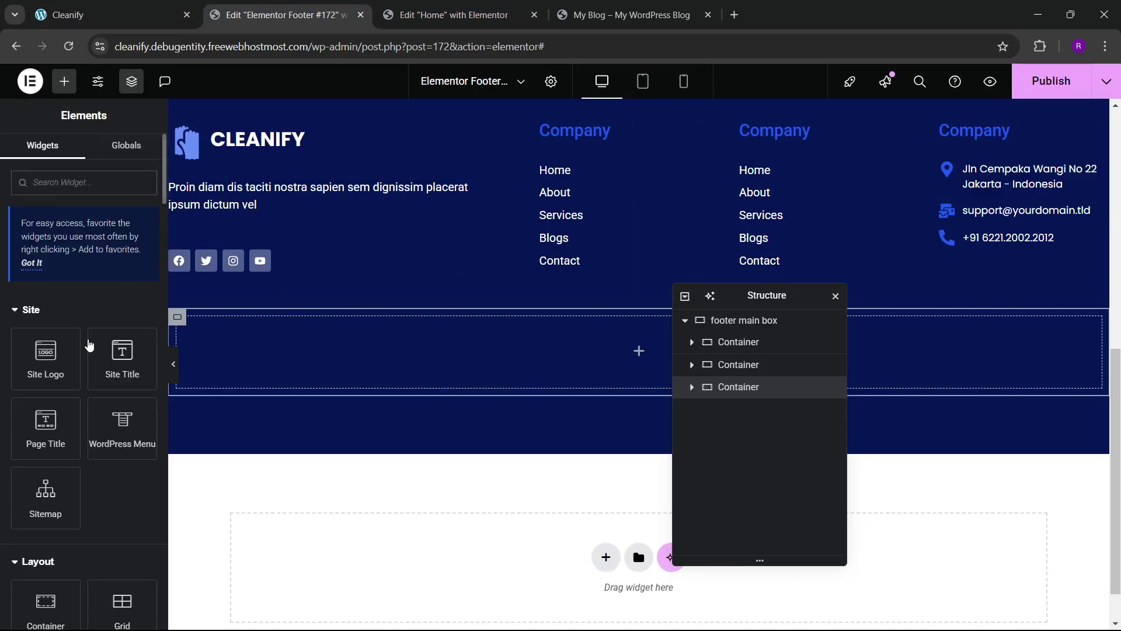
pyautogui.scroll(-5, 79, 386)
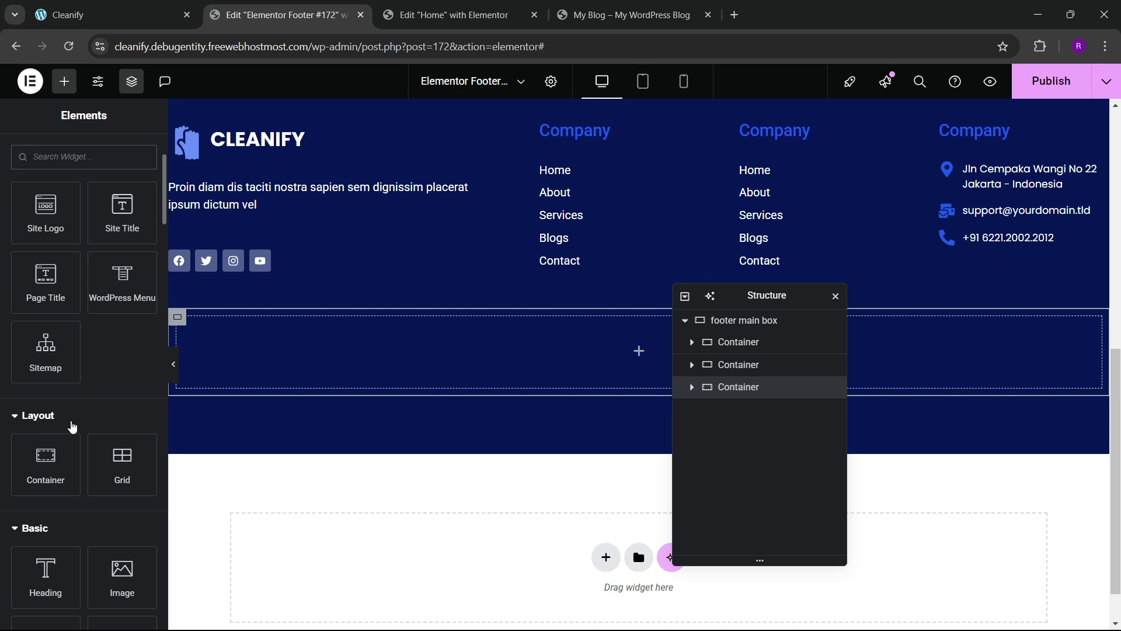
pyautogui.rightClick(265, 204)
pyautogui.click(307, 275)
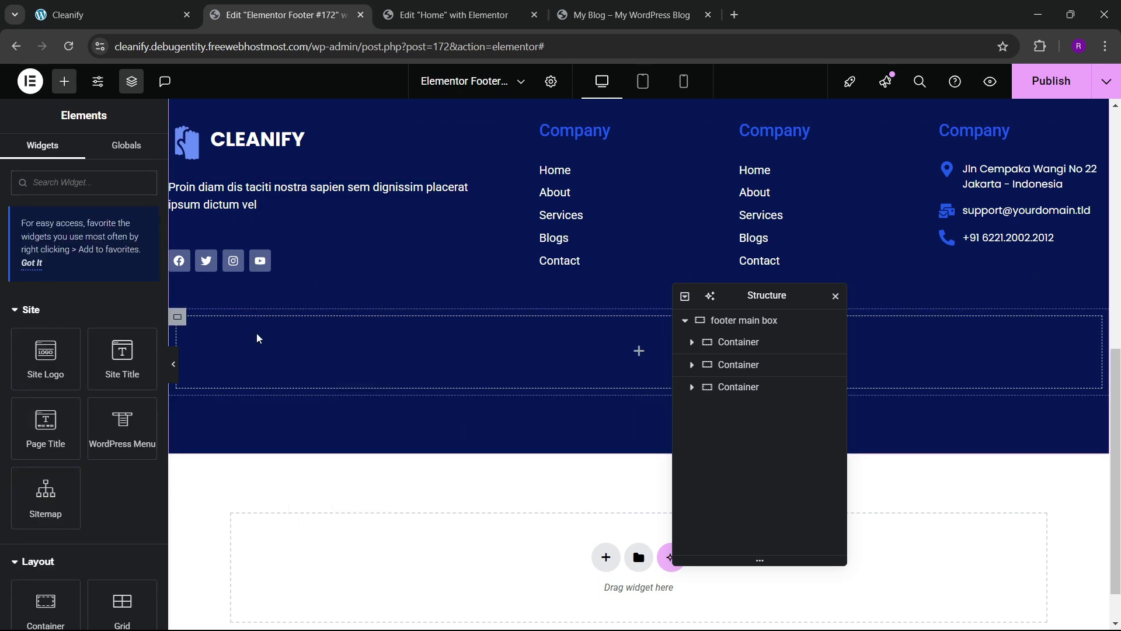
pyautogui.rightClick(257, 335)
pyautogui.click(295, 374)
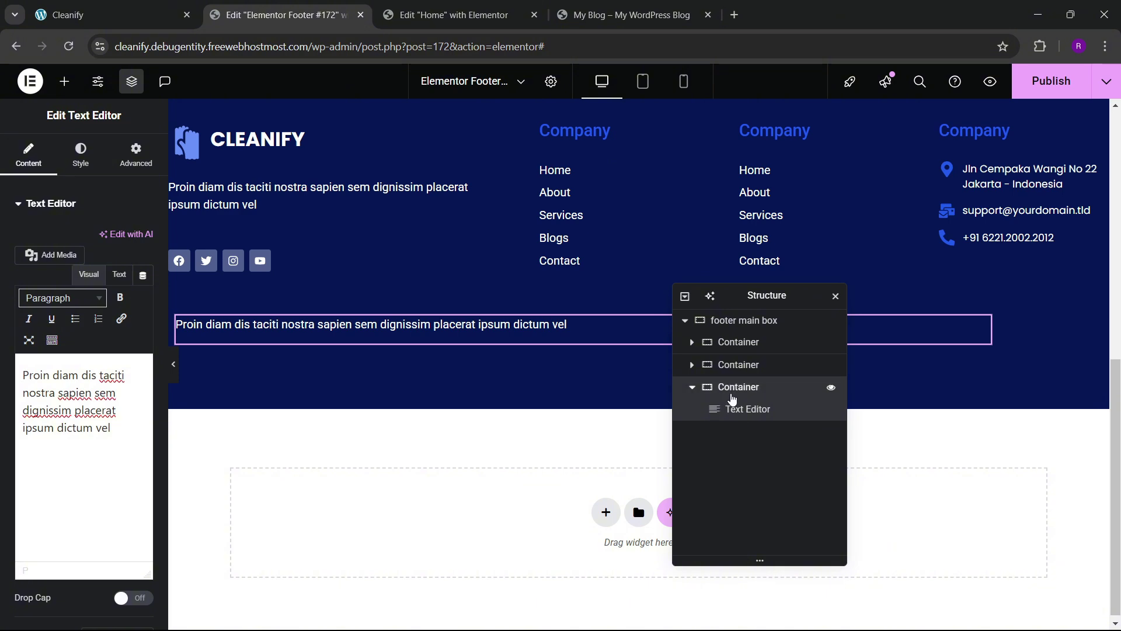
# - Set the bottom container's padding to 0 on all sides
pyautogui.click(737, 387)
pyautogui.click(135, 155)
pyautogui.click(143, 310)
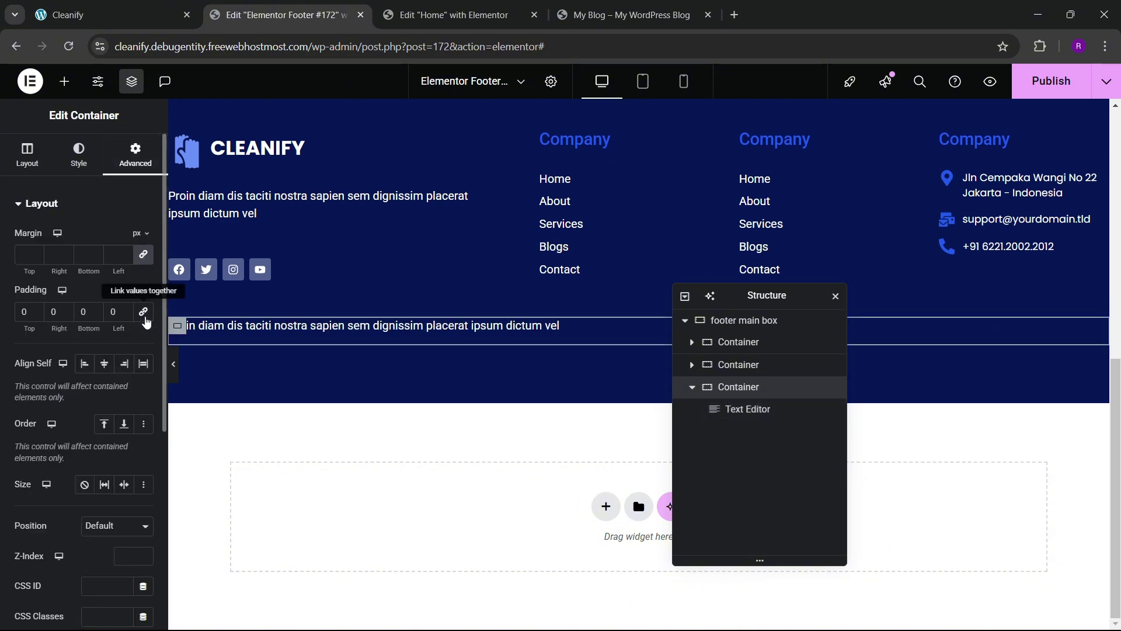
# - Copy the copyright line from the bottom of the reference Cleanify site's footer
pyautogui.click(162, 7)
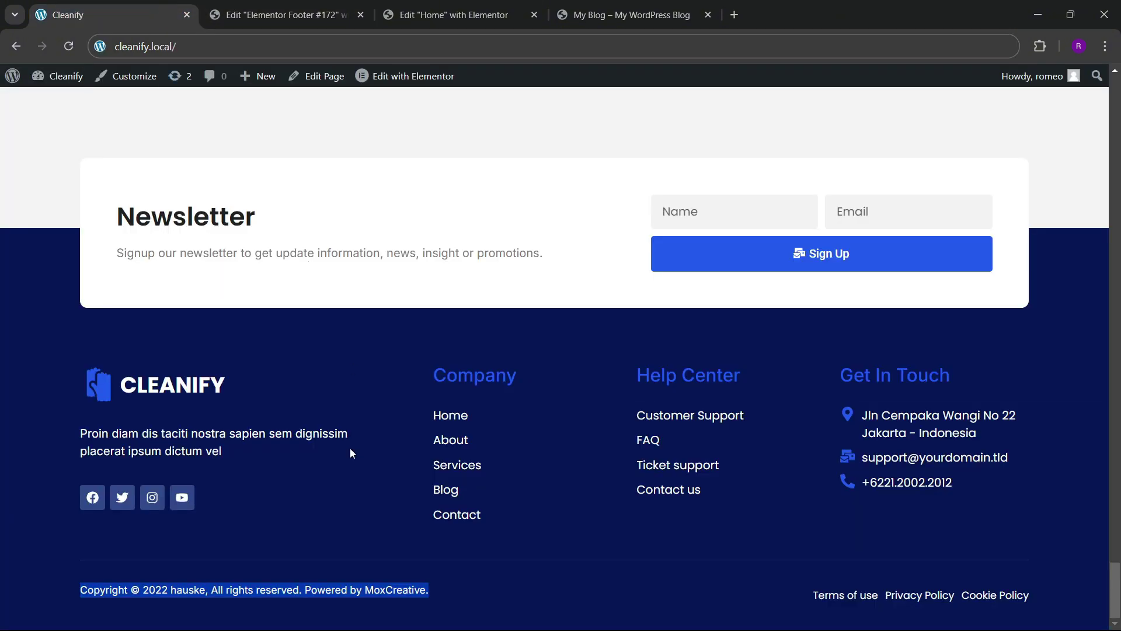
pyautogui.click(71, 595)
pyautogui.moveTo(83, 596); pyautogui.dragTo(432, 599)
pyautogui.click(463, 10)
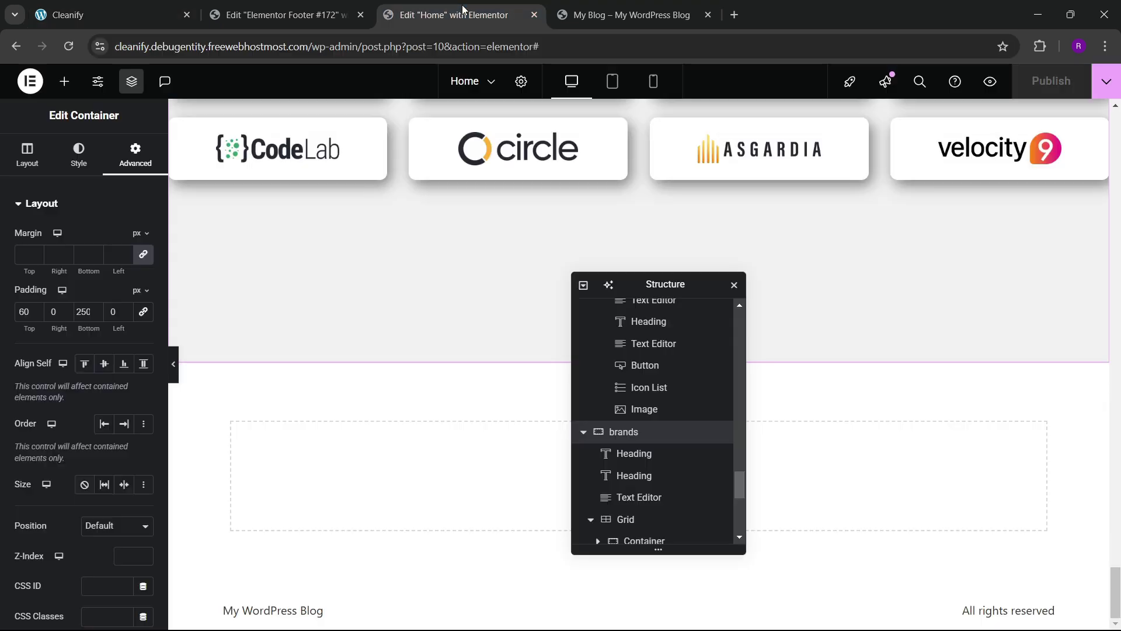
# - Replace the text in the Elementor footer's bottom container with the copied copyright line
pyautogui.click(281, 14)
pyautogui.click(26, 157)
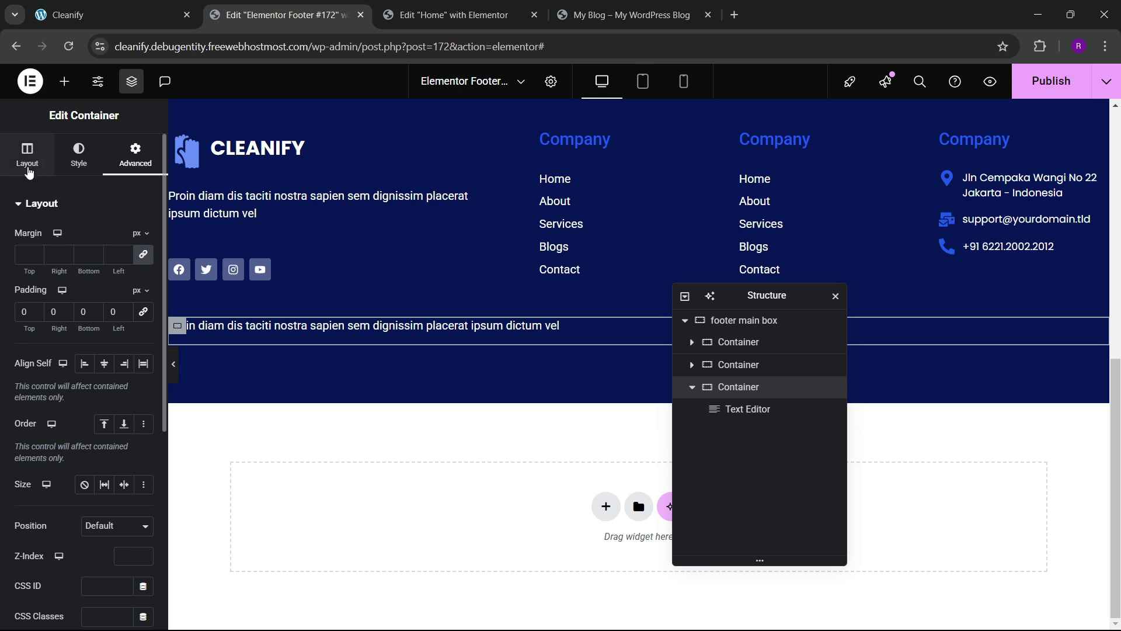
pyautogui.click(279, 342)
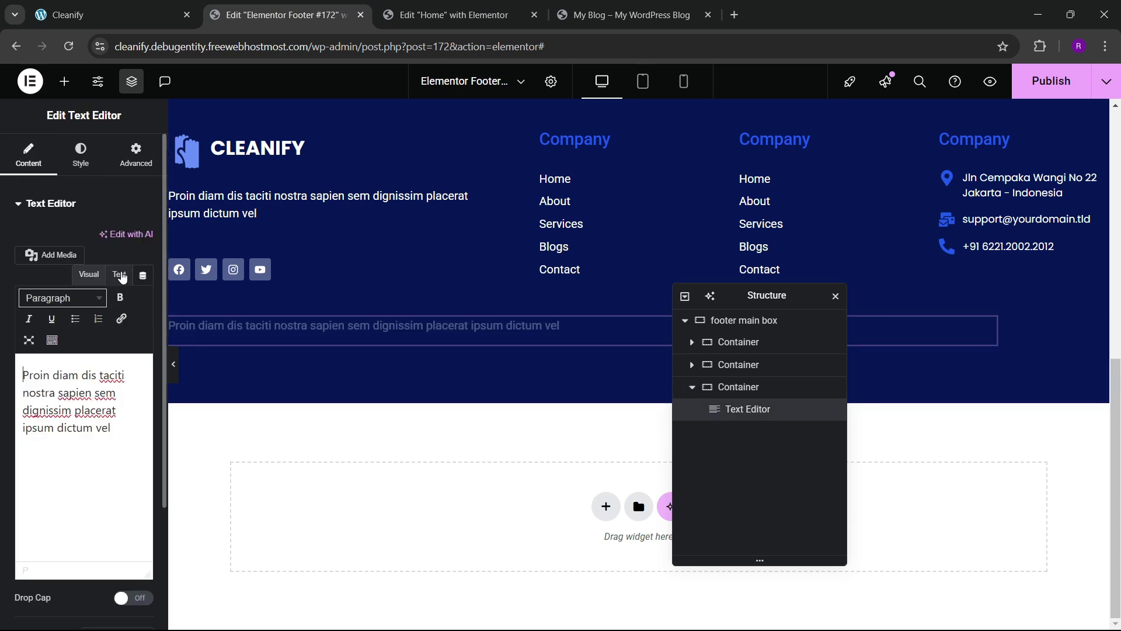
pyautogui.click(121, 274)
pyautogui.hotkey('ctrl', 'a')
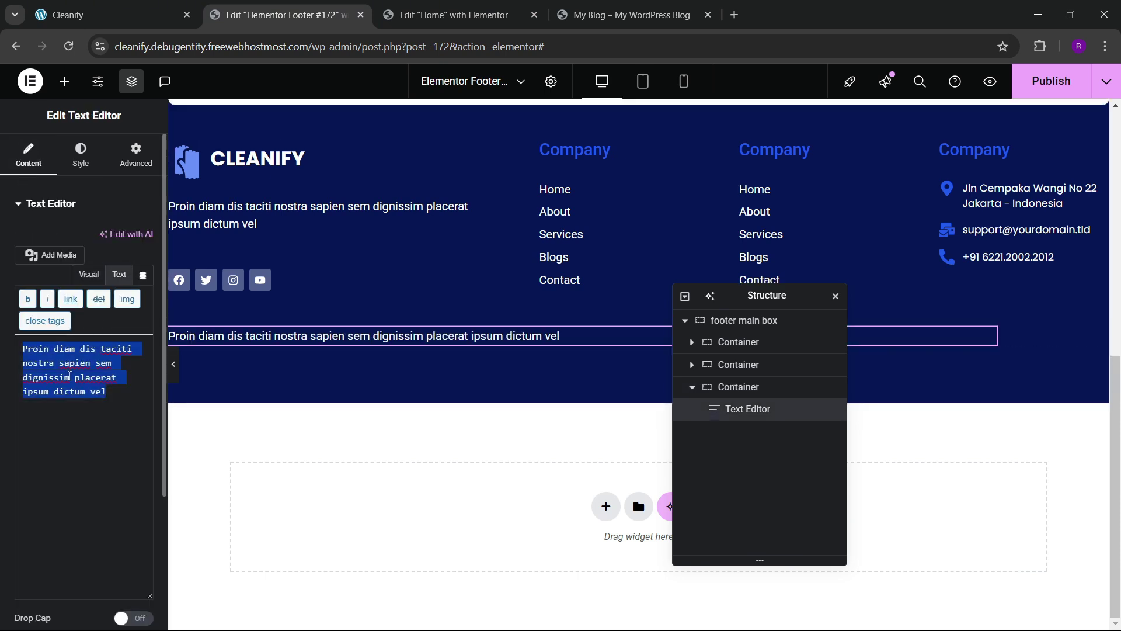
pyautogui.hotkey('ctrl', 'v')
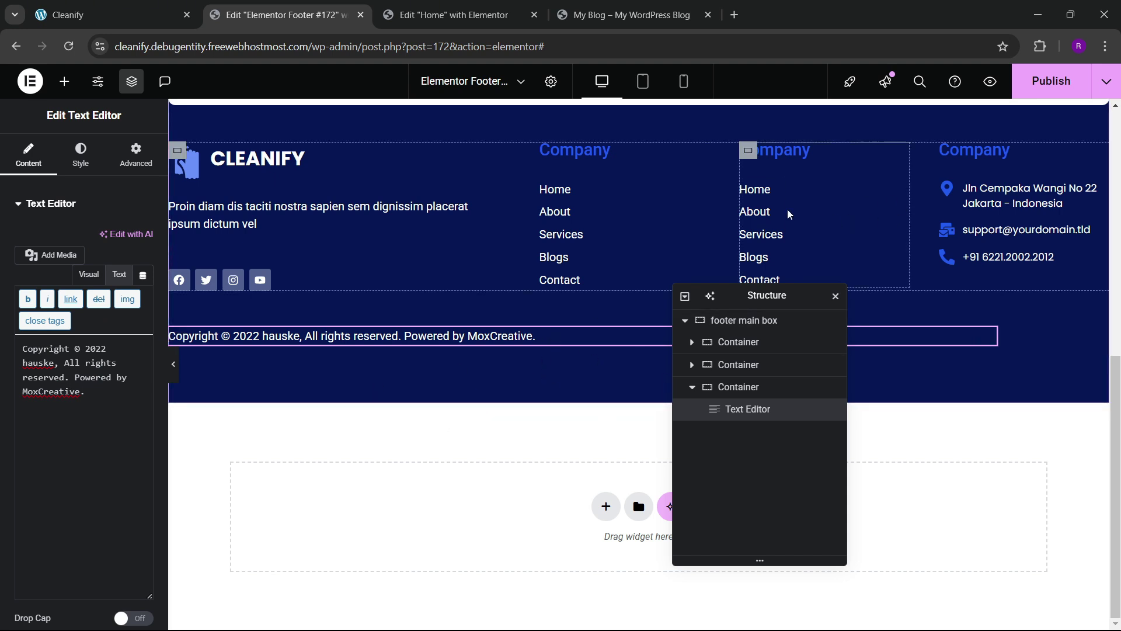
# - Copy the icon list from the second Company column and paste it below the copyright text in the bottom container
pyautogui.rightClick(771, 218)
pyautogui.click(794, 290)
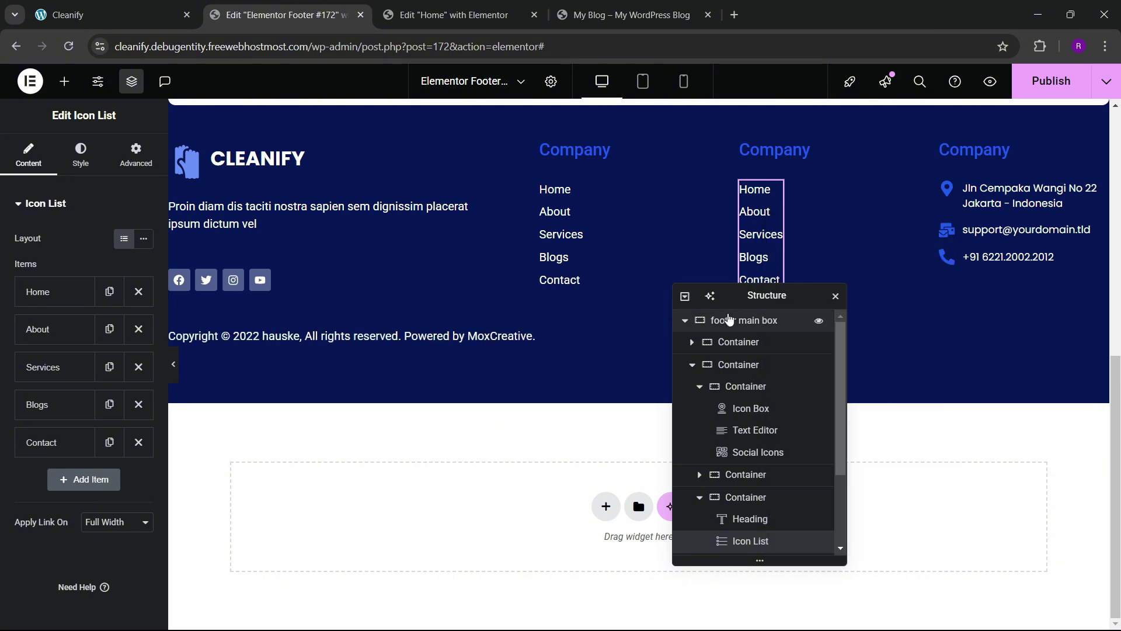
pyautogui.moveTo(742, 299); pyautogui.dragTo(457, 385)
pyautogui.rightClick(473, 346)
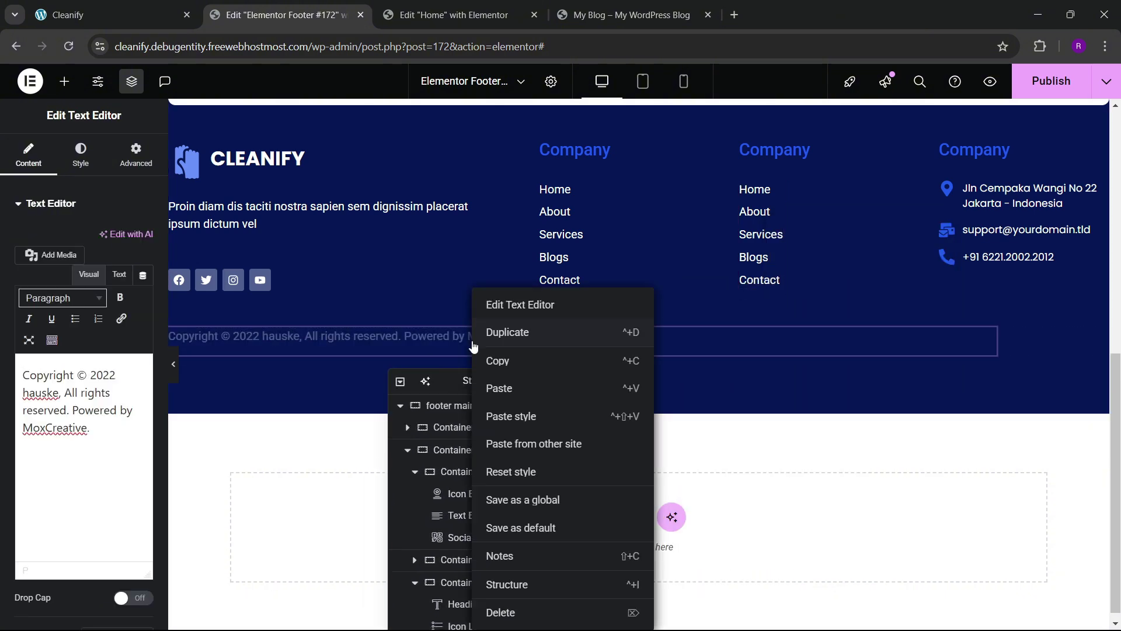
pyautogui.click(504, 388)
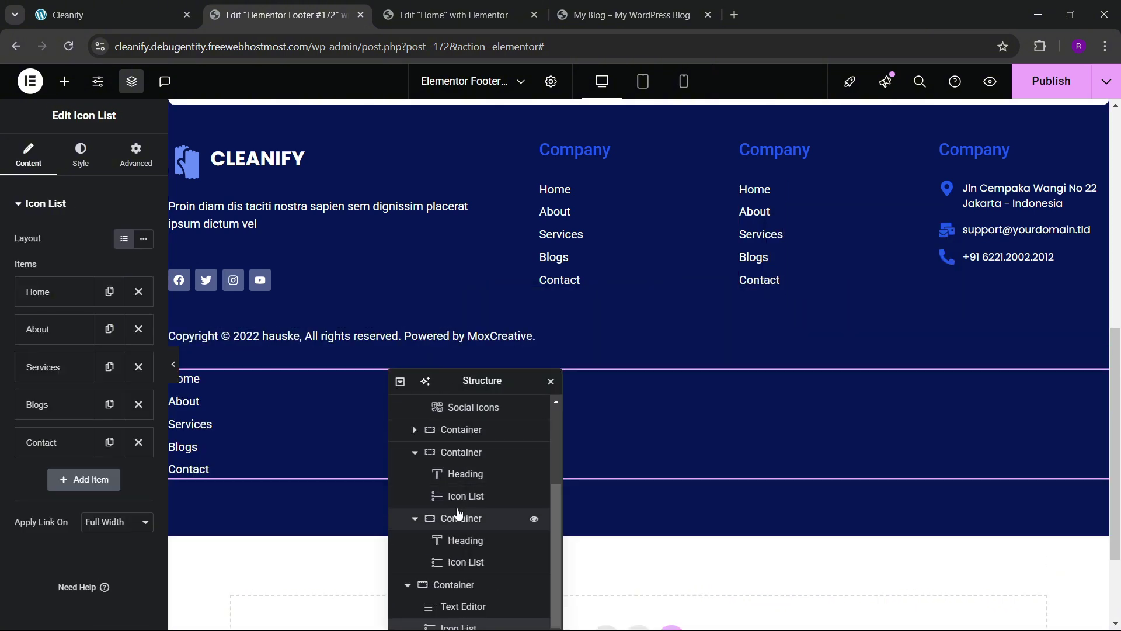
pyautogui.moveTo(468, 381); pyautogui.dragTo(693, 329)
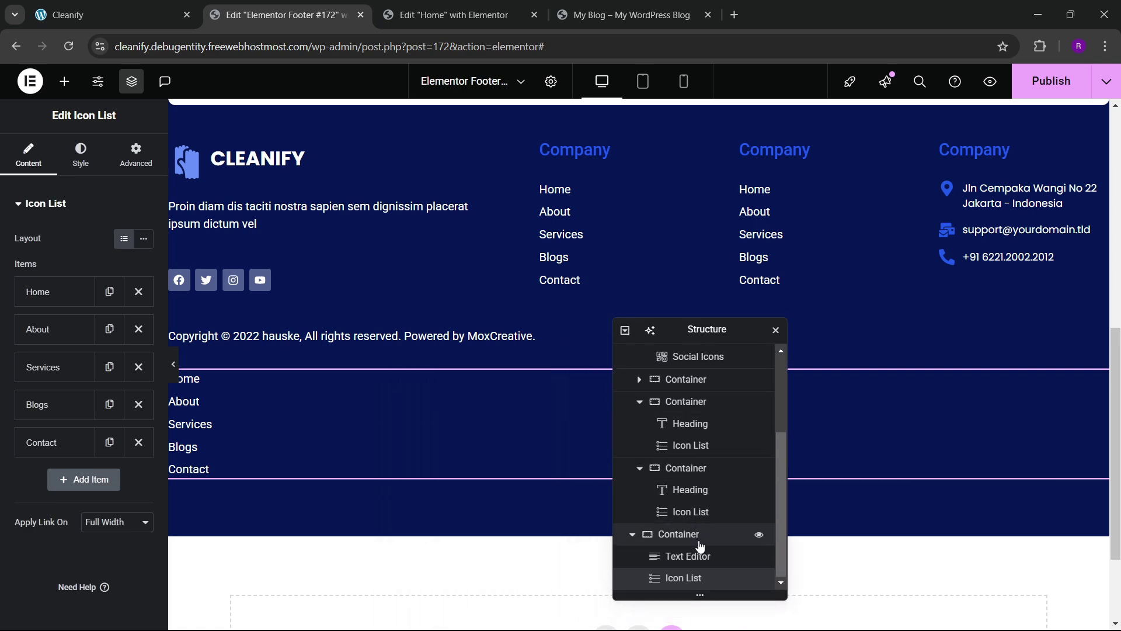
# - Lay out the bottom container's items in a row with space-between justification and centred alignment
pyautogui.scroll(-2, 251, 373)
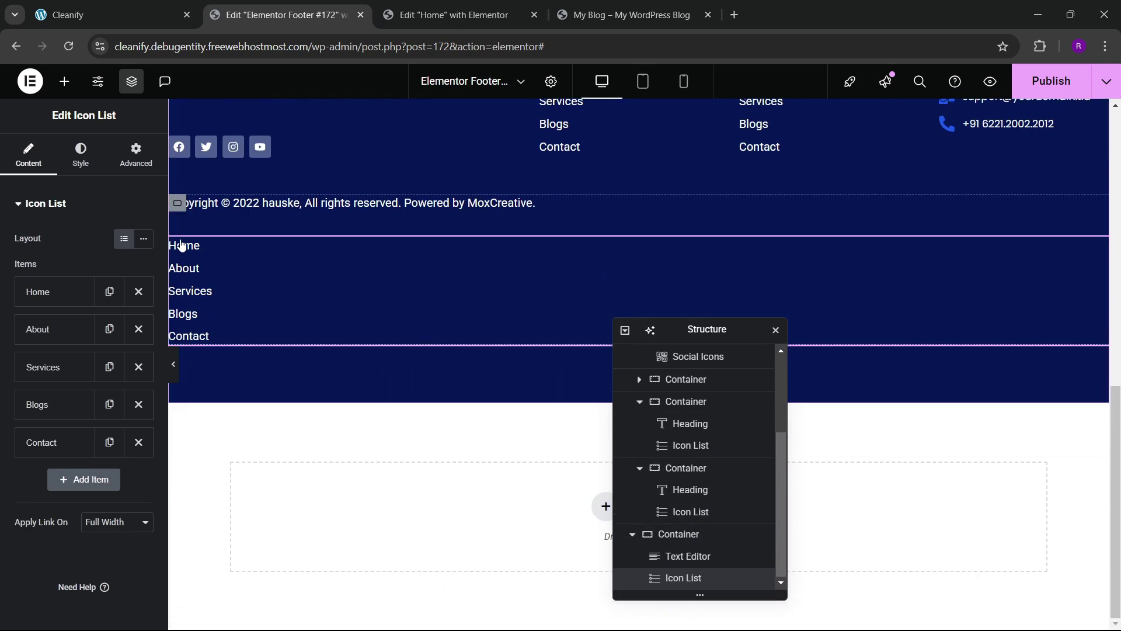
pyautogui.click(177, 203)
pyautogui.scroll(-3, 64, 303)
pyautogui.click(84, 316)
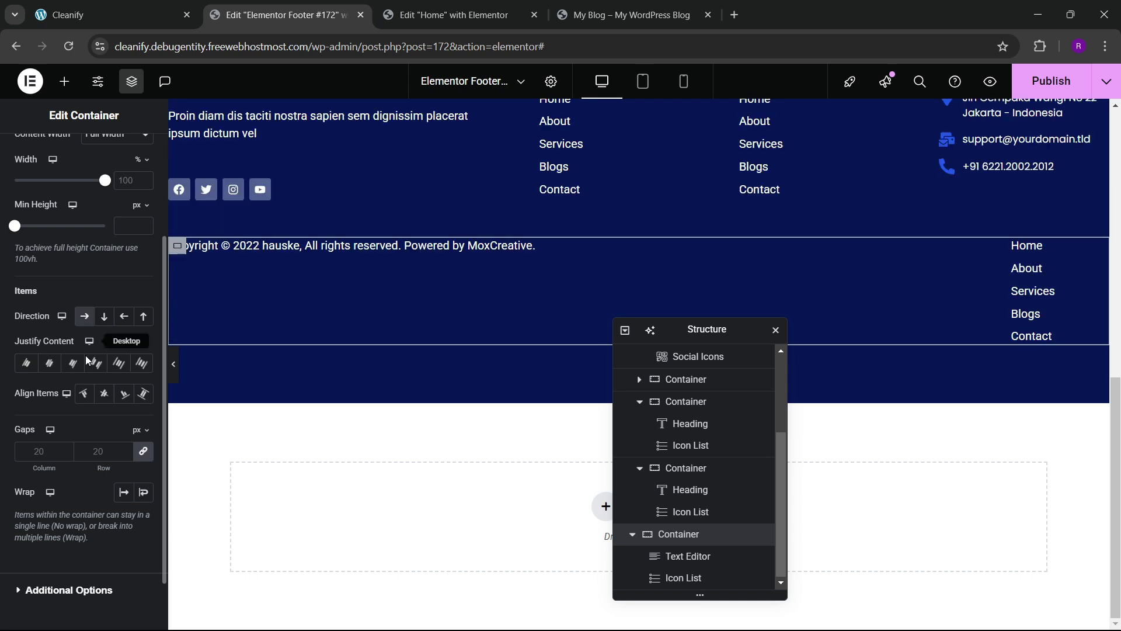
pyautogui.click(96, 363)
pyautogui.click(105, 394)
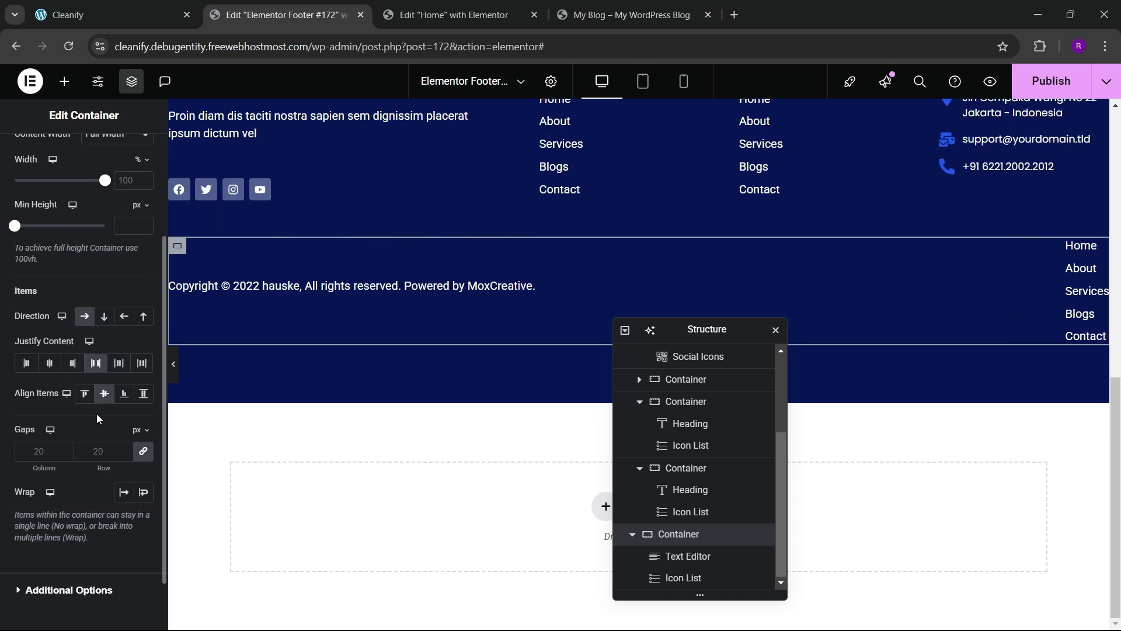
# - Make the bottom container's icon list inline and give it a custom width of 35%
pyautogui.click(1077, 289)
pyautogui.click(144, 240)
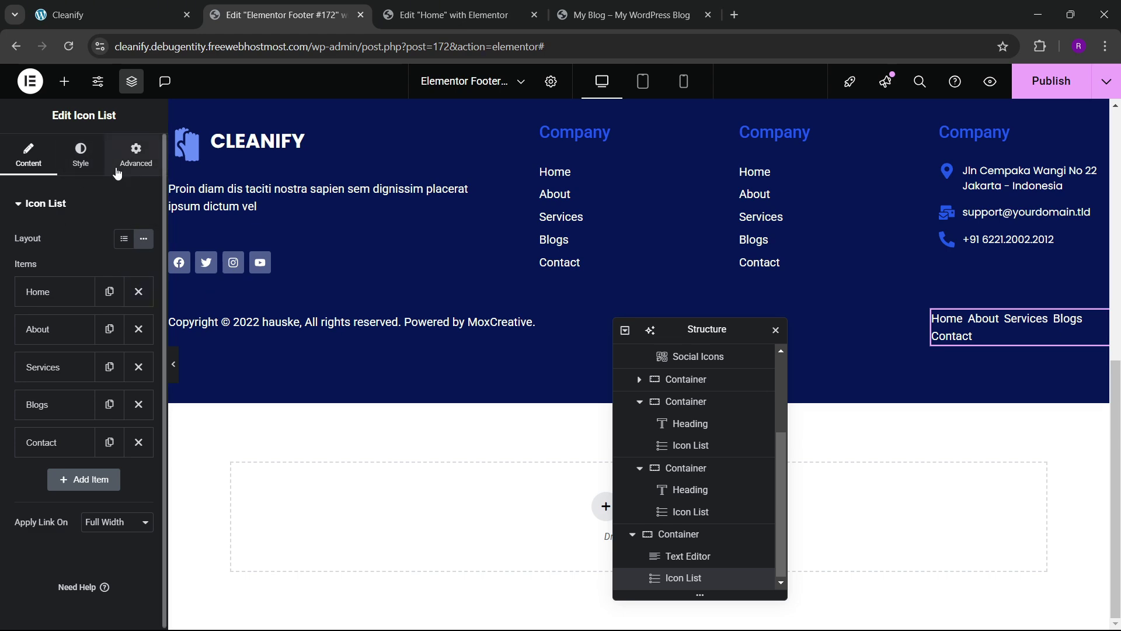
pyautogui.click(161, 6)
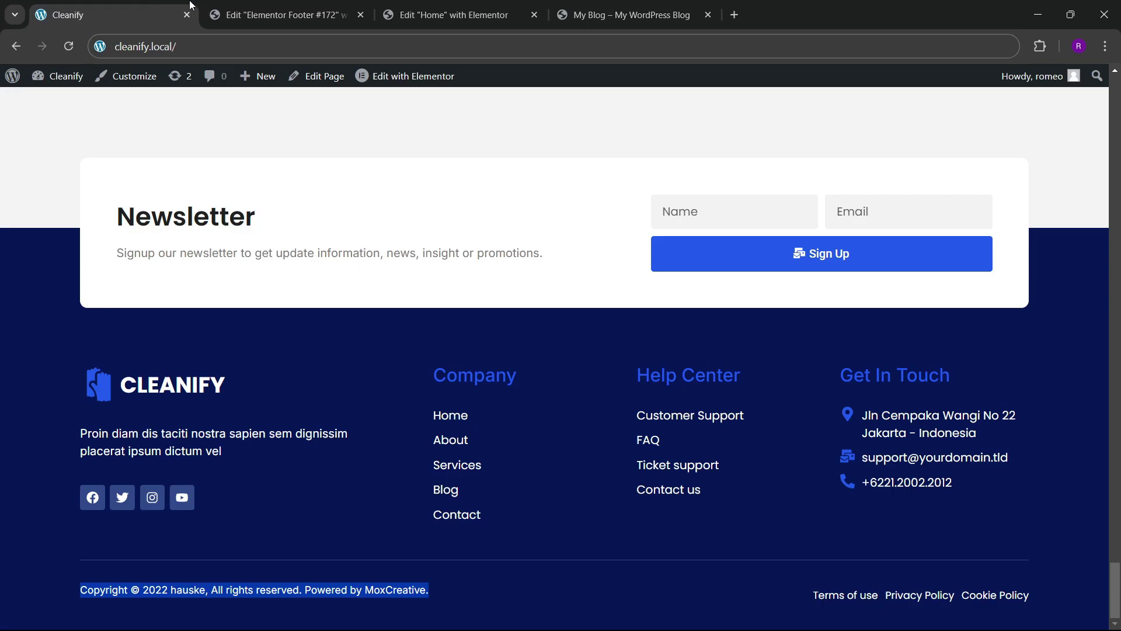
pyautogui.click(219, 8)
pyautogui.click(136, 157)
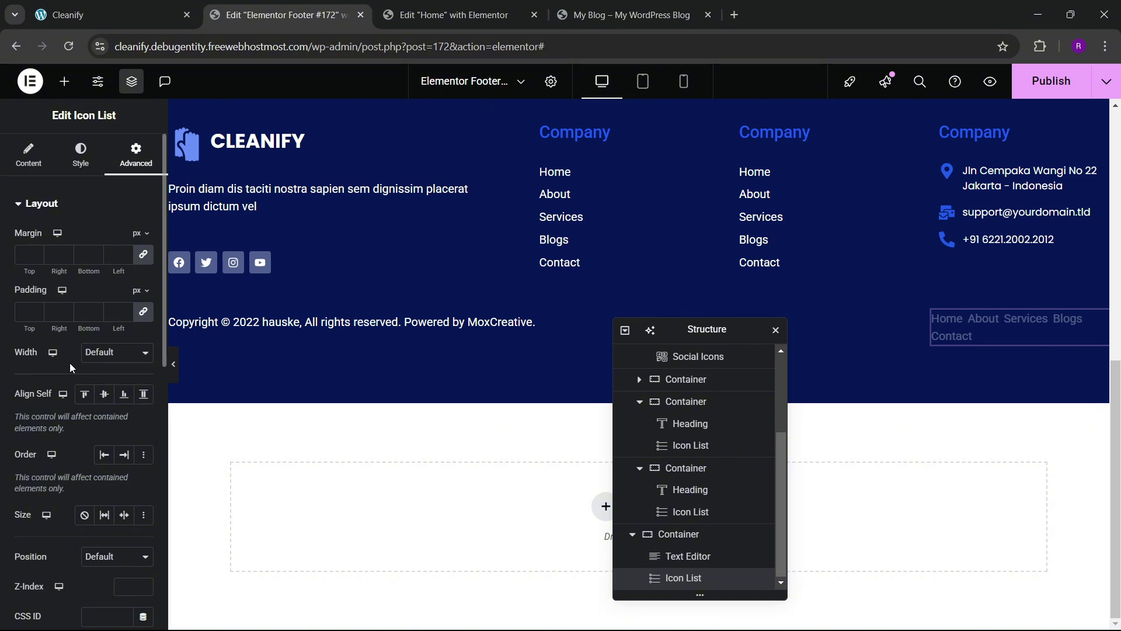
pyautogui.click(102, 363)
pyautogui.click(93, 418)
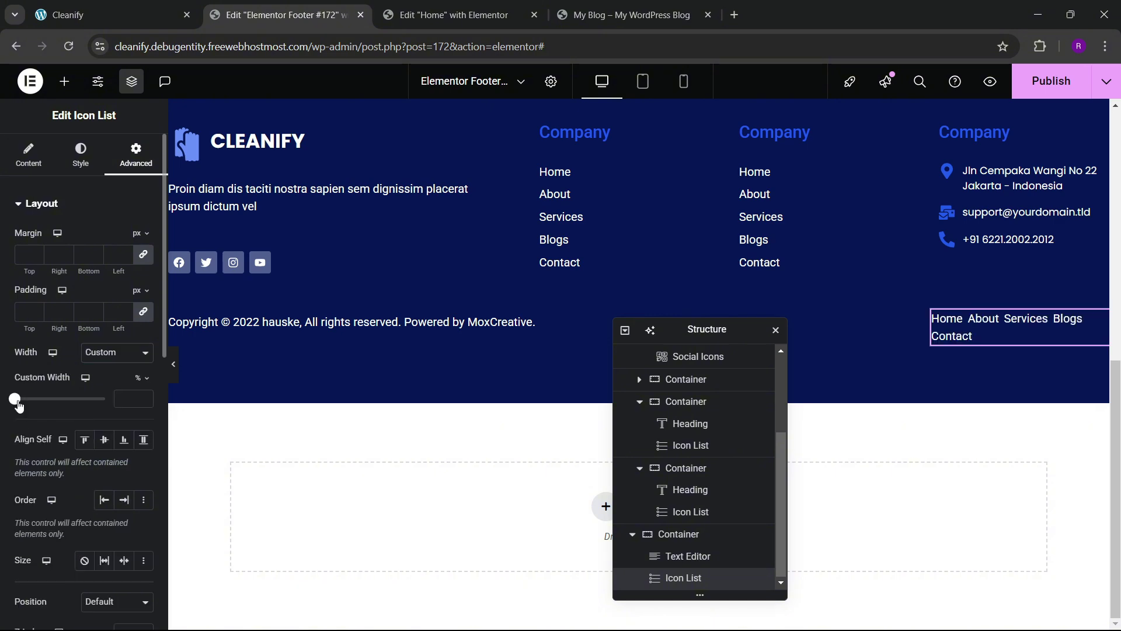
pyautogui.moveTo(17, 402); pyautogui.dragTo(52, 407)
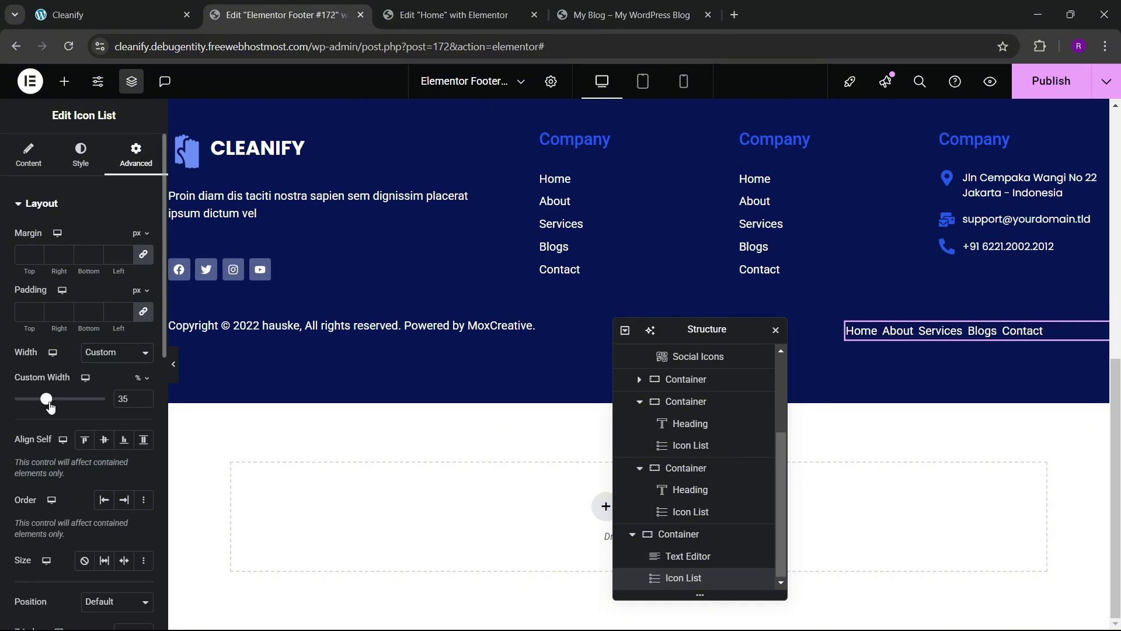
# - Align the inline icon list's items to the right and set the space between them to 30 px
pyautogui.click(80, 154)
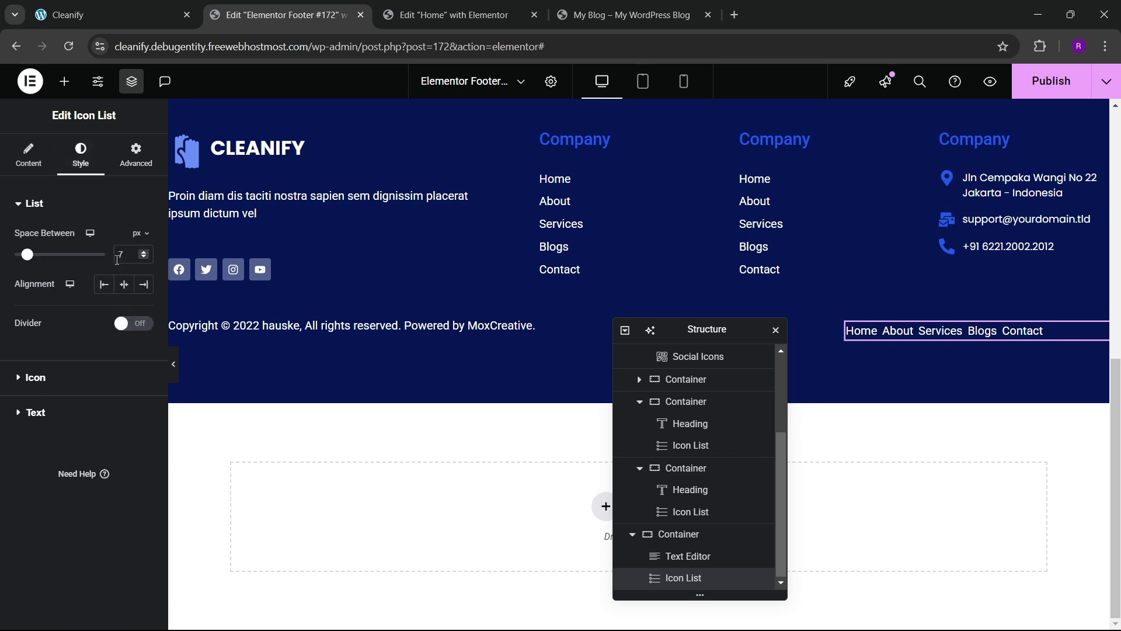
pyautogui.click(144, 285)
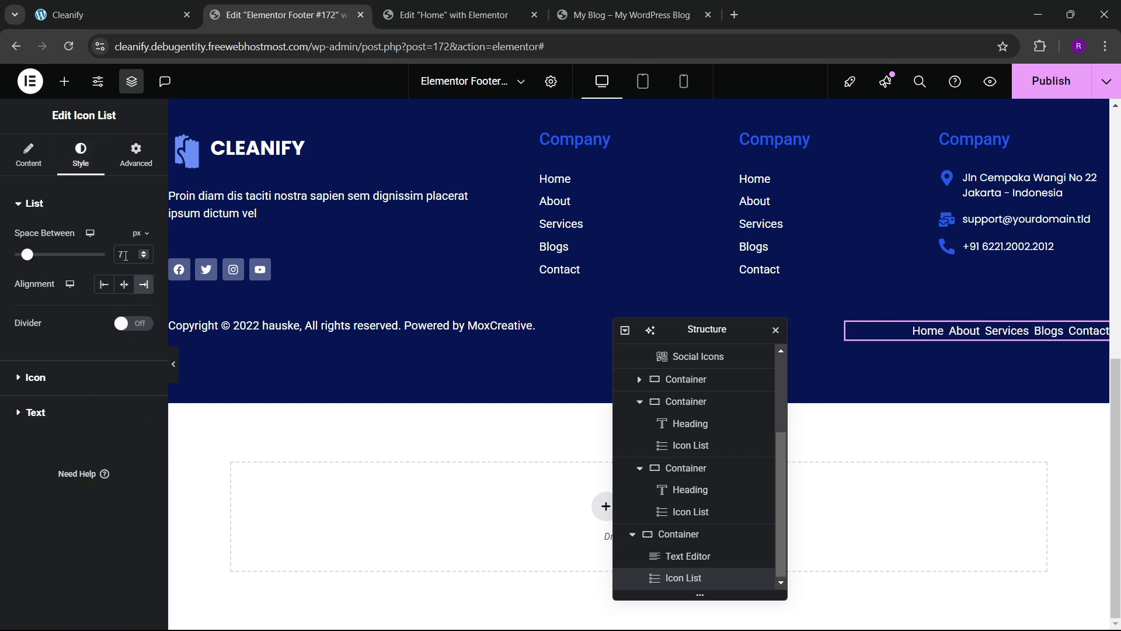
pyautogui.write('20')
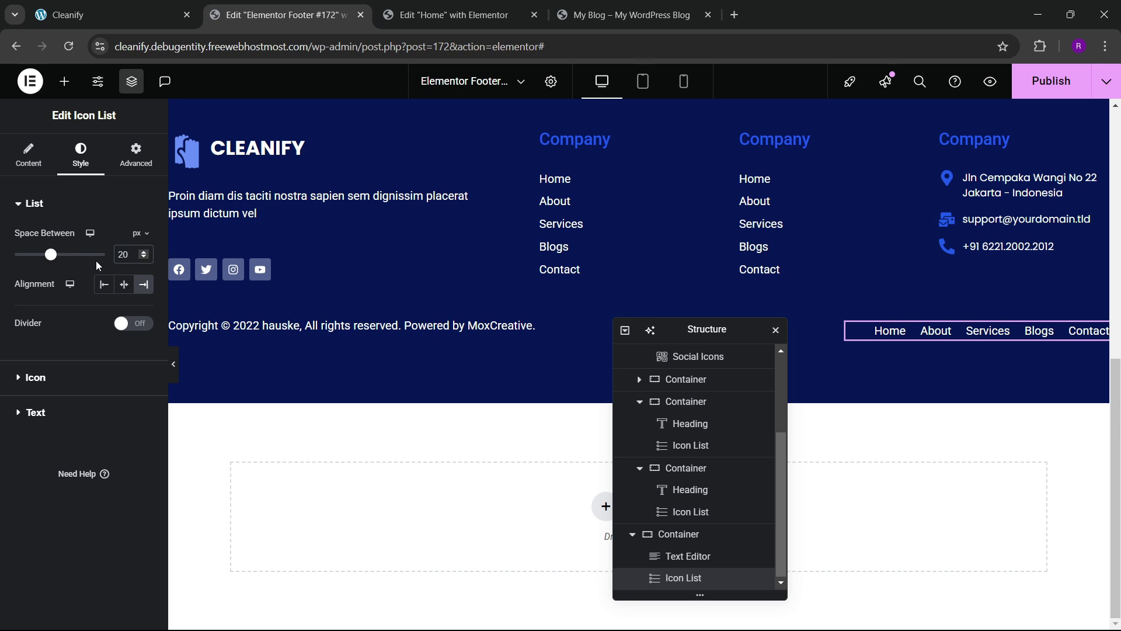
pyautogui.press('BackSpace')
pyautogui.write('5')
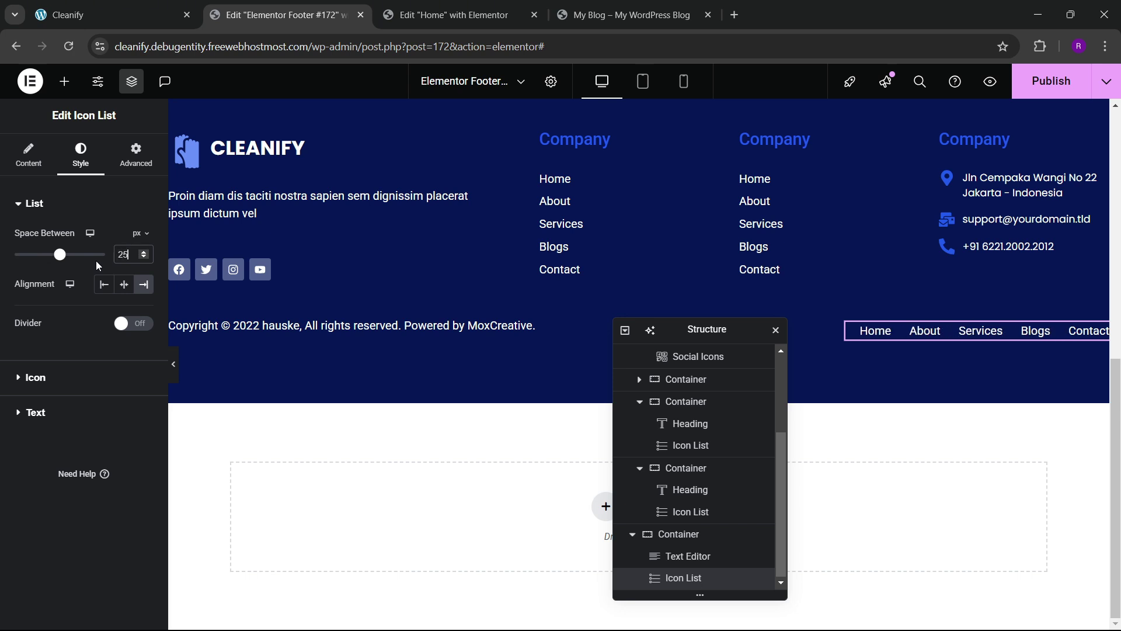
pyautogui.press('BackSpace')
pyautogui.press('BackSpace')
pyautogui.write('30')
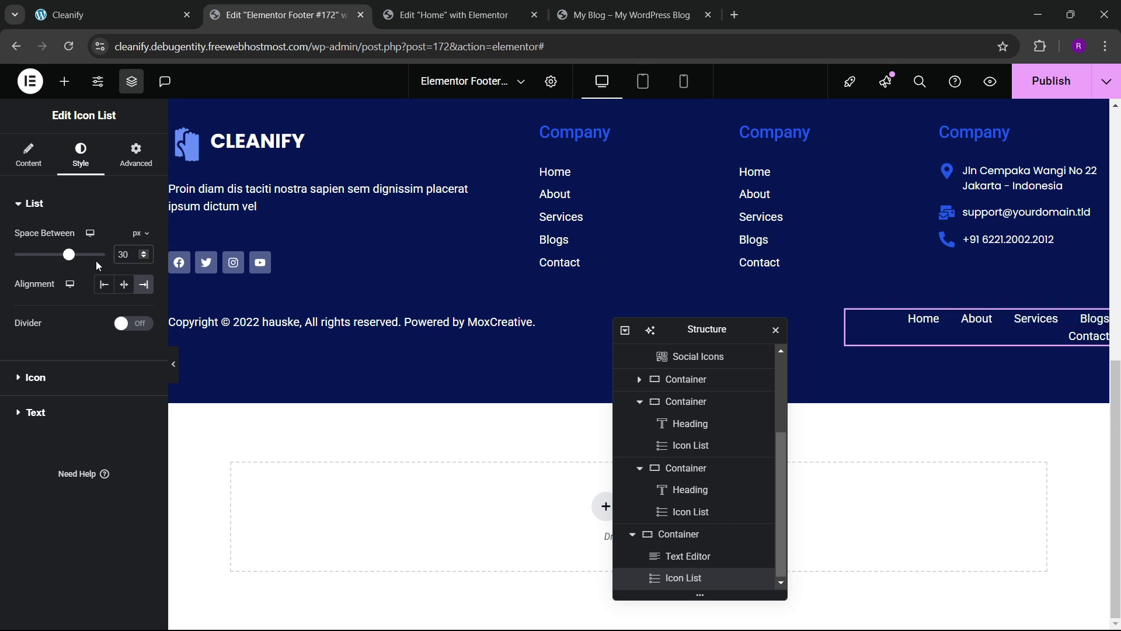
# - Set the inline icon list's custom width to 40%
pyautogui.click(135, 157)
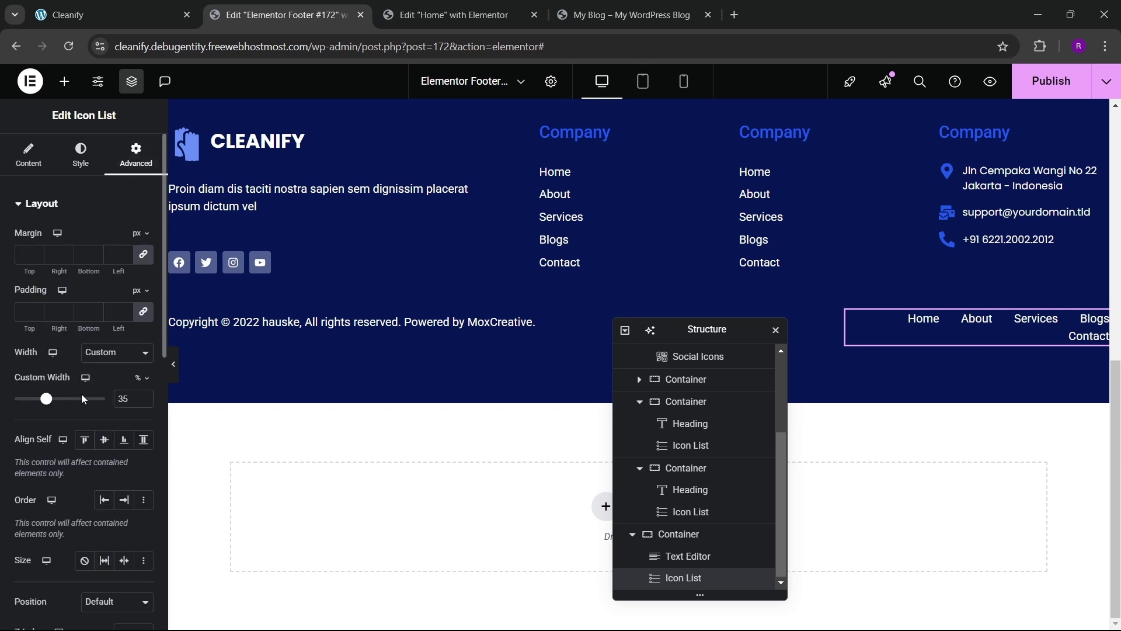
pyautogui.click(145, 396)
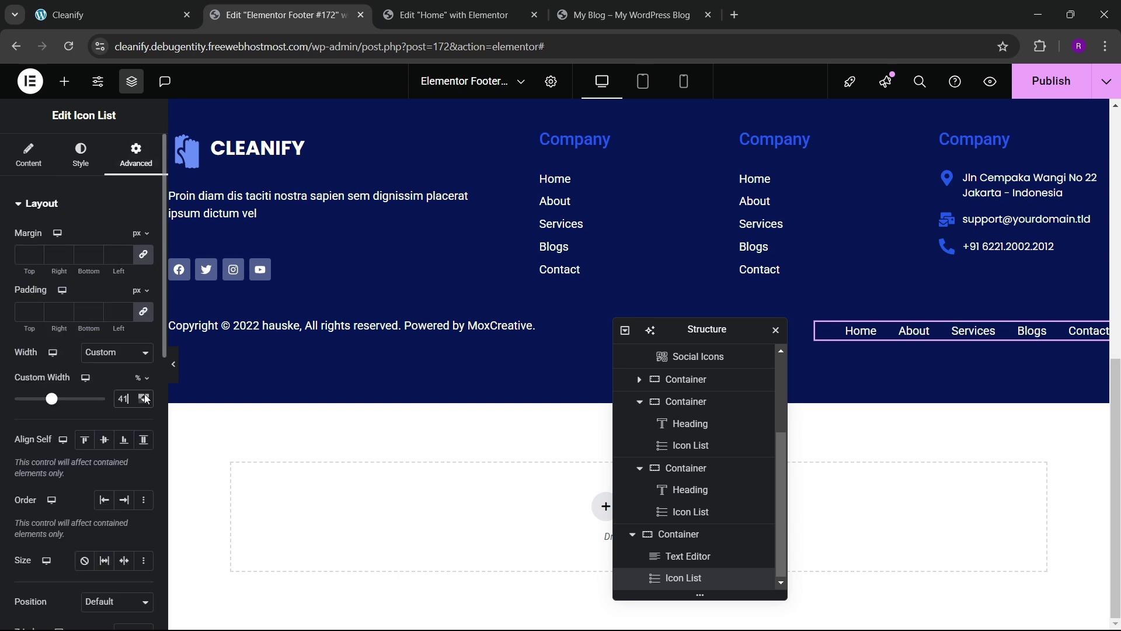
pyautogui.click(144, 402)
pyautogui.click(143, 403)
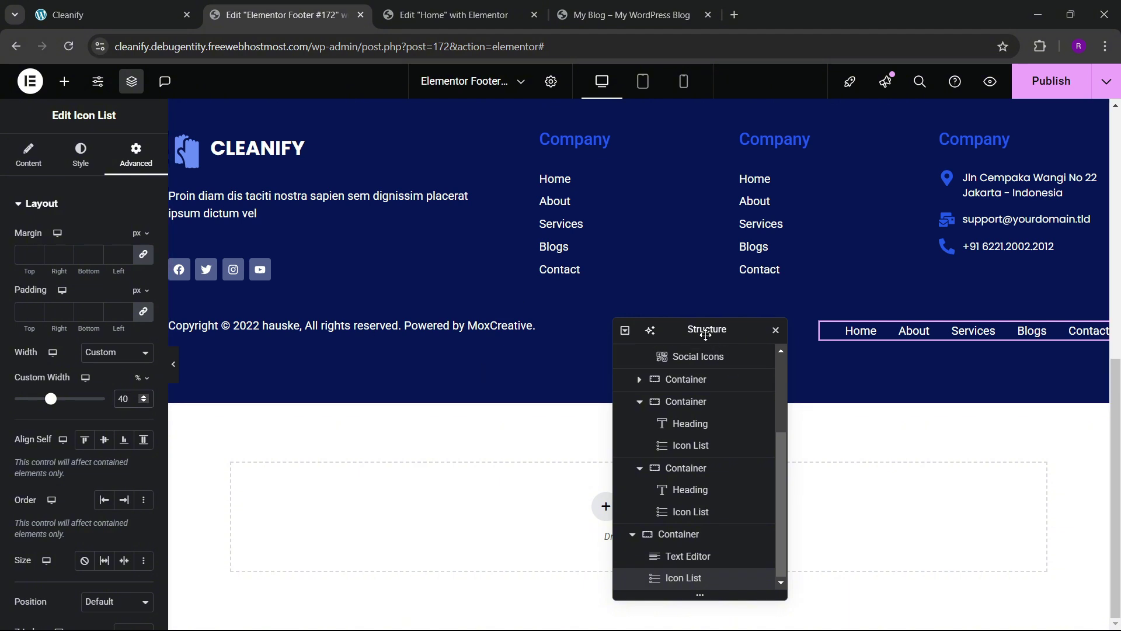
# - Set the bottom container's top and bottom padding to 20 px each
pyautogui.moveTo(708, 329); pyautogui.dragTo(553, 342)
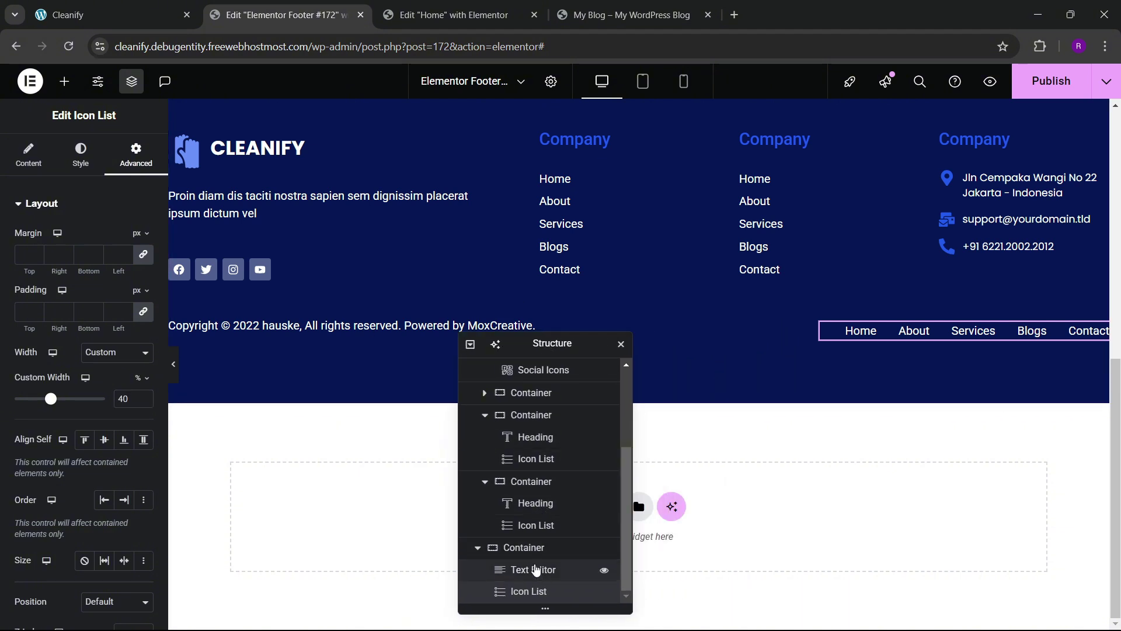
pyautogui.click(517, 547)
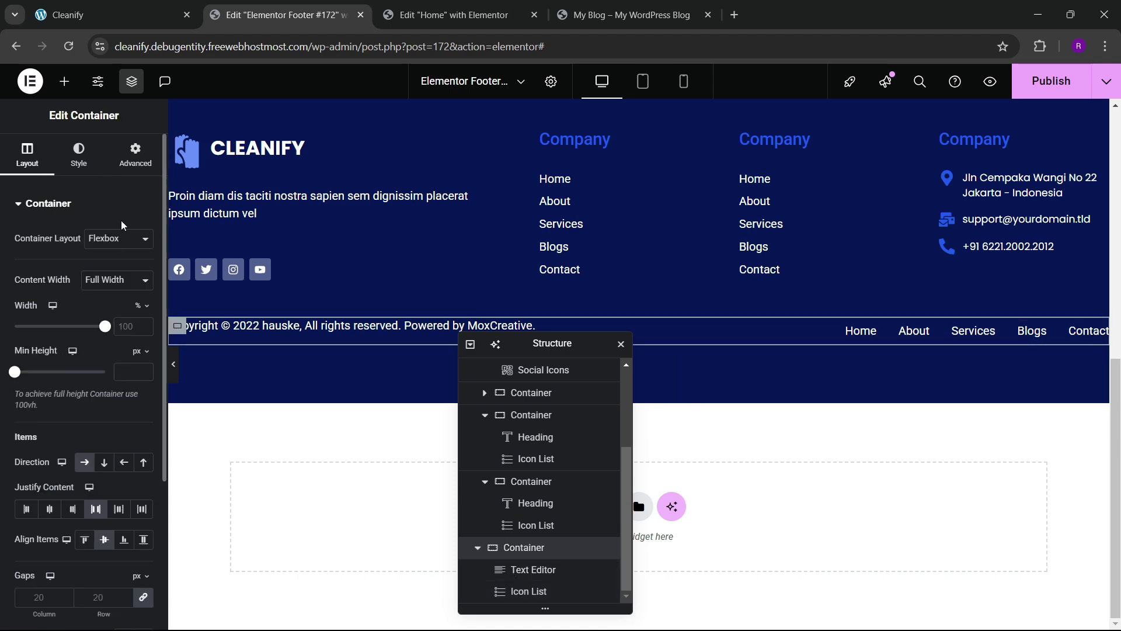
pyautogui.click(449, 14)
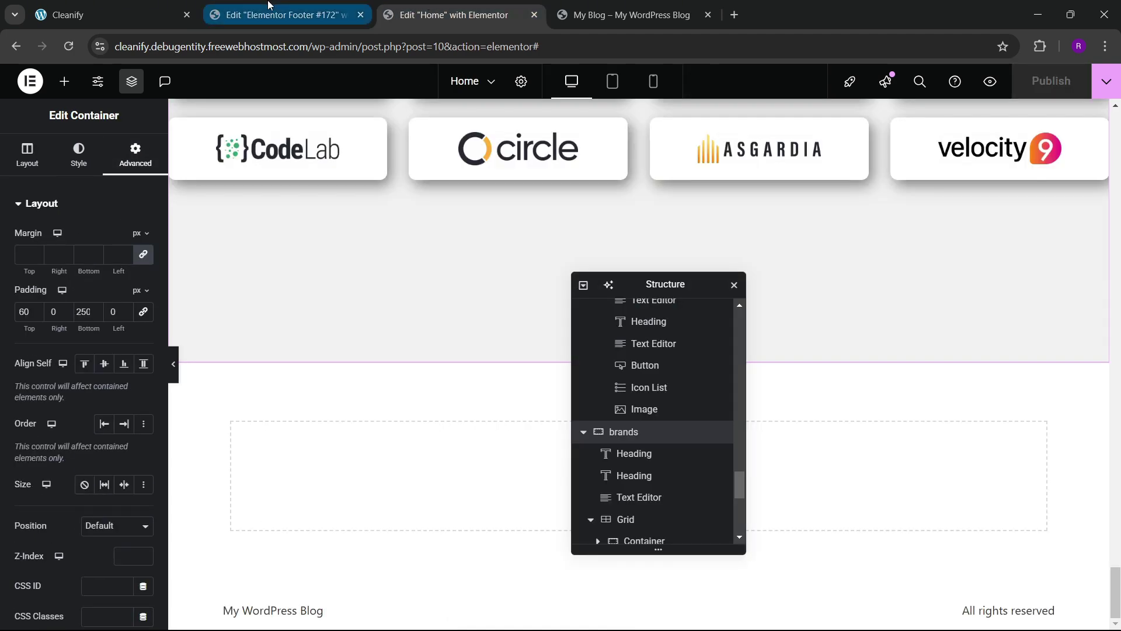
pyautogui.click(142, 6)
pyautogui.click(281, 15)
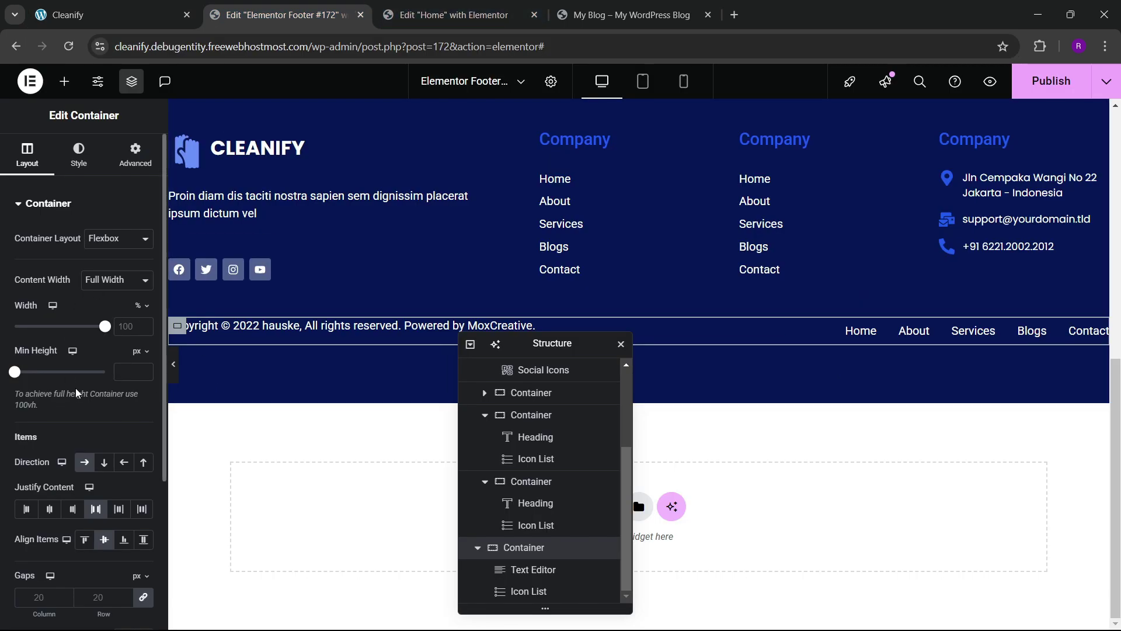
pyautogui.scroll(-3, 77, 393)
pyautogui.scroll(4, 64, 447)
pyautogui.click(133, 155)
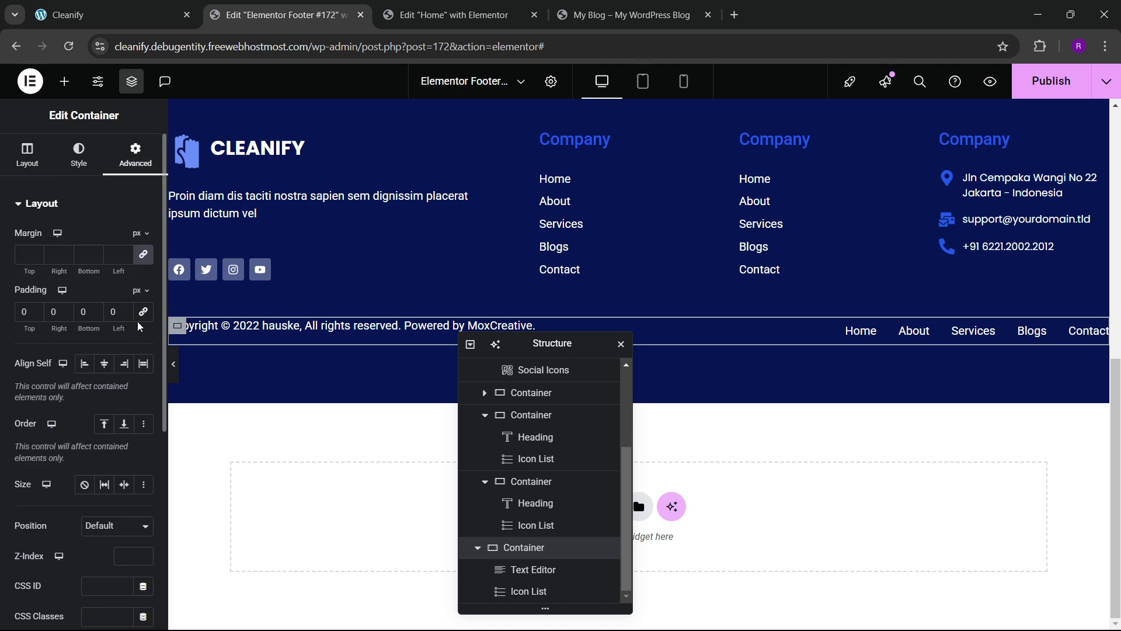
pyautogui.click(18, 311)
pyautogui.write('2')
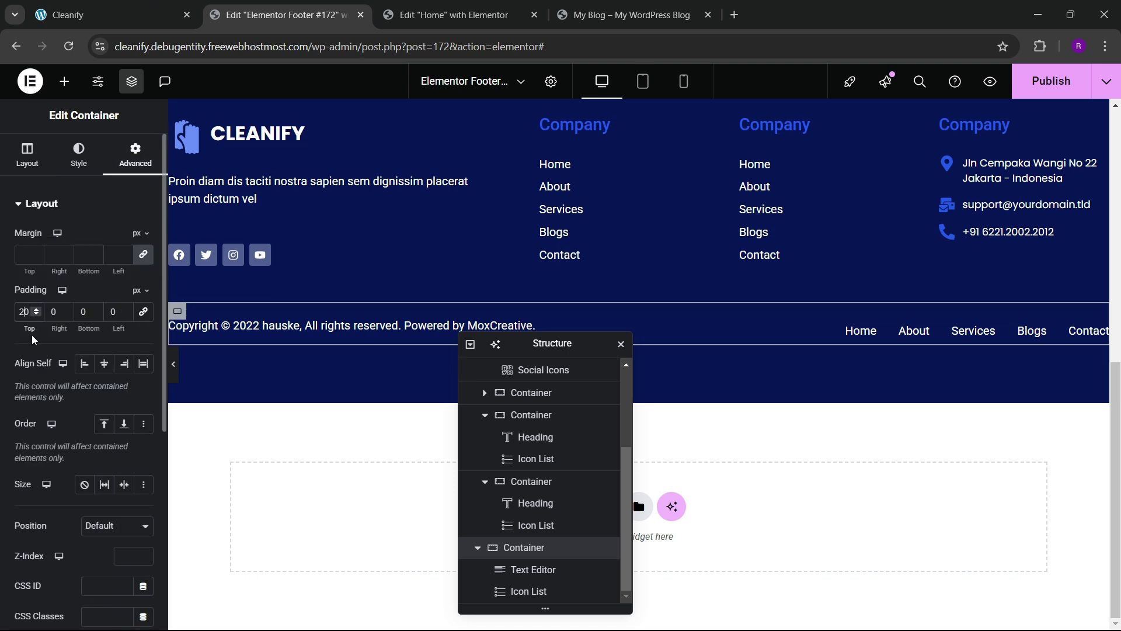
pyautogui.click(79, 313)
pyautogui.write('2')
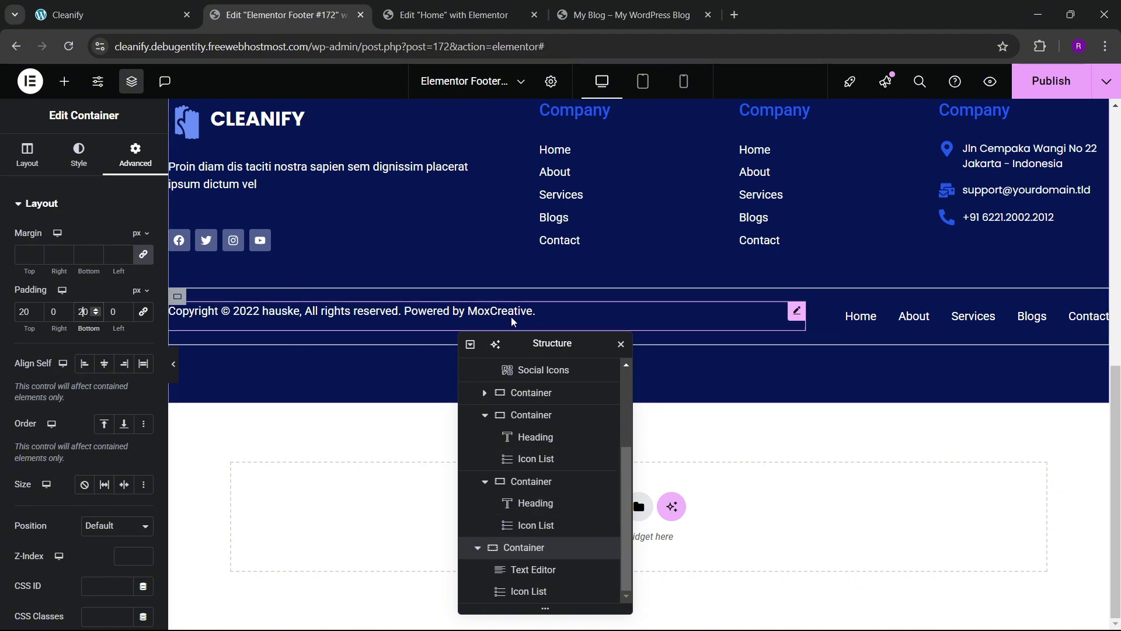
# - Remove the trailing line break after "MoxCreative." in the bottom container's copyright text
pyautogui.click(795, 311)
pyautogui.click(119, 274)
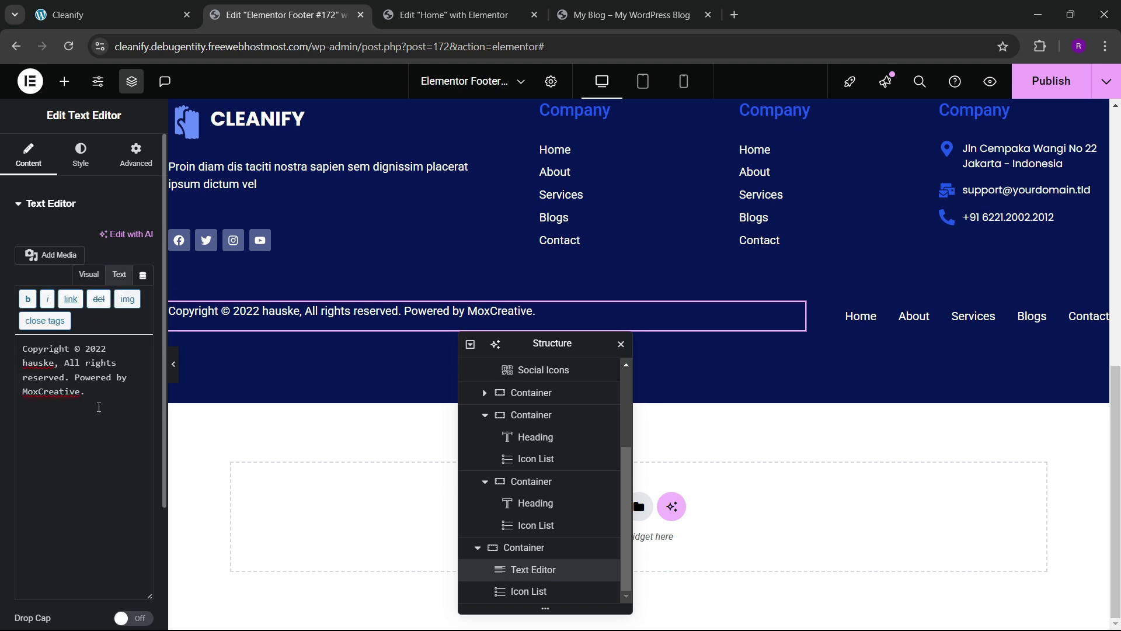
pyautogui.click(101, 402)
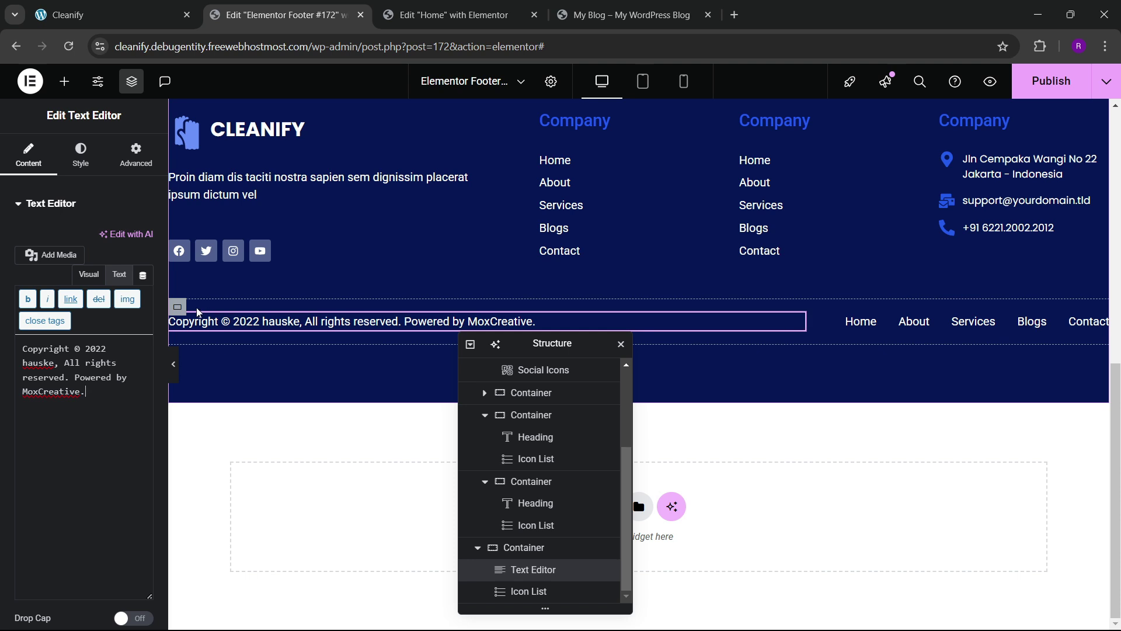
# - Set the bottom container's top and bottom padding to 30 px each
pyautogui.click(178, 307)
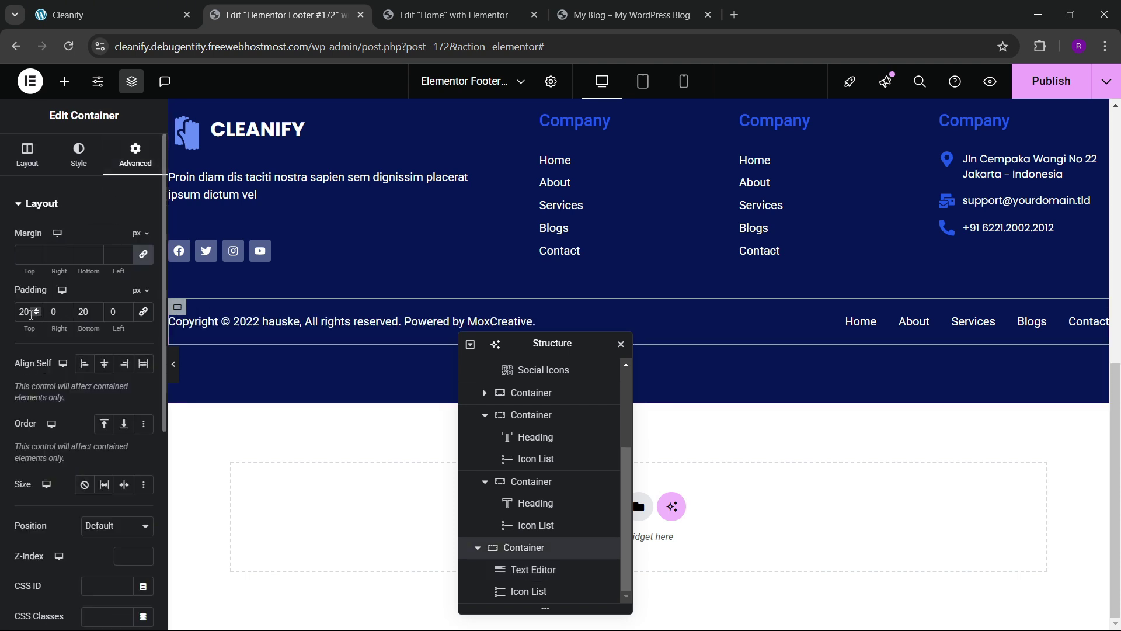
pyautogui.hotkey('ctrl', 'a')
pyautogui.write('30')
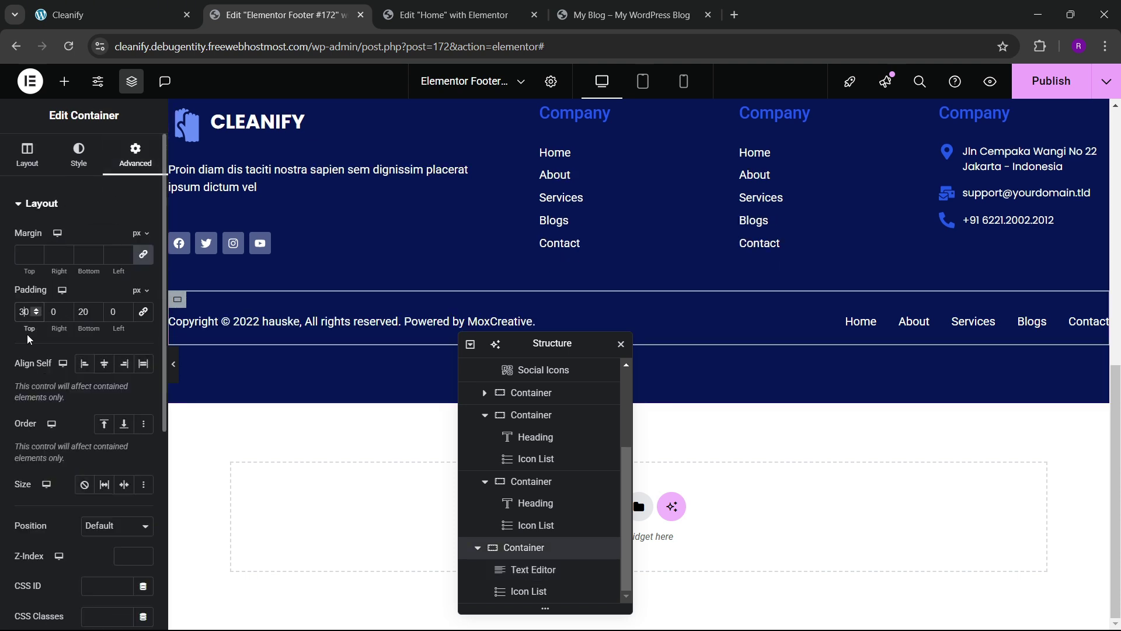
pyautogui.press('Tab')
pyautogui.press('Tab')
pyautogui.write('30')
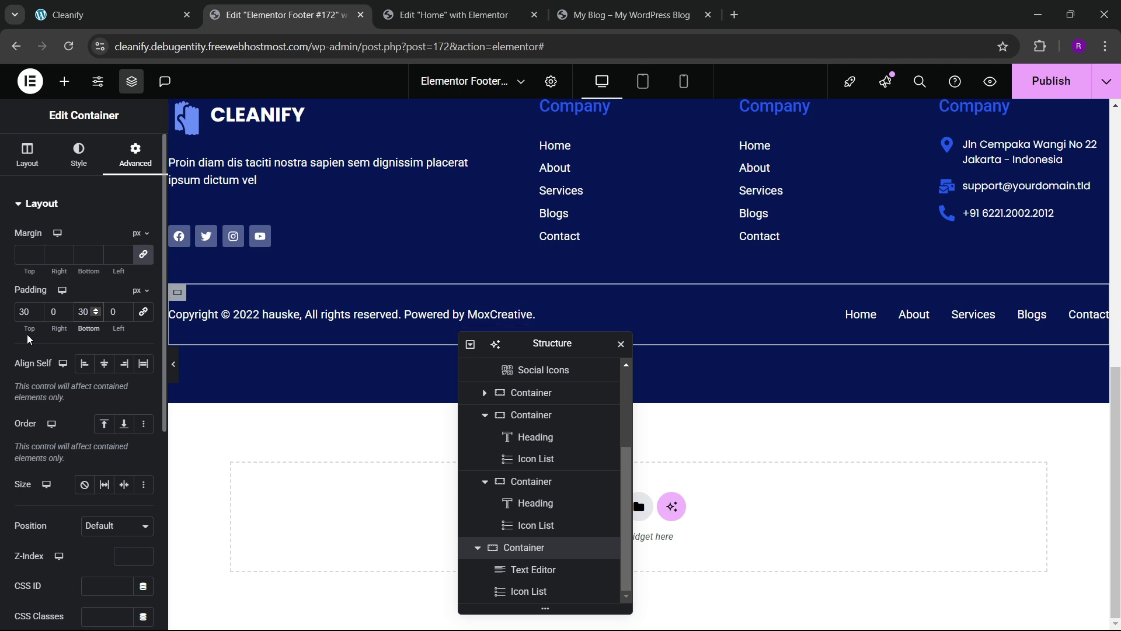
# - Set the bottom container's top and bottom padding to 40 px each
pyautogui.doubleClick(23, 312)
pyautogui.write('40')
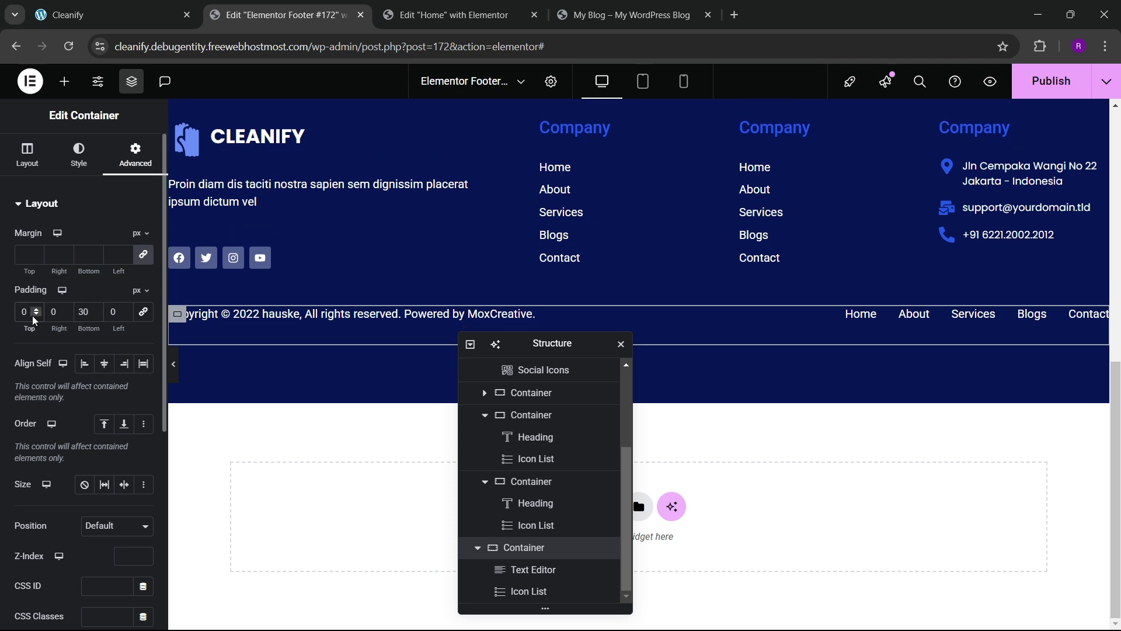
pyautogui.doubleClick(83, 312)
pyautogui.write('40')
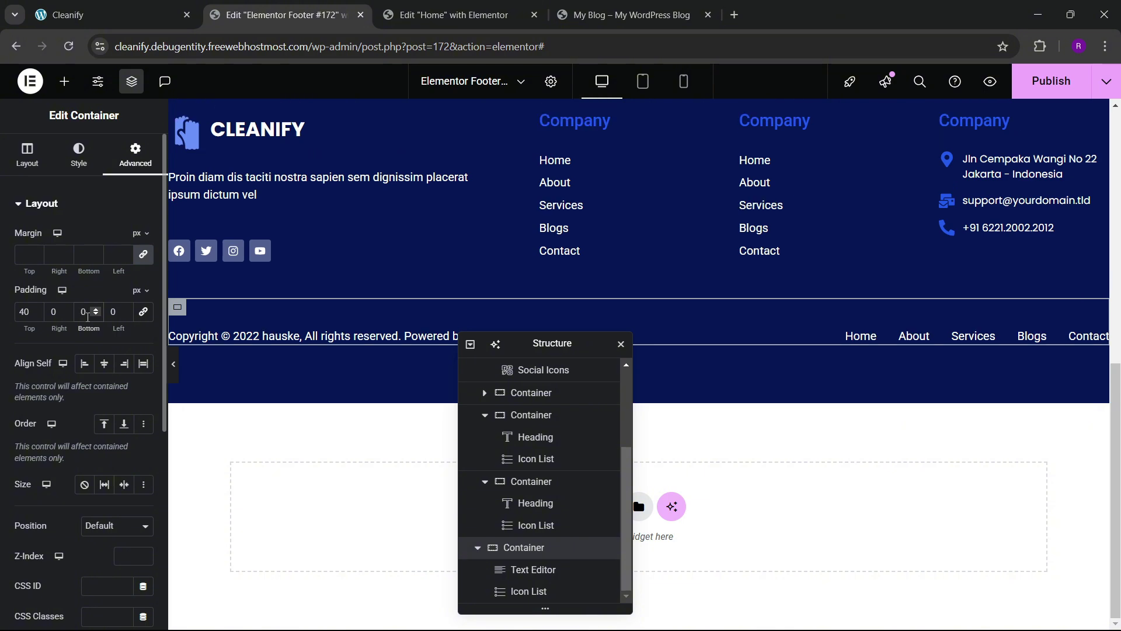
# - Set the bottom padding of the footer main box to 0 px
pyautogui.scroll(5, 260, 316)
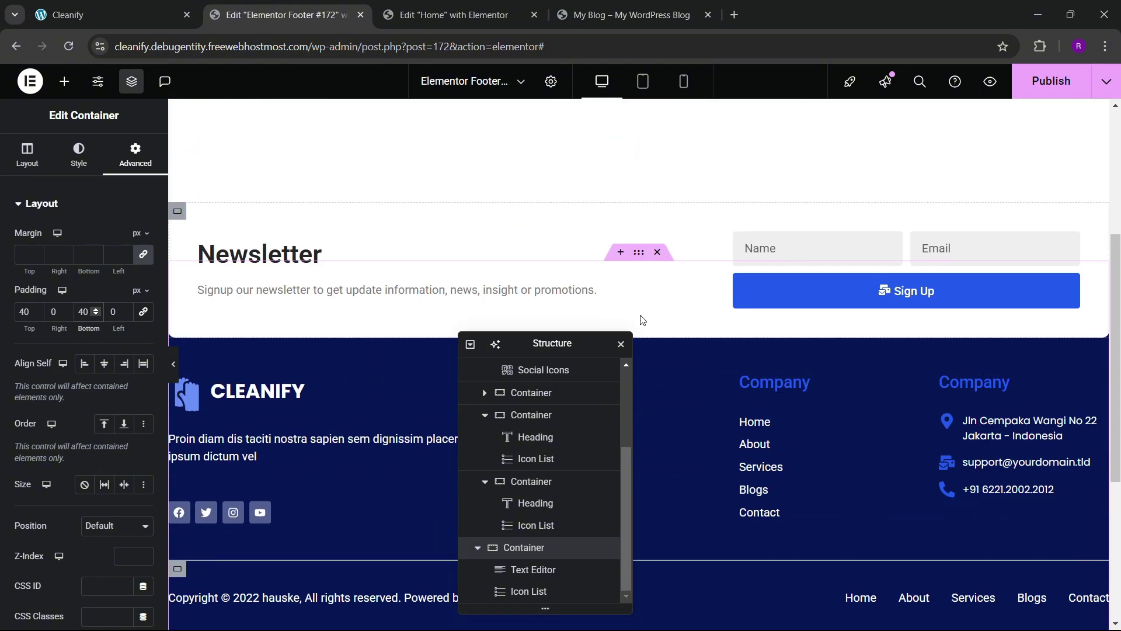
pyautogui.scroll(-1, 639, 318)
pyautogui.scroll(2, 527, 469)
pyautogui.click(531, 368)
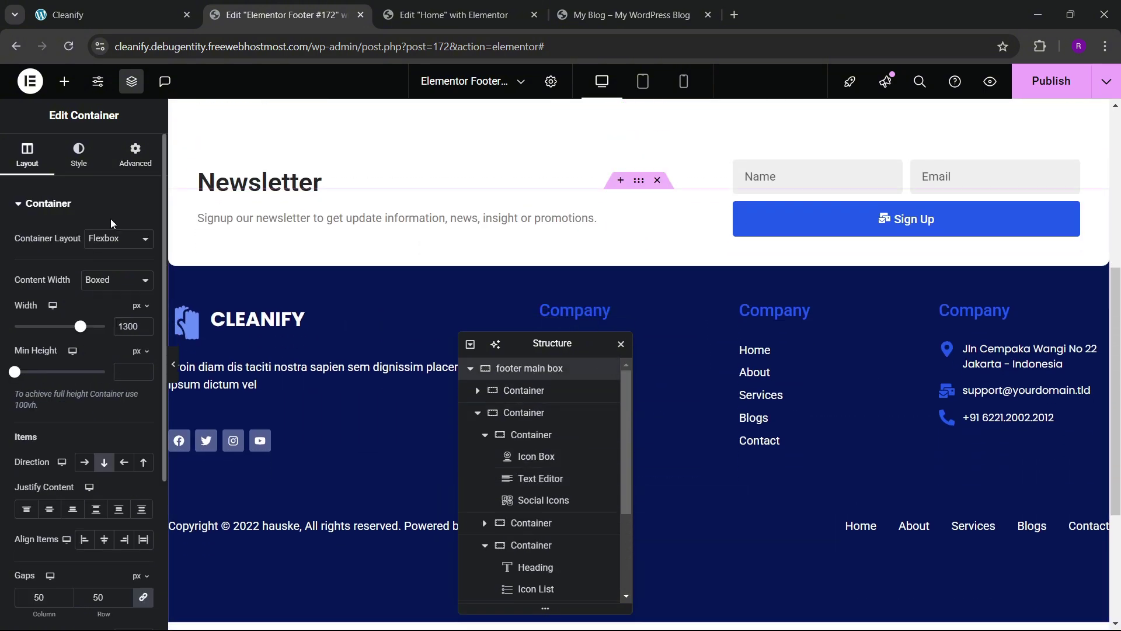
pyautogui.click(135, 155)
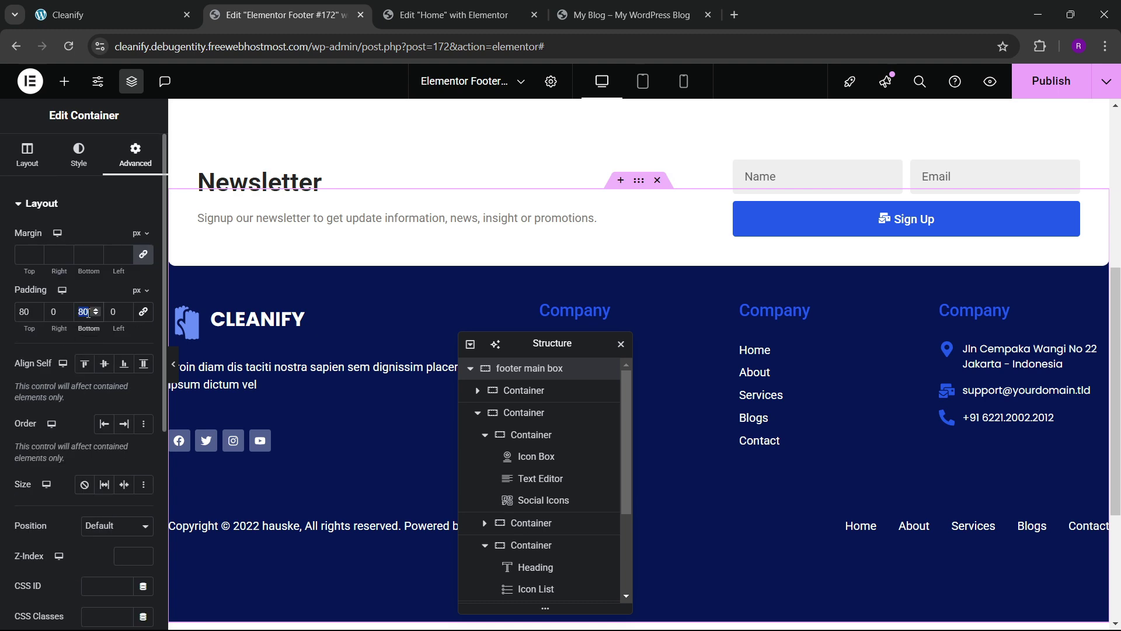
pyautogui.write('0')
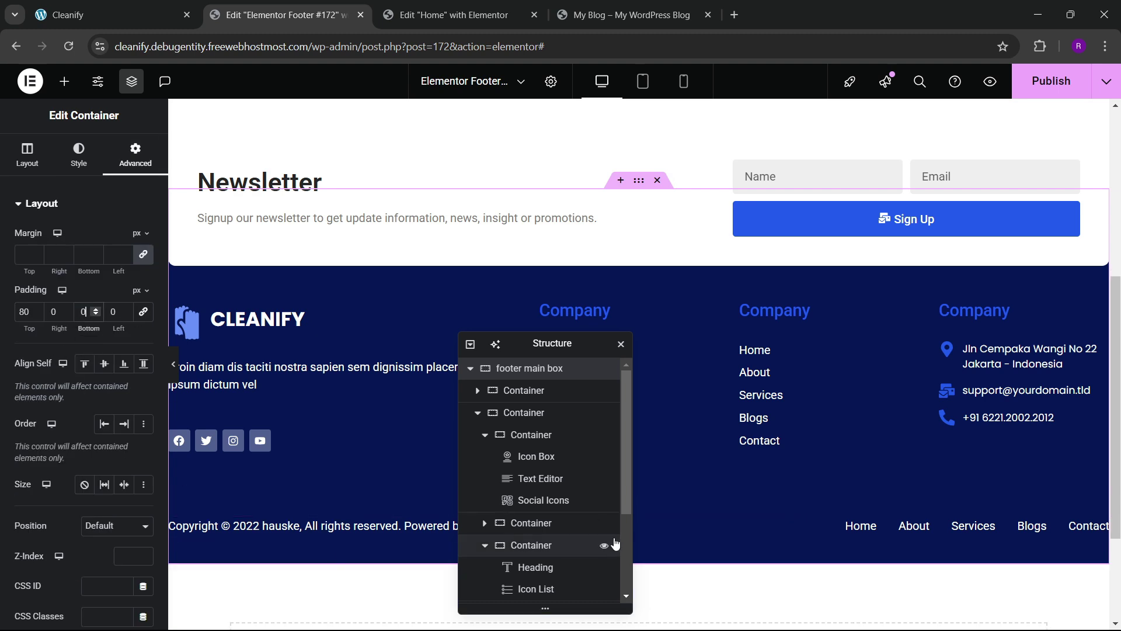
# - Give the bottom container with the copyright text a solid border, 2 px wide at the top and 0 on the other sides
pyautogui.scroll(-2, 541, 549)
pyautogui.click(546, 546)
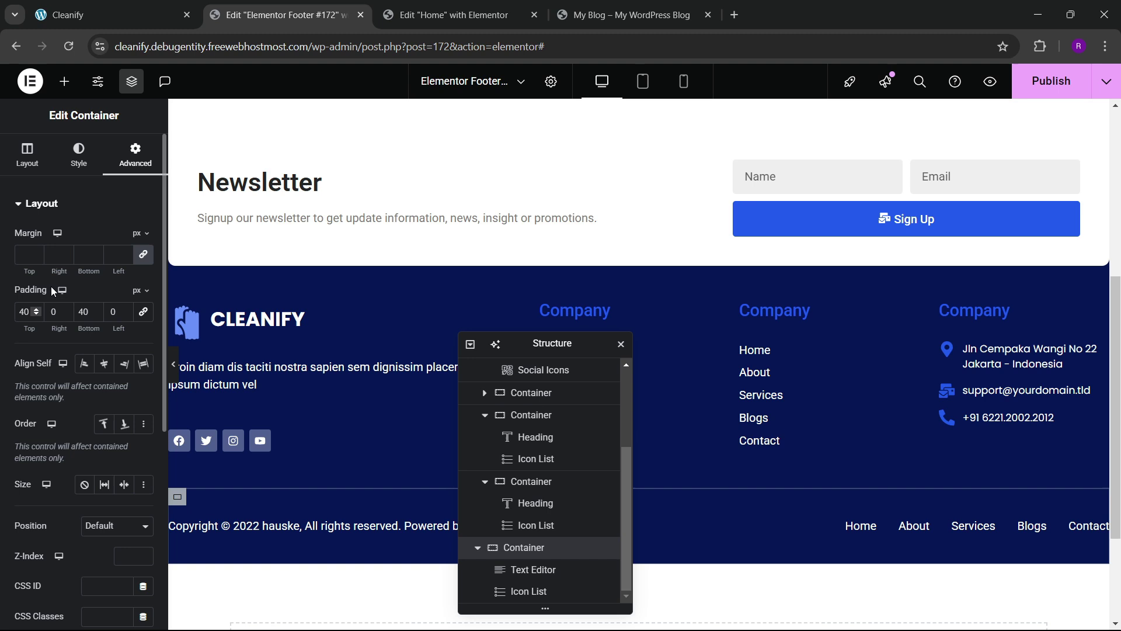
pyautogui.click(82, 163)
pyautogui.click(64, 362)
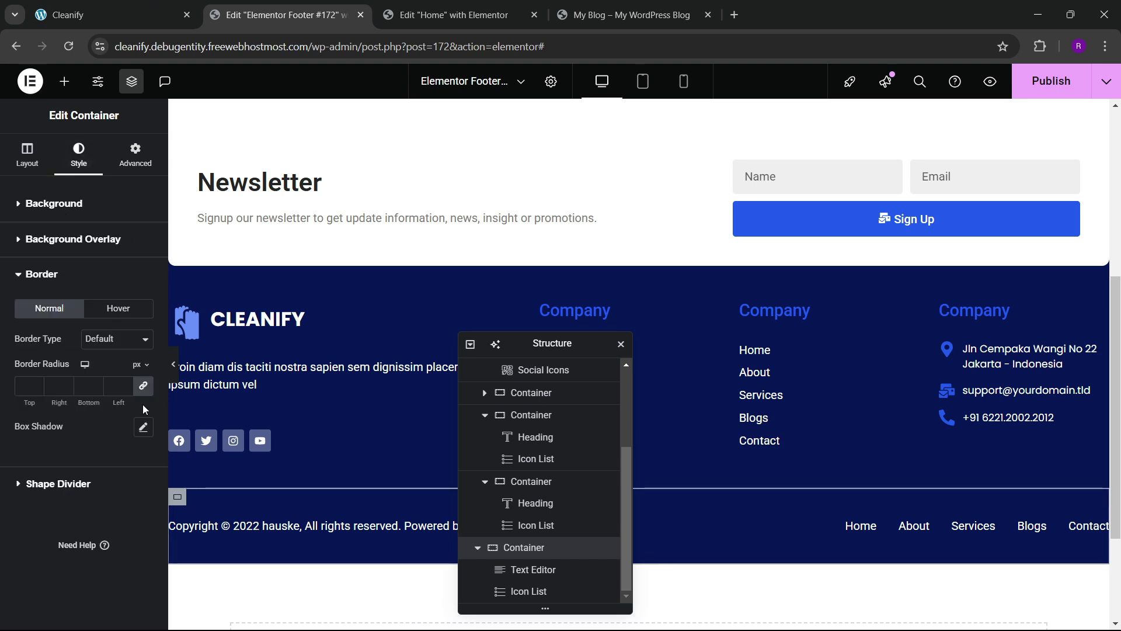
pyautogui.click(128, 339)
pyautogui.click(132, 390)
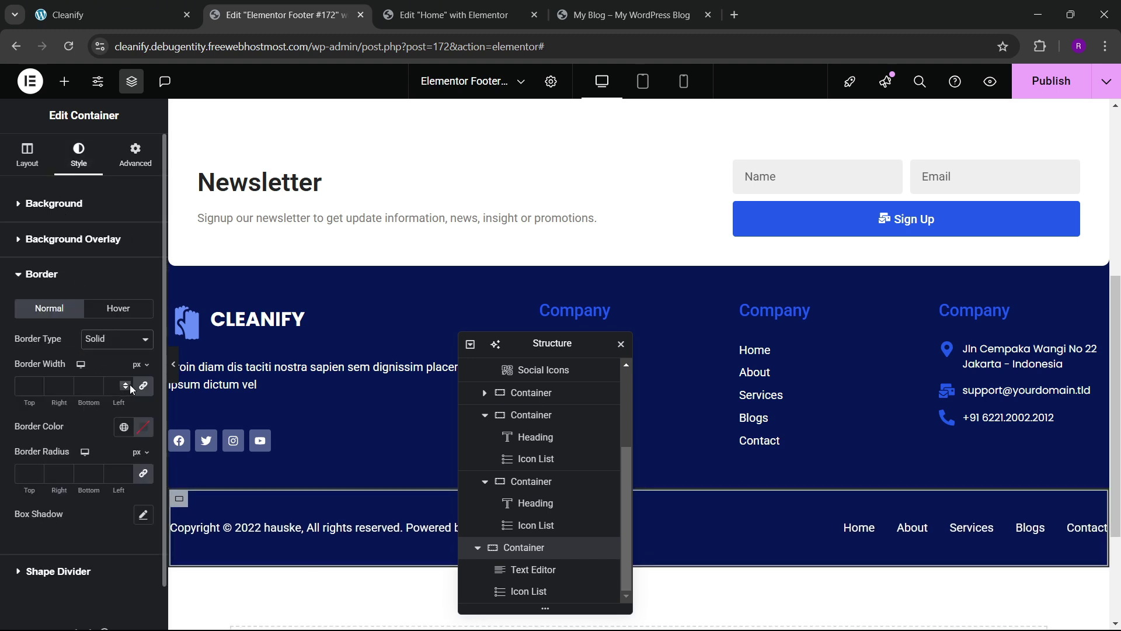
pyautogui.click(34, 388)
pyautogui.click(36, 384)
pyautogui.click(36, 384)
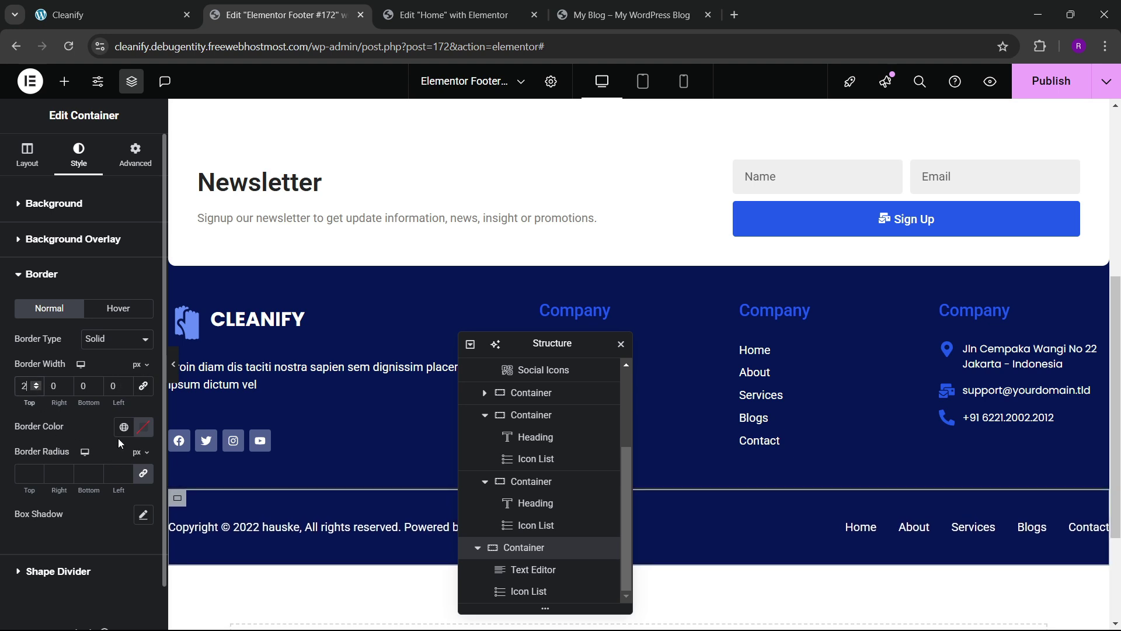
# - Color the bottom container's border with the global sky blue theme color and darken it to #163C9E
pyautogui.click(142, 431)
pyautogui.click(123, 427)
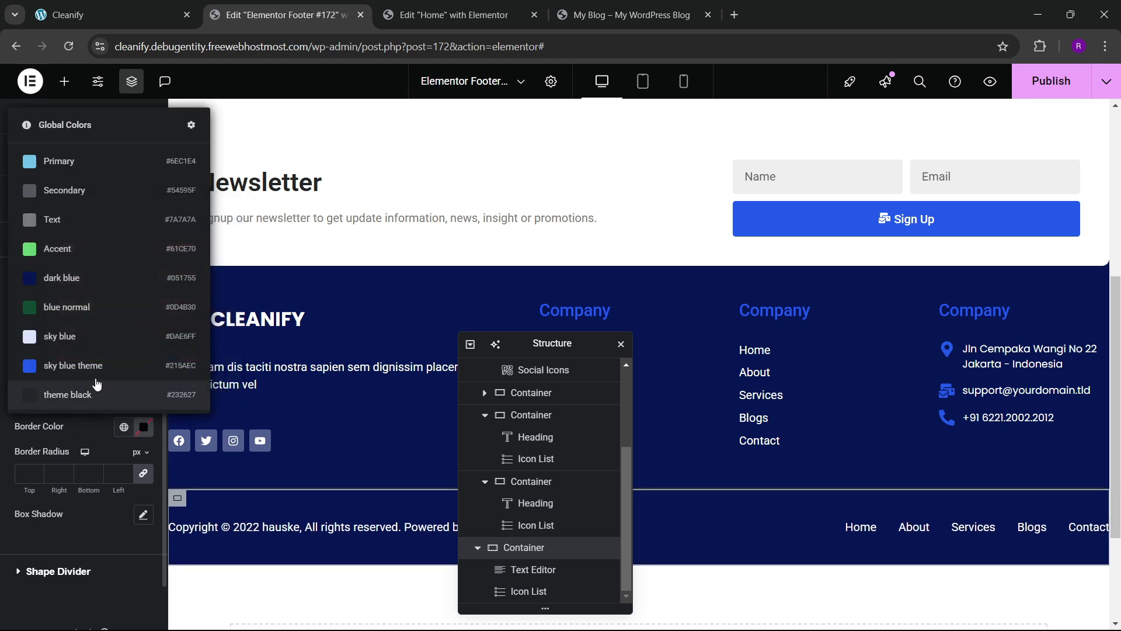
pyautogui.click(73, 393)
pyautogui.click(143, 427)
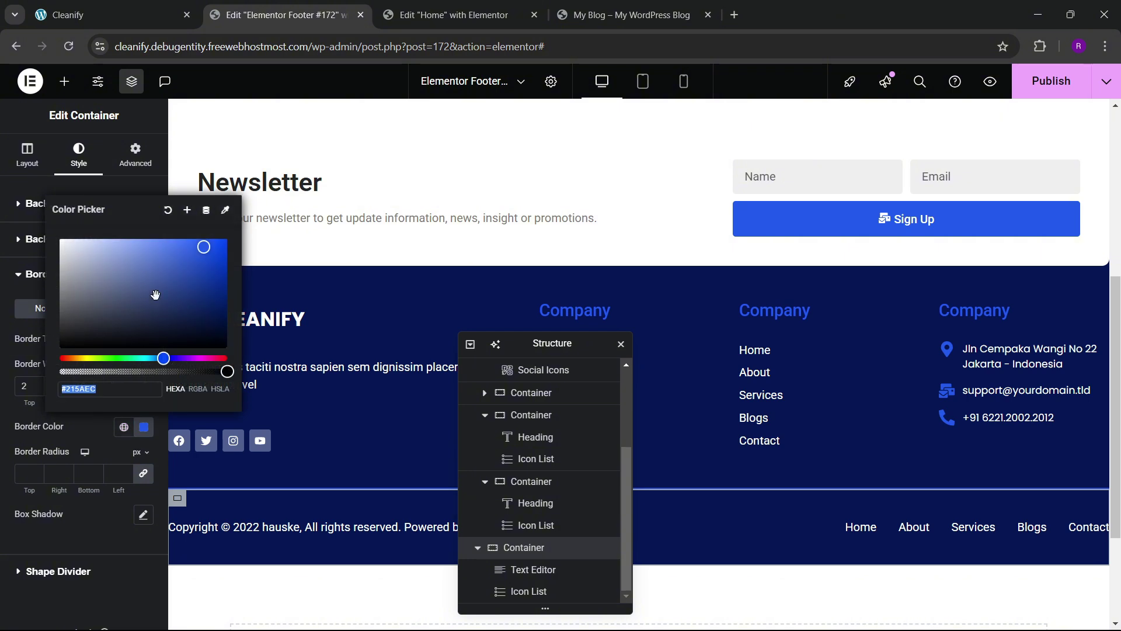
pyautogui.moveTo(190, 310); pyautogui.dragTo(203, 281)
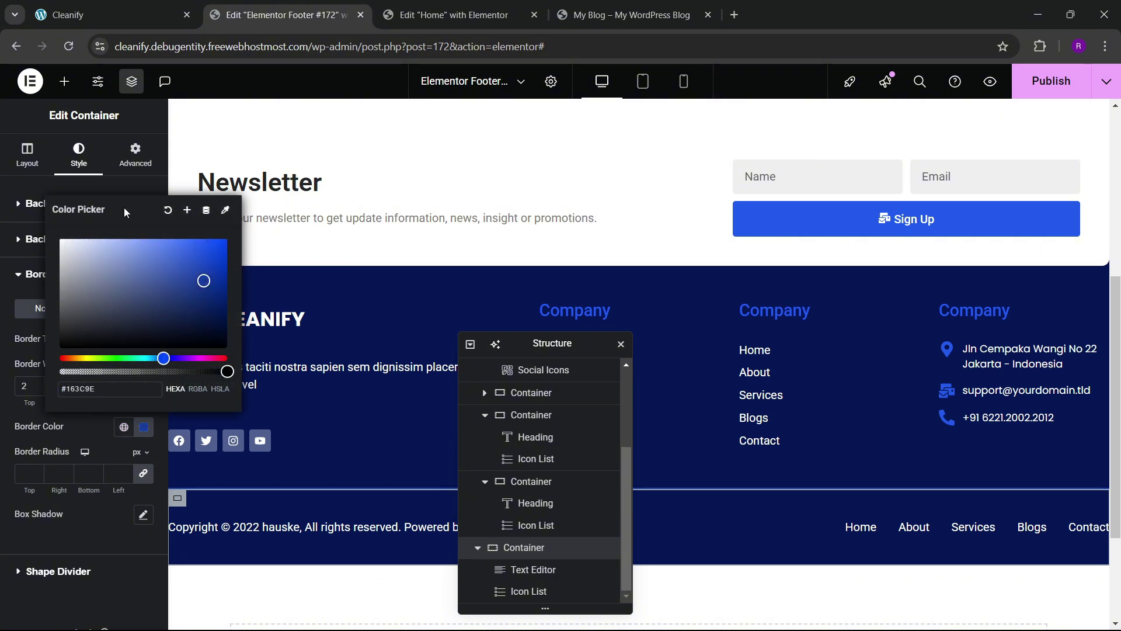
pyautogui.click(132, 189)
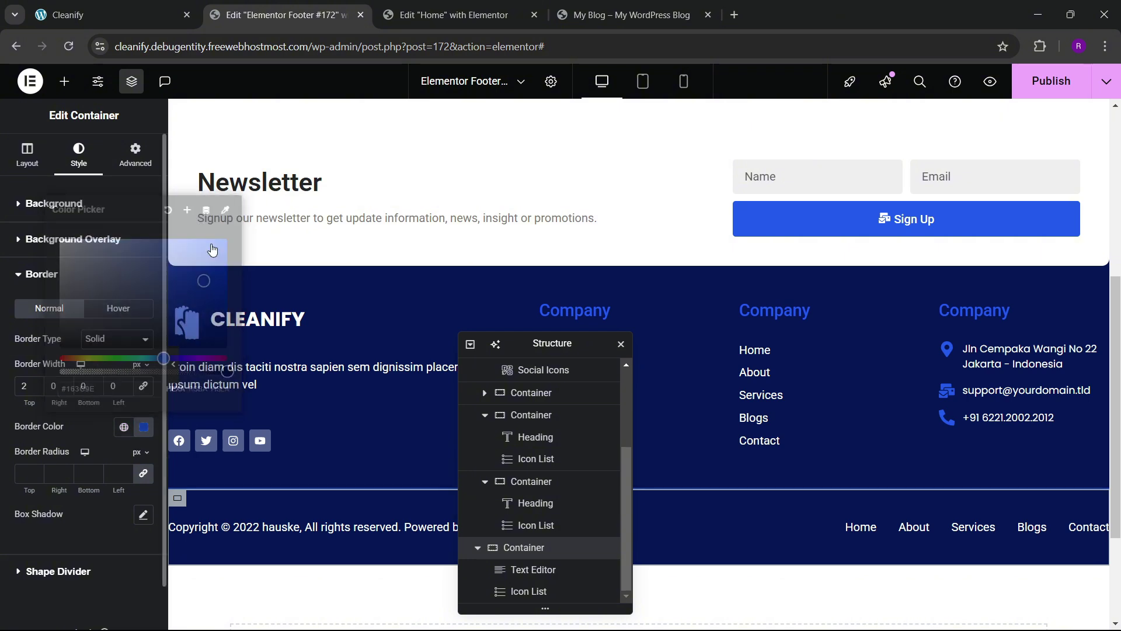
# - Publish the updated footer and check it on the reloaded live site
pyautogui.click(175, 368)
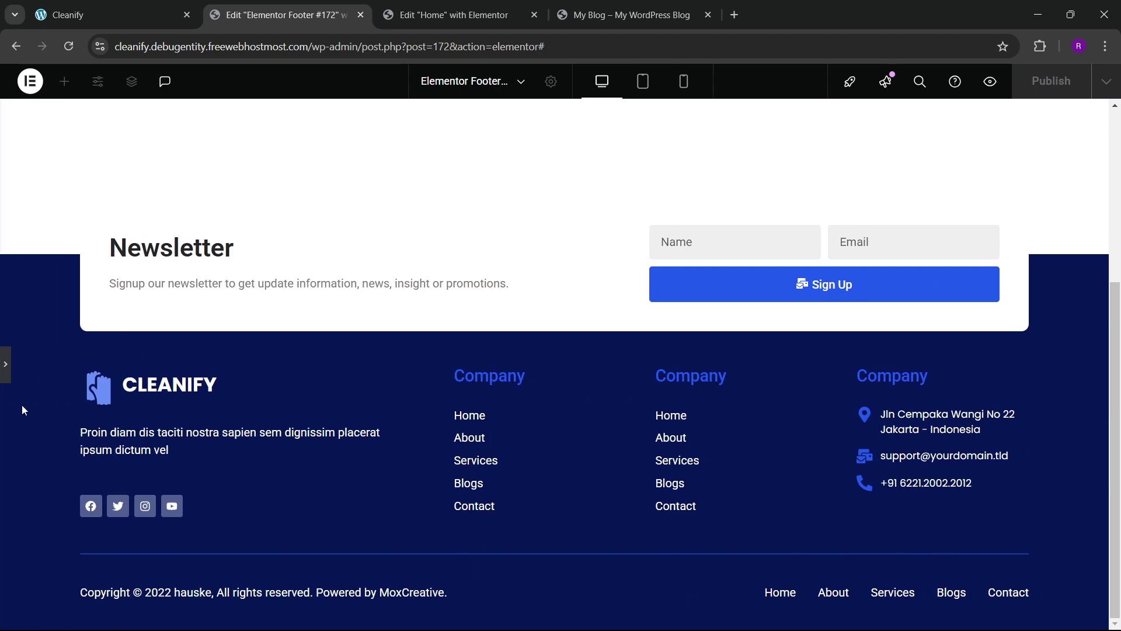
pyautogui.click(6, 363)
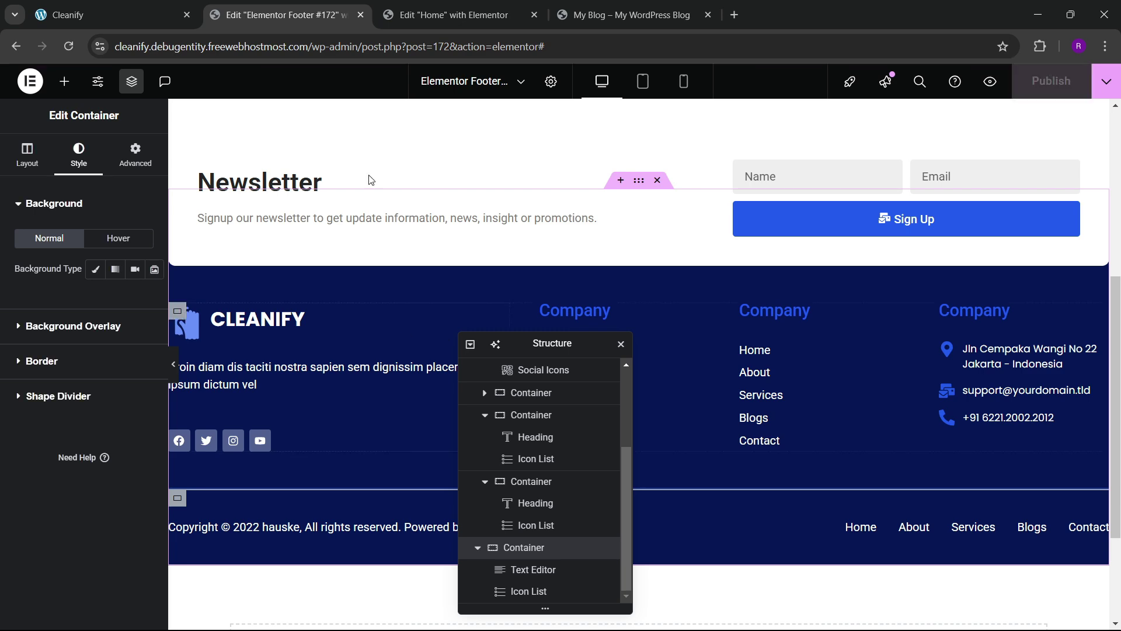
pyautogui.click(625, 14)
pyautogui.click(77, 49)
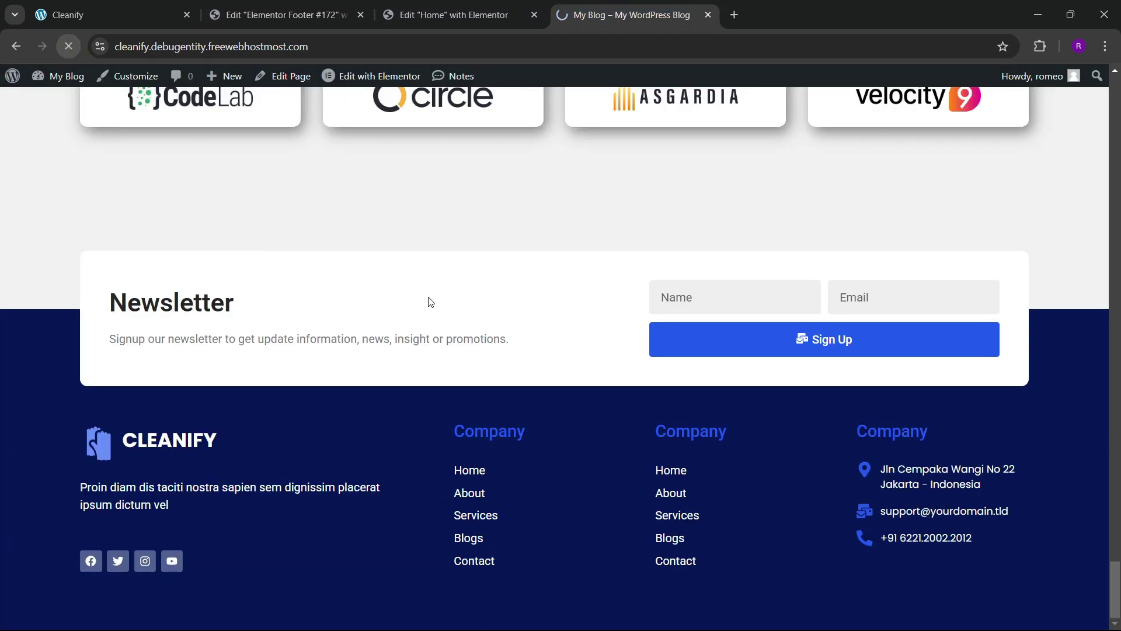
pyautogui.scroll(-2, 460, 363)
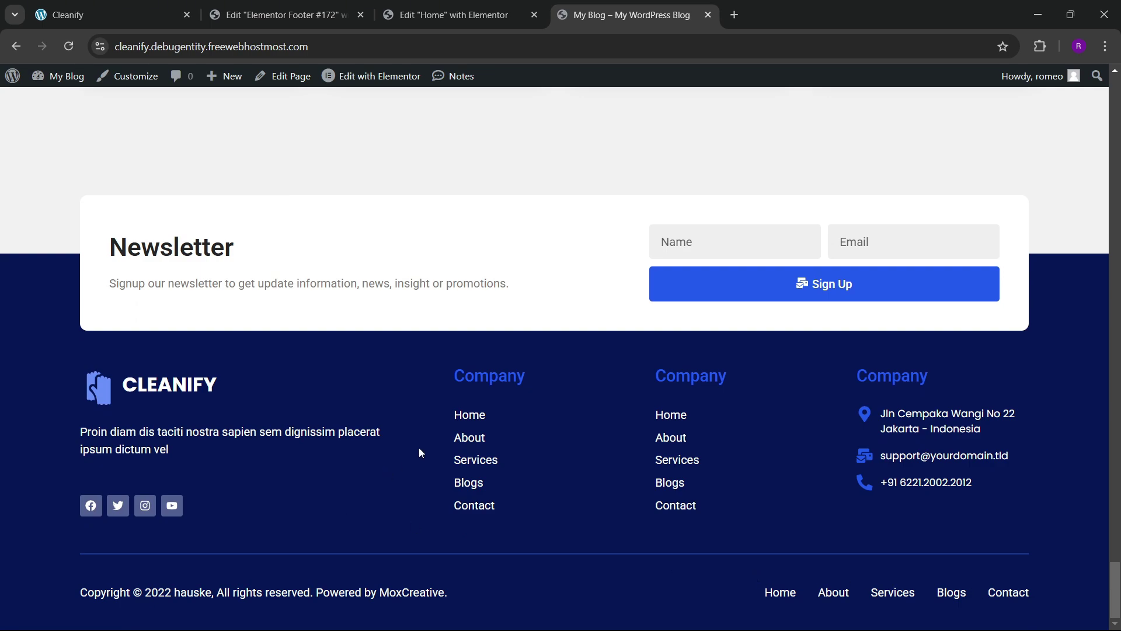
# - Look over the live page's sections and examine the header navigation on the reference Cleanify site
pyautogui.scroll(15, 279, 409)
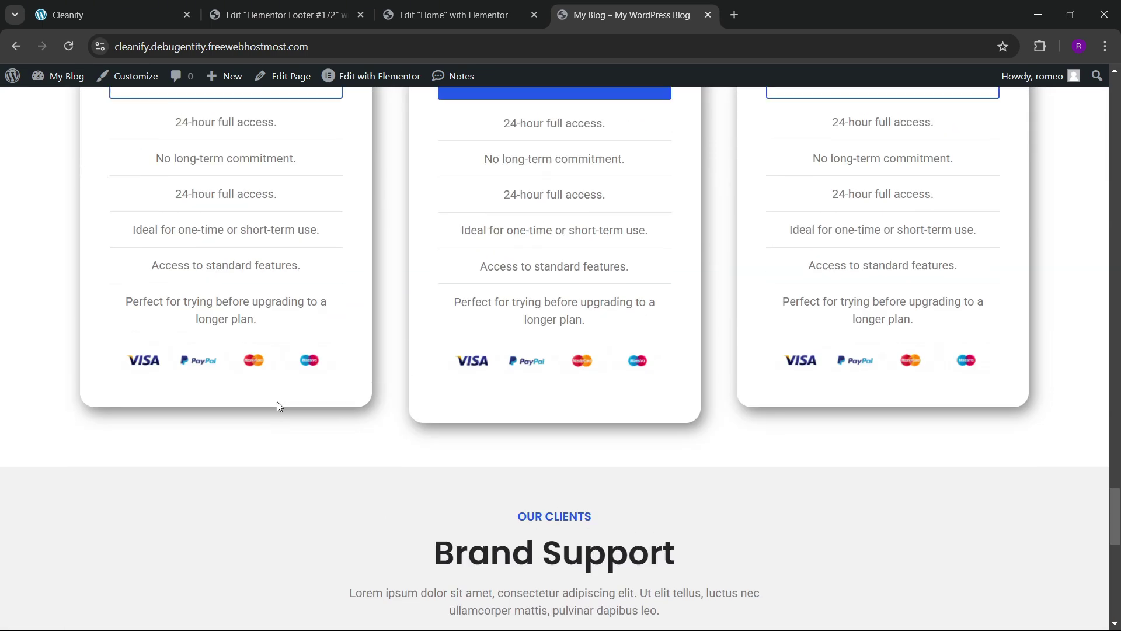
pyautogui.scroll(10, 279, 403)
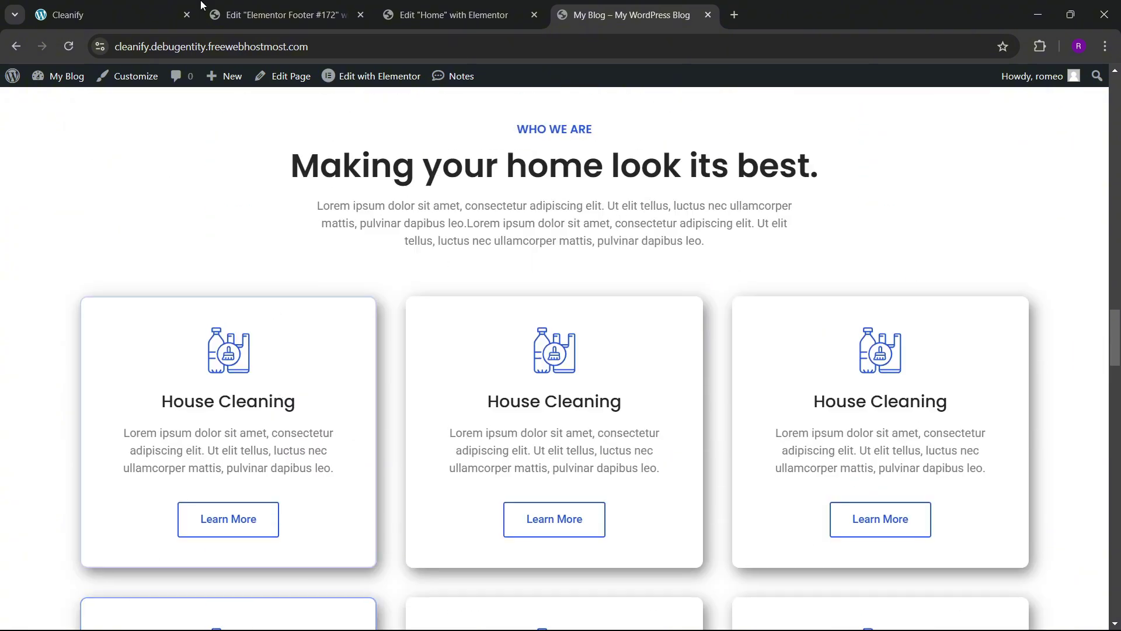
pyautogui.click(110, 14)
pyautogui.scroll(5, 175, 175)
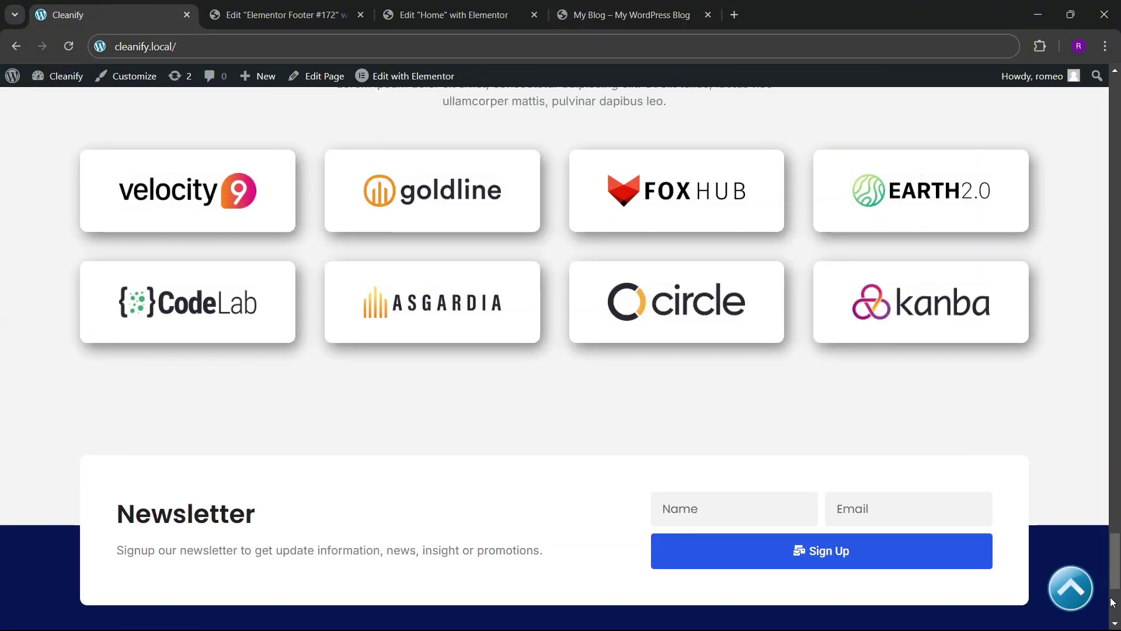
pyautogui.scroll(10, 209, 351)
pyautogui.scroll(5, 351, 374)
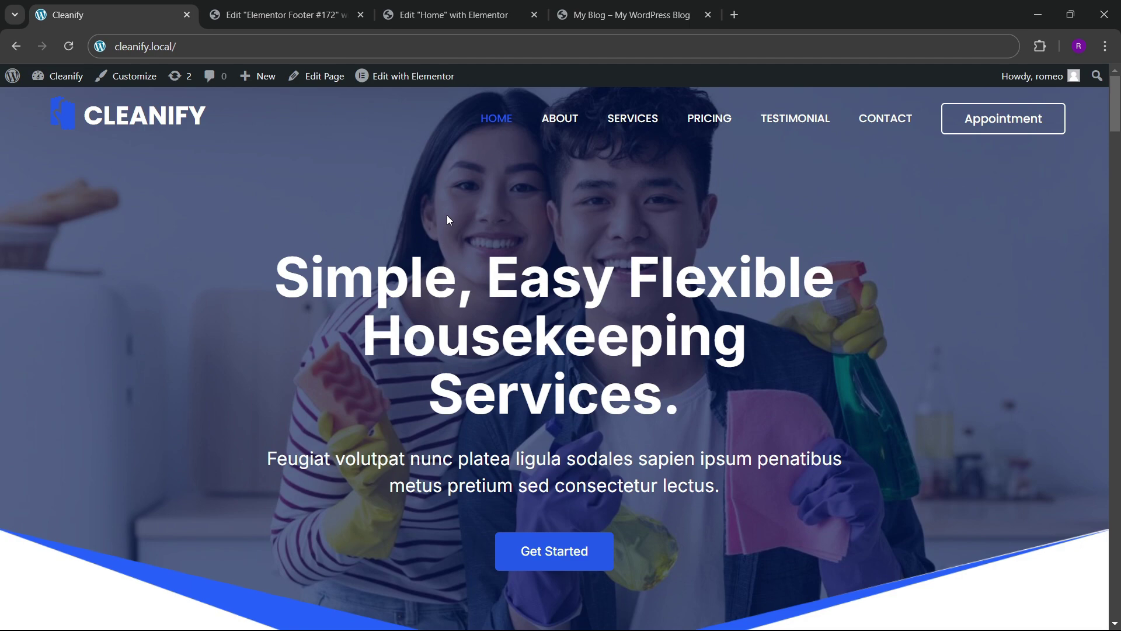
# - Go from the live site to the WordPress dashboard and open the Menus page under Appearance
pyautogui.click(456, 15)
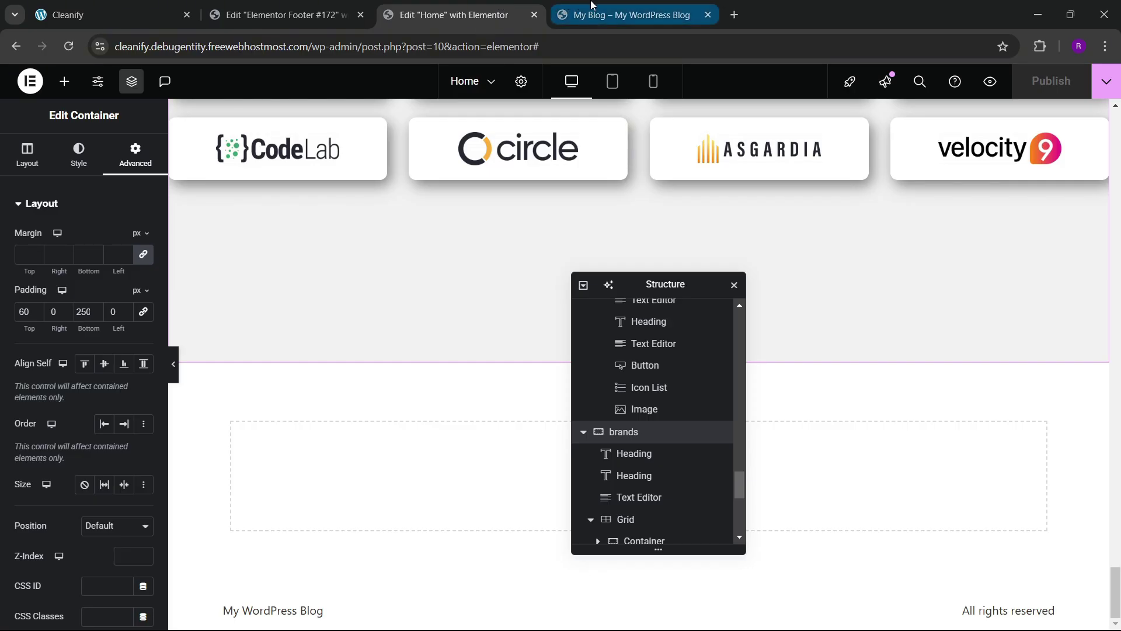
pyautogui.click(592, 4)
pyautogui.moveTo(58, 76)
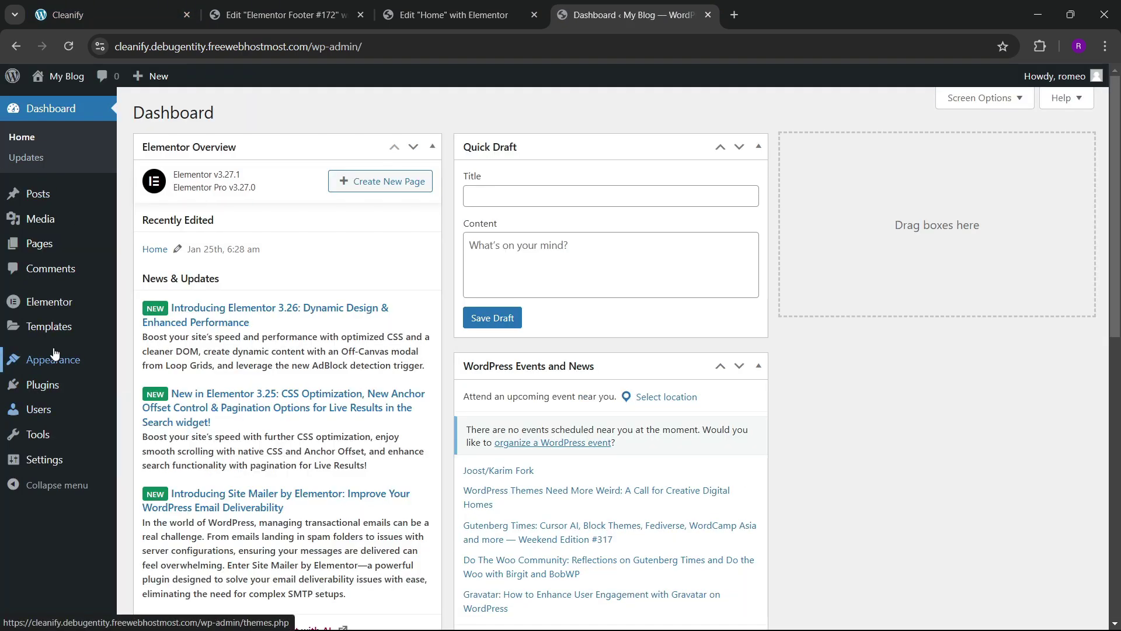
pyautogui.moveTo(54, 356)
pyautogui.click(72, 424)
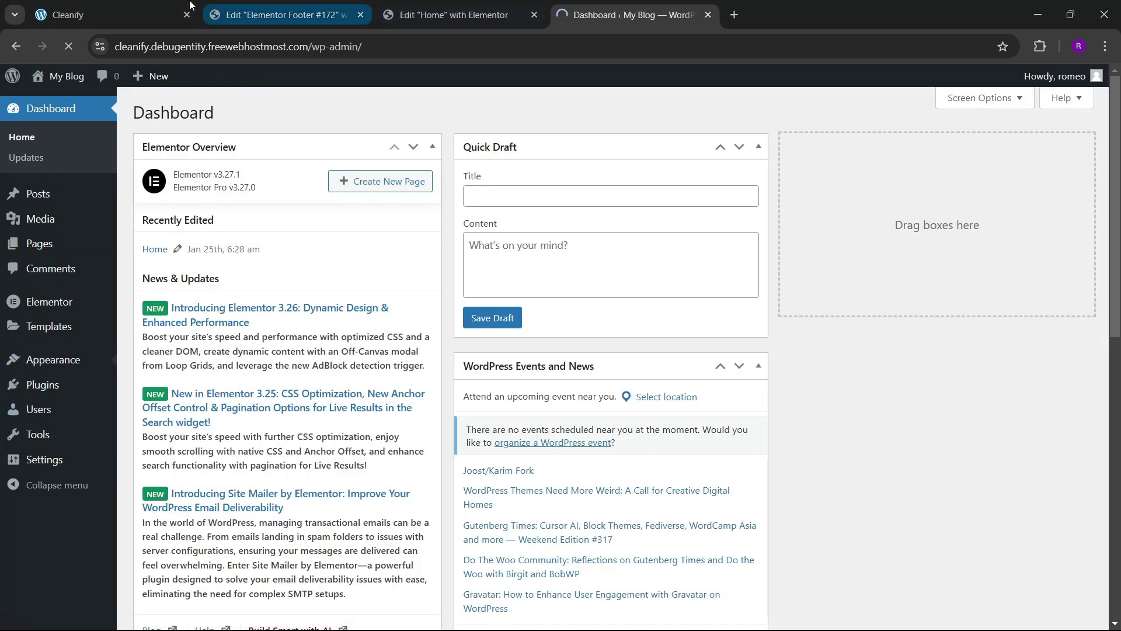
# - Create a menu named "final menu" with the Header display location, and add the Home page to it
pyautogui.click(140, 5)
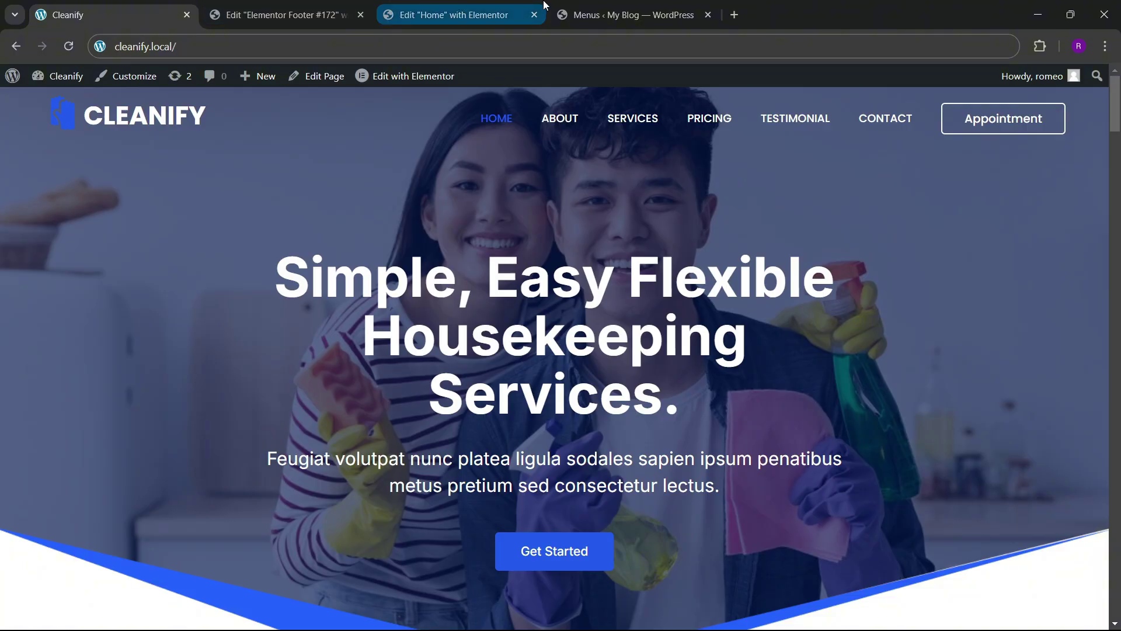
pyautogui.click(591, 5)
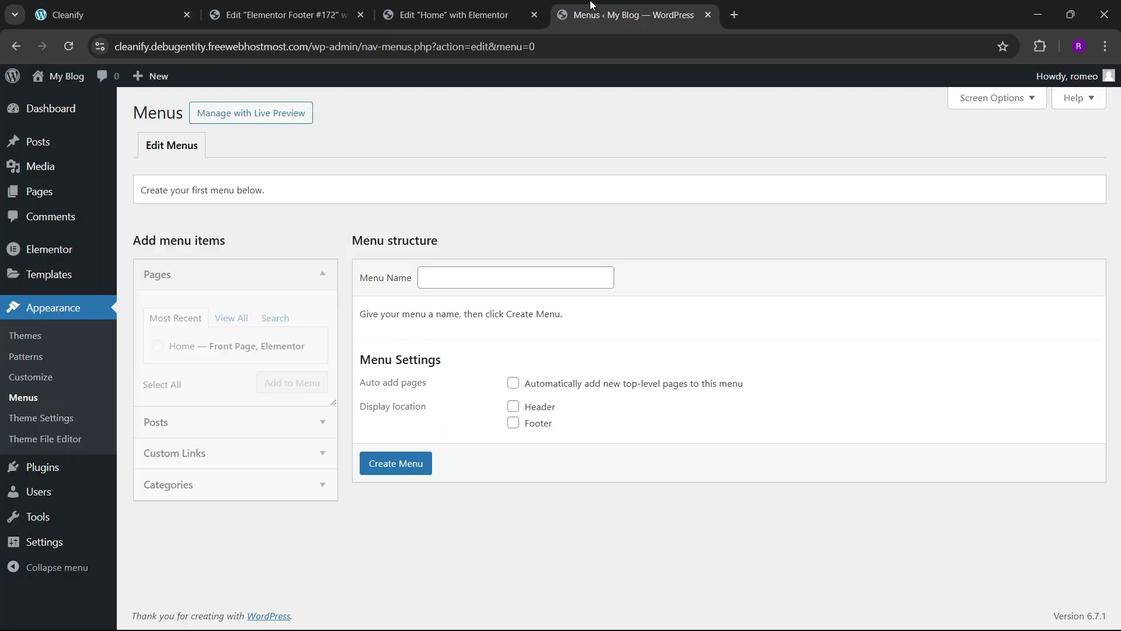
pyautogui.click(460, 282)
pyautogui.click(514, 310)
pyautogui.click(514, 406)
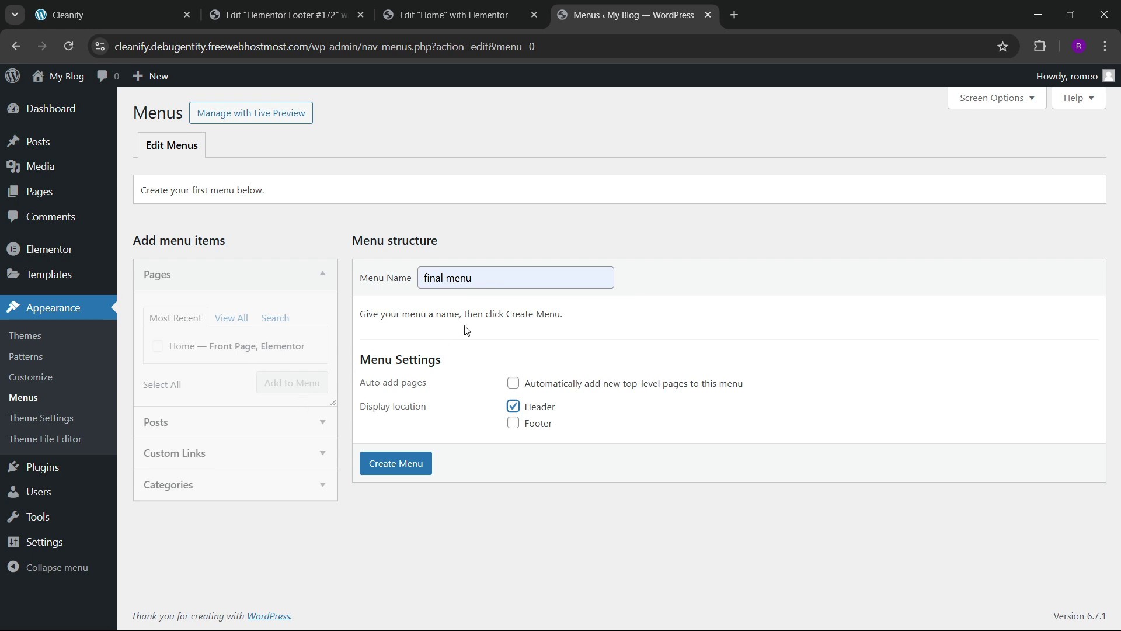
pyautogui.click(417, 462)
pyautogui.click(158, 346)
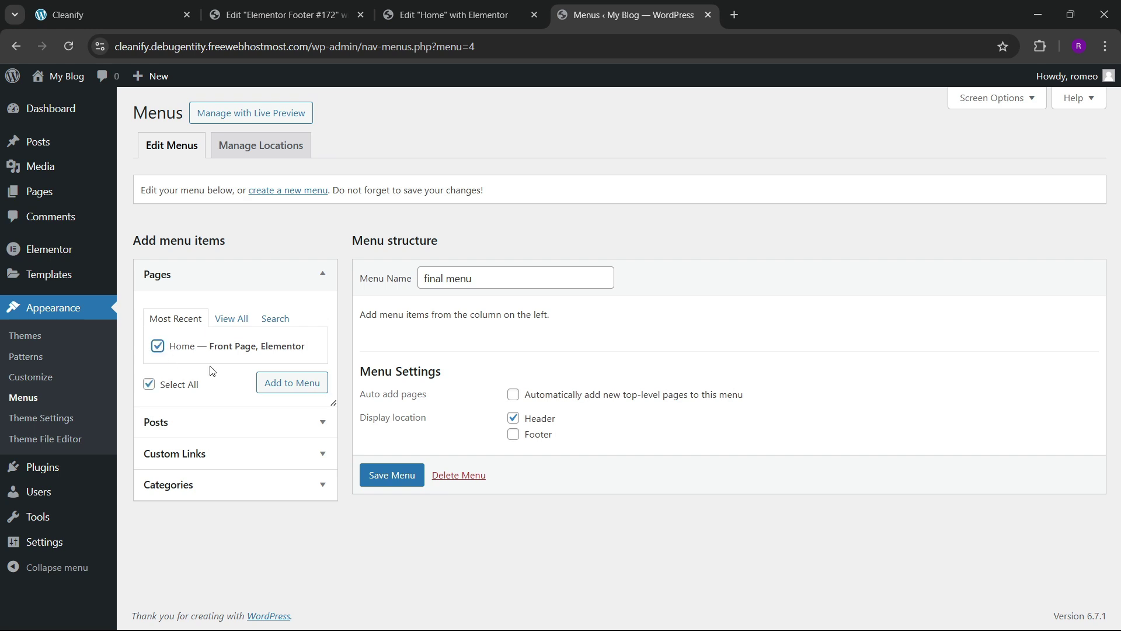
pyautogui.click(287, 386)
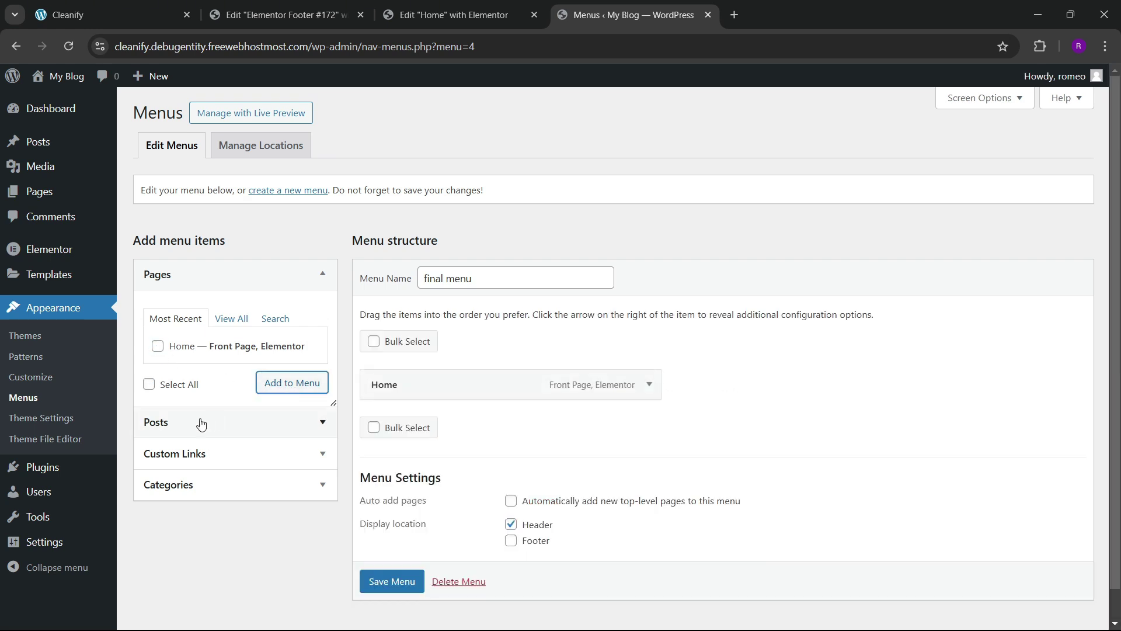
# - Add a custom link with the text "About" and the URL #about to the final menu
pyautogui.click(197, 453)
pyautogui.click(218, 382)
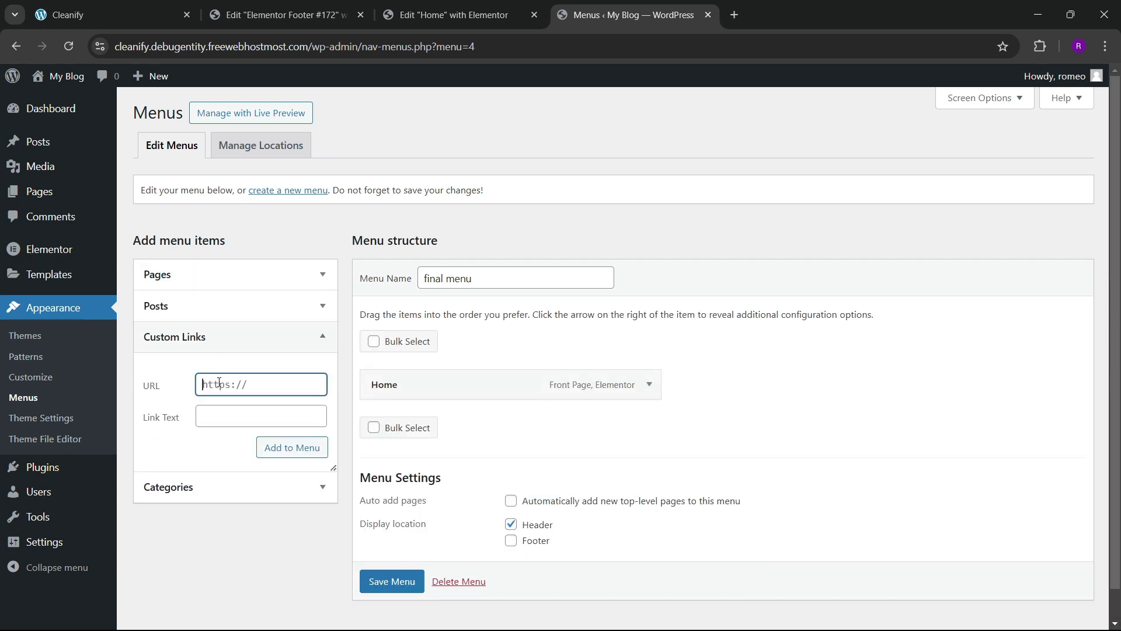
pyautogui.write('#')
pyautogui.press('Tab')
pyautogui.write('Ab')
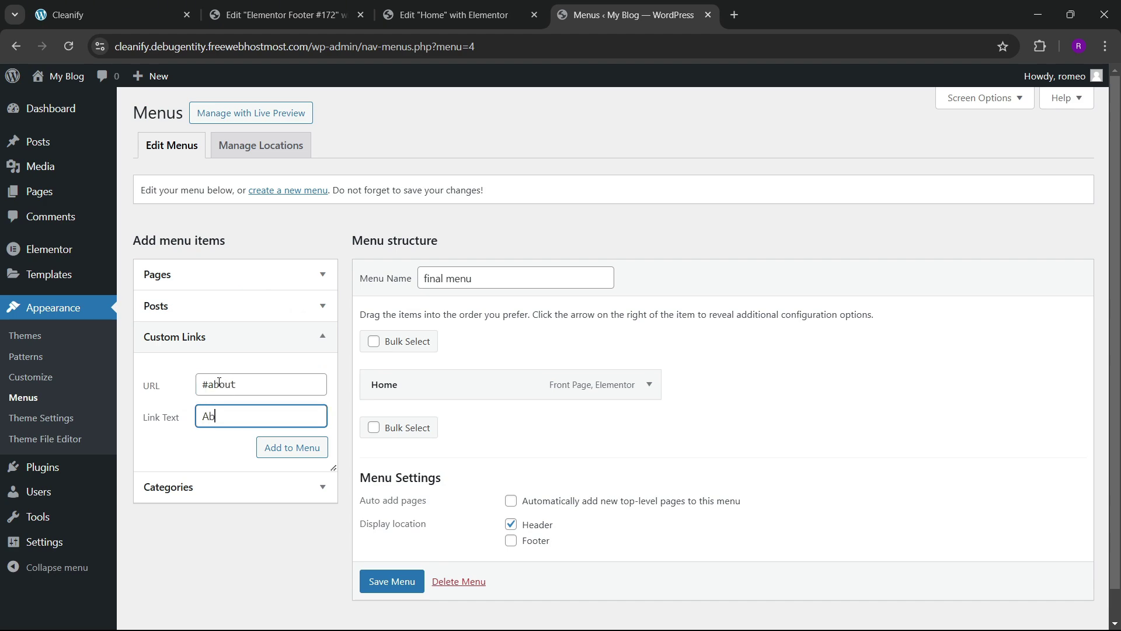
pyautogui.click(272, 458)
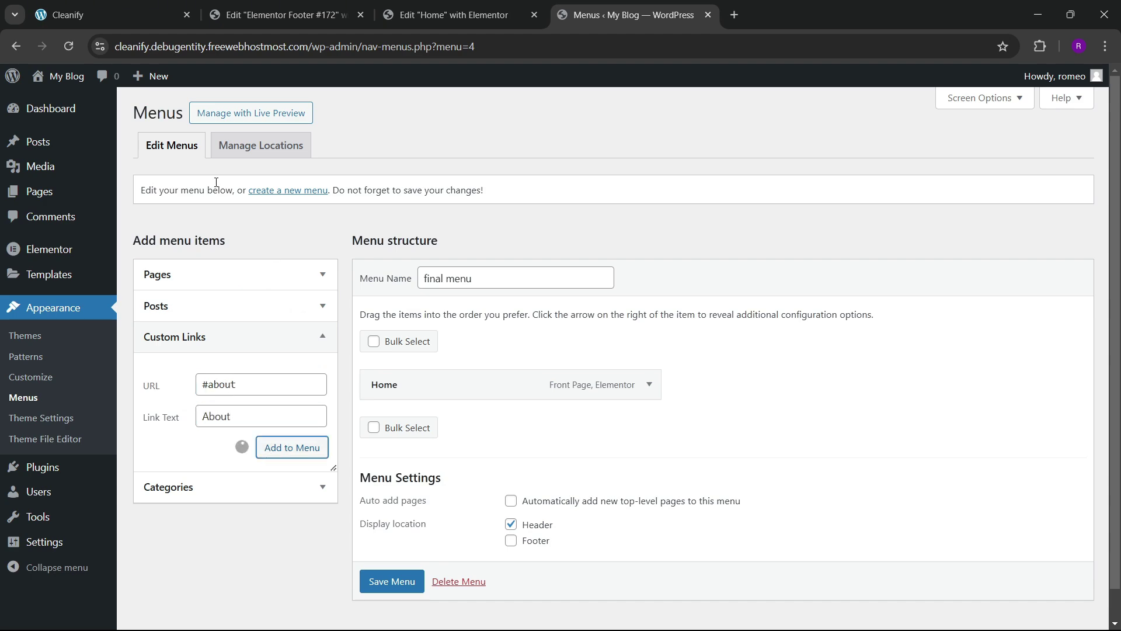
# - Check the reference site's navigation, then add a custom link "Services" with the URL #services to the menu
pyautogui.click(136, 5)
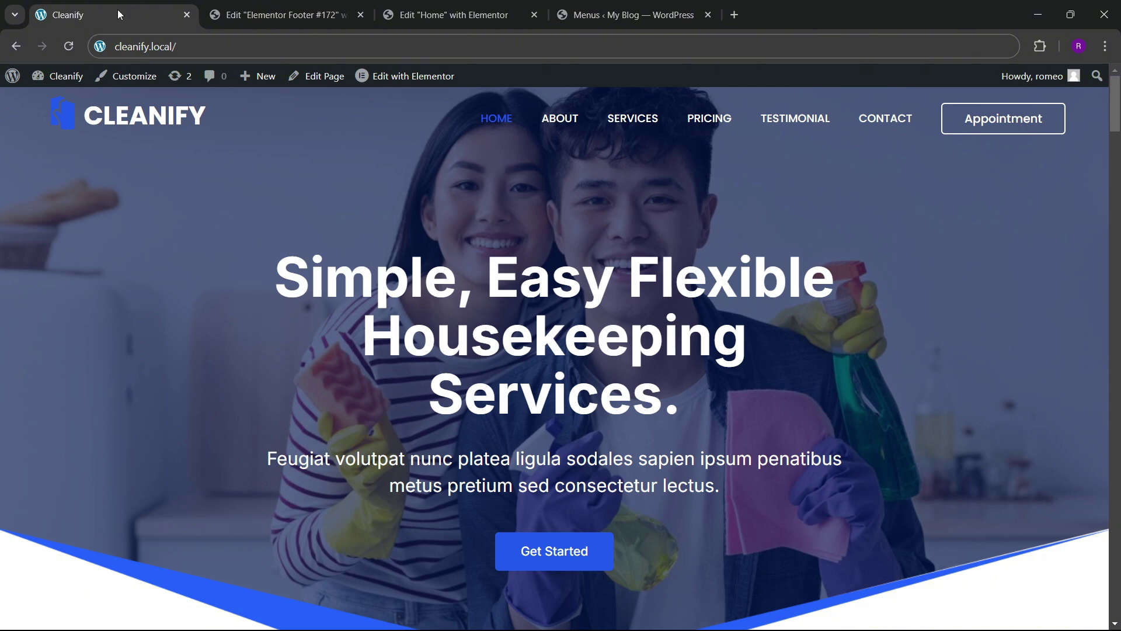
pyautogui.click(274, 14)
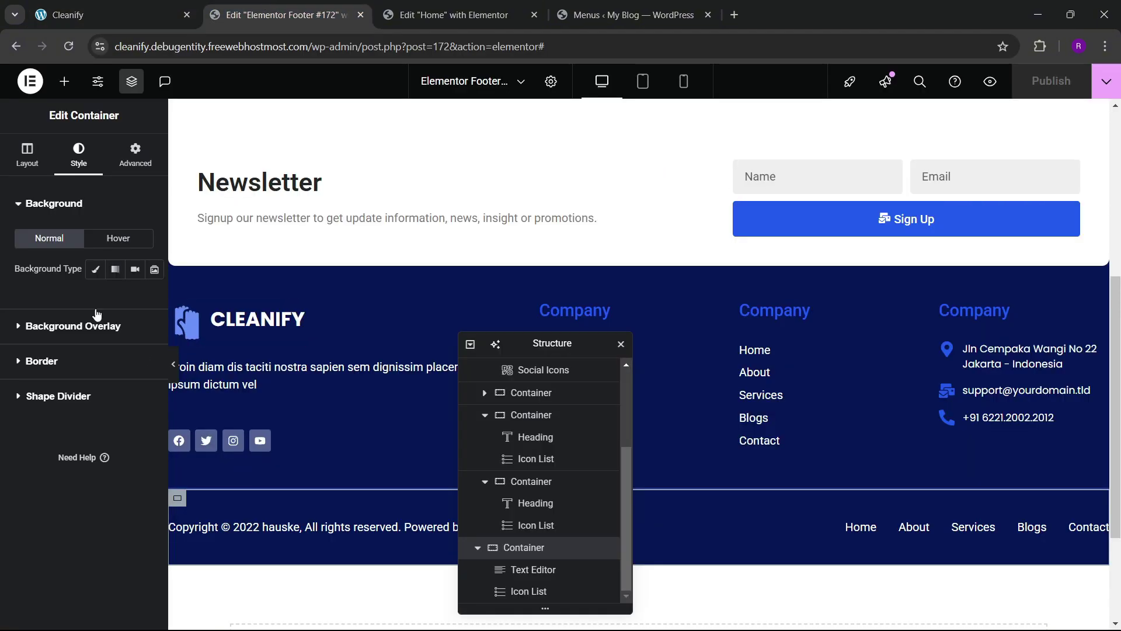
pyautogui.click(588, 5)
pyautogui.click(224, 384)
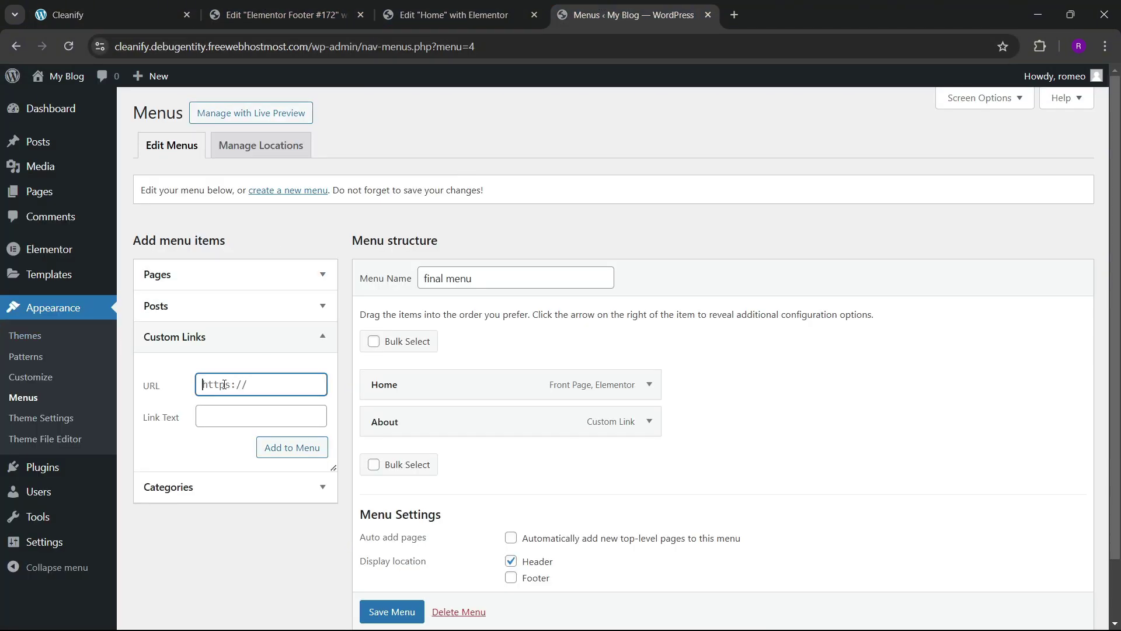
pyautogui.write('#services')
pyautogui.press('Tab')
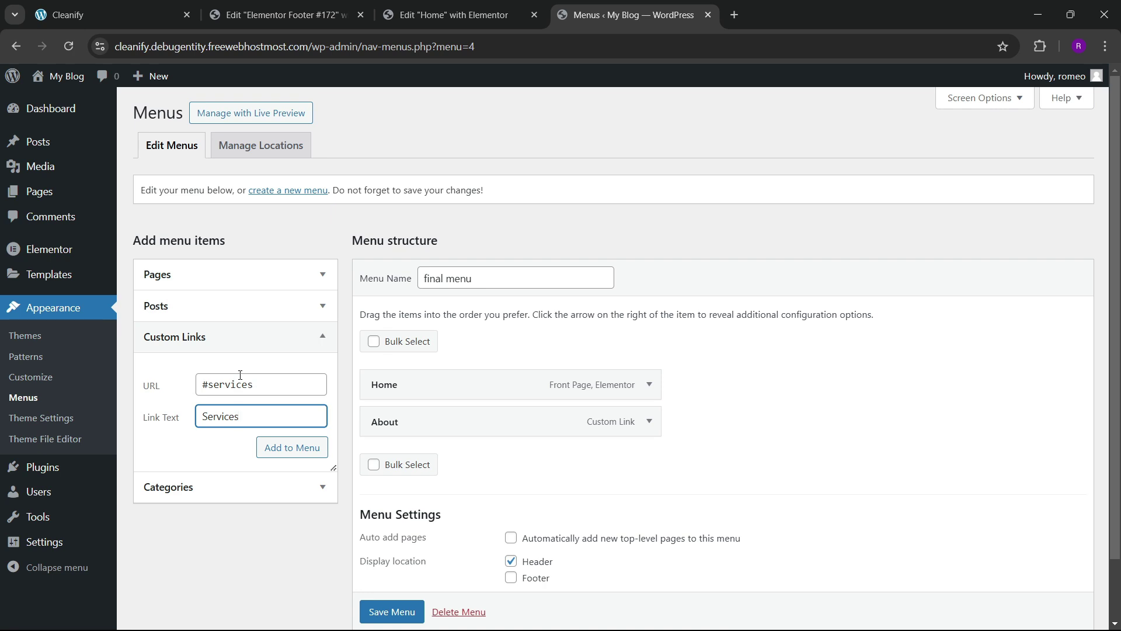
pyautogui.click(264, 446)
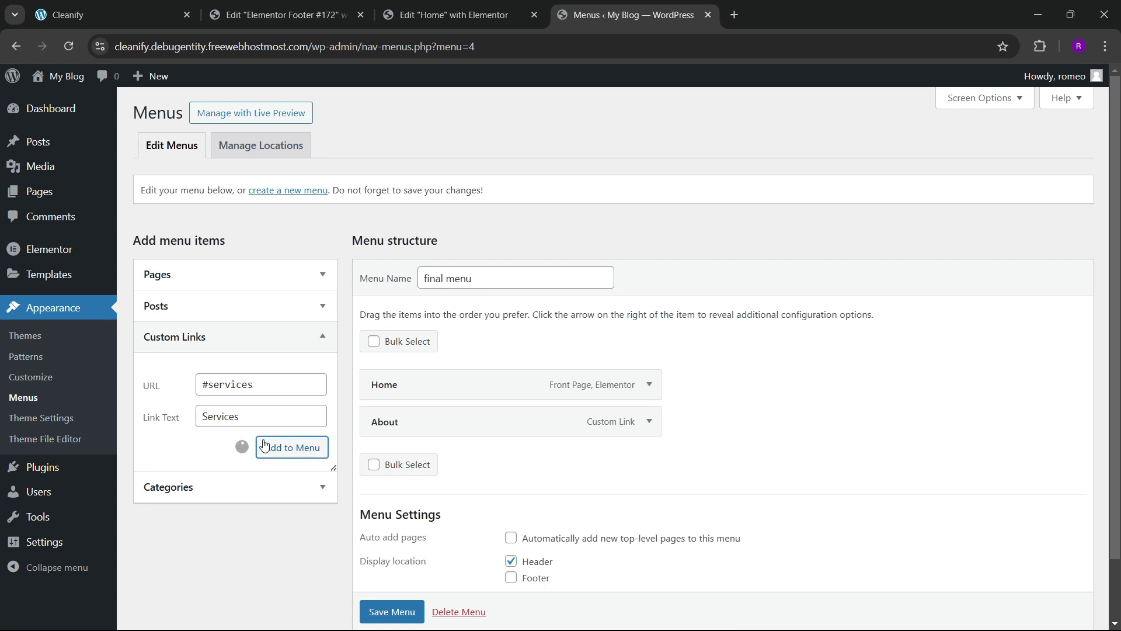
# - Add a custom link with the text "Pricing" and the URL #pricing to the menu
pyautogui.click(218, 388)
pyautogui.write('#pricing')
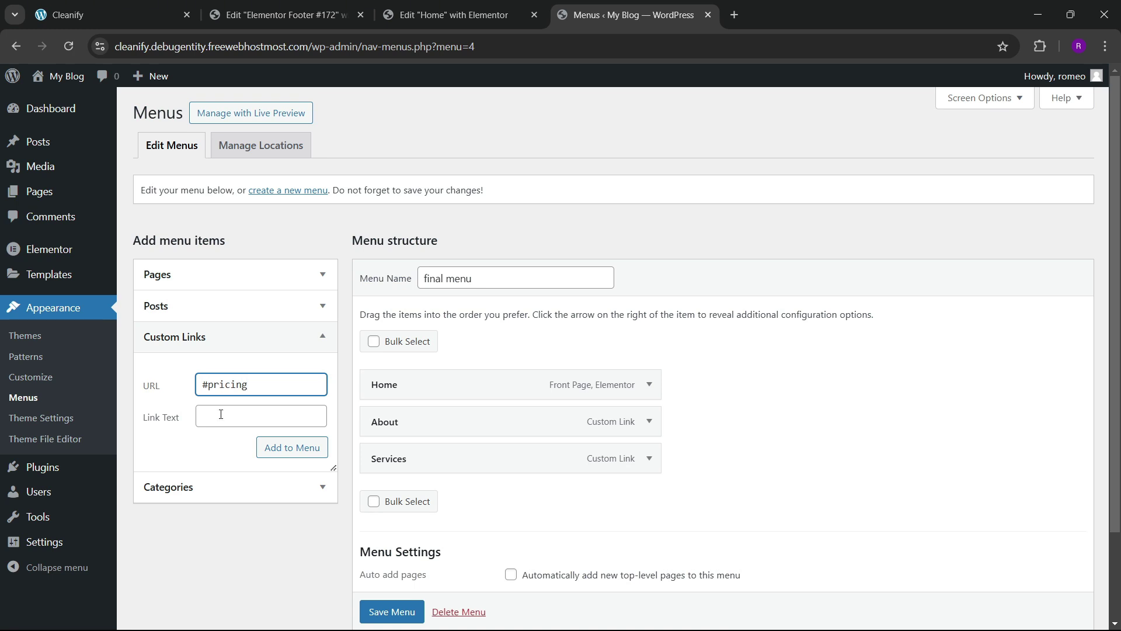
pyautogui.click(221, 414)
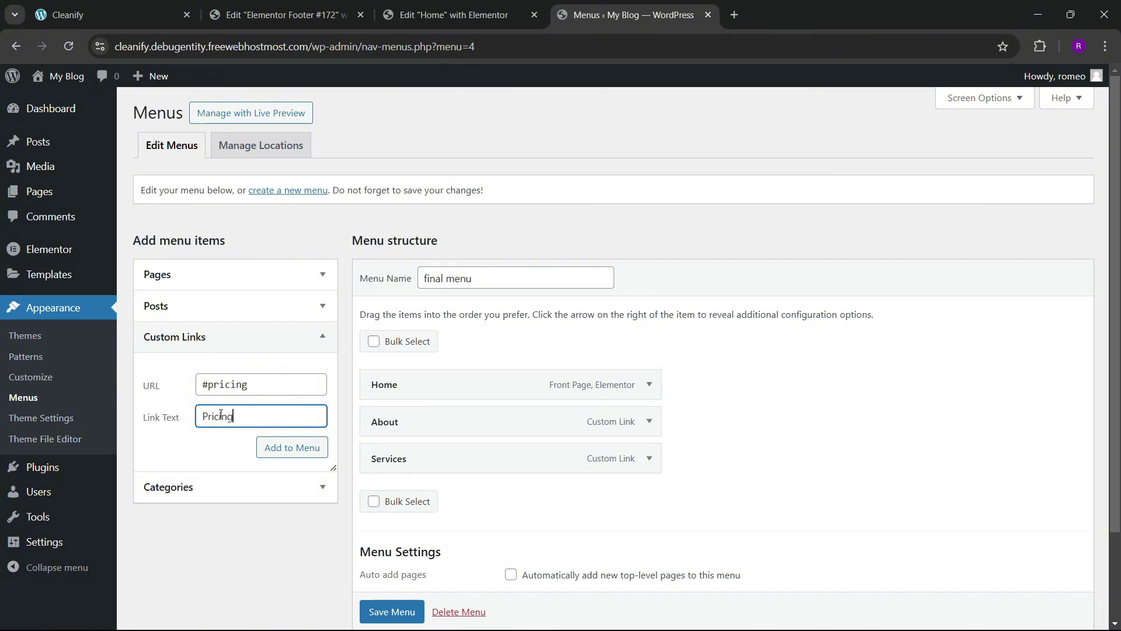
pyautogui.click(265, 452)
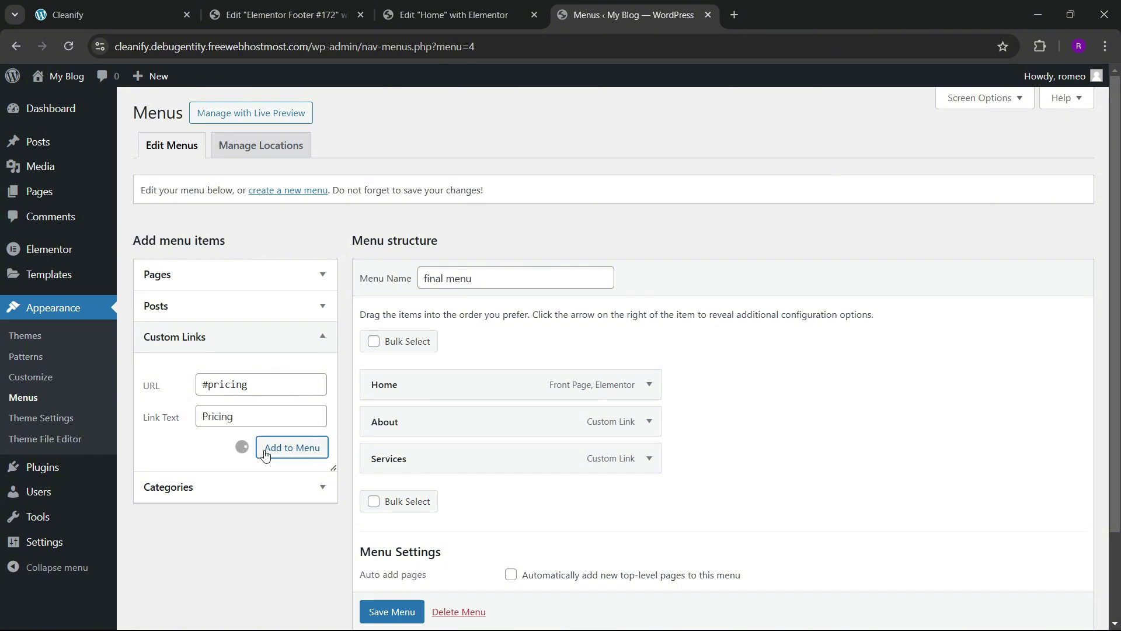
# - Add a custom link with the text "Testimonial" and the URL #testimonial to the menu
pyautogui.click(231, 389)
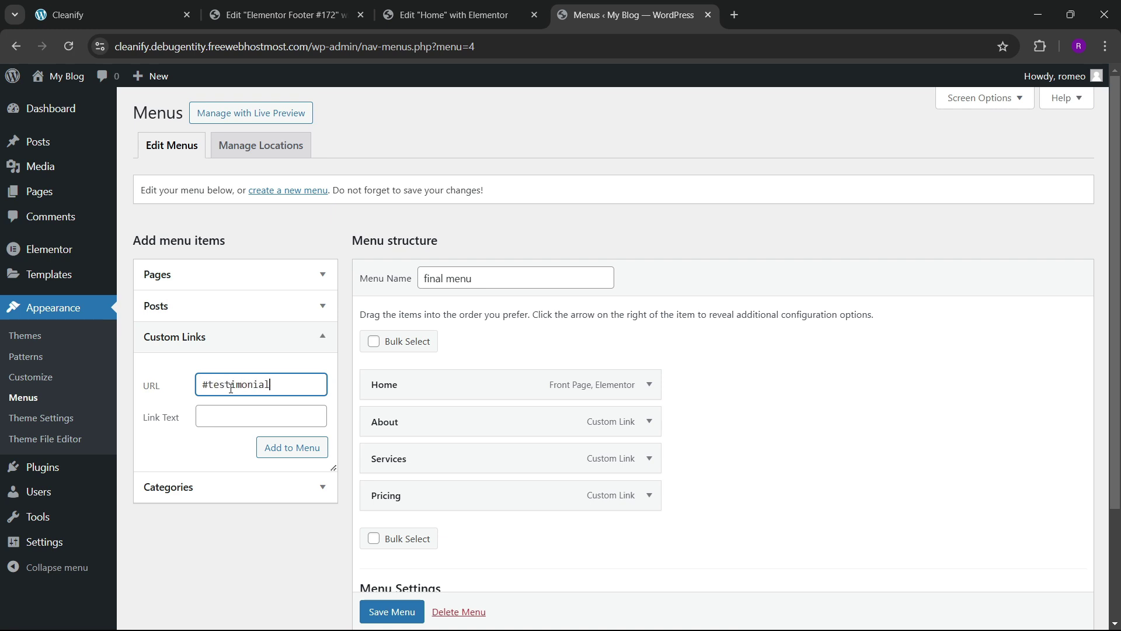
pyautogui.click(216, 414)
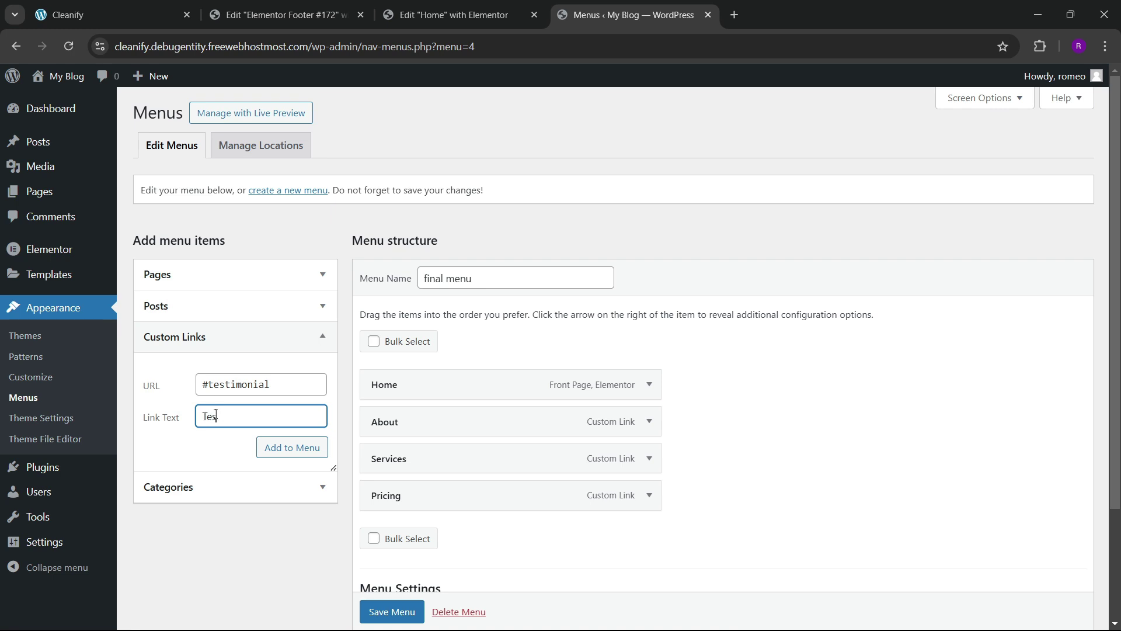
pyautogui.click(274, 447)
# - Add a custom link "Contact" with the URL #contact, following the reference navigation, and save the menu
pyautogui.click(173, 7)
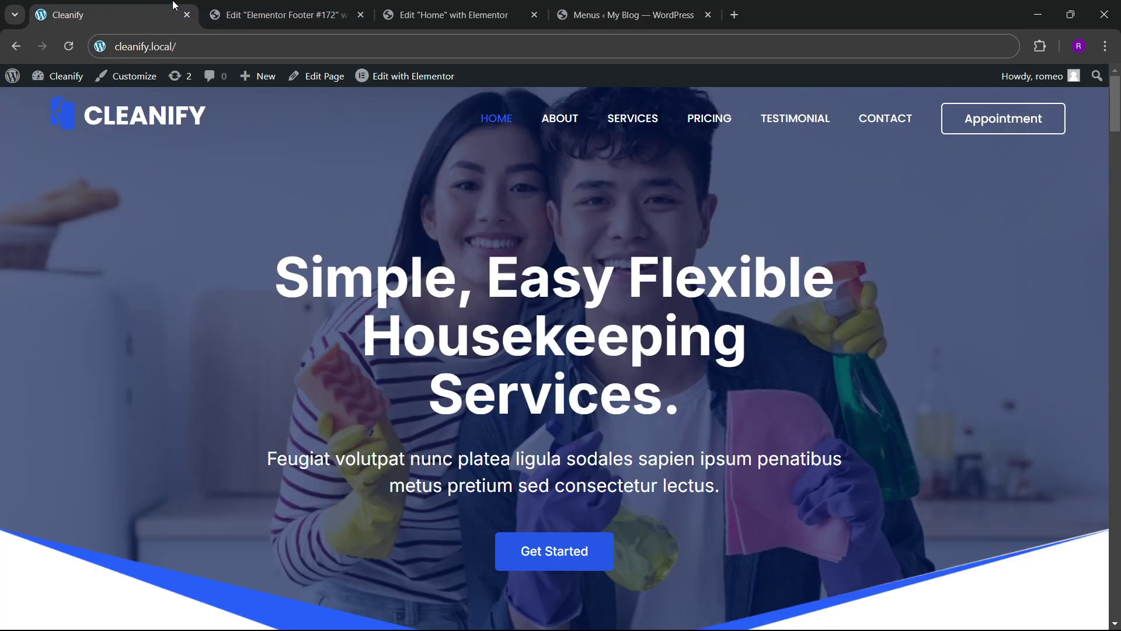
pyautogui.click(631, 14)
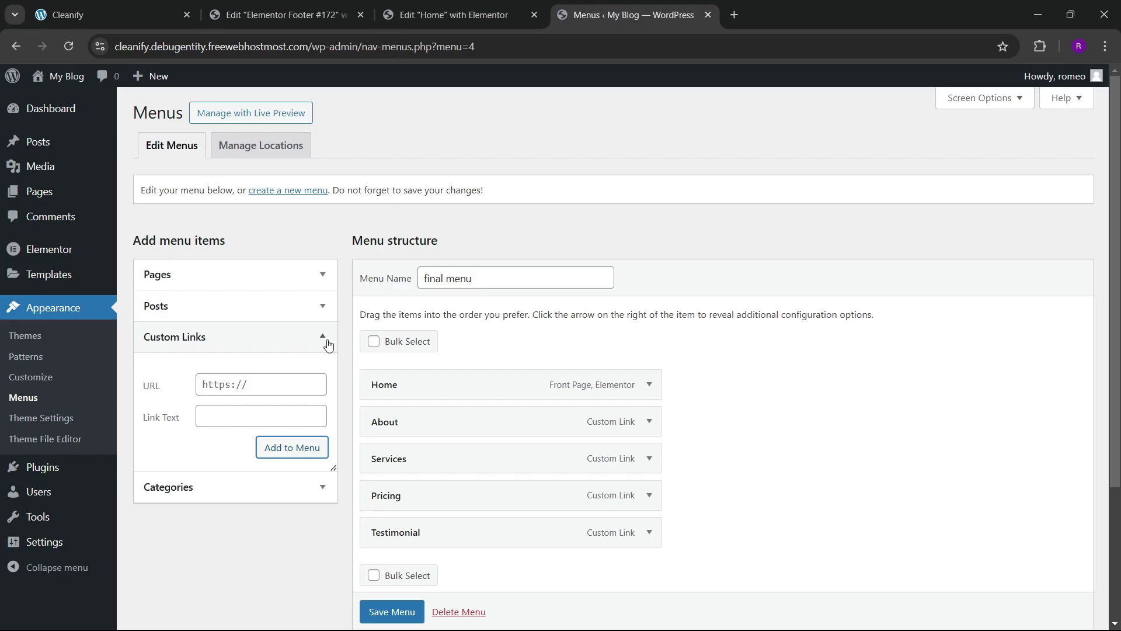
pyautogui.click(230, 395)
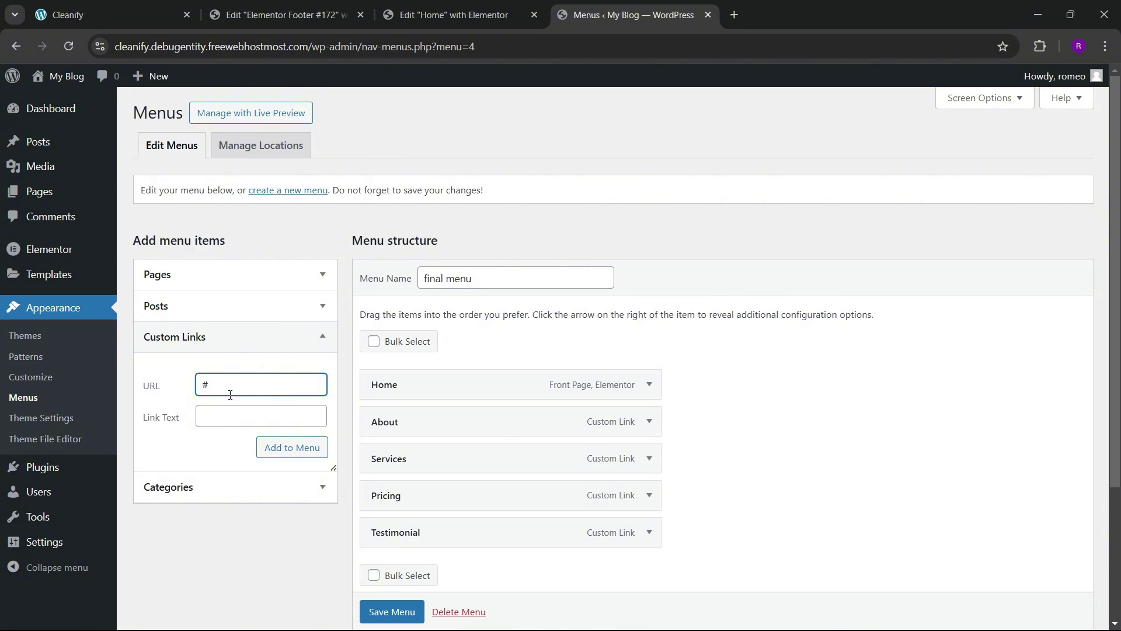
pyautogui.press('Tab')
pyautogui.write('c')
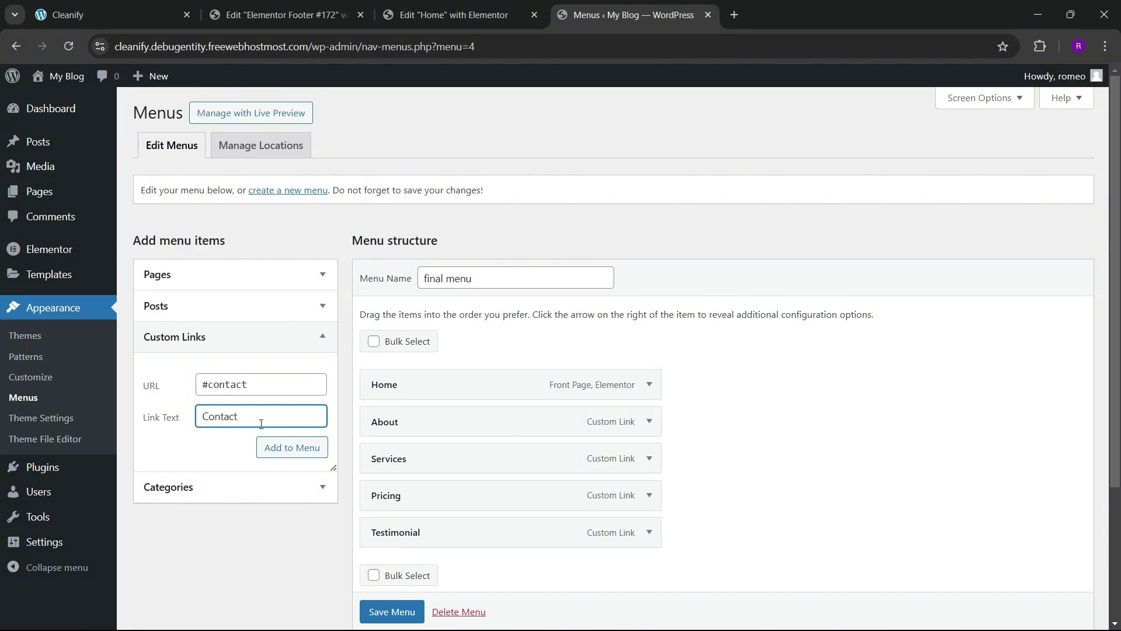
pyautogui.click(270, 446)
pyautogui.scroll(-4, 569, 390)
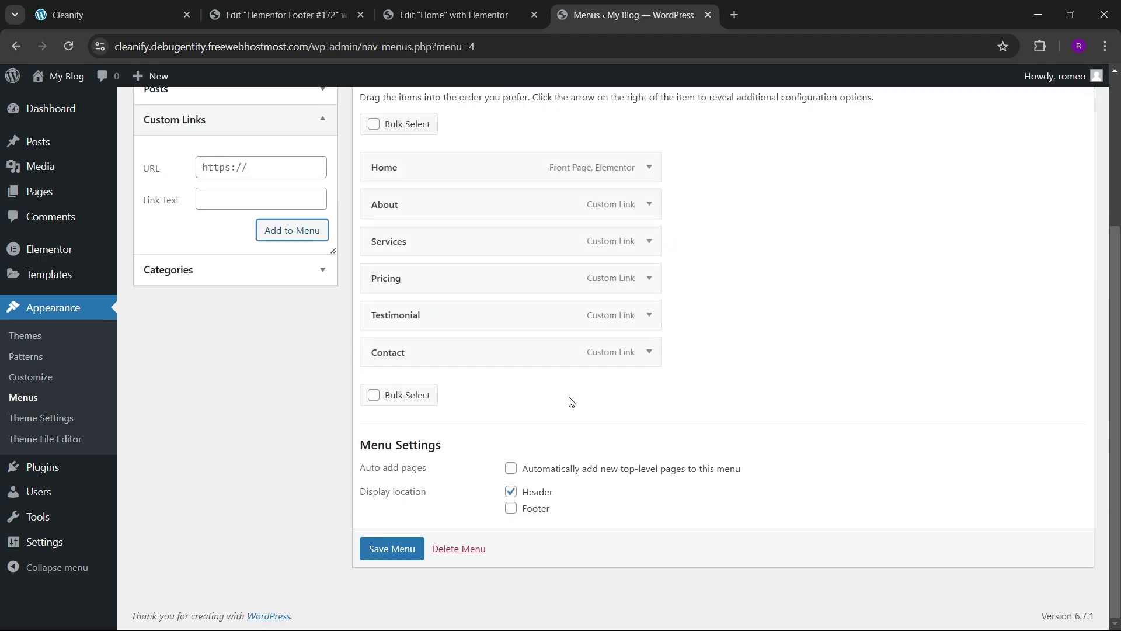
pyautogui.click(388, 548)
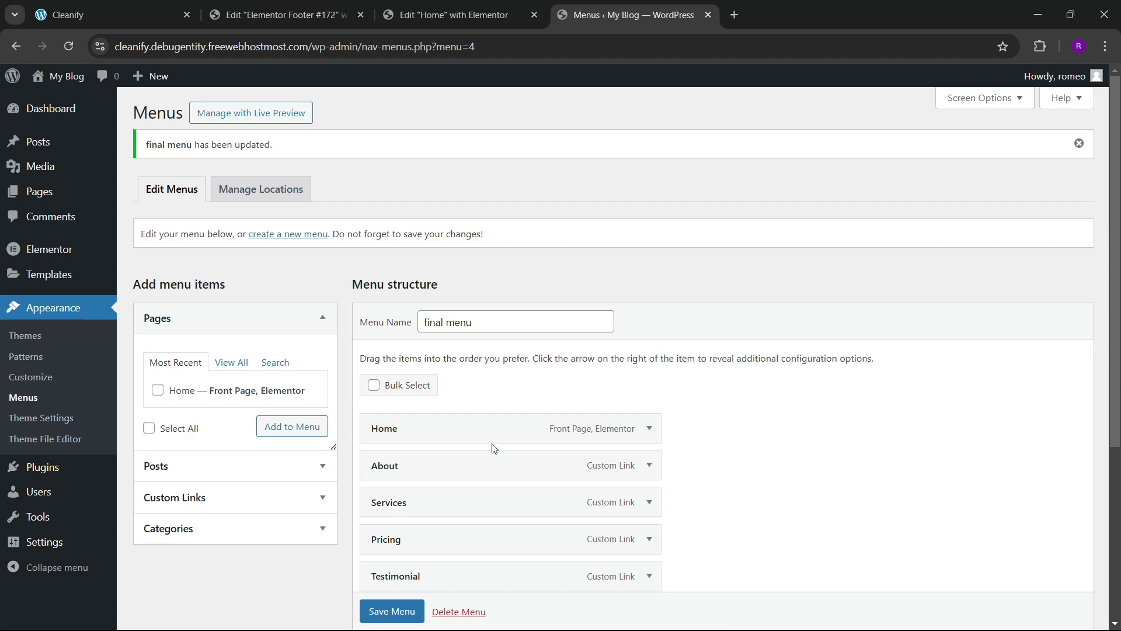
# - Close the footer editor tab, glance at the reference Cleanify header, and return to the Menus page
pyautogui.click(274, 7)
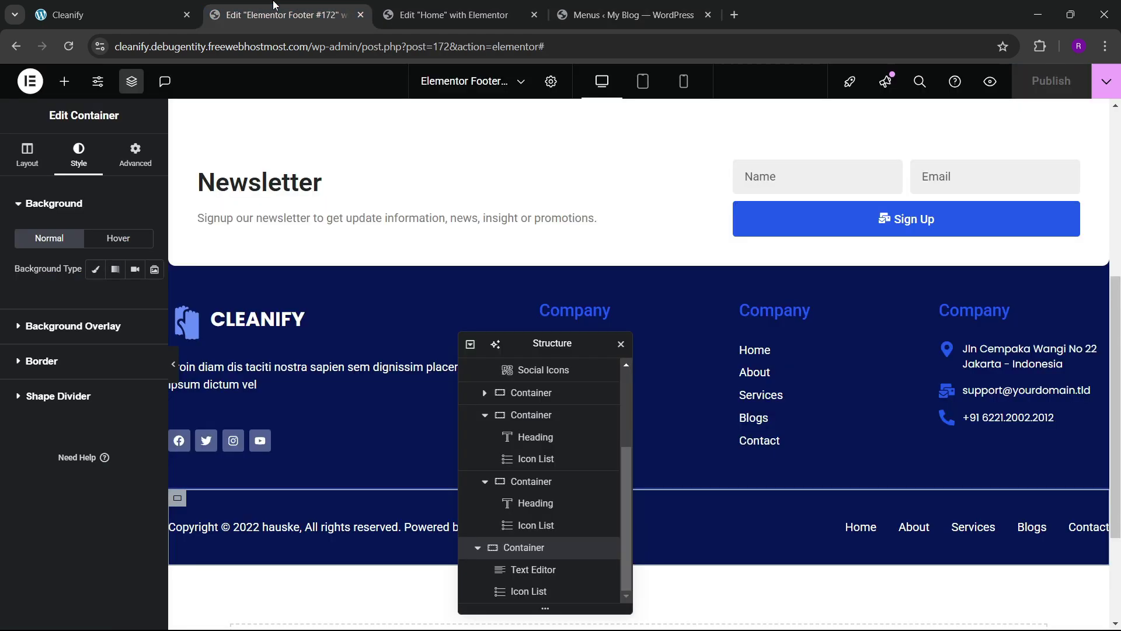
pyautogui.click(361, 15)
pyautogui.click(117, 15)
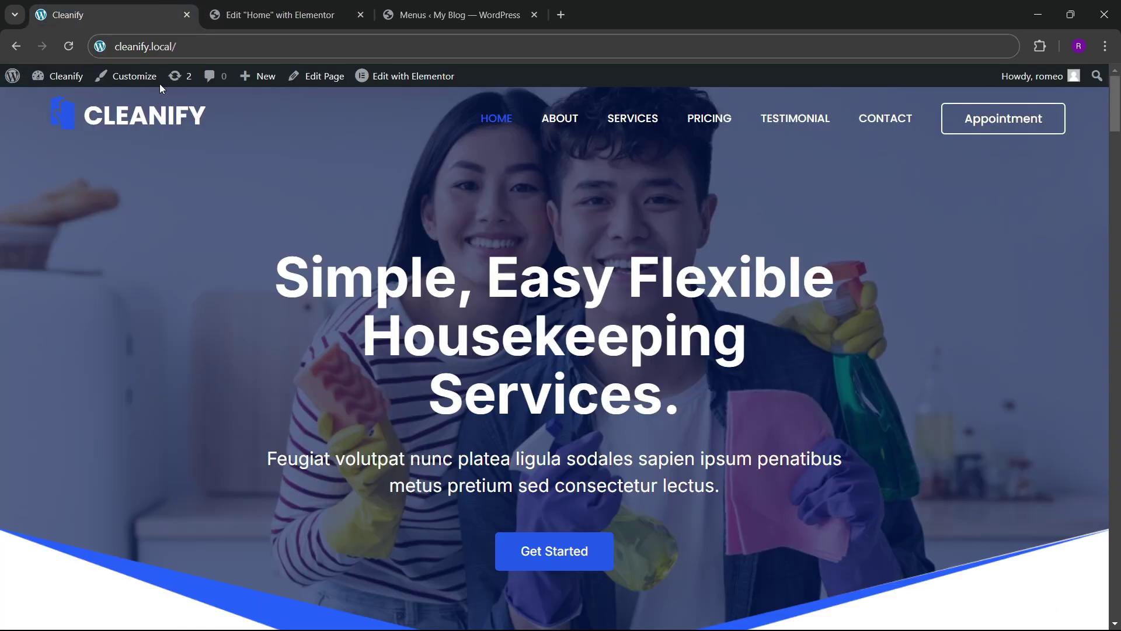
pyautogui.click(453, 15)
# - Open the Theme Builder in a new tab, place it beside the reference site's tab, and create a new header template
pyautogui.moveTo(50, 276)
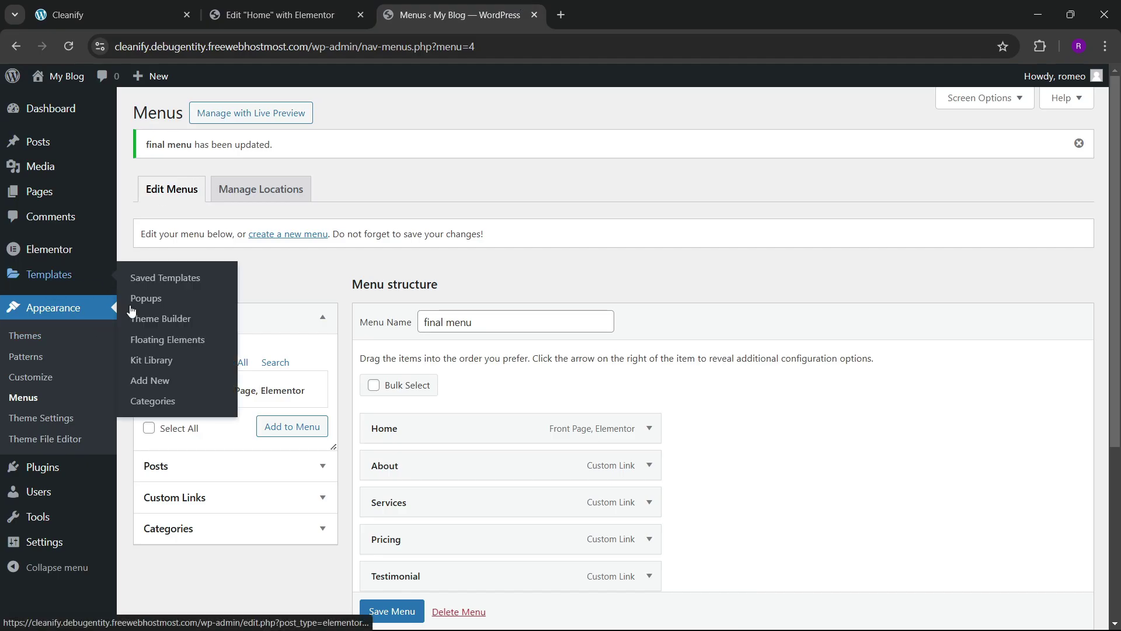
pyautogui.middleClick(170, 318)
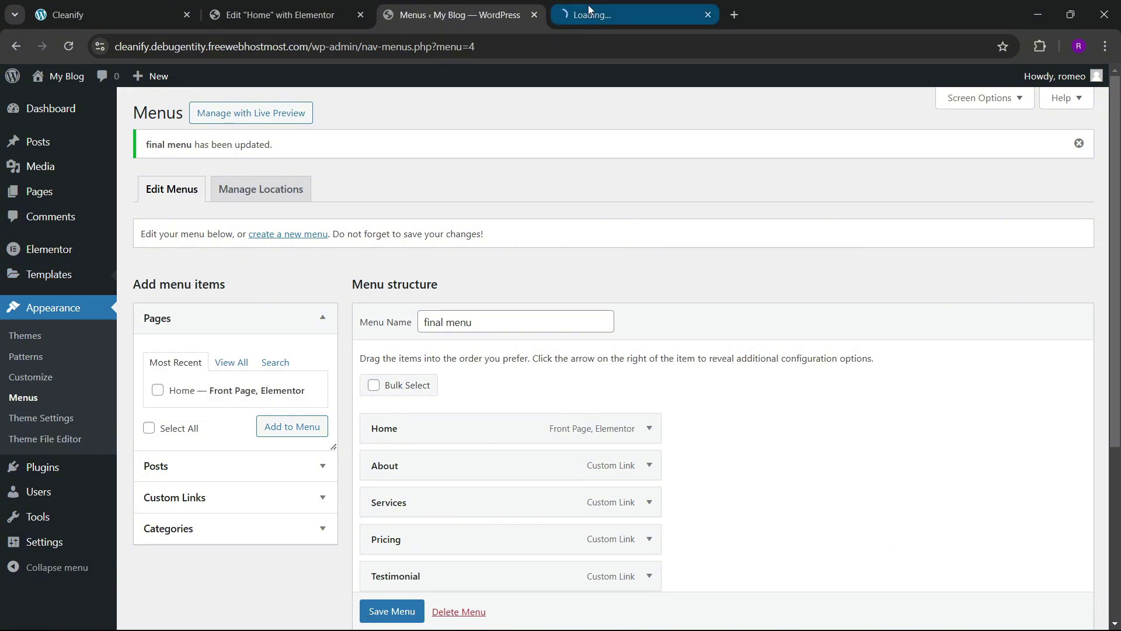
pyautogui.moveTo(588, 10); pyautogui.dragTo(295, 8)
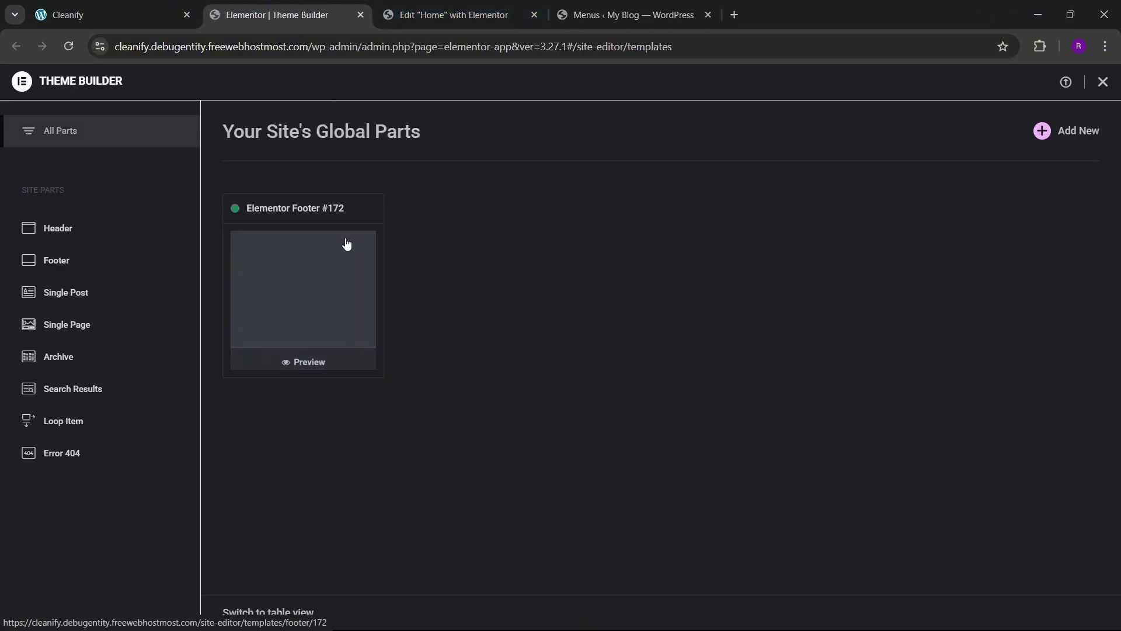
pyautogui.click(89, 234)
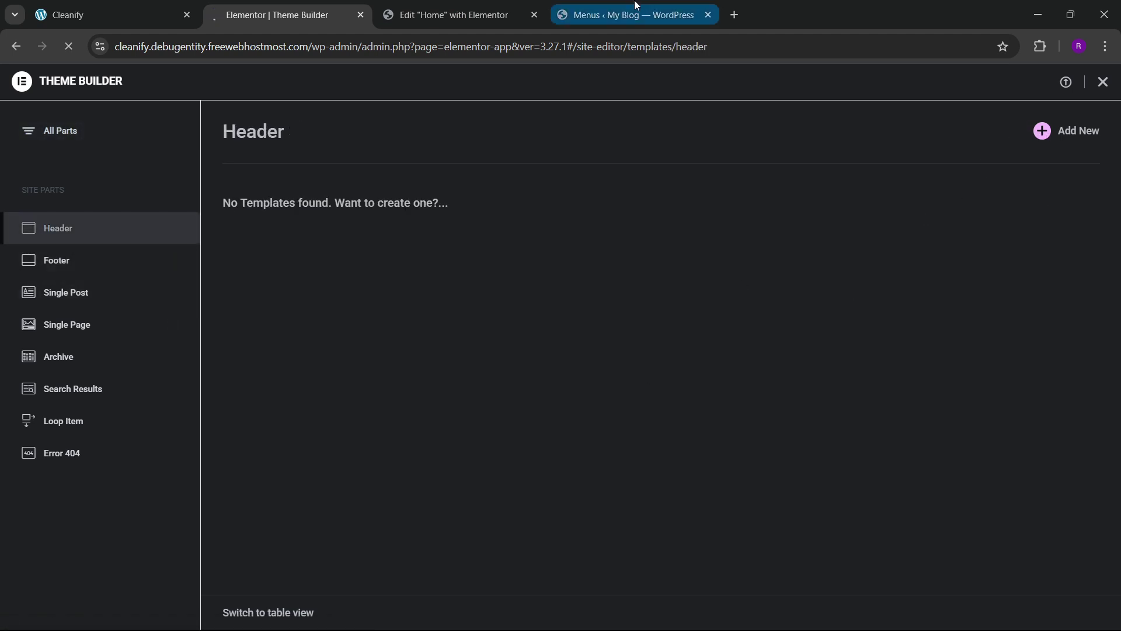
# - Examine the reference Cleanify header and review the items of the saved final menu
pyautogui.click(175, 11)
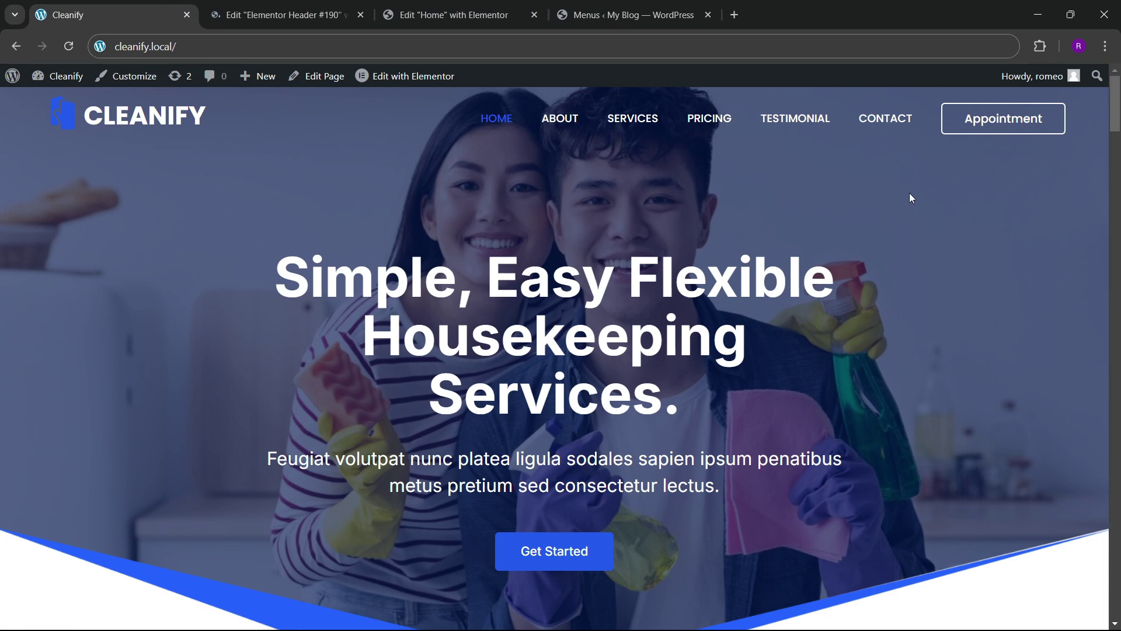
pyautogui.click(322, 11)
pyautogui.click(449, 15)
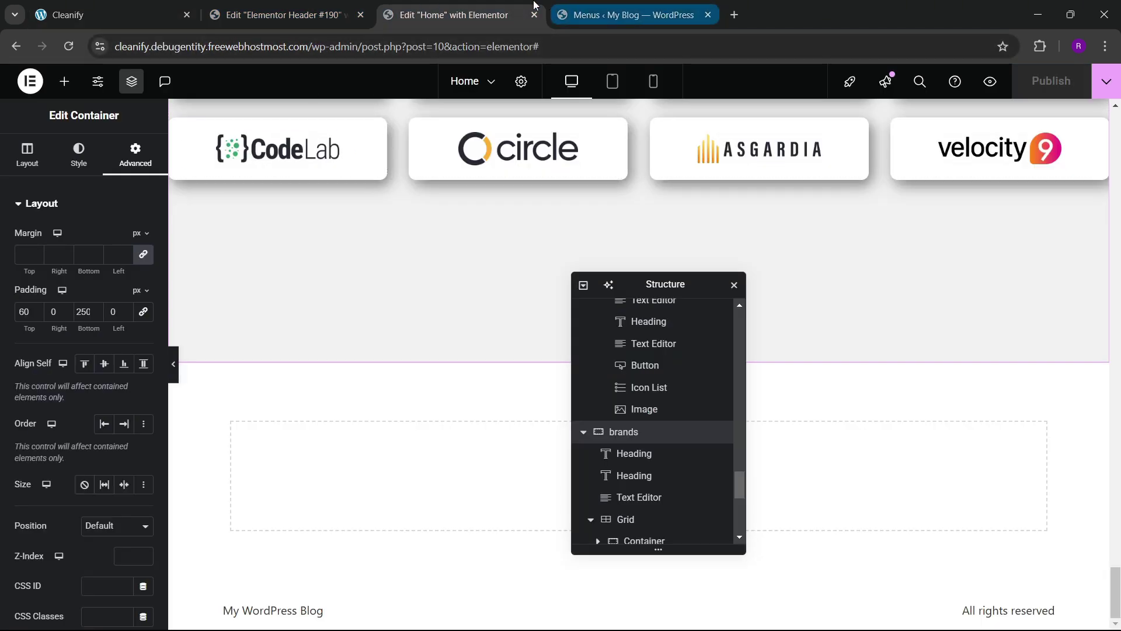
pyautogui.click(584, 15)
pyautogui.moveTo(90, 291)
pyautogui.scroll(-3, 94, 309)
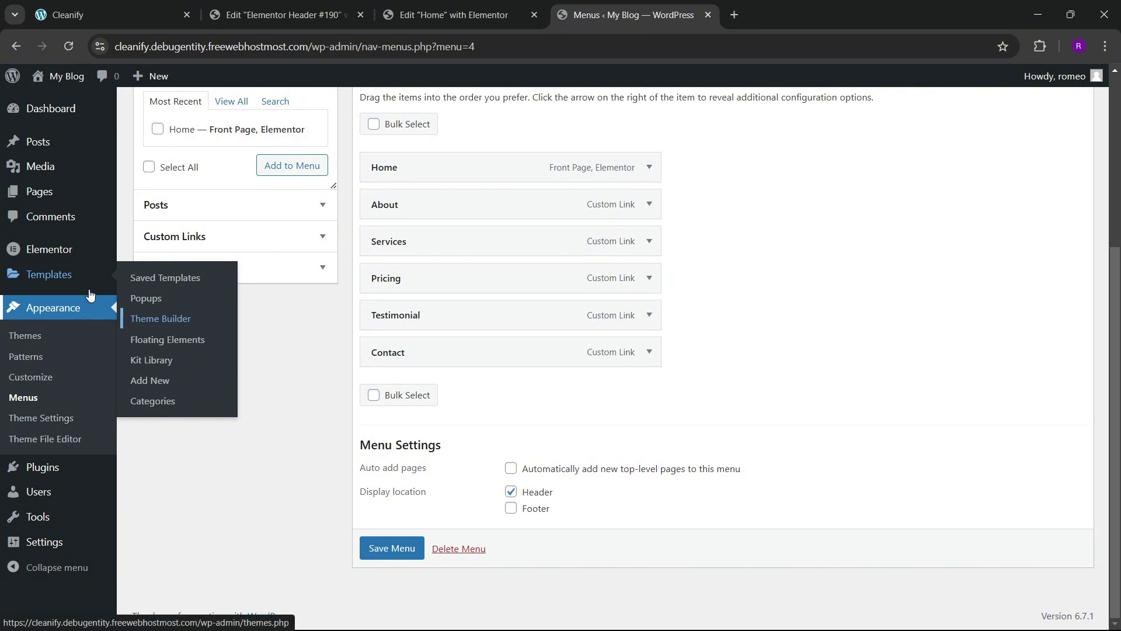
# - Move the Menus tab to the front of the browser tabs and dismiss the template library in the header editor
pyautogui.moveTo(680, 8); pyautogui.dragTo(123, 10)
pyautogui.click(330, 10)
pyautogui.click(488, 10)
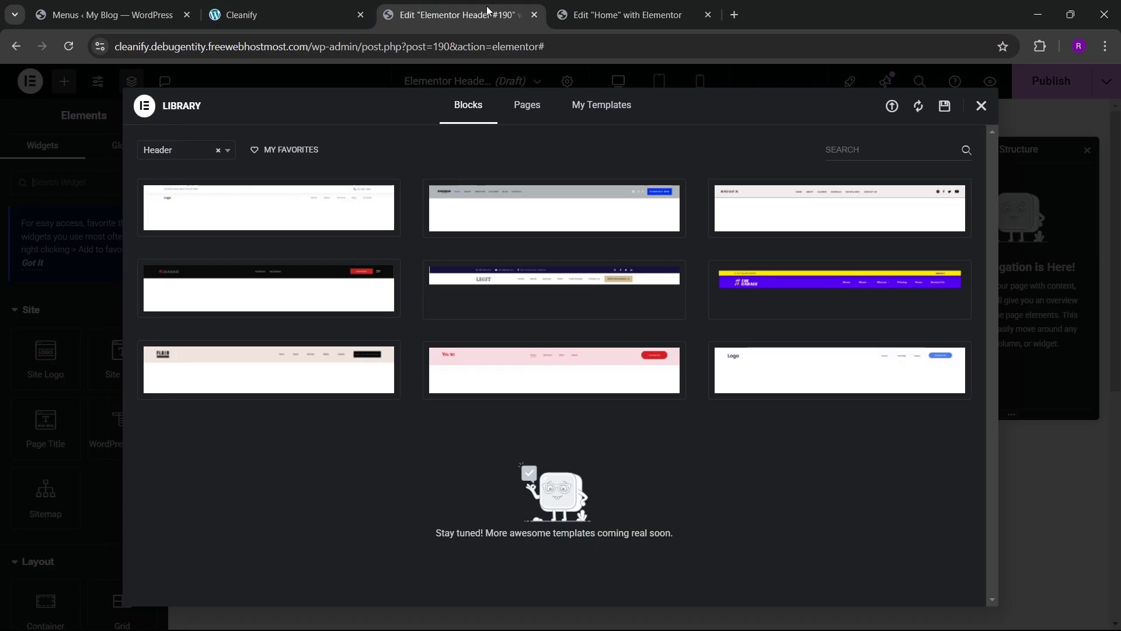
pyautogui.click(981, 105)
# - Add a single-column flexbox container to the header template and name it "header"
pyautogui.scroll(-4, 625, 330)
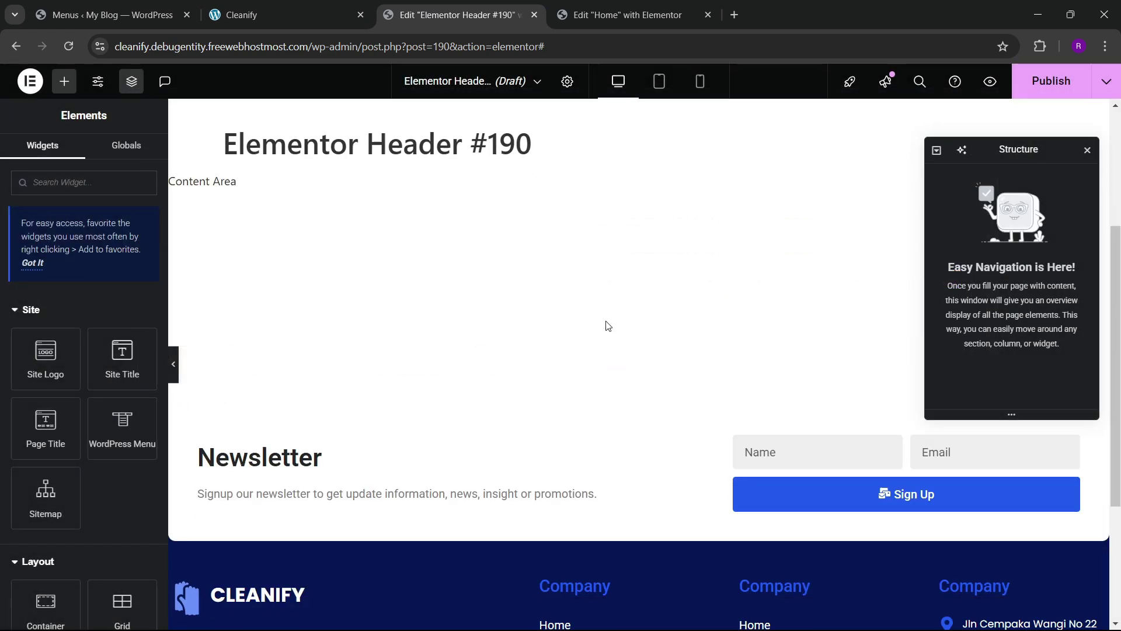
pyautogui.scroll(4, 595, 241)
pyautogui.click(606, 233)
pyautogui.click(591, 264)
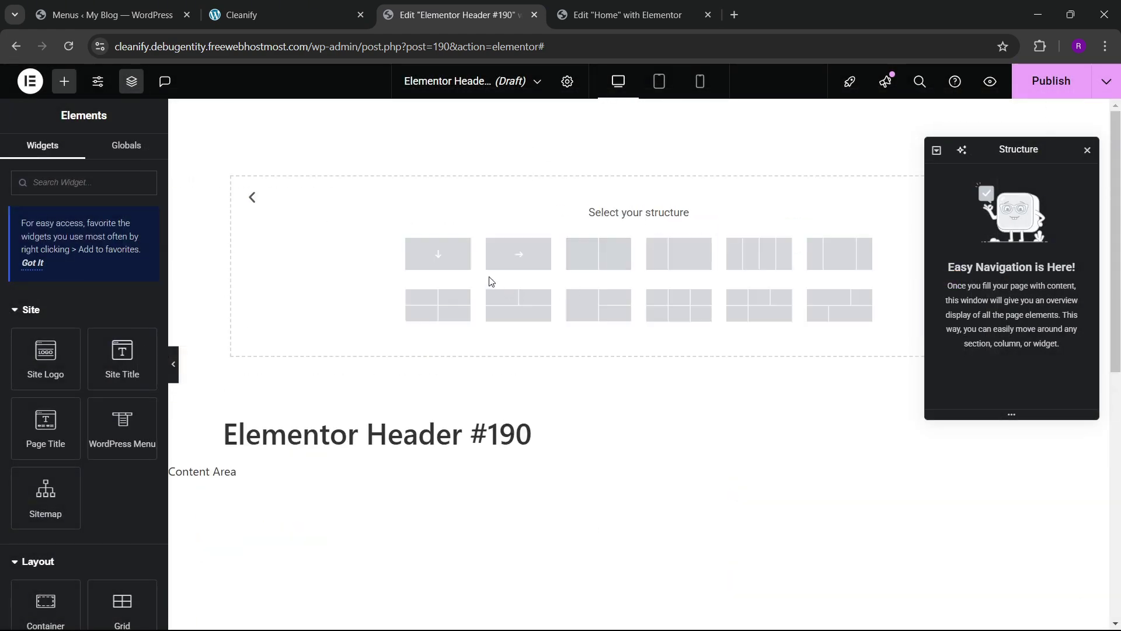
pyautogui.click(438, 255)
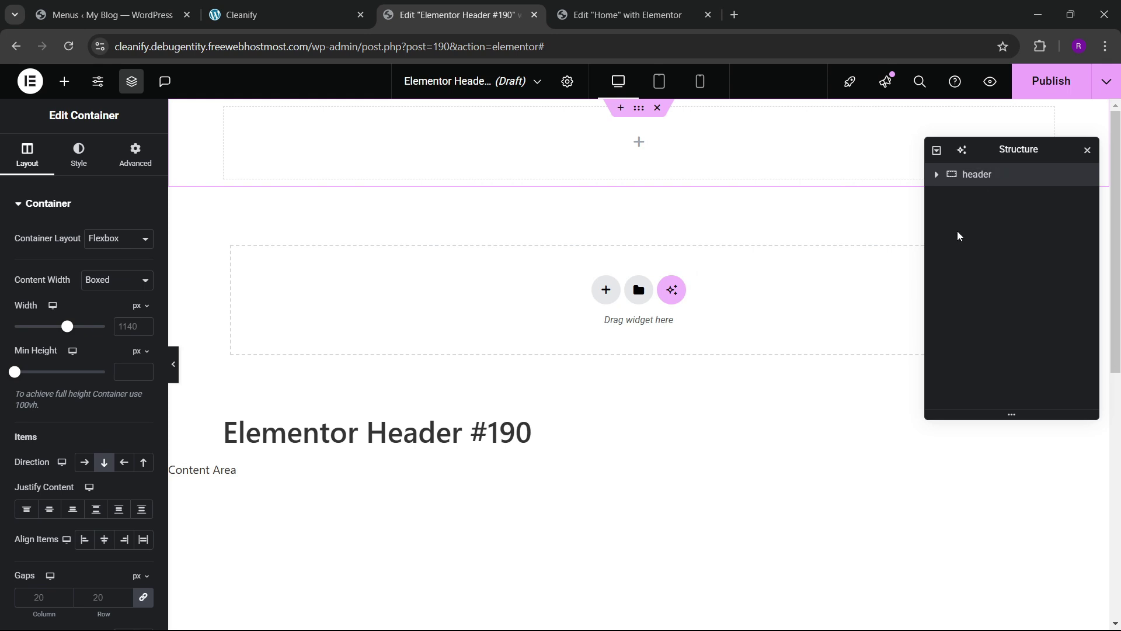
# - Lay out the header container as a row with space-between justification and centered items, and set its padding to 0 on all sides
pyautogui.scroll(-3, 91, 280)
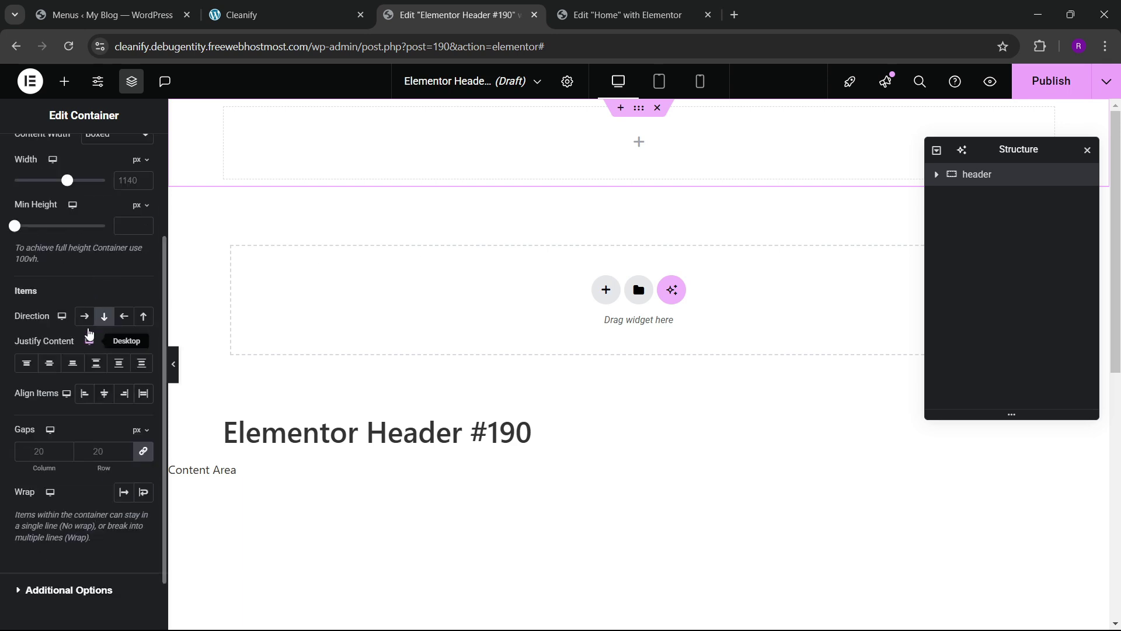
pyautogui.click(85, 315)
pyautogui.click(95, 362)
pyautogui.click(104, 393)
pyautogui.scroll(3, 74, 275)
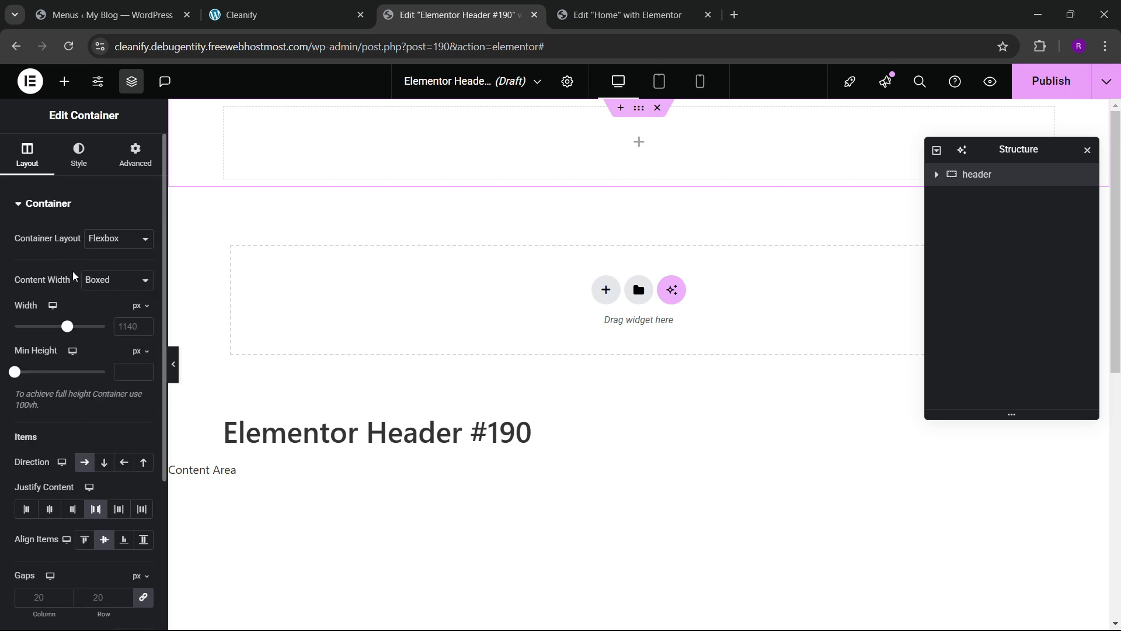
pyautogui.click(135, 156)
pyautogui.click(143, 312)
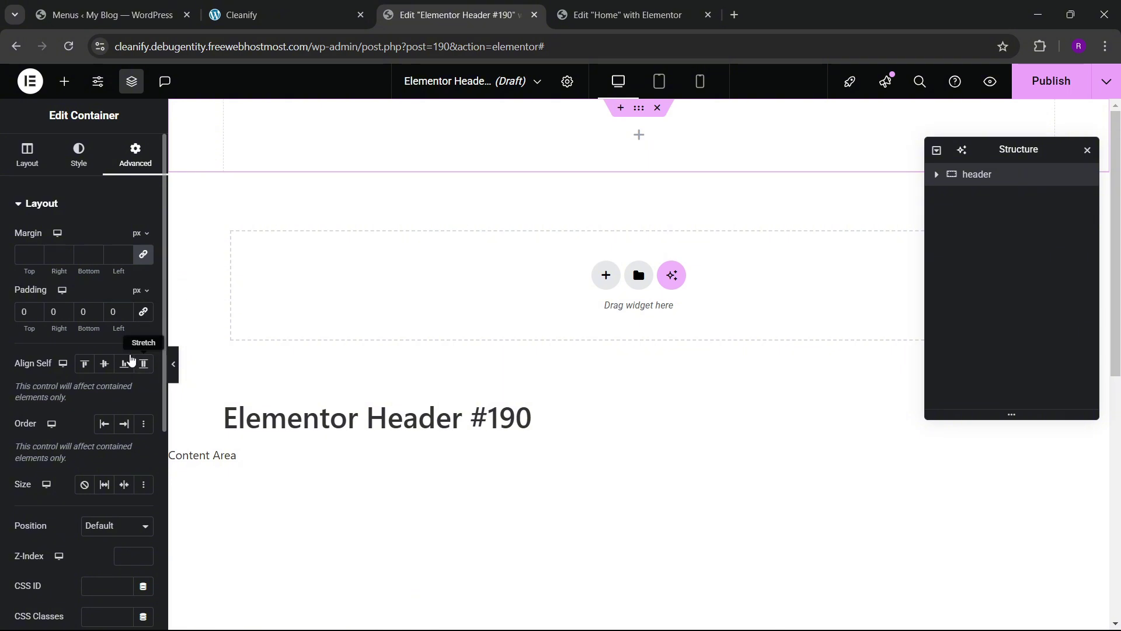
# - Give the header container a solid, very dark brown background color
pyautogui.click(70, 170)
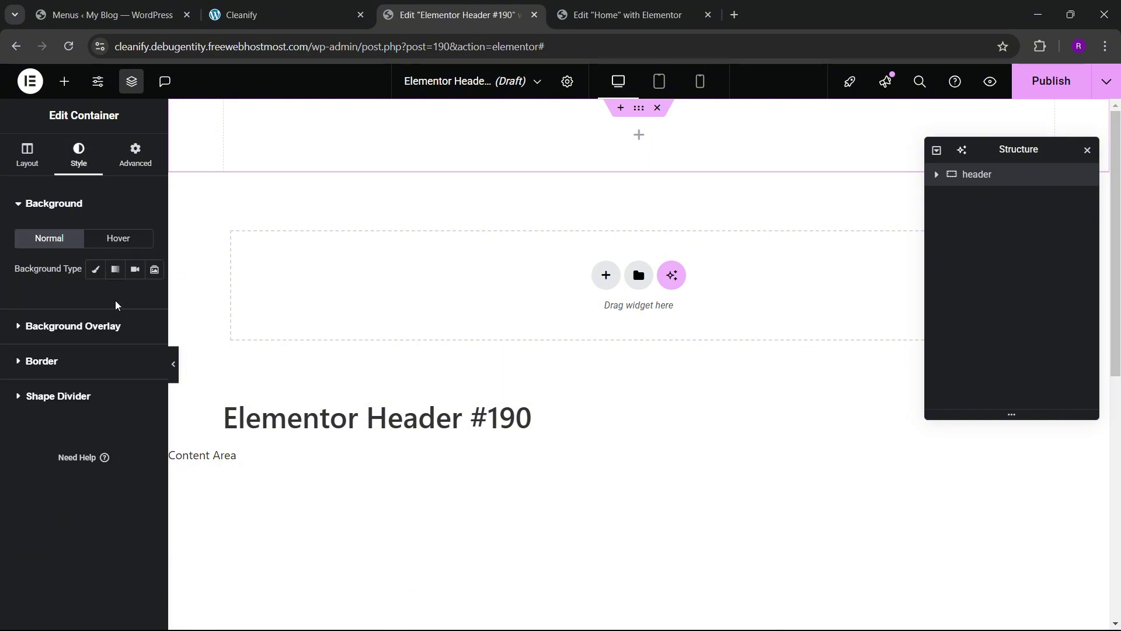
pyautogui.click(96, 270)
pyautogui.click(143, 300)
pyautogui.click(72, 438)
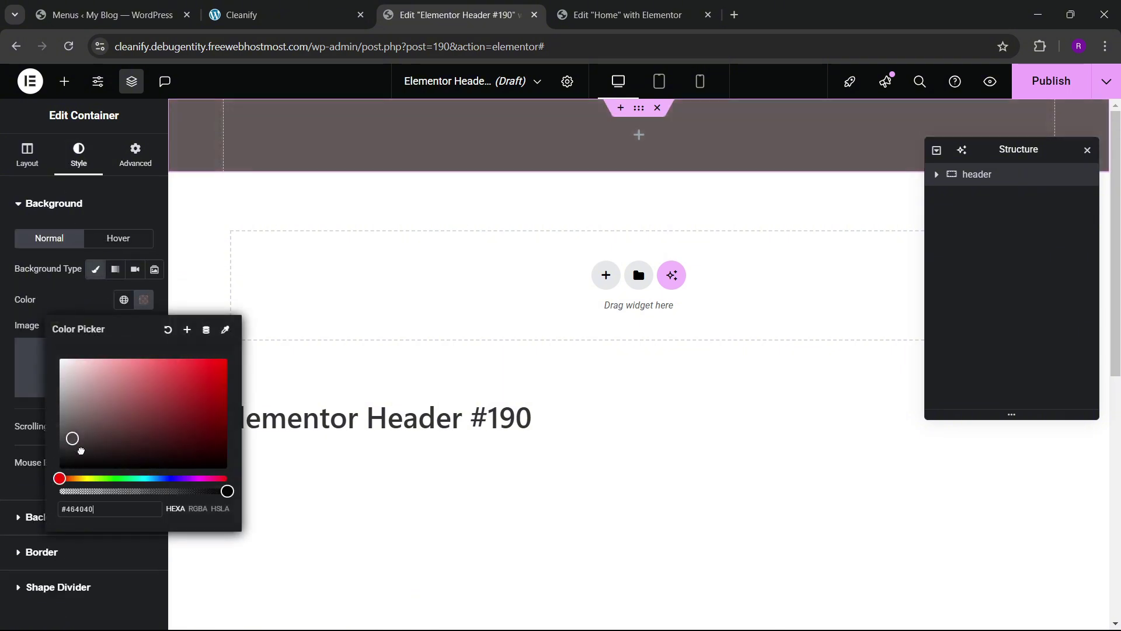
pyautogui.click(80, 450)
pyautogui.click(478, 276)
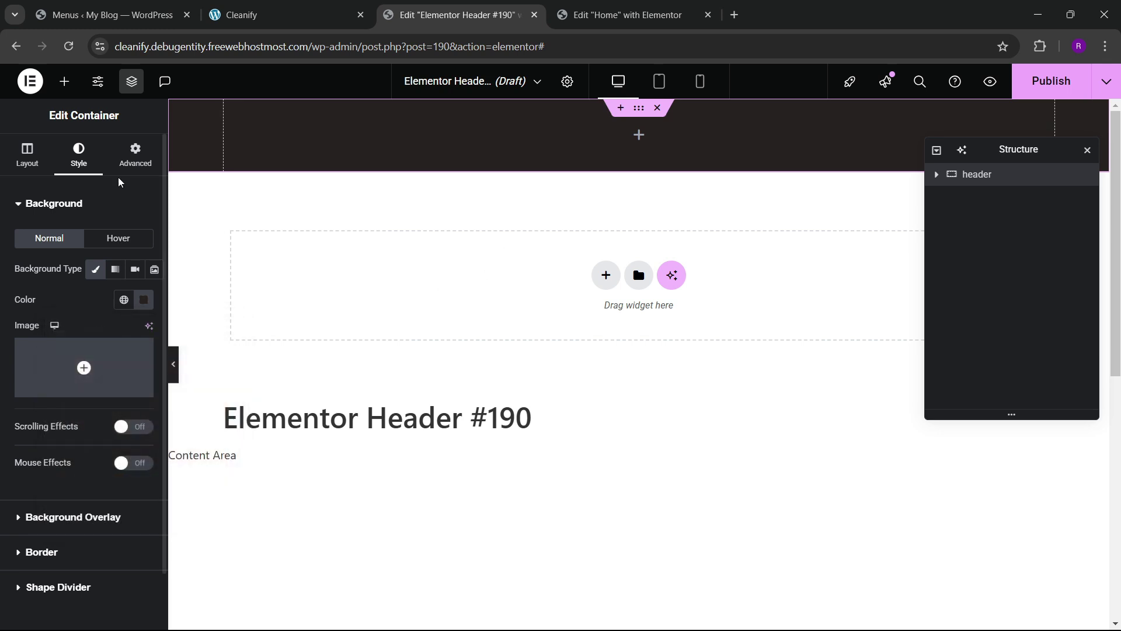
# - Set the header container's boxed content width to 1400 px
pyautogui.click(37, 157)
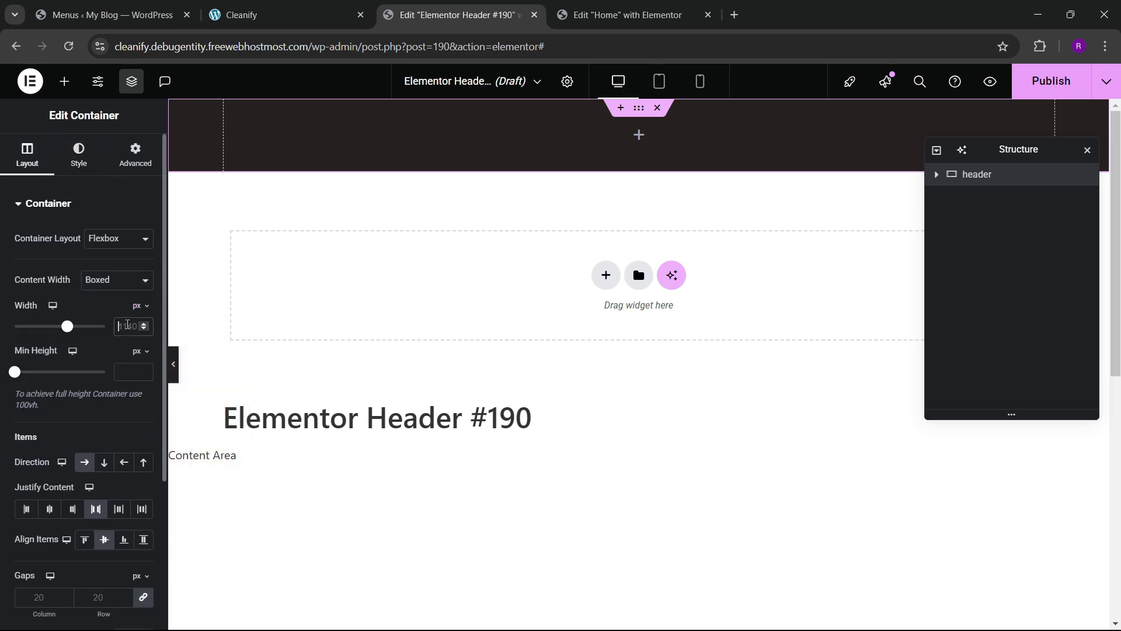
pyautogui.write('1300')
pyautogui.click(129, 326)
pyautogui.press('BackSpace')
pyautogui.write('400')
# - Examine the reference Cleanify page down to its footer, including the logo block there
pyautogui.click(564, 16)
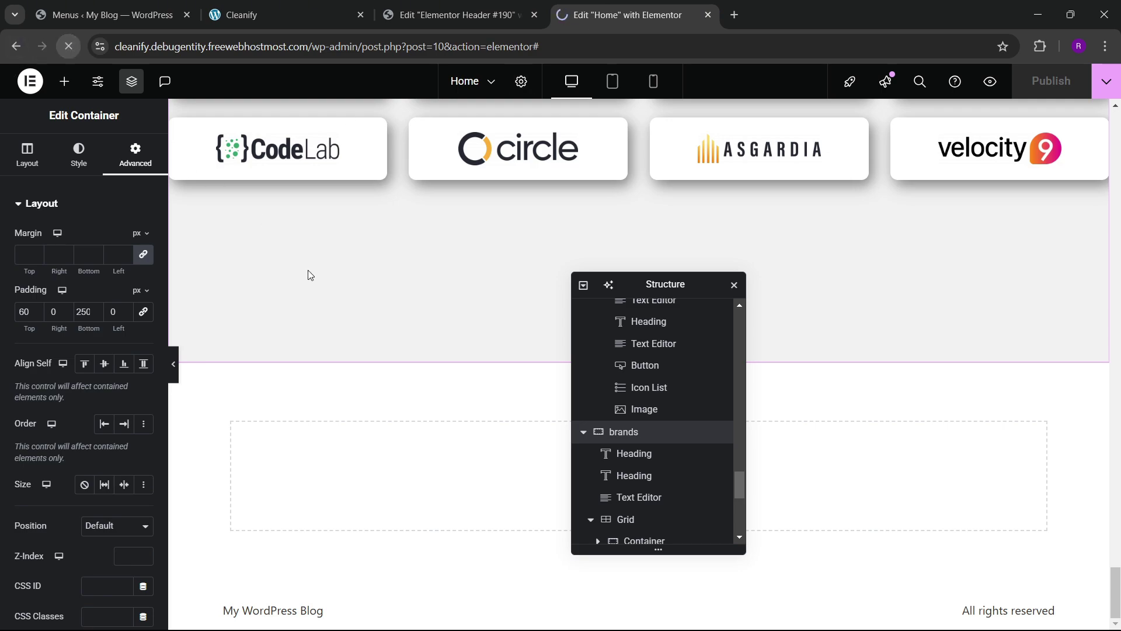
pyautogui.click(274, 15)
pyautogui.scroll(-15, 382, 407)
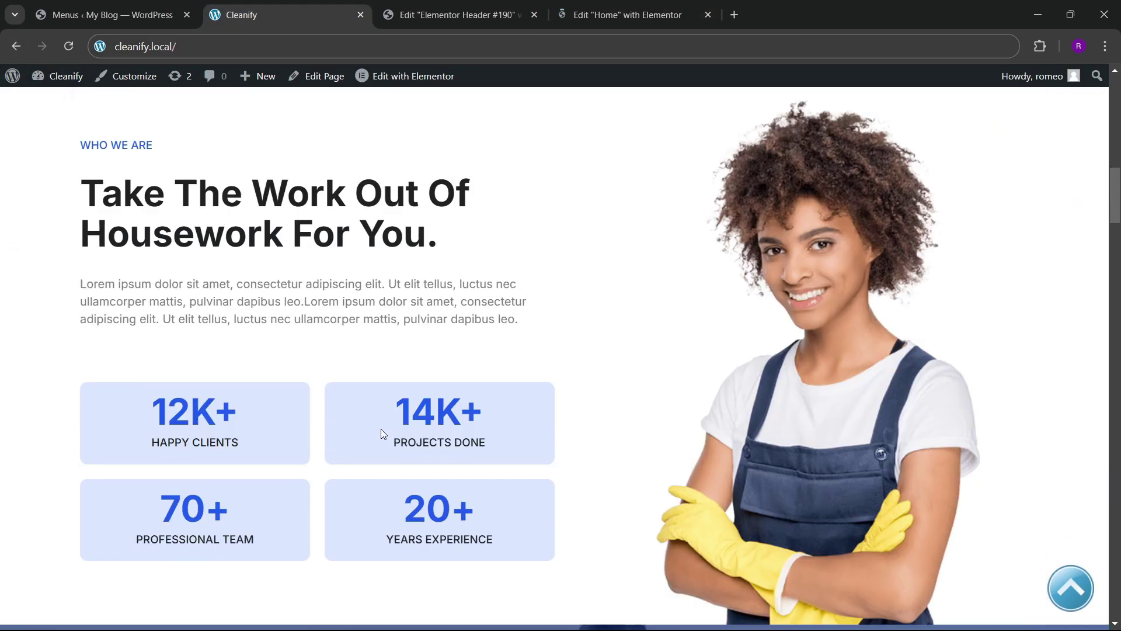
pyautogui.scroll(-5, 381, 432)
pyautogui.scroll(-15, 362, 400)
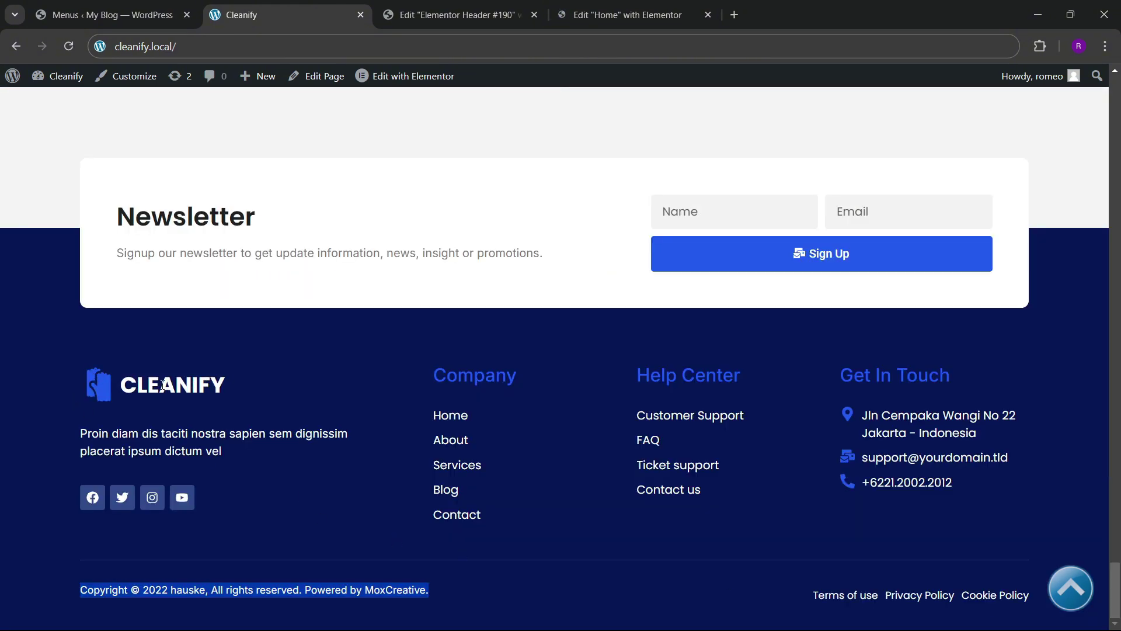
pyautogui.click(456, 15)
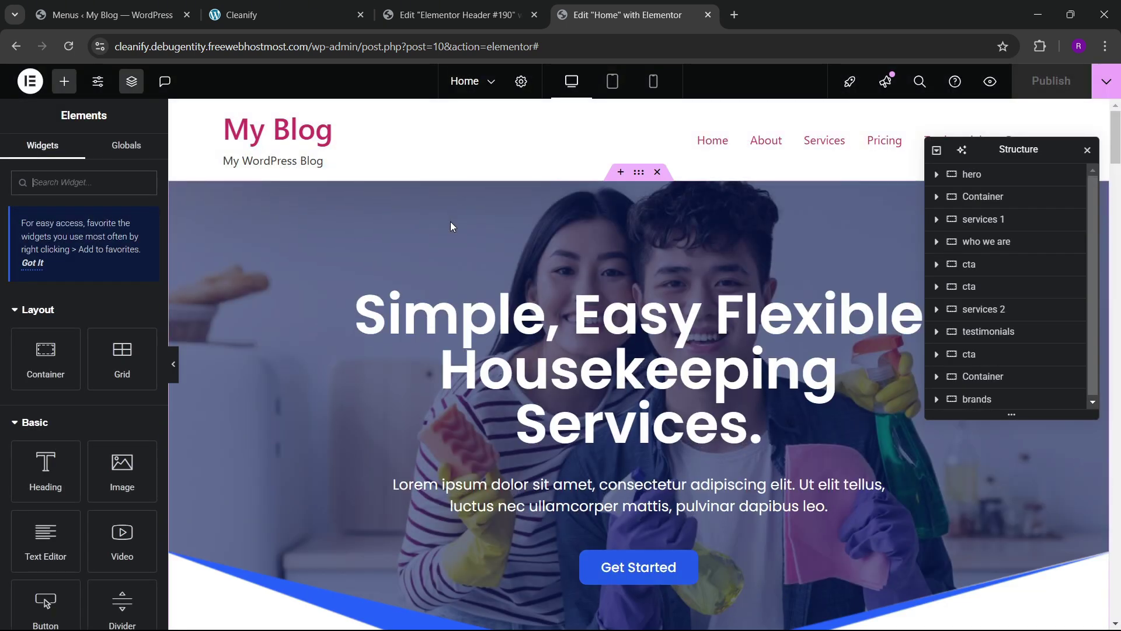
# - Open the footer template for editing from the bottom of the Home page in its Elementor tab
pyautogui.scroll(-10, 492, 331)
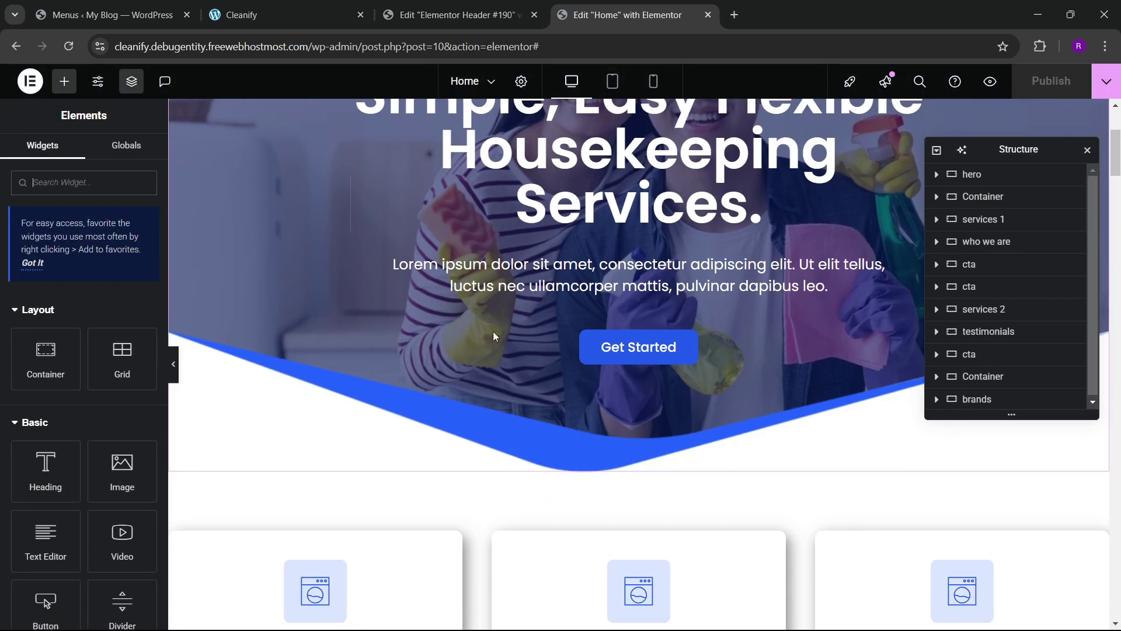
pyautogui.scroll(-15, 493, 333)
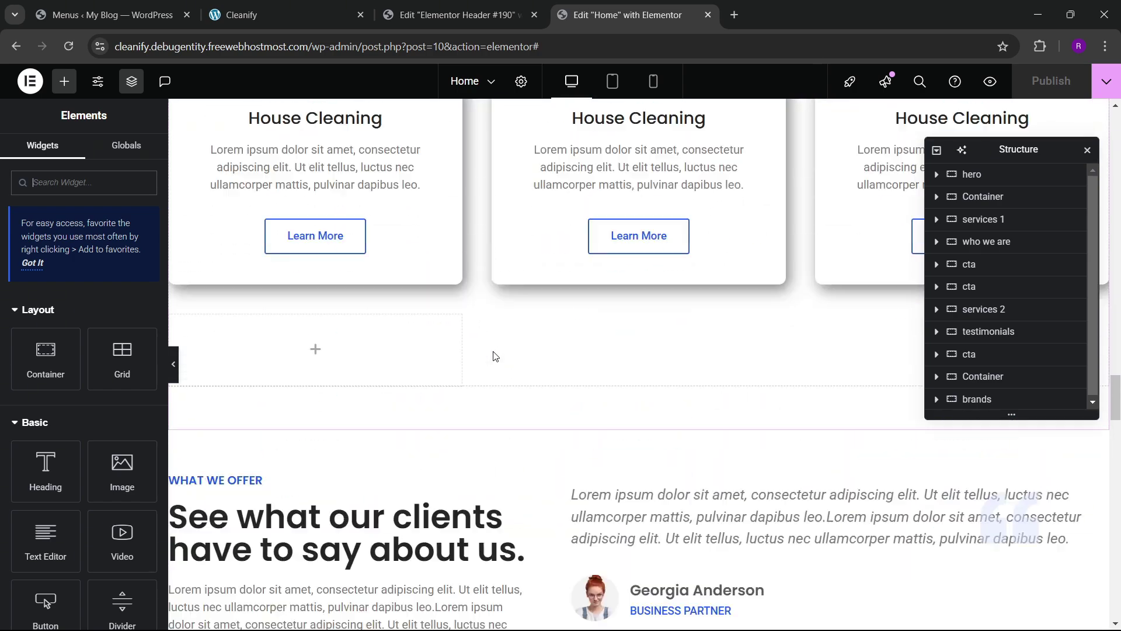
pyautogui.scroll(-15, 494, 354)
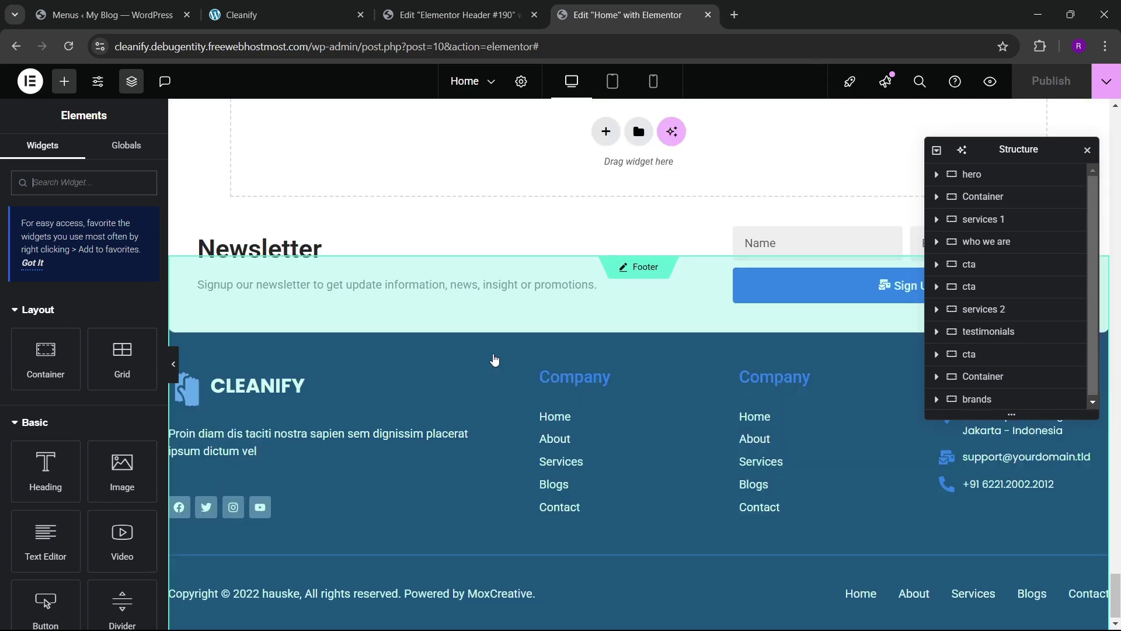
pyautogui.scroll(20, 494, 359)
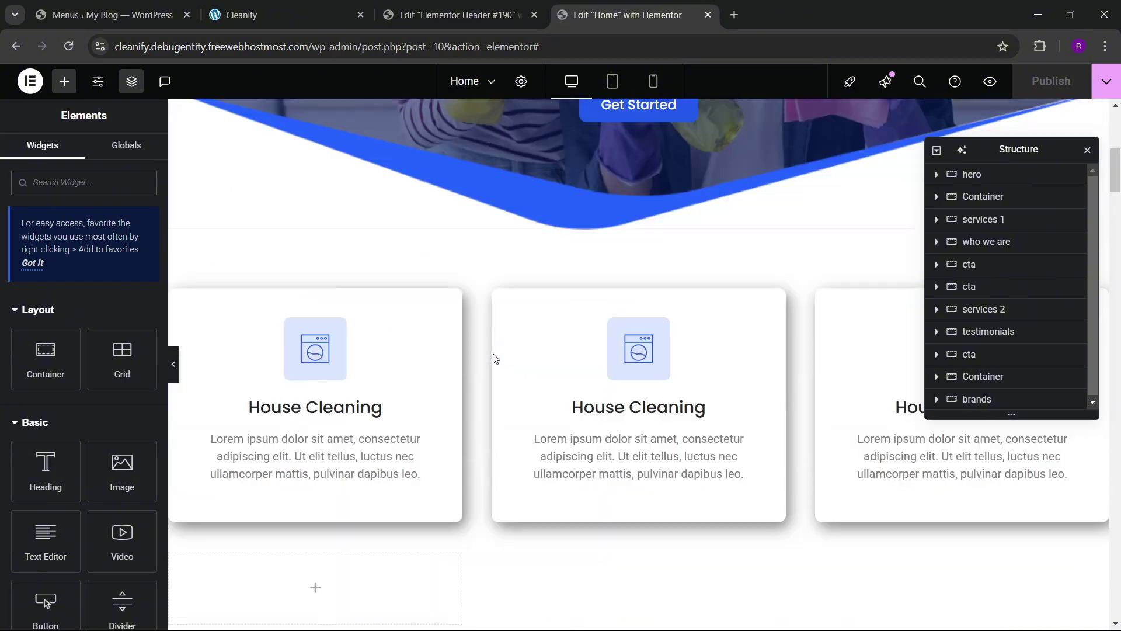
pyautogui.scroll(-5, 494, 359)
pyautogui.scroll(-15, 494, 358)
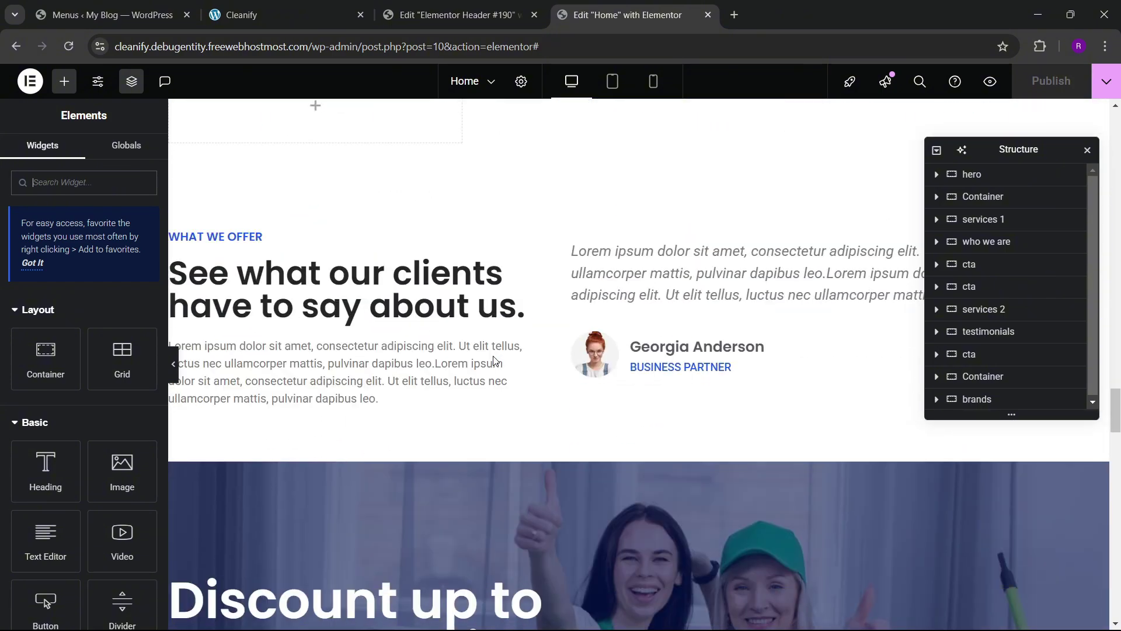
pyautogui.scroll(-10, 494, 360)
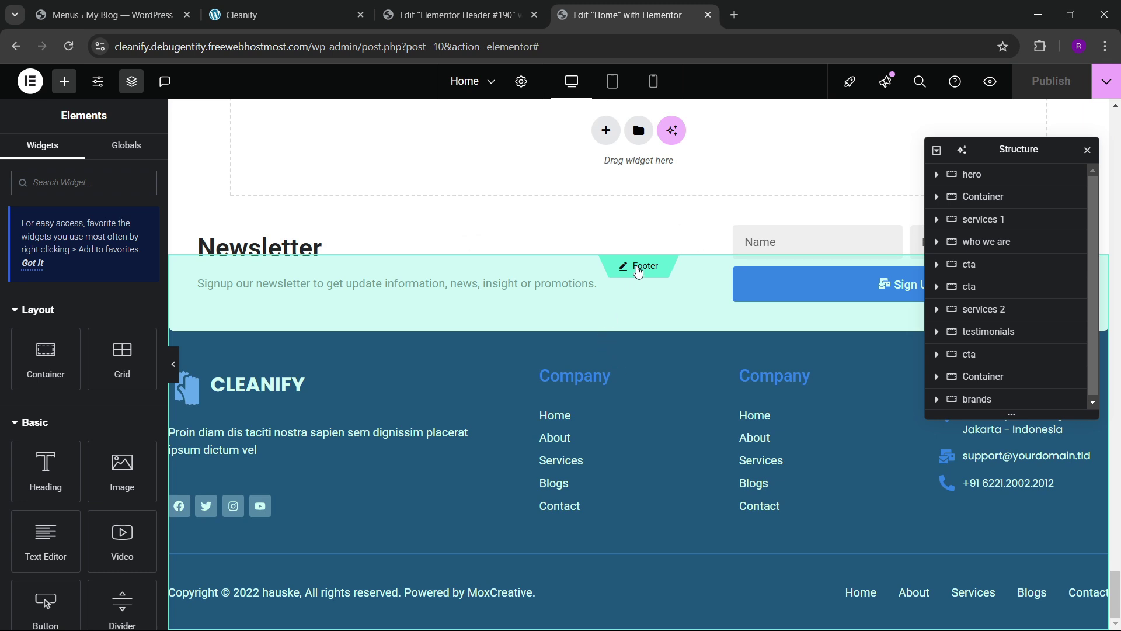
pyautogui.click(533, 356)
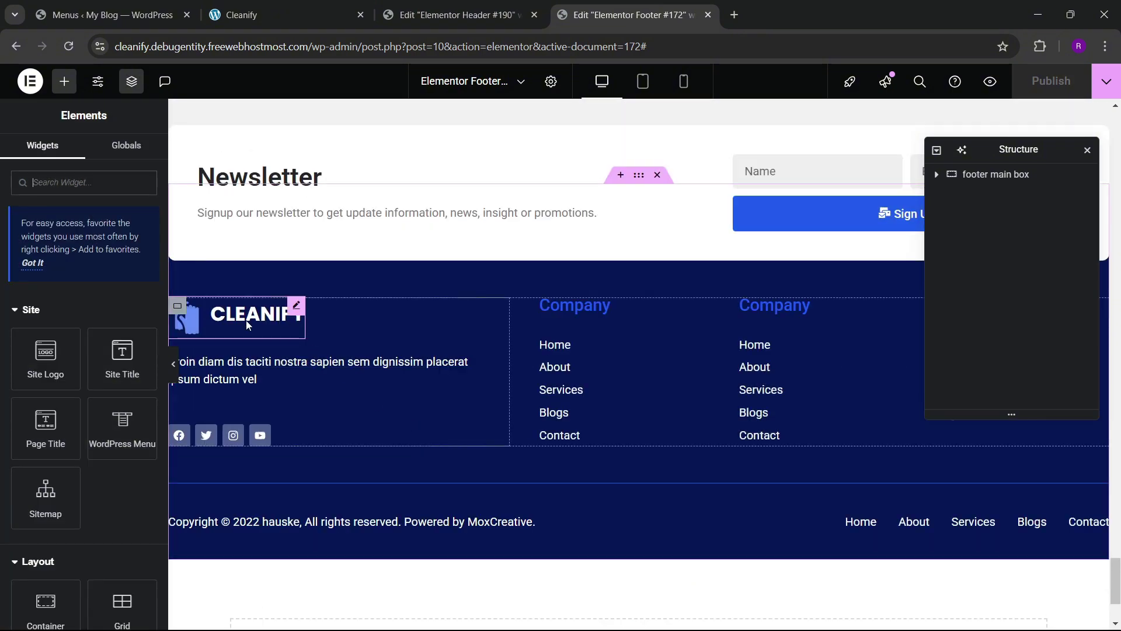
# - Copy the CLEANIFY icon box from the footer template and paste it into the header template's container
pyautogui.click(246, 321)
pyautogui.rightClick(246, 322)
pyautogui.rightClick(271, 328)
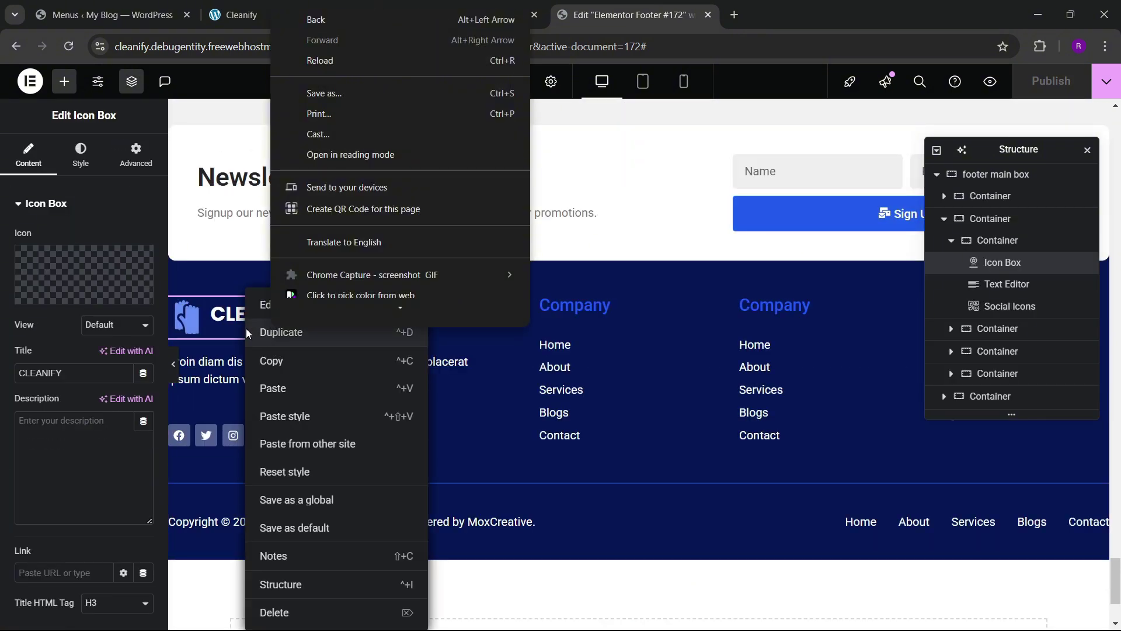
pyautogui.click(228, 323)
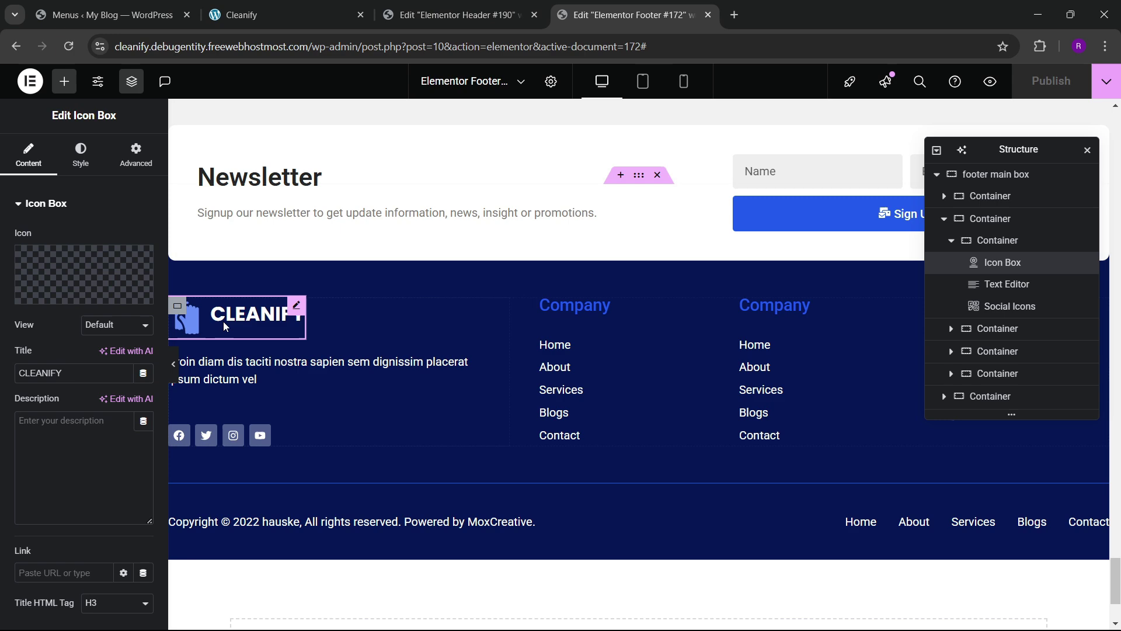
pyautogui.rightClick(295, 334)
pyautogui.click(296, 354)
pyautogui.scroll(-3, 365, 395)
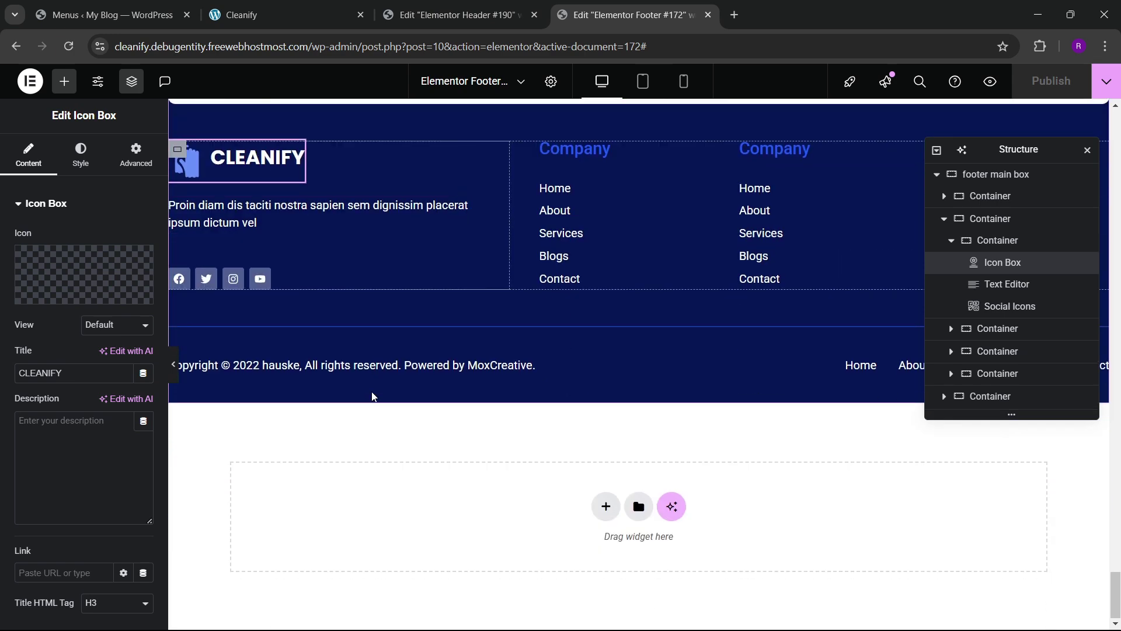
pyautogui.scroll(4, 375, 392)
pyautogui.click(407, 6)
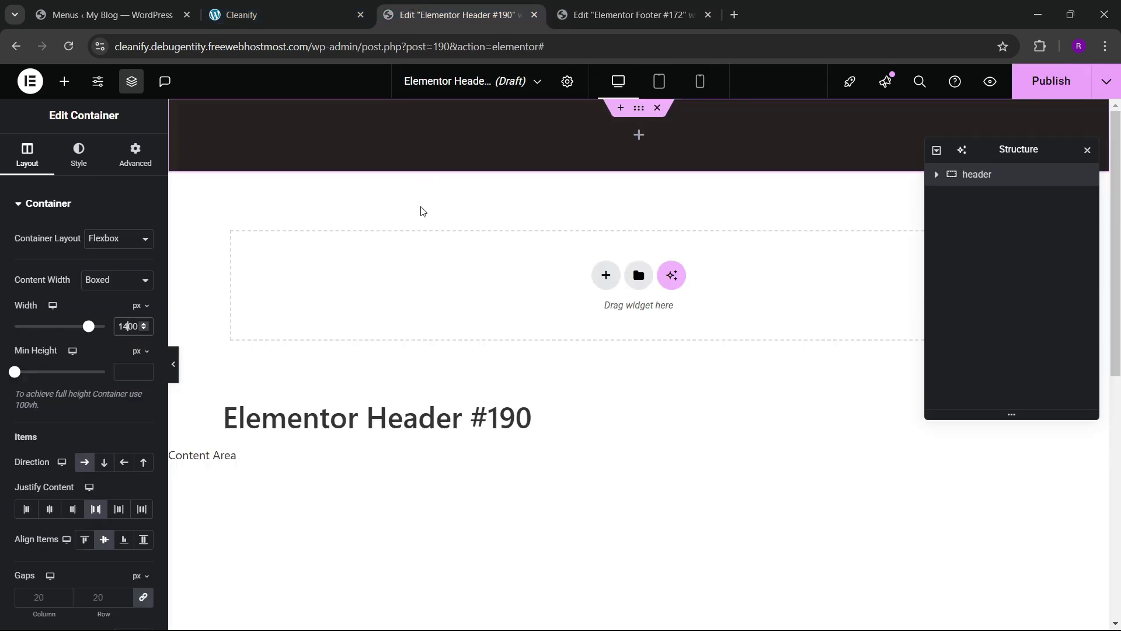
pyautogui.rightClick(290, 136)
pyautogui.click(316, 254)
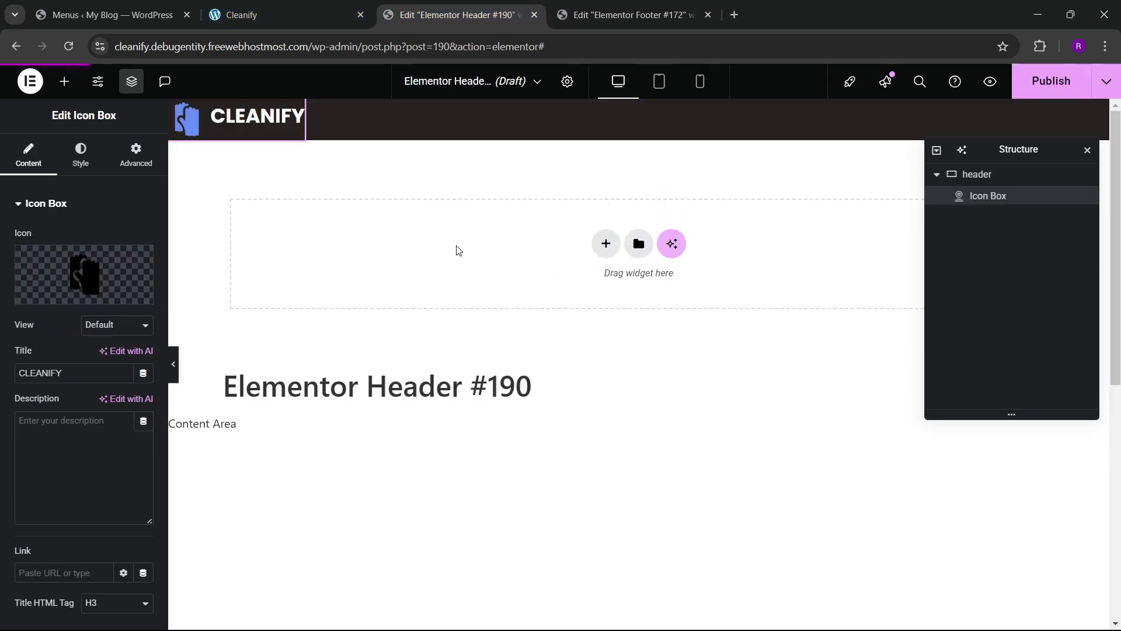
# - Set the header container's top and bottom padding to 15 px
pyautogui.click(977, 174)
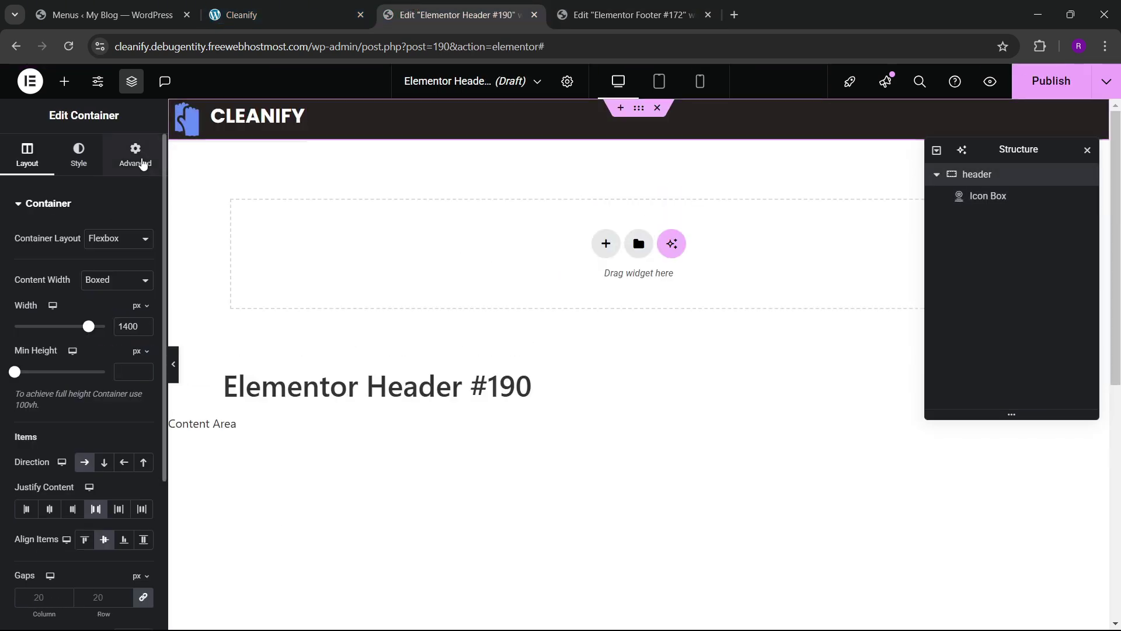
pyautogui.click(135, 155)
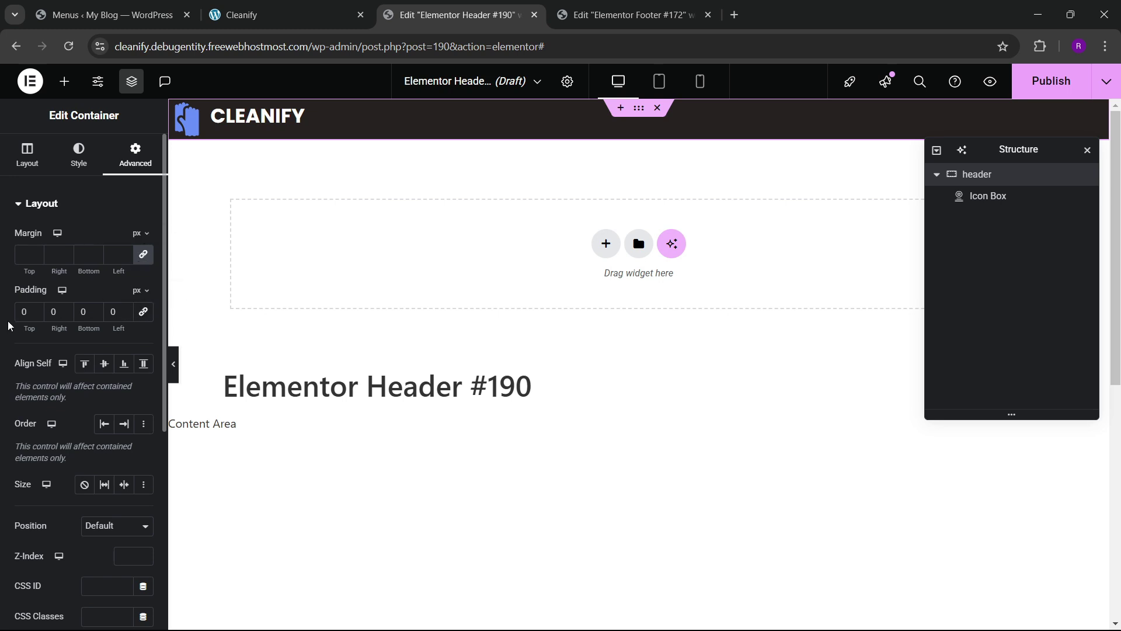
pyautogui.write('2')
pyautogui.click(80, 316)
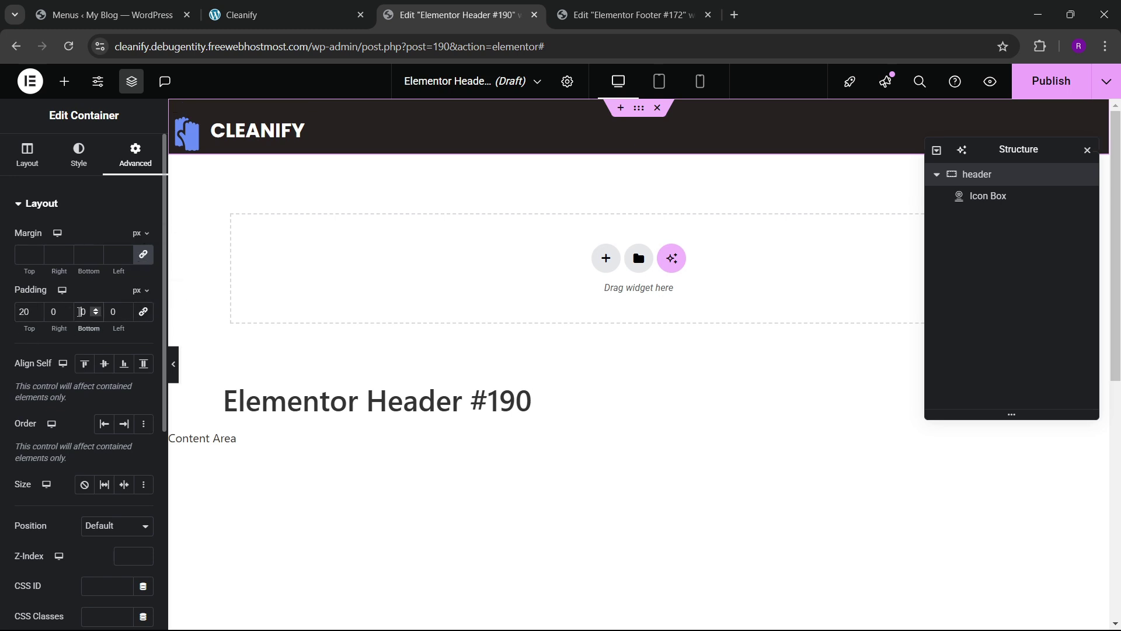
pyautogui.write('2')
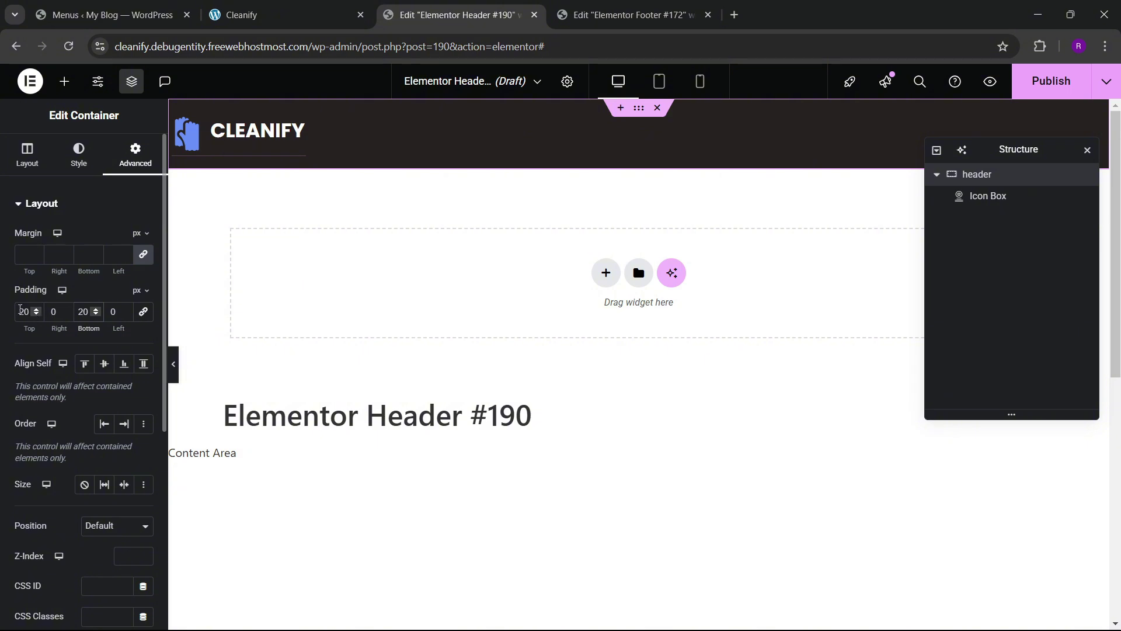
pyautogui.write('15')
pyautogui.press('Tab')
pyautogui.press('Tab')
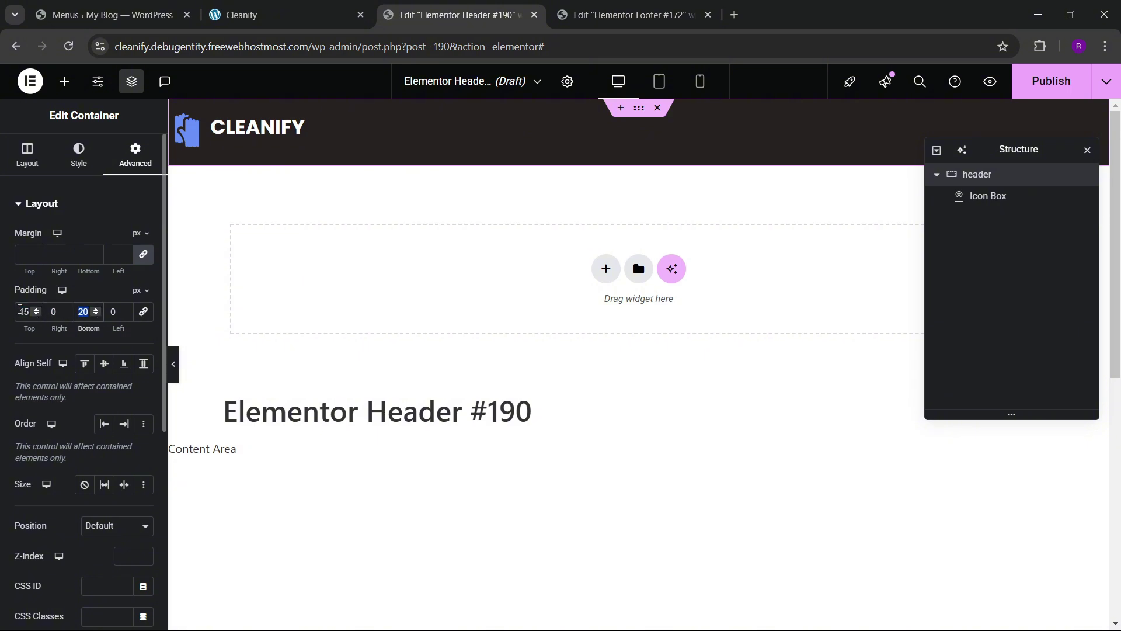
pyautogui.write('15')
pyautogui.click(255, 5)
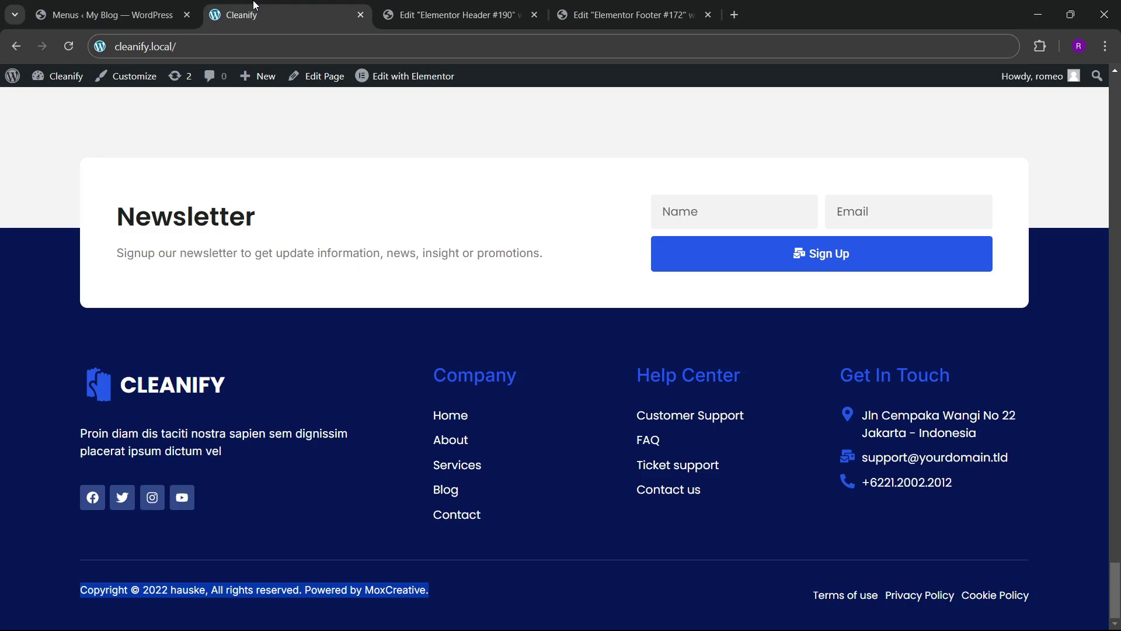
pyautogui.click(139, 5)
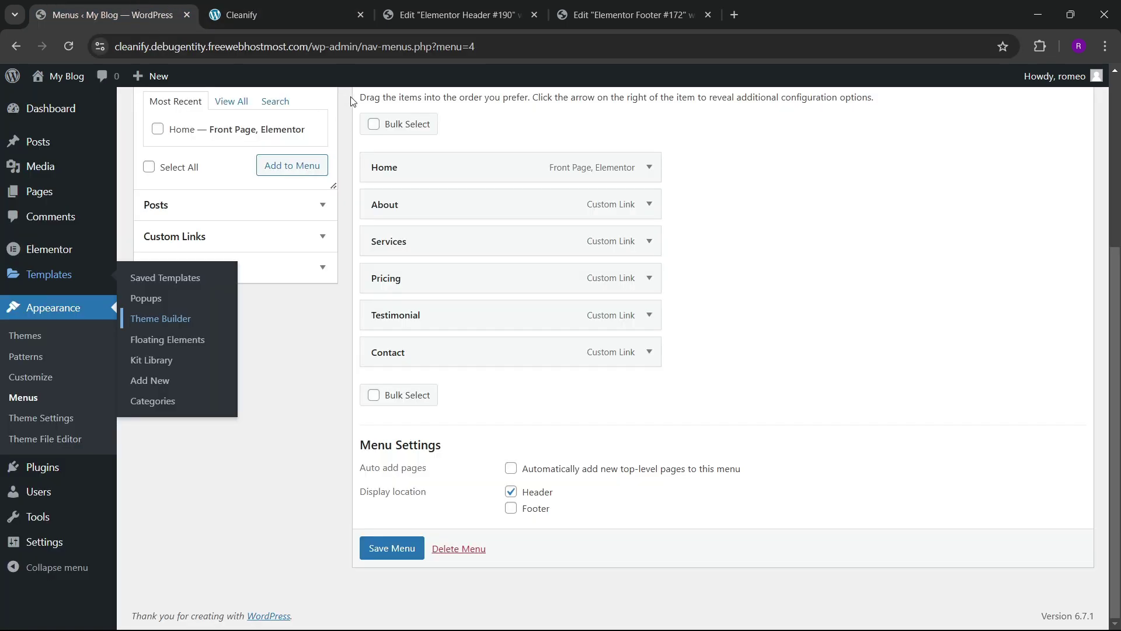
pyautogui.click(281, 5)
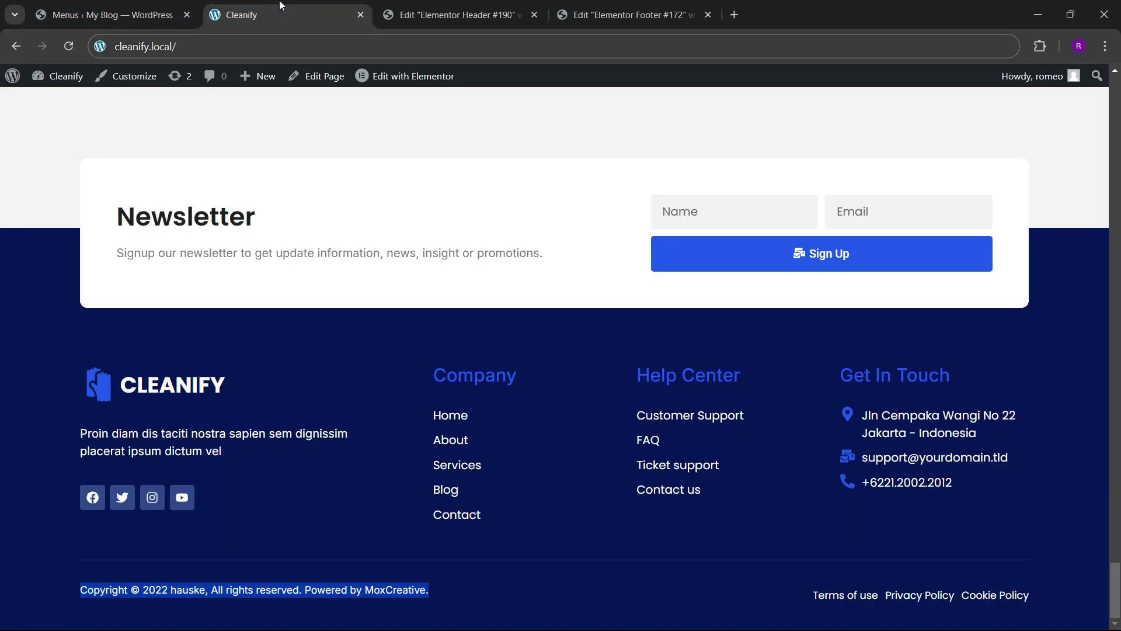
pyautogui.click(410, 6)
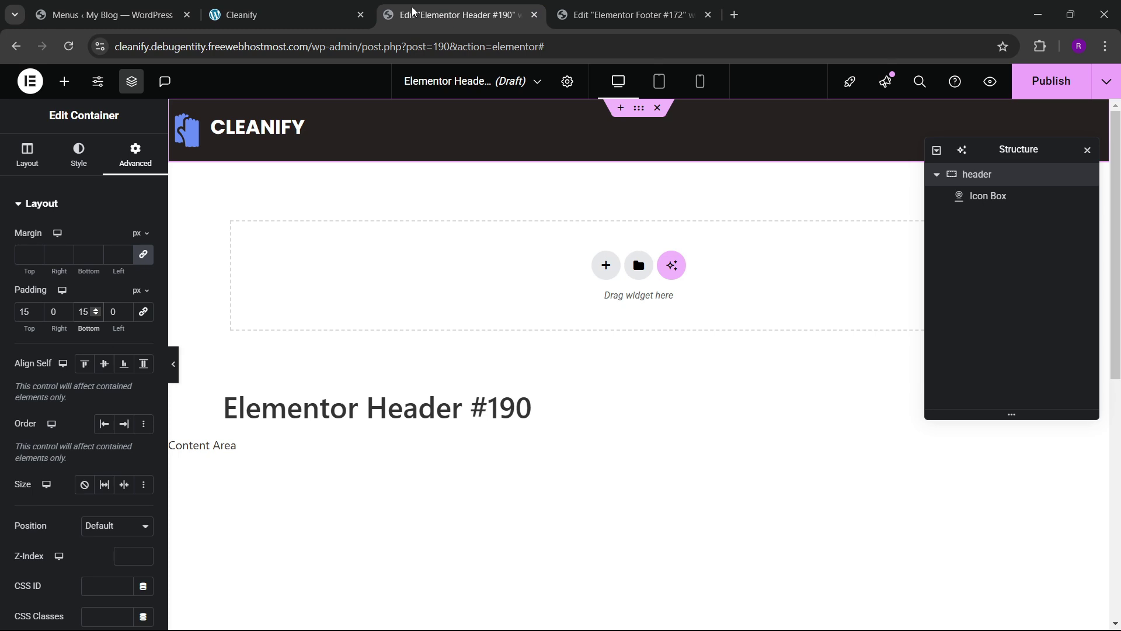
# - Add an inner container beside the header's icon box, set its padding to 0 on all sides, and duplicate it
pyautogui.click(58, 92)
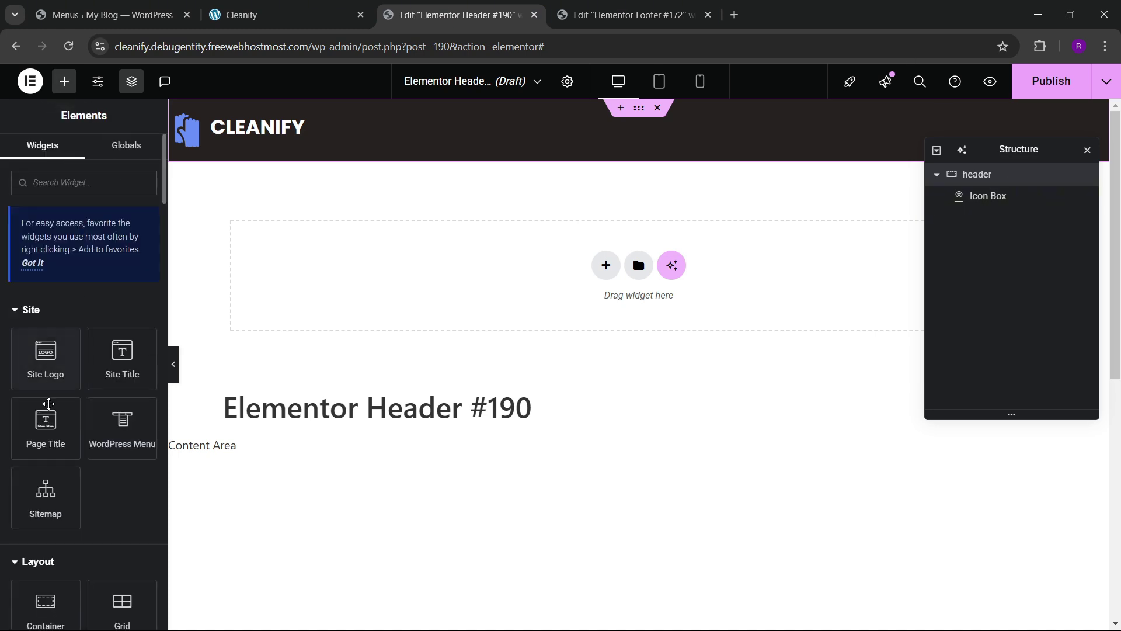
pyautogui.scroll(-3, 60, 393)
pyautogui.moveTo(35, 477); pyautogui.dragTo(300, 168)
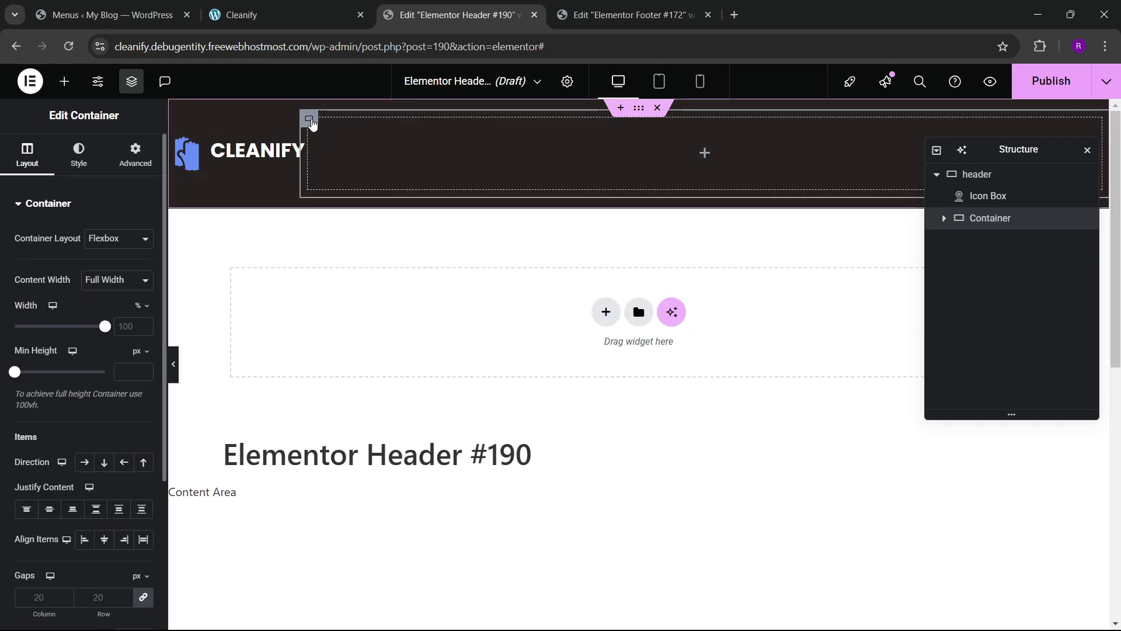
pyautogui.click(137, 156)
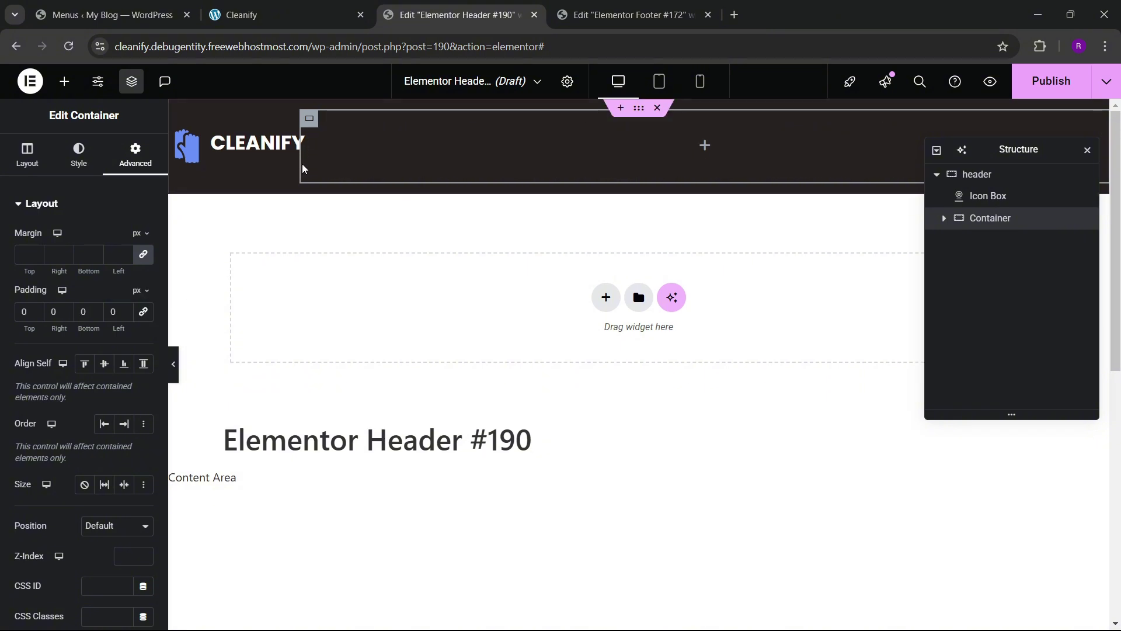
pyautogui.rightClick(310, 119)
pyautogui.click(347, 162)
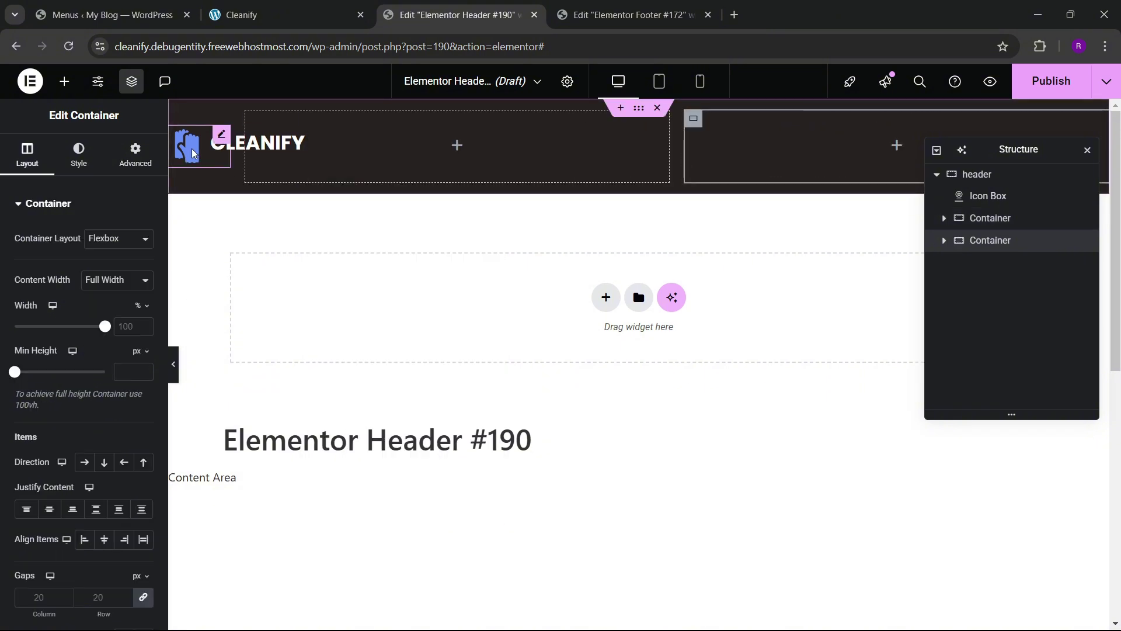
# - Move the CLEANIFY icon box into the first inner container and set that container's width to 30%
pyautogui.moveTo(195, 146); pyautogui.dragTo(369, 157)
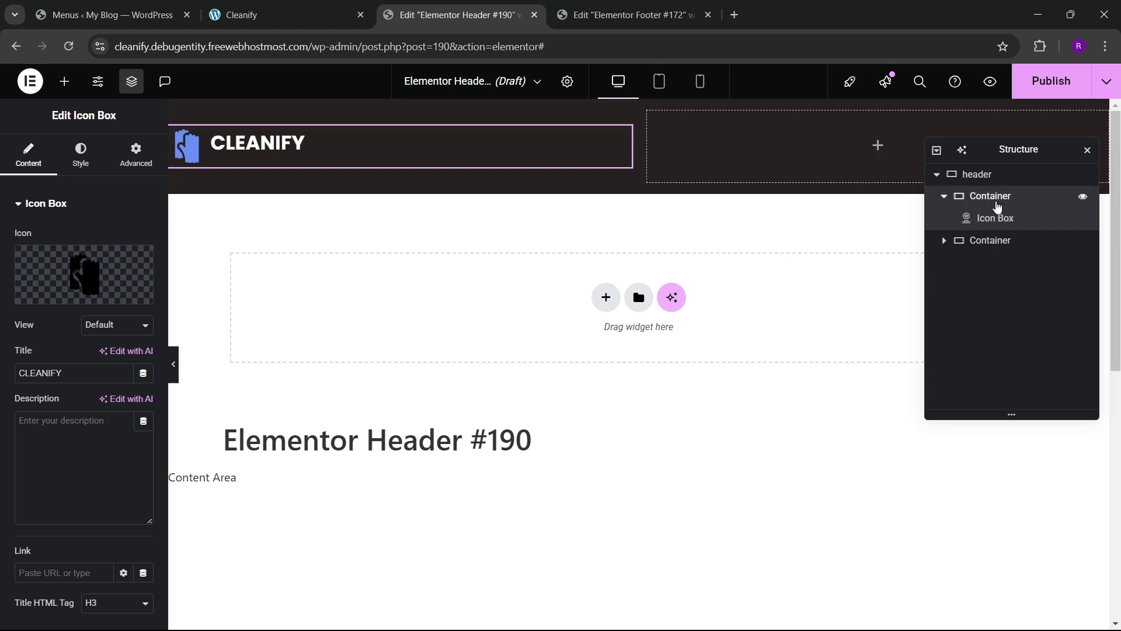
pyautogui.click(996, 203)
pyautogui.click(22, 159)
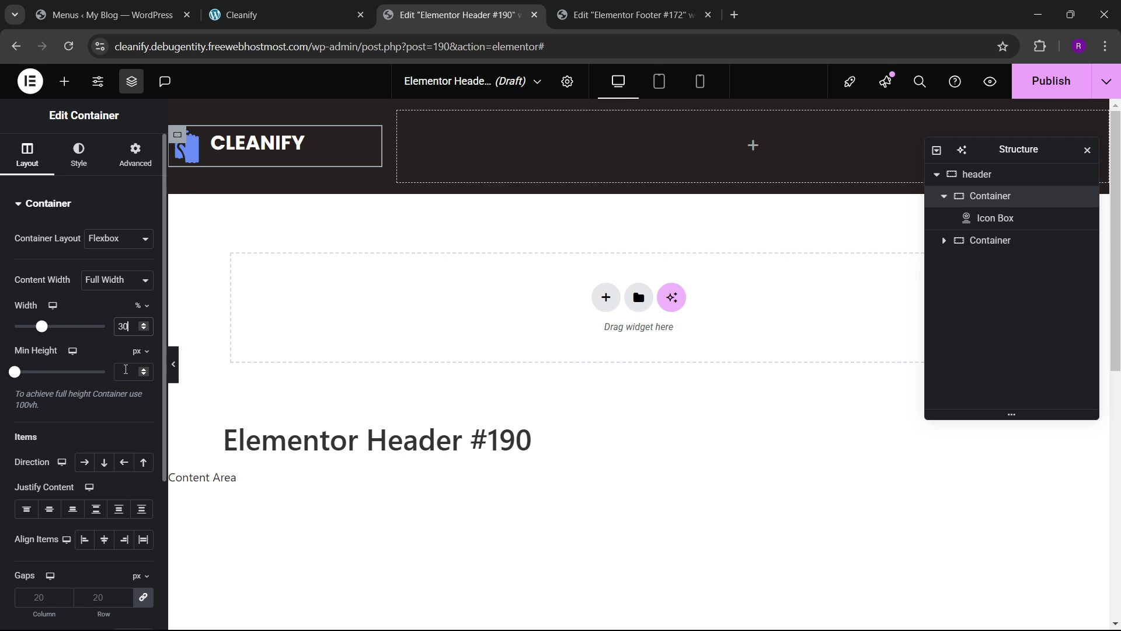
# - Set the minimum height of the header's second inner container to 70 px
pyautogui.click(995, 241)
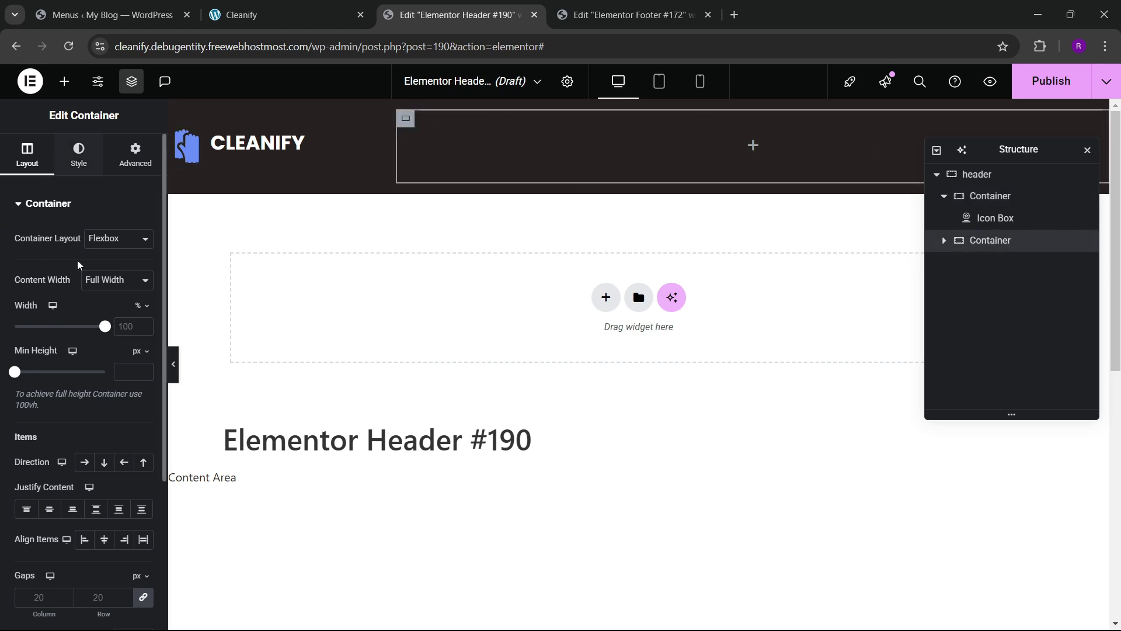
pyautogui.click(126, 364)
pyautogui.write('70')
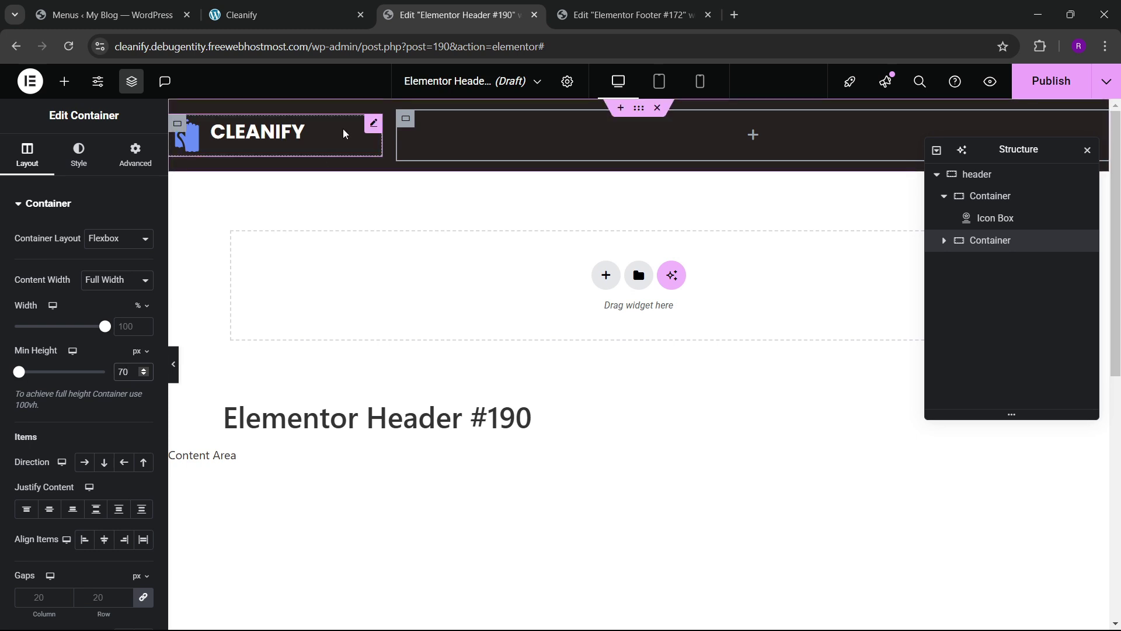
# - Try a custom icon size of 28 px on the CLEANIFY icon box, and clear the value
pyautogui.click(370, 125)
pyautogui.click(81, 155)
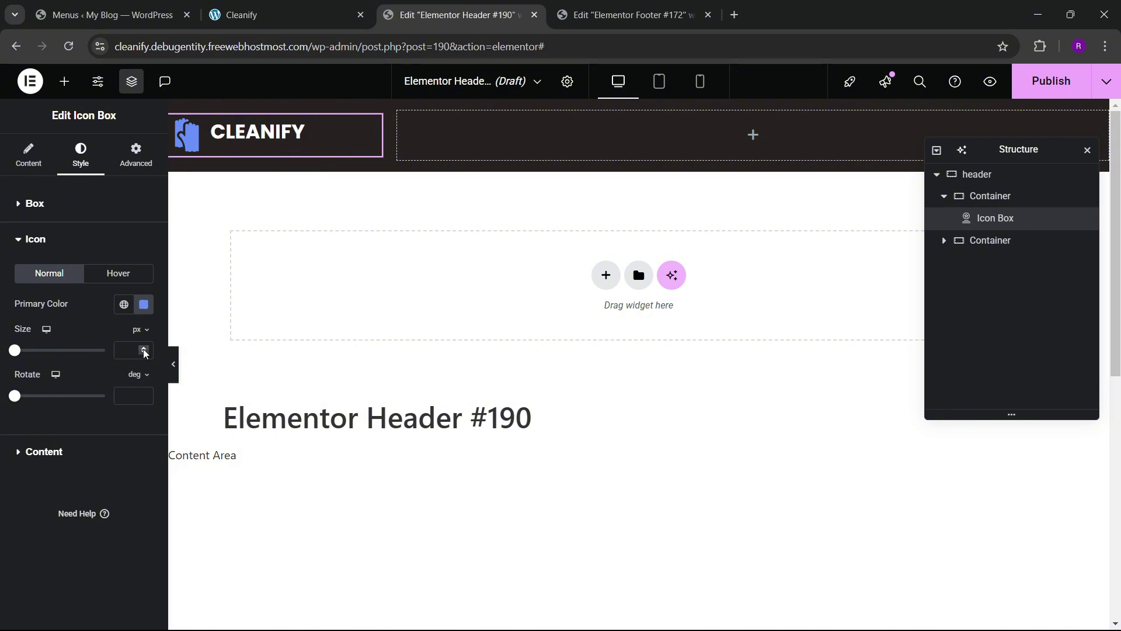
pyautogui.click(144, 350)
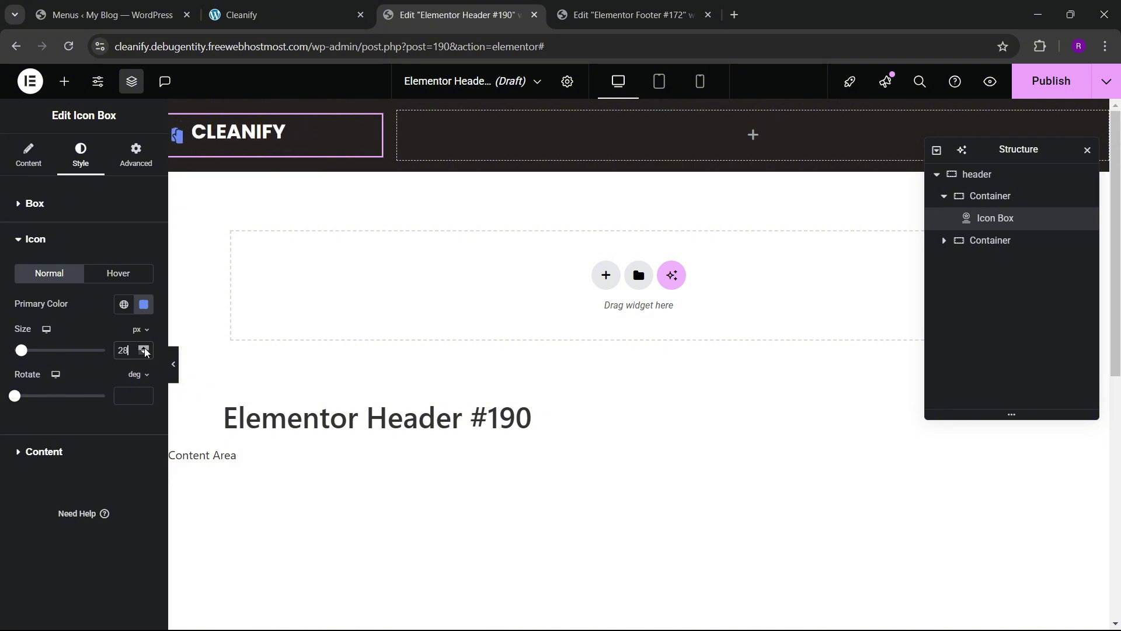
pyautogui.click(145, 349)
pyautogui.click(145, 349)
pyautogui.press('BackSpace')
pyautogui.press('BackSpace')
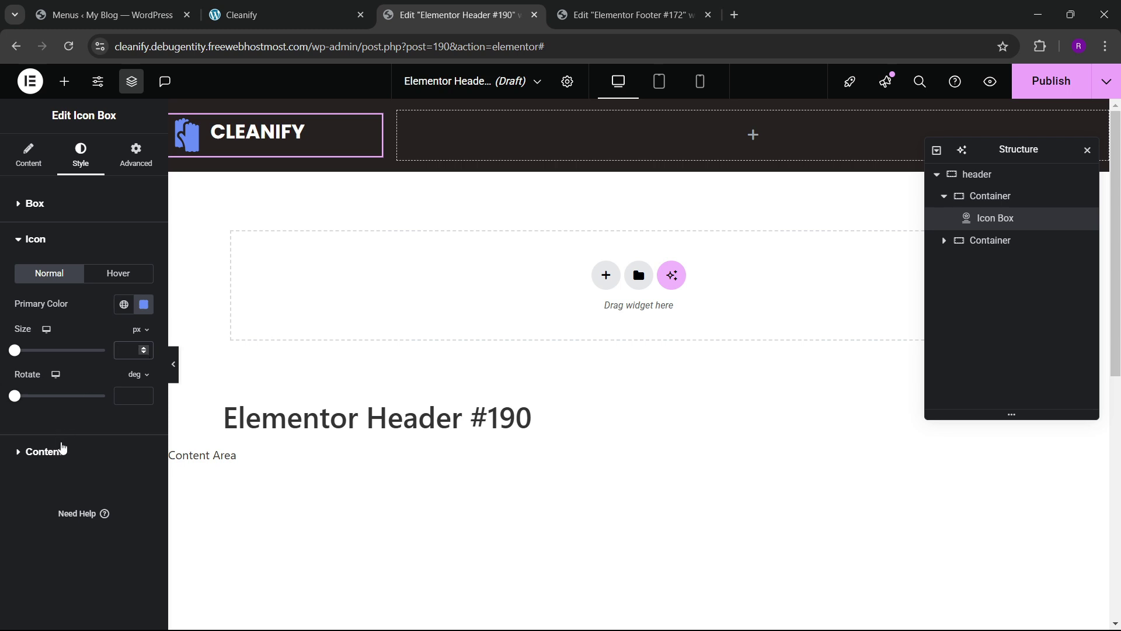
# - Set the CLEANIFY icon box title's font size to 30 px
pyautogui.click(61, 449)
pyautogui.click(144, 370)
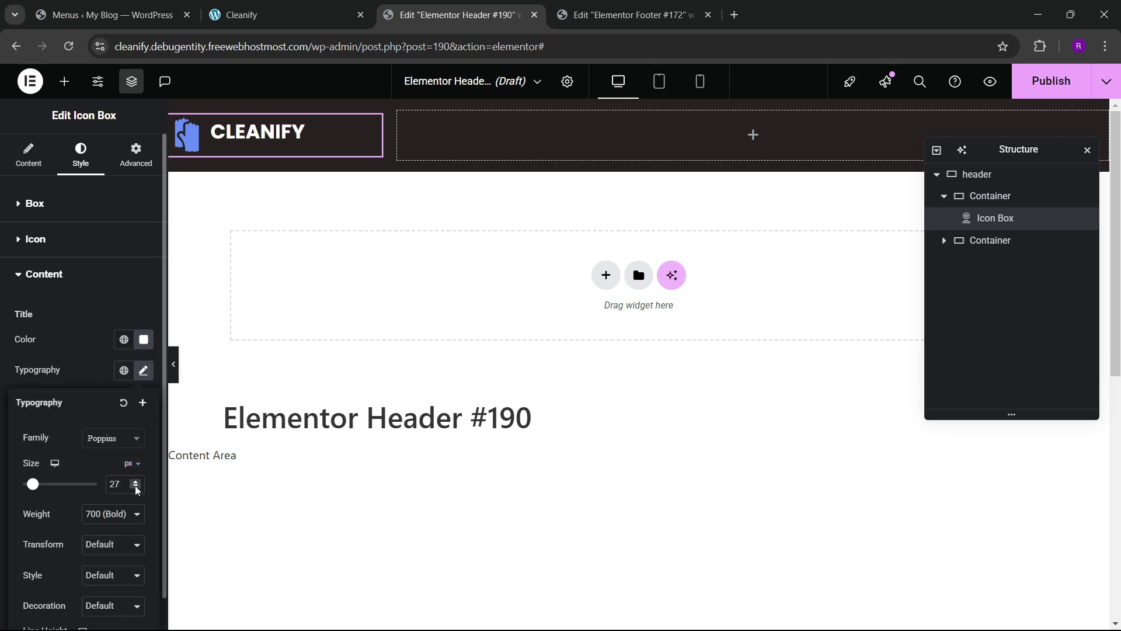
pyautogui.click(136, 481)
pyautogui.click(137, 482)
pyautogui.click(136, 481)
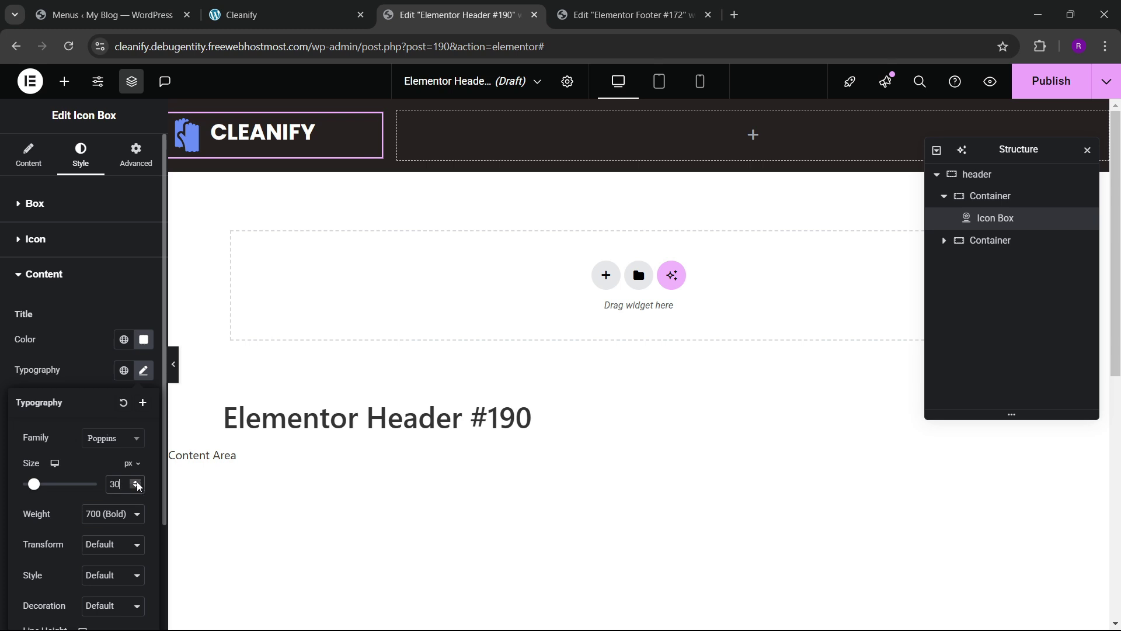
# - Try a bottom margin of -5 px on the CLEANIFY icon box, and reset it to 0
pyautogui.click(129, 155)
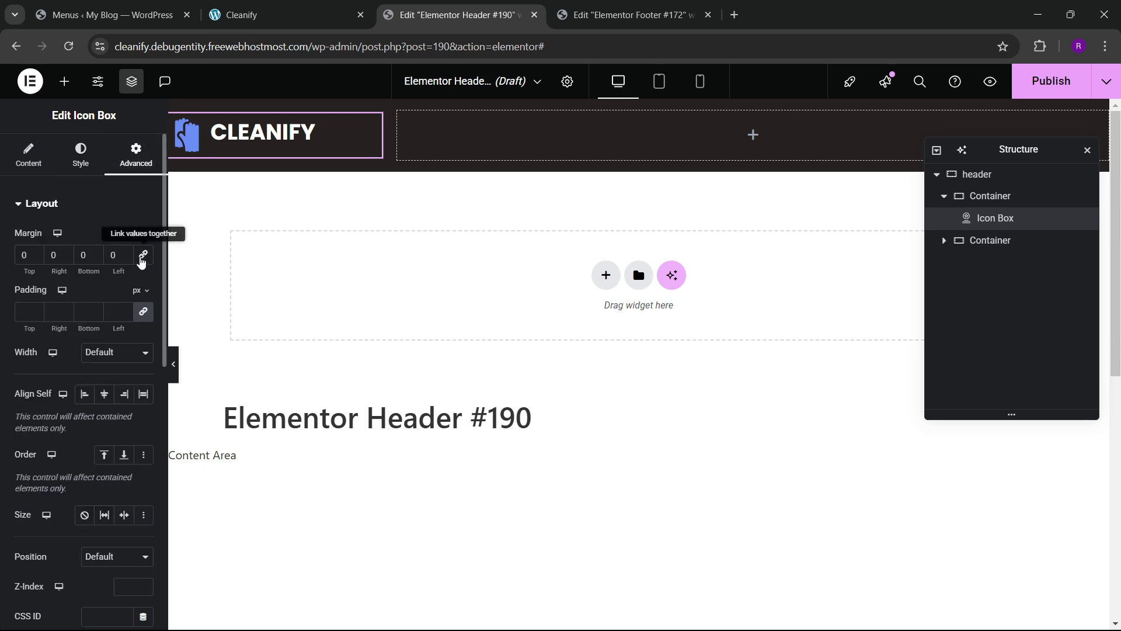
pyautogui.click(98, 260)
pyautogui.click(98, 260)
pyautogui.click(98, 260)
pyautogui.click(99, 260)
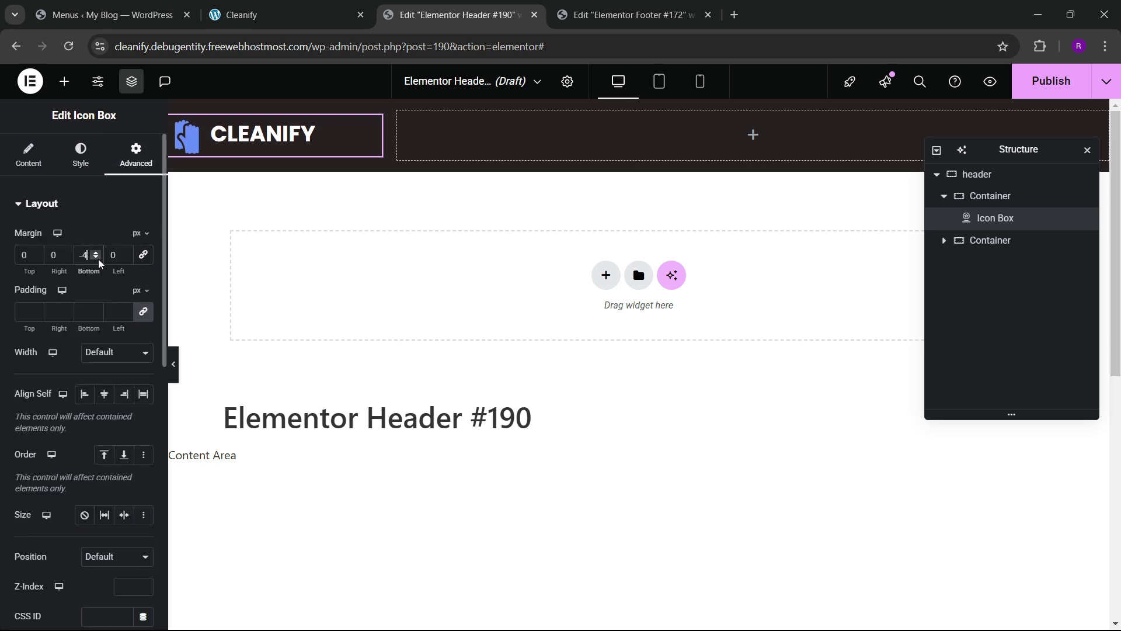
pyautogui.press('BackSpace')
pyautogui.press('BackSpace')
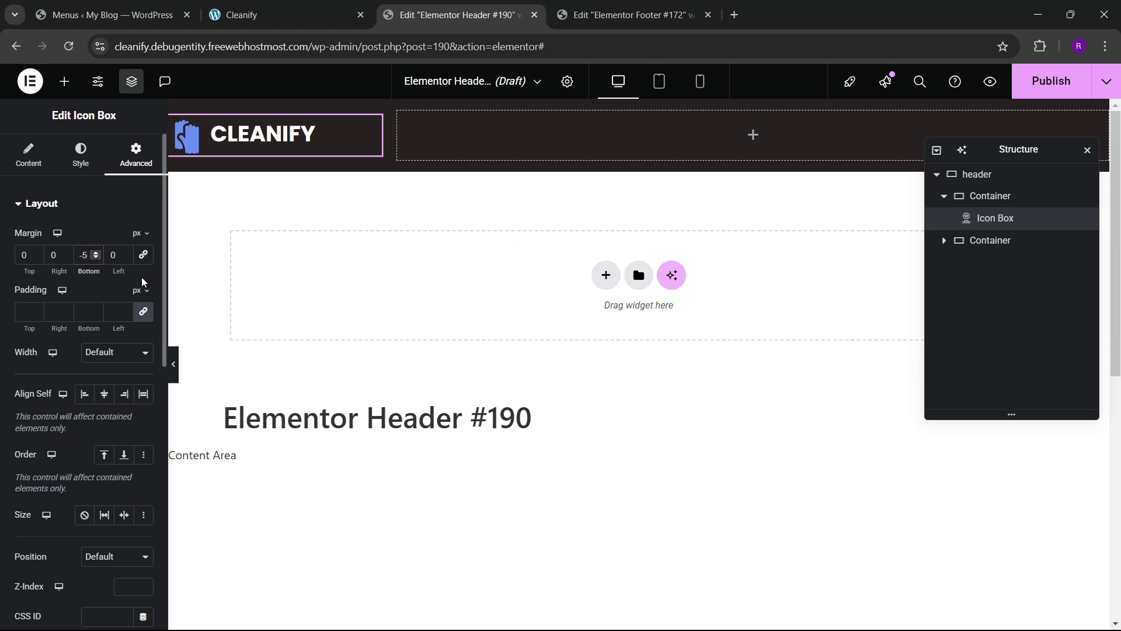
pyautogui.write('0')
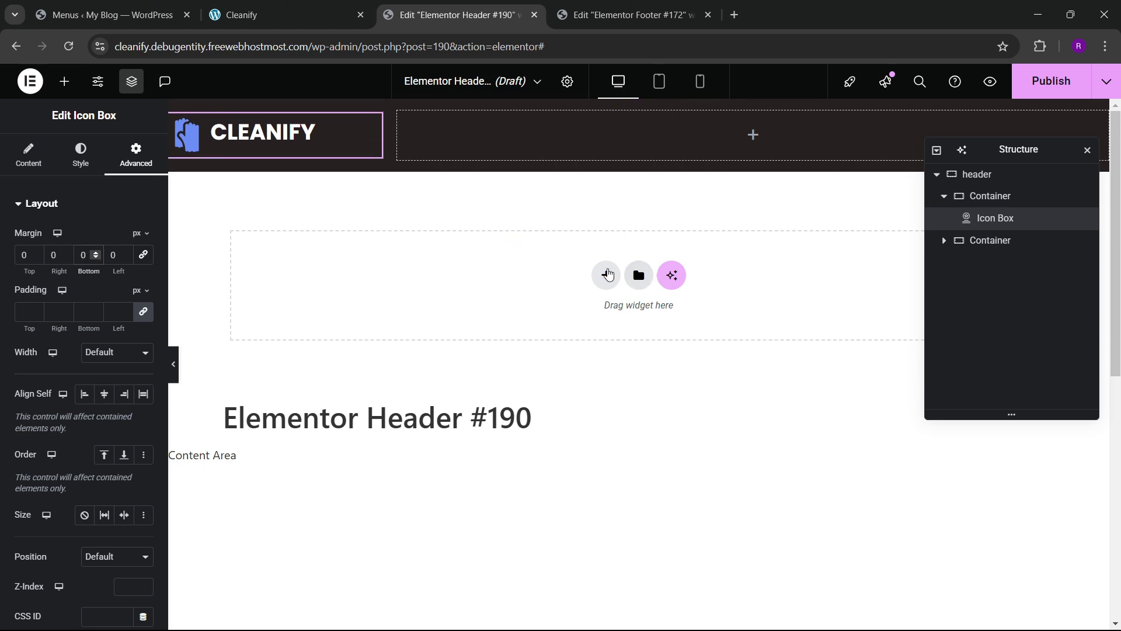
# - Check the header on the reference Cleanify site, and add a WordPress Menu widget to the header template's second inner container
pyautogui.click(330, 7)
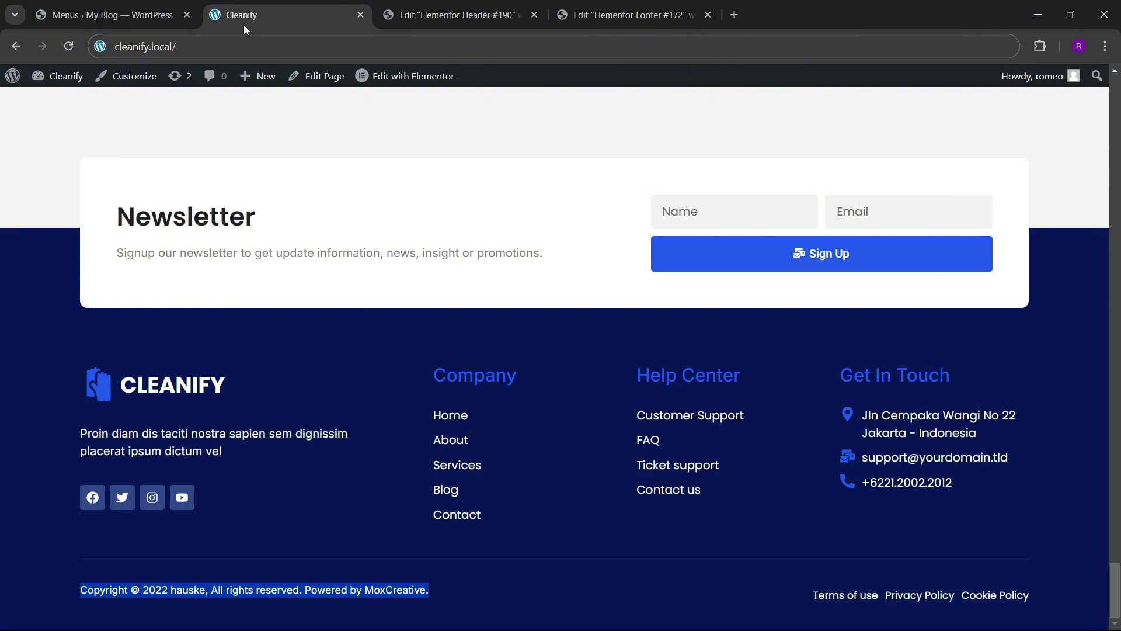
pyautogui.moveTo(1117, 577); pyautogui.dragTo(942, 204)
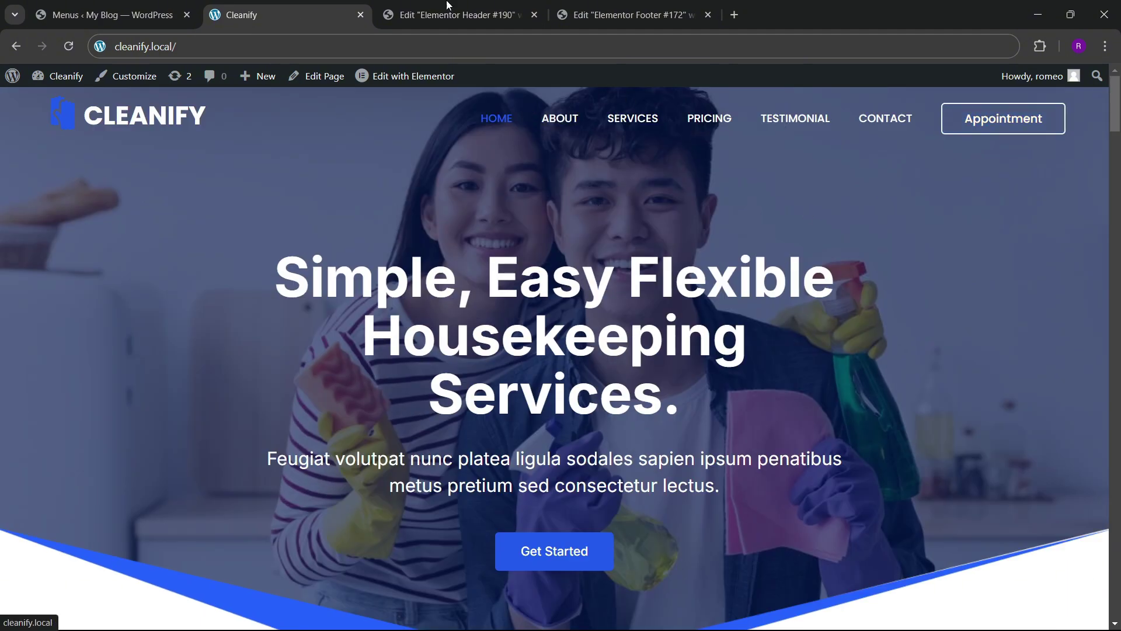
pyautogui.click(447, 7)
pyautogui.click(64, 81)
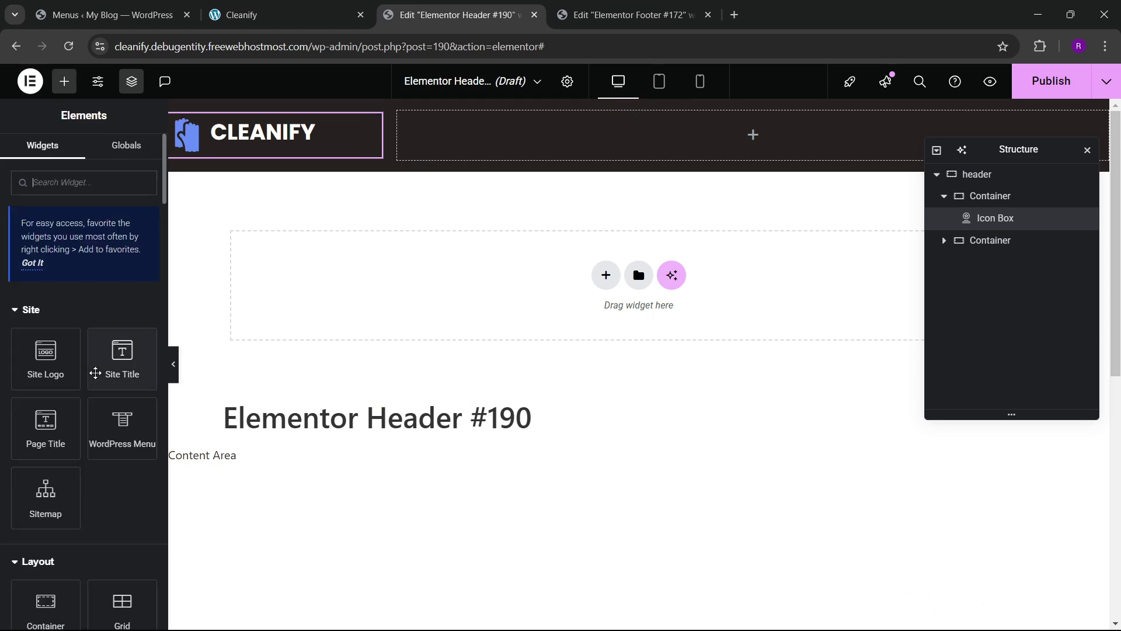
pyautogui.moveTo(120, 423); pyautogui.dragTo(523, 140)
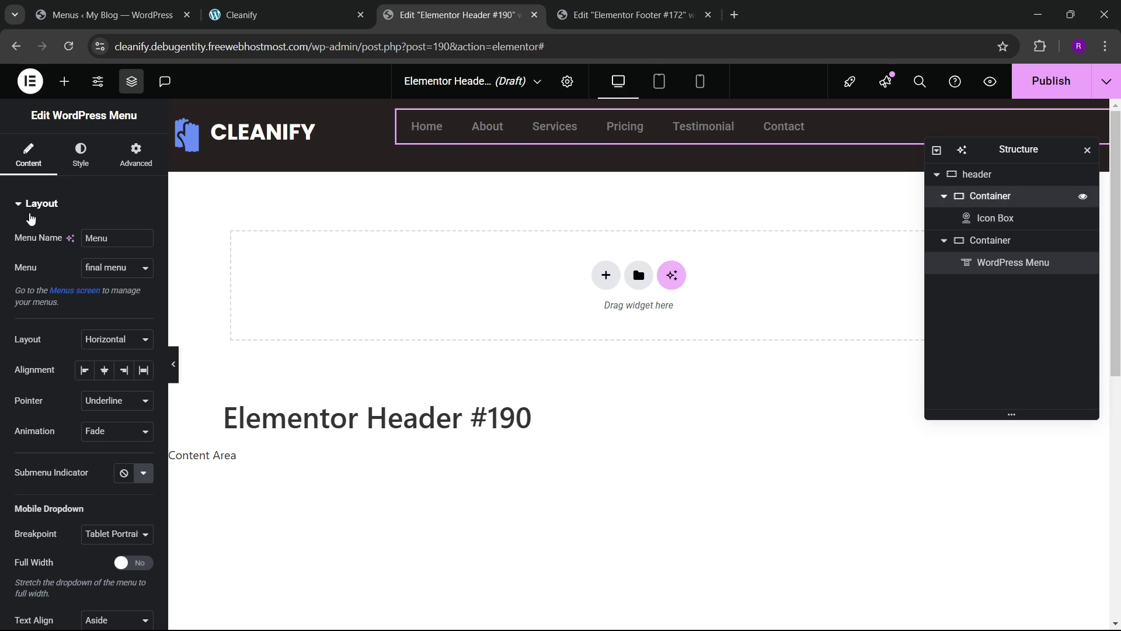
# - Give the logo's inner container a column direction, with content justified to the center and items aligned to the start
pyautogui.click(993, 196)
pyautogui.scroll(-2, 58, 262)
pyautogui.click(104, 389)
pyautogui.click(49, 435)
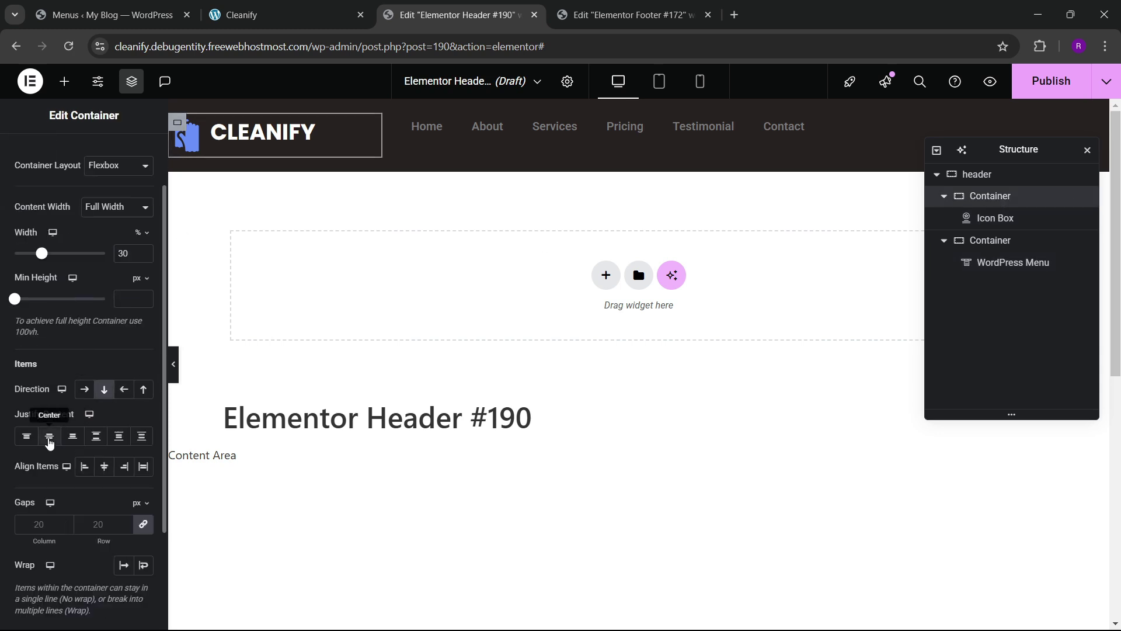
pyautogui.click(106, 468)
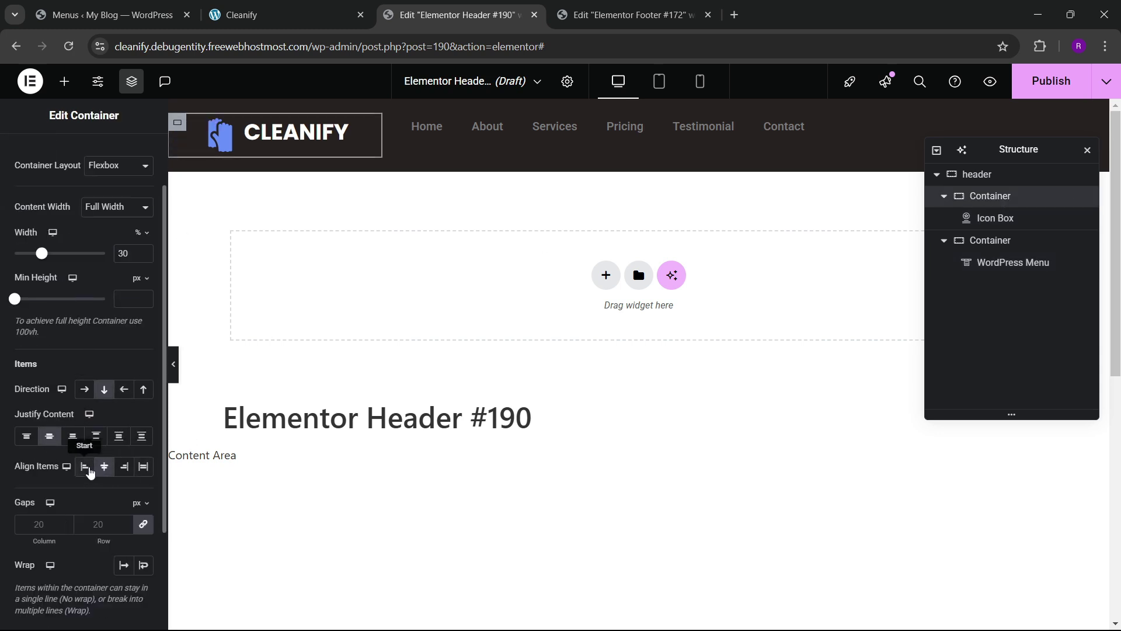
pyautogui.click(85, 466)
# - Give the menu's inner container a column direction, with content justified to the center and items aligned to the end
pyautogui.click(990, 240)
pyautogui.scroll(-2, 63, 326)
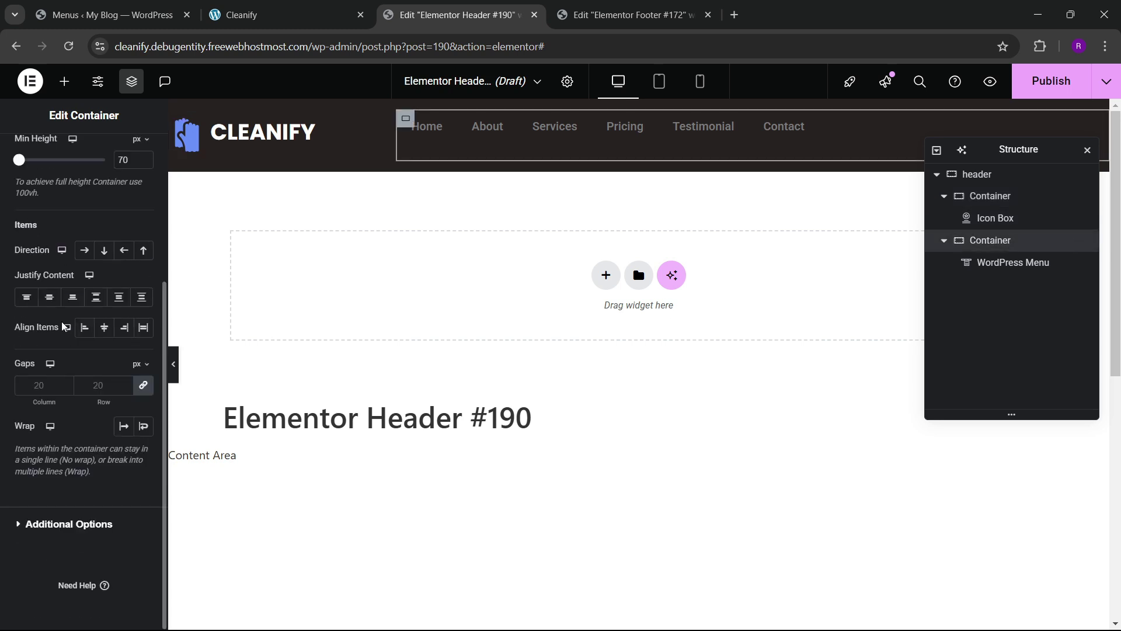
pyautogui.click(104, 250)
pyautogui.click(49, 297)
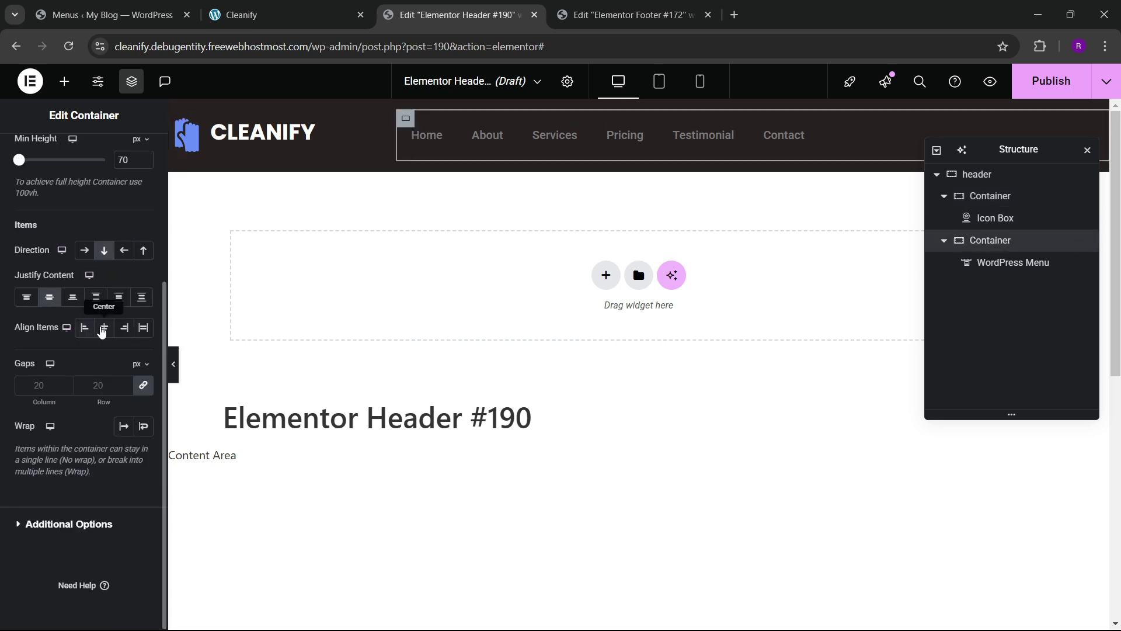
pyautogui.click(103, 329)
pyautogui.click(124, 328)
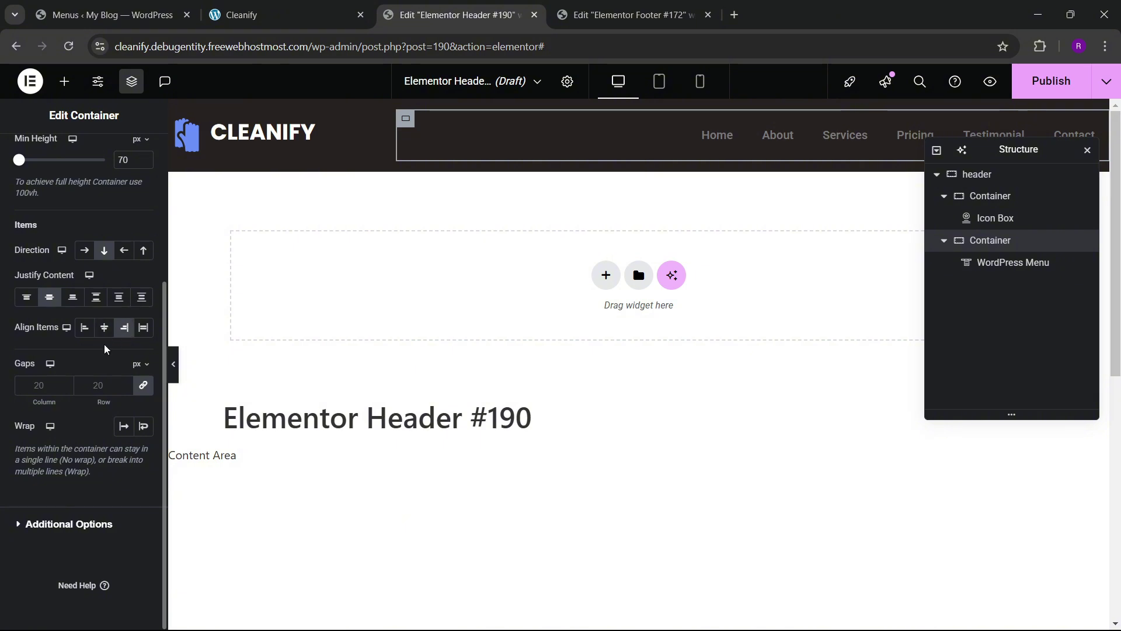
# - Set the WordPress Menu's pointer to Text and its animation to None
pyautogui.click(756, 120)
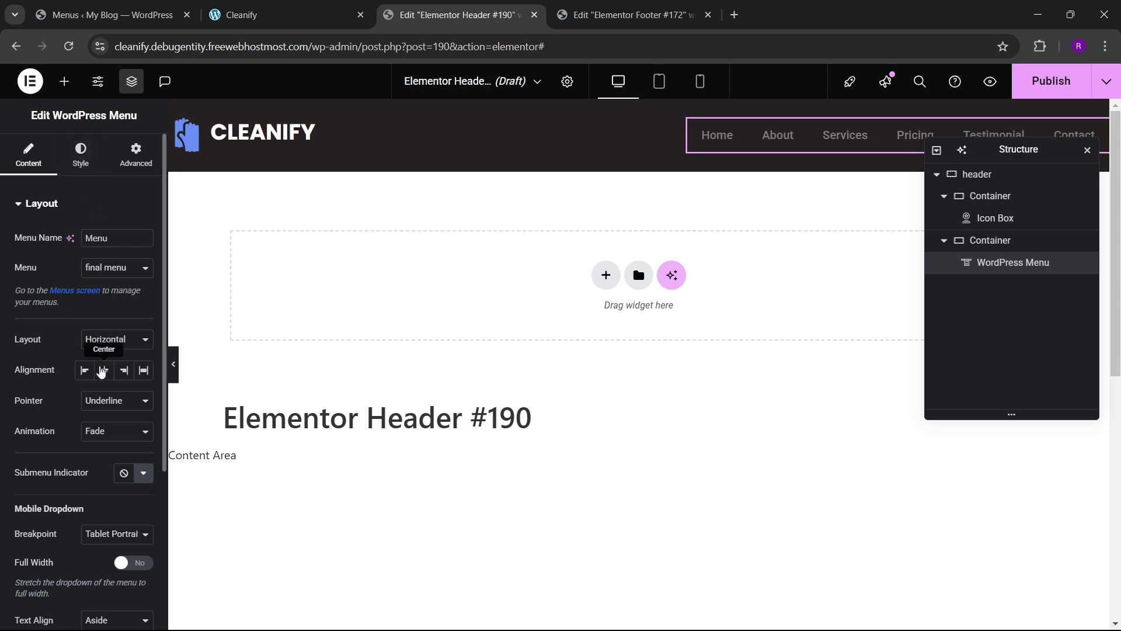
pyautogui.click(105, 371)
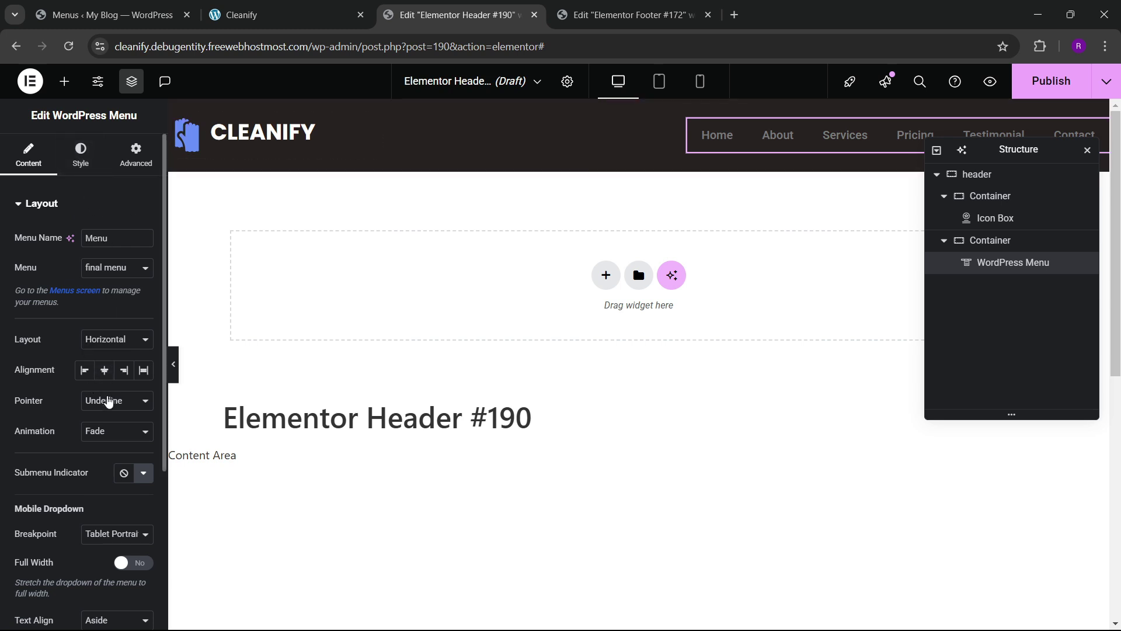
pyautogui.click(108, 400)
pyautogui.click(122, 525)
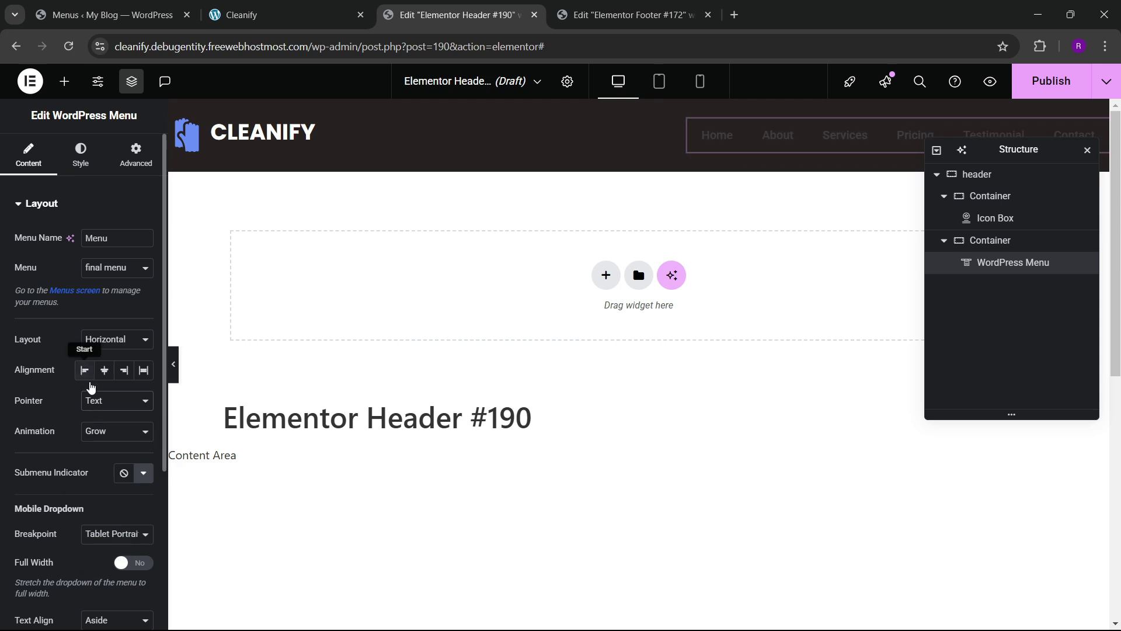
pyautogui.click(117, 431)
pyautogui.click(108, 553)
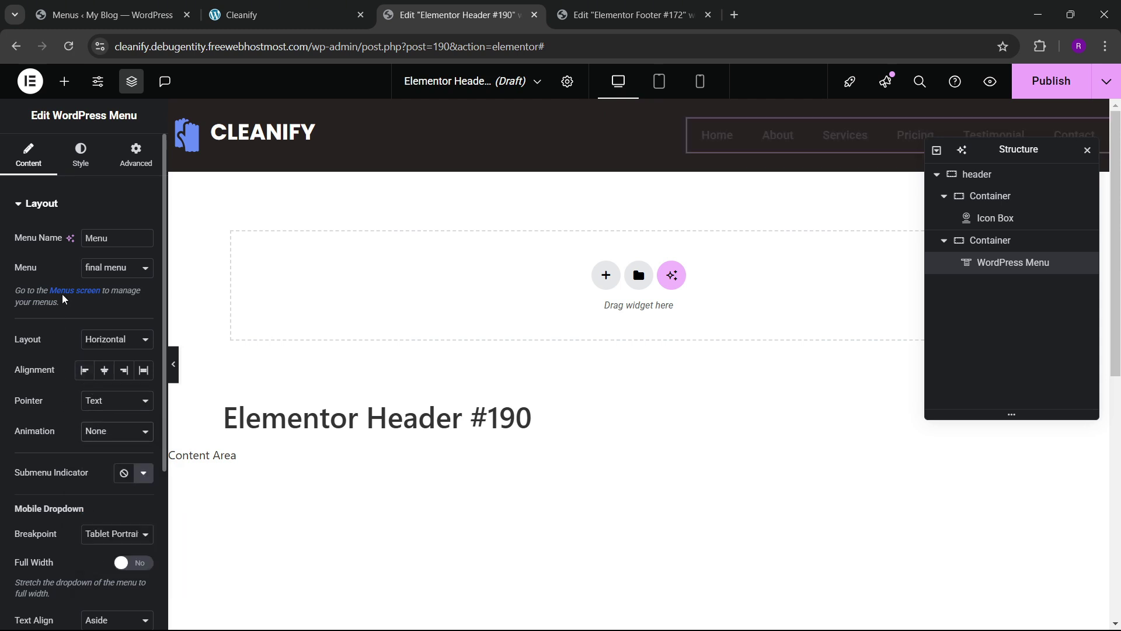
# - Set the main menu's typography to the Poppins font with Uppercase transform and a size of 13 px
pyautogui.click(81, 155)
pyautogui.click(143, 239)
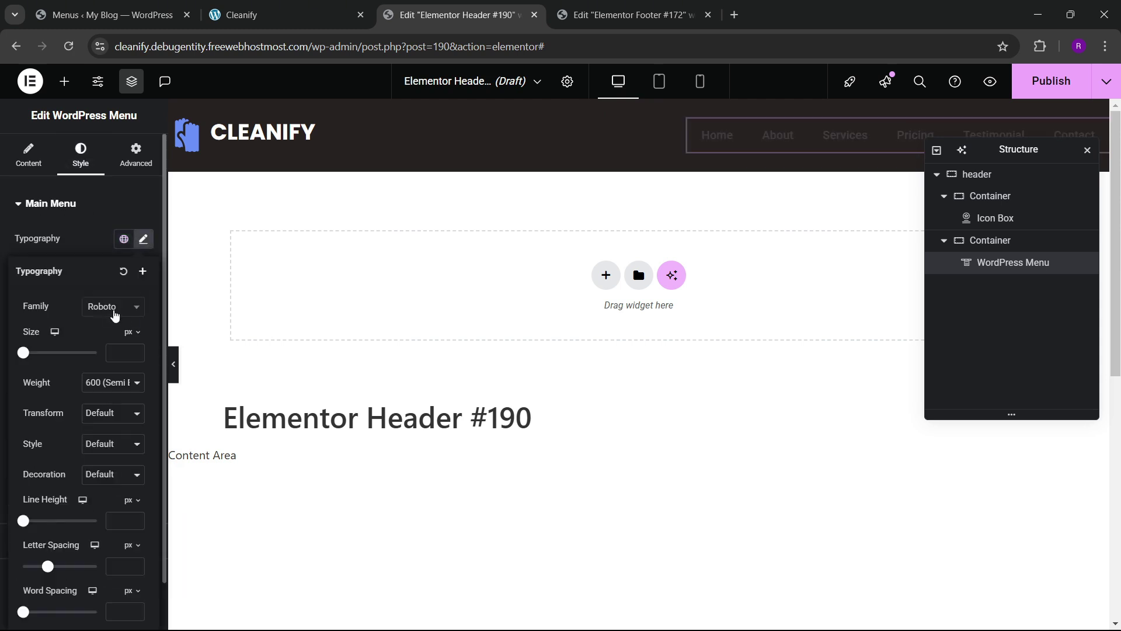
pyautogui.click(114, 307)
pyautogui.write('poppi')
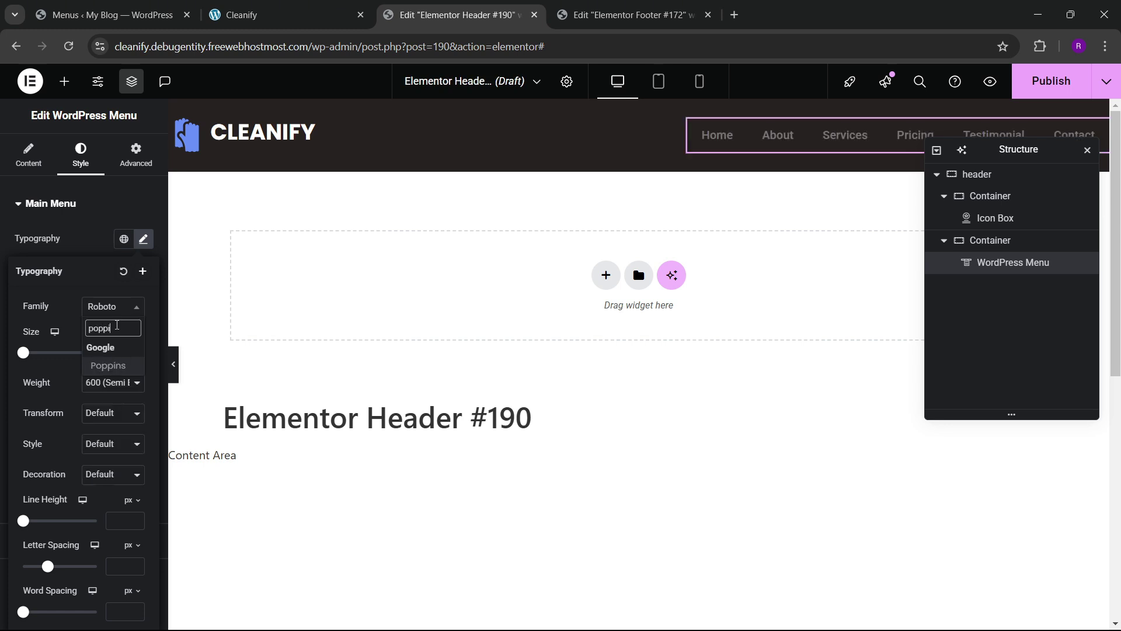
pyautogui.press('Return')
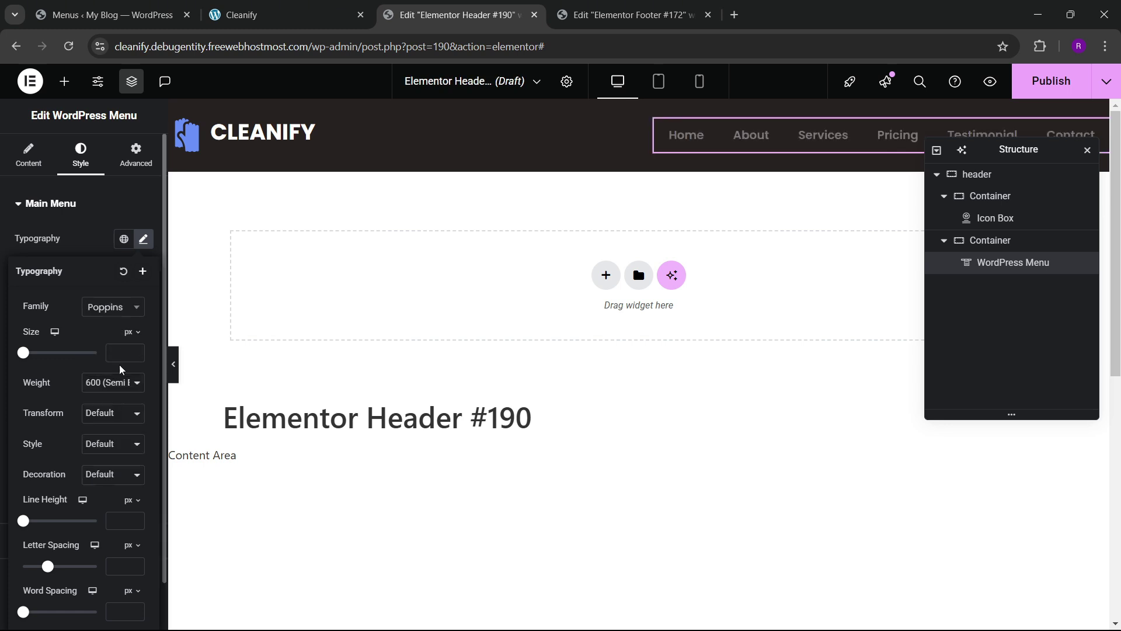
pyautogui.click(100, 450)
pyautogui.click(134, 353)
pyautogui.write('10')
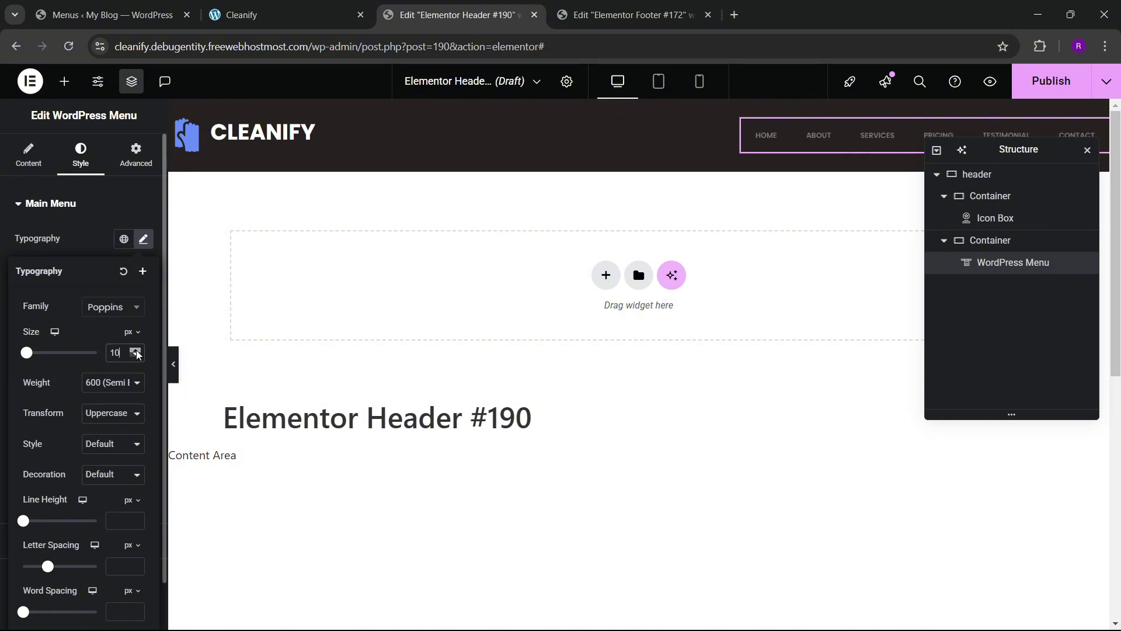
pyautogui.press('BackSpace')
pyautogui.write('4')
pyautogui.click(137, 358)
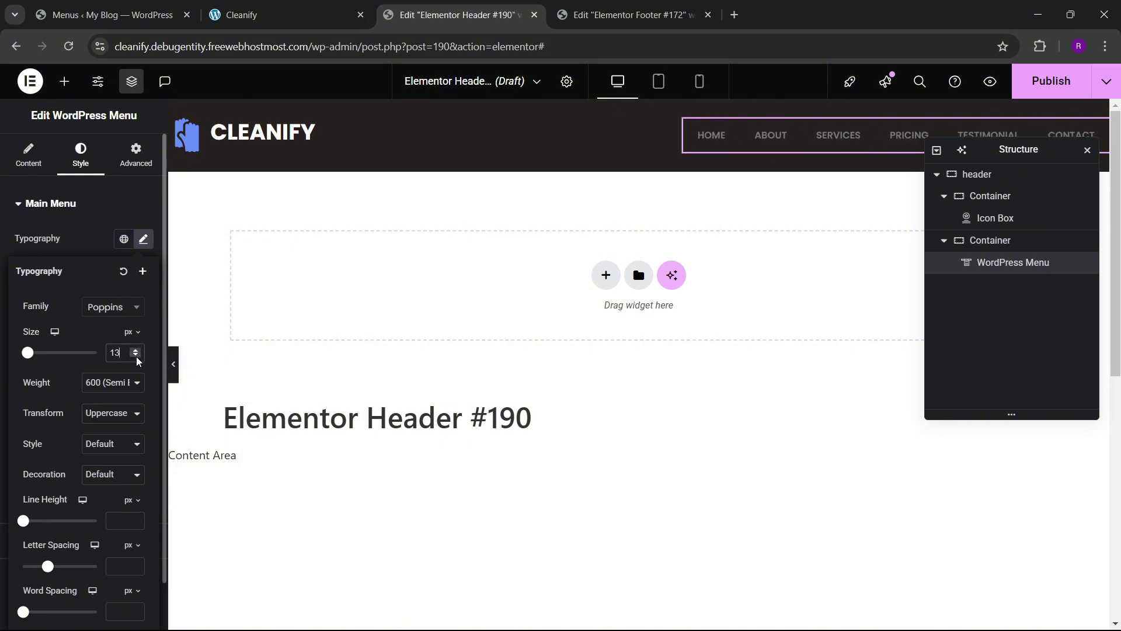
pyautogui.click(75, 251)
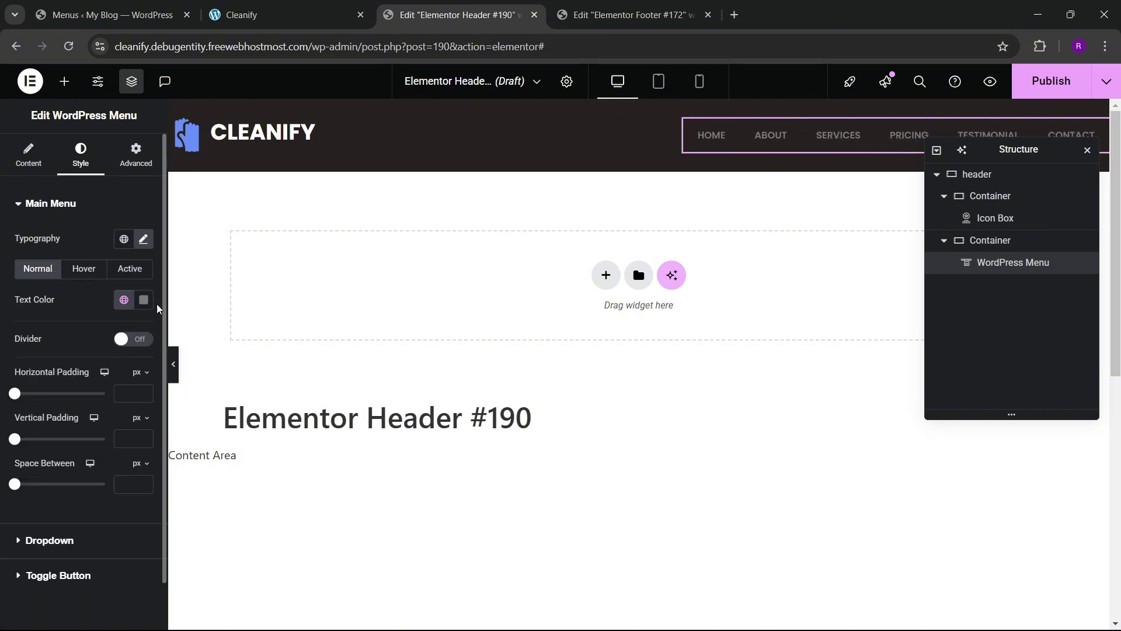
# - Set the main menu's normal text color to white, #FFFFFF
pyautogui.click(144, 300)
pyautogui.click(73, 357)
pyautogui.click(24, 316)
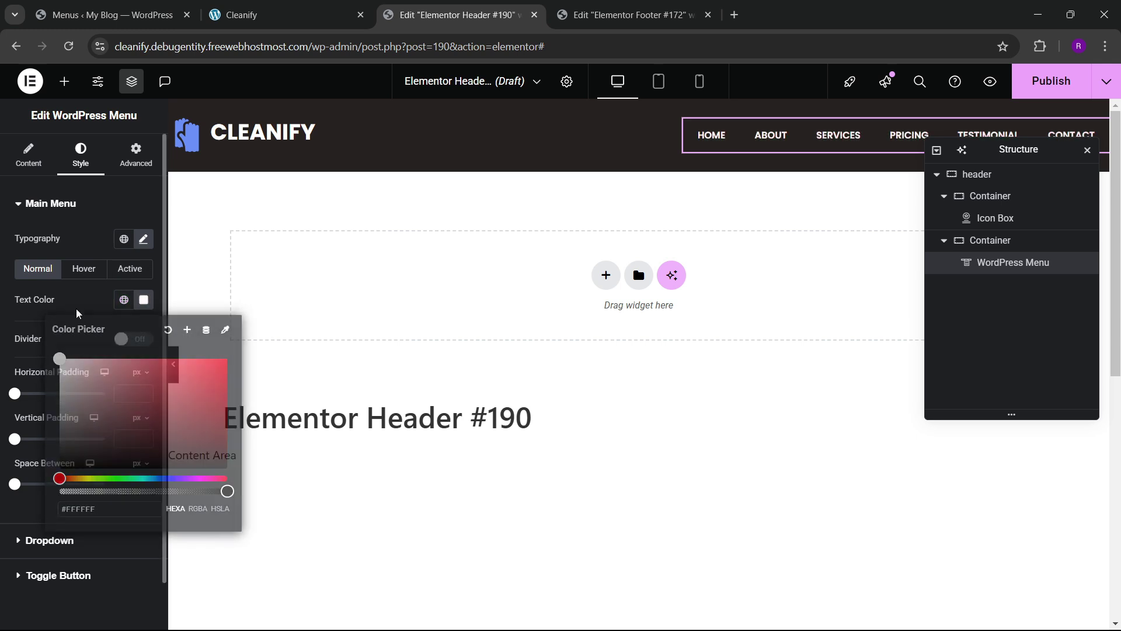
# - Increase the main menu's font size to 14 px
pyautogui.click(143, 239)
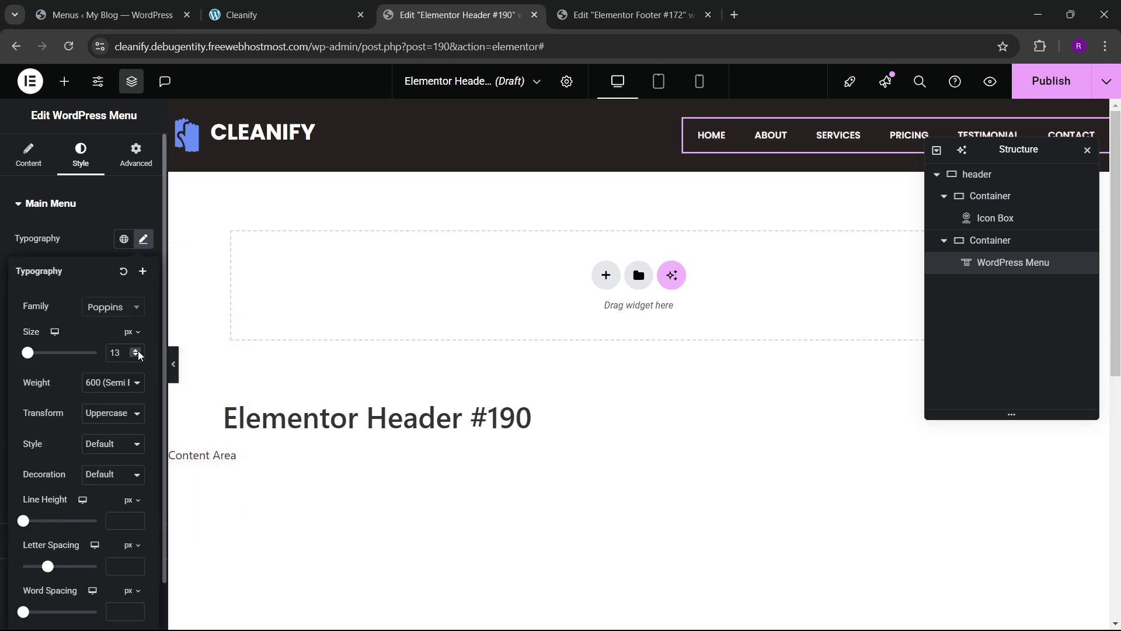
pyautogui.click(136, 350)
pyautogui.click(90, 244)
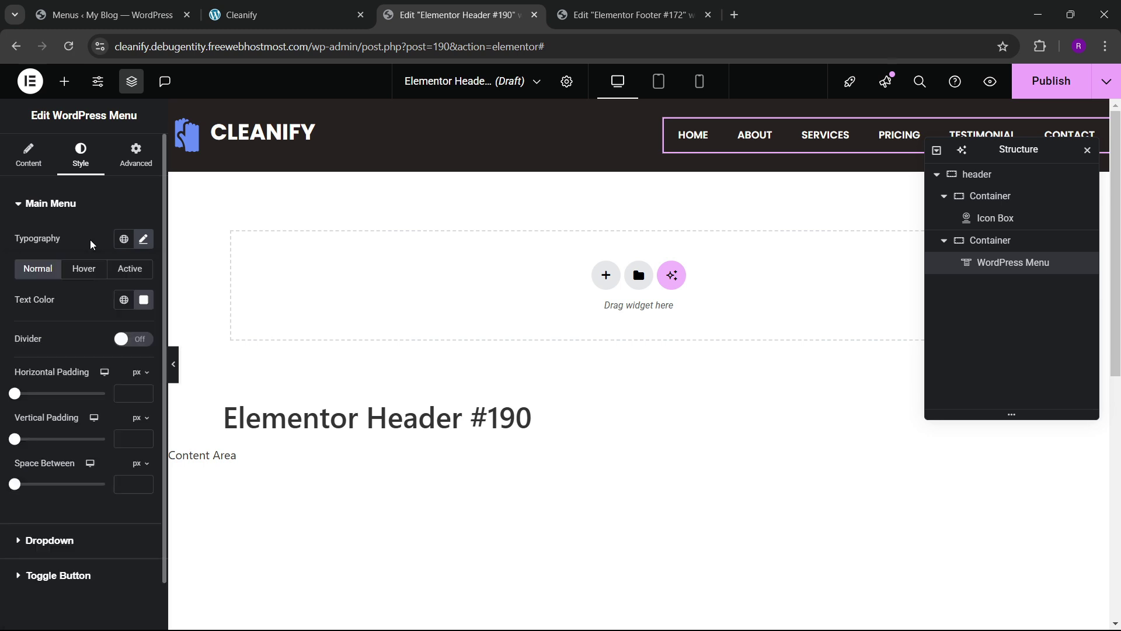
# - Set the main menu's hover and active text colors to the sky blue theme global color
pyautogui.click(83, 270)
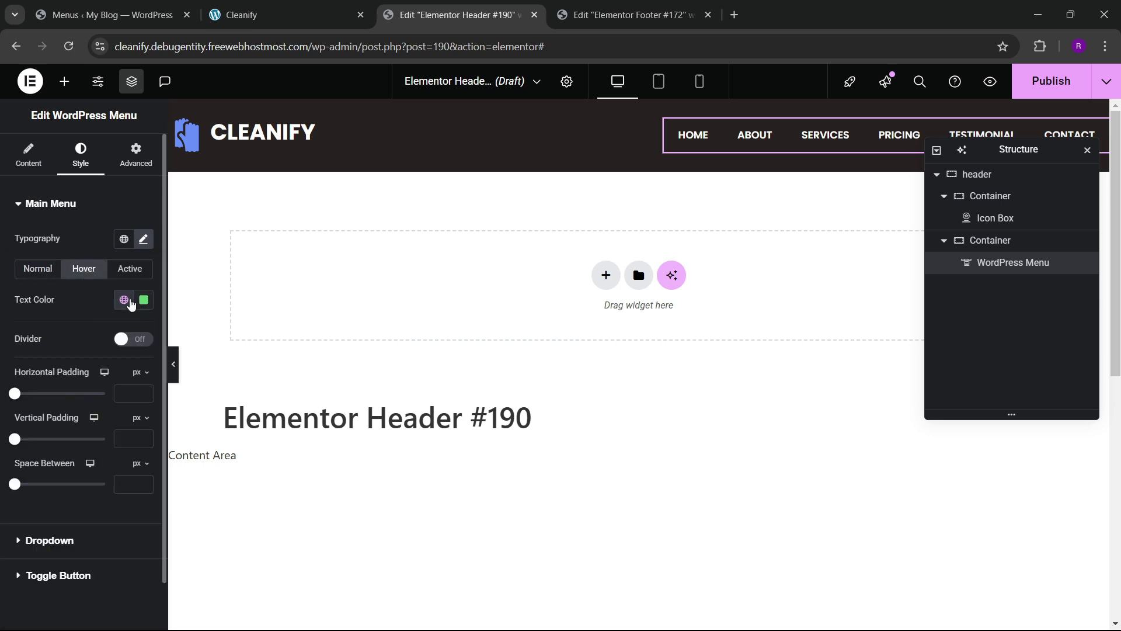
pyautogui.click(125, 299)
pyautogui.click(75, 571)
pyautogui.click(130, 269)
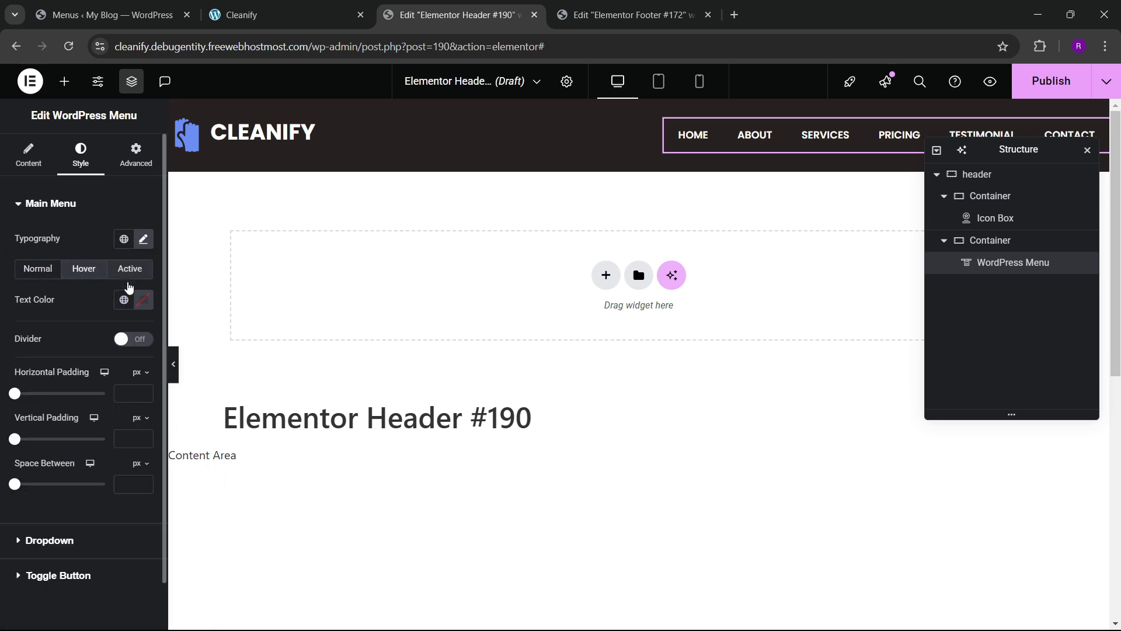
pyautogui.click(124, 300)
pyautogui.click(64, 570)
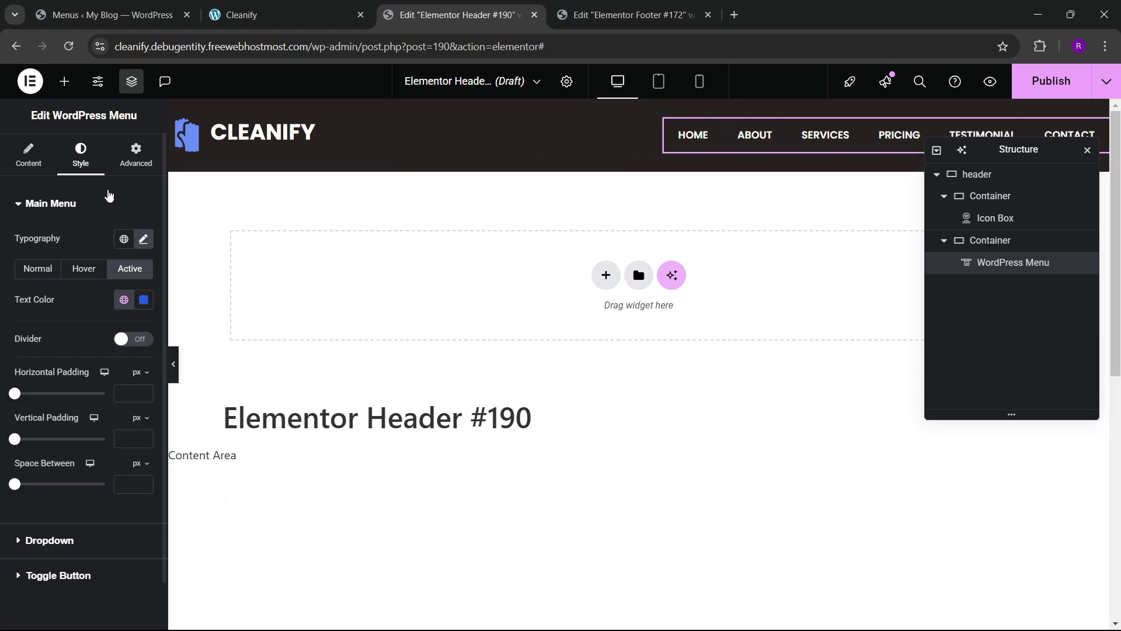
# - Add a Button widget below the WordPress Menu in the header's second container
pyautogui.click(637, 4)
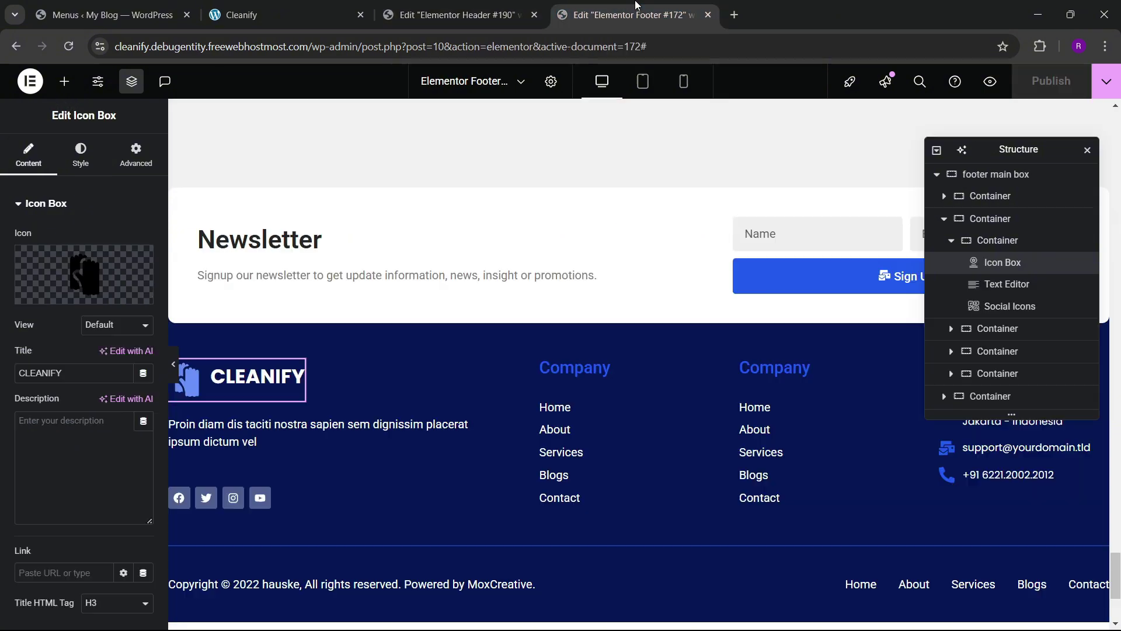
pyautogui.click(511, 4)
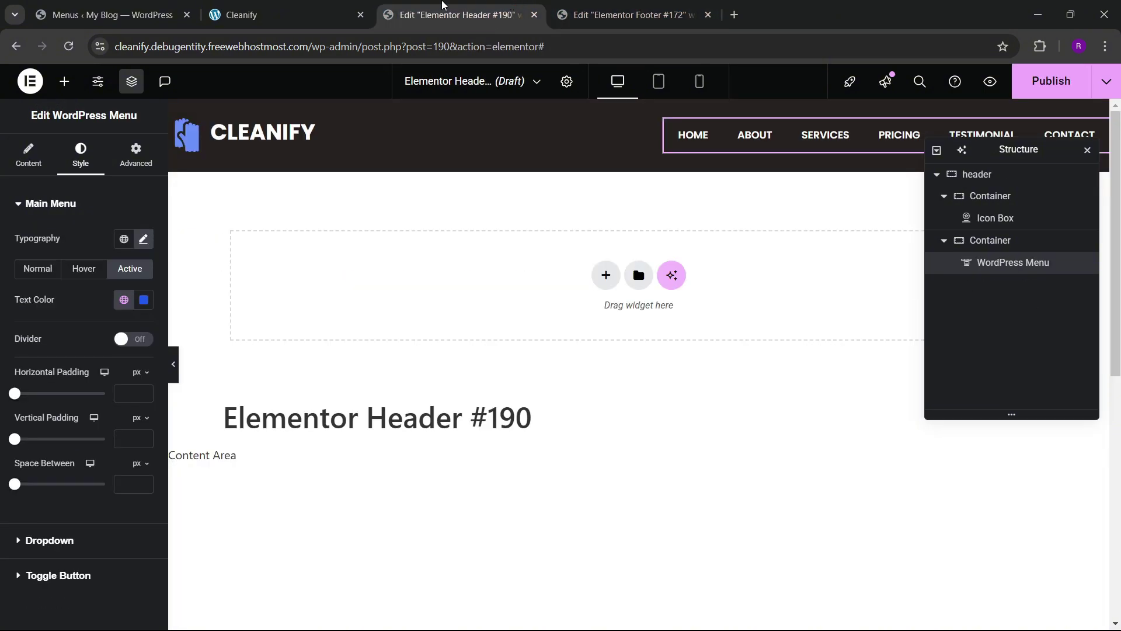
pyautogui.click(64, 81)
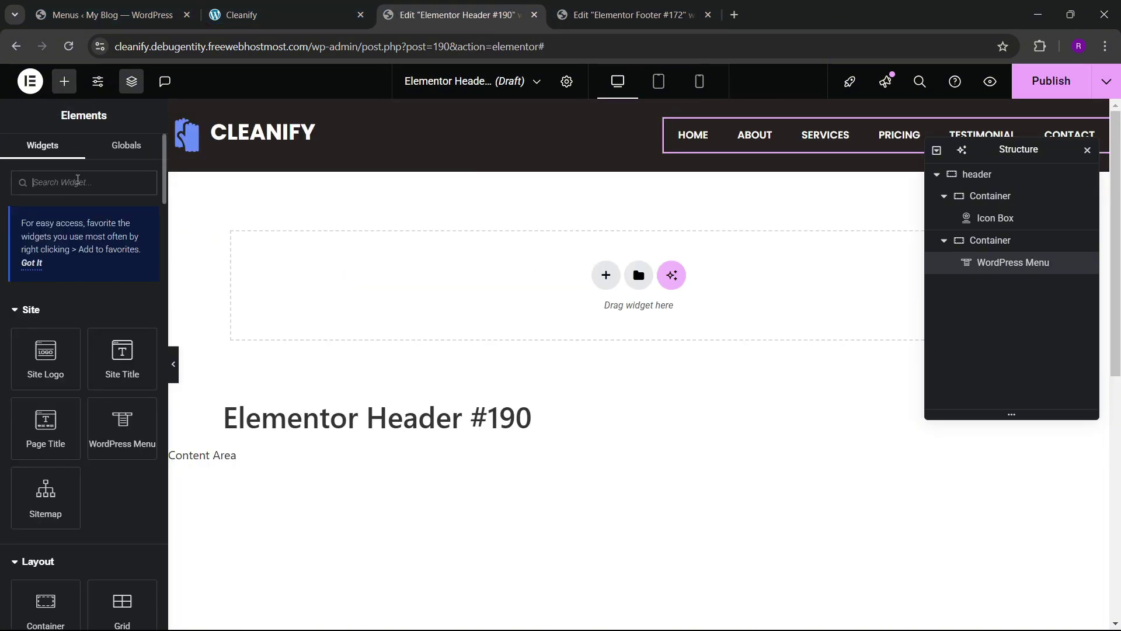
pyautogui.write('button')
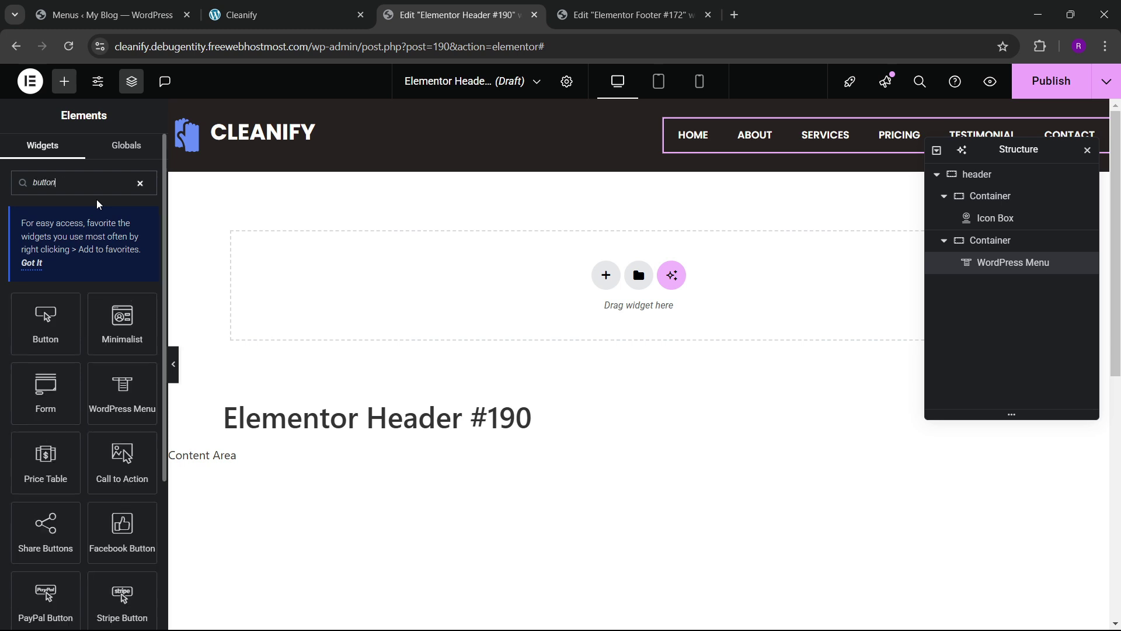
pyautogui.moveTo(70, 298); pyautogui.dragTo(803, 146)
# - Arrange the menu and button container as a row, with items aligned to center and content justified to the end
pyautogui.click(989, 240)
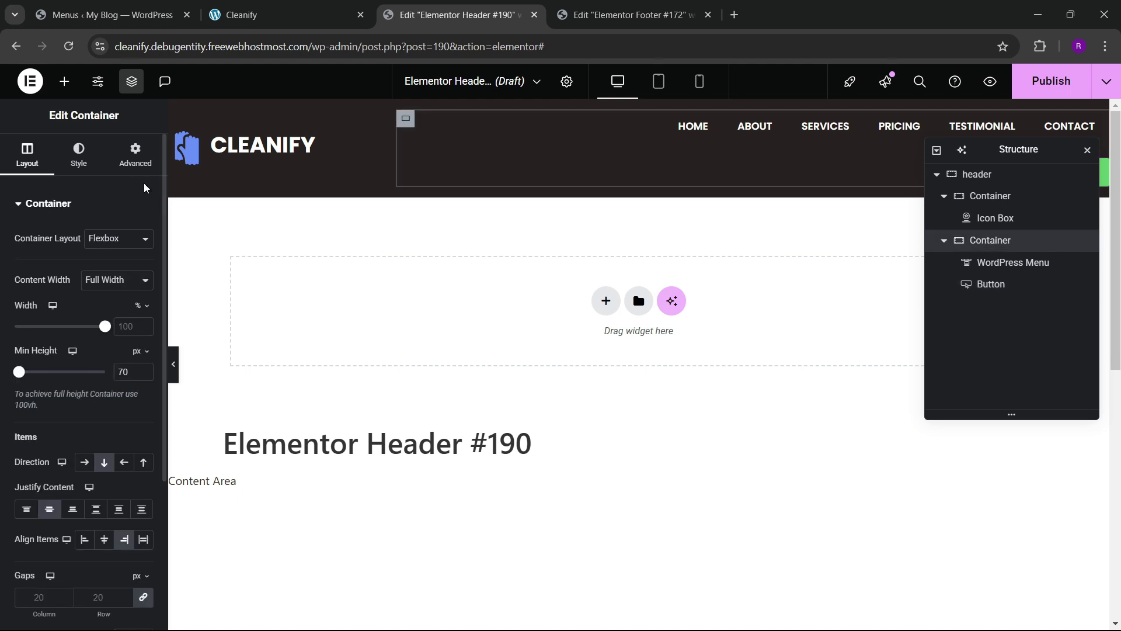
pyautogui.scroll(-3, 53, 299)
pyautogui.click(84, 250)
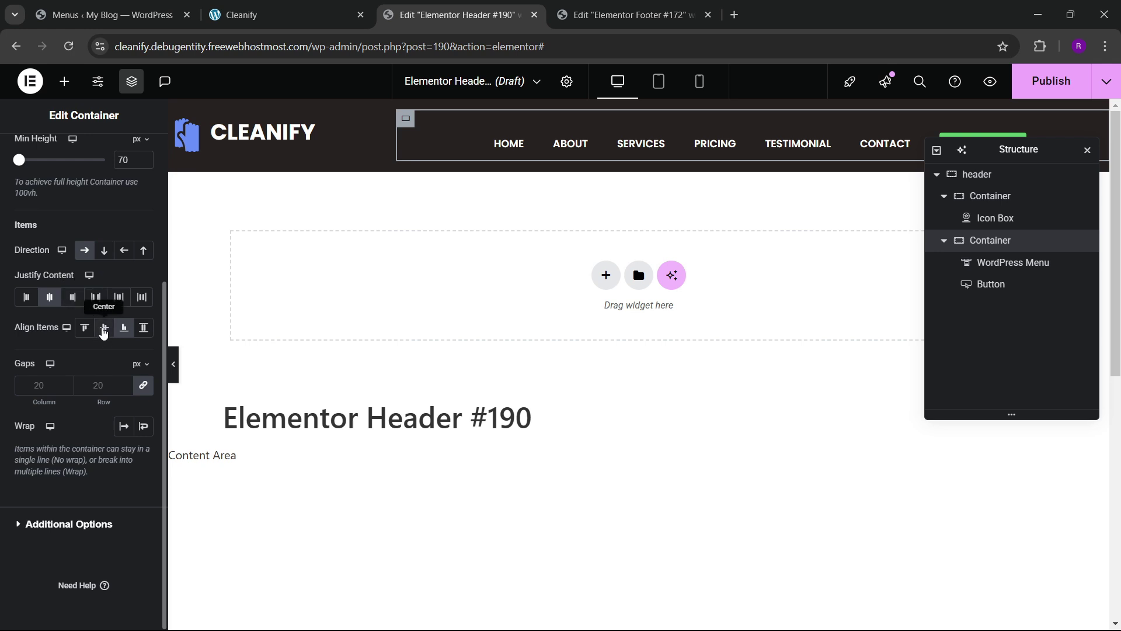
pyautogui.click(103, 329)
pyautogui.click(72, 296)
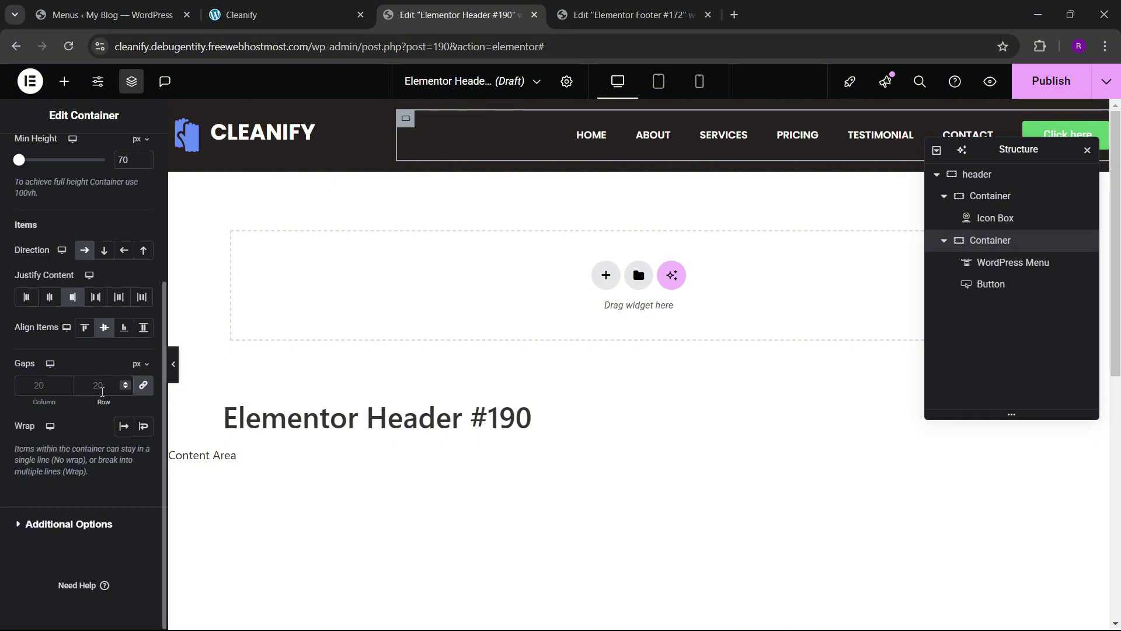
# - Set the column and row gaps of the menu and button container to 50 px
pyautogui.click(102, 385)
pyautogui.write('40')
pyautogui.press('BackSpace')
pyautogui.press('BackSpace')
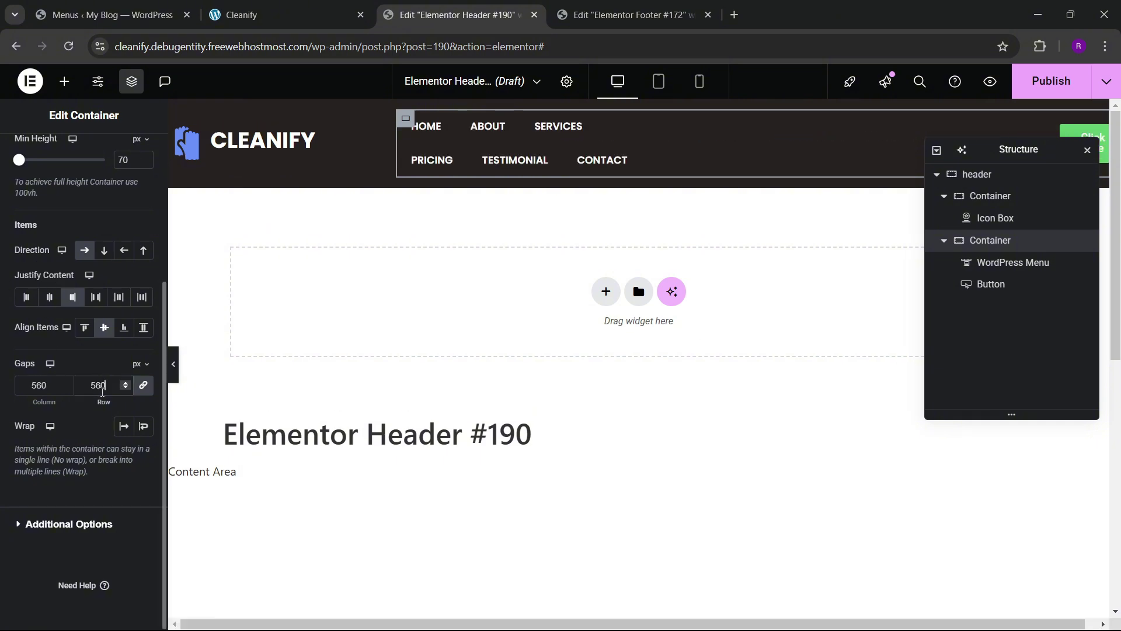
pyautogui.write('50')
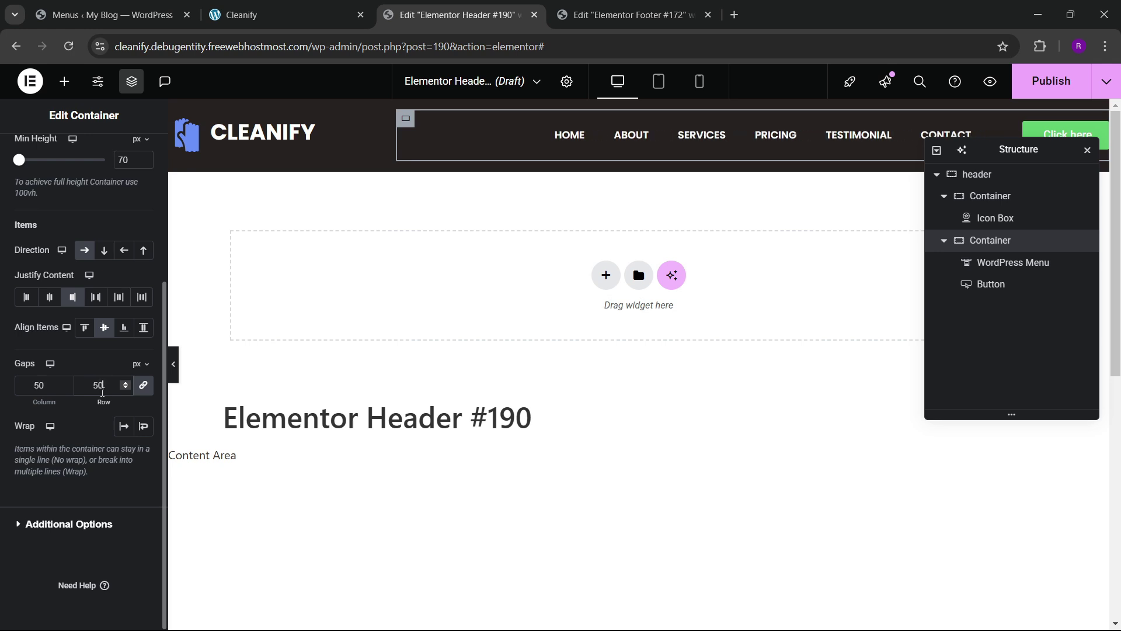
# - Change the header button's text to Book Appointment
pyautogui.moveTo(1005, 155); pyautogui.dragTo(681, 216)
pyautogui.click(1060, 141)
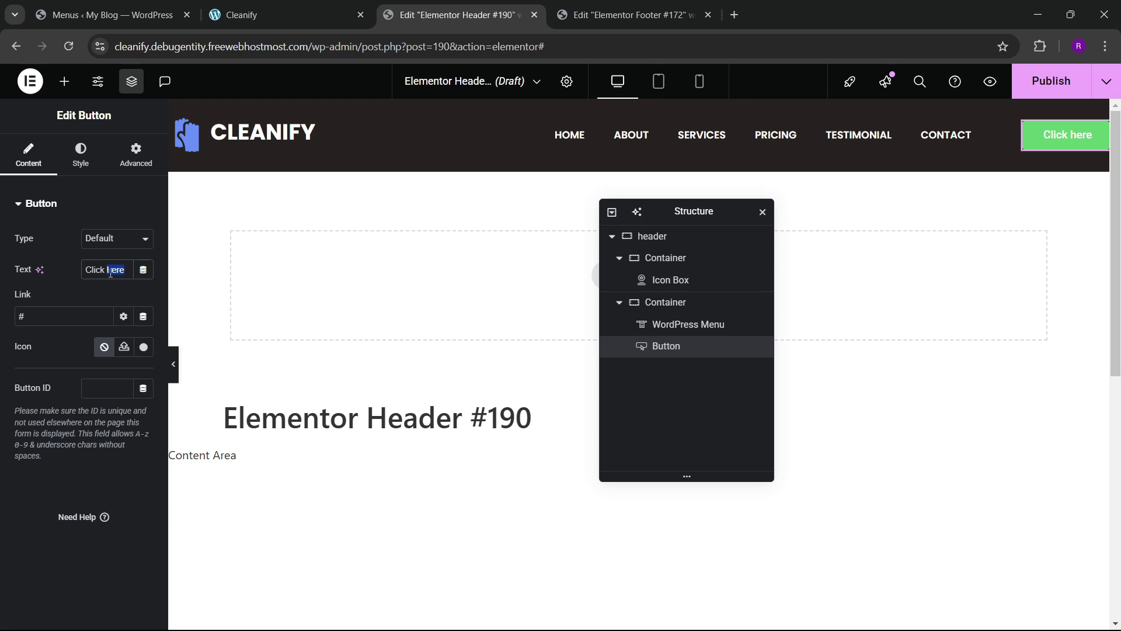
pyautogui.write('Book')
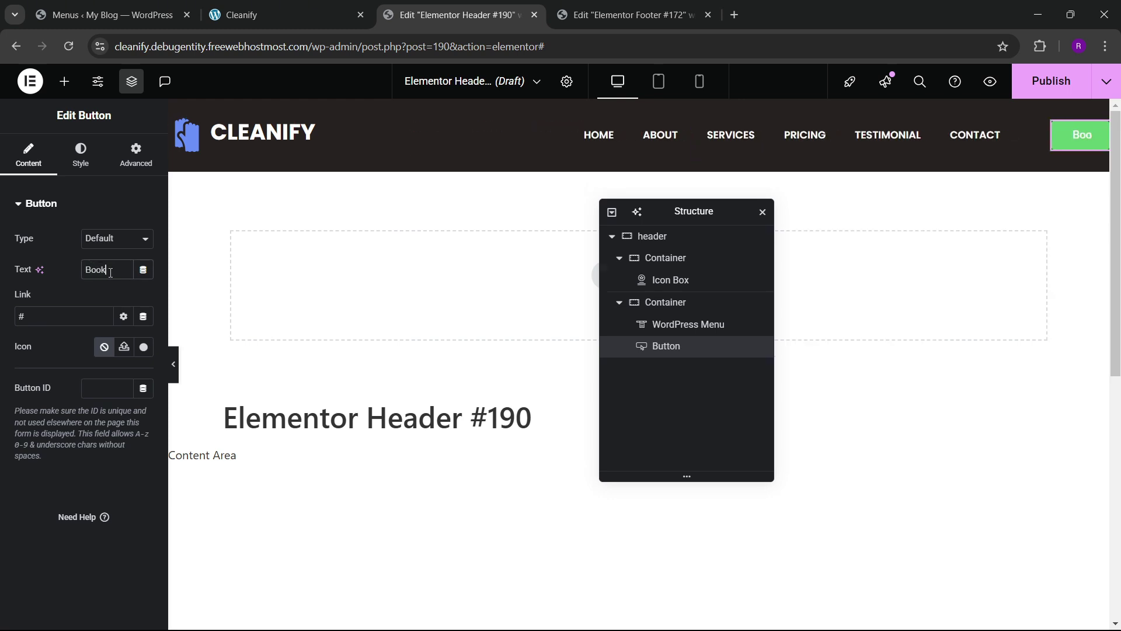
pyautogui.write(' ap')
pyautogui.press('BackSpace')
pyautogui.press('BackSpace')
pyautogui.press('BackSpace')
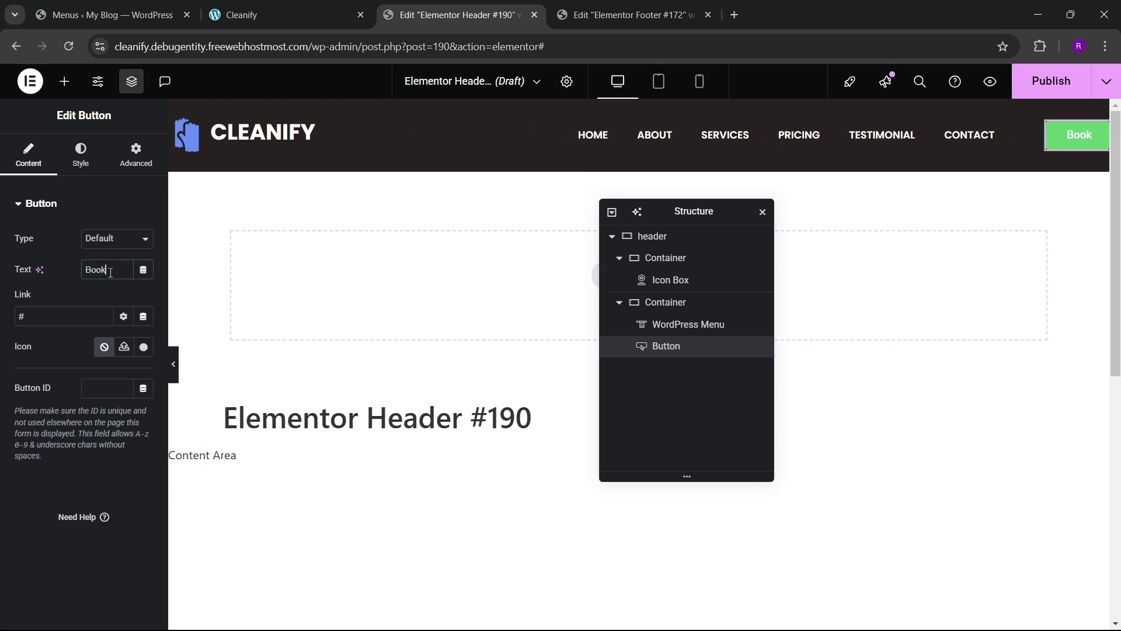
pyautogui.write('Appo')
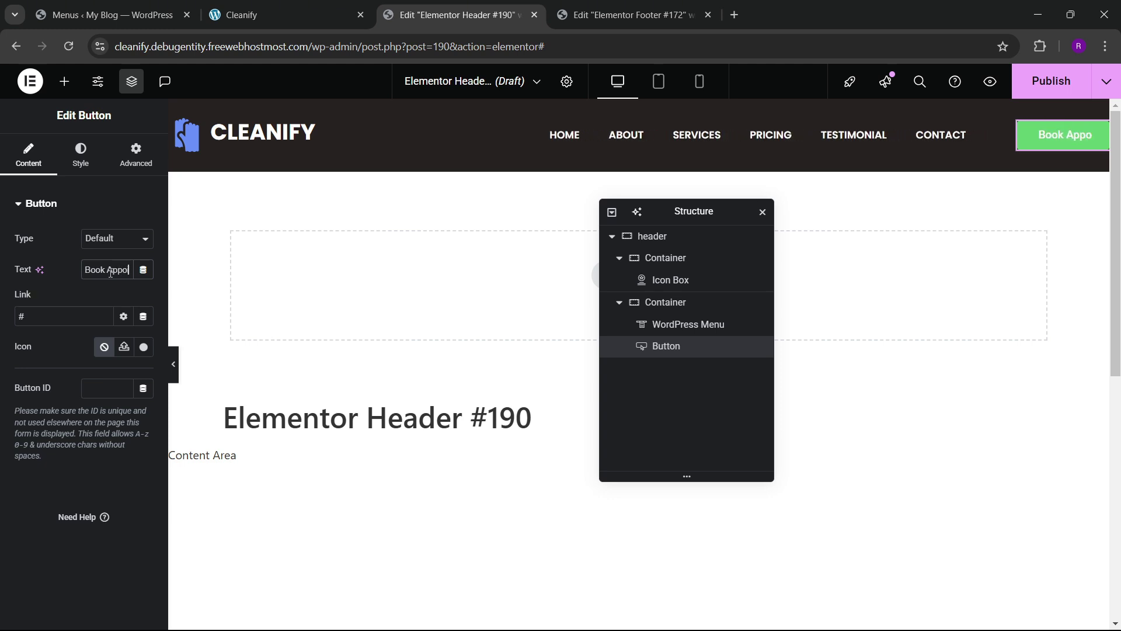
pyautogui.write('intment')
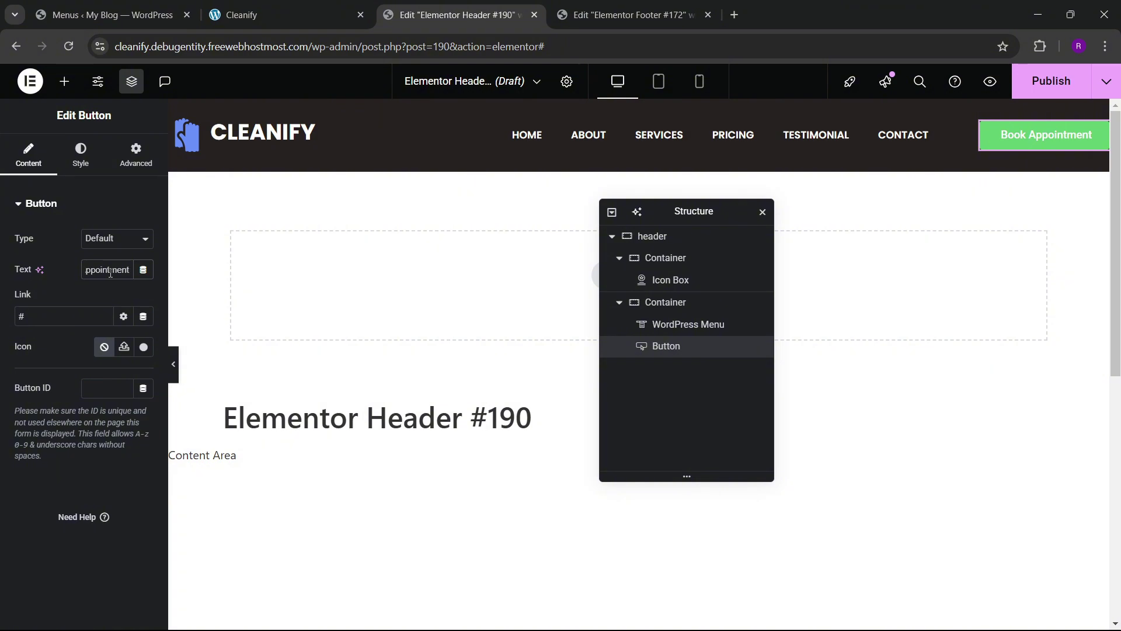
# - Make the Book Appointment button's normal background fully transparent and its text color white
pyautogui.click(281, 6)
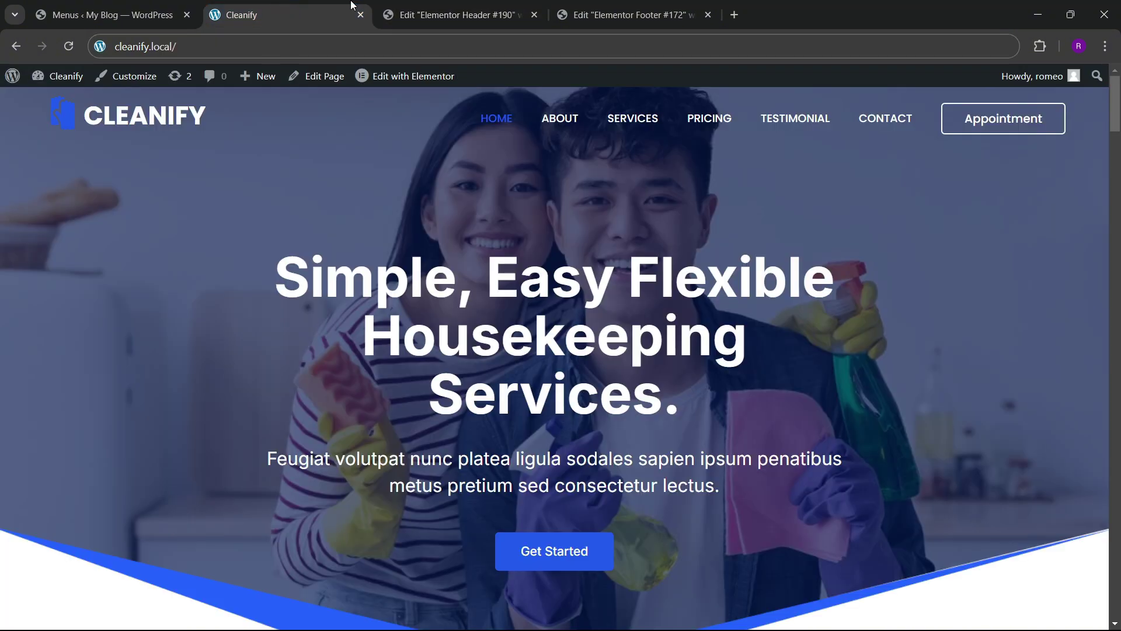
pyautogui.click(403, 13)
pyautogui.click(80, 153)
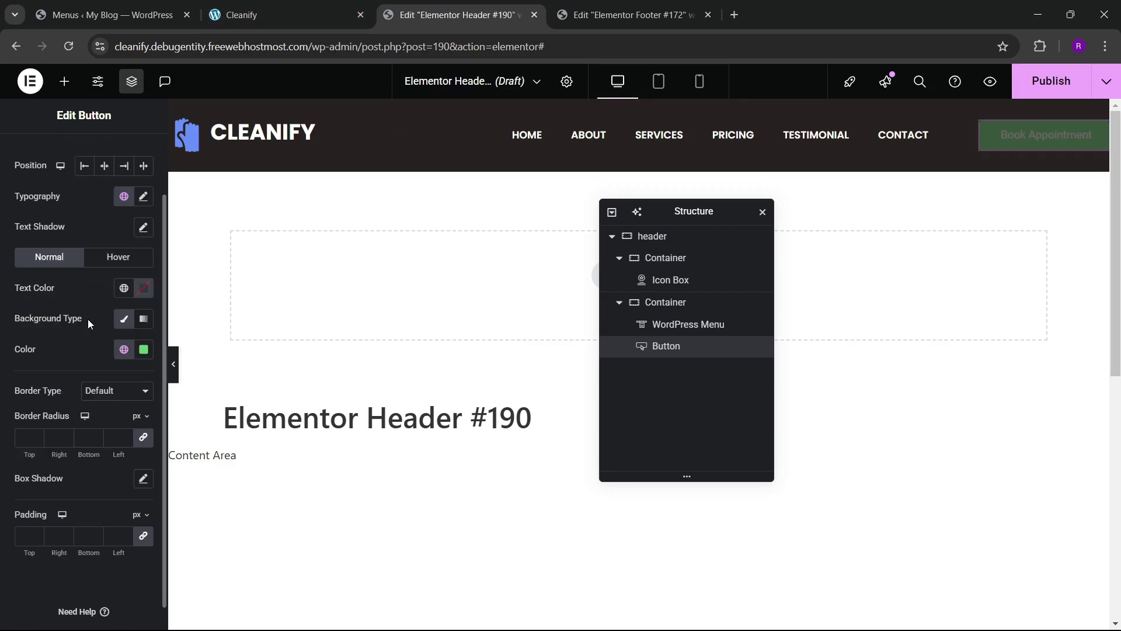
pyautogui.scroll(-1, 87, 319)
pyautogui.click(143, 323)
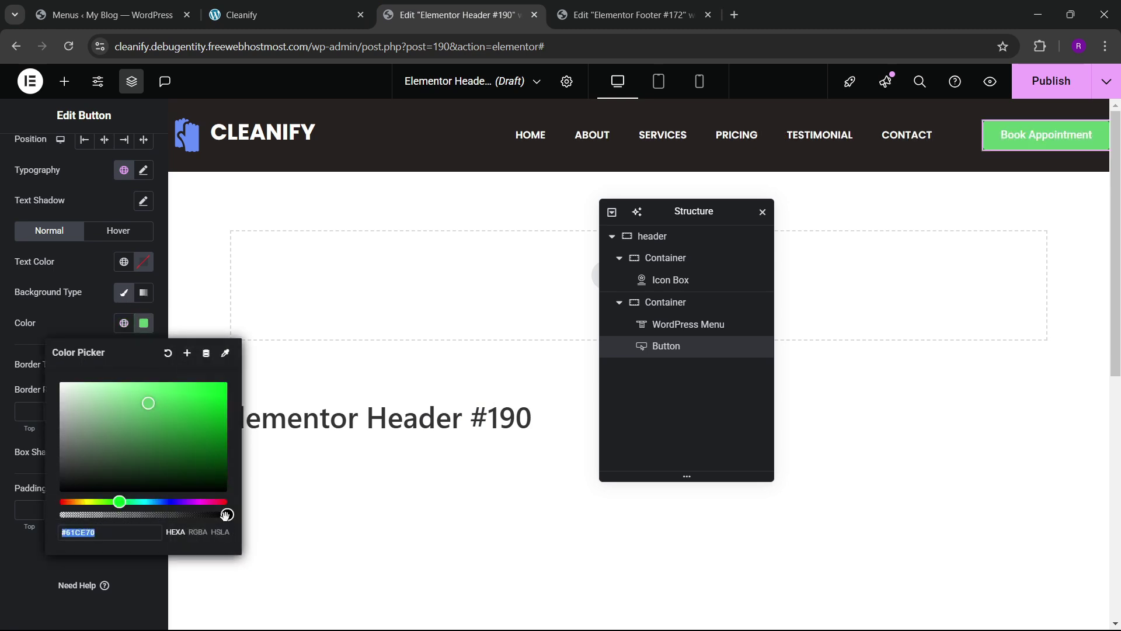
pyautogui.moveTo(226, 515); pyautogui.dragTo(2, 517)
pyautogui.click(89, 310)
pyautogui.click(144, 262)
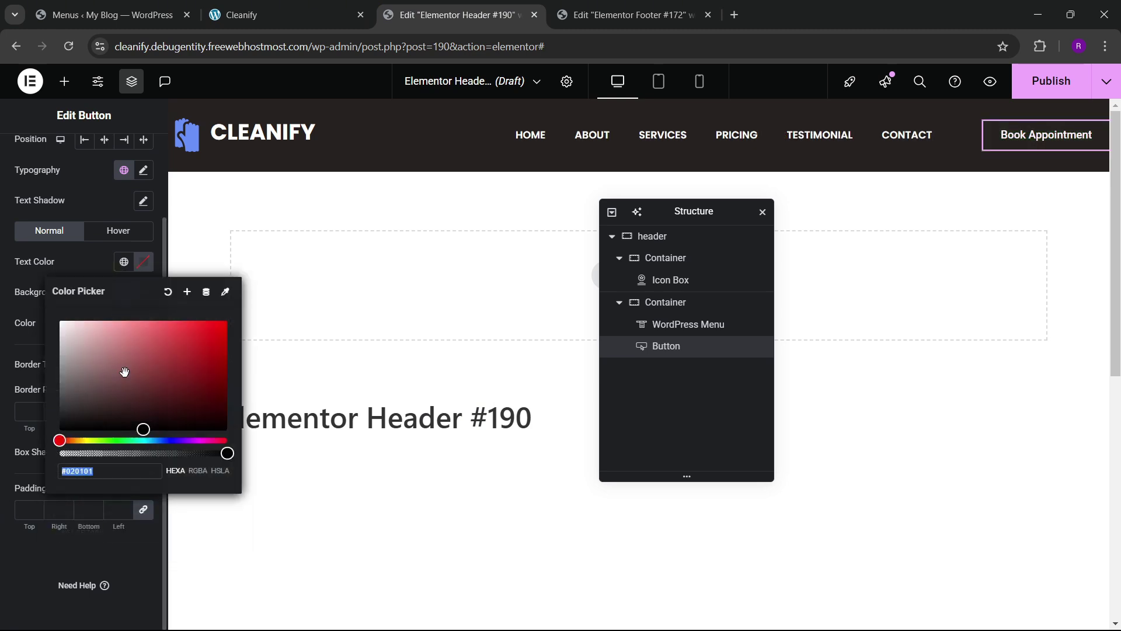
pyautogui.moveTo(124, 372); pyautogui.dragTo(67, 275)
pyautogui.click(69, 278)
# - Give the Book Appointment button a solid white border 2 px wide and preview the header at full width
pyautogui.click(102, 366)
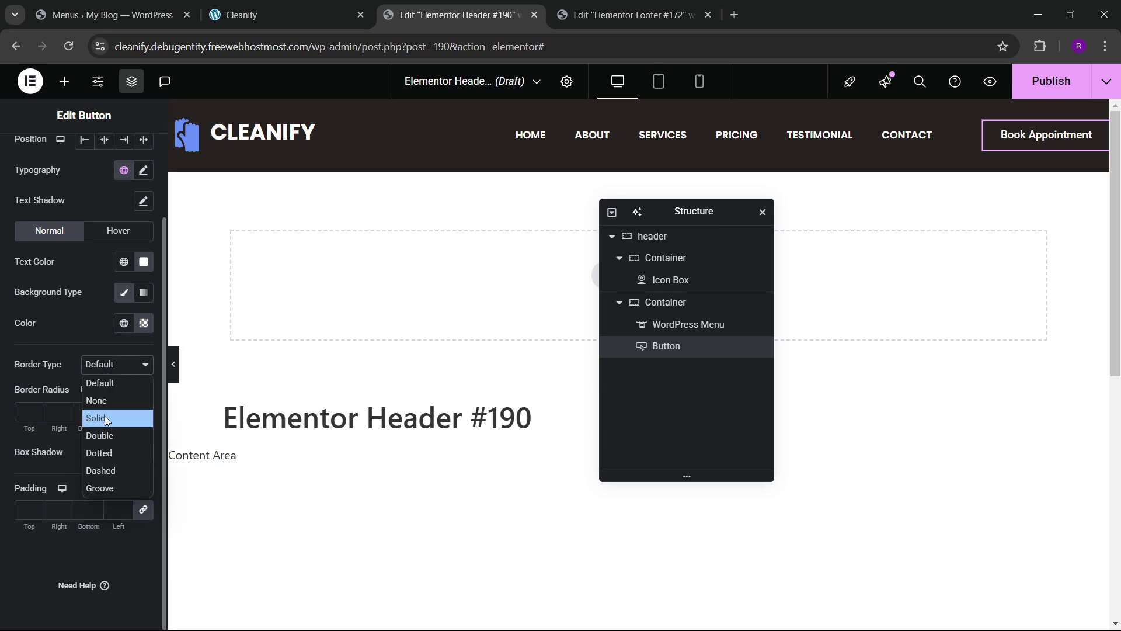
pyautogui.click(104, 417)
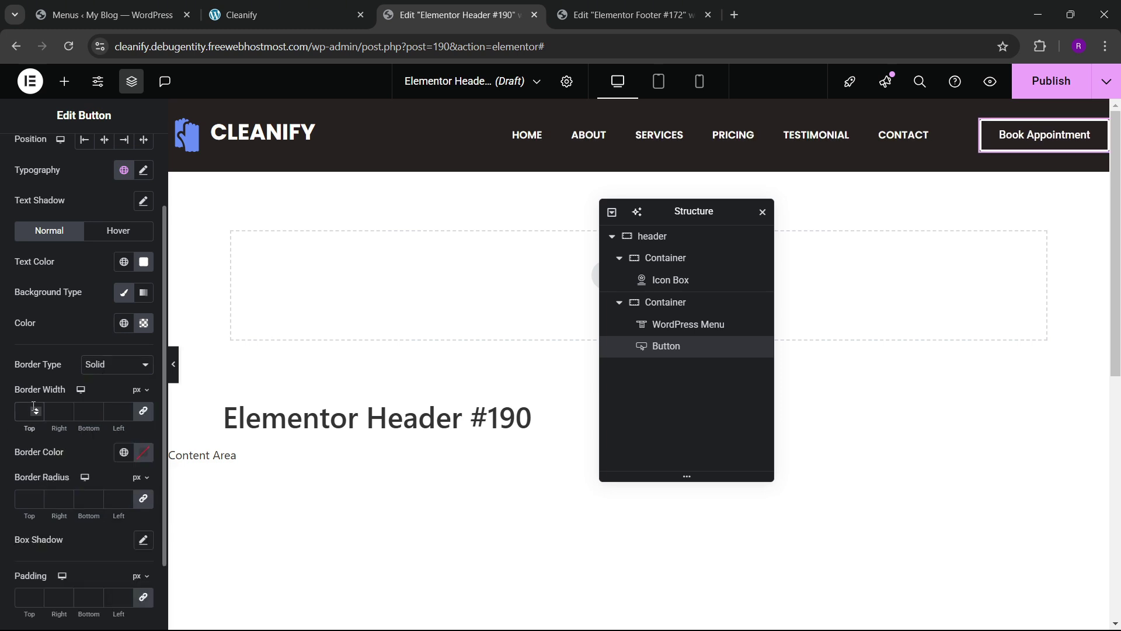
pyautogui.click(36, 409)
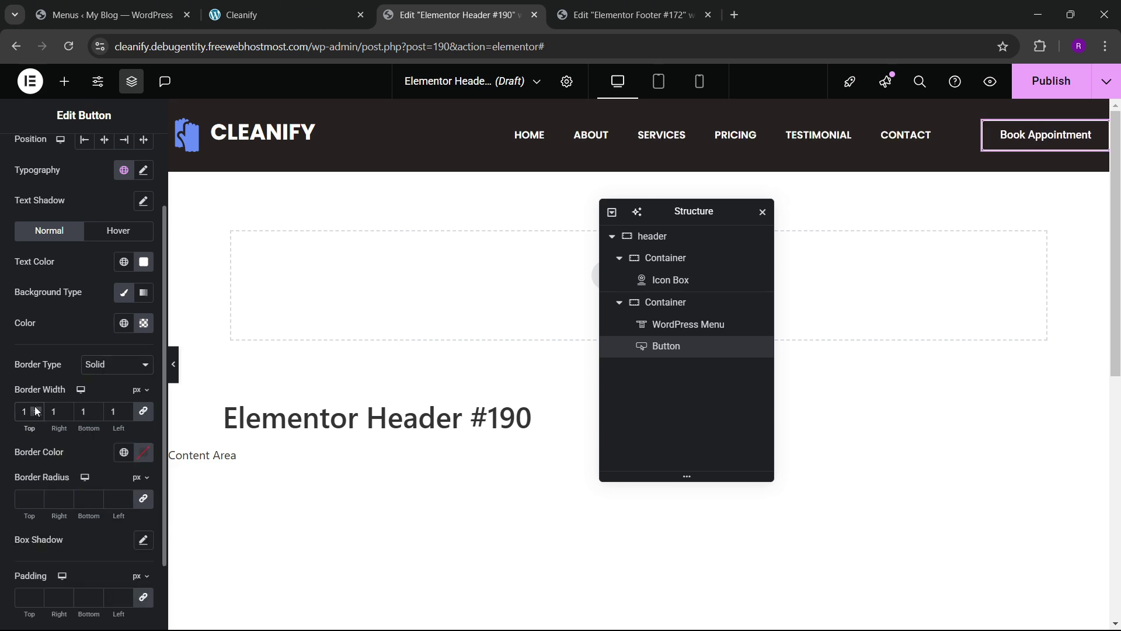
pyautogui.click(36, 408)
pyautogui.click(144, 453)
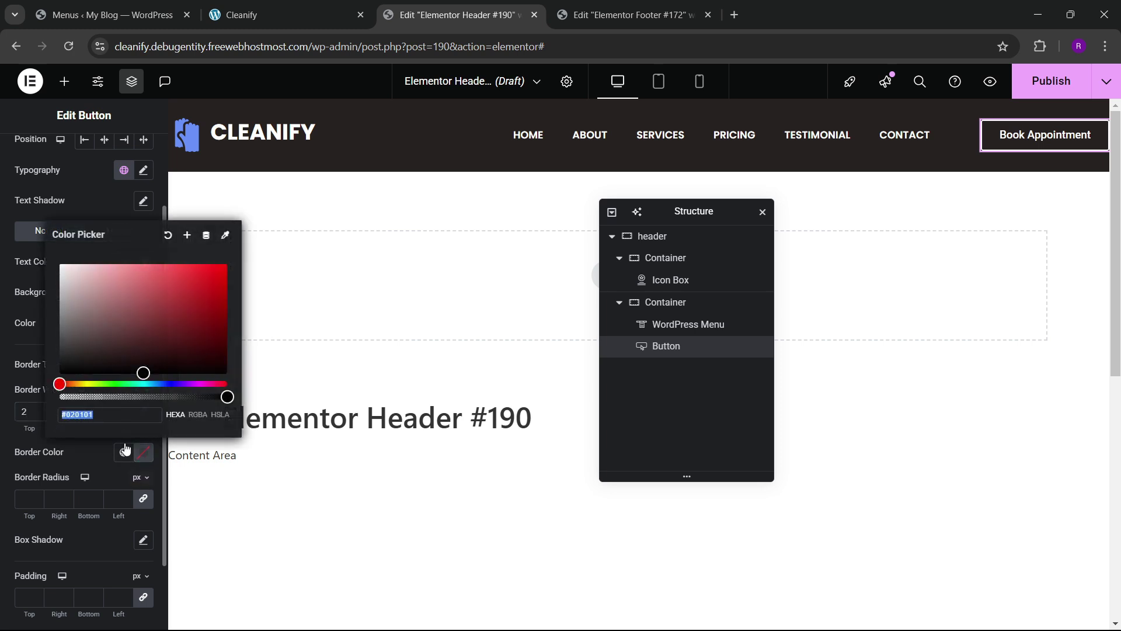
pyautogui.click(65, 488)
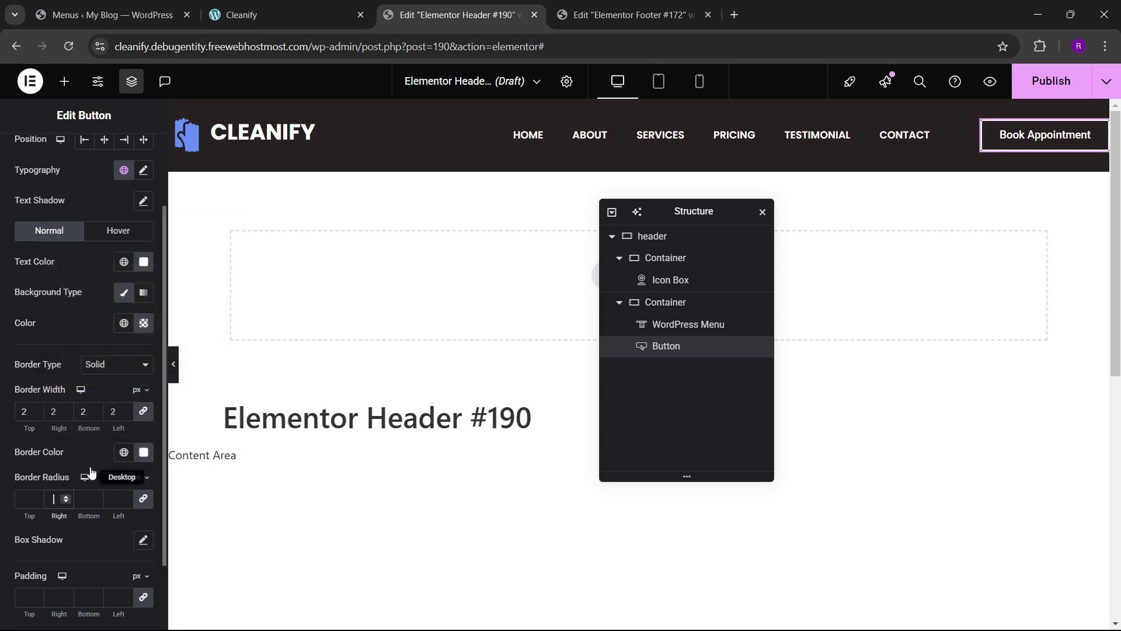
pyautogui.click(172, 367)
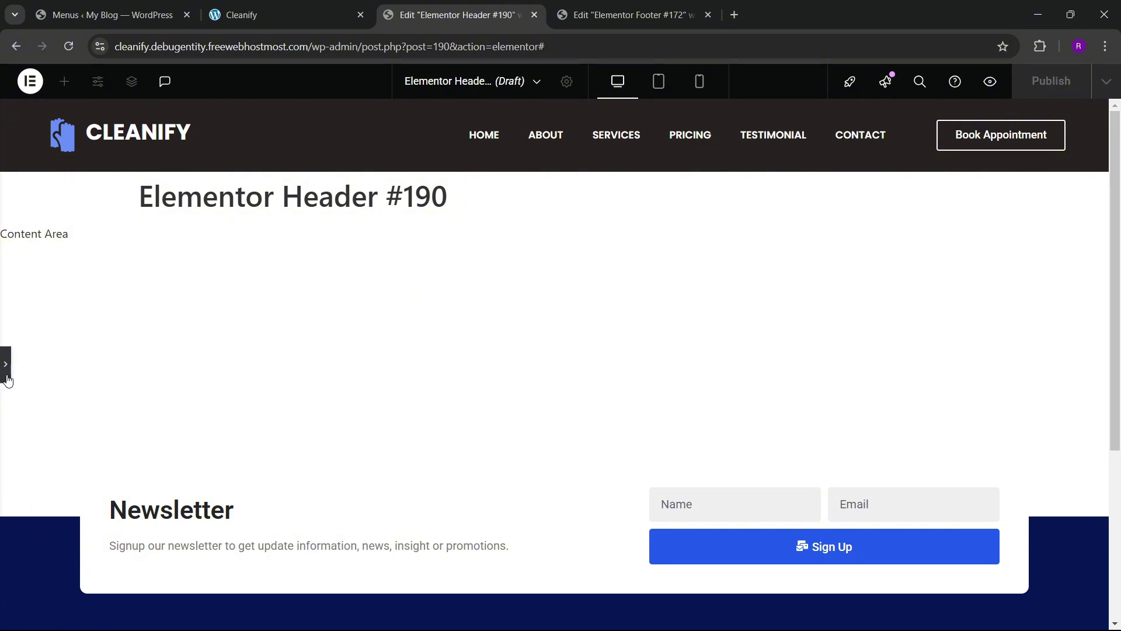
pyautogui.click(7, 374)
# - Set the button's hover background to the sky blue theme global color and its hover text color to white
pyautogui.click(260, 7)
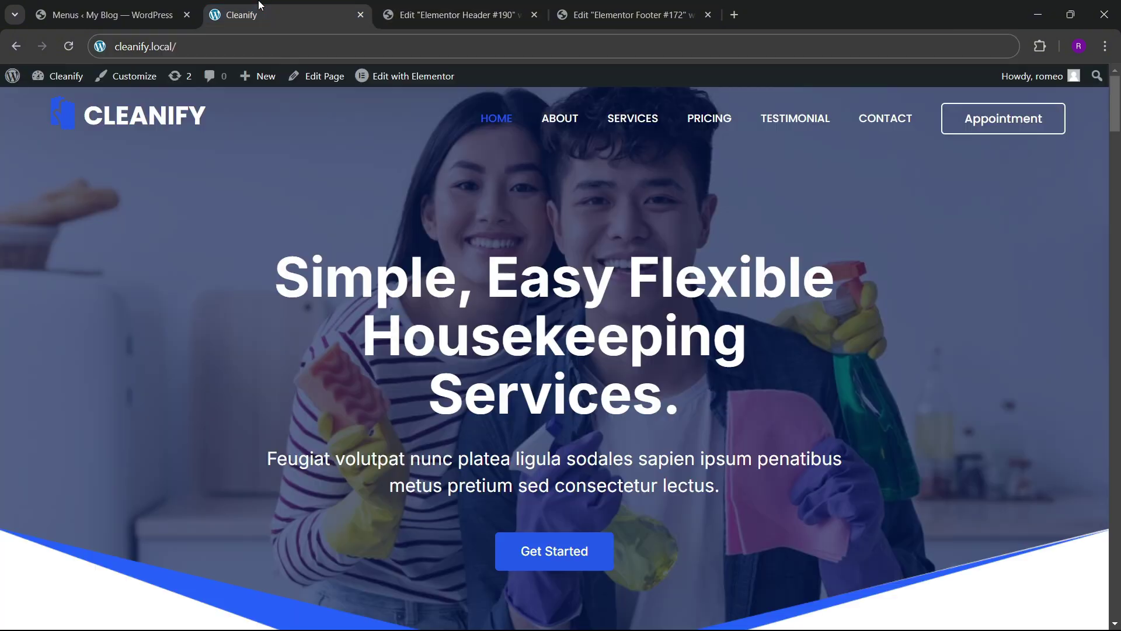
pyautogui.click(450, 15)
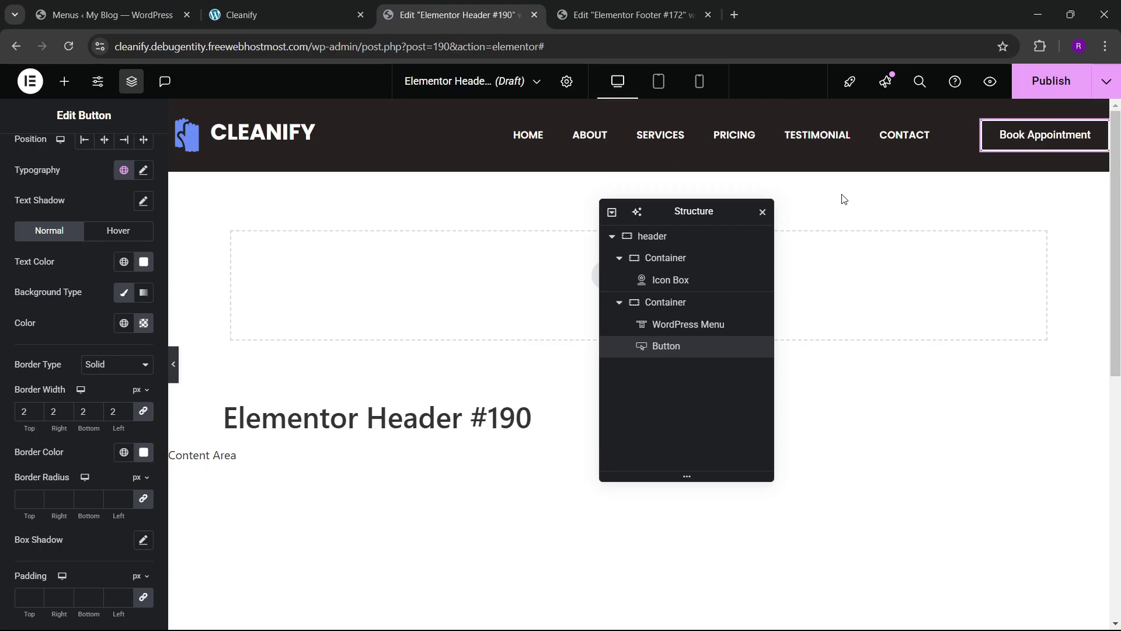
pyautogui.scroll(2, 89, 200)
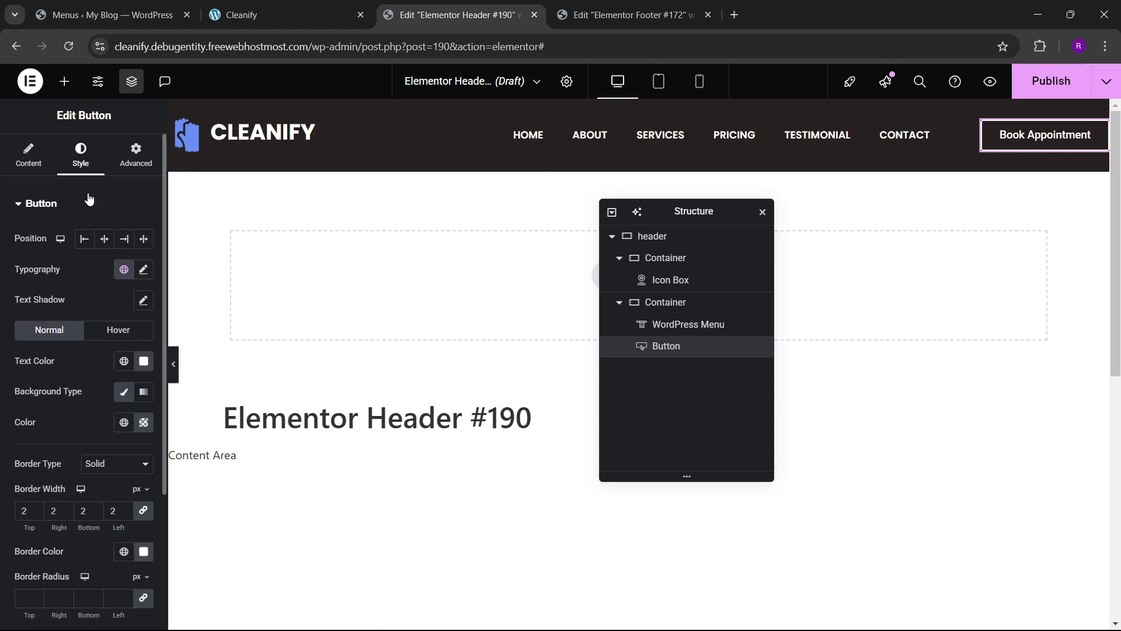
pyautogui.click(110, 330)
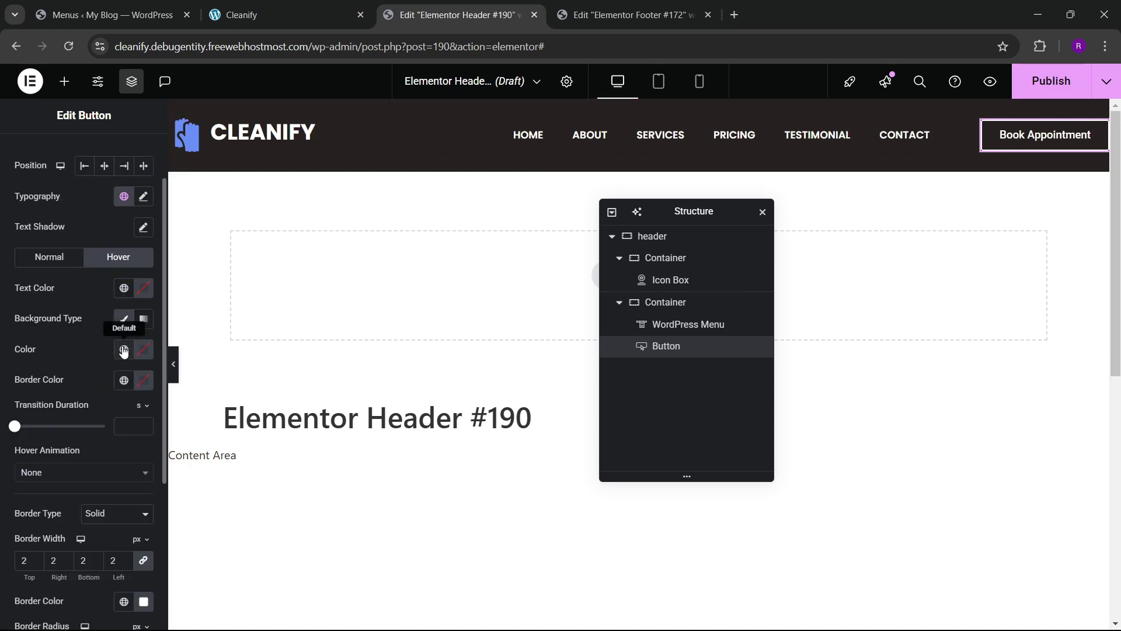
pyautogui.click(124, 349)
pyautogui.click(138, 288)
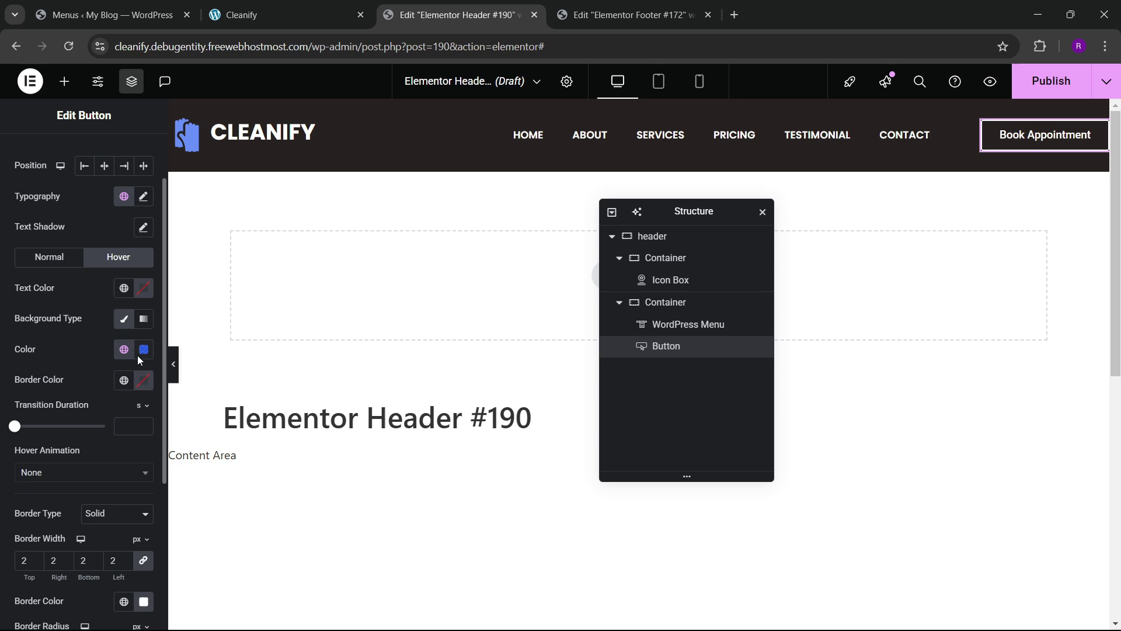
pyautogui.click(144, 290)
pyautogui.click(57, 294)
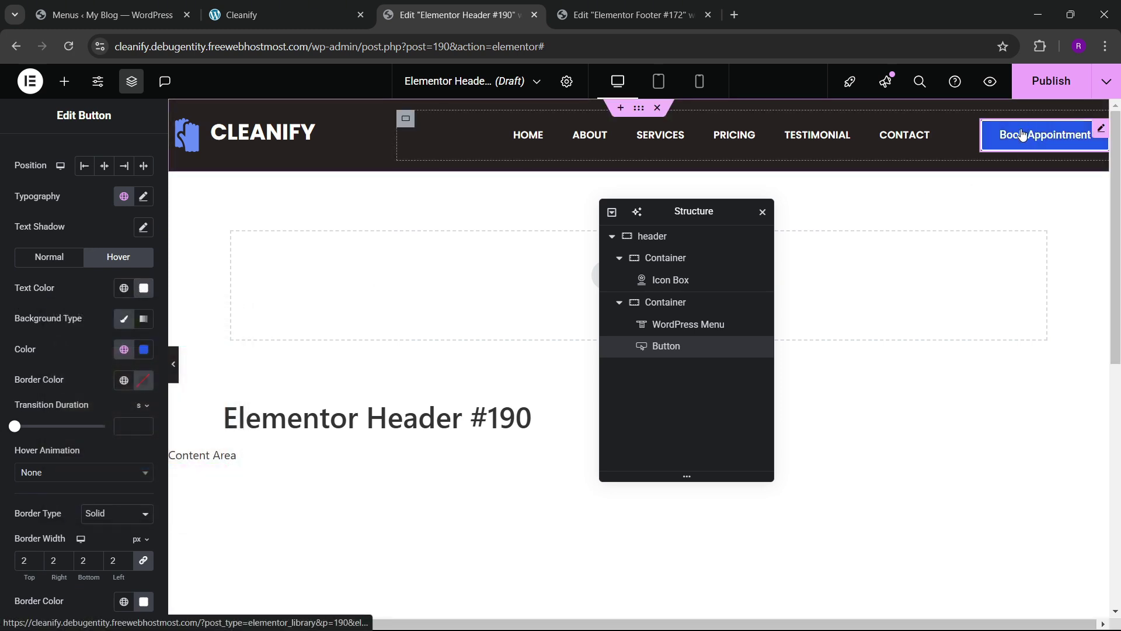
# - Set the button's hover border color to the sky blue theme global color
pyautogui.click(124, 381)
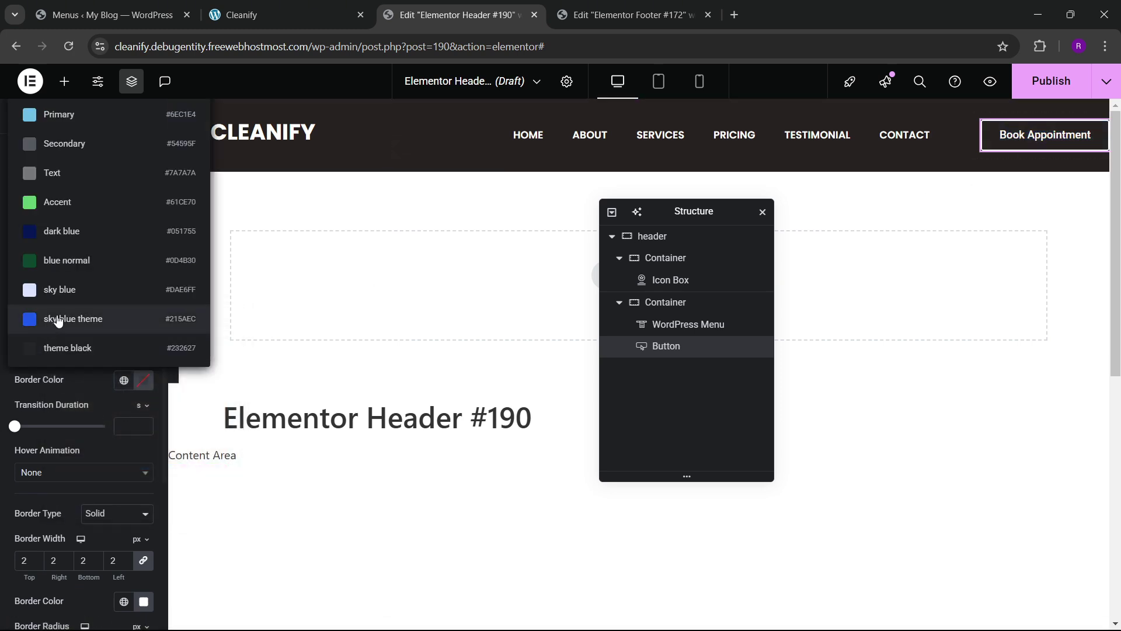
pyautogui.click(76, 331)
pyautogui.scroll(-3, 59, 401)
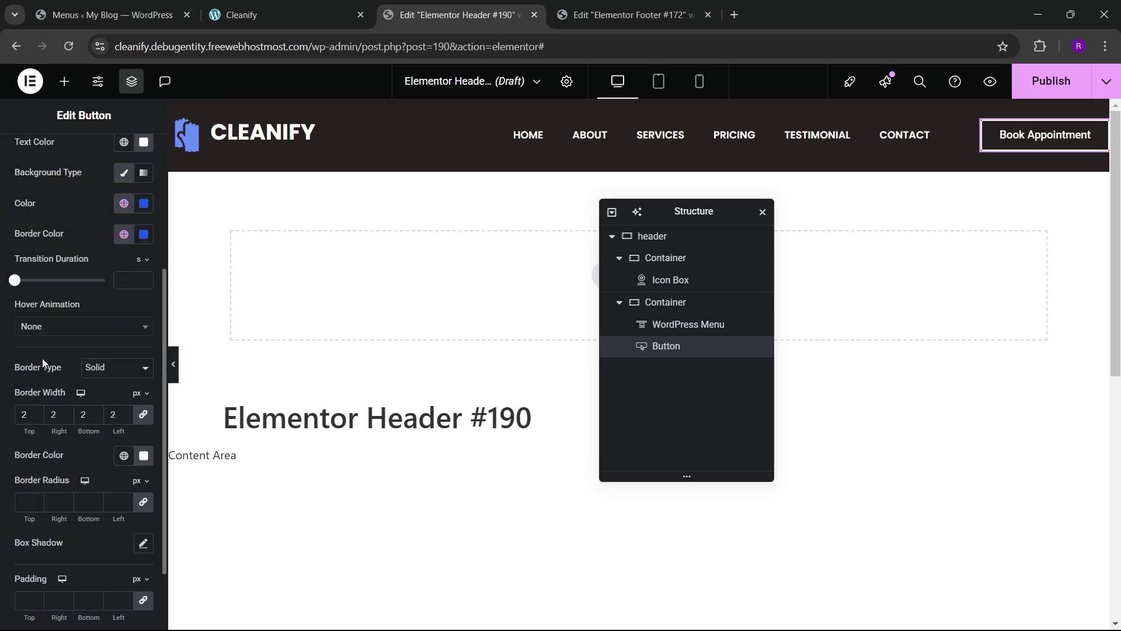
# - Set the Book Appointment button's hover animation to Bob
pyautogui.click(42, 327)
pyautogui.write('bob')
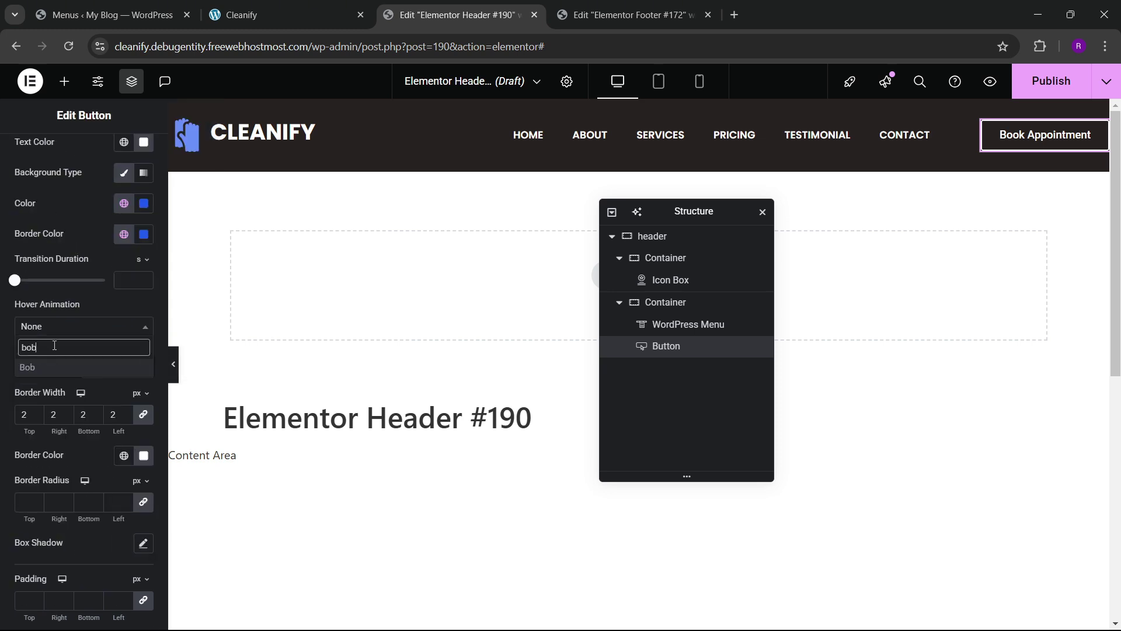
pyautogui.click(56, 368)
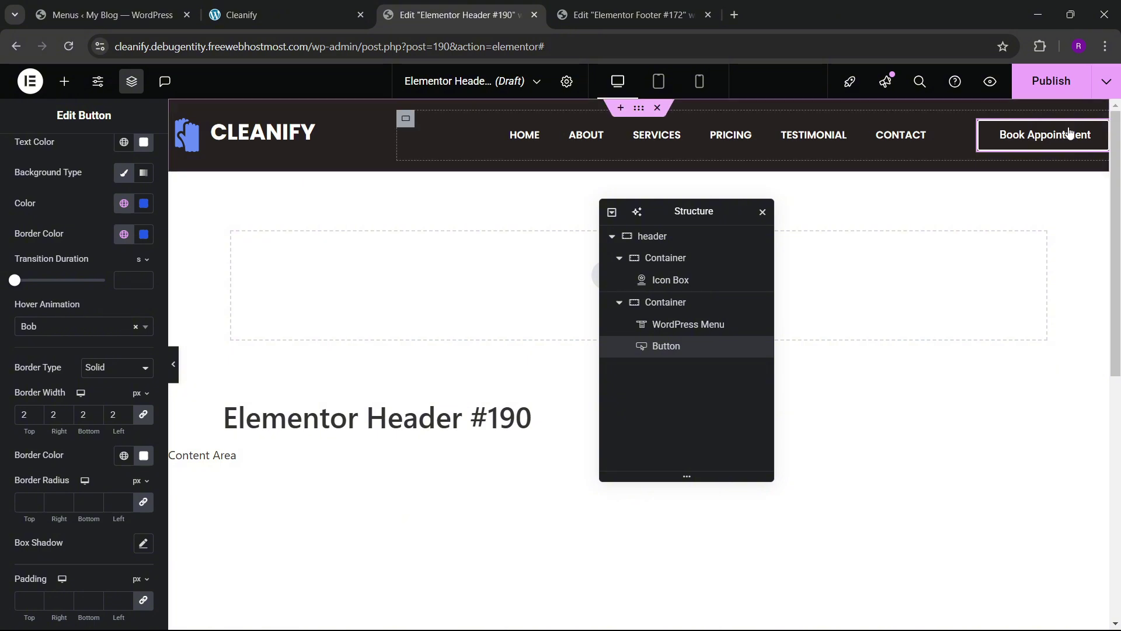
# - Publish the header template with a display condition that includes the entire site
pyautogui.click(1048, 81)
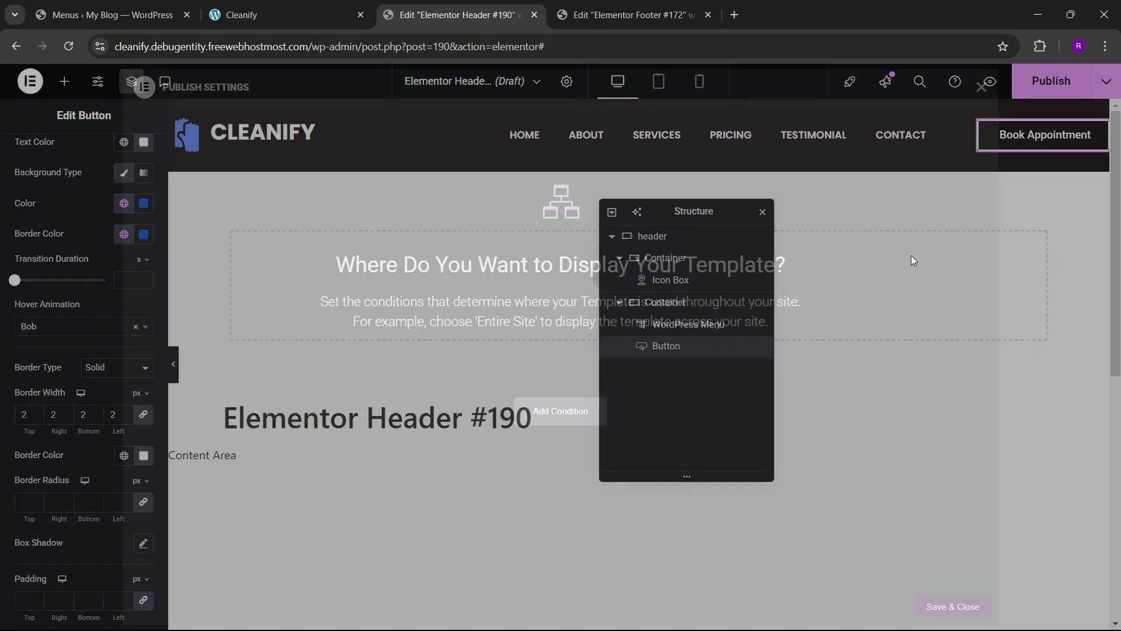
pyautogui.click(543, 418)
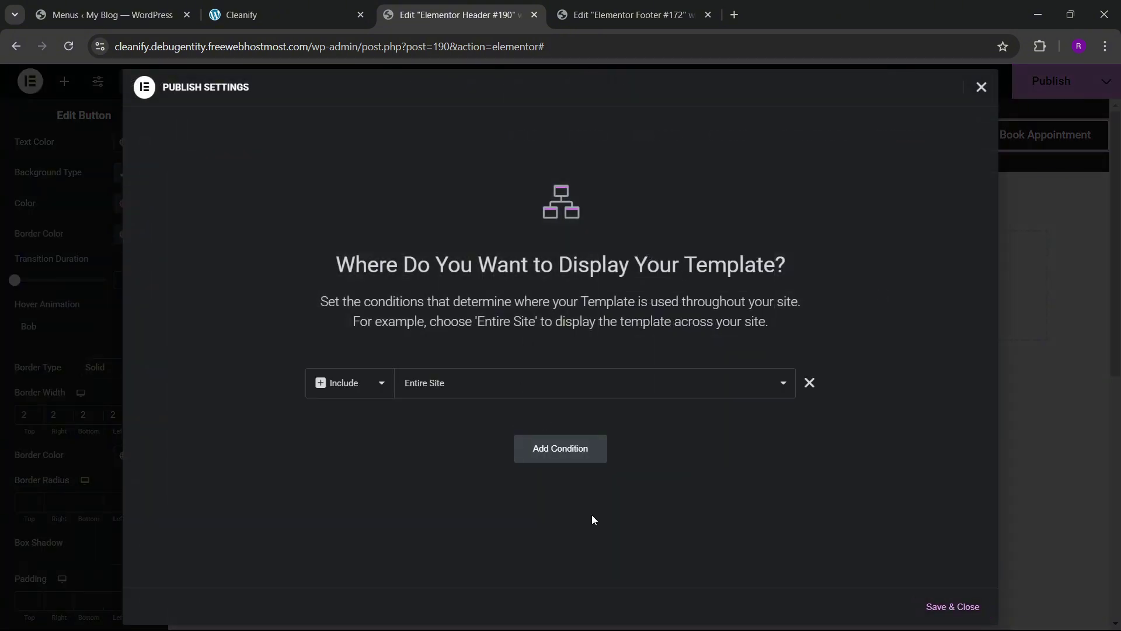
pyautogui.click(953, 606)
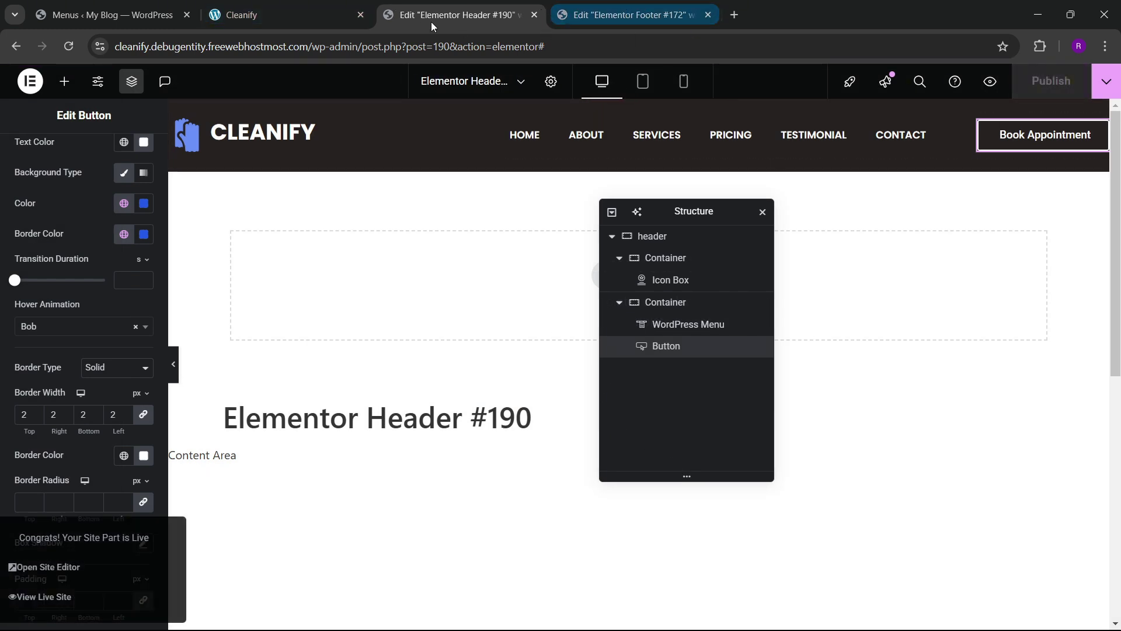
# - Open the live site from the WordPress dashboard in a new browser tab and check how the header displays
pyautogui.click(111, 15)
pyautogui.moveTo(80, 78)
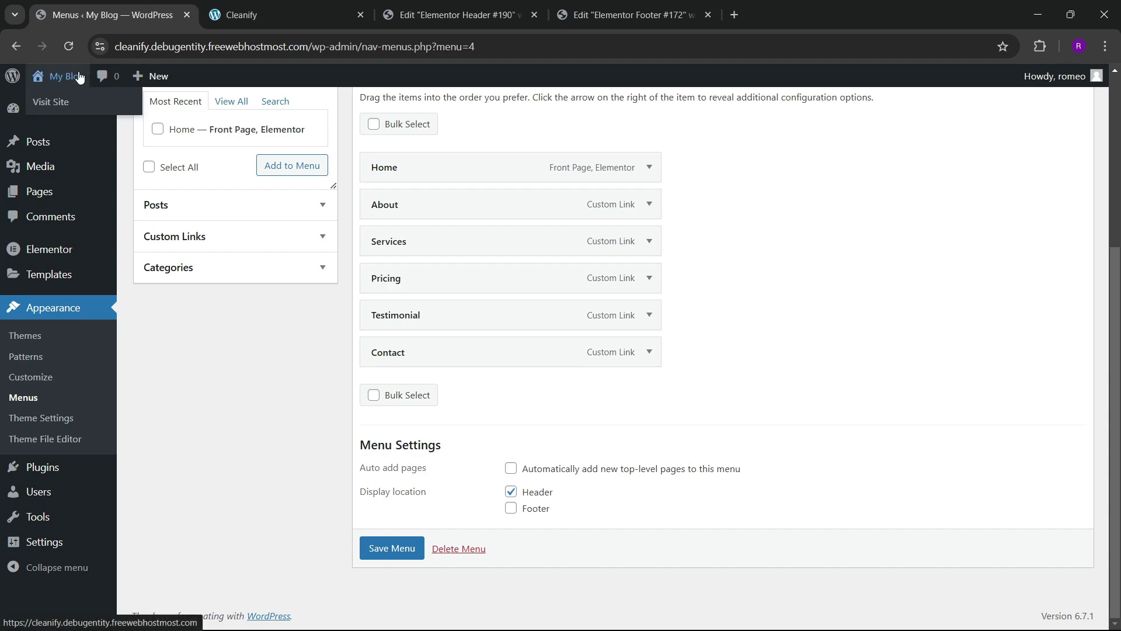
pyautogui.rightClick(59, 98)
pyautogui.click(130, 110)
pyautogui.moveTo(265, 15); pyautogui.dragTo(788, 15)
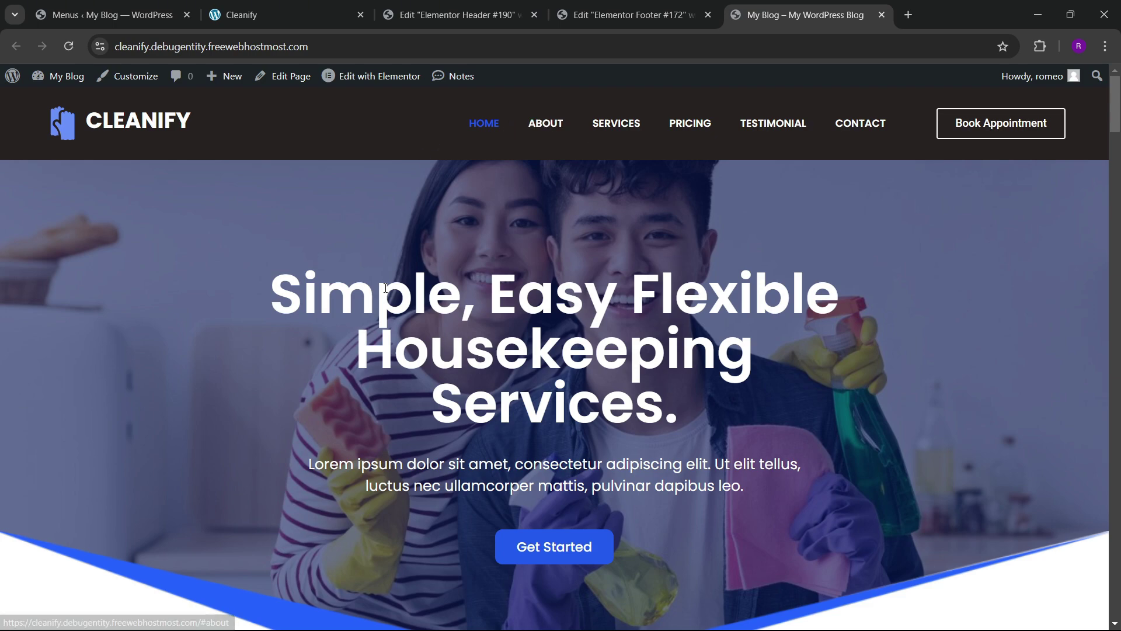
pyautogui.scroll(-5, 506, 340)
pyautogui.scroll(5, 506, 340)
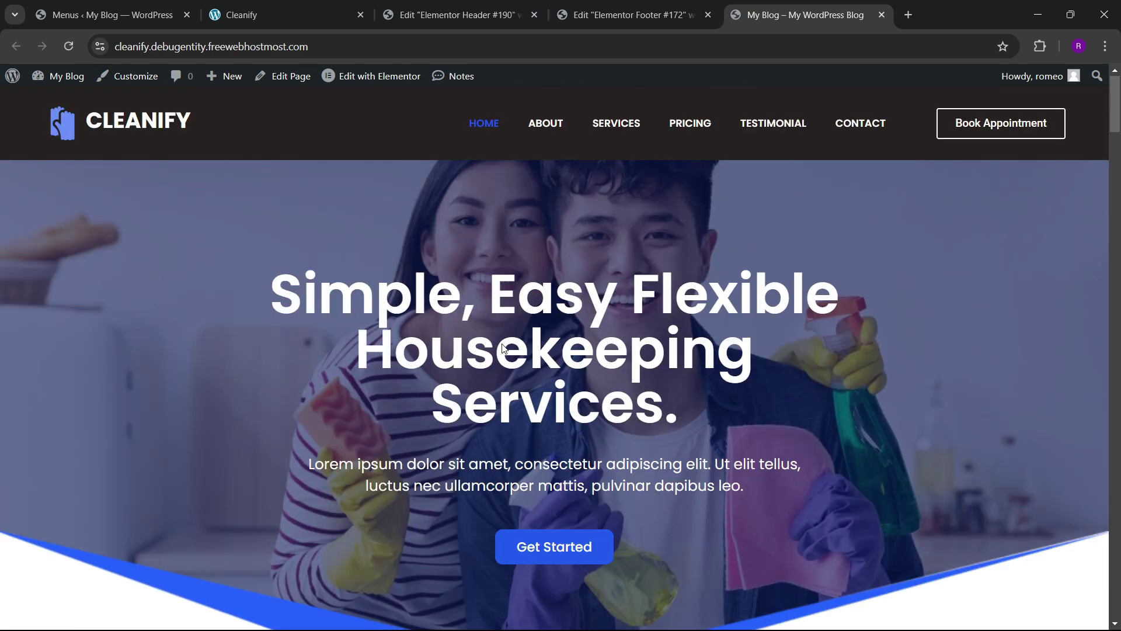
# - Return to the header template and make the main header container's background color fully transparent
pyautogui.click(590, 5)
pyautogui.click(456, 14)
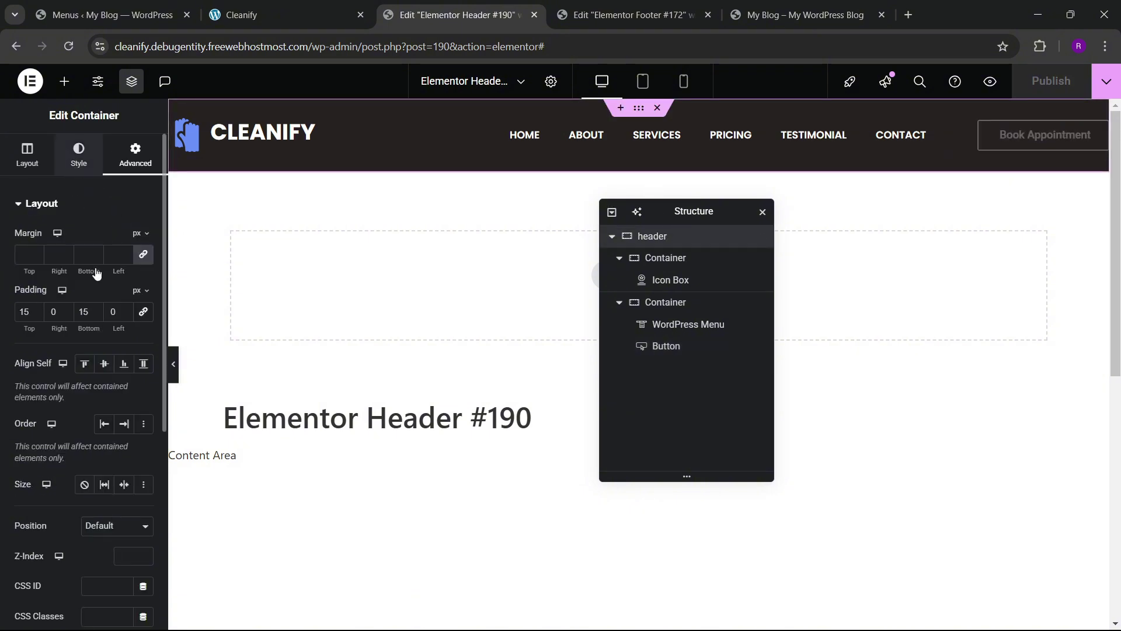
pyautogui.click(142, 304)
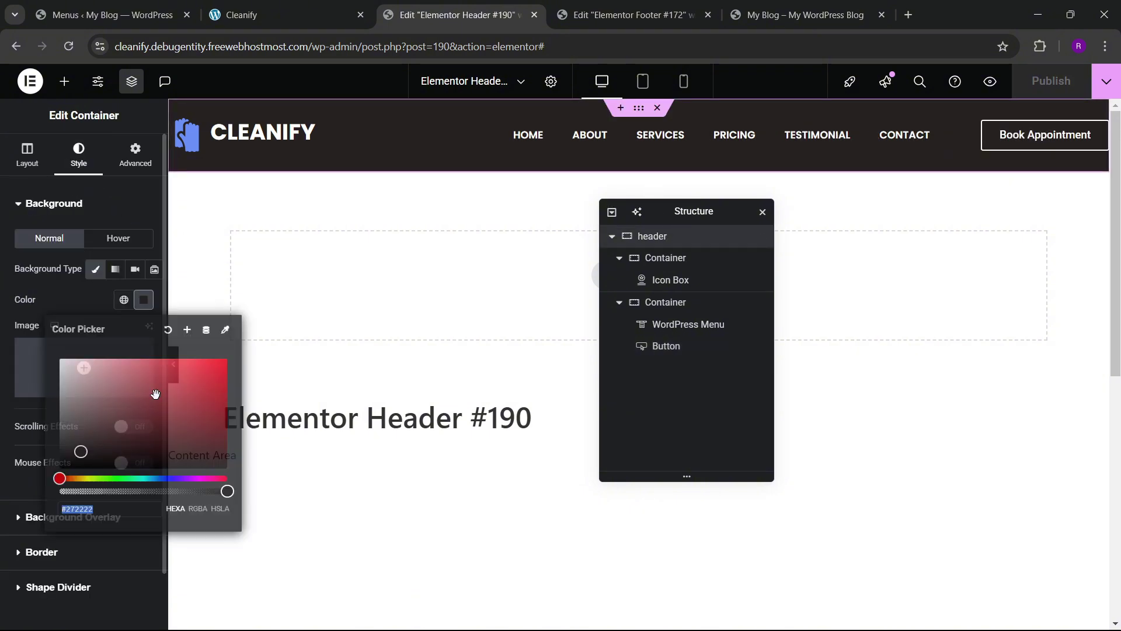
pyautogui.moveTo(138, 495); pyautogui.dragTo(59, 491)
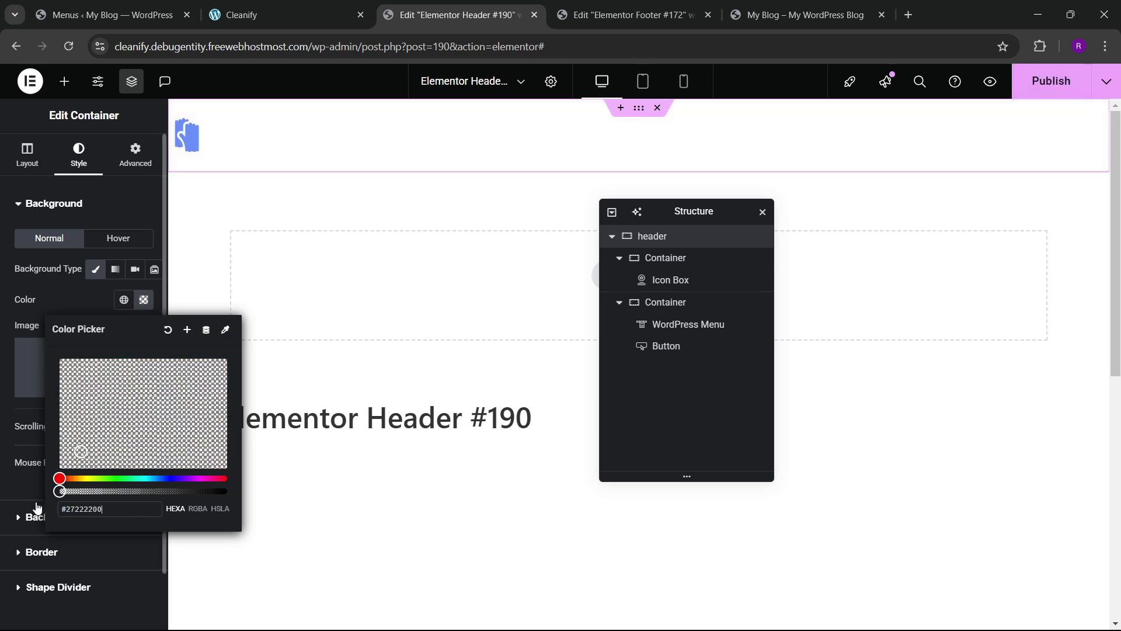
# - Set the header container's z-index to 20 and publish the template changes
pyautogui.click(65, 275)
pyautogui.click(124, 165)
pyautogui.scroll(-4, 68, 366)
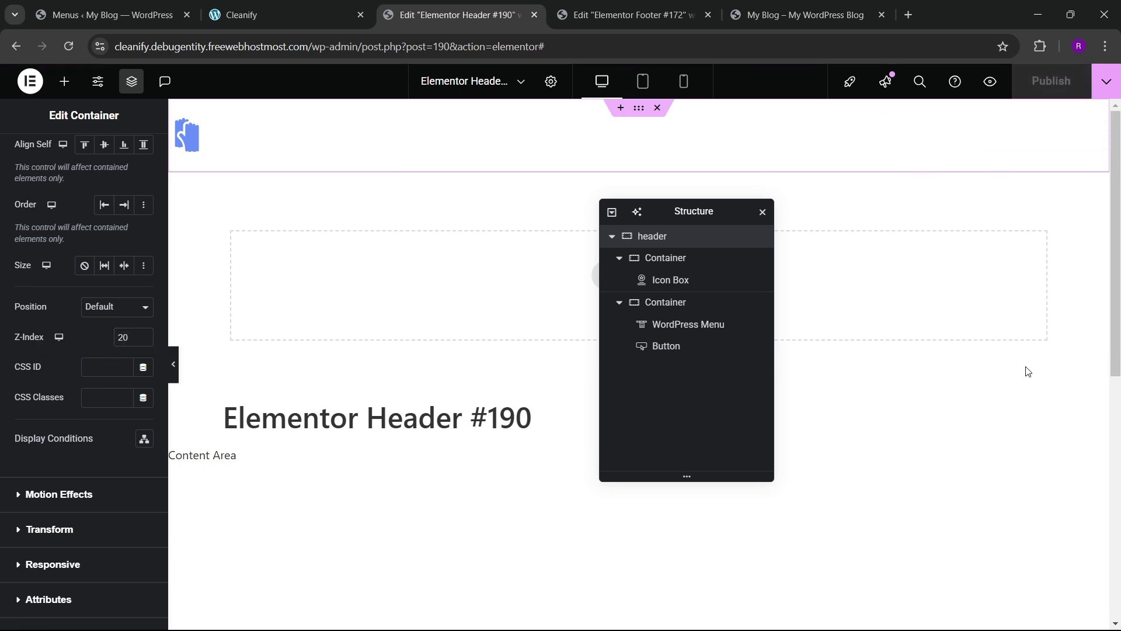
# - Reload the live home page and check how the header sits above the hero section
pyautogui.click(817, 15)
pyautogui.click(68, 46)
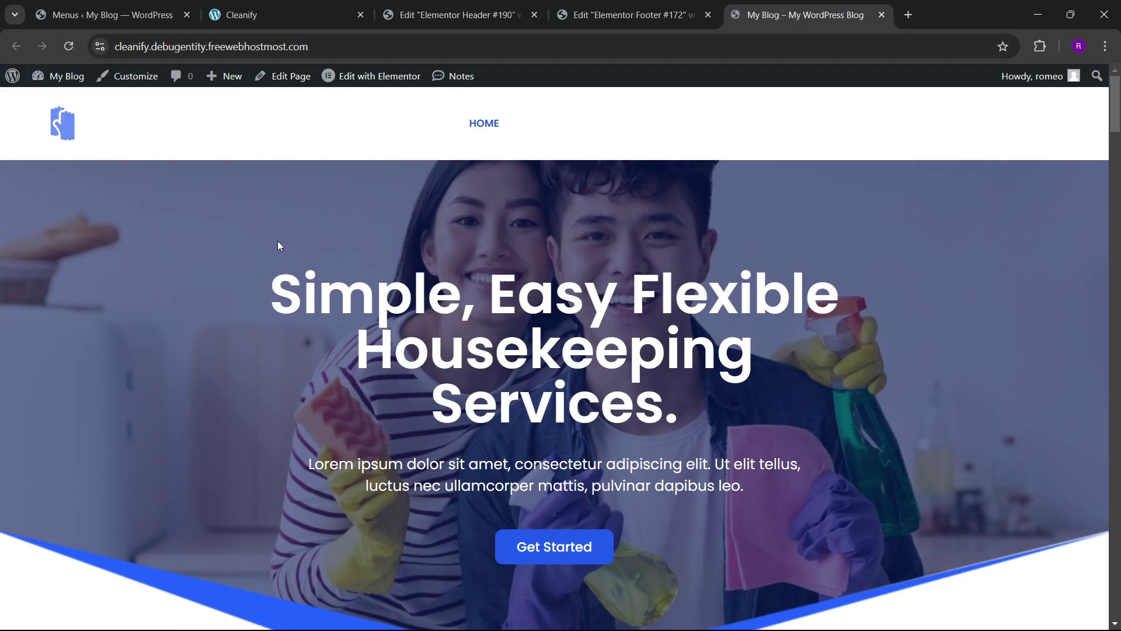
pyautogui.scroll(-4, 515, 274)
pyautogui.scroll(6, 516, 272)
# - Open the home page for editing with Elementor in a new tab and close the footer template's tab
pyautogui.rightClick(377, 82)
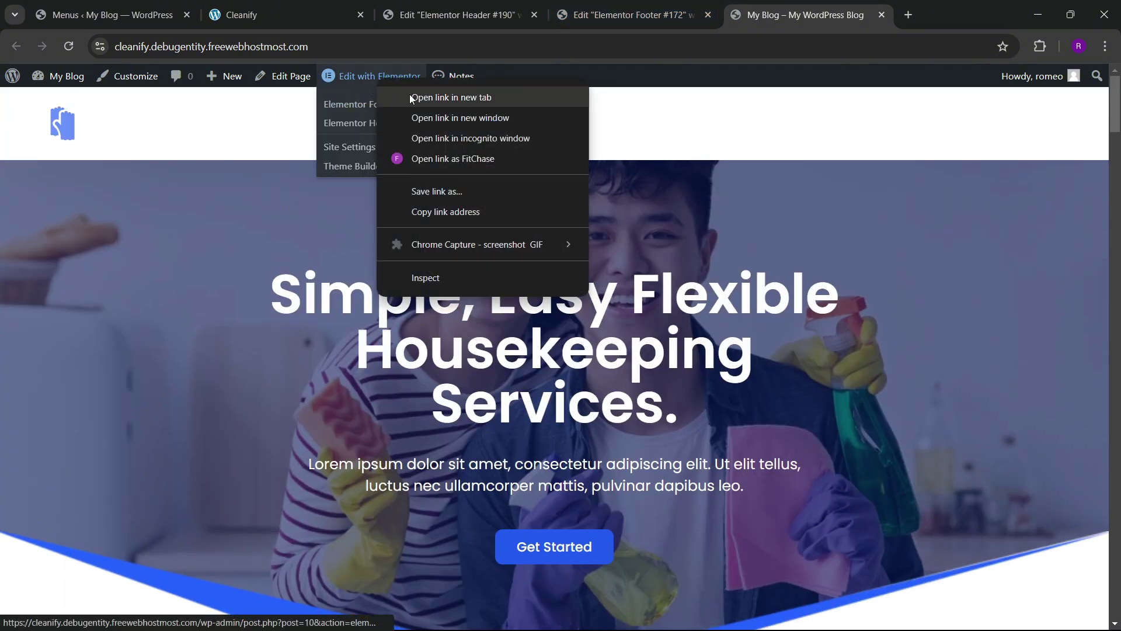
pyautogui.click(408, 94)
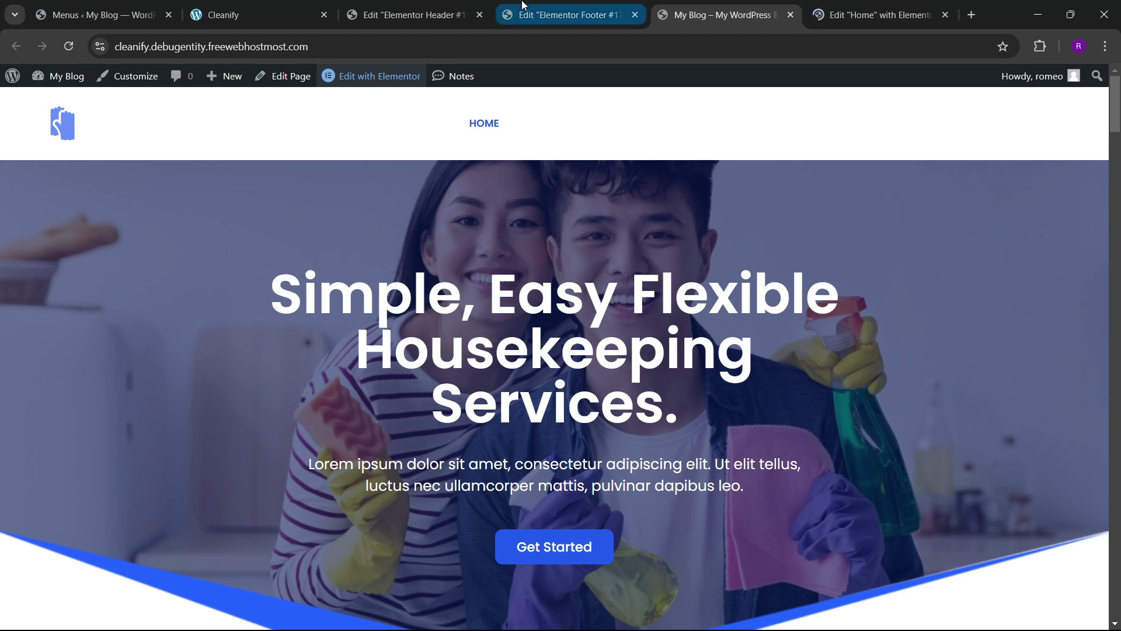
pyautogui.click(552, 14)
pyautogui.click(635, 15)
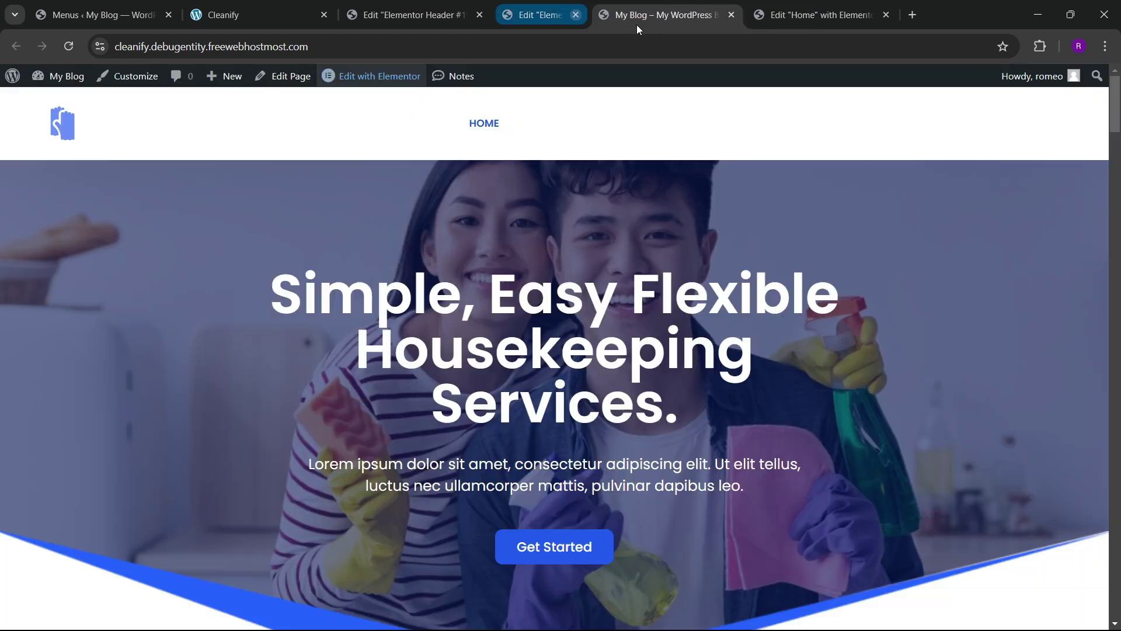
pyautogui.click(730, 15)
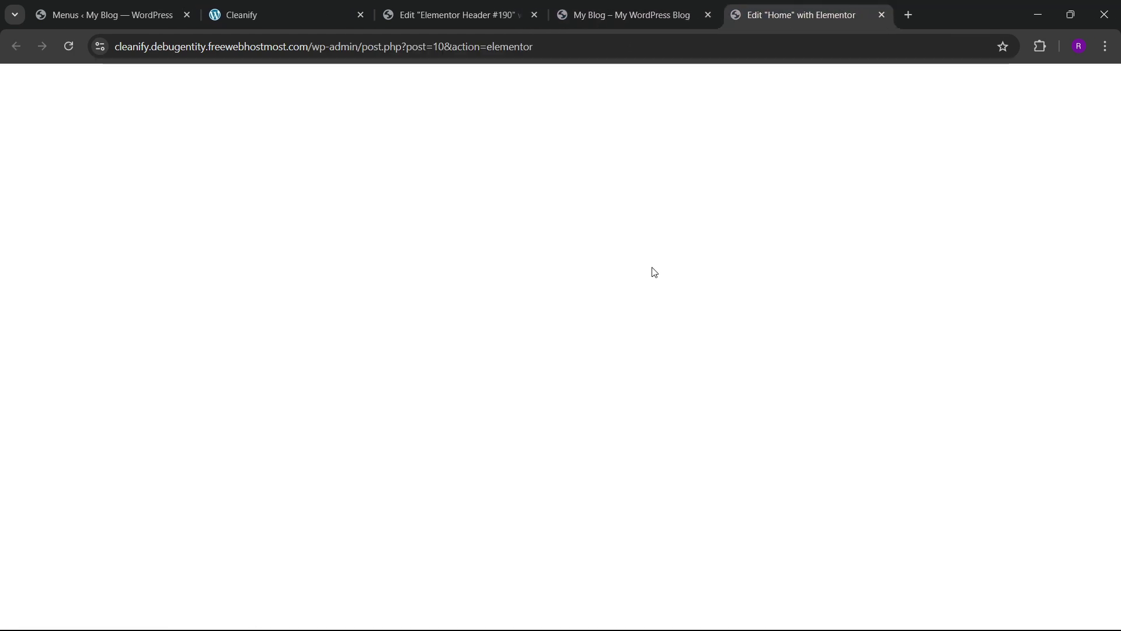
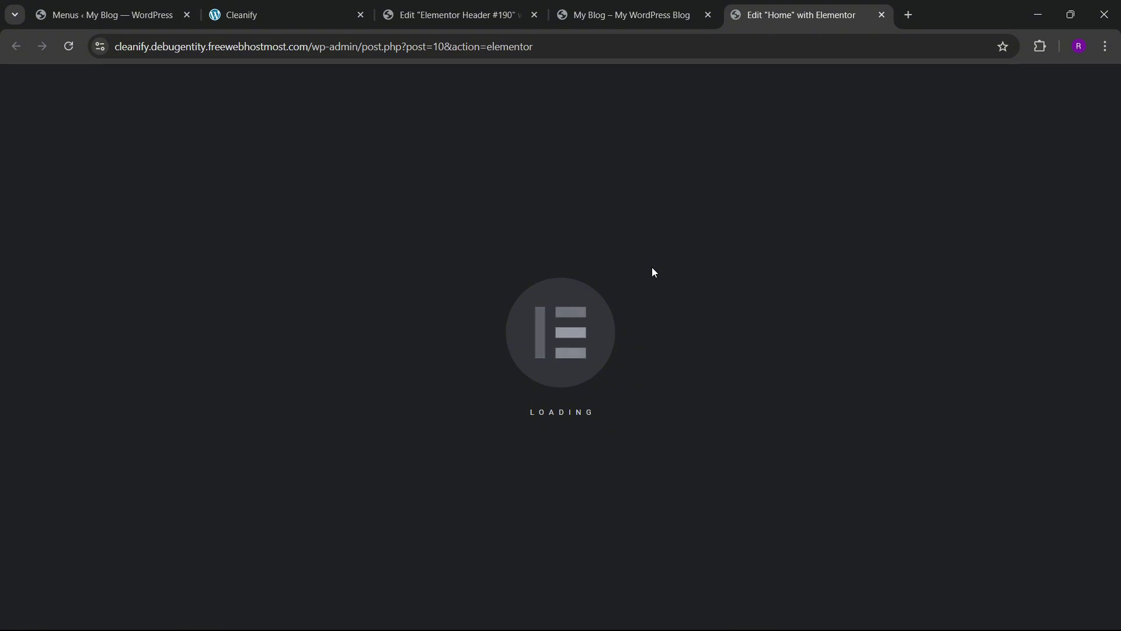
pyautogui.click(634, 6)
pyautogui.click(486, 6)
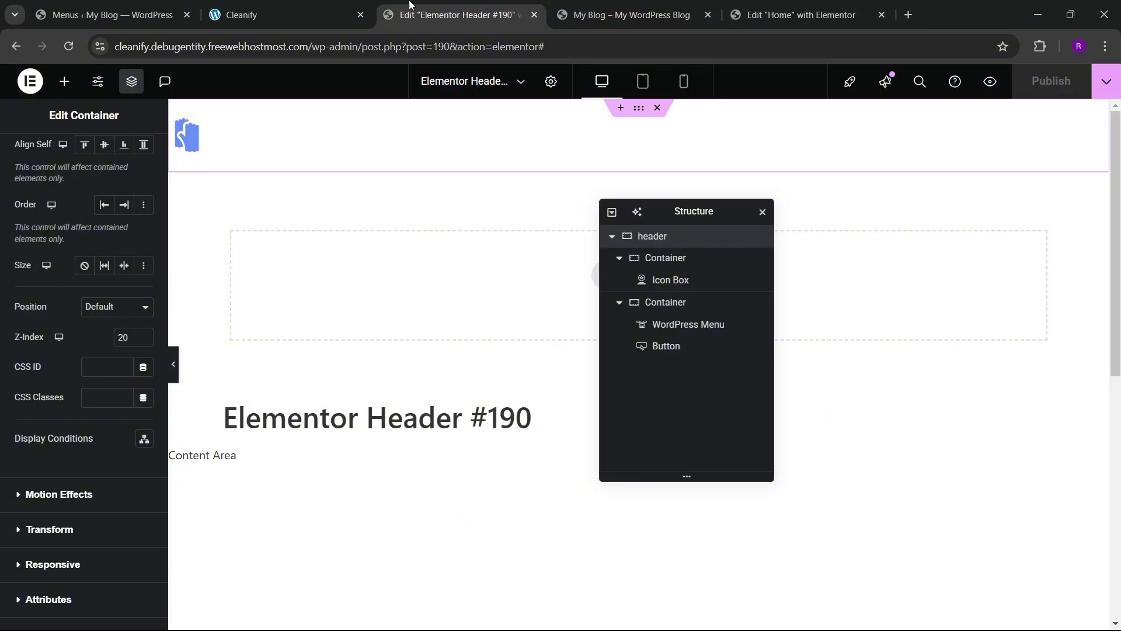
pyautogui.click(307, 6)
pyautogui.click(444, 6)
pyautogui.click(584, 9)
# - In the Home page editor, select the hero container, unlink its margin values and switch the margin unit to em
pyautogui.click(776, 8)
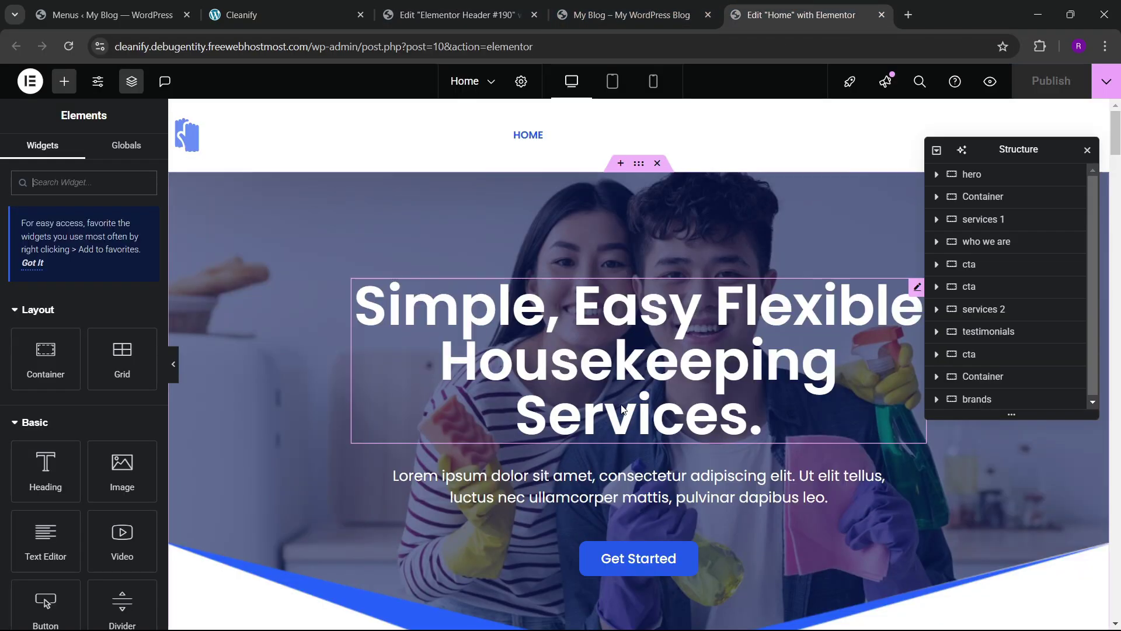
pyautogui.scroll(-2, 497, 386)
pyautogui.scroll(2, 569, 394)
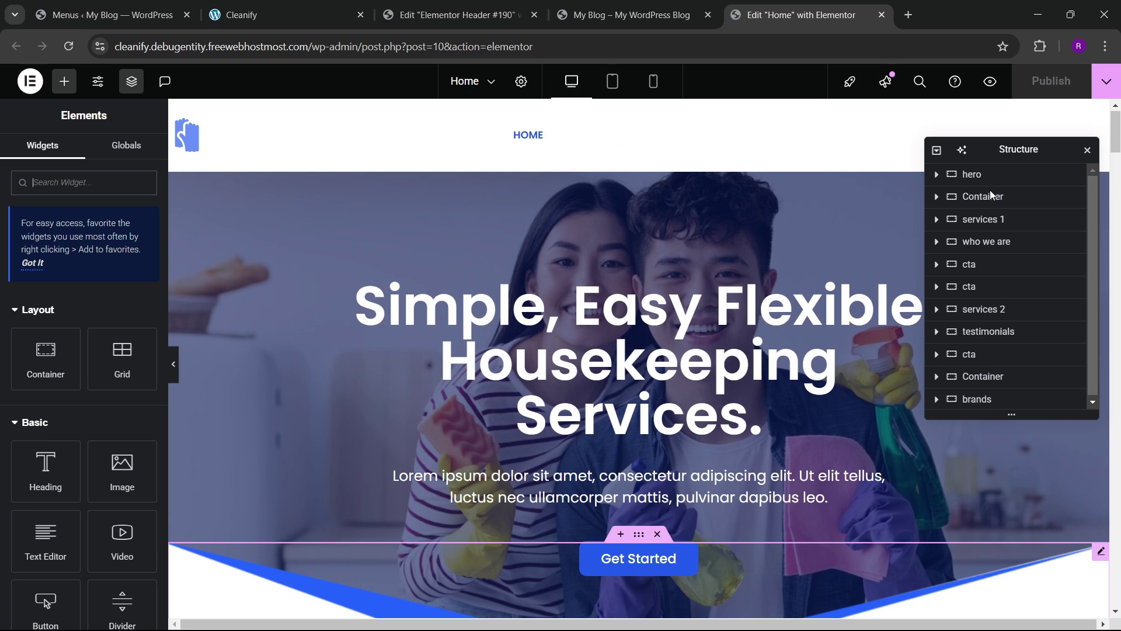
pyautogui.click(504, 266)
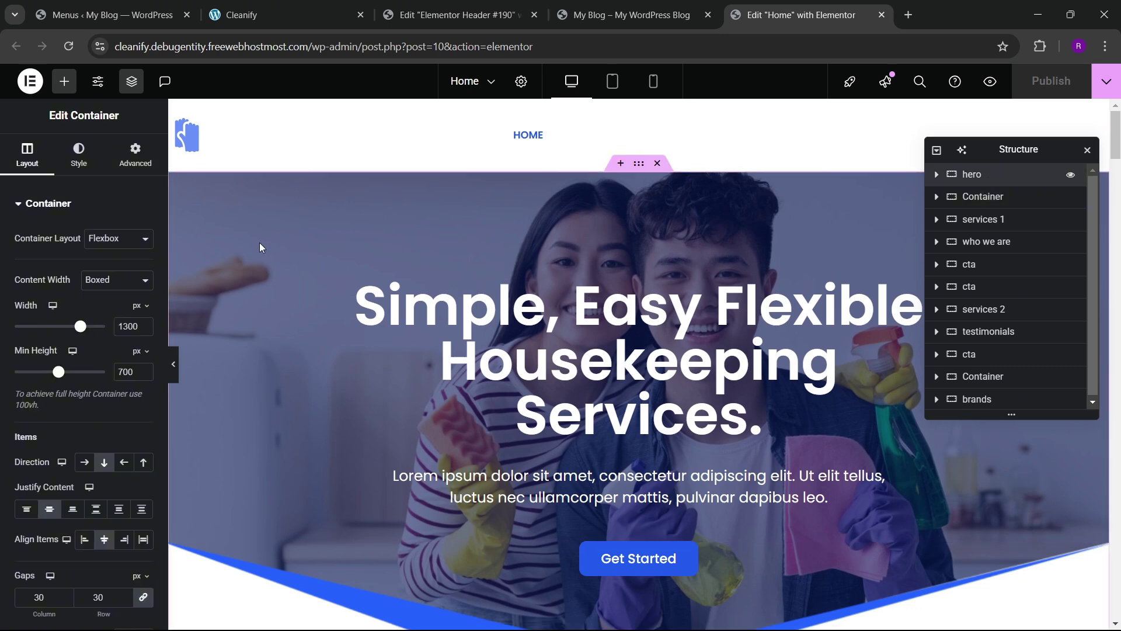
pyautogui.click(135, 154)
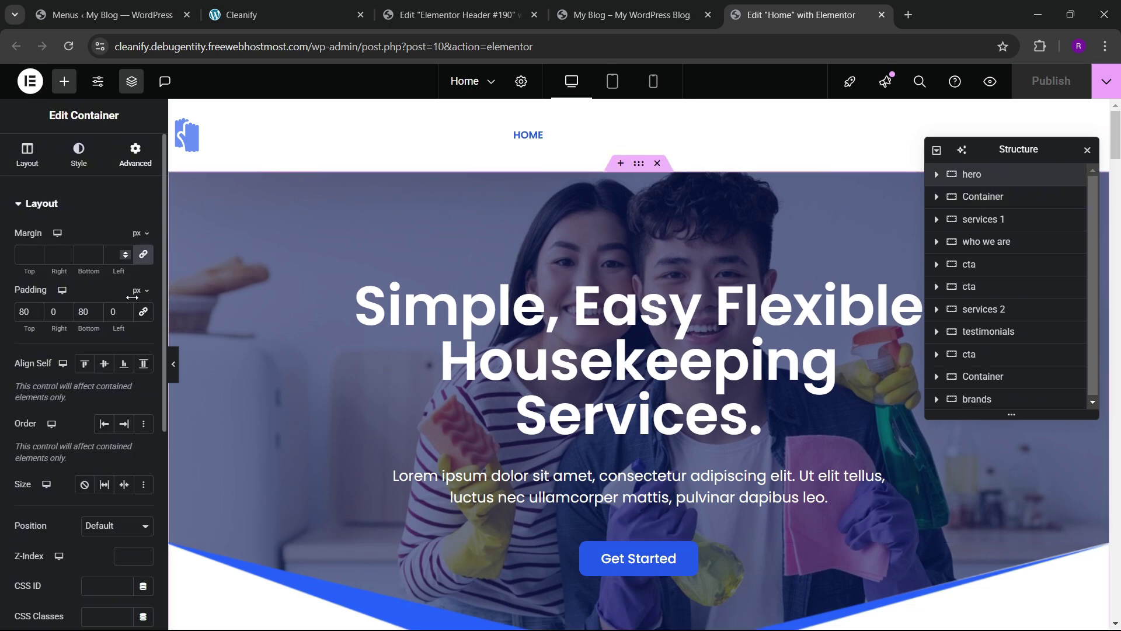
pyautogui.click(143, 254)
pyautogui.click(138, 233)
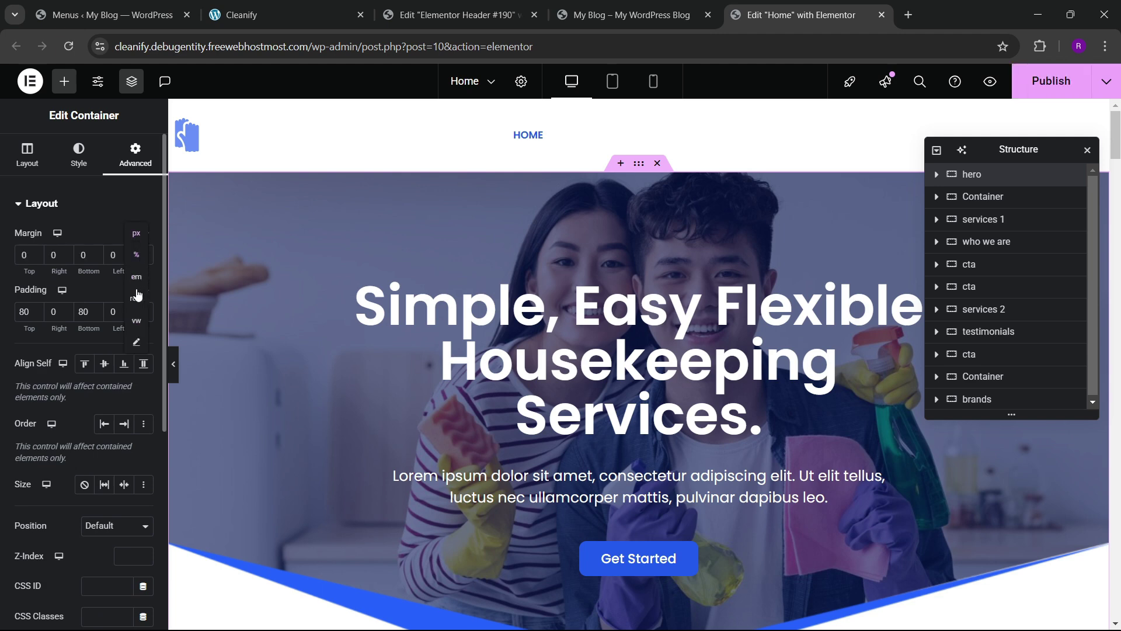
pyautogui.click(136, 277)
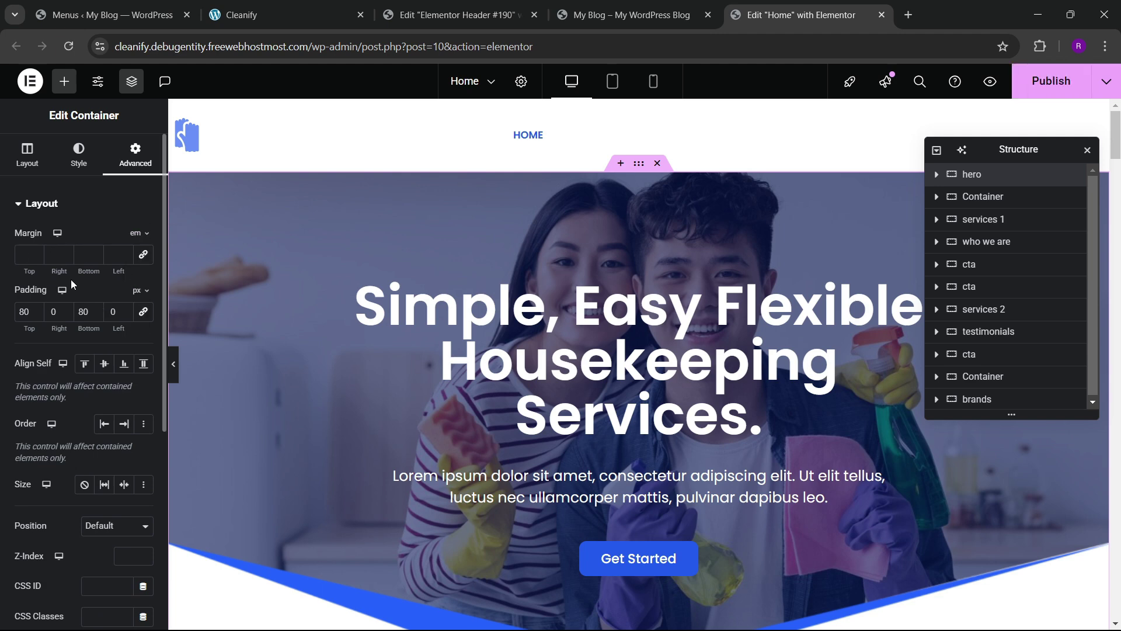
# - Set the hero container's top margin to -7 em so the hero extends behind the header
pyautogui.click(36, 258)
pyautogui.click(36, 258)
pyautogui.click(36, 258)
pyautogui.click(36, 258)
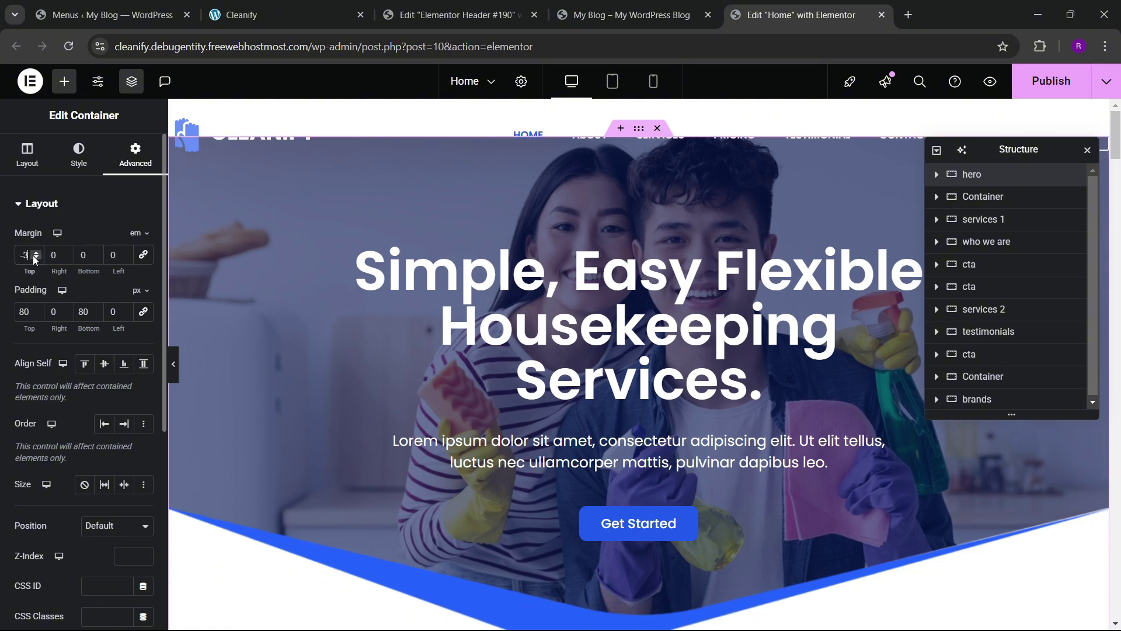
pyautogui.click(36, 258)
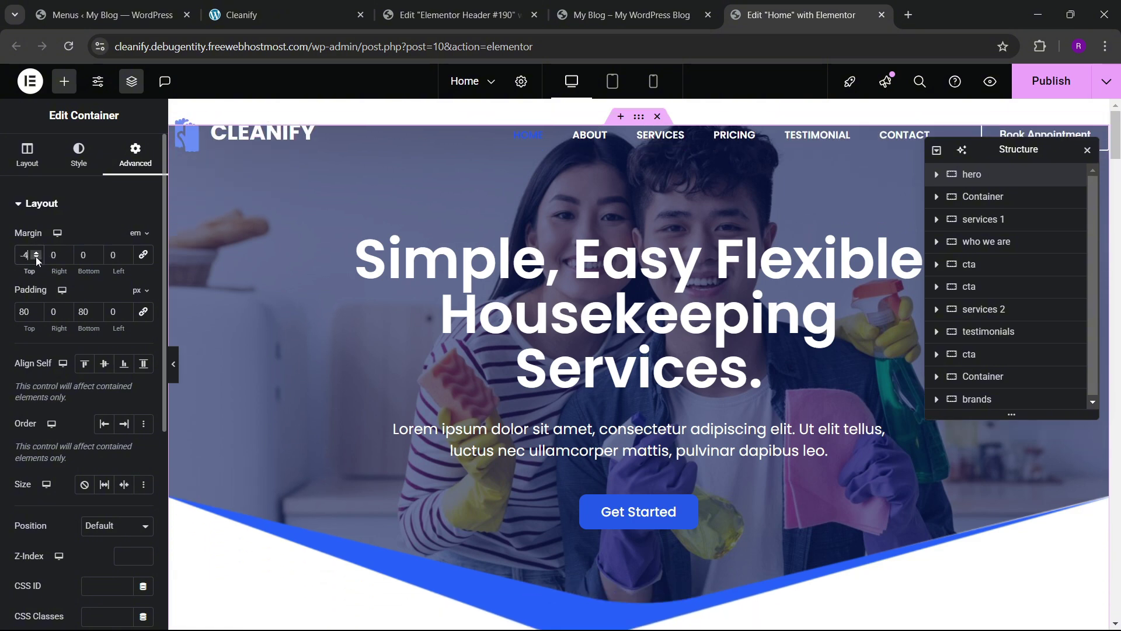
pyautogui.click(36, 257)
pyautogui.click(36, 257)
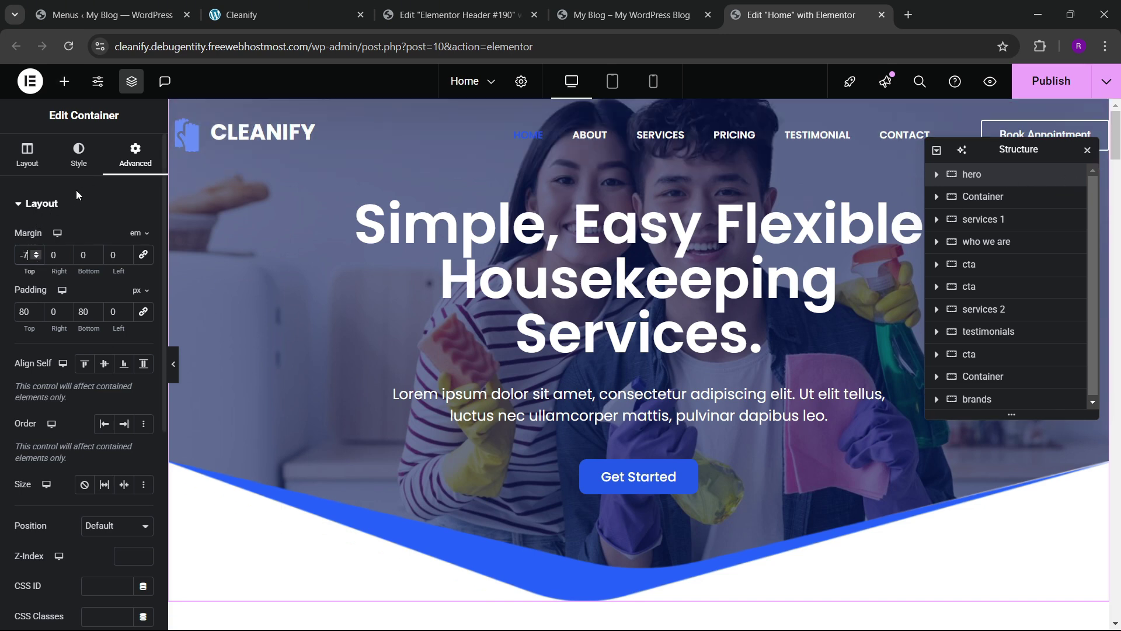
# - Set the hero container's minimum height to 750 px
pyautogui.click(27, 154)
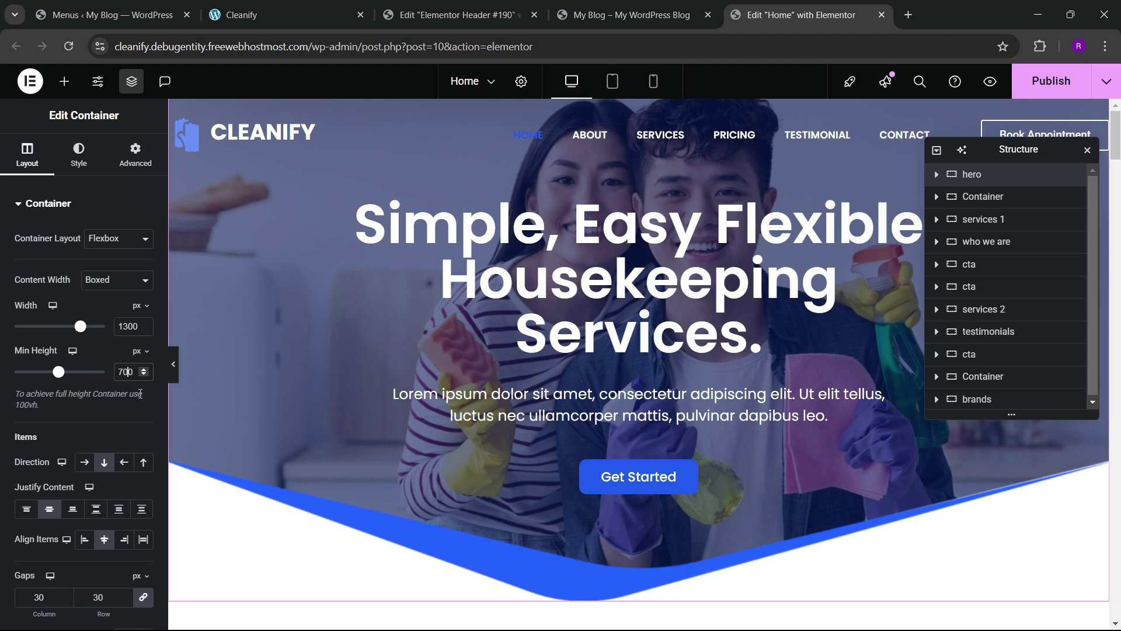
pyautogui.press('BackSpace')
pyautogui.write('5')
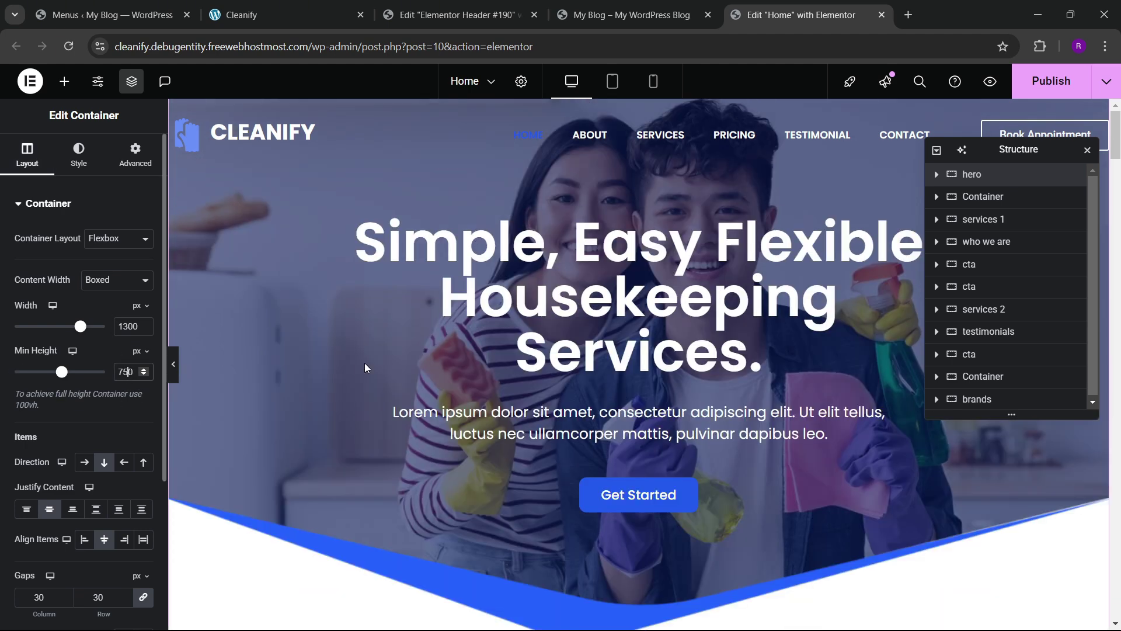
# - Try several top padding values on the hero container and set it to 200 px
pyautogui.click(122, 167)
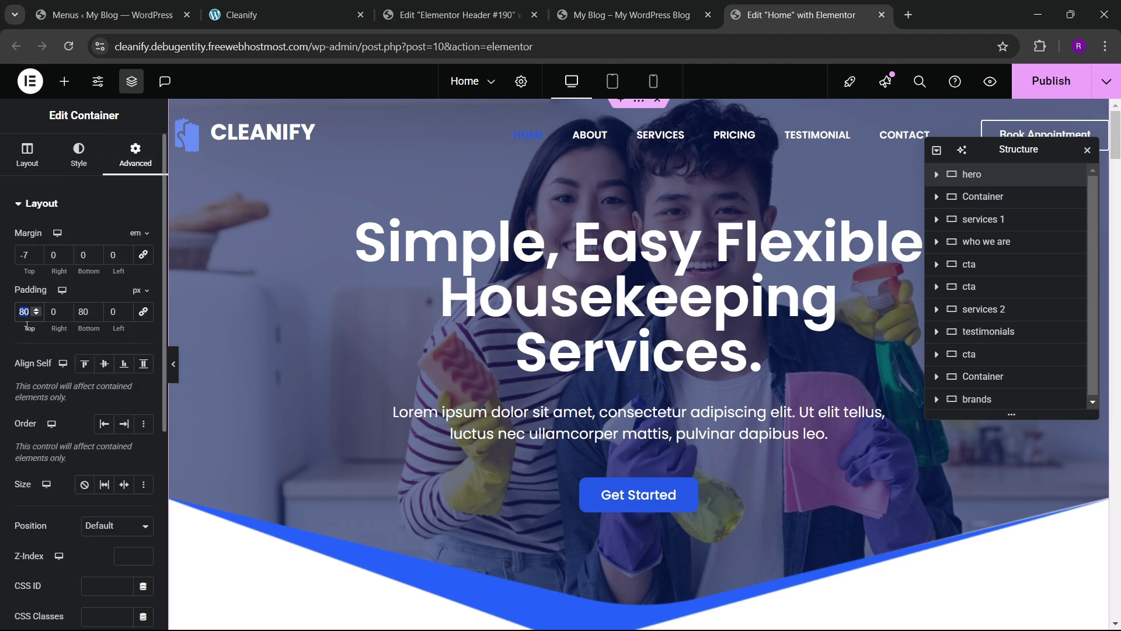
pyautogui.write('100')
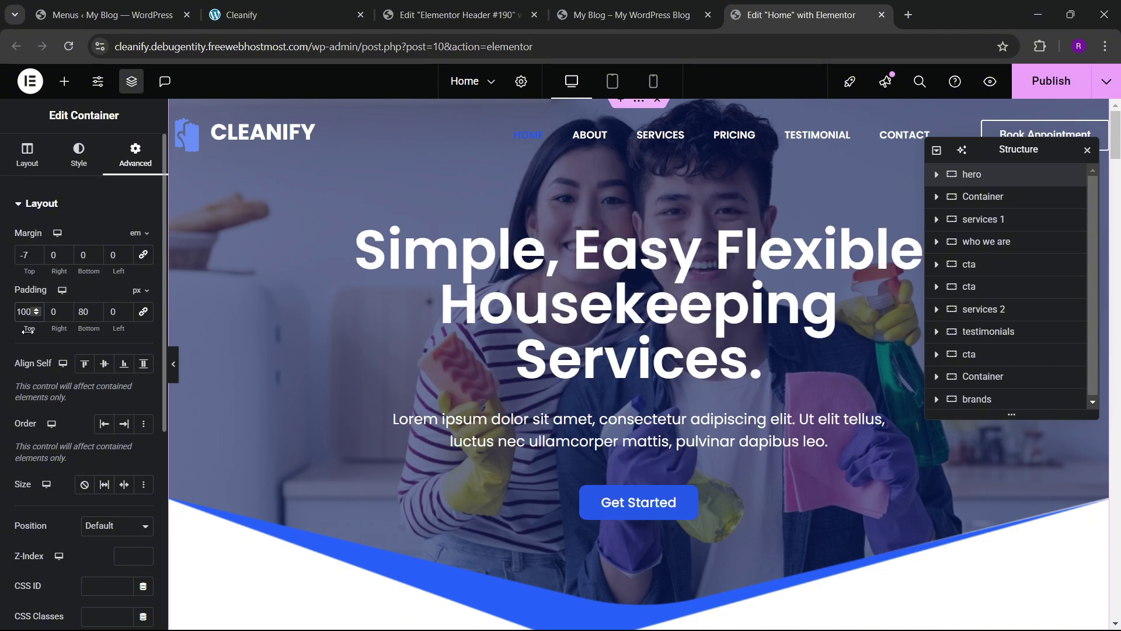
pyautogui.hotkey('ctrl', 'a')
pyautogui.write('01')
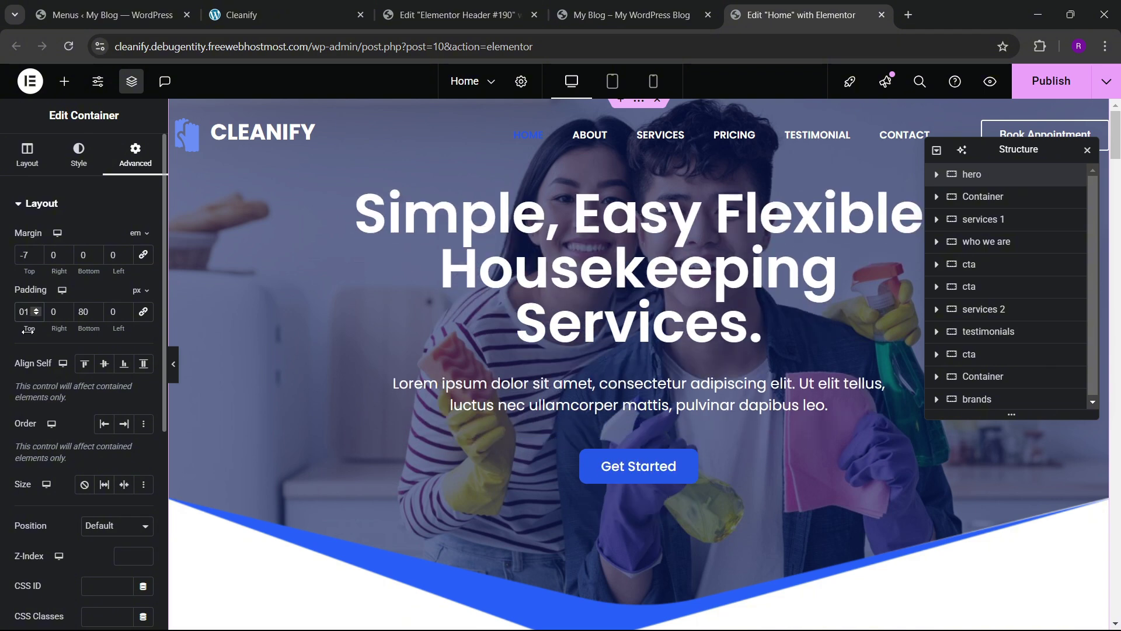
pyautogui.write('50')
pyautogui.hotkey('ctrl', 'a')
pyautogui.write('0')
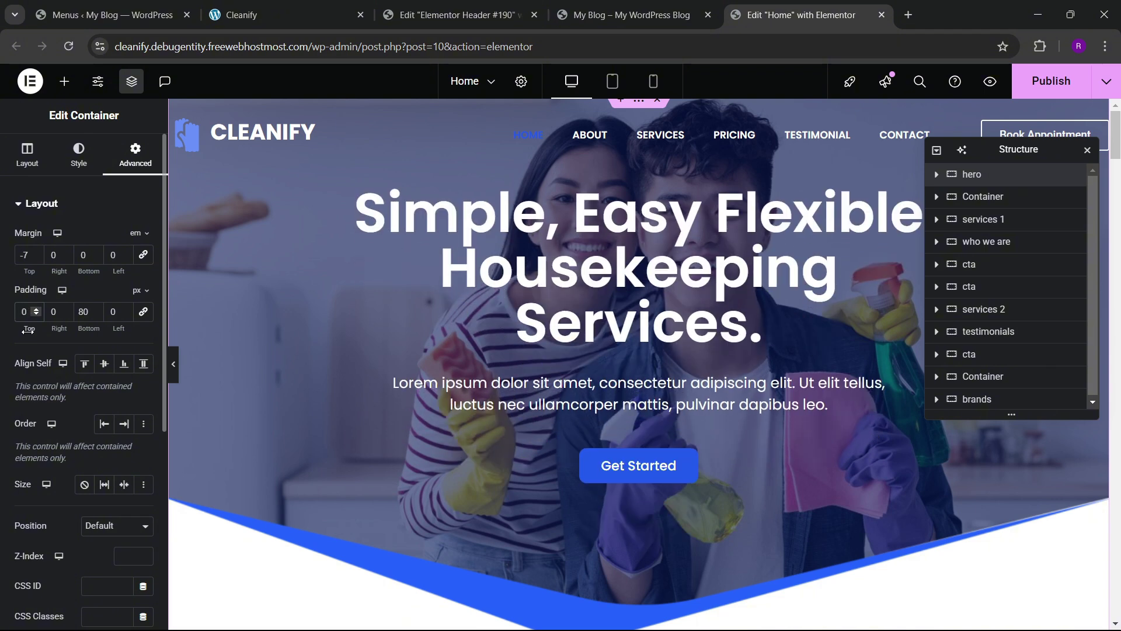
pyautogui.write('200')
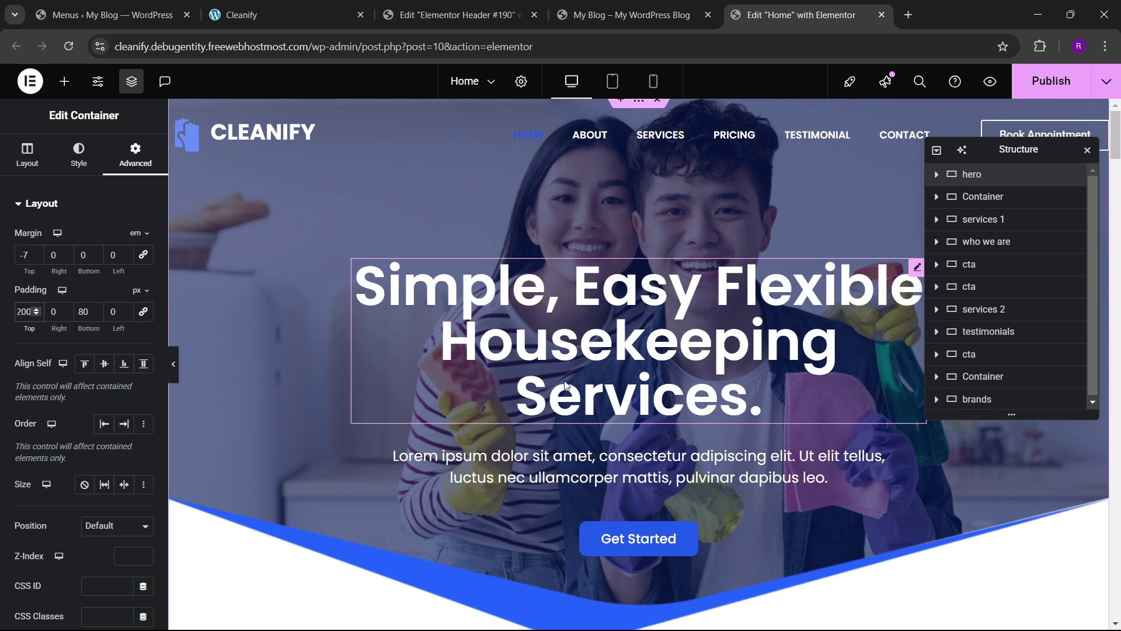
# - Publish the Home page, then reload the live site and check how the header overlays the hero section
pyautogui.click(1034, 86)
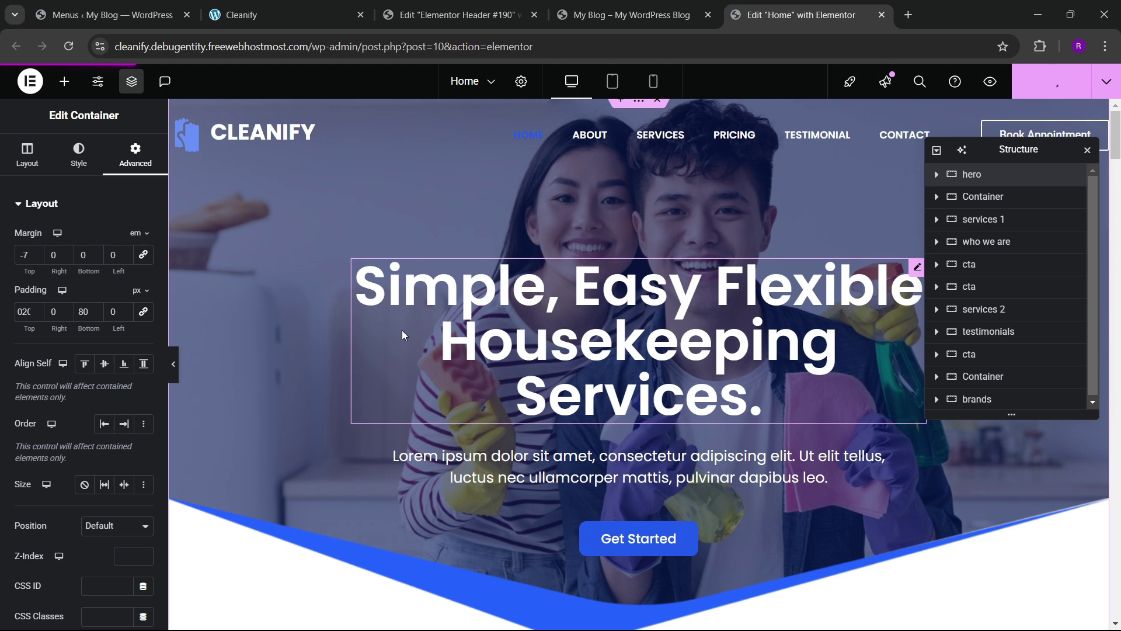
pyautogui.click(631, 15)
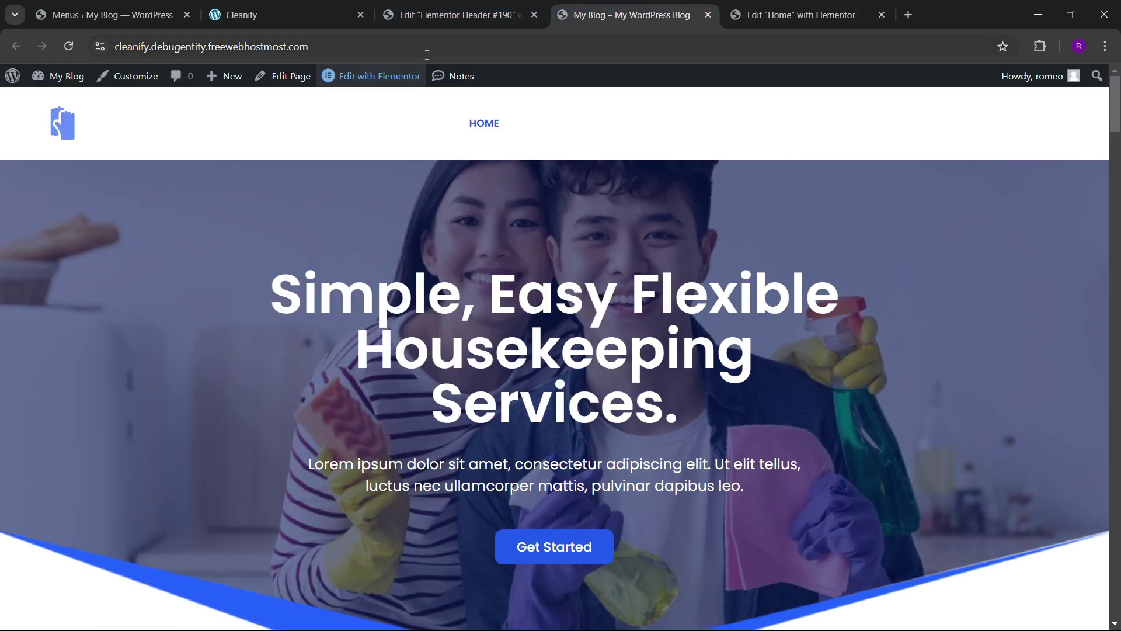
pyautogui.click(68, 46)
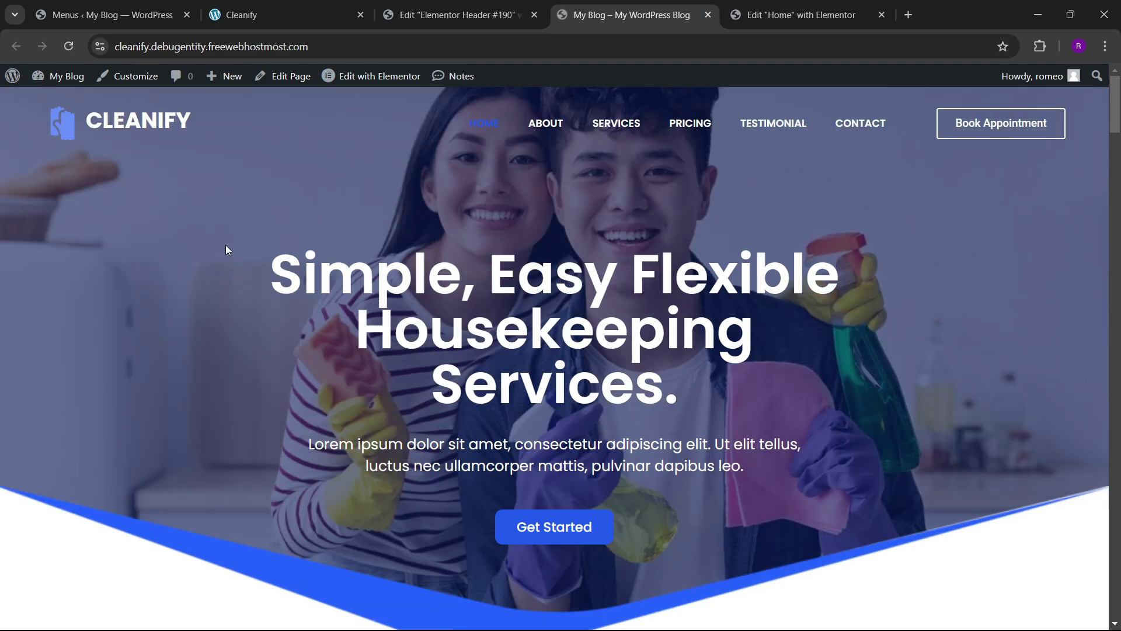
pyautogui.scroll(-2, 211, 242)
pyautogui.scroll(2, 211, 242)
# - In the Elementor Header template, set the logo icon box's primary color to the global color "sky blue theme" and publish
pyautogui.click(454, 8)
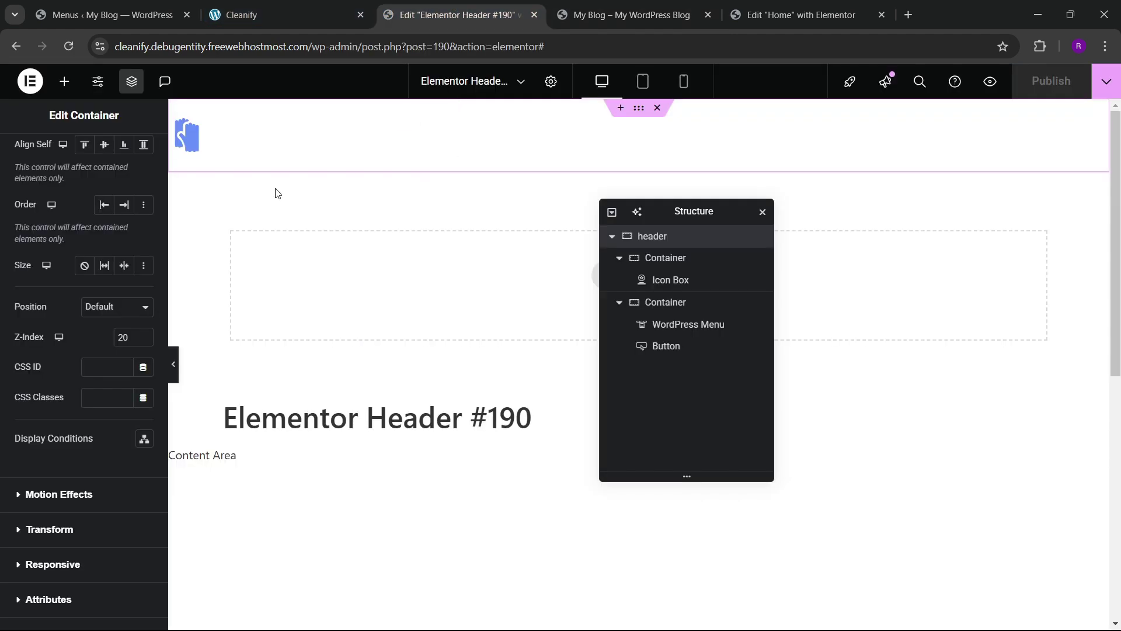
pyautogui.click(216, 145)
pyautogui.click(80, 154)
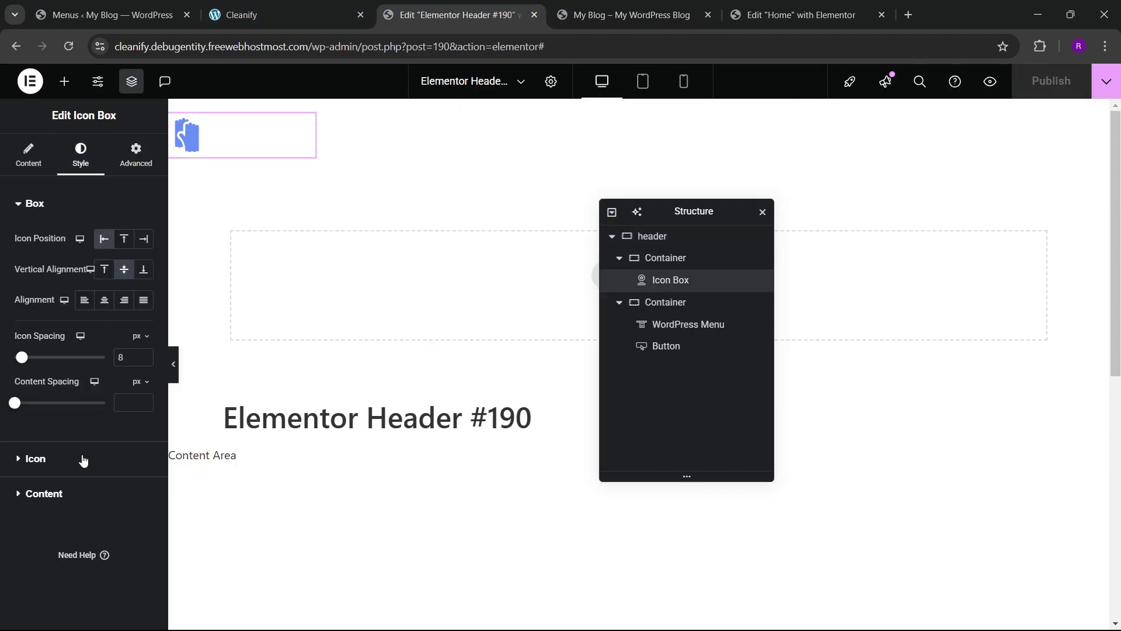
pyautogui.click(82, 459)
pyautogui.click(123, 304)
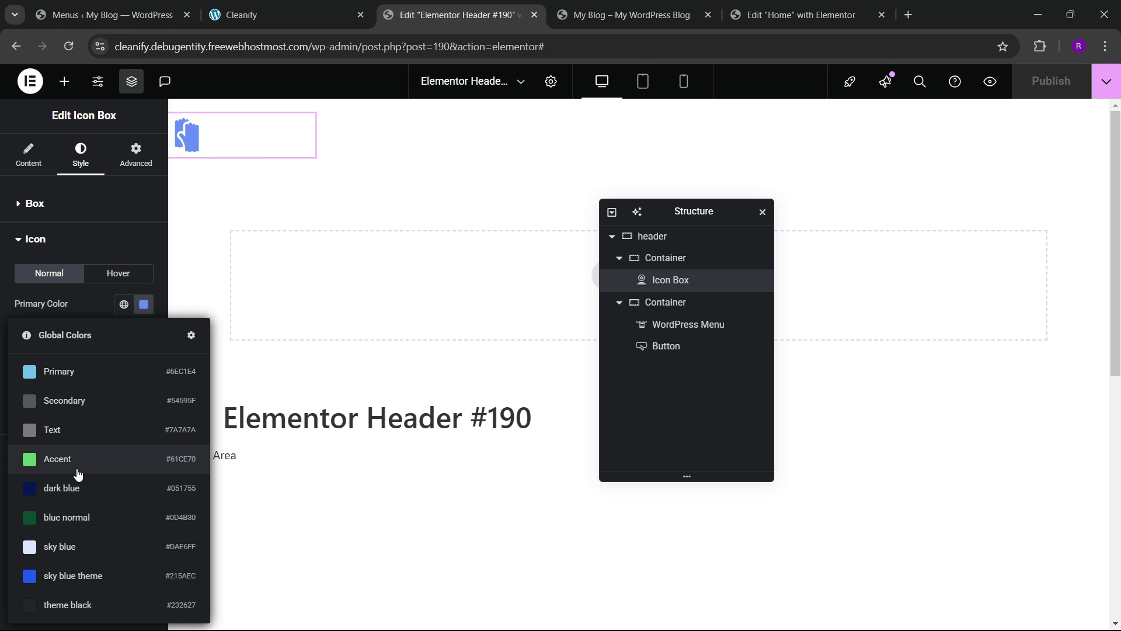
pyautogui.click(76, 574)
pyautogui.click(1055, 87)
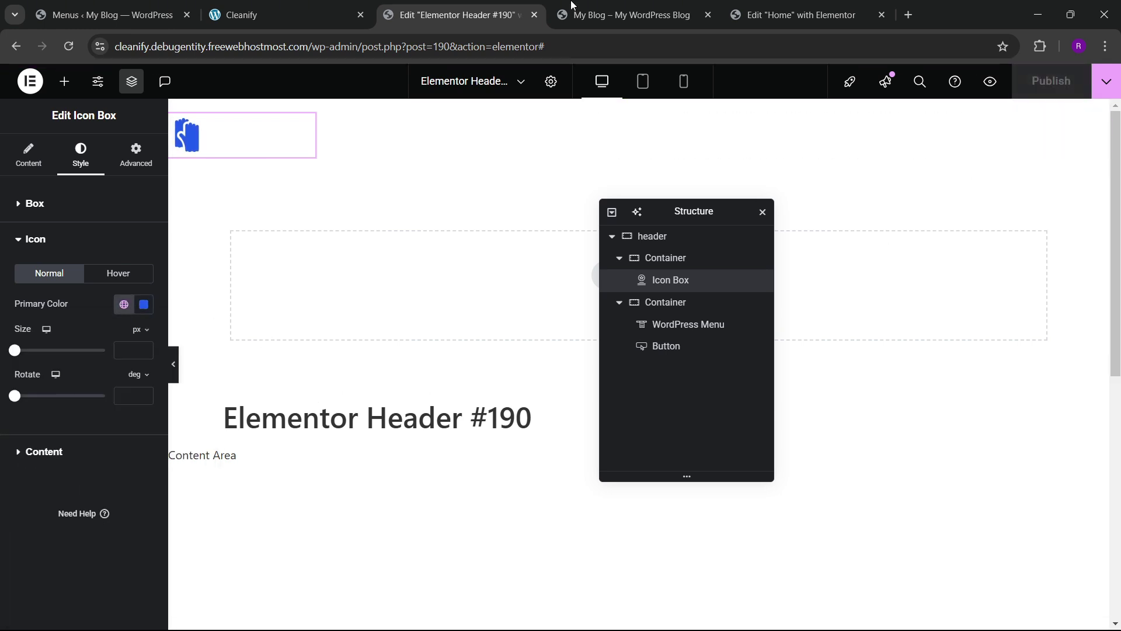
# - Reload the live home page and review all its sections from the header down to the footer
pyautogui.click(624, 15)
pyautogui.click(68, 47)
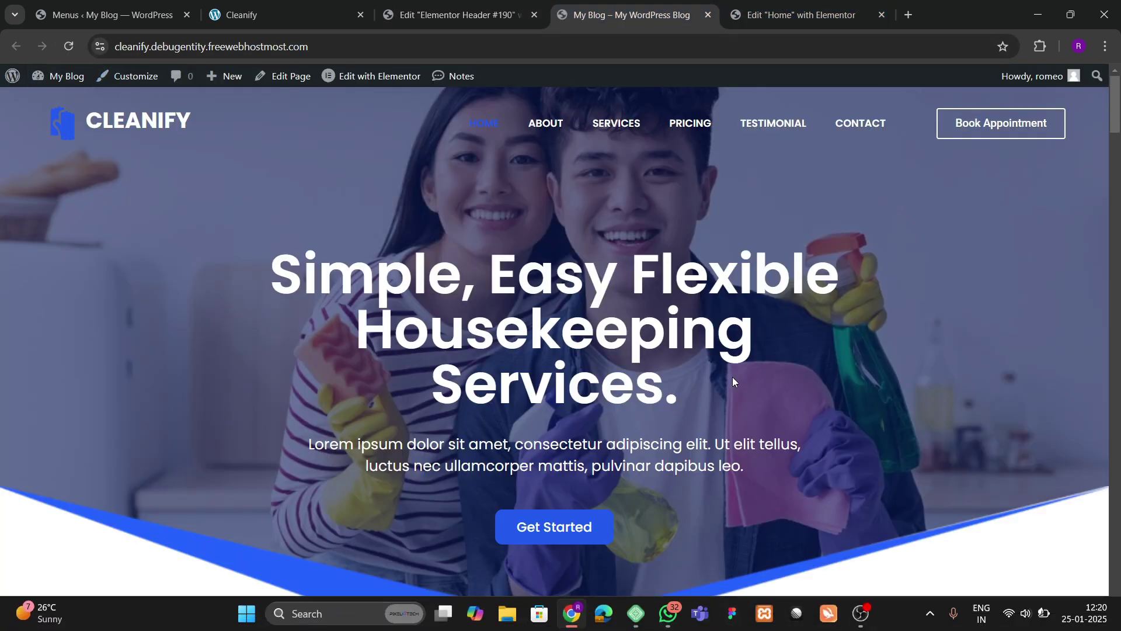
pyautogui.scroll(-4, 411, 344)
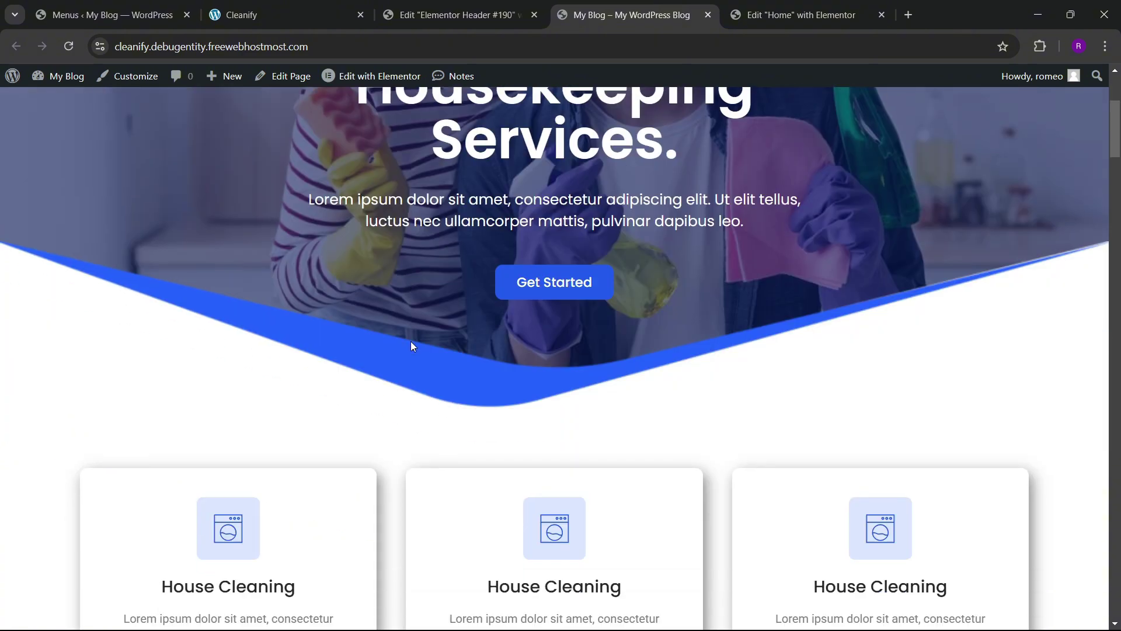
pyautogui.scroll(-10, 411, 341)
pyautogui.scroll(14, 418, 355)
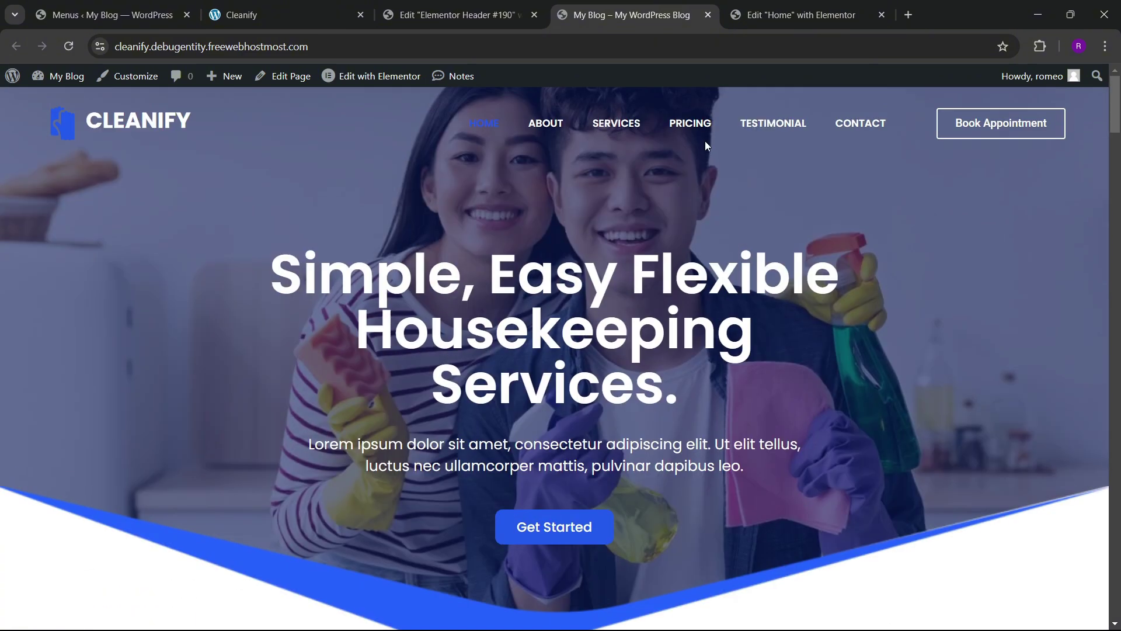
pyautogui.scroll(-10, 607, 170)
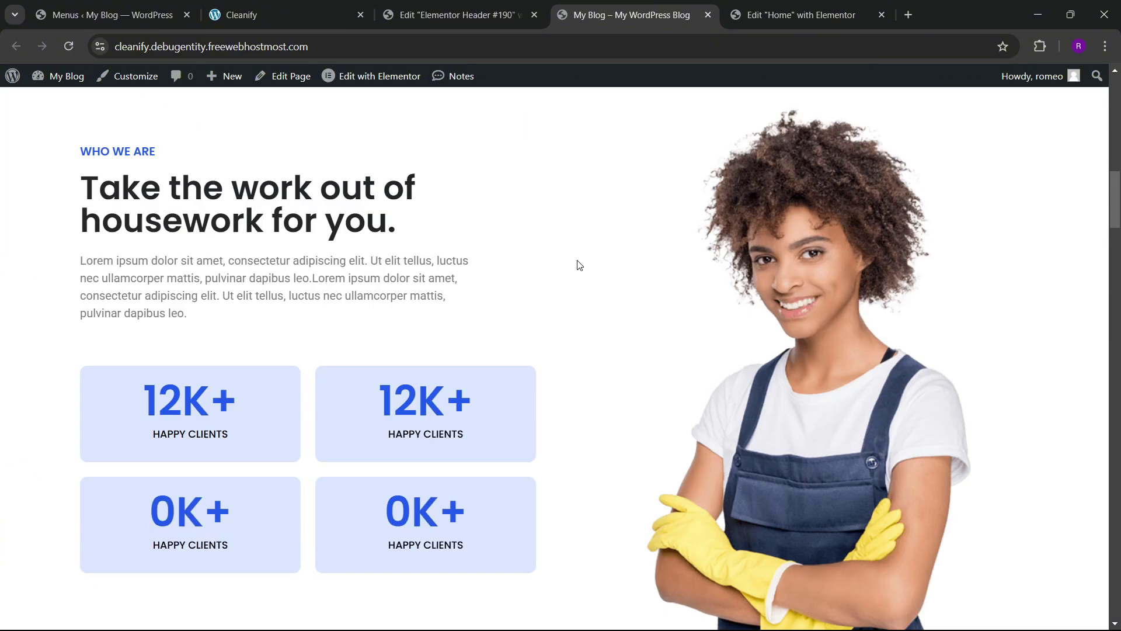
pyautogui.scroll(-15, 578, 265)
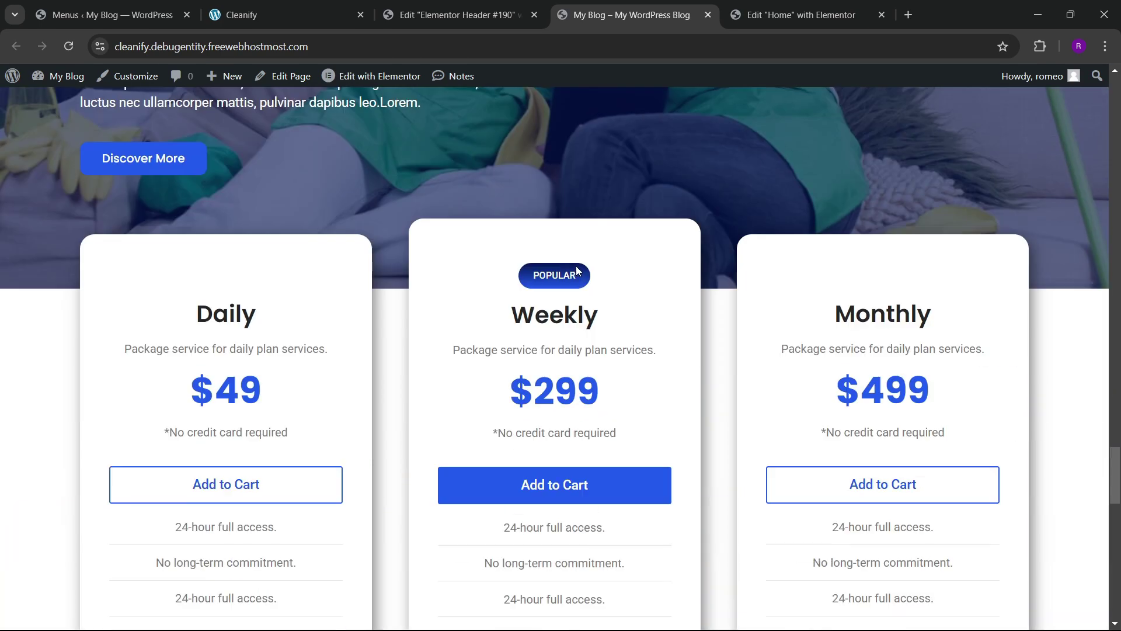
pyautogui.scroll(-15, 576, 270)
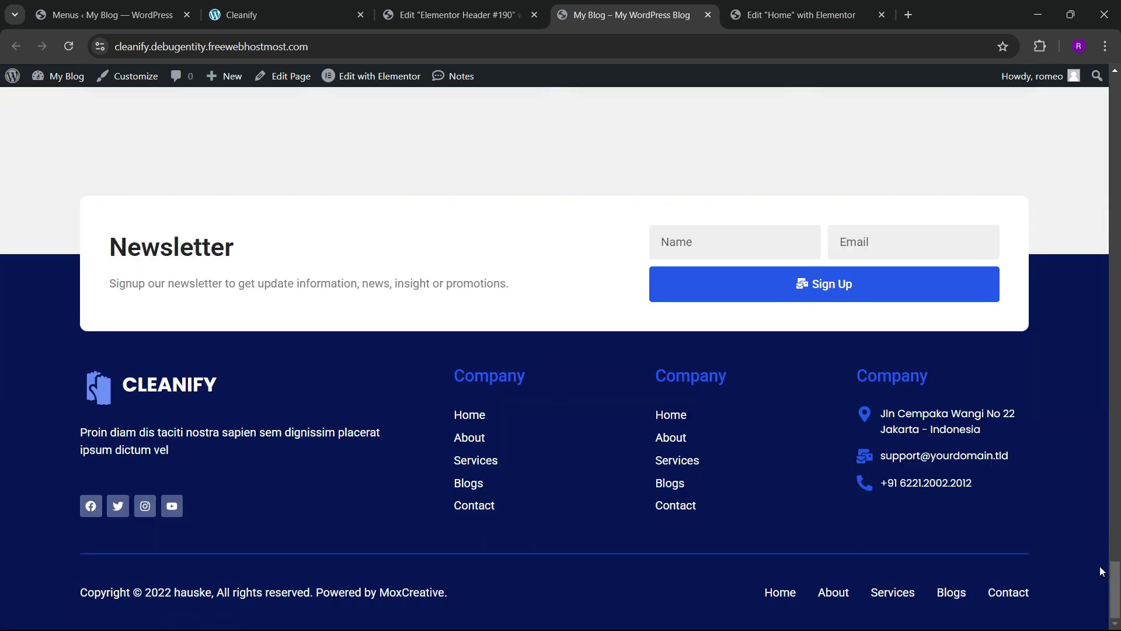
pyautogui.moveTo(1117, 585); pyautogui.dragTo(1115, 88)
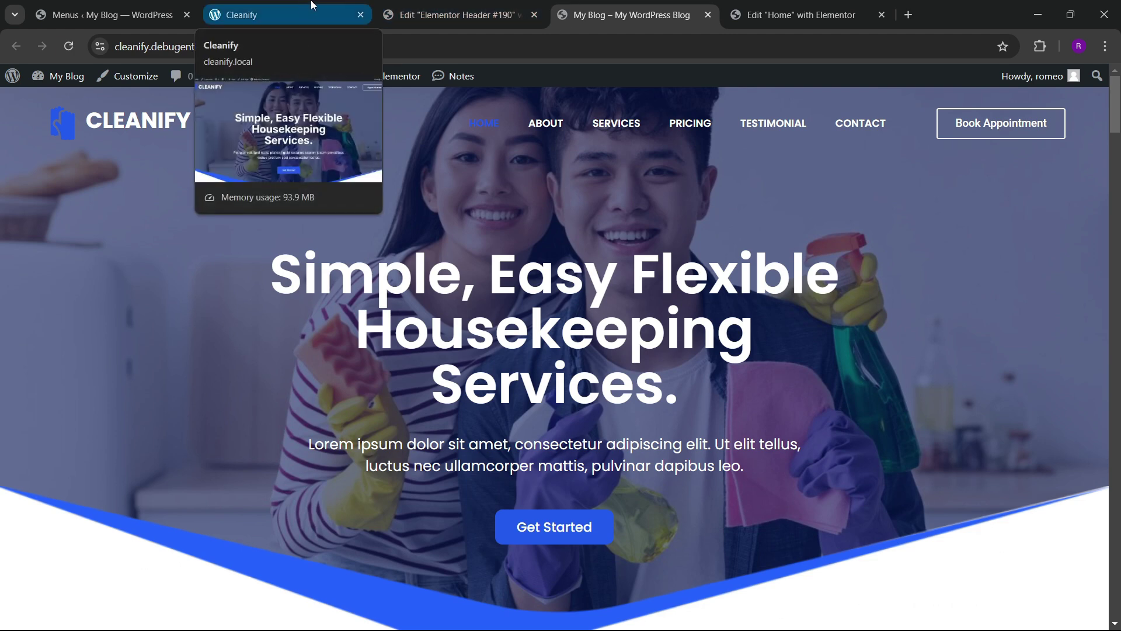
# - In the WordPress dashboard, open the settings of the installed WPFront Scroll Top plugin
pyautogui.click(108, 14)
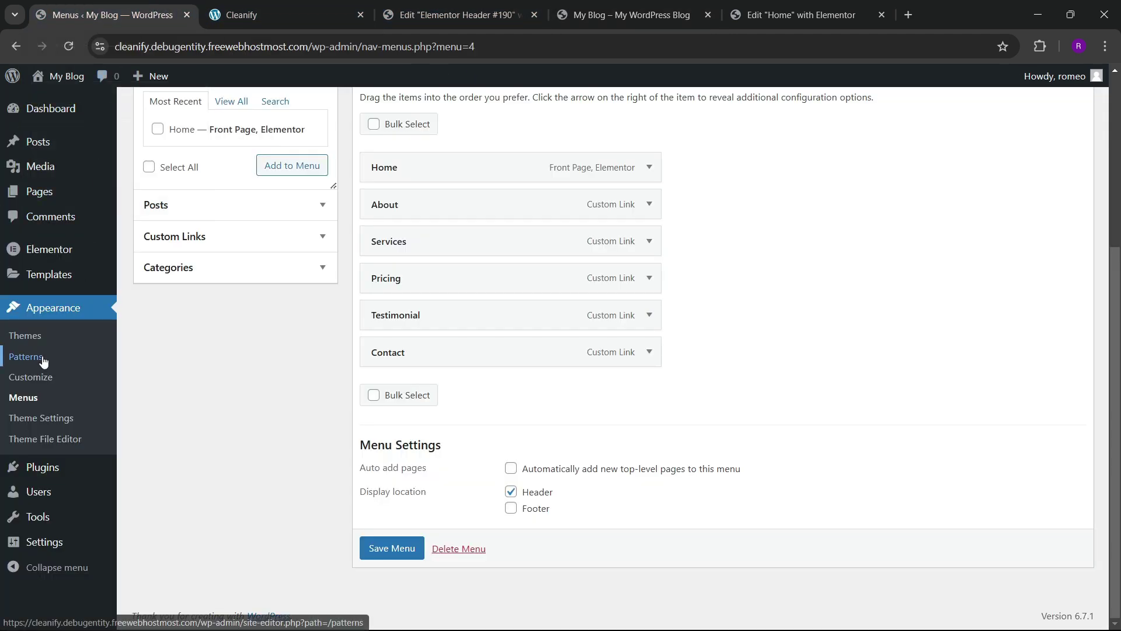
pyautogui.click(157, 470)
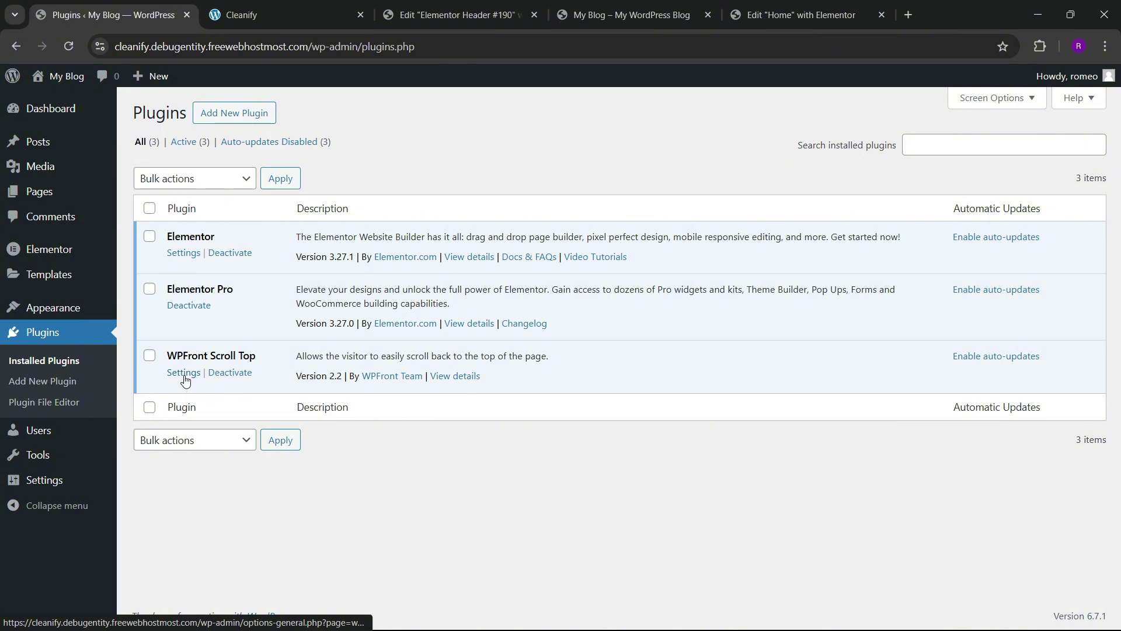
pyautogui.click(185, 374)
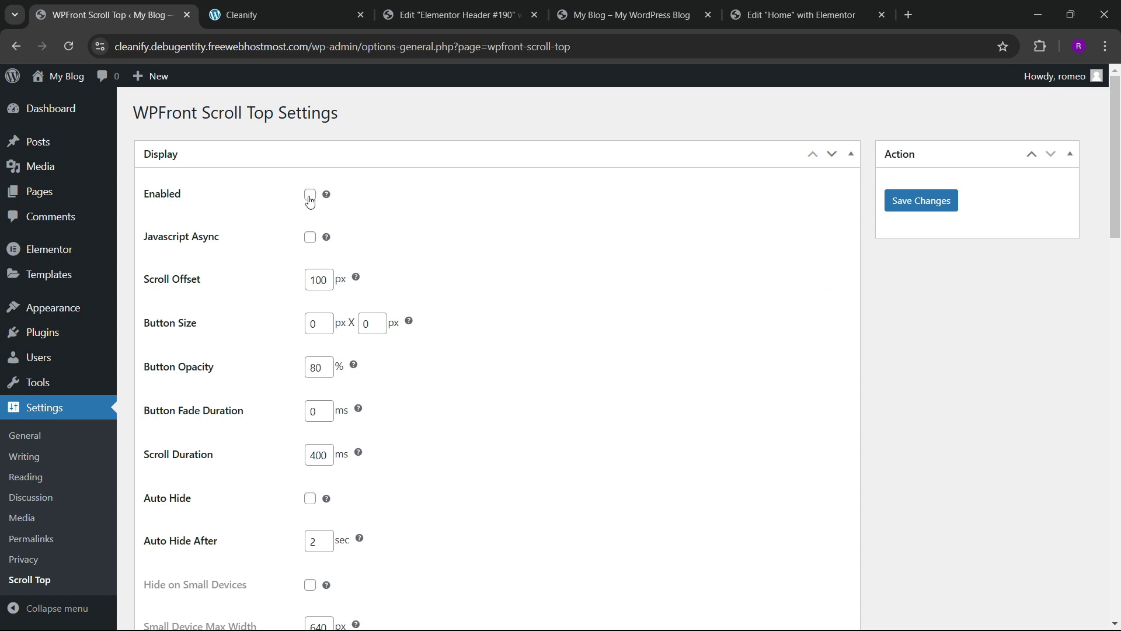
# - Enable the scroll-top button and turn on its Auto Hide and Hide on WP-ADMIN options
pyautogui.scroll(-3, 255, 311)
pyautogui.scroll(-3, 264, 344)
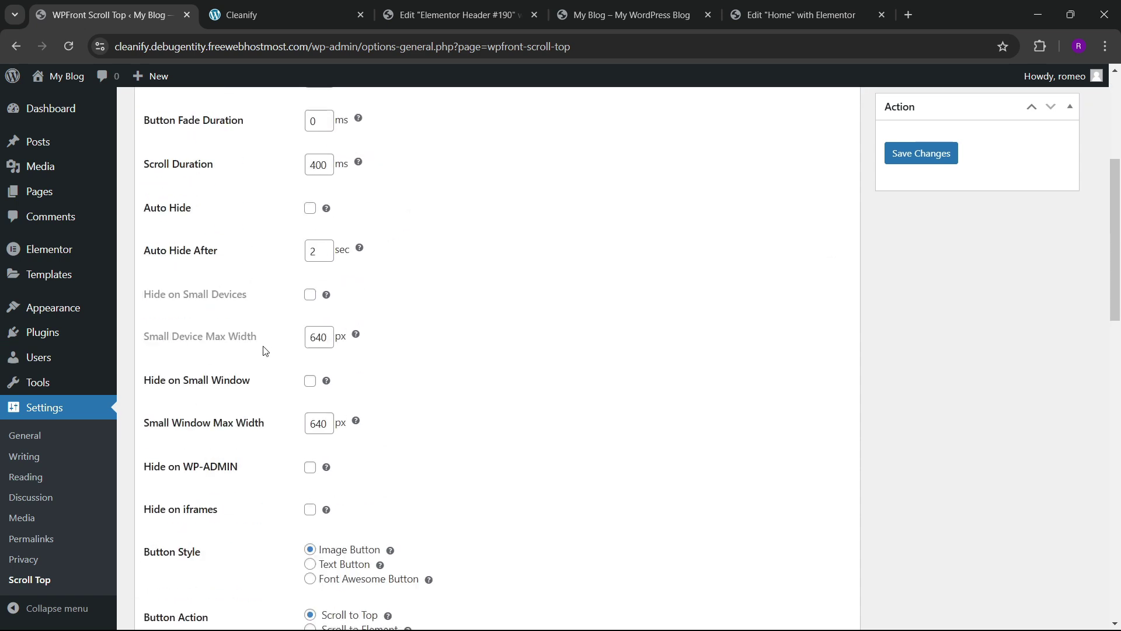
pyautogui.click(311, 208)
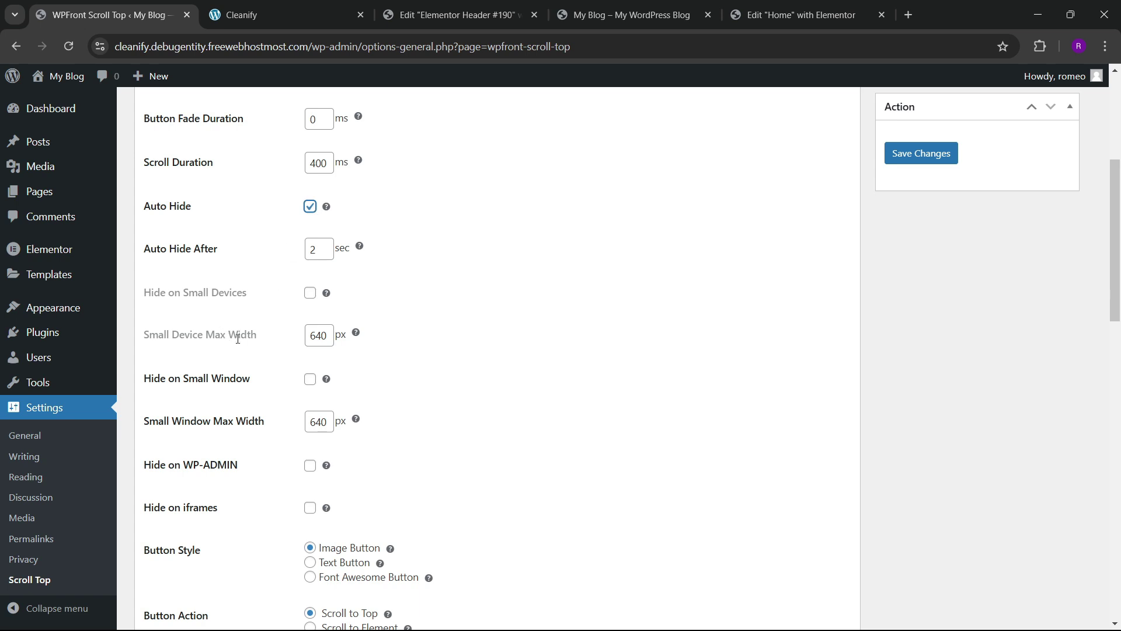
pyautogui.scroll(-3, 241, 347)
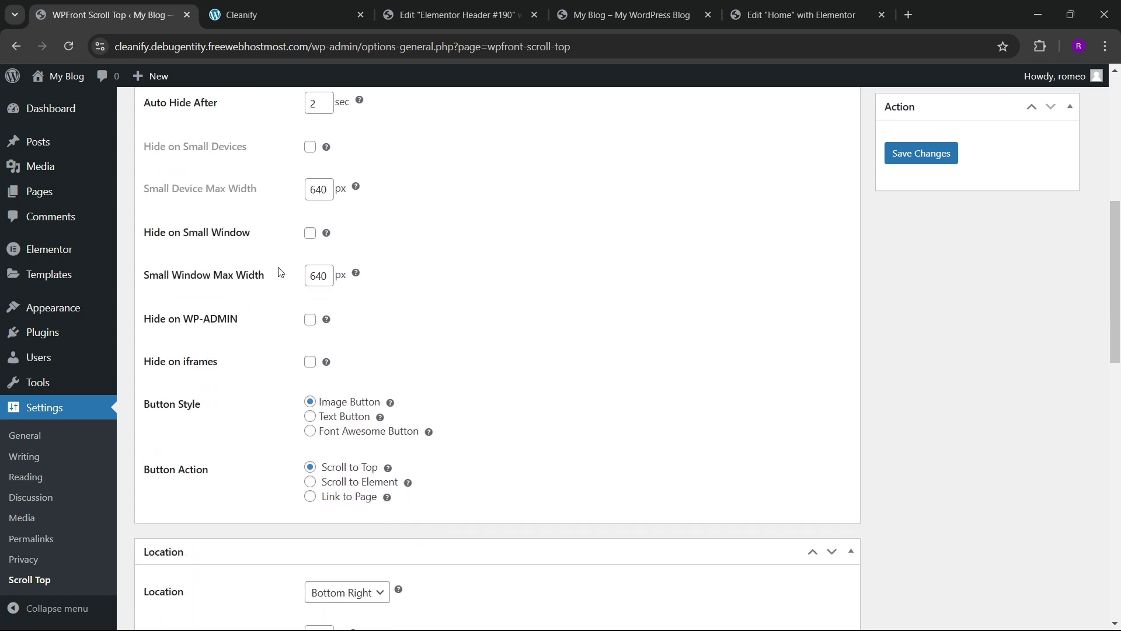
pyautogui.scroll(-5, 240, 373)
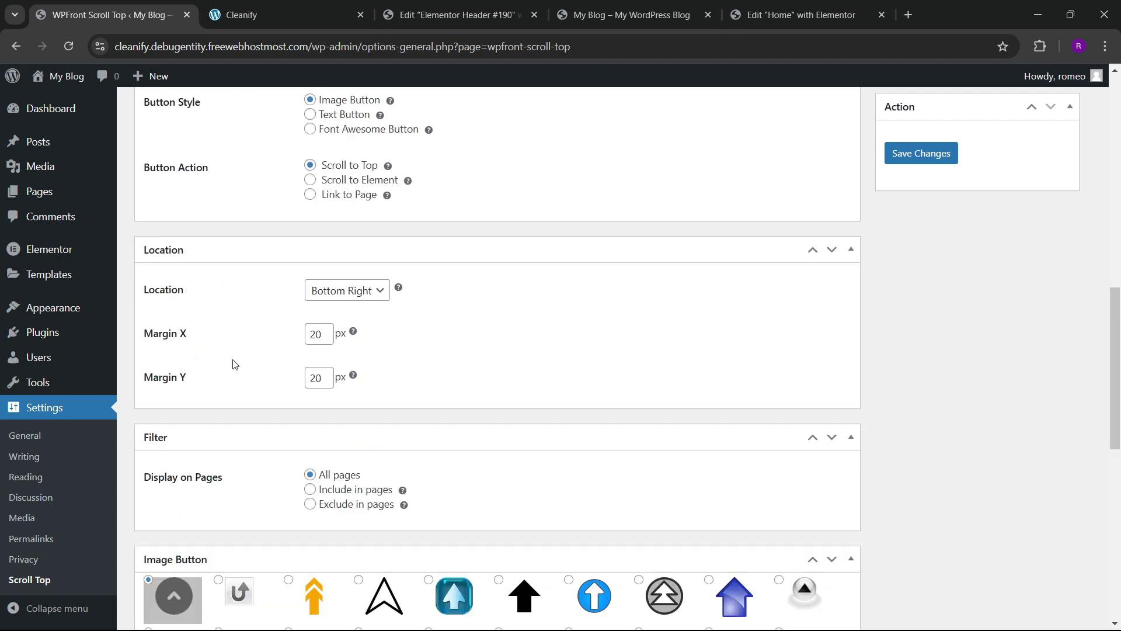
pyautogui.scroll(2, 233, 366)
# - Try a Margin X of 40 px for the scroll-top button and restore it to 20 px
pyautogui.click(316, 412)
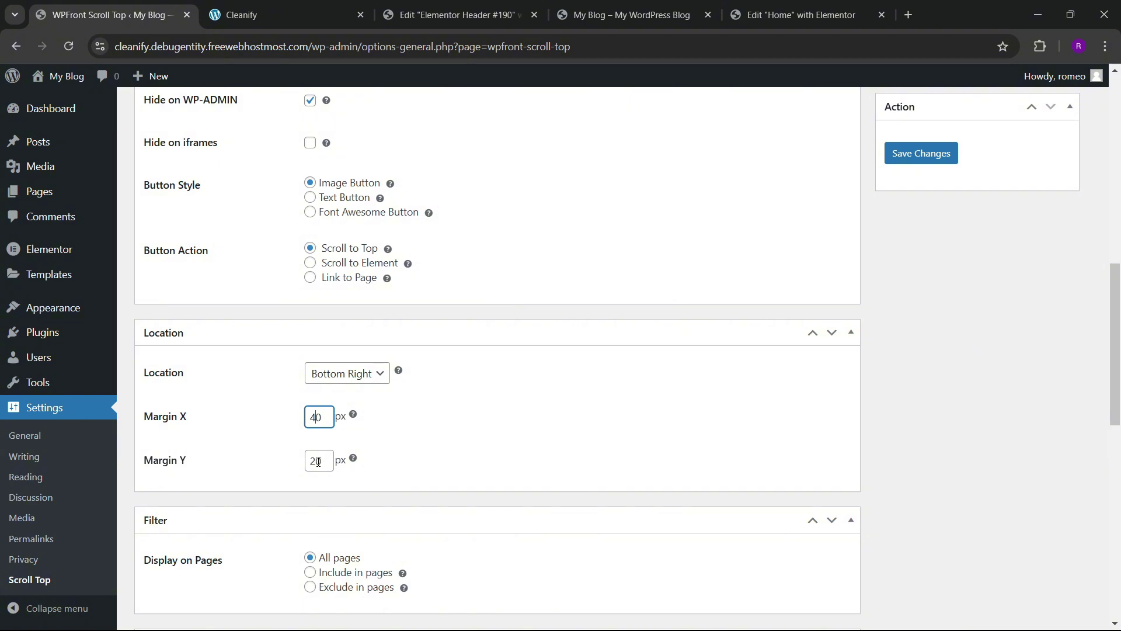
pyautogui.scroll(-3, 250, 435)
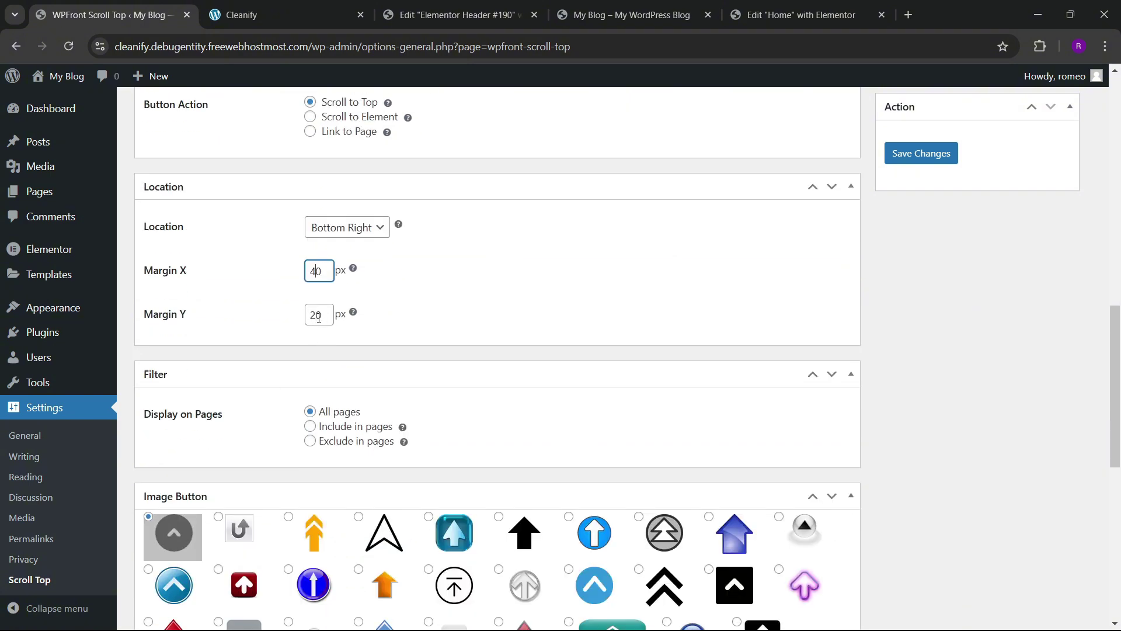
pyautogui.doubleClick(316, 271)
pyautogui.write('20')
pyautogui.click(313, 298)
# - Check the reference Cleanify site, choose the plain blue up arrow as the scroll-top button image and save the plugin settings
pyautogui.scroll(-3, 243, 333)
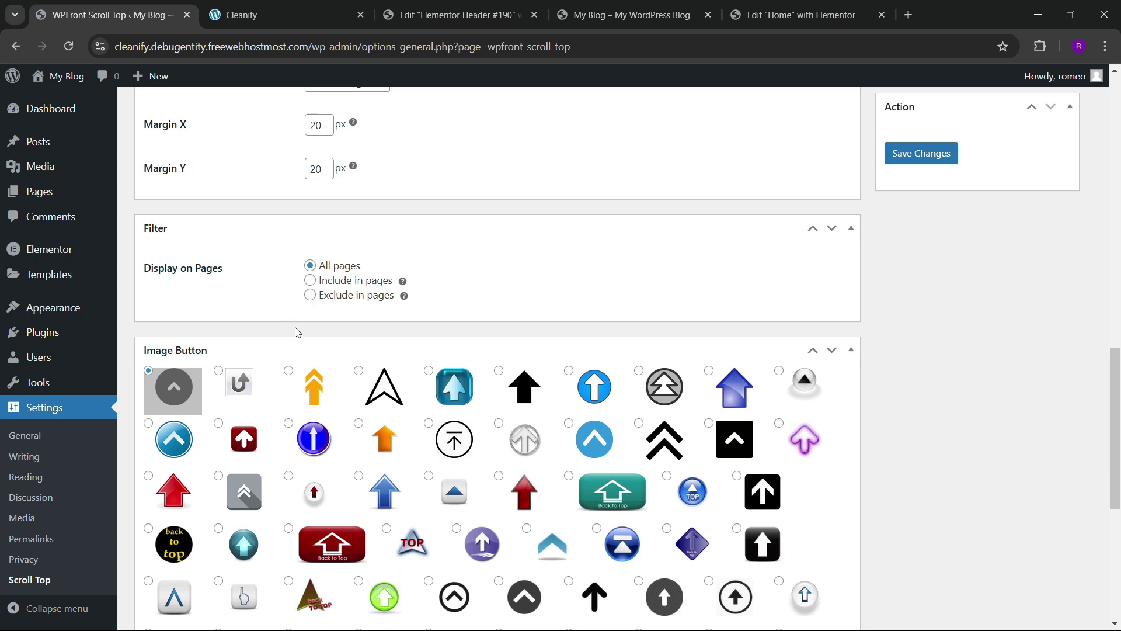
pyautogui.scroll(-3, 283, 407)
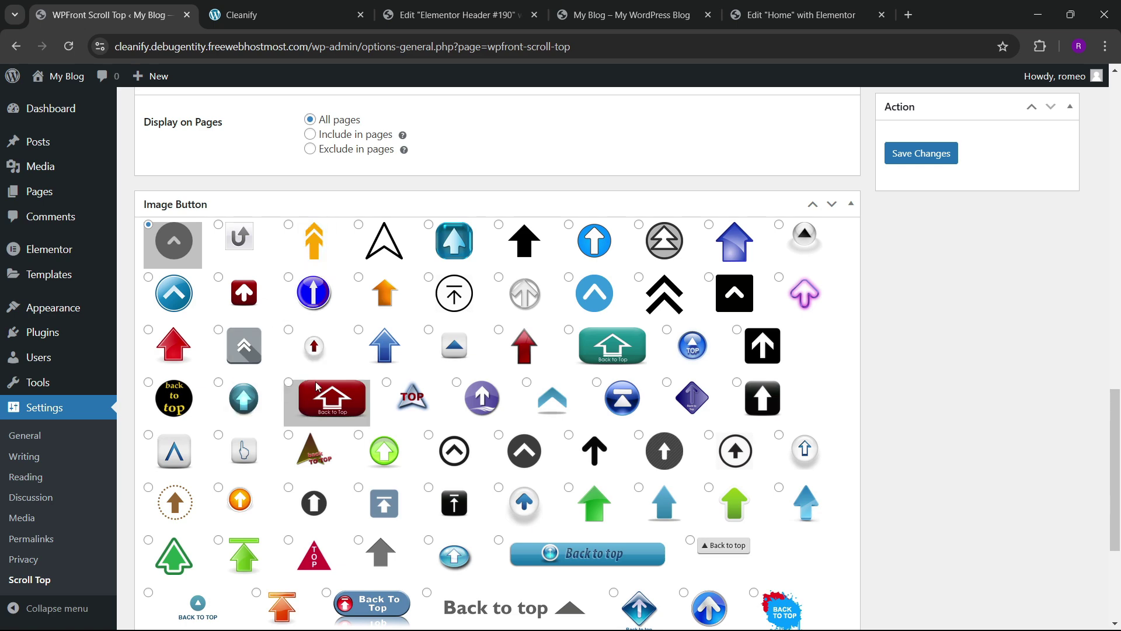
pyautogui.click(295, 5)
pyautogui.scroll(-5, 831, 393)
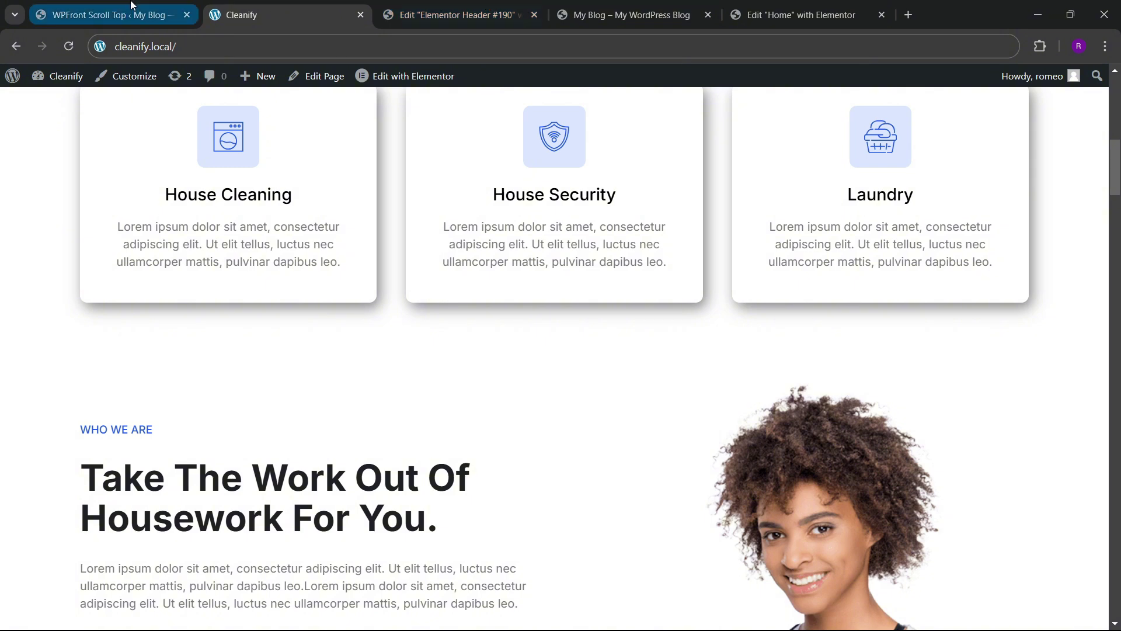
pyautogui.click(108, 13)
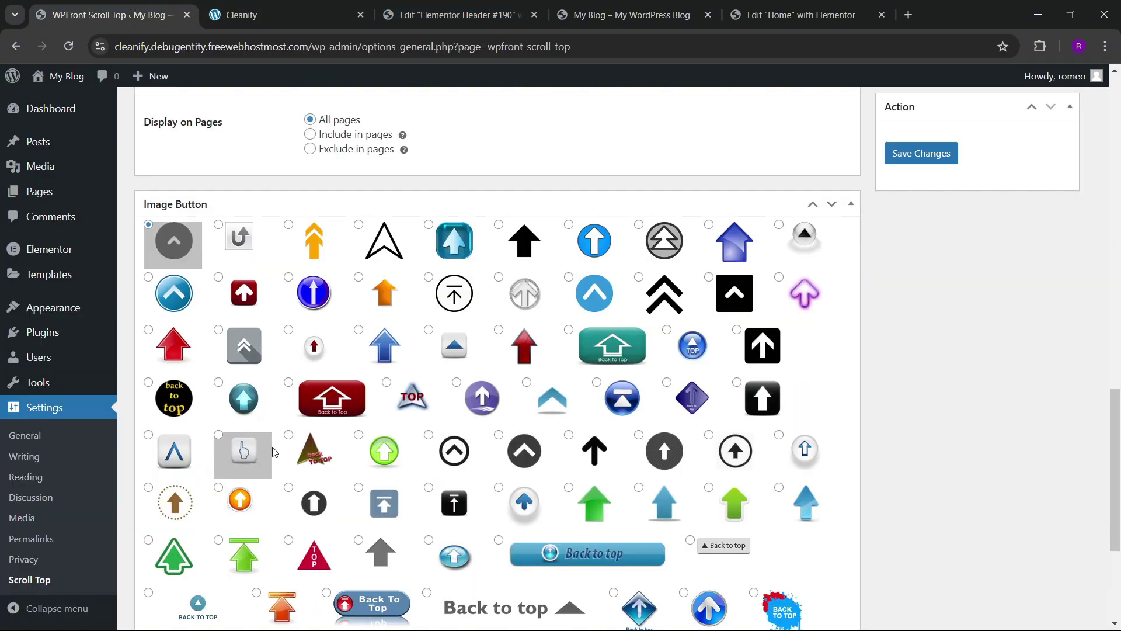
pyautogui.click(385, 346)
pyautogui.scroll(-4, 687, 520)
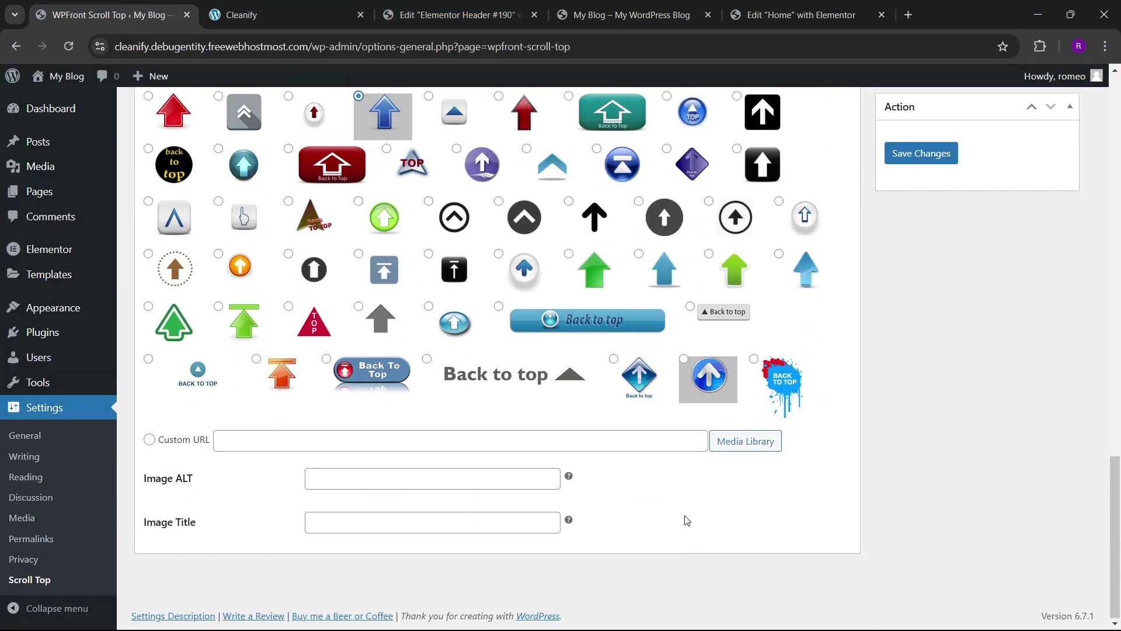
pyautogui.click(920, 157)
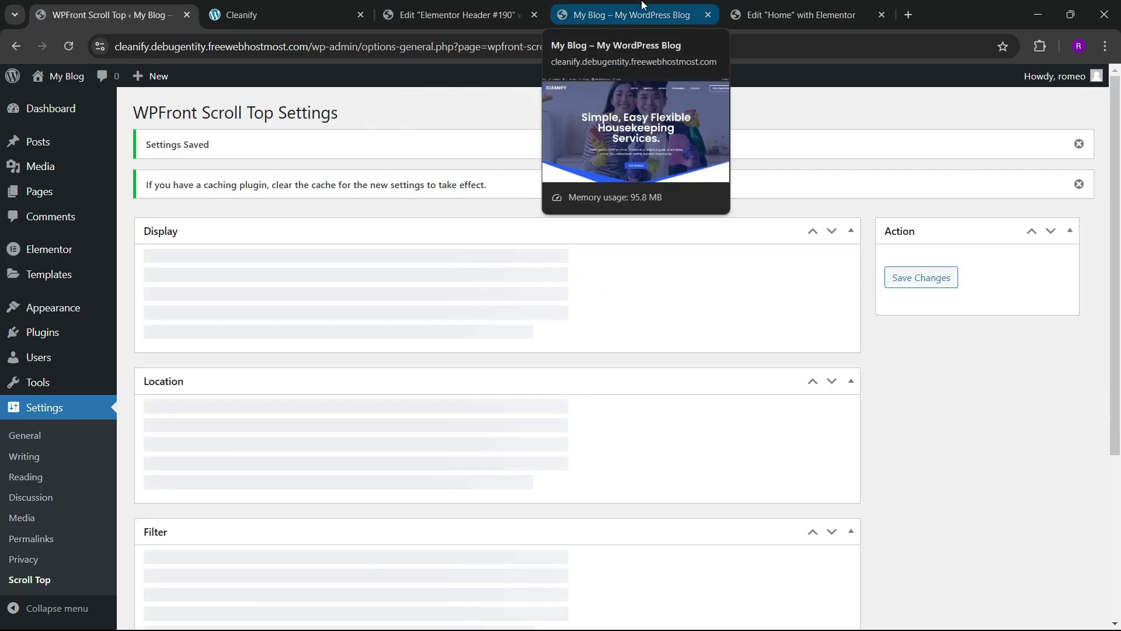
# - Reload the live home page, look through its sections and test the scroll-top button from the footer
pyautogui.click(642, 7)
pyautogui.click(68, 46)
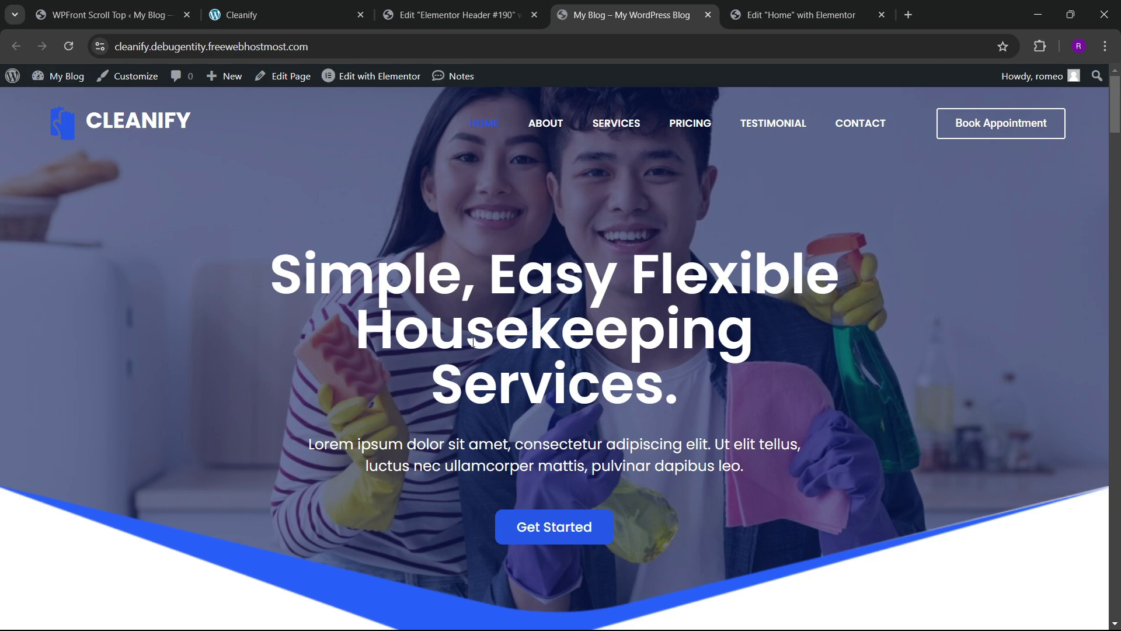
pyautogui.scroll(-20, 473, 343)
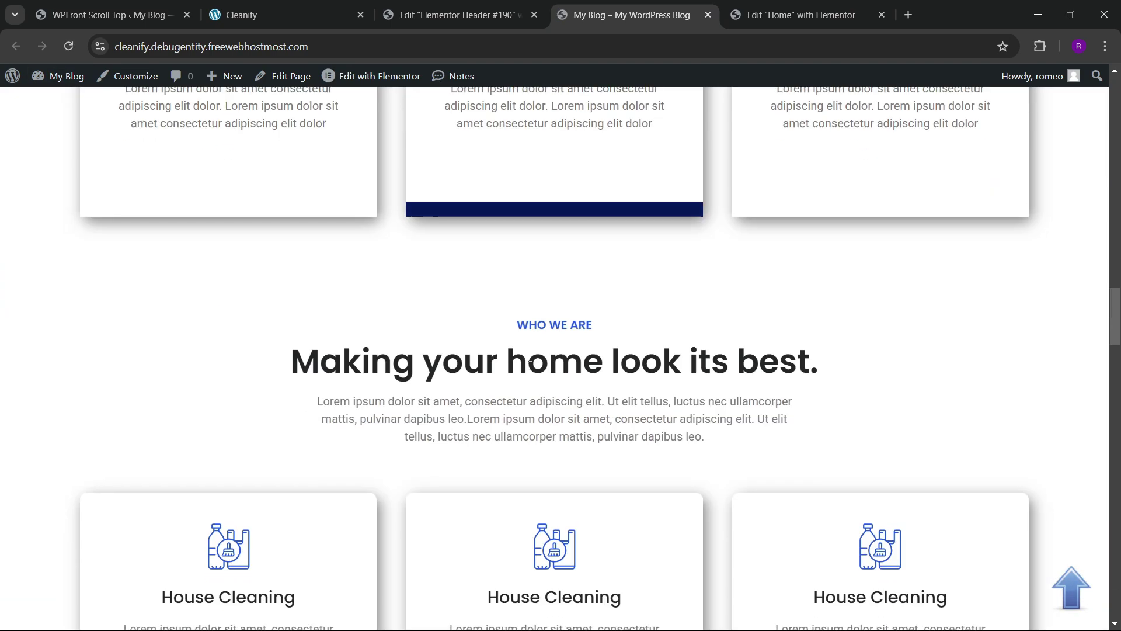
pyautogui.scroll(20, 776, 401)
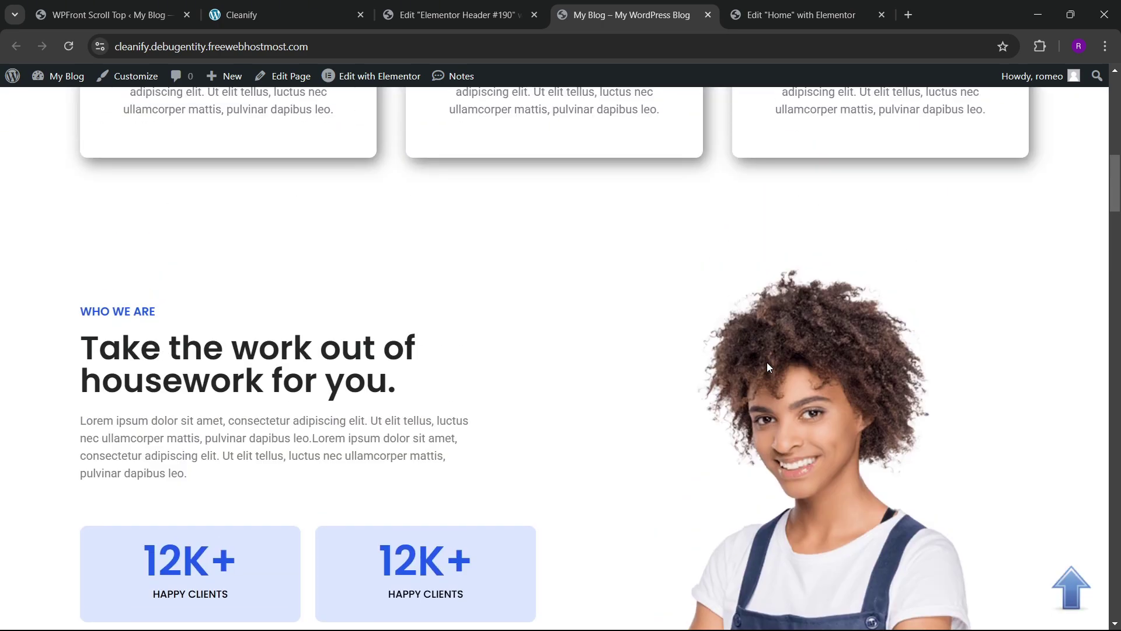
pyautogui.scroll(10, 766, 362)
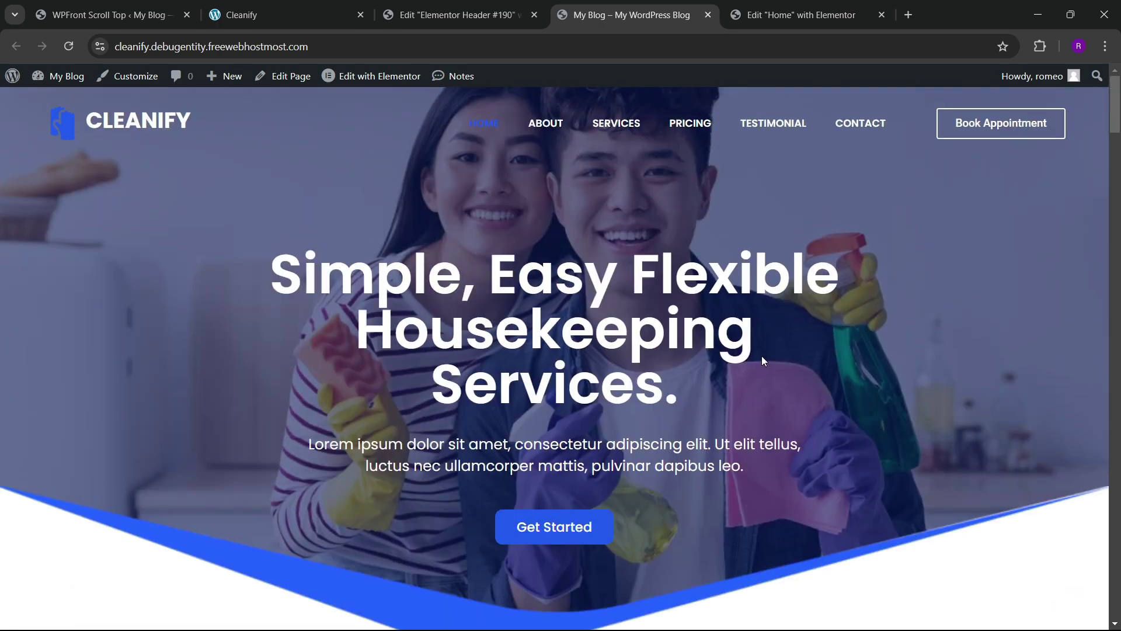
pyautogui.scroll(-20, 762, 357)
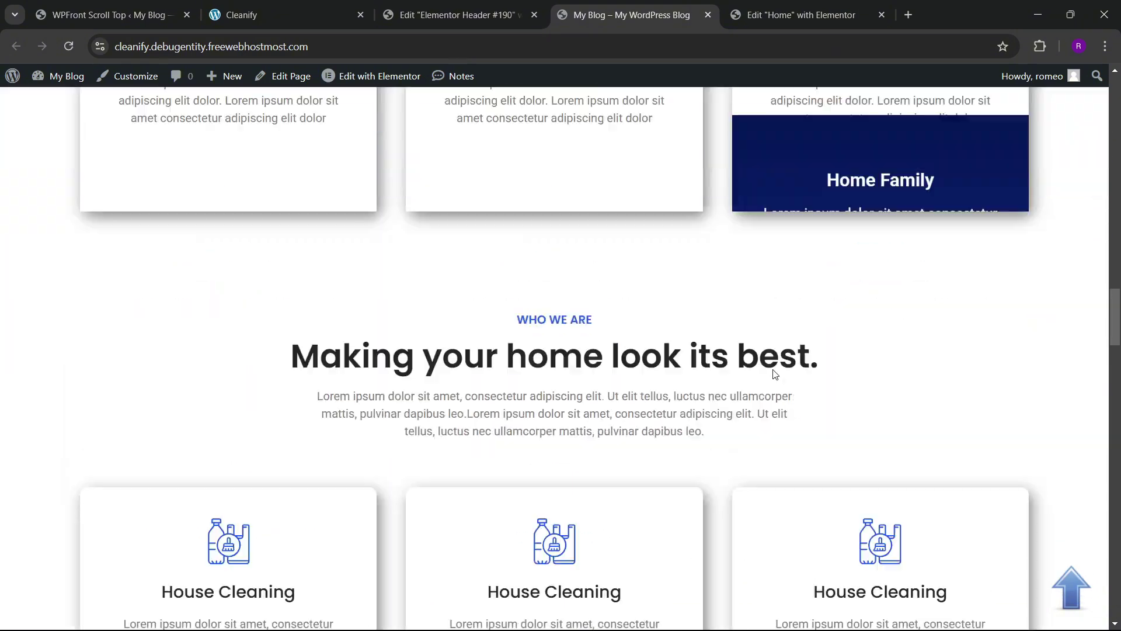
pyautogui.scroll(-20, 775, 374)
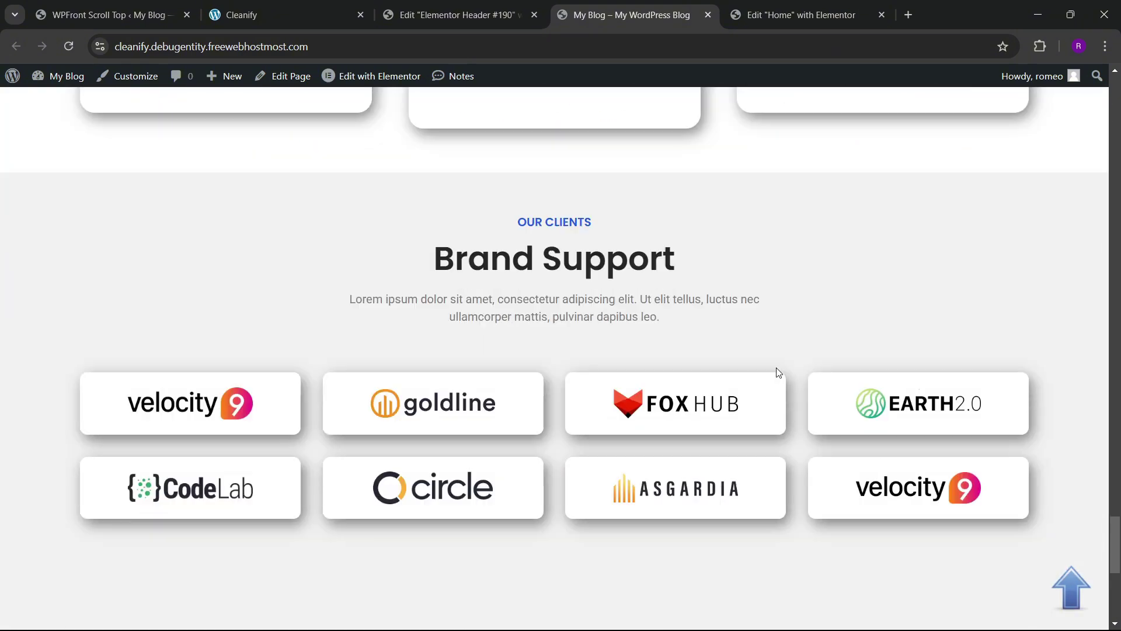
pyautogui.scroll(-8, 777, 374)
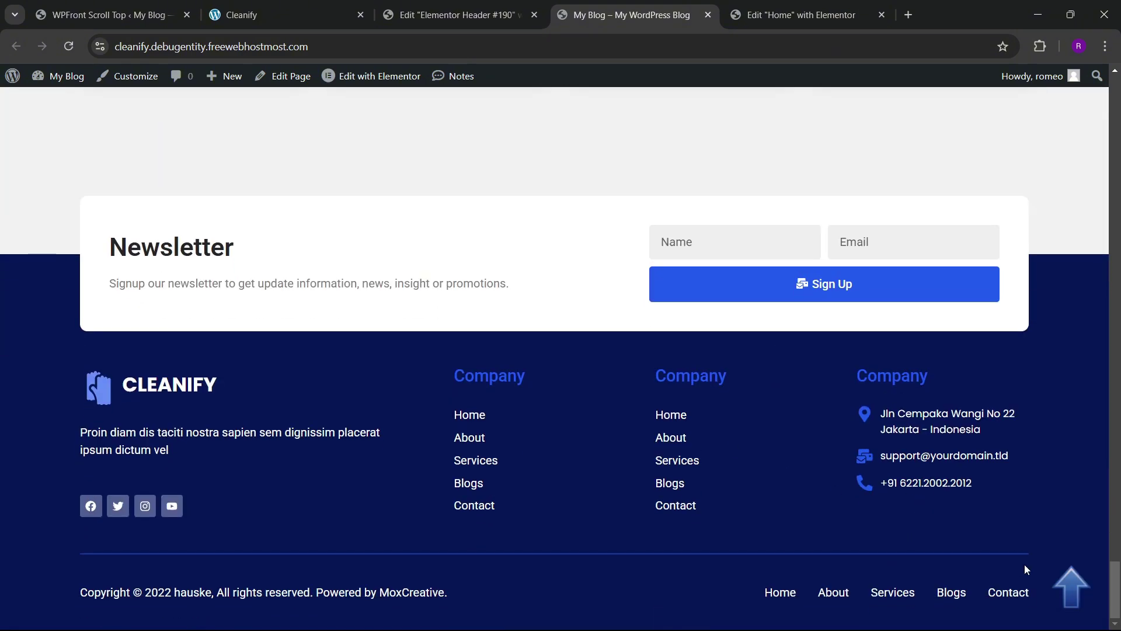
pyautogui.click(1064, 587)
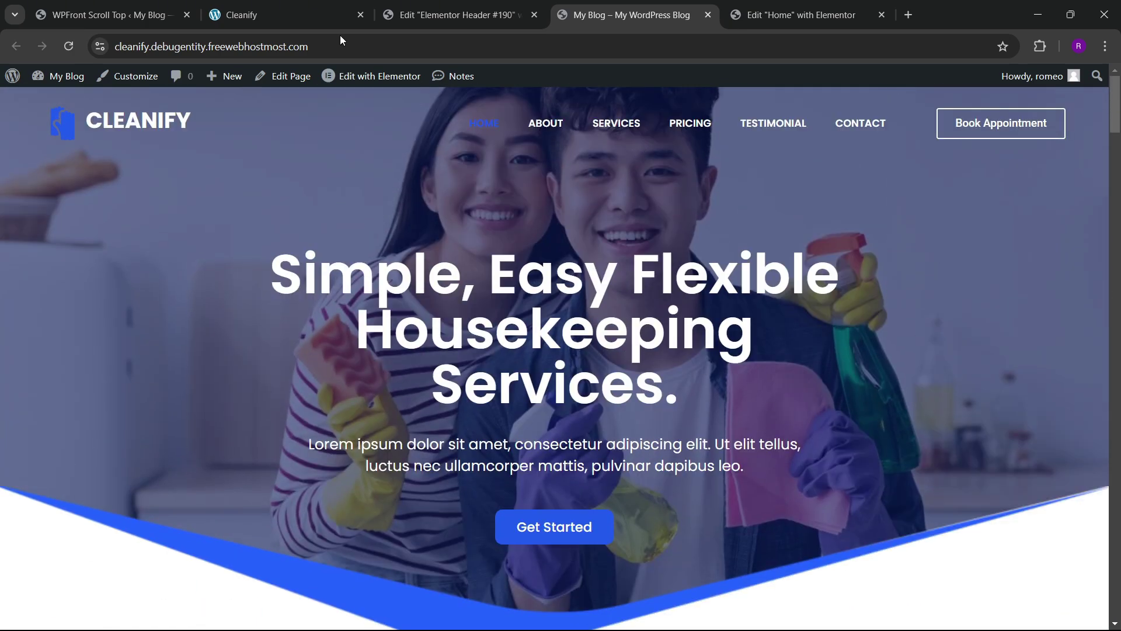
# - Examine the scroll-top button's style on the reference Cleanify site
pyautogui.click(280, 15)
pyautogui.scroll(4, 492, 200)
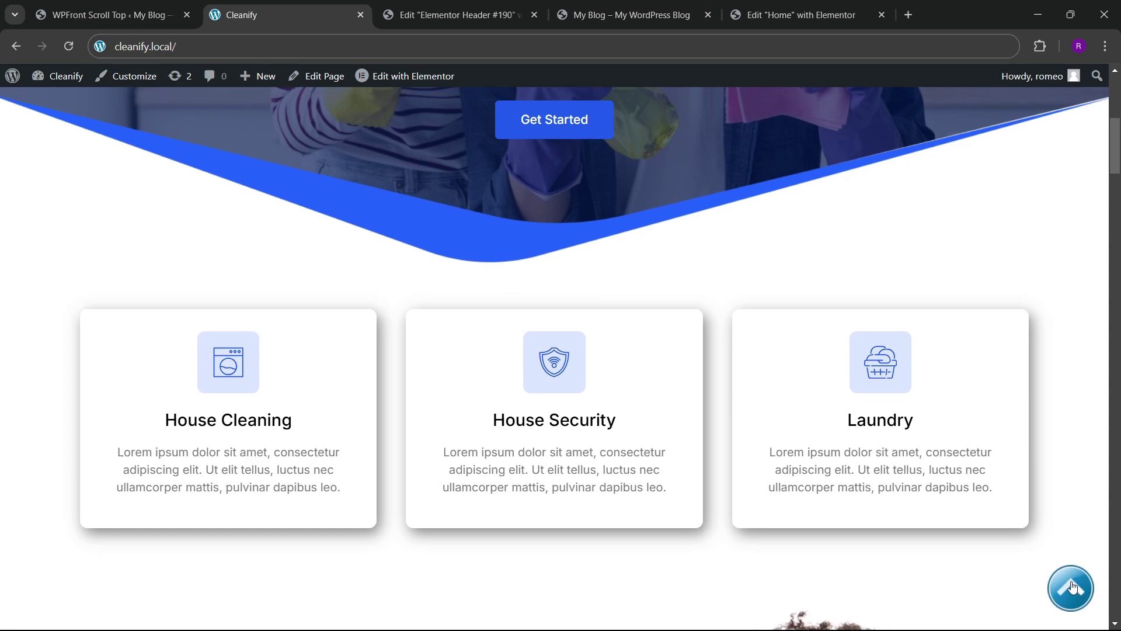
# - Test the About menu link on the local Cleanify reference site and on the live My Blog site
pyautogui.click(1072, 587)
pyautogui.click(561, 120)
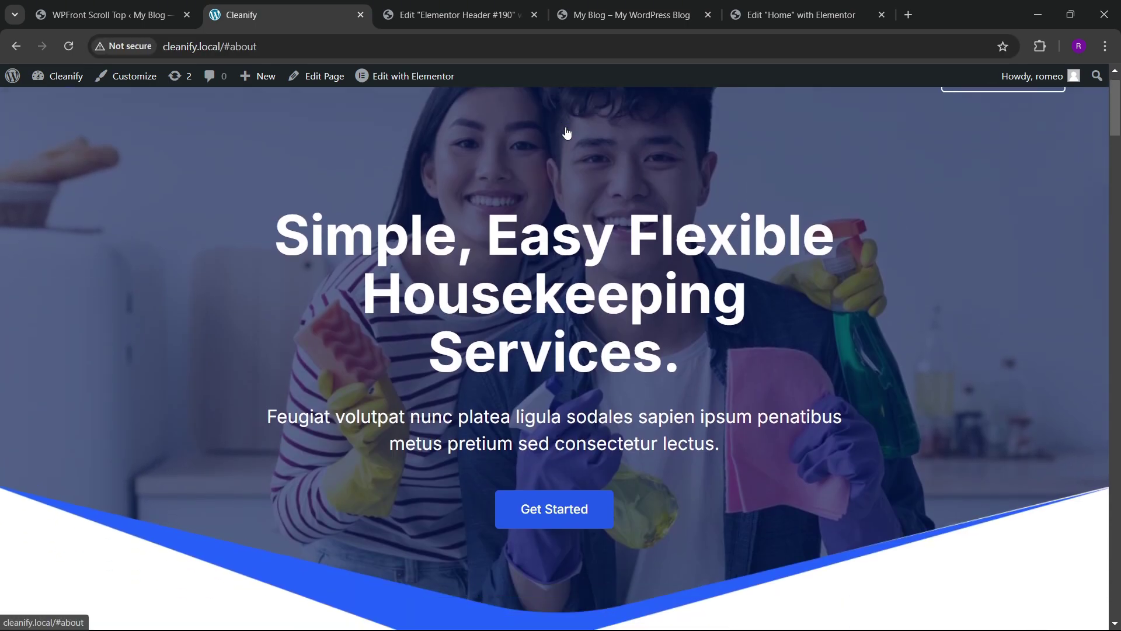
pyautogui.click(653, 6)
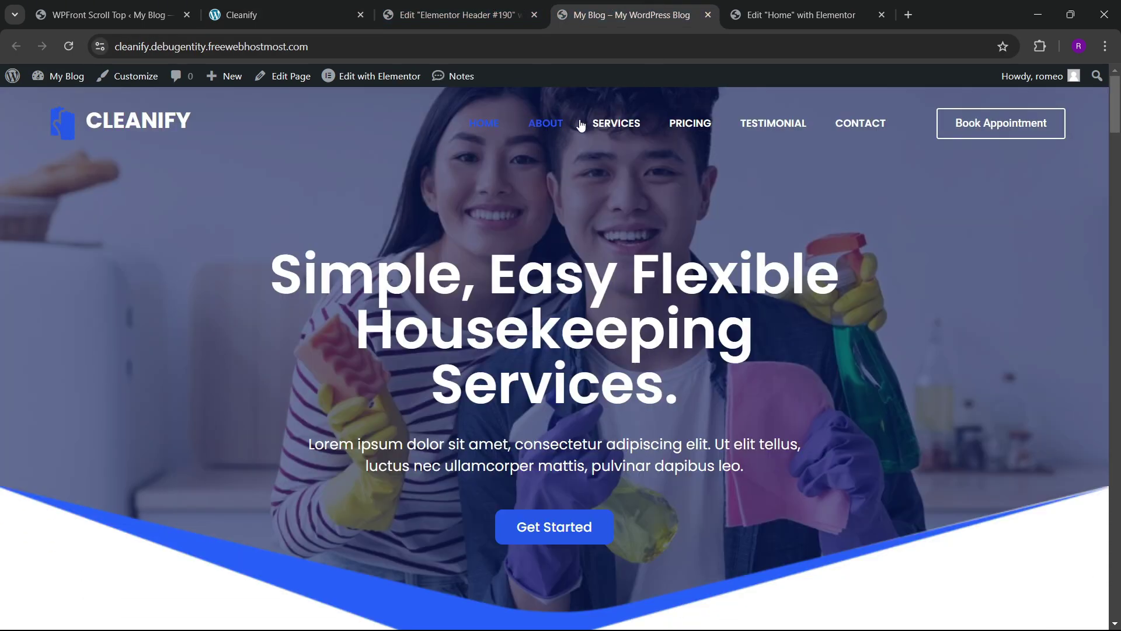
pyautogui.click(546, 122)
# - In the Home page's Elementor editor, give the "who we are" container the CSS ID "about"
pyautogui.click(727, 6)
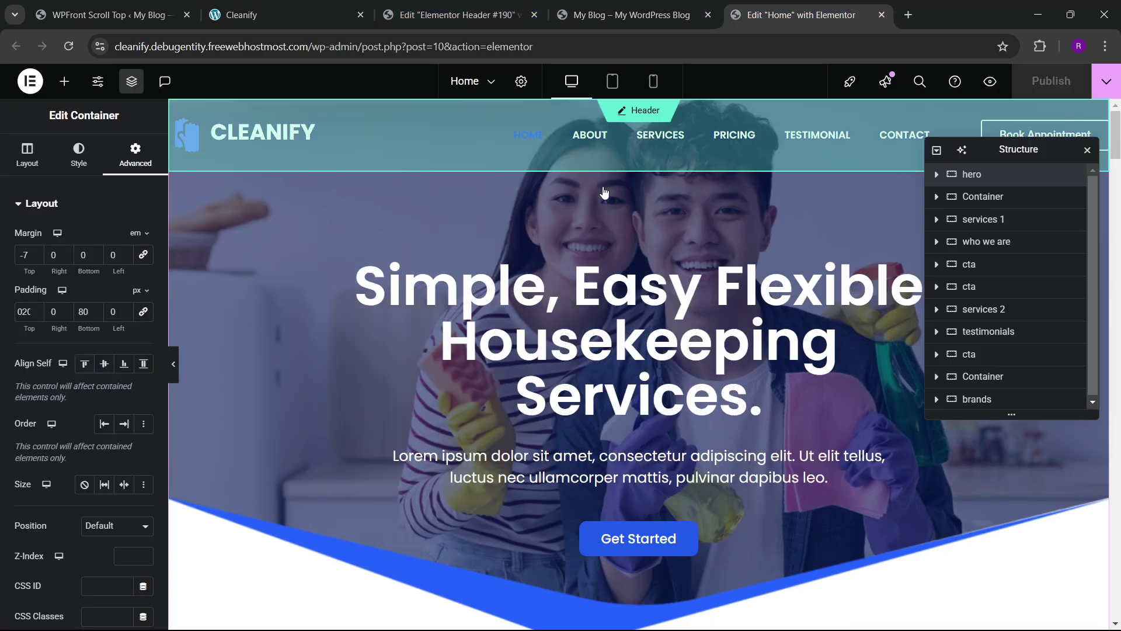
pyautogui.scroll(-8, 602, 345)
pyautogui.scroll(2, 613, 345)
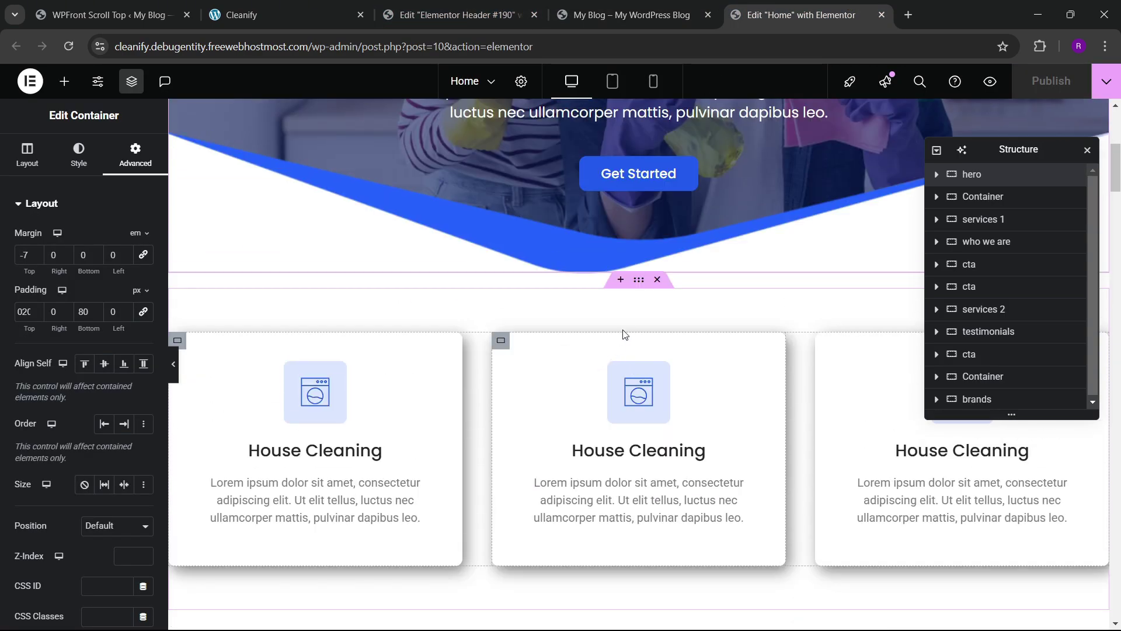
pyautogui.scroll(-6, 621, 336)
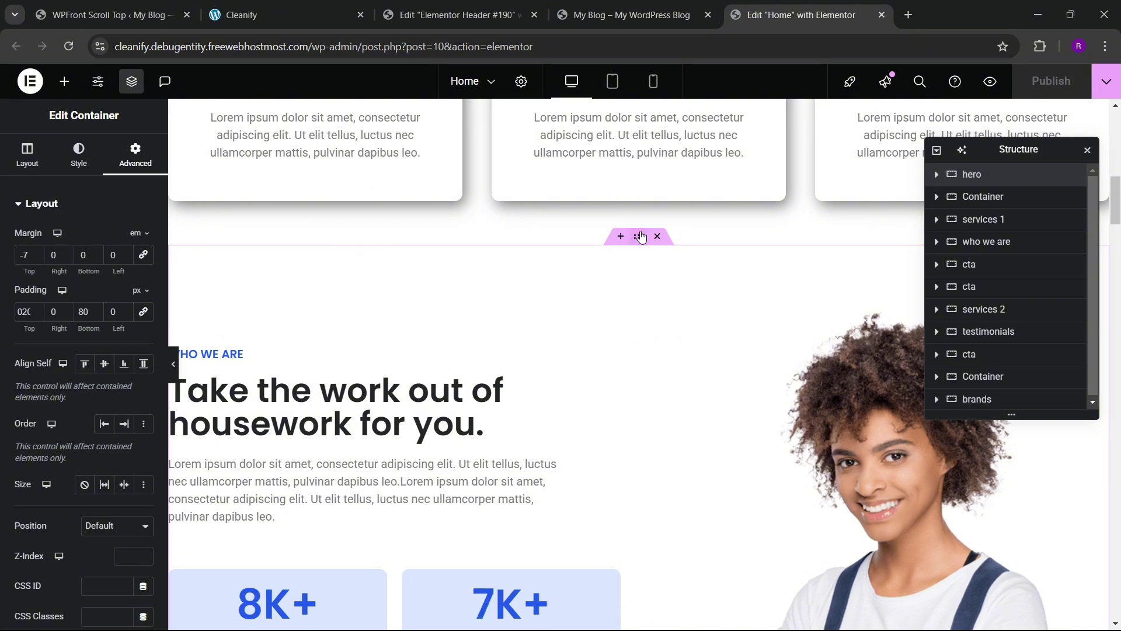
pyautogui.click(628, 334)
pyautogui.click(136, 155)
pyautogui.scroll(-3, 64, 326)
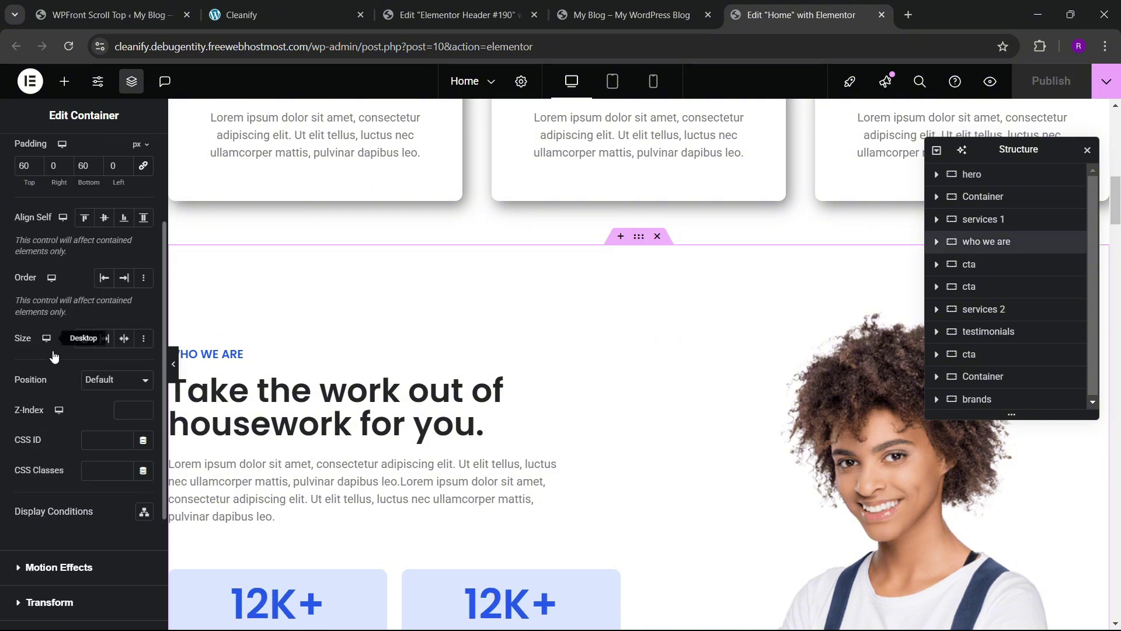
pyautogui.click(120, 439)
pyautogui.write('abolut')
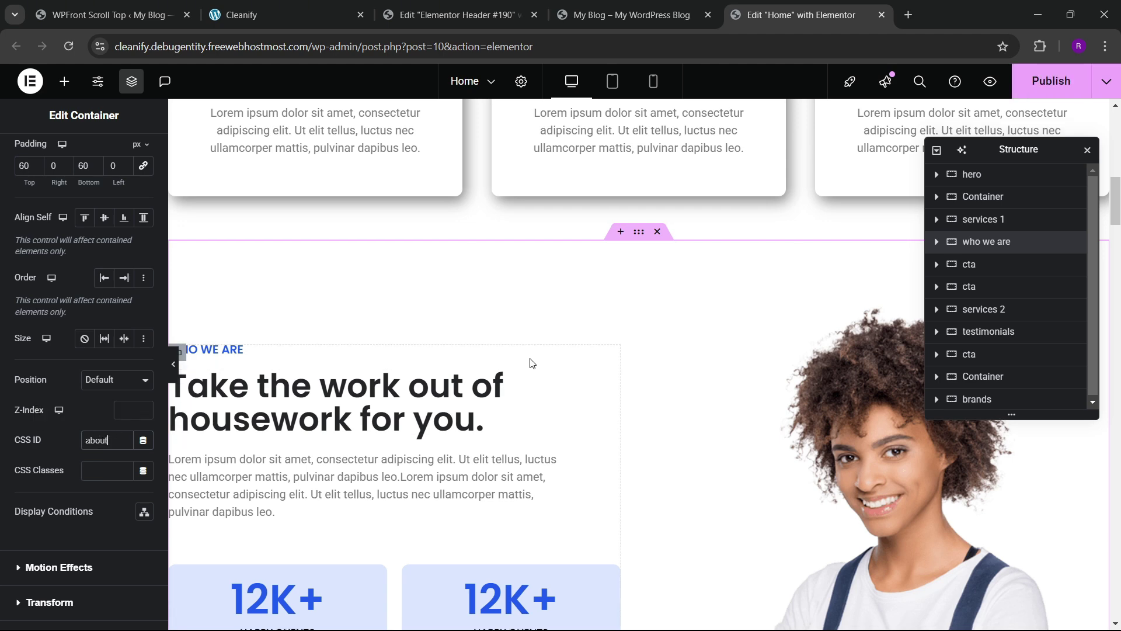
# - Give the "services 2" container, headed "Making your home look its best.", the CSS ID "services"
pyautogui.scroll(-10, 529, 360)
pyautogui.scroll(3, 530, 365)
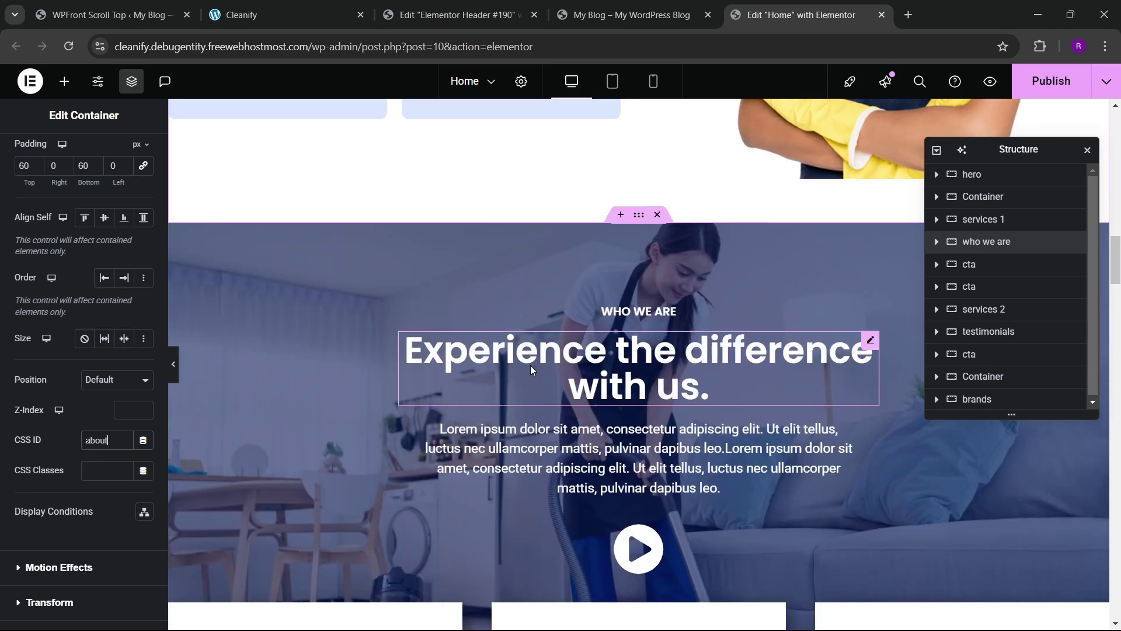
pyautogui.scroll(-9, 531, 365)
pyautogui.scroll(1, 580, 373)
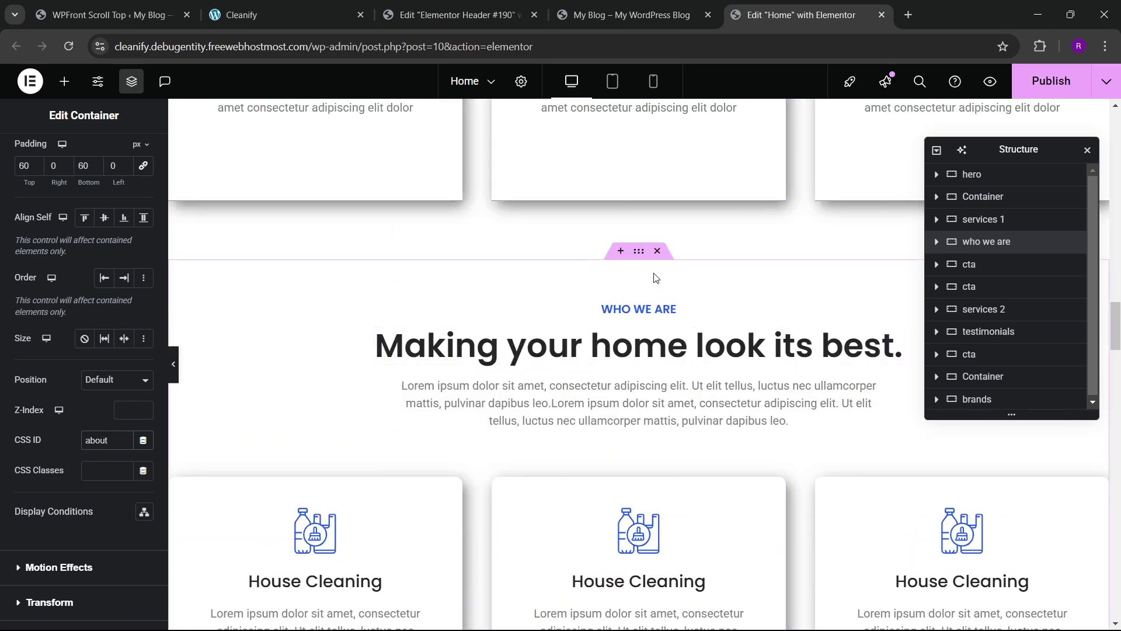
pyautogui.click(638, 251)
pyautogui.scroll(-4, 68, 320)
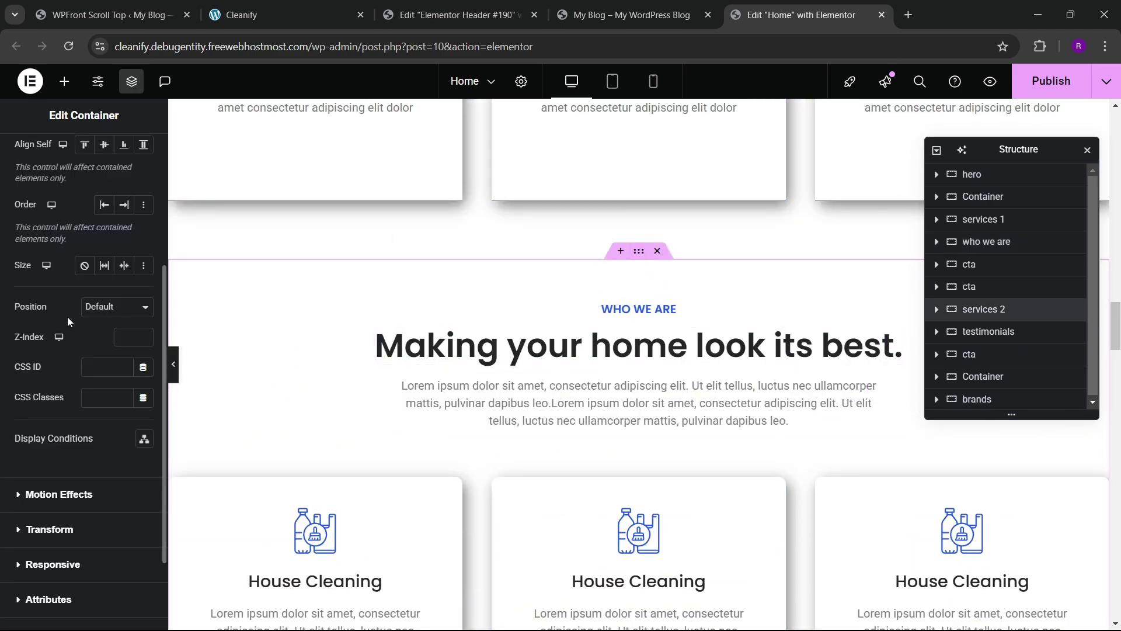
pyautogui.click(108, 372)
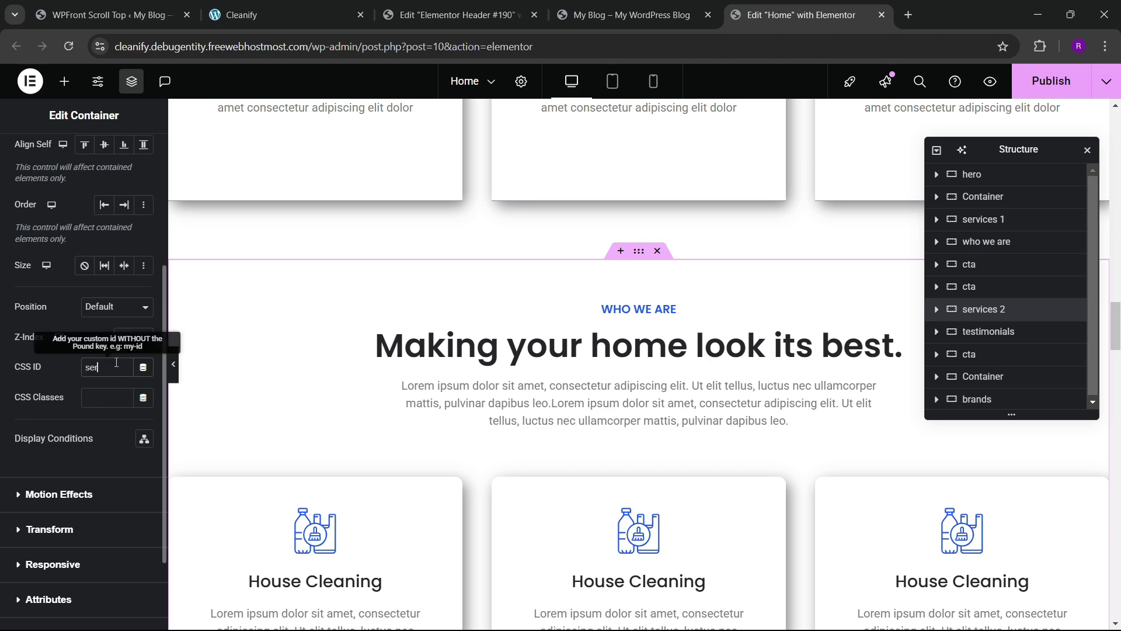
# - Give the testimonials container the CSS ID "testimonial"
pyautogui.scroll(-12, 530, 365)
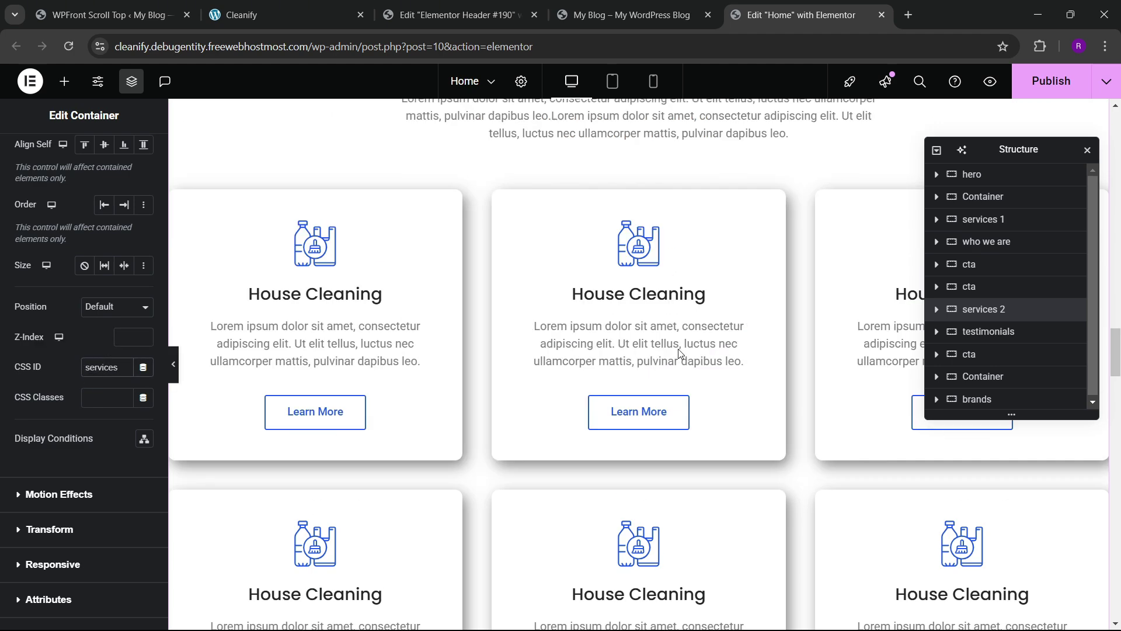
pyautogui.scroll(1, 530, 365)
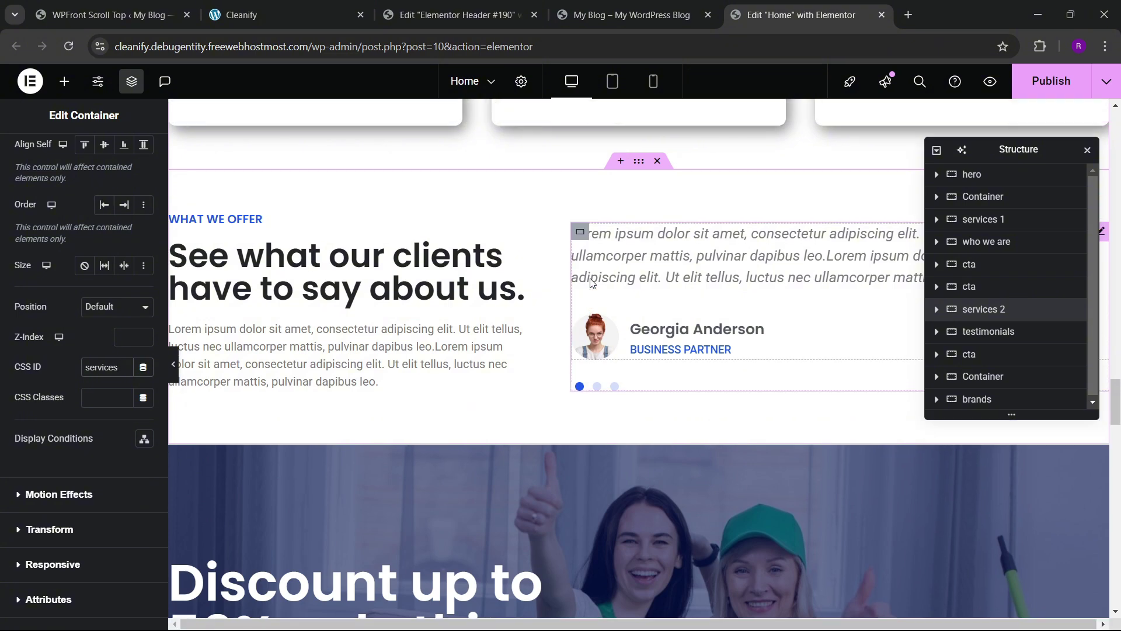
pyautogui.click(530, 286)
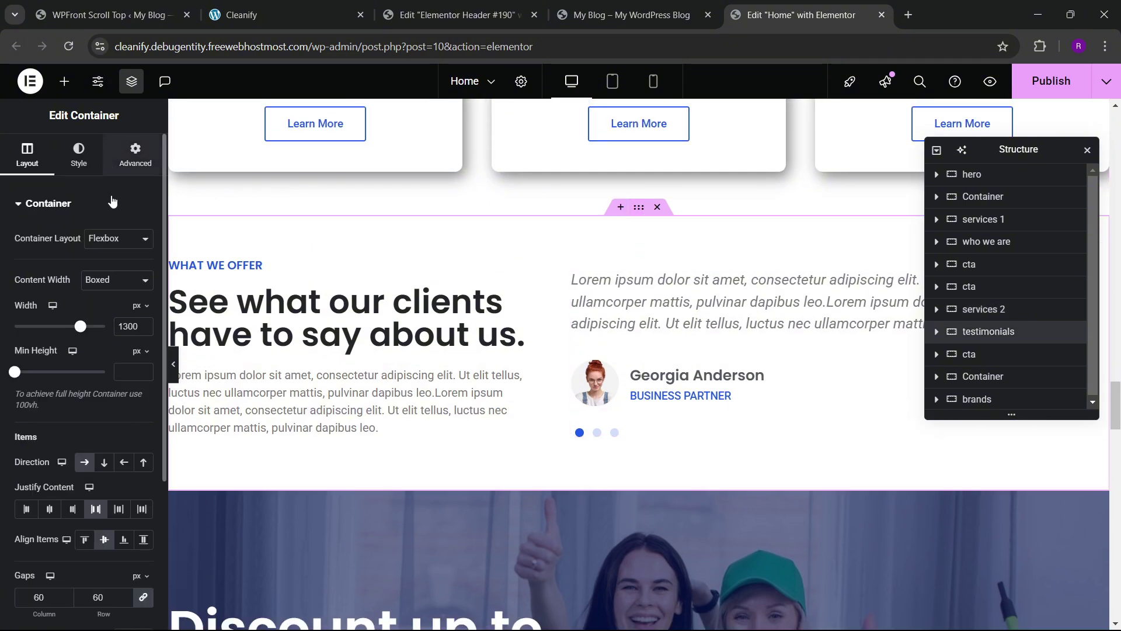
pyautogui.click(136, 155)
pyautogui.scroll(-5, 73, 339)
pyautogui.scroll(1, 70, 393)
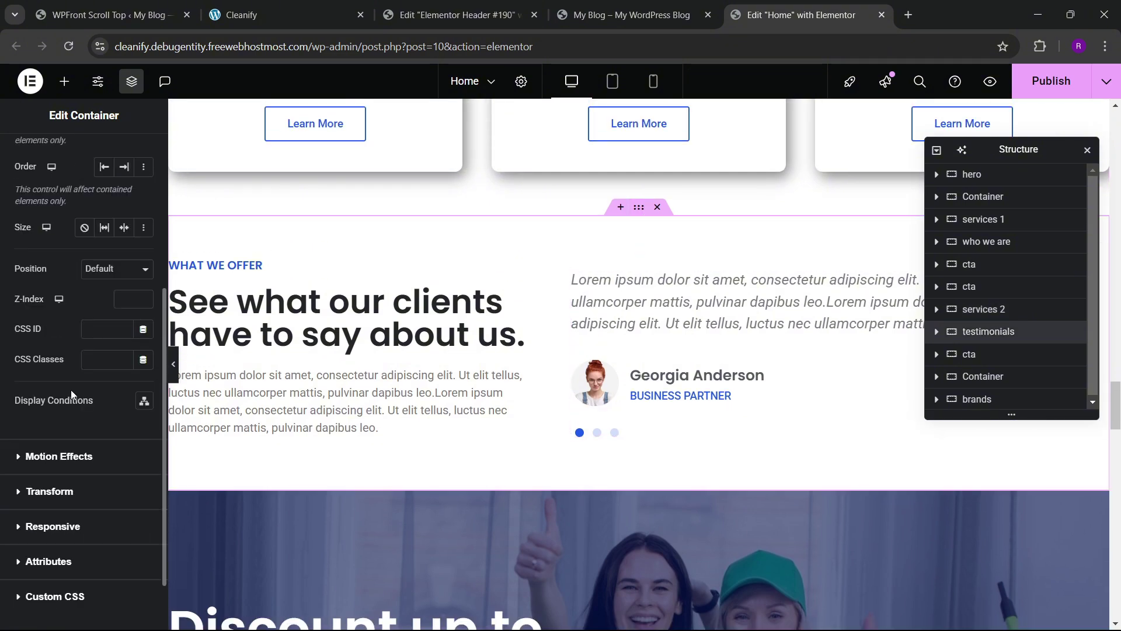
pyautogui.click(109, 331)
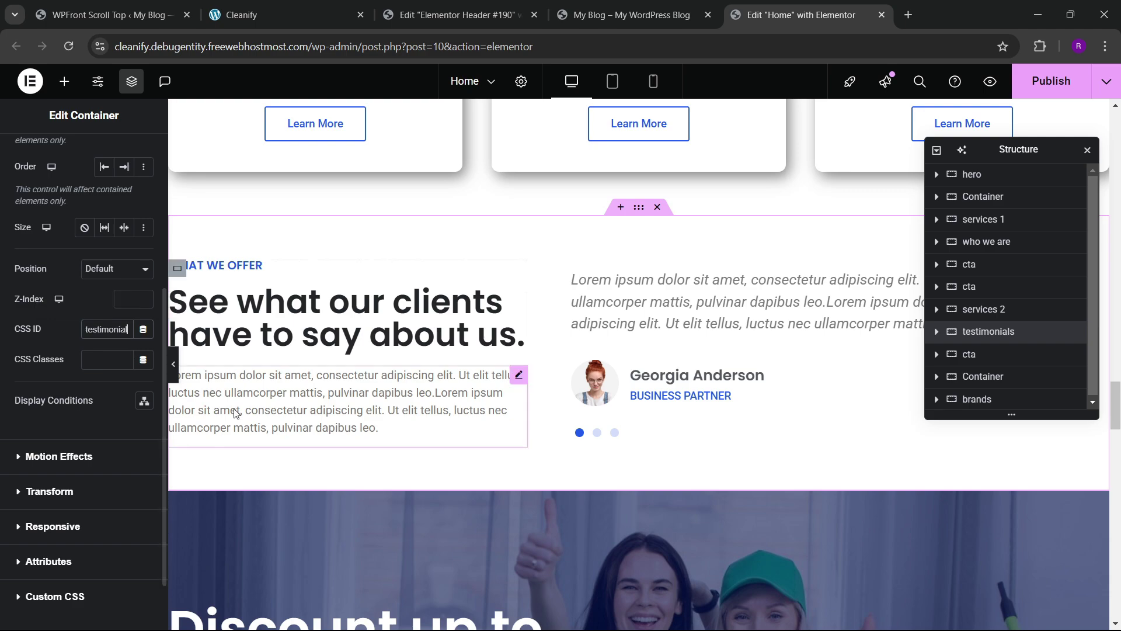
# - Give the container with the Daily, Weekly and Monthly plans the CSS ID "pricing" and publish the Home page
pyautogui.scroll(-5, 636, 422)
pyautogui.scroll(-5, 604, 425)
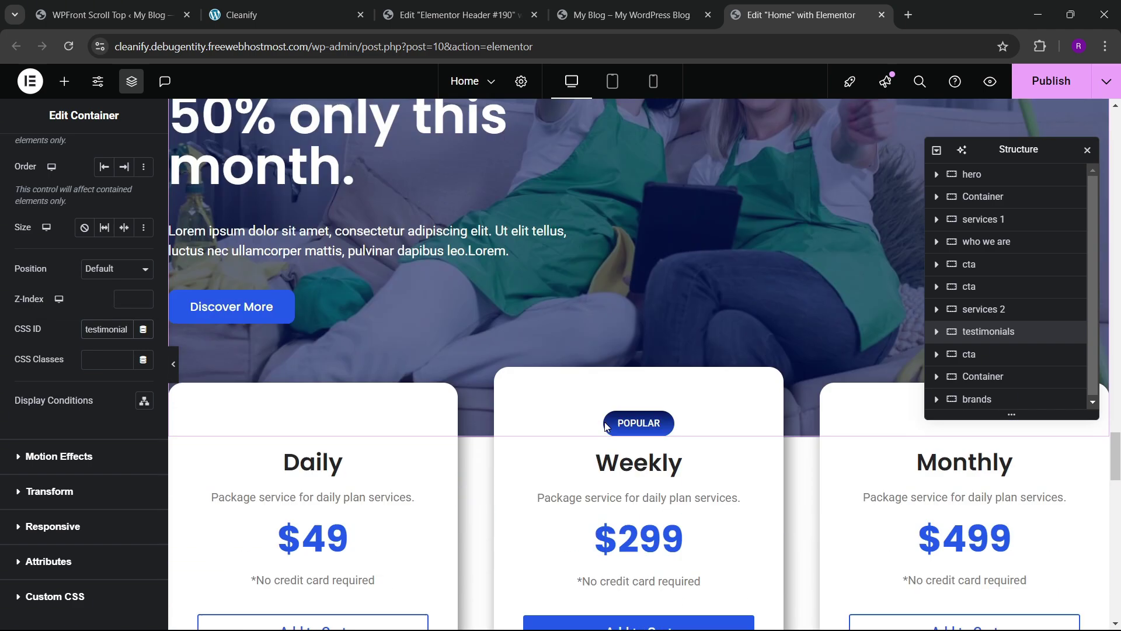
pyautogui.scroll(3, 604, 425)
pyautogui.scroll(-4, 604, 425)
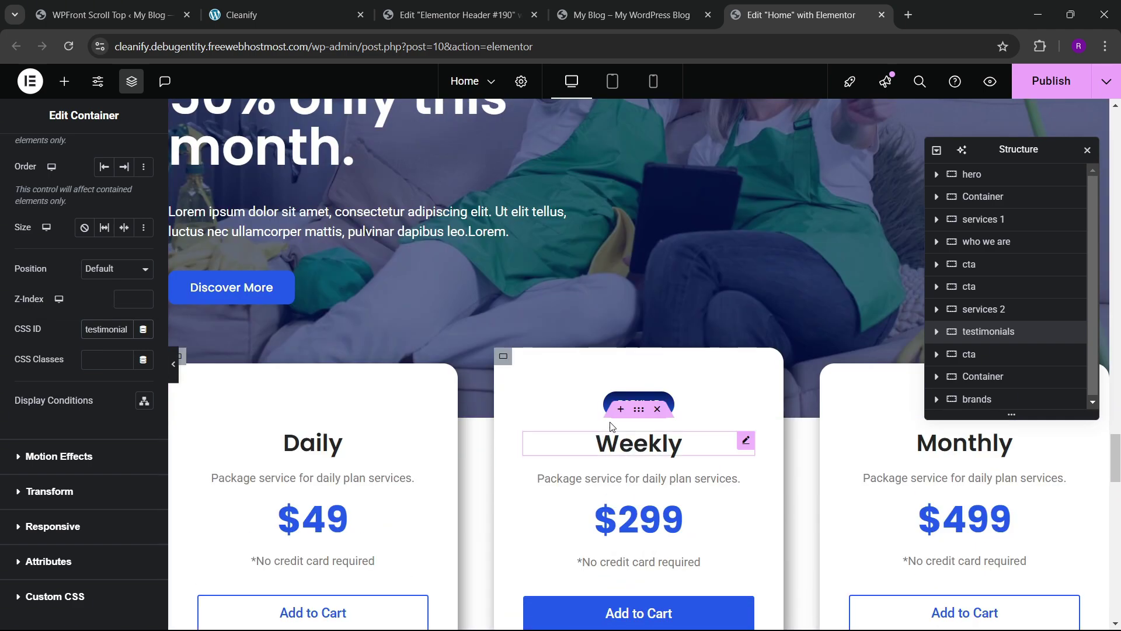
pyautogui.click(639, 408)
pyautogui.click(124, 159)
pyautogui.scroll(-5, 57, 332)
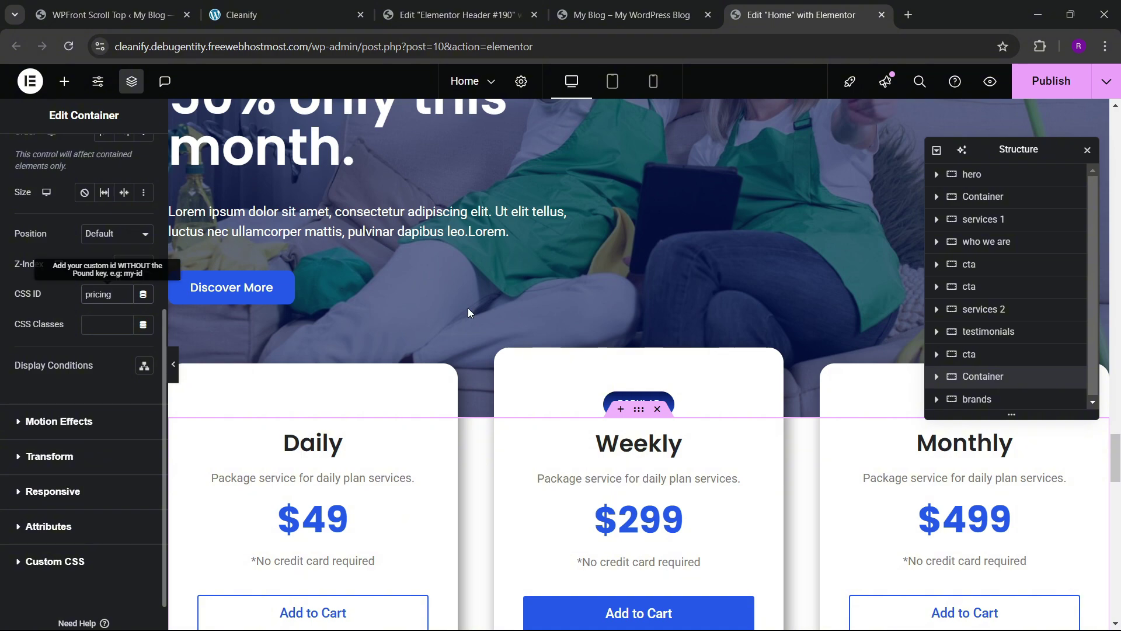
pyautogui.scroll(-15, 468, 312)
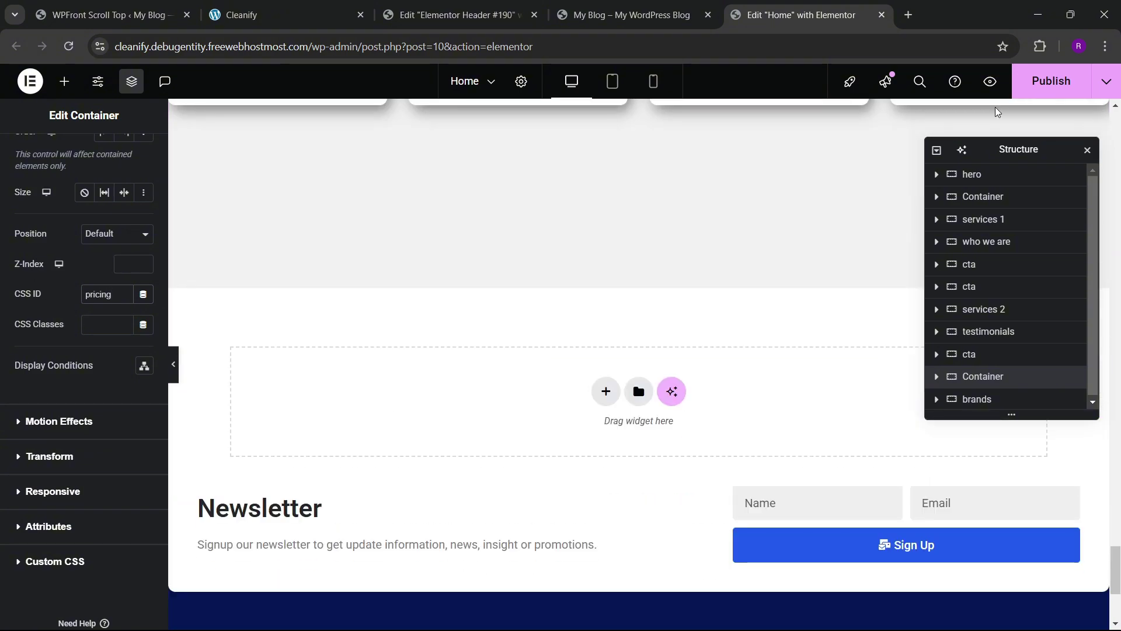
pyautogui.click(1028, 92)
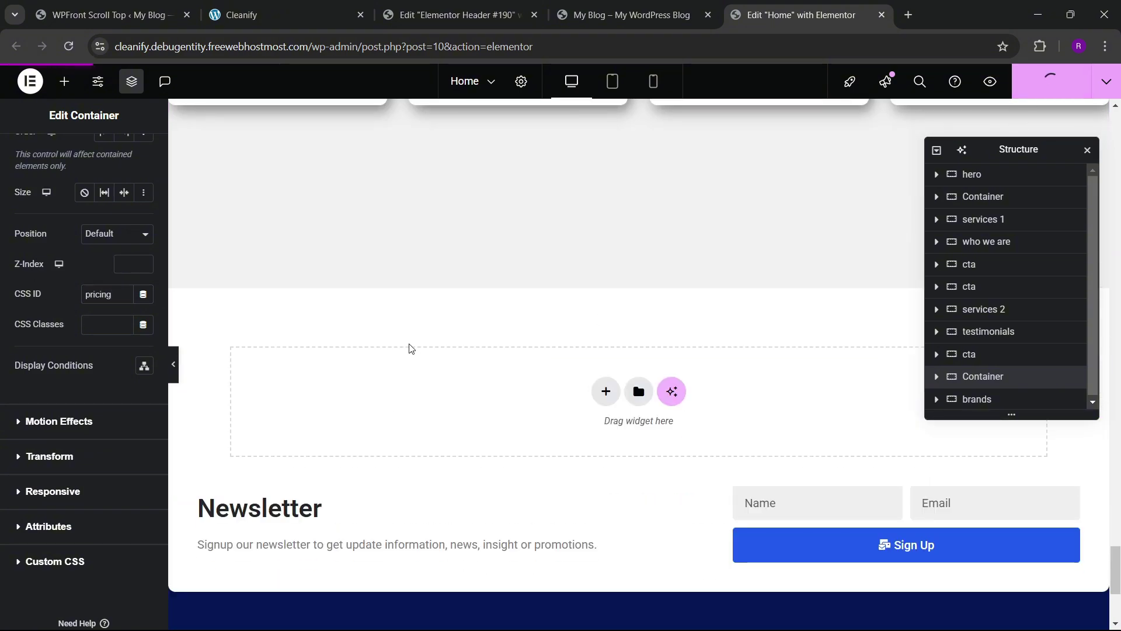
# - Test the About and Services menu links and the scroll-to-top button on the live site, and look through its sections
pyautogui.click(618, 14)
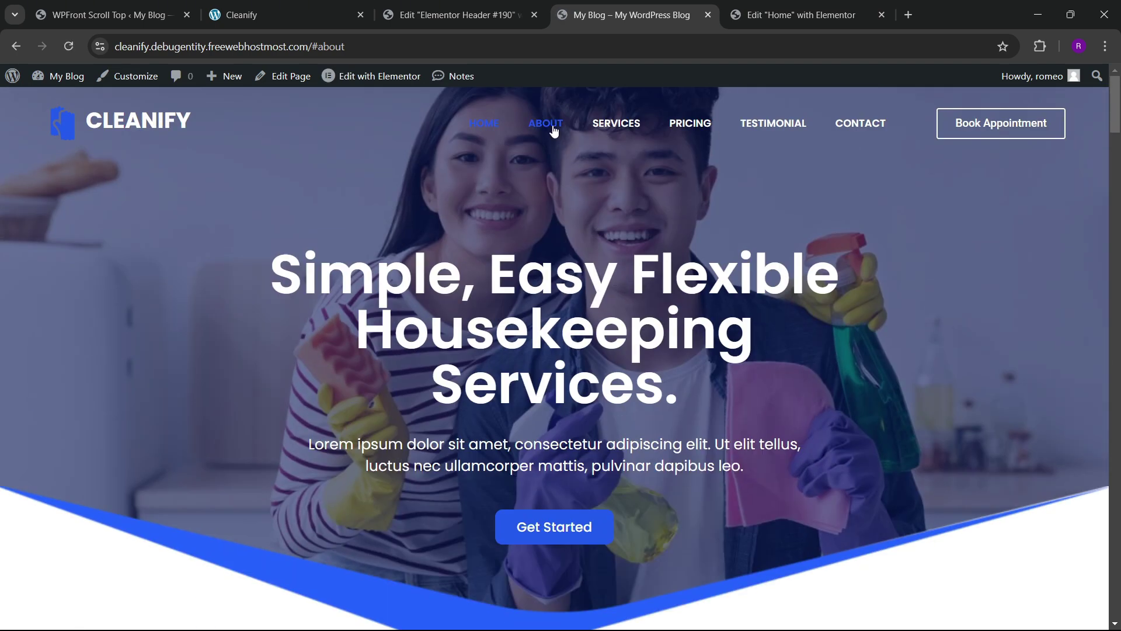
pyautogui.click(554, 127)
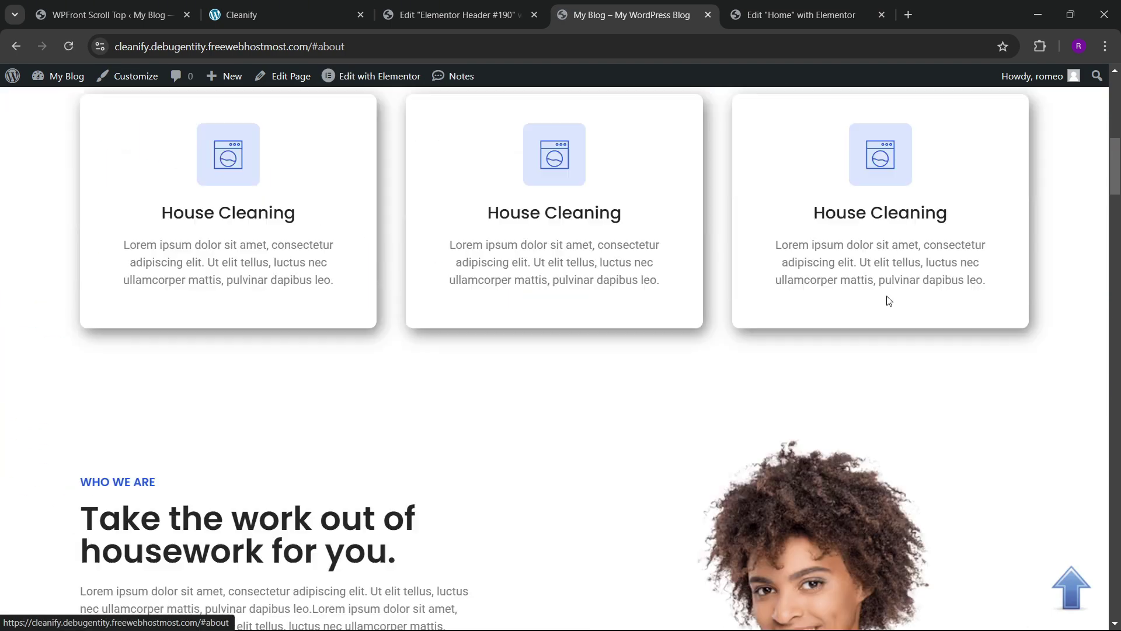
pyautogui.click(1071, 583)
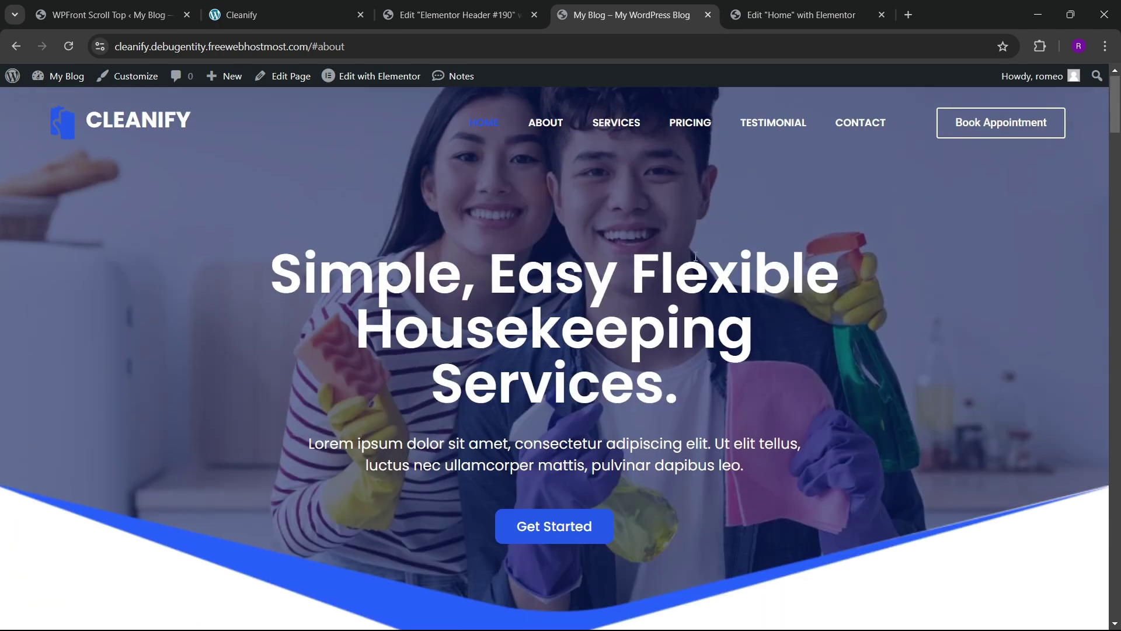
pyautogui.click(613, 121)
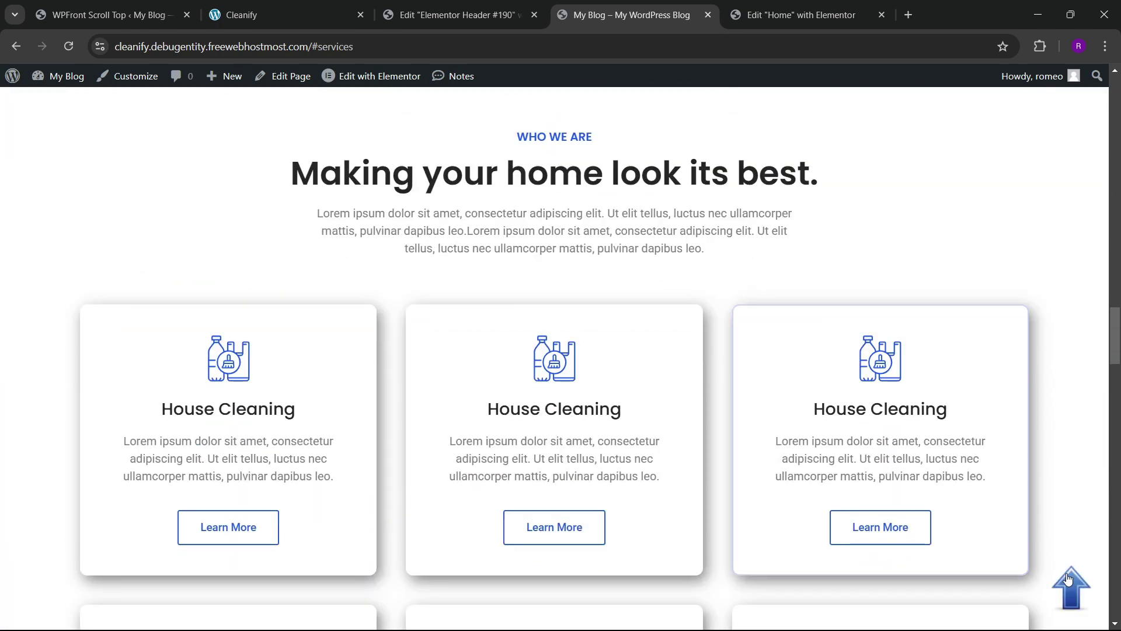
pyautogui.click(1070, 589)
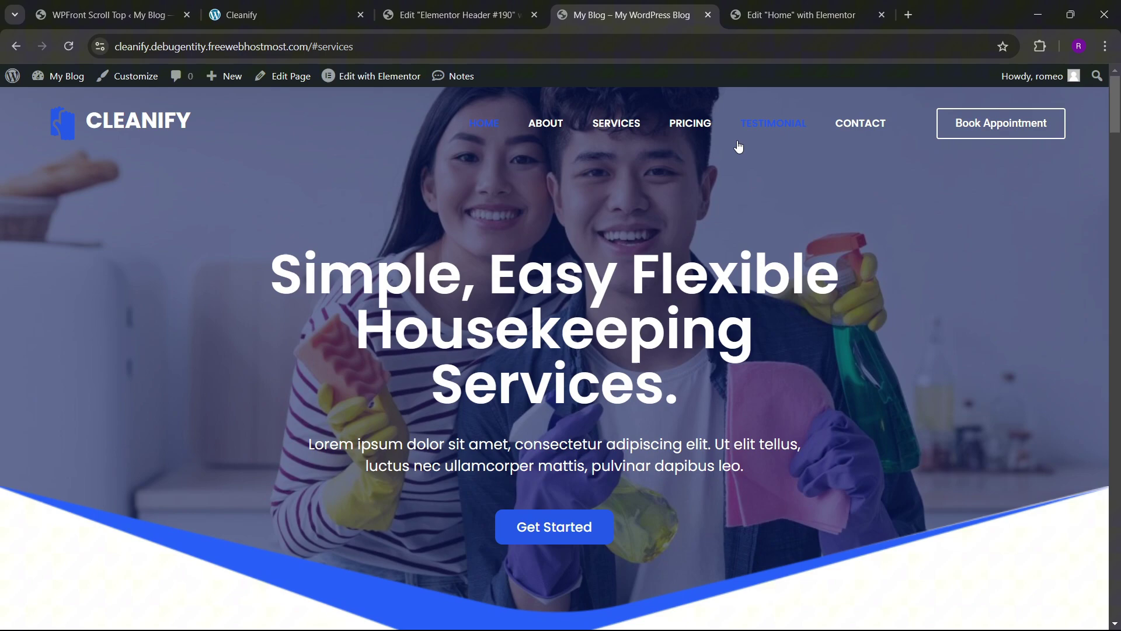
pyautogui.click(739, 146)
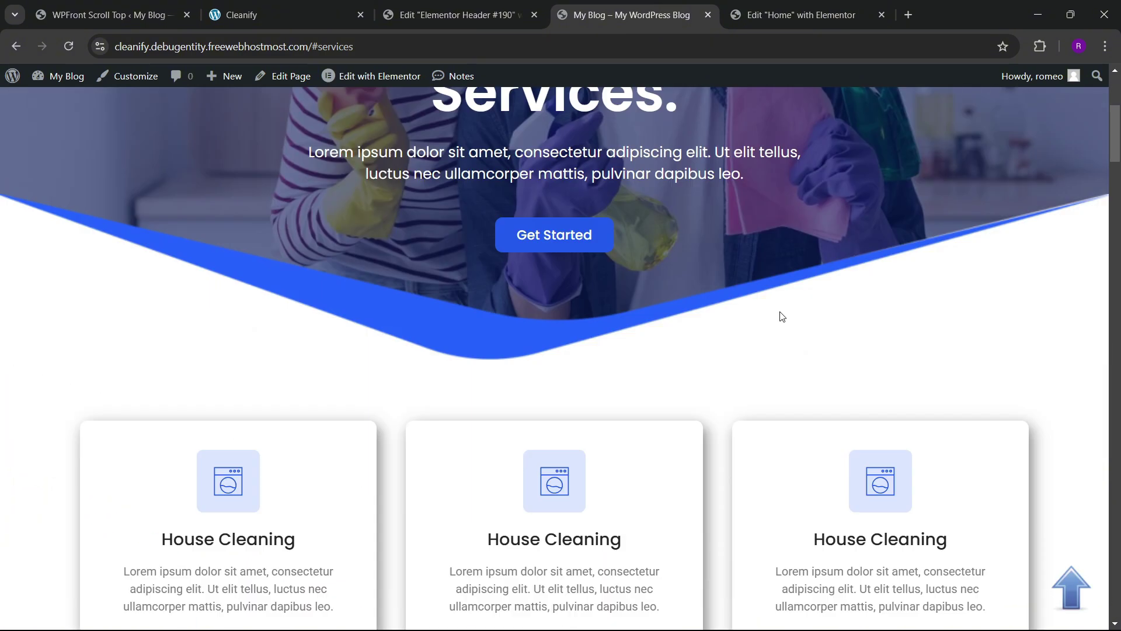
pyautogui.scroll(-10, 767, 357)
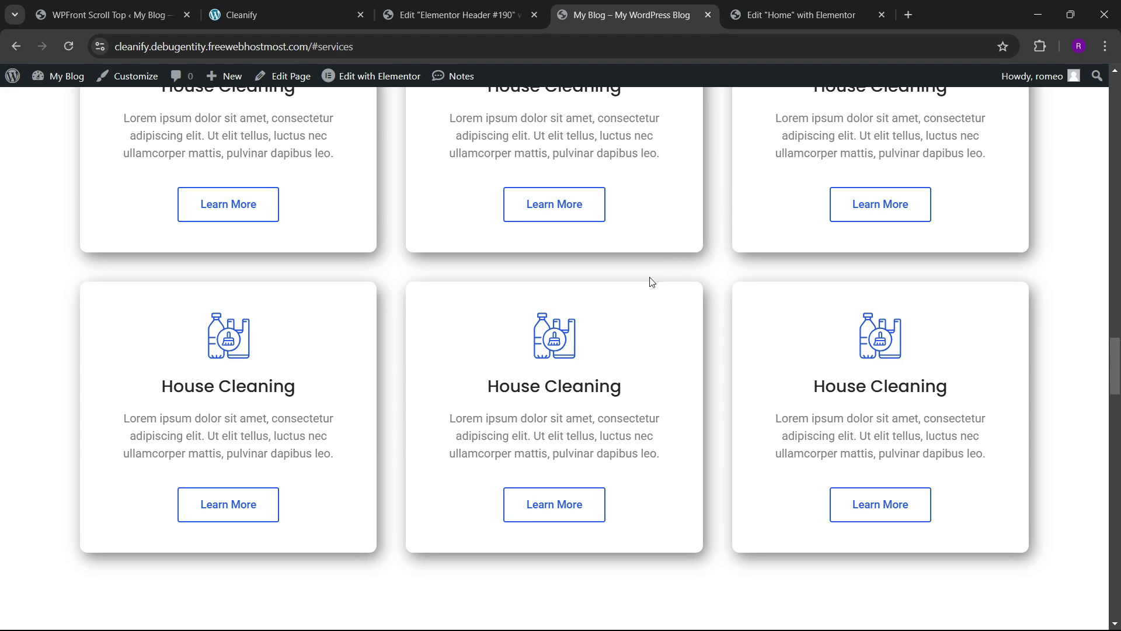
pyautogui.scroll(-10, 455, 368)
pyautogui.scroll(-5, 455, 368)
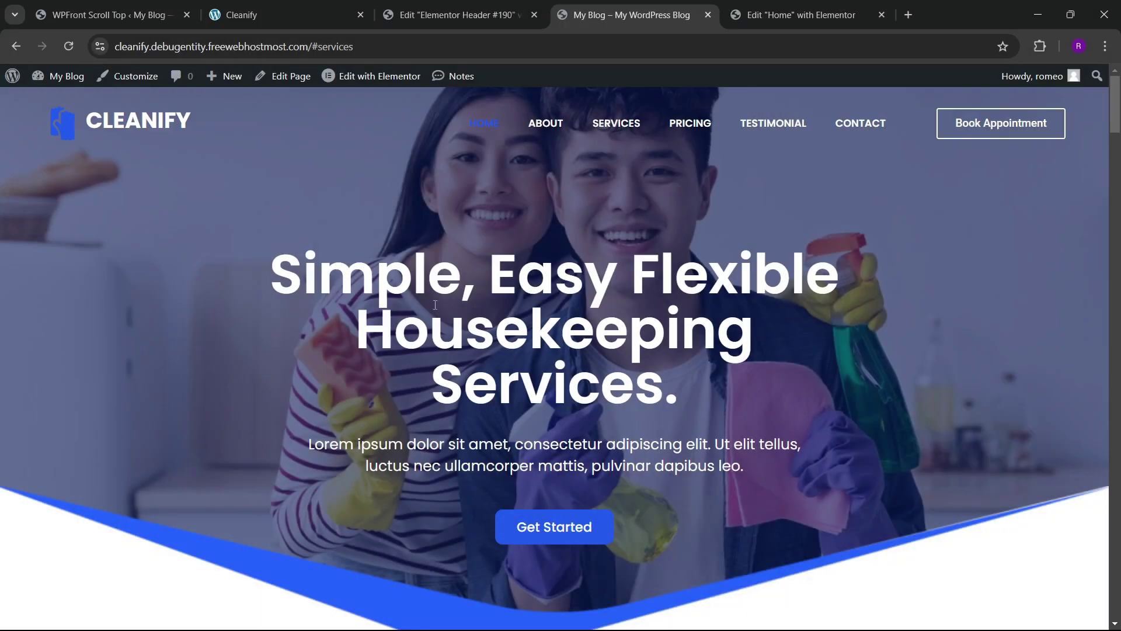
# - Examine the hero section and its entrance animations on the local Cleanify reference site
pyautogui.click(280, 15)
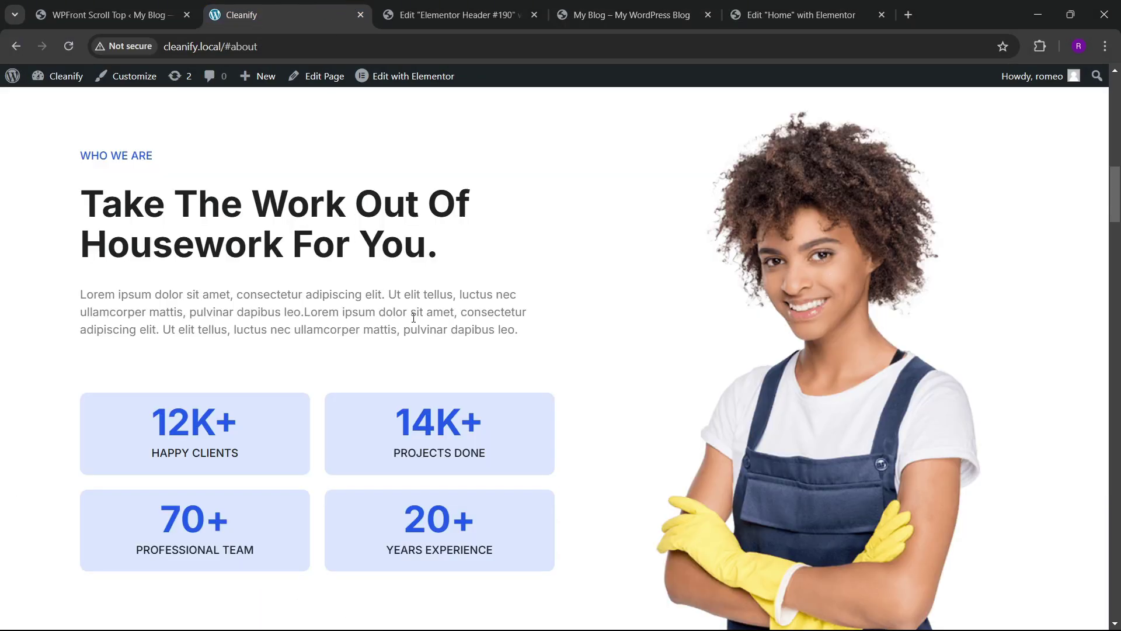
pyautogui.scroll(10, 463, 305)
pyautogui.scroll(3, 214, 170)
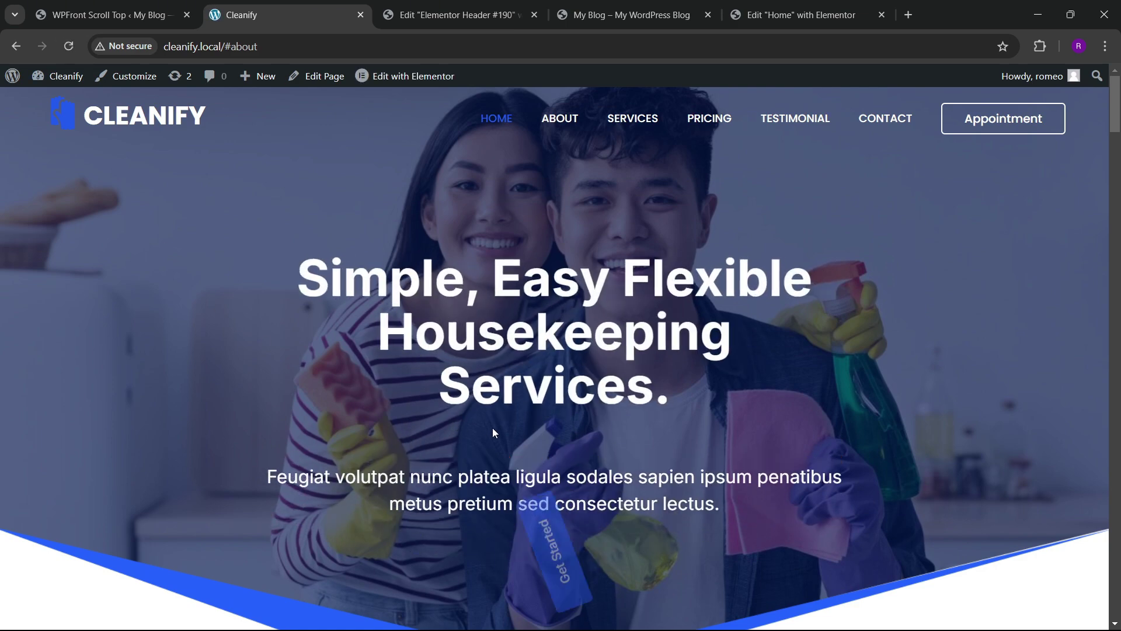
pyautogui.scroll(-5, 503, 436)
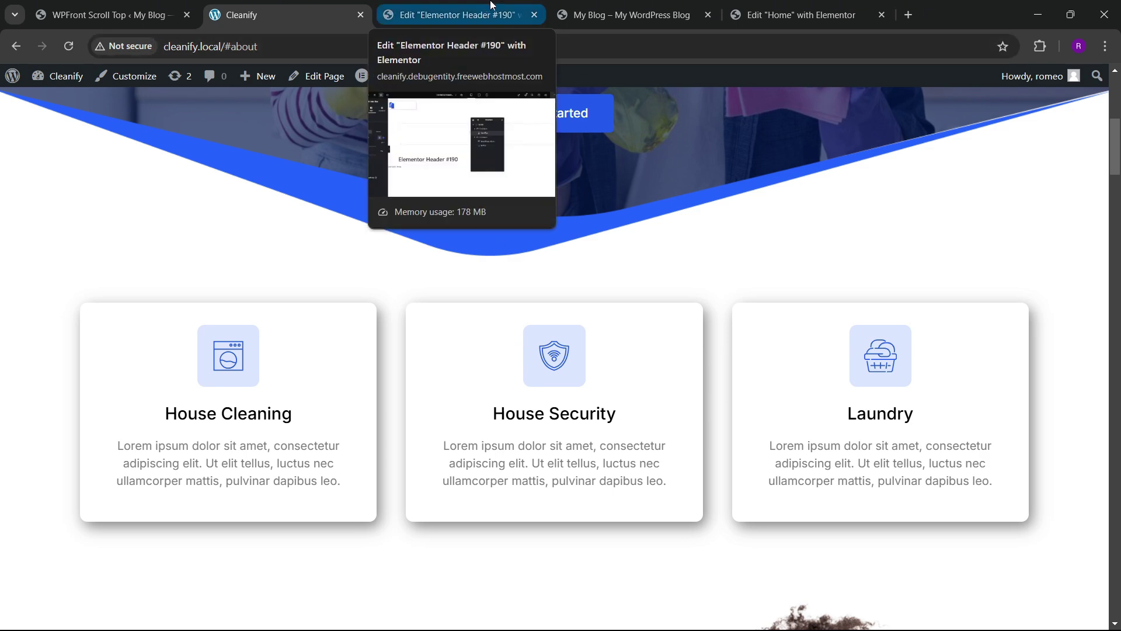
# - Return to the Home page in the Elementor editor and open the hero heading's advanced settings
pyautogui.click(735, 24)
pyautogui.scroll(20, 619, 263)
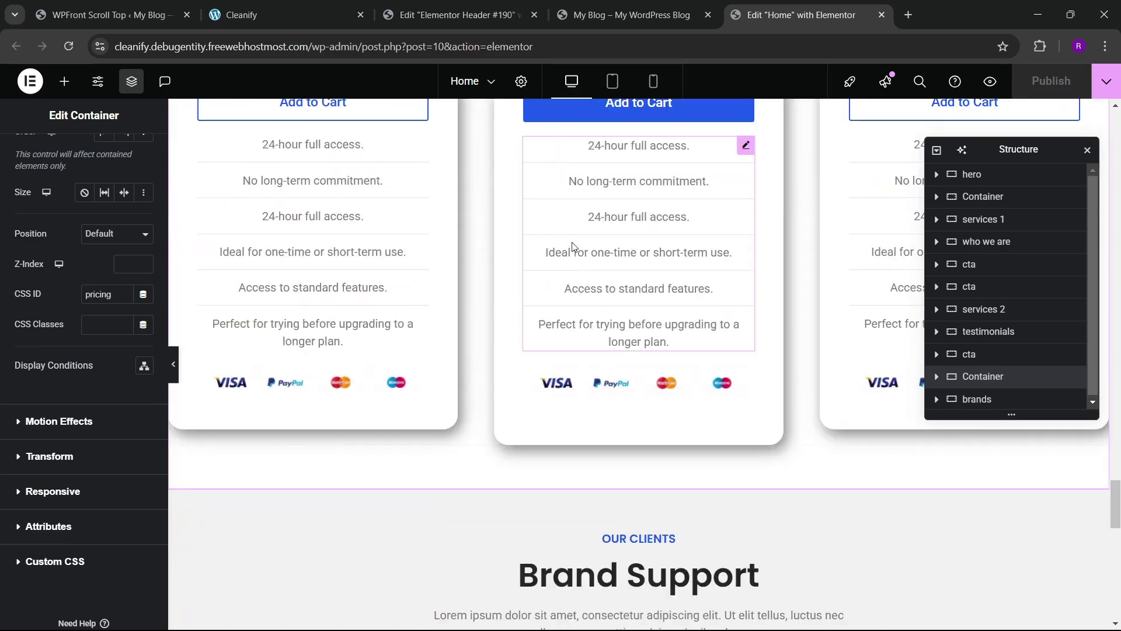
pyautogui.scroll(20, 618, 262)
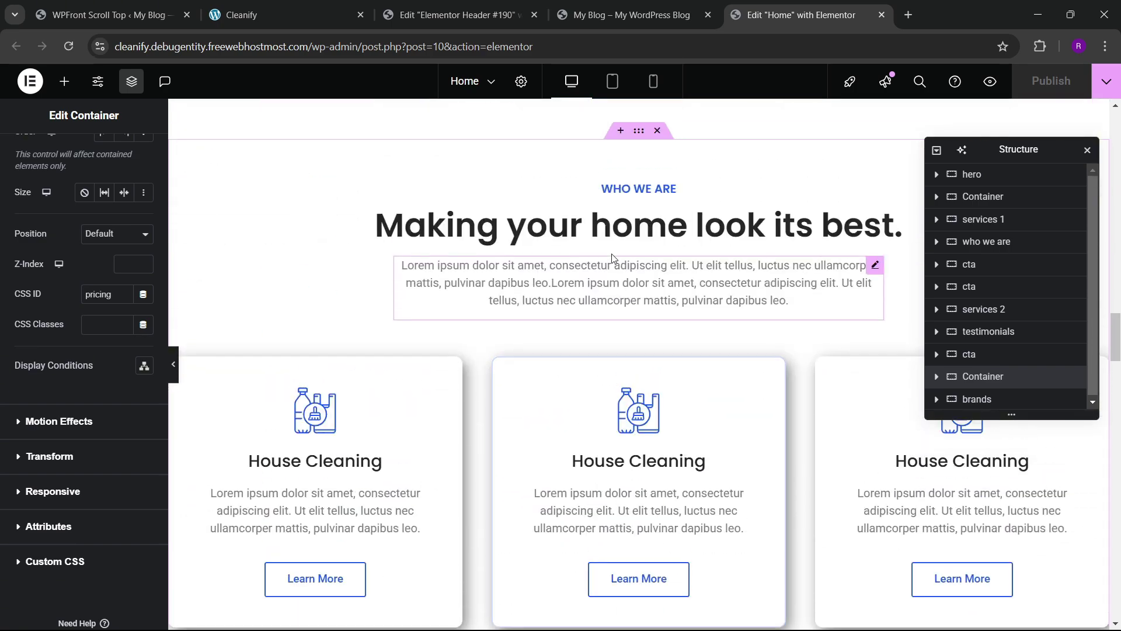
pyautogui.scroll(15, 591, 317)
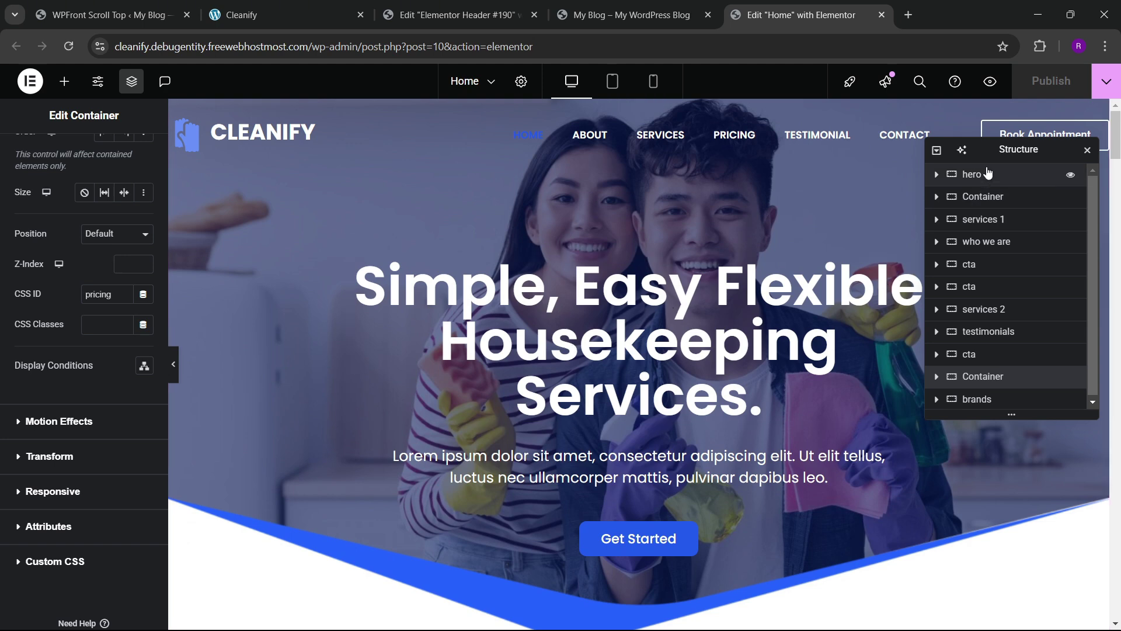
pyautogui.moveTo(992, 151); pyautogui.dragTo(763, 263)
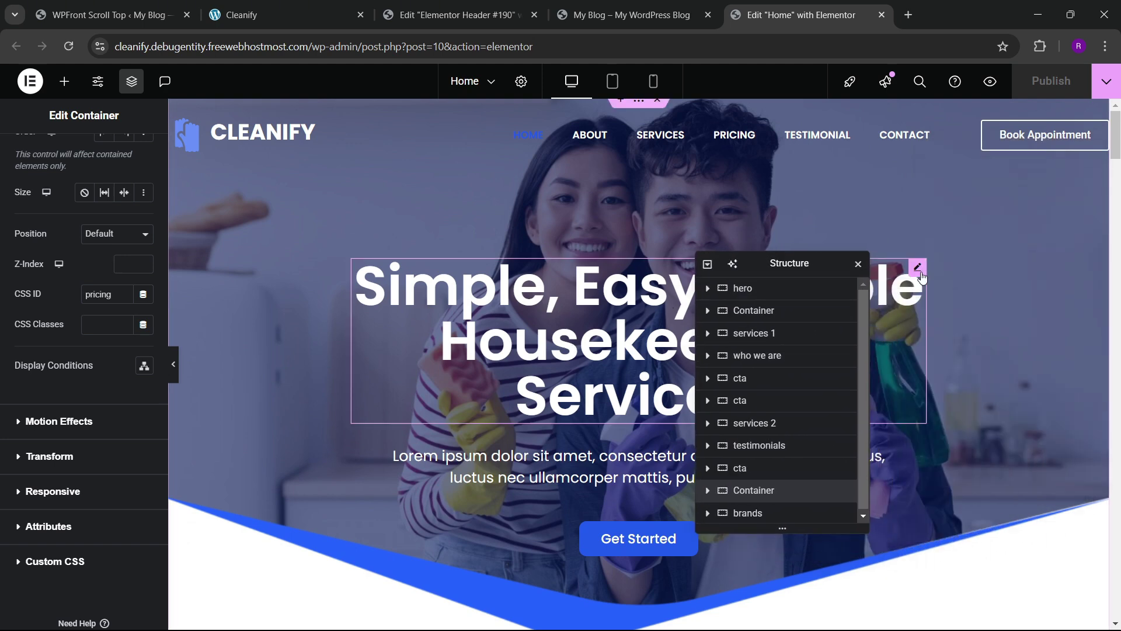
pyautogui.click(918, 268)
pyautogui.click(135, 156)
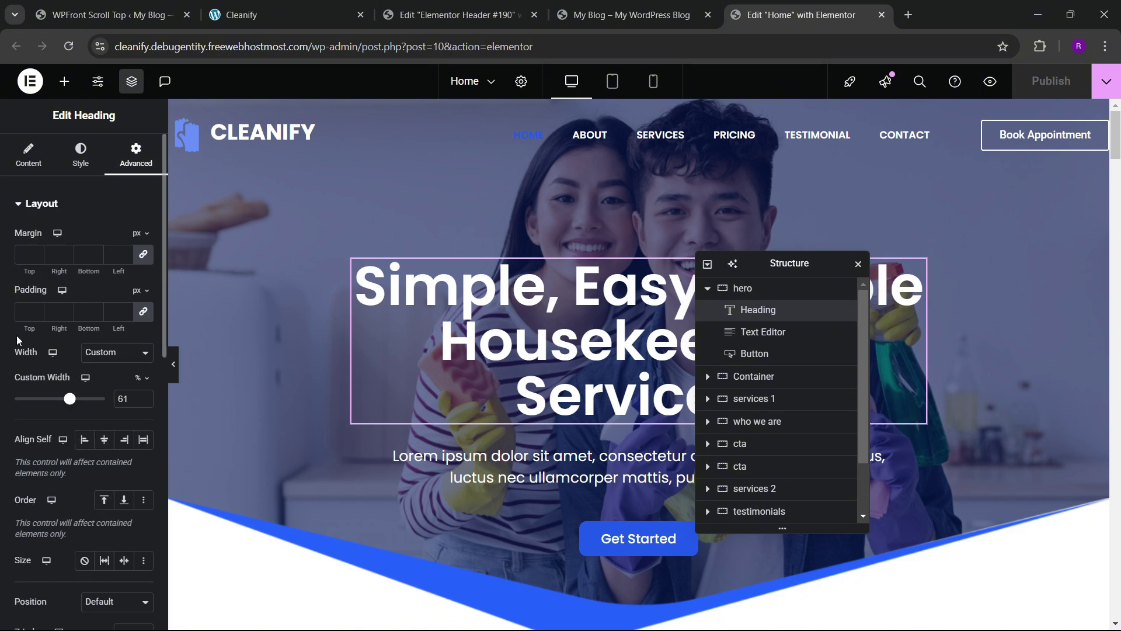
# - Give the hero heading a Zoom In entrance animation with a 200 ms delay
pyautogui.scroll(-3, 60, 333)
pyautogui.scroll(-5, 37, 354)
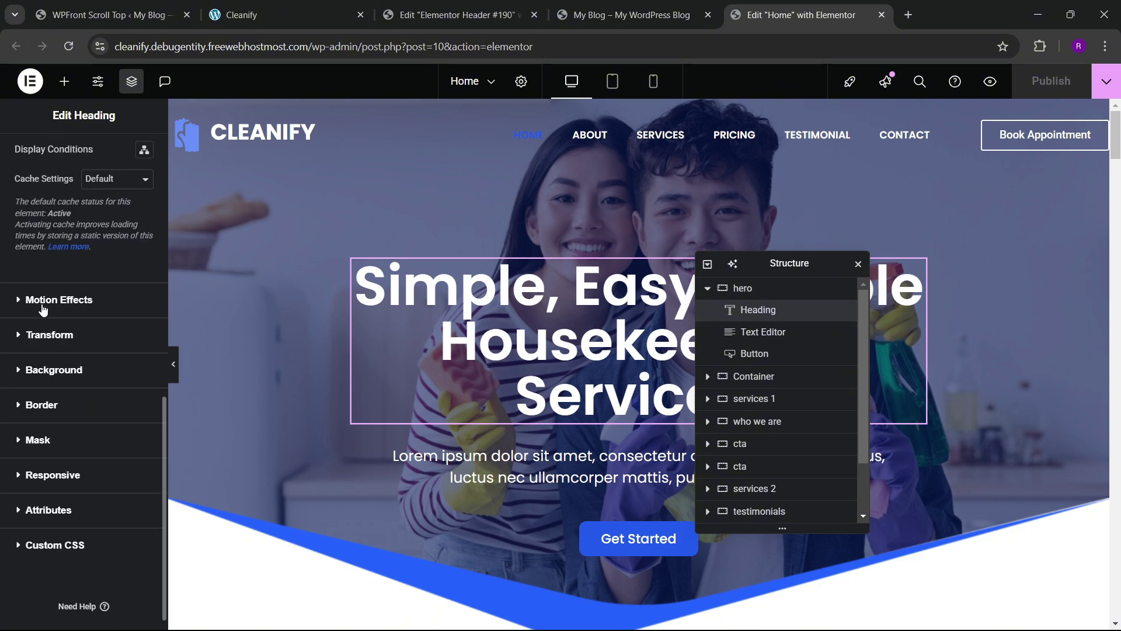
pyautogui.click(42, 300)
pyautogui.click(40, 289)
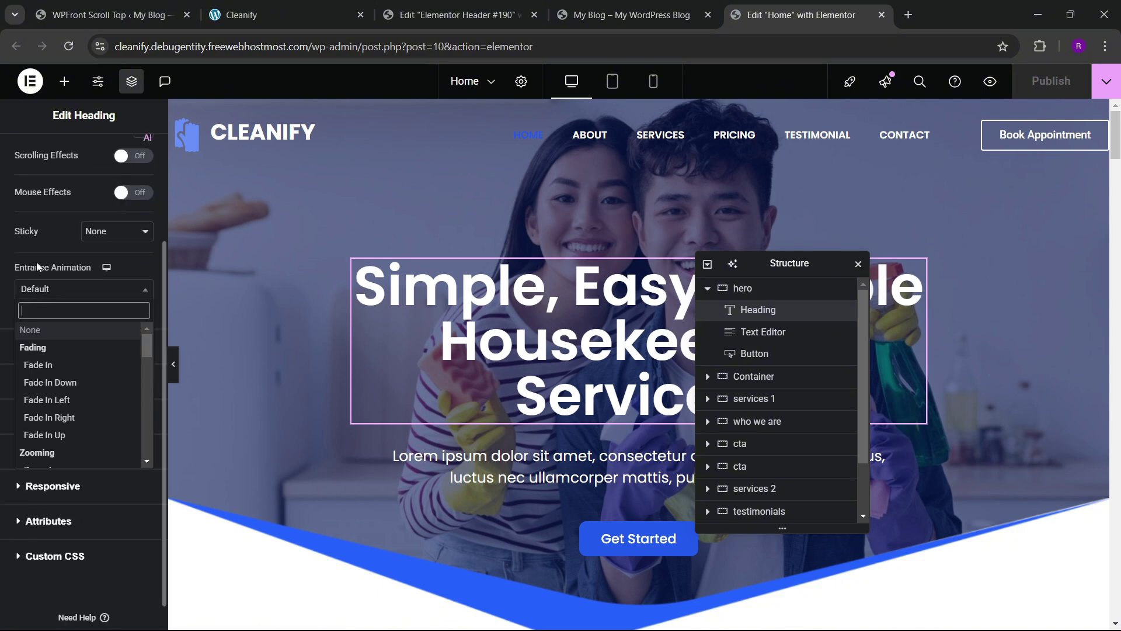
pyautogui.scroll(-3, 65, 388)
pyautogui.scroll(3, 29, 391)
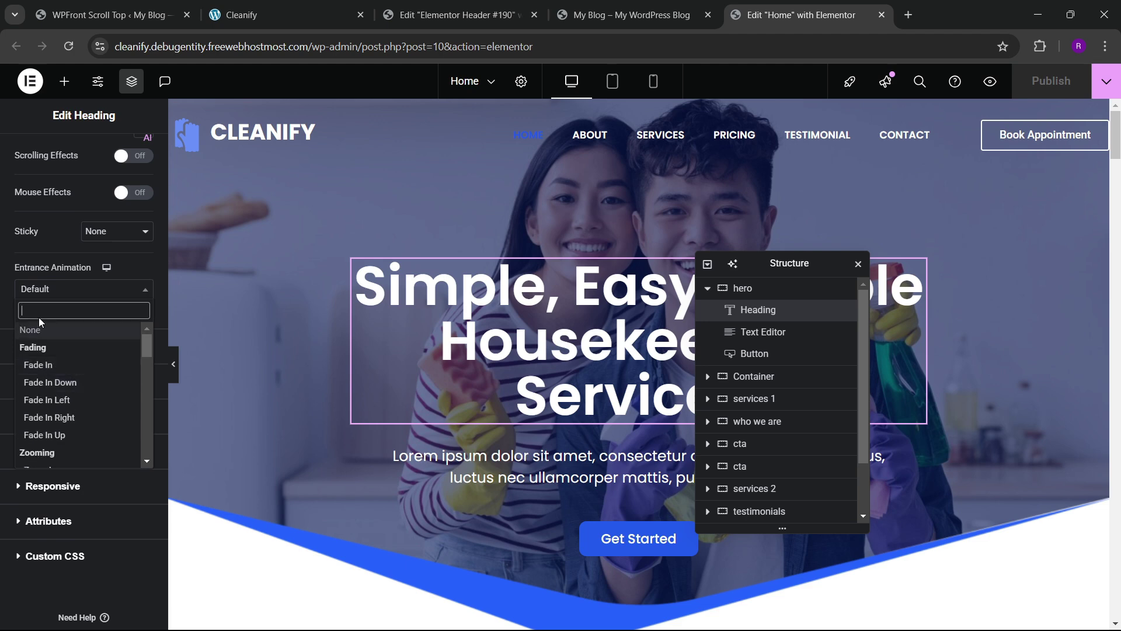
pyautogui.write('zoom')
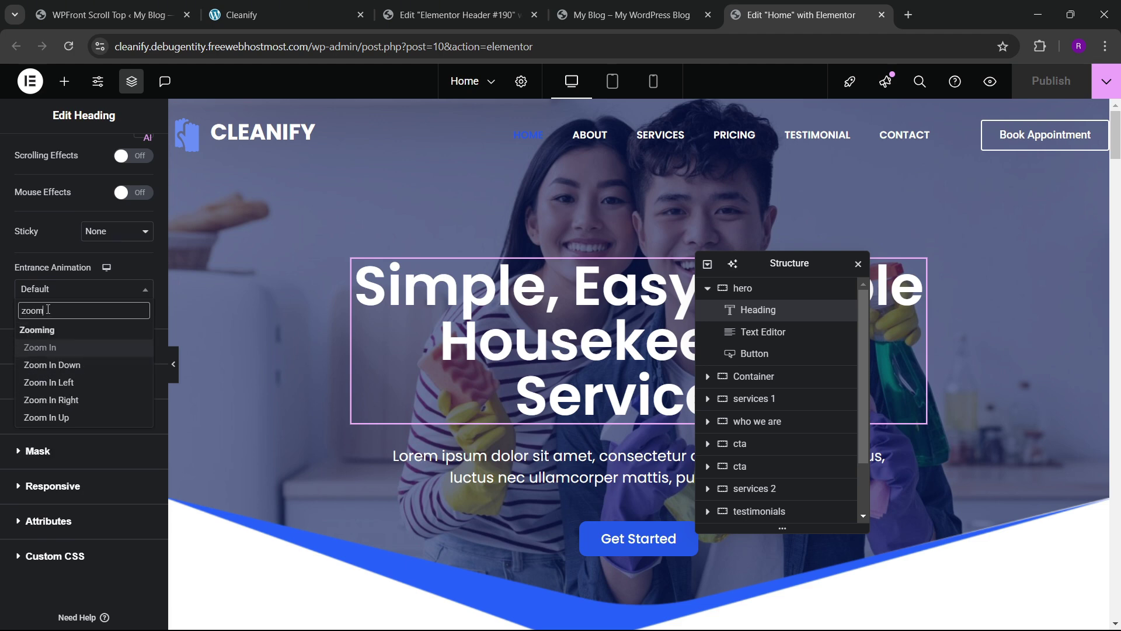
pyautogui.press('Return')
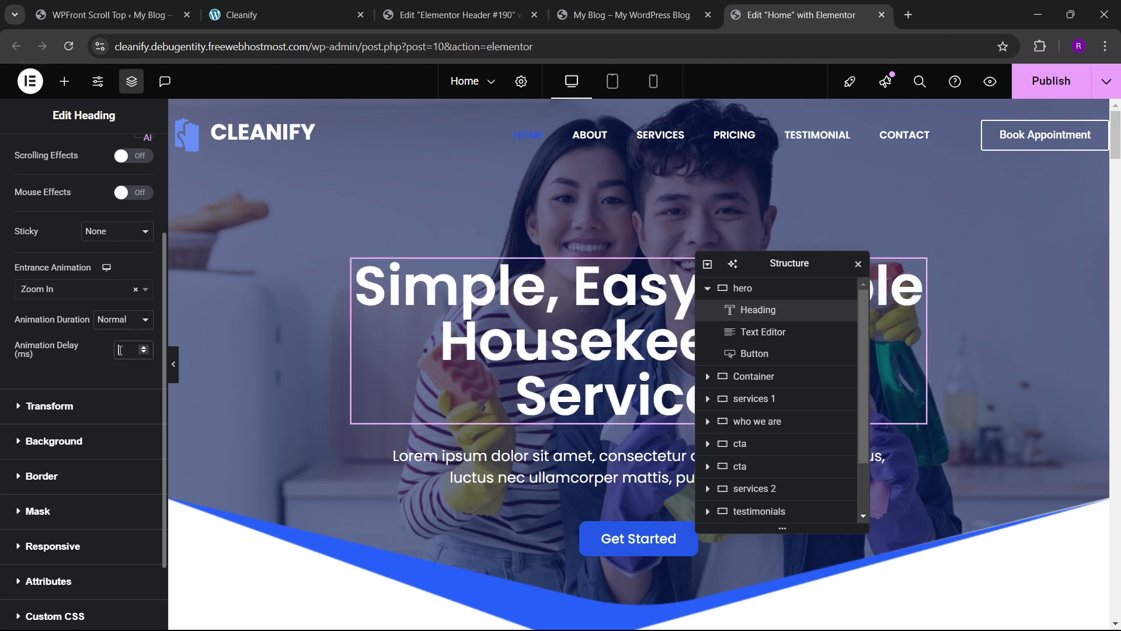
pyautogui.click(119, 350)
pyautogui.write('200')
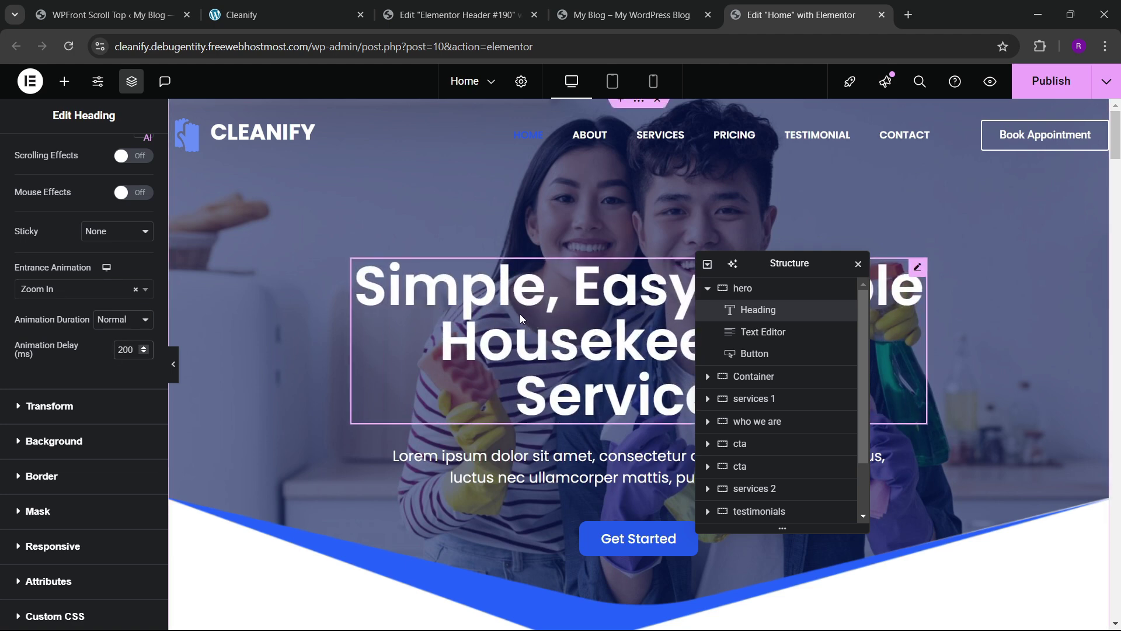
# - Give the hero paragraph below the heading a Slide In Up entrance animation with a 400 ms delay
pyautogui.moveTo(745, 266); pyautogui.dragTo(558, 272)
pyautogui.scroll(-1, 598, 361)
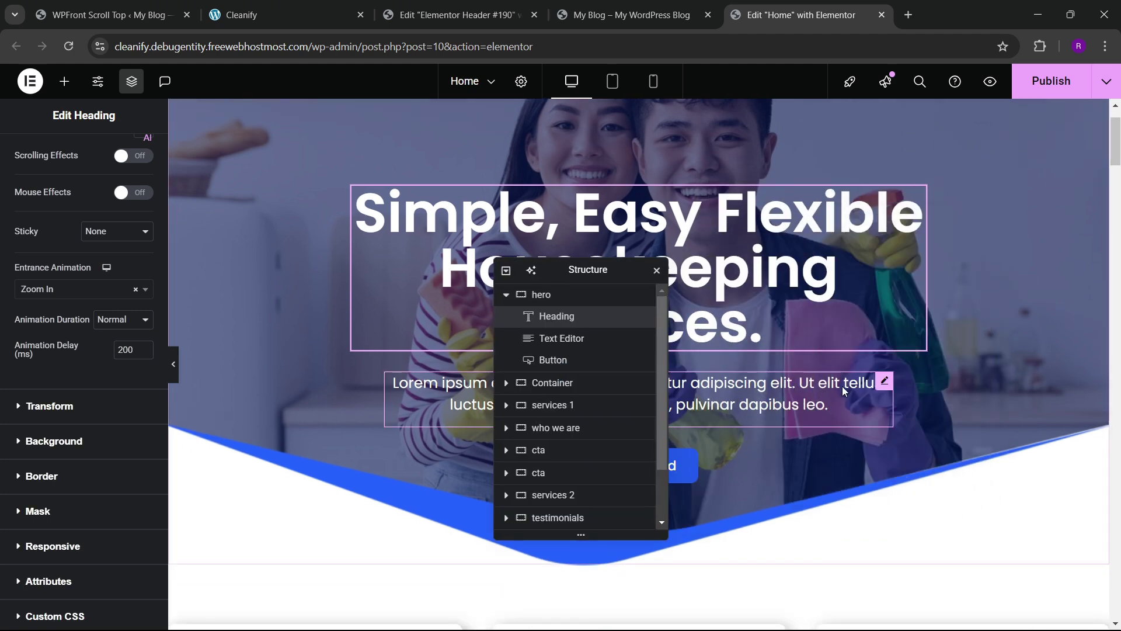
pyautogui.click(883, 381)
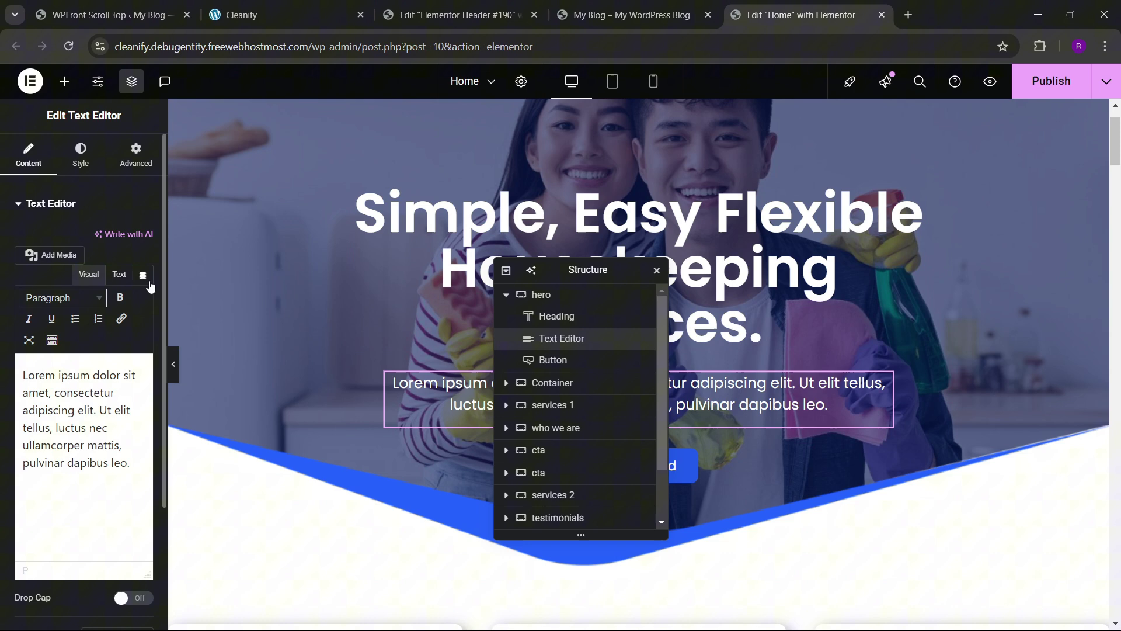
pyautogui.click(136, 154)
pyautogui.scroll(-7, 48, 326)
pyautogui.scroll(1, 46, 359)
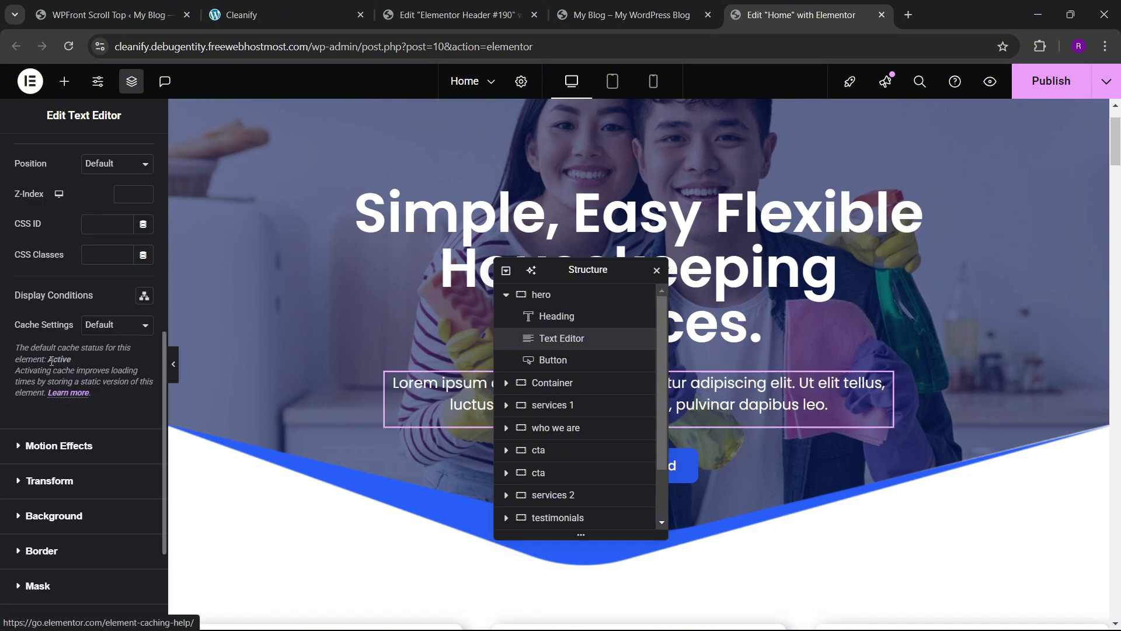
pyautogui.scroll(2, 44, 307)
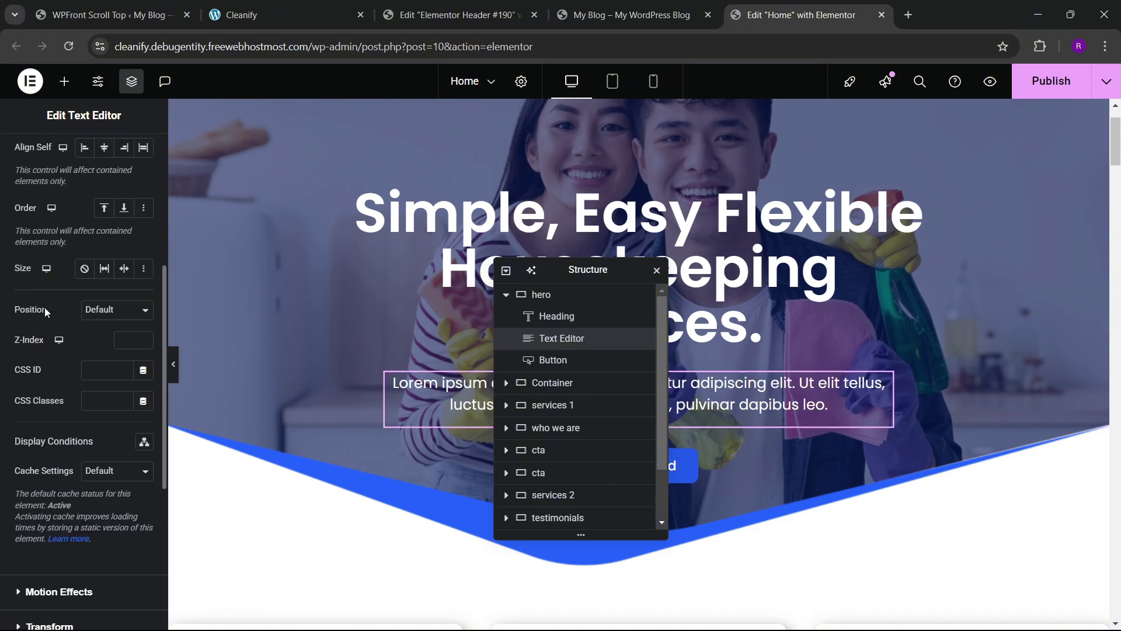
pyautogui.scroll(-4, 47, 315)
pyautogui.click(42, 283)
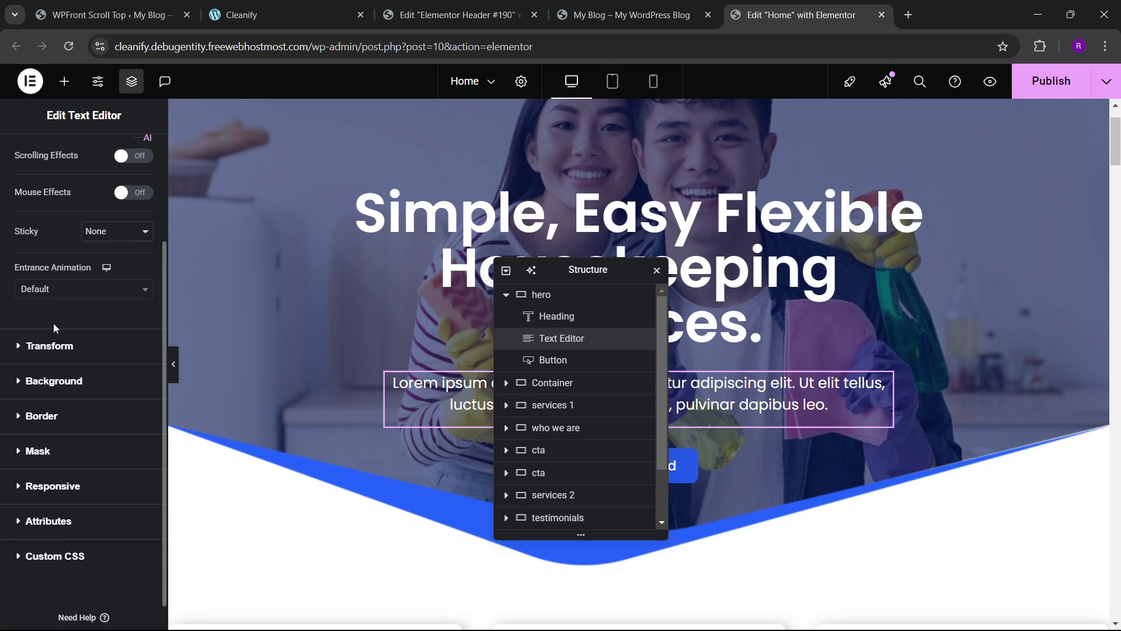
pyautogui.click(41, 290)
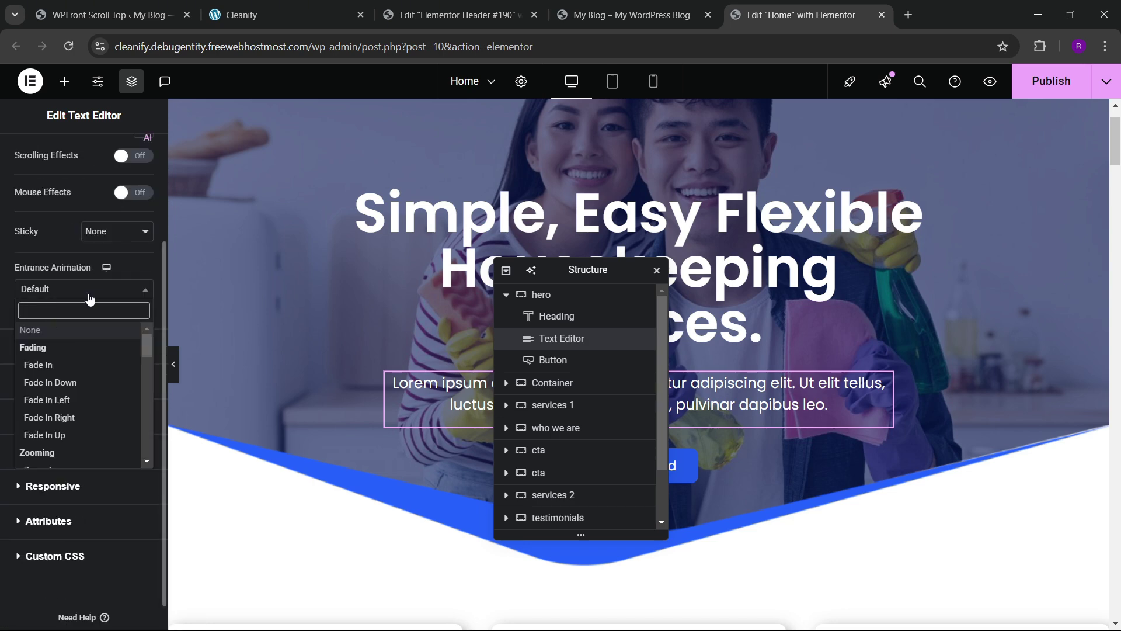
pyautogui.write('slide')
pyautogui.press('Down')
pyautogui.press('Down')
pyautogui.press('Down')
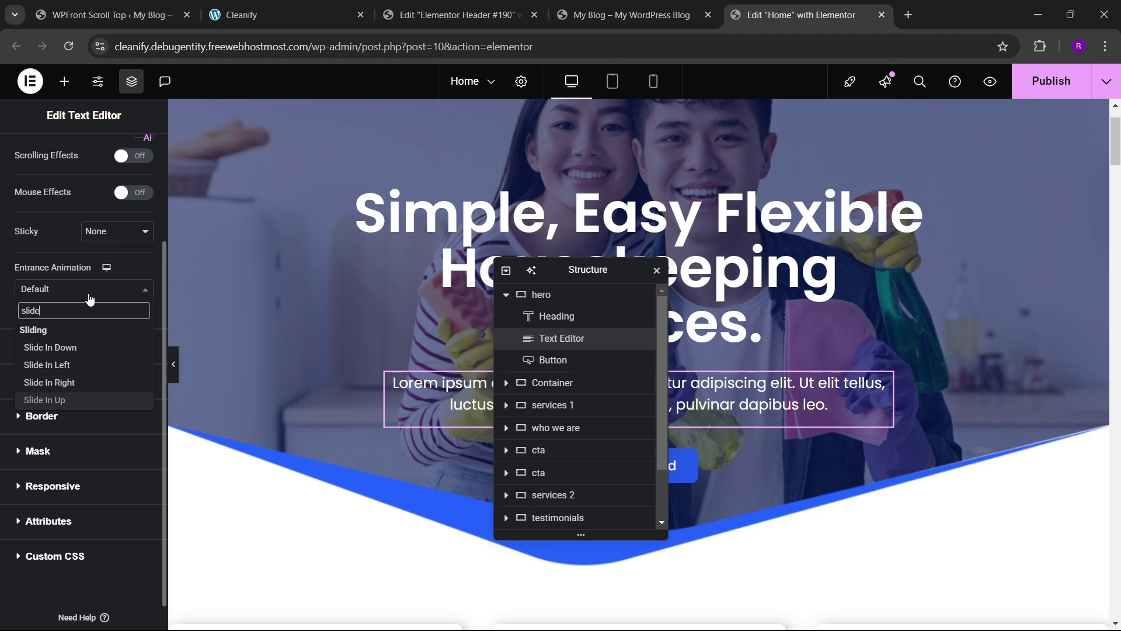
pyautogui.press('Return')
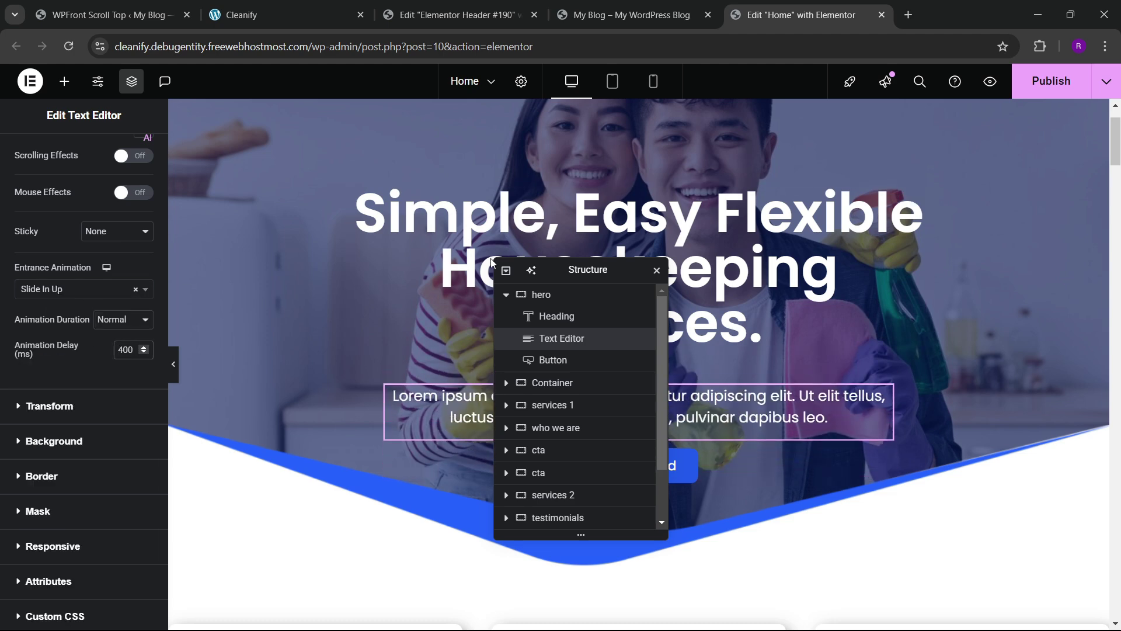
pyautogui.moveTo(602, 269); pyautogui.dragTo(877, 226)
pyautogui.scroll(-3, 421, 336)
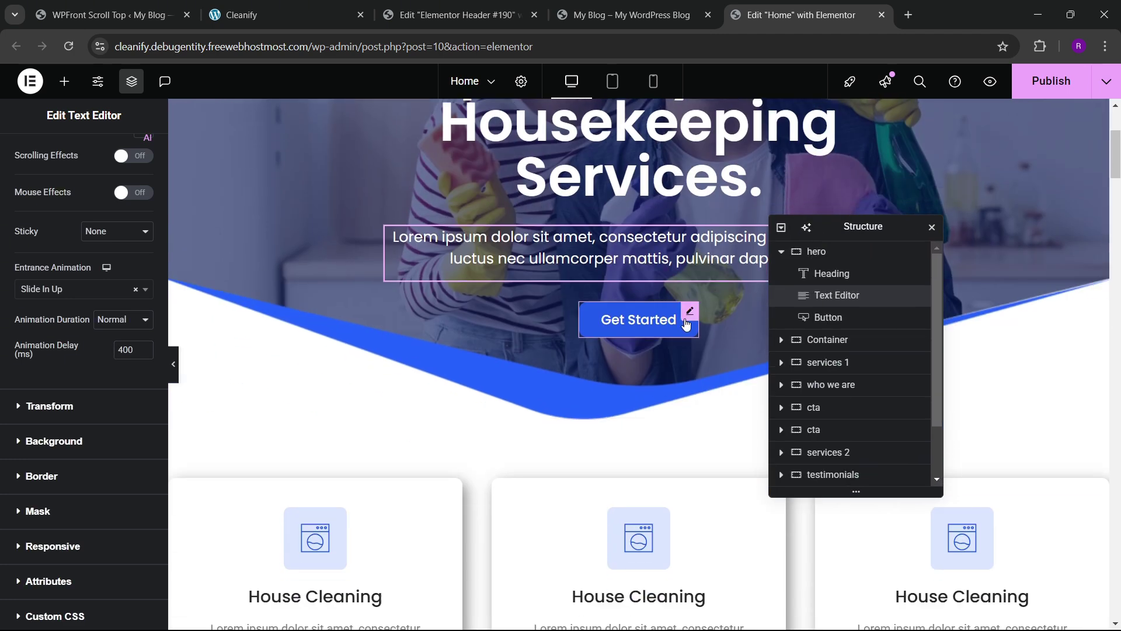
pyautogui.click(421, 336)
pyautogui.click(126, 160)
pyautogui.scroll(-5, 86, 315)
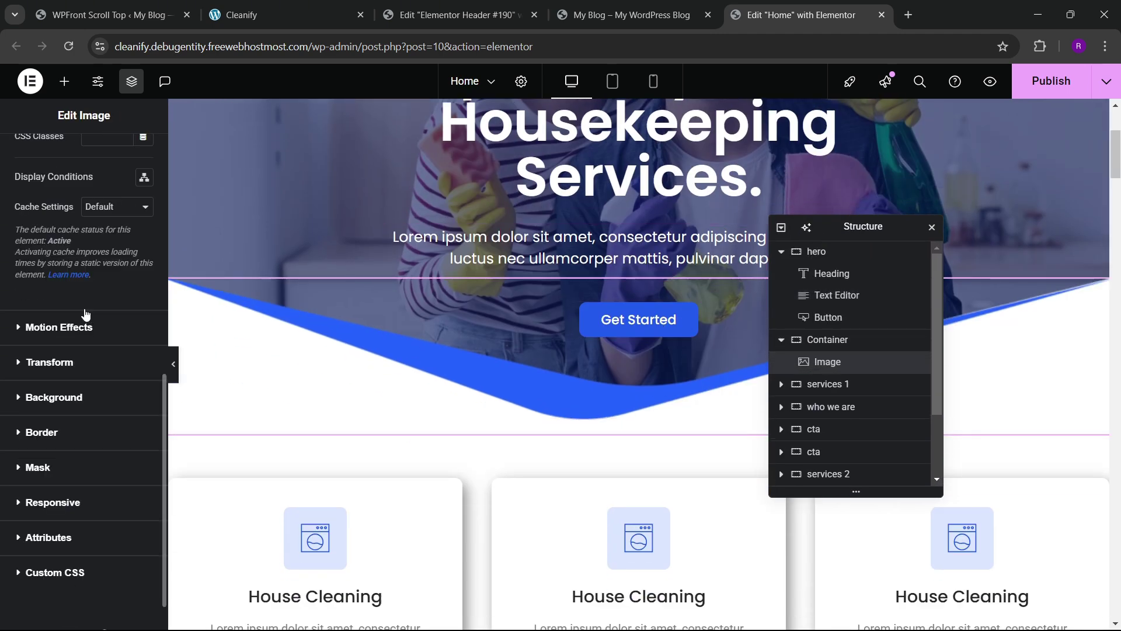
pyautogui.click(55, 327)
pyautogui.click(54, 288)
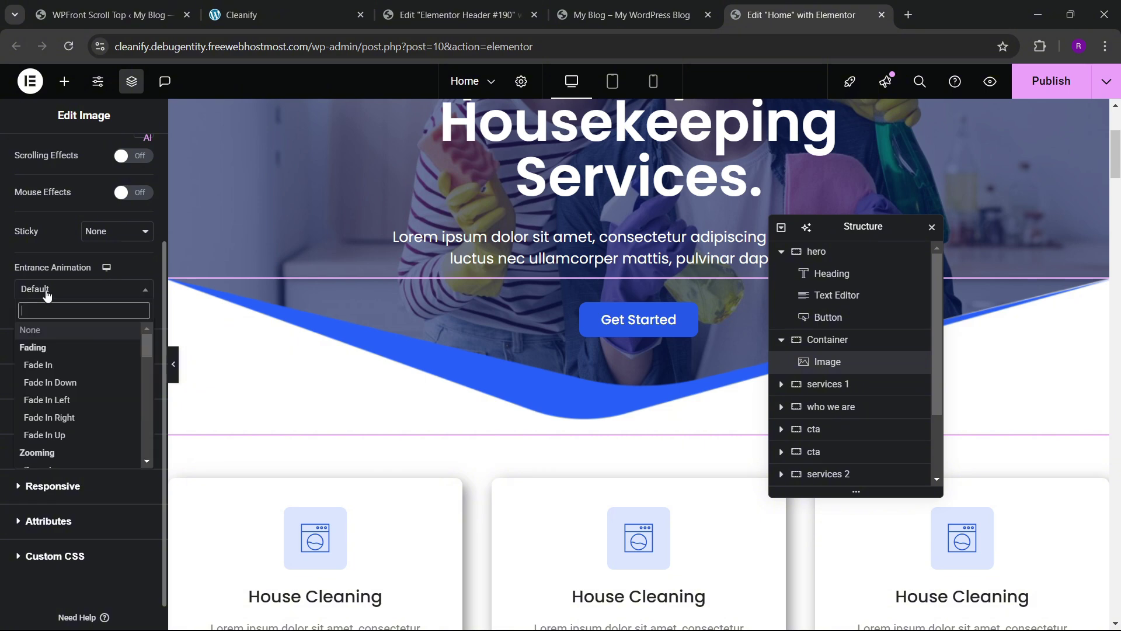
pyautogui.write('rota')
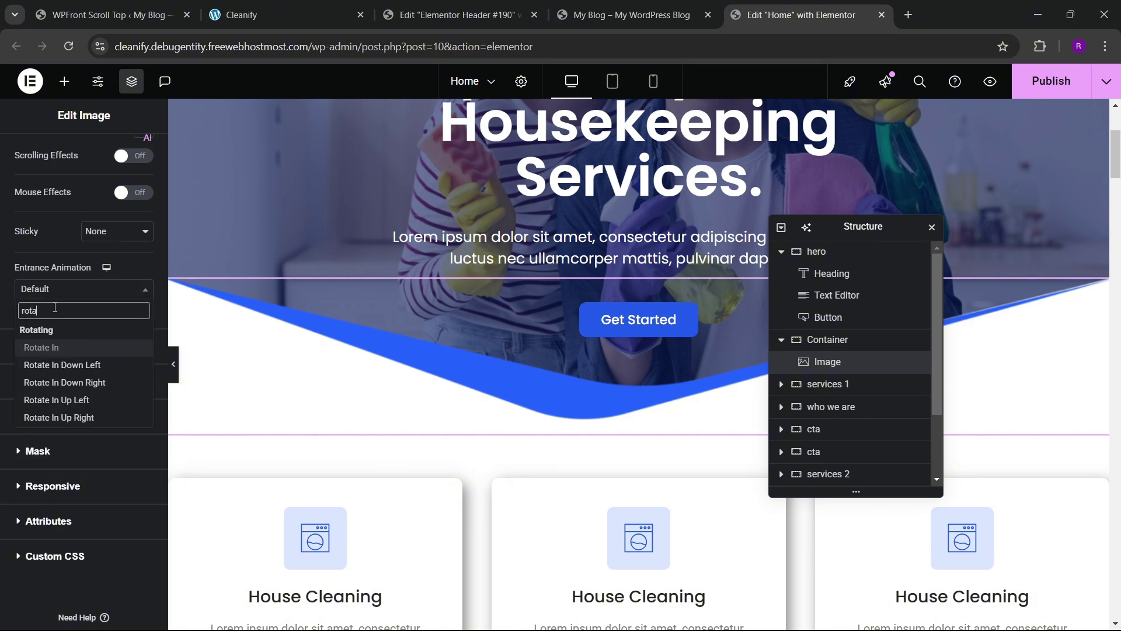
pyautogui.press('Return')
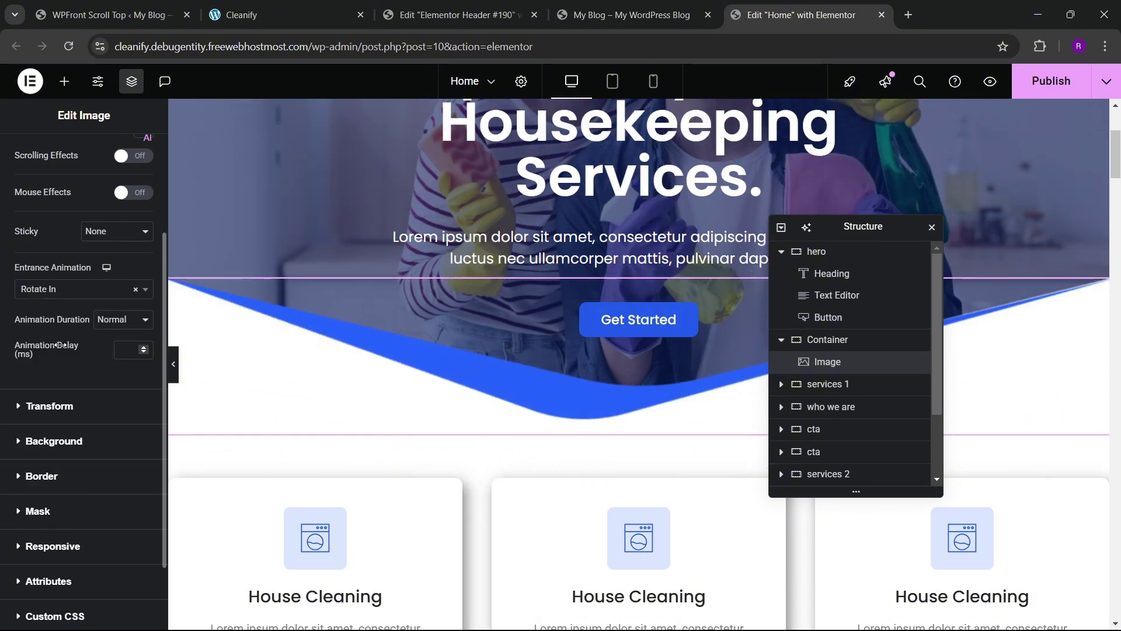
pyautogui.click(134, 292)
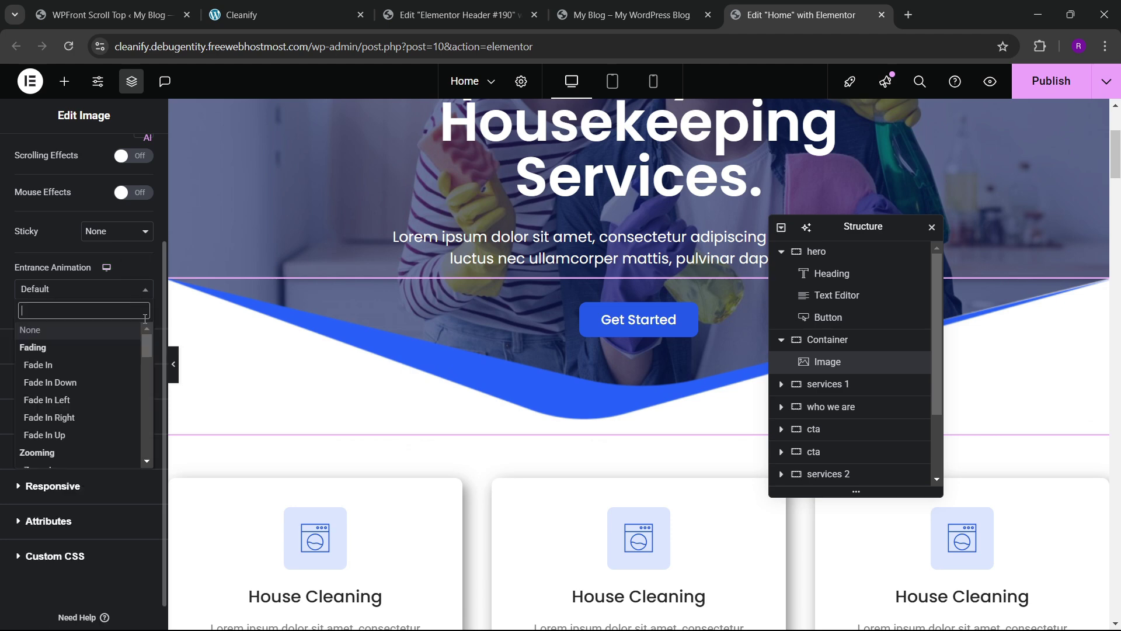
# - Give the hero's Get Started button a Rotate In entrance animation with a 600 ms delay and publish the Home page
pyautogui.click(838, 326)
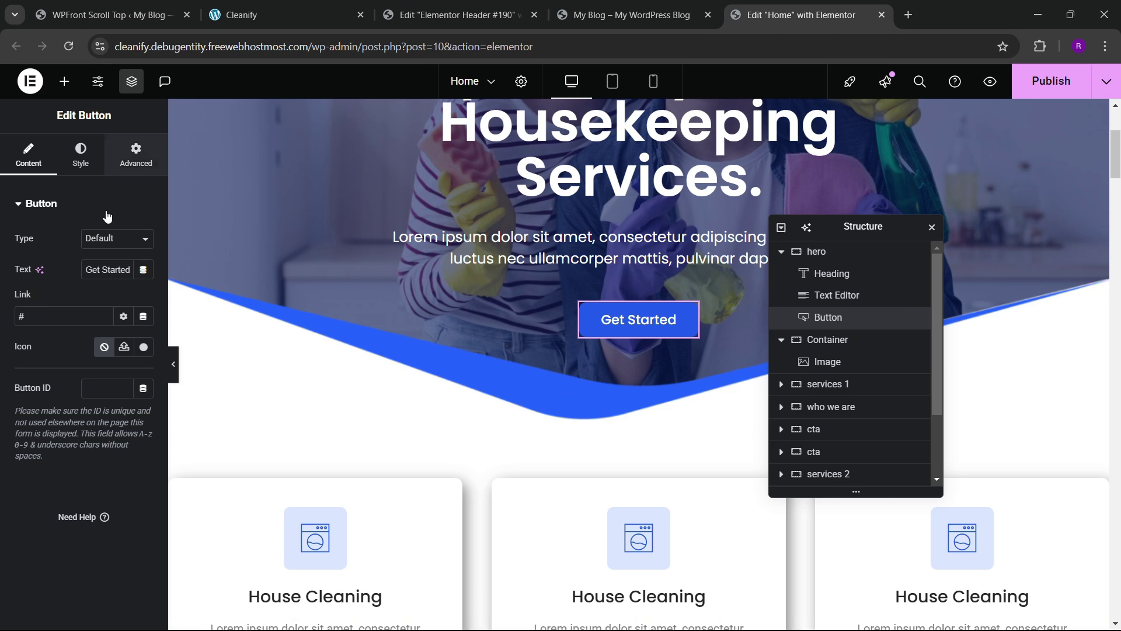
pyautogui.click(136, 155)
pyautogui.scroll(-5, 63, 387)
pyautogui.click(57, 362)
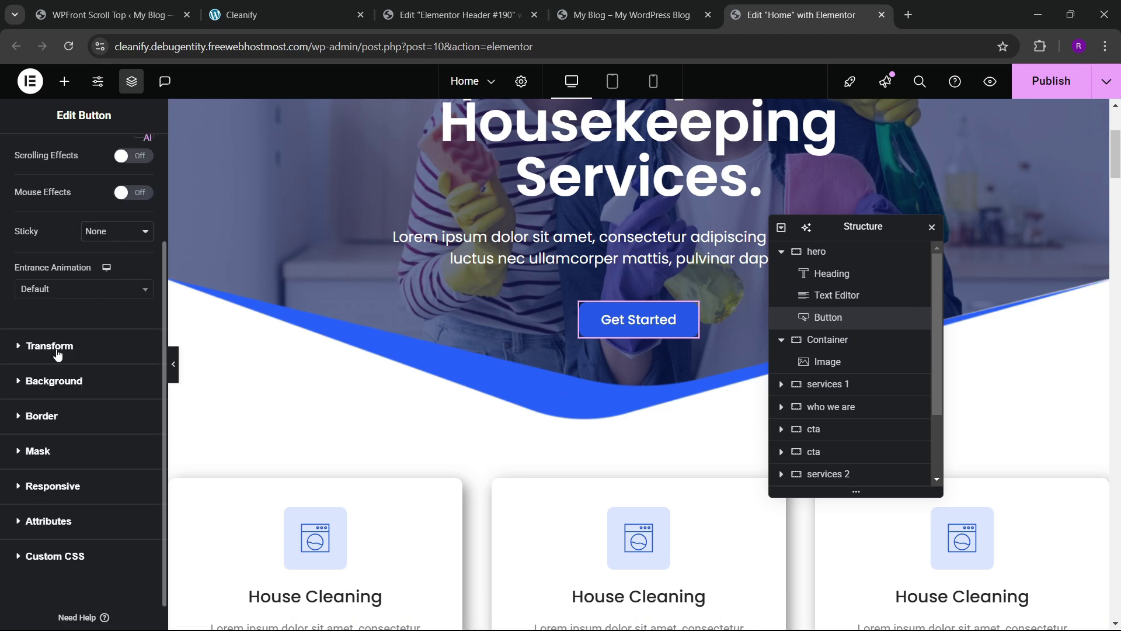
pyautogui.click(47, 289)
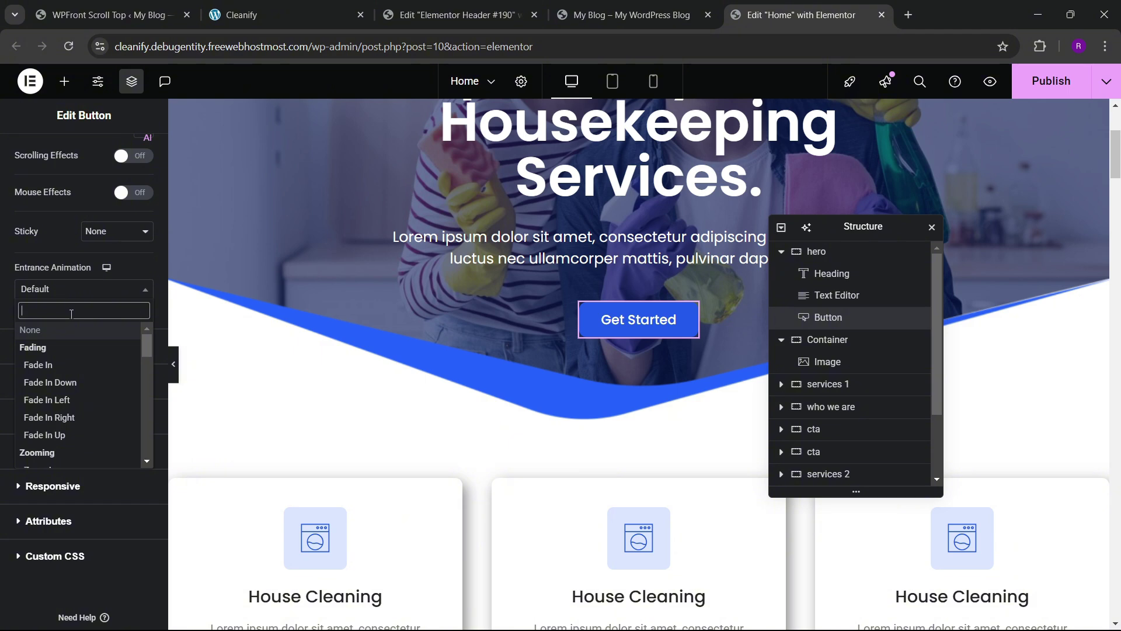
pyautogui.write('rota')
pyautogui.press('Return')
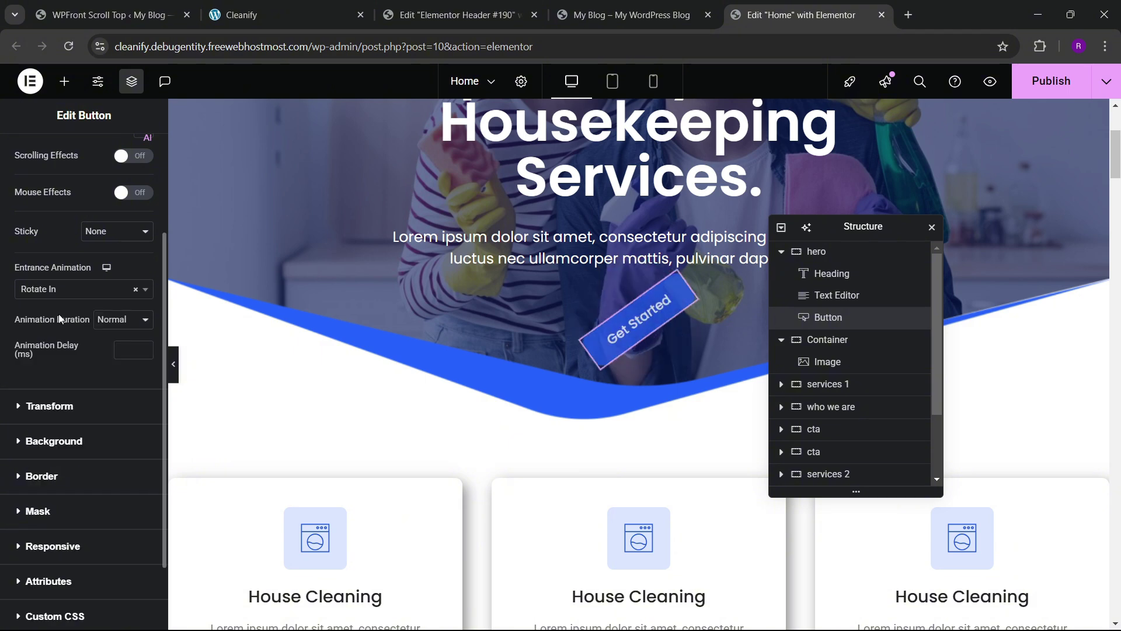
pyautogui.click(126, 352)
pyautogui.write('60')
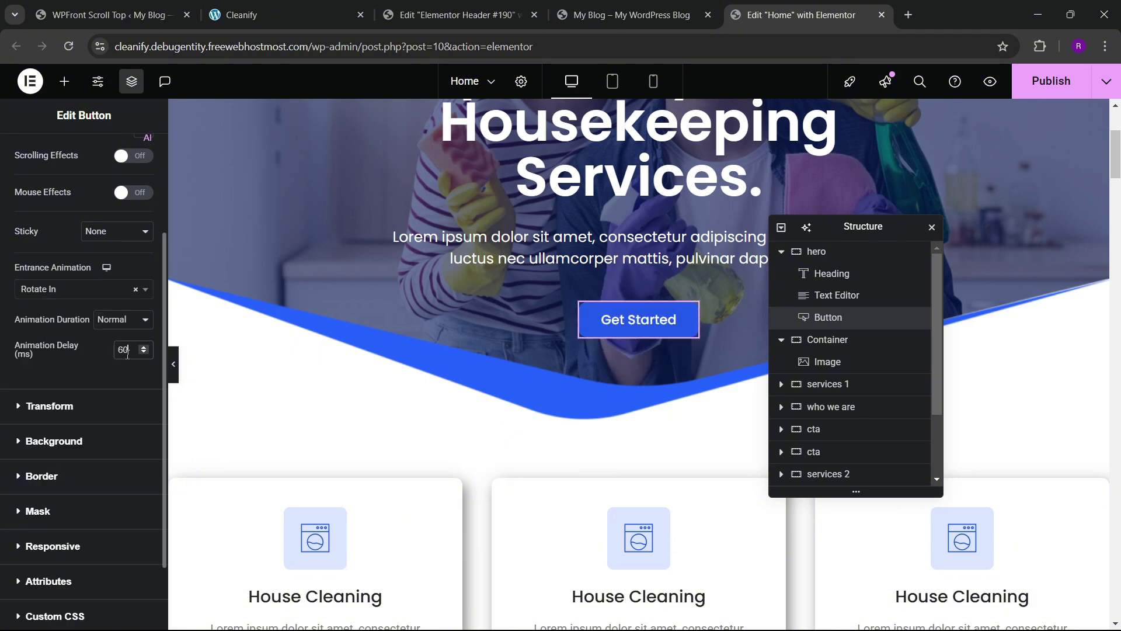
pyautogui.write('0')
pyautogui.scroll(-3, 661, 330)
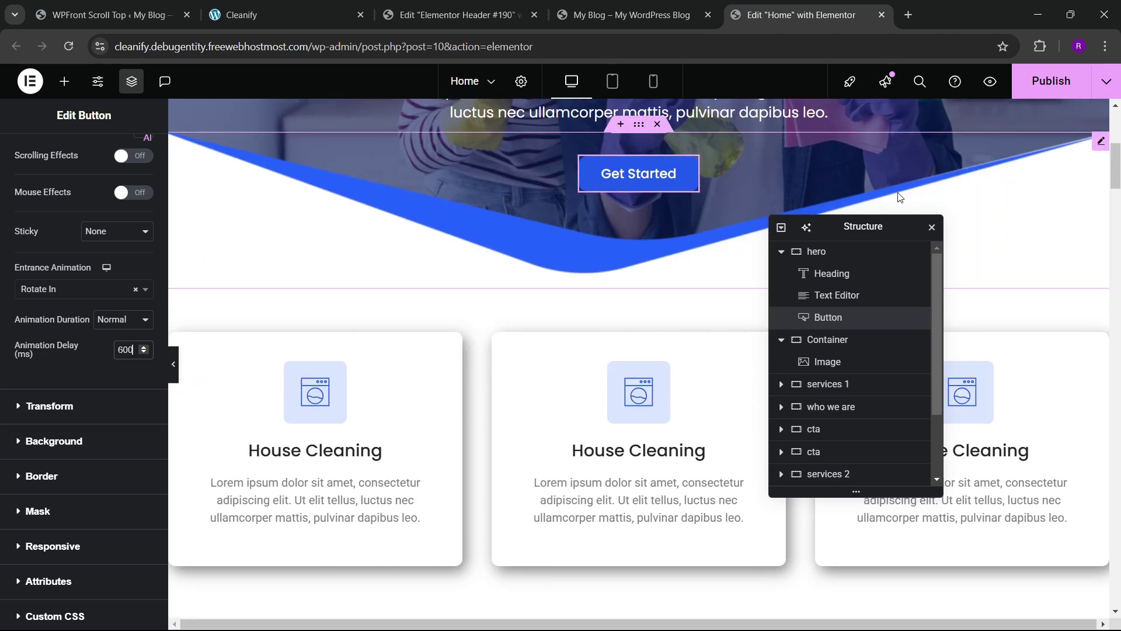
pyautogui.click(1031, 93)
# - Give the first House Cleaning card in the services 1 grid a Slide In Up entrance animation with a 200 ms delay
pyautogui.scroll(-3, 348, 325)
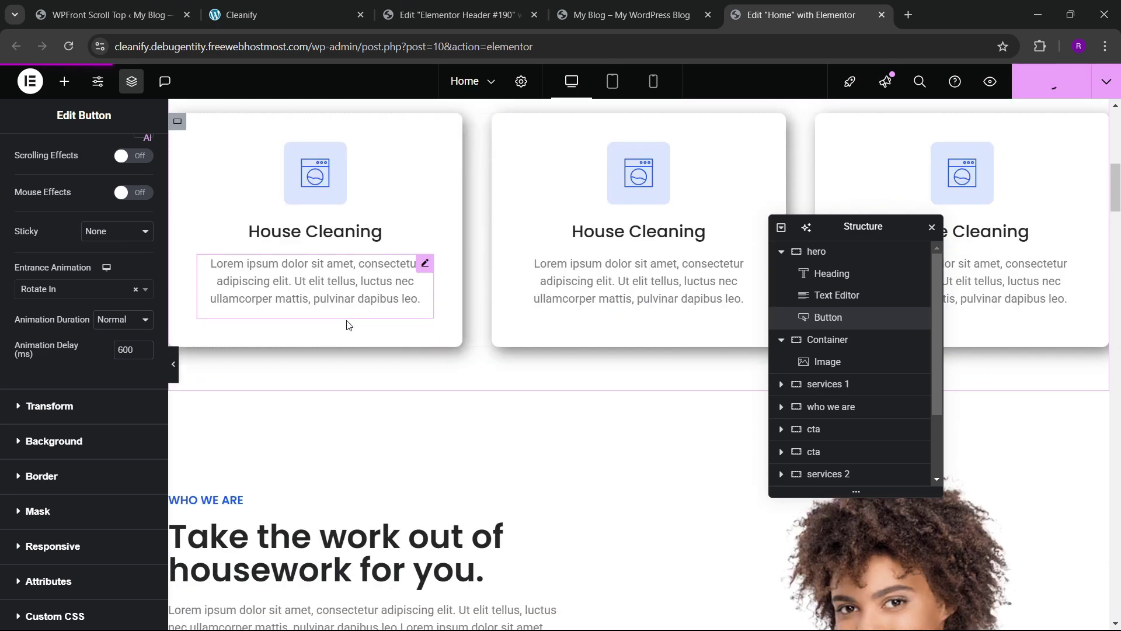
pyautogui.scroll(2, 214, 276)
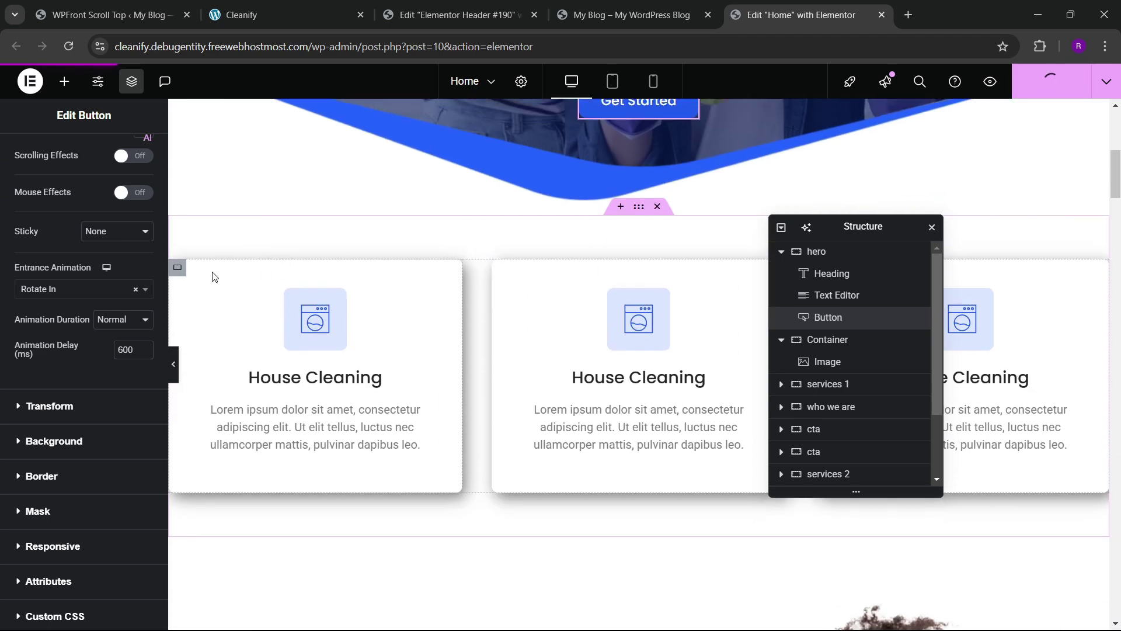
pyautogui.click(179, 272)
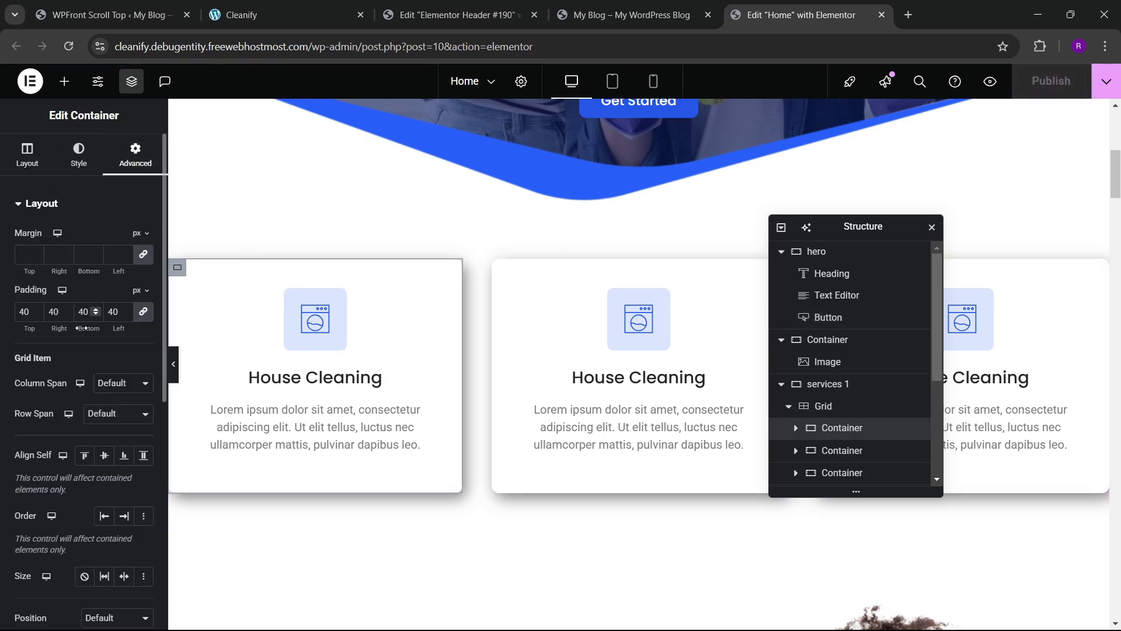
pyautogui.scroll(-7, 82, 328)
pyautogui.click(39, 395)
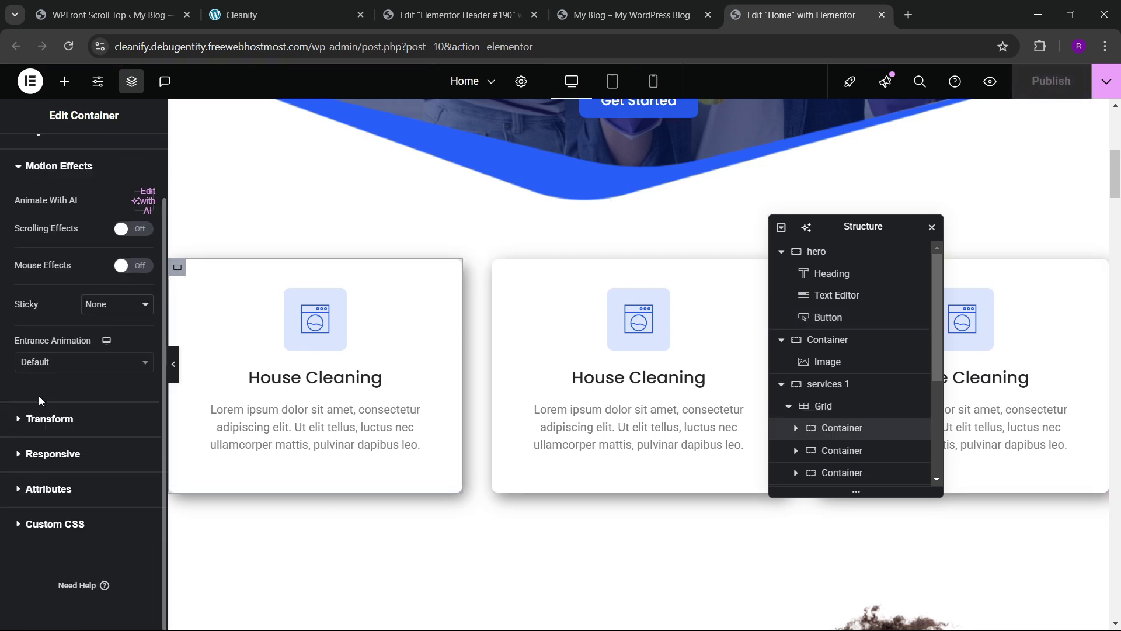
pyautogui.click(42, 363)
pyautogui.write('sl')
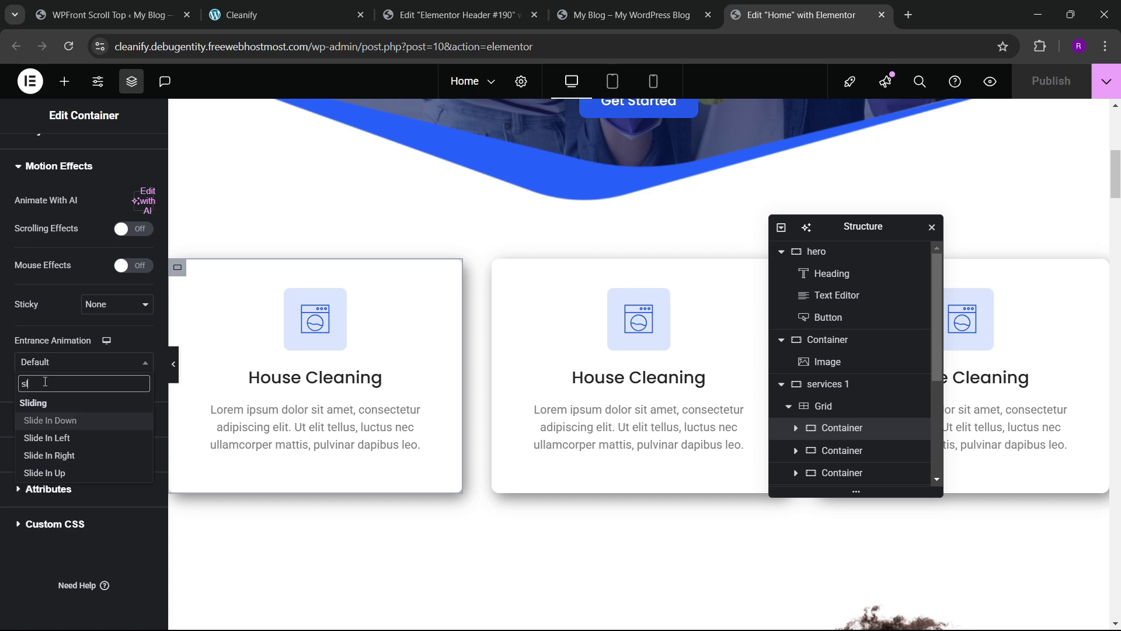
pyautogui.press('Down')
pyautogui.press('Down')
pyautogui.press('Down')
pyautogui.press('Return')
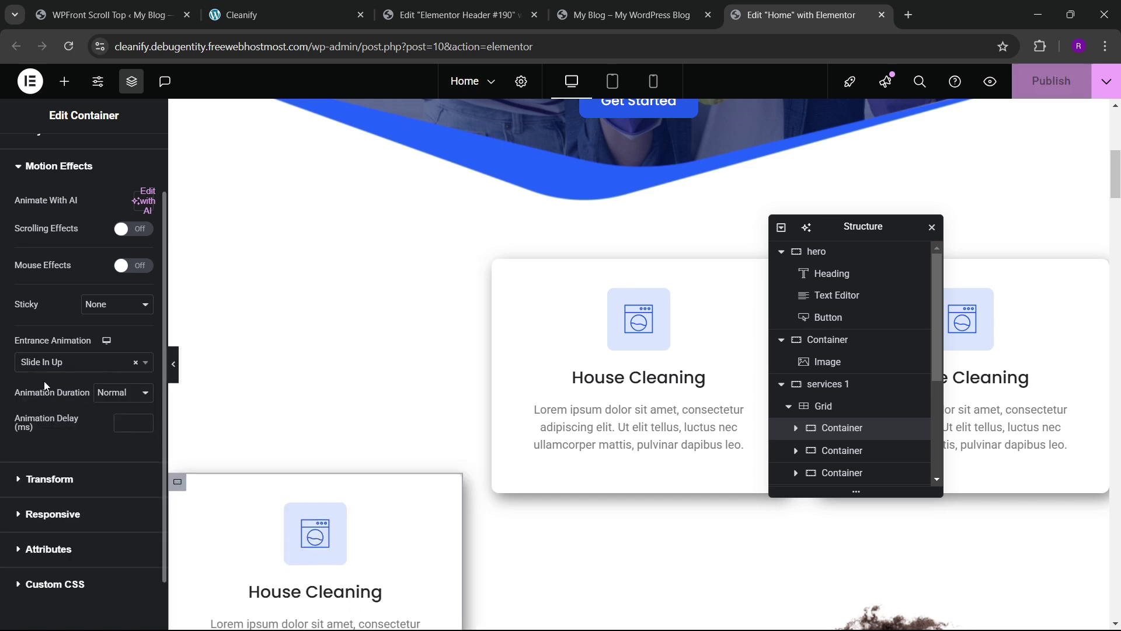
pyautogui.click(125, 421)
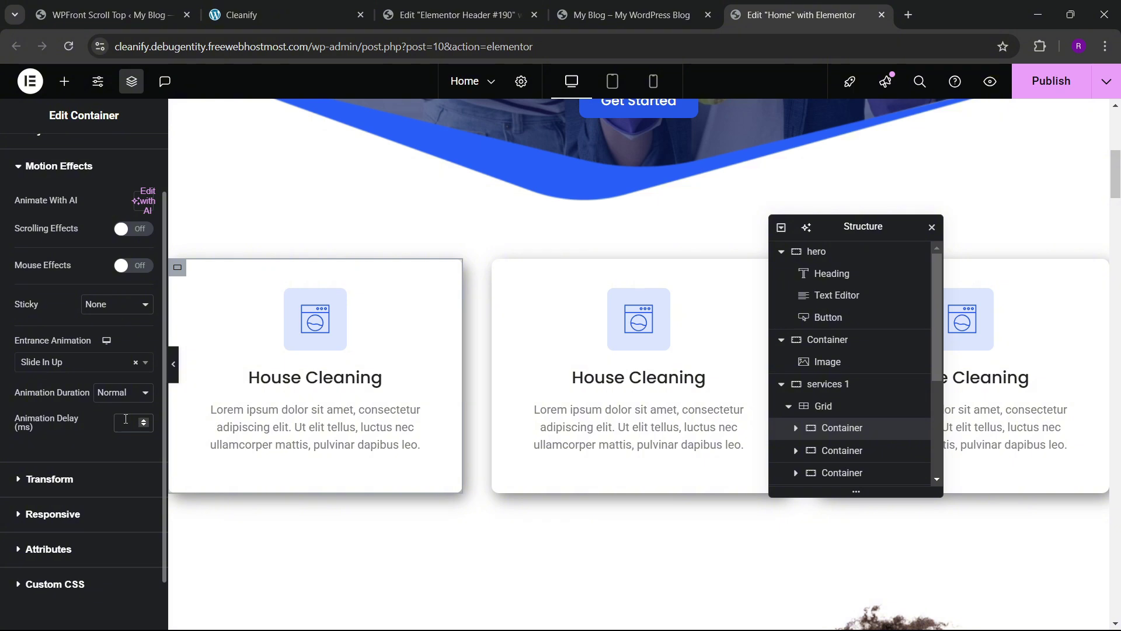
pyautogui.write('200')
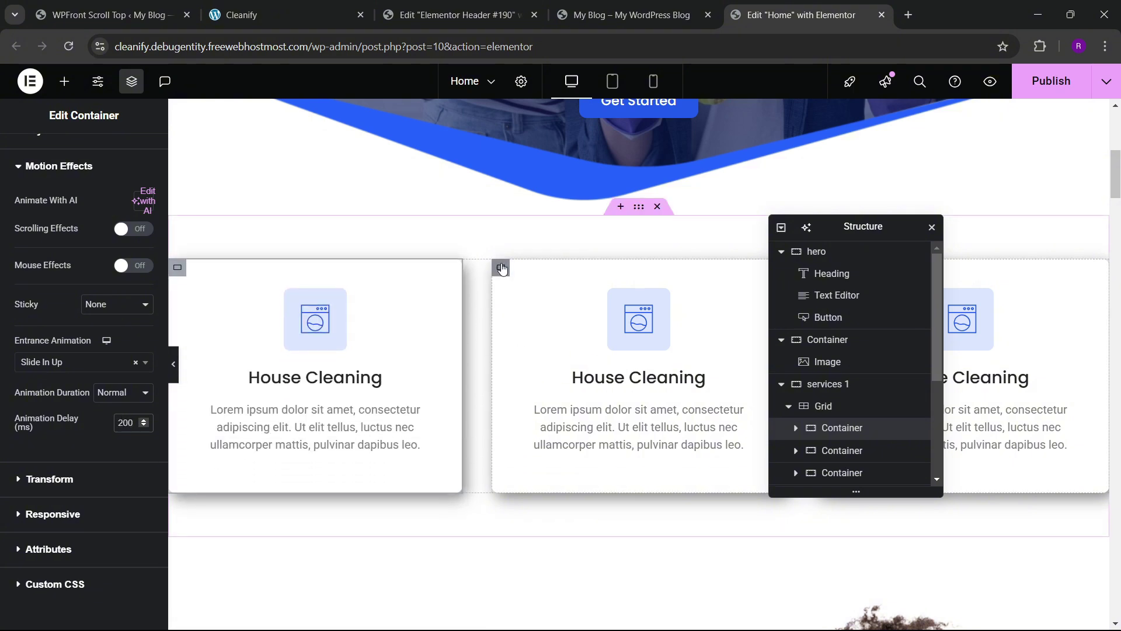
# - Give the second House Cleaning card in the services 1 grid a Slide In Up entrance animation with a 400 ms delay
pyautogui.click(502, 269)
pyautogui.click(135, 155)
pyautogui.scroll(-10, 85, 300)
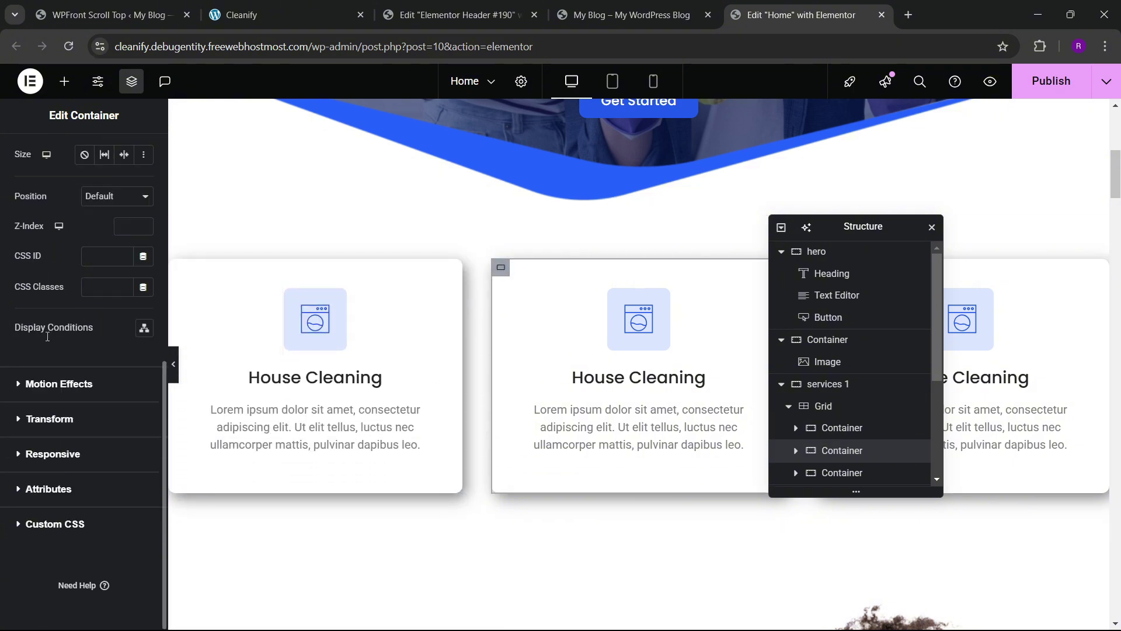
pyautogui.click(47, 381)
pyautogui.click(48, 364)
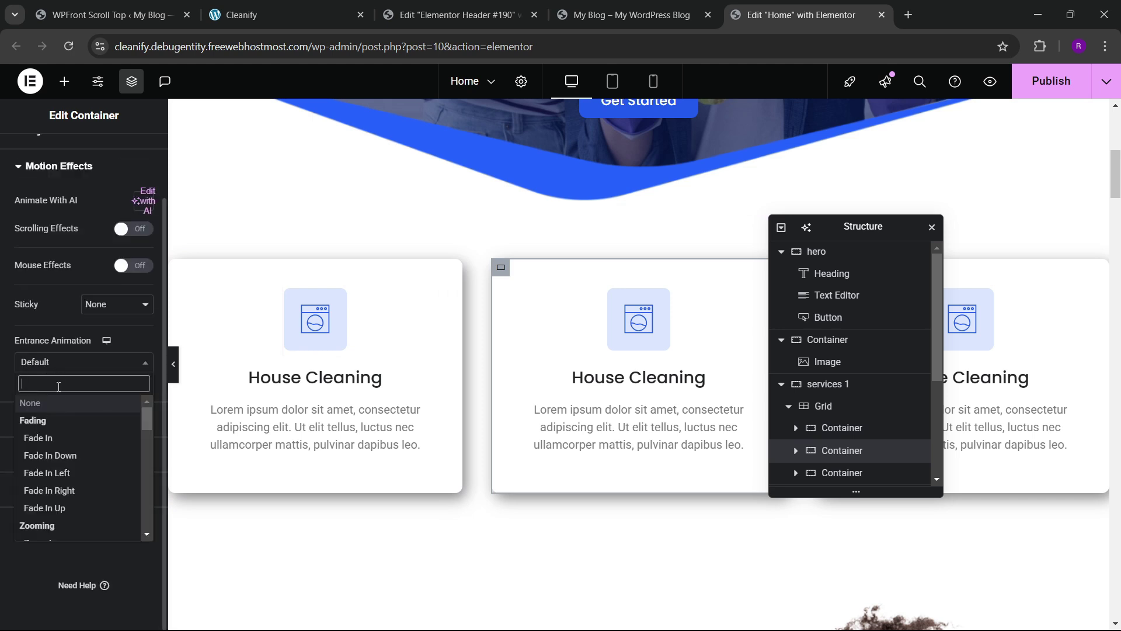
pyautogui.write('slide')
pyautogui.press('Down')
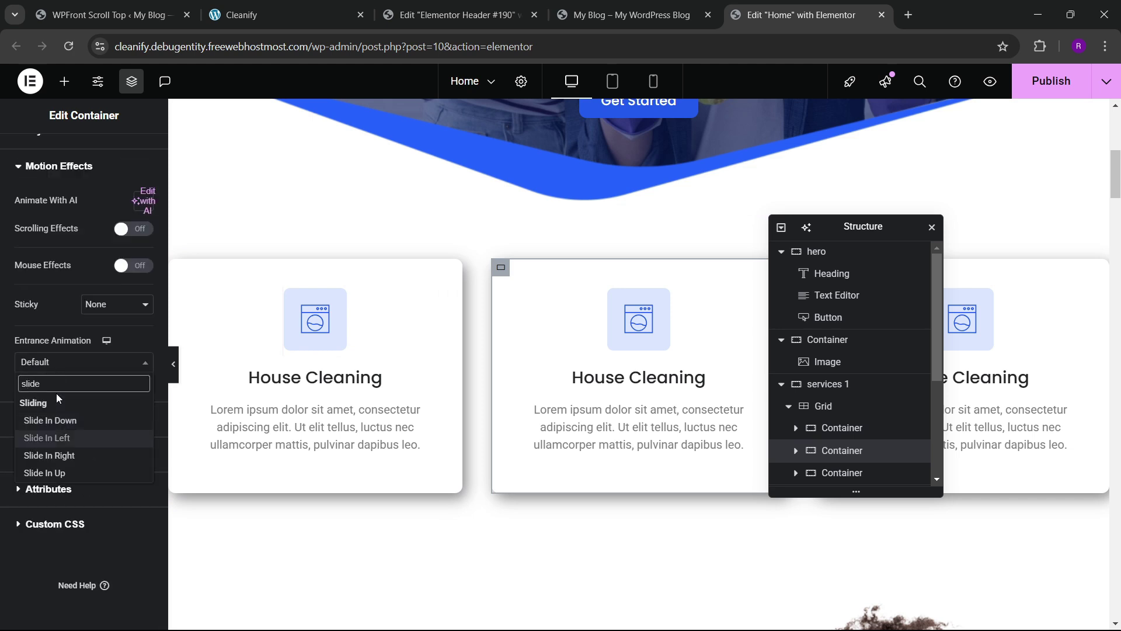
pyautogui.press('Down')
pyautogui.press('Down')
pyautogui.press('Return')
pyautogui.click(134, 426)
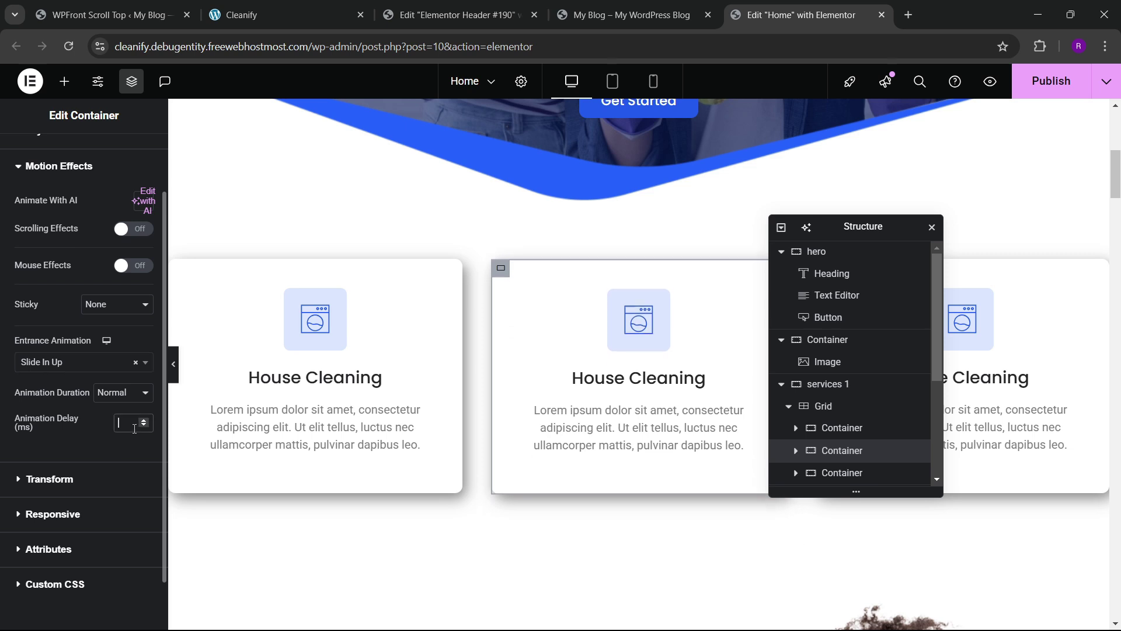
pyautogui.write('400')
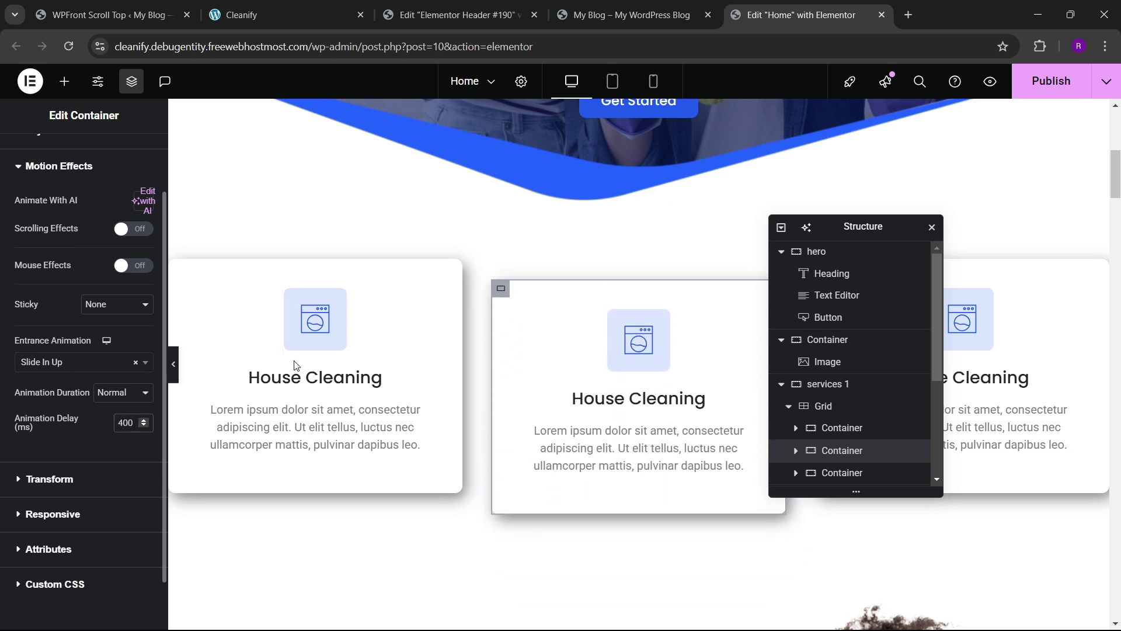
# - Give the third House Cleaning card in the services 1 grid a Slide In Up entrance animation with a 600 ms delay and publish the page
pyautogui.moveTo(829, 228); pyautogui.dragTo(510, 313)
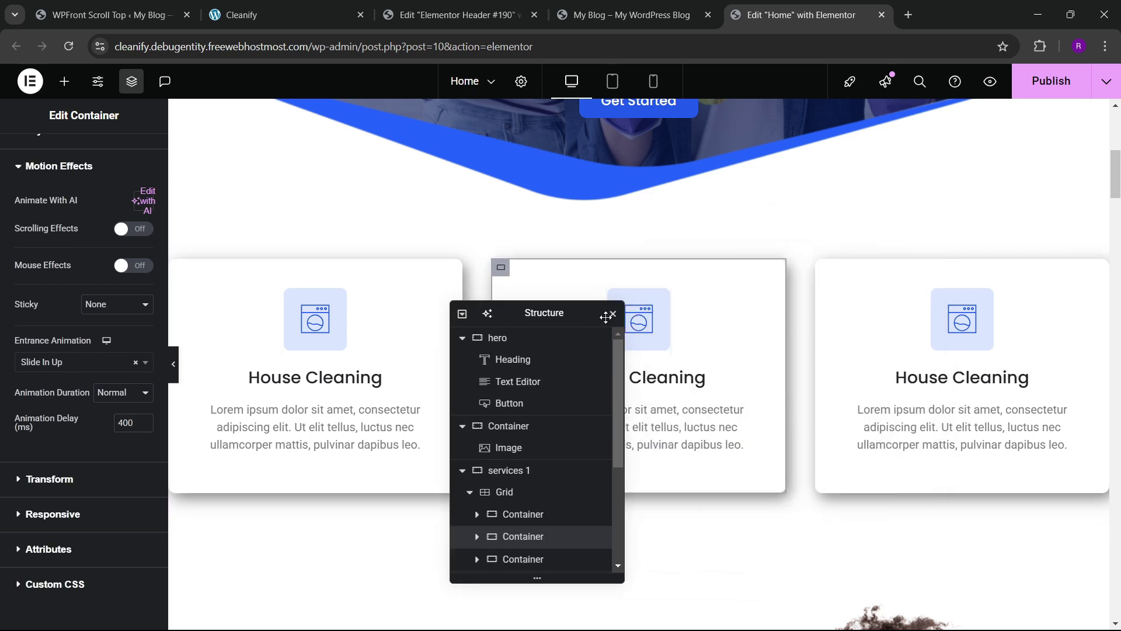
pyautogui.click(807, 298)
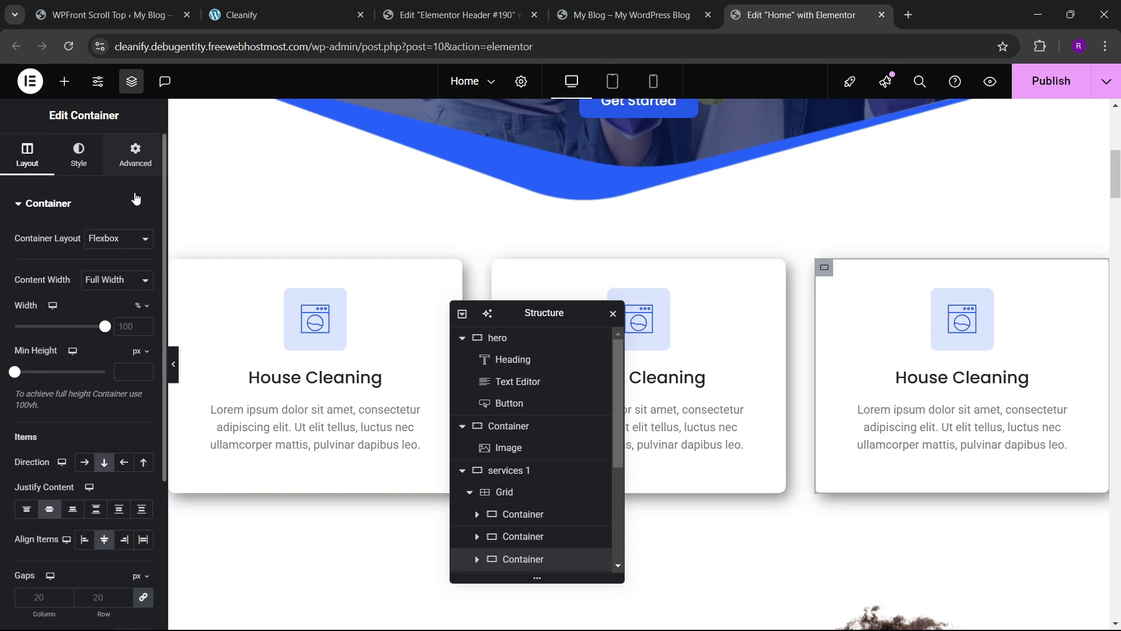
pyautogui.click(136, 155)
pyautogui.scroll(-7, 71, 319)
pyautogui.click(58, 383)
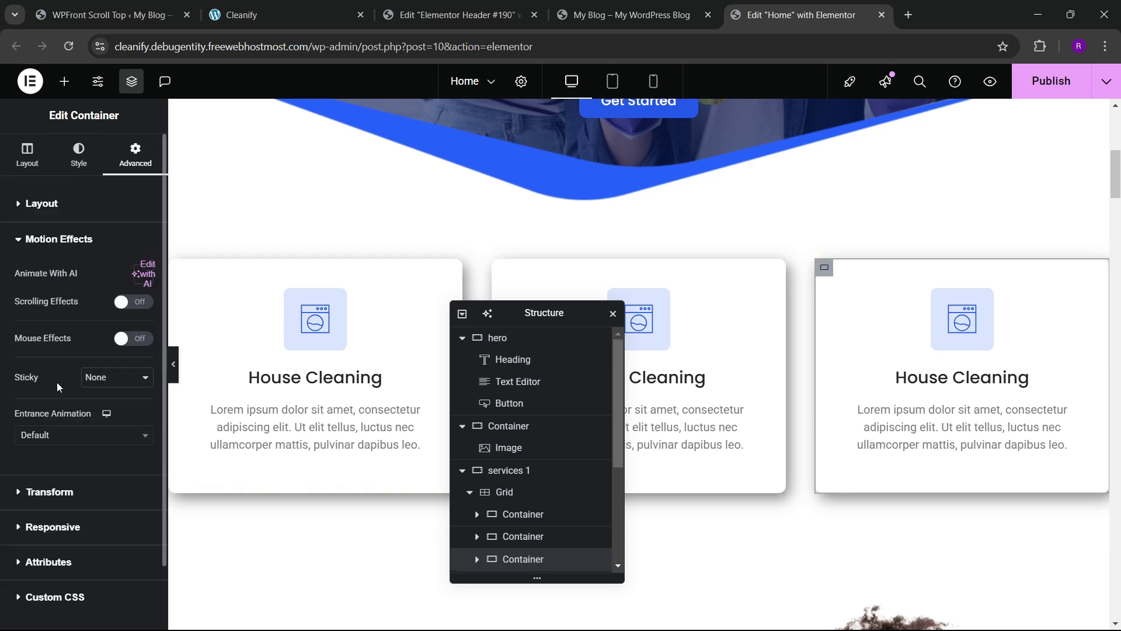
pyautogui.scroll(-1, 58, 377)
pyautogui.click(58, 363)
pyautogui.write('slide')
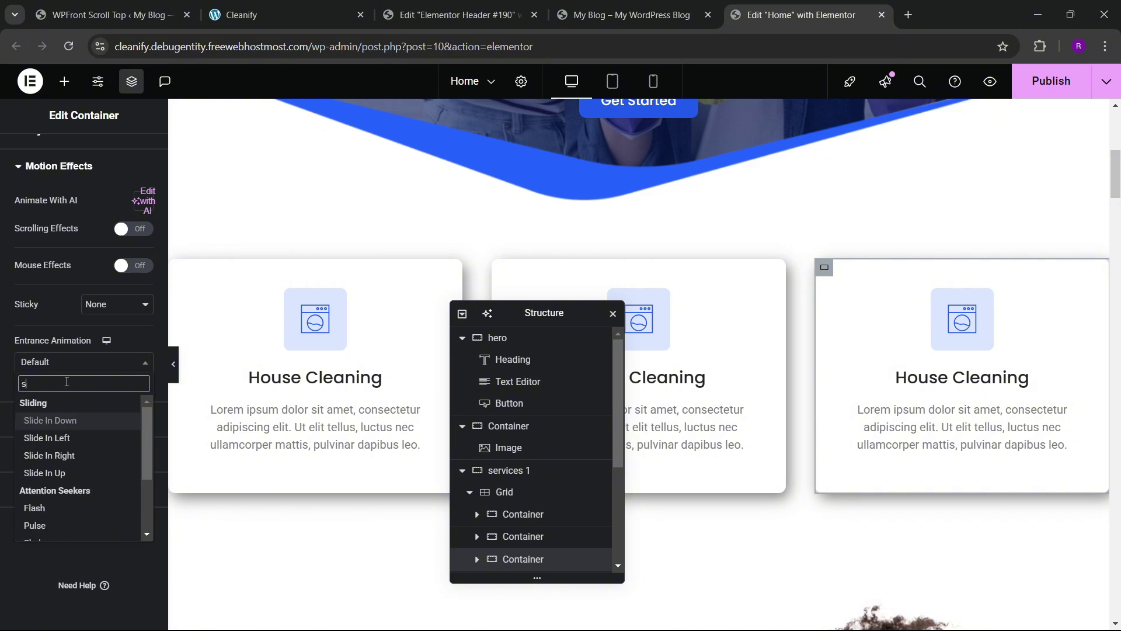
pyautogui.press('Down')
pyautogui.press('Down')
pyautogui.press('Down')
pyautogui.press('Return')
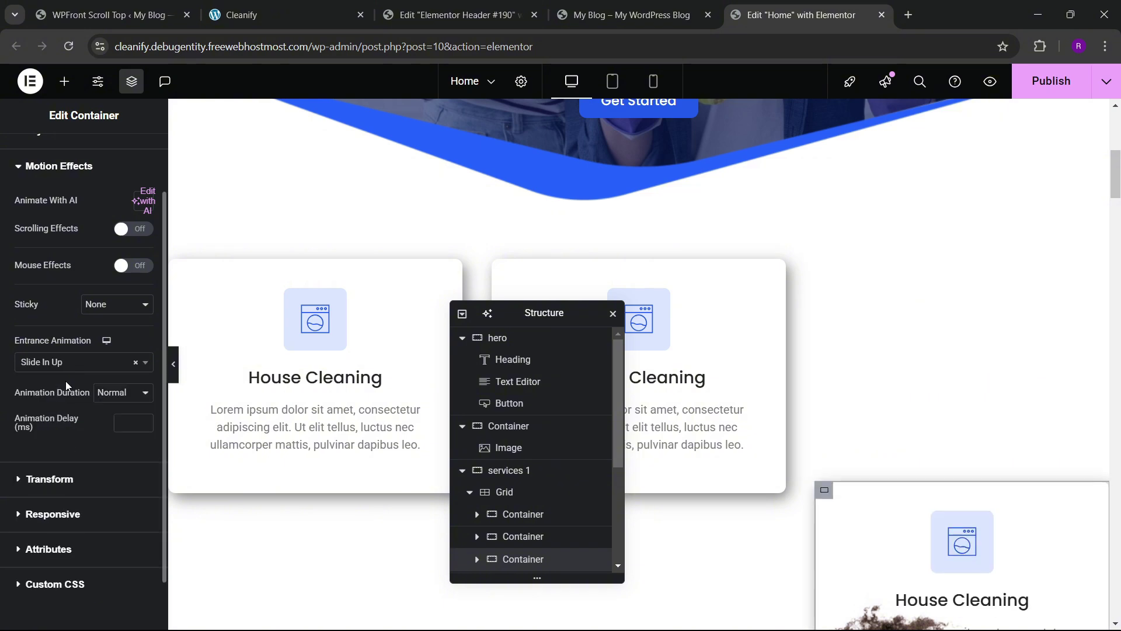
pyautogui.click(129, 421)
pyautogui.write('600')
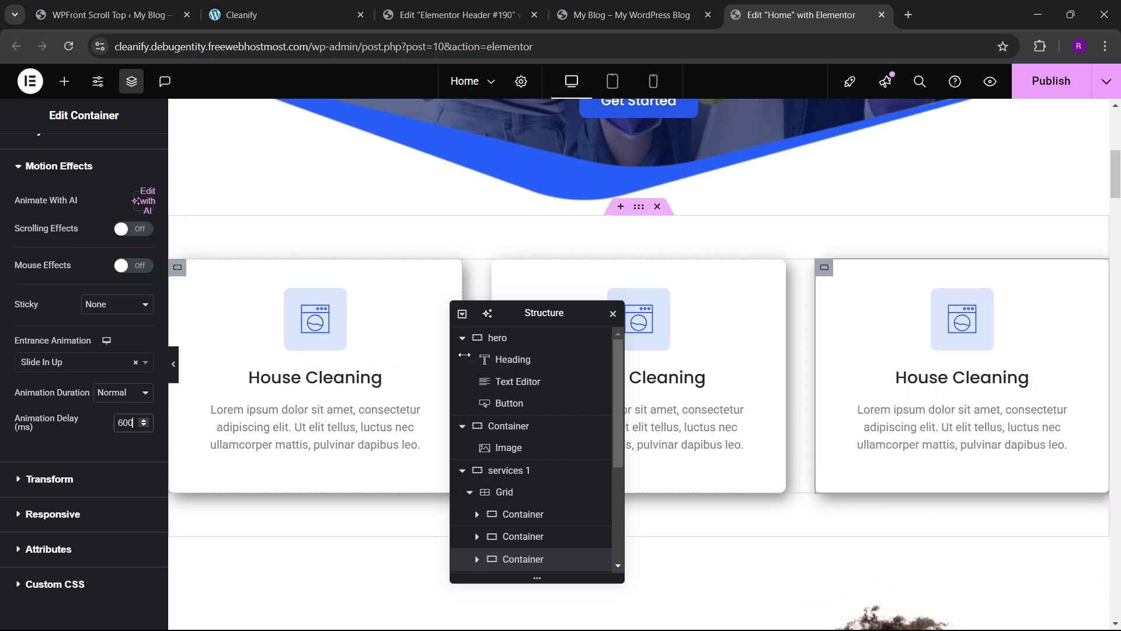
pyautogui.hotkey('ctrl', 's')
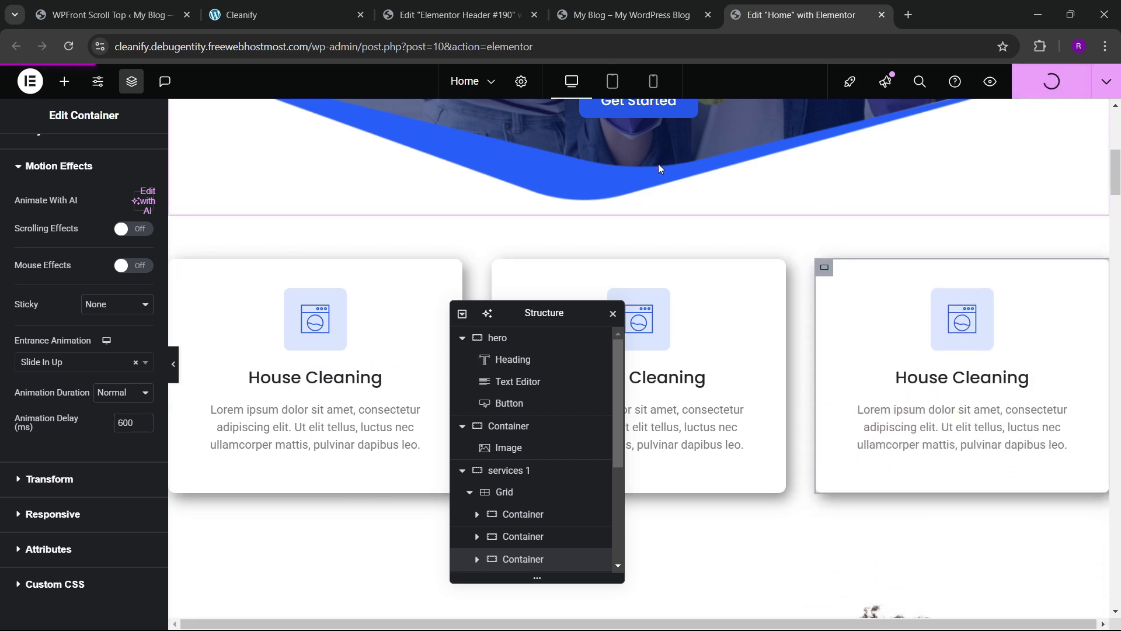
# - Reload the live site's home page to check the entrance animations
pyautogui.click(624, 11)
pyautogui.click(800, 15)
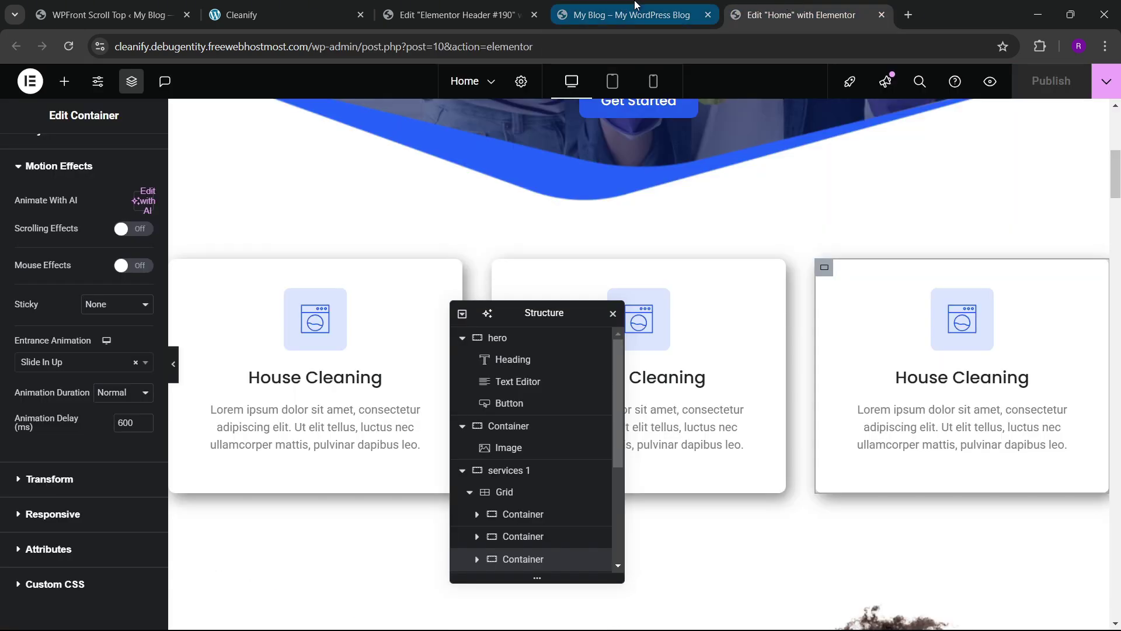
pyautogui.click(635, 5)
pyautogui.click(69, 46)
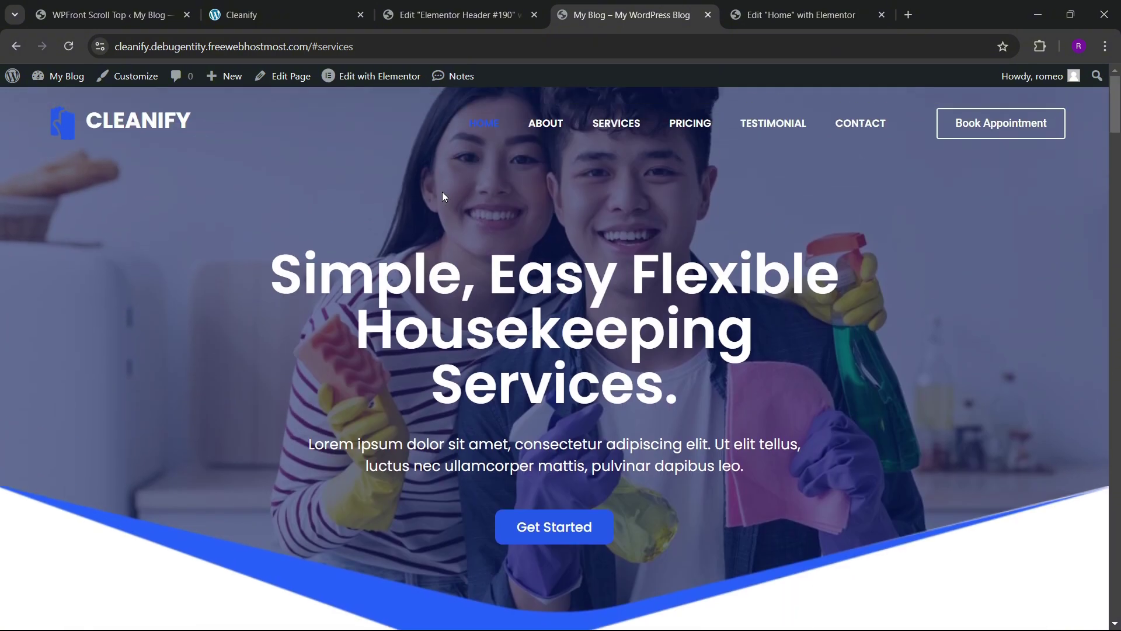
# - Return to the Home page editor in Mobile Portrait view and move the Structure panel clear of the canvas
pyautogui.click(801, 14)
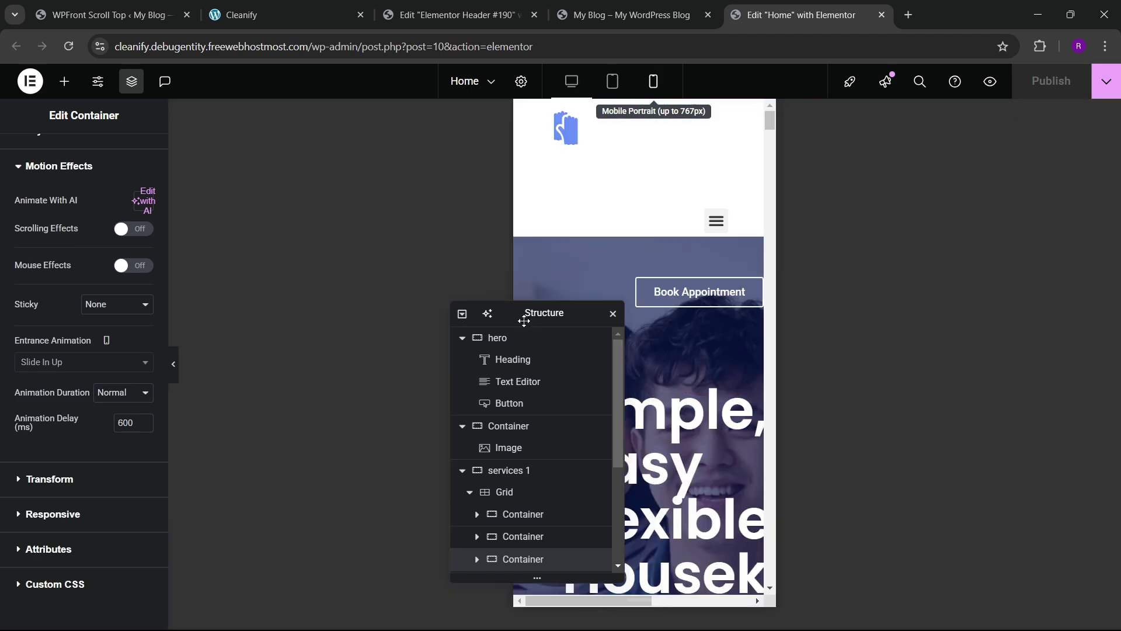
pyautogui.moveTo(529, 313); pyautogui.dragTo(333, 289)
pyautogui.scroll(-10, 632, 342)
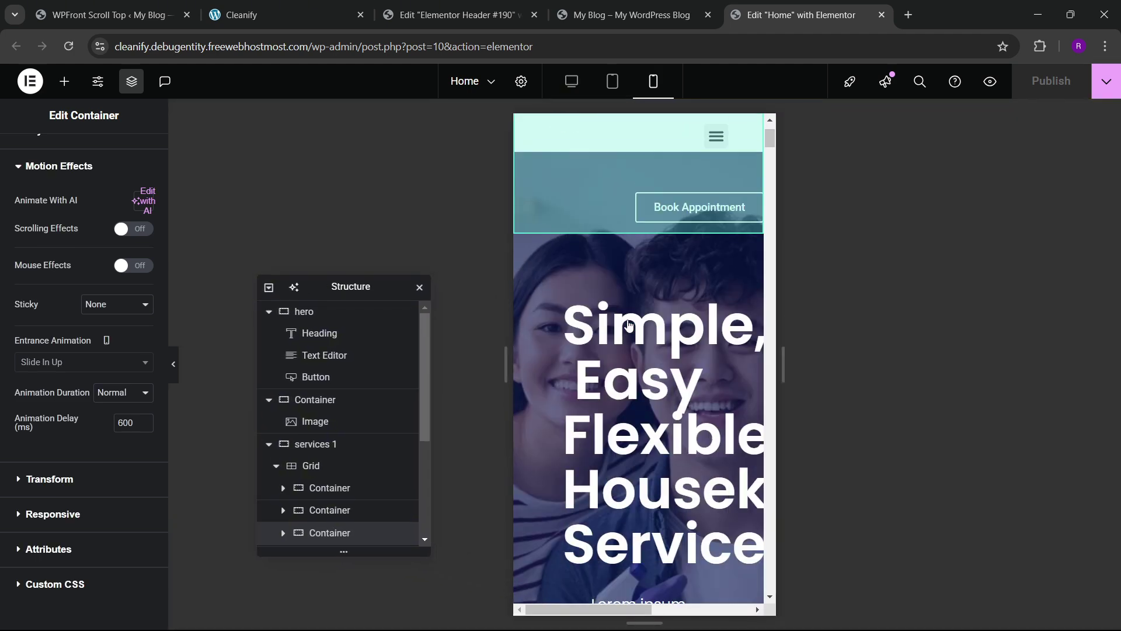
pyautogui.scroll(10, 632, 338)
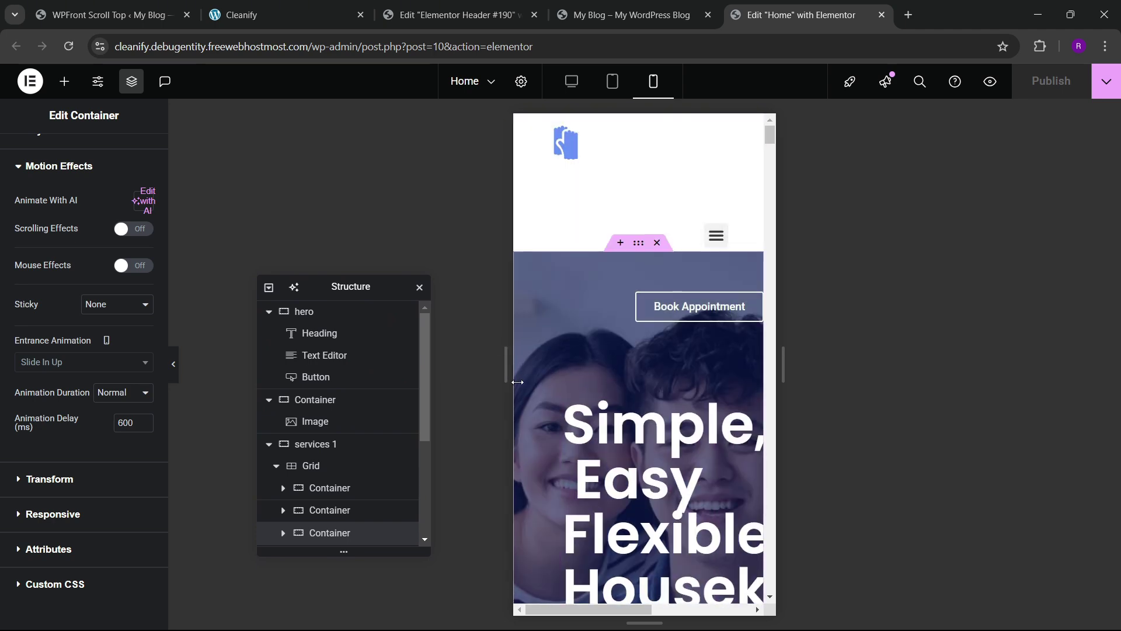
# - Set the hero container's mobile margin to 0 em and its mobile padding to 80 px on all sides
pyautogui.click(326, 319)
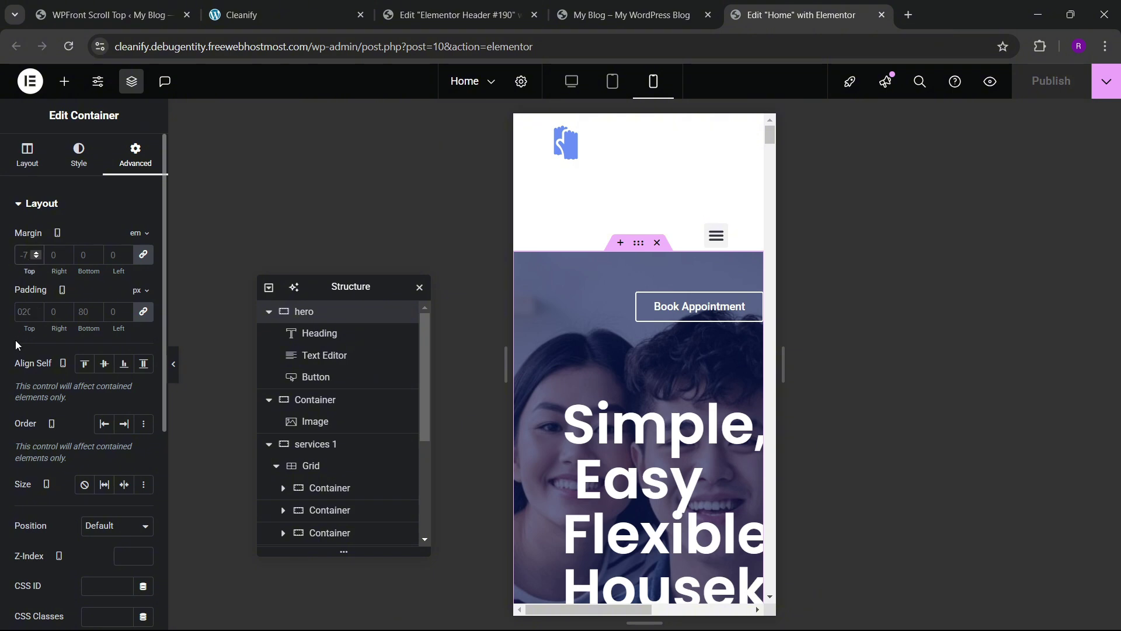
pyautogui.write('0')
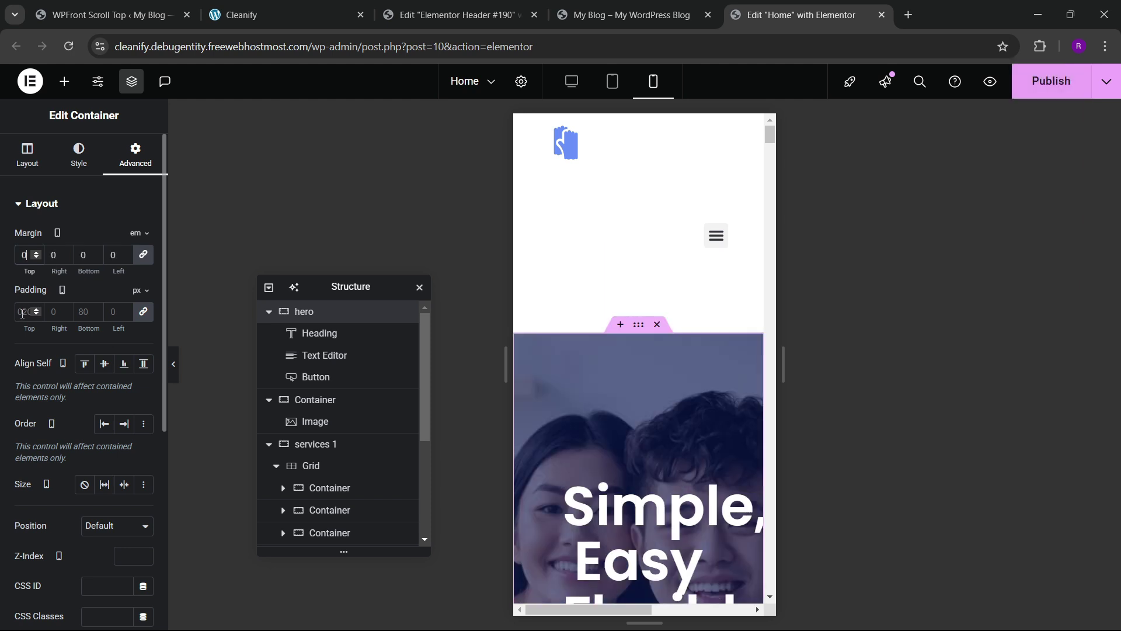
pyautogui.scroll(-3, 691, 402)
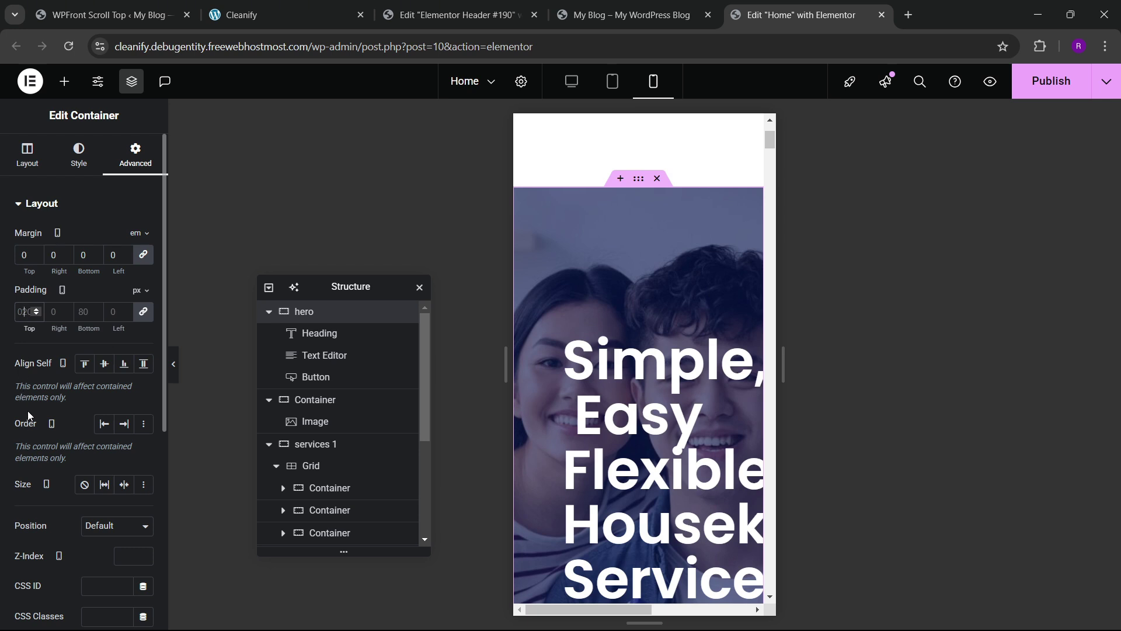
pyautogui.write('0')
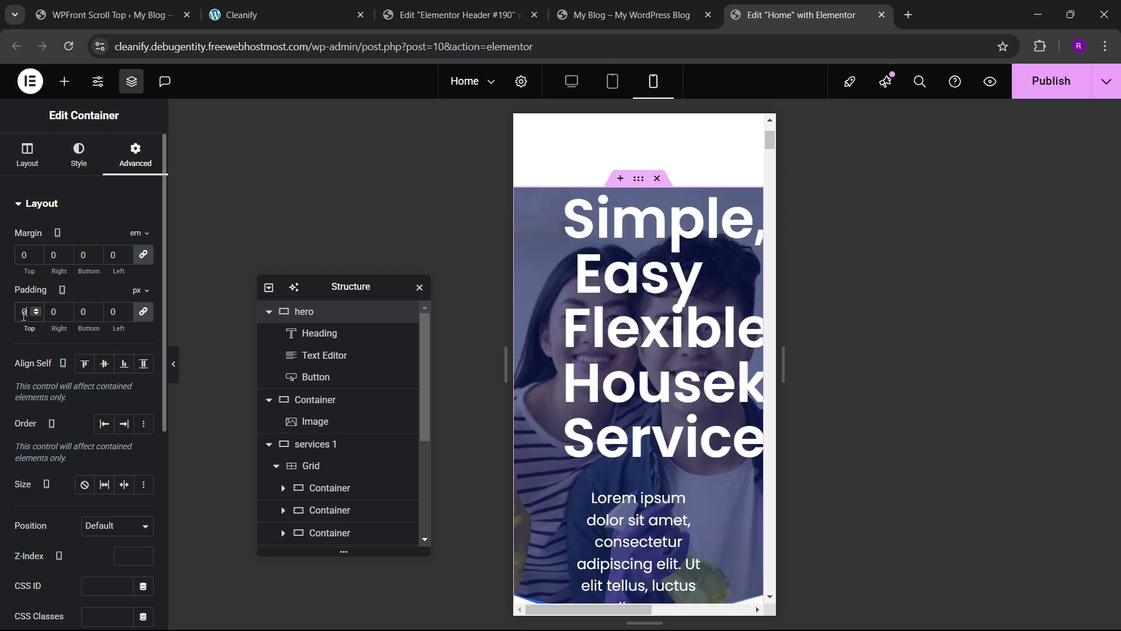
pyautogui.write('8')
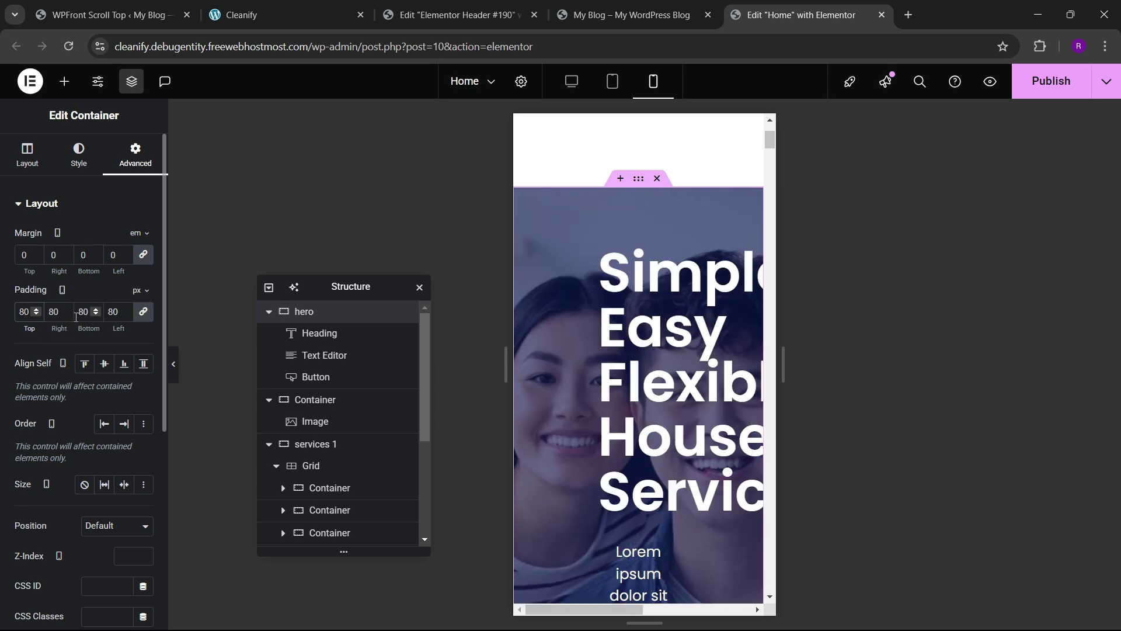
# - Unlink the hero container's mobile padding values and set the right and left padding to 20 px
pyautogui.click(145, 317)
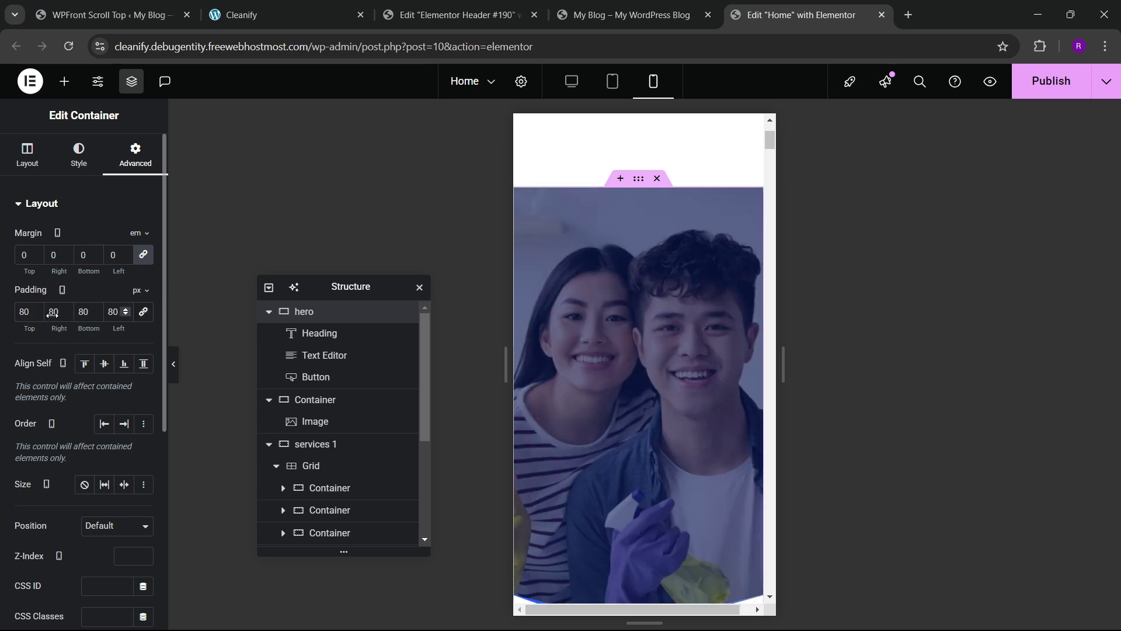
pyautogui.doubleClick(52, 317)
pyautogui.press('Tab')
pyautogui.press('Tab')
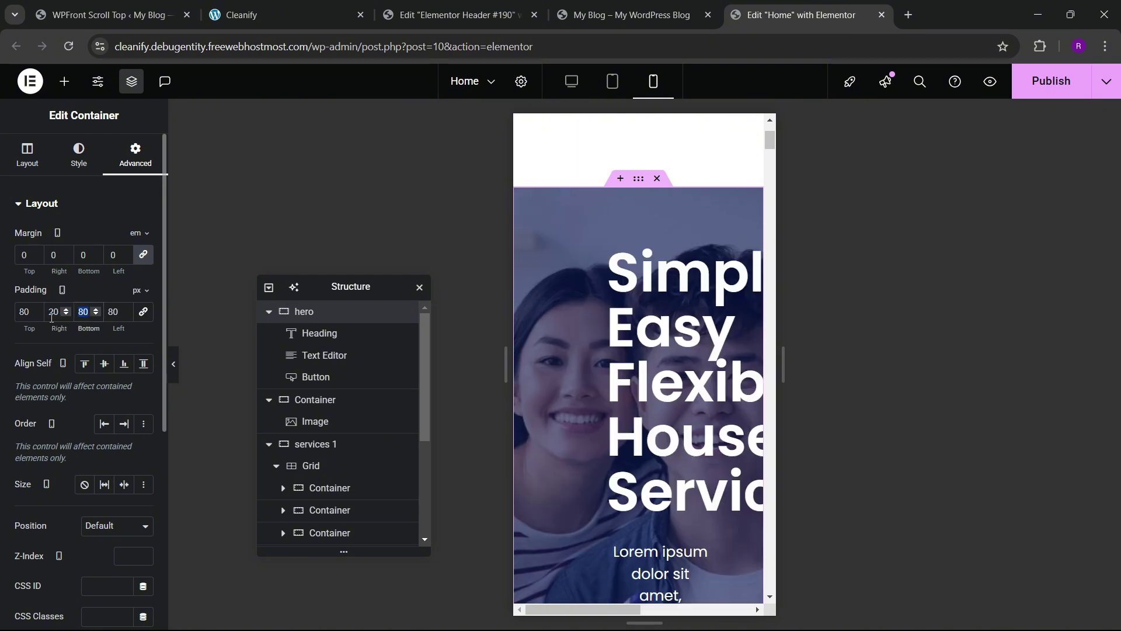
pyautogui.write('20')
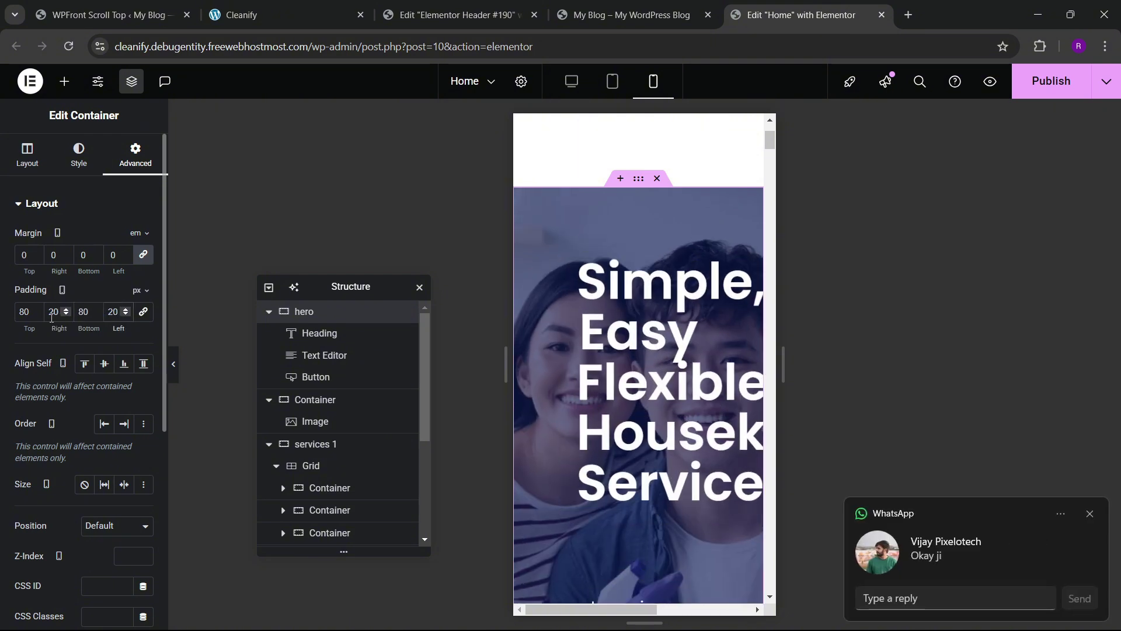
# - Dismiss the message notification and set the hero heading's mobile width to Full Width
pyautogui.click(1088, 520)
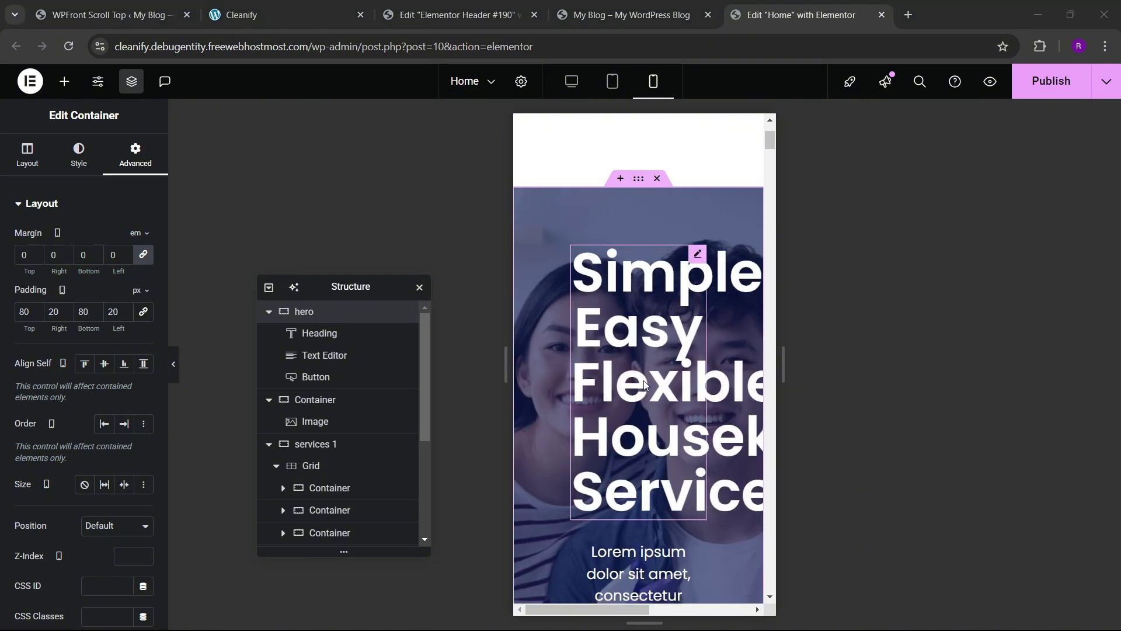
pyautogui.click(697, 255)
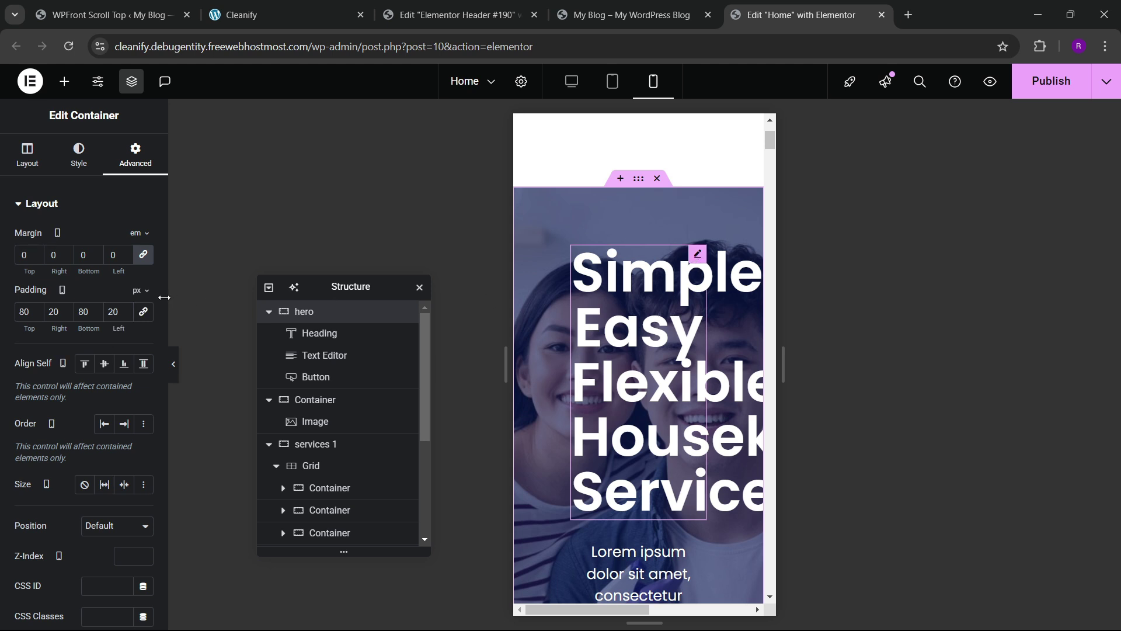
pyautogui.click(102, 353)
pyautogui.click(105, 375)
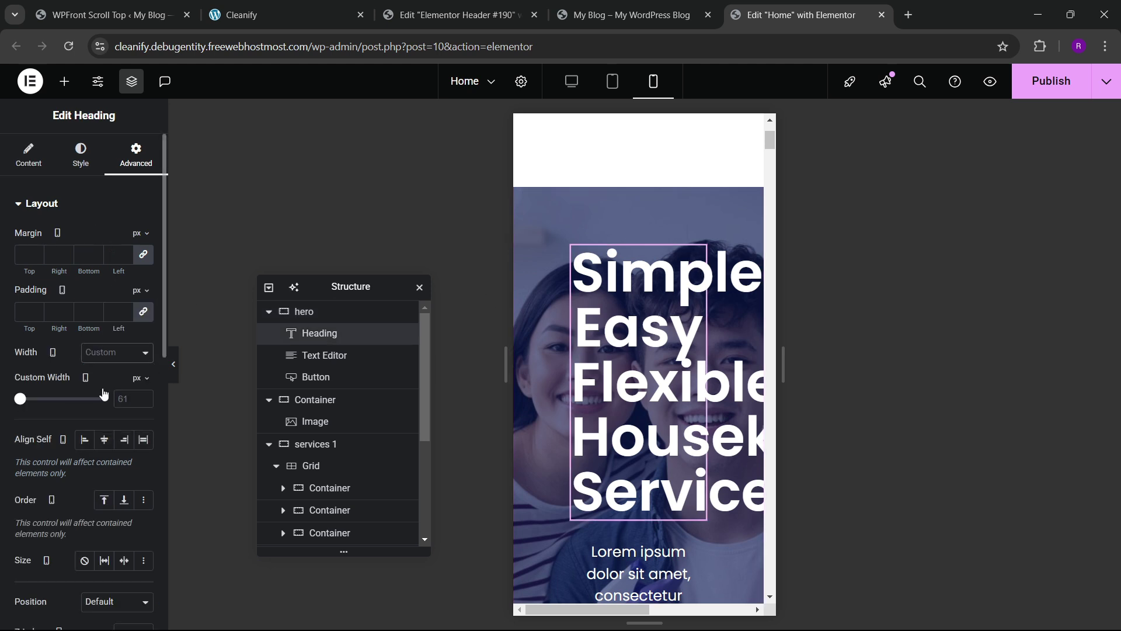
# - Set the hero heading's mobile font size to 45 px and its line height to 1.2 em
pyautogui.click(80, 155)
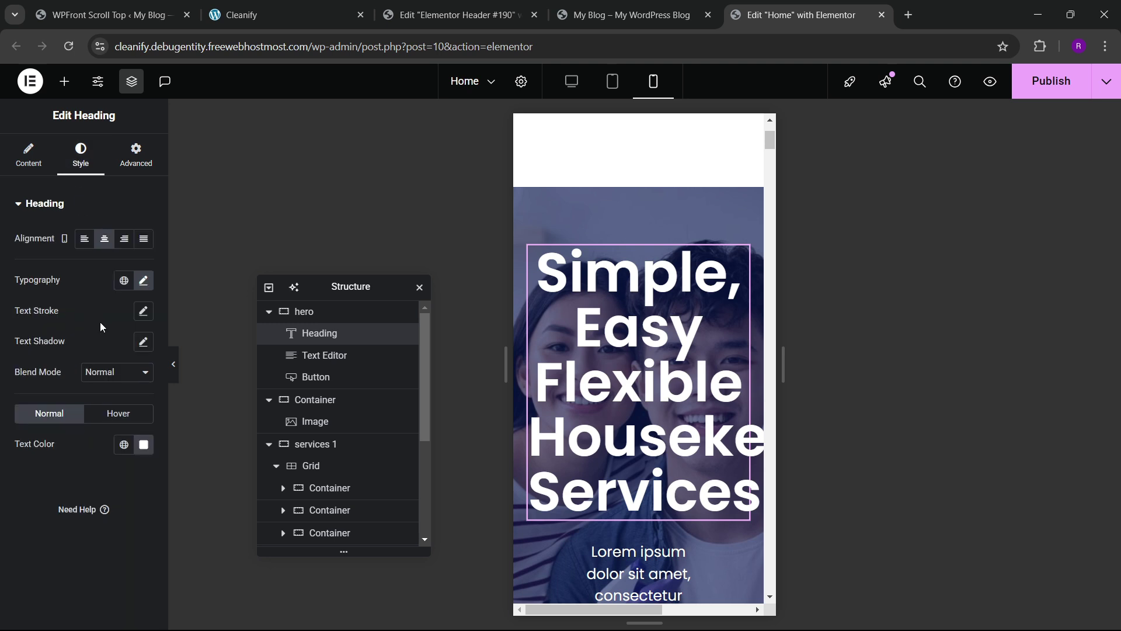
pyautogui.click(144, 281)
pyautogui.click(135, 392)
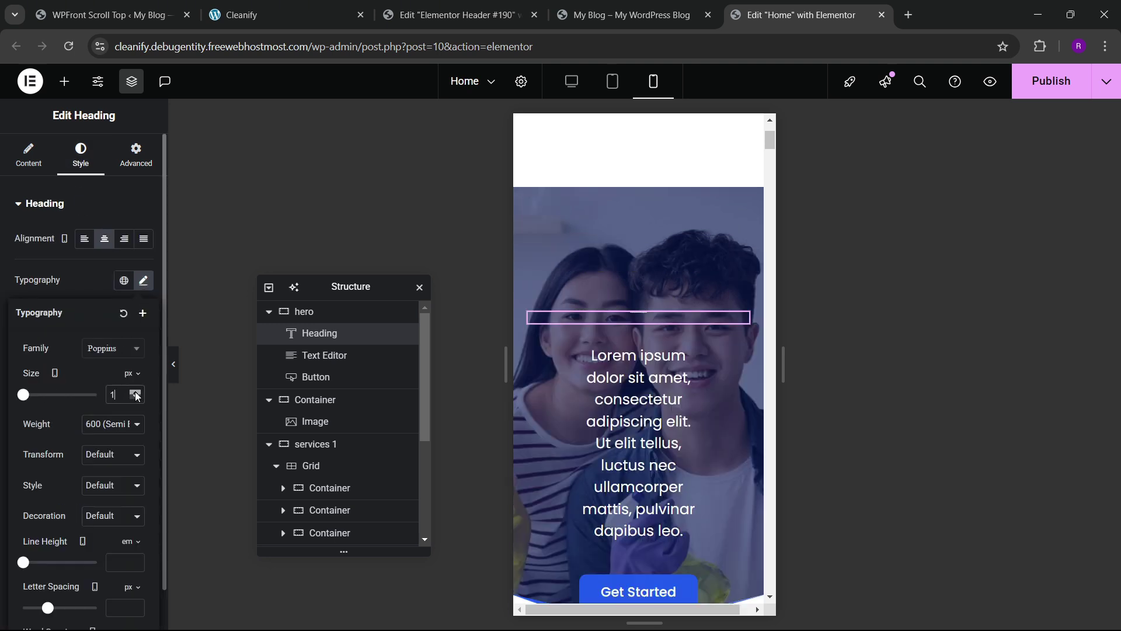
pyautogui.moveTo(136, 395); pyautogui.dragTo(136, 395)
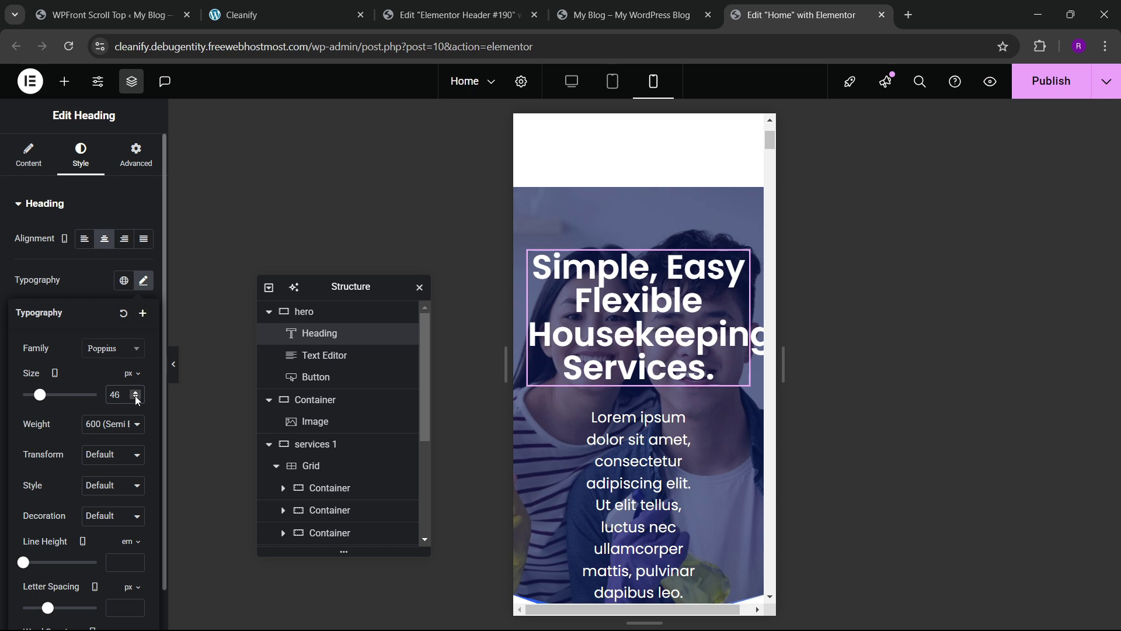
pyautogui.click(136, 398)
pyautogui.scroll(-1, 88, 373)
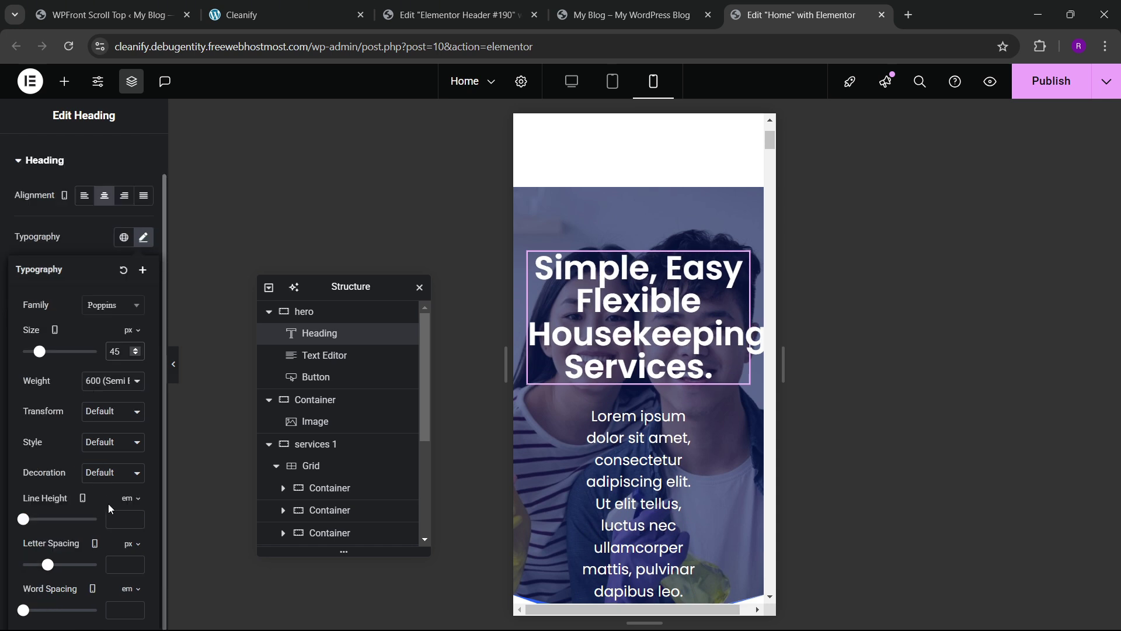
pyautogui.click(120, 513)
pyautogui.write('1.2')
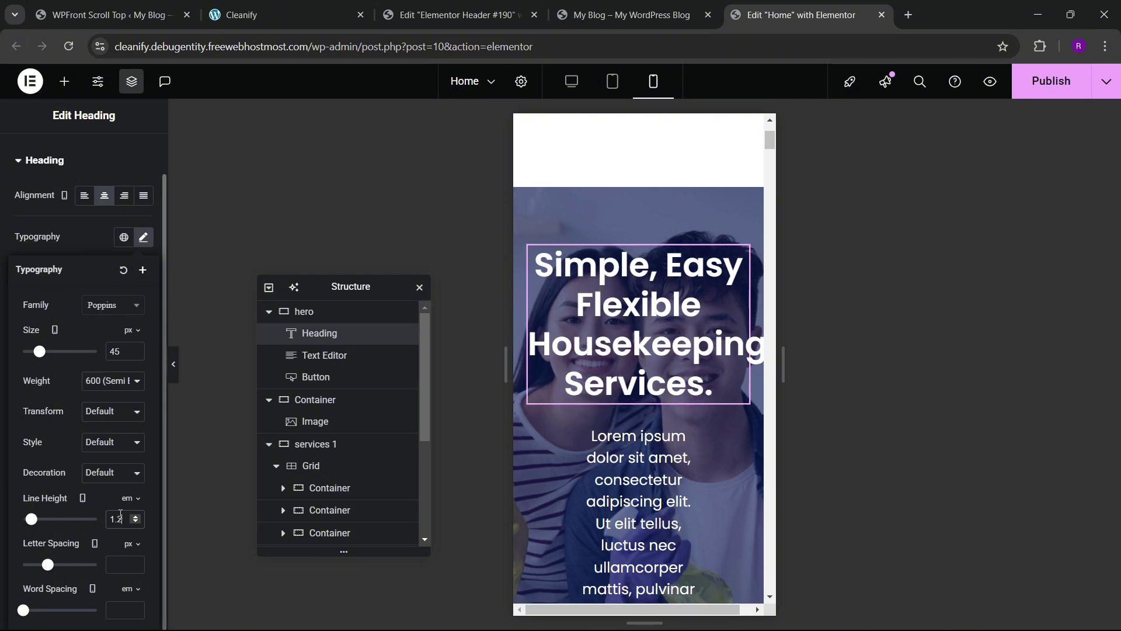
# - Set the mobile width of the hero's text paragraph to Full Width
pyautogui.scroll(-1, 647, 409)
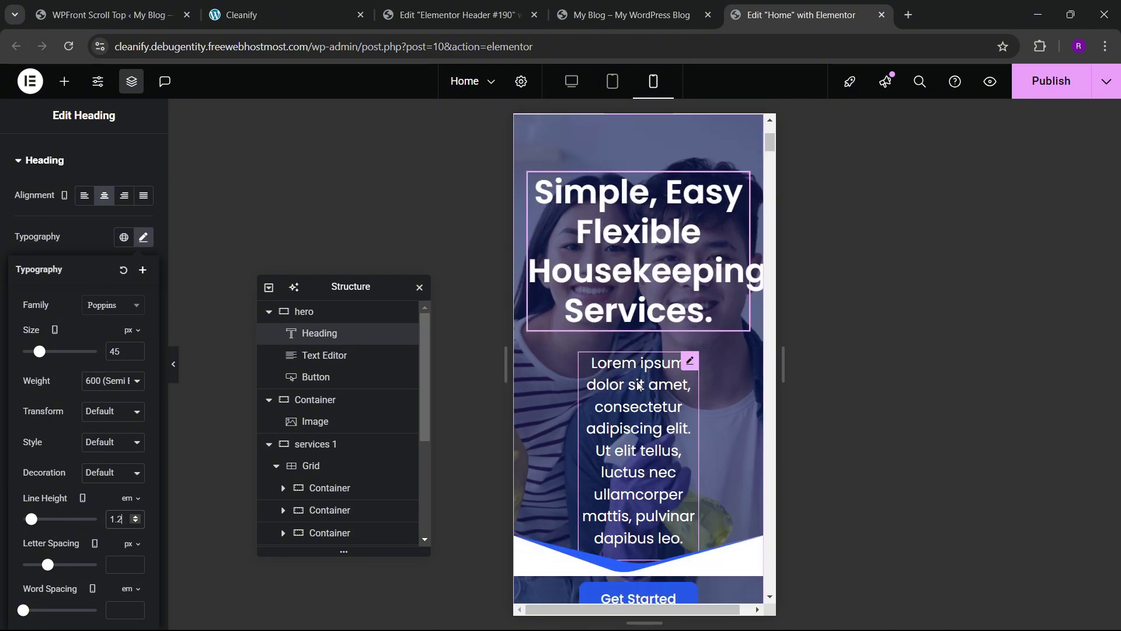
pyautogui.click(135, 160)
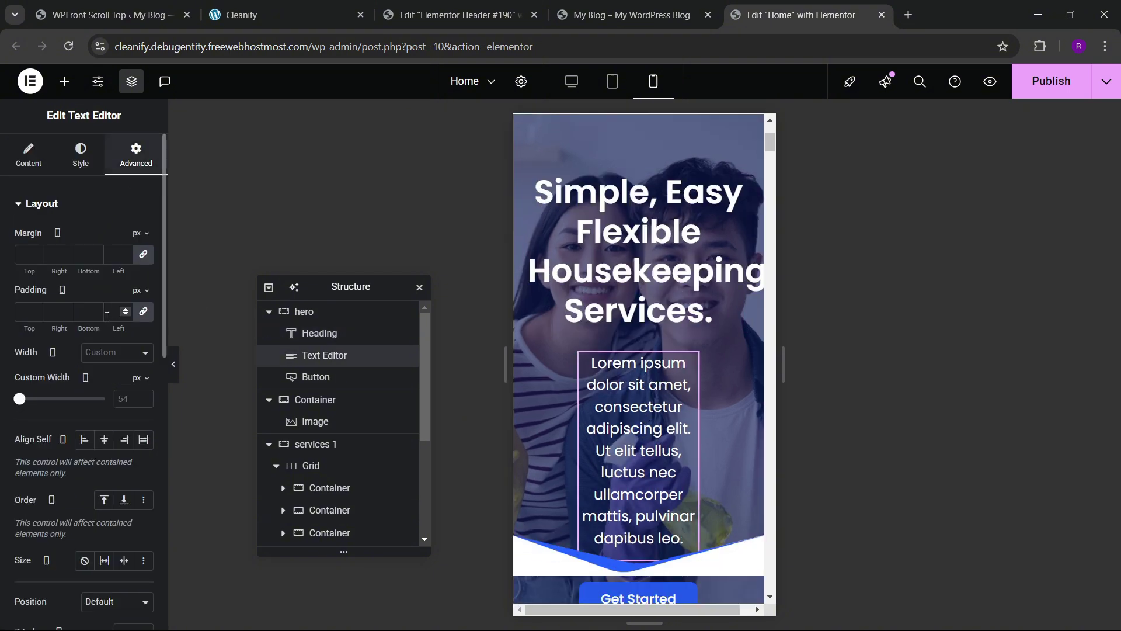
pyautogui.click(106, 352)
pyautogui.click(118, 386)
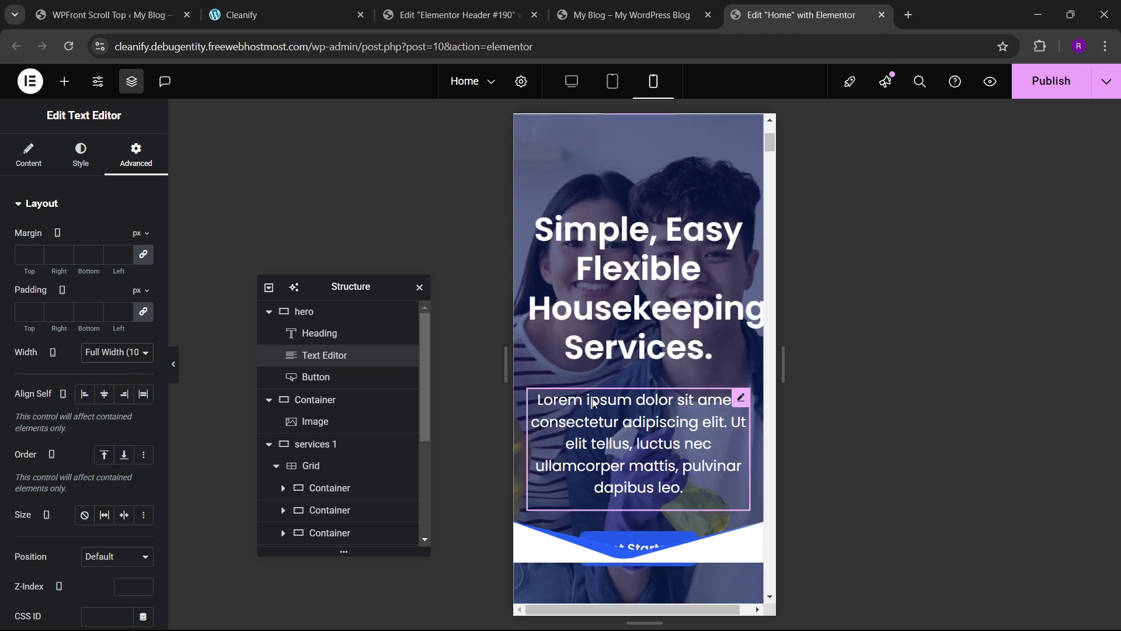
pyautogui.scroll(-2, 122, 371)
pyautogui.scroll(2, 97, 366)
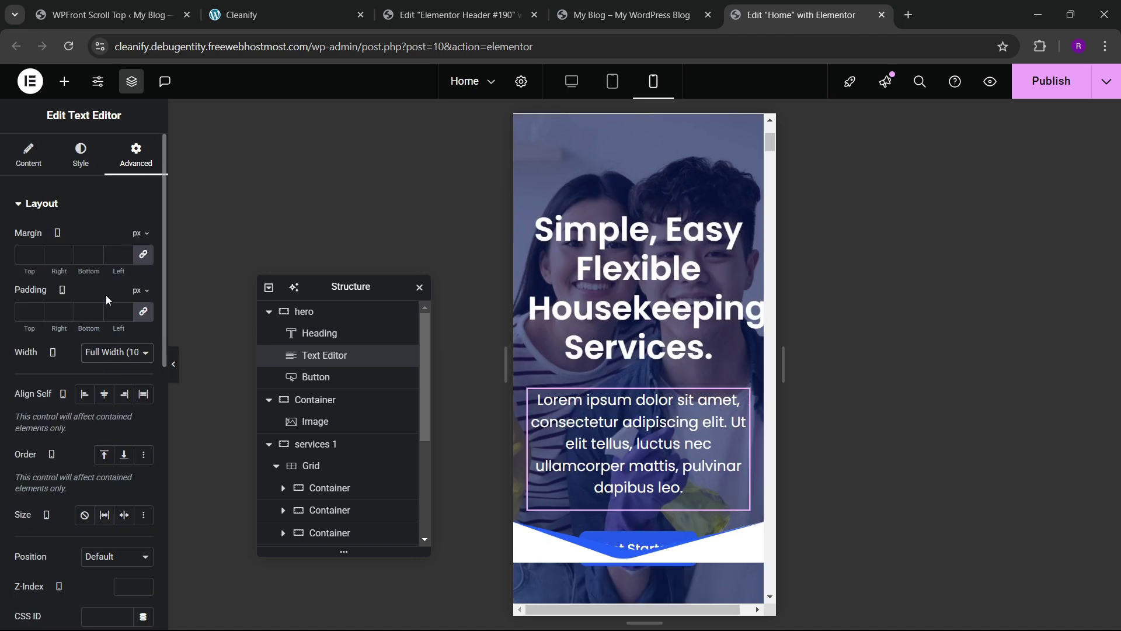
# - Set the mobile font size of the hero's text paragraph to 18 px
pyautogui.click(80, 154)
pyautogui.click(144, 300)
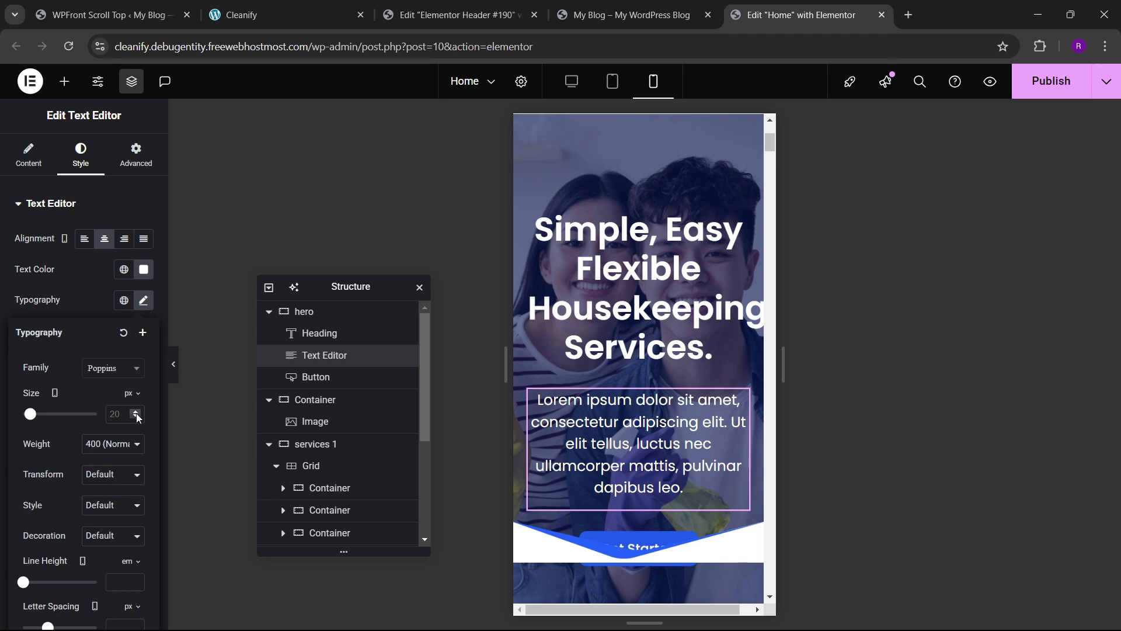
pyautogui.click(136, 414)
pyautogui.click(136, 414)
pyautogui.click(136, 414)
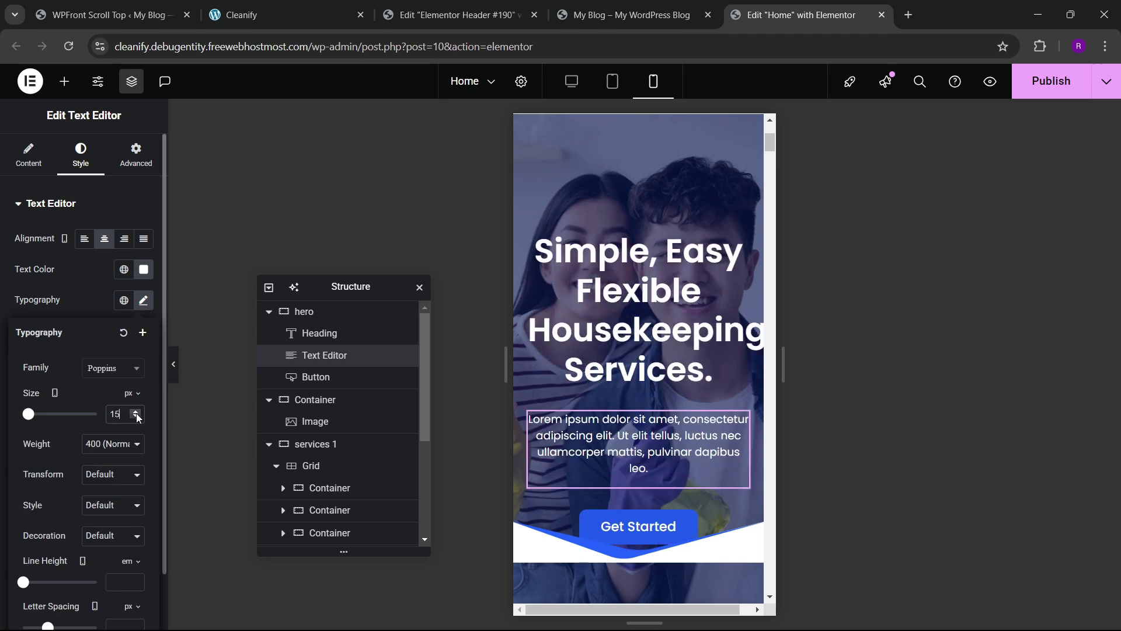
pyautogui.click(136, 413)
pyautogui.click(136, 413)
pyautogui.click(136, 413)
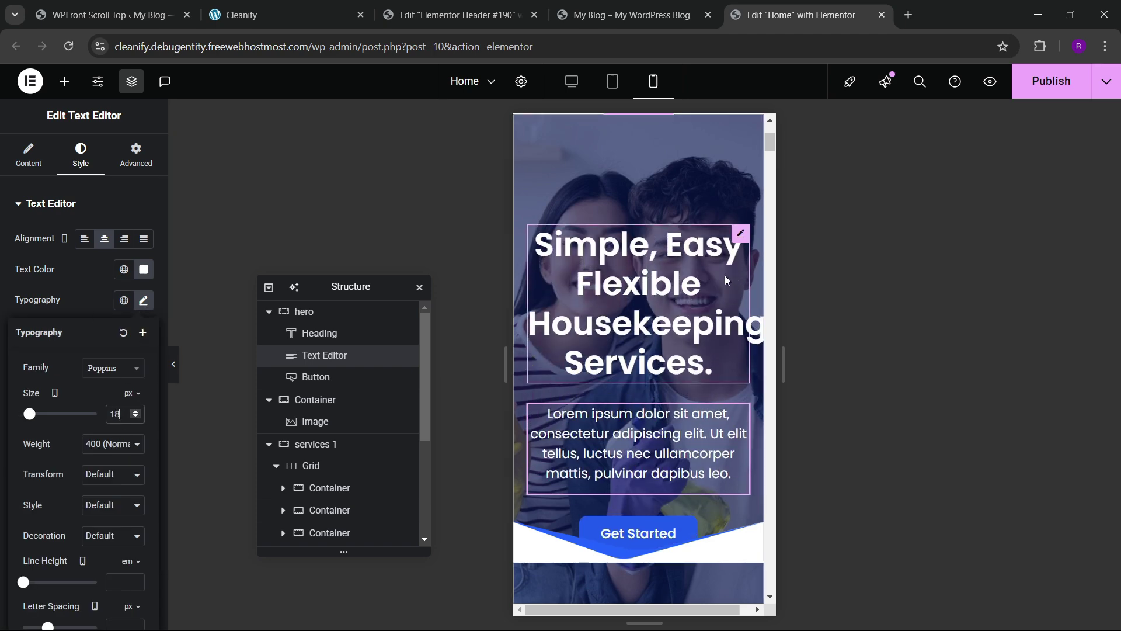
# - Reduce the hero heading's mobile font size to 41 px
pyautogui.click(610, 335)
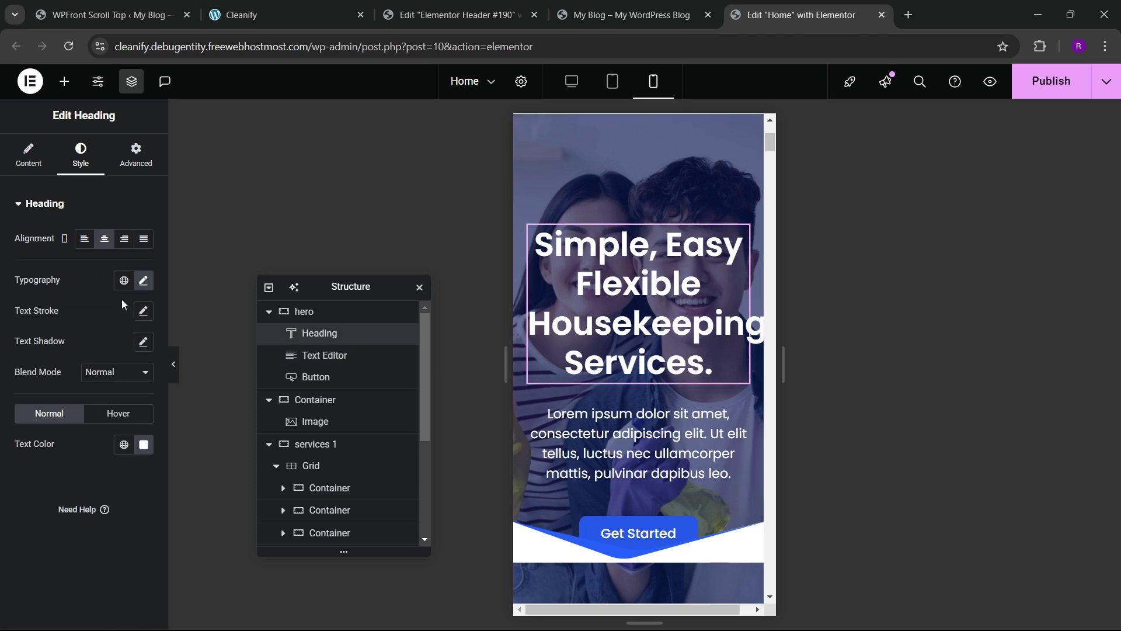
pyautogui.click(143, 281)
pyautogui.scroll(-1, 101, 370)
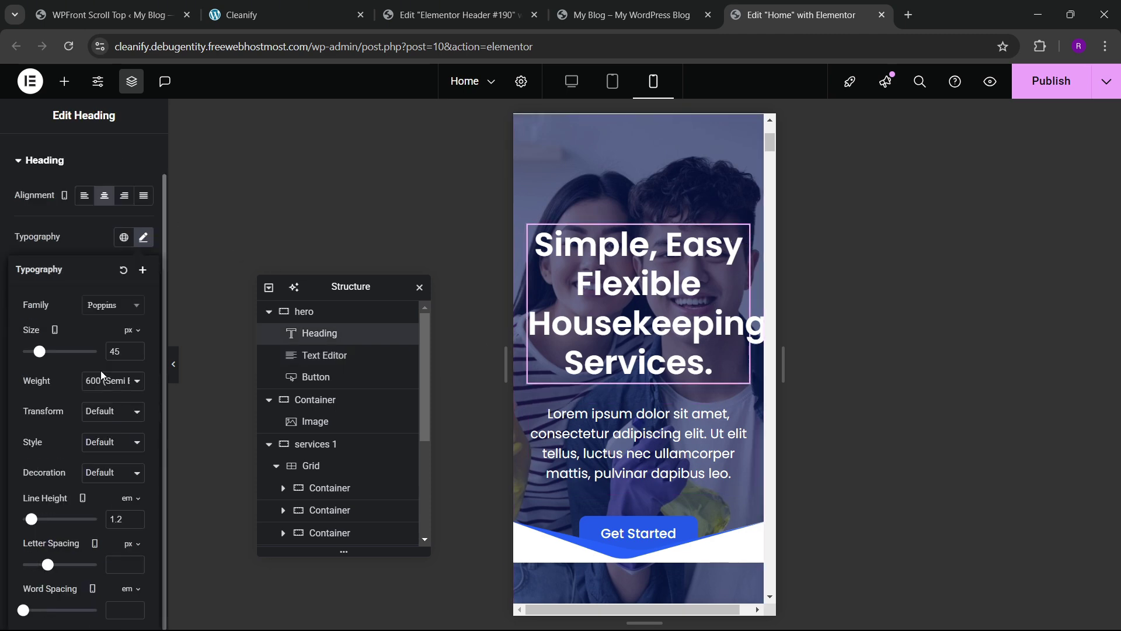
pyautogui.click(135, 354)
pyautogui.click(136, 354)
pyautogui.click(136, 355)
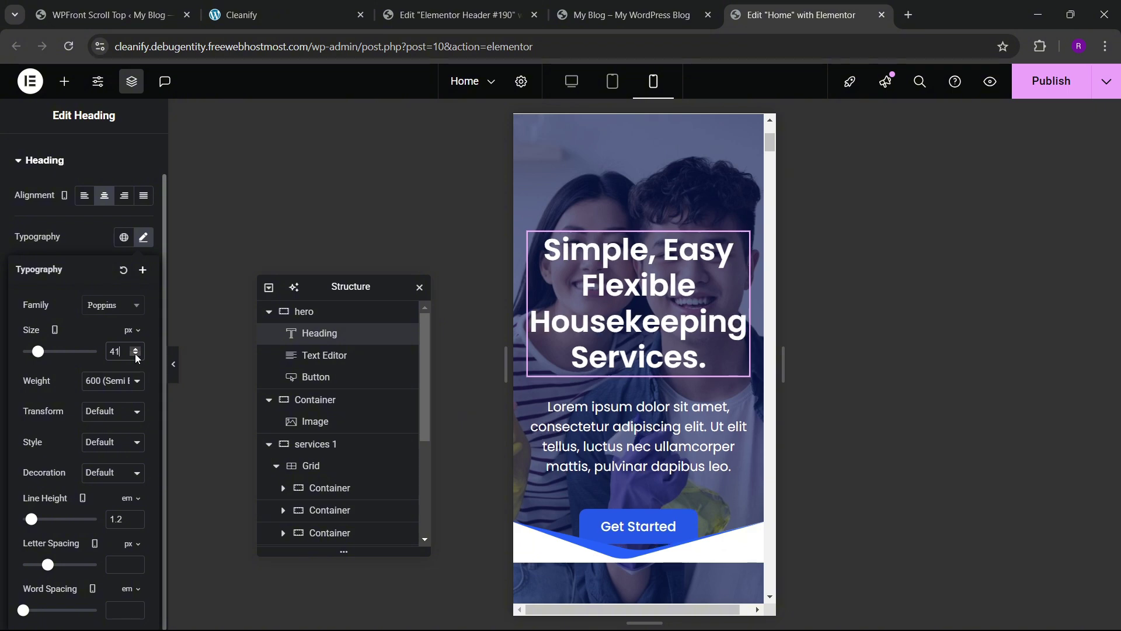
pyautogui.click(136, 354)
# - Try mobile minimum heights of 400 px and 500 px on the hero container
pyautogui.scroll(4, 591, 388)
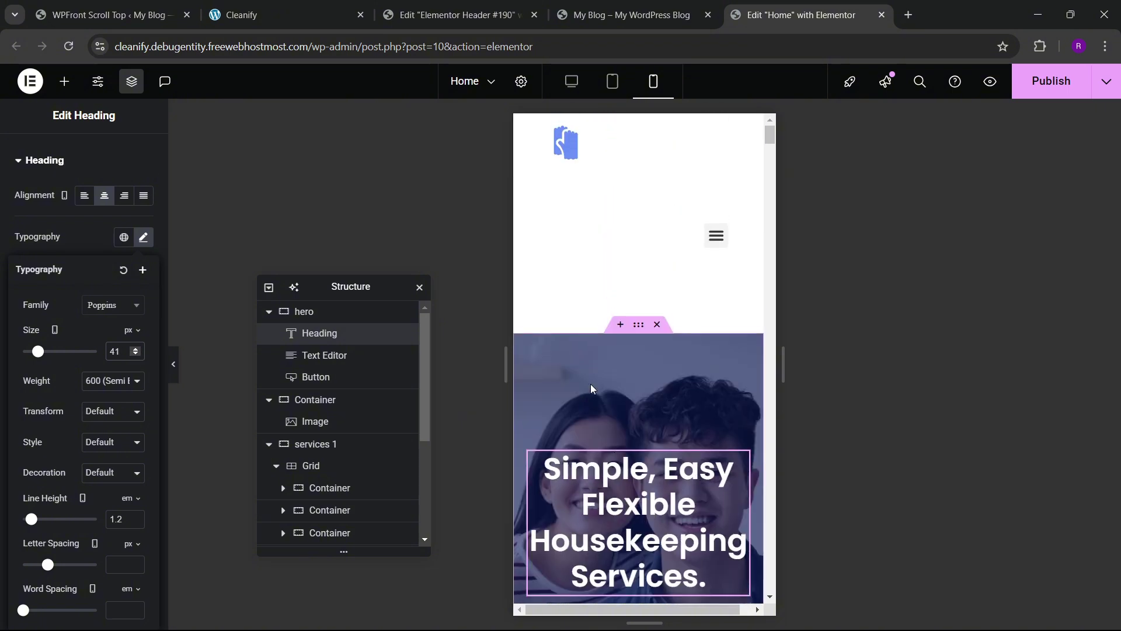
pyautogui.click(637, 327)
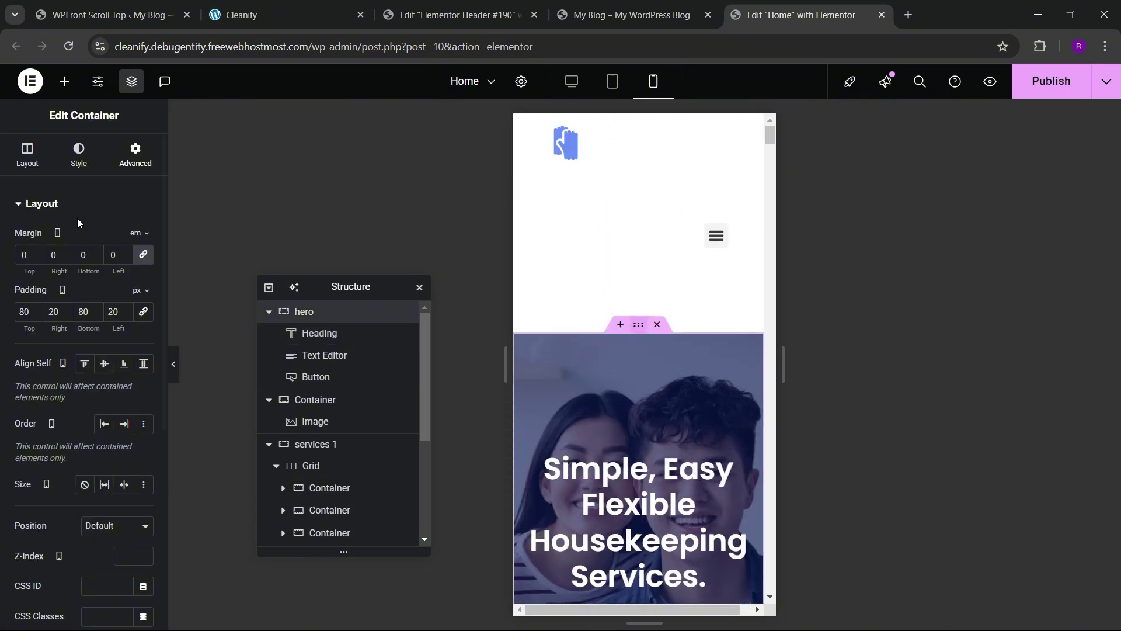
pyautogui.click(24, 174)
pyautogui.scroll(-2, 82, 326)
pyautogui.click(128, 299)
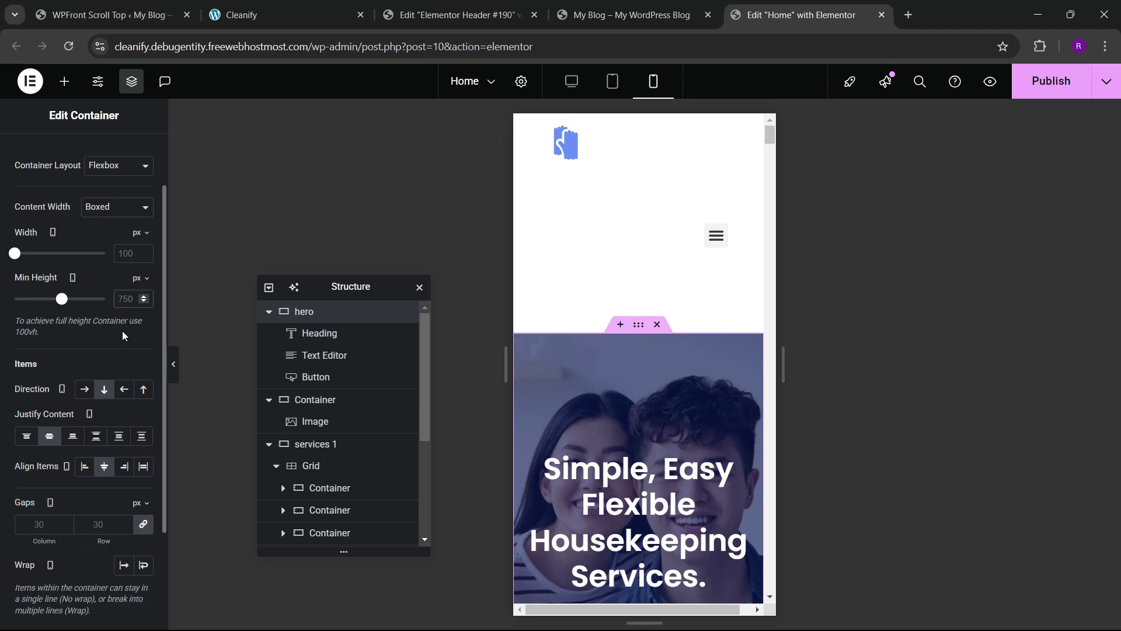
pyautogui.write('400')
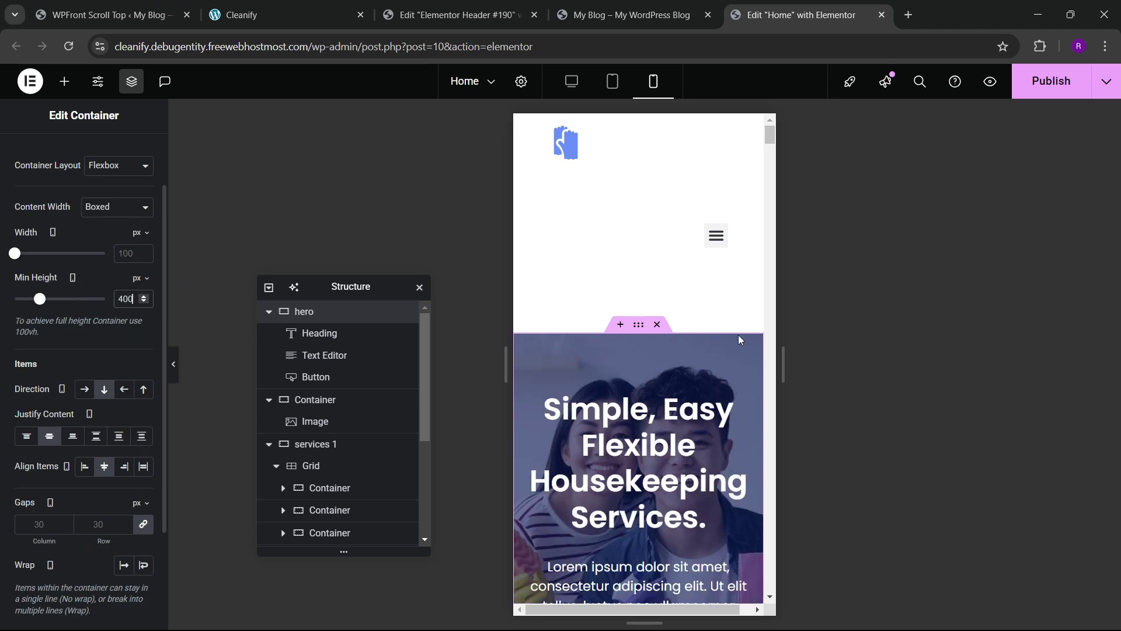
pyautogui.scroll(-3, 616, 363)
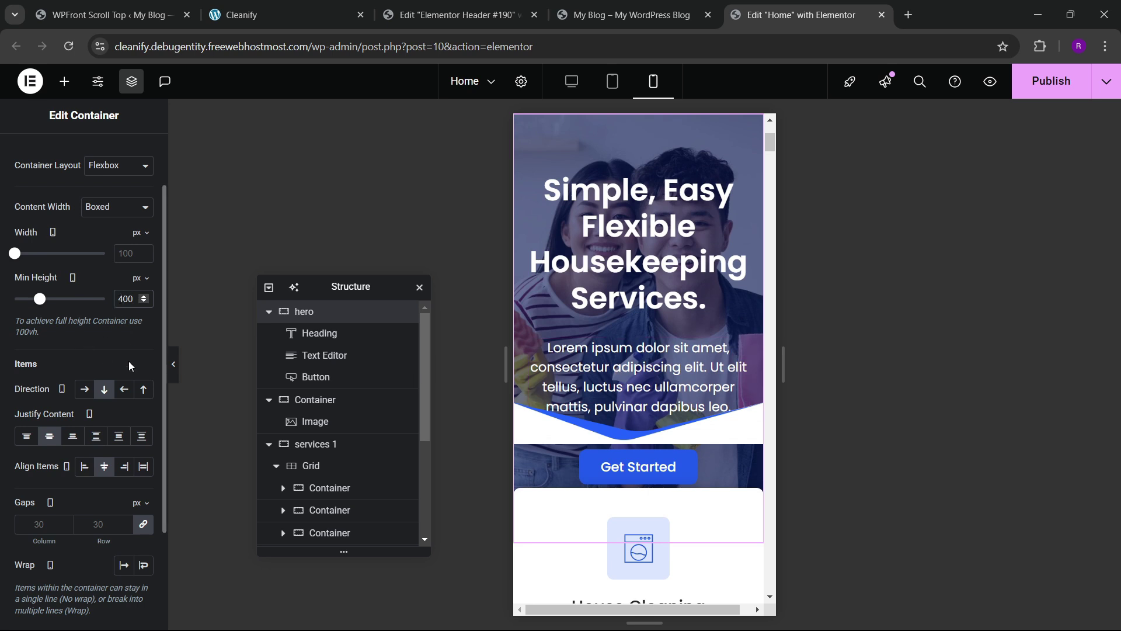
pyautogui.press('BackSpace')
pyautogui.write('5')
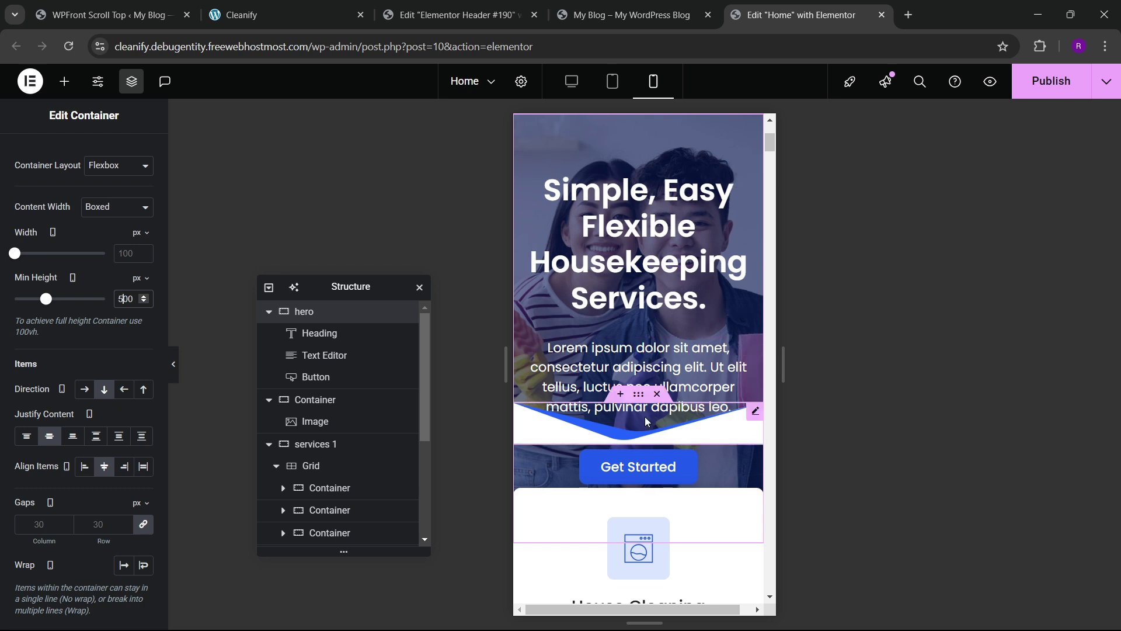
# - Set the mobile margin of the curve image's container below the hero to 0 em on all sides
pyautogui.click(638, 395)
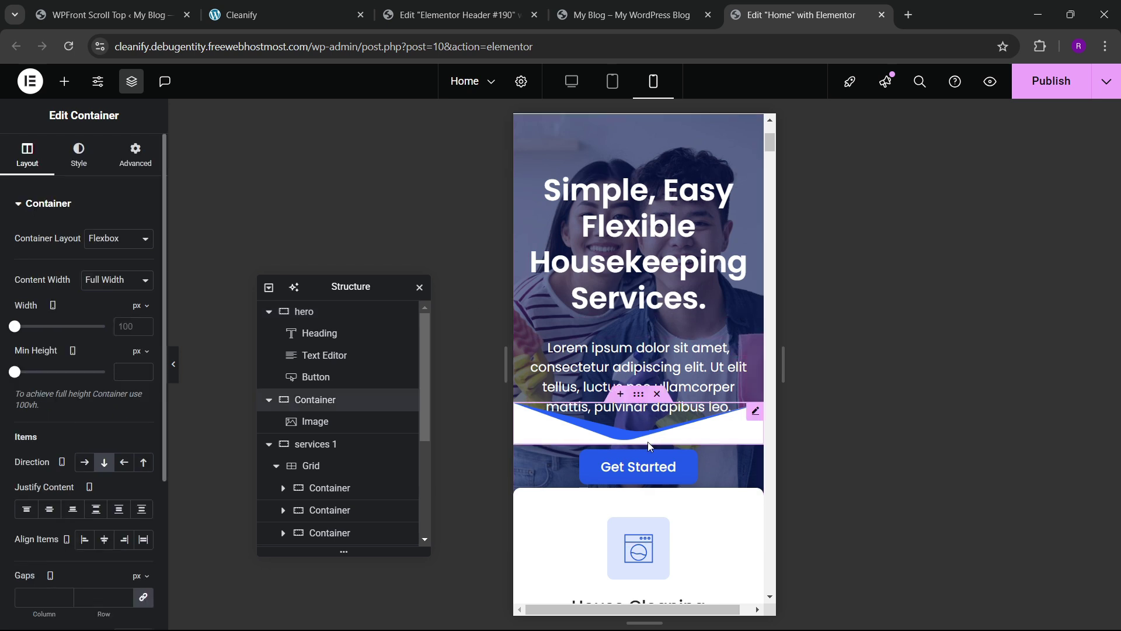
pyautogui.click(129, 165)
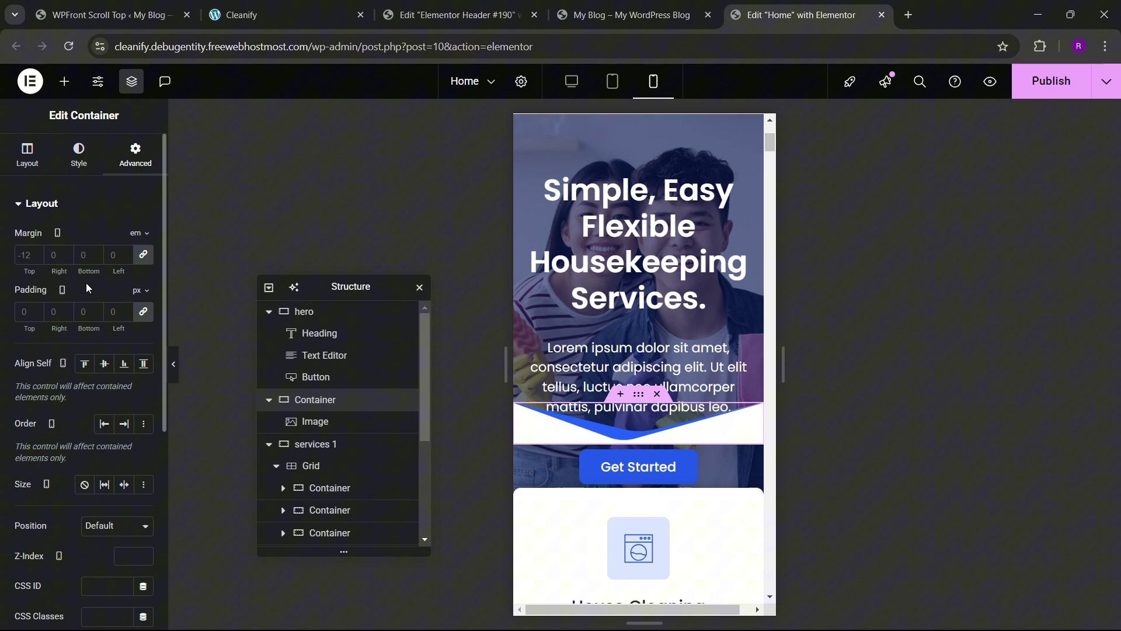
pyautogui.click(27, 255)
pyautogui.write('0')
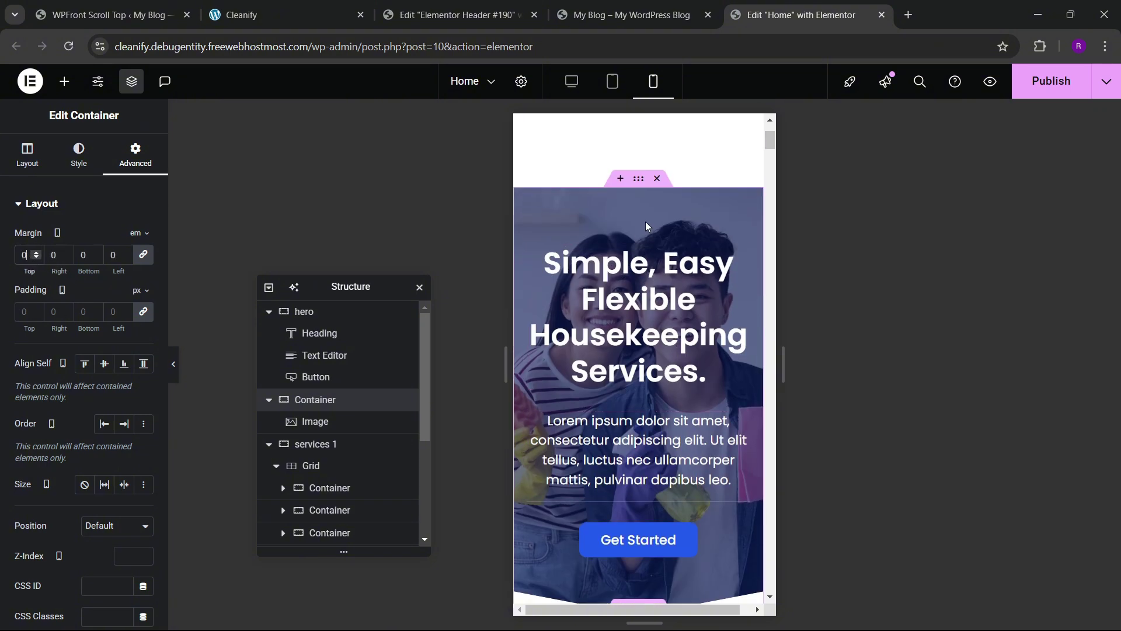
# - Set the hero container's mobile minimum height to 400 px
pyautogui.click(638, 180)
pyautogui.scroll(-2, 57, 298)
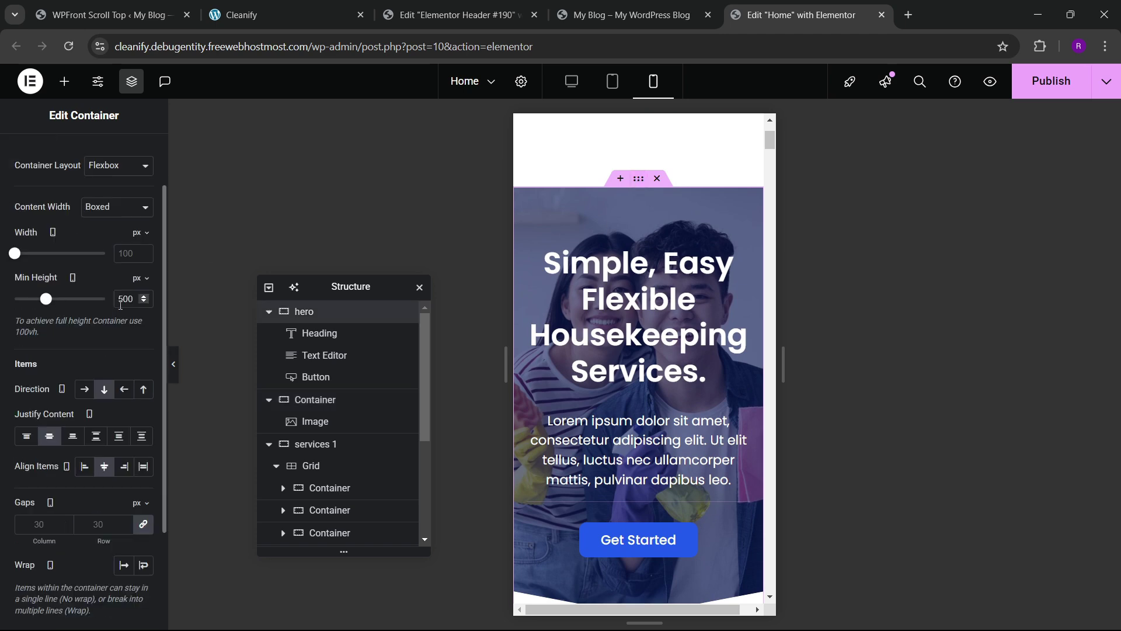
pyautogui.write('400')
# - Unlink the curve image container's mobile margins, set the top margin to -3 em, and check the hero's fit
pyautogui.scroll(-3, 642, 381)
pyautogui.scroll(-2, 642, 380)
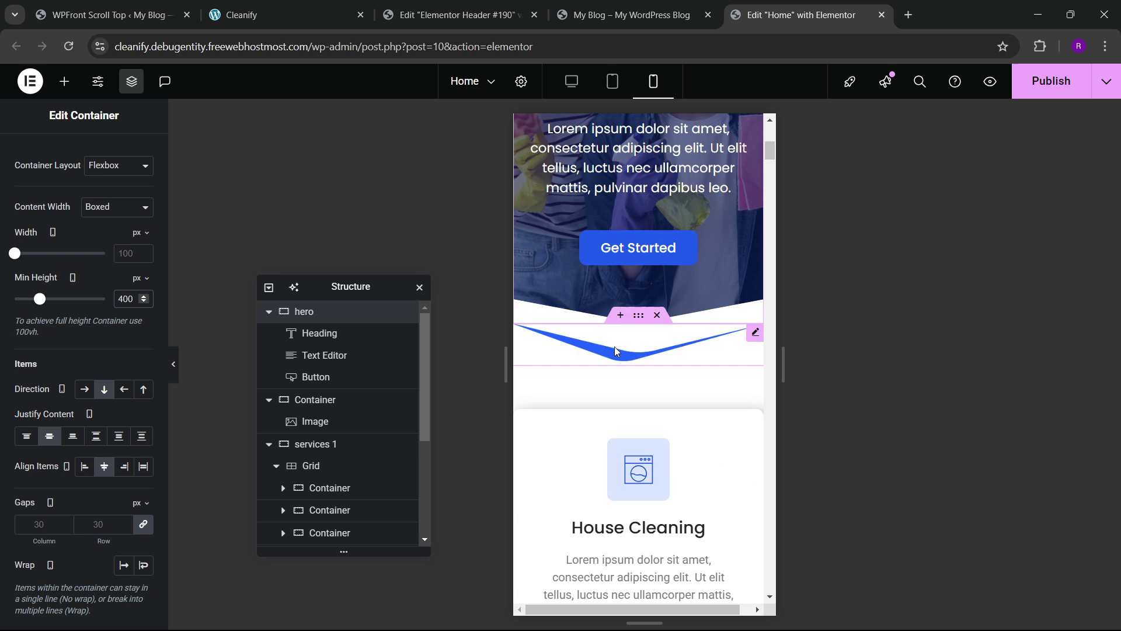
pyautogui.click(639, 315)
pyautogui.click(143, 255)
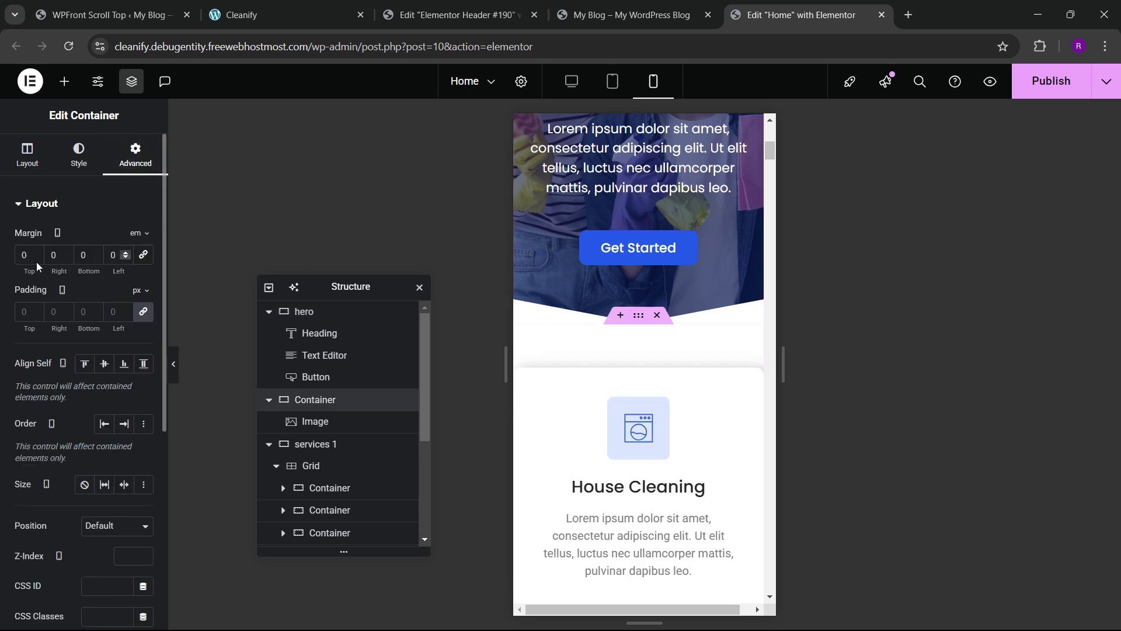
pyautogui.click(36, 258)
pyautogui.click(36, 258)
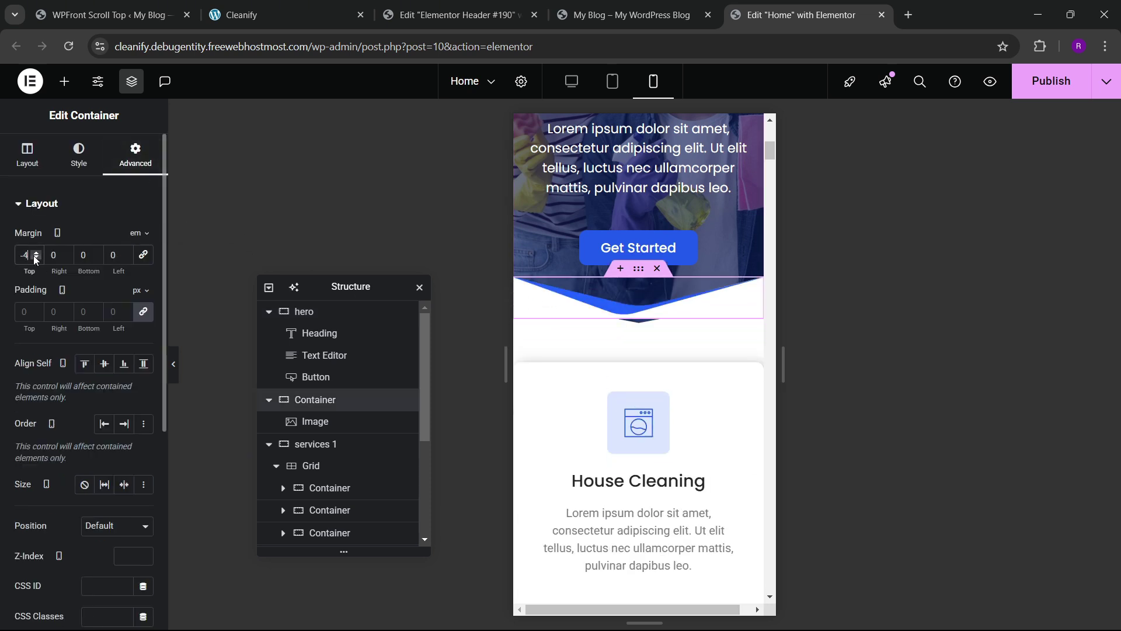
pyautogui.click(36, 257)
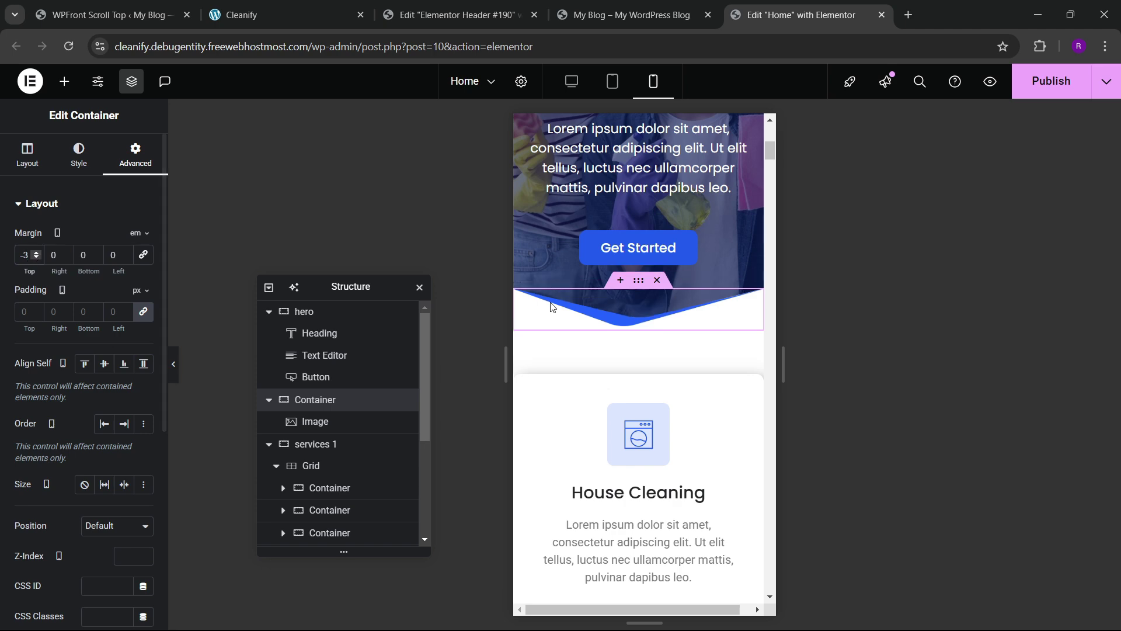
pyautogui.scroll(6, 652, 344)
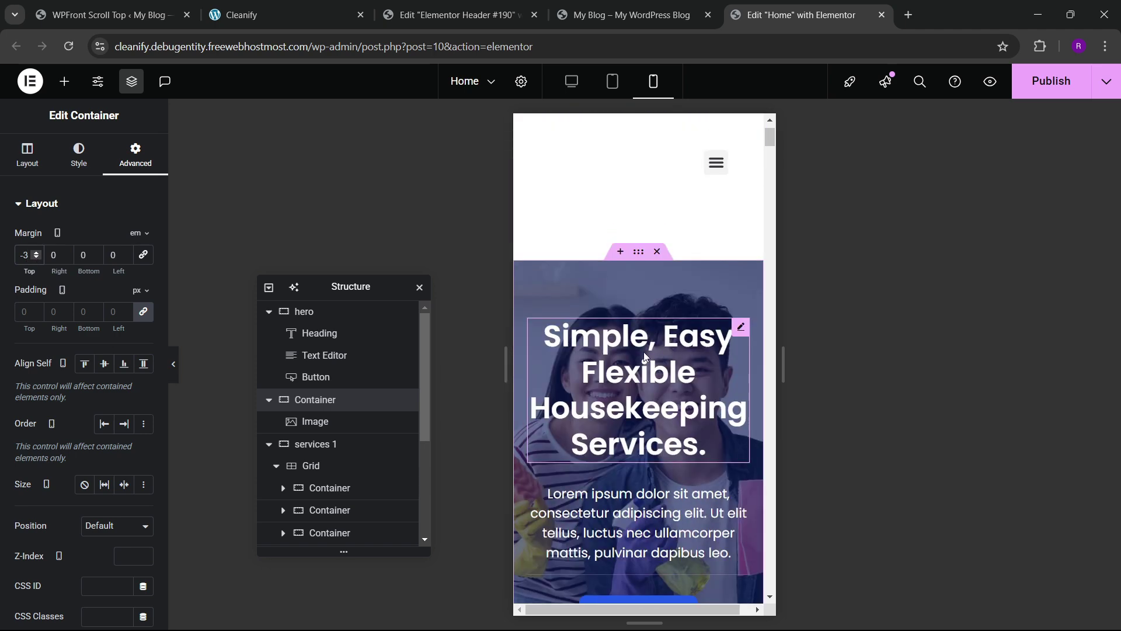
pyautogui.scroll(-8, 607, 348)
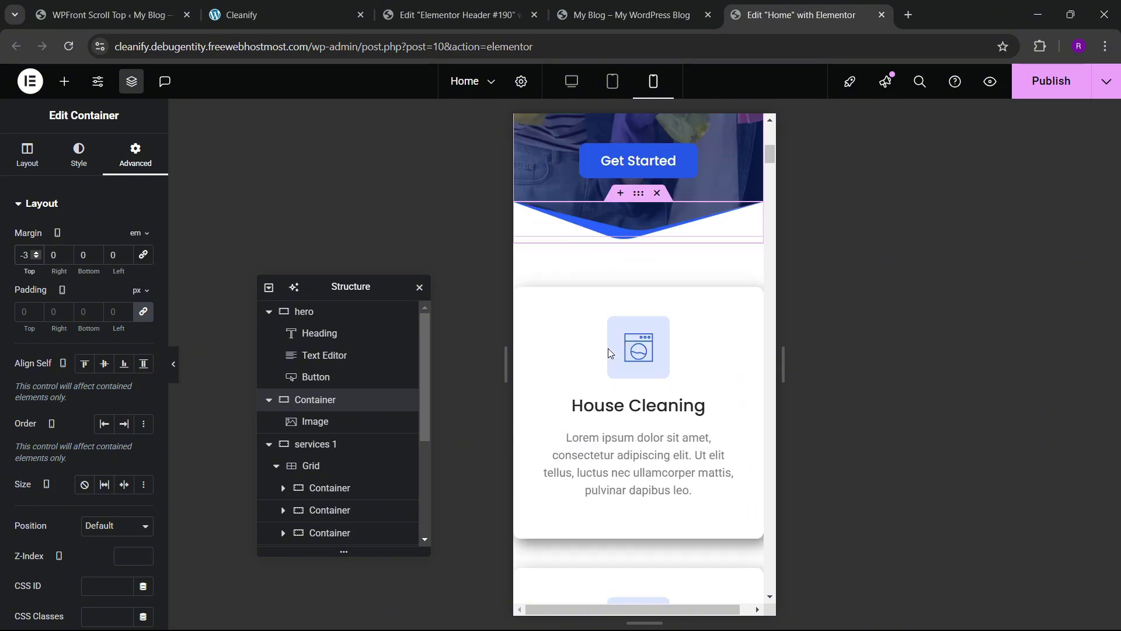
pyautogui.scroll(2, 641, 354)
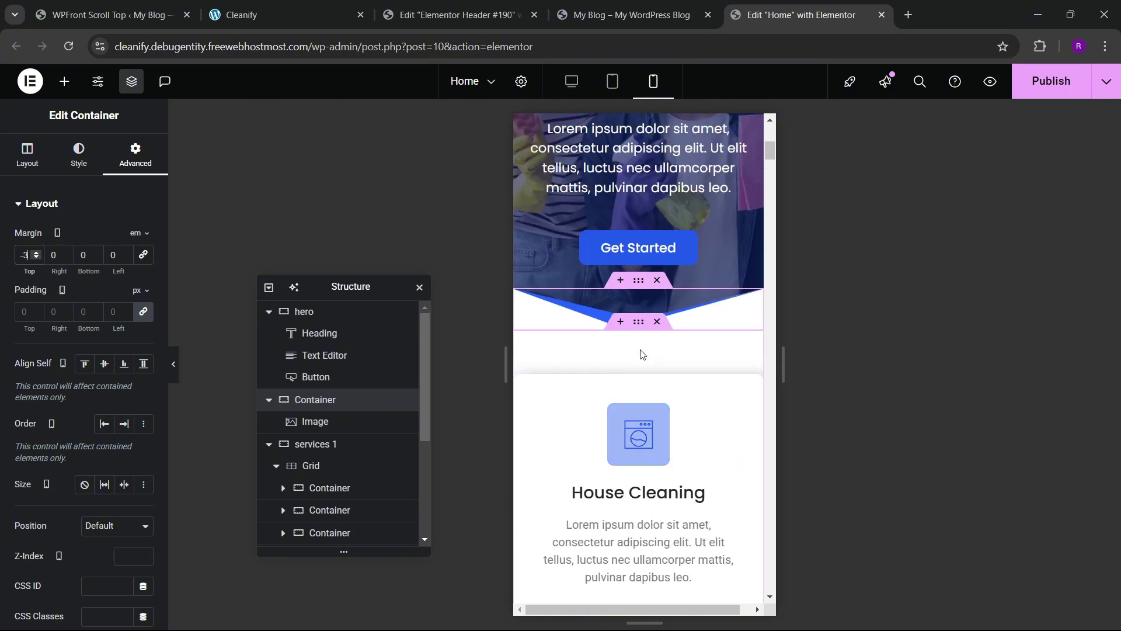
# - Unlink the services 1 container's mobile padding and set it to 60 px top and bottom and 20 px right and left
pyautogui.click(335, 448)
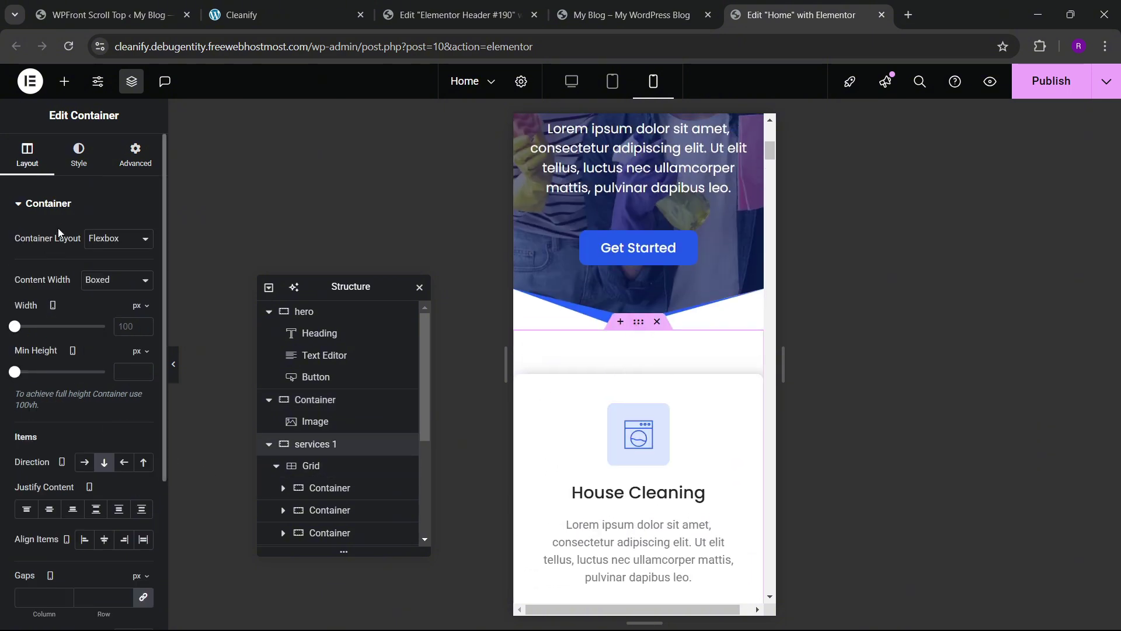
pyautogui.click(136, 154)
pyautogui.click(146, 311)
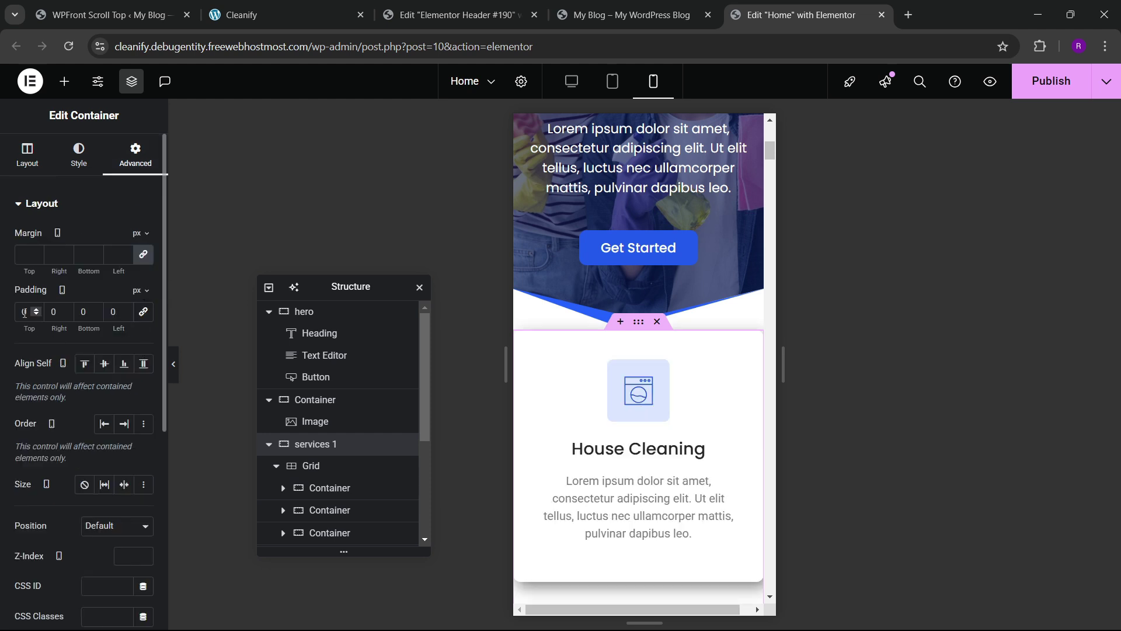
pyautogui.write('60')
pyautogui.press('Tab')
pyautogui.write('20')
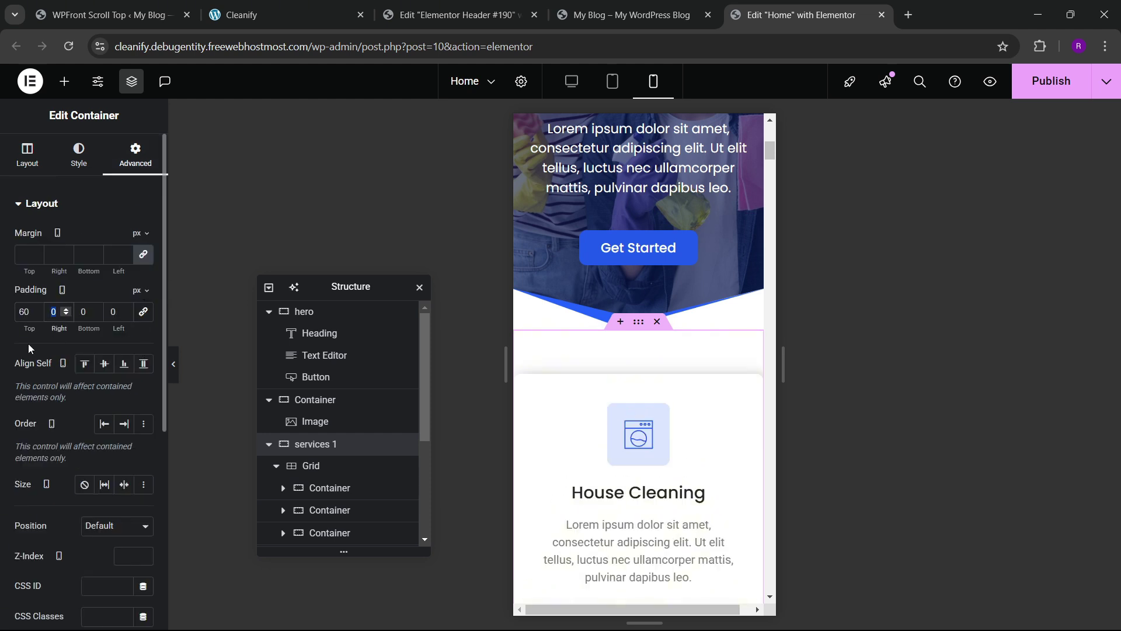
pyautogui.press('Tab')
pyautogui.write('60')
pyautogui.press('Tab')
pyautogui.write('20')
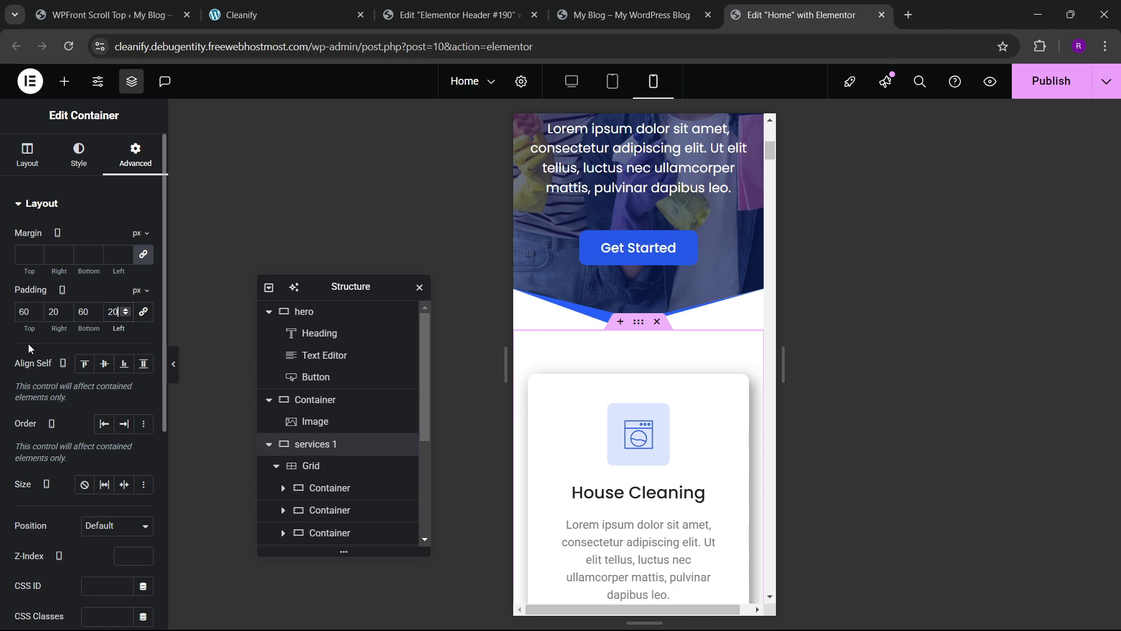
# - Set the who we are container's mobile padding to 60 px top and bottom and 20 px right and left, with the values unlinked
pyautogui.scroll(-15, 660, 378)
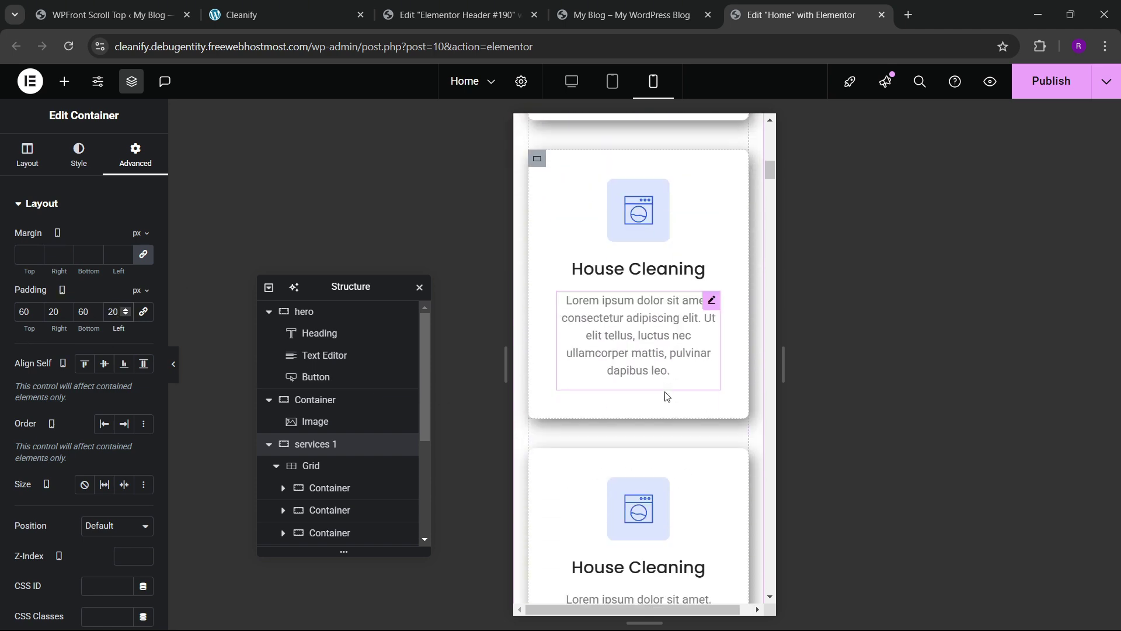
pyautogui.scroll(2, 648, 368)
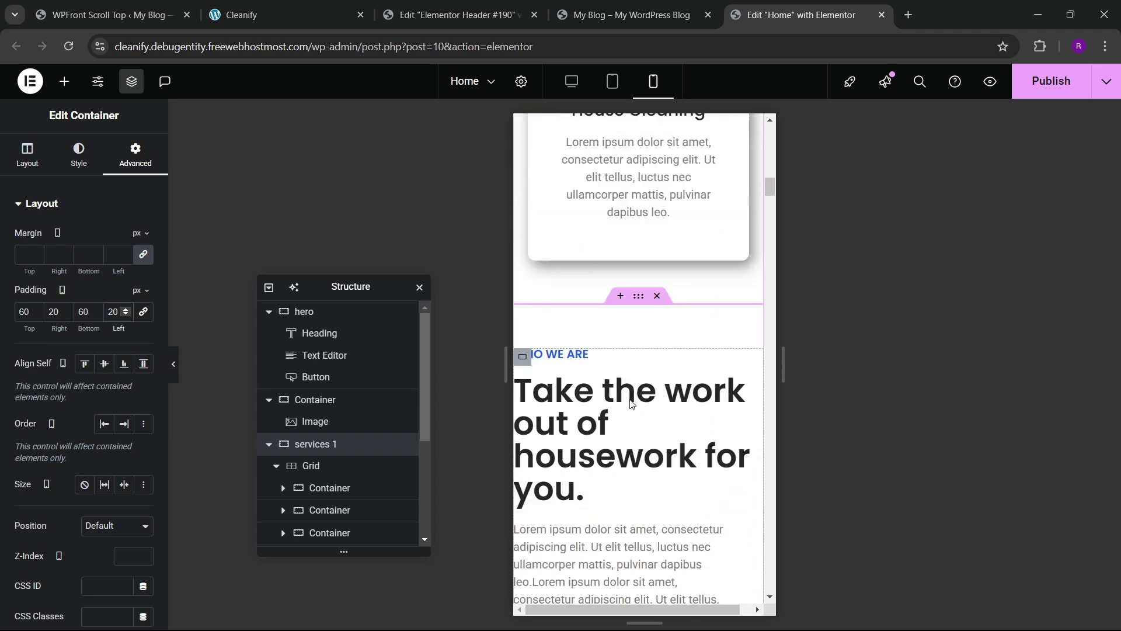
pyautogui.click(638, 327)
pyautogui.click(124, 160)
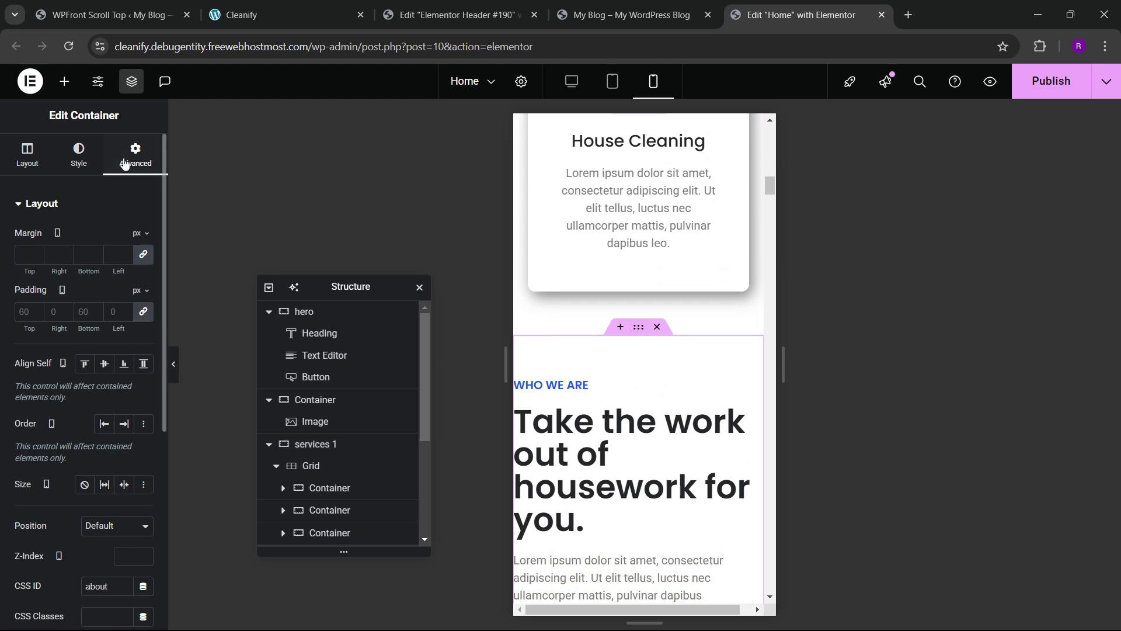
pyautogui.click(144, 310)
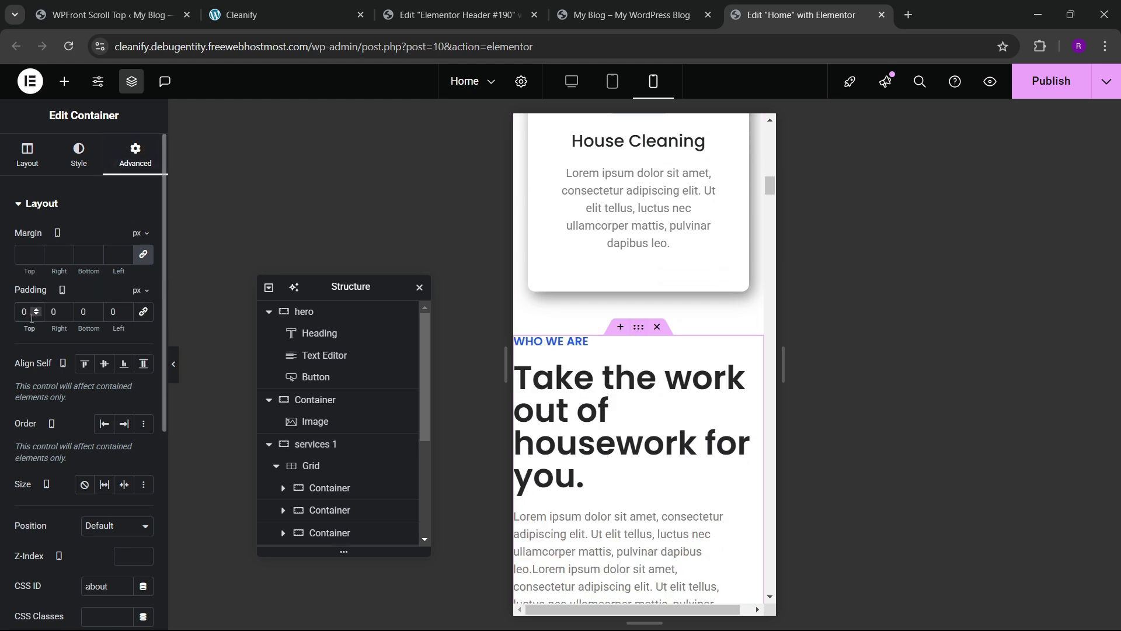
pyautogui.write('60')
pyautogui.press('Tab')
pyautogui.write('20')
pyautogui.press('Tab')
pyautogui.write('60')
pyautogui.press('Tab')
pyautogui.write('20')
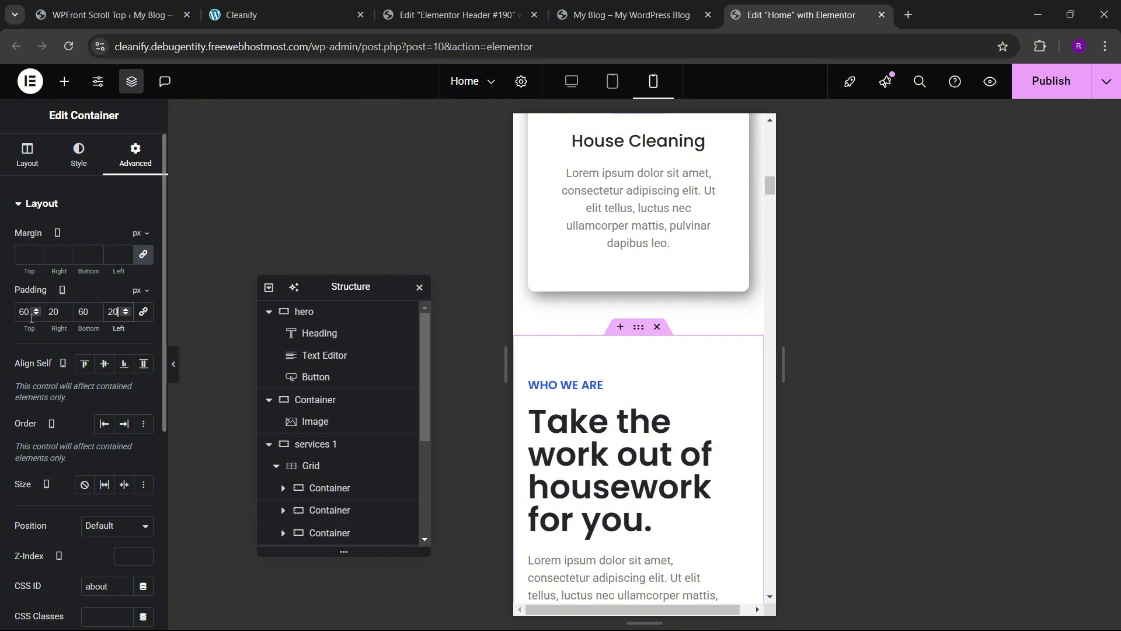
# - Check the typography settings of the "Take the work out of housework for you." heading in mobile view
pyautogui.scroll(-8, 642, 374)
pyautogui.scroll(4, 674, 320)
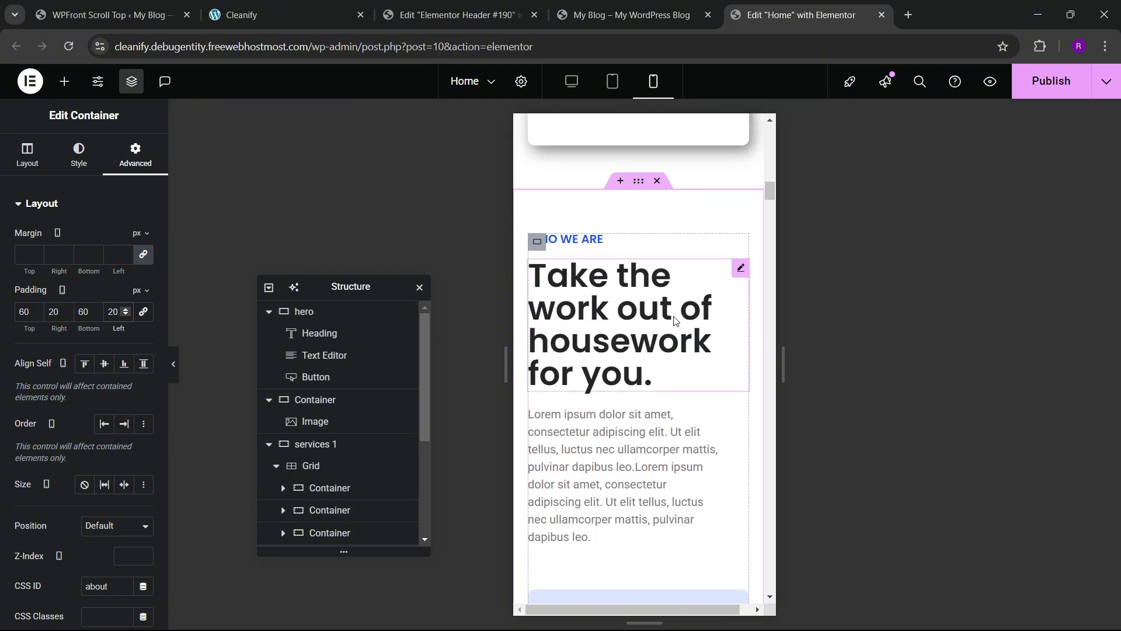
pyautogui.click(740, 270)
pyautogui.click(81, 155)
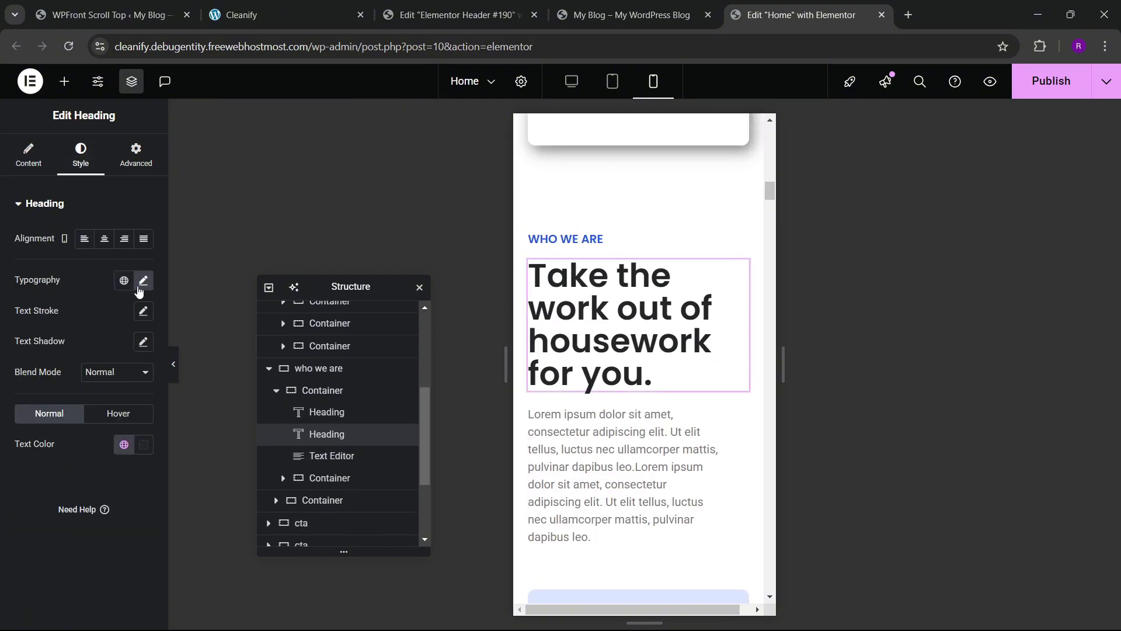
pyautogui.click(143, 280)
pyautogui.click(143, 280)
# - Set the mobile width of the text below the "Take the work out of housework for you." heading to Full Width (100%)
pyautogui.scroll(-4, 671, 381)
pyautogui.click(712, 267)
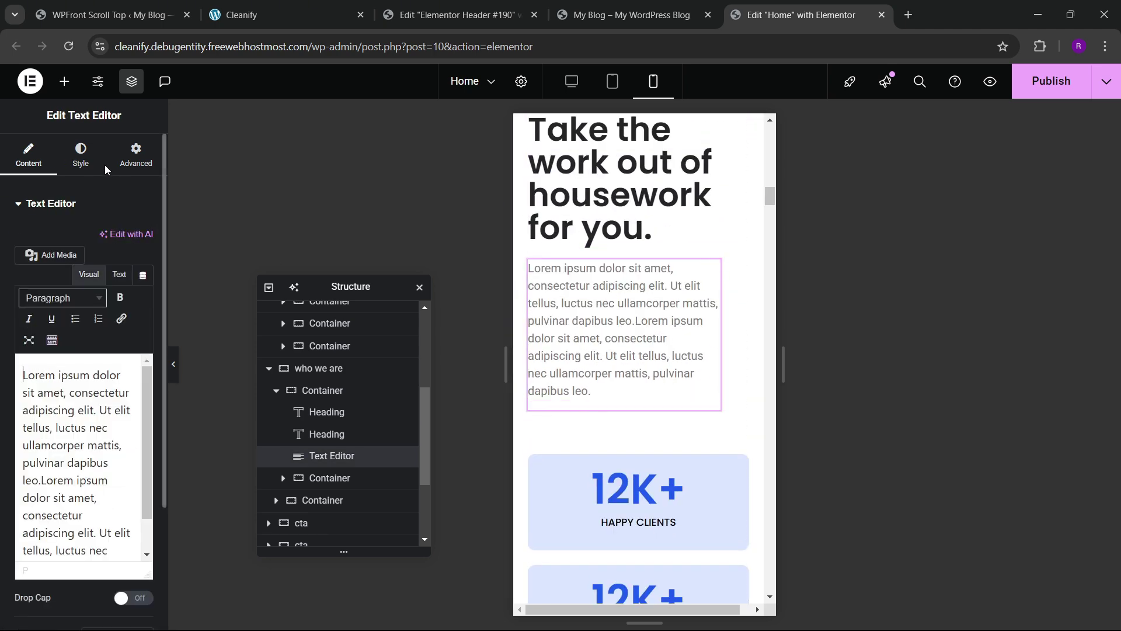
pyautogui.click(136, 155)
pyautogui.click(105, 352)
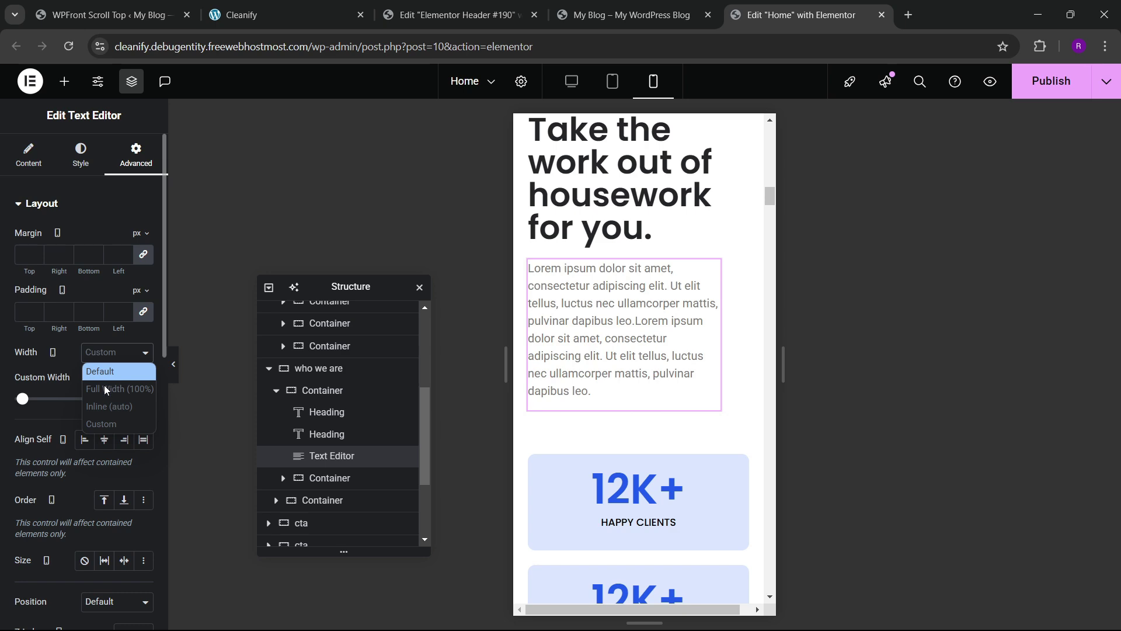
pyautogui.click(105, 388)
# - Check the mobile layout of the sections below who we are and publish the page's changes
pyautogui.scroll(-5, 637, 374)
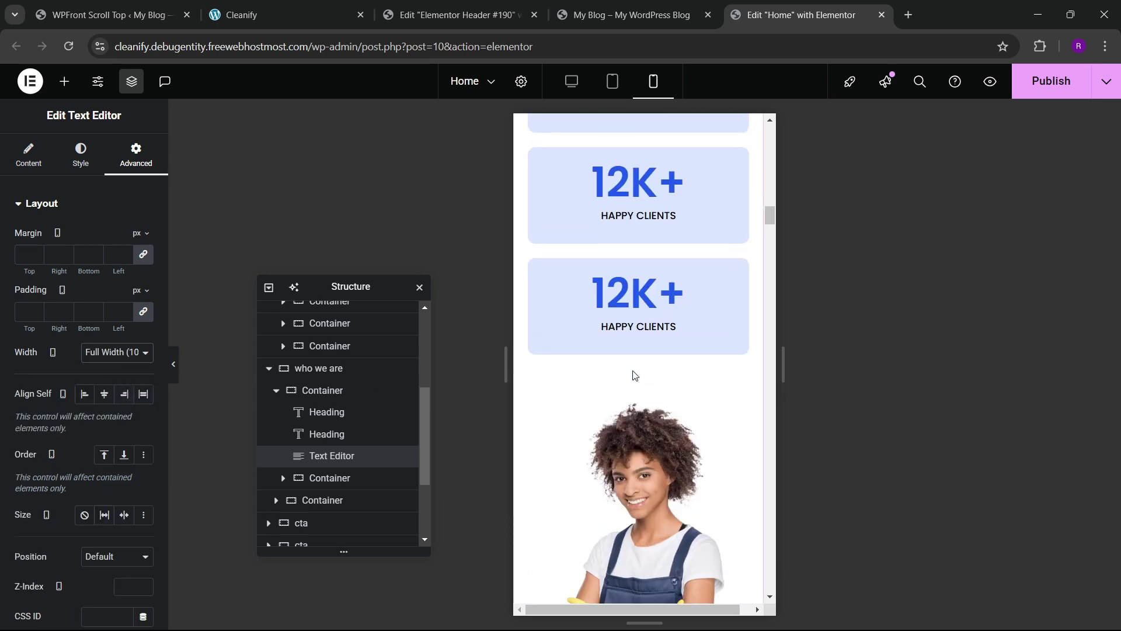
pyautogui.scroll(-10, 629, 374)
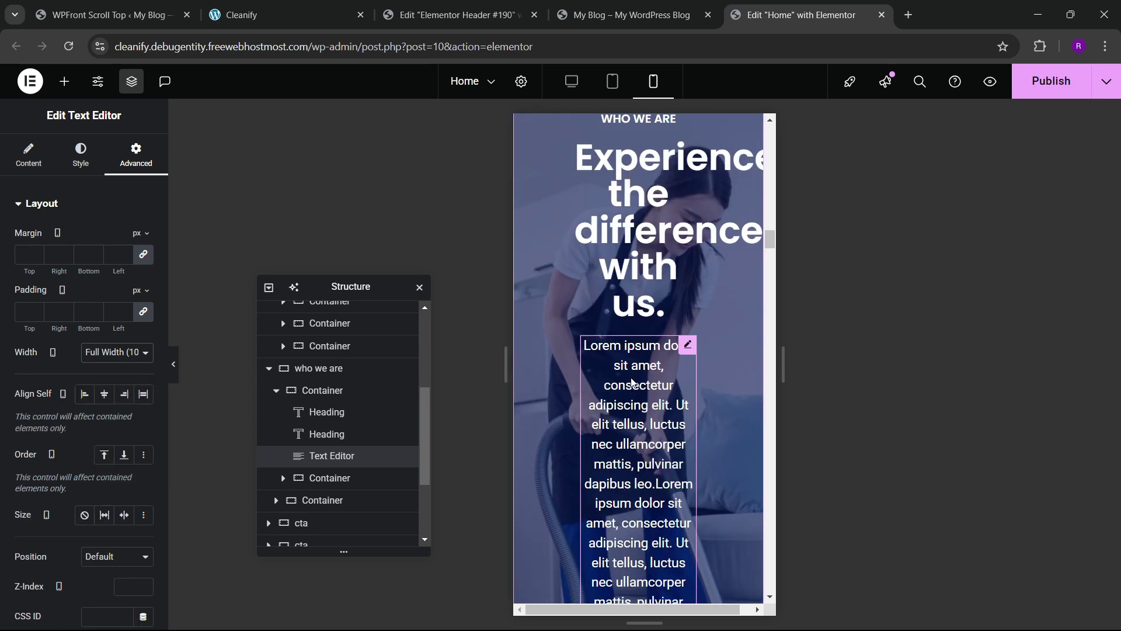
pyautogui.scroll(-15, 636, 388)
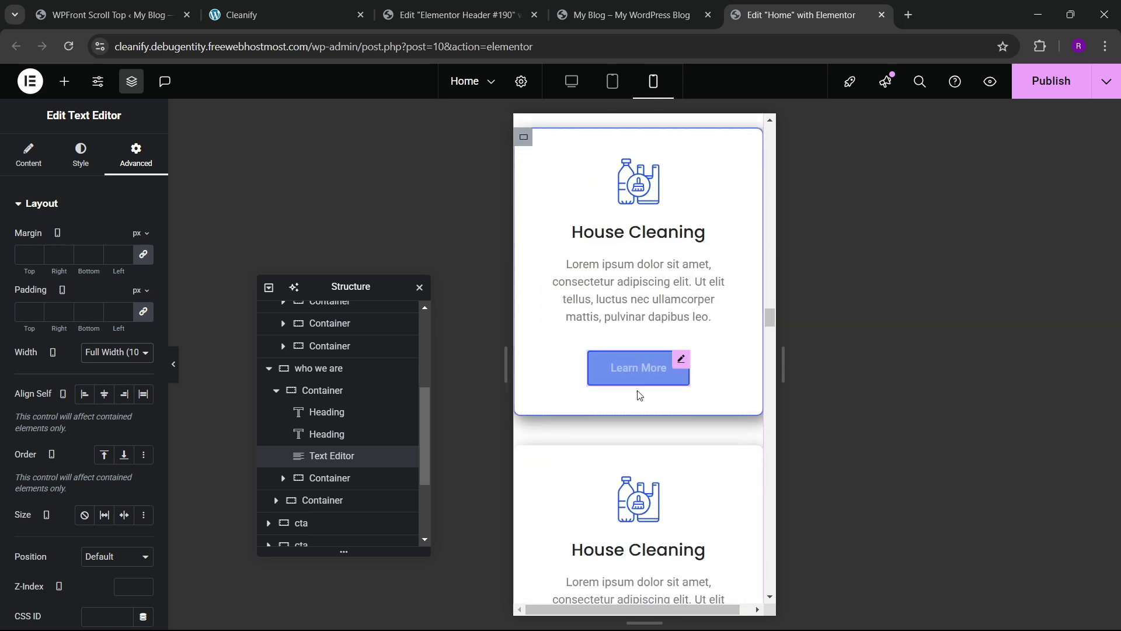
pyautogui.scroll(-10, 640, 396)
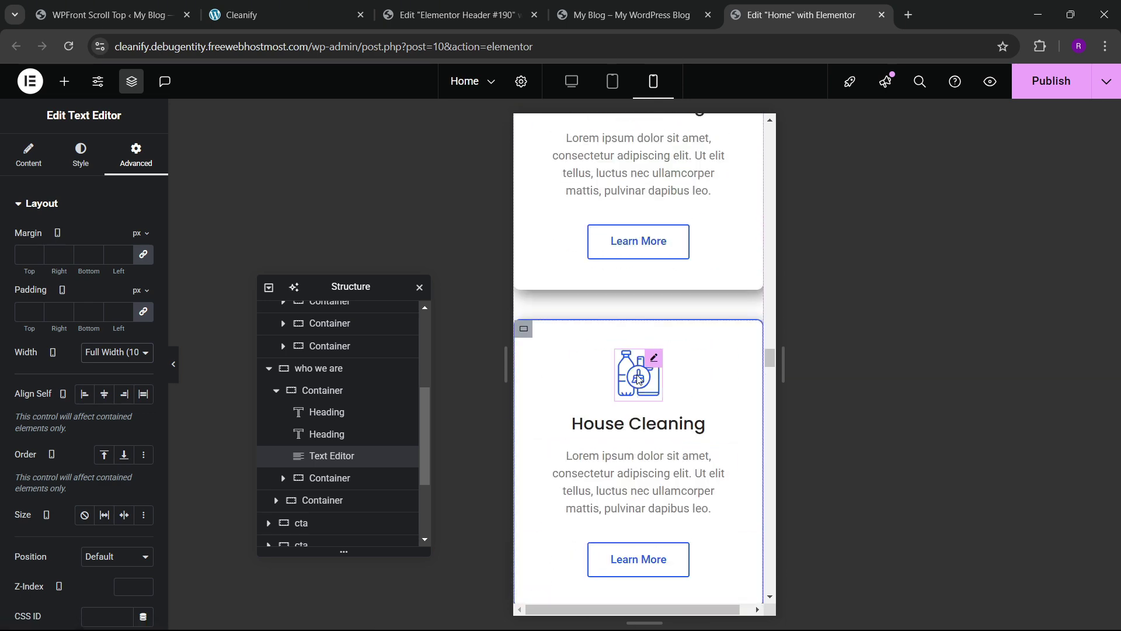
pyautogui.scroll(-3, 629, 365)
pyautogui.scroll(15, 608, 356)
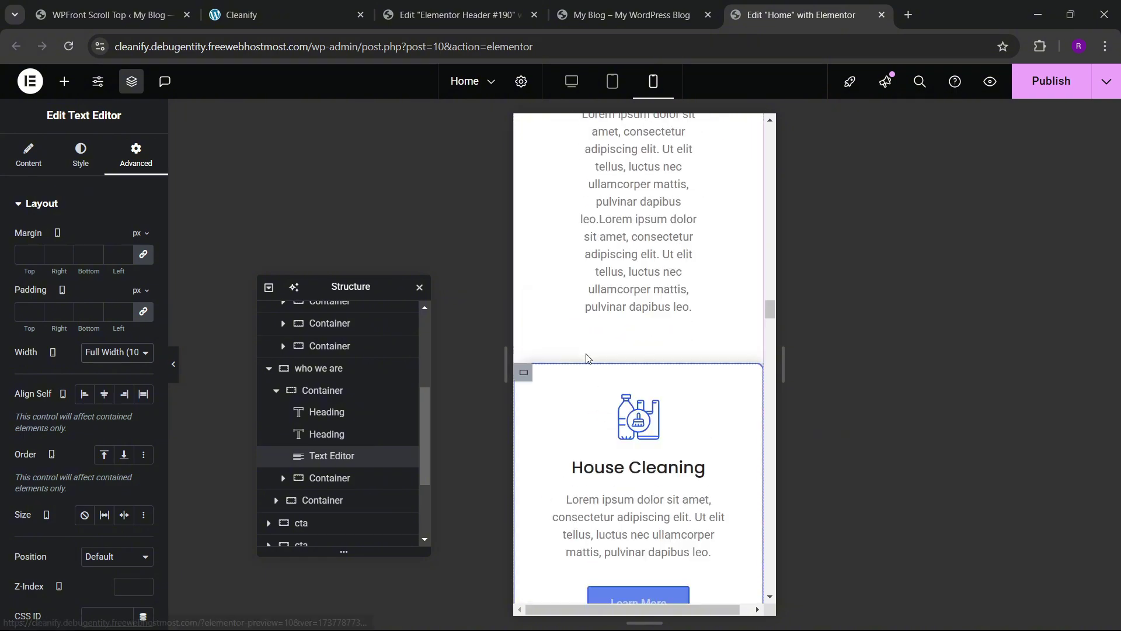
pyautogui.scroll(5, 592, 343)
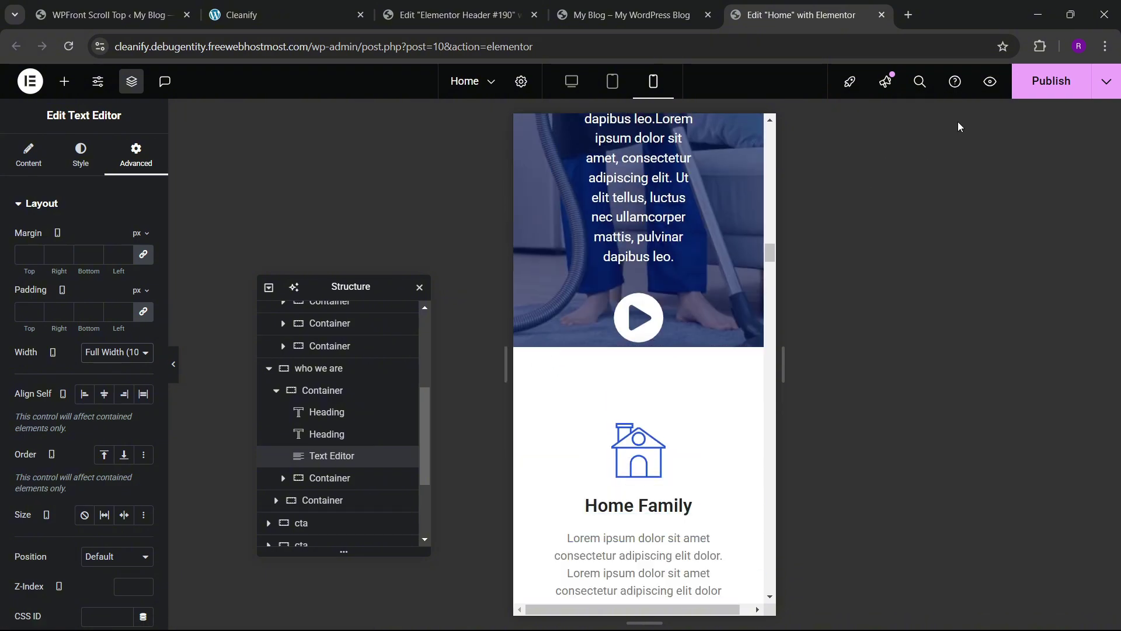
pyautogui.click(1042, 84)
# - Examine the mobile layout of the page's sections from the header and hero down to the "Making your home look its best." section
pyautogui.scroll(10, 628, 272)
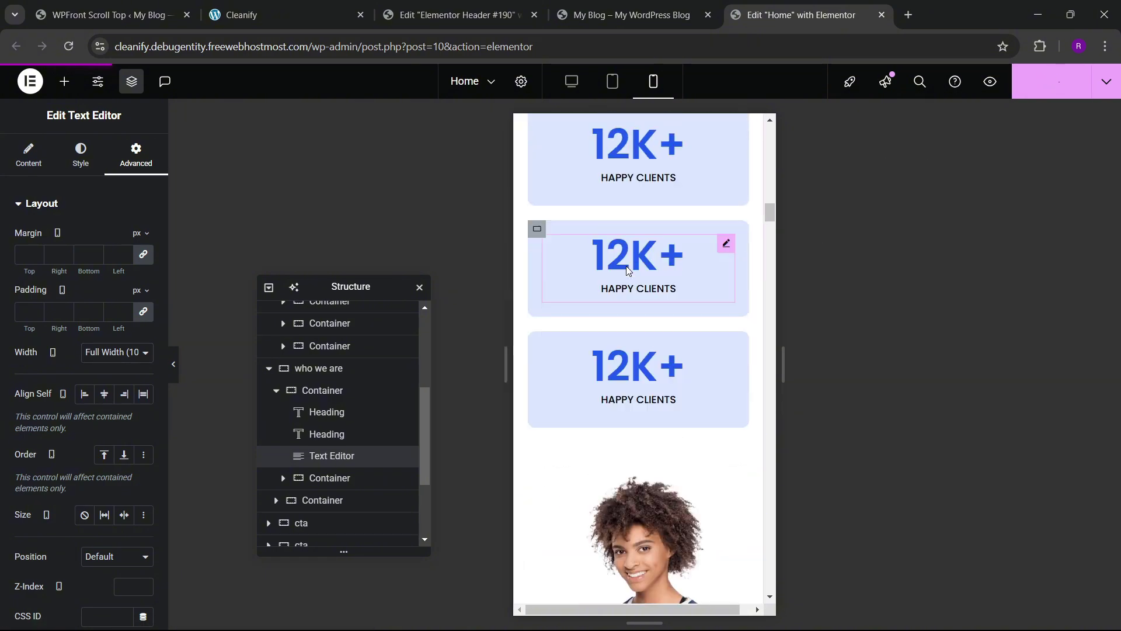
pyautogui.scroll(15, 628, 269)
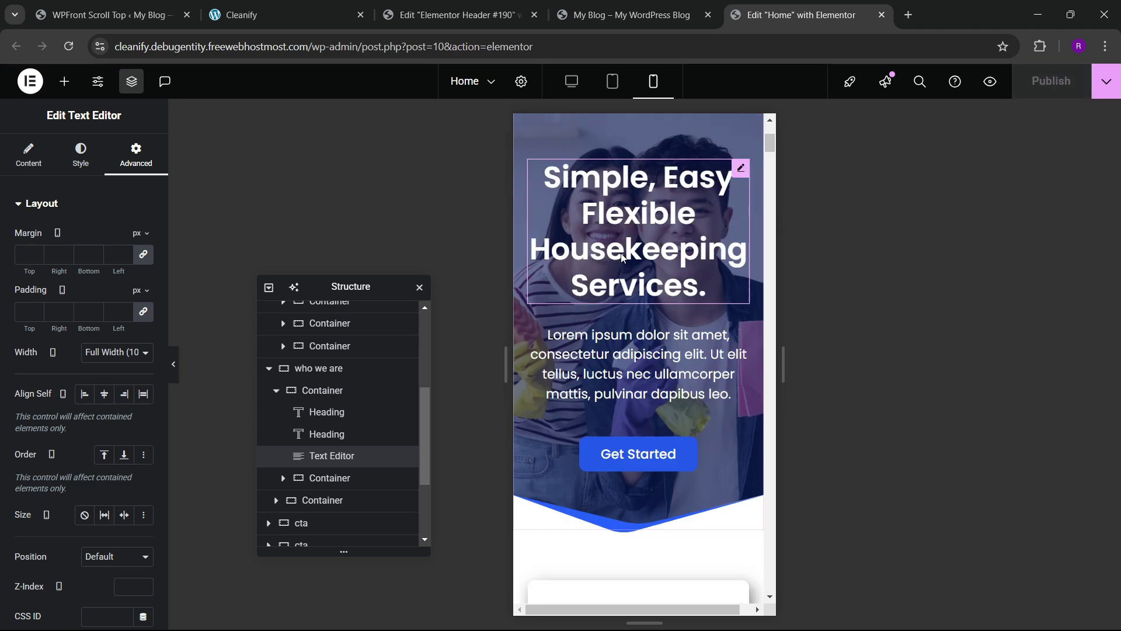
pyautogui.scroll(4, 619, 257)
pyautogui.scroll(-20, 628, 284)
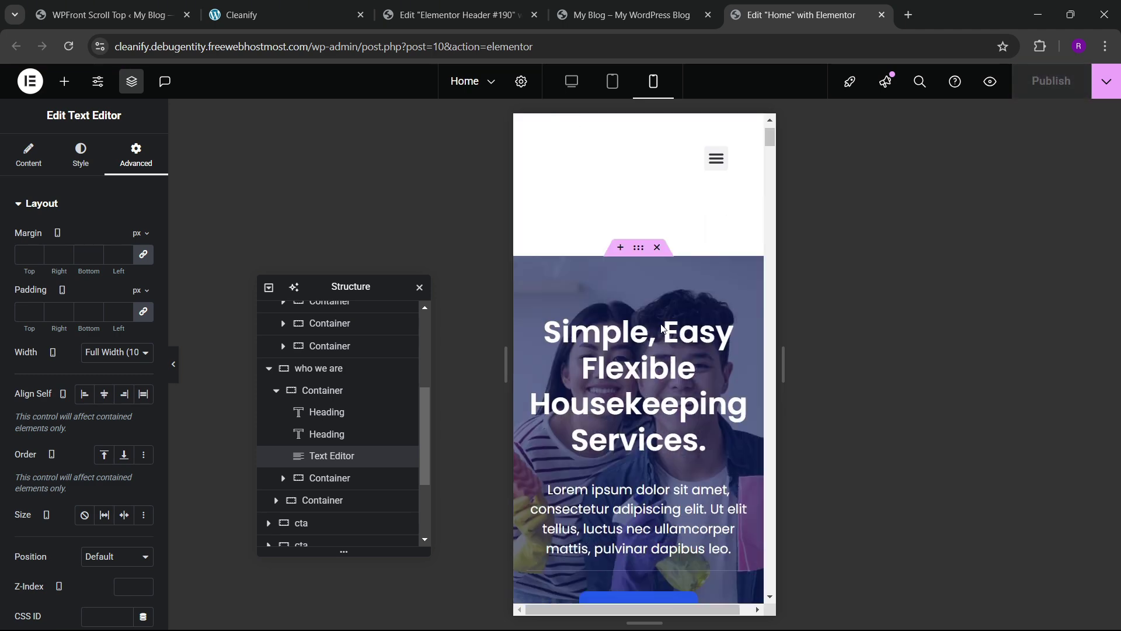
pyautogui.scroll(-20, 631, 359)
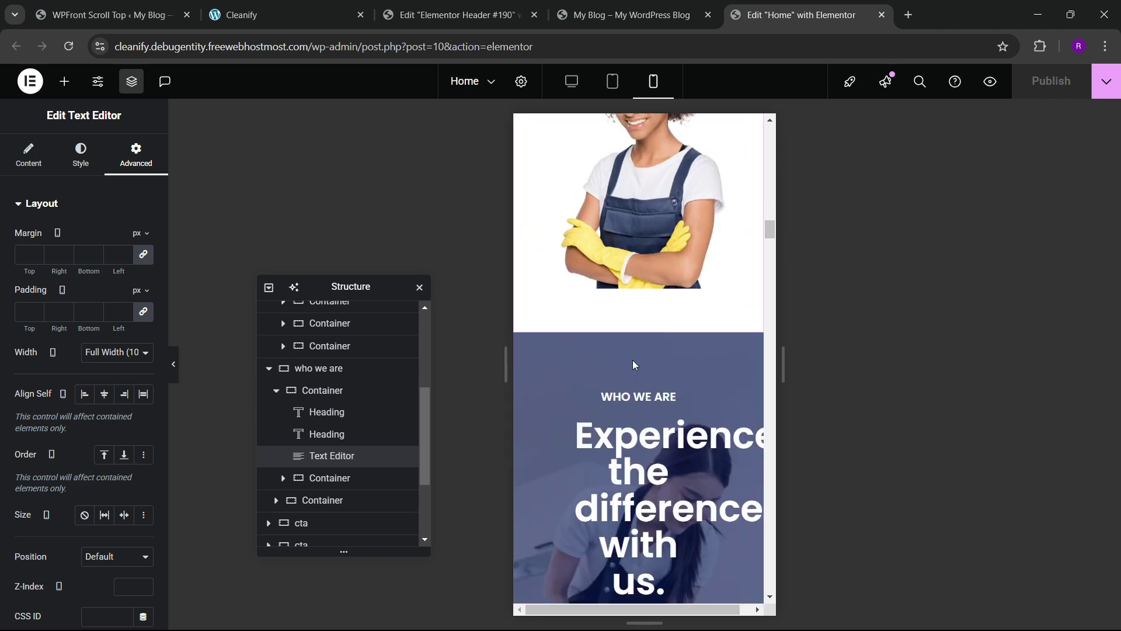
pyautogui.scroll(20, 637, 379)
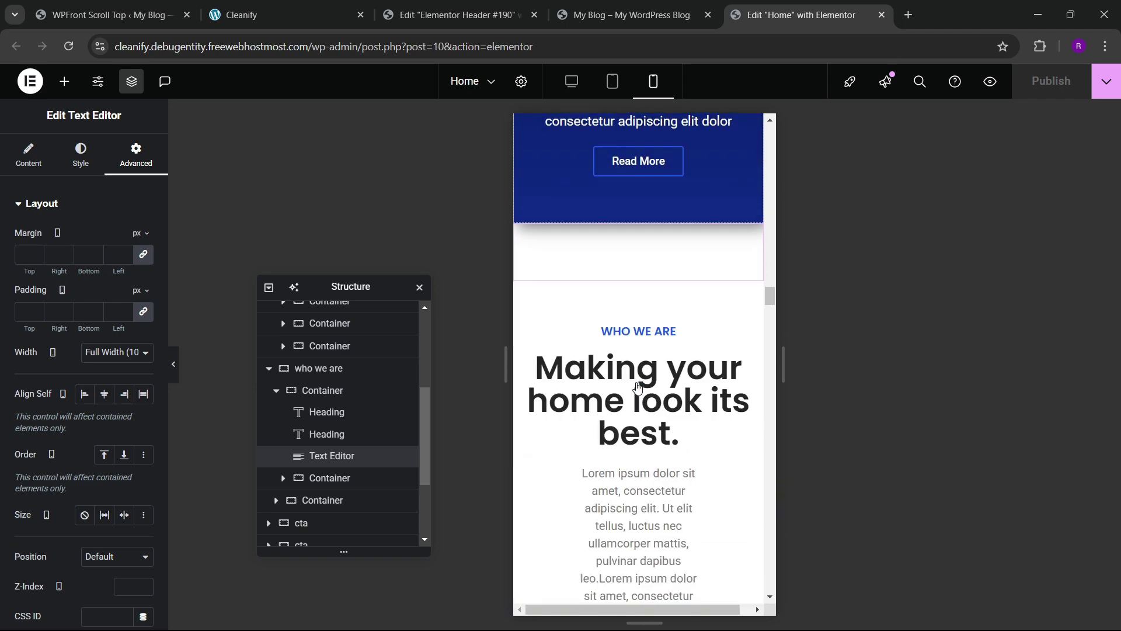
pyautogui.scroll(5, 640, 376)
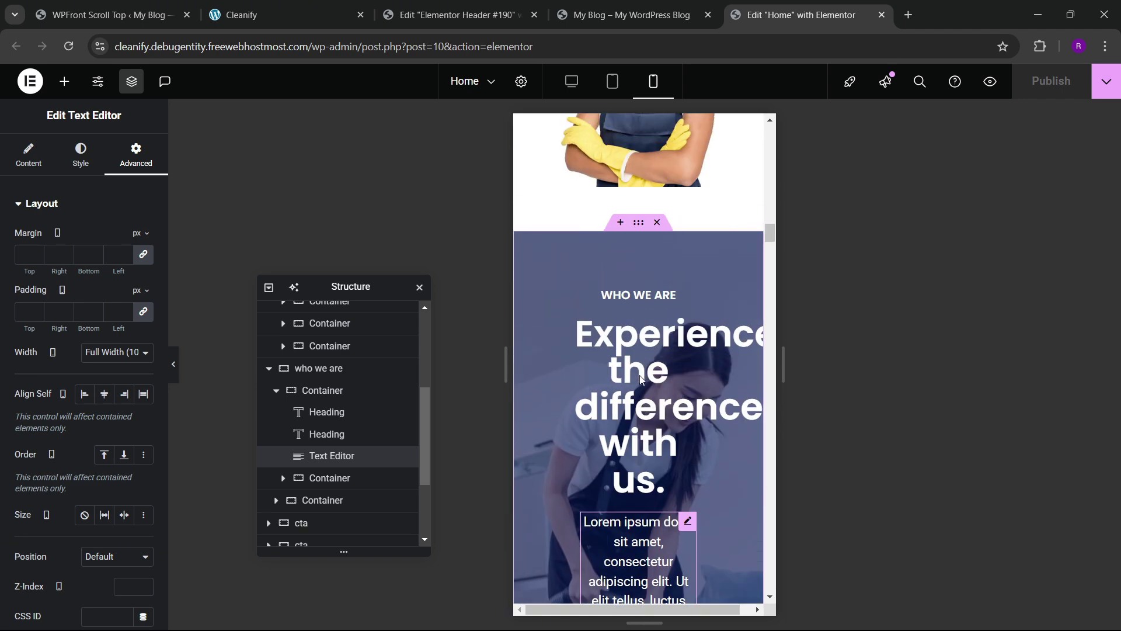
# - Set the first cta container's mobile padding to 60 px top and bottom and 20 px right and left, with the values unlinked
pyautogui.click(302, 522)
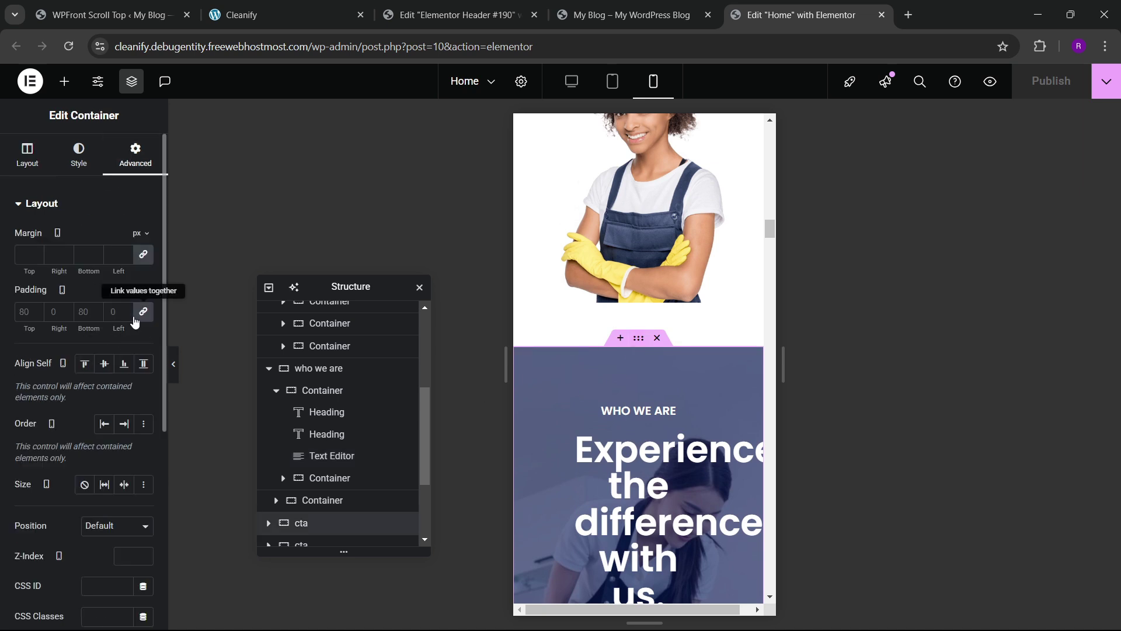
pyautogui.click(18, 312)
pyautogui.write('0')
pyautogui.write('60')
pyautogui.press('Tab')
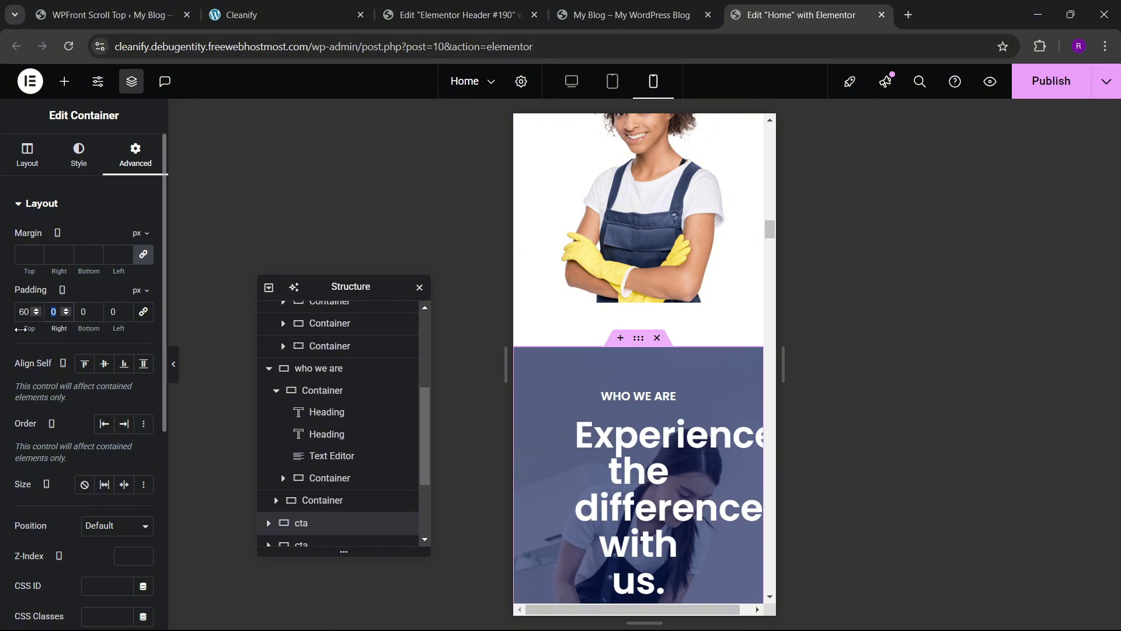
pyautogui.write('20')
pyautogui.press('Tab')
pyautogui.write('60')
pyautogui.press('Tab')
pyautogui.write('20')
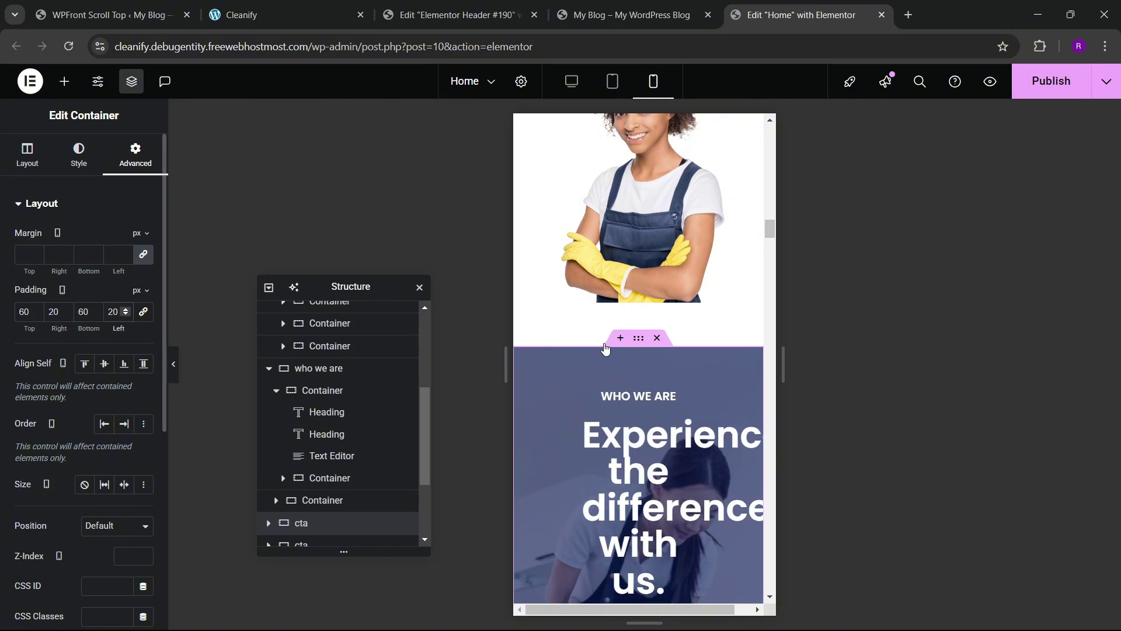
# - Set the mobile width of the "Experience the difference with us." heading to Full Width (100%)
pyautogui.scroll(-3, 677, 286)
pyautogui.click(675, 297)
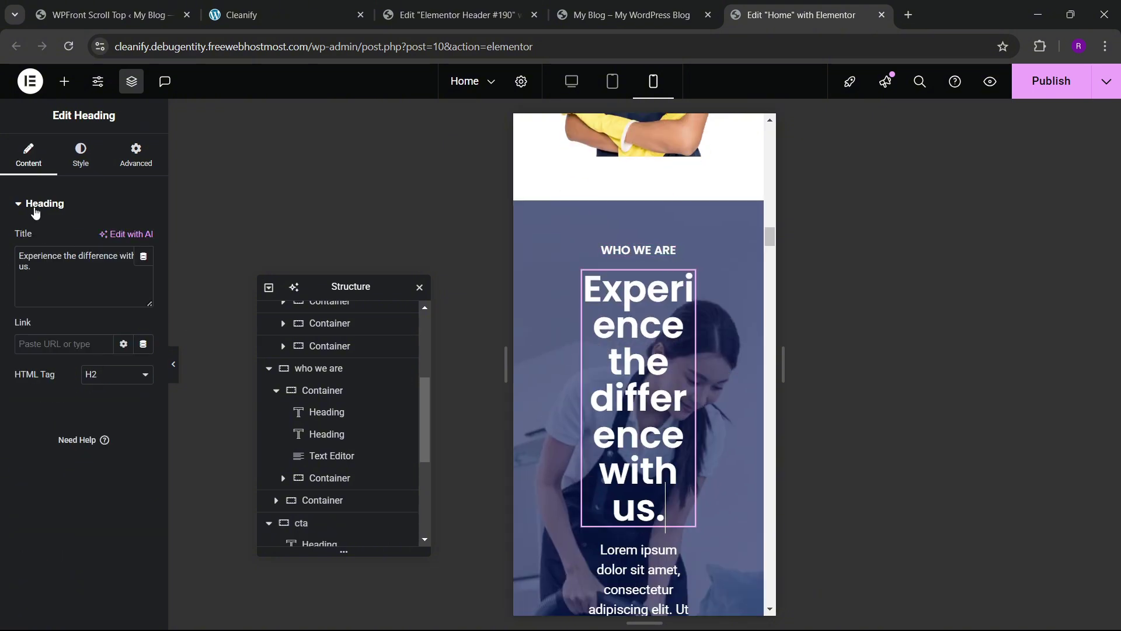
pyautogui.click(136, 153)
pyautogui.click(98, 356)
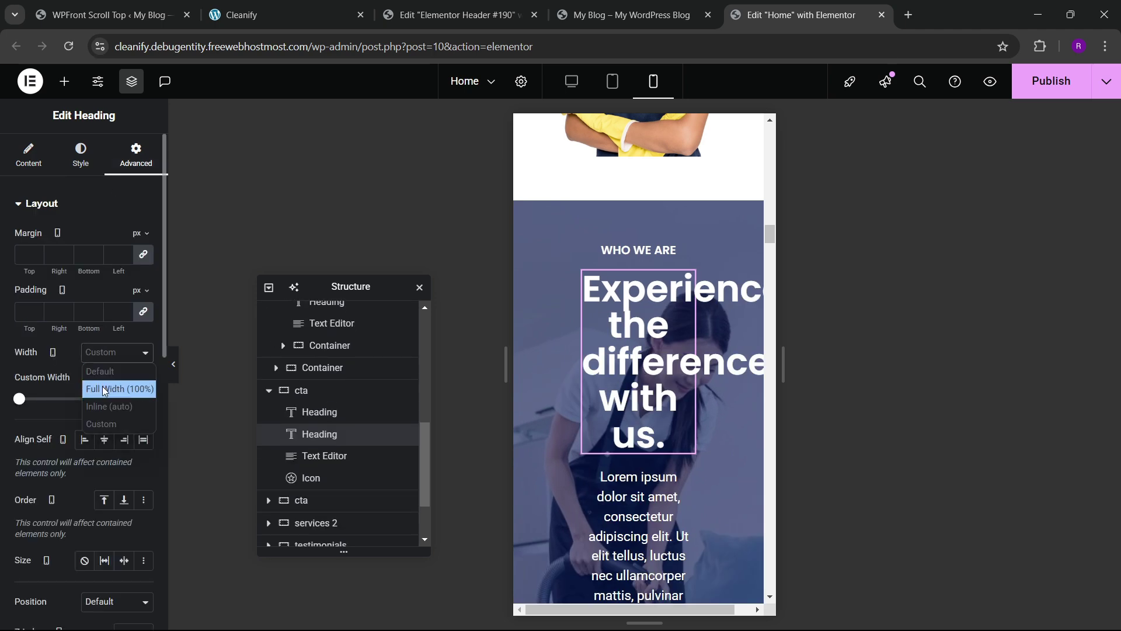
pyautogui.click(103, 386)
# - Set the mobile width of the first cta section's text editor to Full Width (100%)
pyautogui.scroll(-3, 642, 379)
pyautogui.click(638, 380)
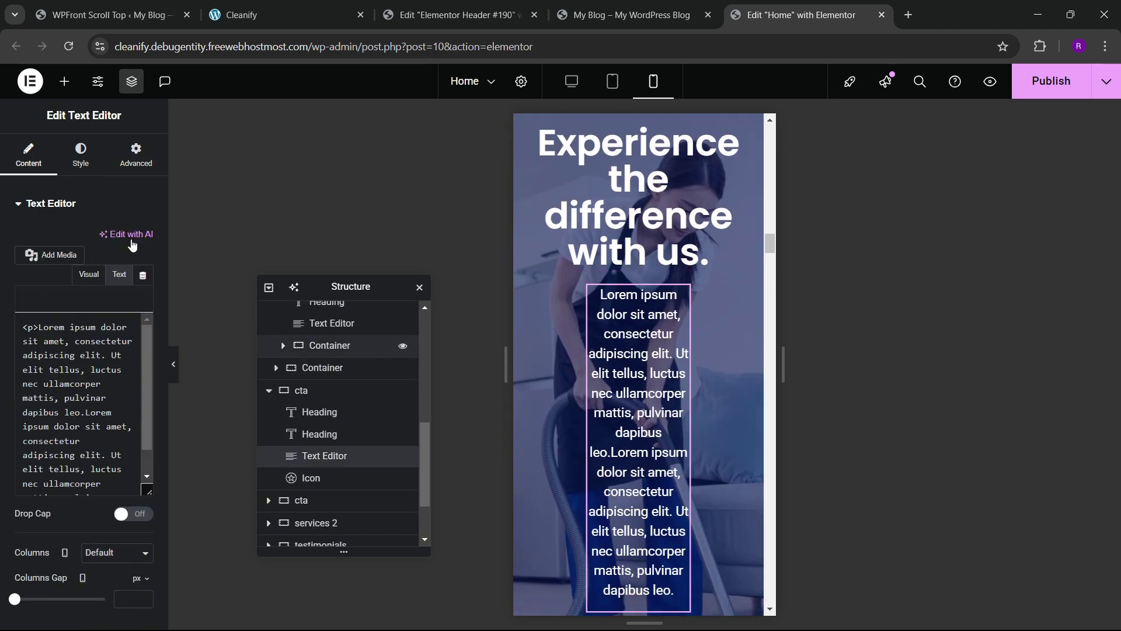
pyautogui.click(135, 153)
pyautogui.click(96, 351)
pyautogui.click(111, 388)
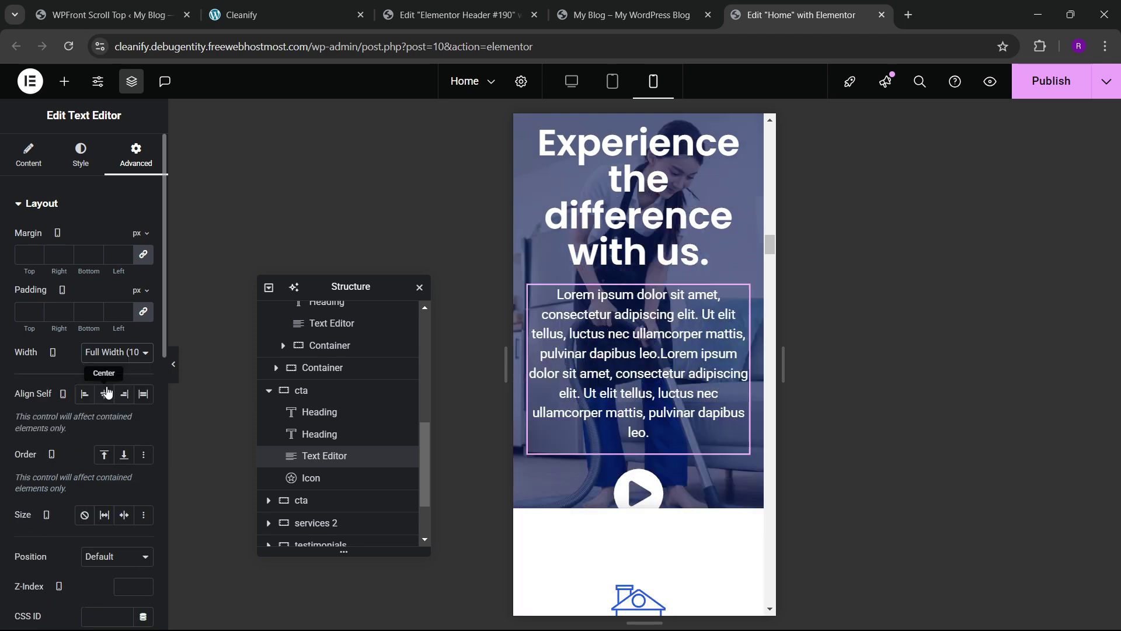
# - Check the first cta section's mobile layout down to the play icon, along with its container's spacing settings
pyautogui.scroll(-1, 646, 359)
pyautogui.scroll(2, 647, 352)
pyautogui.scroll(2, 647, 352)
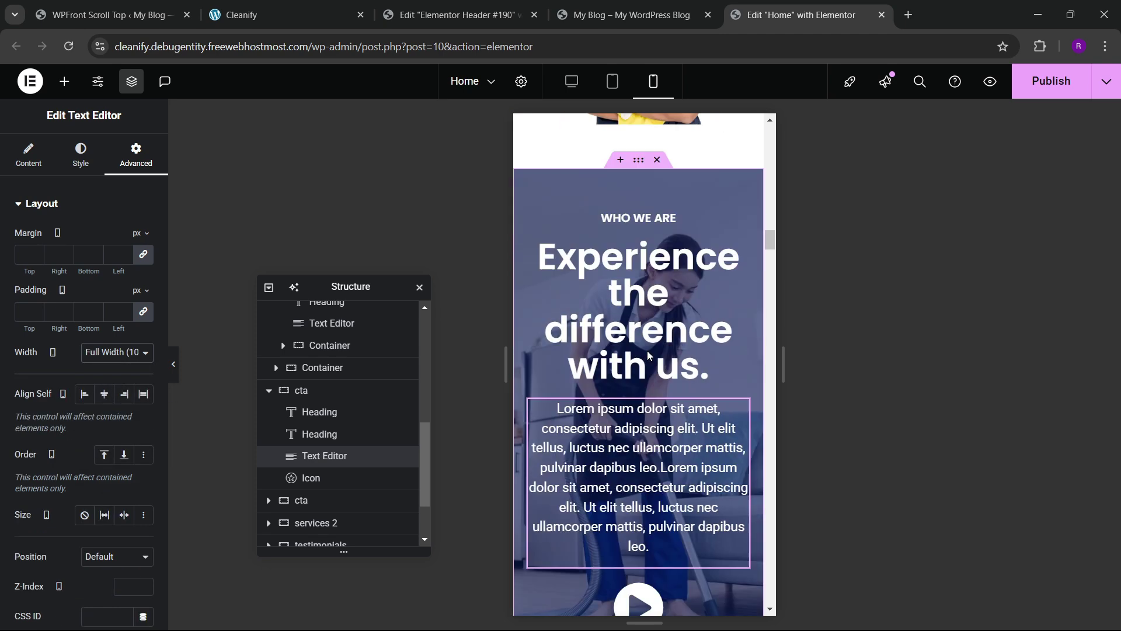
pyautogui.click(561, 265)
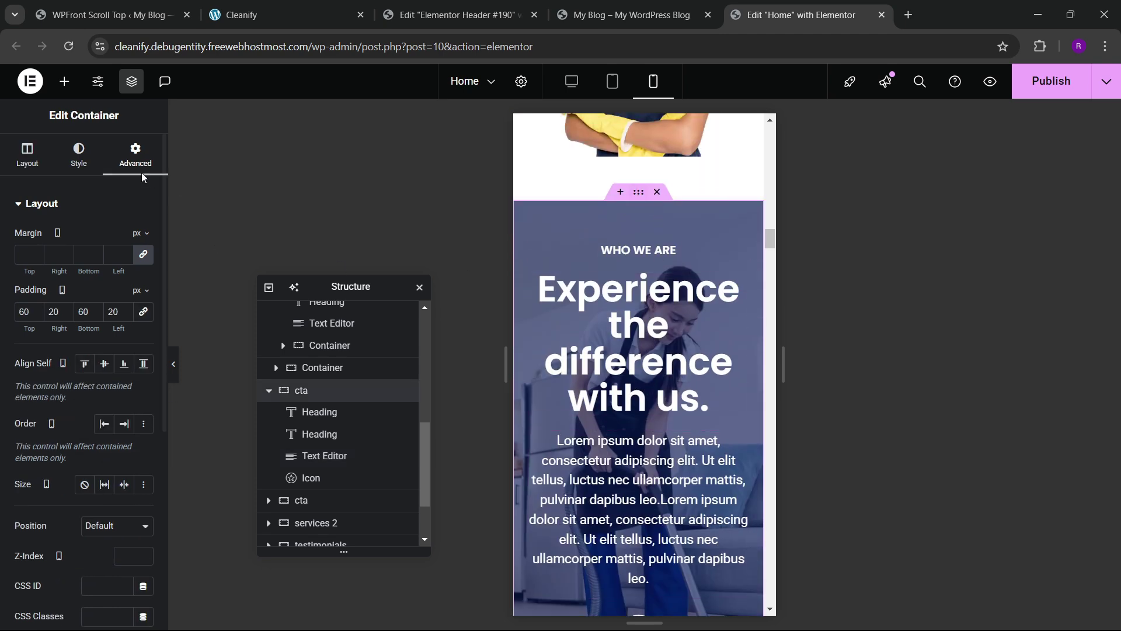
pyautogui.scroll(-3, 634, 363)
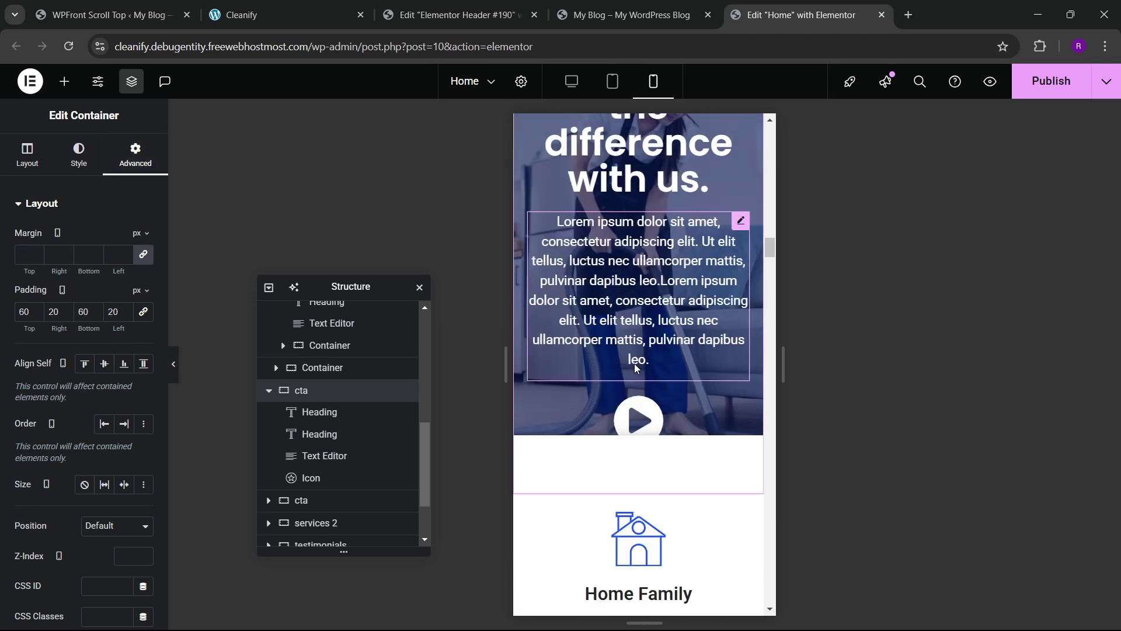
# - Set the first cta container's mobile minimum height to 600 px
pyautogui.click(27, 149)
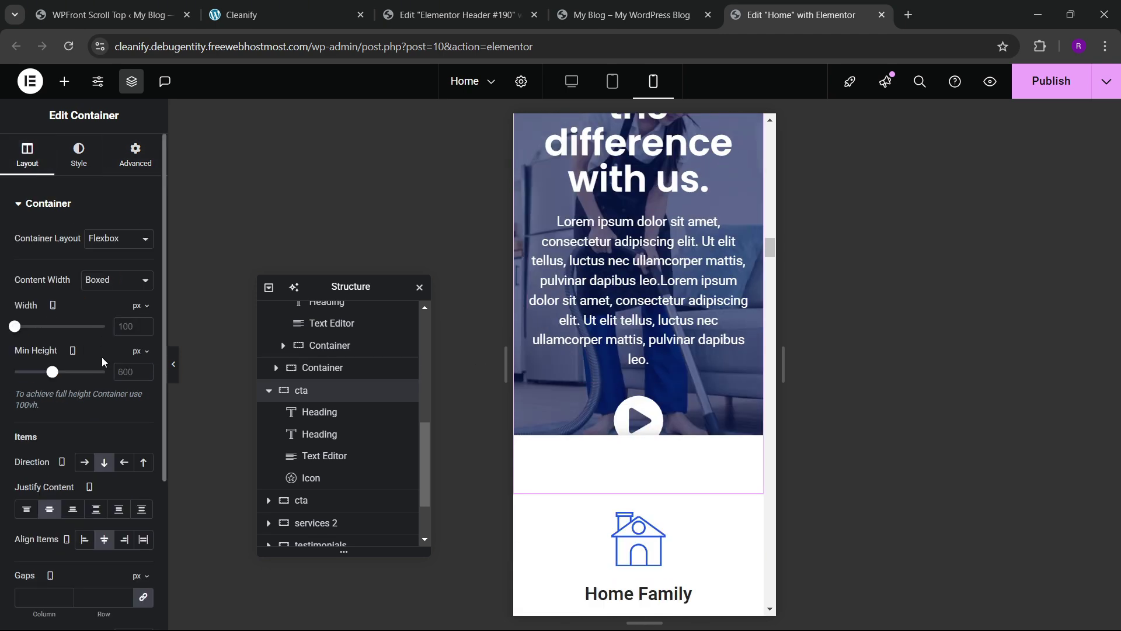
pyautogui.write('700')
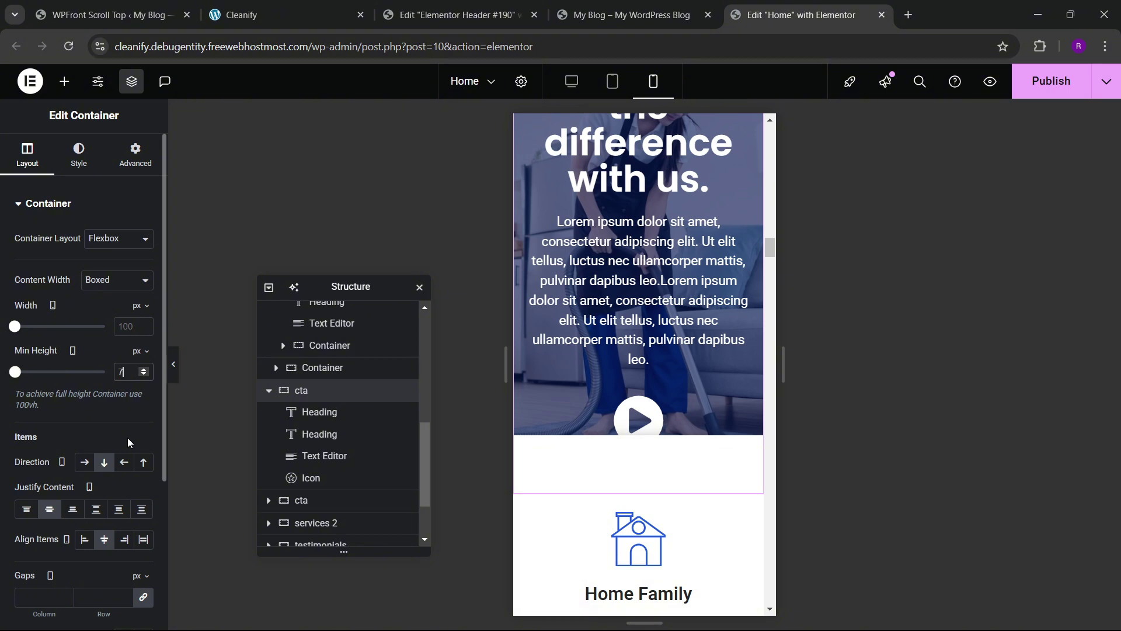
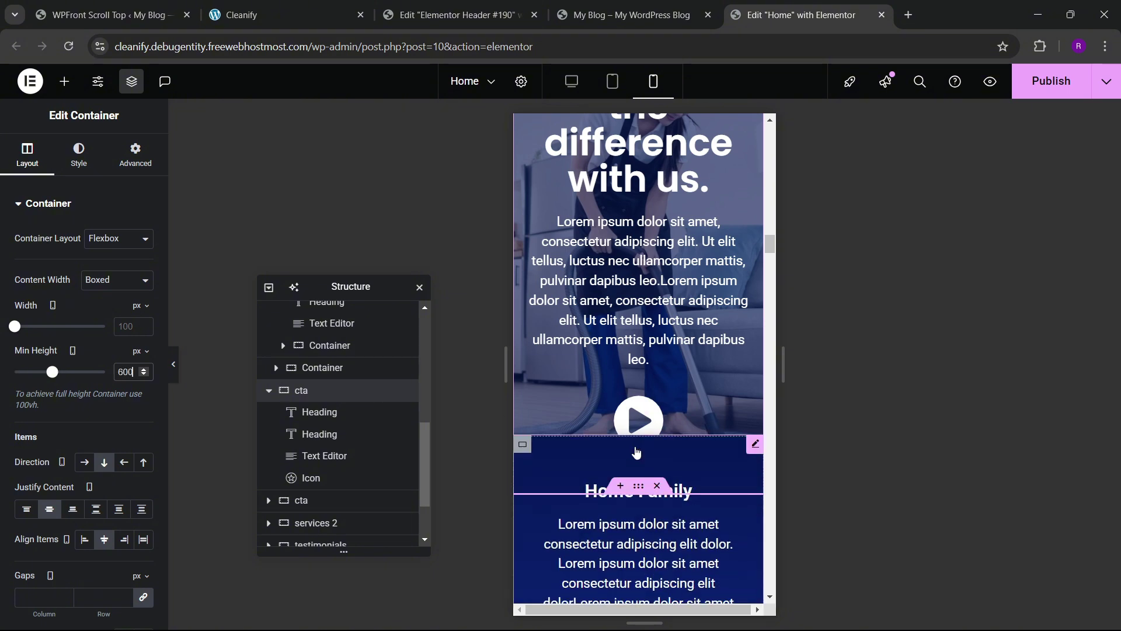
pyautogui.scroll(-4, 645, 403)
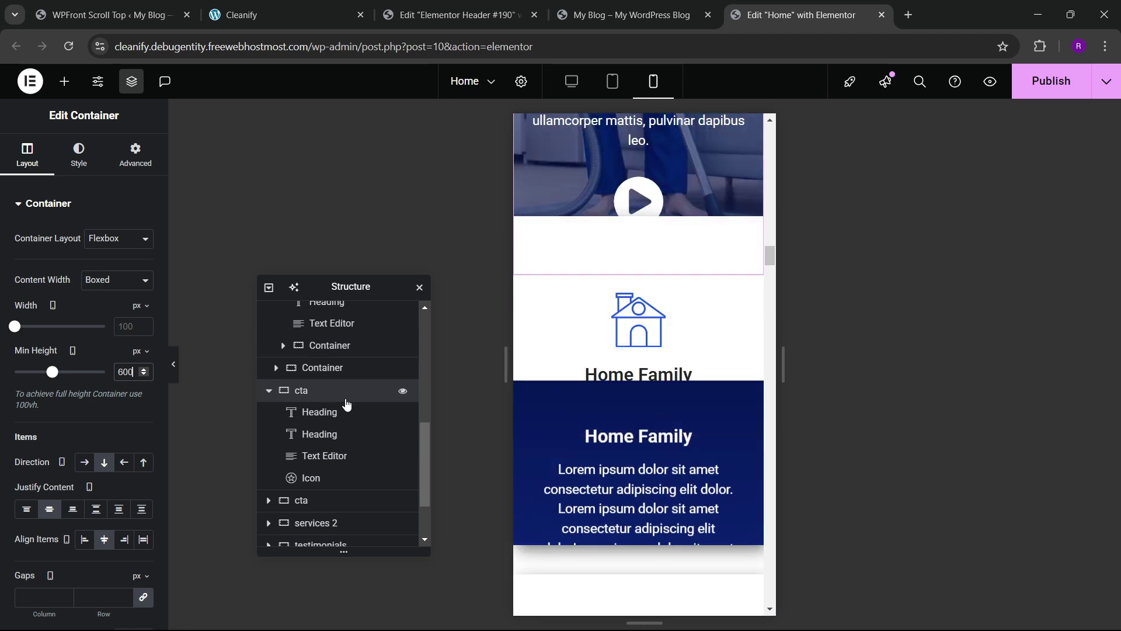
# - Set the mobile margin of the Grid inside the second cta container to 0 em on all sides
pyautogui.click(270, 391)
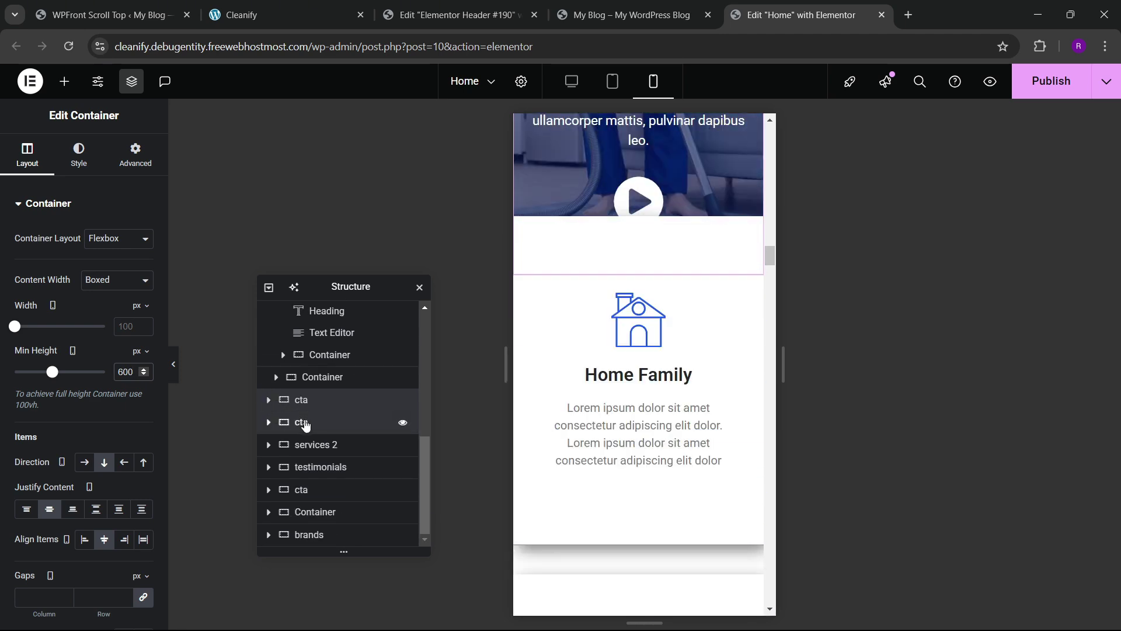
pyautogui.click(303, 423)
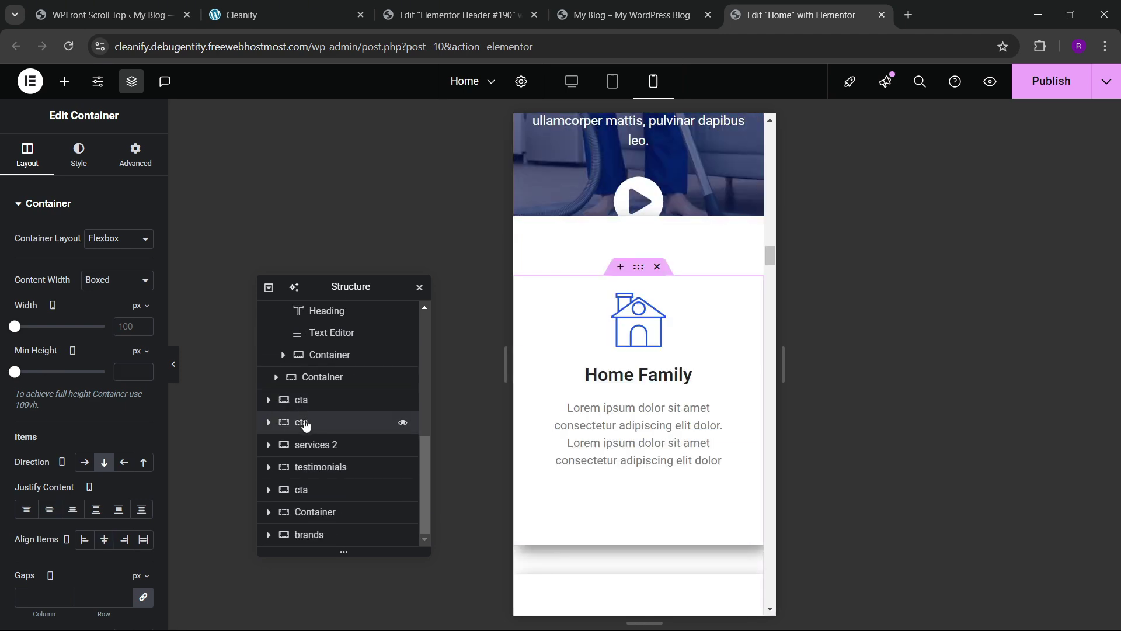
pyautogui.click(139, 161)
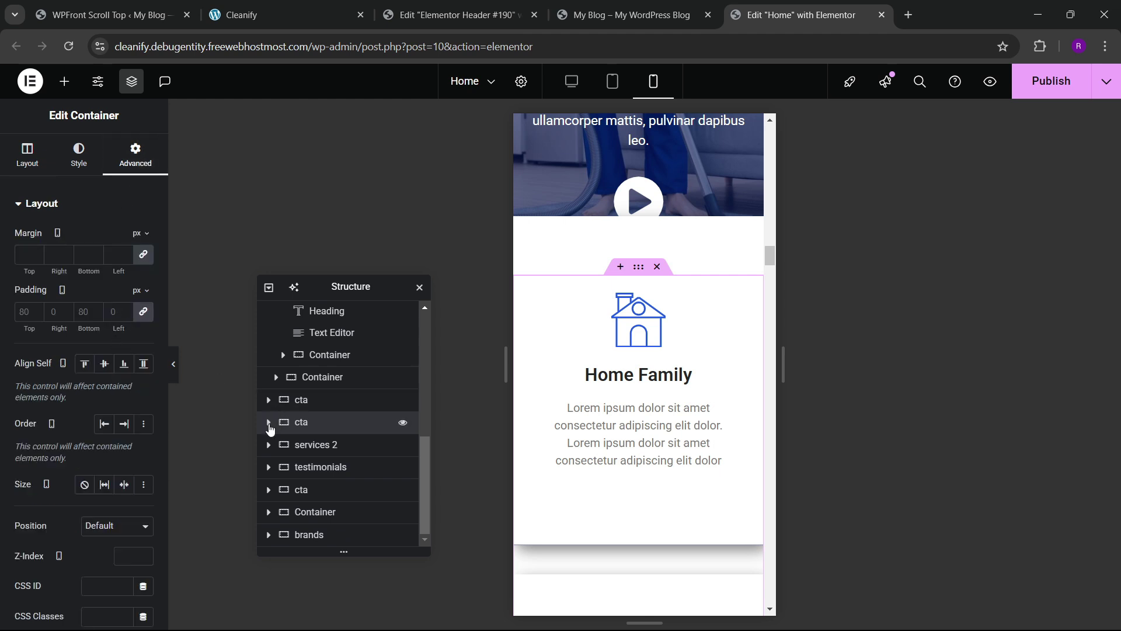
pyautogui.click(269, 422)
pyautogui.click(325, 439)
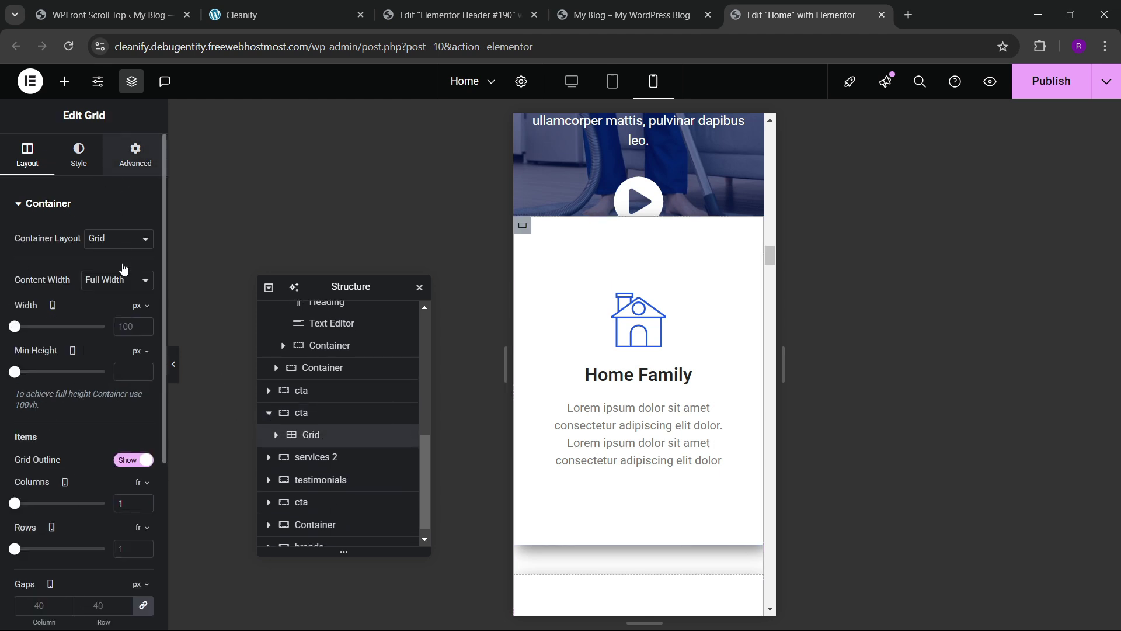
pyautogui.click(136, 155)
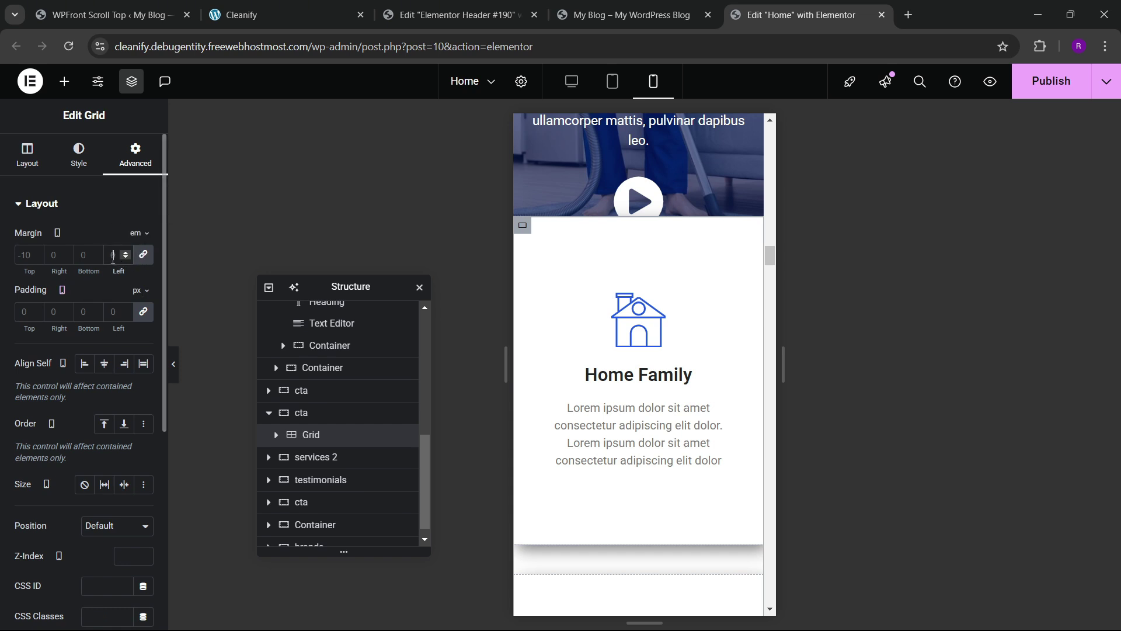
pyautogui.click(114, 258)
pyautogui.write('0')
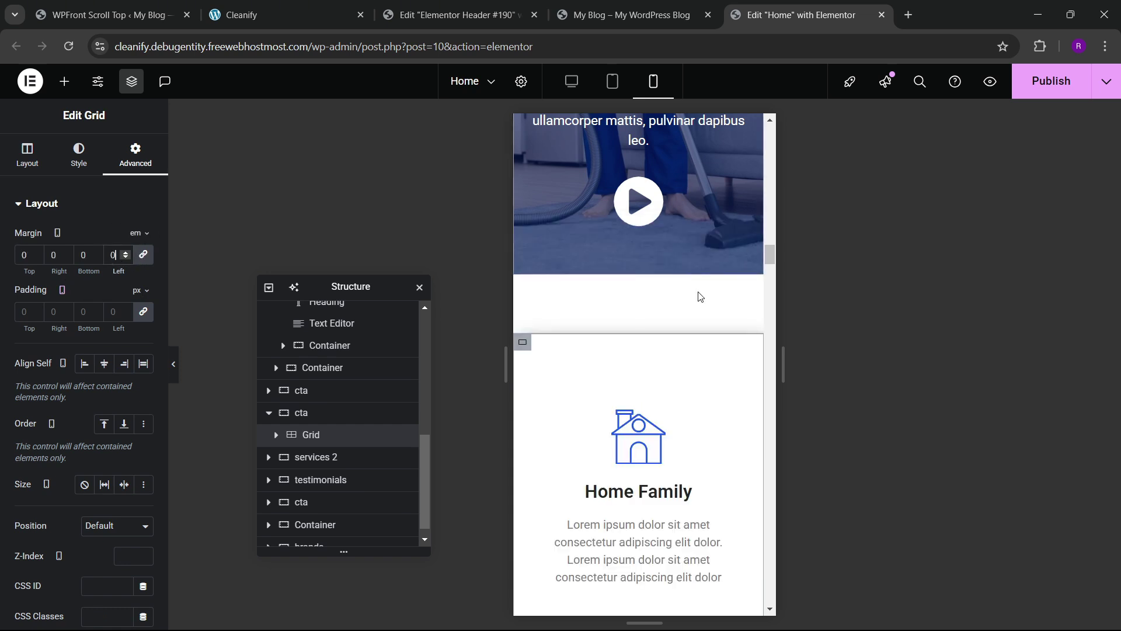
# - Set the second cta container's mobile padding to 60 px top and bottom and 20 px right and left, with the values unlinked
pyautogui.click(305, 414)
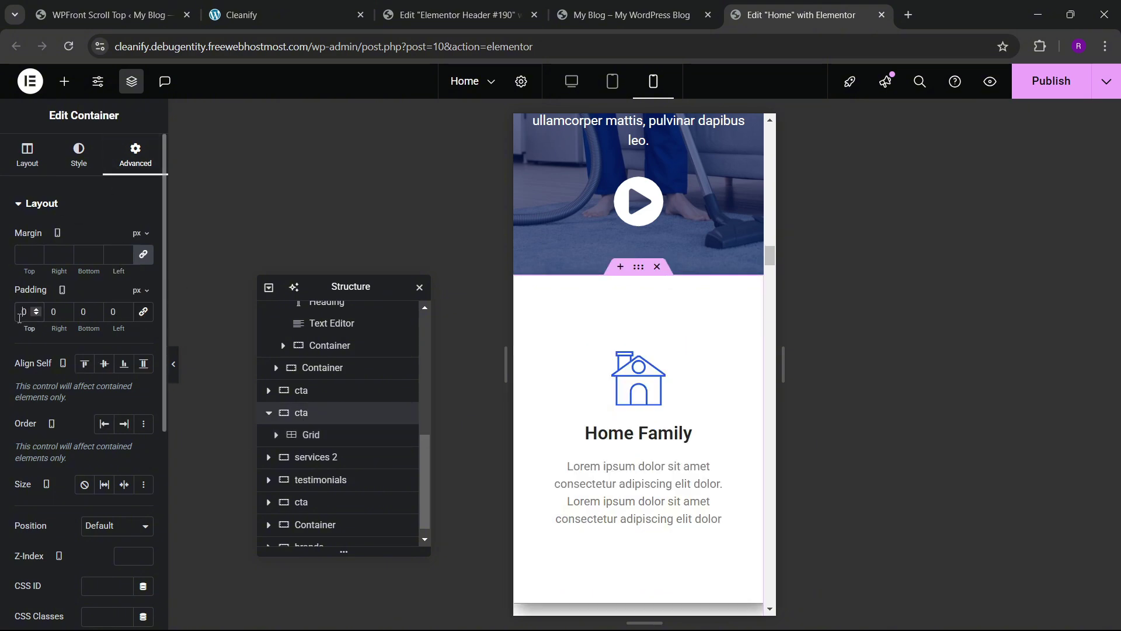
pyautogui.write('6')
pyautogui.press('Tab')
pyautogui.write('20')
pyautogui.press('Tab')
pyautogui.write('6')
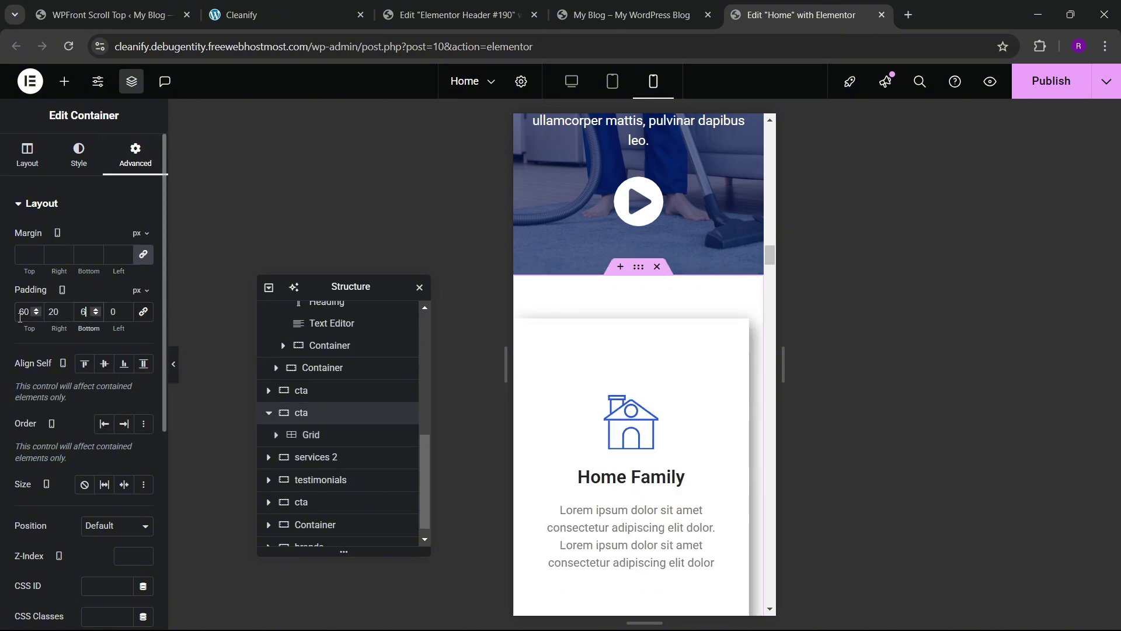
pyautogui.write('20')
pyautogui.scroll(-5, 653, 402)
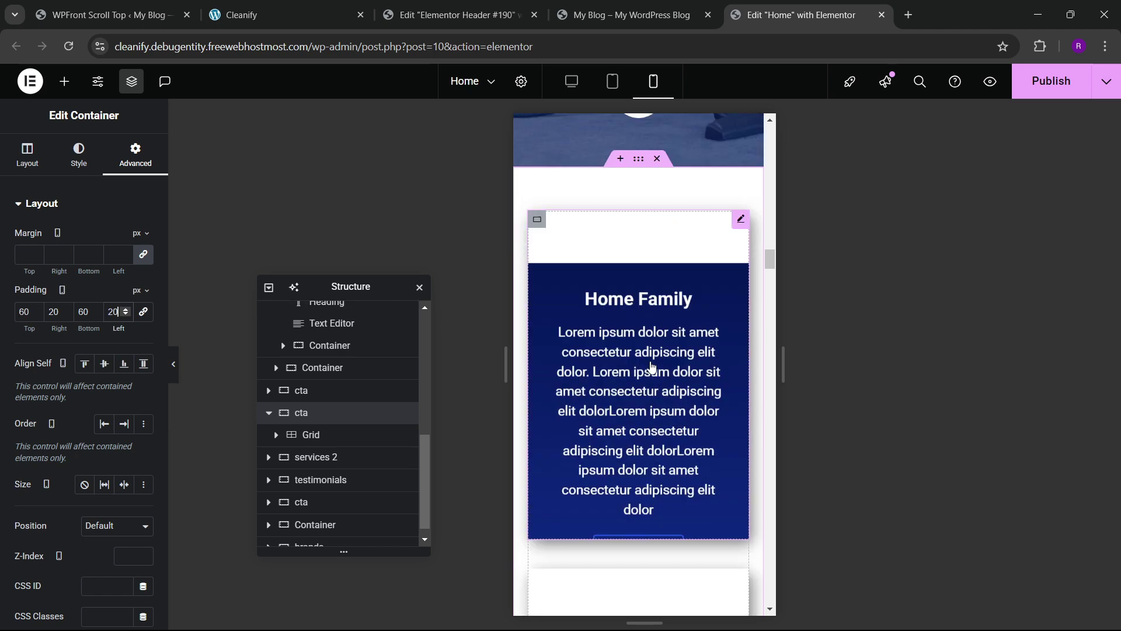
# - Set the mobile size of the play icon in the first cta section to 60 px
pyautogui.scroll(15, 653, 401)
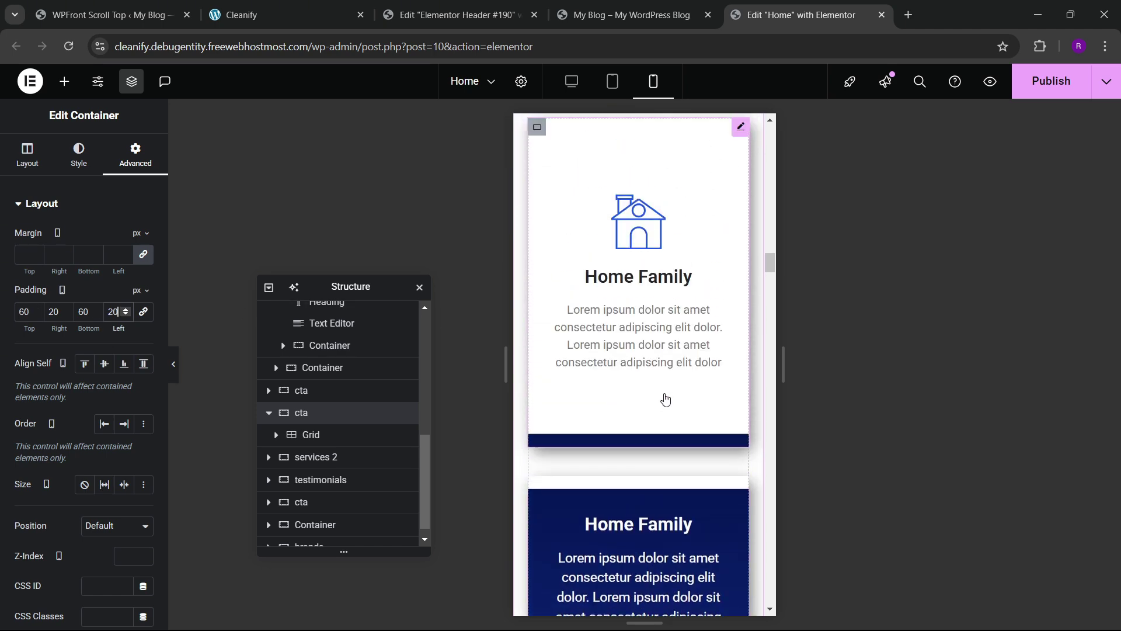
pyautogui.scroll(4, 667, 387)
pyautogui.scroll(-5, 667, 387)
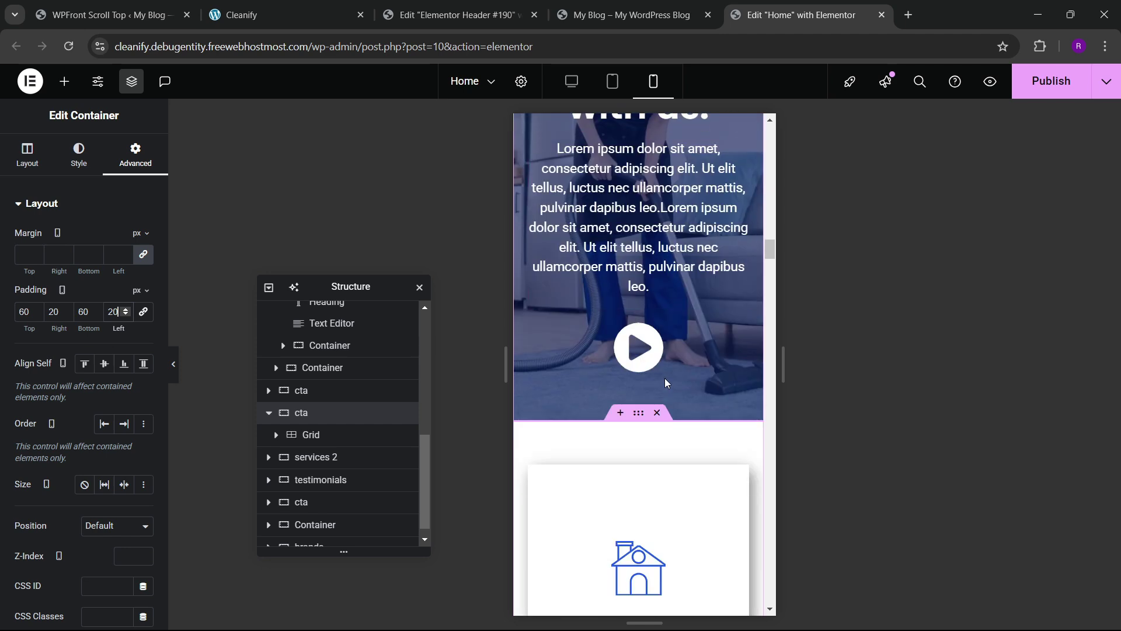
pyautogui.click(664, 375)
pyautogui.click(80, 155)
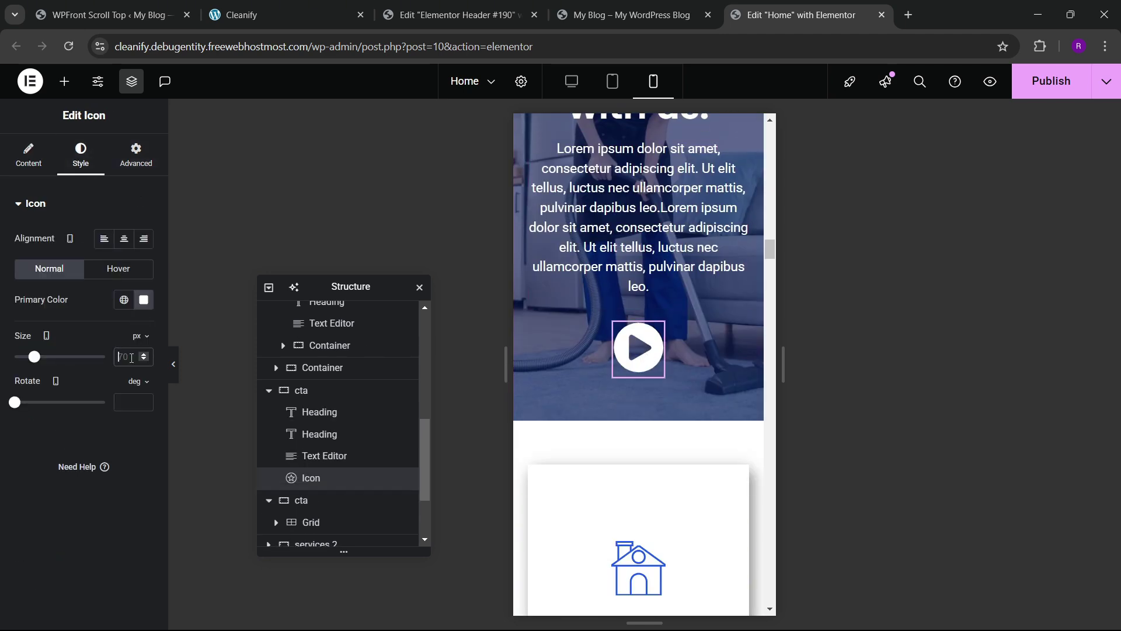
pyautogui.write('60')
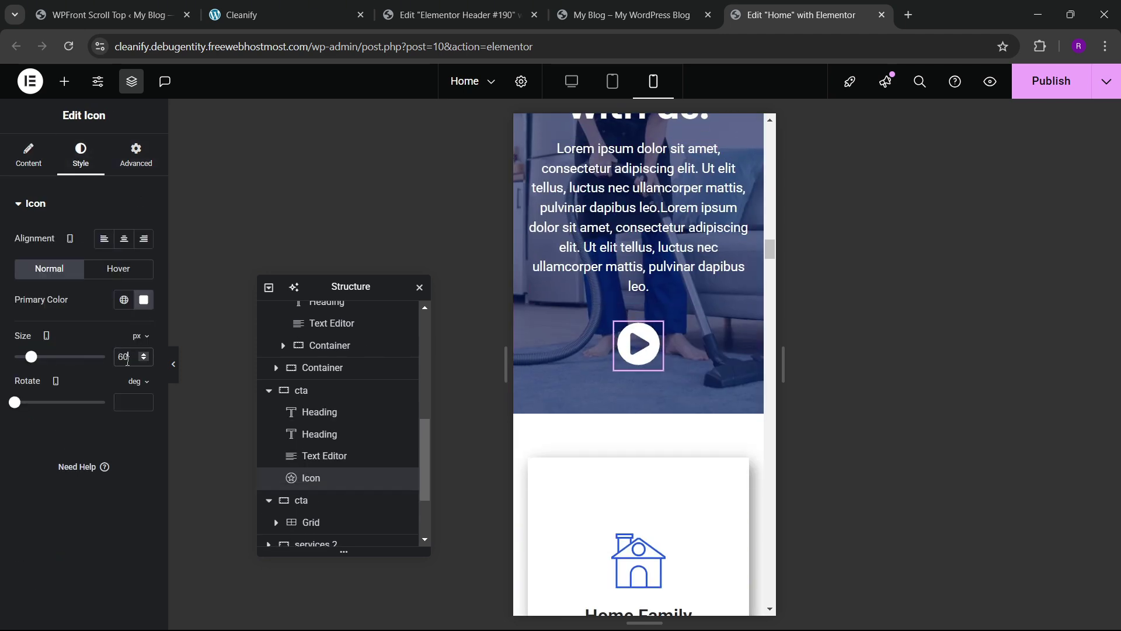
# - Set the services 2 container's mobile padding to 60 px top and bottom and 20 px right and left, with the values unlinked
pyautogui.scroll(-15, 616, 374)
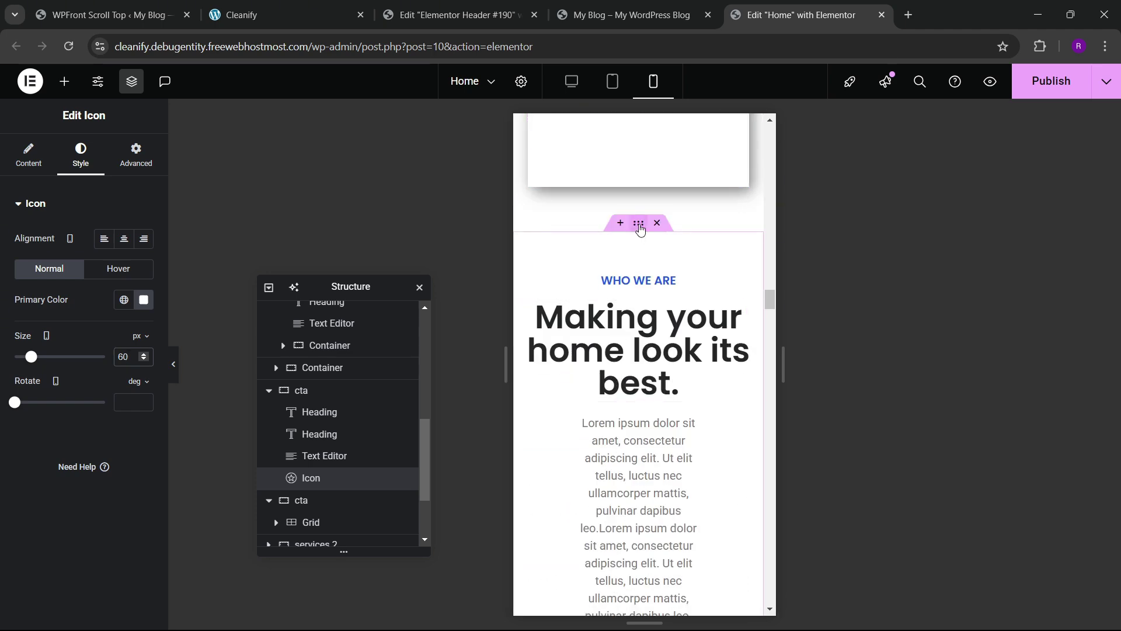
pyautogui.click(638, 223)
pyautogui.click(124, 164)
pyautogui.click(139, 316)
pyautogui.click(126, 314)
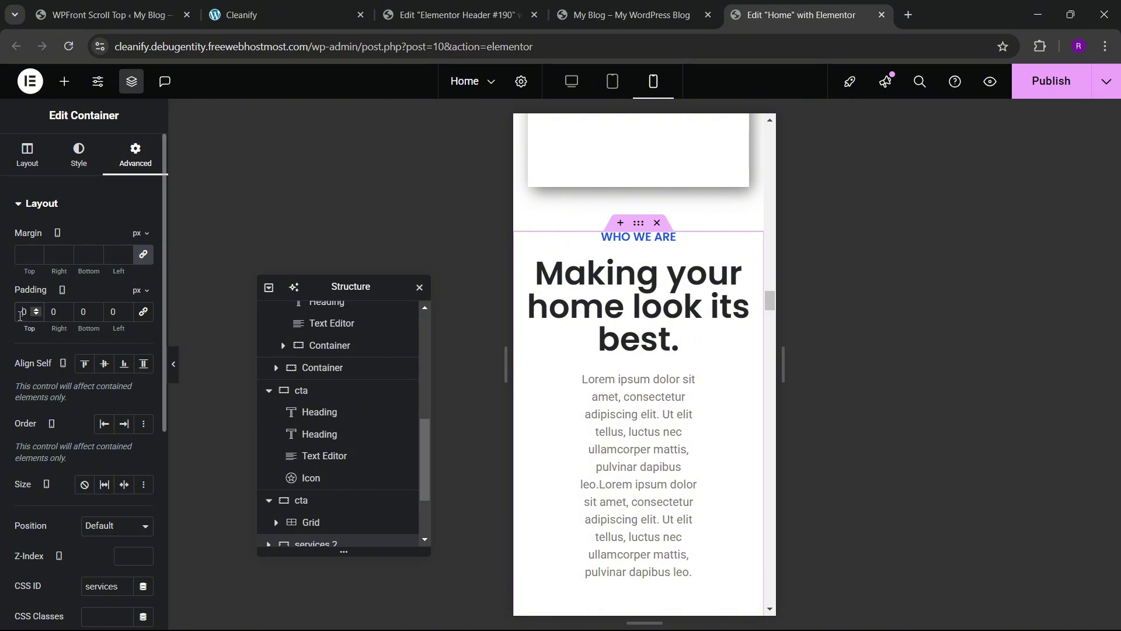
pyautogui.write('60')
pyautogui.press('Tab')
pyautogui.write('20')
pyautogui.press('Tab')
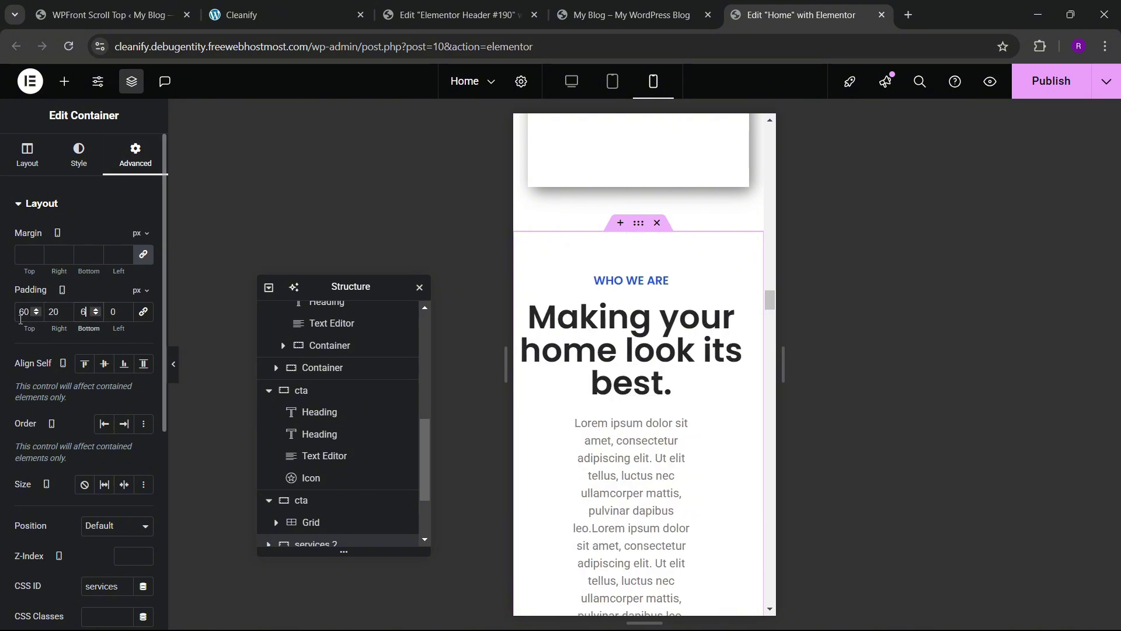
pyautogui.write('20')
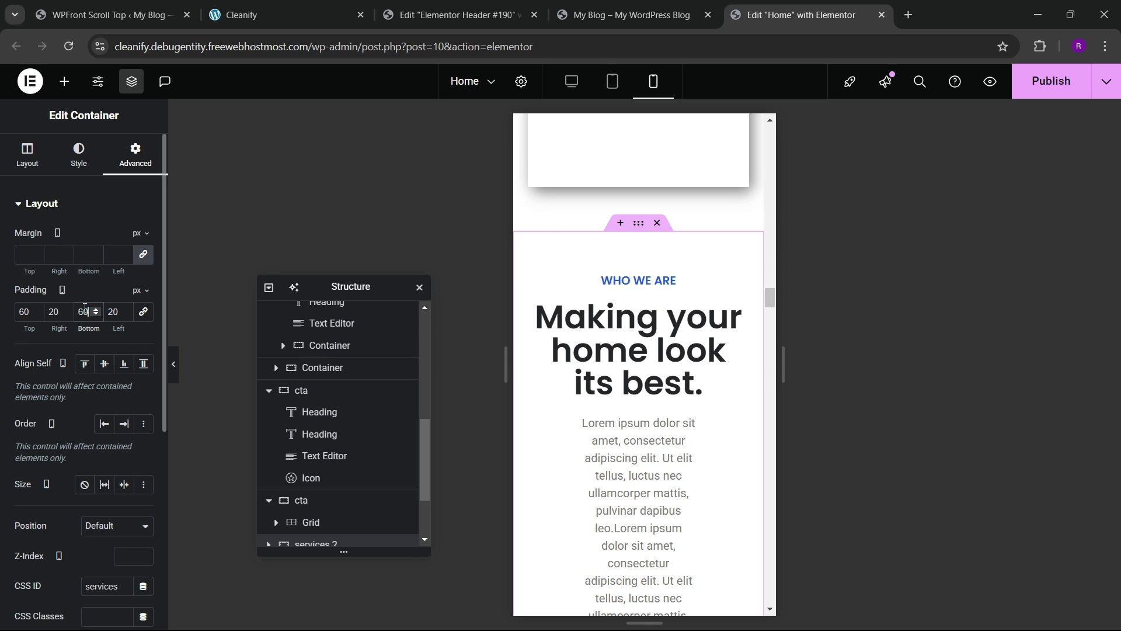
# - Set the mobile width of the text editor under "Making your home look its best." to Full Width (100%)
pyautogui.scroll(-3, 666, 362)
pyautogui.click(678, 368)
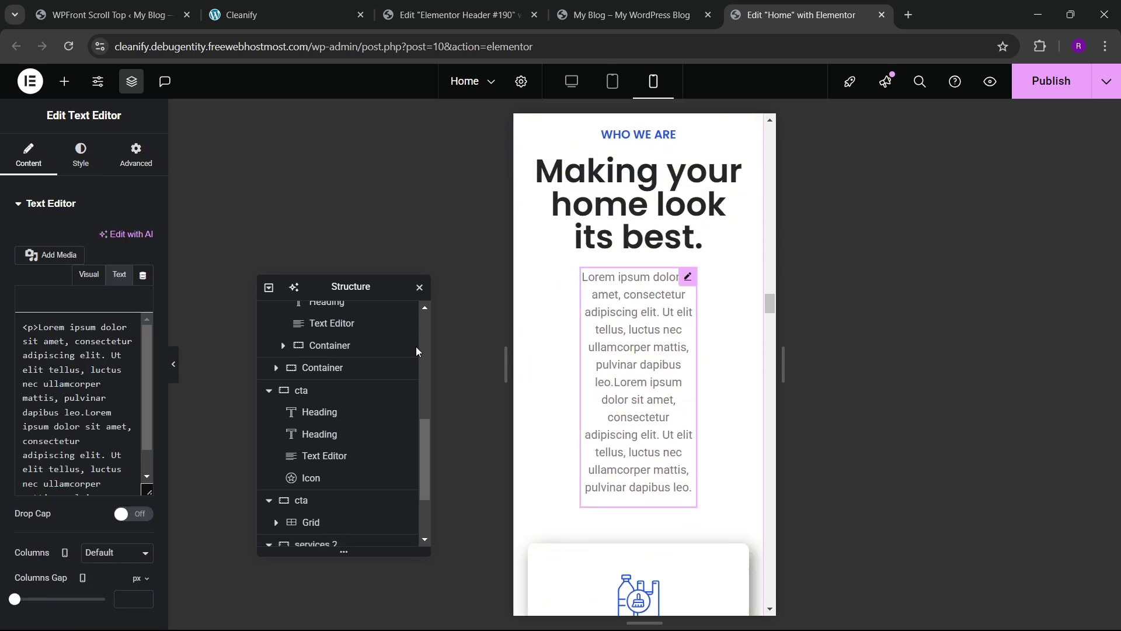
pyautogui.click(133, 159)
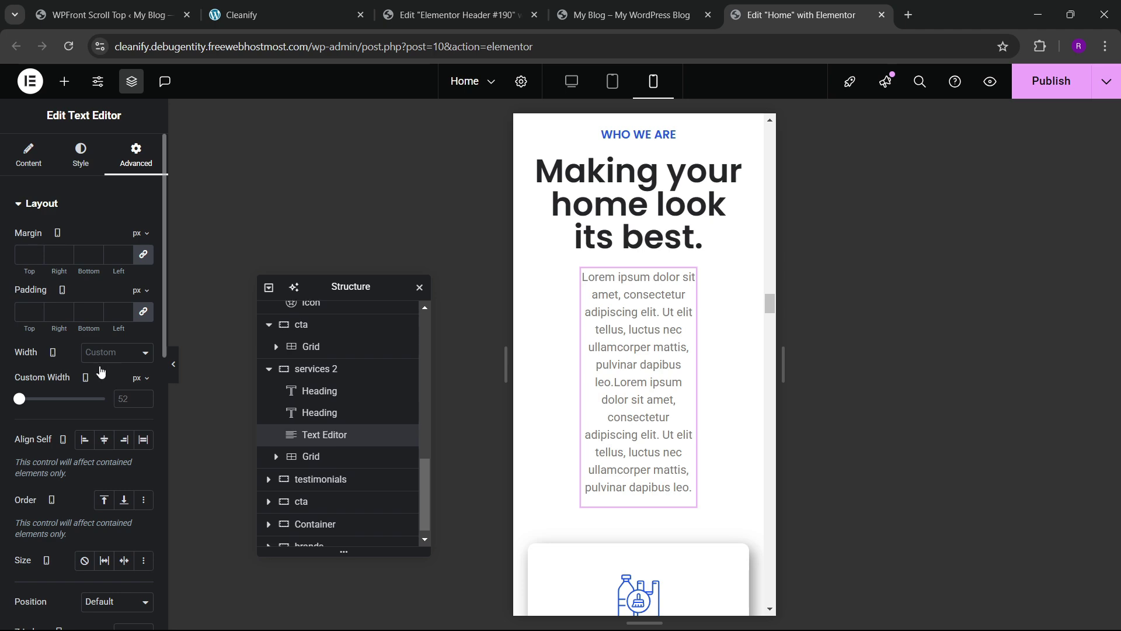
pyautogui.click(111, 352)
pyautogui.click(111, 374)
pyautogui.scroll(4, 696, 337)
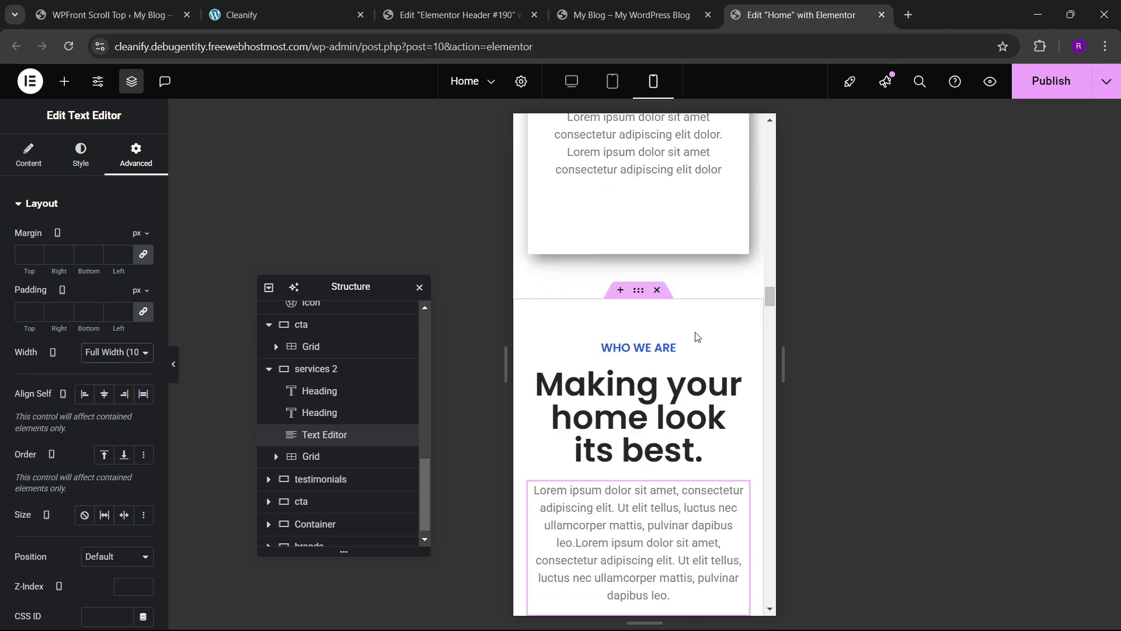
# - Set the testimonials container's mobile padding to 60 px top and bottom and 20 px right and left, with the values unlinked
pyautogui.scroll(-20, 696, 337)
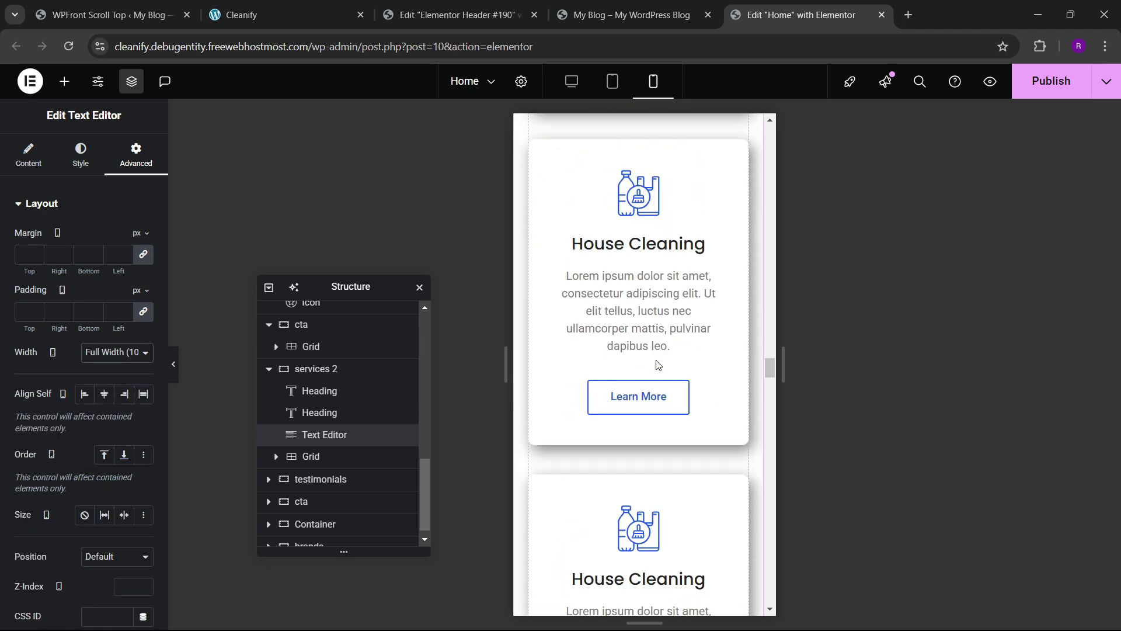
pyautogui.scroll(-5, 657, 365)
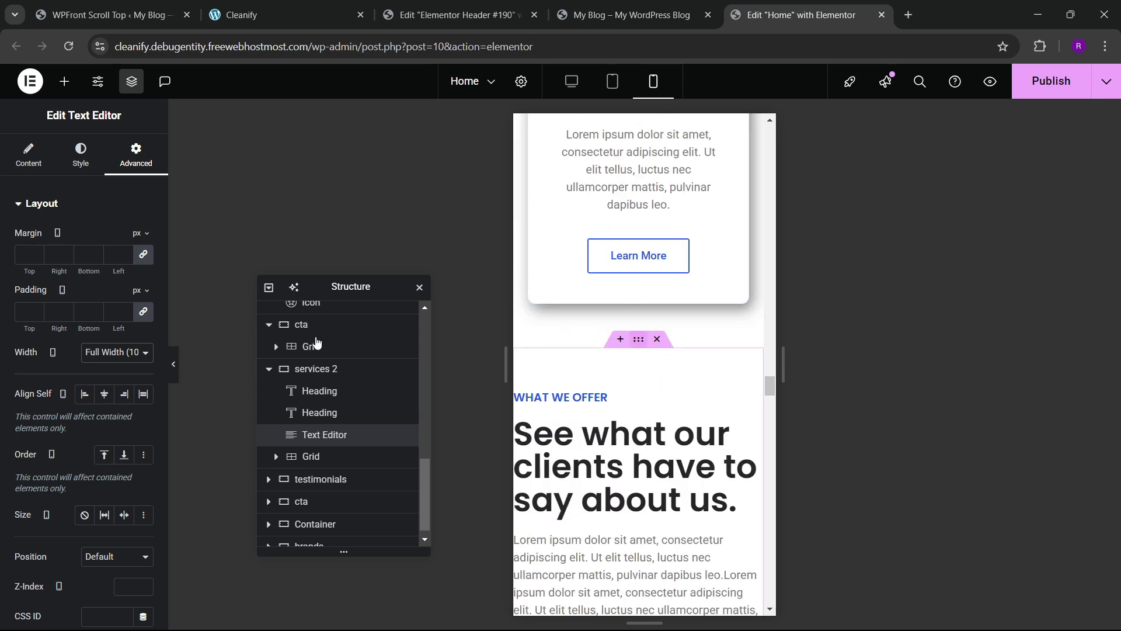
pyautogui.click(121, 166)
pyautogui.doubleClick(143, 313)
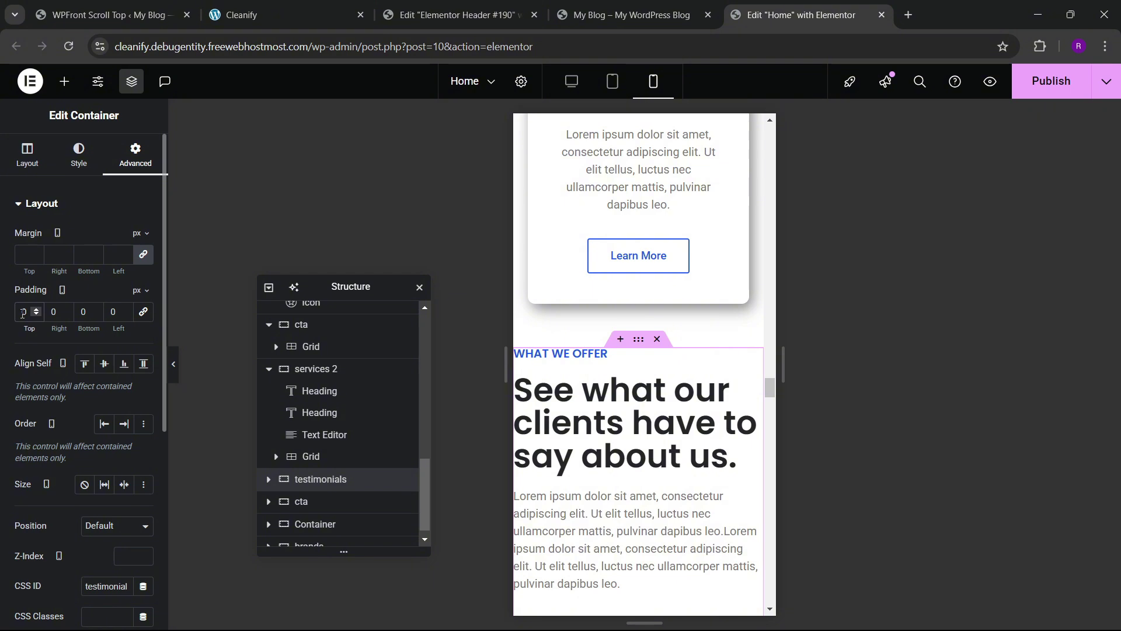
pyautogui.write('60')
pyautogui.press('Tab')
pyautogui.write('20')
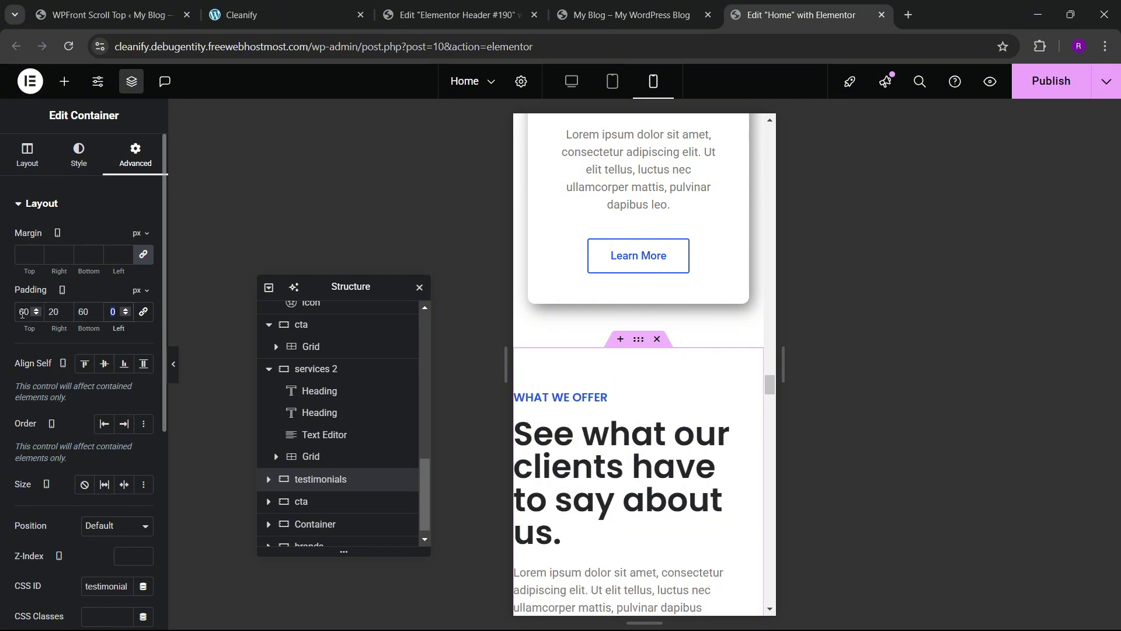
pyautogui.write('20')
# - Set the mobile width of the text editor under "See what our clients have to say about us." to Full Width (100%)
pyautogui.scroll(-8, 628, 358)
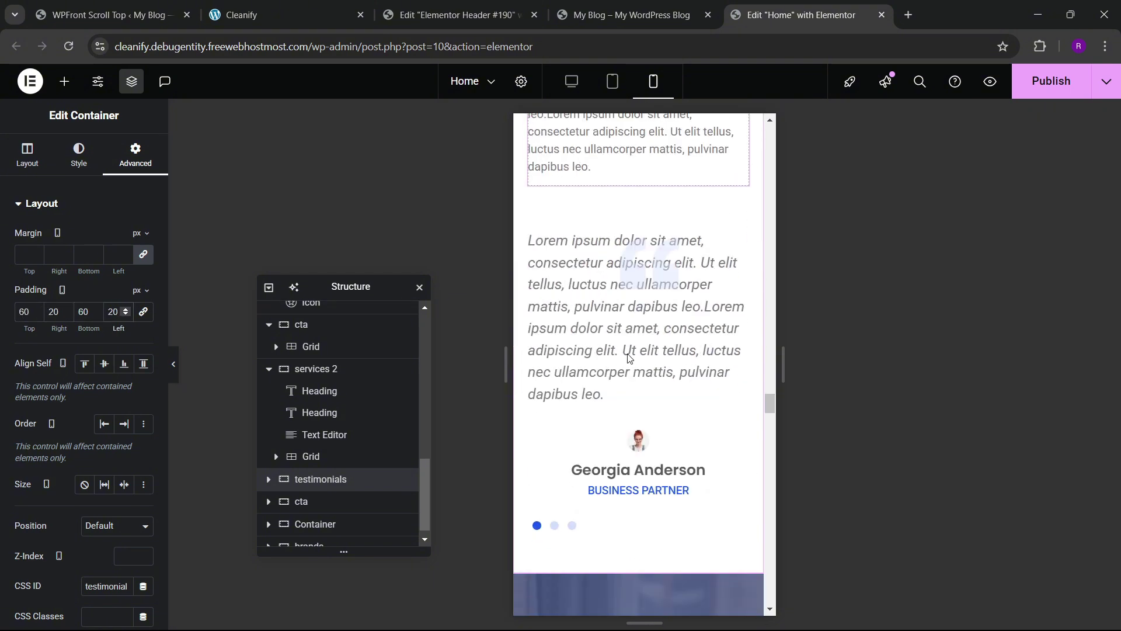
pyautogui.scroll(4, 701, 298)
pyautogui.click(741, 283)
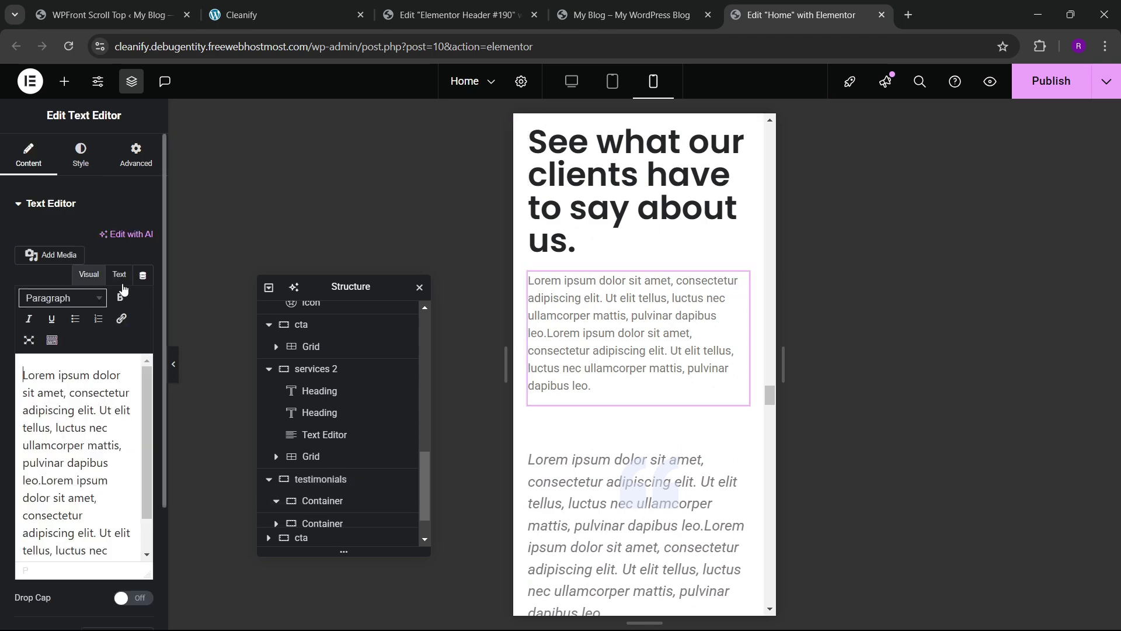
pyautogui.click(136, 155)
pyautogui.click(104, 355)
pyautogui.click(106, 389)
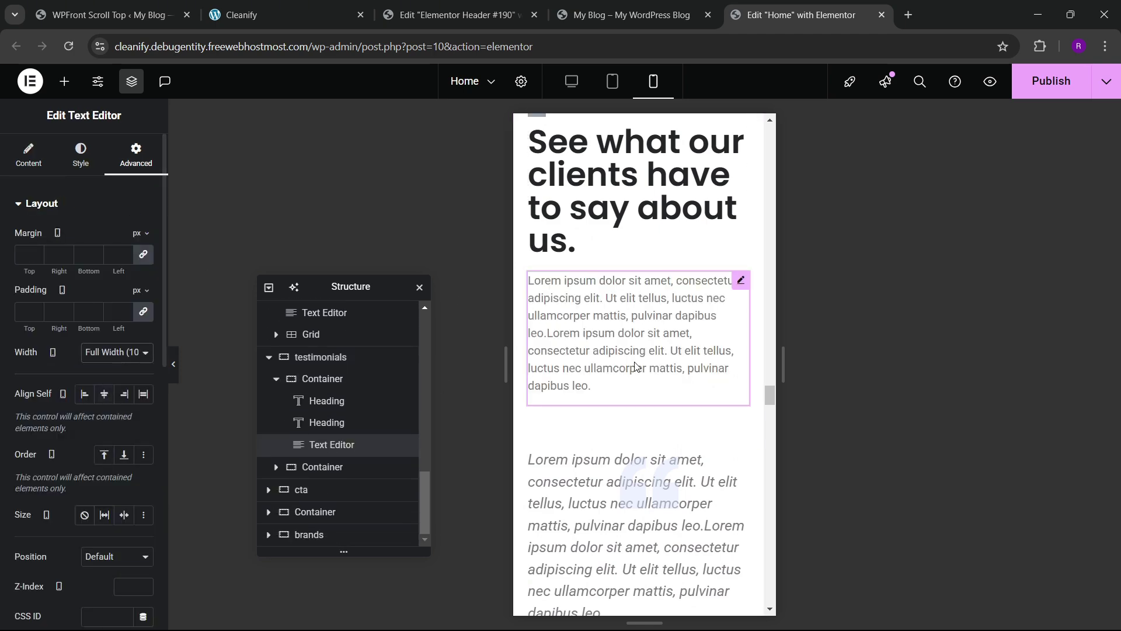
# - Set the mobile image width of the image box in the first testimonial slide to 25%
pyautogui.scroll(-4, 677, 363)
pyautogui.scroll(-3, 635, 350)
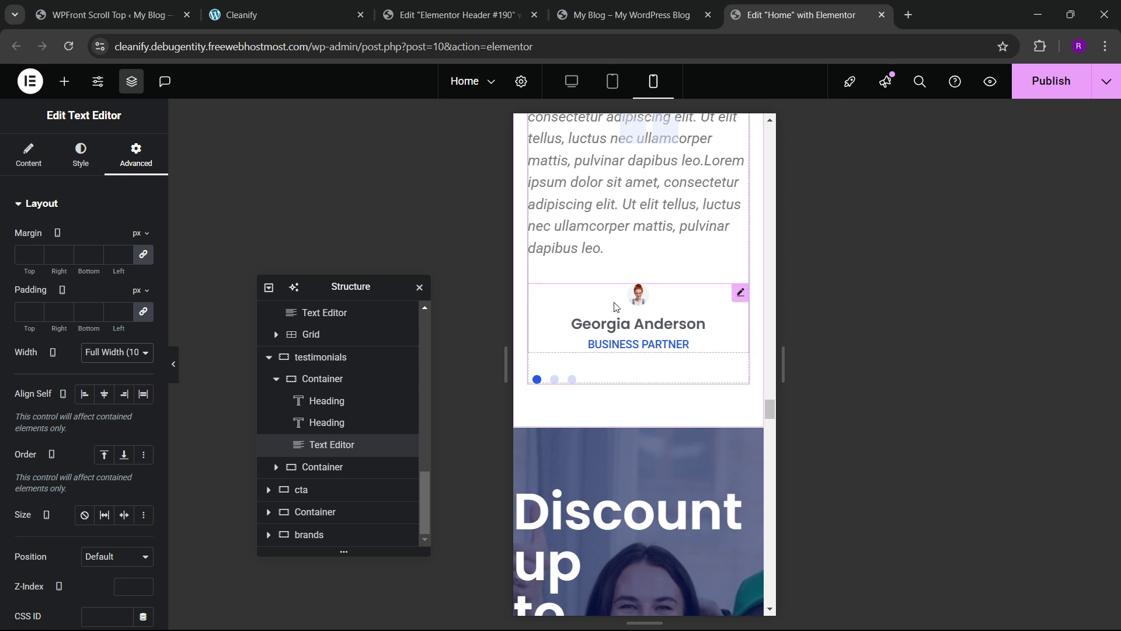
pyautogui.click(629, 314)
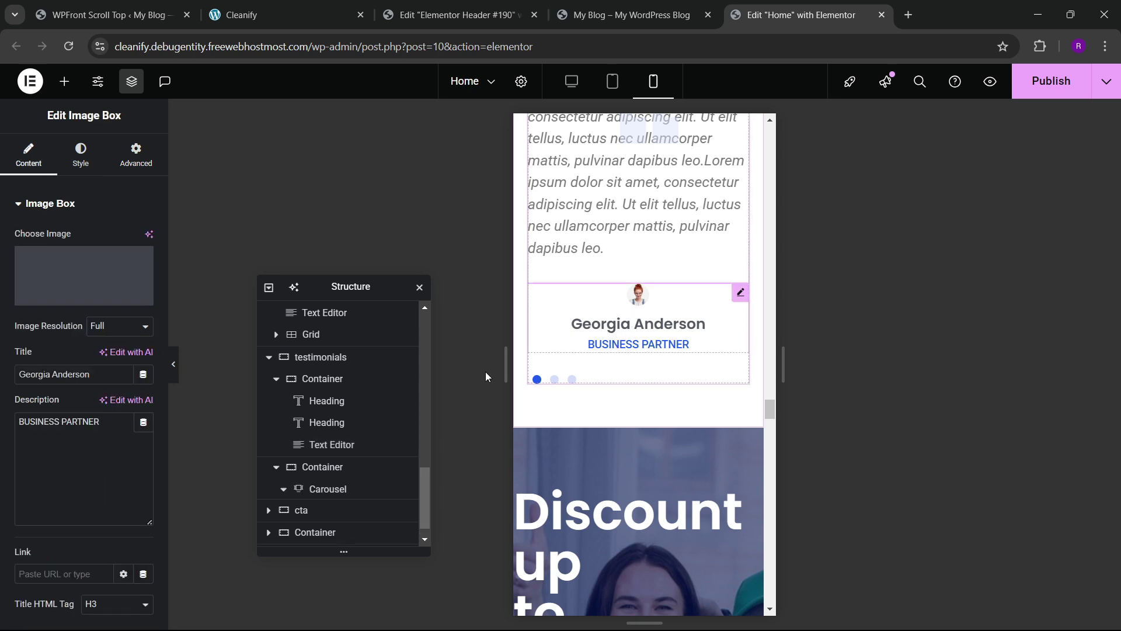
pyautogui.click(72, 165)
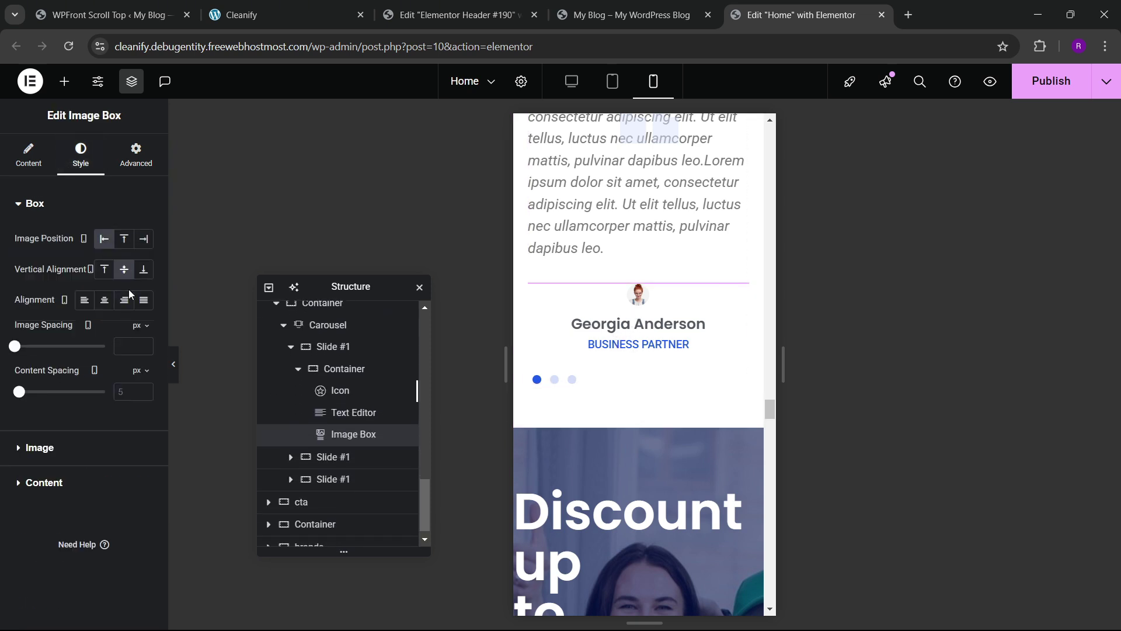
pyautogui.click(92, 444)
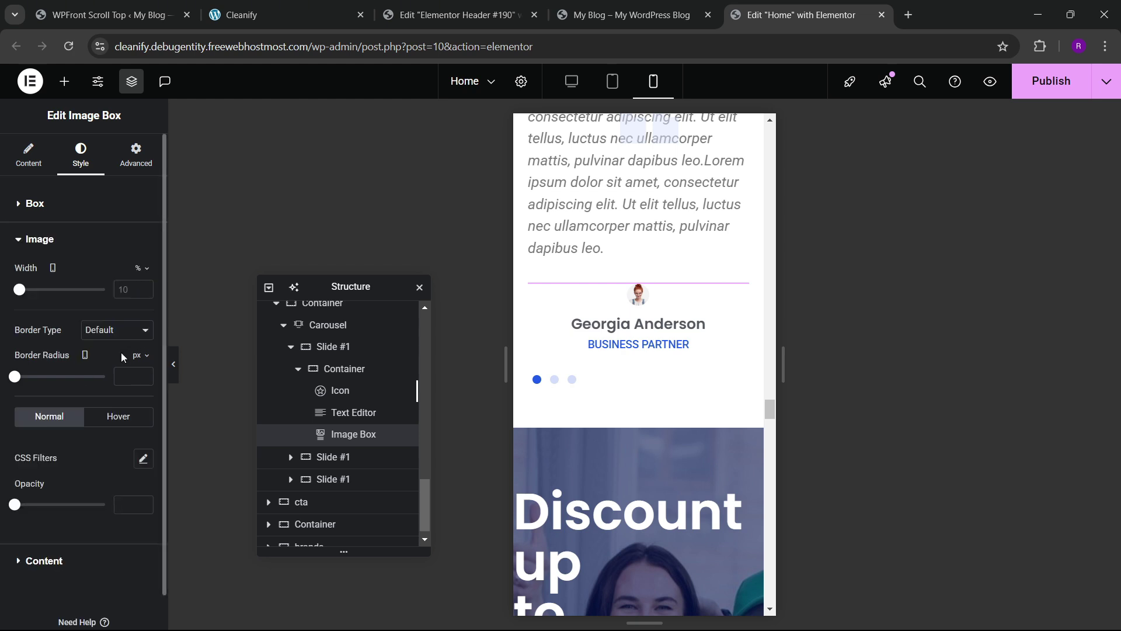
pyautogui.click(124, 288)
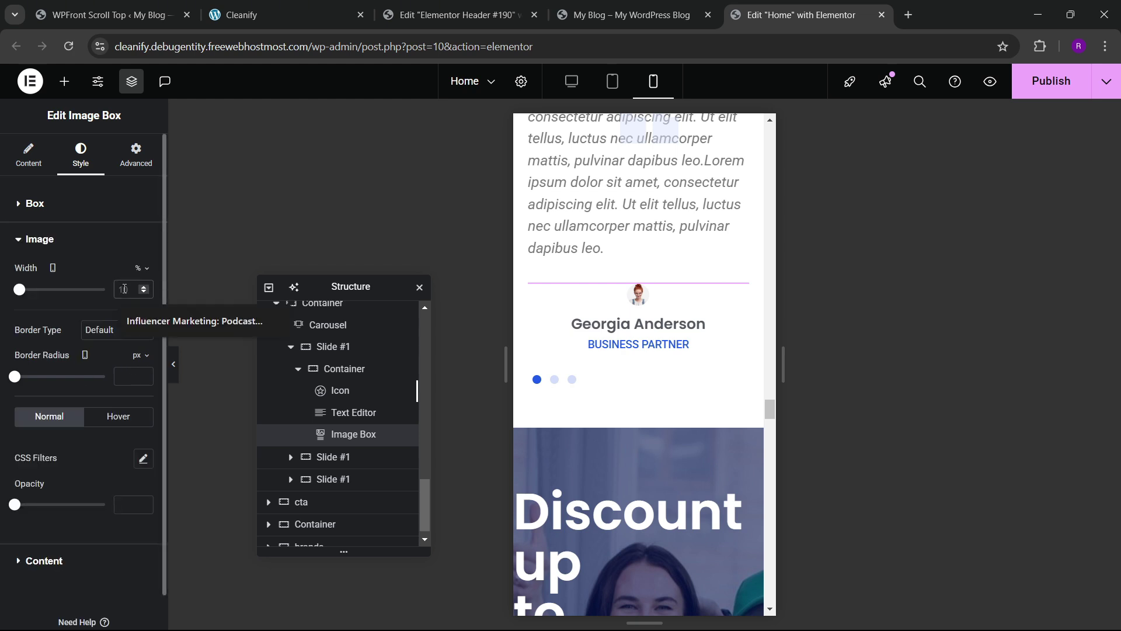
pyautogui.write('30')
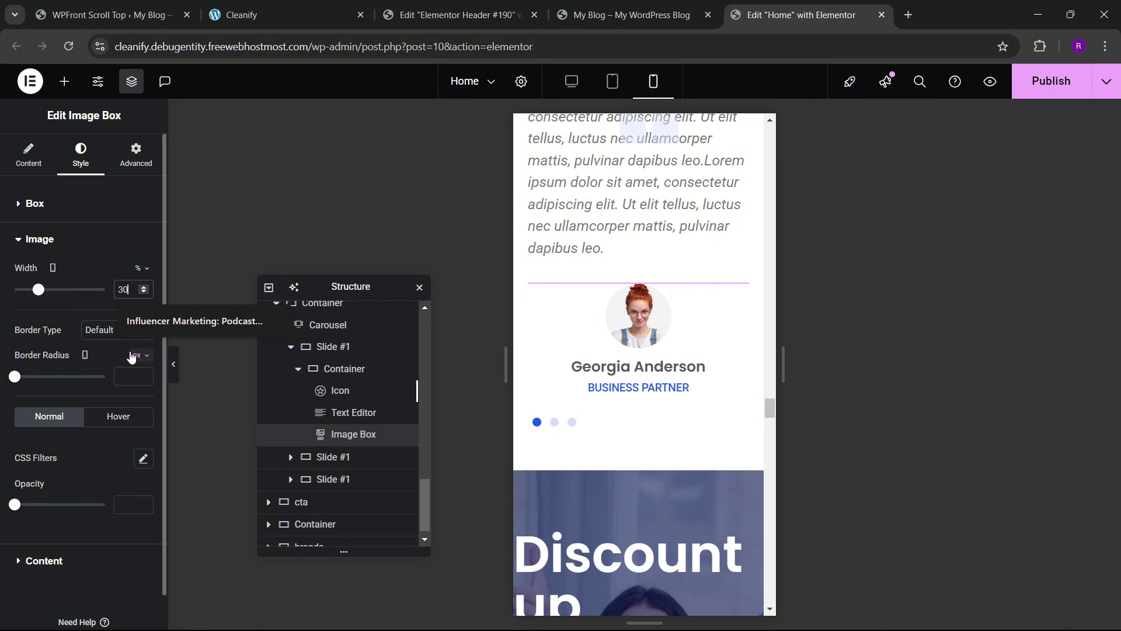
pyautogui.click(86, 307)
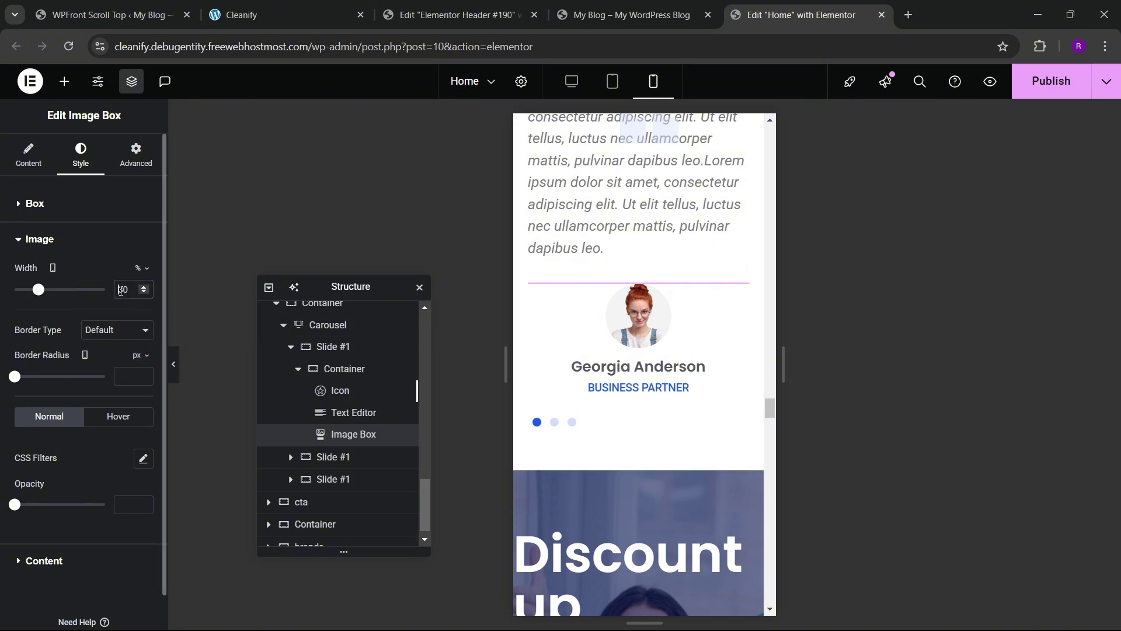
pyautogui.write('25')
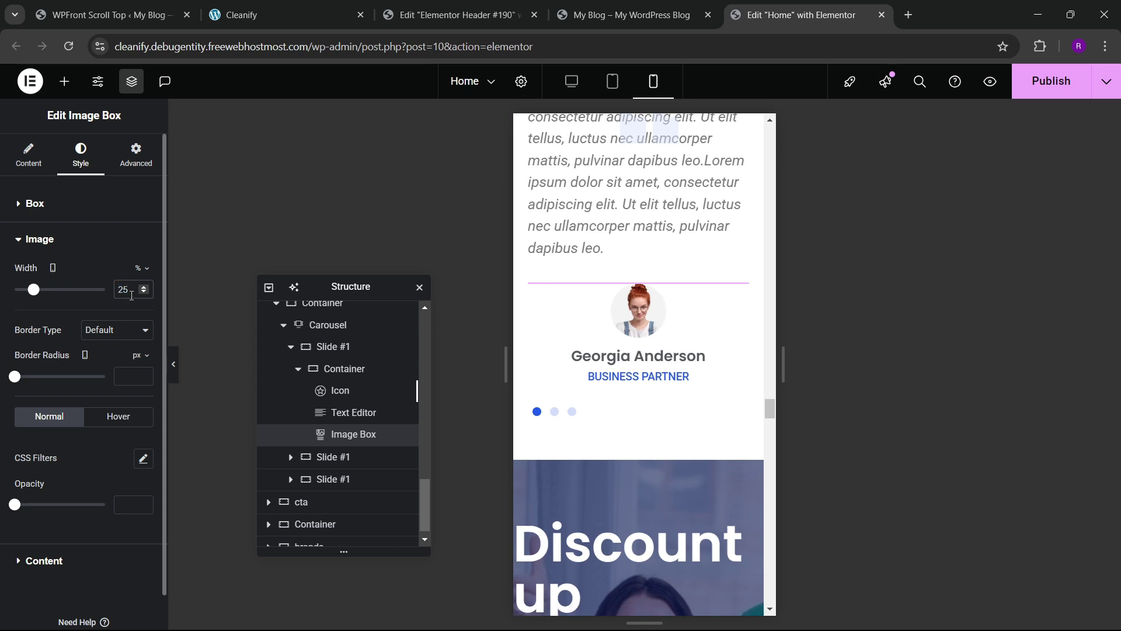
pyautogui.click(95, 310)
# - Set the cta container's mobile padding to 60 px top and bottom and 20 px right and left, with the values unlinked
pyautogui.scroll(2, 624, 349)
pyautogui.scroll(-4, 623, 349)
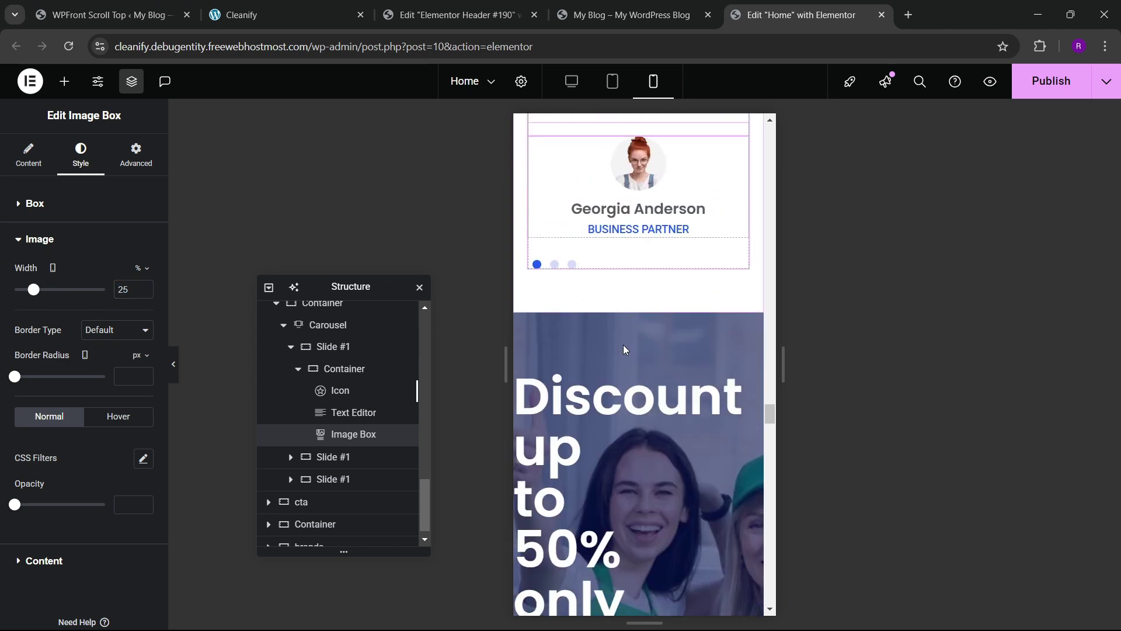
pyautogui.scroll(-3, 624, 349)
pyautogui.scroll(3, 629, 350)
pyautogui.click(638, 304)
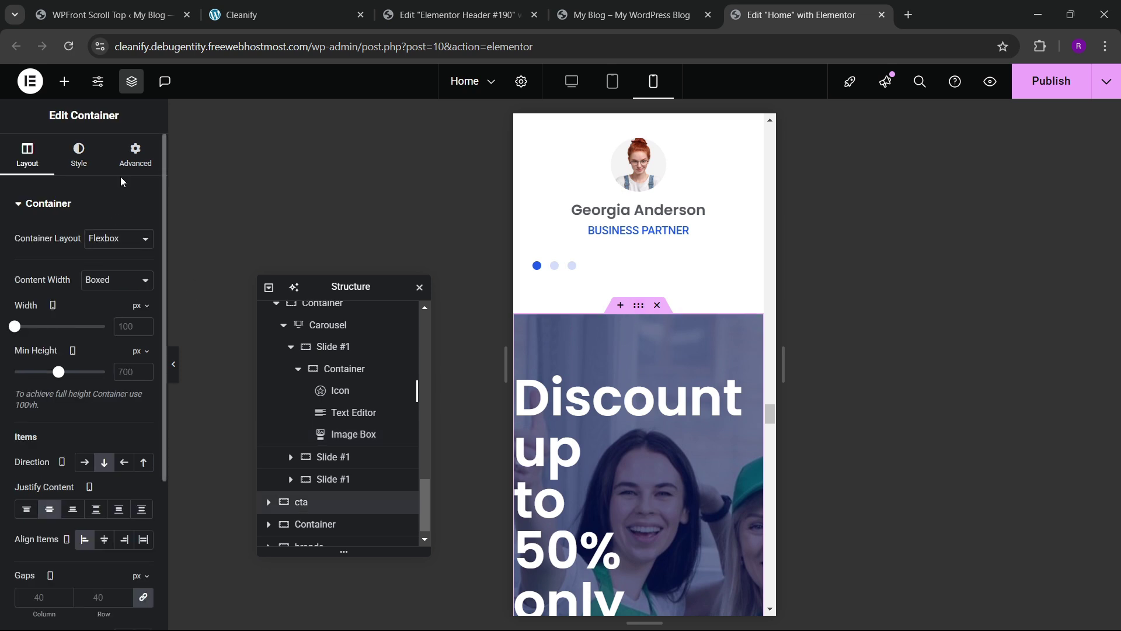
pyautogui.click(135, 155)
pyautogui.click(143, 311)
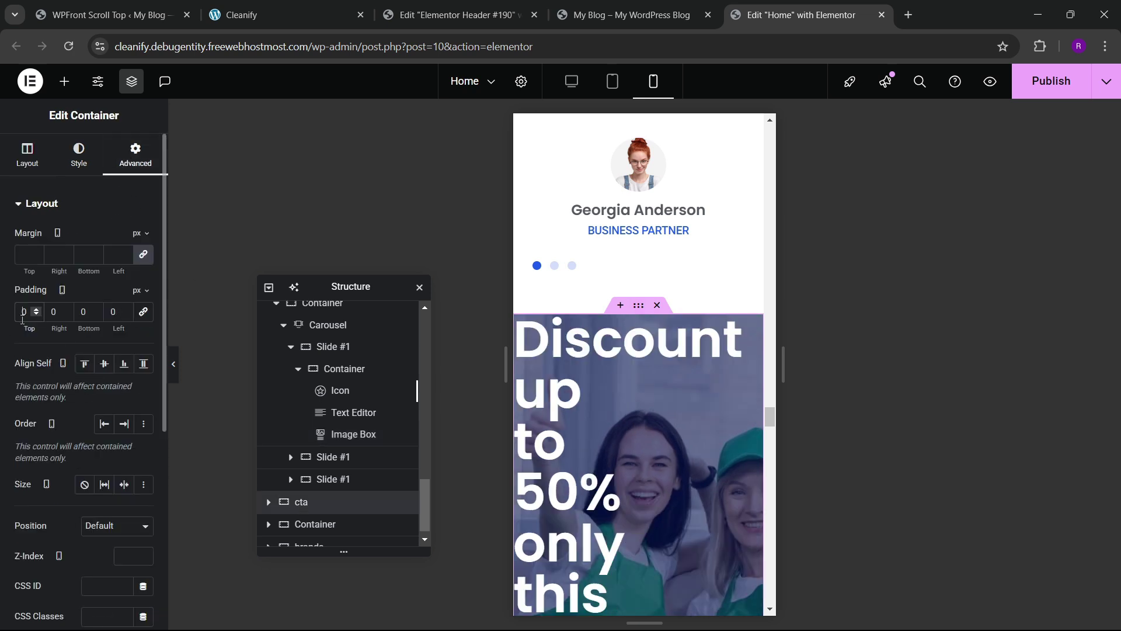
pyautogui.click(22, 315)
pyautogui.write('6')
pyautogui.press('Tab')
pyautogui.write('20')
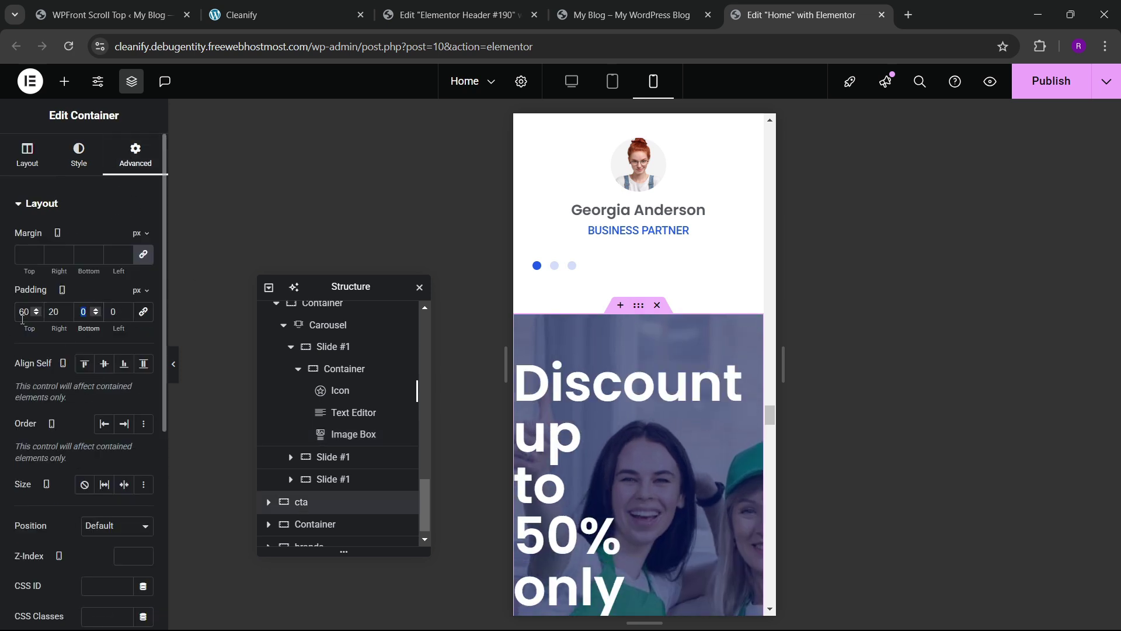
pyautogui.write('60')
pyautogui.press('Tab')
pyautogui.write('20')
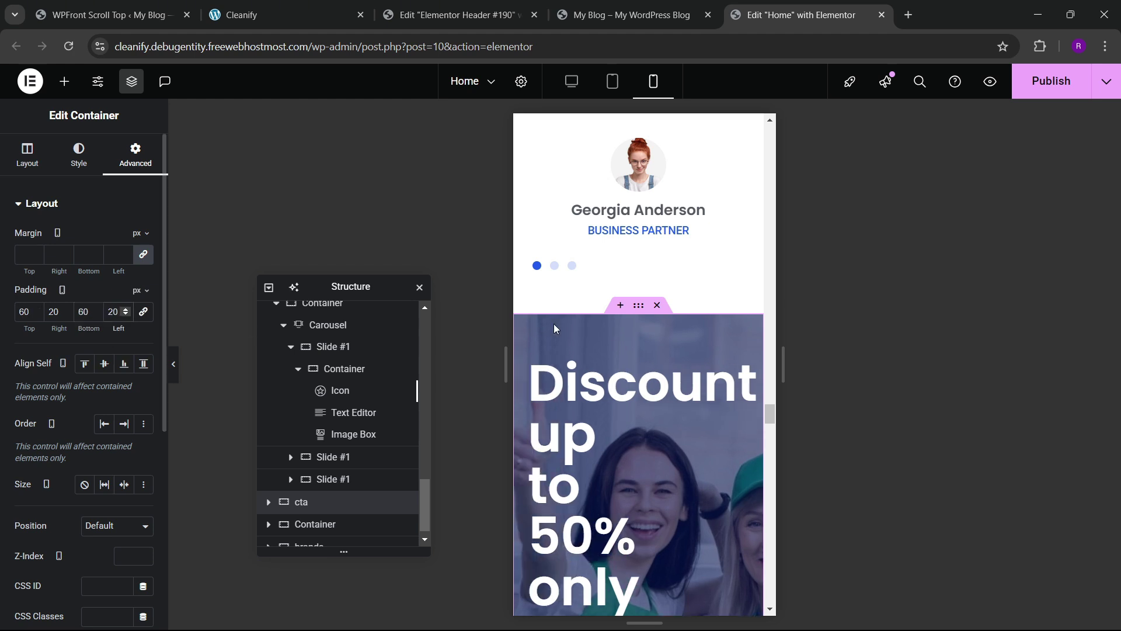
# - Set the mobile width of the "Discount up to 50% only this month." heading to Full Width (100%)
pyautogui.scroll(-1, 554, 324)
pyautogui.click(633, 293)
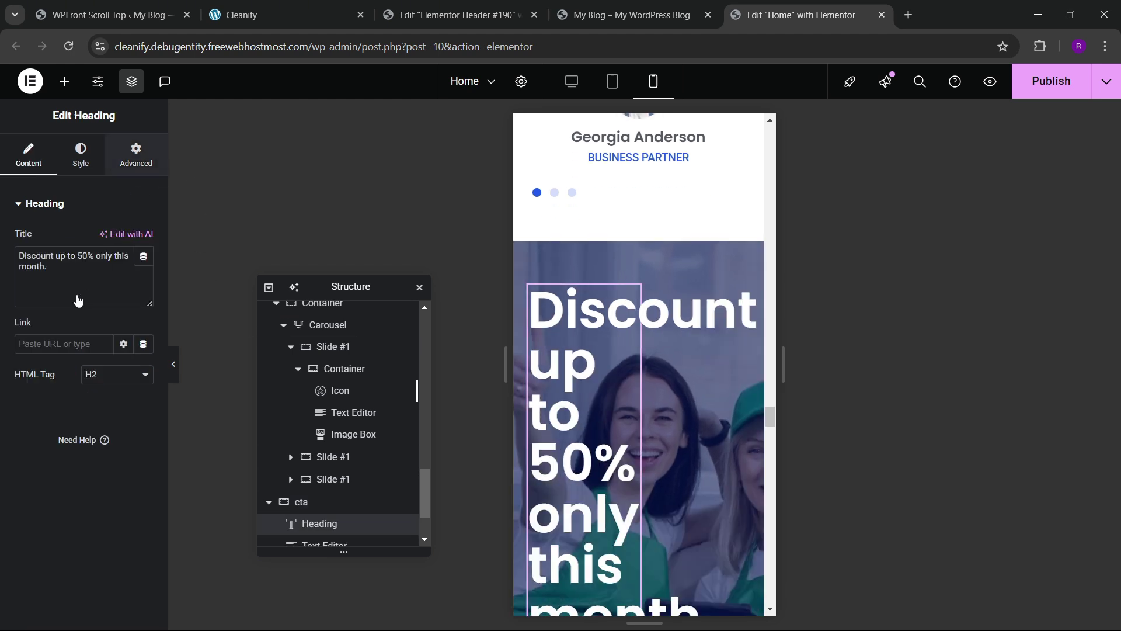
pyautogui.click(136, 155)
pyautogui.click(114, 352)
pyautogui.click(111, 380)
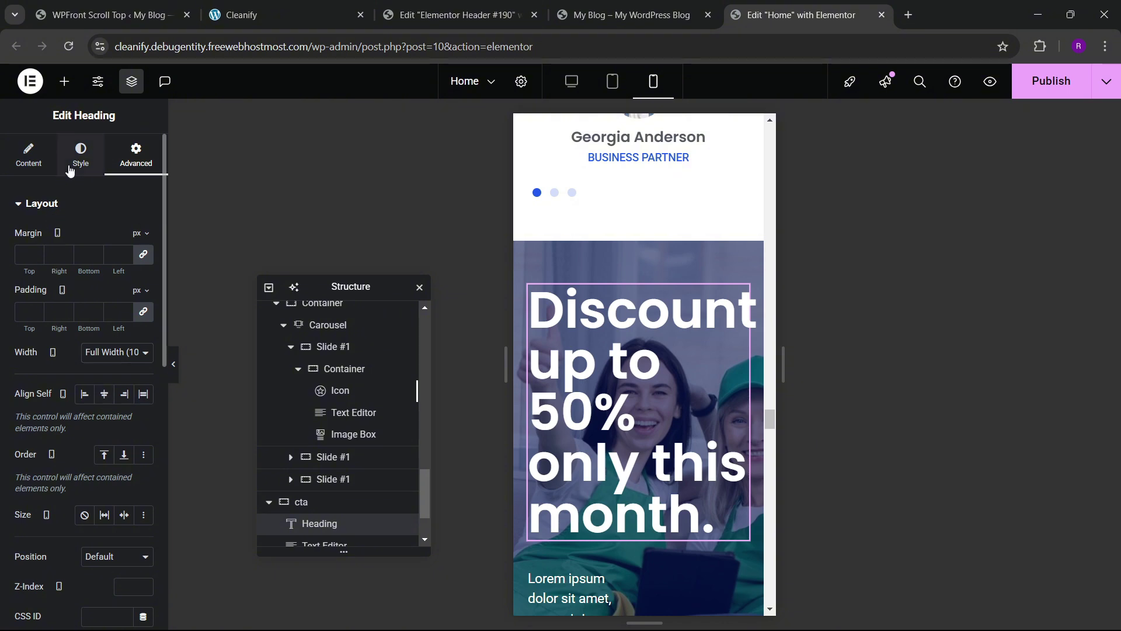
# - Set the mobile font size of the "Discount up to 50% only this month." heading to 60 px
pyautogui.click(69, 170)
pyautogui.click(143, 281)
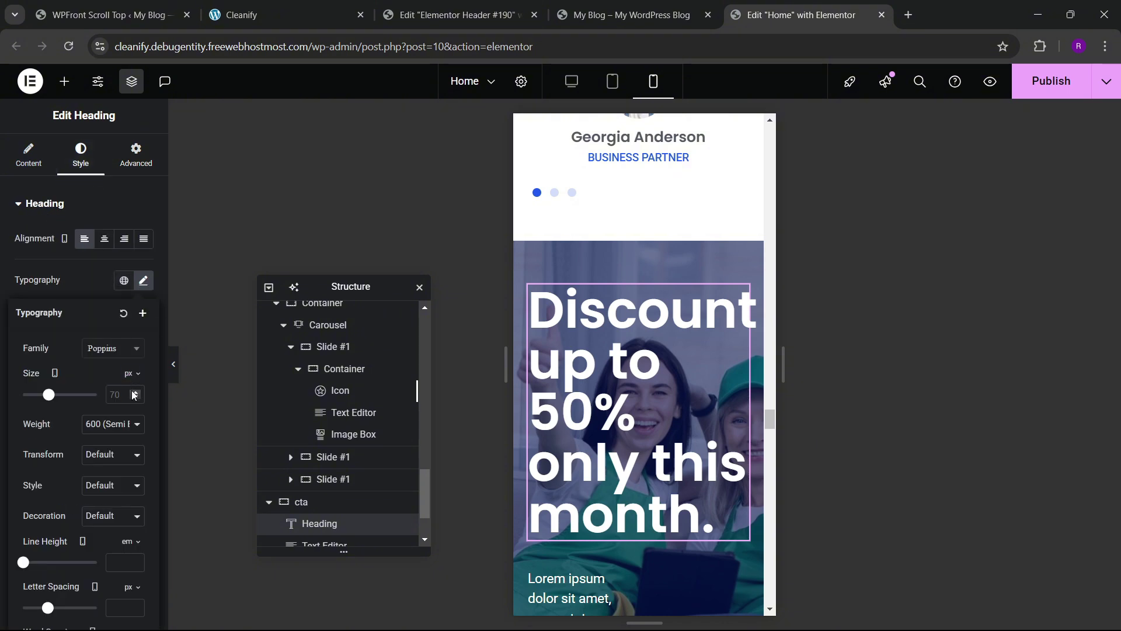
pyautogui.click(134, 394)
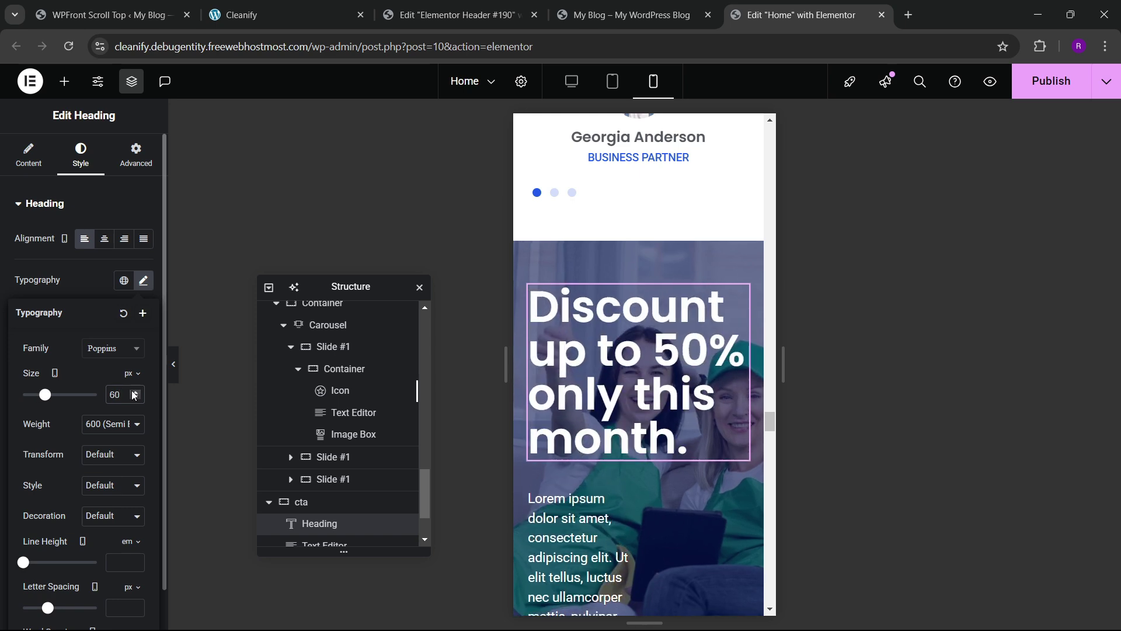
# - Set the mobile width of the text editor under the discount heading to Full Width (100%)
pyautogui.scroll(-3, 607, 411)
pyautogui.click(620, 357)
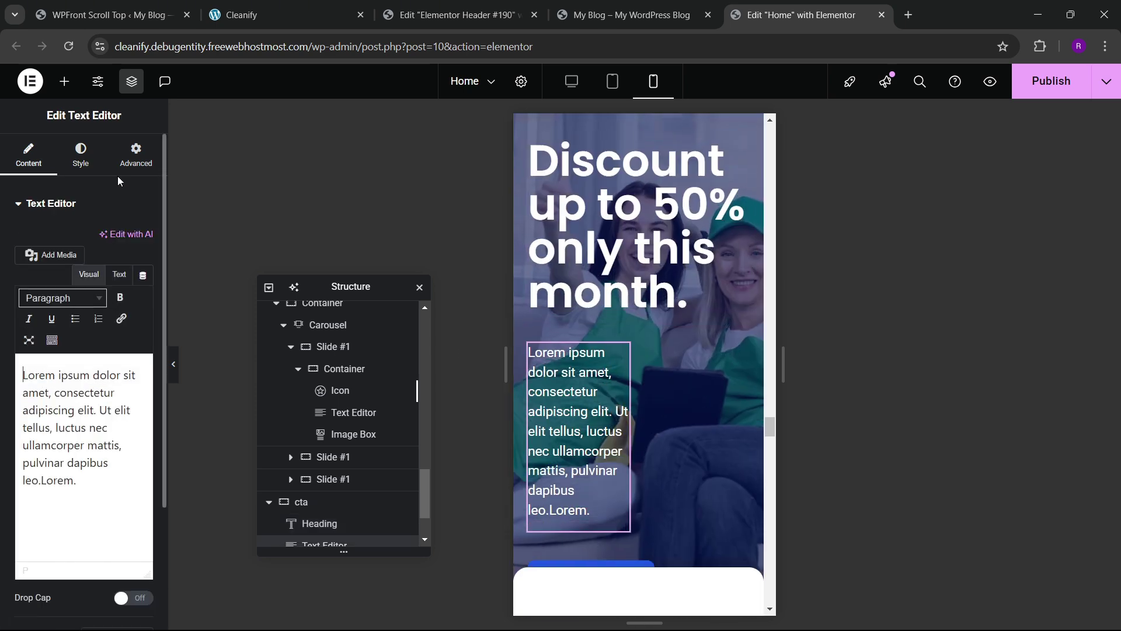
pyautogui.click(136, 156)
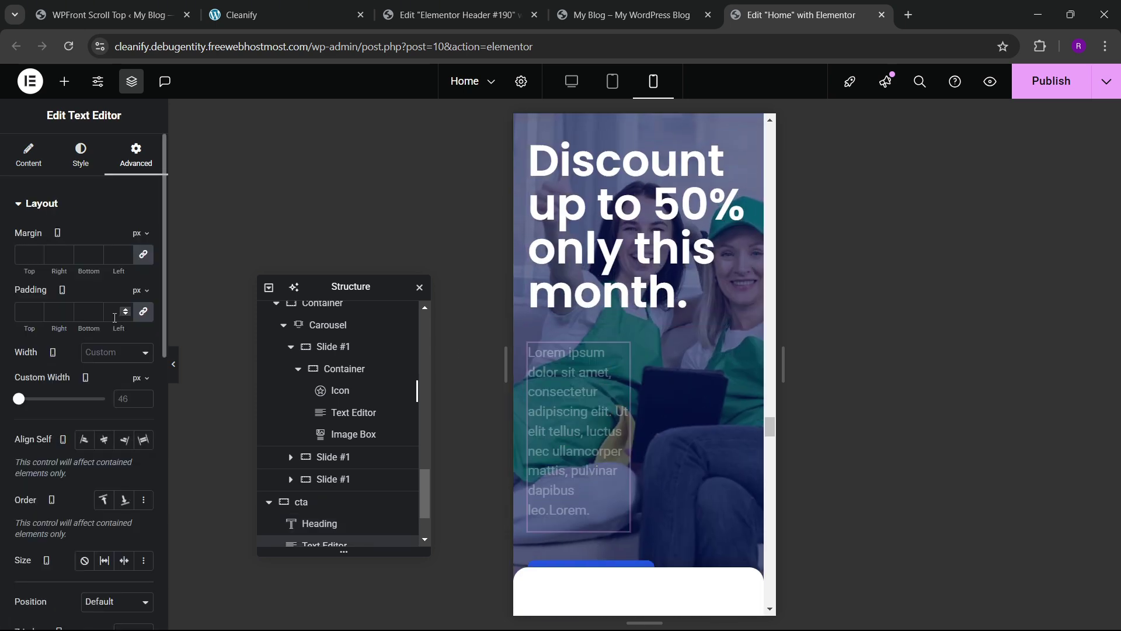
pyautogui.click(116, 352)
pyautogui.click(110, 387)
# - Set the mobile margin of the pricing grid below the cta section to 0 on all sides
pyautogui.scroll(-2, 593, 390)
pyautogui.scroll(4, 615, 367)
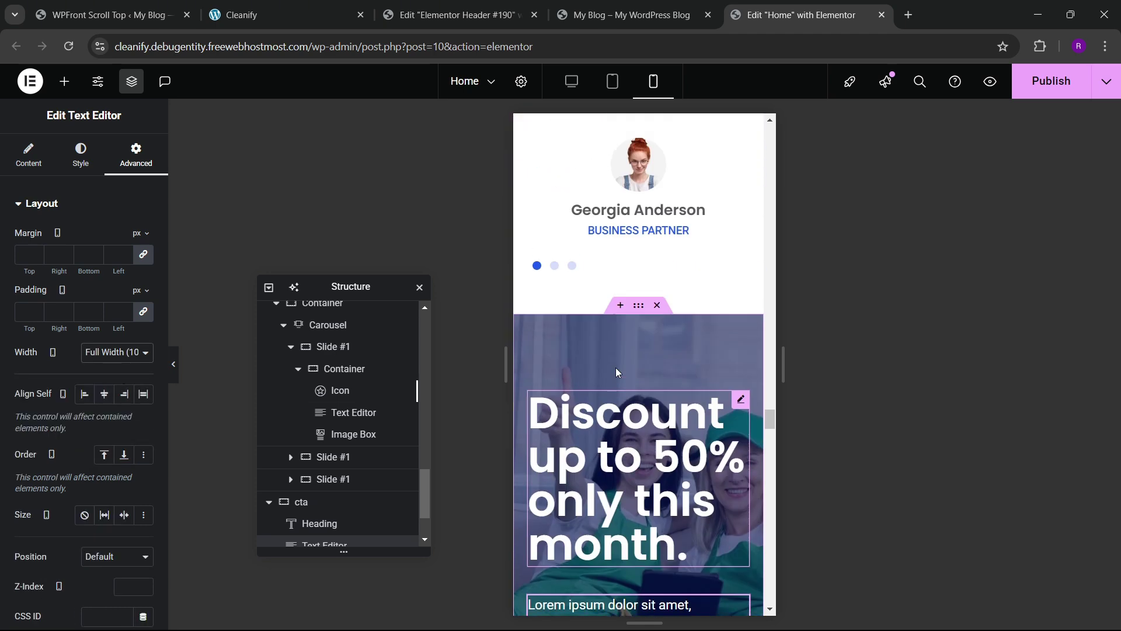
pyautogui.click(660, 368)
pyautogui.scroll(-9, 660, 390)
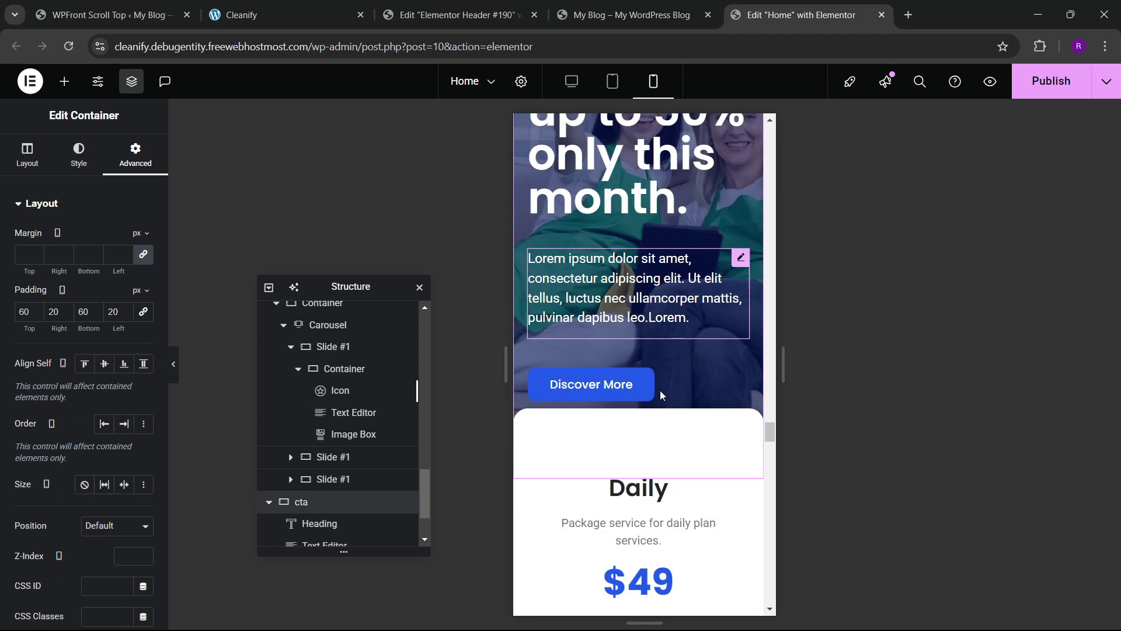
pyautogui.scroll(-2, 313, 482)
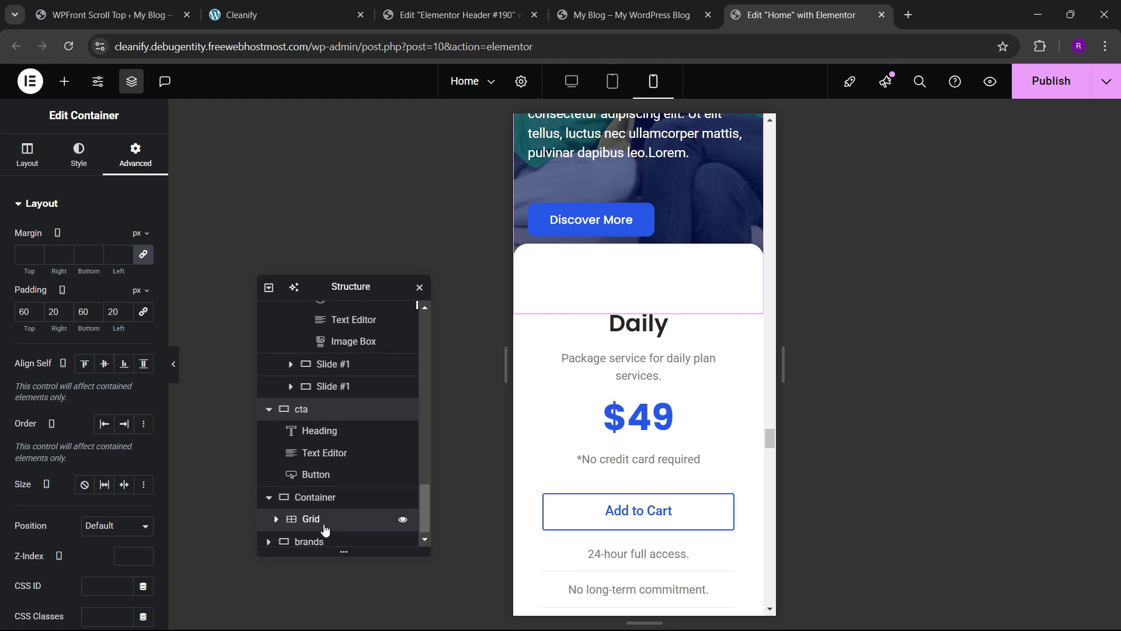
pyautogui.click(324, 523)
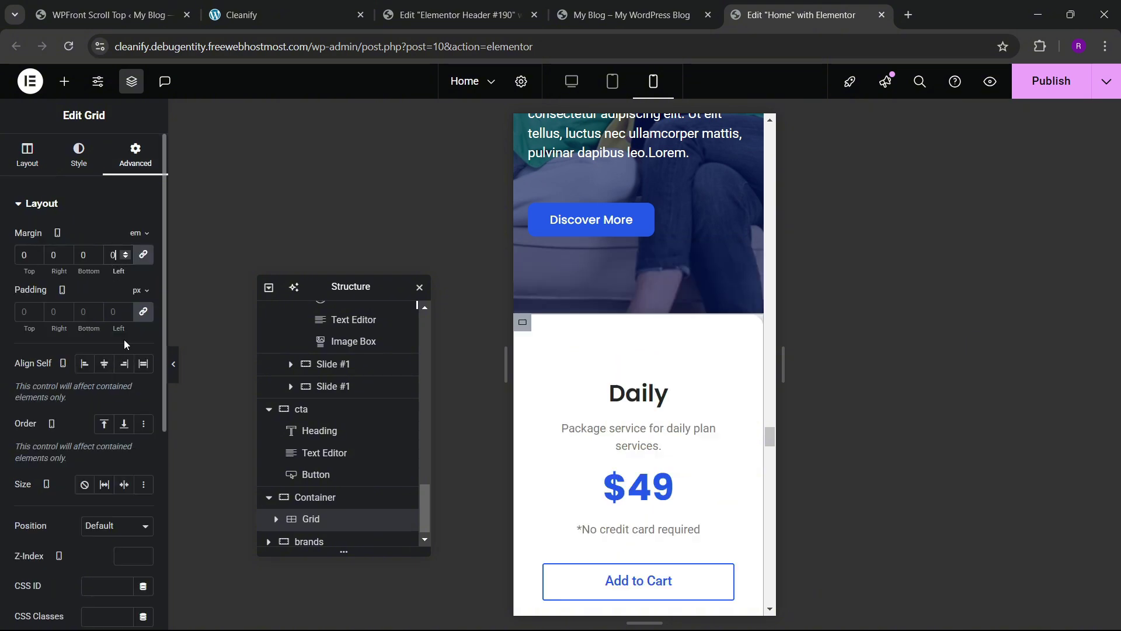
pyautogui.write('0')
# - Set the cta container's mobile minimum height to 600 px
pyautogui.scroll(6, 617, 305)
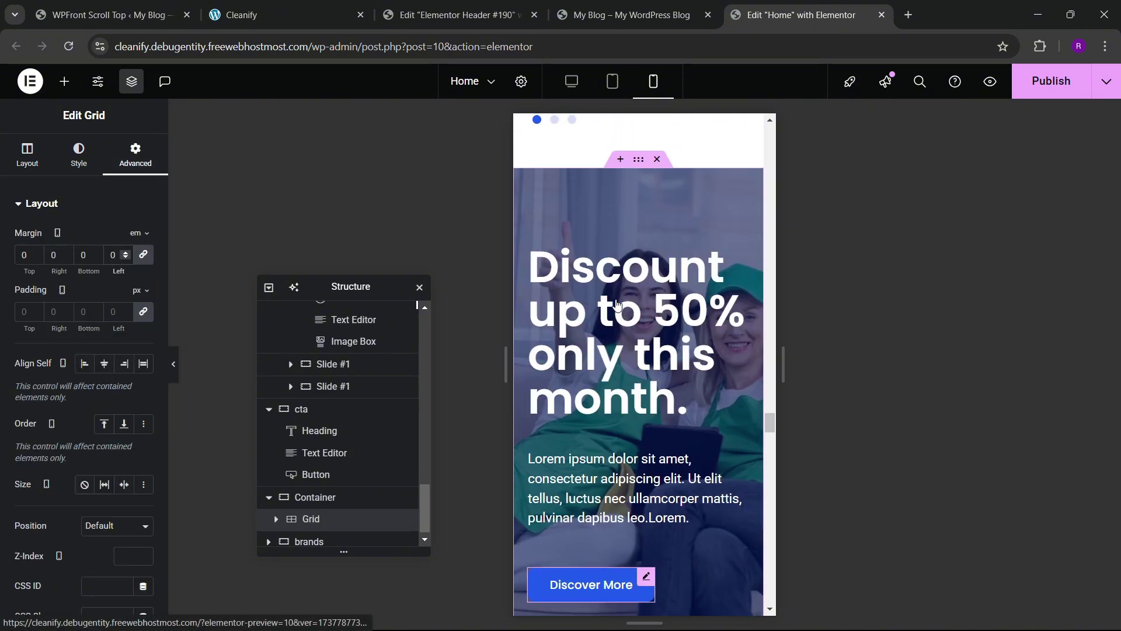
pyautogui.click(637, 306)
pyautogui.click(26, 154)
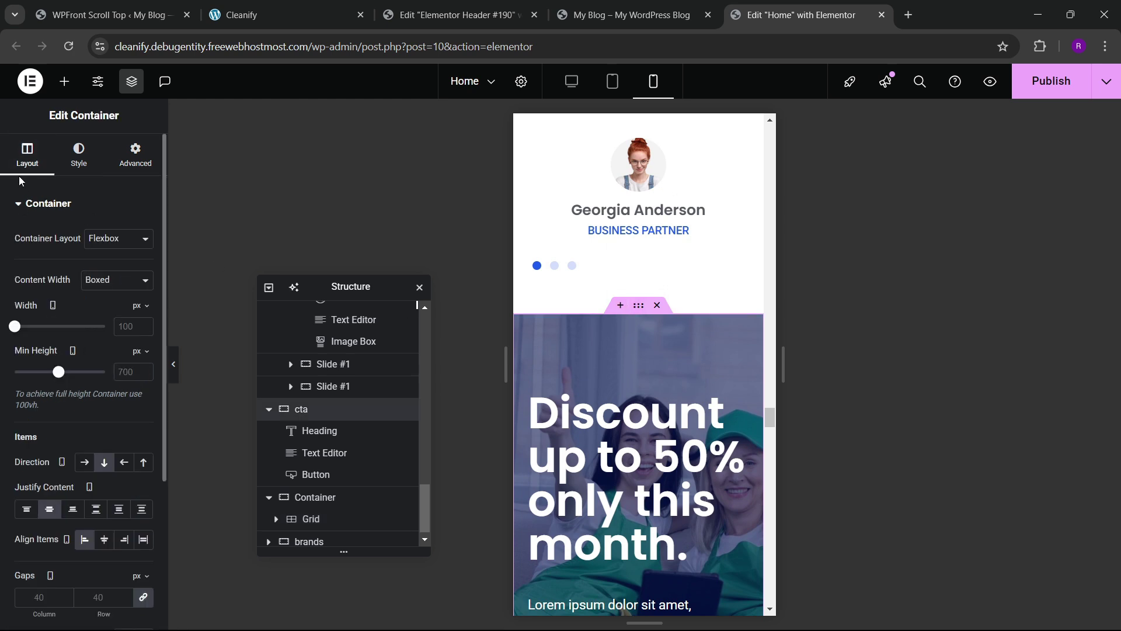
pyautogui.scroll(-3, 94, 362)
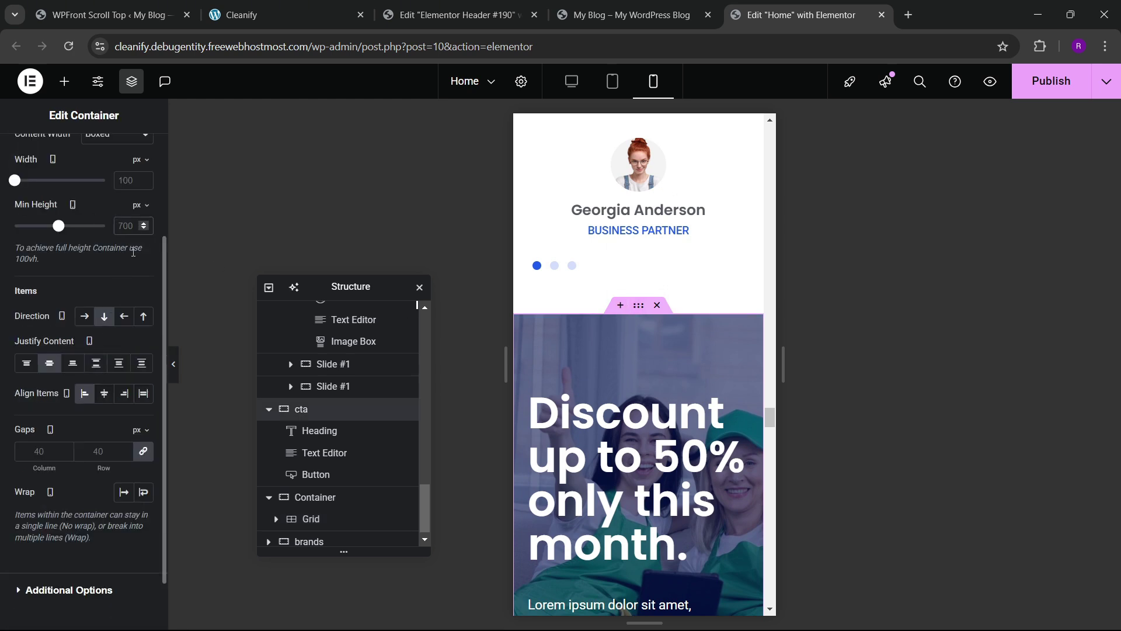
pyautogui.write('600')
pyautogui.scroll(-5, 642, 380)
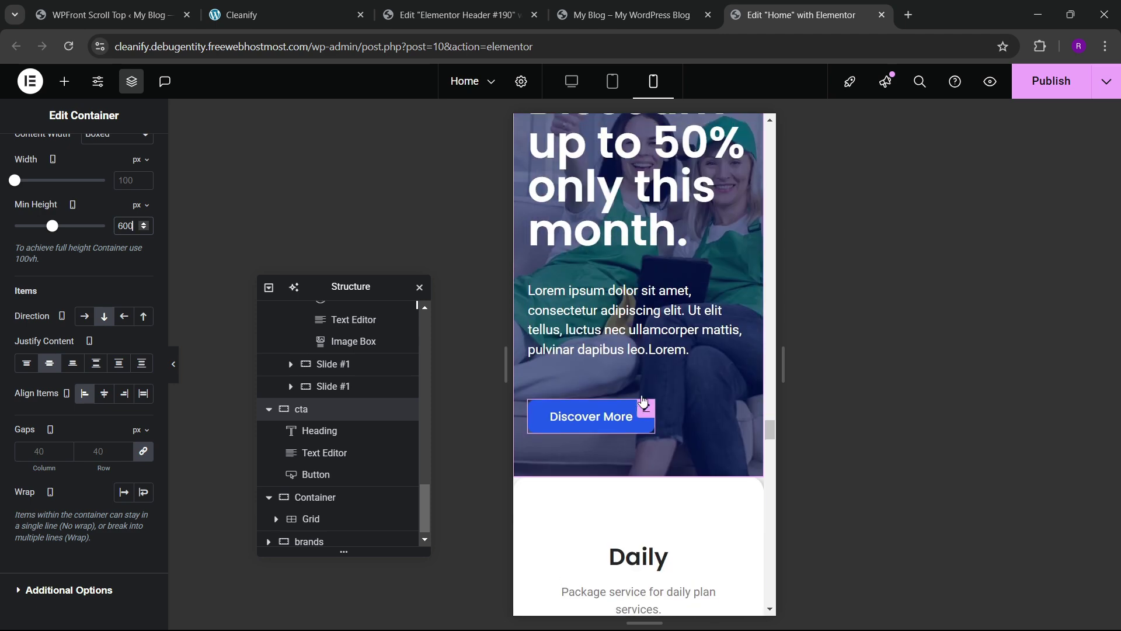
# - Reduce the mobile font size of the "Discount up to 50% only this month." heading to 50 px
pyautogui.scroll(4, 650, 390)
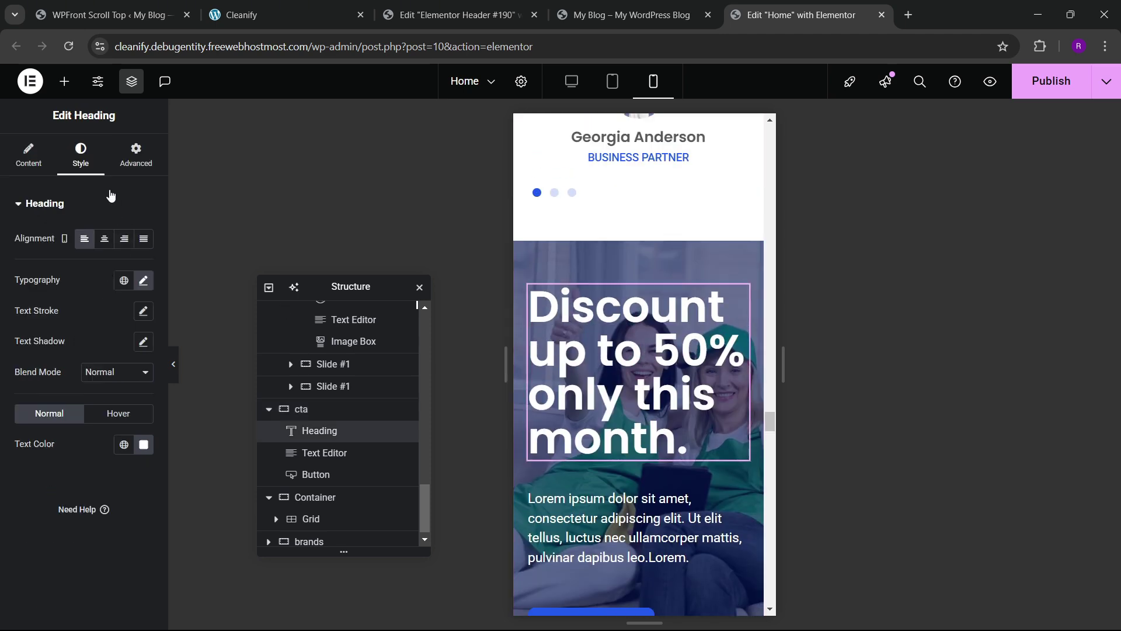
pyautogui.click(143, 281)
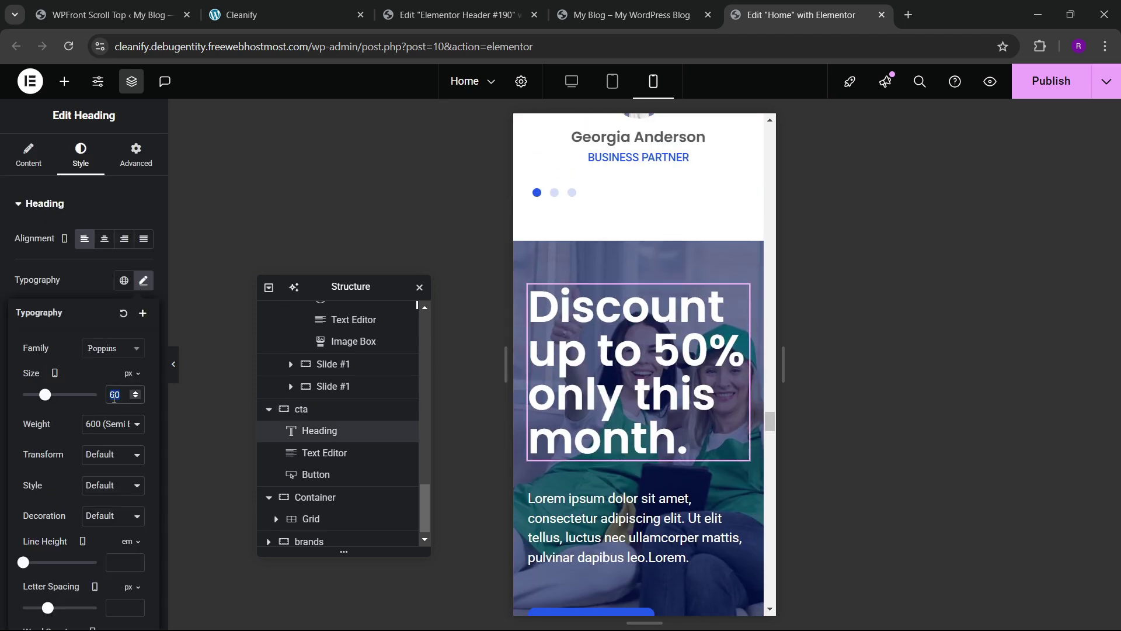
pyautogui.write('5')
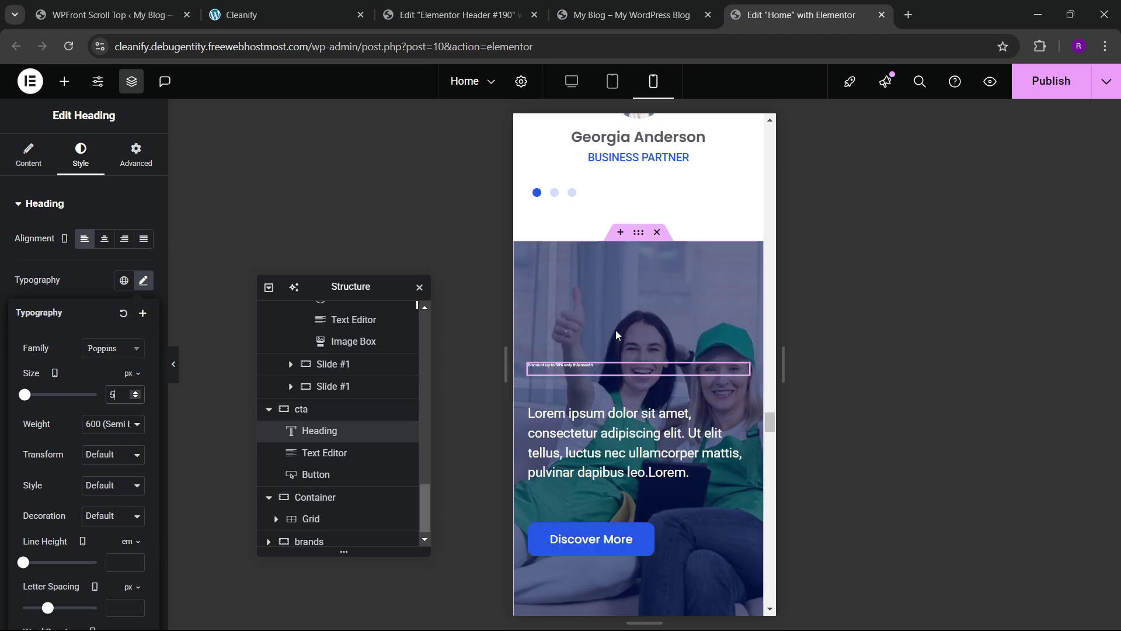
pyautogui.write('0')
pyautogui.scroll(-3, 635, 406)
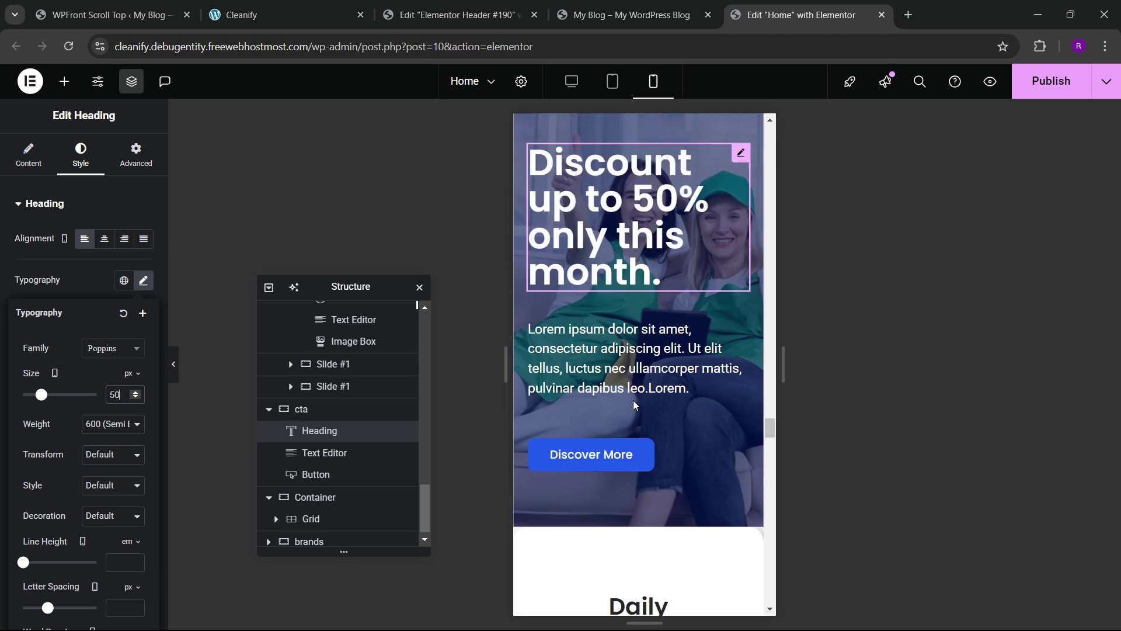
# - Set the pricing container's mobile padding to 60 px top and bottom and 20 px left and right
pyautogui.scroll(-6, 630, 400)
pyautogui.scroll(2, 623, 396)
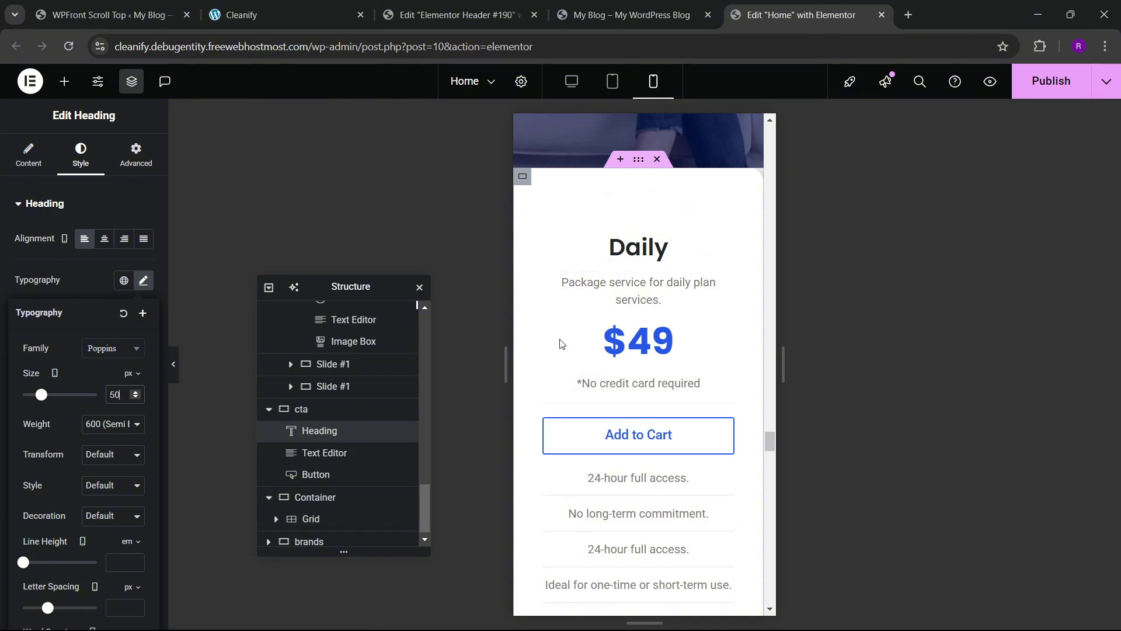
pyautogui.click(639, 164)
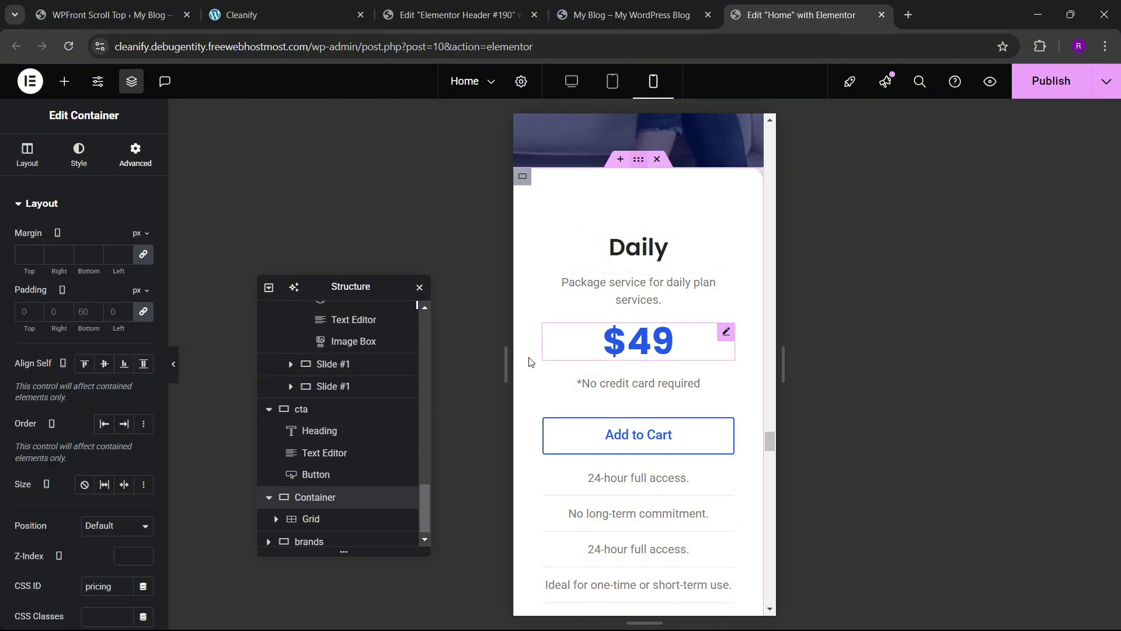
pyautogui.click(142, 312)
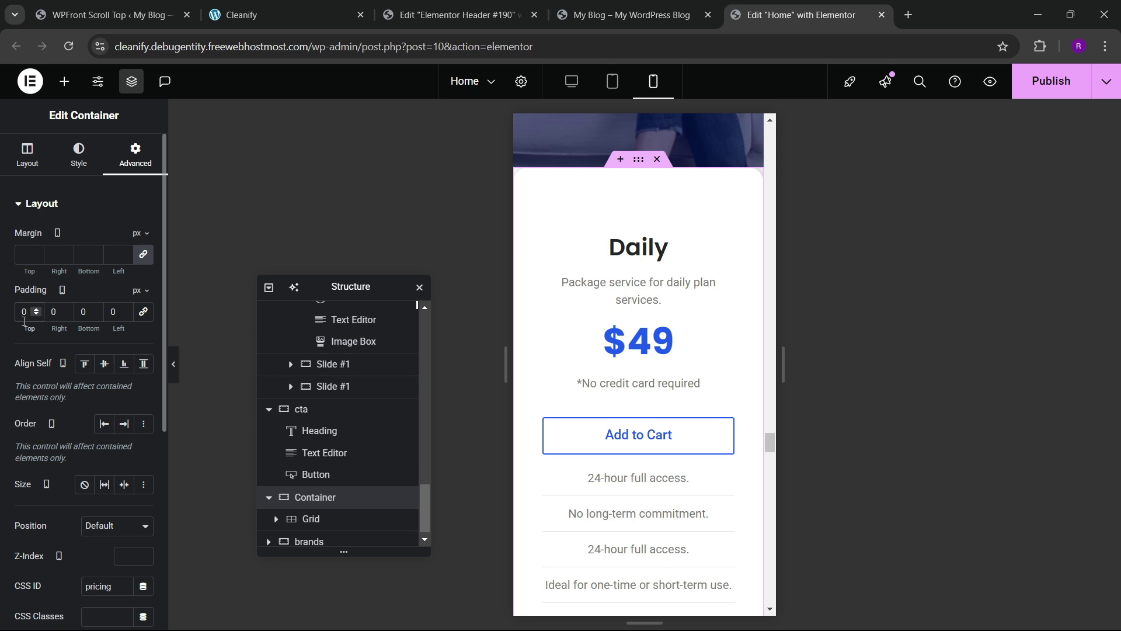
pyautogui.write('60')
pyautogui.press('Tab')
pyautogui.write('20')
pyautogui.press('Tab')
pyautogui.write('6')
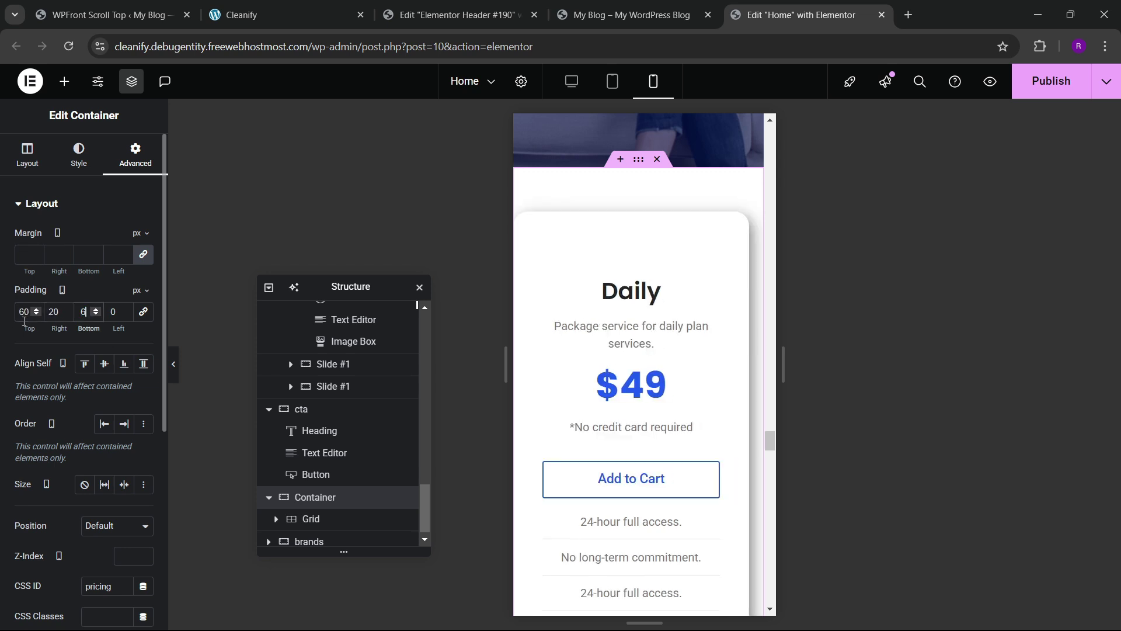
pyautogui.write('0')
pyautogui.press('Tab')
pyautogui.write('20')
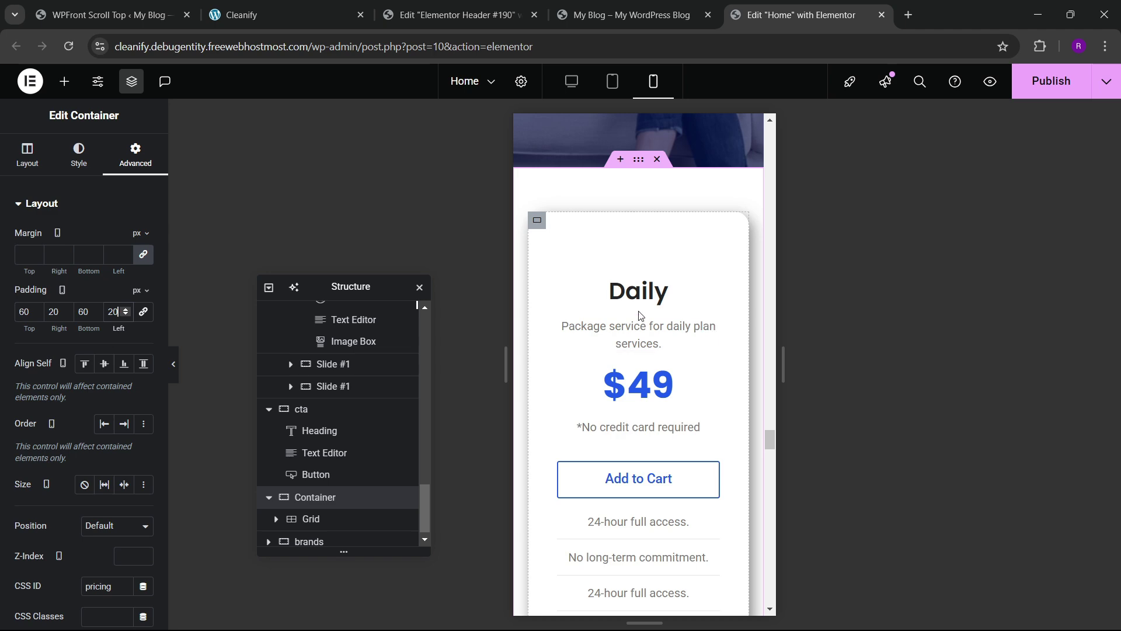
# - Set the mobile padding of the Daily pricing card's container to 30 px on all sides
pyautogui.scroll(-5, 643, 333)
pyautogui.scroll(5, 642, 350)
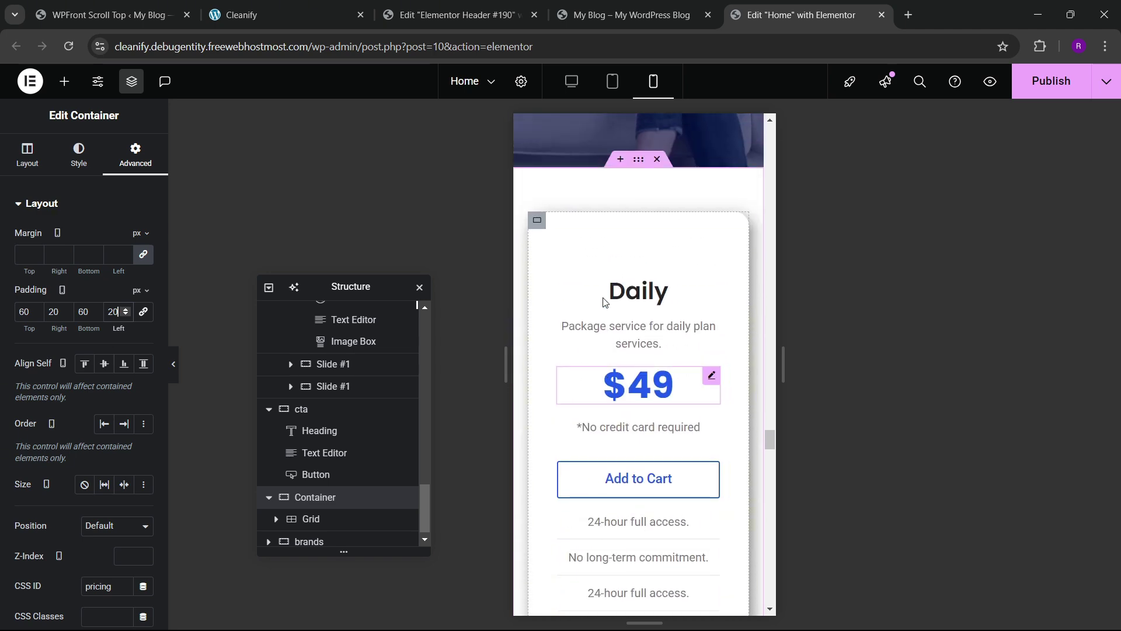
pyautogui.click(537, 221)
pyautogui.click(135, 154)
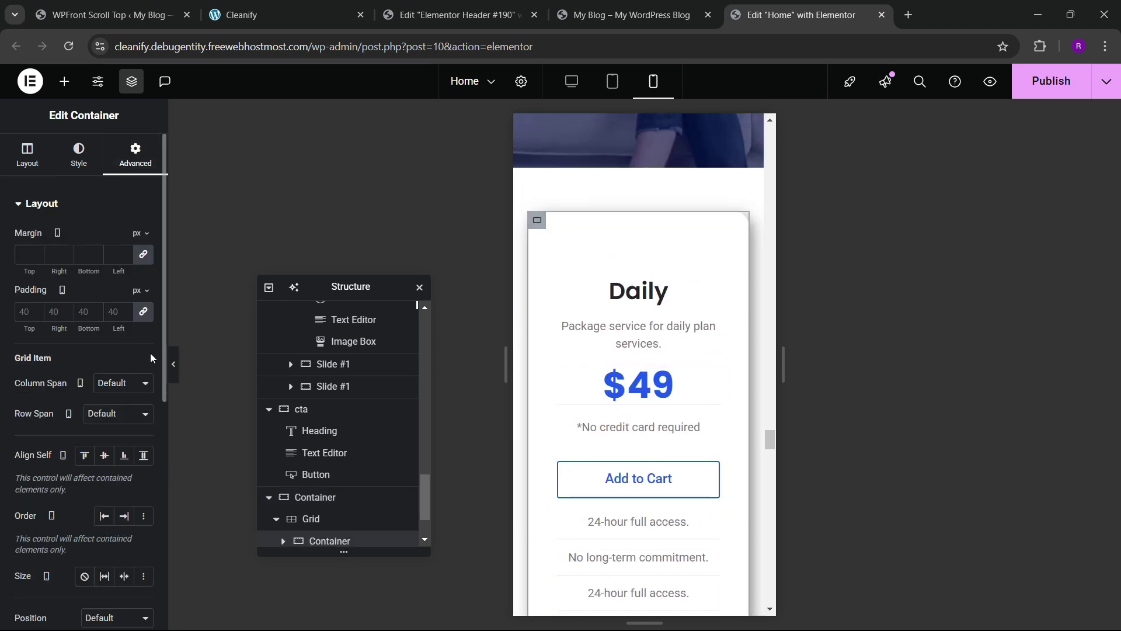
pyautogui.click(23, 314)
pyautogui.write('30')
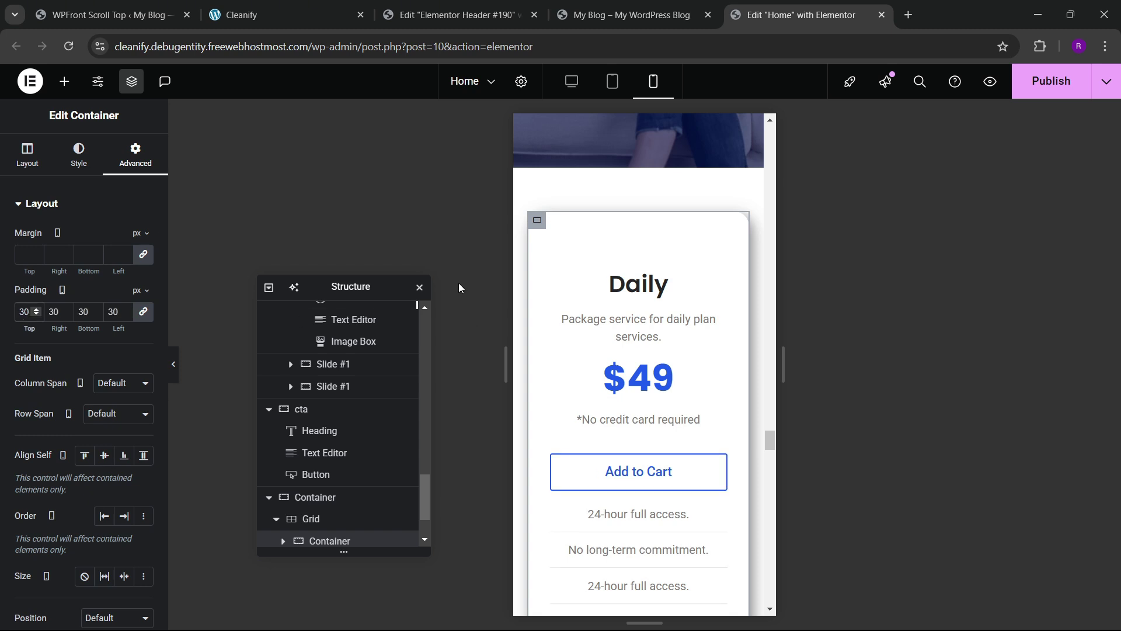
# - Set the mobile space of the spacer above the Daily heading to 0 px
pyautogui.click(630, 248)
pyautogui.click(123, 255)
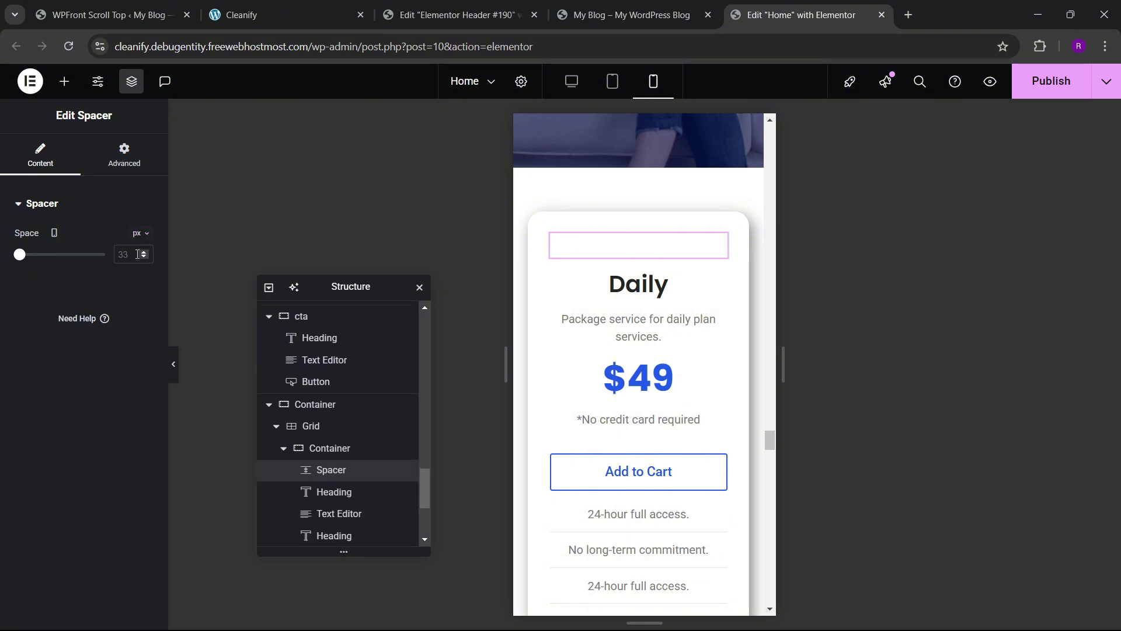
pyautogui.write('0')
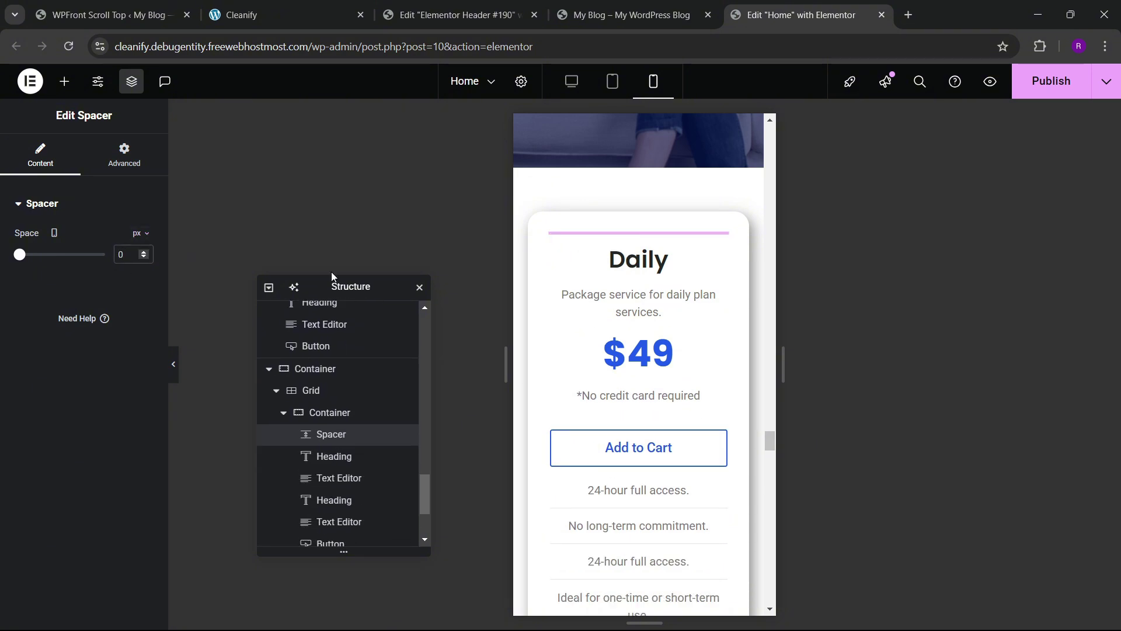
# - Reduce the mobile space between items in the Daily card's icon list to 15 px
pyautogui.scroll(-2, 591, 363)
pyautogui.click(669, 397)
pyautogui.click(81, 155)
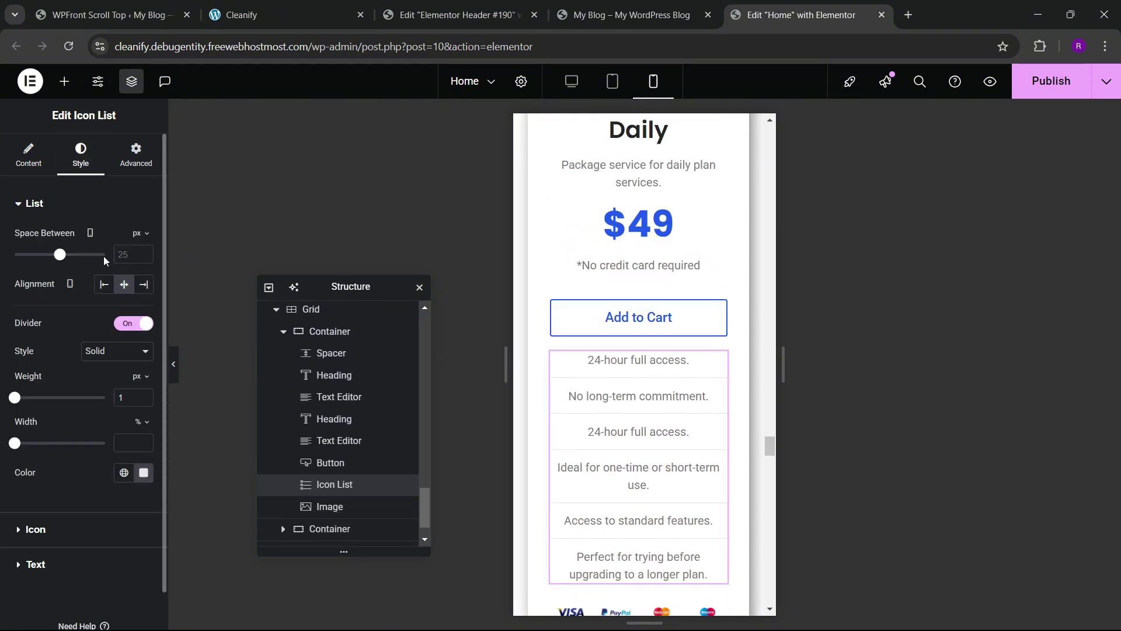
pyautogui.moveTo(60, 254)
pyautogui.mouseDown()
pyautogui.moveTo(40, 257)
pyautogui.moveTo(49, 266)
pyautogui.mouseUp()
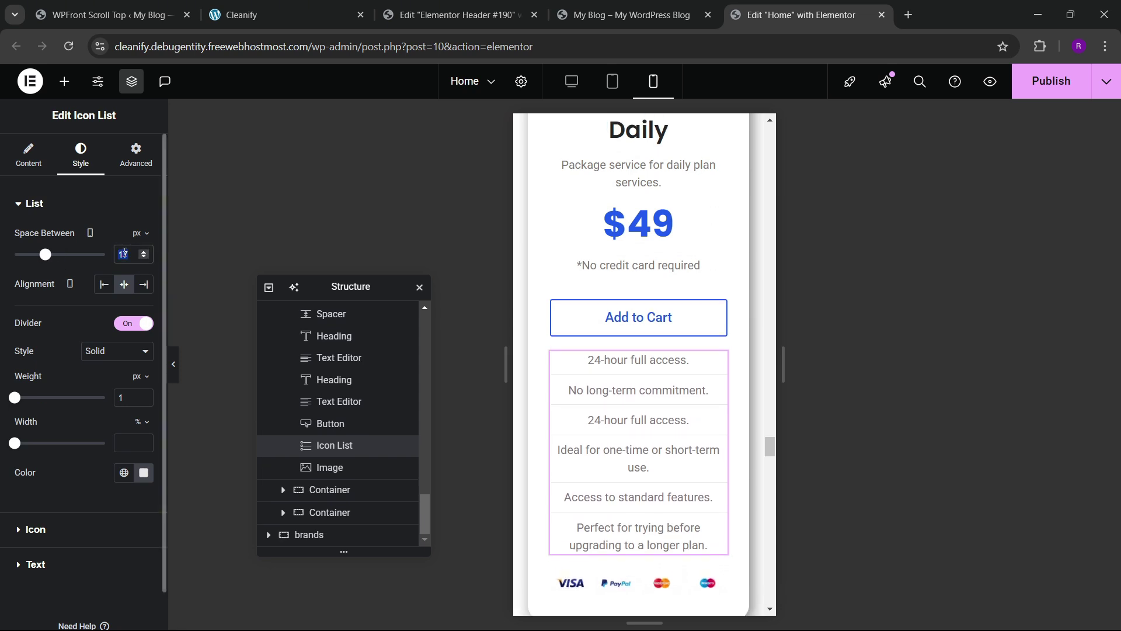
pyautogui.press('Down')
pyautogui.press('Down')
# - Set the brands container's mobile padding to 60 px at the top and 20 px on the left and right sides
pyautogui.scroll(-10, 604, 288)
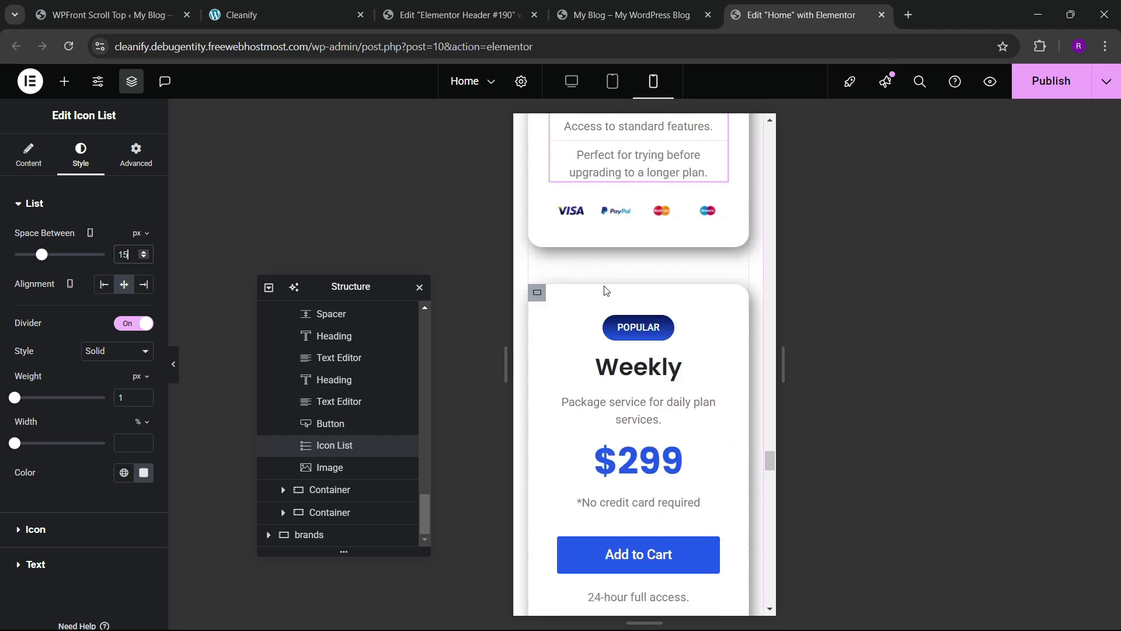
pyautogui.scroll(-15, 648, 347)
pyautogui.scroll(3, 642, 292)
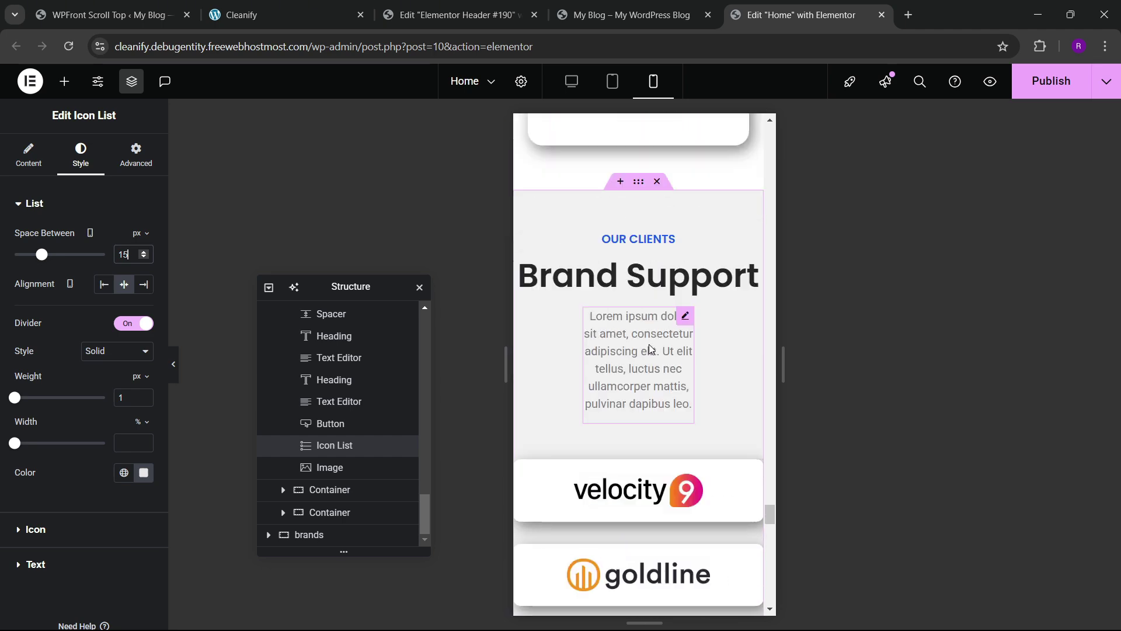
pyautogui.click(639, 181)
pyautogui.click(136, 156)
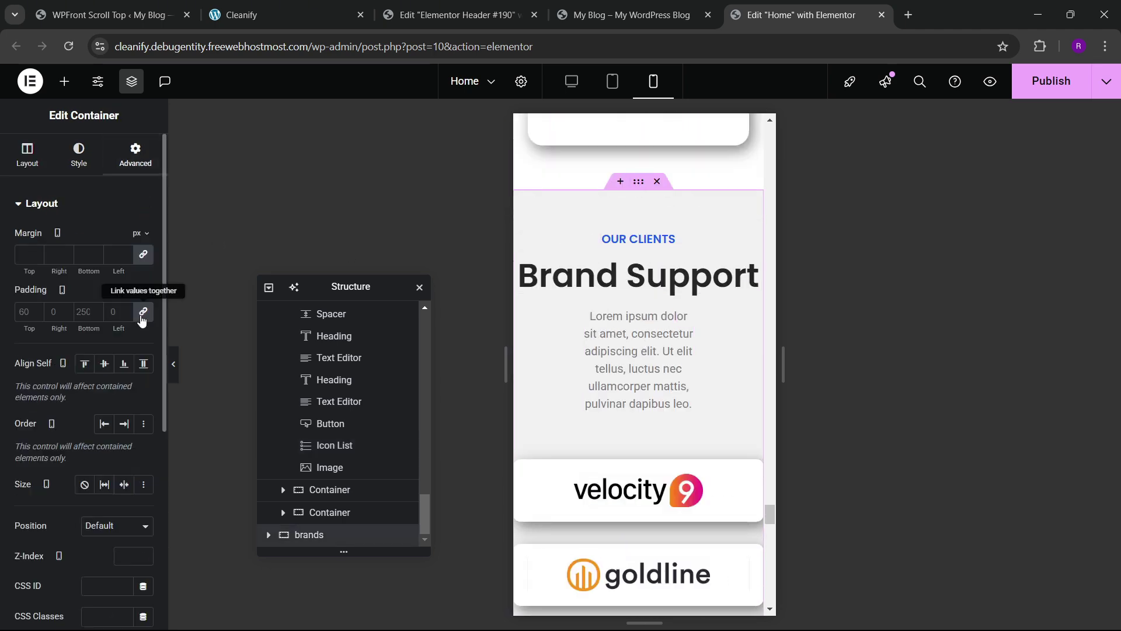
pyautogui.click(143, 311)
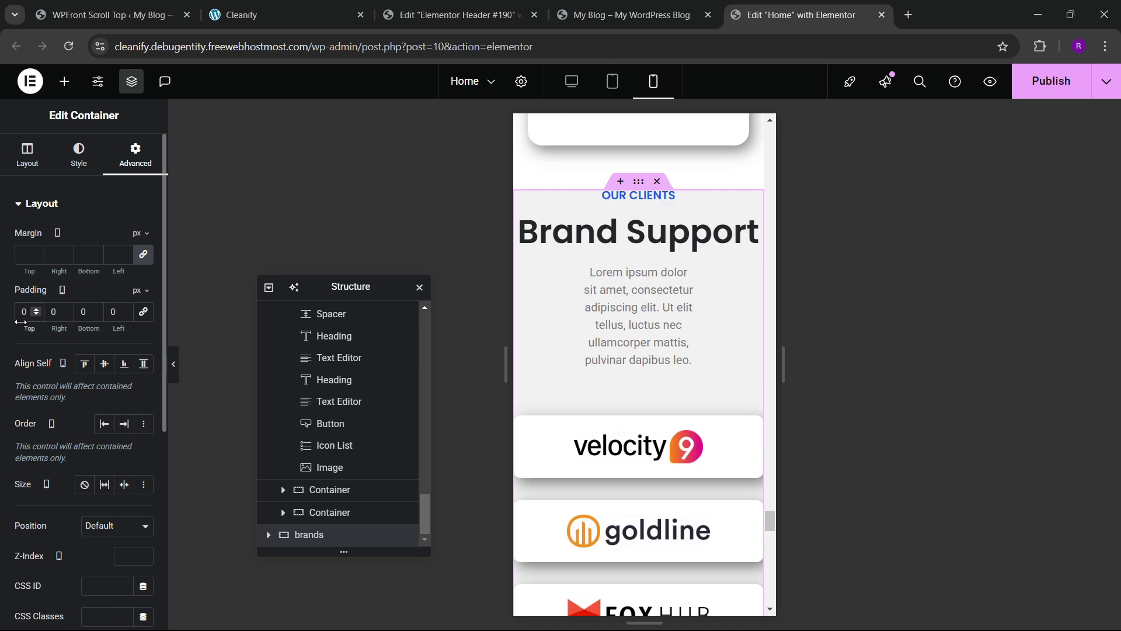
pyautogui.write('60')
pyautogui.press('Tab')
pyautogui.write('20')
pyautogui.press('Tab')
pyautogui.write('20')
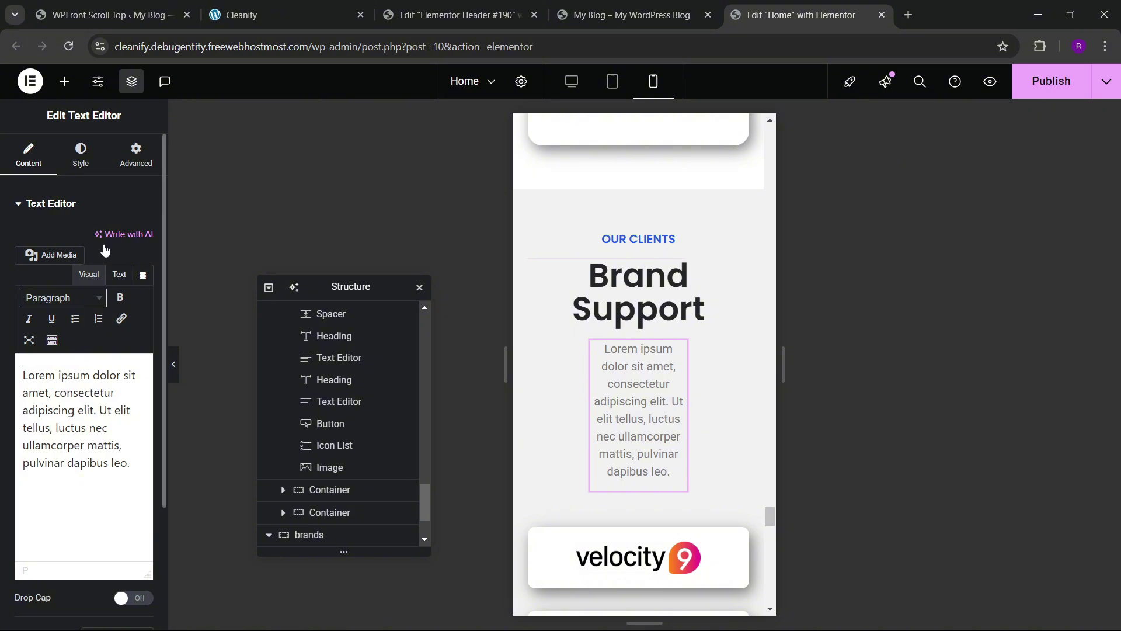
# - Set the mobile width of the text editor under the Brand Support heading to Full Width (100%)
pyautogui.click(136, 154)
pyautogui.click(116, 352)
pyautogui.click(111, 387)
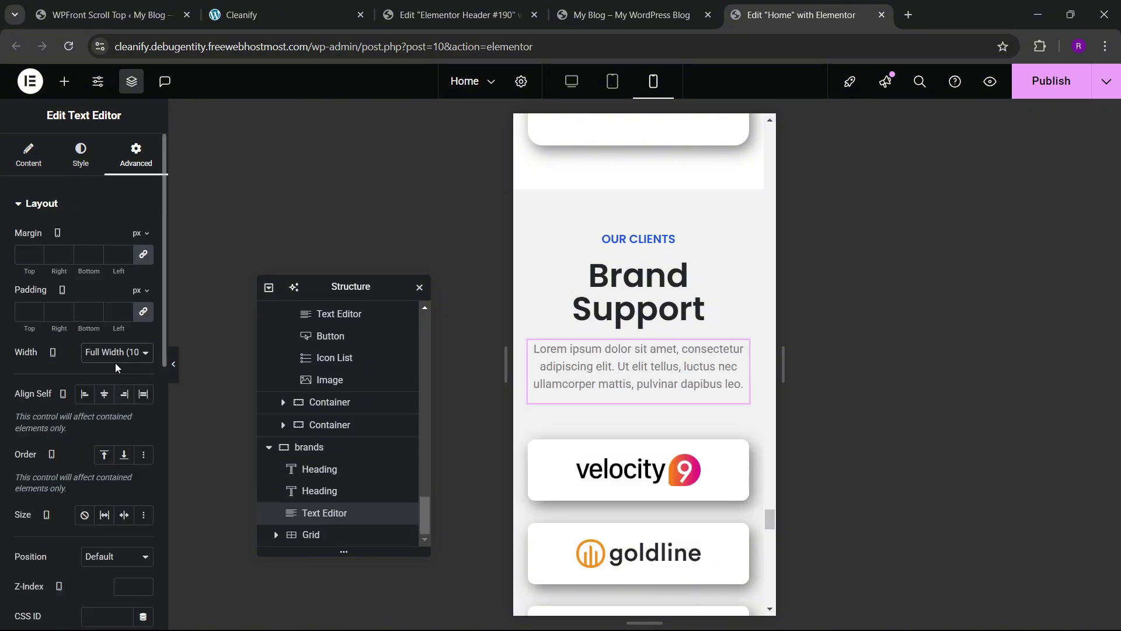
pyautogui.click(115, 362)
pyautogui.click(114, 363)
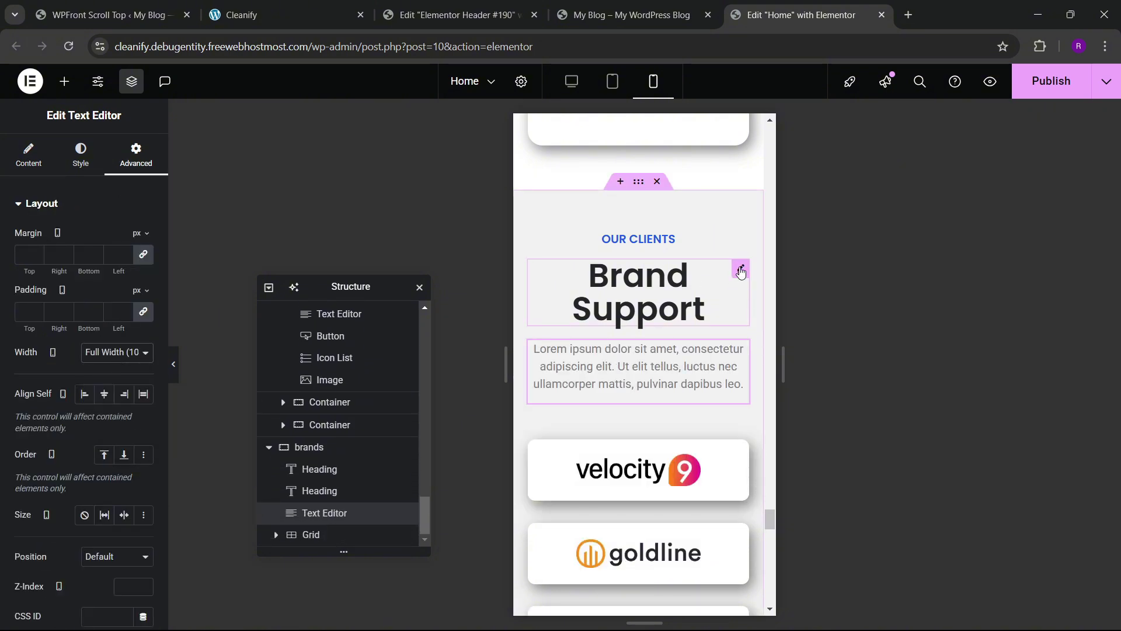
# - Publish the mobile layout changes made to the Home page
pyautogui.click(740, 270)
pyautogui.click(135, 157)
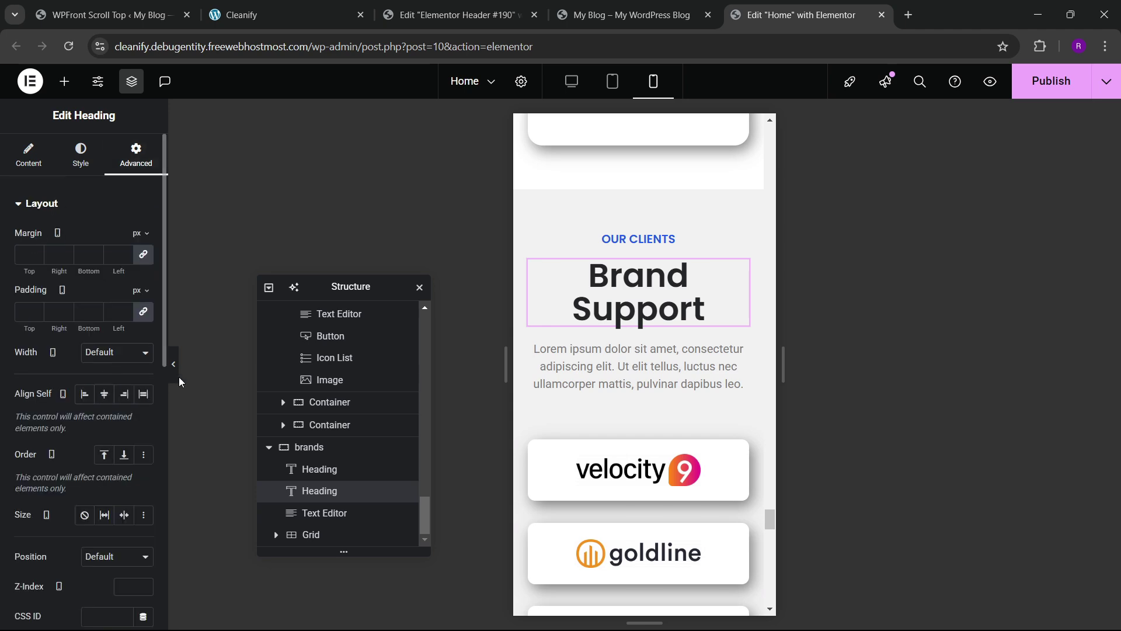
pyautogui.scroll(-10, 640, 380)
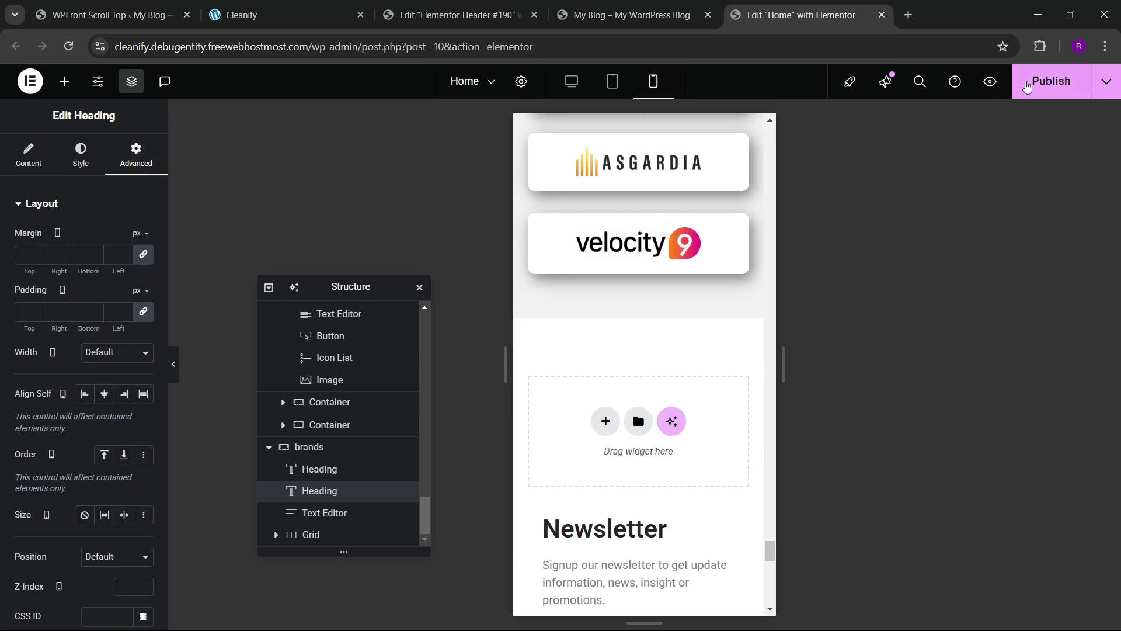
pyautogui.click(1027, 86)
# - Open the footer template below the Home page content for editing
pyautogui.scroll(-10, 664, 395)
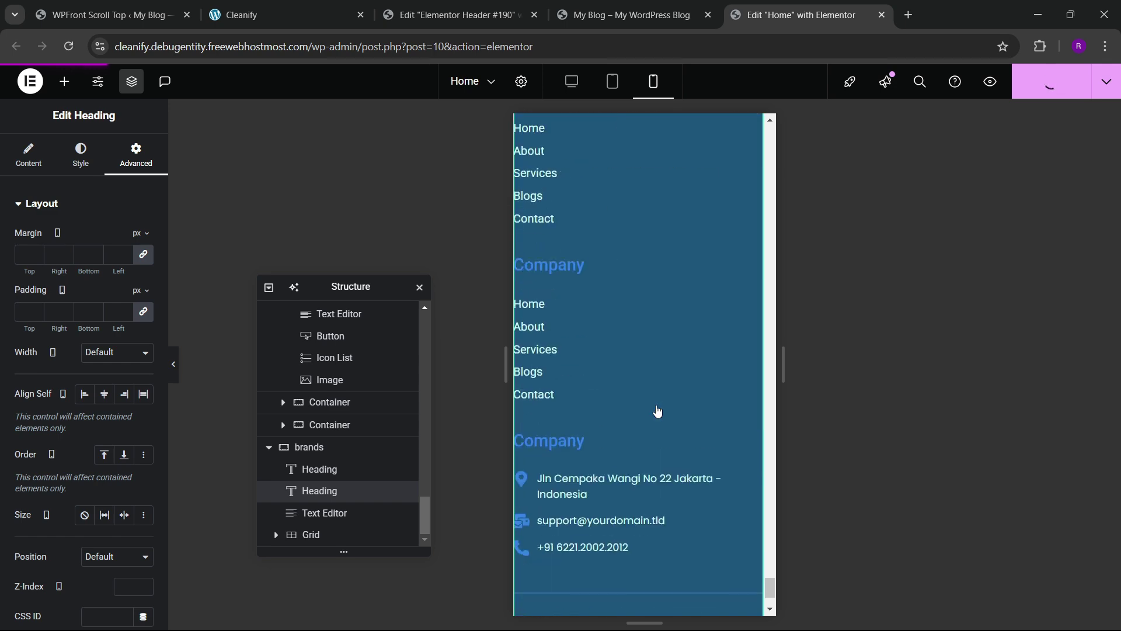
pyautogui.scroll(-2, 648, 411)
pyautogui.scroll(10, 646, 413)
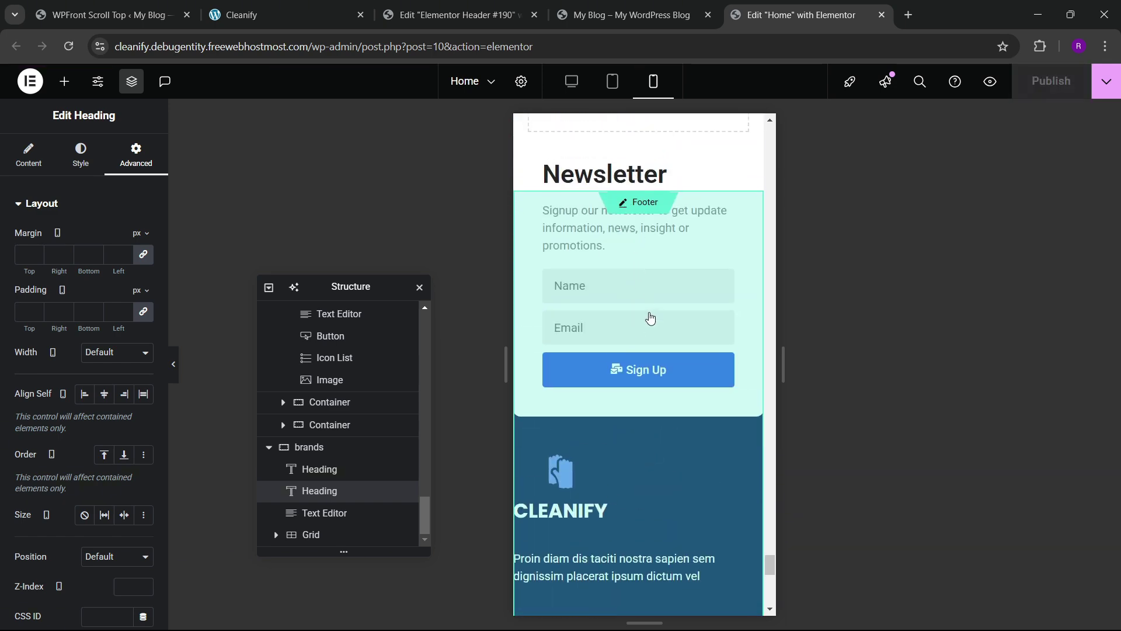
pyautogui.doubleClick(651, 318)
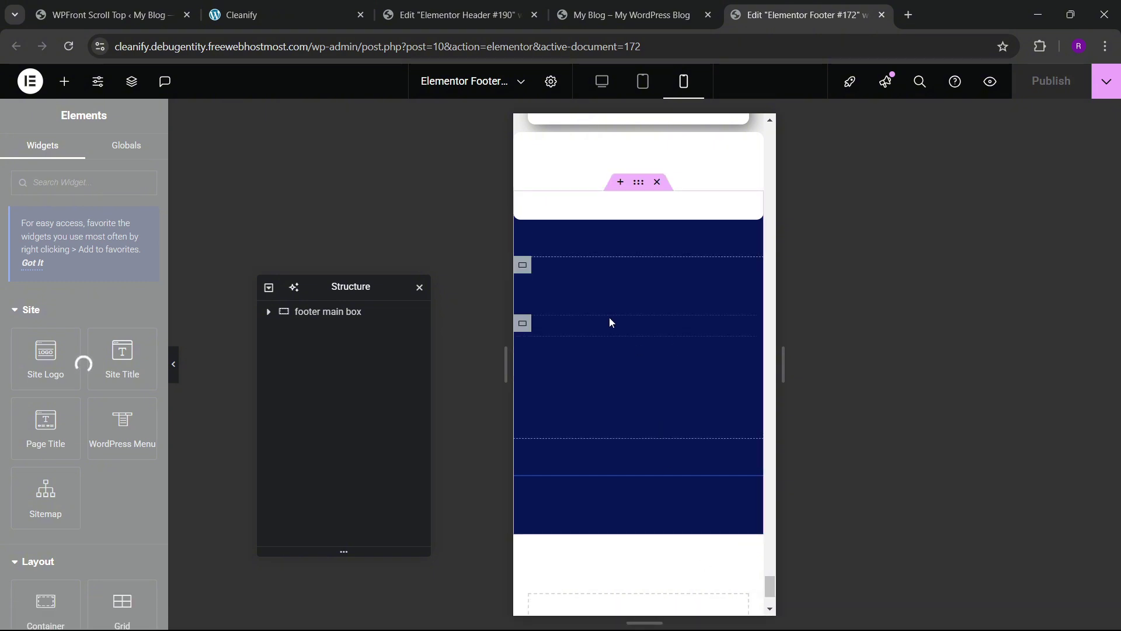
# - Set the footer main box's mobile padding to 80 px top, 20 px right, 0 bottom and 20 px left
pyautogui.scroll(-2, 605, 345)
pyautogui.scroll(-5, 602, 362)
pyautogui.scroll(-5, 601, 373)
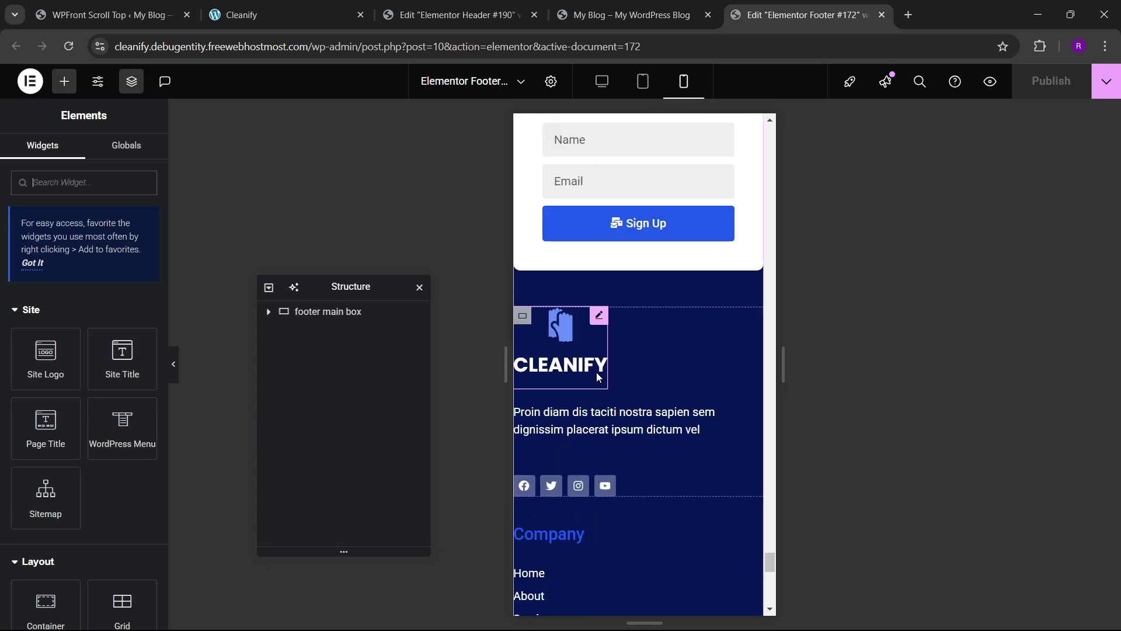
pyautogui.scroll(6, 597, 373)
pyautogui.scroll(-2, 603, 378)
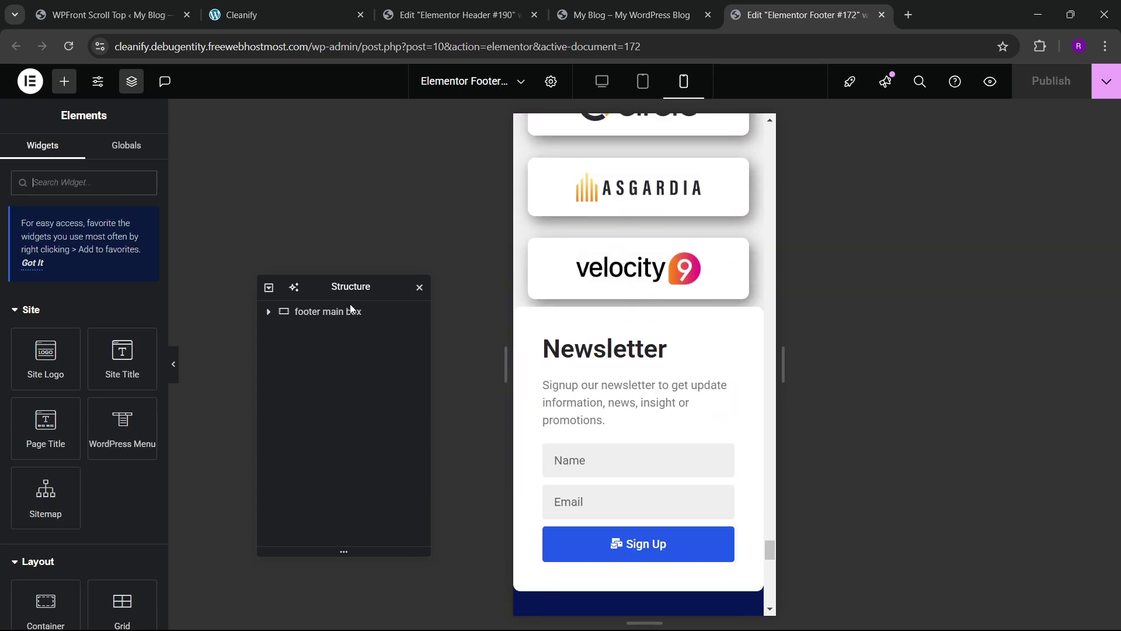
pyautogui.click(348, 314)
pyautogui.click(122, 163)
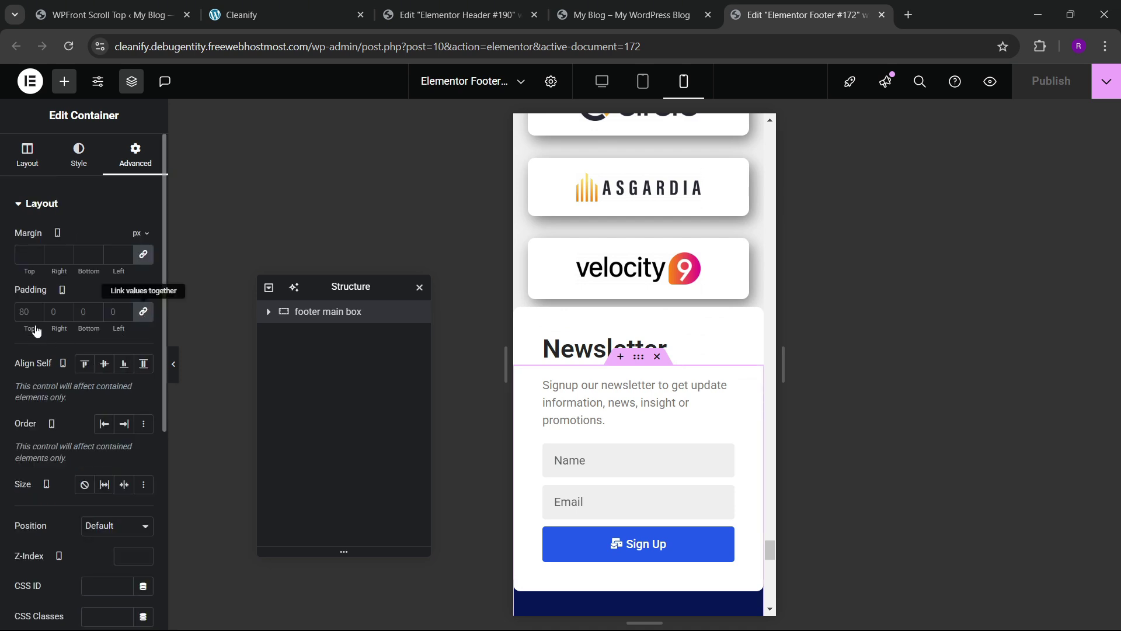
pyautogui.click(27, 312)
pyautogui.write('0')
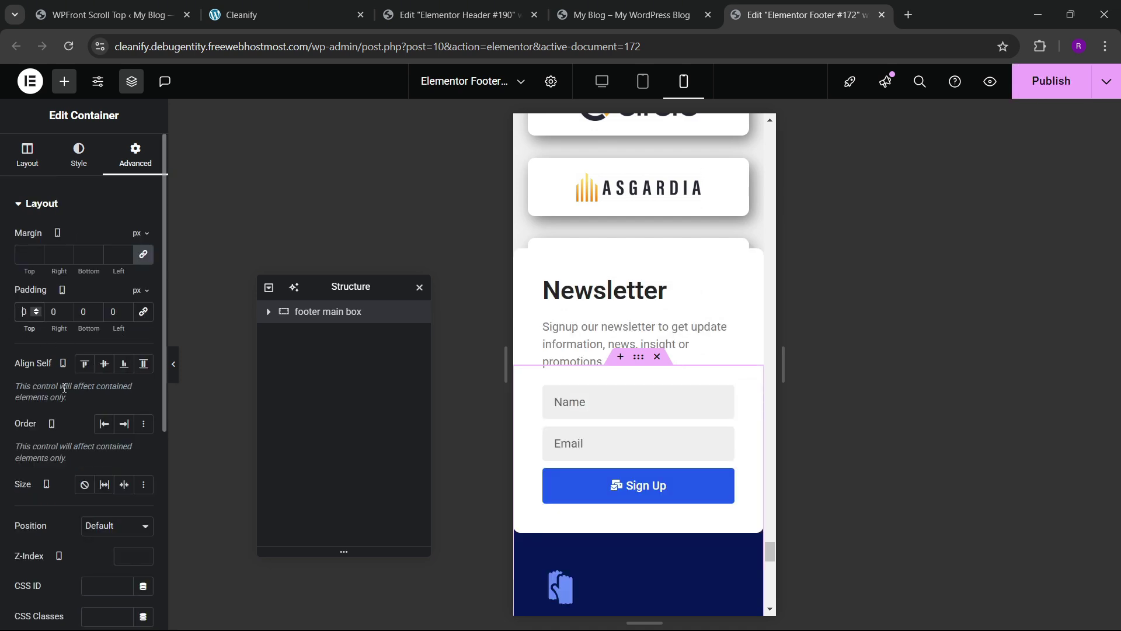
pyautogui.write('8')
pyautogui.press('Tab')
pyautogui.write('20')
pyautogui.press('Tab')
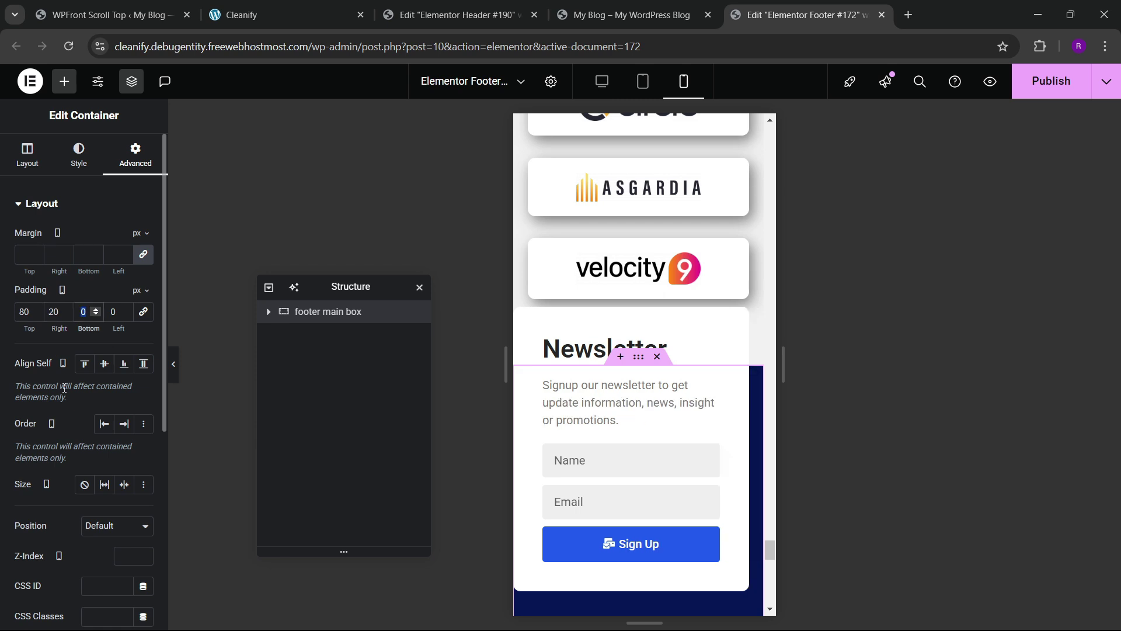
pyautogui.write('20')
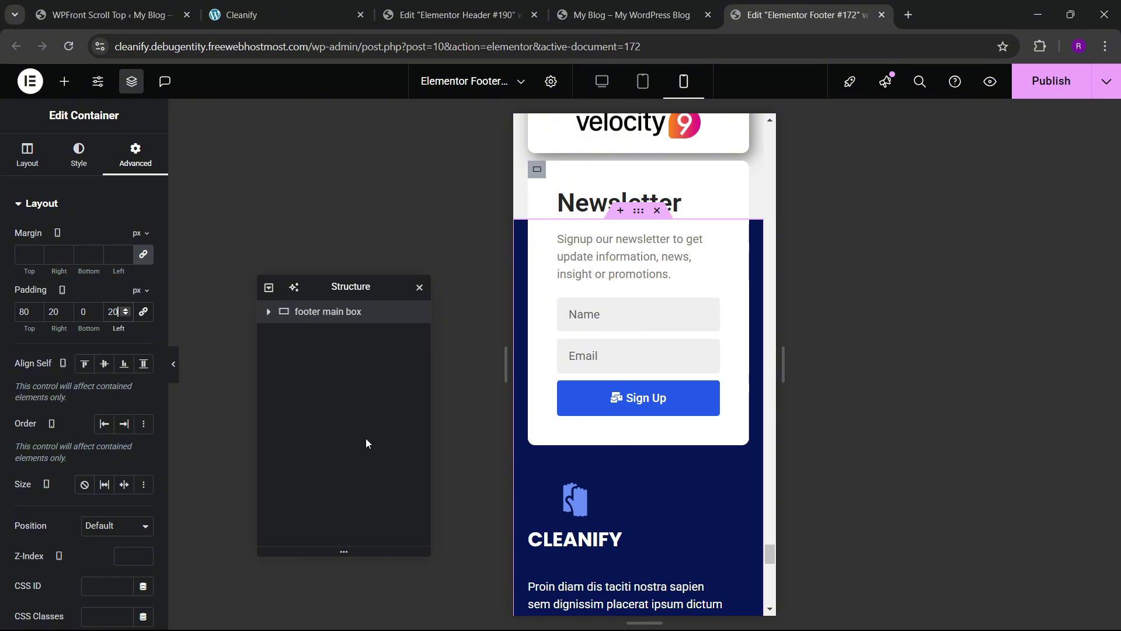
# - Set the mobile padding of the Newsletter container inside the footer main box to 30 px on all sides
pyautogui.click(267, 312)
pyautogui.click(331, 334)
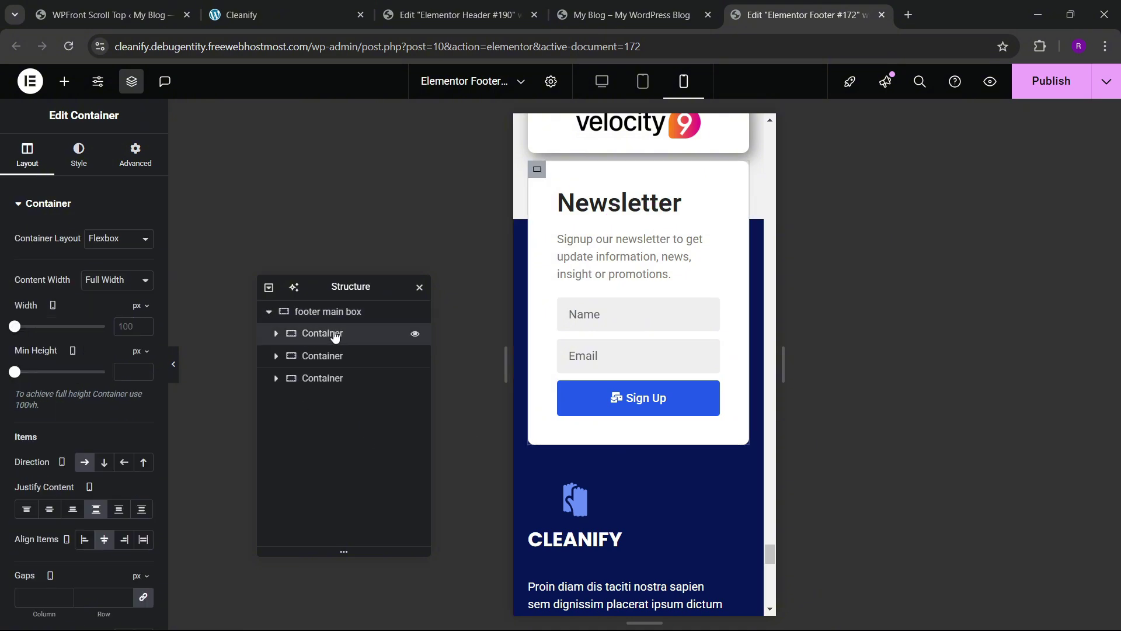
pyautogui.click(135, 156)
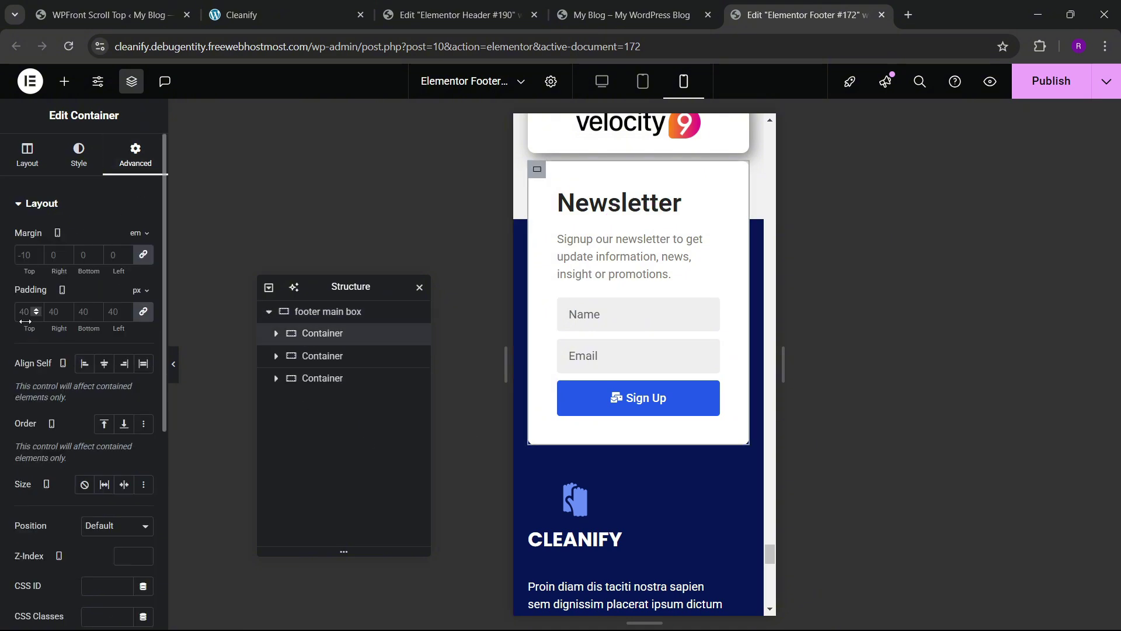
pyautogui.write('30')
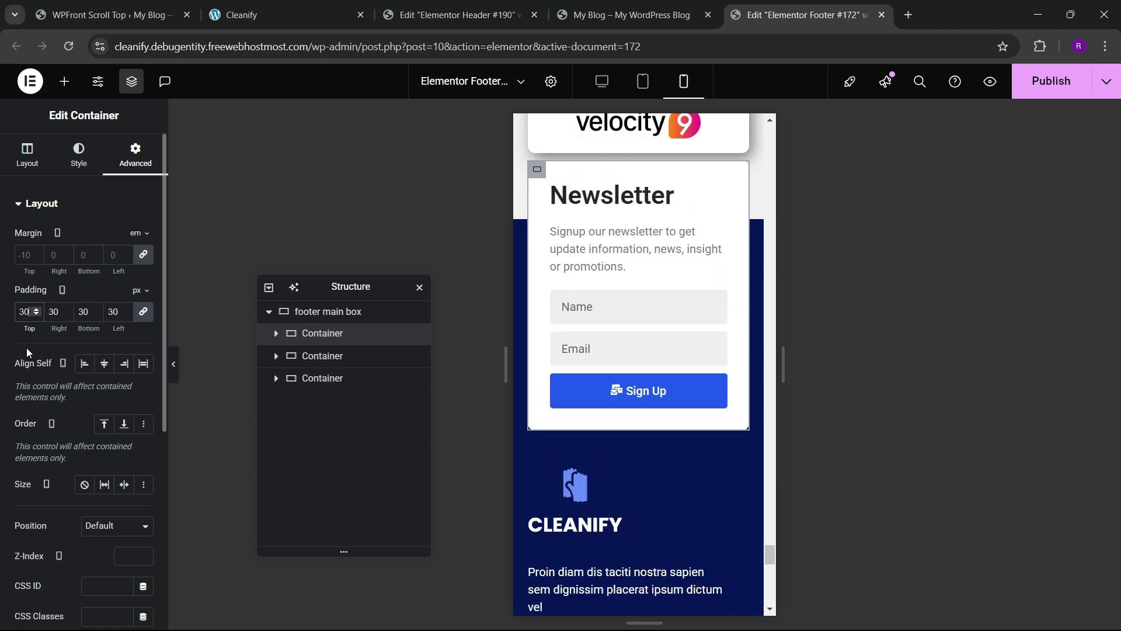
# - Place the icon of the footer's CLEANIFY icon box on the left side of its title for mobile
pyautogui.scroll(-4, 520, 432)
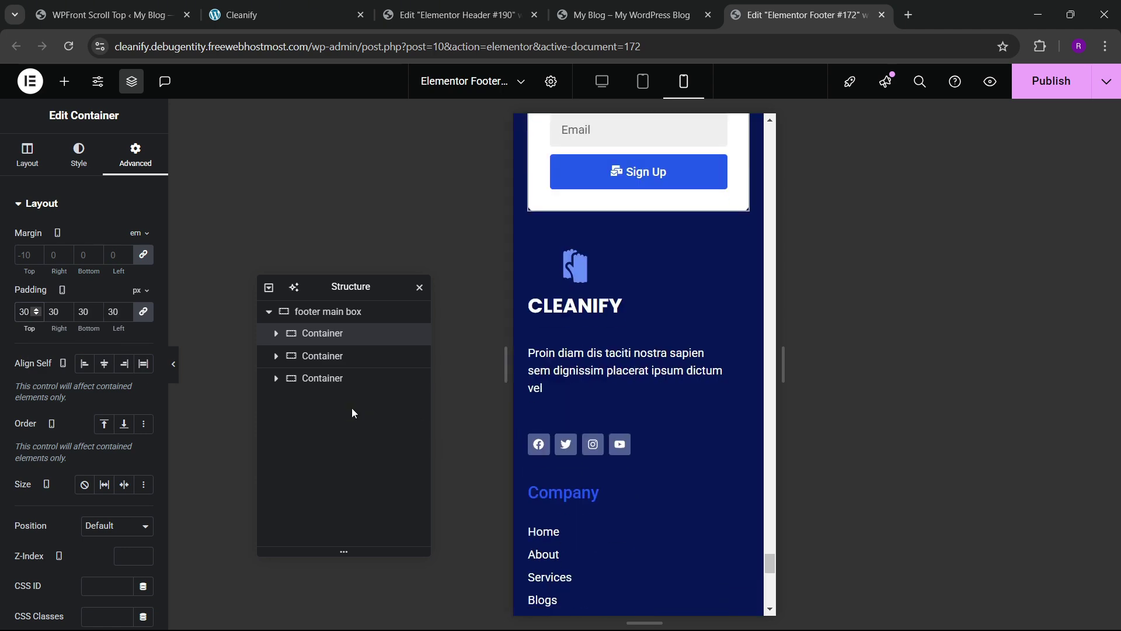
pyautogui.click(338, 357)
pyautogui.scroll(-3, 647, 380)
pyautogui.scroll(2, 632, 390)
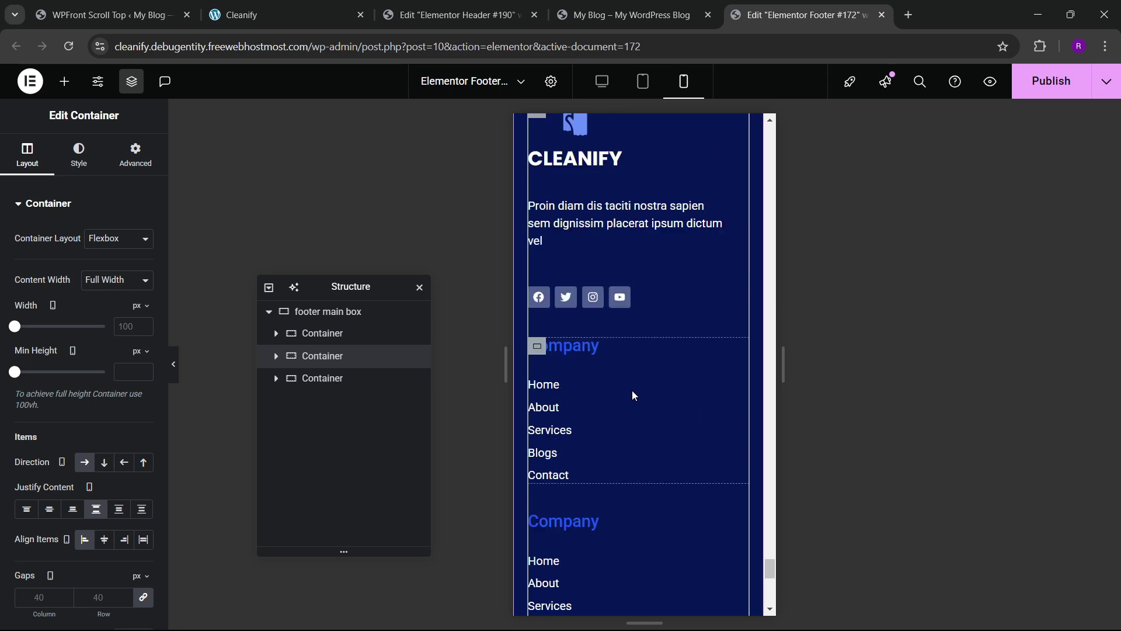
pyautogui.click(592, 234)
pyautogui.click(81, 155)
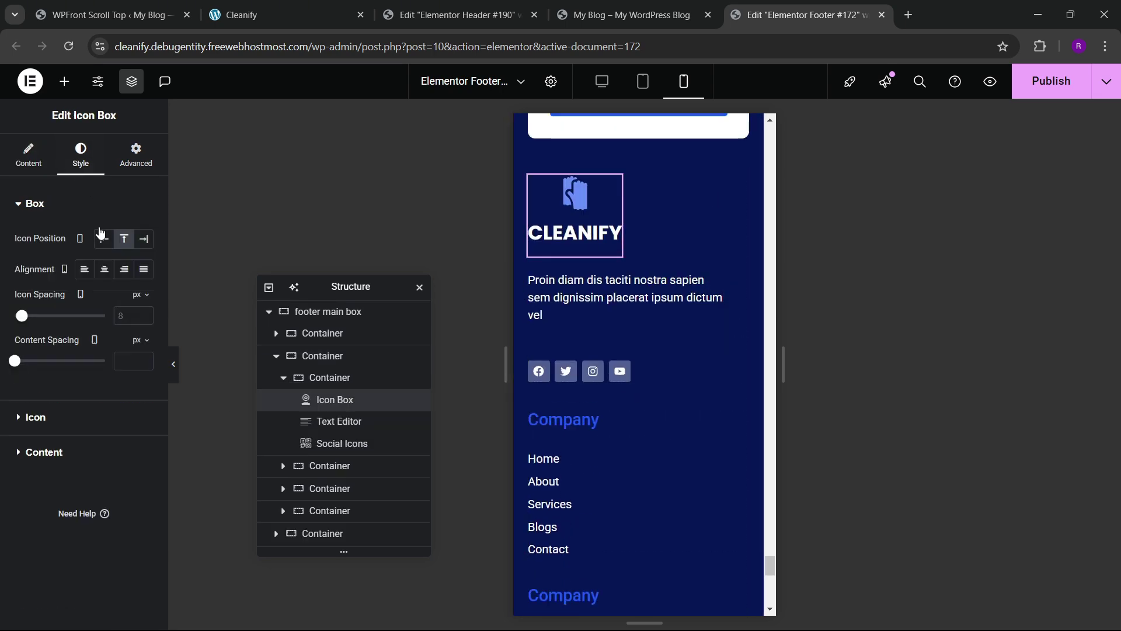
pyautogui.click(104, 238)
# - Set the mobile width of the footer's copyright text to Full Width (100%)
pyautogui.scroll(-10, 617, 368)
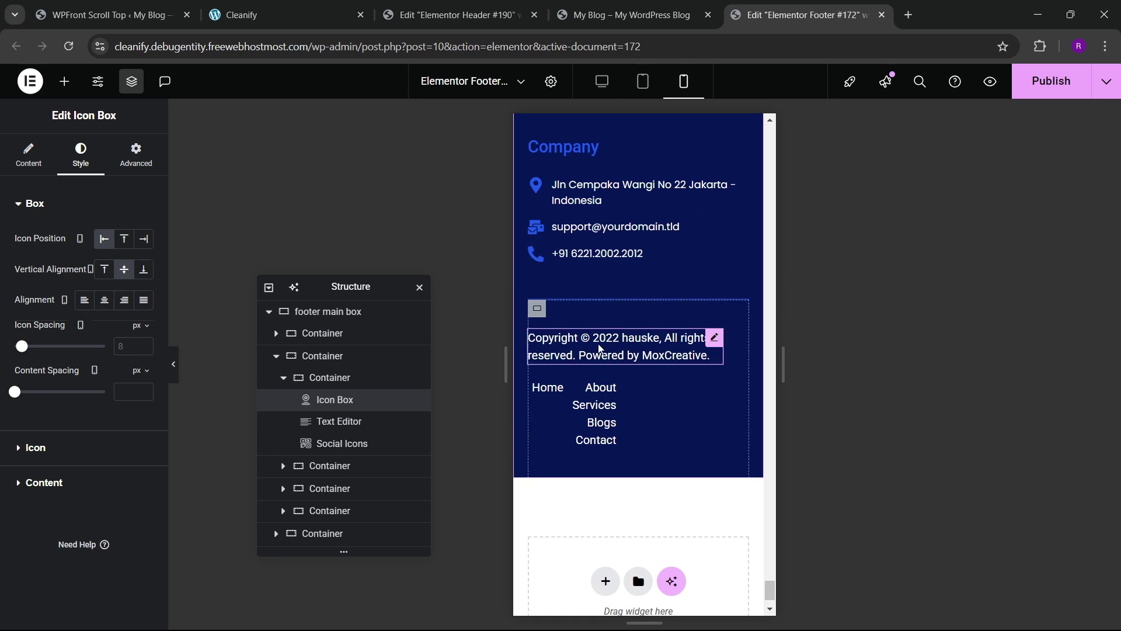
pyautogui.click(537, 310)
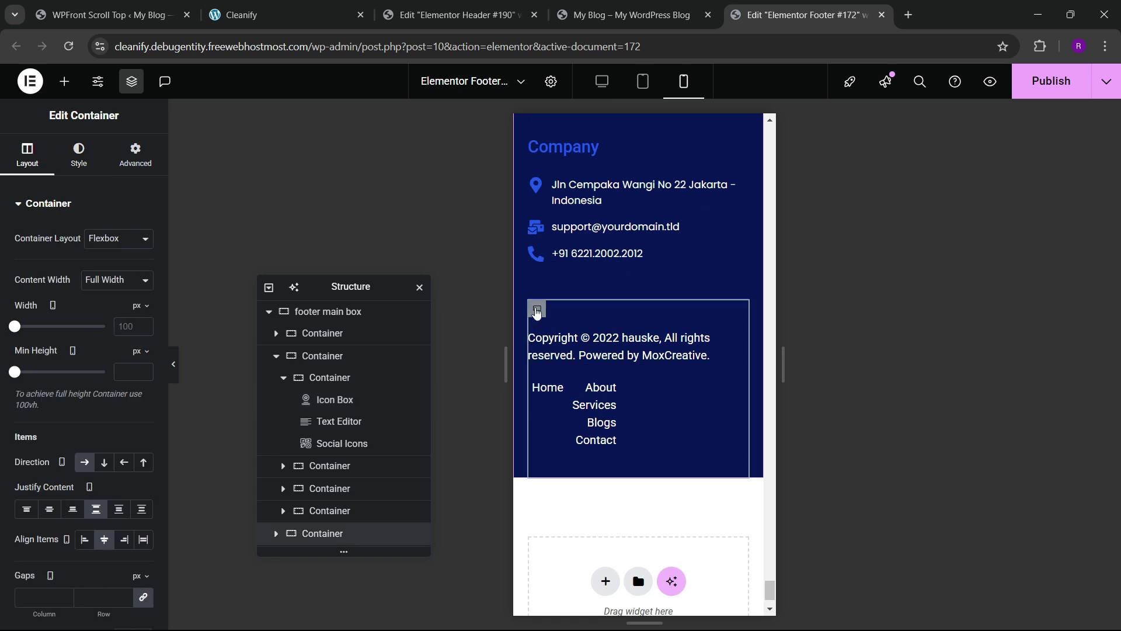
pyautogui.click(628, 350)
pyautogui.click(136, 155)
pyautogui.click(108, 352)
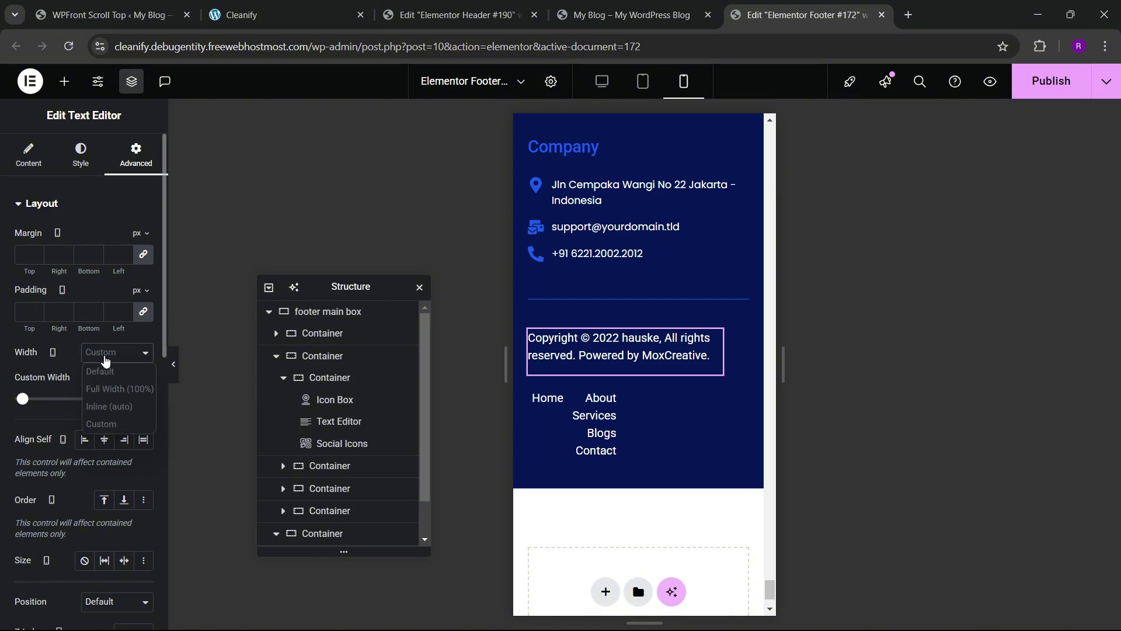
pyautogui.click(104, 355)
pyautogui.click(105, 354)
pyautogui.click(108, 388)
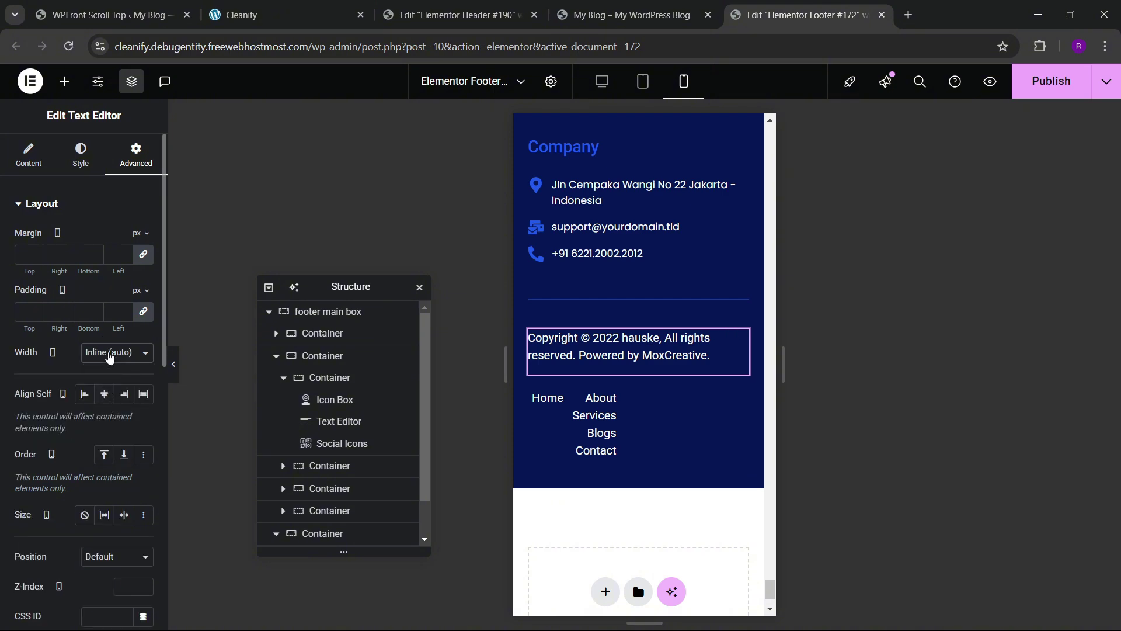
pyautogui.click(111, 352)
pyautogui.click(102, 421)
pyautogui.click(112, 352)
pyautogui.click(116, 389)
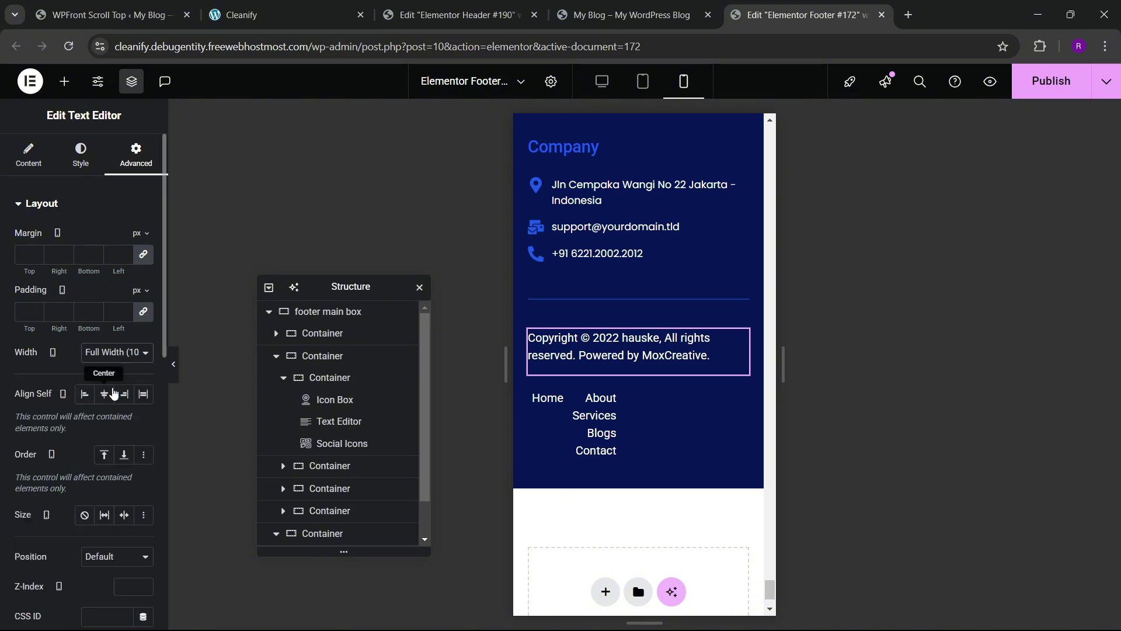
# - Set the mobile width of the link list under the copyright text to Full Width (100%)
pyautogui.click(609, 399)
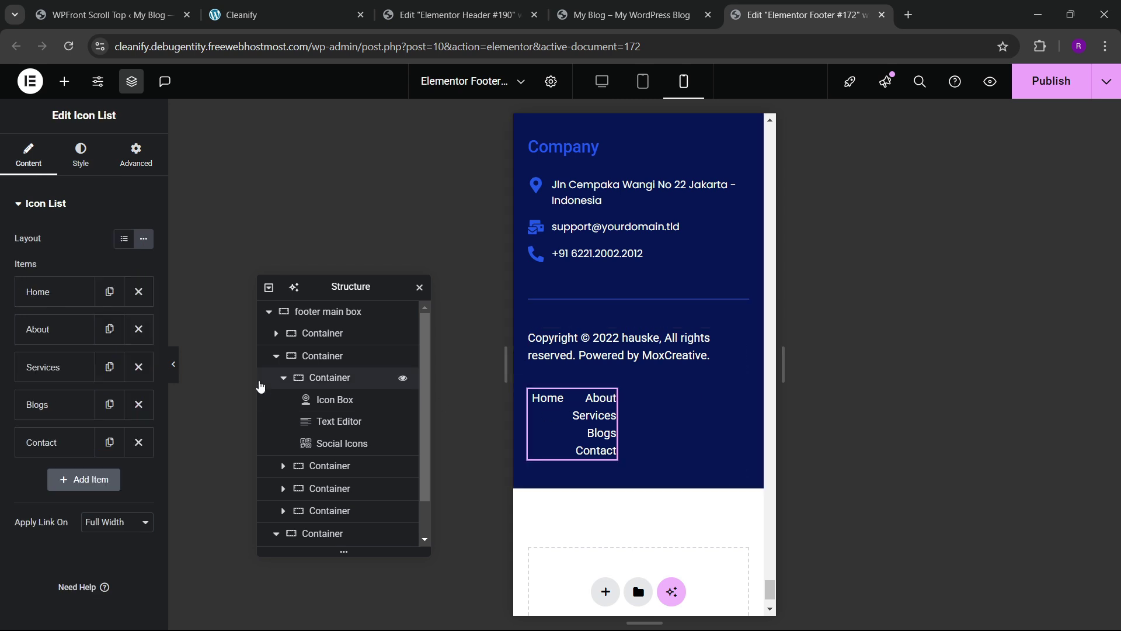
pyautogui.click(131, 163)
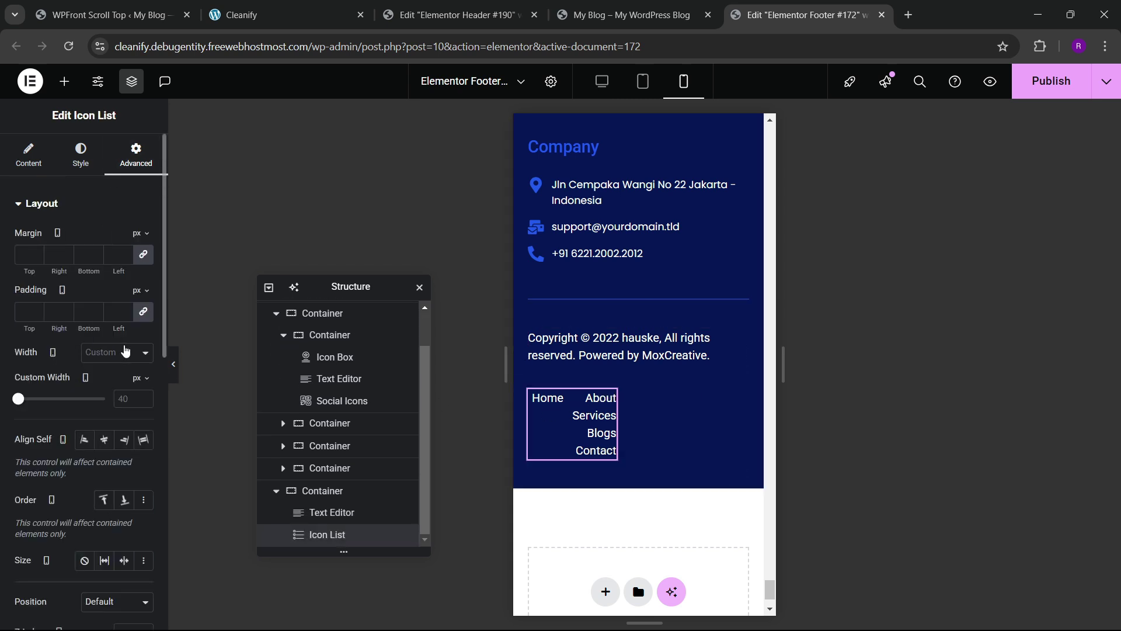
pyautogui.click(117, 352)
pyautogui.click(117, 389)
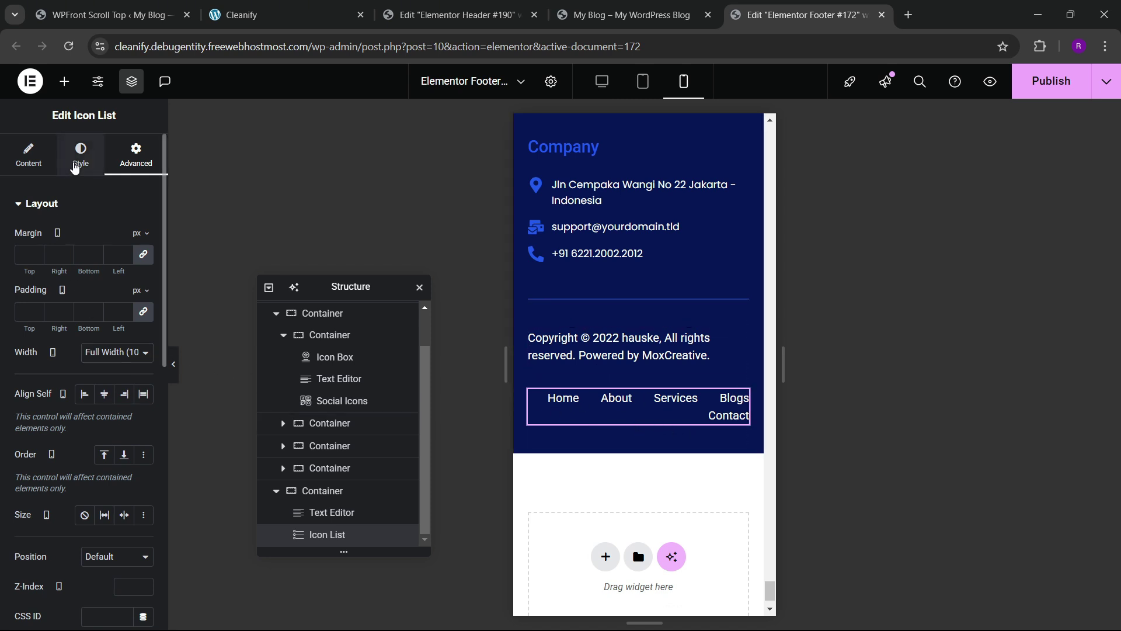
# - Set the bottom link list's space between items to 20 px and align it to the center on mobile
pyautogui.click(75, 164)
pyautogui.write('20')
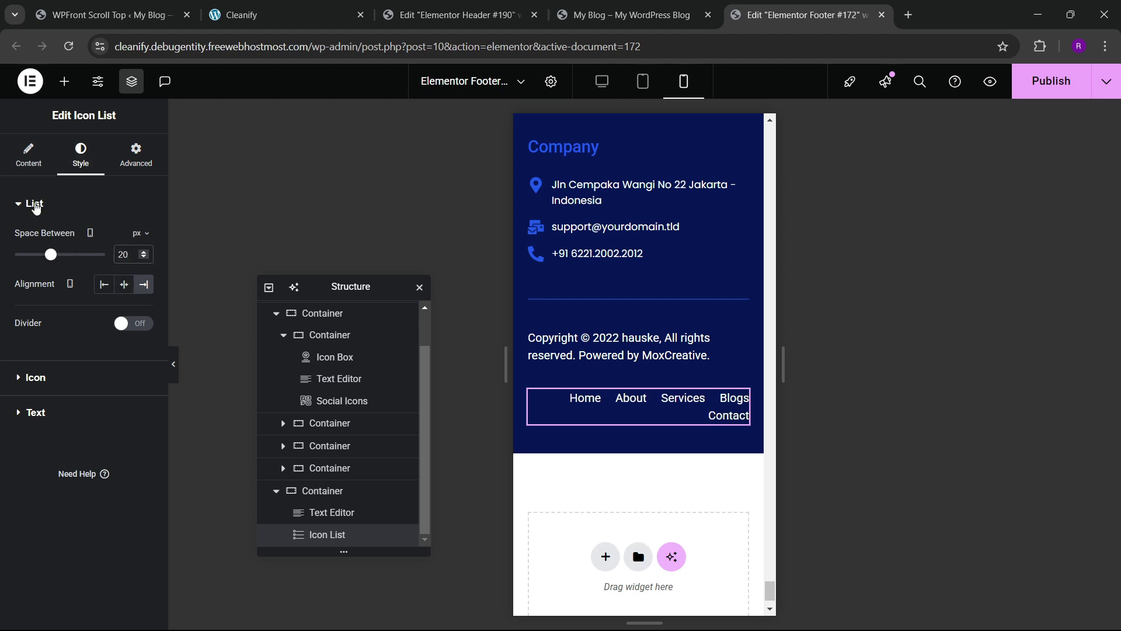
pyautogui.click(29, 160)
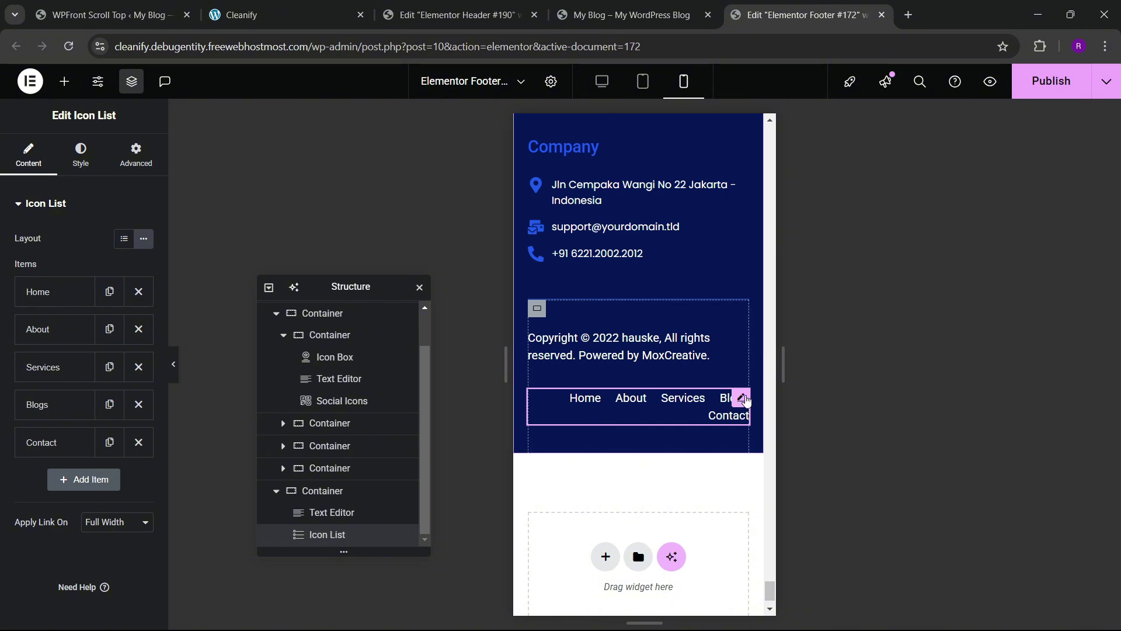
pyautogui.click(81, 154)
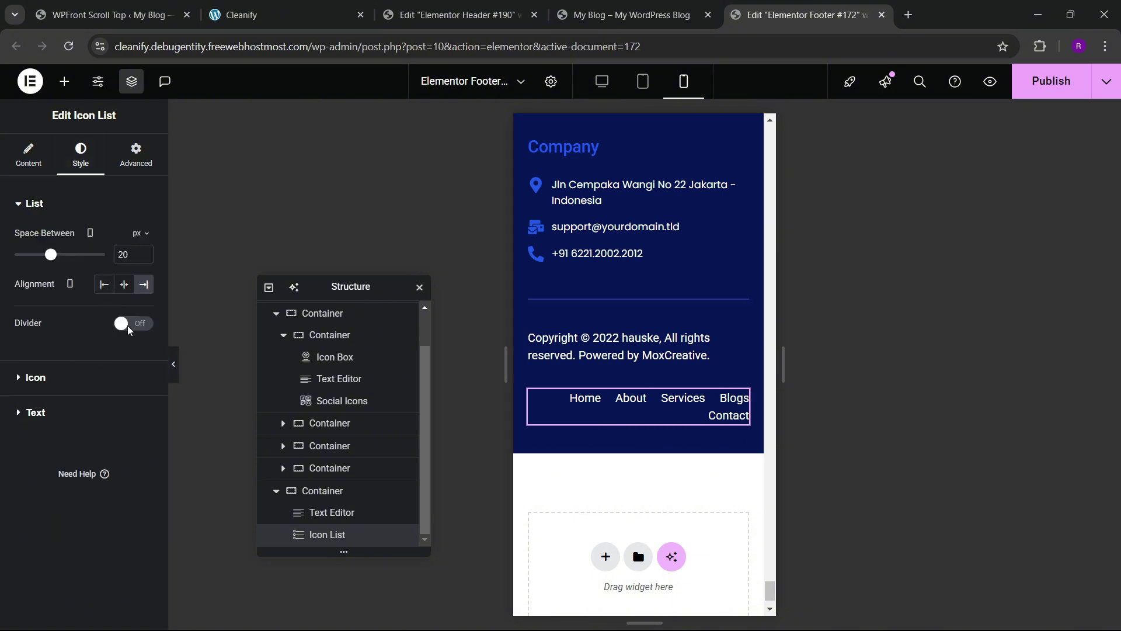
pyautogui.click(124, 284)
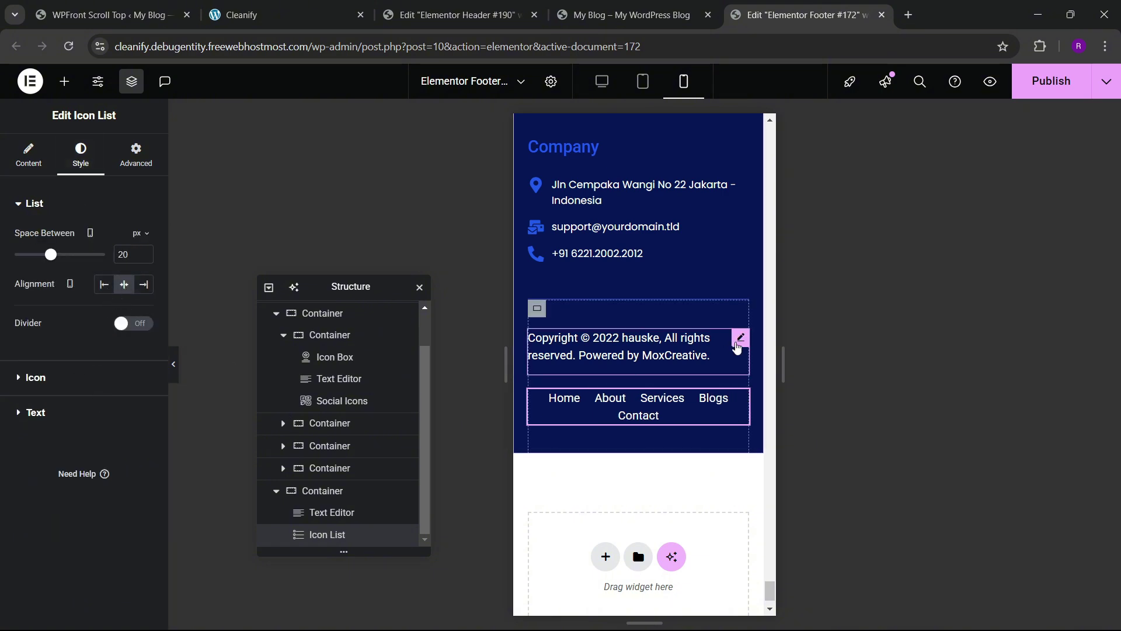
# - Center the footer's copyright text on mobile
pyautogui.click(639, 349)
pyautogui.click(81, 155)
pyautogui.click(105, 239)
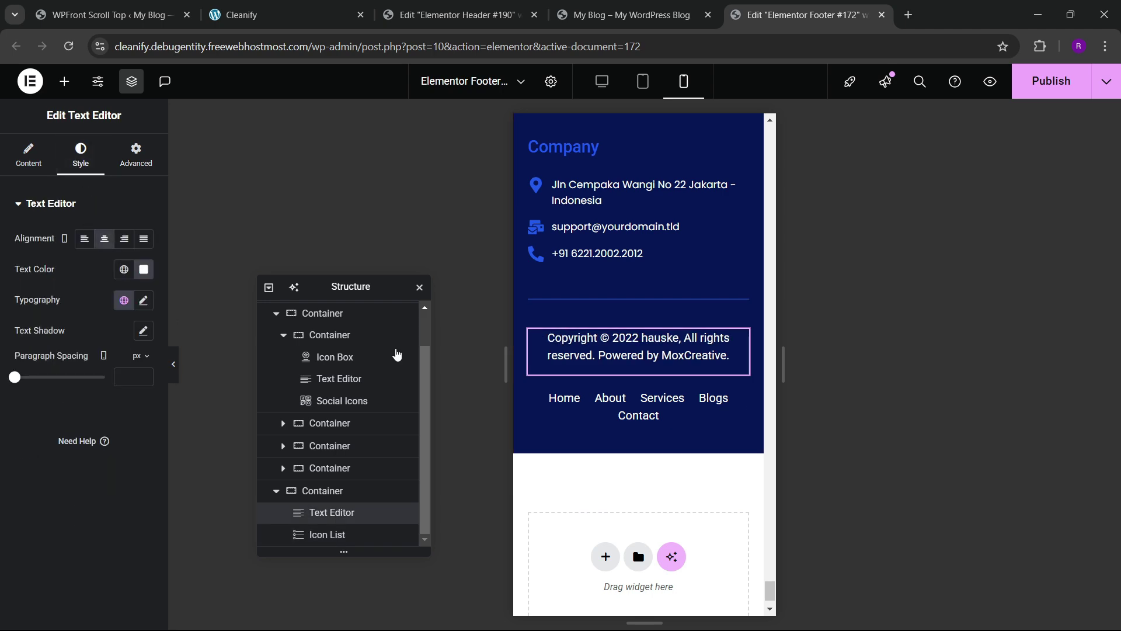
# - Publish the footer template's mobile changes
pyautogui.scroll(10, 635, 379)
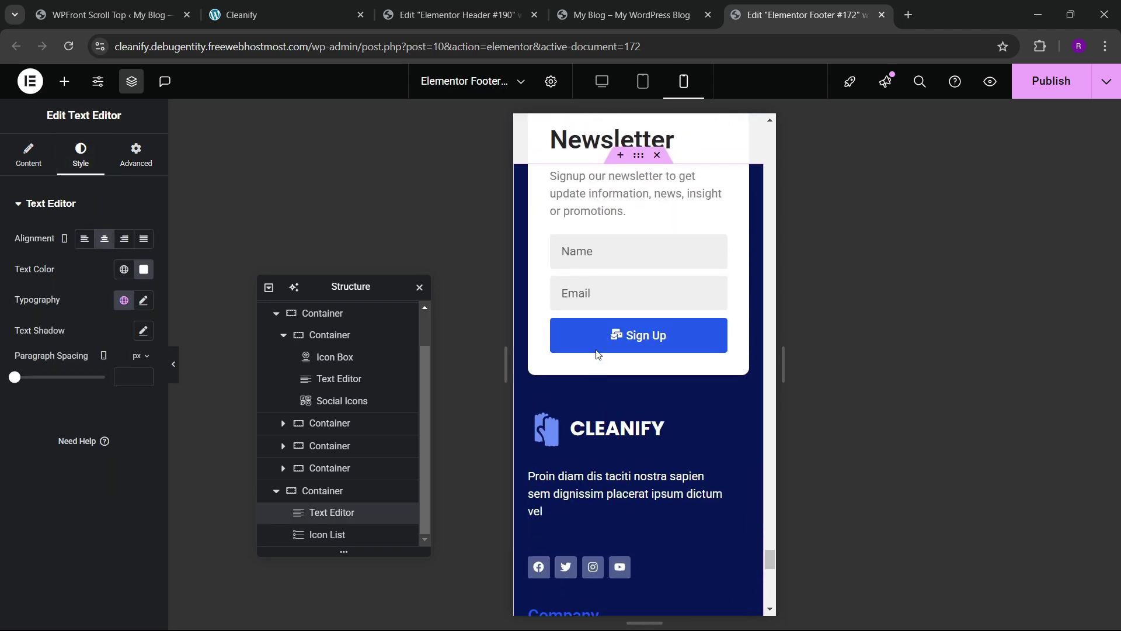
pyautogui.scroll(1, 594, 365)
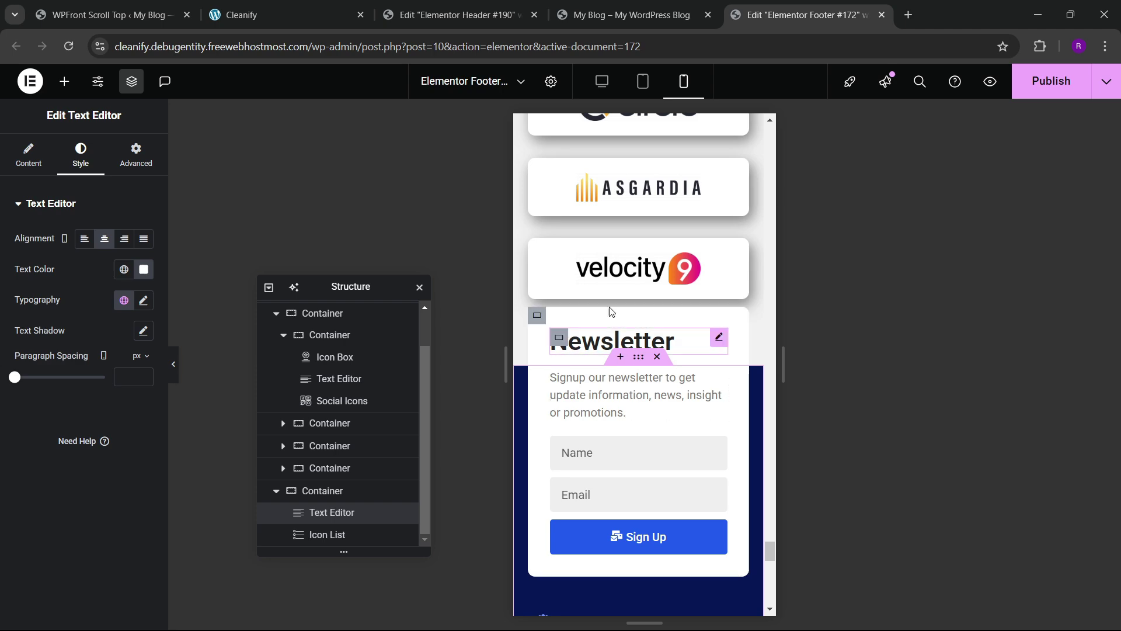
pyautogui.click(1056, 79)
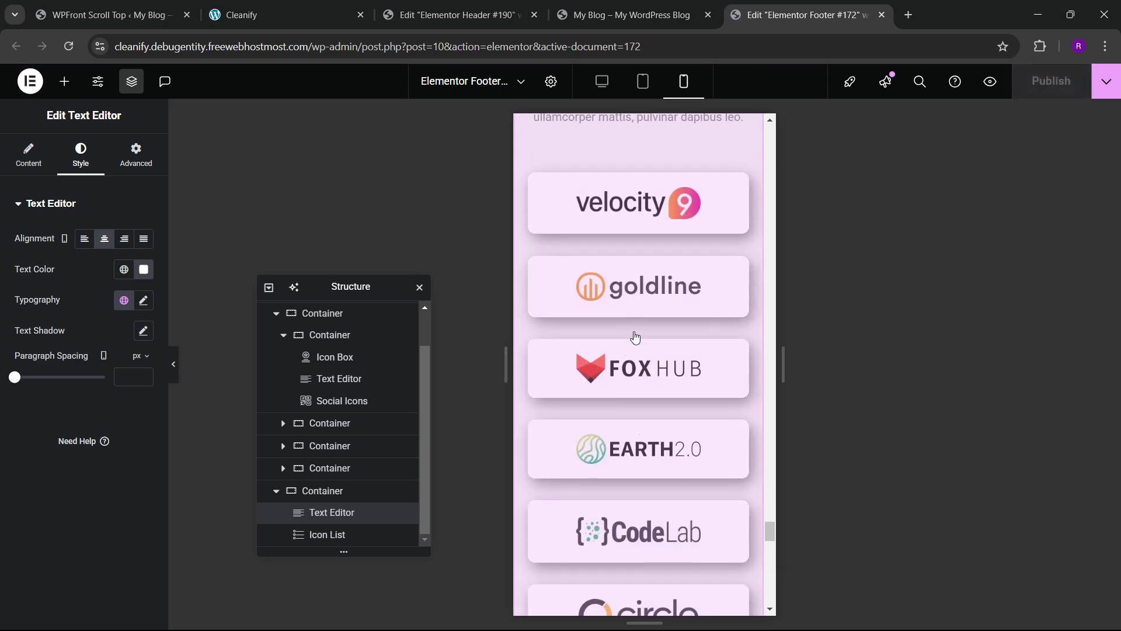
# - Switch from the footer template back to editing the Home page content
pyautogui.scroll(5, 635, 338)
pyautogui.moveTo(769, 516); pyautogui.dragTo(748, 555)
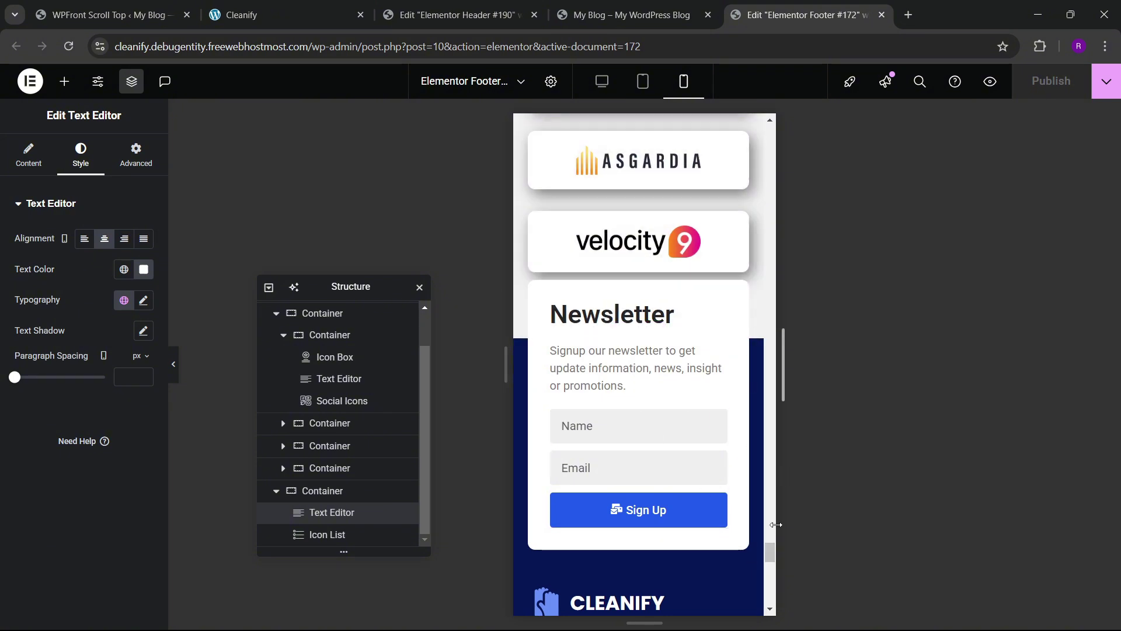
pyautogui.moveTo(773, 541); pyautogui.dragTo(747, 143)
pyautogui.click(635, 126)
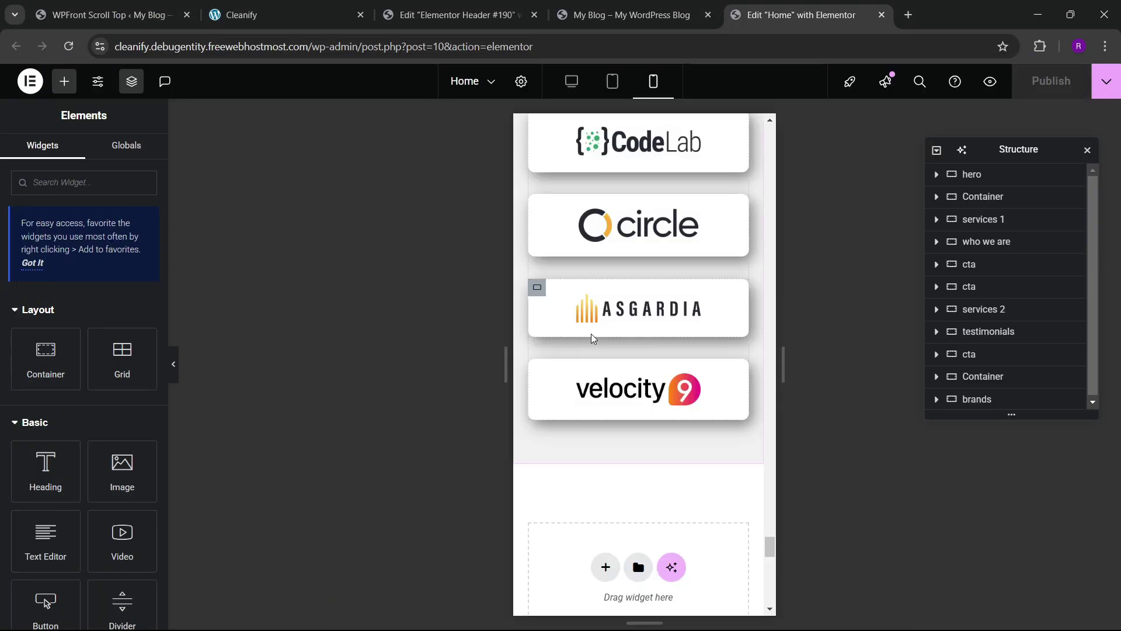
# - Set the mobile bottom padding of the brands section to 200 px and publish the Home page
pyautogui.scroll(10, 619, 356)
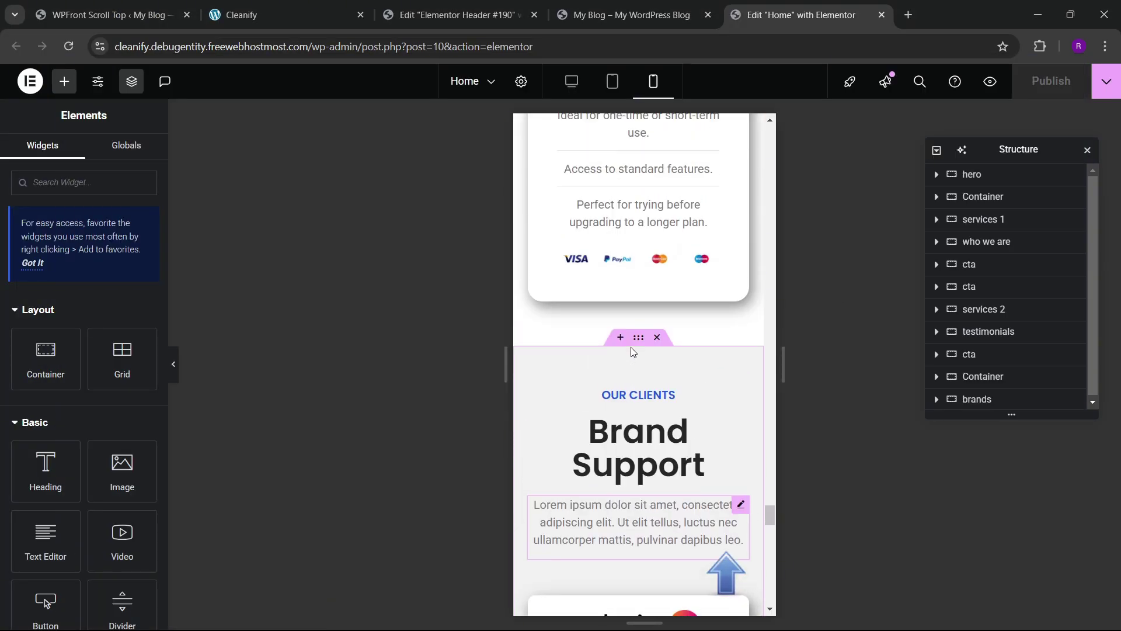
pyautogui.click(638, 255)
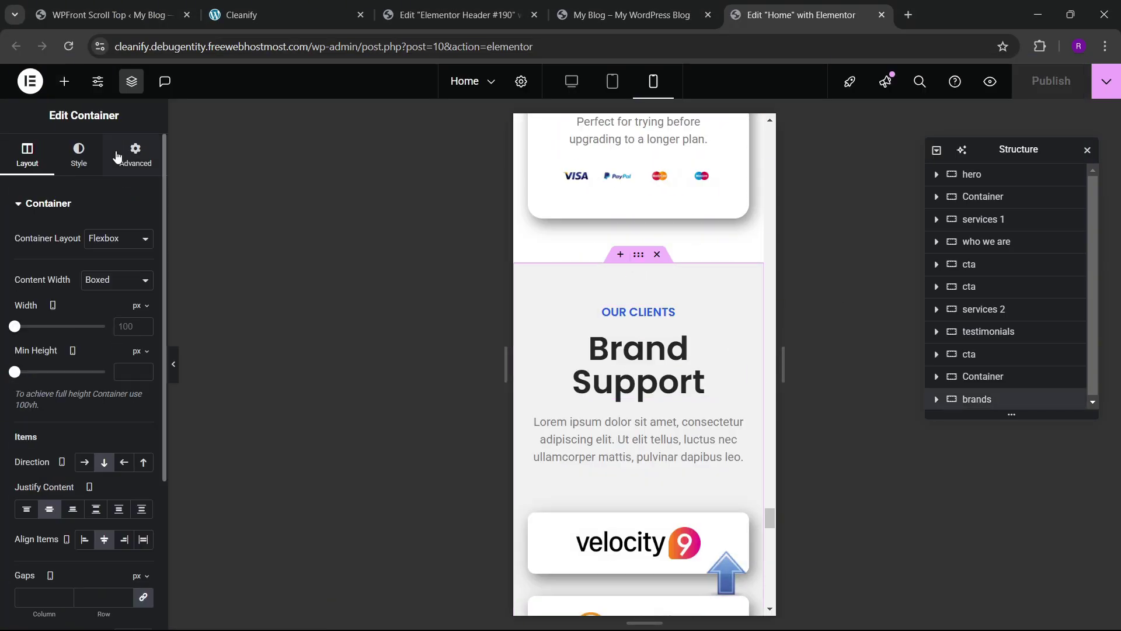
pyautogui.click(116, 154)
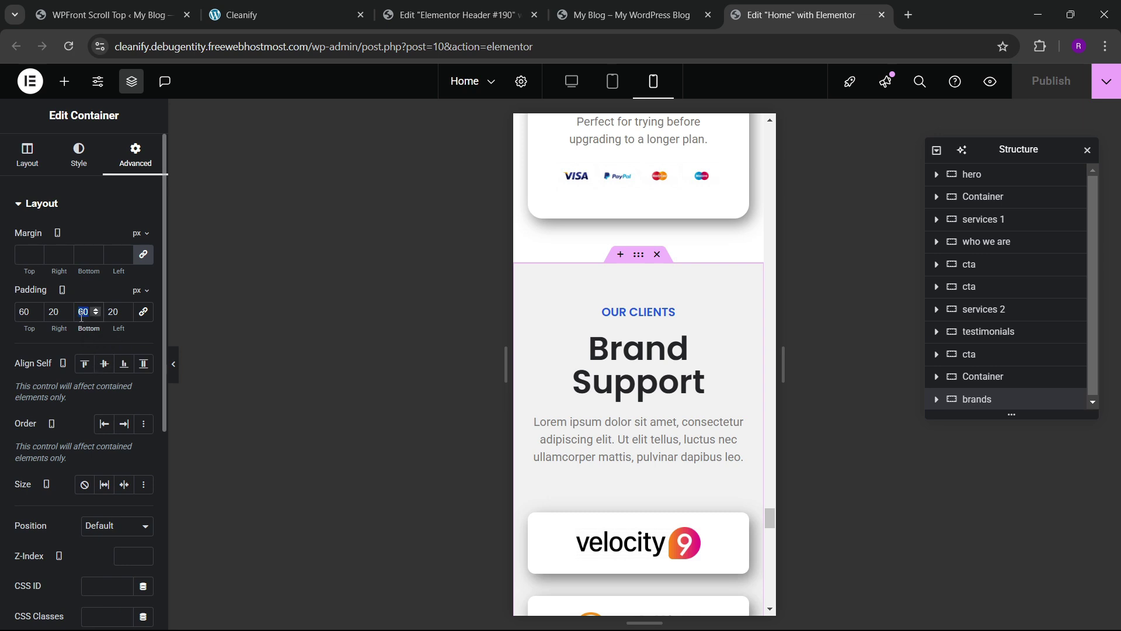
pyautogui.write('15')
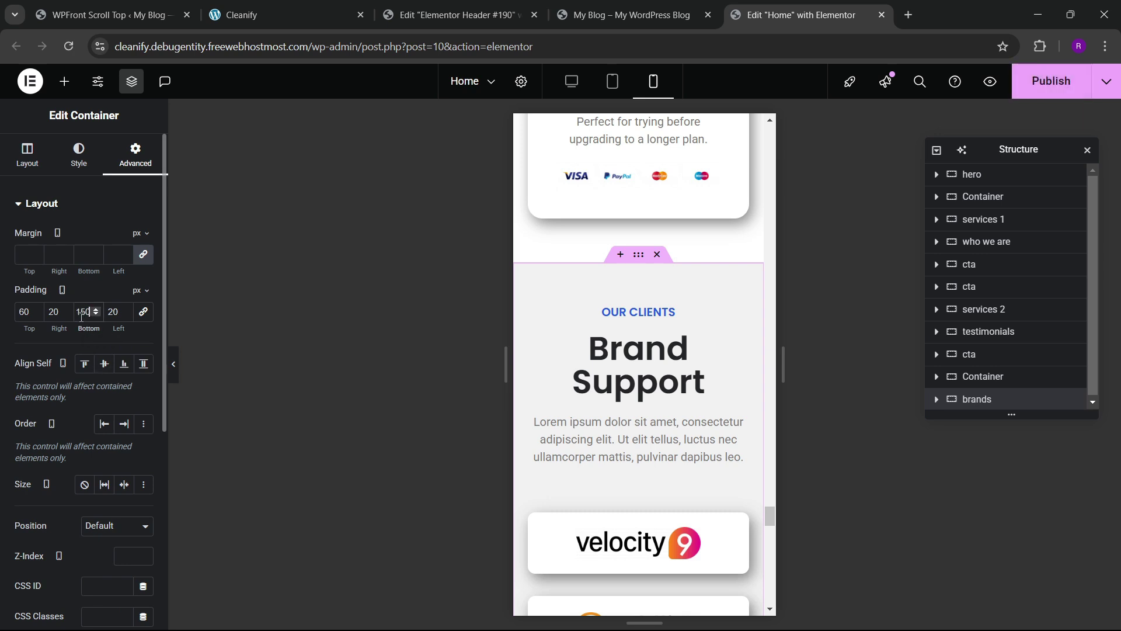
pyautogui.scroll(-10, 581, 386)
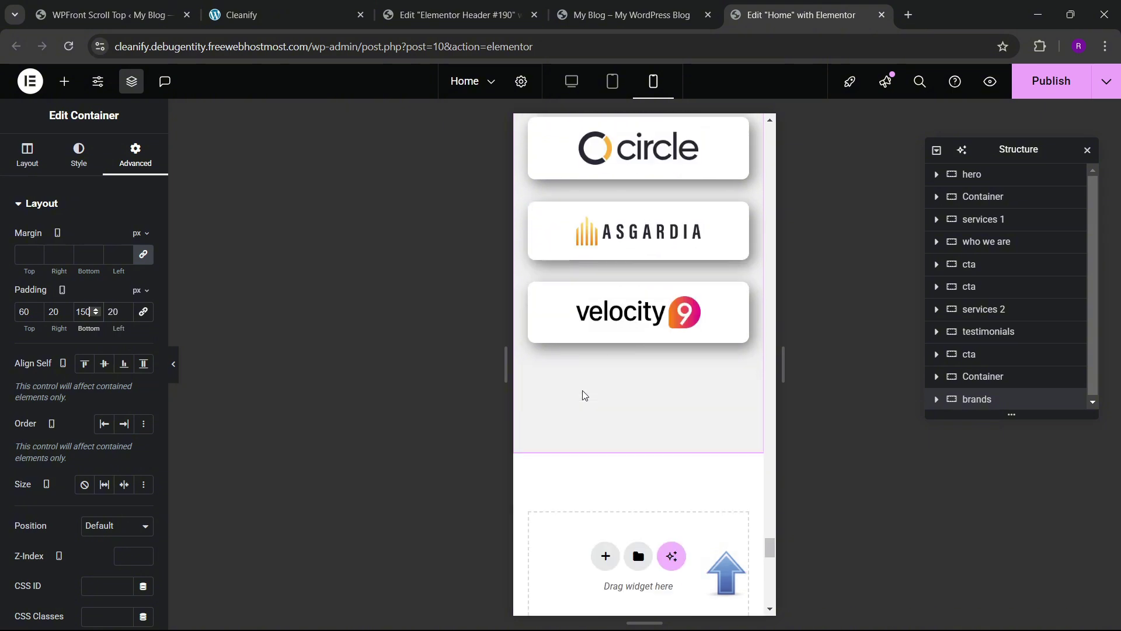
pyautogui.scroll(2, 585, 394)
pyautogui.write('0')
pyautogui.press('BackSpace')
pyautogui.press('BackSpace')
pyautogui.press('BackSpace')
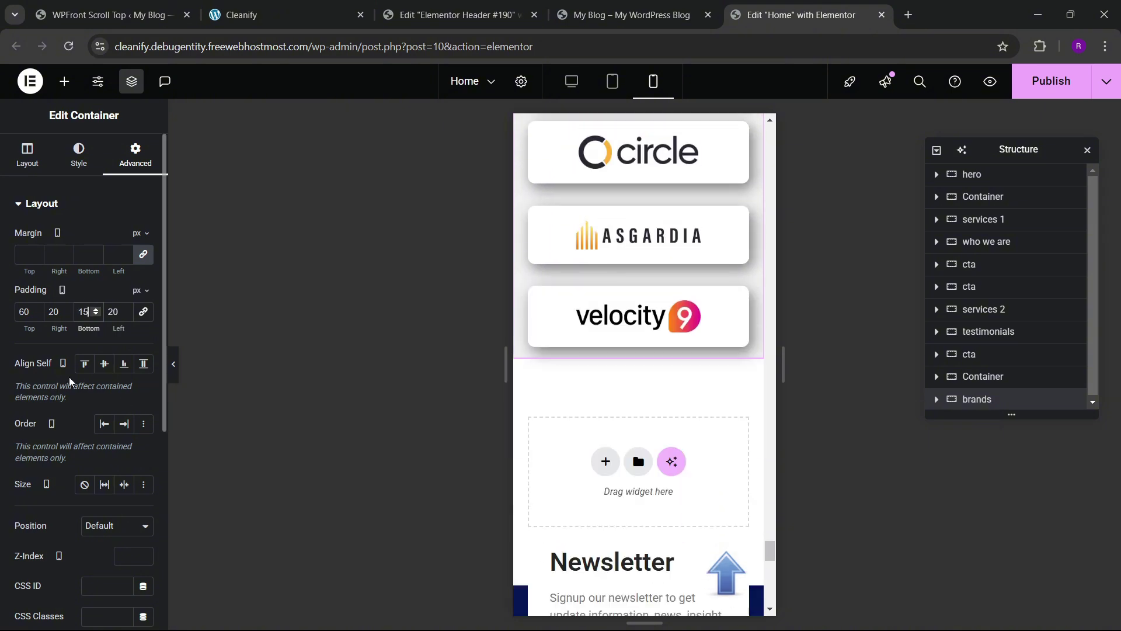
pyautogui.write('200')
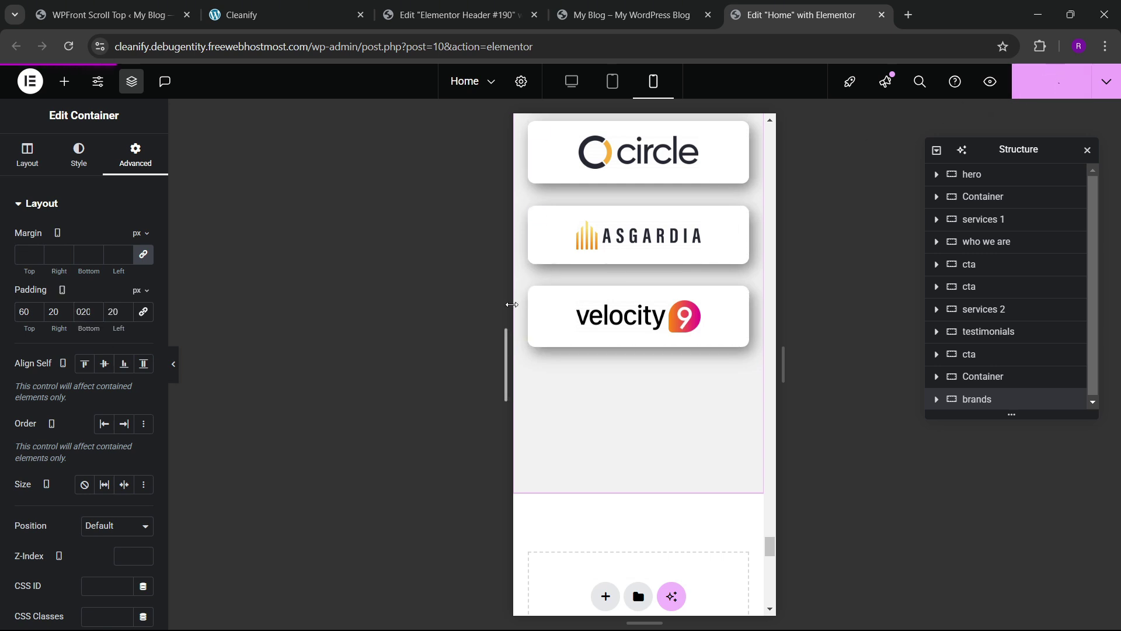
# - Reload the live site and check its sections and footer in the browser's mobile device emulation
pyautogui.click(628, 15)
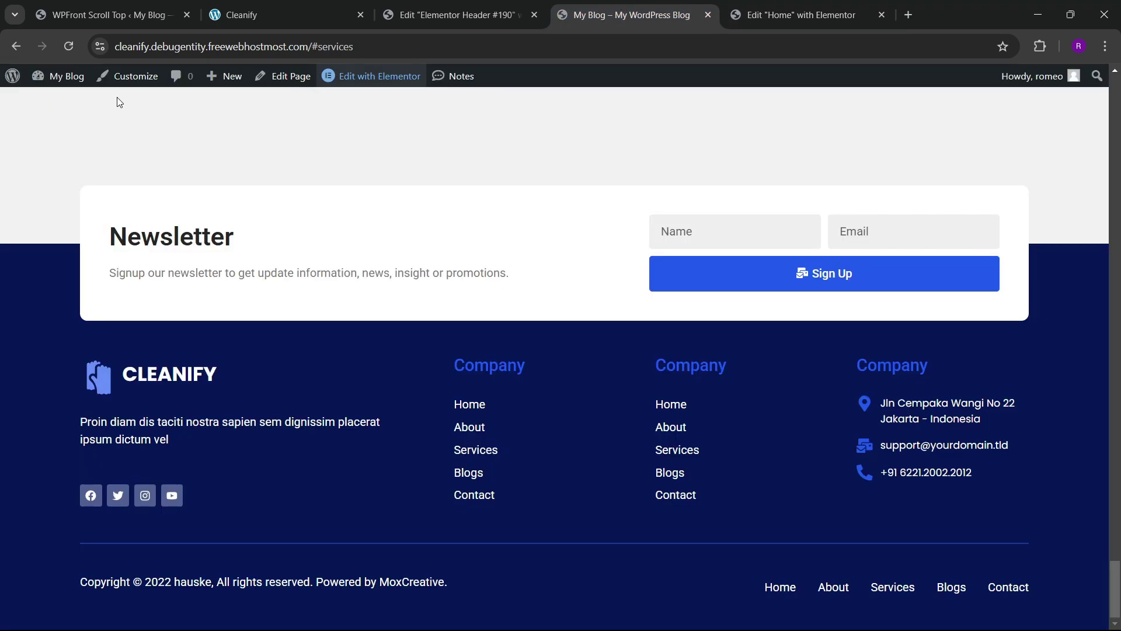
pyautogui.scroll(5, 325, 333)
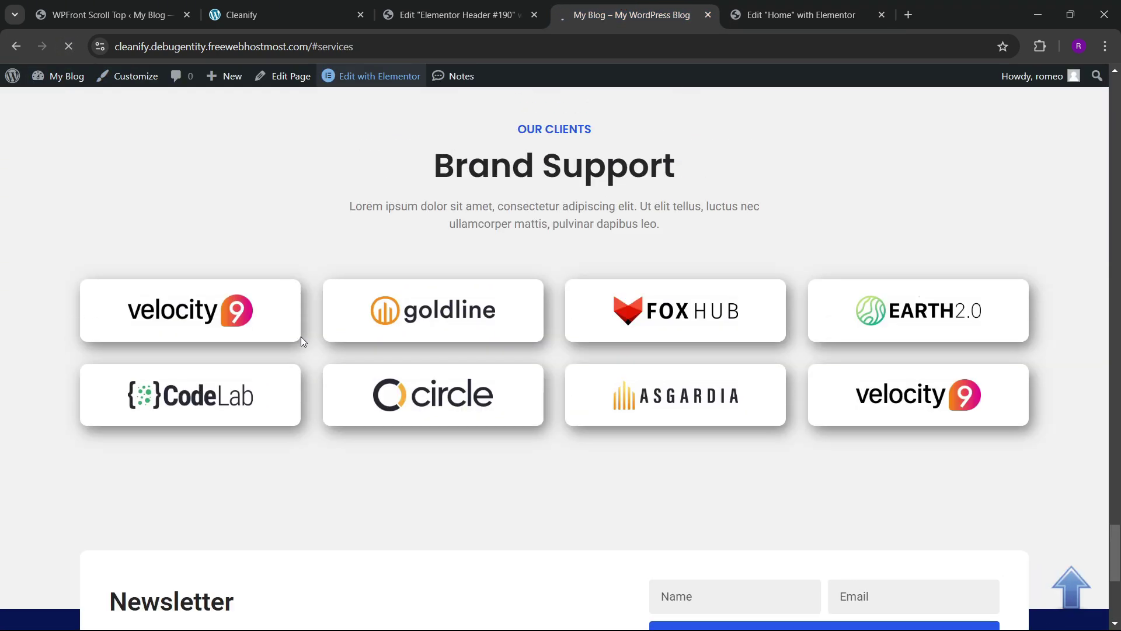
pyautogui.scroll(-3, 324, 352)
pyautogui.scroll(3, 364, 352)
pyautogui.scroll(-4, 376, 356)
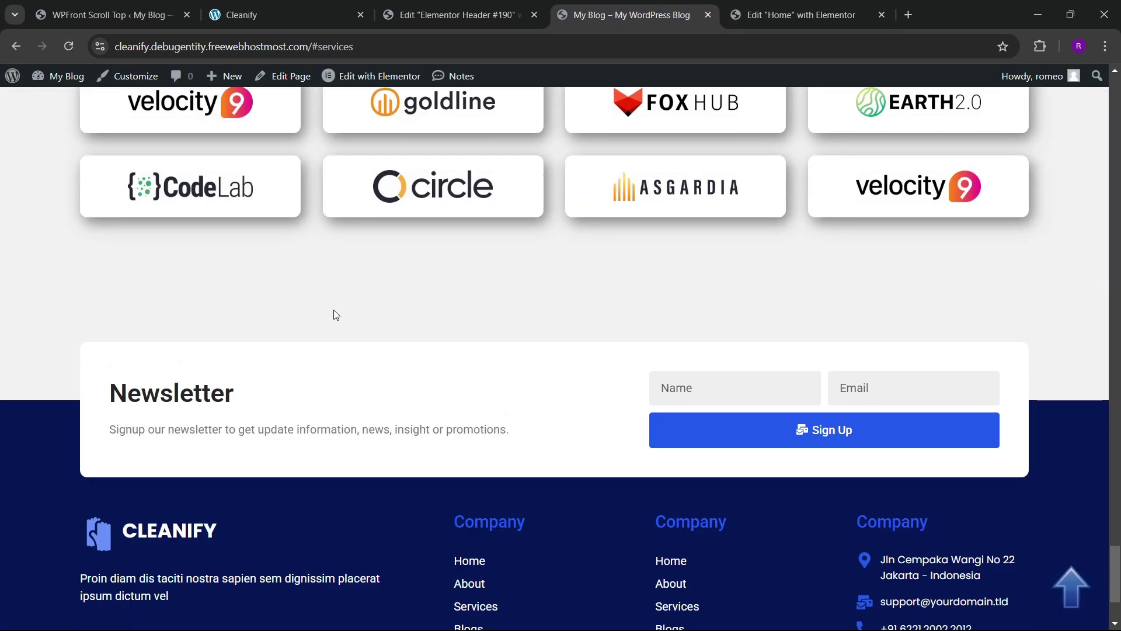
pyautogui.rightClick(333, 310)
pyautogui.click(383, 611)
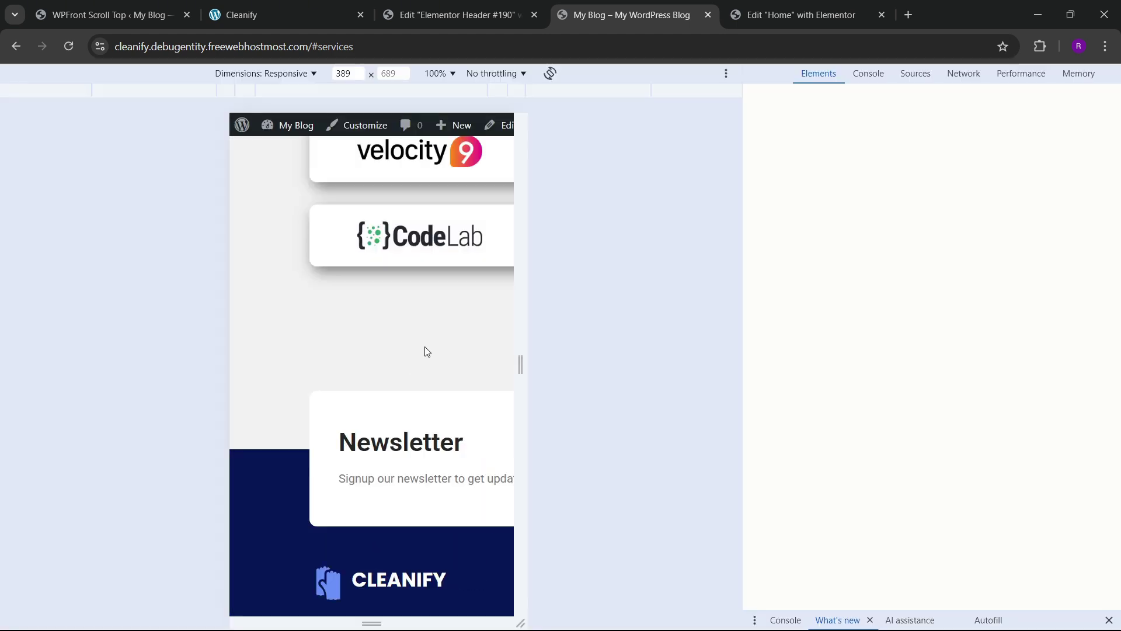
pyautogui.scroll(10, 423, 351)
pyautogui.scroll(-15, 409, 362)
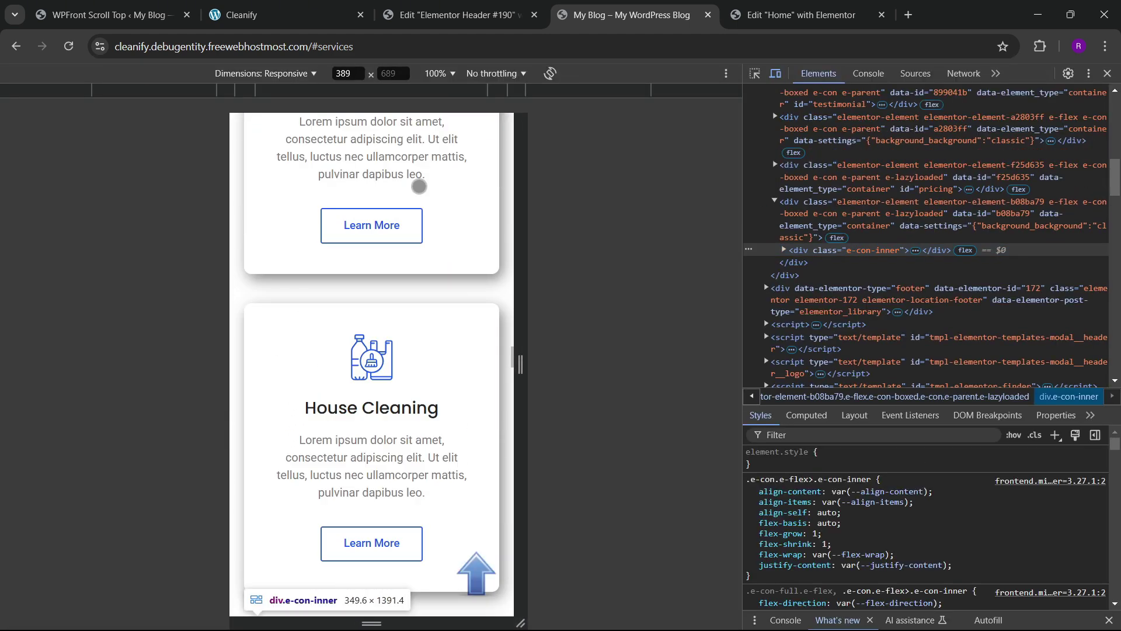
pyautogui.scroll(-15, 408, 379)
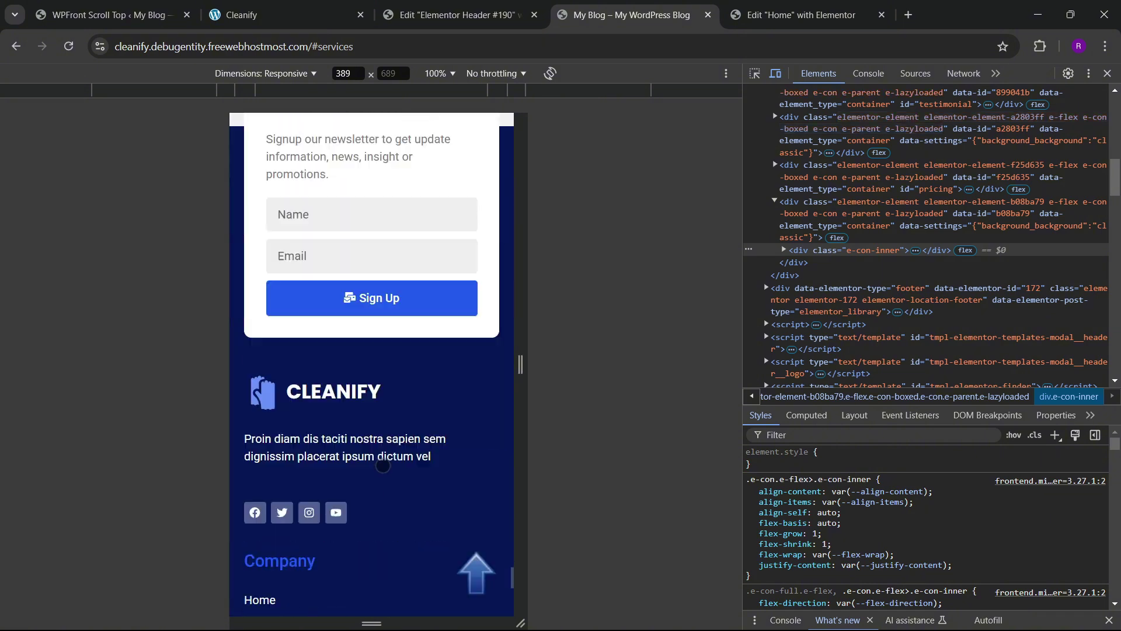
pyautogui.scroll(10, 373, 278)
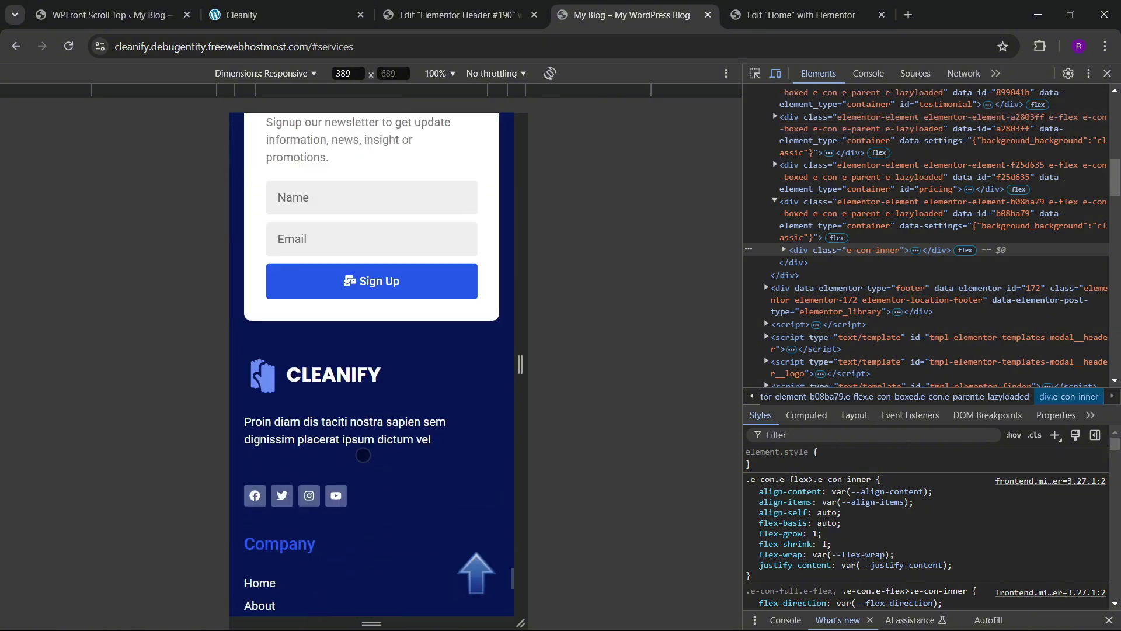
# - Review the footer, newsletter and brand sections in the live site's mobile emulation and return to the top of the page
pyautogui.scroll(-2, 388, 231)
pyautogui.scroll(8, 381, 228)
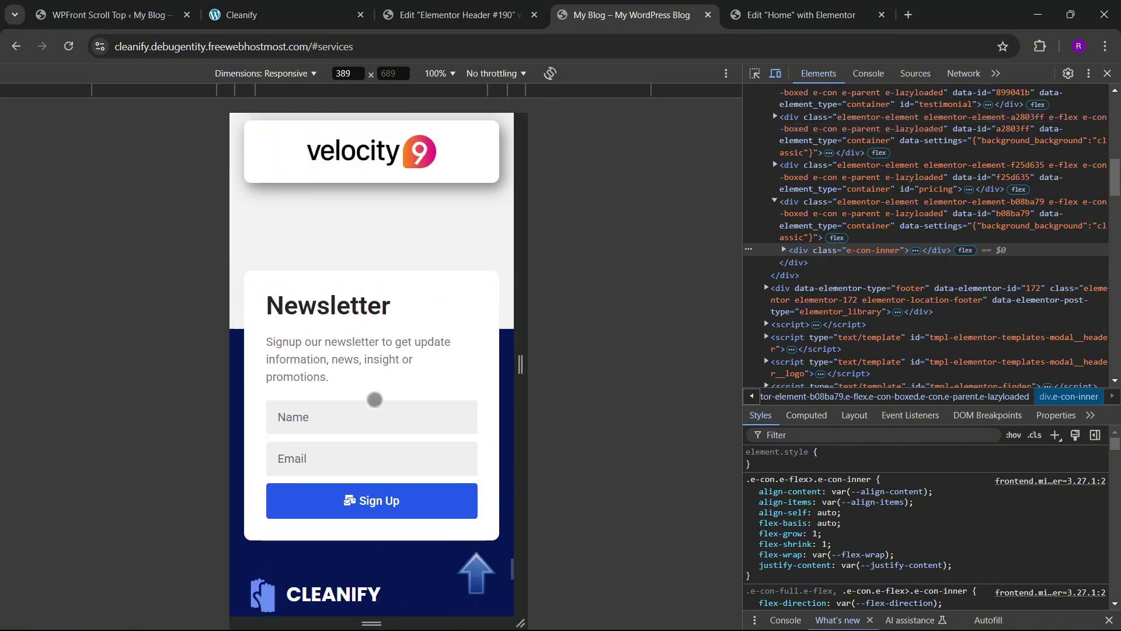
pyautogui.scroll(15, 371, 261)
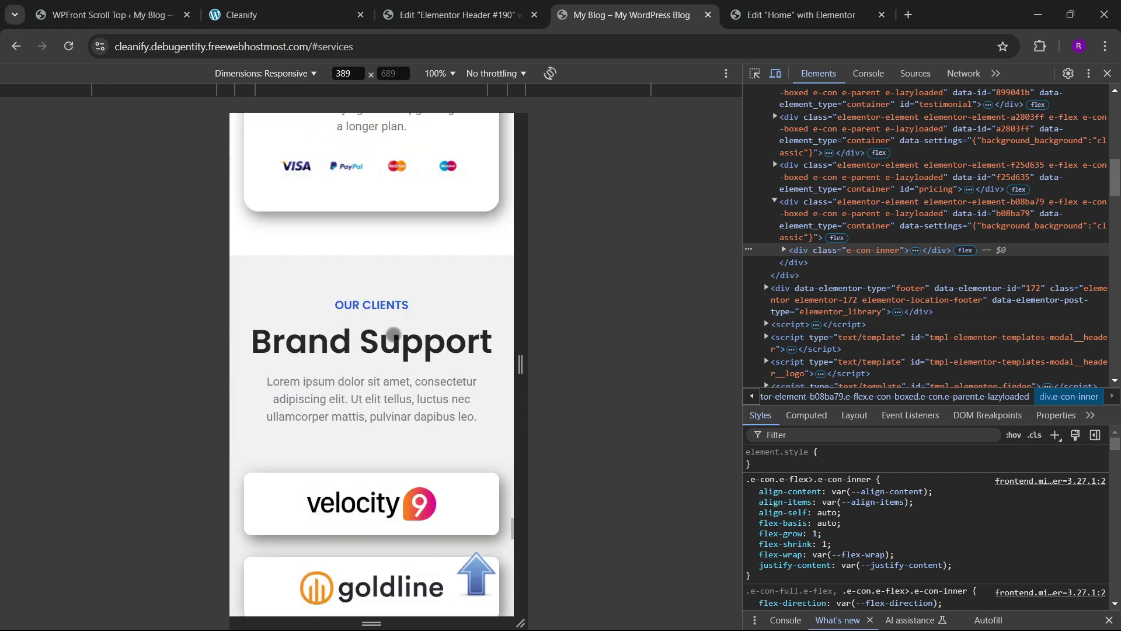
pyautogui.click(466, 582)
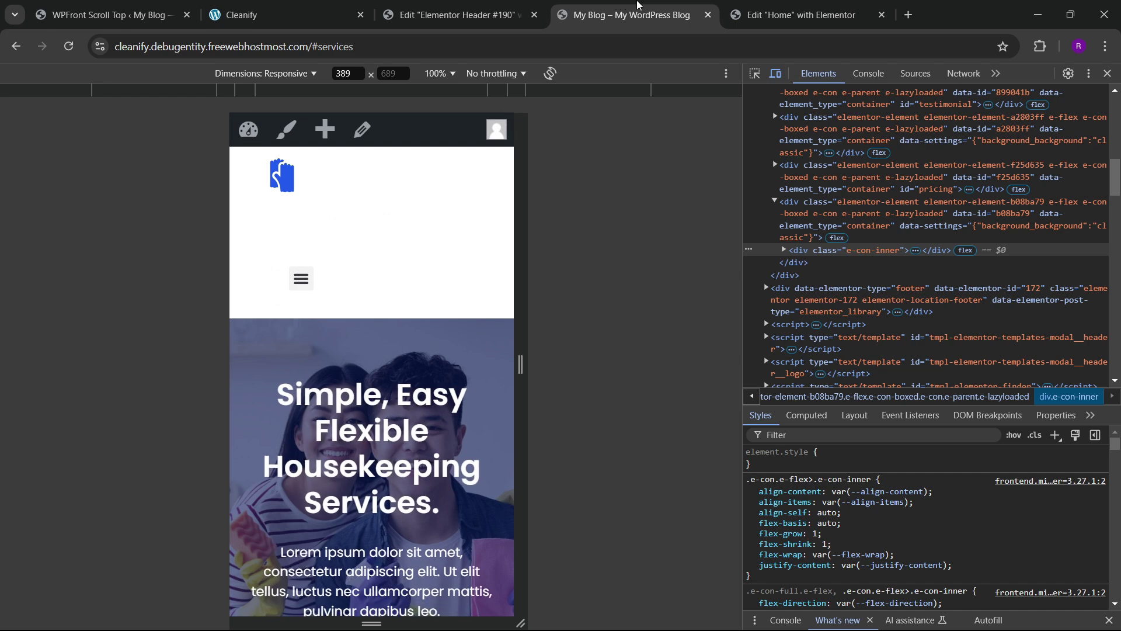
# - Switch to the Home page editor and open its header template for editing
pyautogui.click(763, 7)
pyautogui.scroll(8, 703, 441)
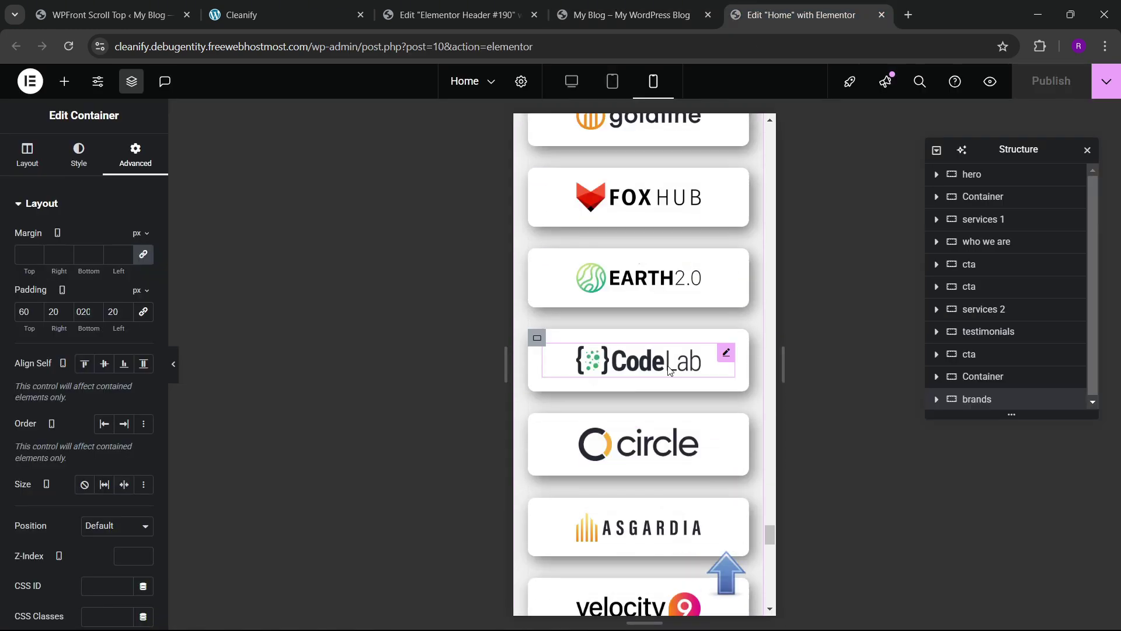
pyautogui.click(729, 580)
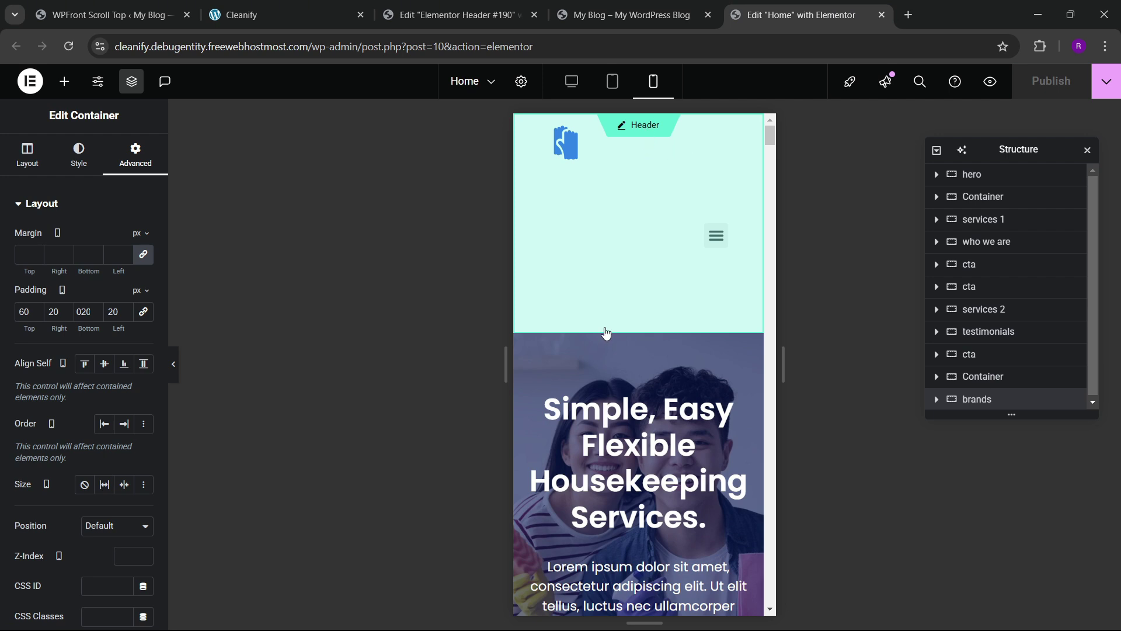
pyautogui.click(599, 327)
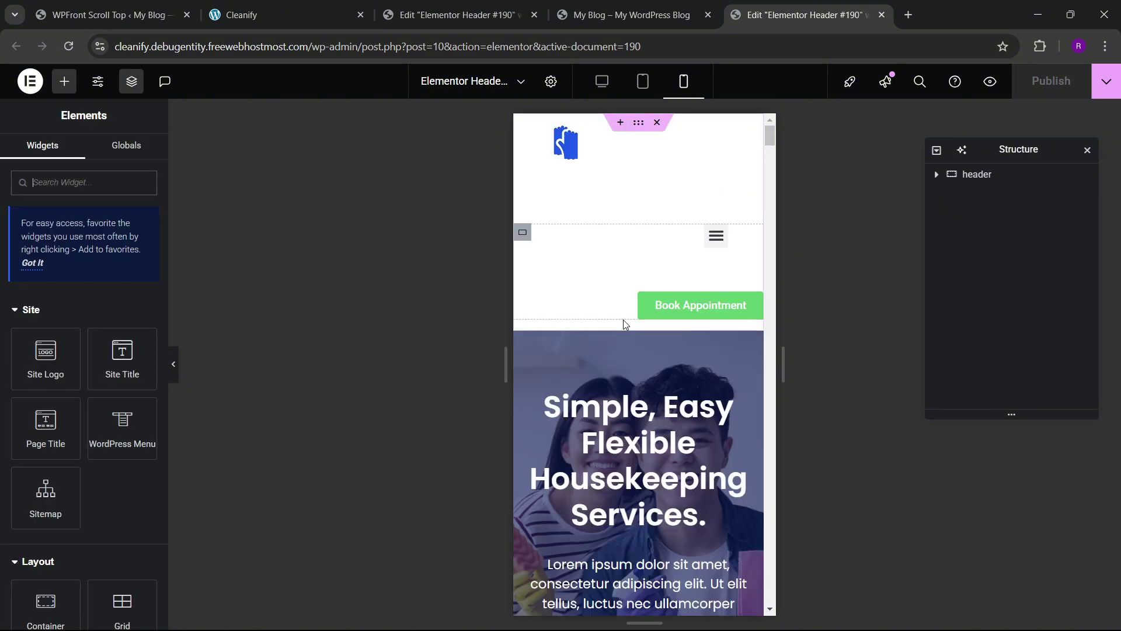
# - Hide the header's Book Appointment button on tablet portrait and mobile portrait
pyautogui.click(691, 316)
pyautogui.click(136, 154)
pyautogui.scroll(-8, 66, 364)
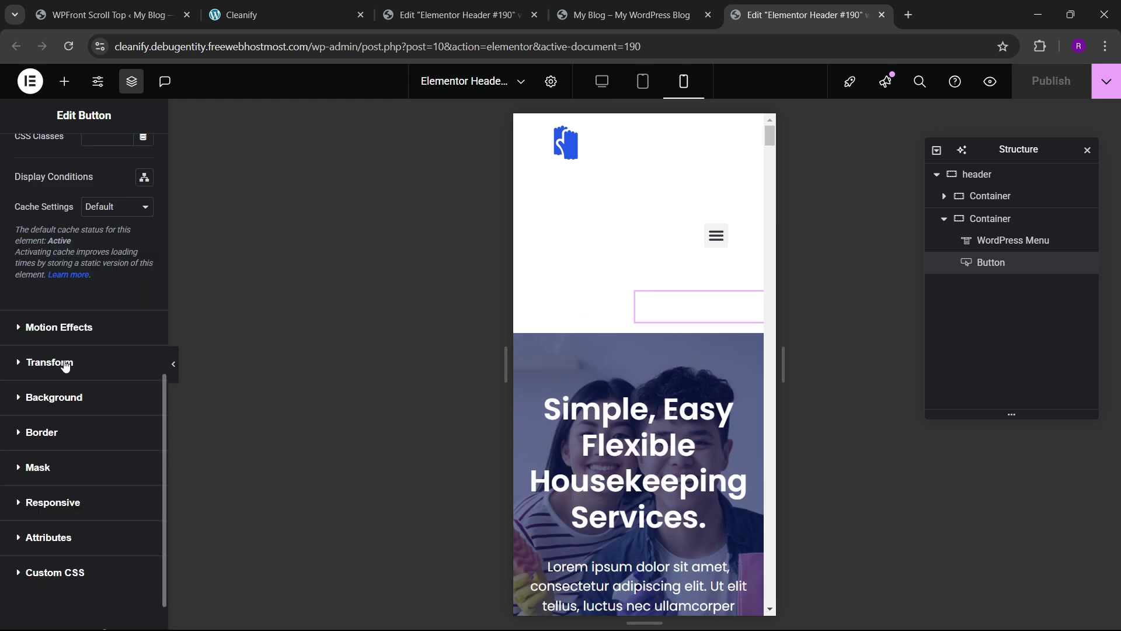
pyautogui.click(64, 502)
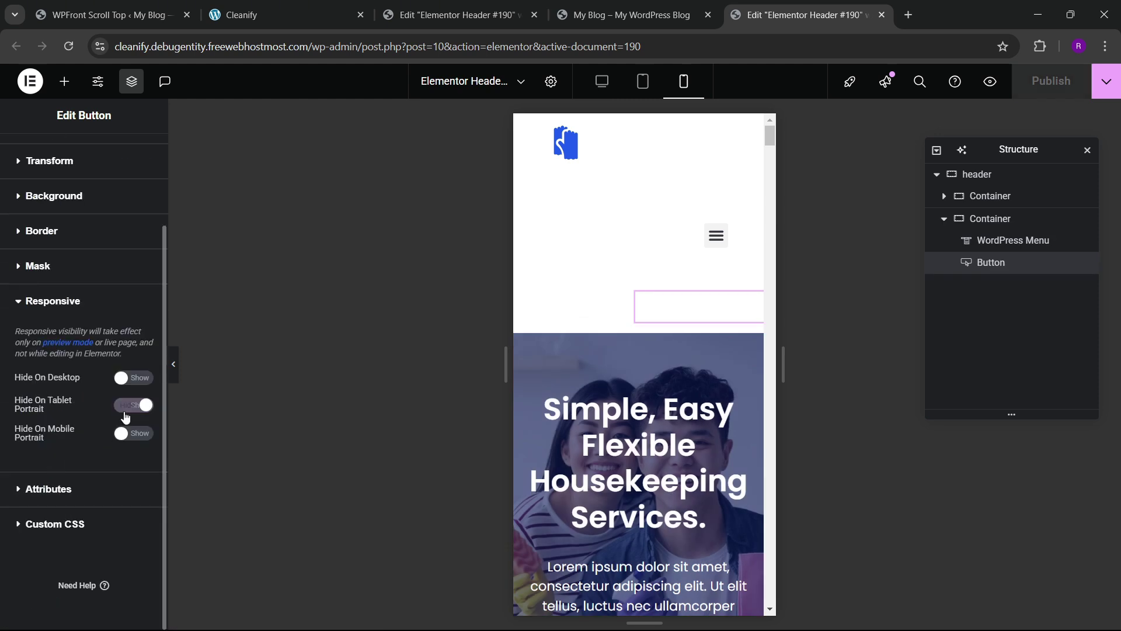
pyautogui.click(134, 432)
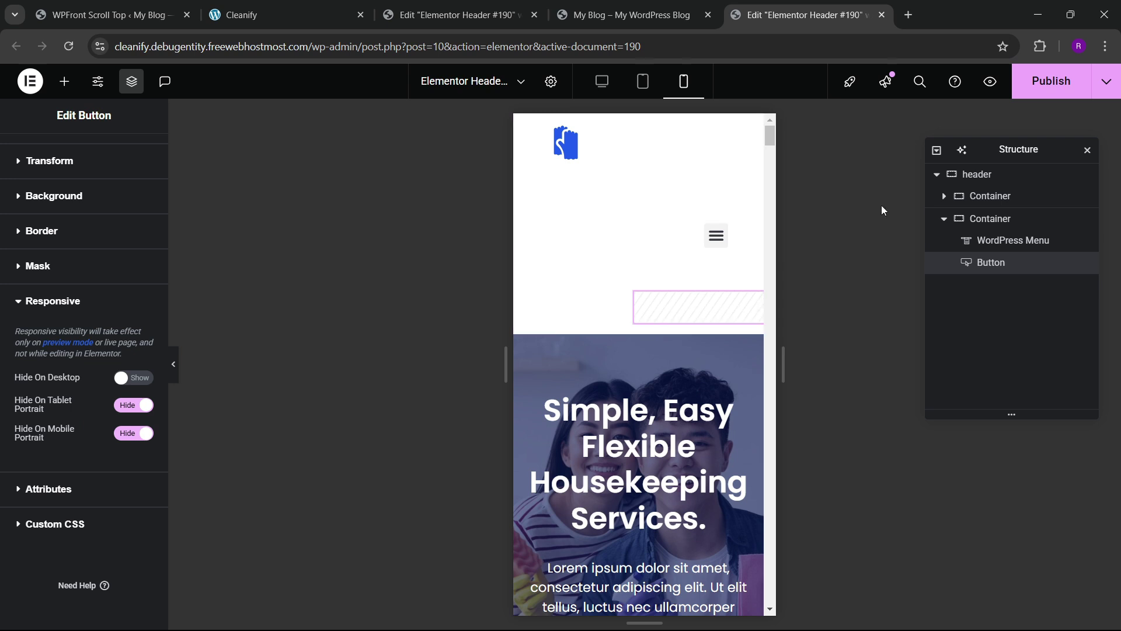
# - Set the mobile width of the header's logo container to 40 px and of its menu container to 40%
pyautogui.click(986, 196)
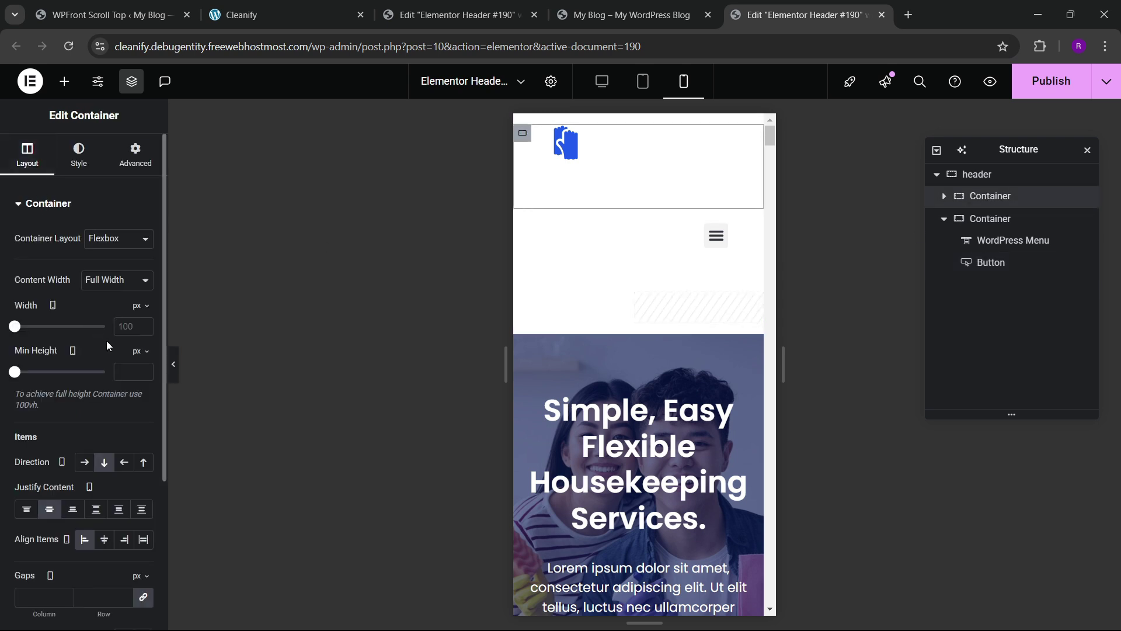
pyautogui.write('40')
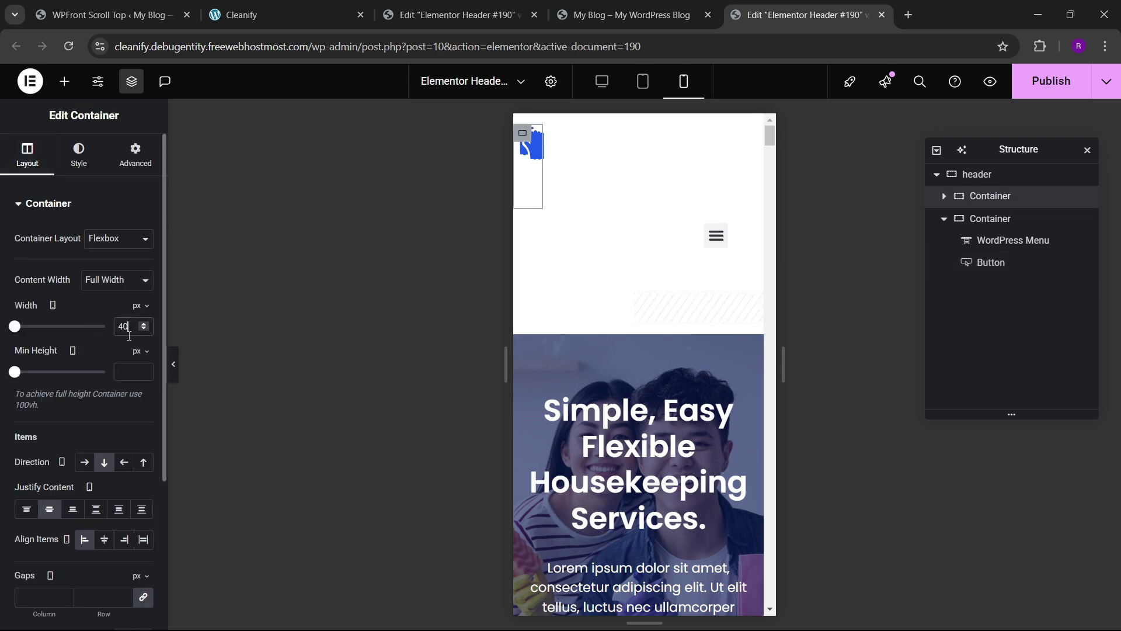
pyautogui.click(991, 218)
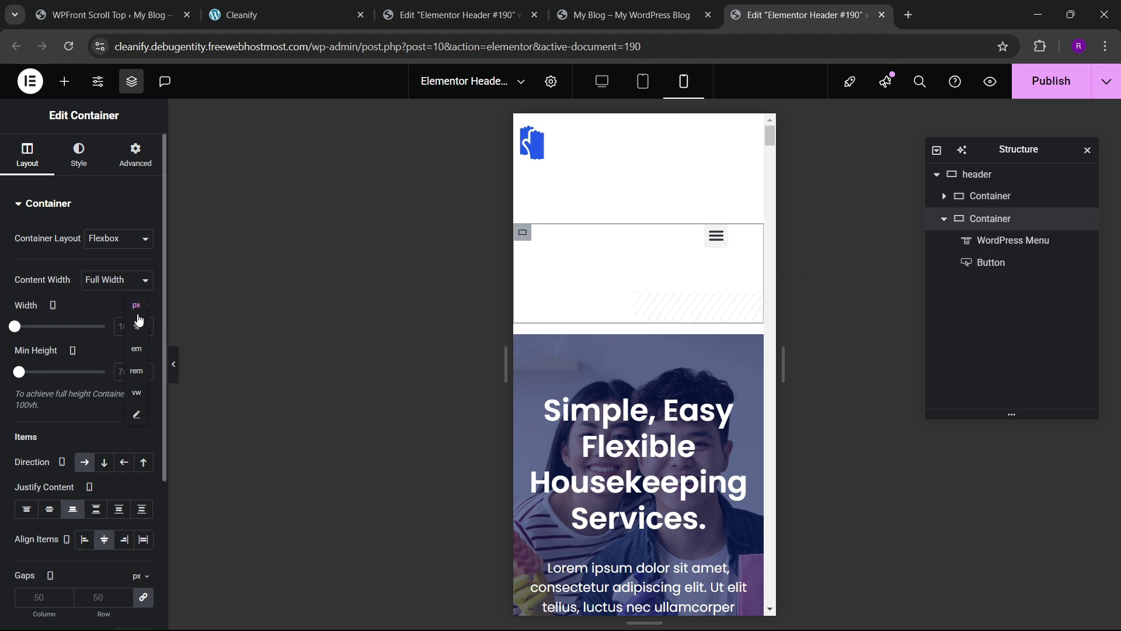
pyautogui.click(137, 327)
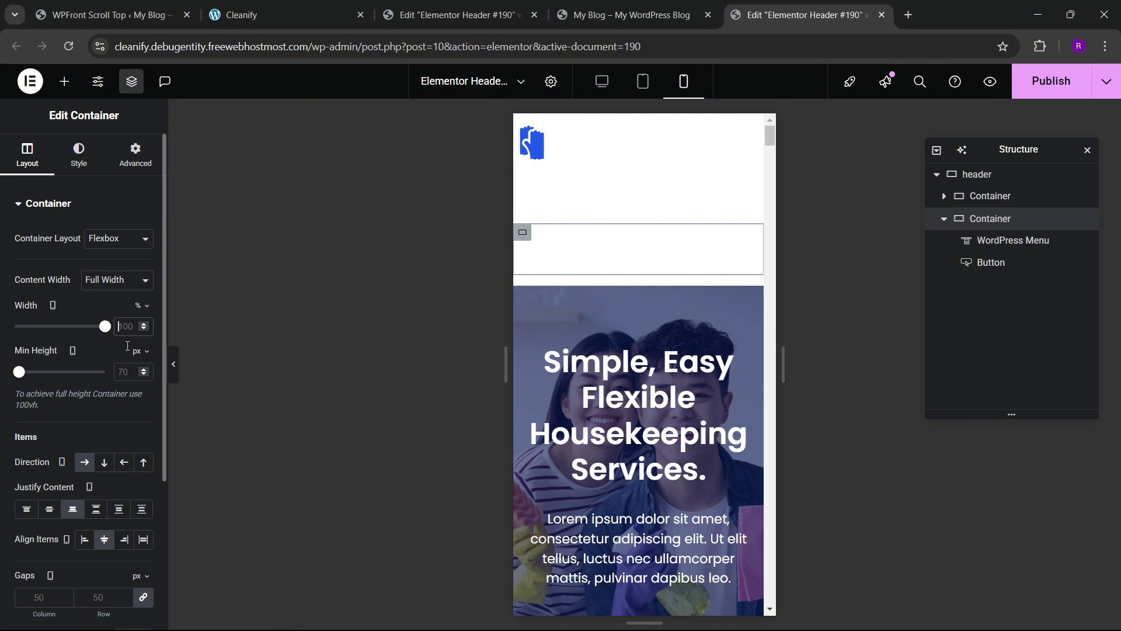
pyautogui.write('40')
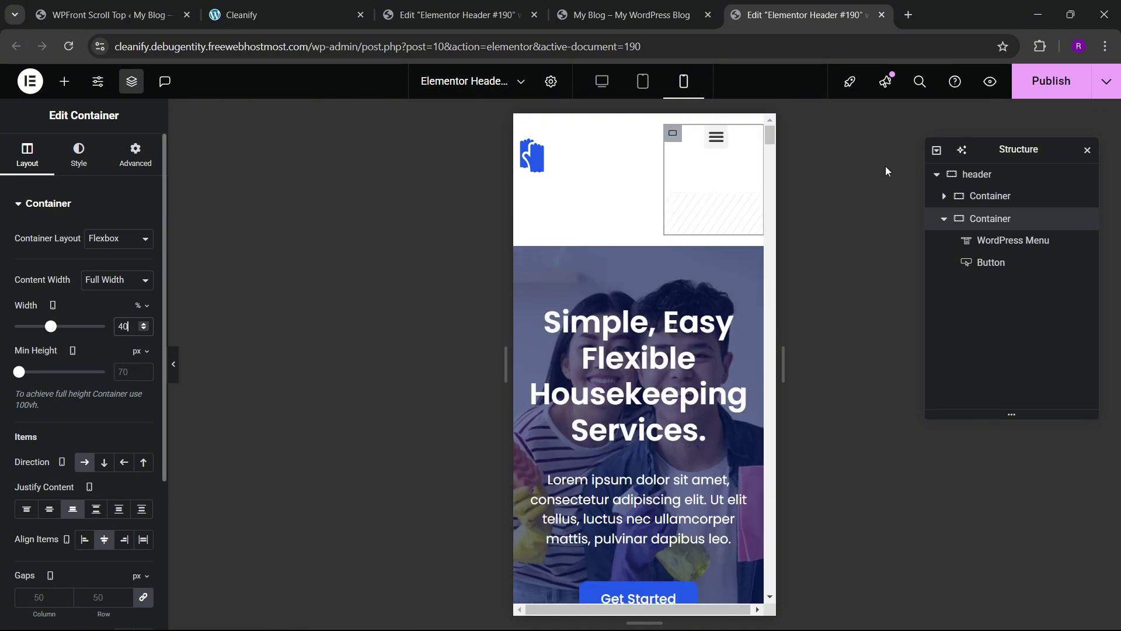
# - Change the logo container's mobile width to 40%
pyautogui.click(1004, 199)
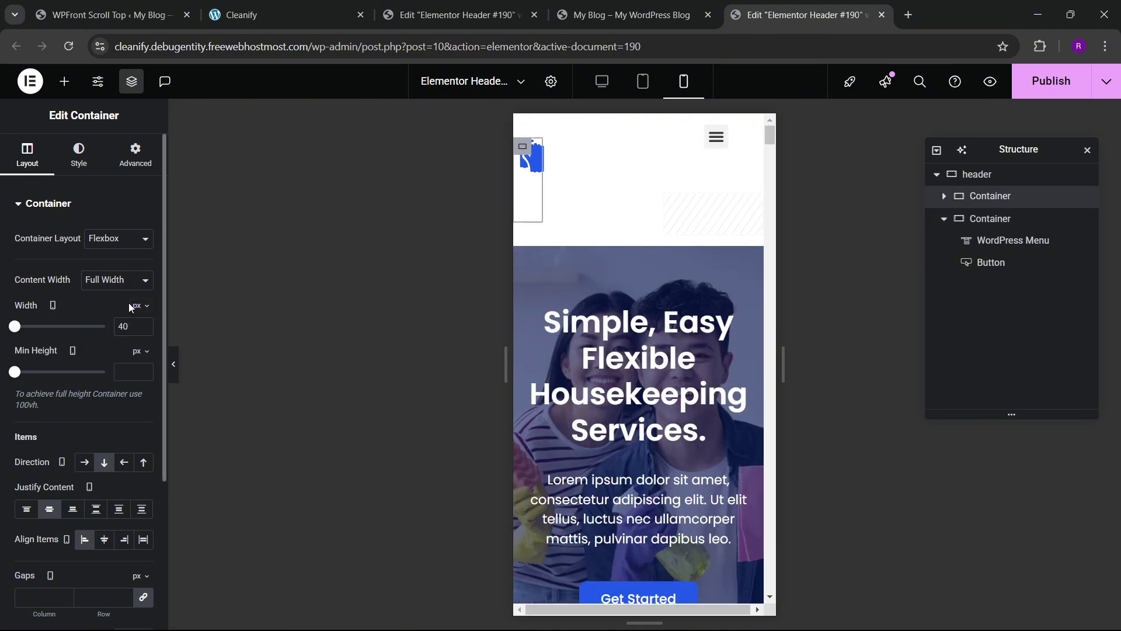
pyautogui.click(145, 327)
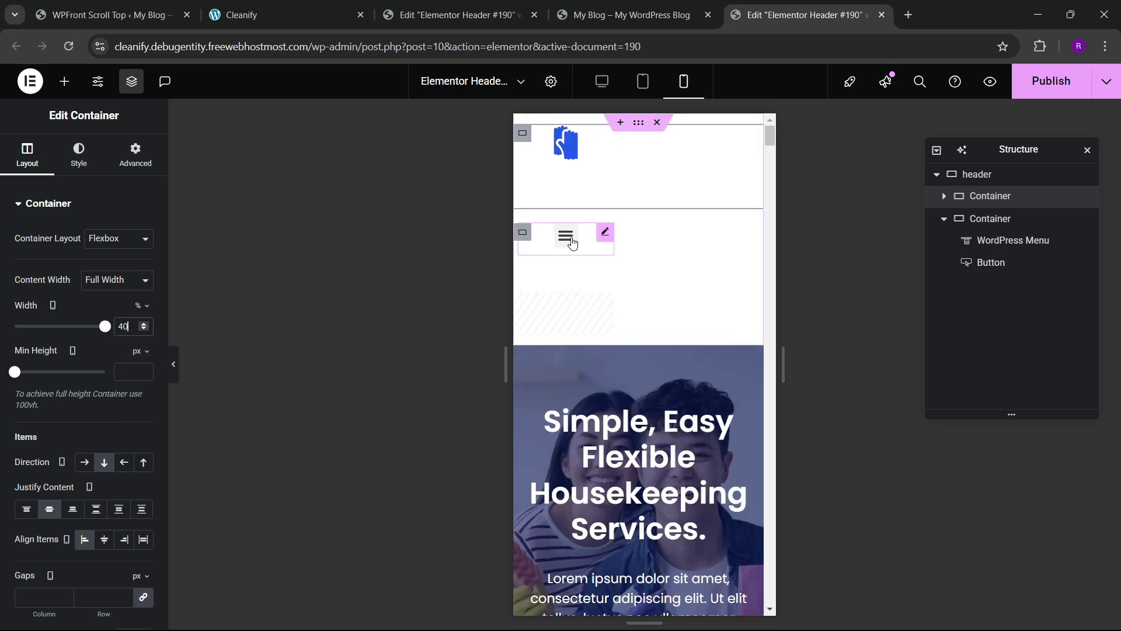
pyautogui.click(609, 168)
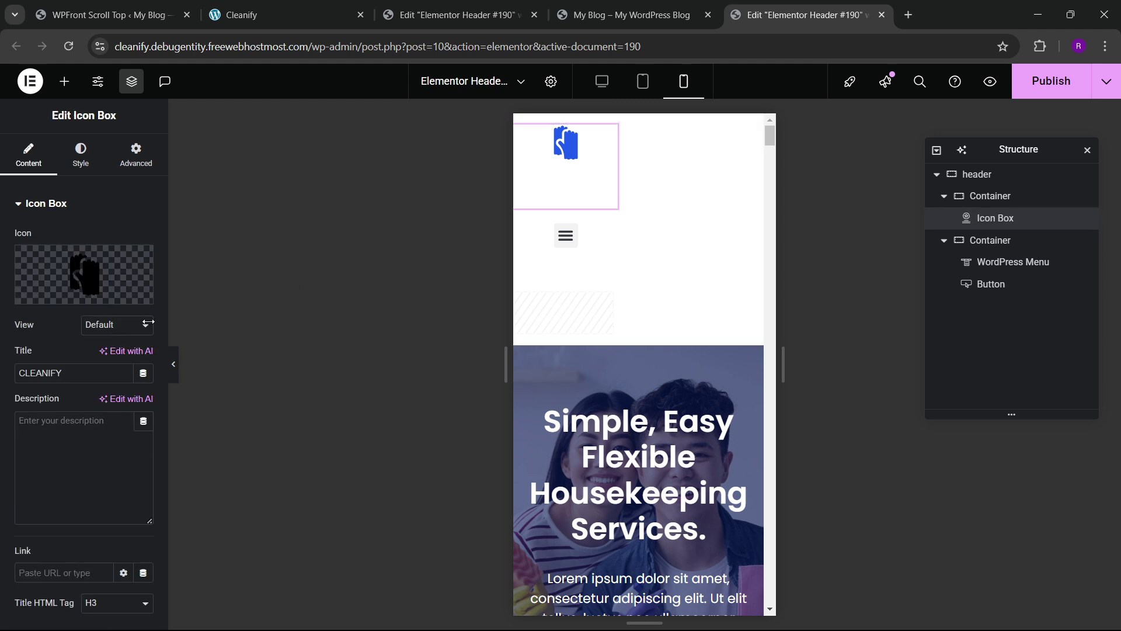
pyautogui.click(967, 198)
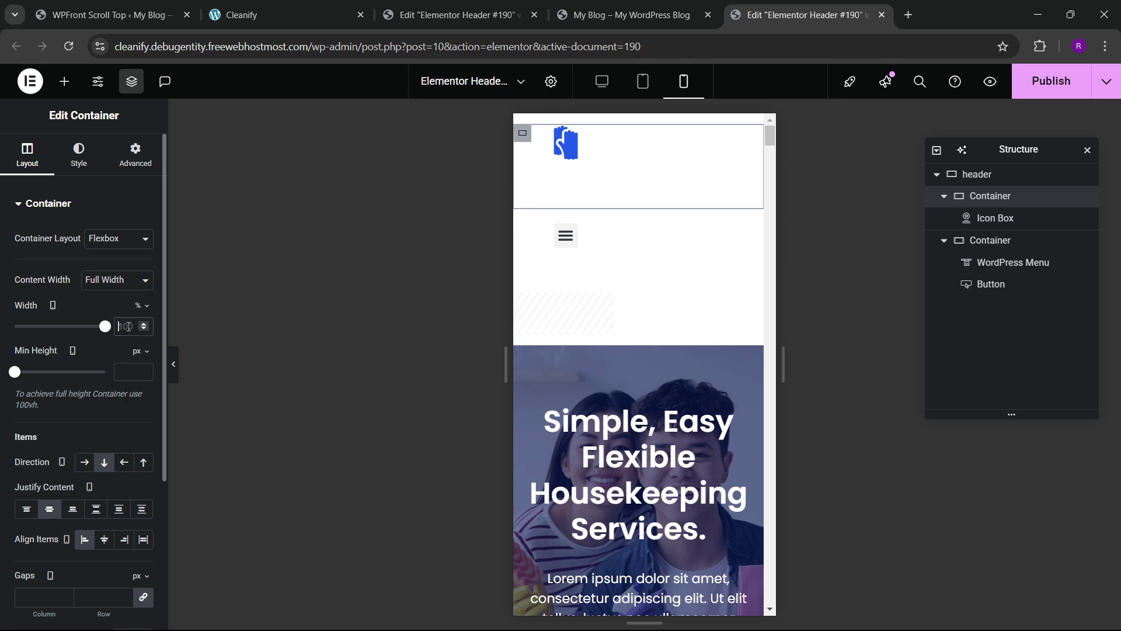
pyautogui.write('40')
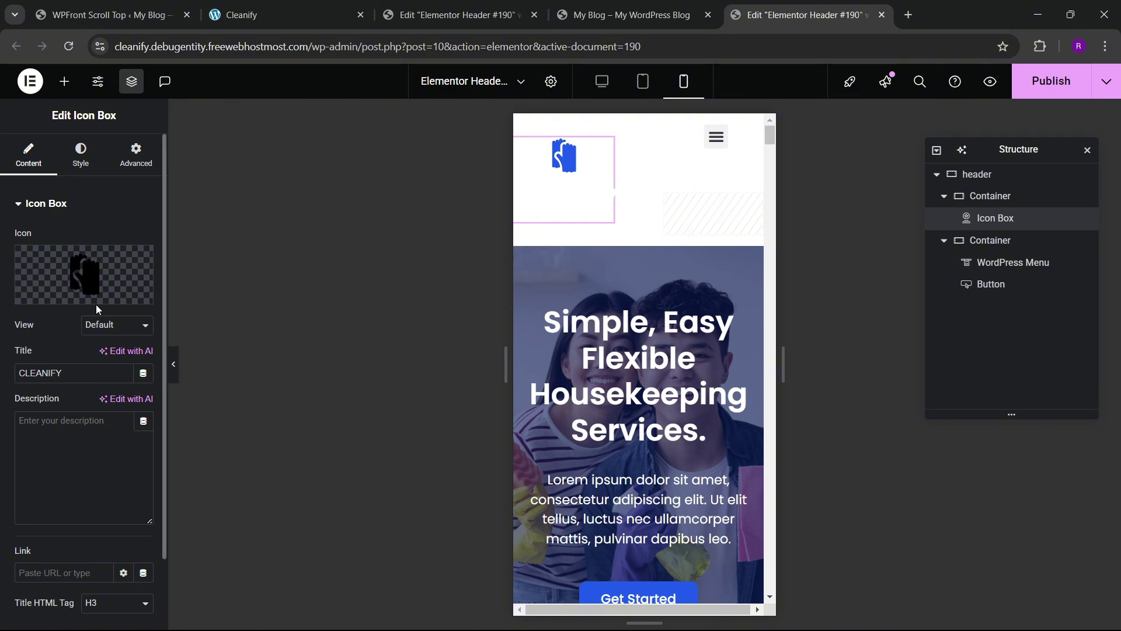
# - Set the logo icon box's mobile icon position to left of its title
pyautogui.click(990, 242)
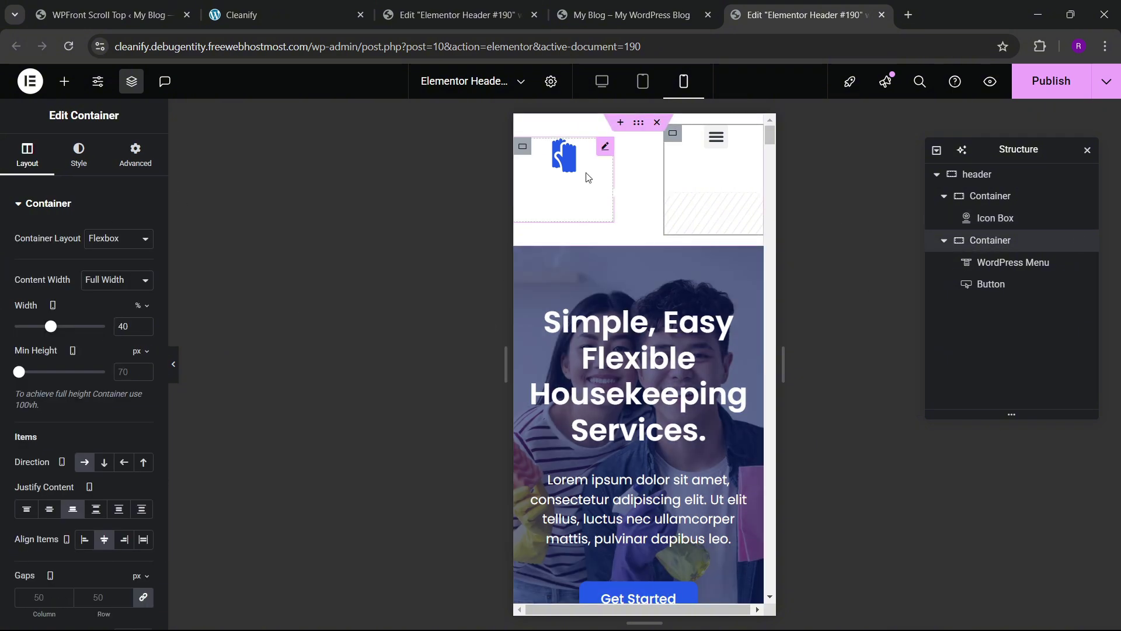
pyautogui.click(605, 147)
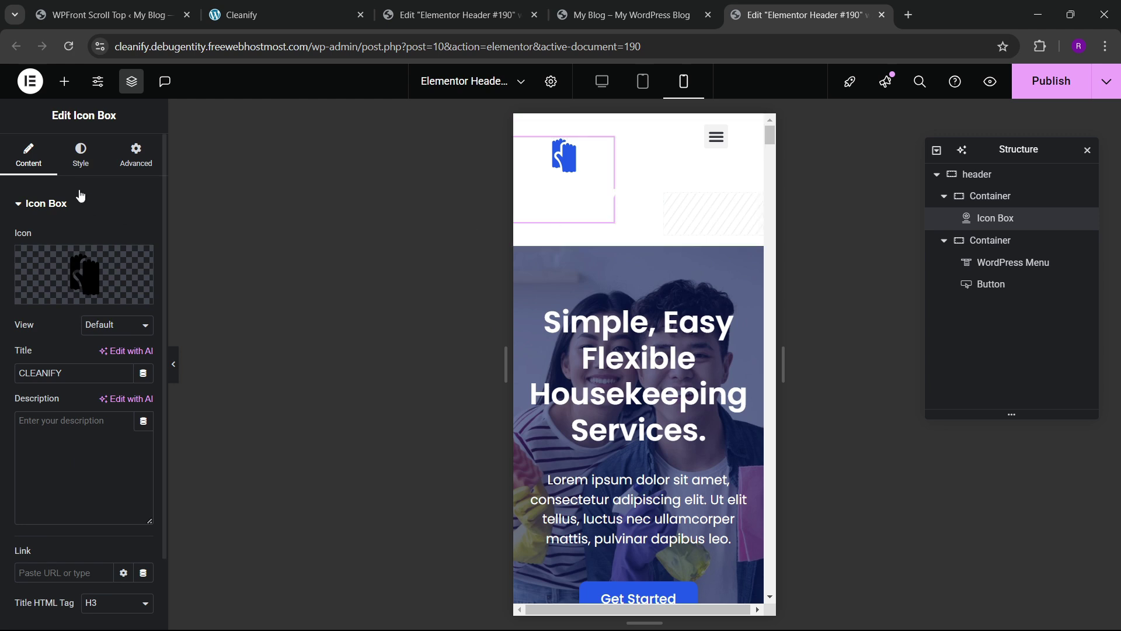
pyautogui.click(81, 154)
pyautogui.click(107, 244)
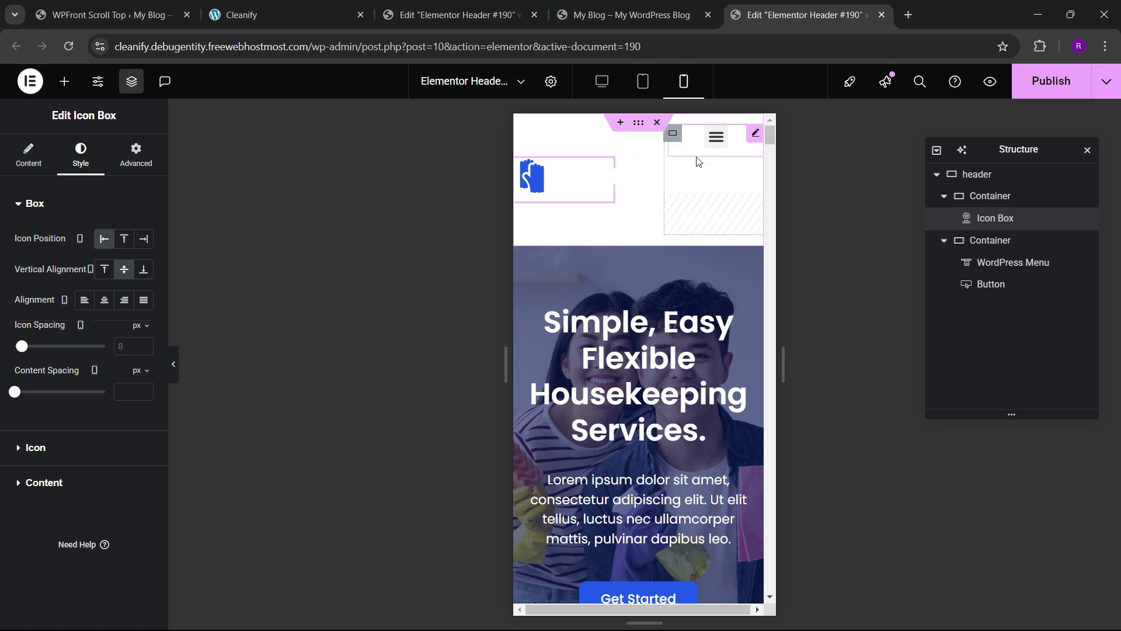
# - Try a mobile width of 70% for the logo container
pyautogui.click(990, 194)
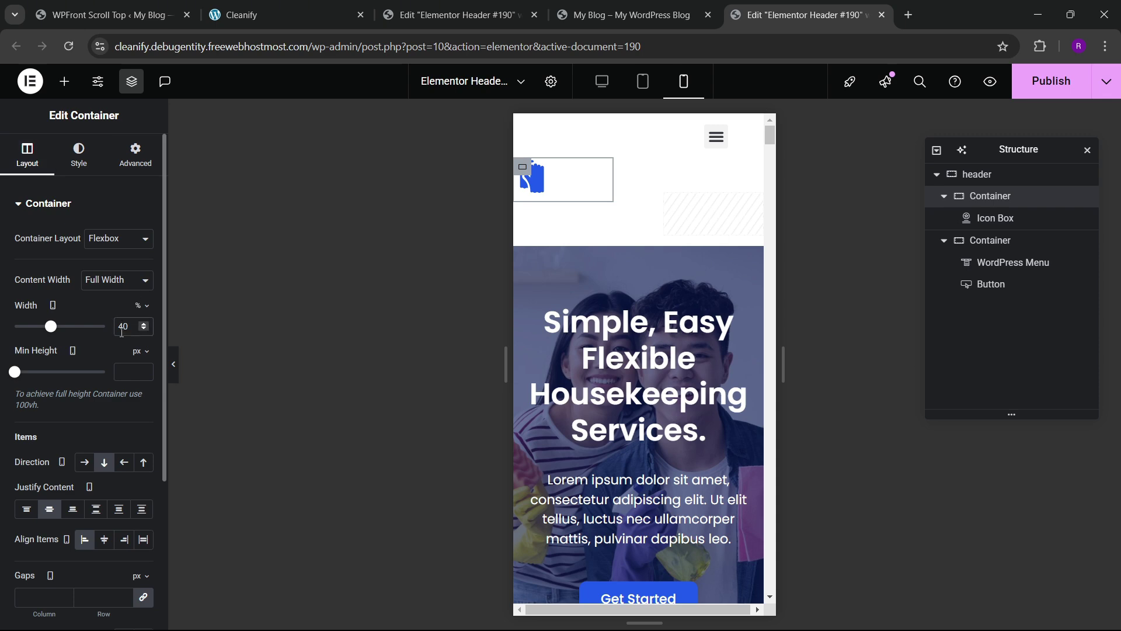
pyautogui.press('BackSpace')
pyautogui.write('7')
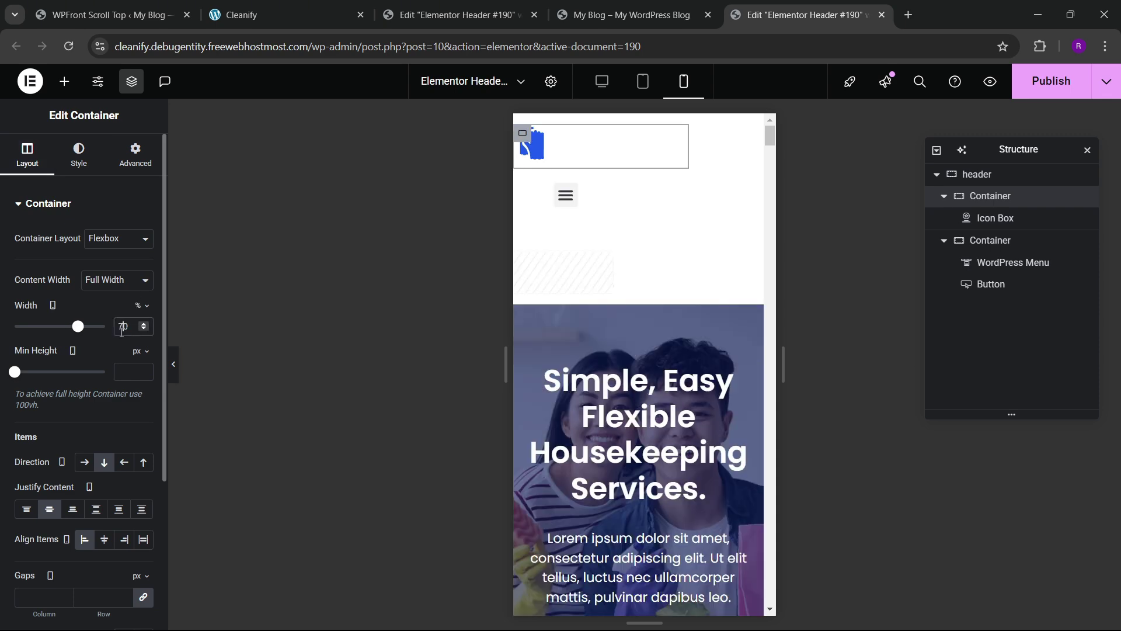
# - Set the mobile width of the menu container to 30% and of the logo container to 60%
pyautogui.click(992, 241)
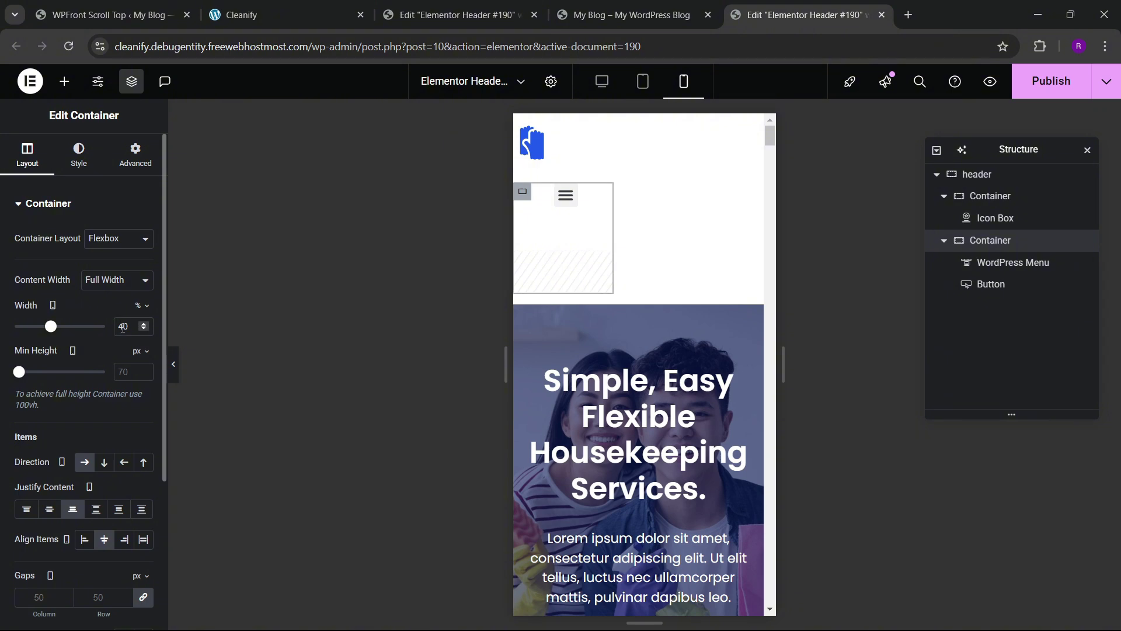
pyautogui.write('28')
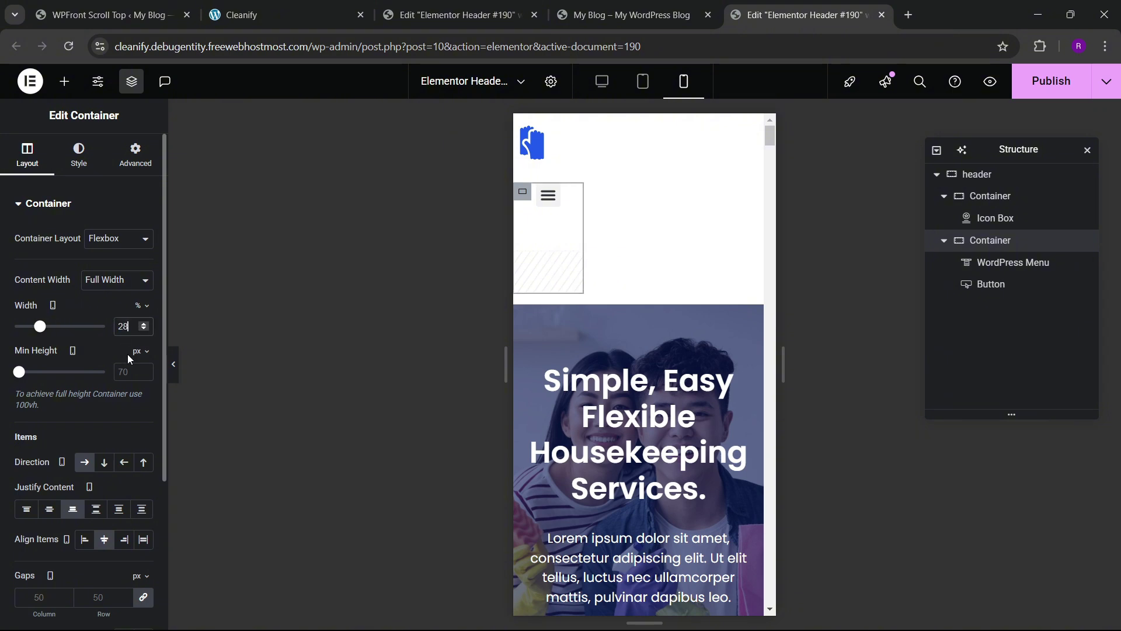
pyautogui.press('BackSpace')
pyautogui.write('5')
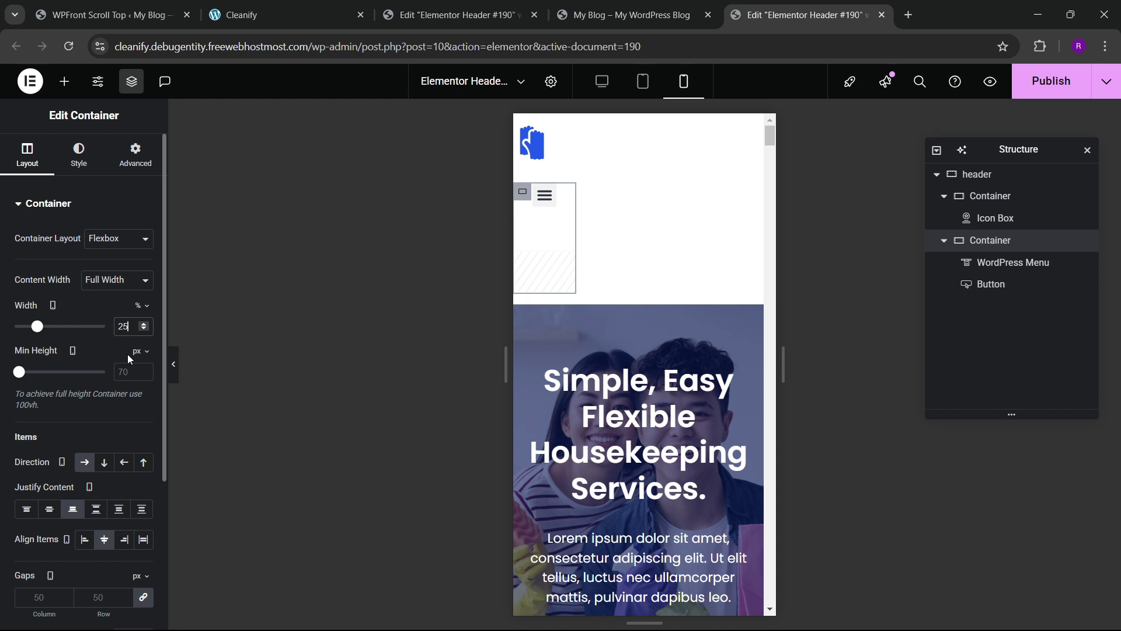
pyautogui.press('BackSpace')
pyautogui.press('BackSpace')
pyautogui.write('30')
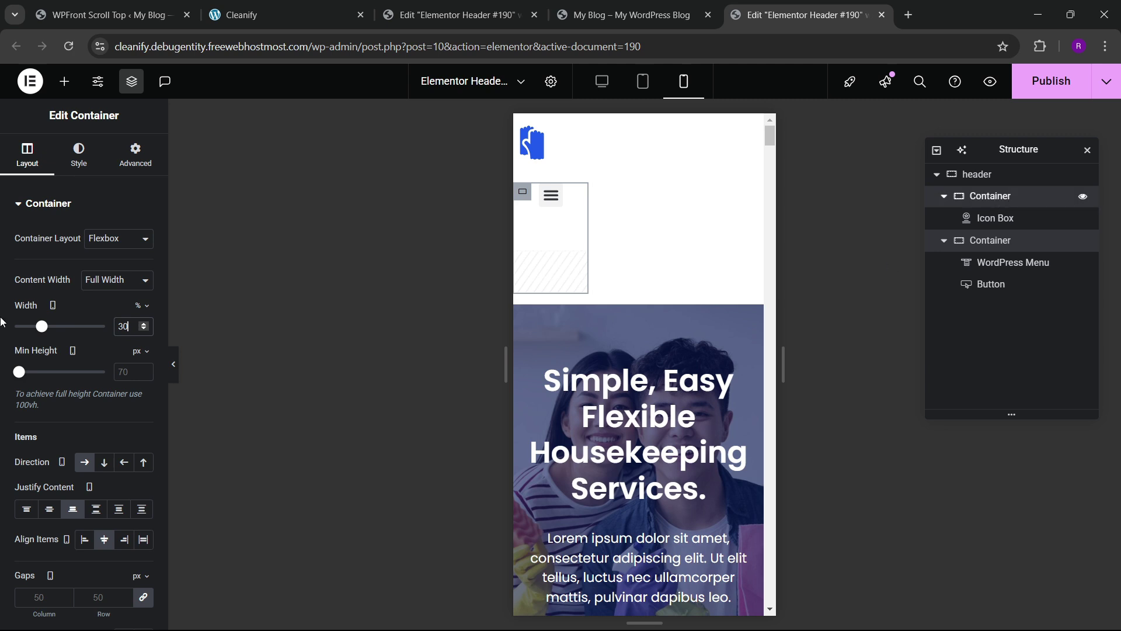
pyautogui.click(995, 196)
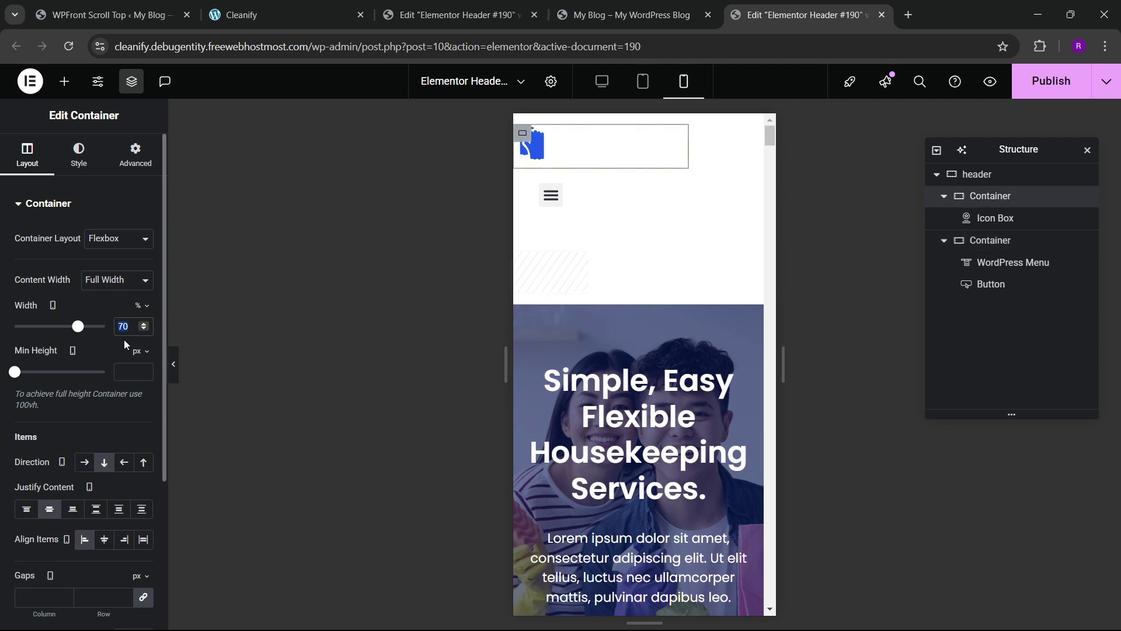
pyautogui.write('60')
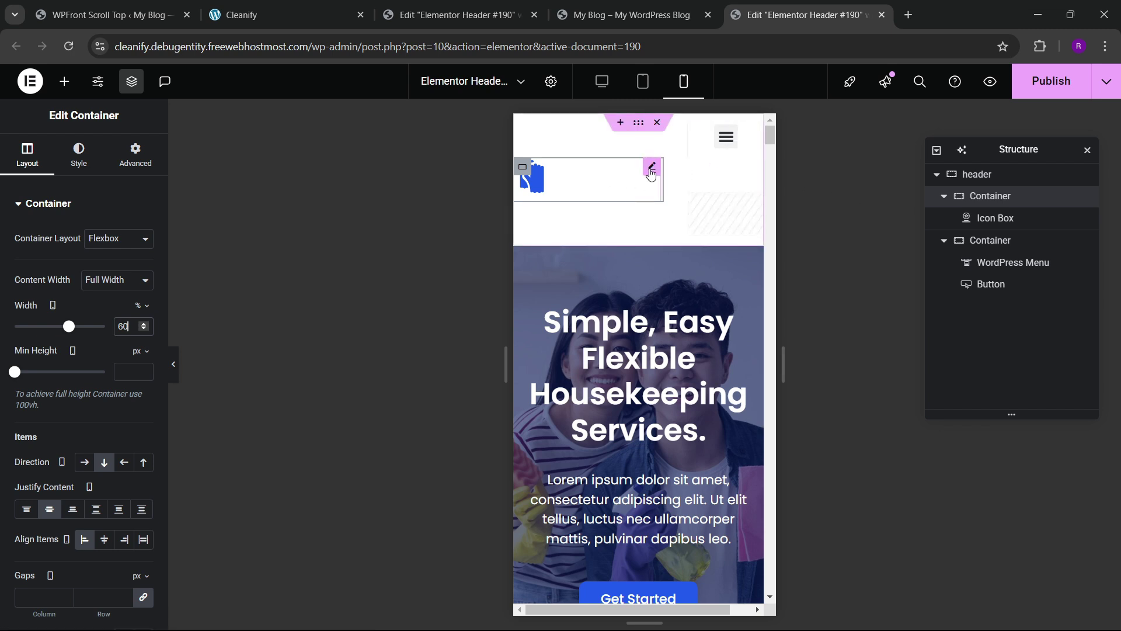
# - Make the header menu's mobile dropdown full width with centered text
pyautogui.click(651, 171)
pyautogui.click(749, 138)
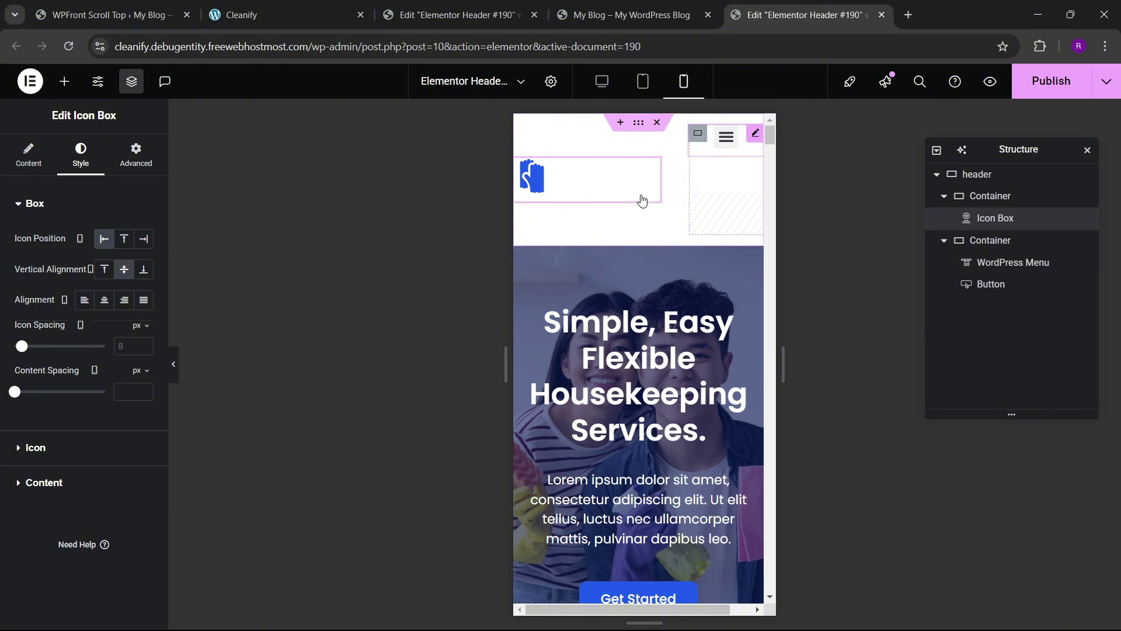
pyautogui.scroll(-3, 64, 297)
pyautogui.scroll(-2, 66, 359)
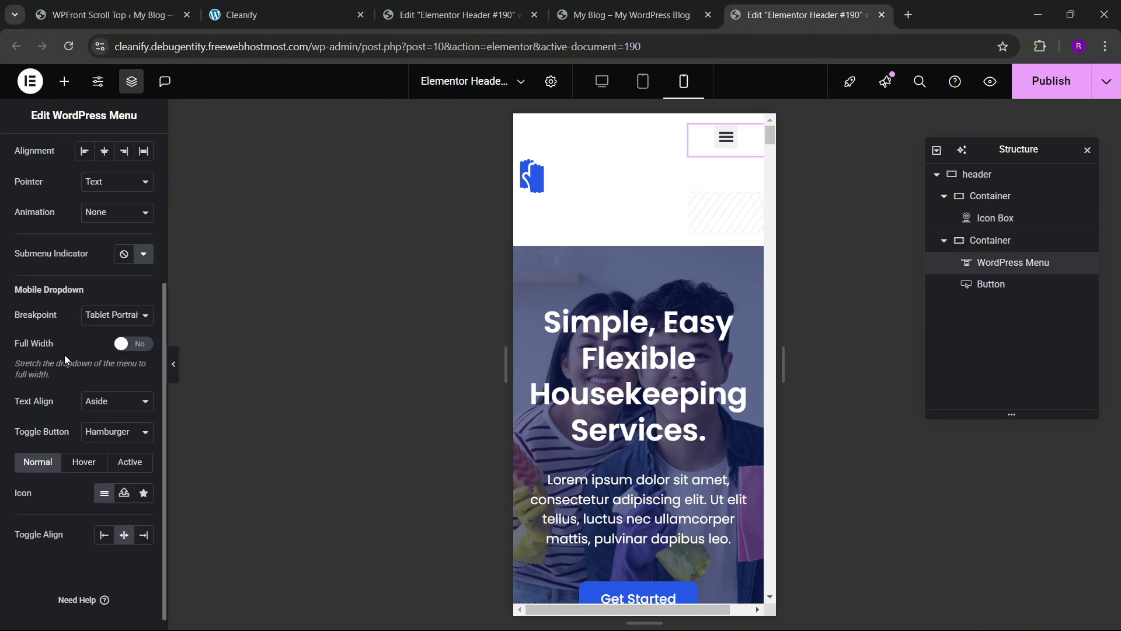
pyautogui.click(120, 344)
pyautogui.click(100, 403)
pyautogui.click(93, 437)
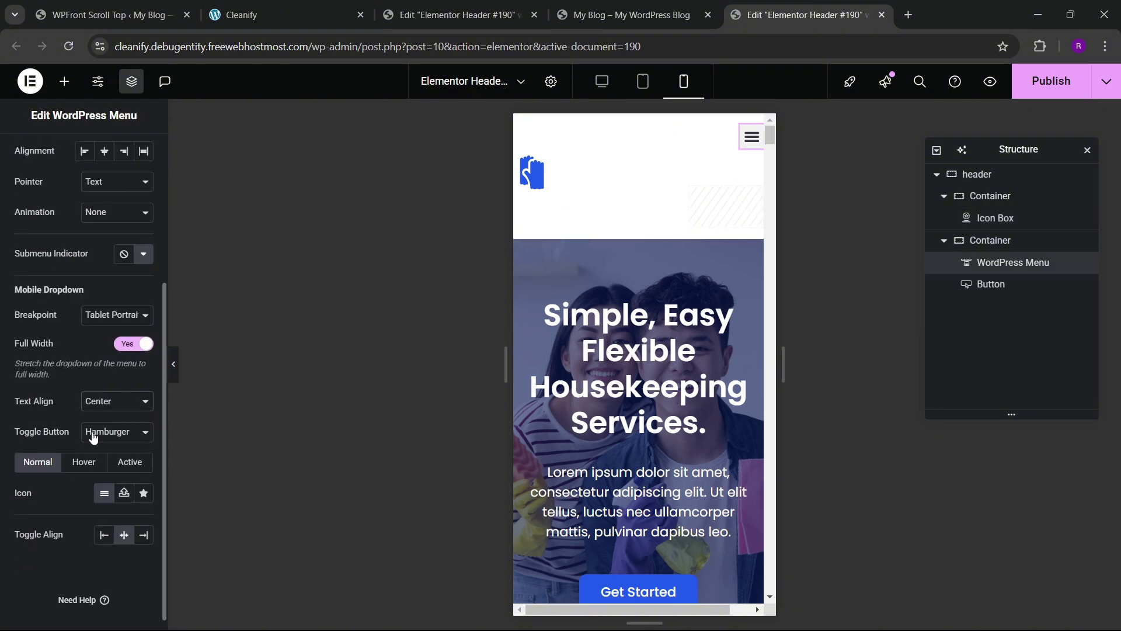
# - Set the header container's mobile padding to 8 px on all four sides
pyautogui.scroll(5, 9, 275)
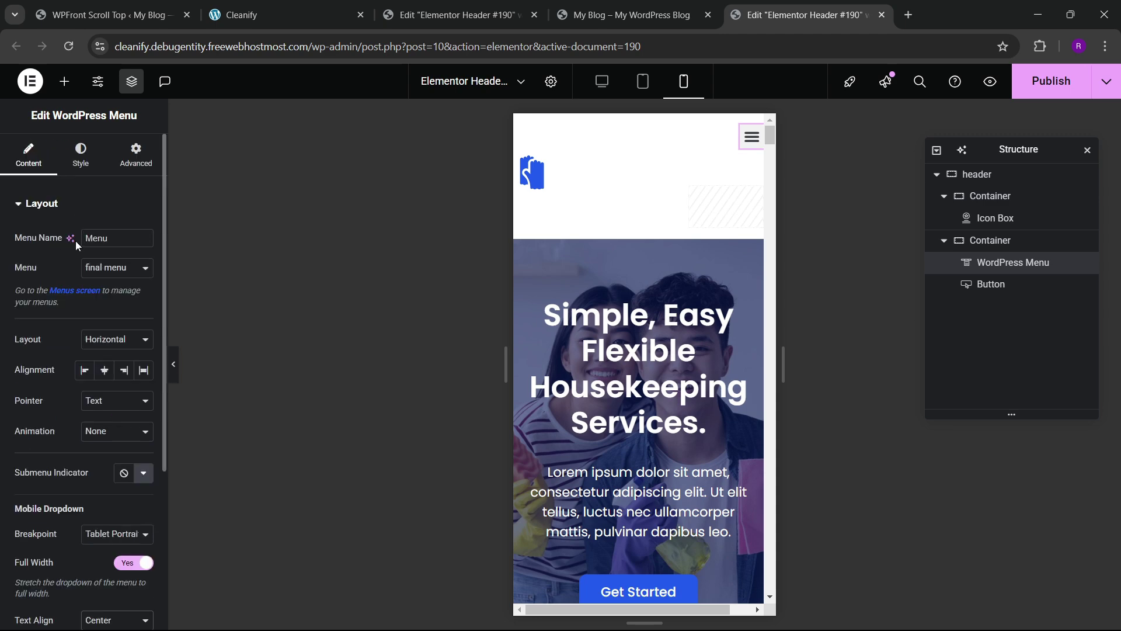
pyautogui.click(330, 235)
pyautogui.click(134, 154)
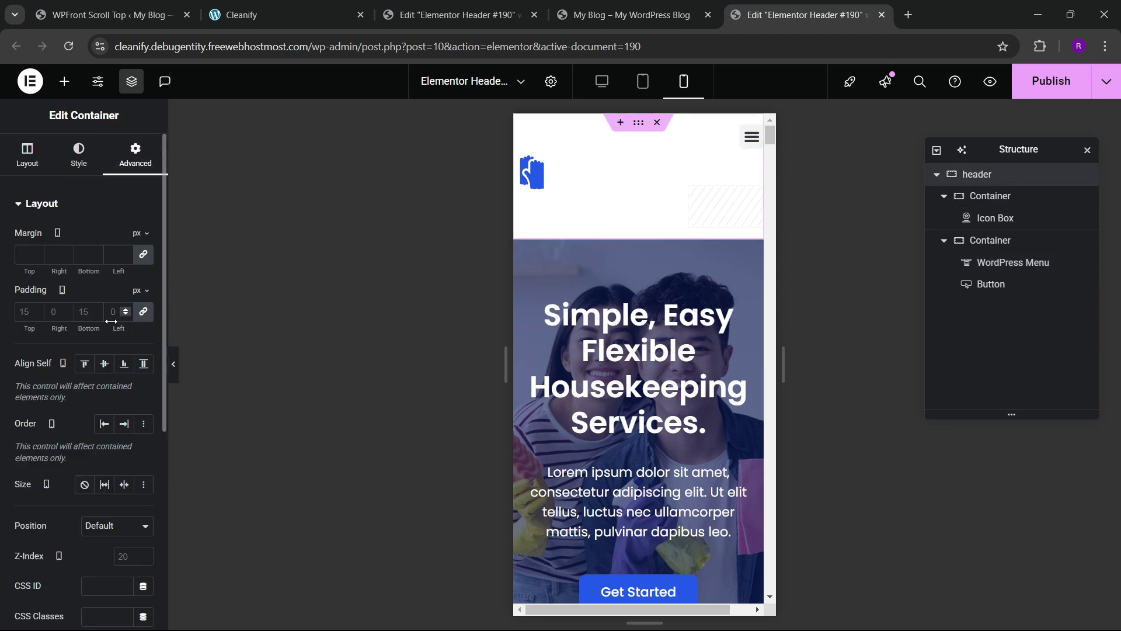
pyautogui.click(22, 312)
pyautogui.write('8')
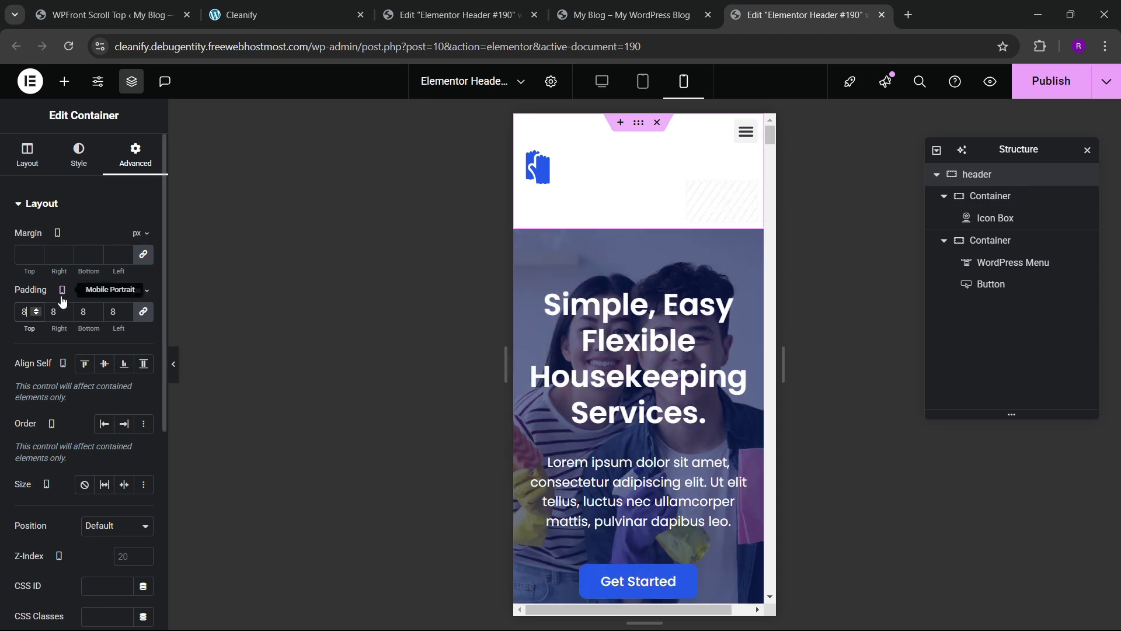
pyautogui.click(143, 313)
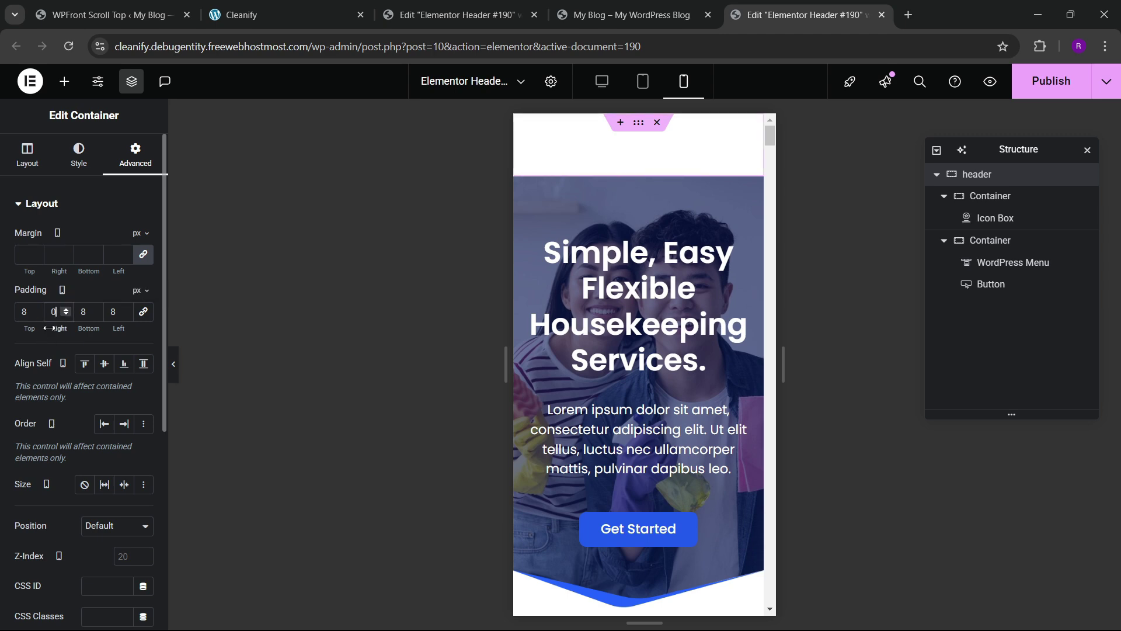
pyautogui.write('10')
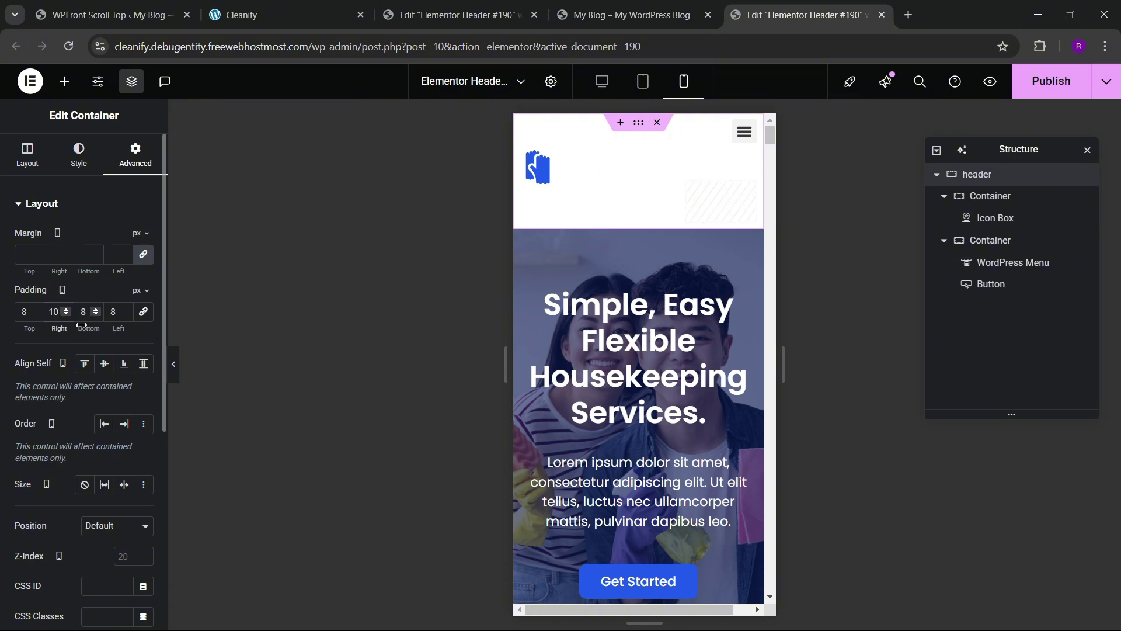
pyautogui.press('BackSpace')
pyautogui.press('BackSpace')
pyautogui.write('8')
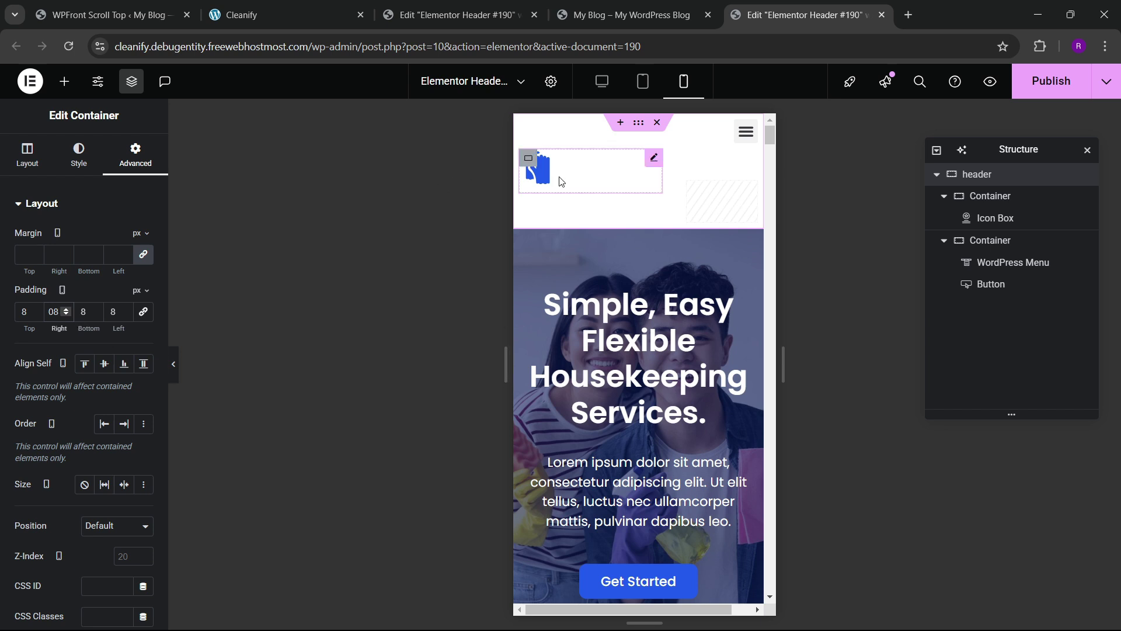
# - Give the header menu's dropdown items a sky blue theme background and white text for the hover state
pyautogui.click(744, 144)
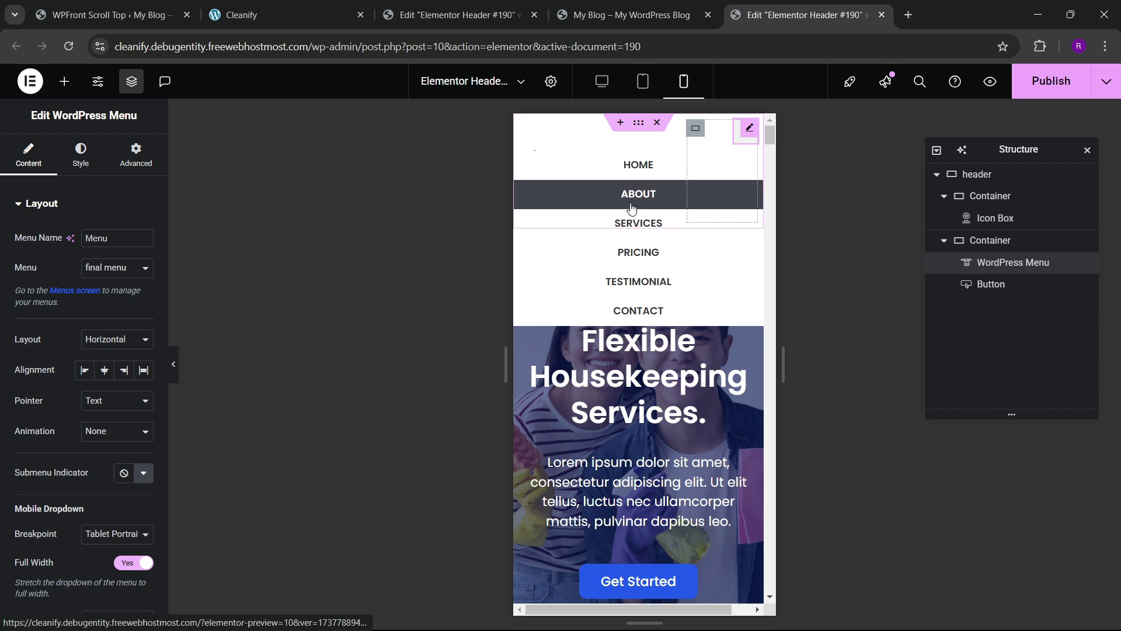
pyautogui.click(81, 155)
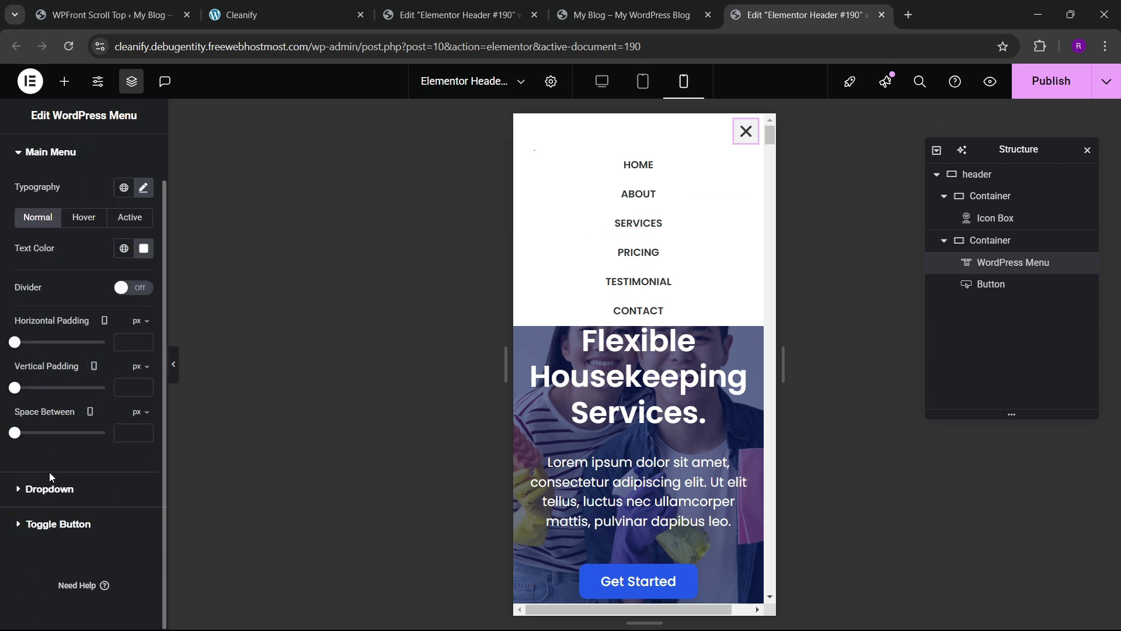
pyautogui.click(49, 488)
pyautogui.click(83, 318)
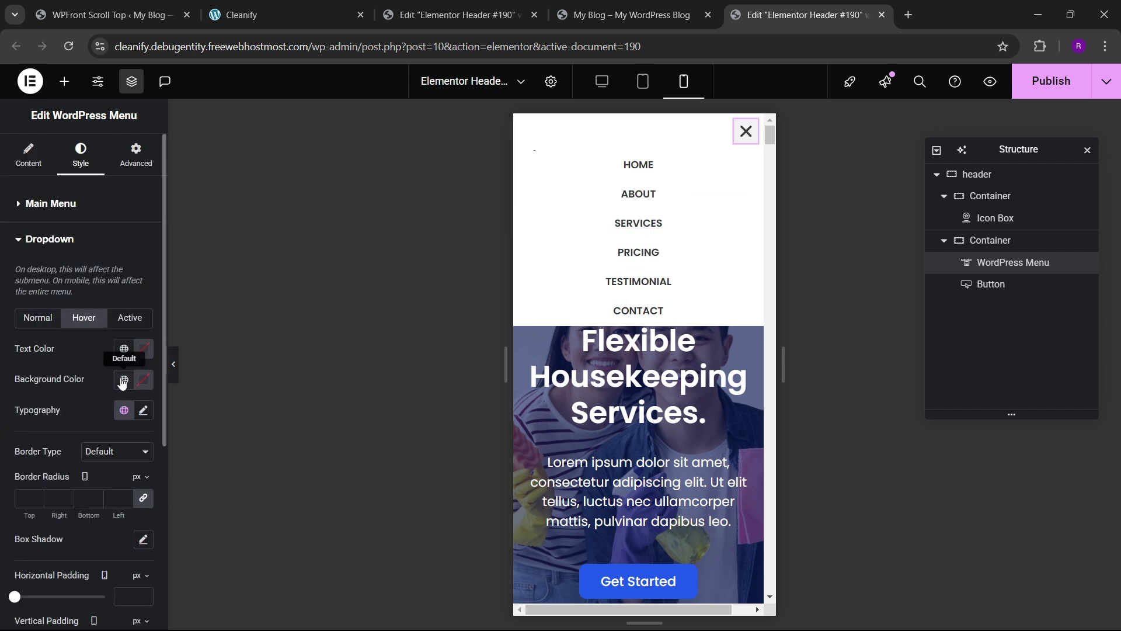
pyautogui.click(124, 379)
pyautogui.click(82, 318)
pyautogui.click(124, 349)
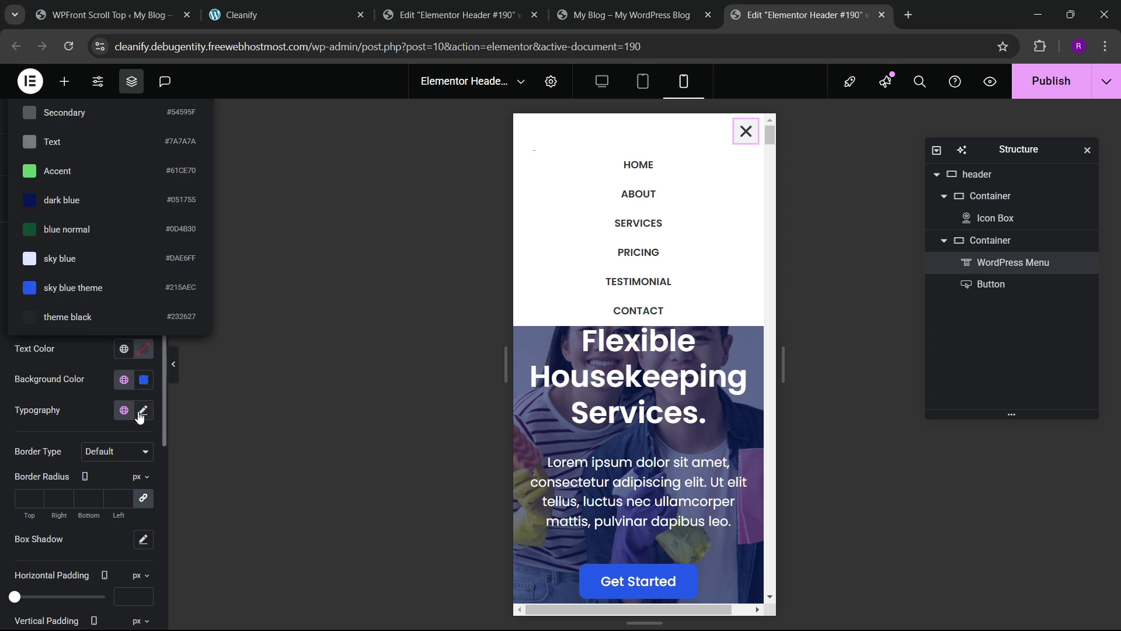
pyautogui.click(128, 362)
pyautogui.click(143, 348)
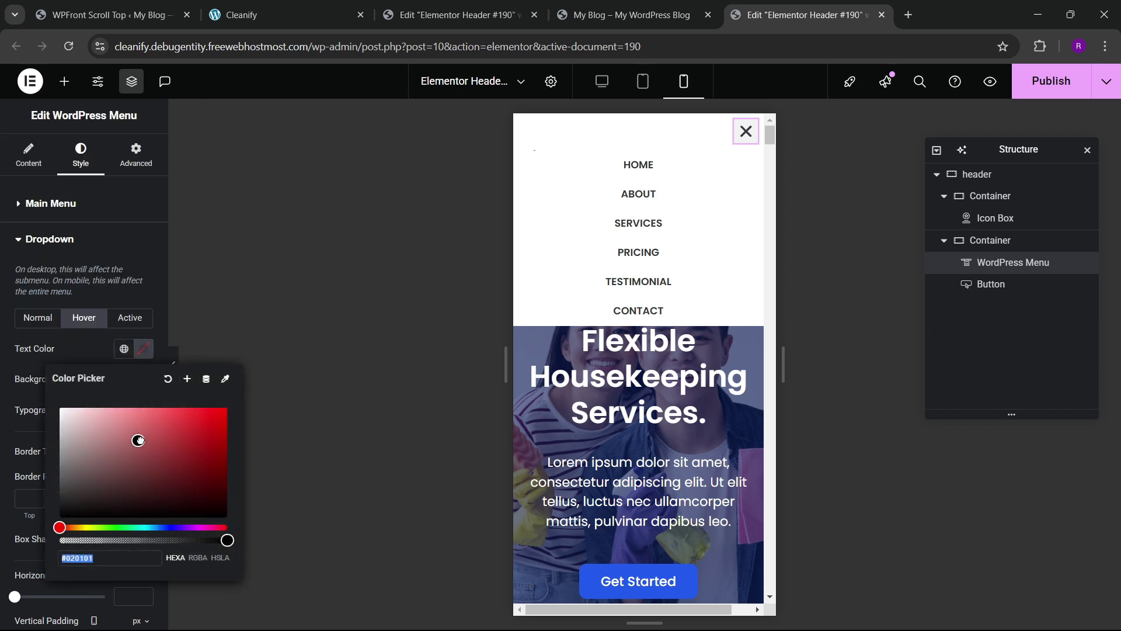
pyautogui.click(61, 408)
pyautogui.click(114, 327)
# - Give the dropdown items white text on the sky blue theme background for the active state
pyautogui.click(116, 320)
pyautogui.click(124, 348)
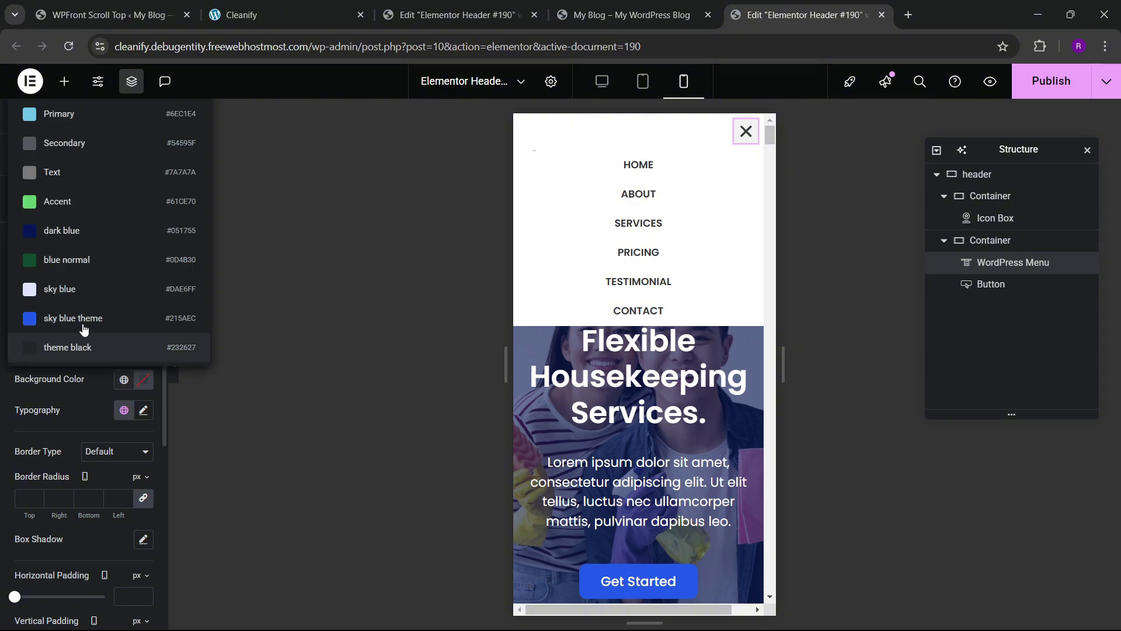
pyautogui.click(130, 360)
pyautogui.click(143, 348)
pyautogui.click(60, 408)
pyautogui.click(303, 317)
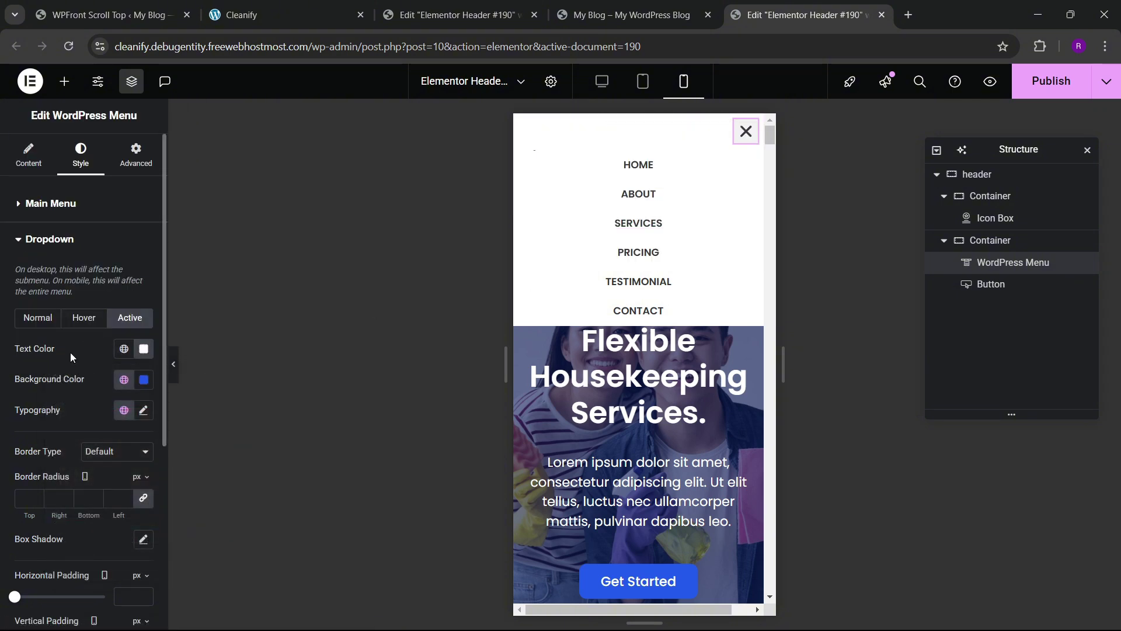
# - Set the header menu dropdown's text size to 14 px in its custom typography
pyautogui.click(37, 317)
pyautogui.click(143, 410)
pyautogui.scroll(-2, 63, 418)
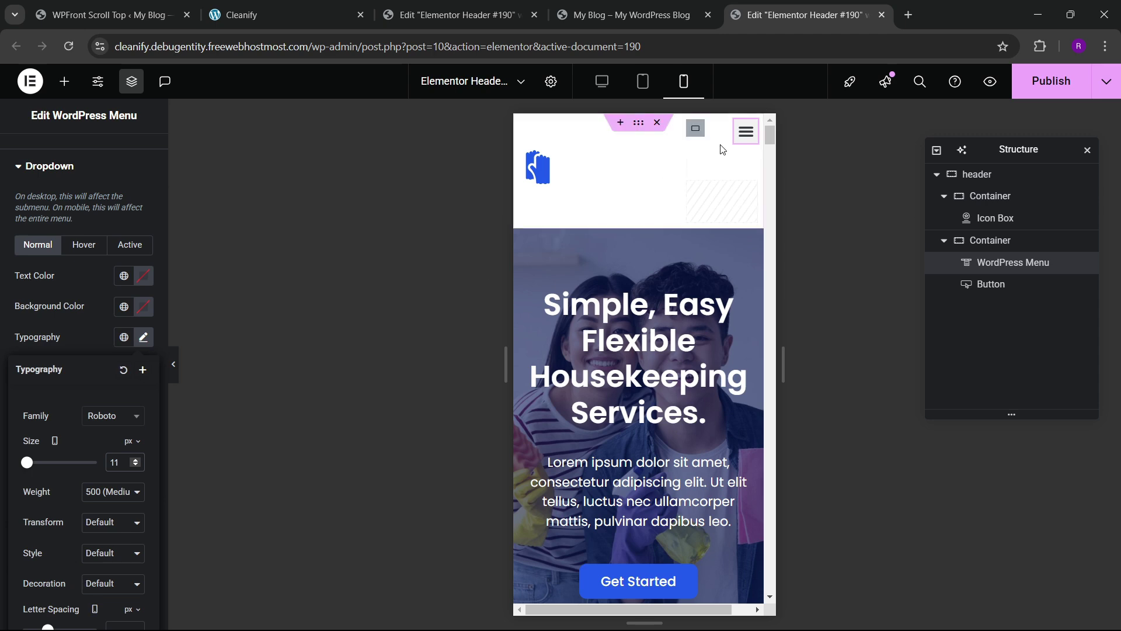
pyautogui.click(740, 145)
pyautogui.click(739, 144)
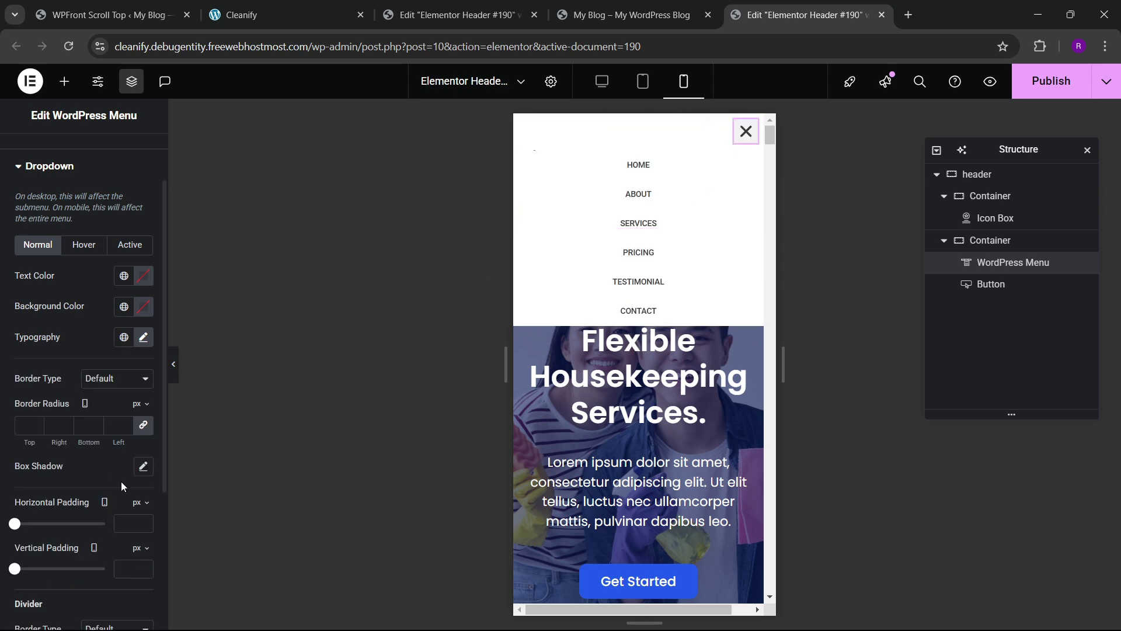
pyautogui.click(143, 337)
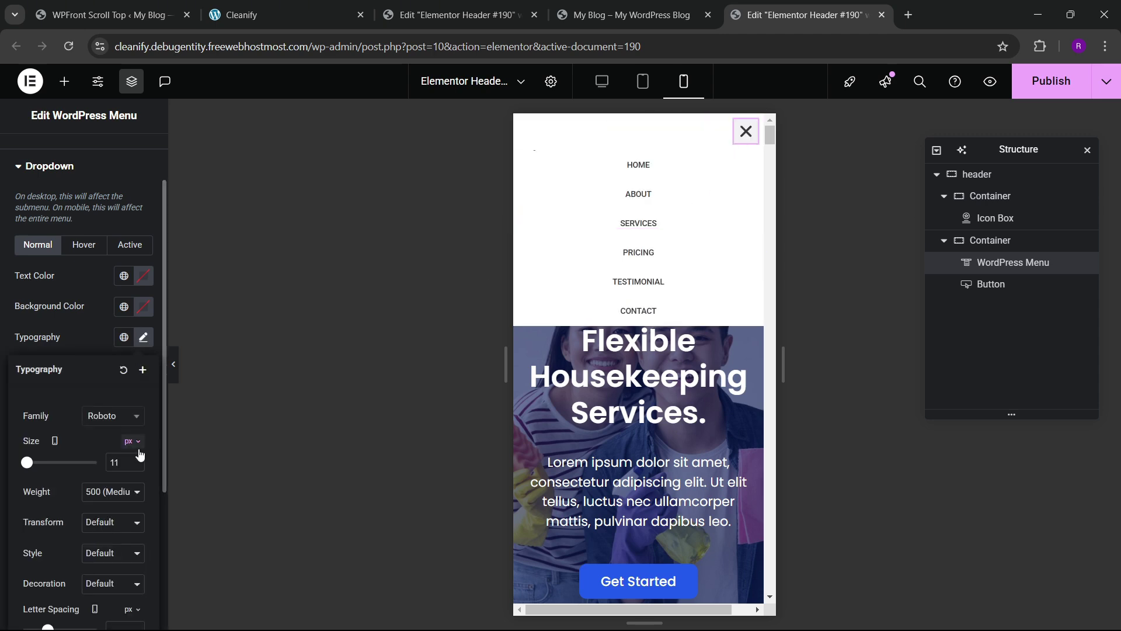
pyautogui.click(137, 460)
pyautogui.click(138, 461)
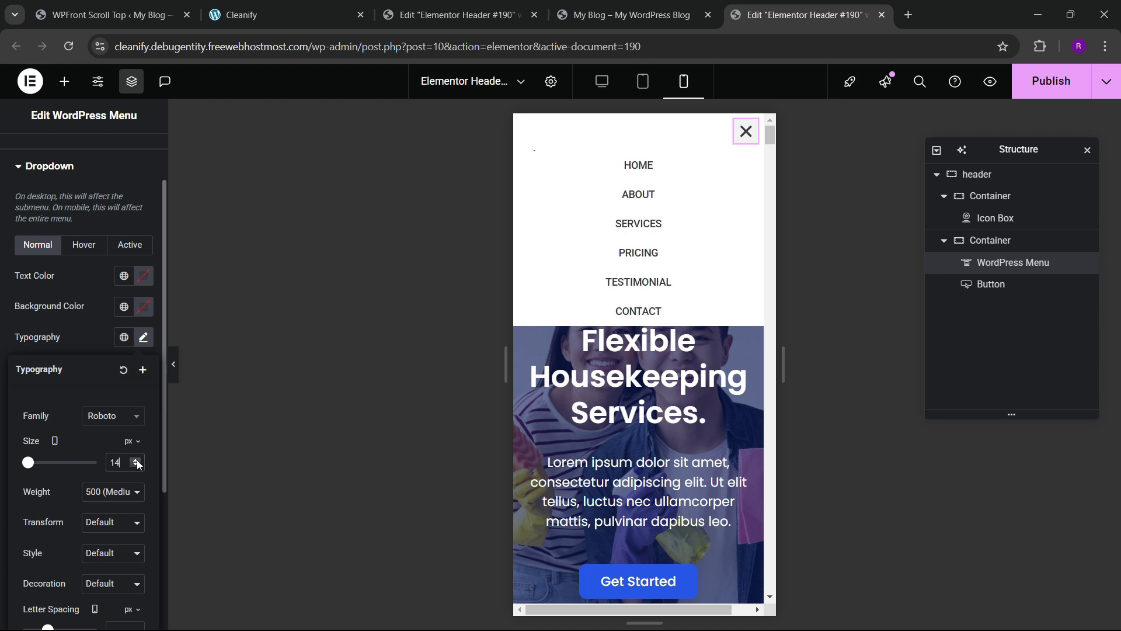
pyautogui.click(138, 461)
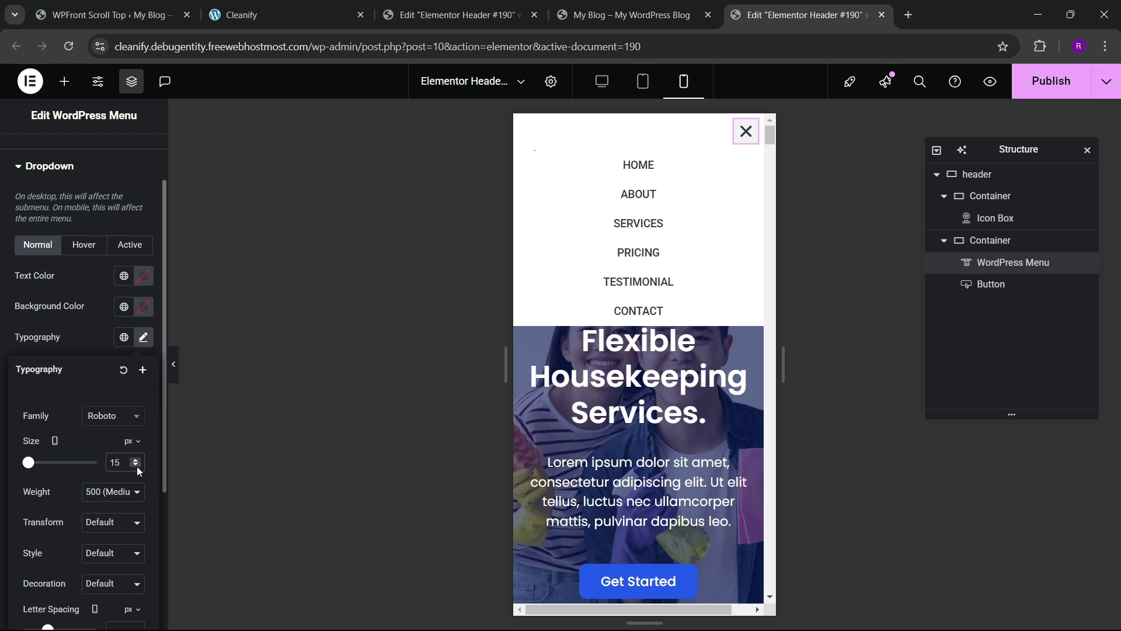
pyautogui.click(83, 352)
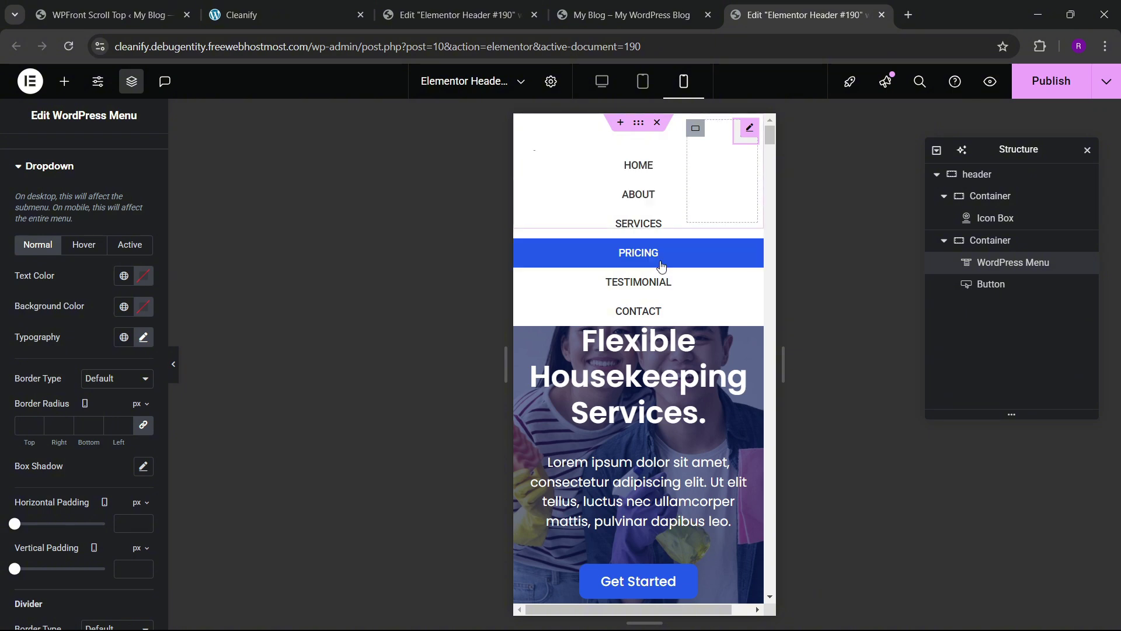
# - Publish the header changes and glance at the live site's mobile view before returning to the editor
pyautogui.click(977, 174)
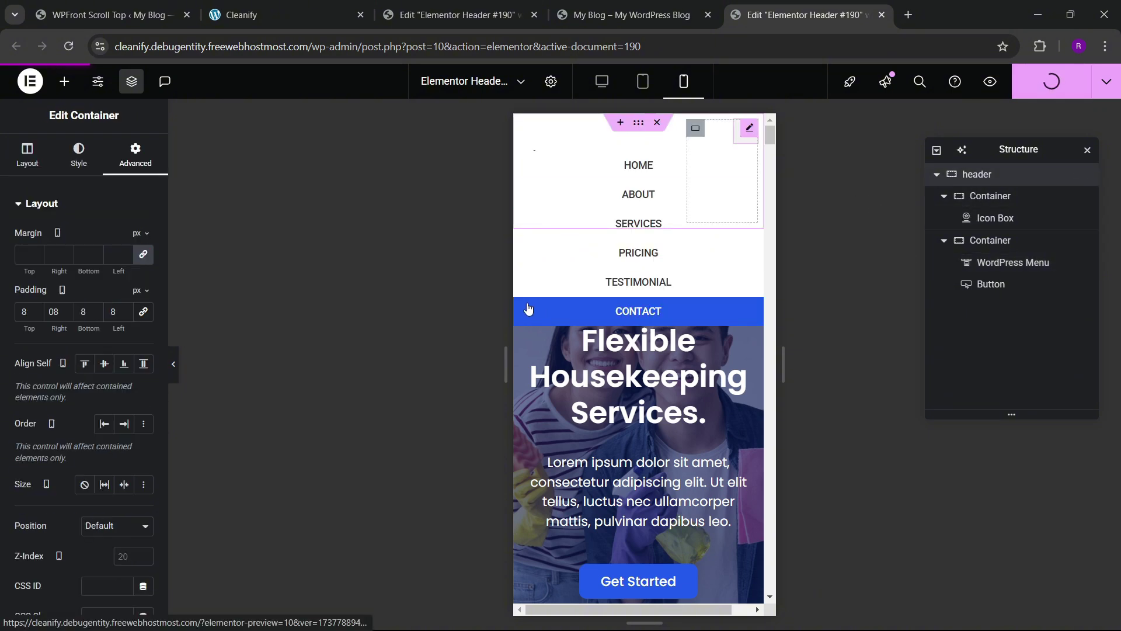
pyautogui.click(641, 16)
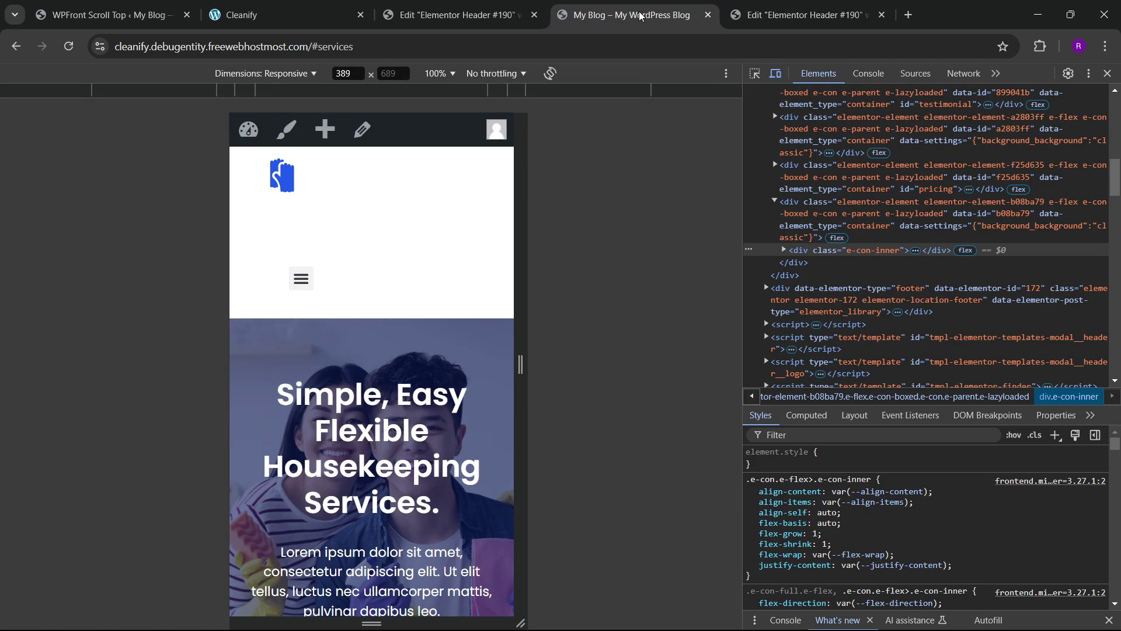
pyautogui.click(801, 15)
pyautogui.scroll(-3, 665, 396)
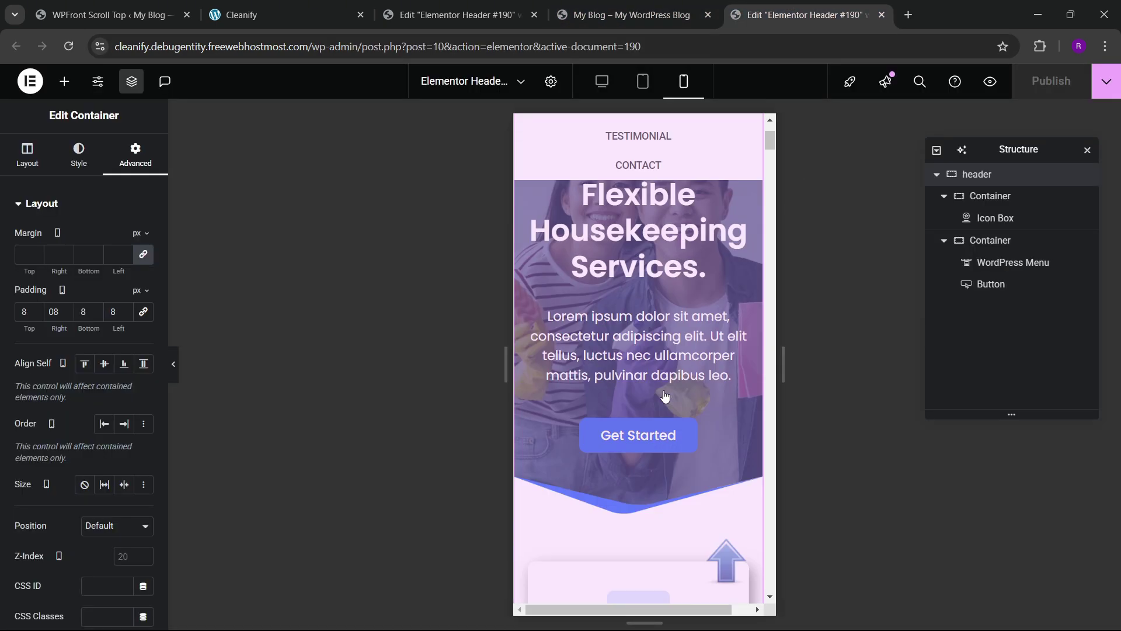
pyautogui.scroll(4, 634, 294)
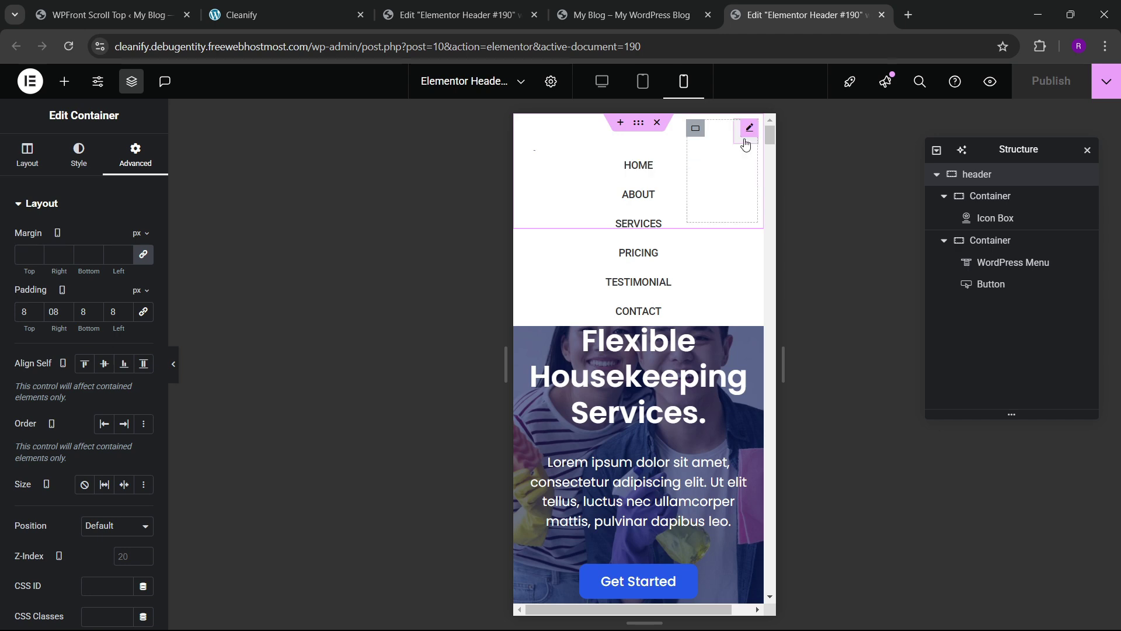
# - Switch to editing the Home page and set the hero container's mobile top margin to -6 em with the sides unlinked
pyautogui.click(701, 154)
pyautogui.click(646, 271)
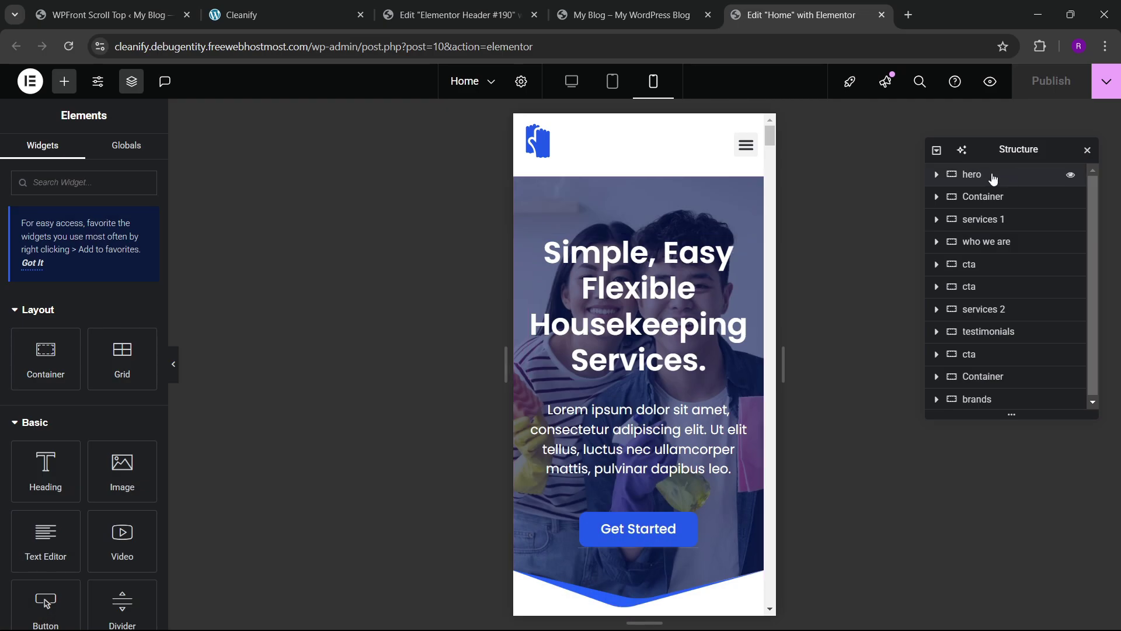
pyautogui.click(993, 176)
pyautogui.click(135, 155)
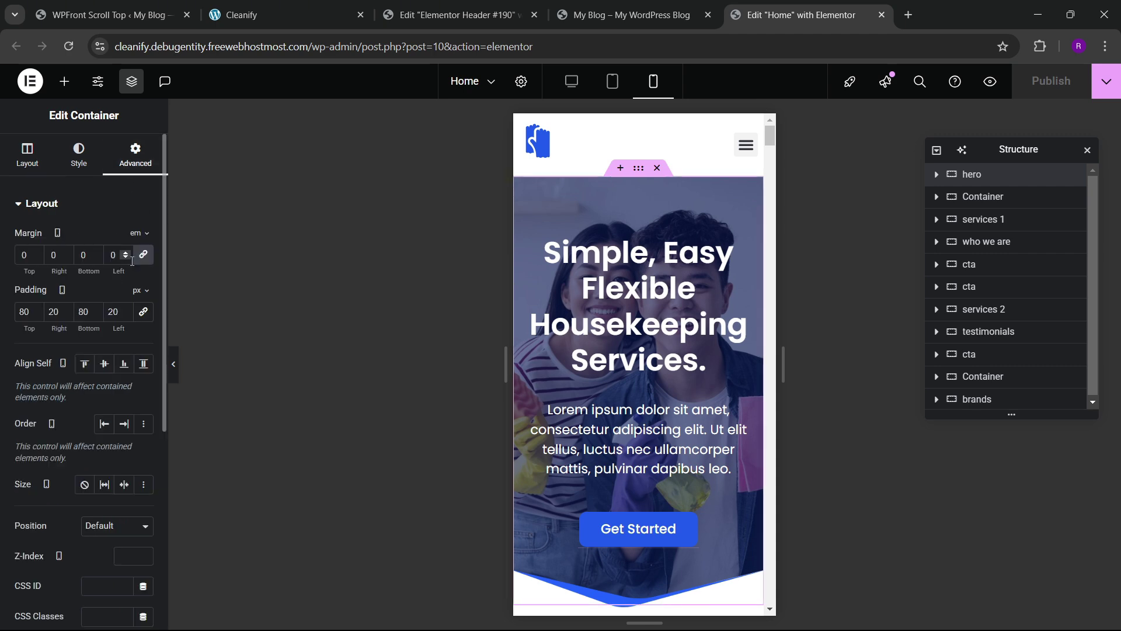
pyautogui.click(143, 255)
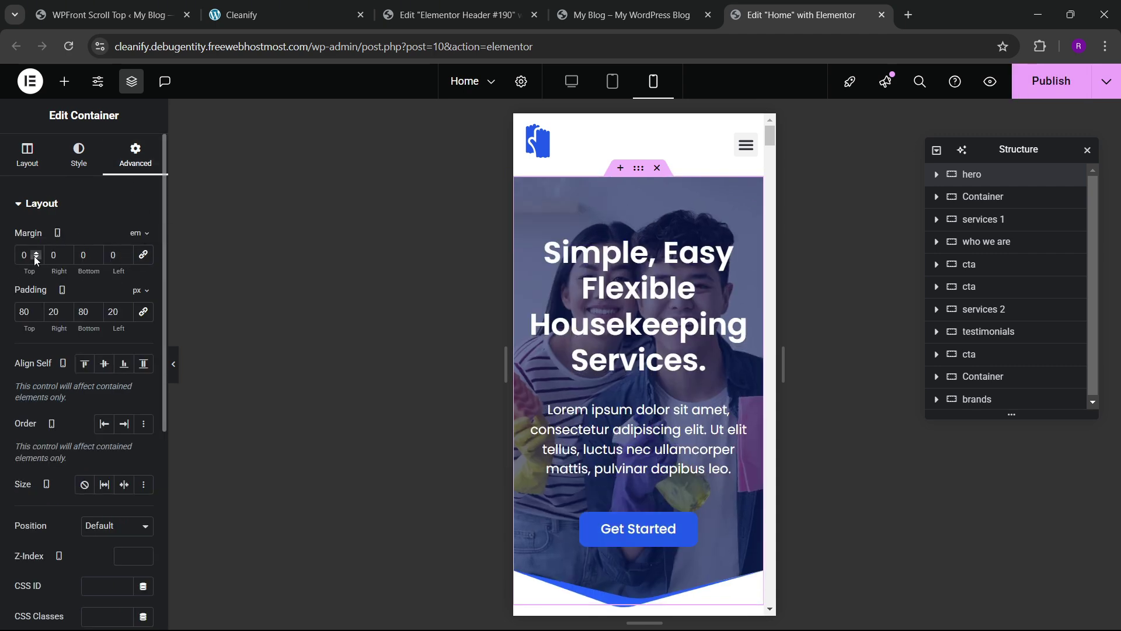
pyautogui.click(34, 258)
pyautogui.click(35, 257)
pyautogui.click(35, 257)
pyautogui.click(35, 258)
pyautogui.click(35, 257)
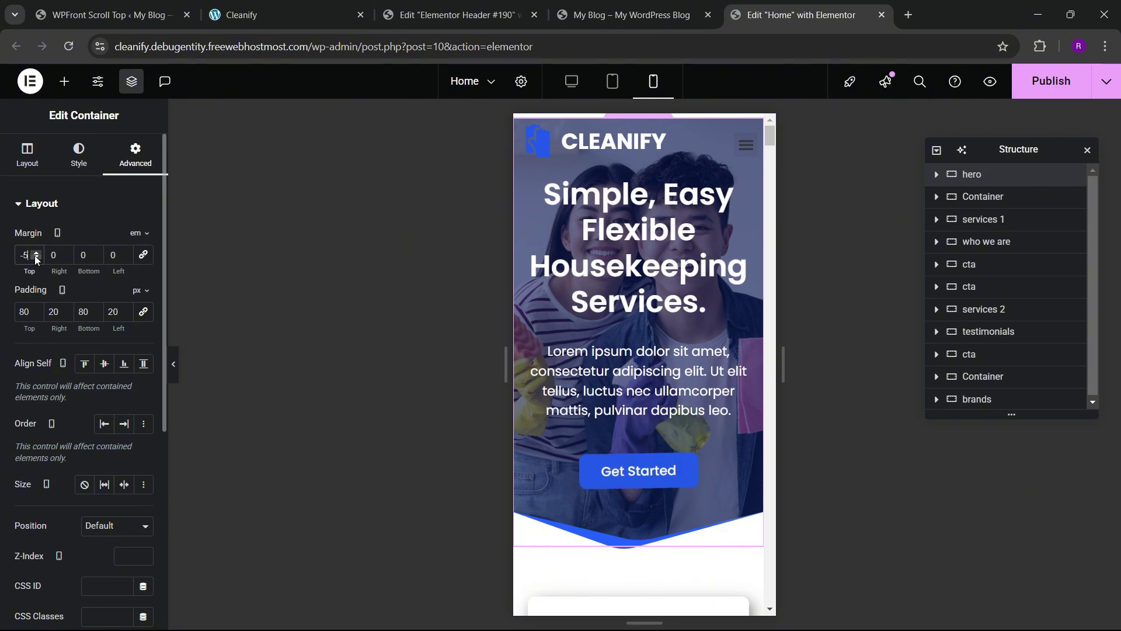
pyautogui.click(35, 257)
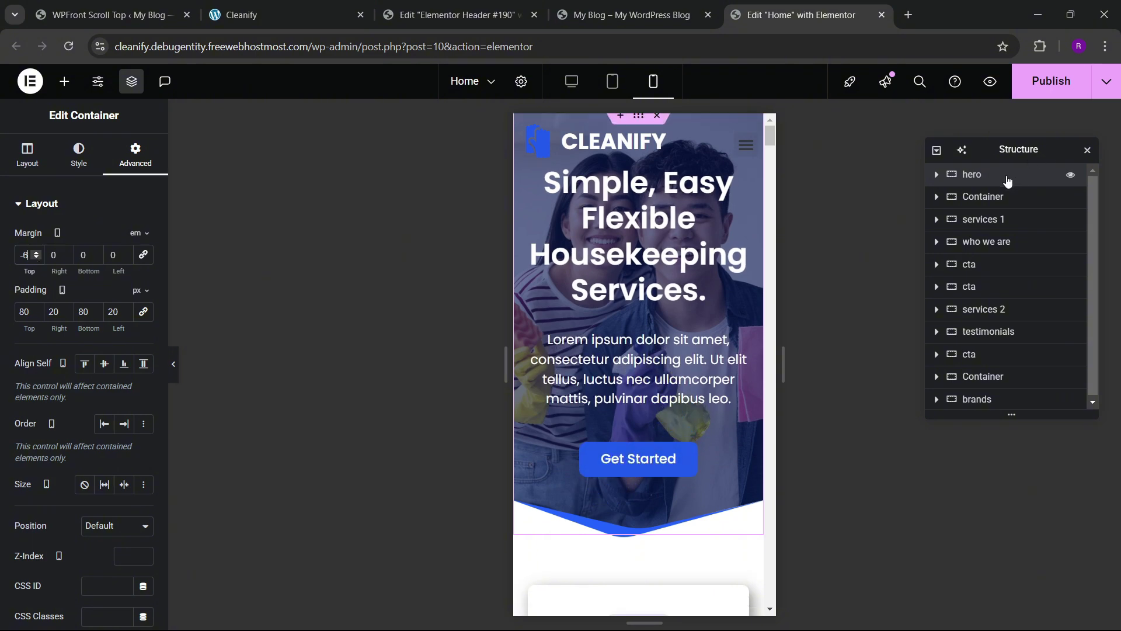
# - Set the hero container's mobile top padding to 120 px and publish the Home page
pyautogui.click(28, 313)
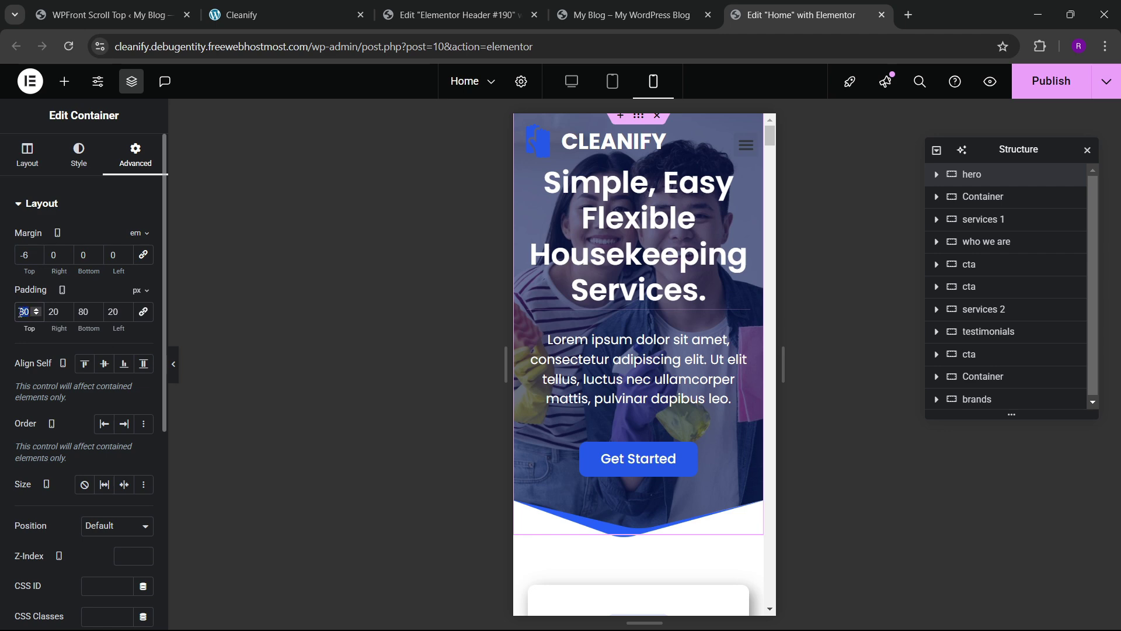
pyautogui.write('200')
pyautogui.press('BackSpace')
pyautogui.press('BackSpace')
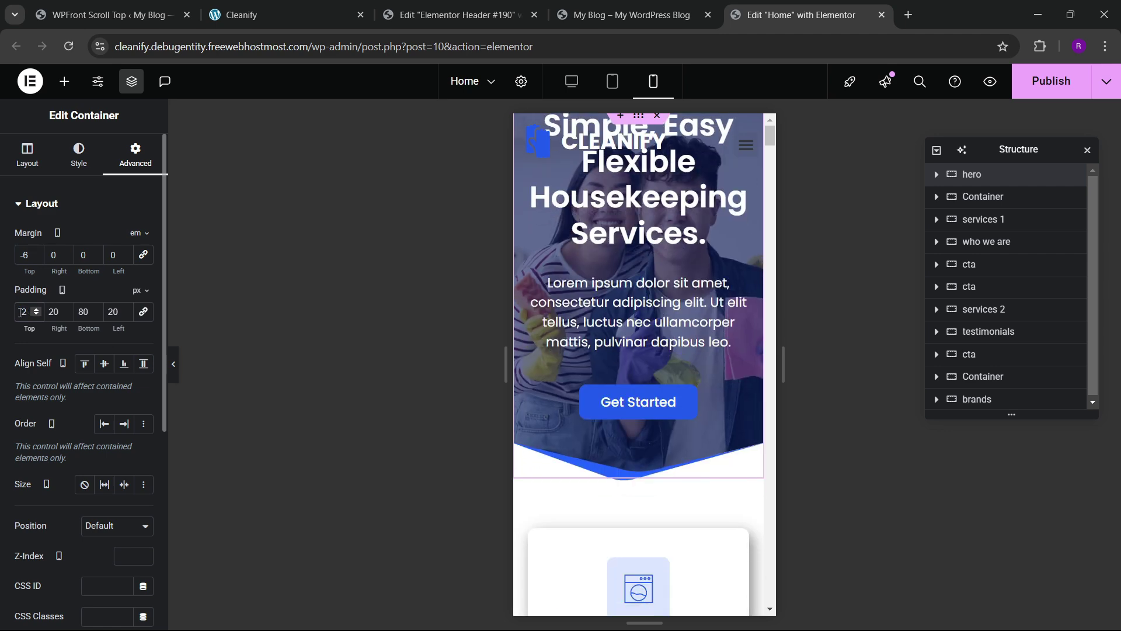
pyautogui.press('BackSpace')
pyautogui.write('0')
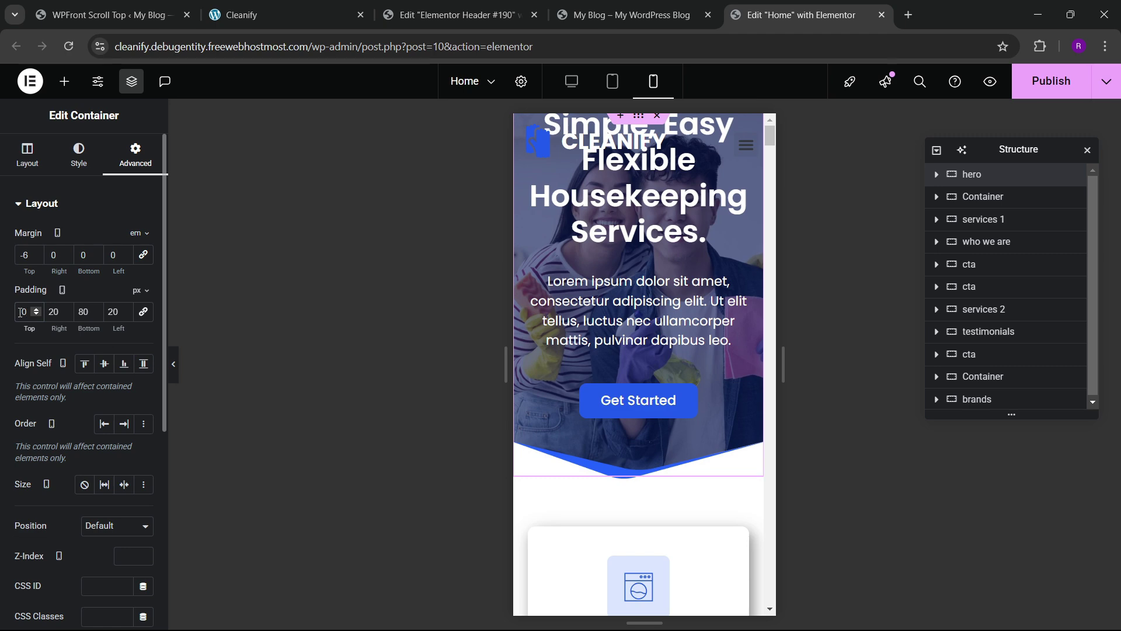
pyautogui.press('BackSpace')
pyautogui.write('150')
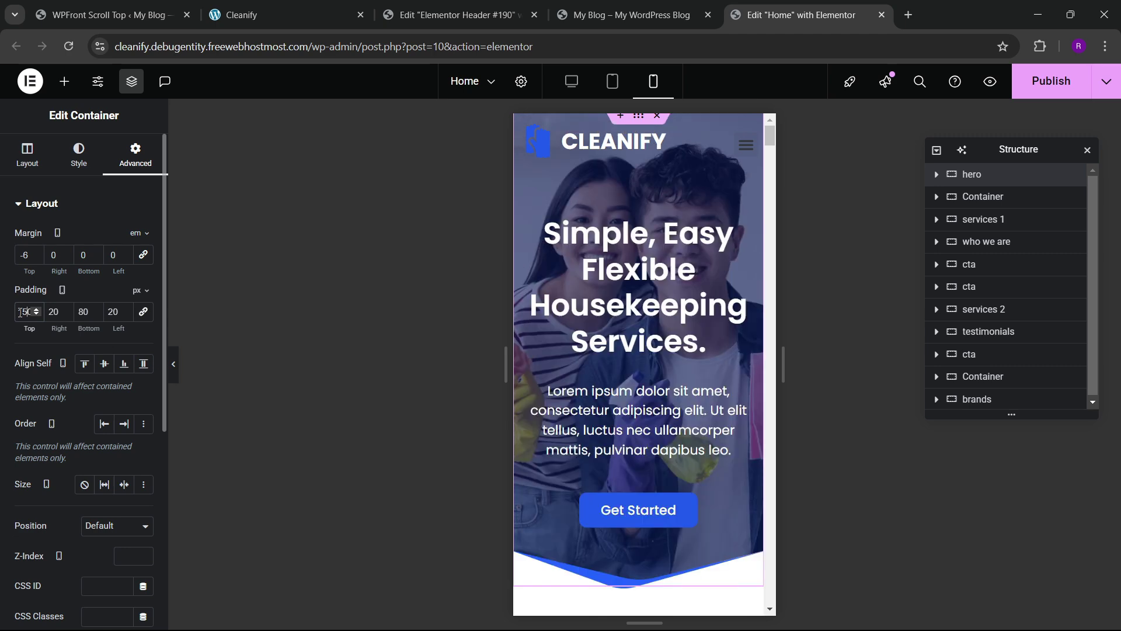
pyautogui.press('BackSpace')
pyautogui.press('BackSpace')
pyautogui.write('20')
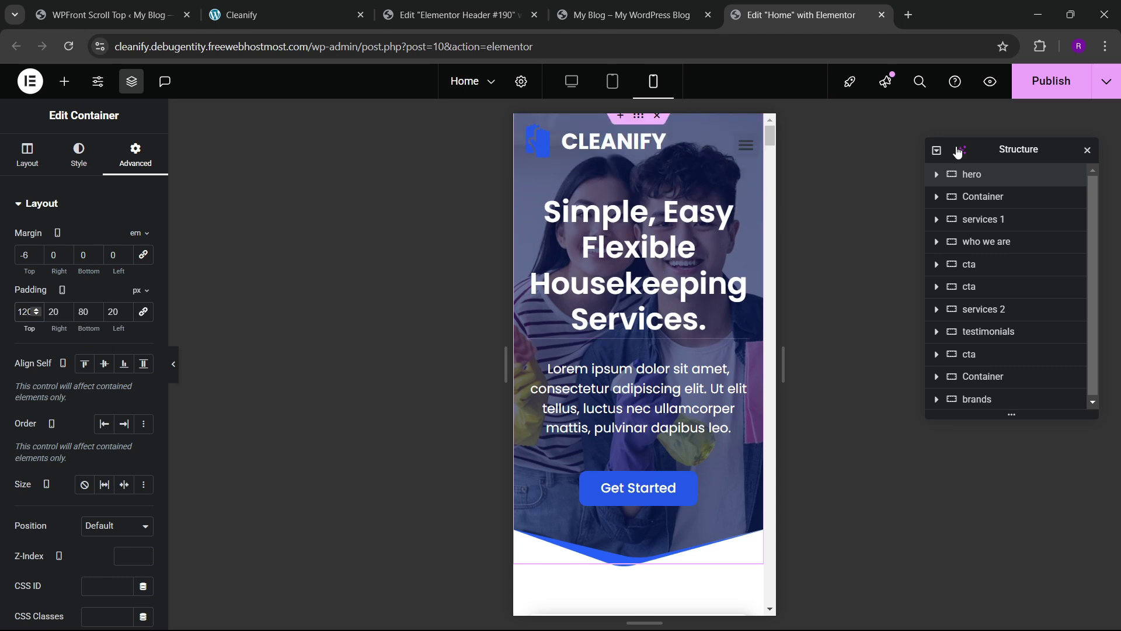
pyautogui.click(1048, 82)
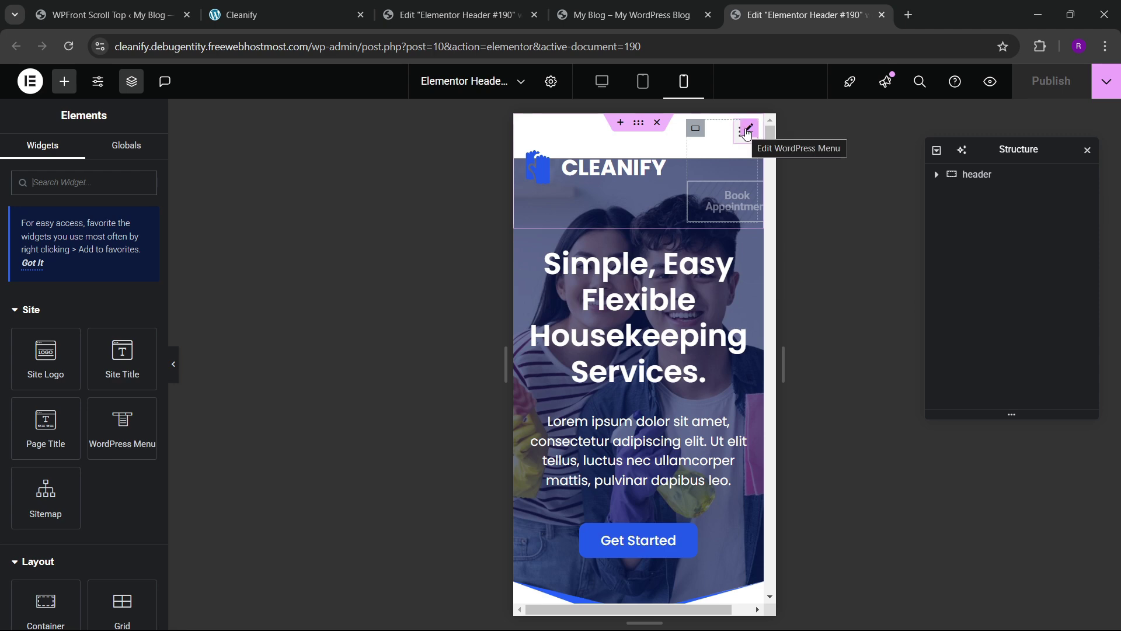
# - Set the background colour of the header WordPress Menu's toggle button to white in its normal state
pyautogui.click(747, 130)
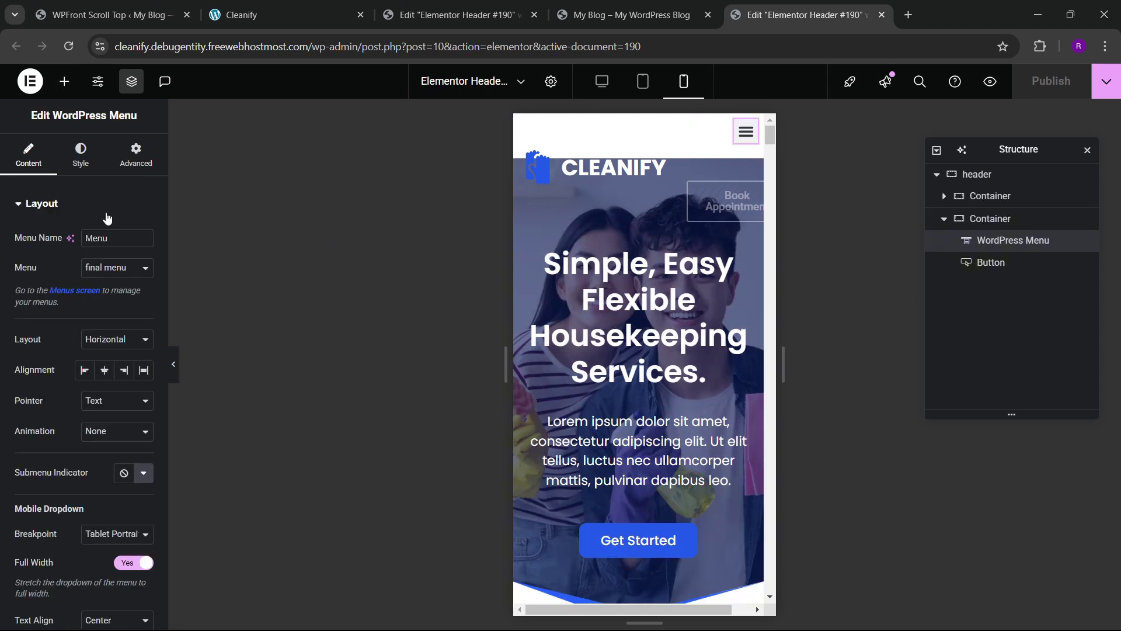
pyautogui.click(81, 153)
pyautogui.scroll(-1, 72, 297)
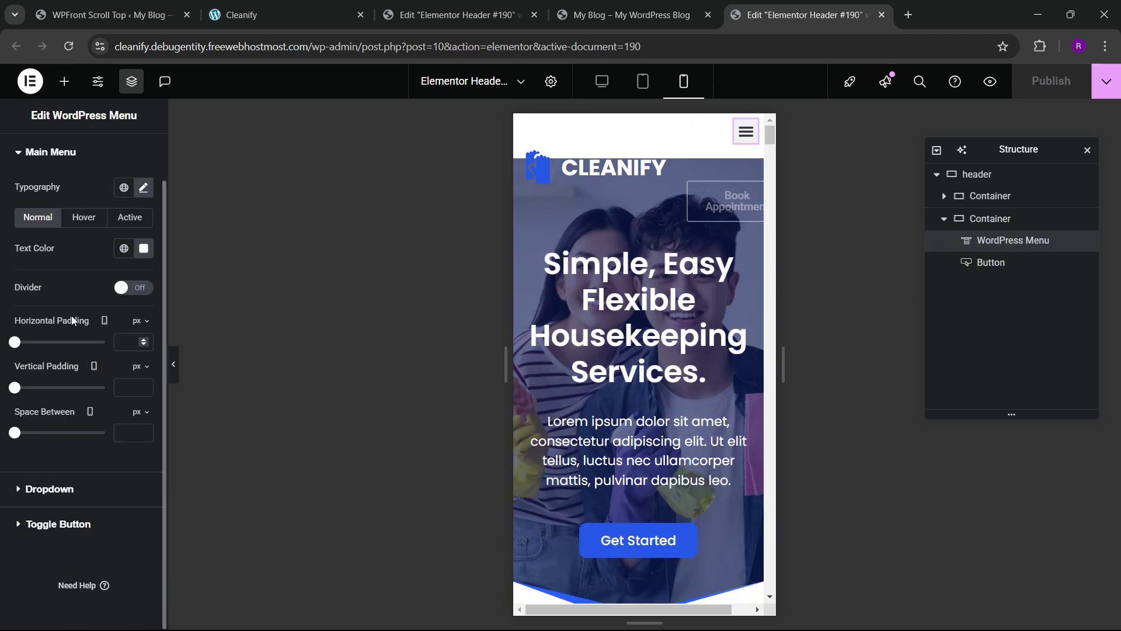
pyautogui.click(51, 523)
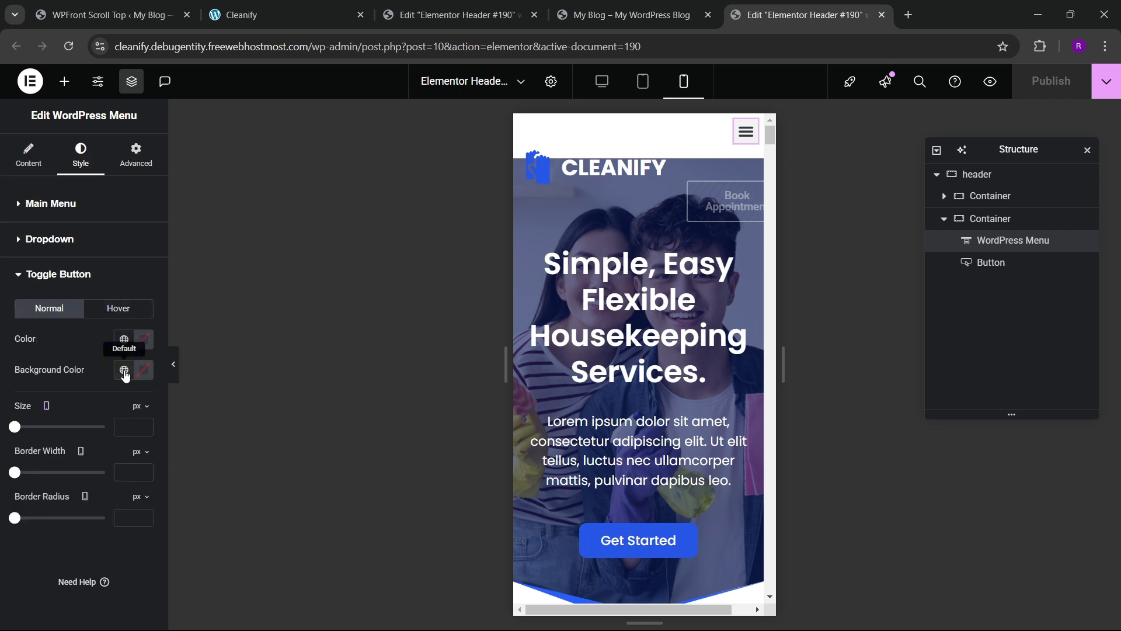
pyautogui.click(125, 374)
pyautogui.click(92, 300)
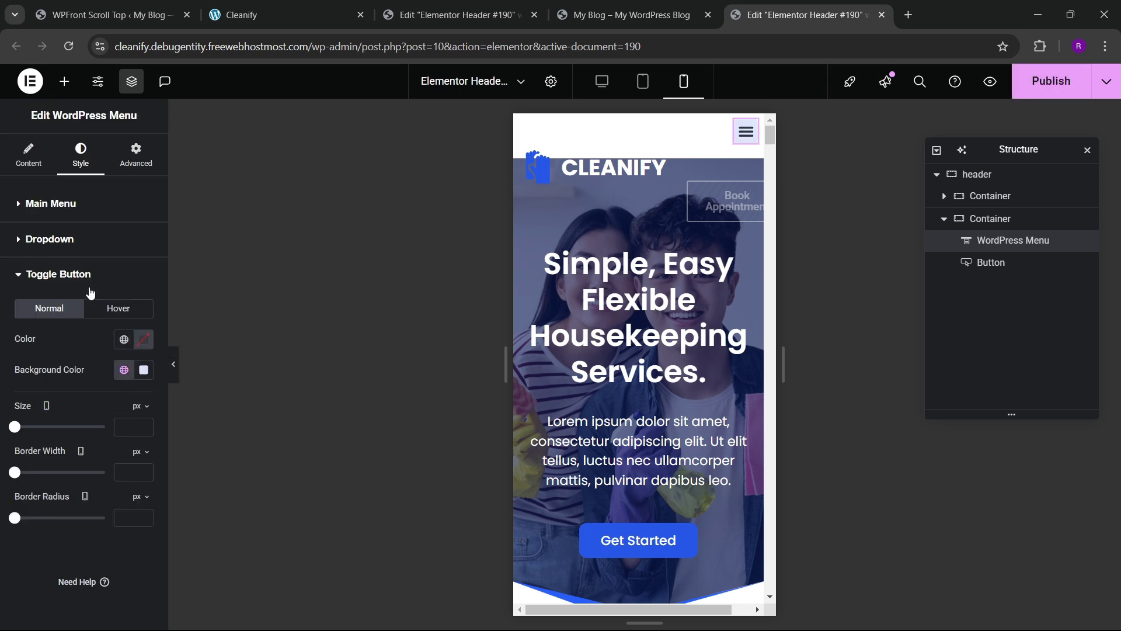
pyautogui.click(143, 372)
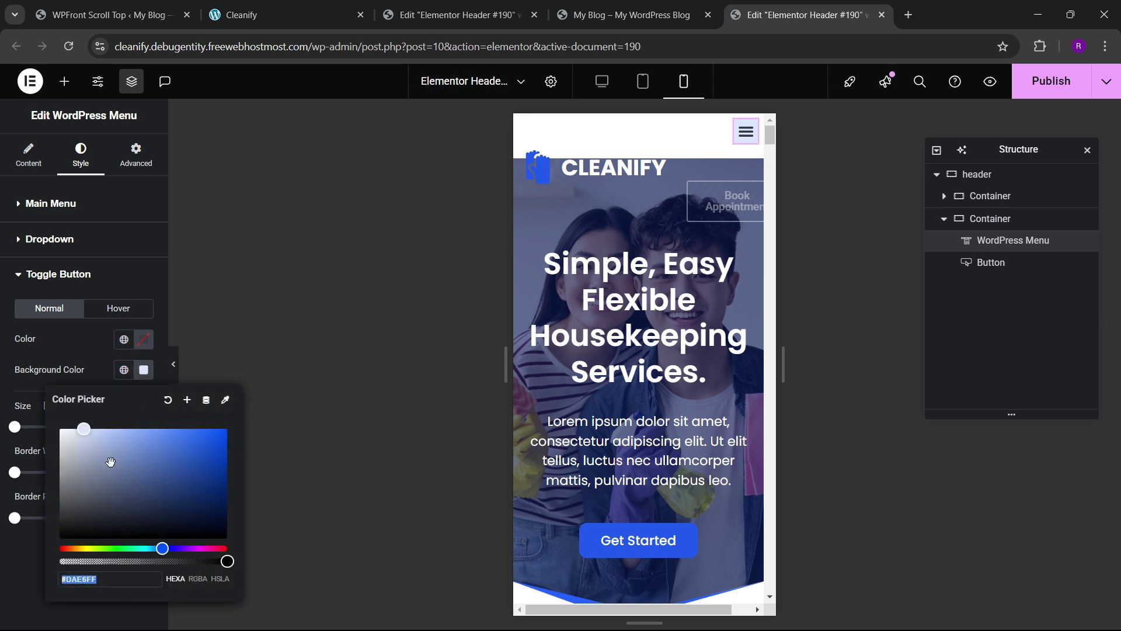
pyautogui.moveTo(110, 462); pyautogui.dragTo(3, 379)
pyautogui.click(71, 365)
# - Set the menu toggle button's icon colour to the global dark blue and publish the header
pyautogui.click(129, 341)
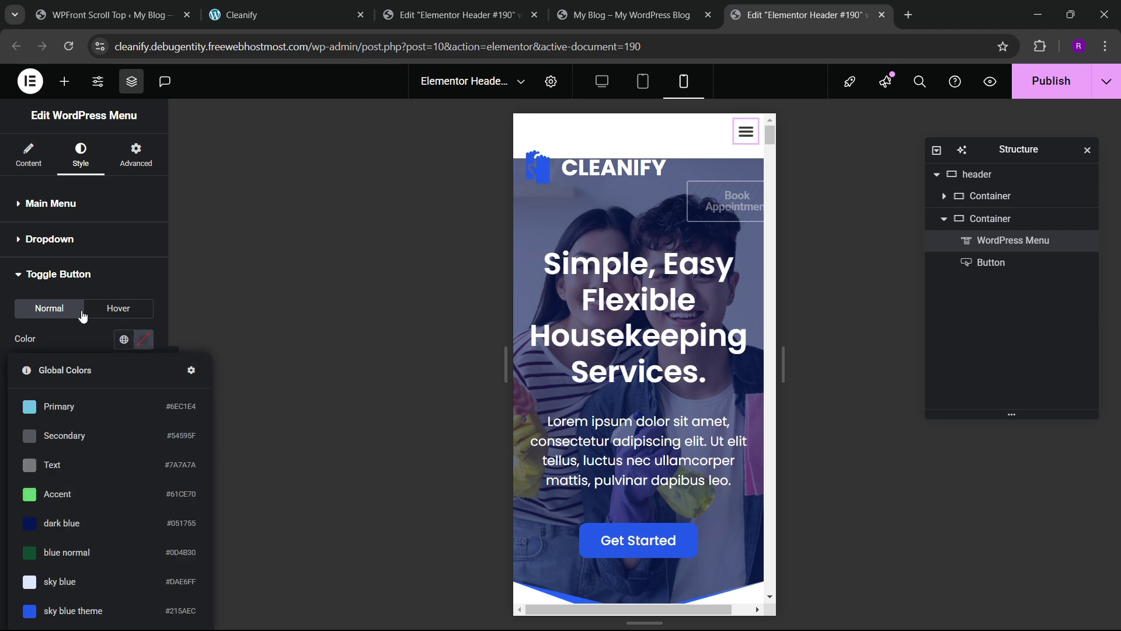
pyautogui.click(67, 523)
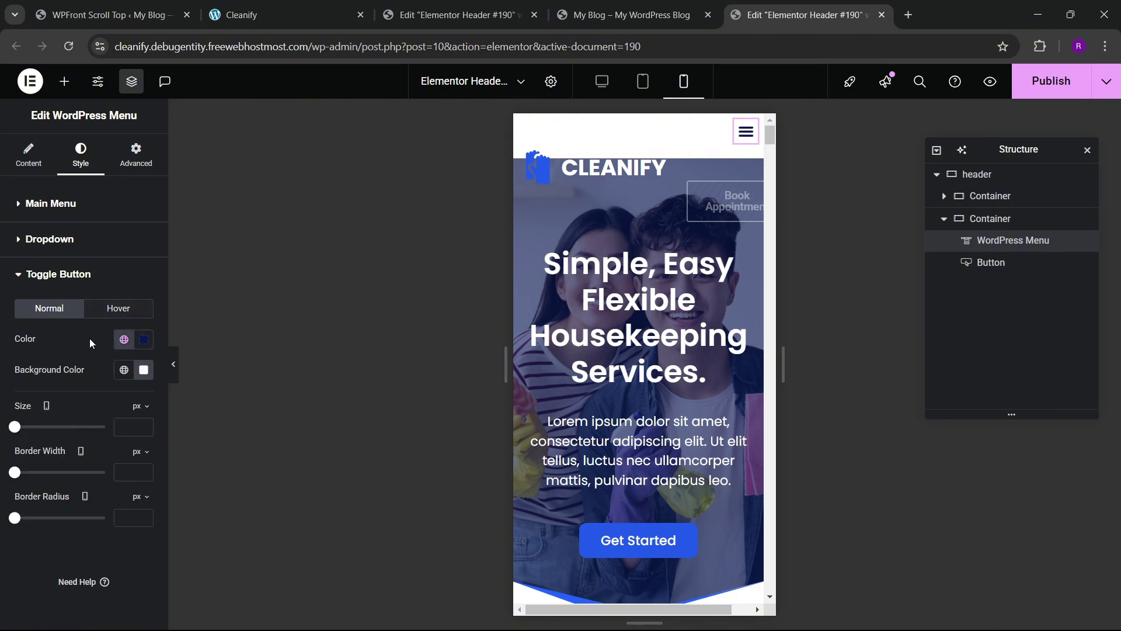
pyautogui.click(1048, 82)
# - Reload the live site in a mobile-size view and check the header's toggle menu and the sections below it
pyautogui.click(638, 6)
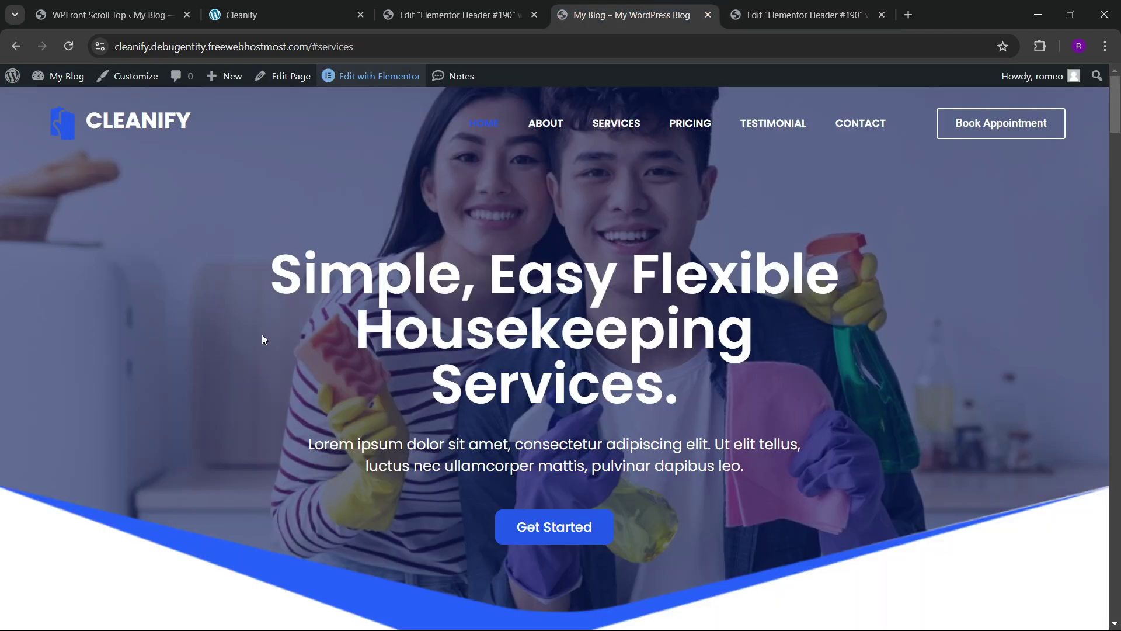
pyautogui.click(68, 46)
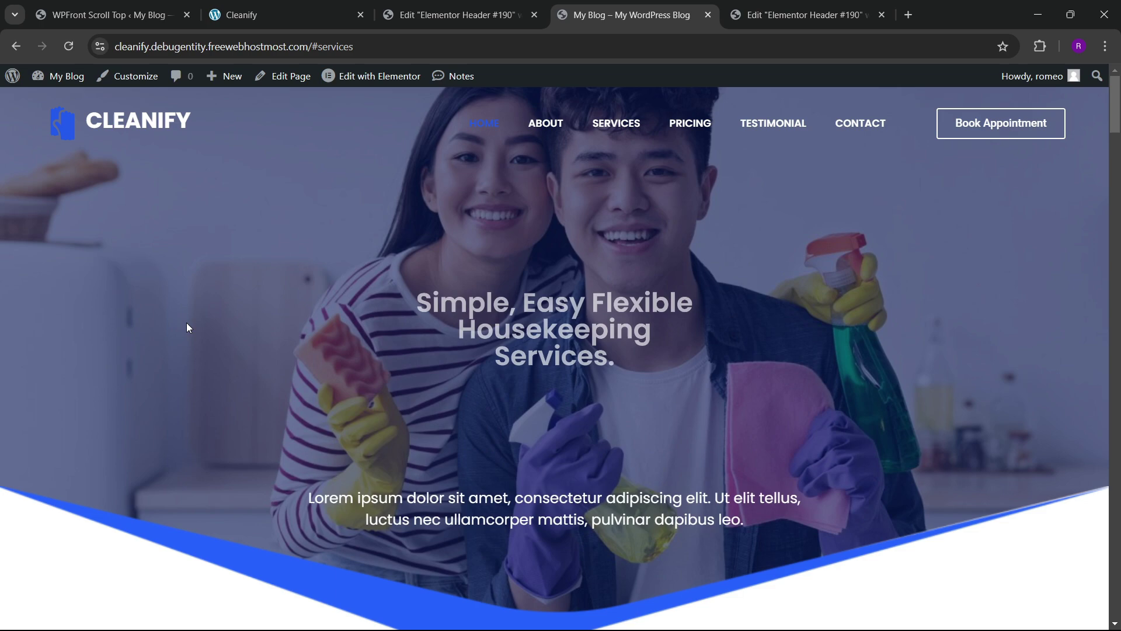
pyautogui.rightClick(187, 322)
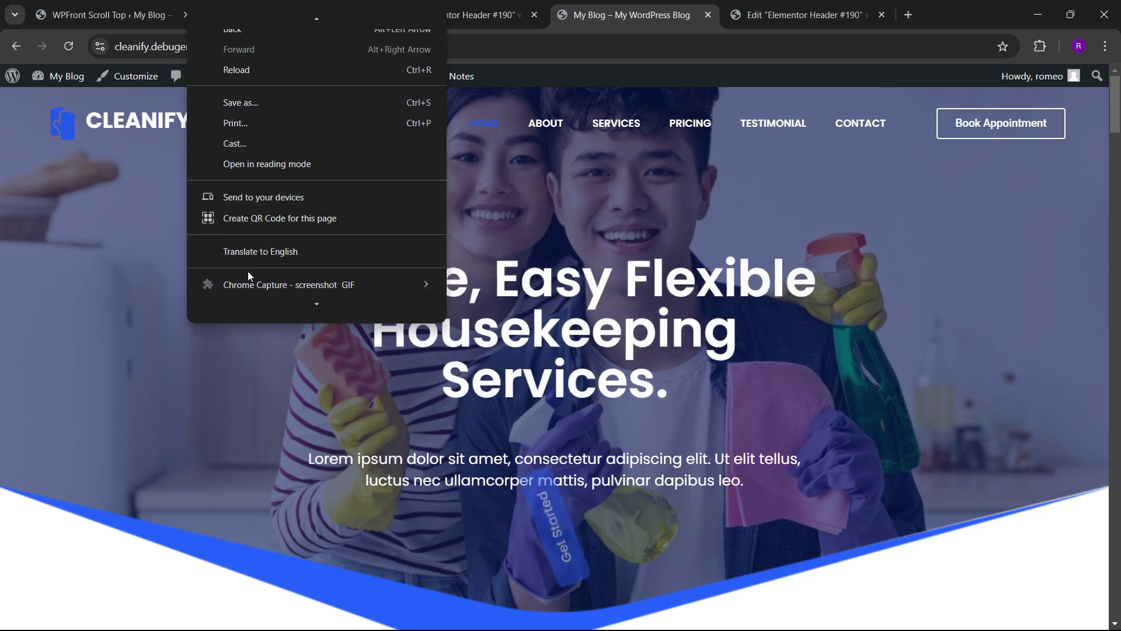
pyautogui.click(255, 302)
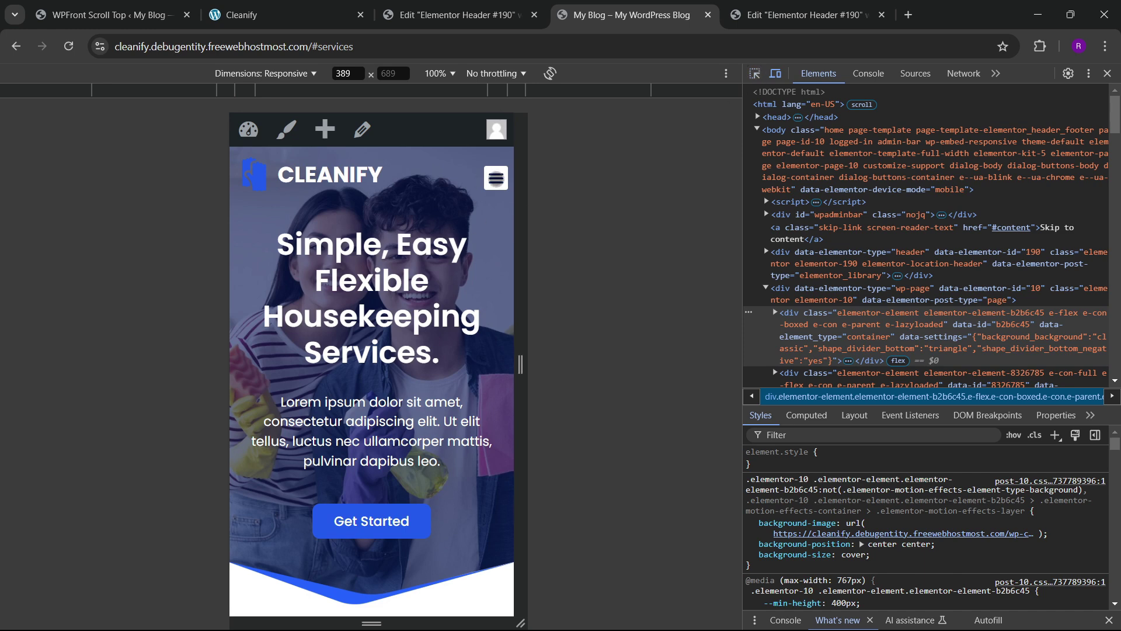
pyautogui.click(495, 178)
pyautogui.click(494, 180)
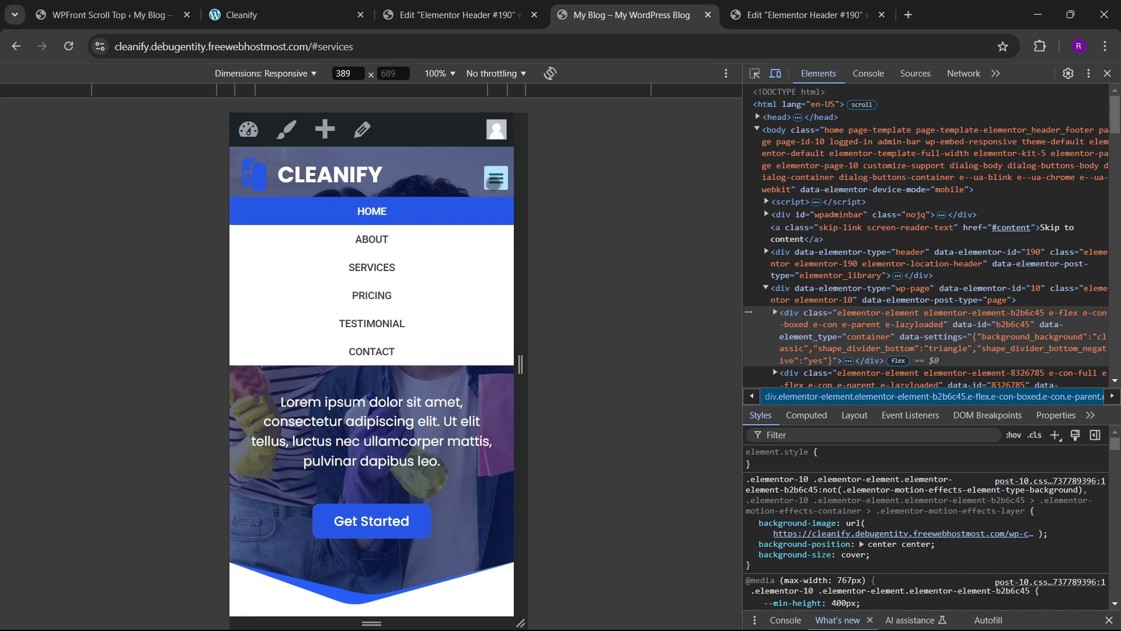
pyautogui.scroll(-20, 383, 317)
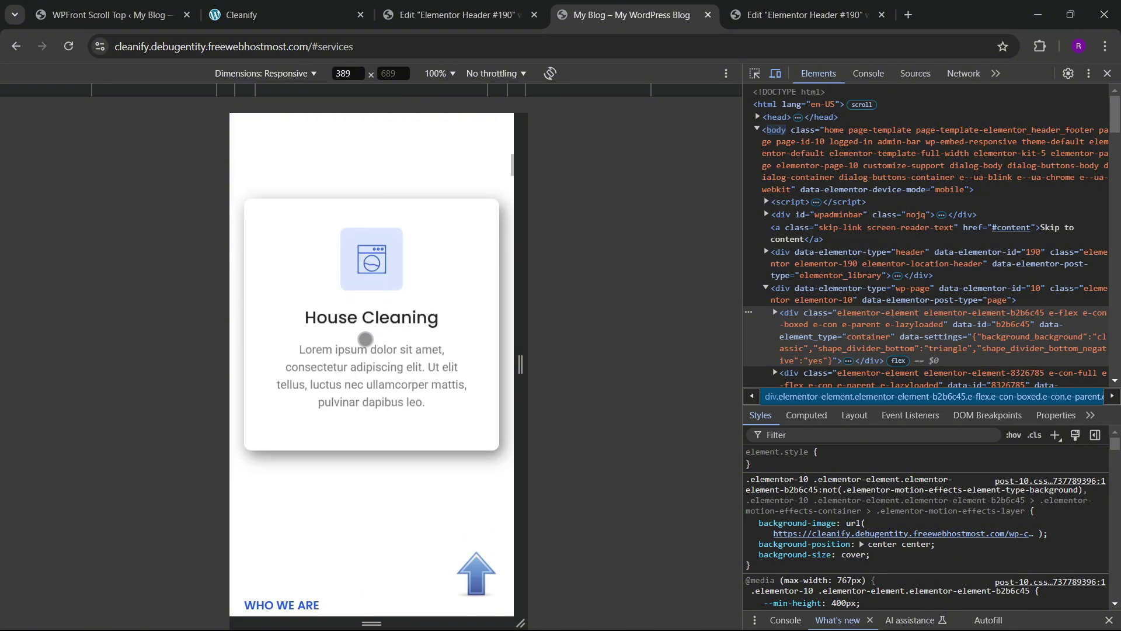
# - Return the live site to desktop width, review it down to the footer and test the scroll-to-top arrow
pyautogui.click(1107, 73)
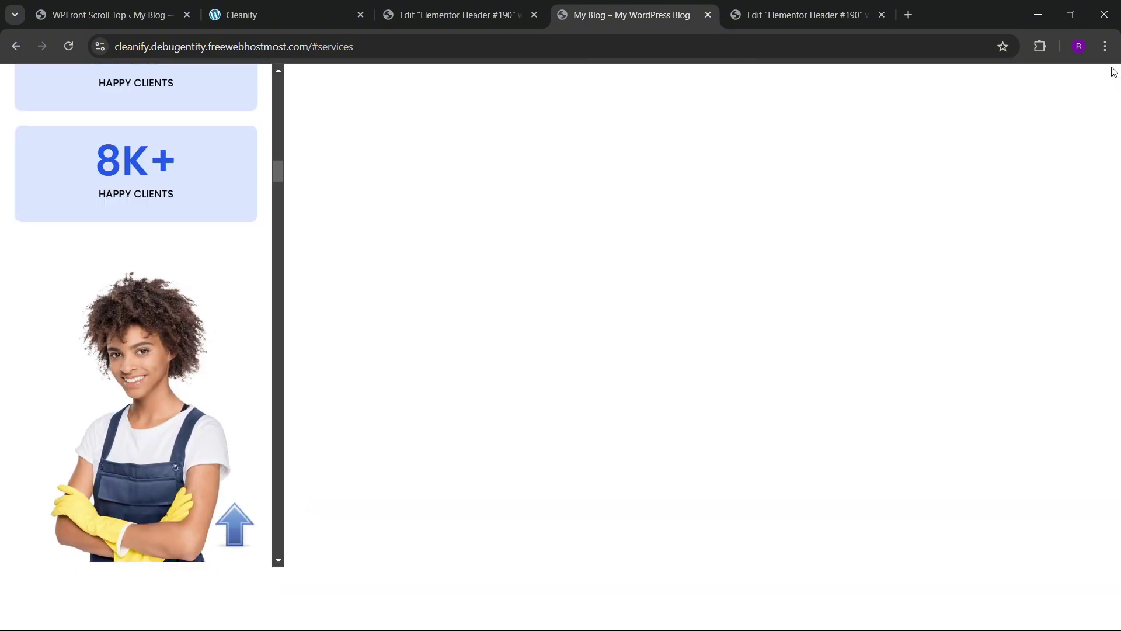
pyautogui.scroll(-5, 393, 444)
pyautogui.scroll(-20, 432, 418)
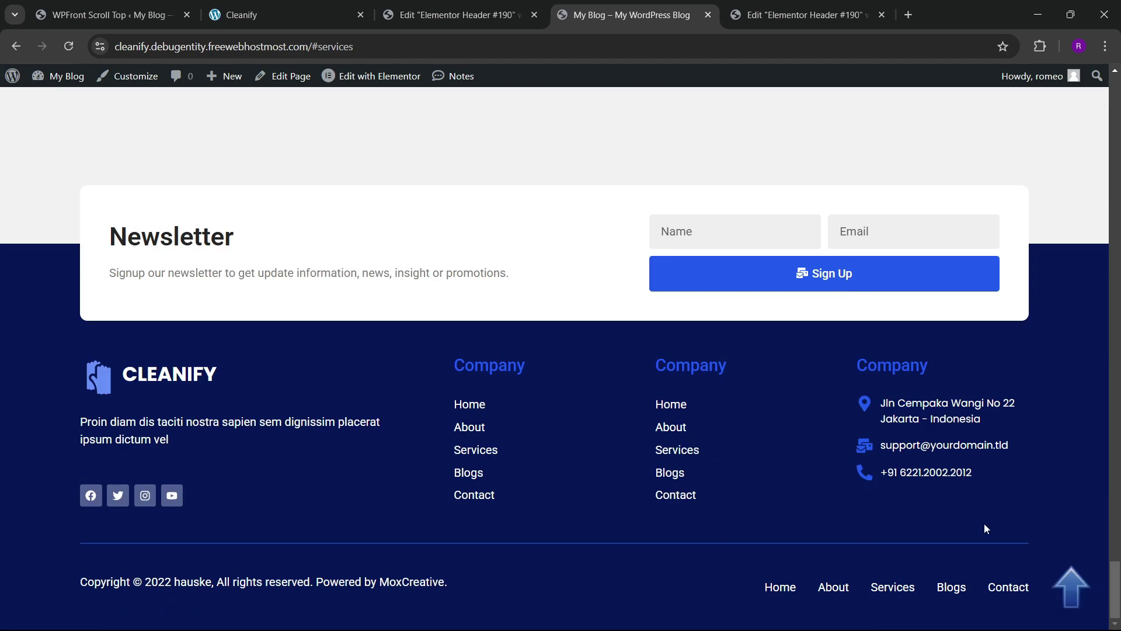
pyautogui.click(1070, 587)
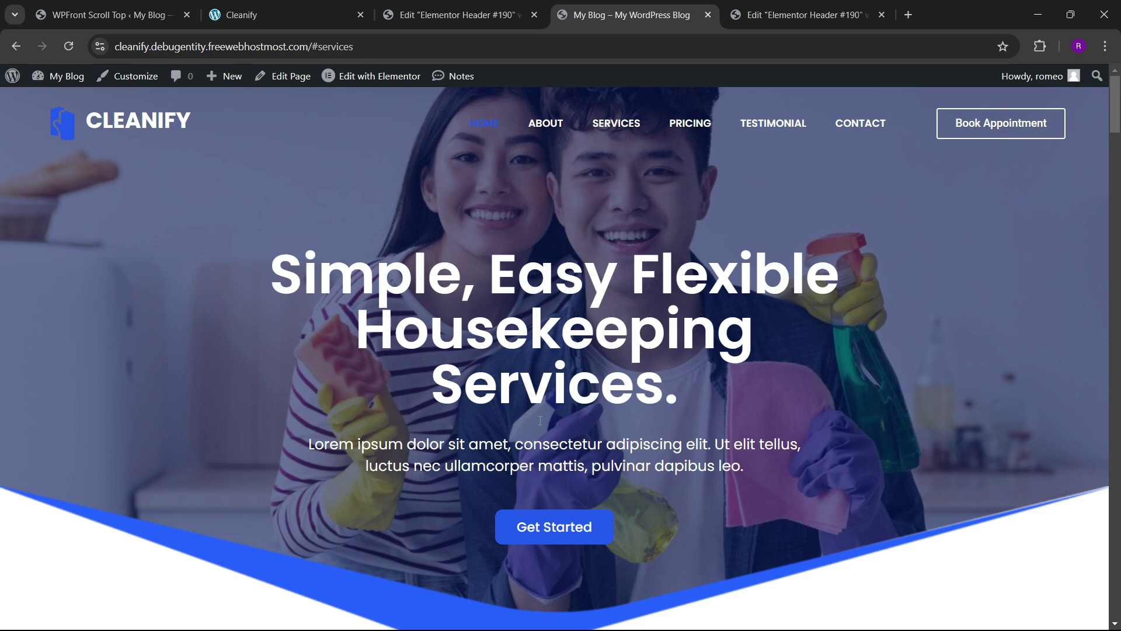
pyautogui.scroll(-5, 399, 408)
pyautogui.scroll(5, 439, 395)
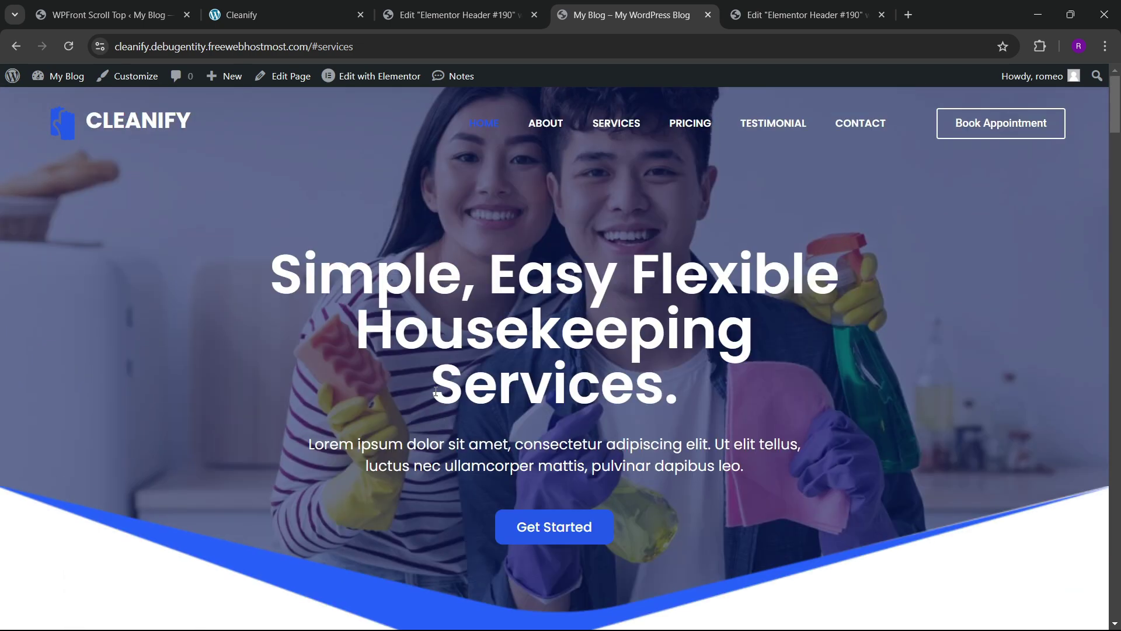